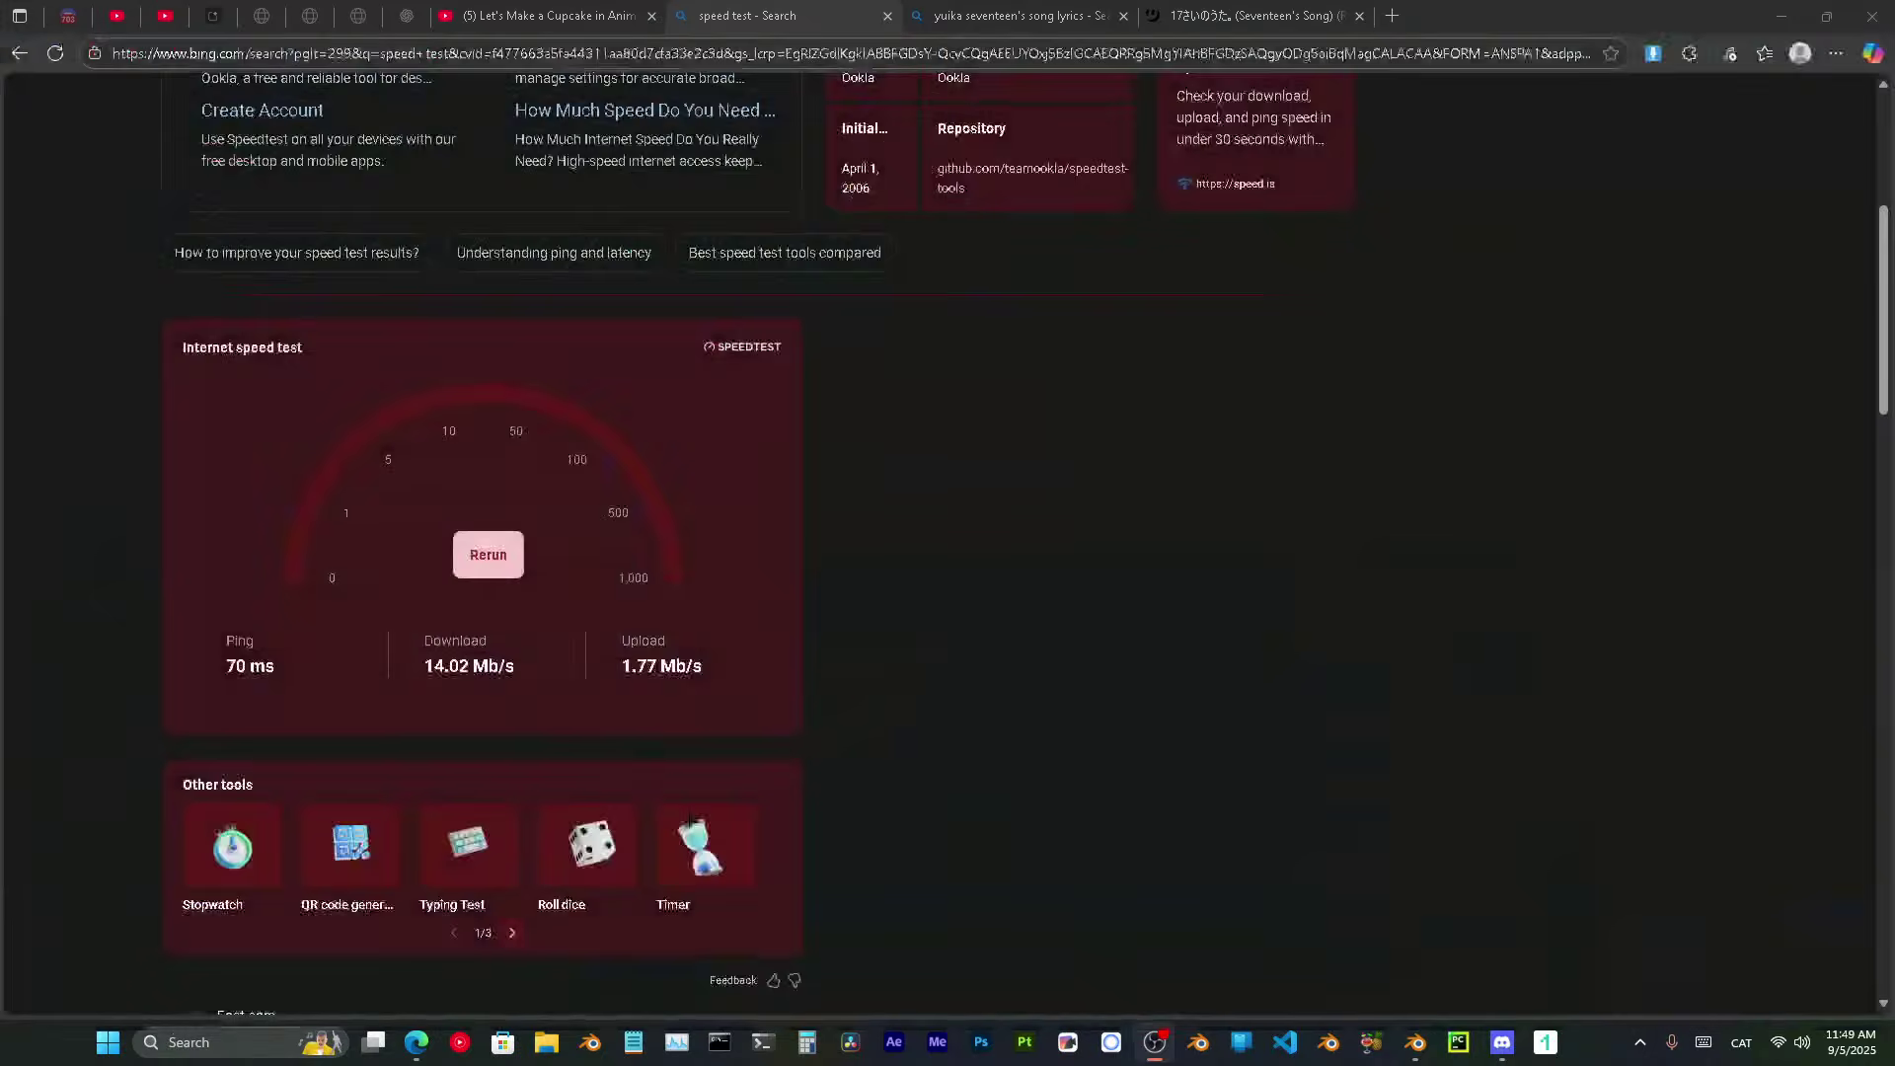
left_click(230, 455)
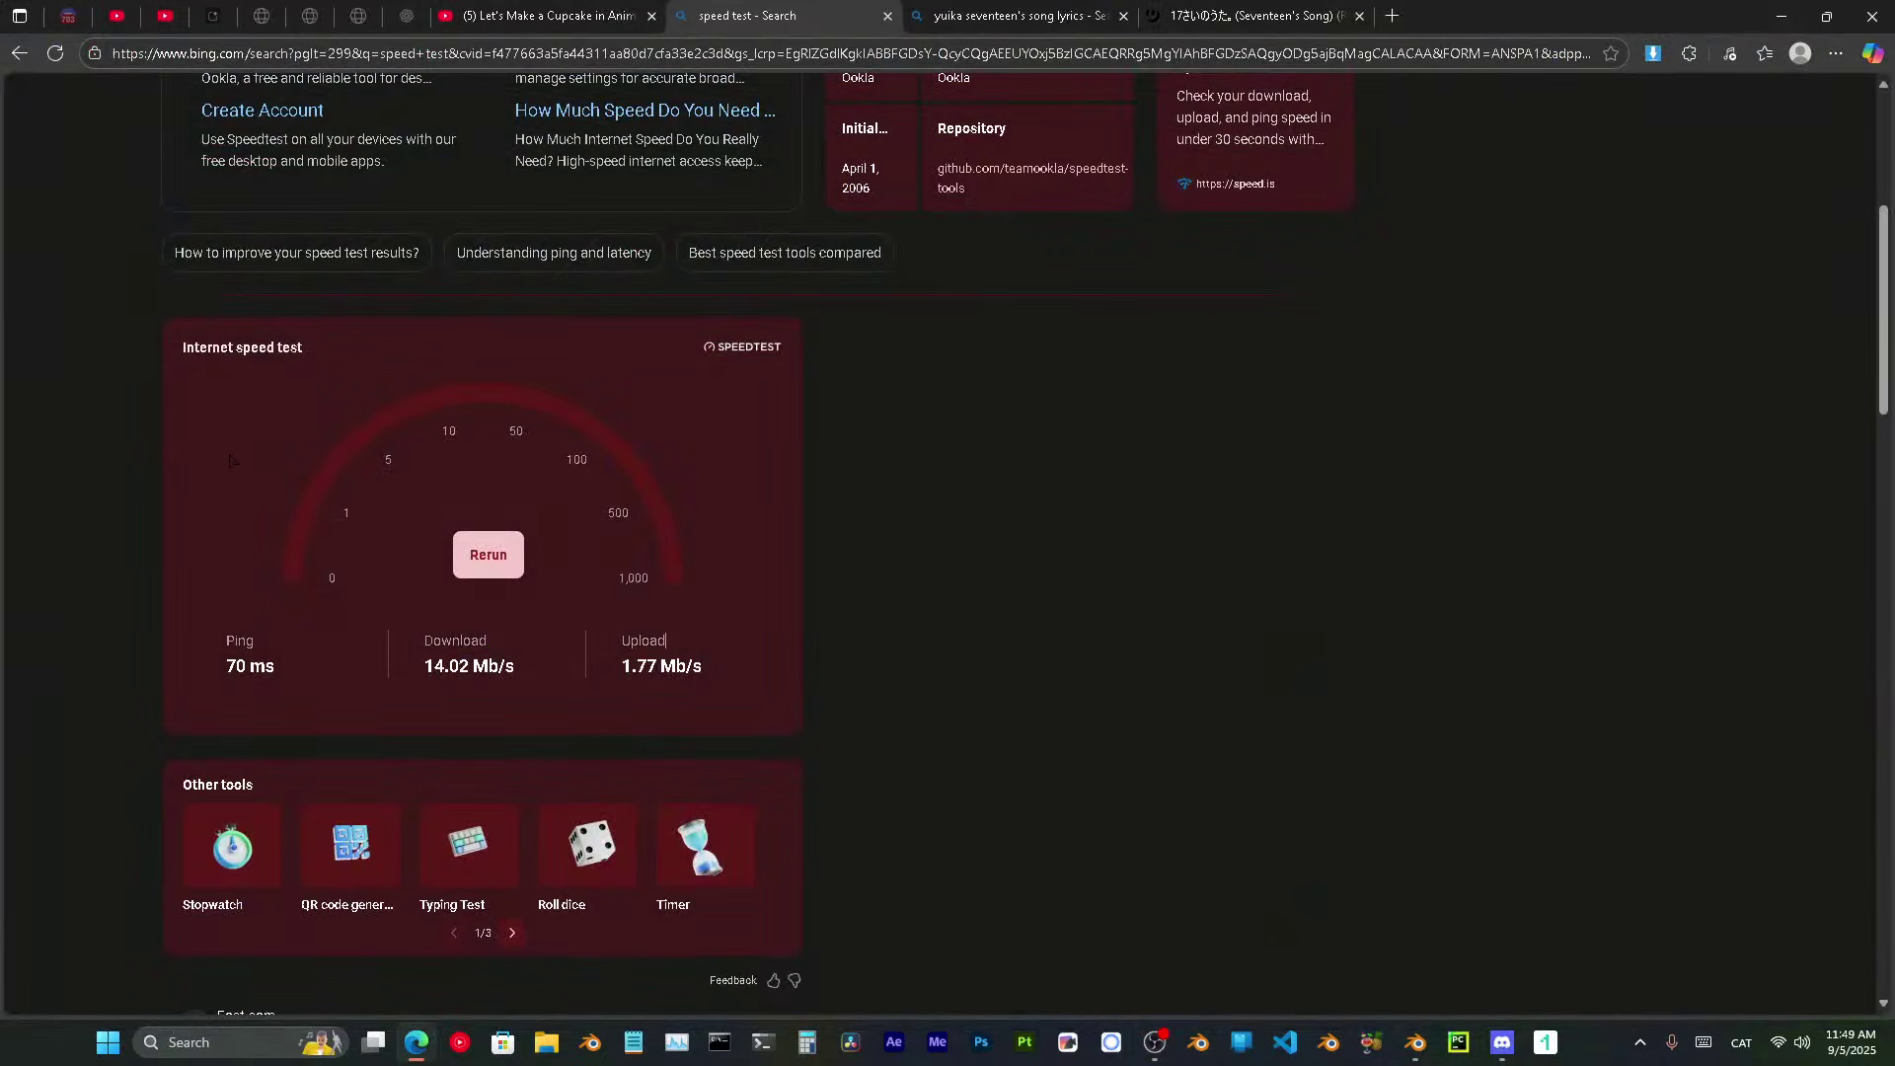
left_click_drag(423, 669, 732, 679)
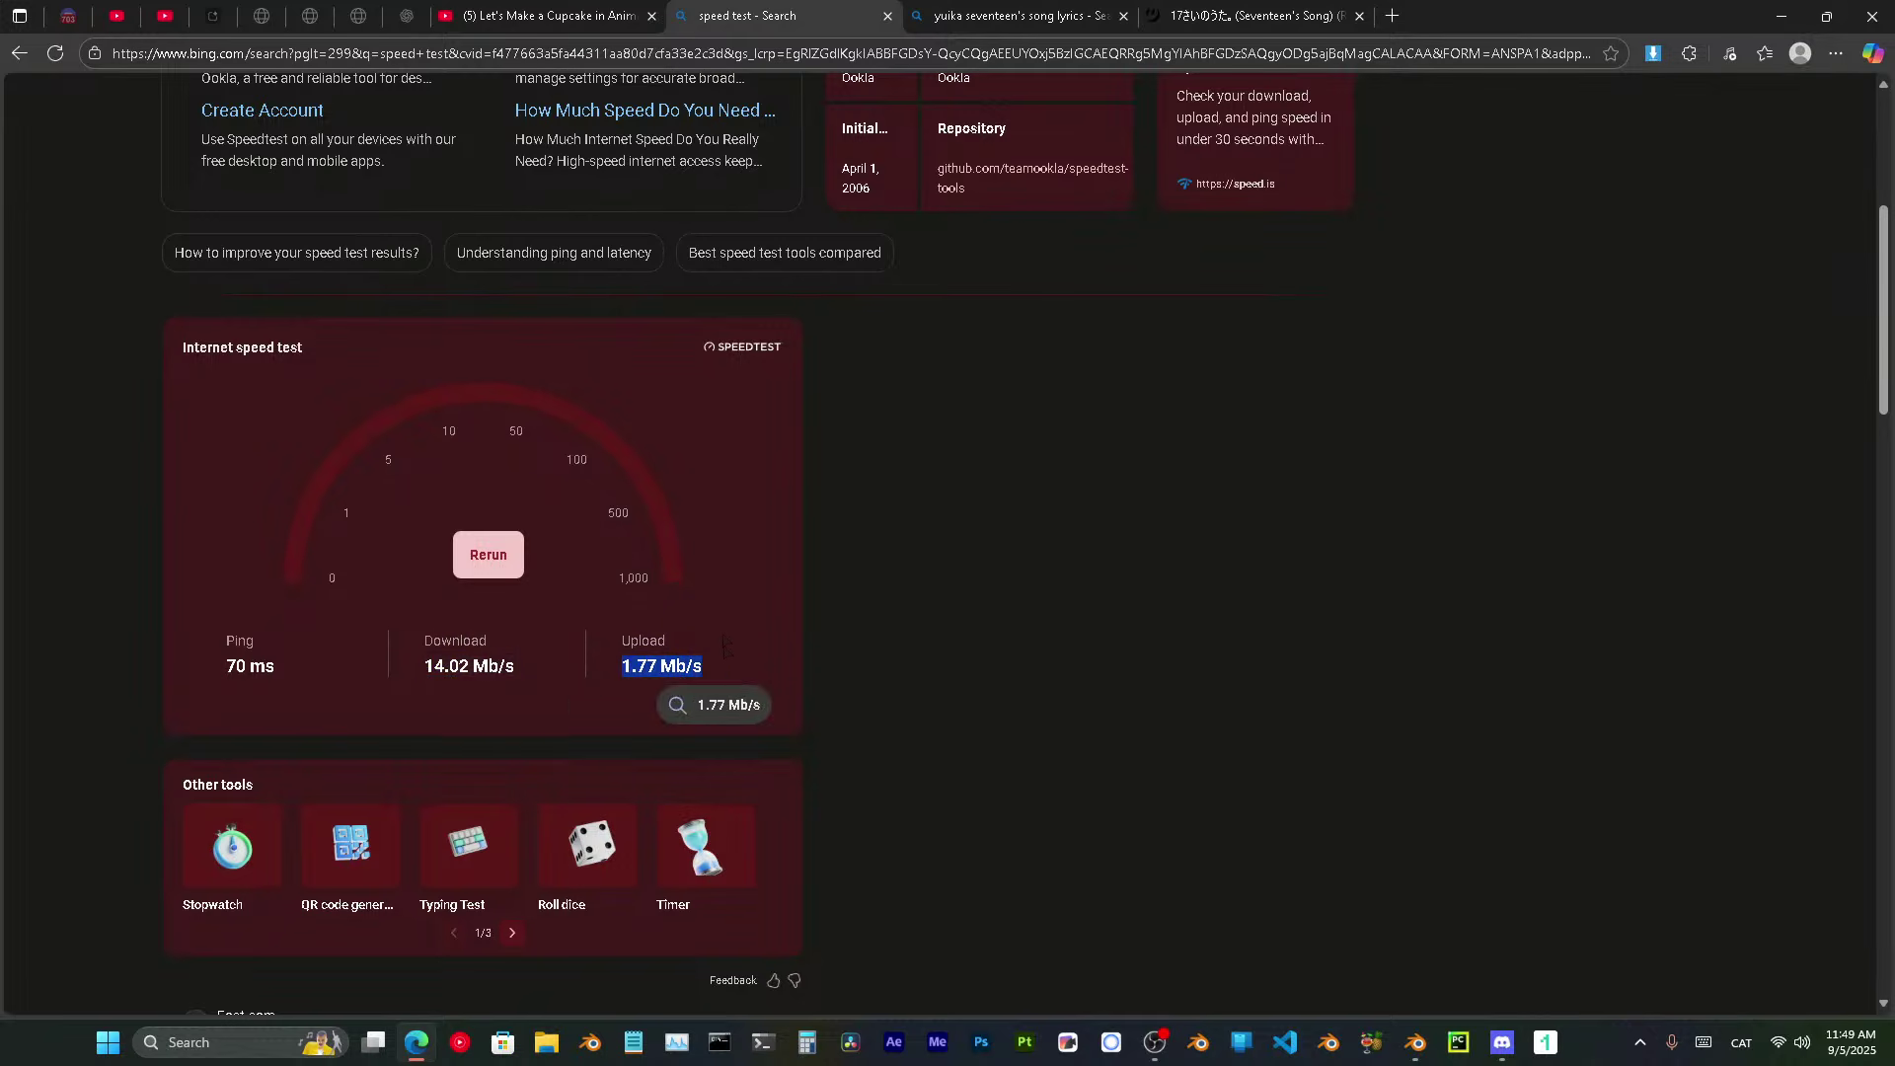
left_click(726, 641)
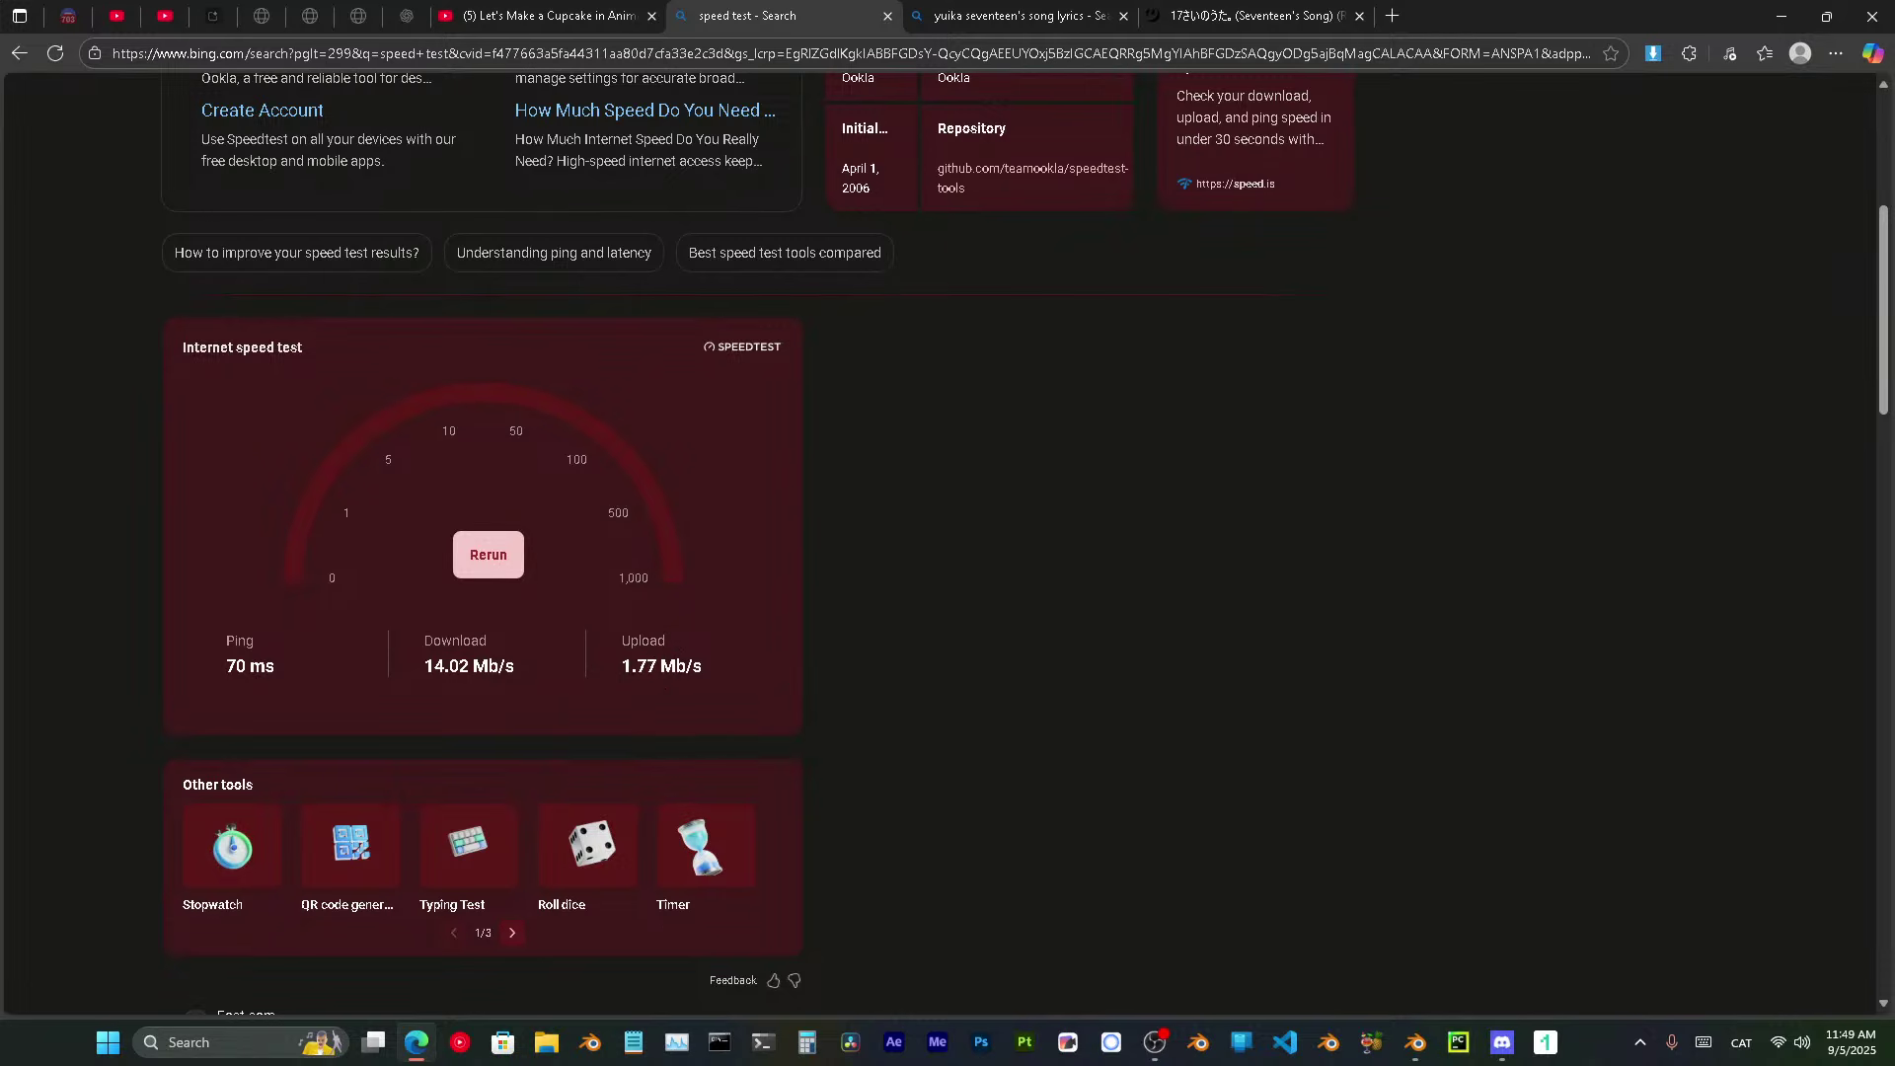
left_click(1154, 1042)
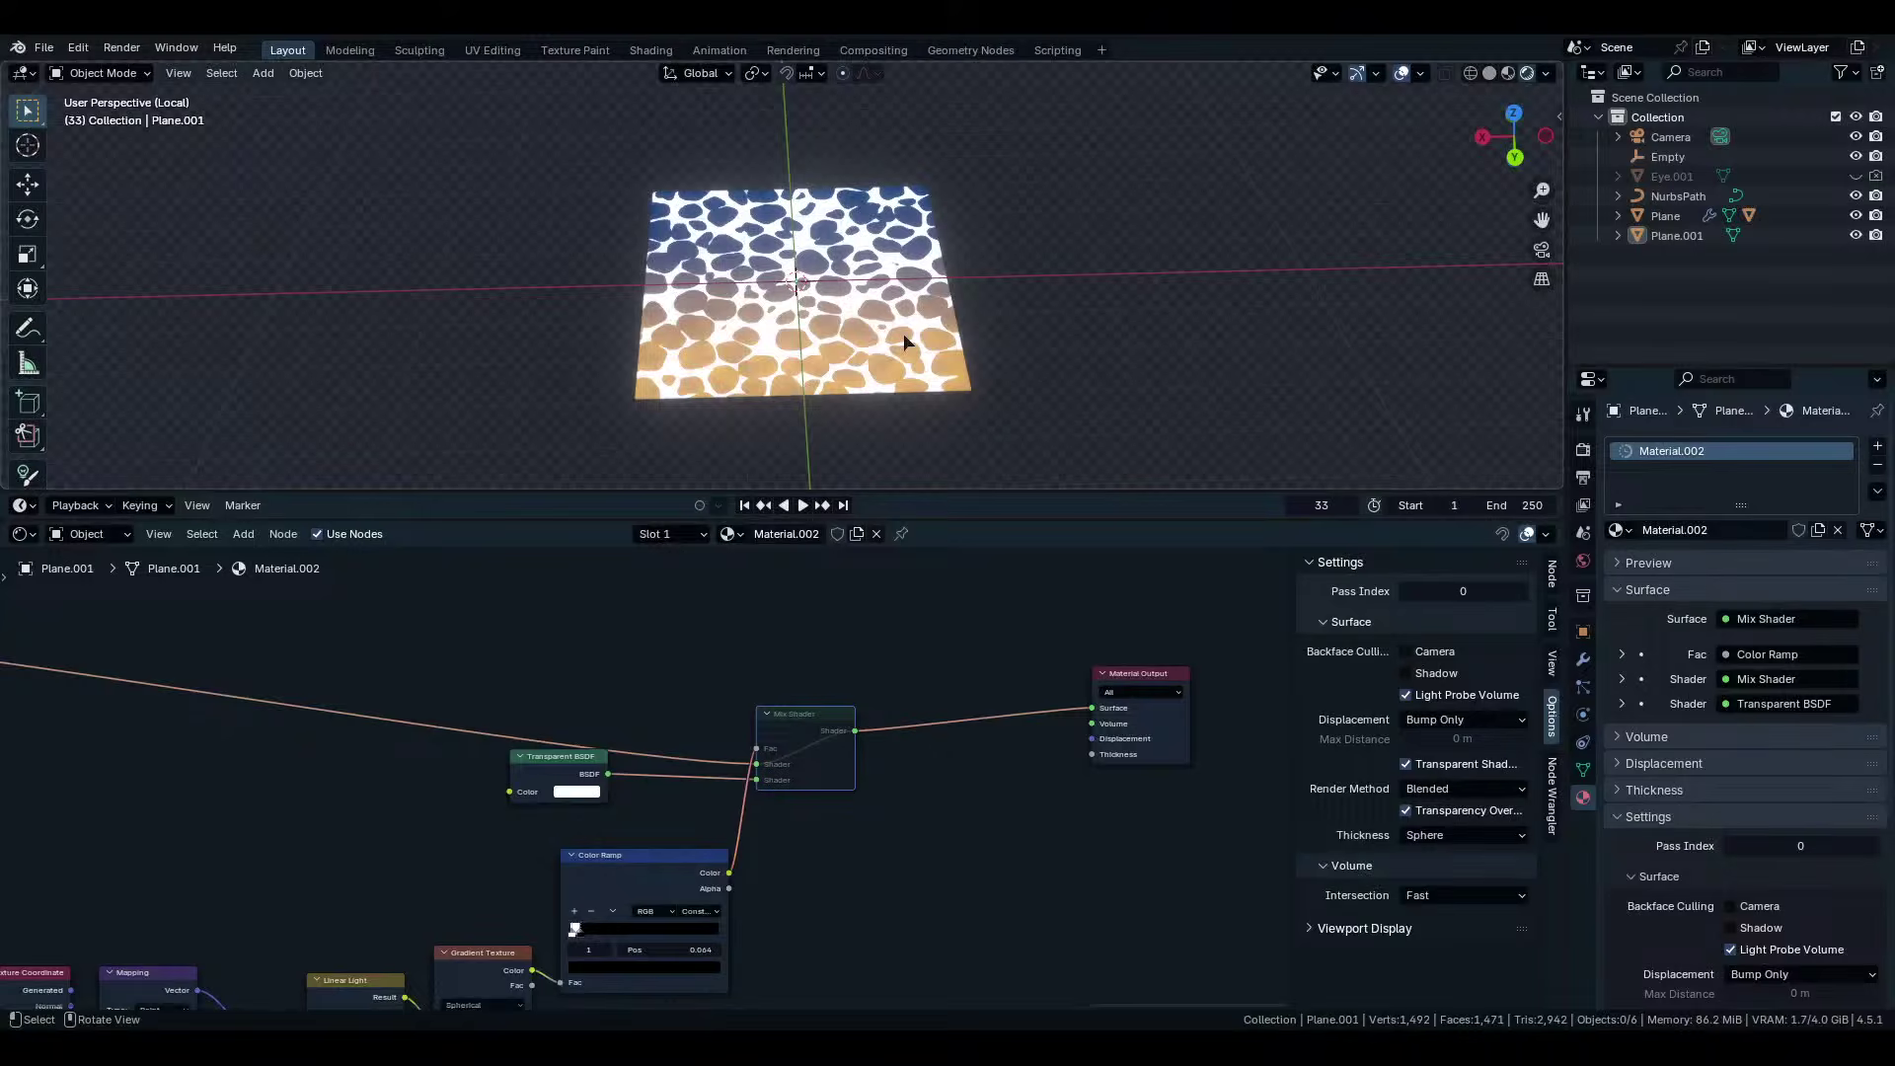
Examine the plane's stone pattern in the viewport and the node tree of Material.002.
middle_click_drag(903, 333, 922, 262)
scroll(938, 274, "up", 3)
middle_click_drag(1003, 333, 926, 363, "shift")
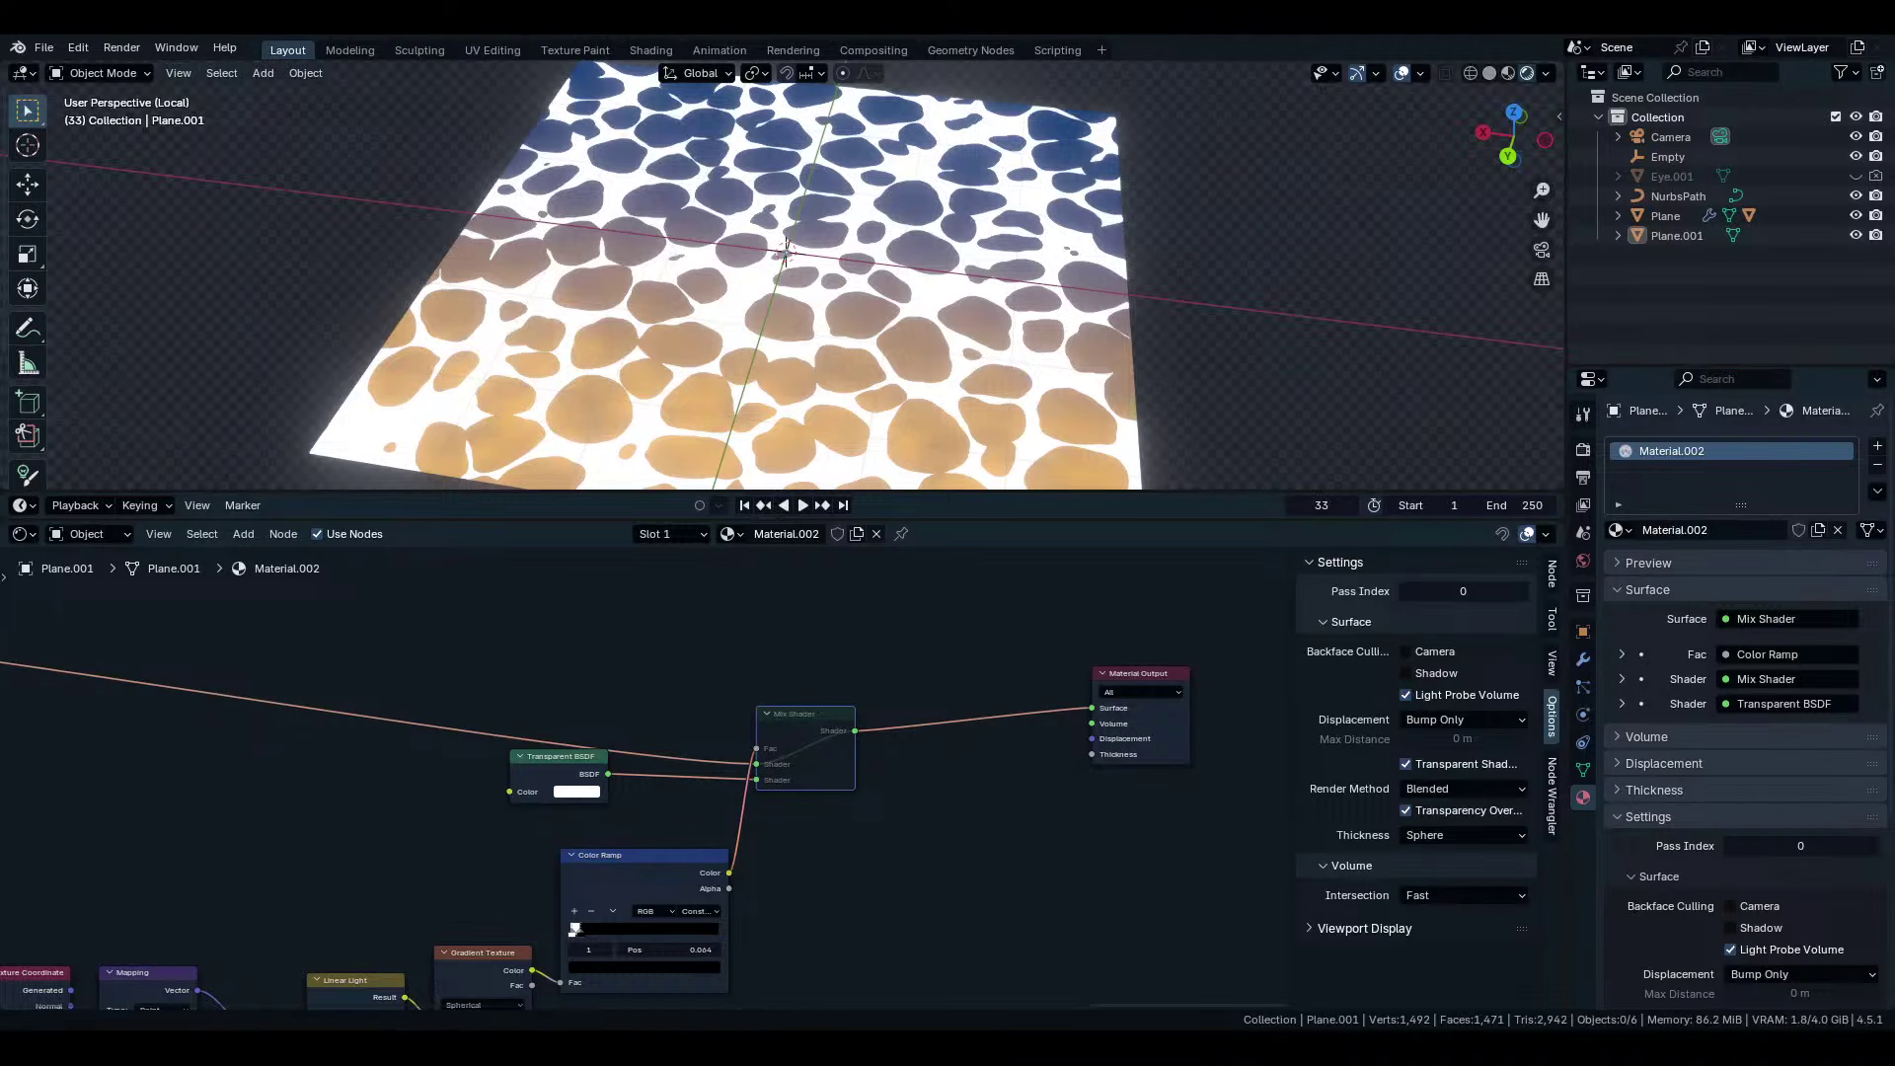
middle_click_drag(750, 395, 888, 385)
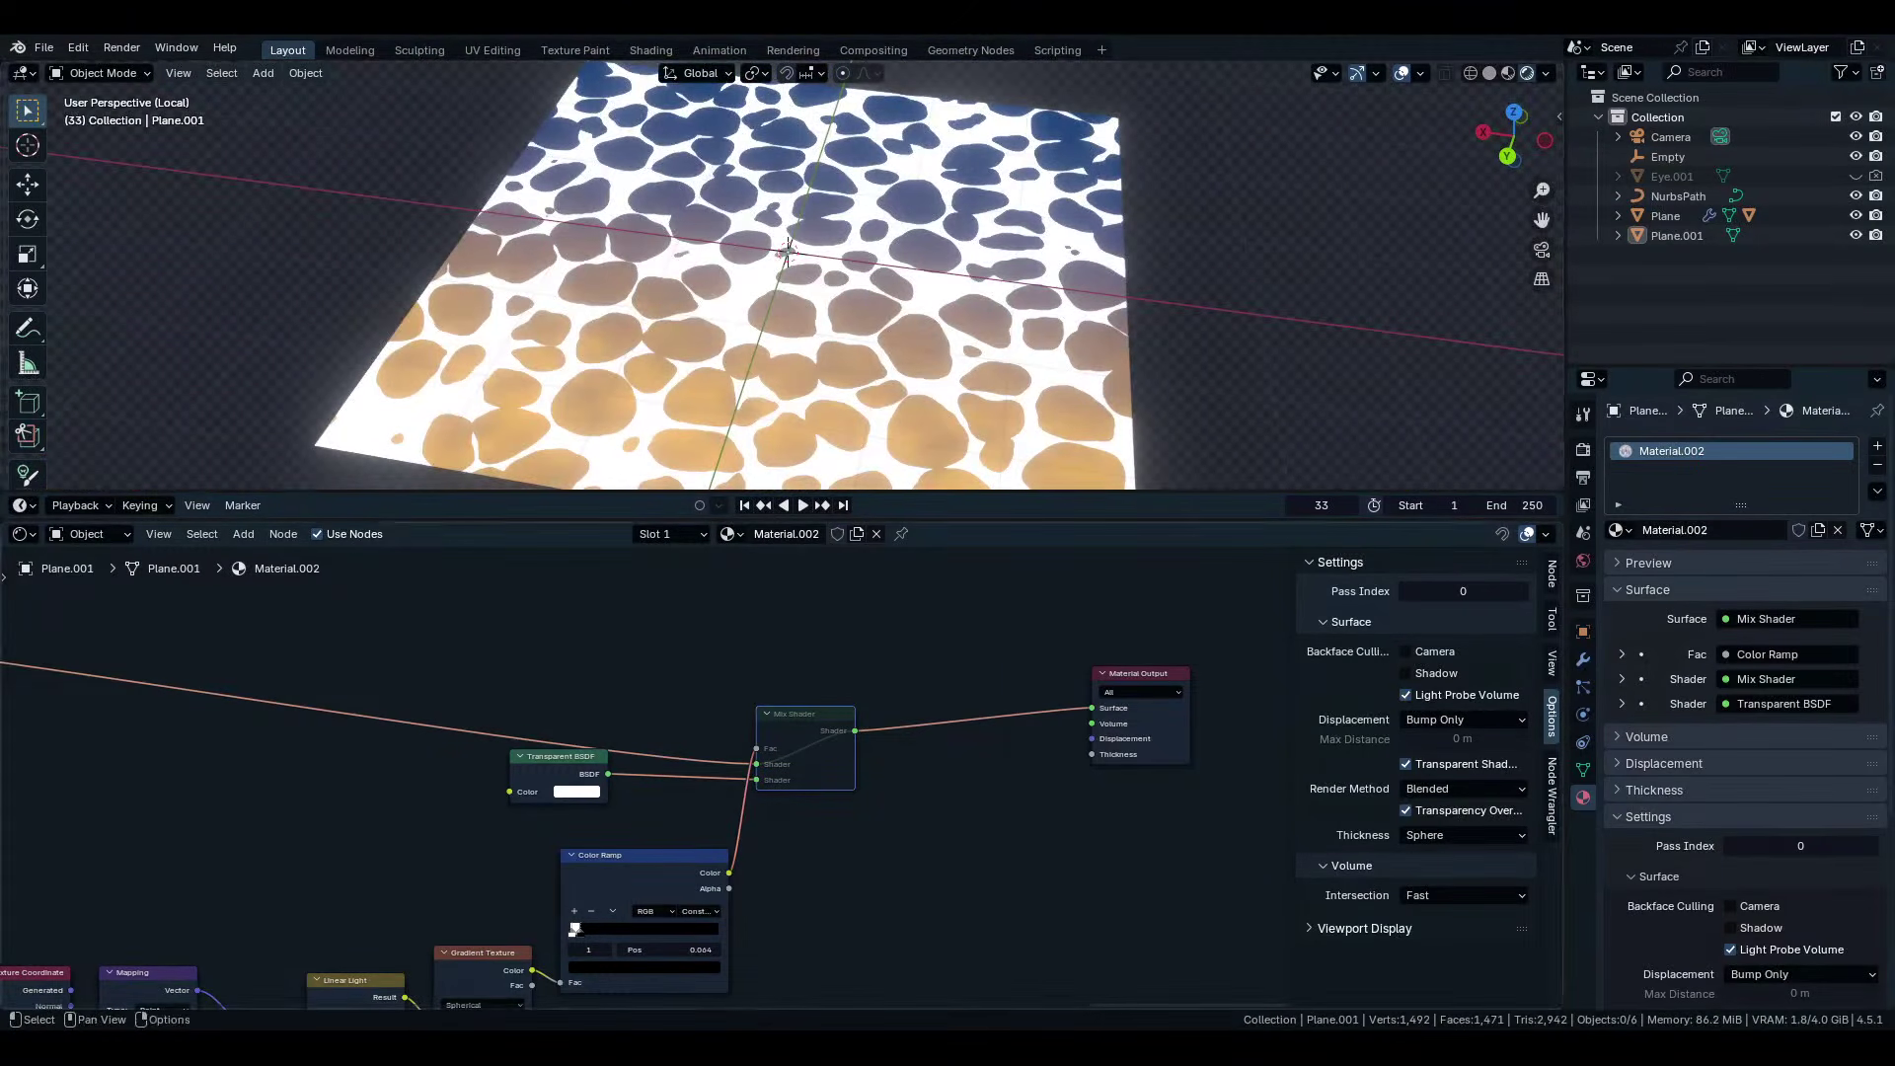
scroll(781, 777, "down", 3)
scroll(888, 372, "up", 5)
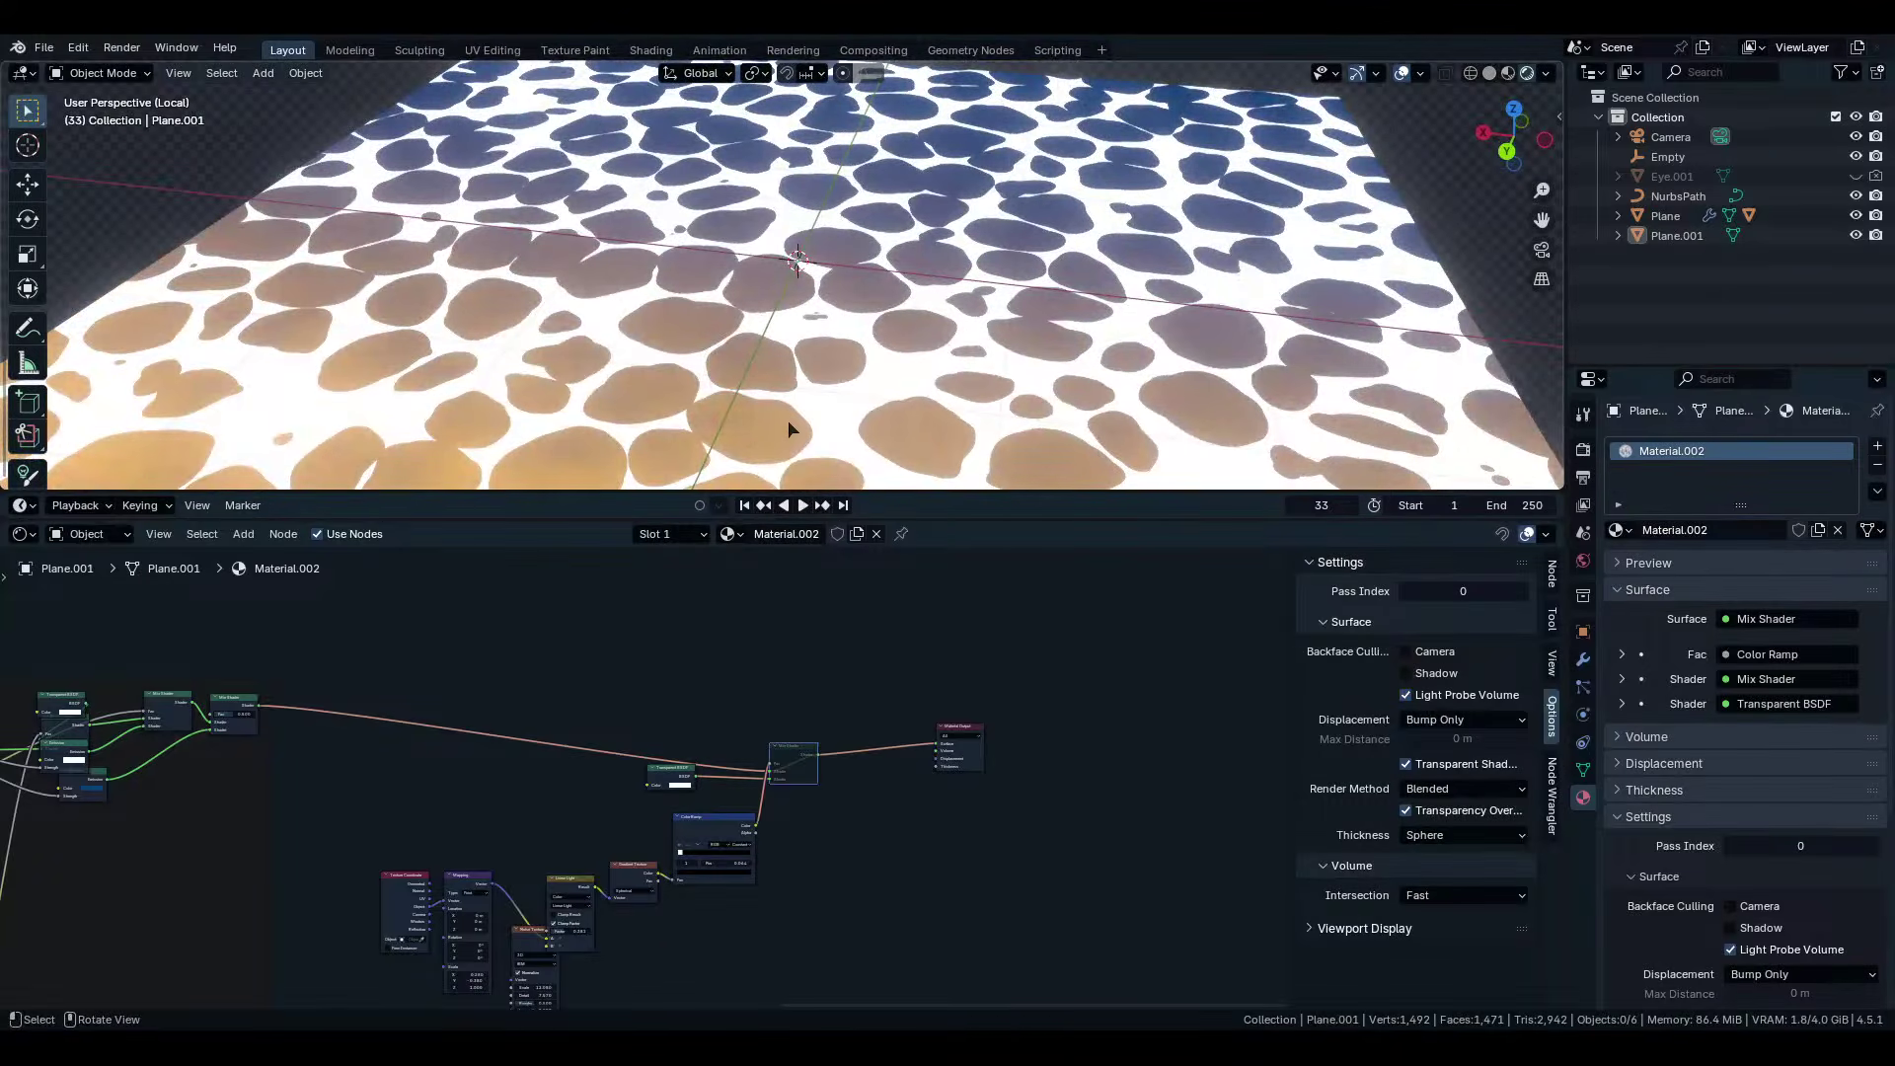
scroll(770, 750, "down", 6)
middle_click_drag(592, 789, 968, 735)
scroll(786, 770, "up", 6)
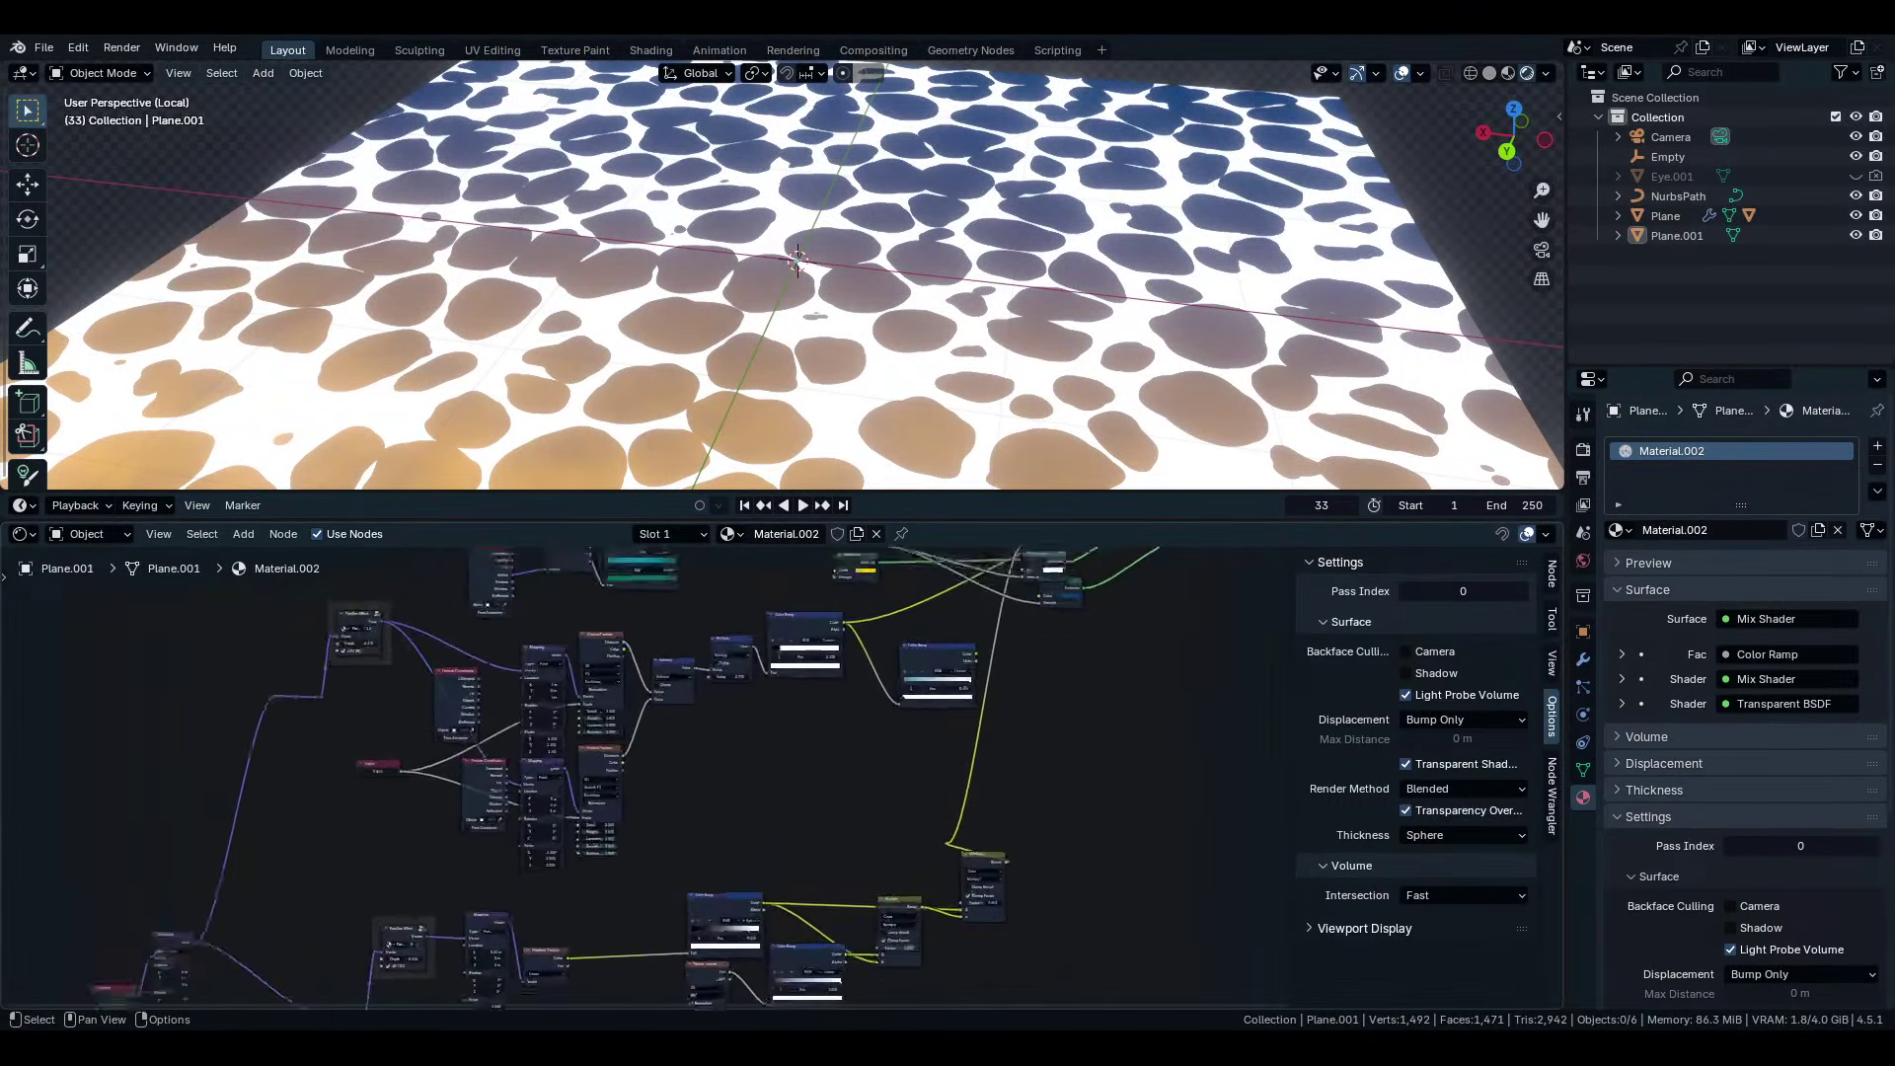
scroll(782, 777, "up", 6)
middle_click_drag(781, 750, 786, 916)
scroll(782, 777, "down", 6)
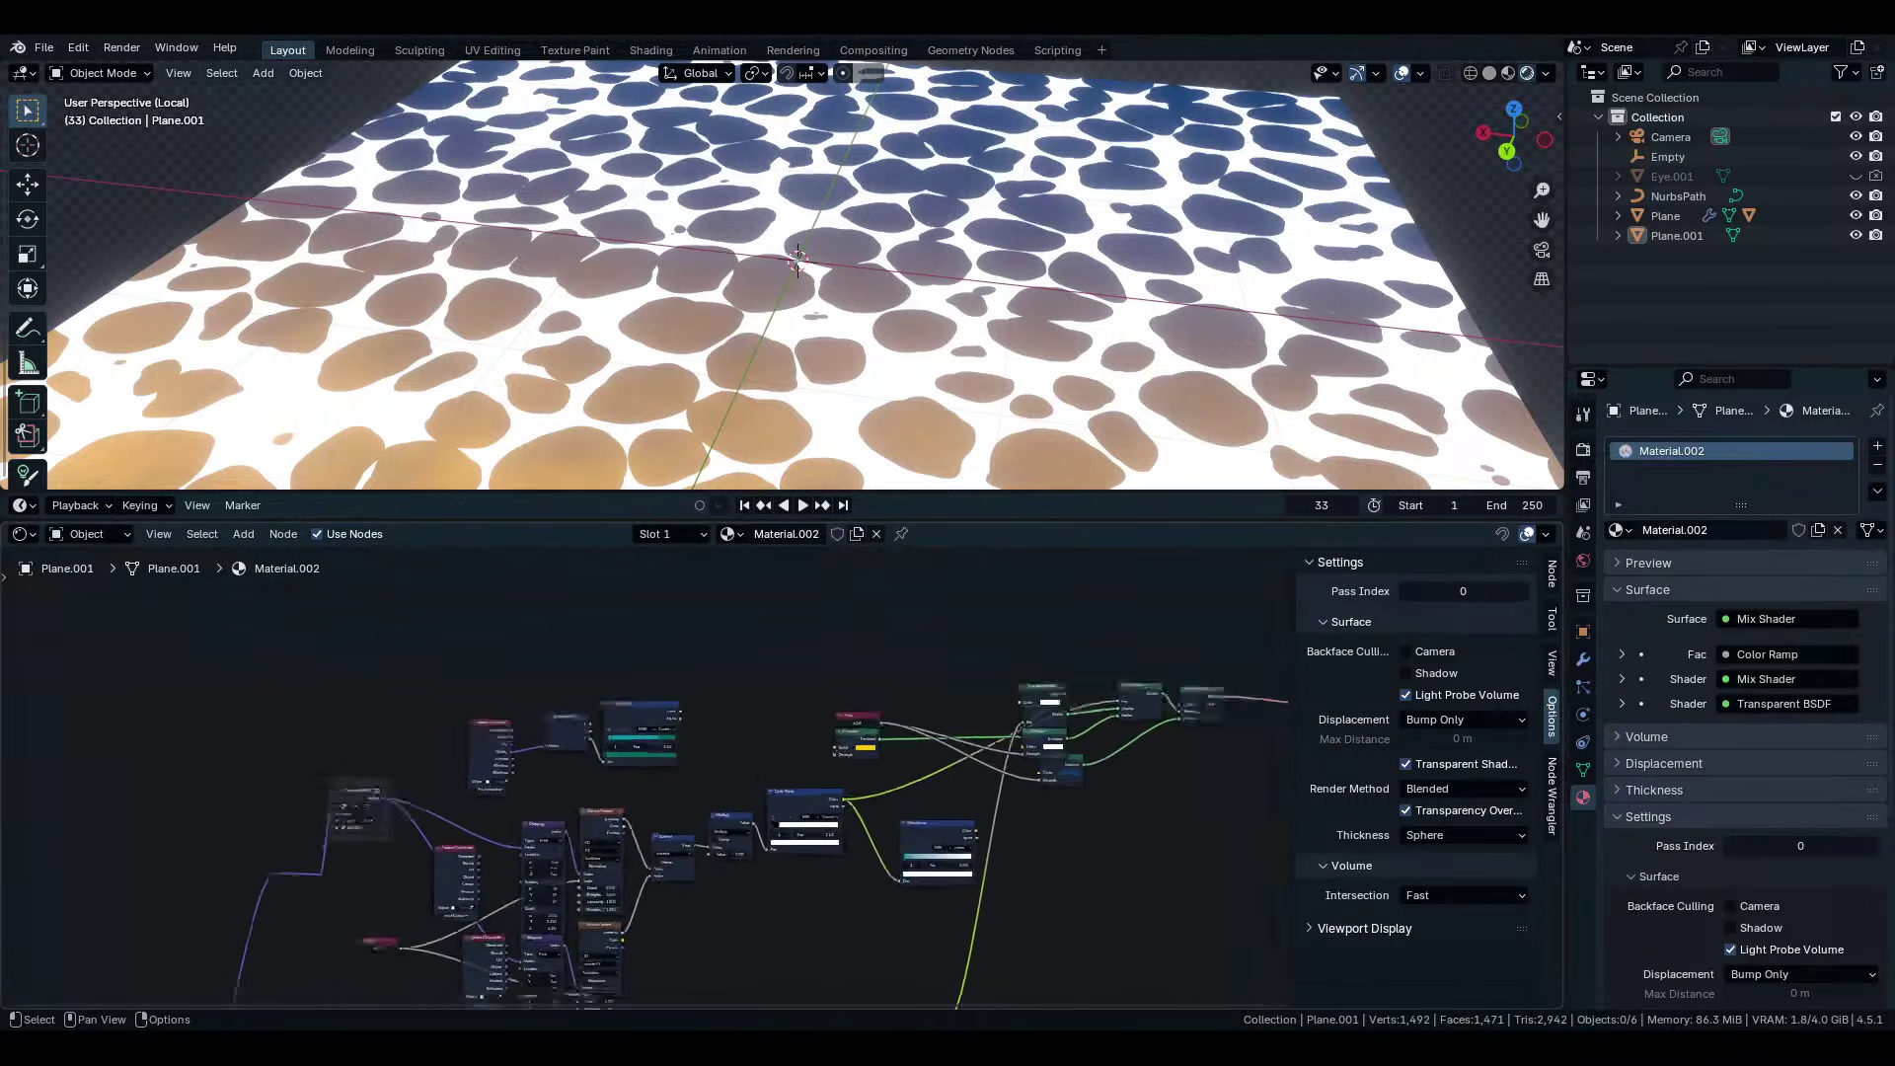
middle_click_drag(1125, 746, 775, 750)
scroll(769, 752, "up", 7)
Maximize the shader editor area and hide its sidebar to show more of the node tree.
key("ctrl+space")
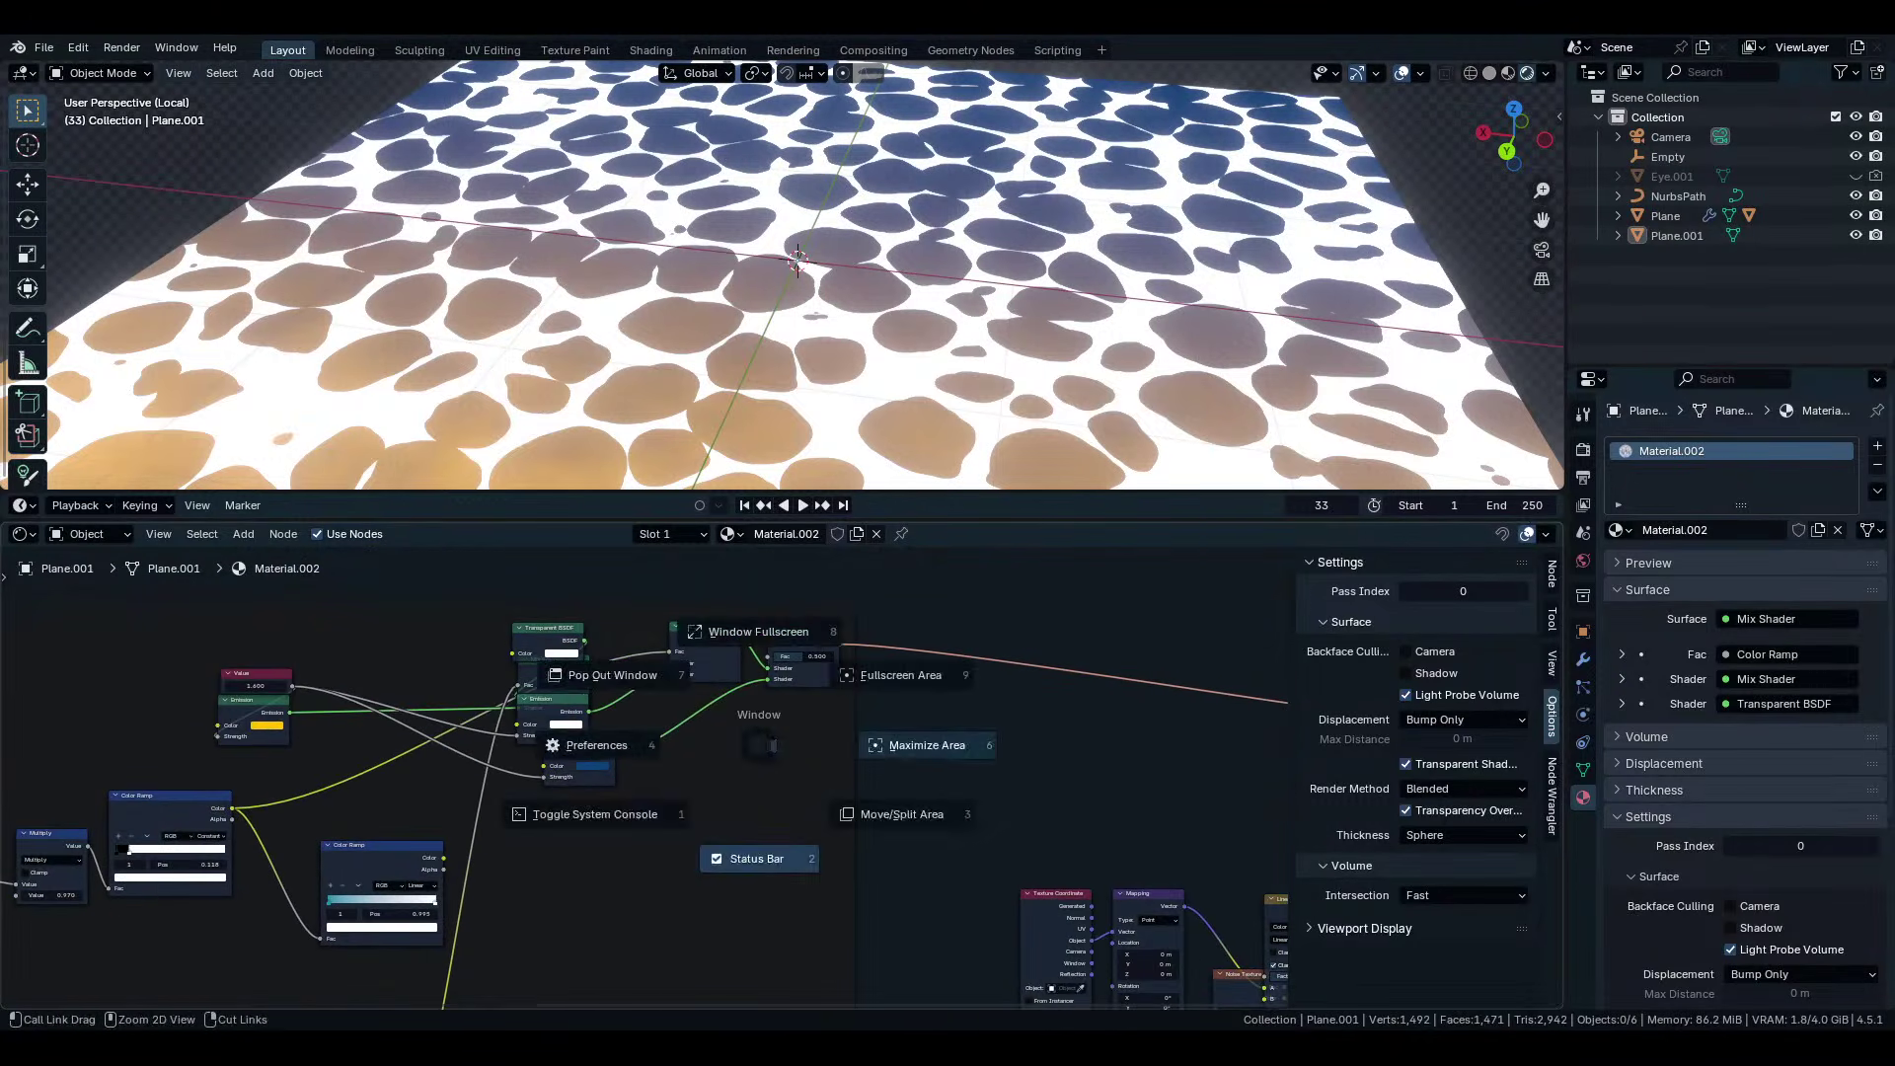
left_click(927, 745)
middle_click_drag(1381, 602, 1144, 592)
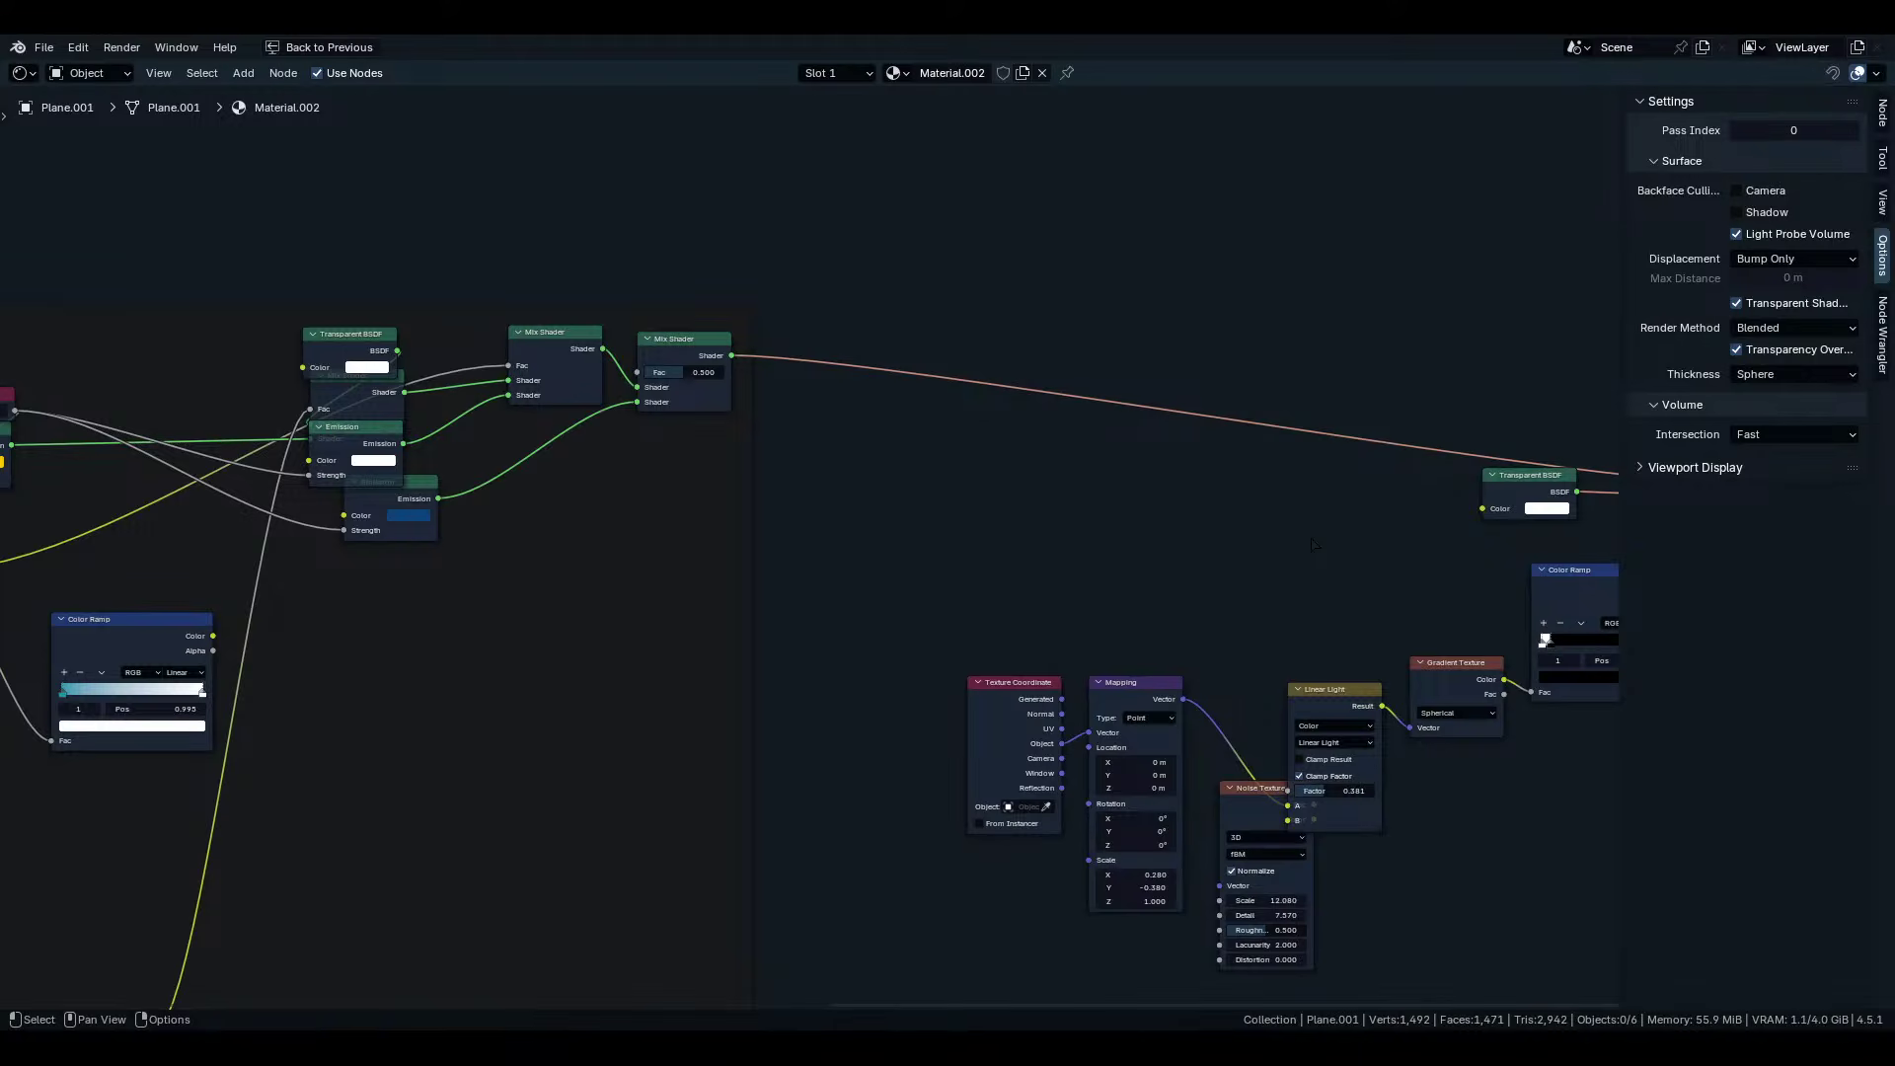
key("n")
middle_click_drag(631, 518, 949, 547)
scroll(950, 547, "down", 3)
middle_click_drag(1026, 434, 844, 478)
scroll(844, 478, "up", 1)
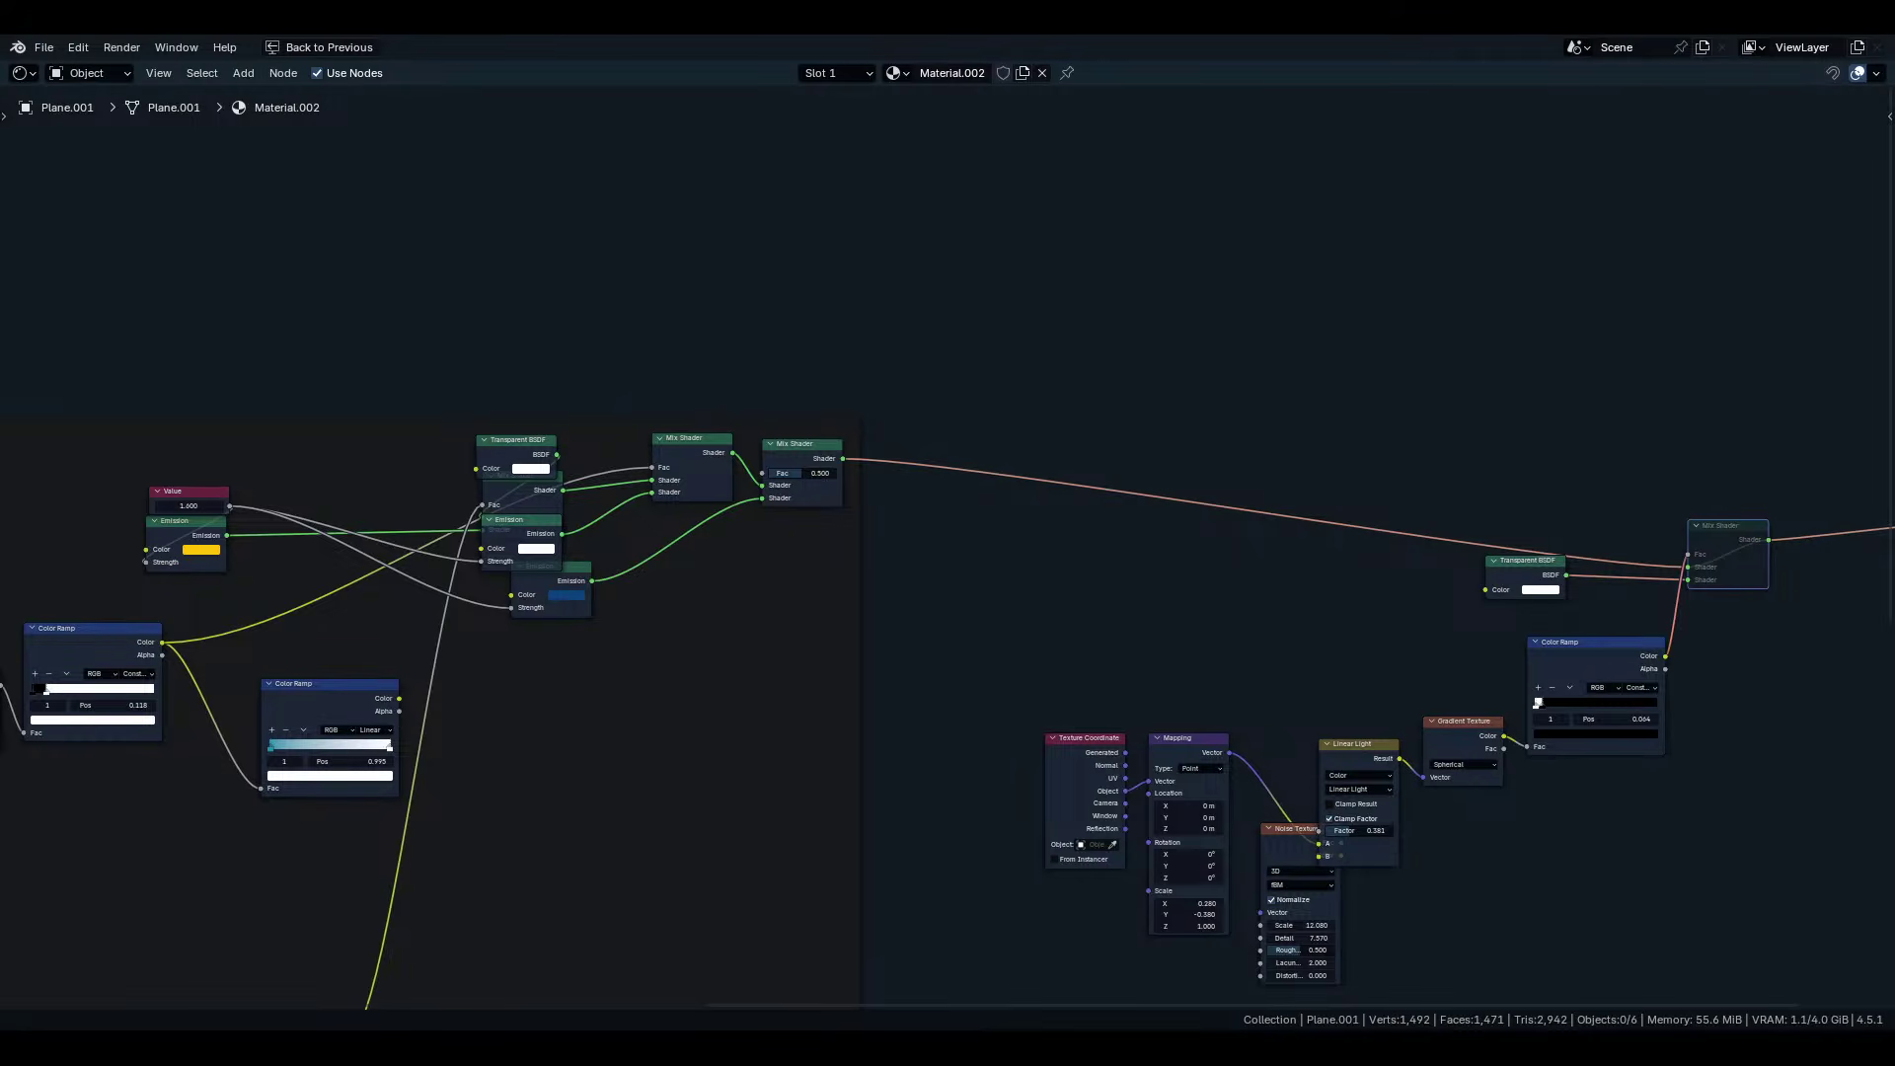
Move the gradient mask nodes, Transparent BSDF, last Mix Shader and Material Output farther away from the main framed nodes.
middle_click_drag(801, 497, 760, 631)
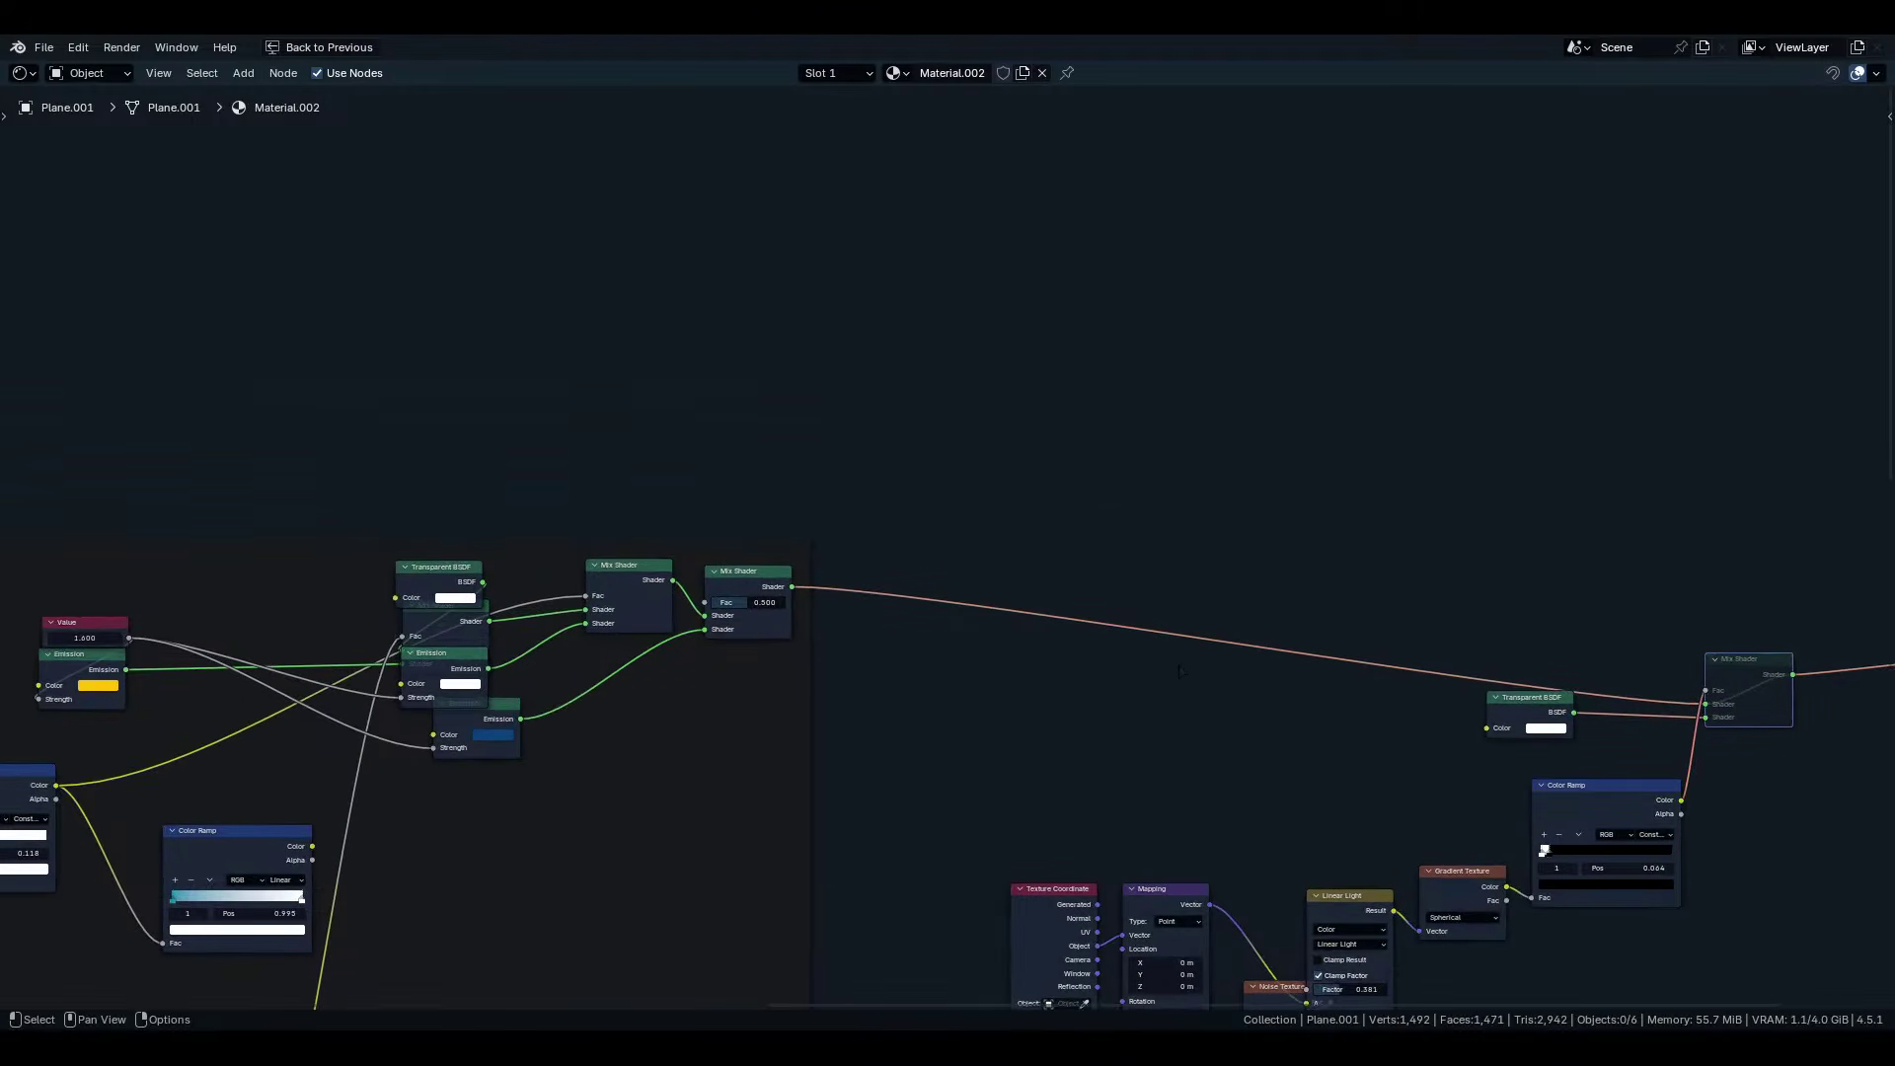
scroll(1179, 670, "down", 2)
left_click_drag(1413, 378, 692, 797)
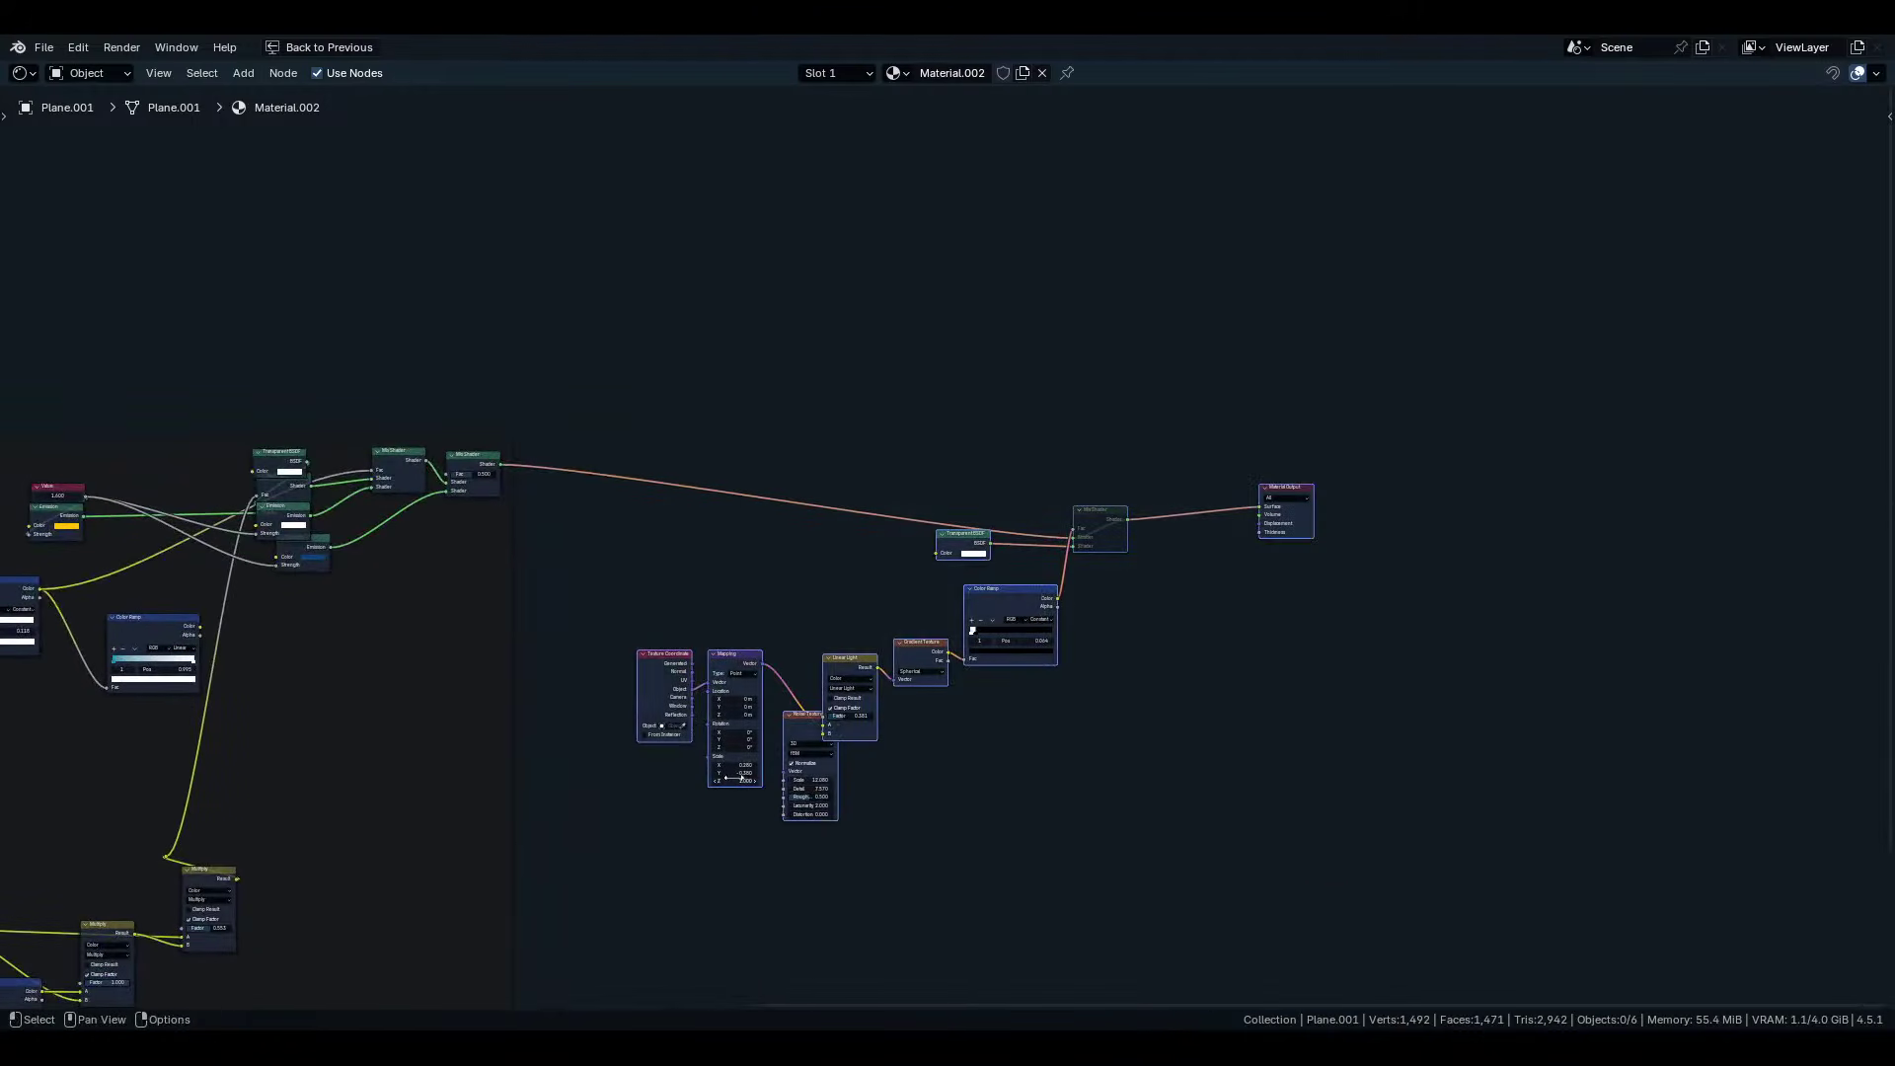
key("g")
left_click(1146, 765)
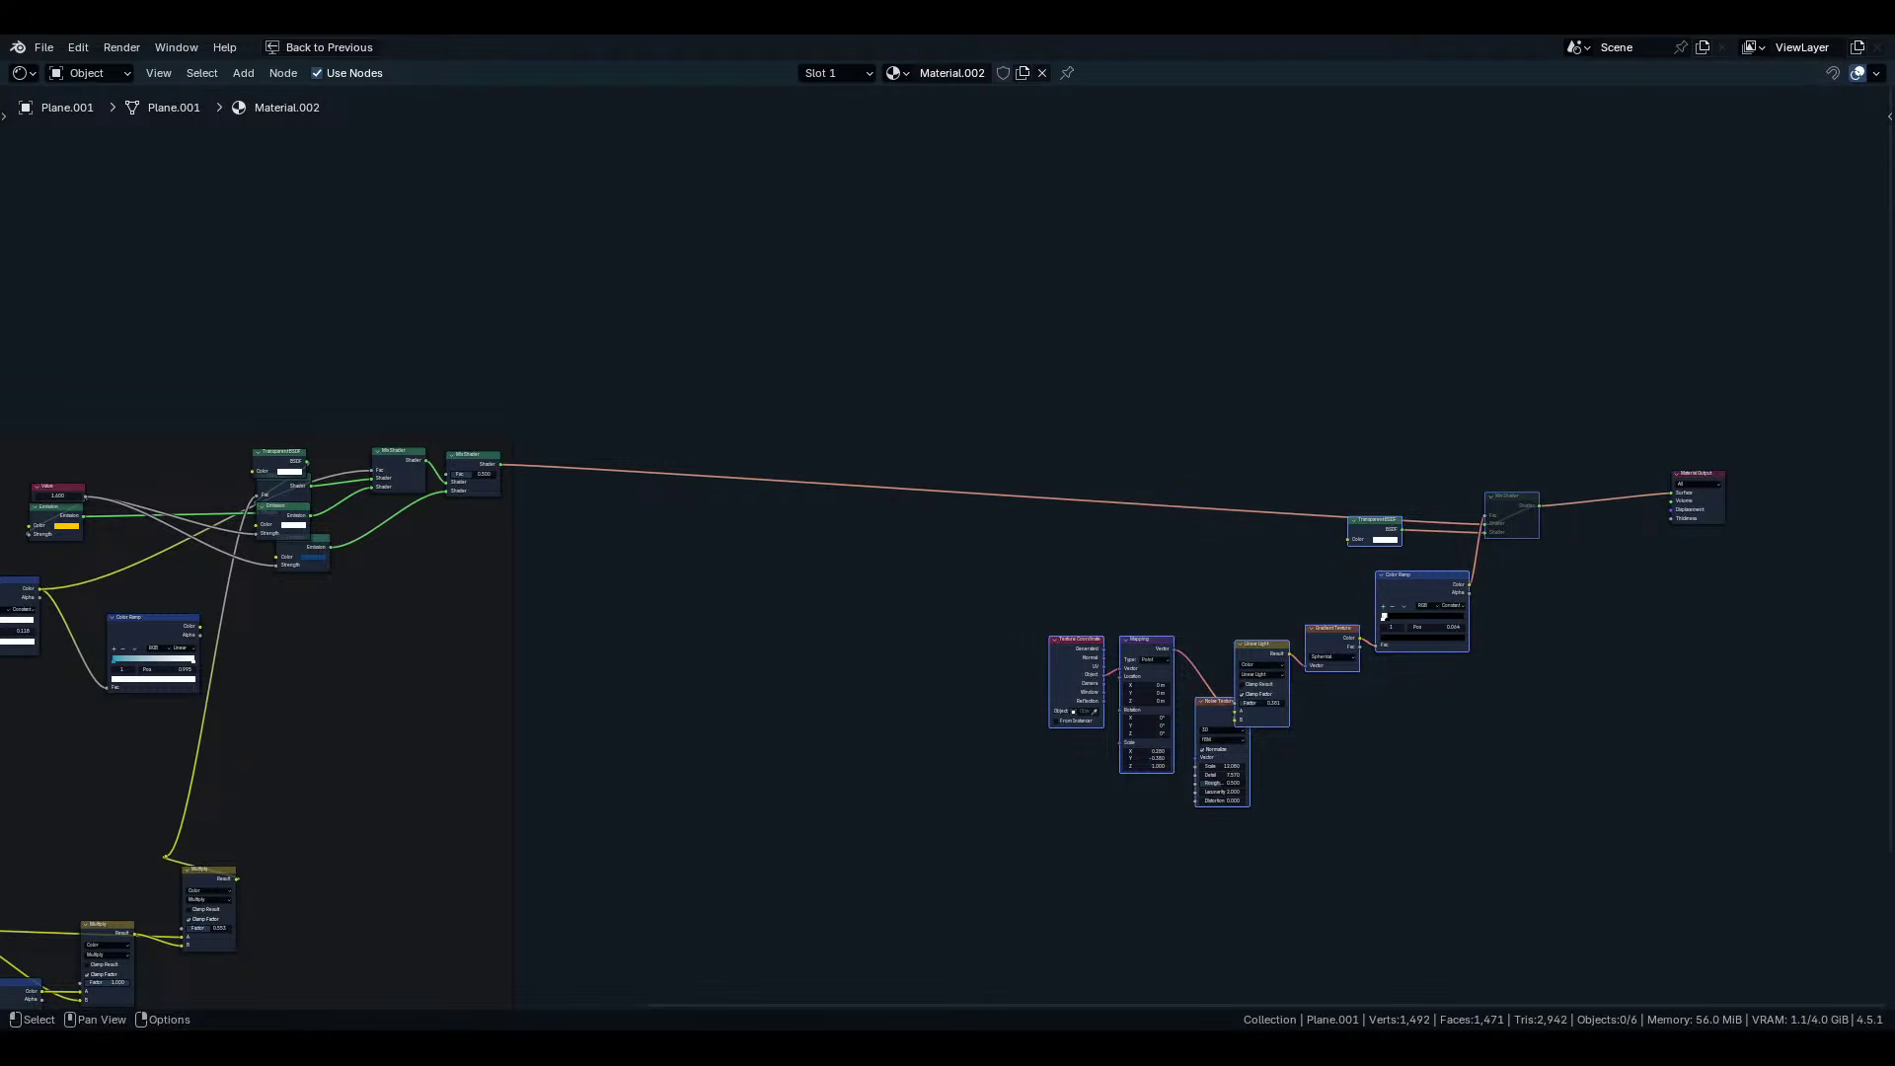
Join the gradient mask nodes, Transparent BSDF and last Mix Shader in a frame, and reposition the frame nearer the Material Output.
key("f")
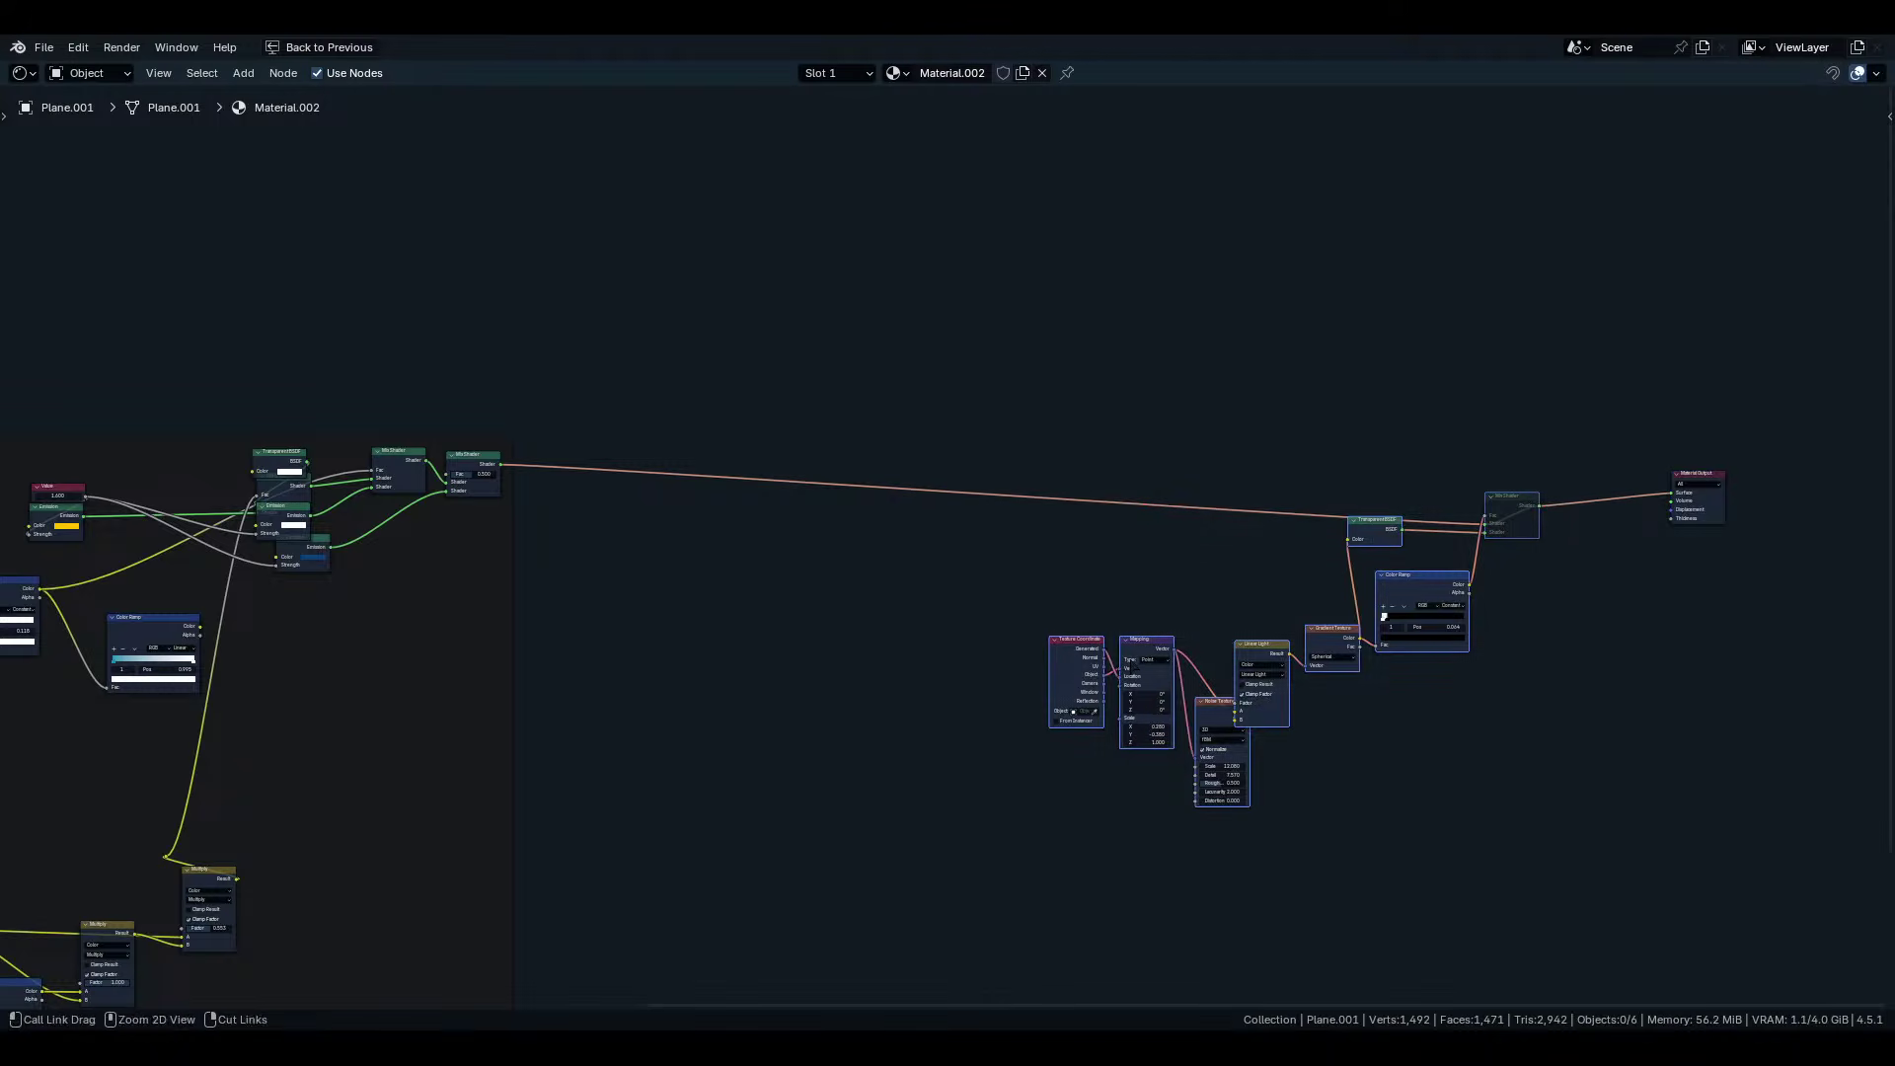
key("ctrl+z")
key("ctrl+j")
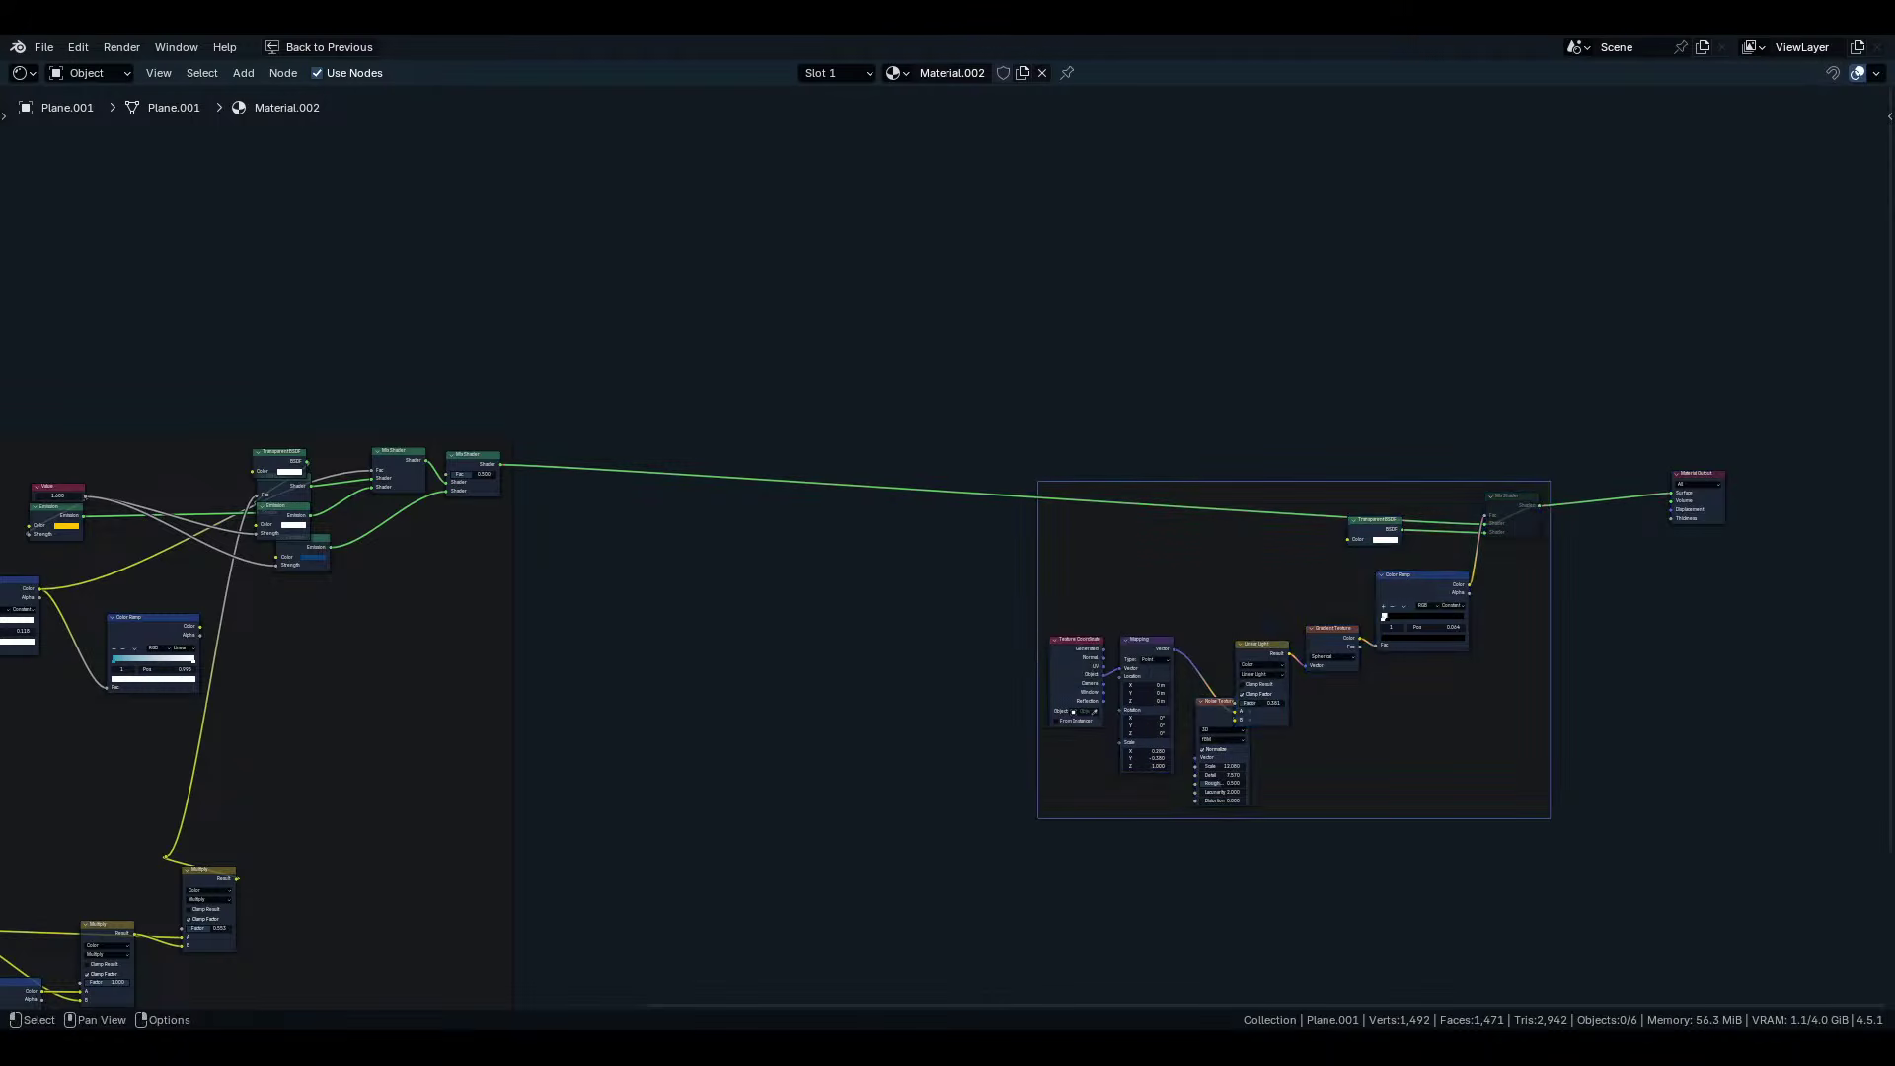
middle_click_drag(778, 601, 929, 647)
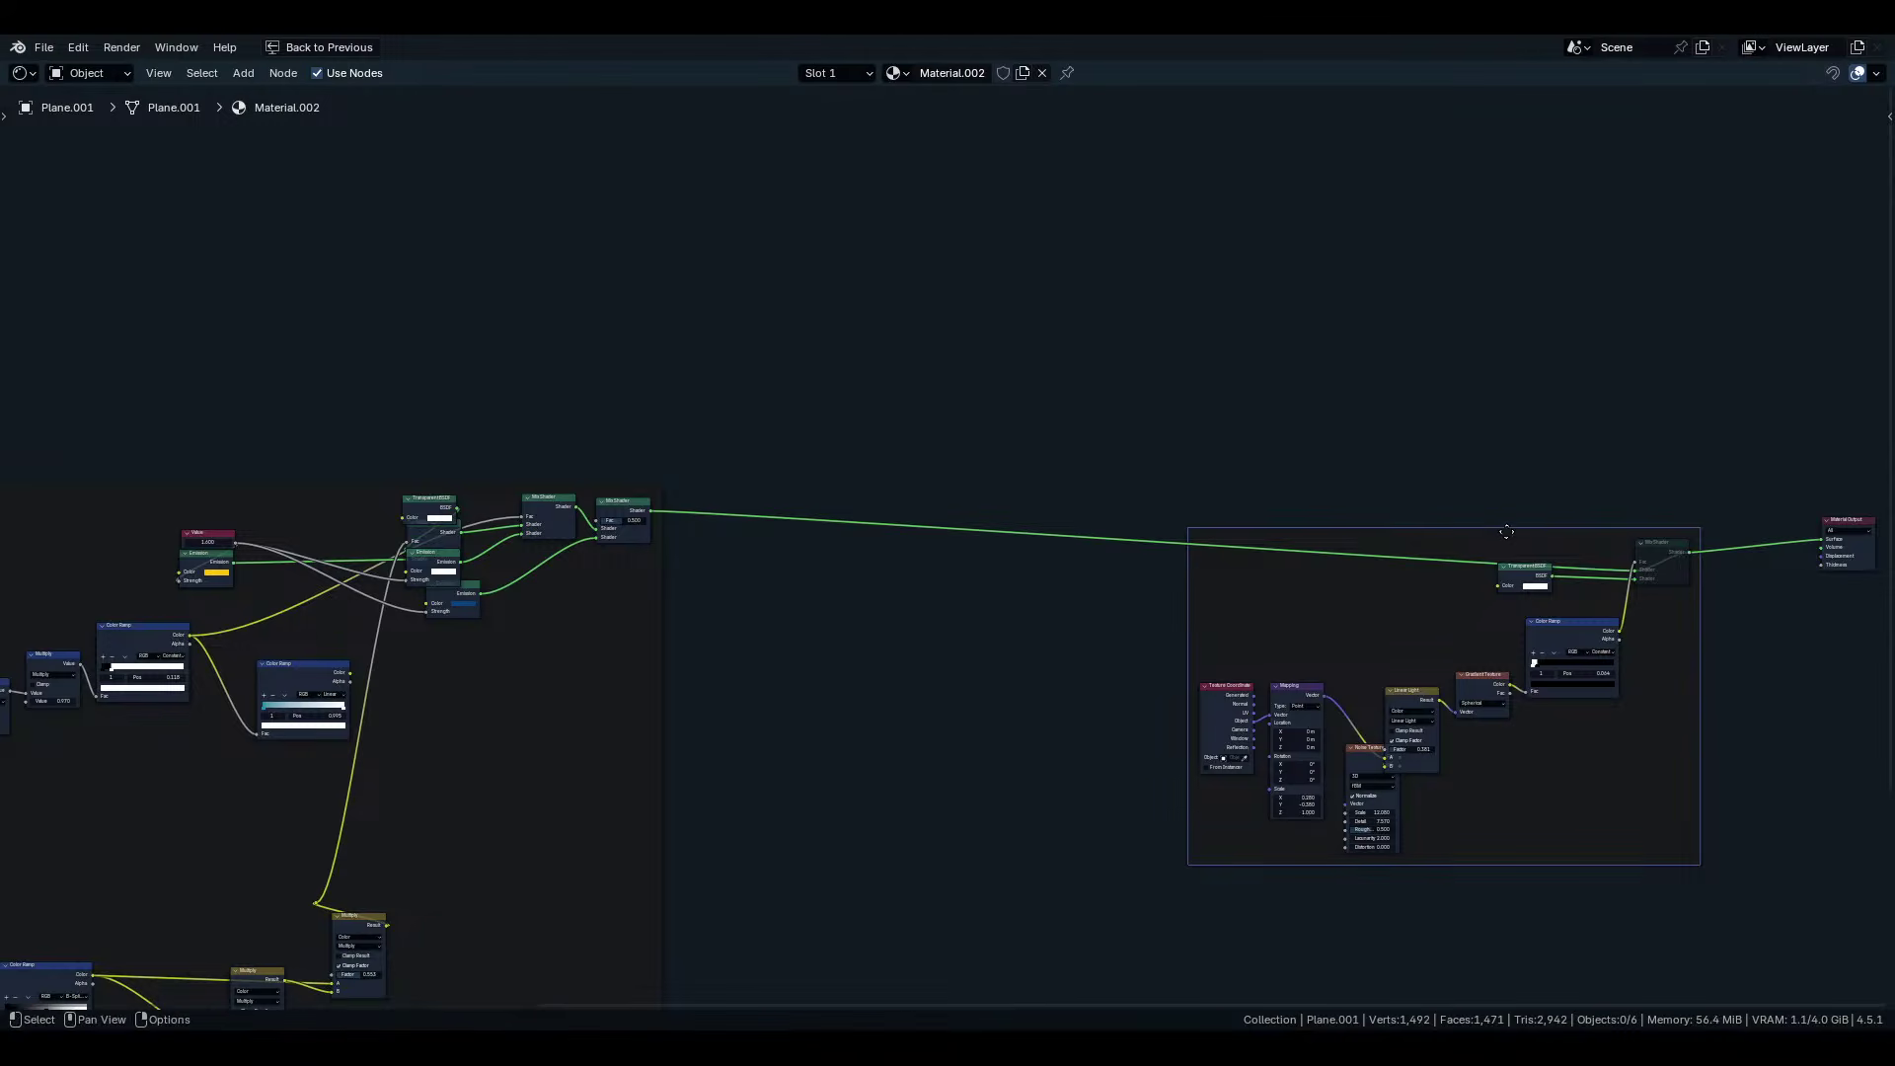
left_click_drag(1510, 530, 1600, 504)
In the main frame, spread the final Mix Shader and blue Emission away from the cluster and place the Value node above it.
middle_click_drag(498, 630, 927, 548)
scroll(927, 548, "up", 3)
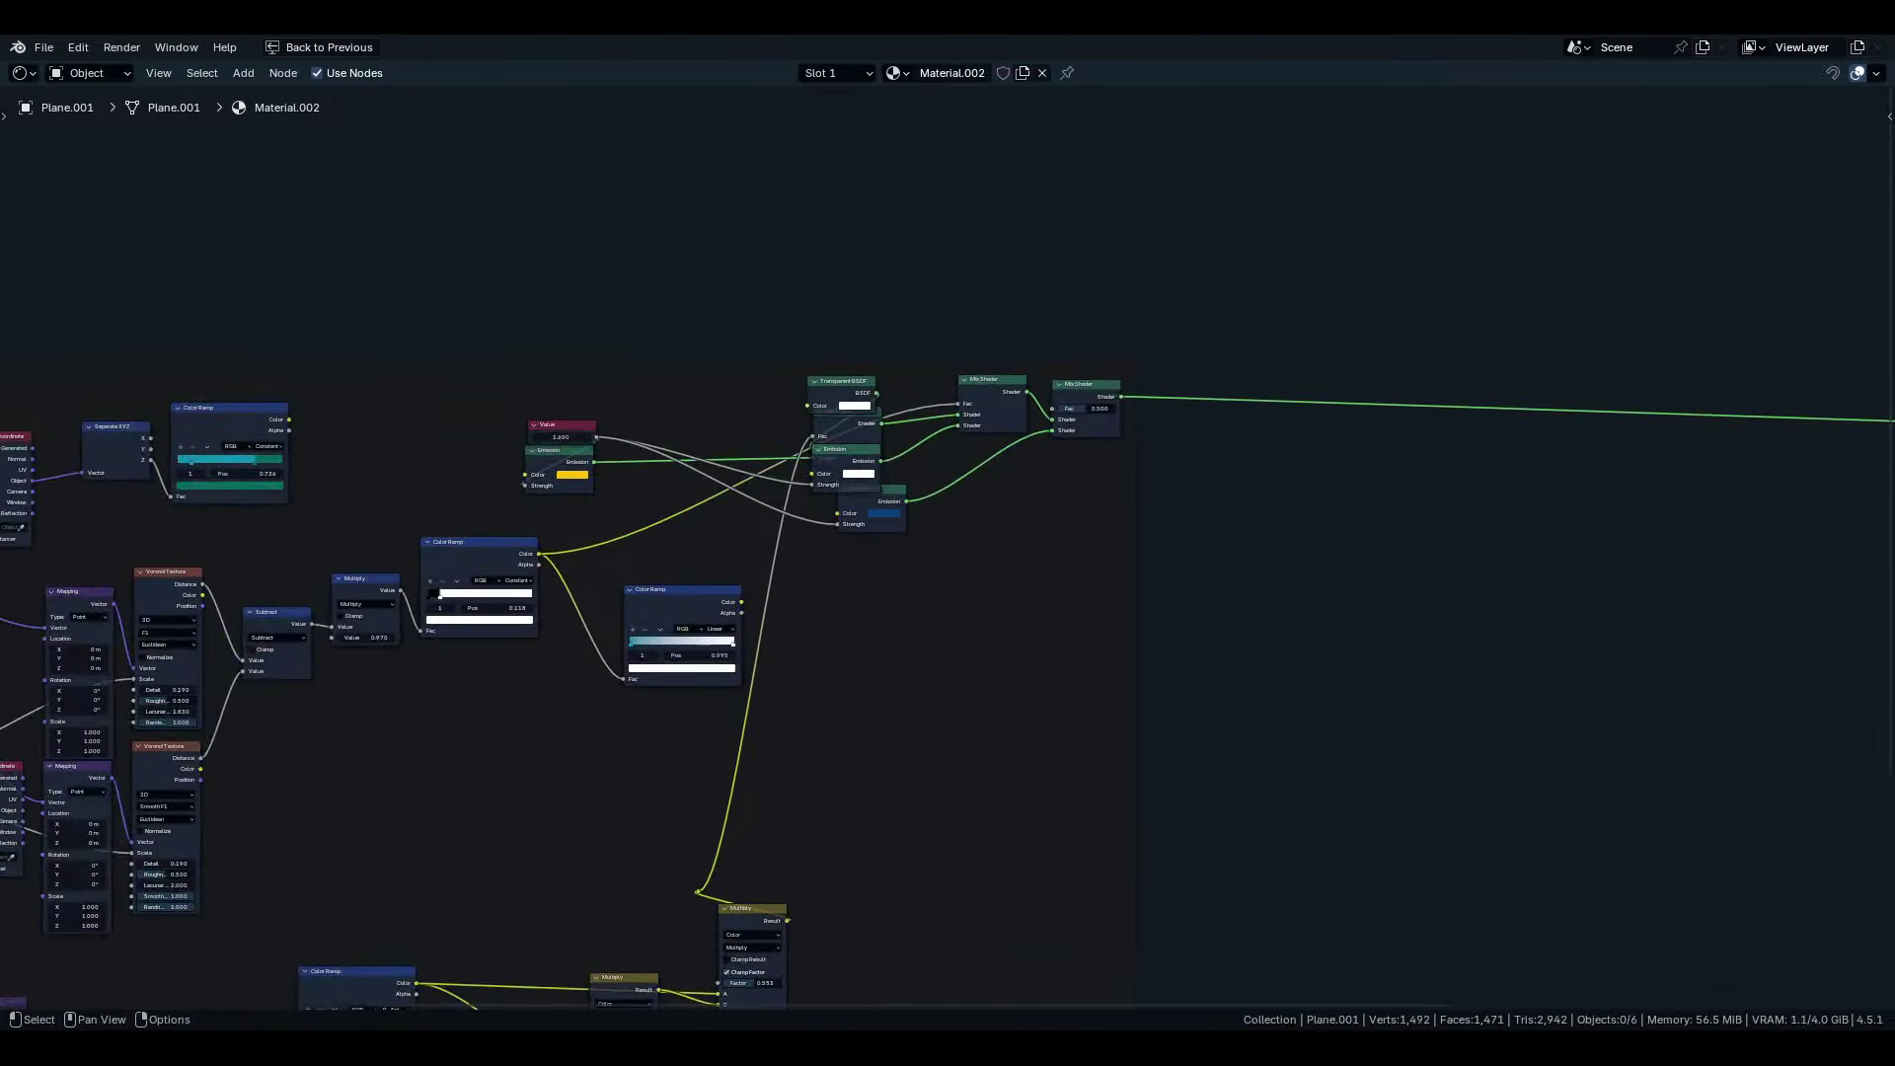
left_click_drag(1083, 385, 1264, 383)
left_click_drag(906, 501, 1285, 518)
middle_click_drag(1171, 562, 1213, 680)
left_click_drag(597, 542, 965, 345)
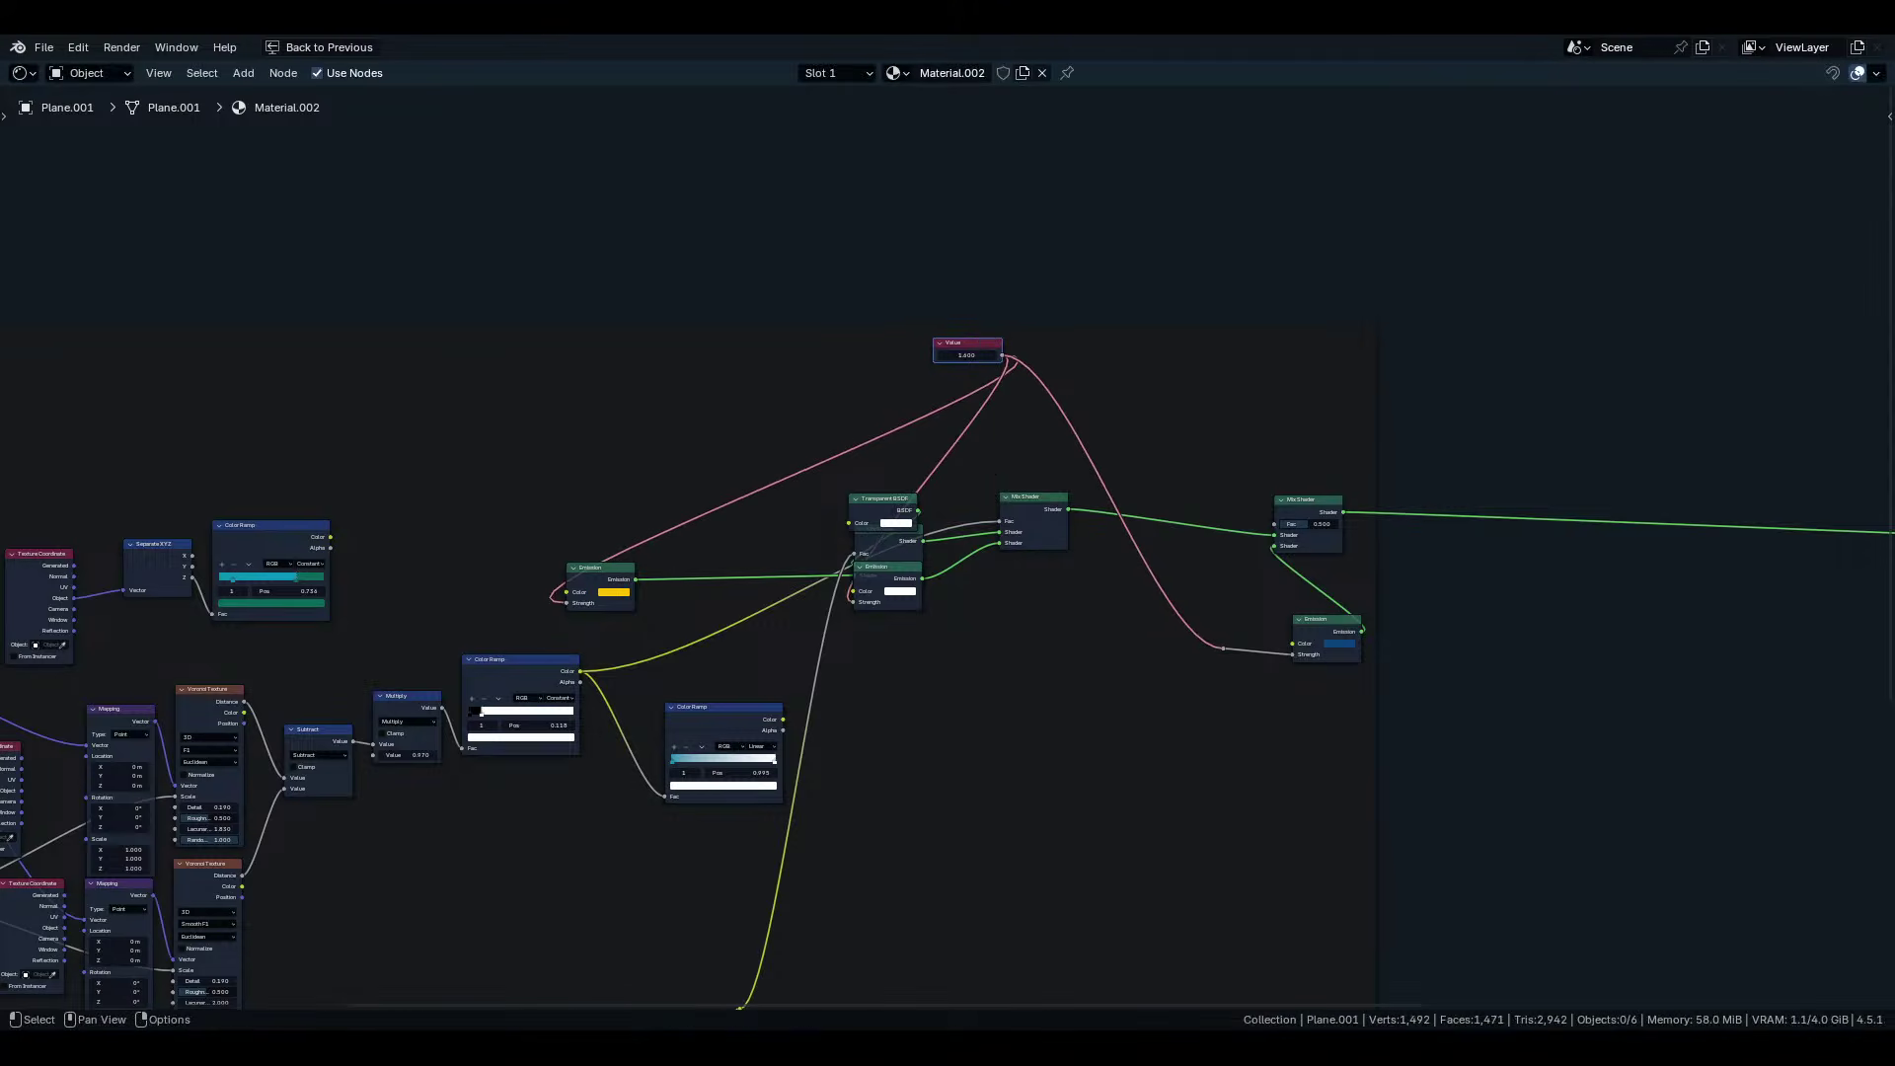
Add a reroute on the link from Value to the blue Emission and place it level with the Value output.
right_click_drag(1085, 460, 1105, 459, "shift")
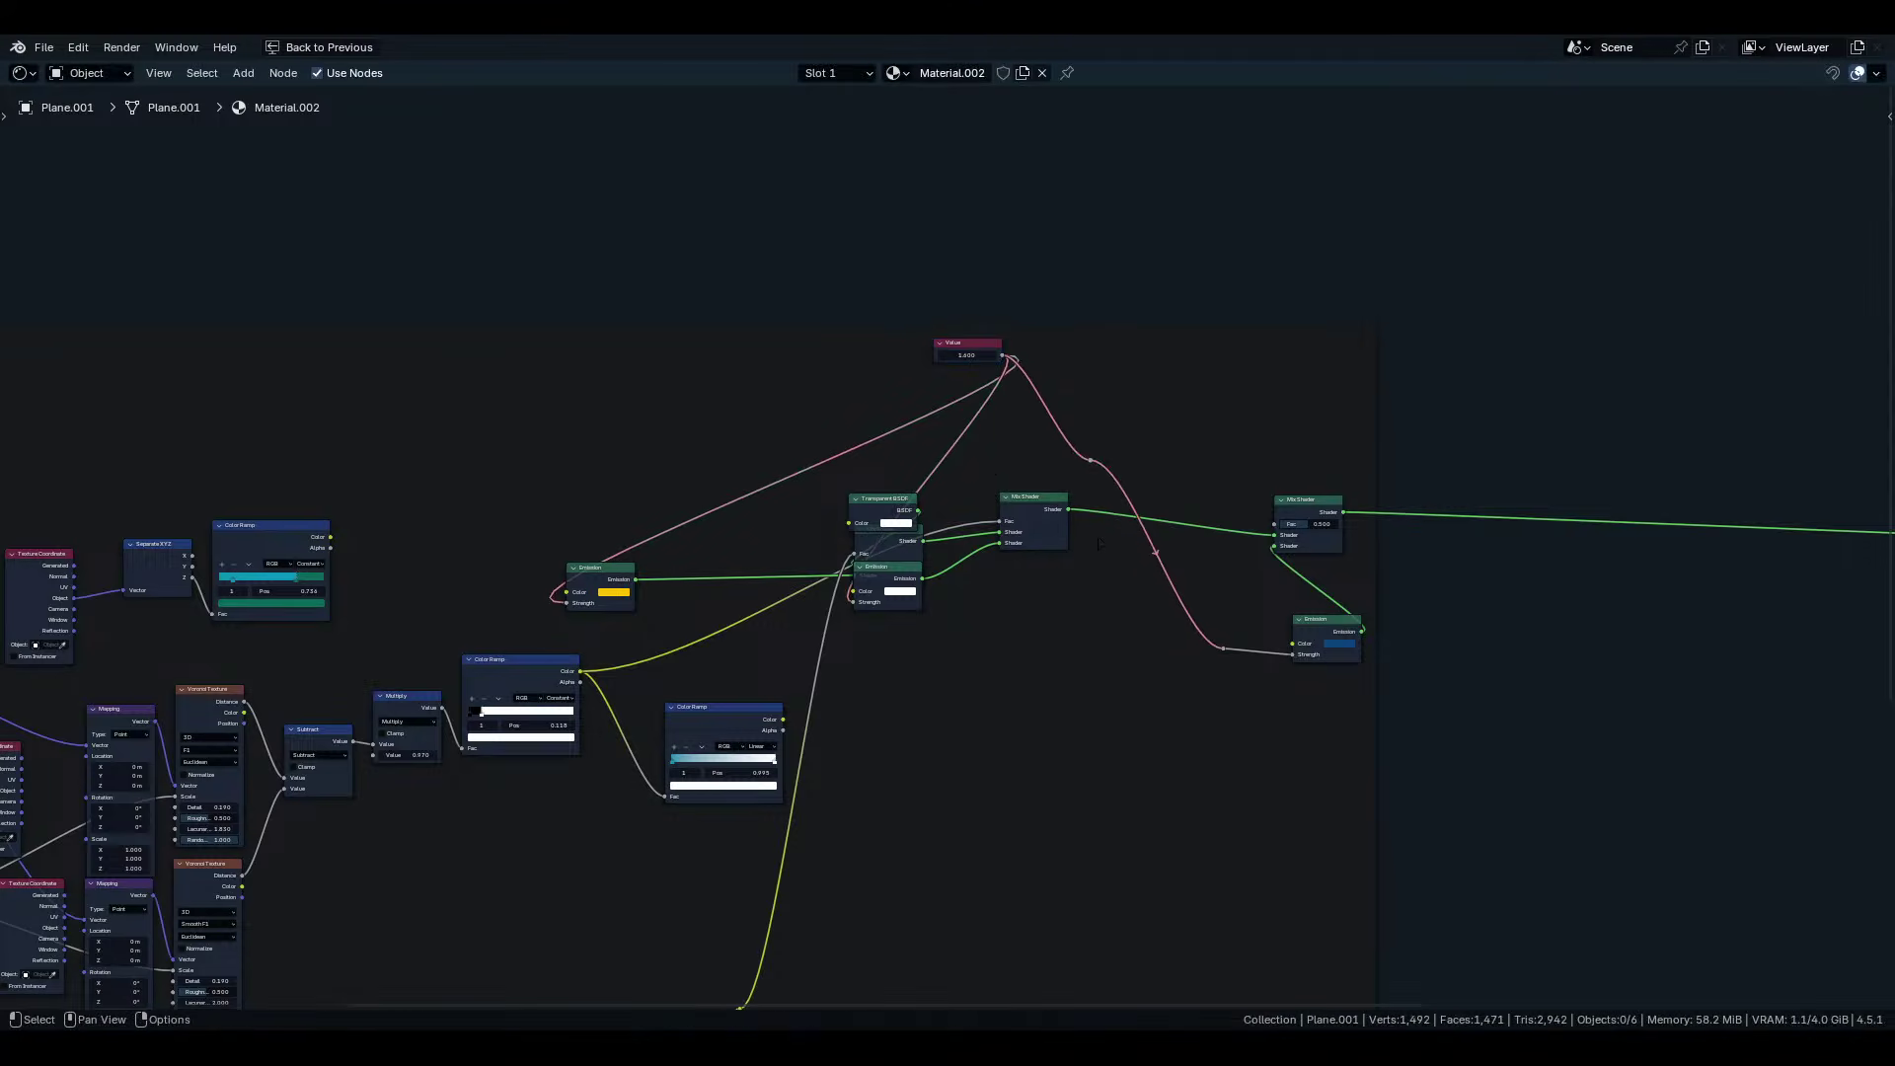
key("g")
left_click(1052, 426)
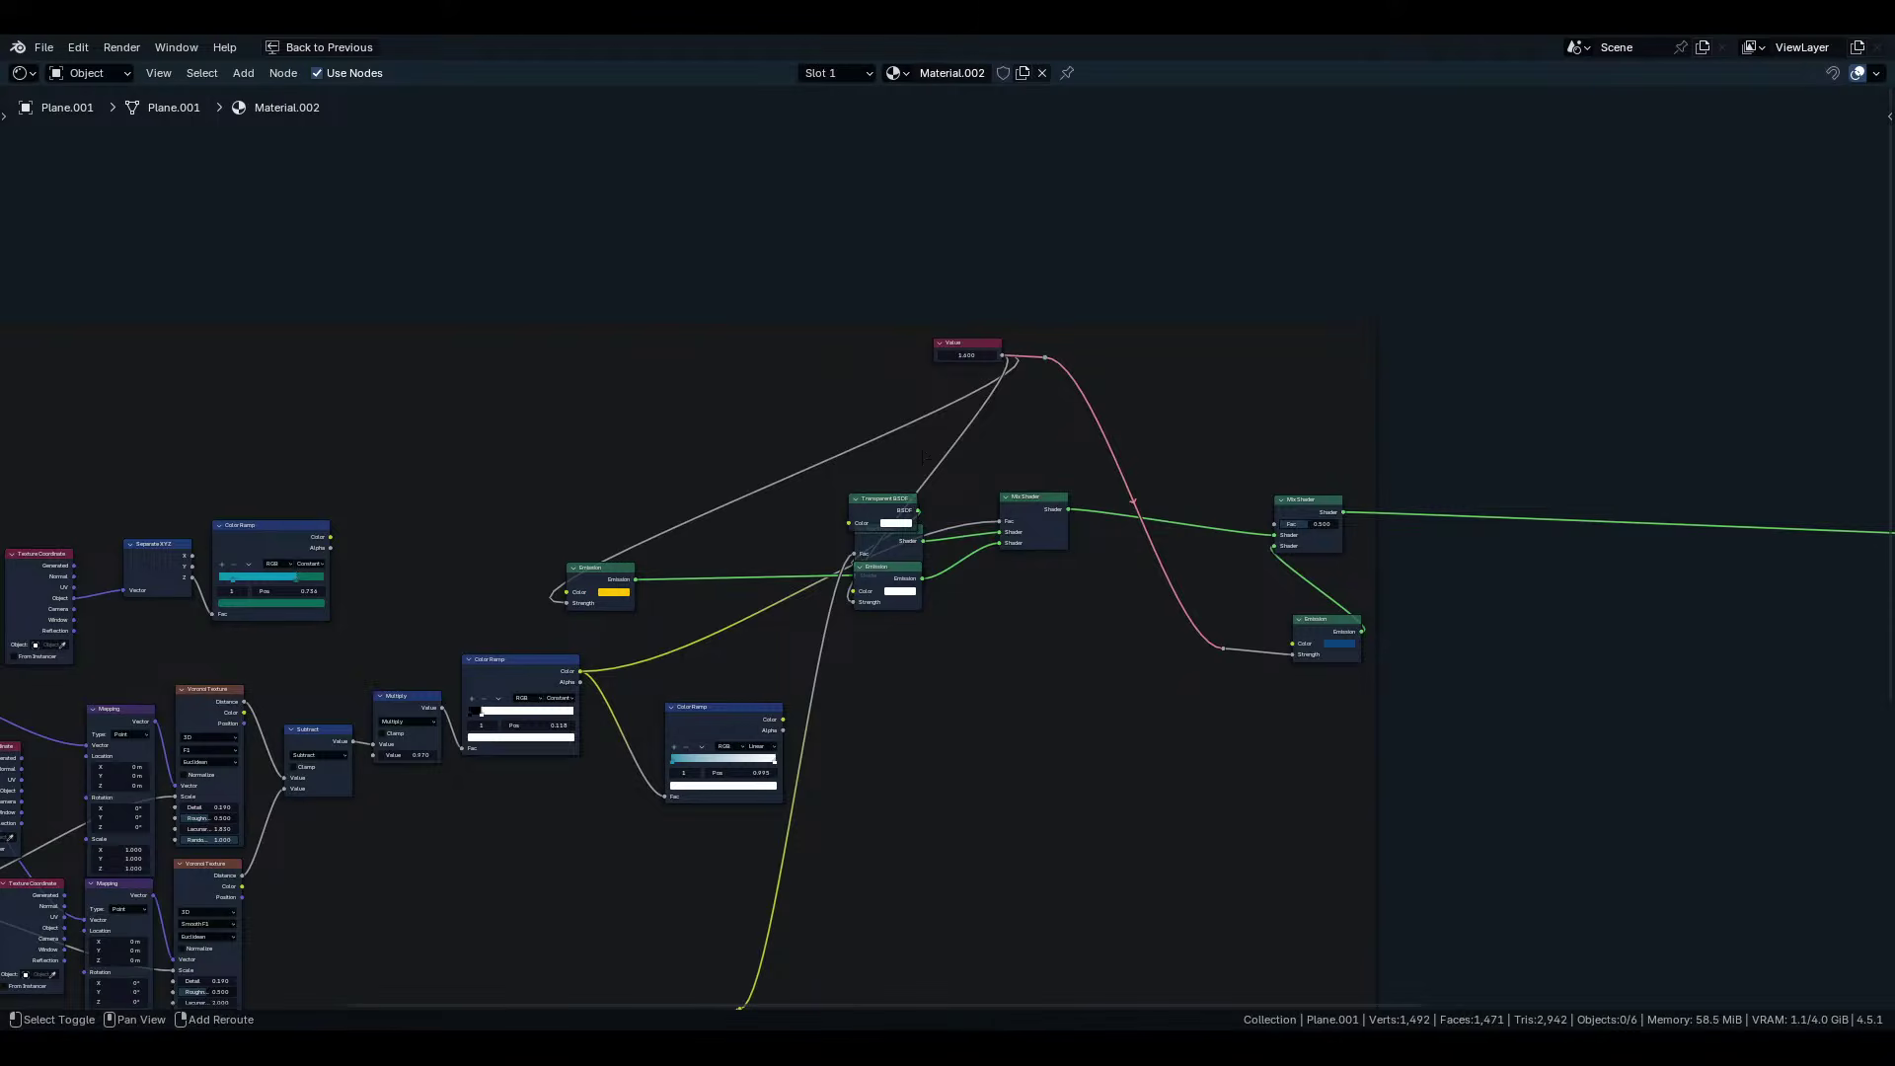
key("g")
Reroute the Value link beside the white Emission, and move the Transparent BSDF and its Mix Shader clear of that node.
right_click_drag(924, 458, 963, 480, "shift")
left_click(888, 619)
key("g")
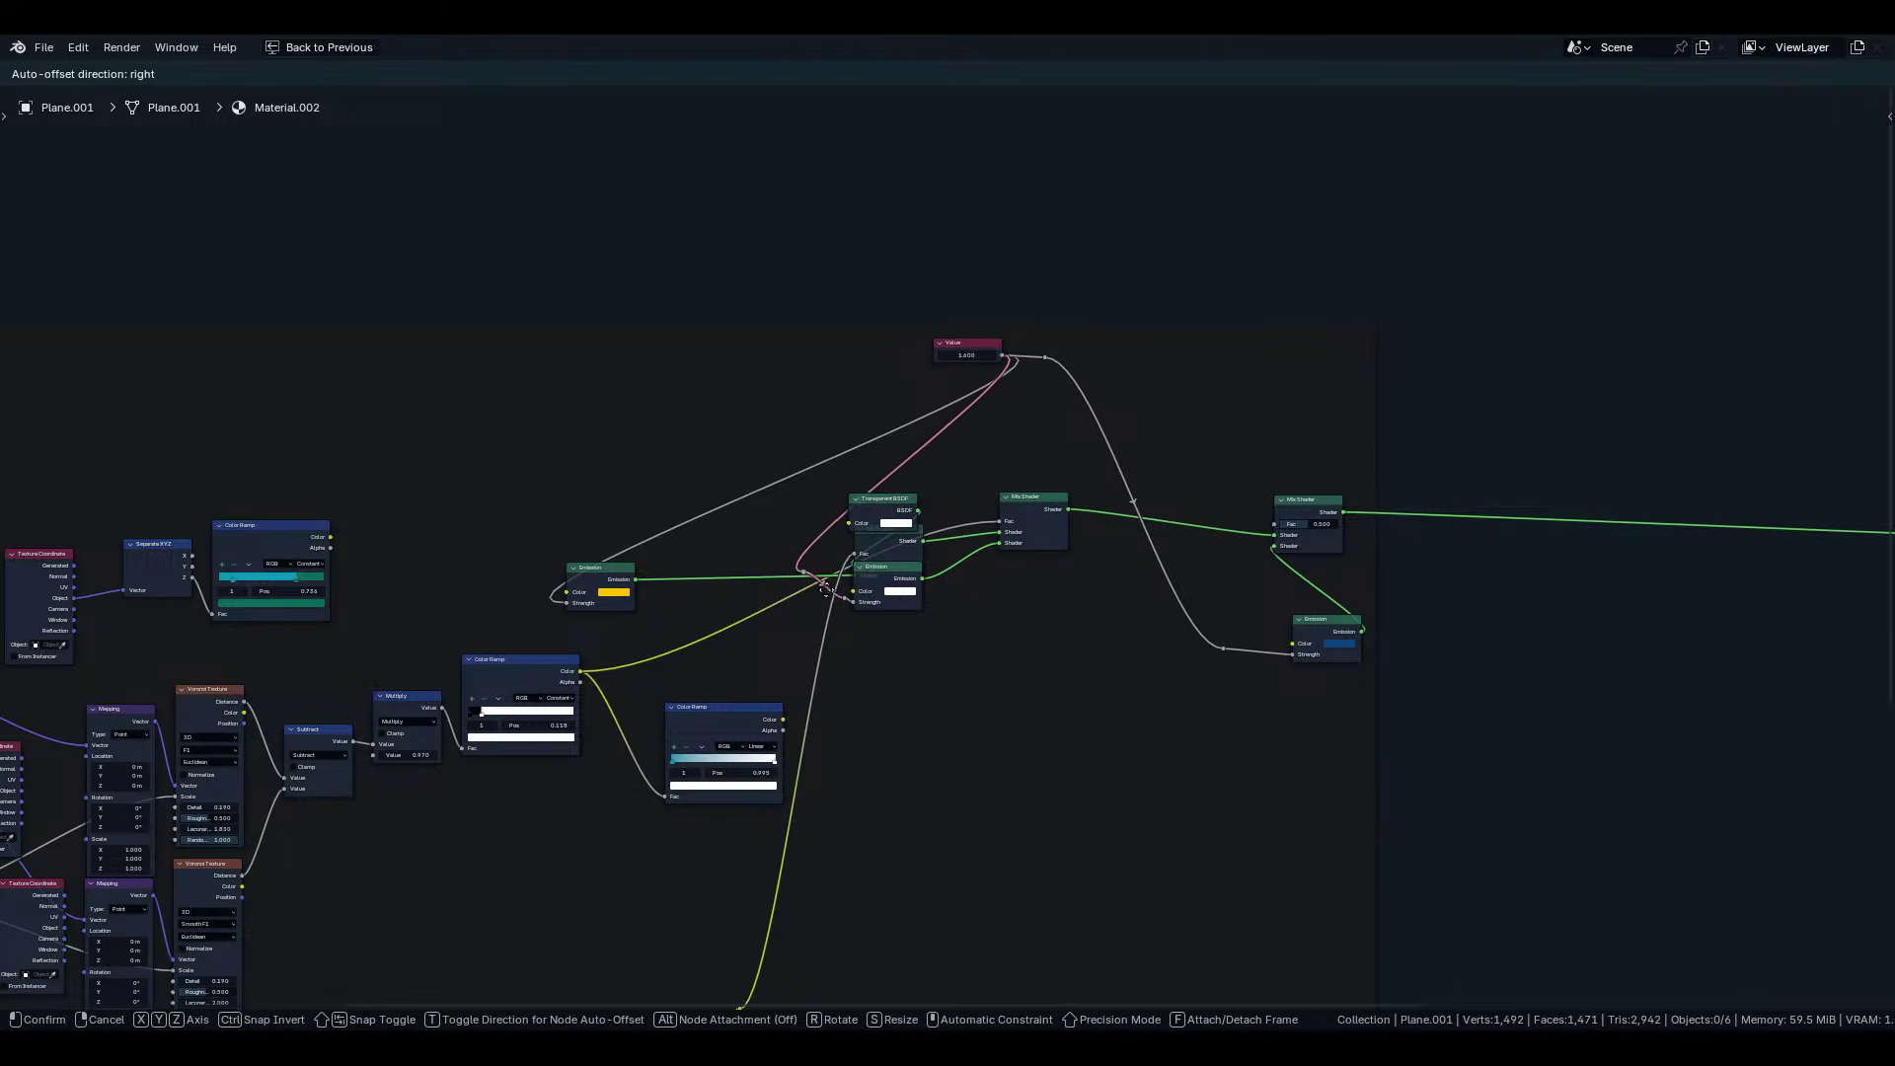
left_click(839, 540)
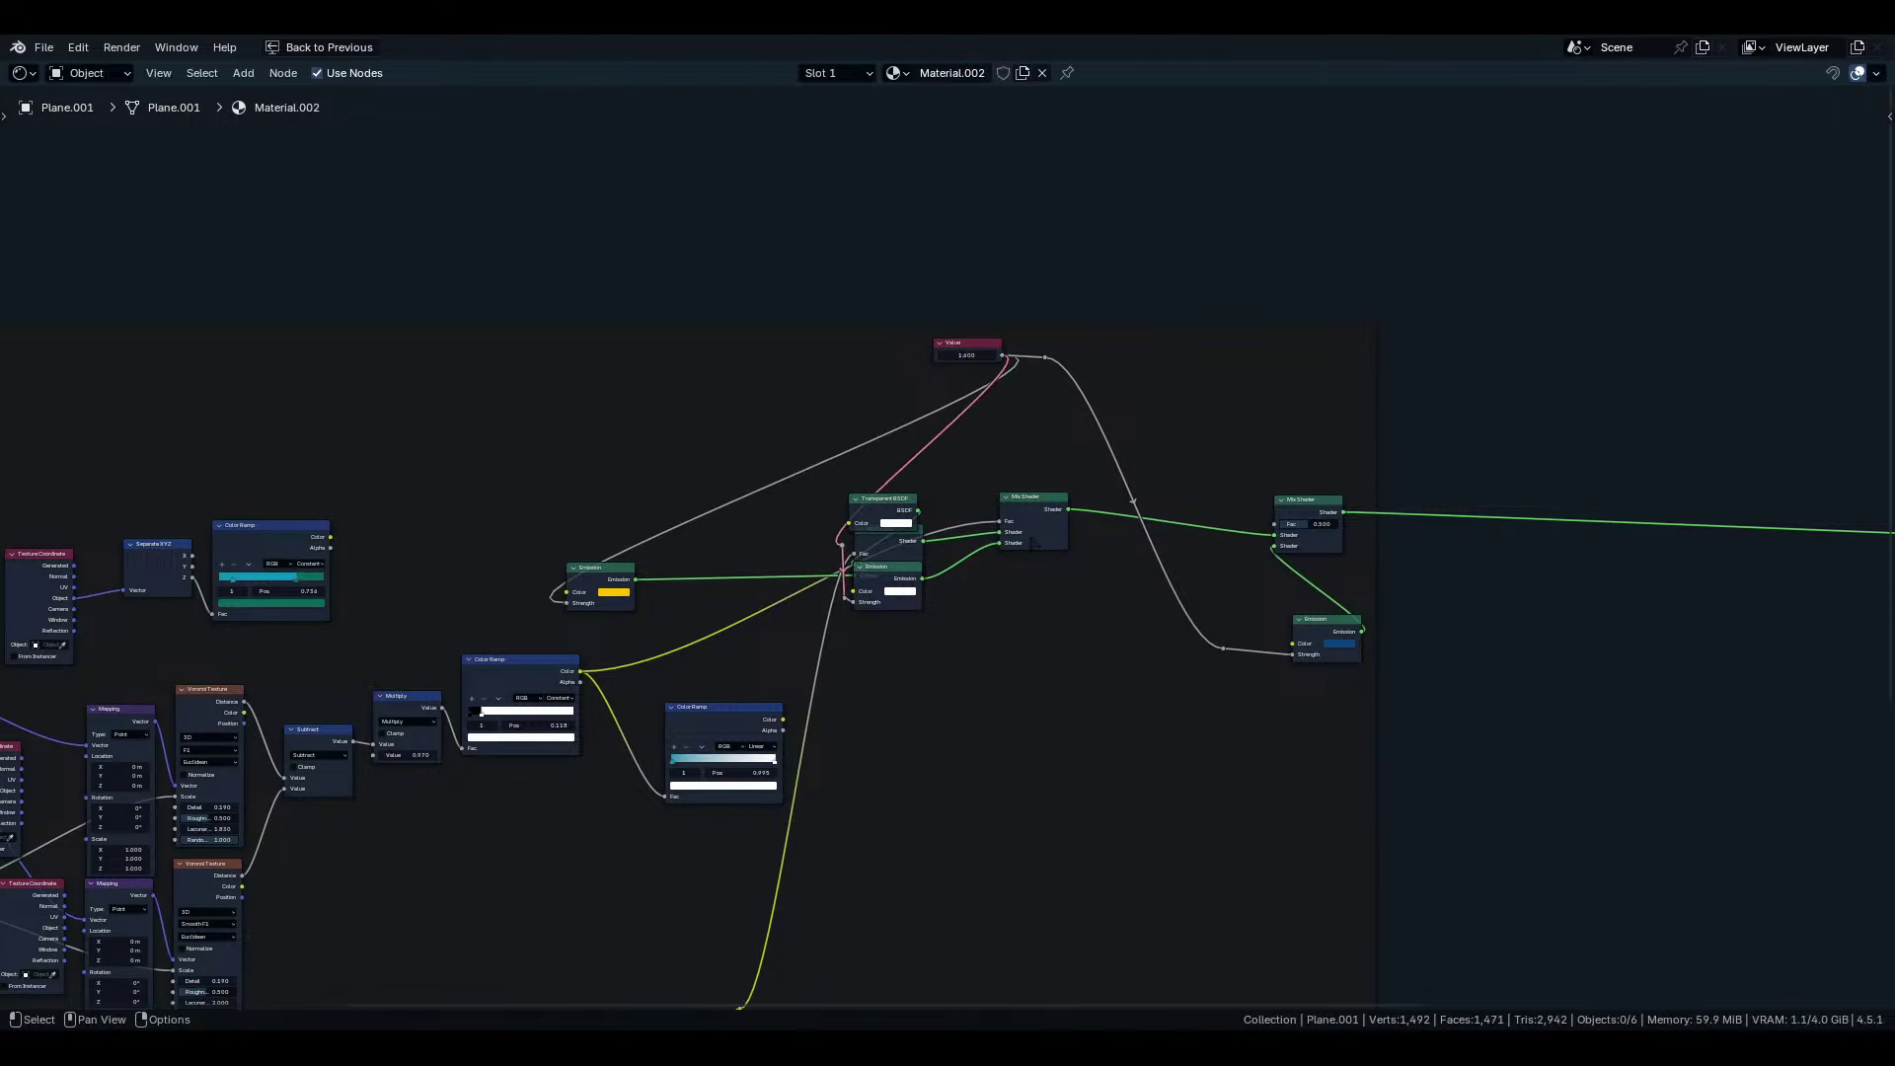
left_click_drag(880, 516, 963, 488)
left_click(886, 538)
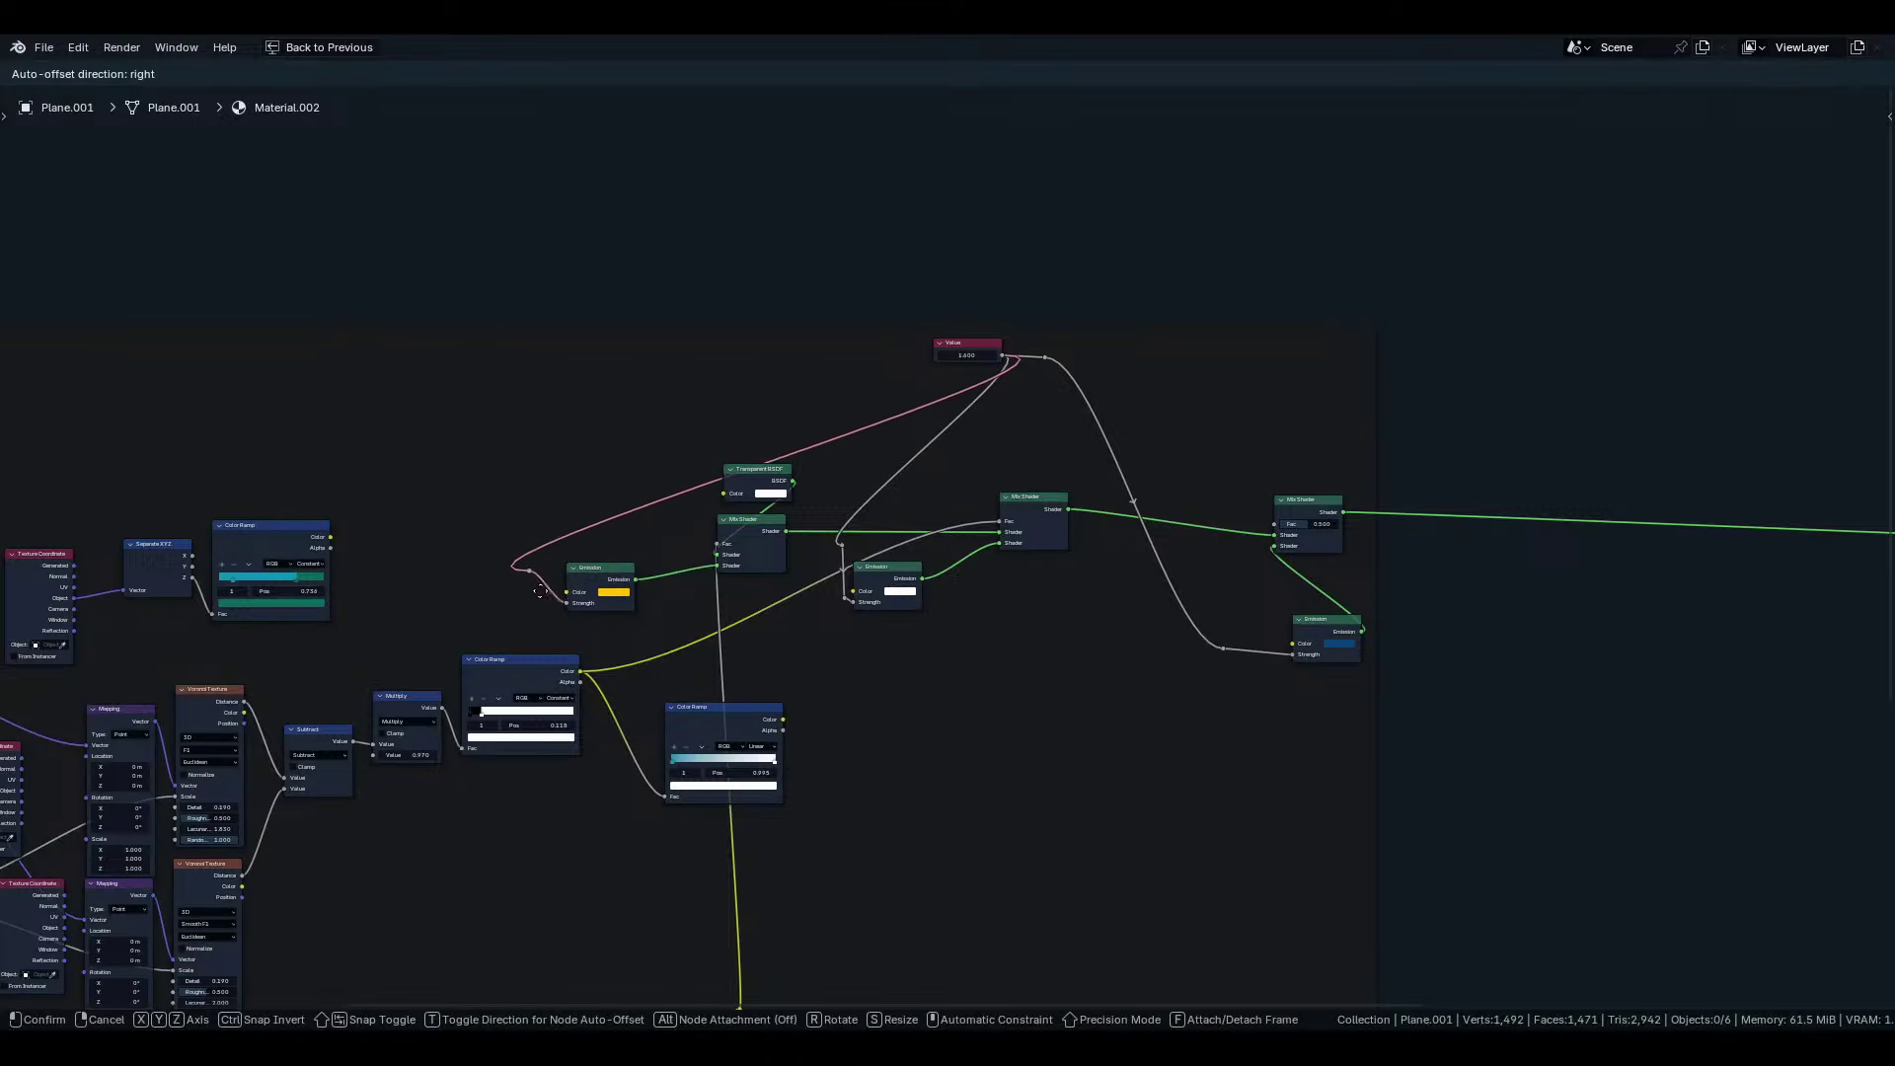
Guide the Value link around to the yellow Emission's Strength with reroutes beside the node, at the corner above it and below Value.
left_click(570, 618)
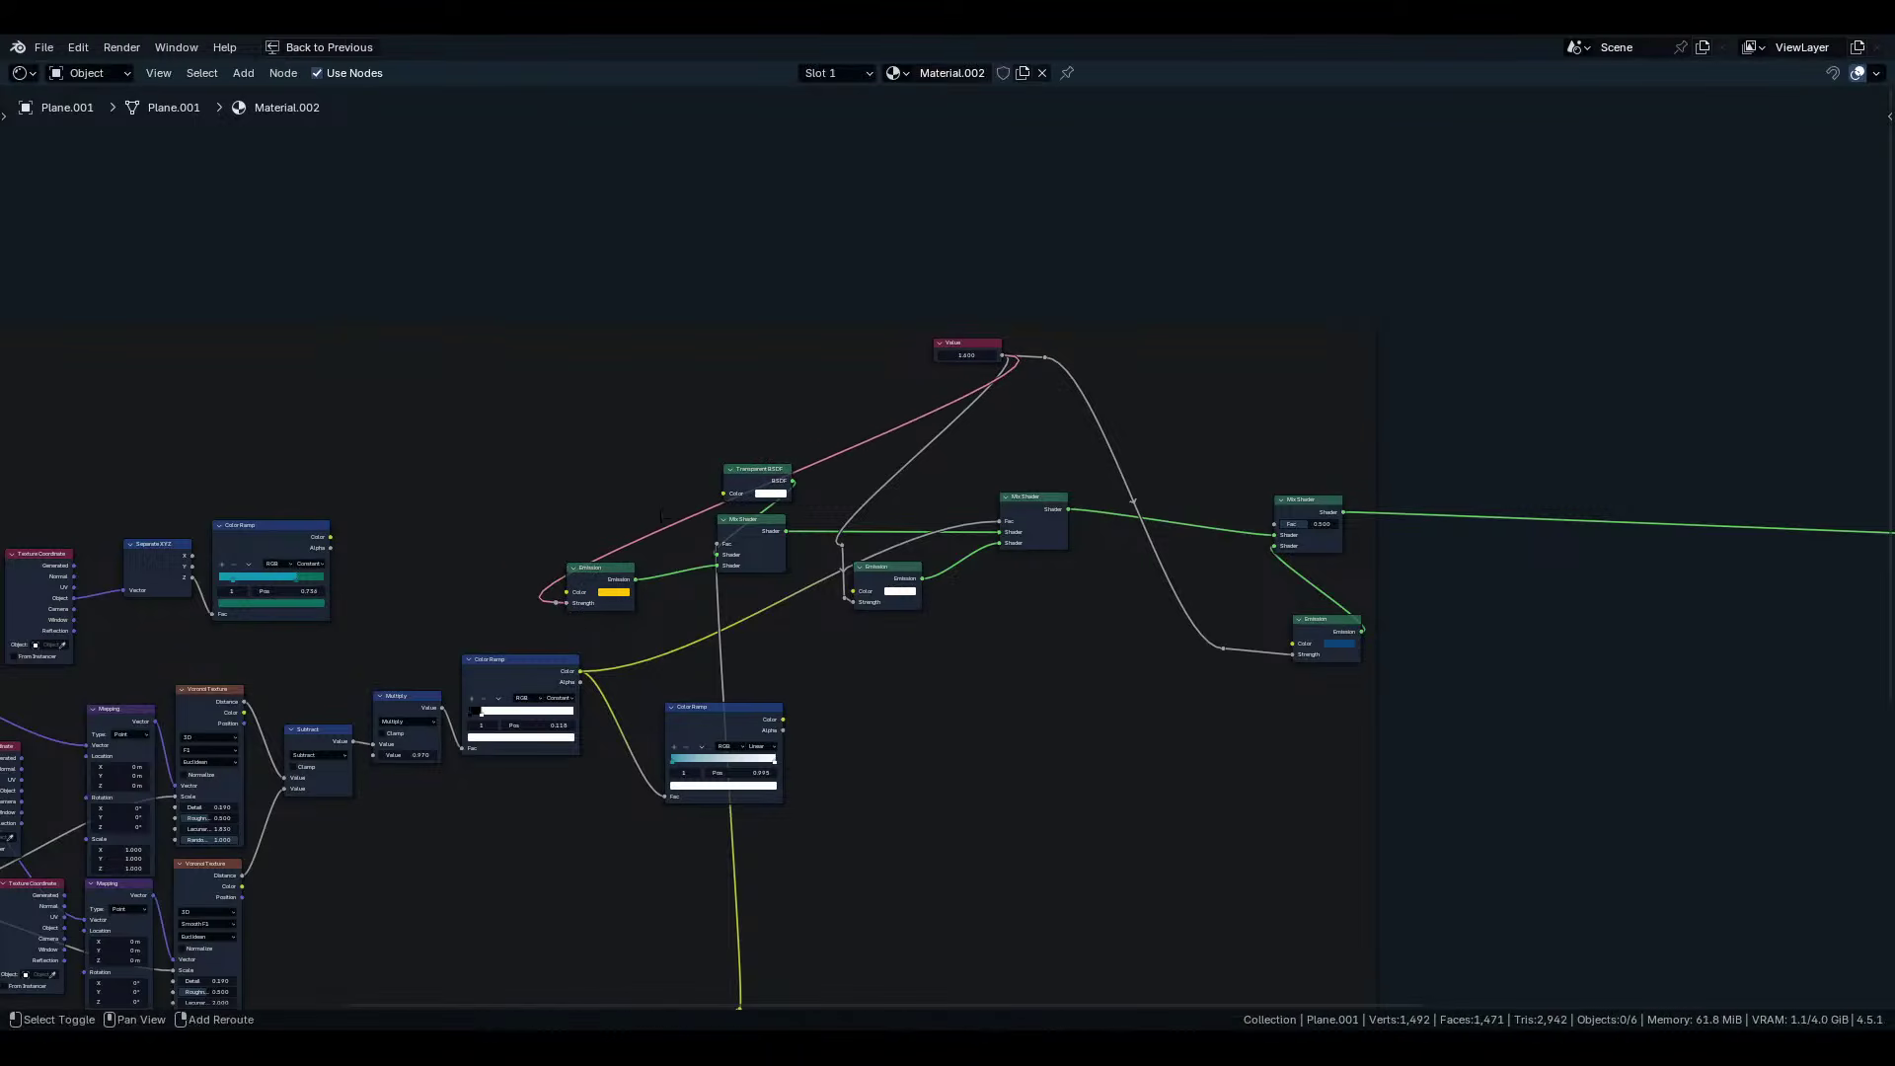
right_click_drag(636, 496, 667, 559, "shift")
key("g")
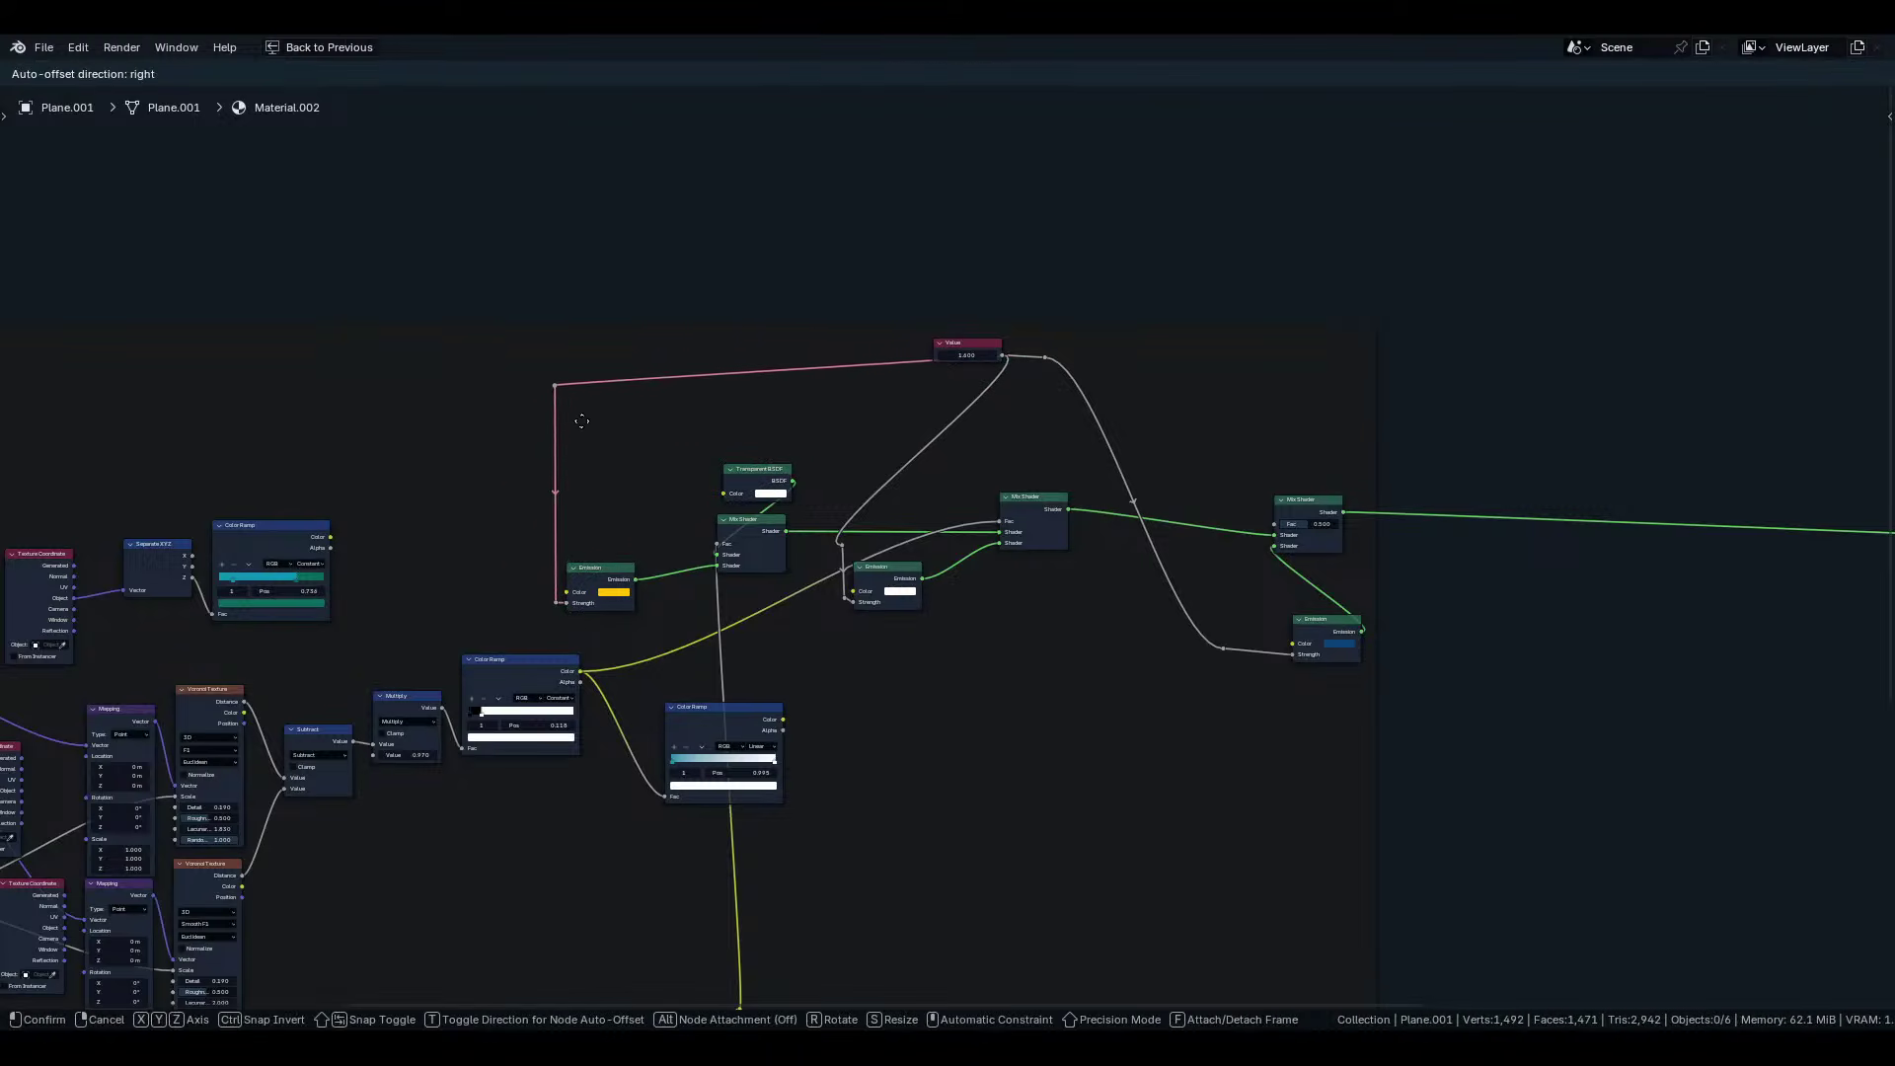
left_click(556, 382)
right_click_drag(824, 345, 839, 390, "shift")
key("g")
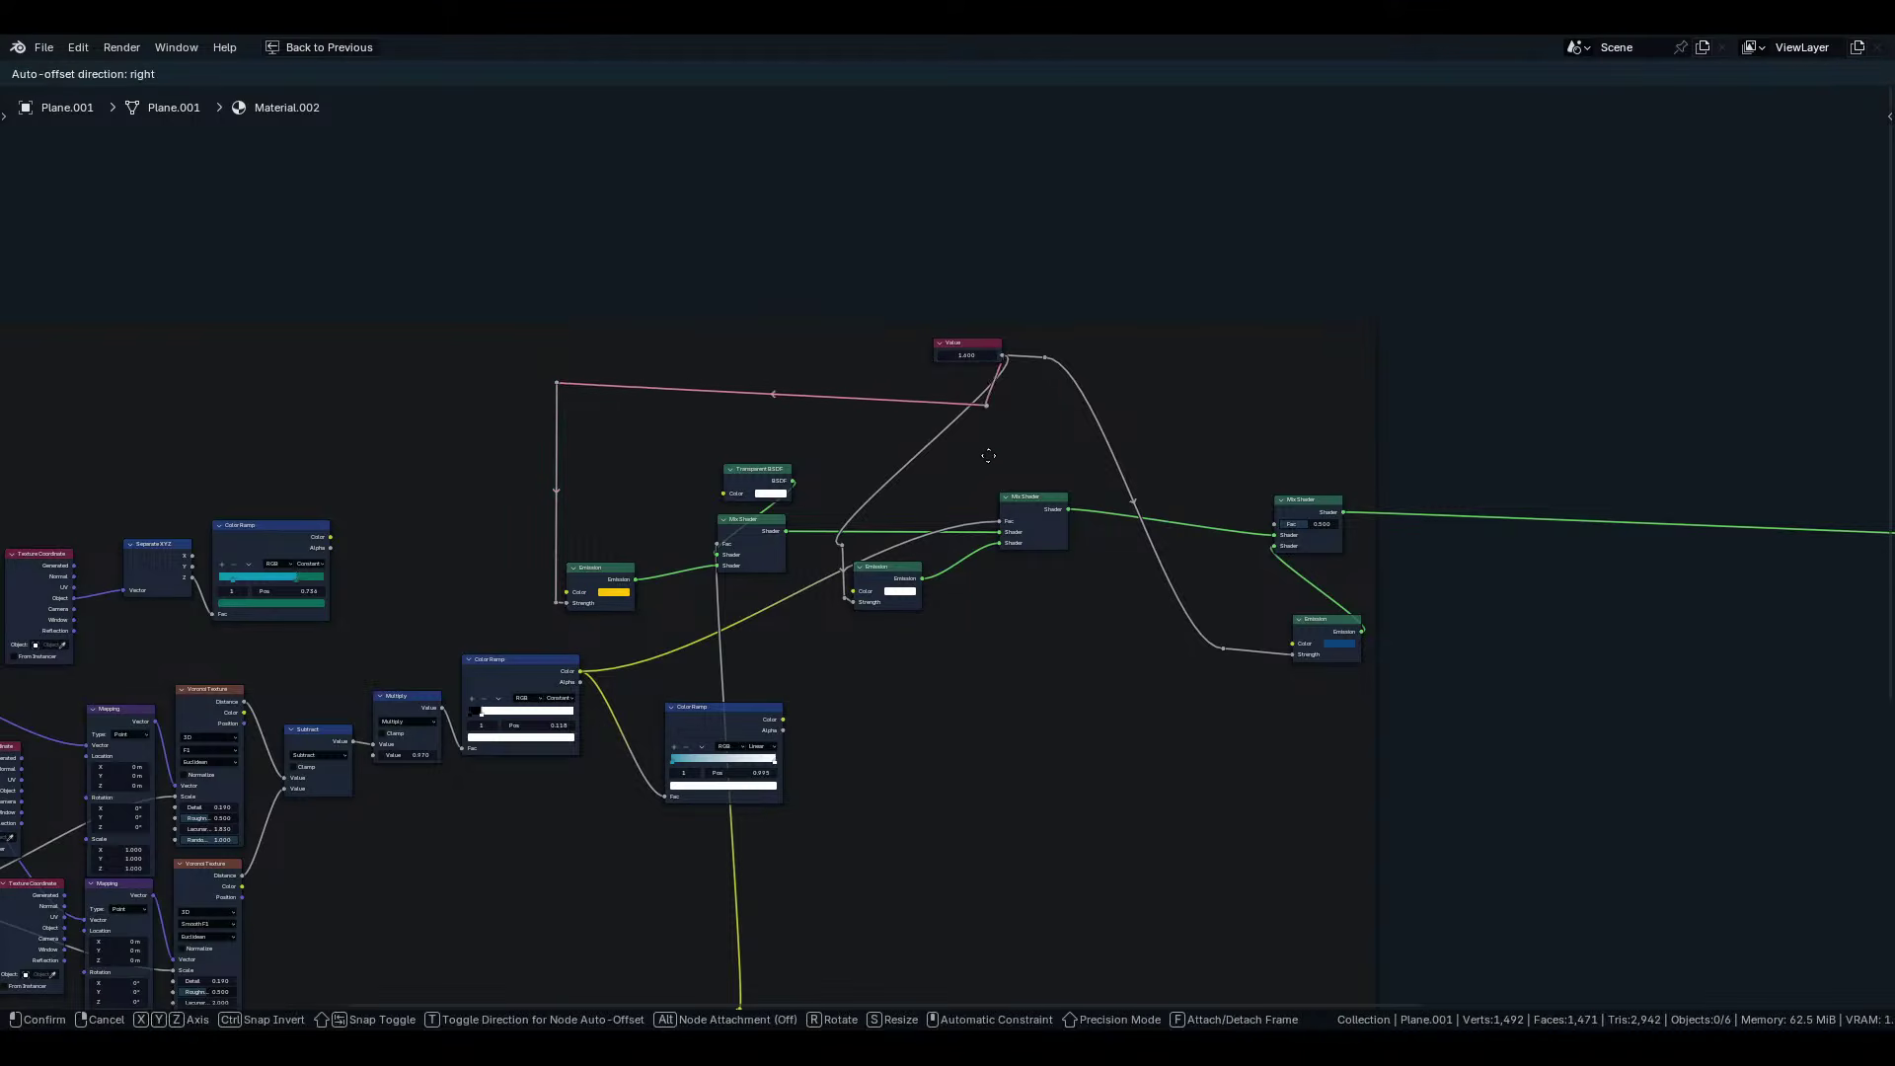
left_click(1020, 444)
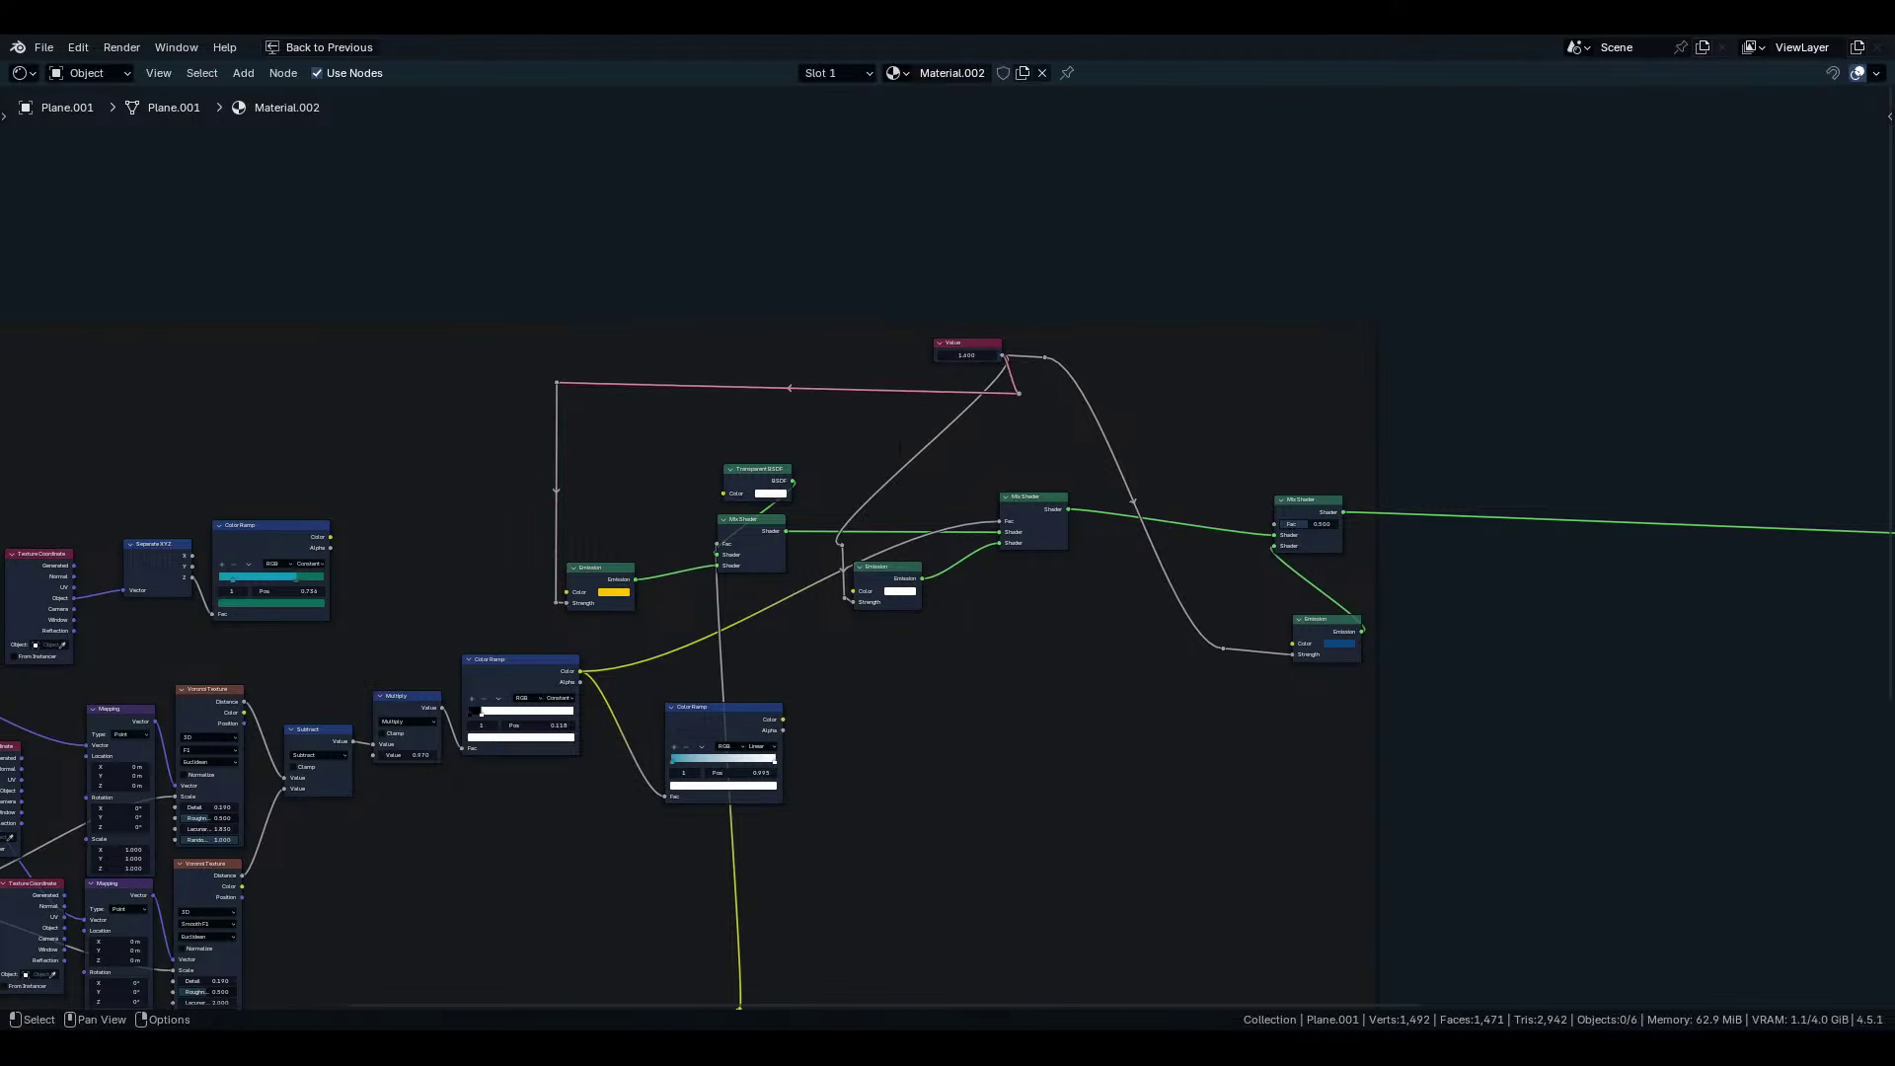
left_click(625, 428)
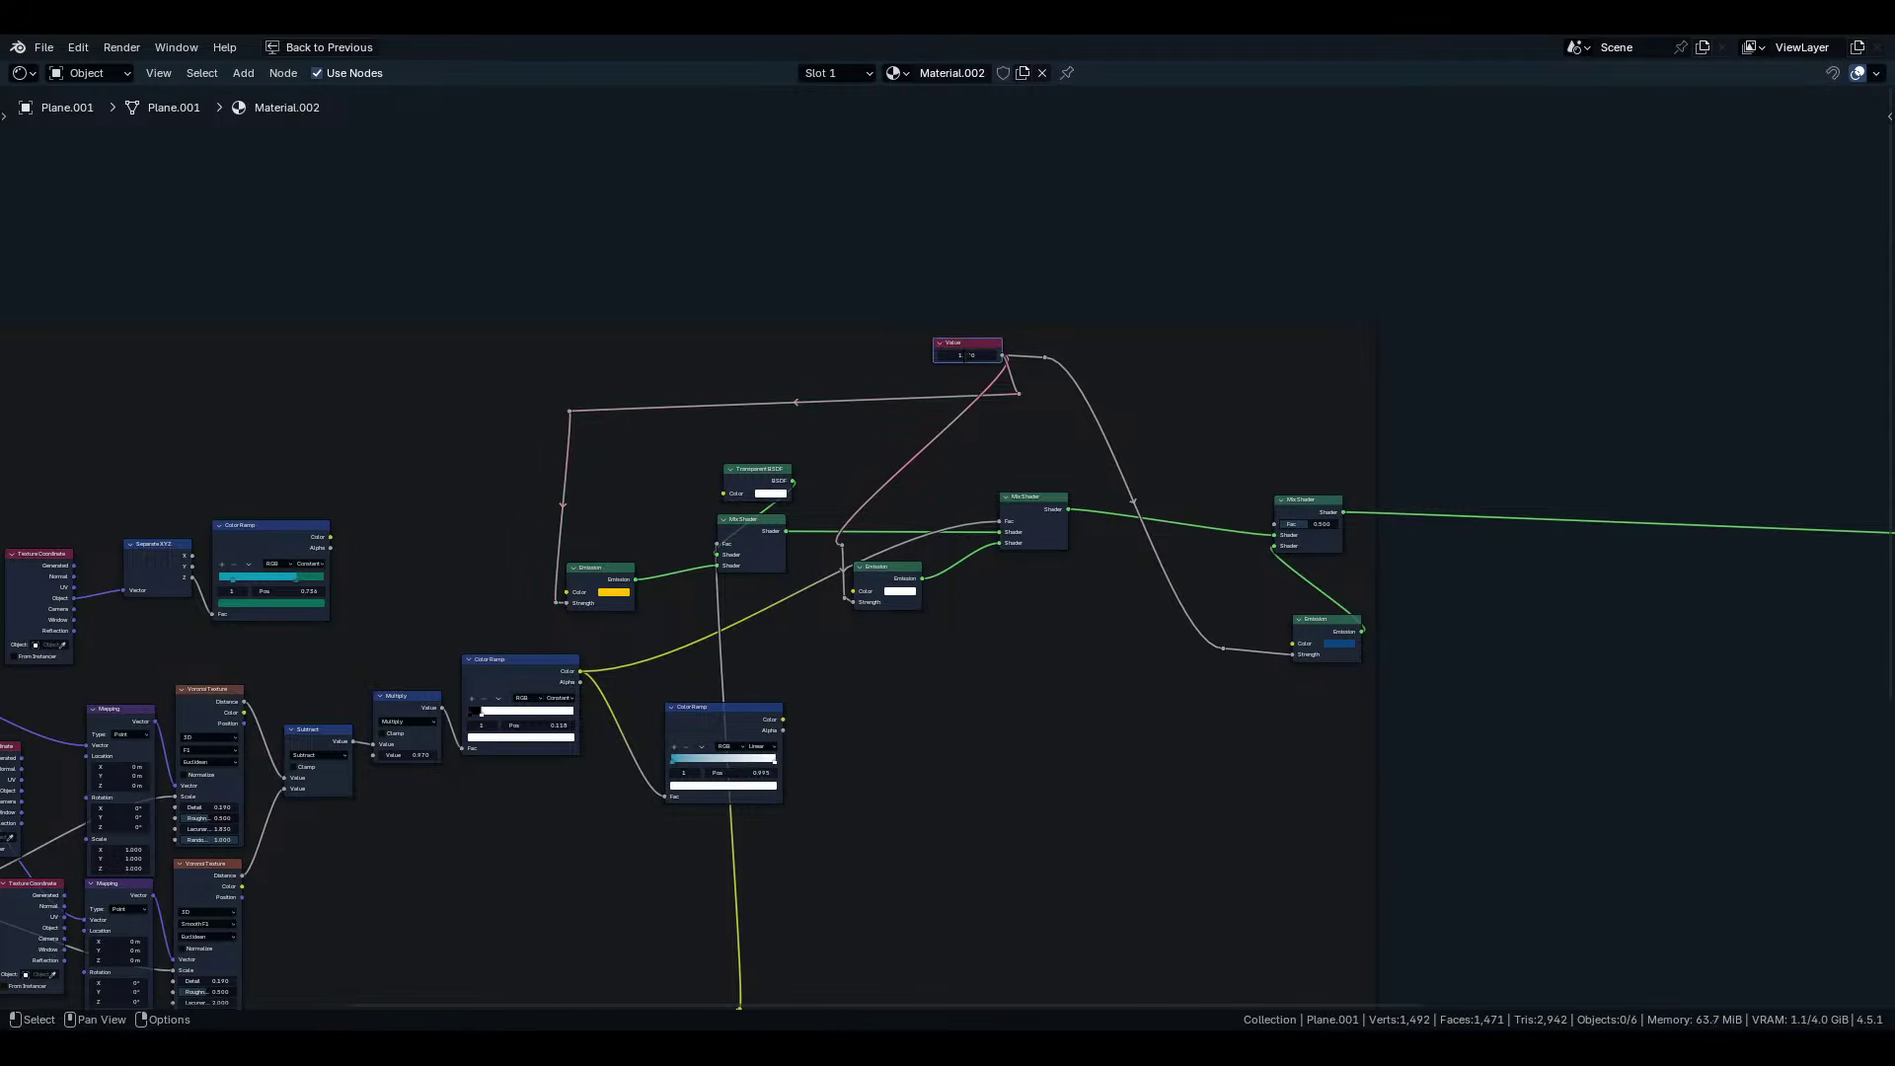
Shift the Value node away from its outgoing links and line up the yellow Emission link's reroutes just past its output.
left_click_drag(964, 355, 882, 350)
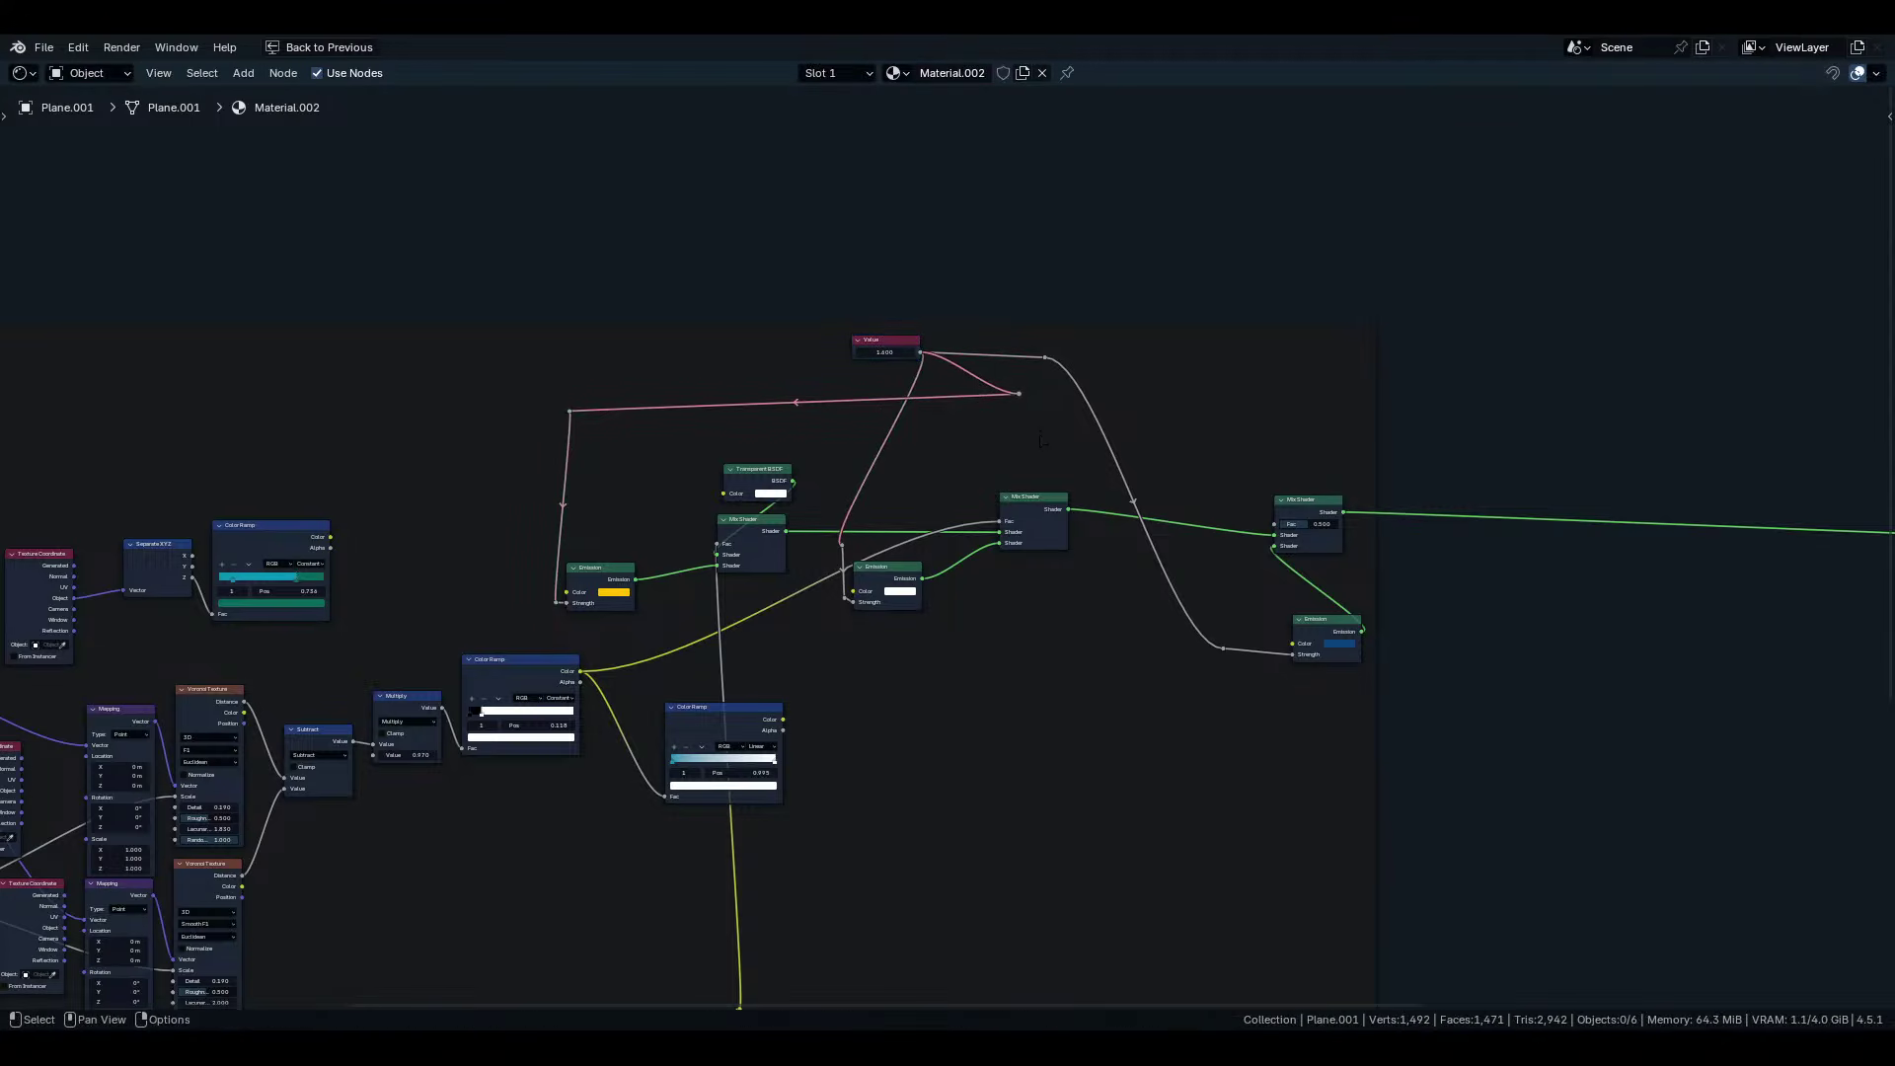
key("g")
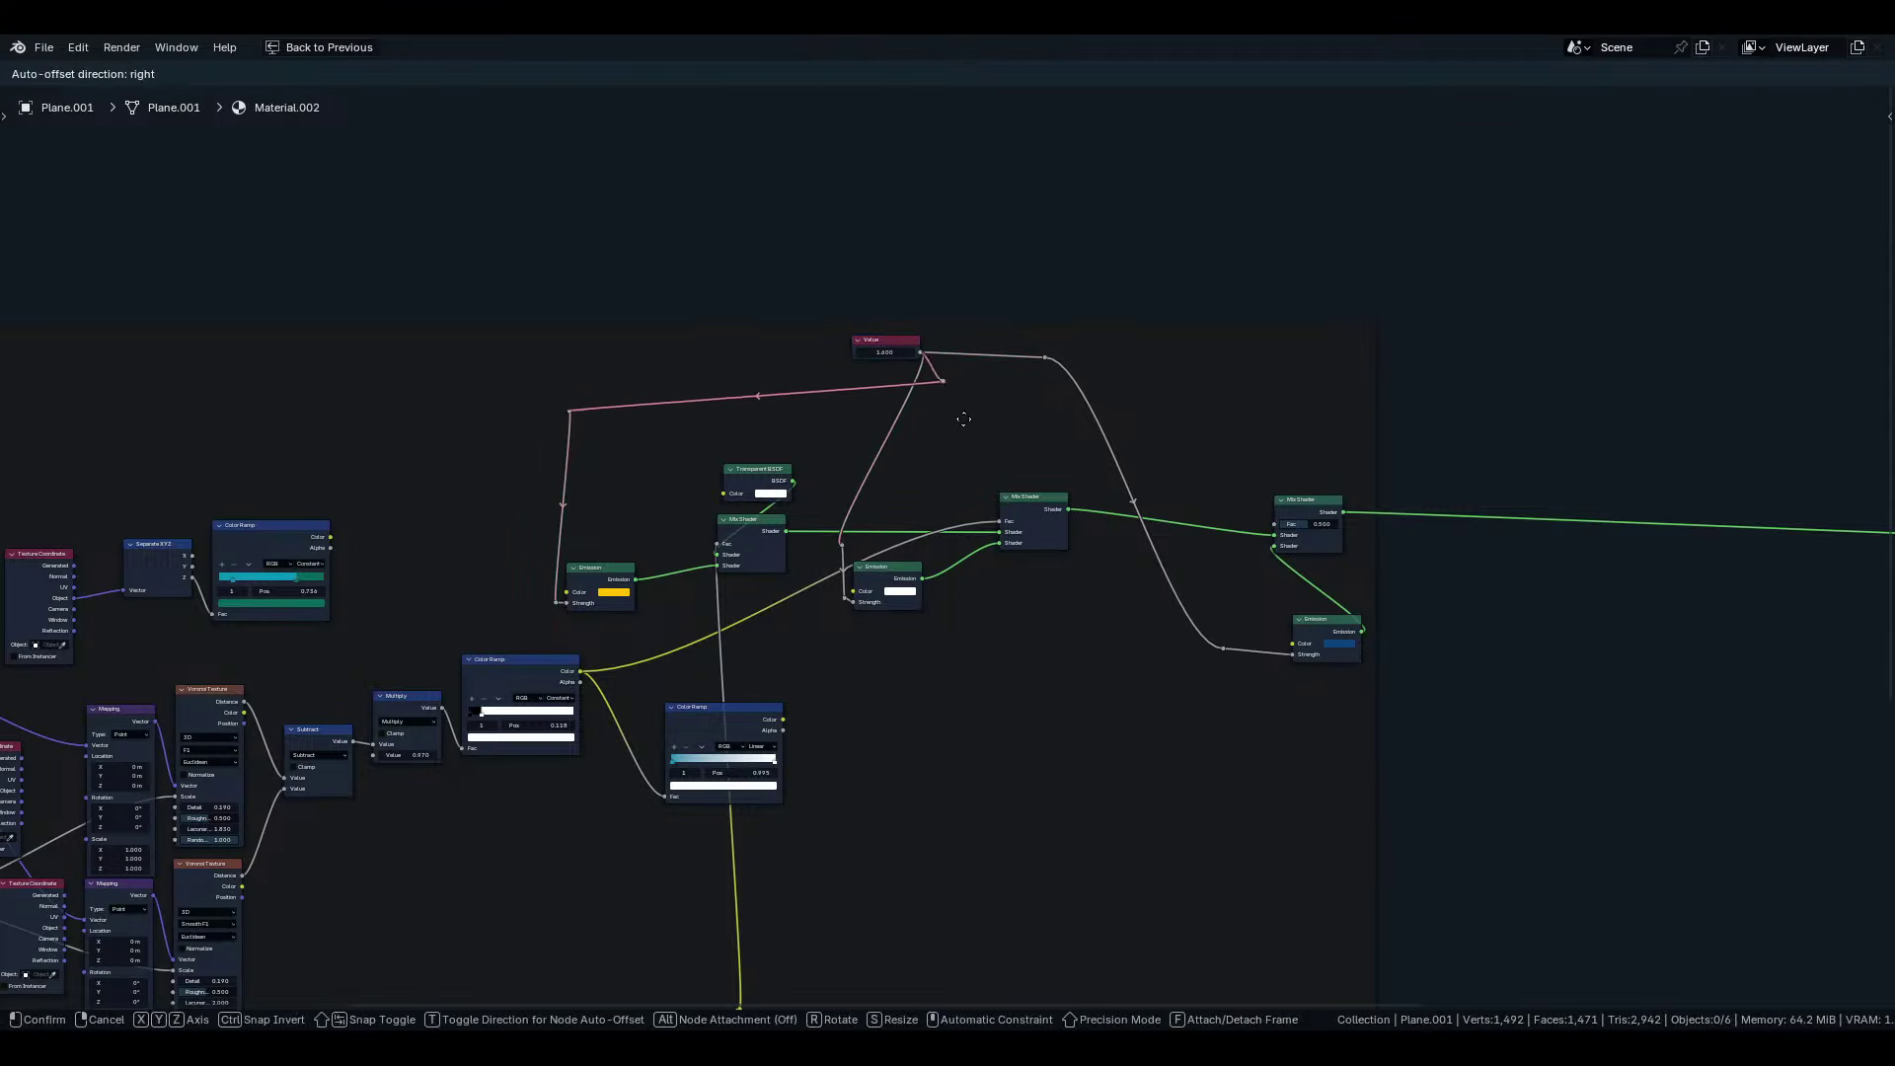
left_click(967, 383)
key("g")
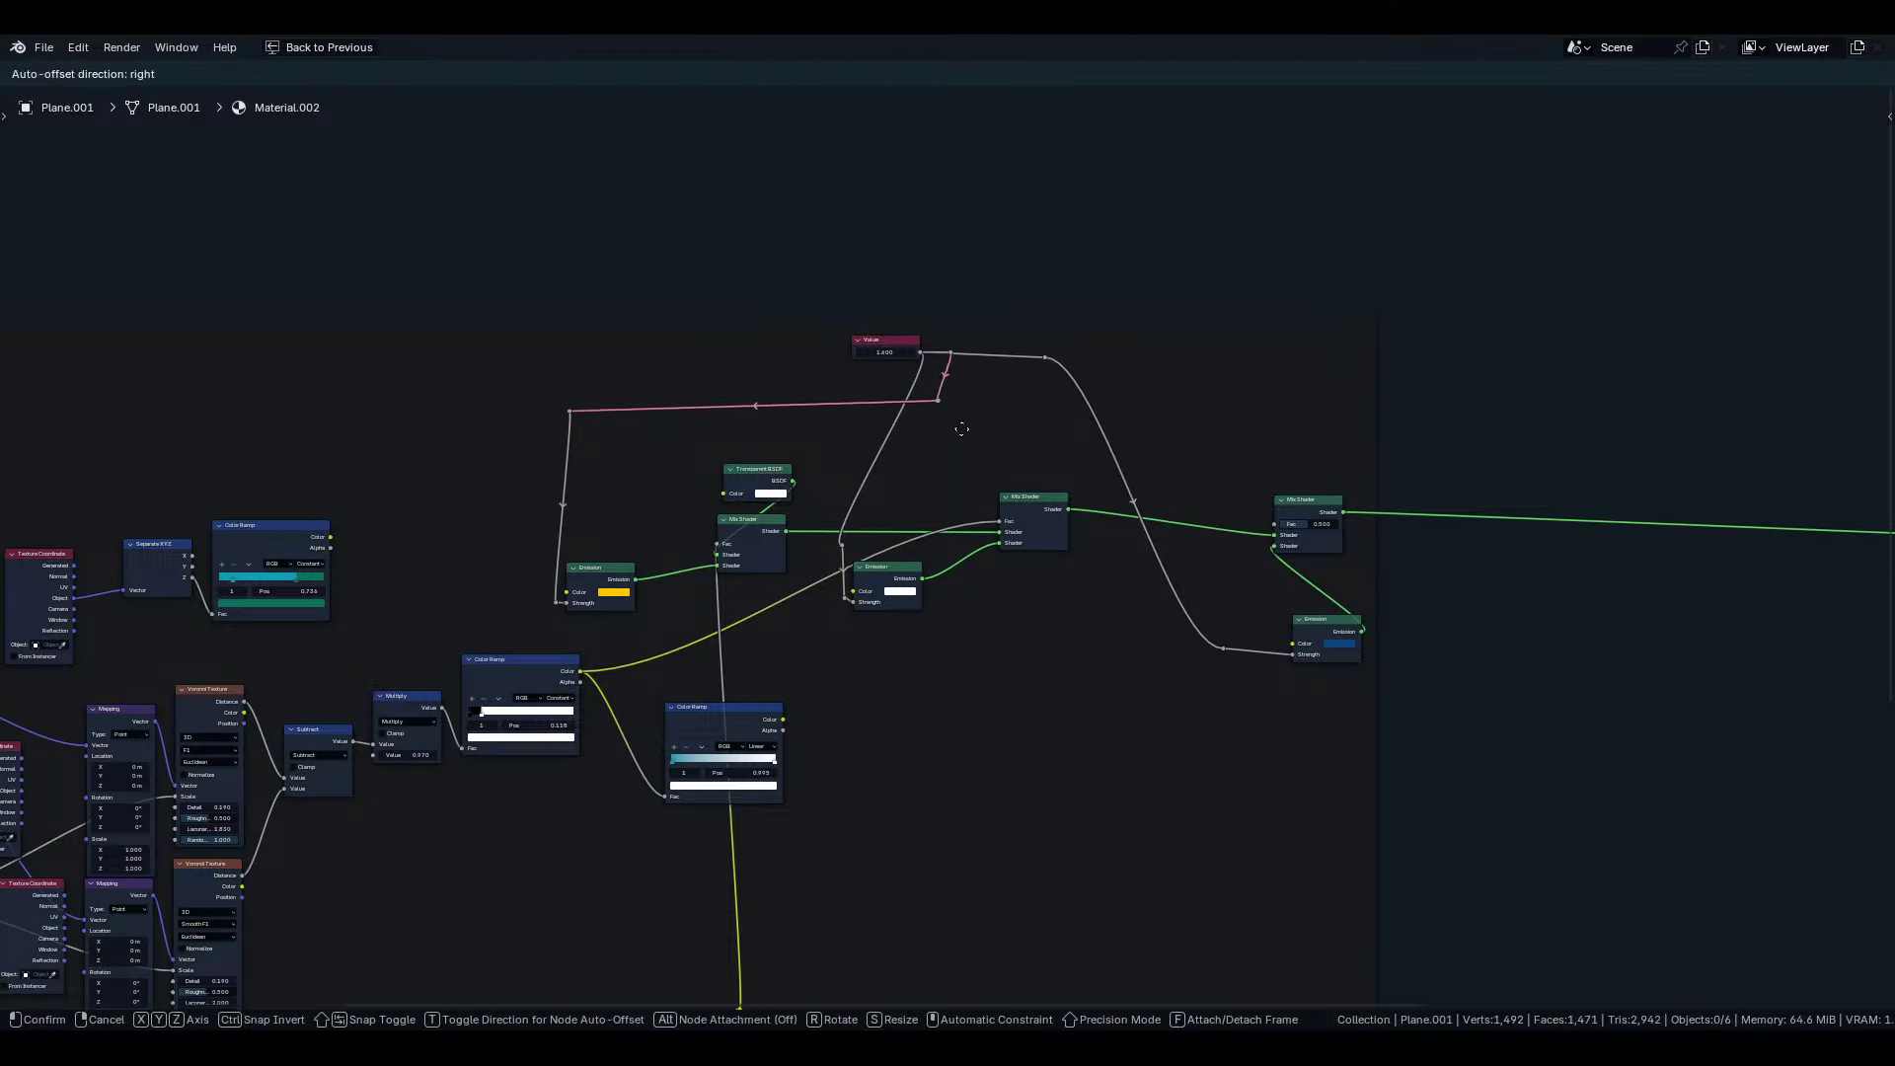
left_click(973, 427)
Align the yellow Emission's reroute under the Value output and add a corner reroute squaring off the Value link to the white Emission.
key("g")
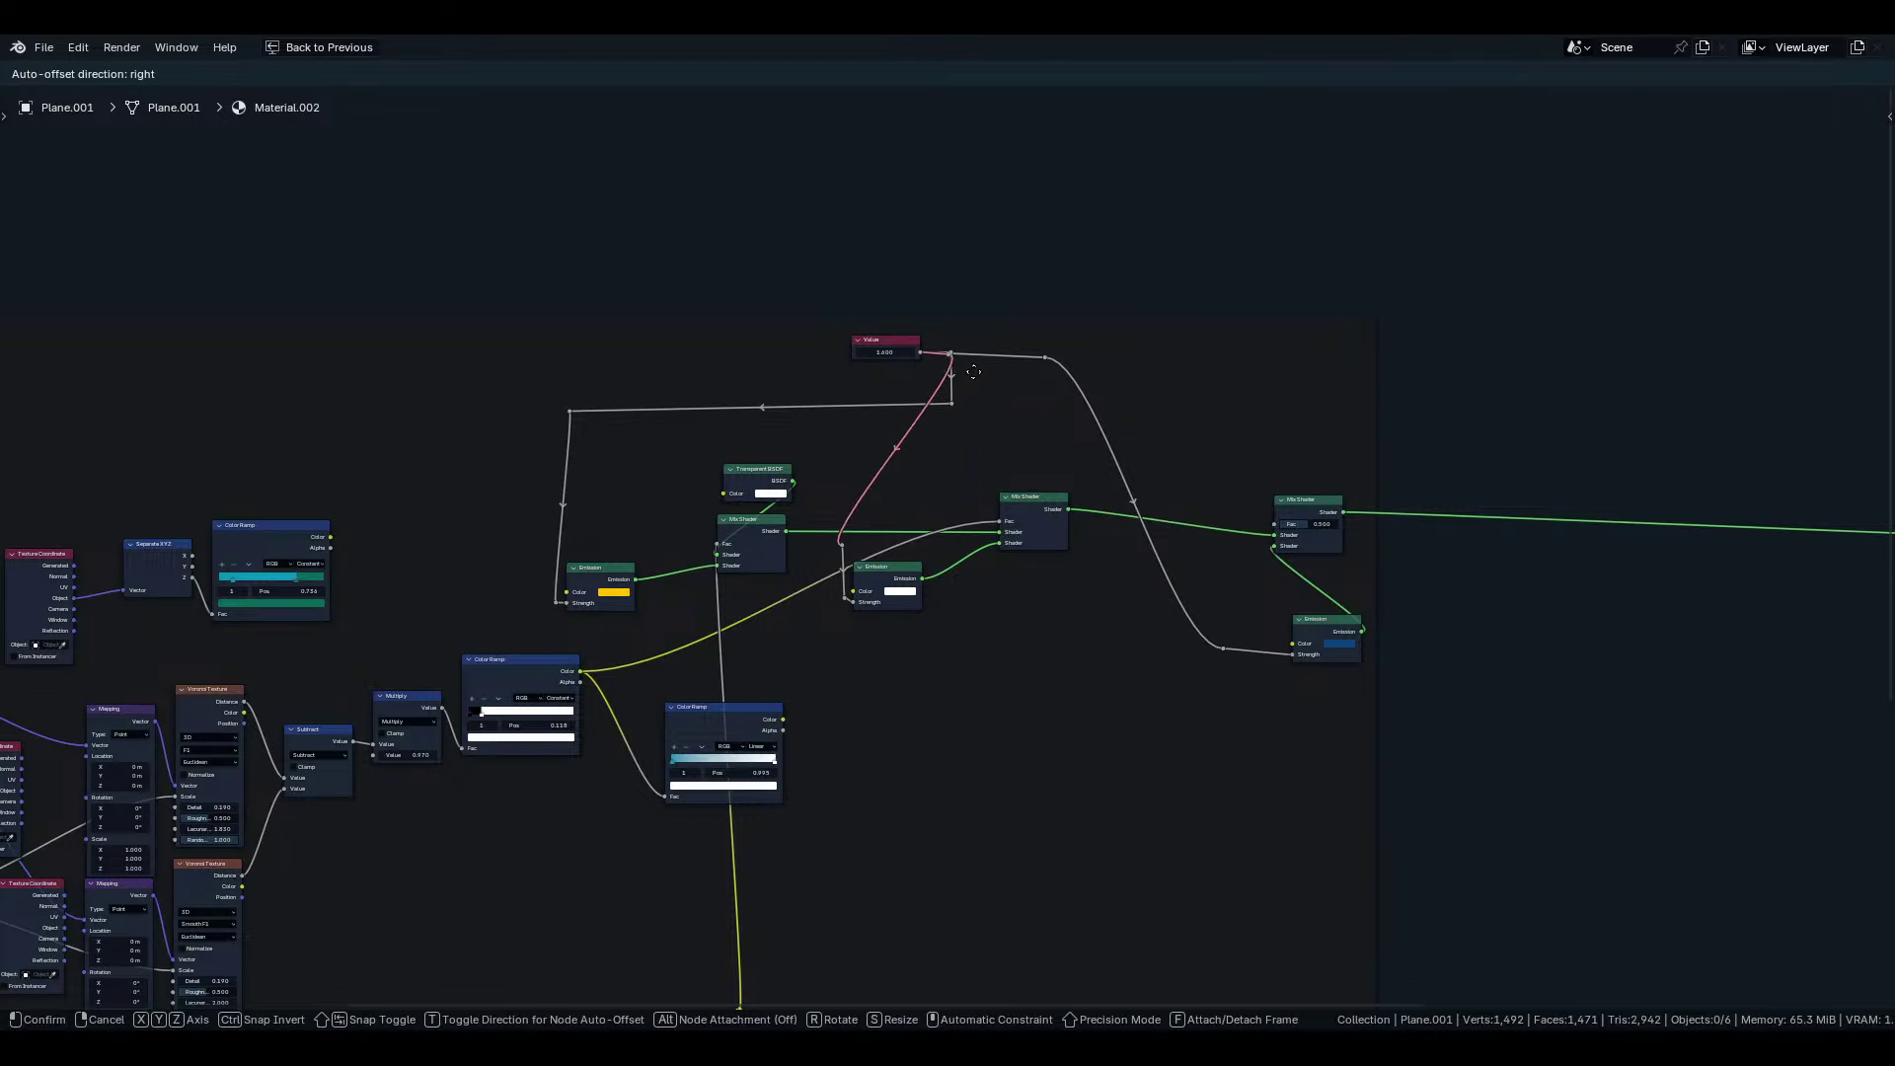
left_click(977, 370)
right_click_drag(879, 426, 949, 440, "shift")
key("g")
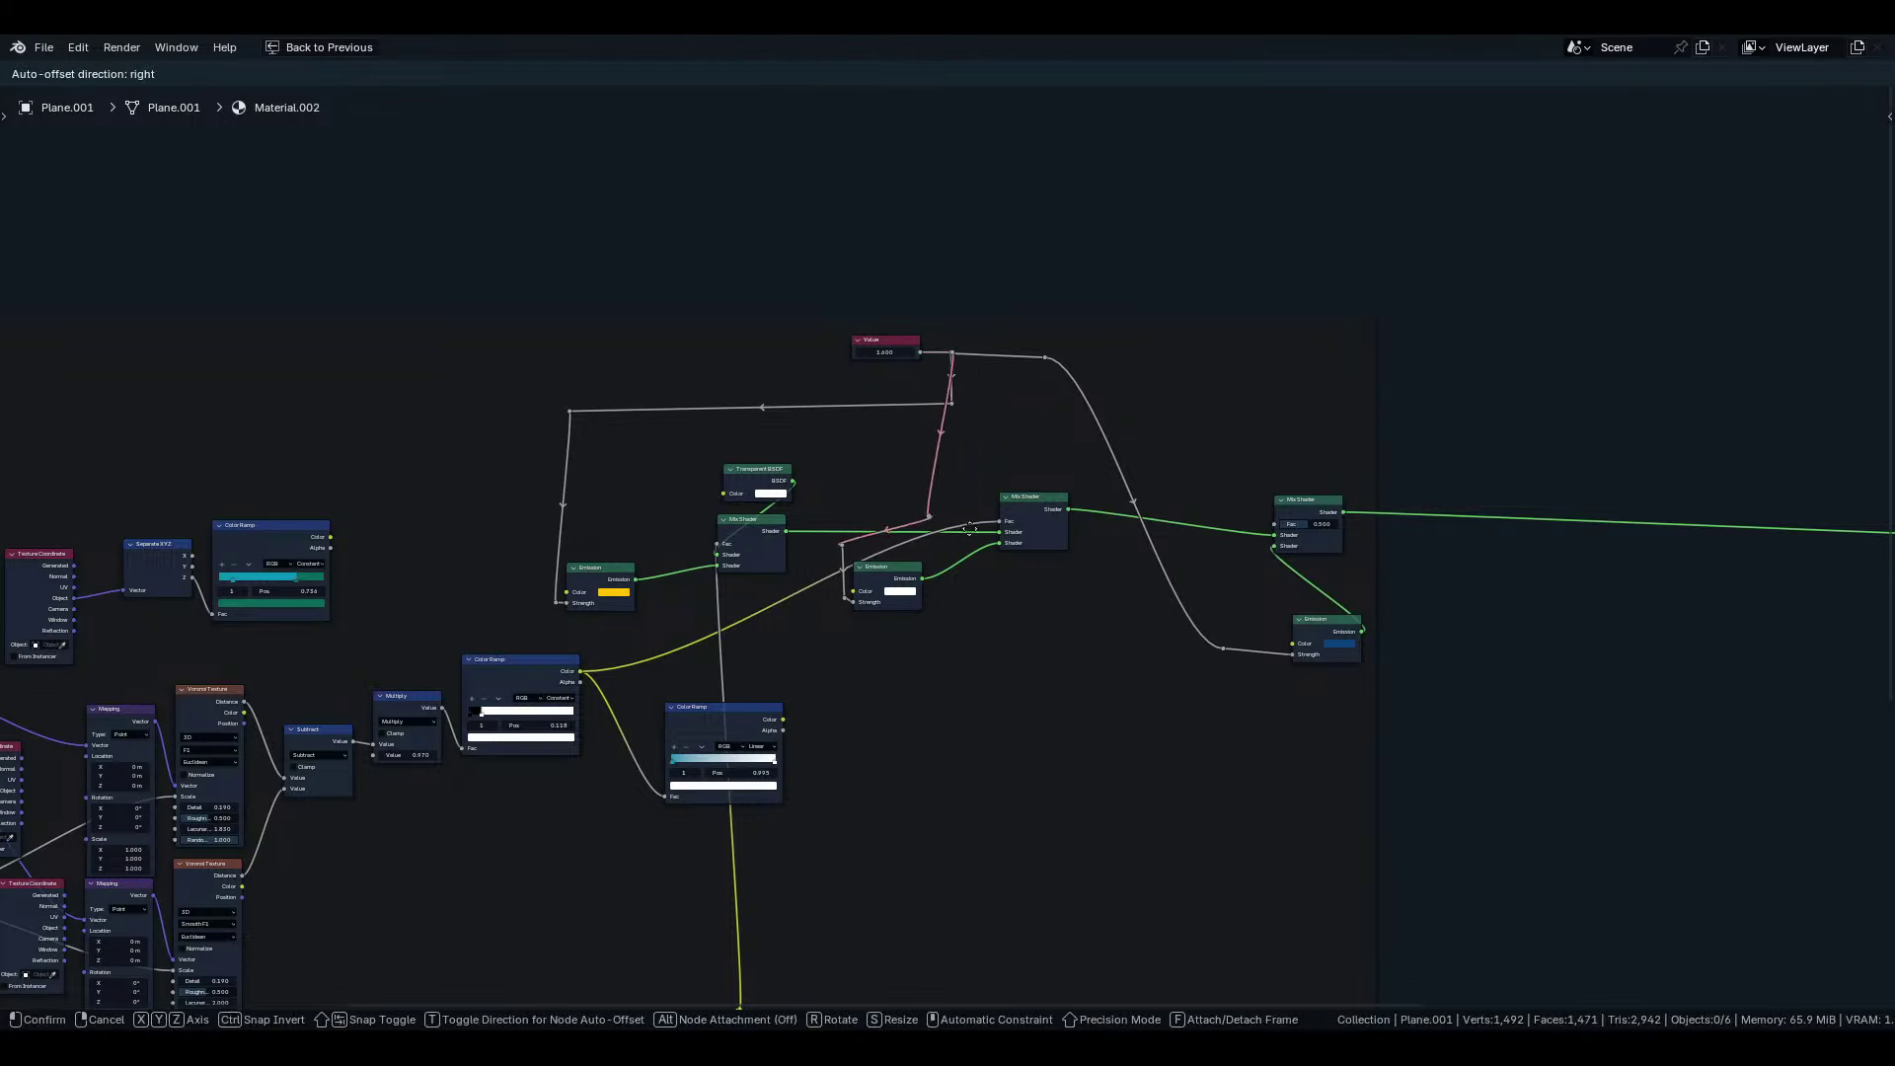
left_click(990, 555)
scroll(989, 556, "up", 2)
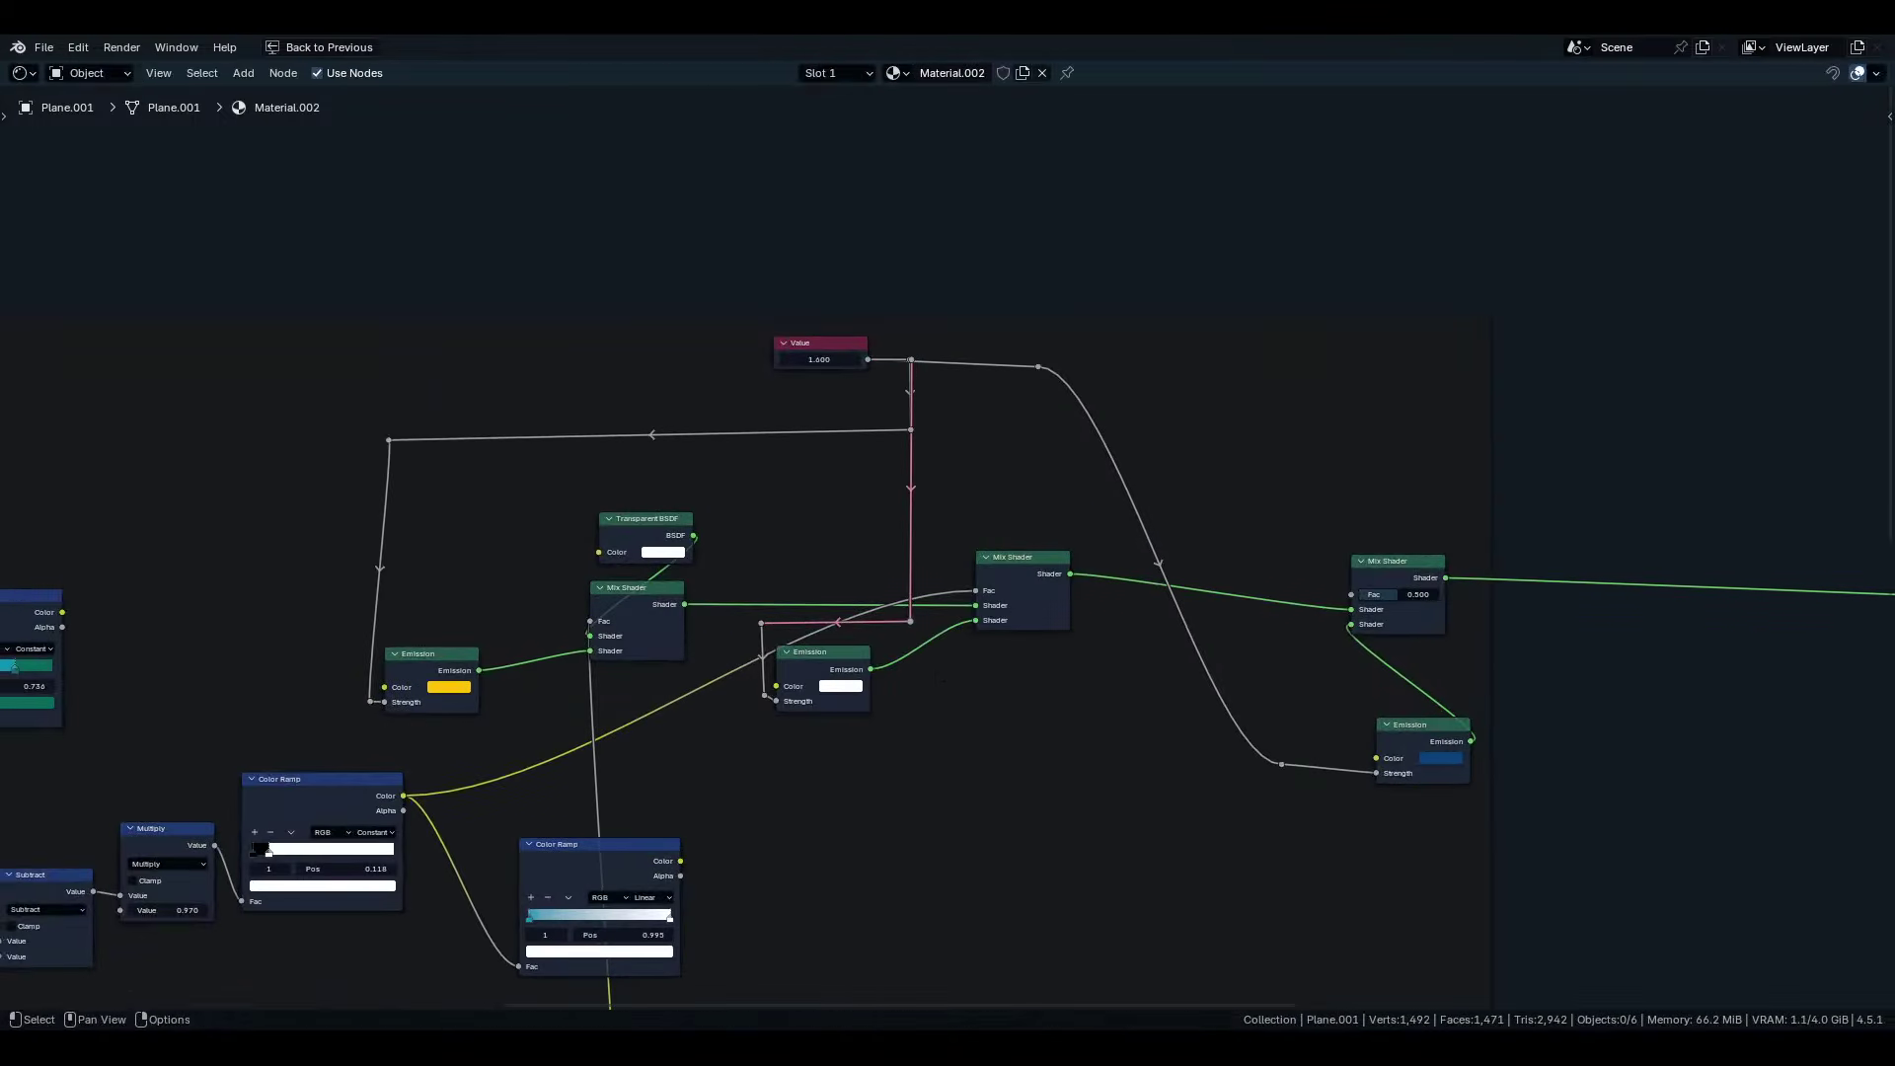
Add a reroute beside the middle Mix Shader's Fac input and another below it on the link from the Color Ramp.
left_click_drag(1019, 577, 970, 592)
right_click_drag(712, 661, 690, 697, "shift")
key("g")
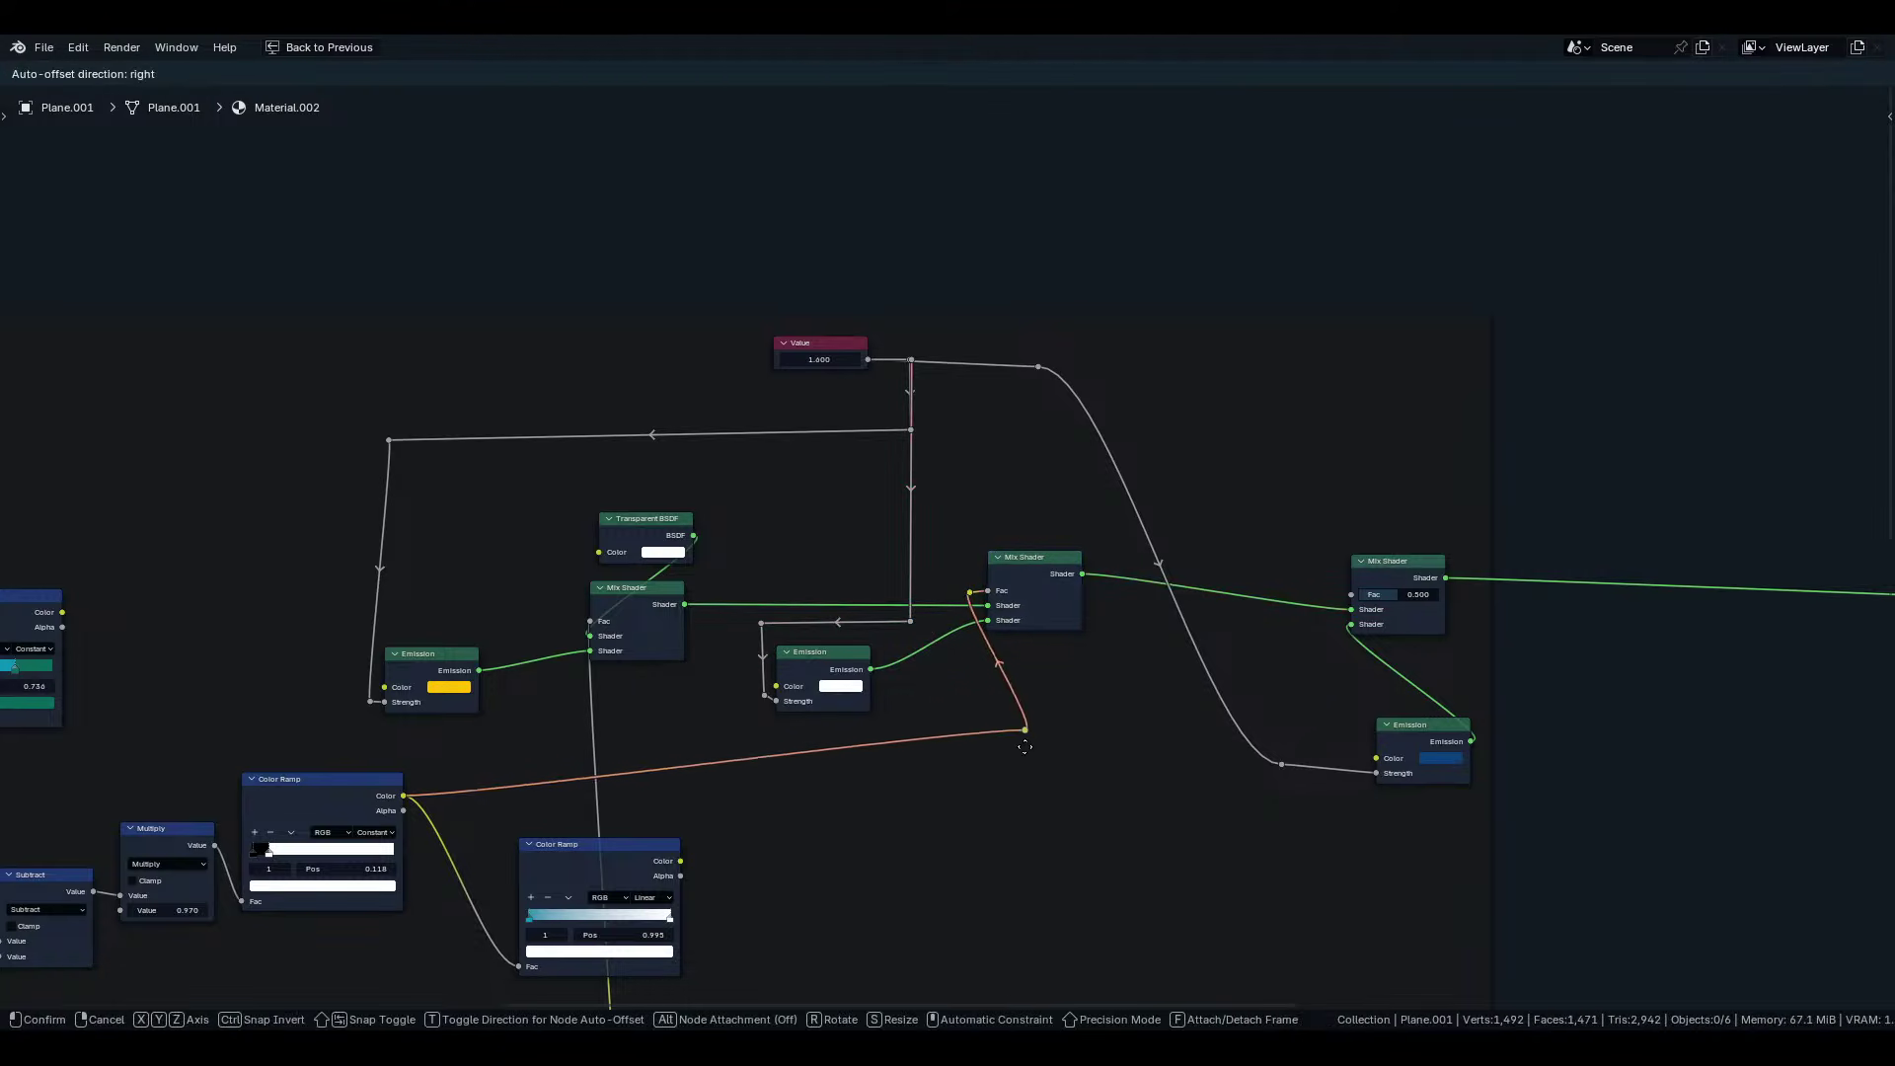
left_click(936, 722)
Add a reroute just past the constant Color Ramp's Color output and lower the corner reroute under Fac to the same level.
right_click_drag(932, 689, 907, 750, "shift")
key("g")
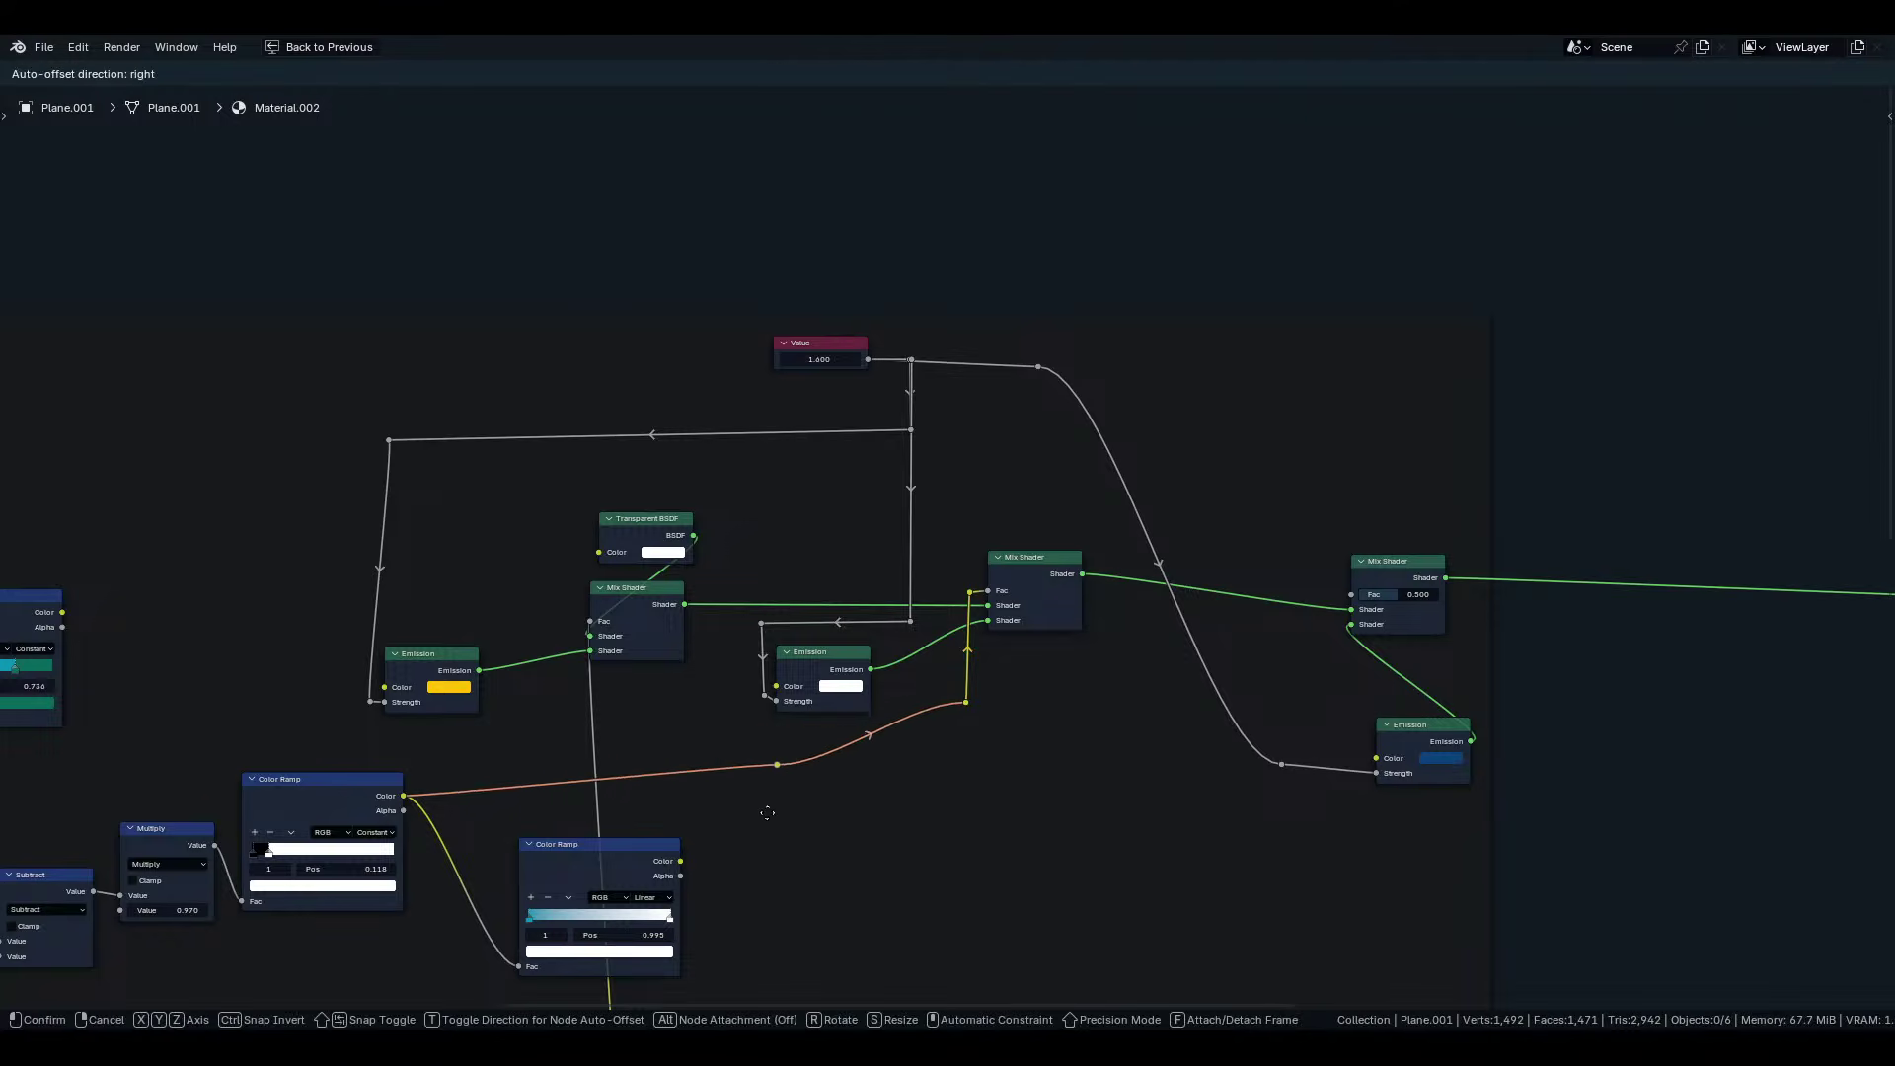
left_click(416, 842)
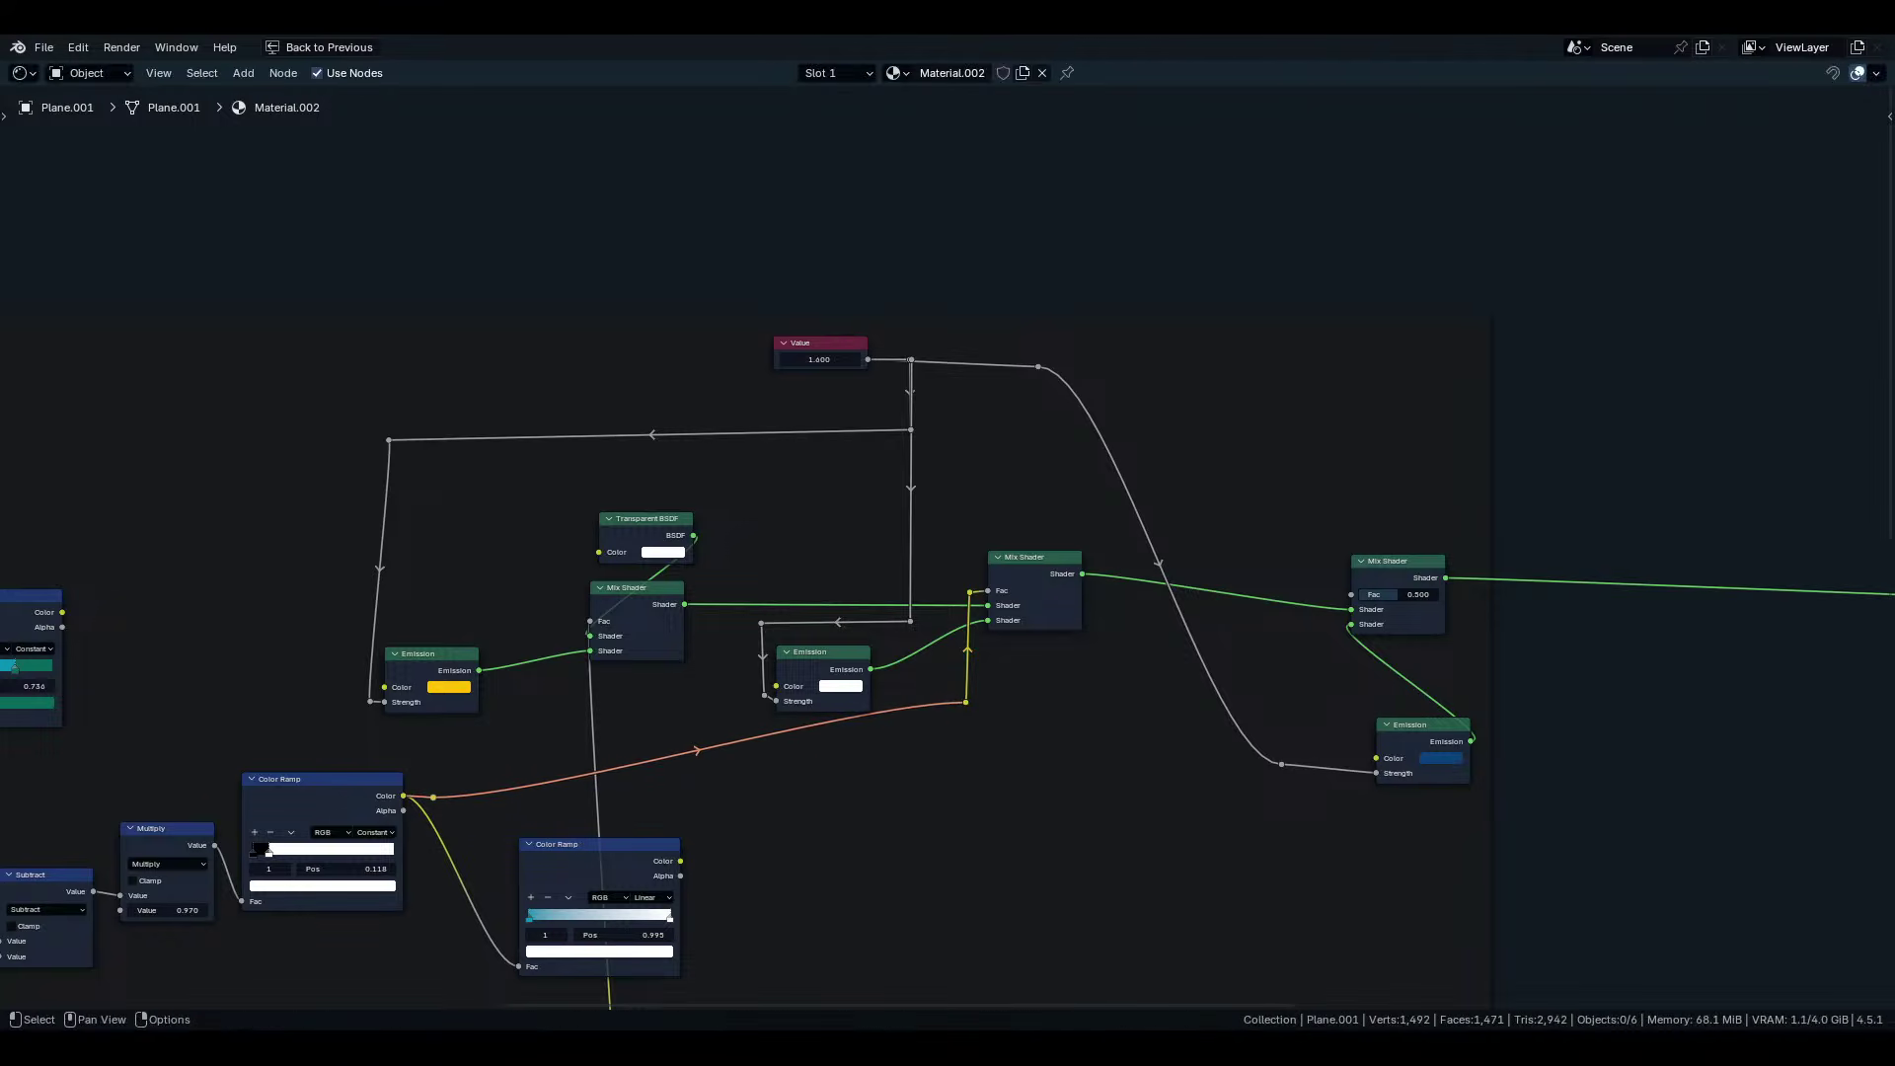
left_click_drag(966, 701, 1086, 731)
key("g")
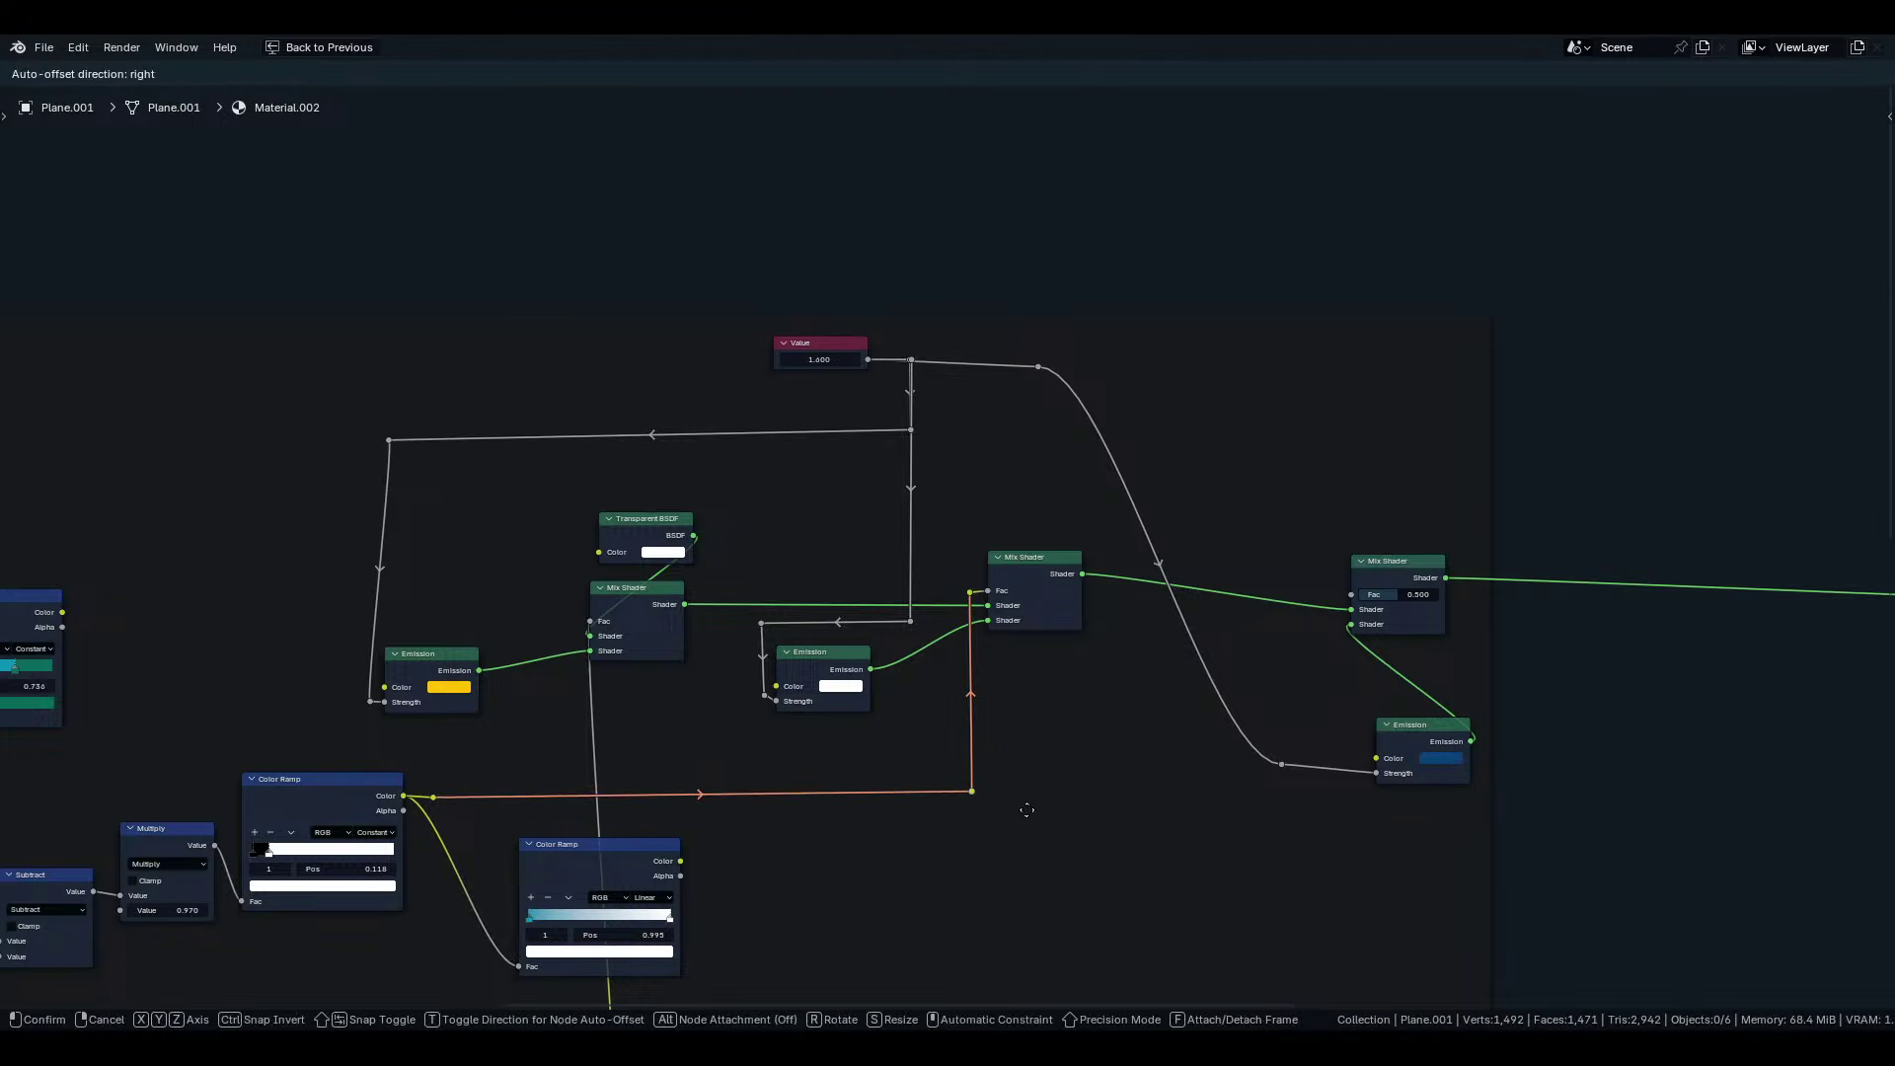
left_click(1029, 819)
Tuck the blue Emission directly under the last Mix Shader and set its reroute level with the Strength input.
middle_click_drag(972, 774, 846, 638)
scroll(847, 571, "down", 3)
scroll(950, 568, "up", 2)
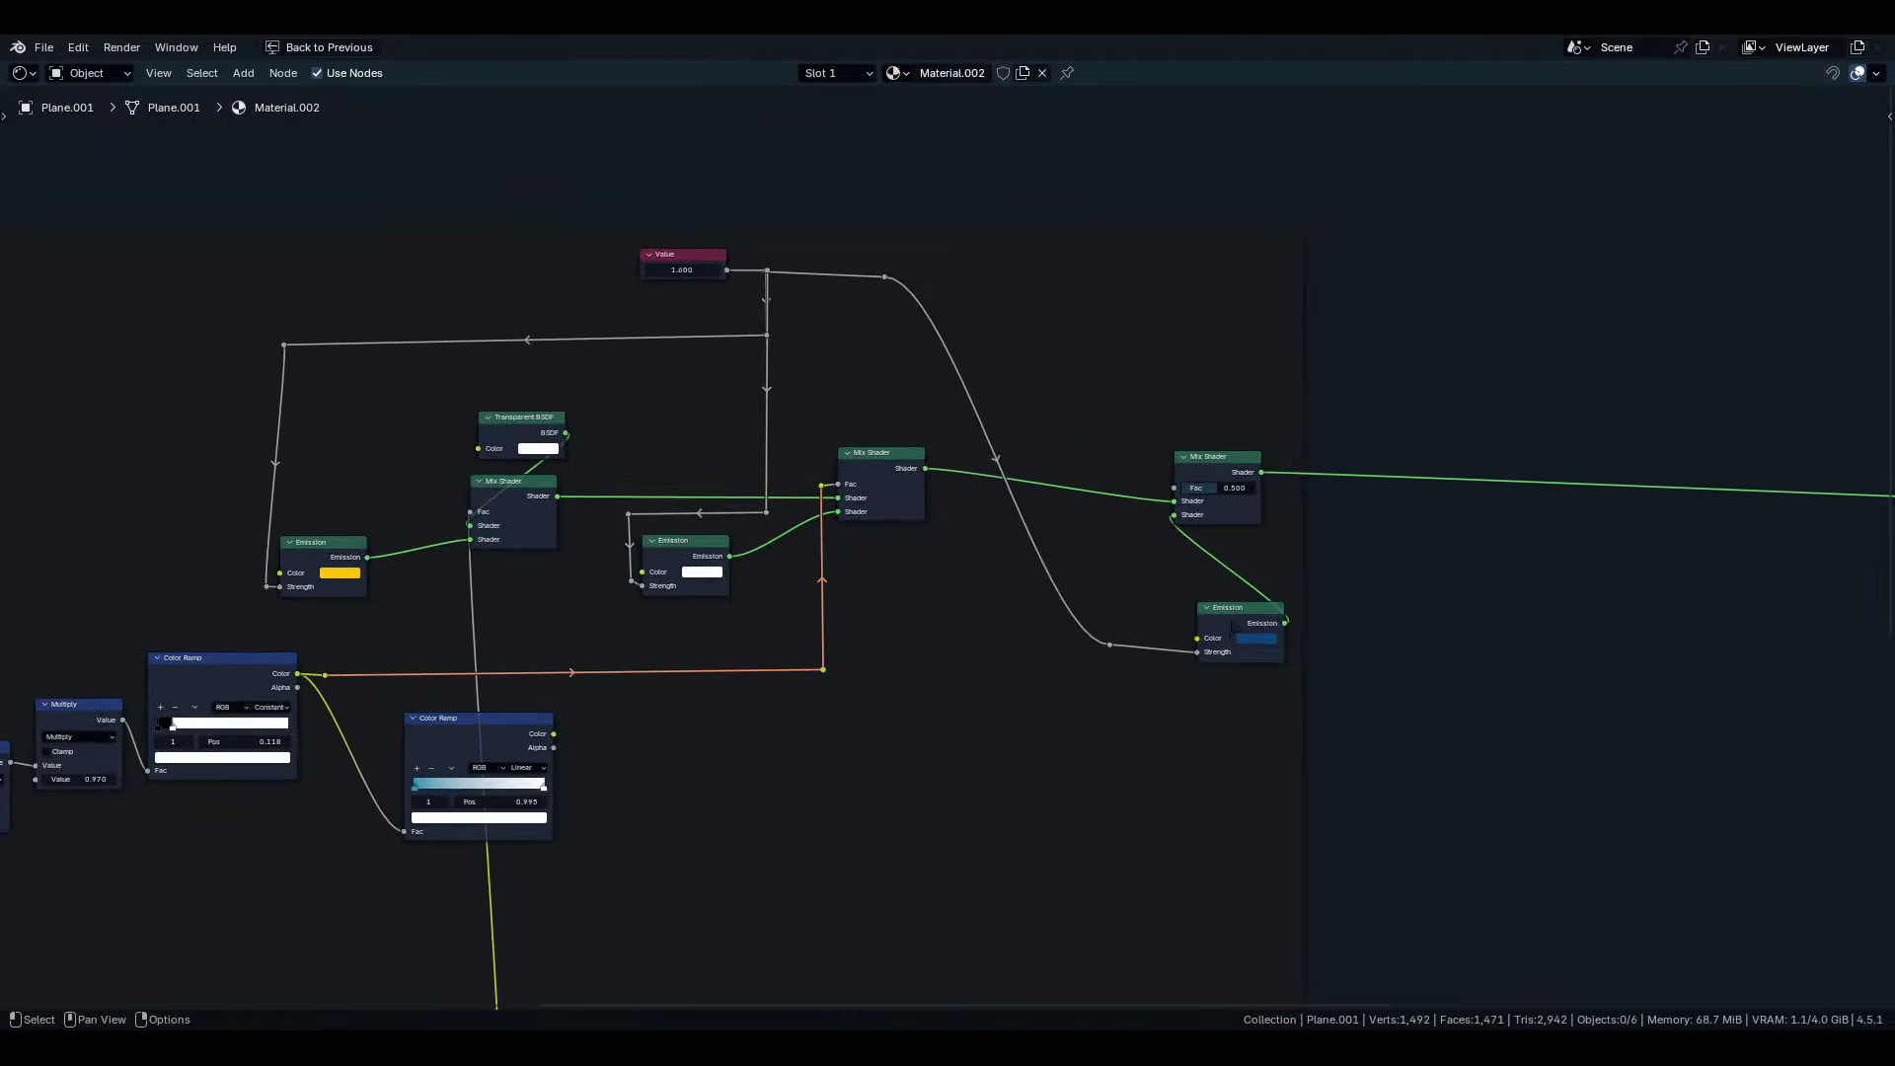
left_click_drag(1230, 609, 1203, 539)
left_click_drag(1080, 613, 1140, 747)
key("g")
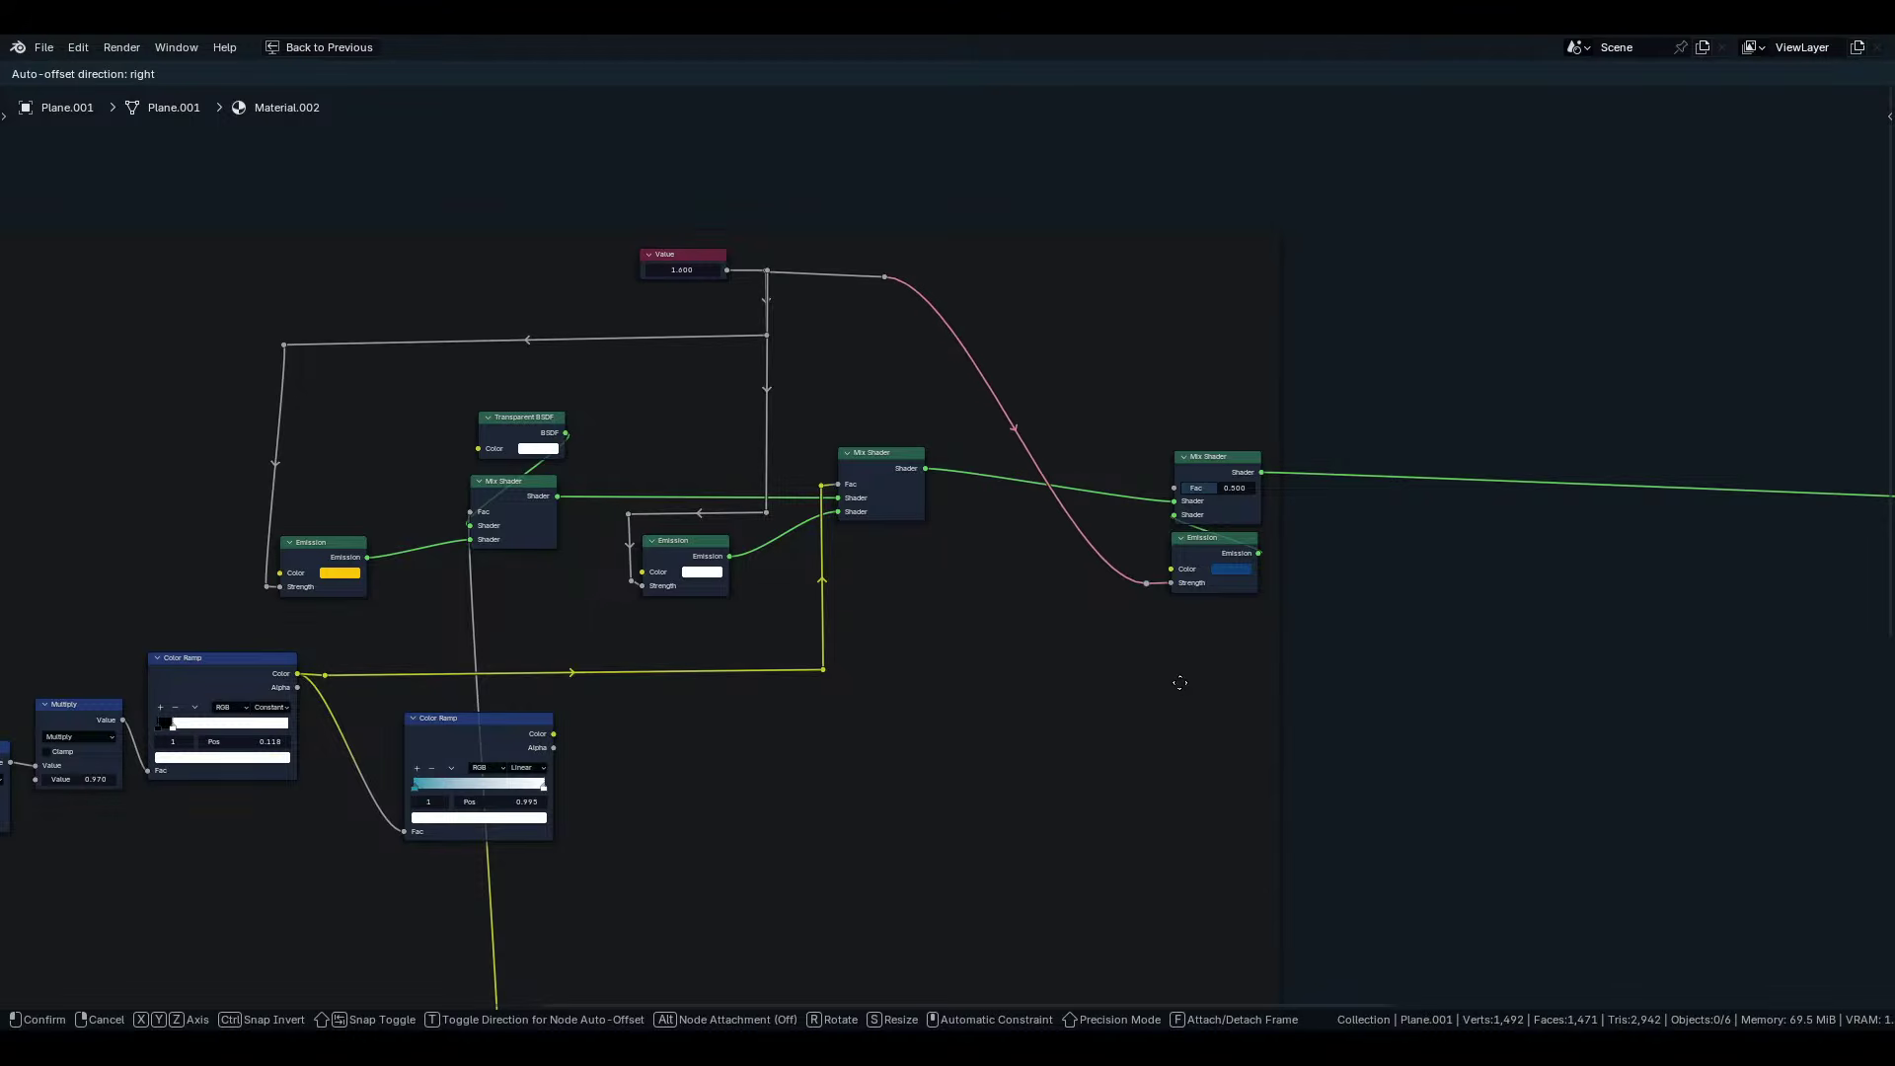
left_click(1175, 681)
Add a lower corner reroute on the Value link to the blue Emission and shift the vertical run clear of the middle Mix Shader.
right_click_drag(1097, 508, 1080, 584, "shift")
key("g")
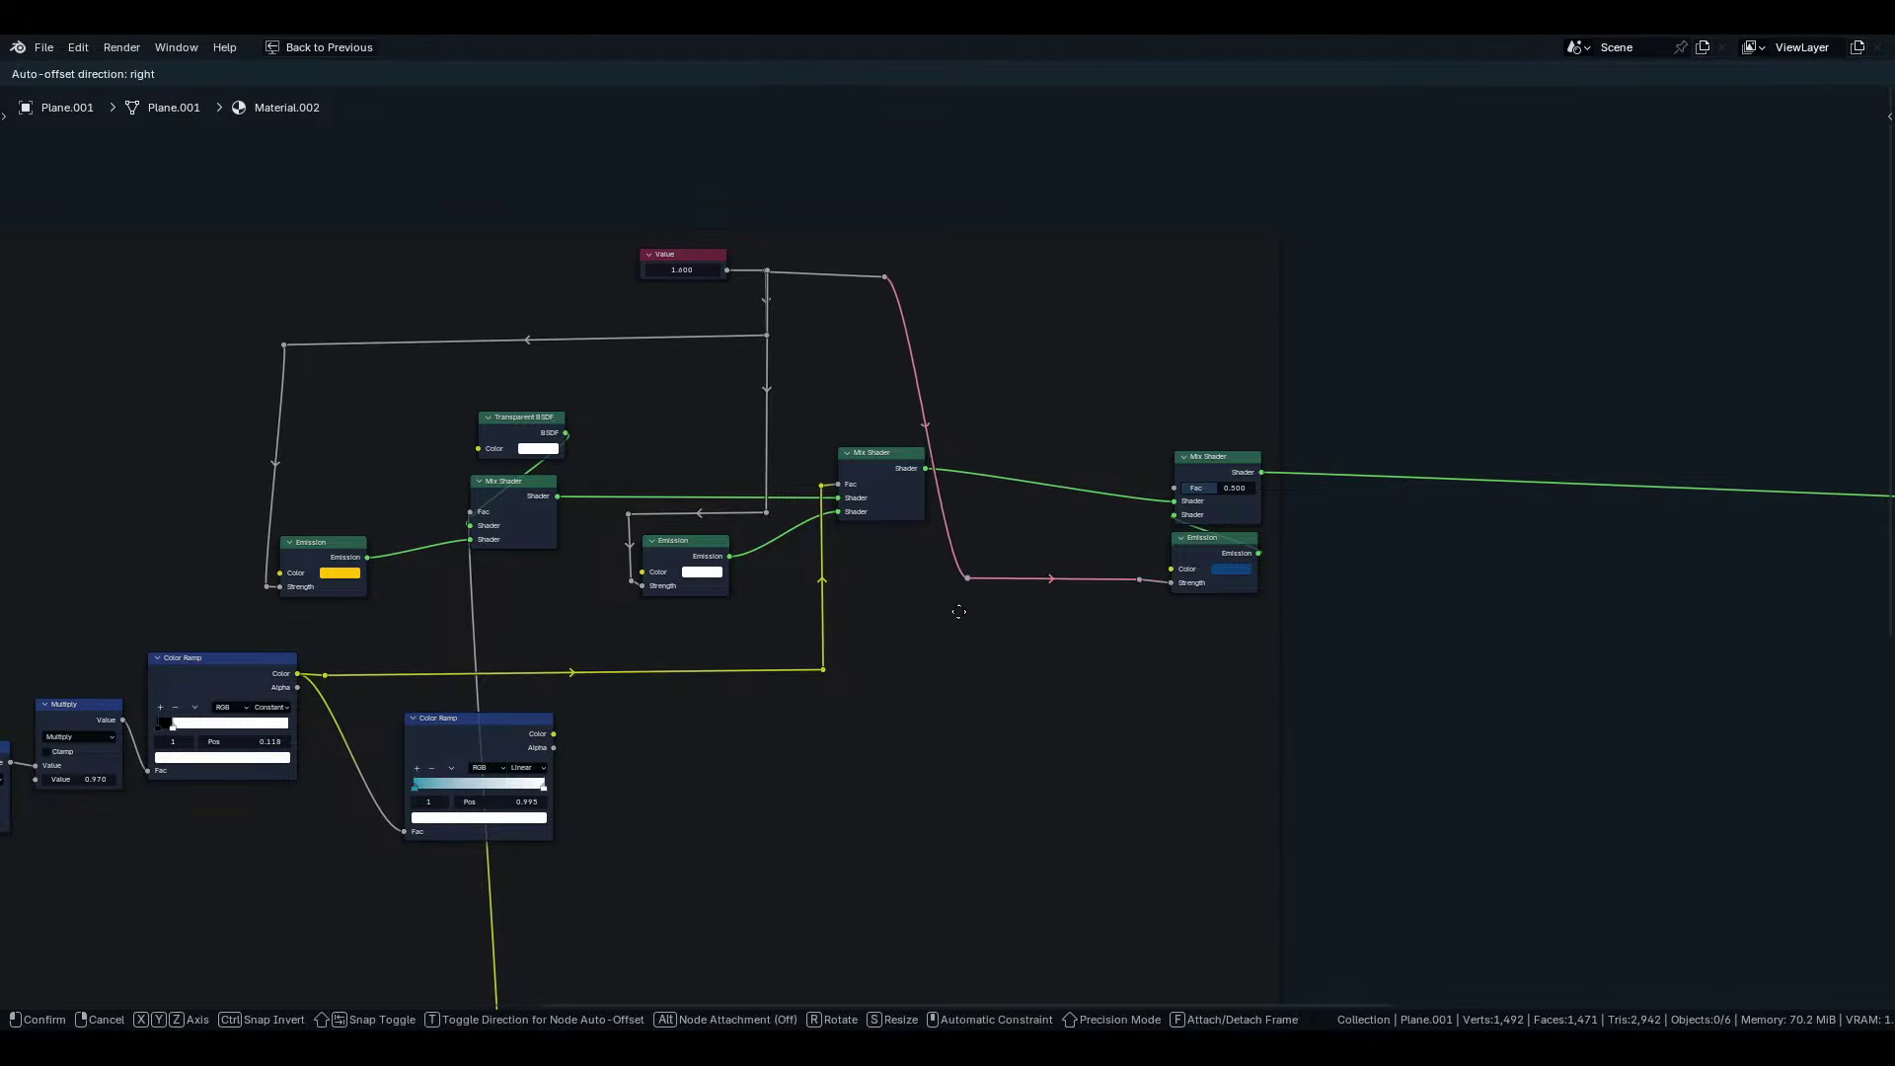
left_click(874, 610)
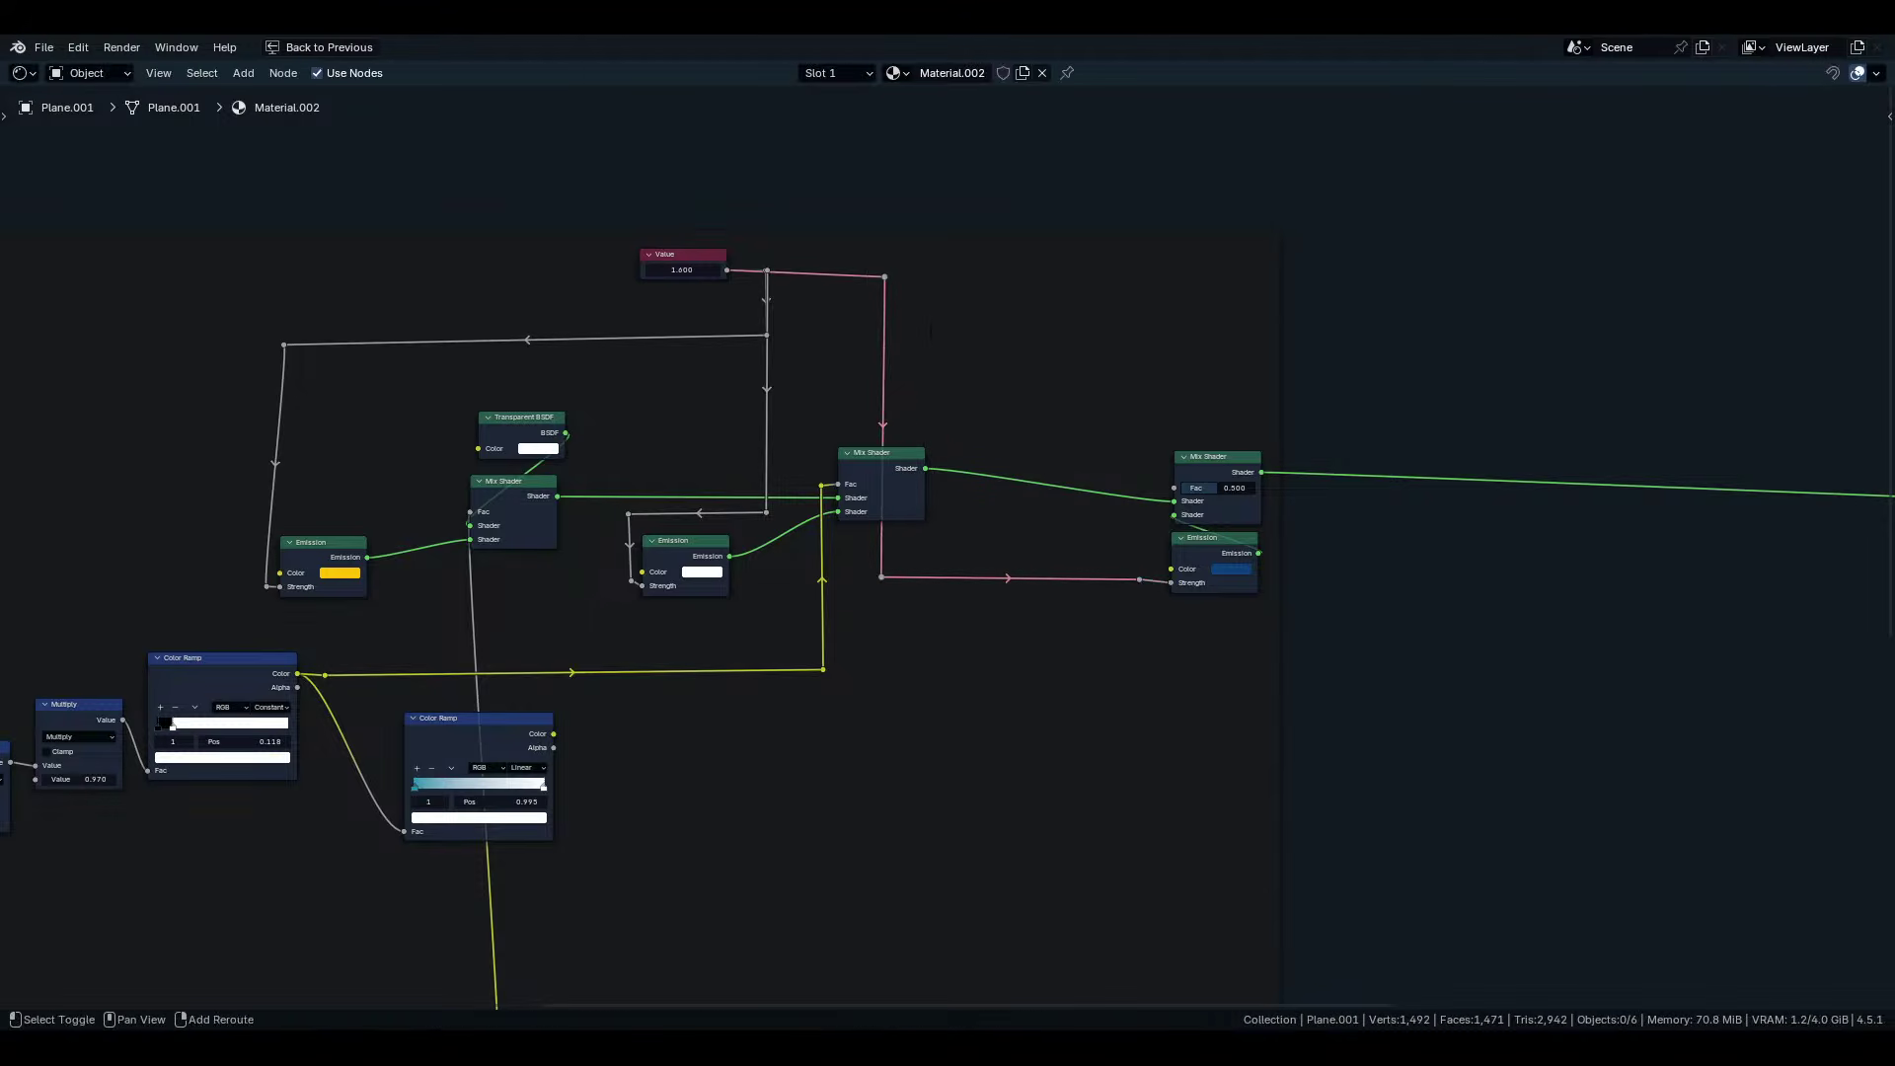
key("g")
key("Return")
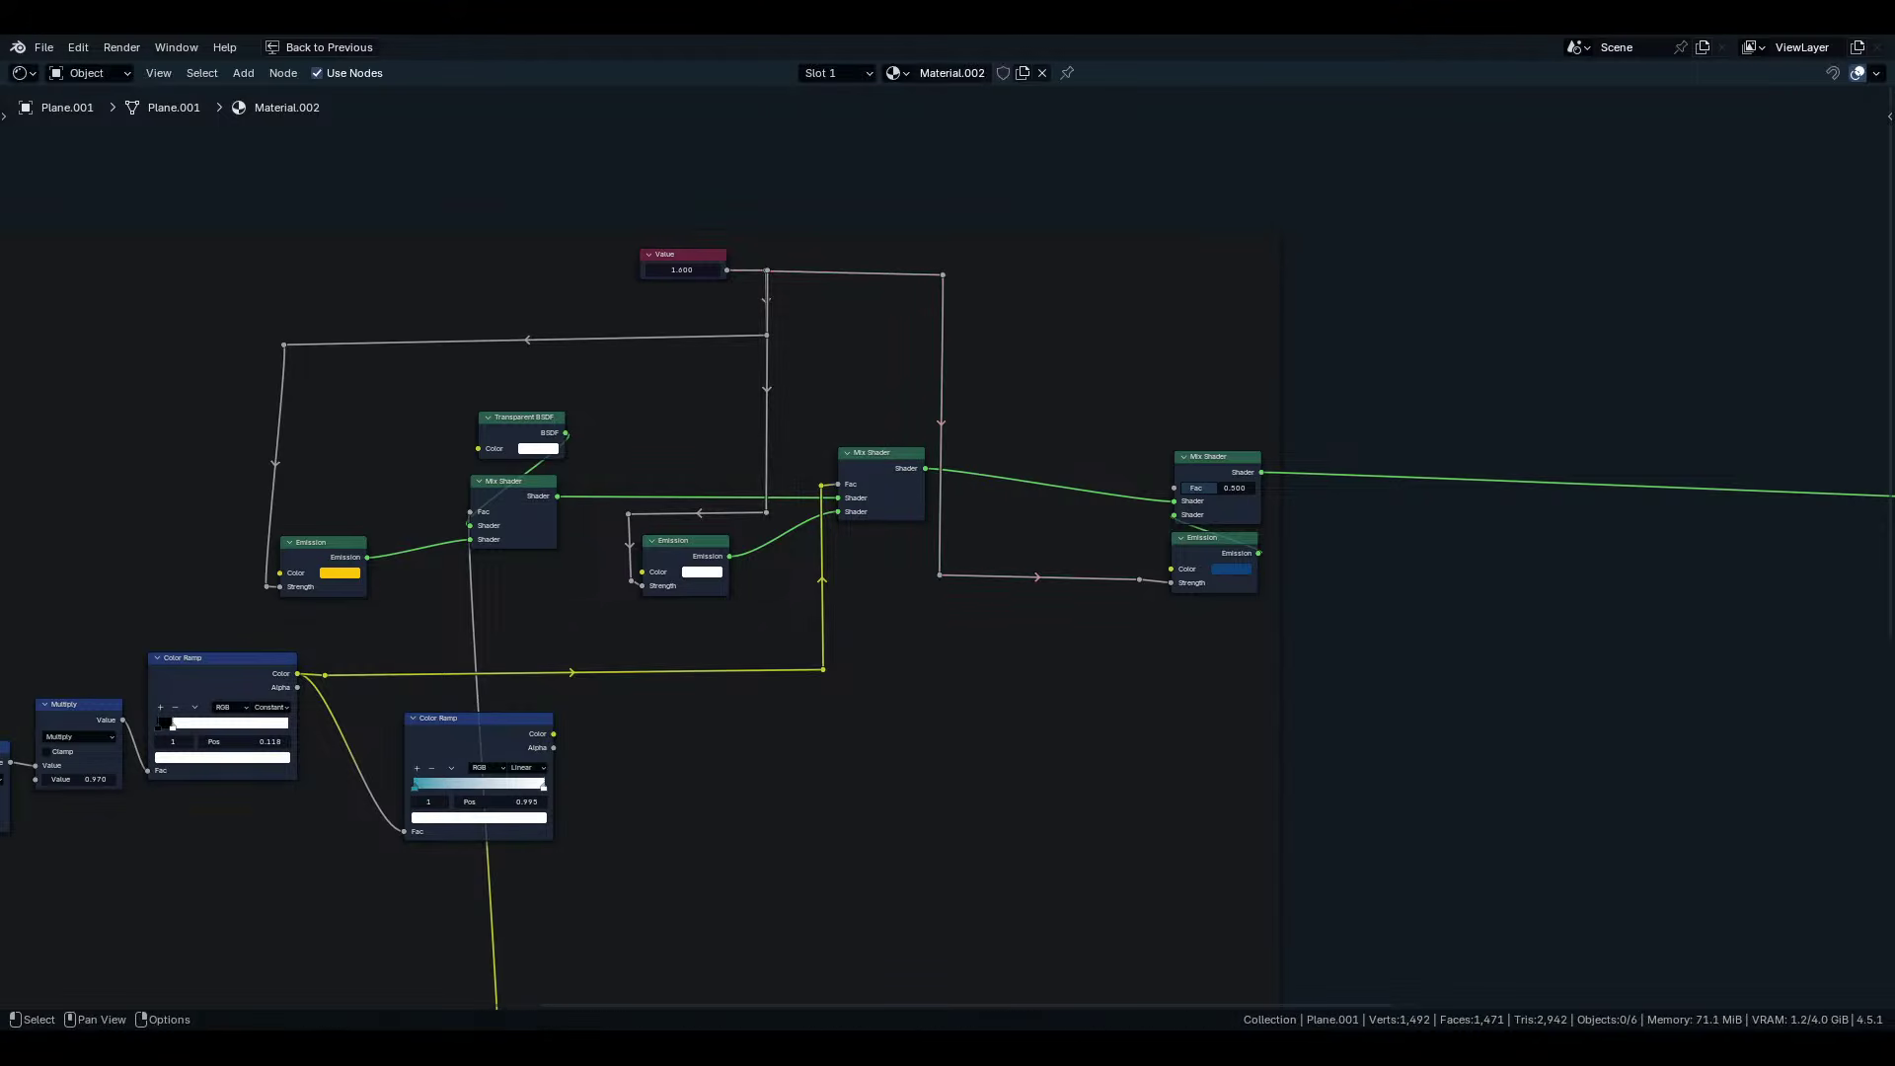
Move the whole lower node branch, from the UV Map to the last Multiply, well below the Voronoi branch.
scroll(937, 582, "up", 1)
middle_click_drag(938, 582, 943, 691)
scroll(1016, 774, "down", 1)
middle_click_drag(1017, 775, 1640, 544)
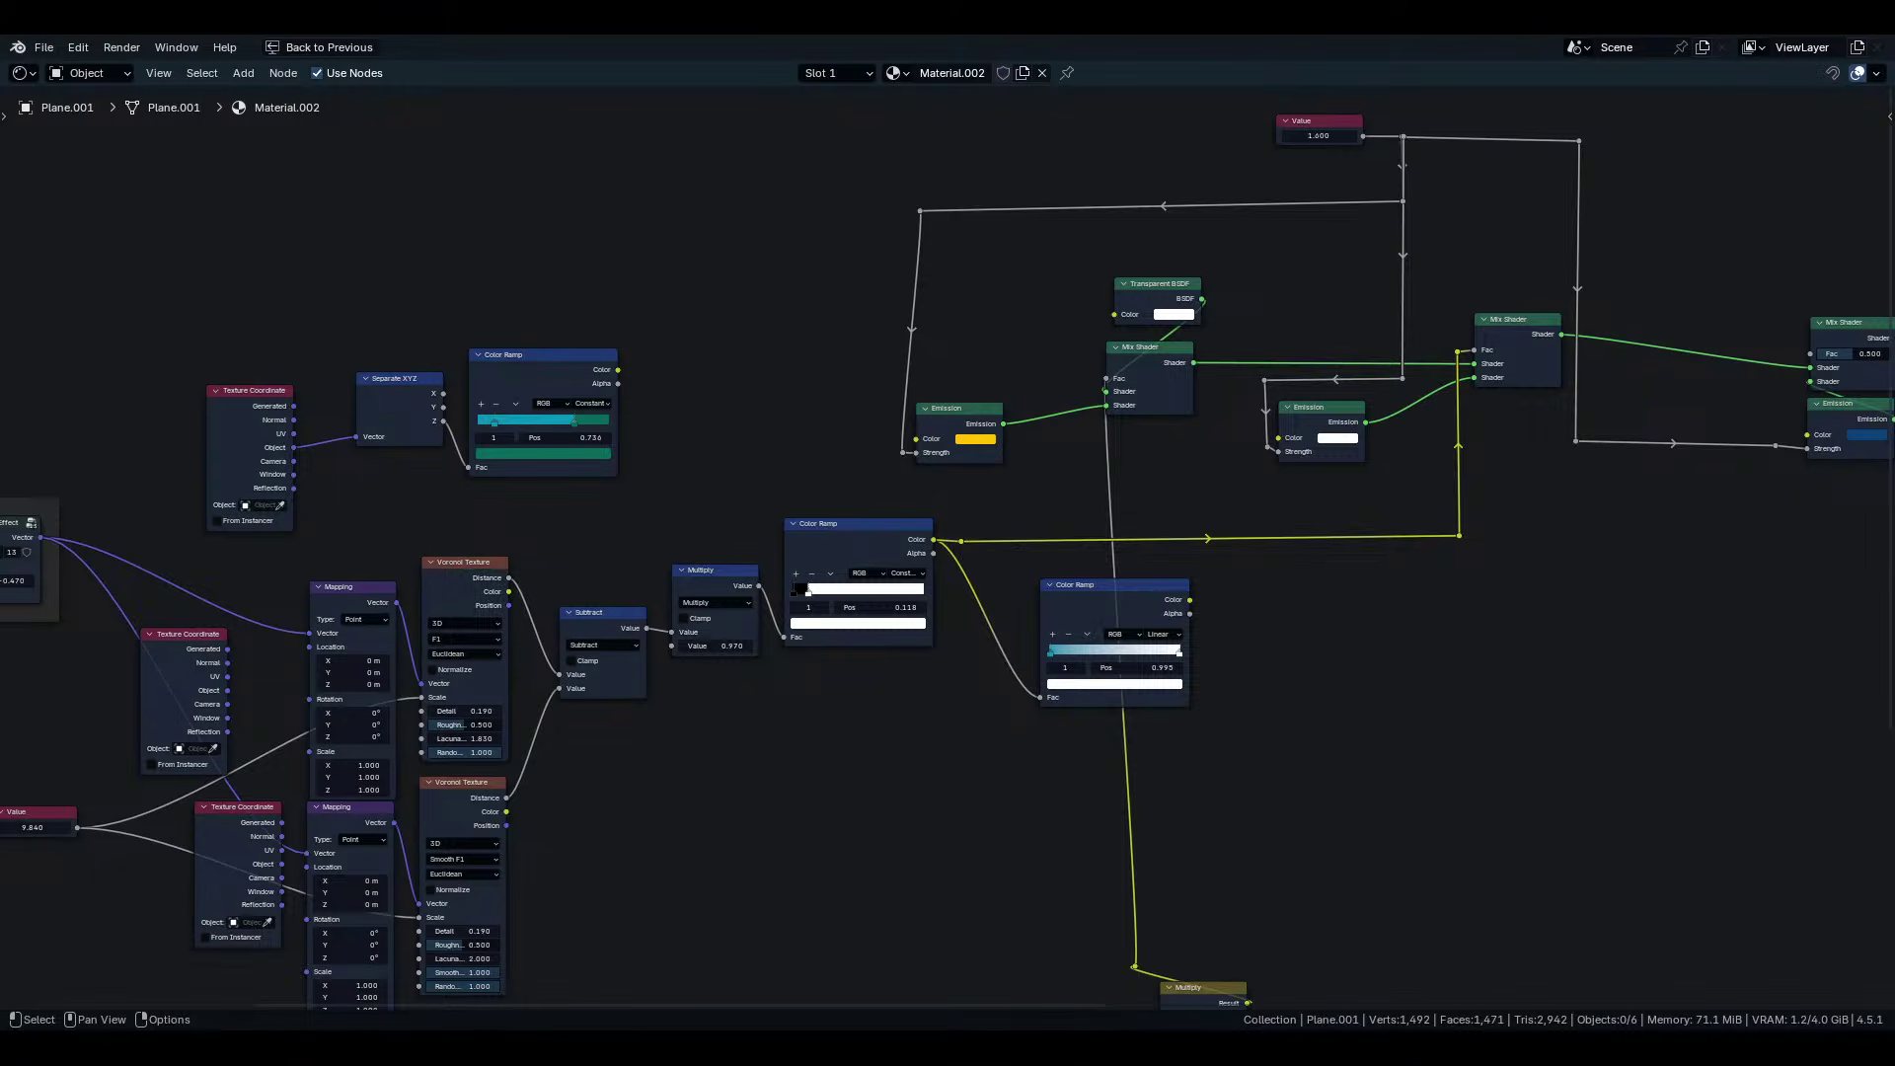
scroll(1539, 690, "down", 4)
middle_click_drag(1539, 691, 1301, 671)
scroll(1302, 671, "up", 3)
scroll(952, 513, "down", 8)
middle_click_drag(593, 600, 847, 303)
scroll(845, 534, "up", 2)
scroll(845, 534, "down", 1)
left_click_drag(1305, 512, 222, 690)
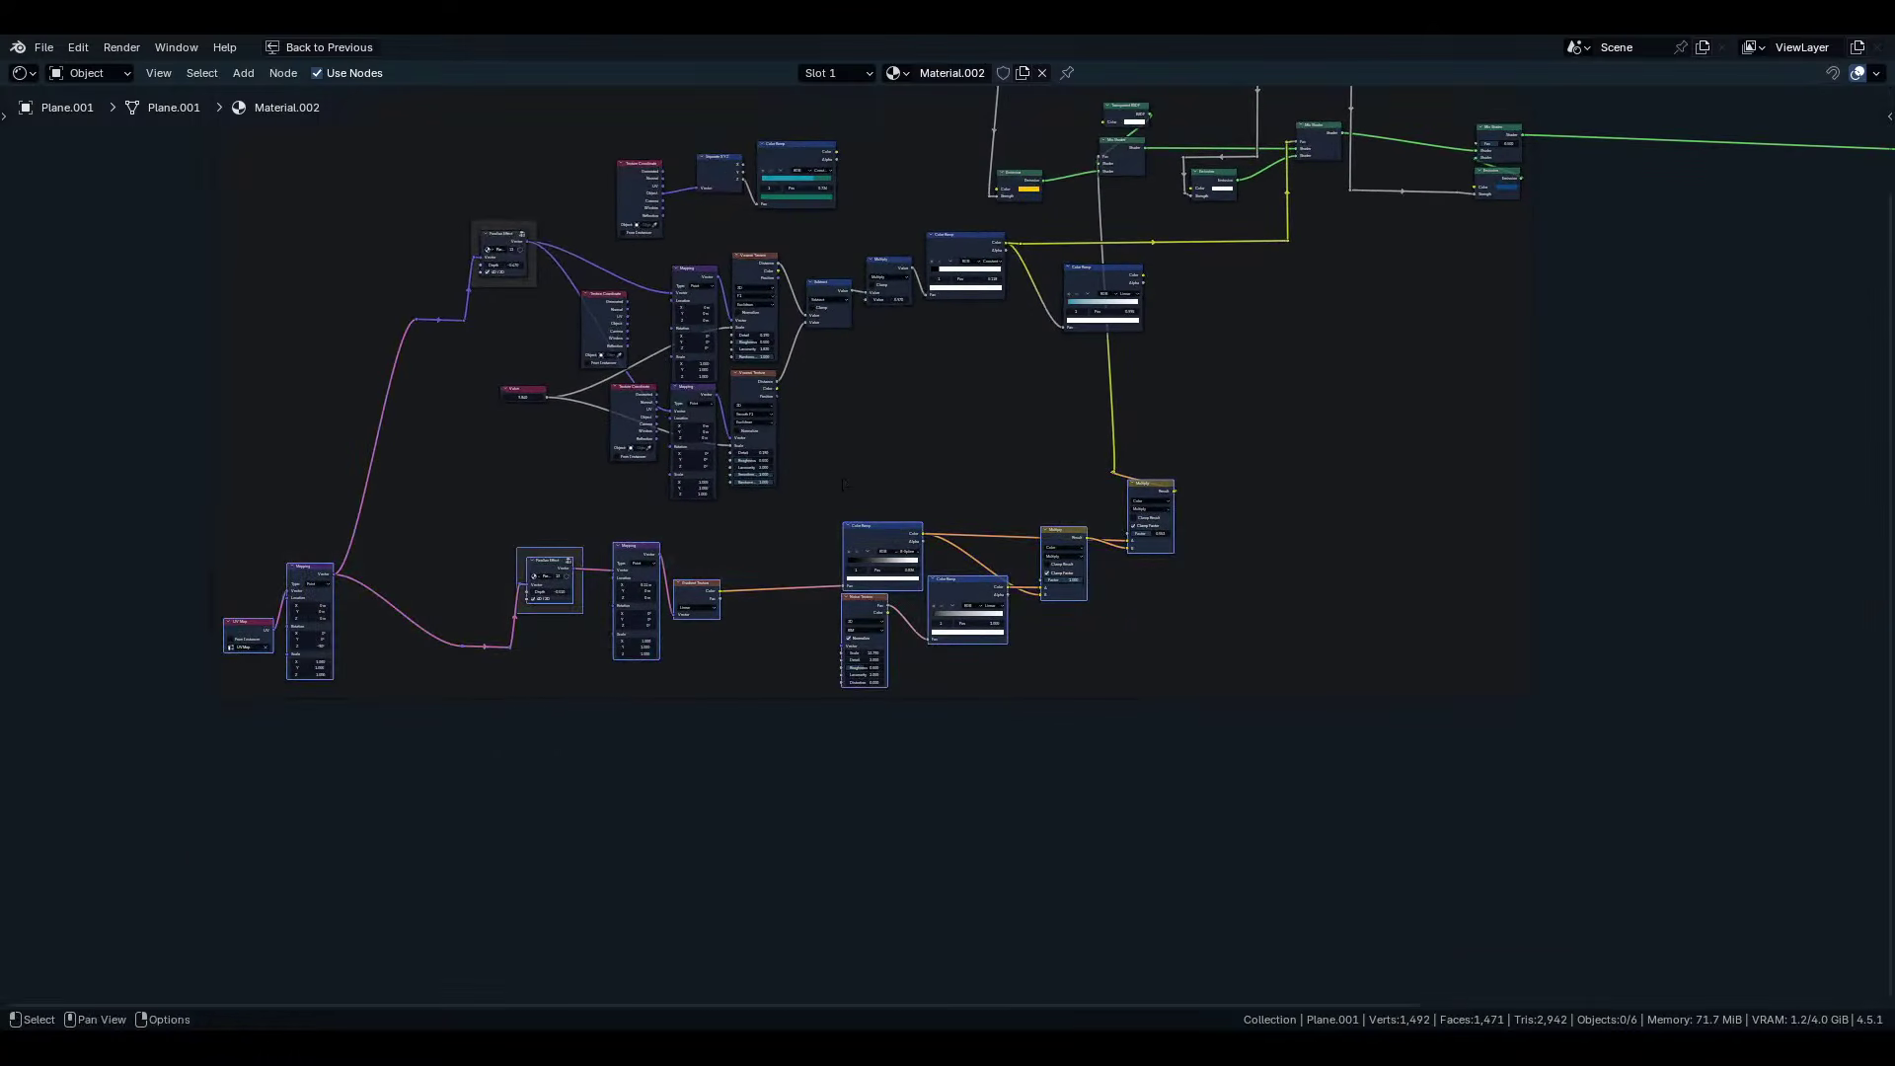
key("g")
left_click(847, 778)
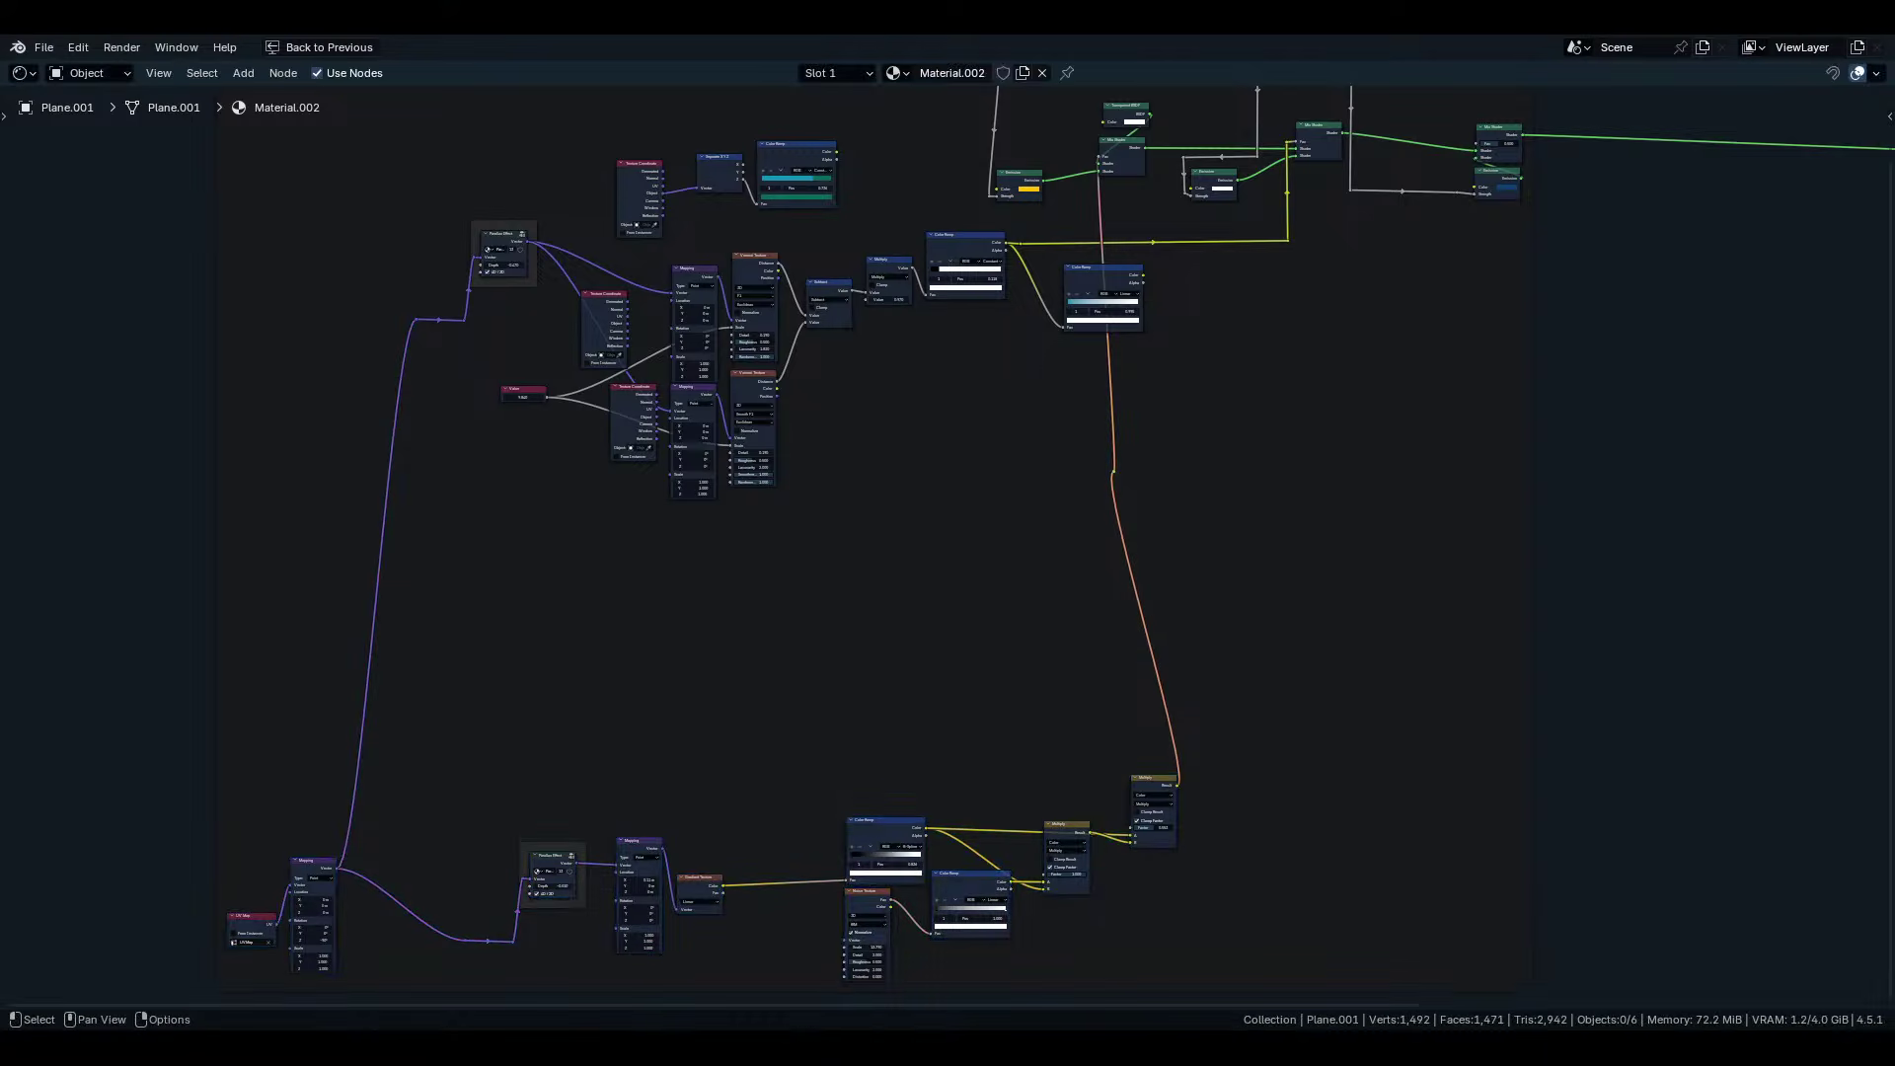
Place one reroute beside the lower branch's last Multiply output and another beside the Fac input of the Transparent BSDF's Mix Shader.
key("g")
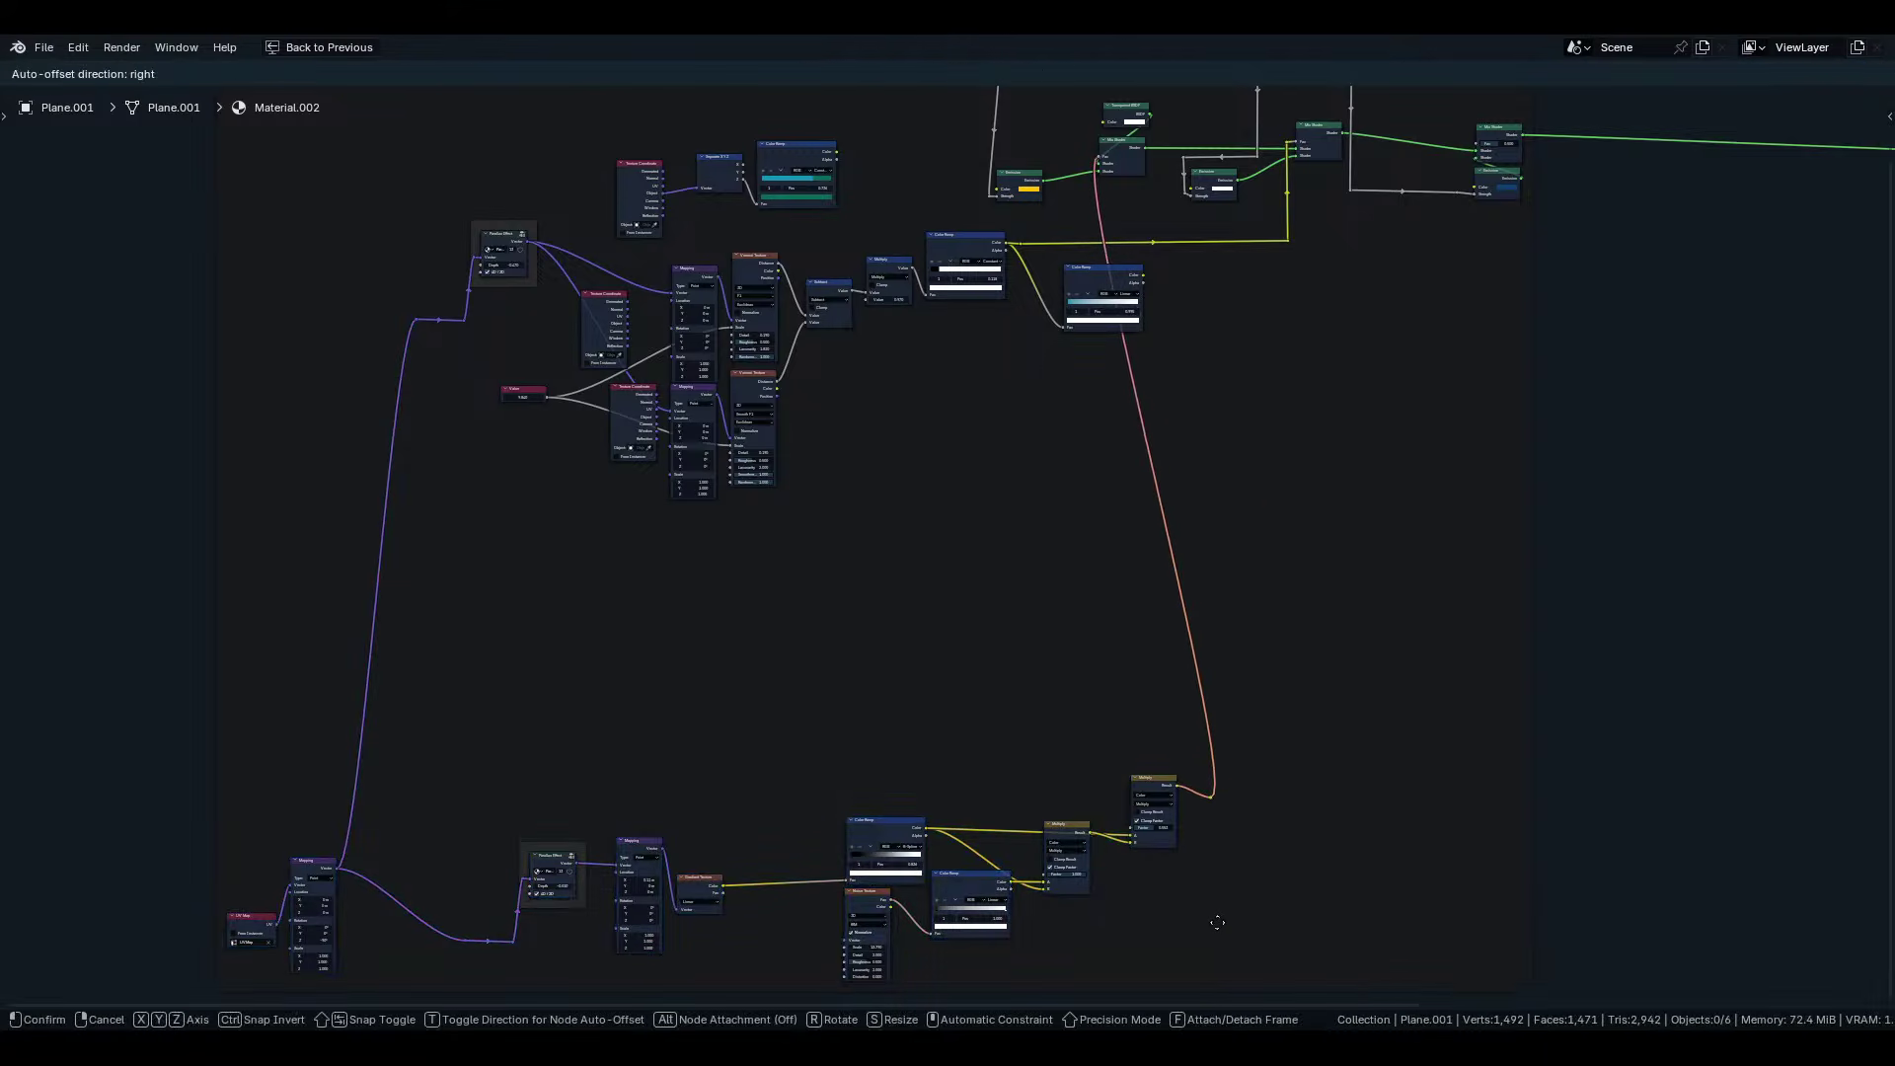
left_click(1227, 908)
key("g")
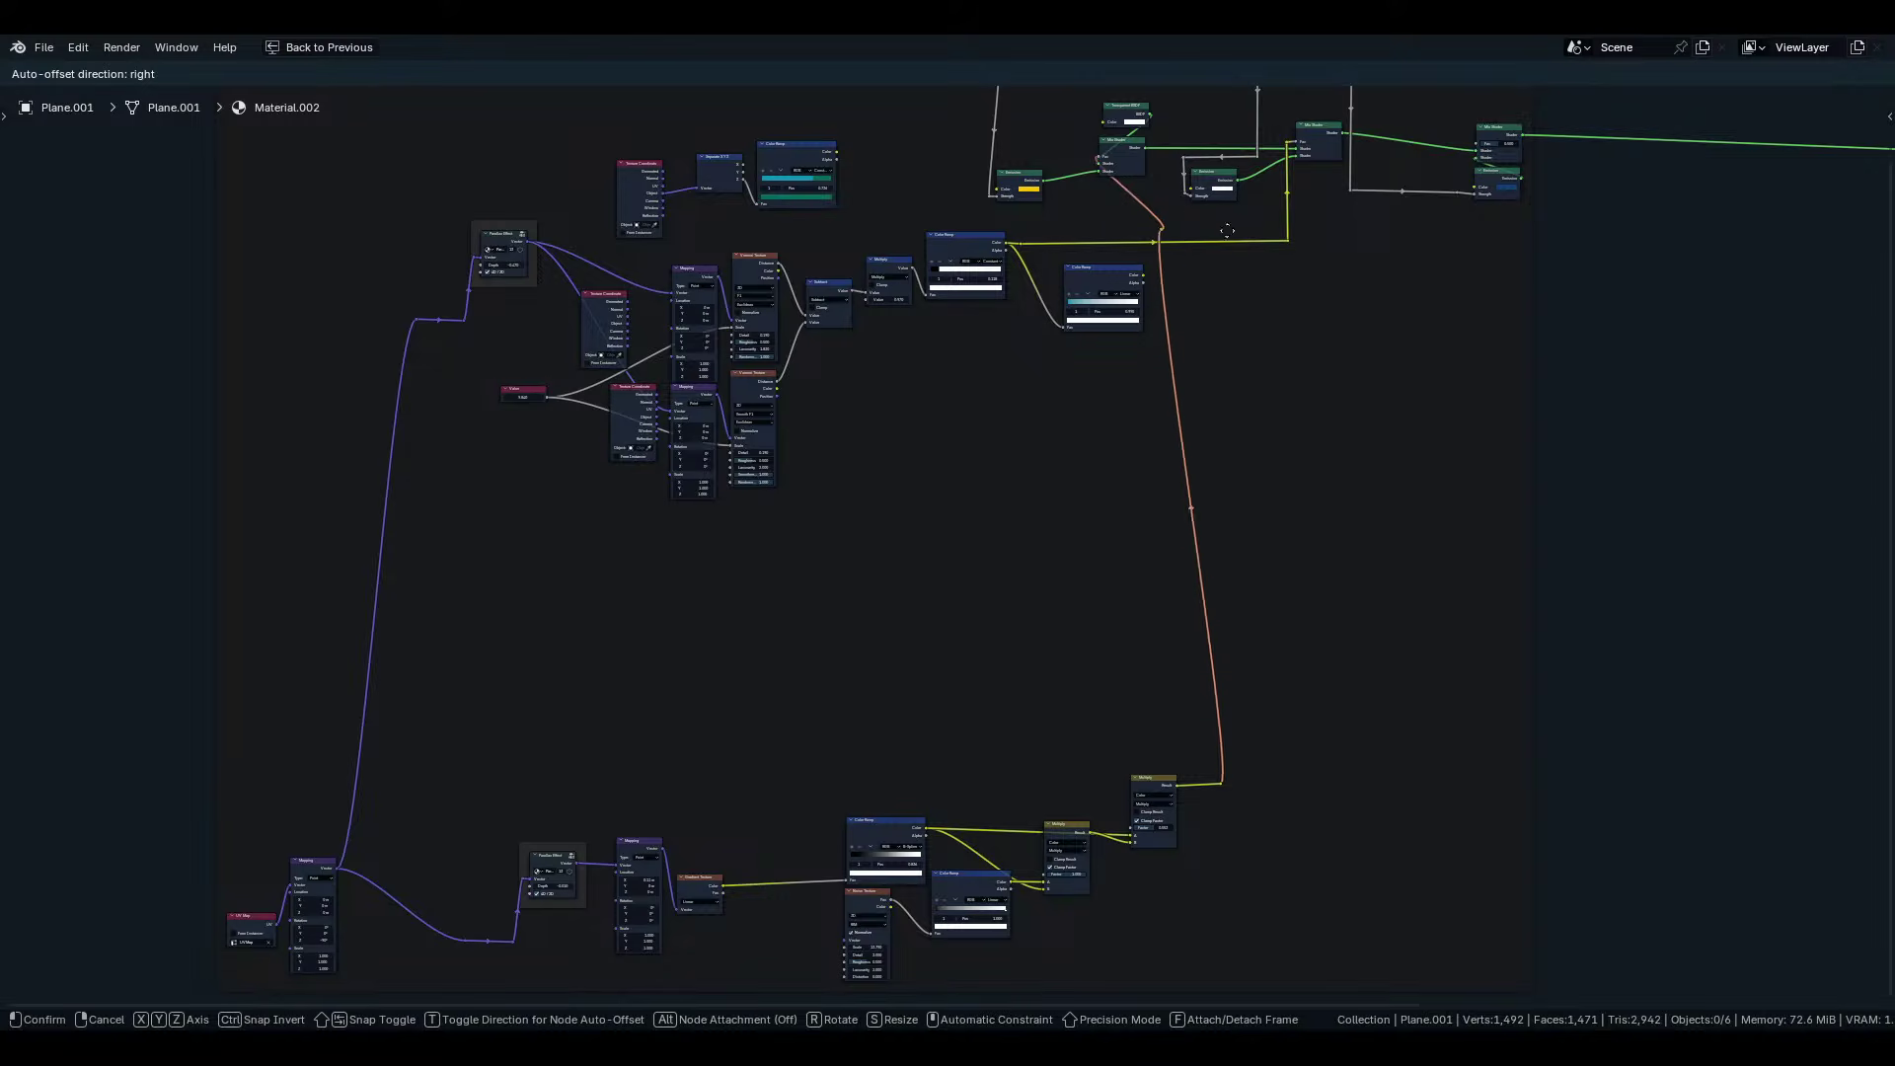
left_click(1138, 159)
Add two more reroutes to the Multiply link, routing it above the linear Color Ramp and down past its far side.
right_click_drag(1120, 483, 1231, 485, "shift")
key("g")
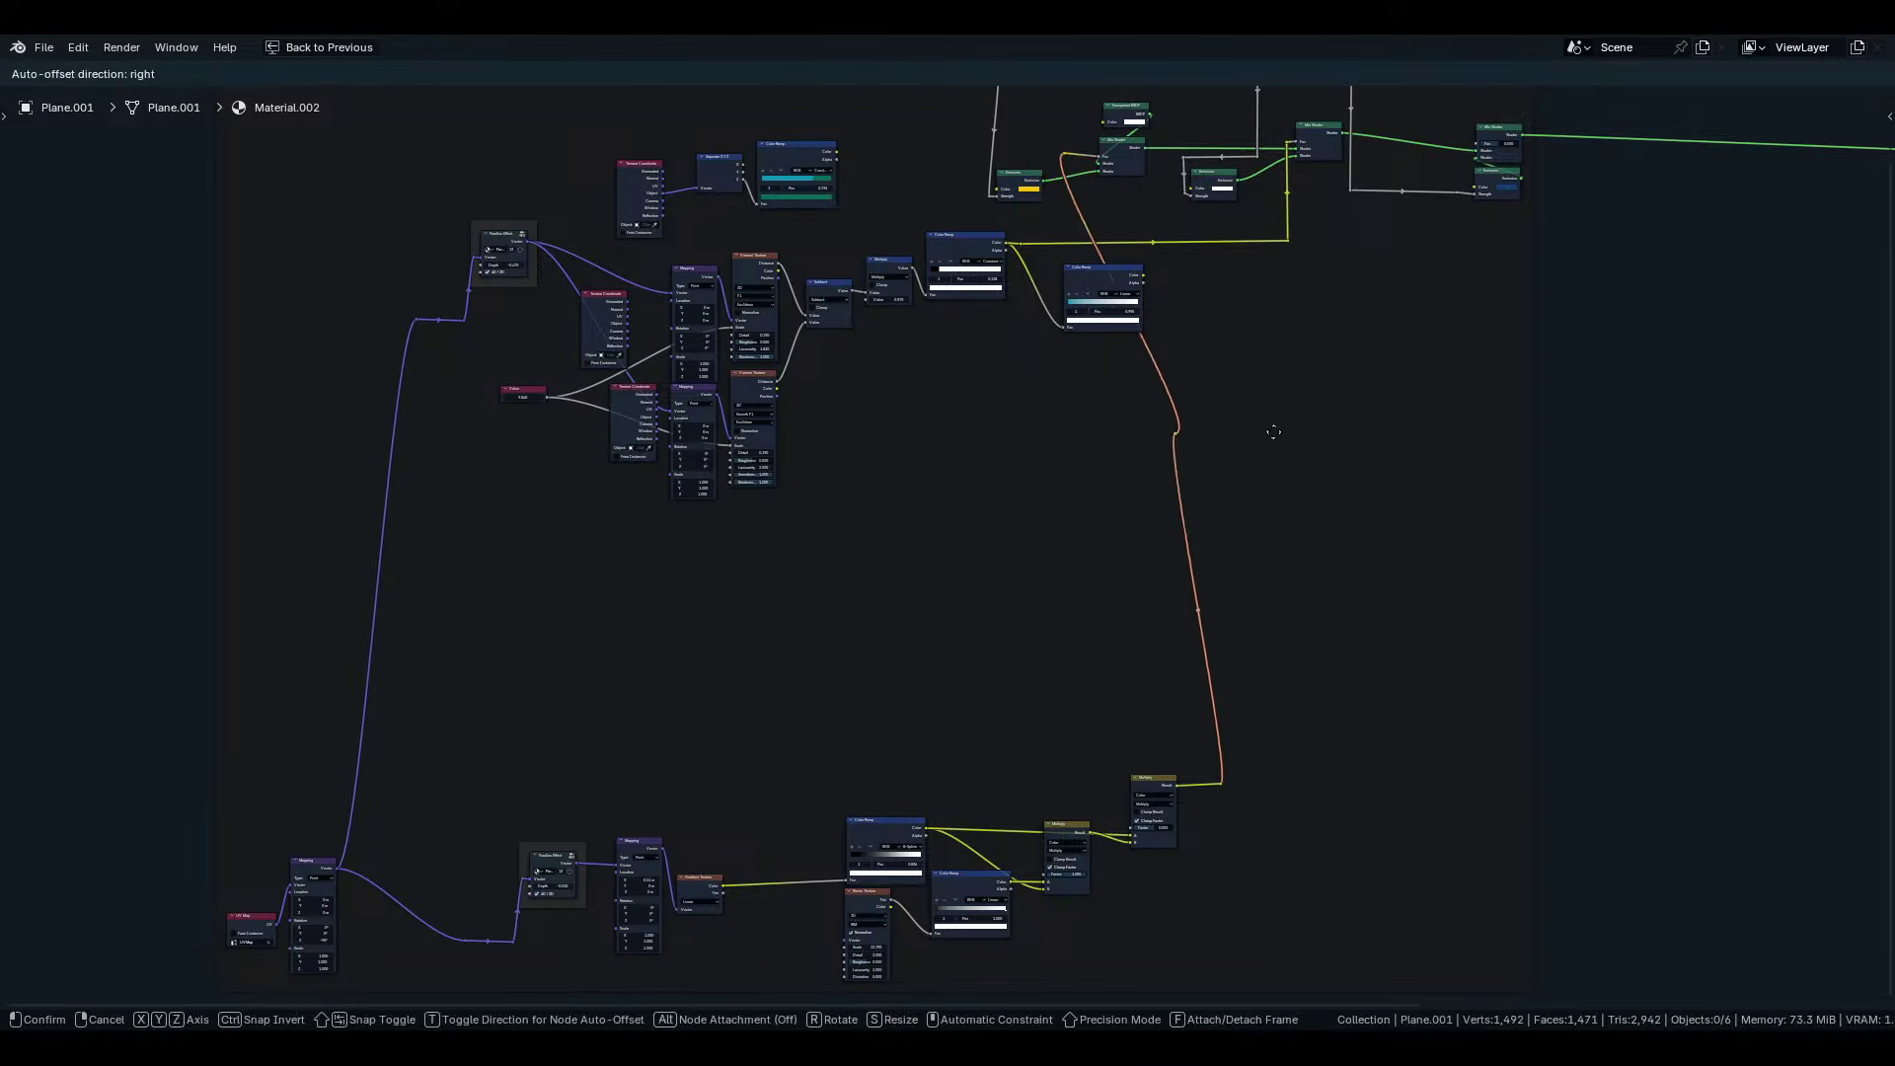
left_click(1134, 520)
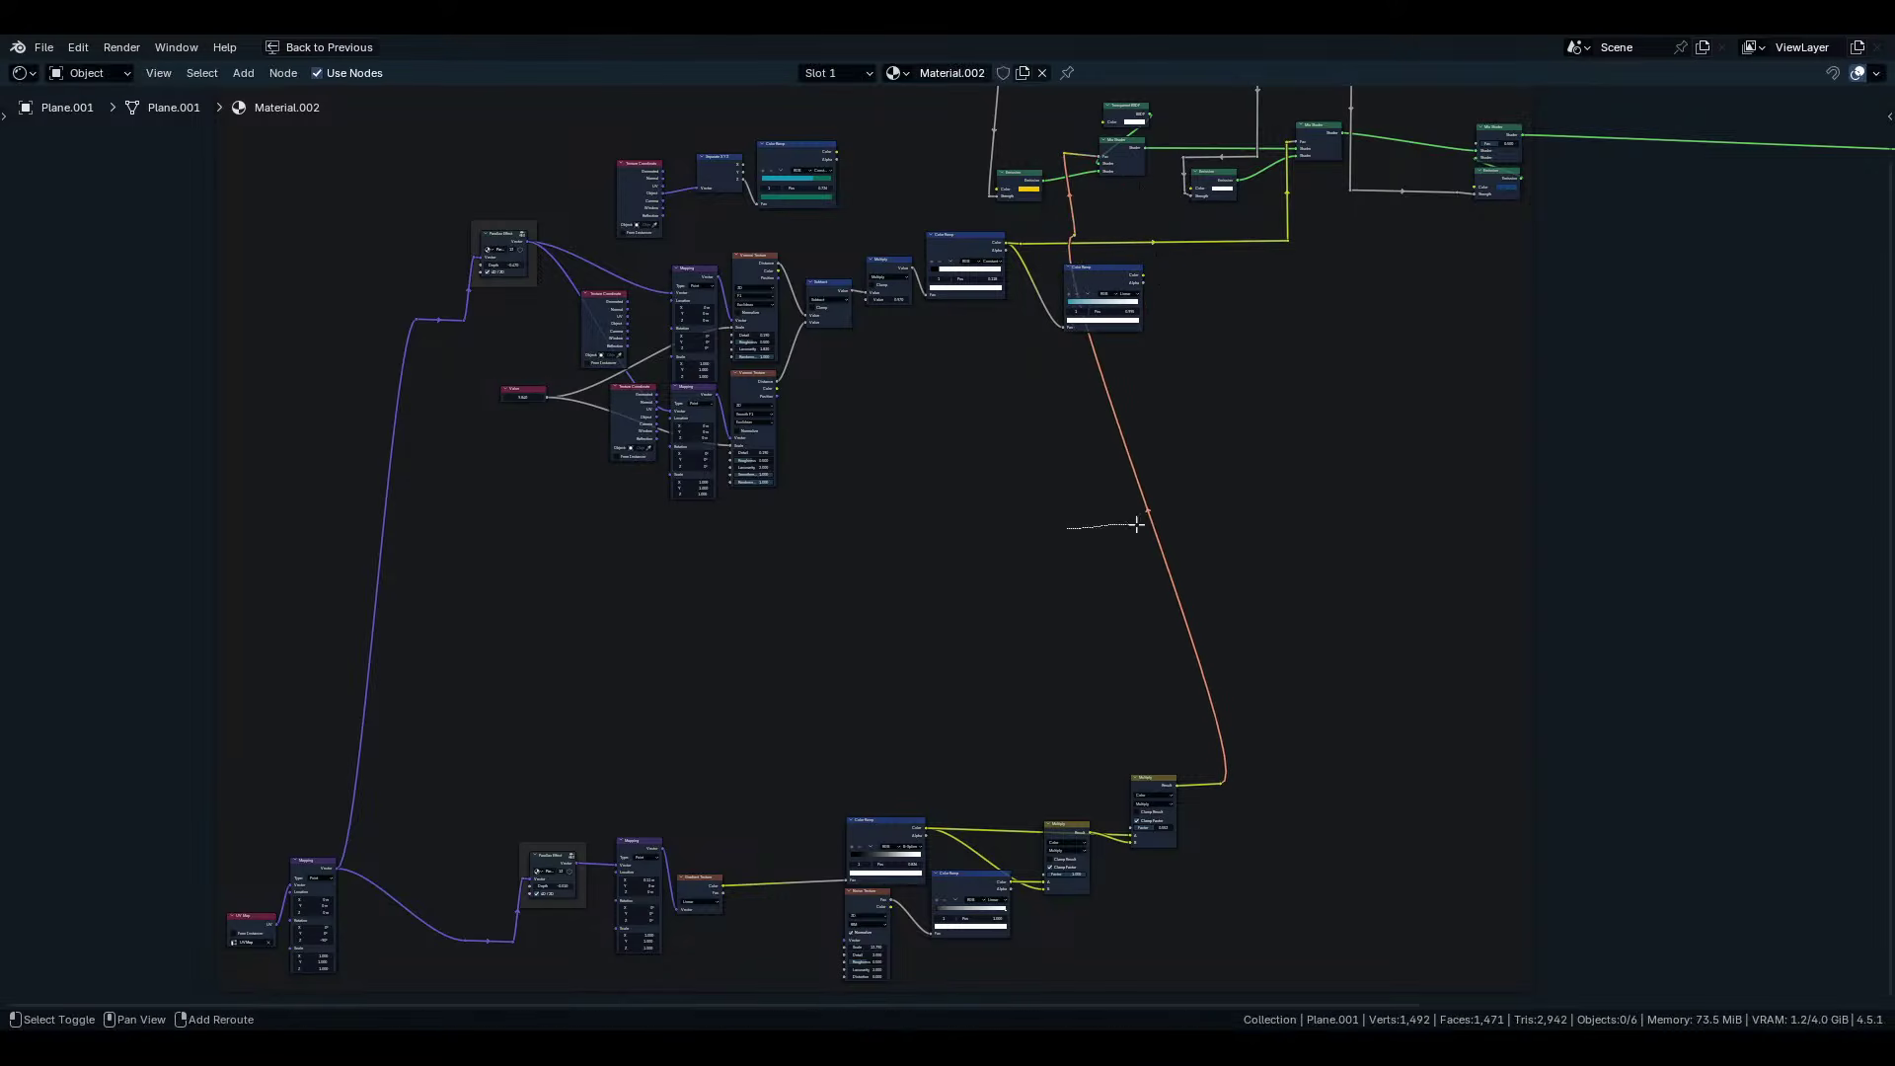
key("g")
left_click(1234, 252)
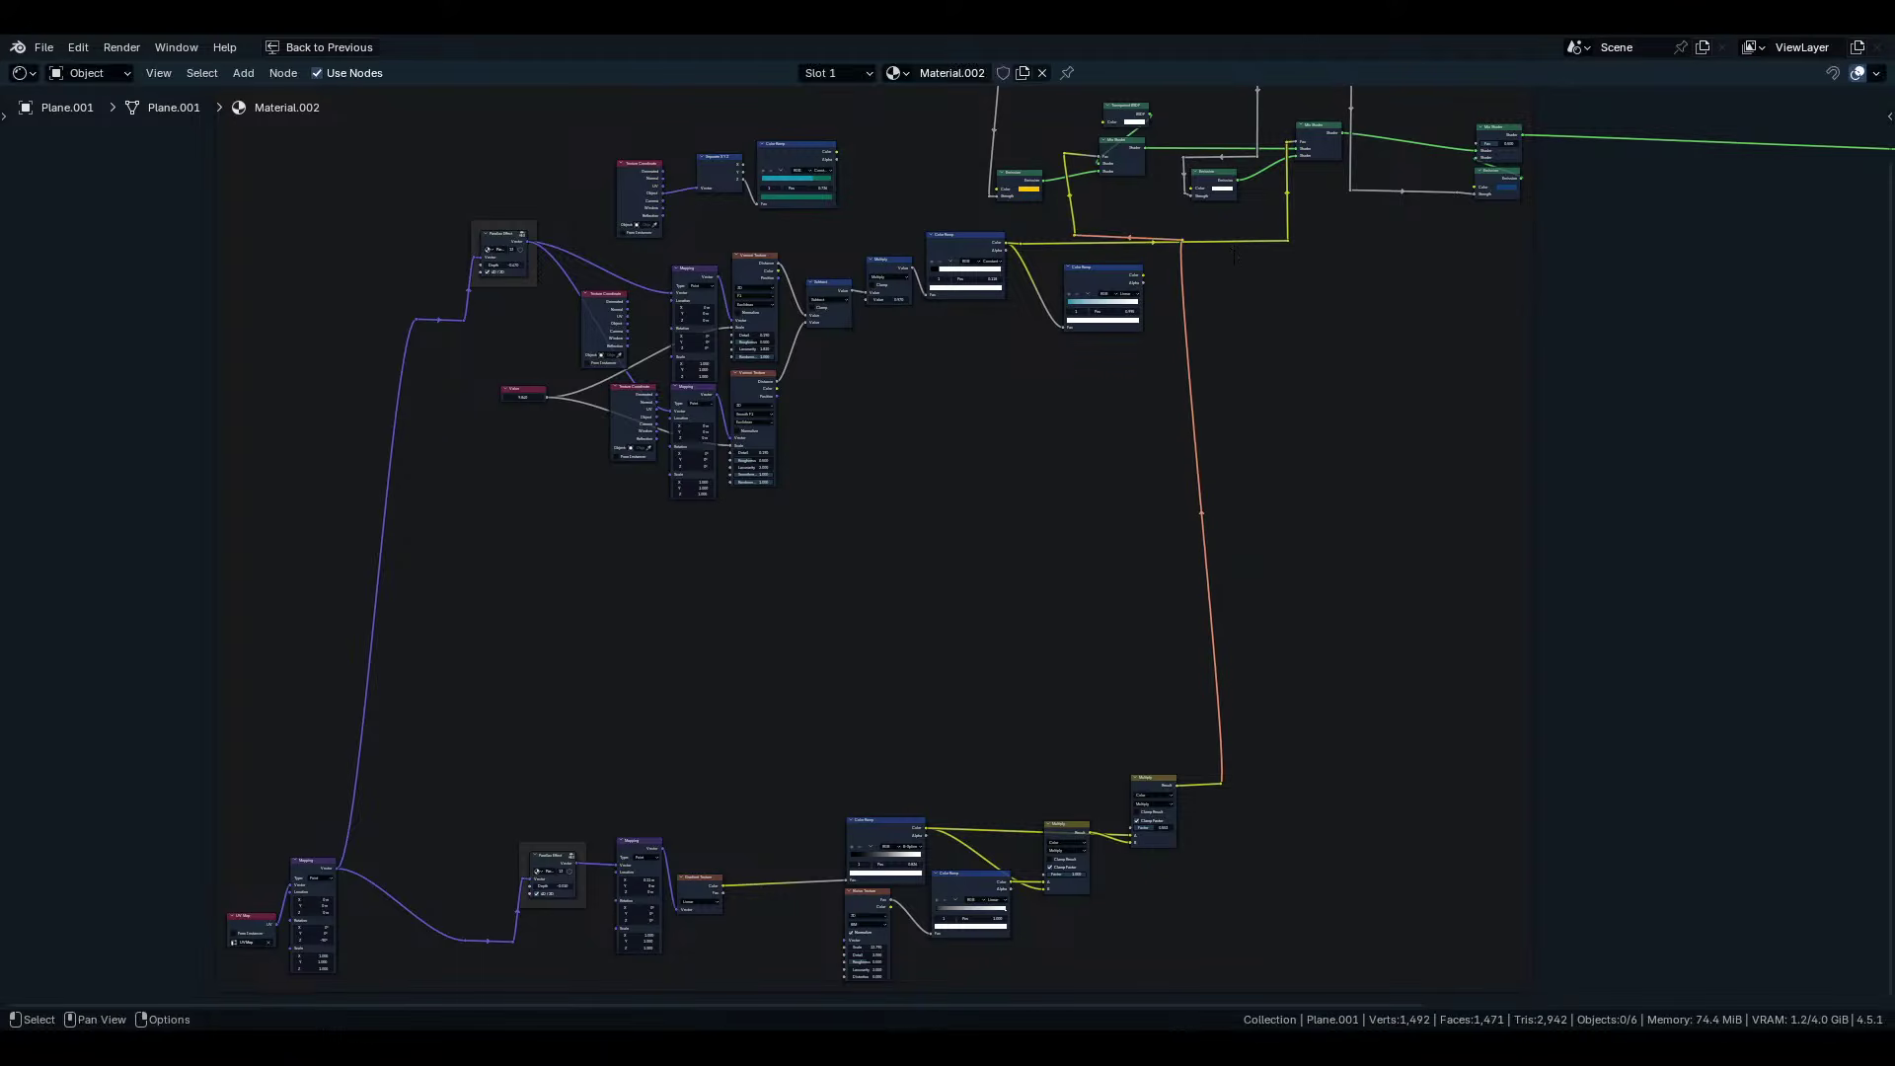
Duplicate the Voronoi branch with its Value node, keeping the incoming links, and place the copy in the gap below the original.
middle_click_drag(1232, 249, 1351, 294)
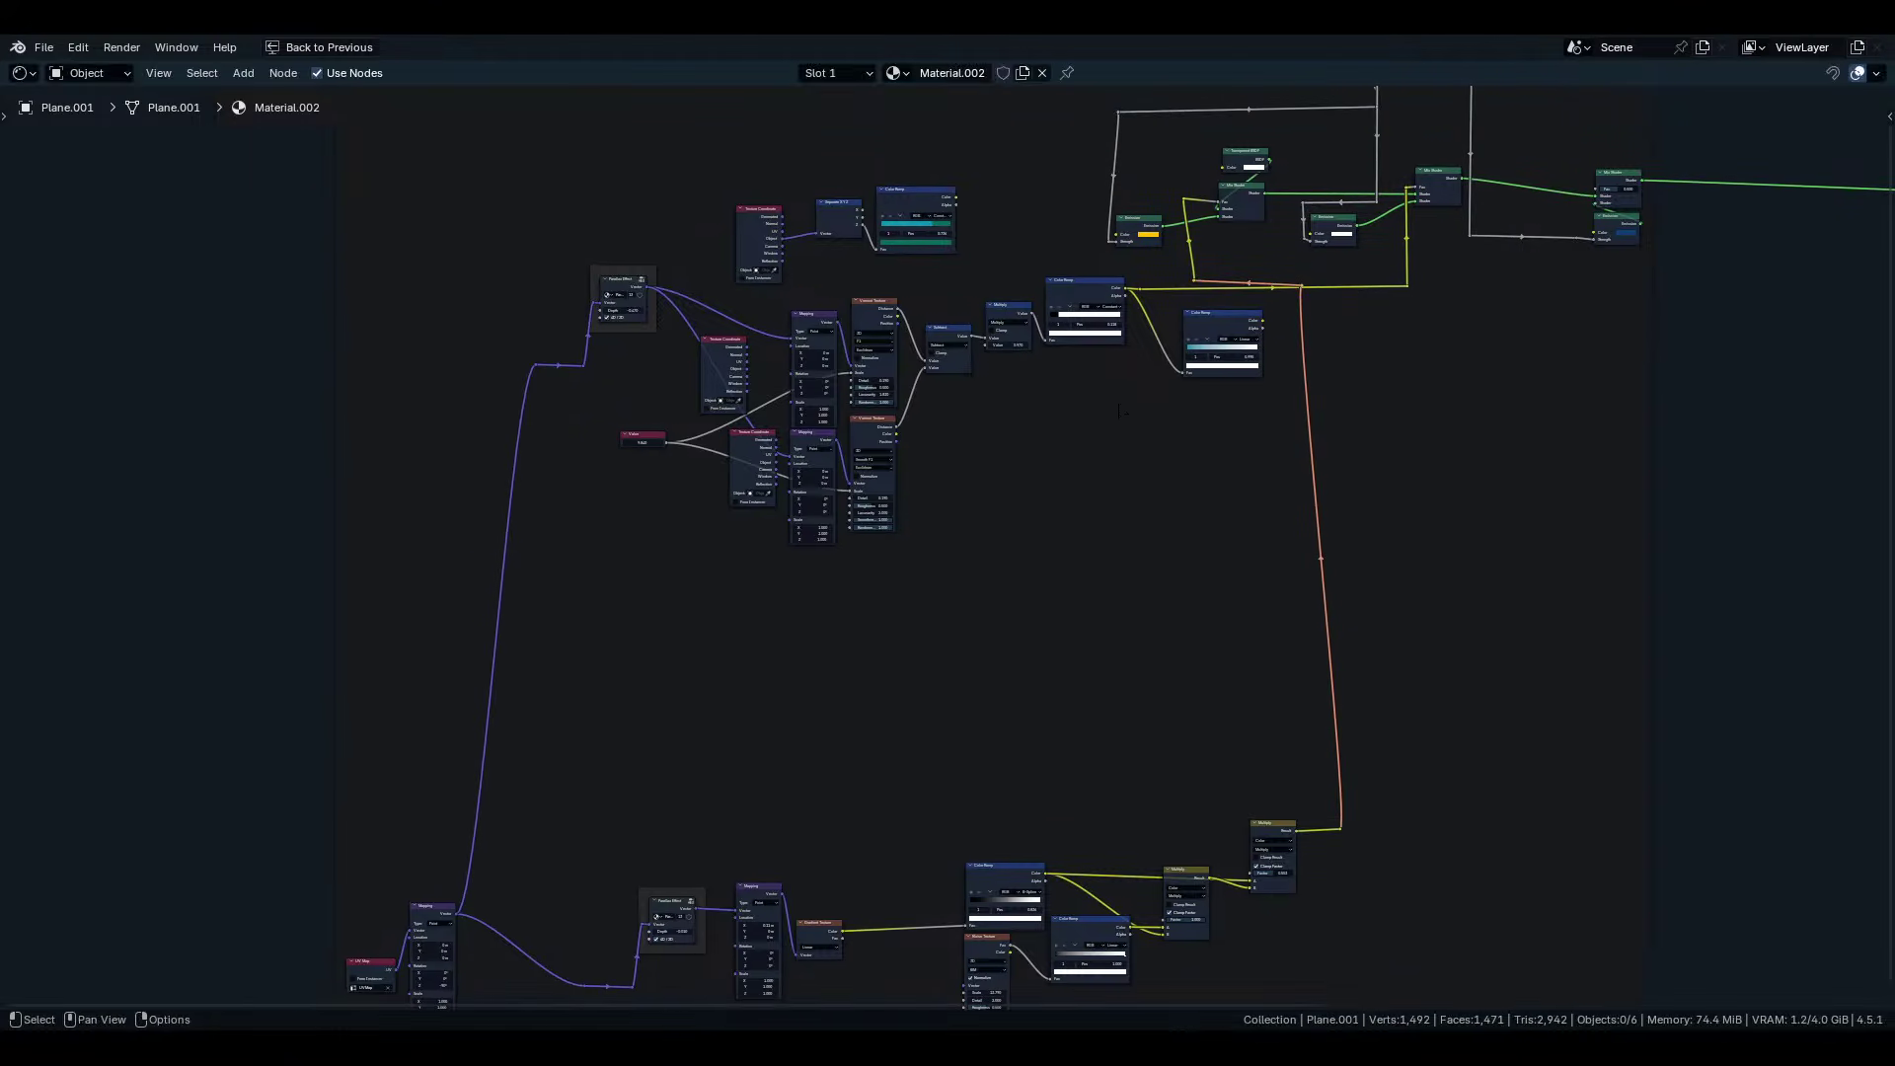
left_click_drag(1072, 679, 672, 296)
left_click(643, 439, "shift")
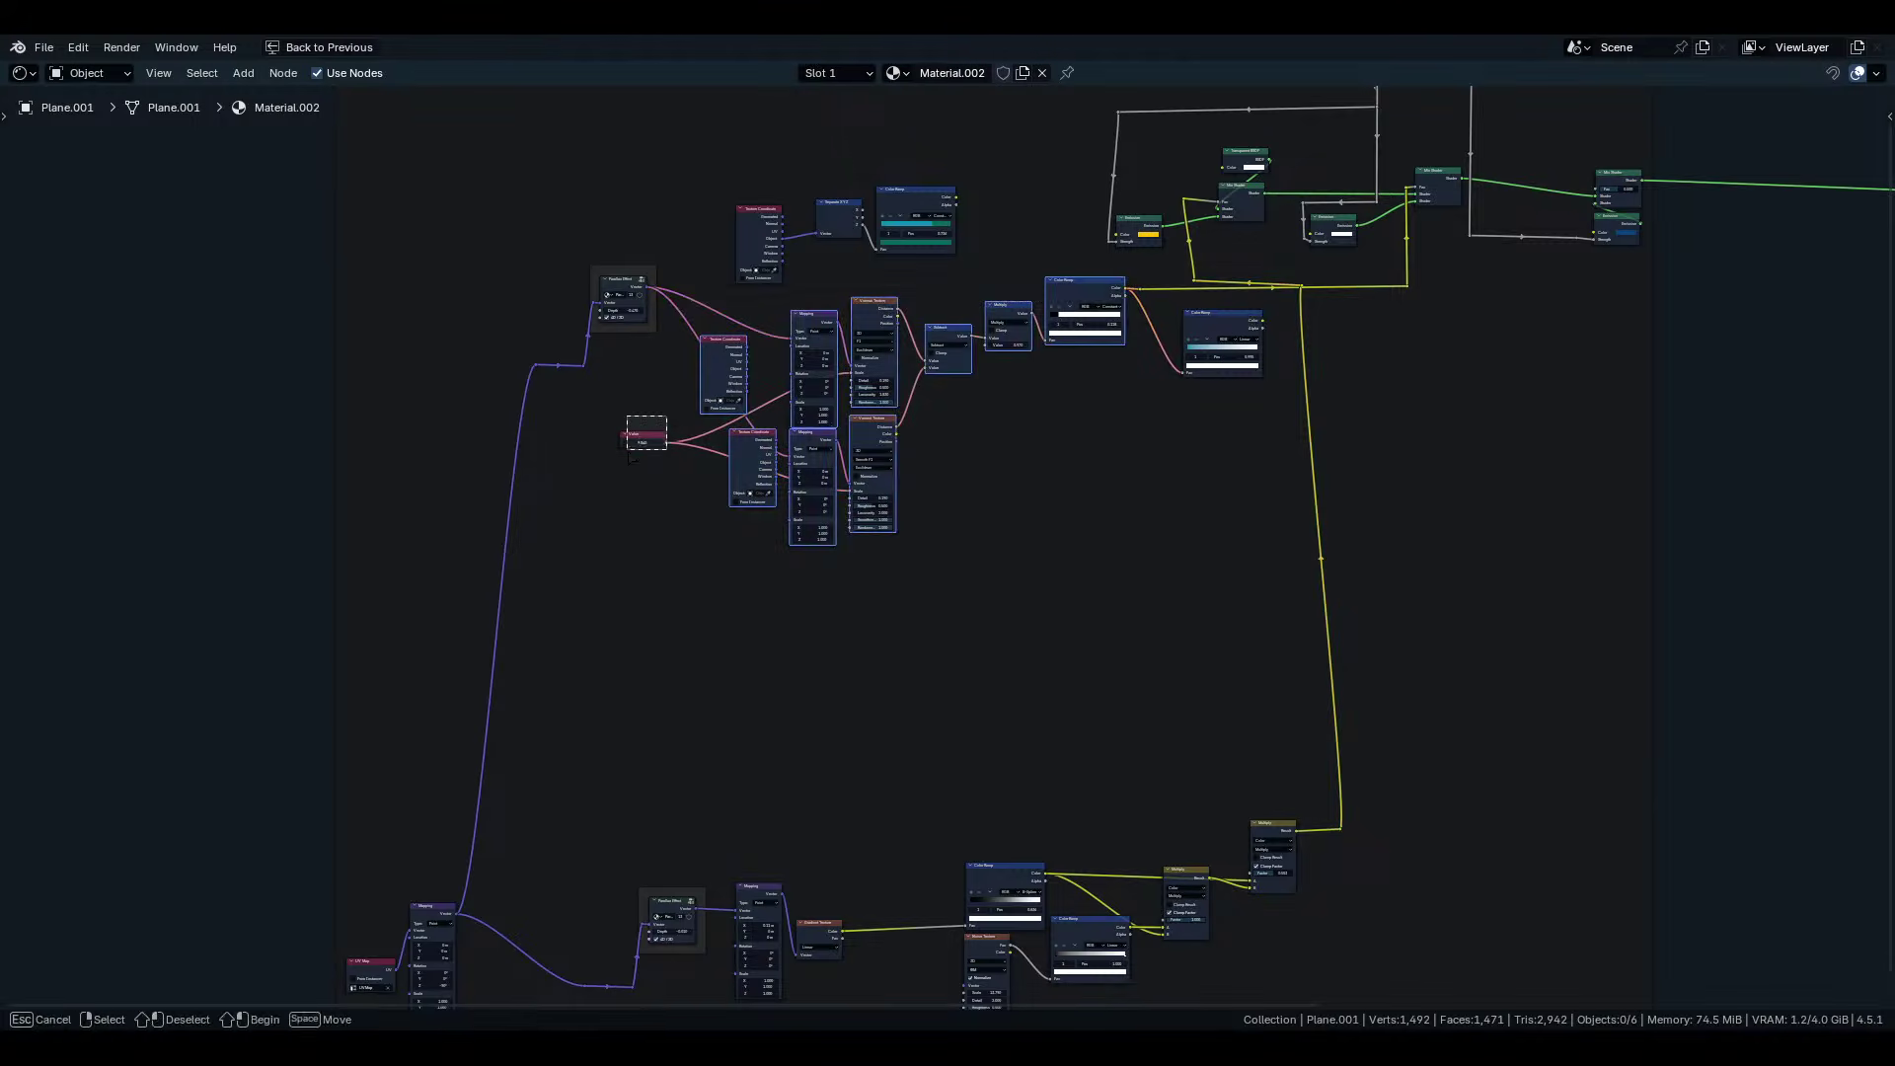
key("shift+d")
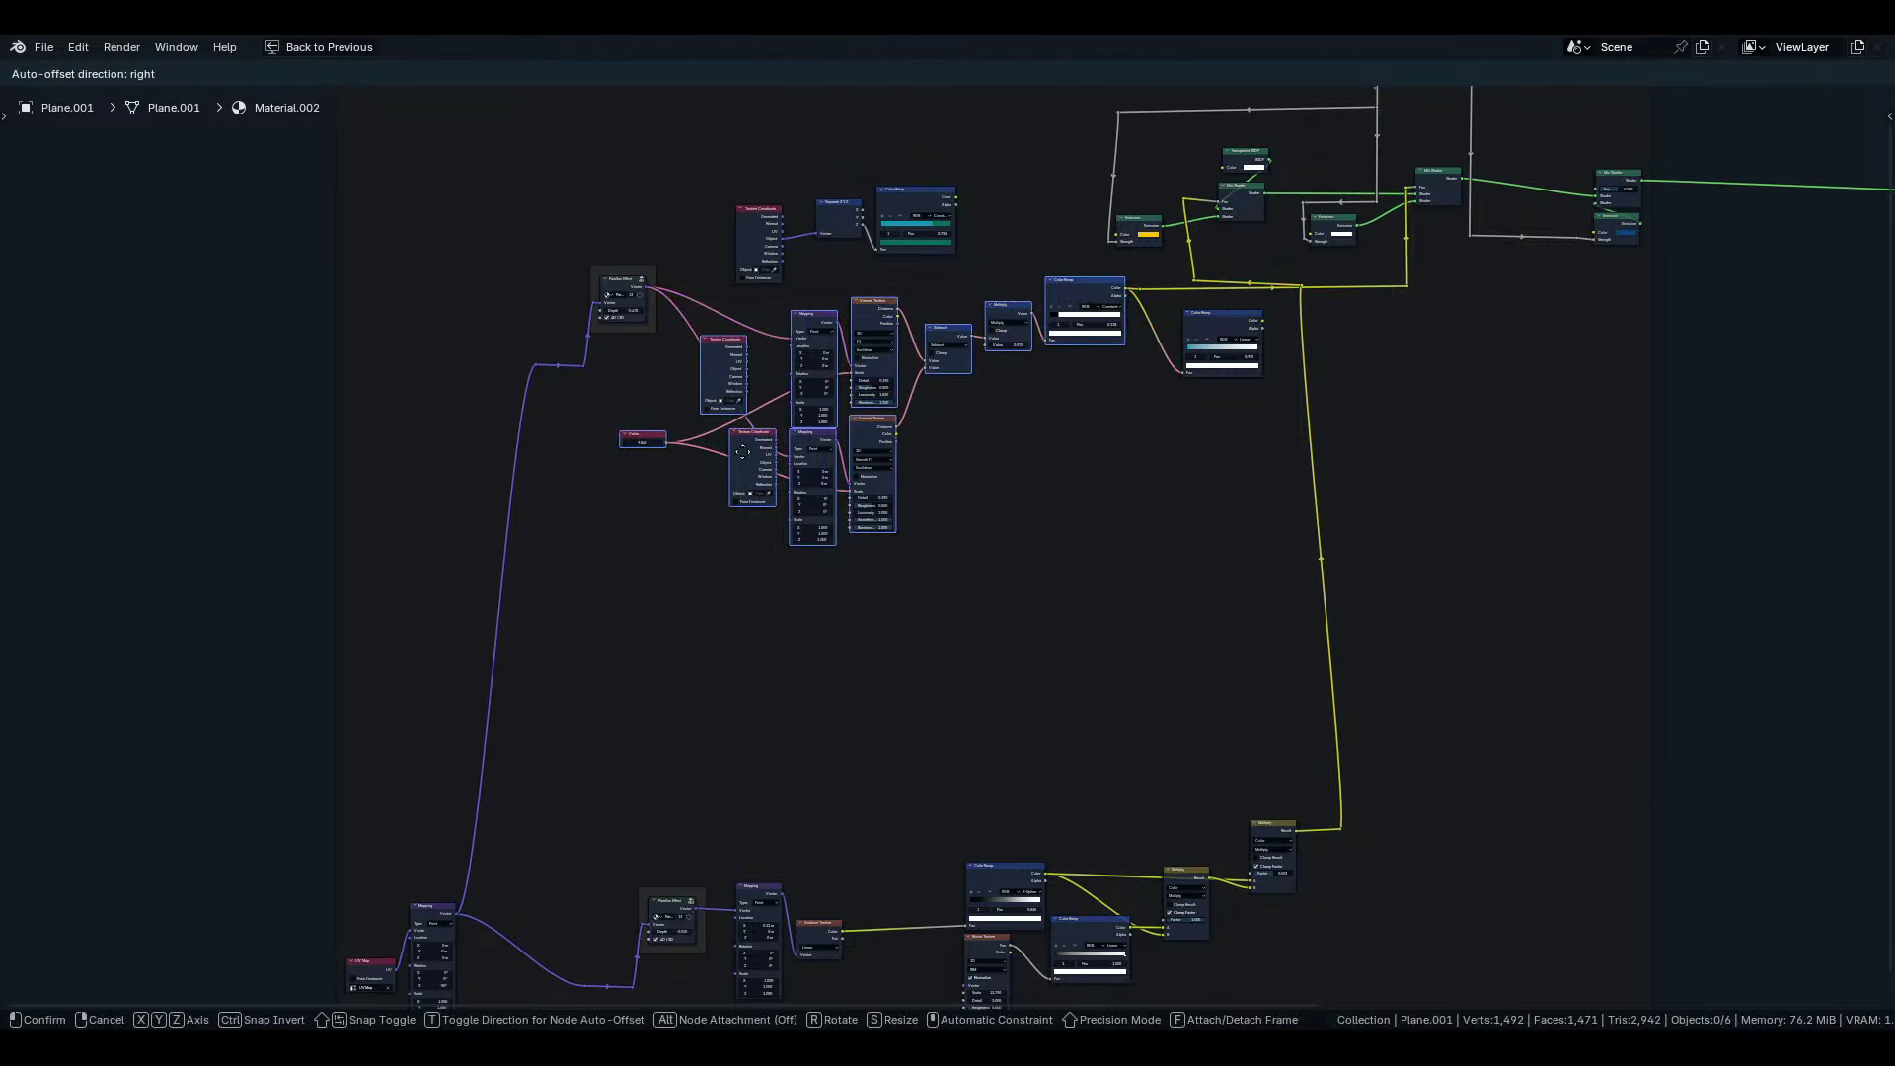
left_click(750, 761)
scroll(1051, 555, "up", 3)
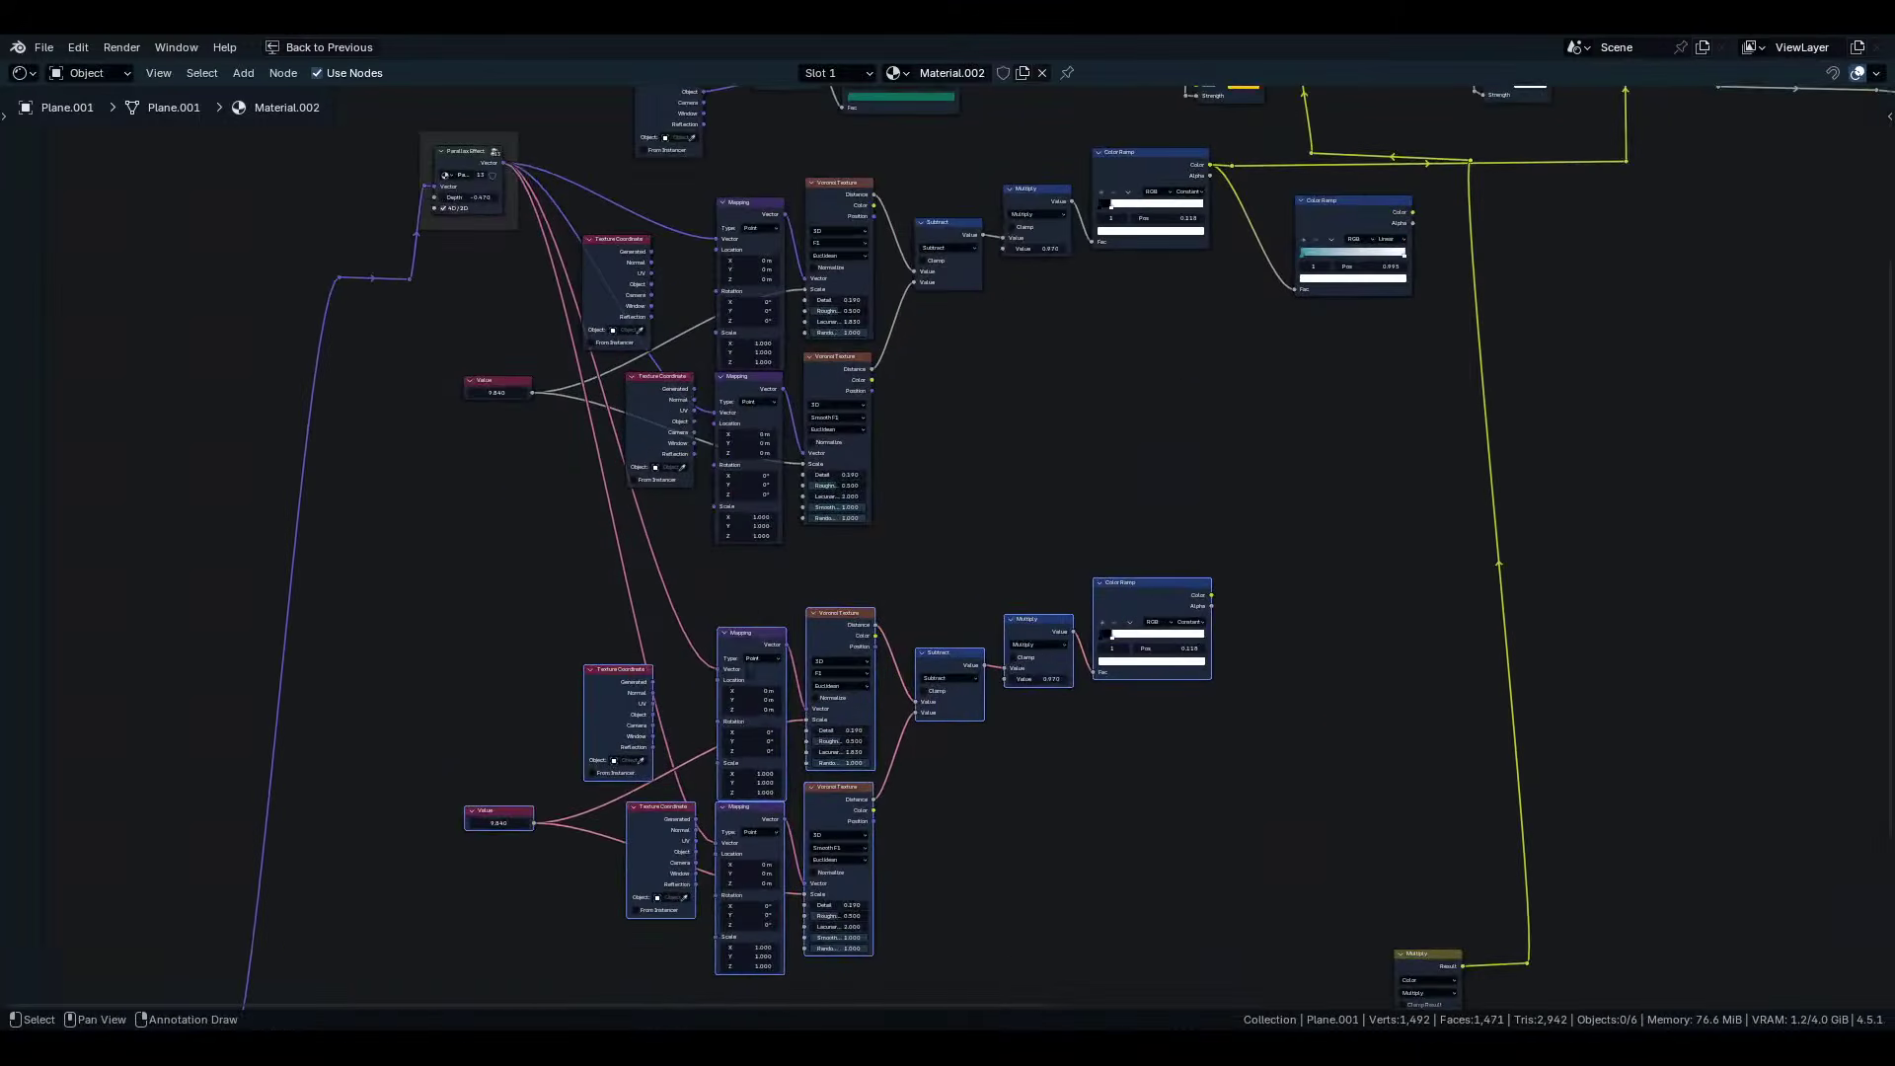
scroll(932, 538, "up", 2)
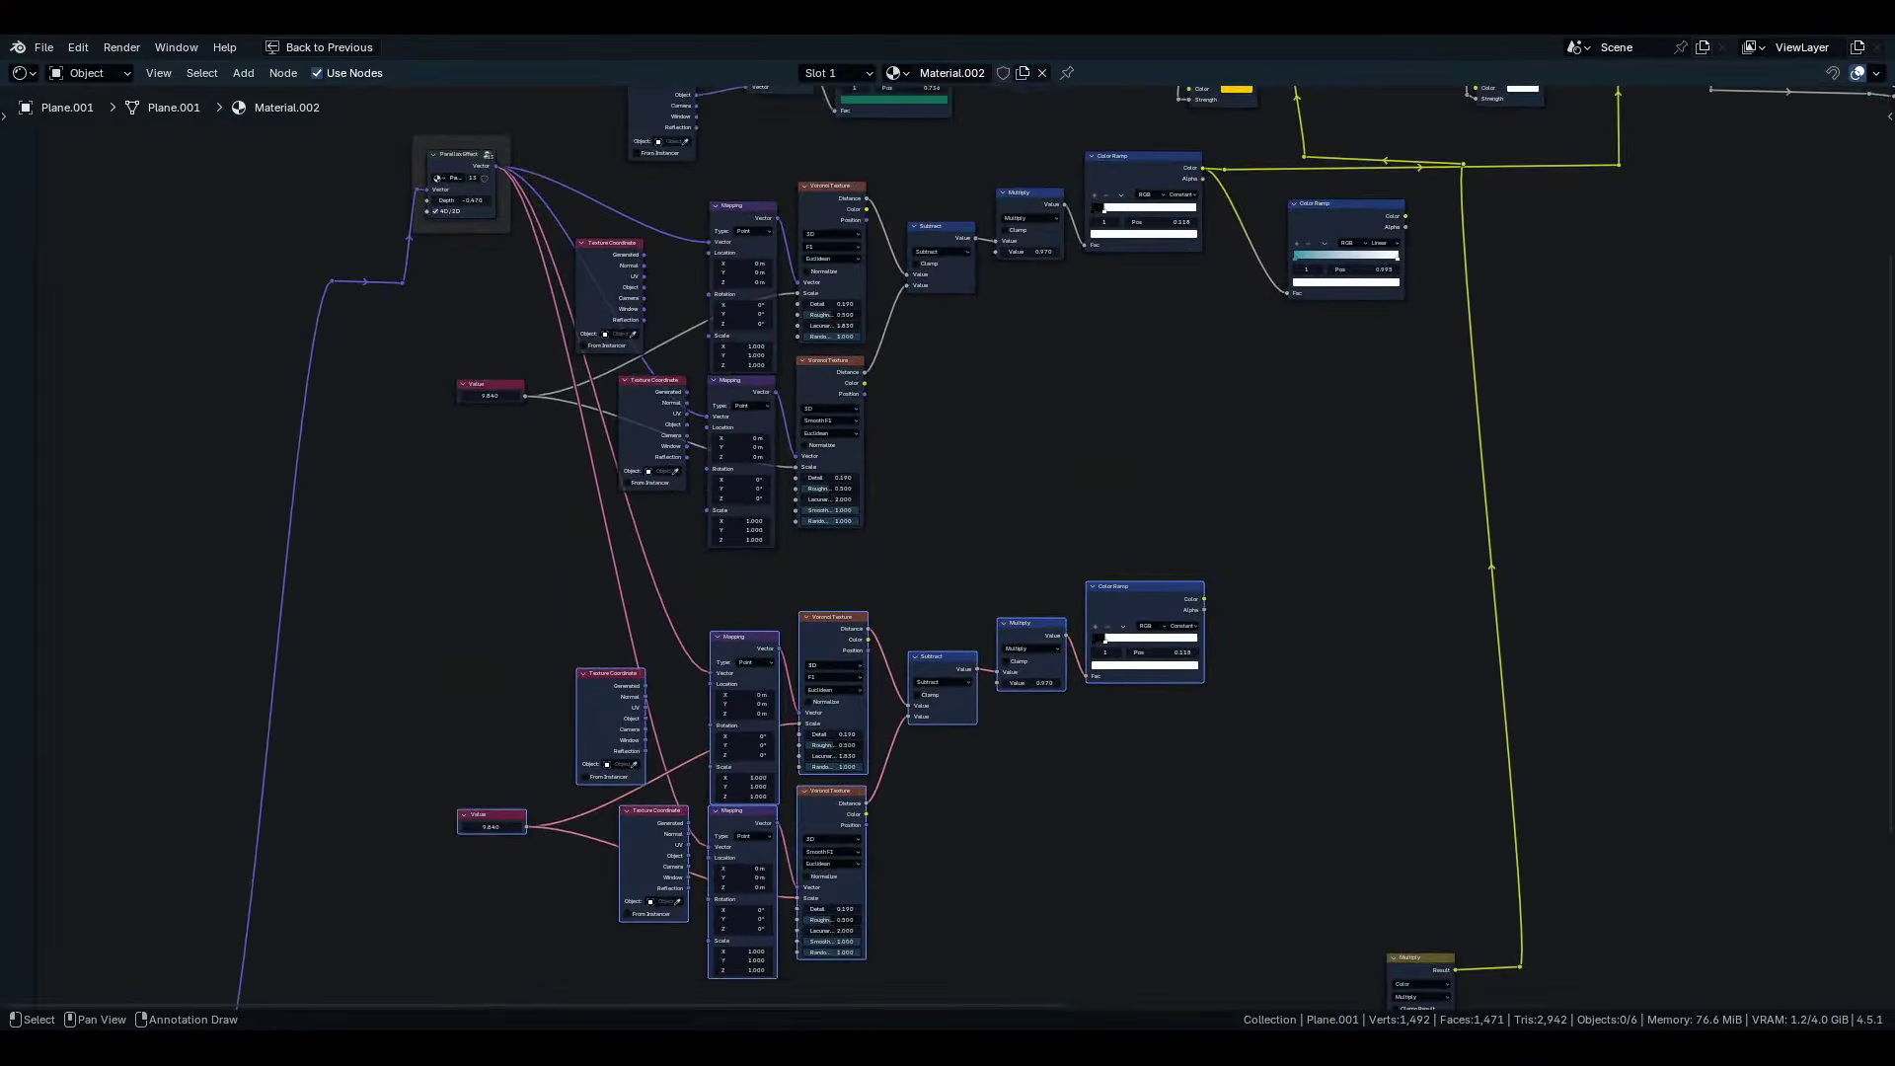
Restore the node editor to the split layout and bring the plane's pattern into view in the 3D viewport.
middle_click_drag(987, 592, 844, 475)
scroll(932, 538, "down", 3)
middle_click_drag(932, 537, 840, 674)
middle_click_drag(1148, 319, 934, 568)
key("ctrl+space")
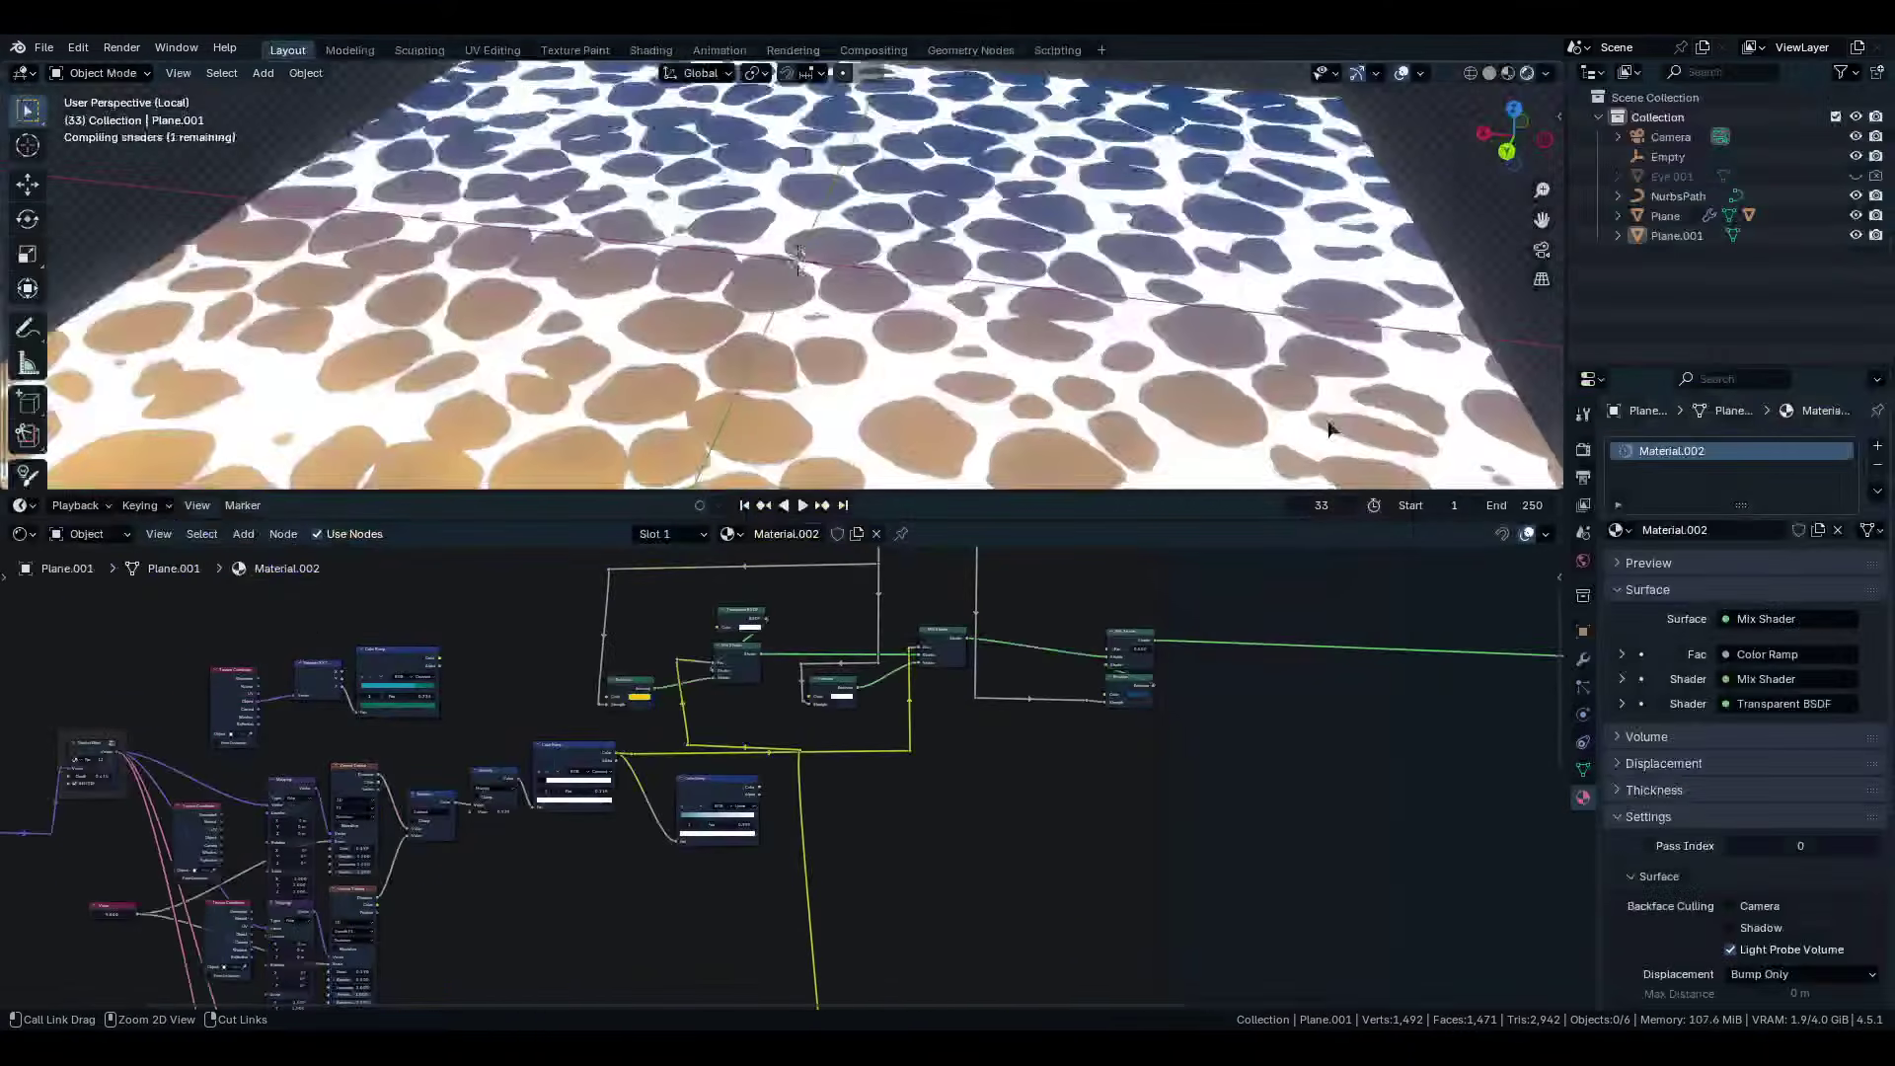
middle_click_drag(1151, 330, 1151, 267)
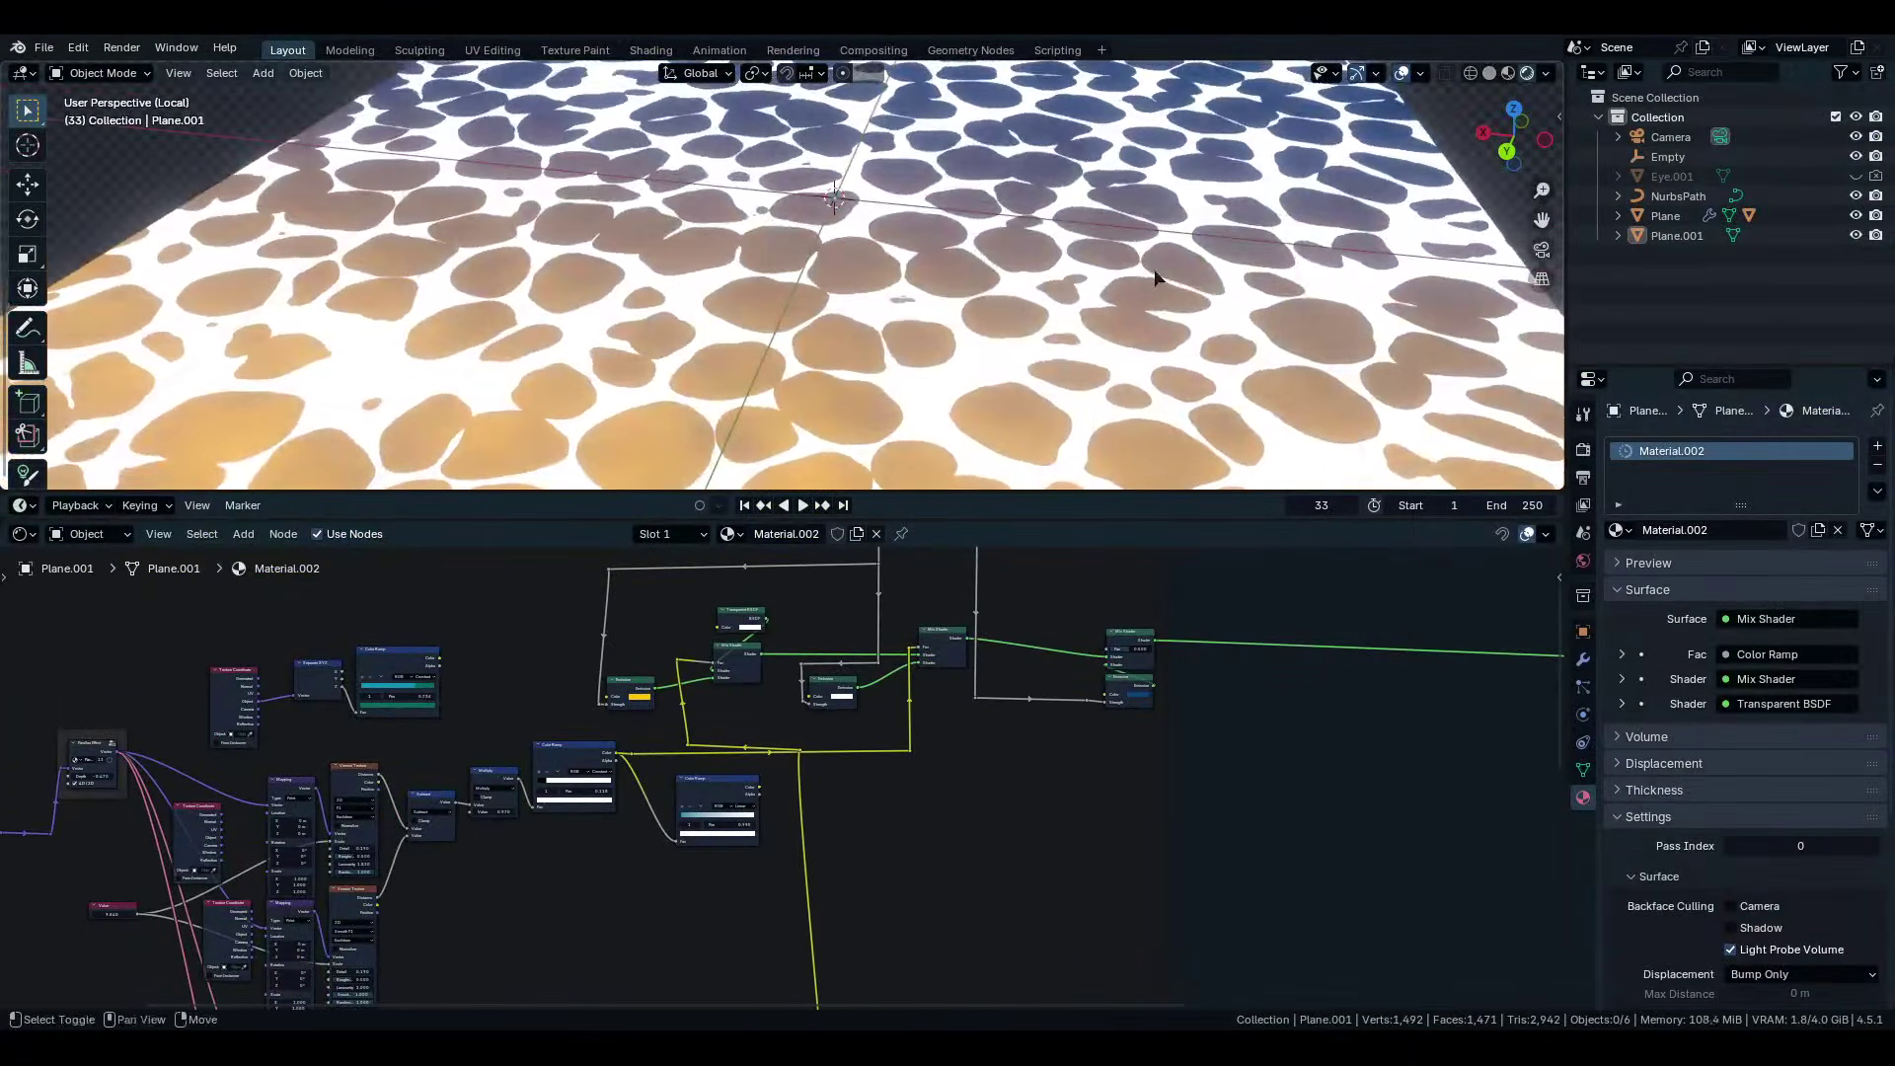
Duplicate a Mix Shader, insert it after the Transparent BSDF's Mix Shader and raise it beside the Transparent BSDF.
scroll(783, 782, "up", 2)
scroll(843, 562, "up", 4)
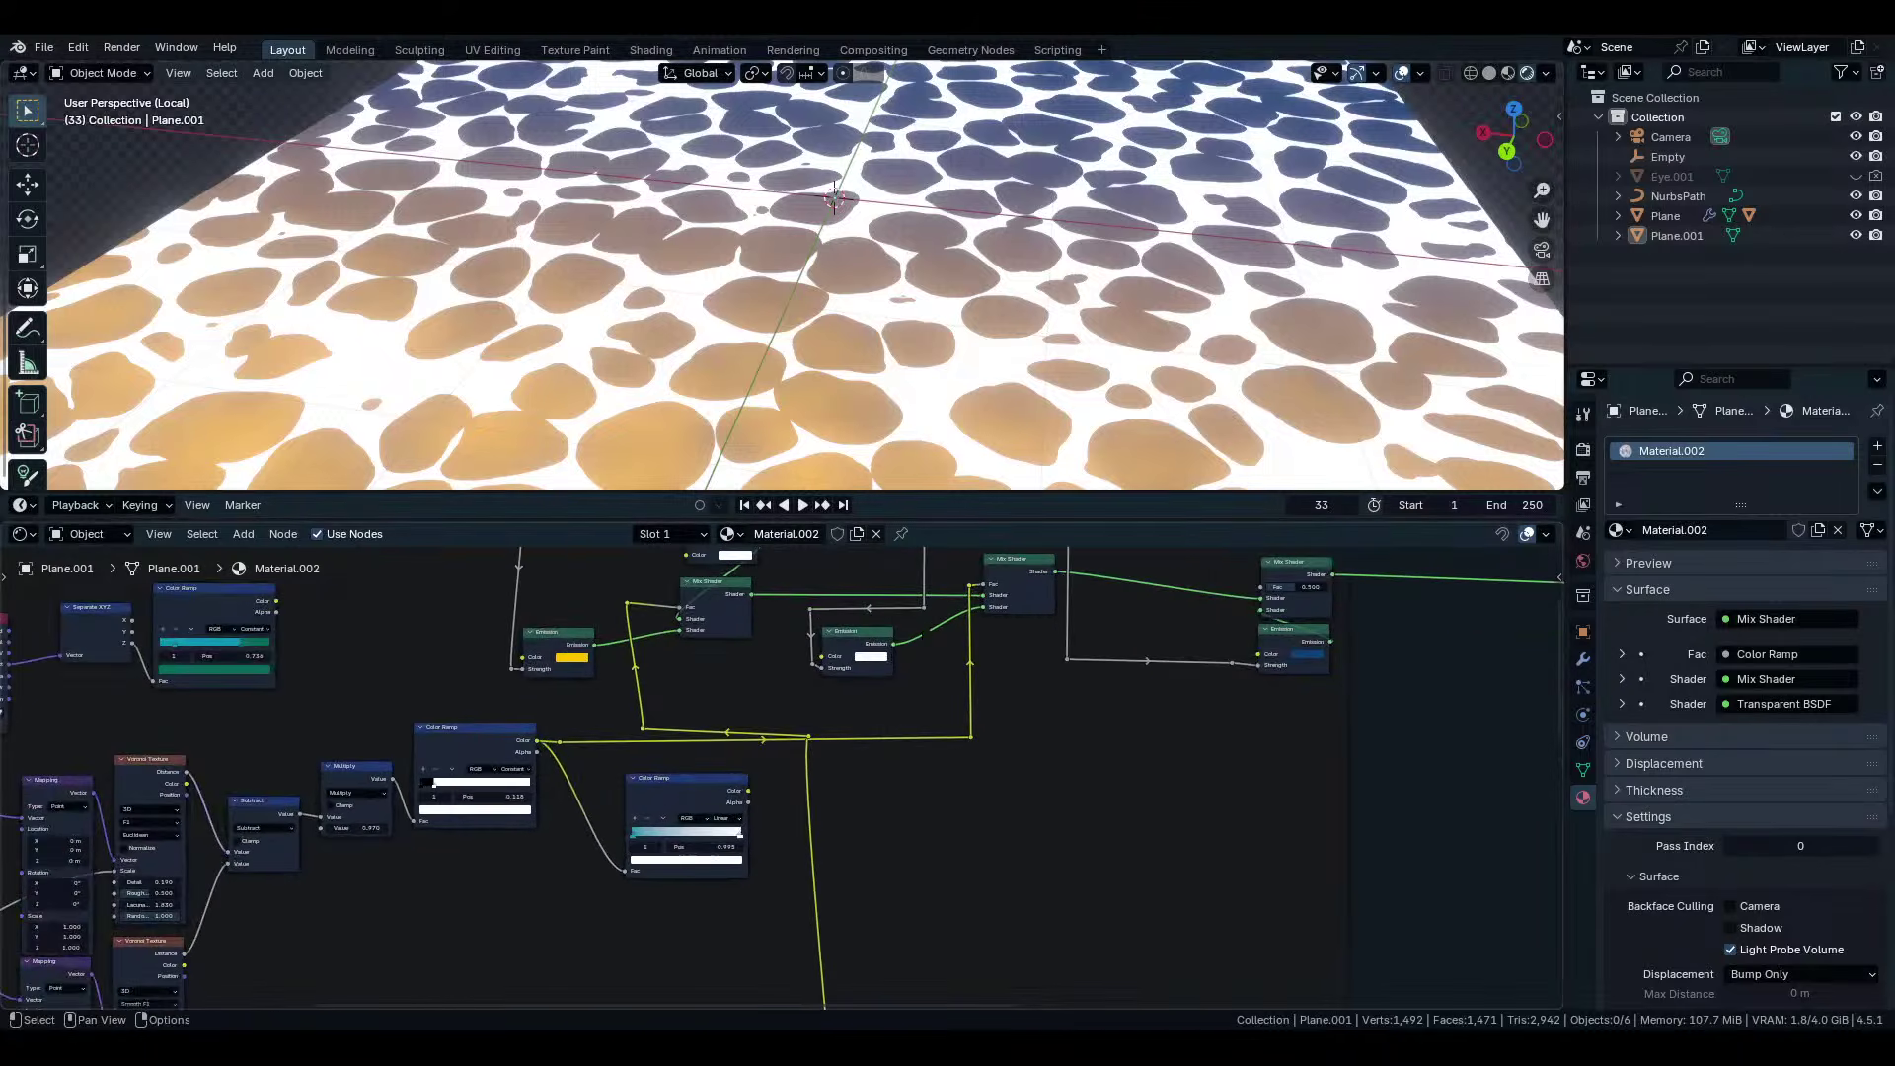
middle_click_drag(788, 702, 856, 733)
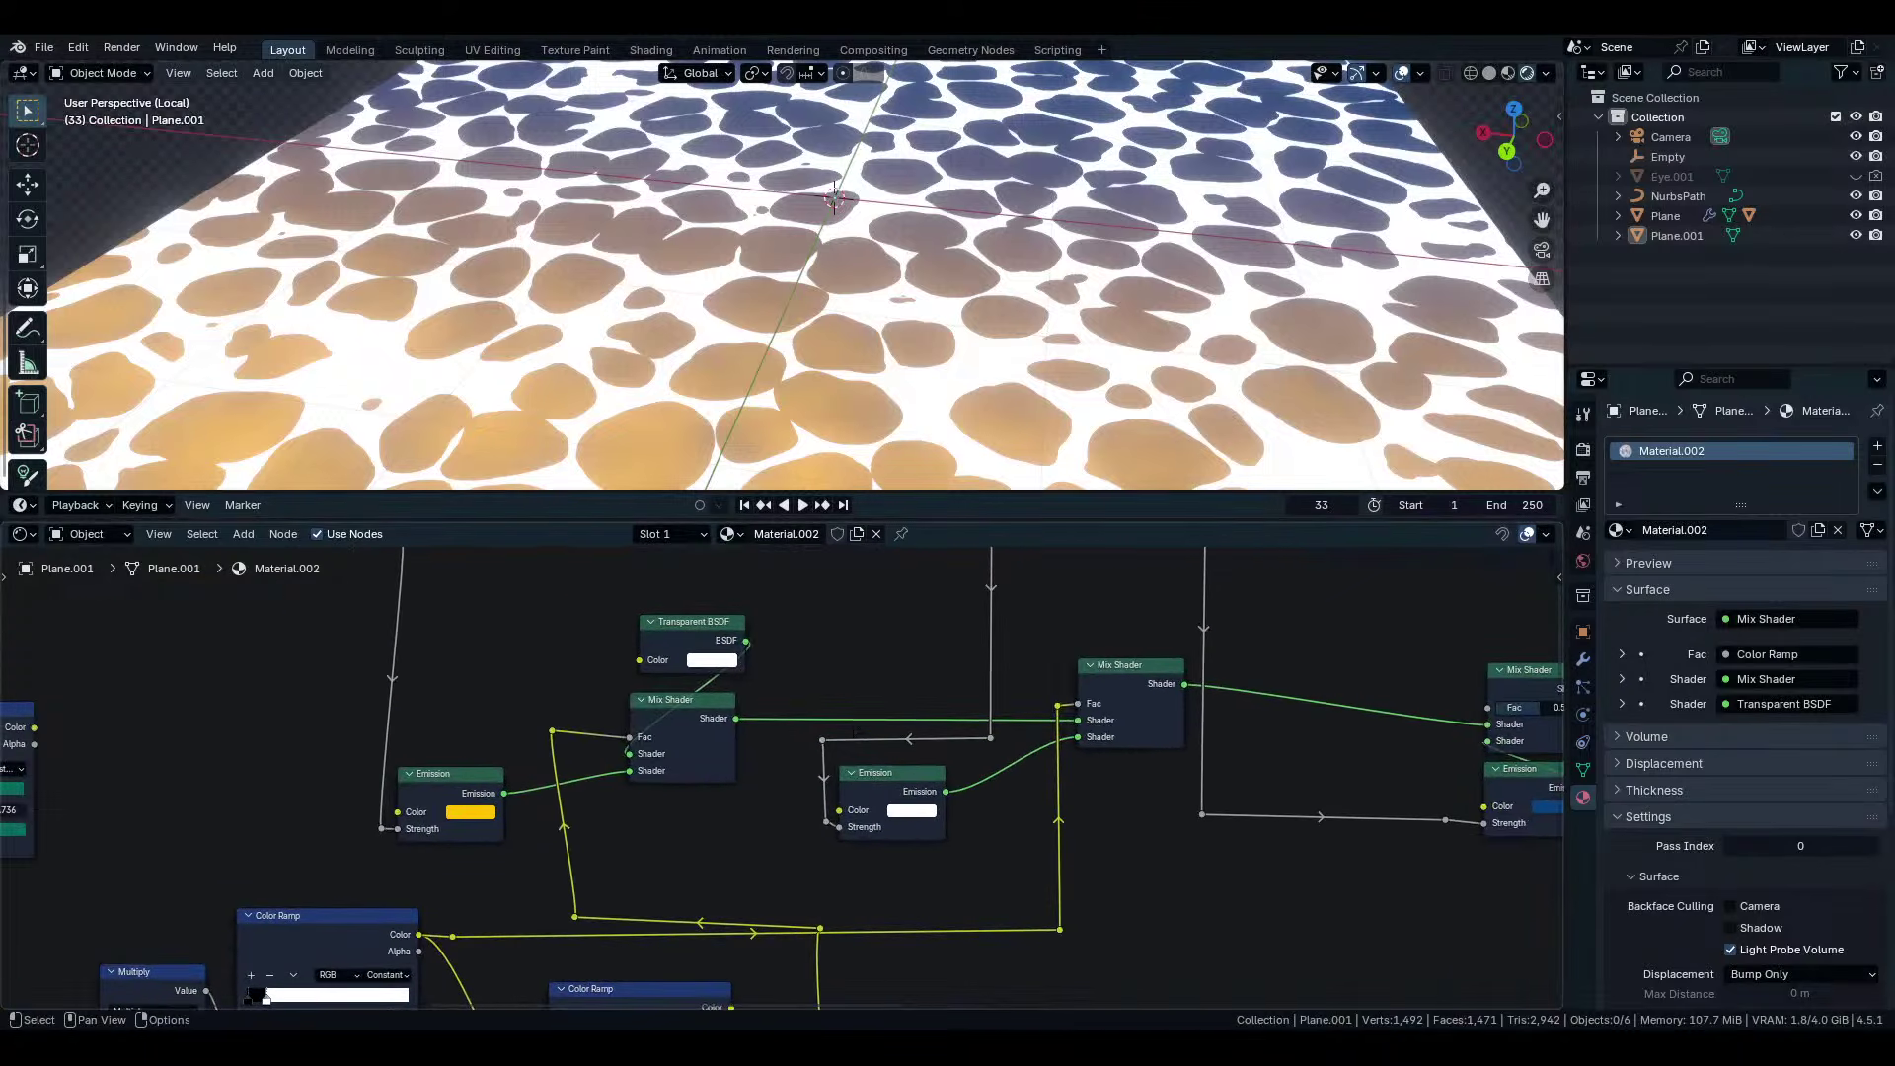
key("shift+d")
left_click(841, 709)
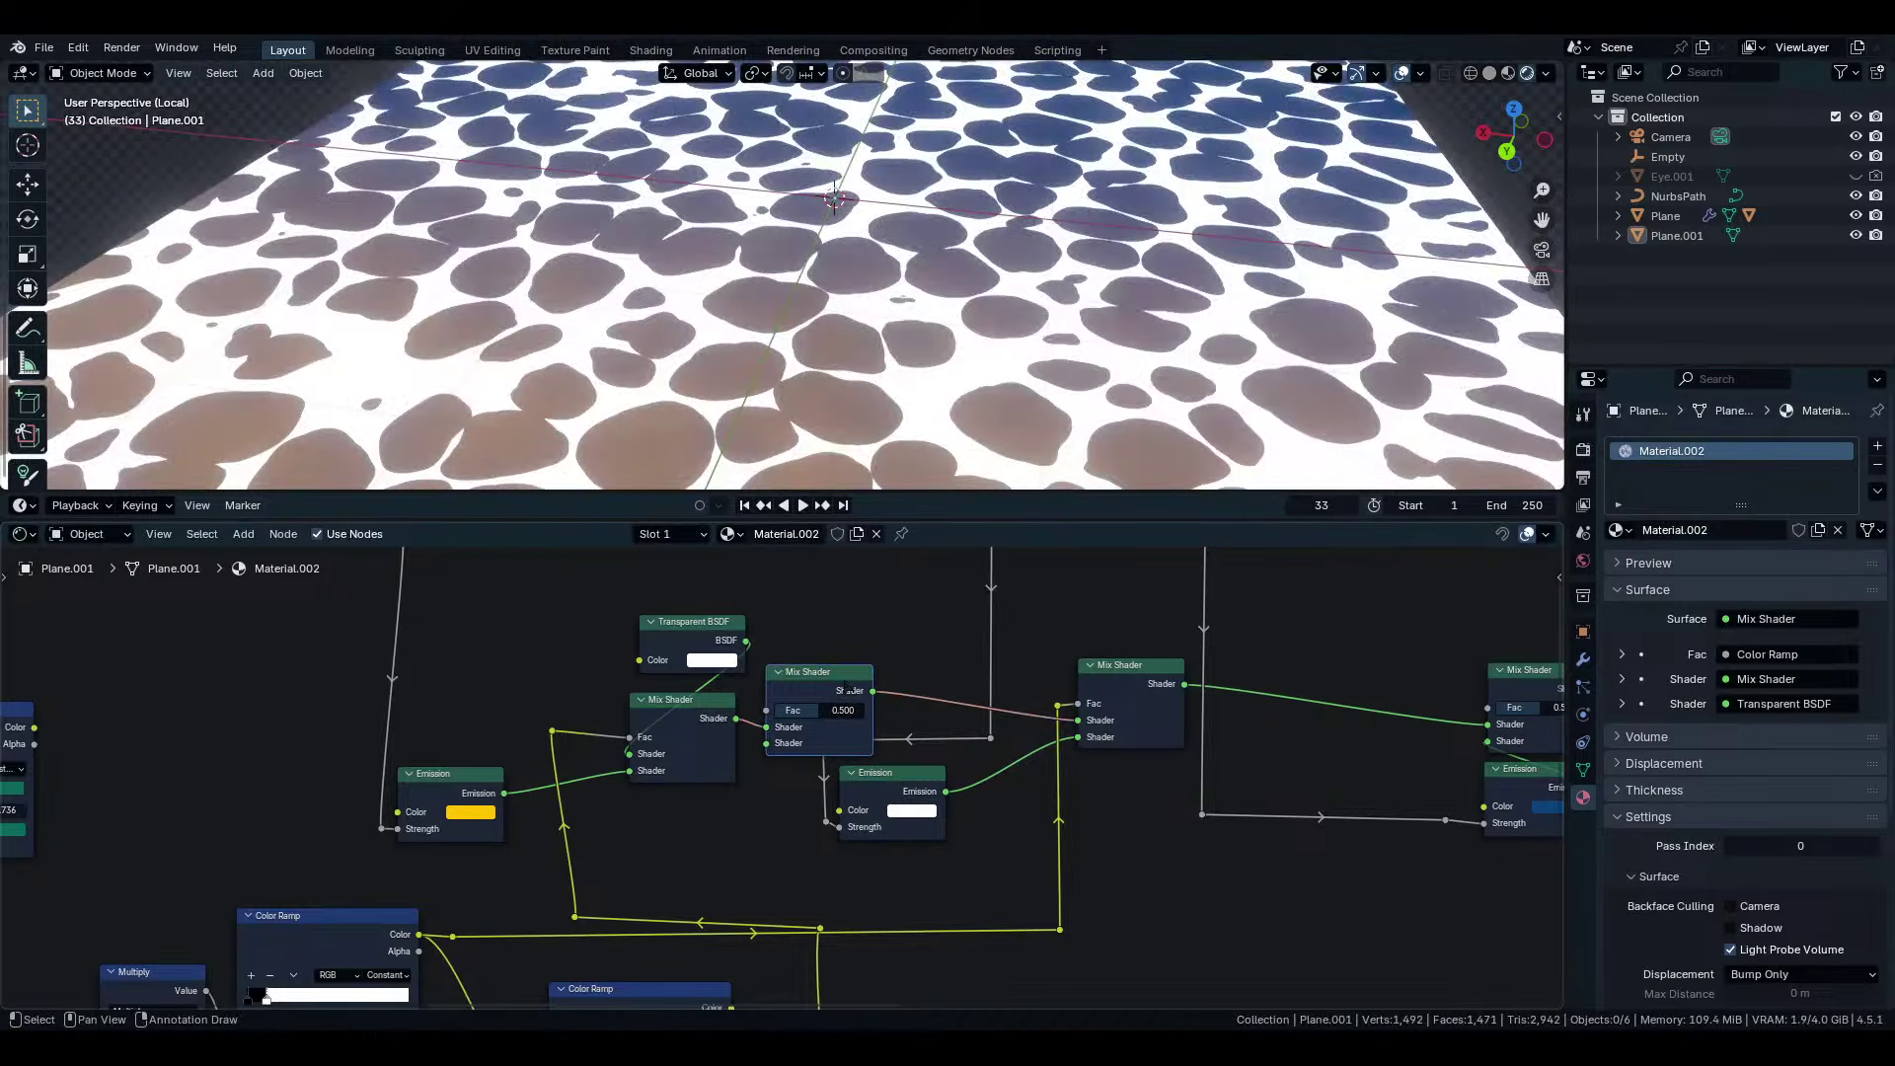
left_click_drag(849, 690, 856, 630)
Shift the white Emission and its two reroutes horizontally toward the middle Mix Shader.
left_click_drag(802, 733, 928, 845)
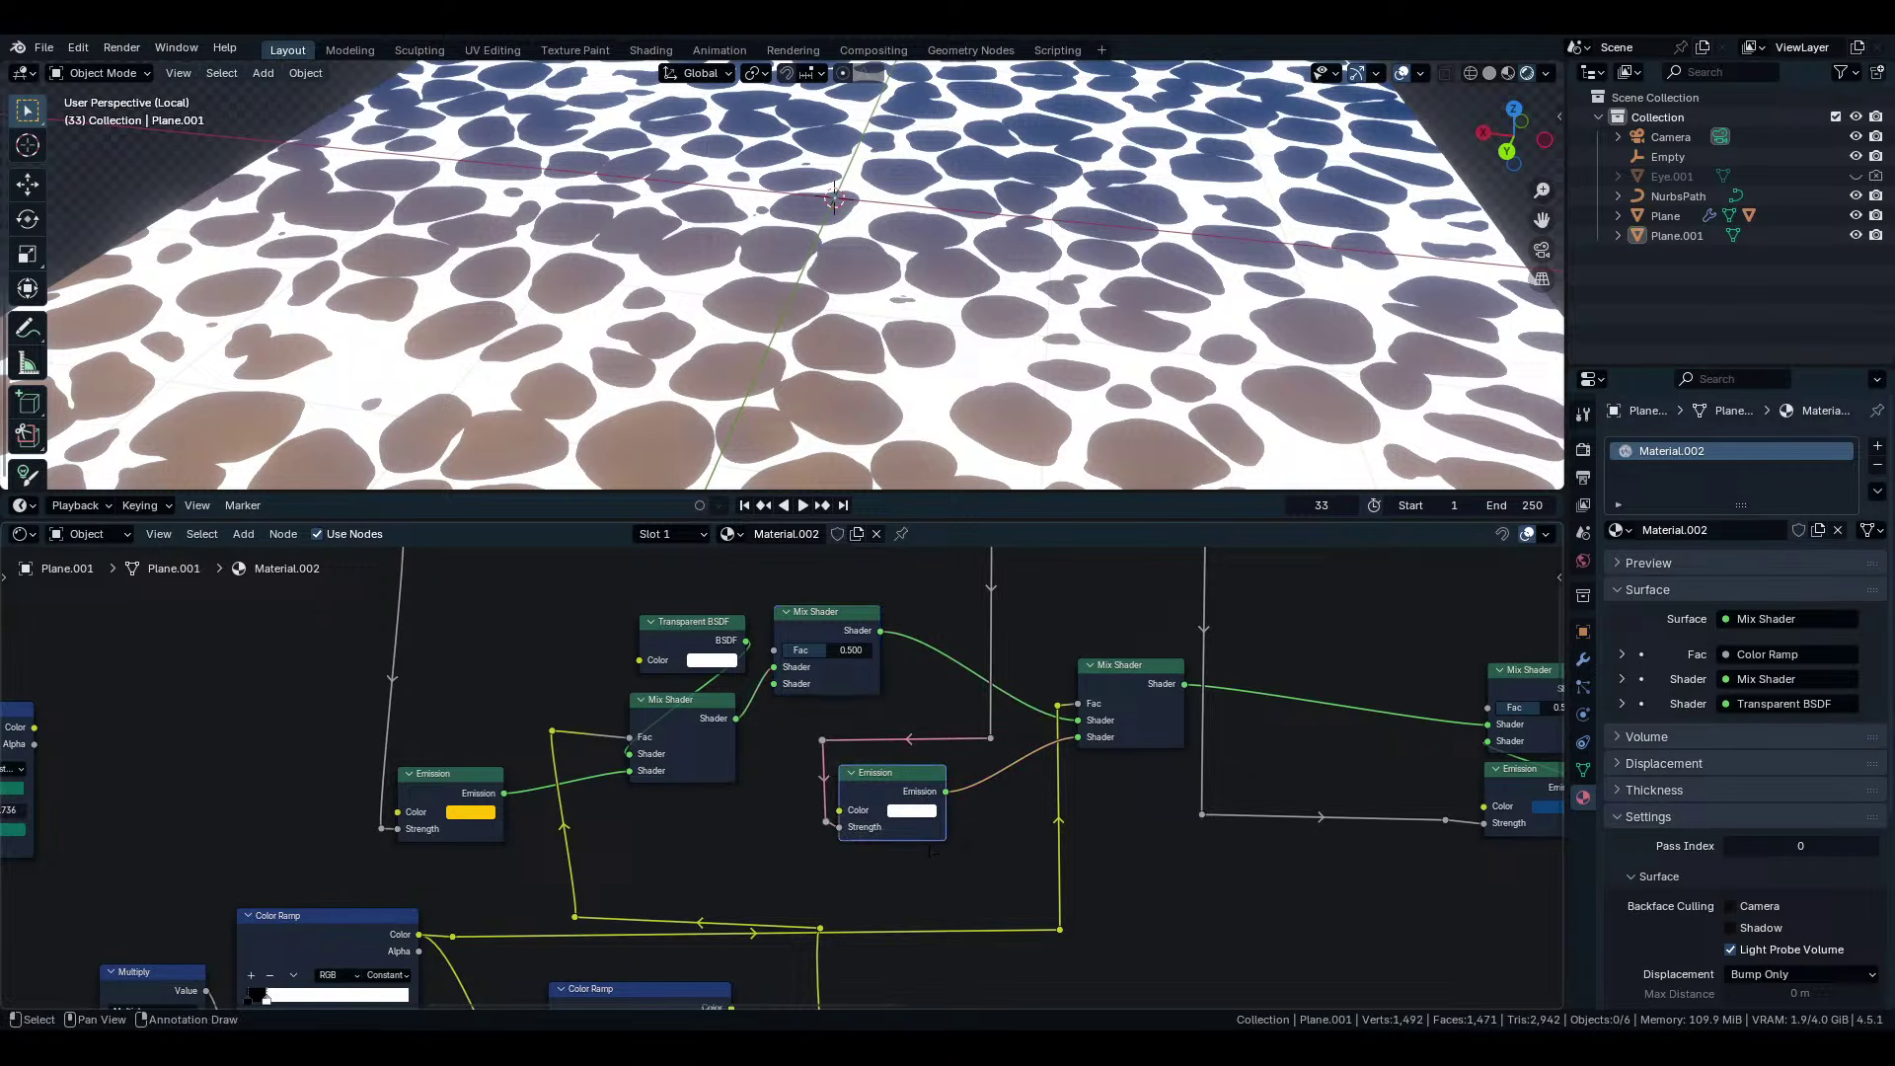
key("g")
key("x")
left_click(1008, 839)
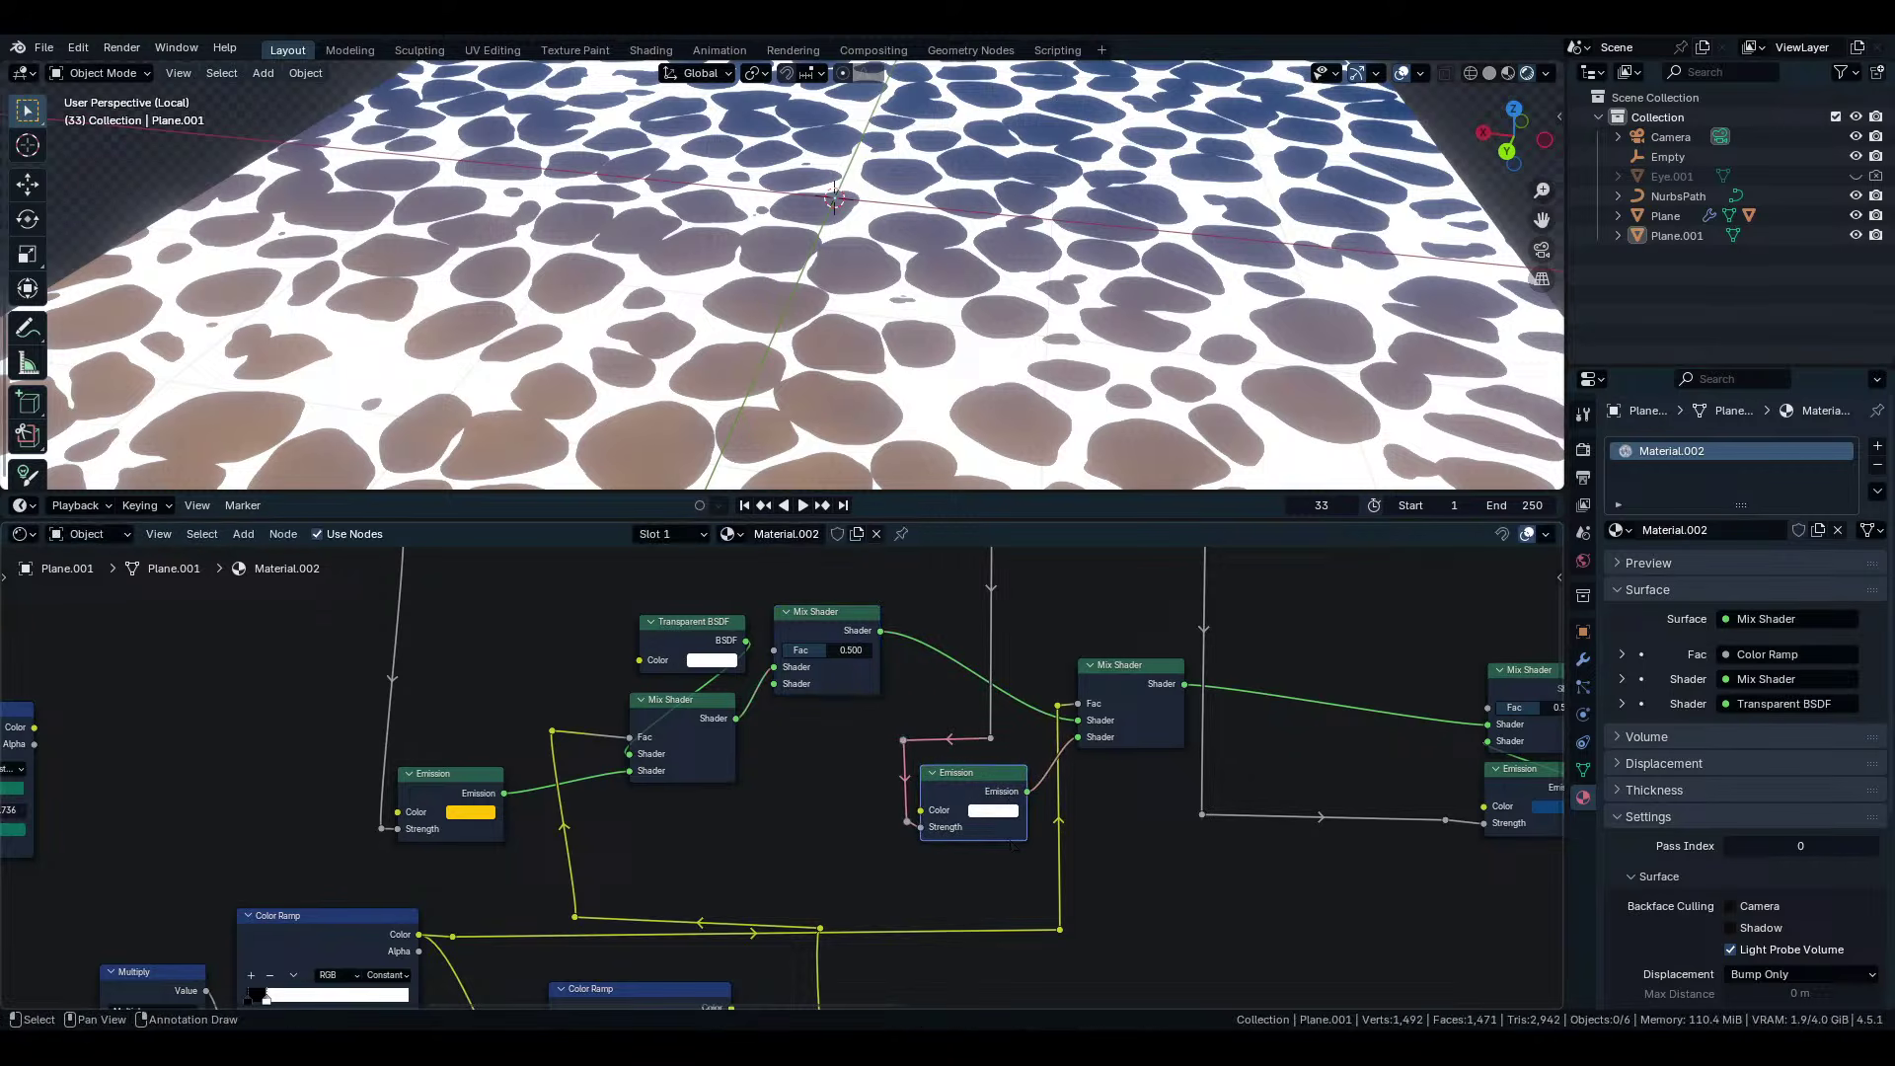
Duplicate the white Emission below the new Mix Shader and connect it to that shader's second Shader input.
key("shift+d")
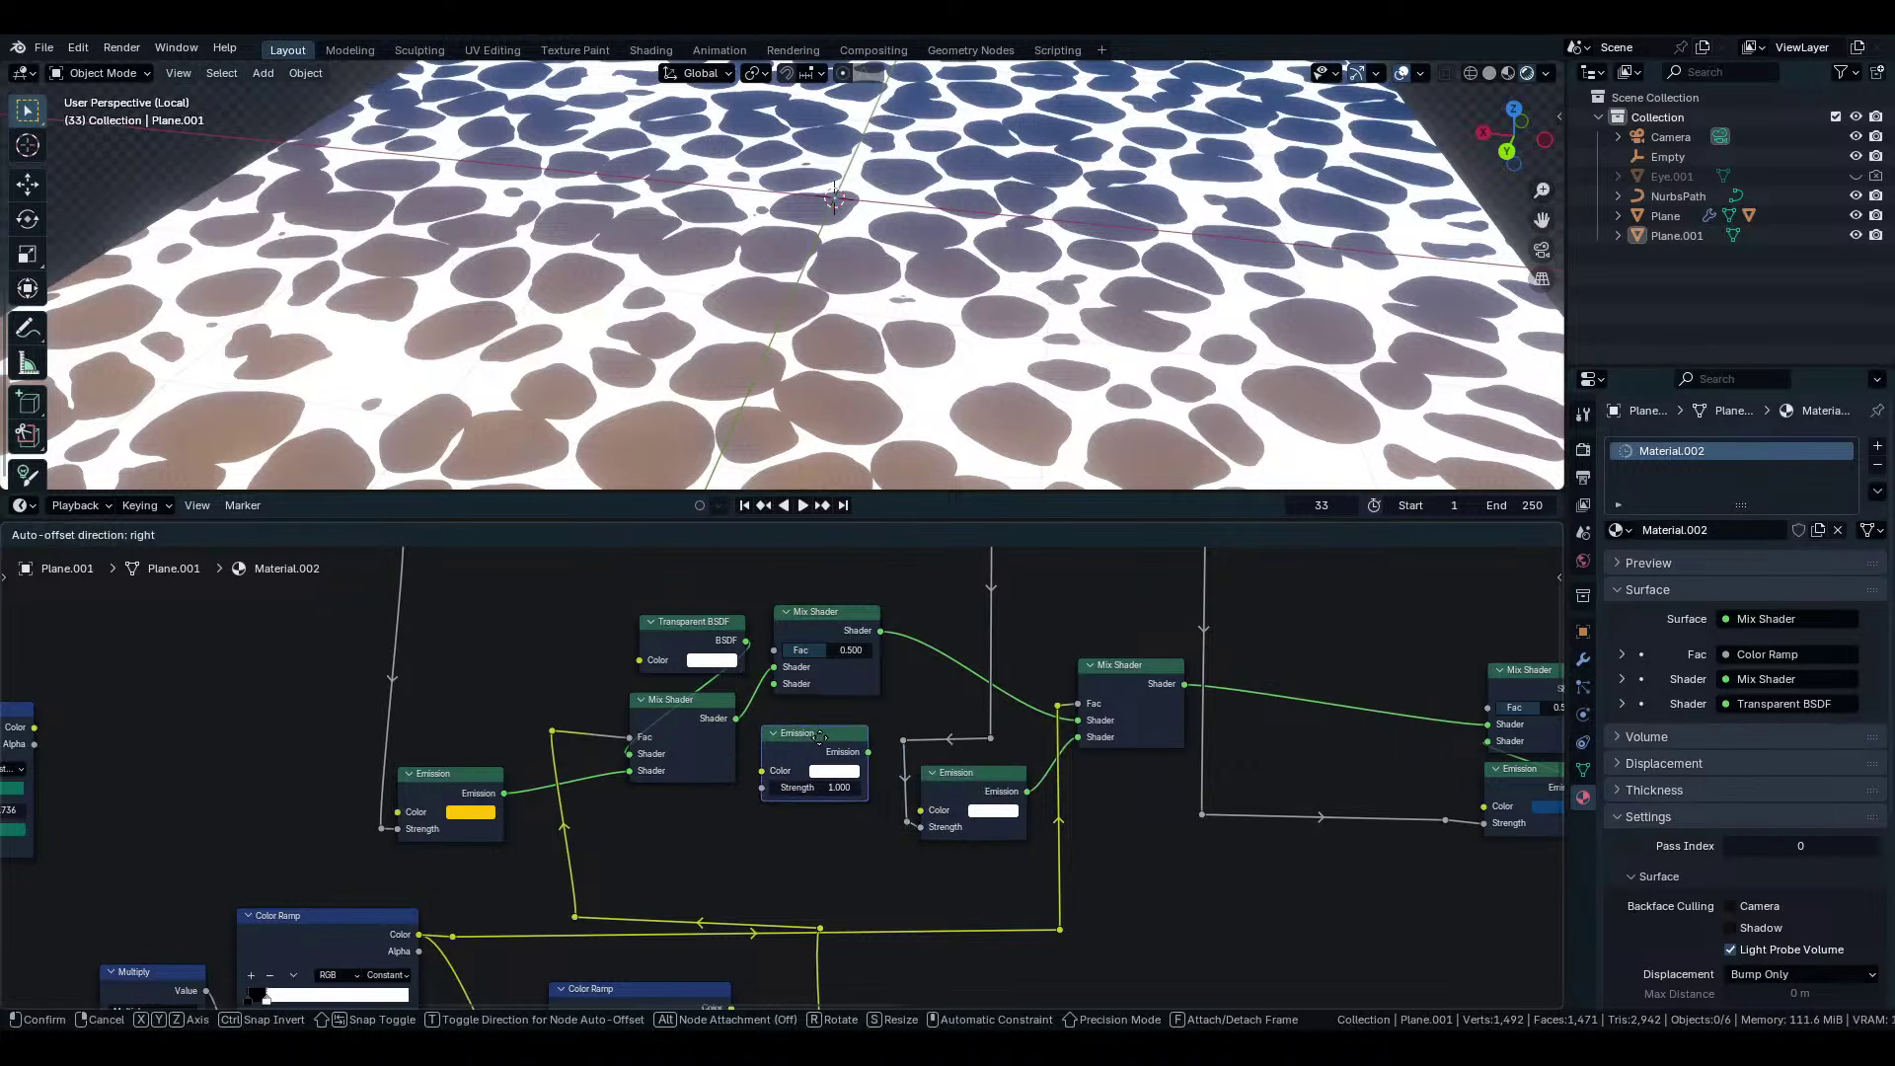
left_click(857, 745)
left_click_drag(870, 747, 809, 684)
Give the duplicated Emission the same blue color as the Emission under the last Mix Shader.
middle_click_drag(1098, 834, 868, 804)
scroll(867, 804, "up", 1)
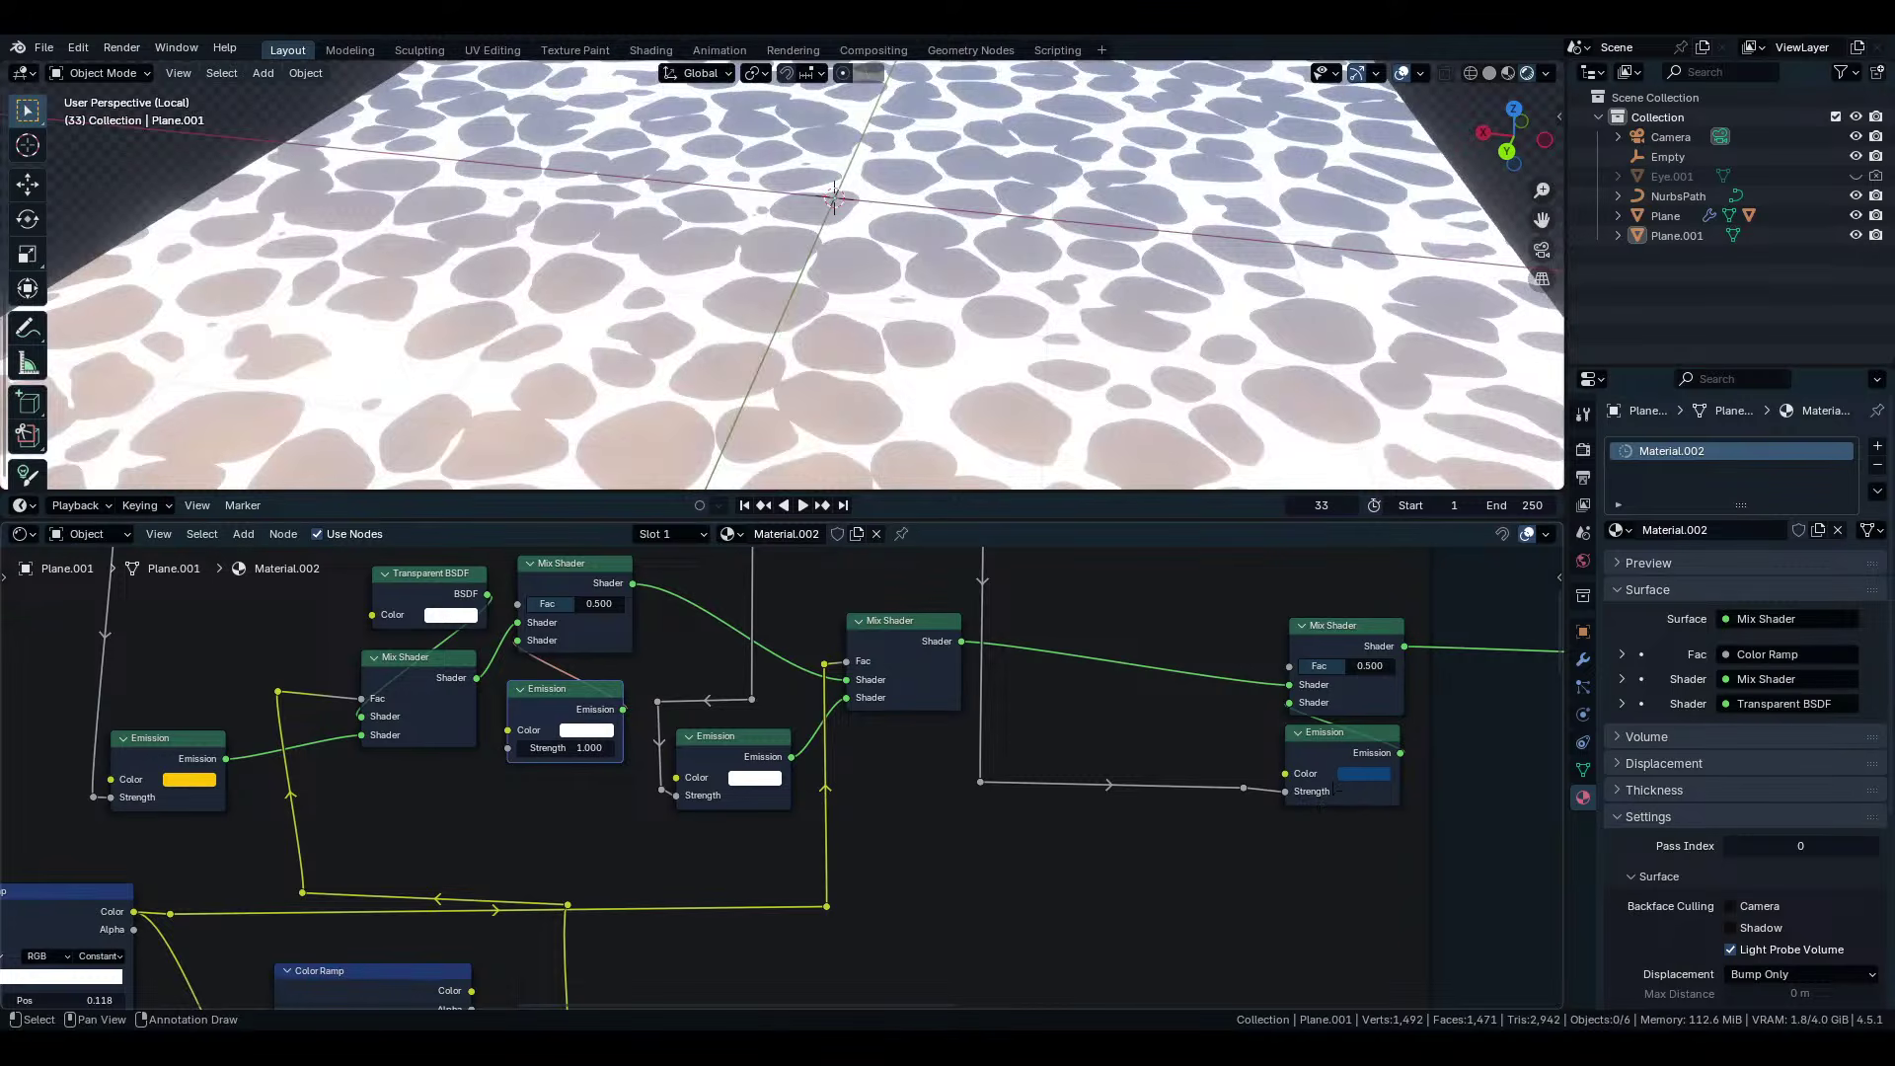
left_click_drag(591, 733, 732, 734)
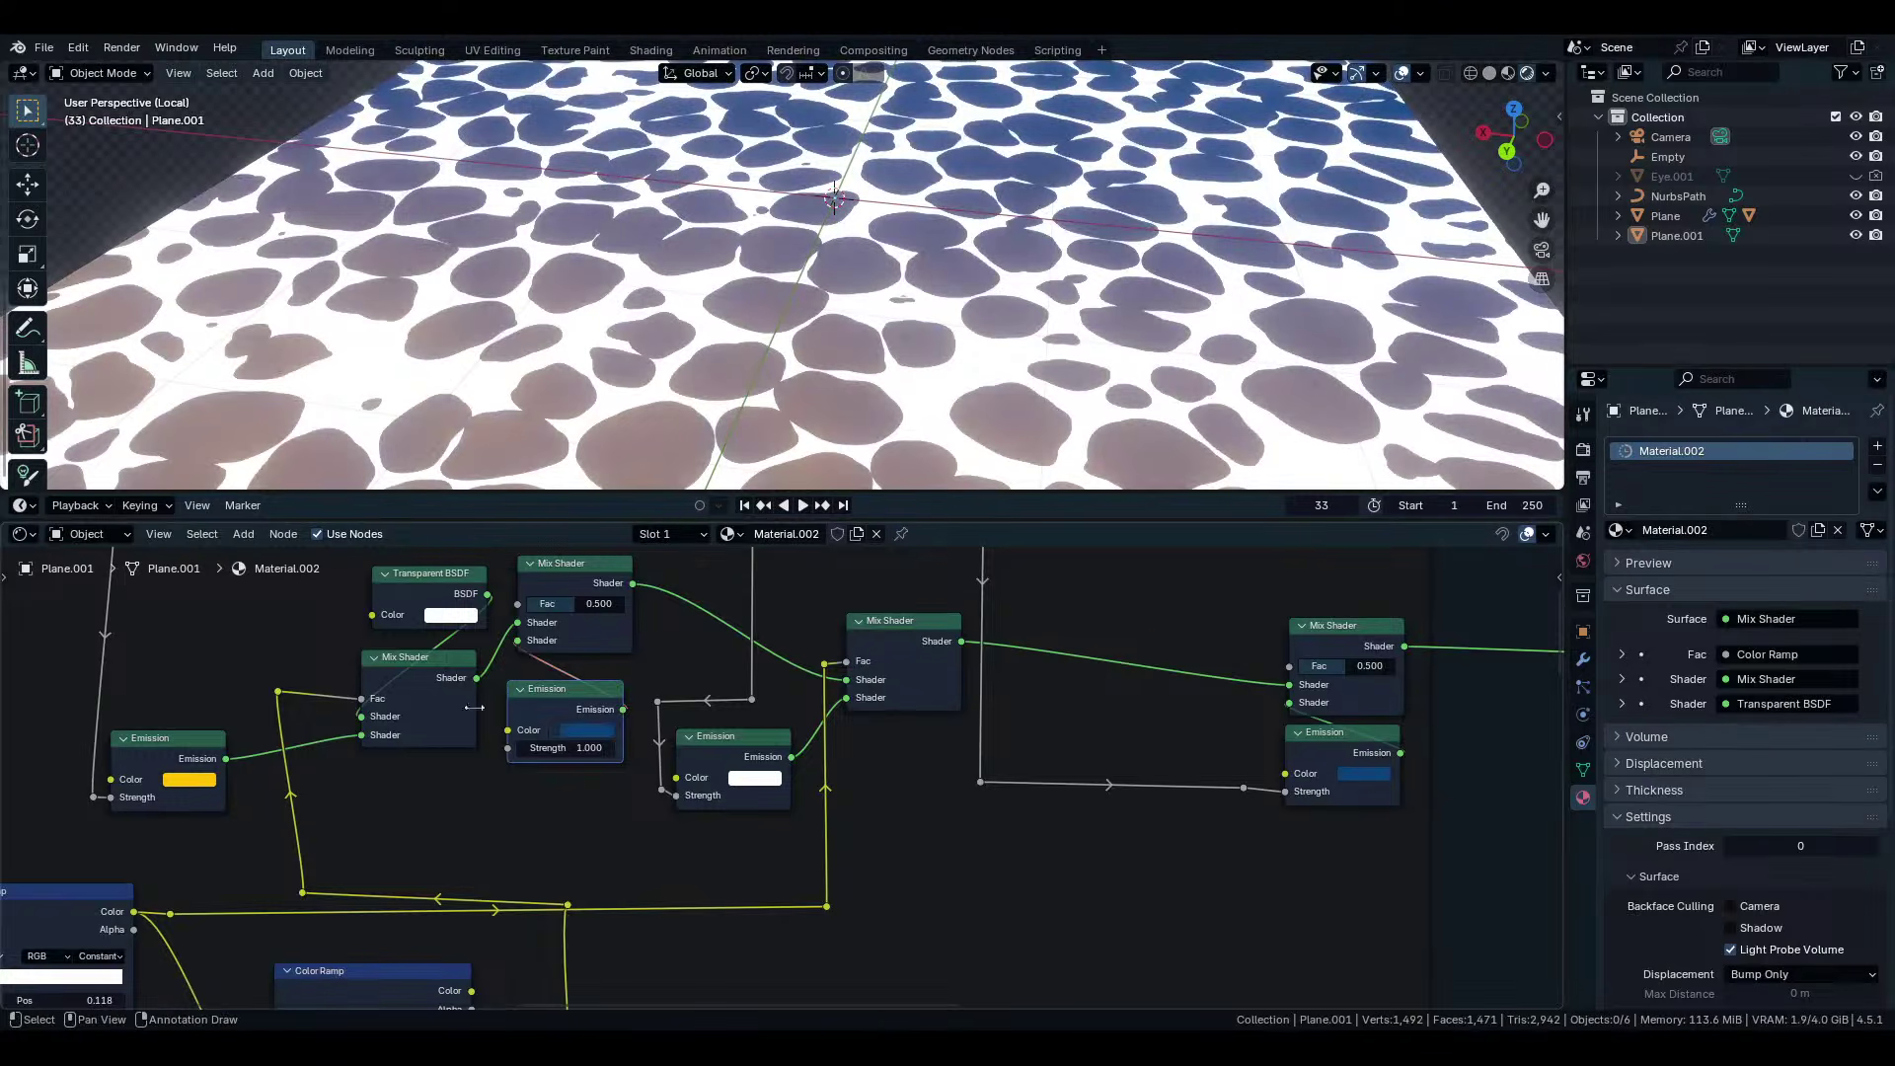
Darken the duplicated Emission's blue color to a Value of about 0.09.
scroll(474, 708, "up", 2)
left_click(563, 720)
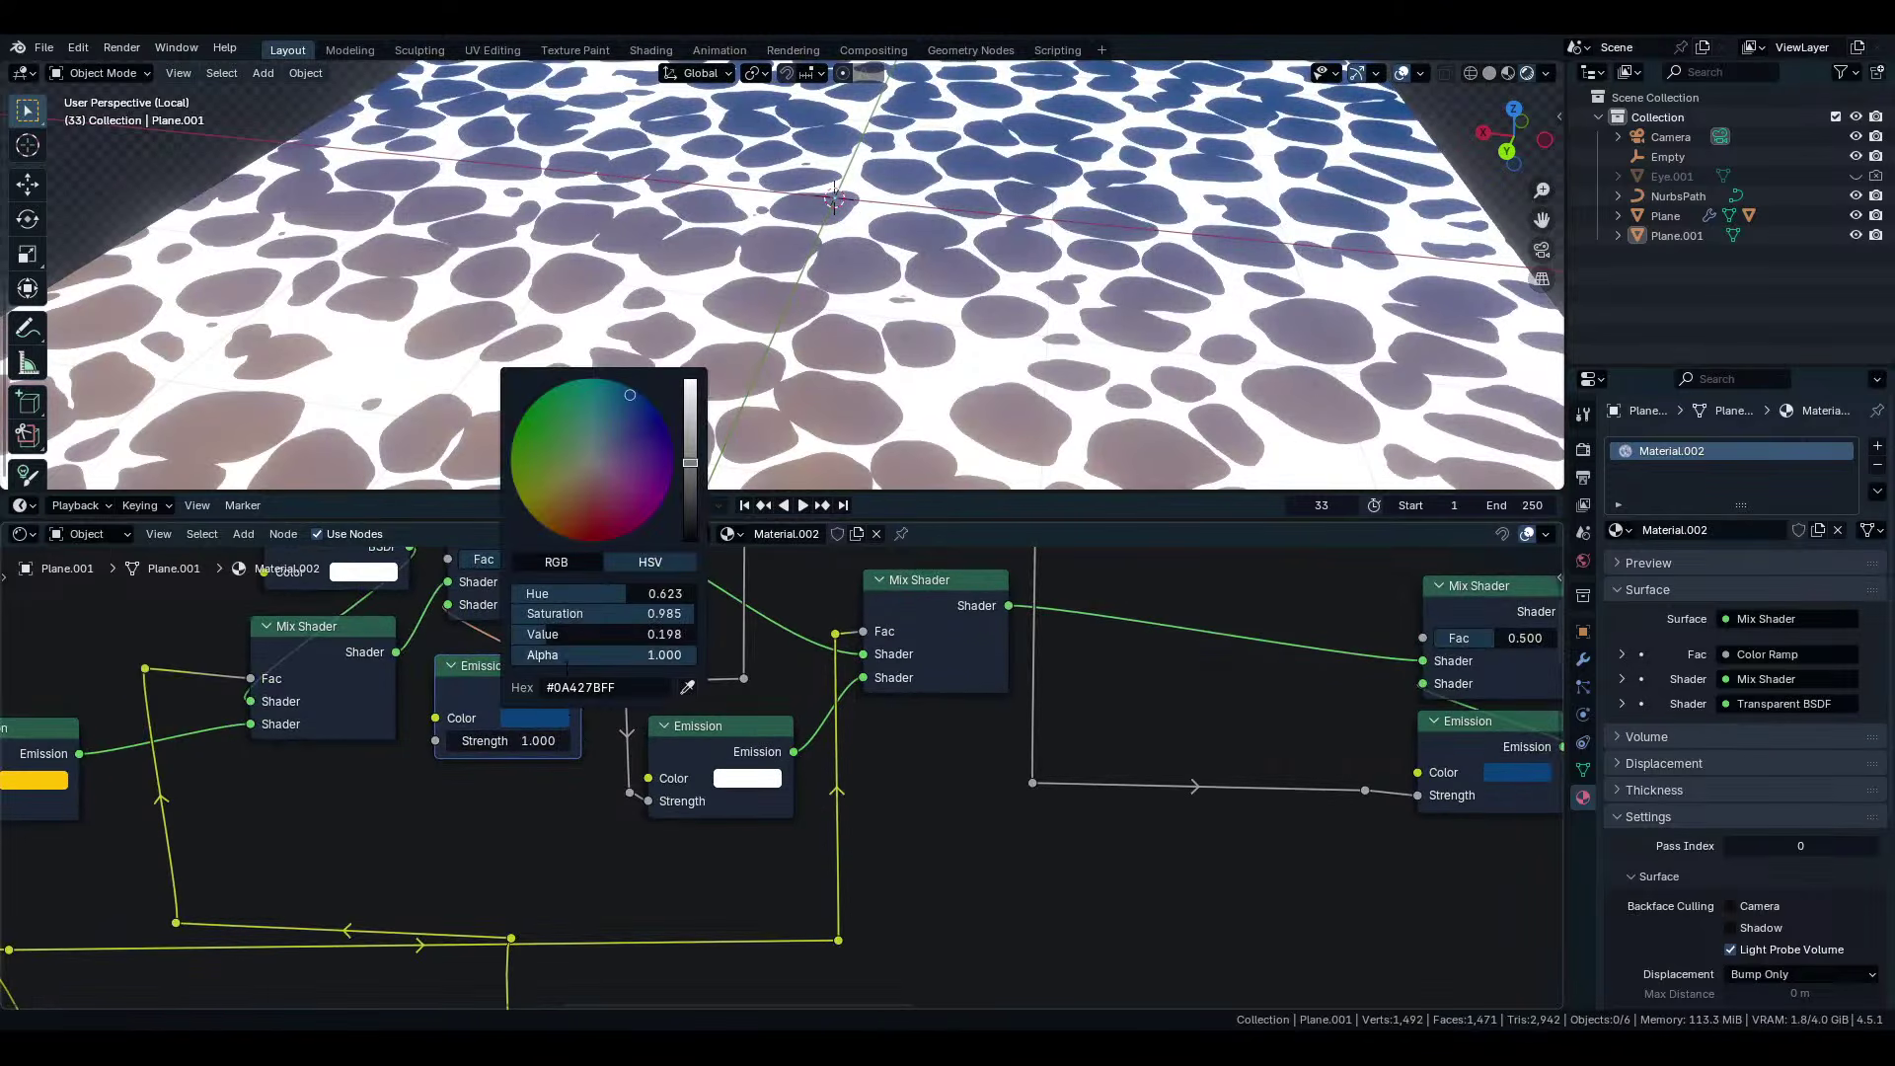
scroll(567, 668, "down", 3)
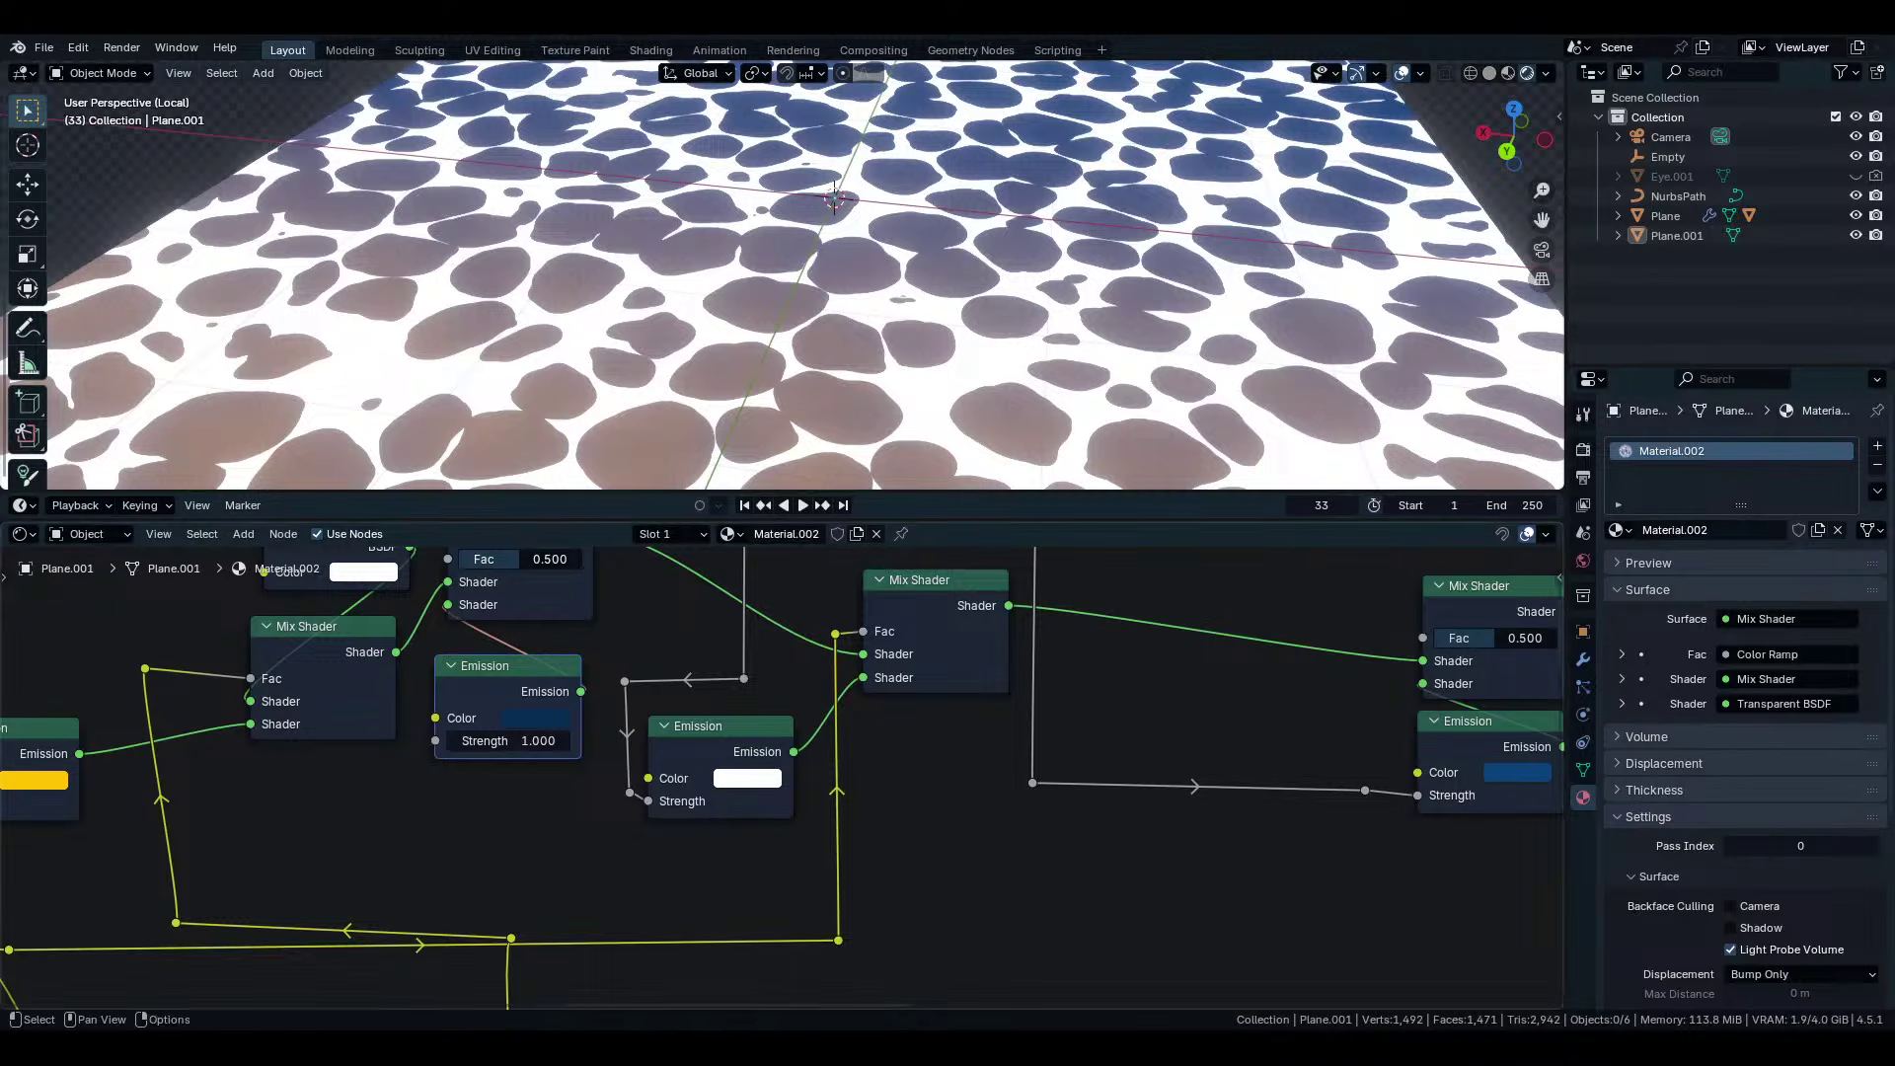
Connect the Color output of the duplicated Voronoi branch's Color Ramp to the Fac input of the newly inserted Mix Shader.
middle_click_drag(429, 775, 784, 923)
scroll(789, 776, "down", 4)
scroll(782, 777, "up", 3)
scroll(782, 776, "down", 4)
scroll(930, 211, "down", 3)
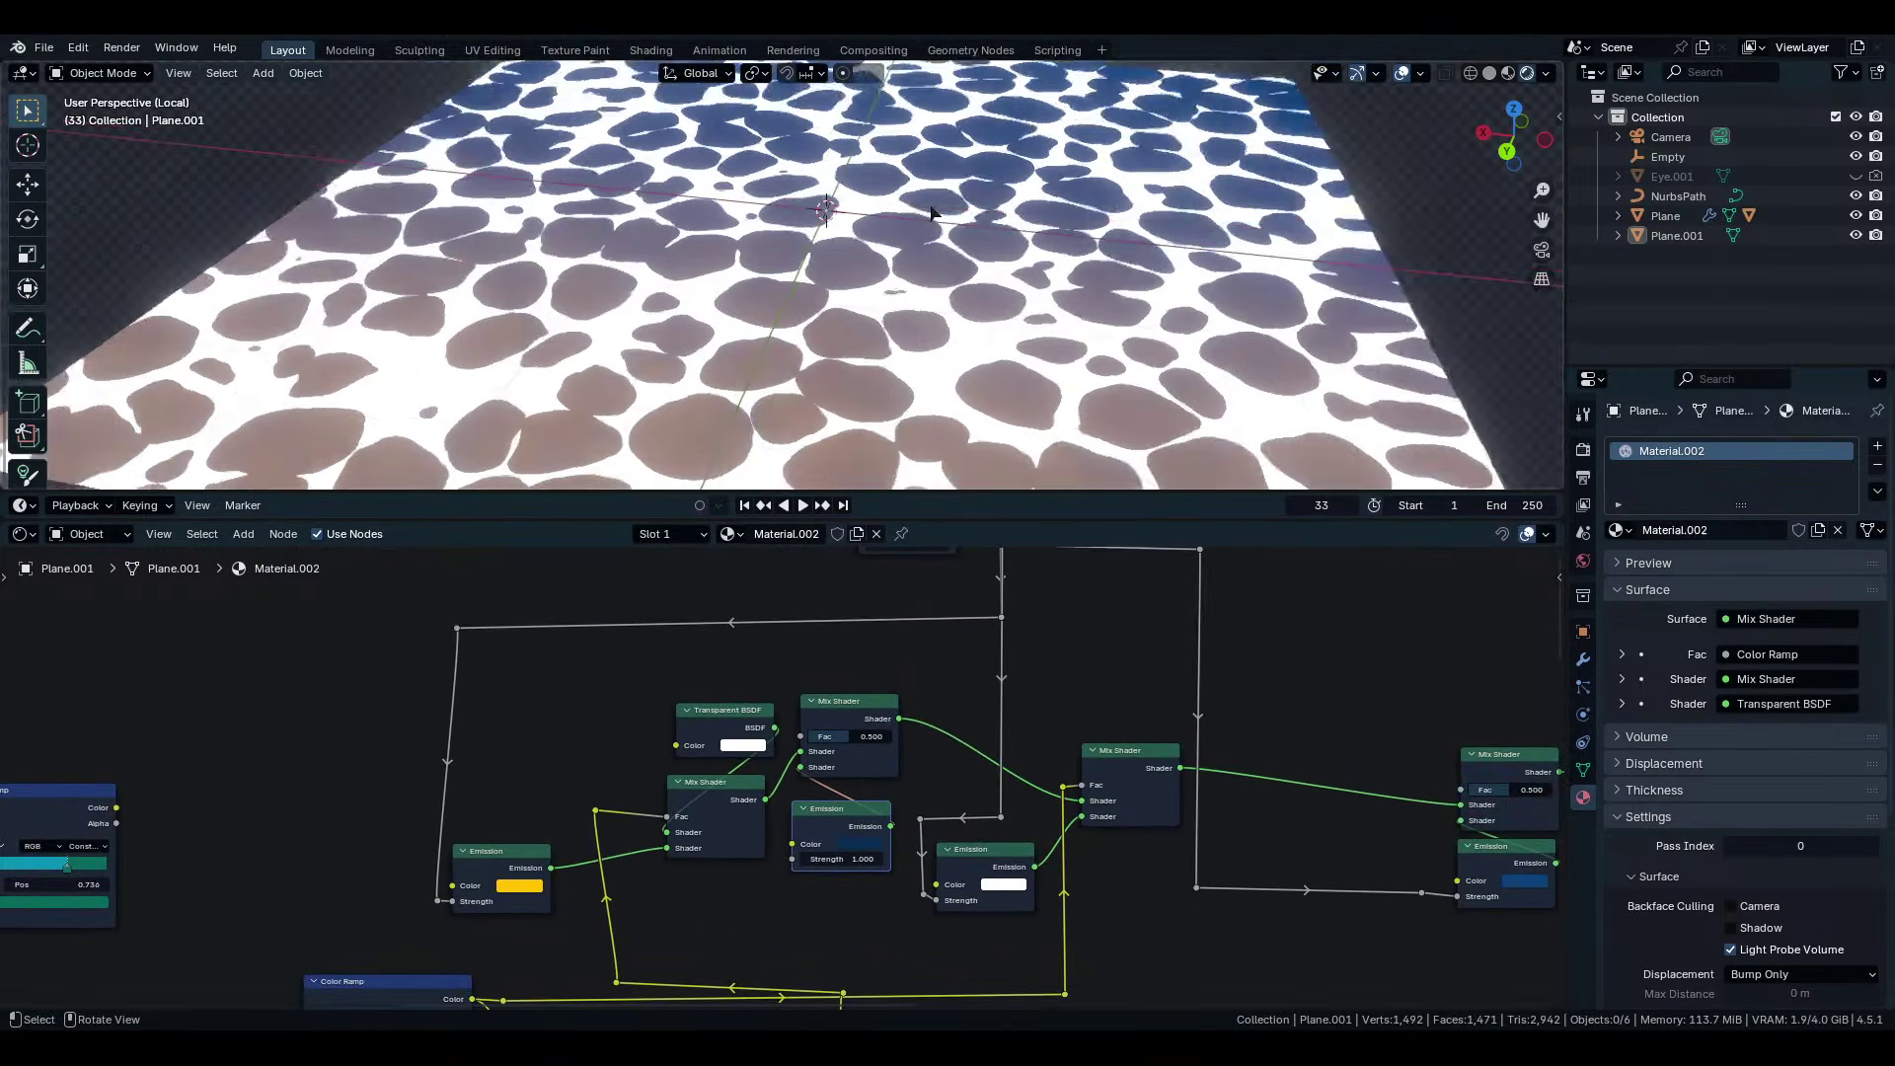
middle_click_drag(931, 212, 940, 281)
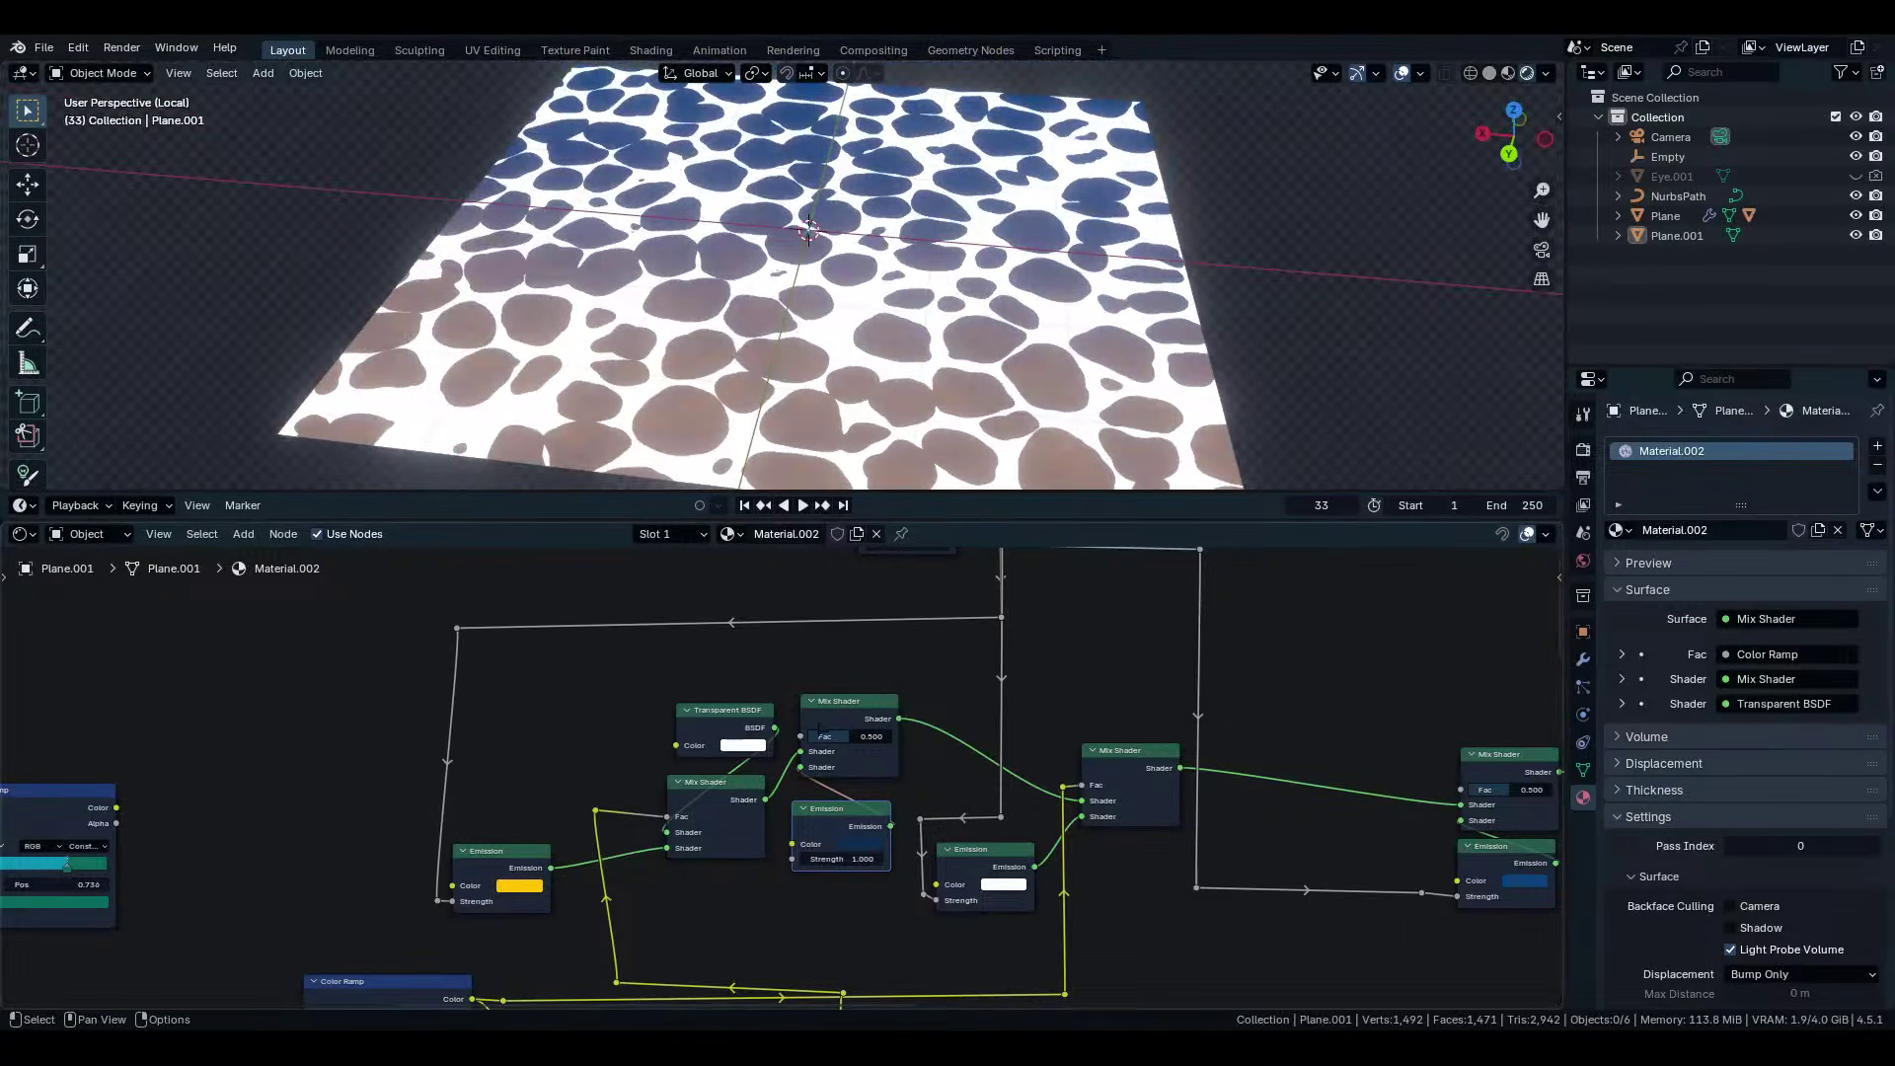
middle_click_drag(845, 898, 914, 700)
scroll(928, 681, "down", 6)
scroll(966, 607, "down", 3)
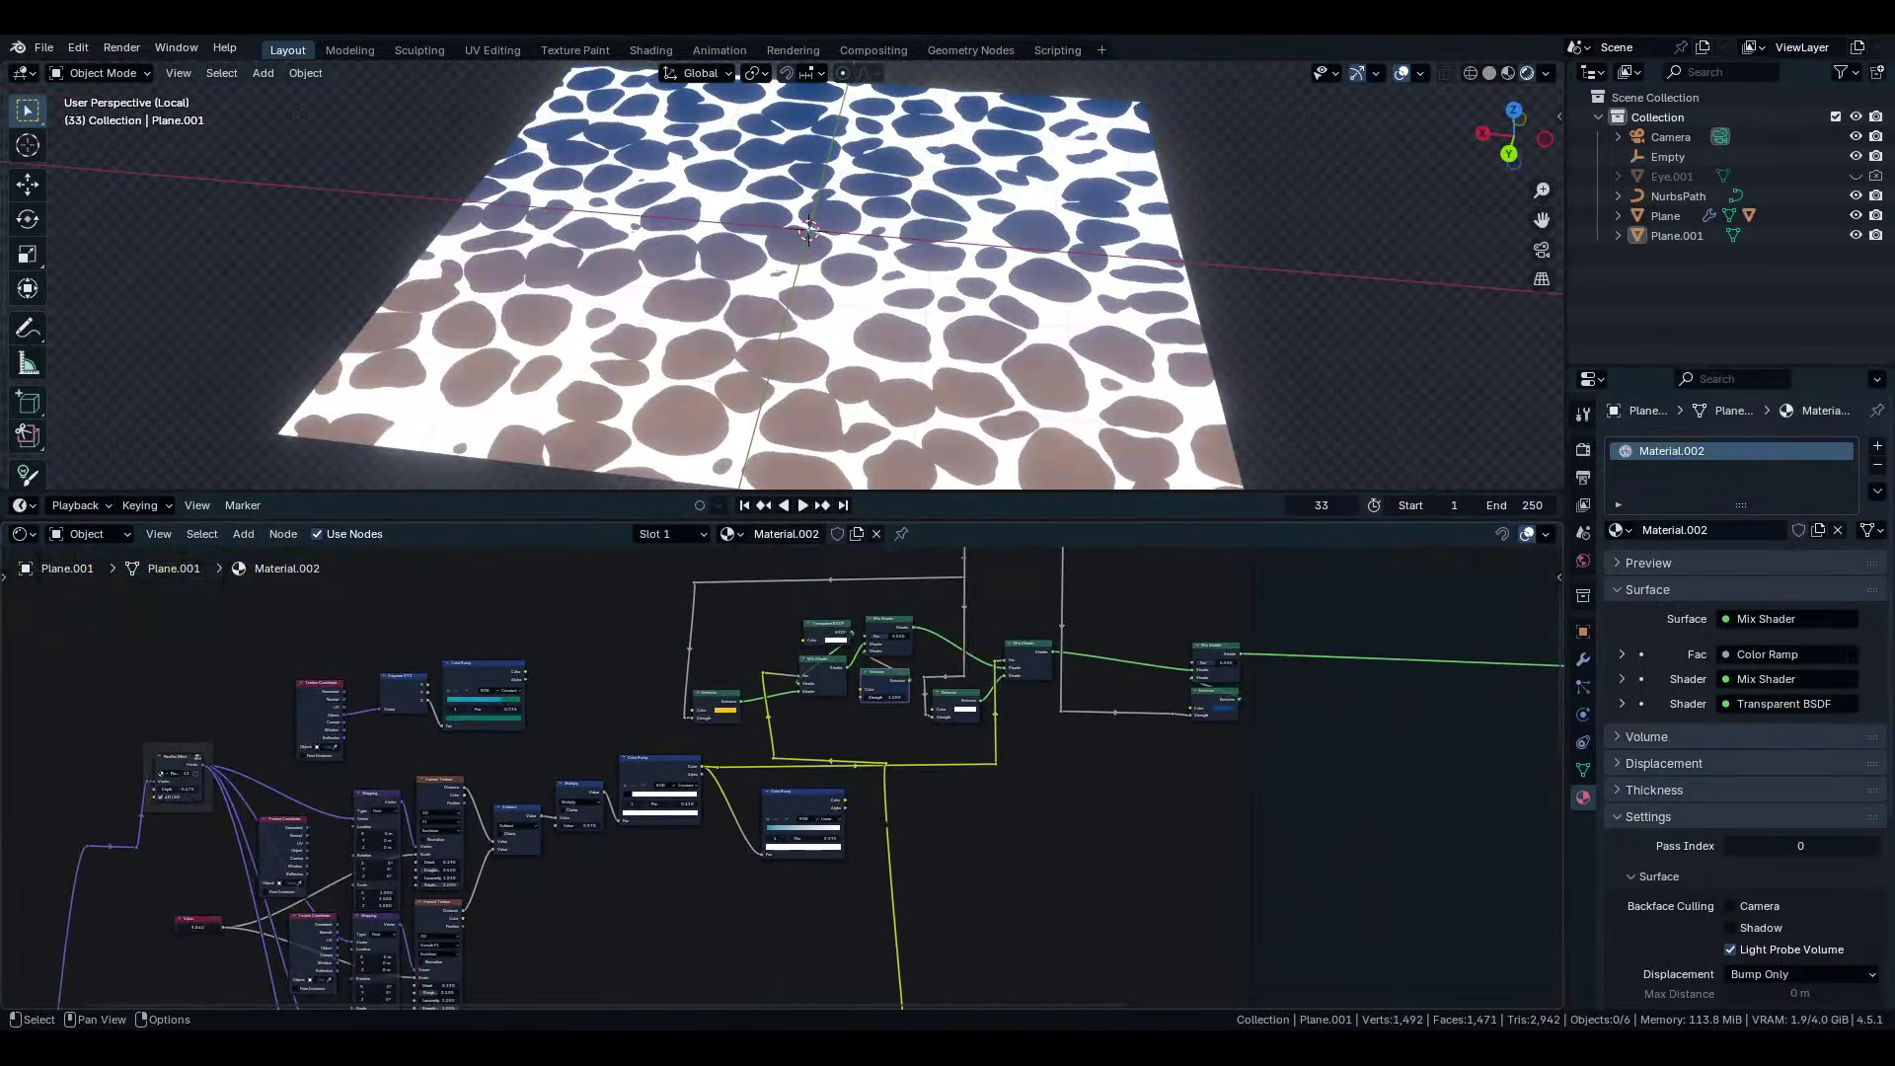
middle_click_drag(789, 903, 838, 741)
left_click_drag(787, 903, 912, 707)
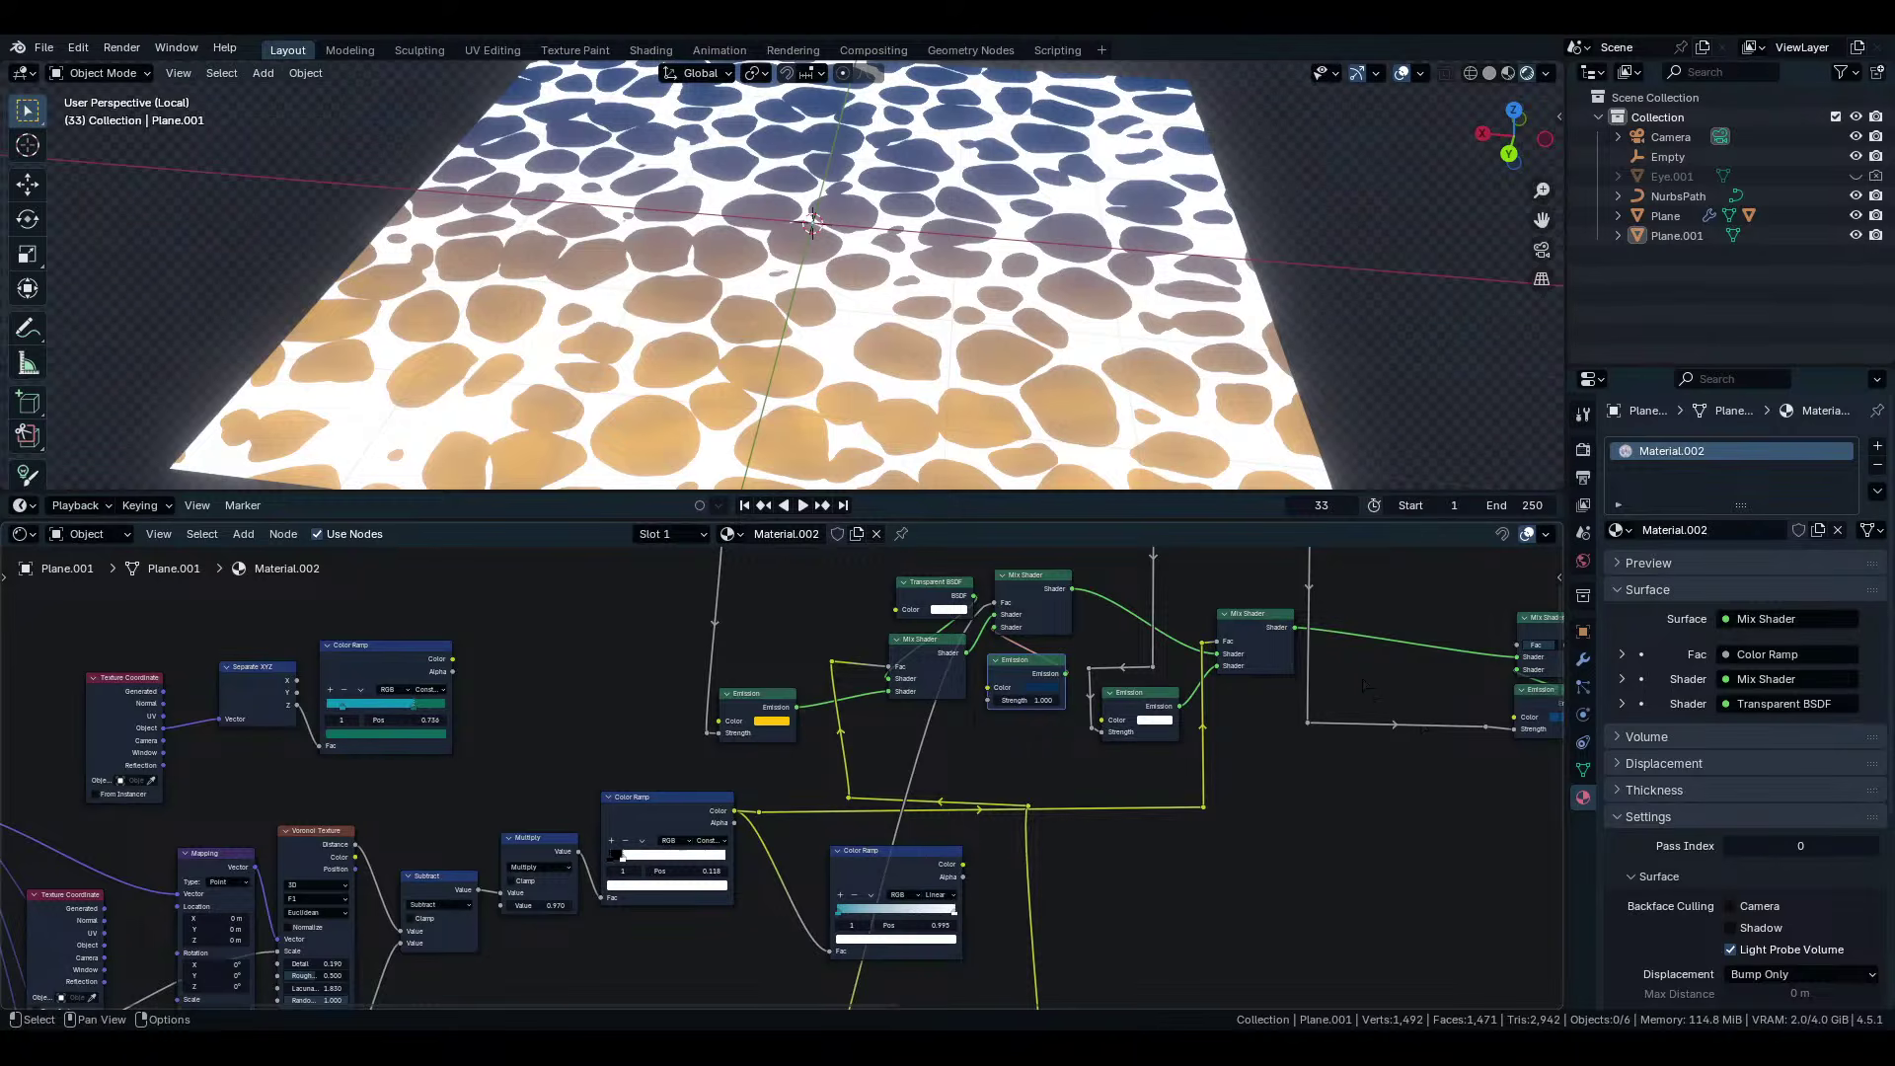
Examine the plane's spot pattern from several distances and angles, along with the shader nodes that drive it.
scroll(981, 308, "up", 2)
scroll(979, 306, "down", 5)
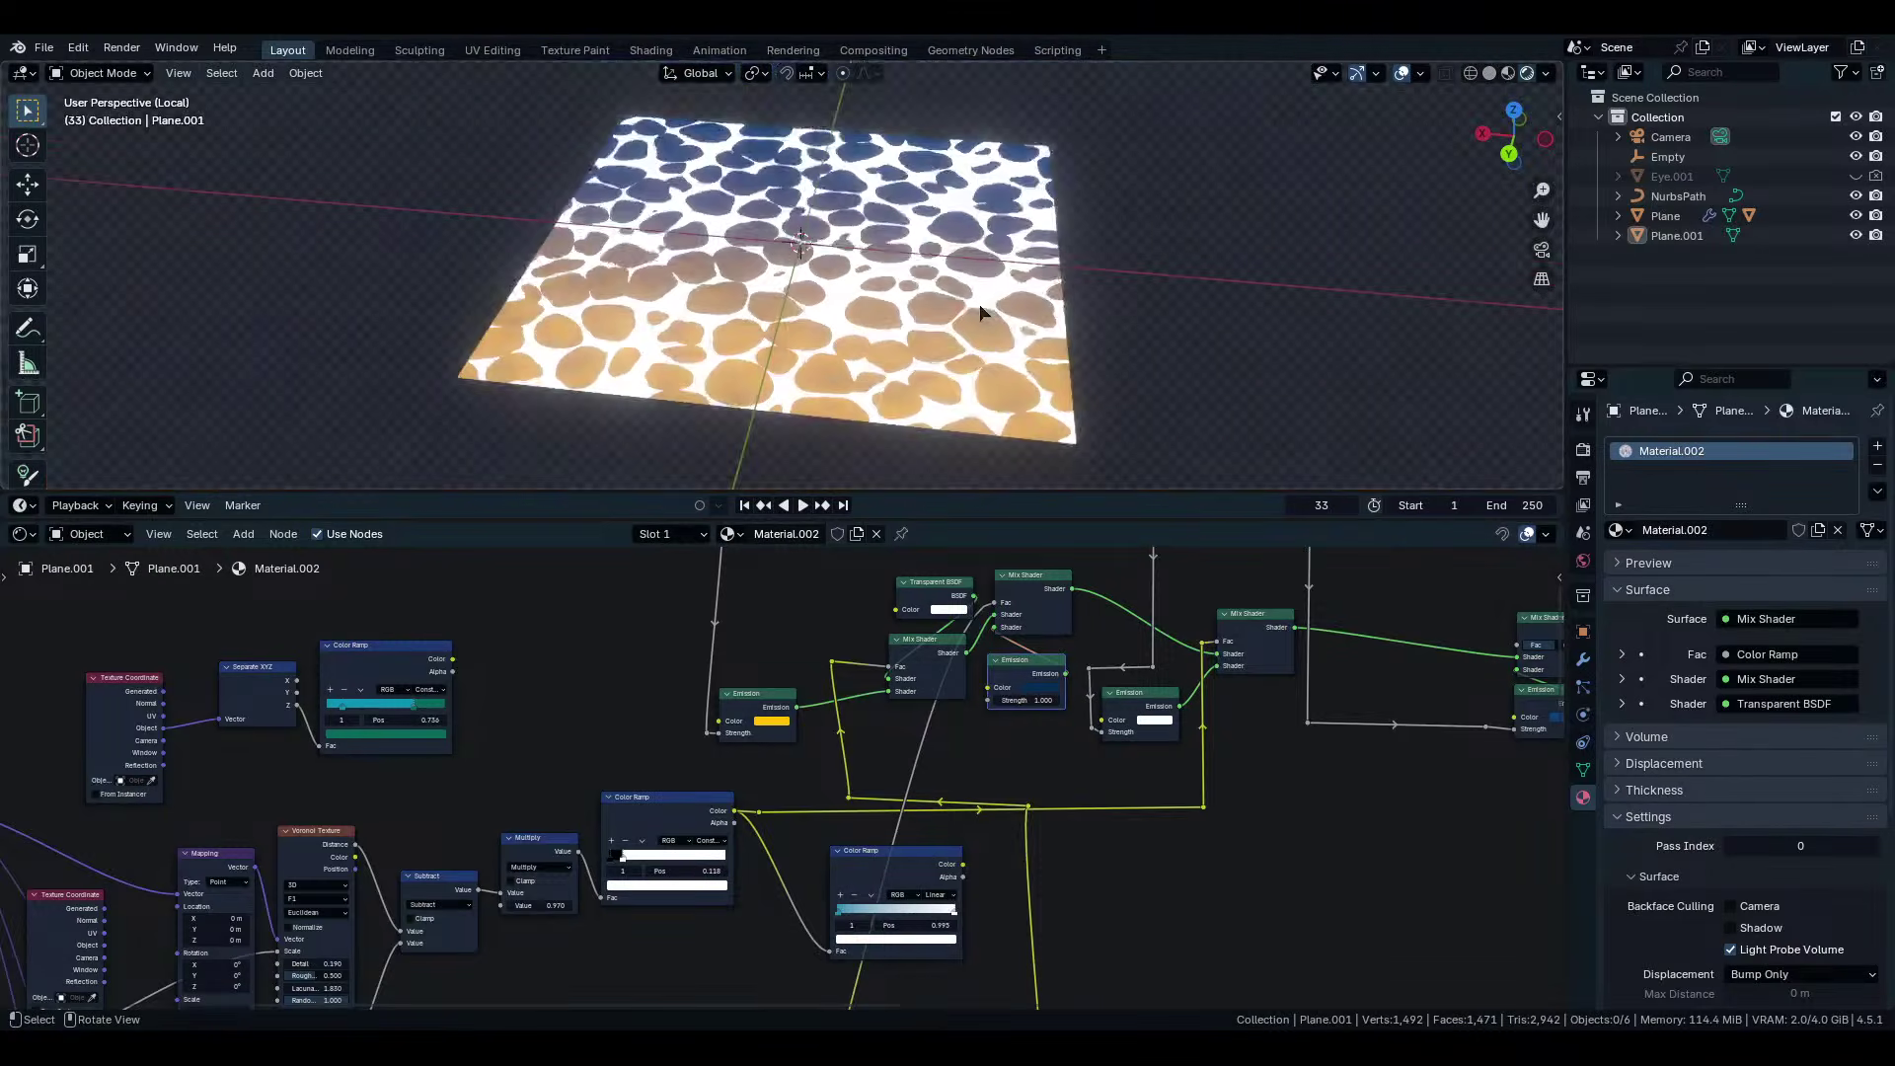
mouse_move(981, 306)
middle_mouse_down()
mouse_move(1041, 376)
mouse_move(960, 314)
middle_mouse_up()
scroll(1002, 377, "up", 3)
scroll(999, 373, "up", 2)
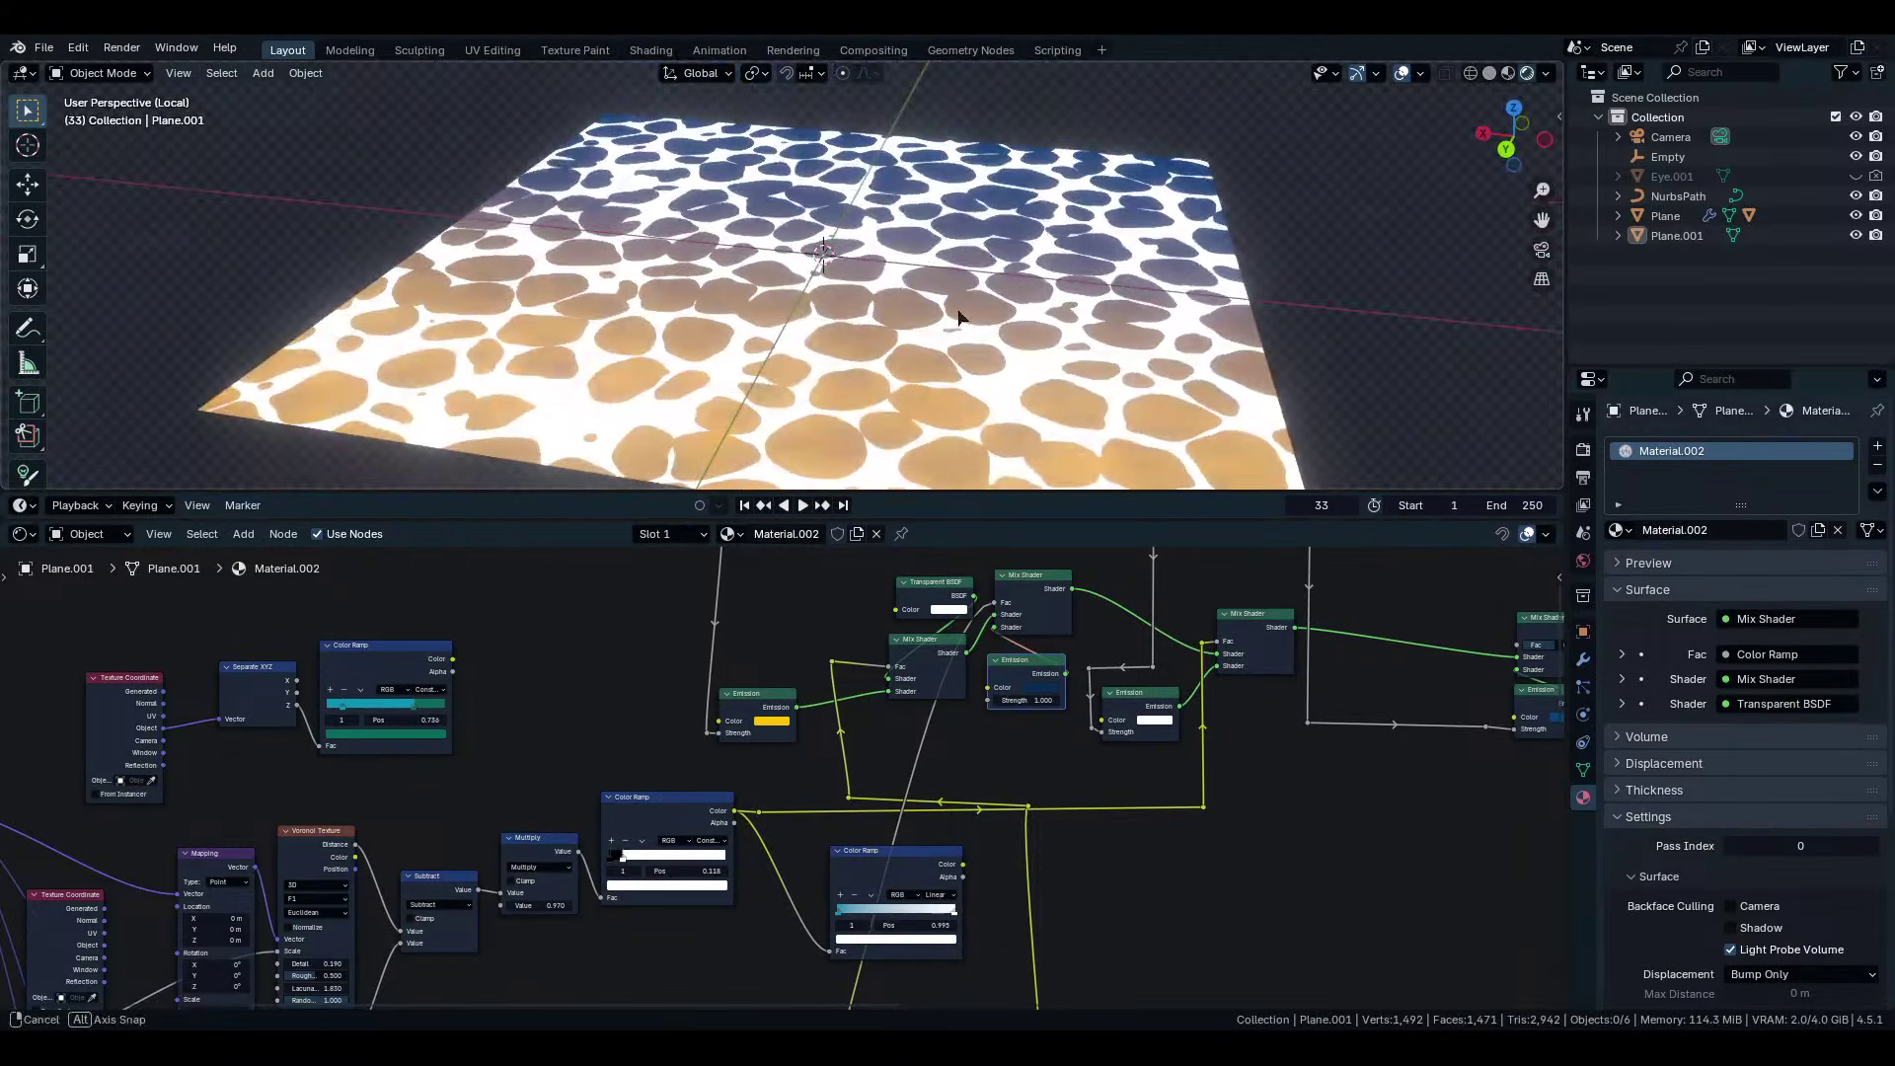
scroll(888, 725, "up", 4)
middle_click_drag(888, 725, 758, 887)
scroll(834, 329, "up", 1)
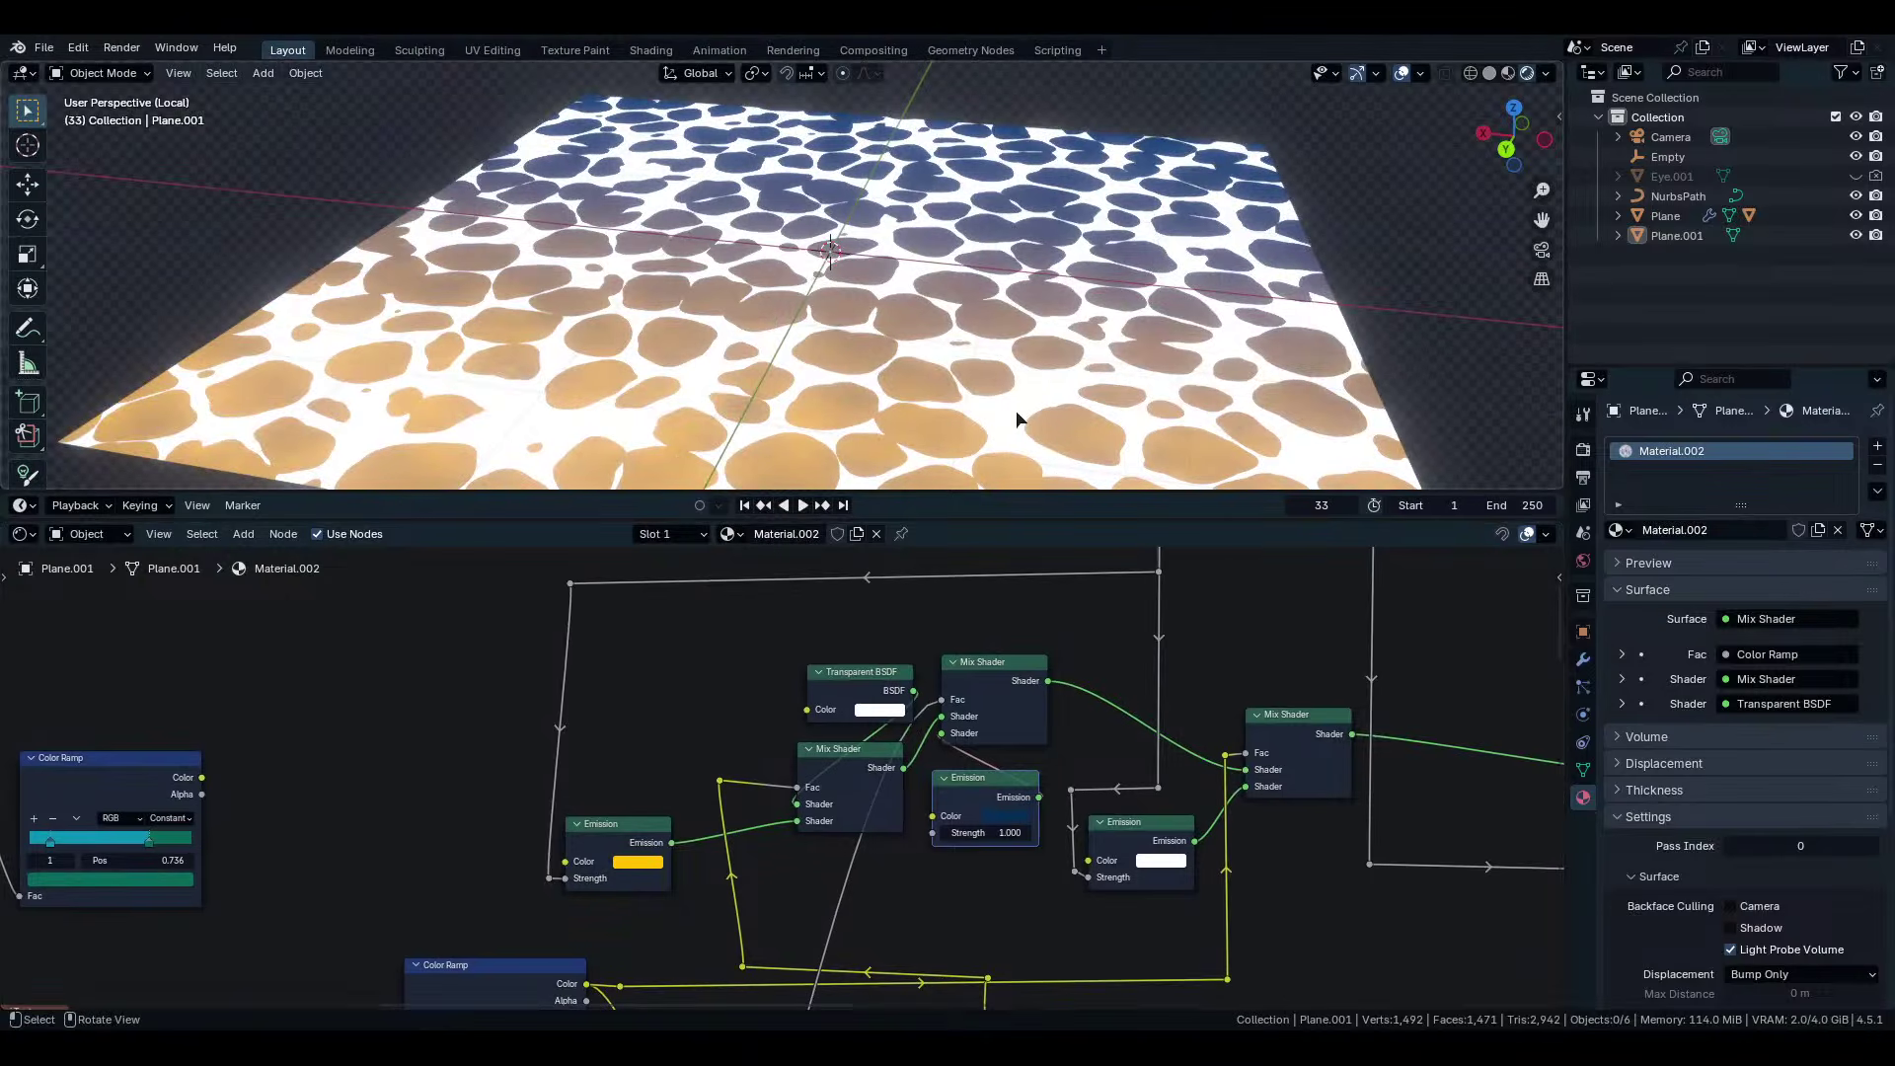
Maximize the node editor and add a Combine XYZ node beside the duplicated Voronoi branch's Texture Coordinate nodes.
scroll(712, 849, "down", 6)
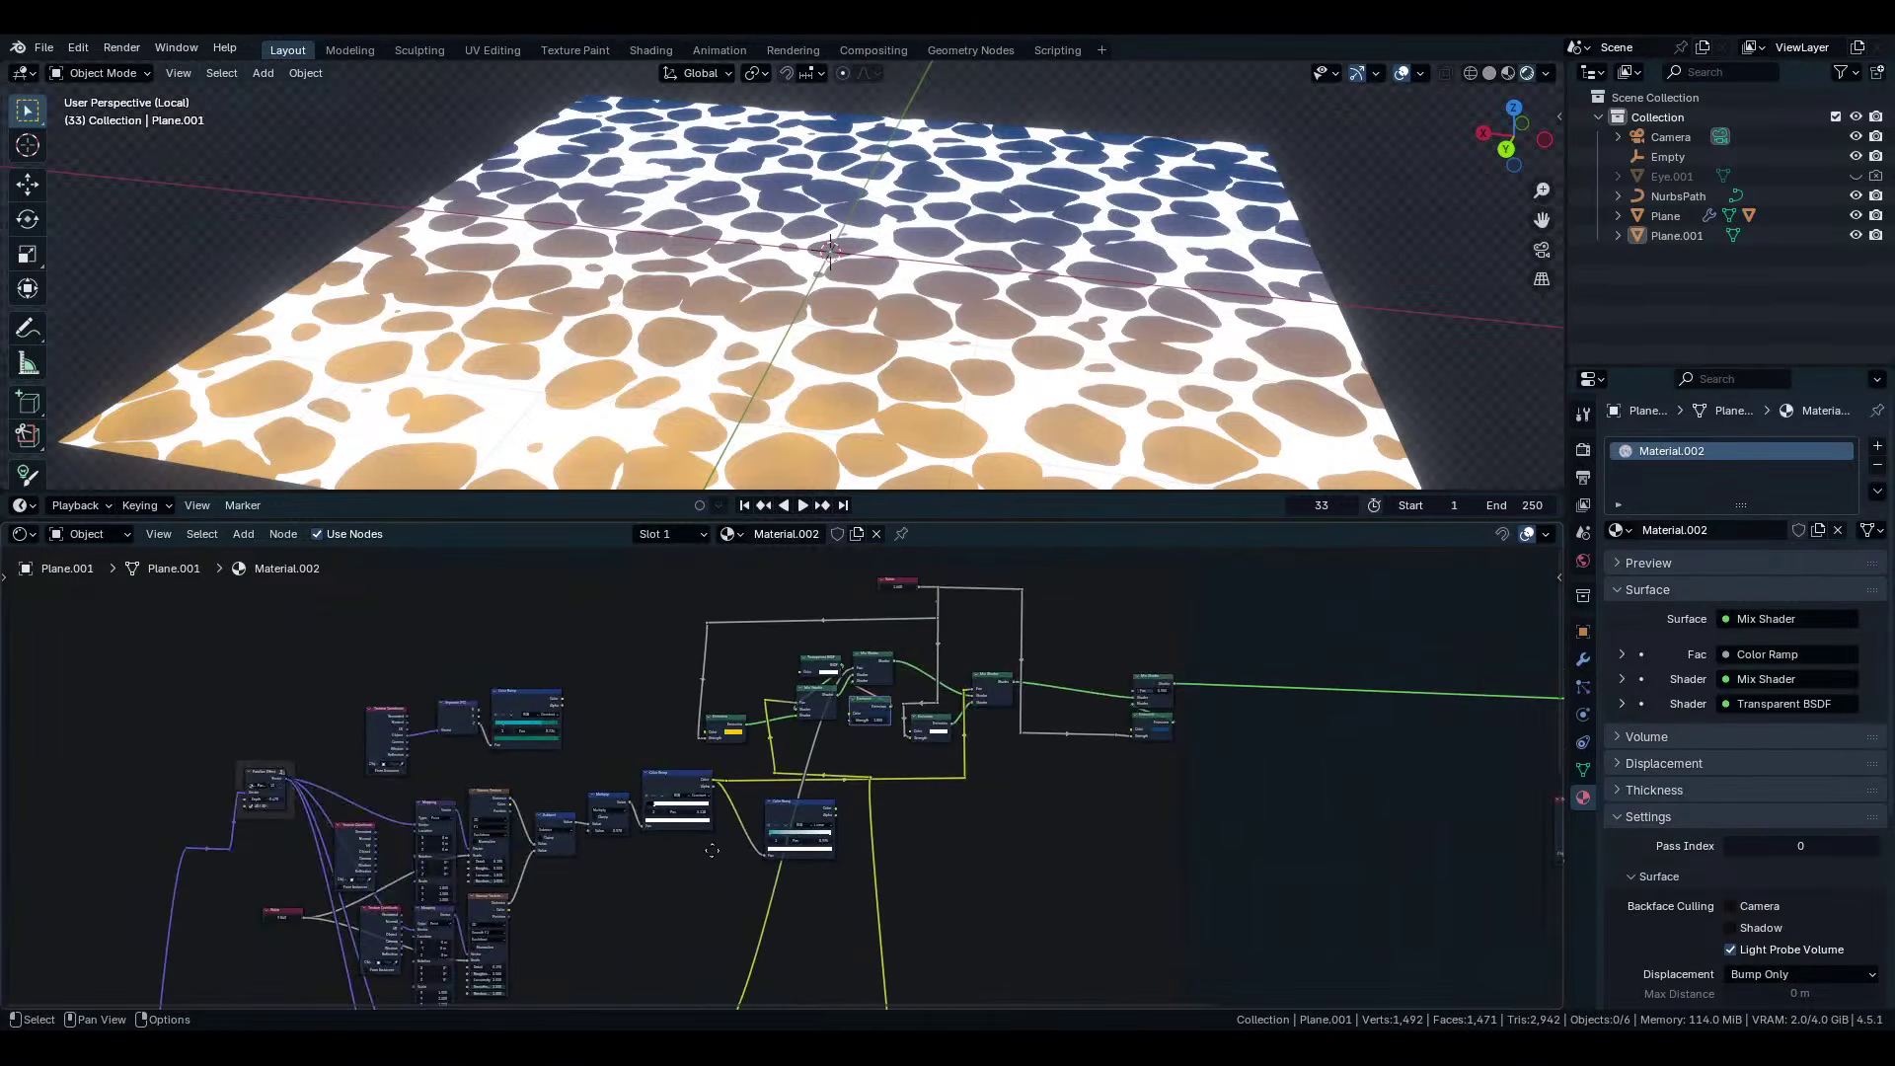
middle_click_drag(711, 849, 1111, 528)
scroll(726, 850, "up", 5)
key("ctrl+space")
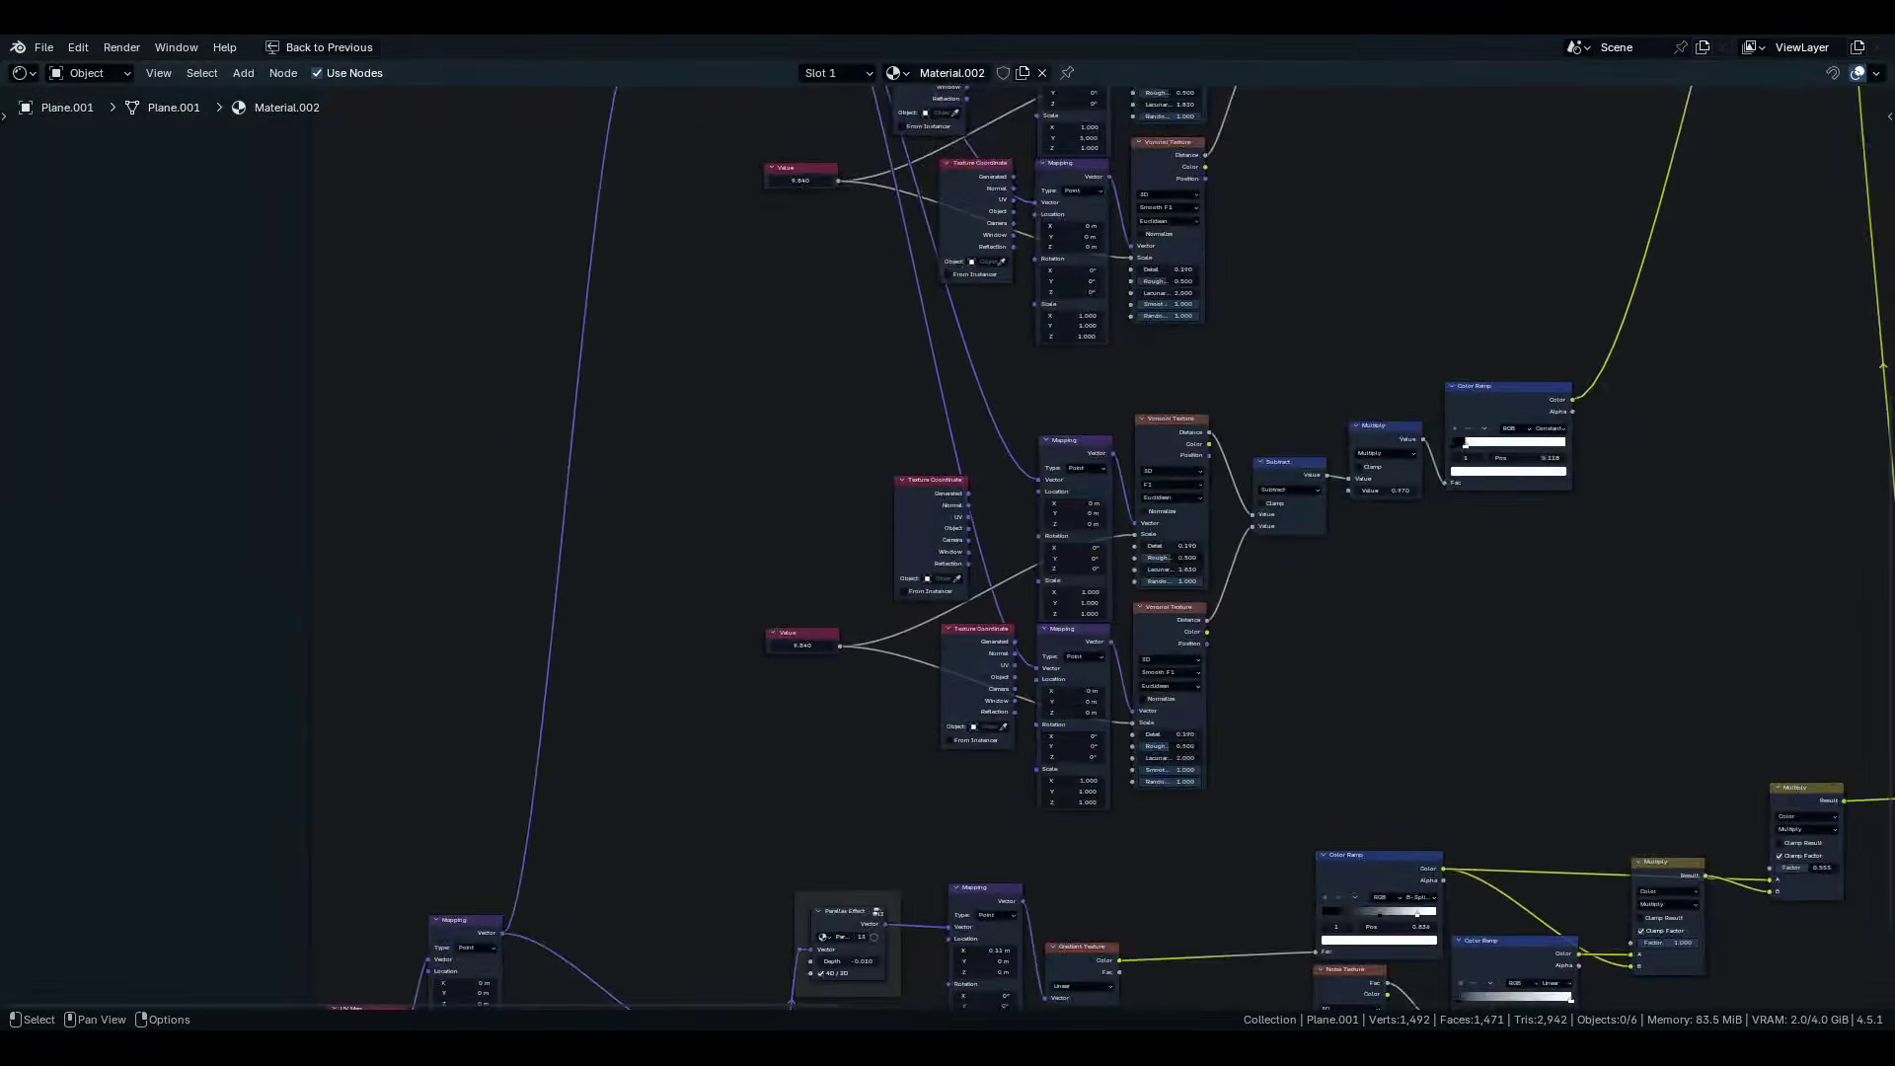
scroll(933, 545, "up", 3)
middle_click_drag(693, 412, 828, 491)
key("shift+a")
left_click(828, 490)
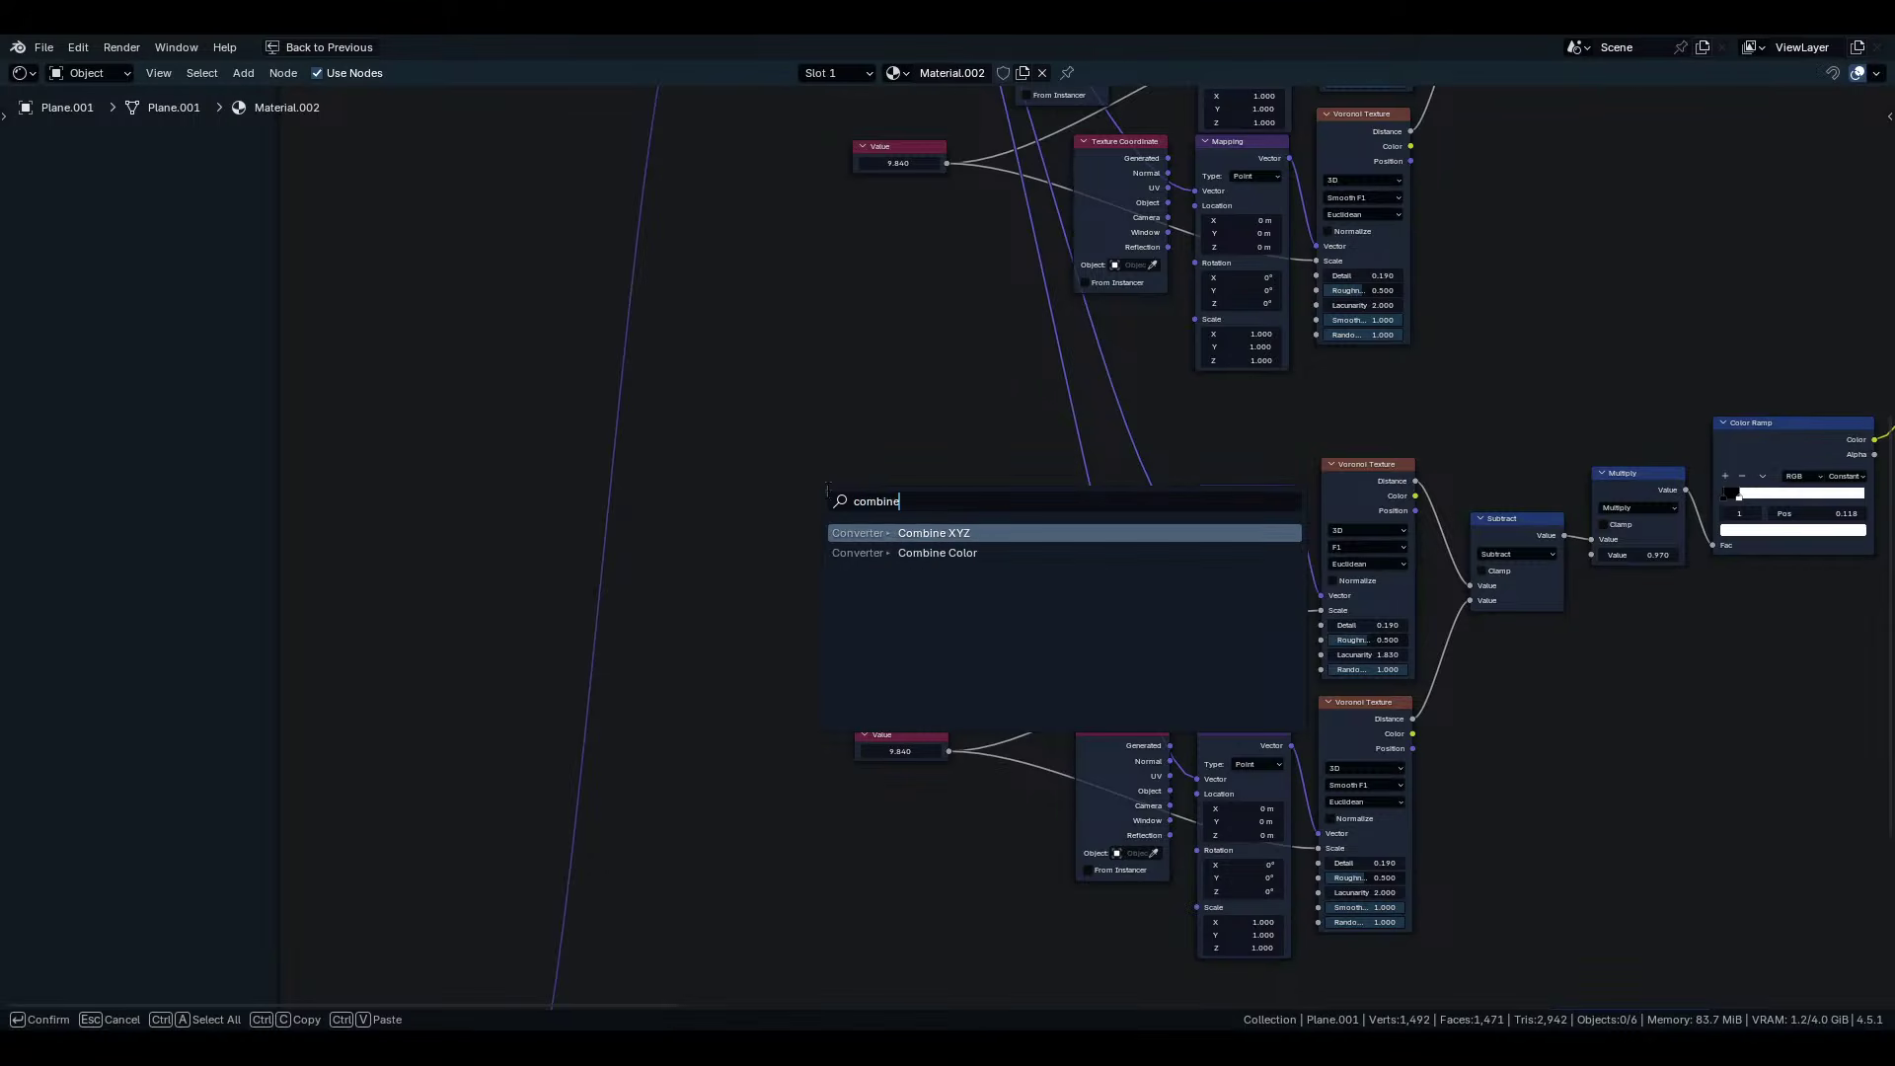
key("Return")
left_click(786, 532)
Connect the Combine XYZ Vector output to the Location inputs of both Mapping nodes in the duplicated Voronoi branch.
scroll(787, 532, "up", 2)
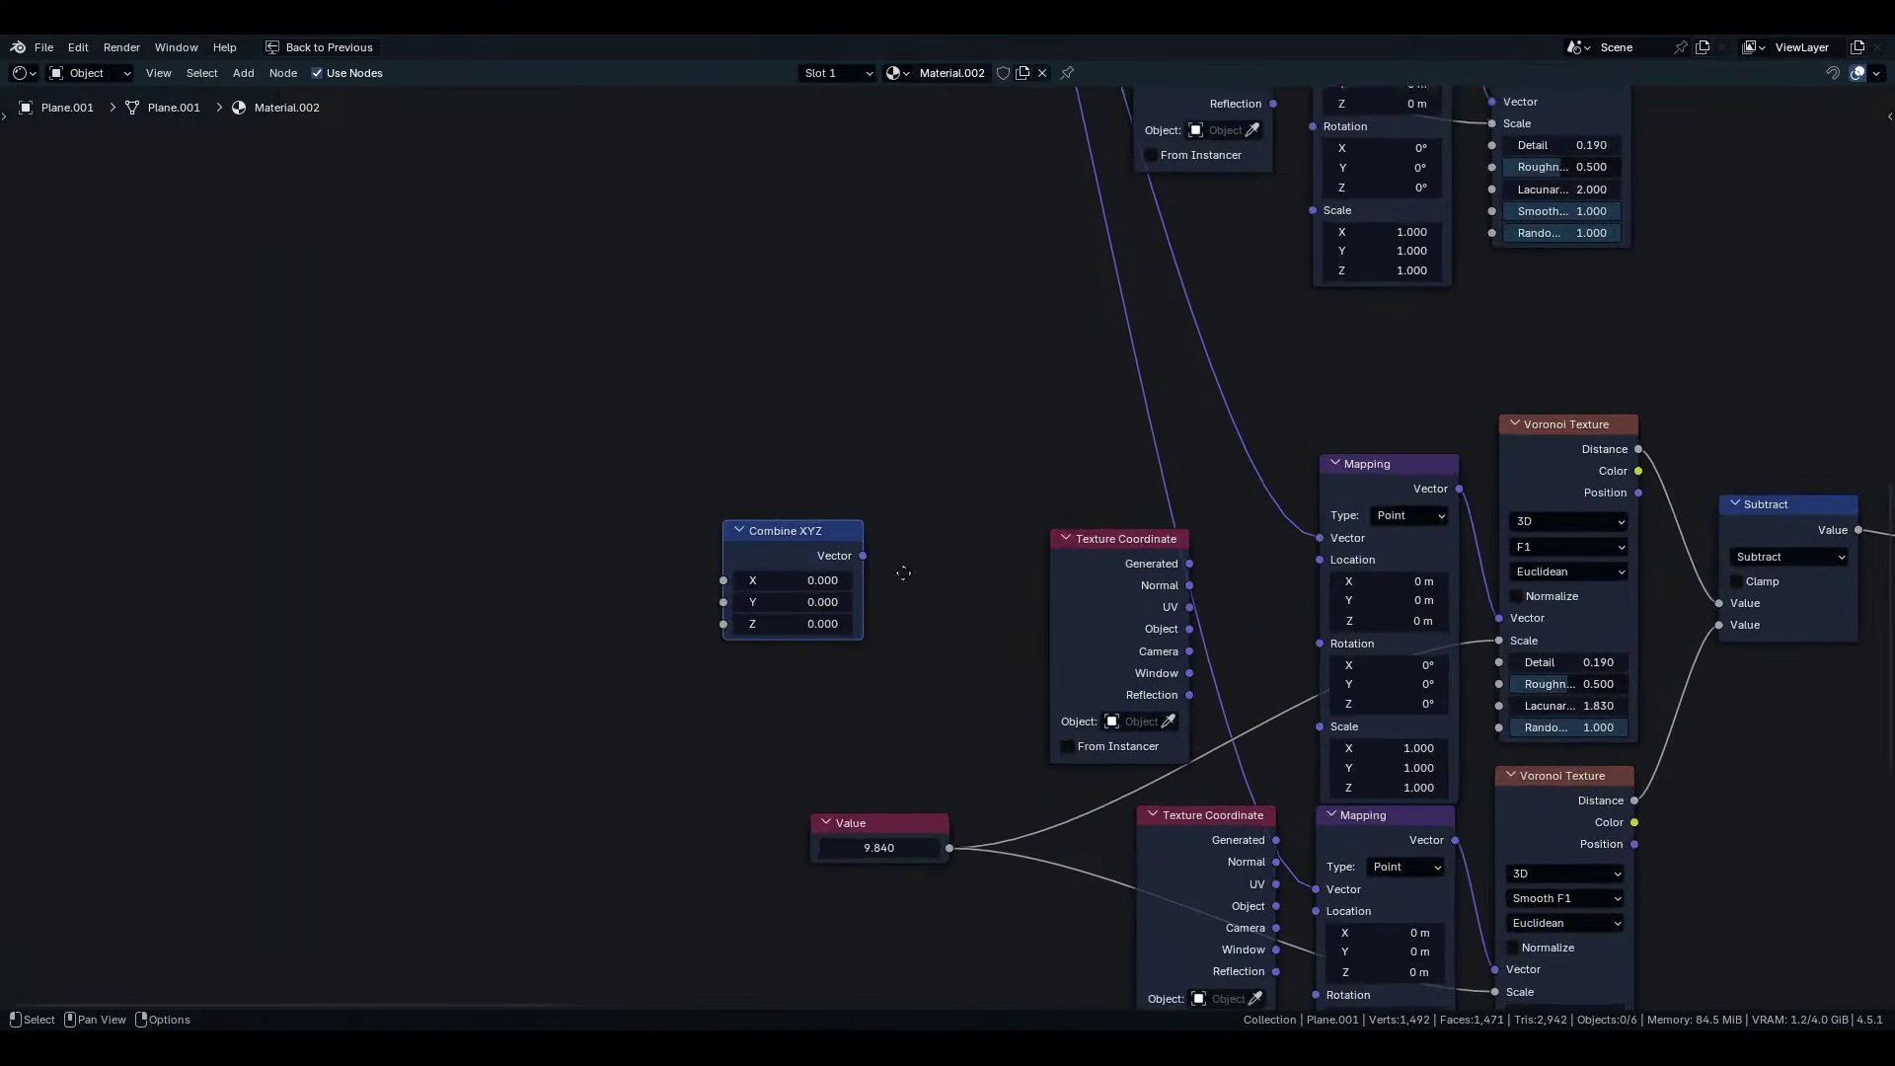
left_click_drag(1288, 534, 1244, 555)
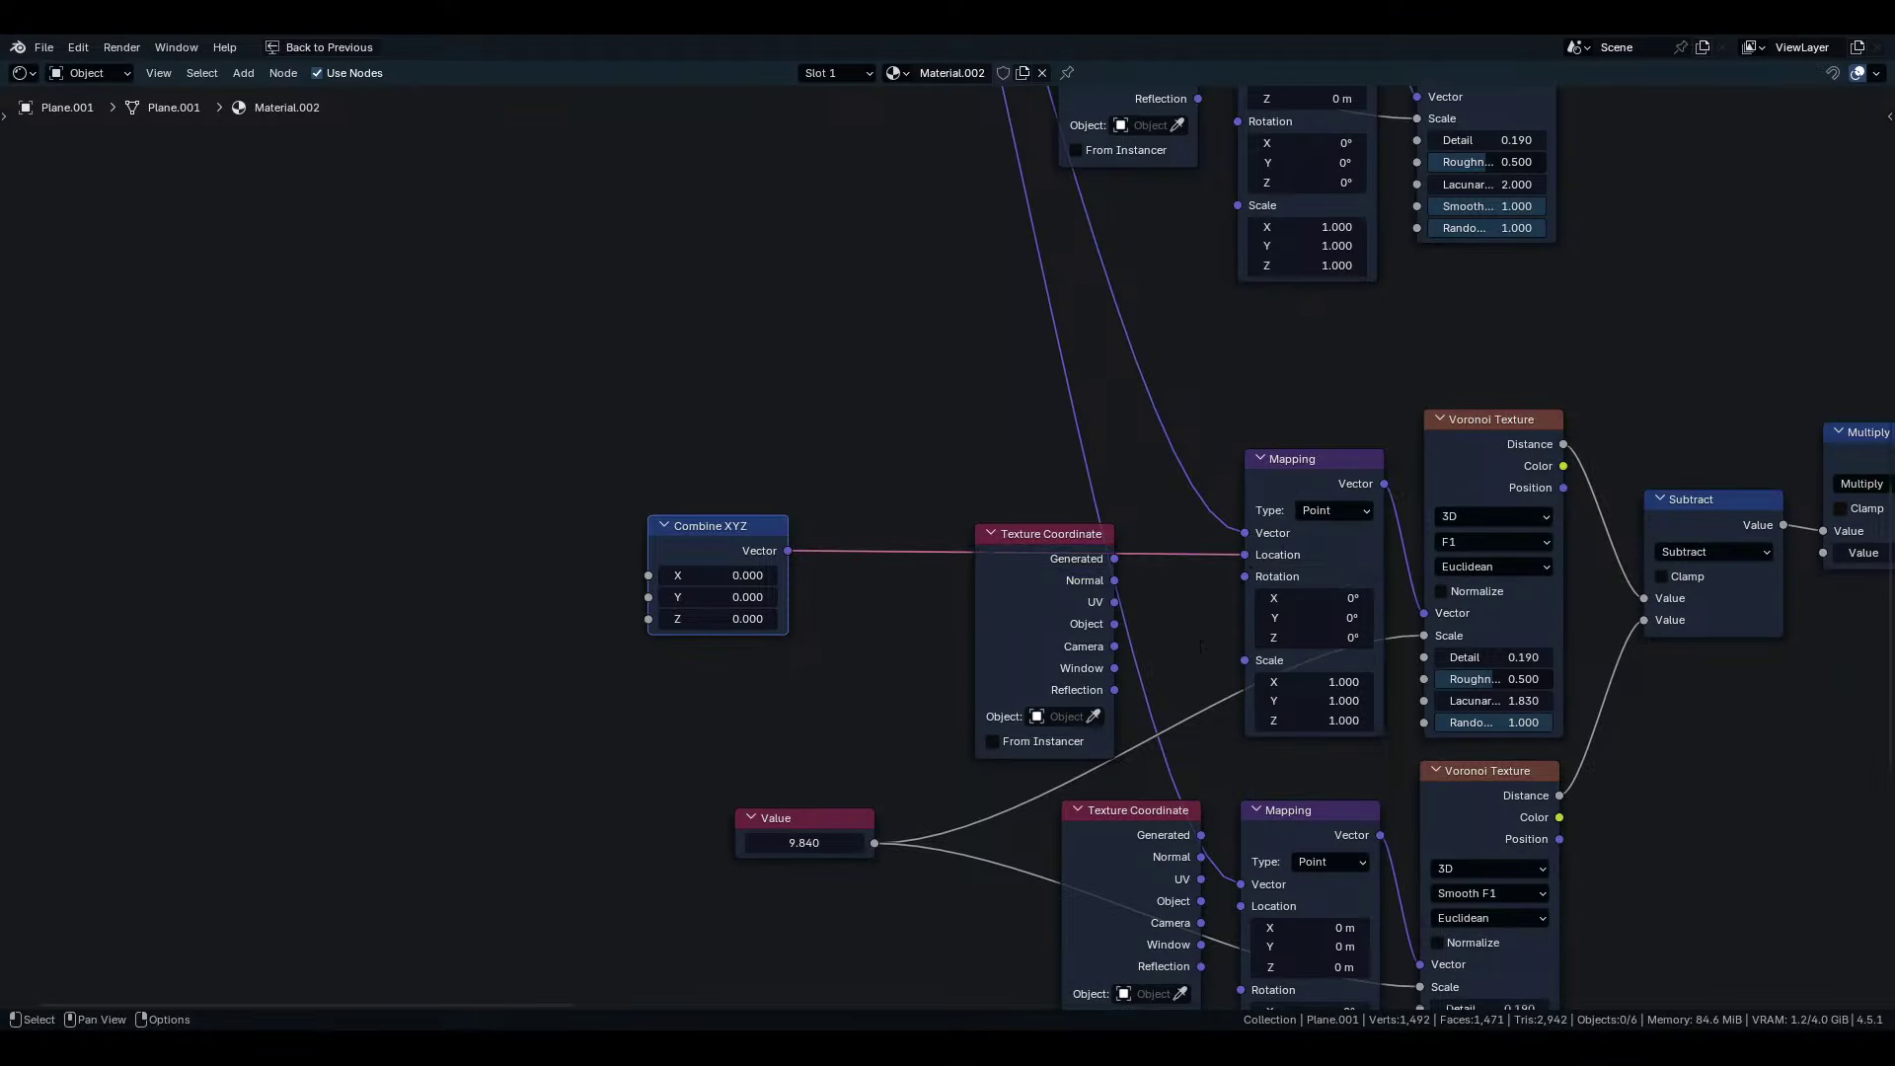
middle_click_drag(1245, 555, 1156, 439)
left_click_drag(1131, 772, 1149, 788)
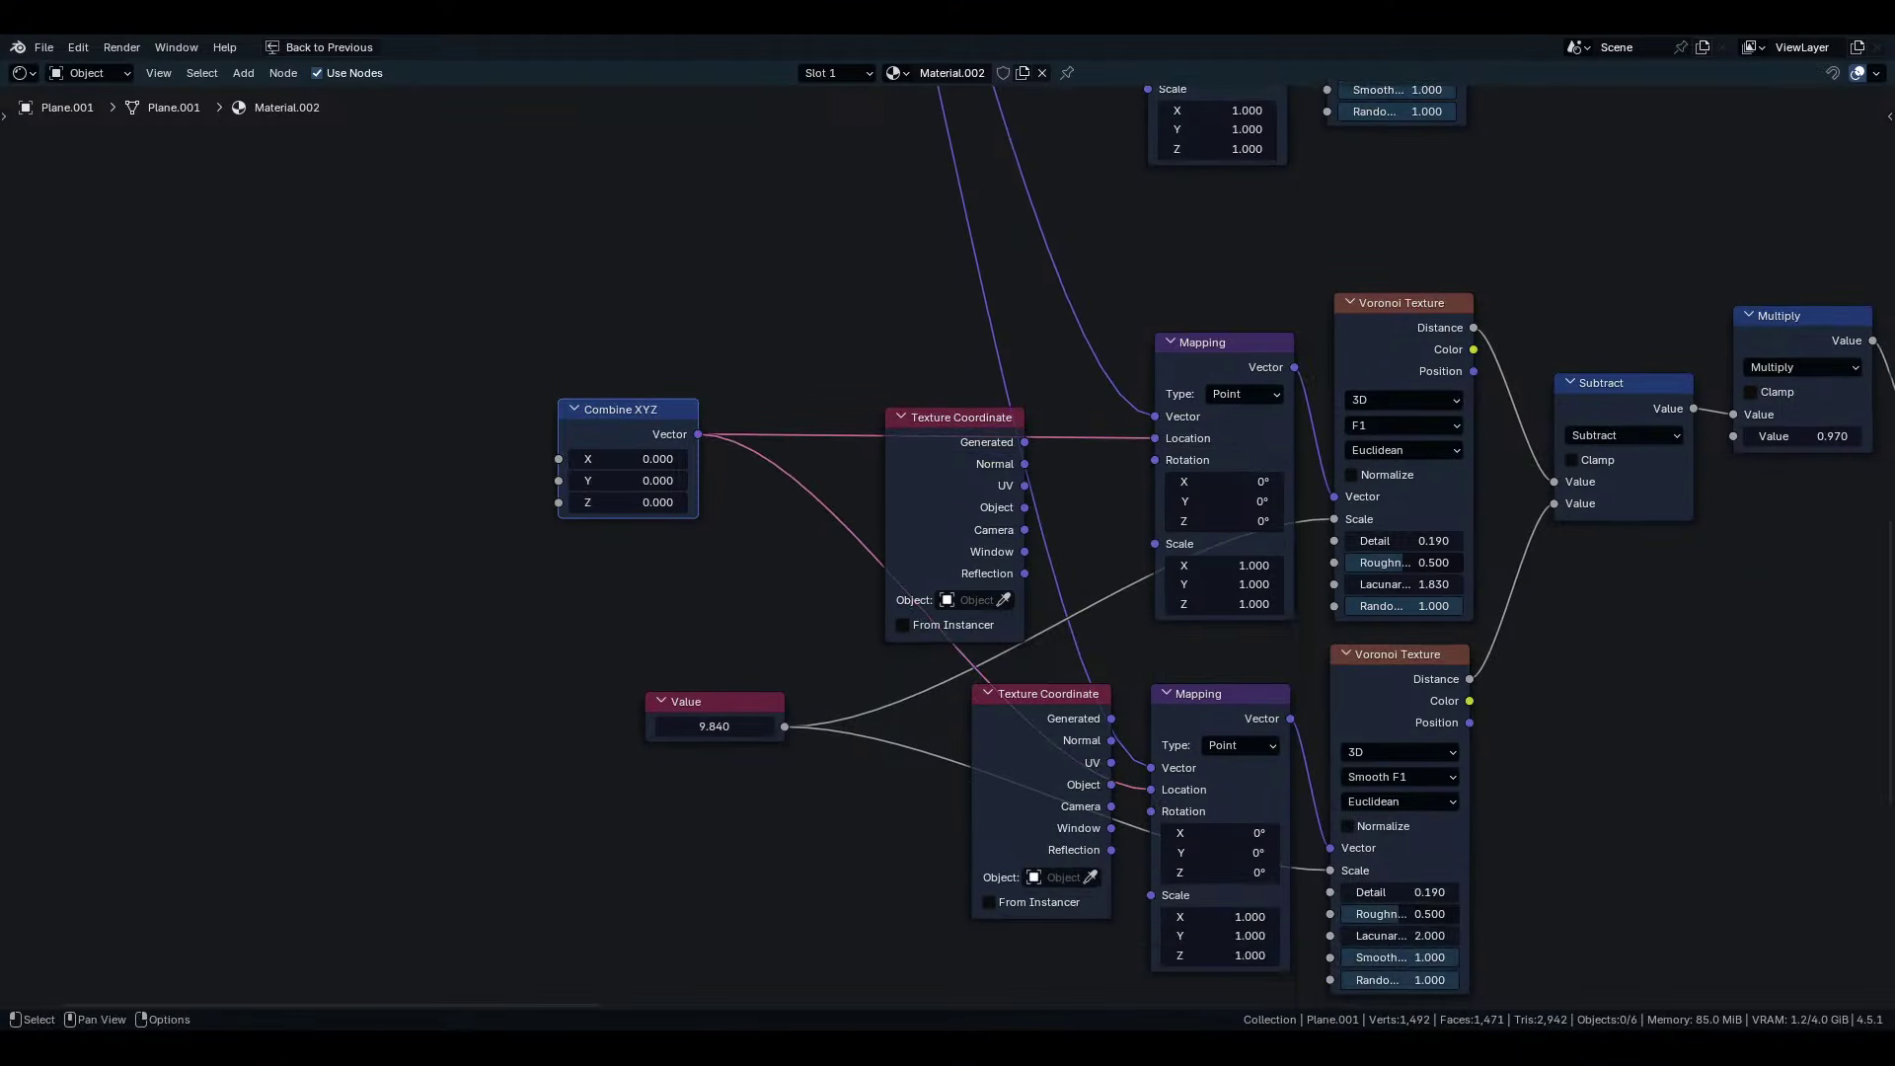
Add a Value node before the Combine XYZ node and connect it to the X input.
middle_click_drag(329, 304, 801, 424)
key("shift+a")
left_click(802, 424)
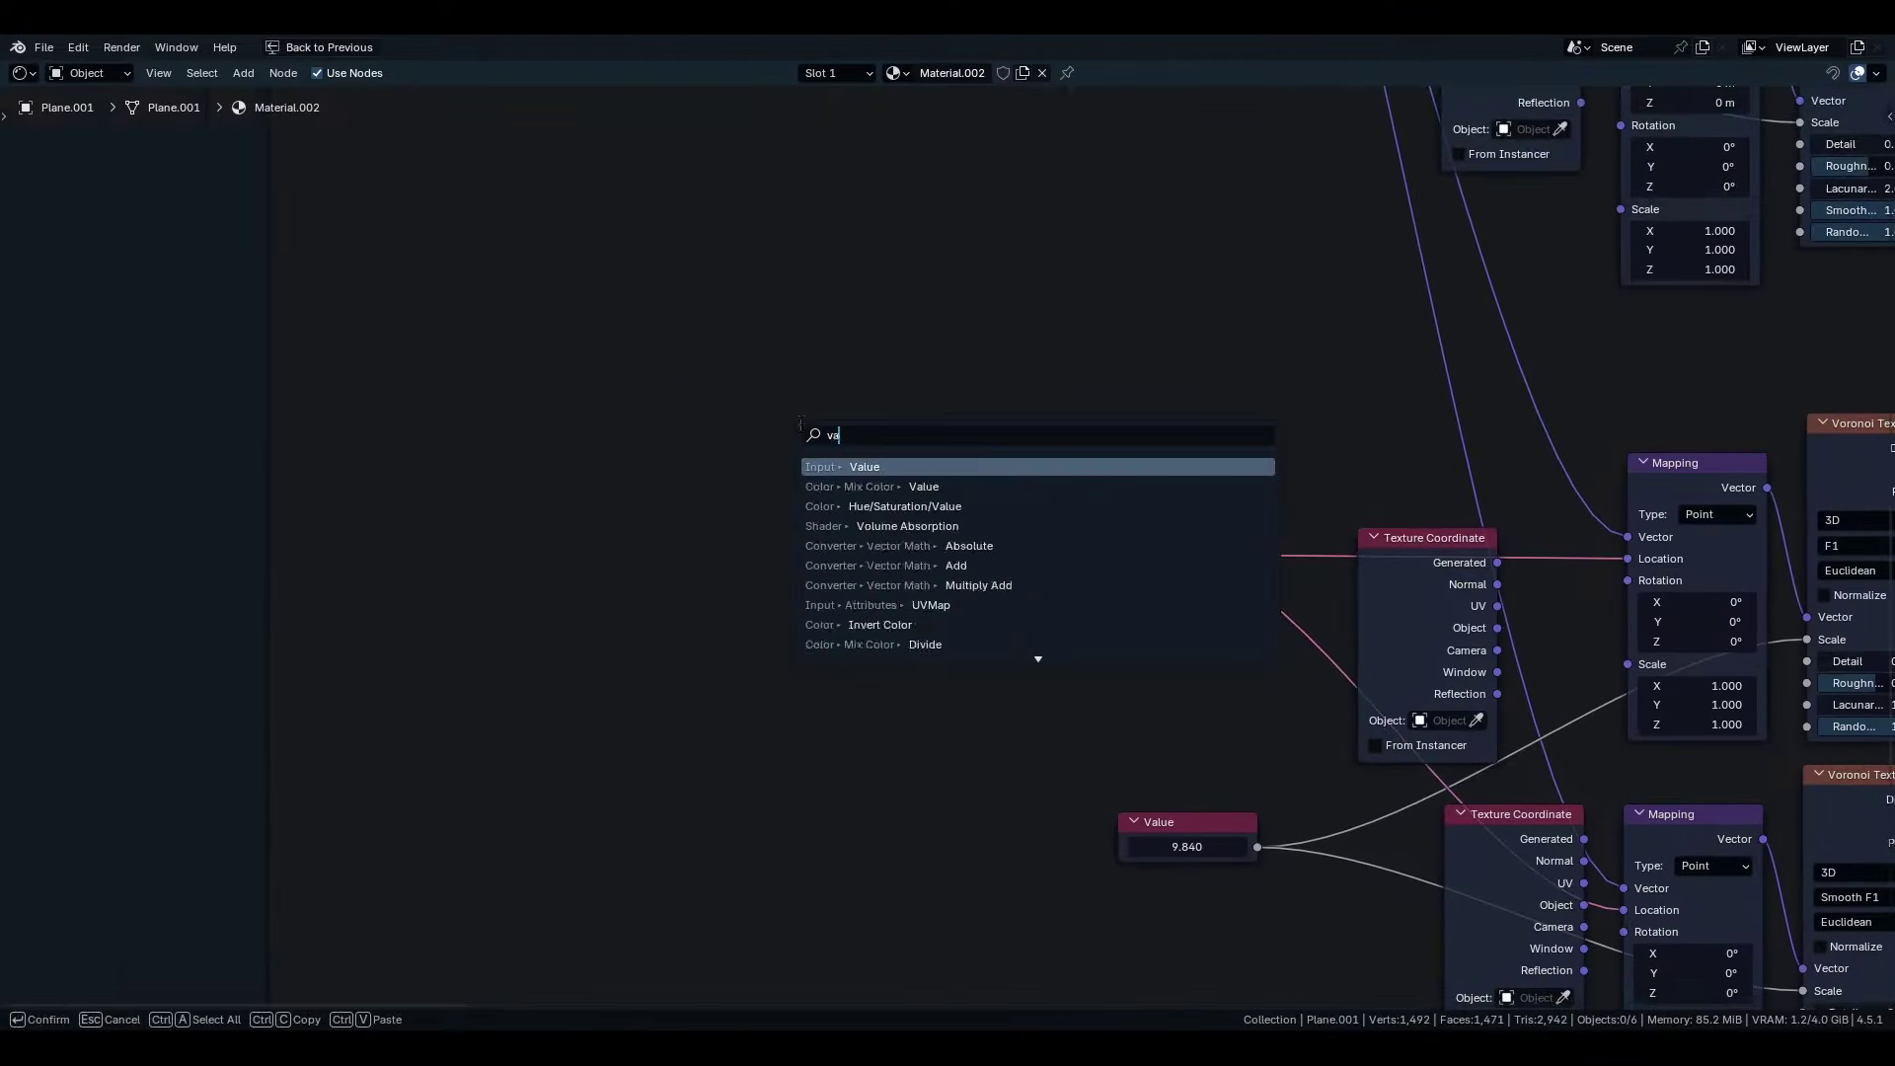
type("value")
key("Return")
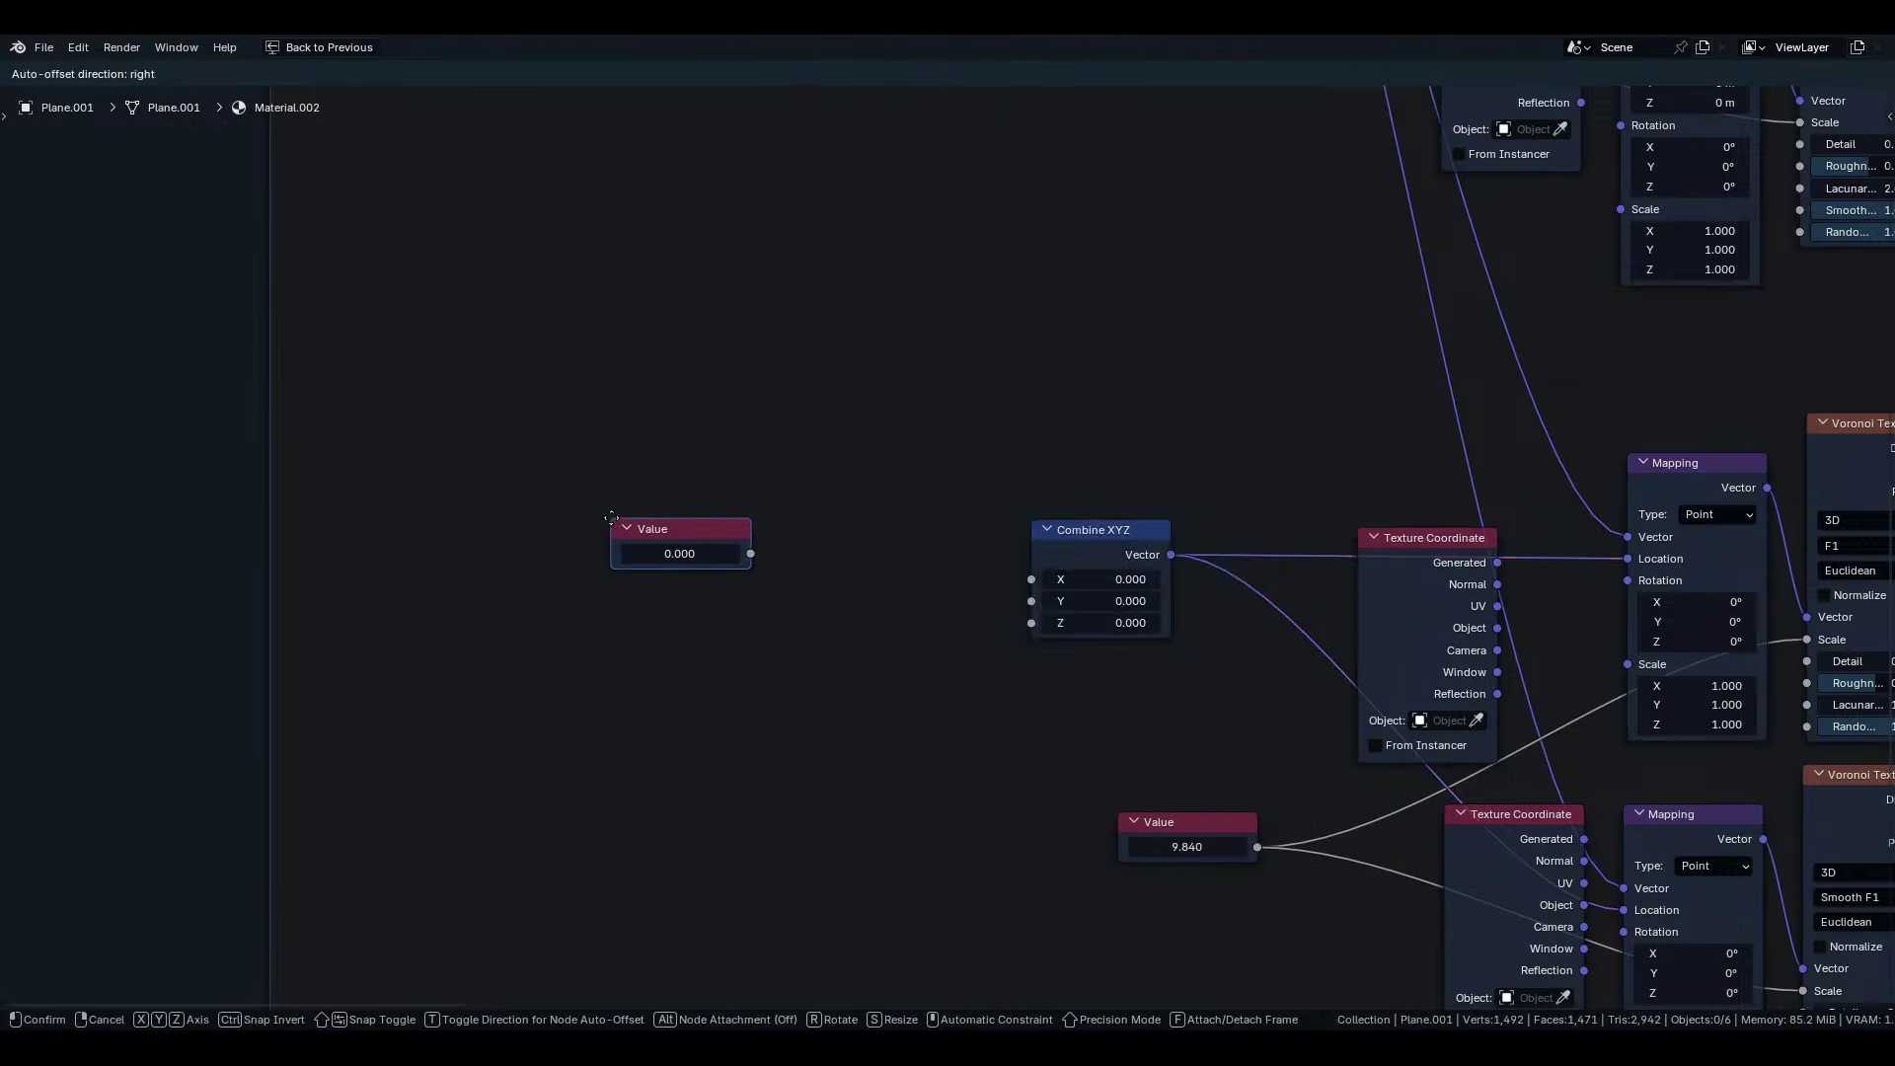
left_click(611, 517)
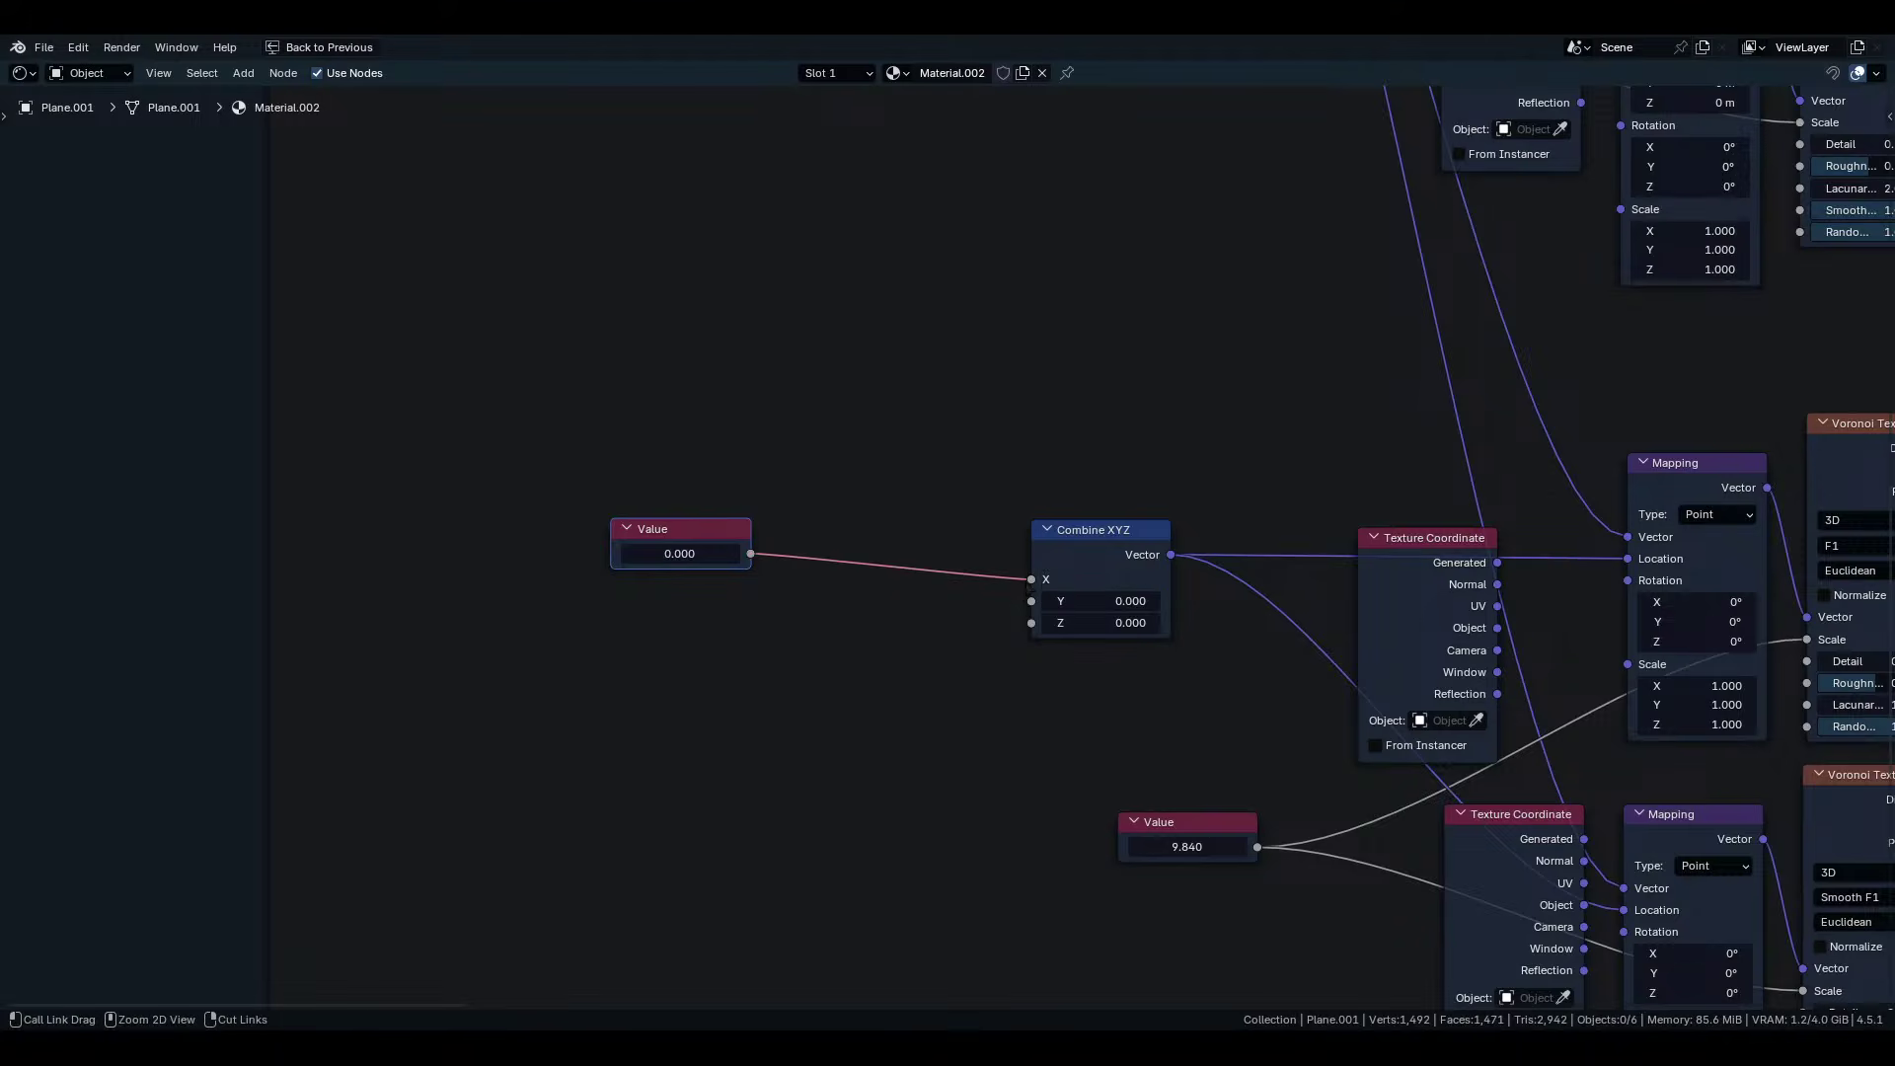
Restore the full layout and set the new Value node to 0.020 to offset the duplicated spots.
key("ctrl+space")
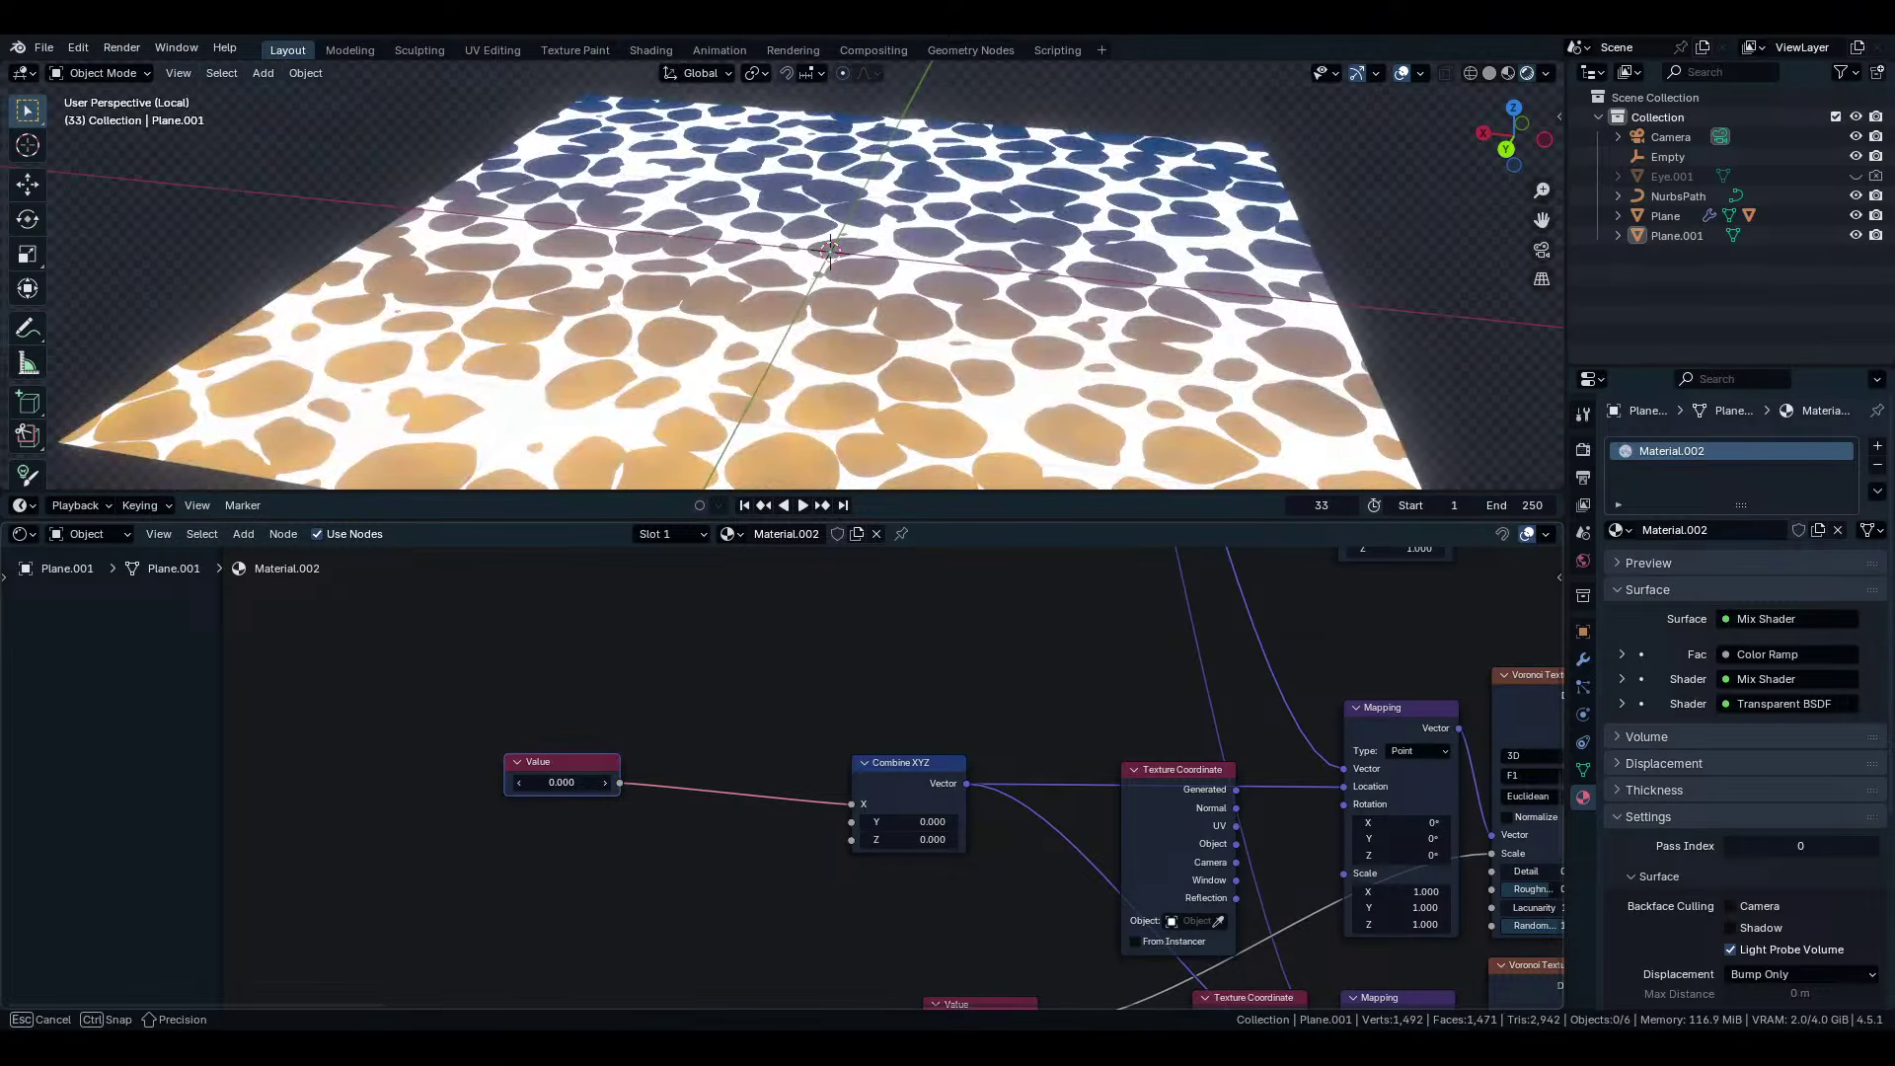
left_click_drag(561, 781, 572, 782)
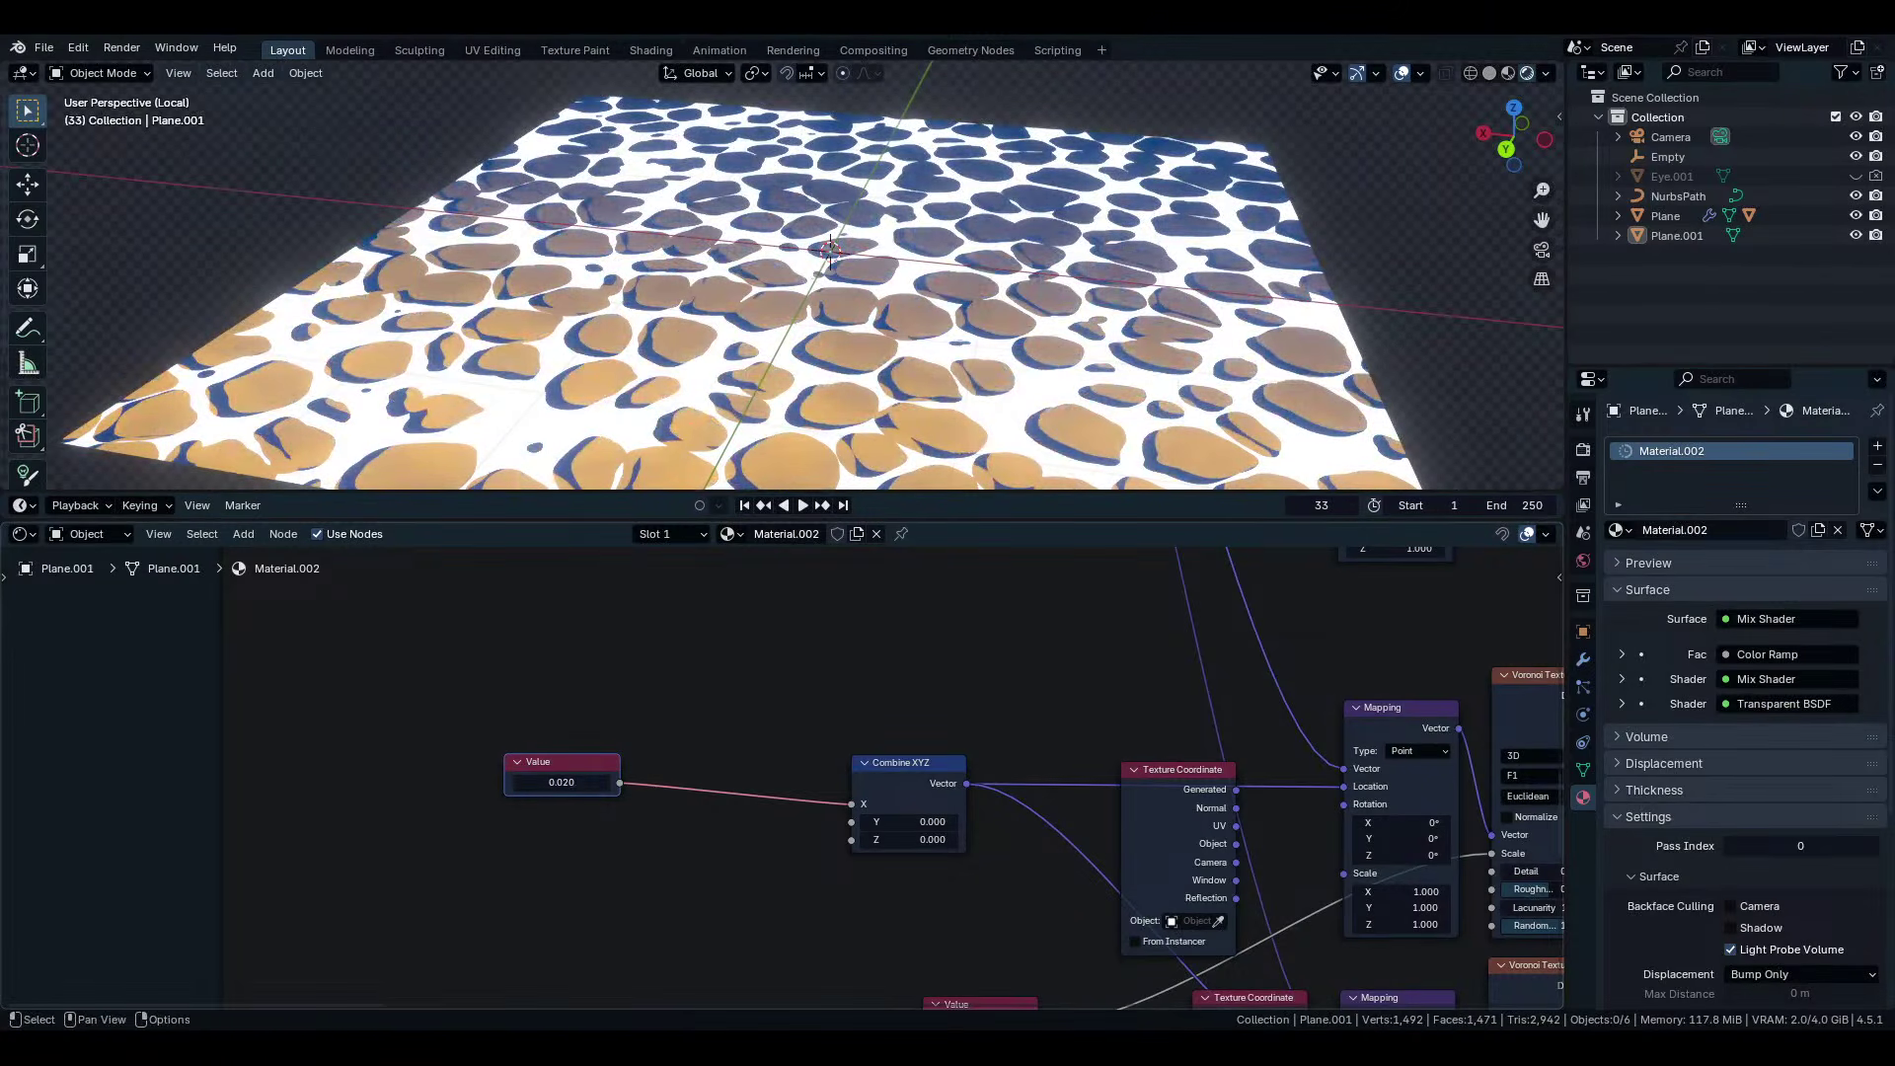
middle_click_drag(789, 357, 937, 440)
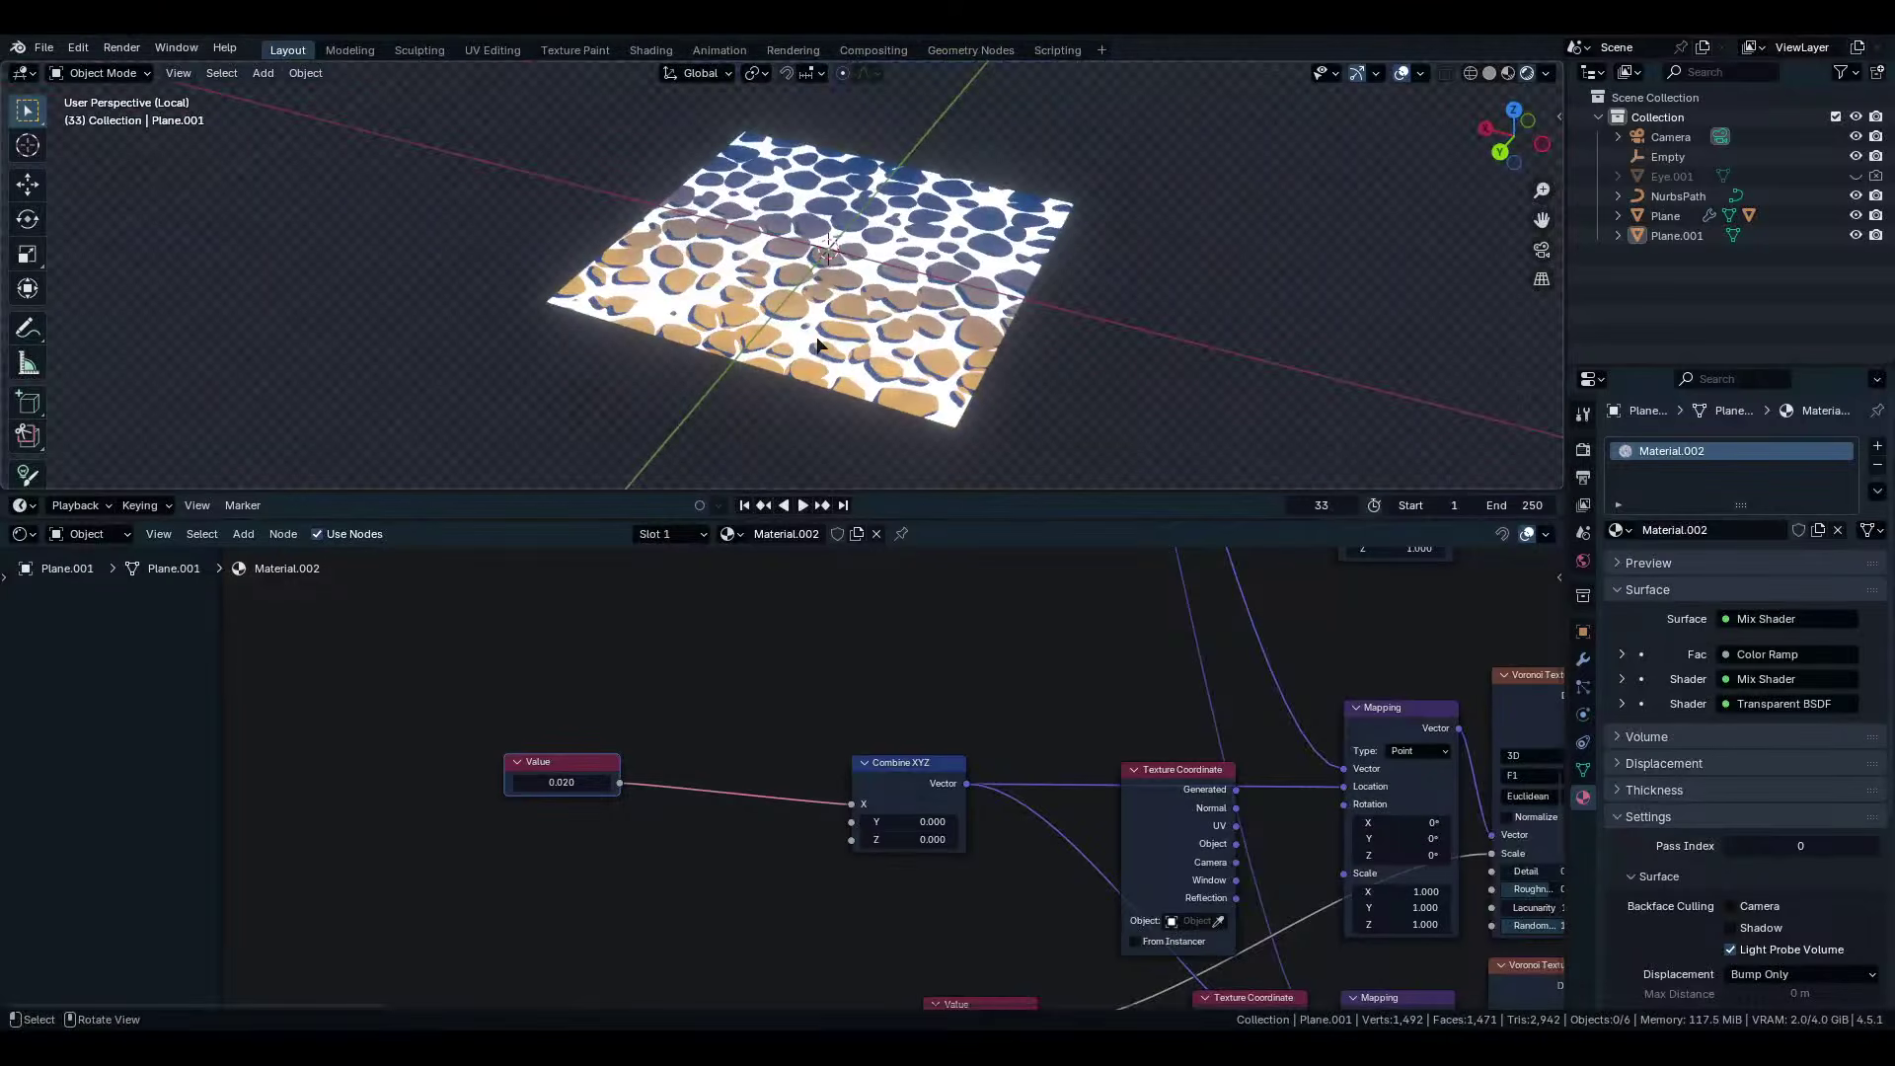
scroll(1003, 708, "down", 2)
scroll(1003, 707, "down", 7)
middle_click_drag(1026, 651, 519, 999)
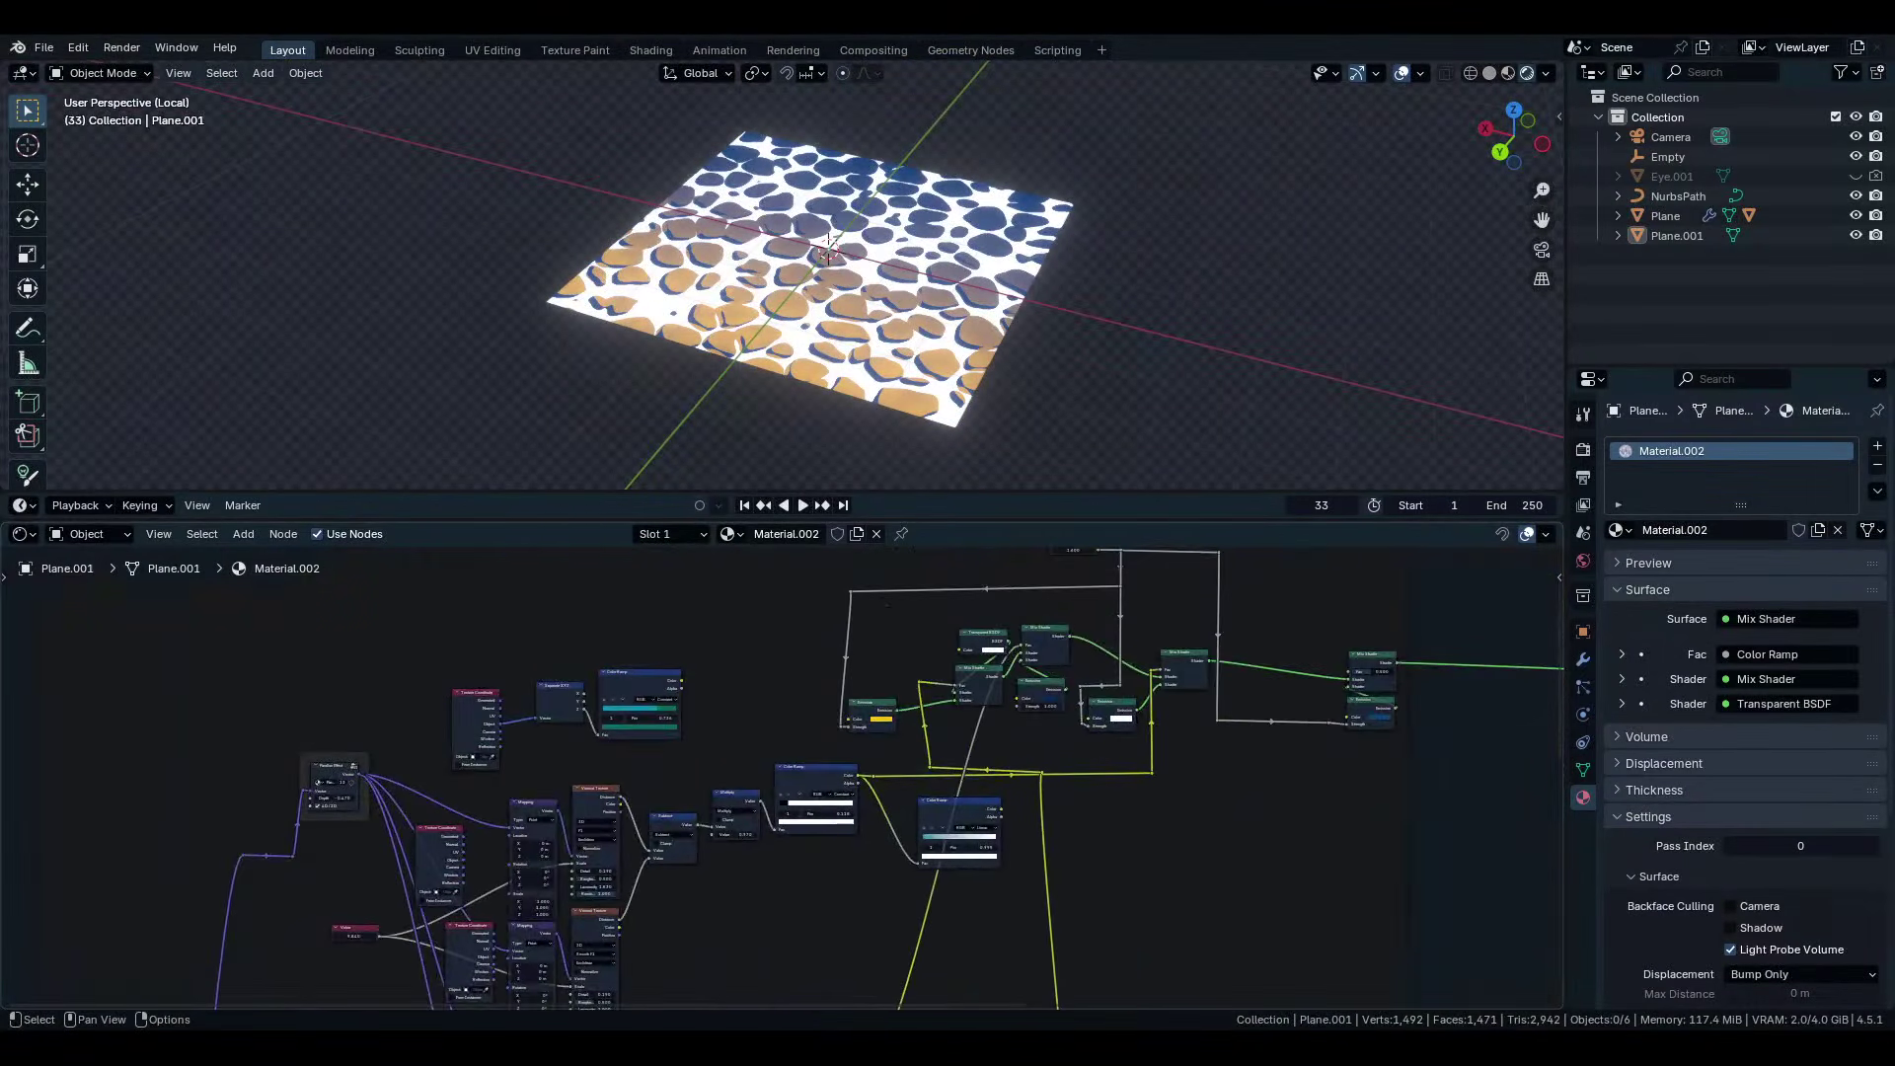
scroll(1066, 639, "up", 4)
scroll(1067, 637, "up", 4)
middle_click_drag(1068, 636, 789, 780)
scroll(788, 780, "up", 2)
left_click(806, 808)
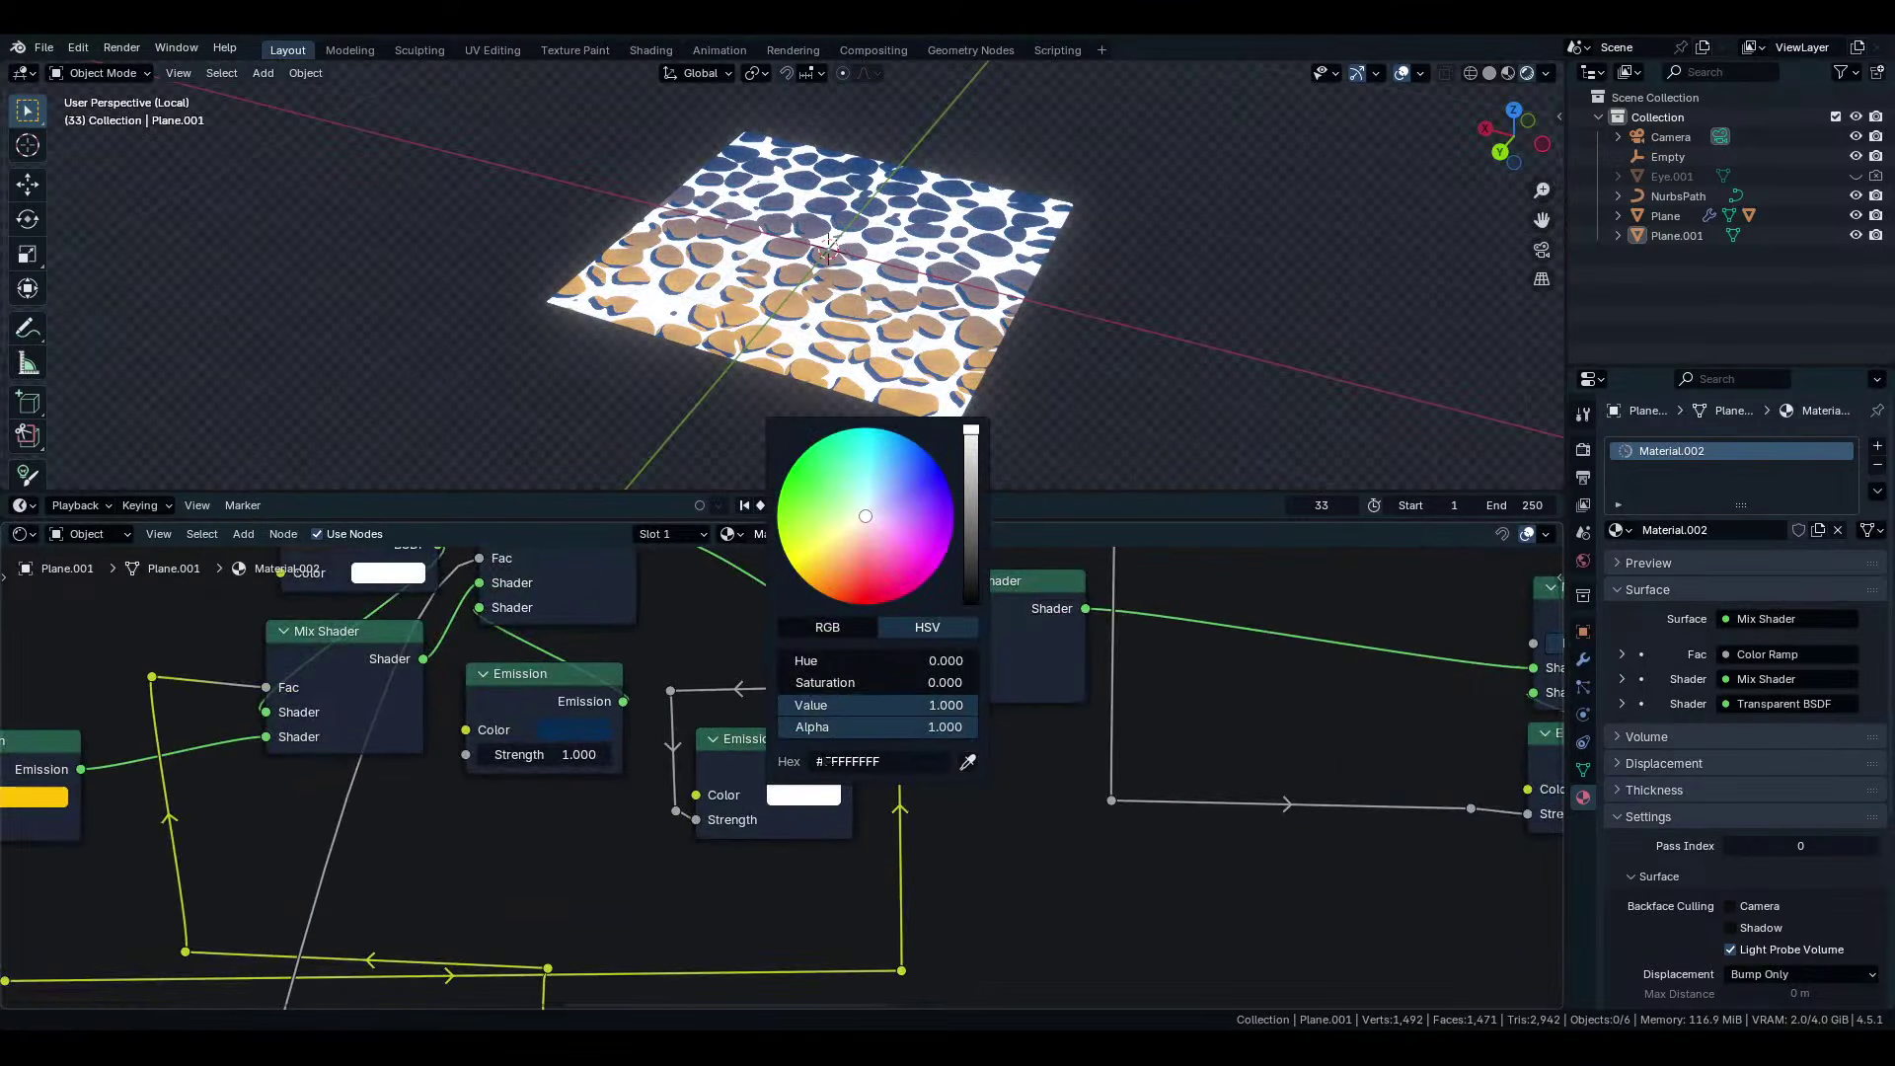
left_click(802, 797)
Darken the blue Emission under the inserted Mix Shader to a Value of 0.024, hex 04172B, with Alpha 1.000.
middle_click_drag(847, 637, 873, 889)
middle_click_drag(873, 764, 896, 643)
scroll(916, 211, "up", 3)
middle_click_drag(589, 888, 605, 803)
scroll(605, 804, "up", 3)
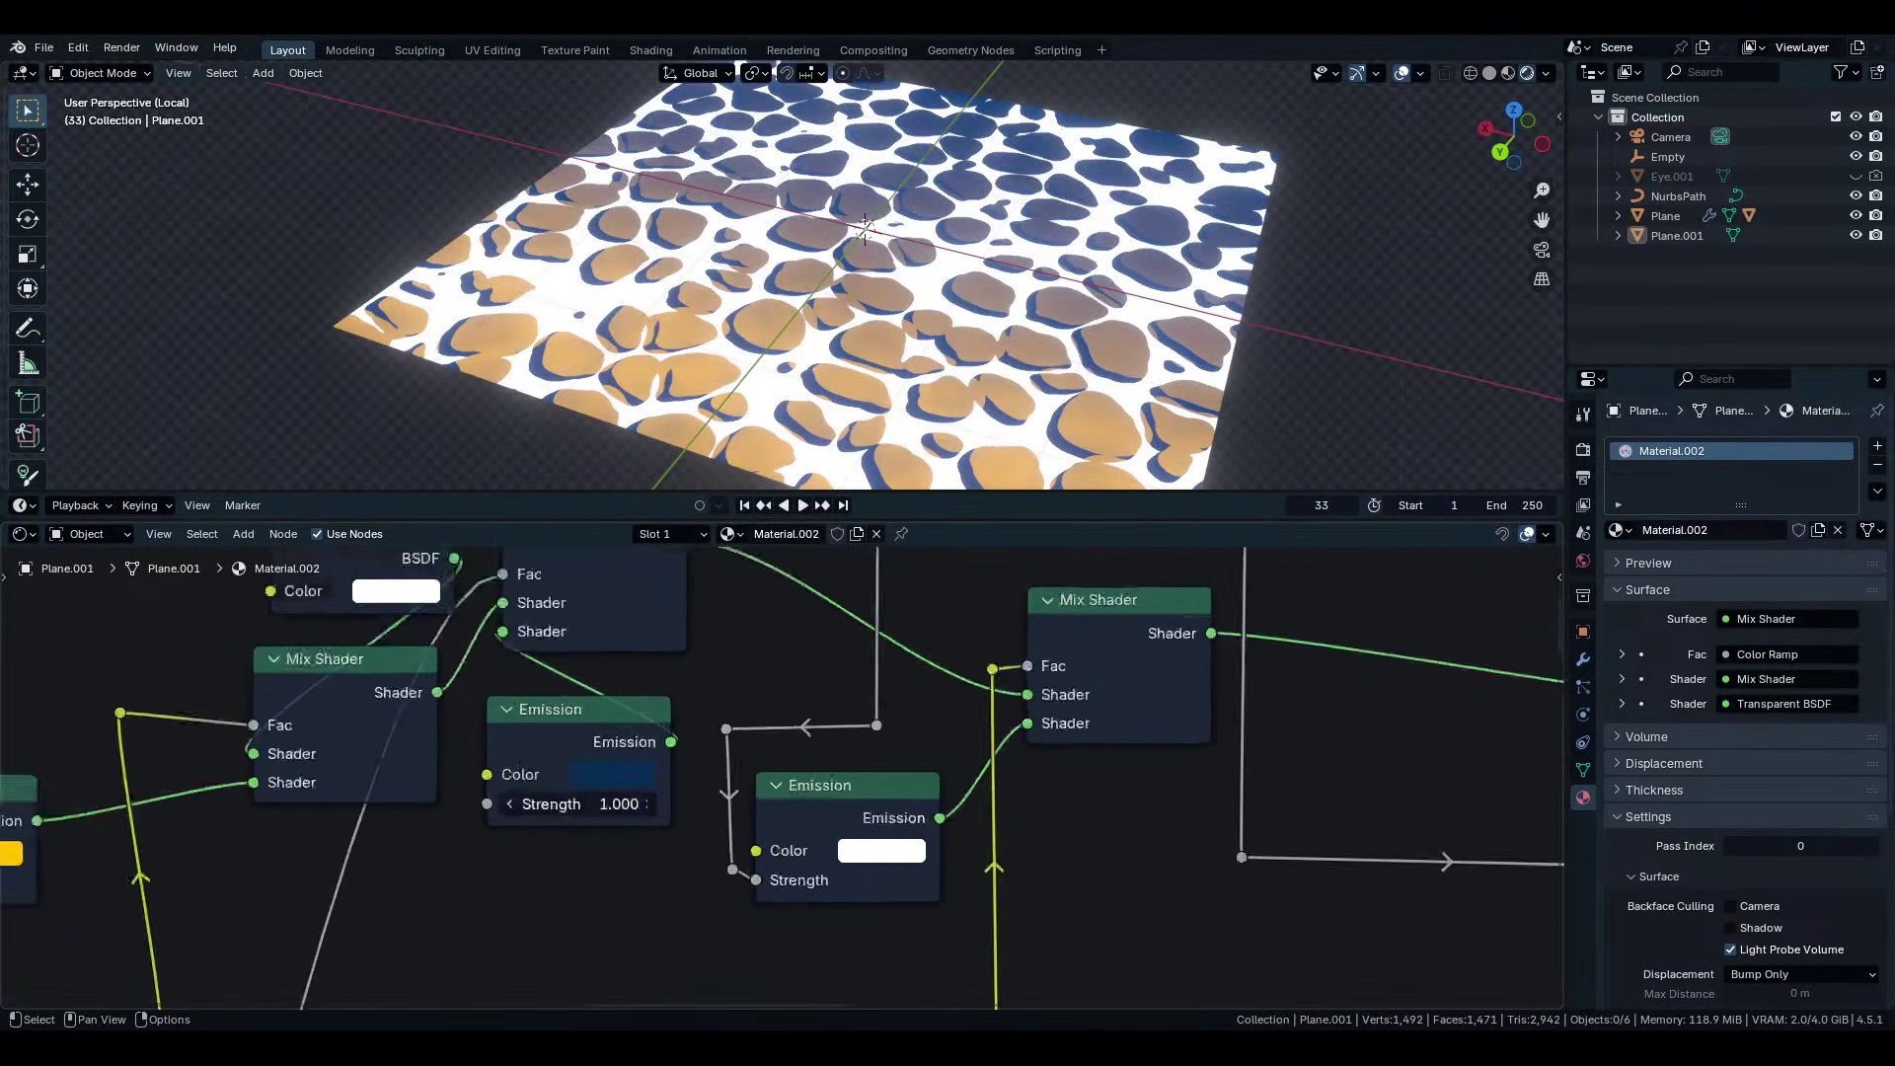
left_click(601, 774)
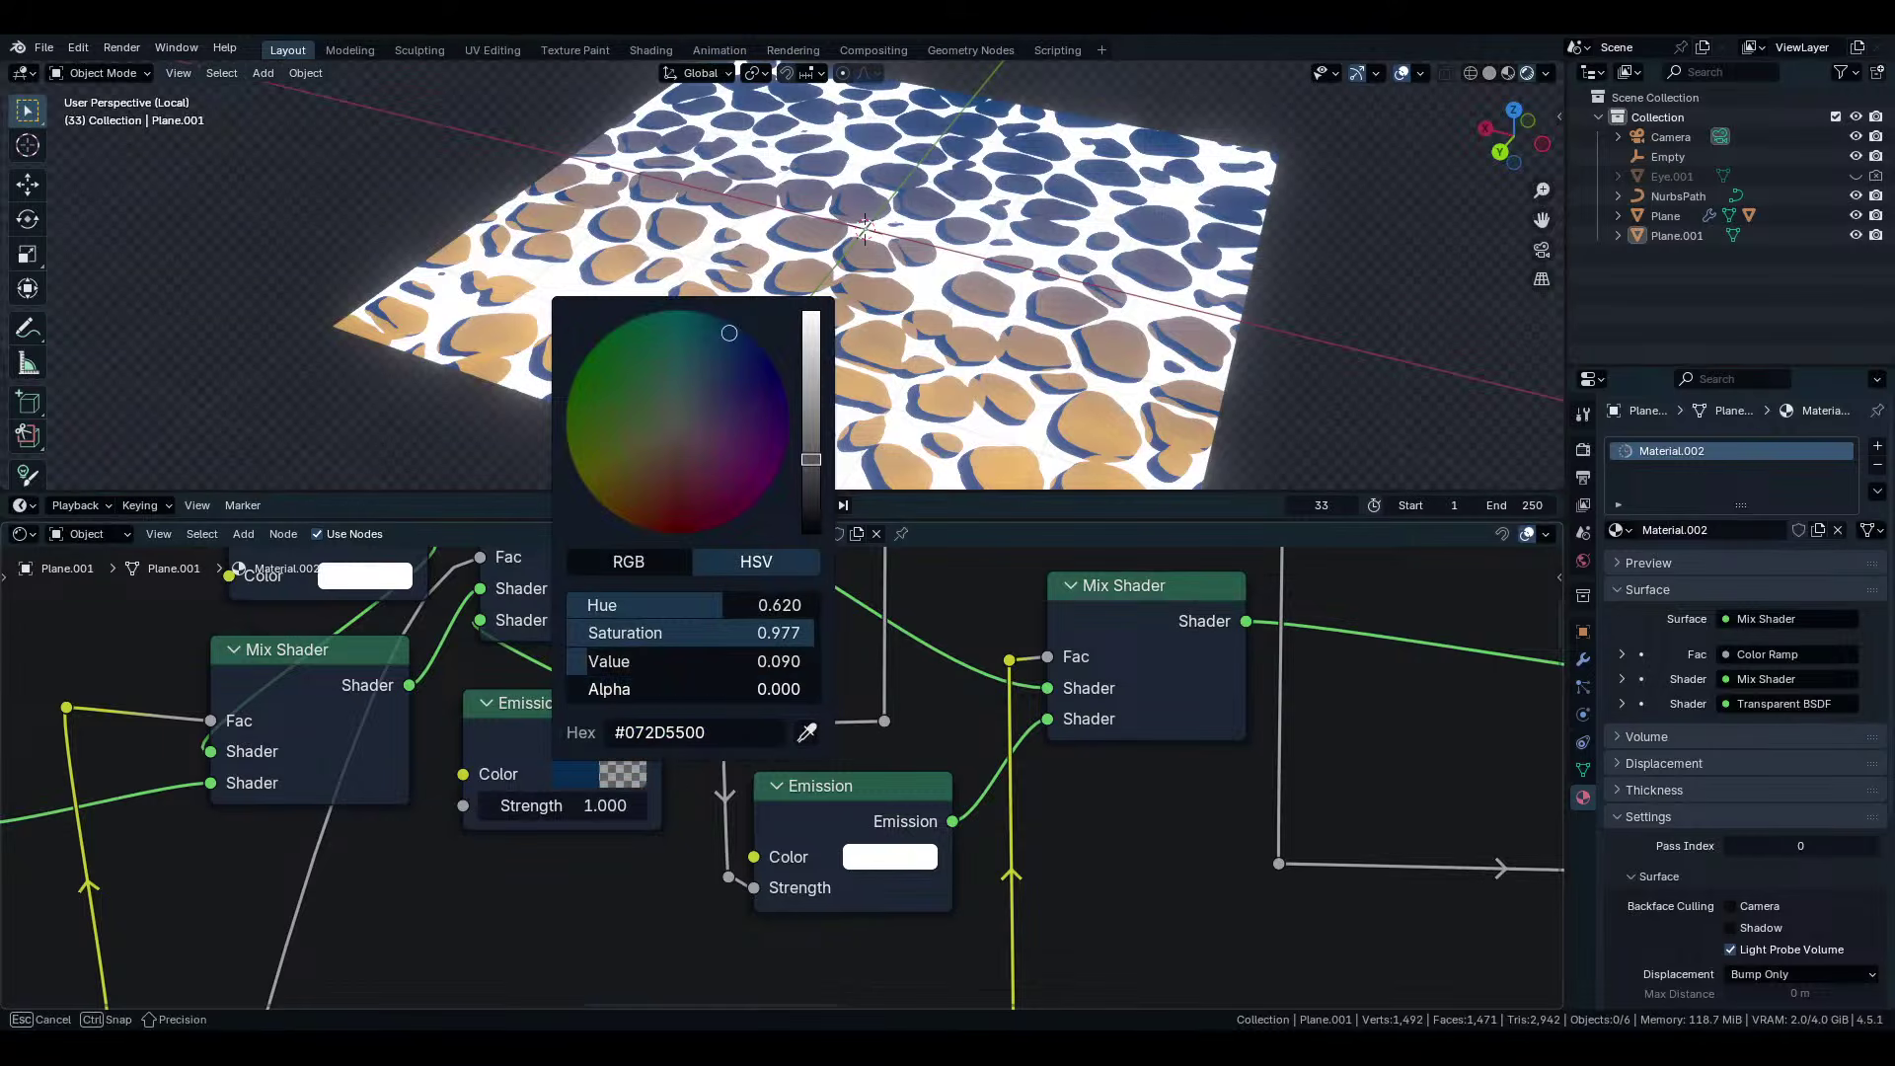
mouse_move(810, 459)
left_mouse_down()
mouse_move(810, 314)
mouse_move(810, 528)
mouse_move(810, 392)
mouse_move(810, 444)
left_mouse_up()
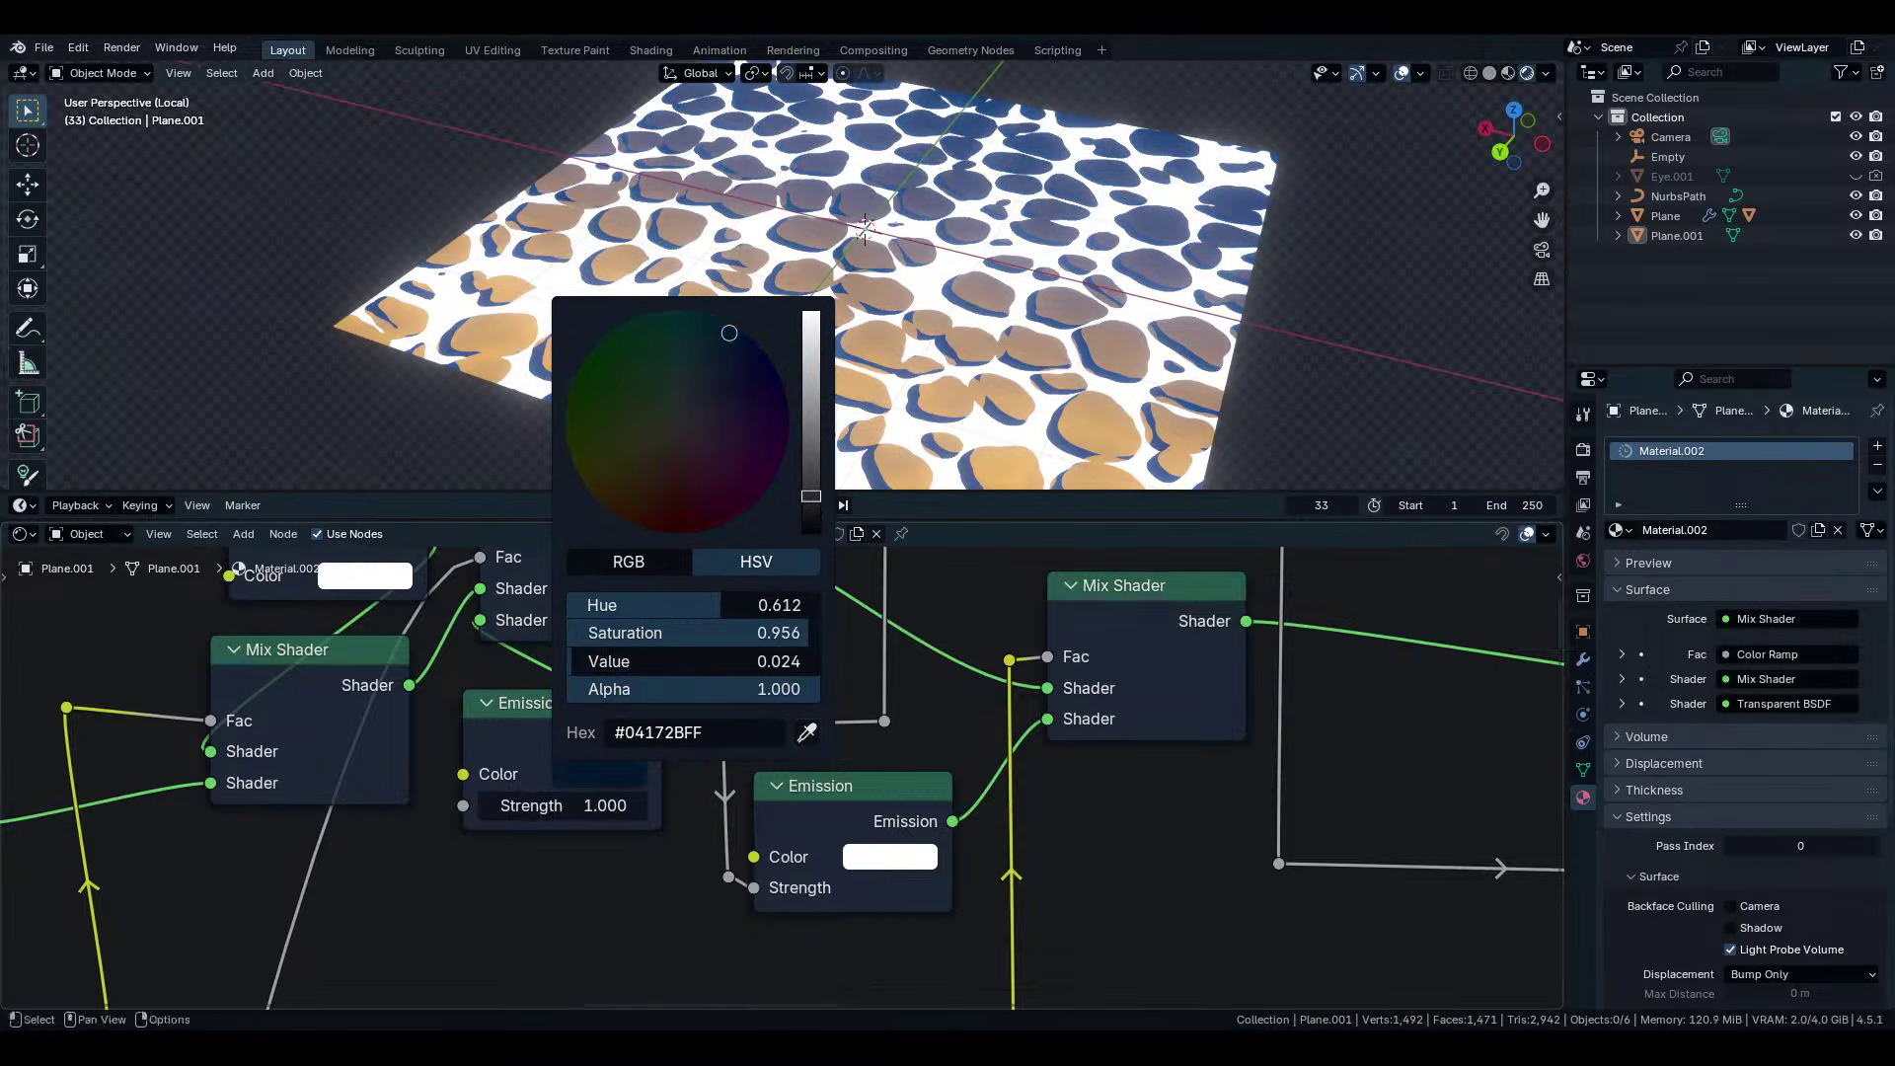
Try a lower Alpha on the dark blue Emission's color and return it to 1.000.
middle_click_drag(548, 716, 718, 730)
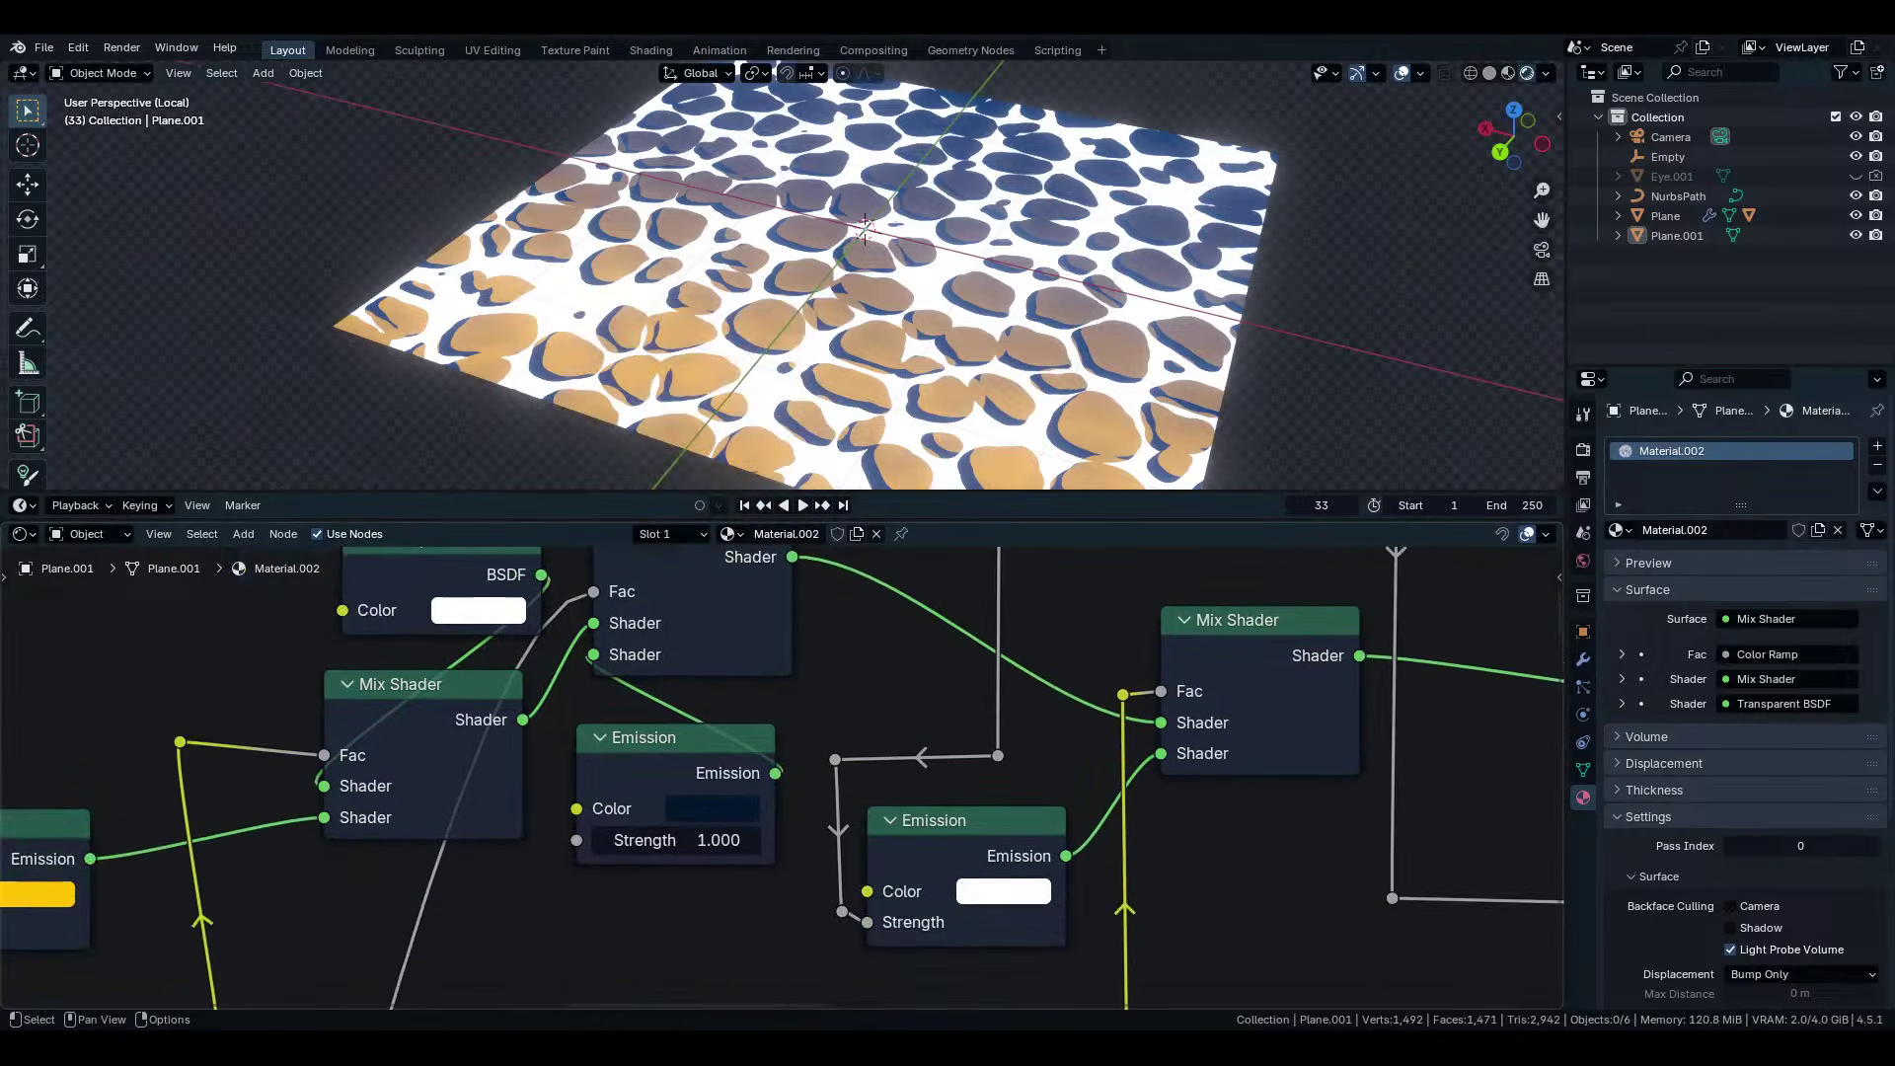
scroll(790, 776, "up", 4)
left_click(705, 821)
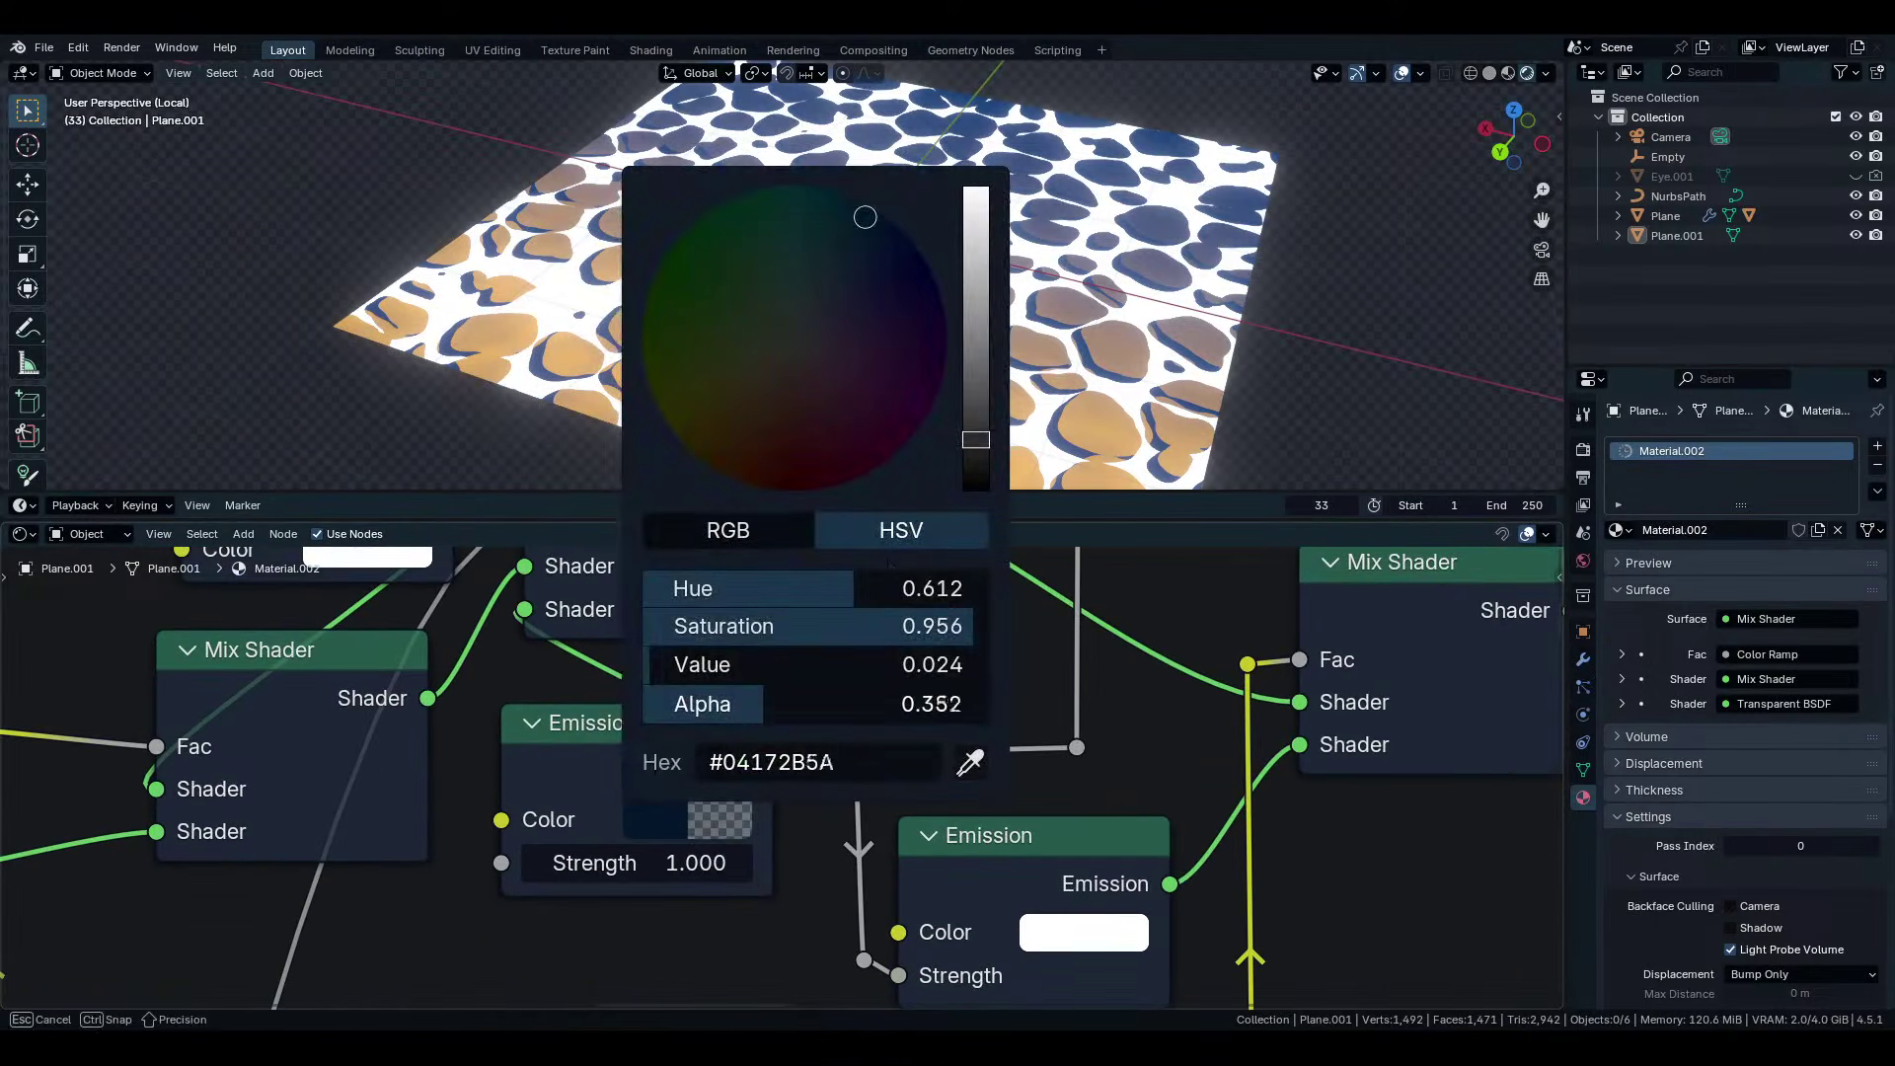
left_click_drag(722, 703, 986, 704)
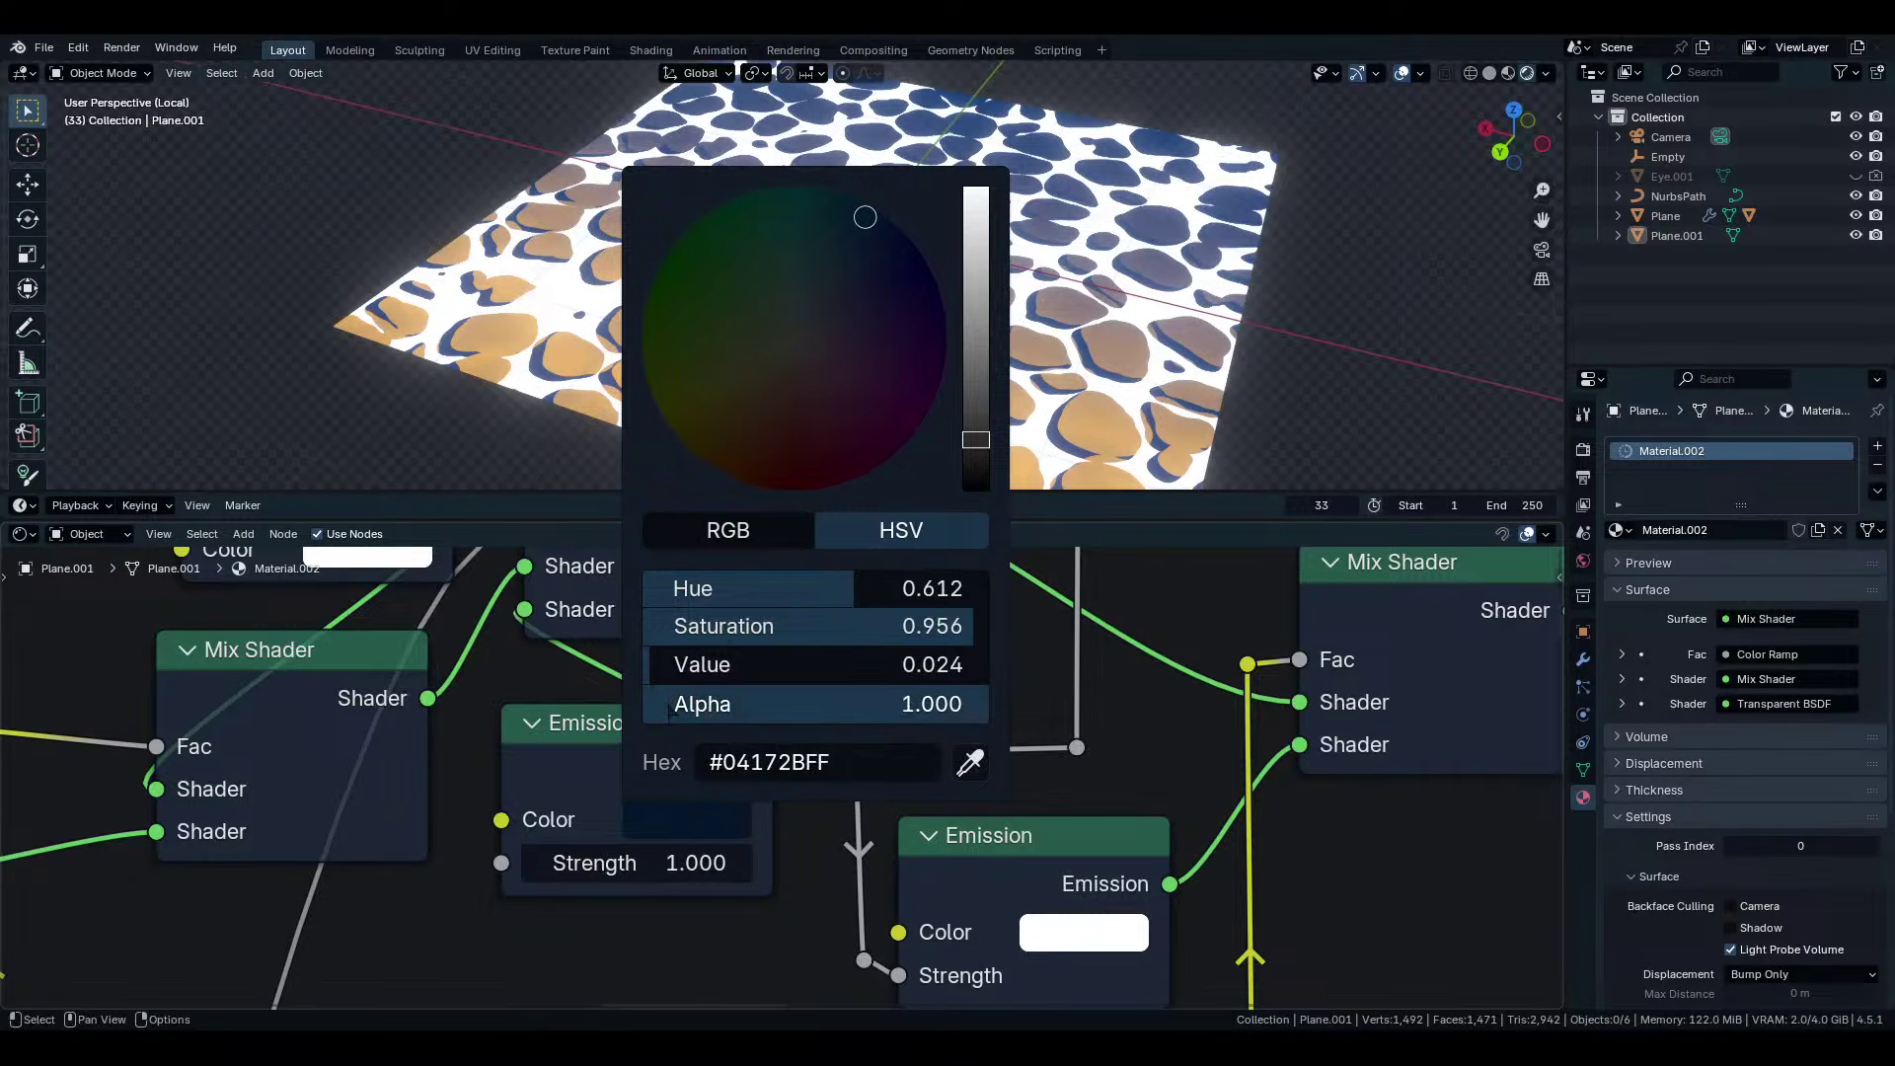
scroll(780, 776, "down", 5)
scroll(779, 776, "up", 2)
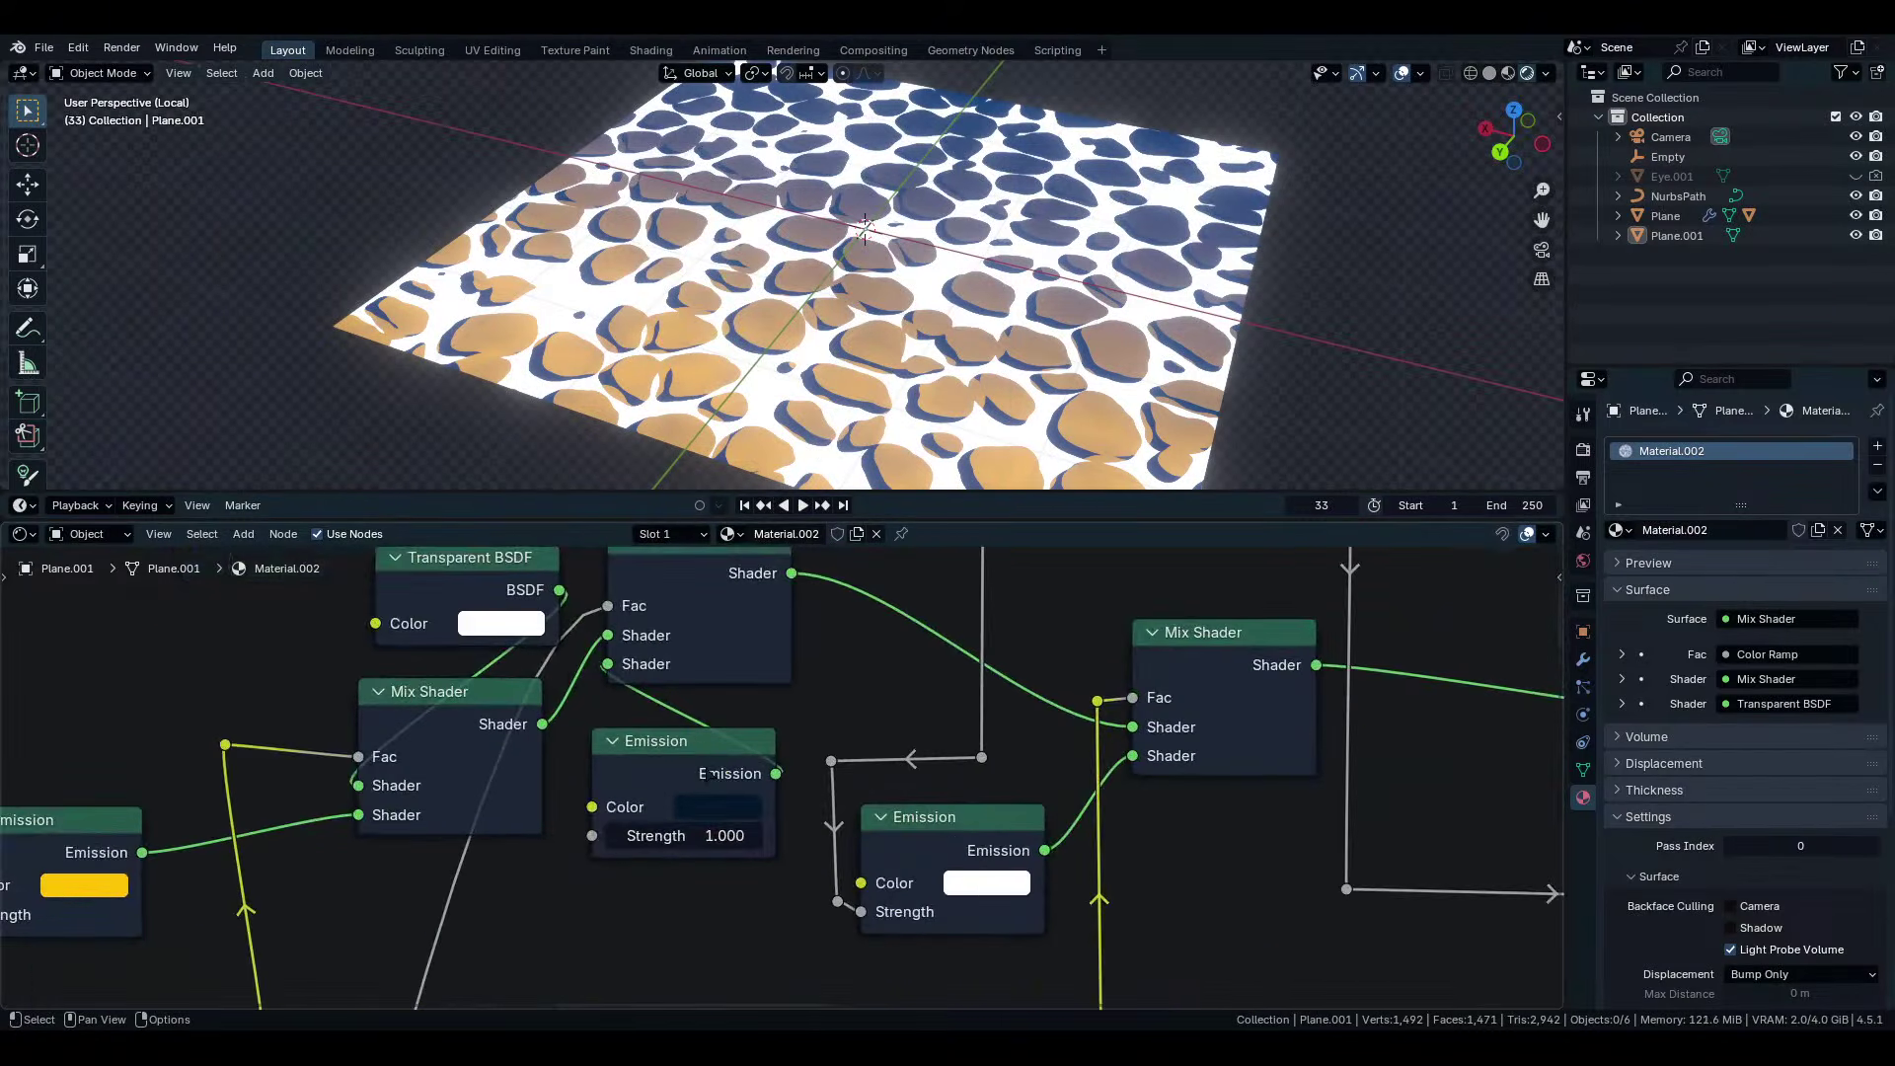
scroll(710, 776, "down", 3)
scroll(710, 776, "up", 3)
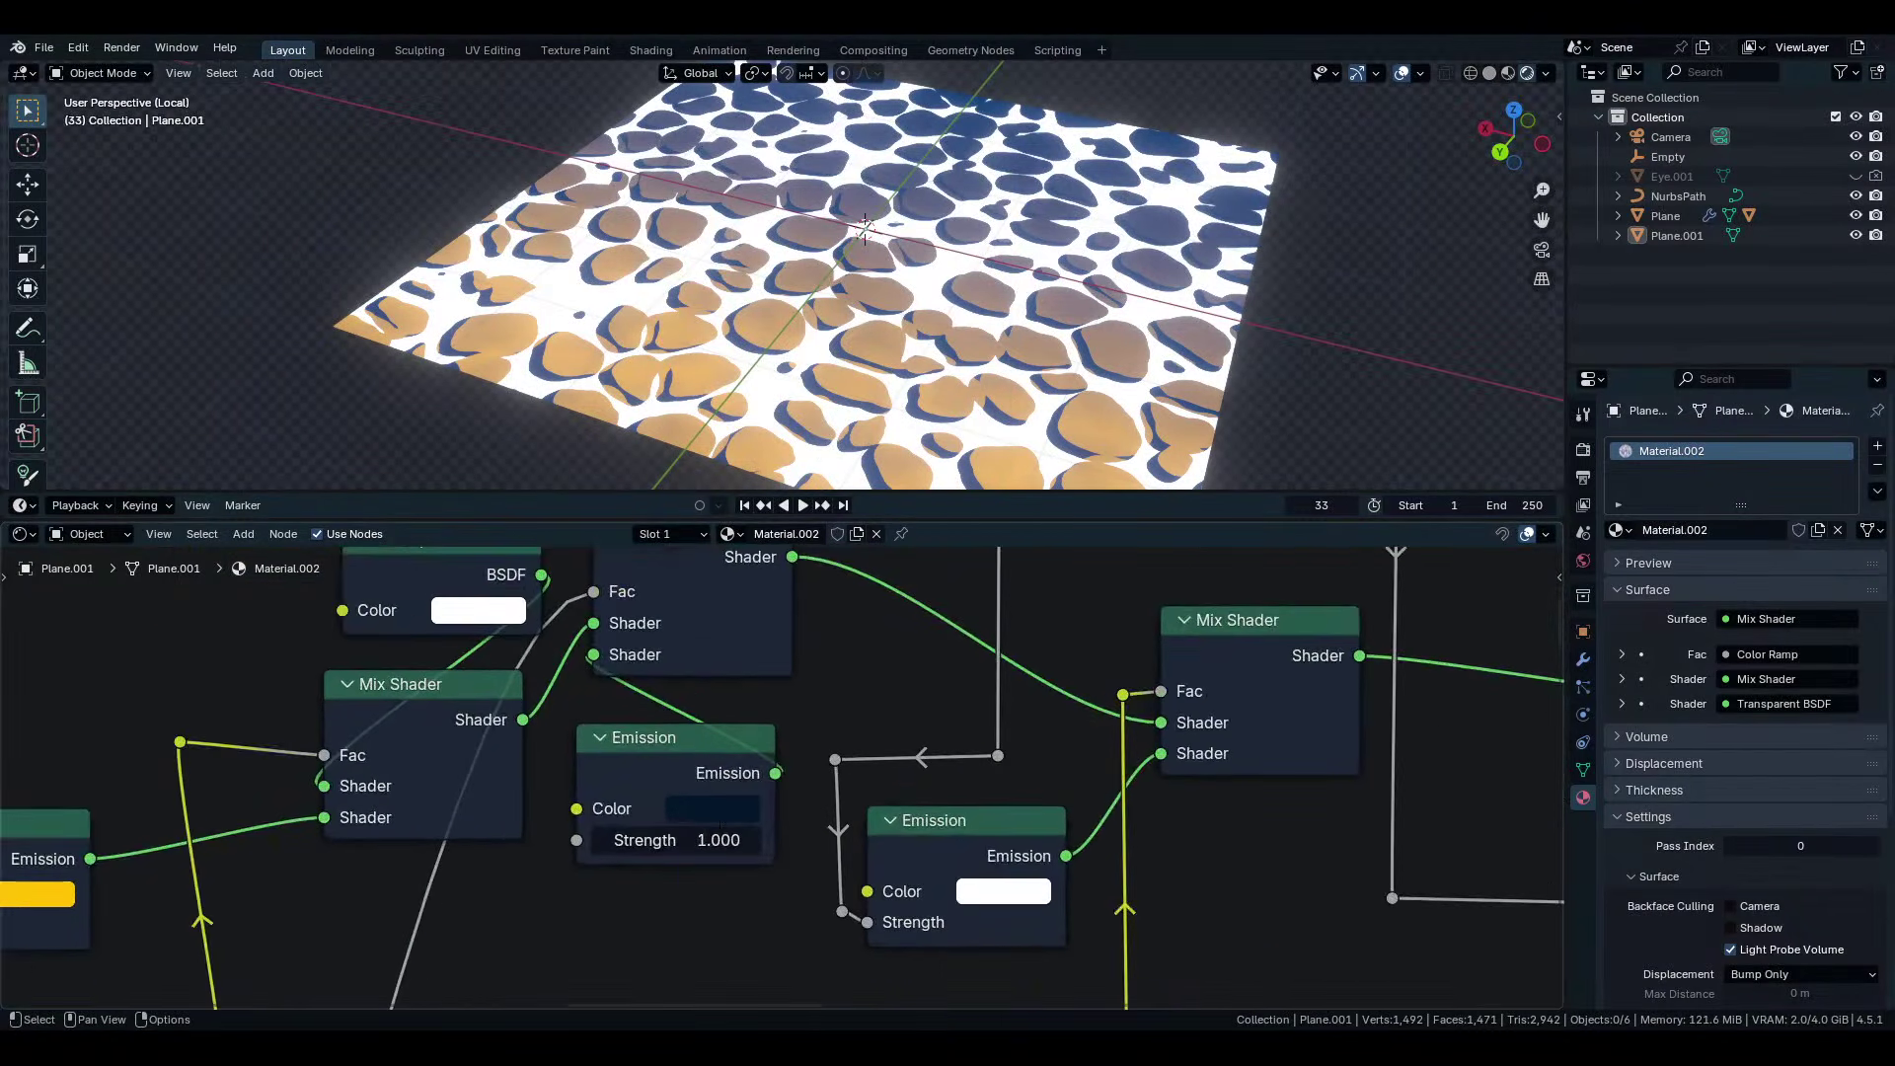
scroll(712, 779, "down", 4)
scroll(704, 989, "up", 4)
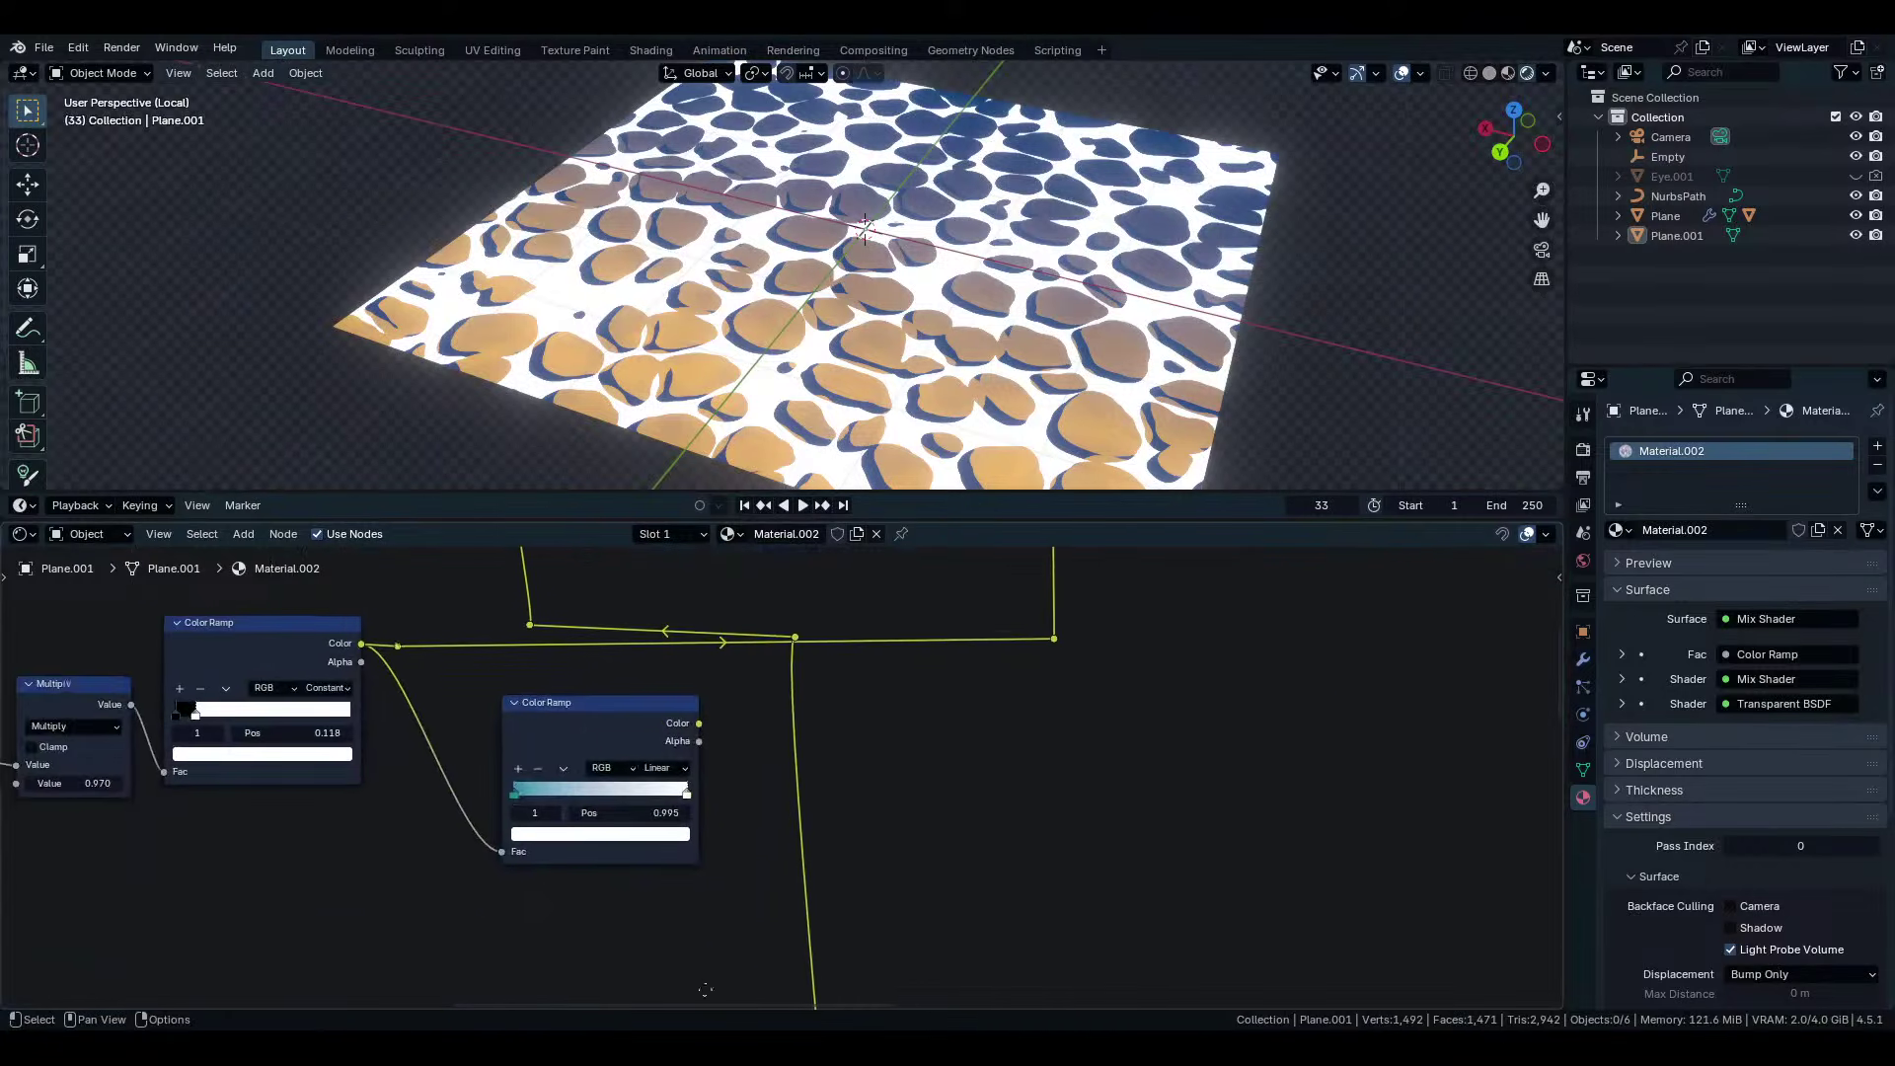
Darken the white stop of the duplicated Voronoi branch's Color Ramp to gray with a Value of 0.214, hex 7F7F7F.
middle_click_drag(704, 989, 1033, 814)
scroll(755, 768, "up", 5)
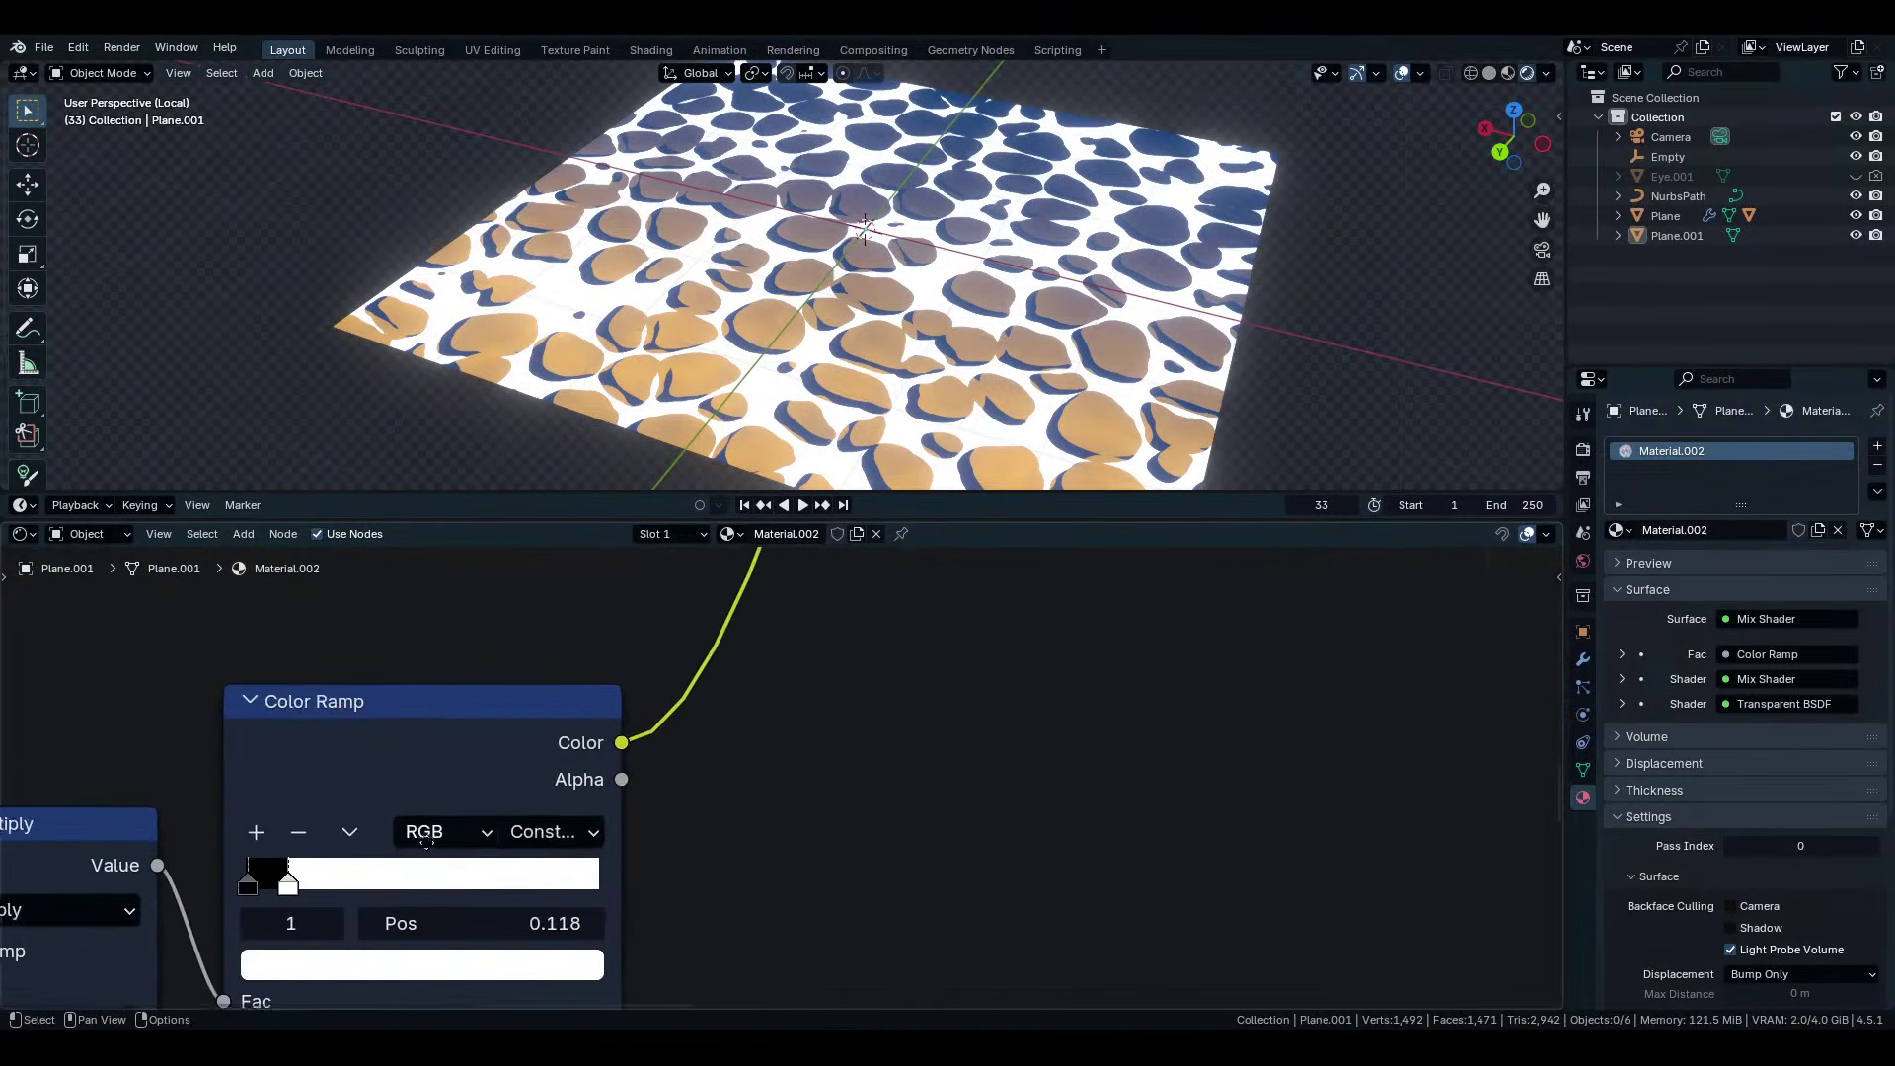
middle_click_drag(426, 842, 806, 789)
scroll(806, 789, "up", 4)
left_click(708, 965)
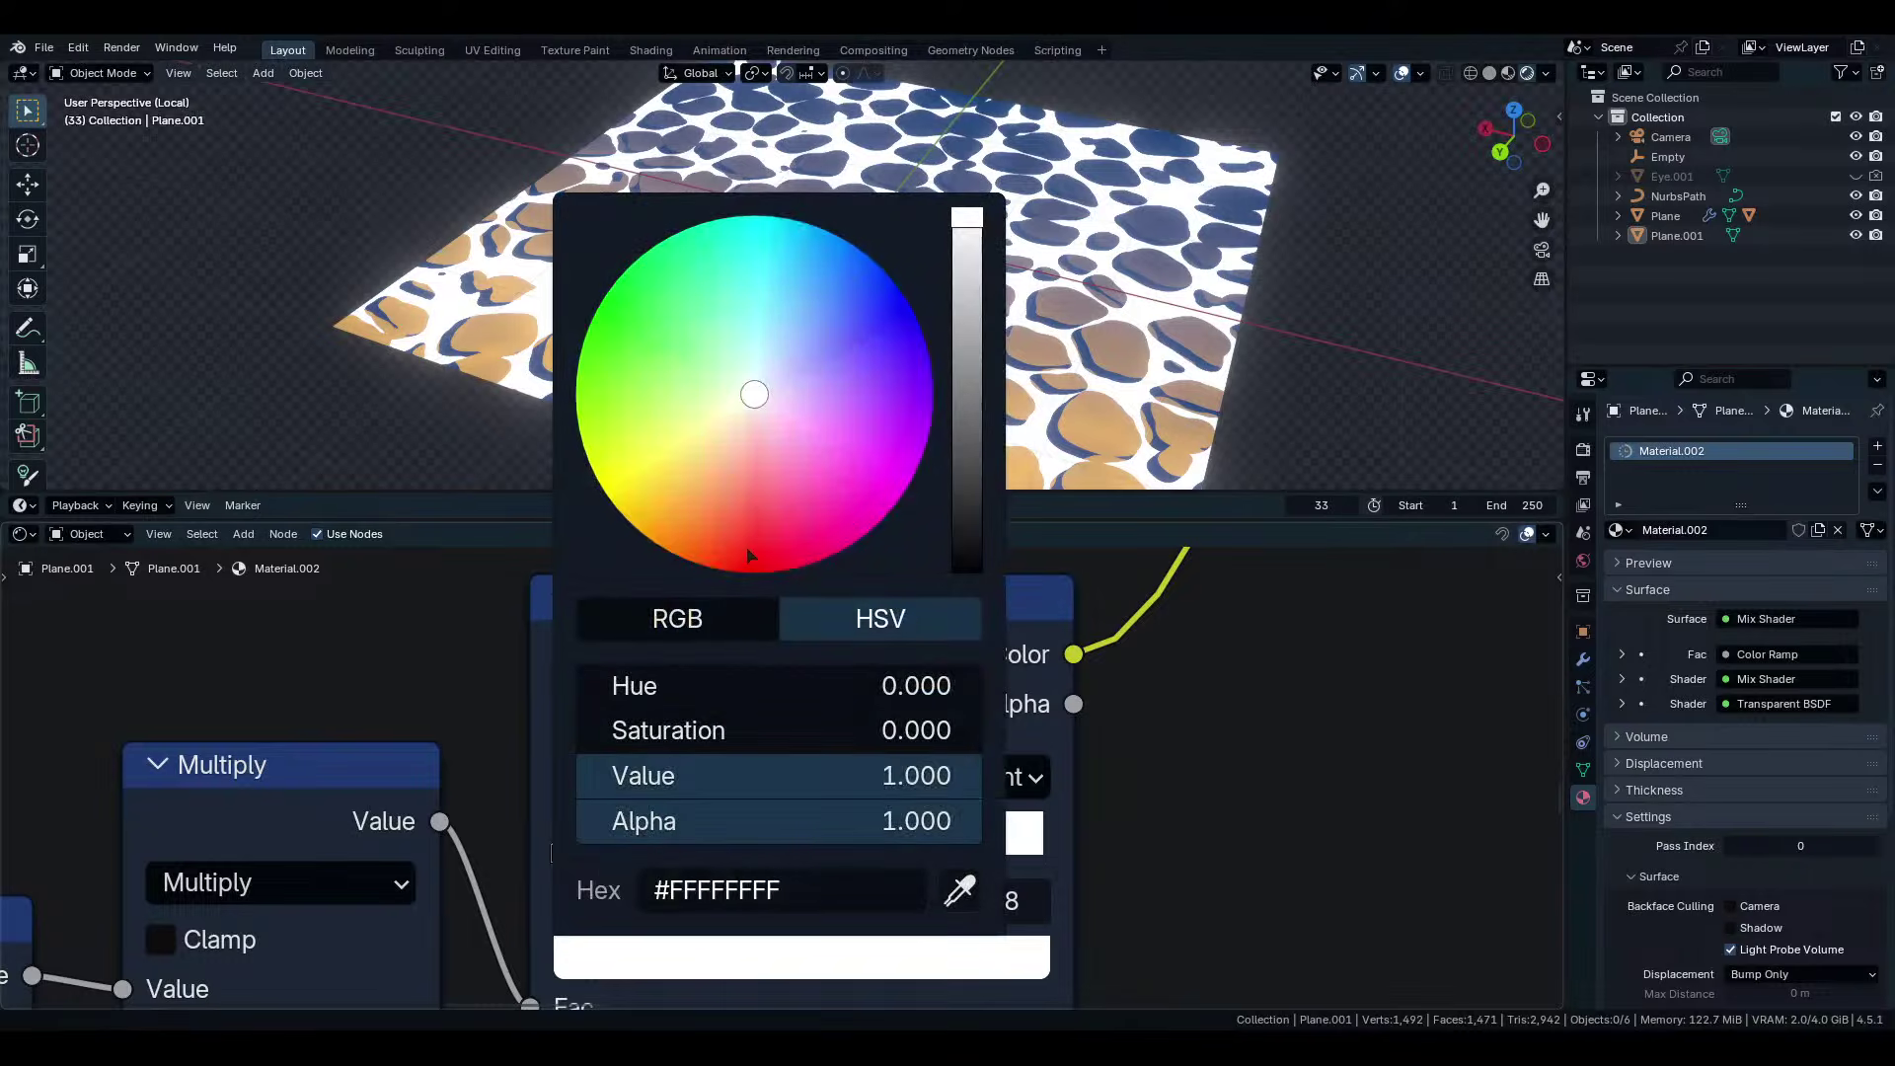
scroll(747, 550, "down", 12)
scroll(747, 555, "down", 2)
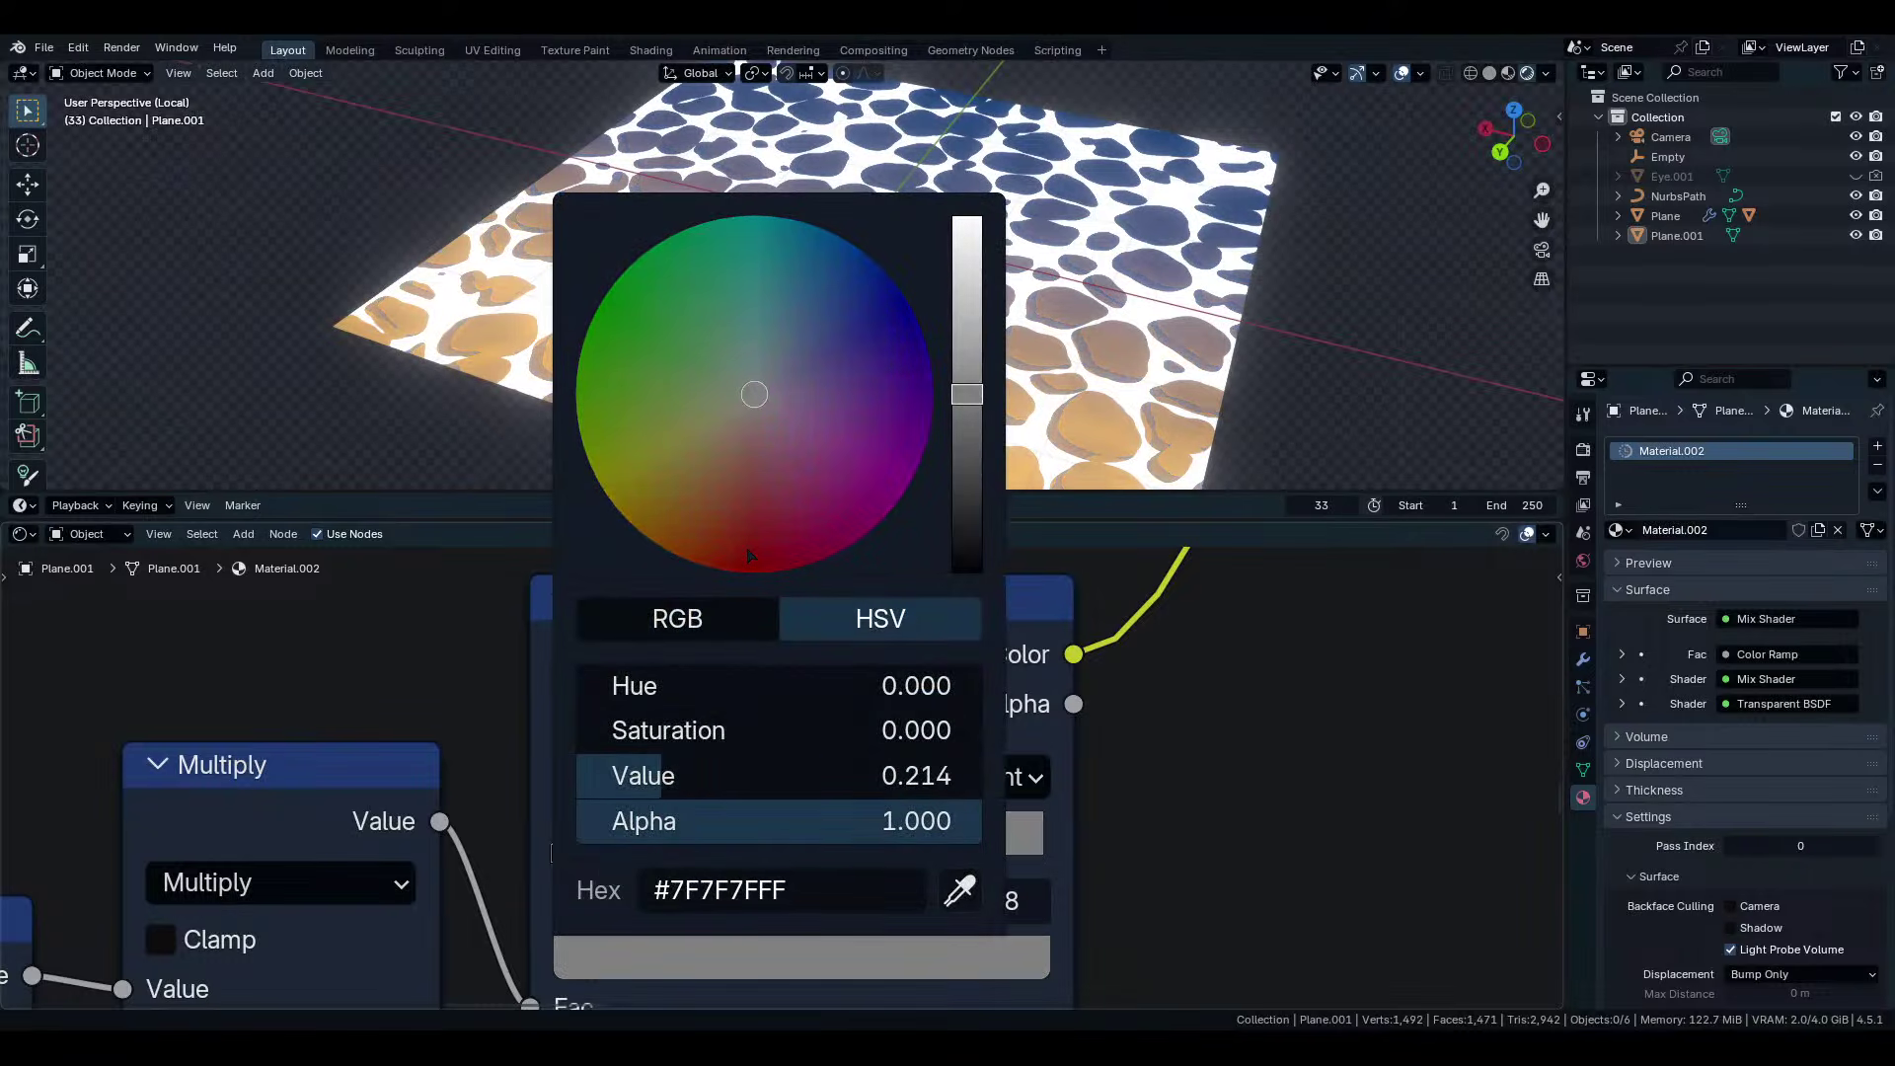
Examine the gray-blended shadows around the plane's spots from closer and farther viewpoints.
scroll(779, 360, "up", 4)
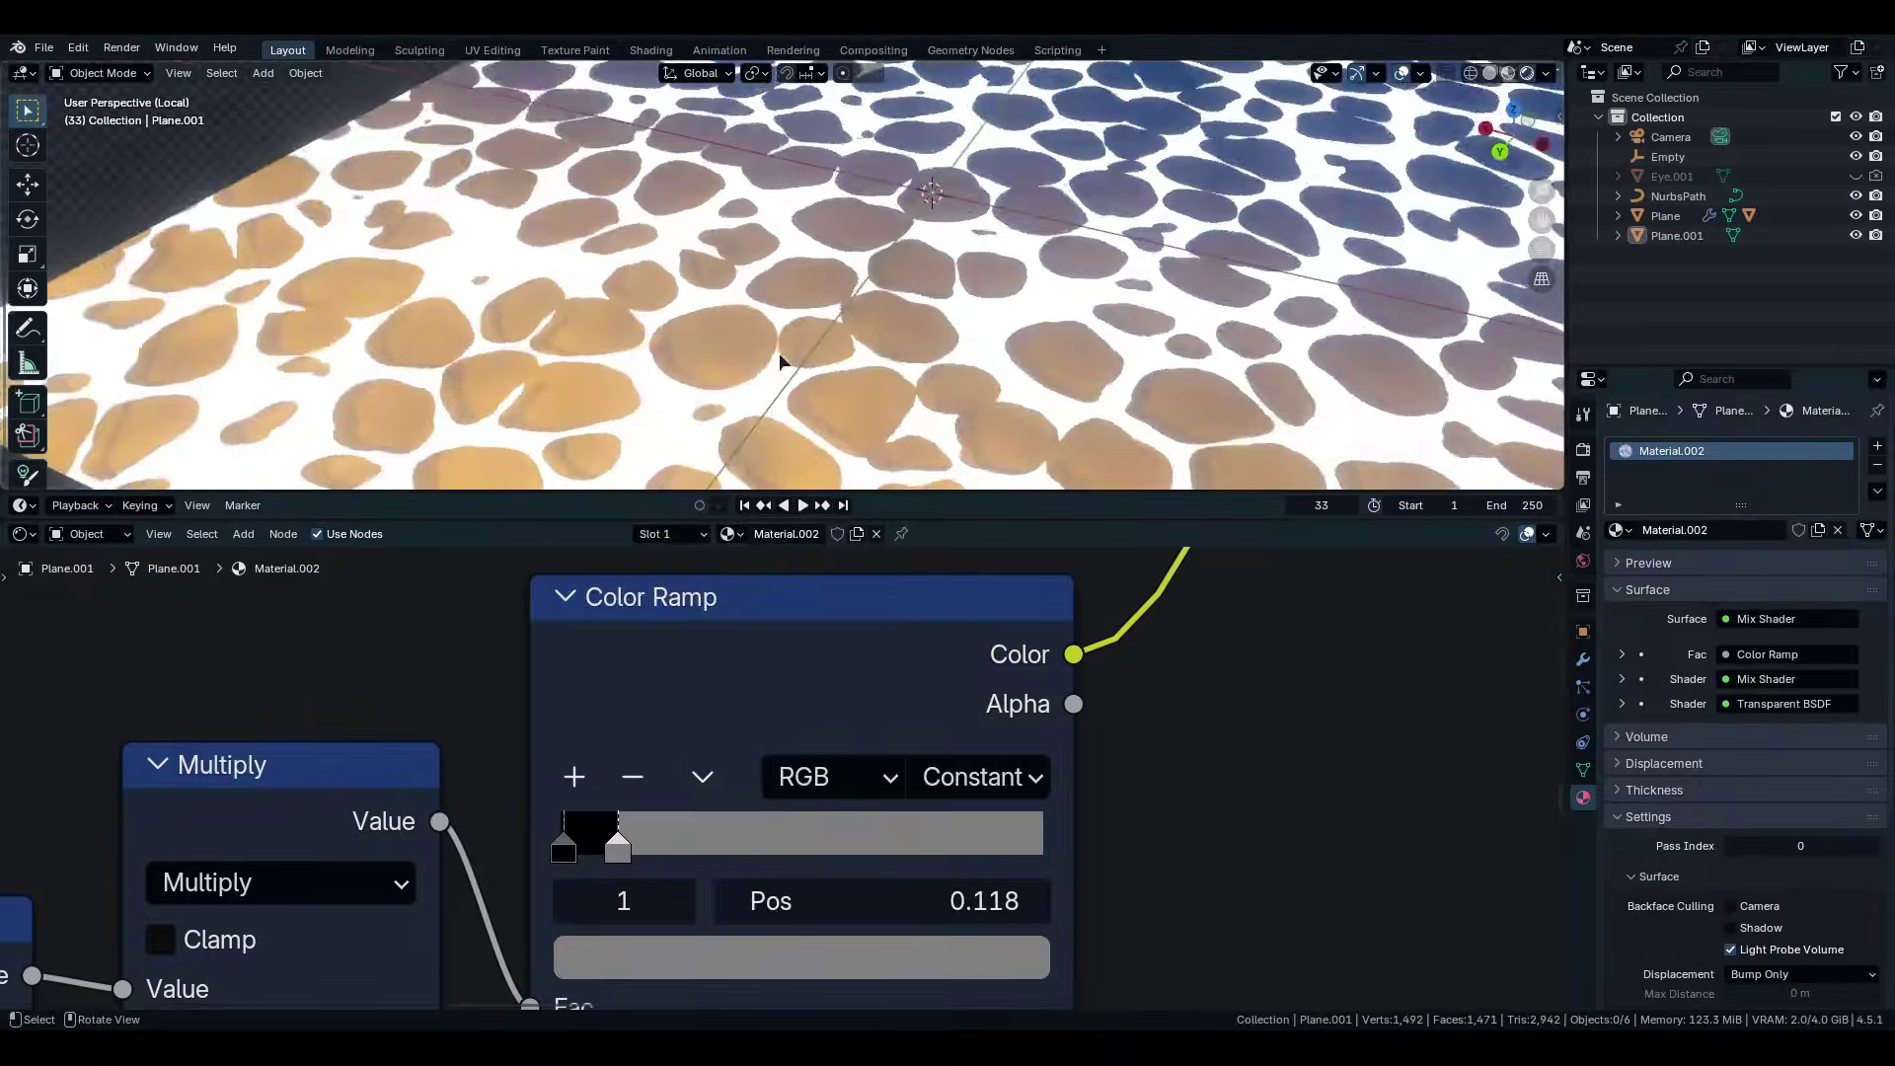
scroll(780, 362, "down", 4)
middle_click_drag(778, 360, 868, 286)
scroll(1237, 694, "down", 8)
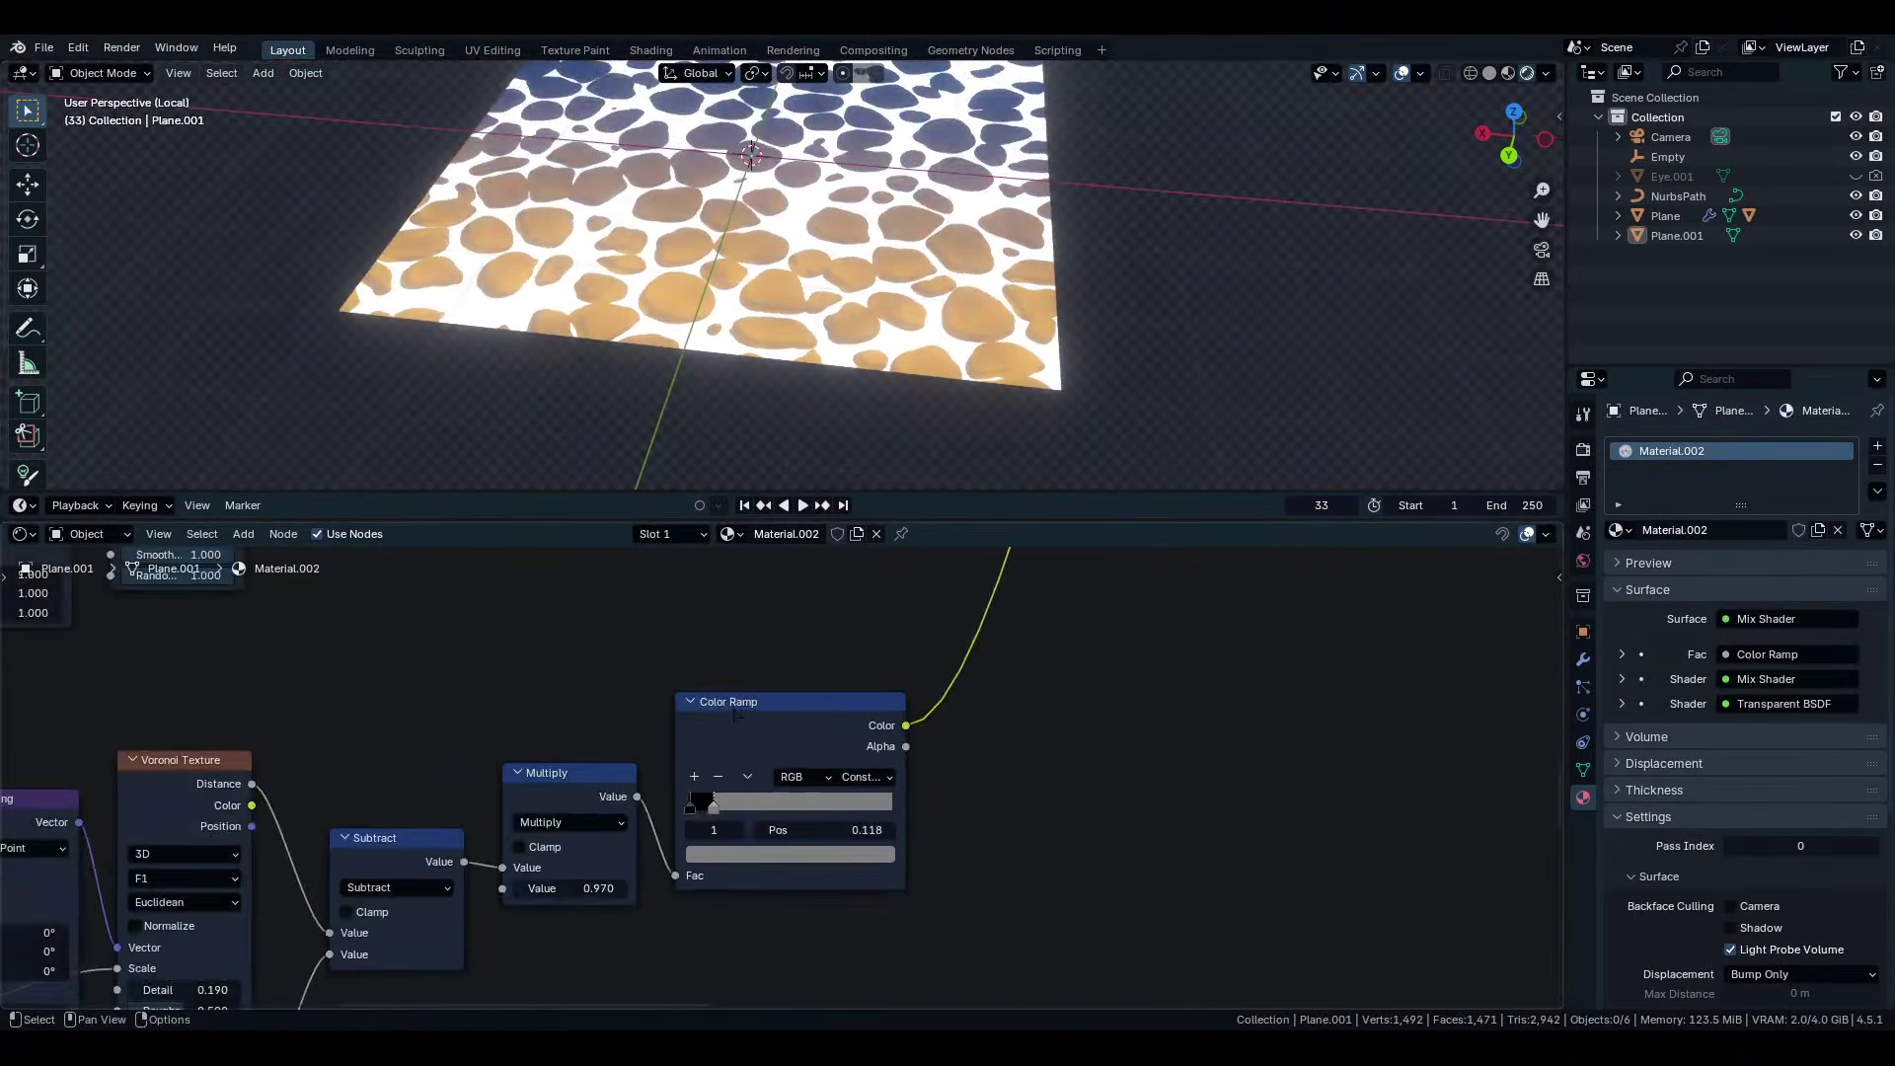
scroll(1237, 695, "down", 1)
middle_click_drag(1236, 694, 1411, 759)
scroll(784, 777, "up", 16)
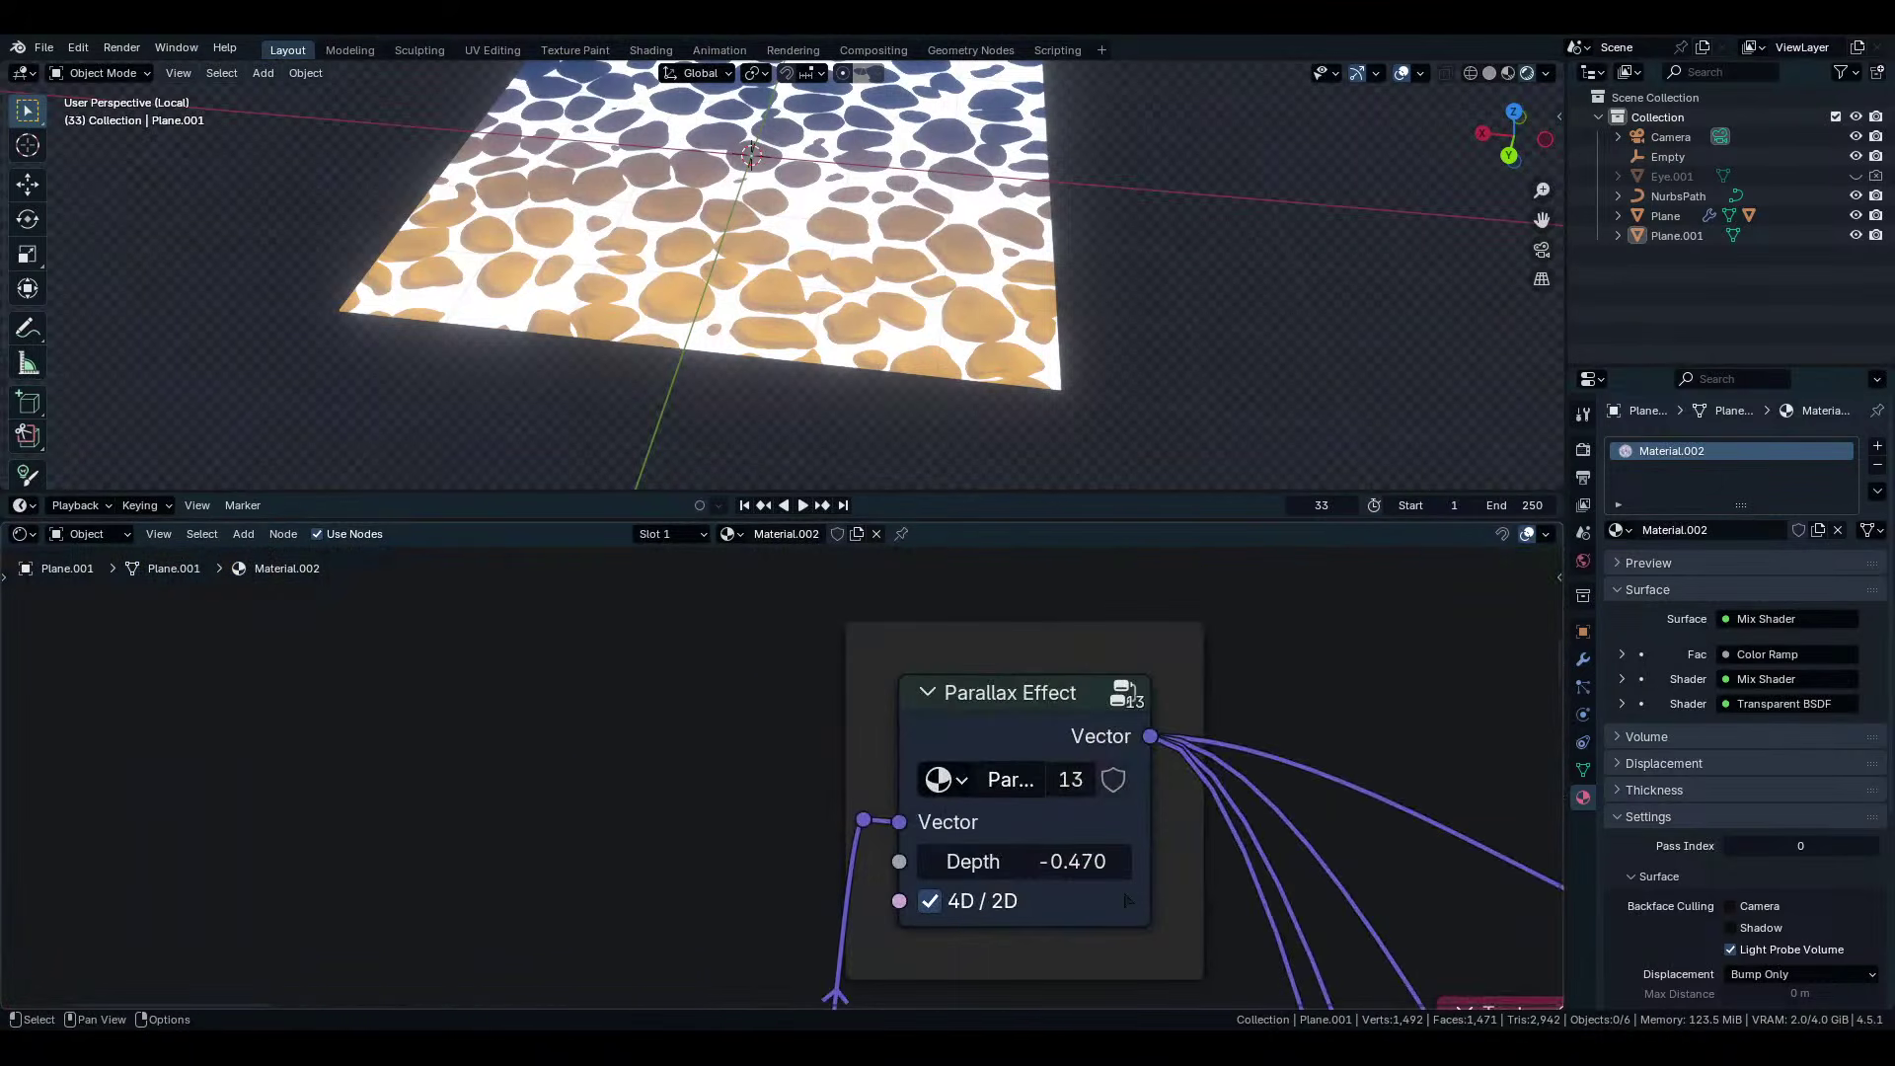
Try a Depth of -1.120 on the upper Parallax Effect group and check the spots from other angles.
middle_click_drag(1092, 895, 879, 736)
scroll(879, 736, "up", 3)
left_click_drag(827, 690, 763, 691)
mouse_move(859, 326)
middle_mouse_down()
mouse_move(909, 410)
mouse_move(867, 359)
middle_mouse_up()
scroll(872, 306, "up", 4)
scroll(872, 306, "down", 6)
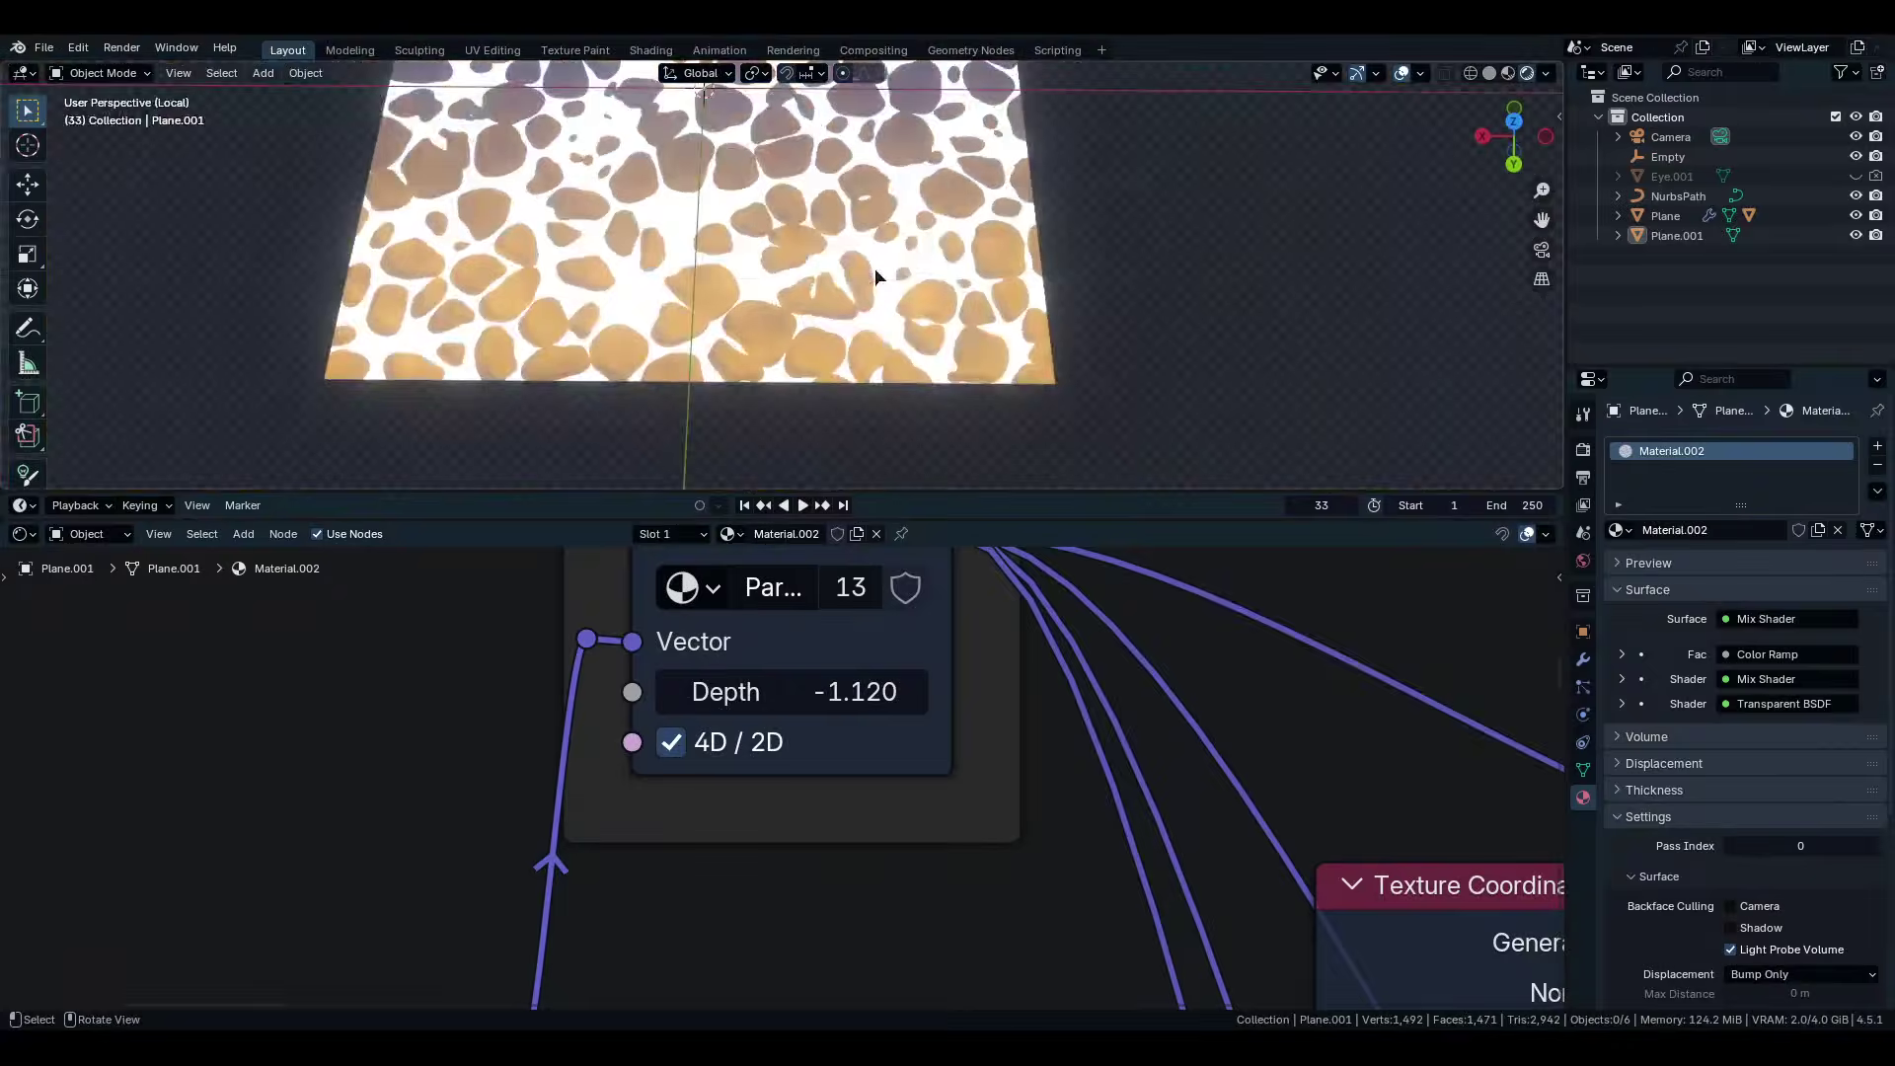
middle_click_drag(874, 268, 1031, 257)
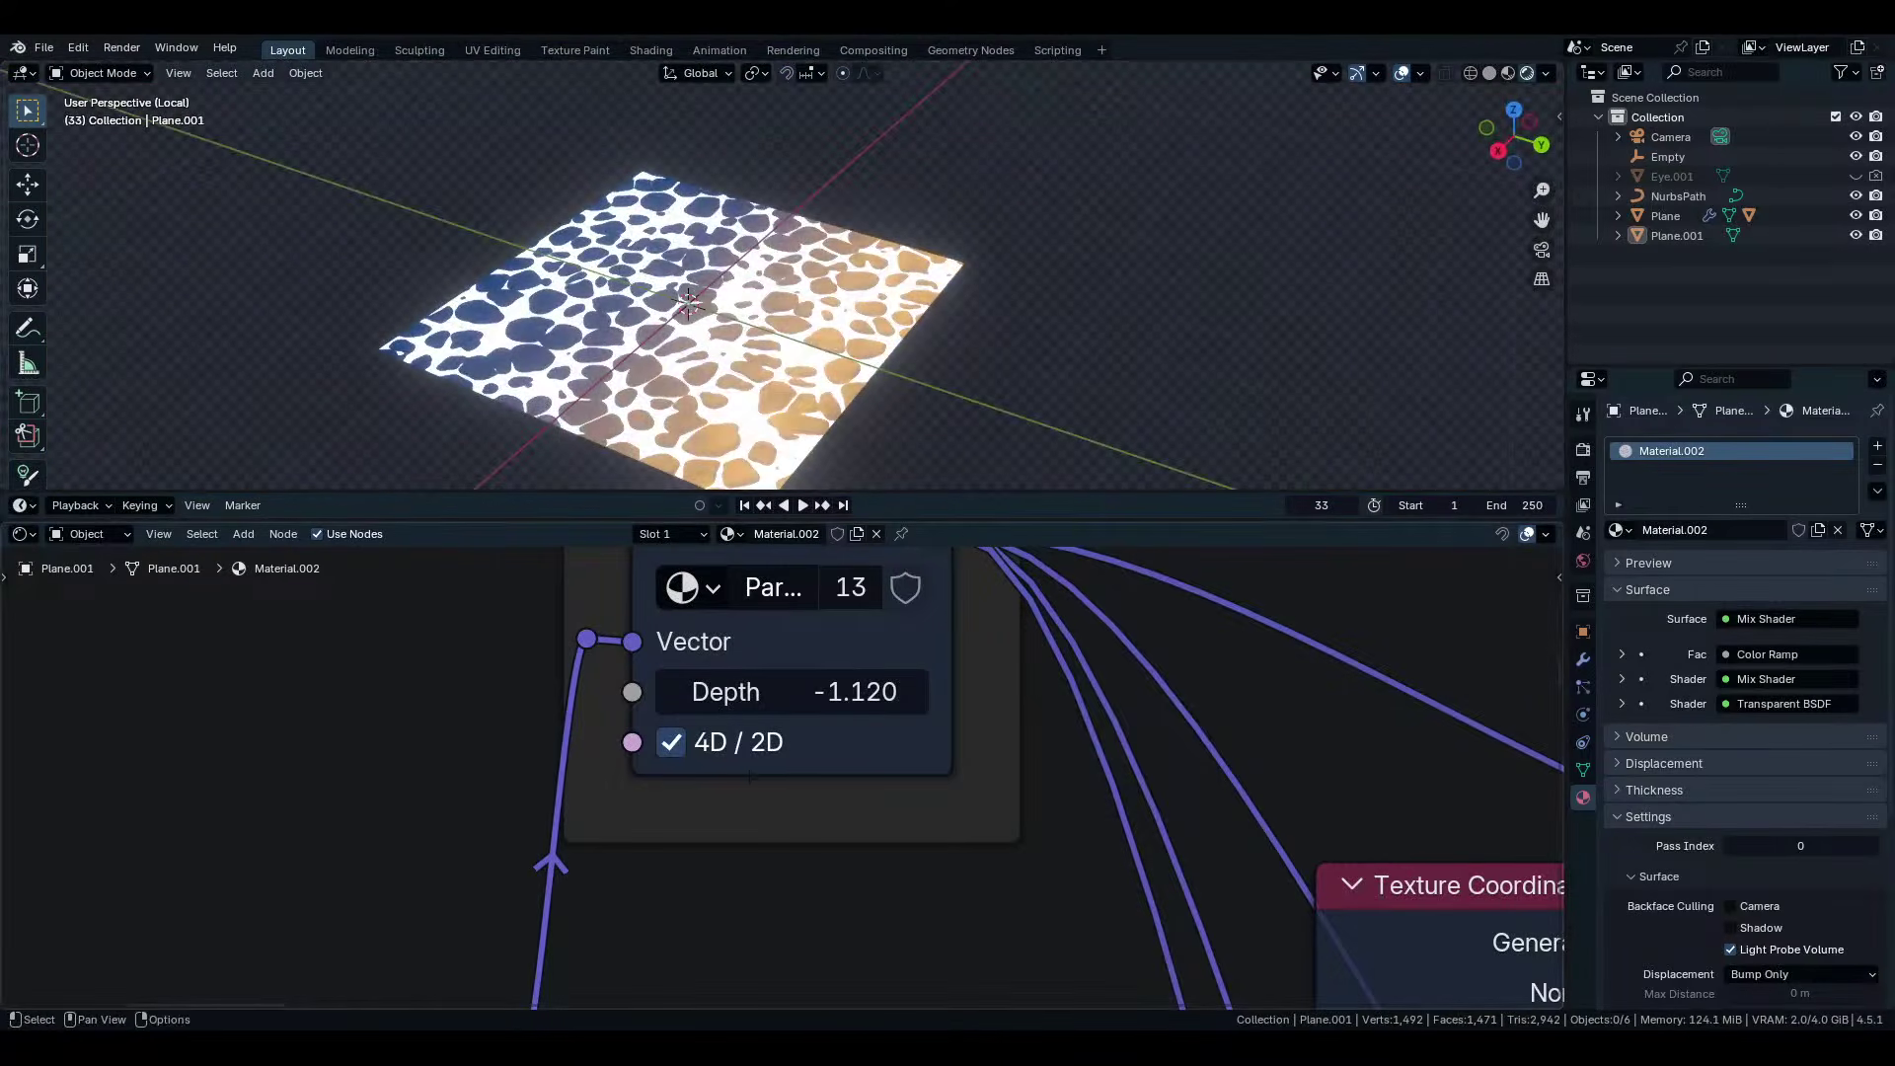
Try the Parallax Effect group without 4D / 2D, check the plane, and enable the option again.
left_click(671, 742)
middle_click_drag(735, 435, 766, 312)
left_click(671, 742)
Try a Depth of about 6.580 on the Parallax Effect group and inspect the spots up close.
left_click_drag(811, 691, 866, 691)
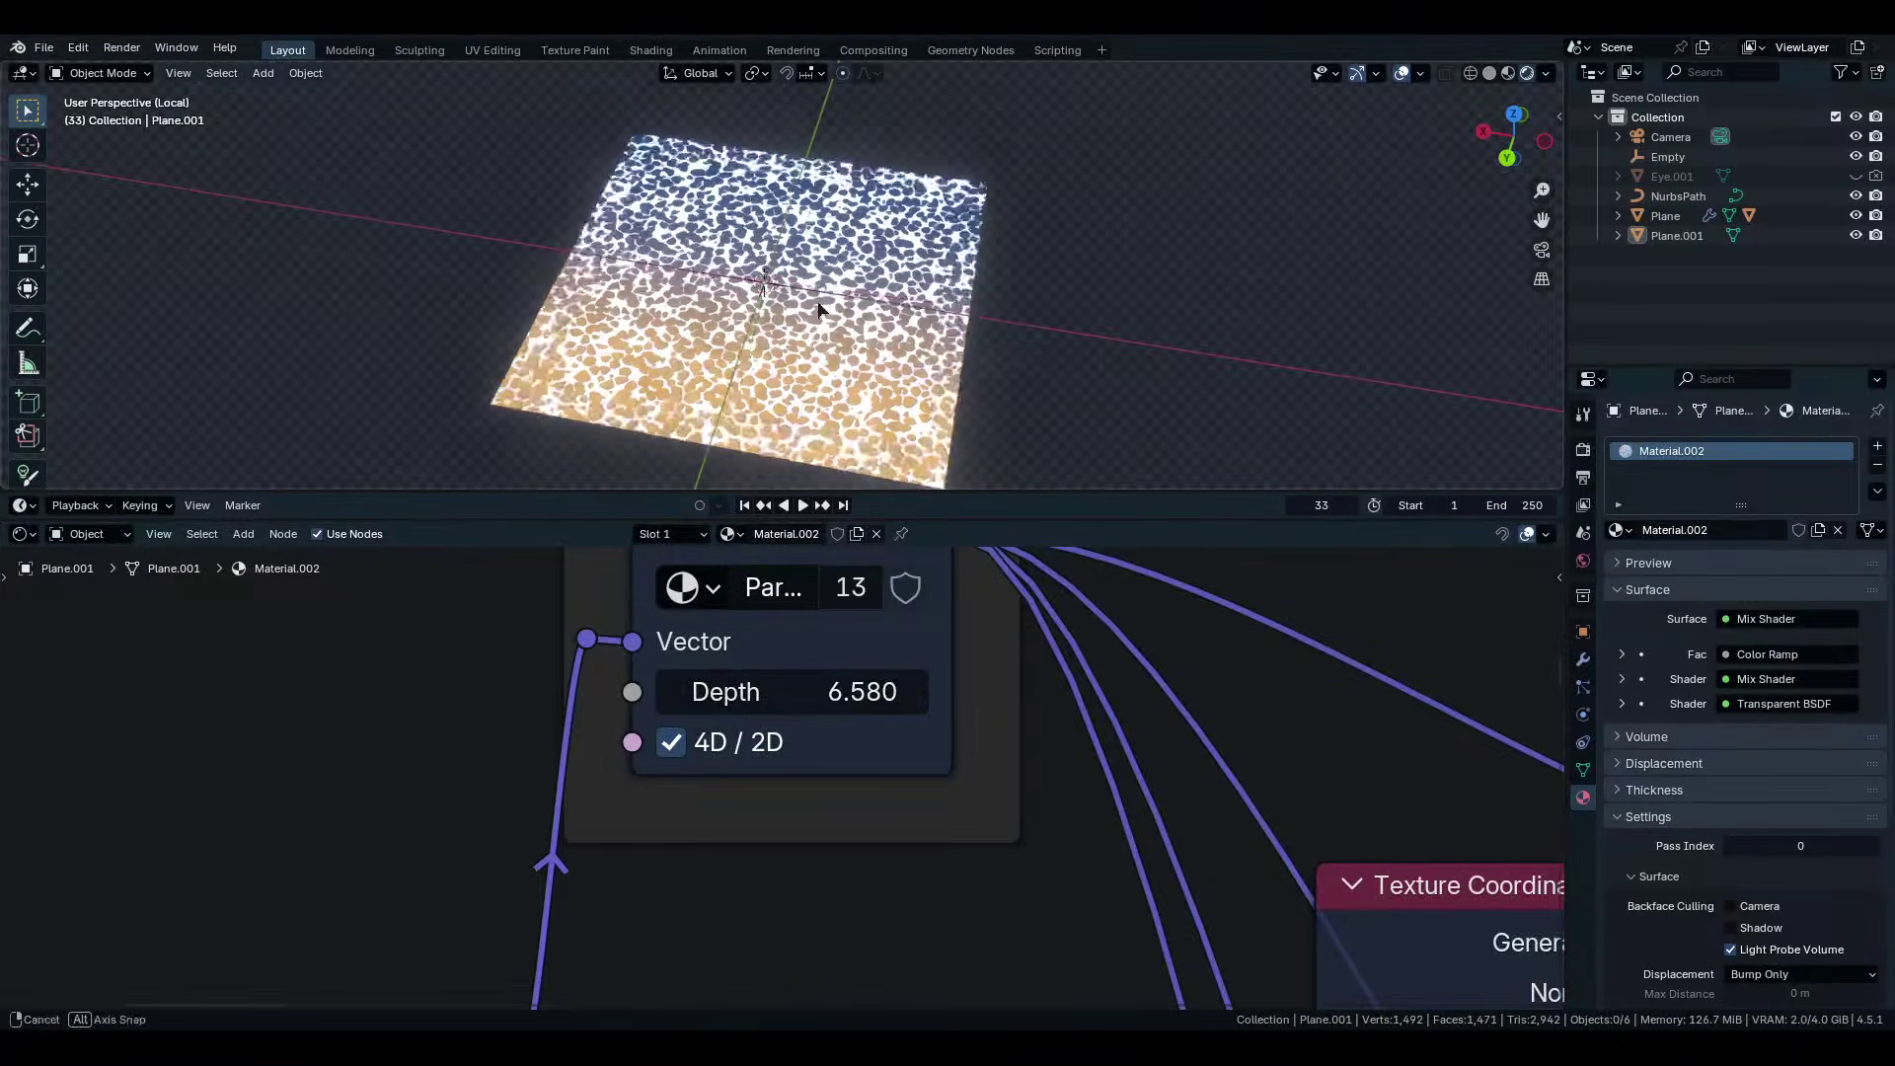
scroll(833, 381, "up", 5)
middle_click_drag(835, 373, 856, 445)
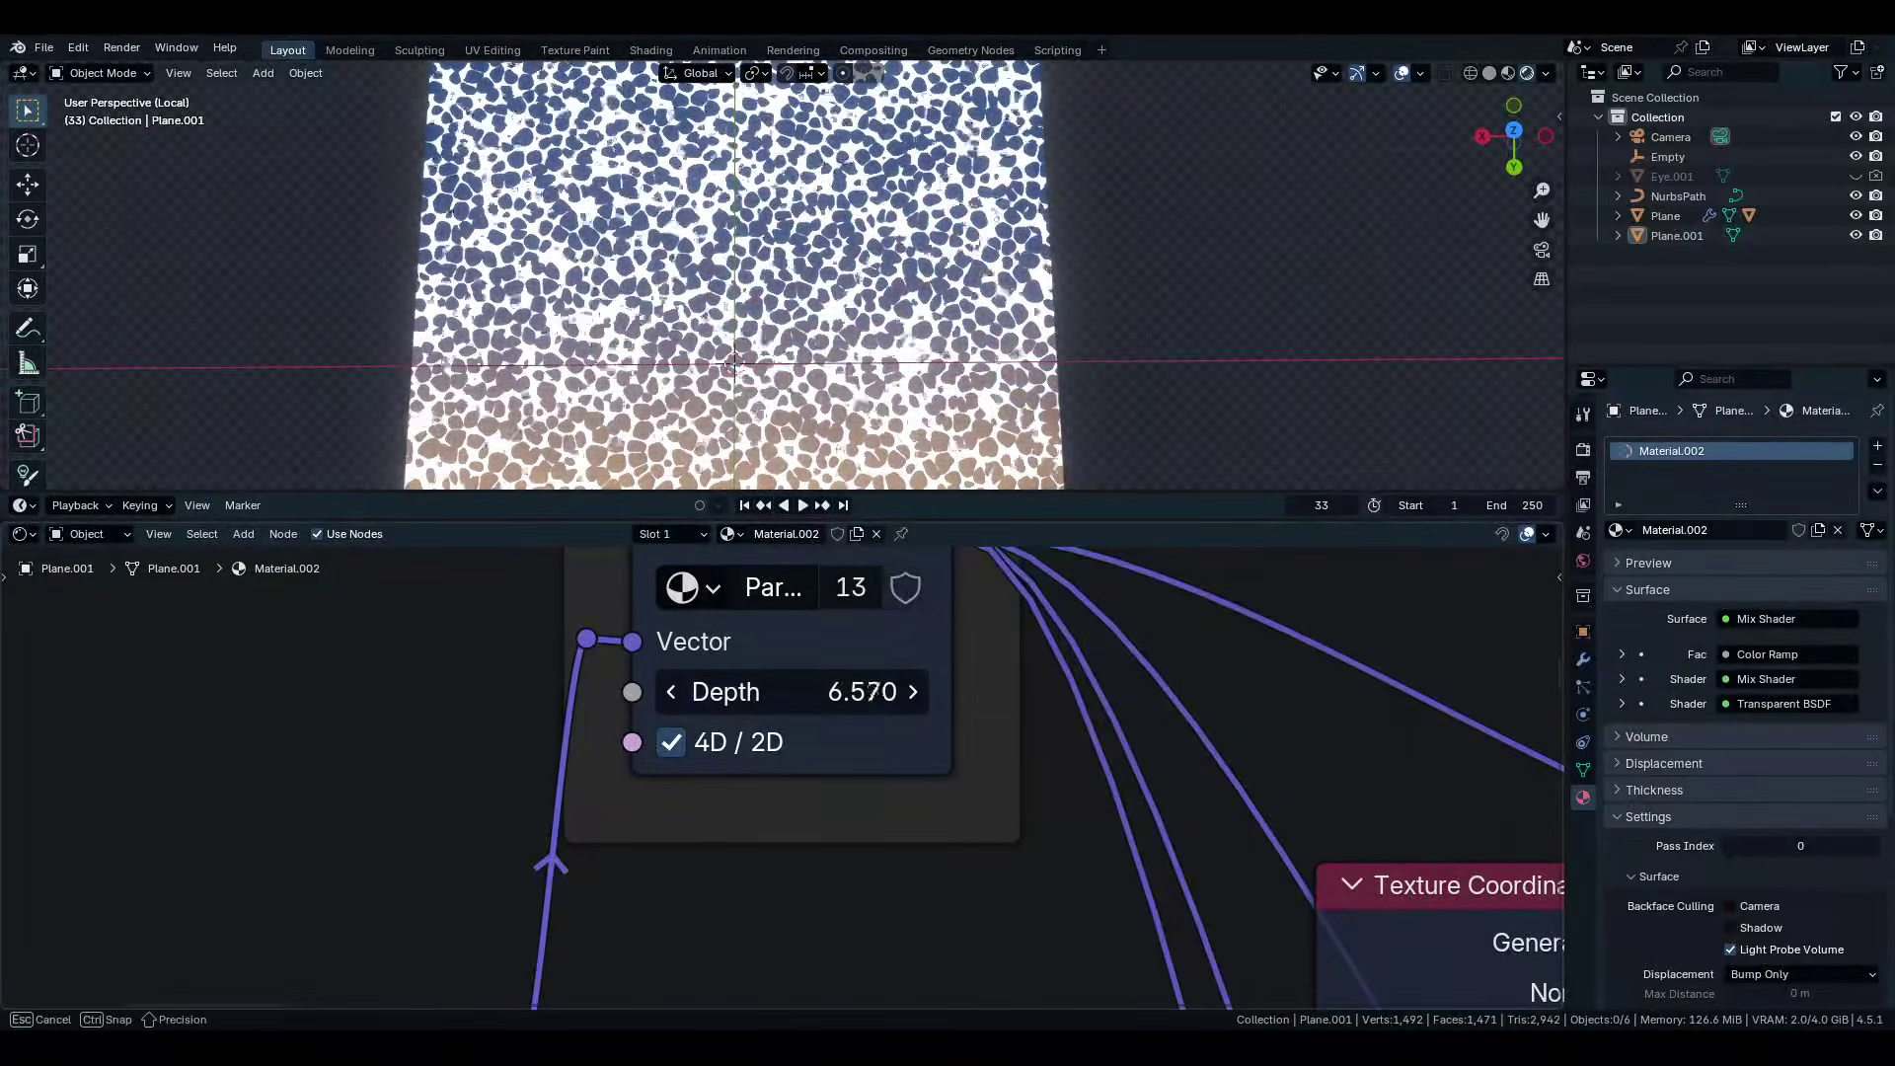
Set the upper Parallax Effect group's Depth to -0.560 and check the spots from several angles.
left_click_drag(863, 691, 642, 691)
middle_click_drag(918, 325, 829, 391)
left_click_drag(789, 691, 871, 691)
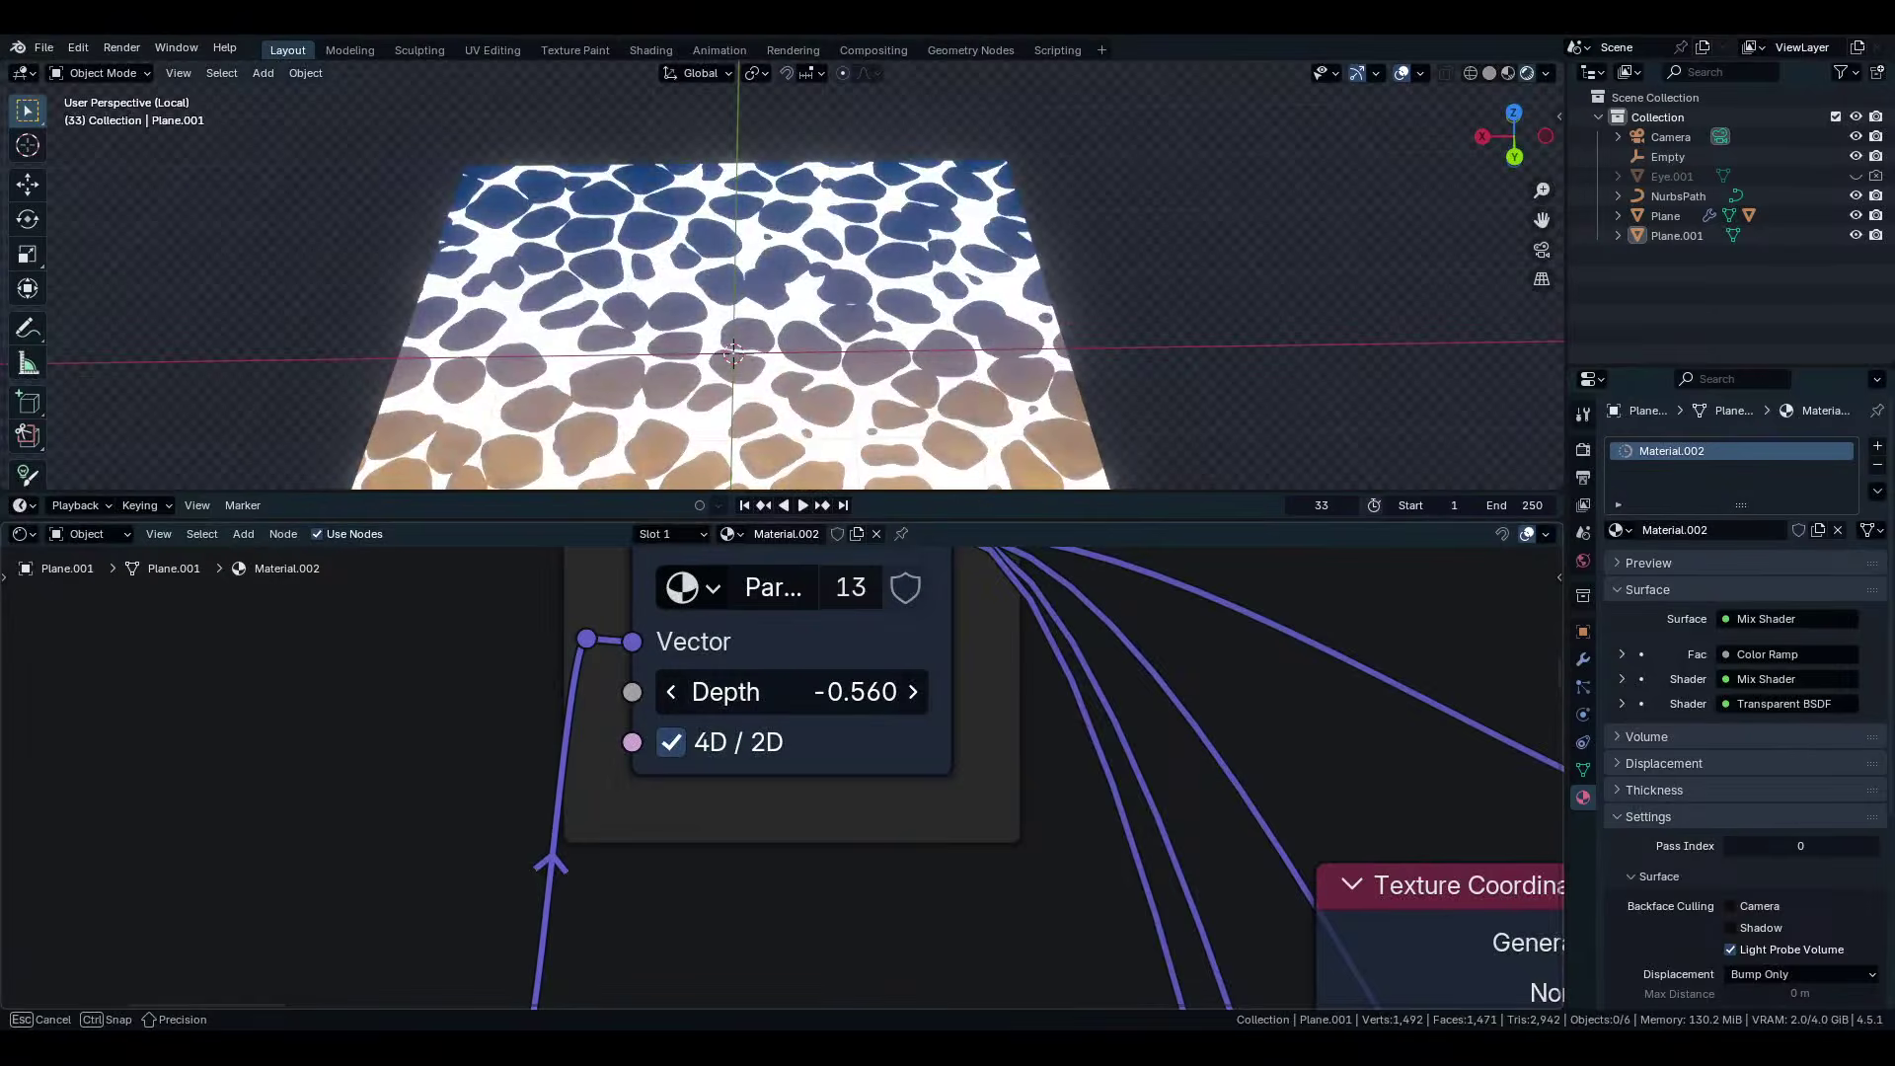
middle_click_drag(830, 458, 802, 330)
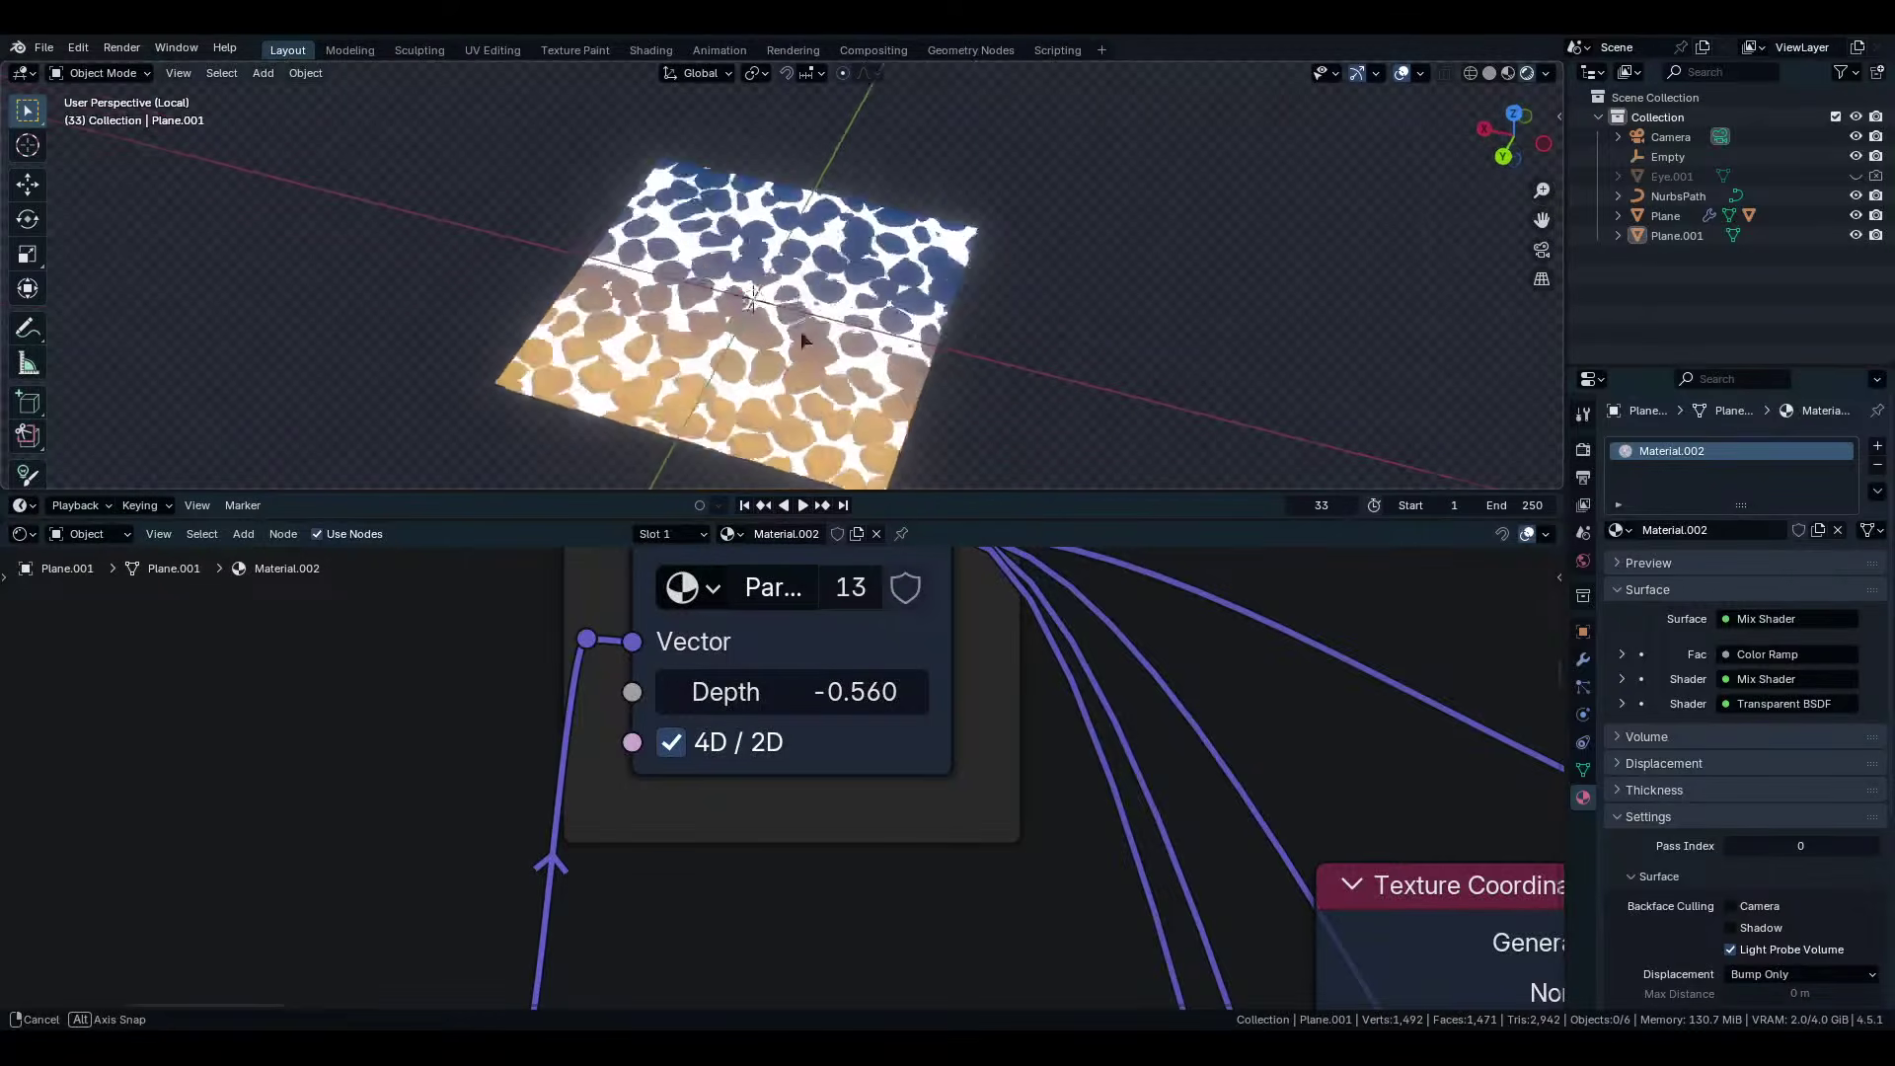
middle_click_drag(754, 267, 811, 245)
scroll(803, 689, "down", 1)
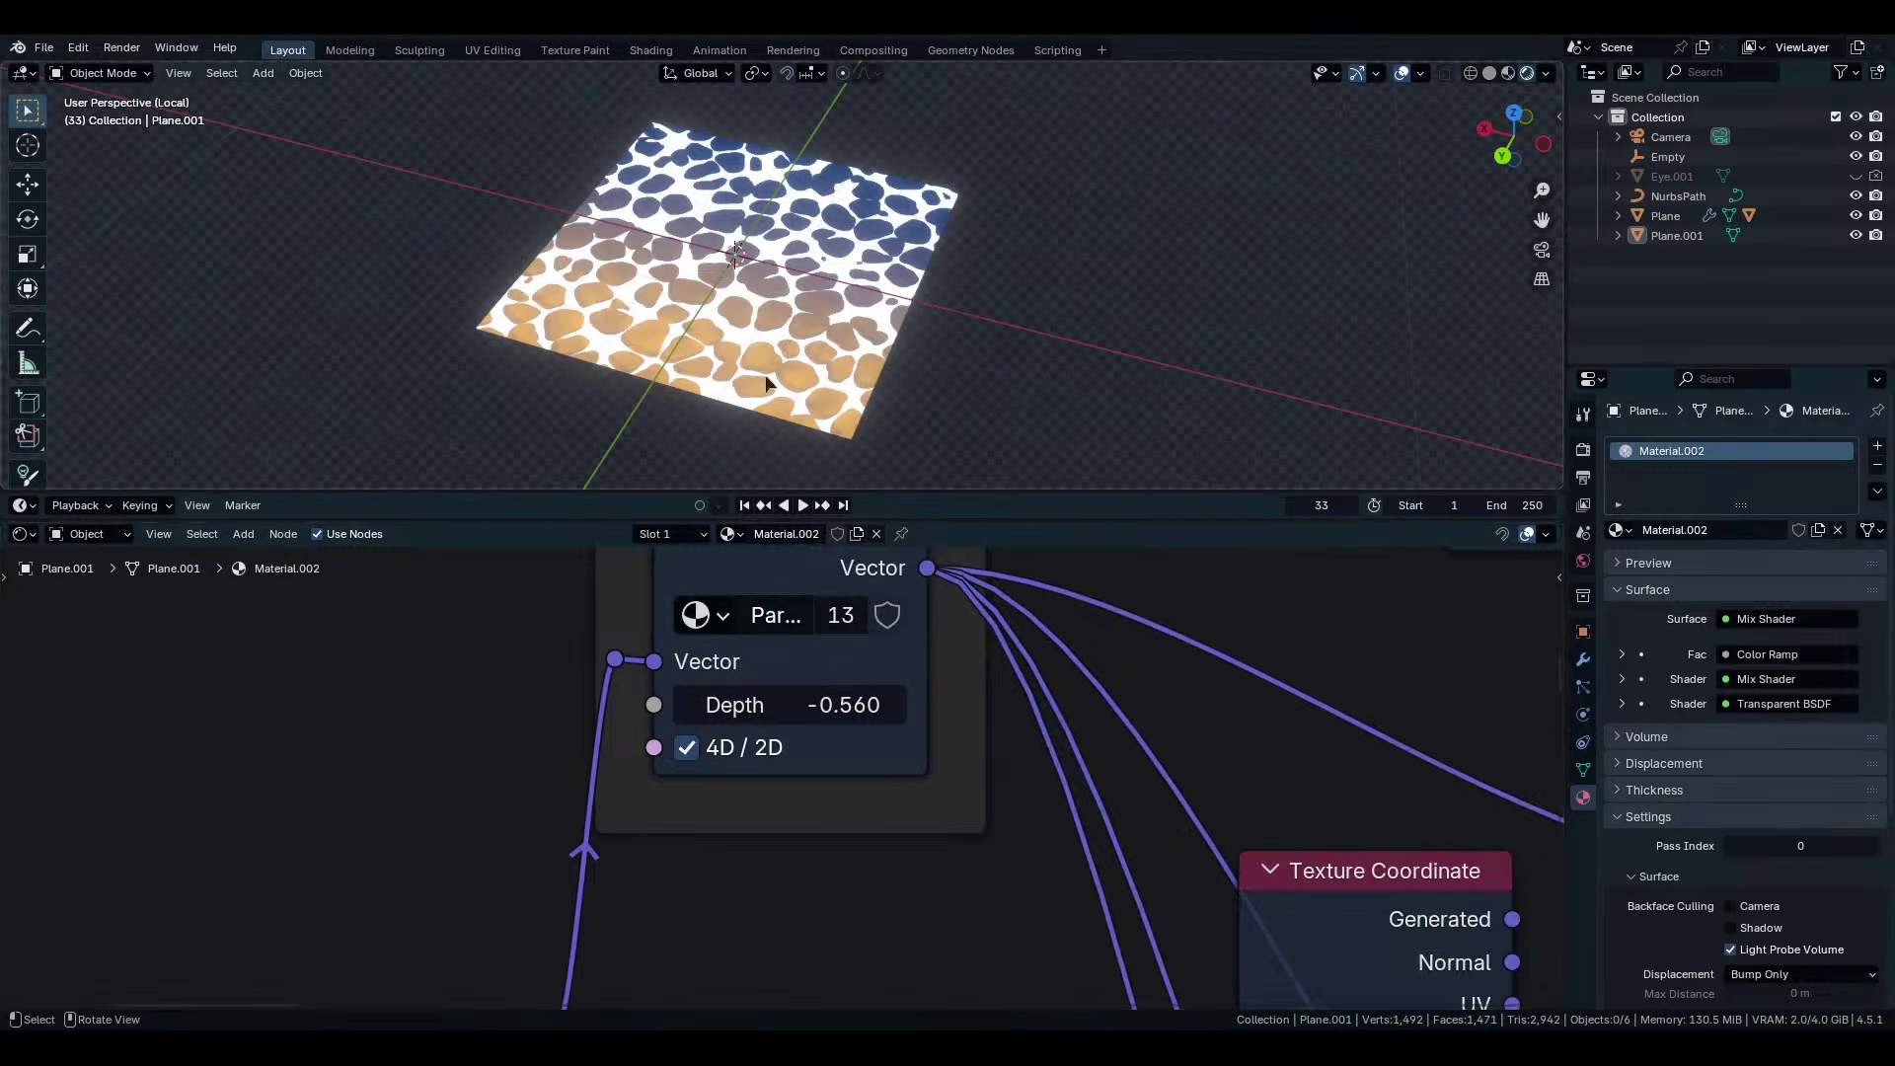
Examine the Mix Shader and Emission nodes that combine the spots and their shadows, comparing them with the plane.
scroll(786, 779, "down", 8)
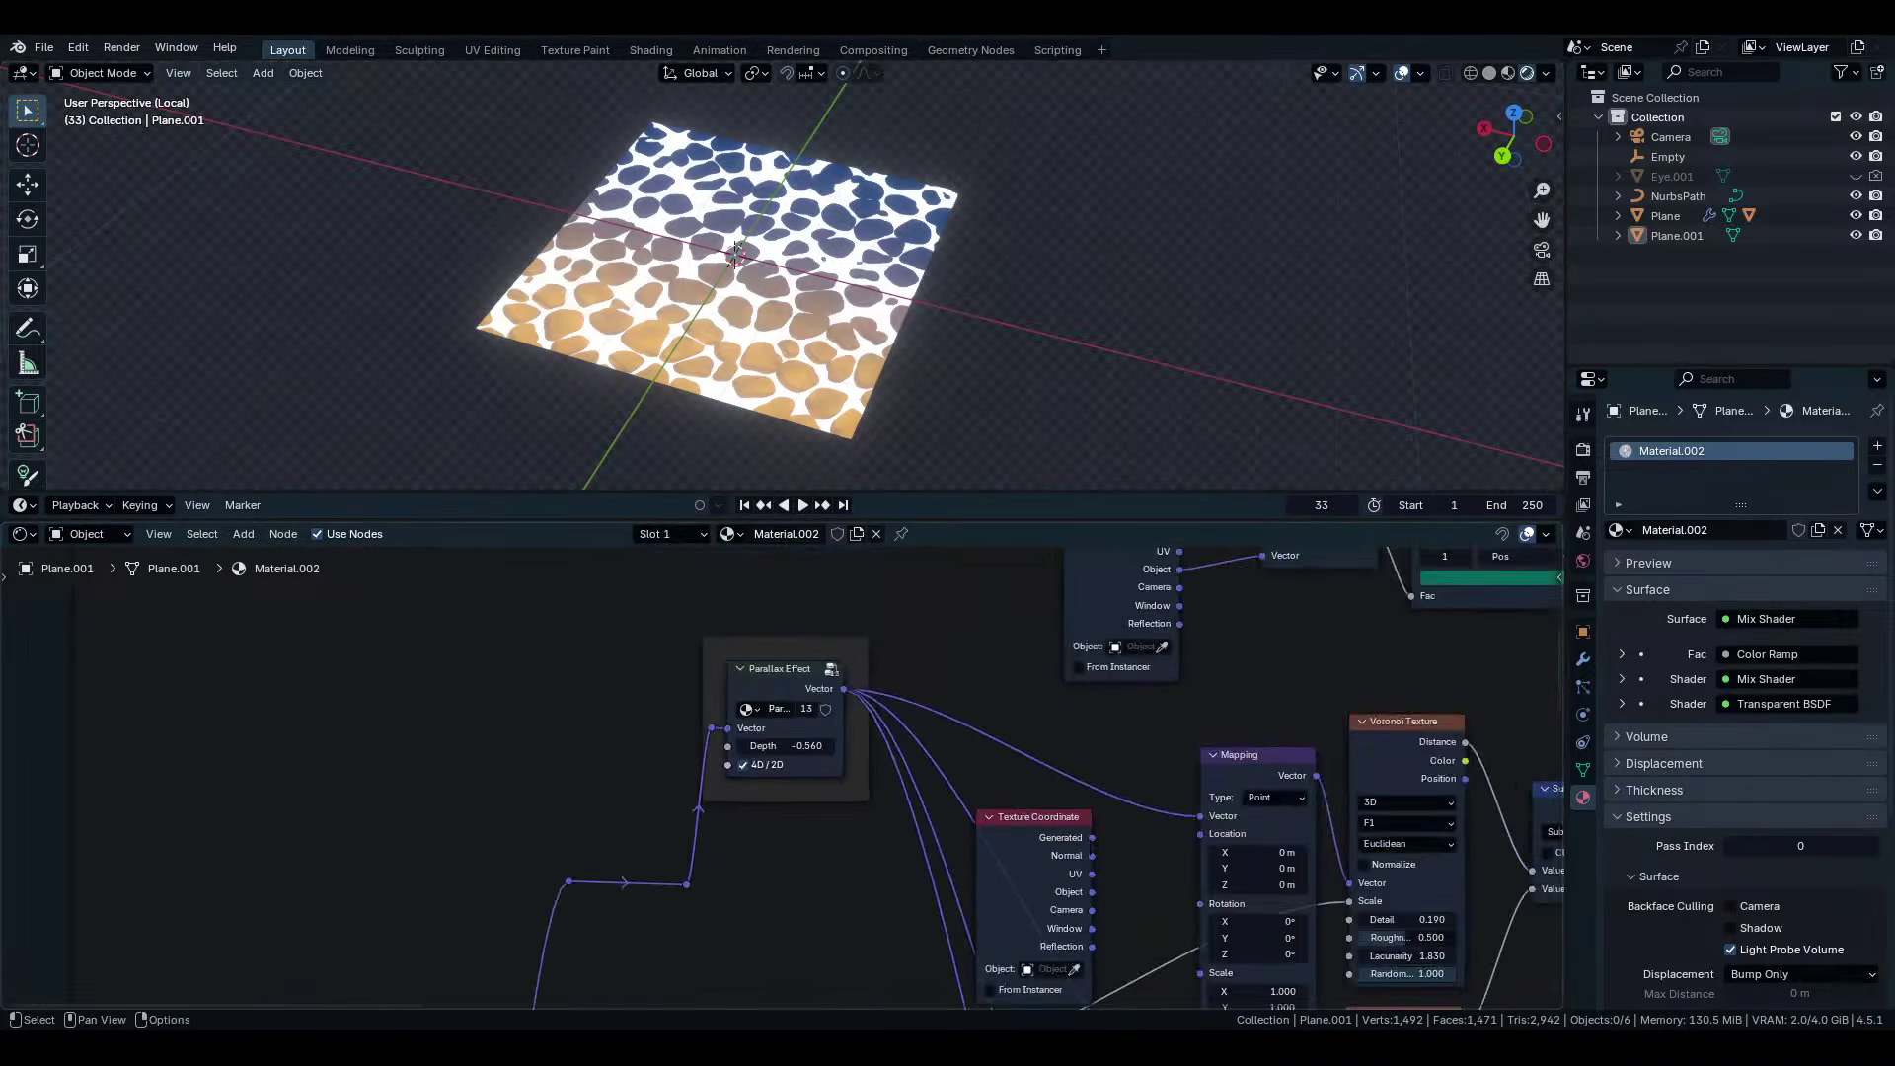
middle_click_drag(1263, 696, 803, 798)
scroll(1260, 800, "down", 2)
middle_click_drag(1260, 800, 1221, 801)
scroll(1221, 799, "up", 6)
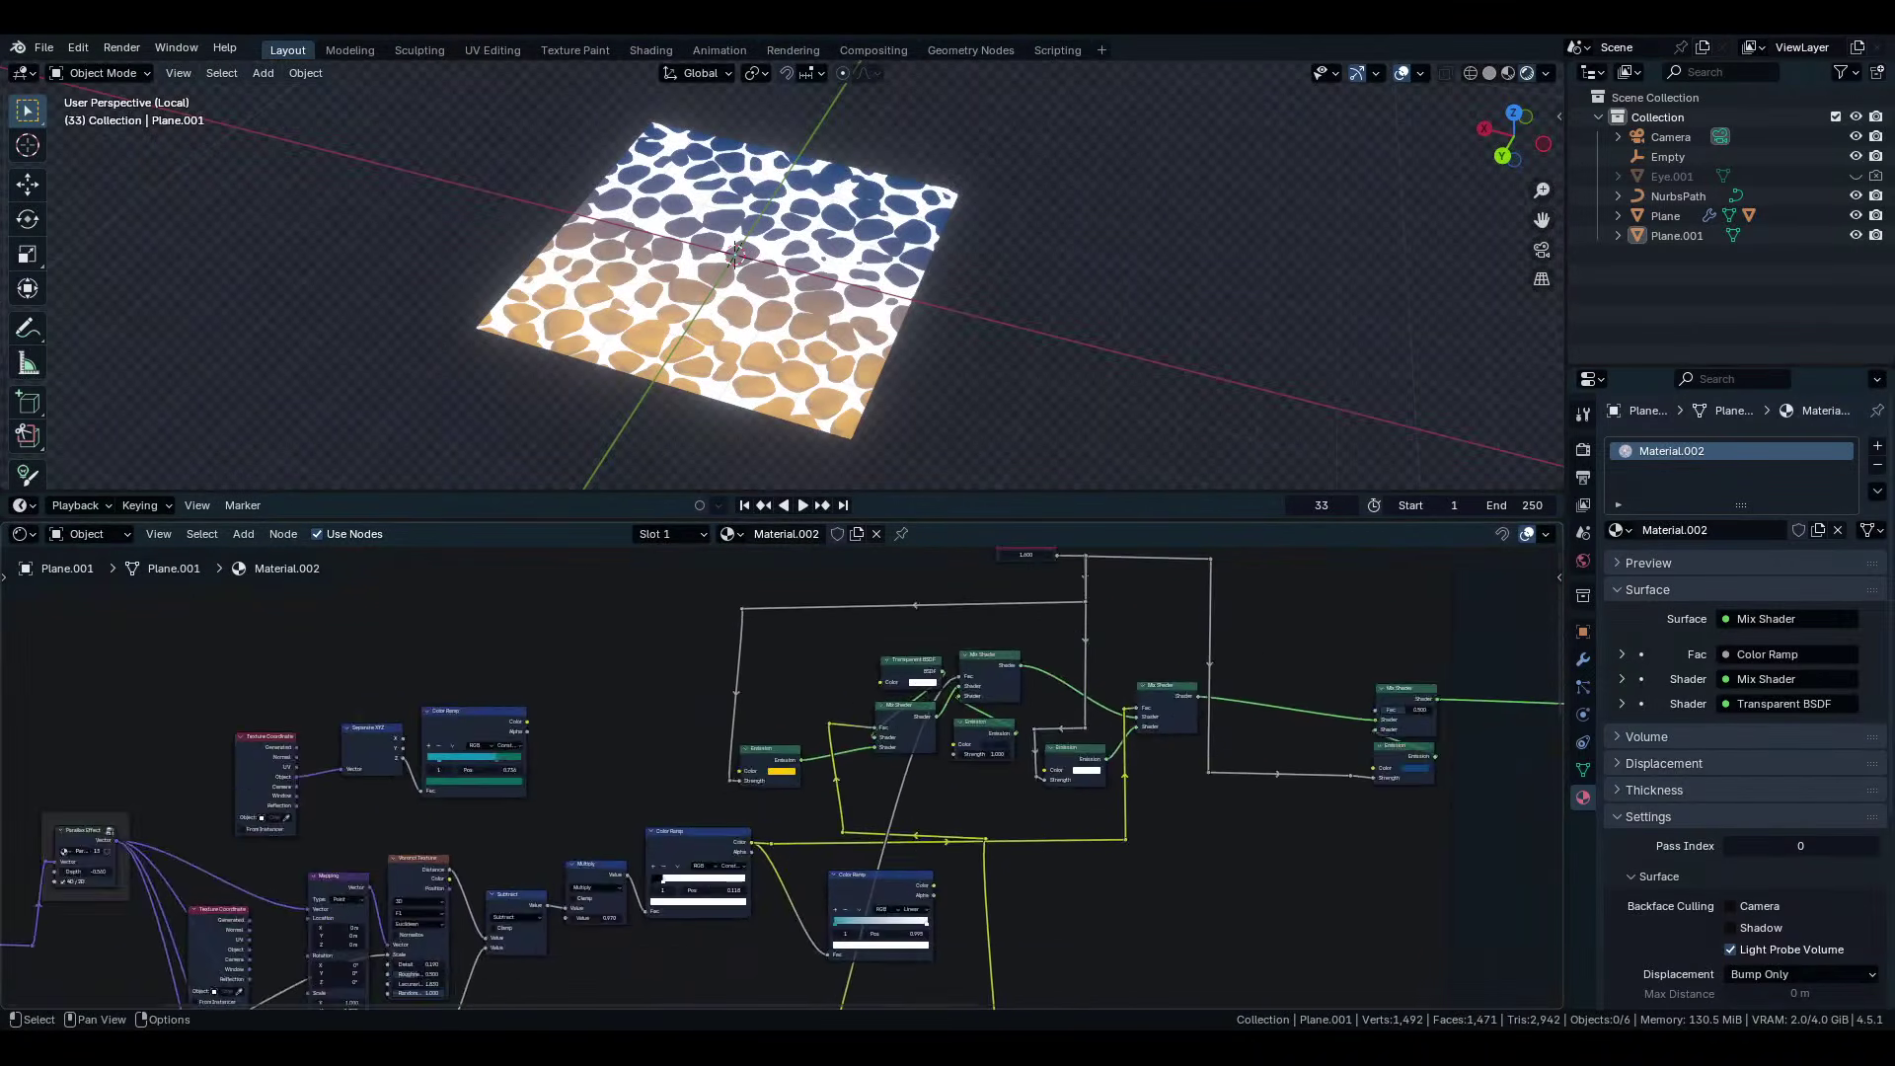
scroll(899, 727, "down", 2)
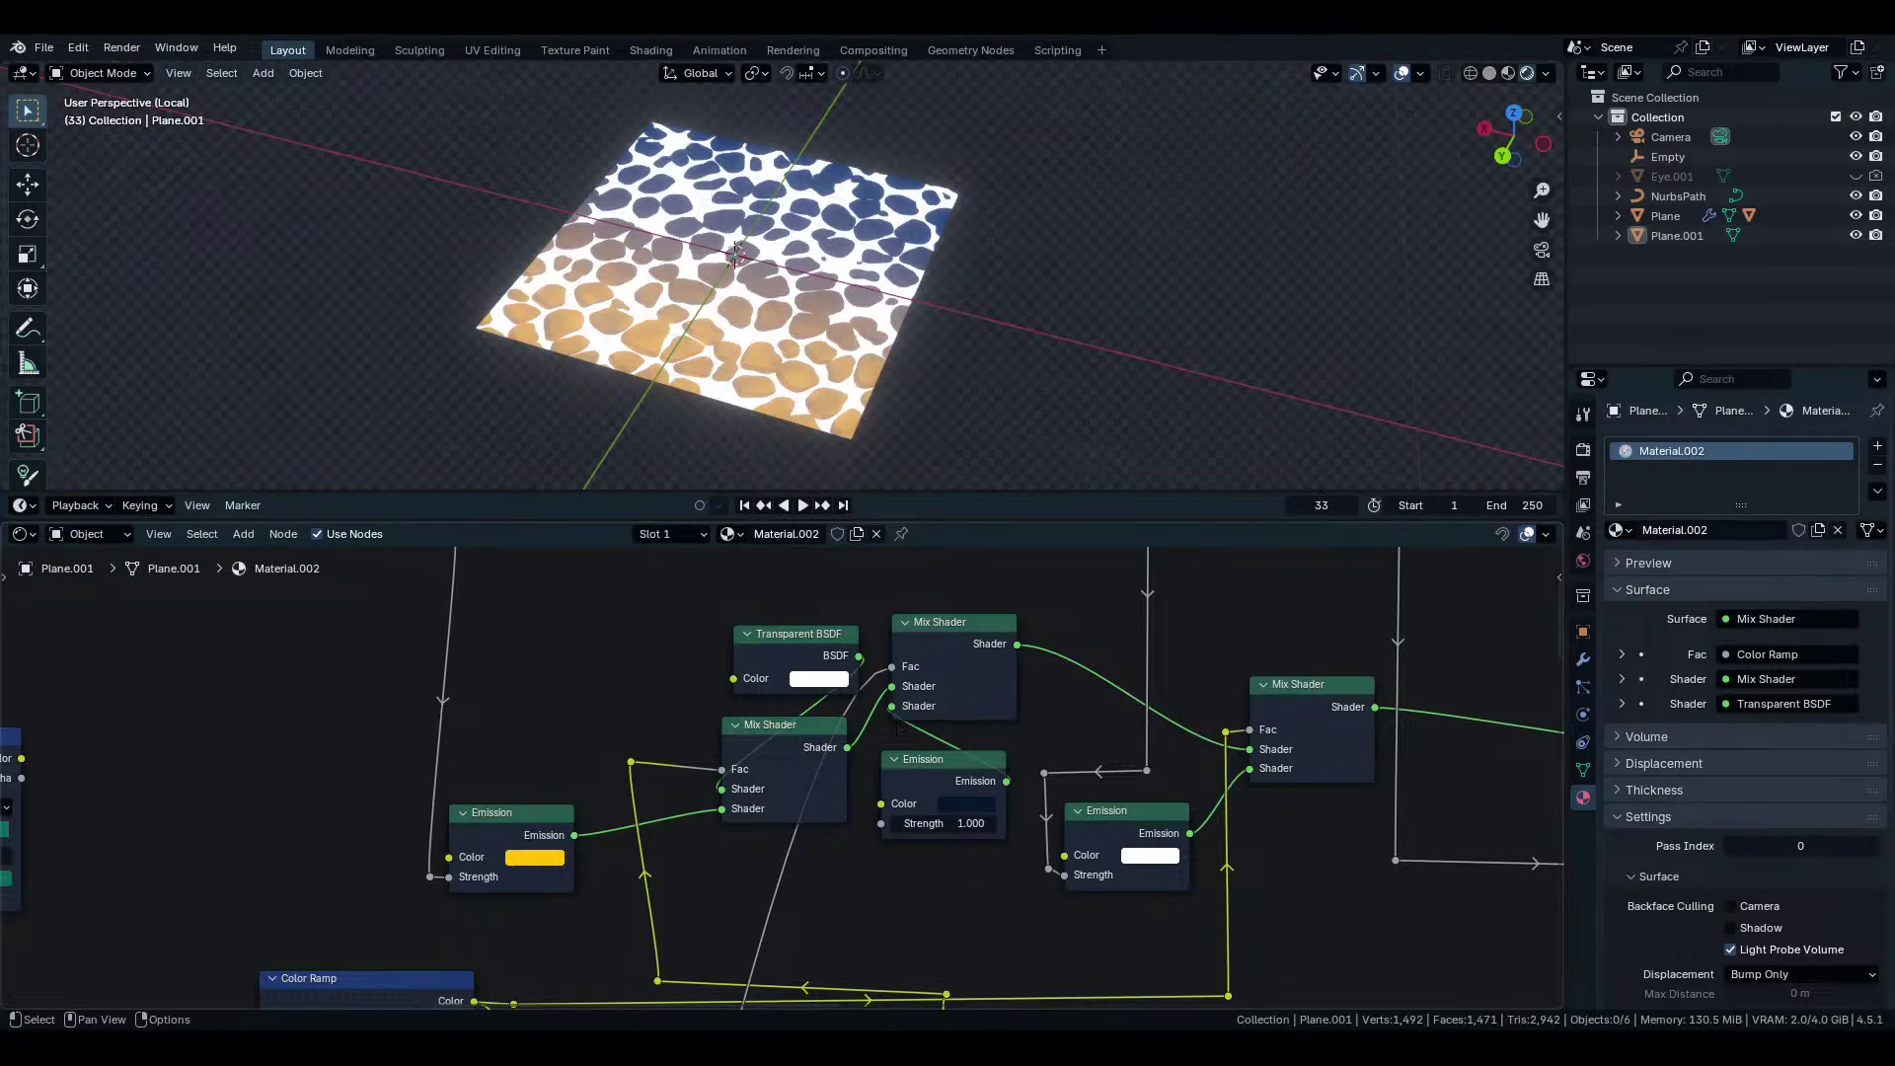
scroll(987, 377, "up", 3)
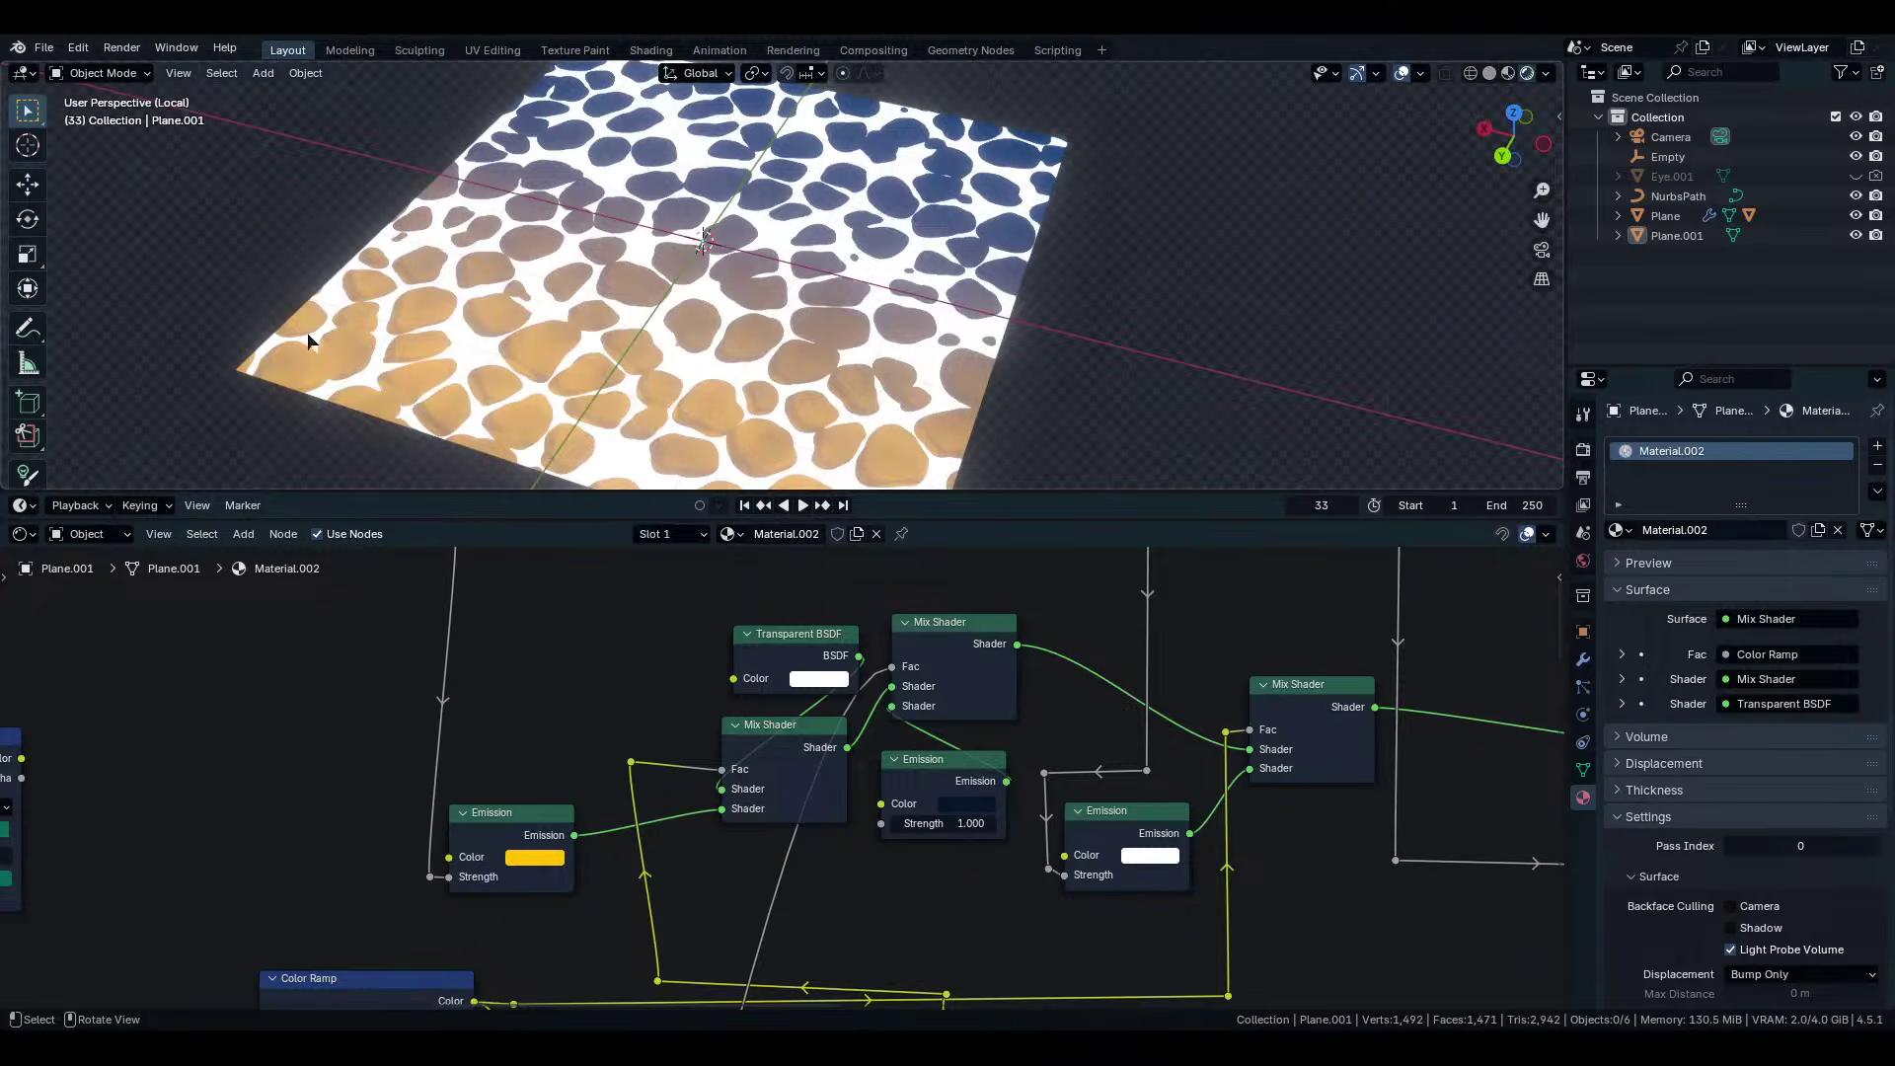
middle_click_drag(647, 471, 750, 472)
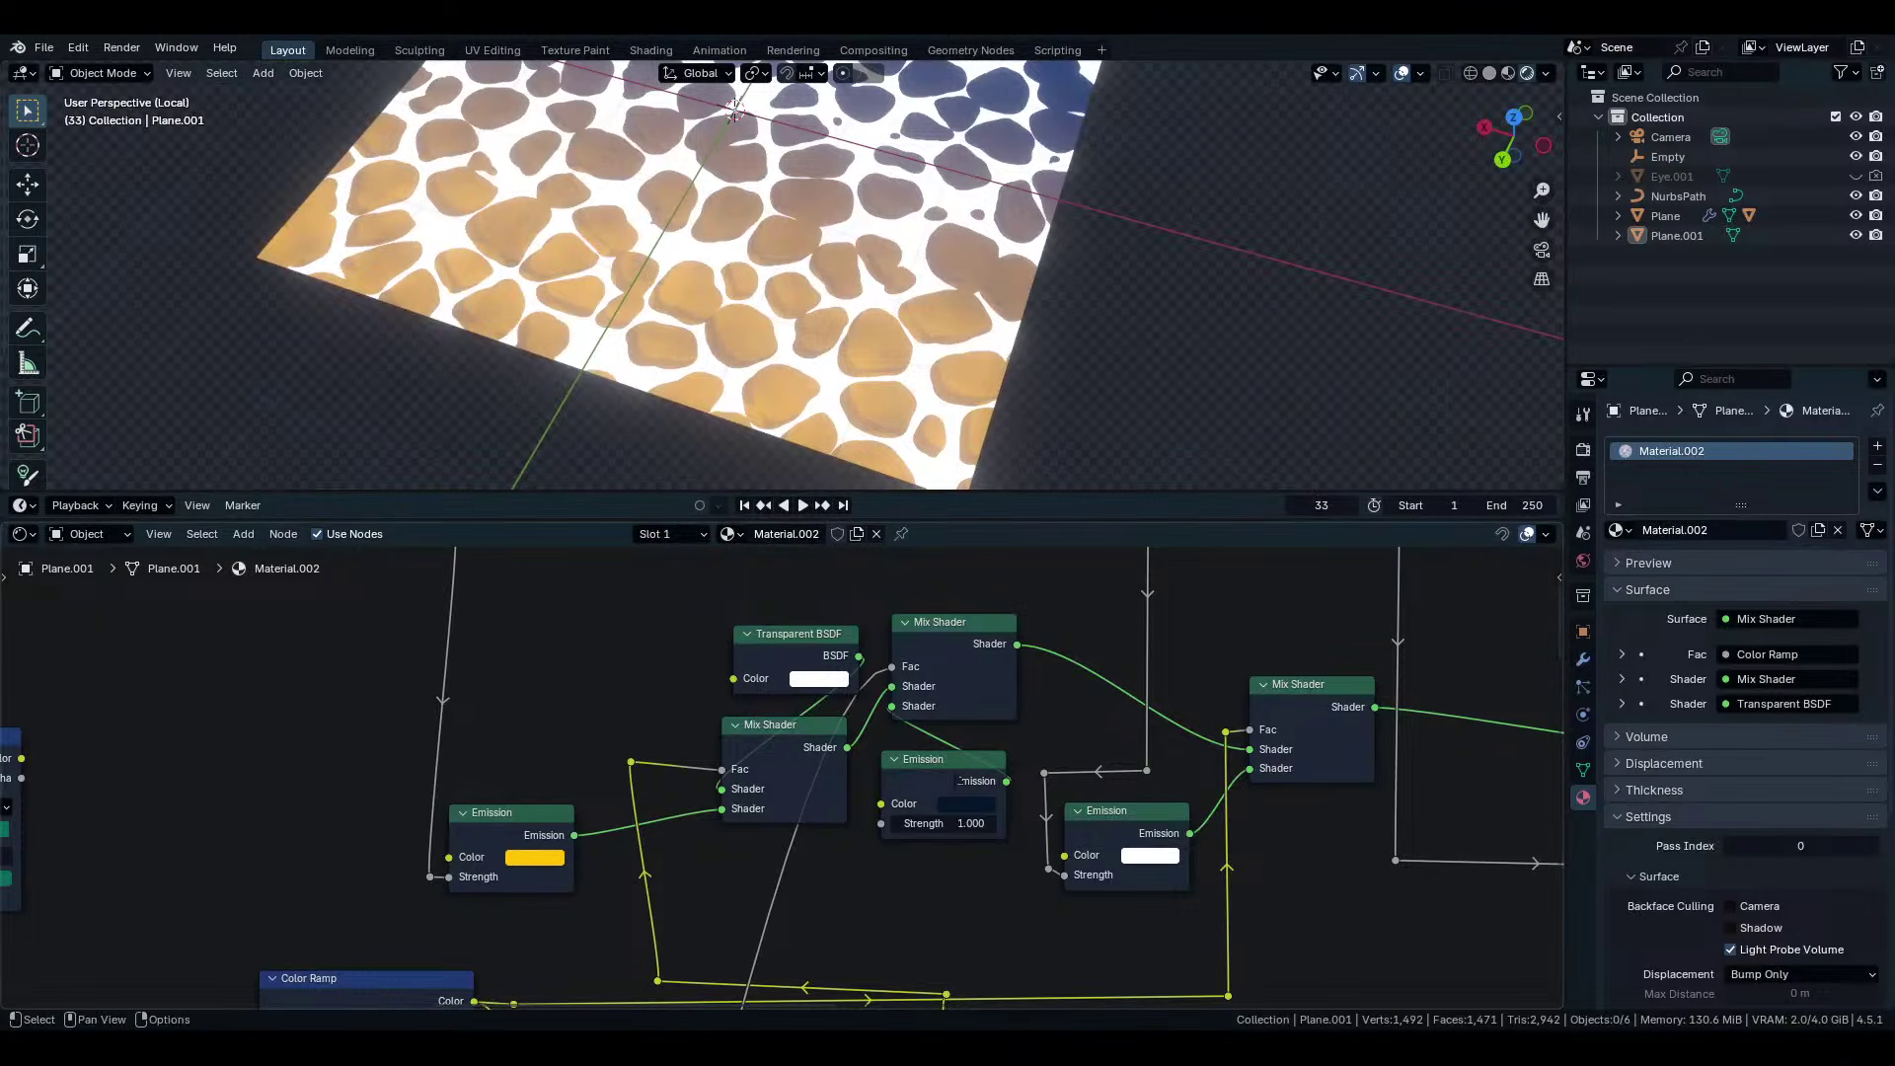
Maximize the node editor and move the upper Voronoi branch with its Parallax Effect group to the left.
scroll(763, 787, "down", 10)
middle_click_drag(1121, 859, 1362, 849)
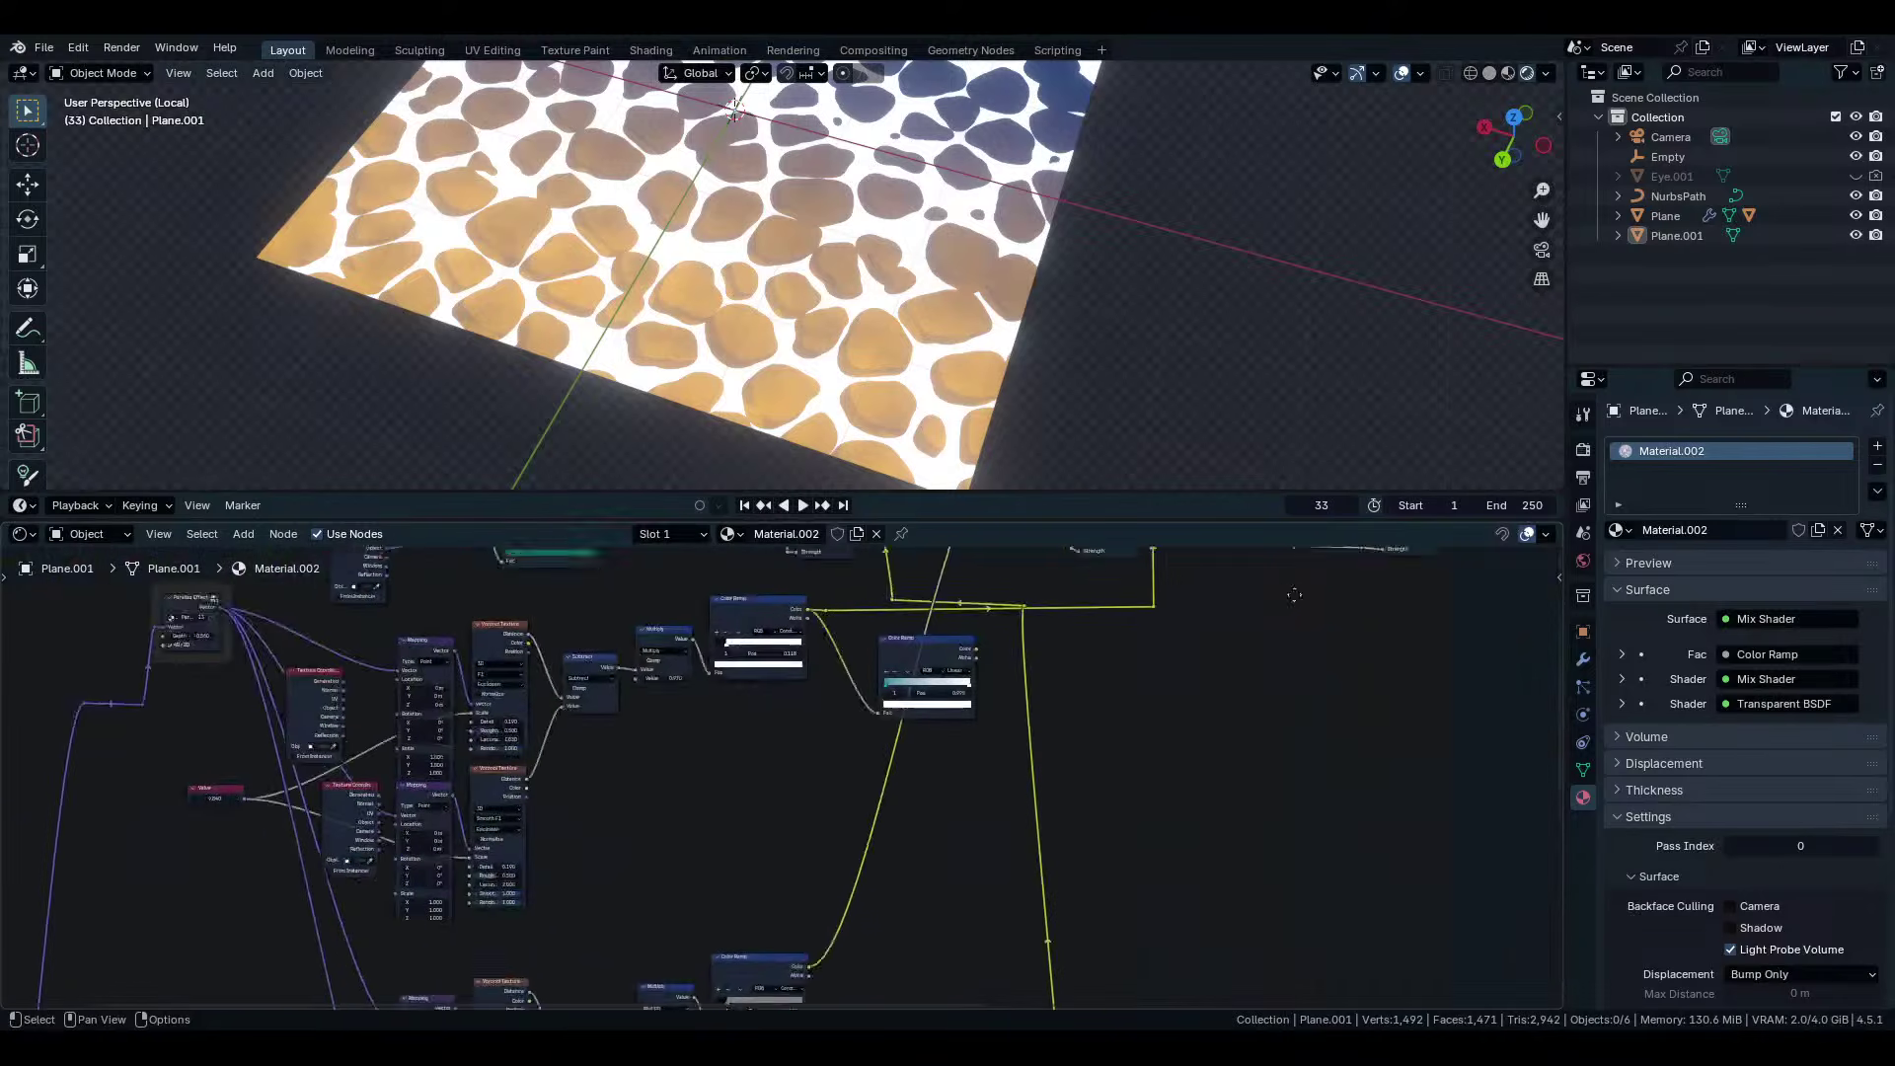
scroll(1362, 849, "down", 6)
scroll(1362, 848, "up", 3)
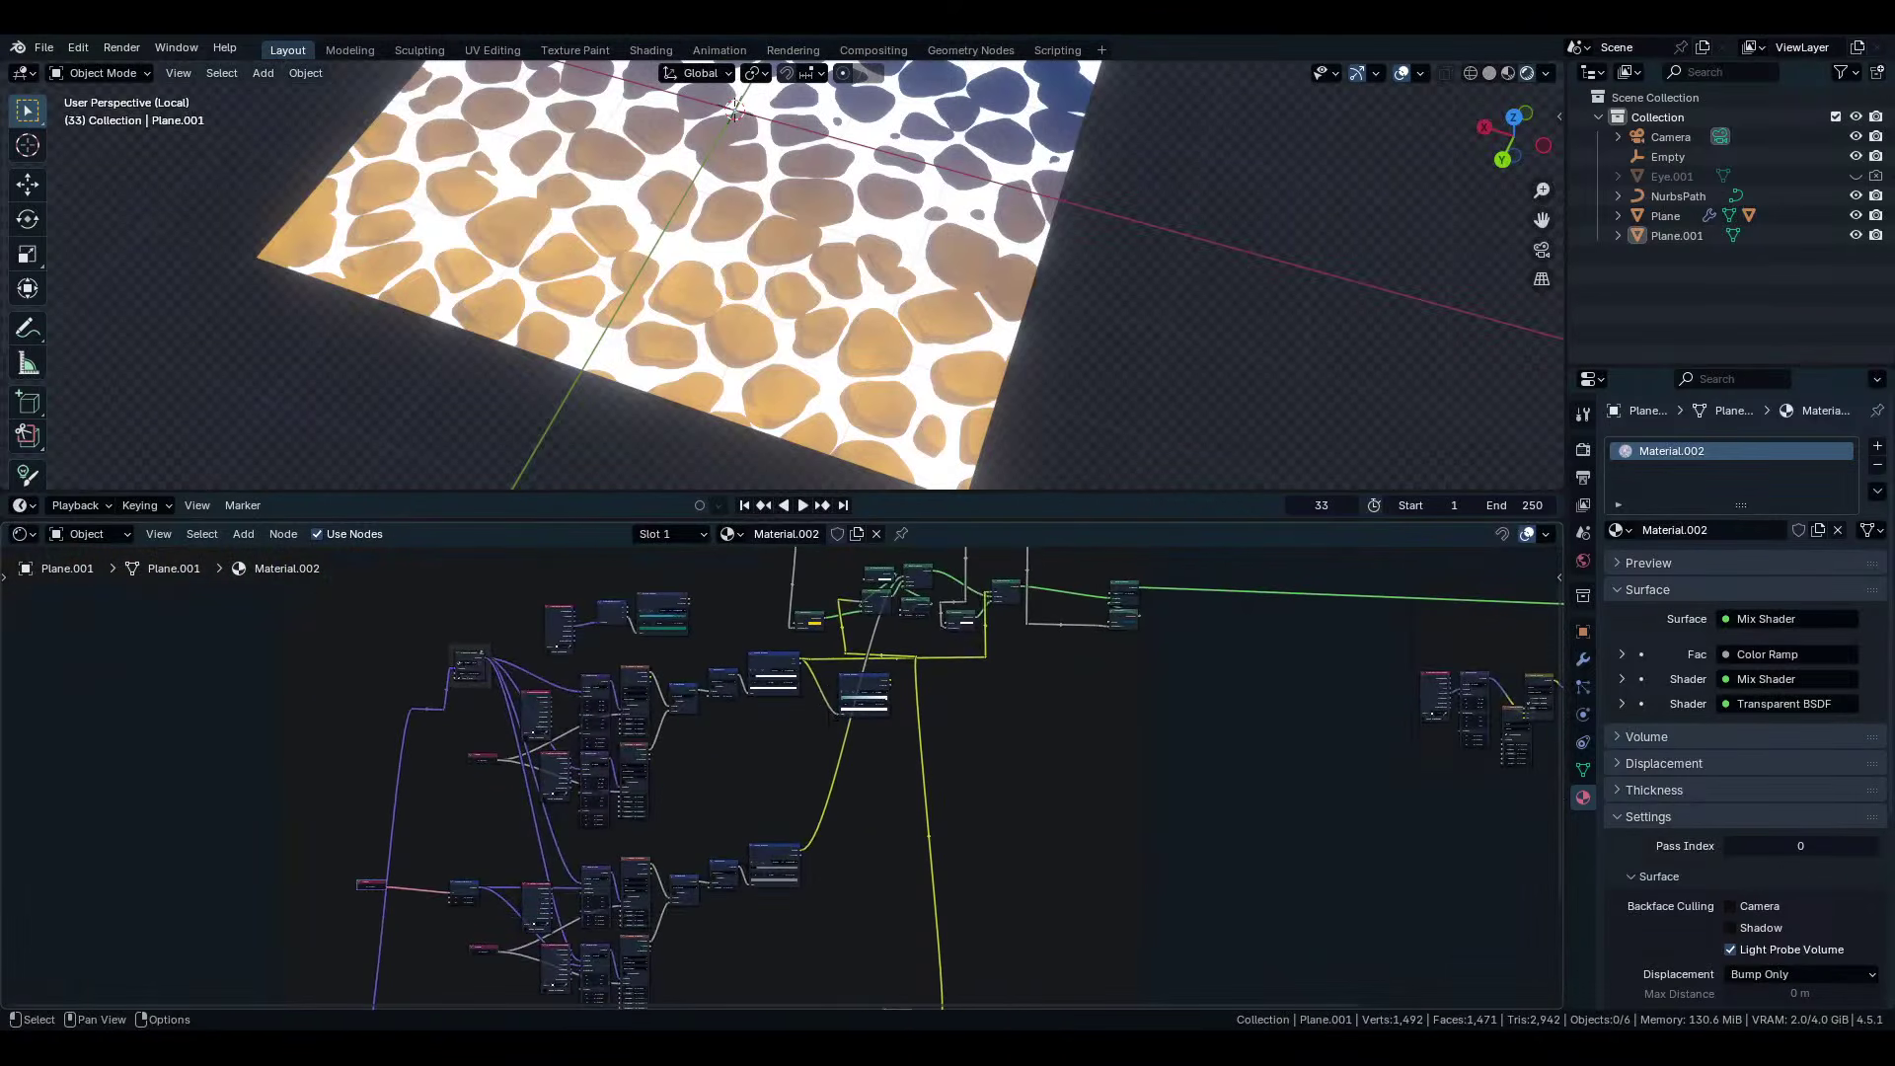
key("ctrl+space")
scroll(1362, 849, "up", 2)
left_click_drag(1033, 358, 544, 666)
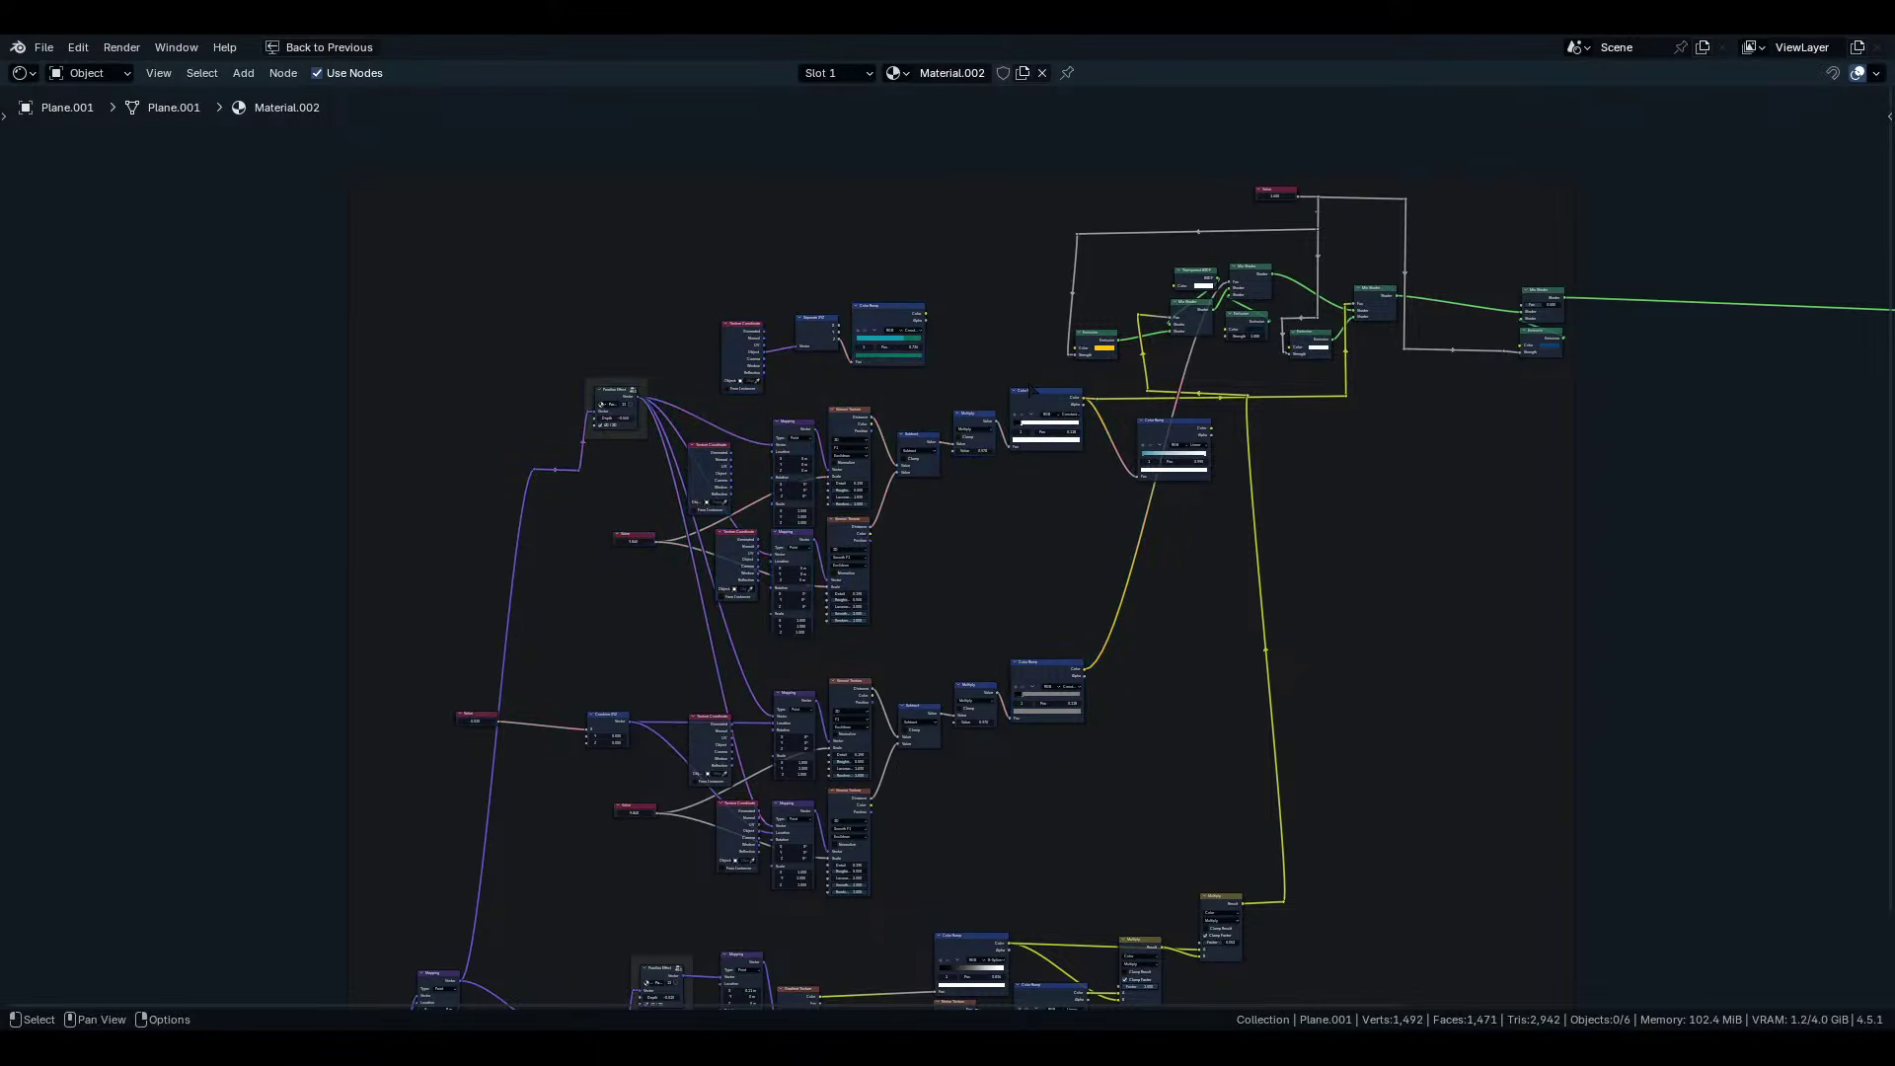
left_click_drag(1027, 545, 507, 372)
key("g")
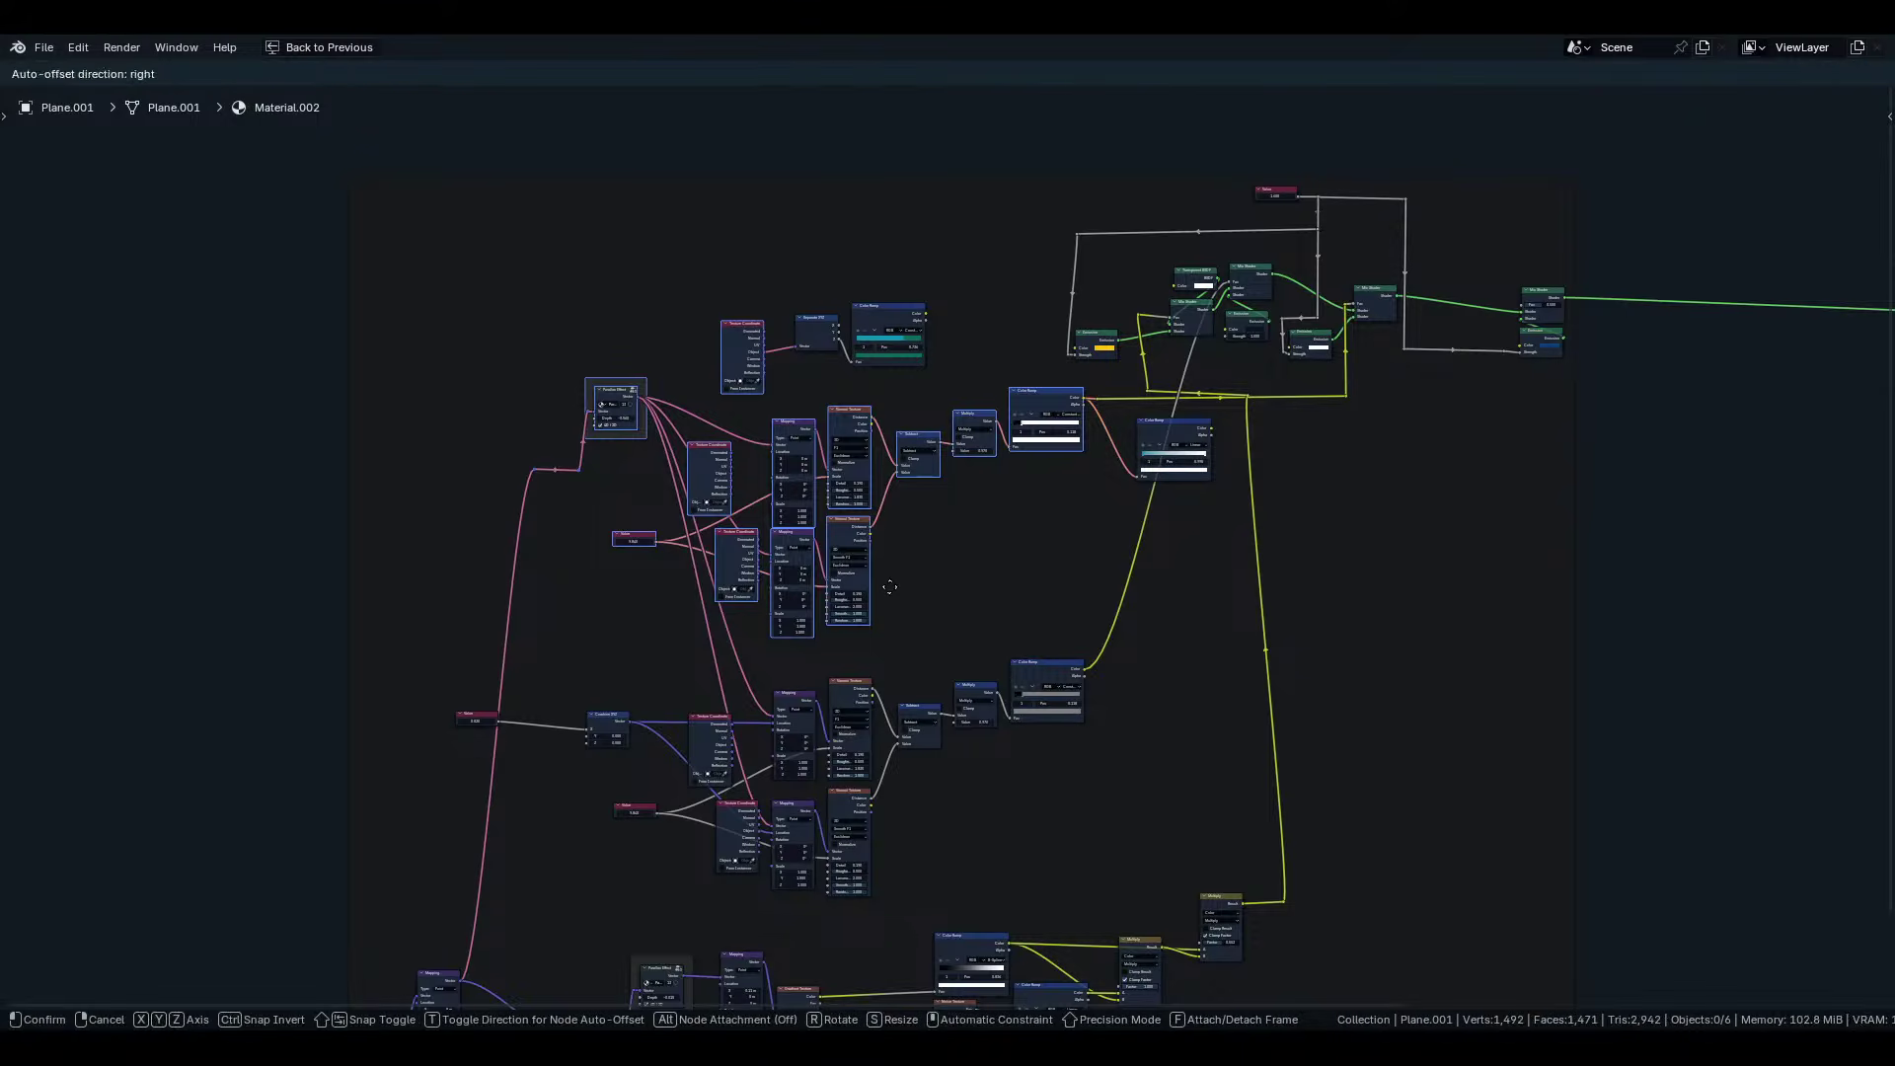
left_click(701, 594)
Move the whole duplicated Voronoi branch about 723 units left along X, beneath the upper branch.
middle_click_drag(1075, 877, 1142, 776)
left_click_drag(1143, 775, 545, 580)
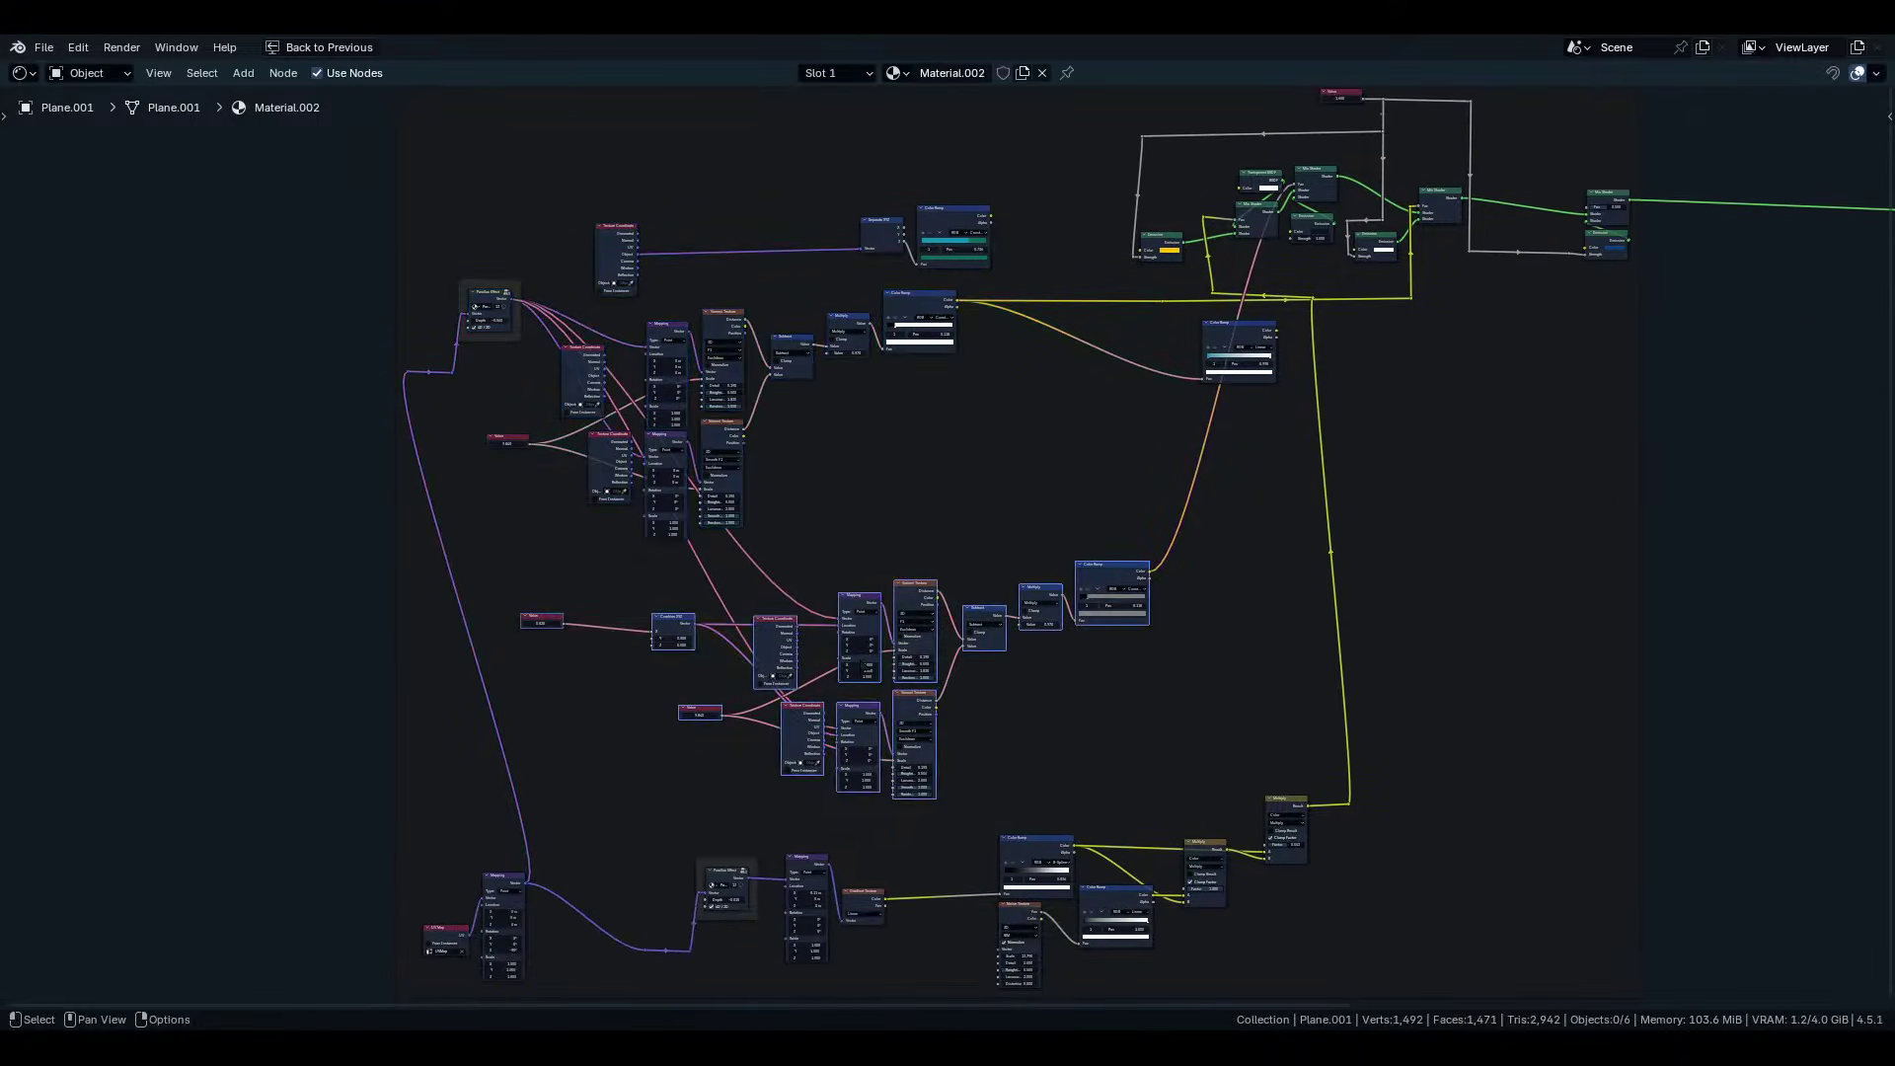
key("g")
key("x")
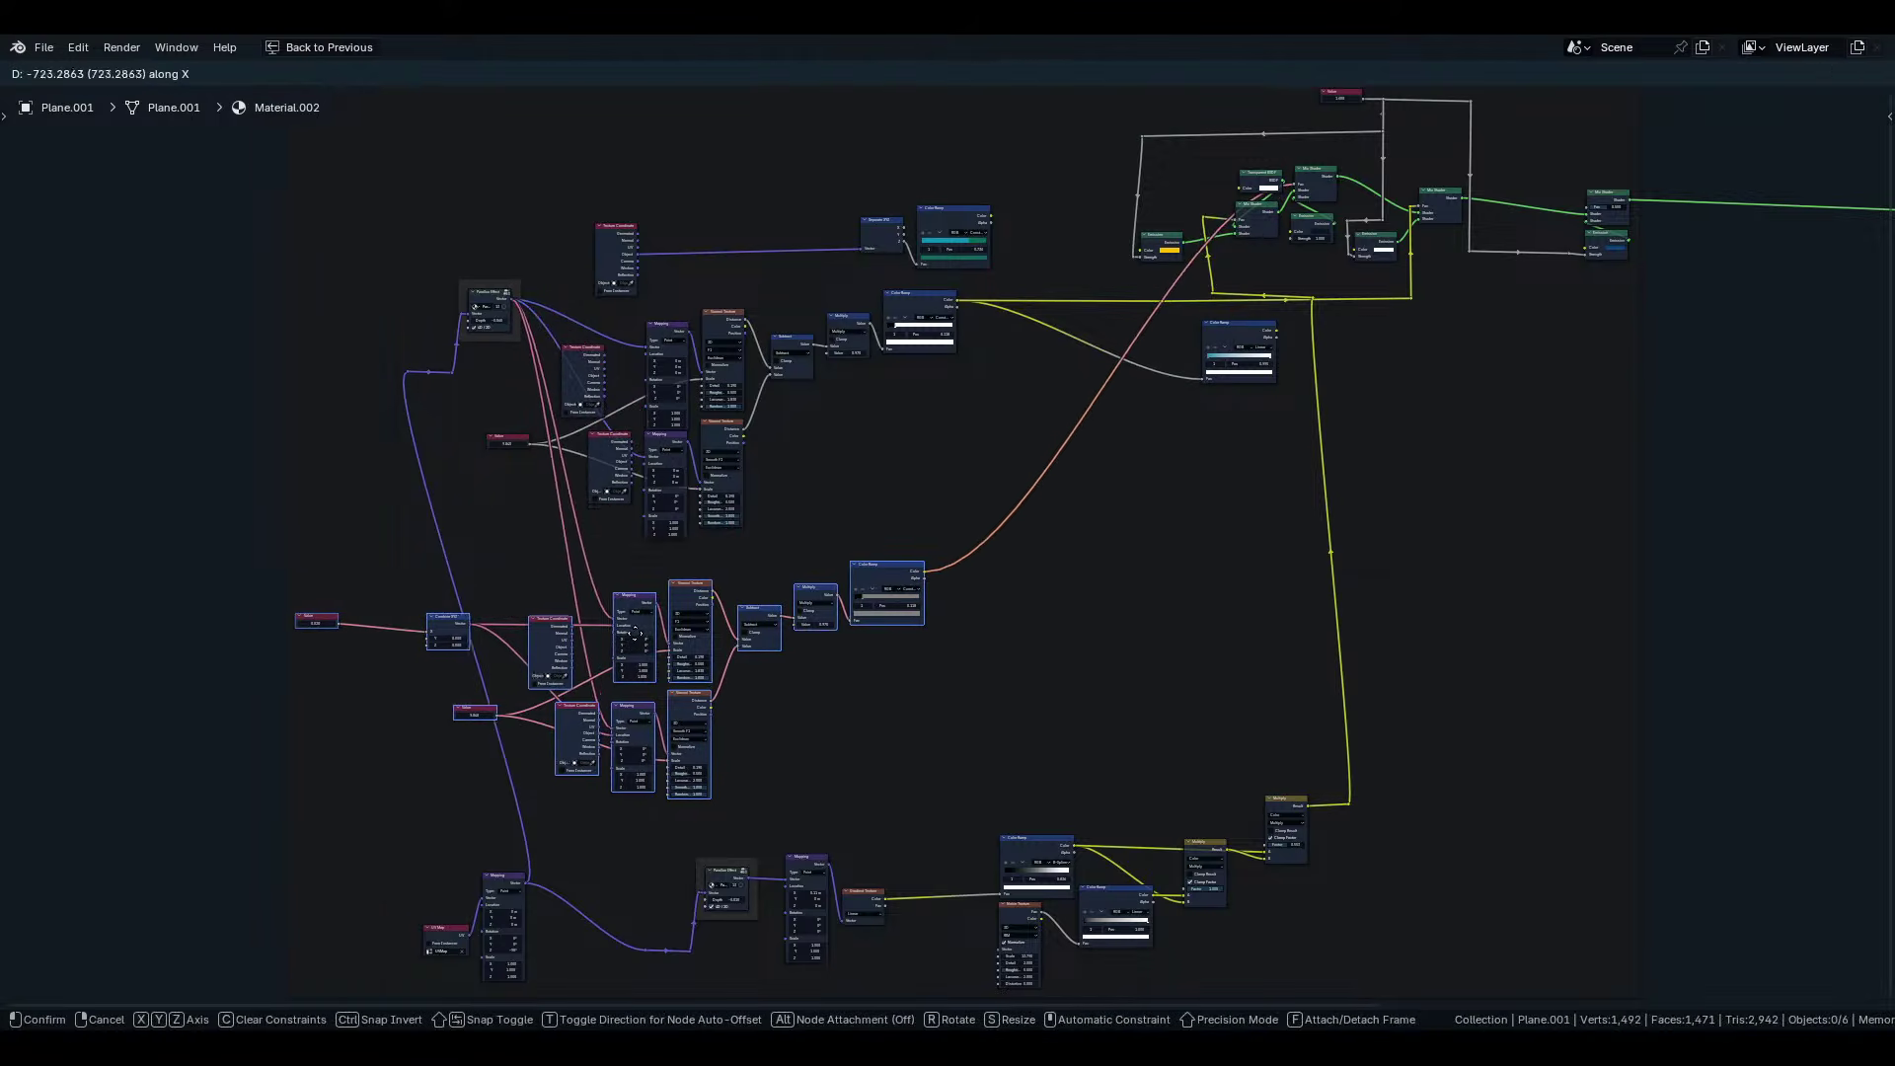
left_click(635, 634)
Move the lower-left Mapping node and its input node left along X, clear of the Voronoi branches.
middle_click_drag(635, 635, 822, 481)
left_click_drag(592, 699, 740, 822)
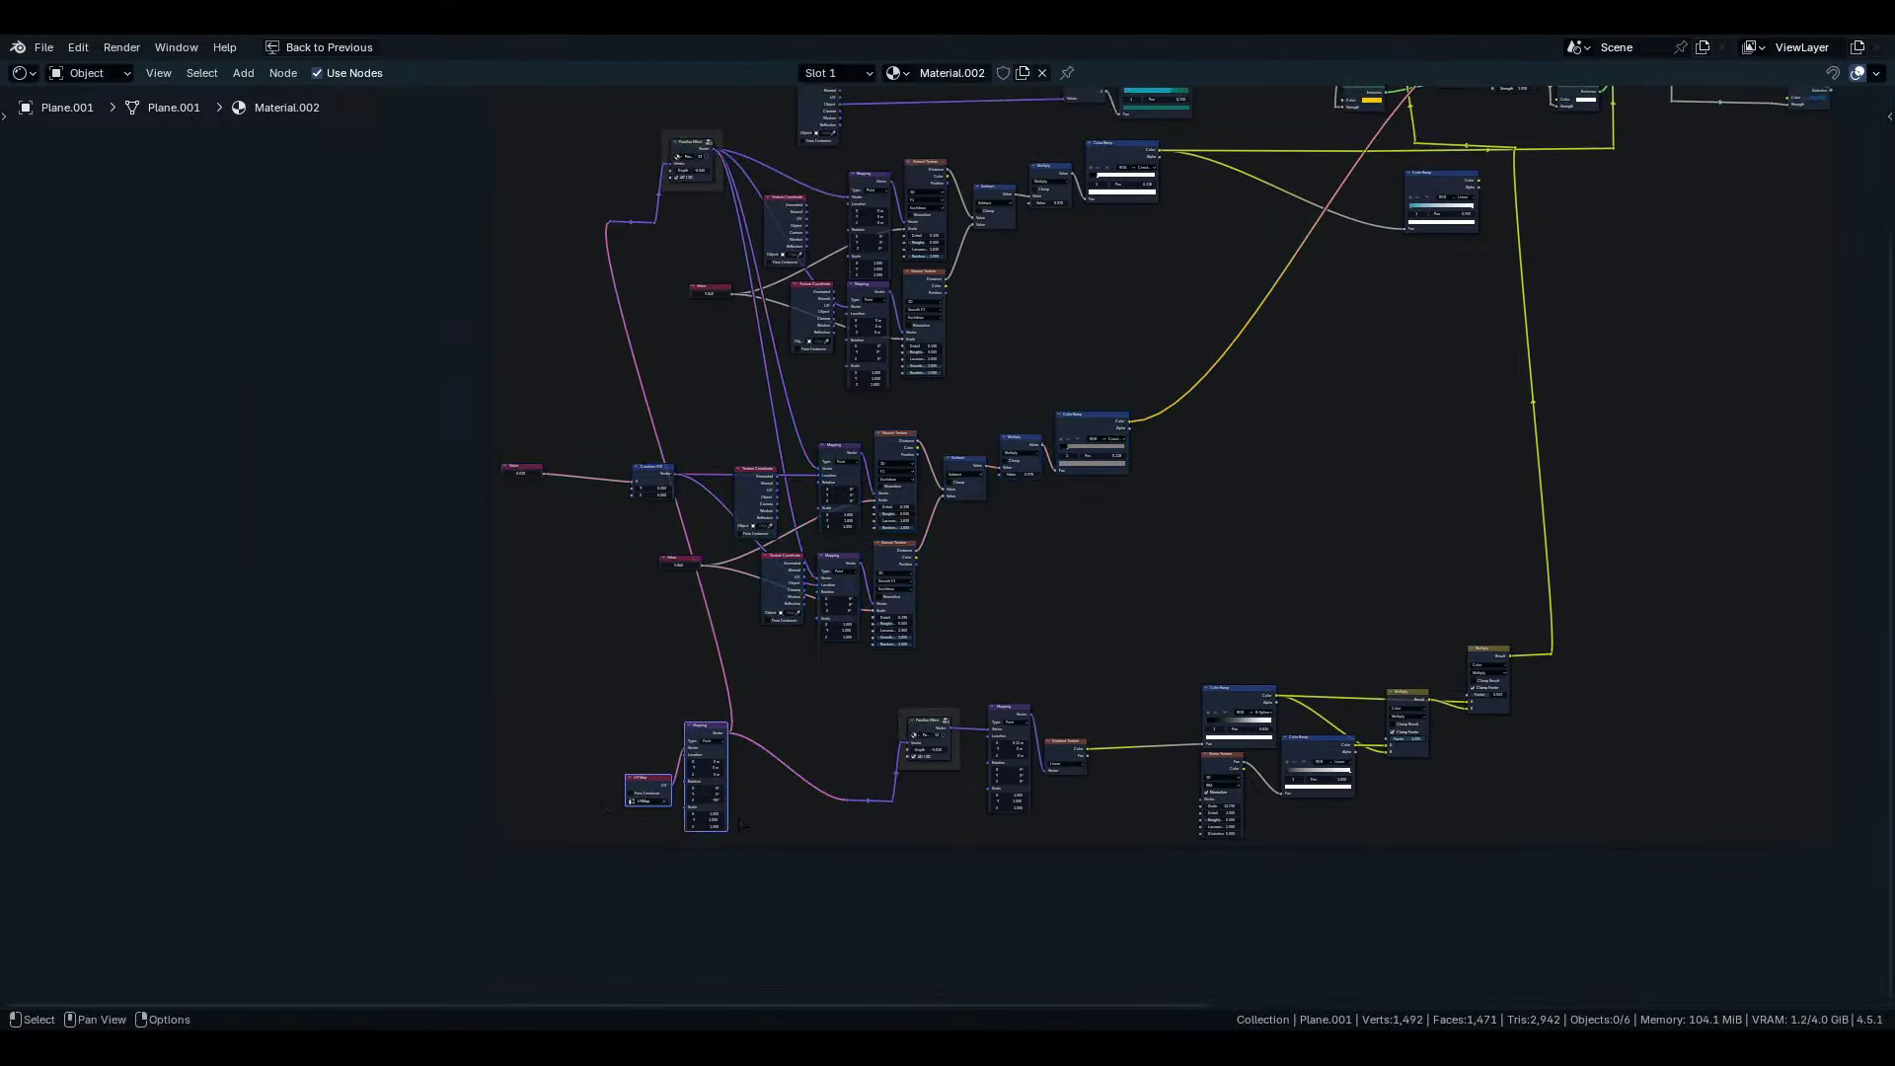
key("g")
key("x")
left_click(254, 770)
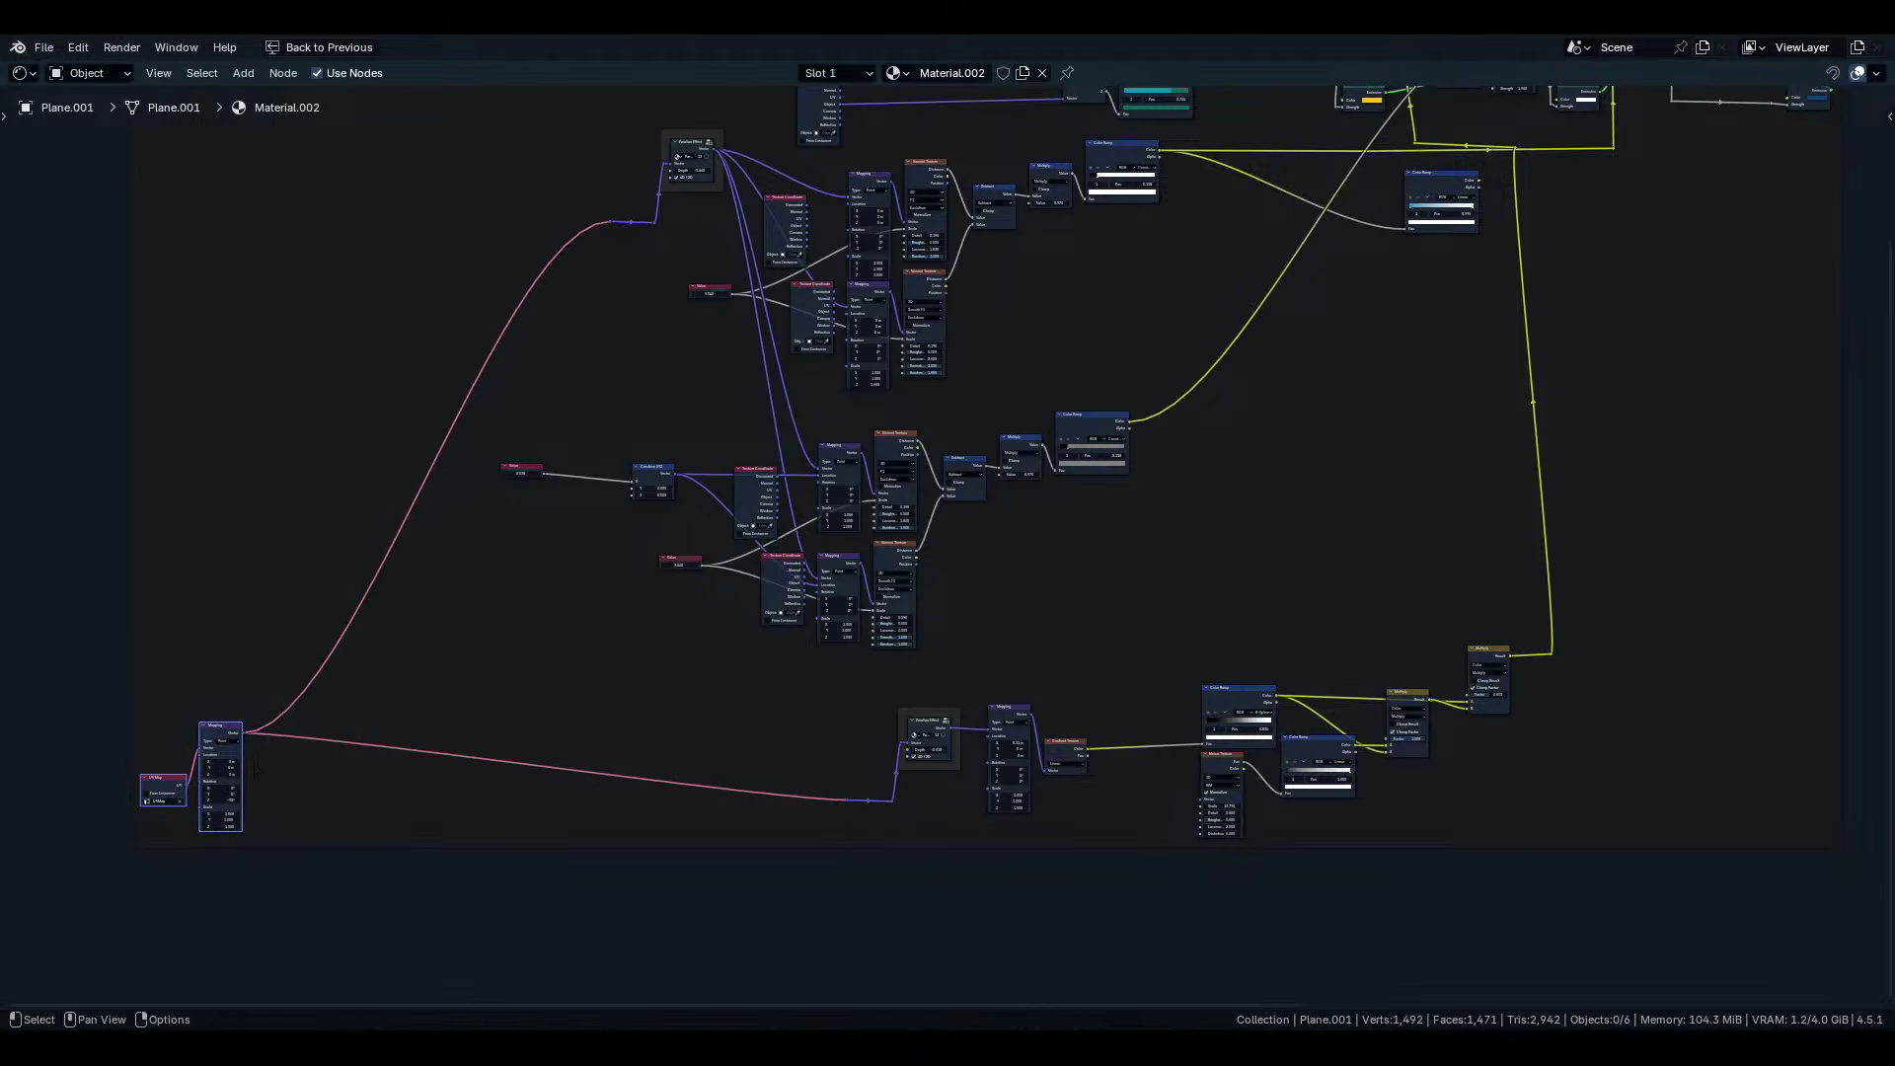
Add reroutes on both Mapping output links near the node and shift the upper link's corner left of the branches.
right_click_drag(322, 574, 395, 660, "shift")
key("g")
left_click(400, 769)
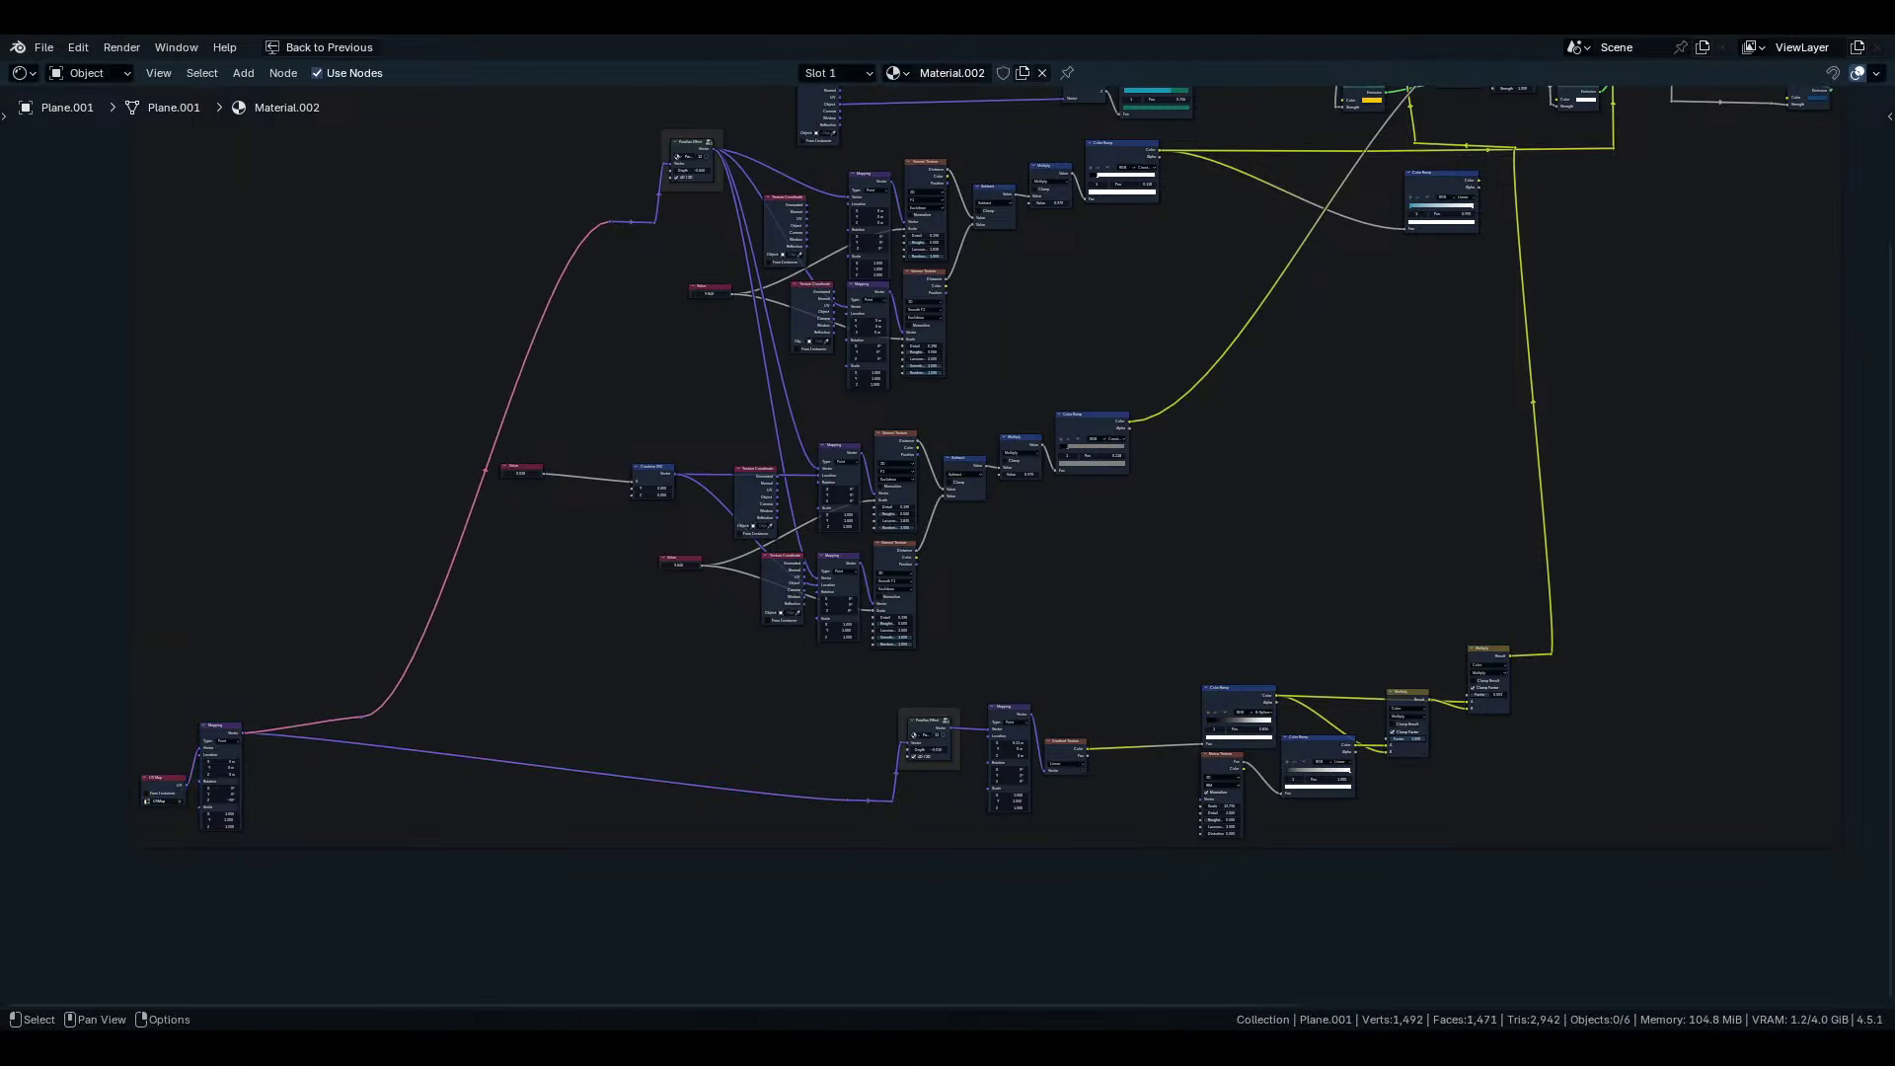
key("g")
mouse_move(380, 578)
right_mouse_down("shift")
mouse_move(546, 675)
mouse_move(543, 802)
right_mouse_up("shift")
left_click(525, 291)
key("g")
left_click(369, 764)
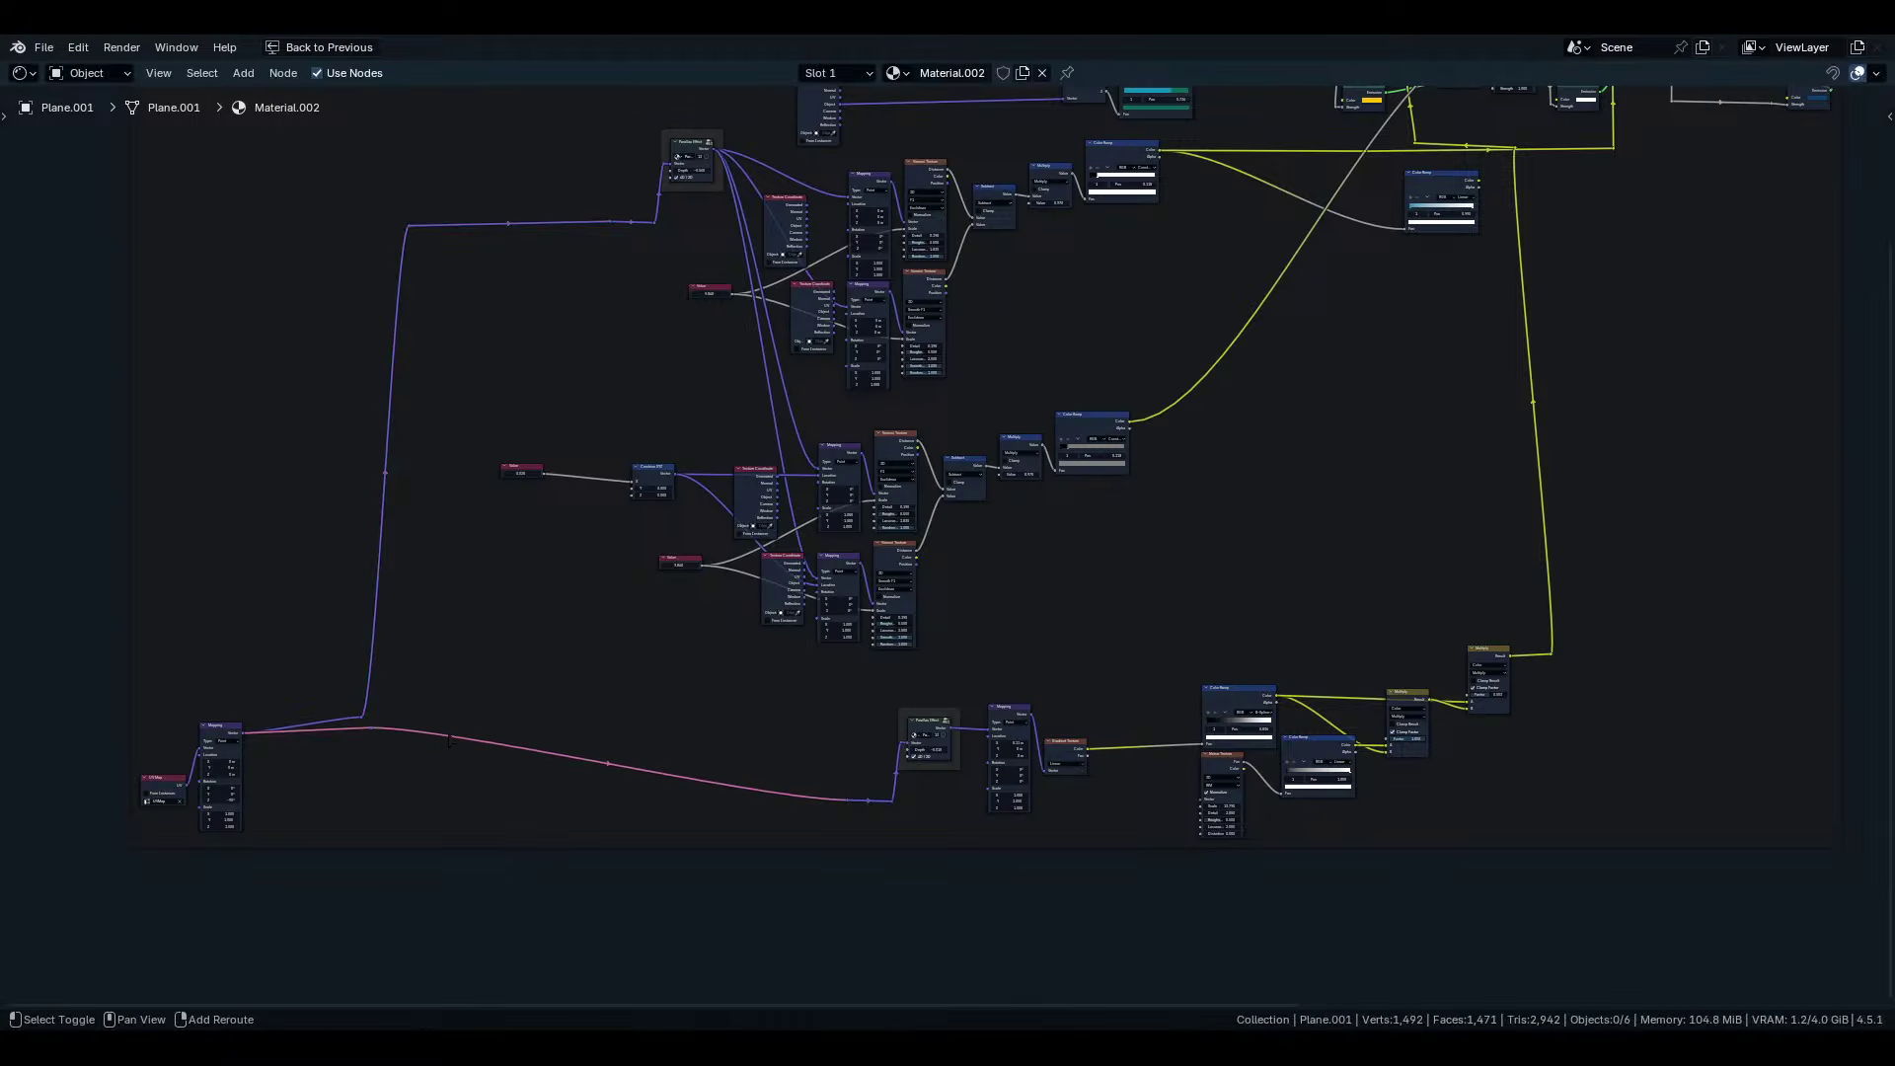
Add a corner reroute on the lower Mapping link, level with its run toward the lower Parallax Effect group.
right_click_drag(612, 729, 651, 811, "shift")
key("g")
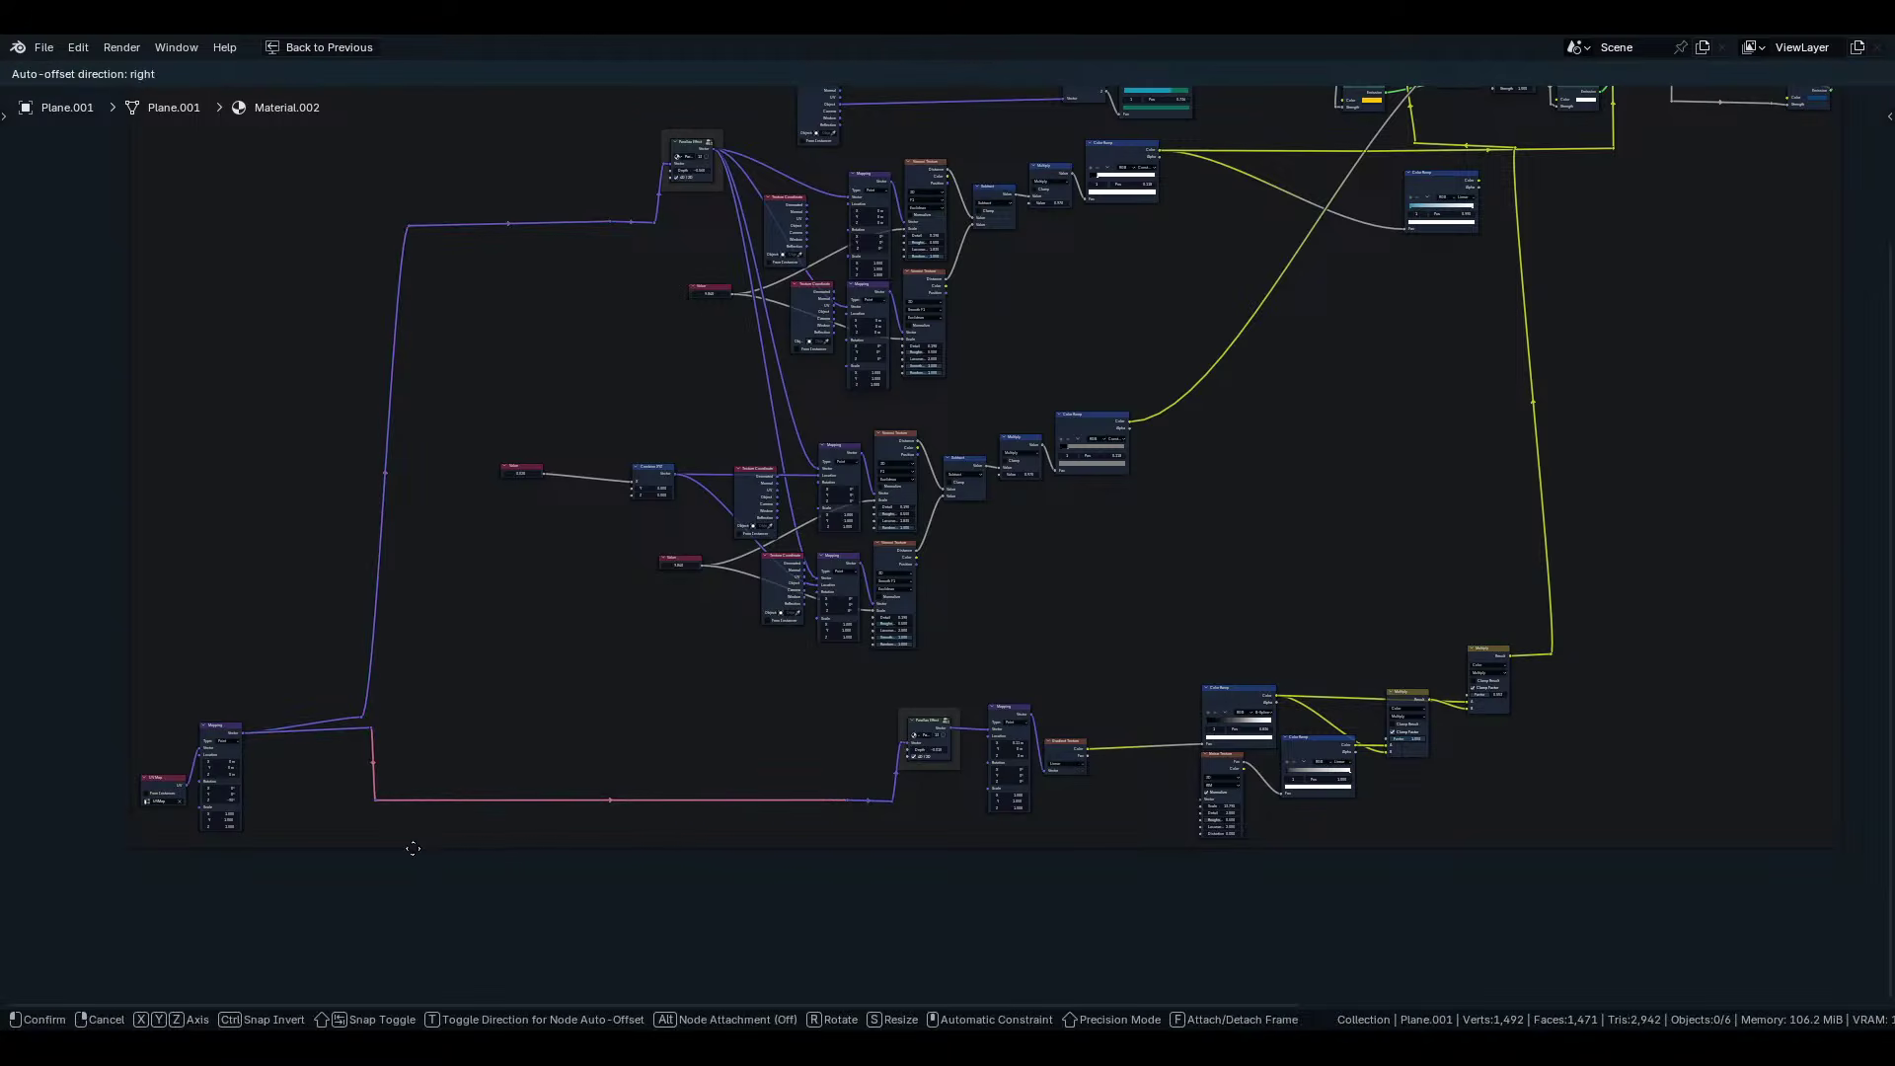
left_click(405, 847)
Align the two reroutes beside the Mapping node by scaling them to 0 along Y.
left_click_drag(330, 691, 422, 763)
key("g")
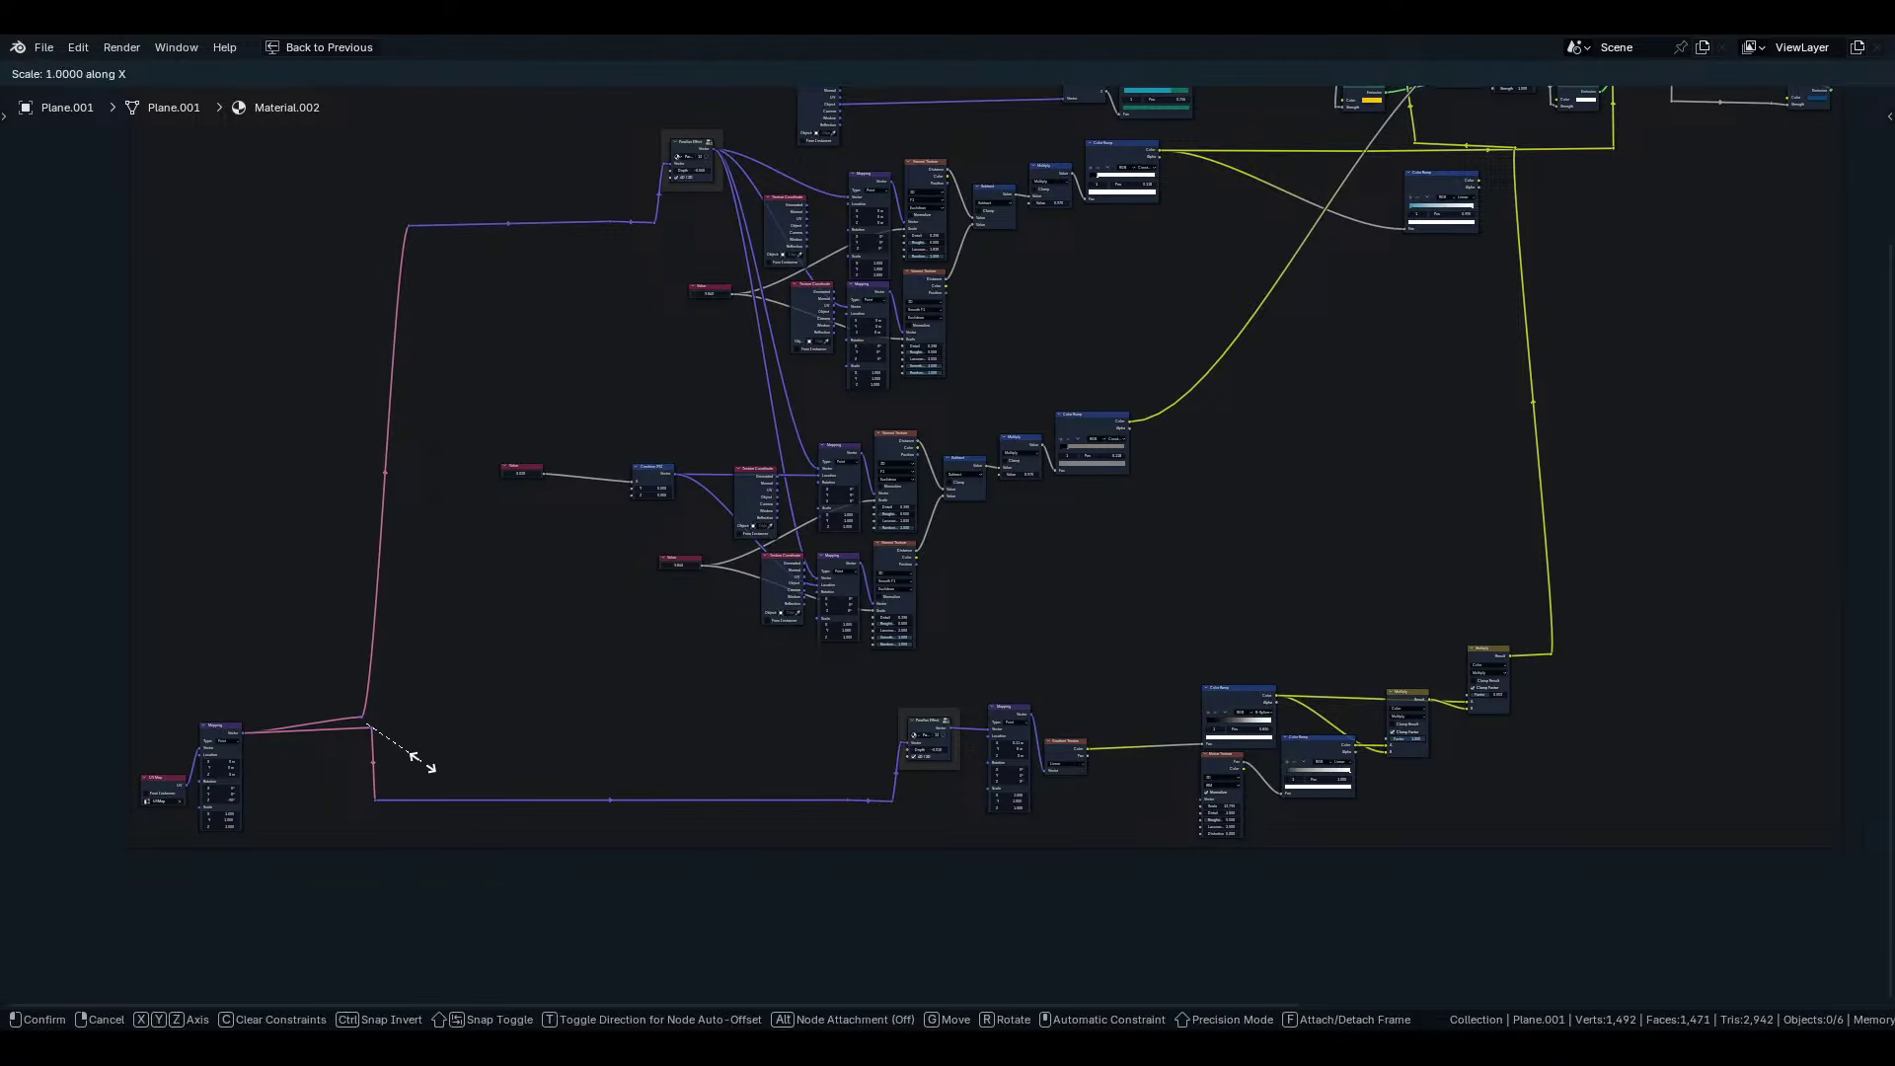
left_click(430, 766)
key("s")
key("y")
key("0")
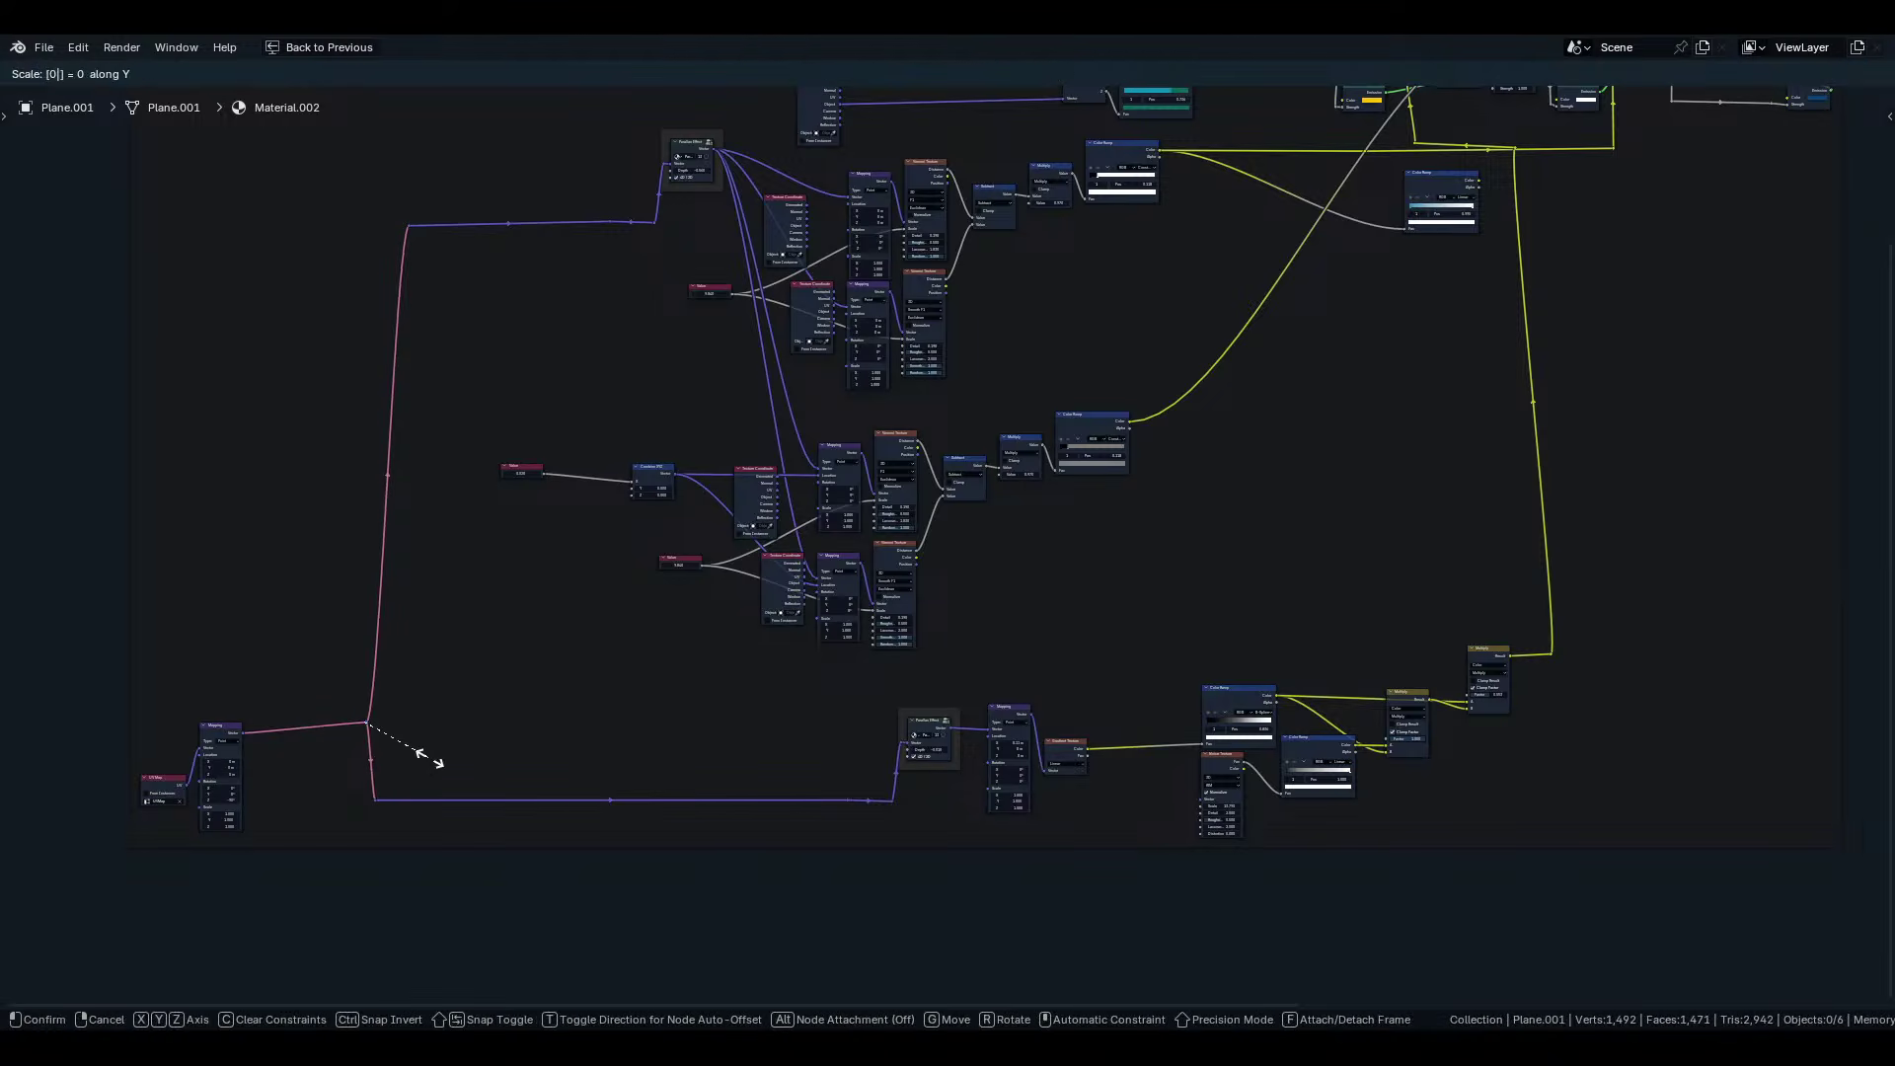
left_click(429, 758)
Move the aligned reroutes down along Y, level with the Mapping node's Vector output.
scroll(658, 654, "up", 1)
middle_click_drag(657, 654, 955, 619)
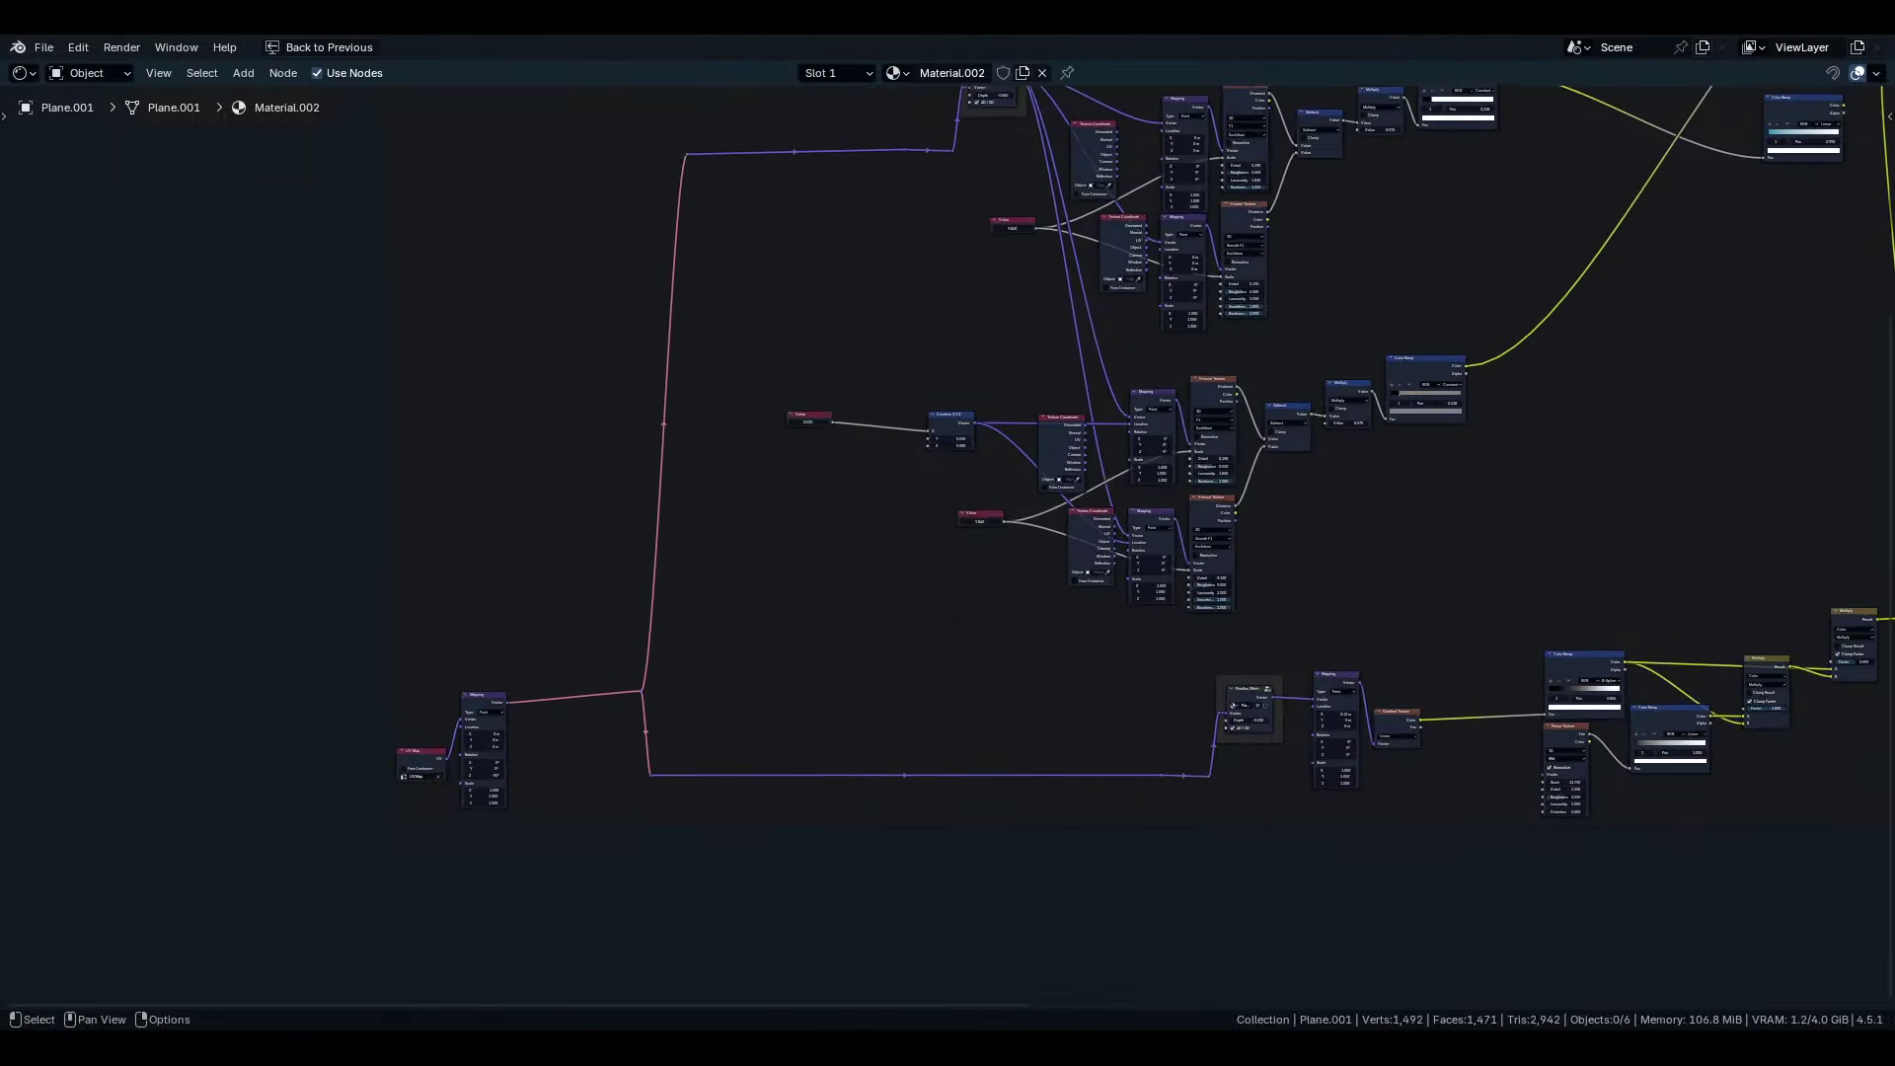
key("g")
key("y")
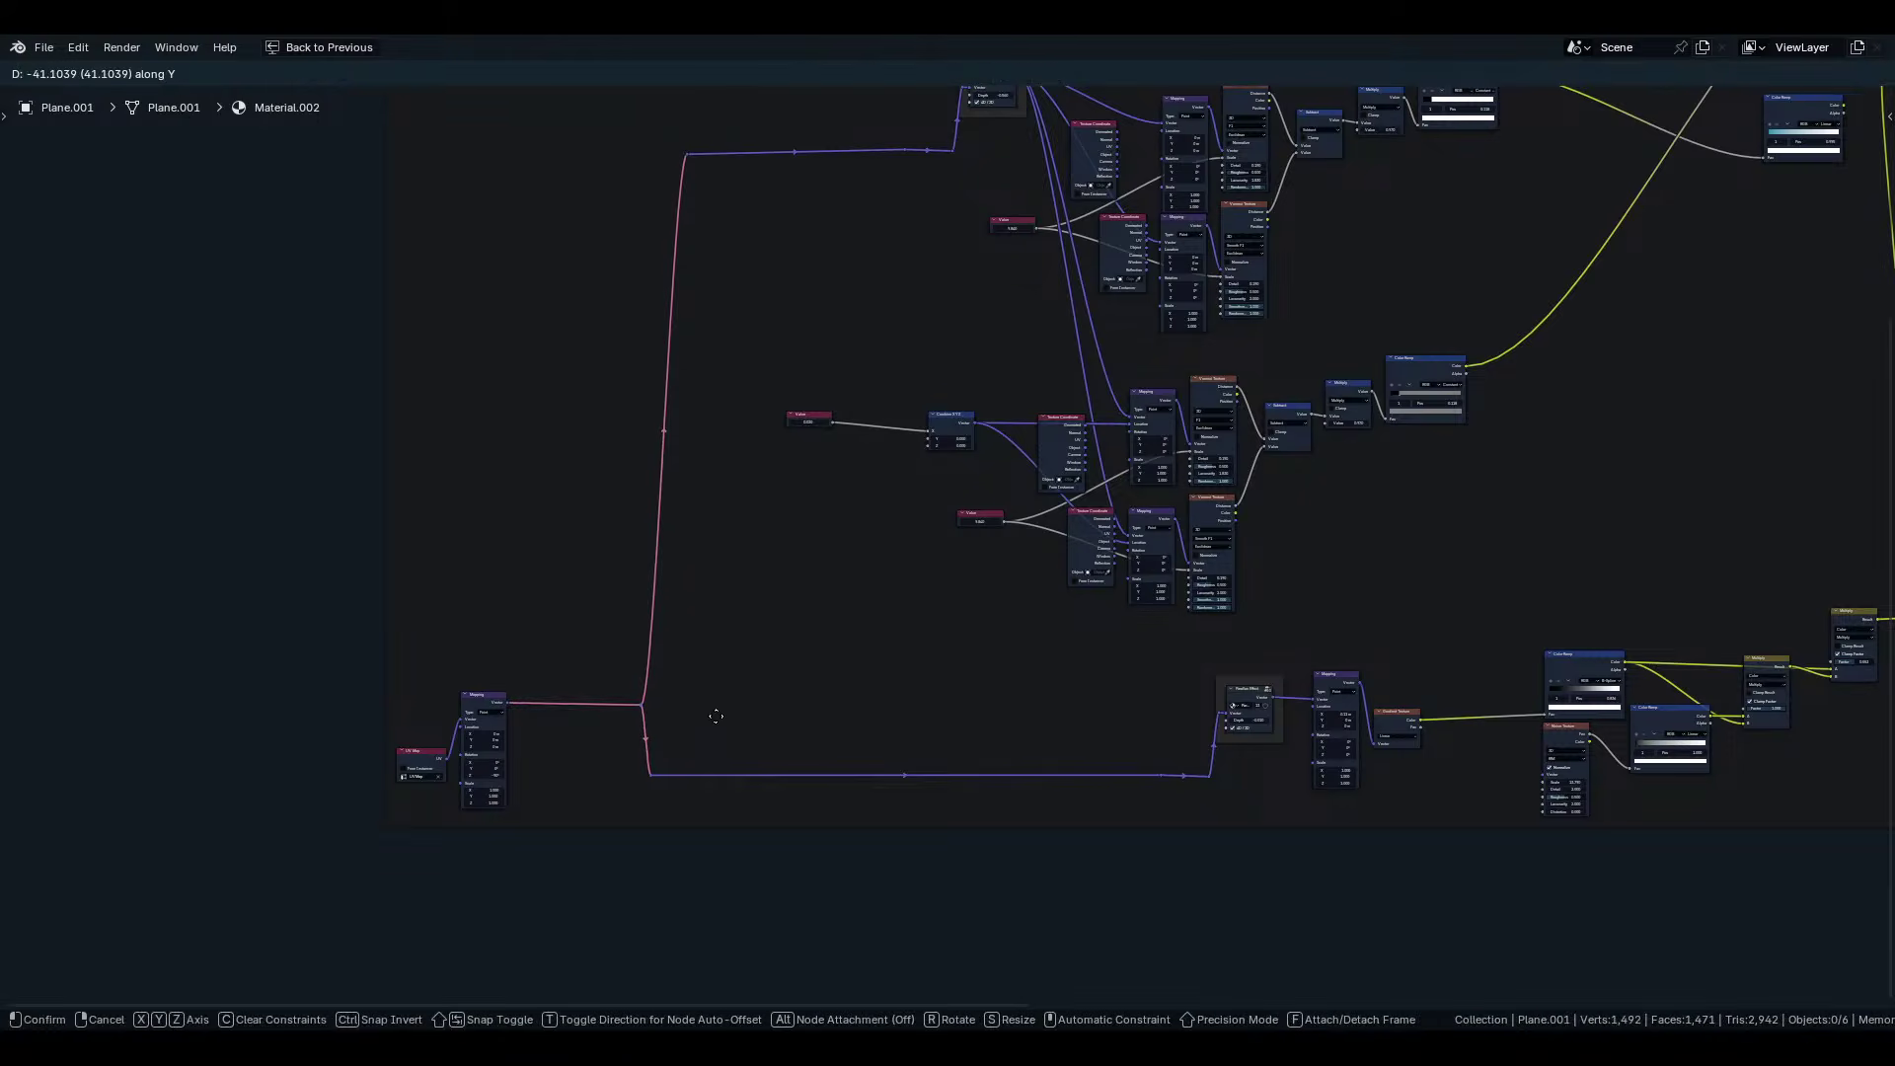
left_click(716, 707)
Delete the unused linear Color Ramp below the shader mixing nodes.
middle_click_drag(1481, 260, 947, 484)
scroll(948, 484, "up", 3)
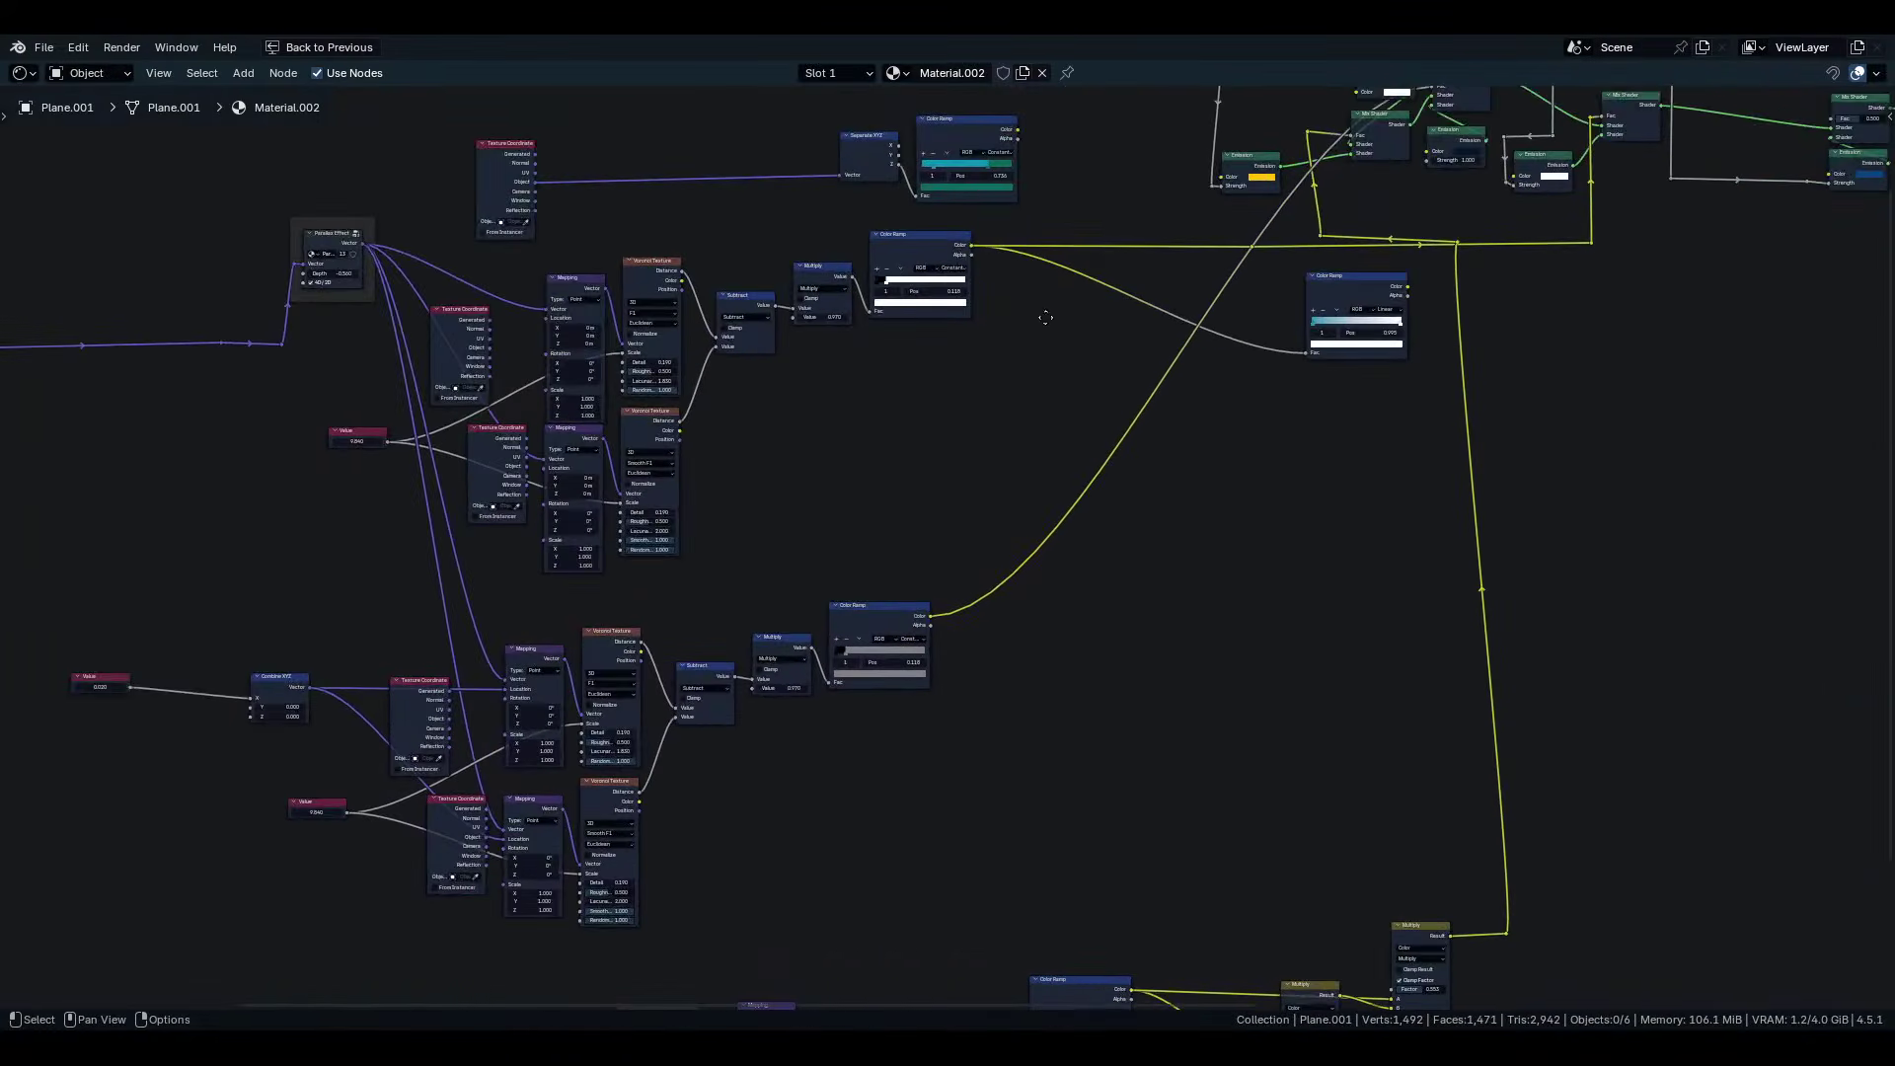
middle_click_drag(1045, 316, 996, 637)
scroll(996, 638, "up", 4)
scroll(1711, 679, "up", 6)
middle_click_drag(1711, 678, 1065, 696)
left_click_drag(1000, 624, 996, 781)
key("x")
Delete the unconnected teal Color Ramp with its Separate XYZ and Texture Coordinate nodes.
scroll(934, 552, "down", 8)
middle_click_drag(657, 355, 1100, 538)
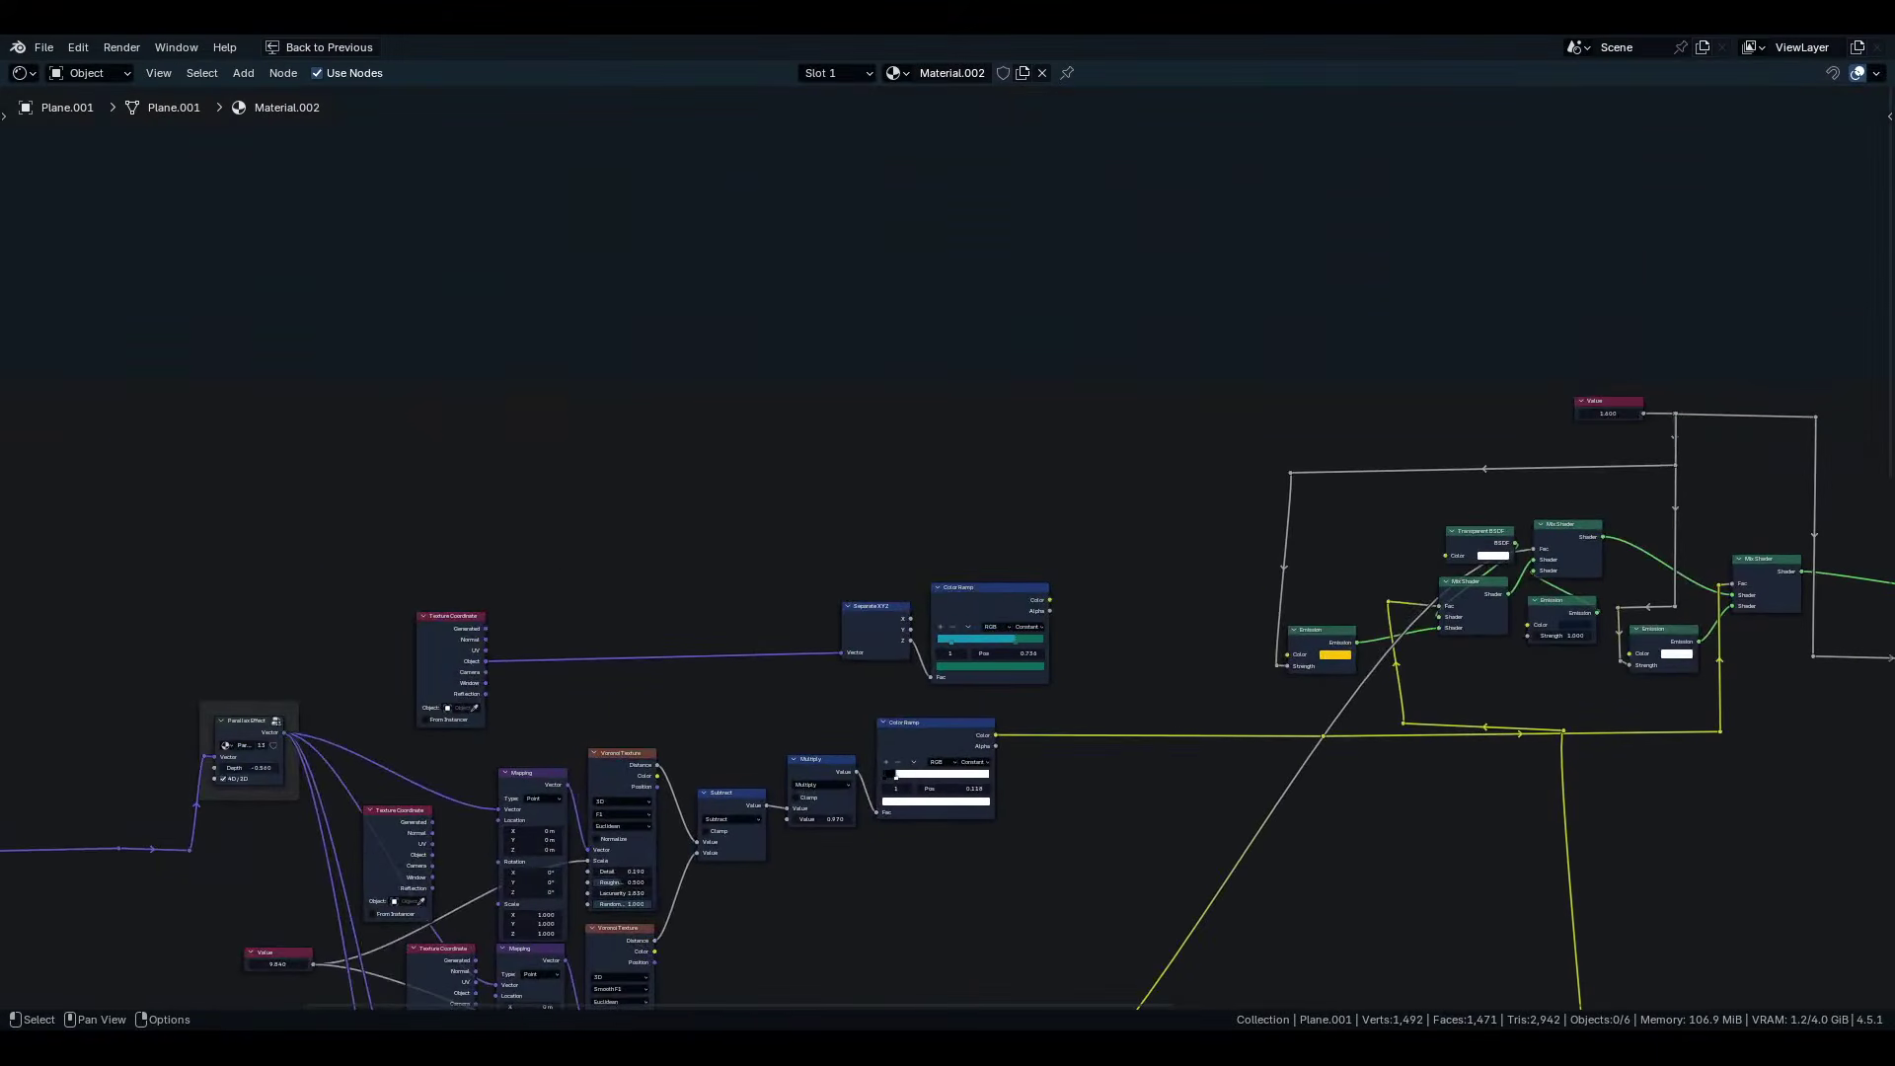
left_click_drag(1105, 539, 879, 602)
key("x")
left_click_drag(663, 592, 423, 655)
key("x")
Undo the deletion of the teal Color Ramp, Separate XYZ and Texture Coordinate nodes.
middle_click_drag(1067, 904, 1070, 603)
scroll(1031, 556, "down", 2)
scroll(1061, 678, "up", 3)
scroll(990, 616, "up", 1)
scroll(988, 615, "up", 2)
scroll(987, 616, "down", 5)
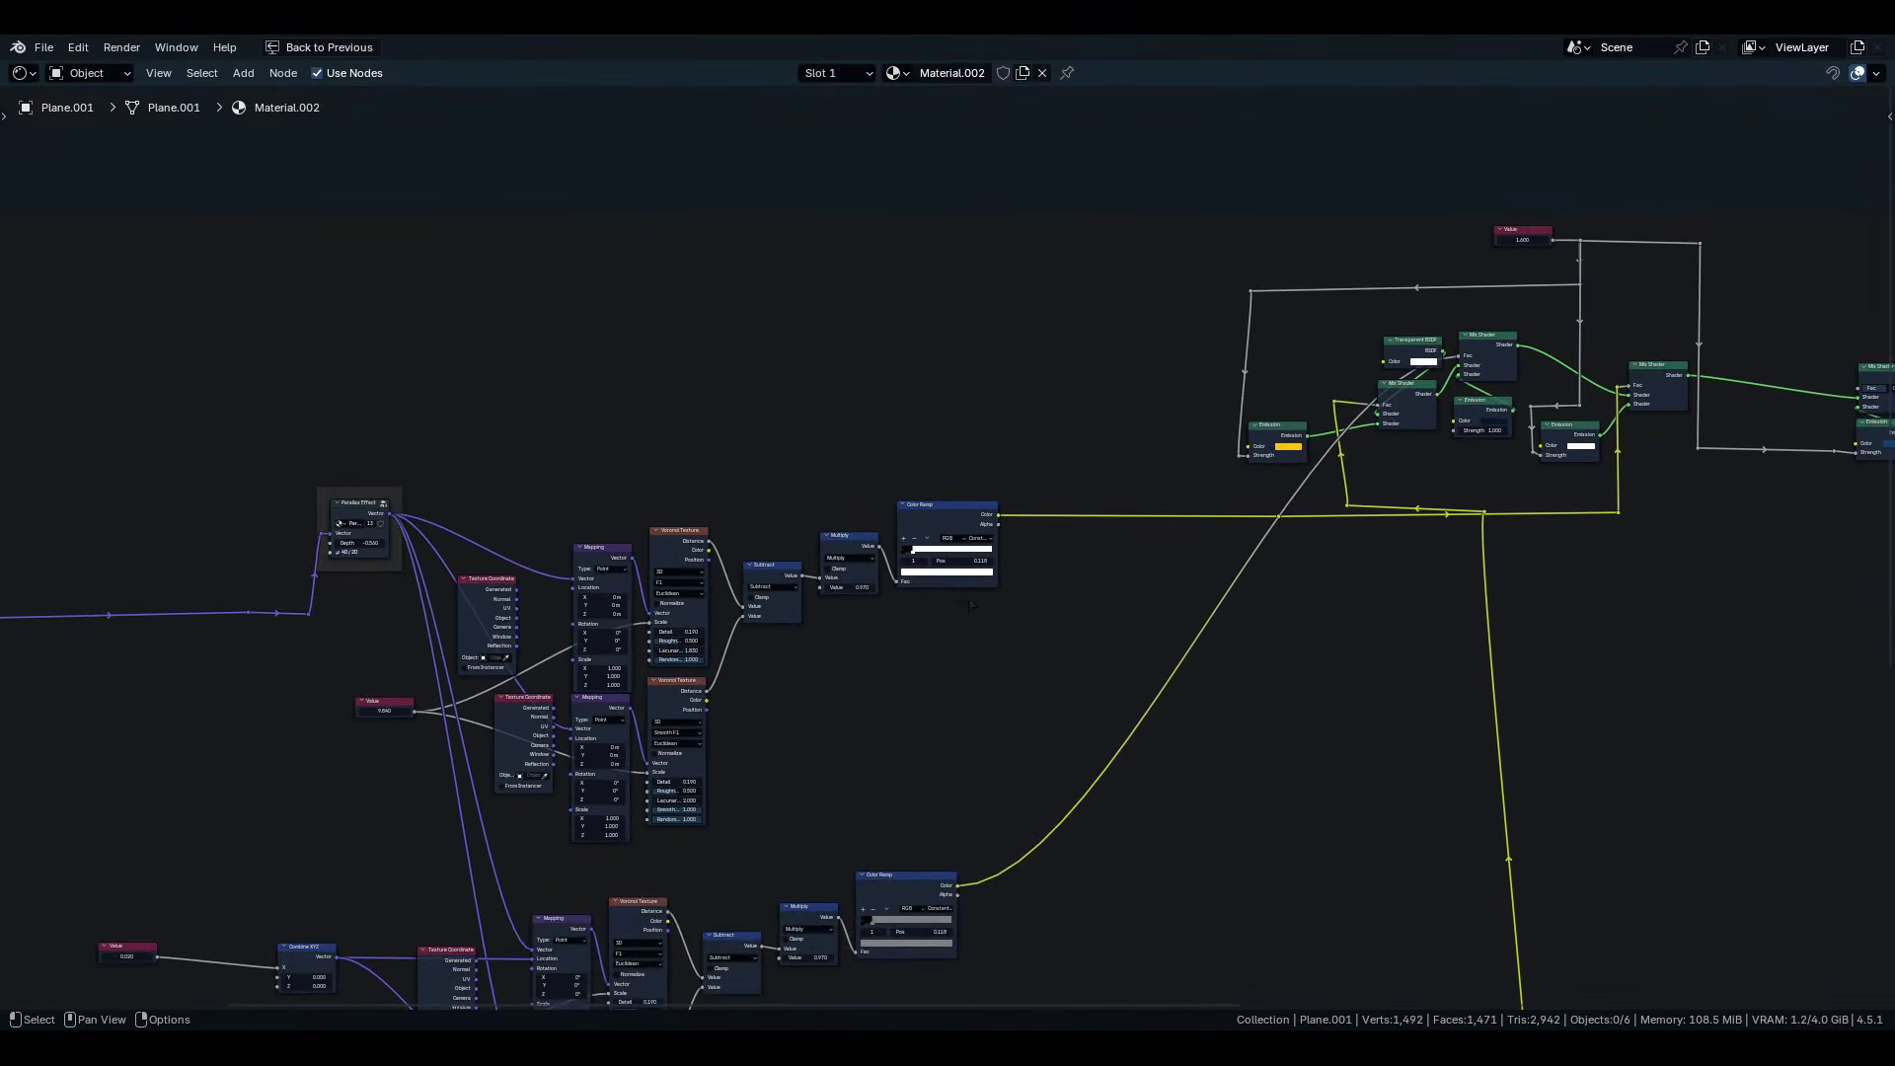
key("ctrl+z")
key("ctrl+z")
key("ctrl+z")
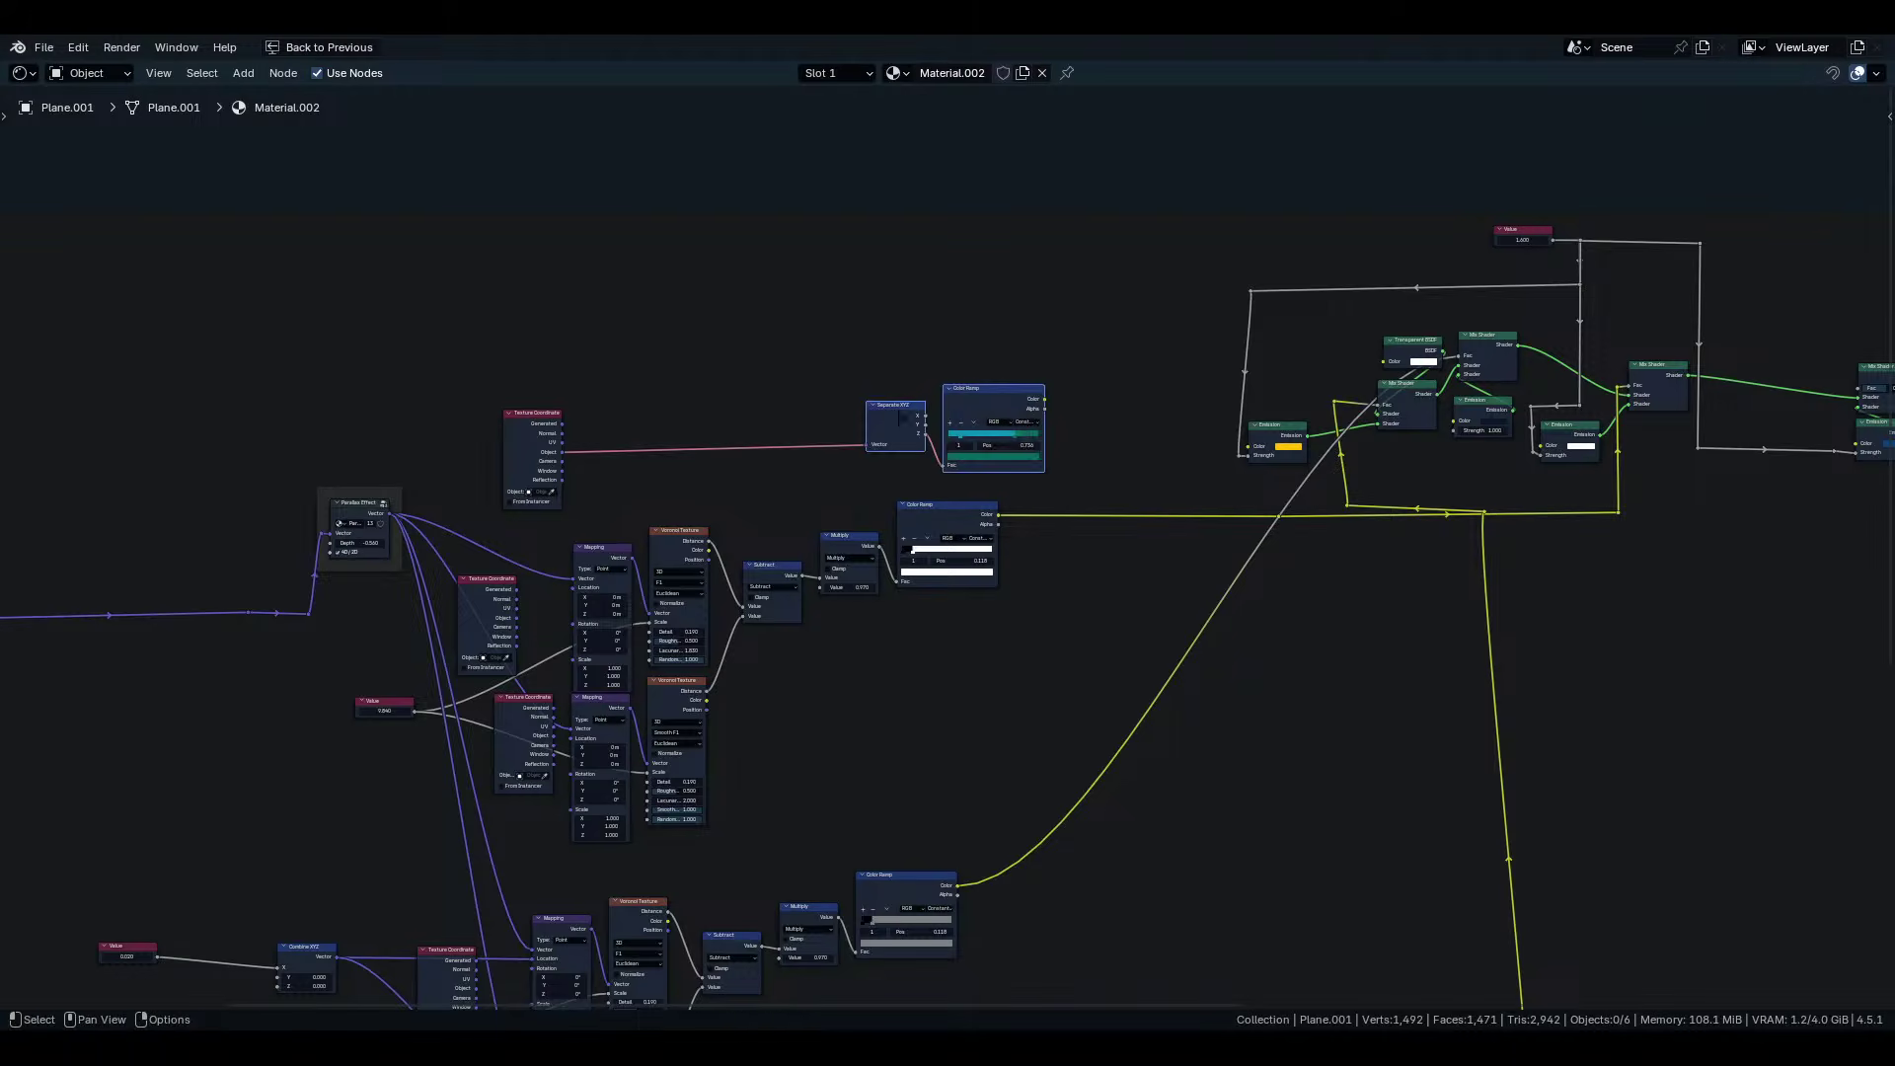
Delete the teal Color Ramp and move Separate XYZ beside its Texture Coordinate, returning to the full layout.
left_click_drag(1041, 325, 636, 428)
key("x")
key("ctrl+space")
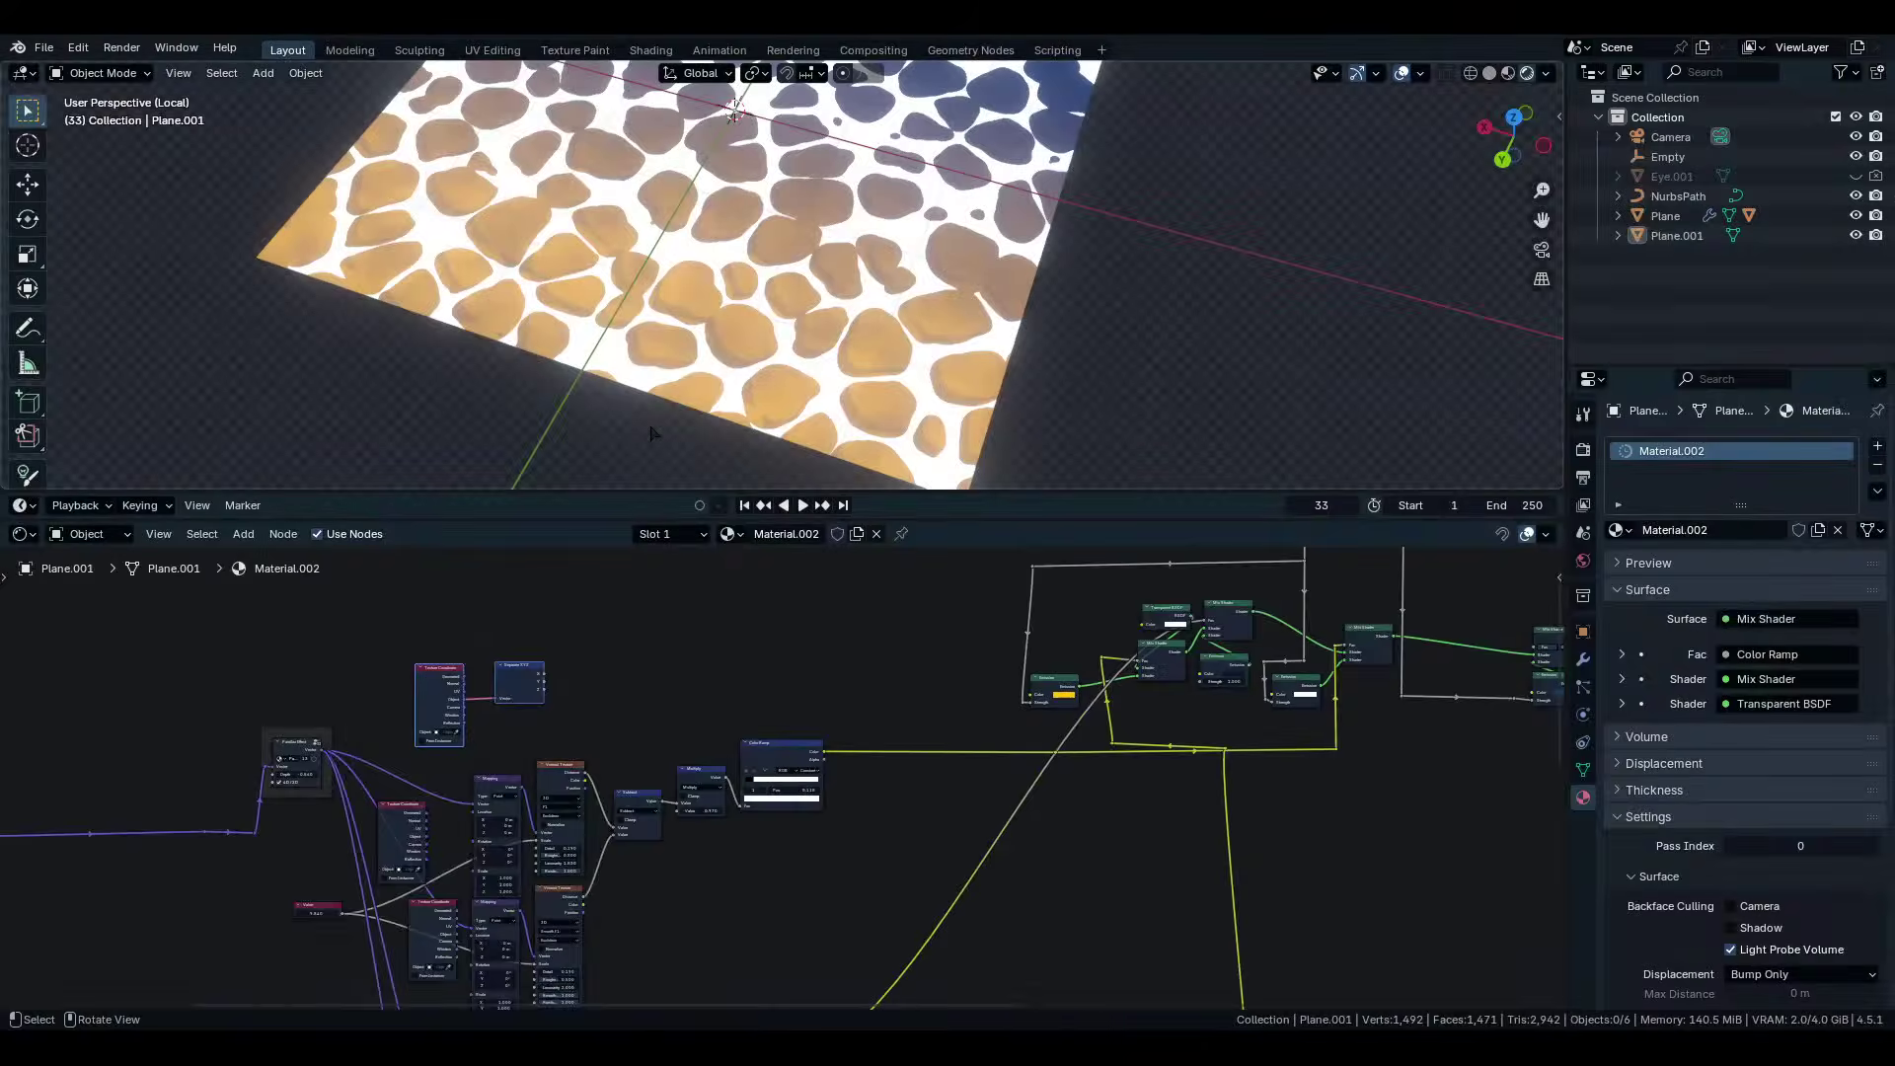
Preview the Separate XYZ node's X output and its Y output on the plane.
scroll(523, 686, "up", 5)
middle_click_drag(498, 673, 624, 742)
left_click(625, 742, "ctrl+shift")
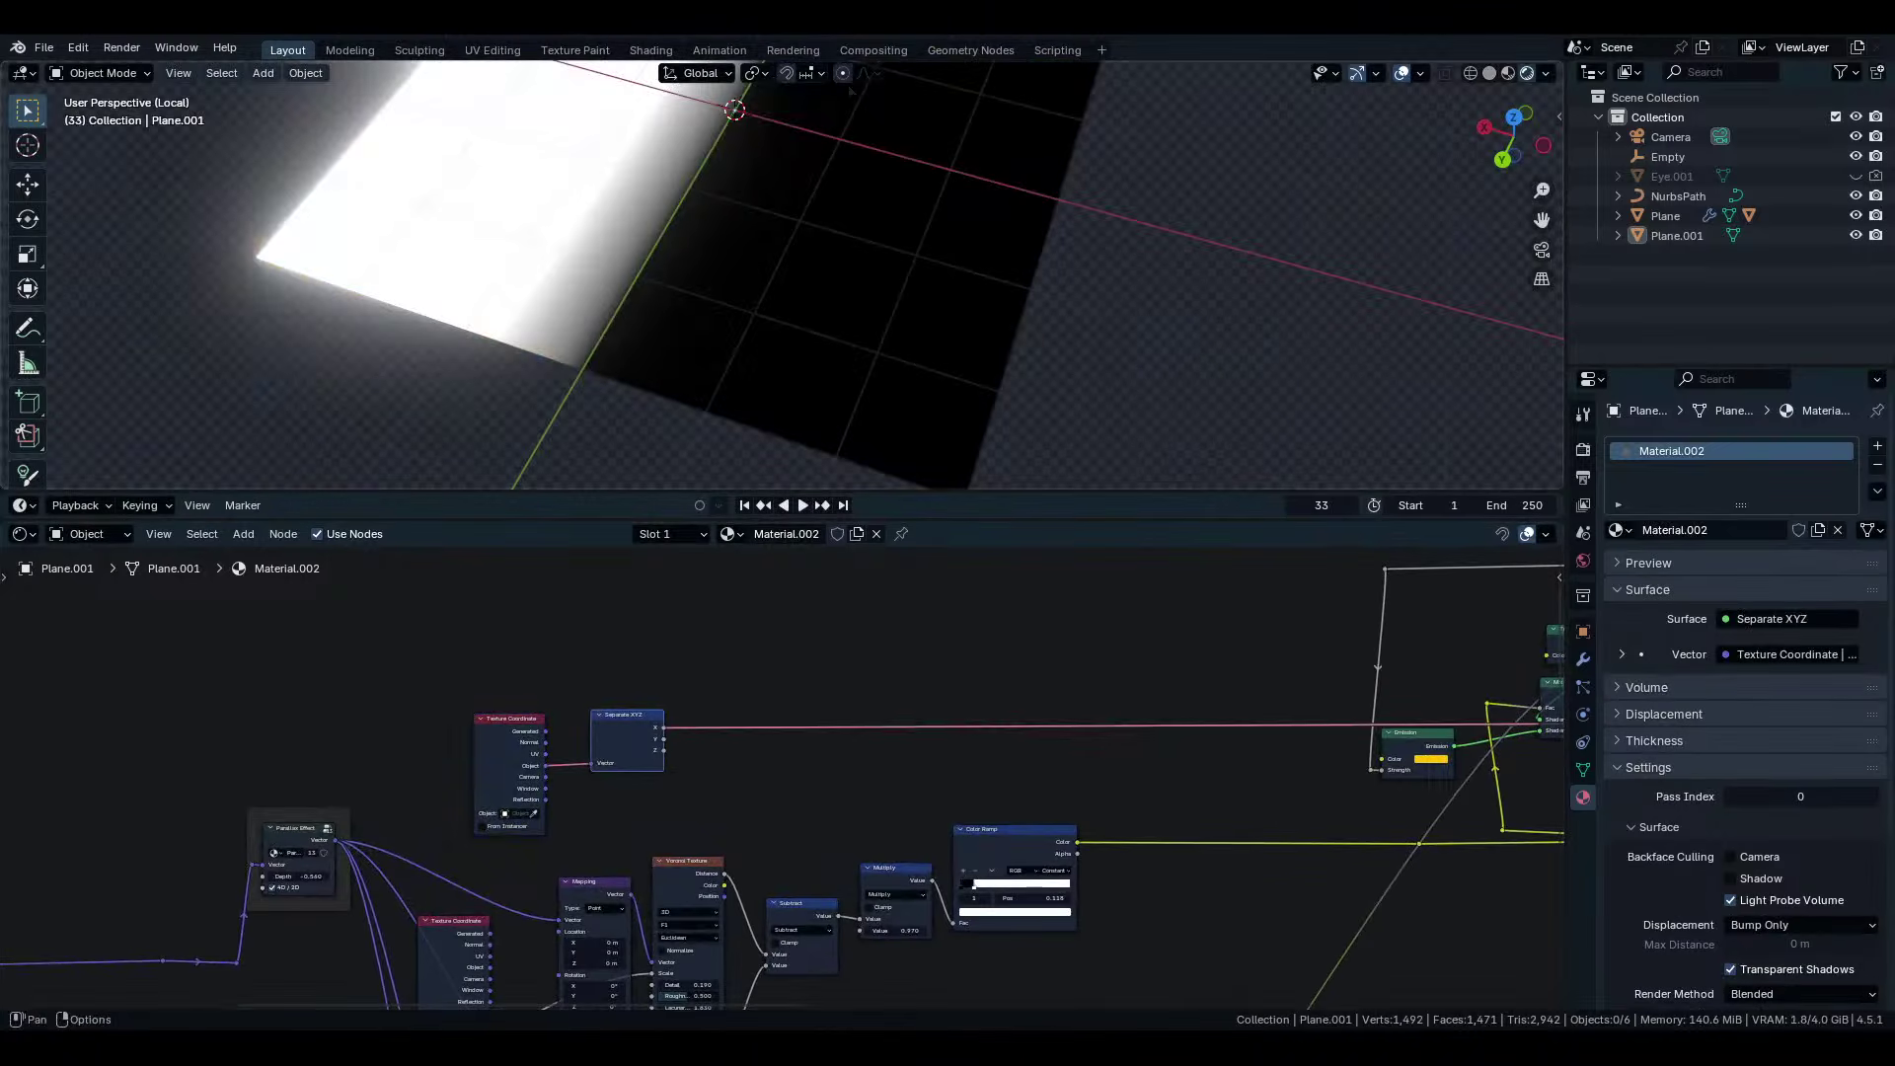
scroll(789, 246, "down", 4)
middle_click_drag(790, 246, 765, 336, "shift")
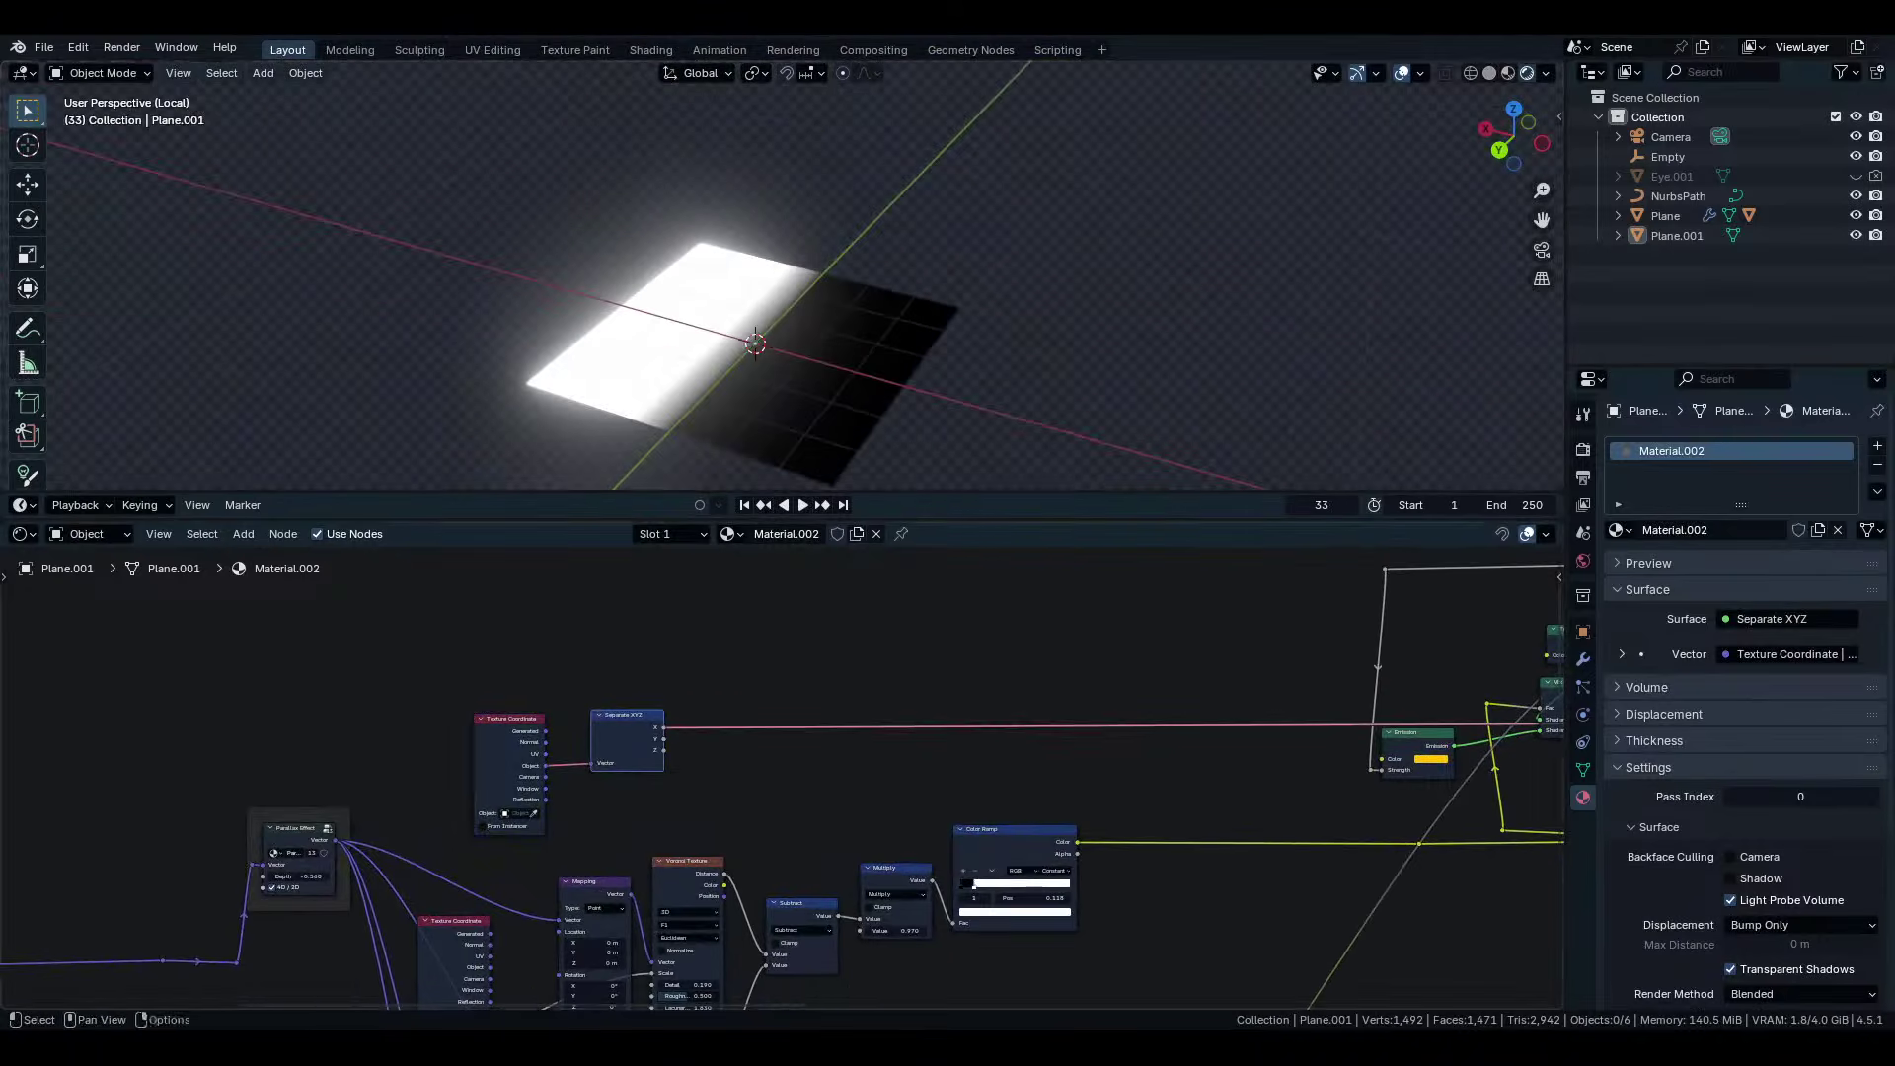
scroll(714, 770, "up", 2)
left_click(592, 745, "ctrl+shift")
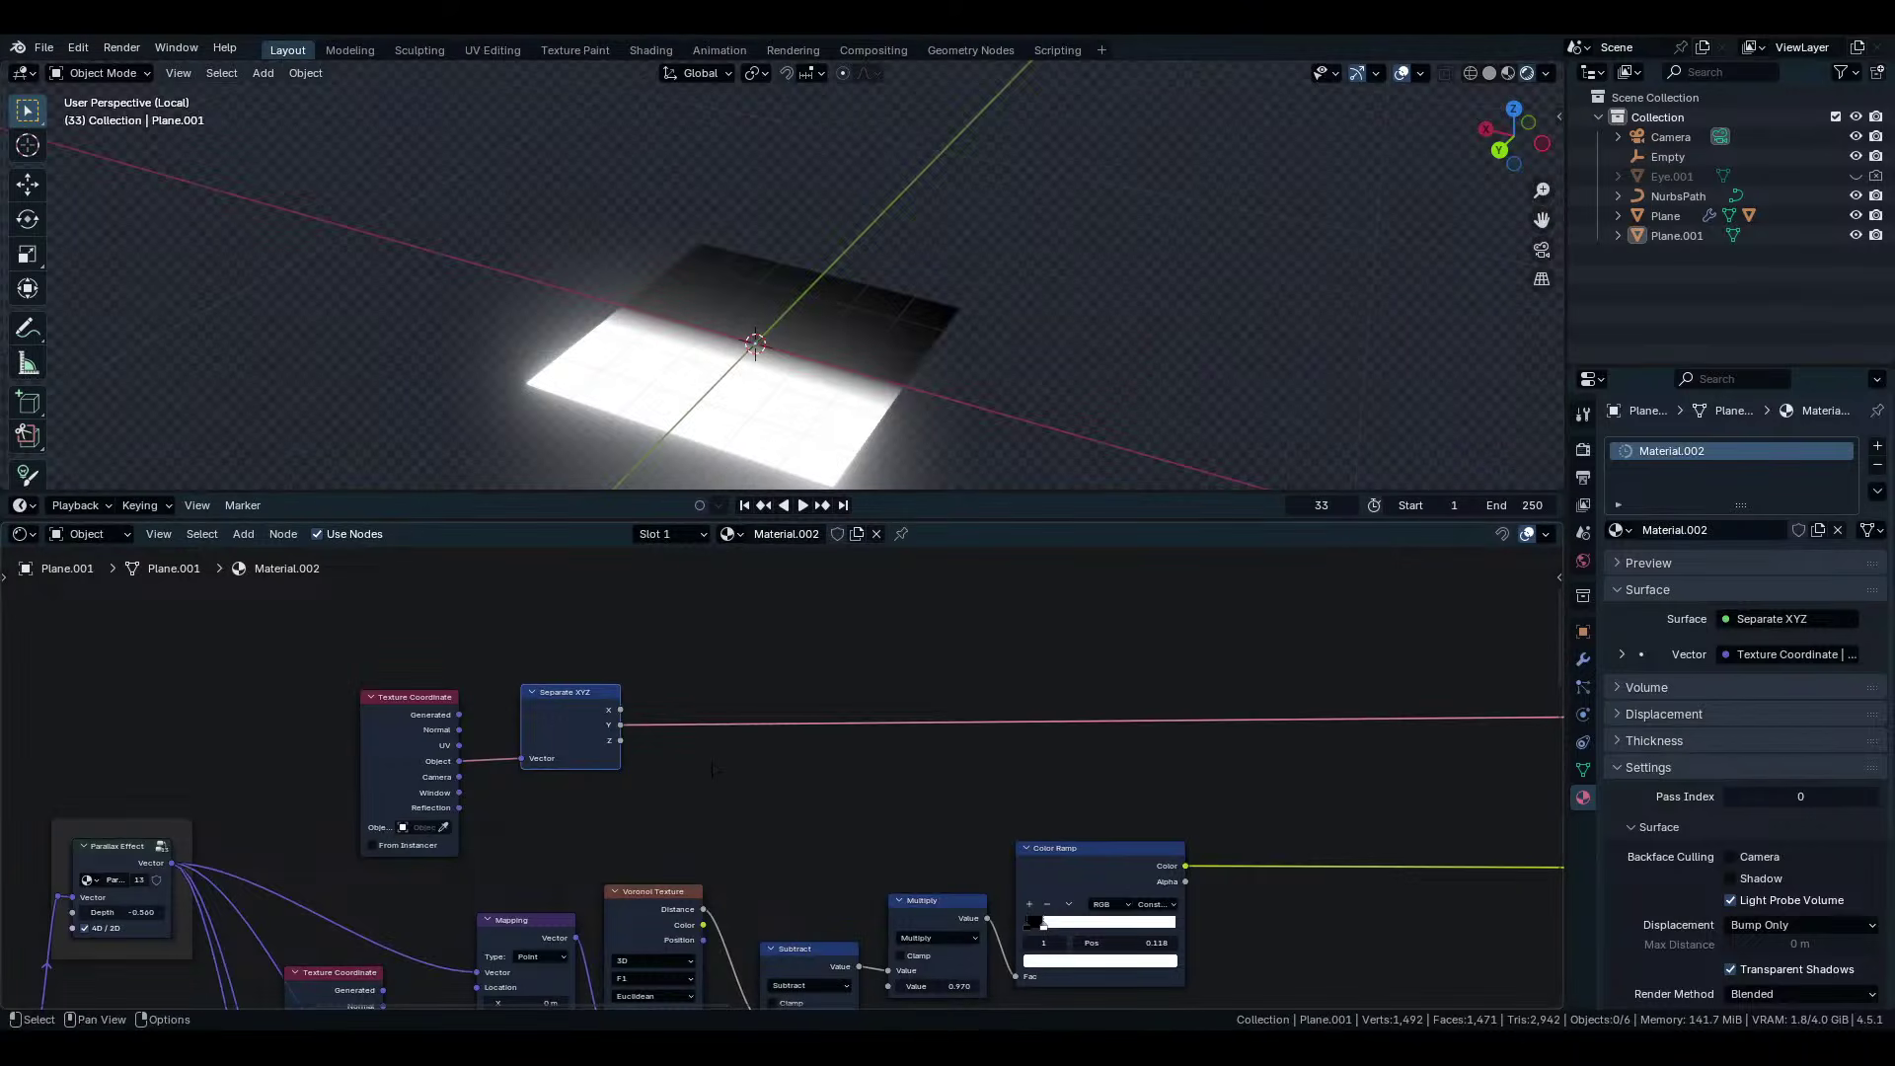
Add a Mix Color node into the color link just after the constant Color Ramp.
scroll(713, 769, "down", 2)
middle_click_drag(713, 769, 537, 750)
key("shift+a")
left_click(991, 655)
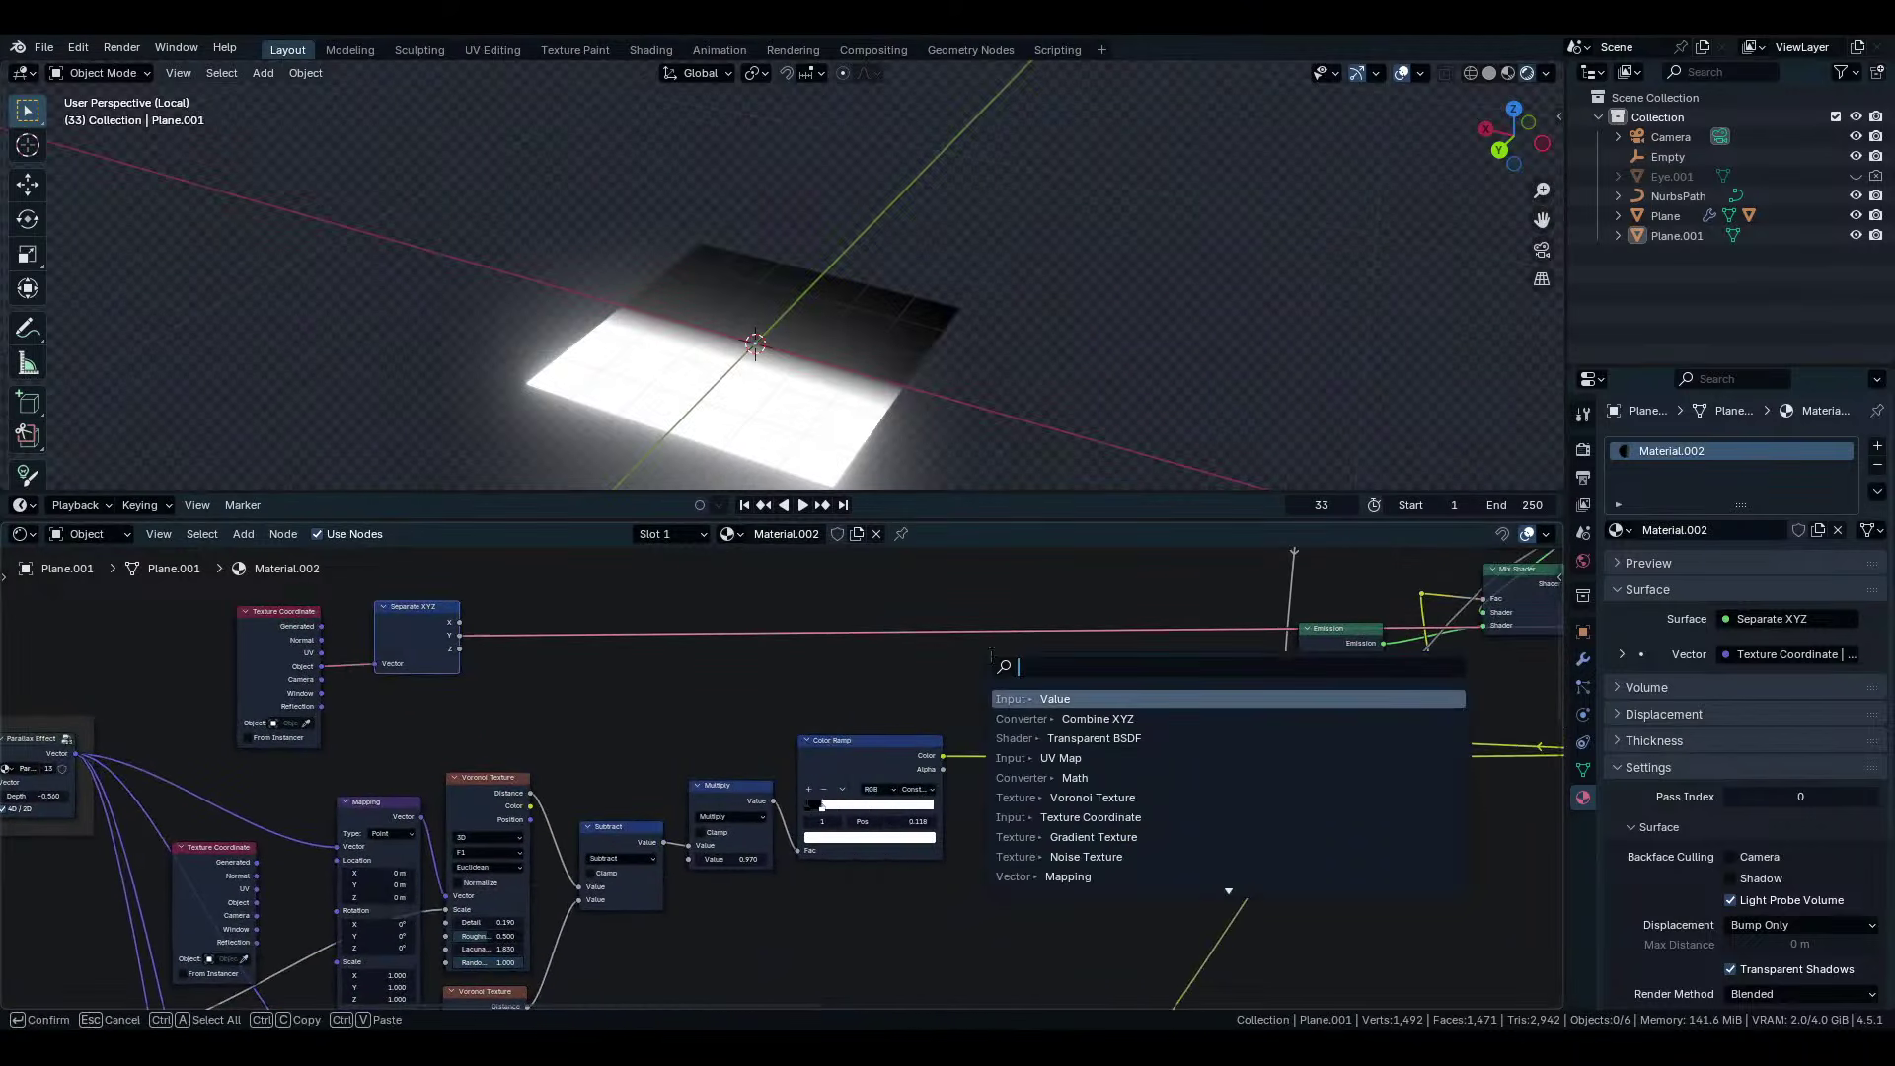
type("micx")
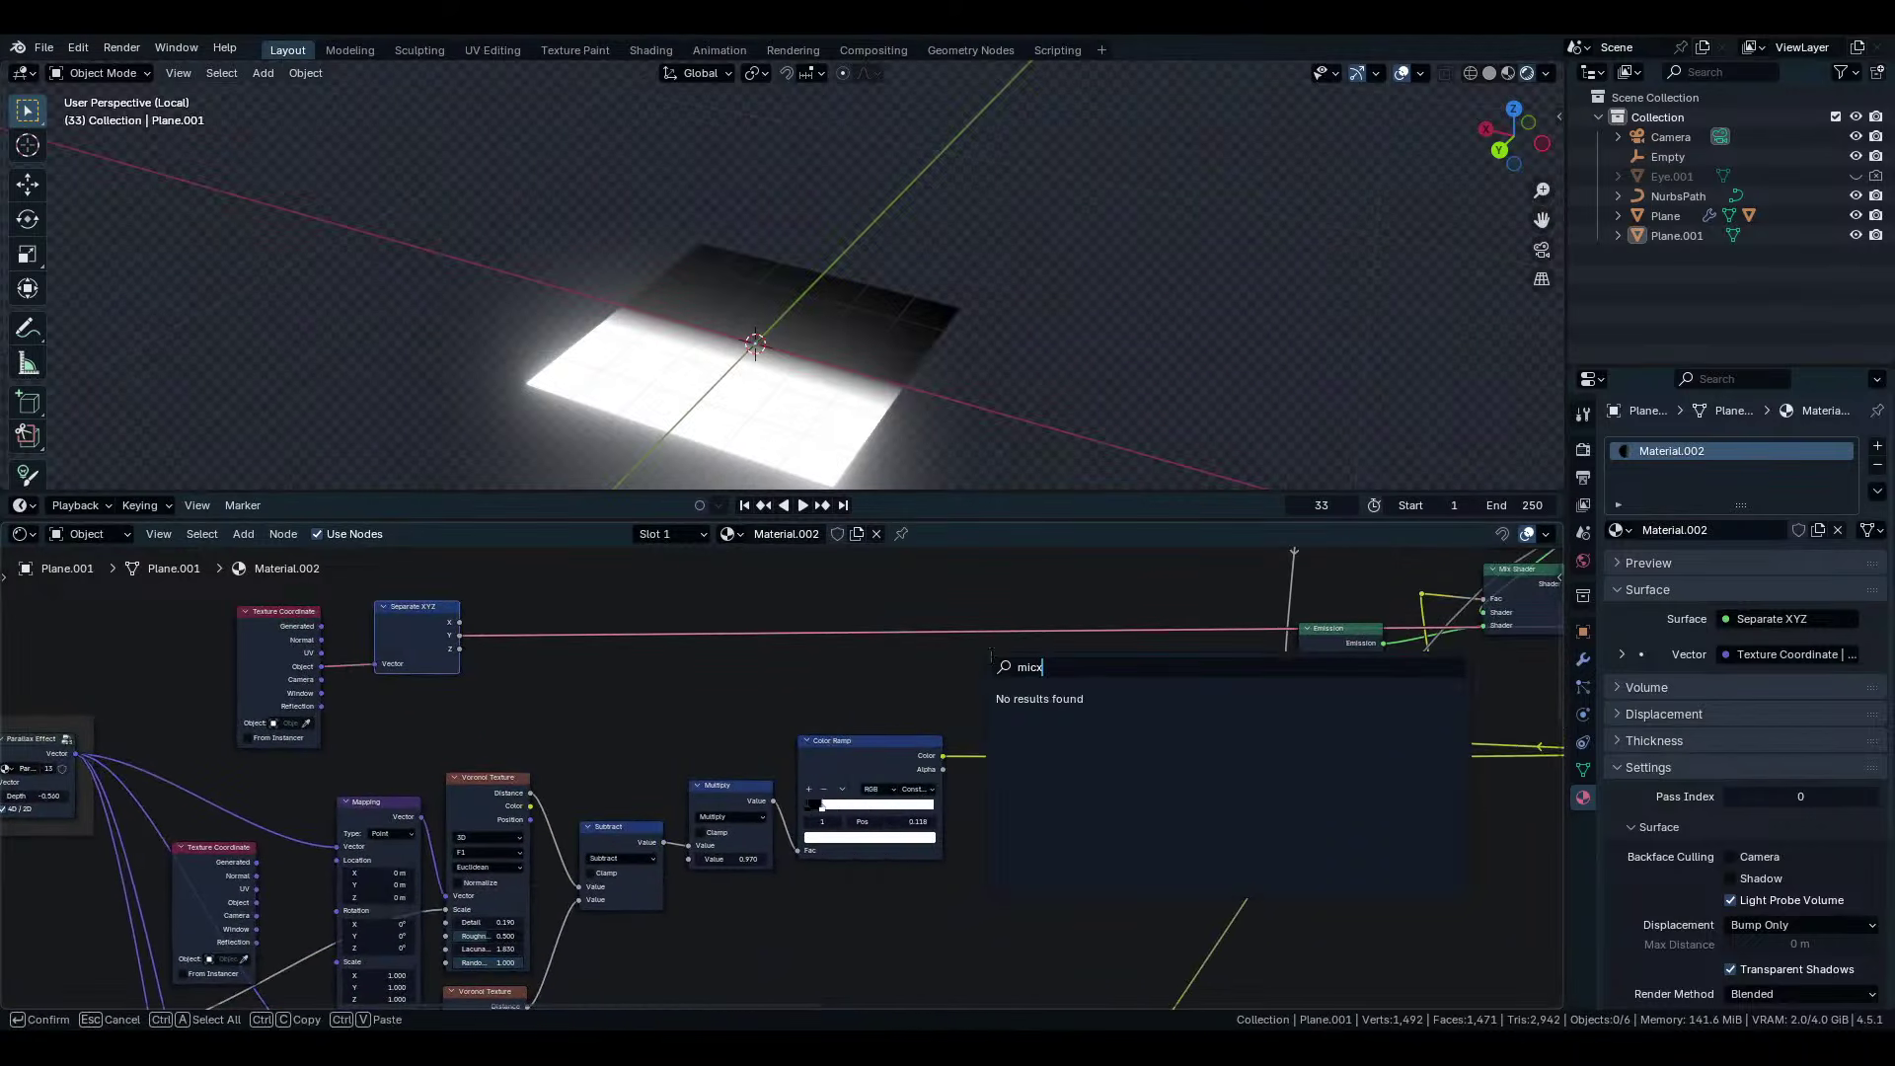
key("BackSpace")
key("BackSpace")
type("x ")
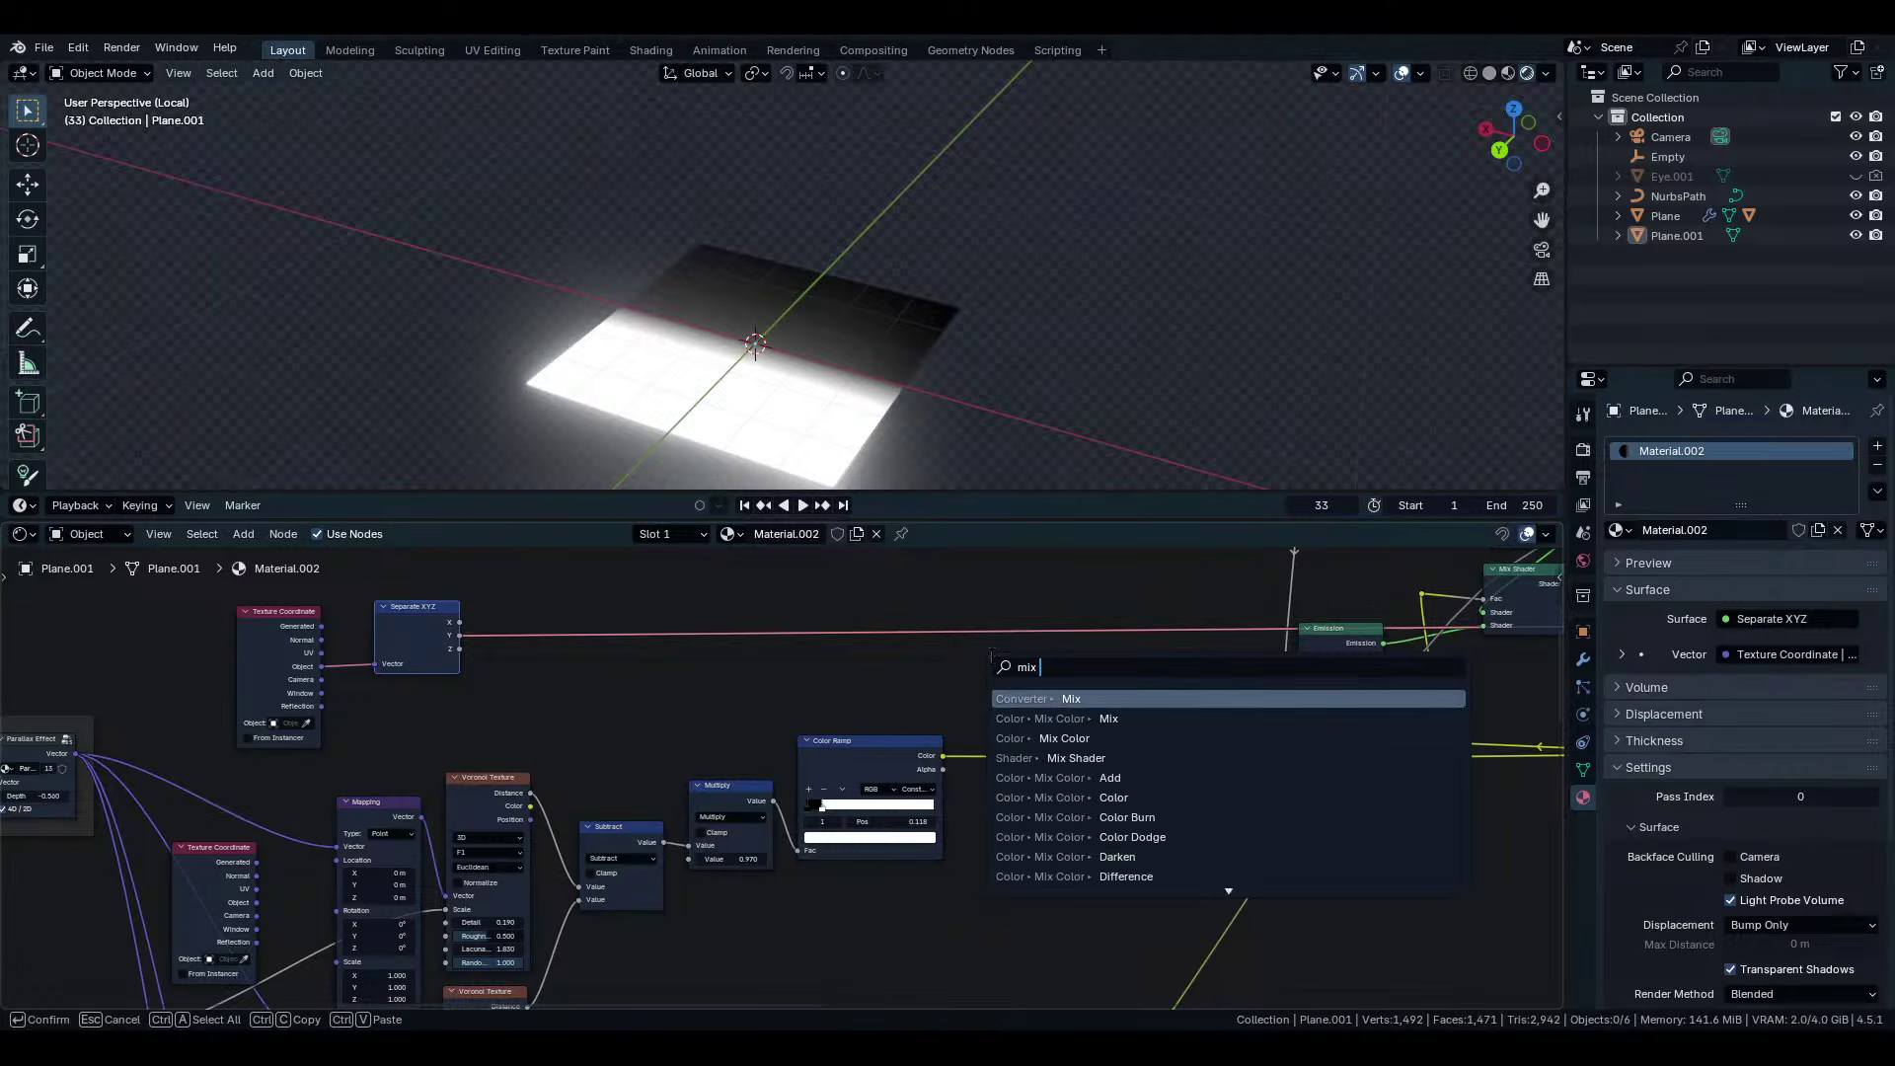
type("color")
key("Return")
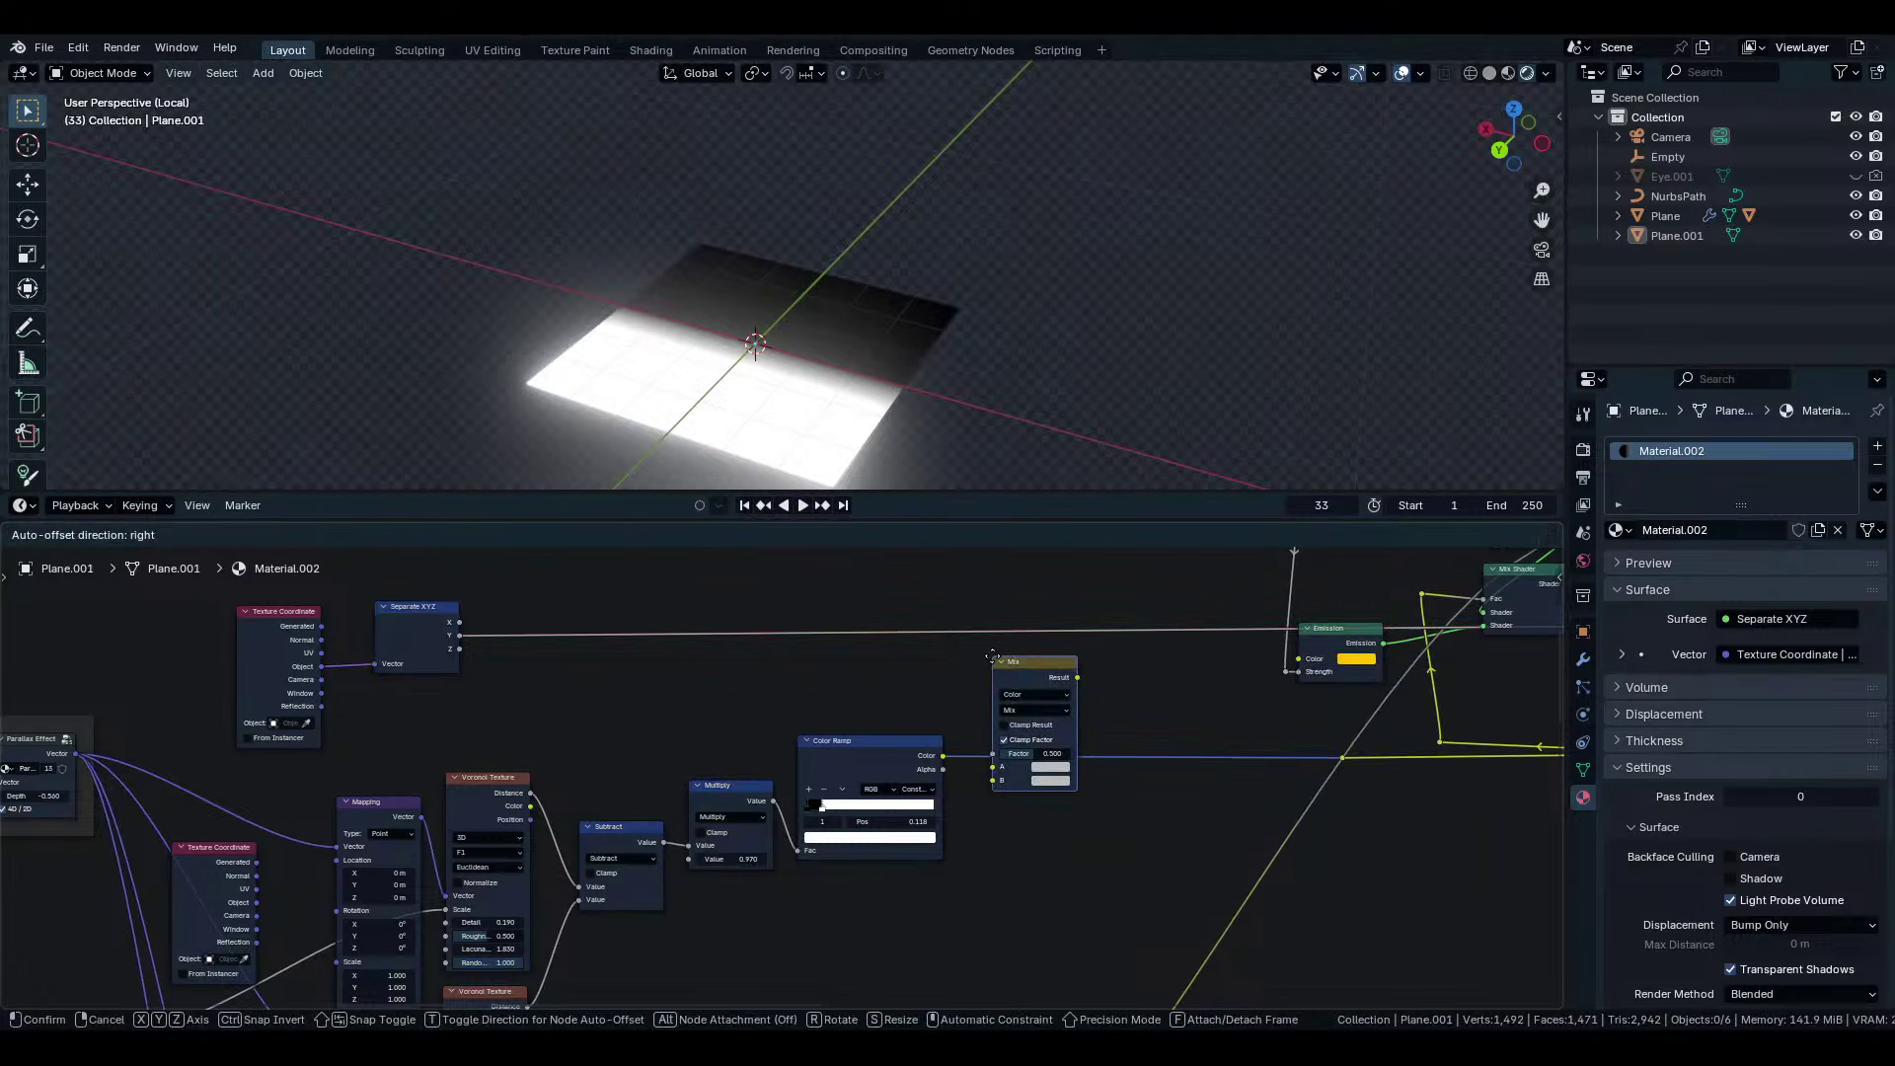
left_click(992, 656)
Connect the Y output of Separate XYZ to the B input of the Mix node.
scroll(992, 656, "up", 3)
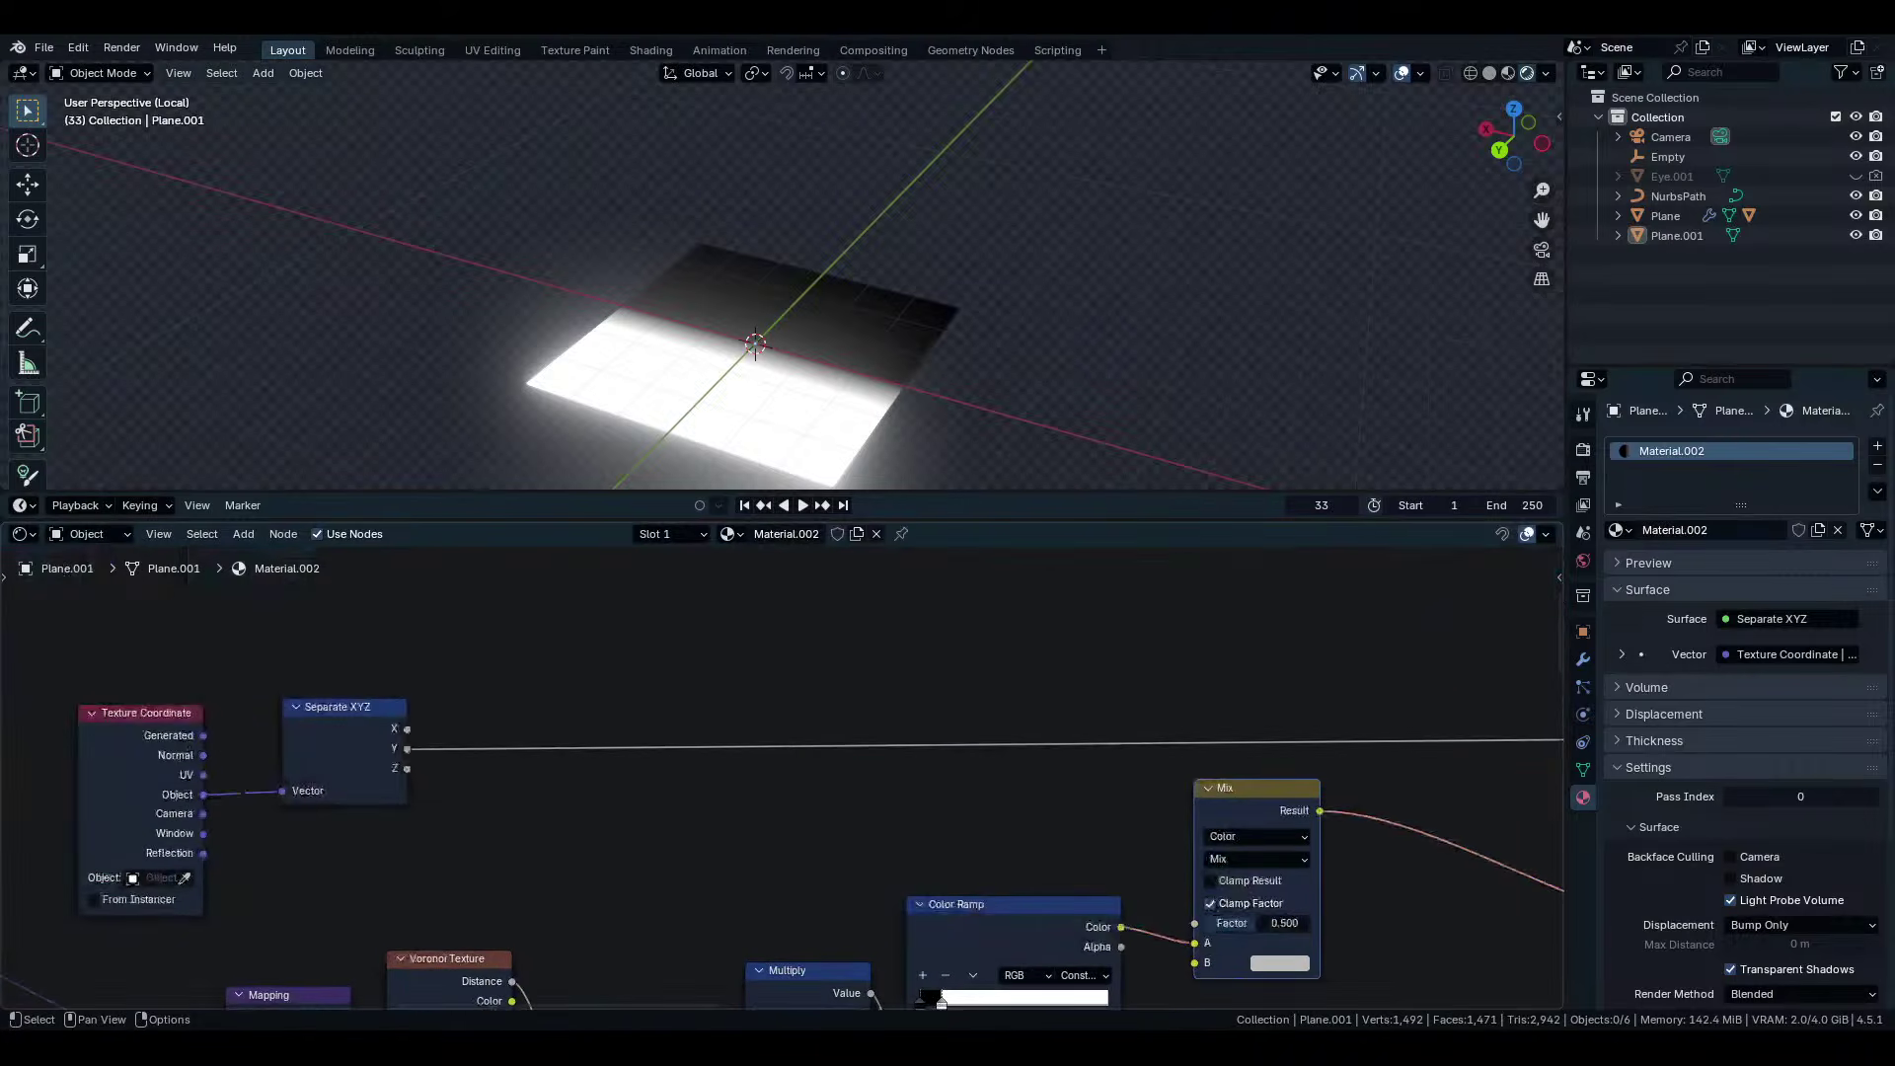
left_click_drag(407, 748, 1204, 975)
key("Escape")
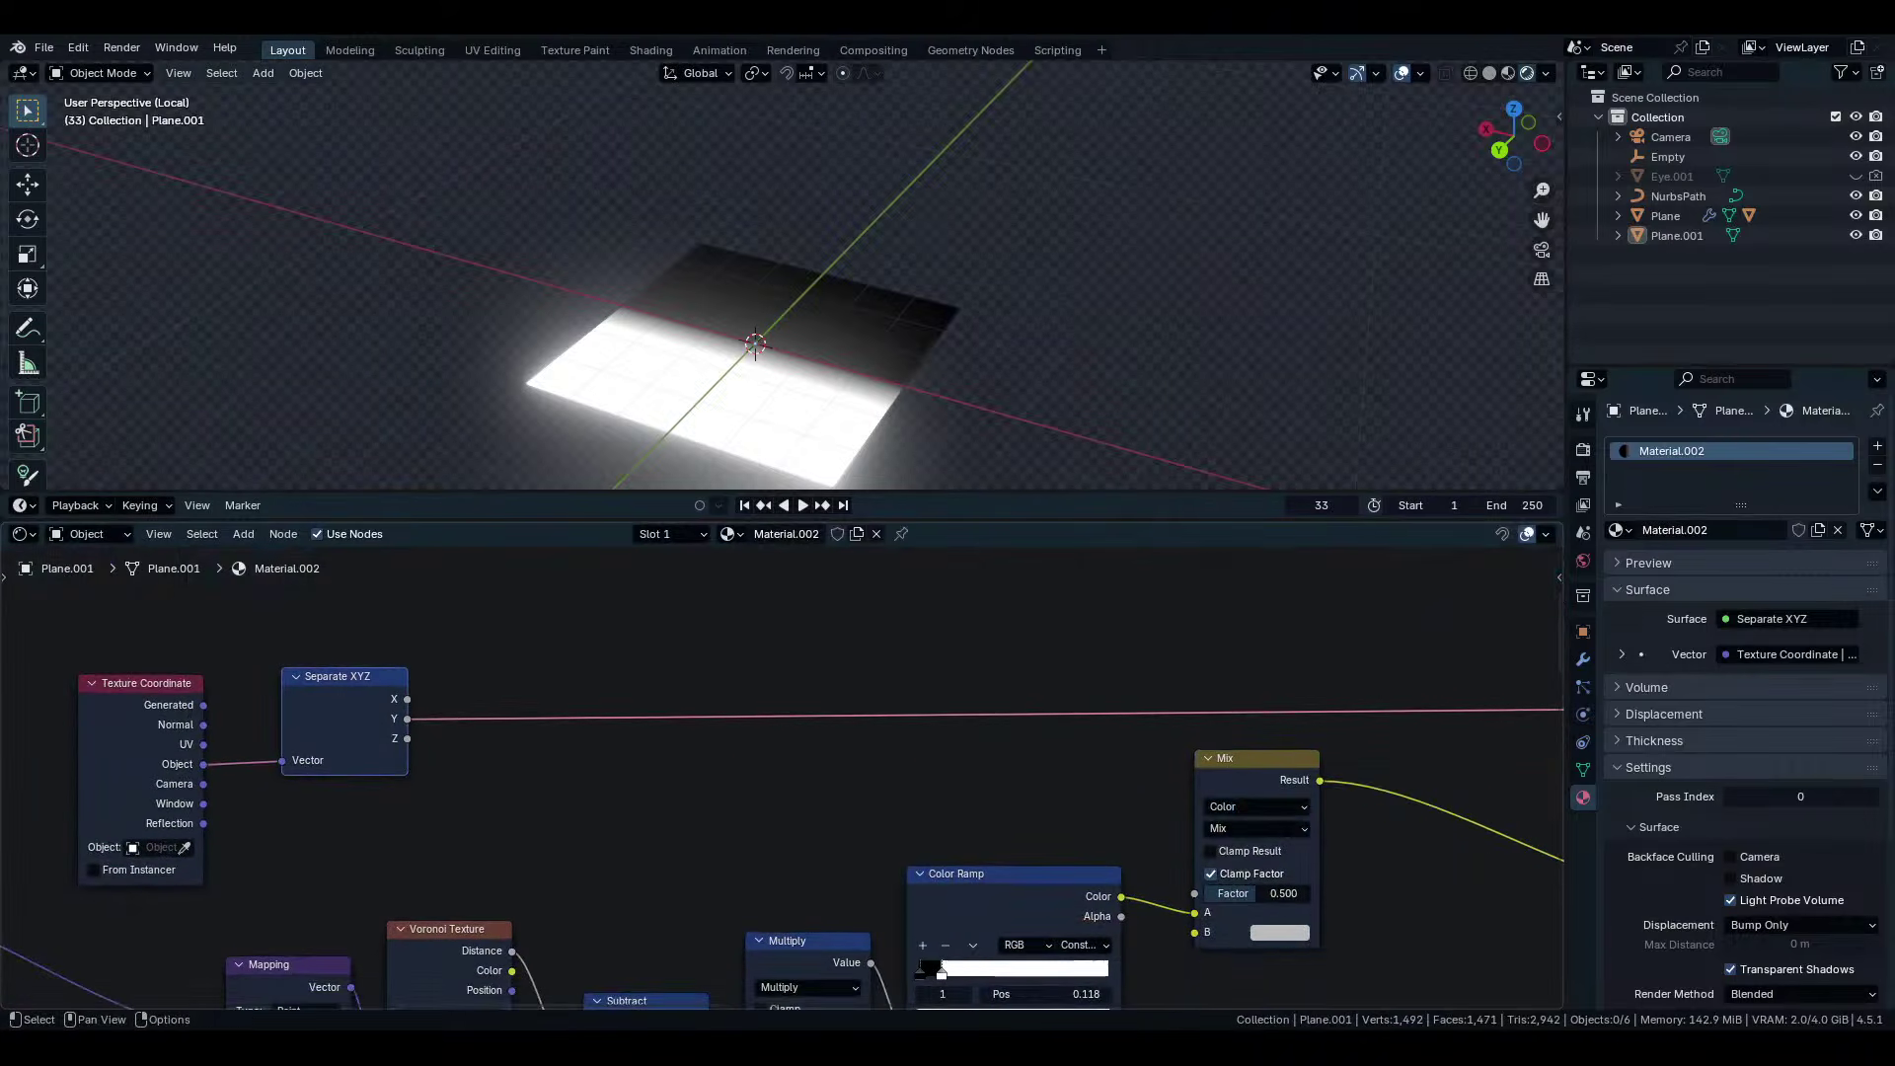
left_click_drag(407, 721, 1196, 933)
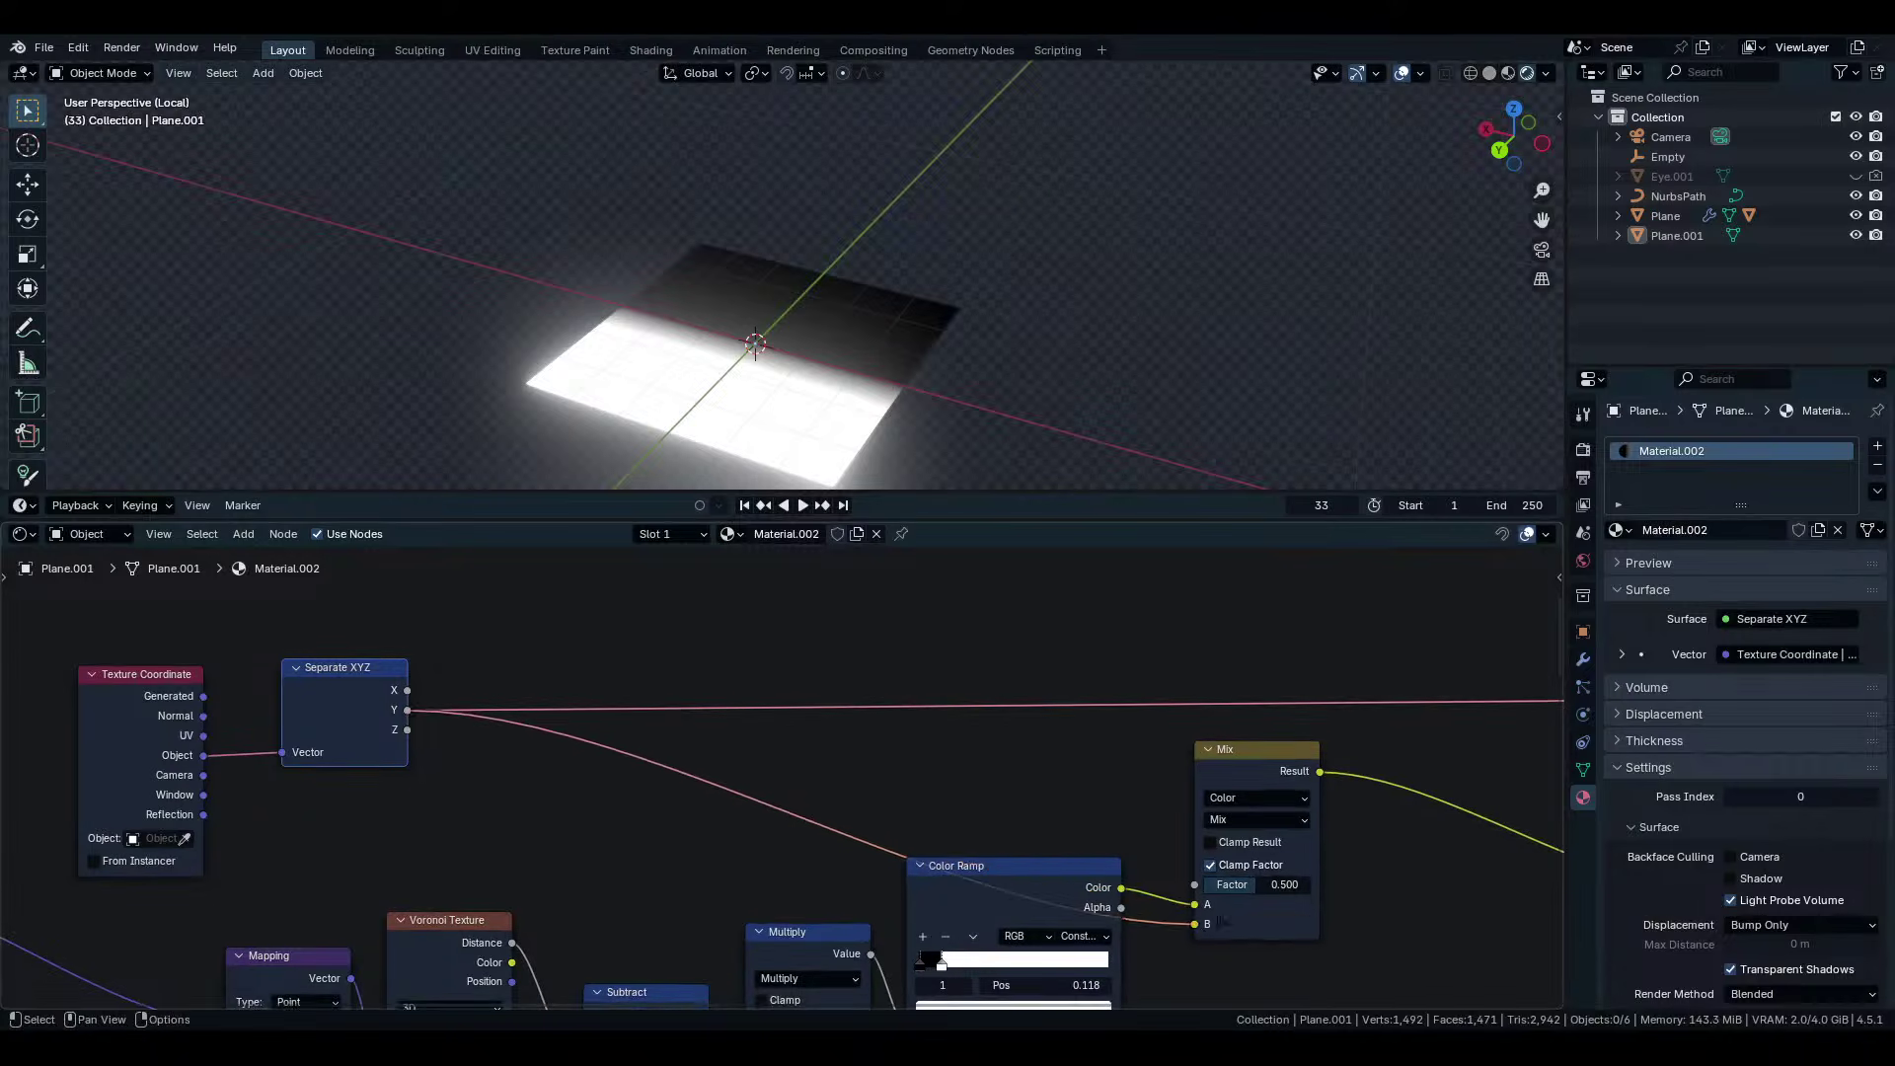
Set the Mix node's blending mode to Multiply with factor 1.000 and preview its result on the plane.
middle_click_drag(1236, 851, 1020, 856)
scroll(1020, 855, "up", 1)
left_click(1026, 832)
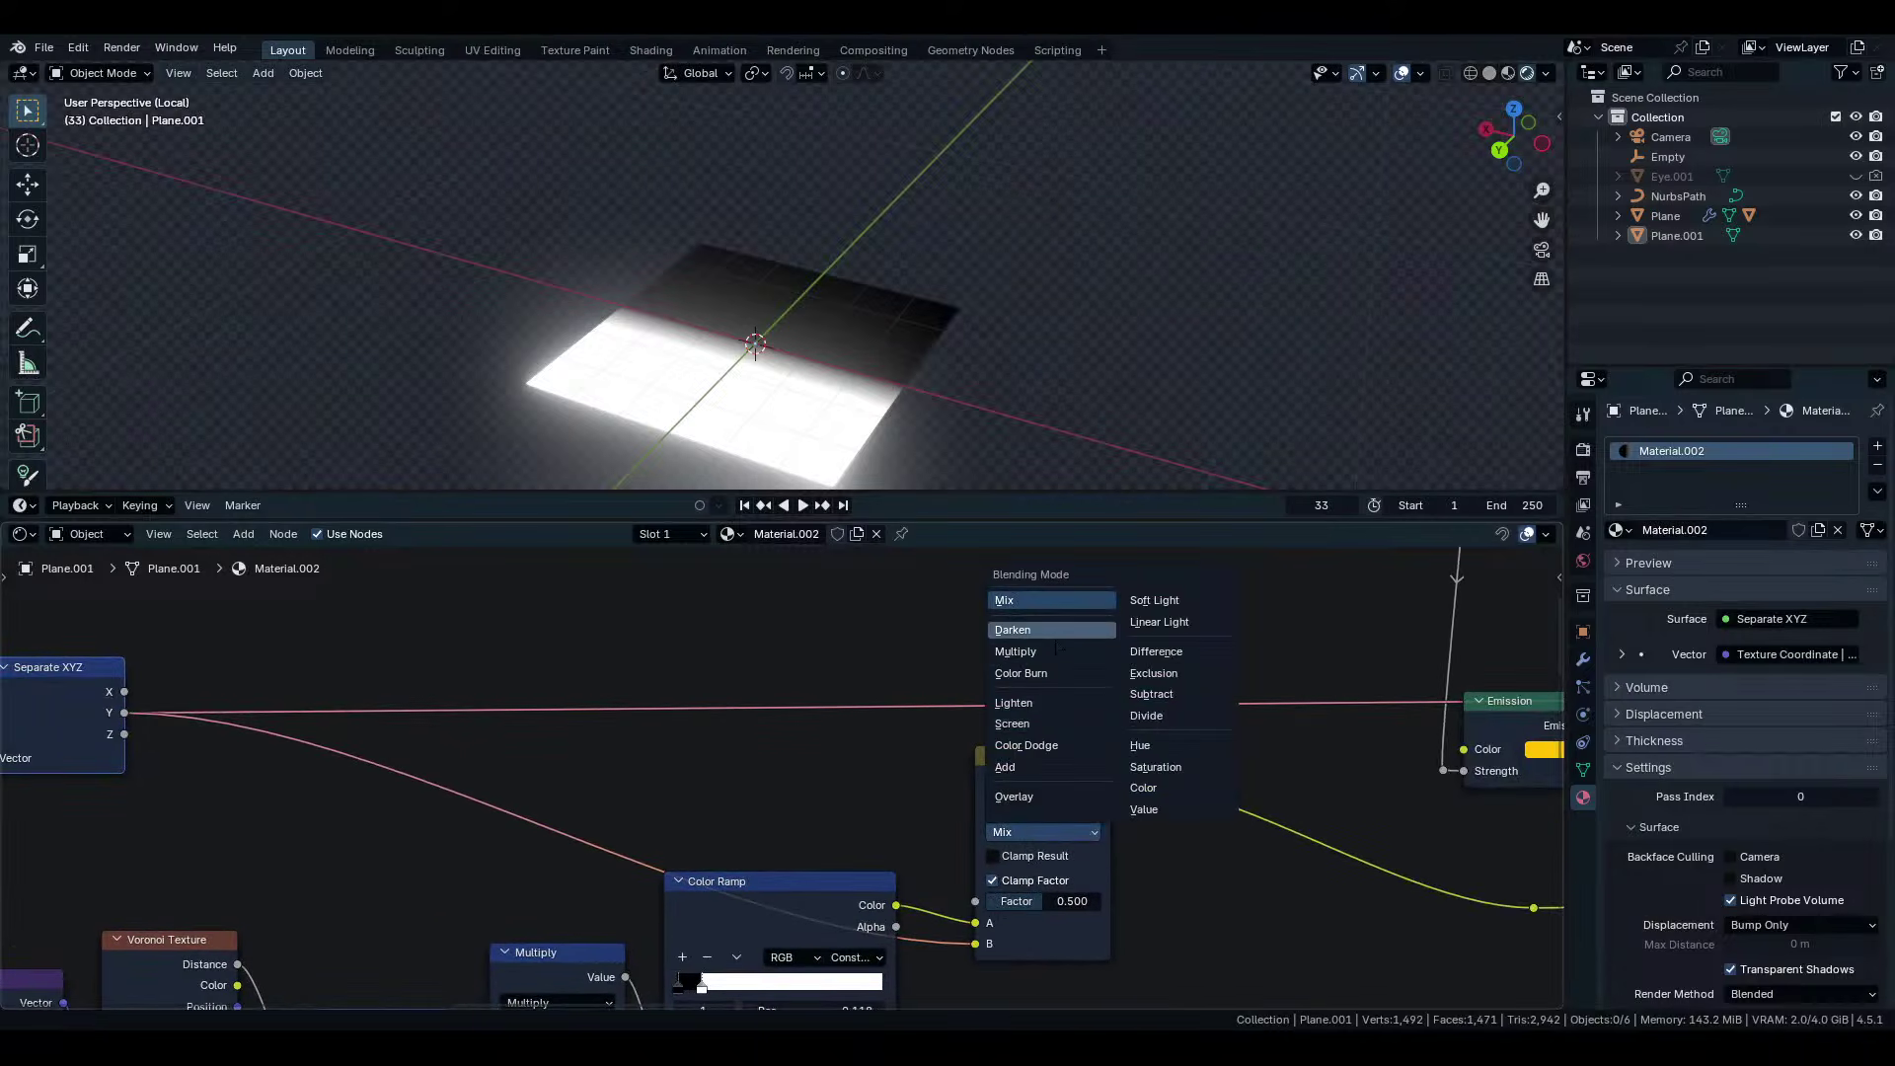
left_click(1031, 654)
scroll(1078, 962, "up", 2)
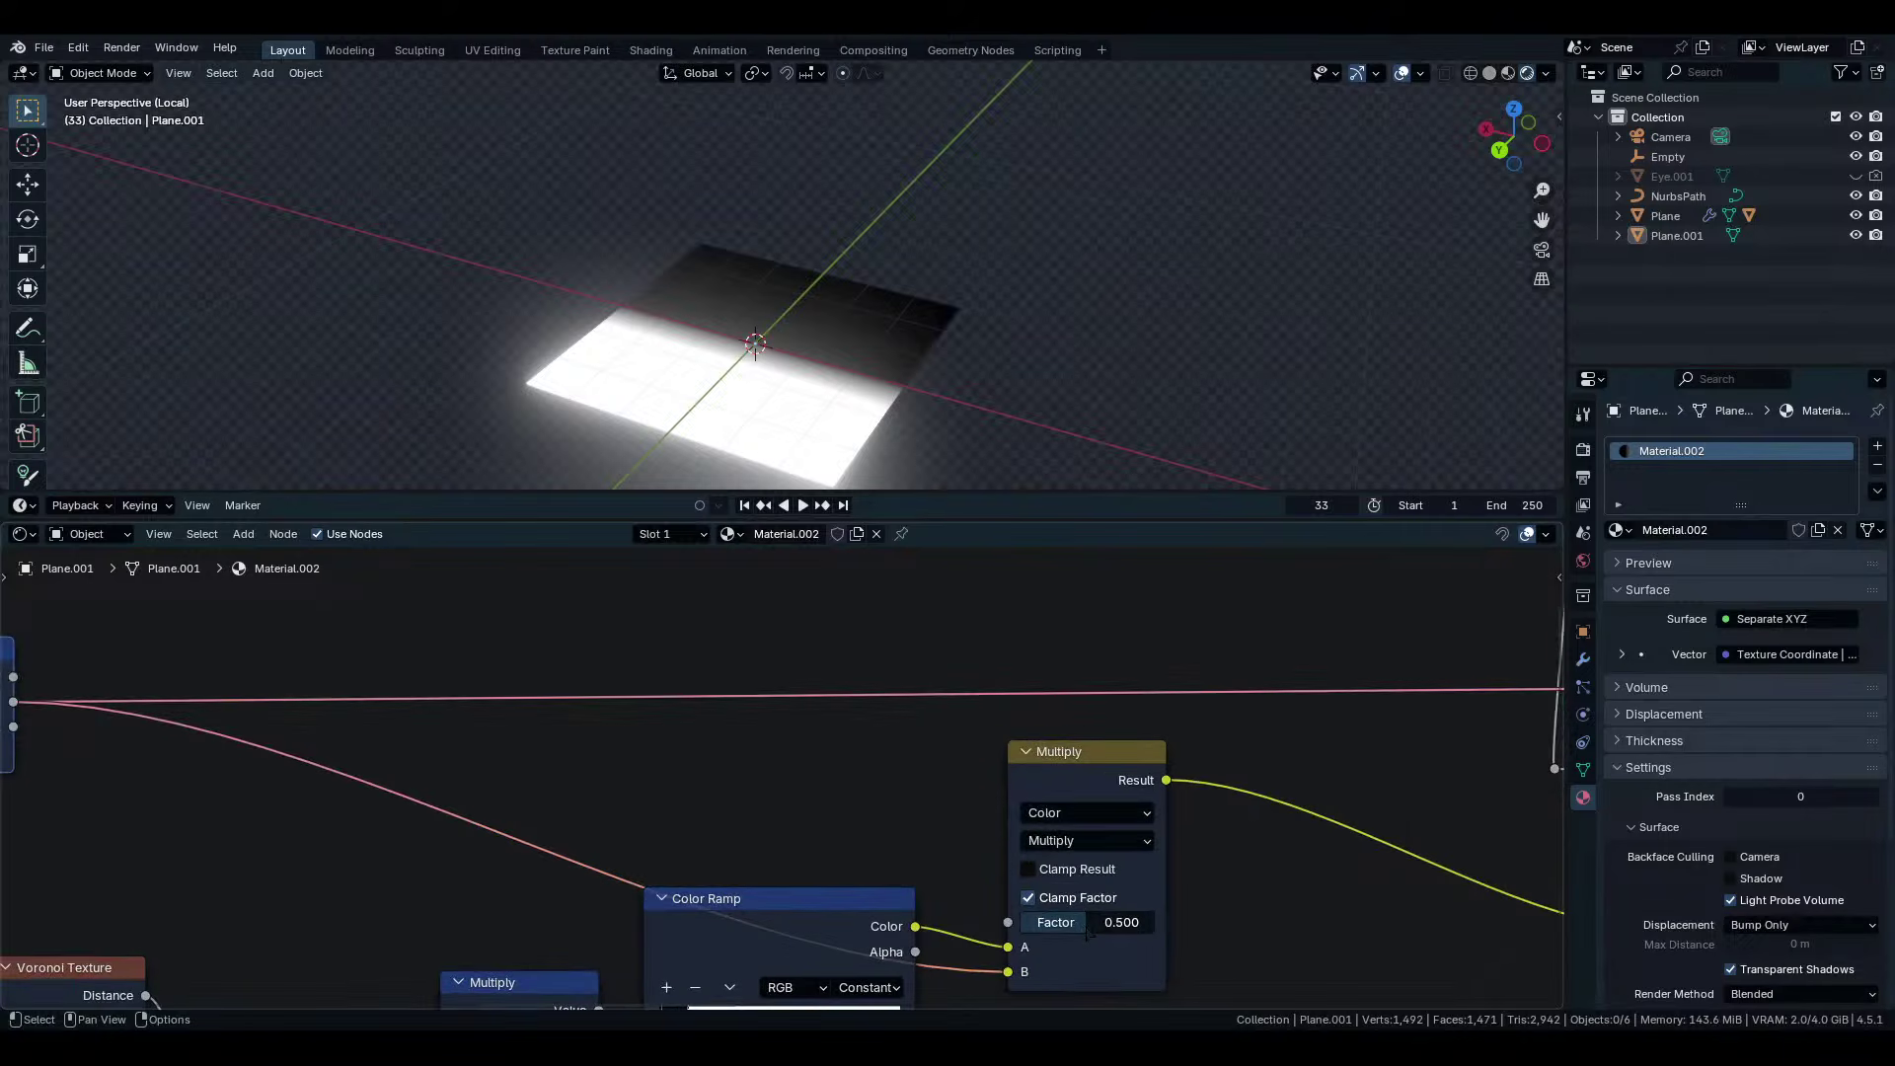
left_click_drag(1078, 922, 1154, 922)
left_click(1117, 796, "ctrl+shift")
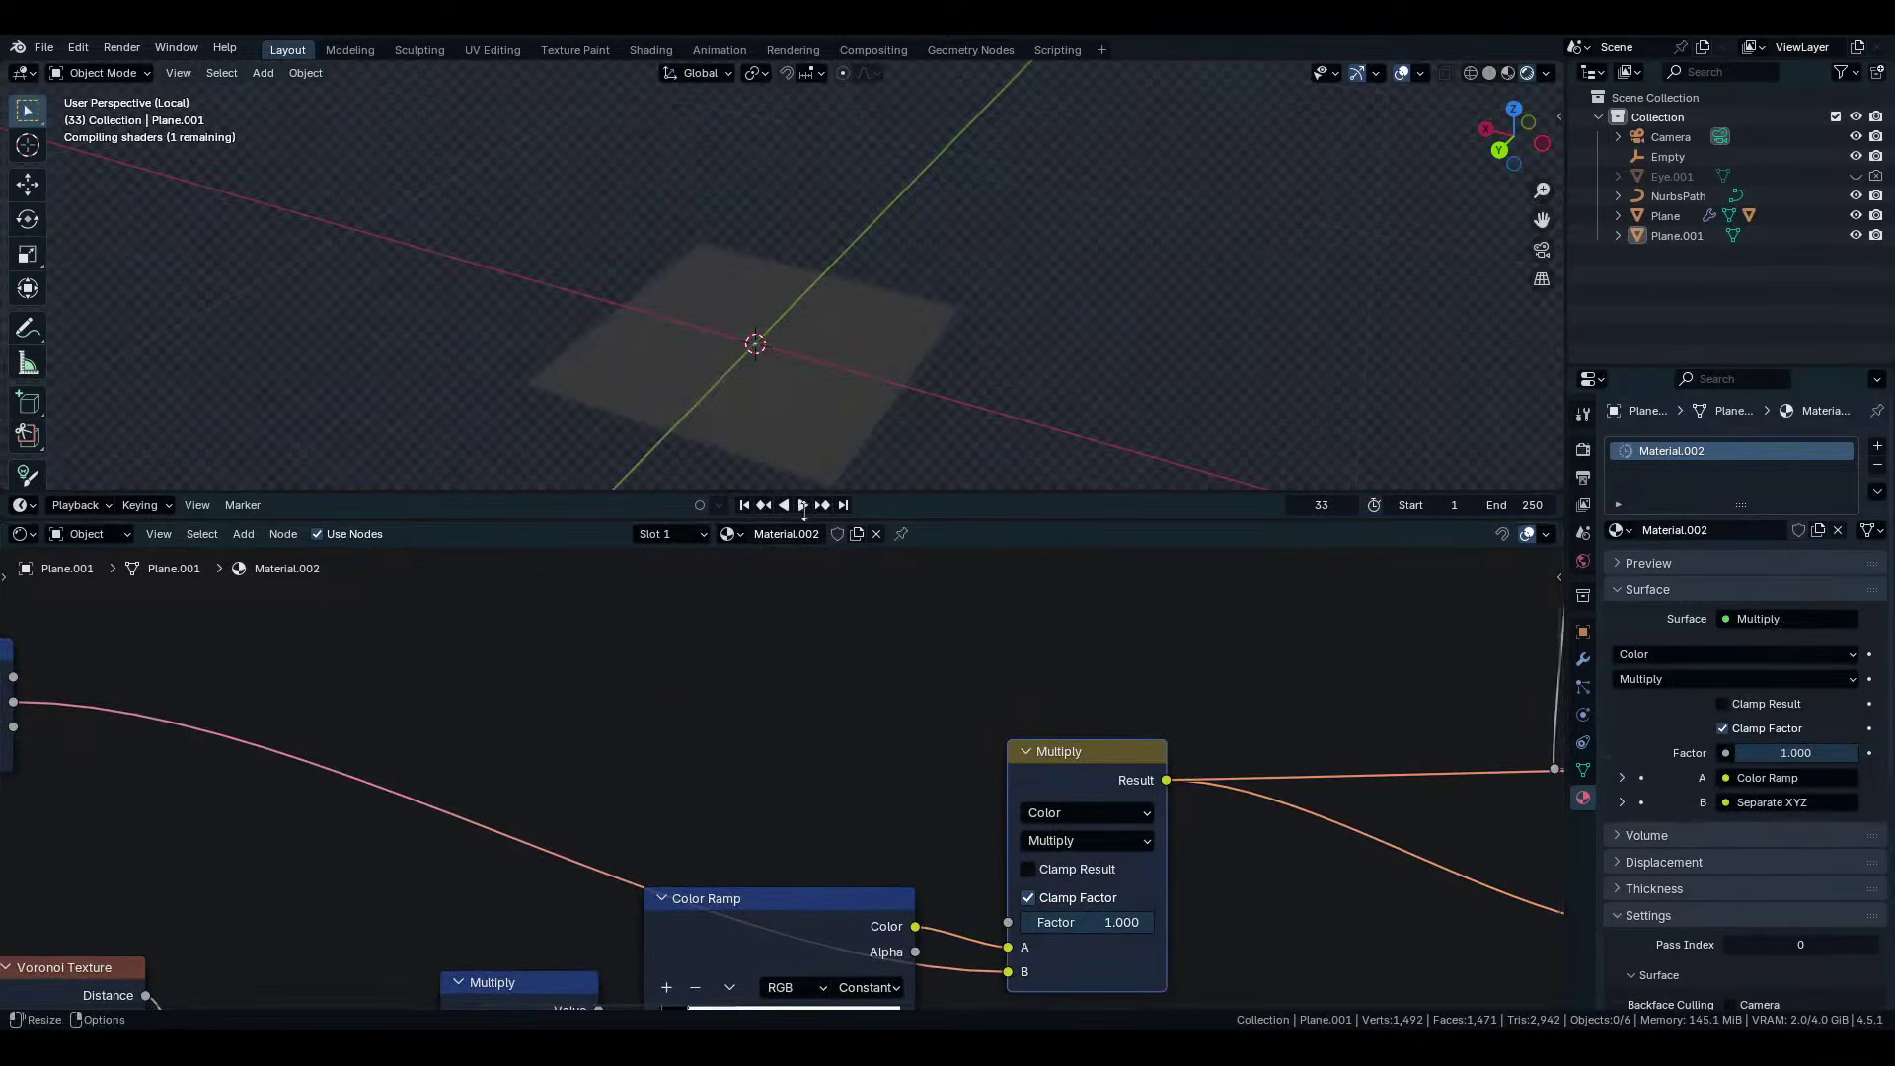
middle_click_drag(771, 456, 742, 383)
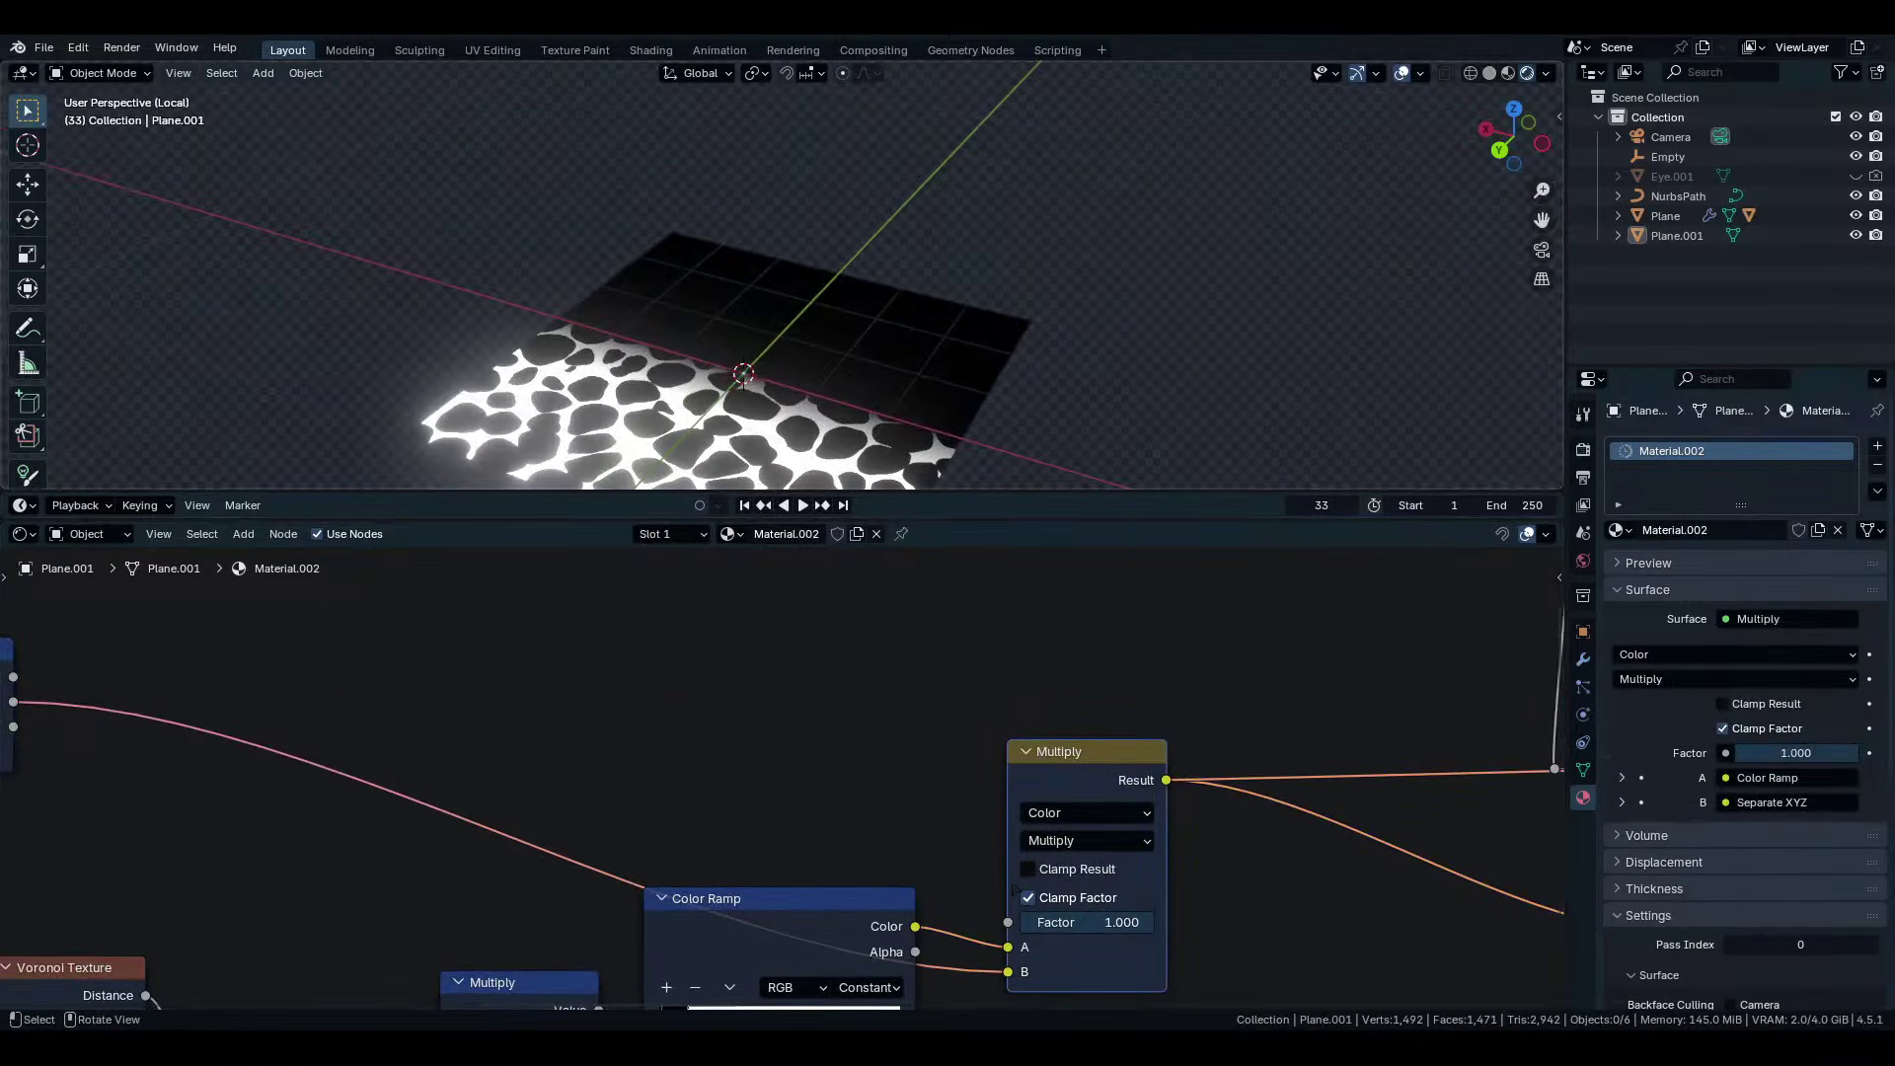
Insert a Color Ramp between the Y output of Separate XYZ and the Multiply color node.
scroll(742, 375, "down", 3)
middle_click_drag(869, 823, 976, 817)
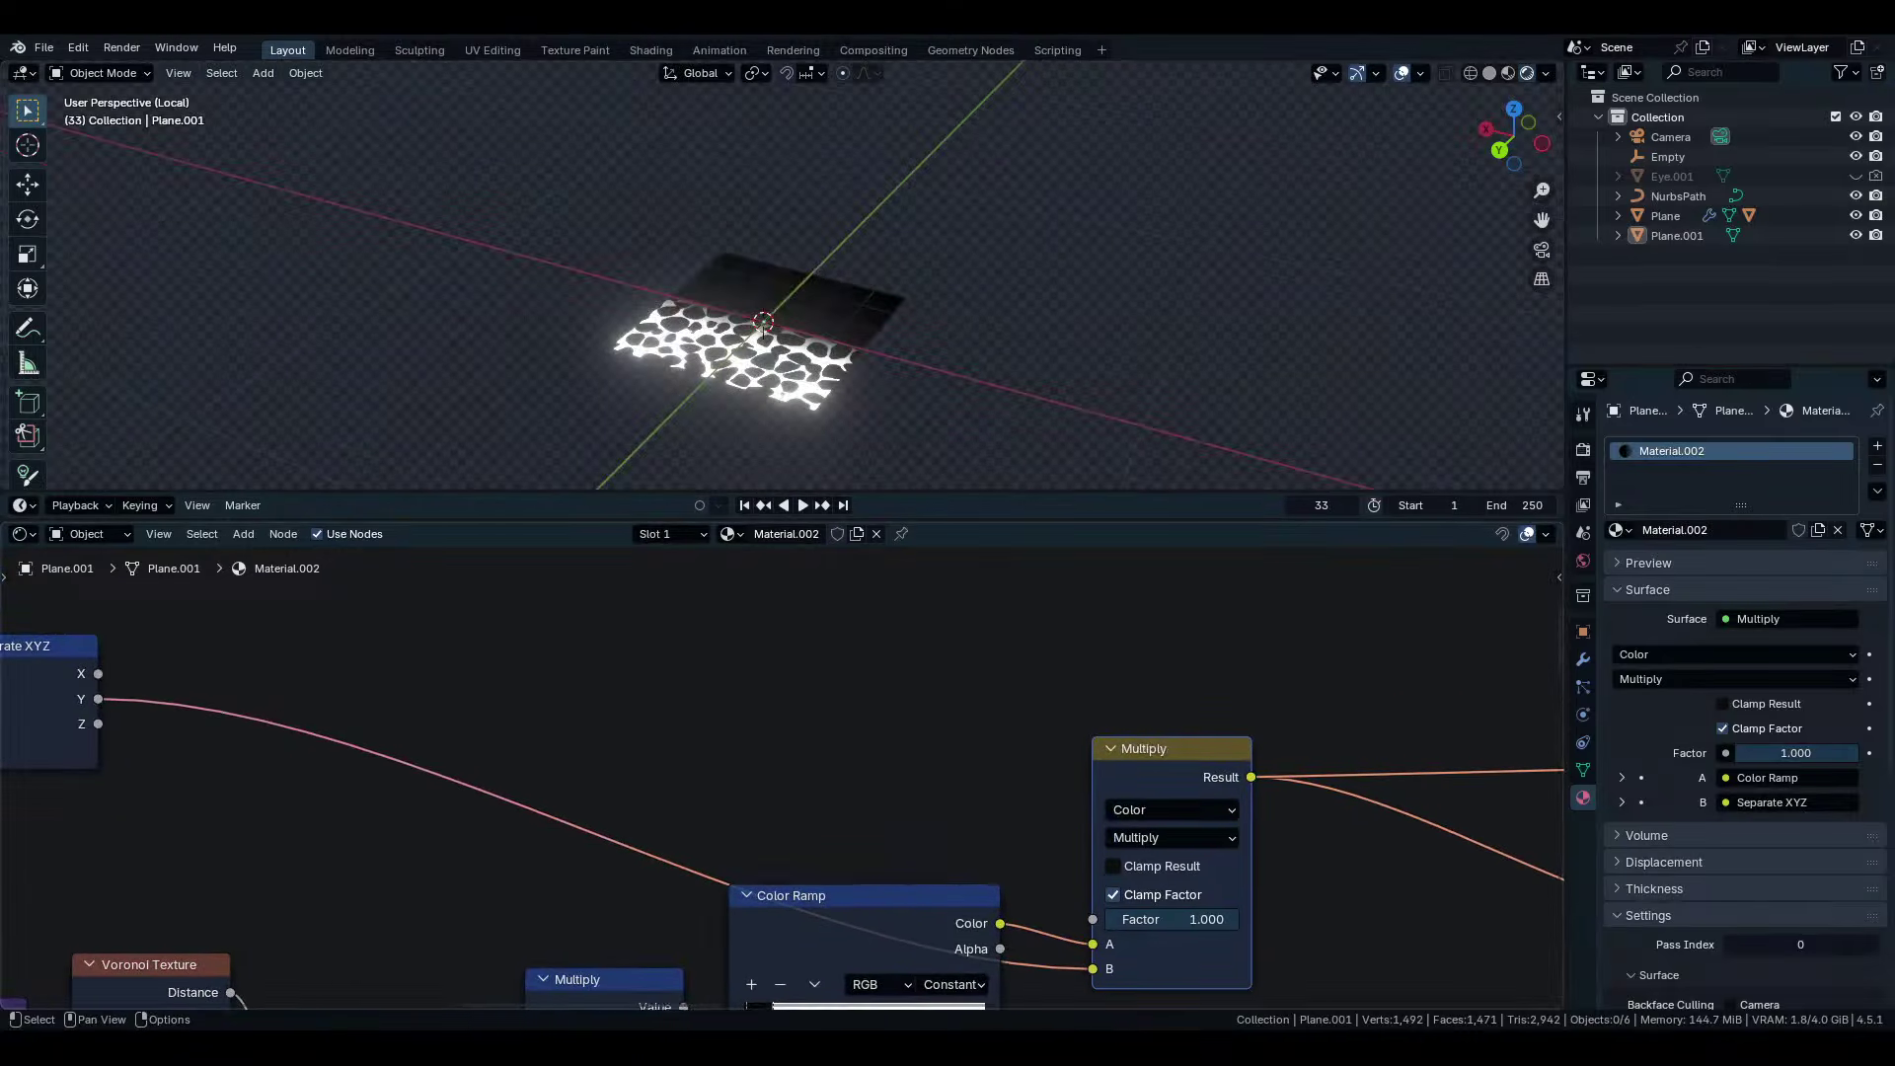
scroll(838, 723, "up", 1)
scroll(837, 723, "down", 2)
key("q")
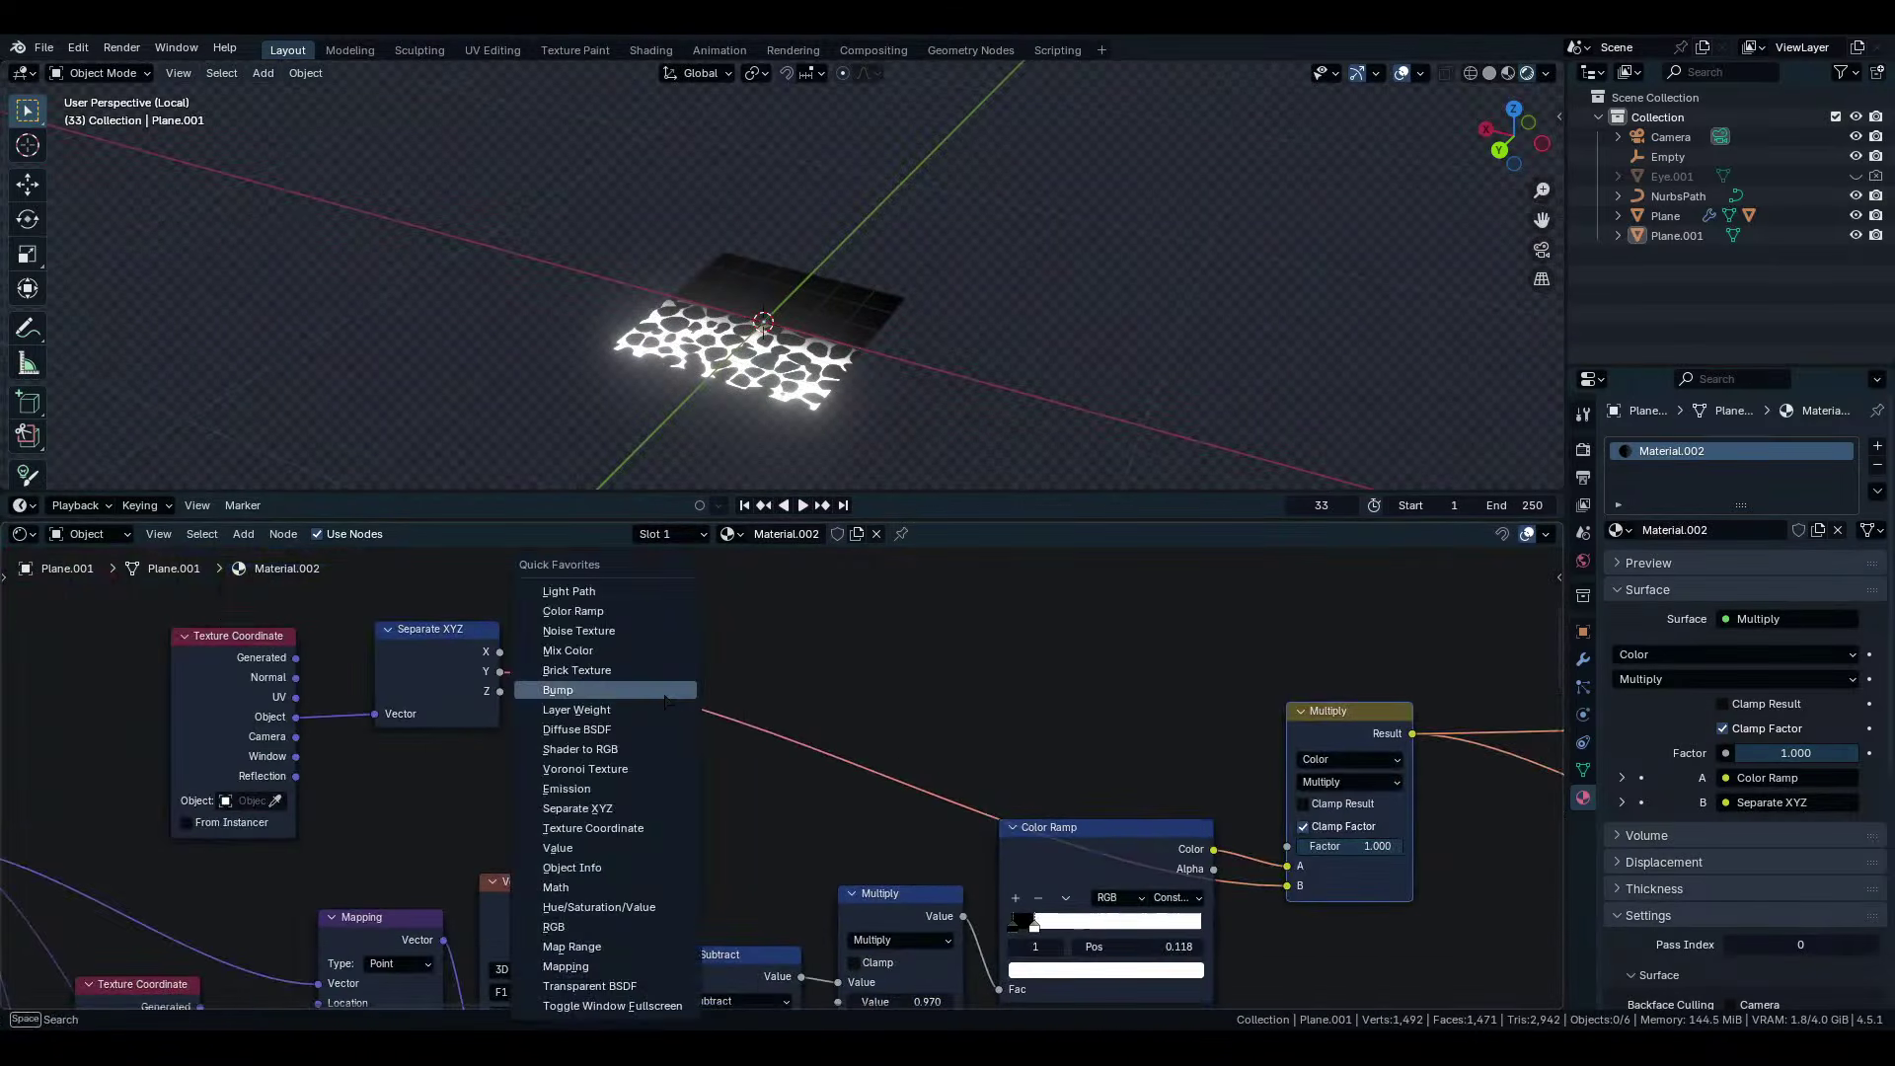
left_click(665, 692)
left_click(560, 637)
scroll(673, 713, "up", 3)
Flip the new linear Color Ramp's gradient and inspect the plane from another angle.
left_click(719, 701)
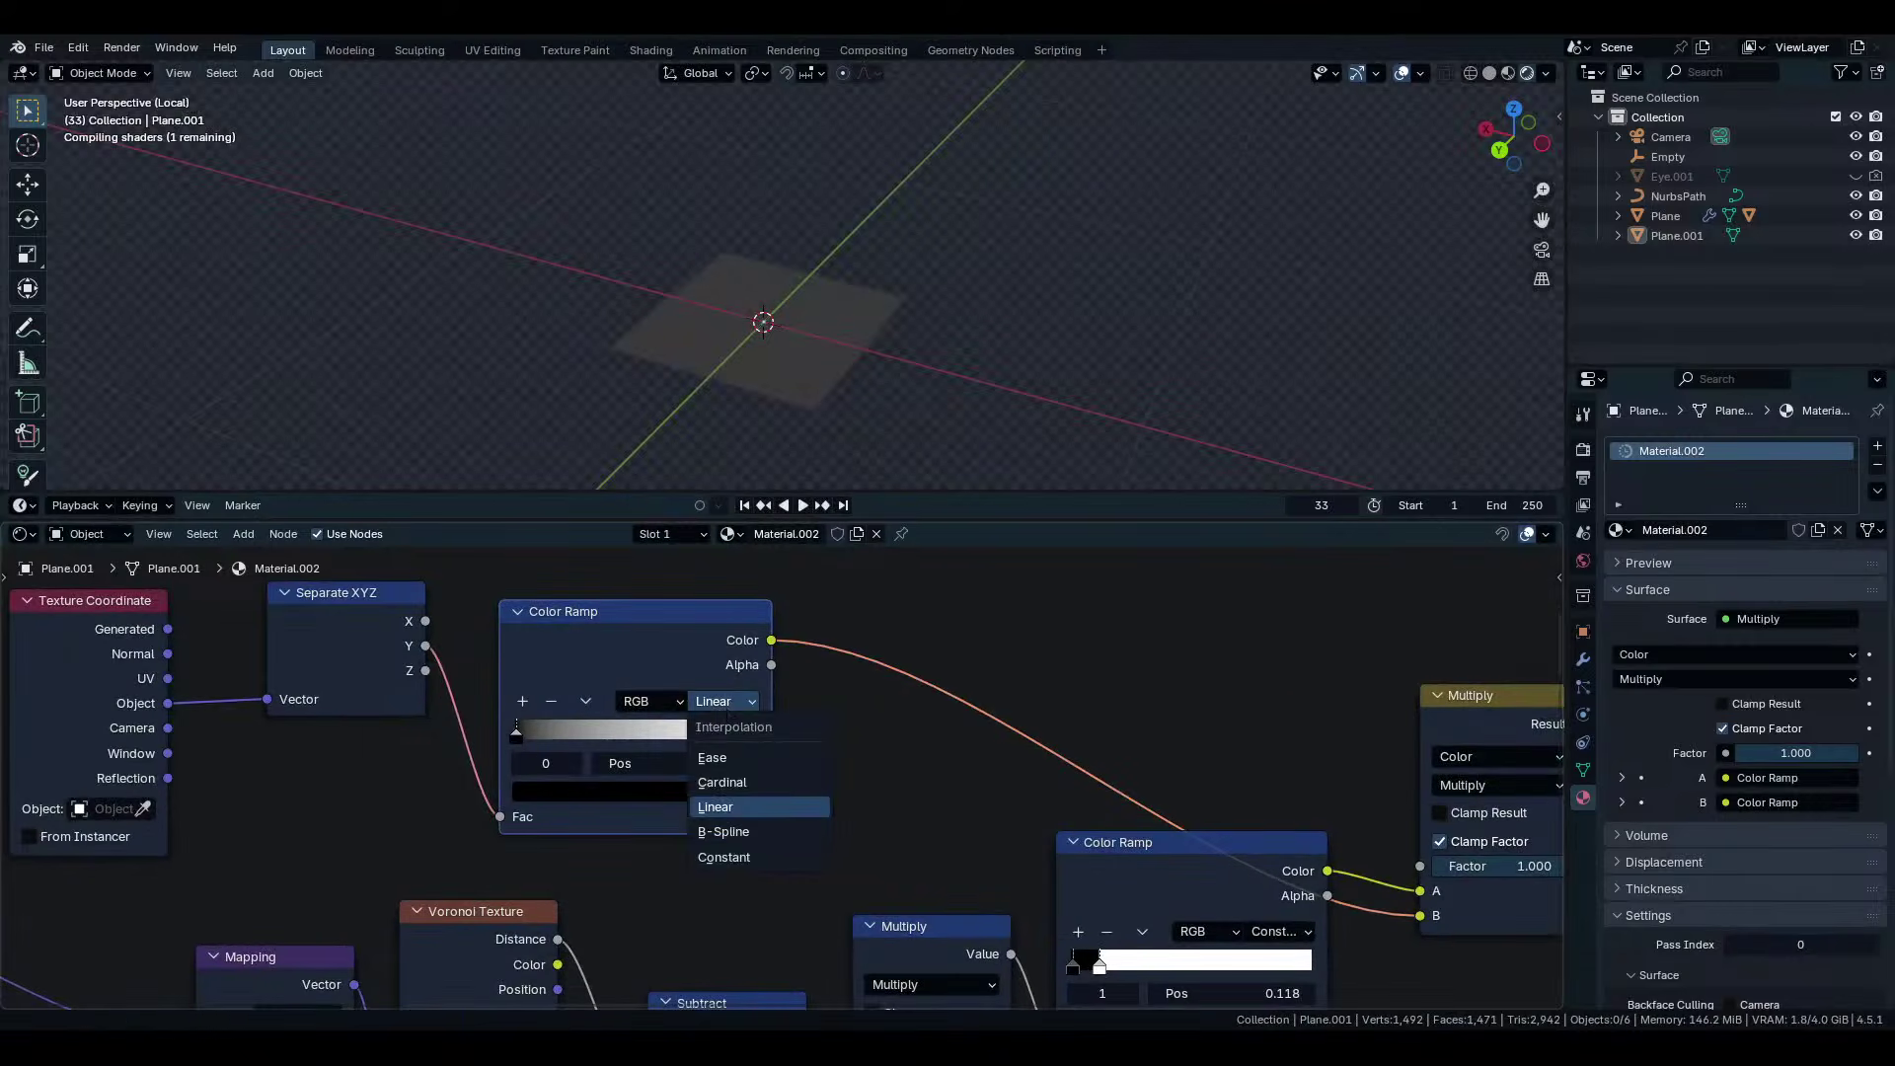
left_click(585, 700)
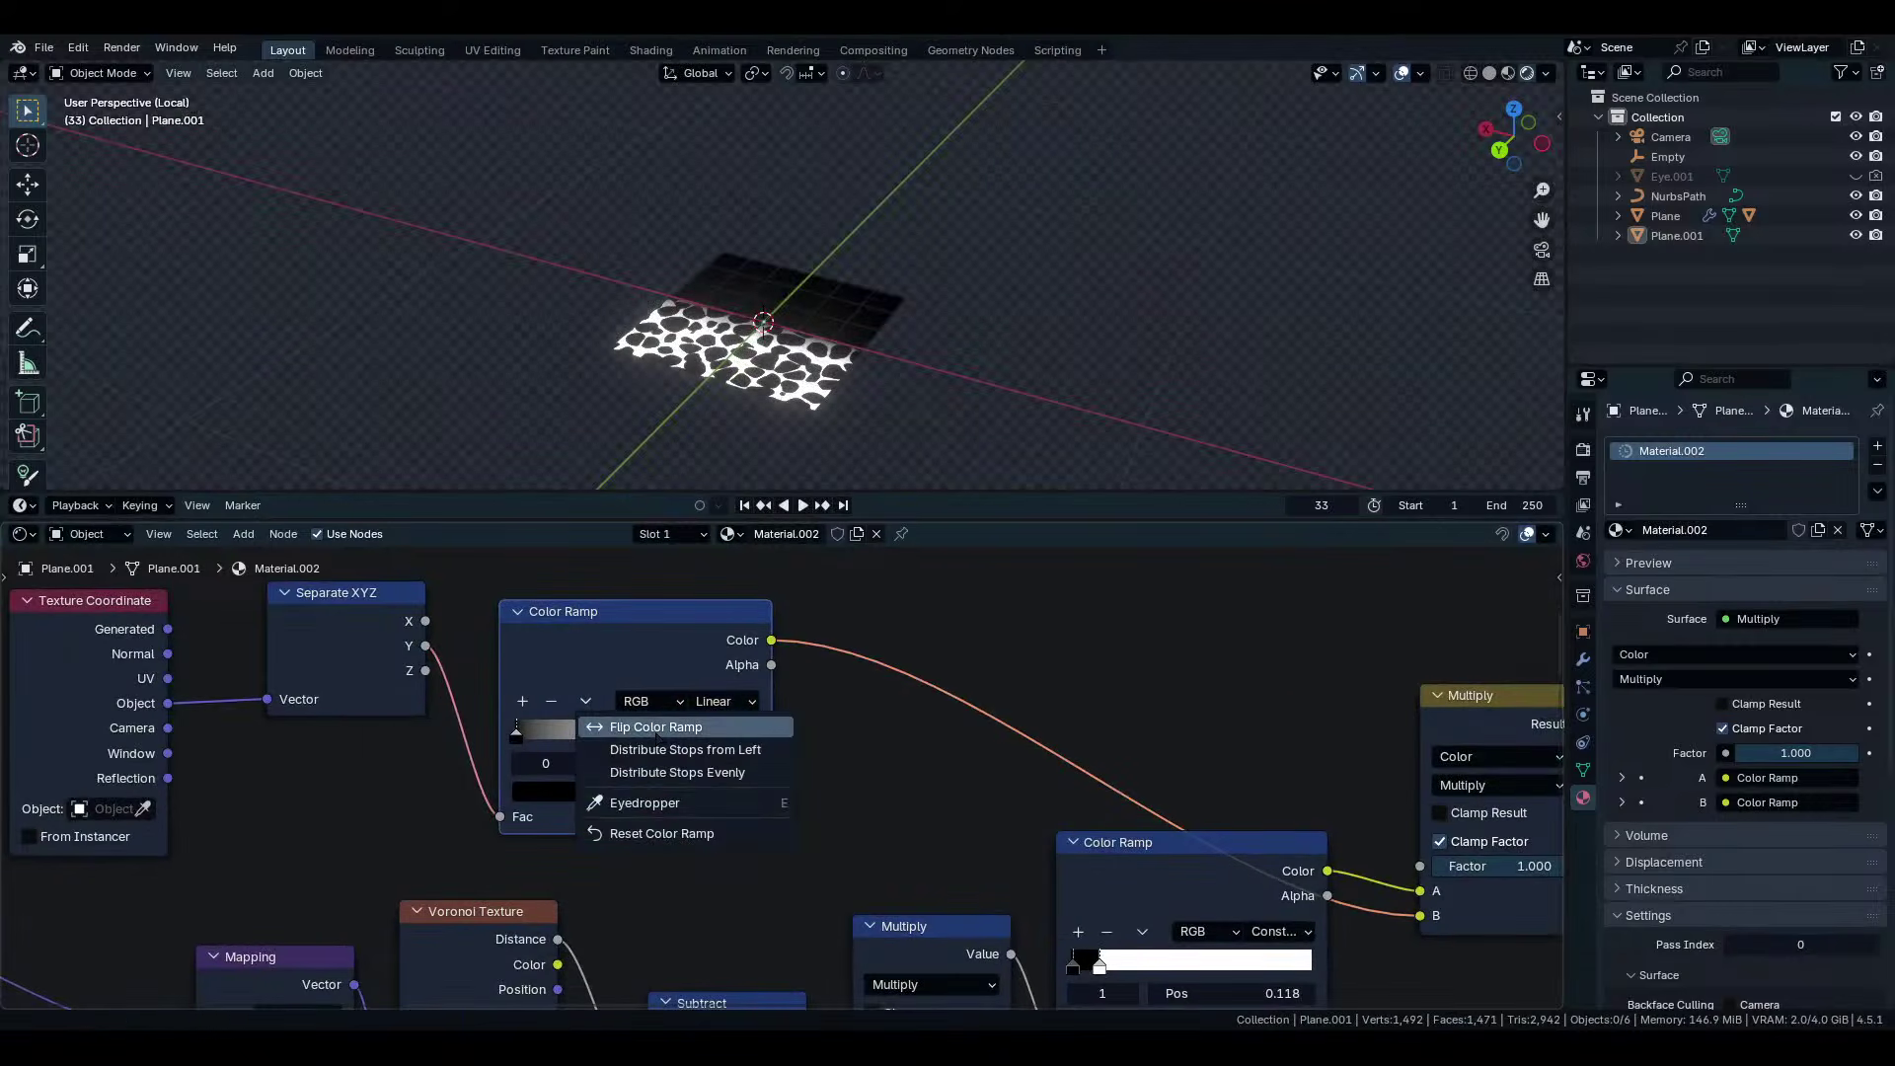
left_click(642, 723)
scroll(829, 355, "up", 2)
middle_click_drag(829, 355, 946, 276)
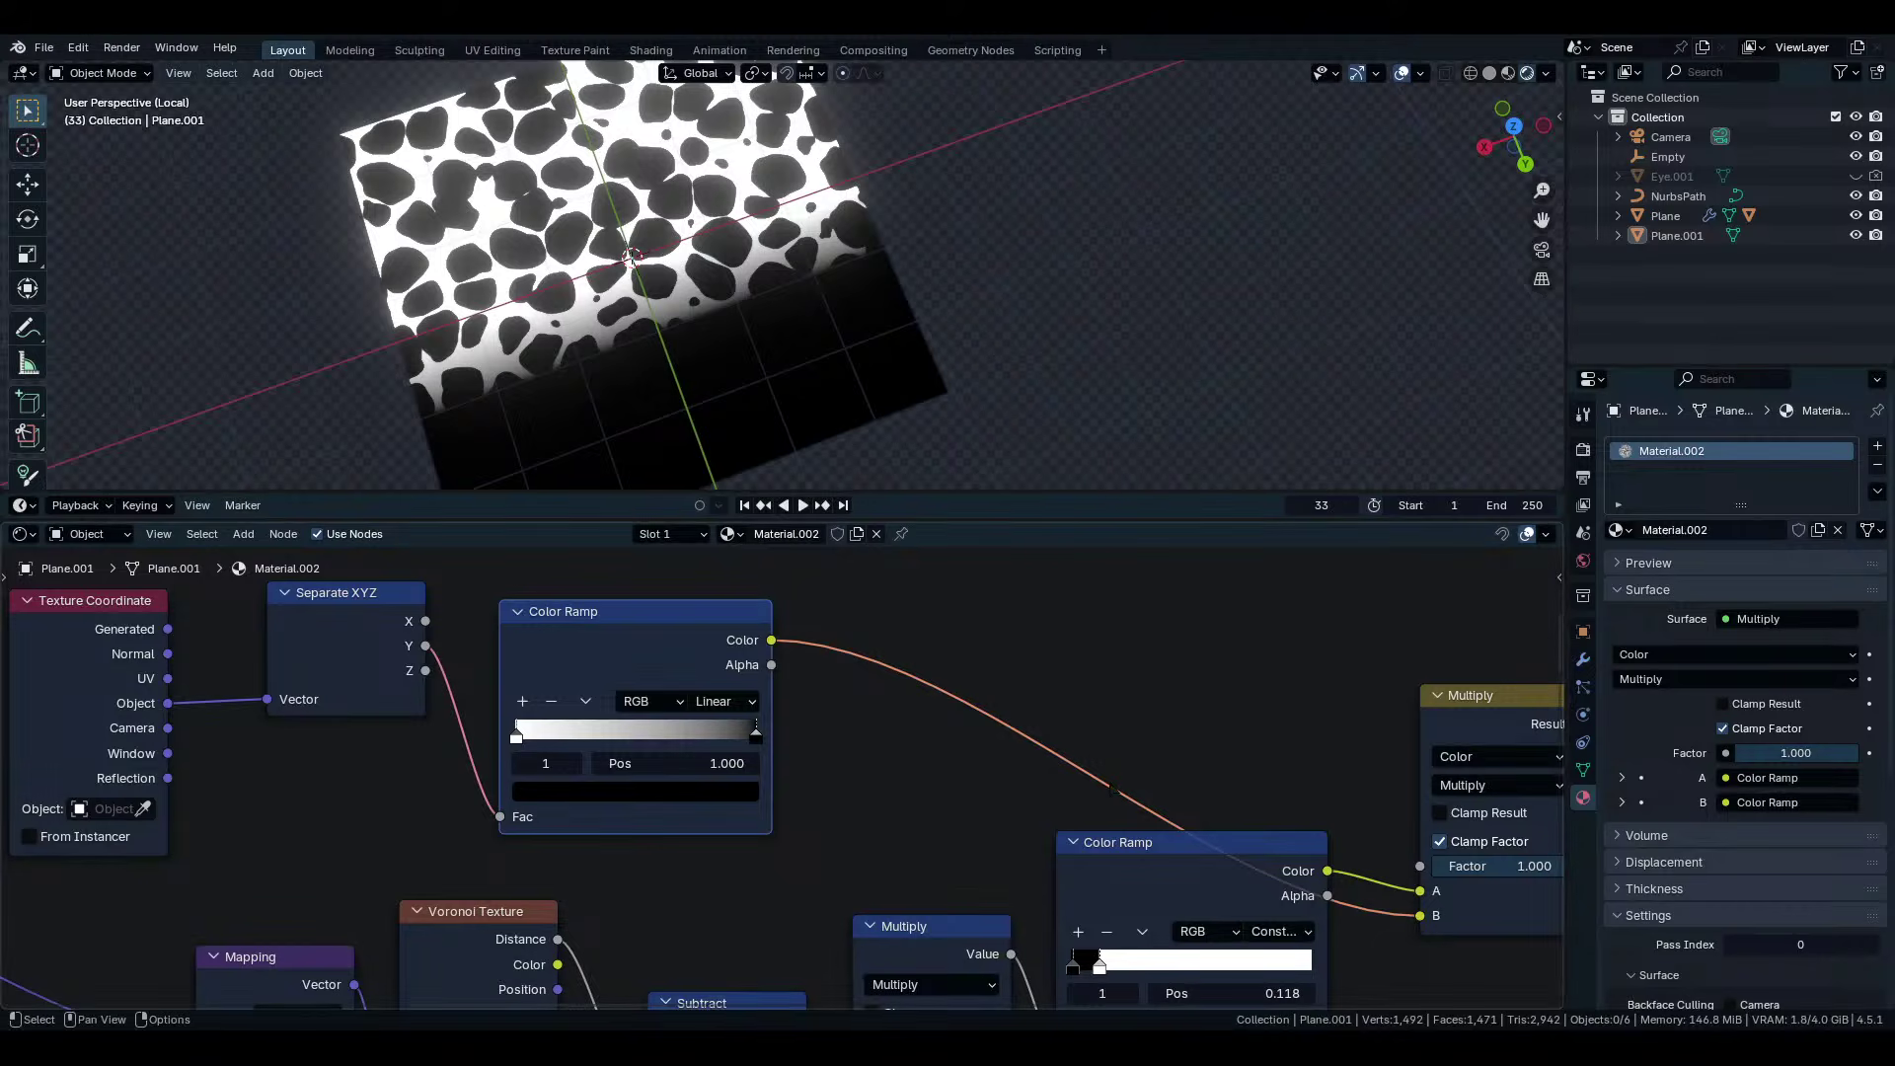
Move the gradient's Texture Coordinate, Separate XYZ and Color Ramp nodes together to free space above the Voronoi branch.
scroll(1105, 784, "down", 4)
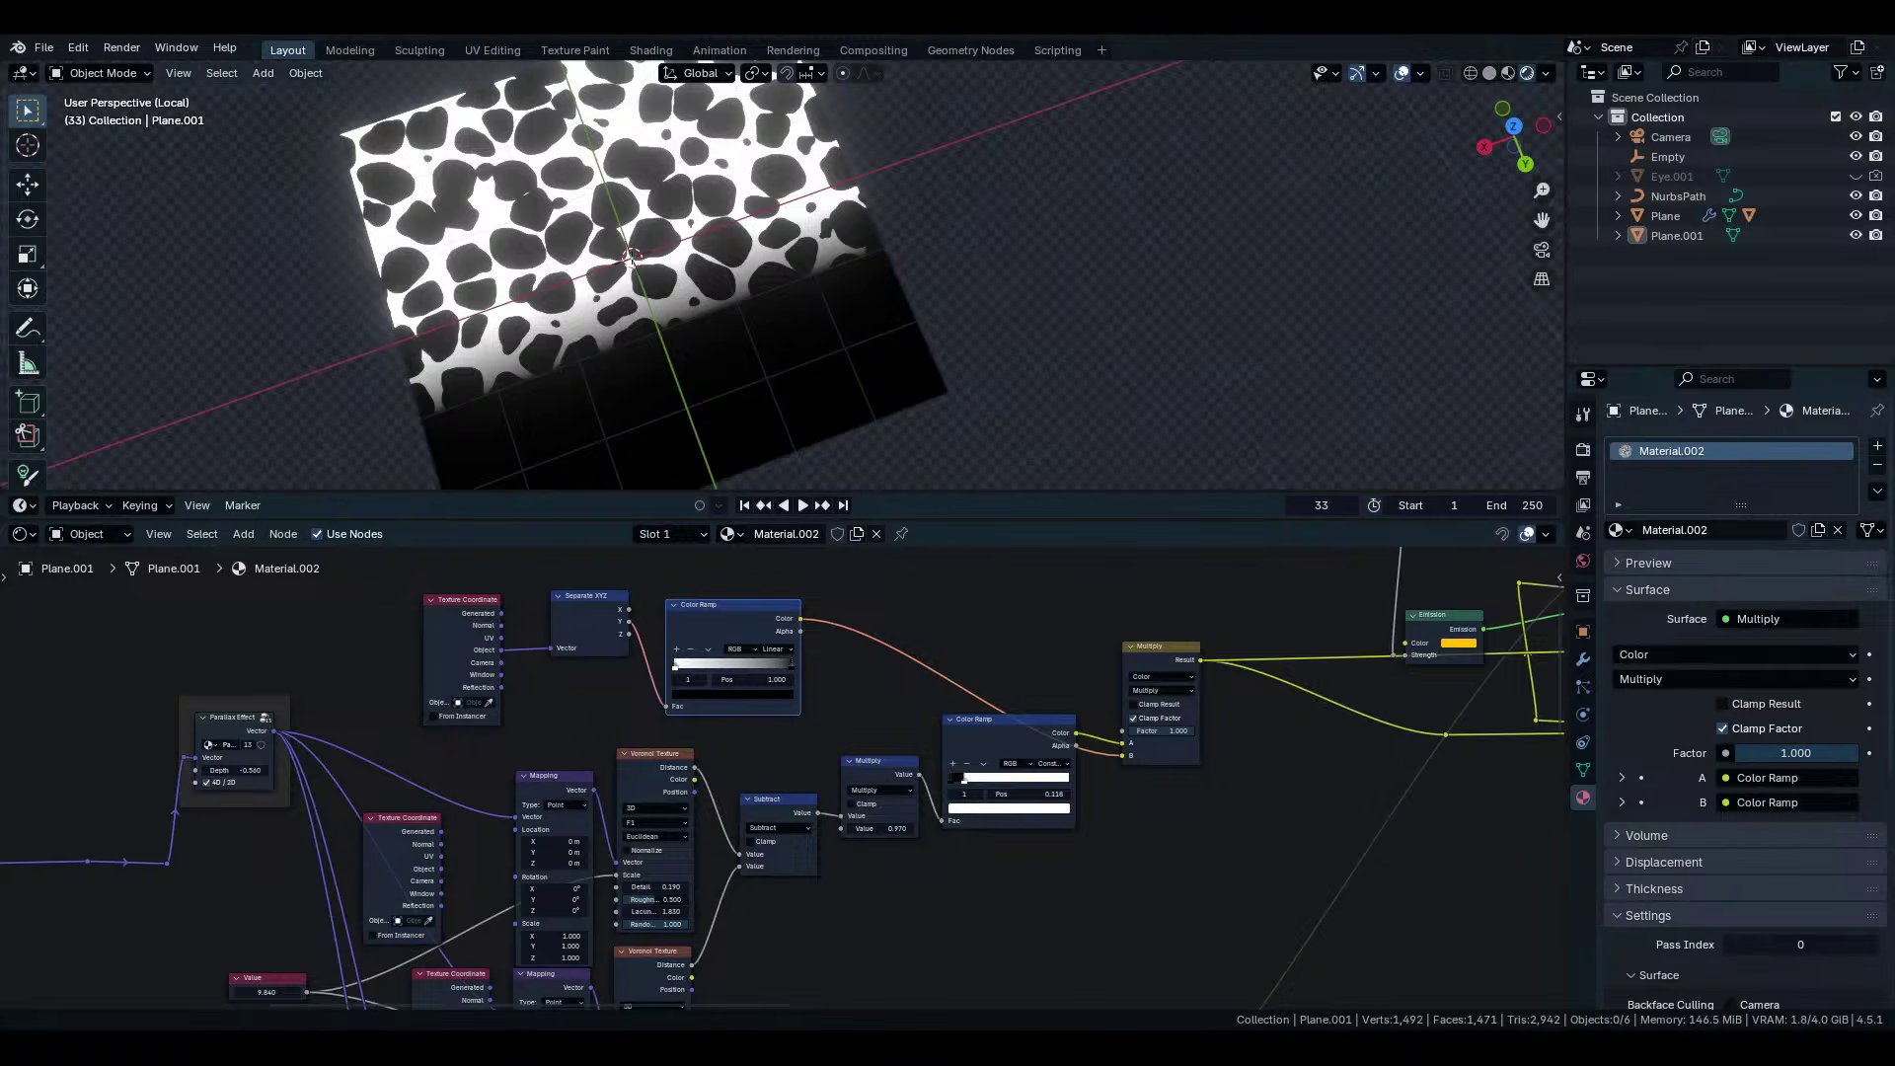
scroll(906, 787, "down", 4)
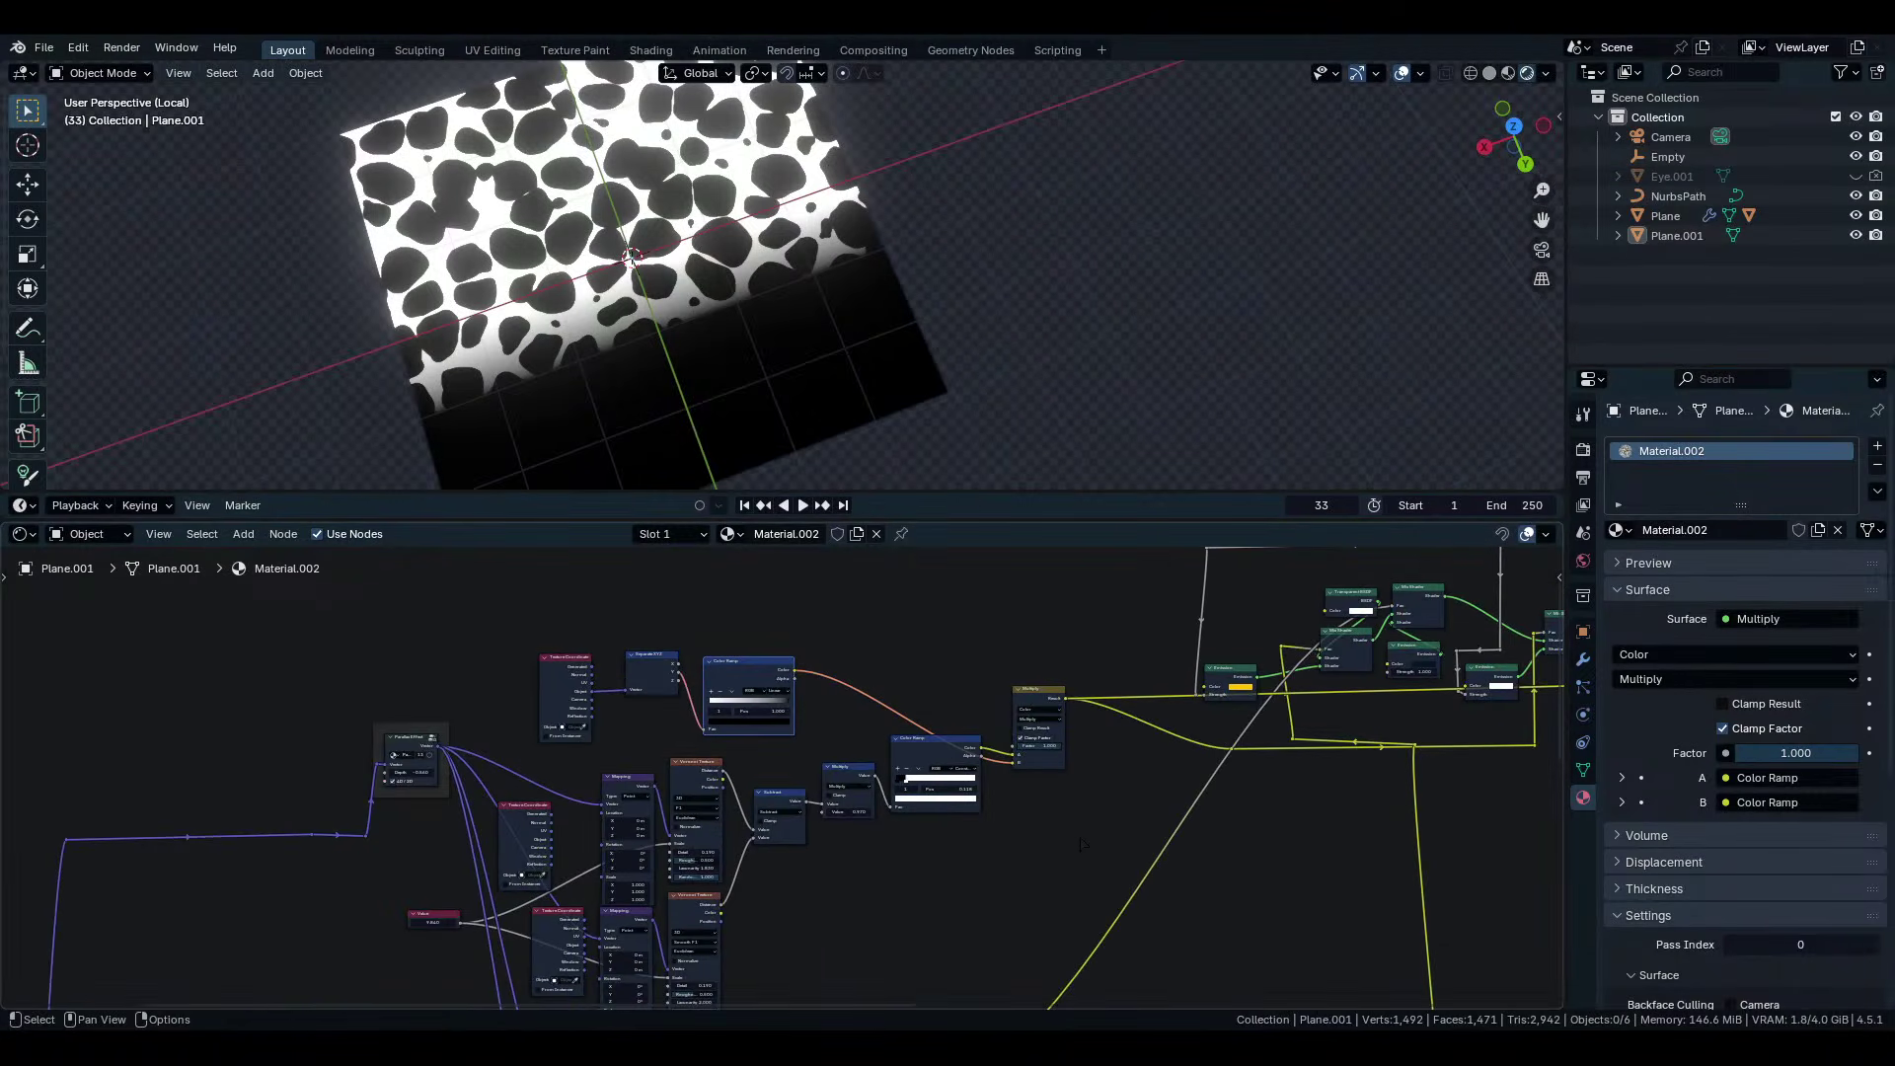
middle_click_drag(906, 786, 1076, 815)
scroll(995, 857, "up", 5)
left_click_drag(1029, 676, 860, 790)
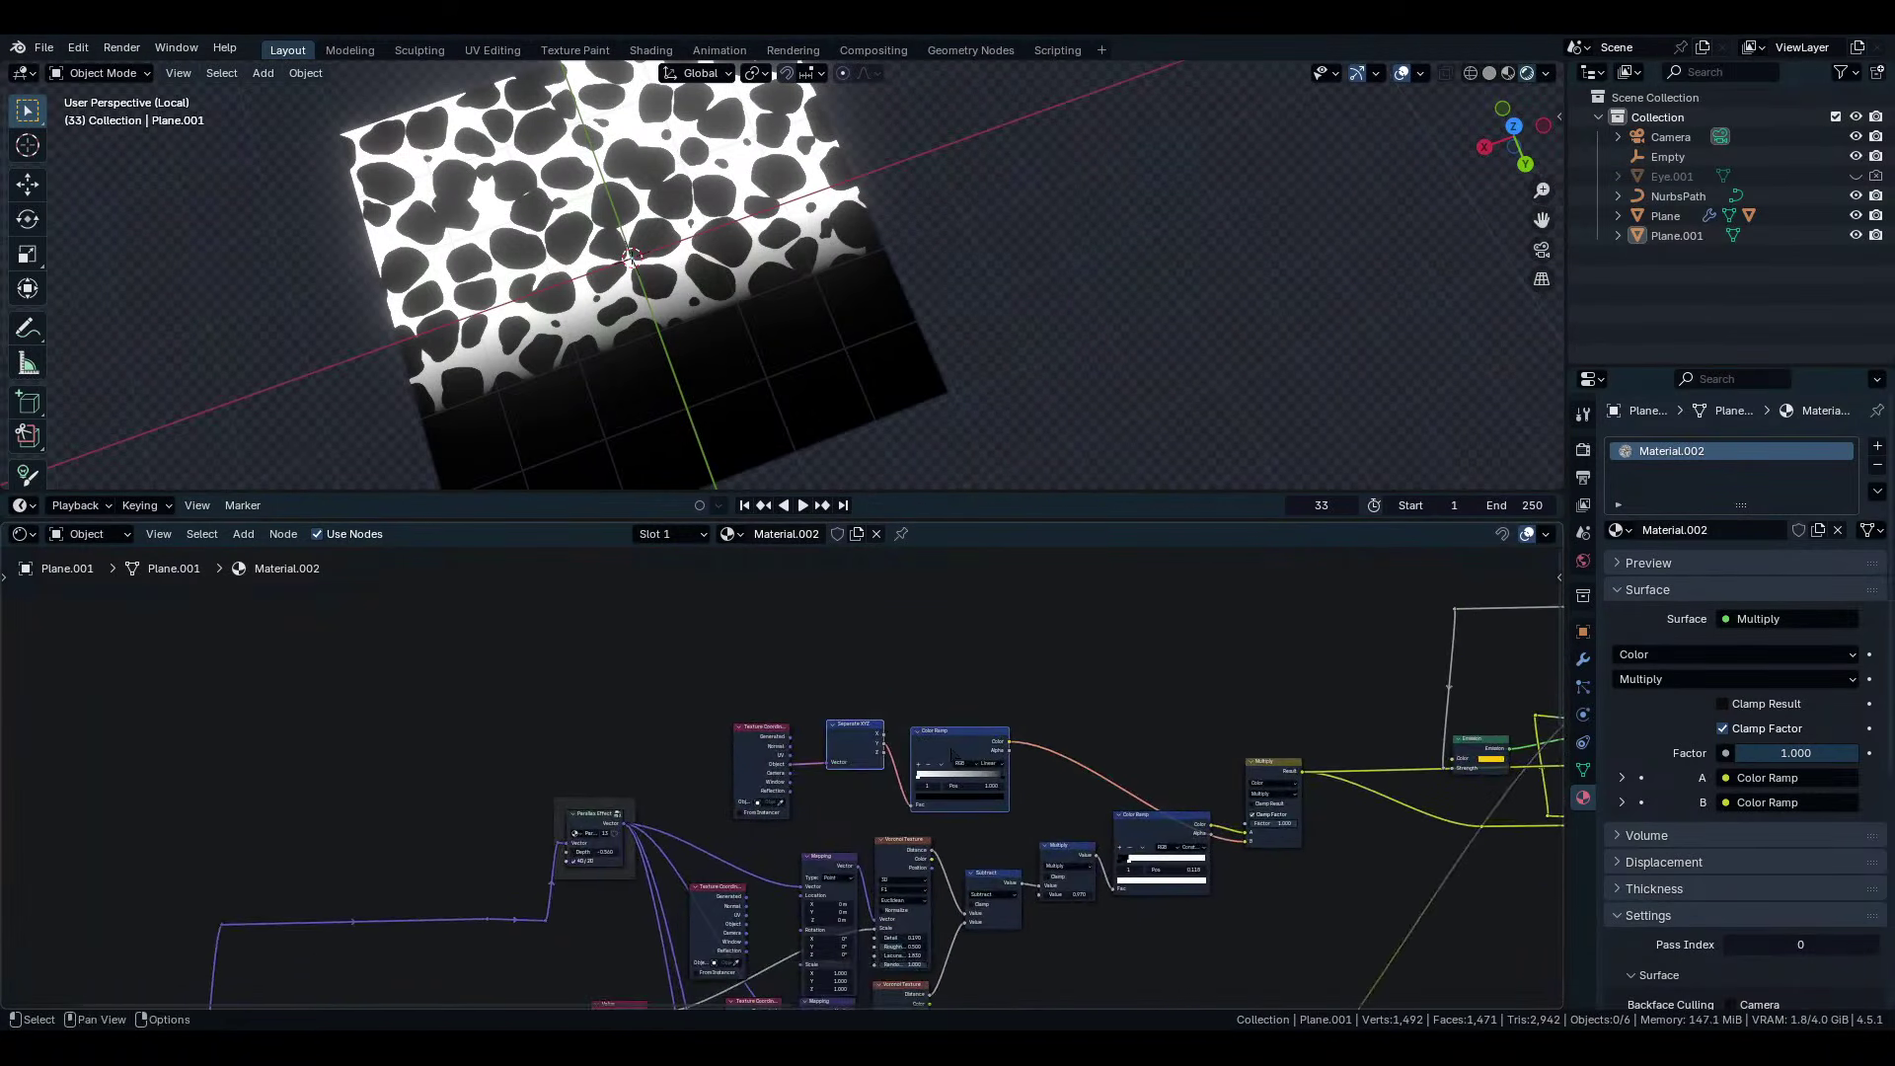
left_click_drag(951, 751, 911, 742)
left_click(960, 720)
scroll(910, 742, "down", 2)
middle_click_drag(911, 742, 957, 873)
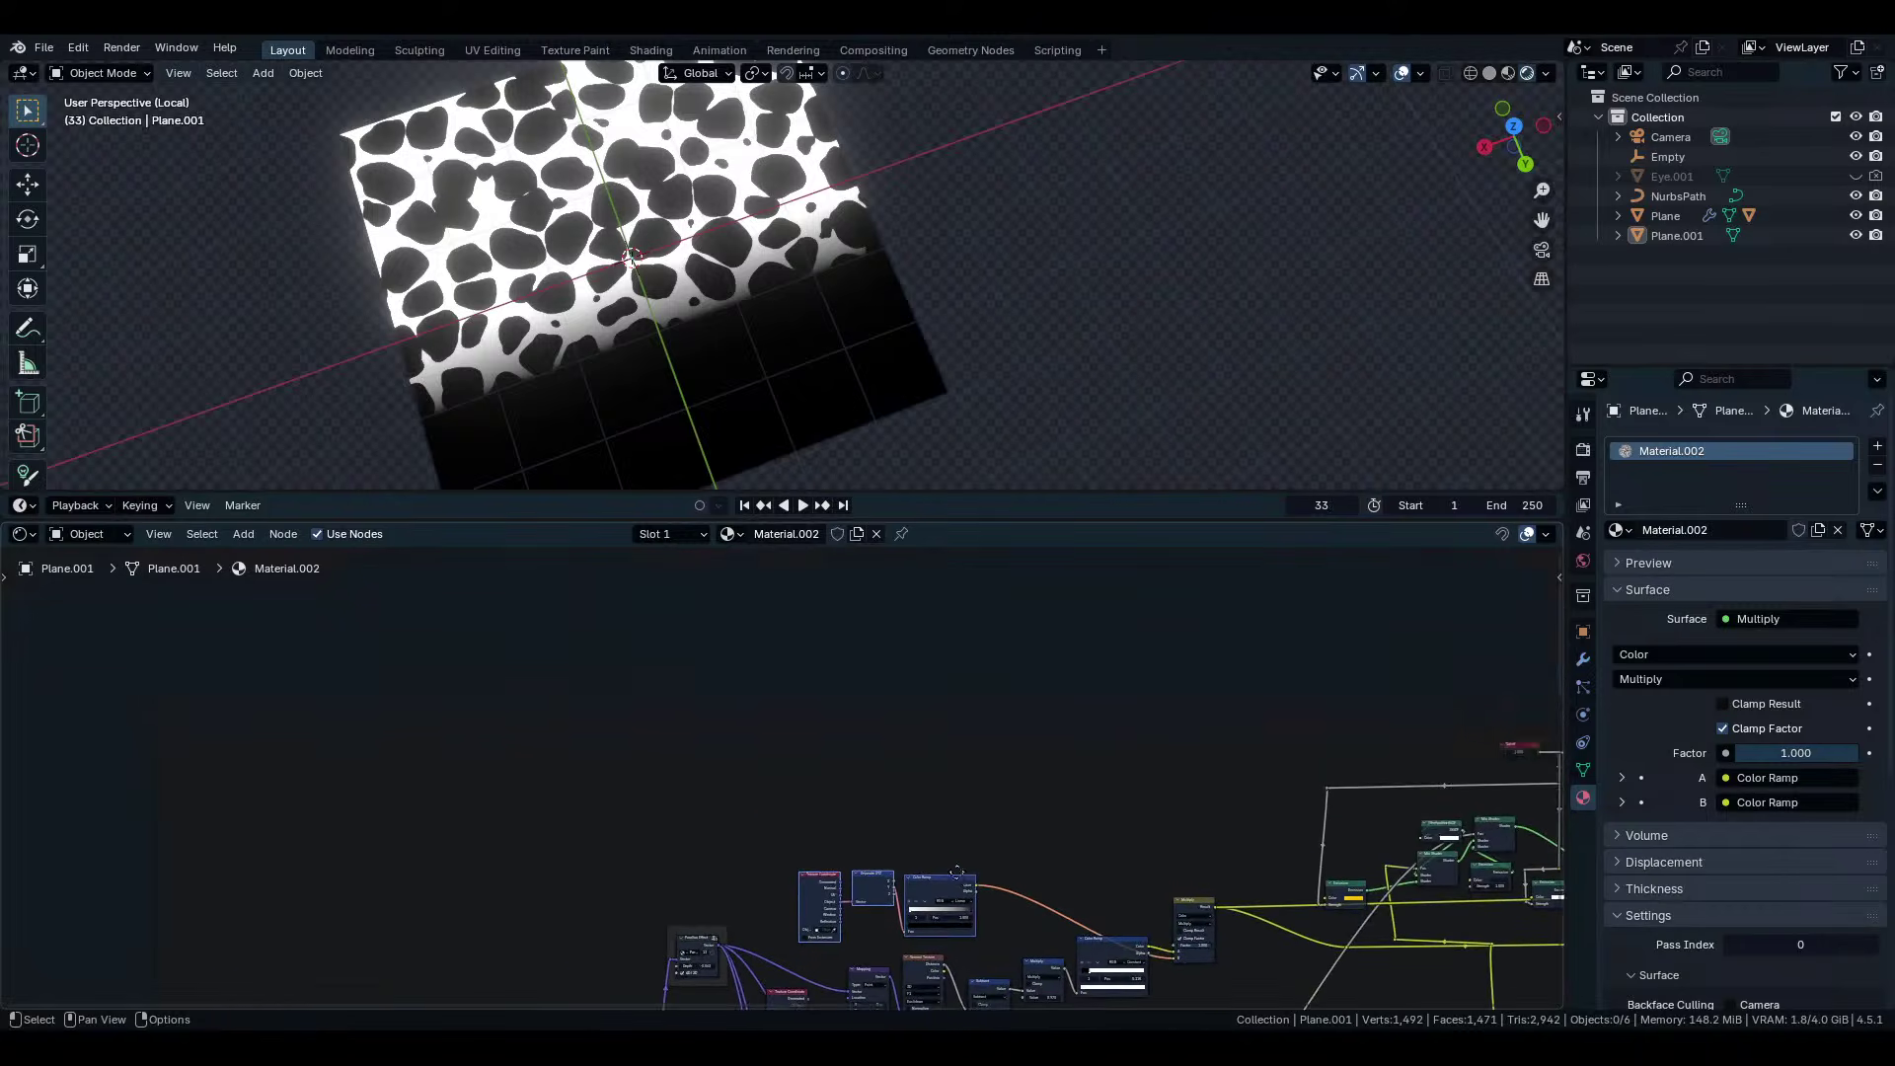
key("g")
left_click(921, 745)
Add a Noise Texture node below the gradient's Separate XYZ and Color Ramp nodes.
middle_click_drag(921, 745, 969, 600)
scroll(969, 600, "up", 3)
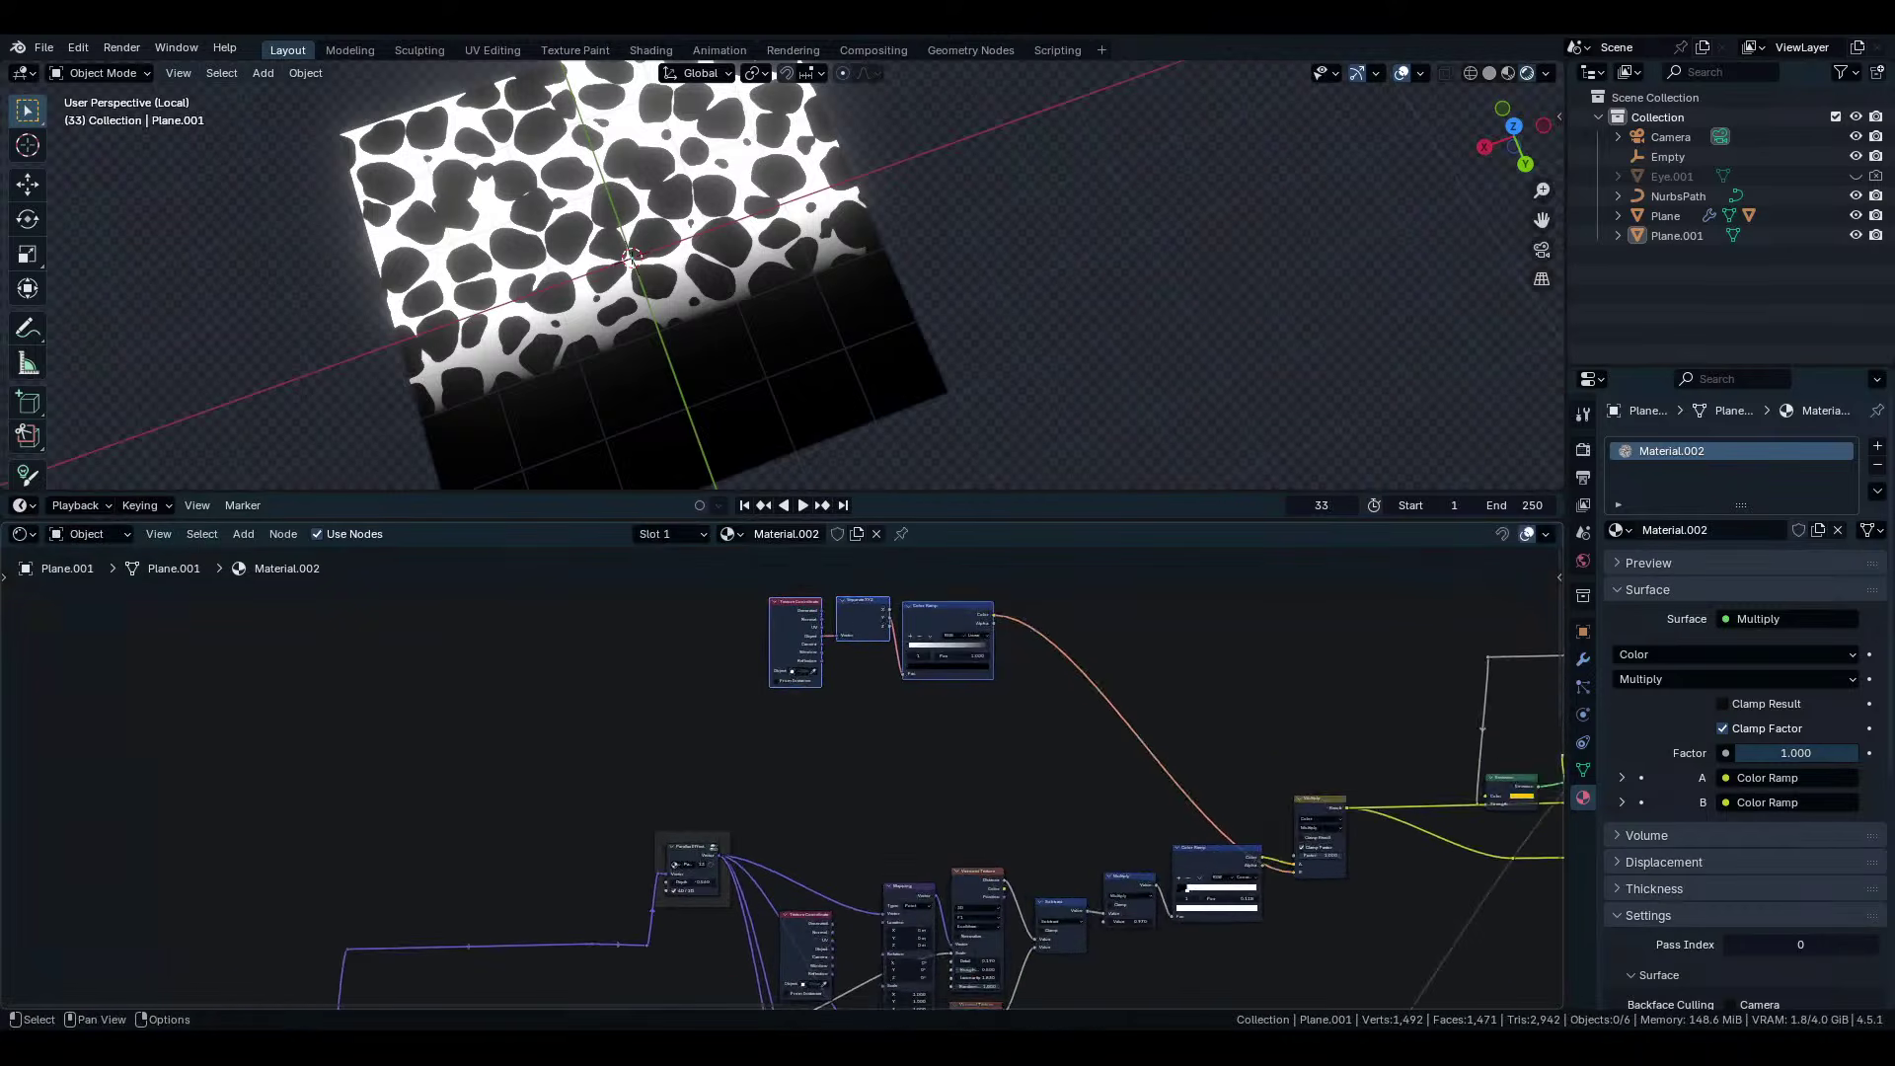
scroll(972, 696, "down", 4)
scroll(972, 697, "up", 1)
middle_click_drag(972, 697, 1125, 648)
key("shift+a")
left_click(1131, 649)
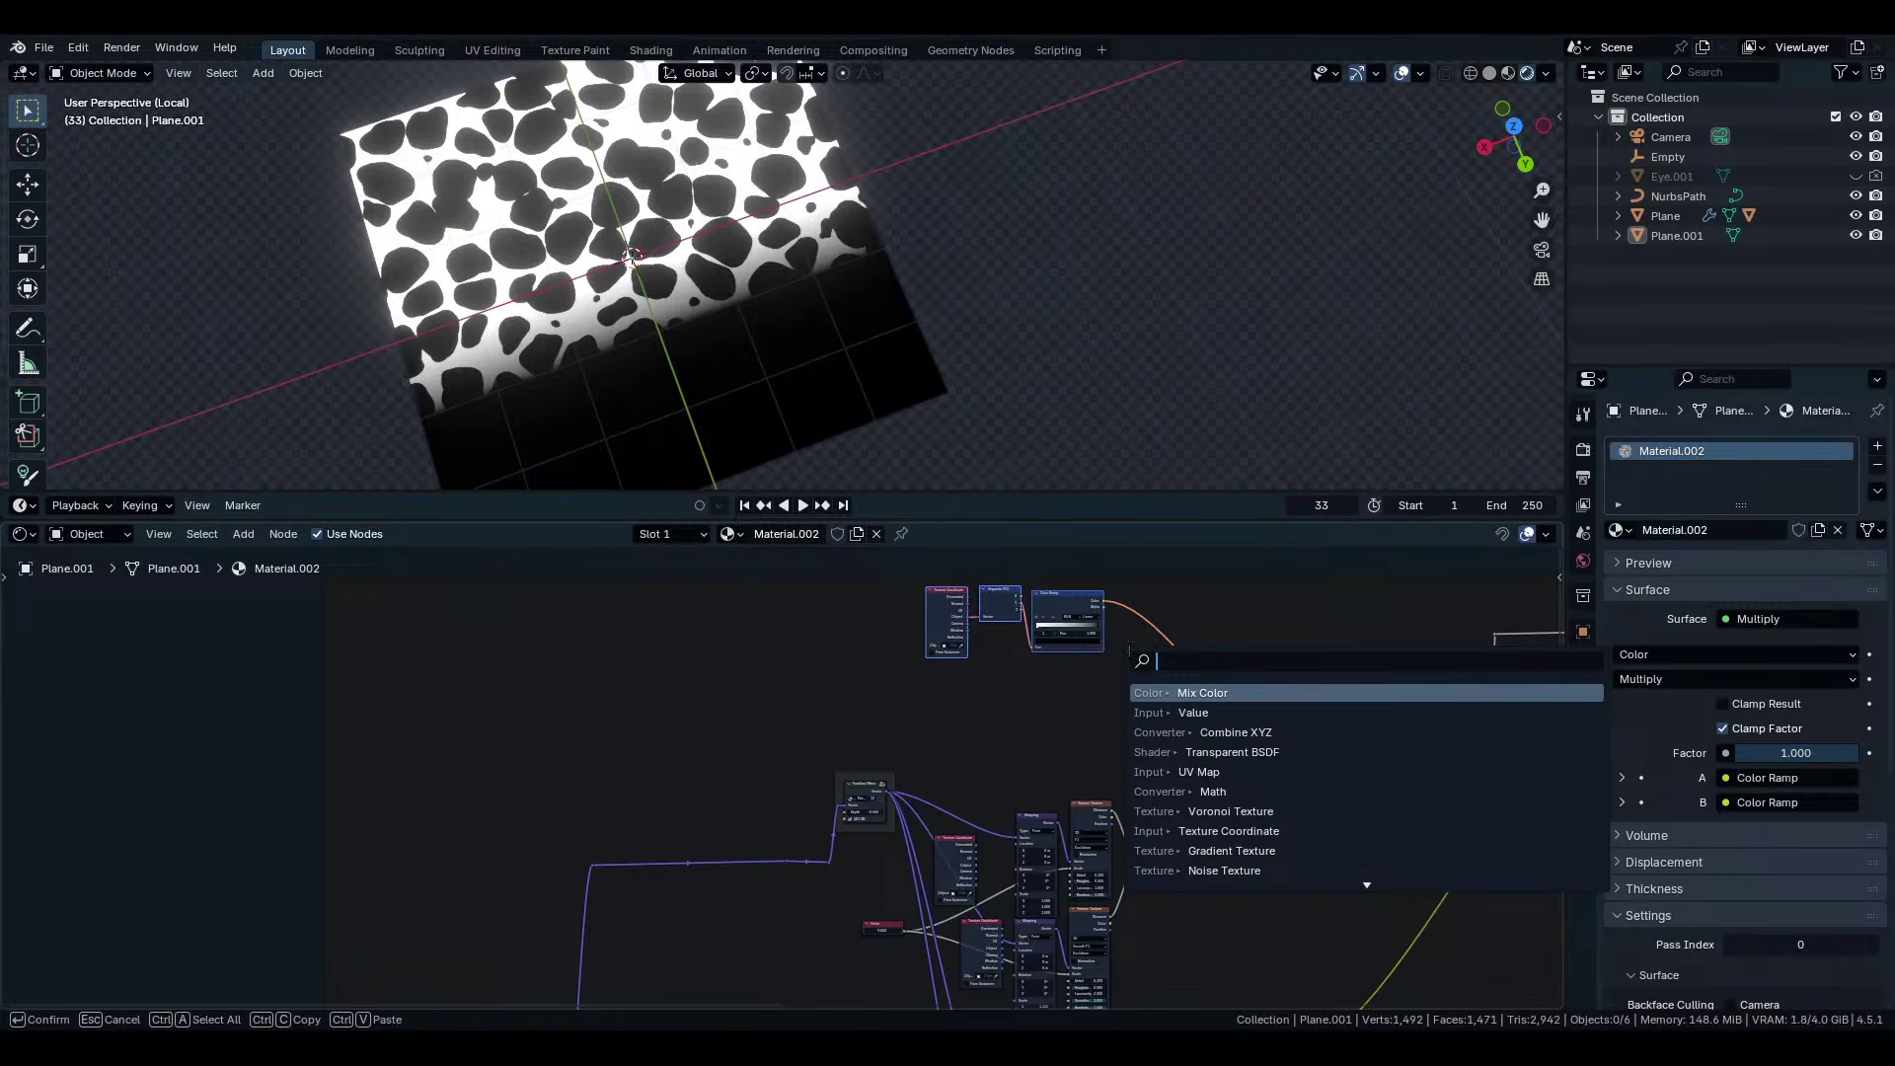
type("noise")
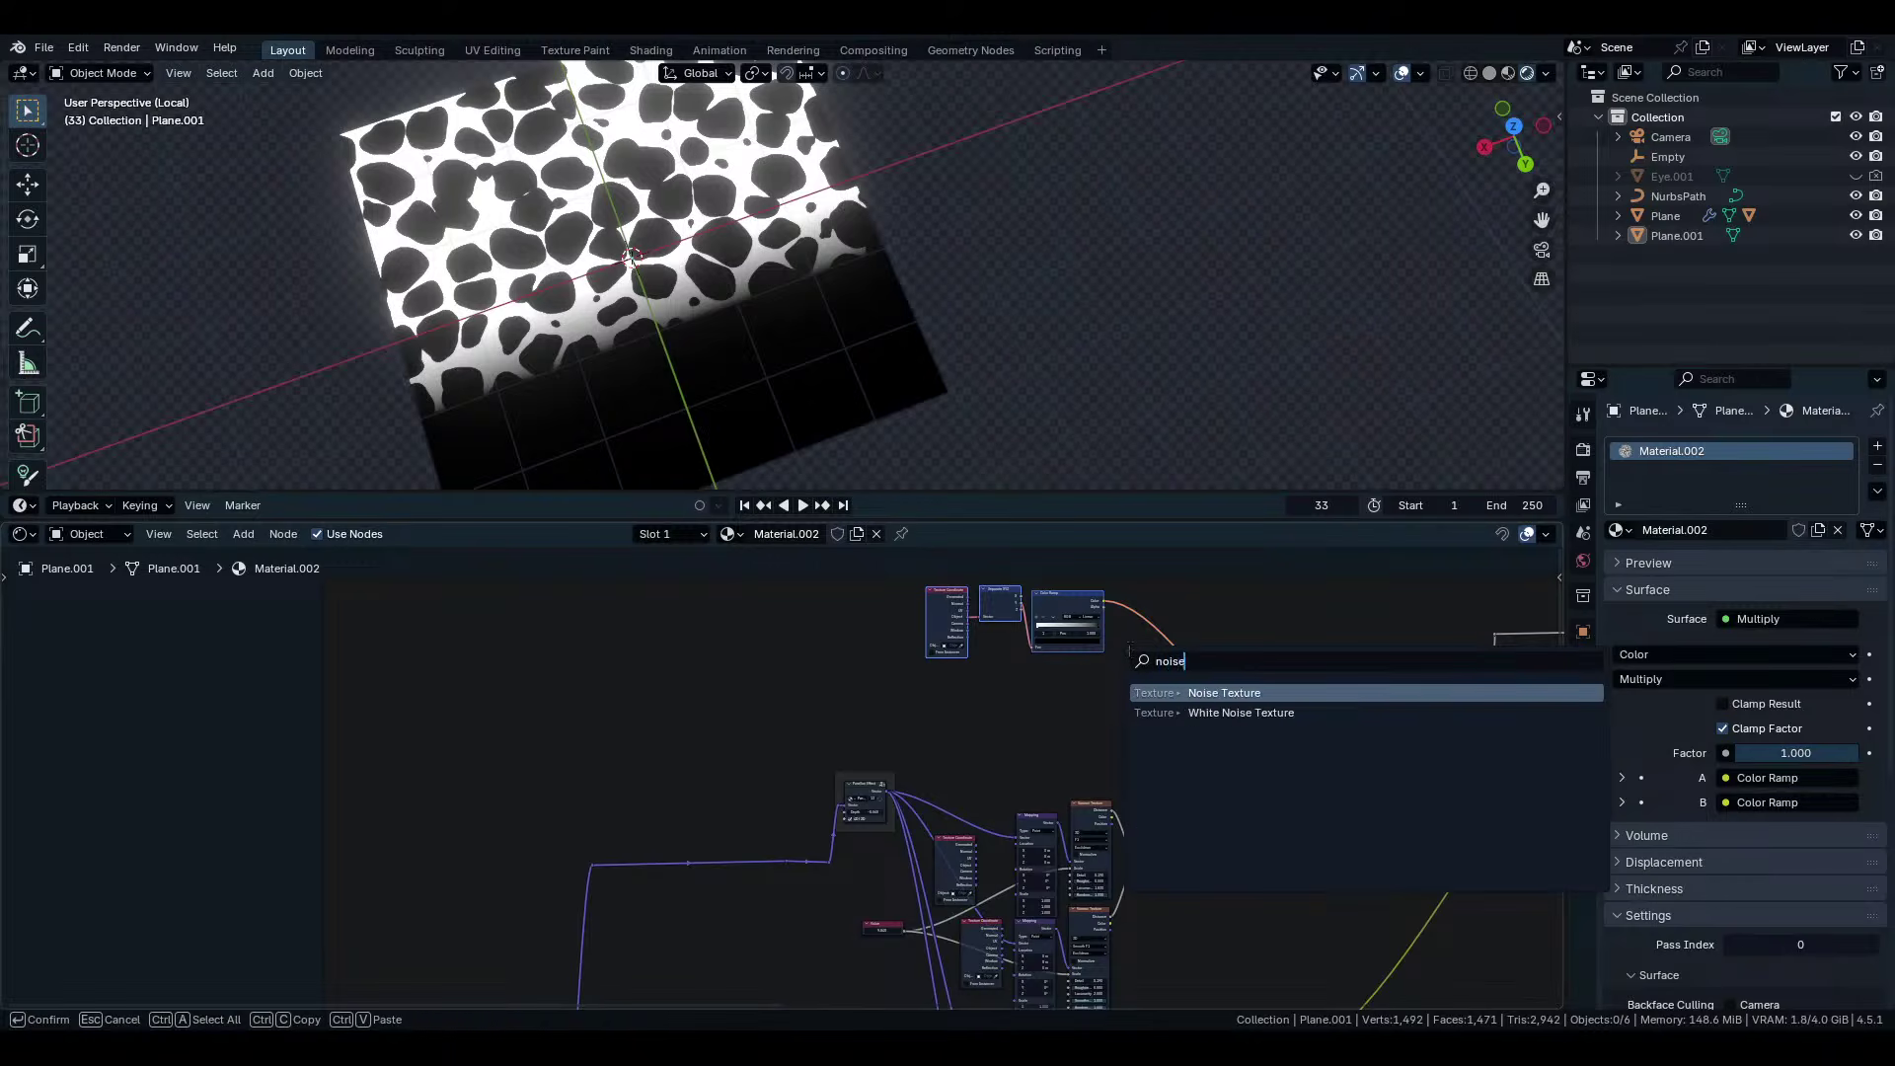
key("Return")
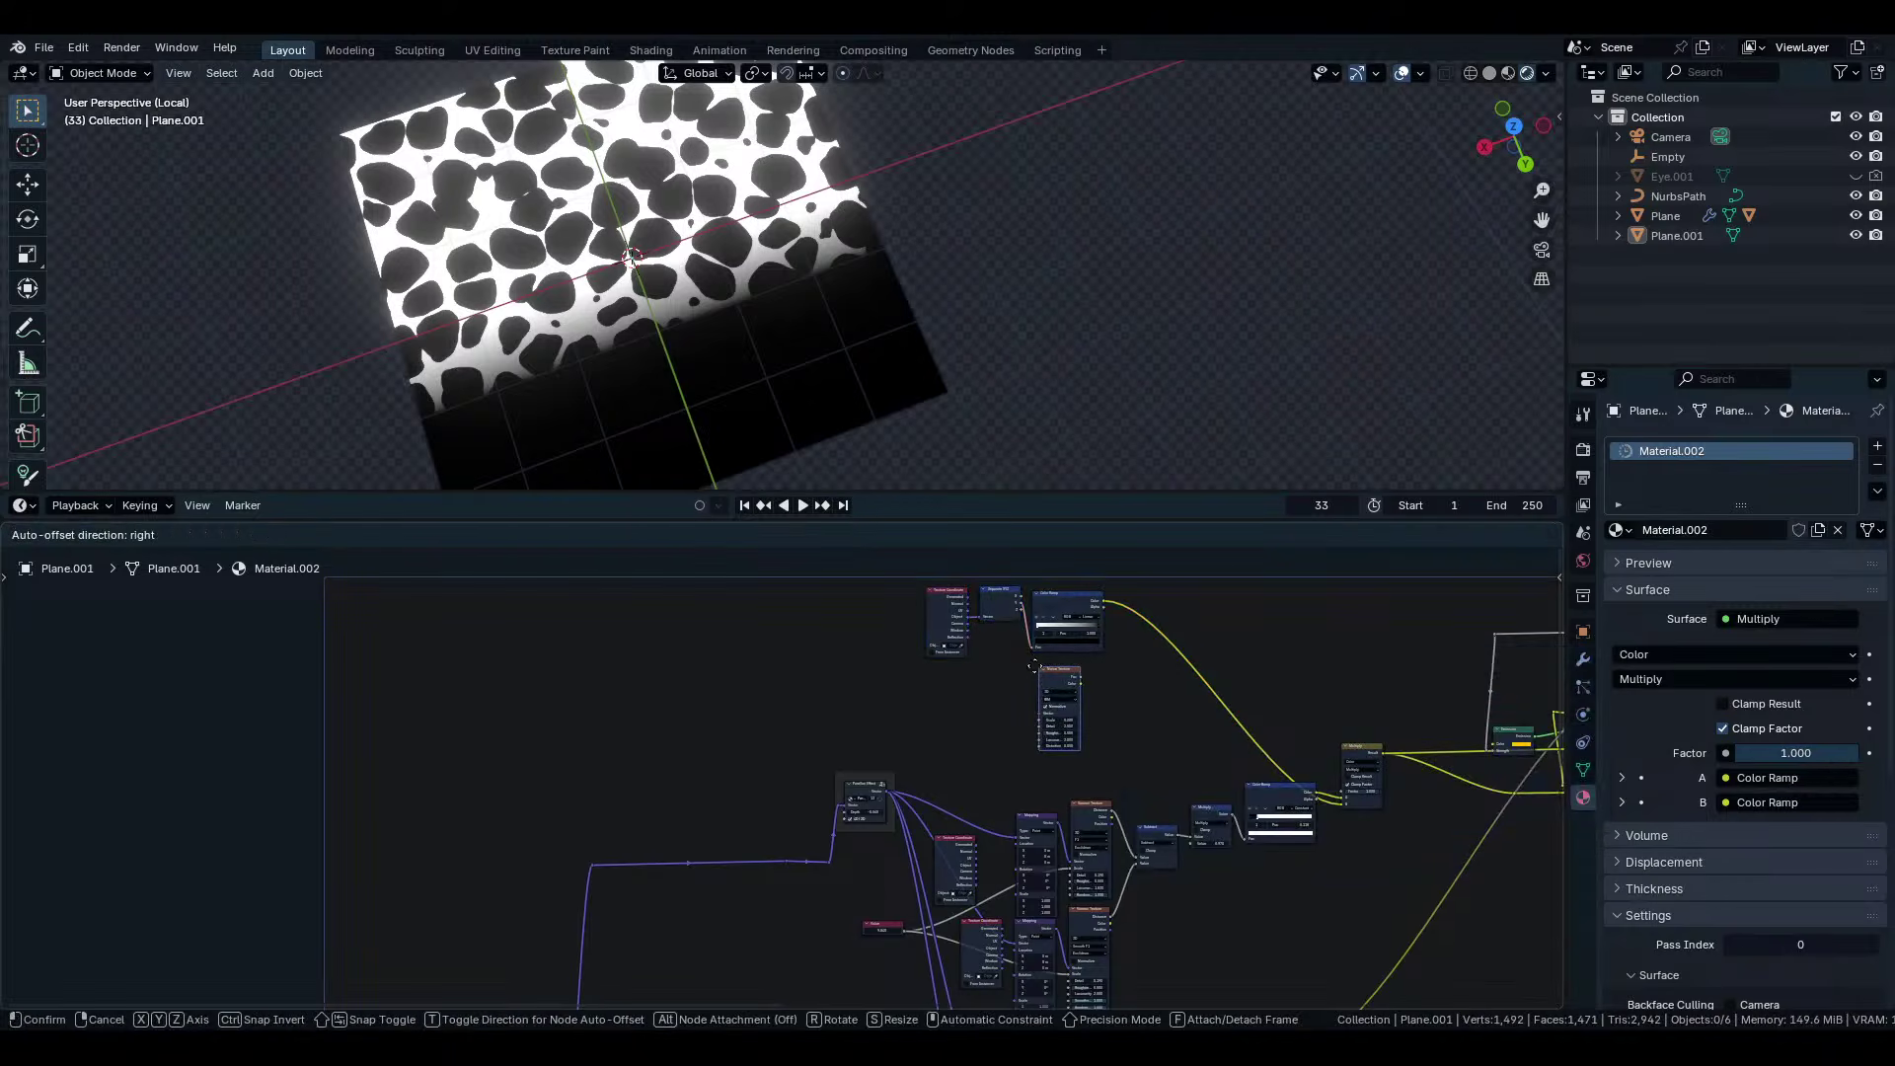
left_click(982, 664)
Move the Noise Texture and the gradient's Texture Coordinate node away from Separate XYZ to make room between them.
scroll(1007, 703, "up", 2)
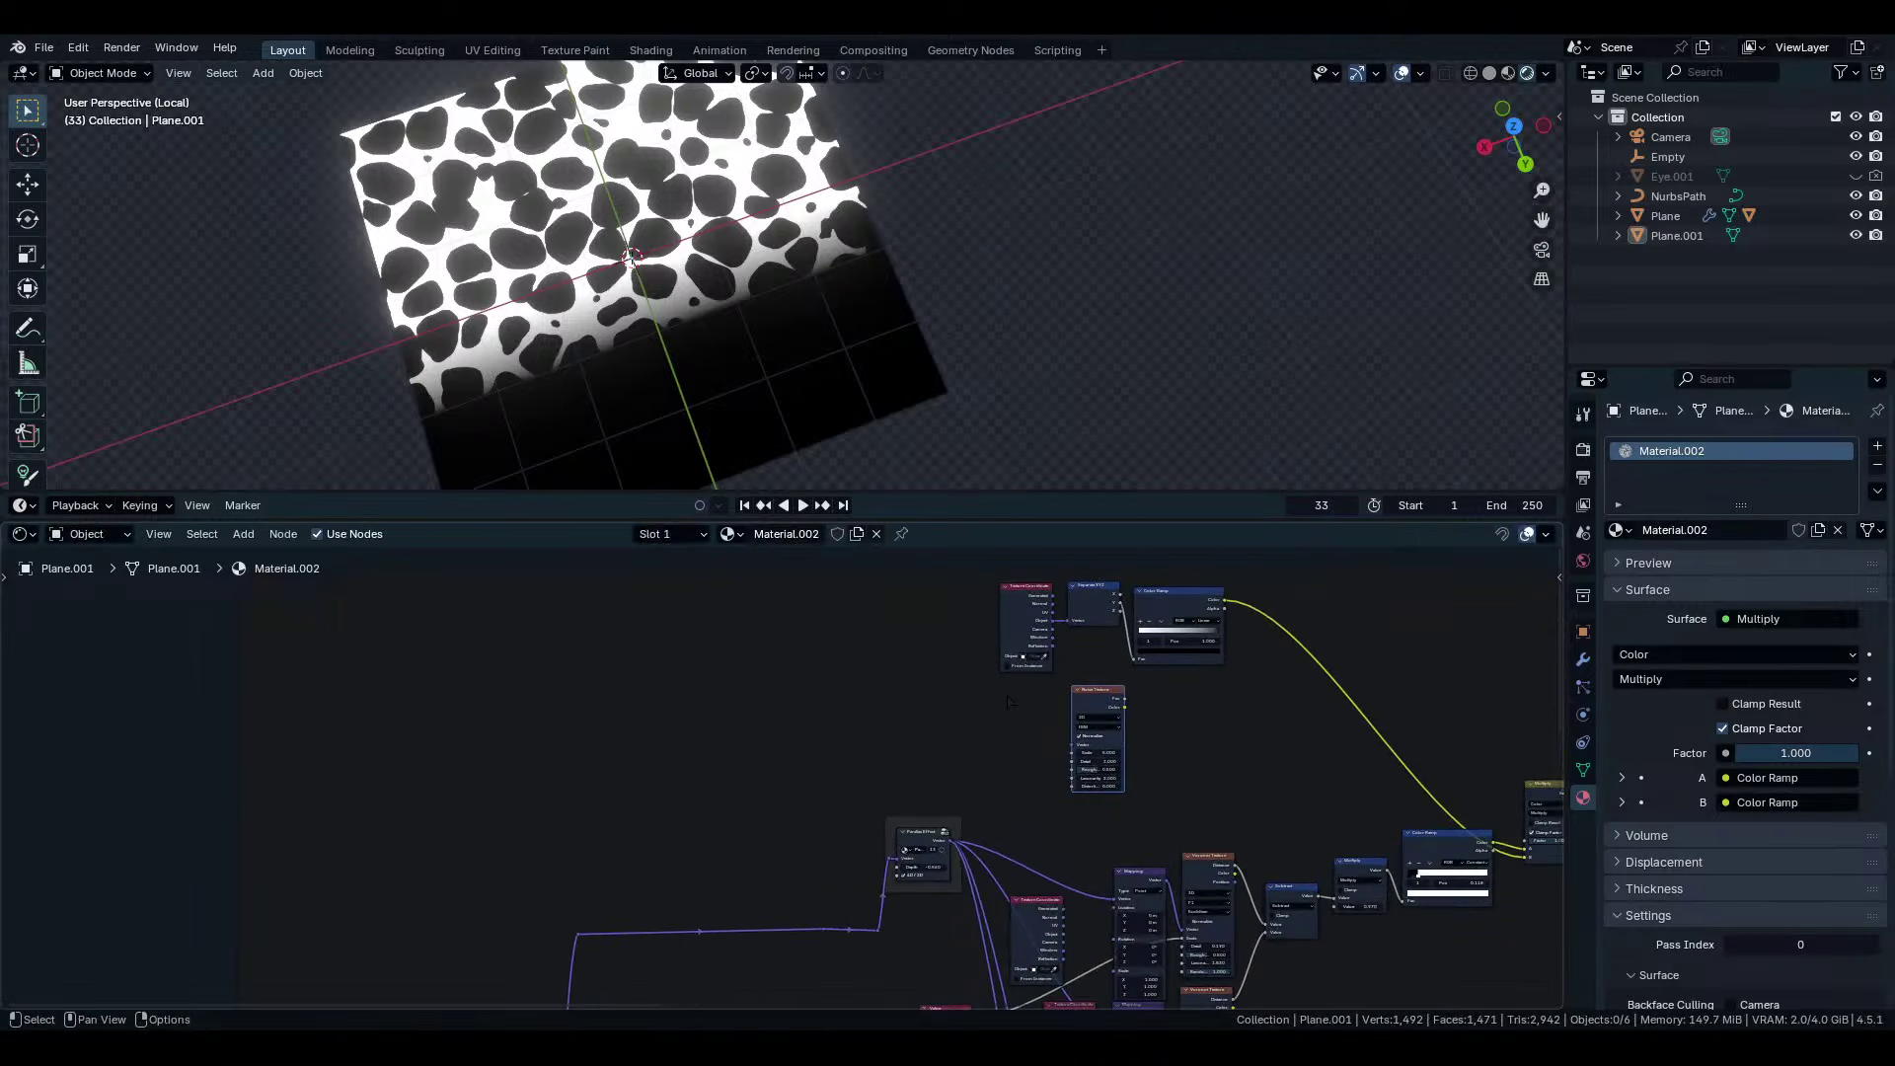
middle_click_drag(1011, 702, 1115, 760)
scroll(1115, 760, "up", 3)
mouse_move(1134, 655)
left_mouse_down()
mouse_move(969, 648)
mouse_move(1128, 649)
left_mouse_up()
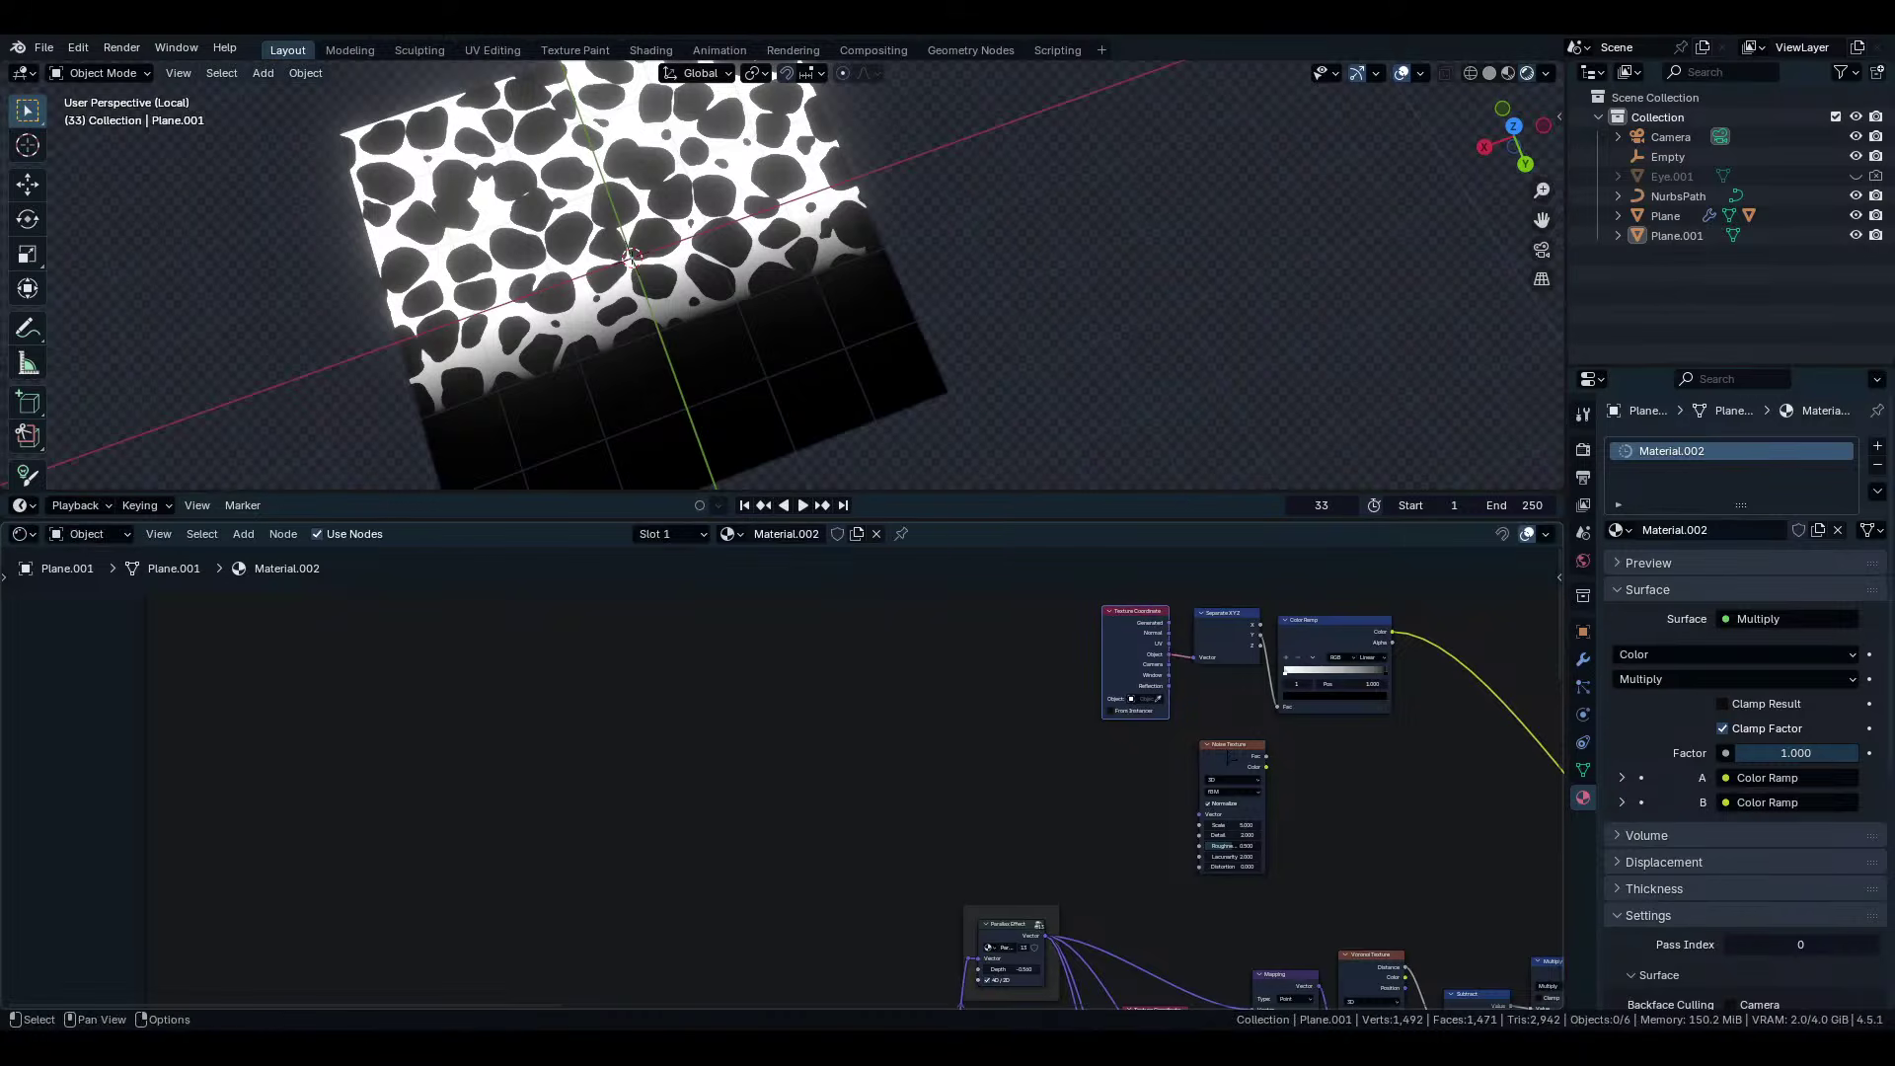
left_click_drag(1230, 758, 1074, 757)
left_click_drag(1137, 682, 1054, 679)
Insert a Mix Color node between the Texture Coordinate's Object output and Separate XYZ.
scroll(1054, 679, "up", 3)
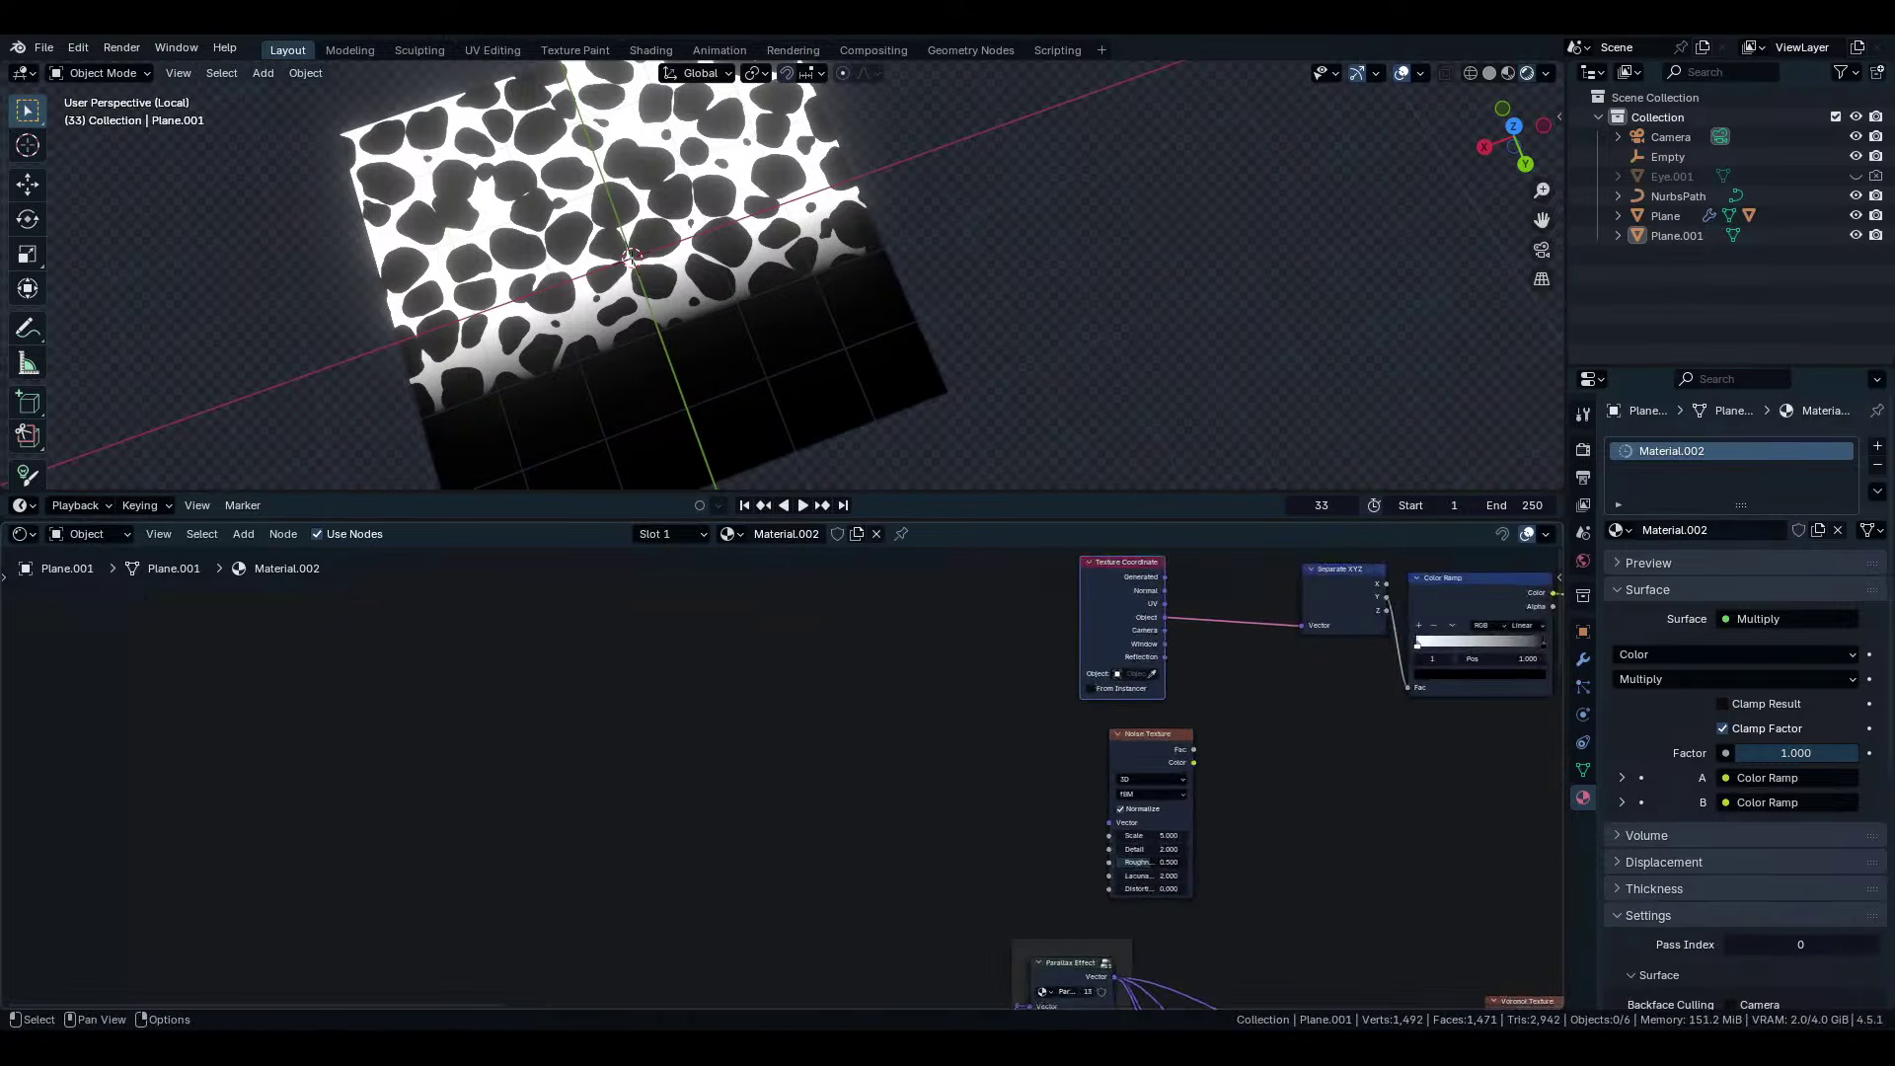
middle_click_drag(1218, 646, 972, 676)
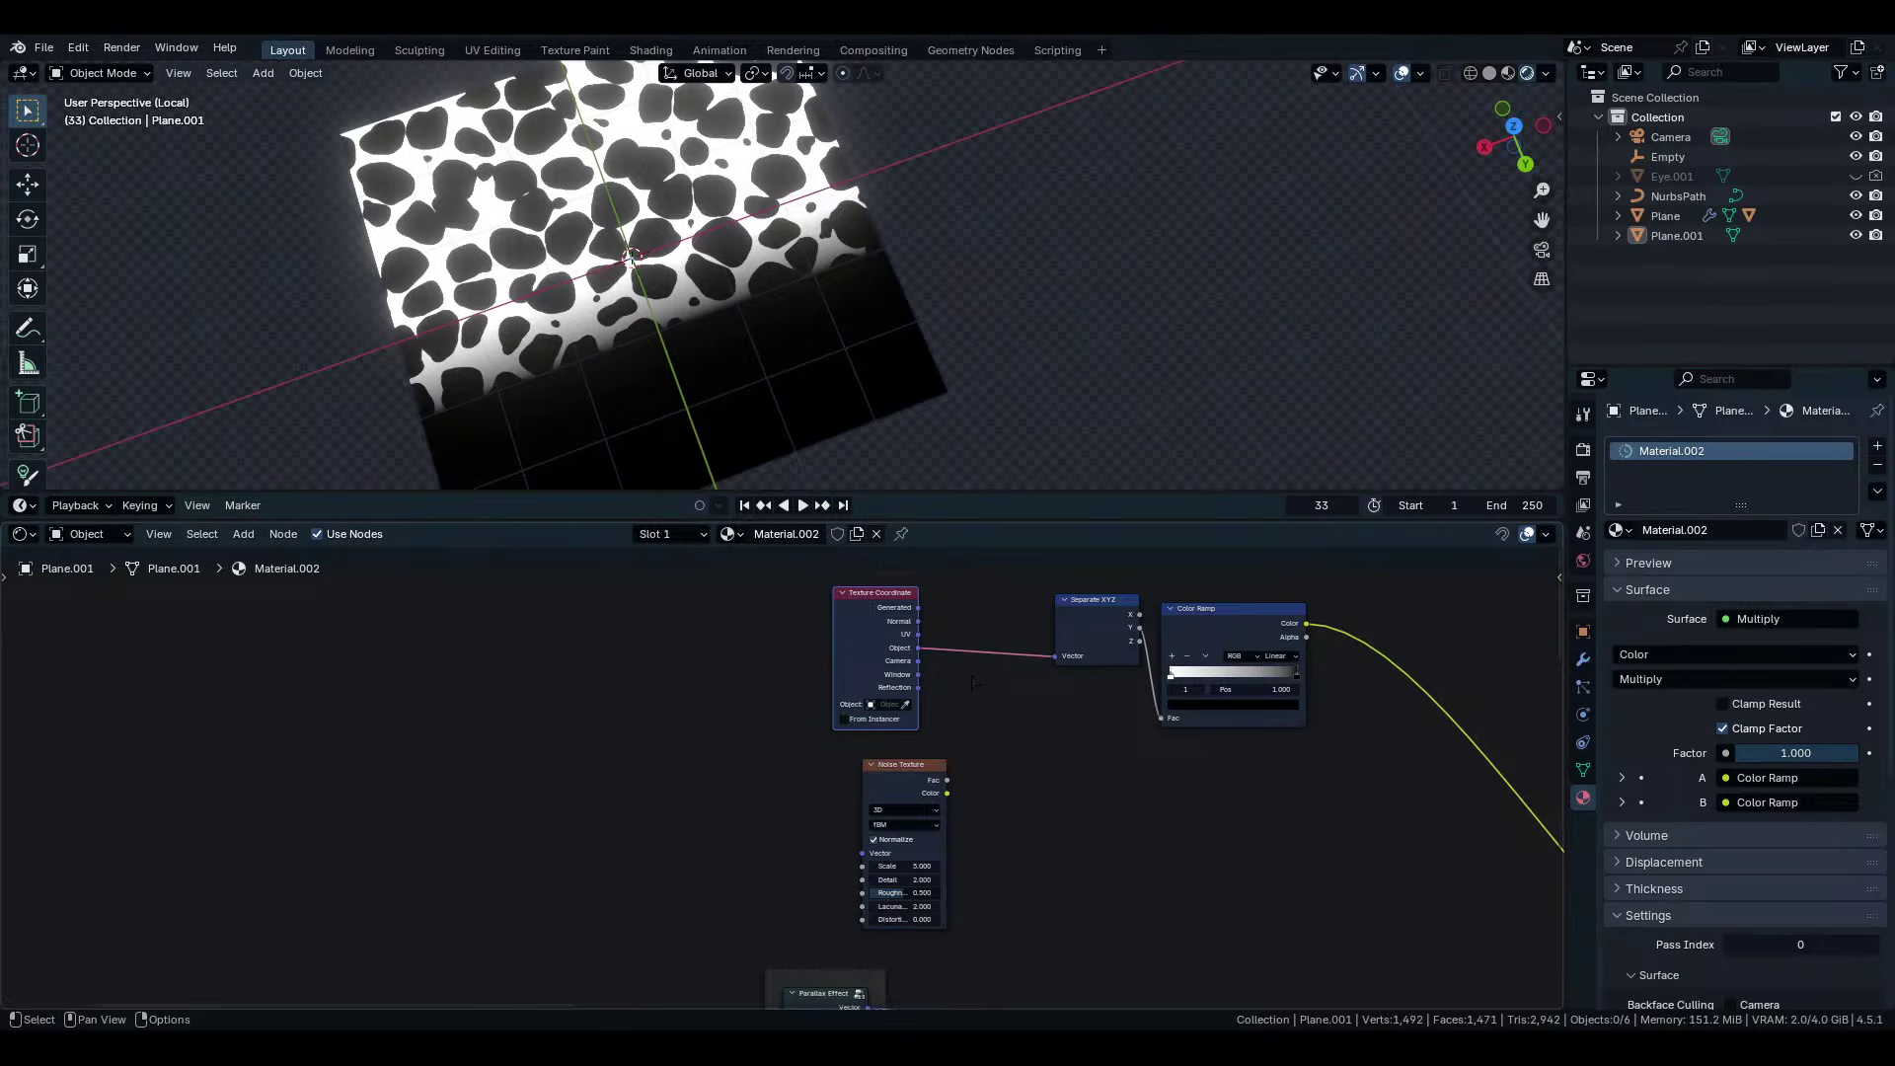
scroll(972, 681, "up", 3)
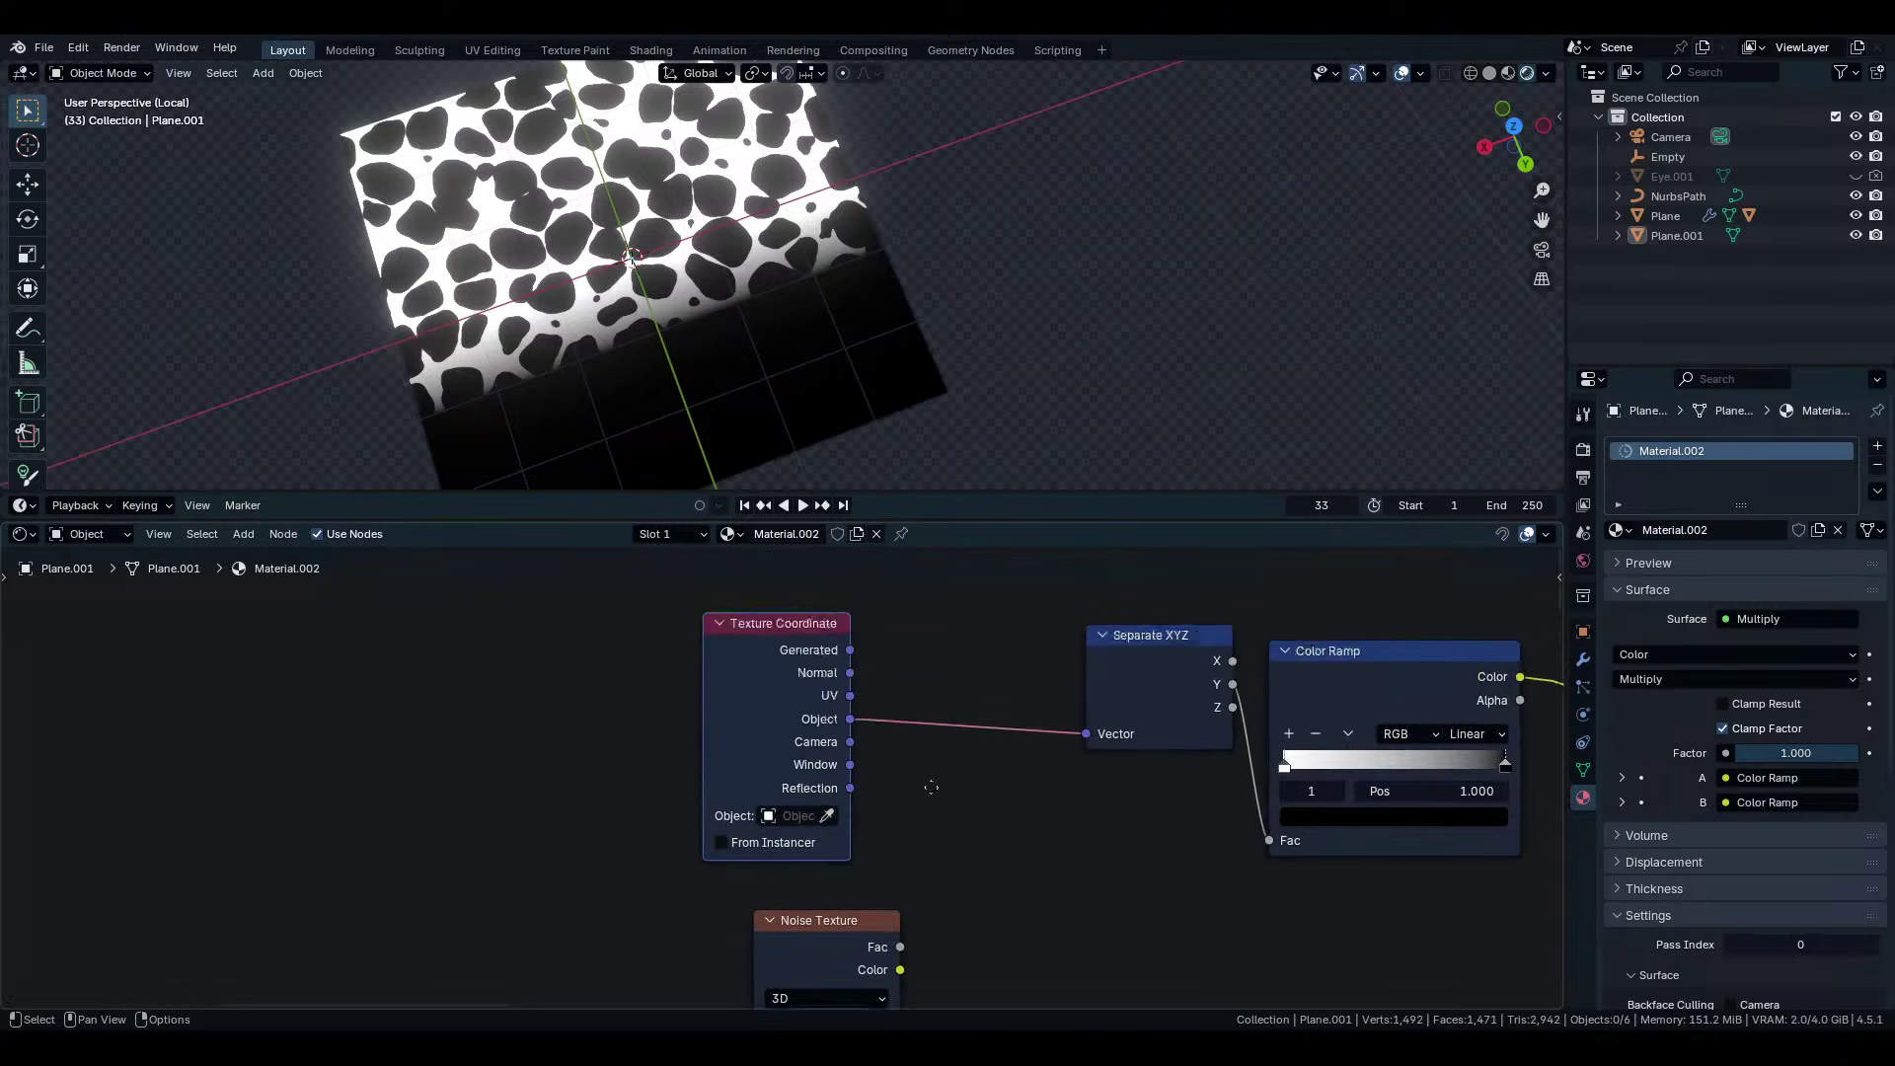
key("shift+a")
left_click(966, 669)
type("mi")
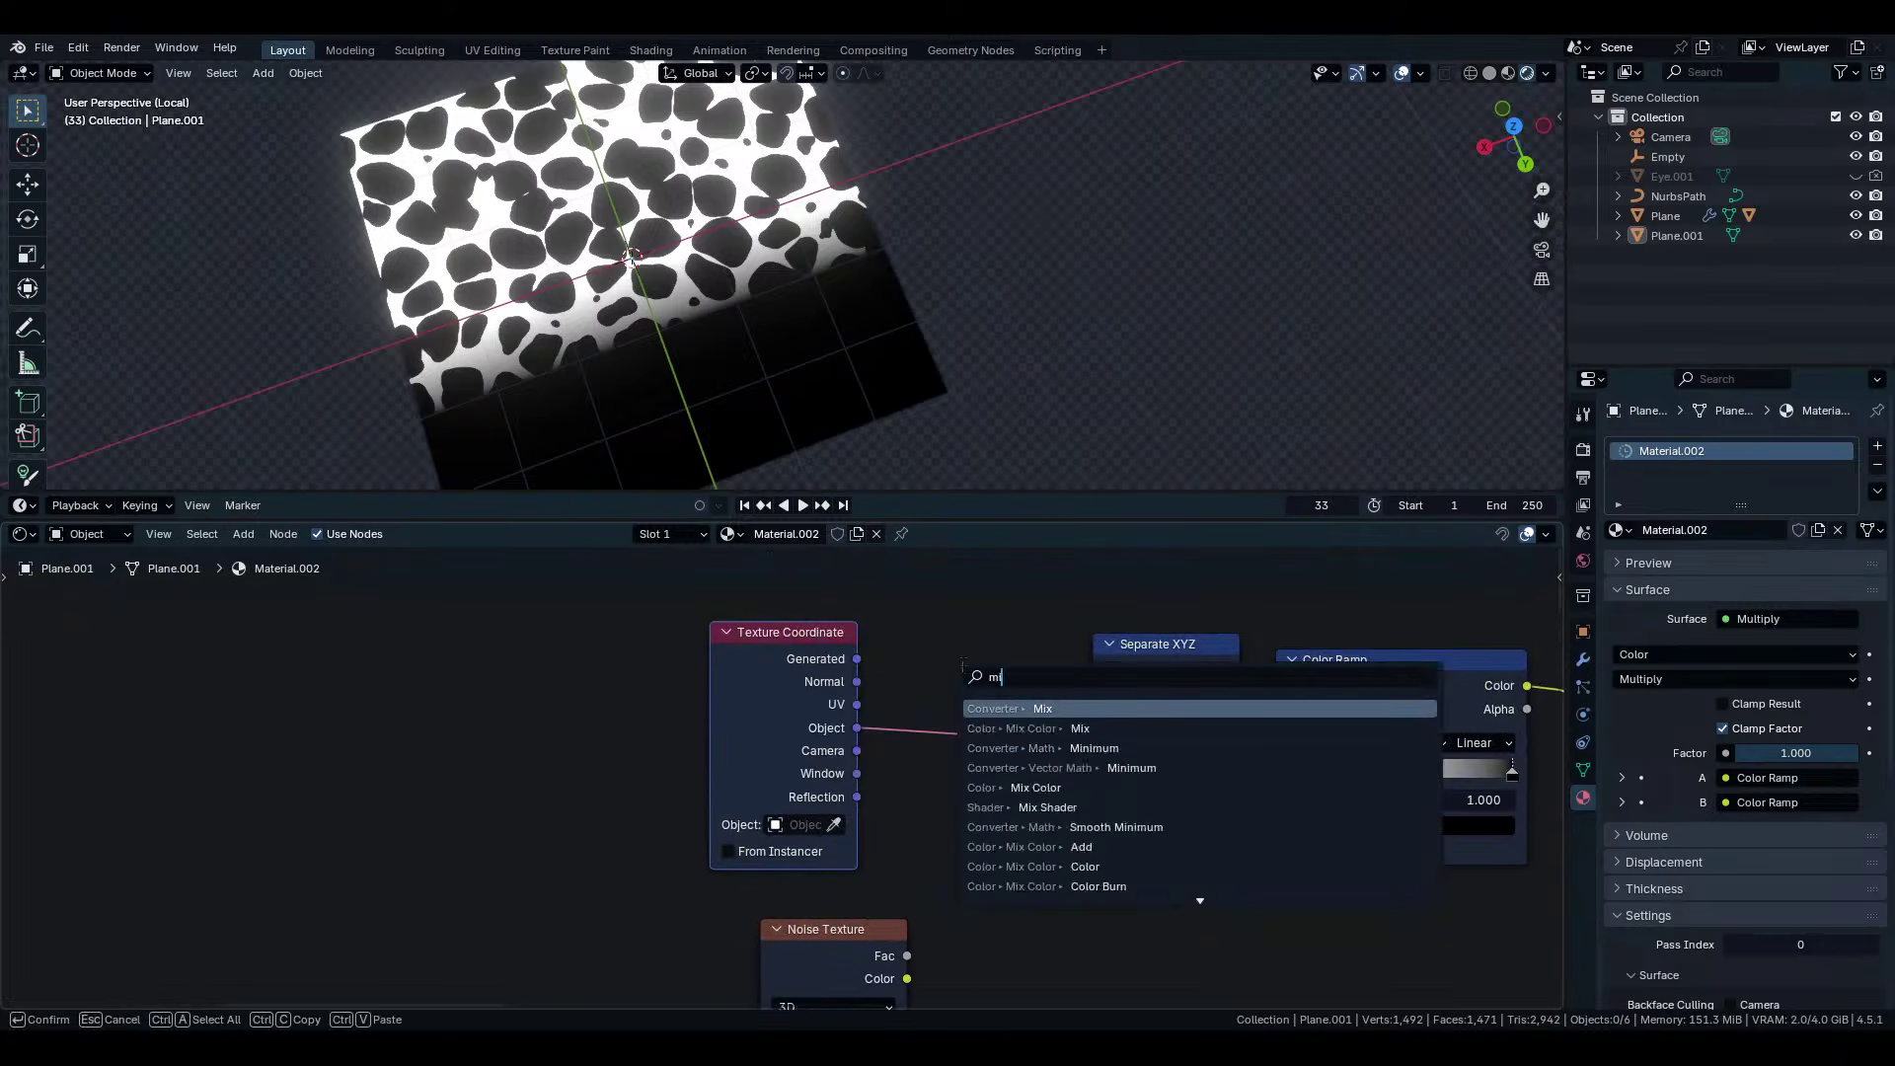
type("x colr")
key("Return")
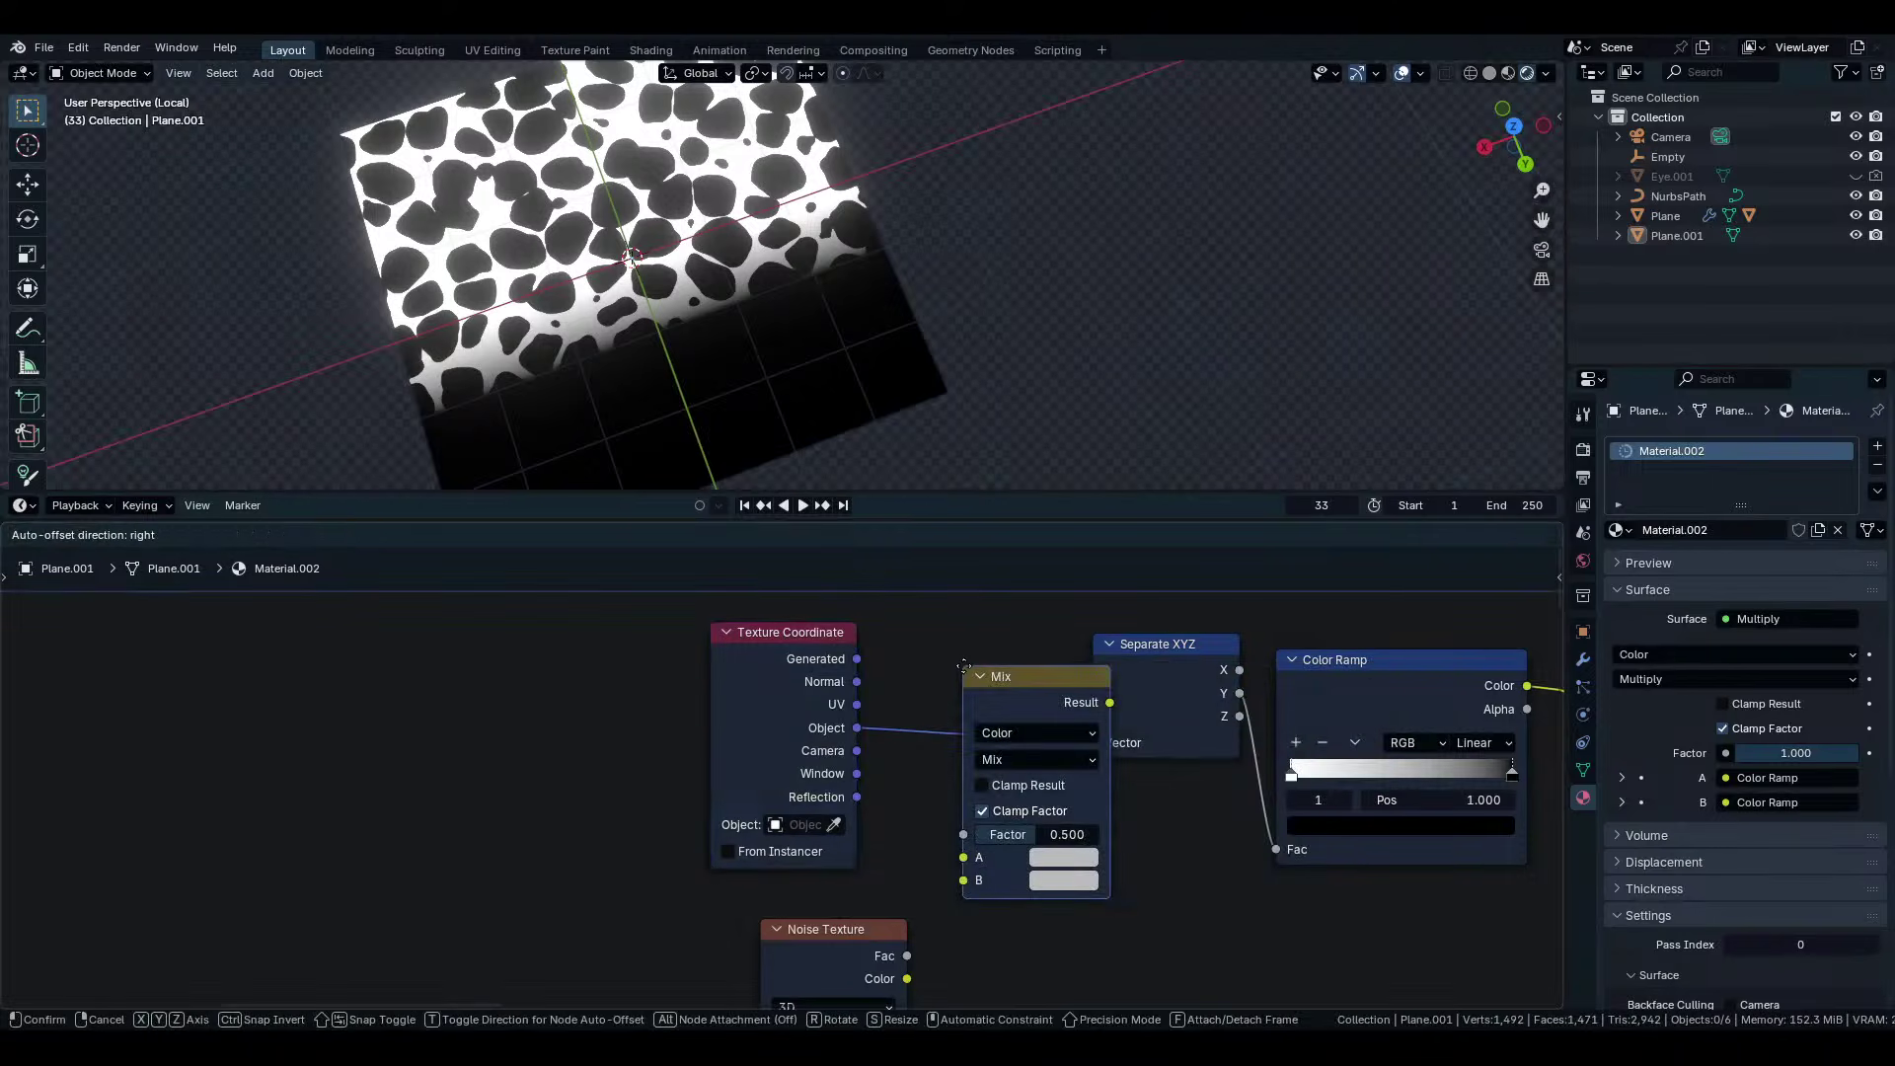
left_click(923, 667)
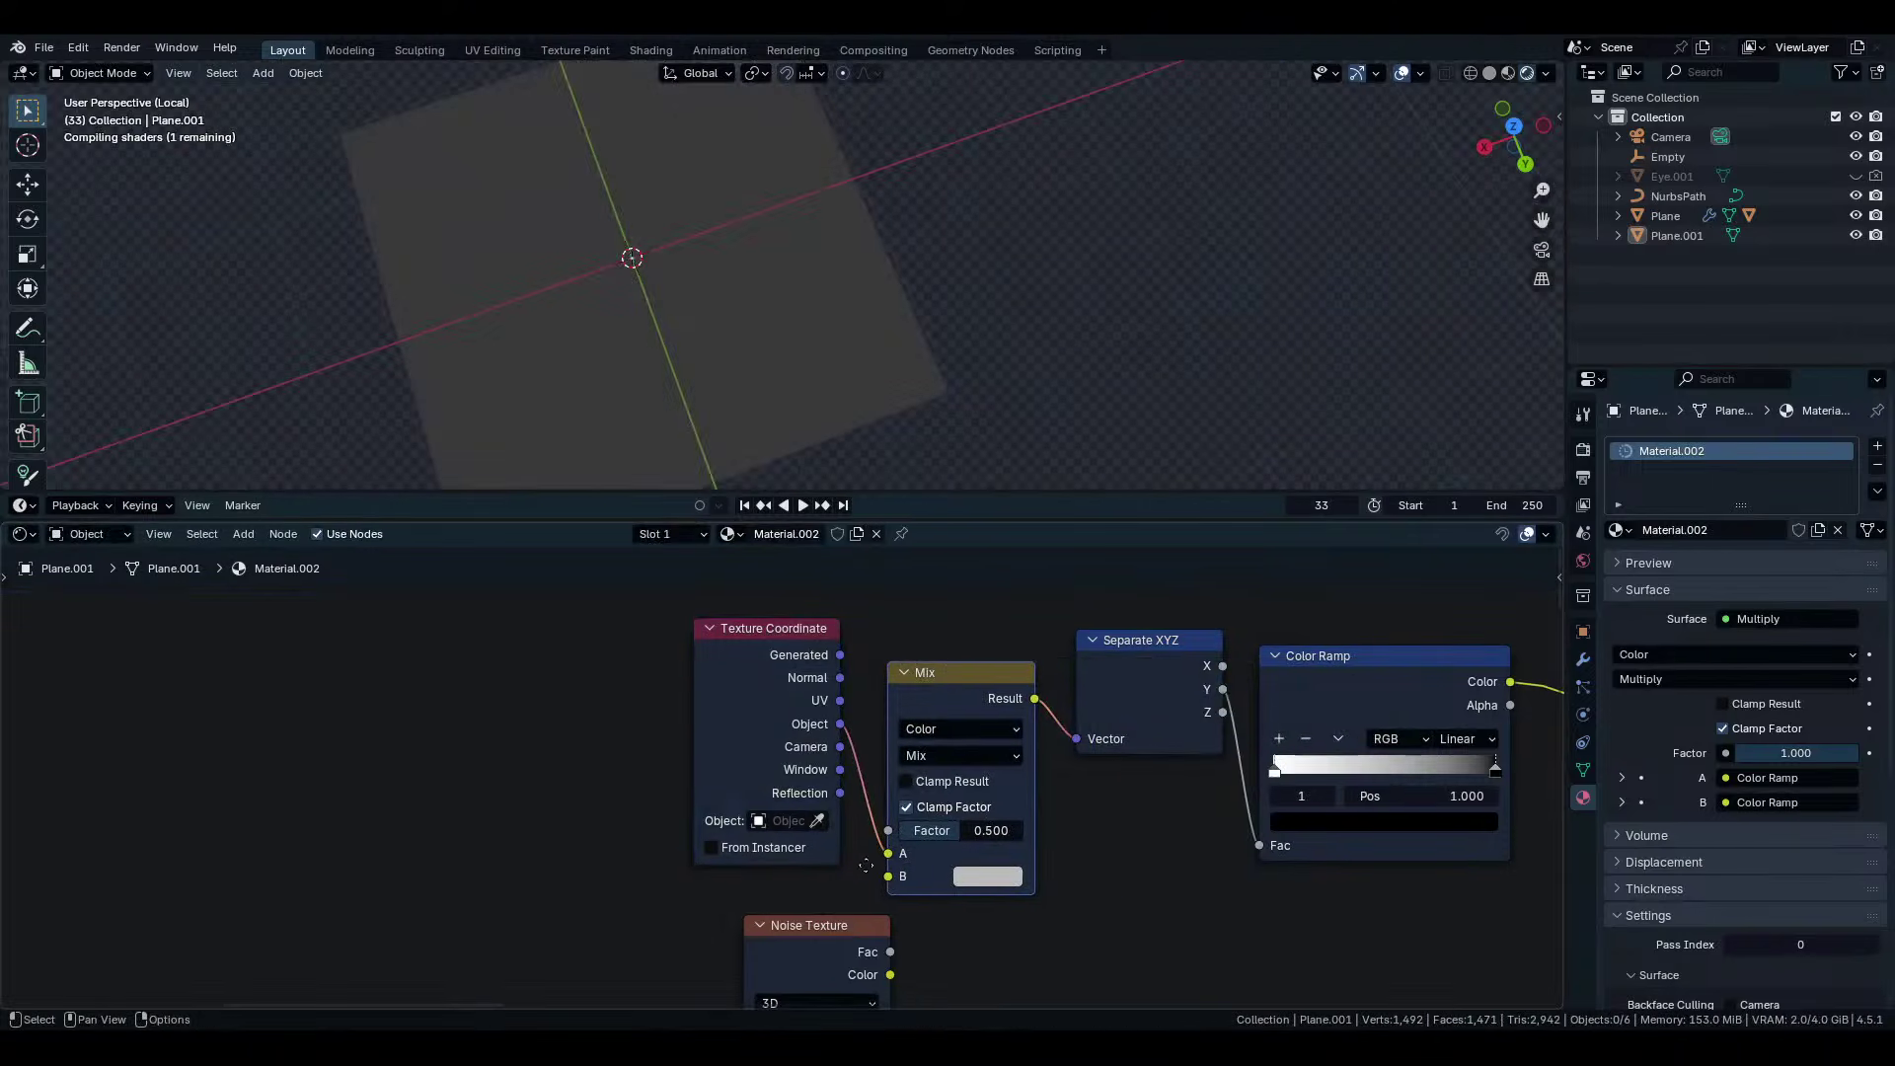
Connect the Noise Texture's Color output to the B input of the Mix node between Texture Coordinate and Separate XYZ.
middle_click_drag(866, 865, 814, 754)
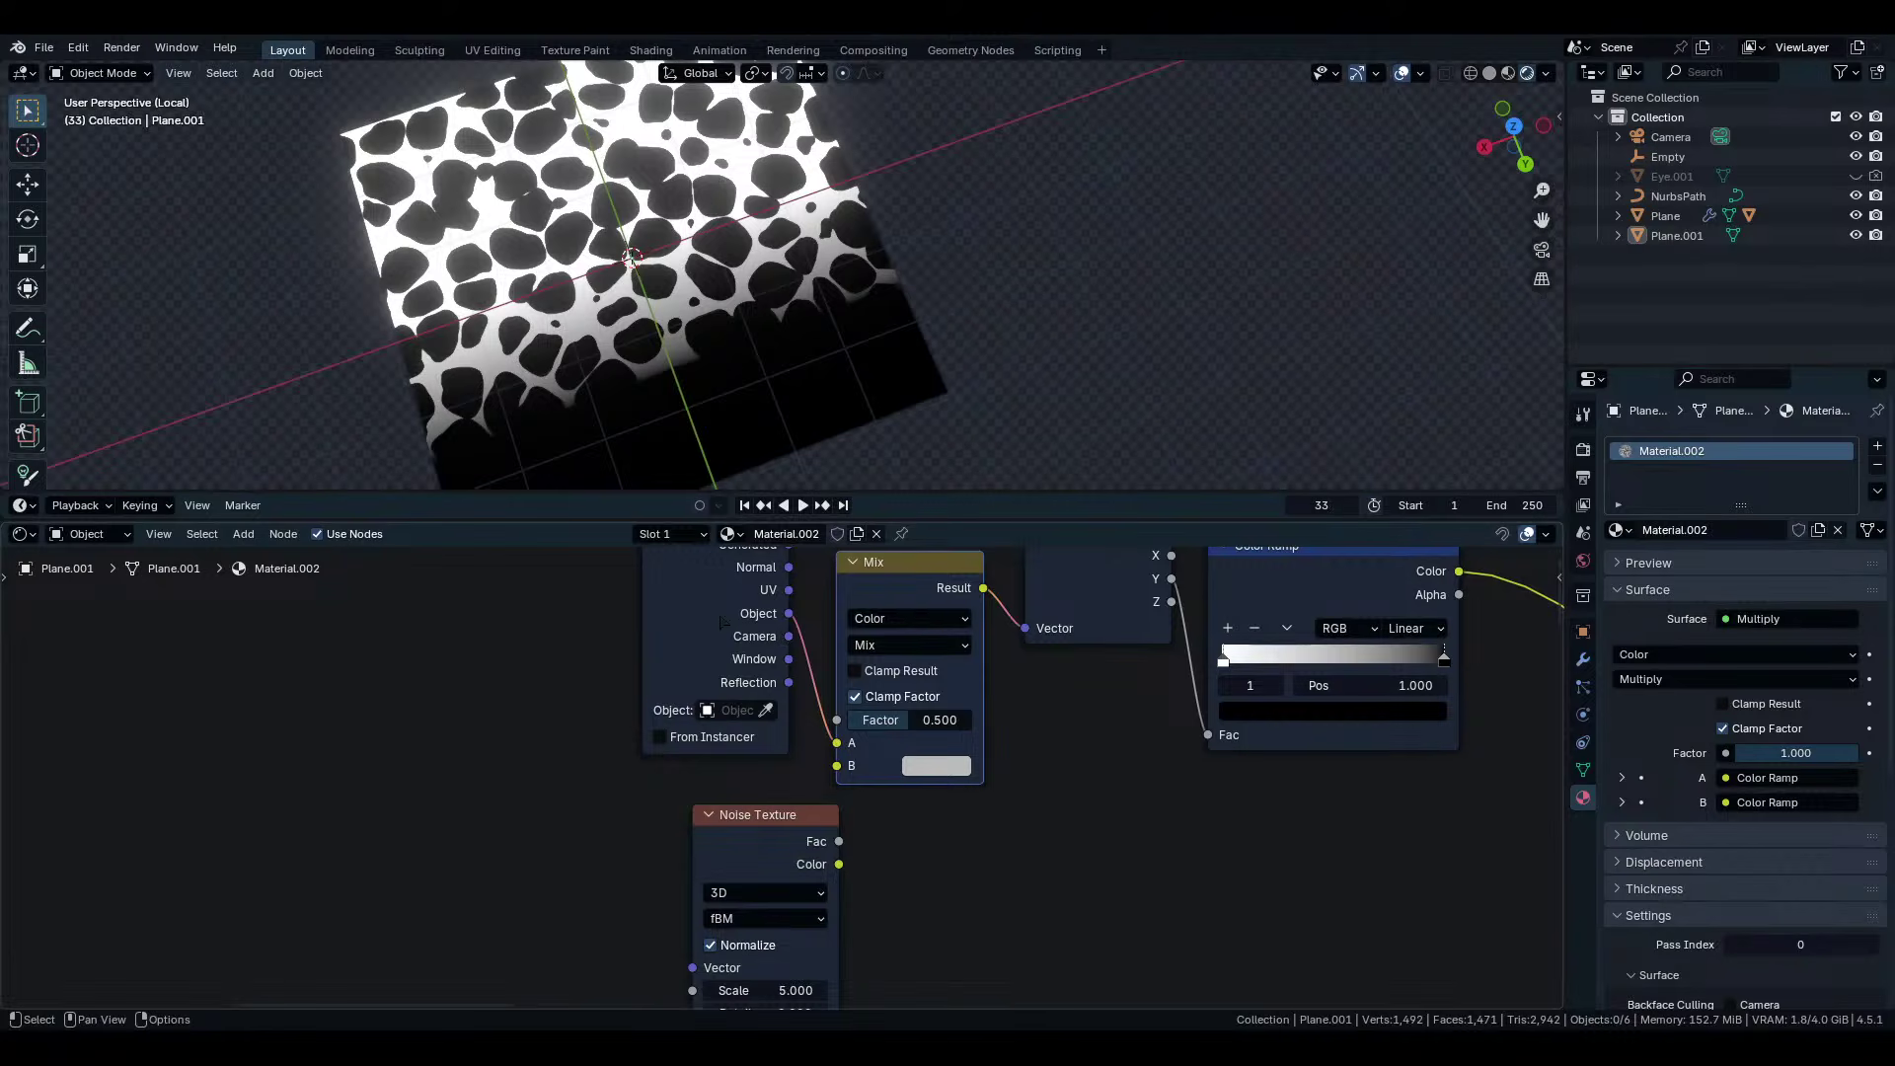
middle_click_drag(868, 878, 995, 829)
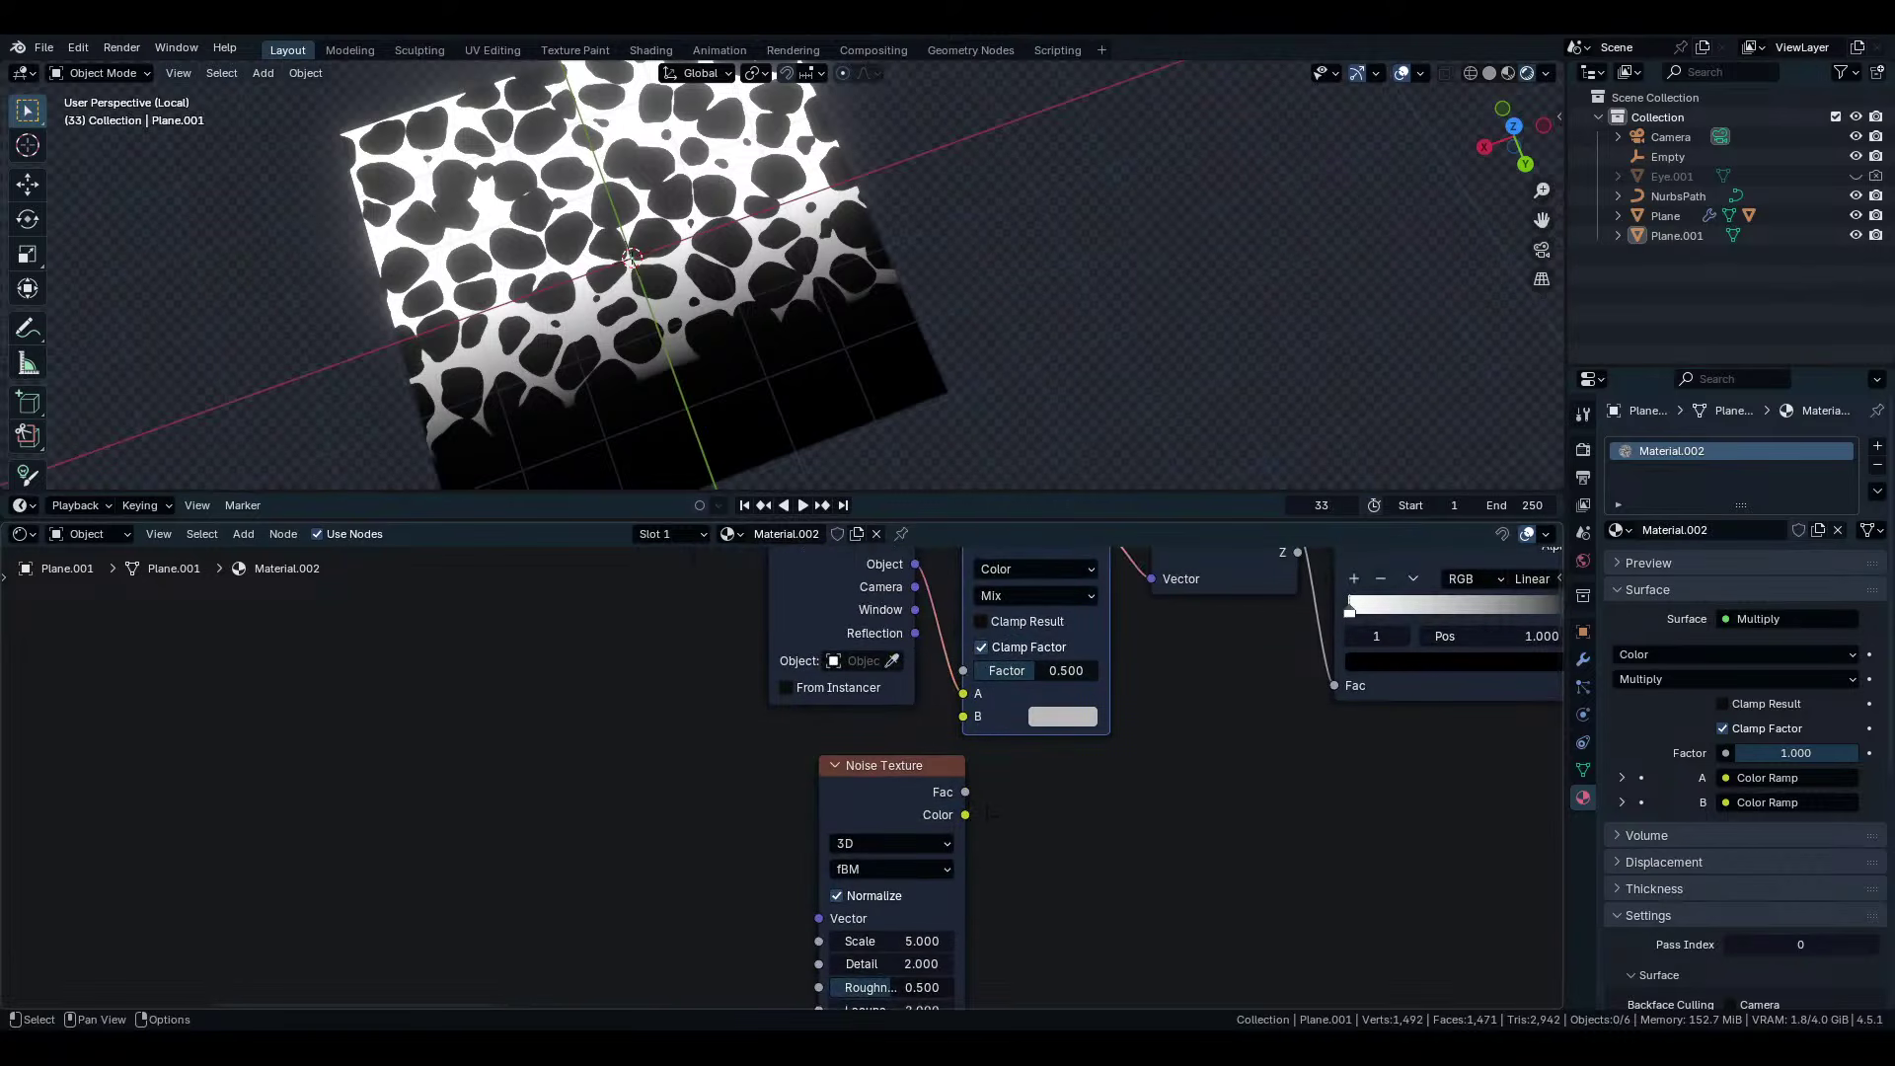
left_click_drag(965, 814, 842, 726)
scroll(1300, 555, "up", 2)
middle_click_drag(789, 373, 693, 311)
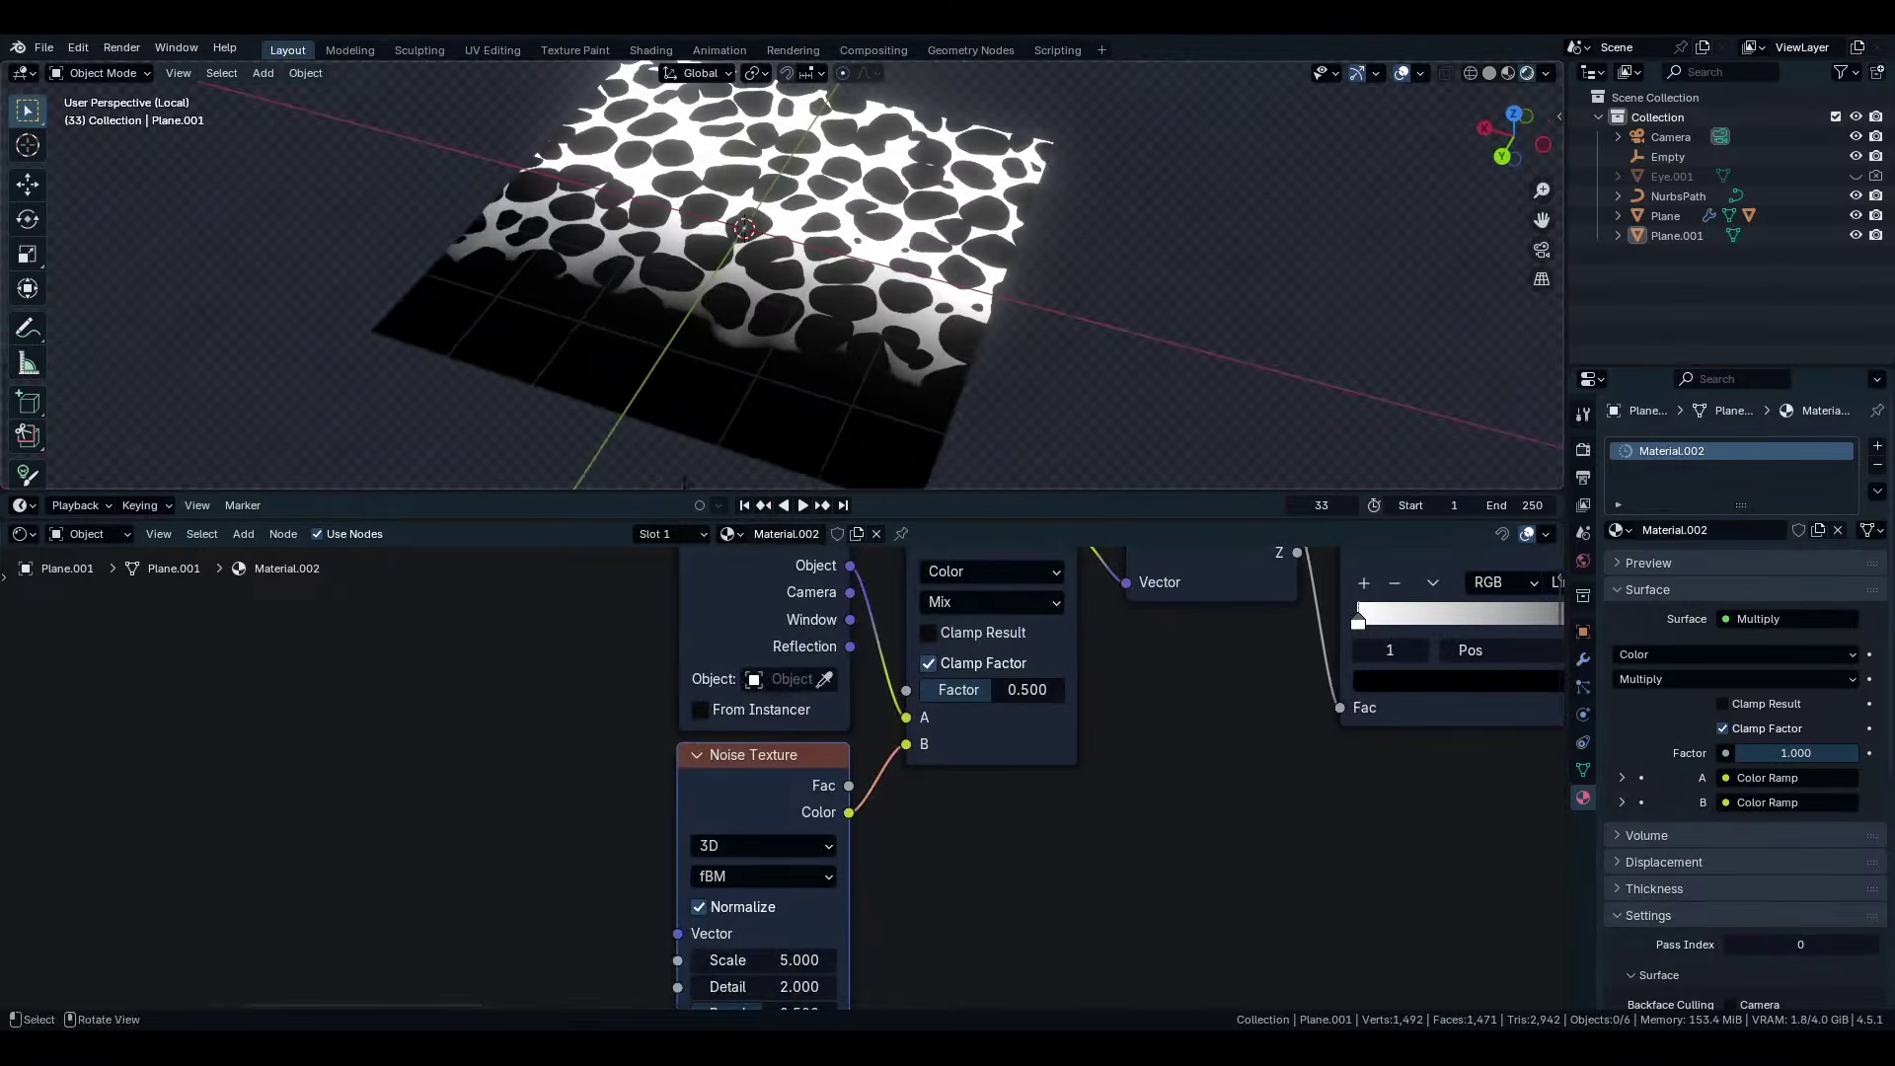
Set the Noise Texture's Detail to 15.
middle_click_drag(812, 887, 837, 773)
scroll(838, 773, "up", 2)
left_click_drag(840, 893, 878, 893)
scroll(779, 326, "up", 4)
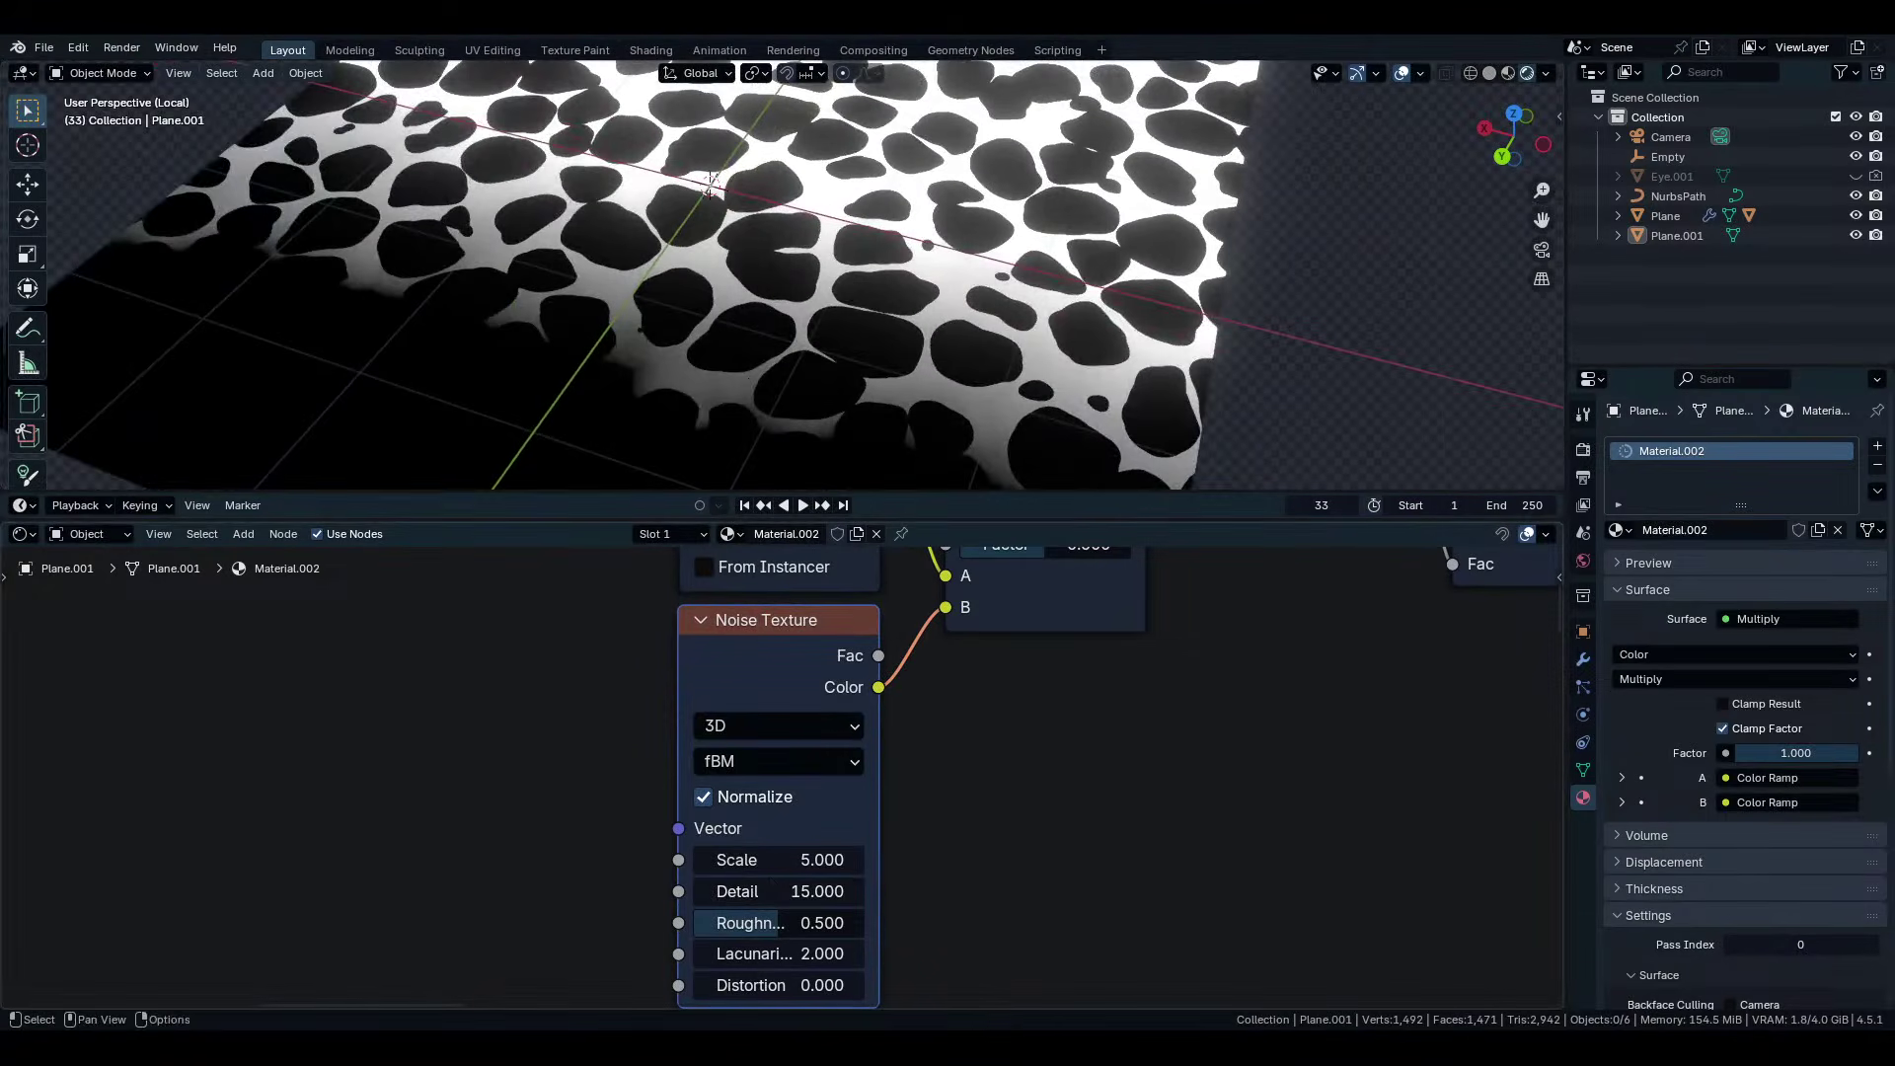
Set the Noise Texture's Scale to 18.5 and turn off its Normalize option.
left_click_drag(822, 859, 848, 859)
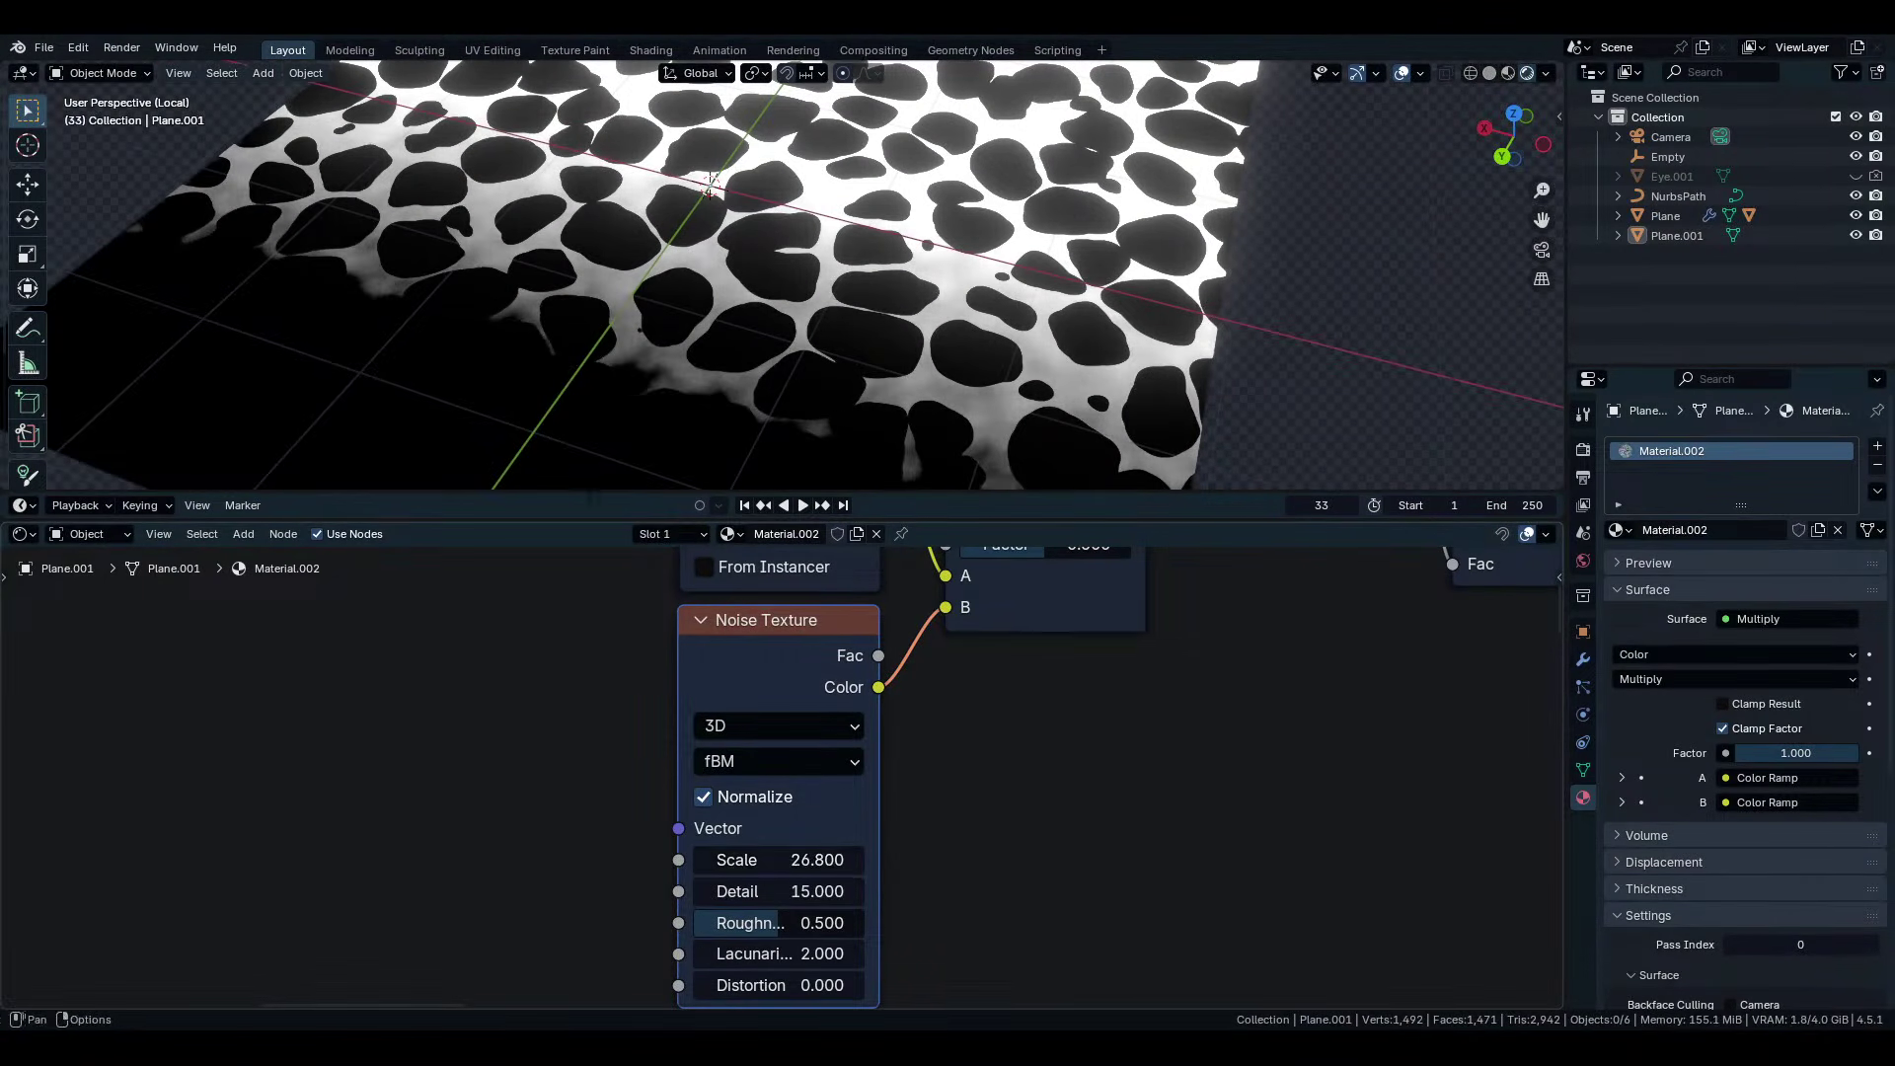
scroll(607, 306, "down", 3)
middle_click_drag(607, 306, 632, 318)
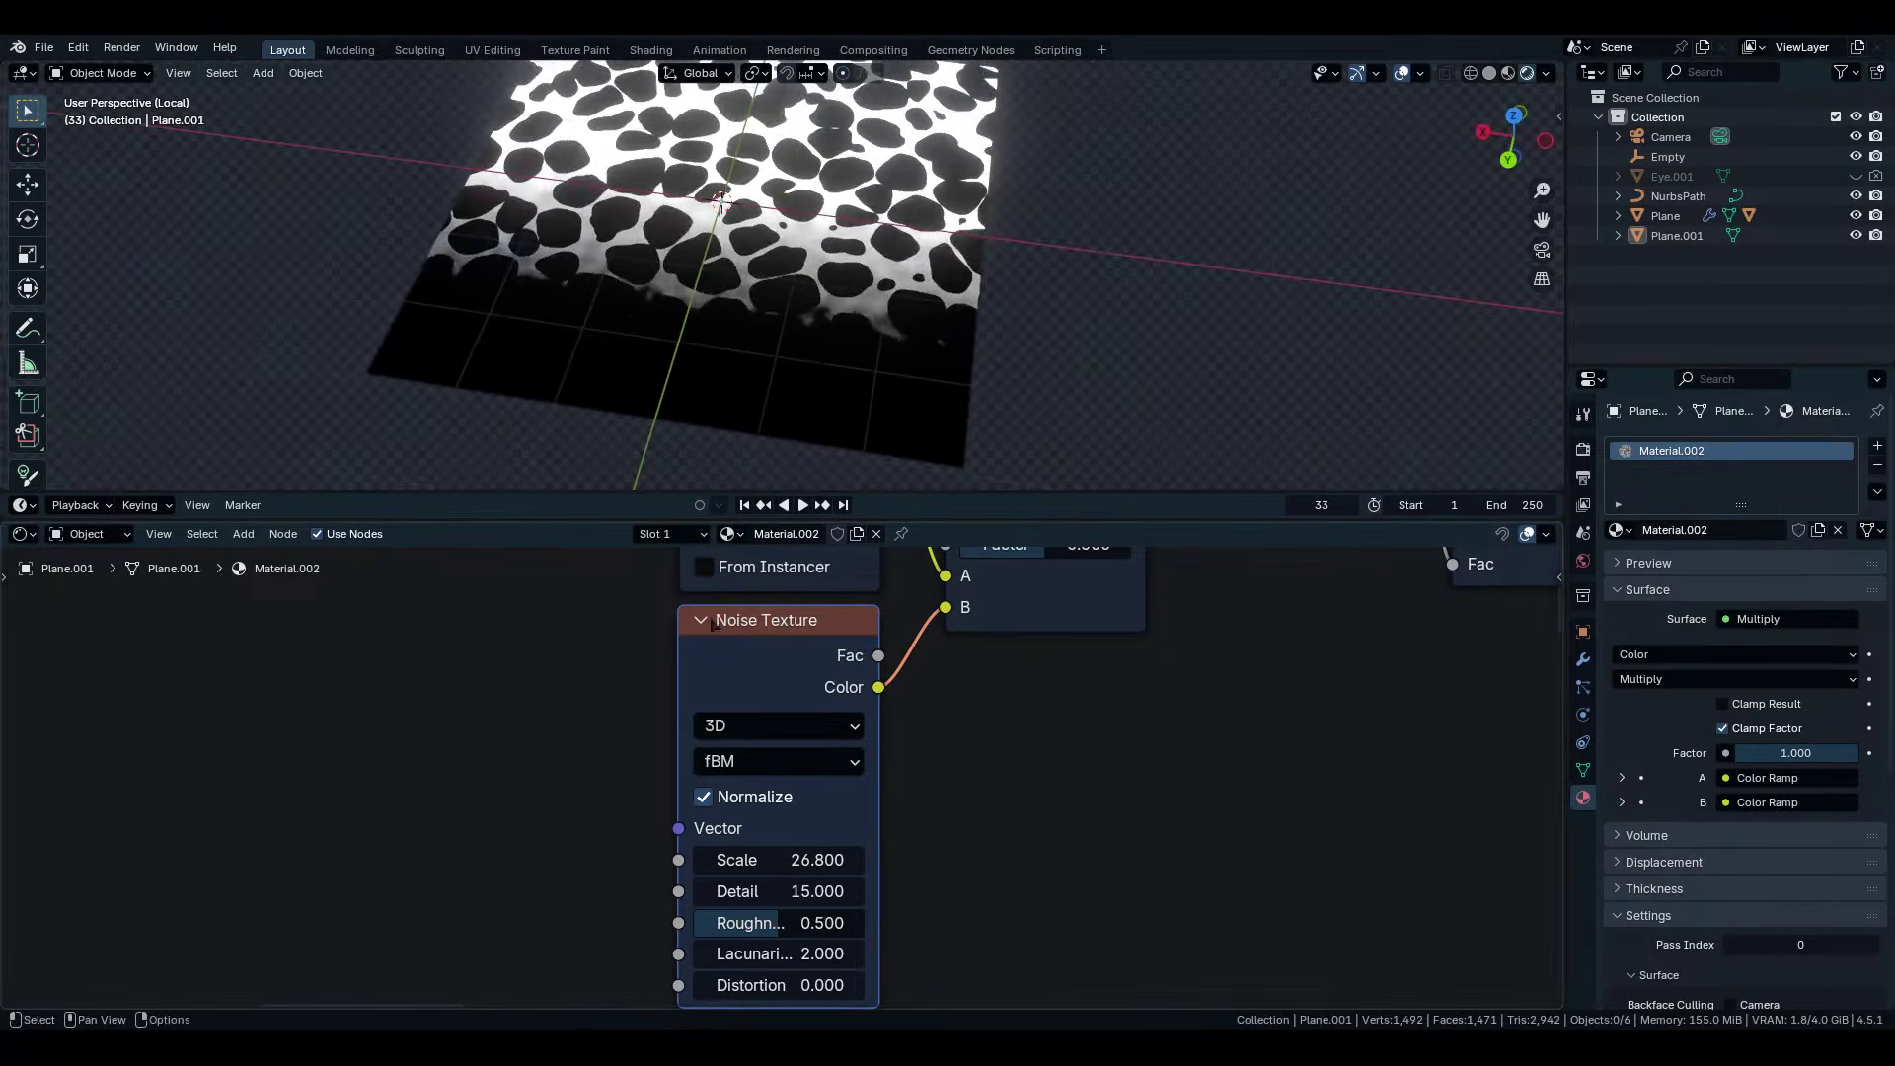
left_click_drag(815, 860, 789, 815)
left_click(749, 799)
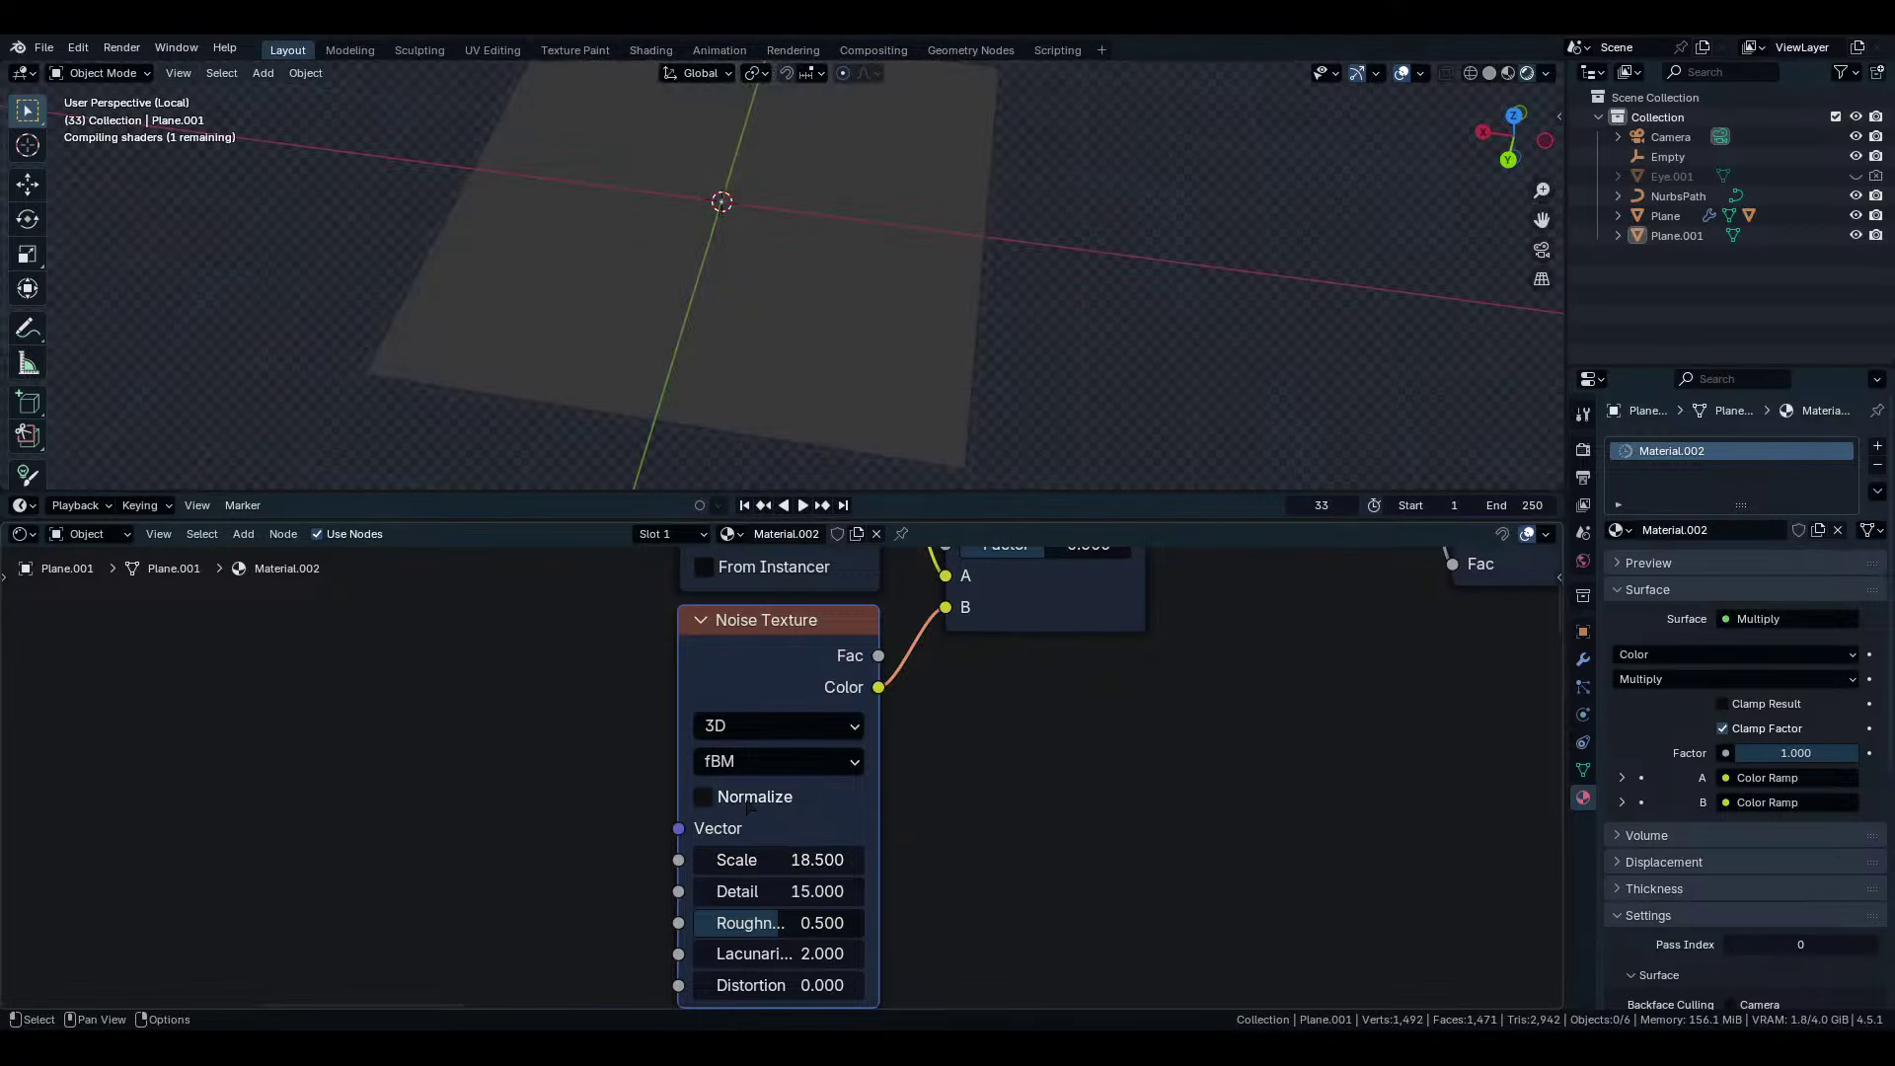
Lower the gradient Mix node's Factor to 0.367 to weaken the noise distortion.
middle_click_drag(797, 314, 848, 306)
scroll(1068, 828, "down", 4)
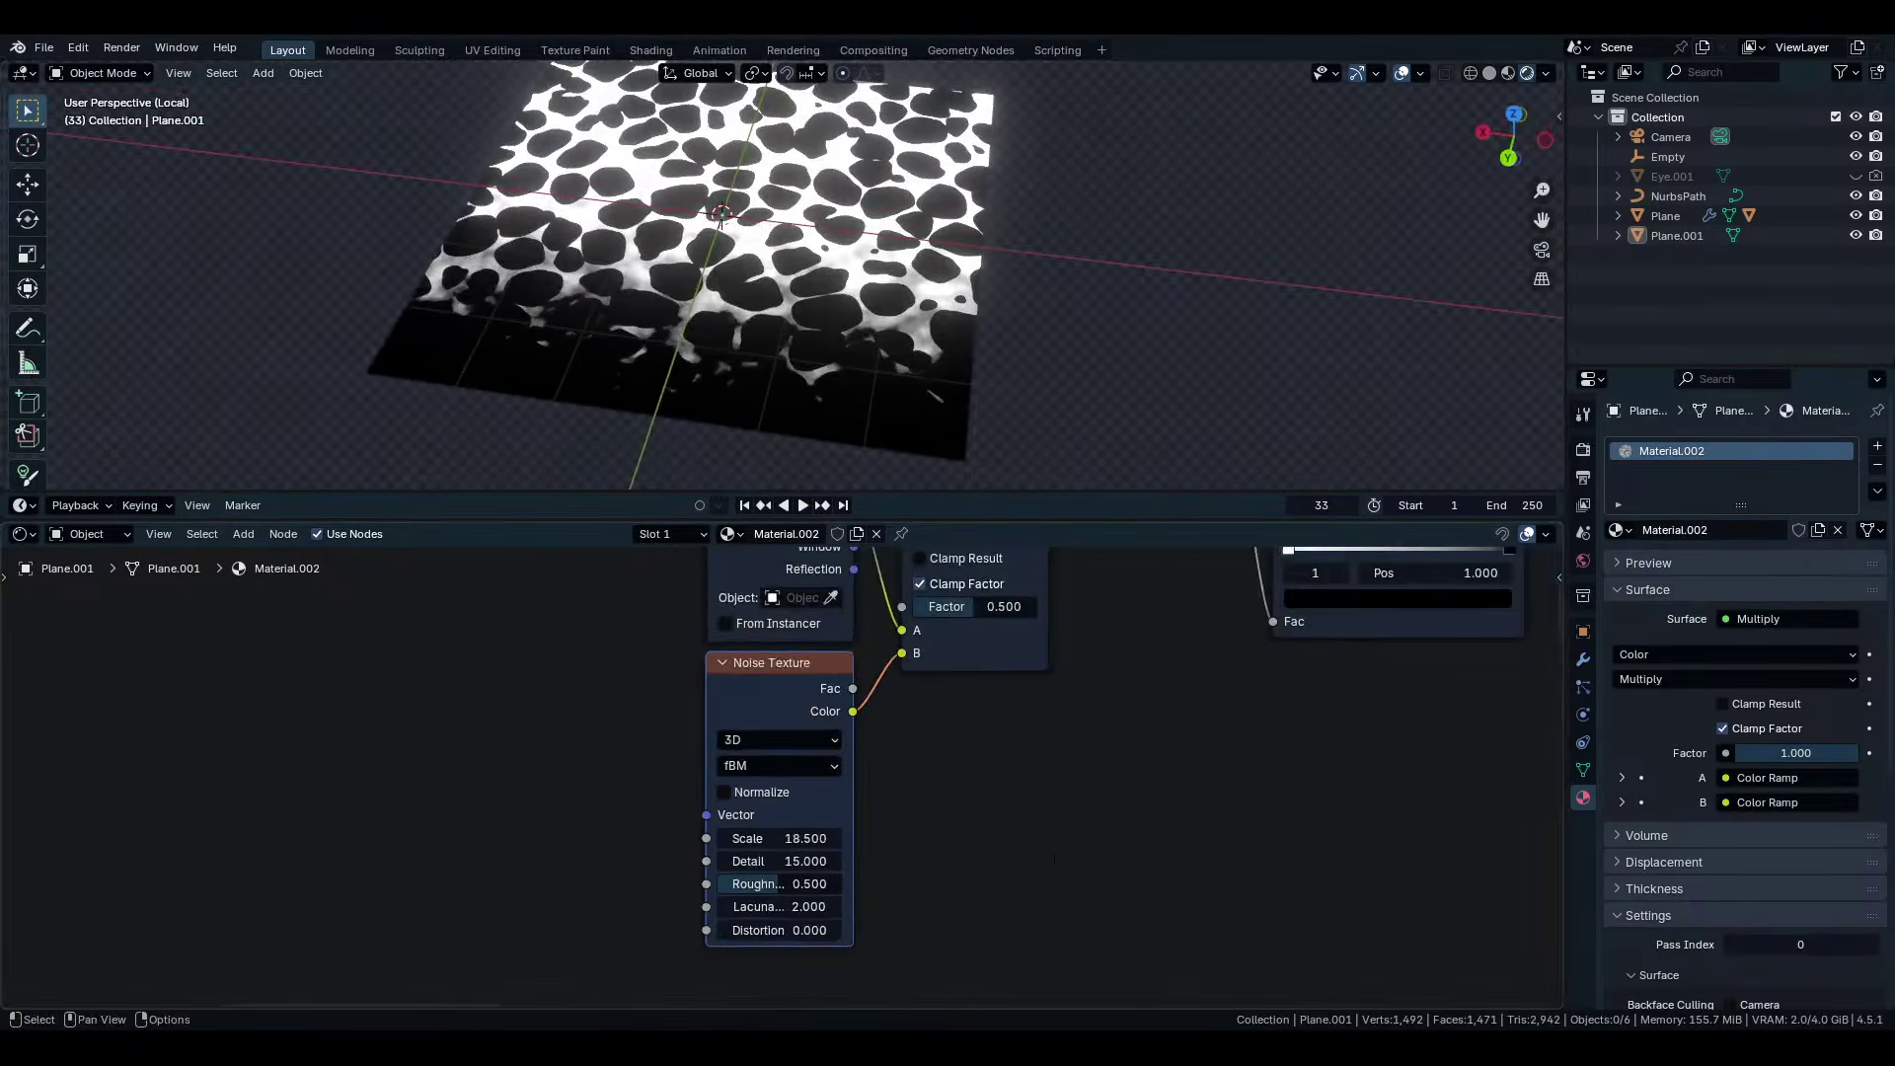
scroll(790, 607, "up", 2)
mouse_move(987, 749)
left_mouse_down()
mouse_move(958, 749)
mouse_move(987, 749)
left_mouse_up()
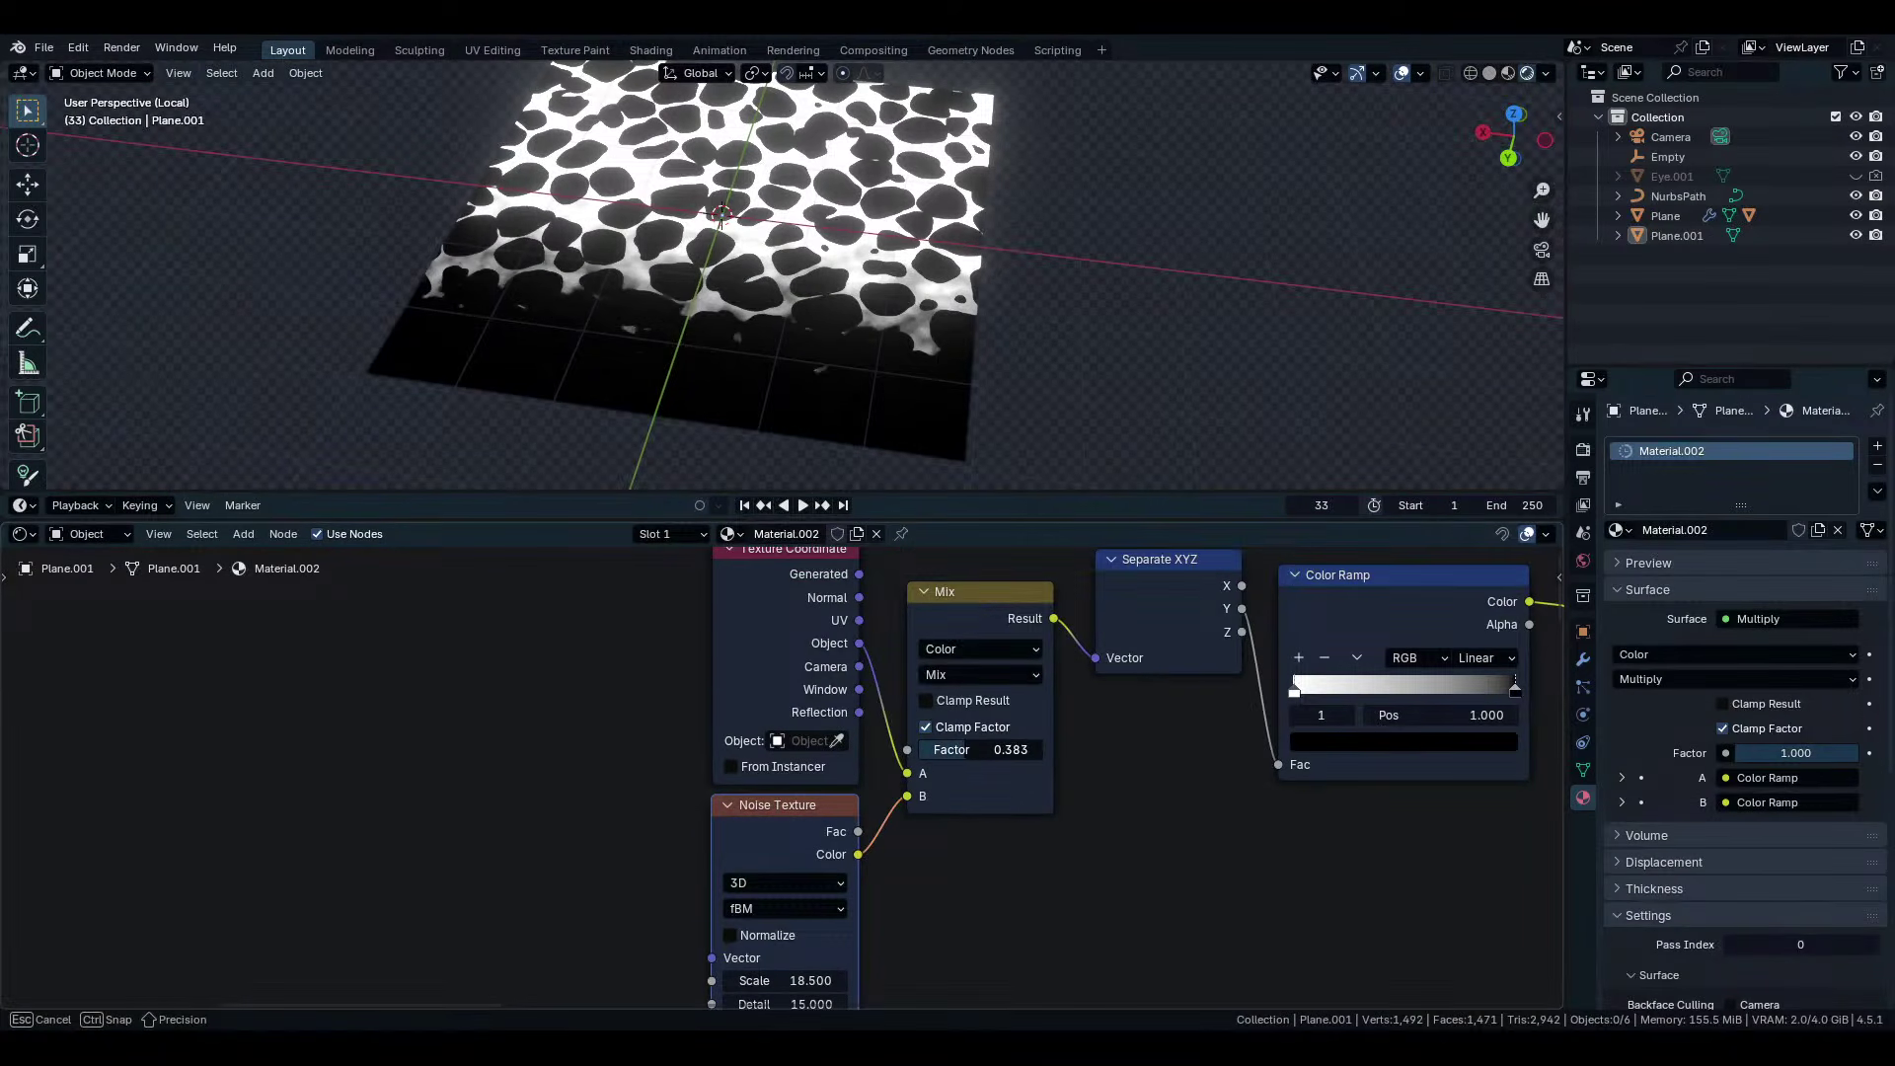
Move the gradient's Color Ramp away from Separate XYZ and insert a Math Add node on the link from the Y output.
scroll(893, 735, "down", 4)
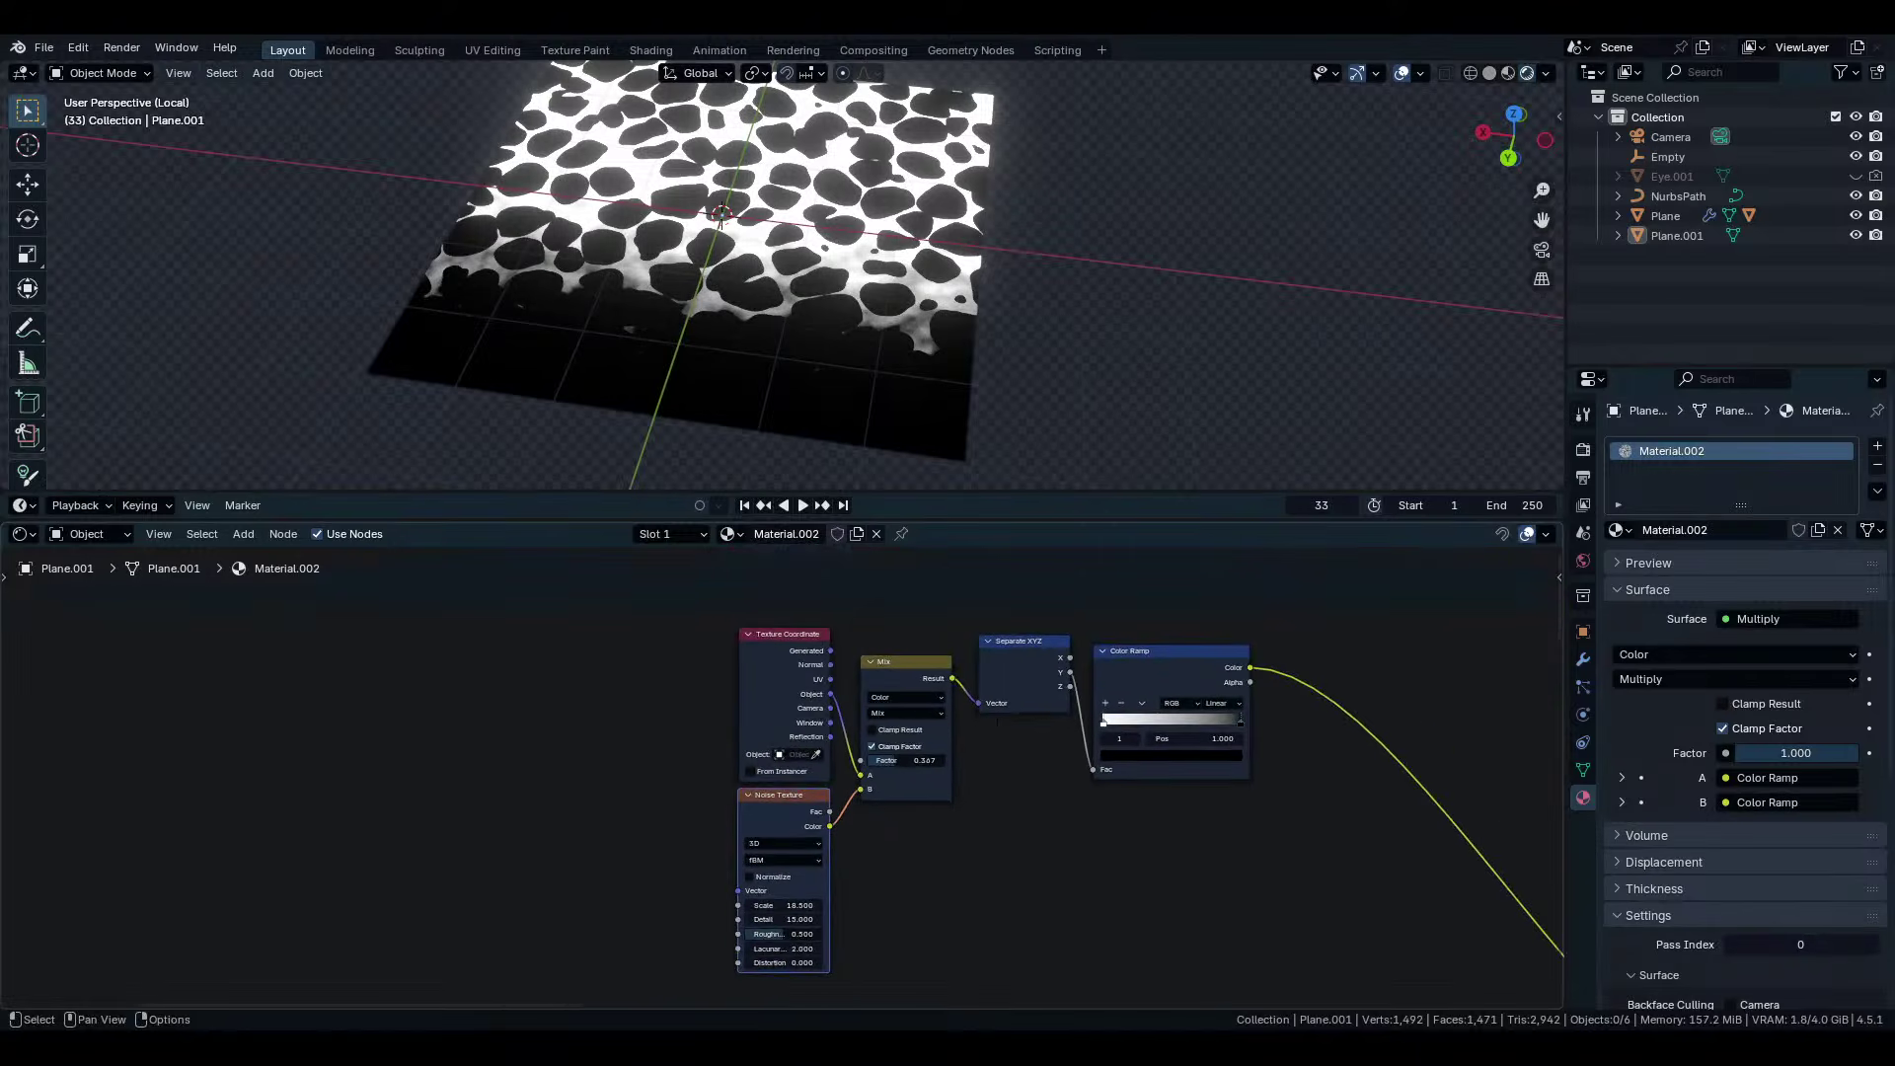
left_click_drag(815, 651, 972, 646)
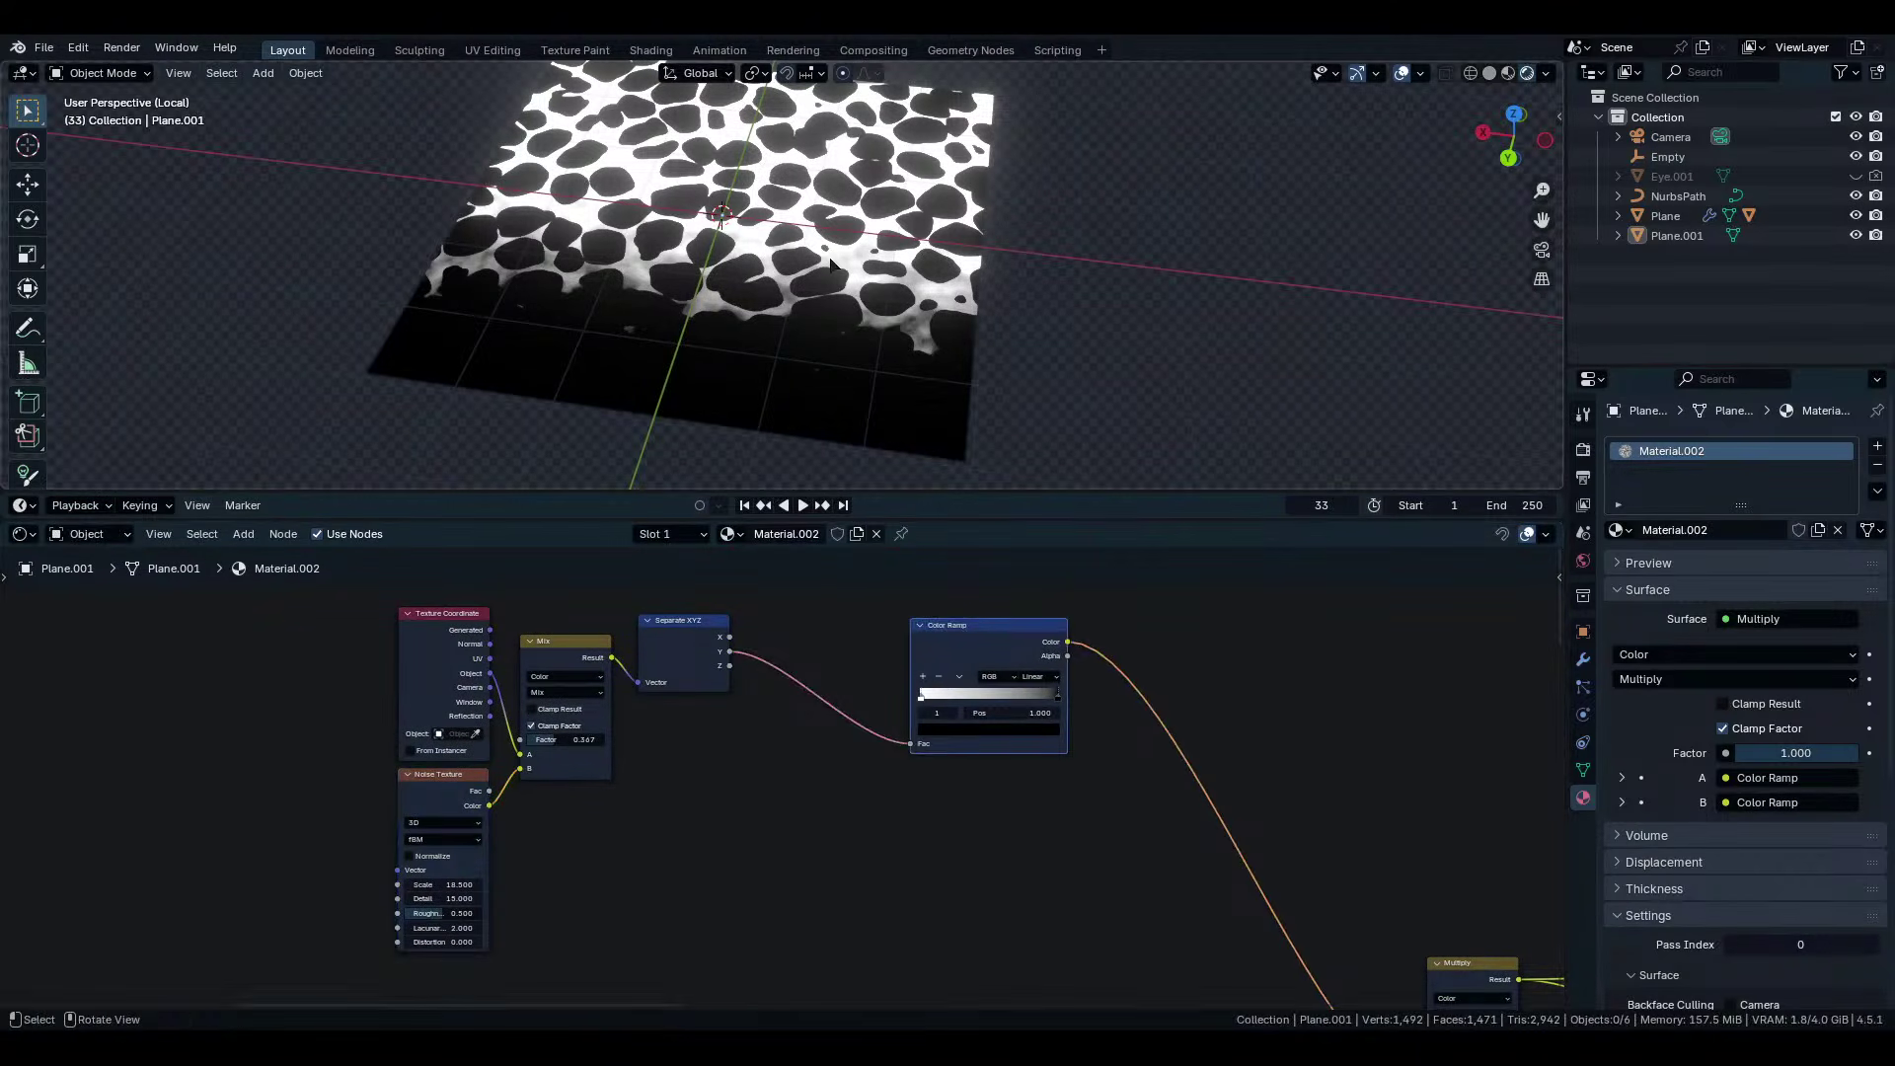
middle_click_drag(750, 247, 614, 276)
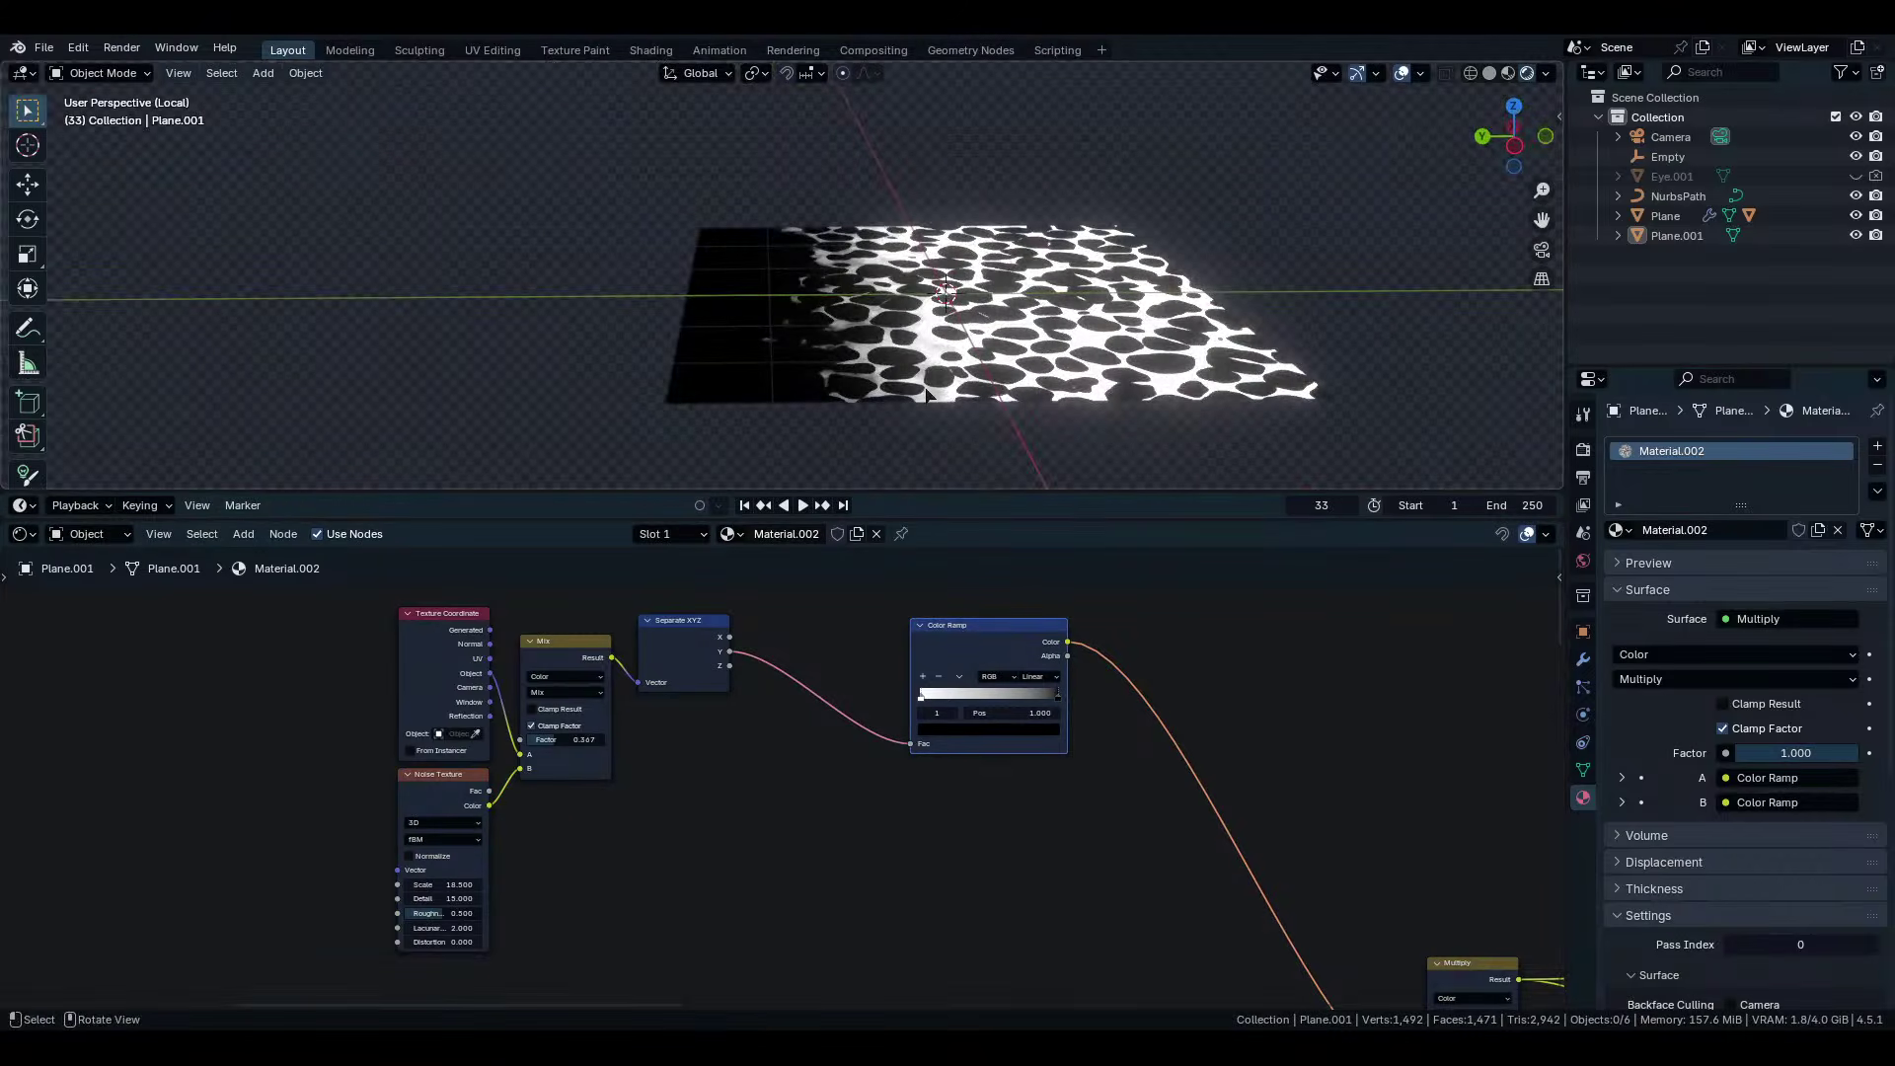
scroll(691, 691, "up", 3)
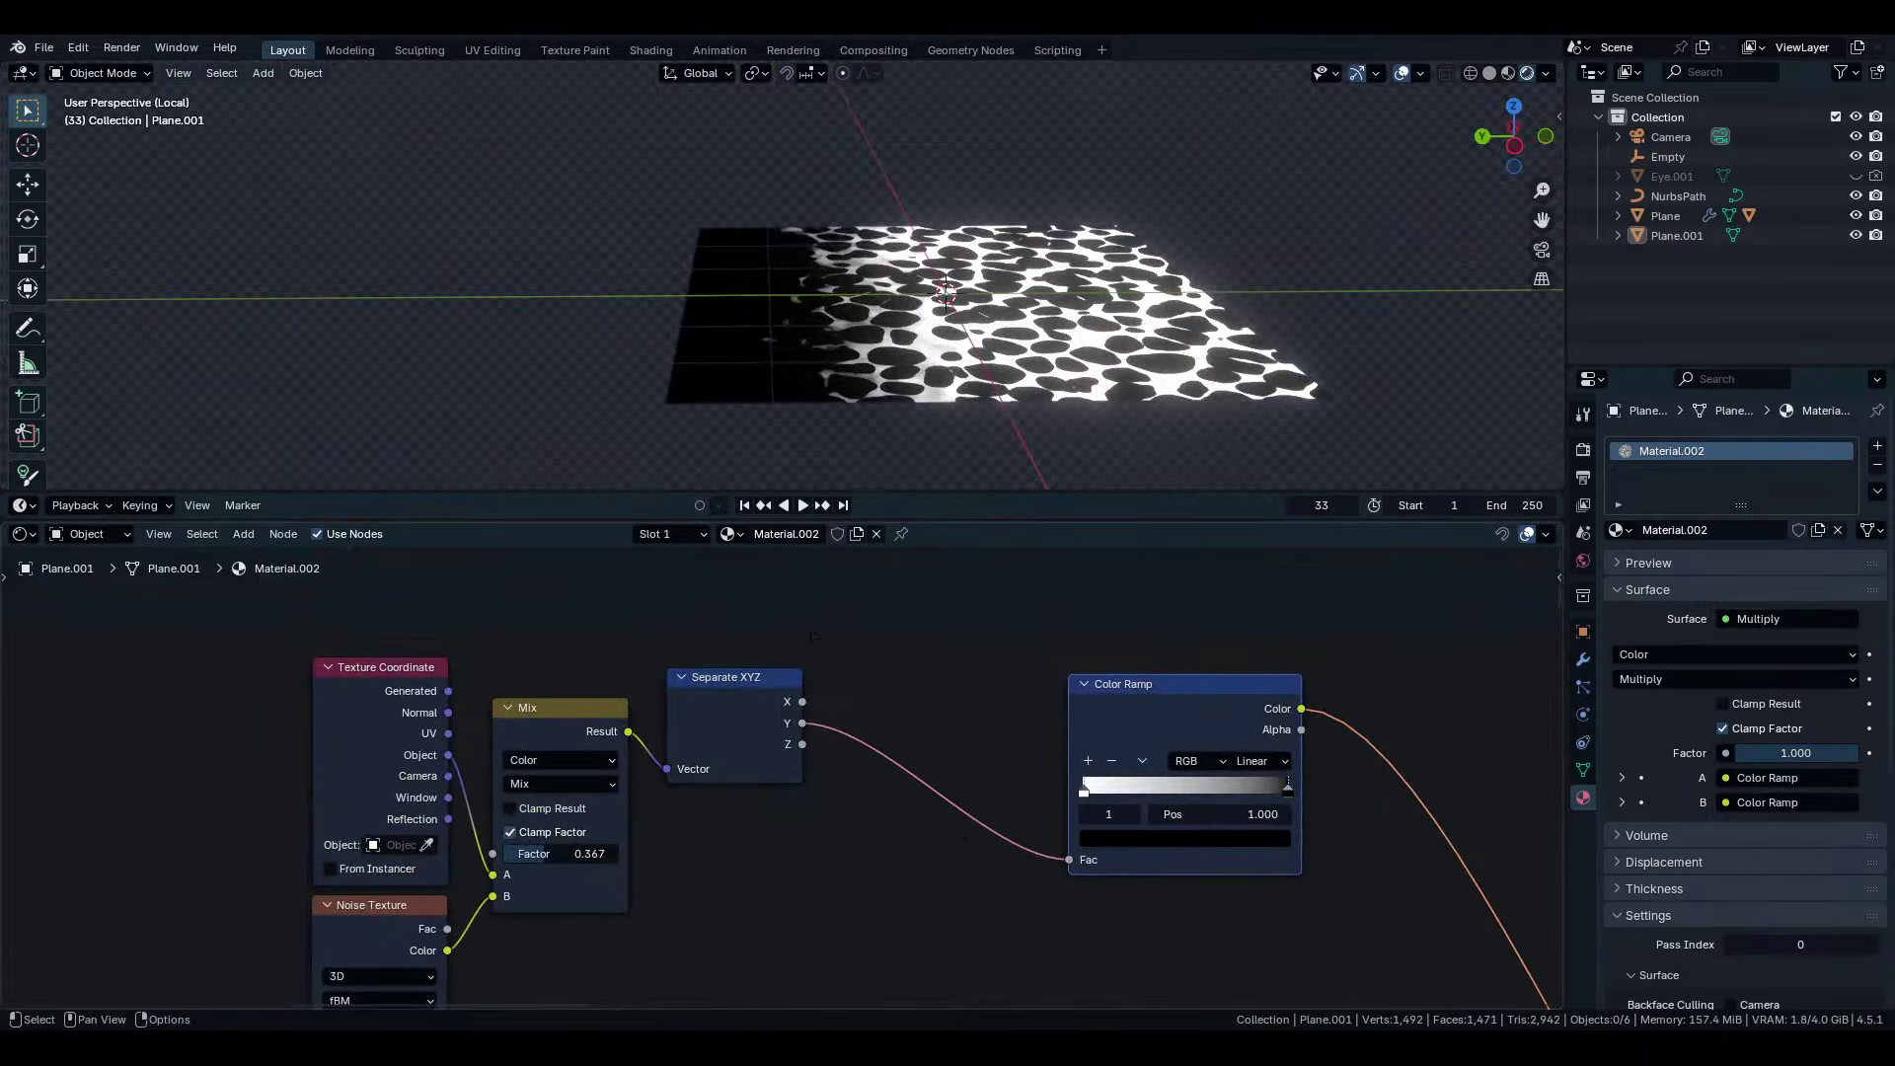
key("shift+a")
left_click(918, 657)
type("add")
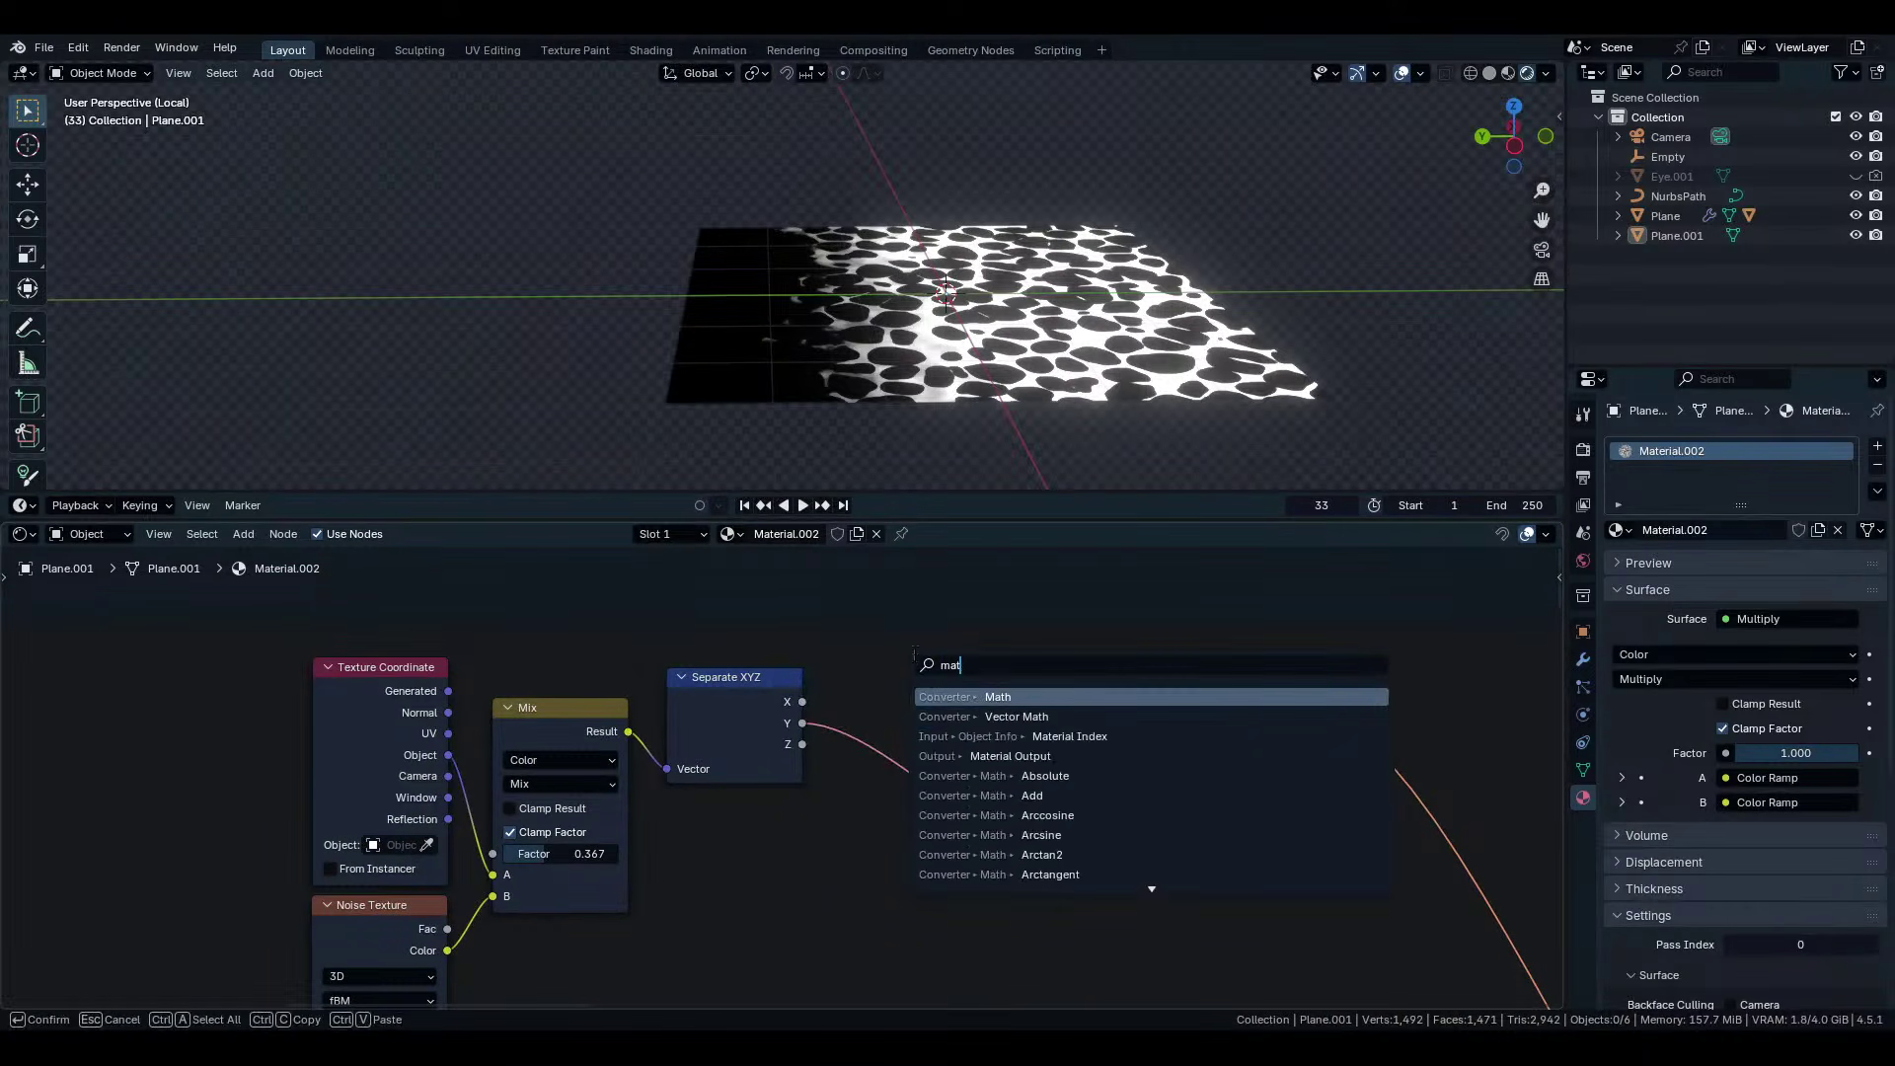
key("Return")
left_click(839, 699)
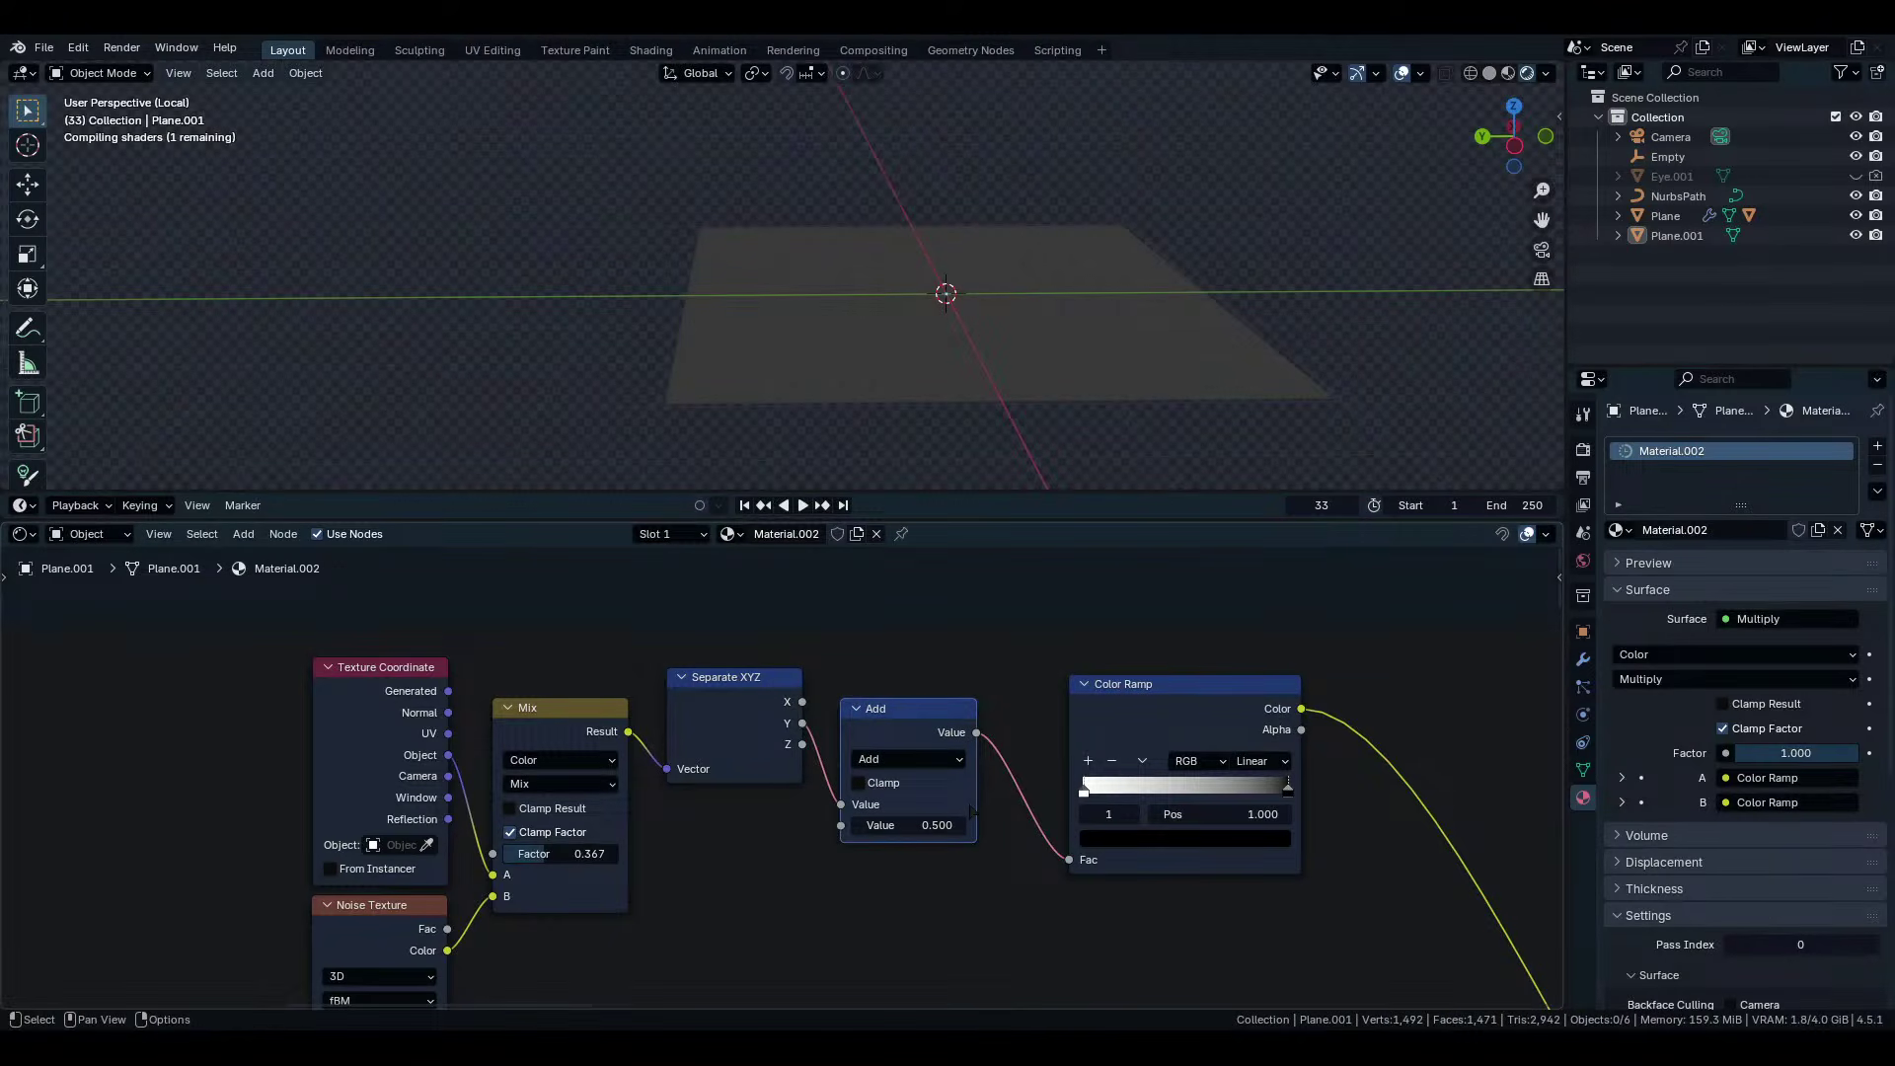
Try shifting the gradient by varying the Add node's second value.
scroll(947, 789, "up", 3)
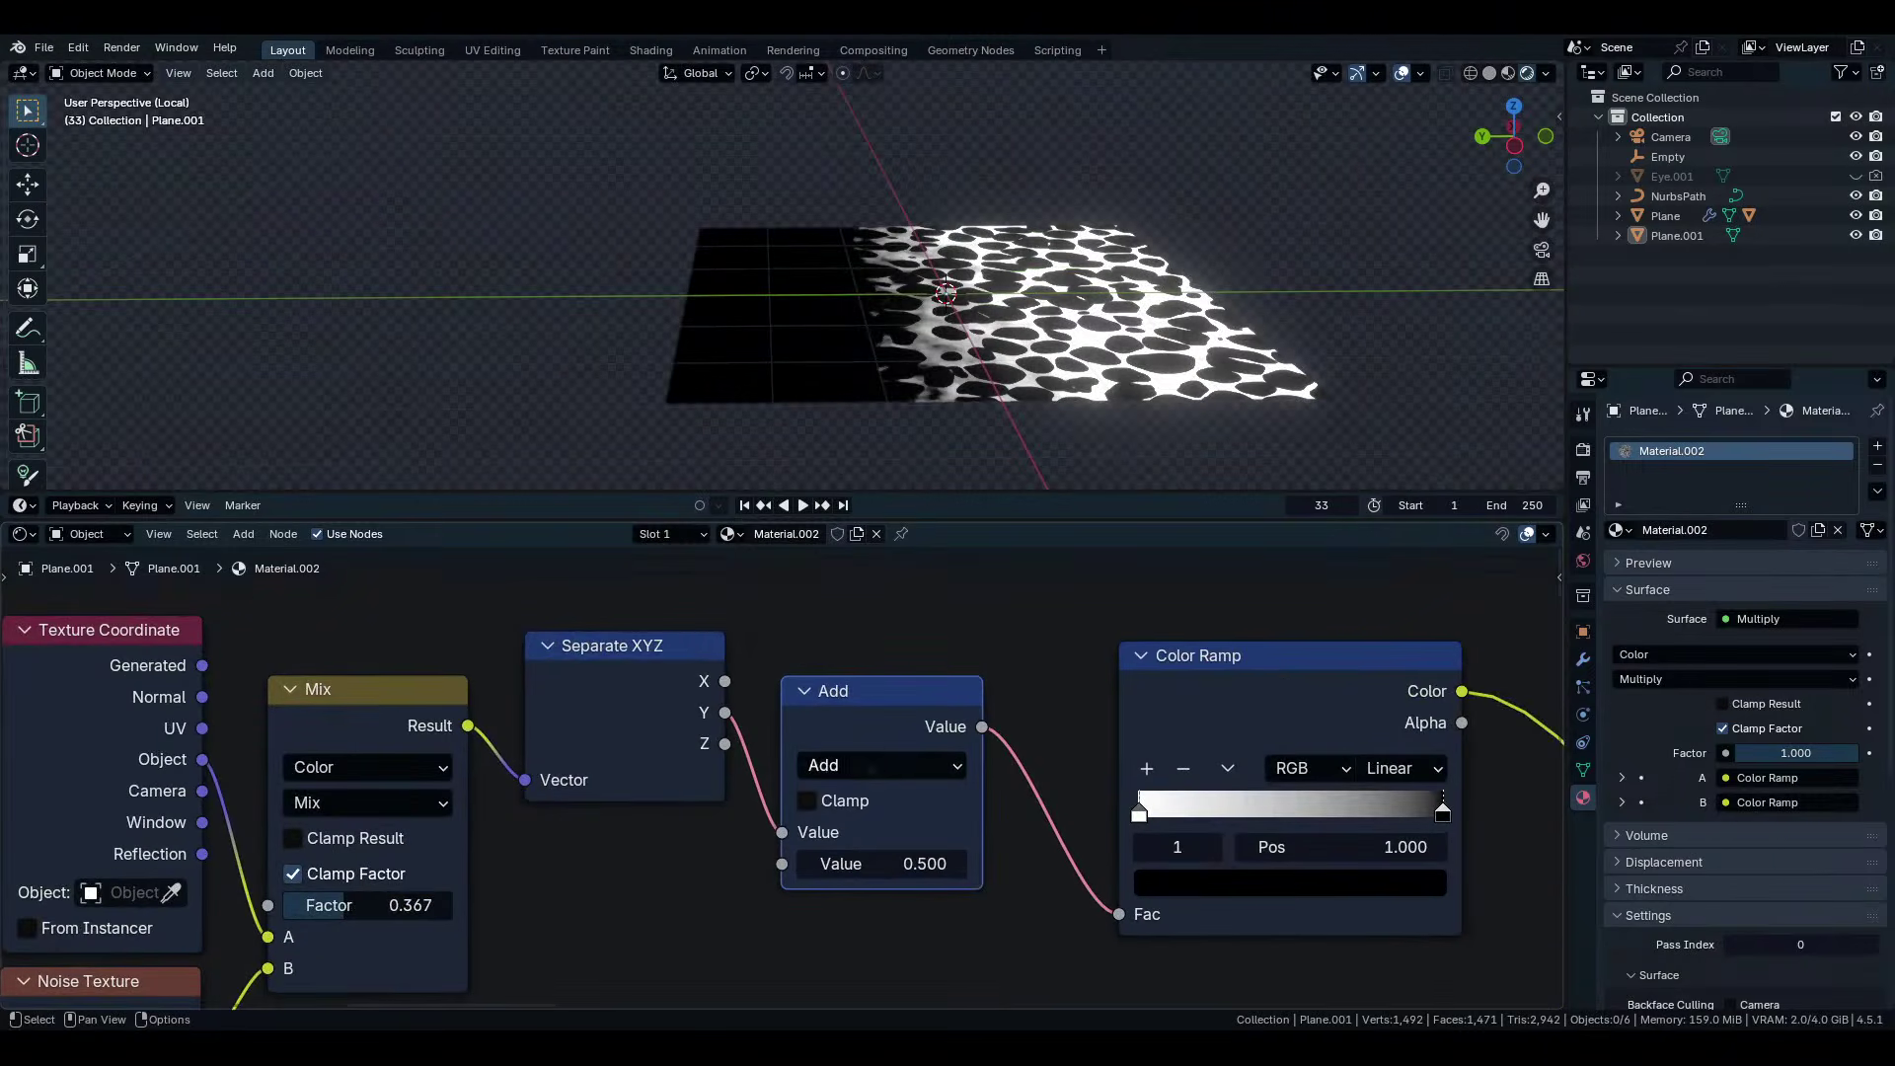
mouse_move(852, 864)
left_mouse_down()
mouse_move(1020, 865)
mouse_move(614, 864)
mouse_move(911, 865)
mouse_move(852, 865)
left_mouse_up()
scroll(779, 750, "down", 2)
Move the Texture Coordinate node away and insert a Mapping node between its Object output and the Mix node's A input.
middle_click_drag(388, 790, 825, 771)
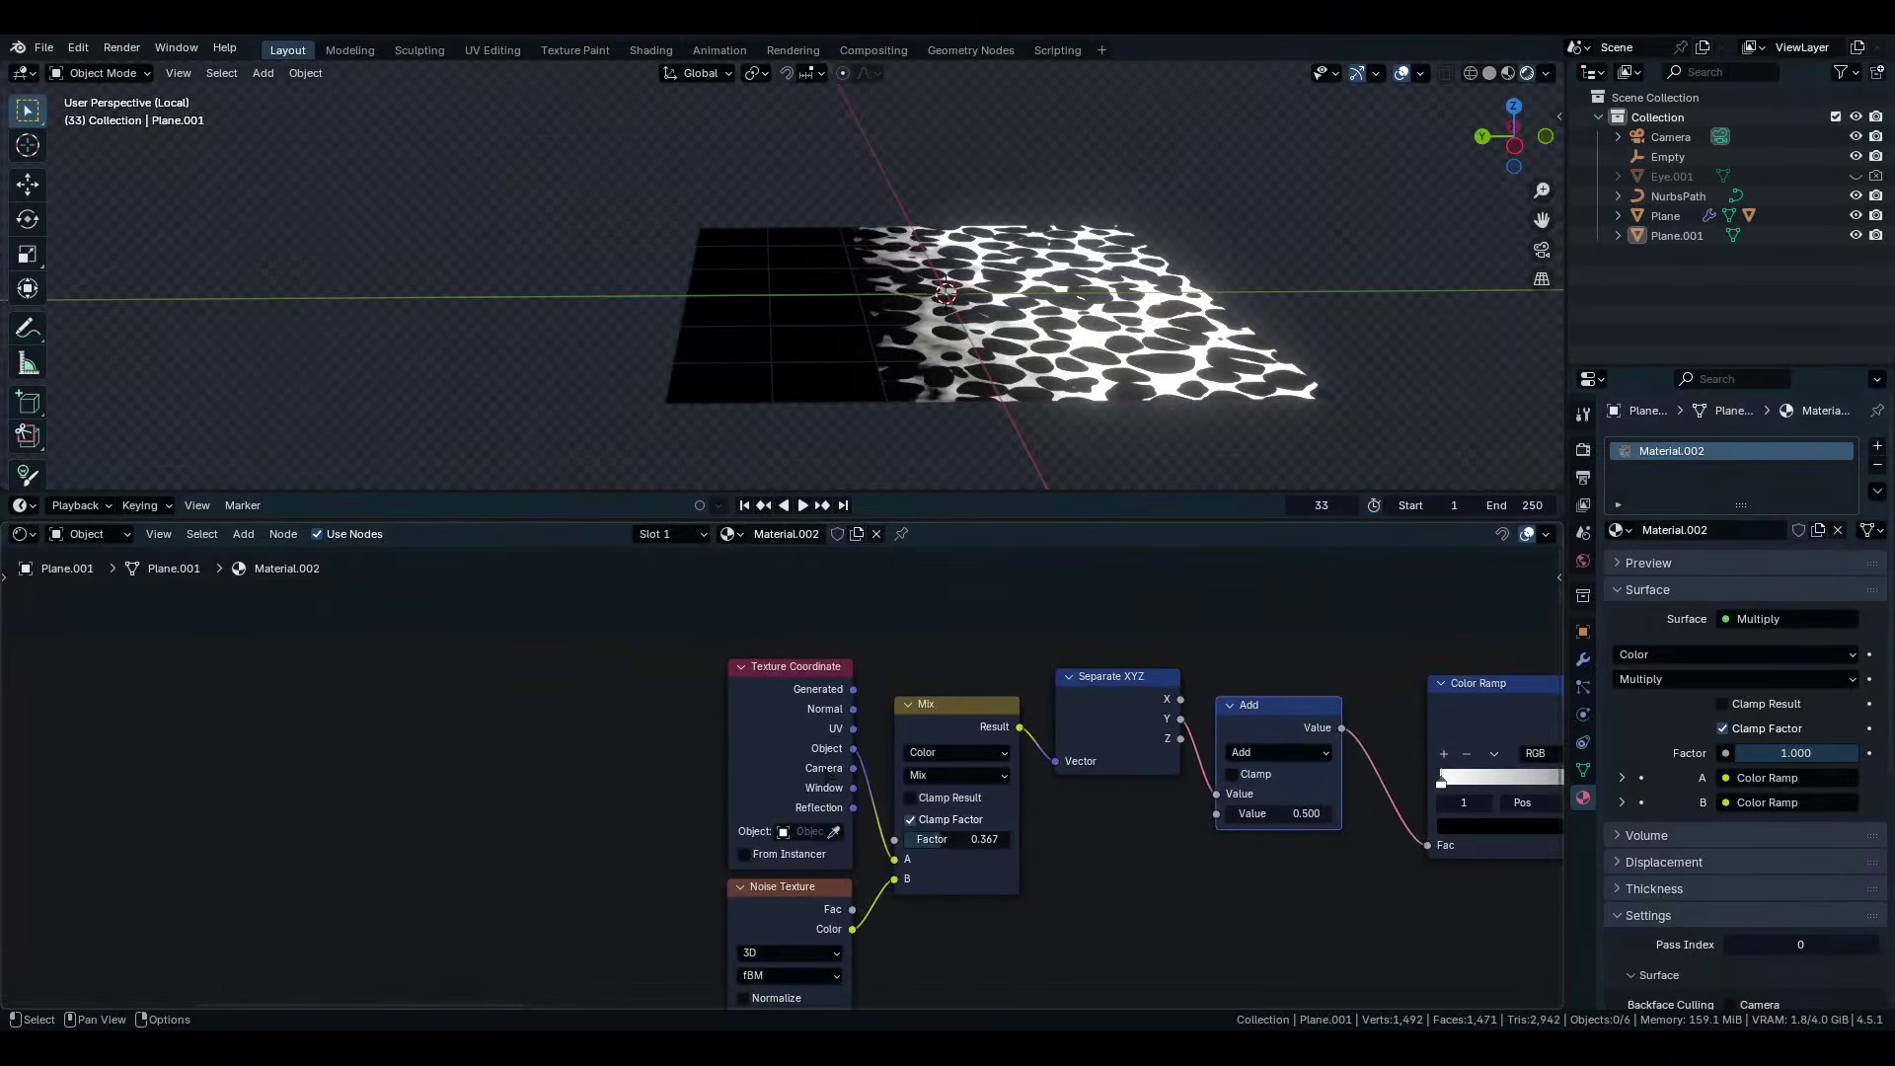
left_click_drag(812, 763, 459, 742)
key("shift+a")
type("mapping")
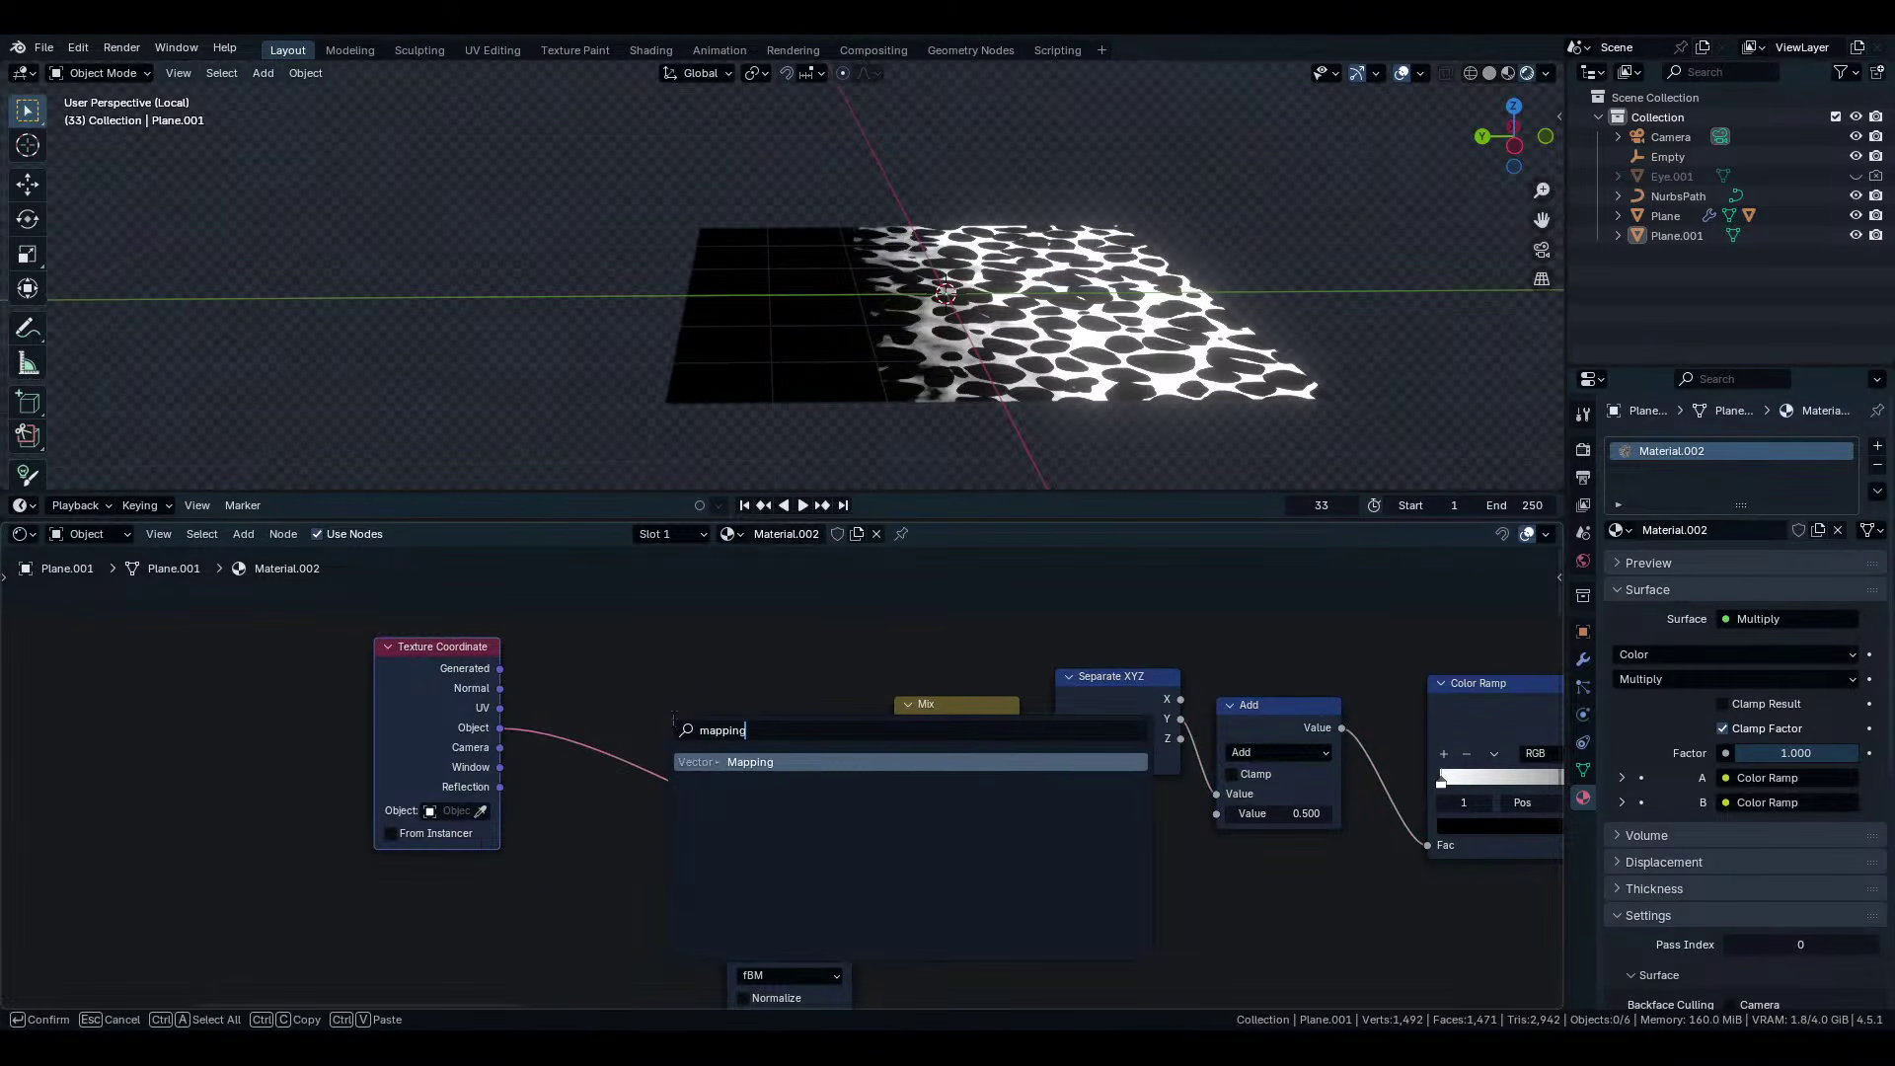
key("Return")
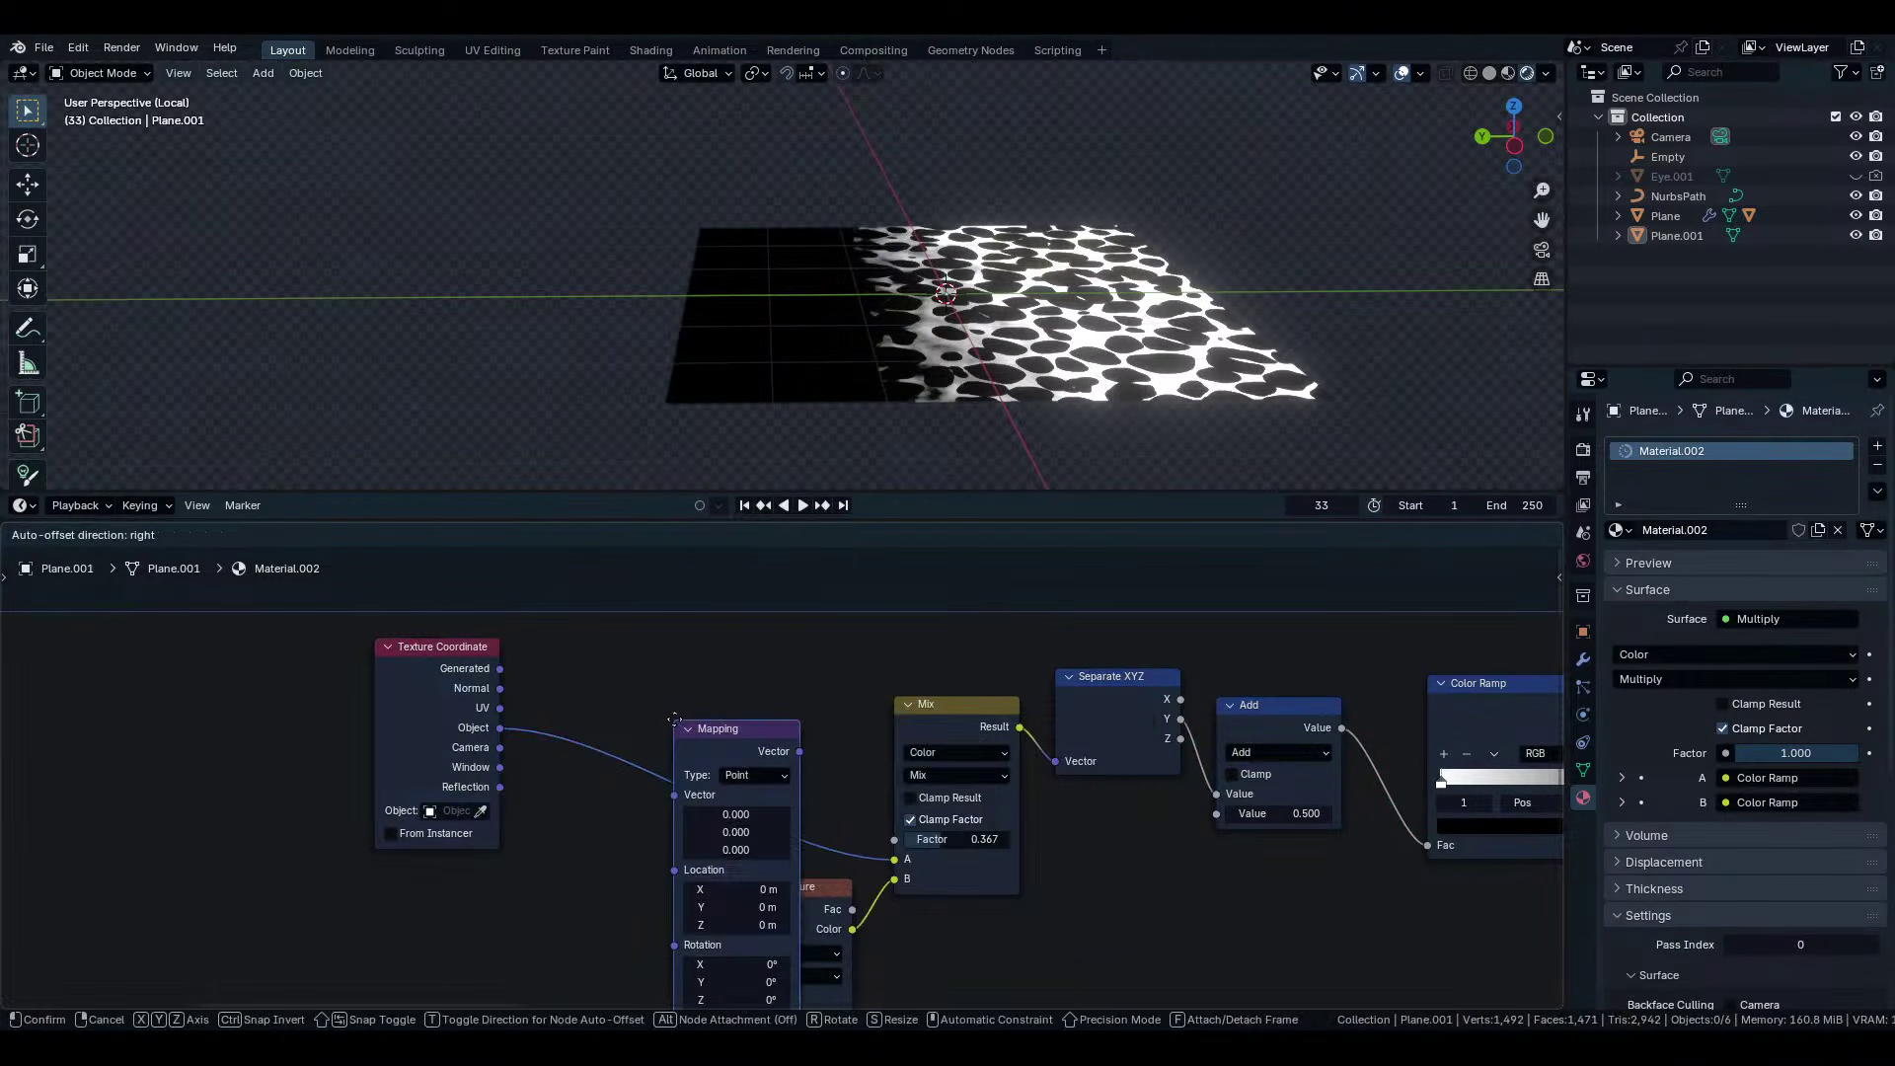
left_click(632, 691)
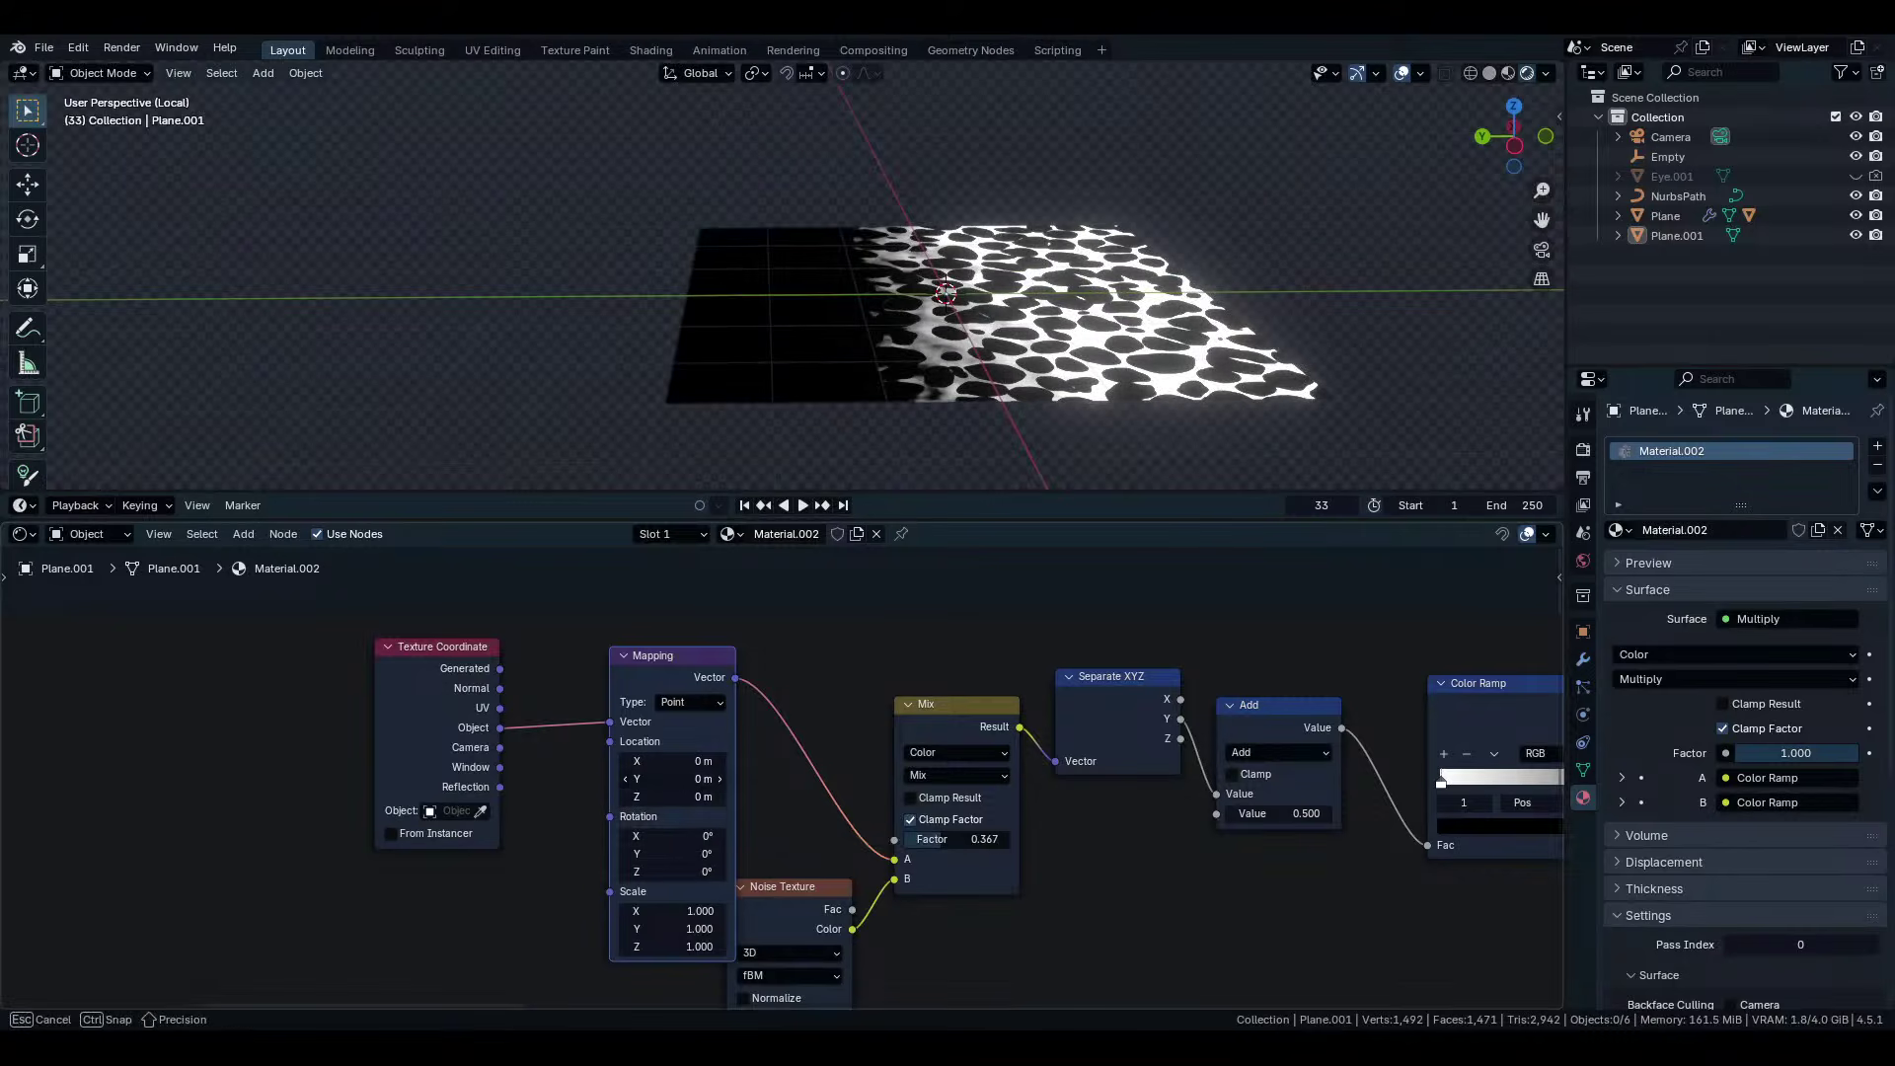
Try shifting the gradient with the Mapping node's Y location and, for comparison, with the Add node's value.
left_click_drag(681, 779, 699, 779)
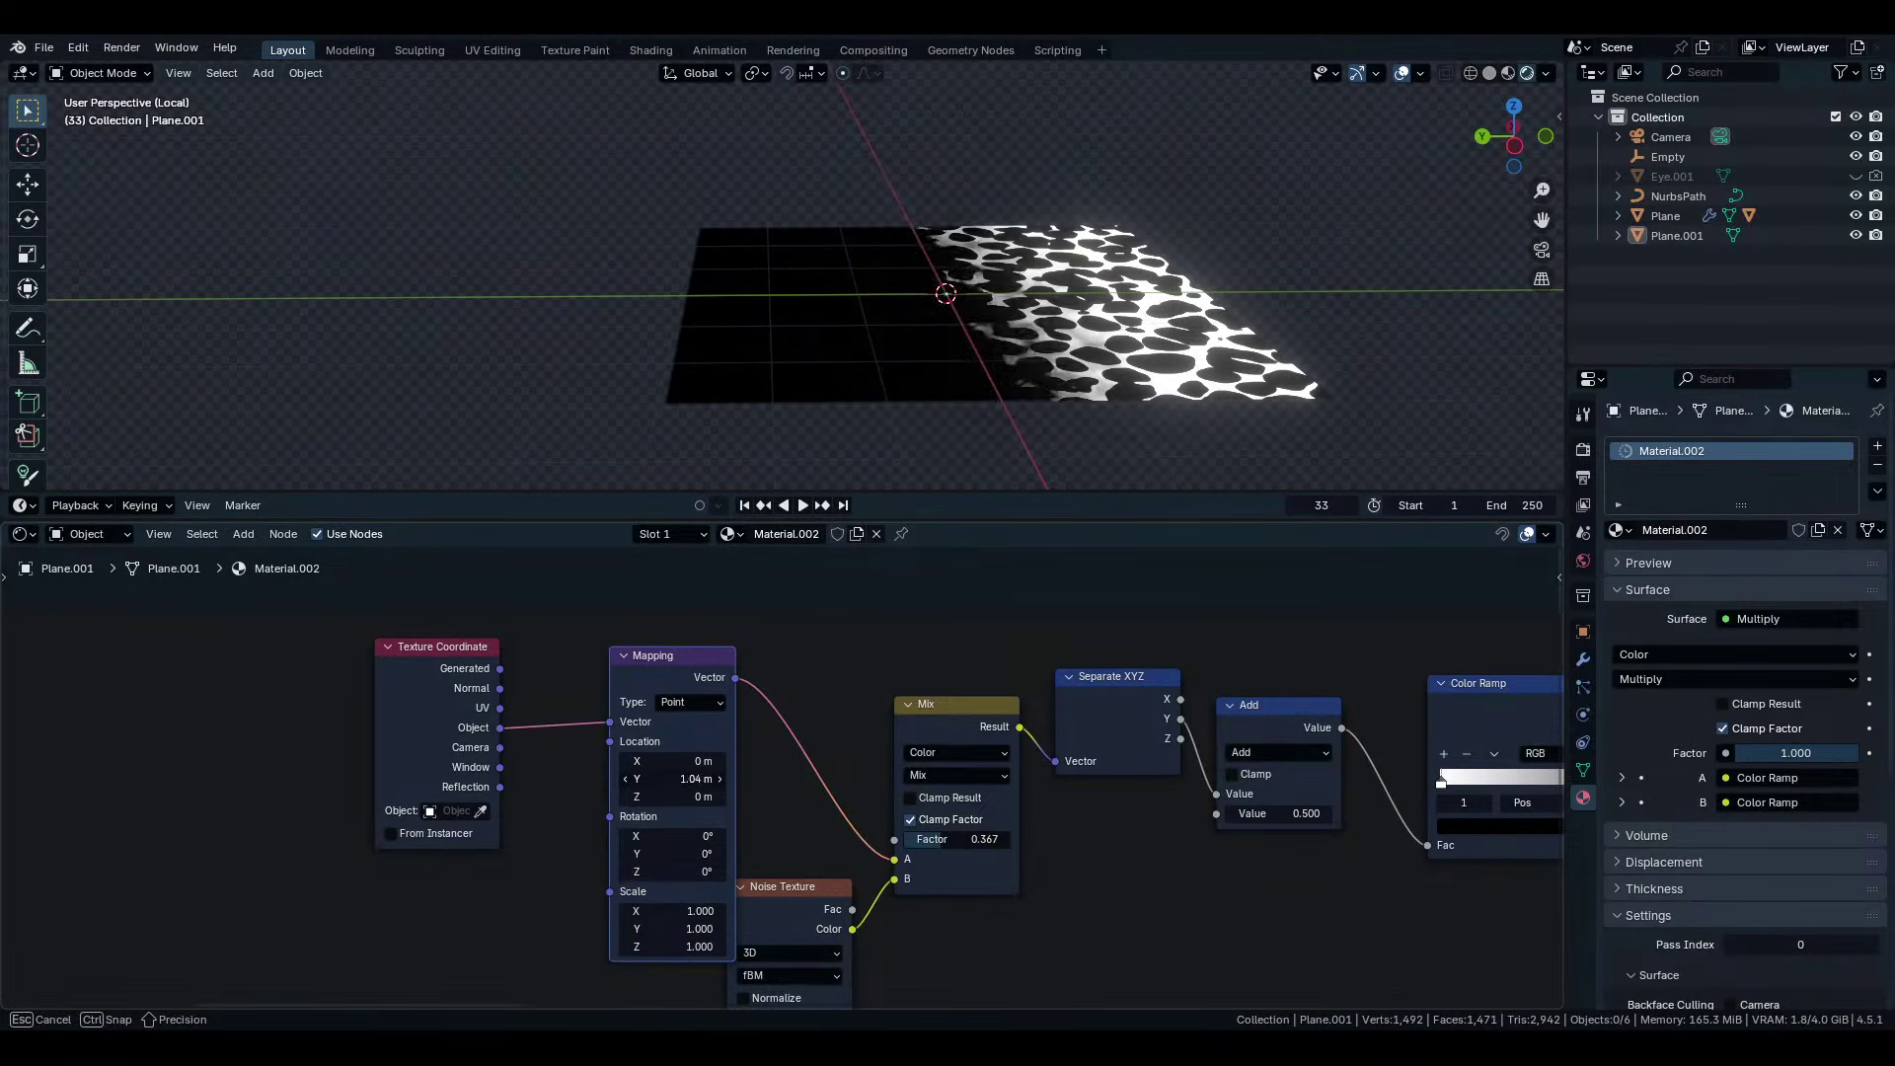
key("Escape")
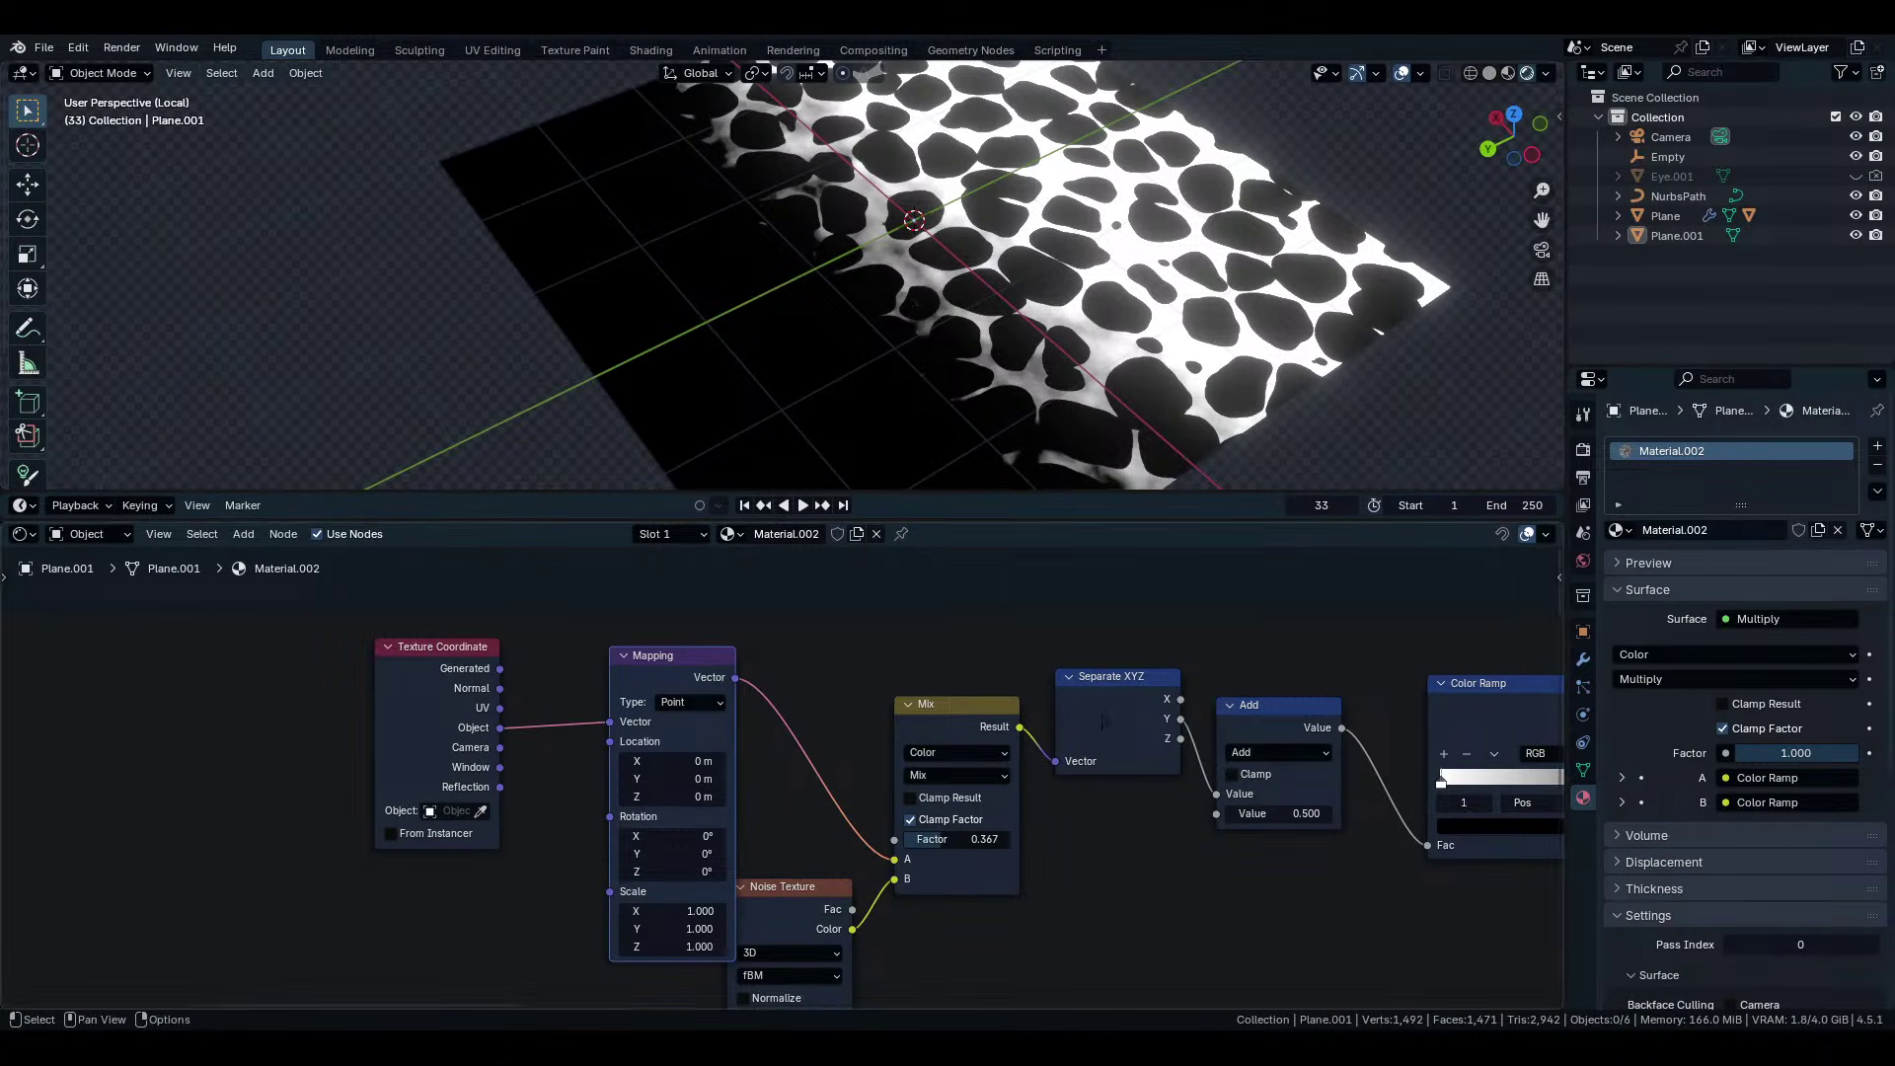
middle_click_drag(987, 790, 728, 740)
left_click_drag(1021, 765, 1160, 765)
key("Escape")
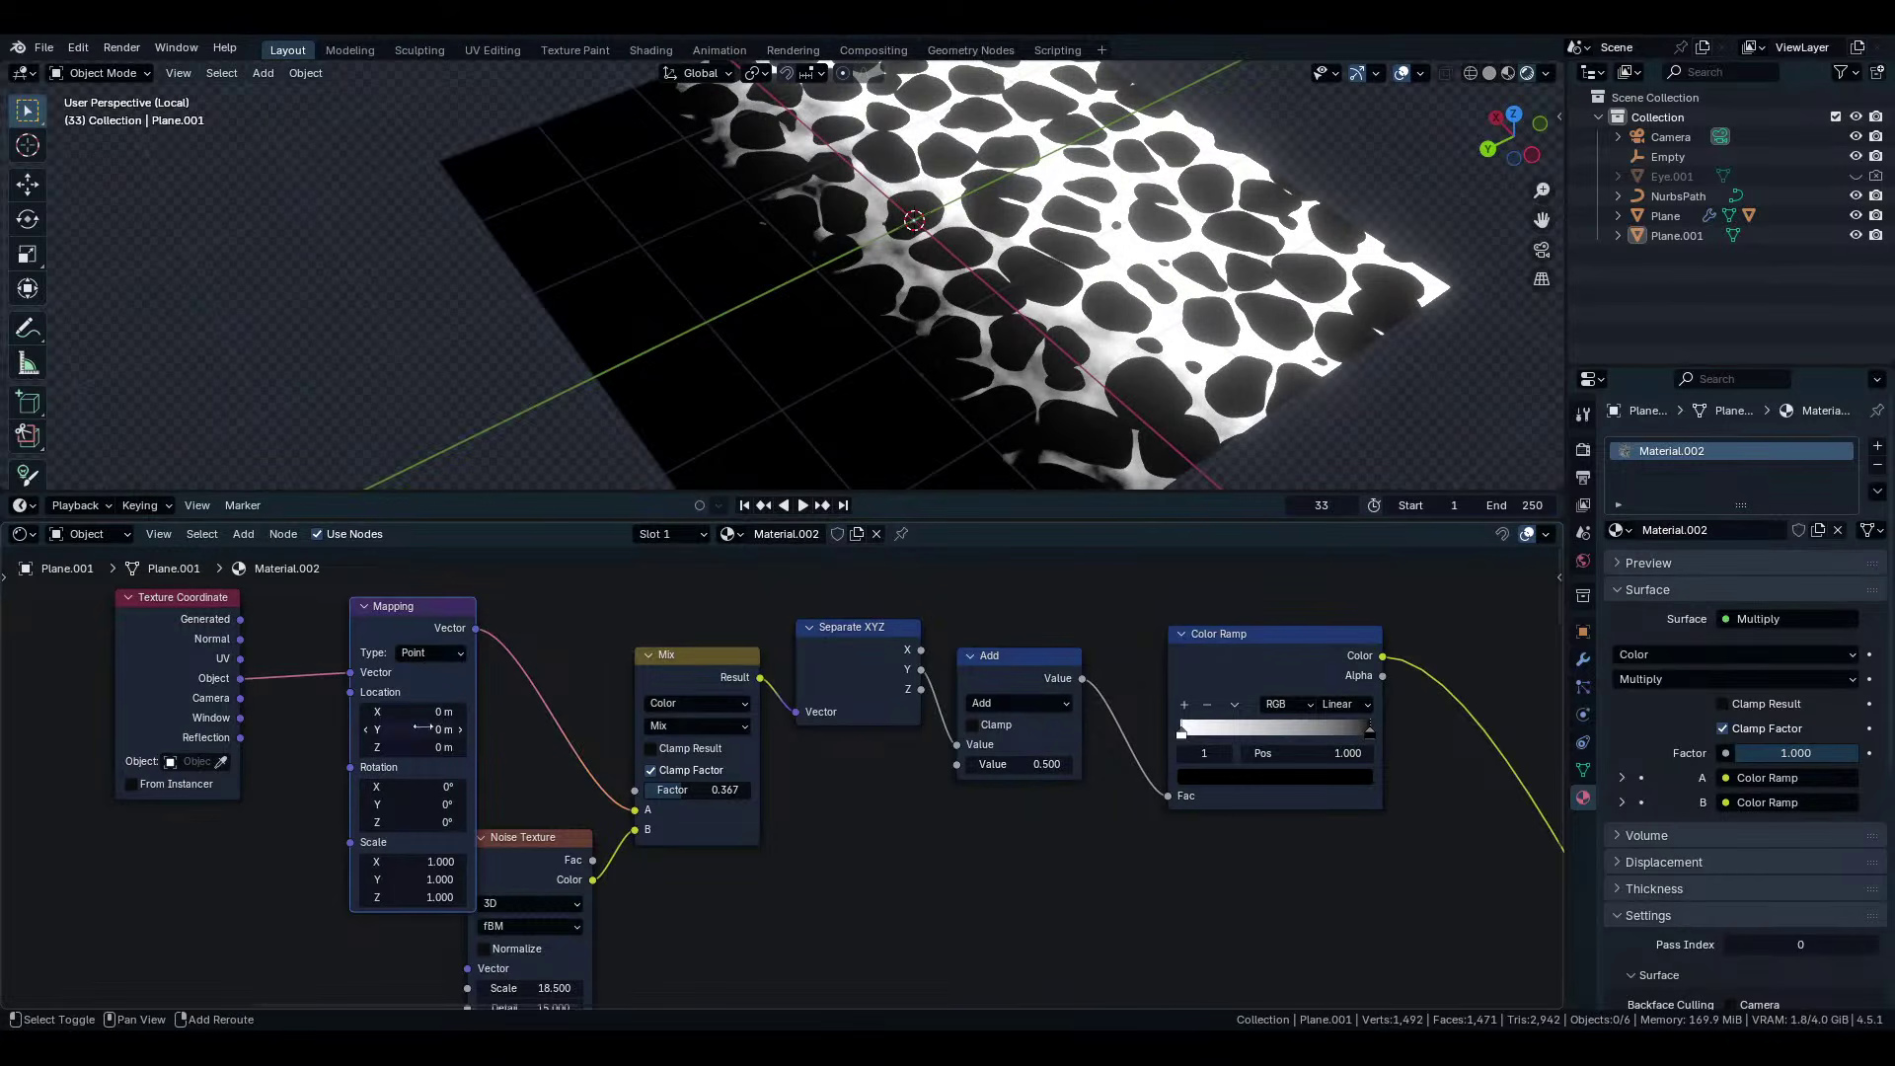
left_click_drag(422, 729, 484, 728)
key("Escape")
left_click_drag(999, 760, 1125, 760)
key("Escape")
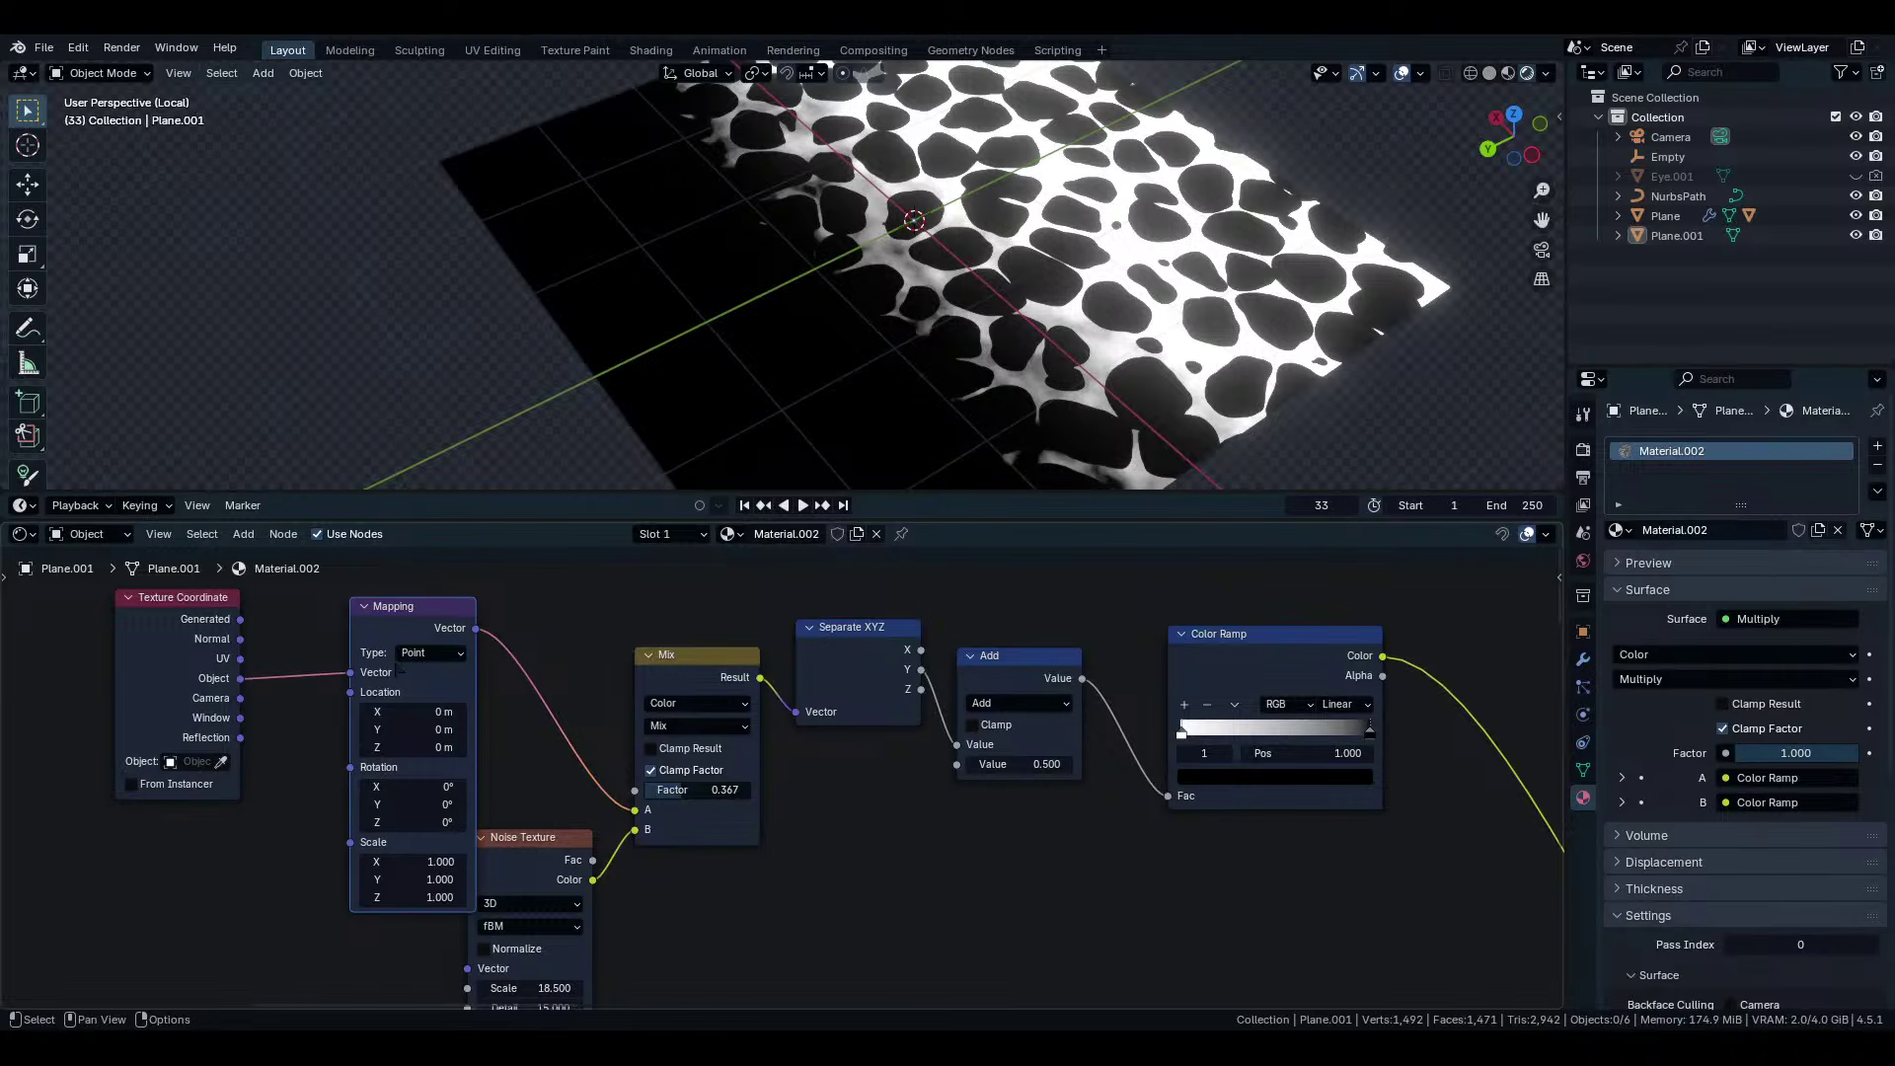
Delete the Mapping node while keeping its link, and move the Texture Coordinate and Color Ramp nodes back beside their neighbours.
key("ctrl+x")
left_click_drag(158, 661, 525, 686)
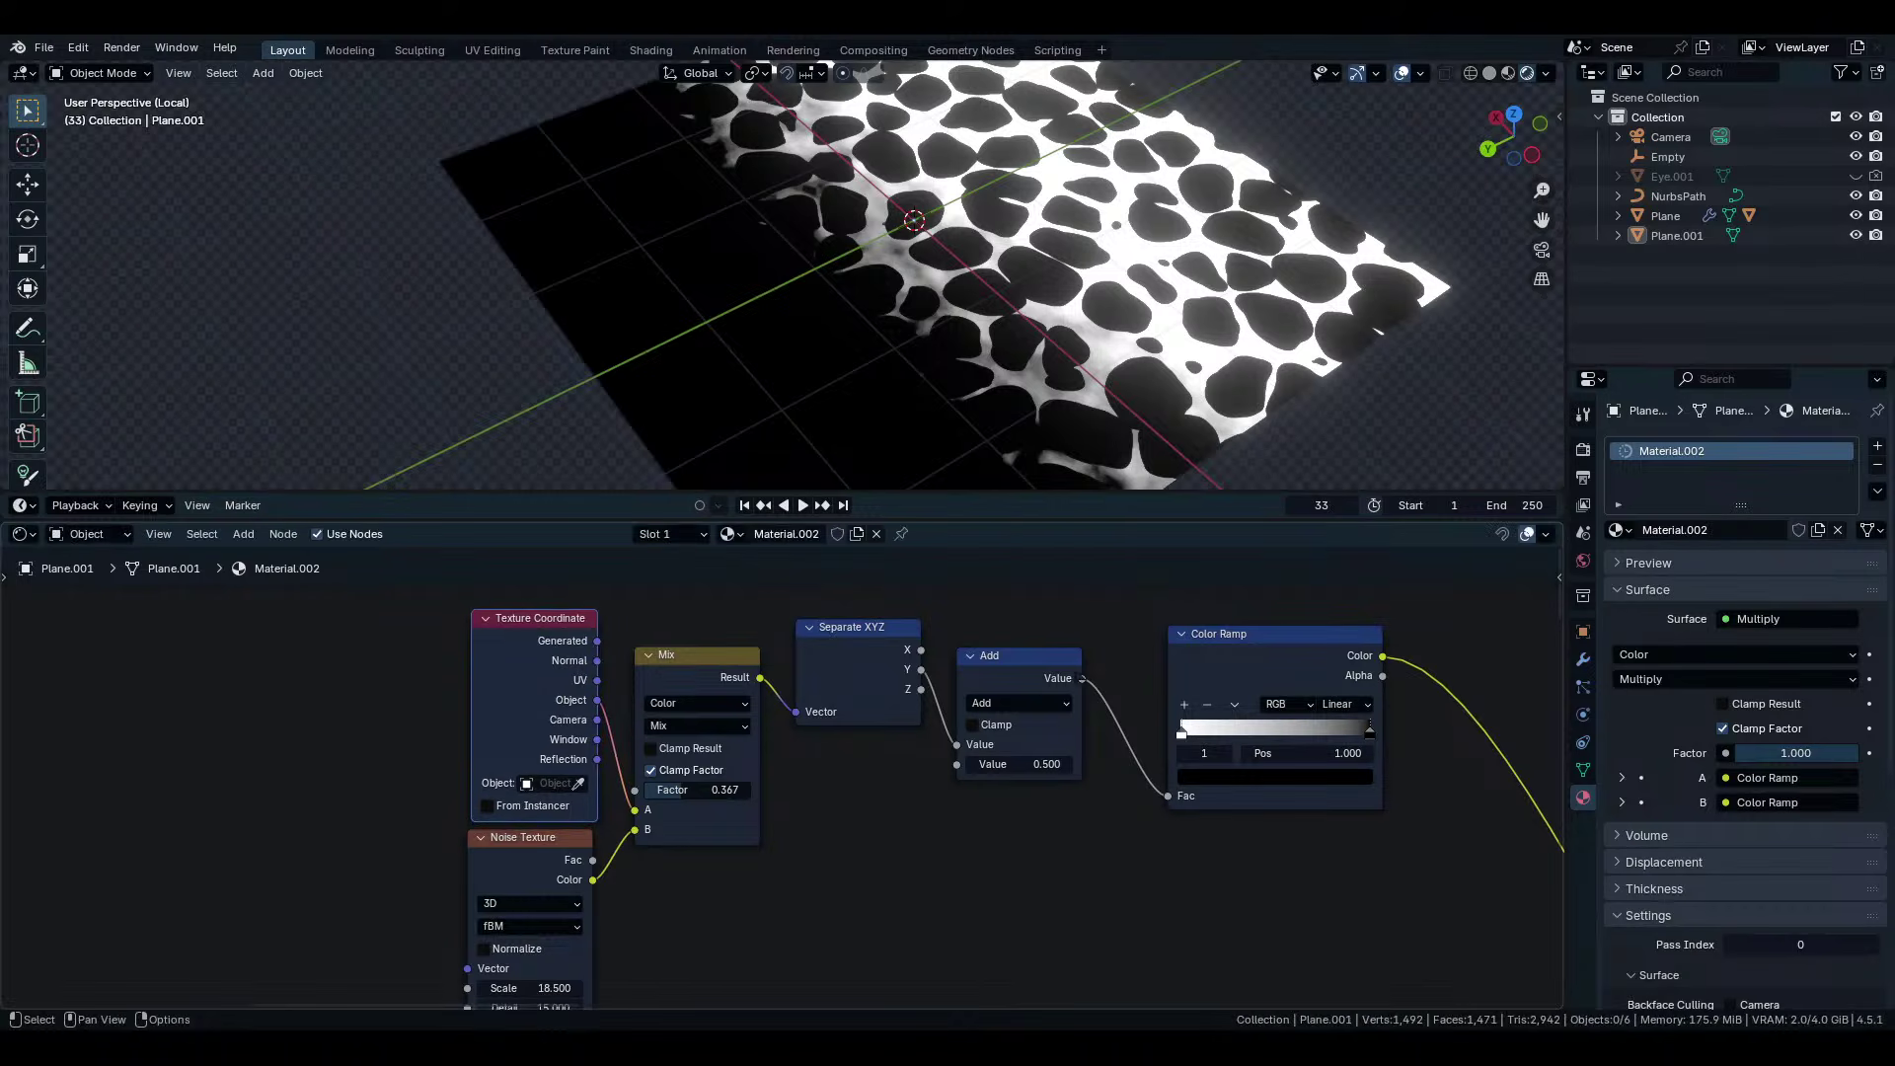
scroll(742, 704, "down", 5)
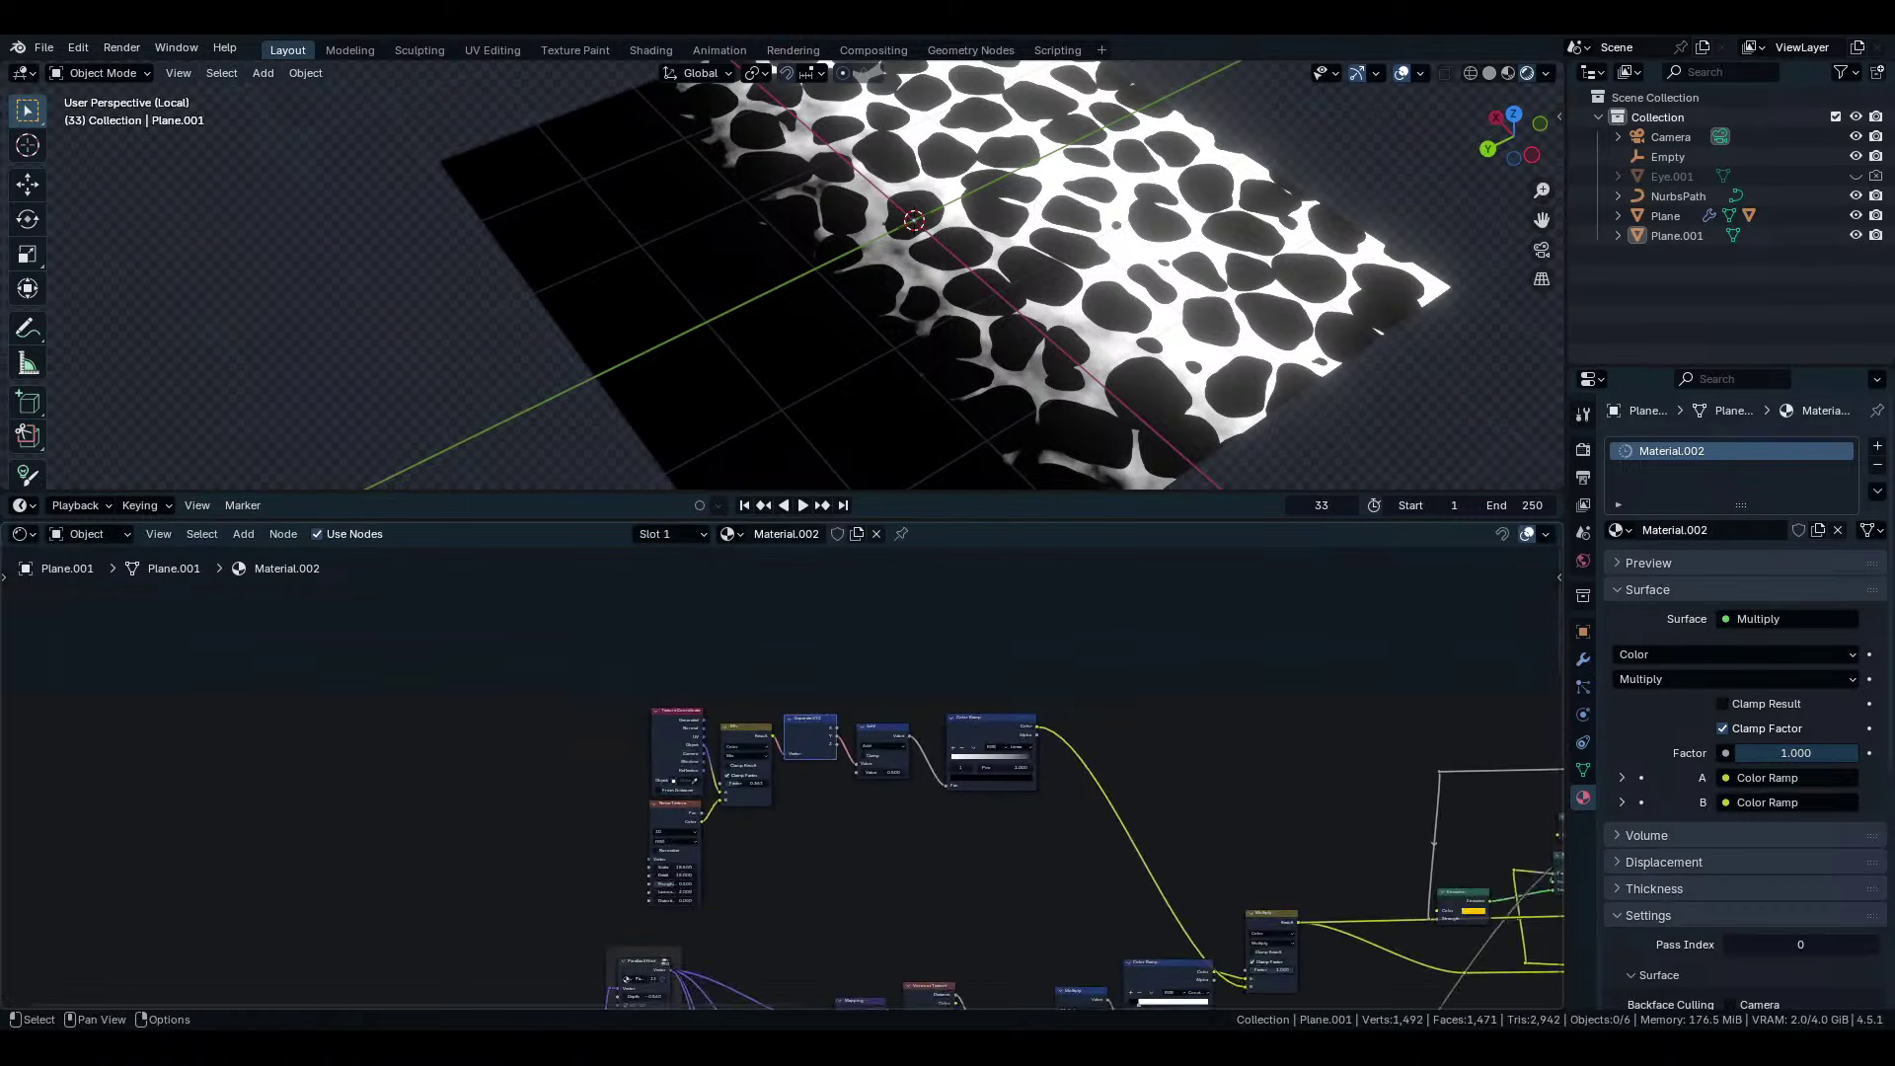
left_click_drag(999, 685, 968, 683)
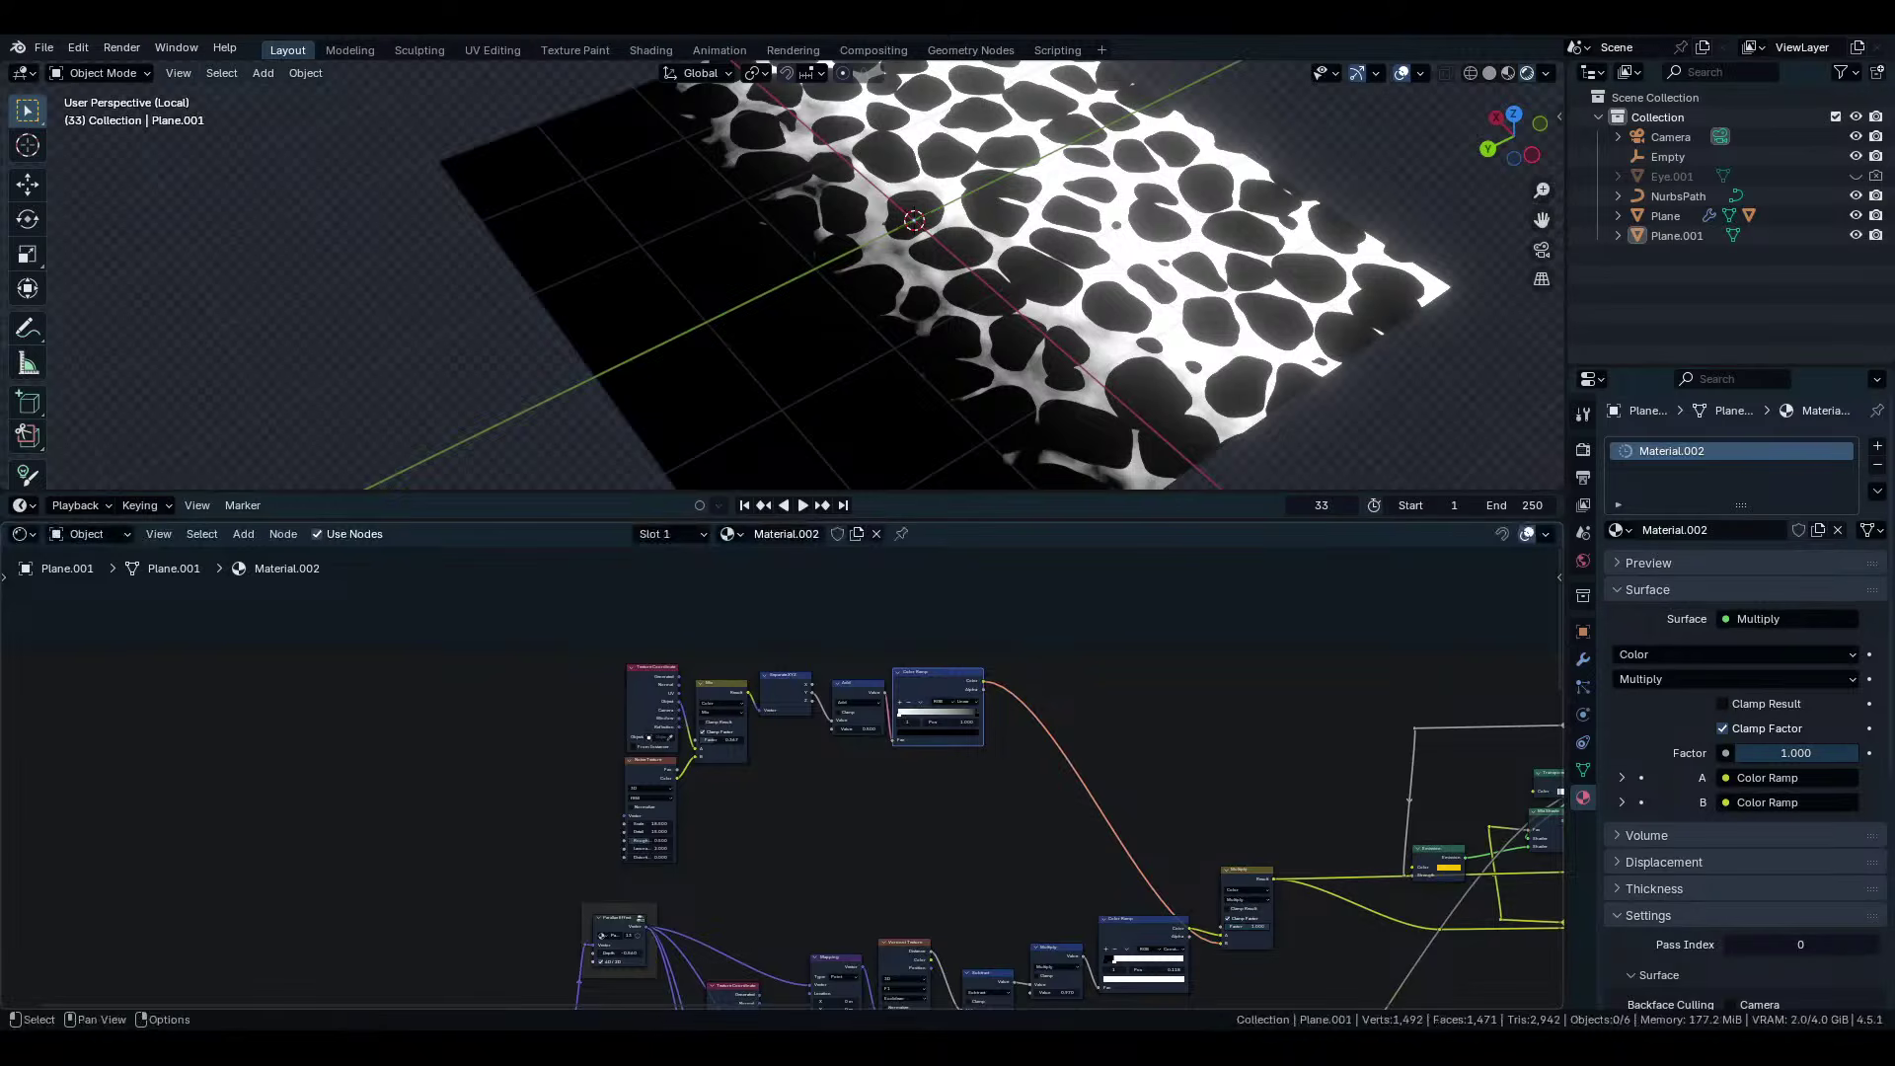
Connect the Mix Shader at the end of the spotted shader network to the Material Output and inspect the plane up close.
scroll(896, 798, "down", 3)
middle_click_drag(896, 798, 432, 650)
scroll(910, 344, "down", 5)
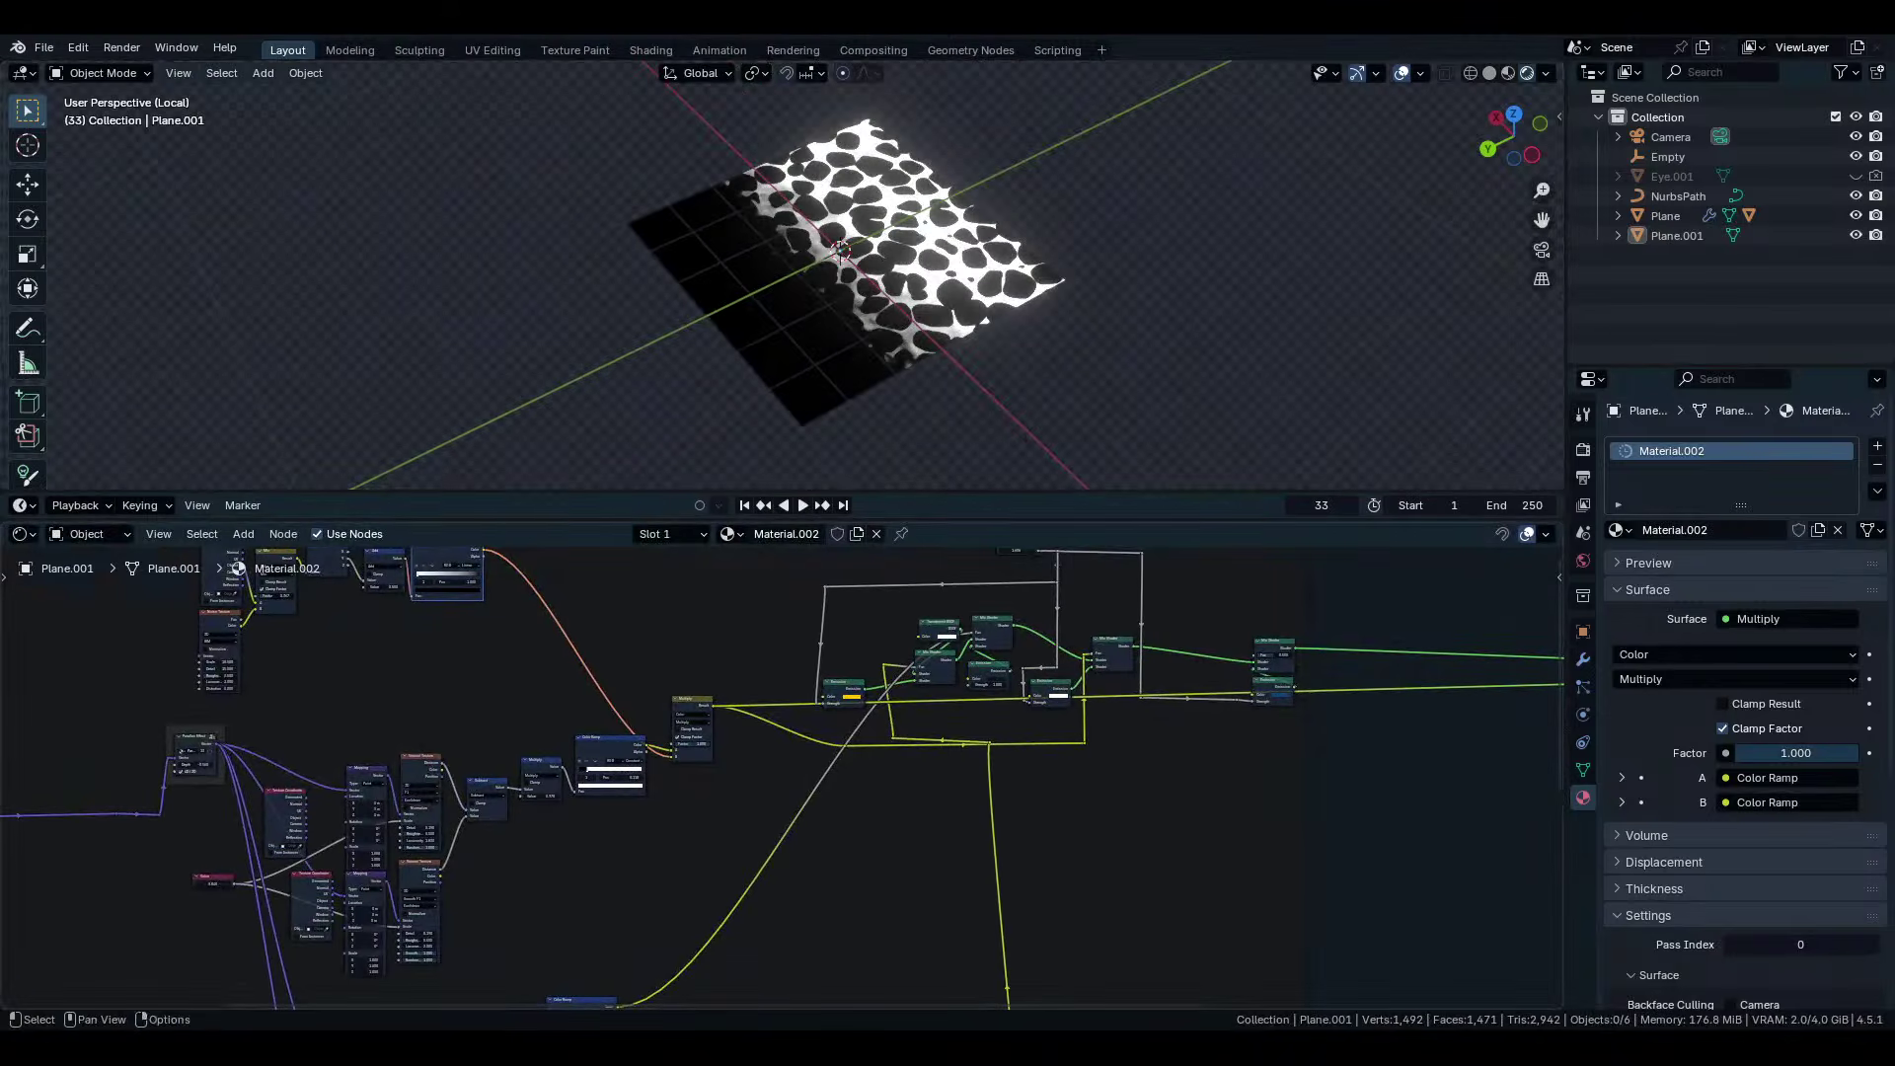
middle_click_drag(848, 691, 817, 719)
scroll(789, 770, "up", 4)
middle_click_drag(1026, 770, 510, 770)
scroll(783, 776, "down", 9)
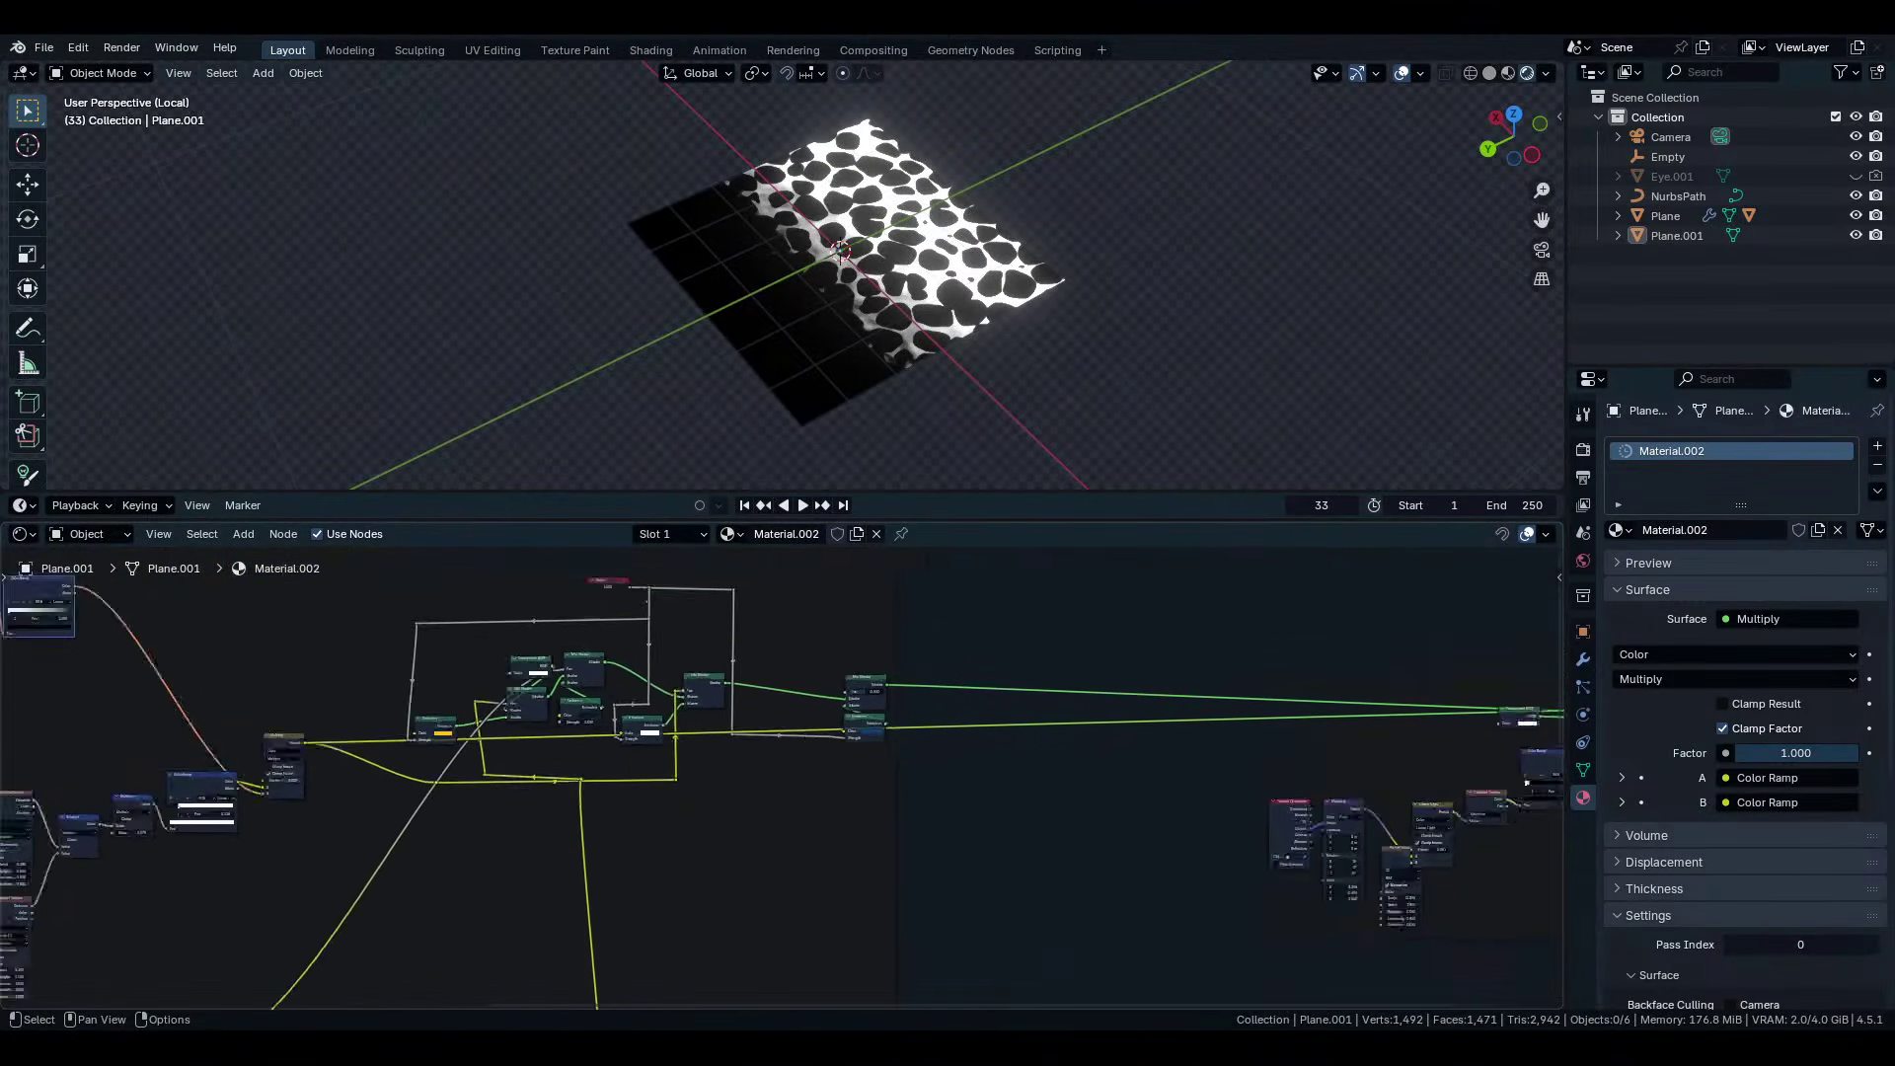
scroll(1184, 789, "up", 5)
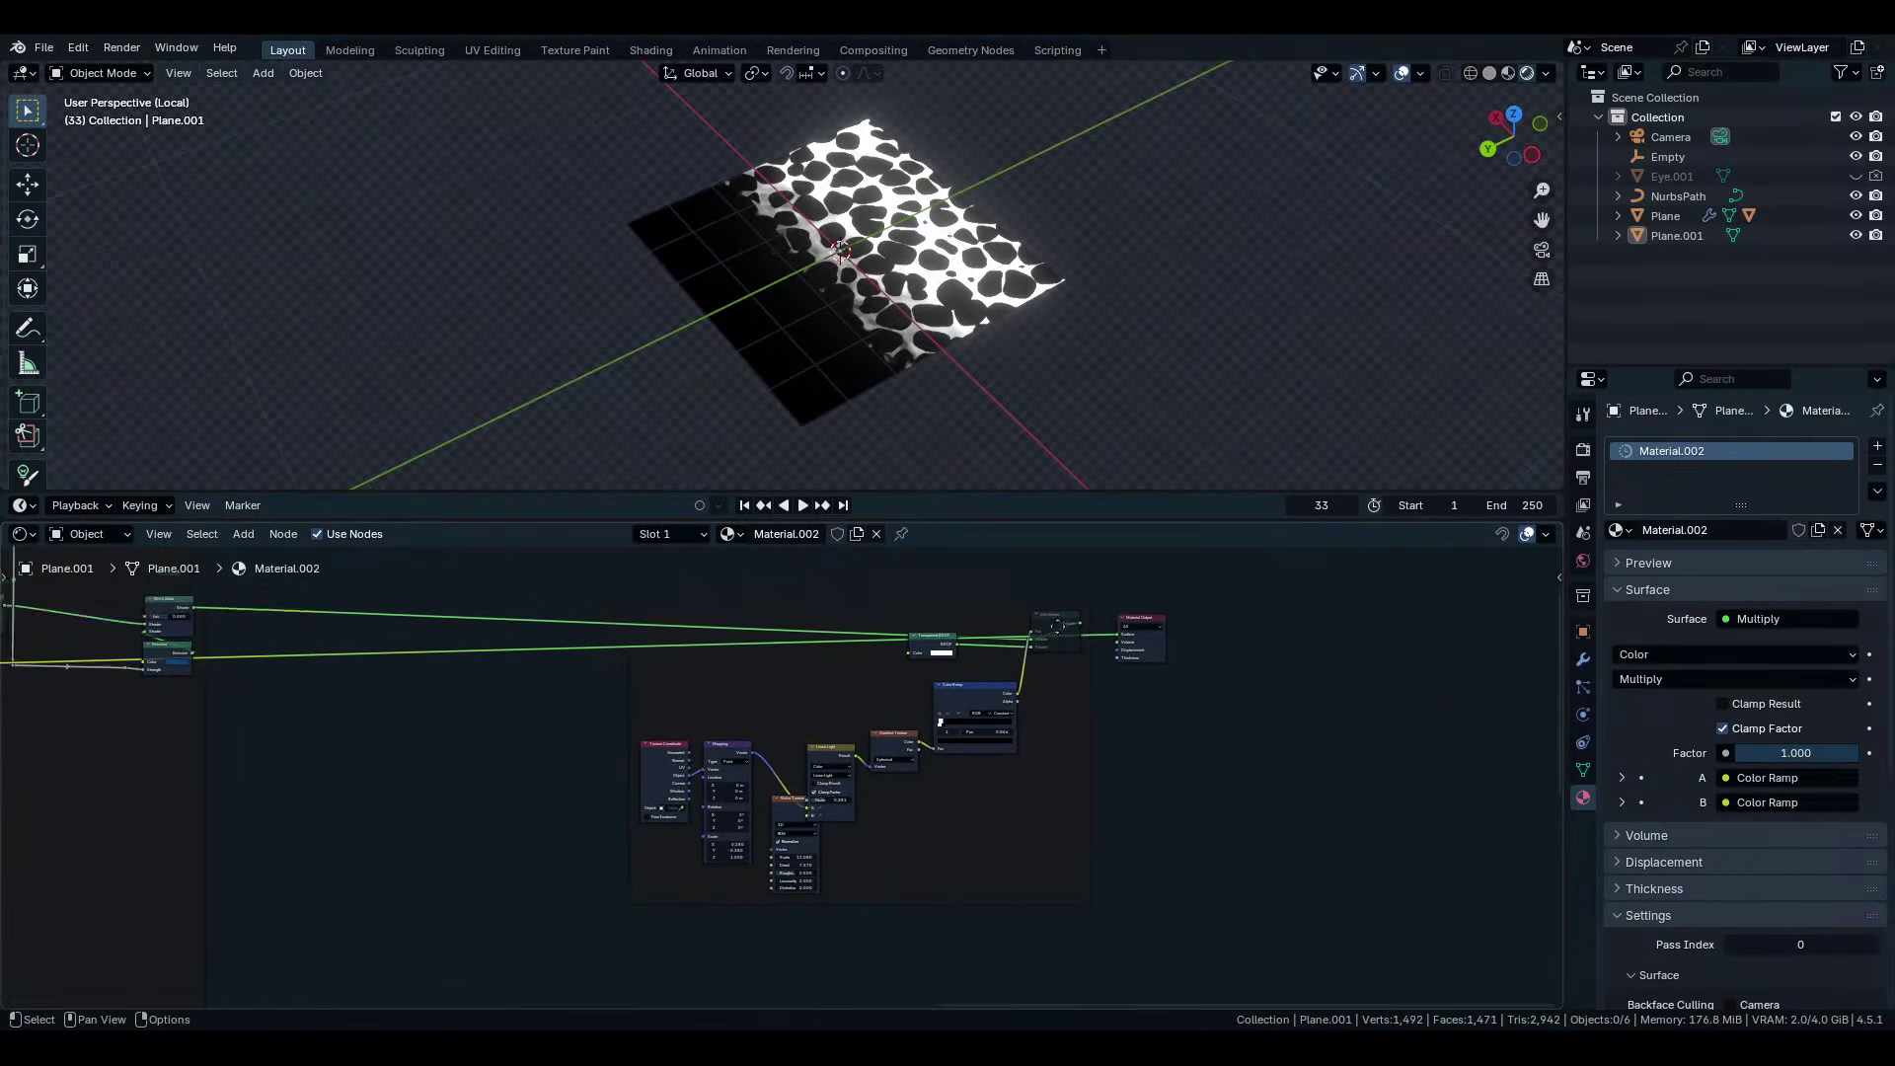
left_click(256, 711, "ctrl+shift")
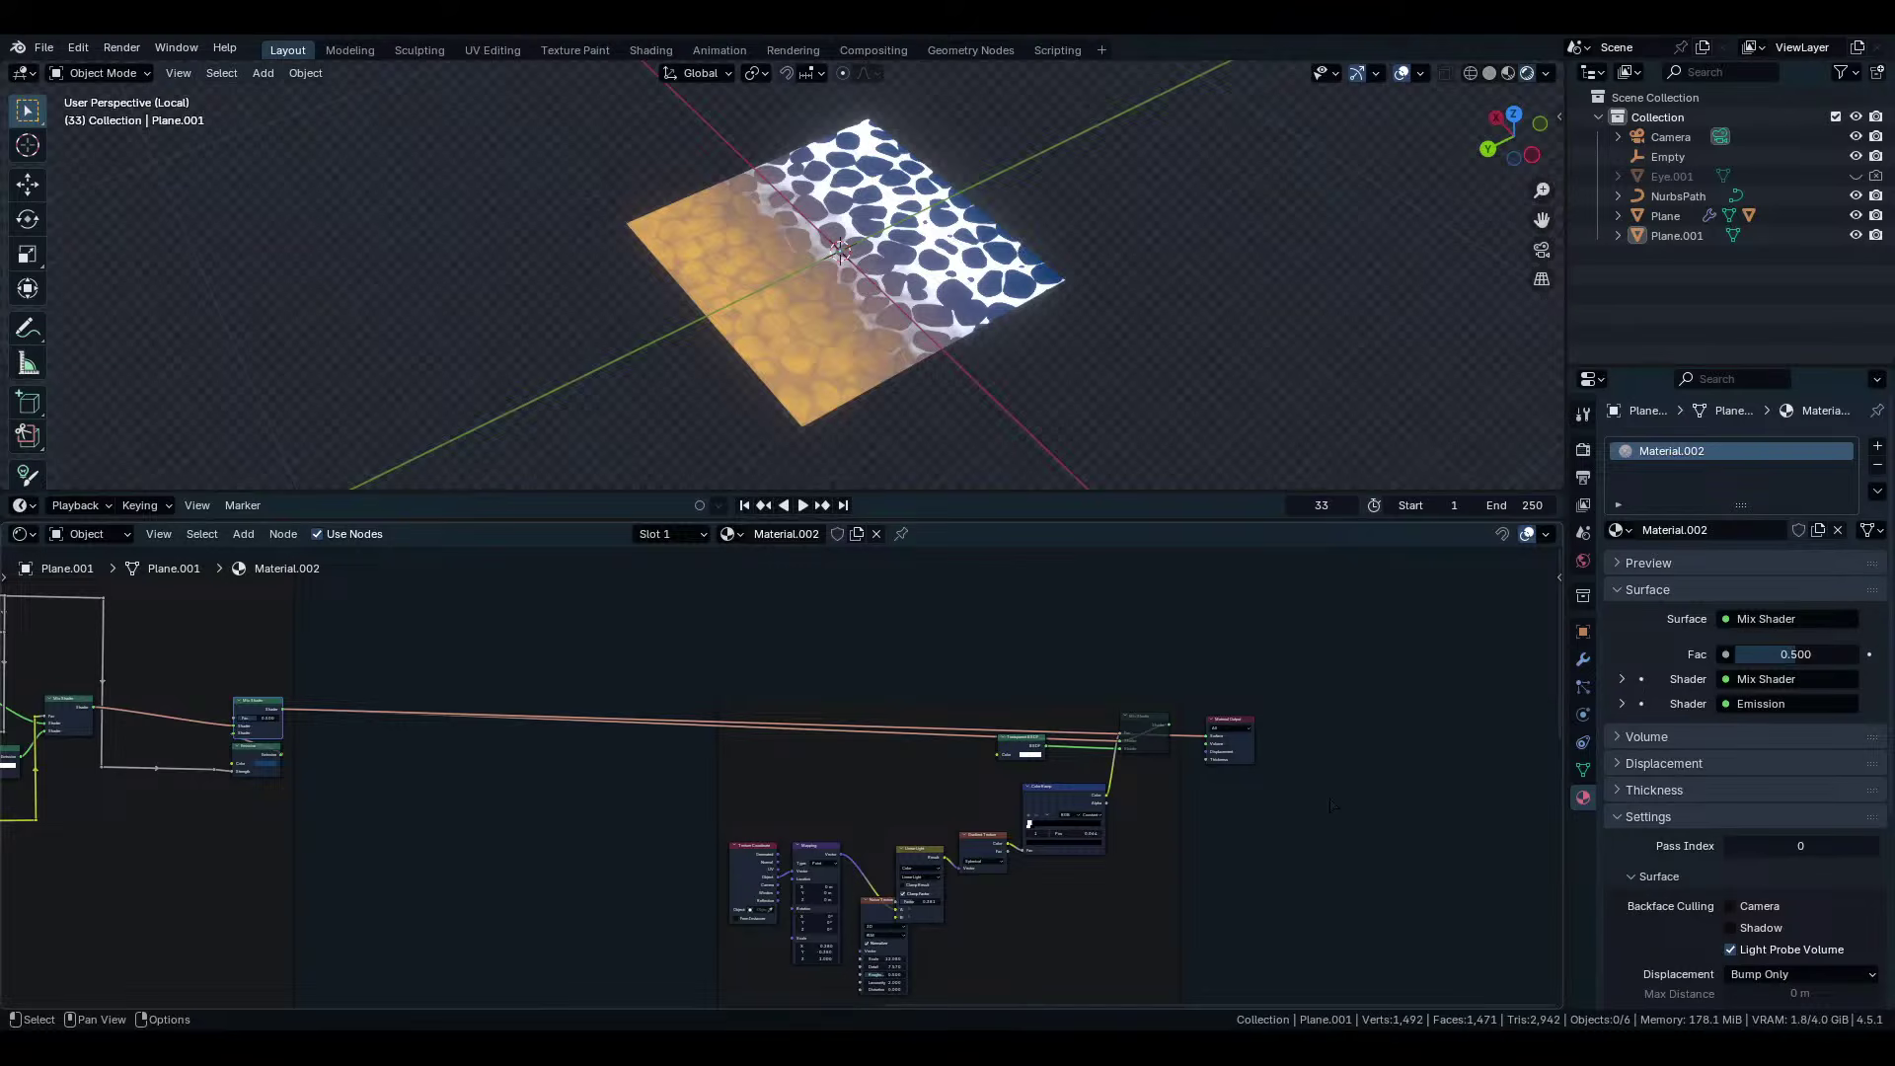
middle_click_drag(795, 334, 883, 400)
scroll(883, 403, "up", 4)
scroll(310, 795, "down", 4)
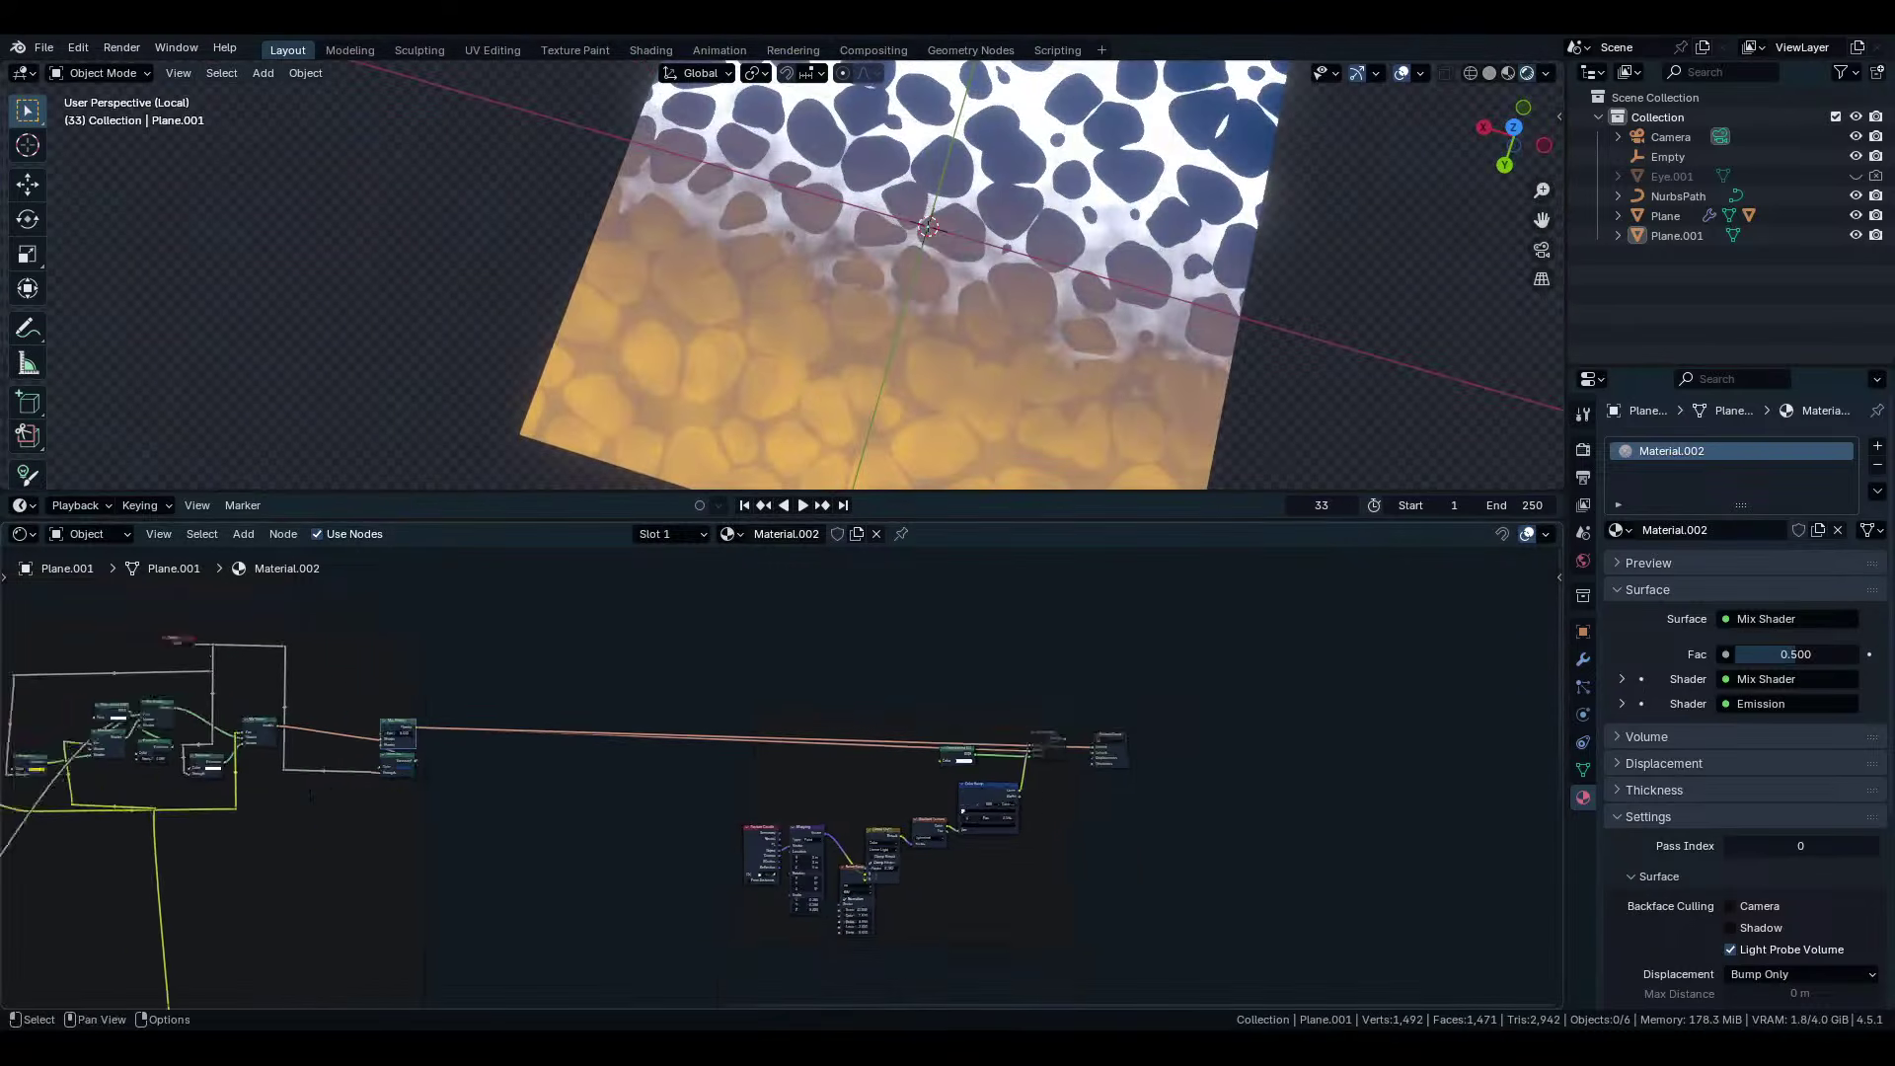
Duplicate the color Multiply node and insert the copy on the output link of the lower spot pattern's Color Ramp.
scroll(310, 795, "down", 1)
middle_click_drag(310, 795, 1224, 659)
scroll(1224, 660, "up", 3)
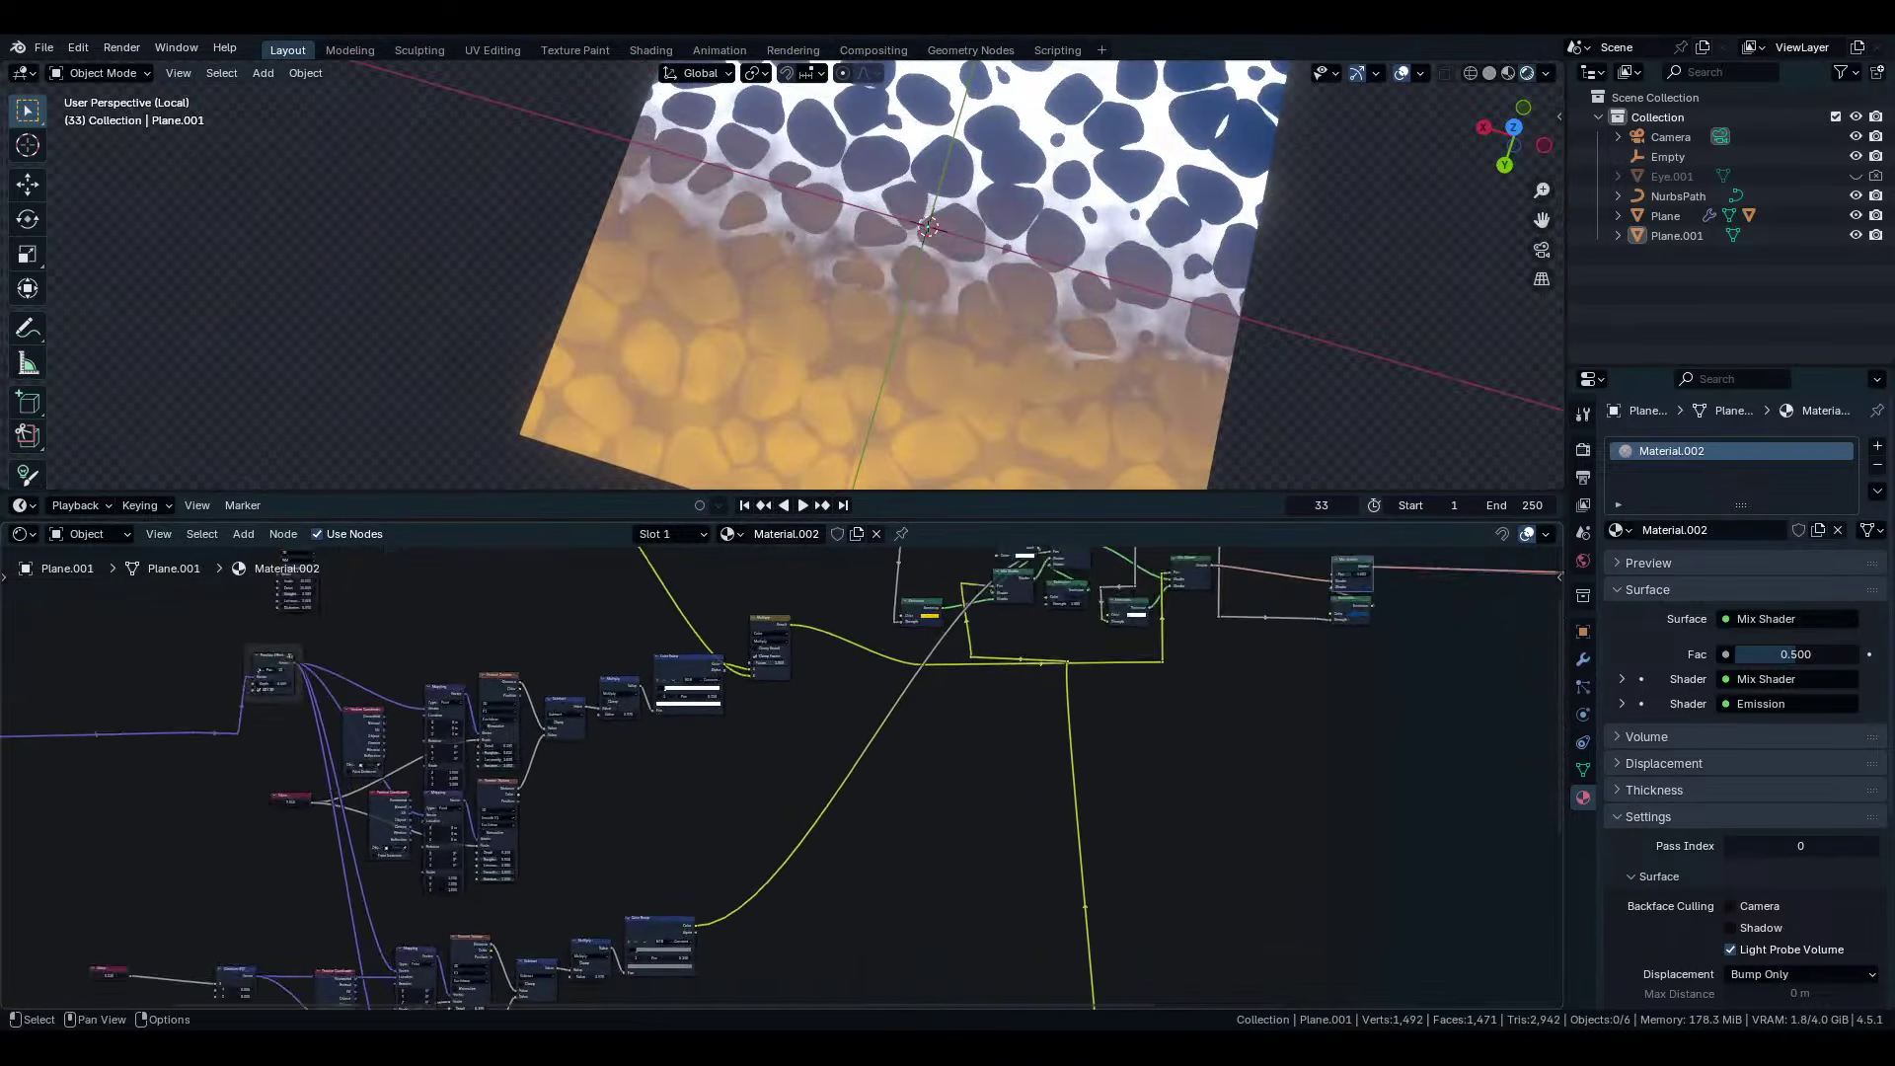
scroll(786, 632, "up", 4)
key("shift+d")
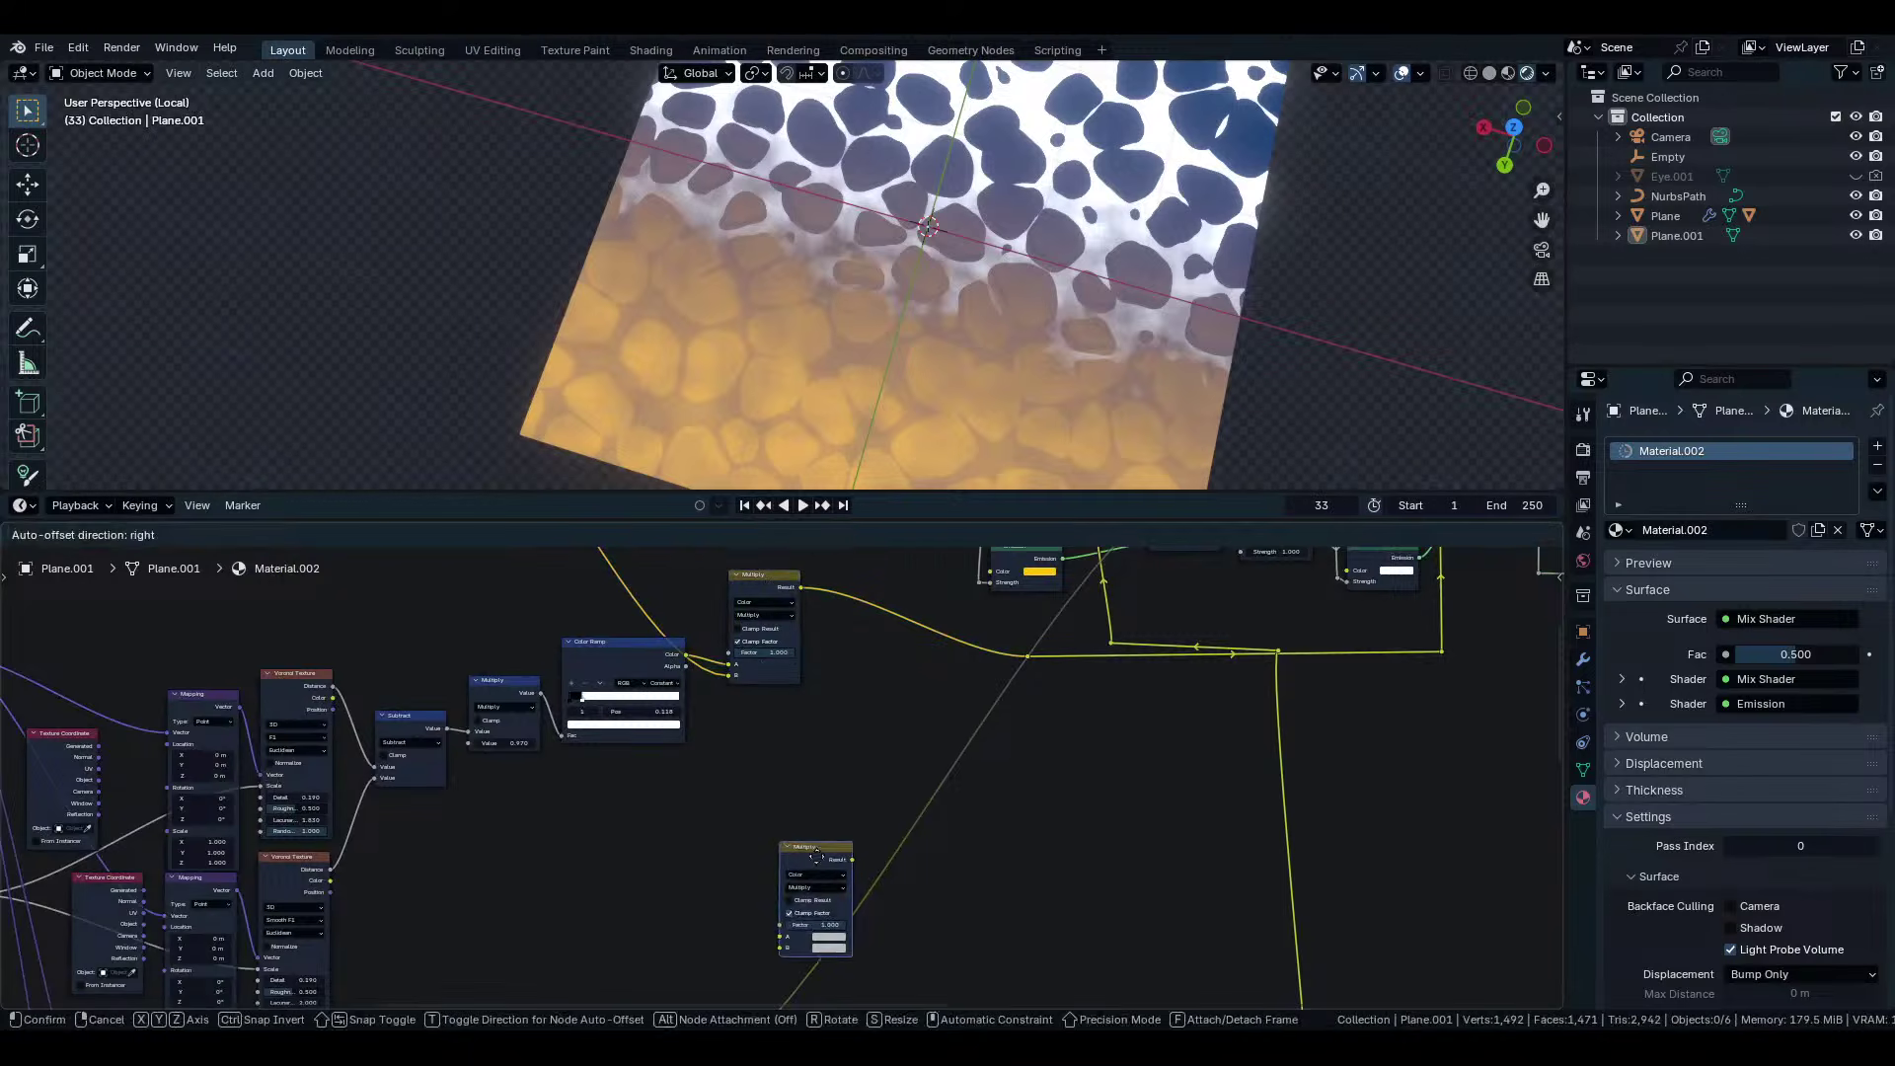
left_click(817, 928)
middle_click_drag(818, 929, 902, 665)
scroll(902, 665, "up", 3)
key("g")
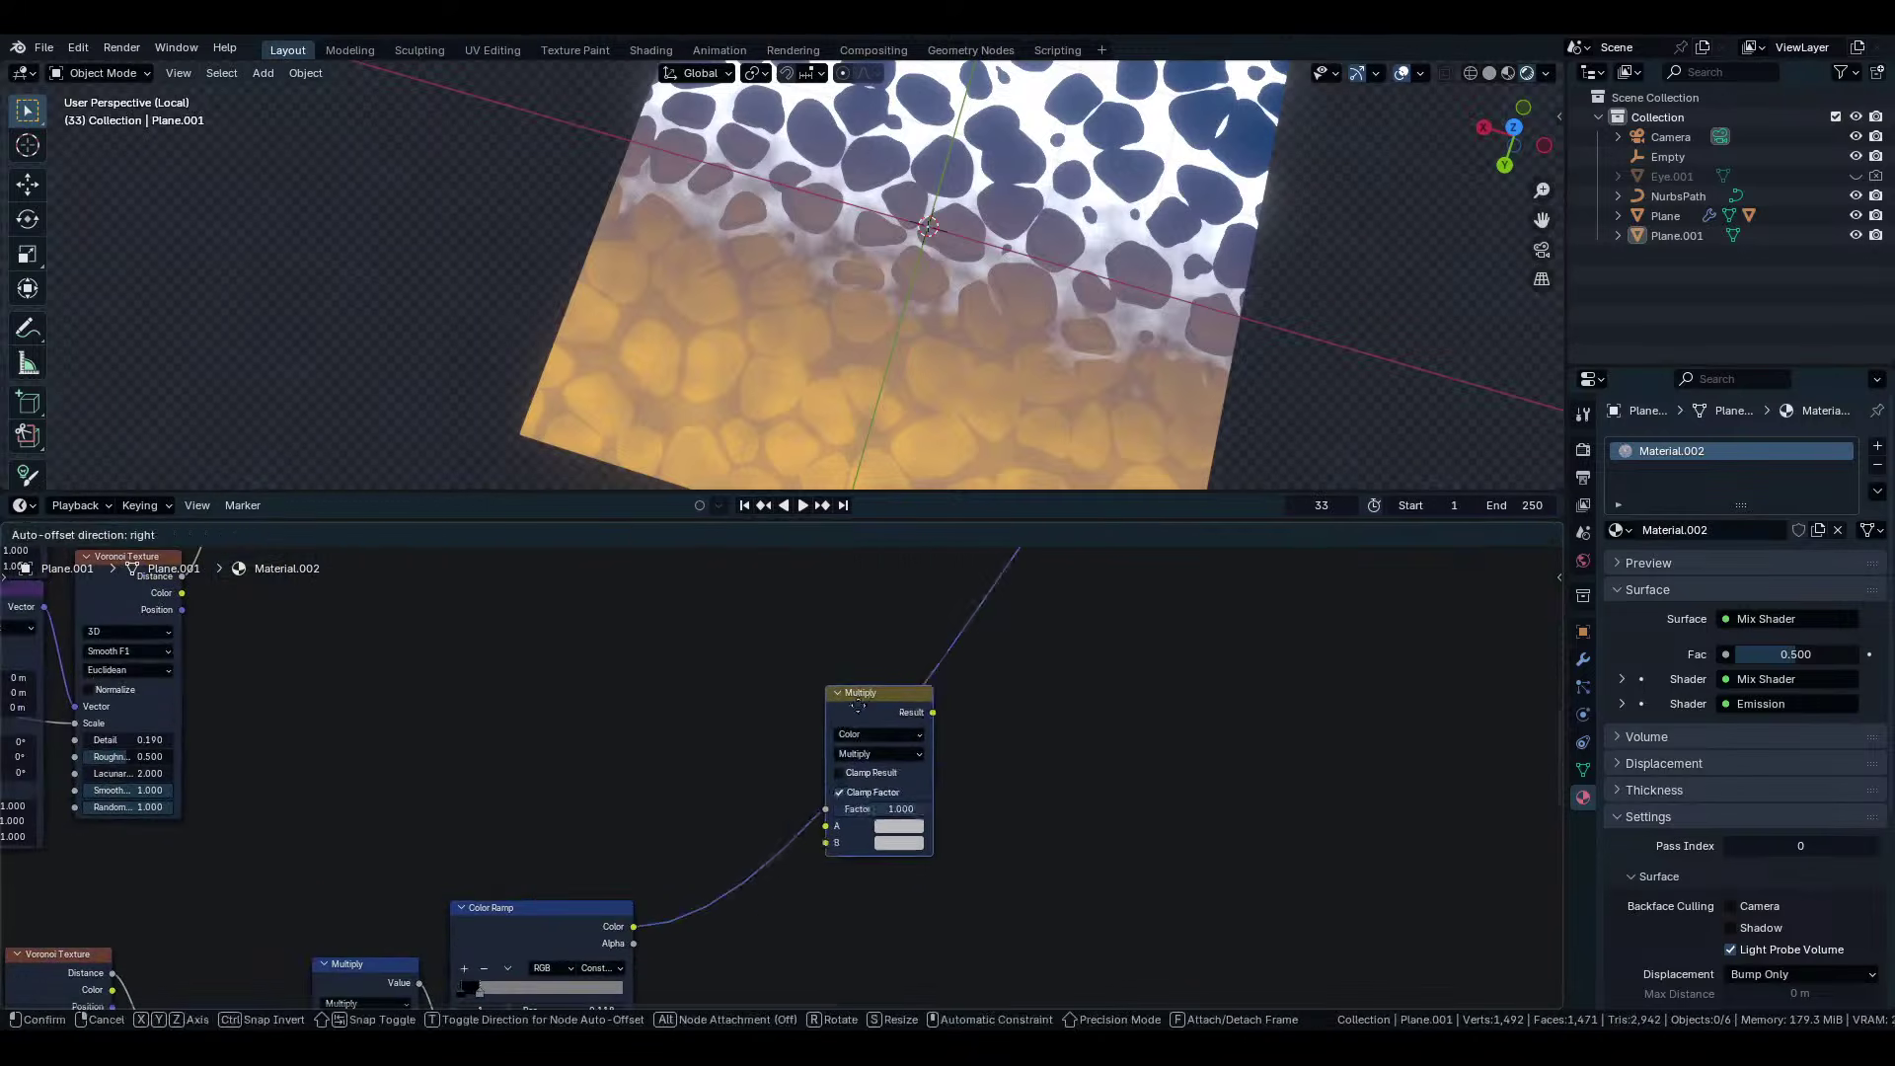
left_click(766, 808)
scroll(759, 808, "down", 5)
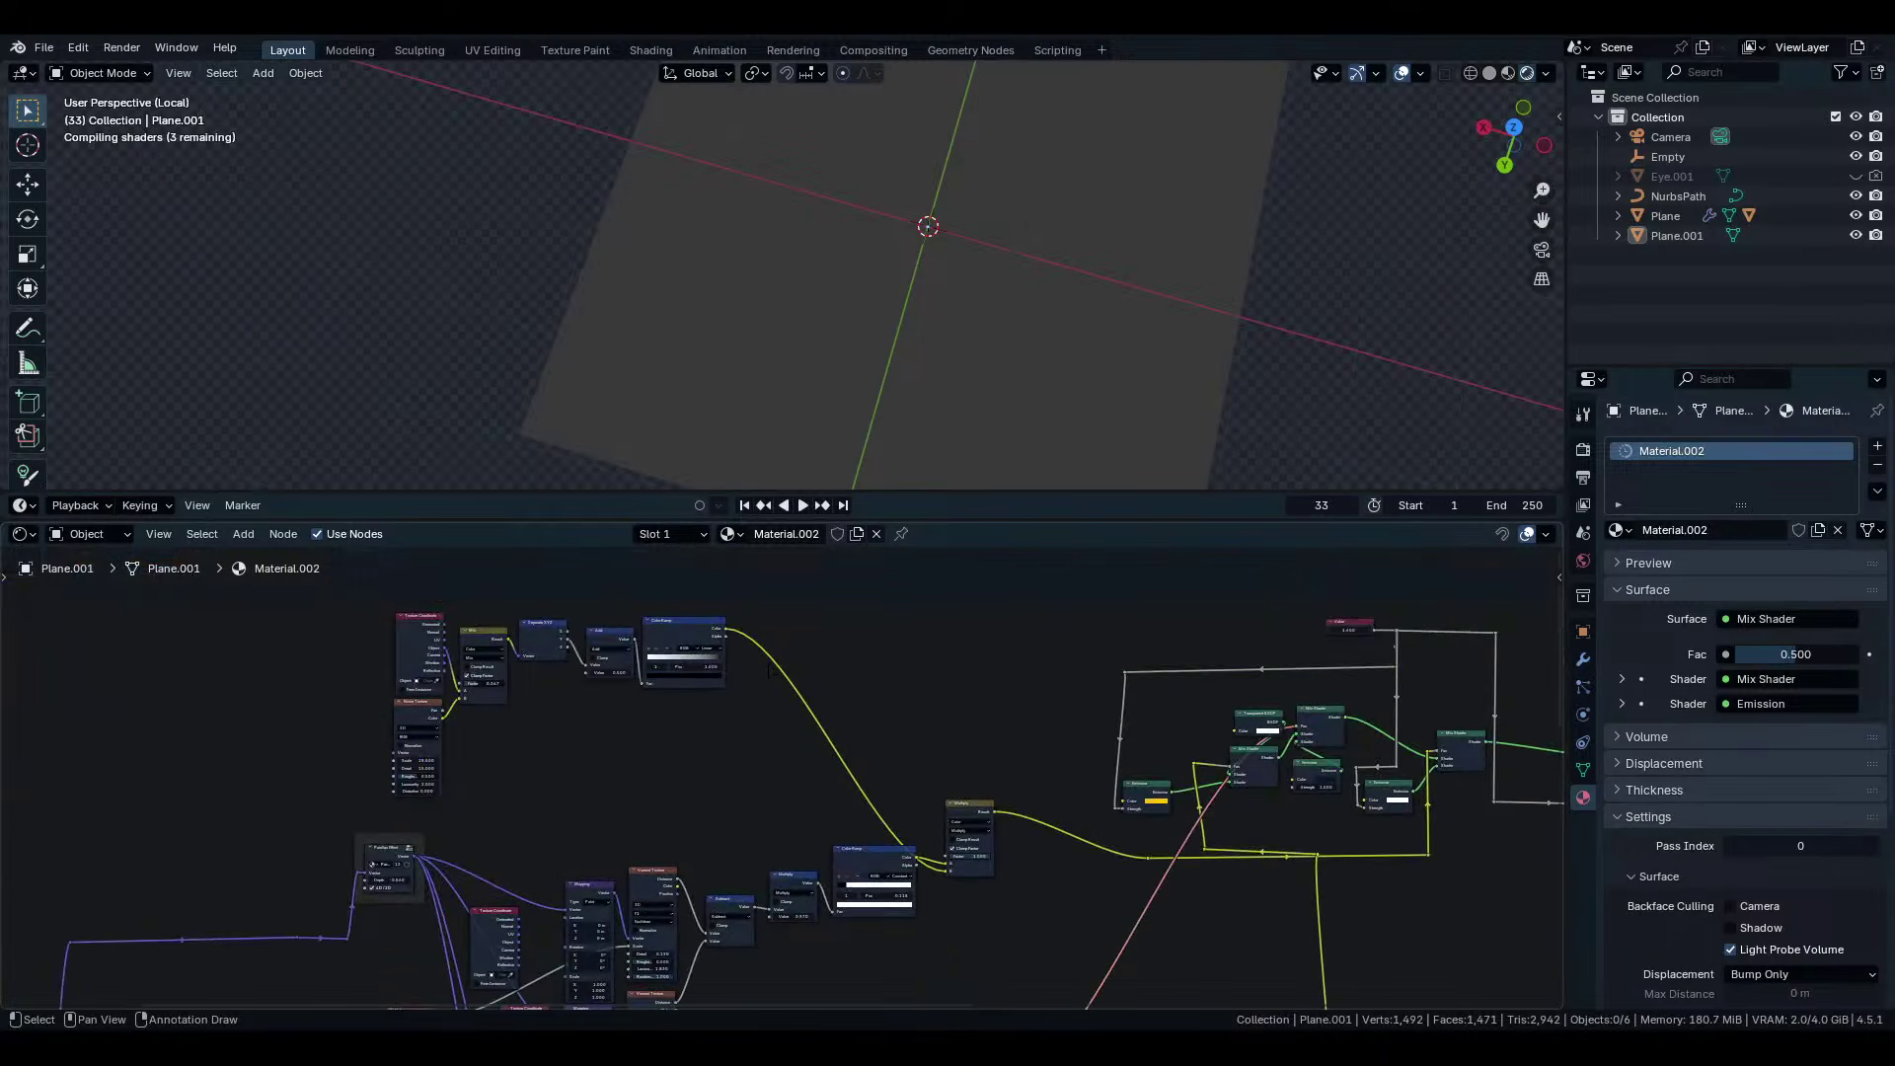
Connect the gradient Color Ramp's Color output to the duplicated Multiply node's B input and inspect the plane's yellow area.
left_click_drag(727, 628, 946, 851)
scroll(945, 868, "up", 2)
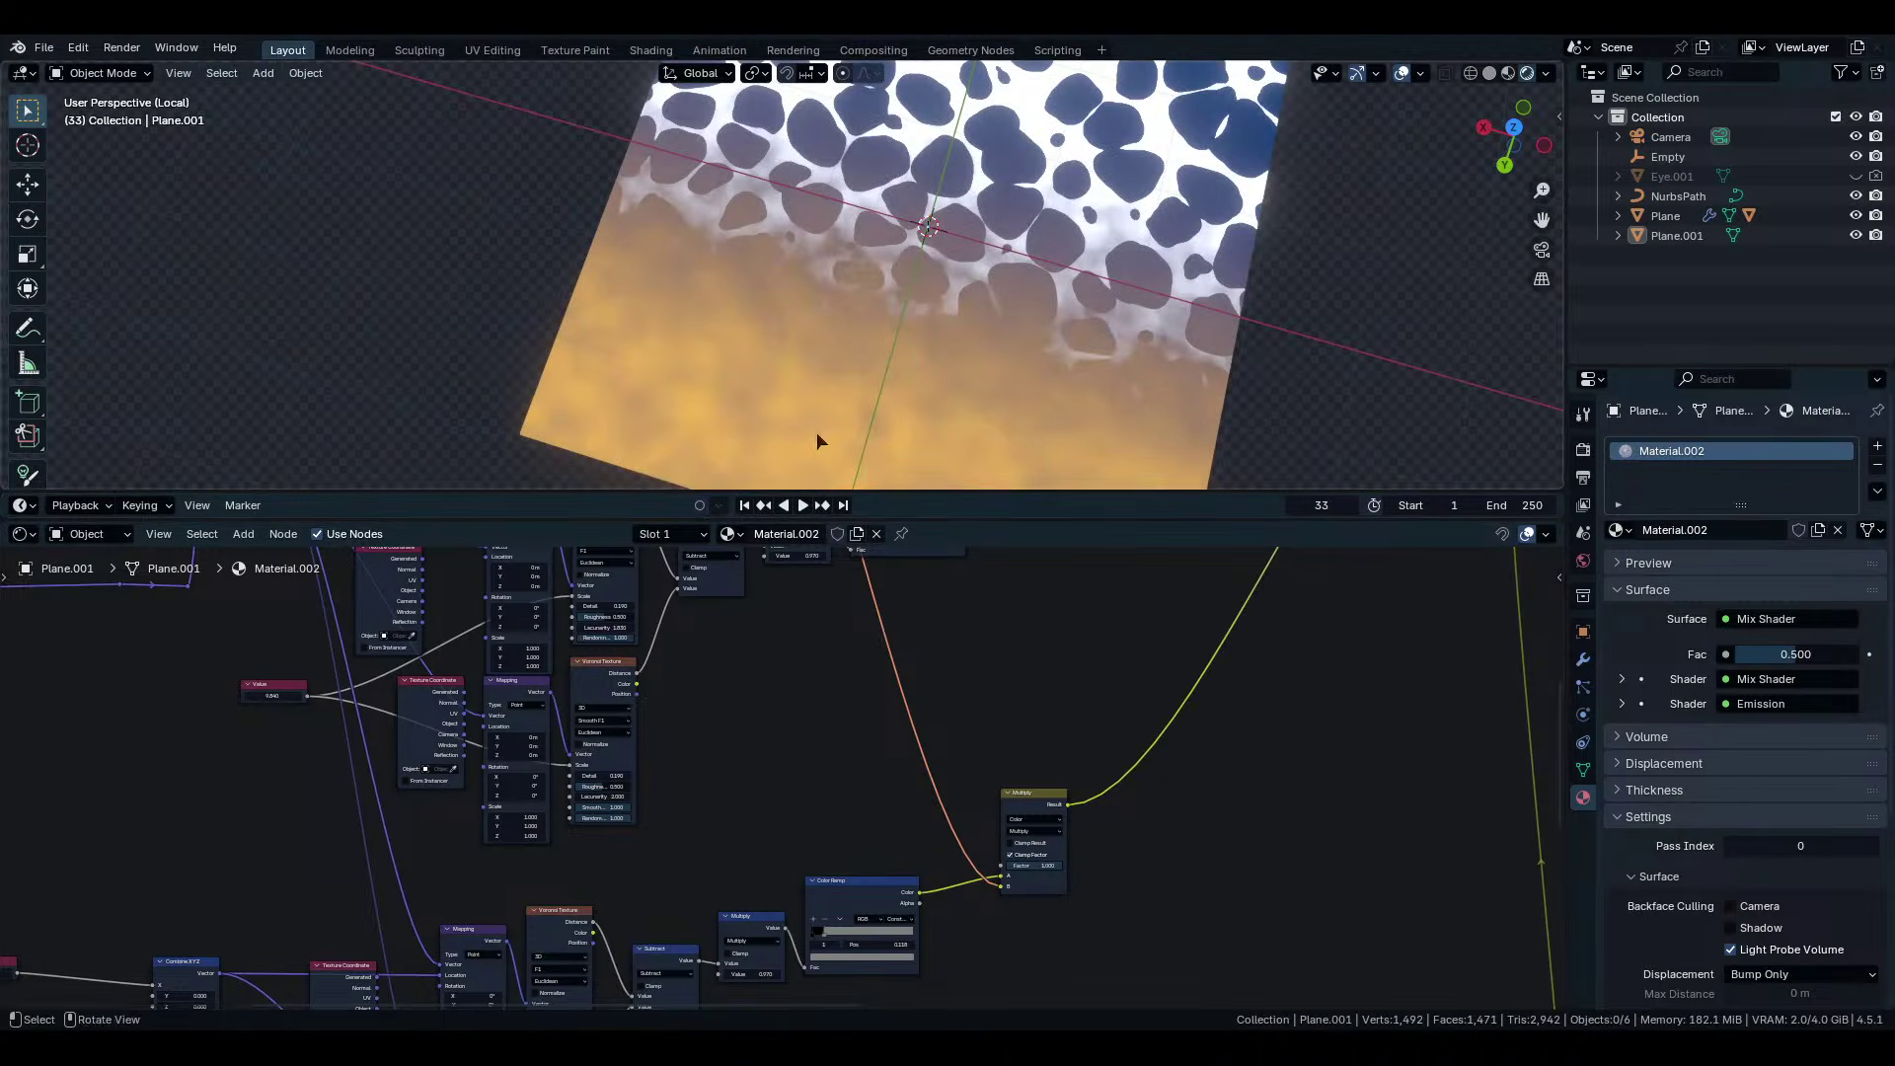
middle_click_drag(815, 432, 750, 98)
scroll(795, 789, "down", 11)
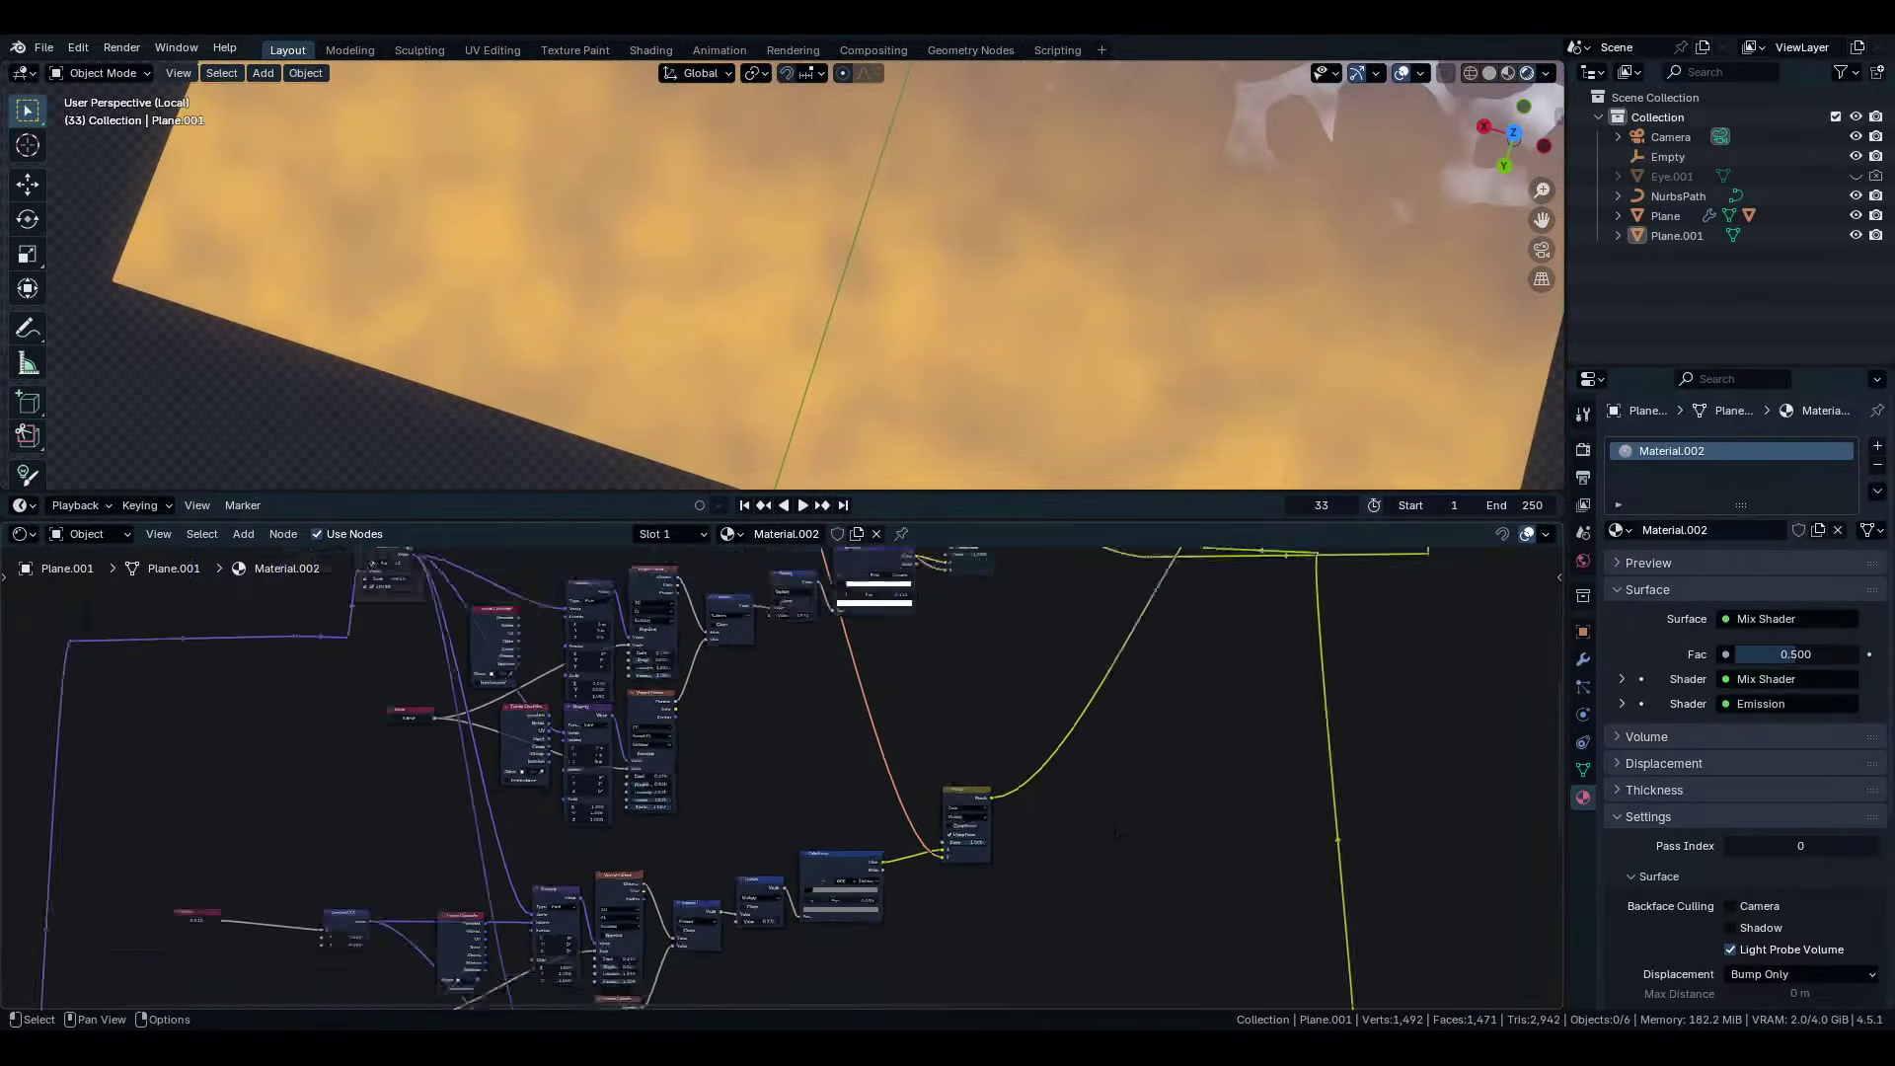
Examine the lower gradient and noise mask branch and the shader nodes that it feeds.
middle_click_drag(824, 938, 800, 775)
scroll(800, 776, "up", 9)
scroll(817, 874, "up", 12)
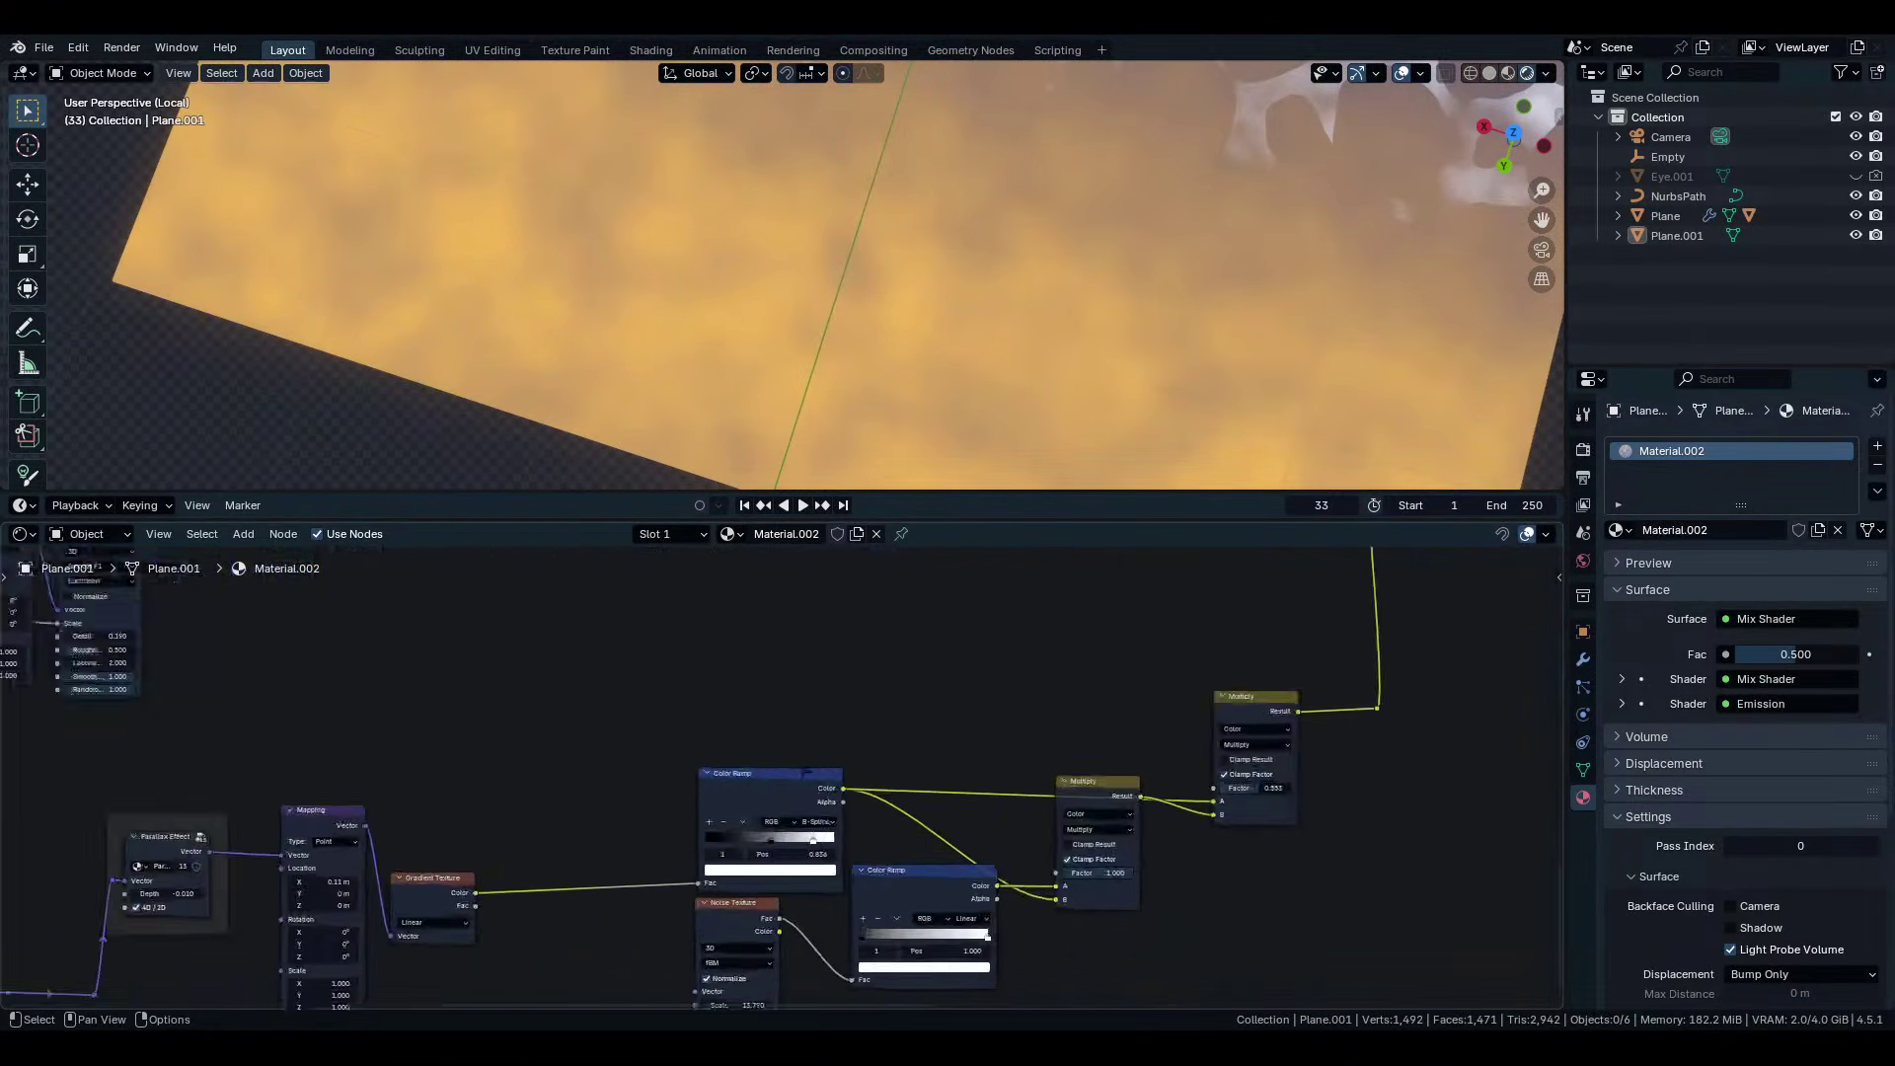
middle_click_drag(818, 874, 242, 836)
scroll(913, 659, "down", 4)
scroll(913, 659, "down", 9)
middle_click_drag(913, 659, 878, 863)
scroll(790, 777, "up", 2)
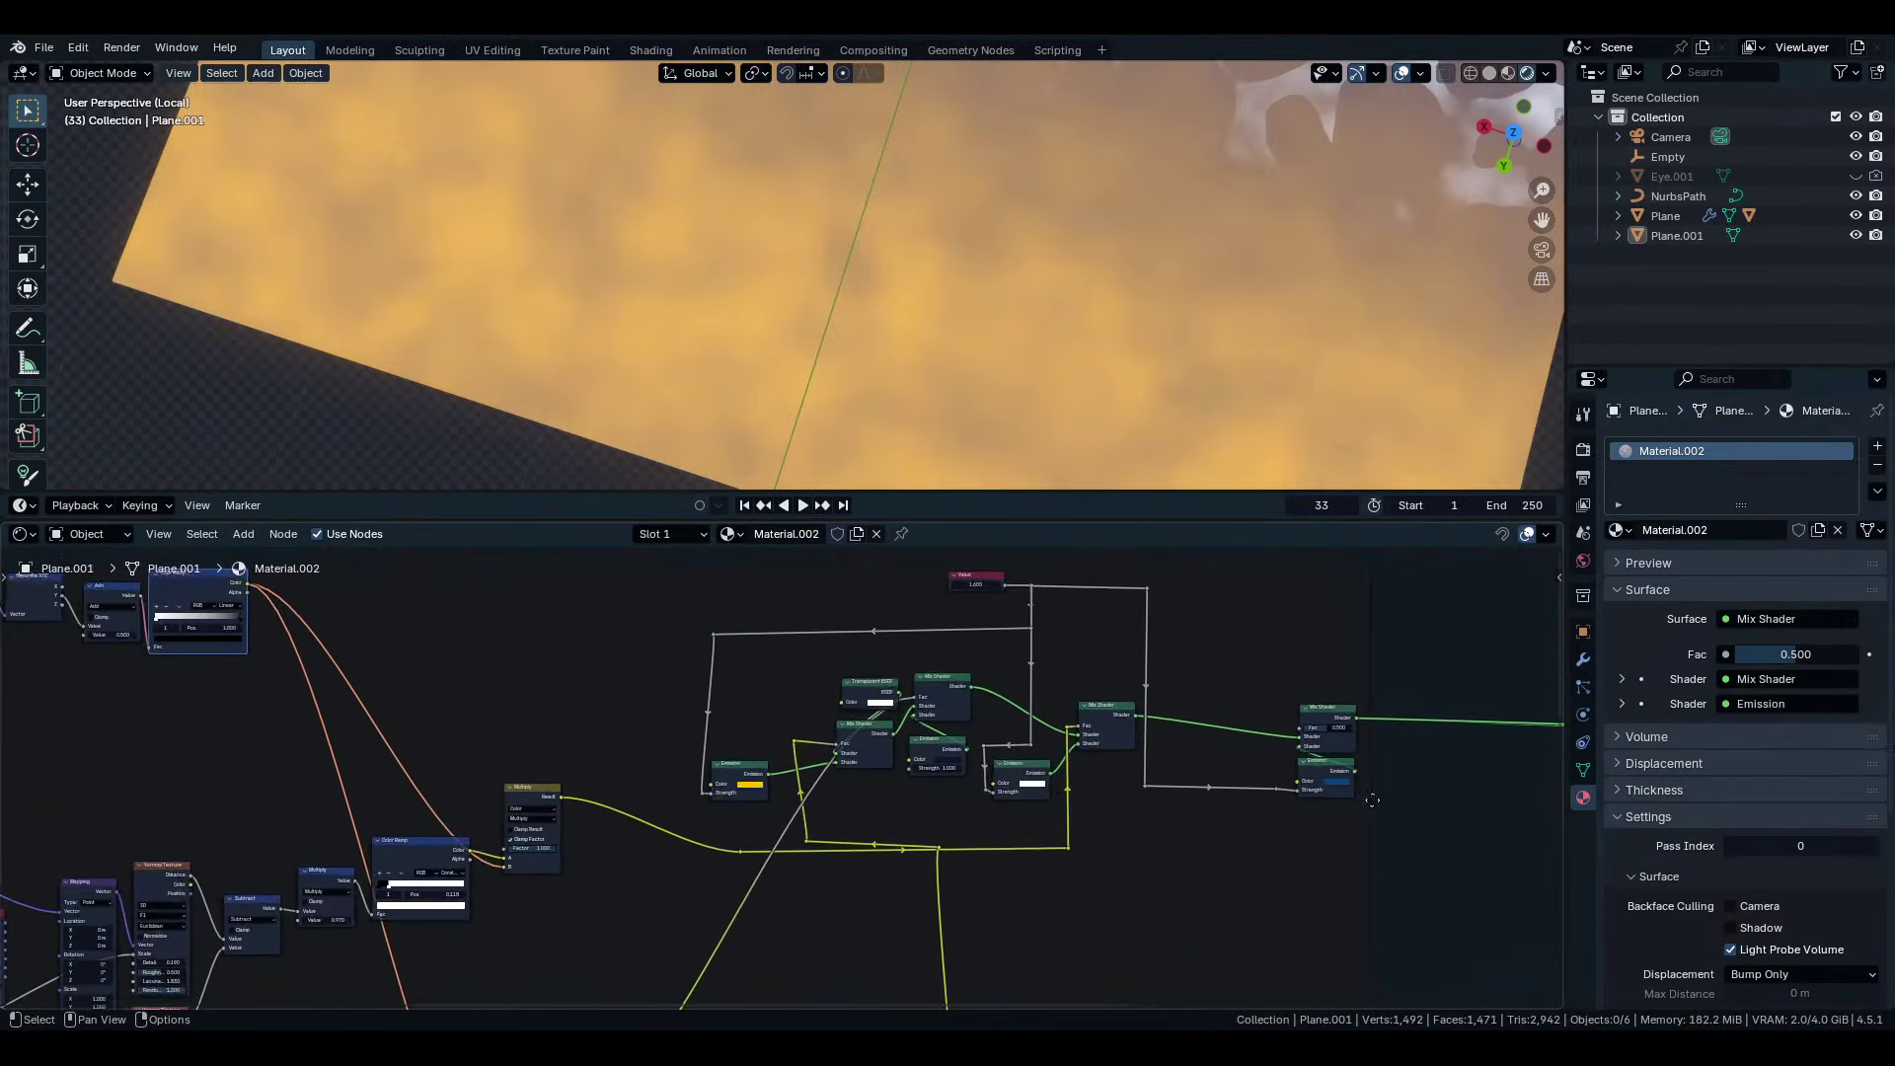
middle_click_drag(789, 778, 582, 761)
scroll(985, 244, "down", 4)
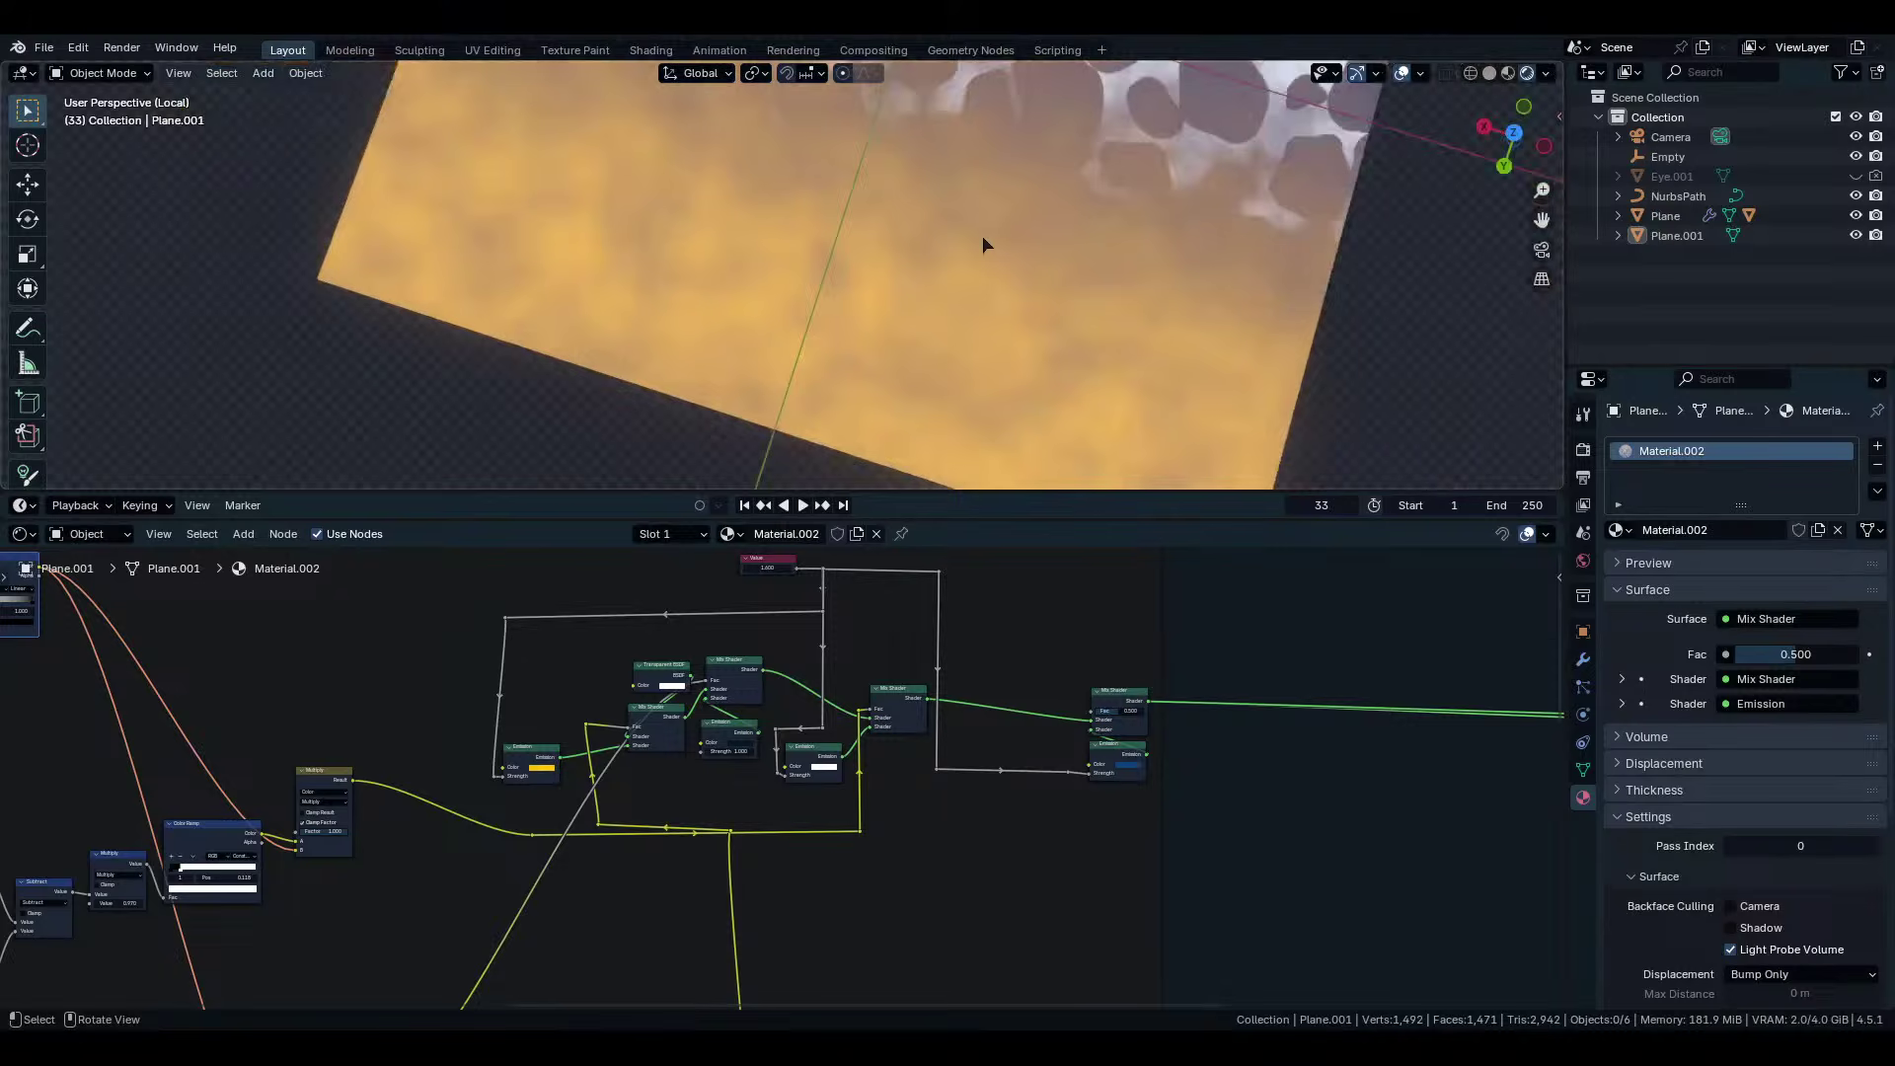
Inspect the plane from the opposite side and trace the Multiply nodes that end the lower mask branch.
middle_click_drag(963, 239, 1034, 175)
scroll(990, 851, "down", 2)
scroll(990, 852, "down", 3)
middle_click_drag(1026, 881, 1326, 872)
scroll(1018, 857, "up", 5)
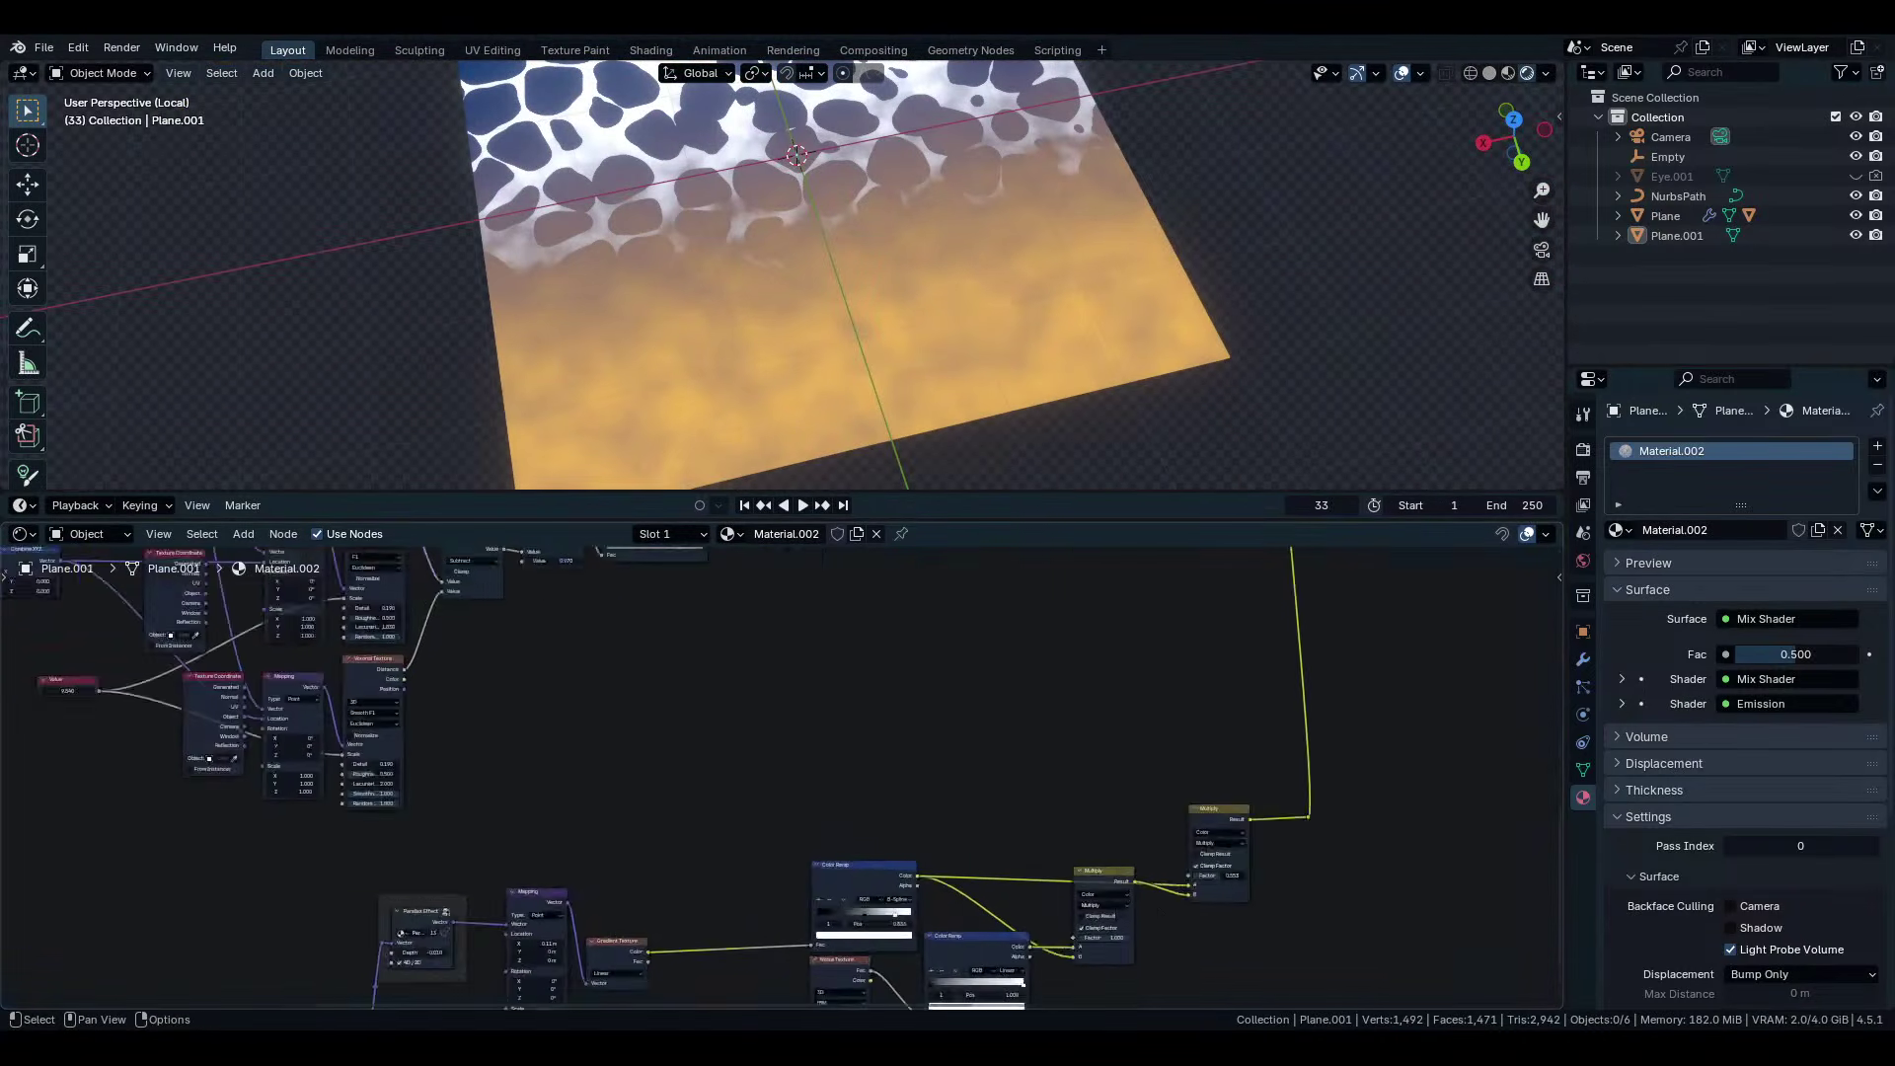
mouse_move(1131, 815)
left_mouse_down()
mouse_move(1173, 815)
mouse_move(1127, 815)
left_mouse_up()
scroll(791, 789, "down", 3)
middle_click_drag(791, 790, 917, 942)
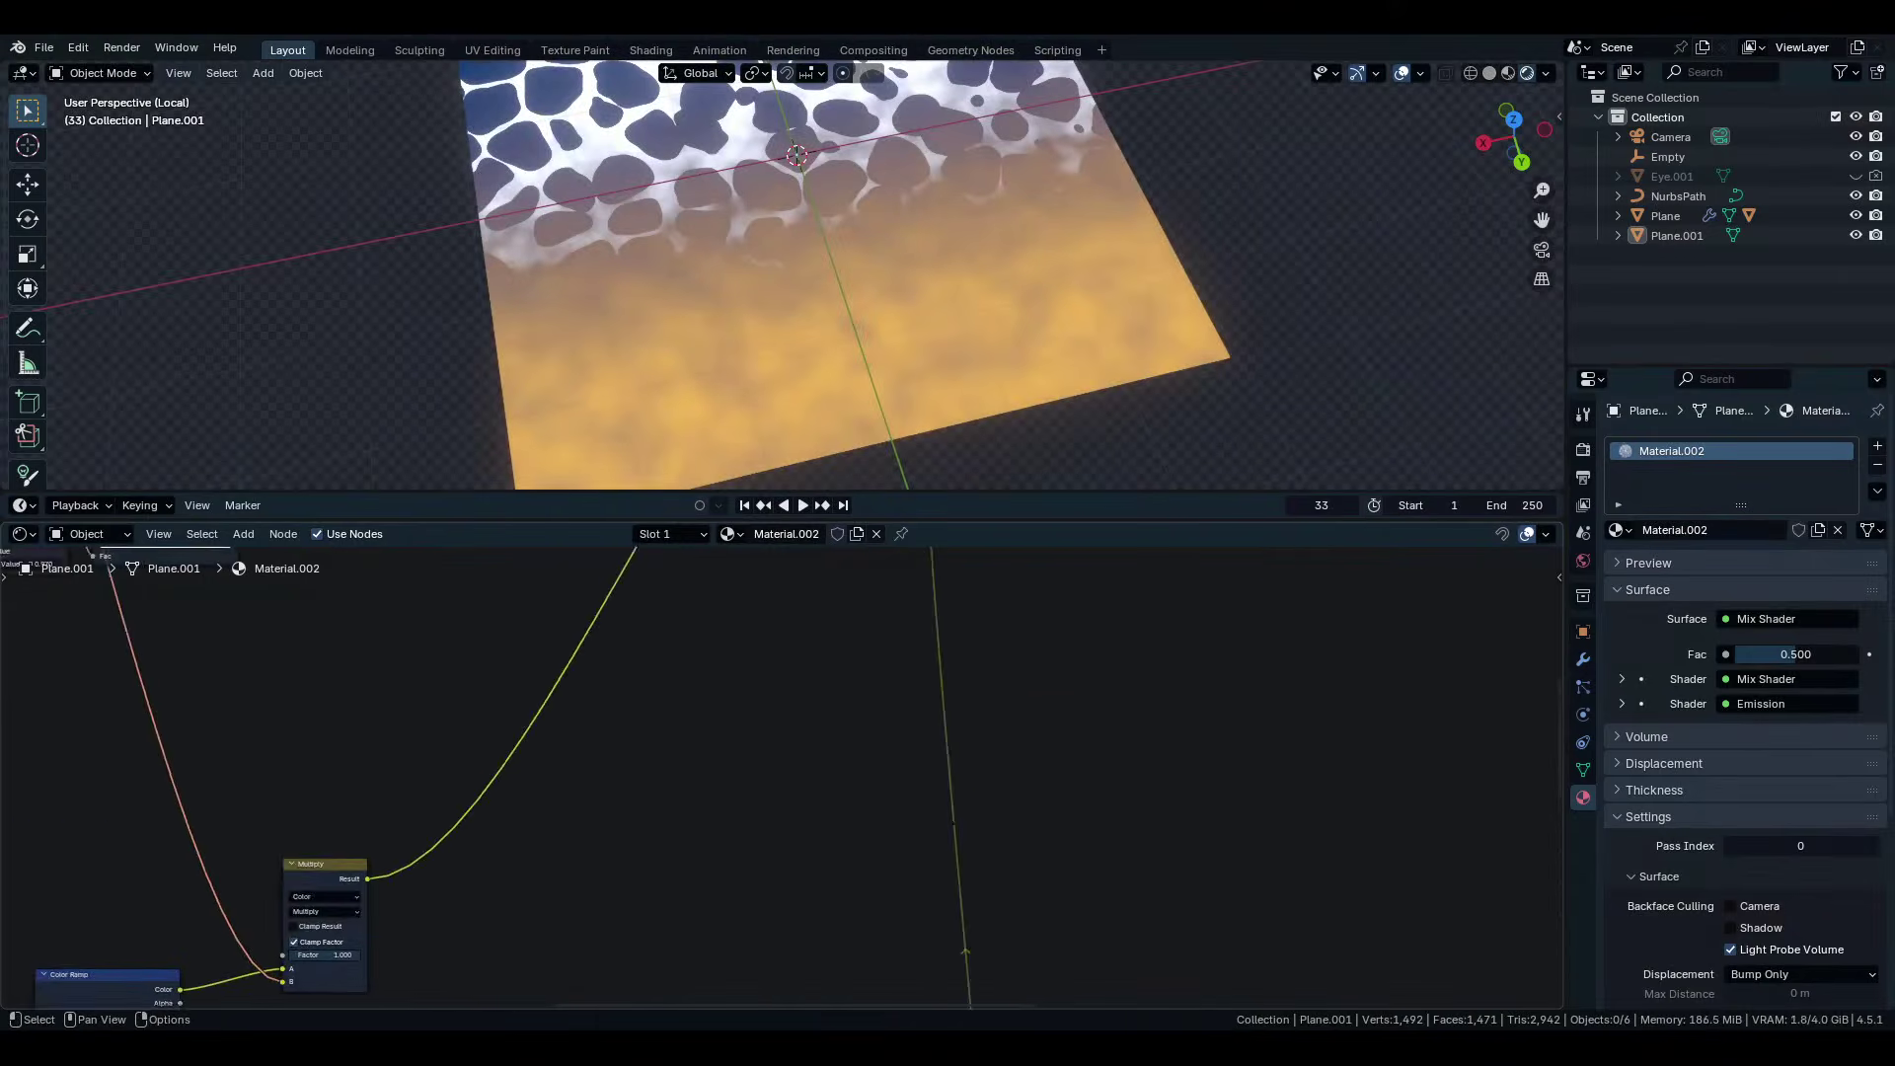
Rearrange the yellow Emission's Mix Shader and move the Transparent BSDF node beside its first Shader input.
scroll(641, 701, "down", 6)
middle_click_drag(641, 700, 727, 819)
scroll(836, 677, "up", 4)
middle_click_drag(791, 600, 852, 709)
scroll(851, 706, "up", 5)
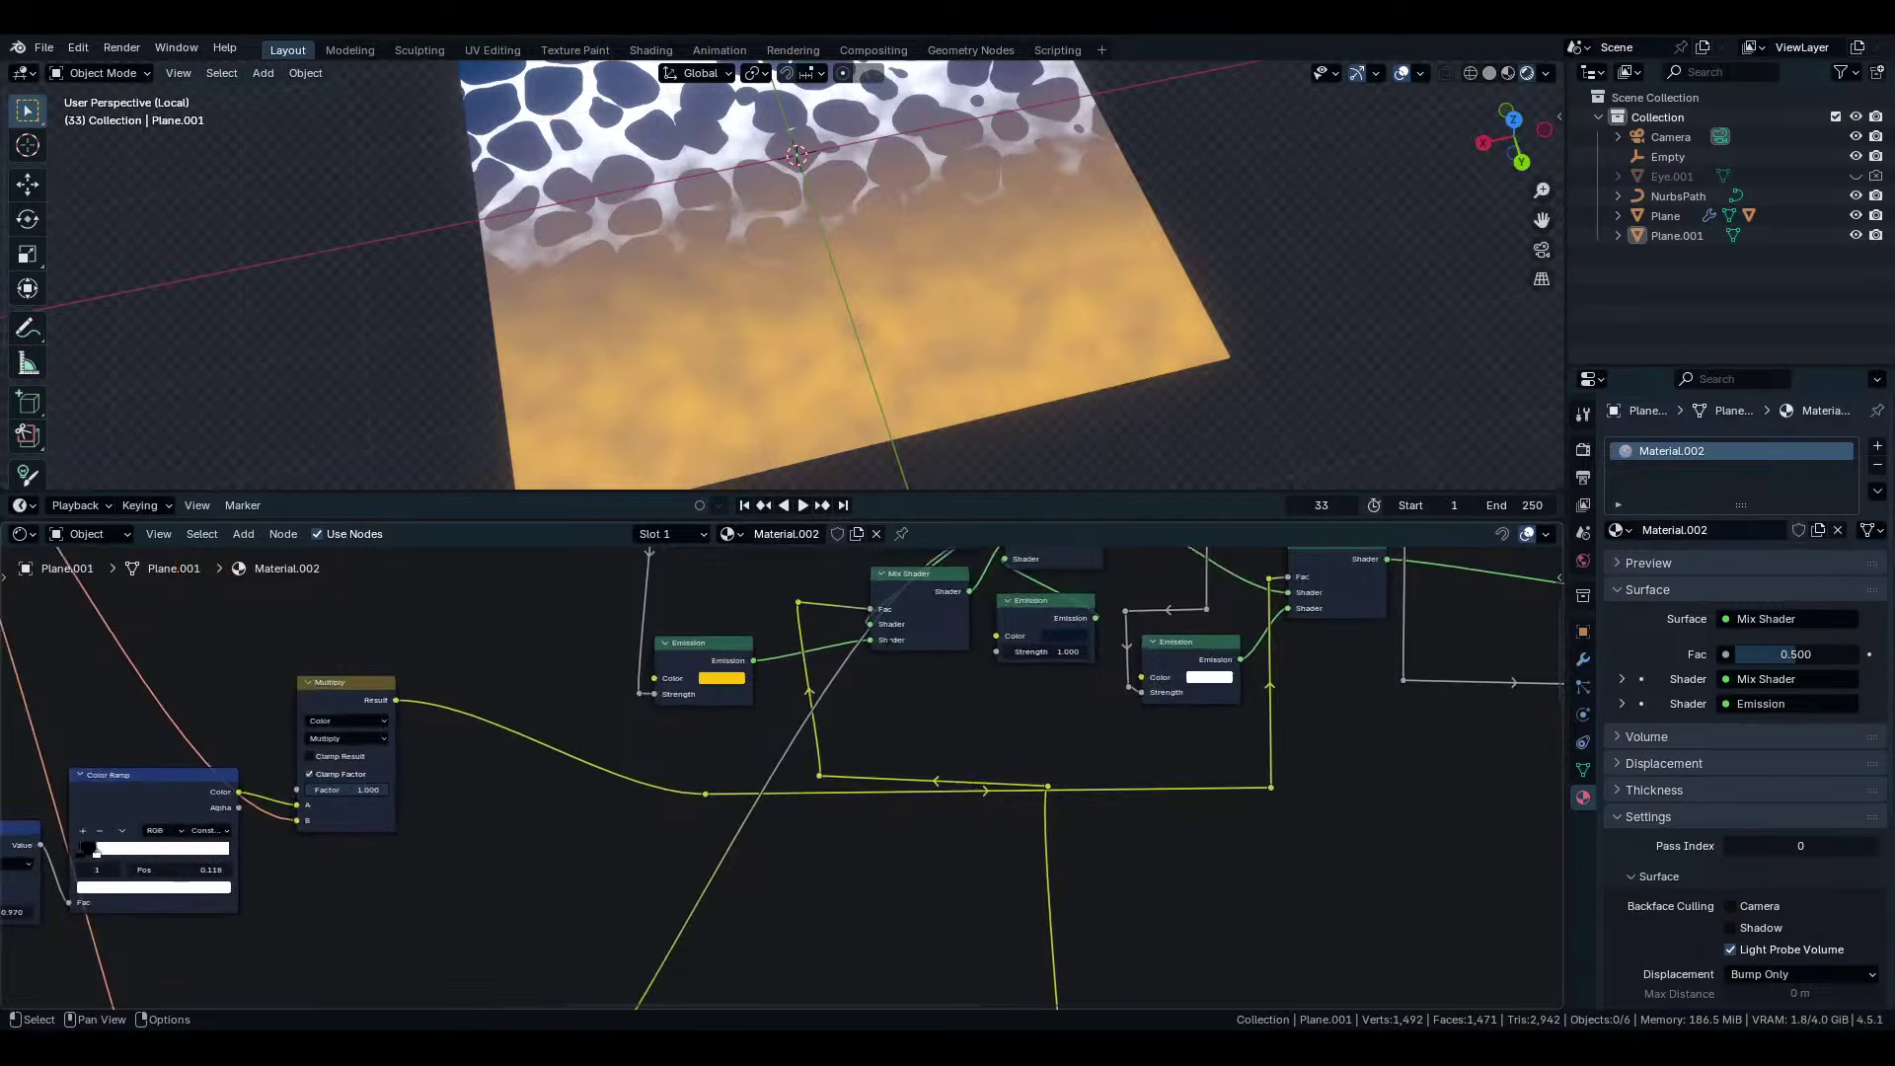
left_click(972, 667)
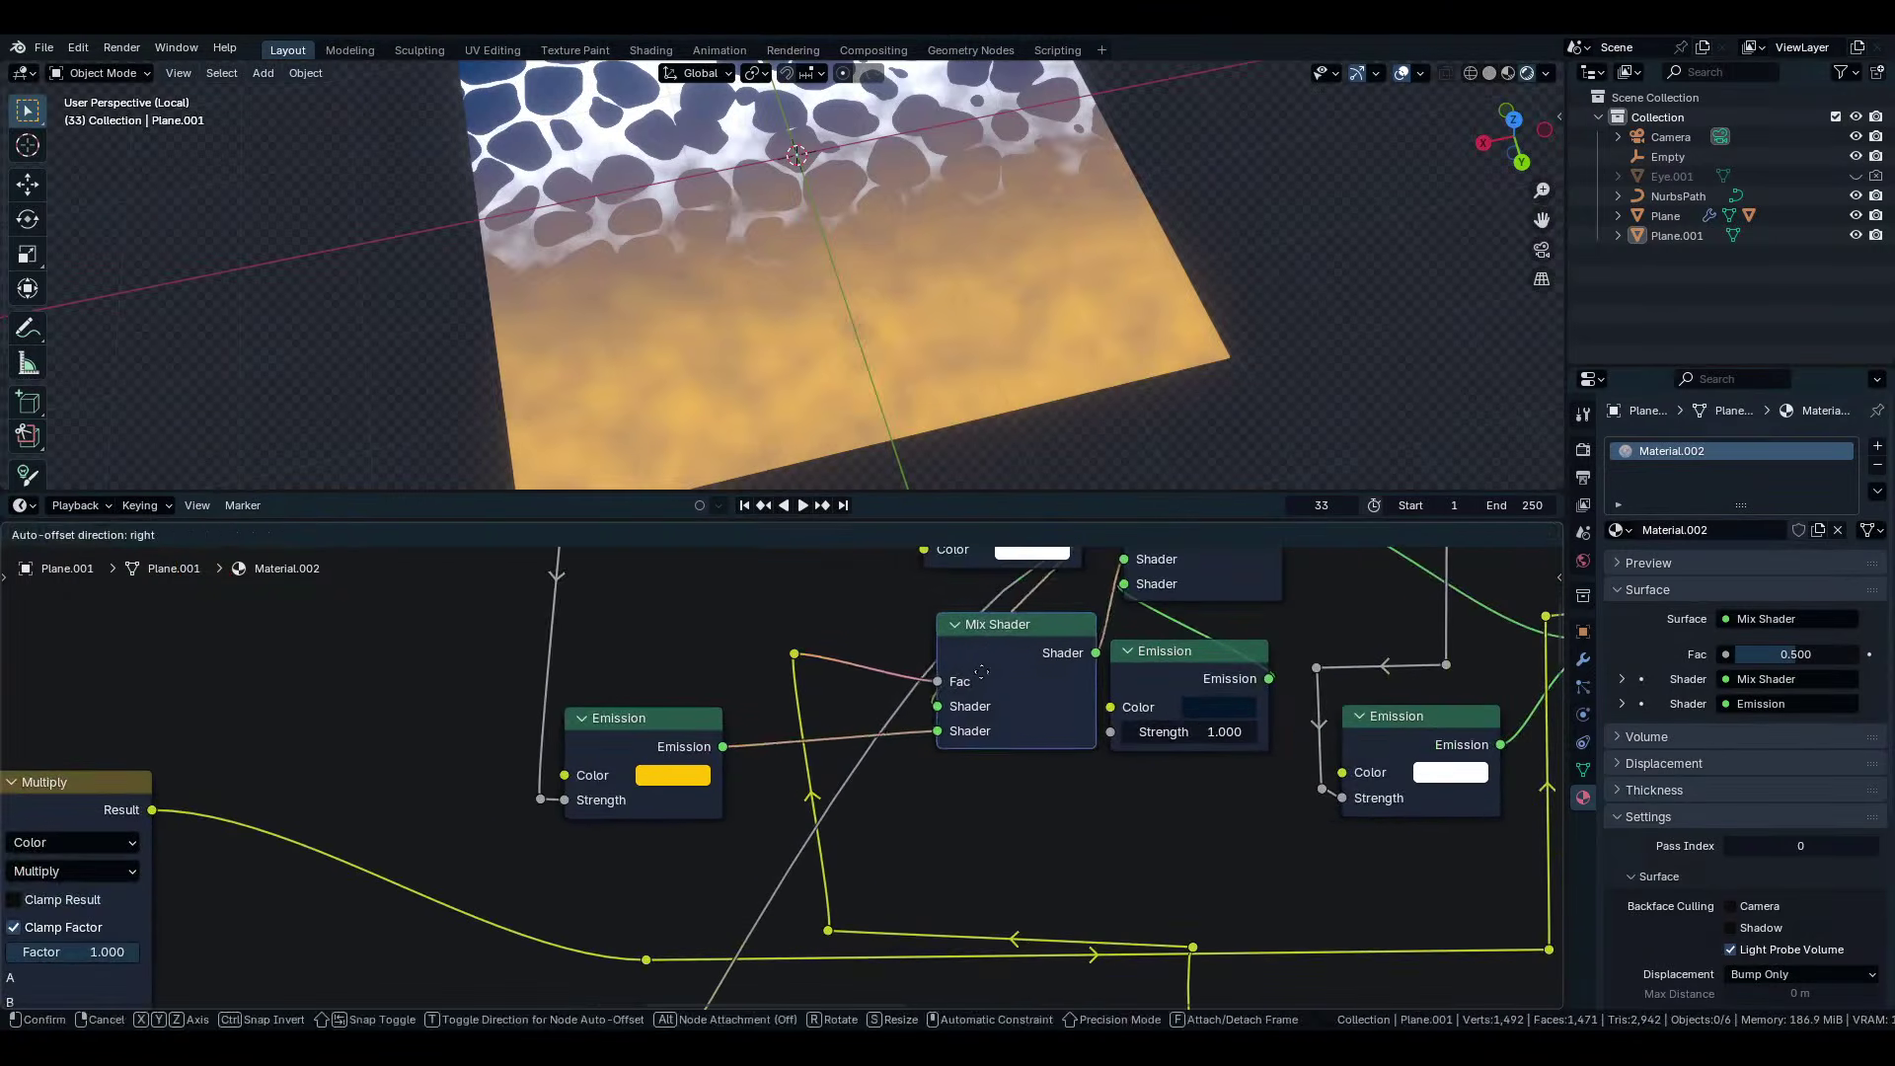
middle_click_drag(779, 733, 795, 873)
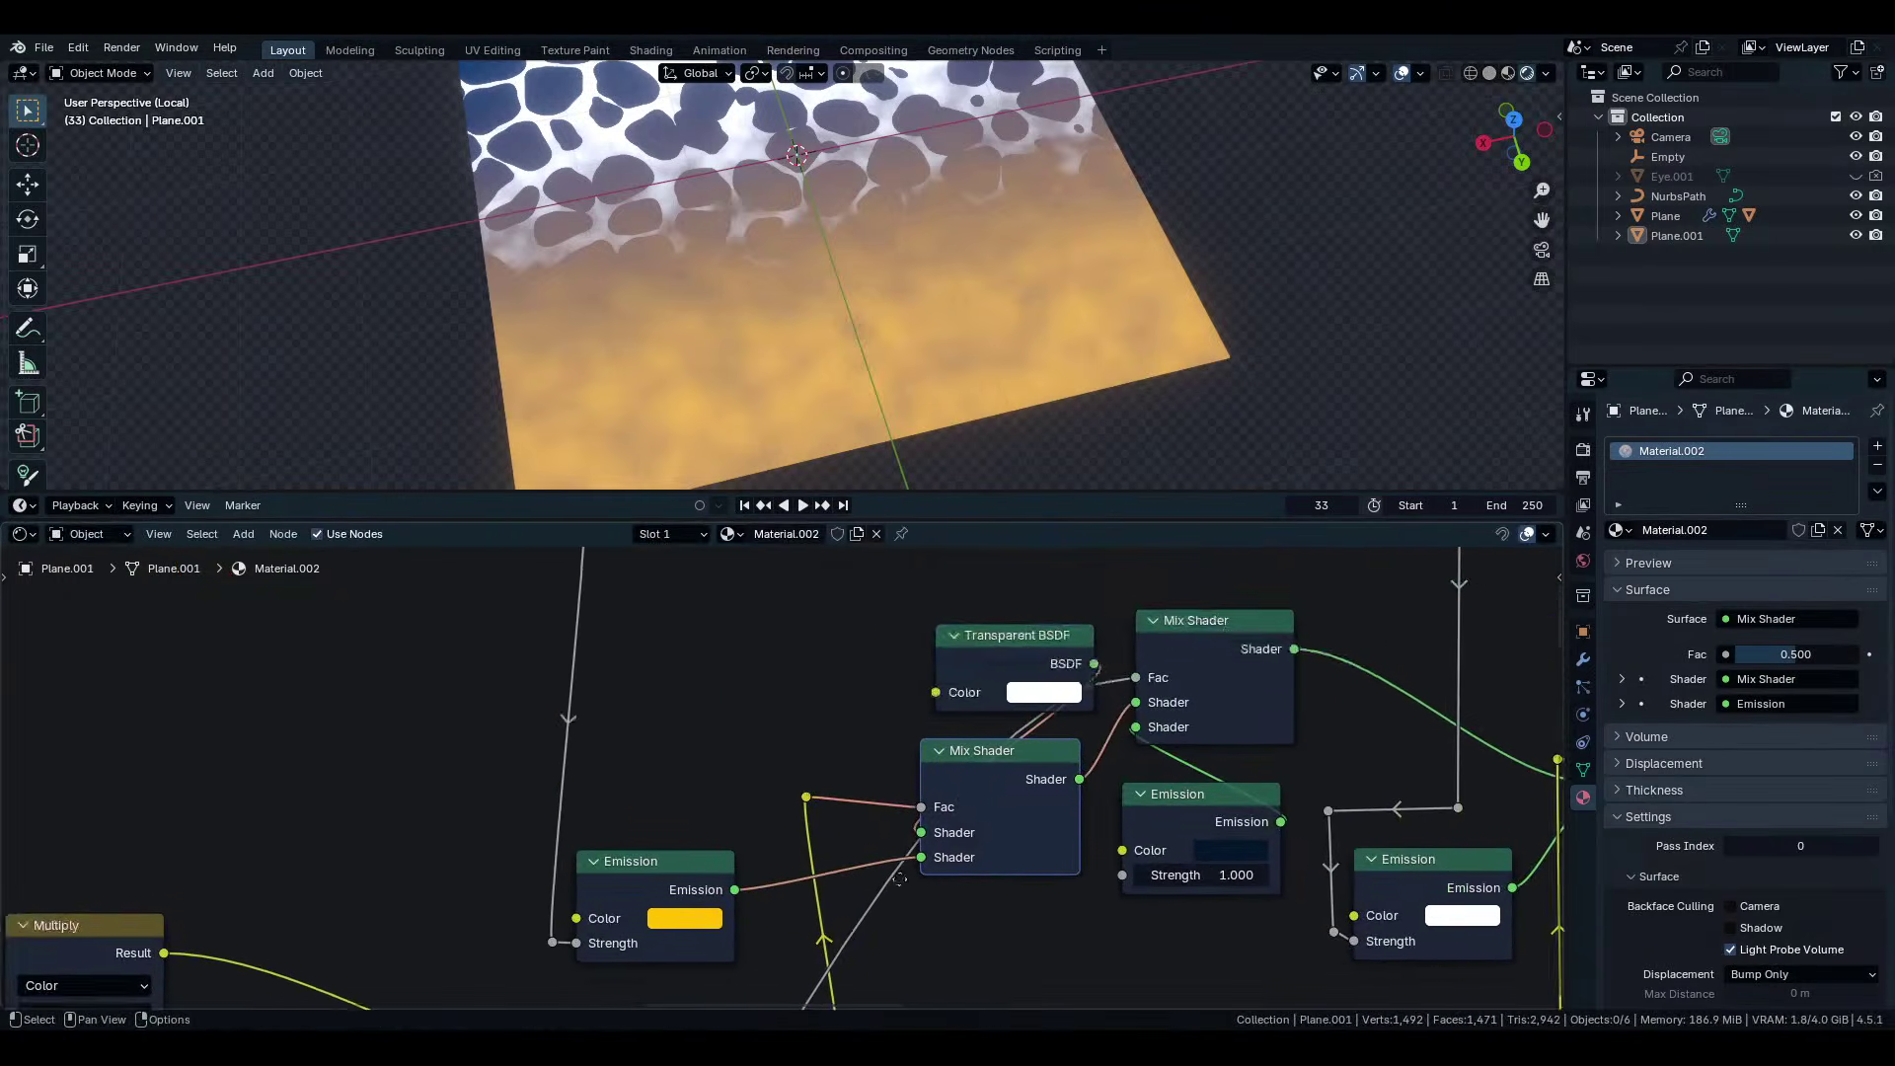
scroll(794, 873, "down", 2)
left_click_drag(987, 669, 764, 725)
scroll(753, 476, "up", 3)
scroll(749, 439, "down", 4)
Lower the Factor of the last Multiply node in the lower gradient and noise branch, and check the plane.
mouse_move(747, 435)
middle_mouse_down()
mouse_move(797, 427)
mouse_move(759, 418)
middle_mouse_up()
scroll(787, 768, "down", 2)
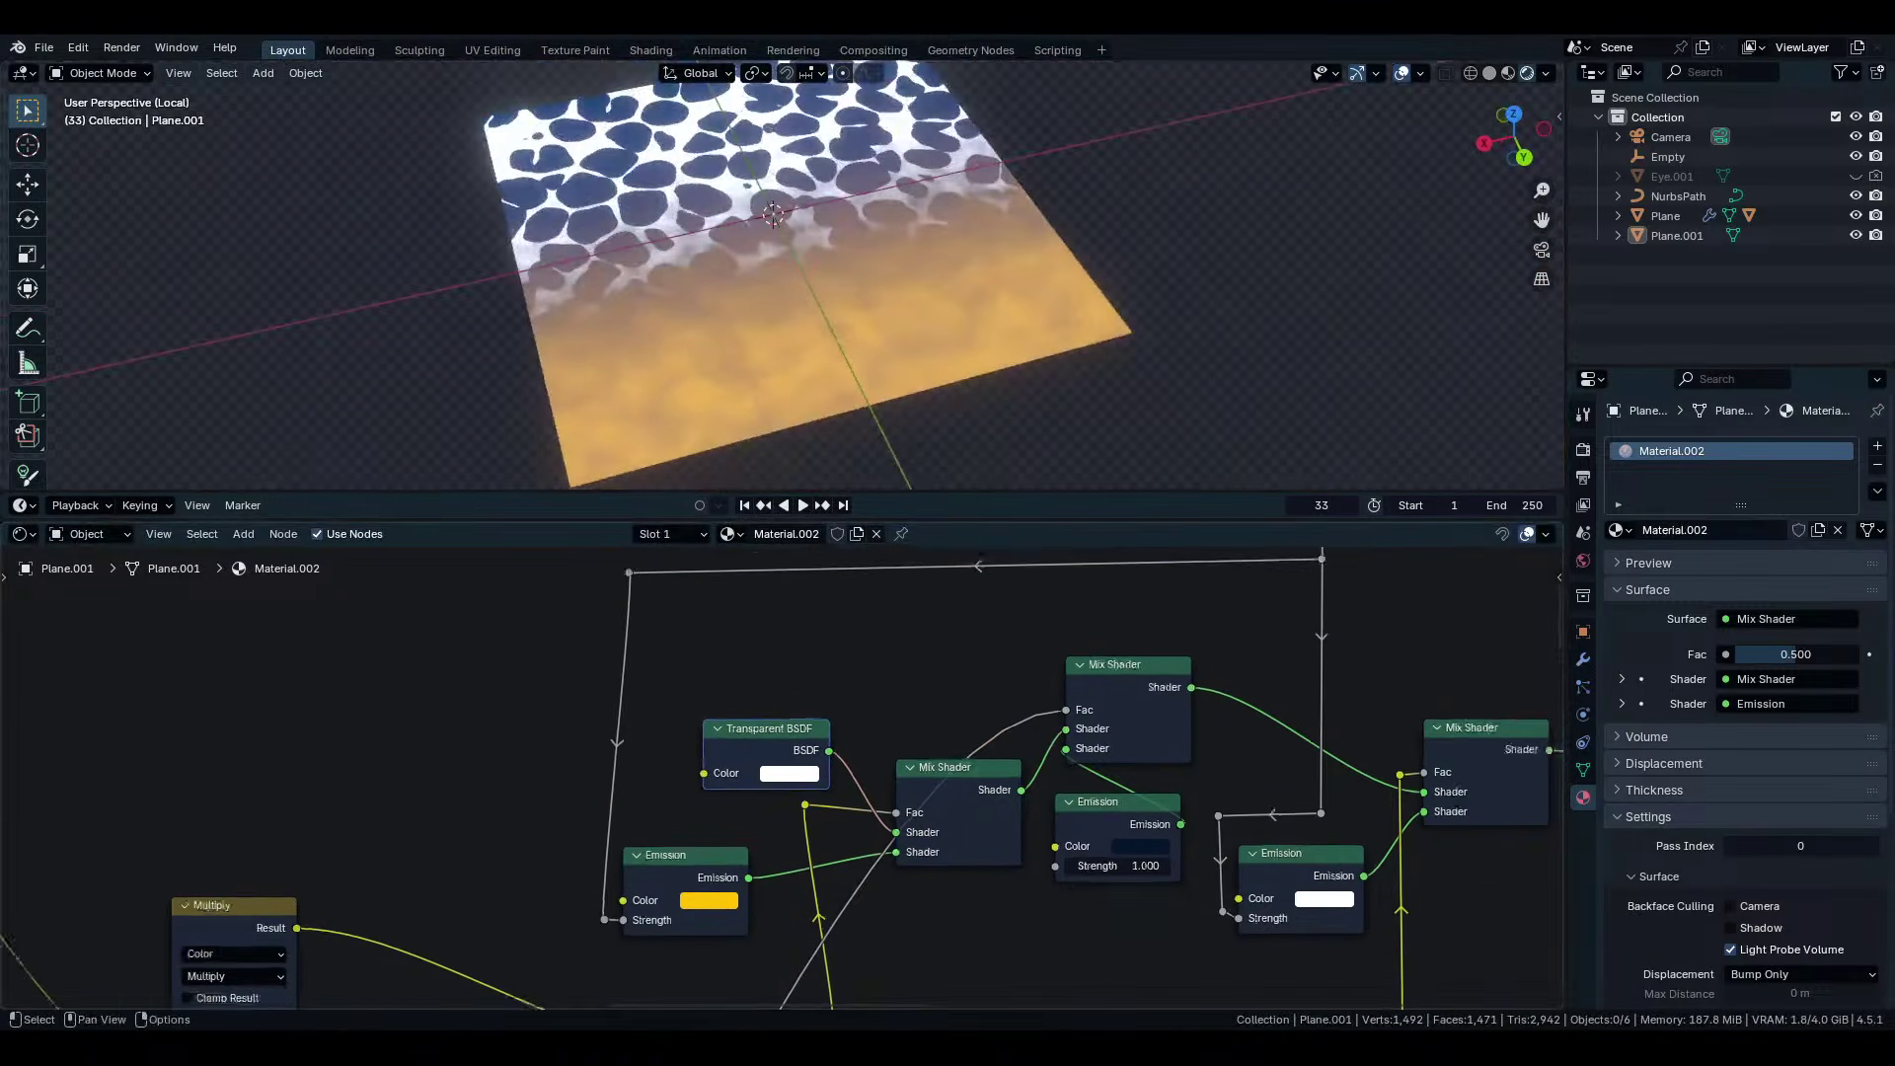
middle_click_drag(787, 768, 800, 666)
scroll(1029, 775, "up", 4)
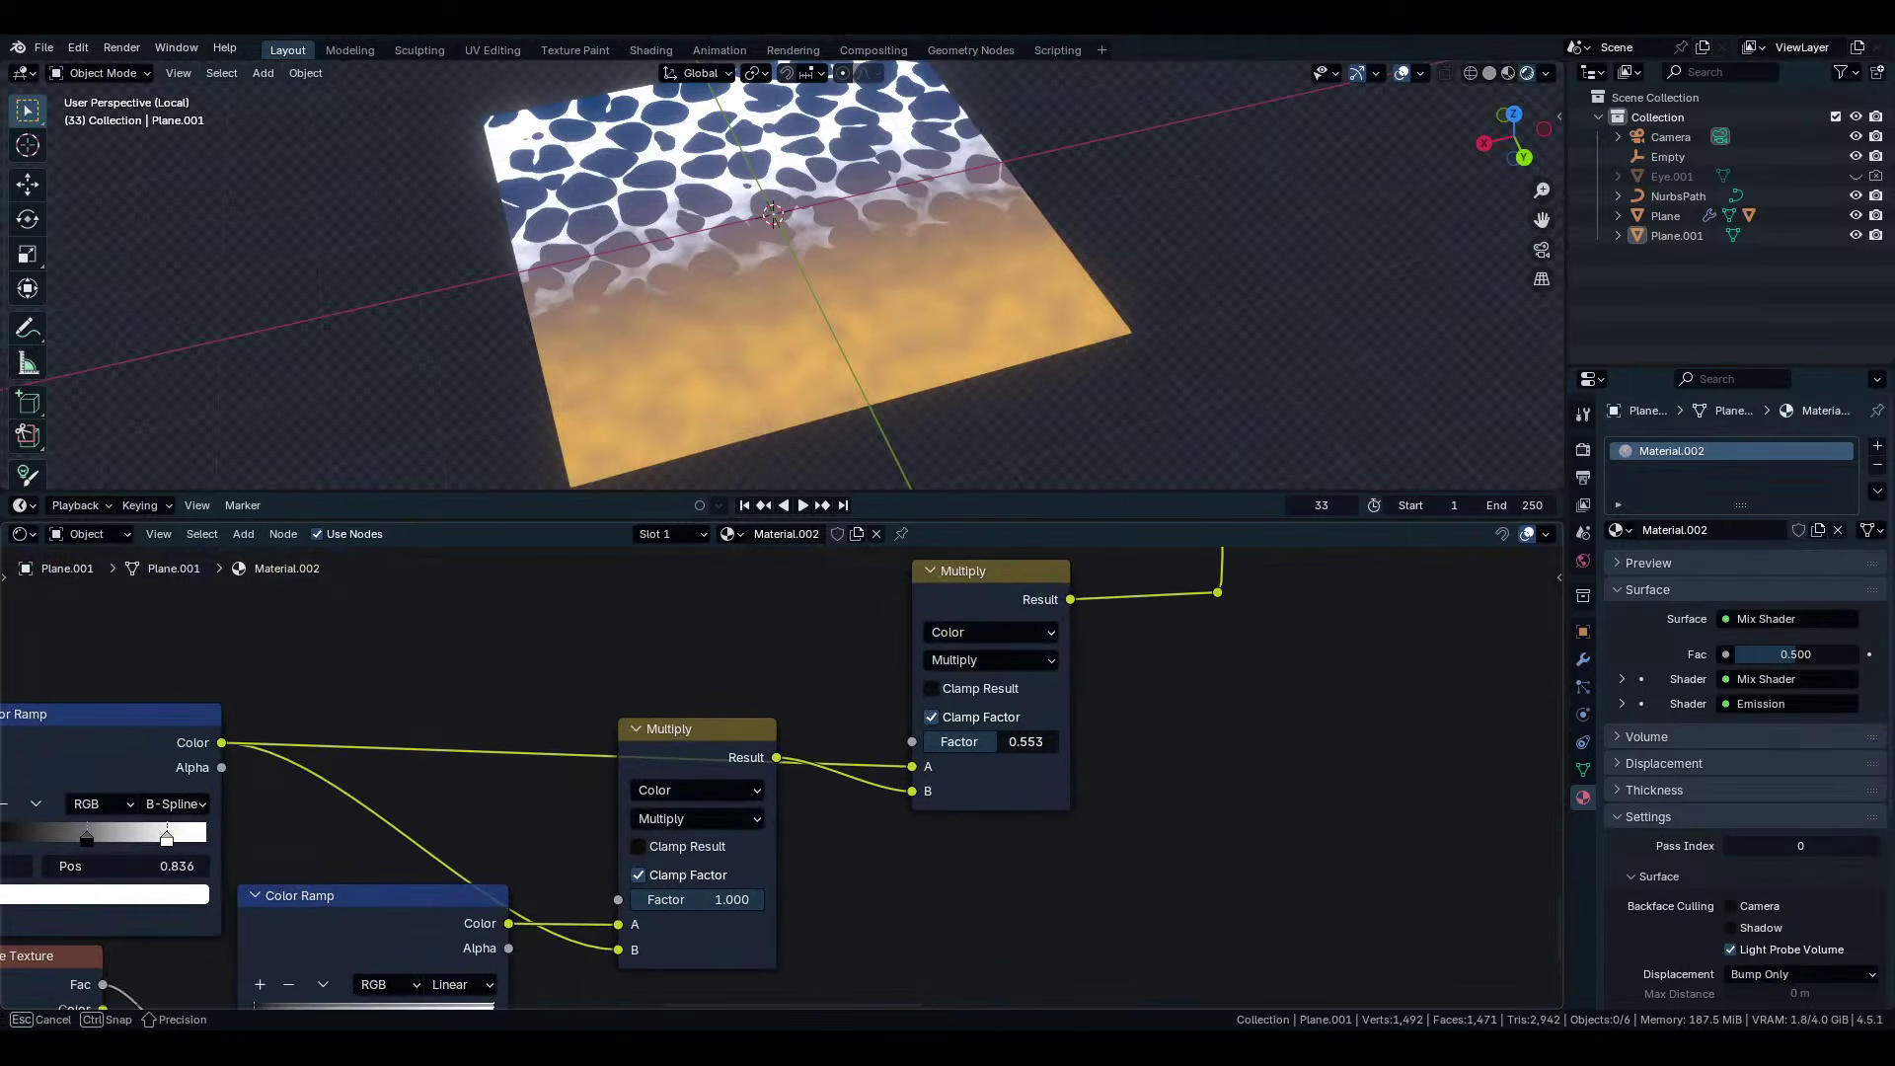
left_click_drag(992, 741, 972, 741)
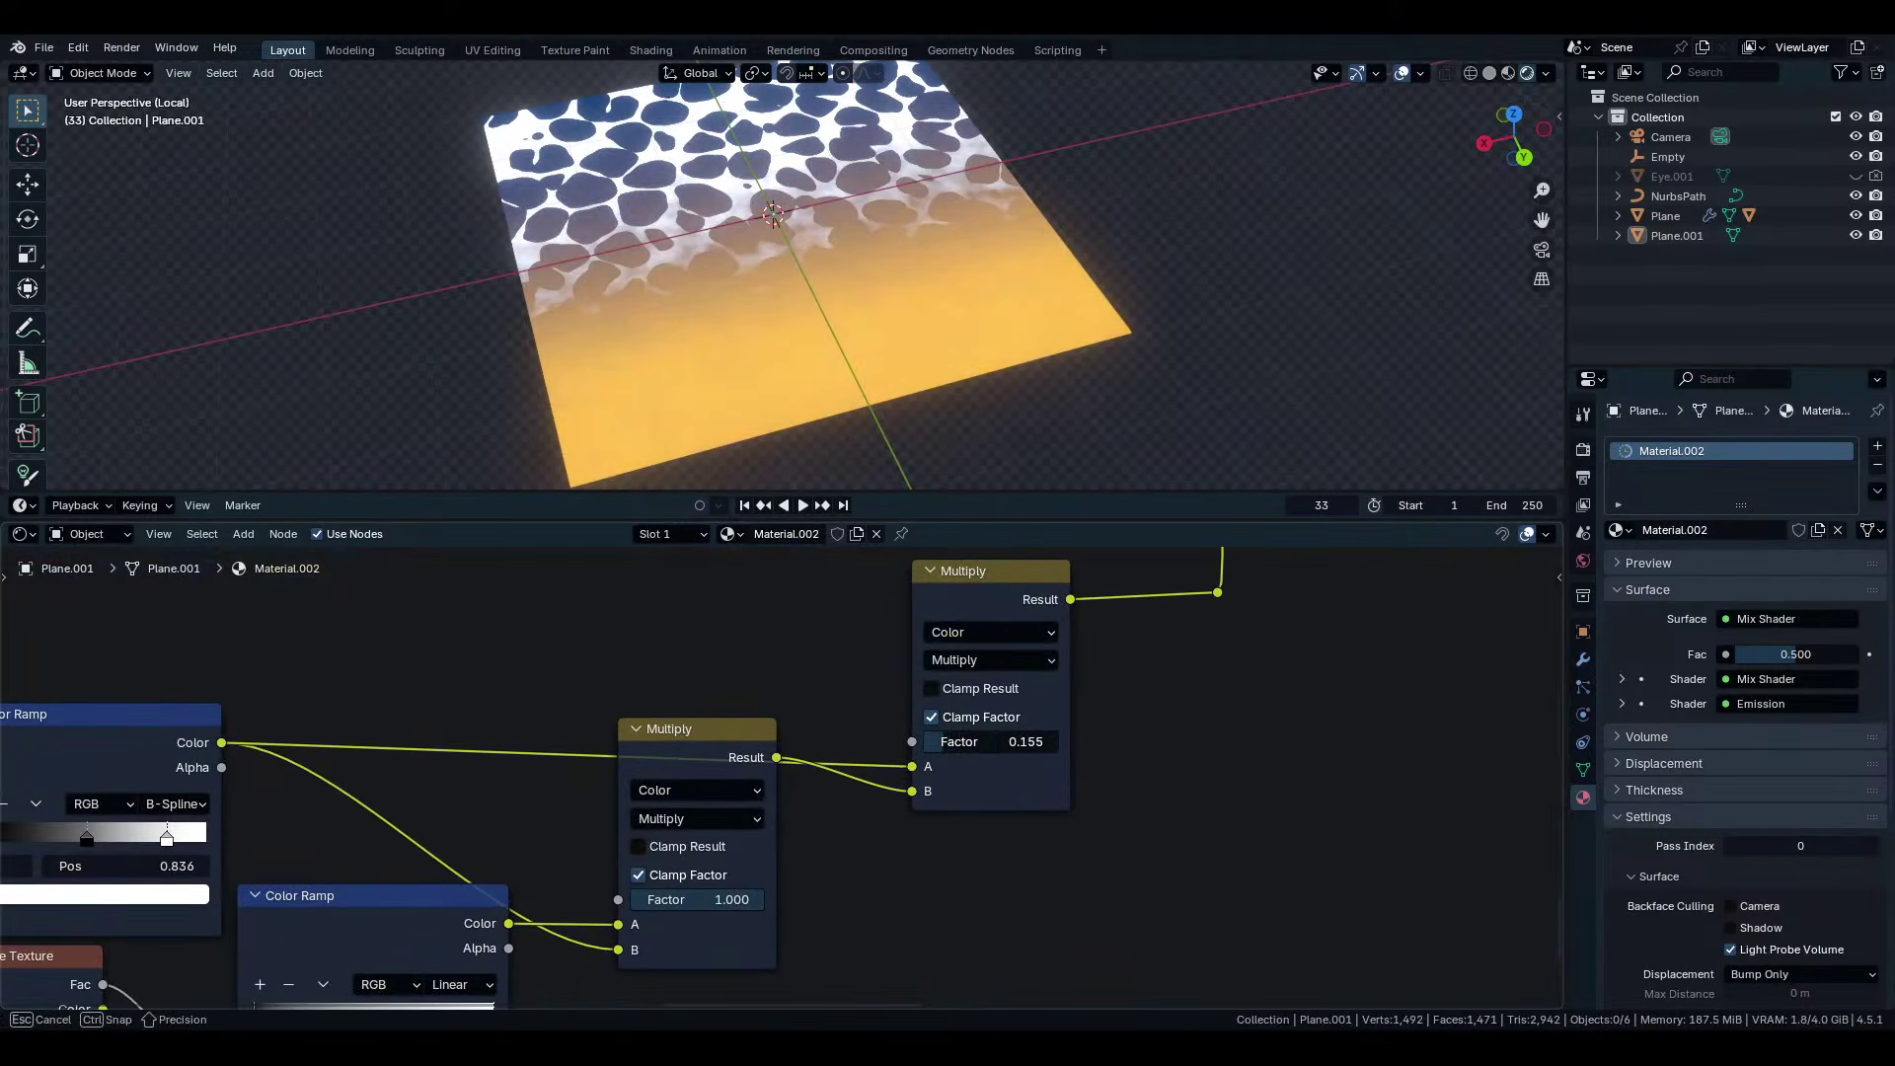
middle_click_drag(848, 415, 844, 302)
scroll(780, 771, "down", 2)
Set the interpolation of the object-coordinate gradient's Color Ramp to Constant.
scroll(916, 738, "down", 8)
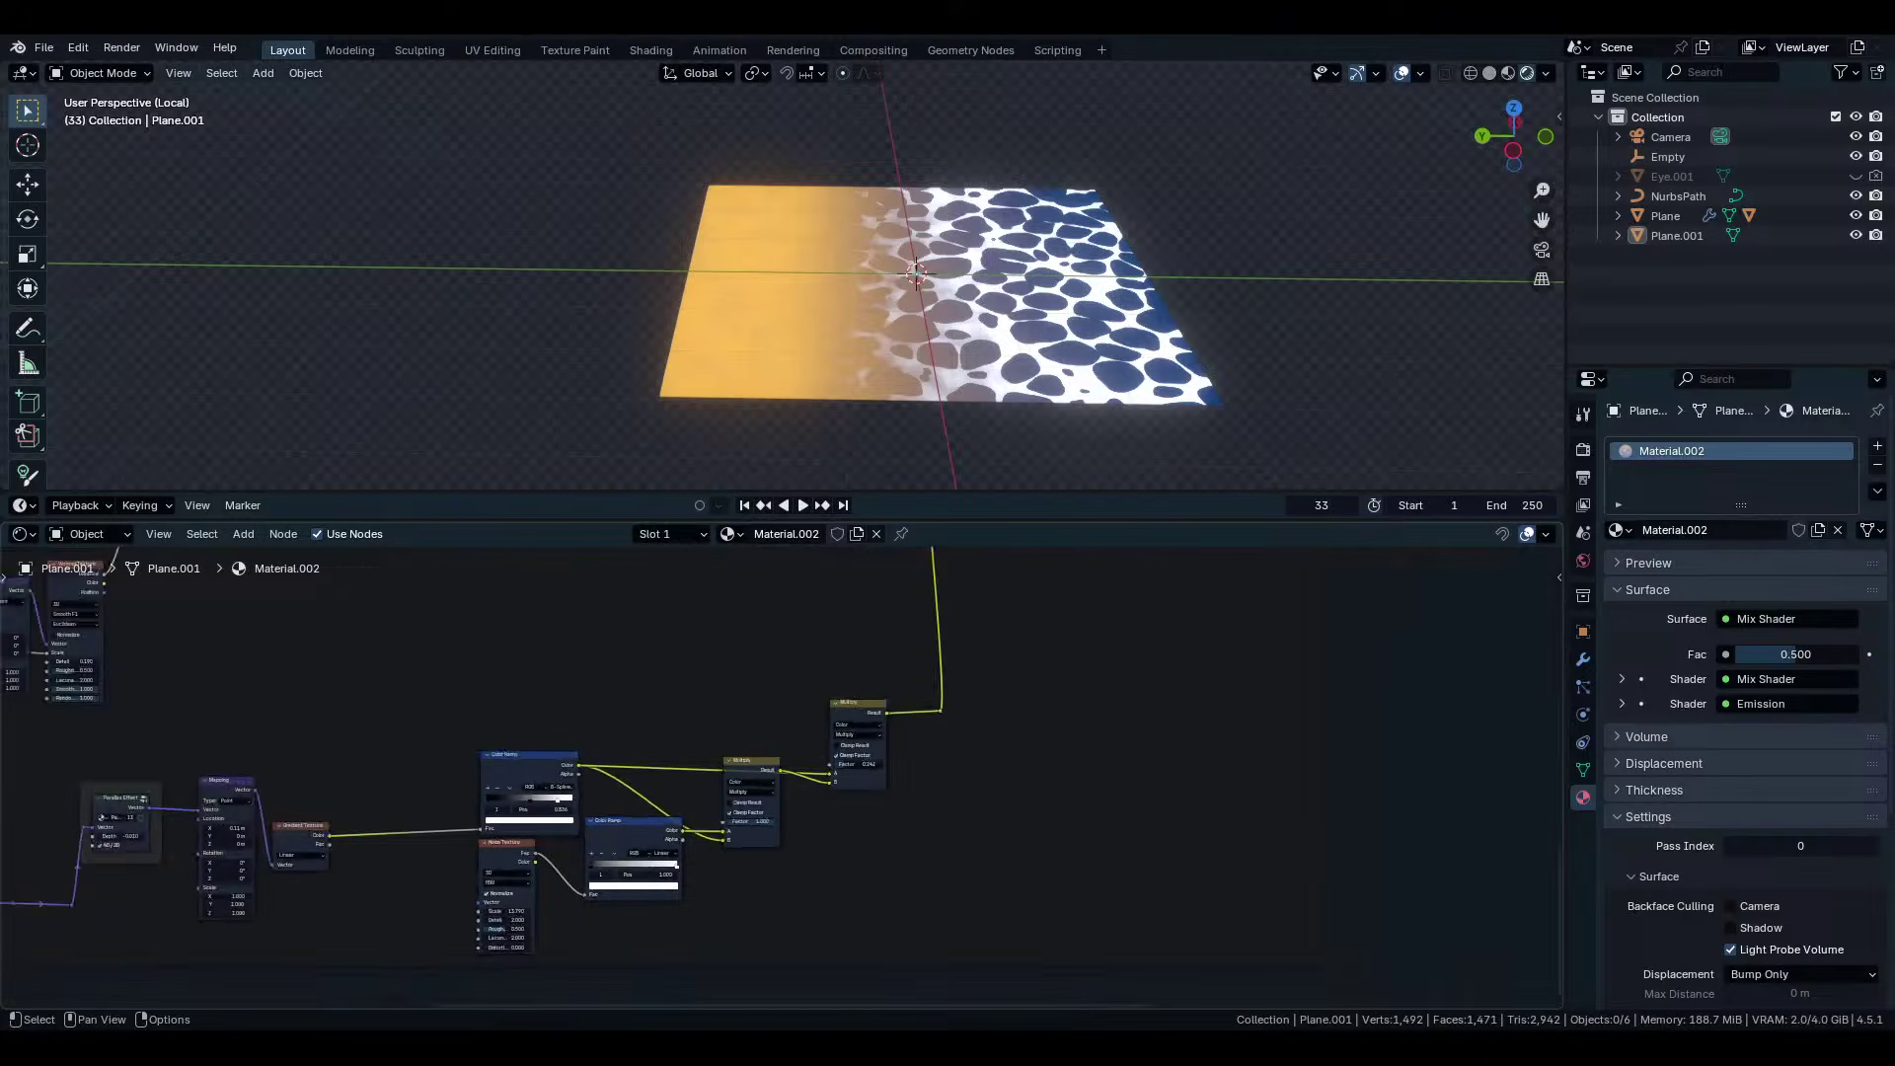
middle_click_drag(779, 651, 1245, 850)
middle_click_drag(877, 627, 918, 991)
scroll(809, 849, "down", 4)
middle_click_drag(804, 842, 790, 710)
scroll(819, 570, "up", 4)
scroll(784, 707, "up", 5)
scroll(775, 775, "up", 2)
left_click(794, 699)
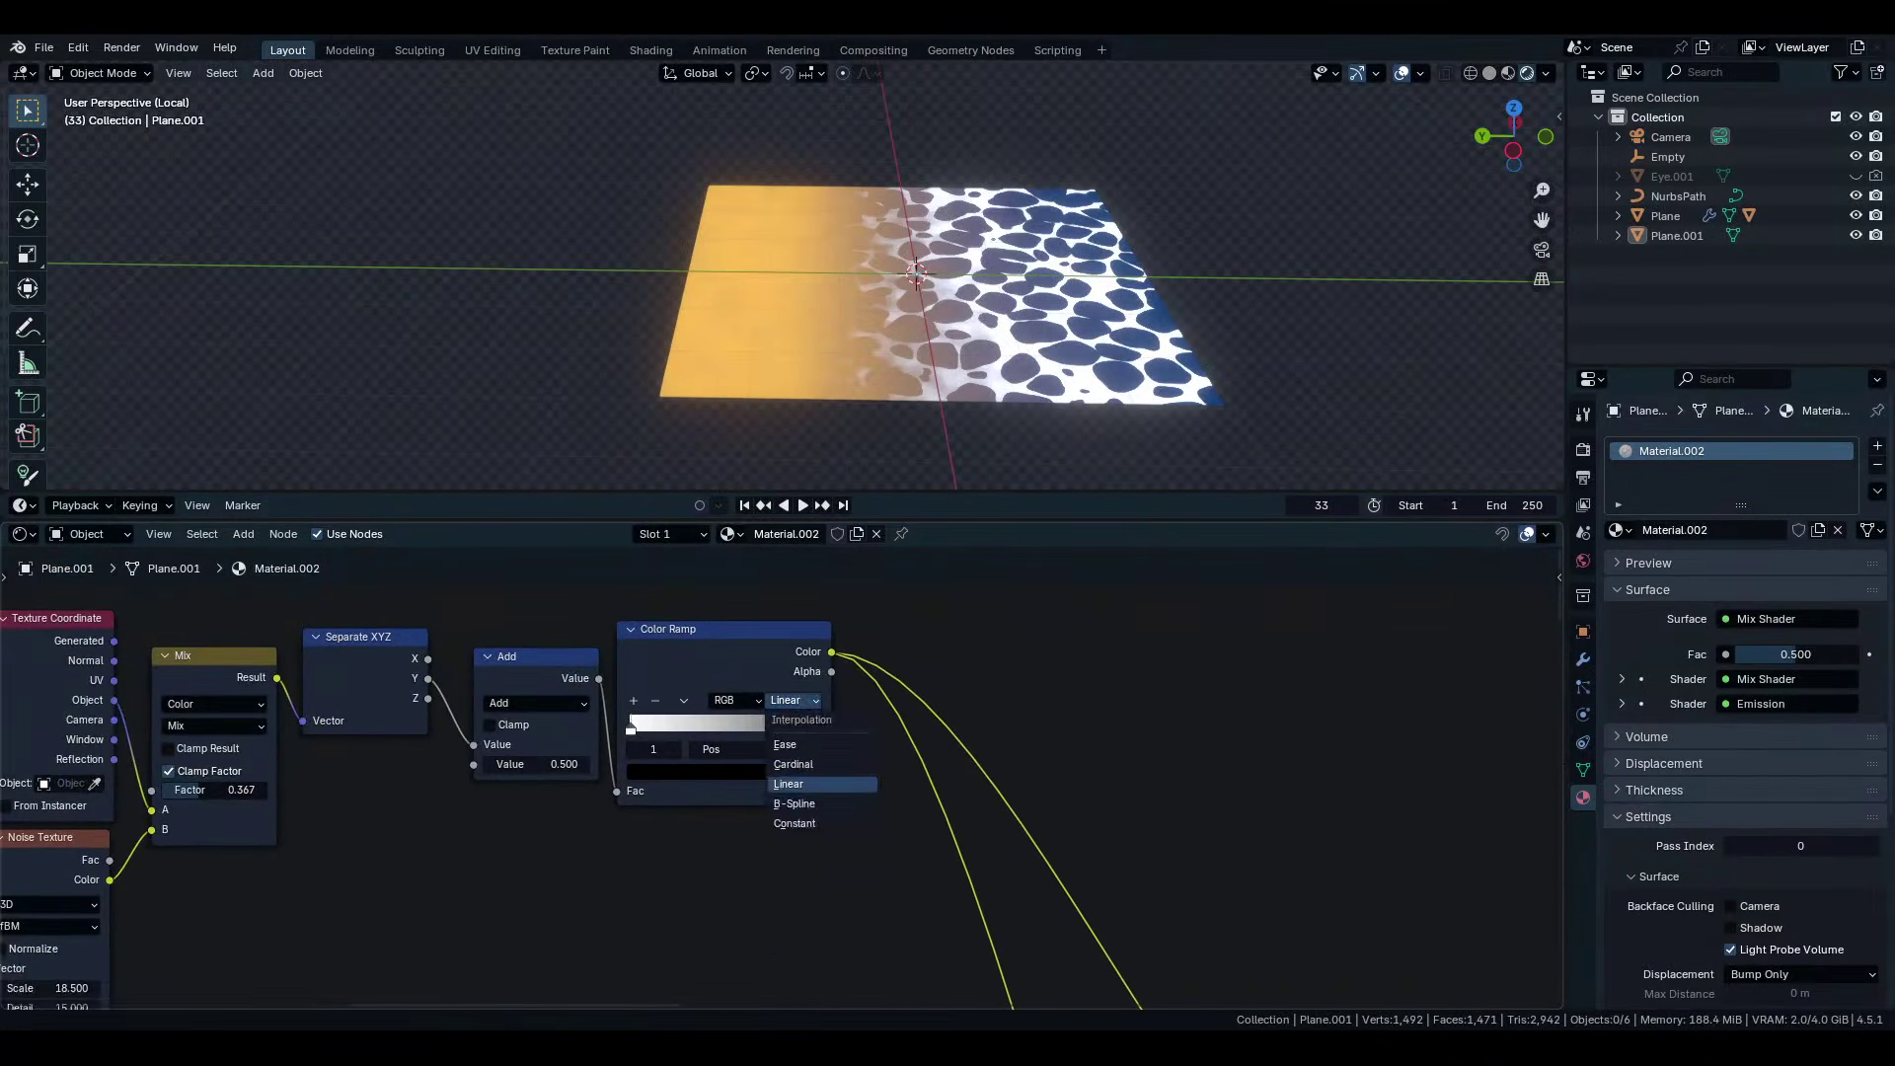
left_click(824, 823)
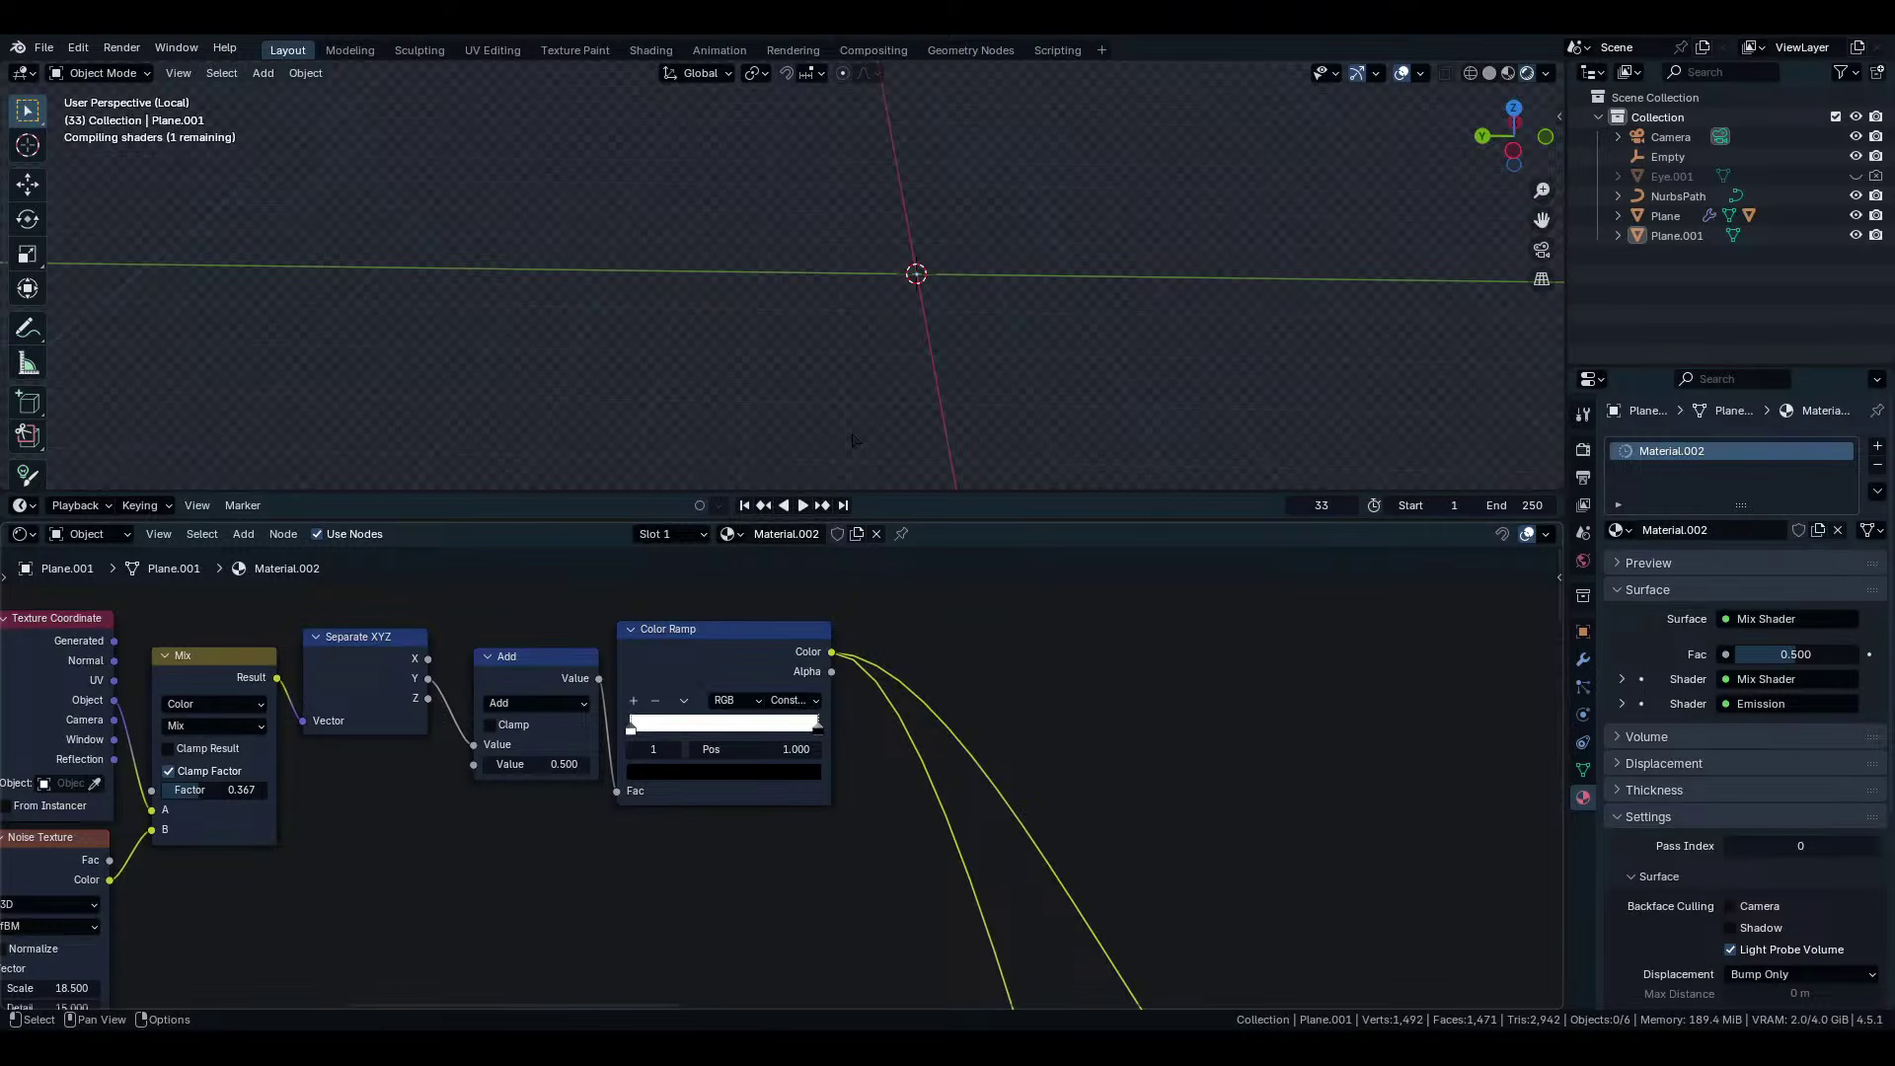
Adjust the gradient Color Ramp's black stop to position 0.995 to place the hard pattern edge.
scroll(850, 418, "up", 1)
middle_click_drag(850, 418, 868, 514)
left_click_drag(740, 732, 675, 732)
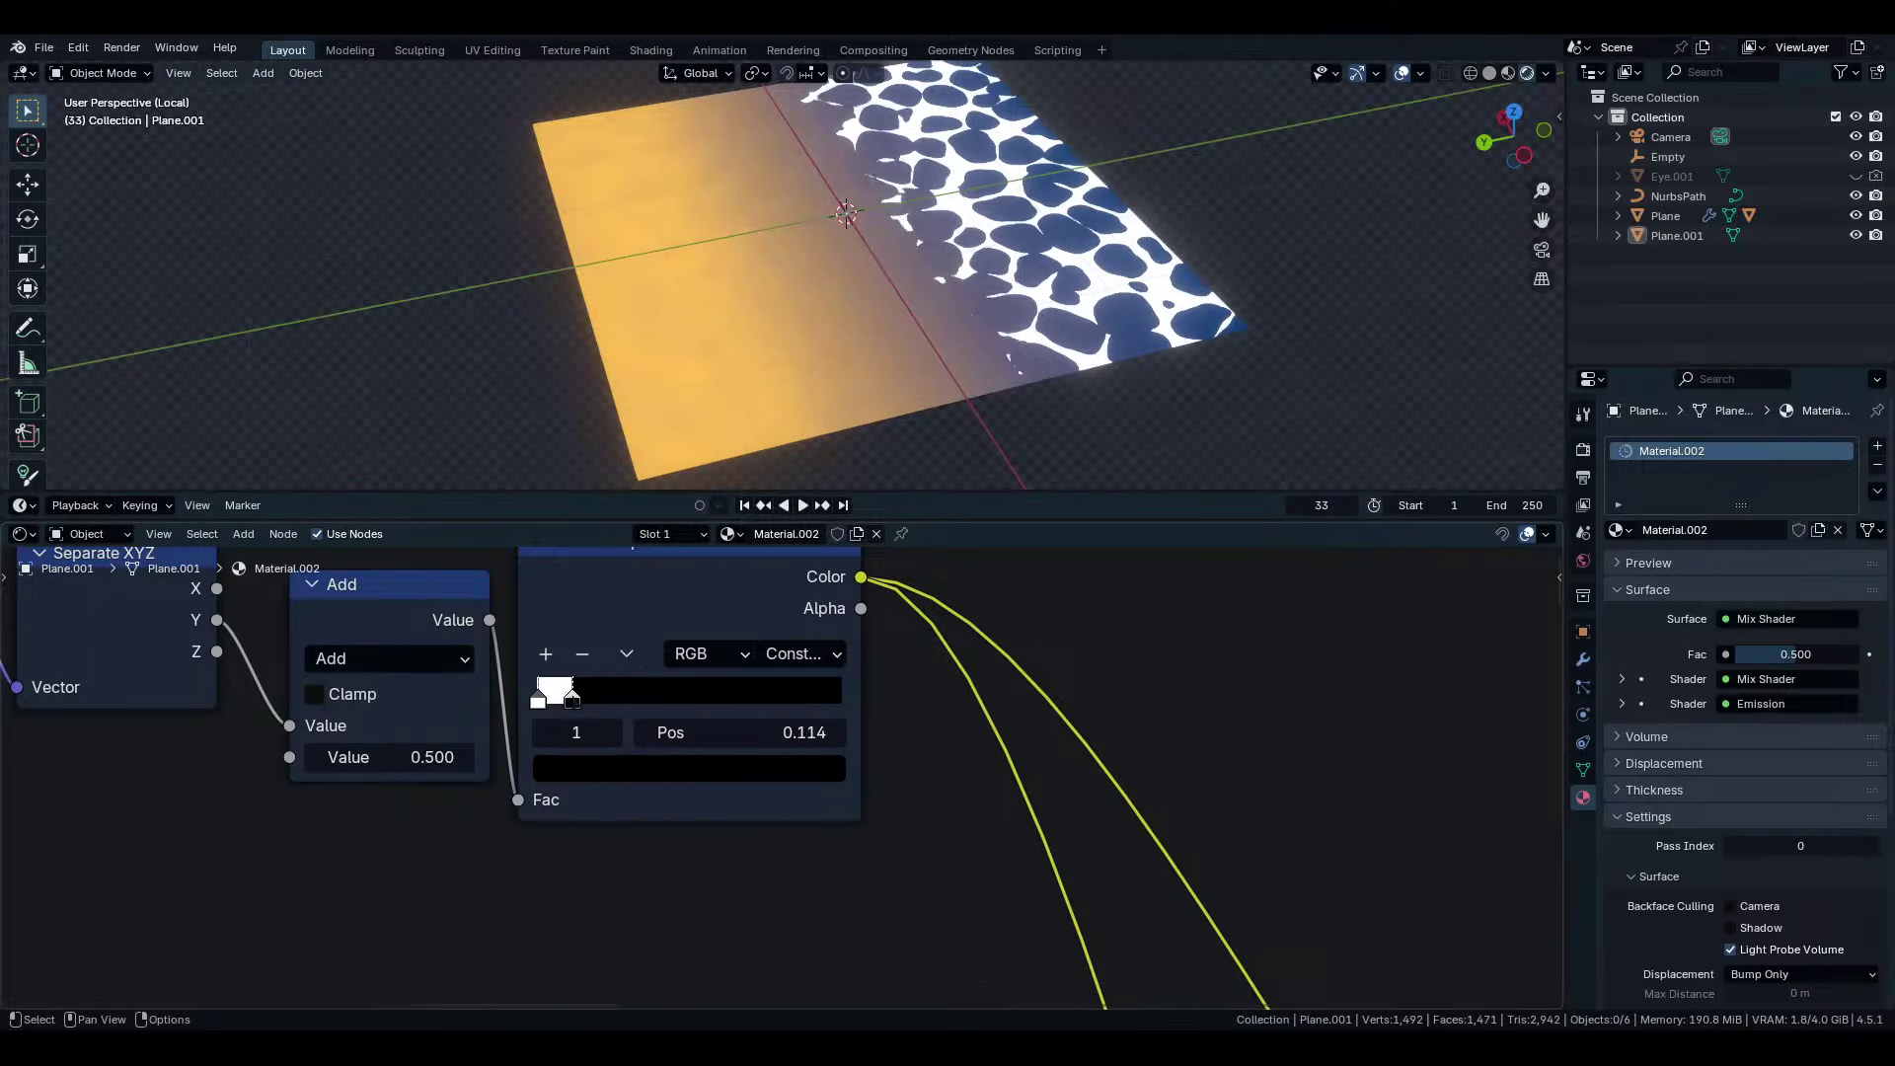
left_click_drag(572, 696, 840, 696)
middle_click_drag(493, 764, 834, 698)
mouse_move(732, 691)
left_mouse_down()
mouse_move(640, 691)
mouse_move(846, 691)
mouse_move(585, 691)
mouse_move(916, 691)
mouse_move(495, 691)
mouse_move(914, 690)
mouse_move(716, 690)
left_mouse_up()
Inspect the hard-edged spot transition from several angles and look at the viewport shading and compositor options.
middle_click_drag(779, 395, 1098, 339)
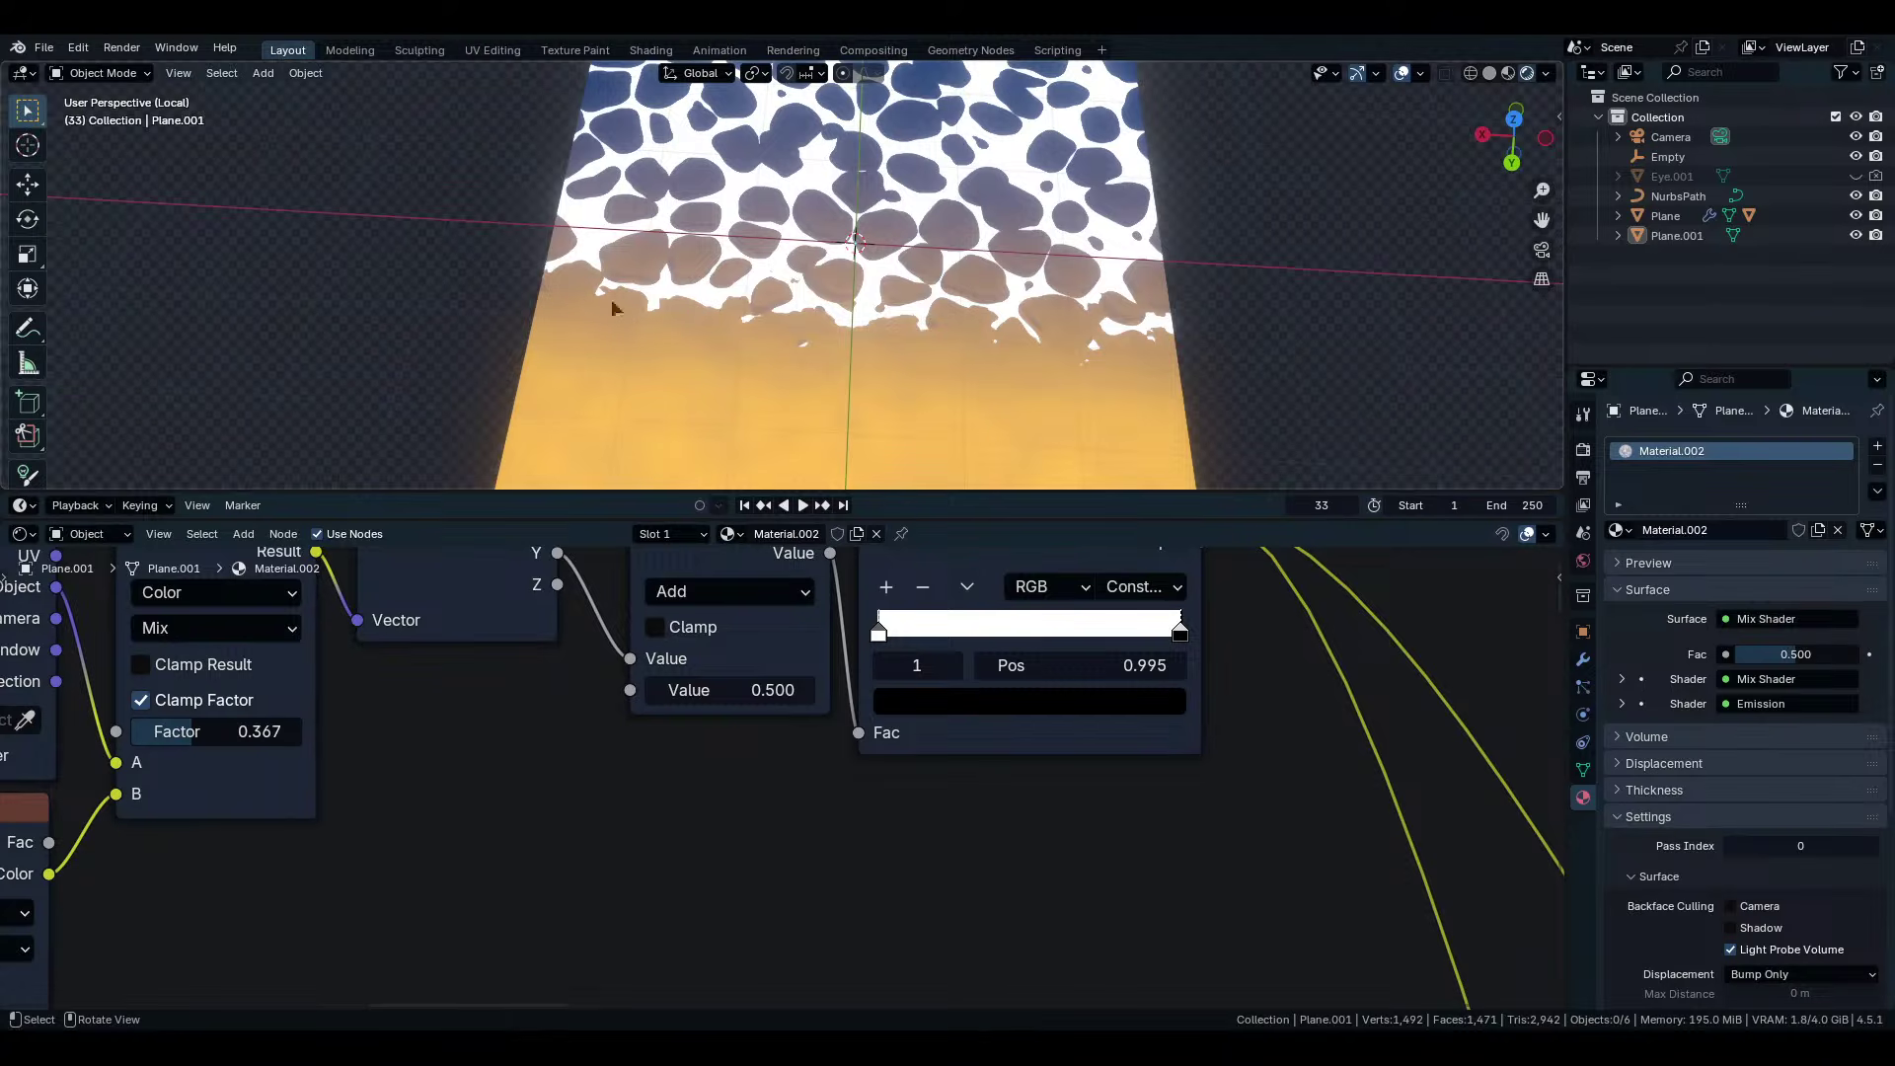
scroll(1011, 344, "down", 4)
middle_click_drag(962, 399, 702, 264)
scroll(883, 327, "up", 3)
scroll(938, 306, "down", 2)
scroll(819, 308, "up", 4)
left_click(1545, 75)
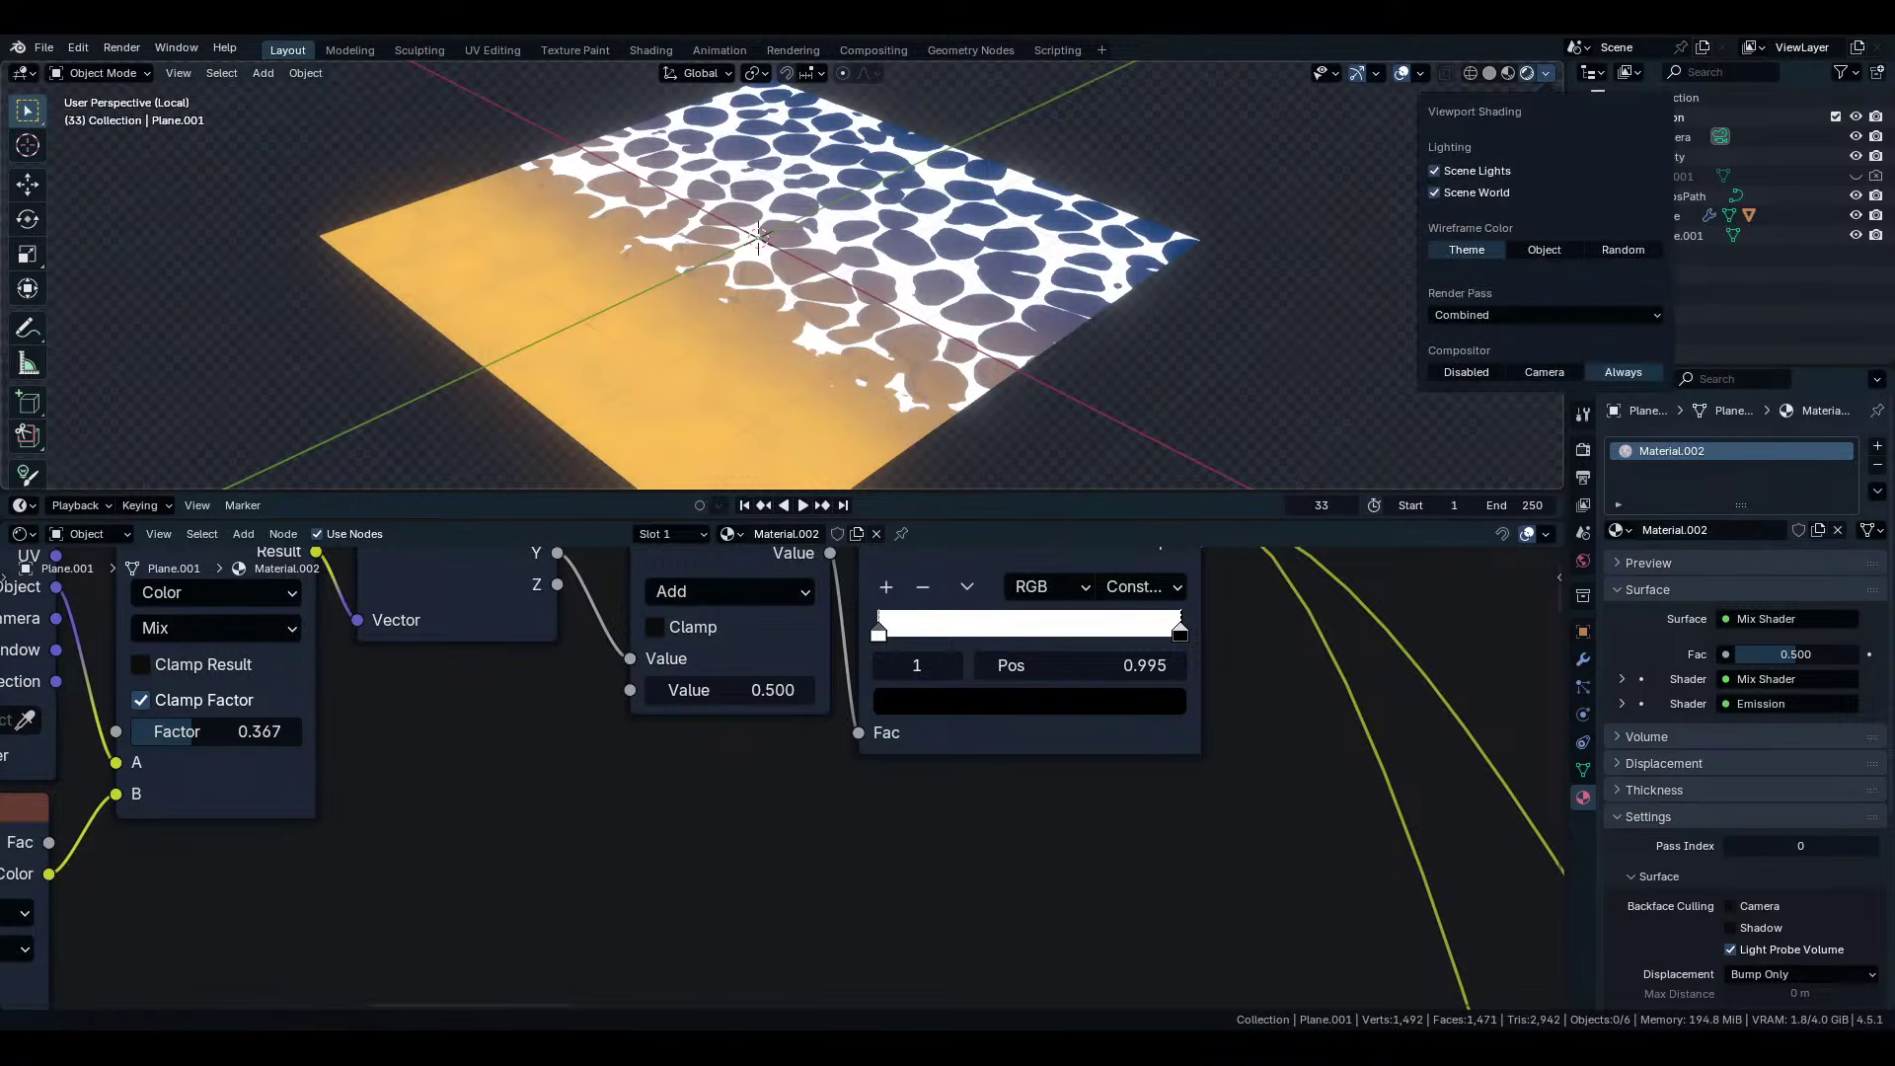
scroll(792, 403, "down", 3)
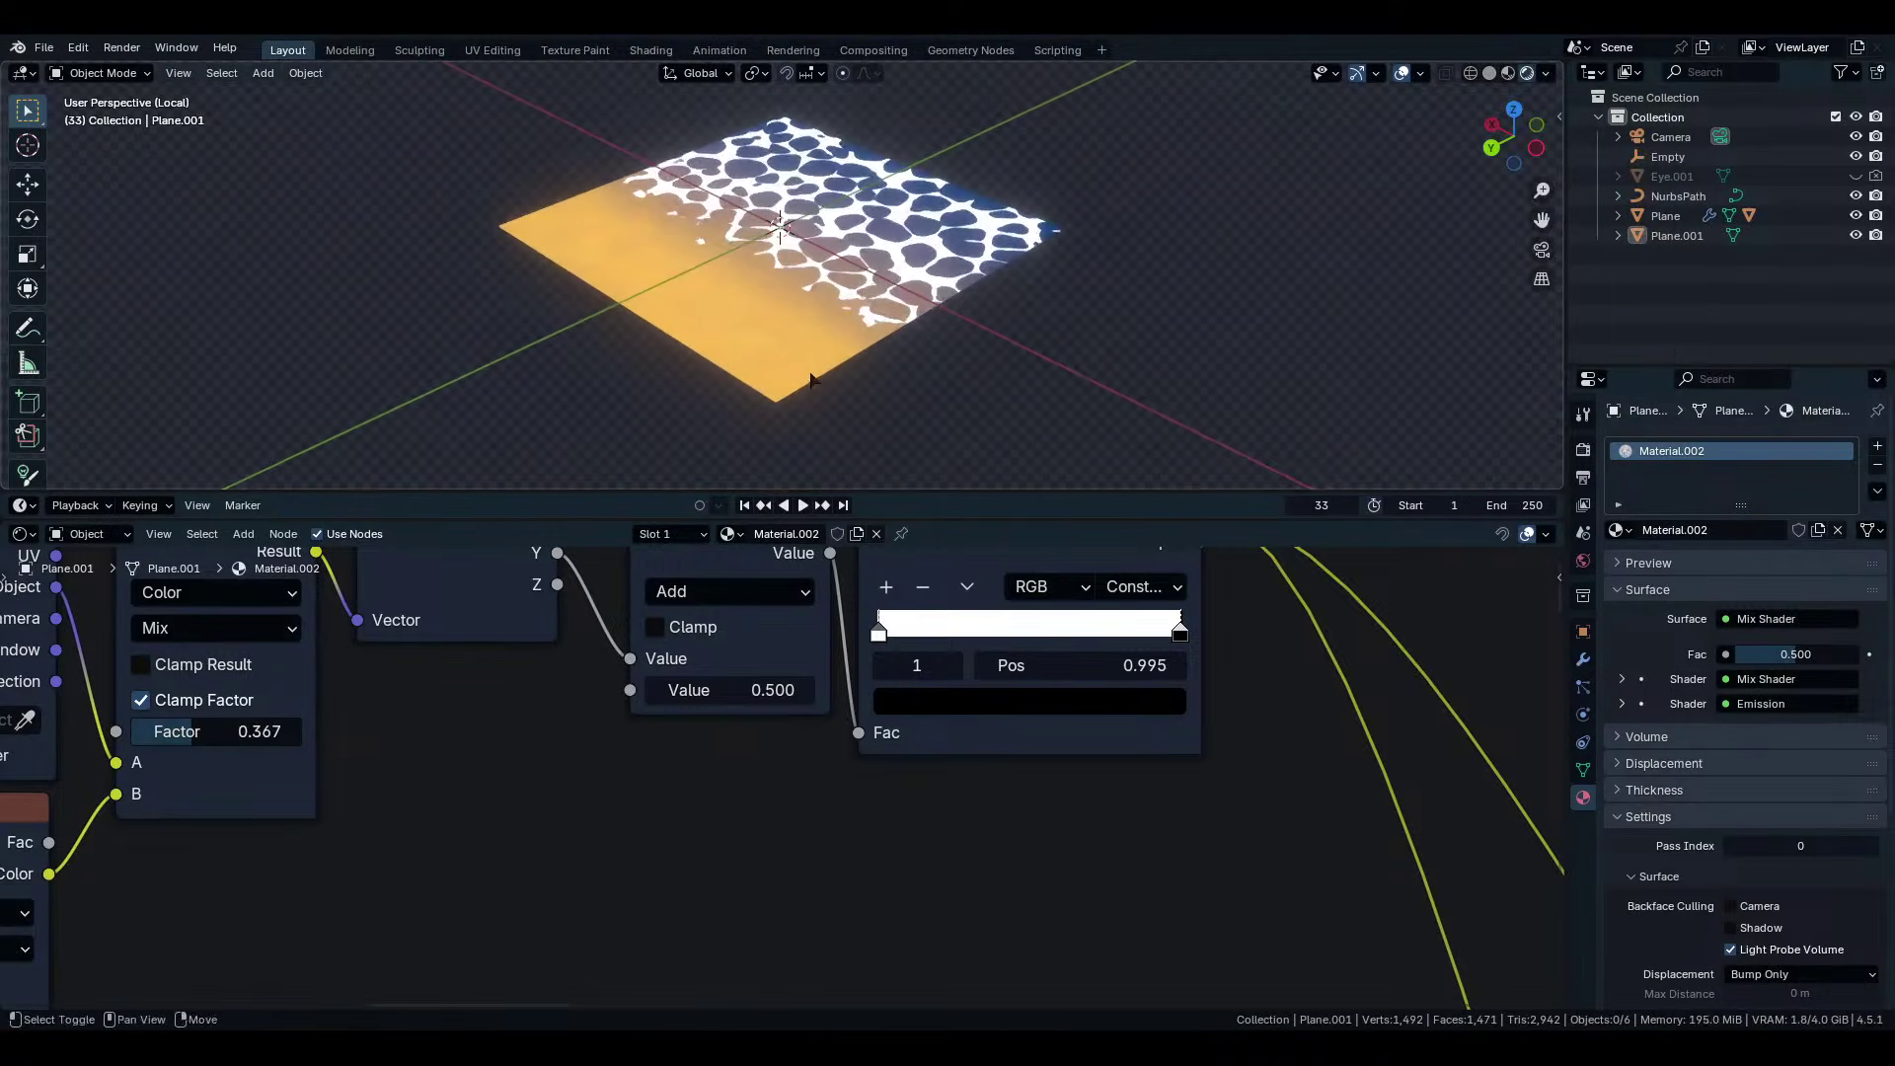
scroll(805, 339, "up", 3)
scroll(782, 779, "down", 4)
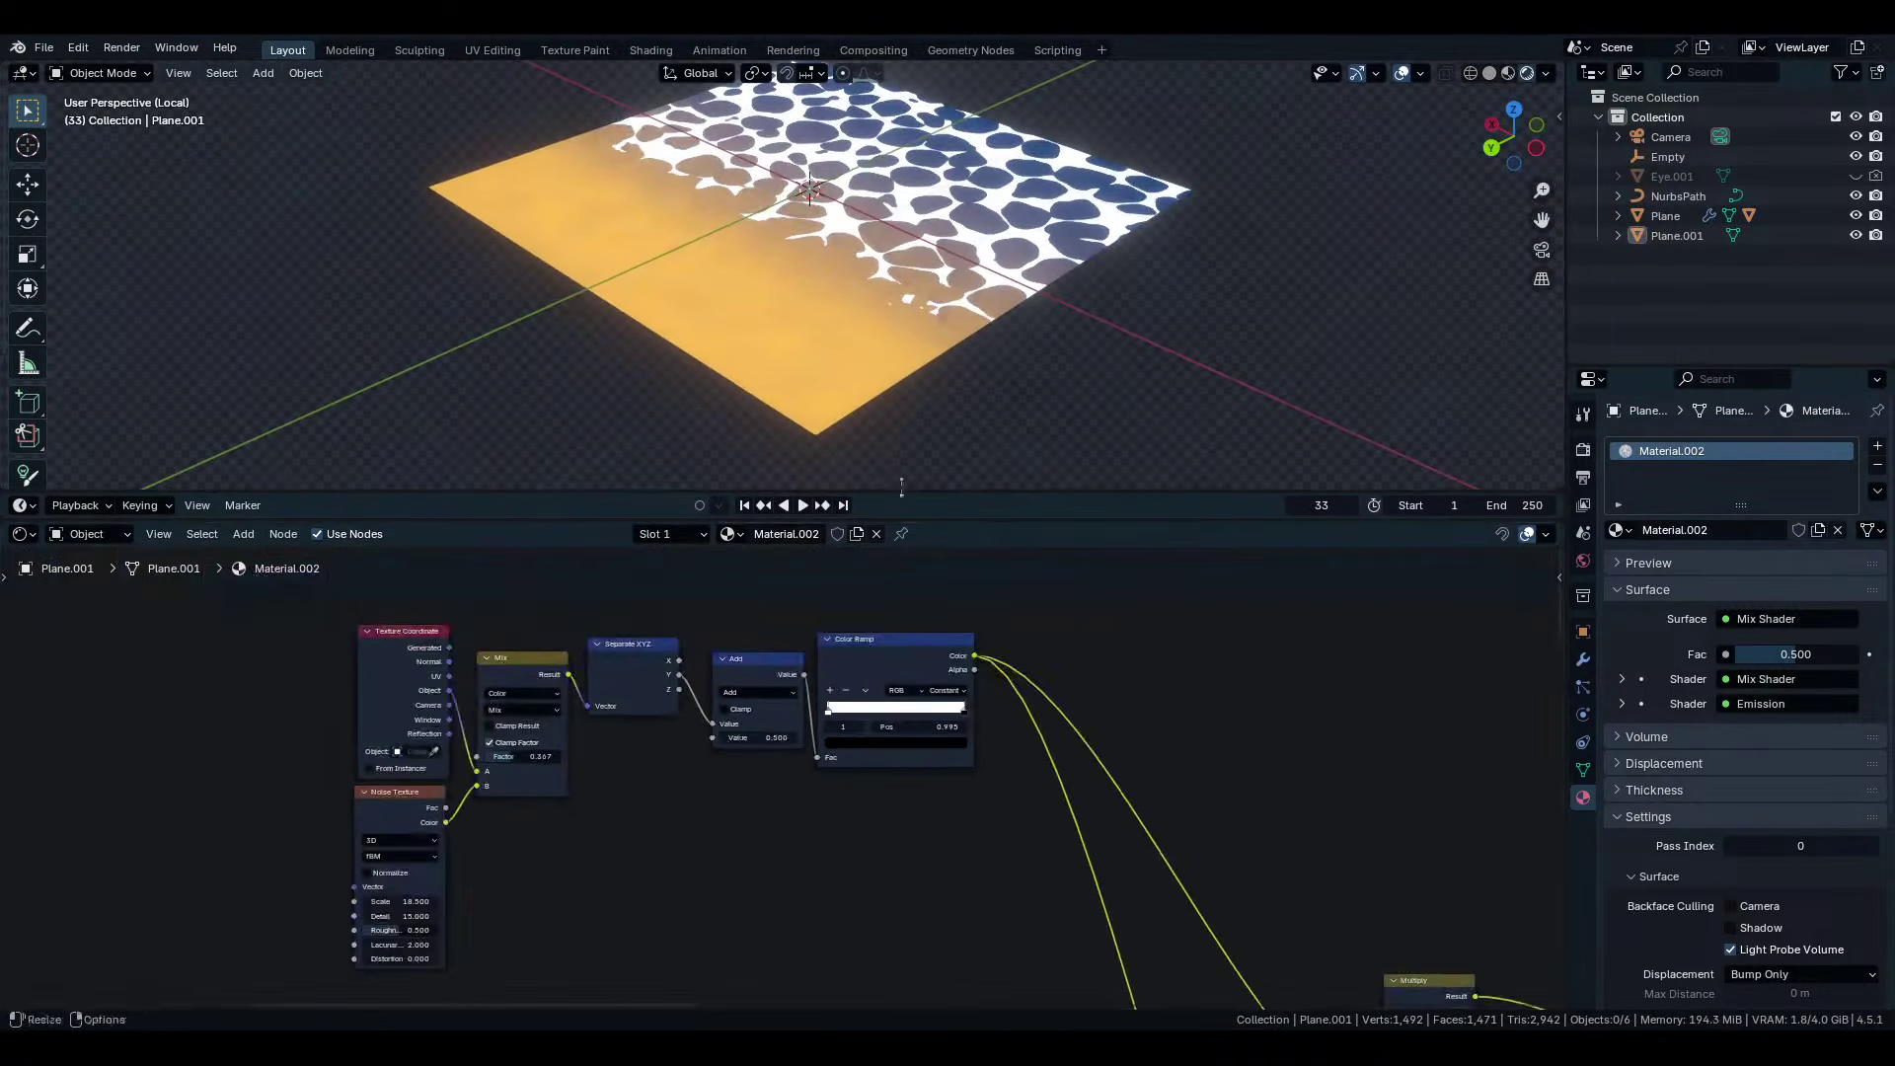
Move the Material Output node farther away from the framed dissolve node group.
scroll(782, 779, "down", 3)
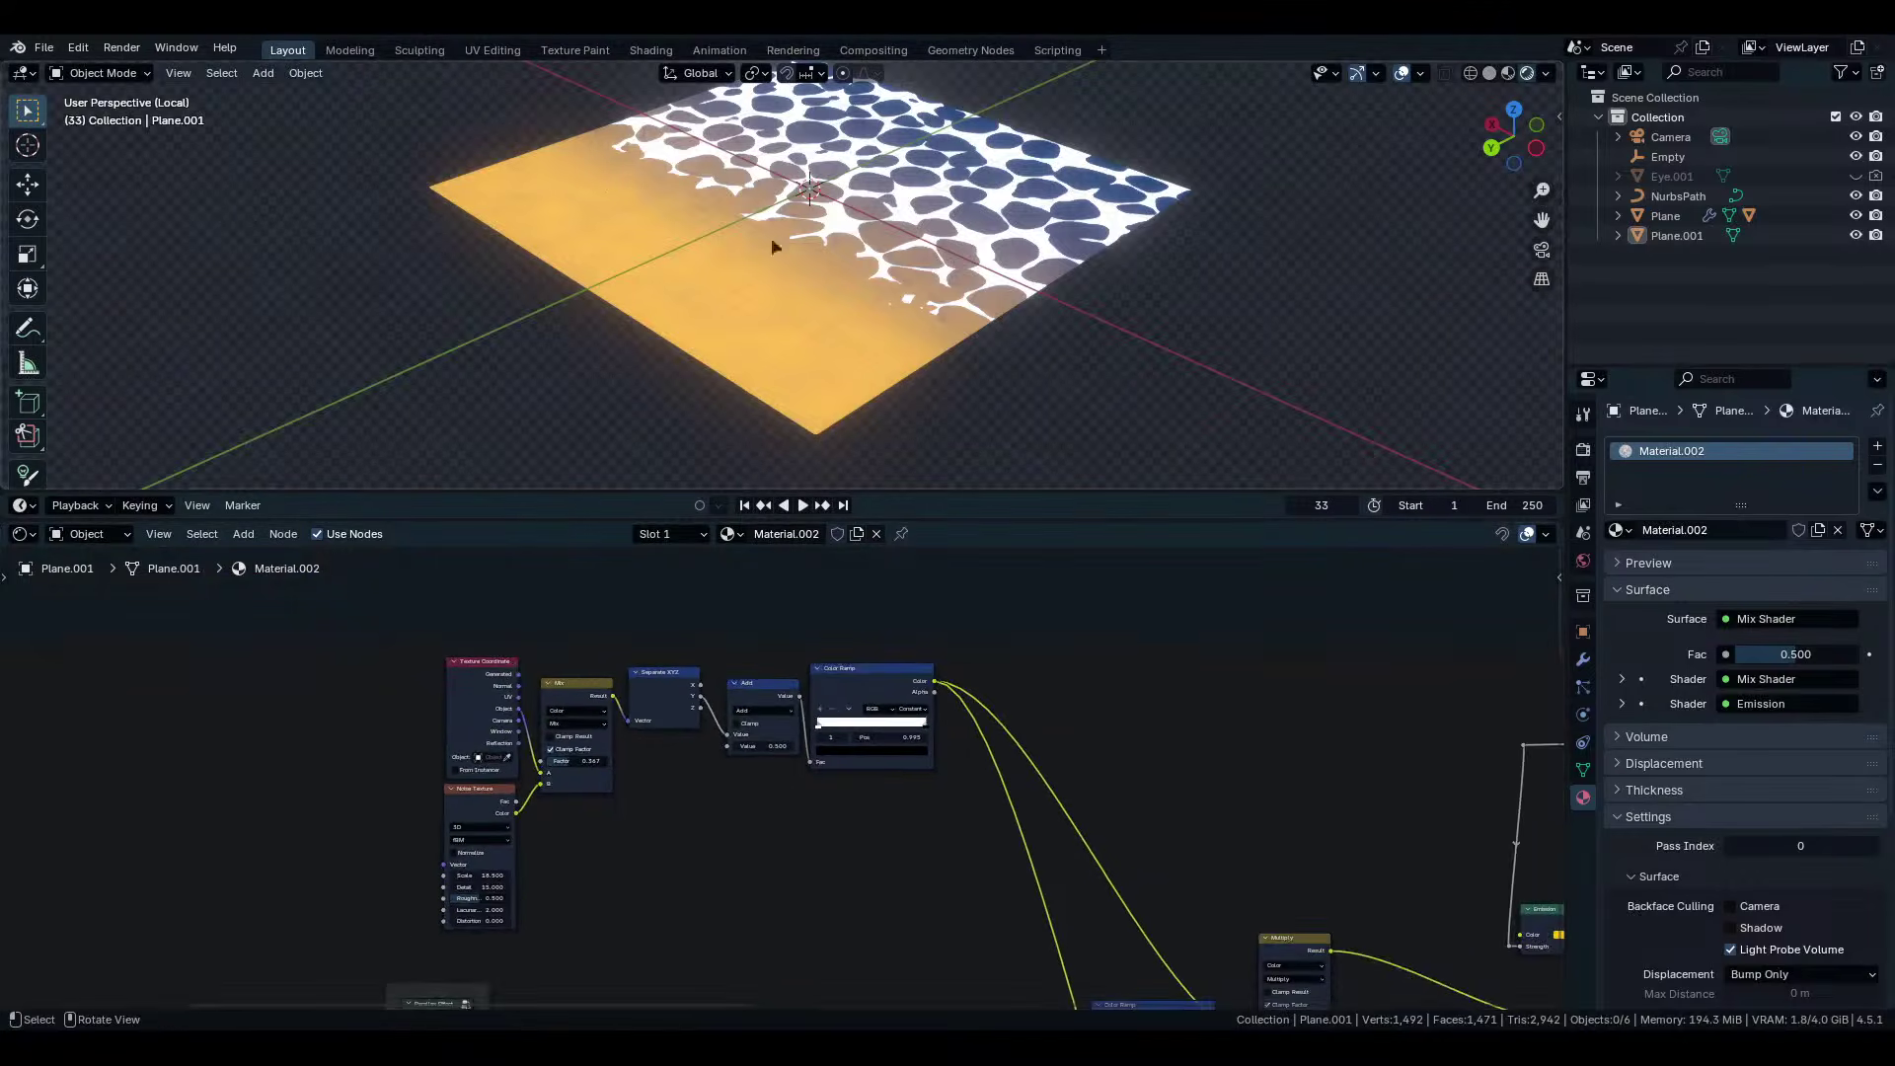
scroll(783, 779, "down", 12)
middle_click_drag(937, 790, 148, 688)
scroll(780, 776, "up", 3)
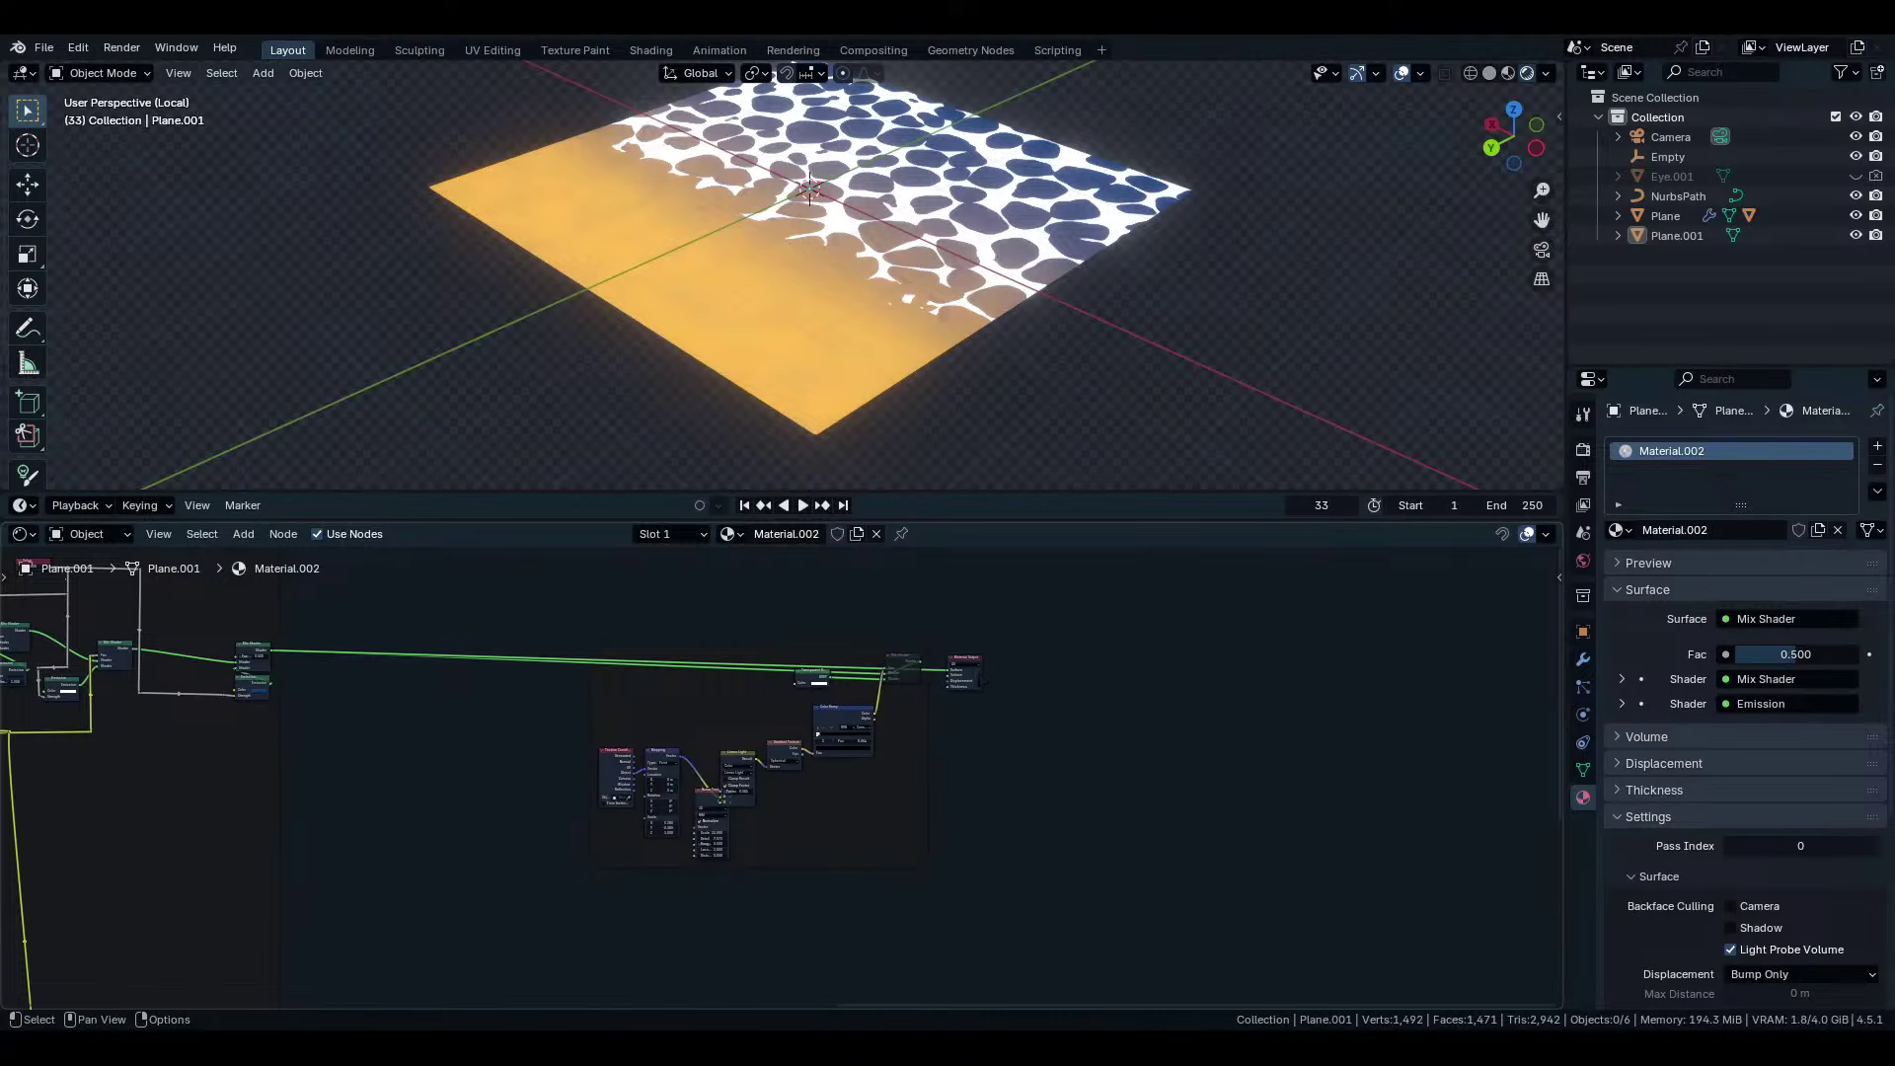
left_click_drag(964, 658, 1423, 622)
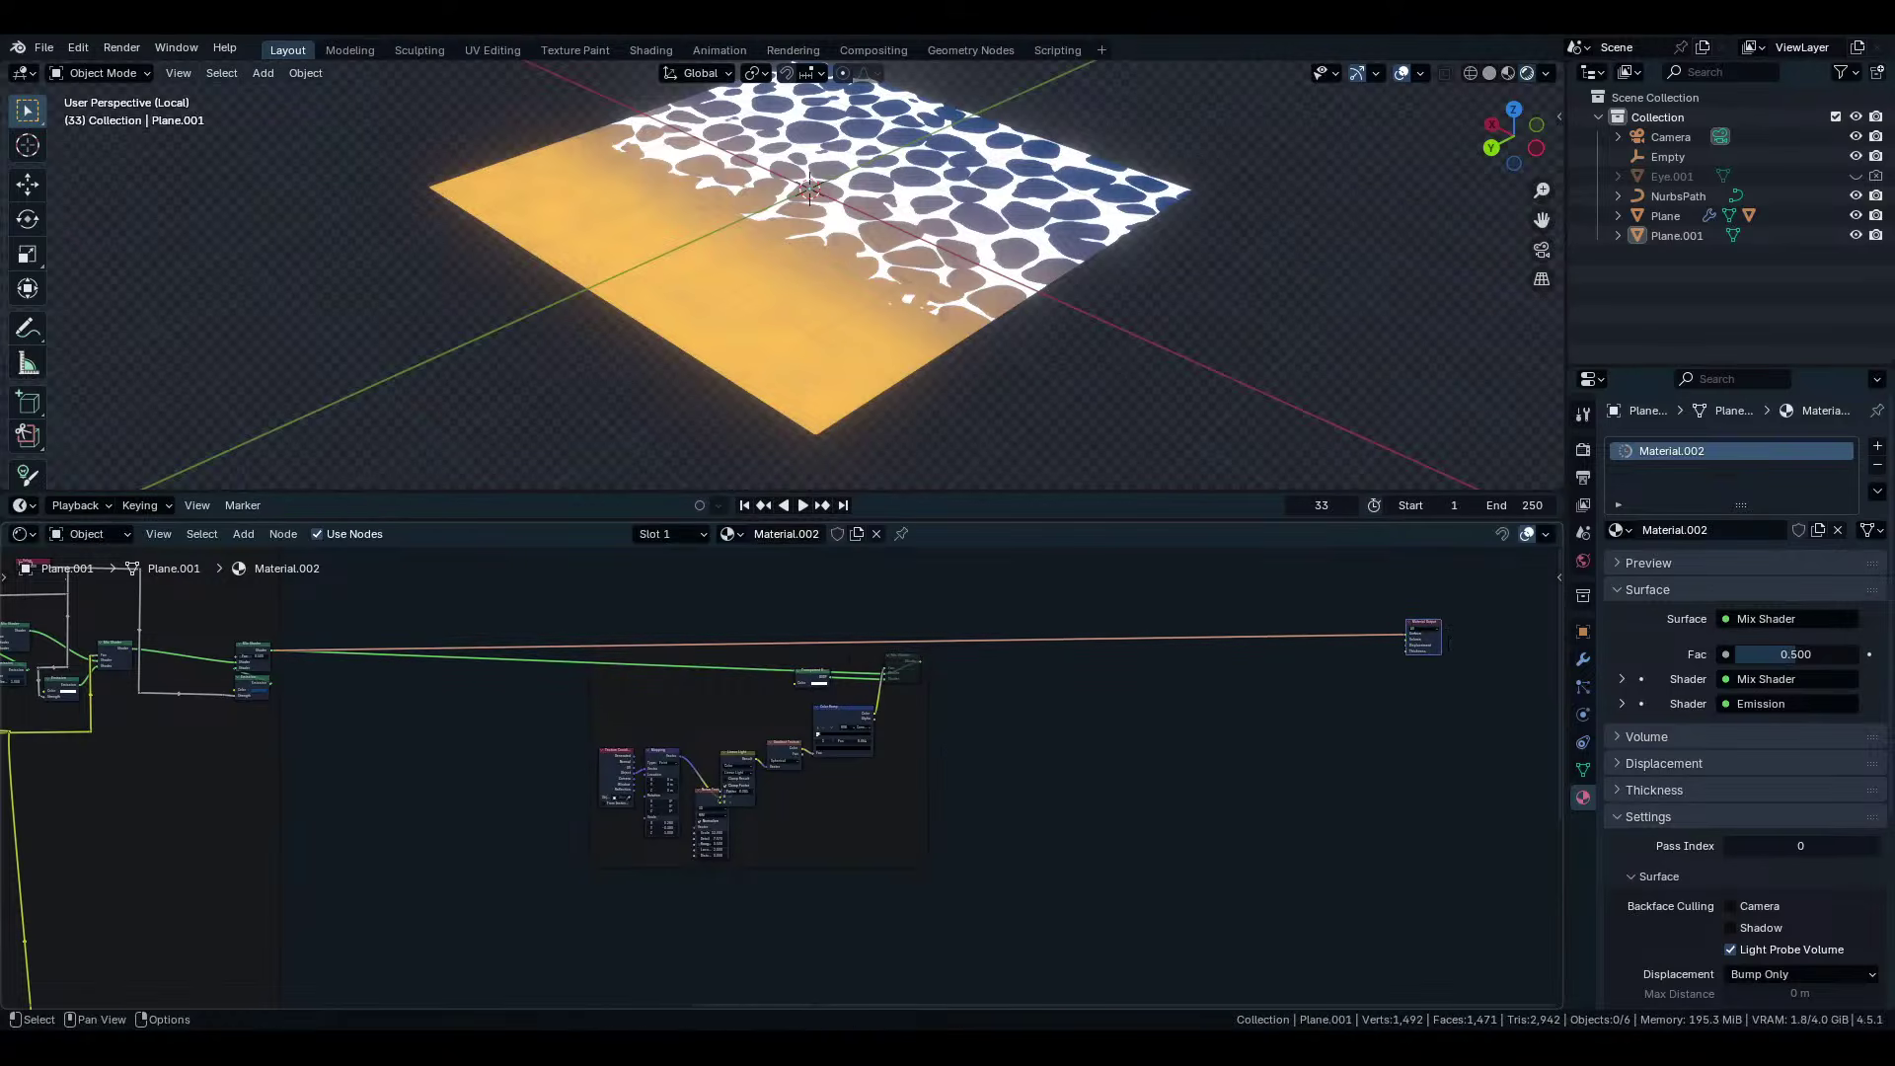
Unmute the dissolve group's Mix Shader and preview it through the Material Output, undoing that preview connection.
scroll(918, 742, "up", 6)
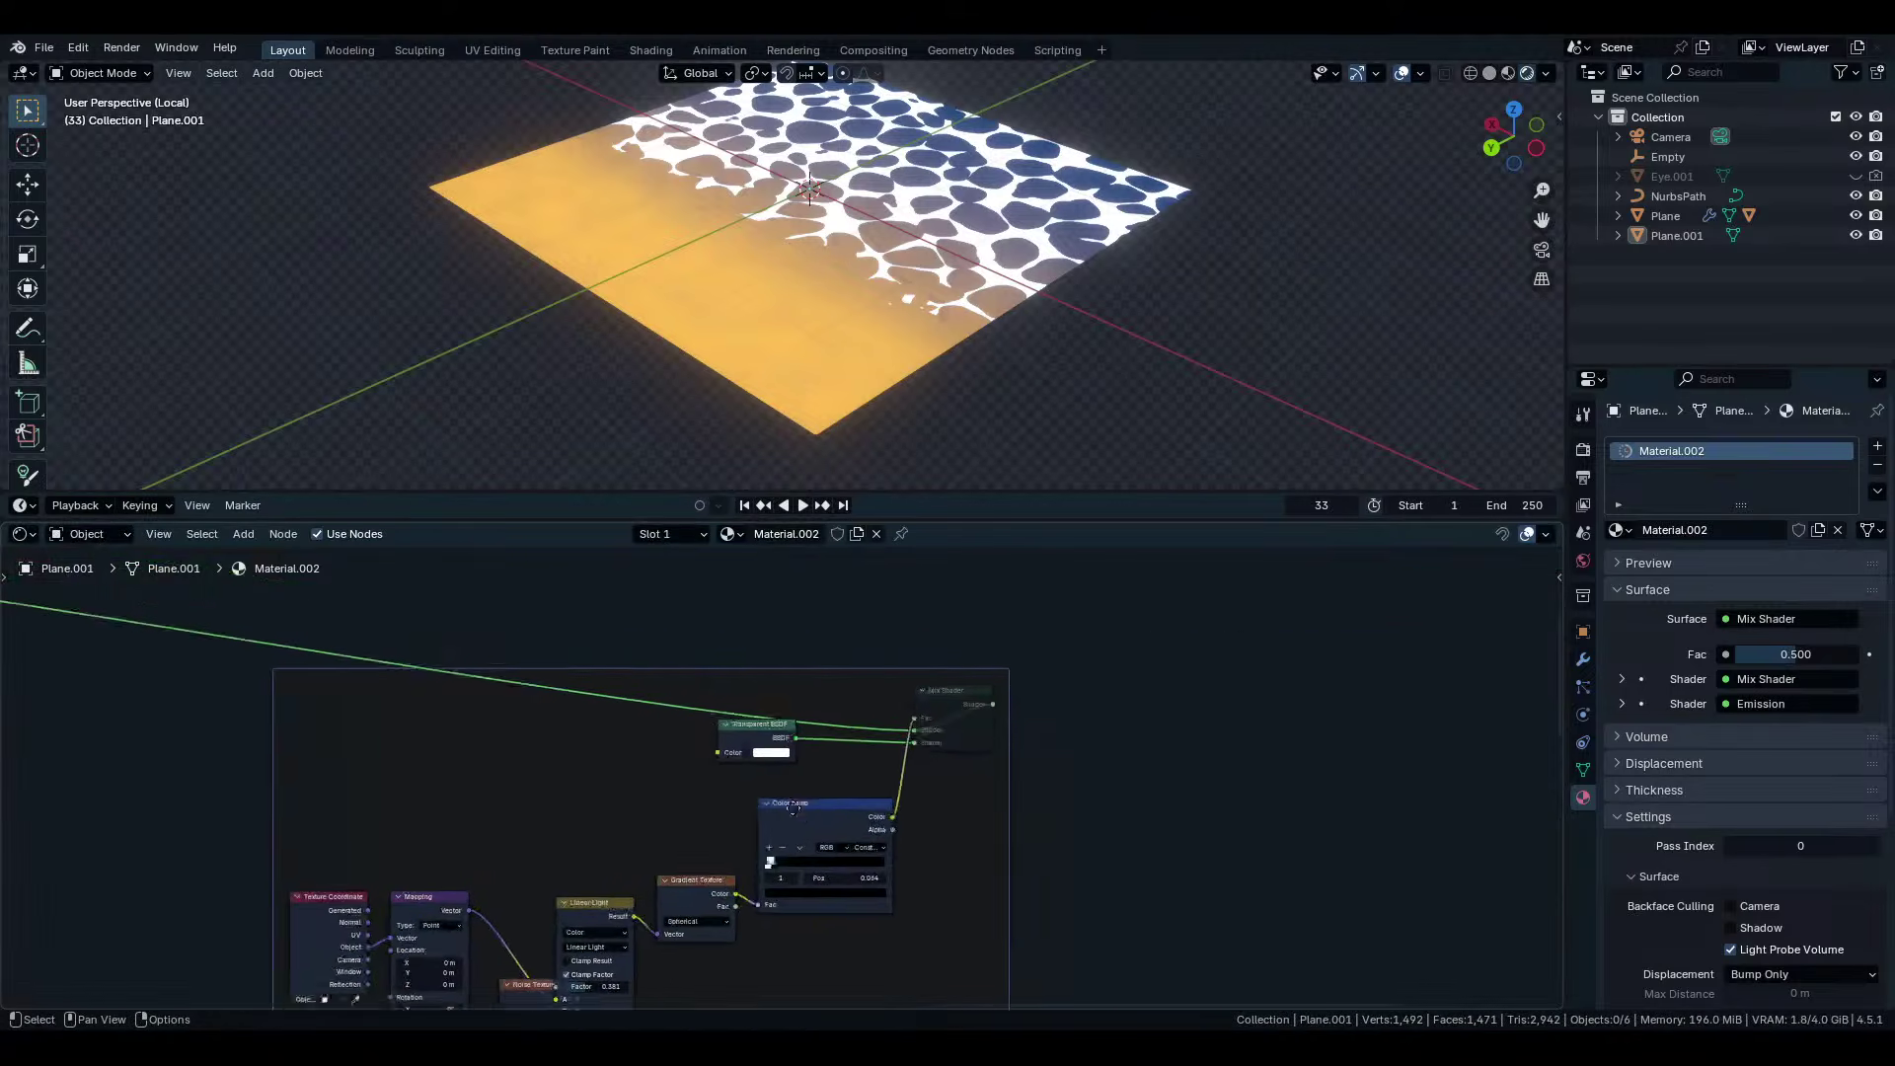
scroll(779, 777, "down", 4)
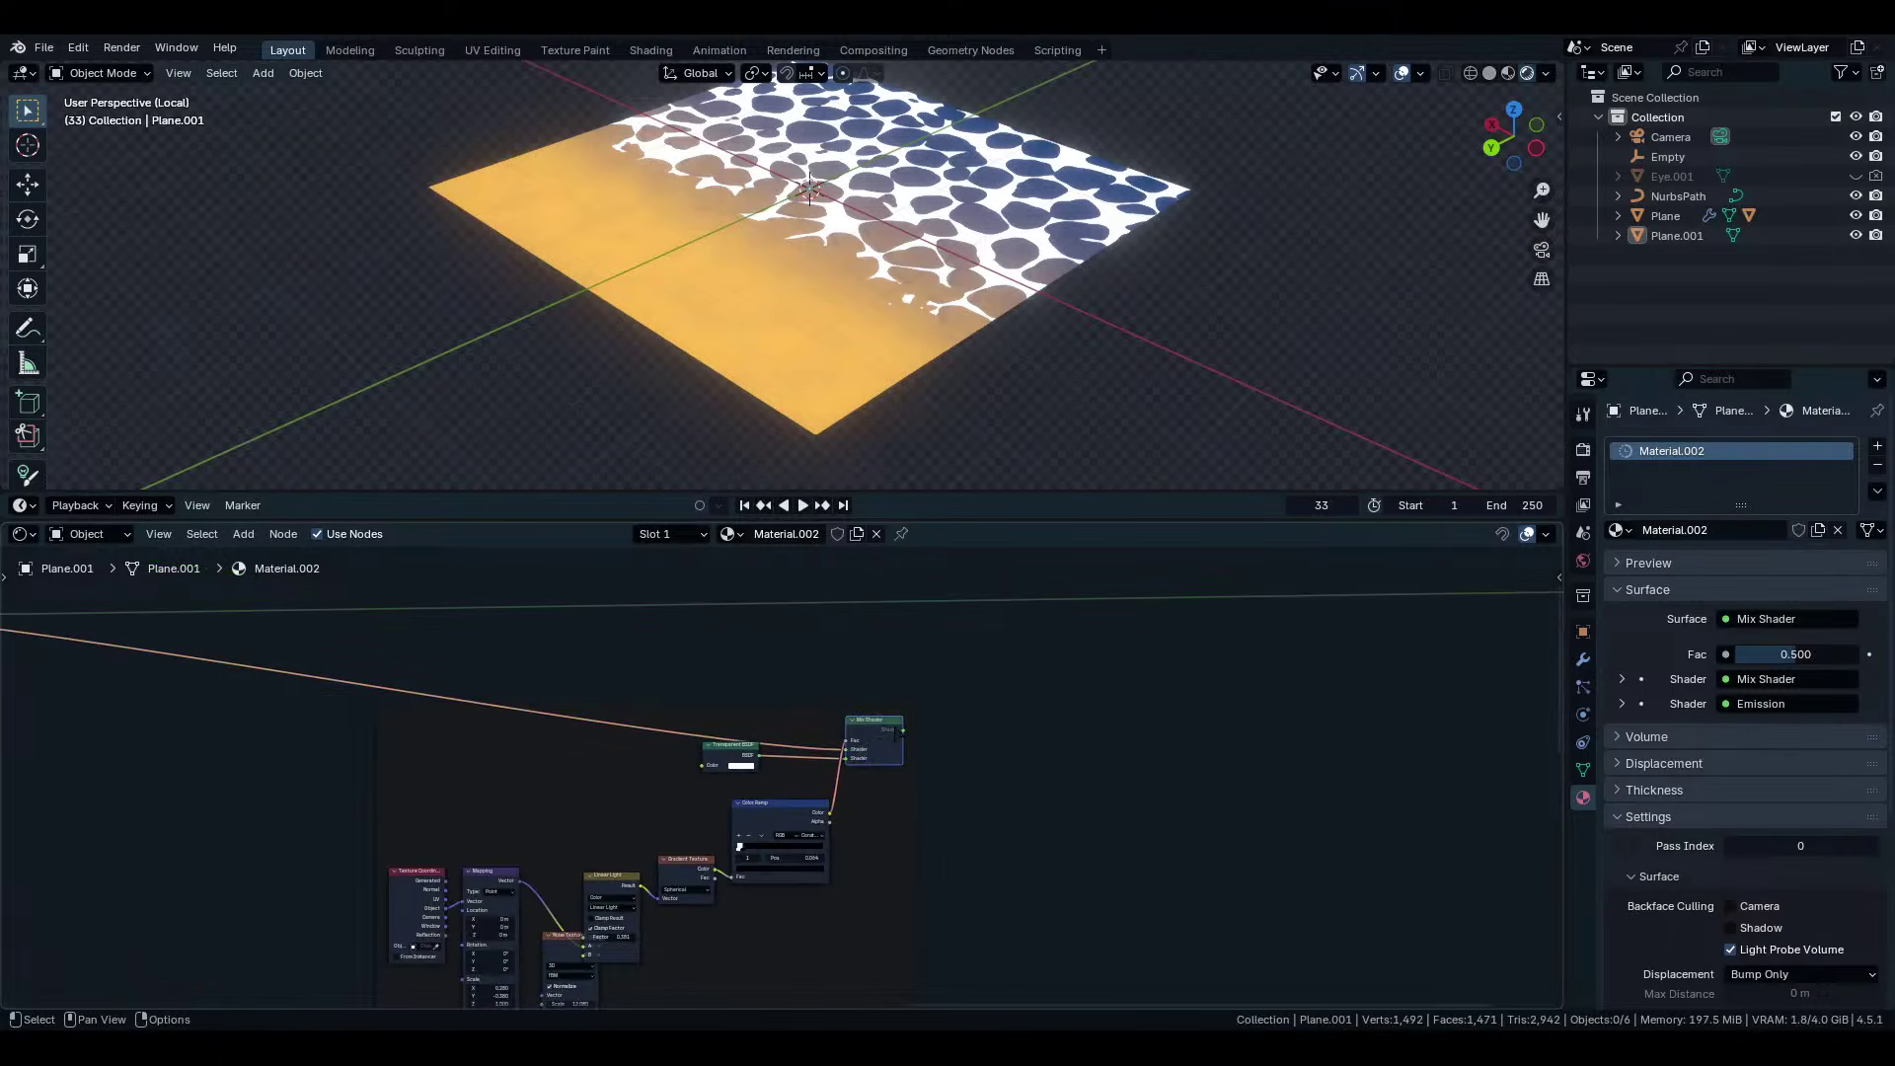
left_click(878, 734, "ctrl+shift")
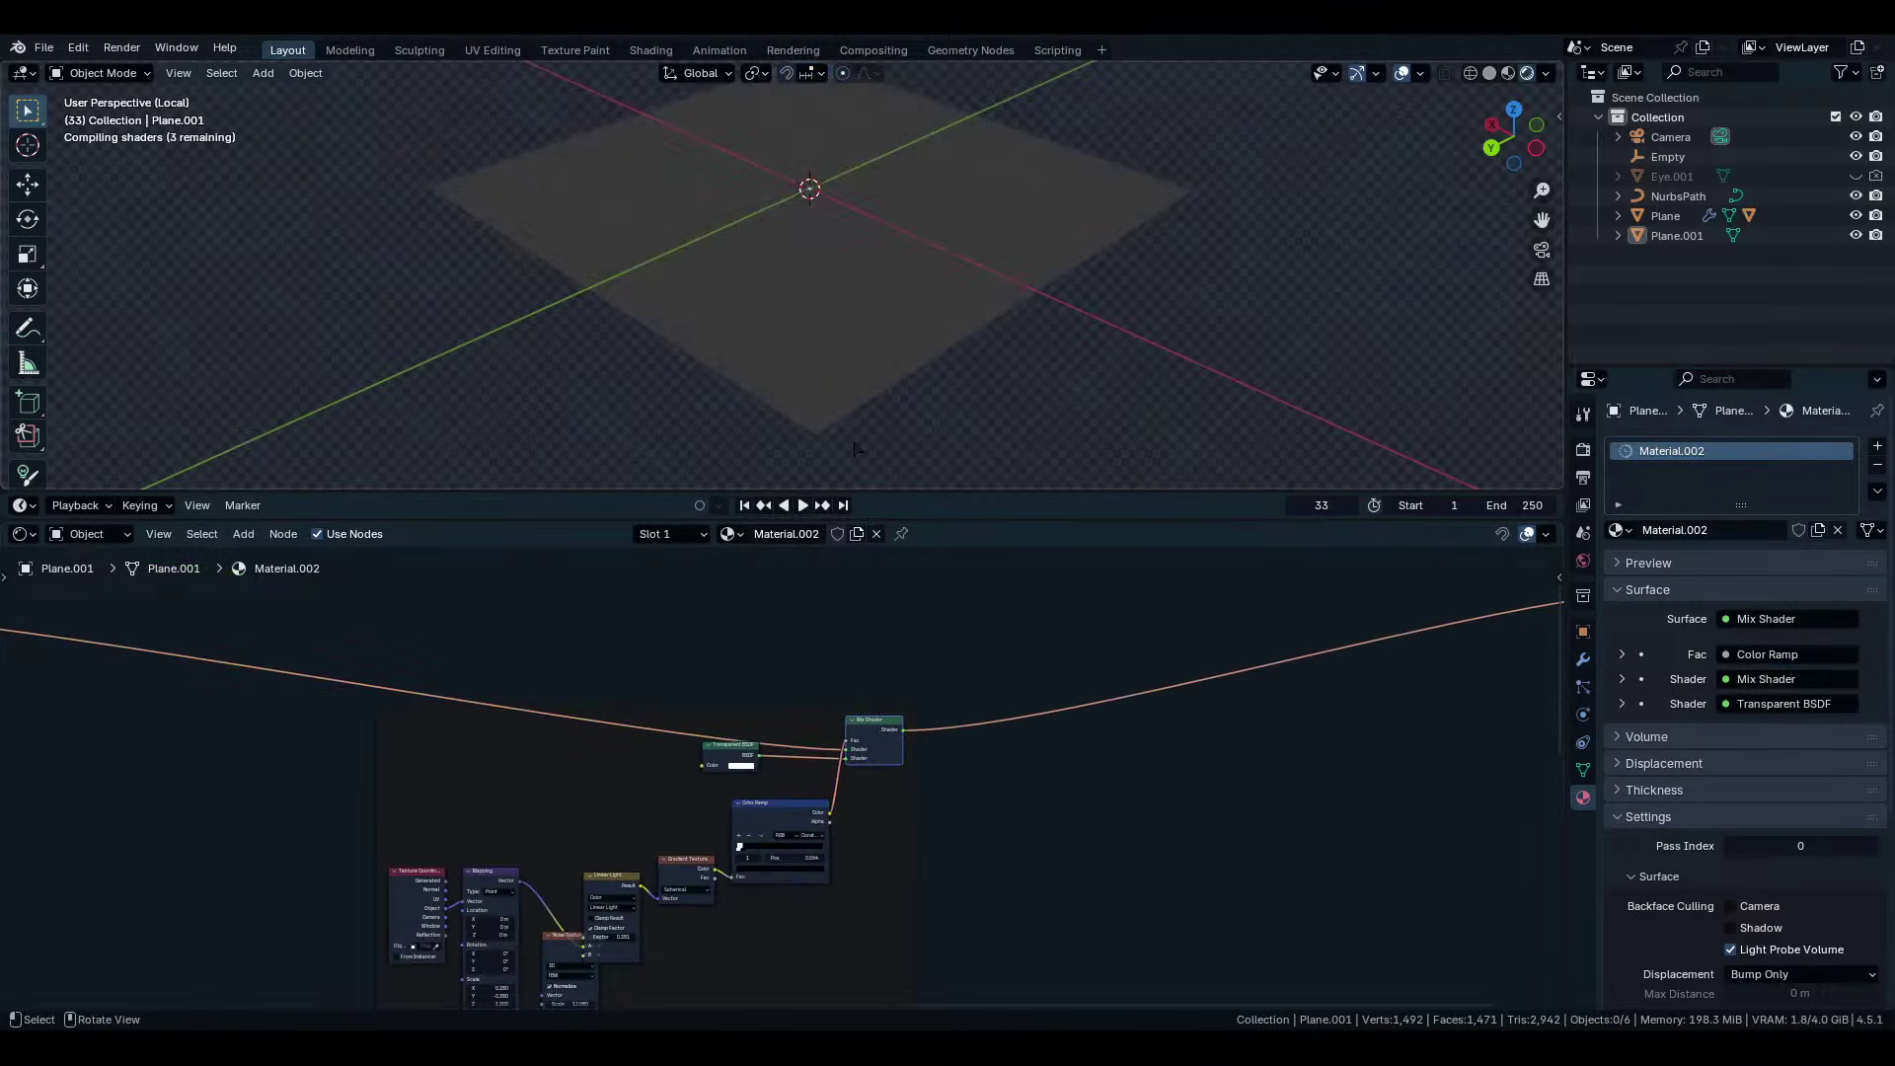
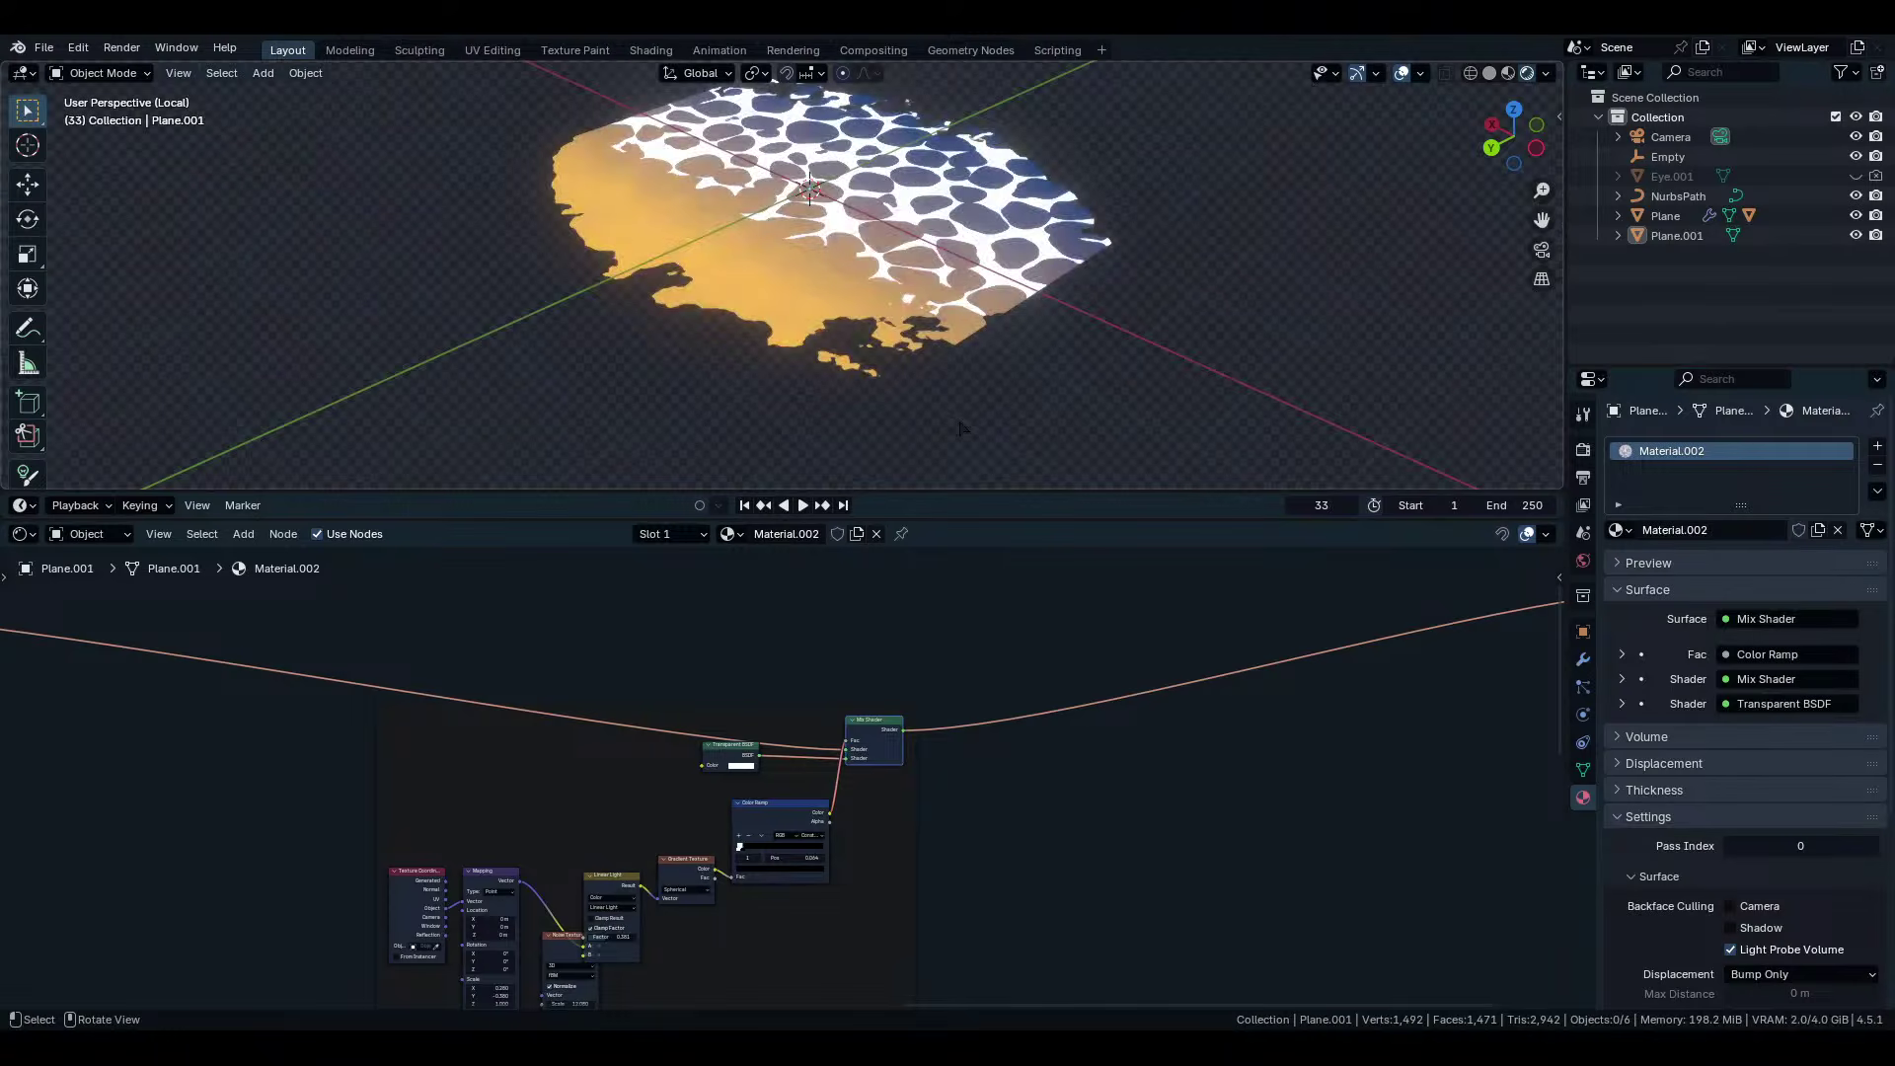
key("ctrl+z")
scroll(1006, 740, "down", 4)
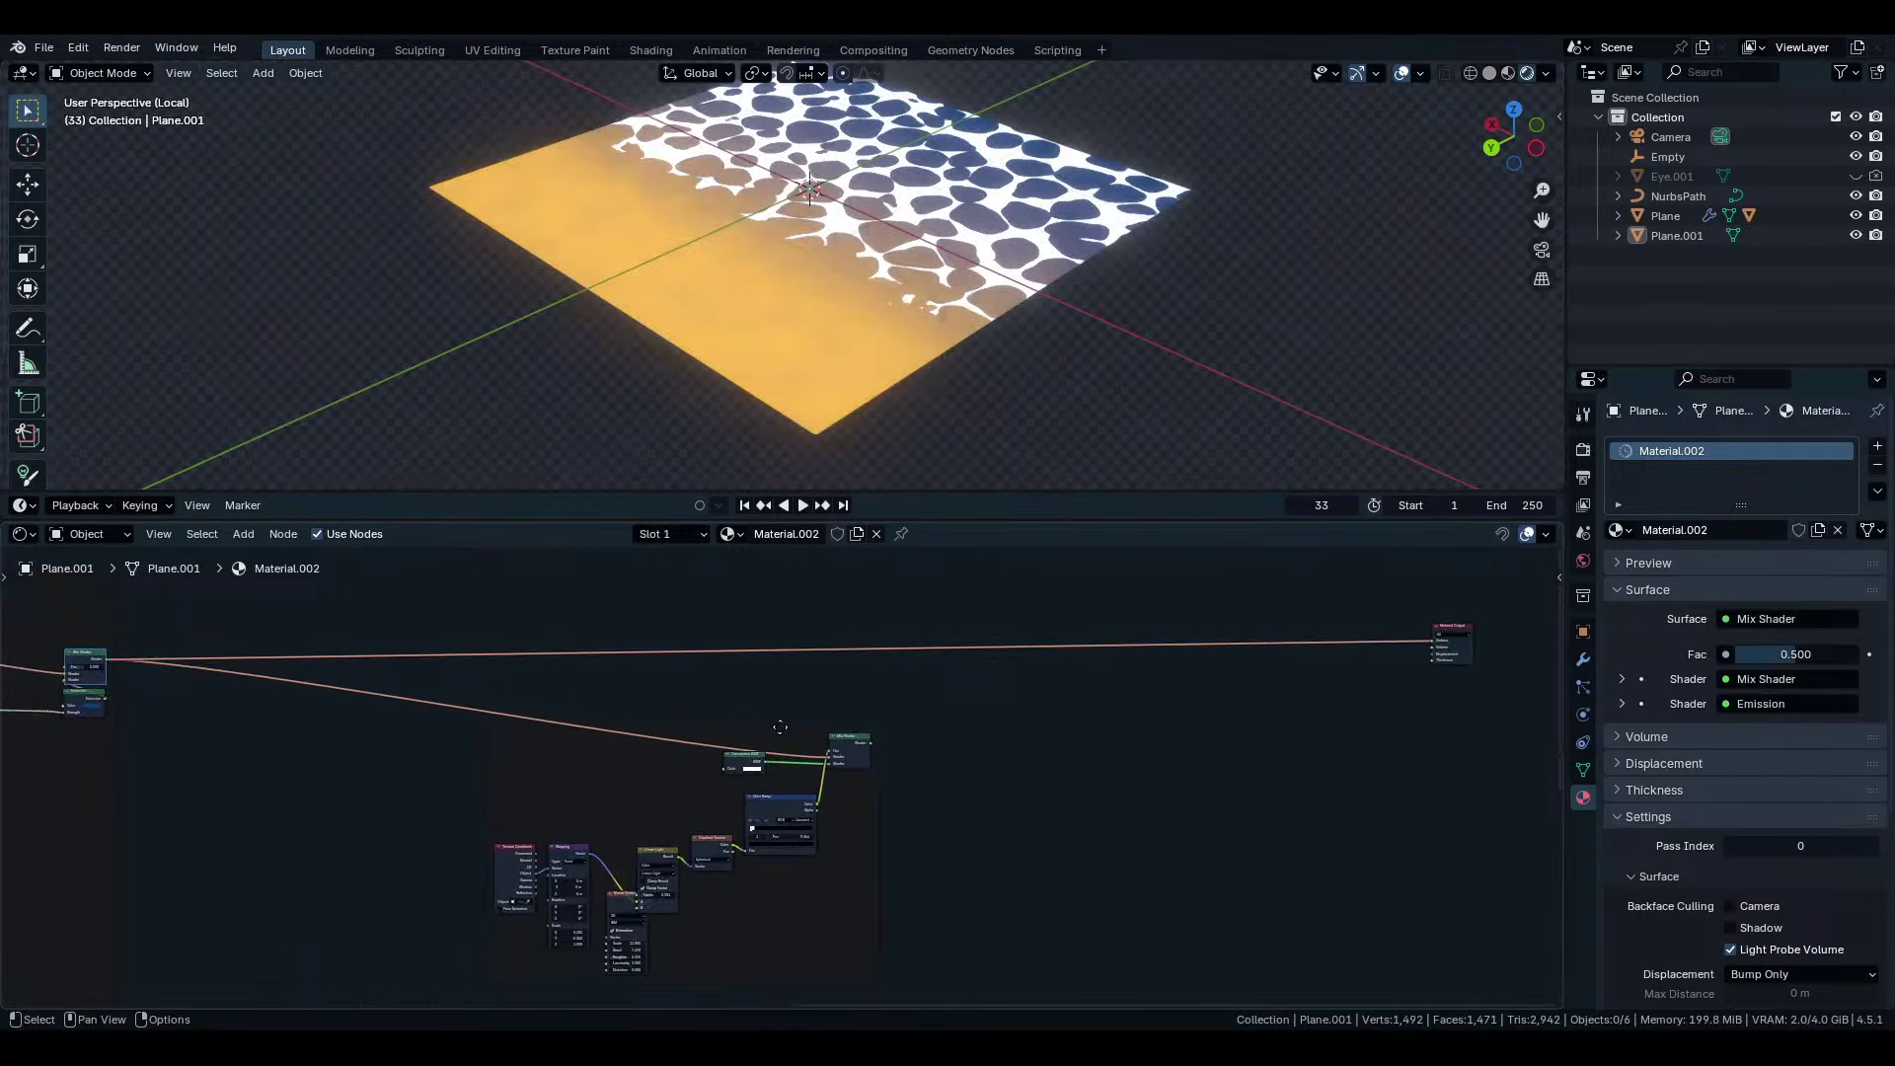
Move the framed dissolve group aside and add a Texture Coordinate node in the empty area beside it.
left_click_drag(779, 727, 540, 813)
key("shift+a")
left_click(906, 718)
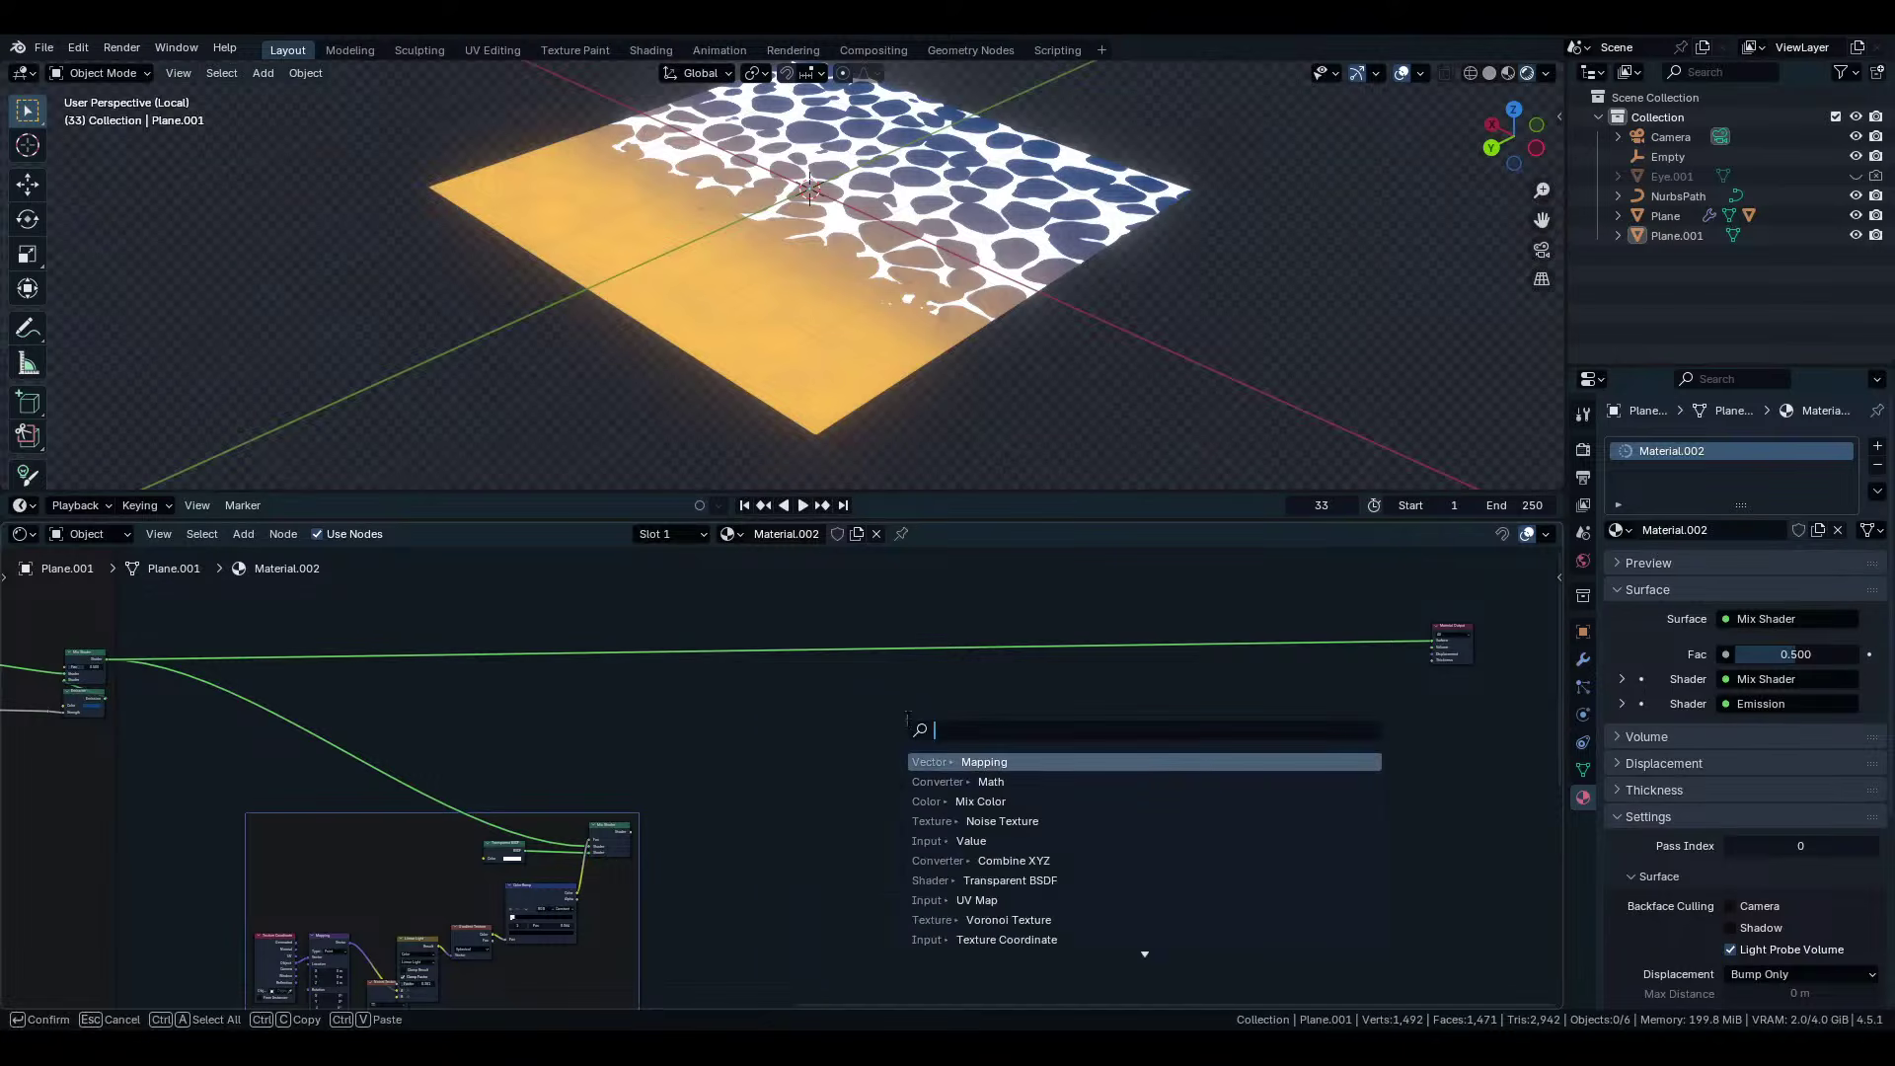
type("textu")
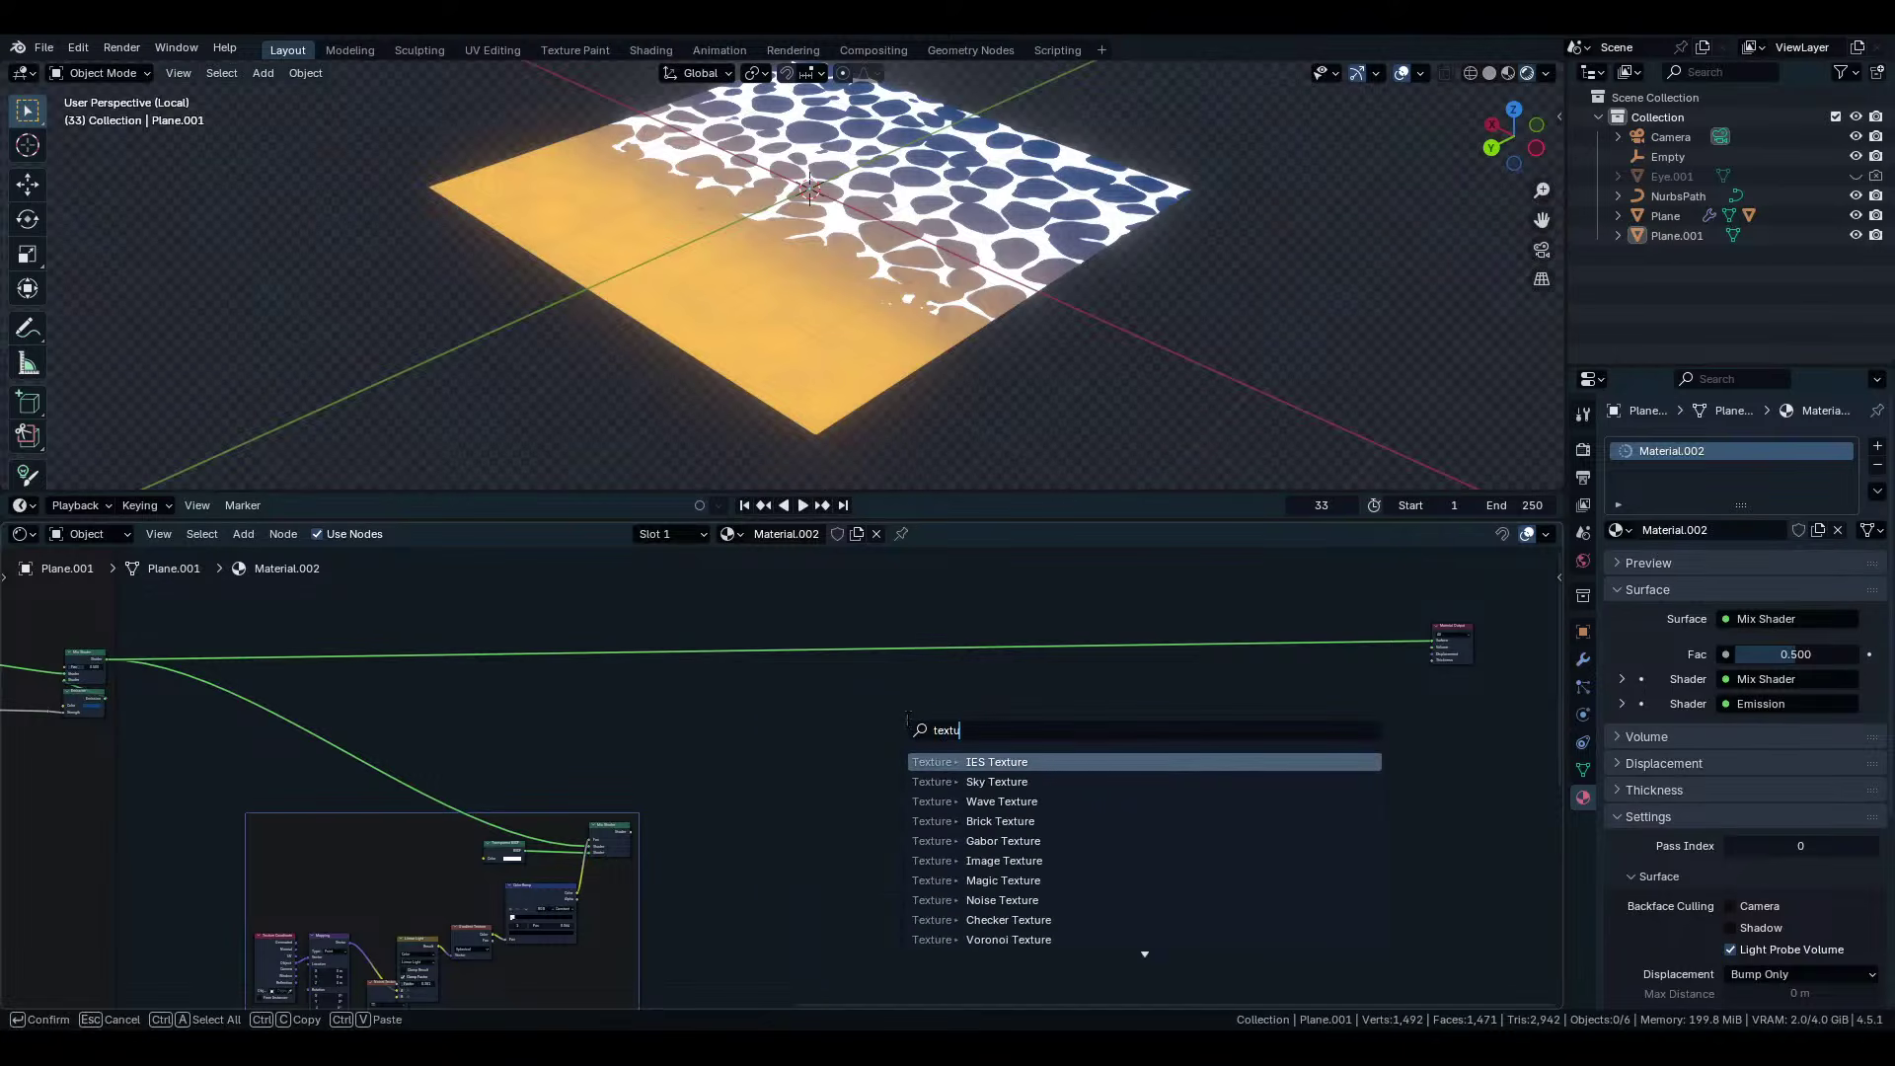
type("re coordi")
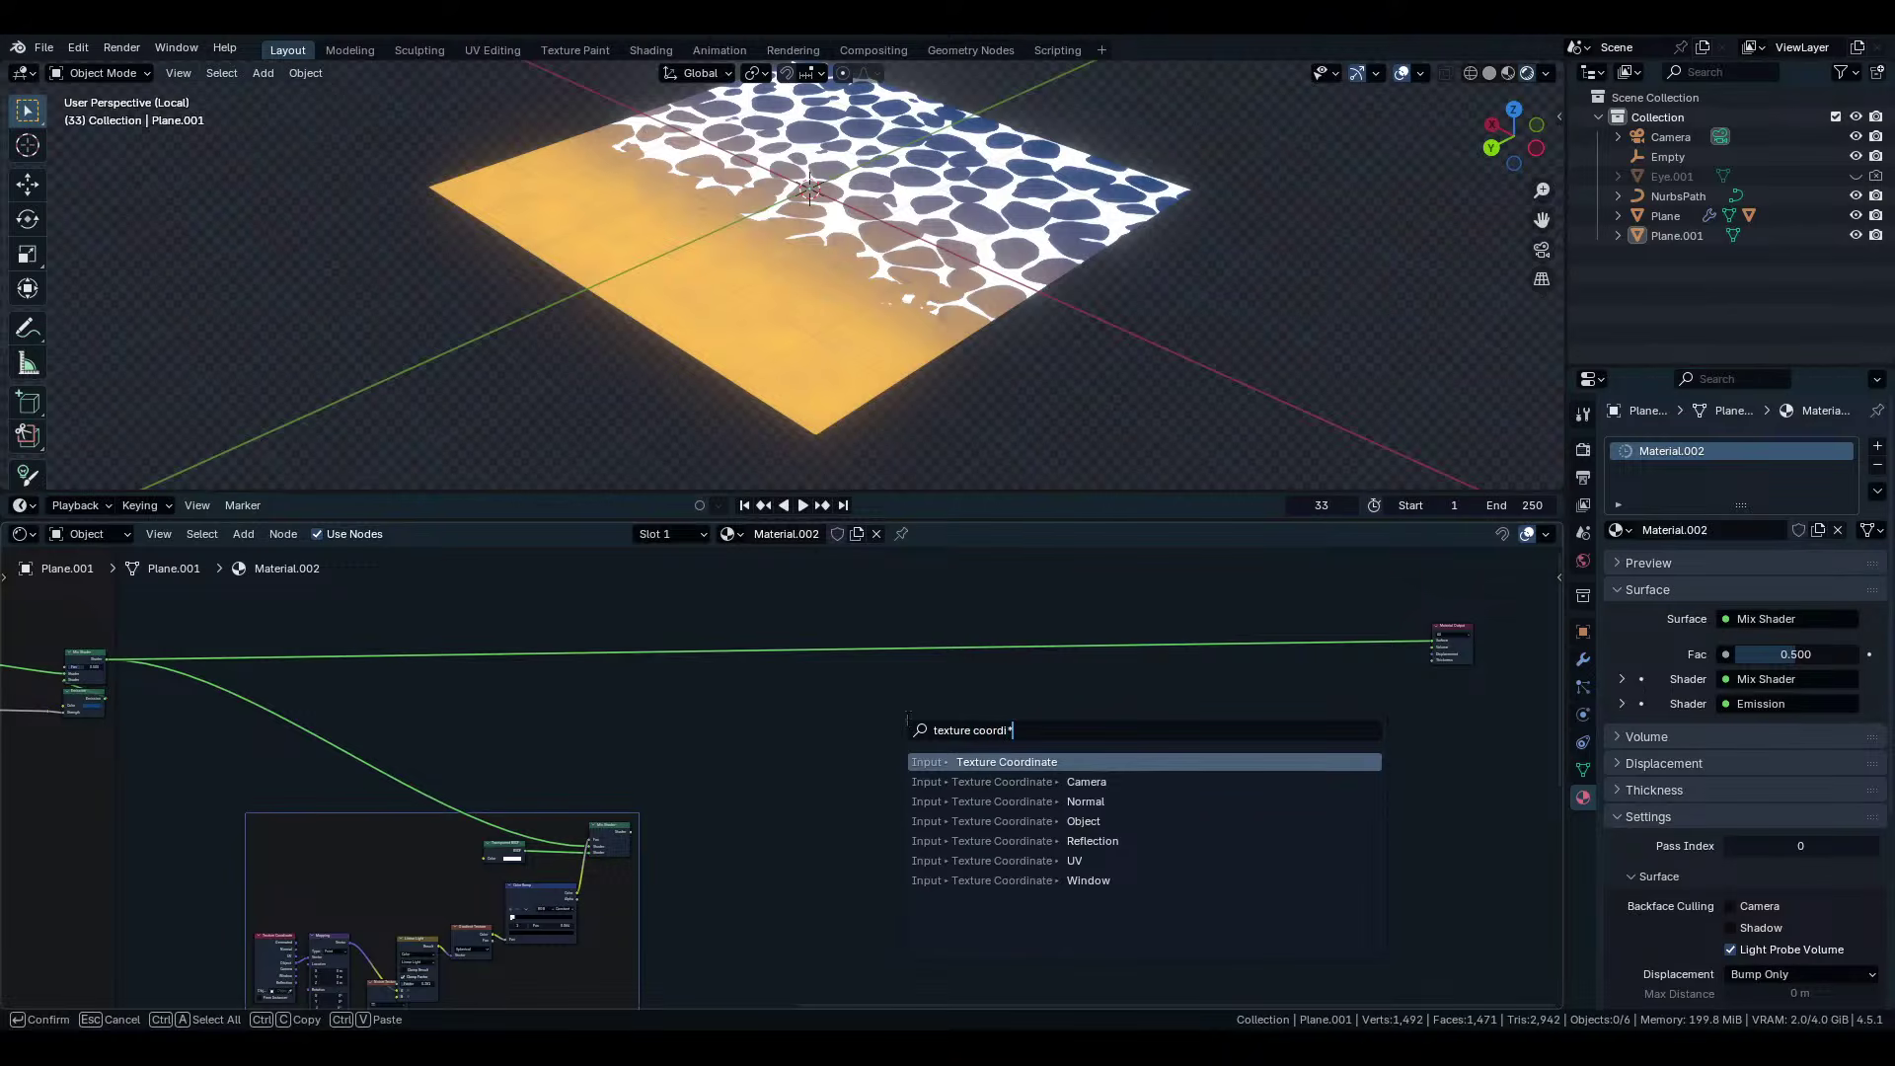
key("Return")
scroll(921, 761, "up", 3)
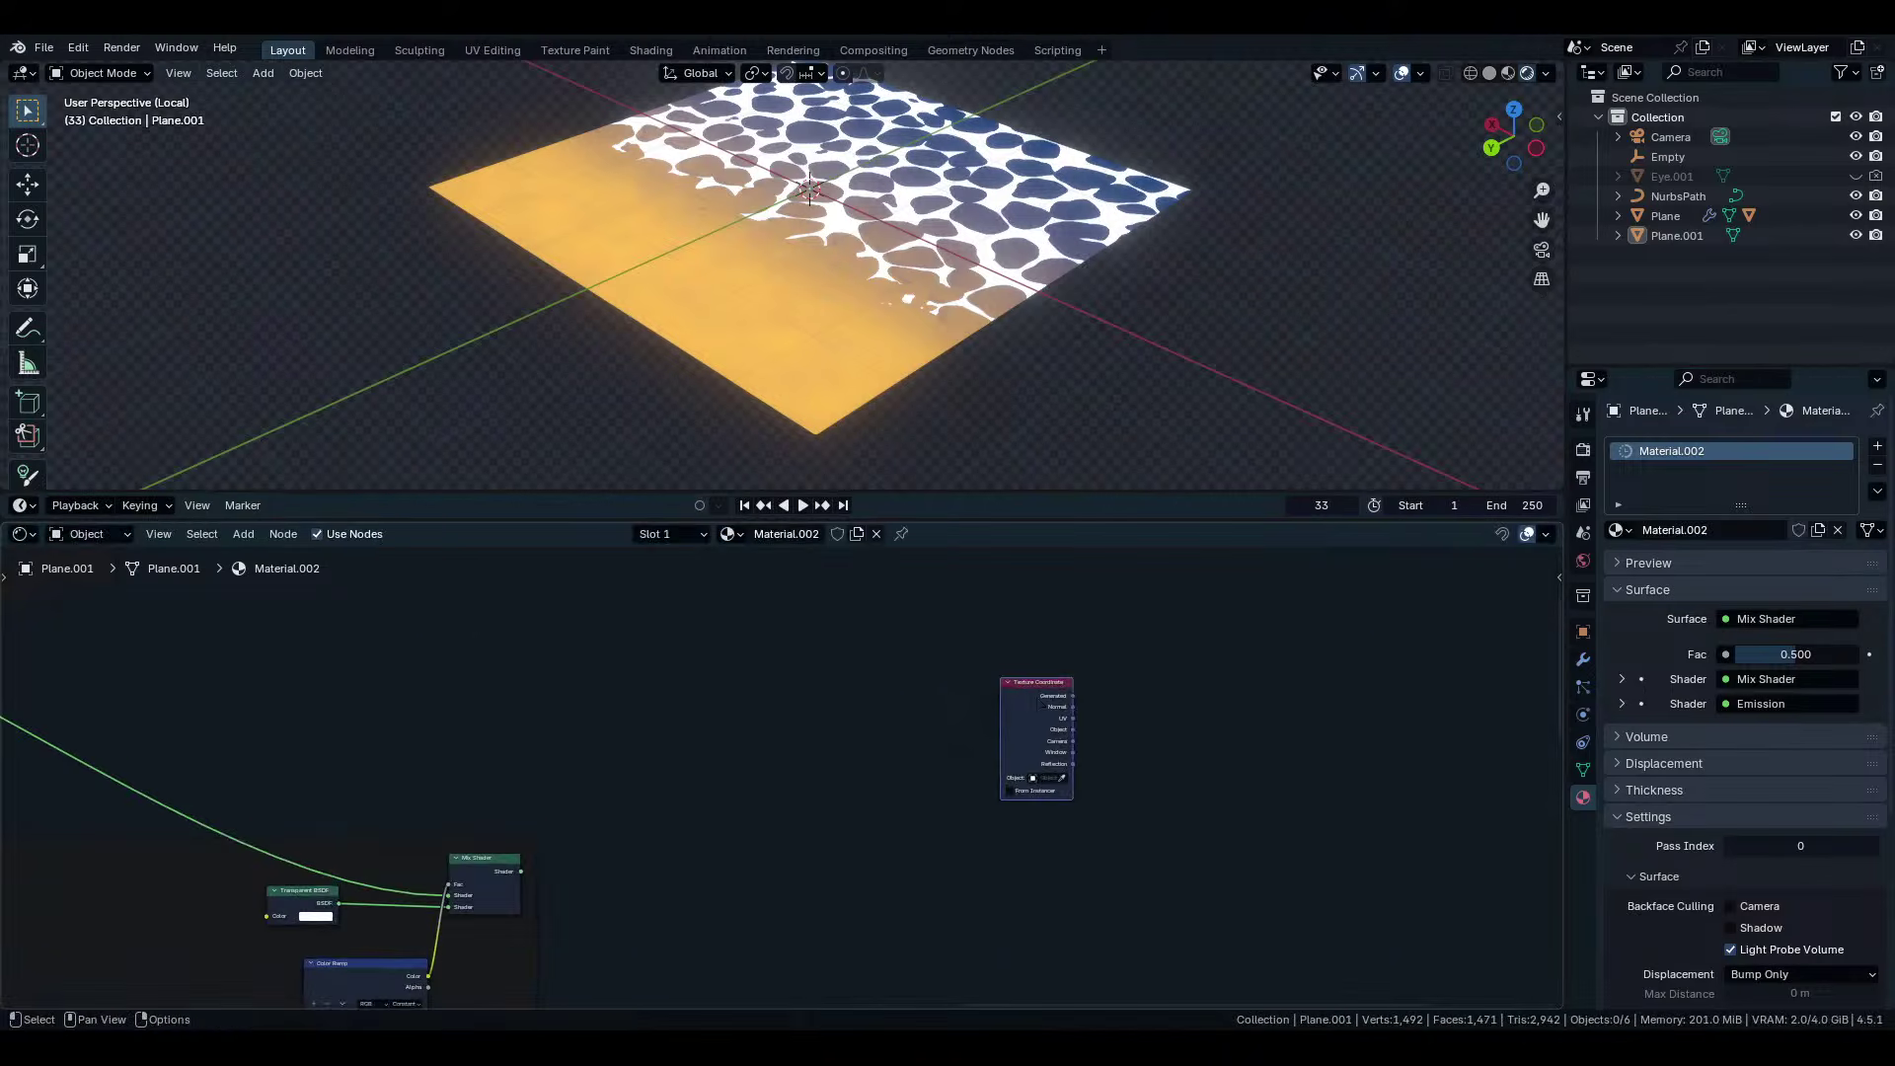
Preview the new Texture Coordinate's Object output and insert a Color Ramp between it and the Material Output.
left_click(723, 732, "ctrl+shift")
left_click(723, 732, "ctrl+shift")
left_click(723, 732, "ctrl+shift")
left_click(723, 732, "ctrl+shift")
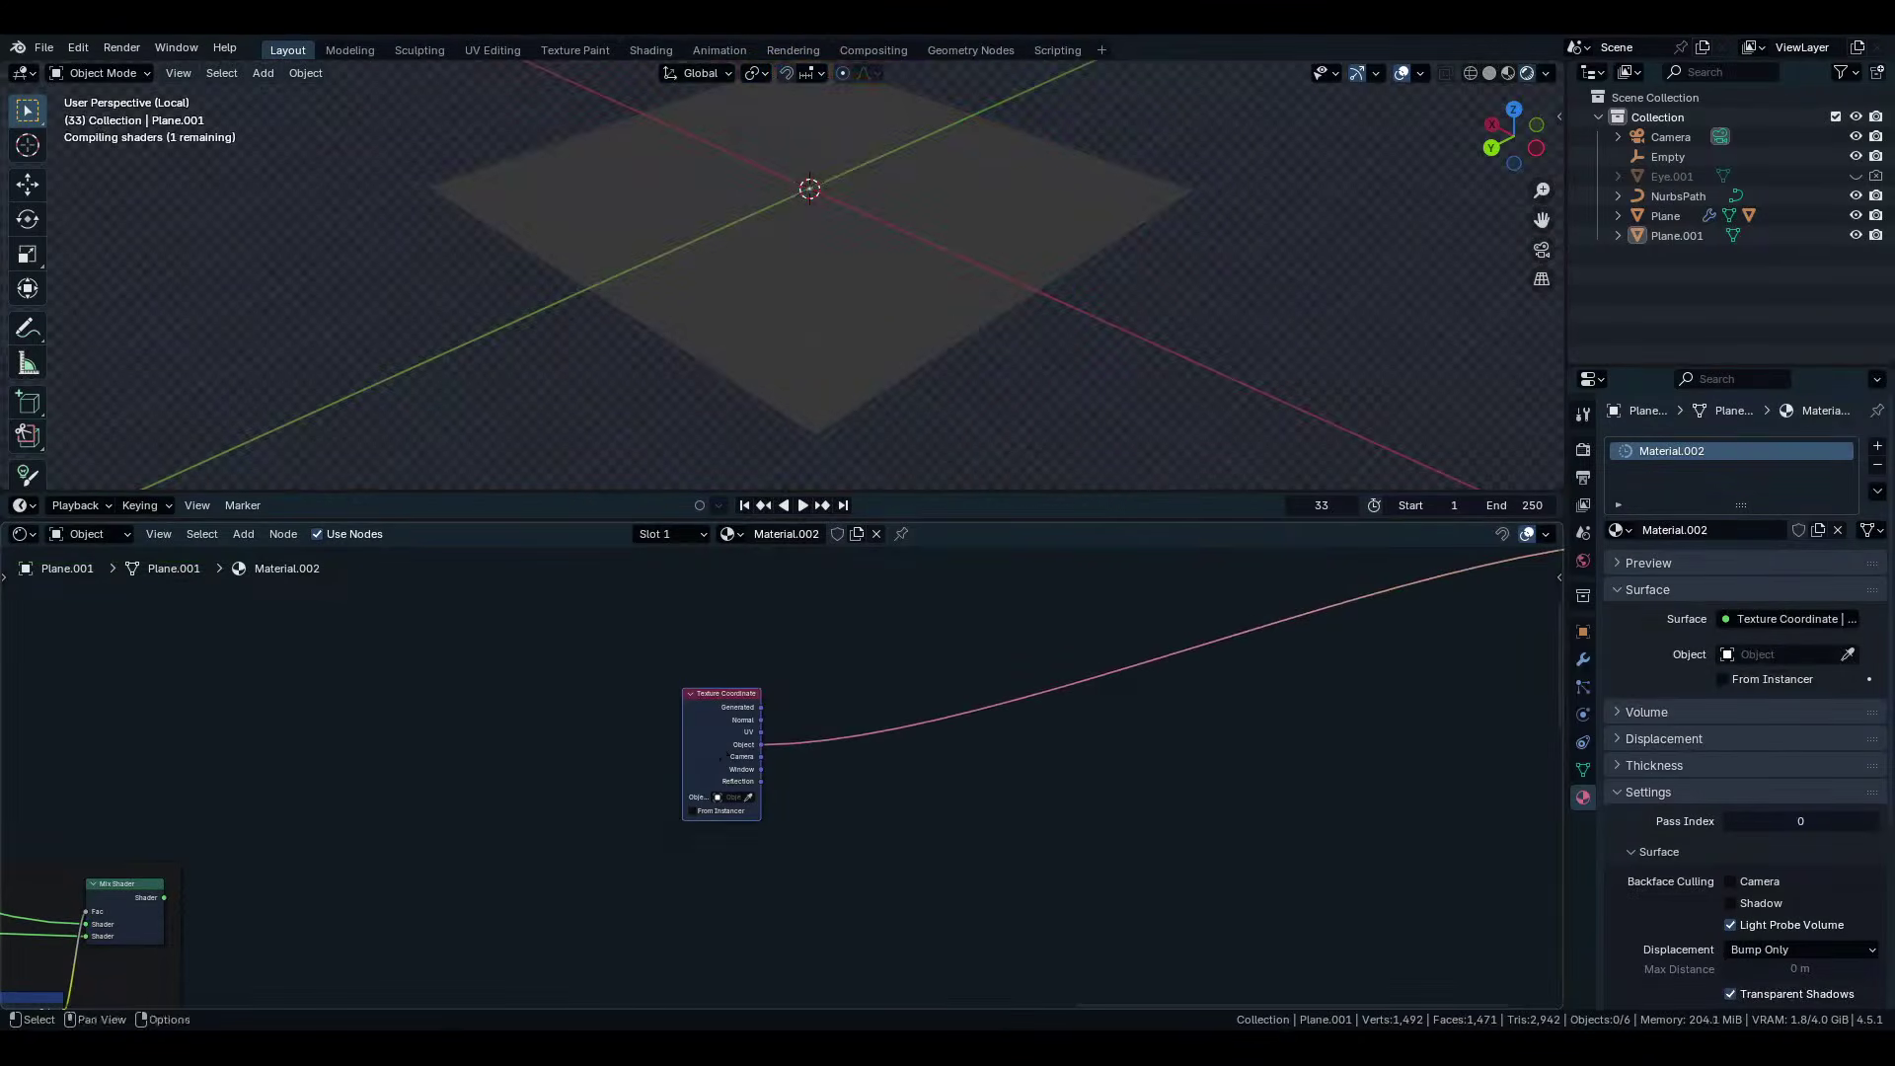
key("shift+a")
type("color")
key("Return")
left_click(923, 655)
scroll(780, 775, "up", 3)
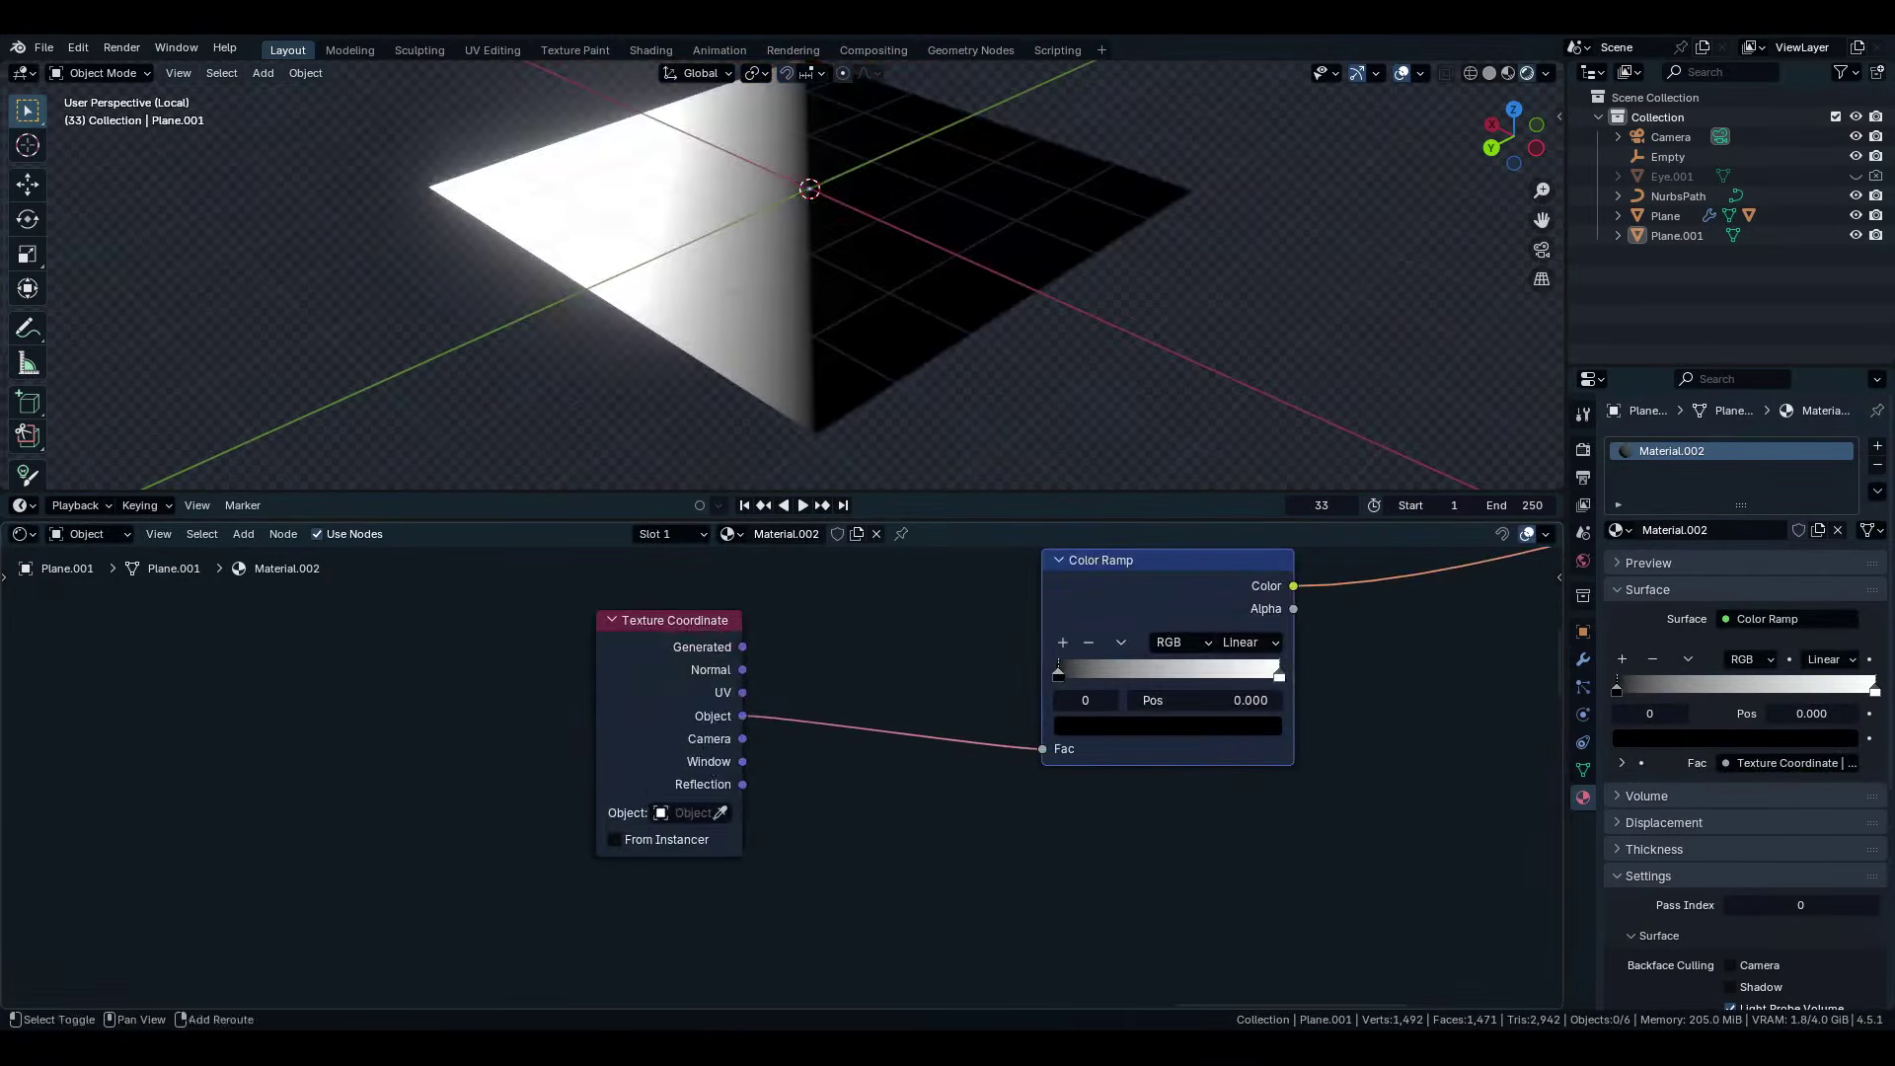
Insert a Separate XYZ node before the Color Ramp and connect only its Y output to the ramp's Fac.
key("shift+a")
type("separat")
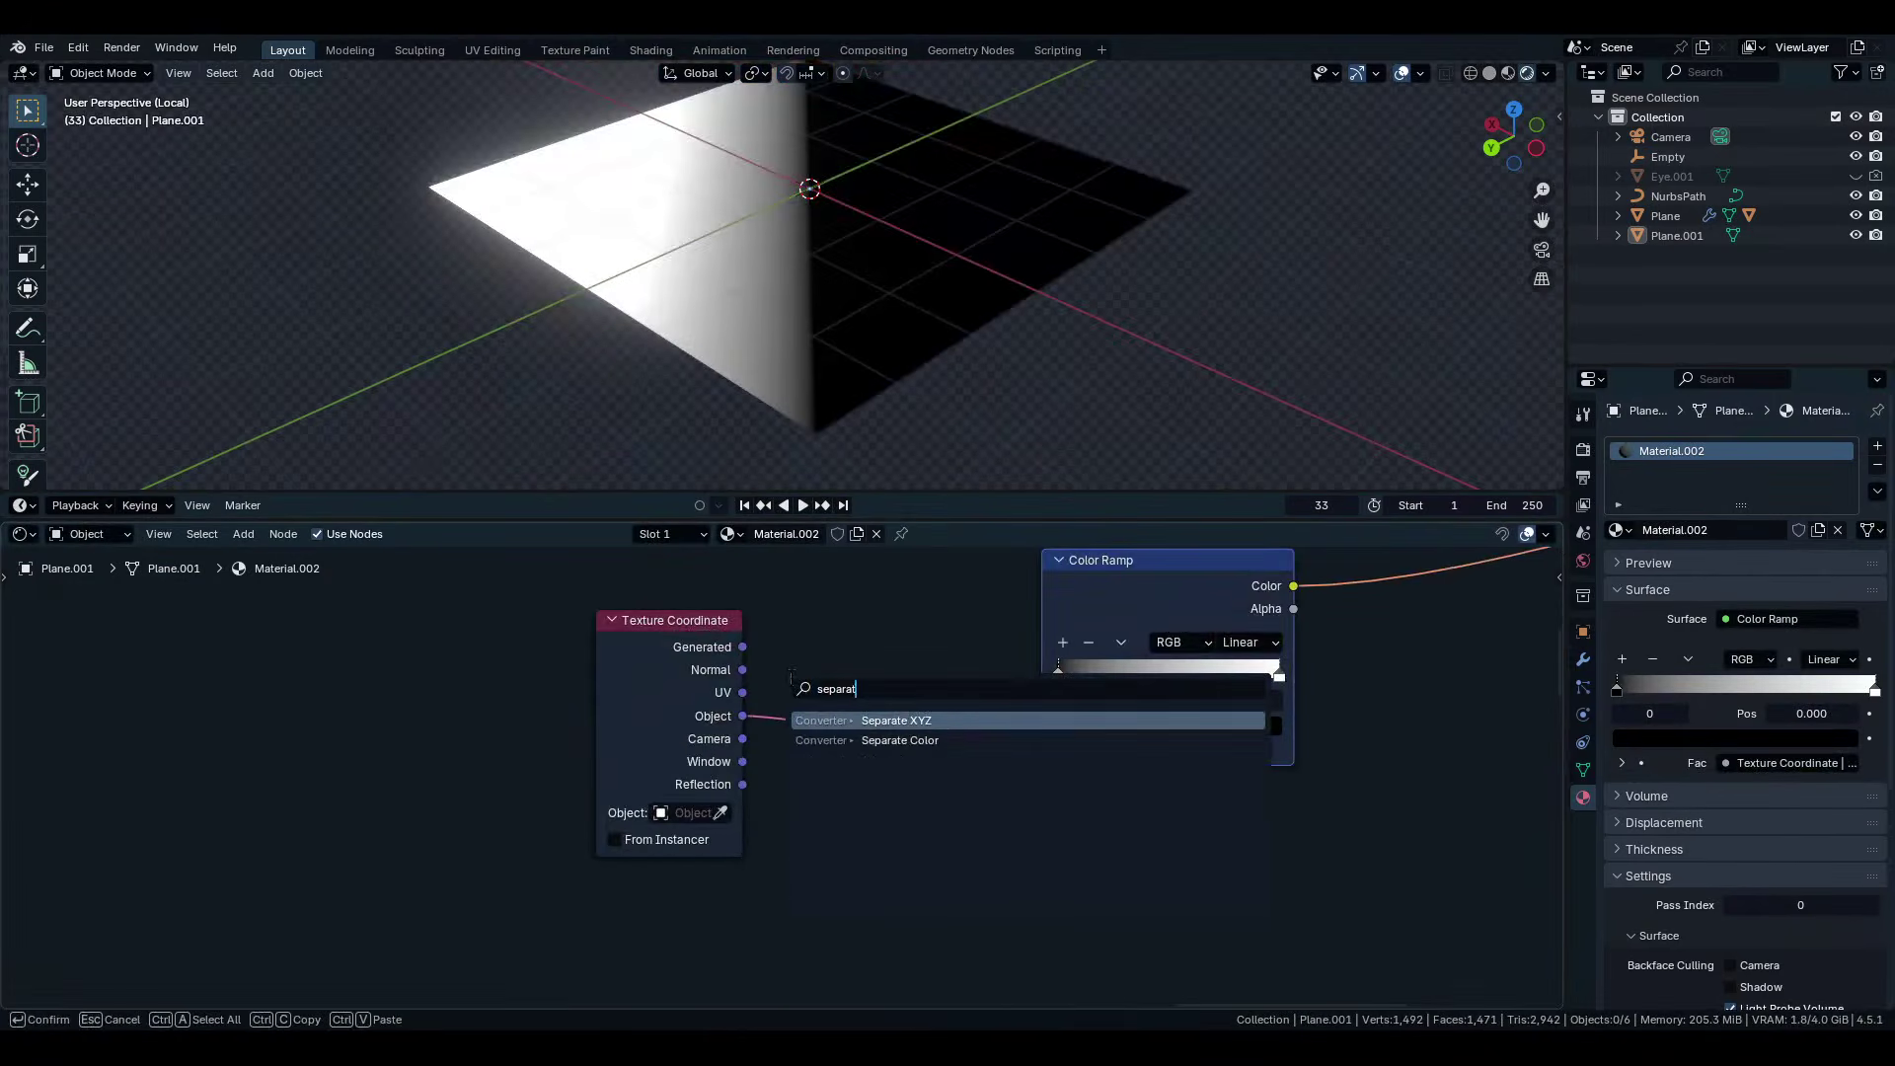
type("e")
key("Return")
left_click(791, 681)
key("Home")
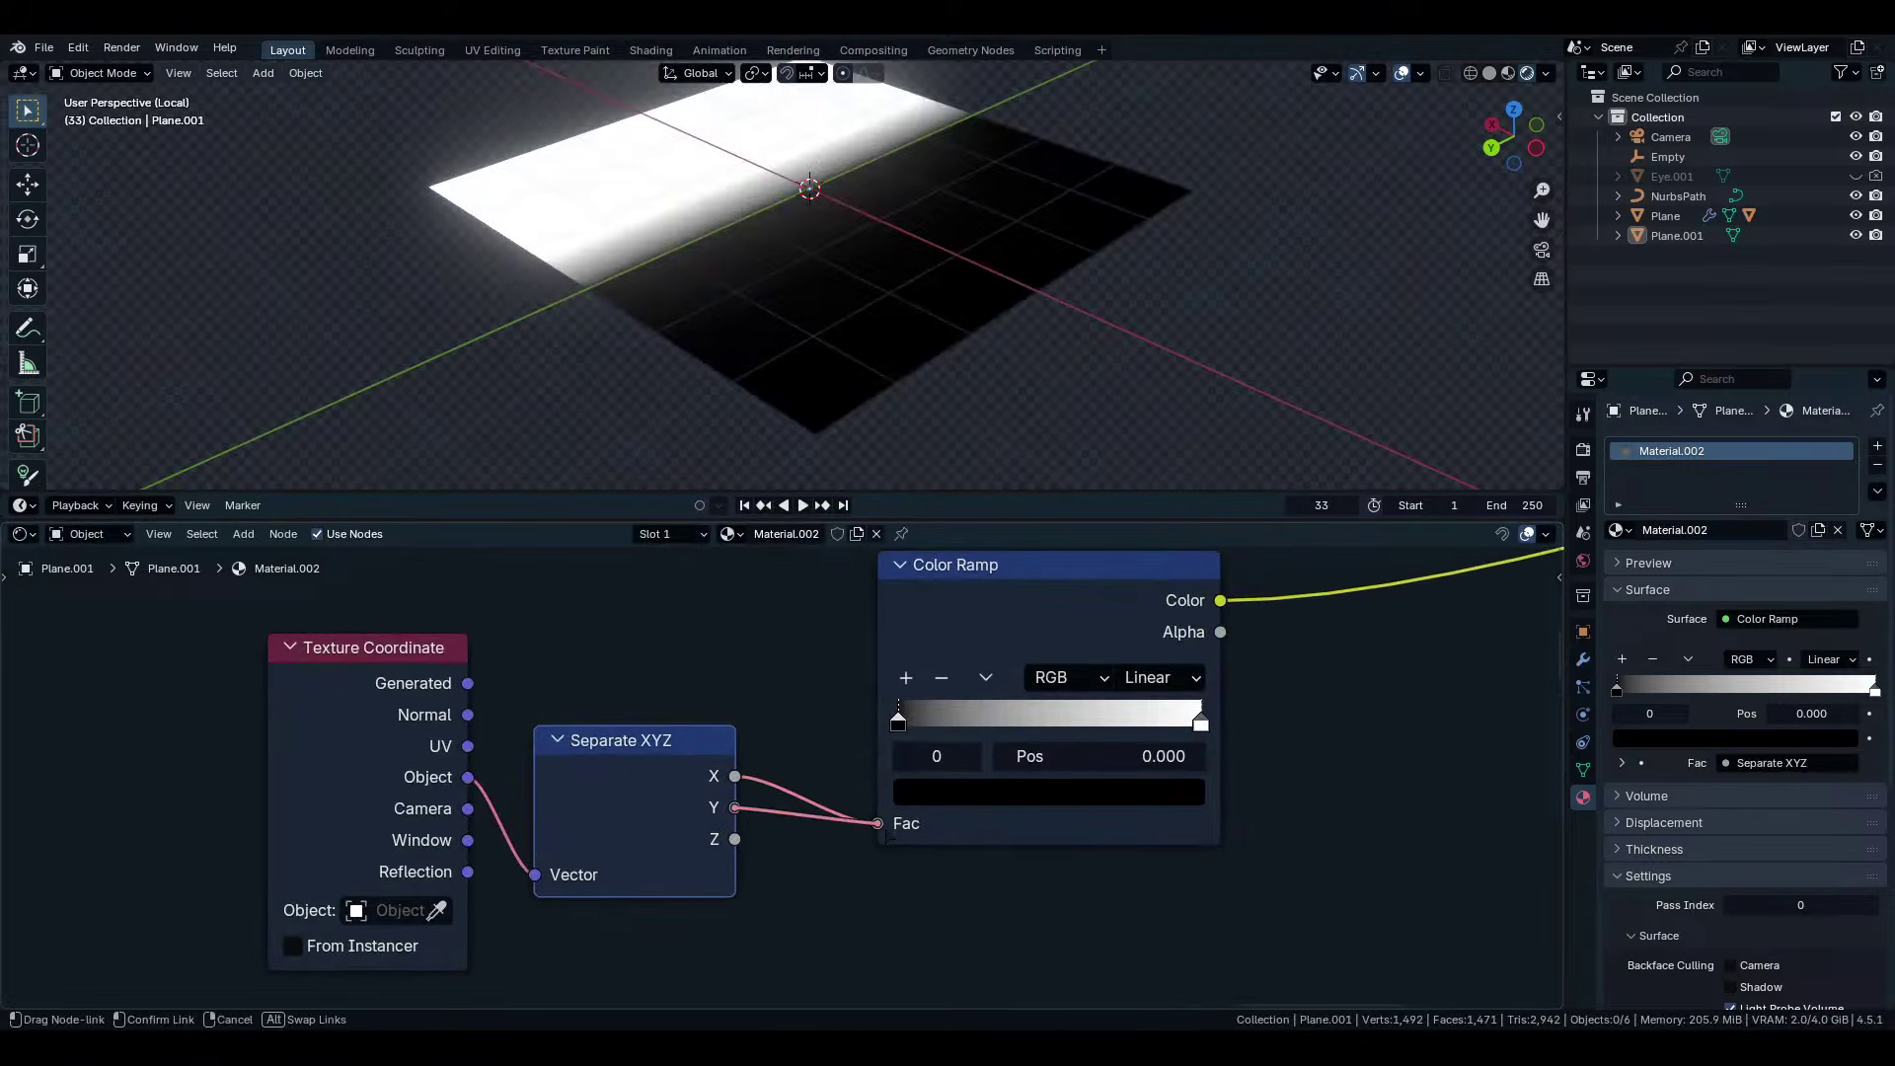
left_click_drag(886, 834, 877, 823)
scroll(839, 789, "down", 2)
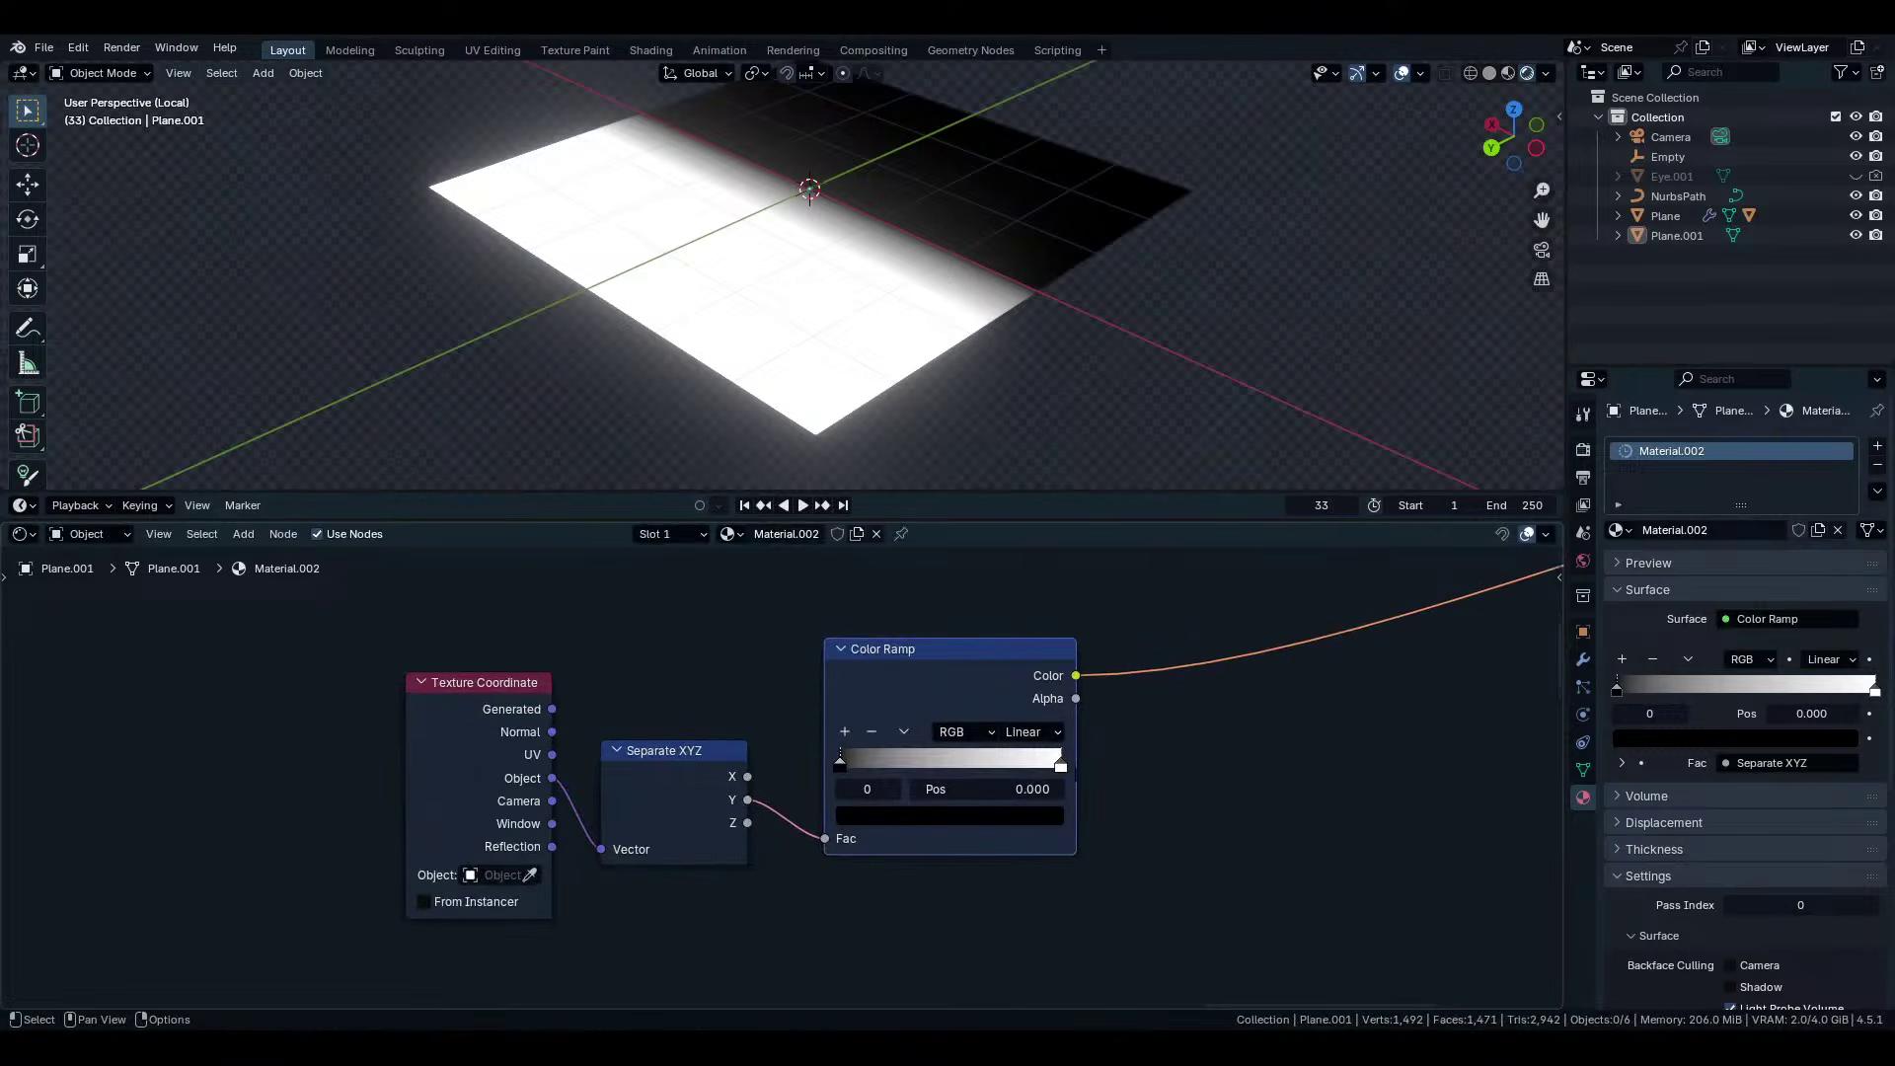
Add a white middle stop at 0.500 to the Color Ramp and make its end stop at 1.000 black.
left_click_drag(1061, 767, 1196, 758)
scroll(932, 759, "up", 5)
left_click(875, 709)
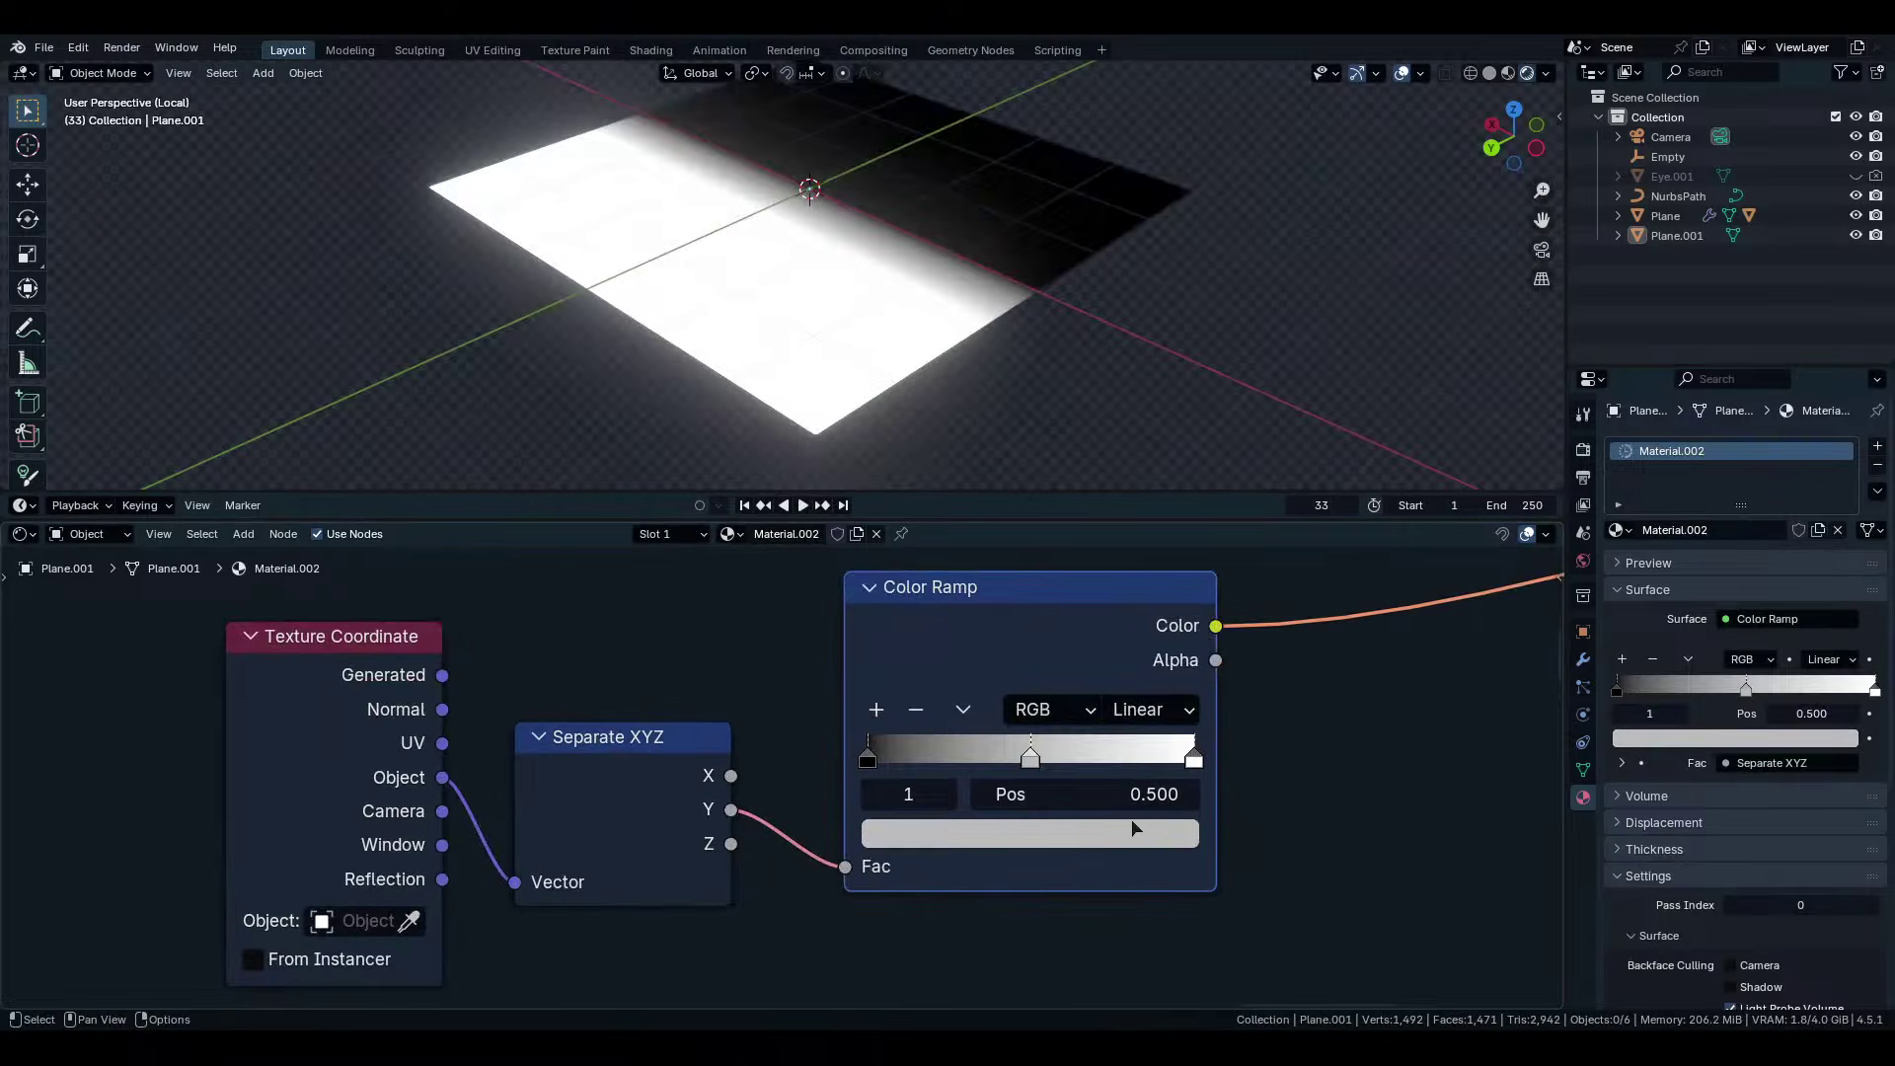
left_click(1082, 829)
left_click(1193, 758)
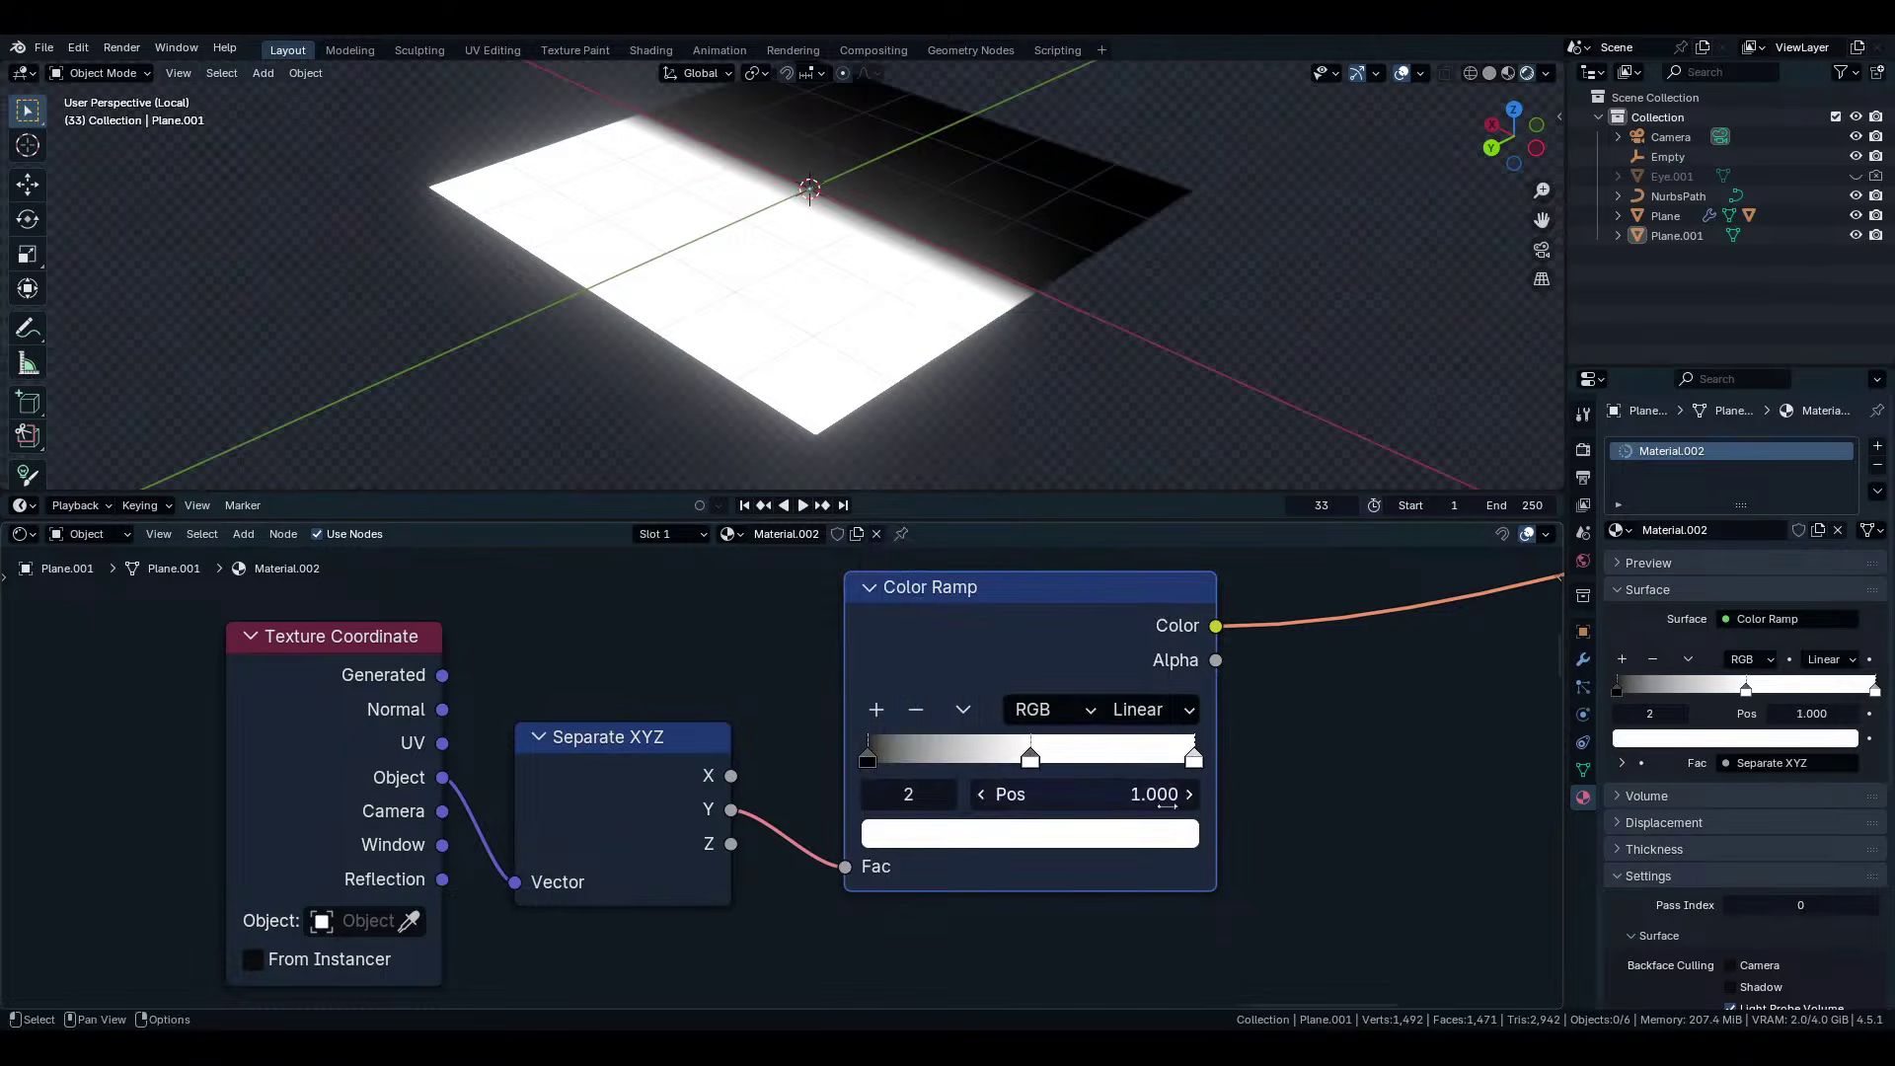
left_click(1148, 841)
scroll(1148, 844, "down", 20)
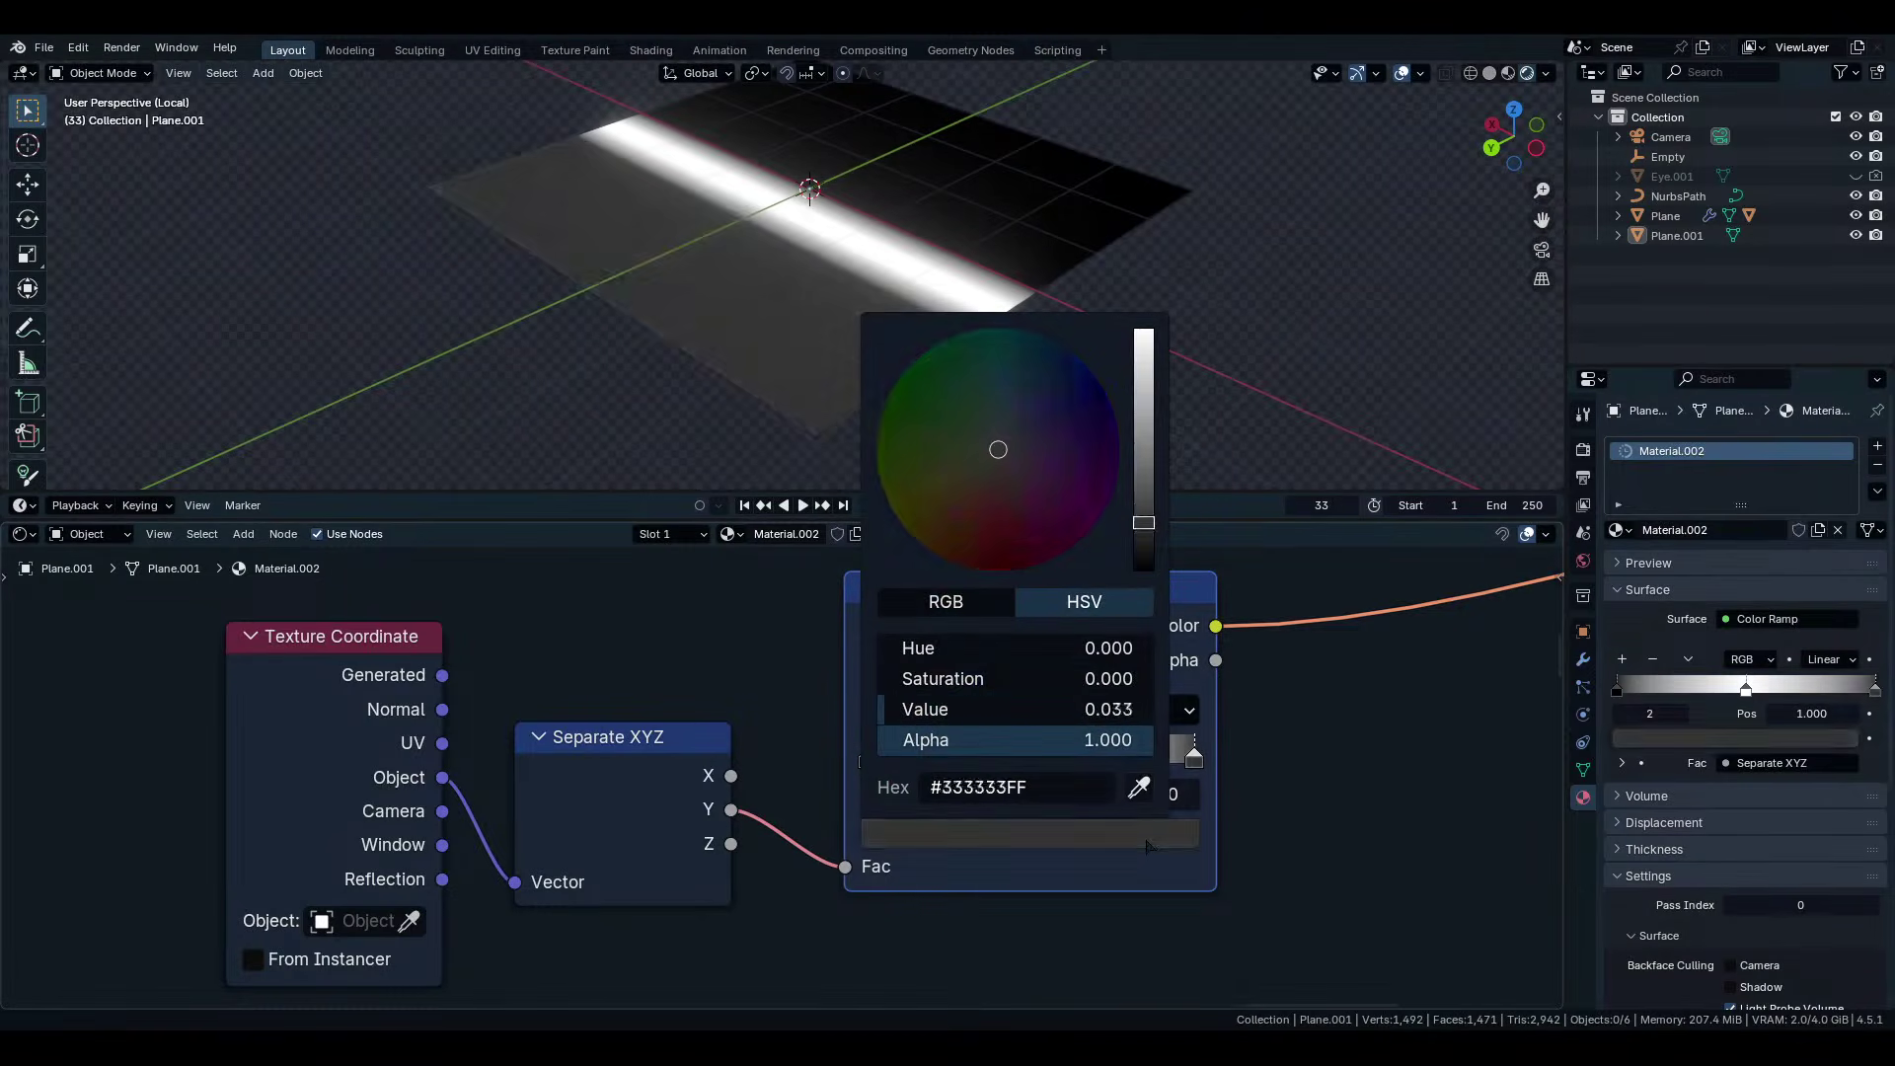
Shift Separate XYZ and the Color Ramp away, and insert a Mix Color node between Texture Coordinate and Separate XYZ.
middle_click_drag(997, 296, 932, 276)
scroll(780, 750, "down", 2)
scroll(781, 752, "down", 1)
left_click_drag(610, 664, 1033, 849)
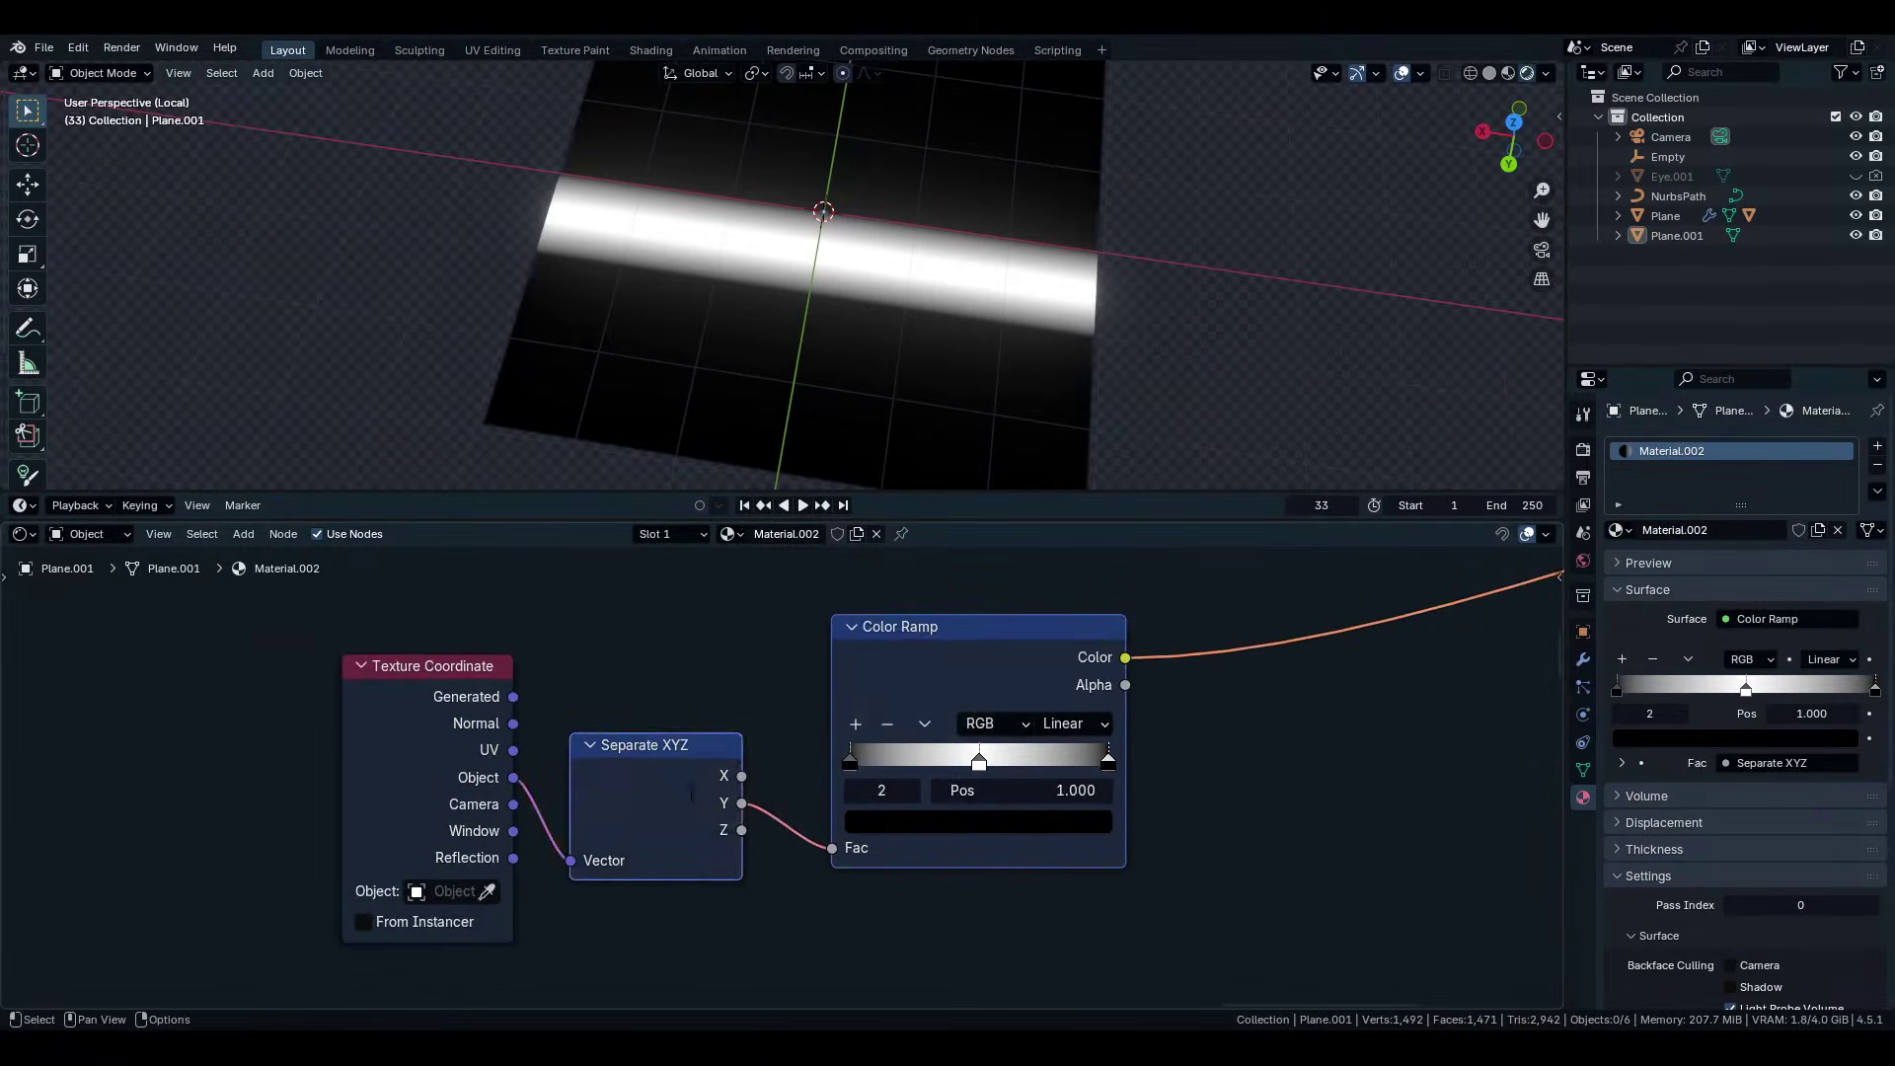
key("g")
left_click(1553, 839)
key("shift+a")
left_click(759, 720)
type("mi")
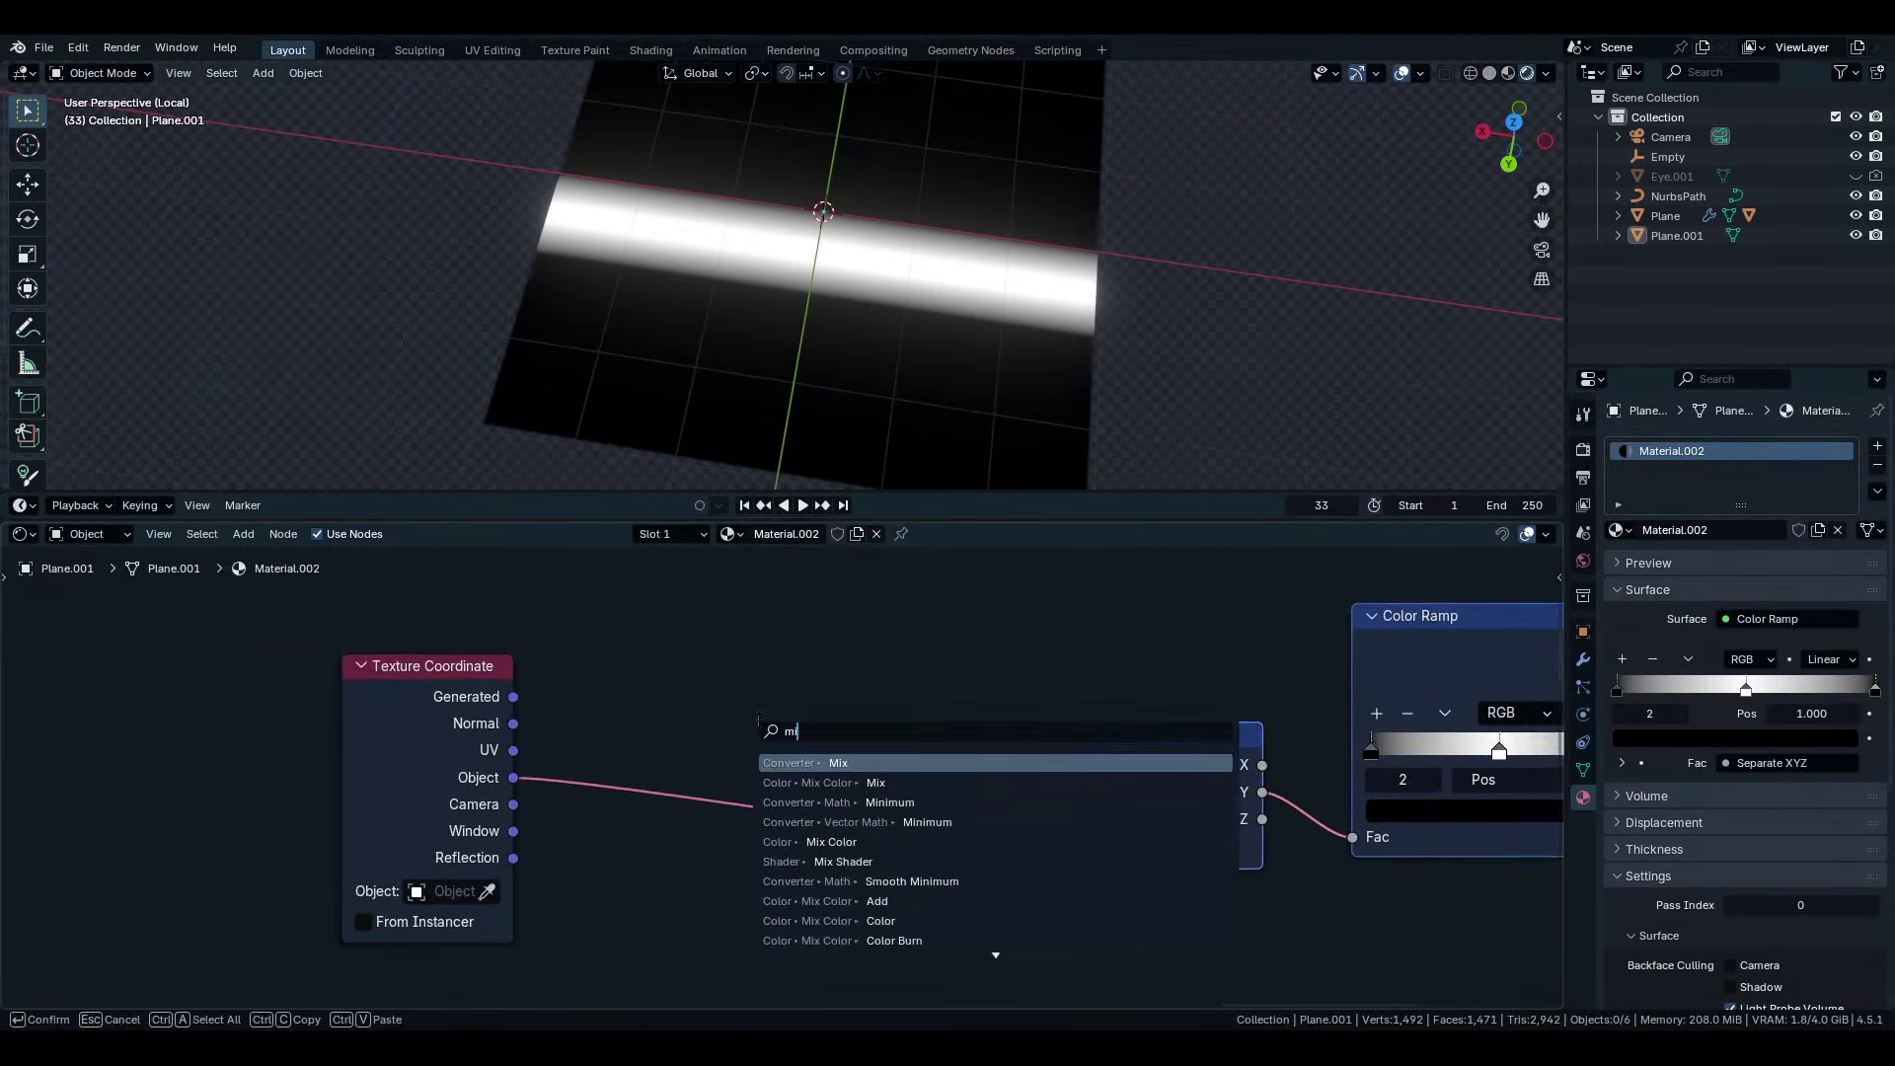
key("Return")
left_click(789, 735)
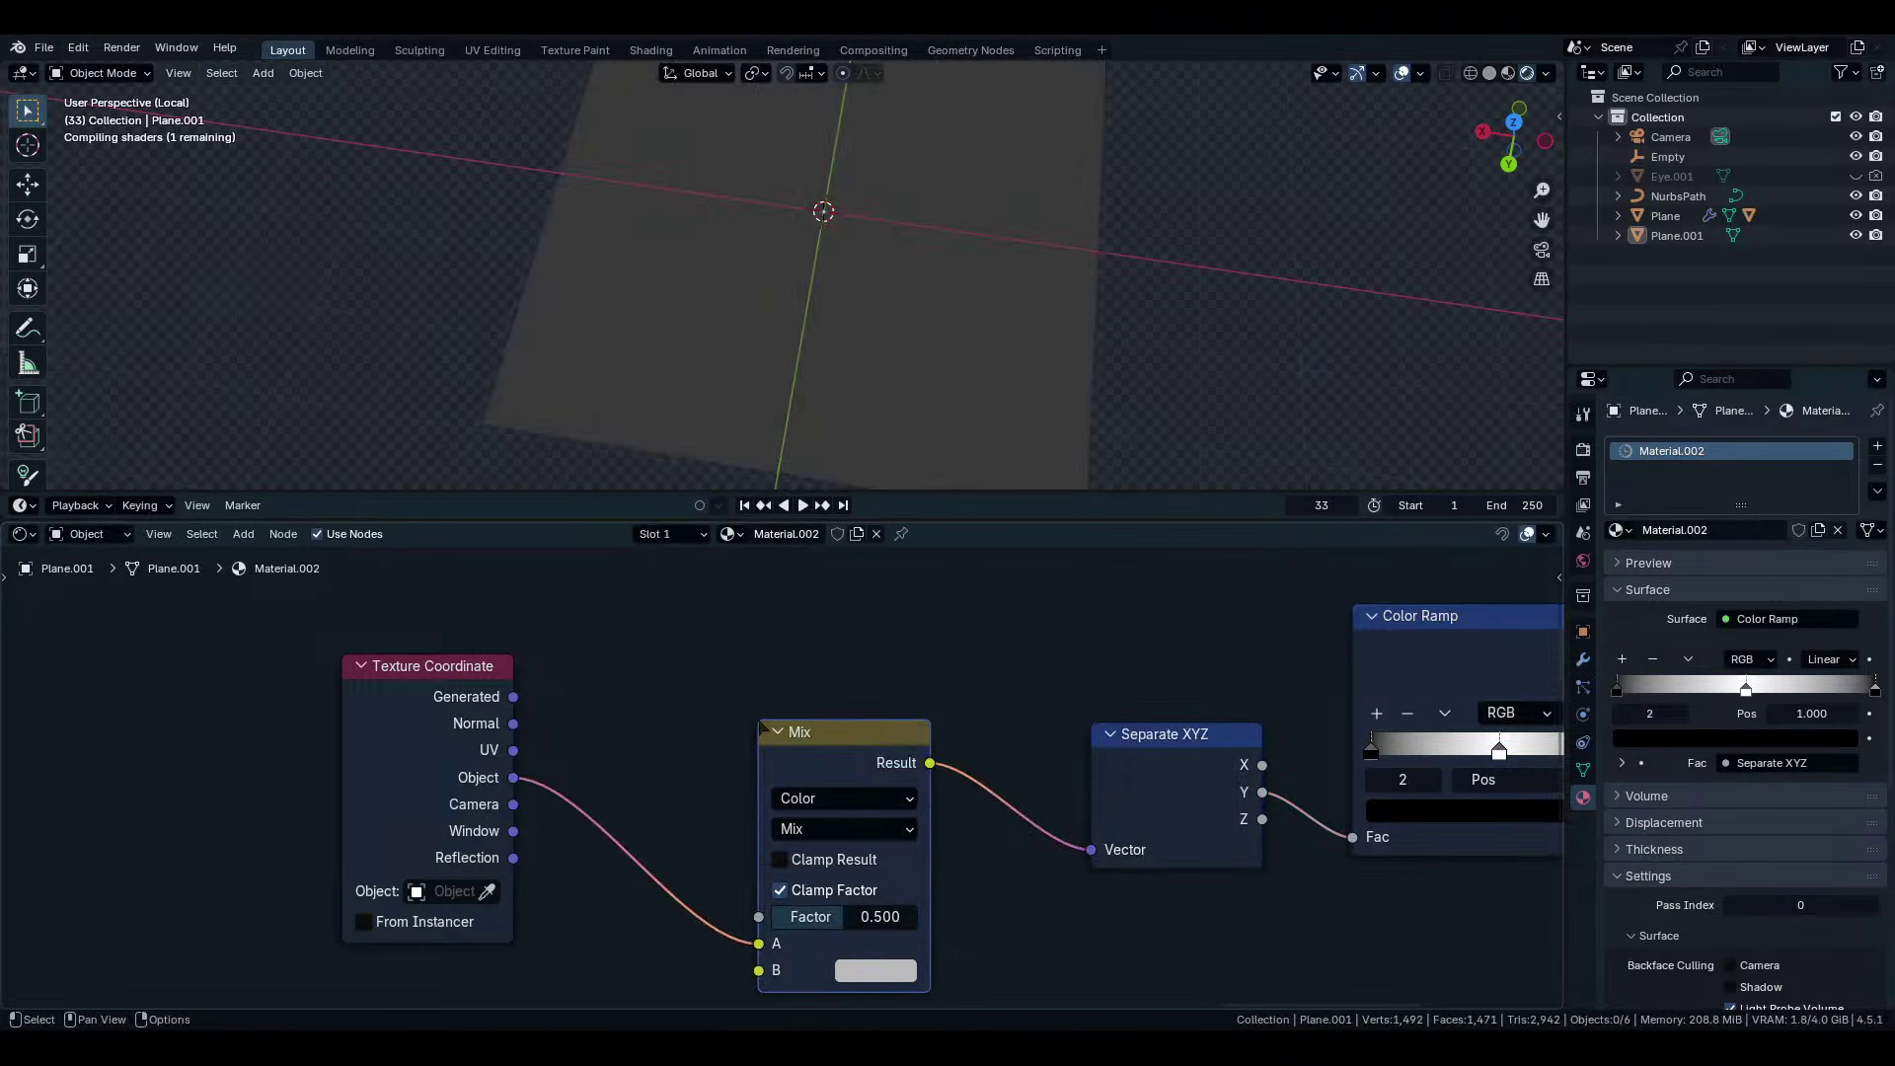
Add a Noise Texture below the Mix node and connect its Color output to the Mix node's B input.
scroll(930, 690, "down", 2)
key("shift+a")
type("noise texture")
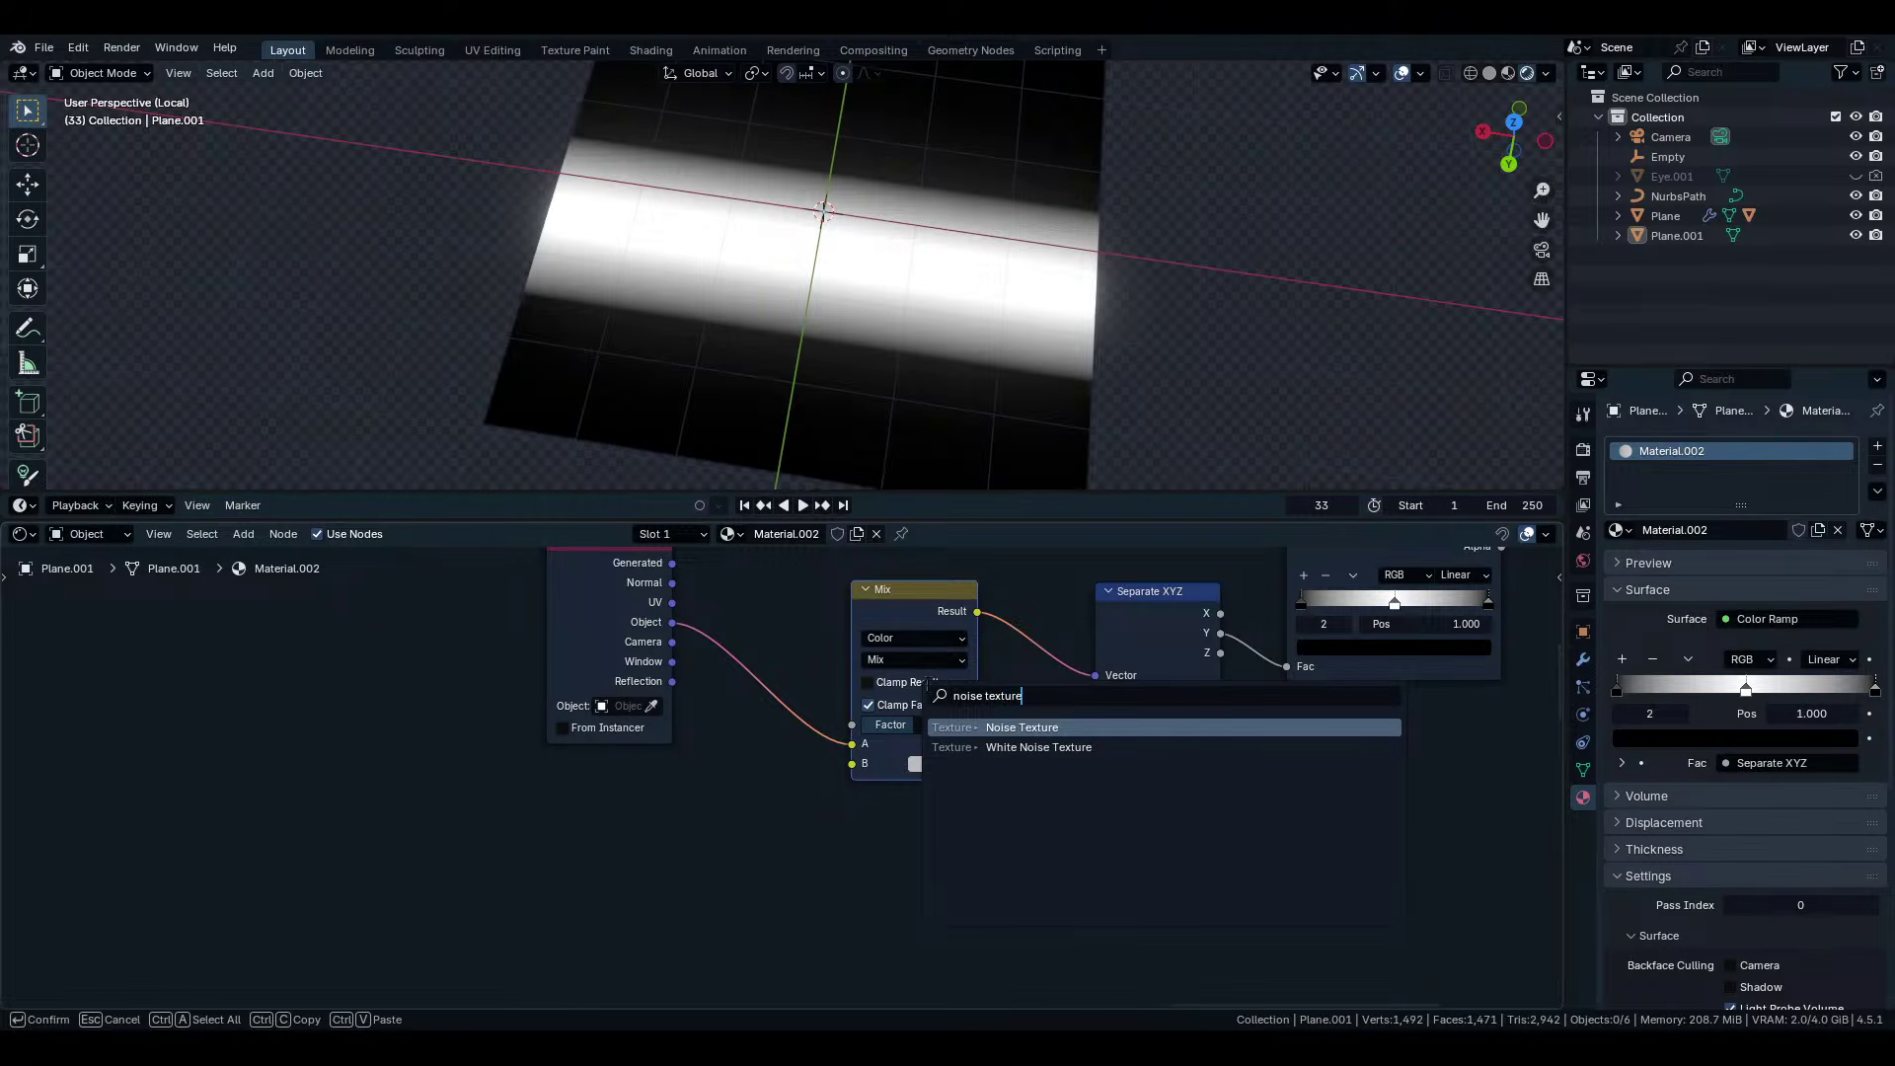
key("Return")
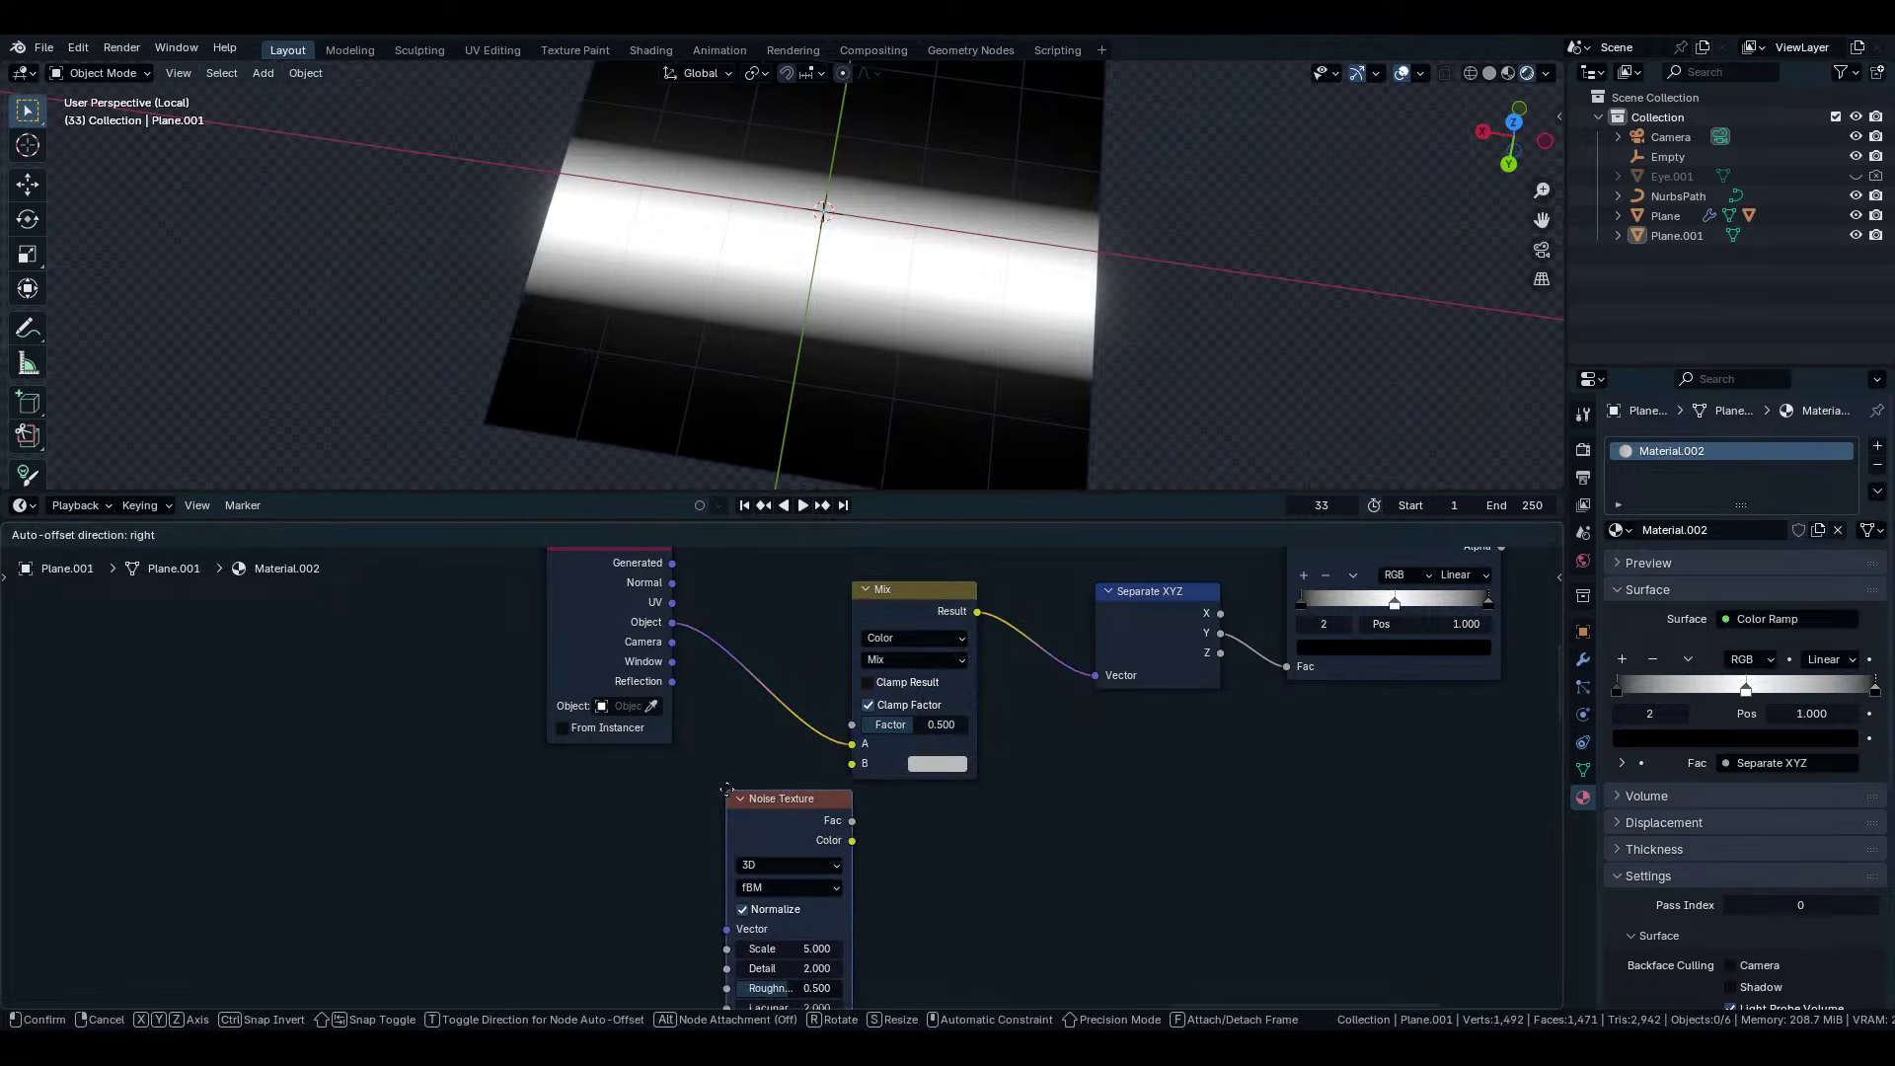
left_click(750, 819)
left_click_drag(852, 762, 855, 764)
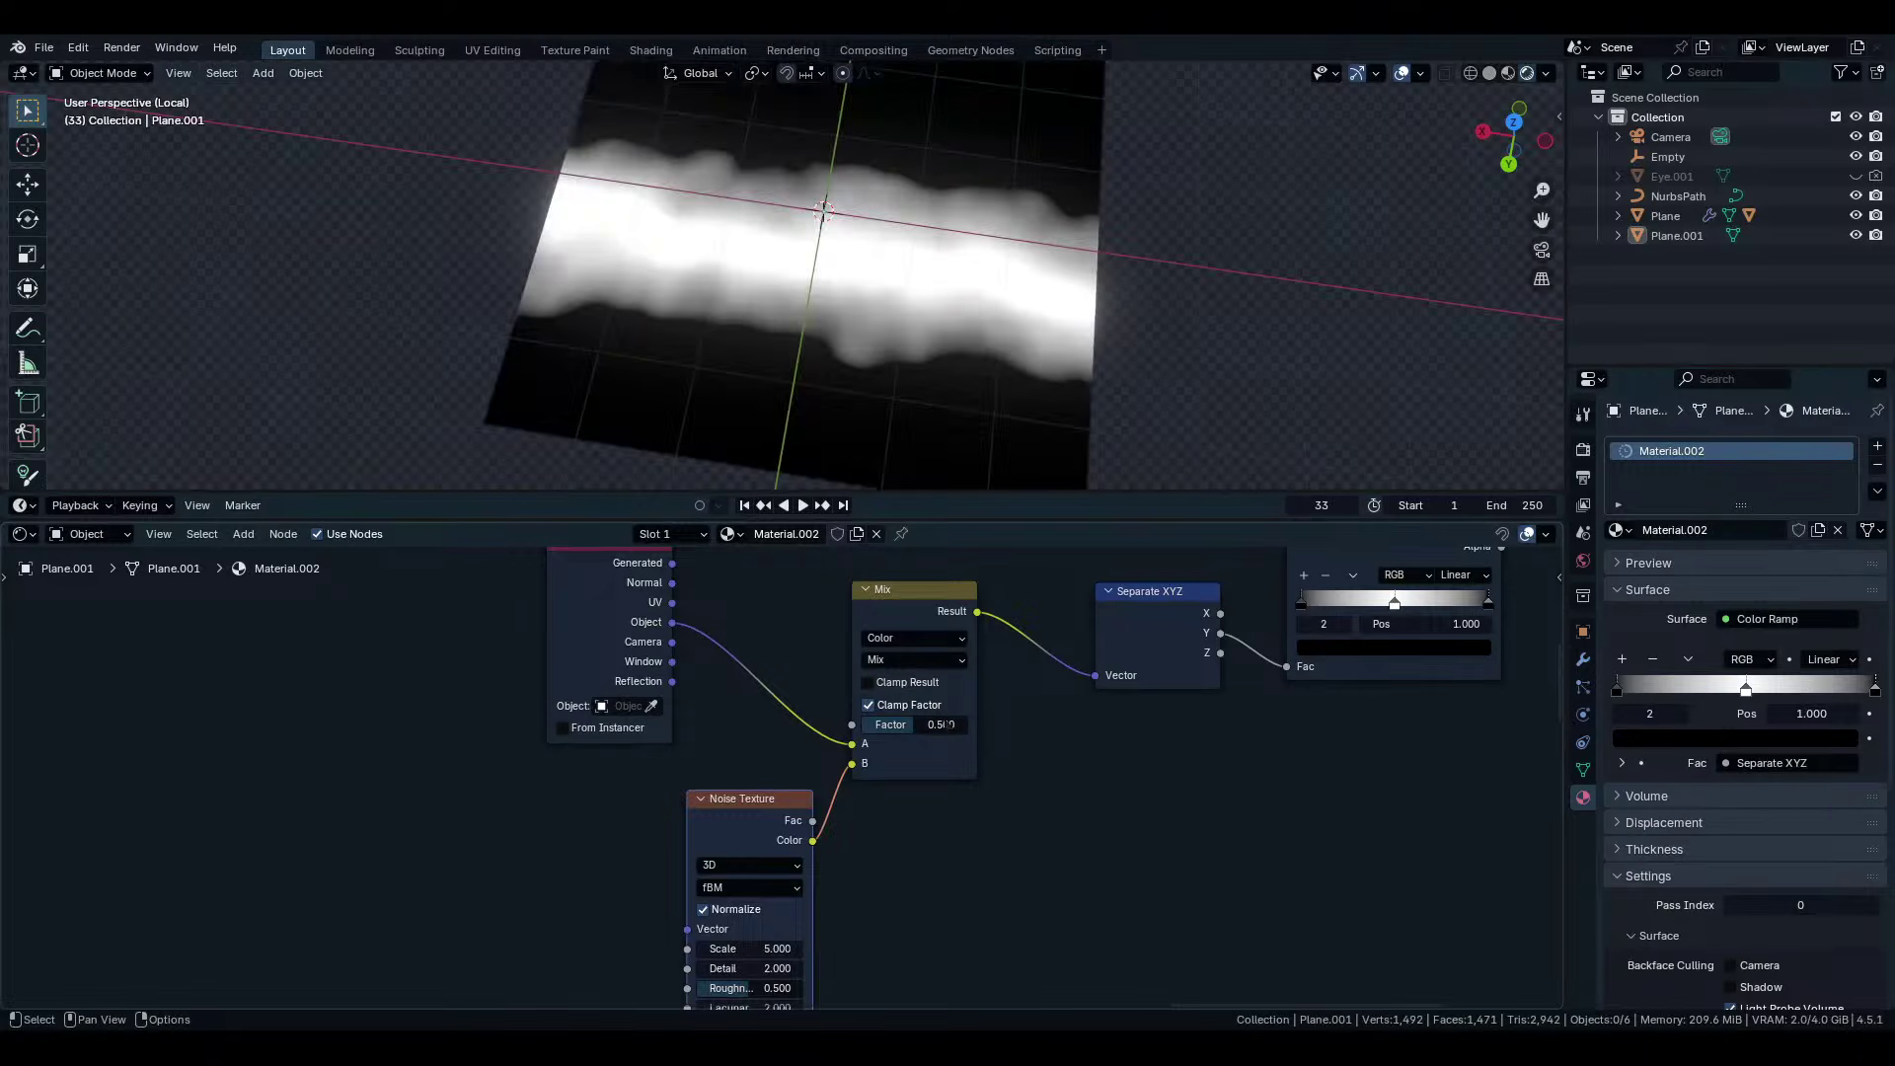
Try the Soft Light blending mode on the Mix node and test its factor up to 1.000.
scroll(910, 661, "up", 2)
mouse_move(945, 710)
left_mouse_down()
mouse_move(1000, 711)
mouse_move(934, 710)
left_mouse_up()
right_click(945, 711)
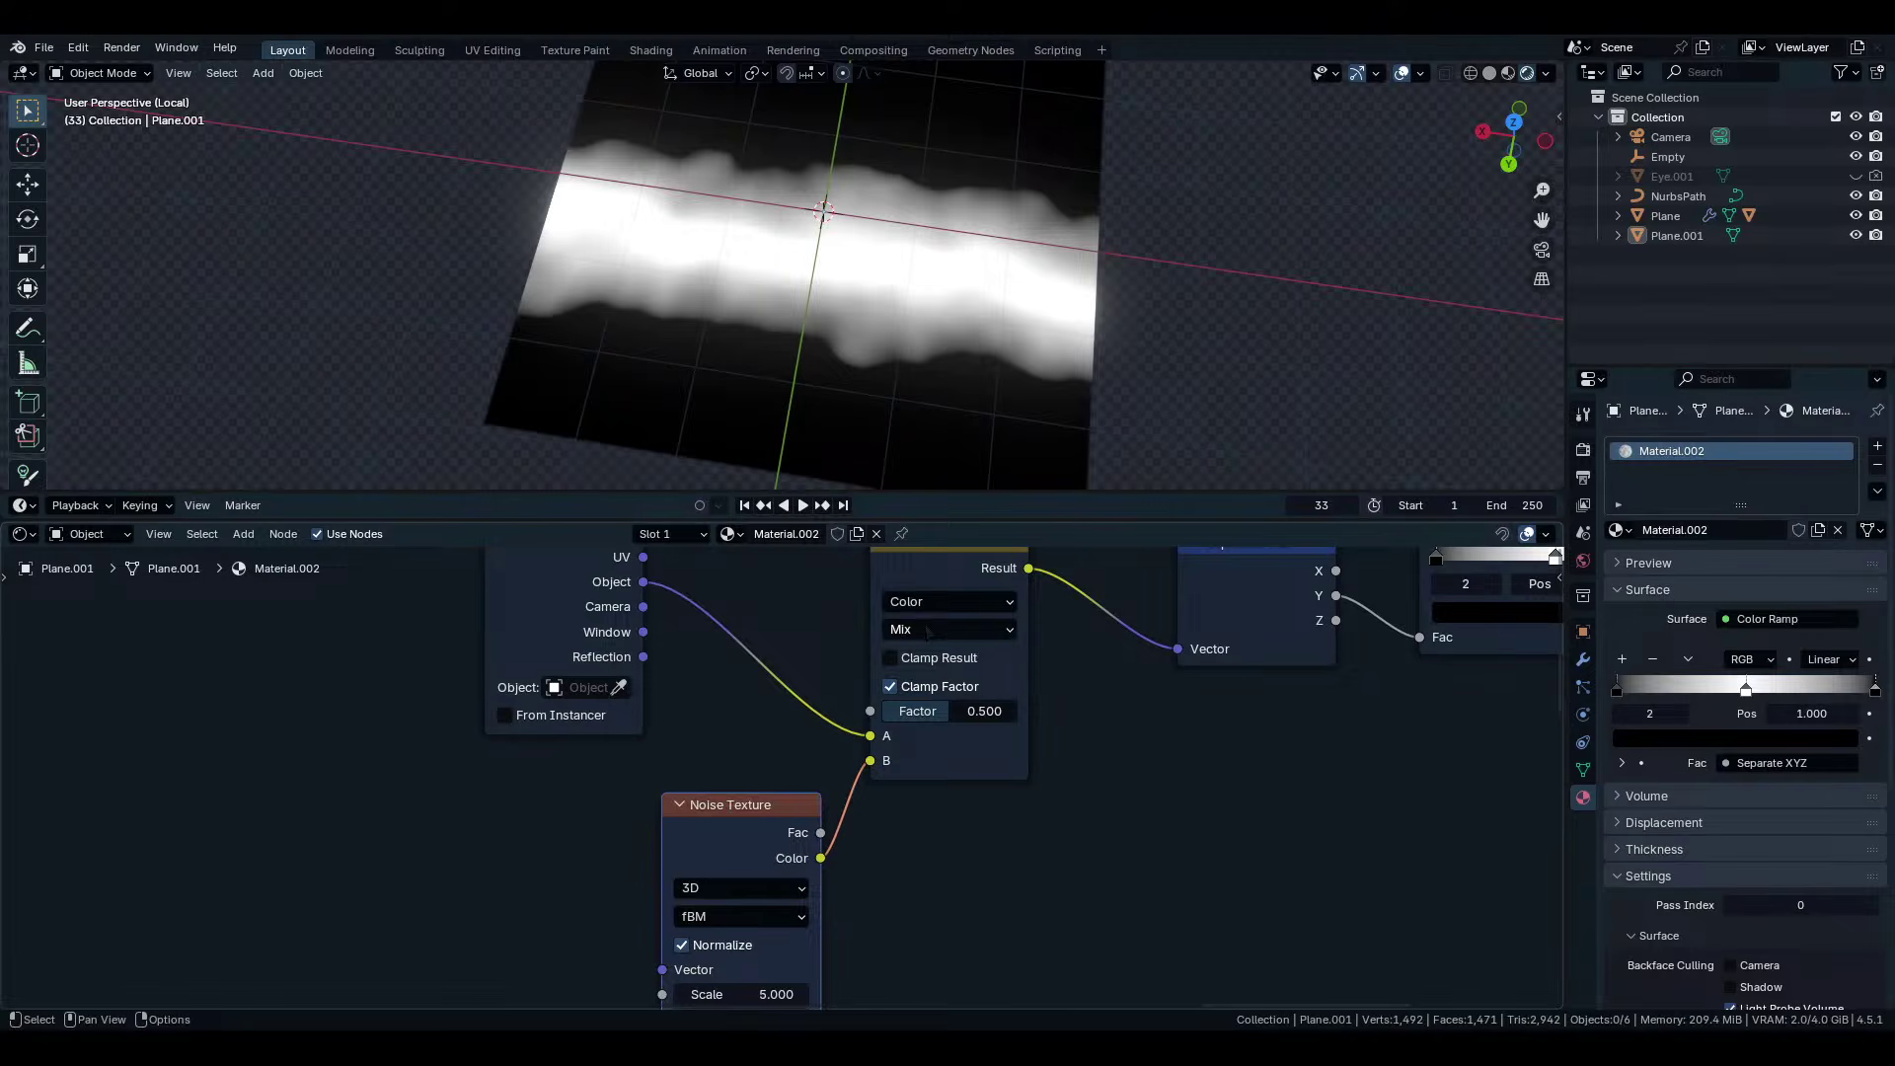
scroll(859, 740, "up", 3)
left_click(863, 755)
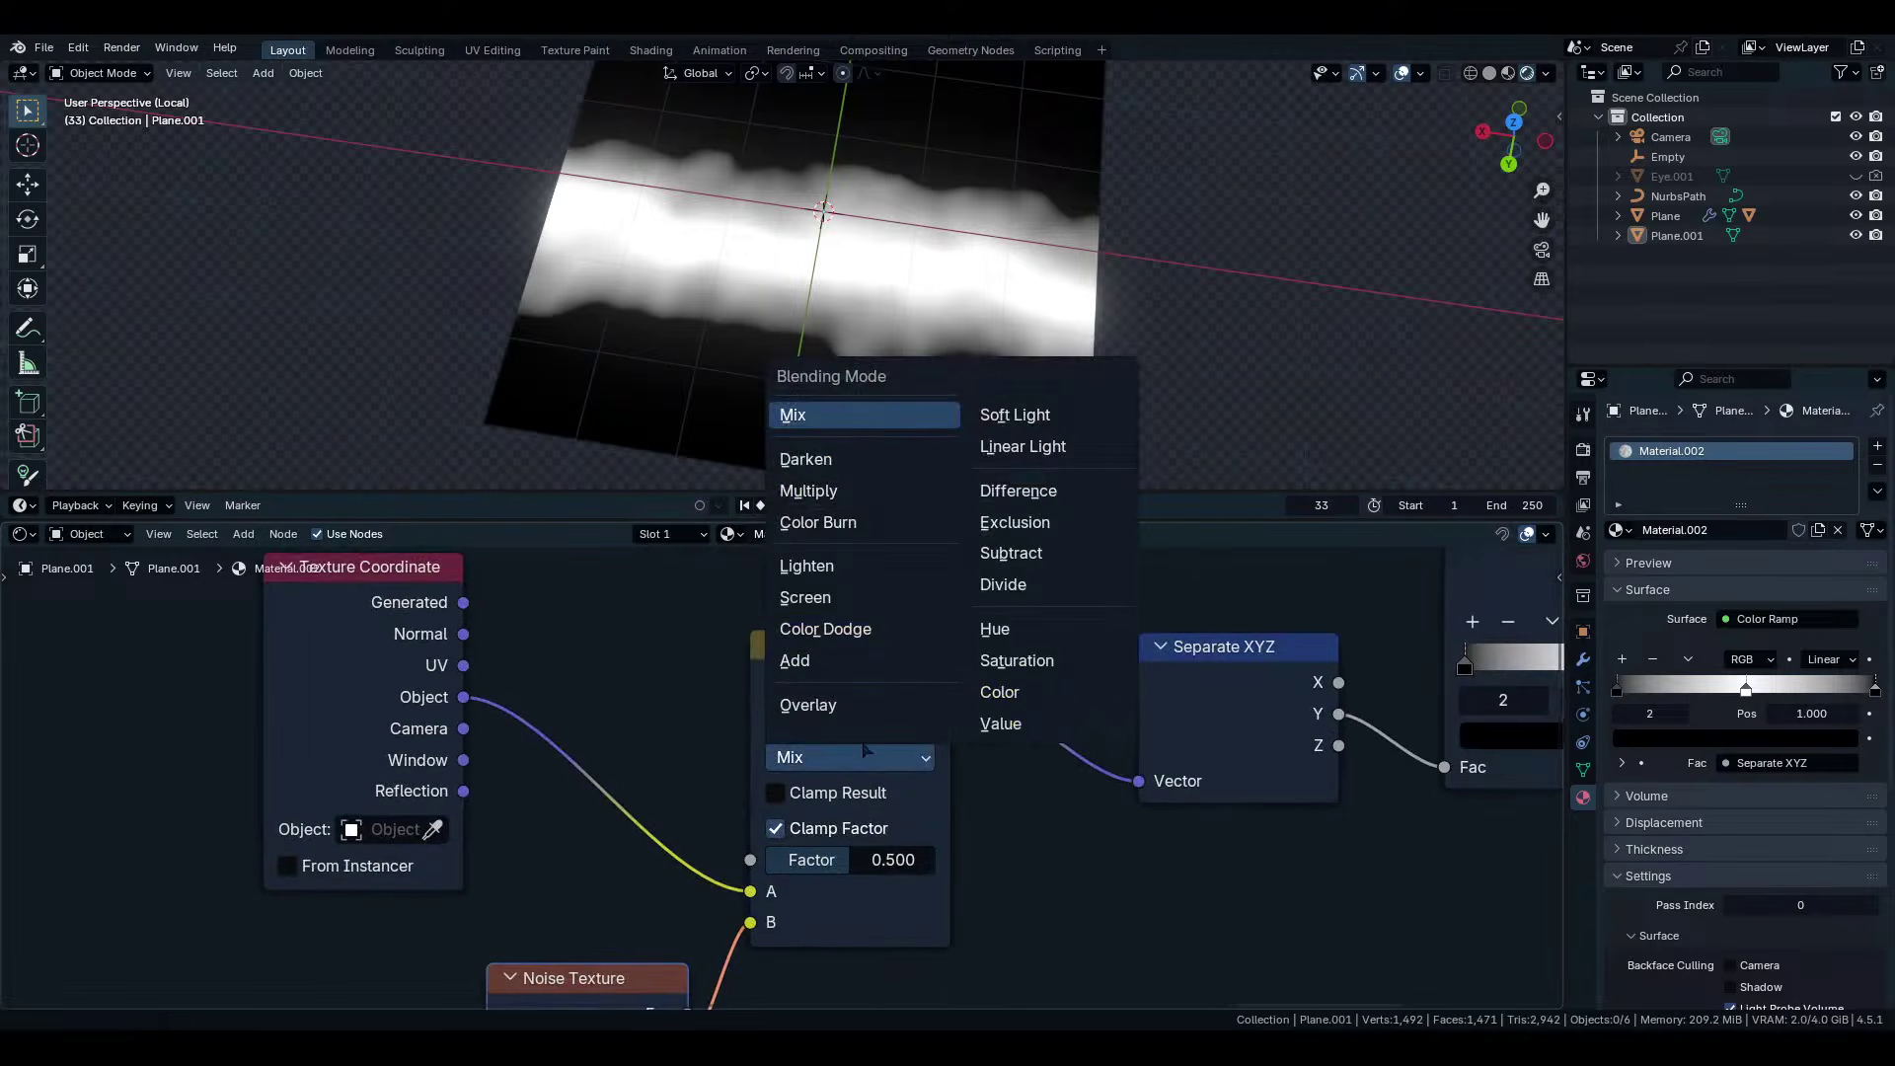
left_click(1049, 415)
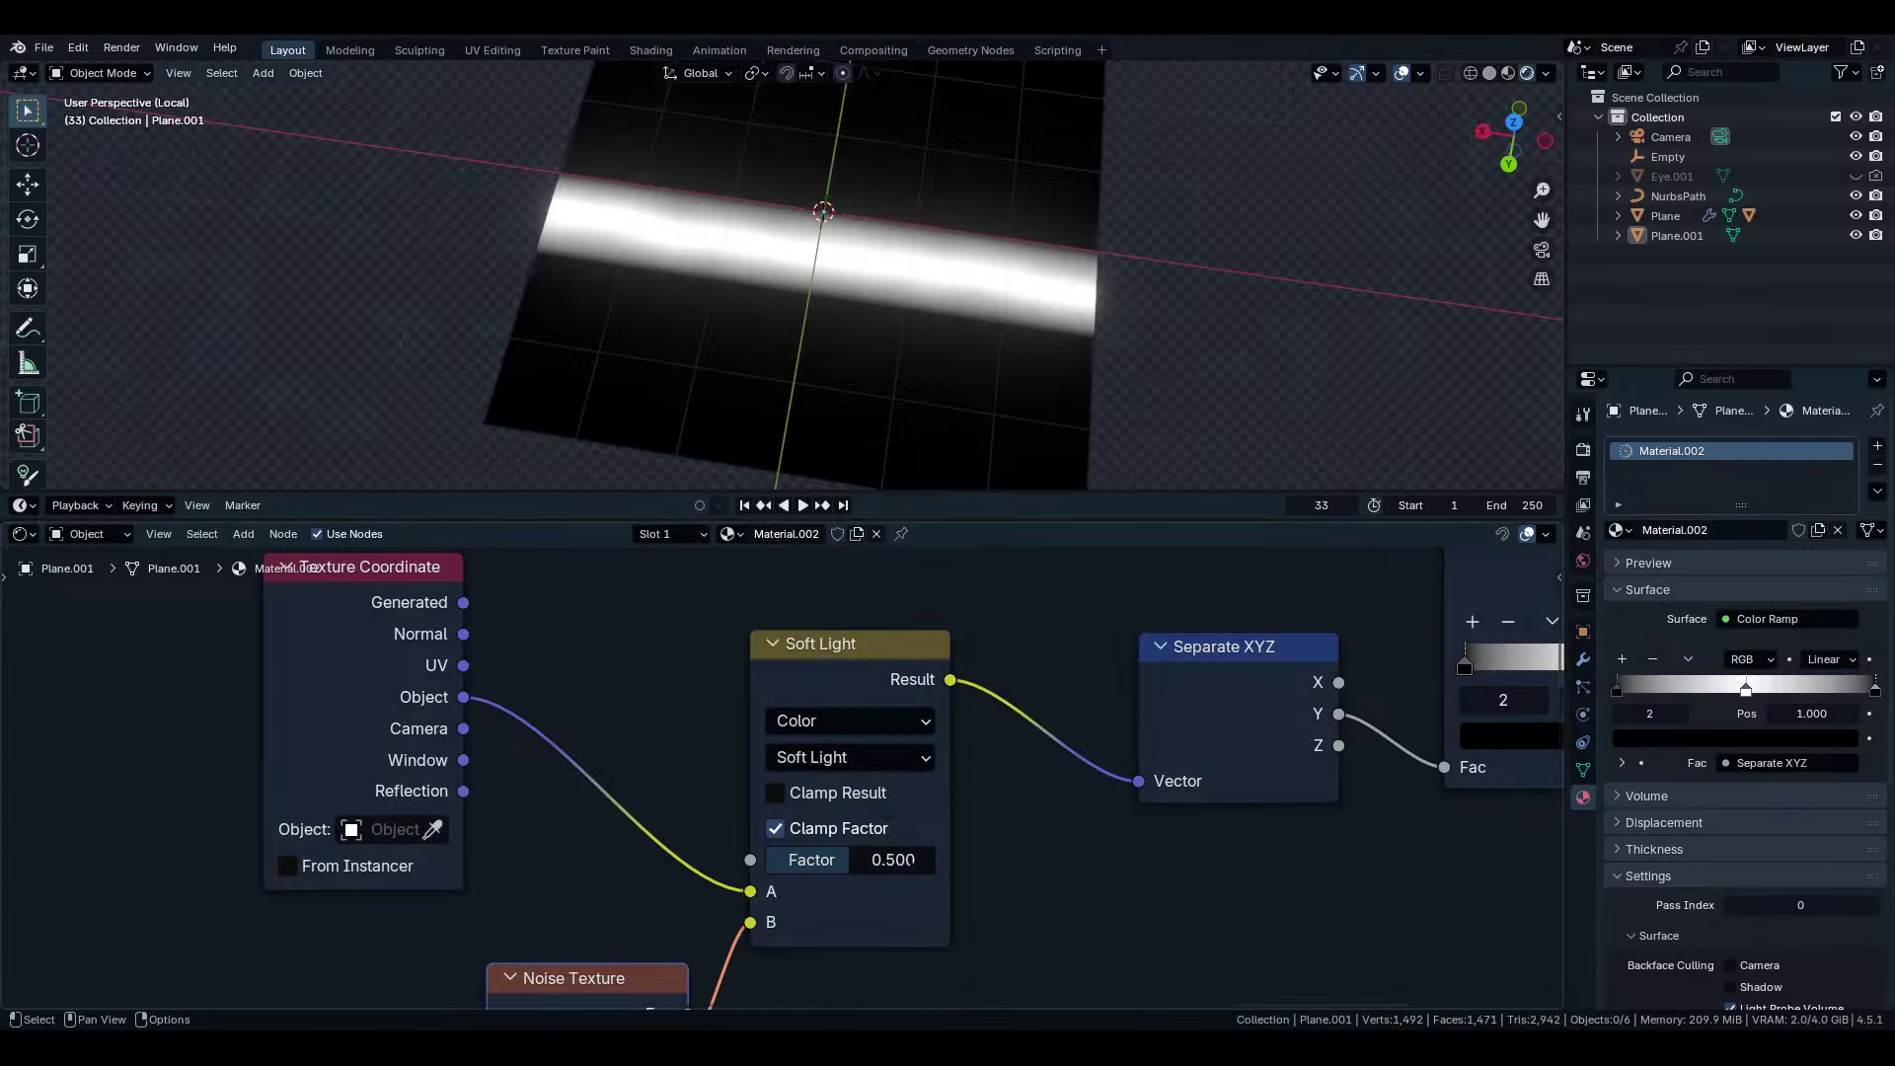
mouse_move(902, 860)
left_mouse_down()
mouse_move(881, 859)
mouse_move(915, 859)
left_mouse_up()
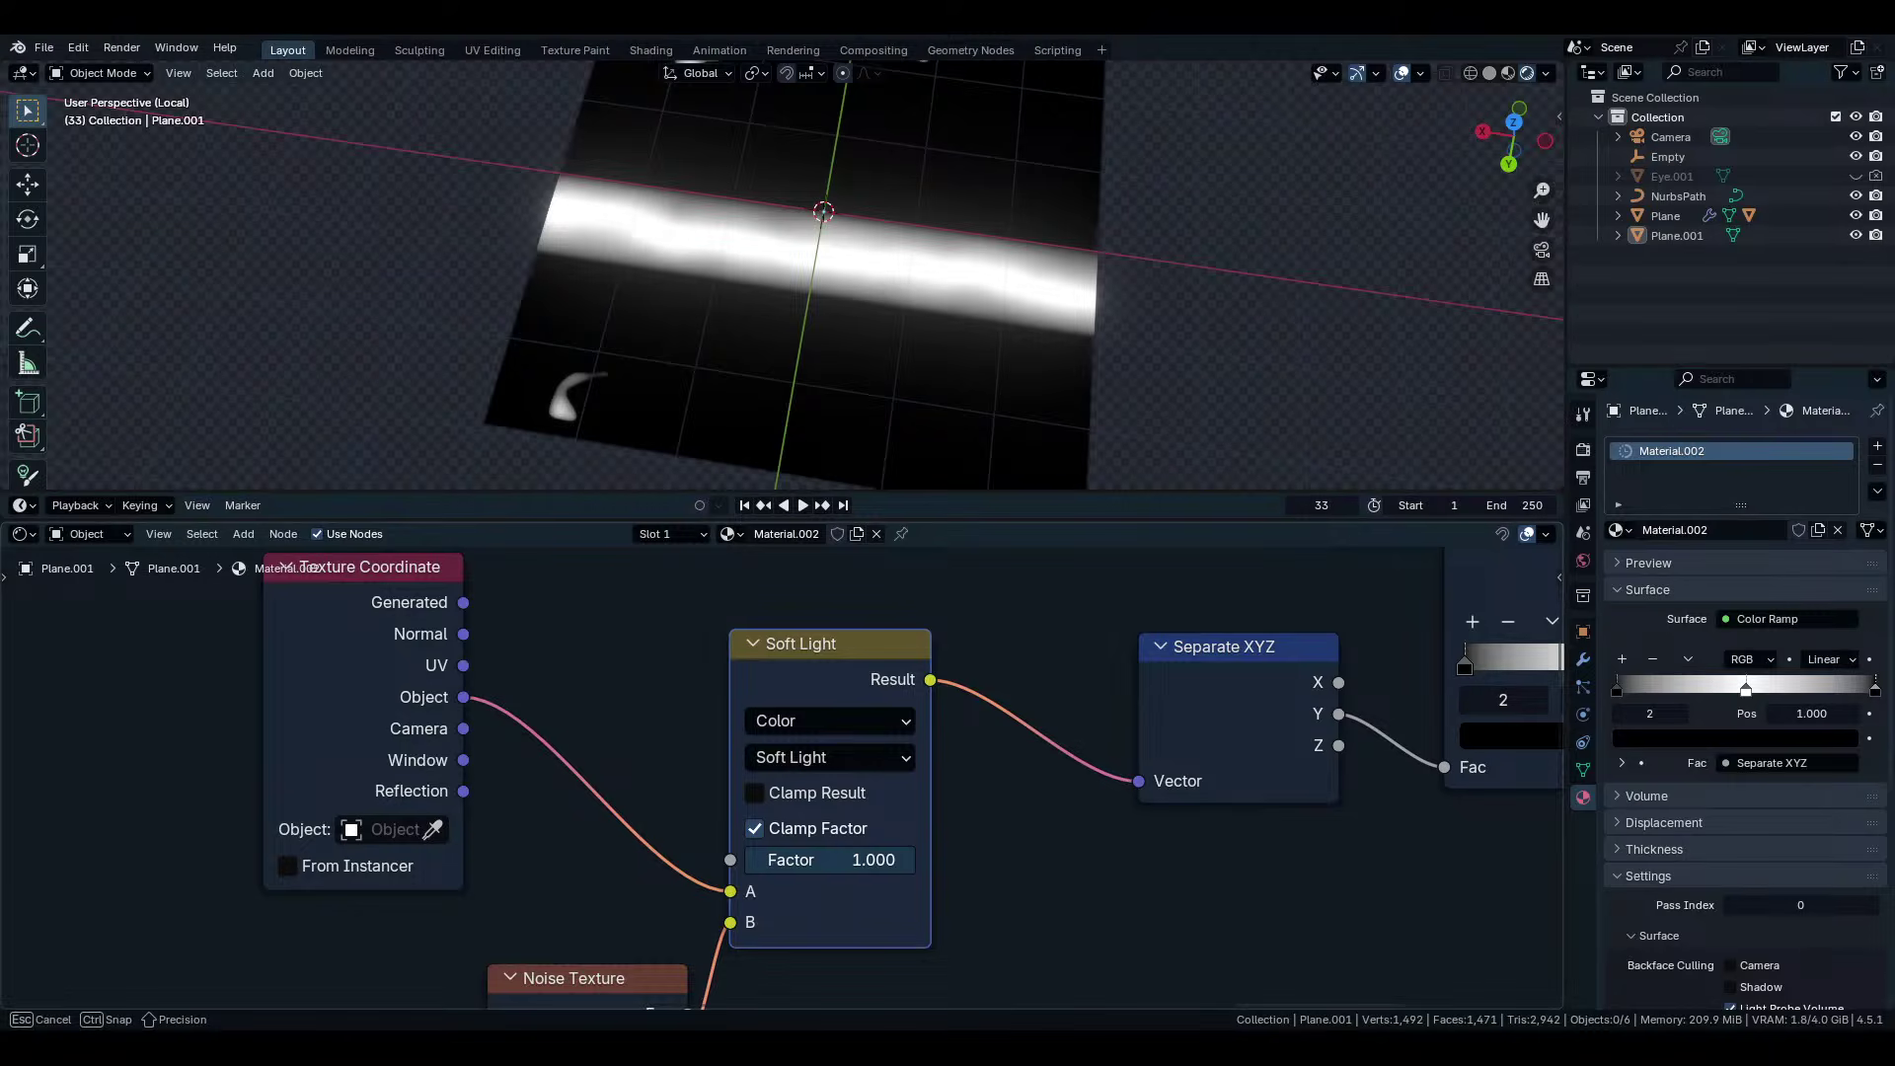
Set the Mix node's blending mode to Linear Light with a factor of 0.583.
left_click(829, 757)
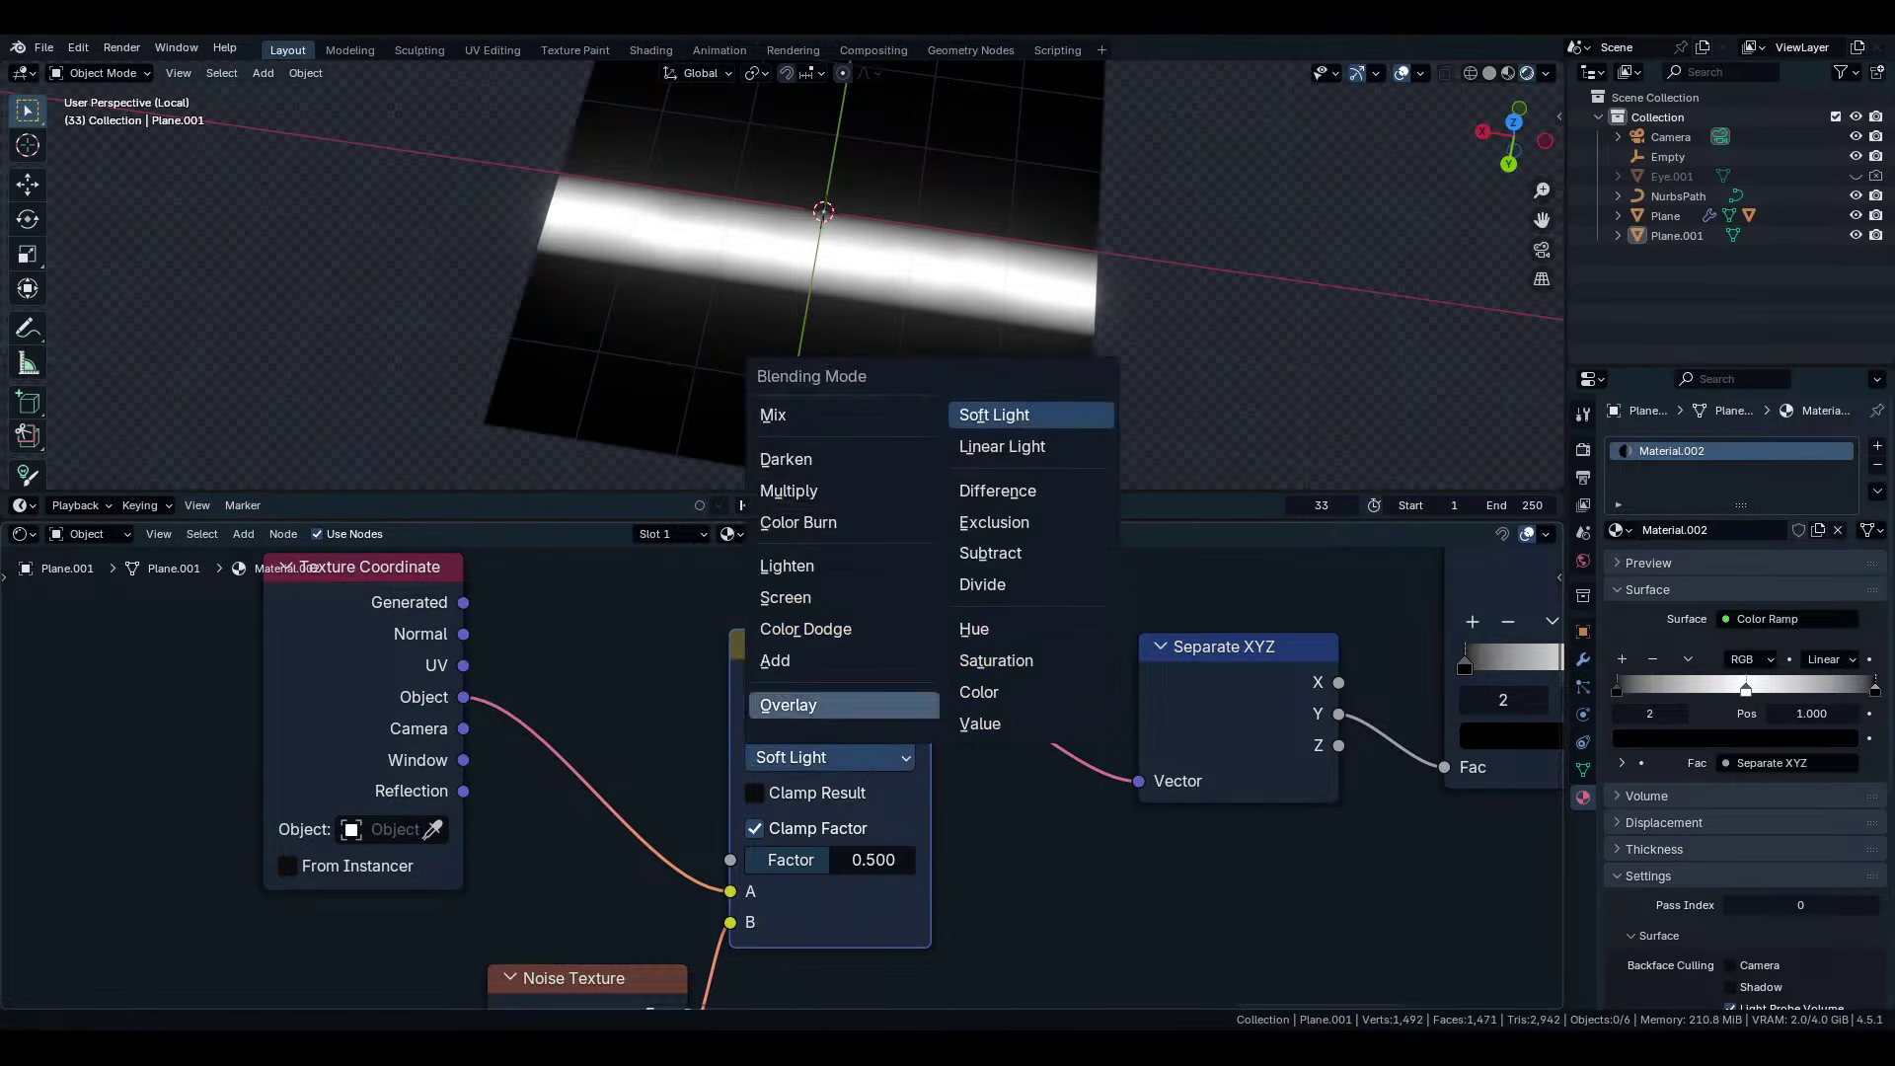
left_click(1074, 456)
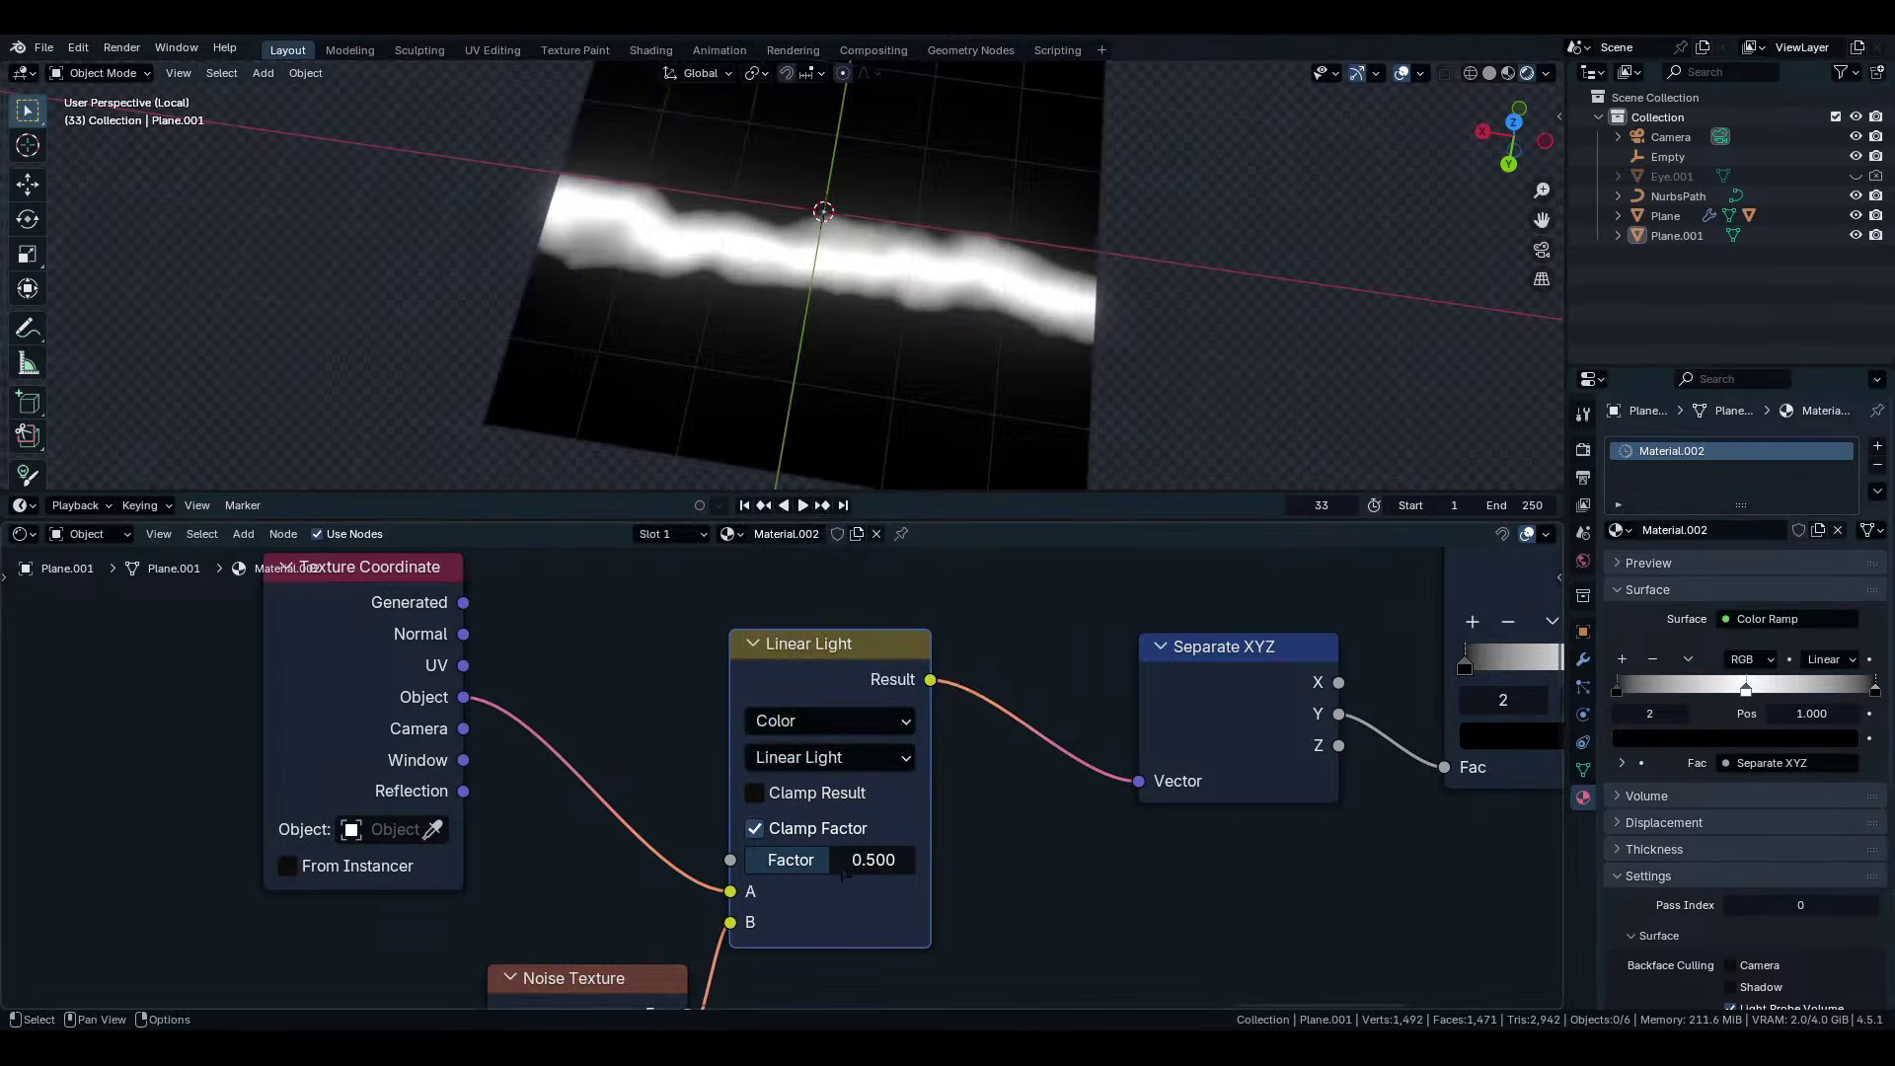
mouse_move(831, 859)
left_mouse_down()
mouse_move(867, 860)
mouse_move(844, 860)
left_mouse_up()
scroll(878, 326, "down", 3)
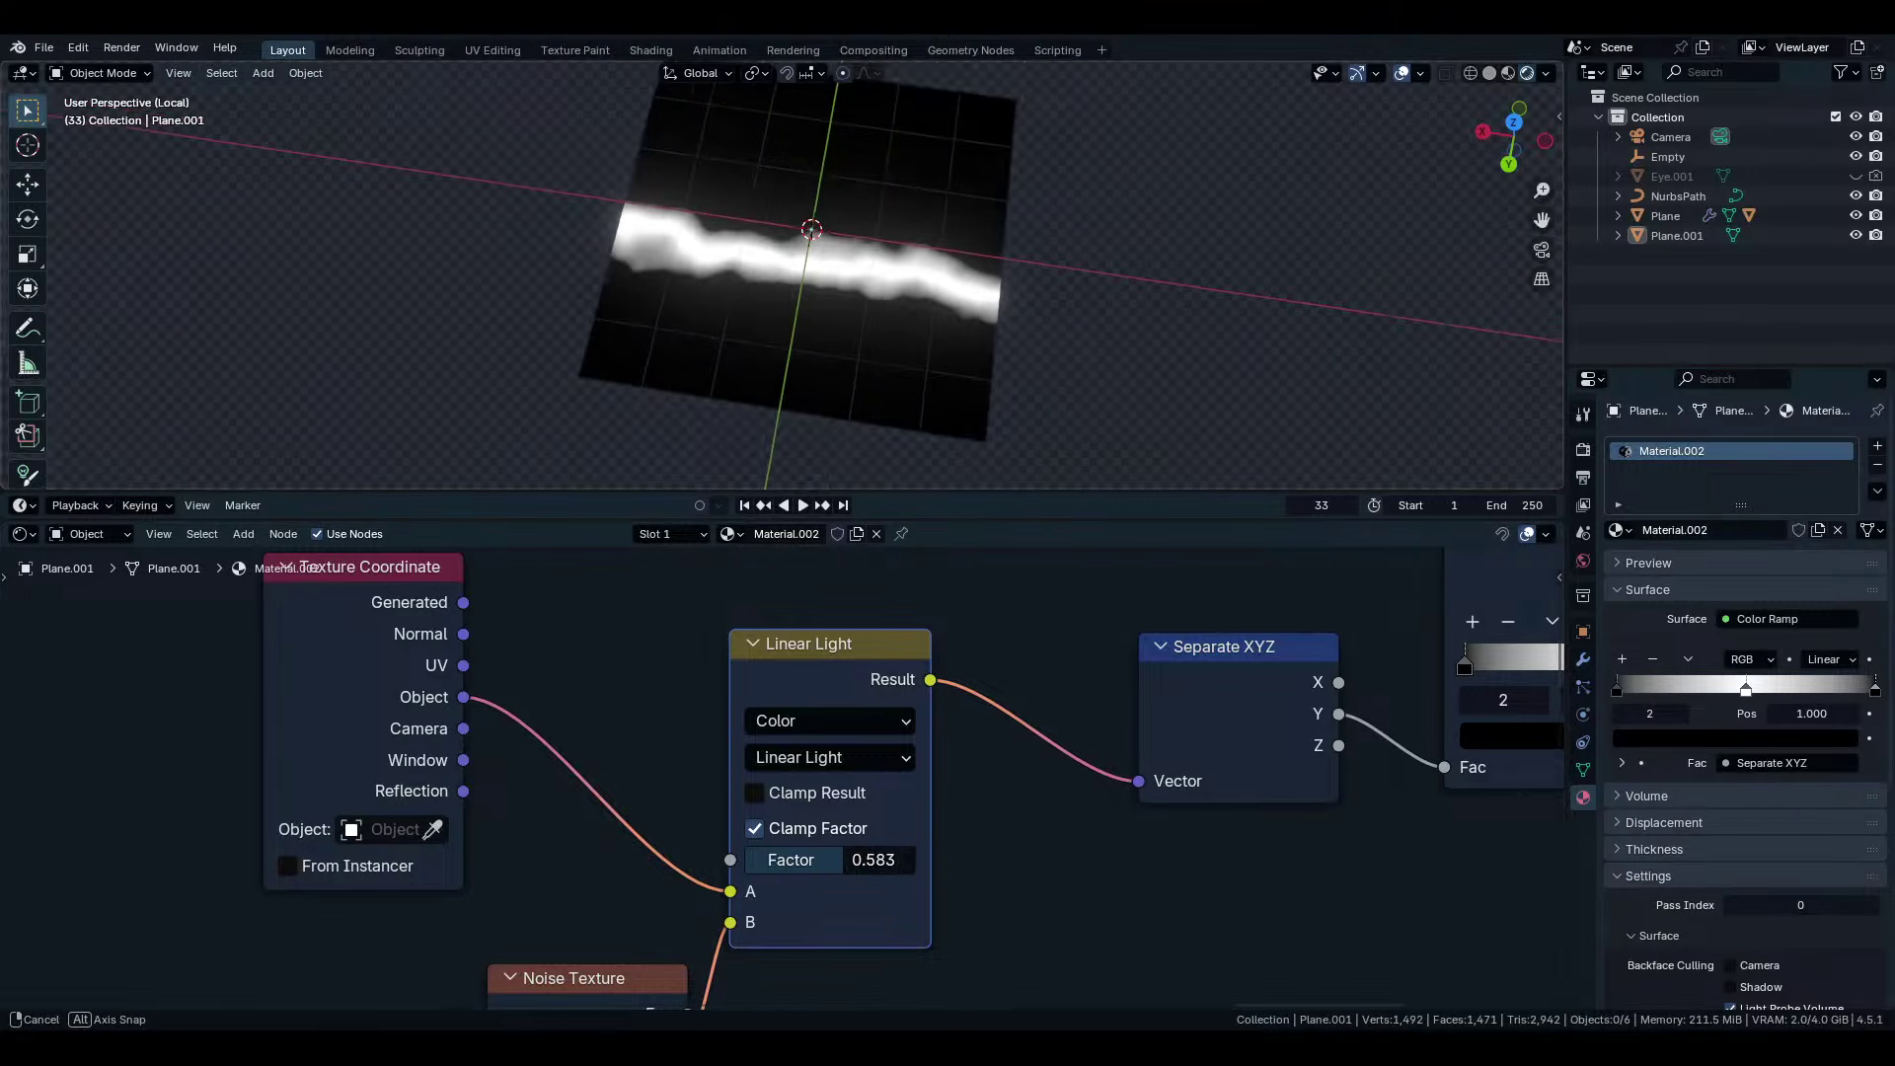
middle_click_drag(878, 326, 890, 312)
scroll(890, 312, "up", 4)
Set the Noise Texture's scale to 12.900 to give the gradient band finer distortion.
middle_click_drag(713, 939, 910, 615)
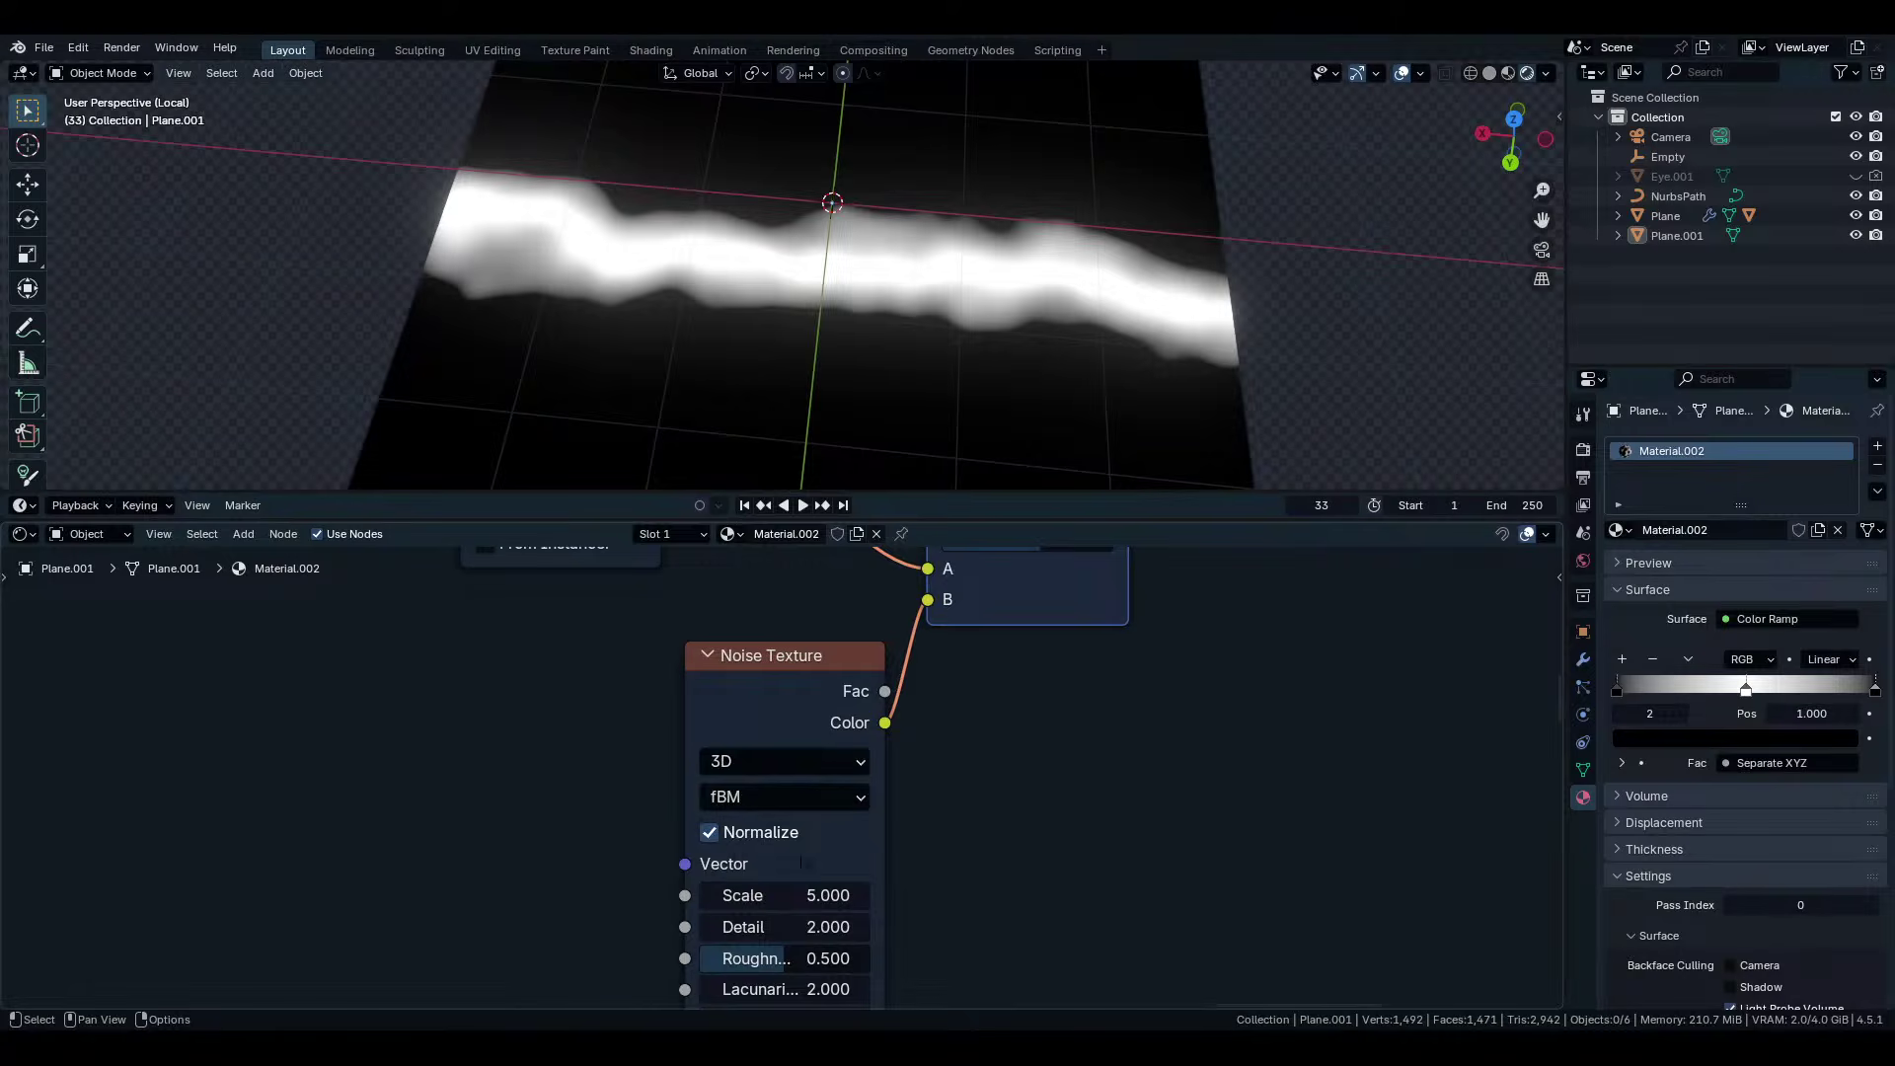
scroll(785, 781, "up", 1)
left_click_drag(787, 905, 865, 905)
middle_click_drag(897, 305, 874, 322)
middle_click_drag(1082, 636, 916, 1004)
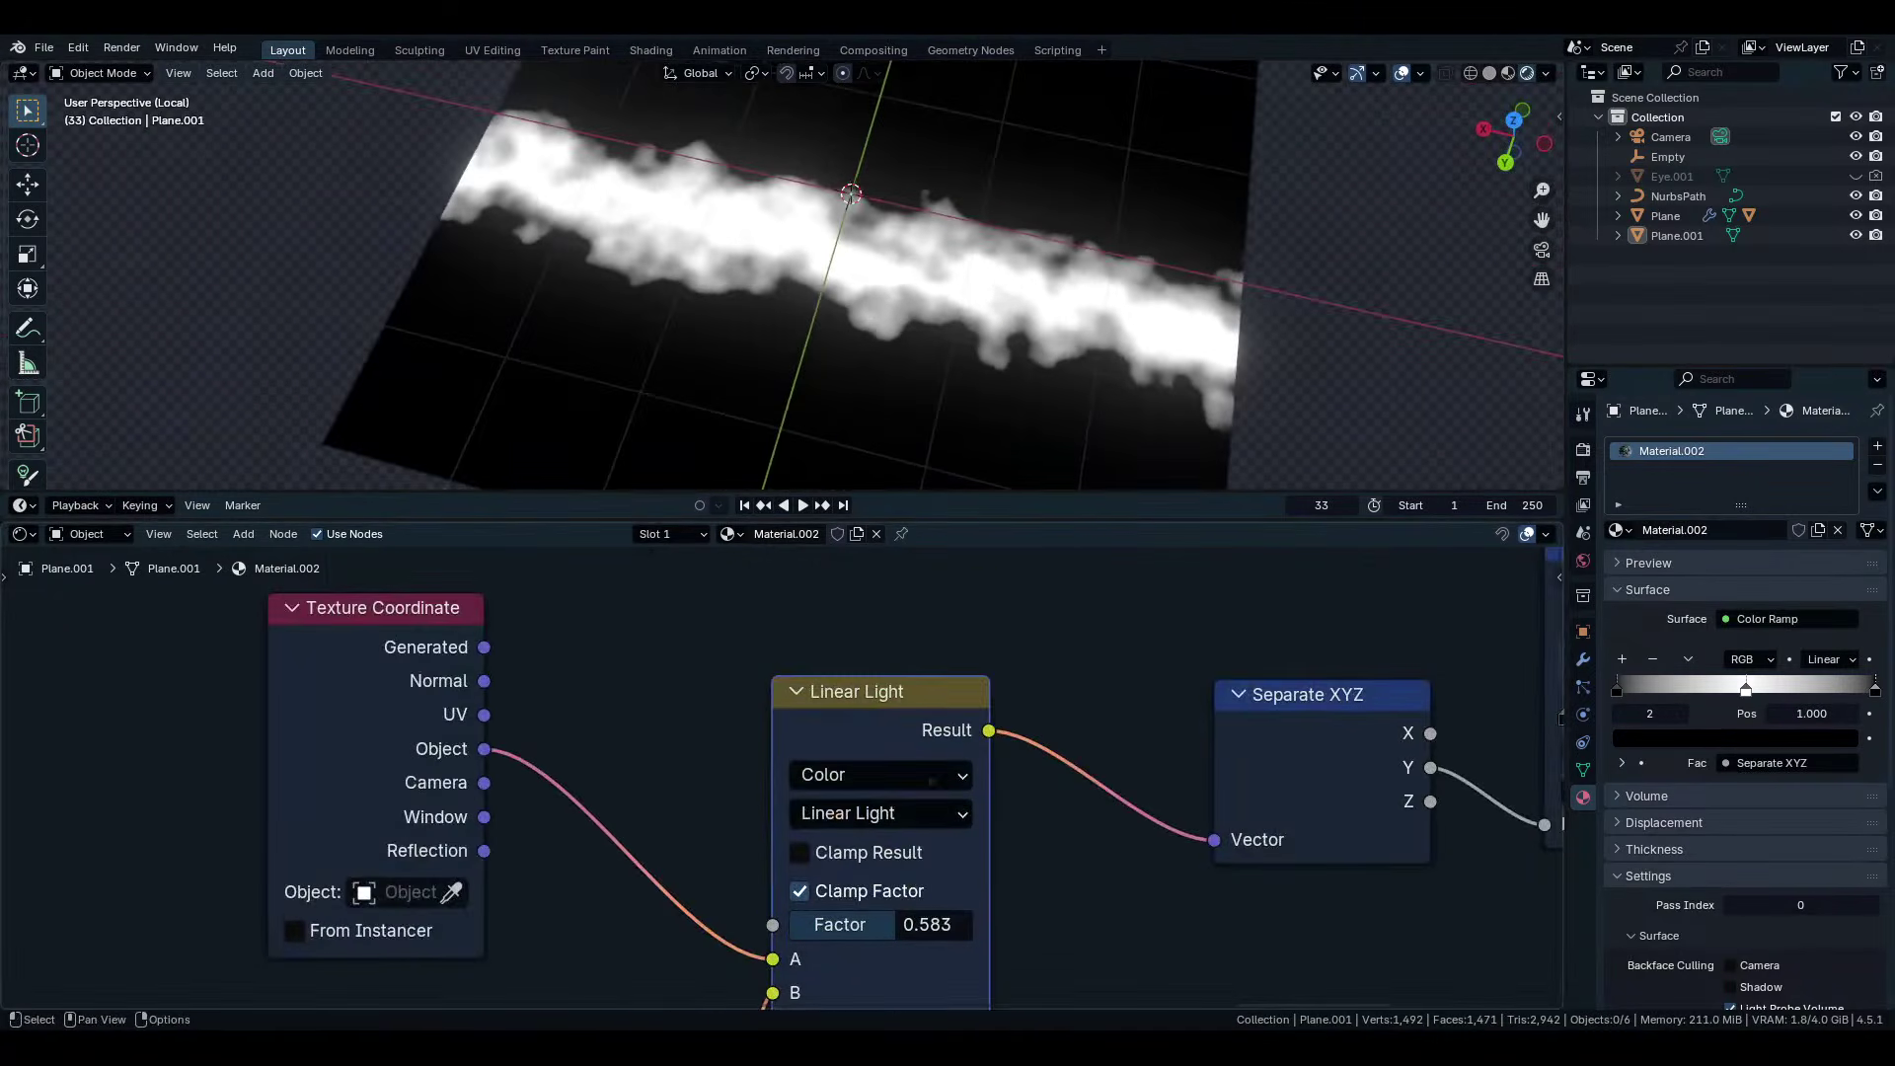
Compare the band's distortion using plain Mix blending, and return the node to Linear Light.
middle_click_drag(932, 780, 955, 682)
left_click(935, 725)
left_click(841, 345)
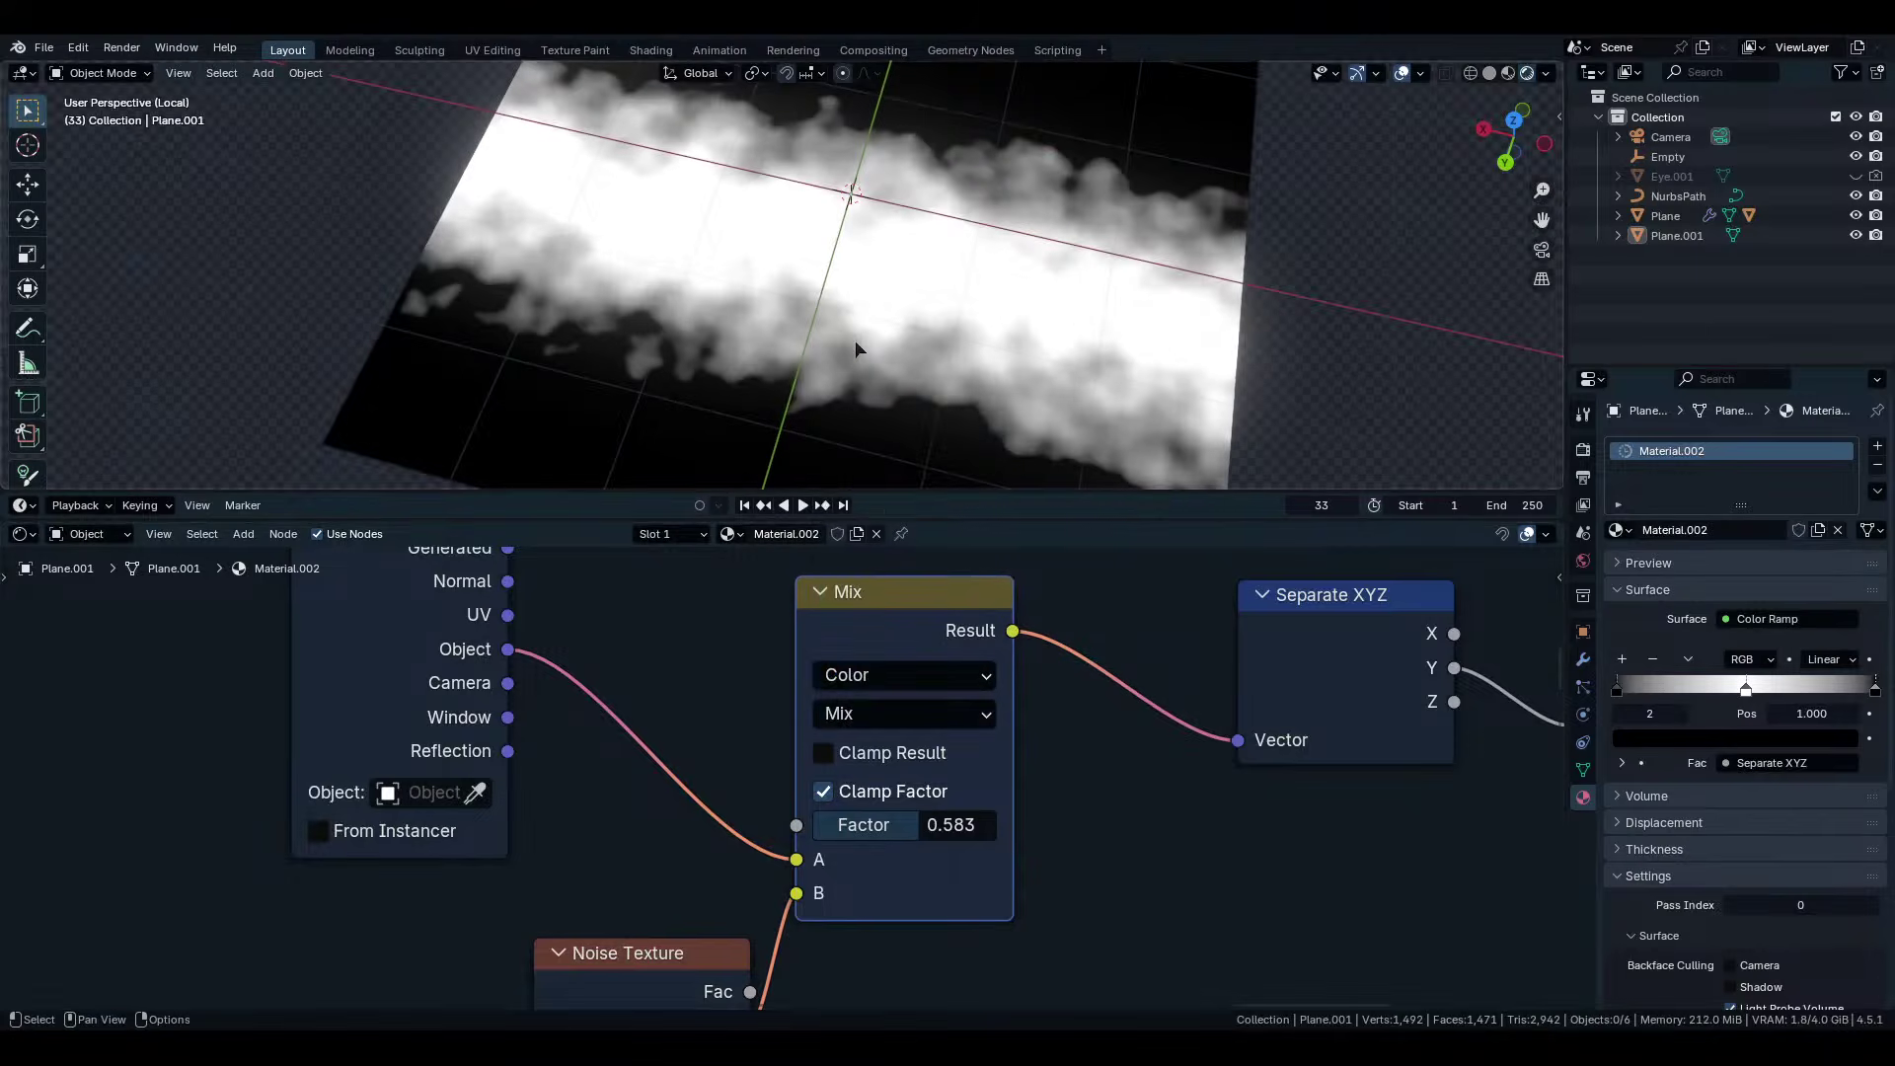
middle_click_drag(855, 349, 841, 294)
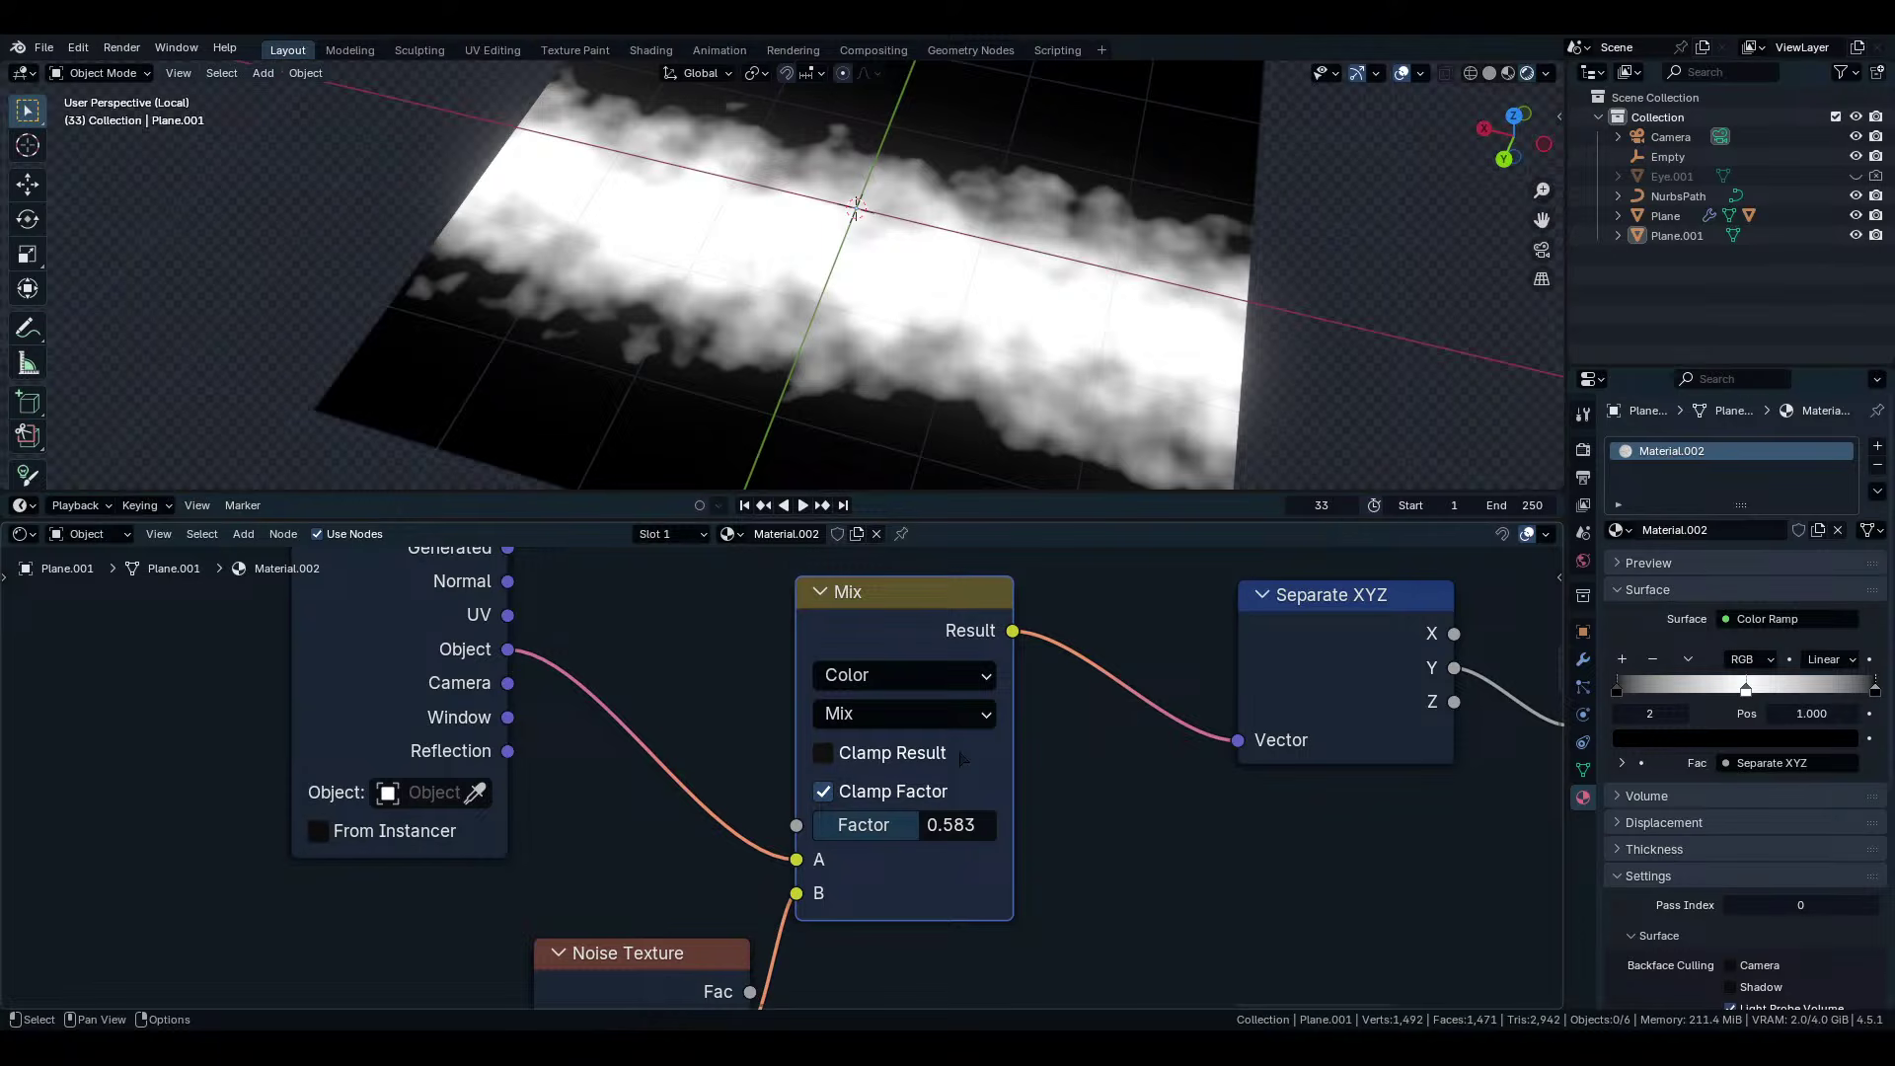
left_click(957, 722)
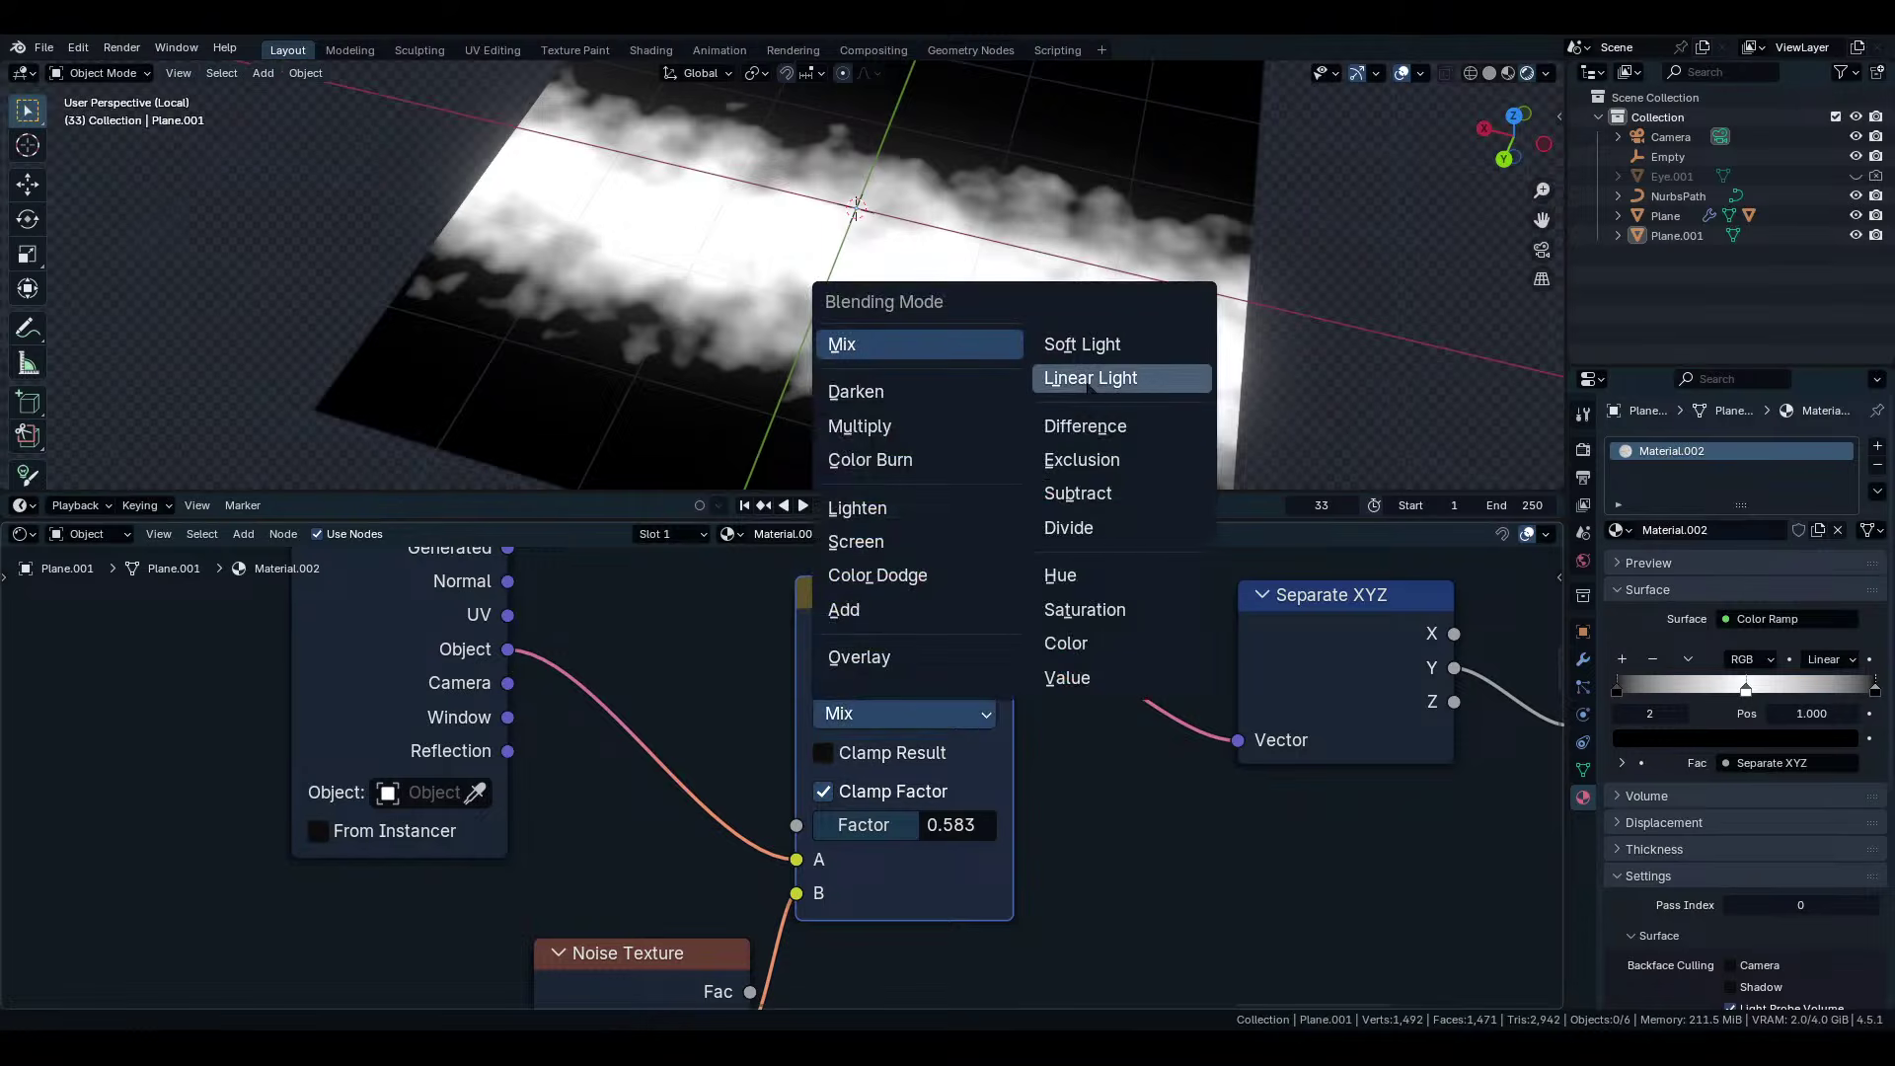
left_click(1006, 375)
middle_click_drag(987, 351, 1029, 295)
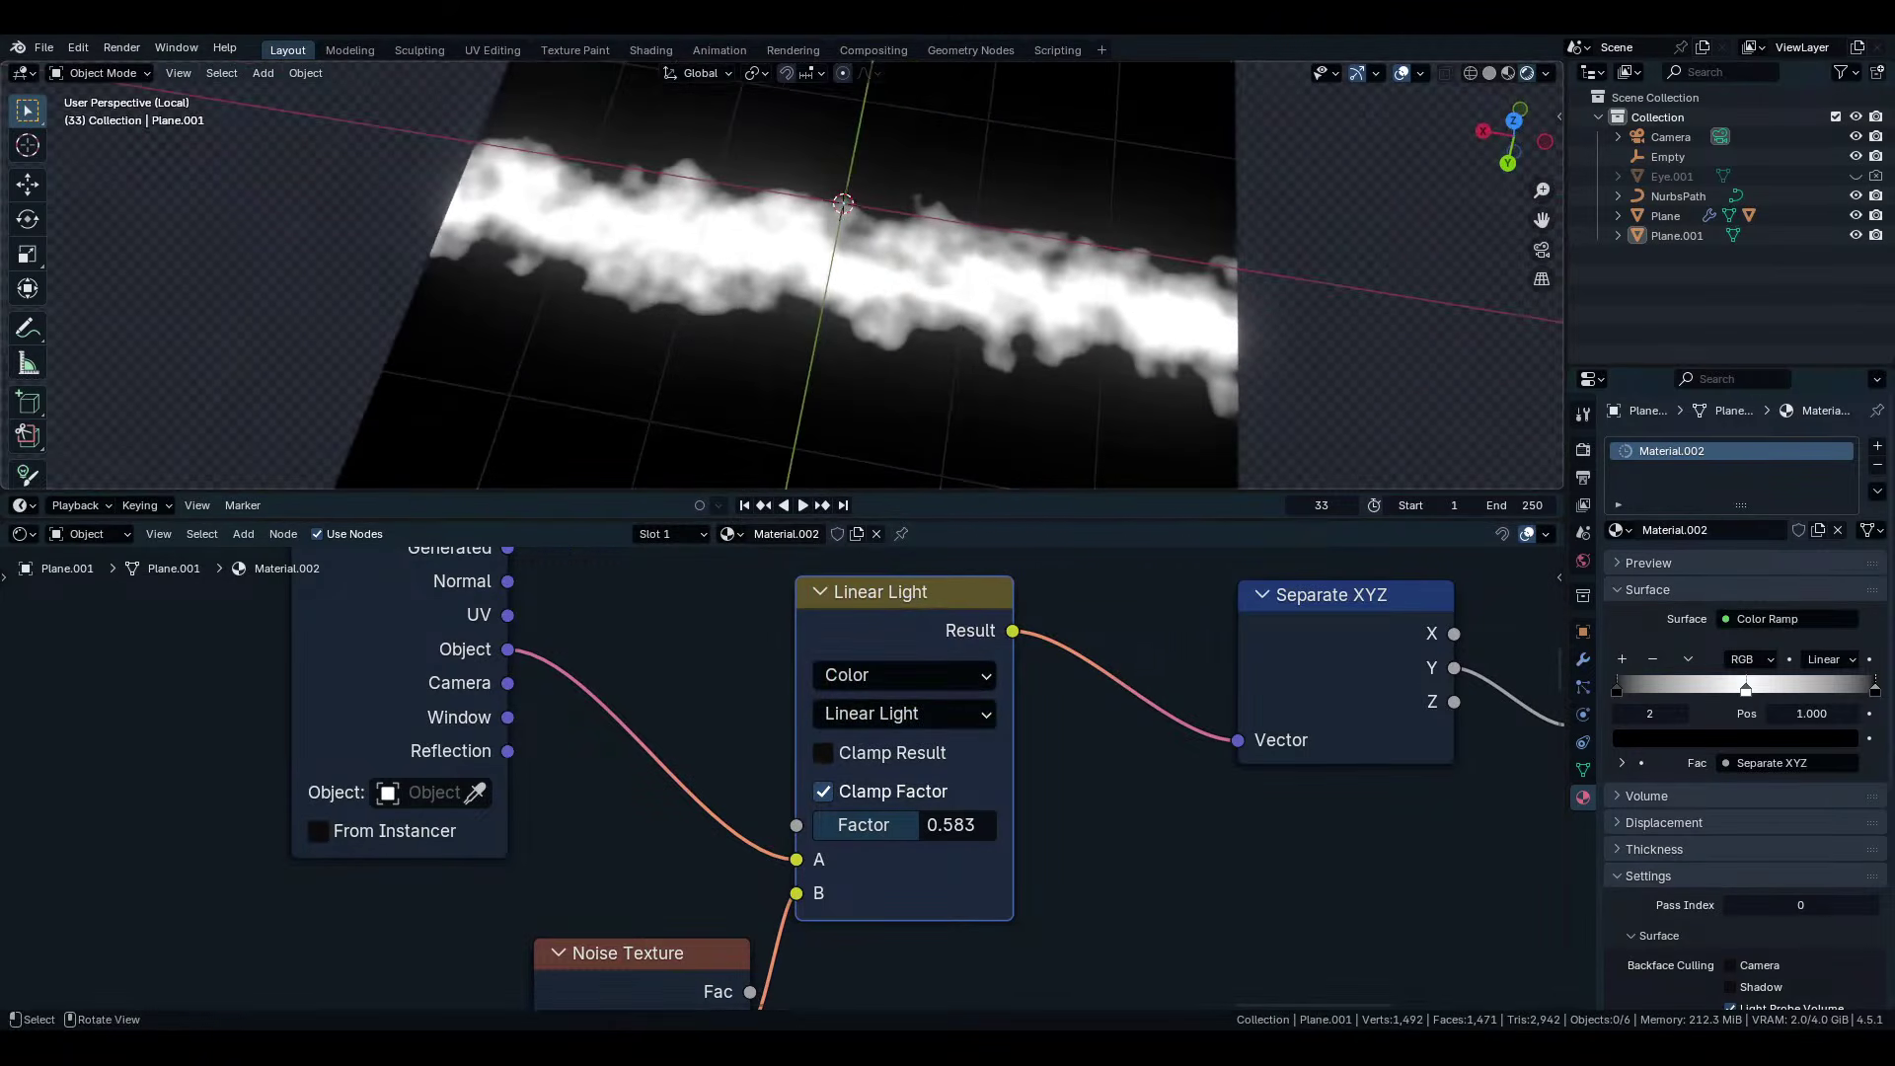
Set the Noise Texture's detail to 4.000 and check the distorted band across the whole plane.
scroll(1028, 295, "up", 4)
scroll(747, 774, "down", 3)
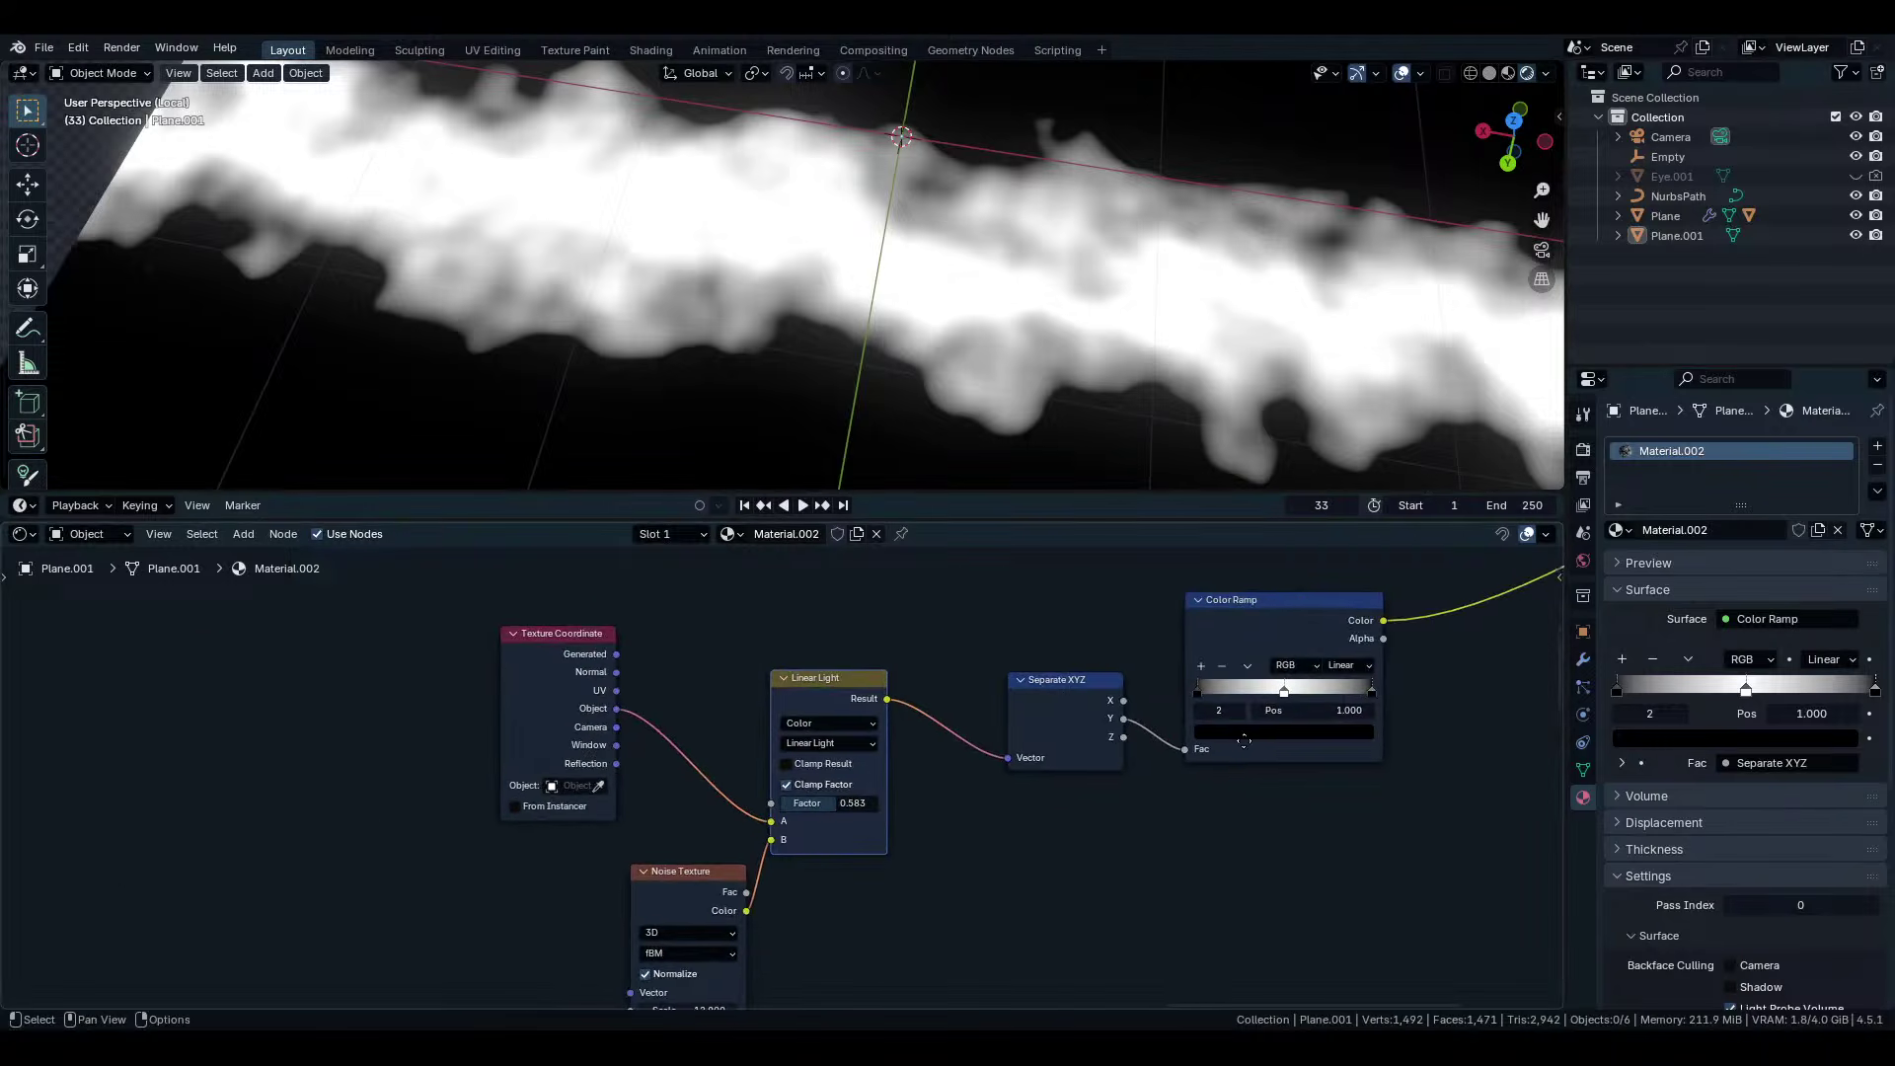
scroll(1243, 740, "up", 3)
middle_click_drag(1243, 740, 1058, 778)
scroll(813, 771, "down", 4)
scroll(789, 725, "up", 5)
middle_click_drag(612, 869, 967, 564)
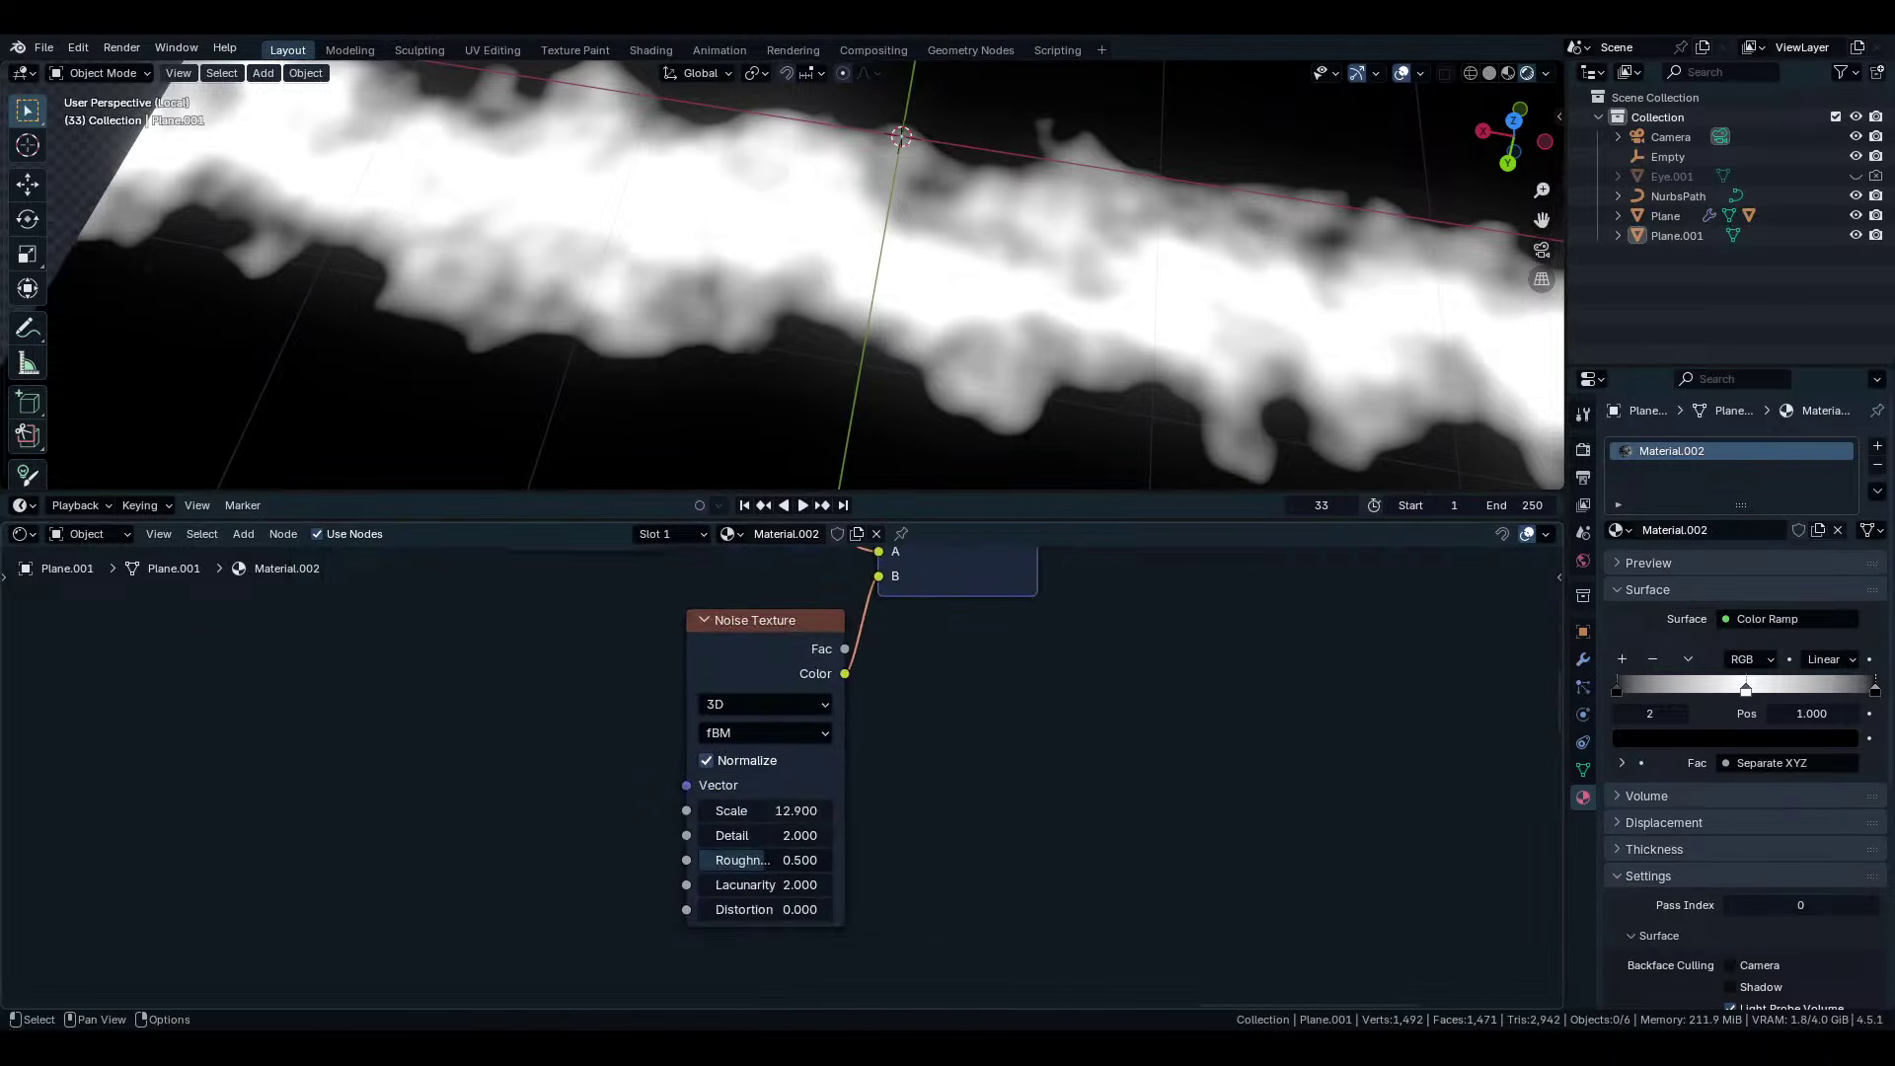
scroll(783, 782, "up", 1)
mouse_move(780, 835)
left_mouse_down()
mouse_move(839, 835)
mouse_move(731, 843)
mouse_move(764, 844)
left_mouse_up()
scroll(618, 275, "down", 8)
middle_click_drag(618, 276, 628, 236)
scroll(987, 765, "down", 7)
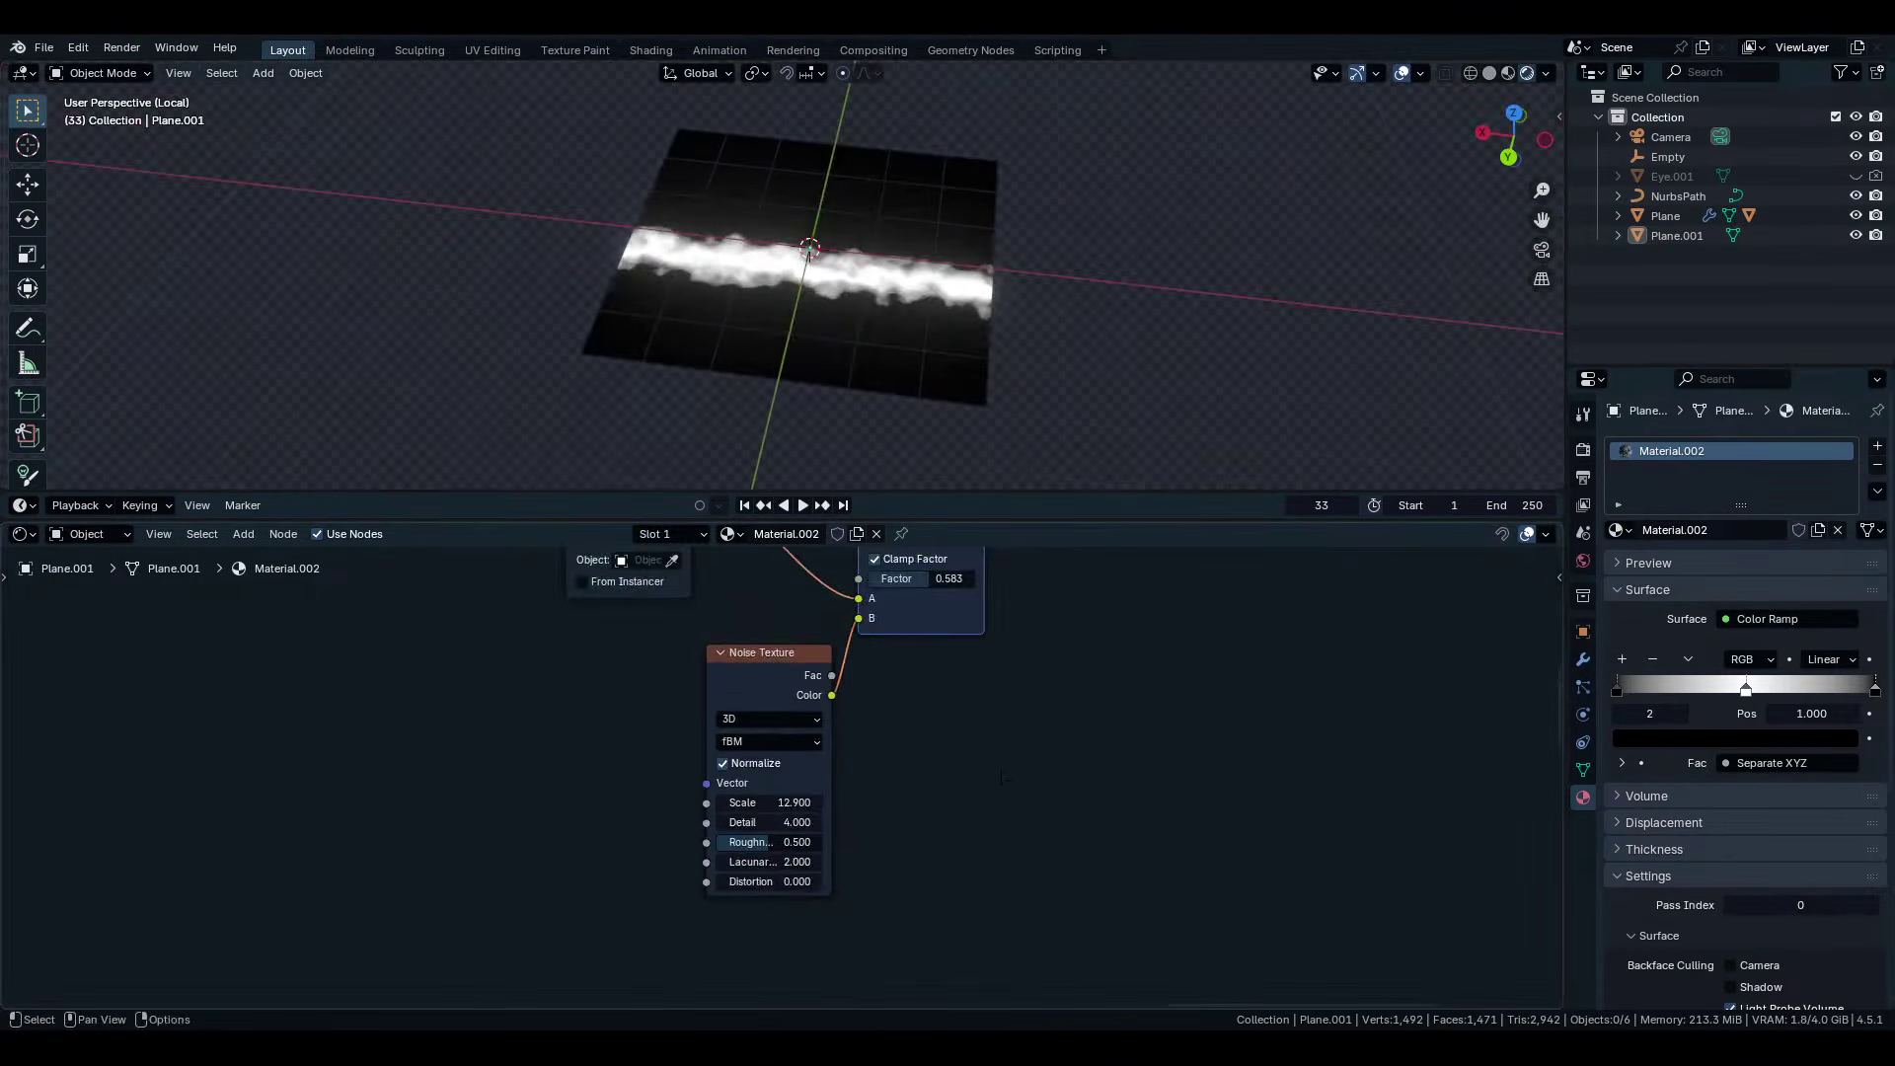
Add a Mix Shader node in the empty area above the framed dissolve group.
middle_click_drag(1011, 757, 565, 958)
scroll(566, 958, "down", 4)
scroll(565, 790, "down", 9)
scroll(612, 847, "up", 5)
middle_click_drag(565, 770, 1175, 839)
scroll(1175, 839, "down", 5)
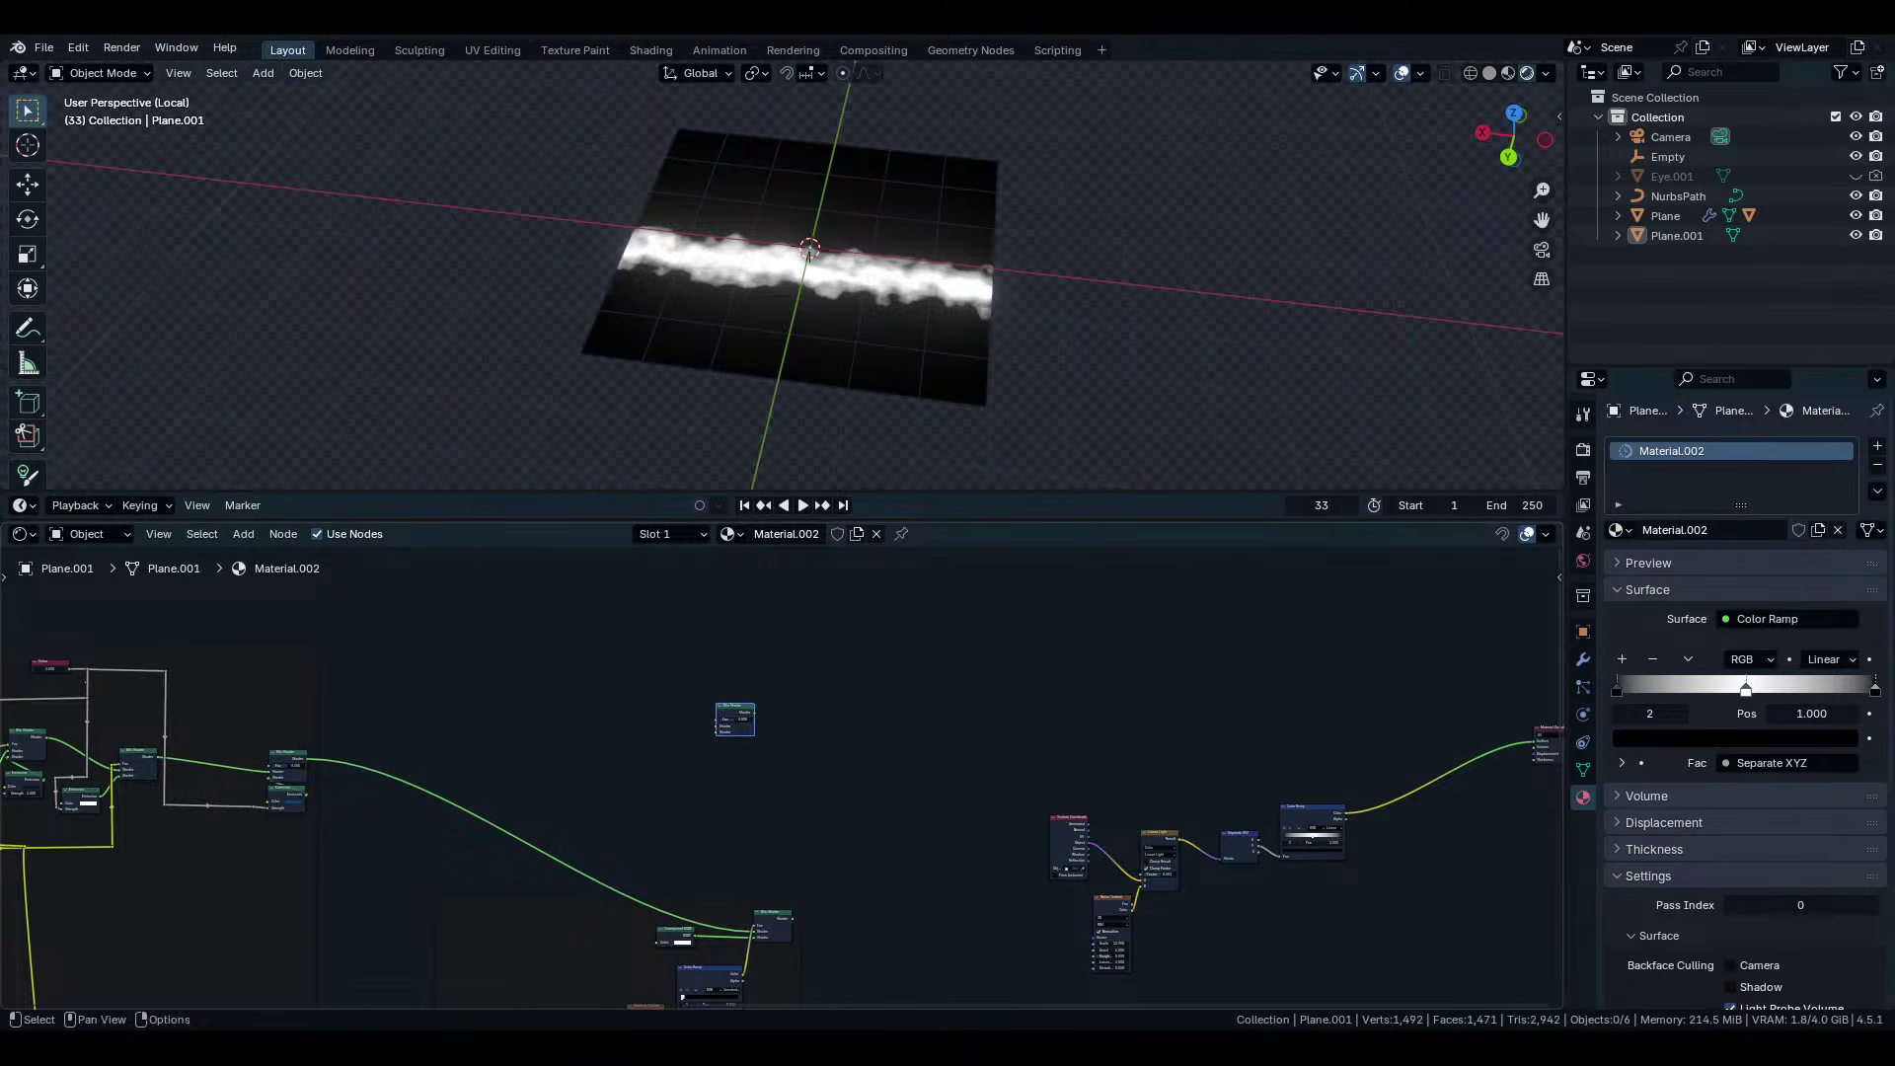
Link the dissolve group's final shader into the new Mix Shader and move that node near the Material Output.
right_click_drag(564, 732, 756, 726, "alt")
left_click_drag(742, 716, 1408, 710)
middle_click_drag(1407, 712, 789, 699)
scroll(792, 758, "up", 14)
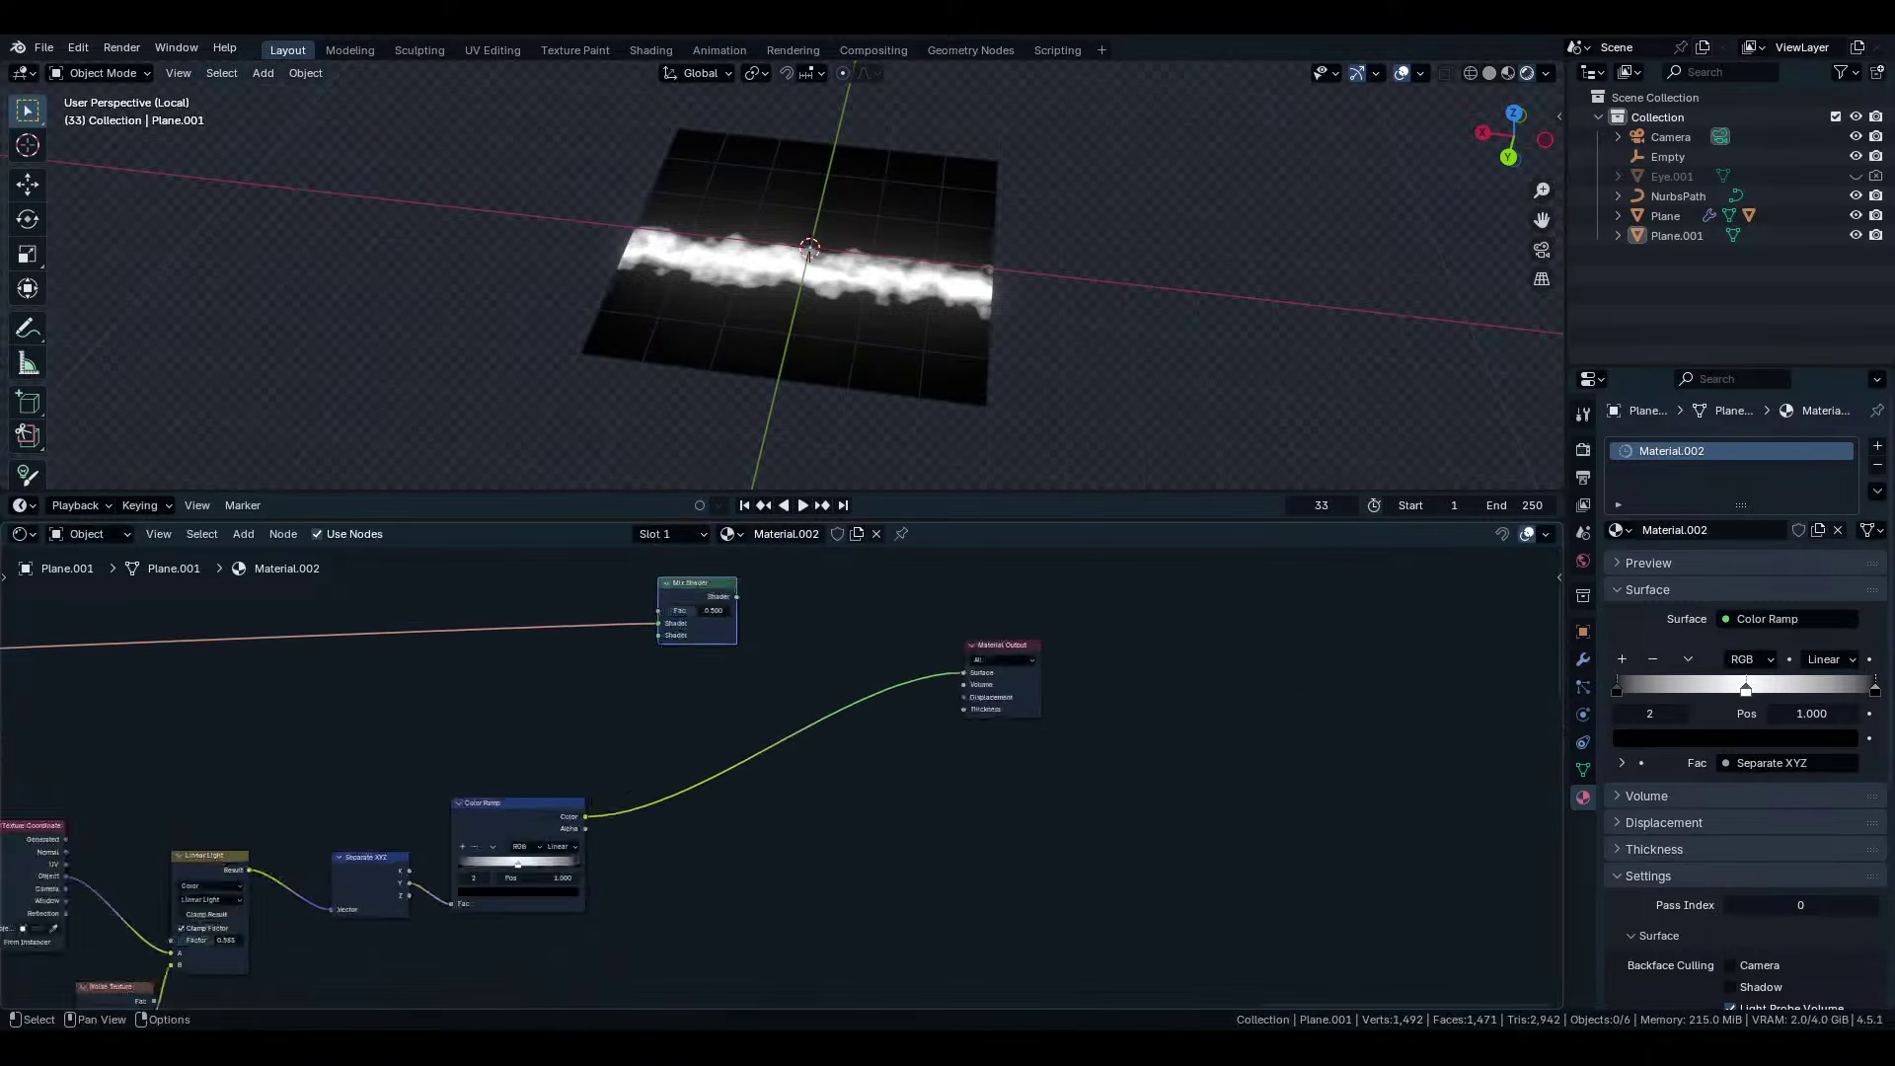
Add an Emission shader node and connect it to the new Mix Shader's second shader input.
scroll(600, 811, "up", 1)
middle_click_drag(600, 811, 777, 960)
key("q")
left_click(740, 791)
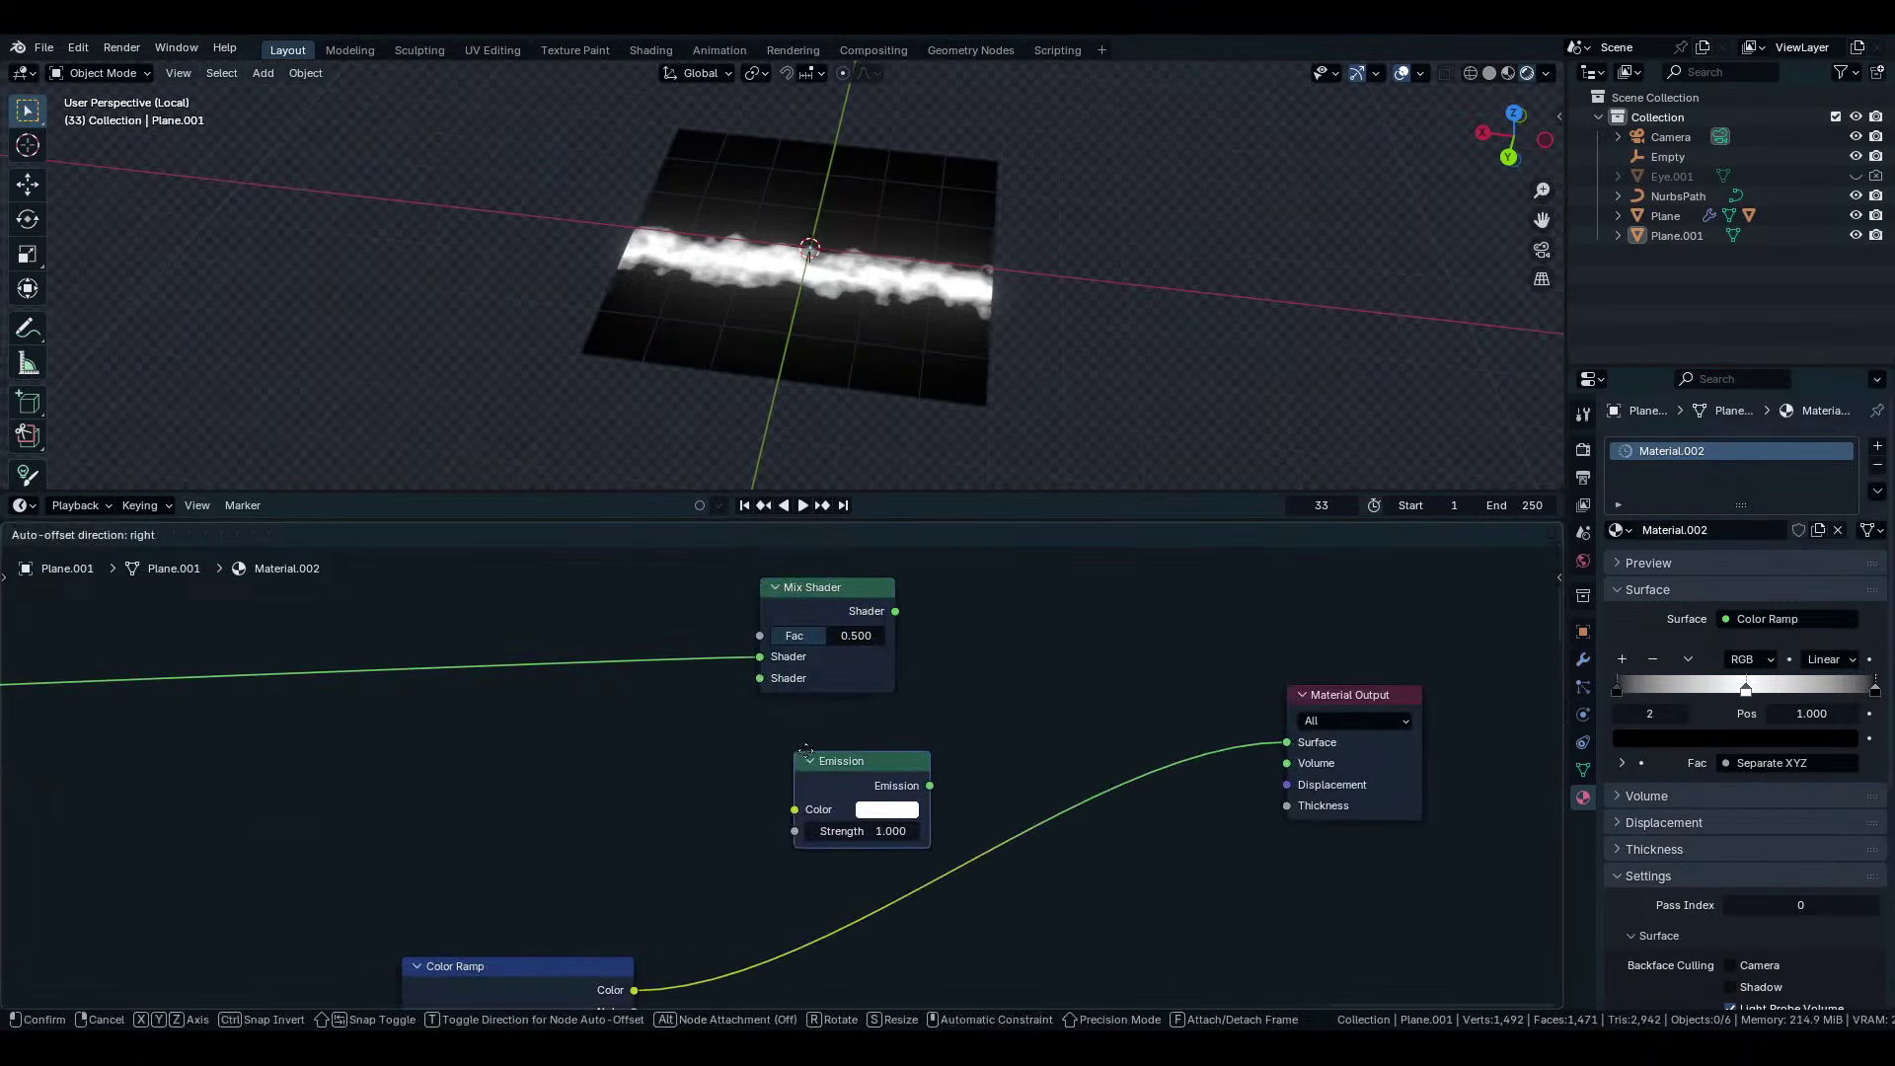
left_click(821, 752)
left_click_drag(955, 783, 759, 678)
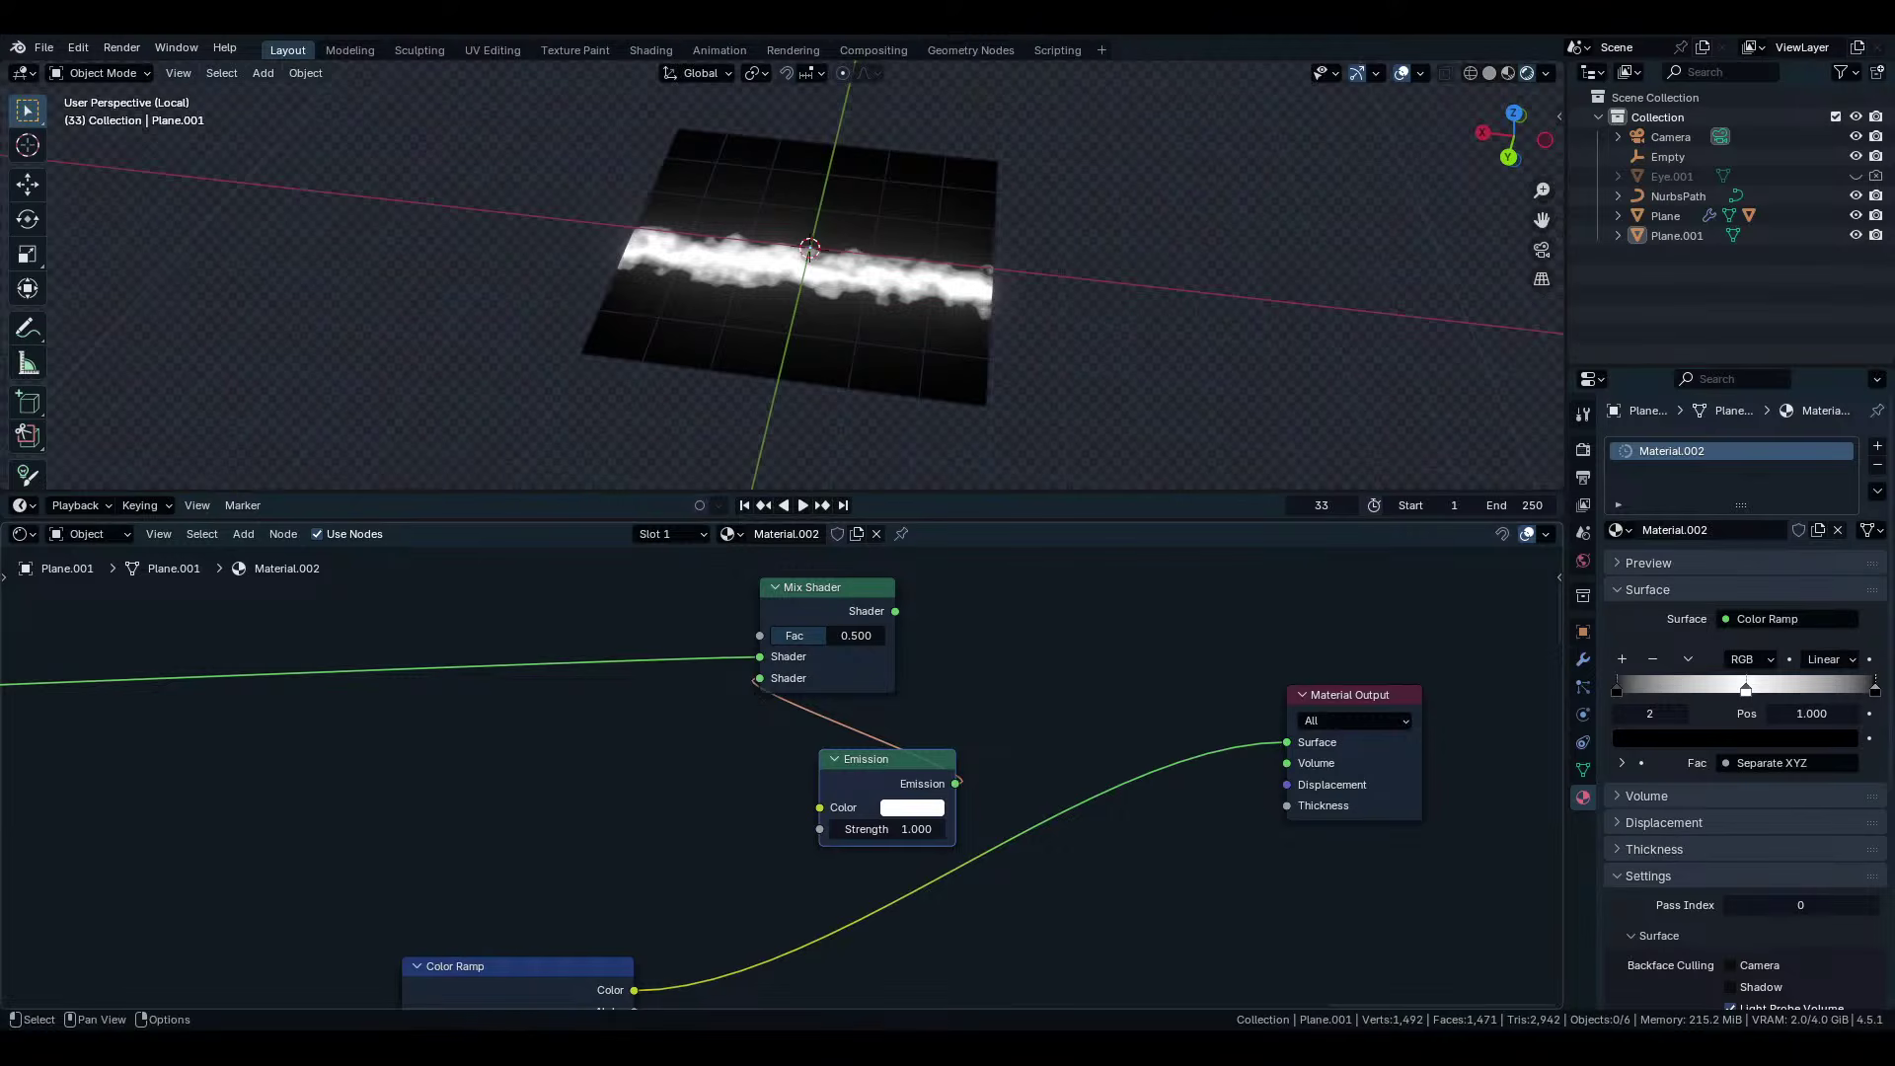
Connect the band's Color Ramp to the Mix Shader's Fac, and the Mix Shader to the Material Output's Surface.
left_click_drag(633, 990, 759, 636)
left_click_drag(895, 610, 1299, 760)
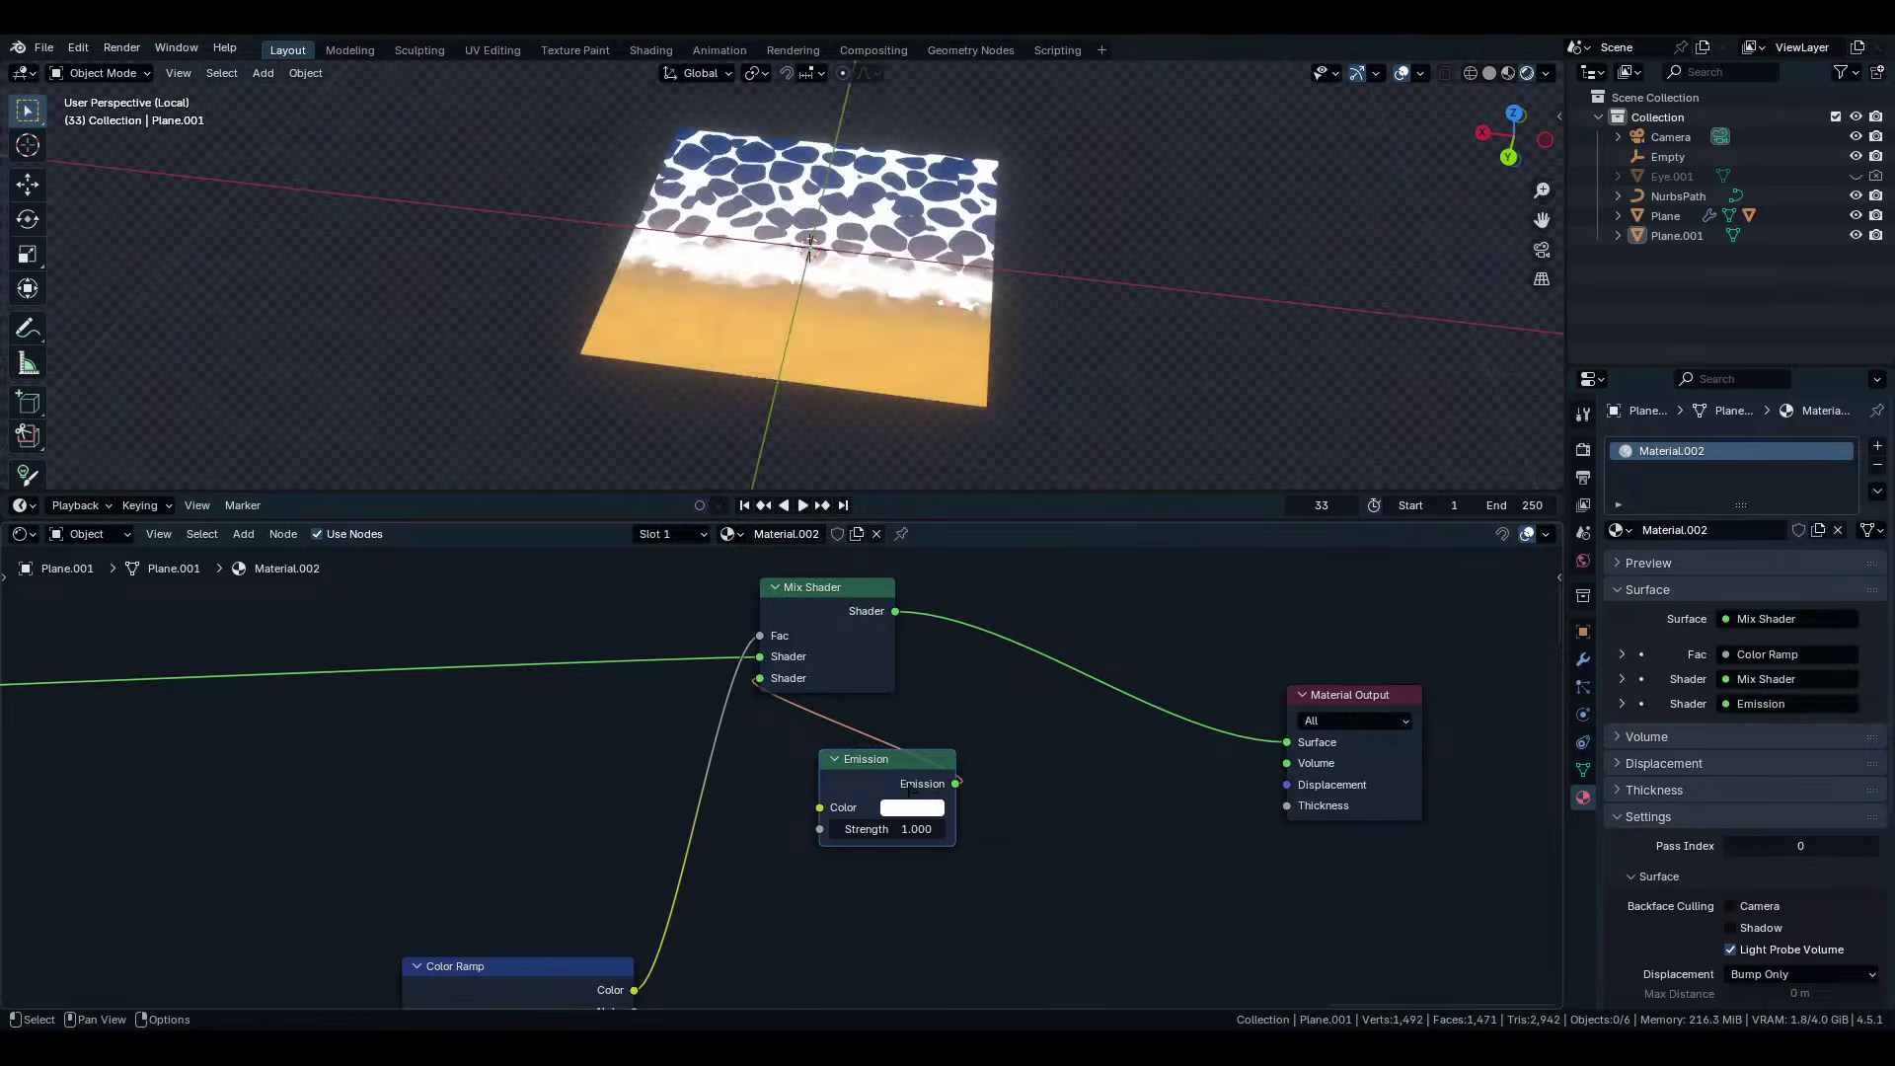
Place the Emission node directly beneath the Mix Shader and inspect the glowing band on the plane up close.
left_click_drag(910, 790, 851, 731)
middle_click_drag(925, 352, 690, 148)
scroll(981, 357, "up", 4)
middle_click_drag(691, 148, 881, 395, "shift")
Insert an Add math node between Separate XYZ's Y output and the band's Color Ramp.
scroll(779, 769, "down", 10)
middle_click_drag(779, 770, 983, 649)
scroll(983, 650, "up", 4)
scroll(783, 779, "up", 6)
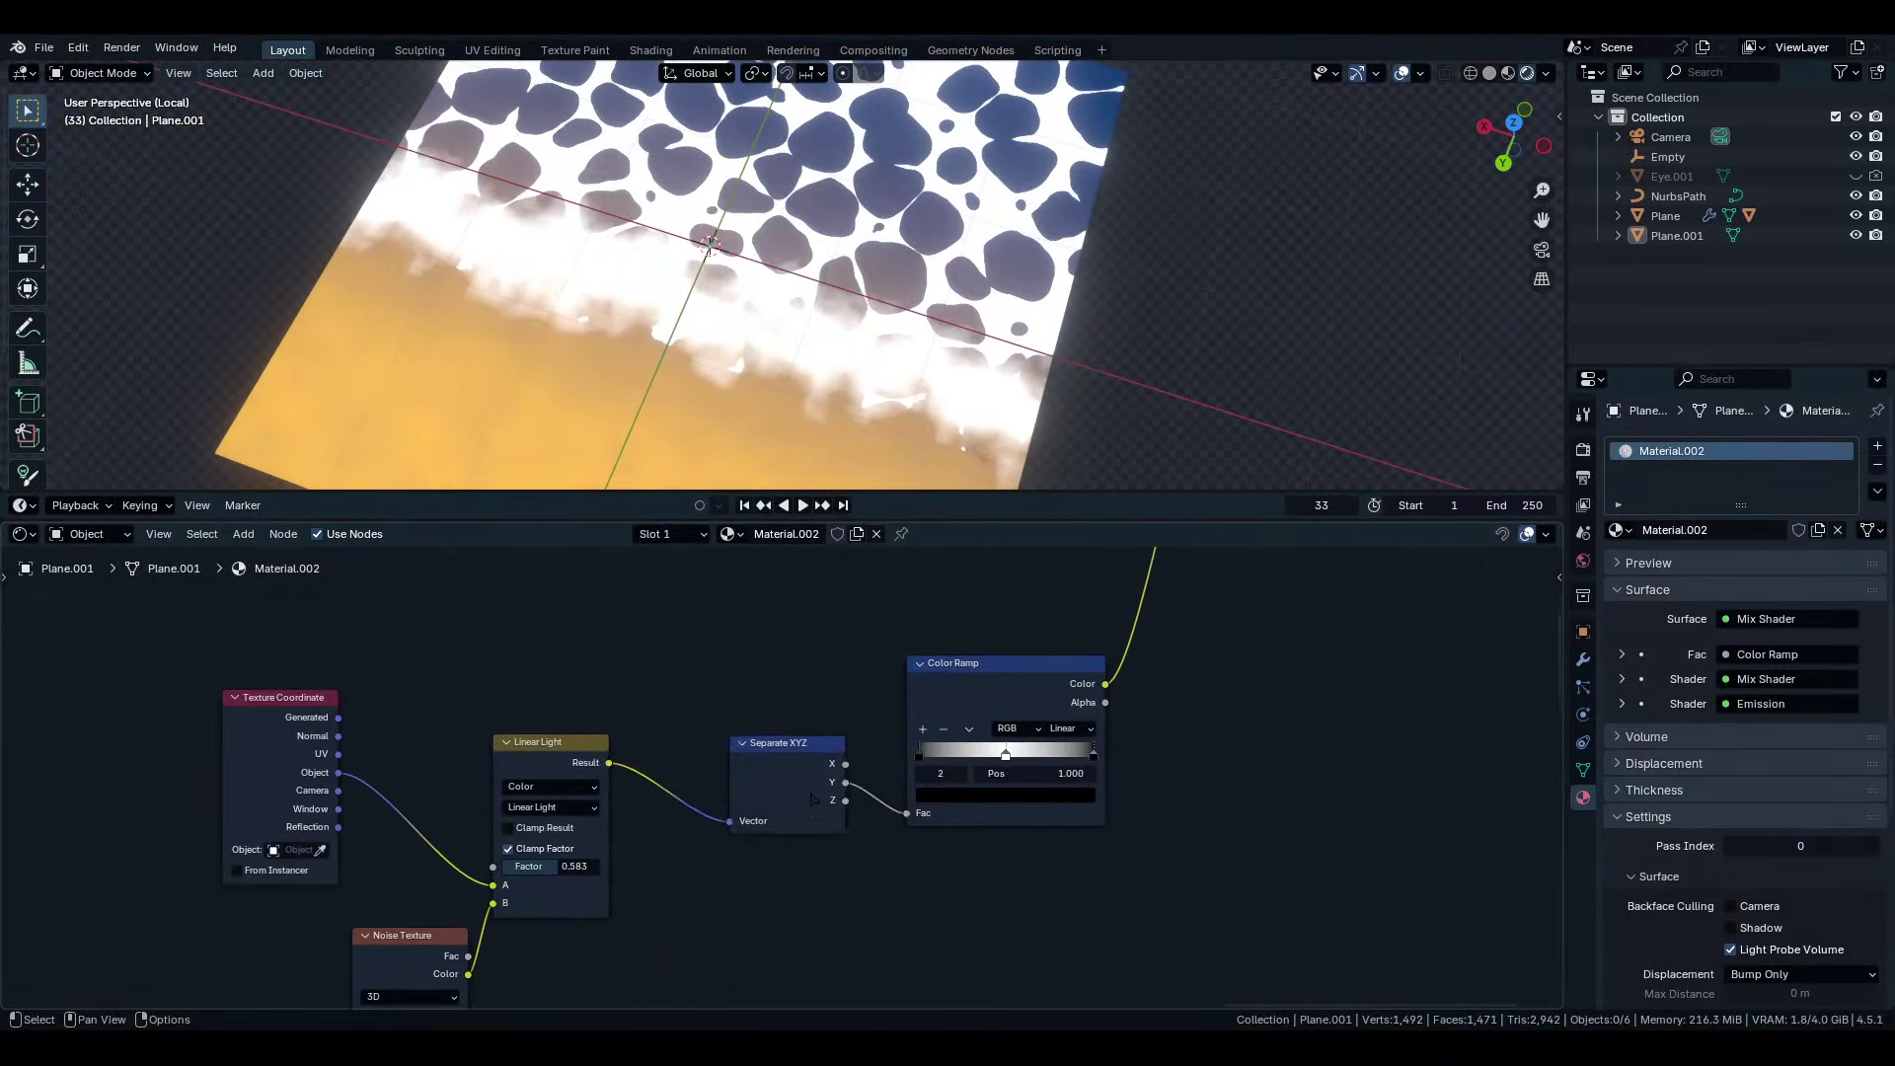
left_click_drag(783, 778, 679, 772)
key("shift+a")
left_click(797, 707)
type("add")
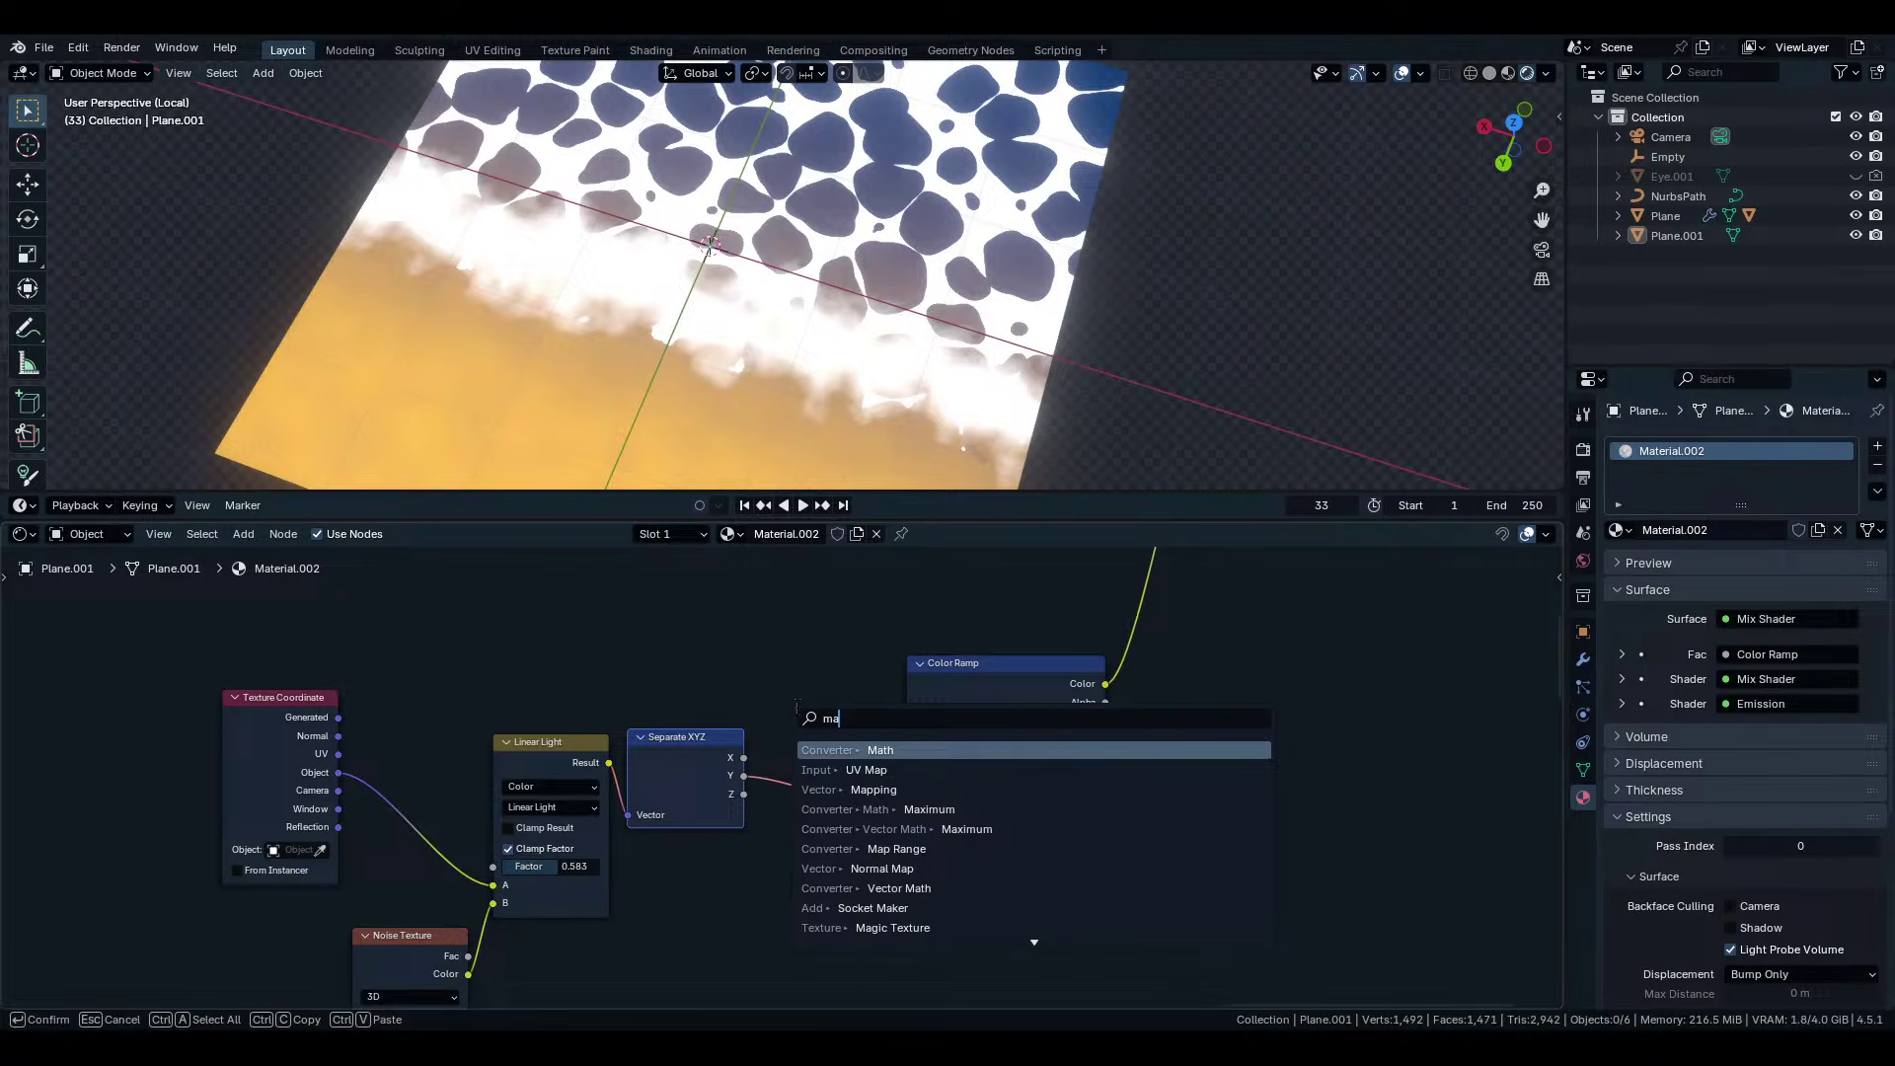
key("Return")
left_click(797, 708)
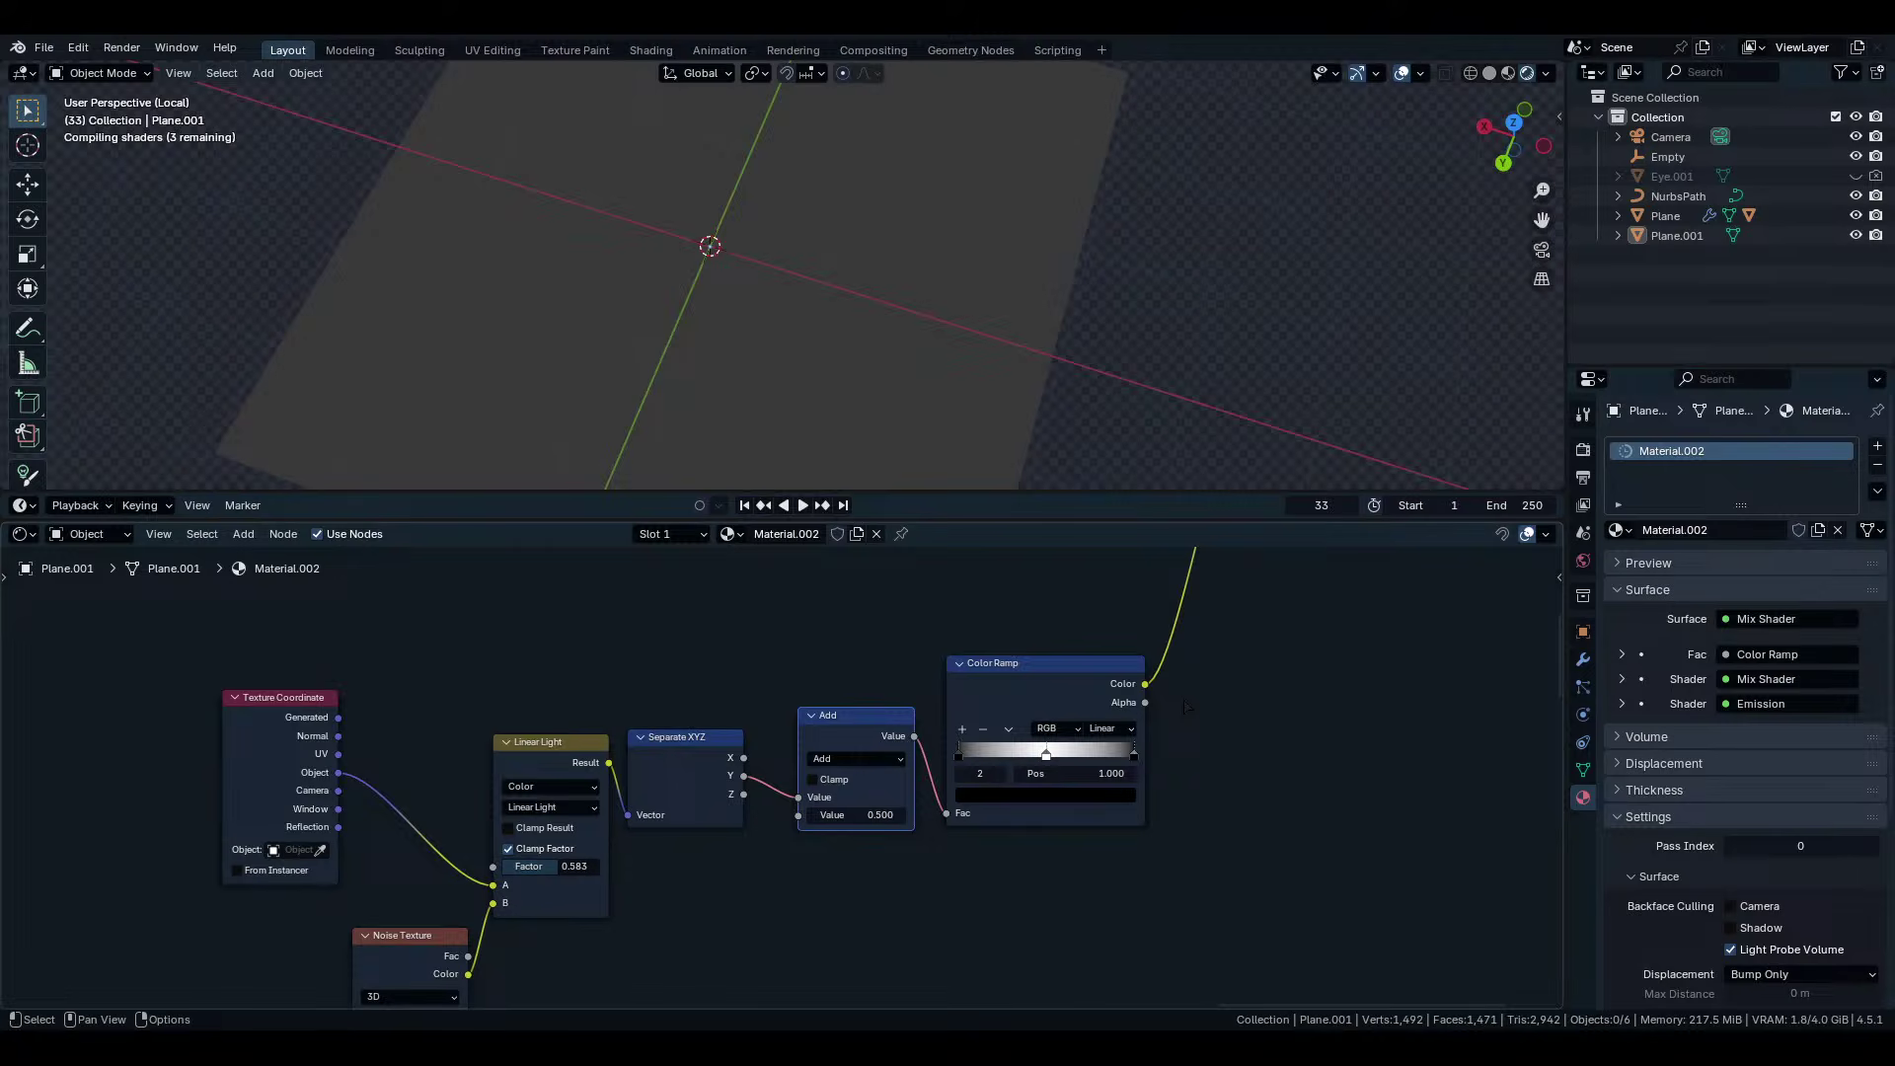
Set the new Add node's value to -0.410 so the glowing band lines up with the dissolve edge.
left_click_drag(878, 816, 805, 816)
middle_click_drag(834, 365, 799, 328)
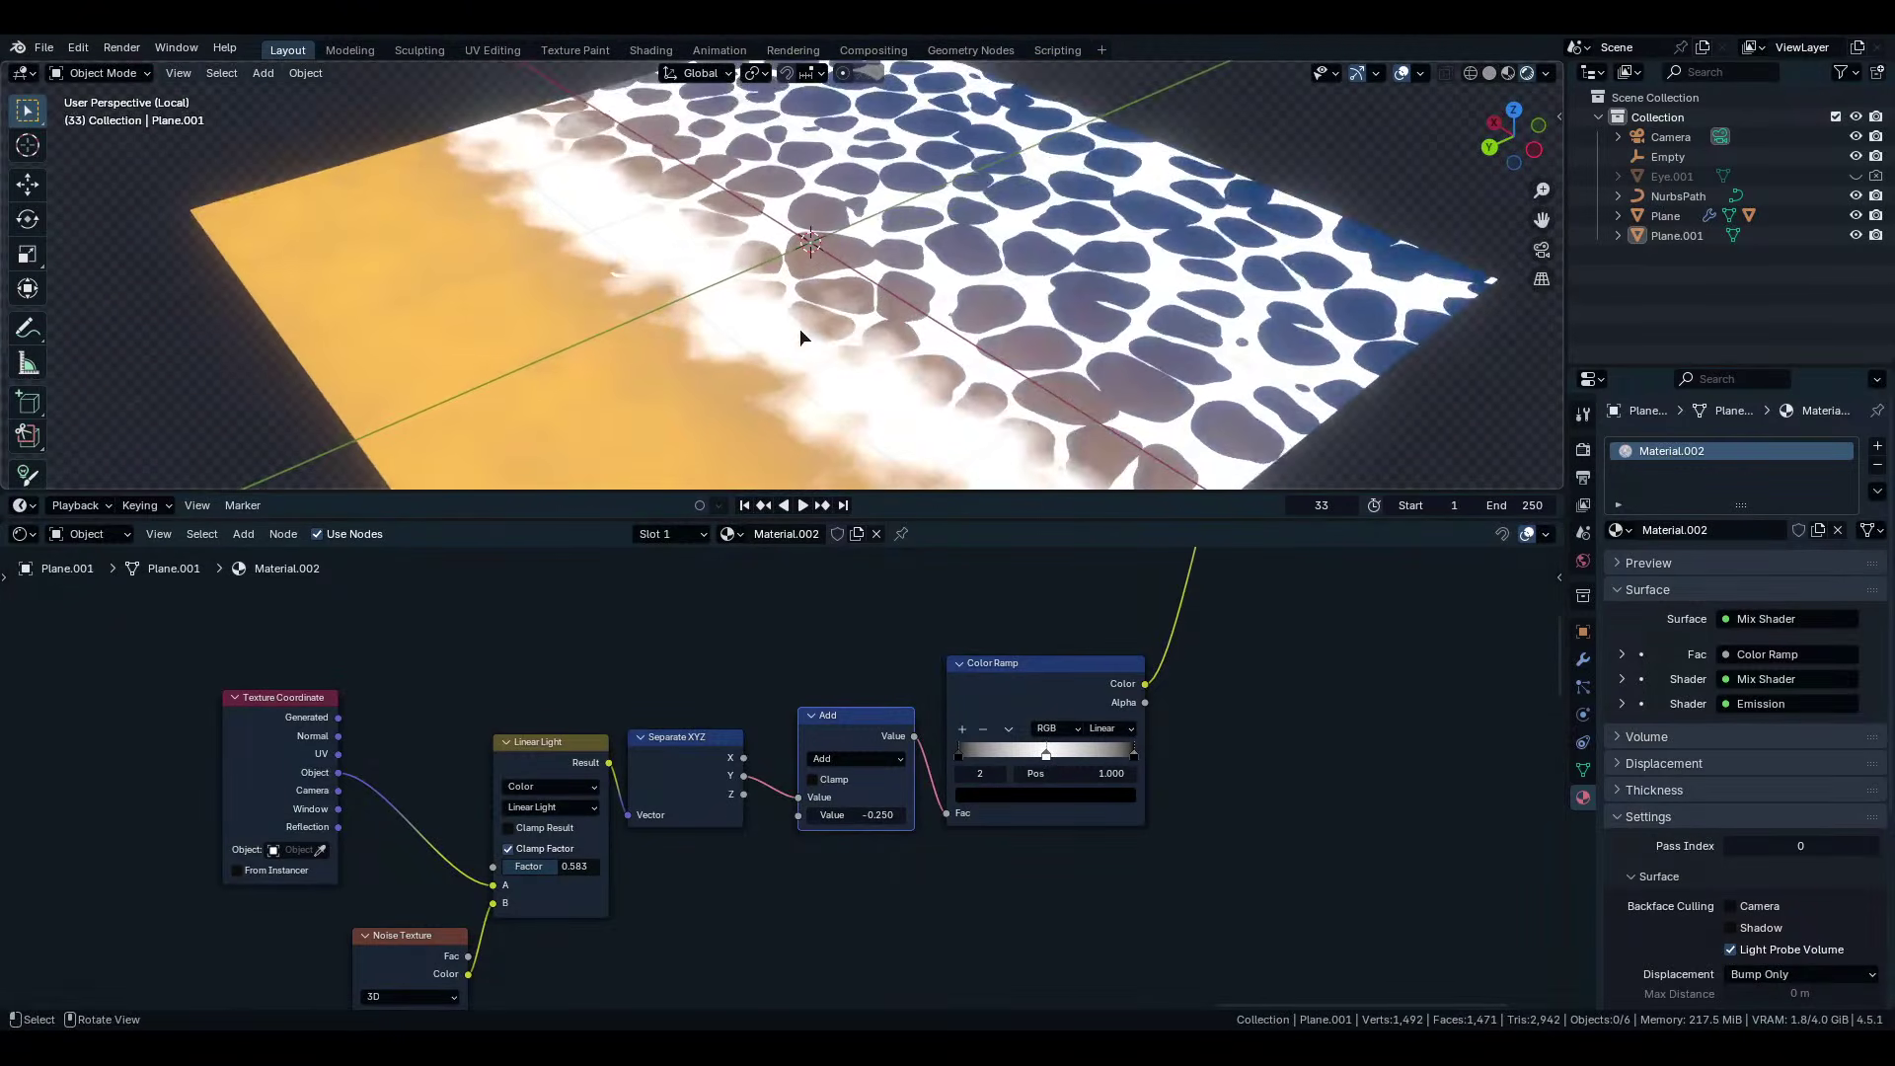
left_click_drag(855, 816, 832, 815)
middle_click_drag(809, 400, 835, 363)
scroll(780, 317, "down", 4)
scroll(798, 838, "down", 4)
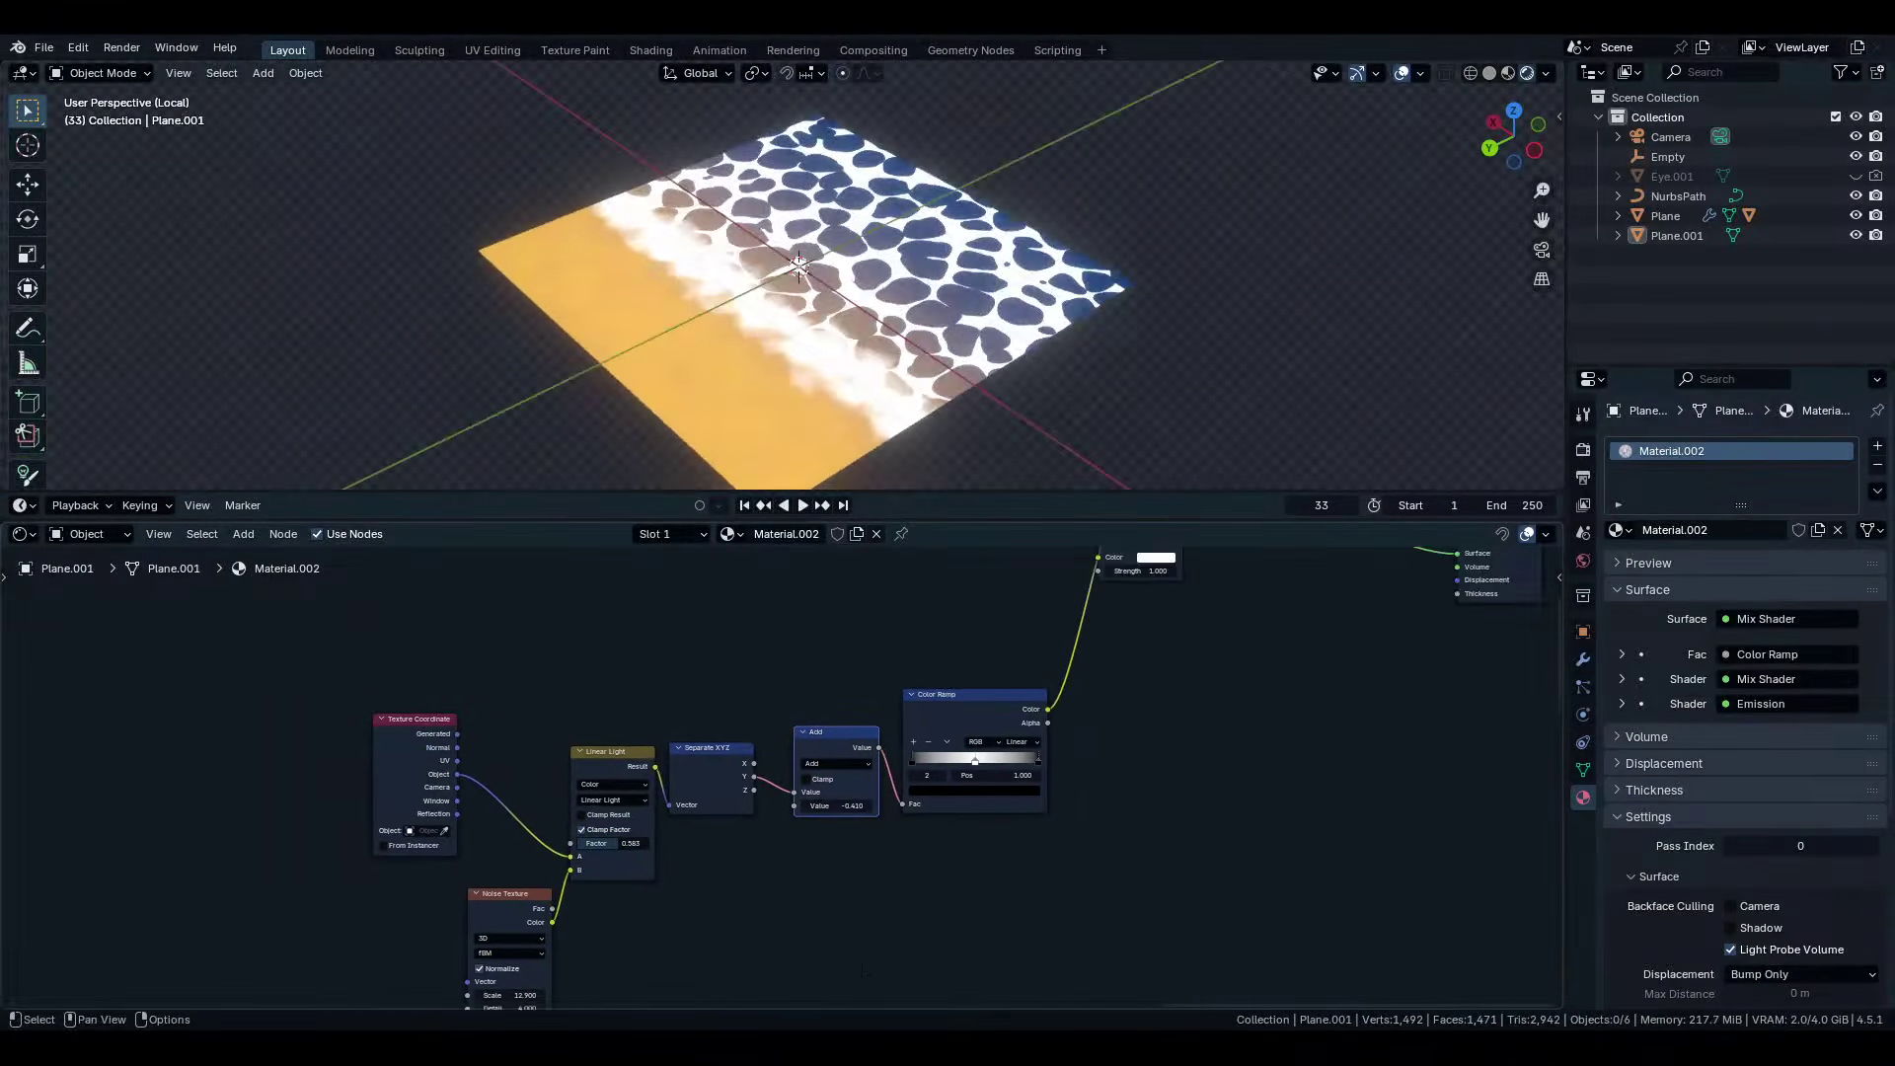
Add a Value input node in the empty area above the first gradient node group.
middle_click_drag(800, 869, 1009, 864)
scroll(1007, 864, "down", 2)
scroll(765, 795, "down", 5)
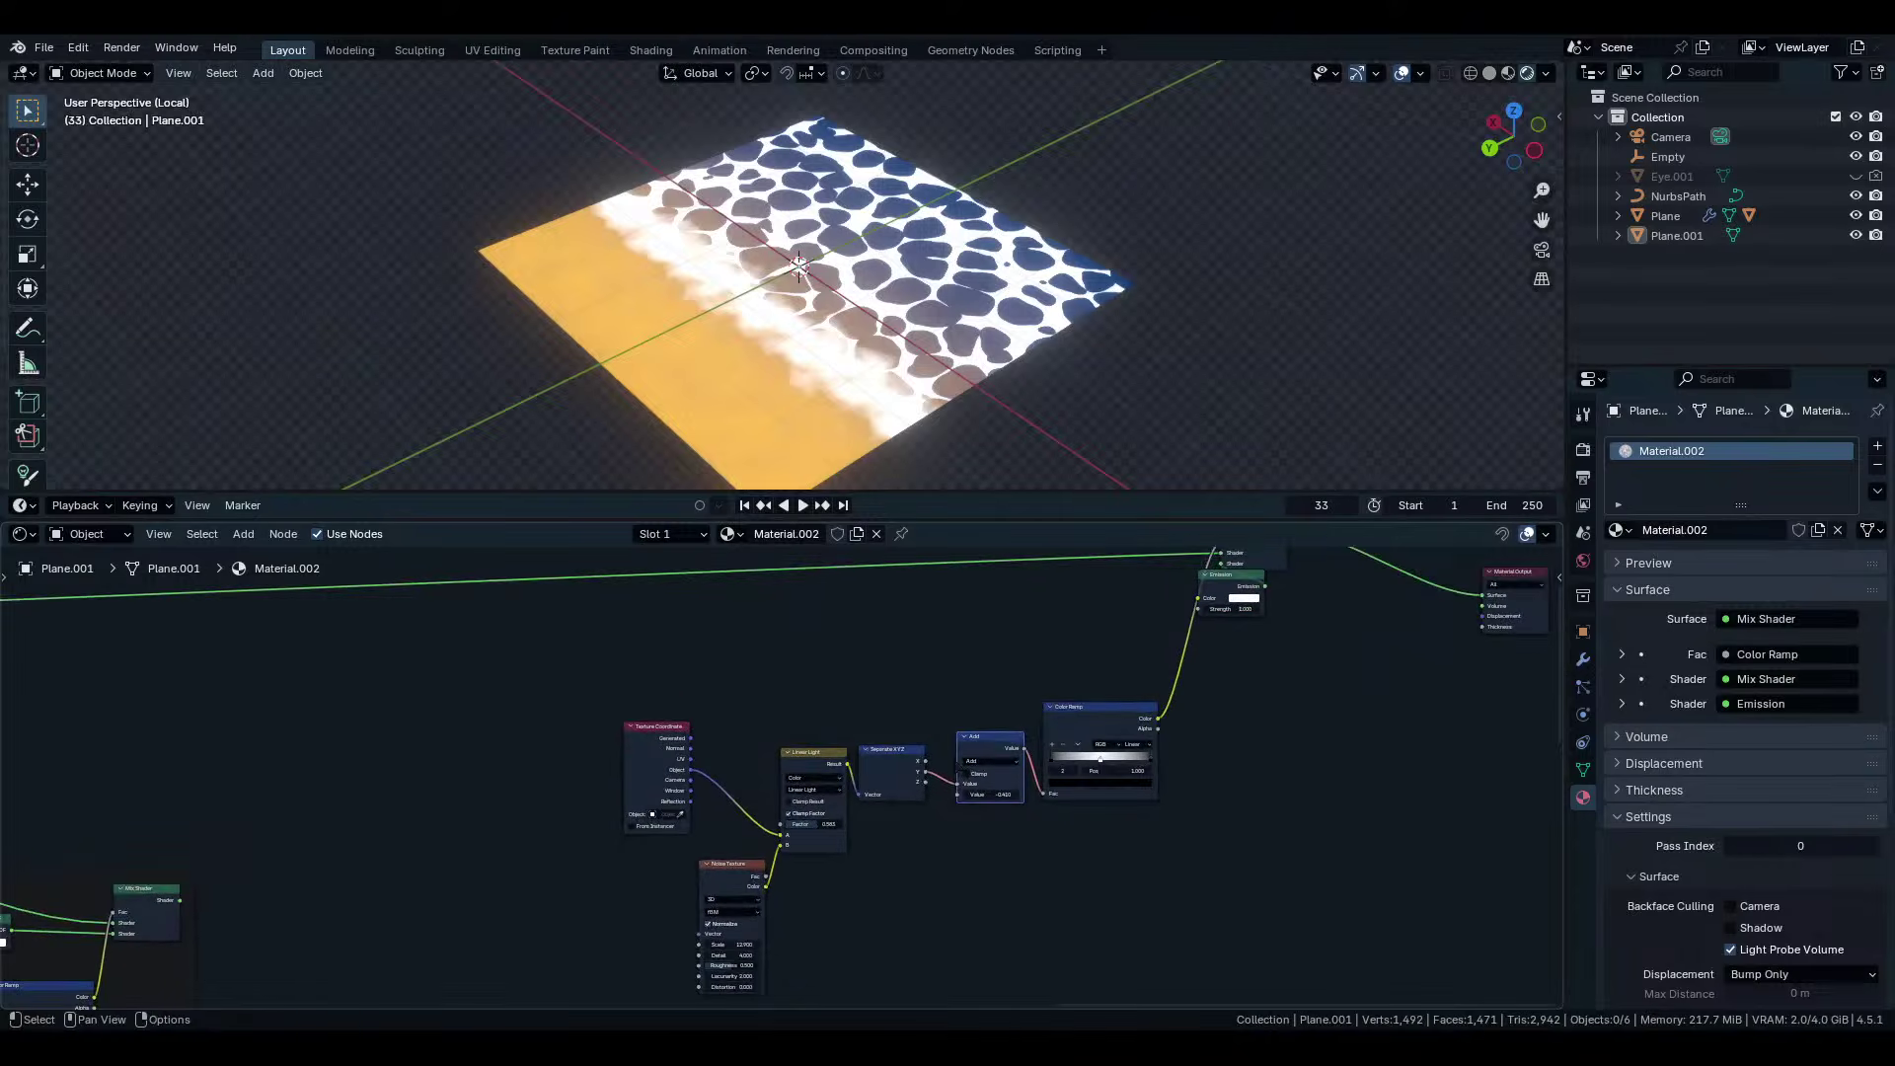
scroll(764, 798, "up", 6)
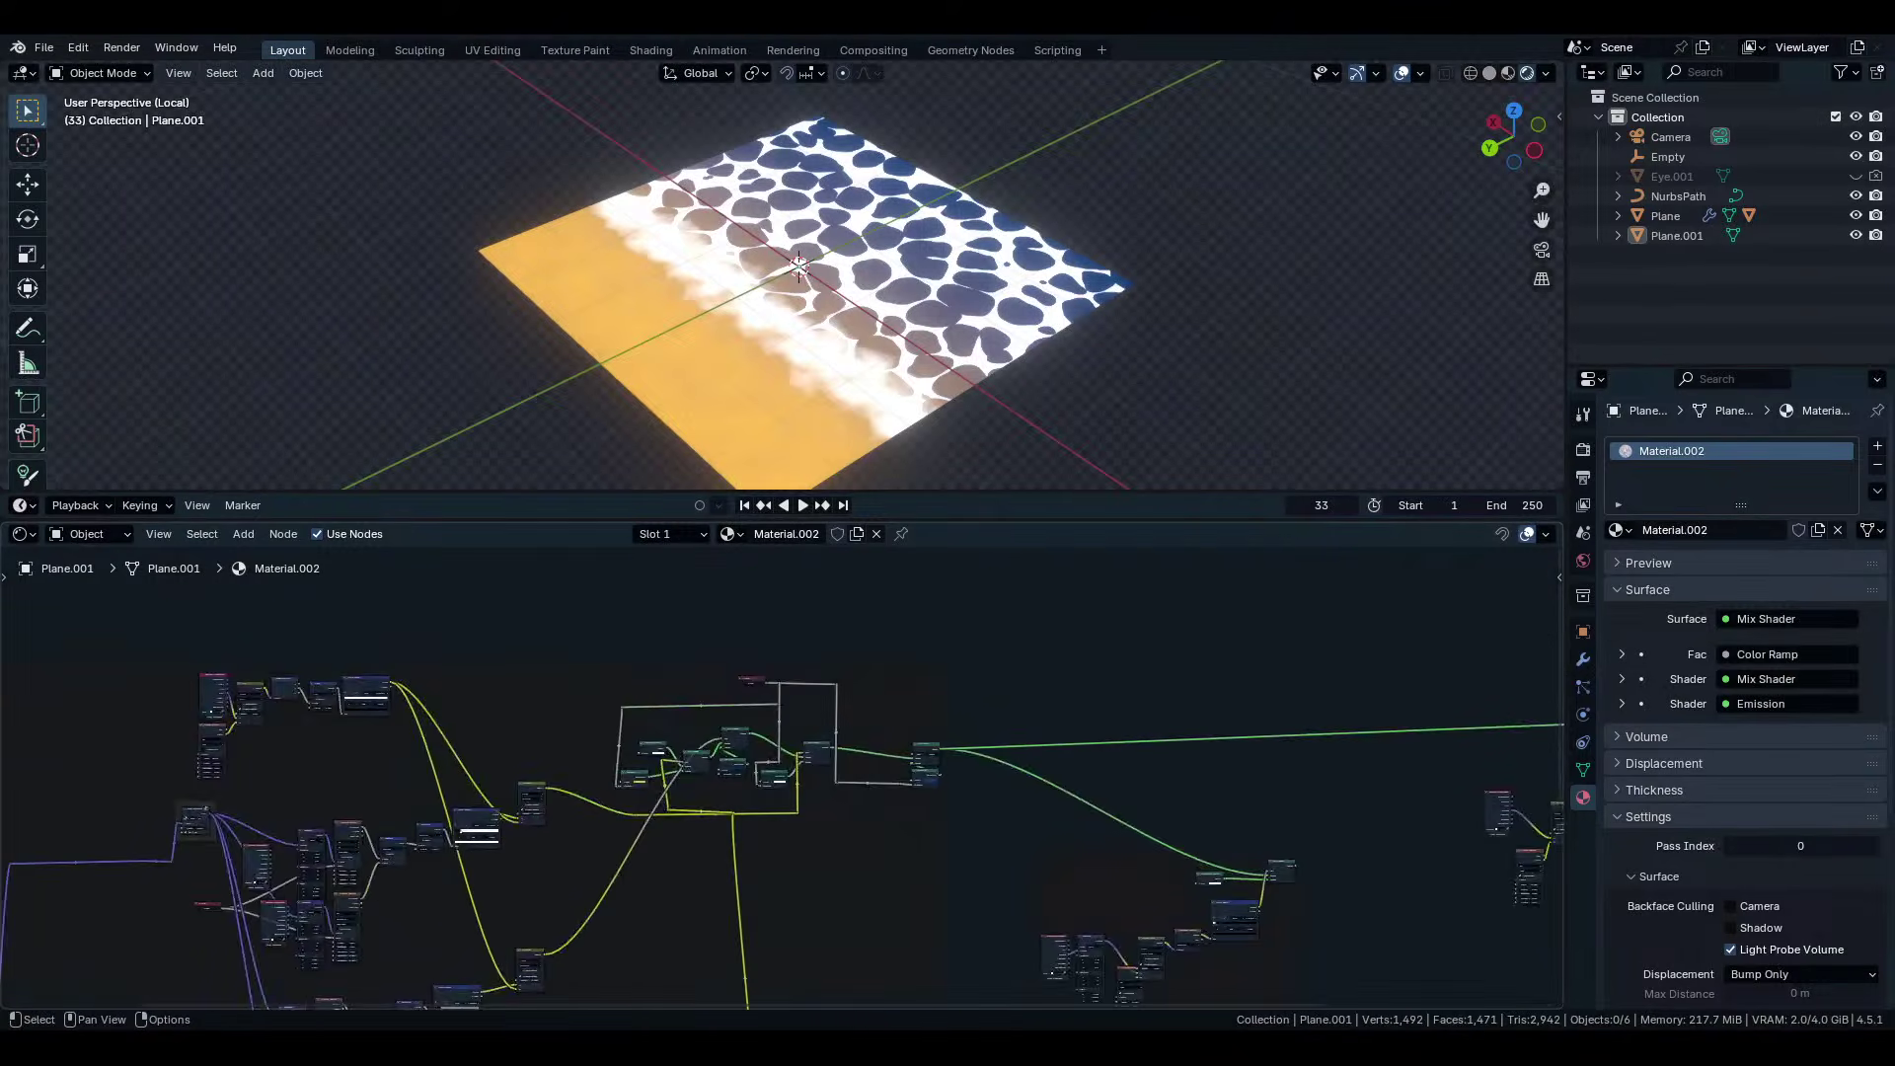
scroll(690, 822, "down", 2)
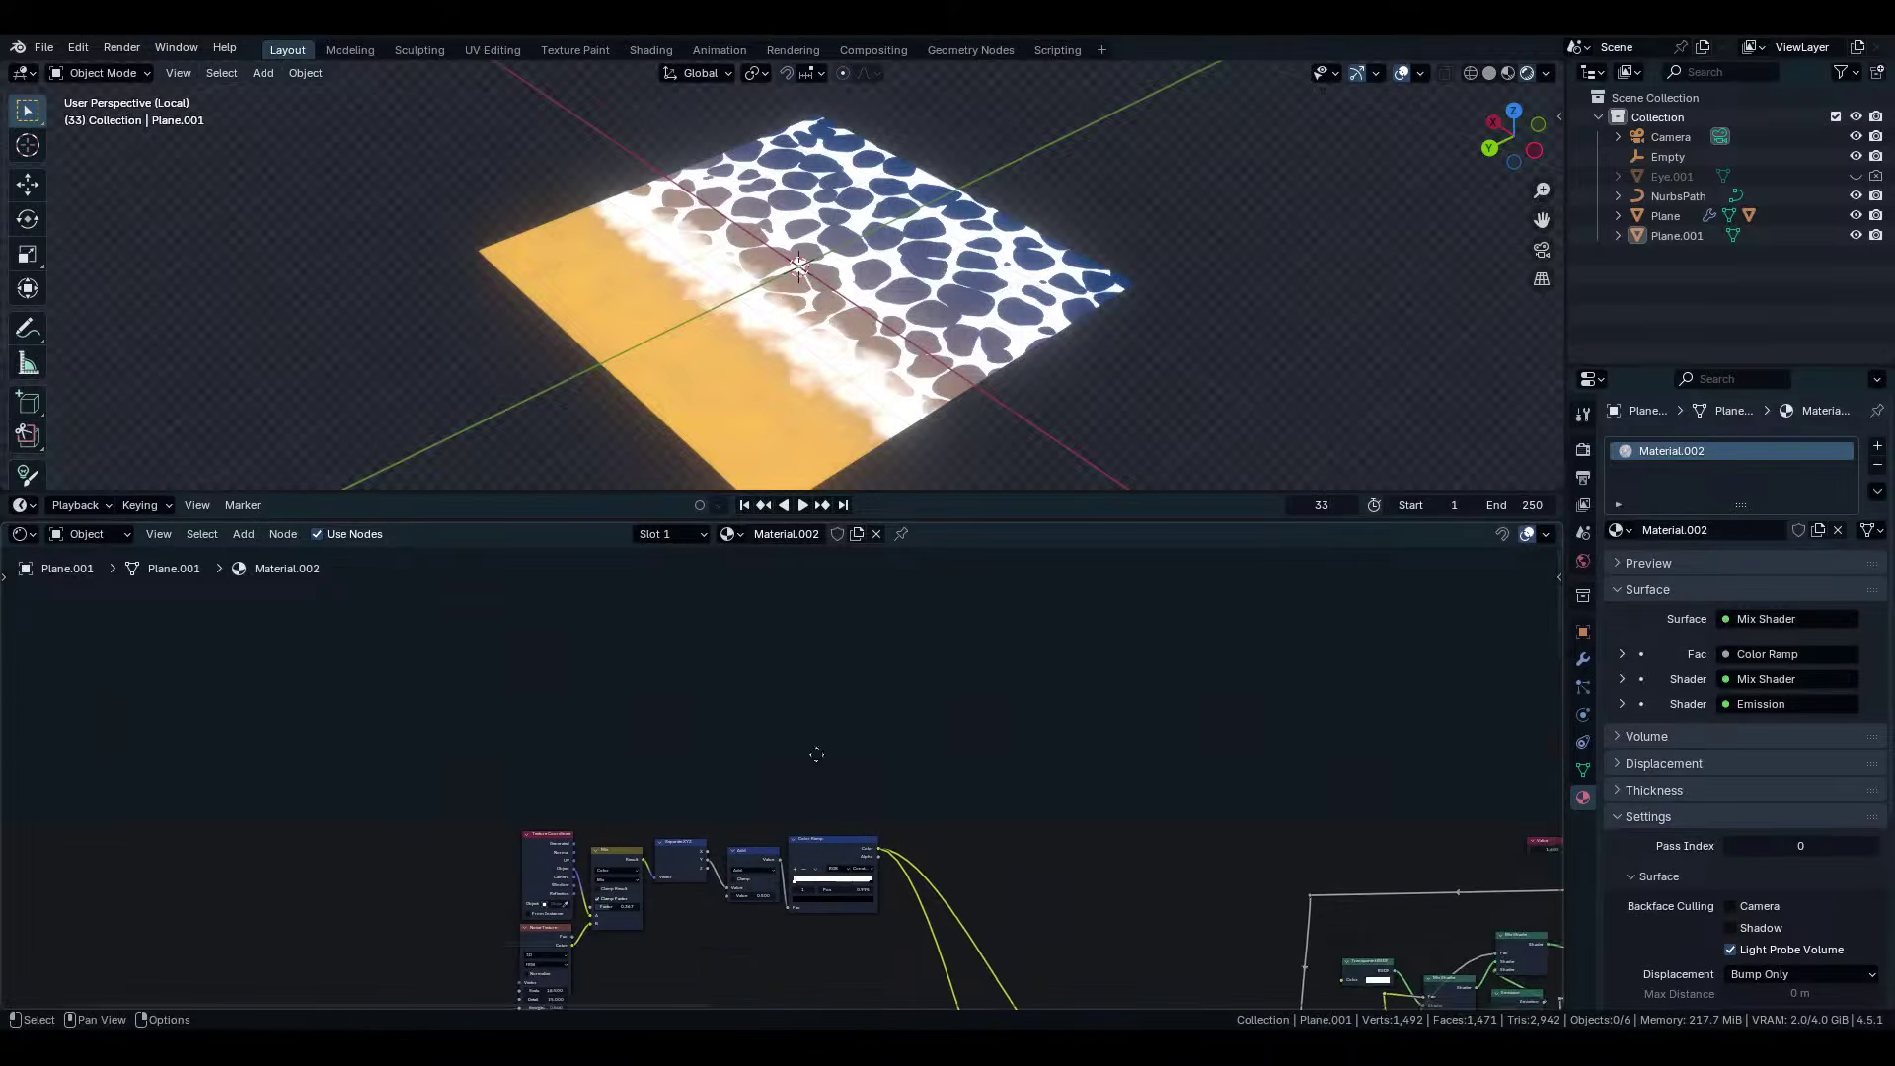
key("shift+a")
type("value")
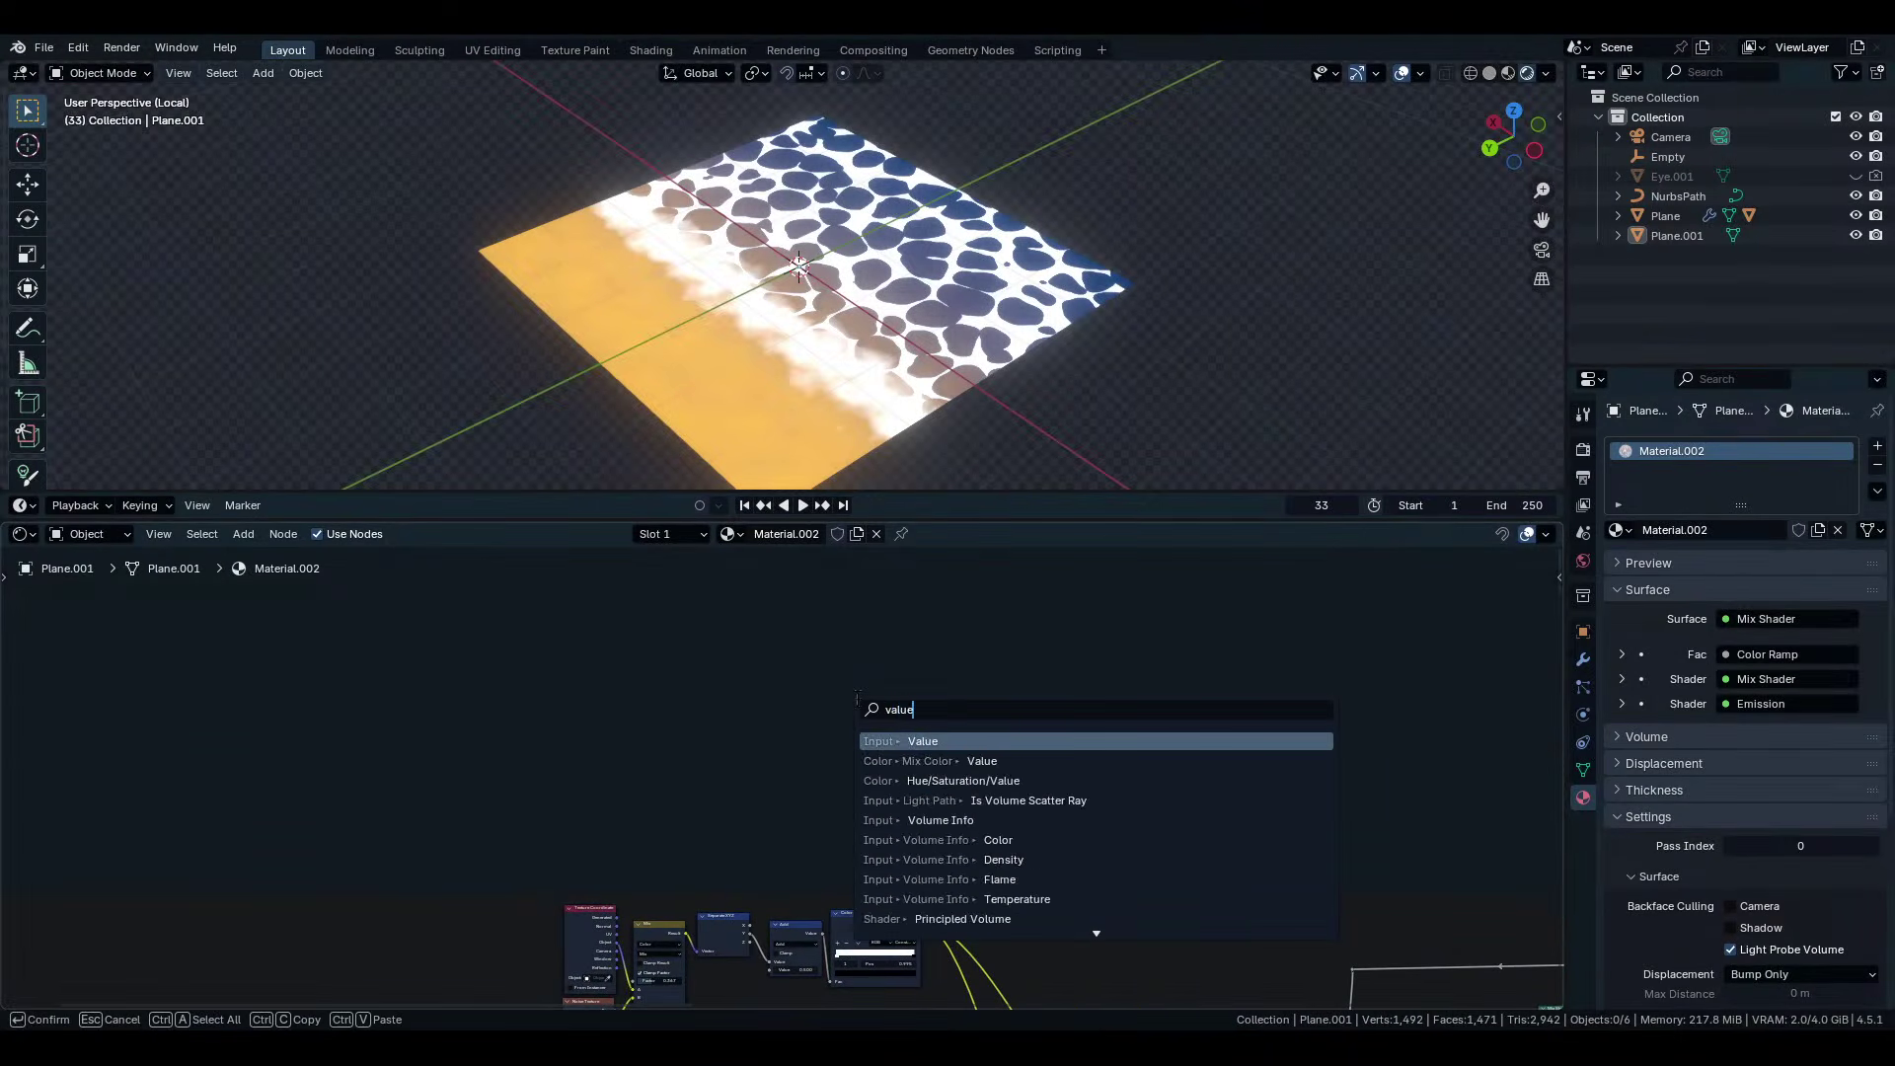
key("Return")
left_click(883, 702)
Examine the band mask's Noise Texture, Linear Light and Add node settings.
scroll(790, 774, "up", 2)
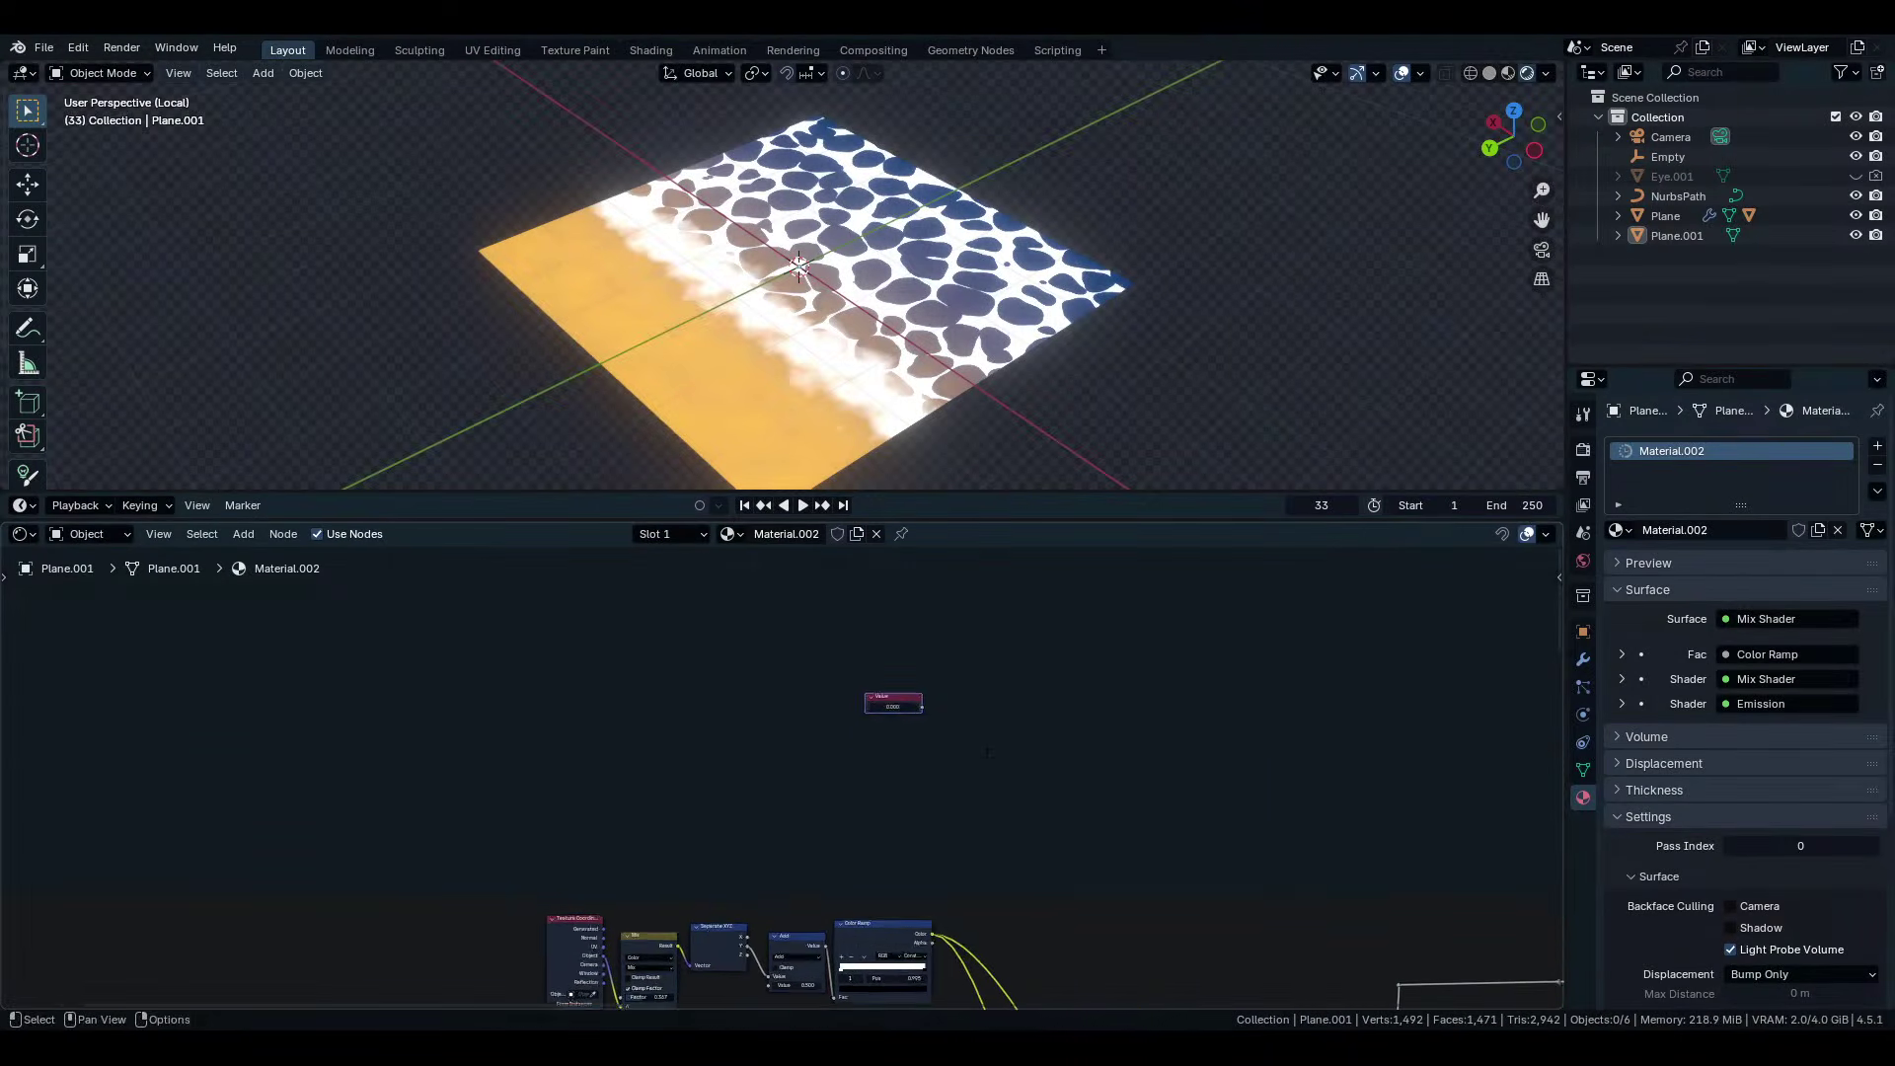
scroll(925, 752, "up", 2)
middle_click_drag(925, 752, 723, 762)
scroll(723, 762, "down", 3)
scroll(1220, 759, "up", 1)
middle_click_drag(1220, 759, 114, 767)
scroll(929, 767, "up", 3)
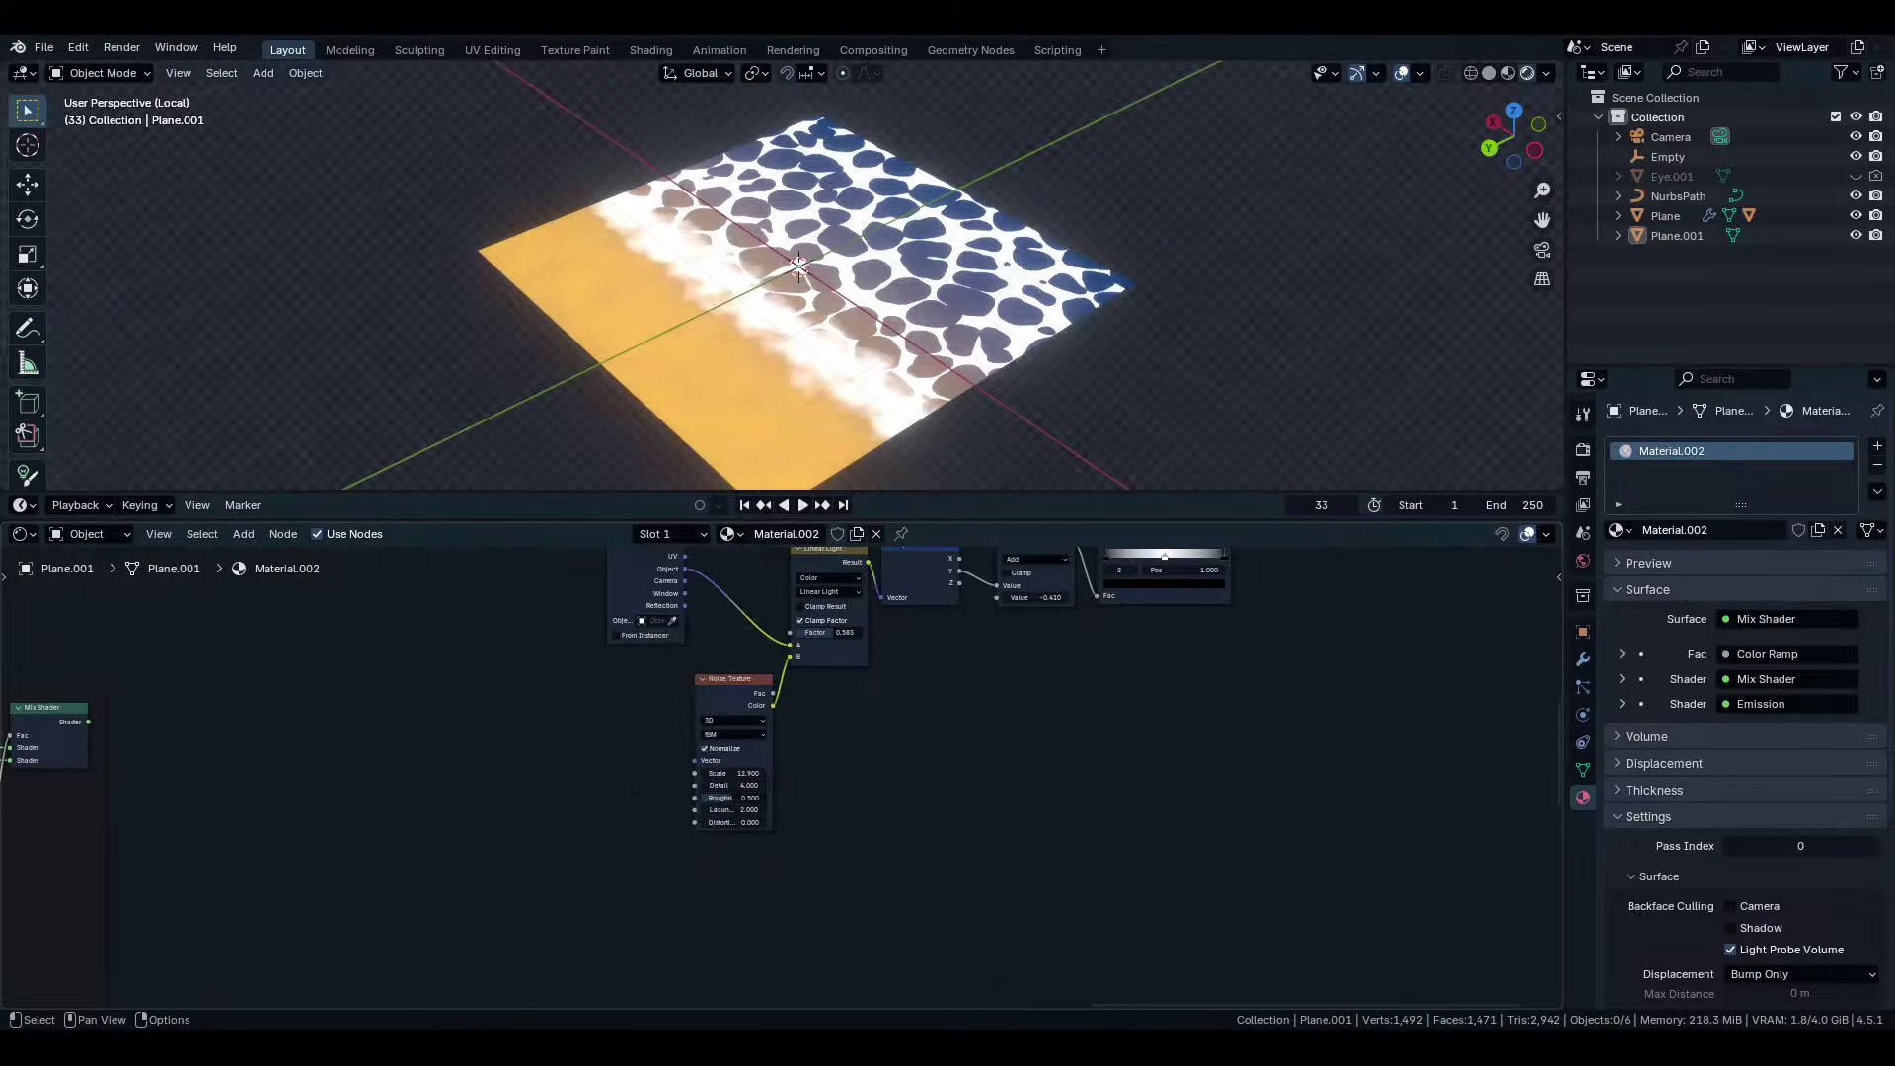
middle_click_drag(1070, 582, 1073, 655)
scroll(1073, 655, "up", 6)
scroll(1072, 656, "down", 6)
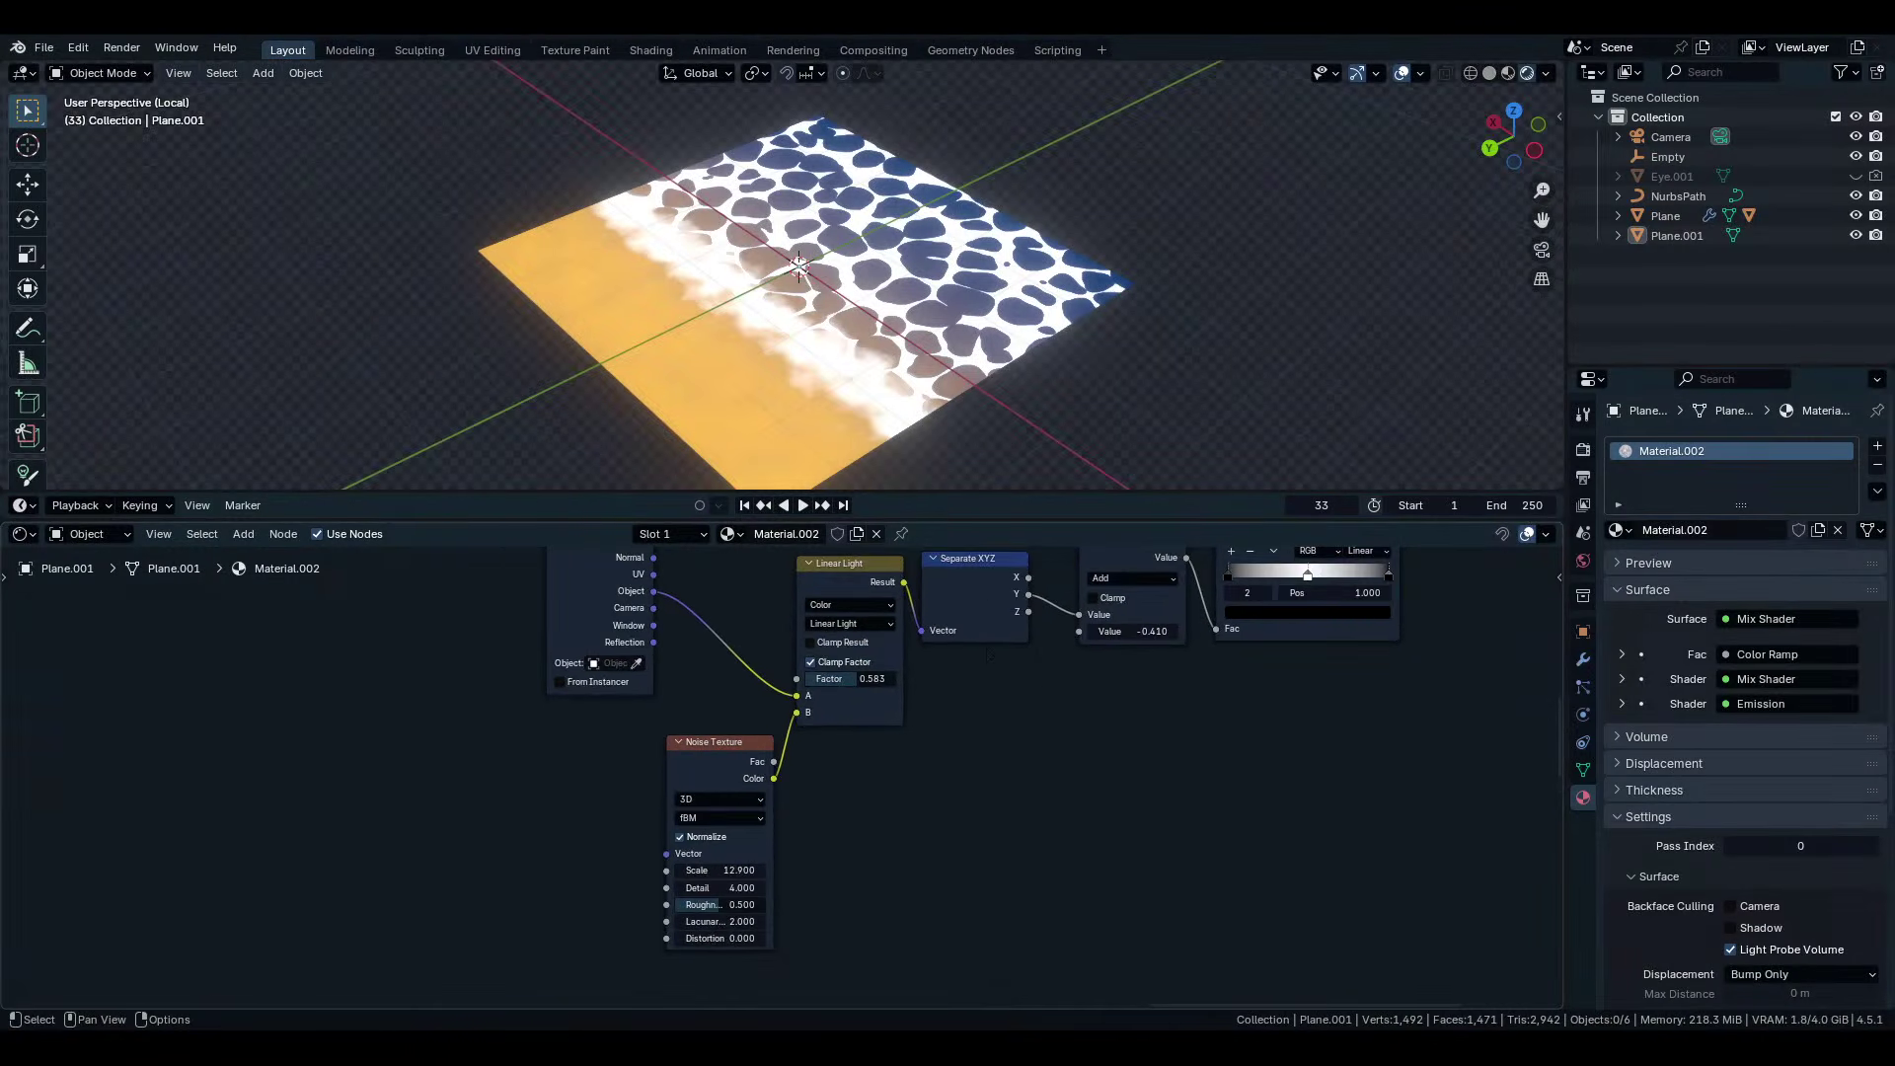
Set the new Value node above the gradient group to 0.500.
middle_click_drag(444, 632, 1159, 725)
scroll(1159, 725, "down", 7)
middle_click_drag(498, 681, 1539, 864)
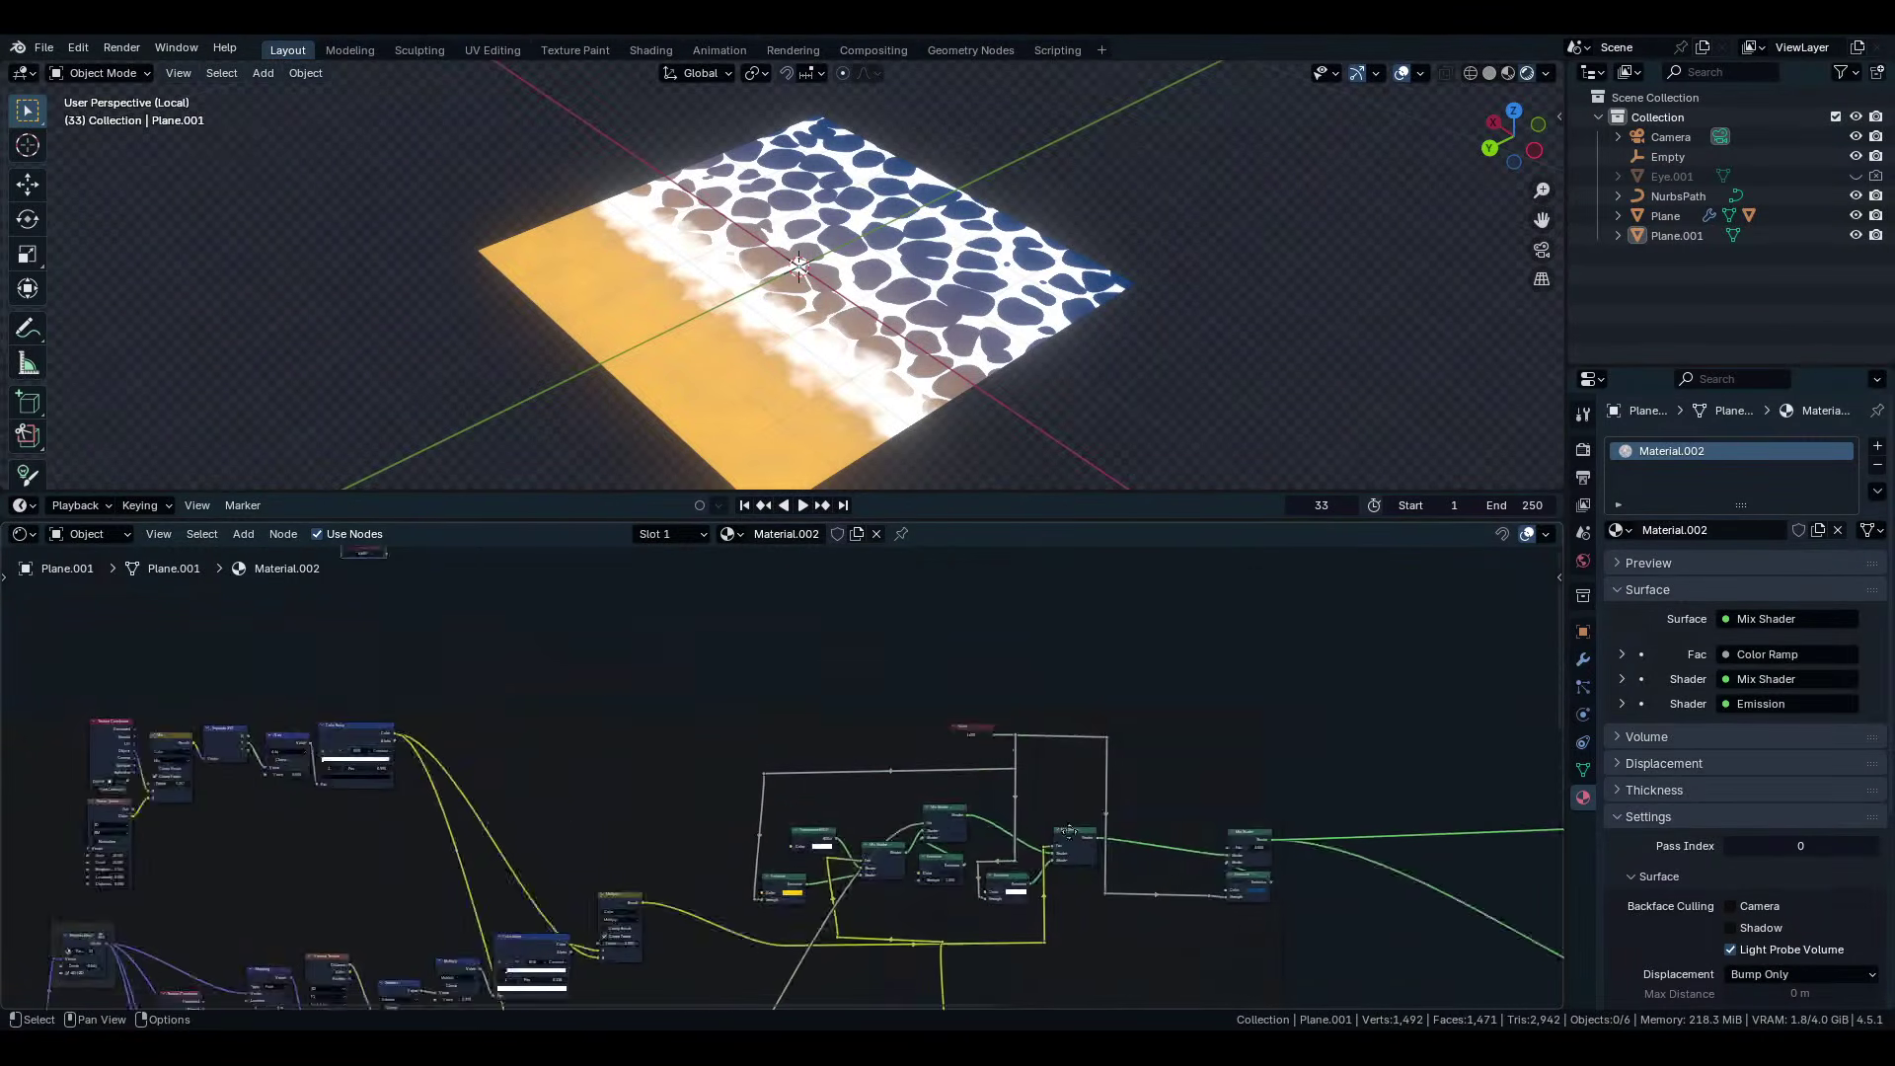
middle_click_drag(382, 706, 780, 791)
scroll(779, 791, "up", 9)
middle_click_drag(782, 609, 832, 799)
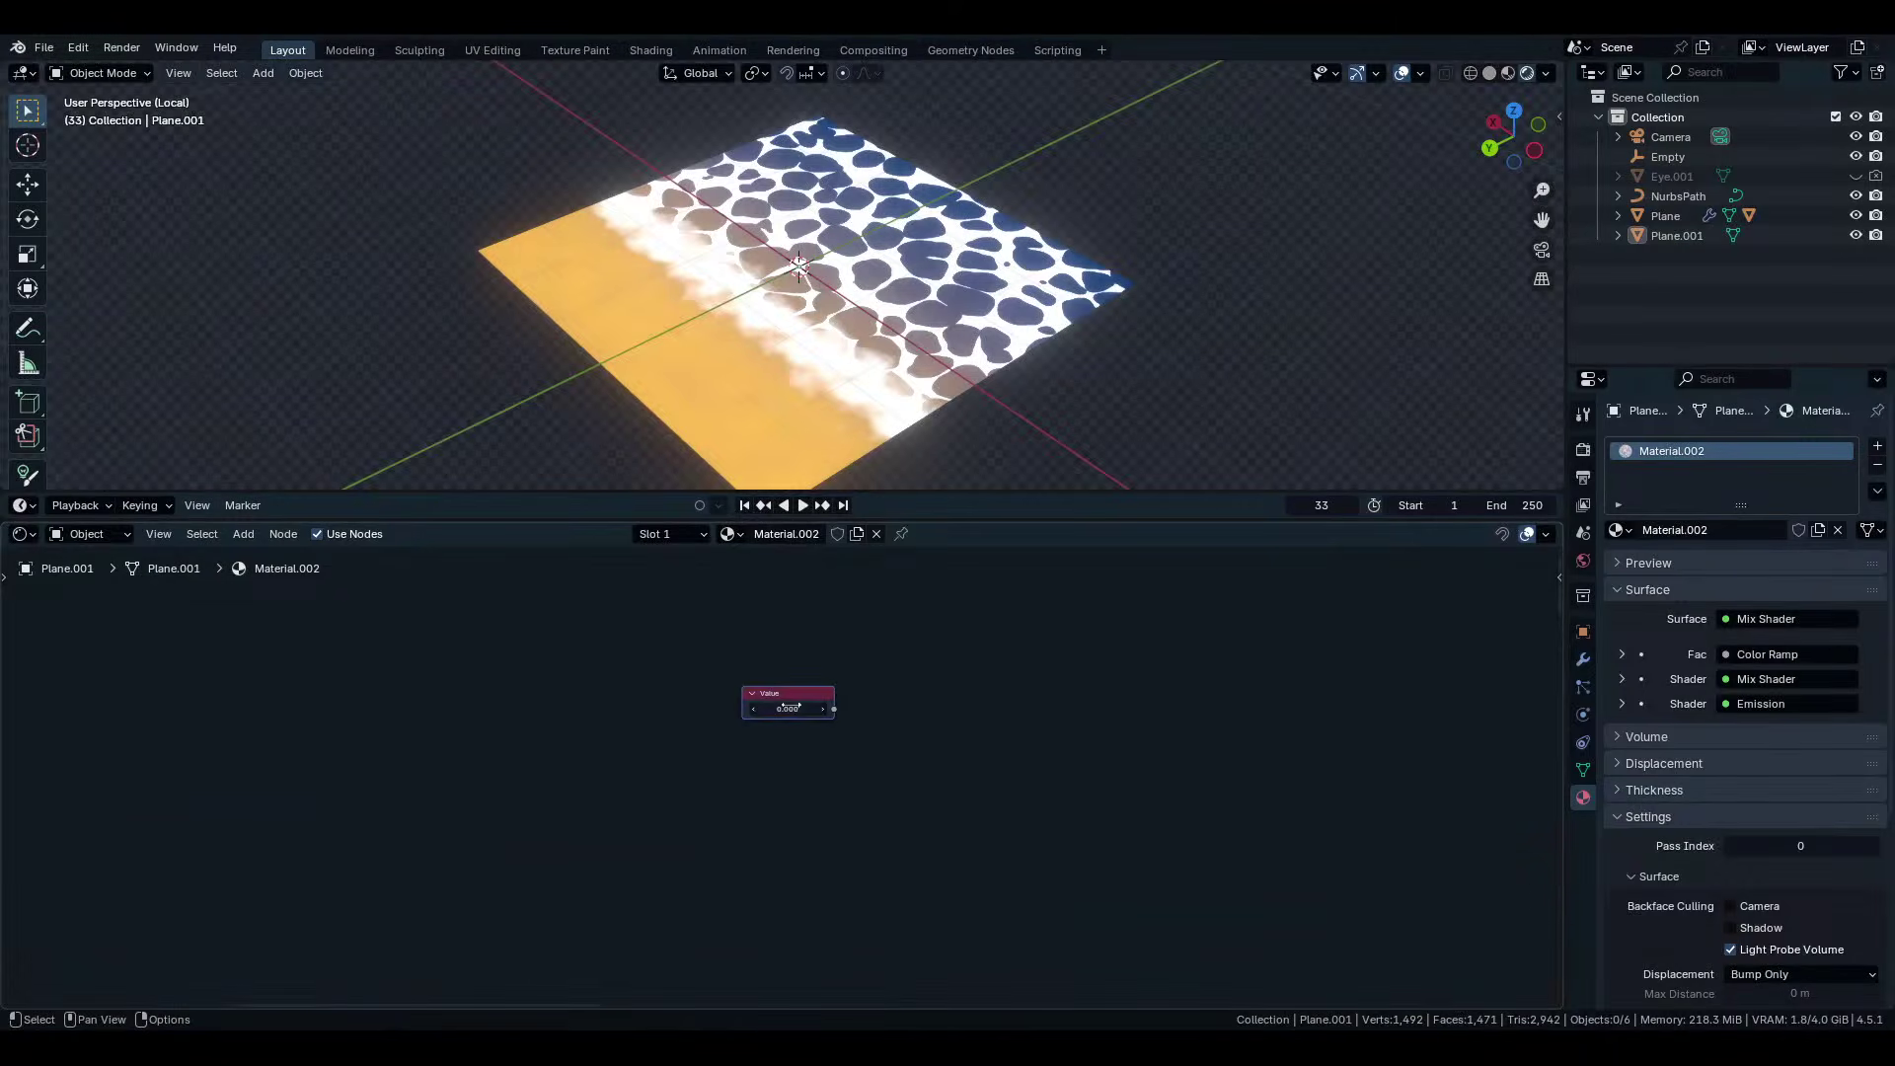
left_click(791, 704)
type("0.05")
key("Return")
Connect the Value node's output to the second value input of the first gradient group's Add node.
middle_click_drag(790, 707, 873, 631)
left_click_drag(917, 634, 671, 844)
scroll(771, 778, "down", 5)
middle_click_drag(1125, 697, 775, 862)
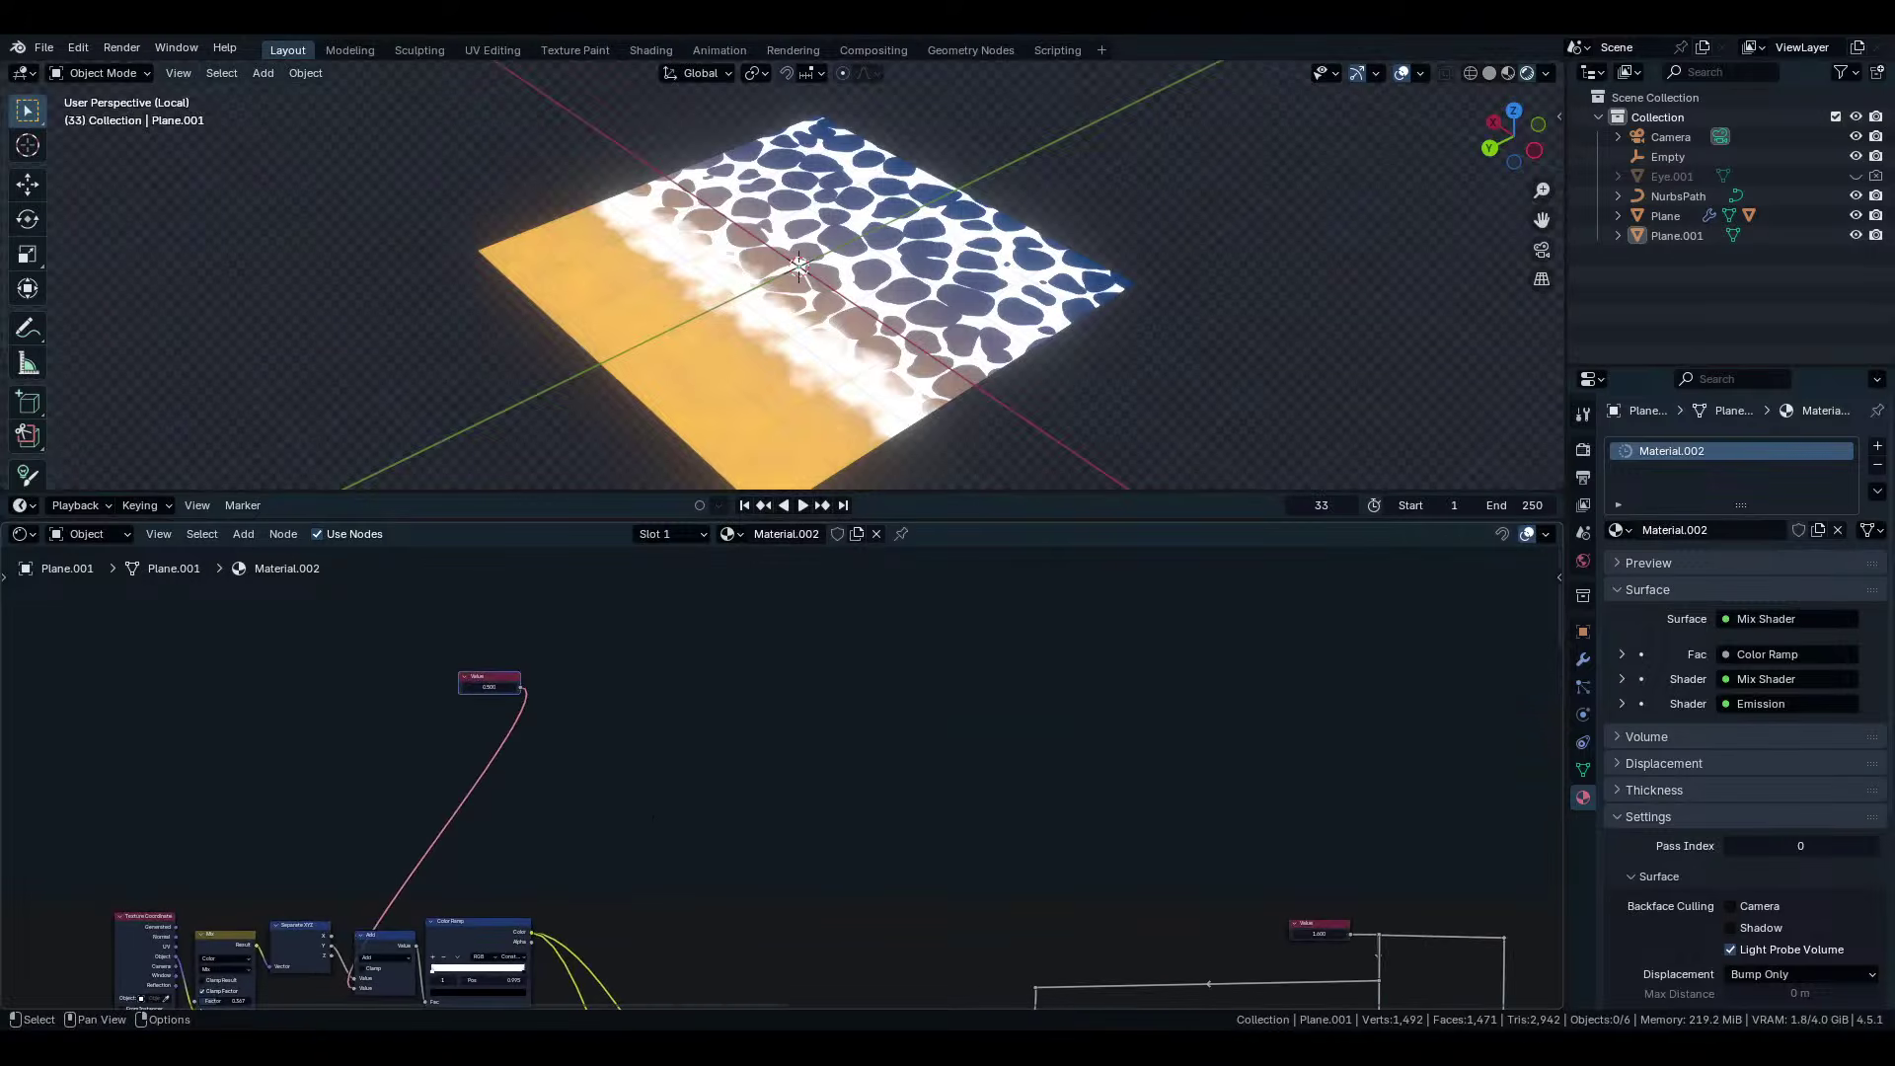
Add a Subtract math node in the empty space beyond the Value node.
left_click_drag(515, 689, 592, 689)
right_click(515, 689)
key("shift+a")
type("subtract")
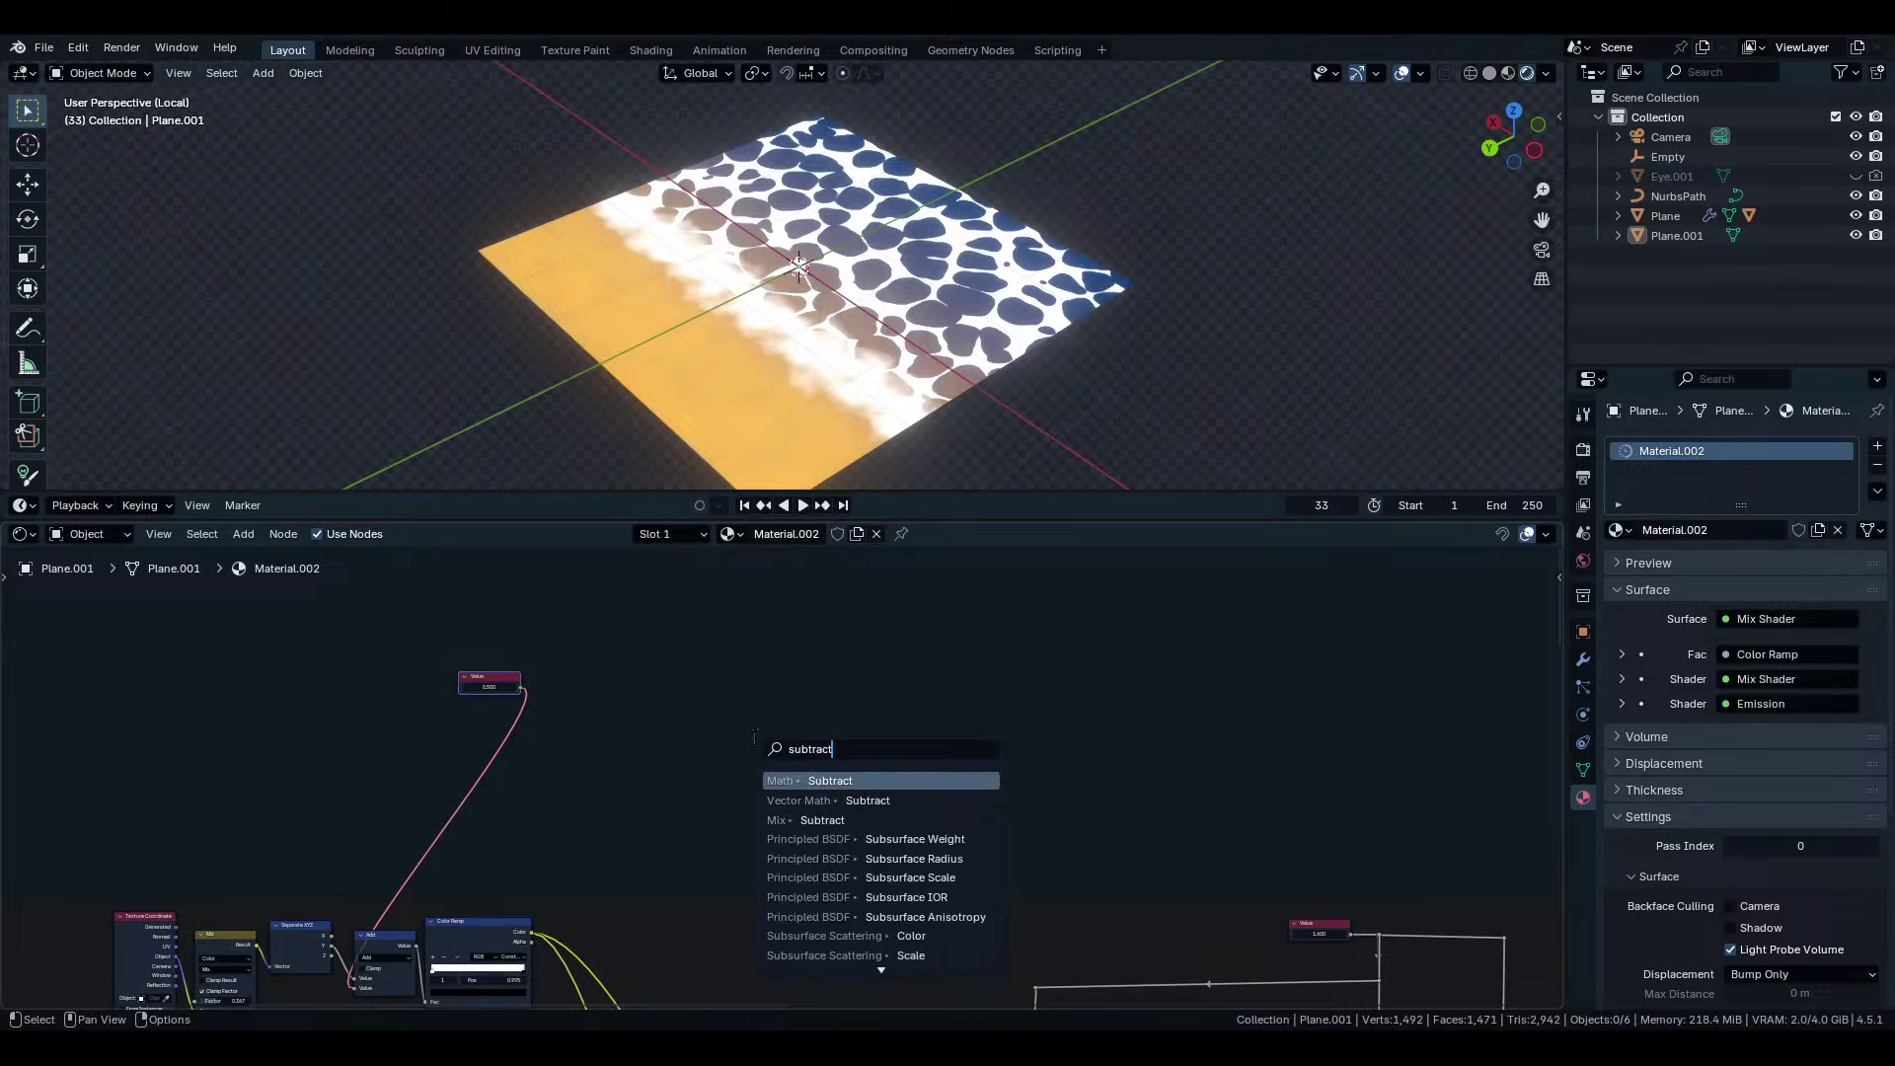
key("Return")
left_click(1400, 801)
middle_click_drag(1400, 800, 363, 703)
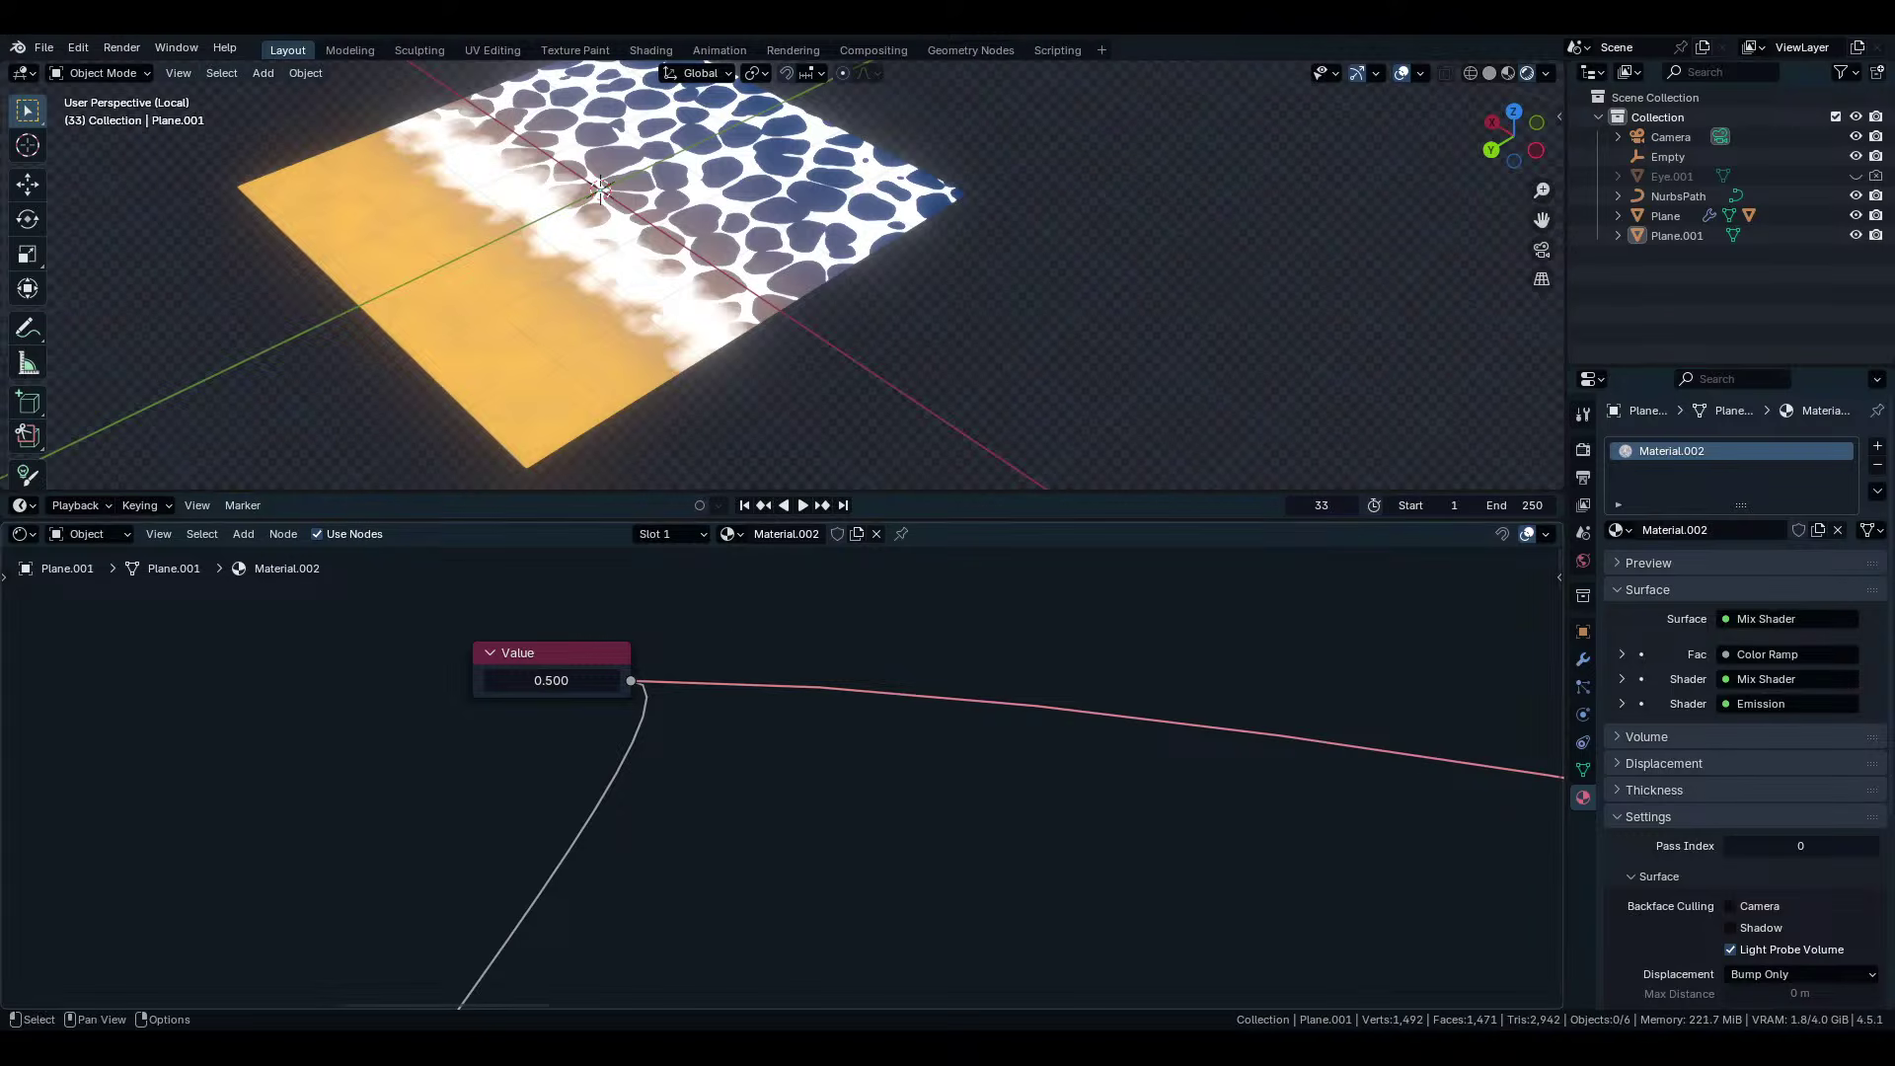
Set the value of the Multiply node feeding the band mask's Add node to 0.410.
scroll(819, 760, "down", 1)
scroll(819, 760, "up", 2)
mouse_move(538, 655)
left_mouse_down()
mouse_move(403, 655)
mouse_move(593, 655)
mouse_move(538, 655)
left_mouse_up()
scroll(730, 711, "down", 9)
scroll(1103, 793, "down", 4)
middle_click_drag(1103, 793, 516, 680)
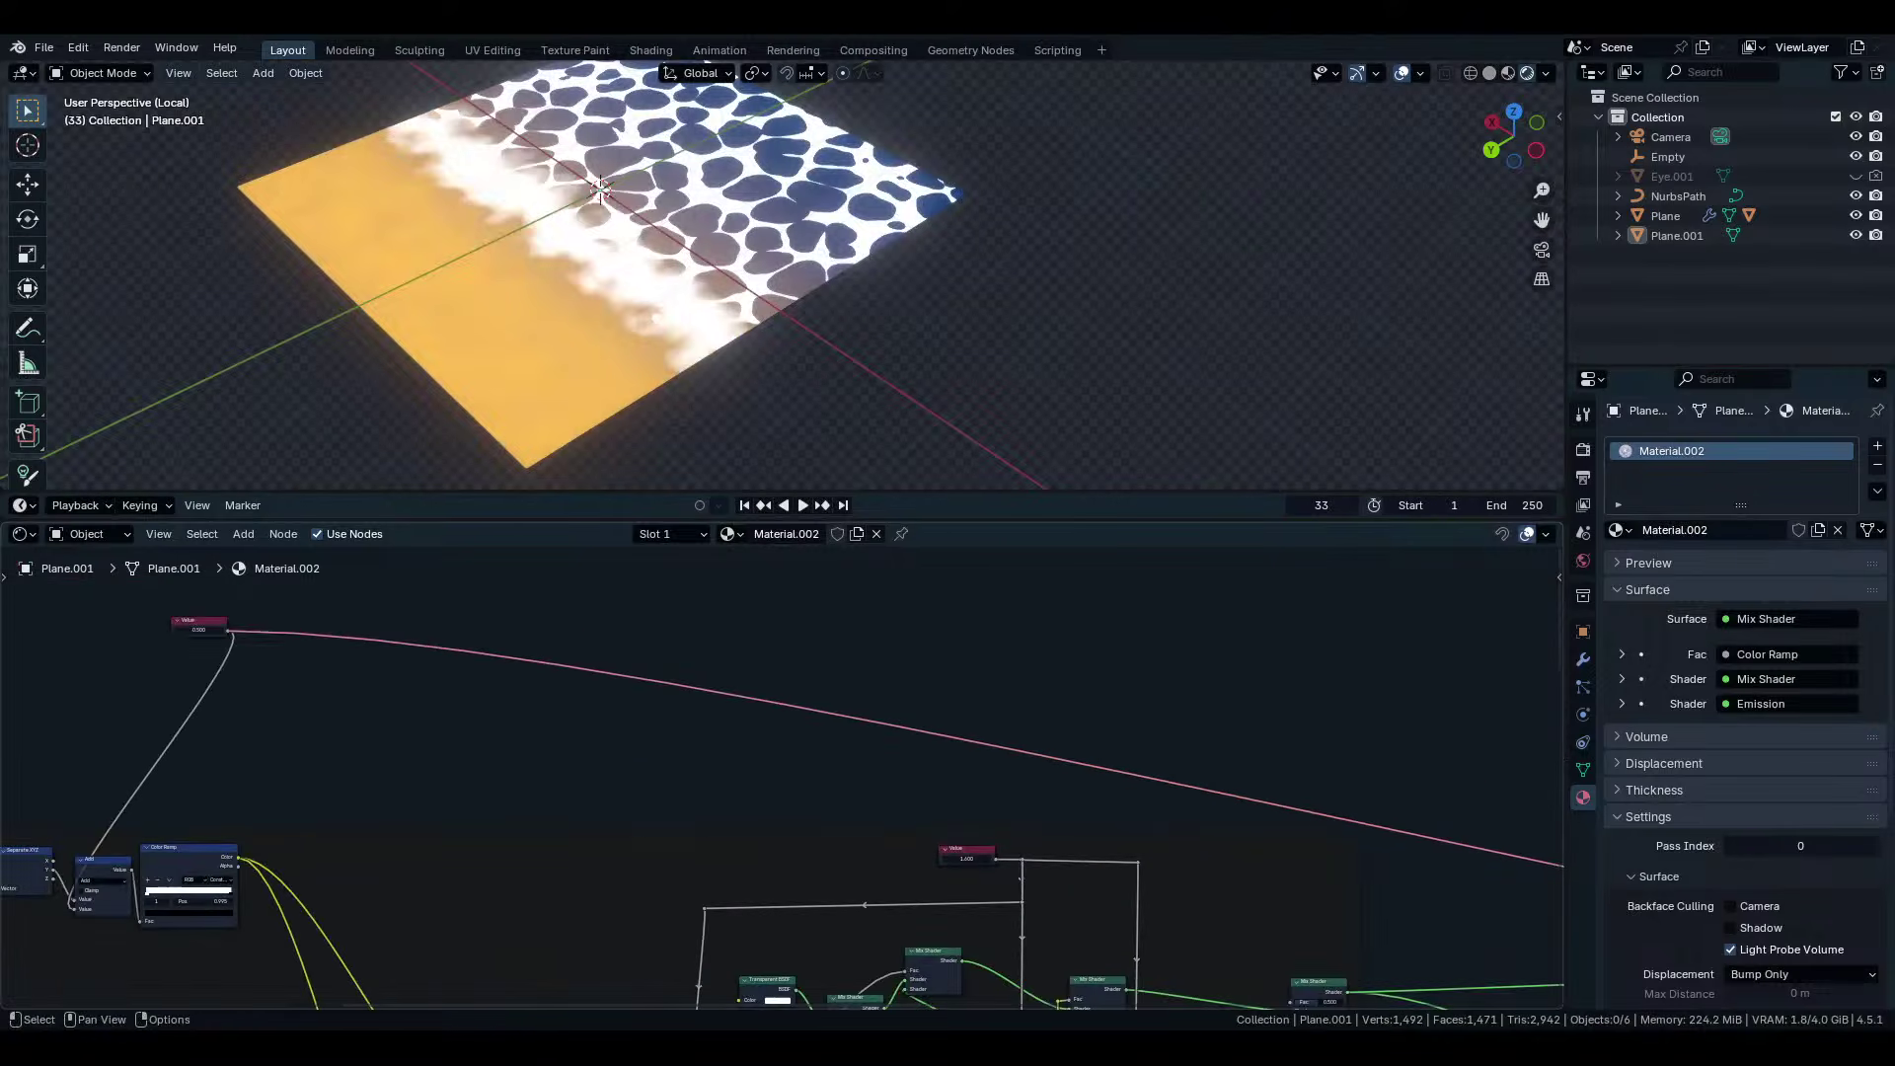
middle_click_drag(1103, 868, 469, 670)
middle_click_drag(1066, 726, 161, 636)
scroll(814, 767, "up", 4)
middle_click_drag(1185, 826, 785, 779)
scroll(785, 780, "up", 7)
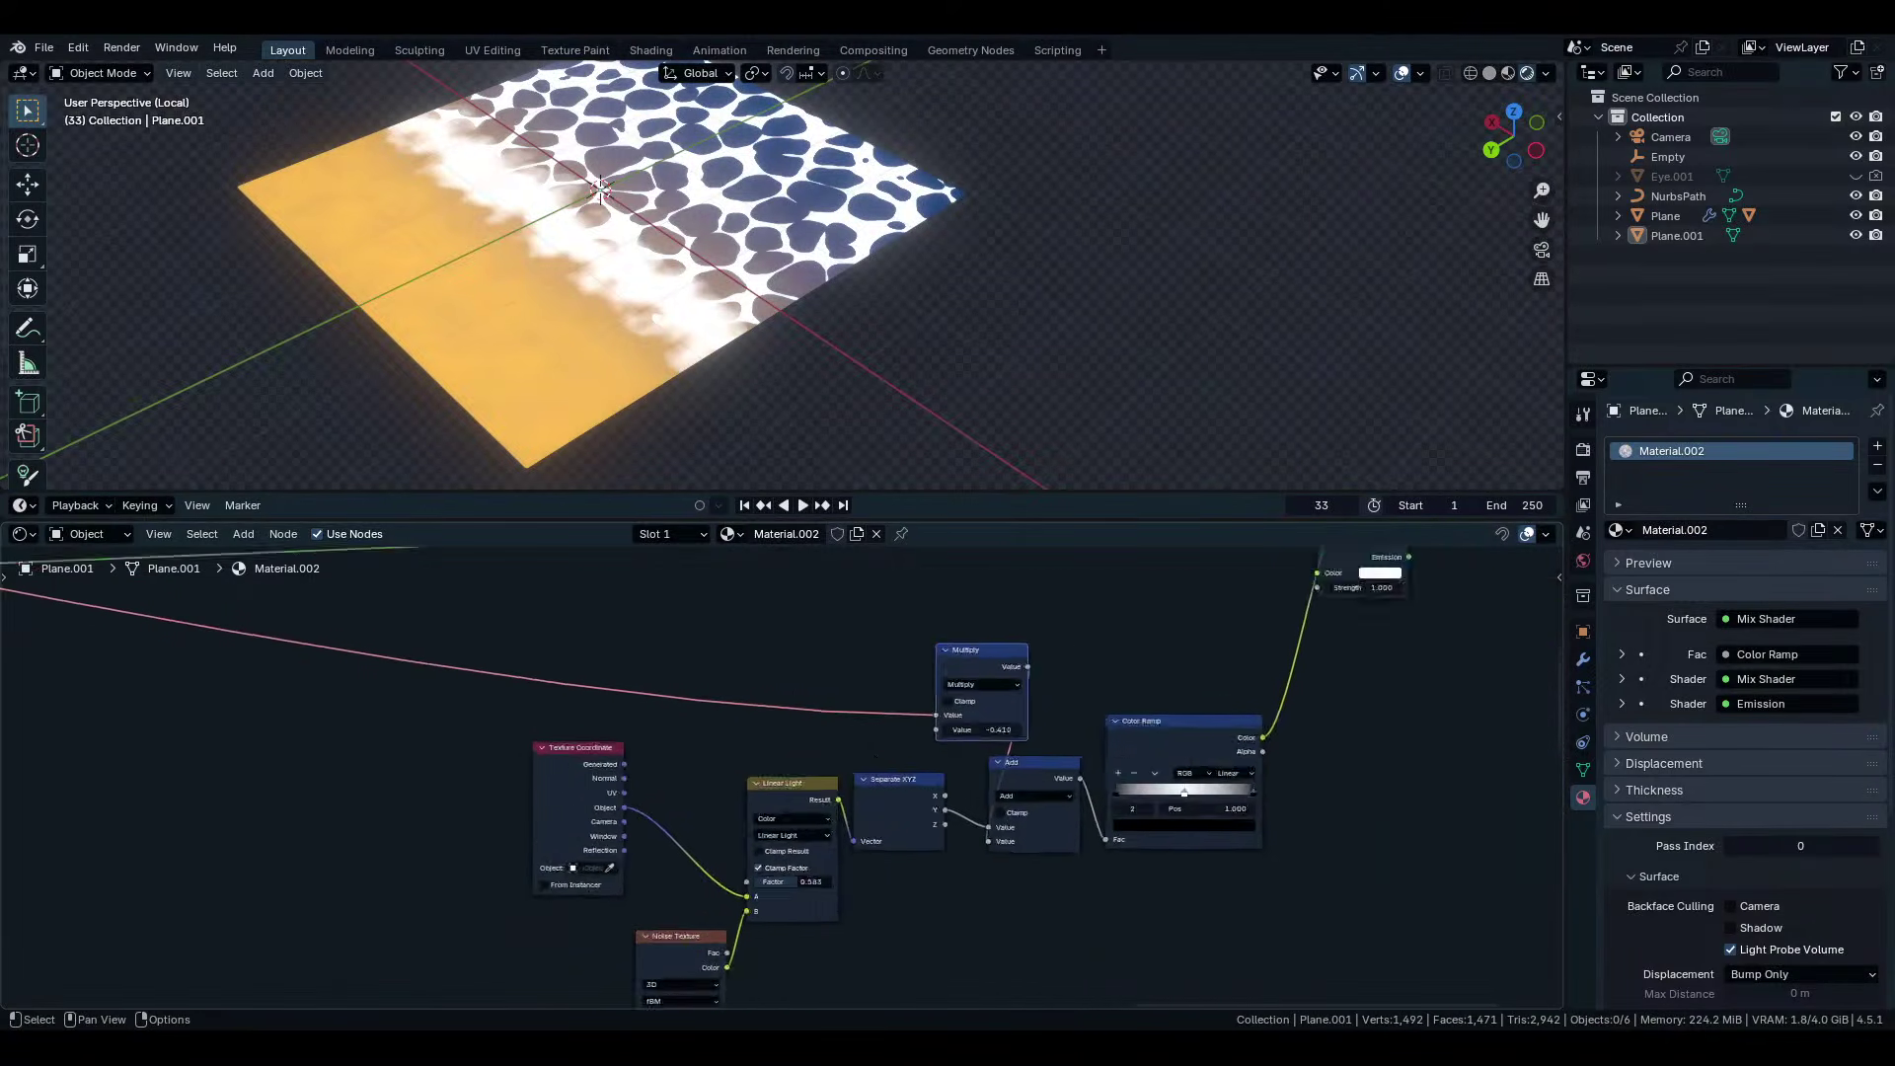
double_click(1069, 702)
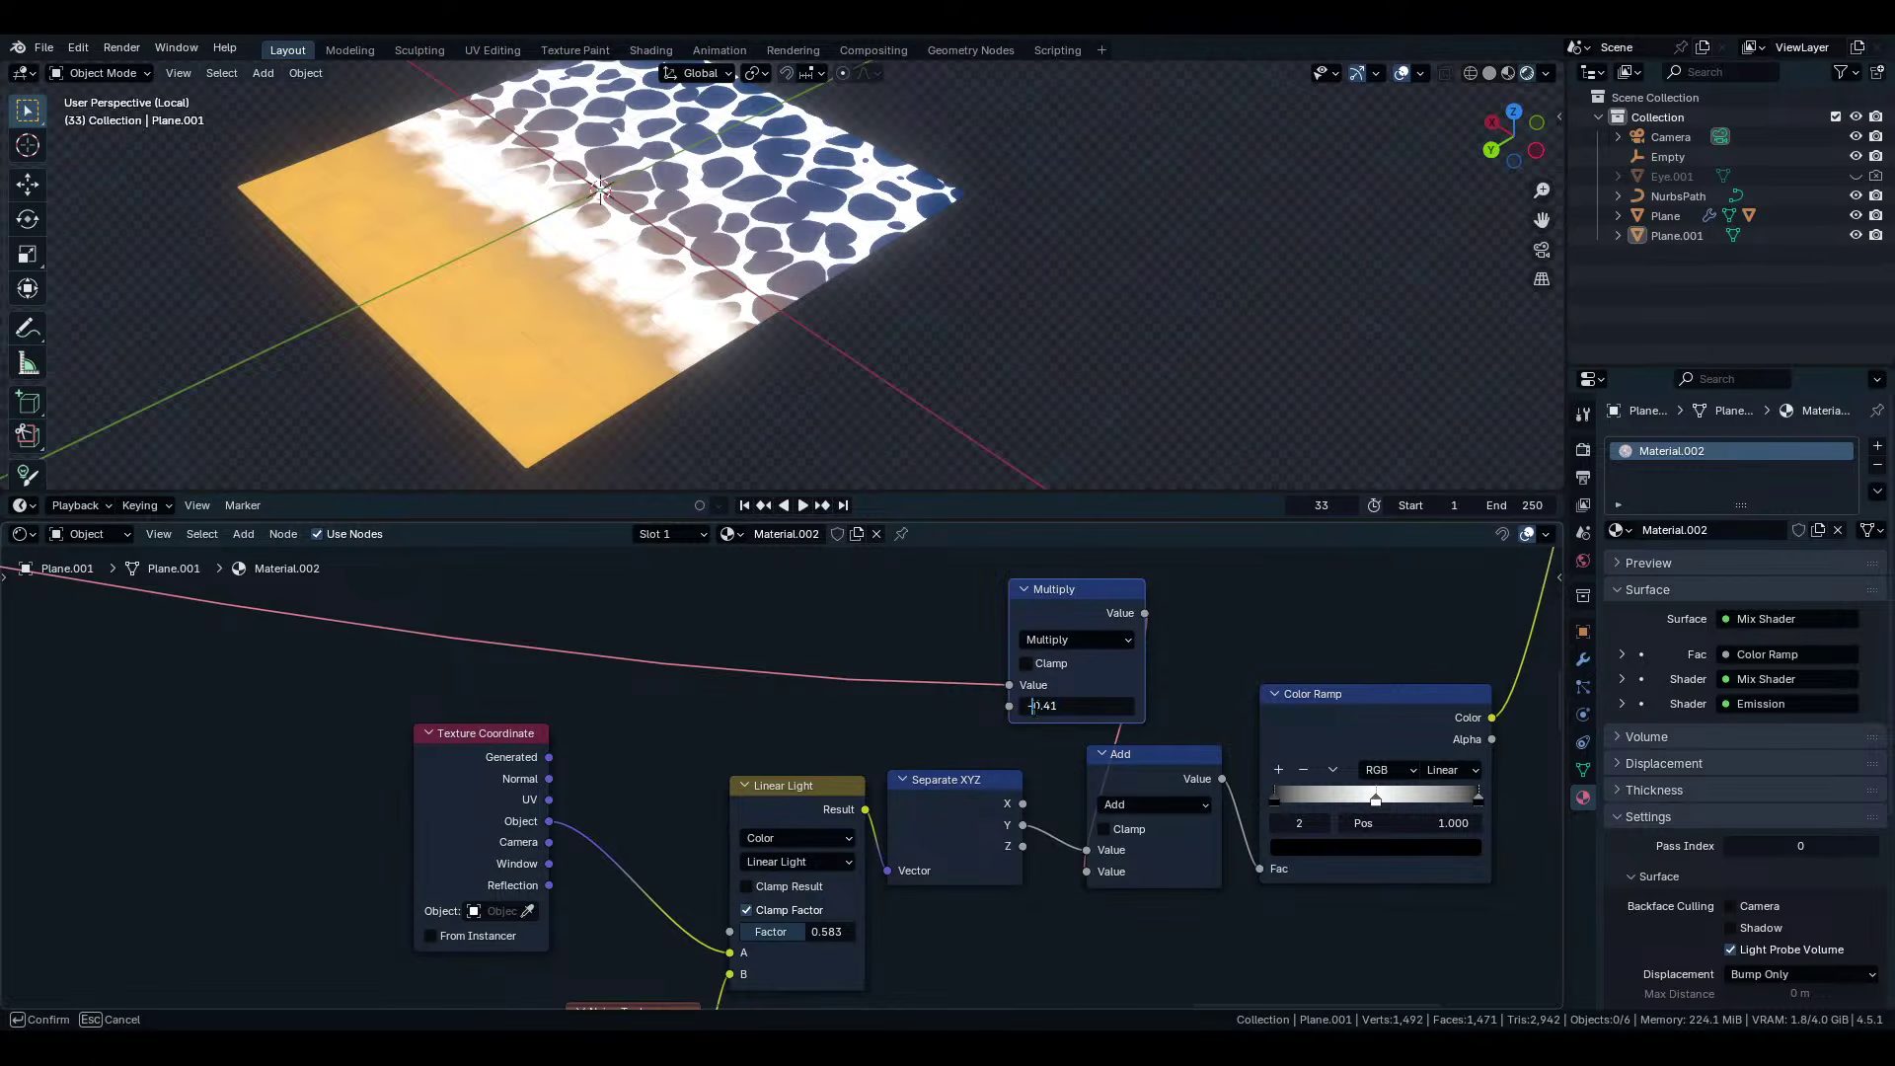
key("Return")
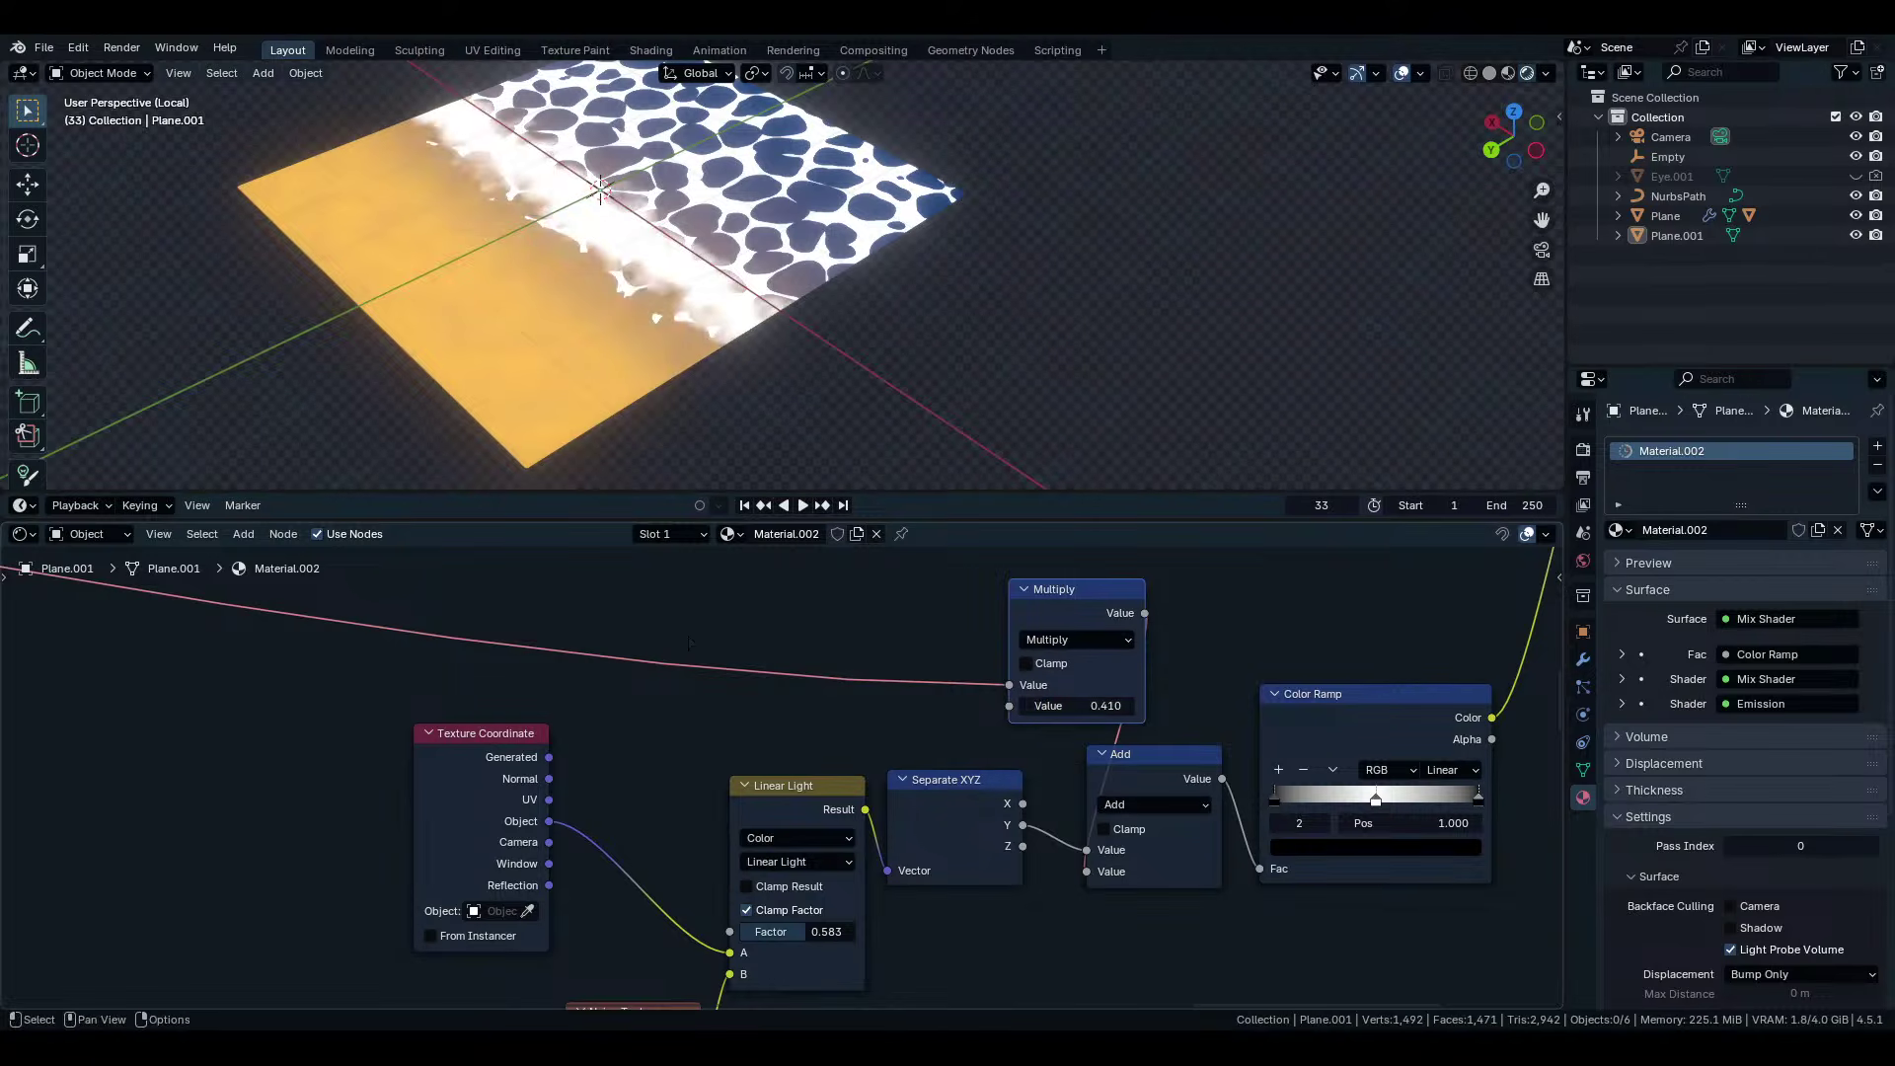
left_click_drag(1048, 703, 1017, 704)
key("Escape")
Test how changing the shared Value node shifts the dissolve edge and the glowing band.
scroll(433, 674, "down", 5)
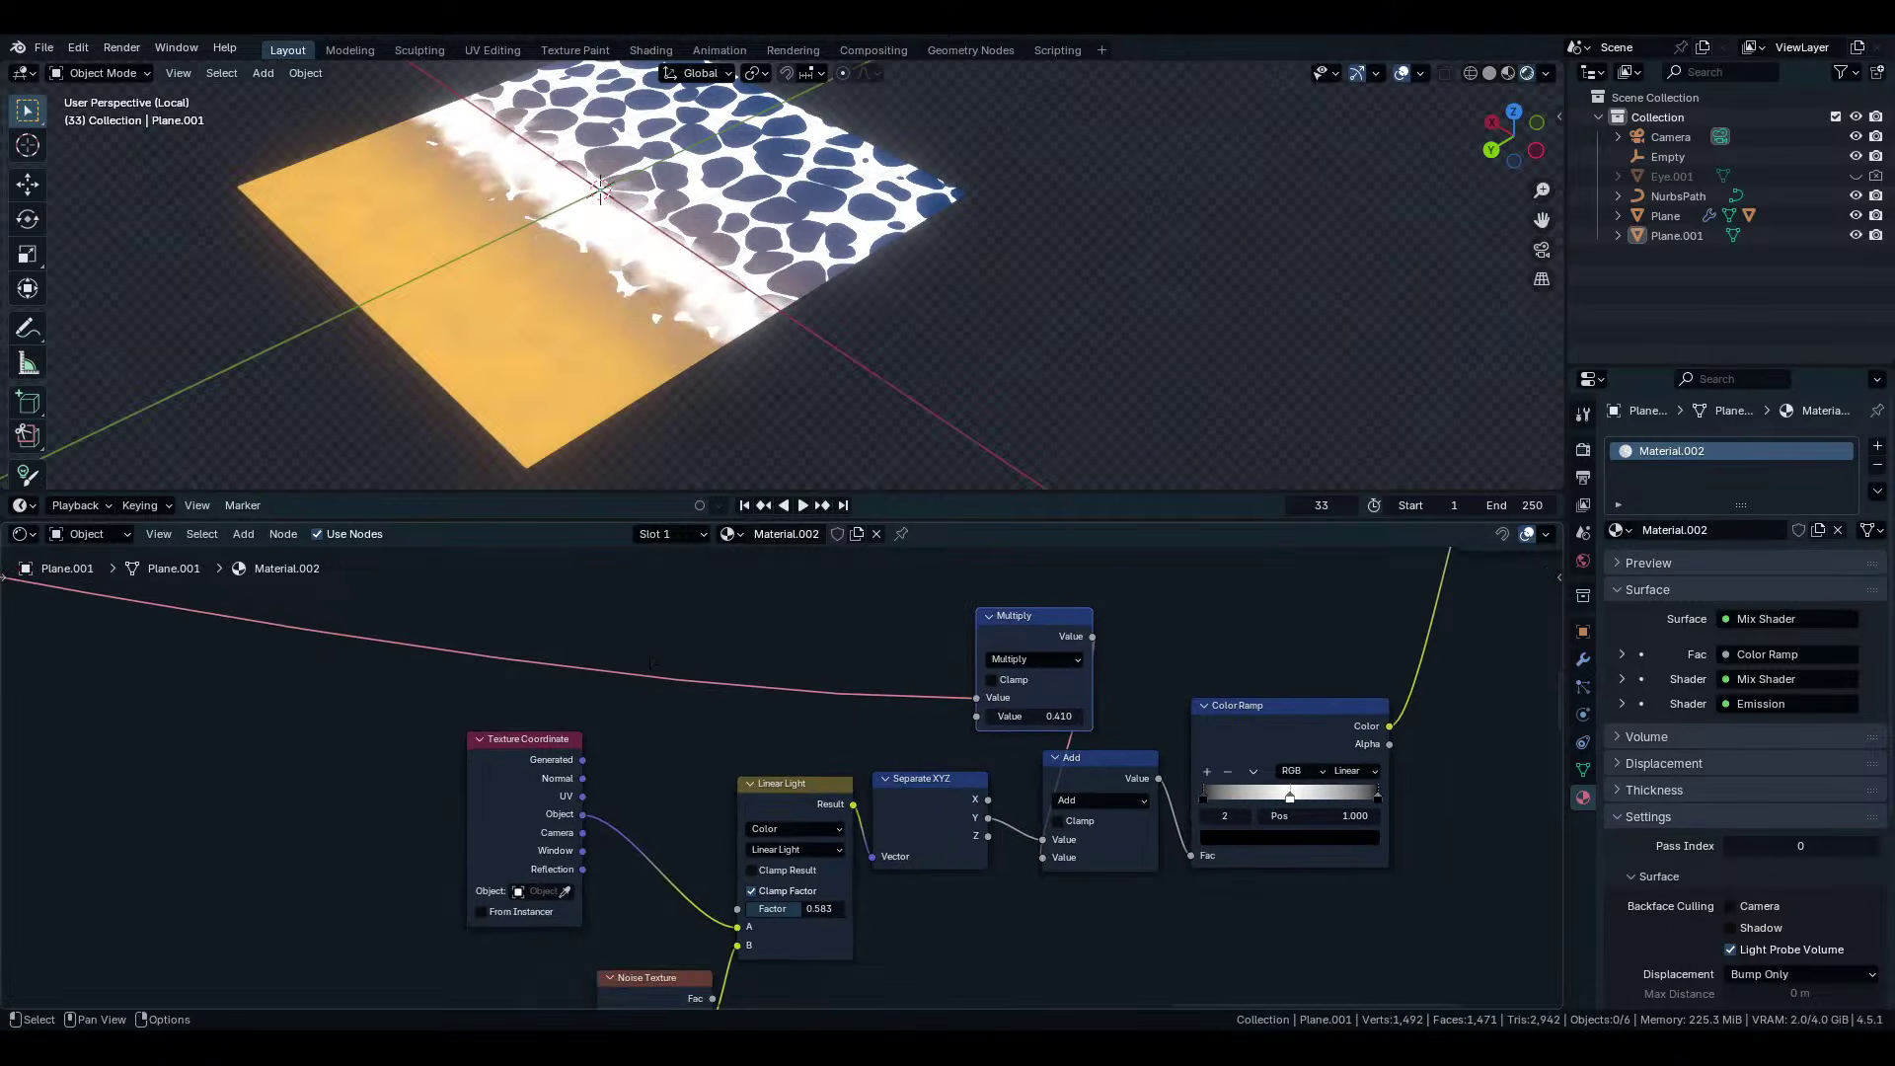
middle_click_drag(433, 674, 1082, 802)
scroll(512, 753, "down", 4)
middle_click_drag(512, 753, 1086, 847)
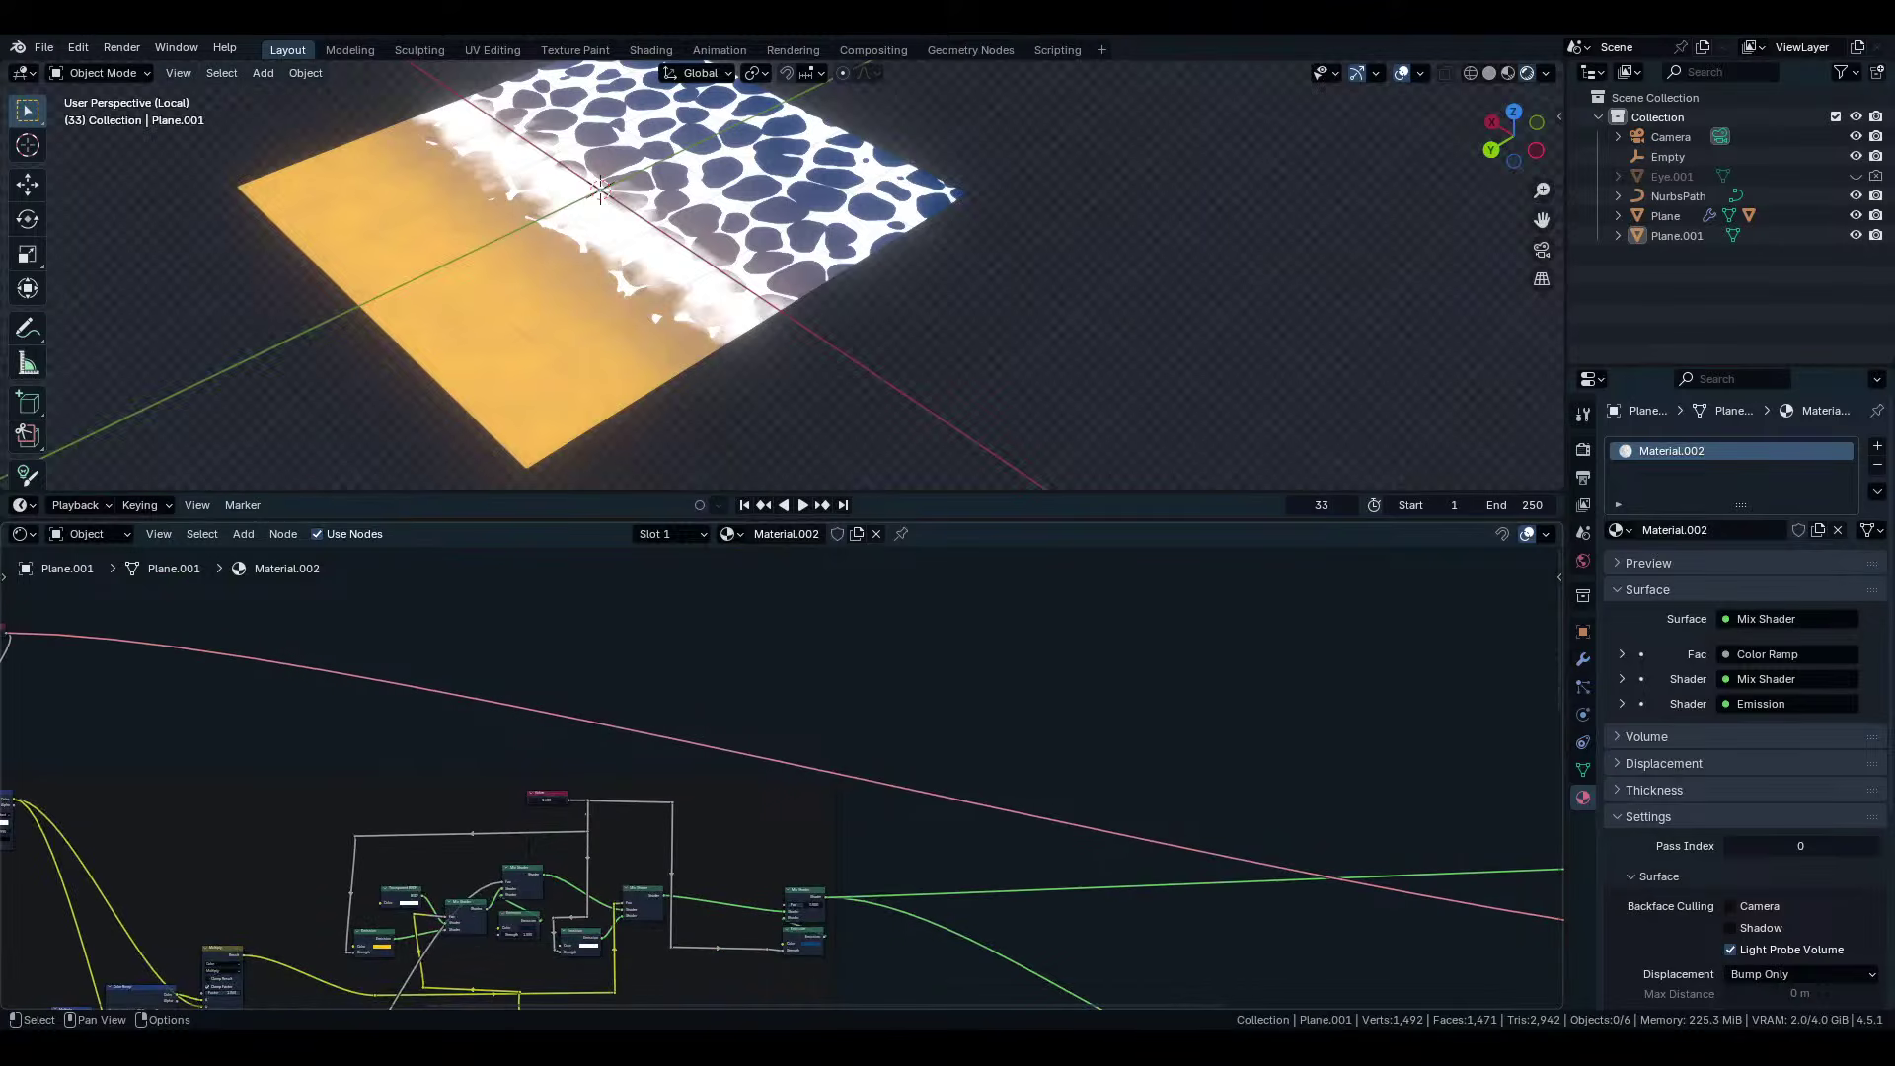
middle_click_drag(424, 730, 1145, 780)
scroll(785, 779, "up", 7)
scroll(521, 631, "up", 4)
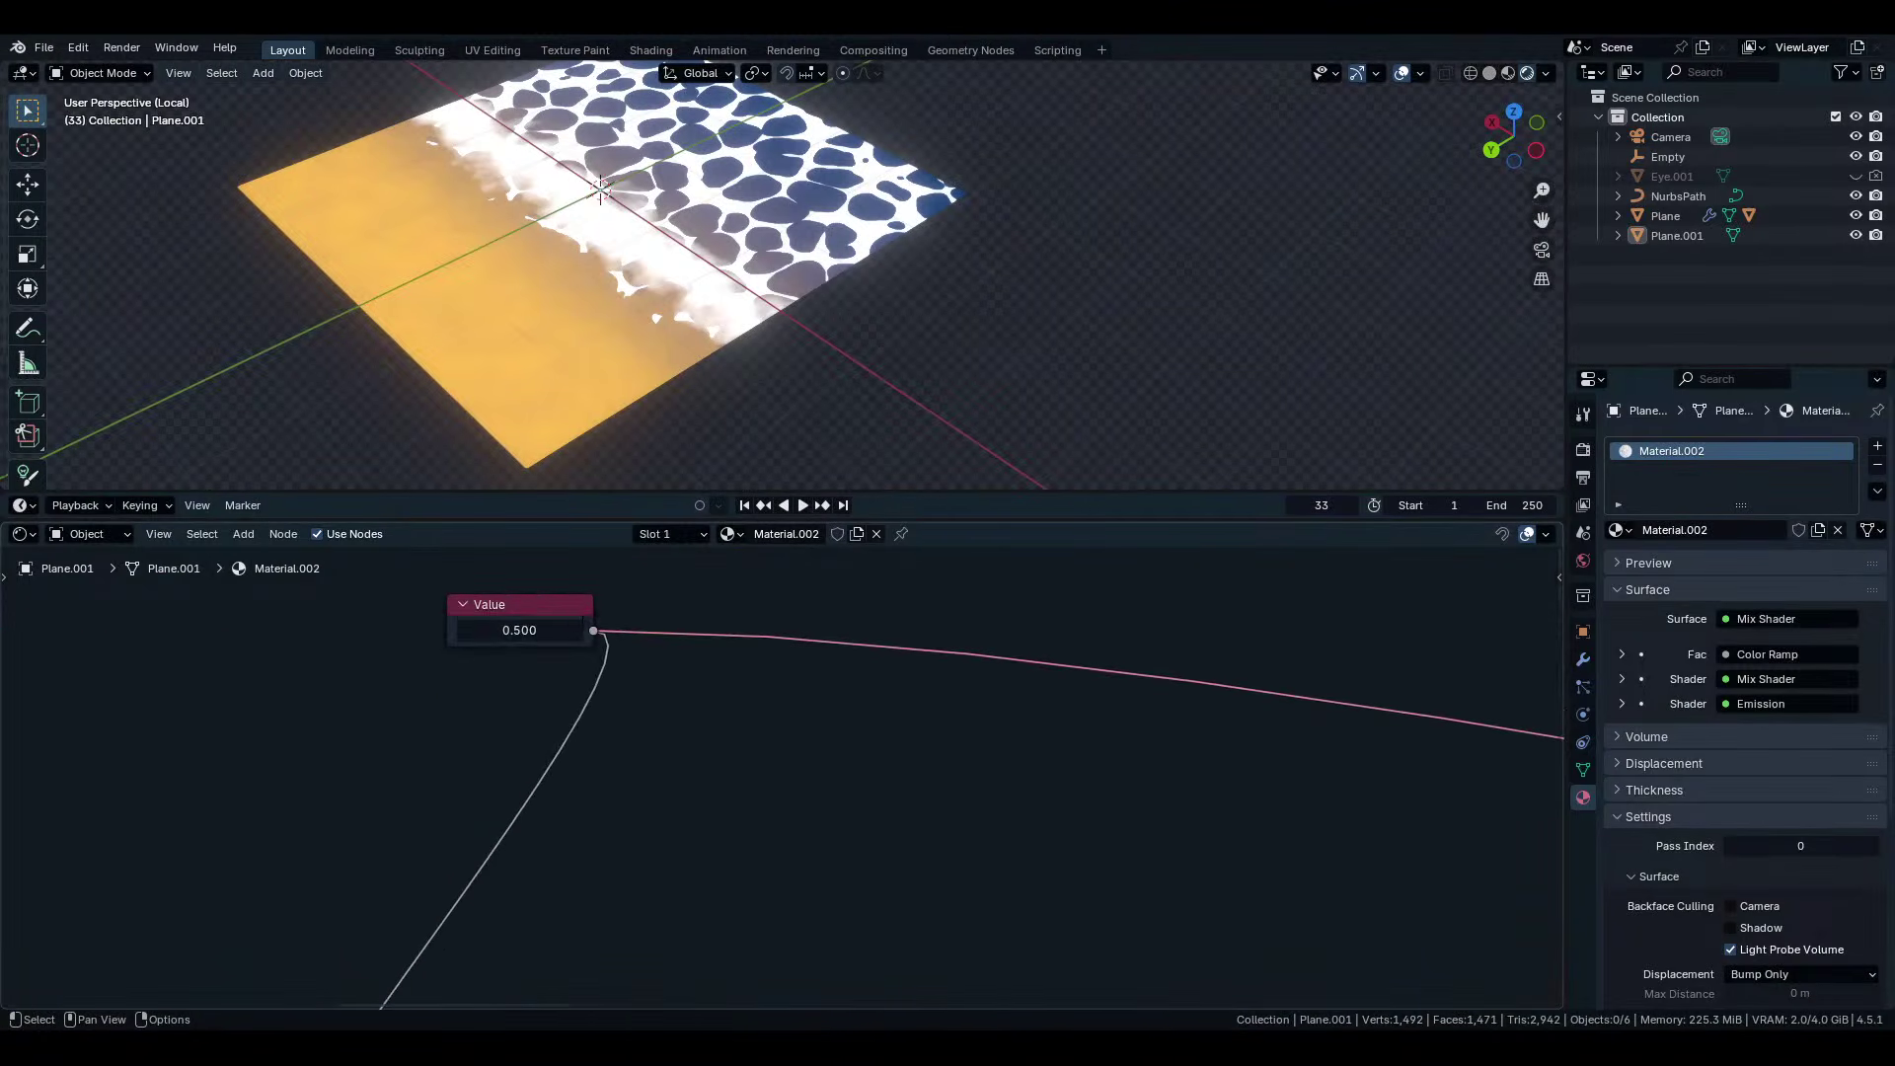
mouse_move(520, 630)
left_mouse_down()
mouse_move(615, 629)
mouse_move(394, 629)
mouse_move(498, 628)
left_mouse_up()
Change the operation of the Multiply node feeding the band mask to Add.
scroll(750, 838, "down", 5)
middle_click_drag(744, 874, 463, 697)
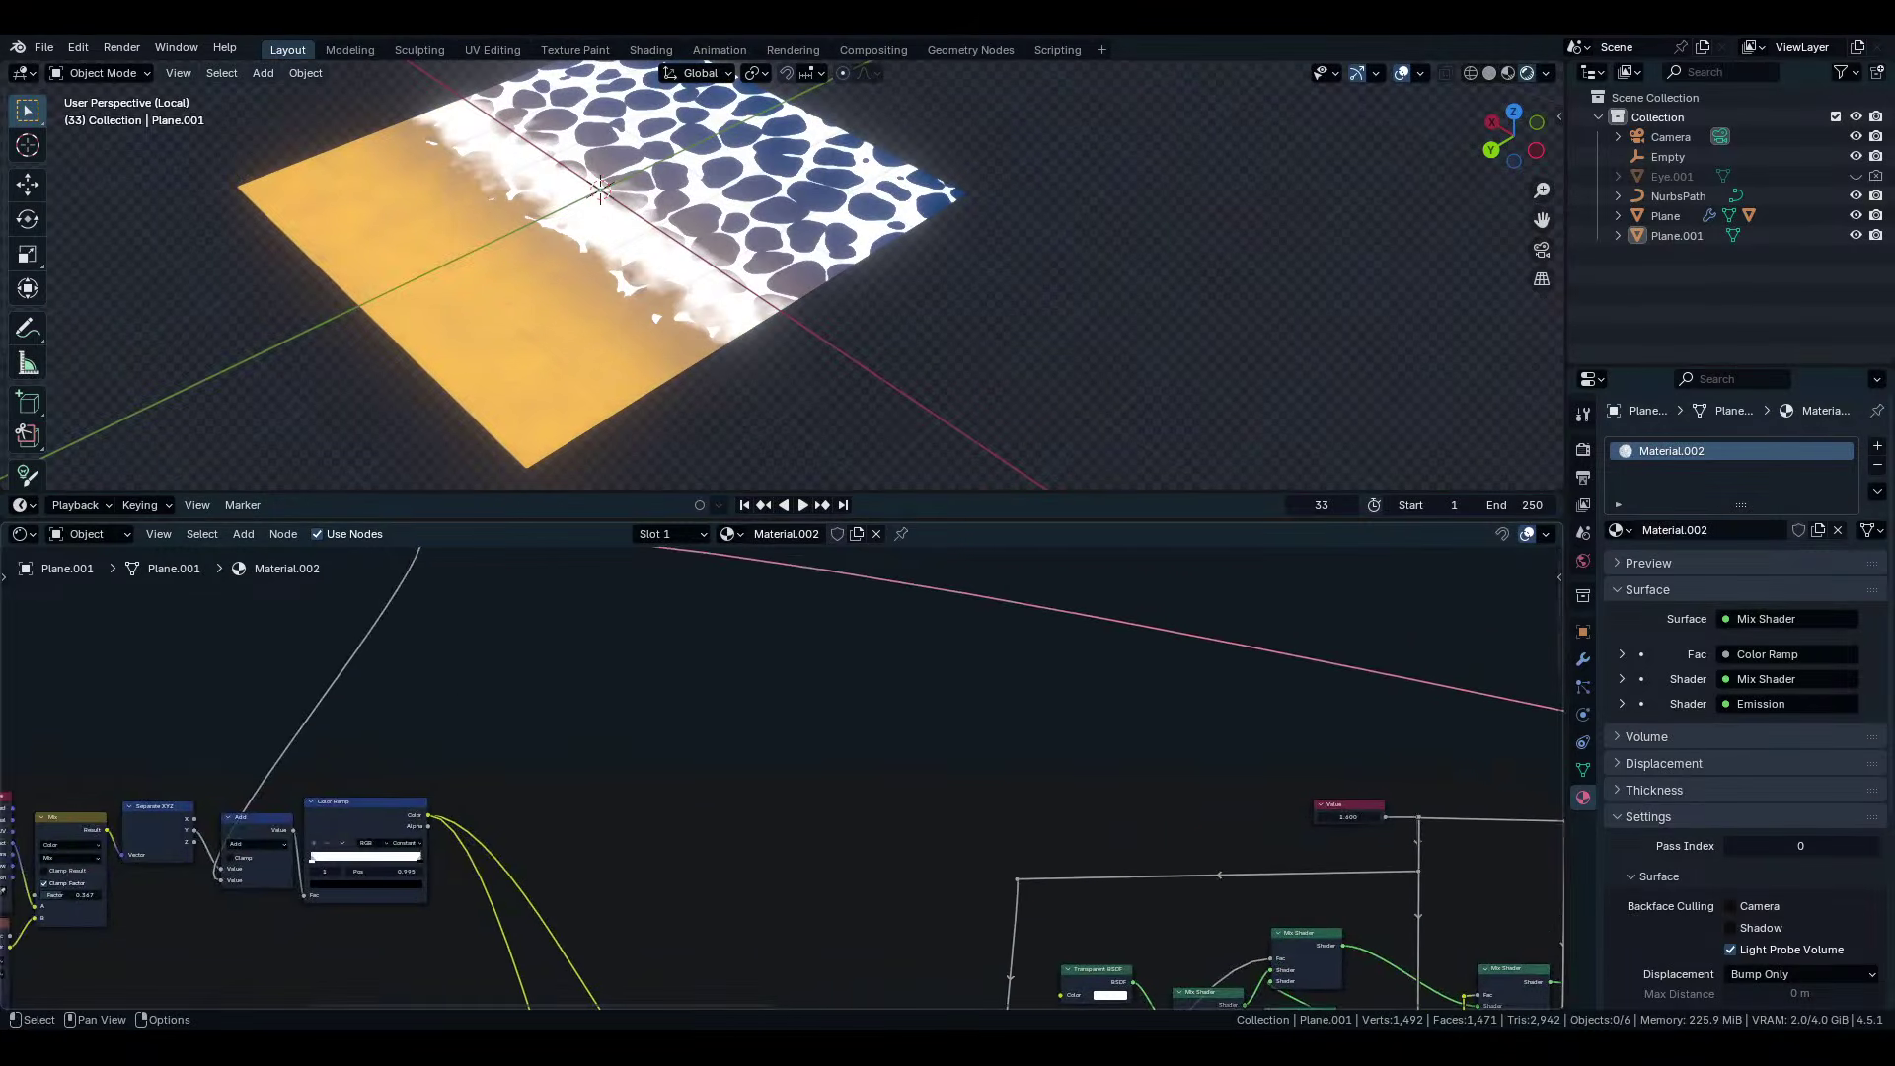
scroll(776, 769, "down", 6)
middle_click_drag(1076, 767, 10, 748)
scroll(1451, 997, "up", 6)
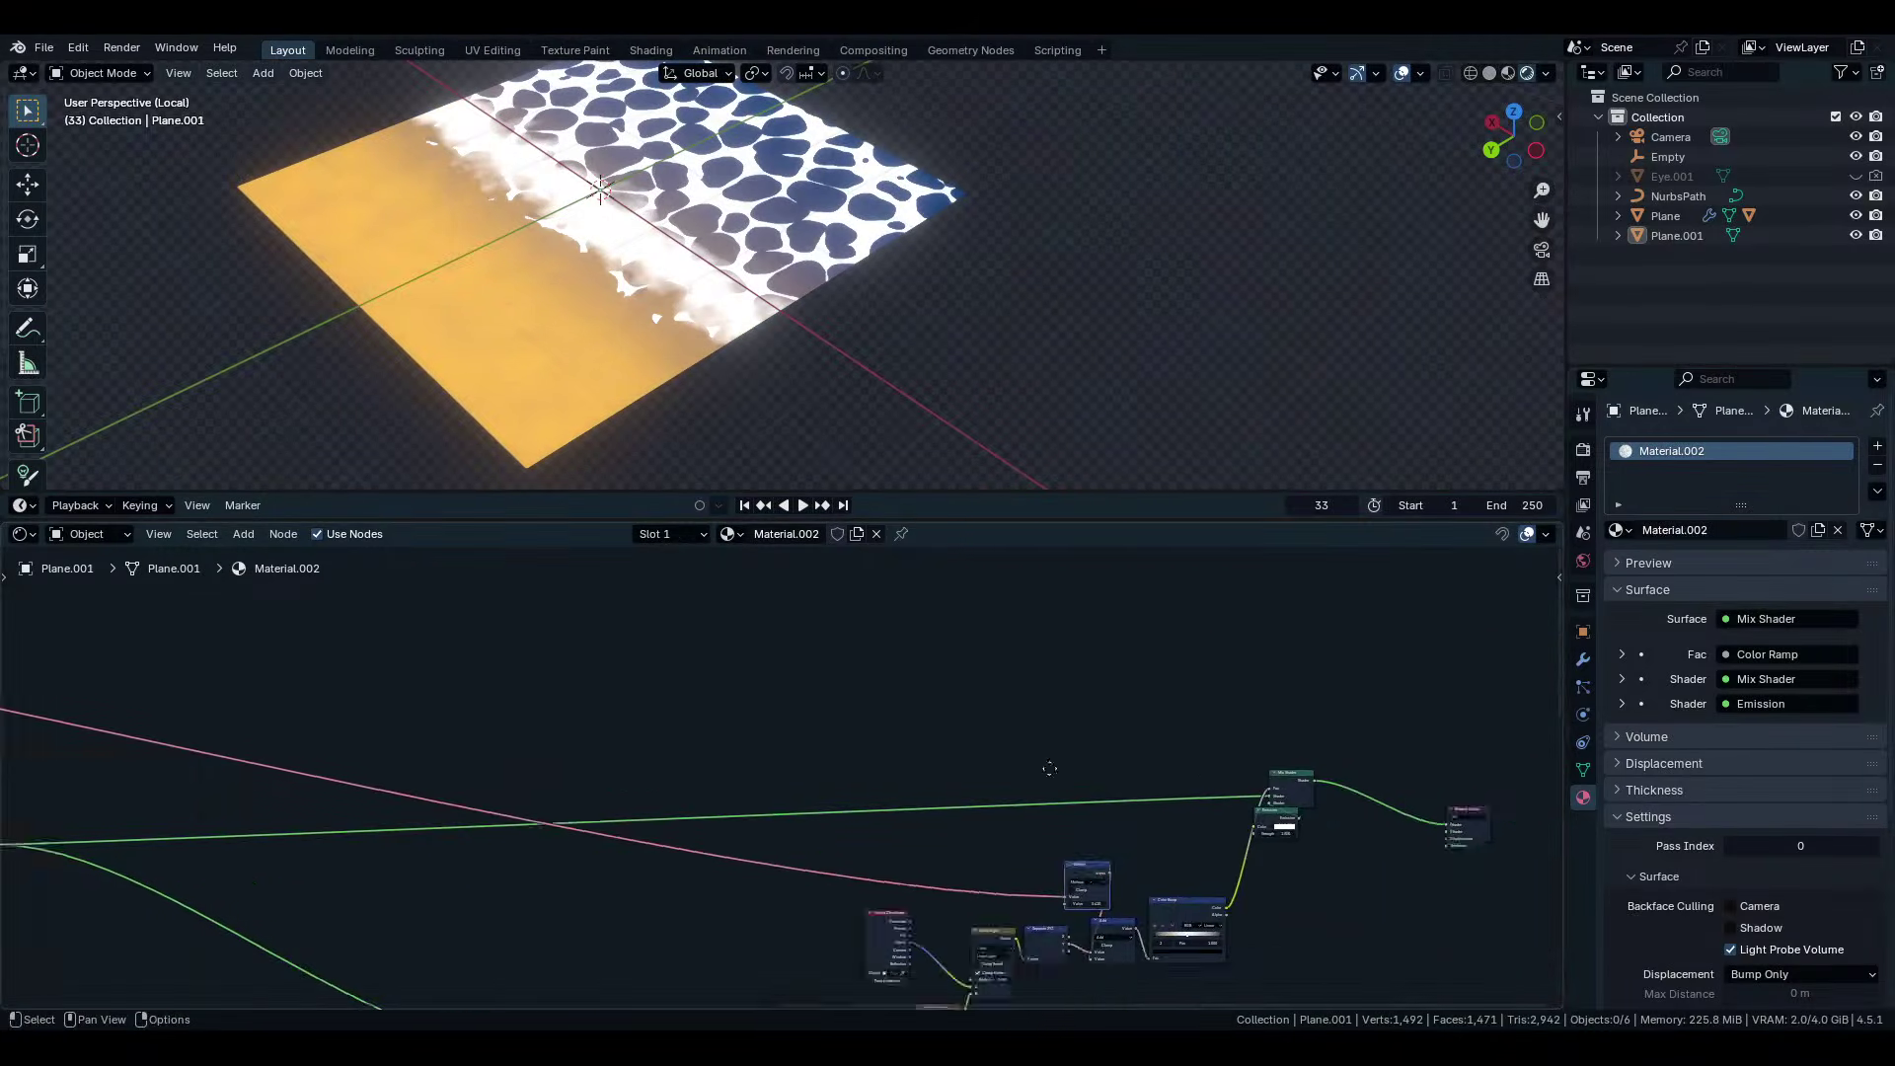
left_click(786, 708)
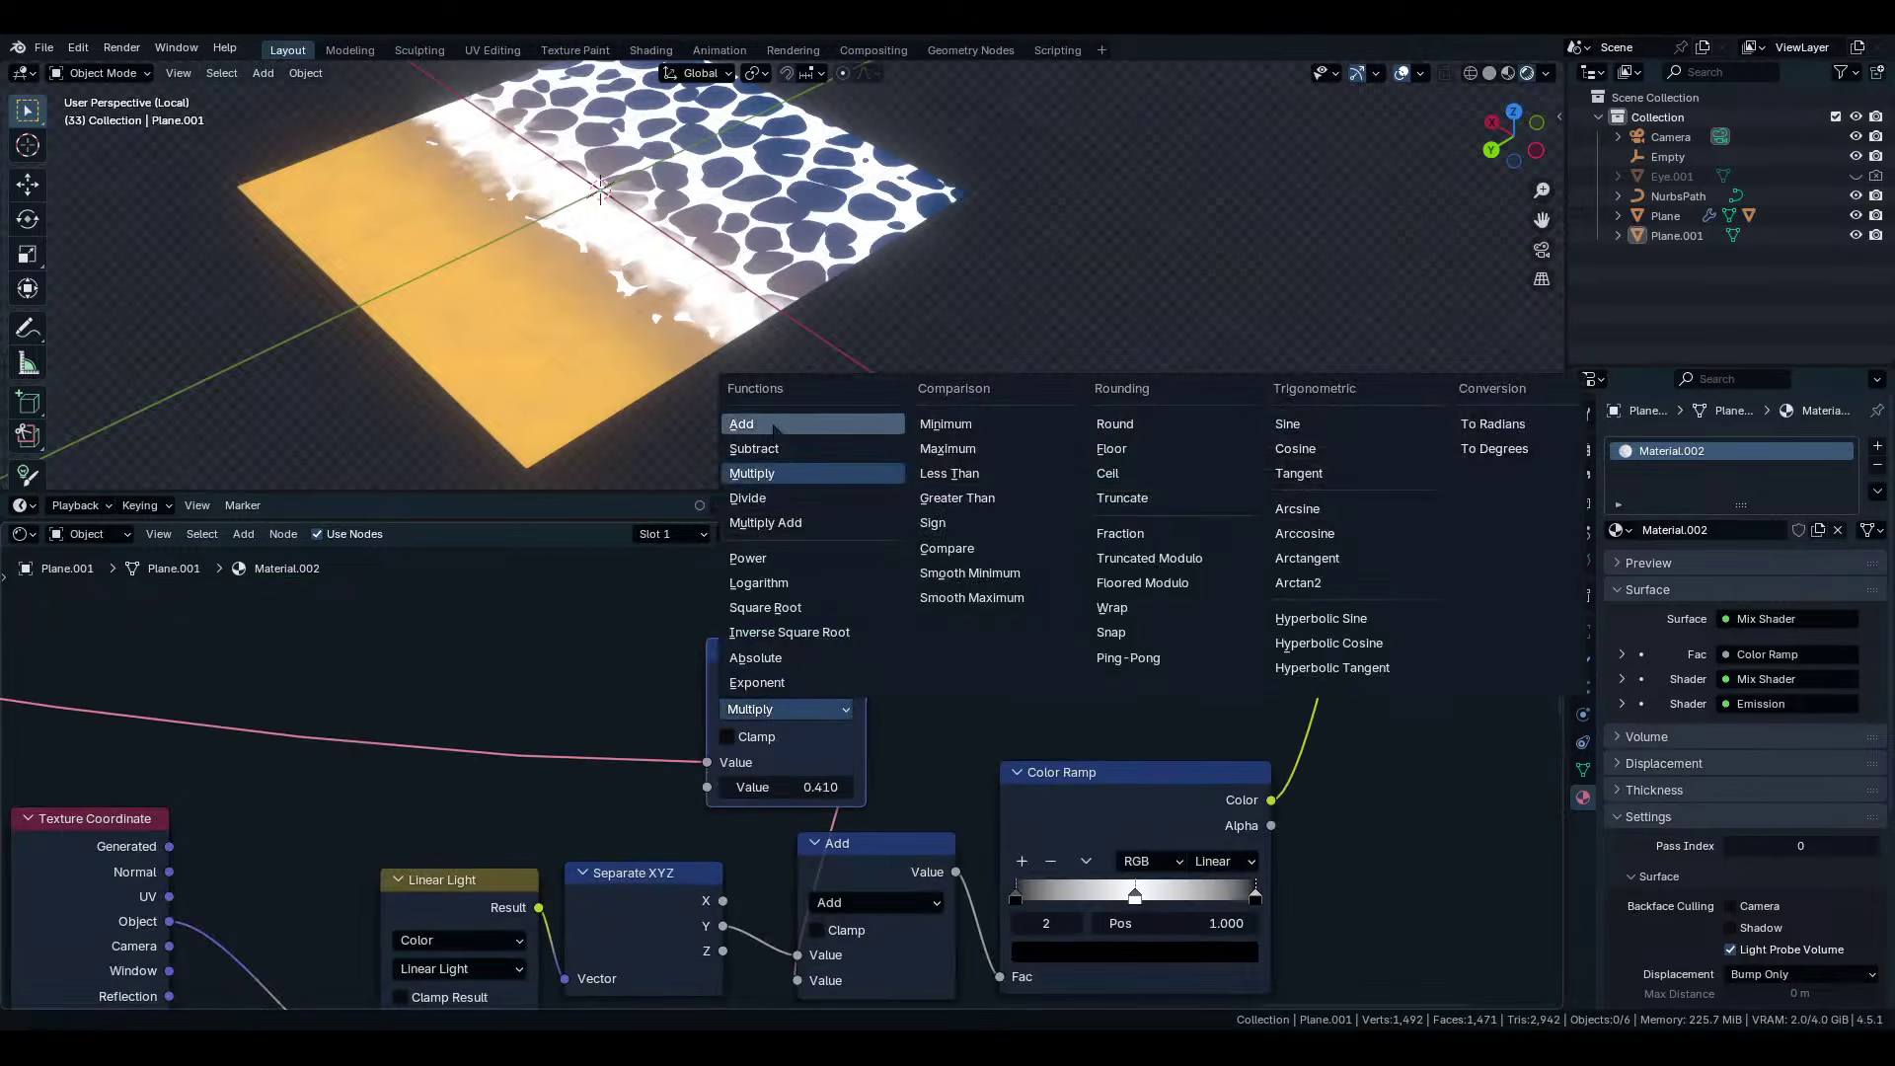
left_click(772, 424)
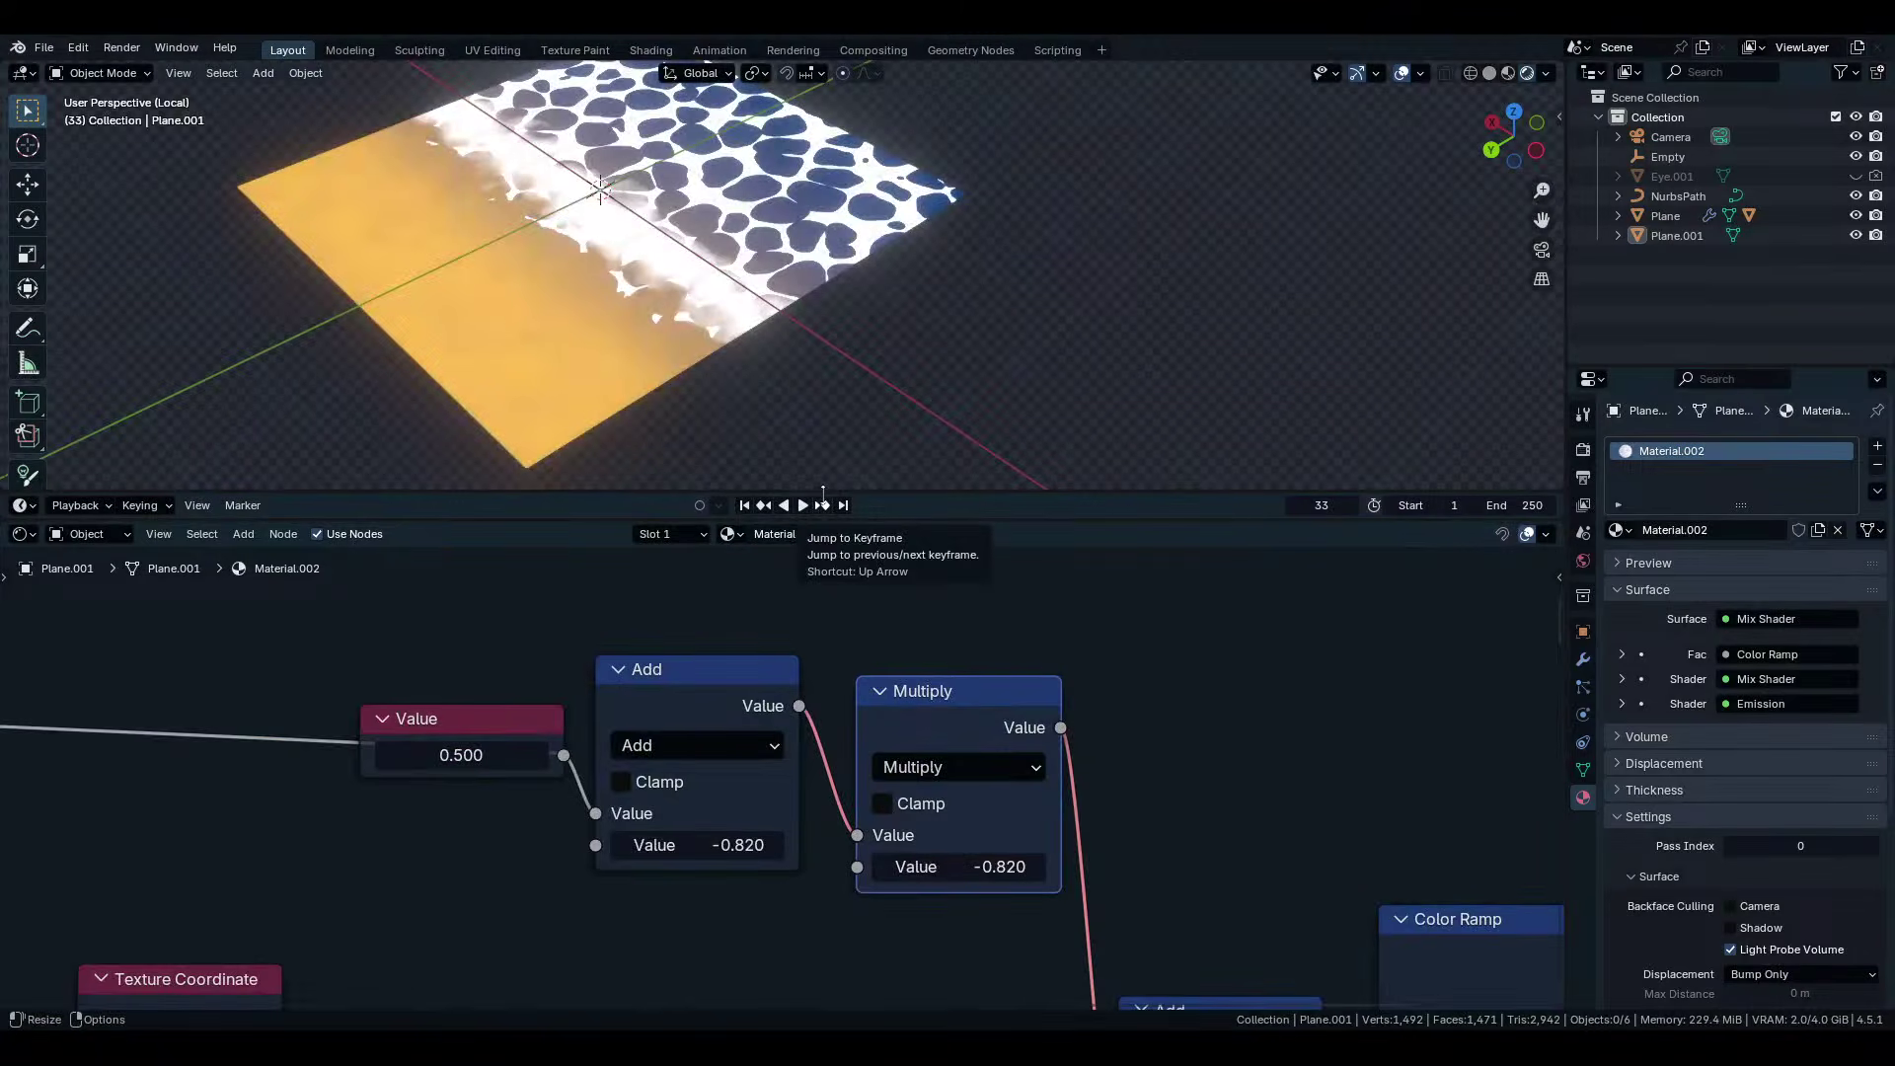
Try a value of 1.030 in the Multiply node and test the band's response by varying the nearby Value node.
mouse_move(954, 857)
left_mouse_down()
mouse_move(1131, 857)
mouse_move(1012, 857)
mouse_move(1046, 857)
left_mouse_up()
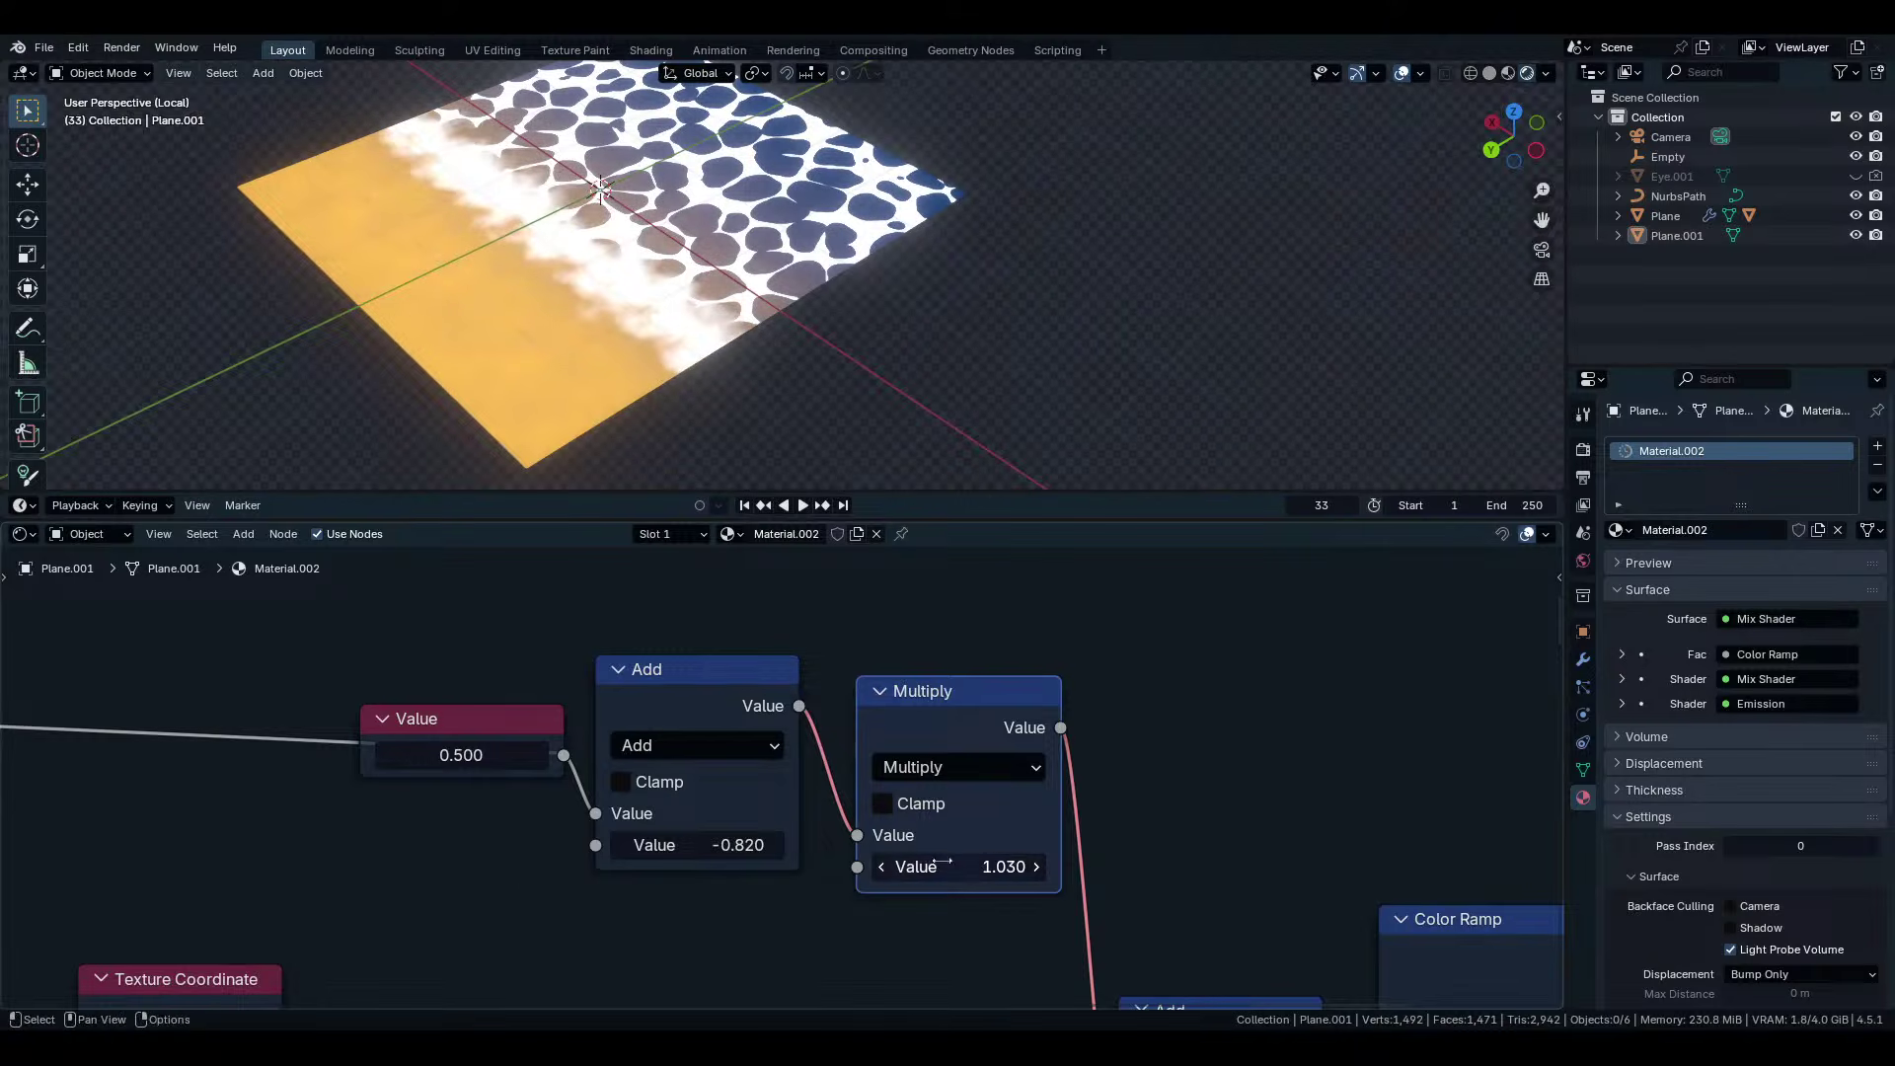
scroll(782, 778, "down", 4)
scroll(513, 869, "up", 1)
middle_click_drag(631, 760, 1065, 652)
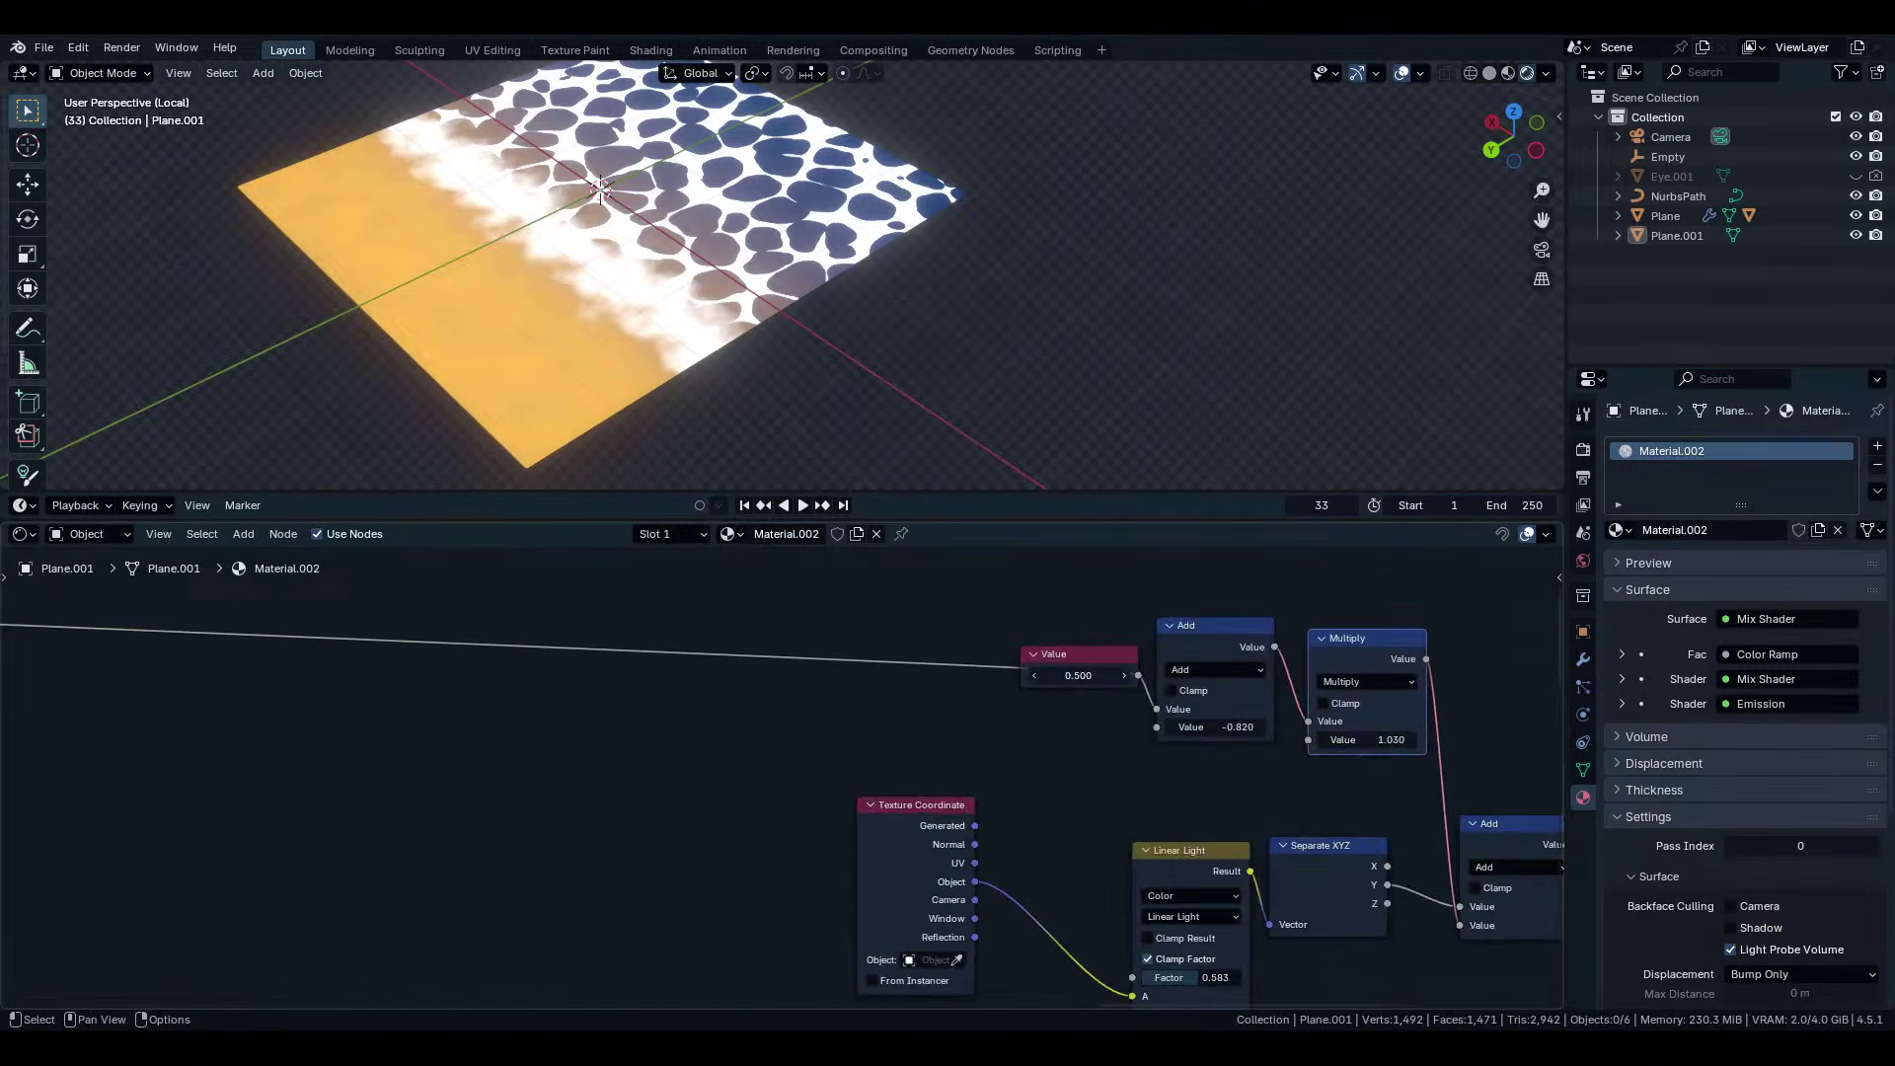
left_click_drag(1079, 675, 1211, 675)
key("Escape")
Set the Multiply node's value to 0.460.
middle_click_drag(1248, 735, 774, 792)
scroll(775, 791, "up", 3)
left_click_drag(955, 799, 902, 799)
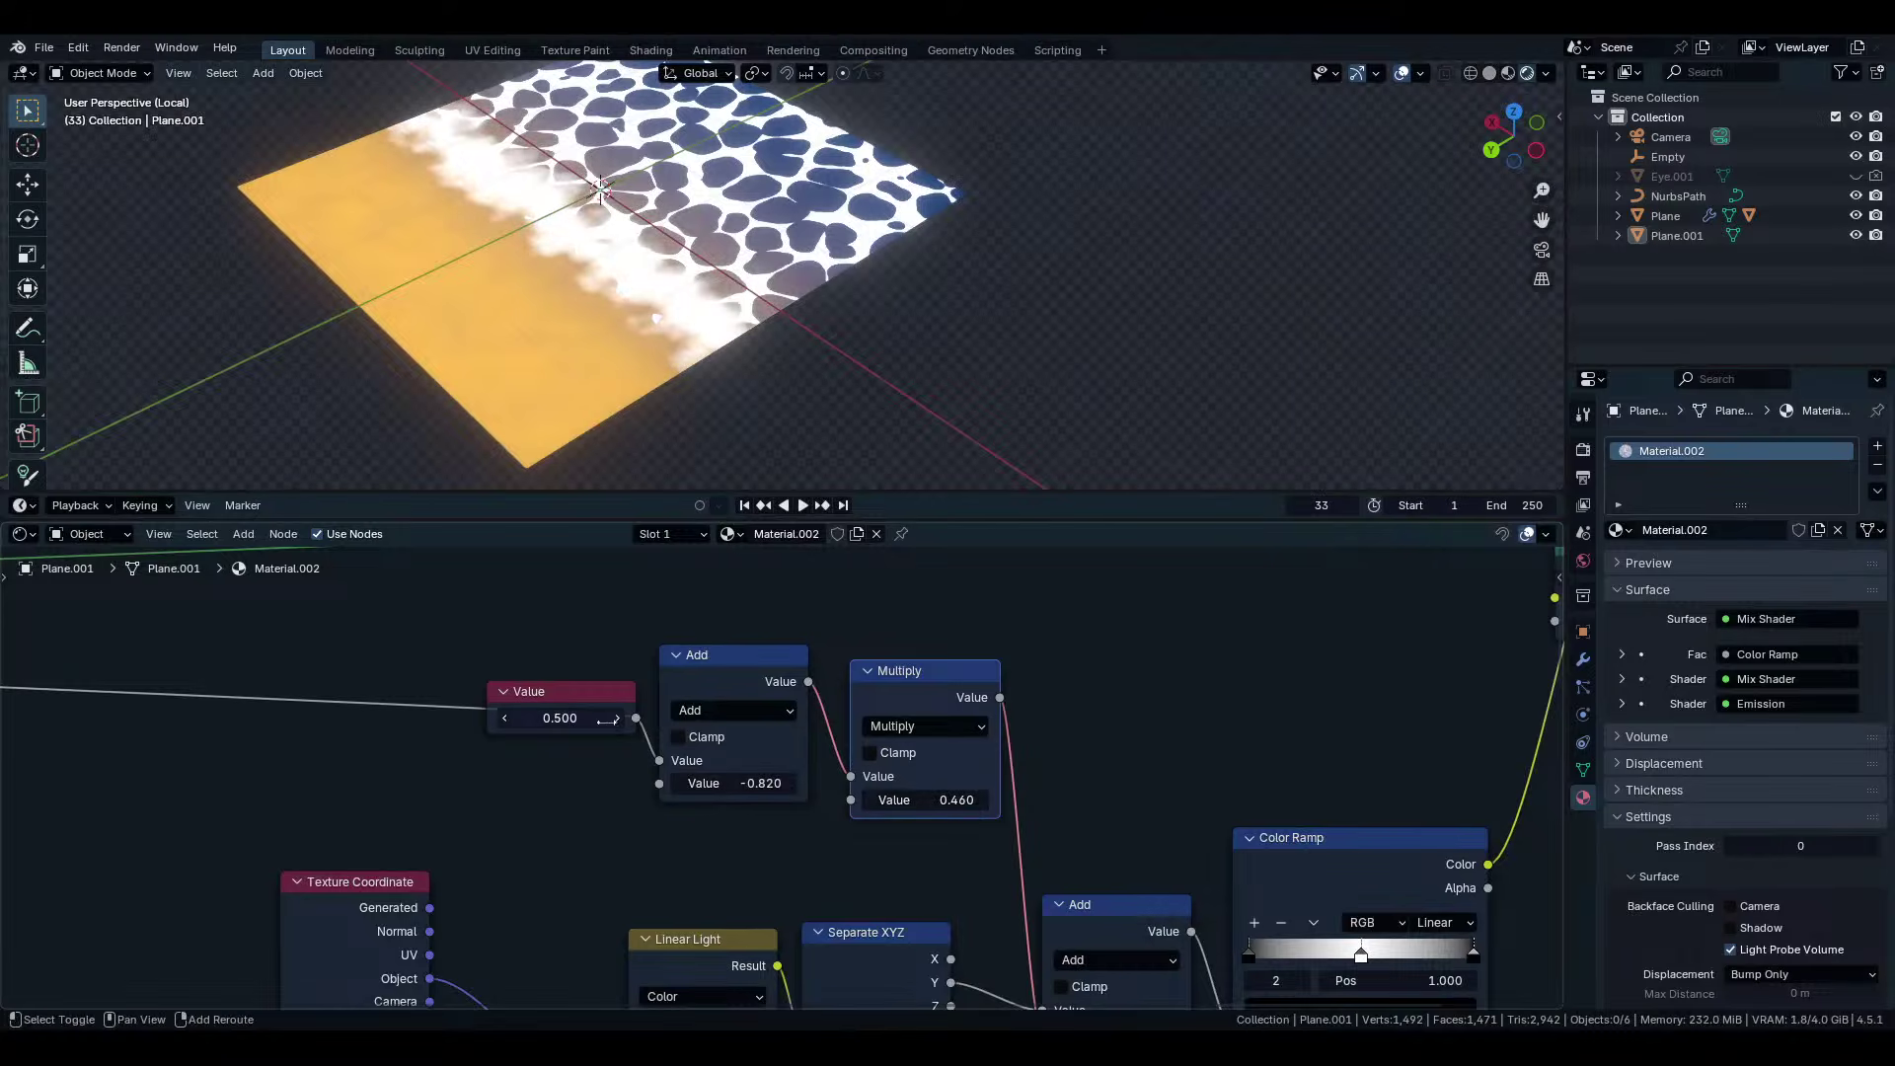
Test the band by varying the shared Value, and detach the Multiply node to place it ahead of the Add node.
left_click_drag(560, 717, 428, 717)
key("Escape")
scroll(854, 705, "up", 2)
middle_click_drag(853, 706, 856, 712)
left_click_drag(1044, 702, 651, 727, "alt")
left_click_drag(775, 673, 949, 705)
left_click_drag(612, 726, 770, 712)
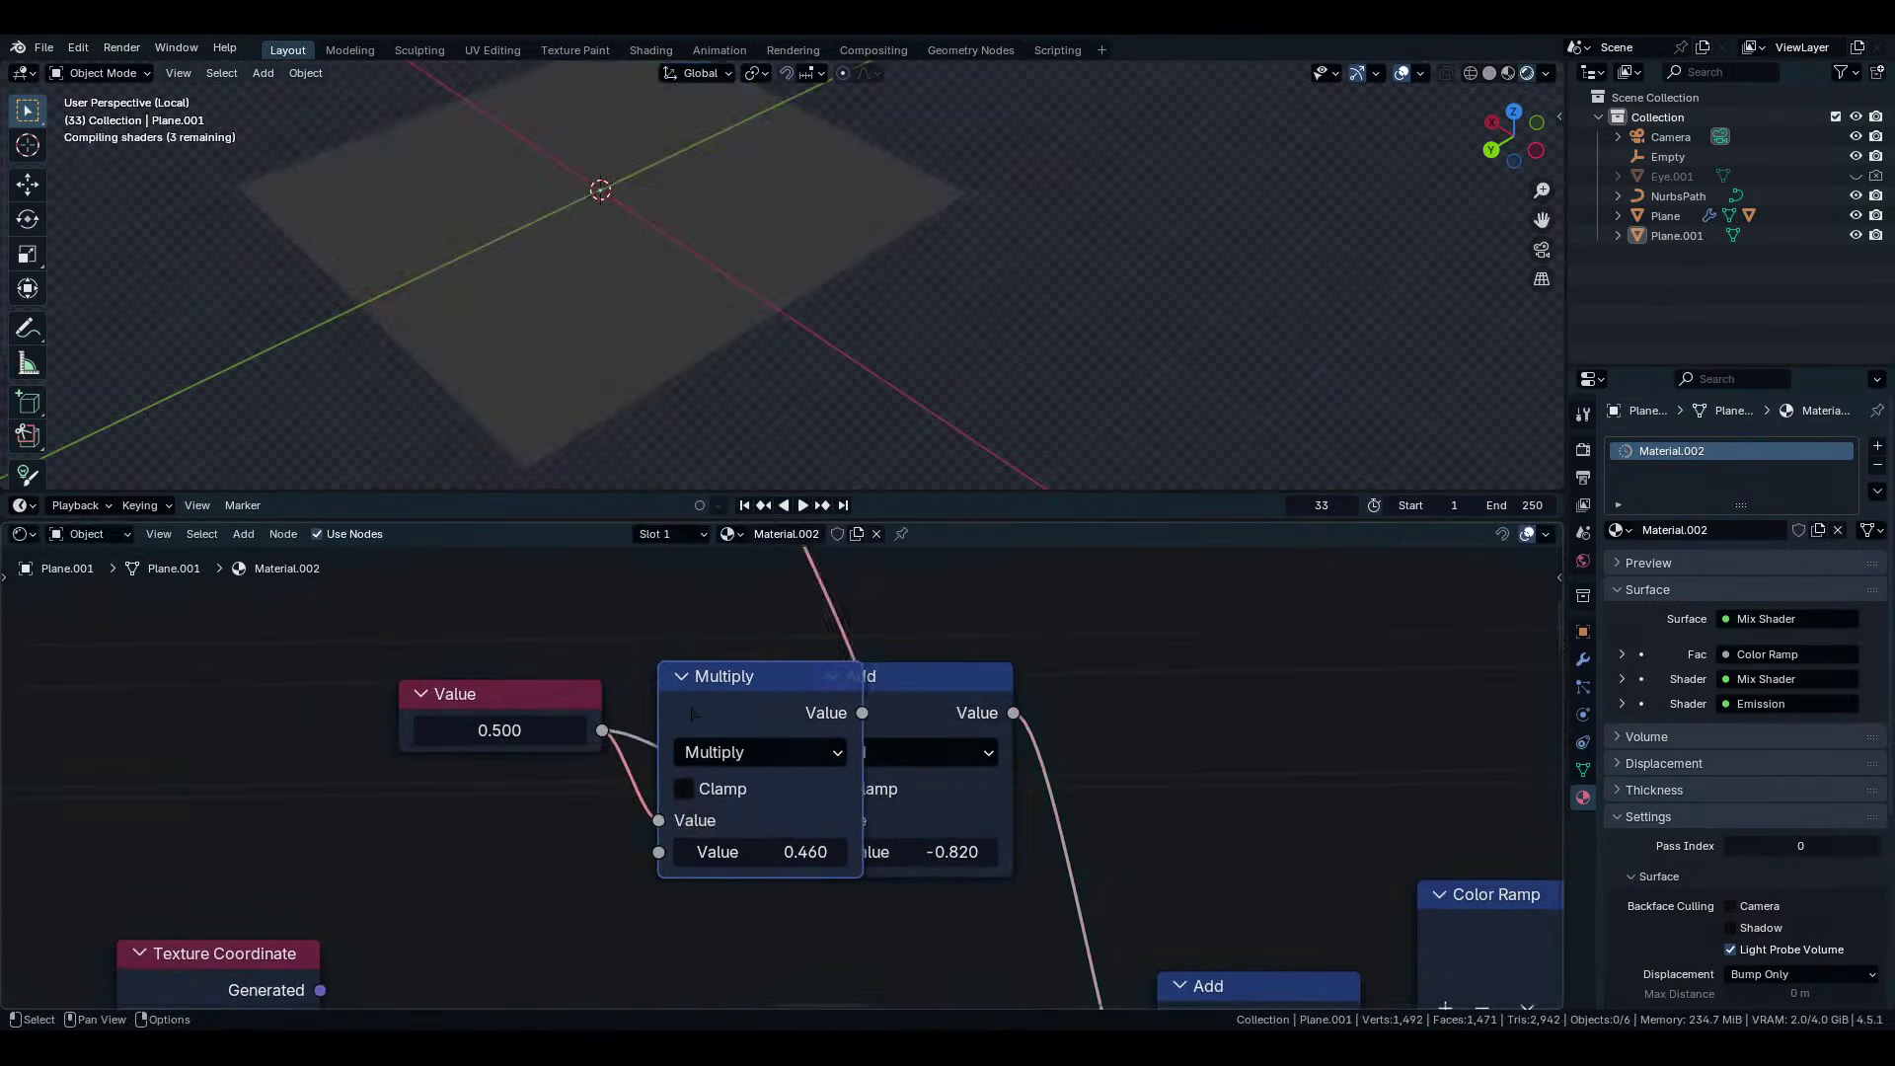
Trace the Multiply node's link across the node tree and undo the last node change.
scroll(774, 747, "down", 2)
scroll(772, 749, "down", 2)
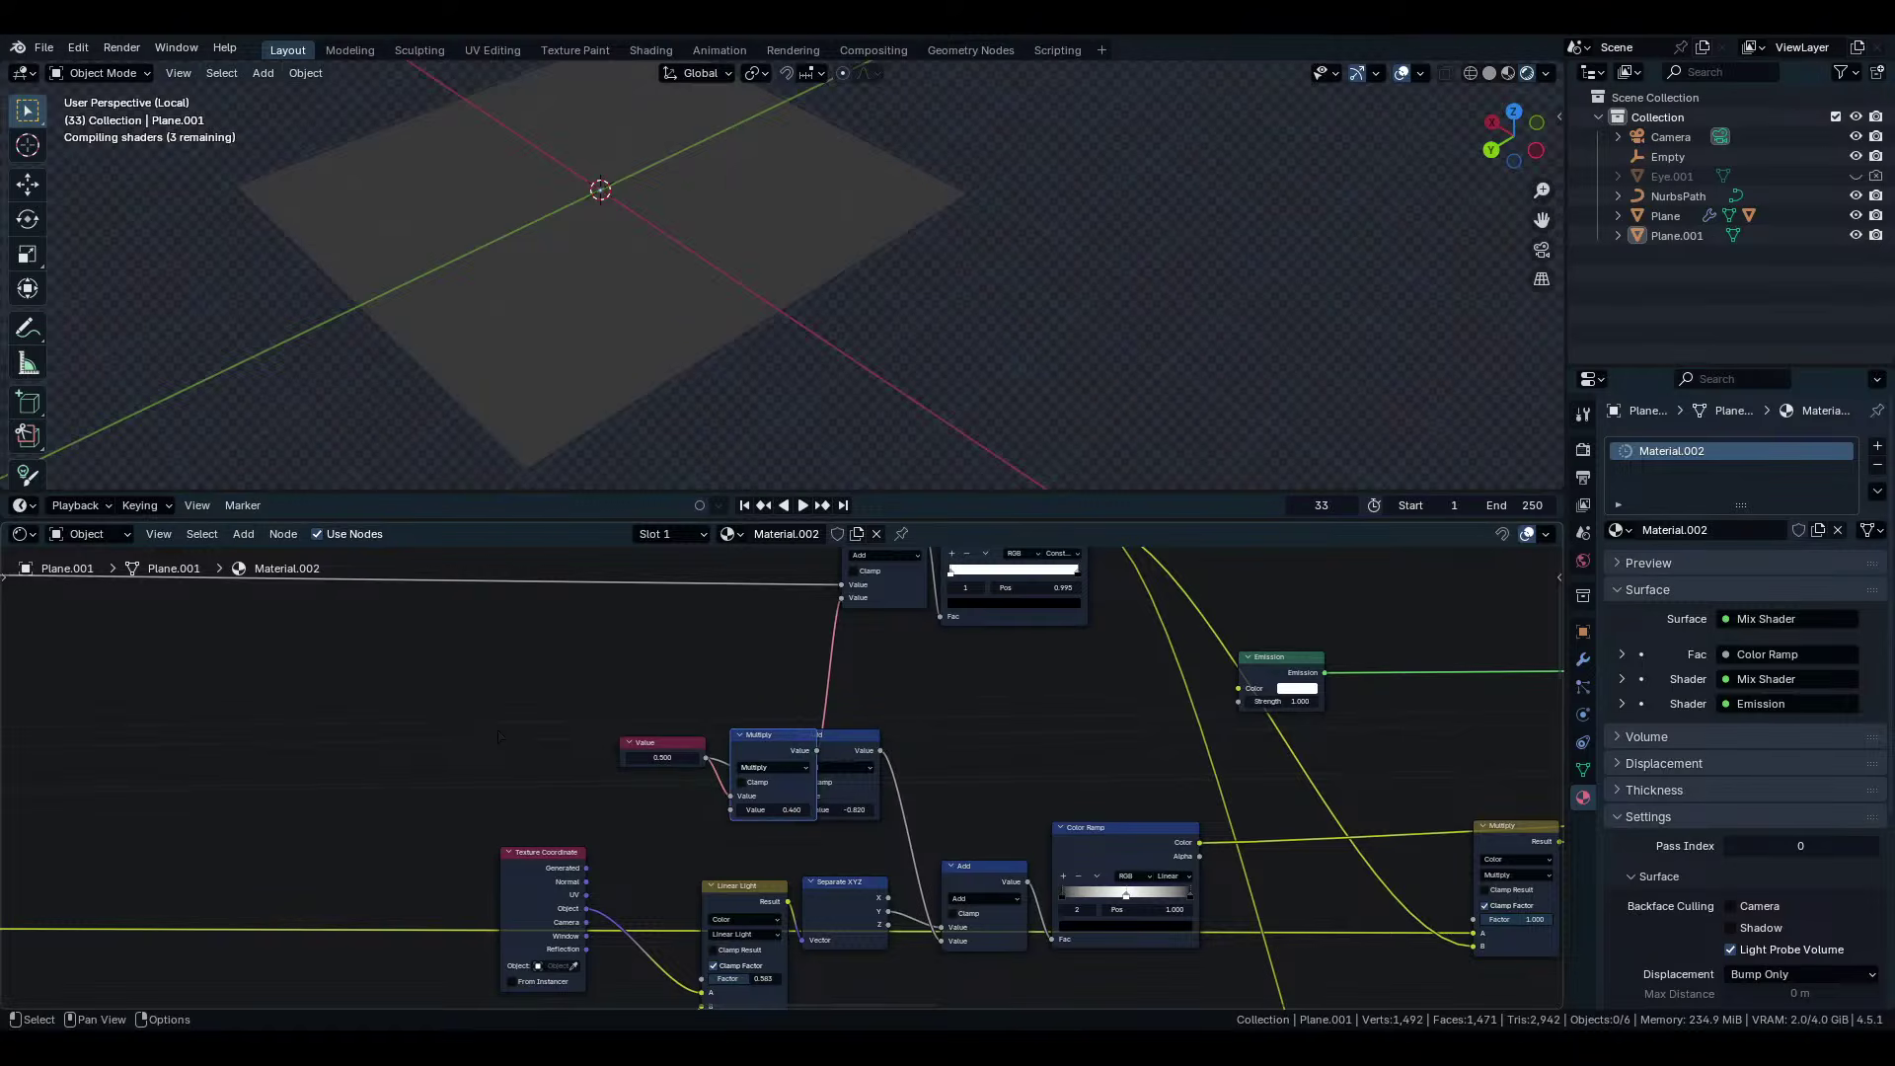
scroll(498, 735, "down", 3)
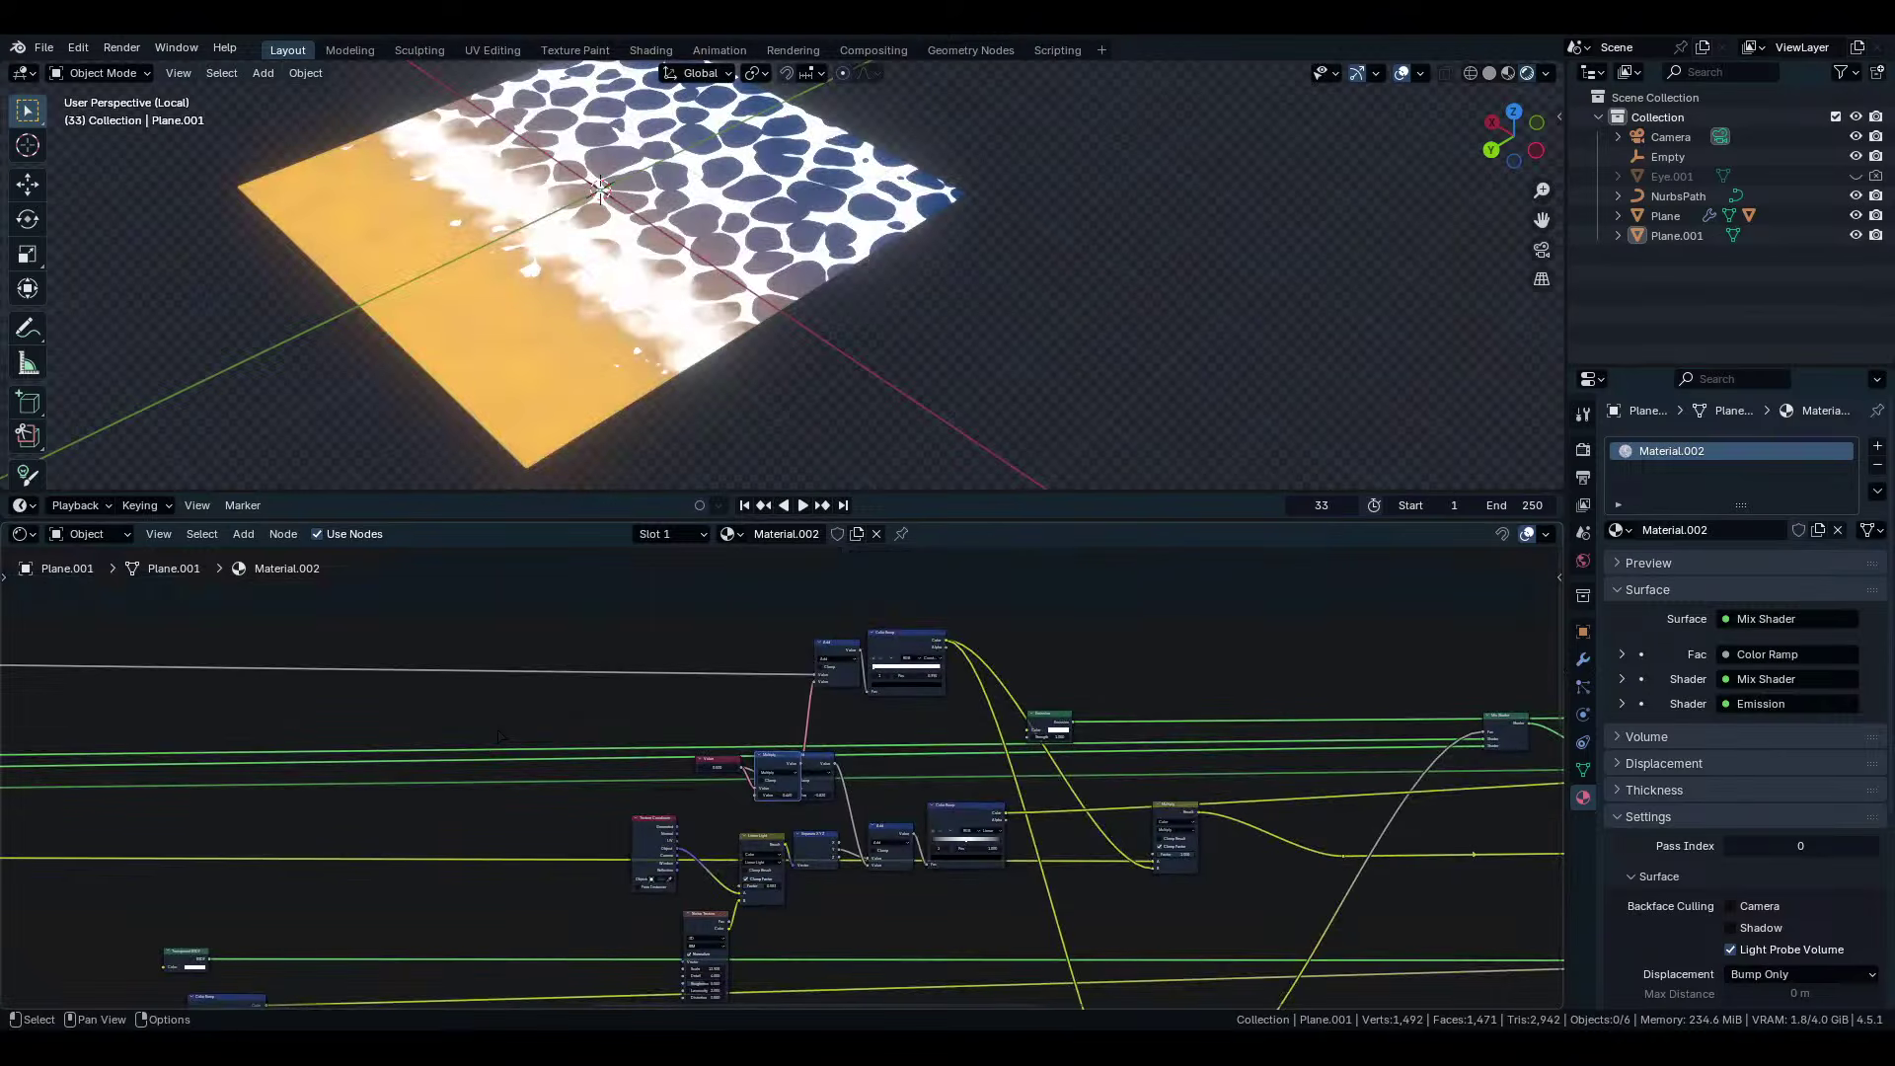
scroll(499, 735, "down", 5)
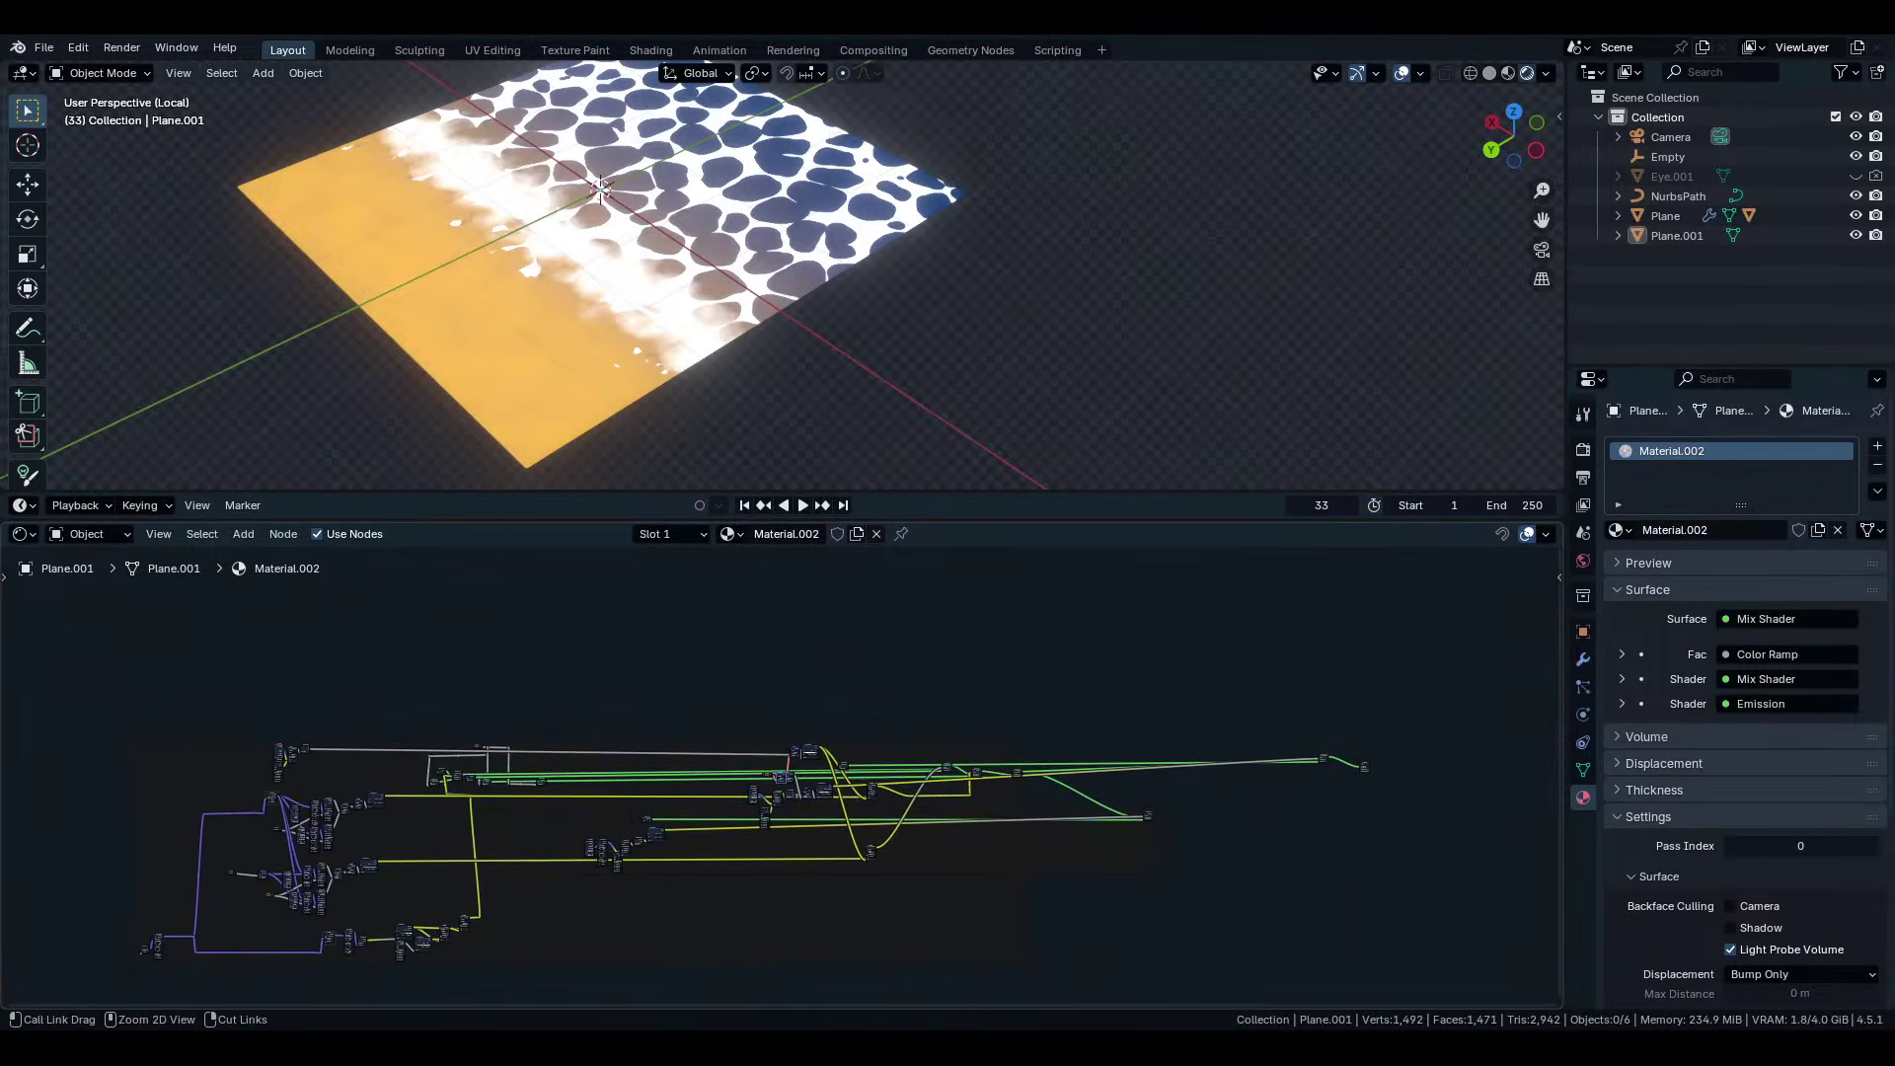
scroll(731, 765, "up", 1, "ctrl")
scroll(730, 764, "up", 5)
key("ctrl+z")
scroll(954, 786, "up", 1, "ctrl")
scroll(955, 786, "up", 2)
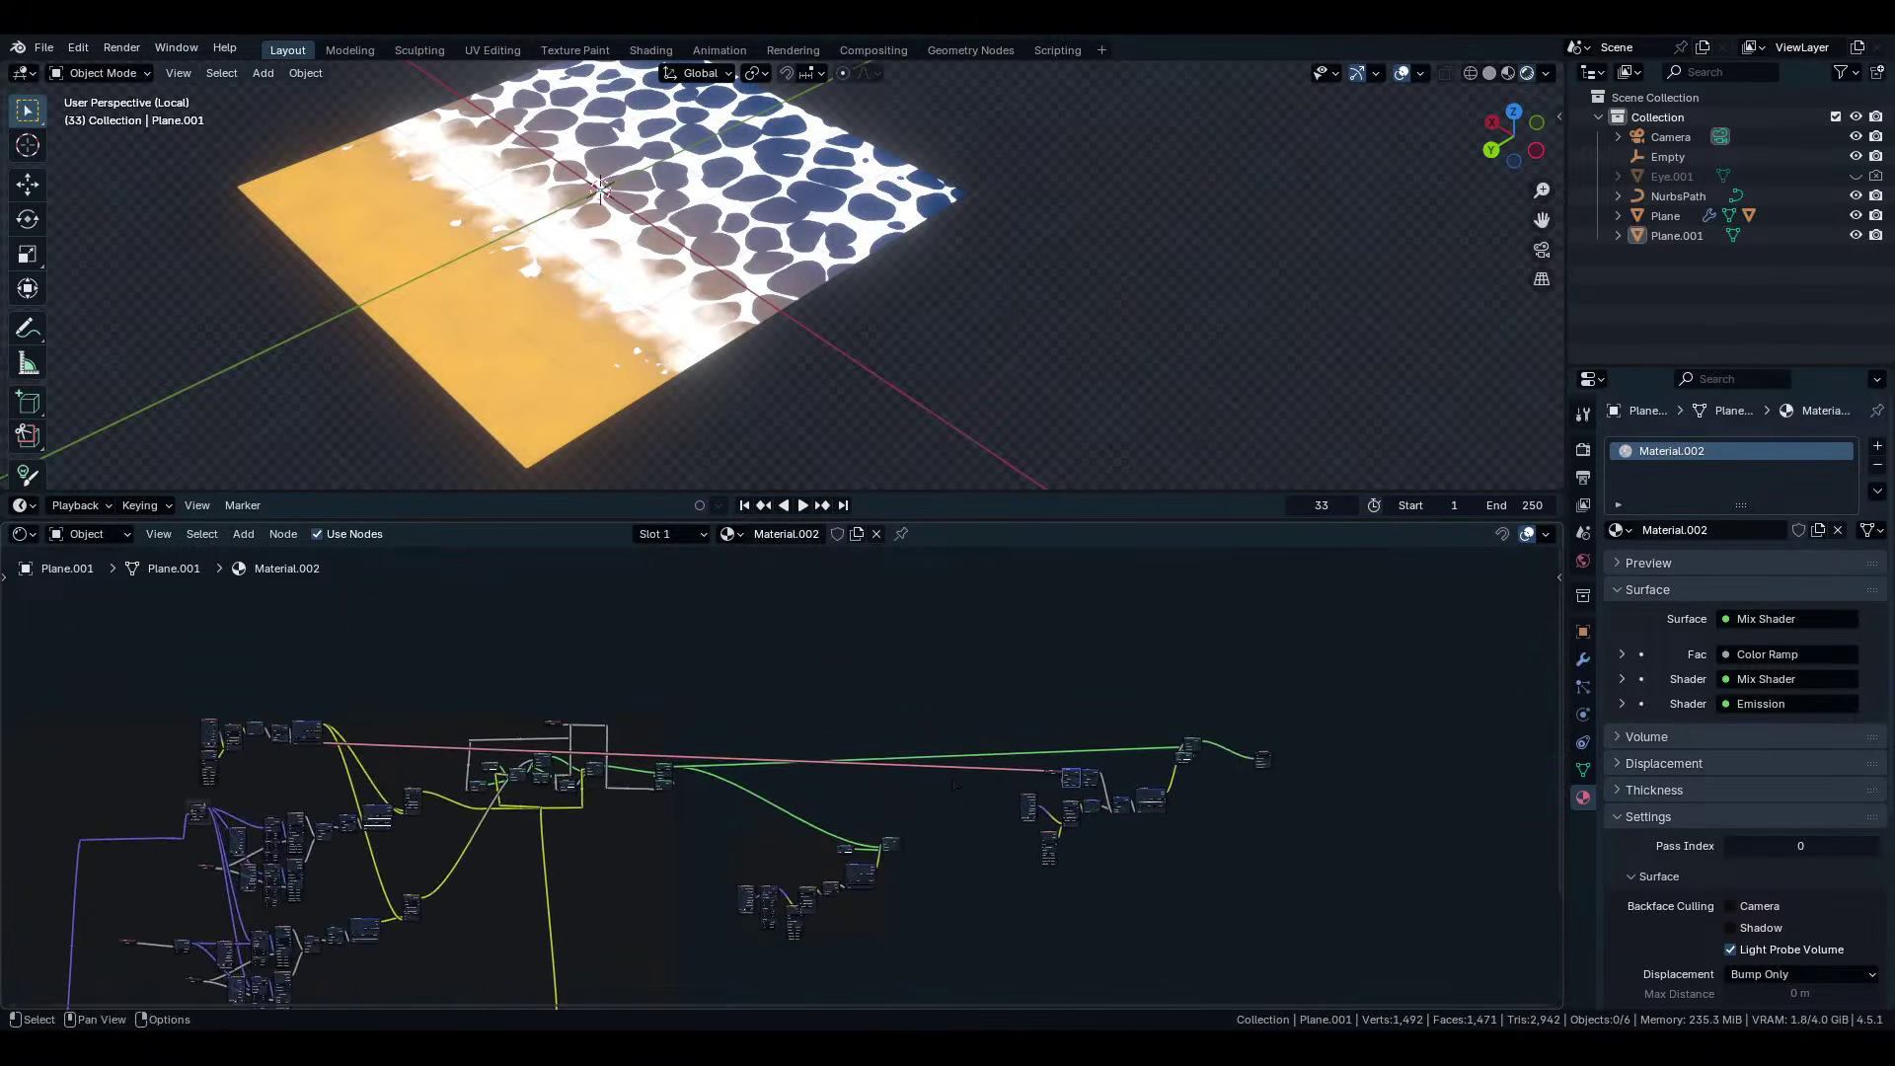
scroll(954, 785, "up", 6)
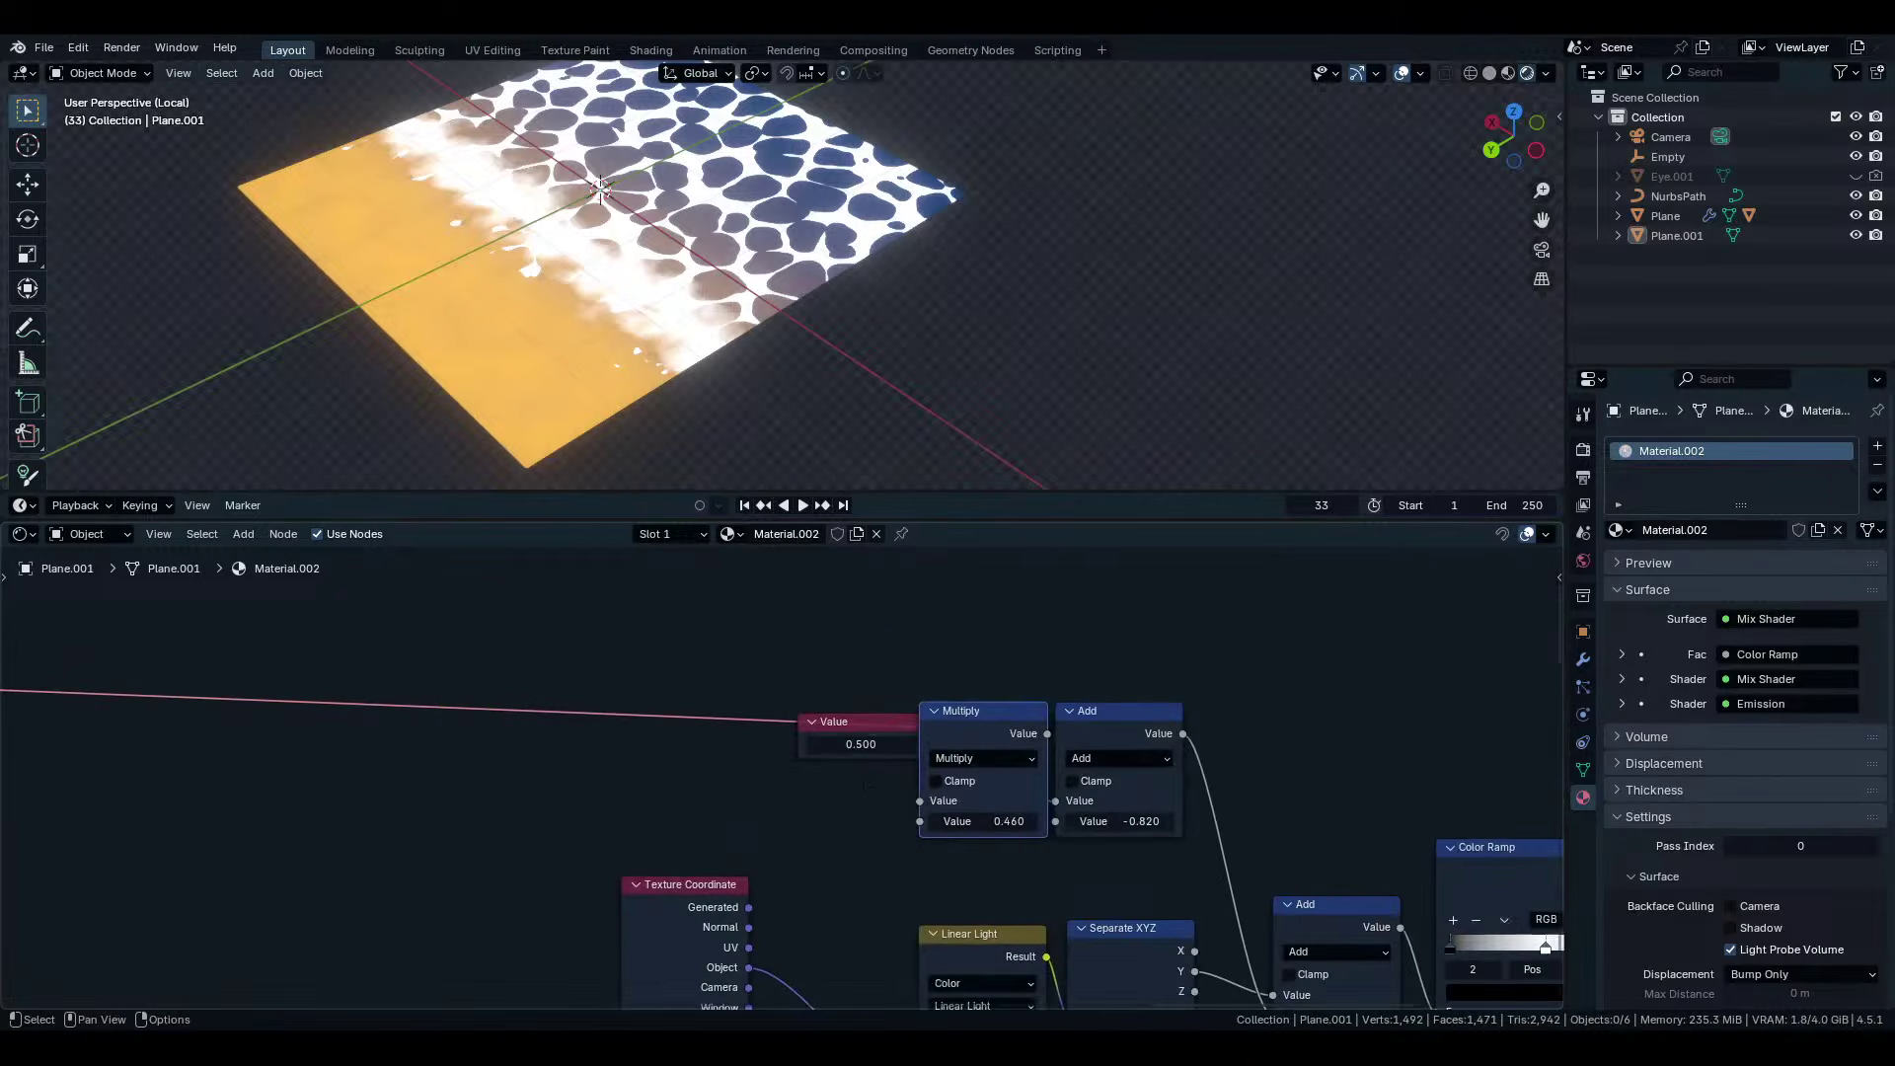
Spread out the Value and Multiply nodes and insert Multiply on the link between Value and Add.
left_click_drag(873, 730, 743, 730)
left_click_drag(949, 808, 408, 736)
left_click_drag(740, 721, 695, 640)
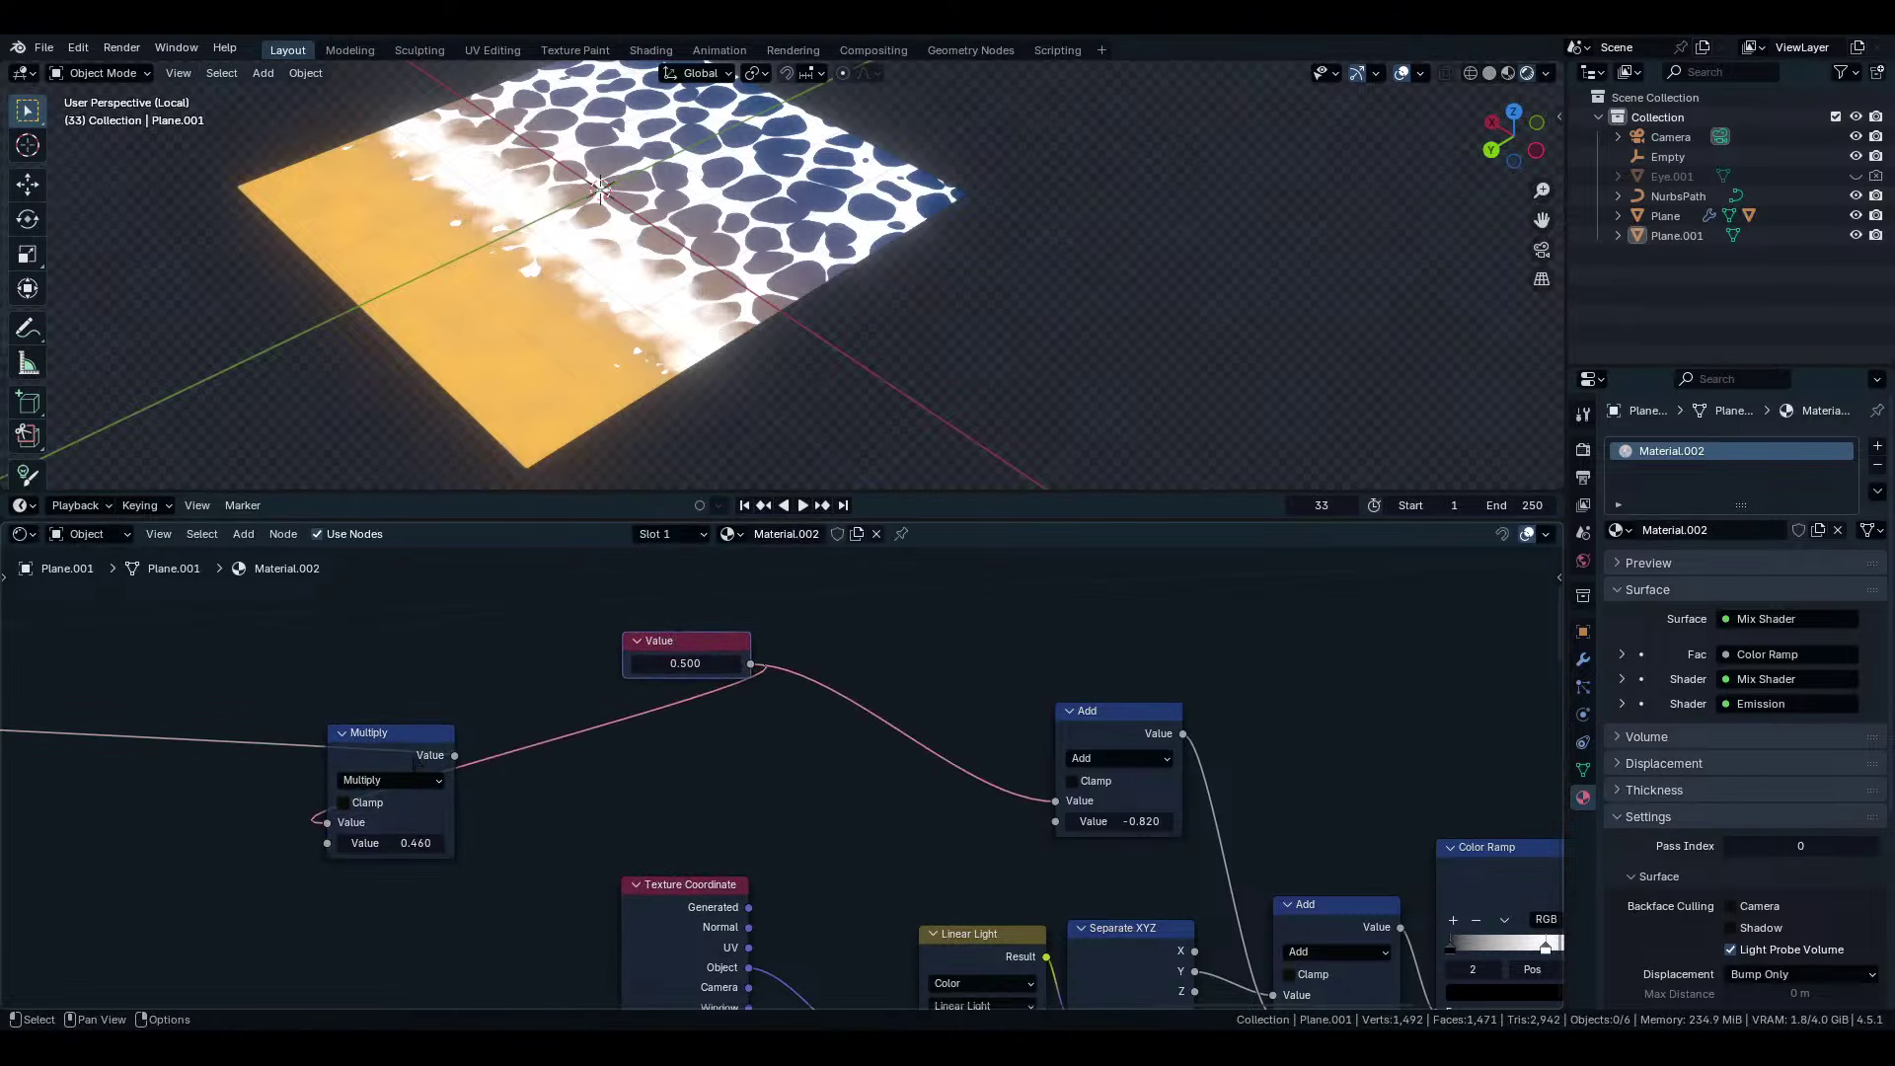
left_click_drag(414, 763, 873, 678)
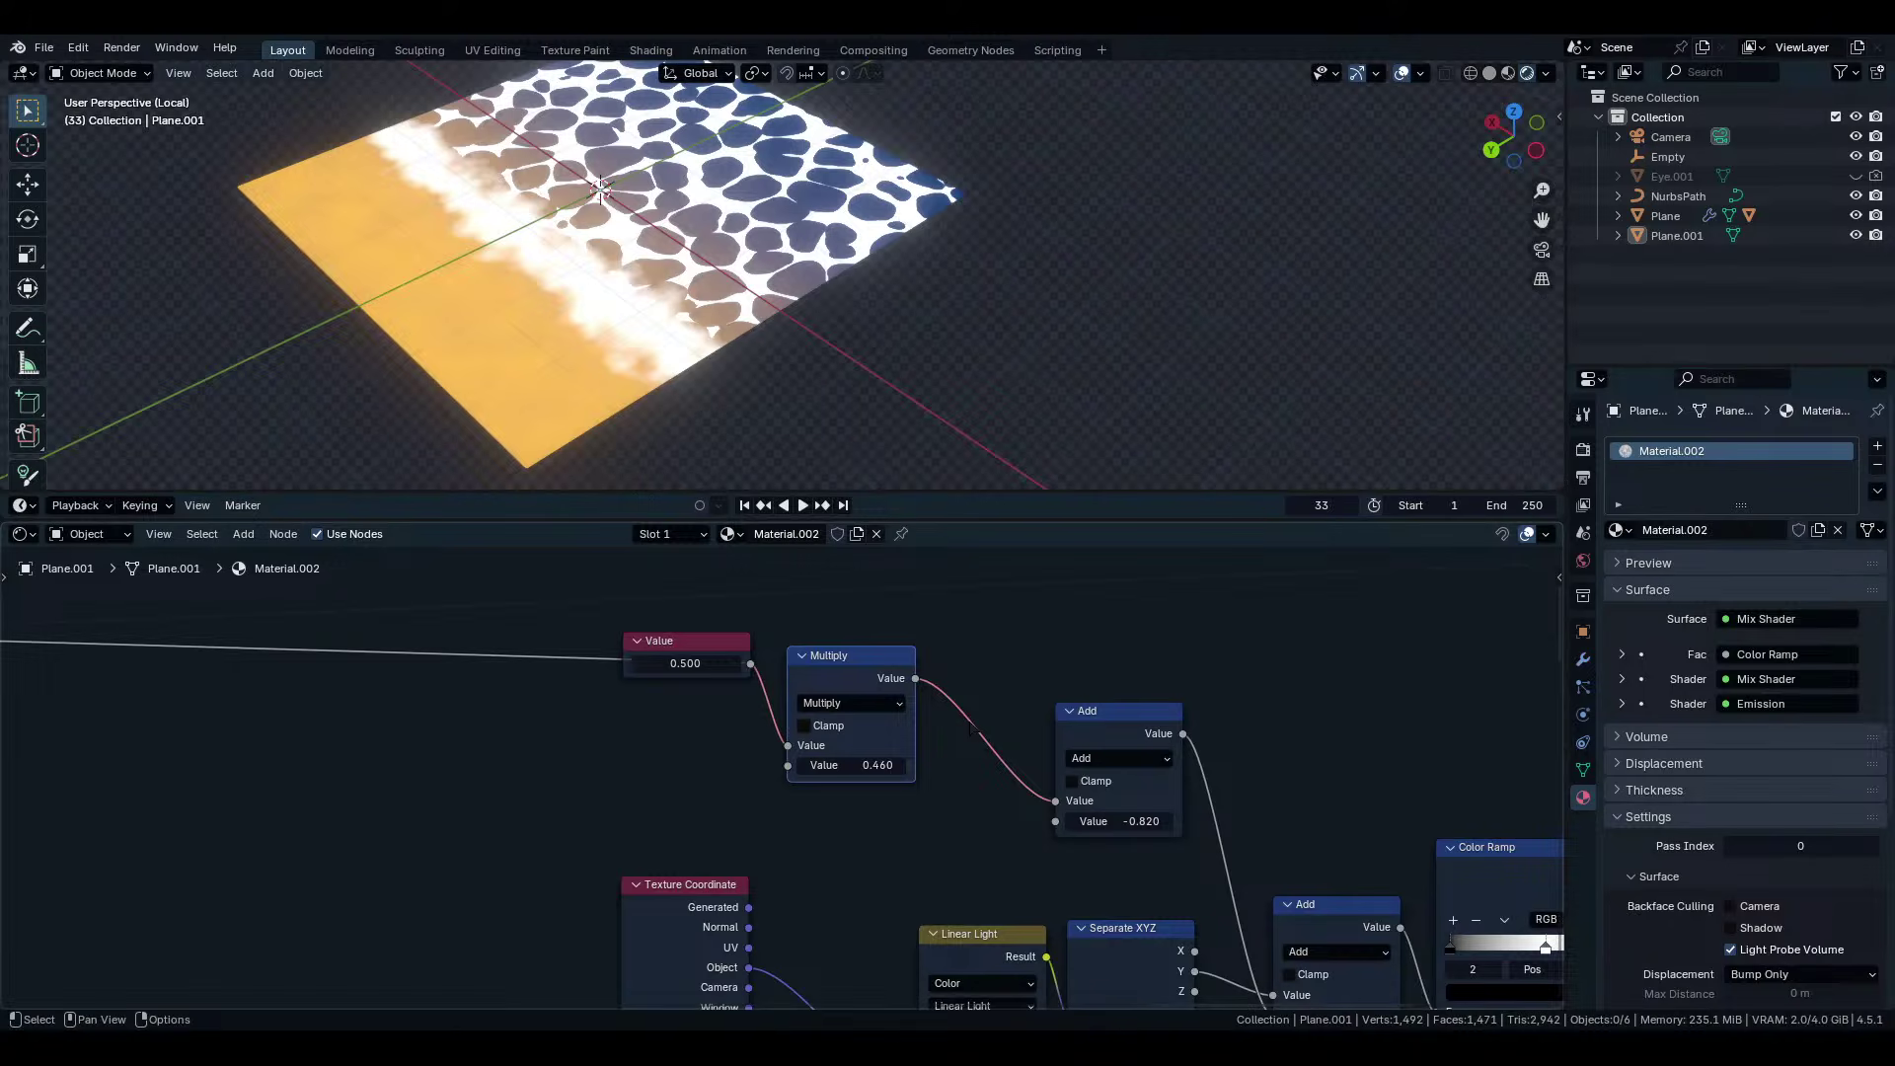
Test how the band responds to the shared Value with Multiply placed ahead of Add.
scroll(1338, 894, "up", 1)
middle_click_drag(1338, 894, 1240, 832)
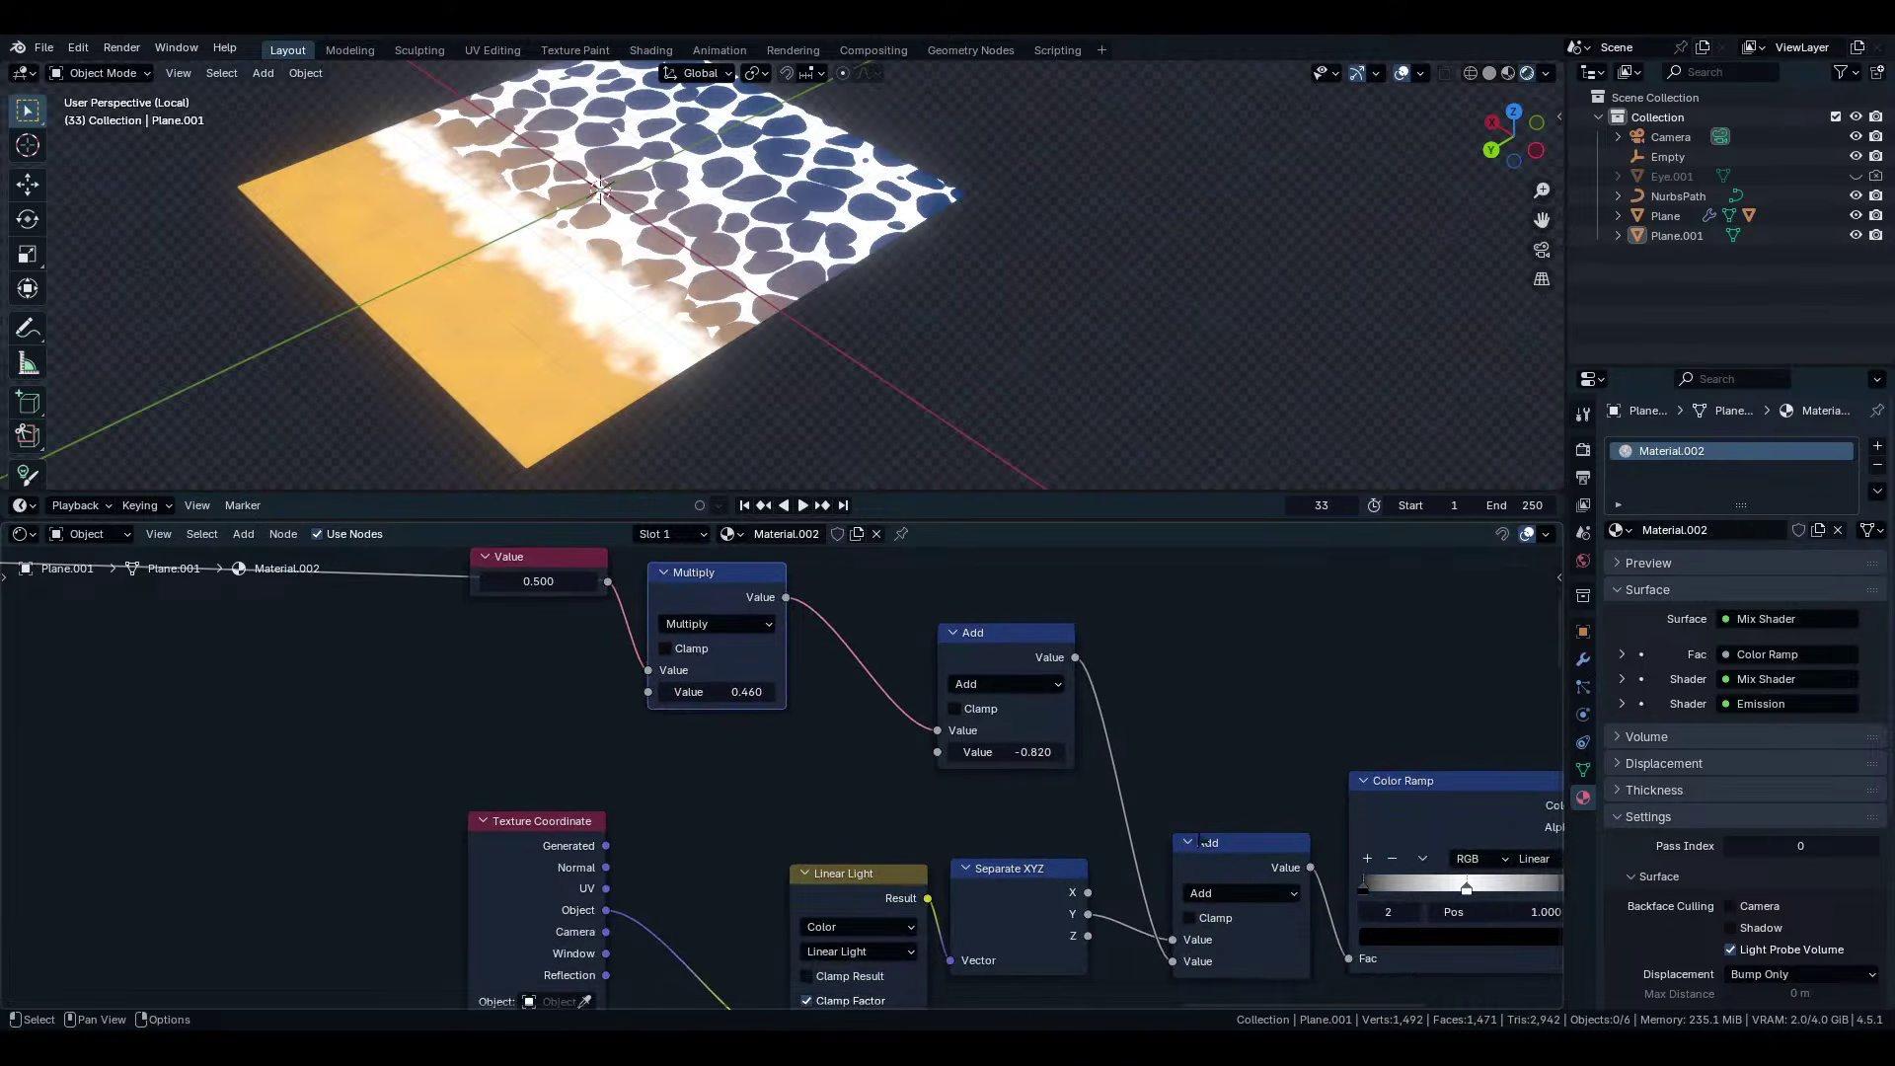
scroll(774, 775, "down", 3)
middle_click_drag(775, 774, 1221, 880)
scroll(1207, 776, "up", 2)
middle_click_drag(1207, 777, 660, 741)
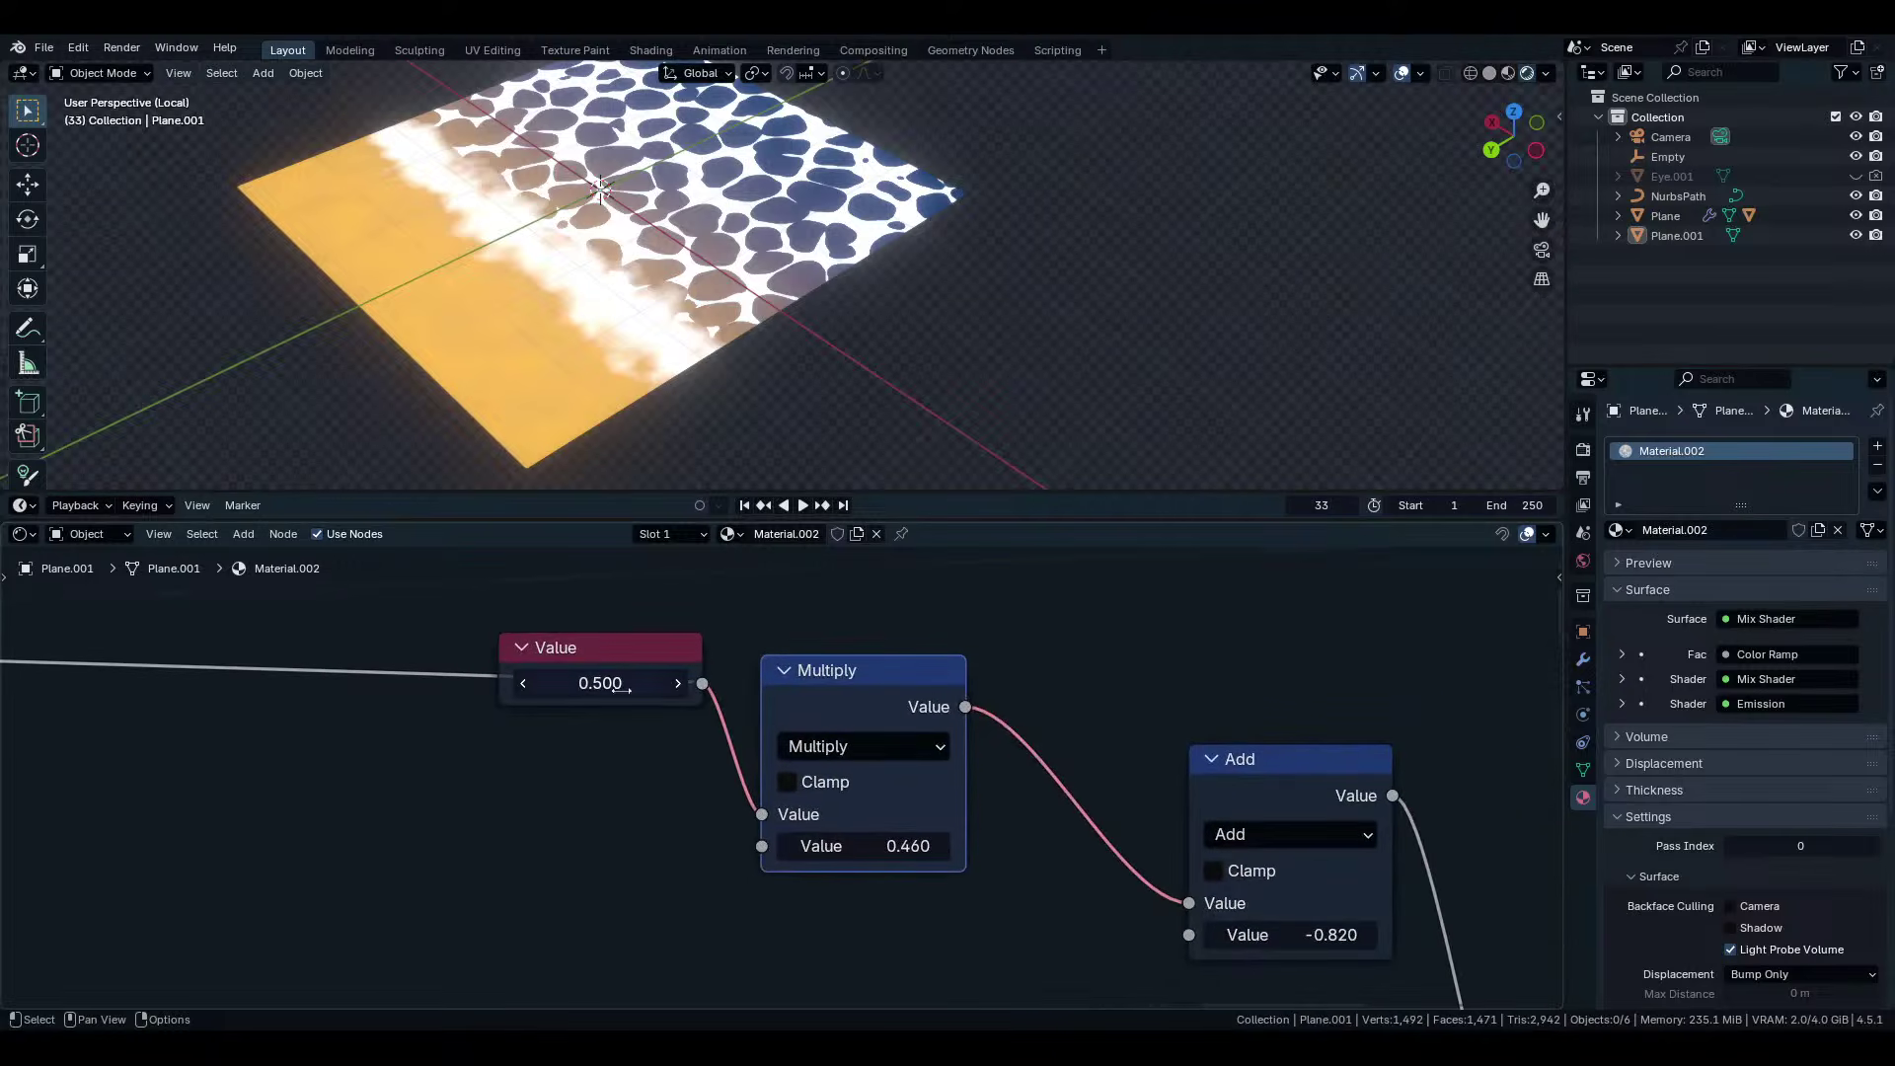
left_click_drag(600, 682, 415, 682)
key("Escape")
Remove the Multiply and Add nodes after the shared Value while keeping its link to the band mask's Add node.
scroll(783, 778, "down", 2)
key("ctrl+x")
left_click(1125, 765)
key("ctrl+x")
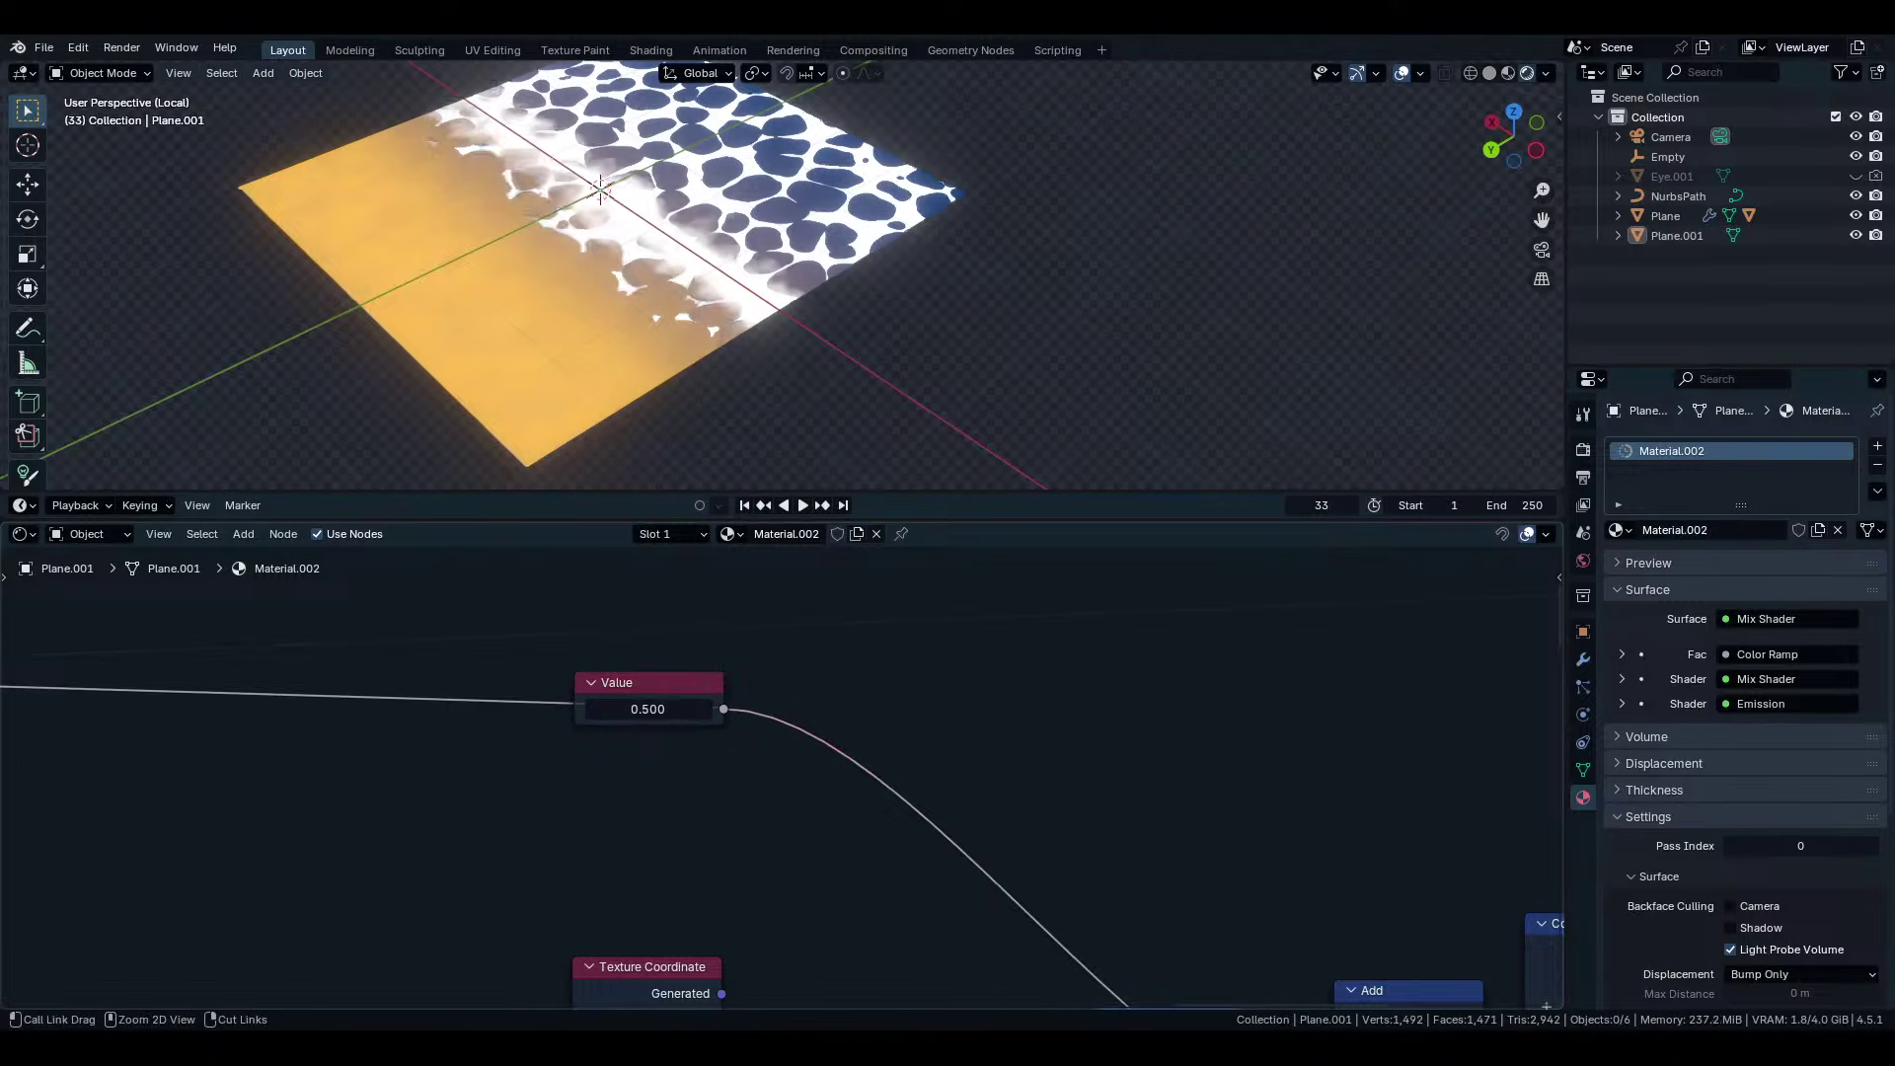
Test the directly linked shared Value node, and set its value to 0.5.
scroll(1169, 913, "down", 3)
middle_click_drag(1169, 912, 1177, 956)
scroll(933, 735, "up", 2)
scroll(1178, 957, "up", 2)
scroll(783, 780, "up", 1)
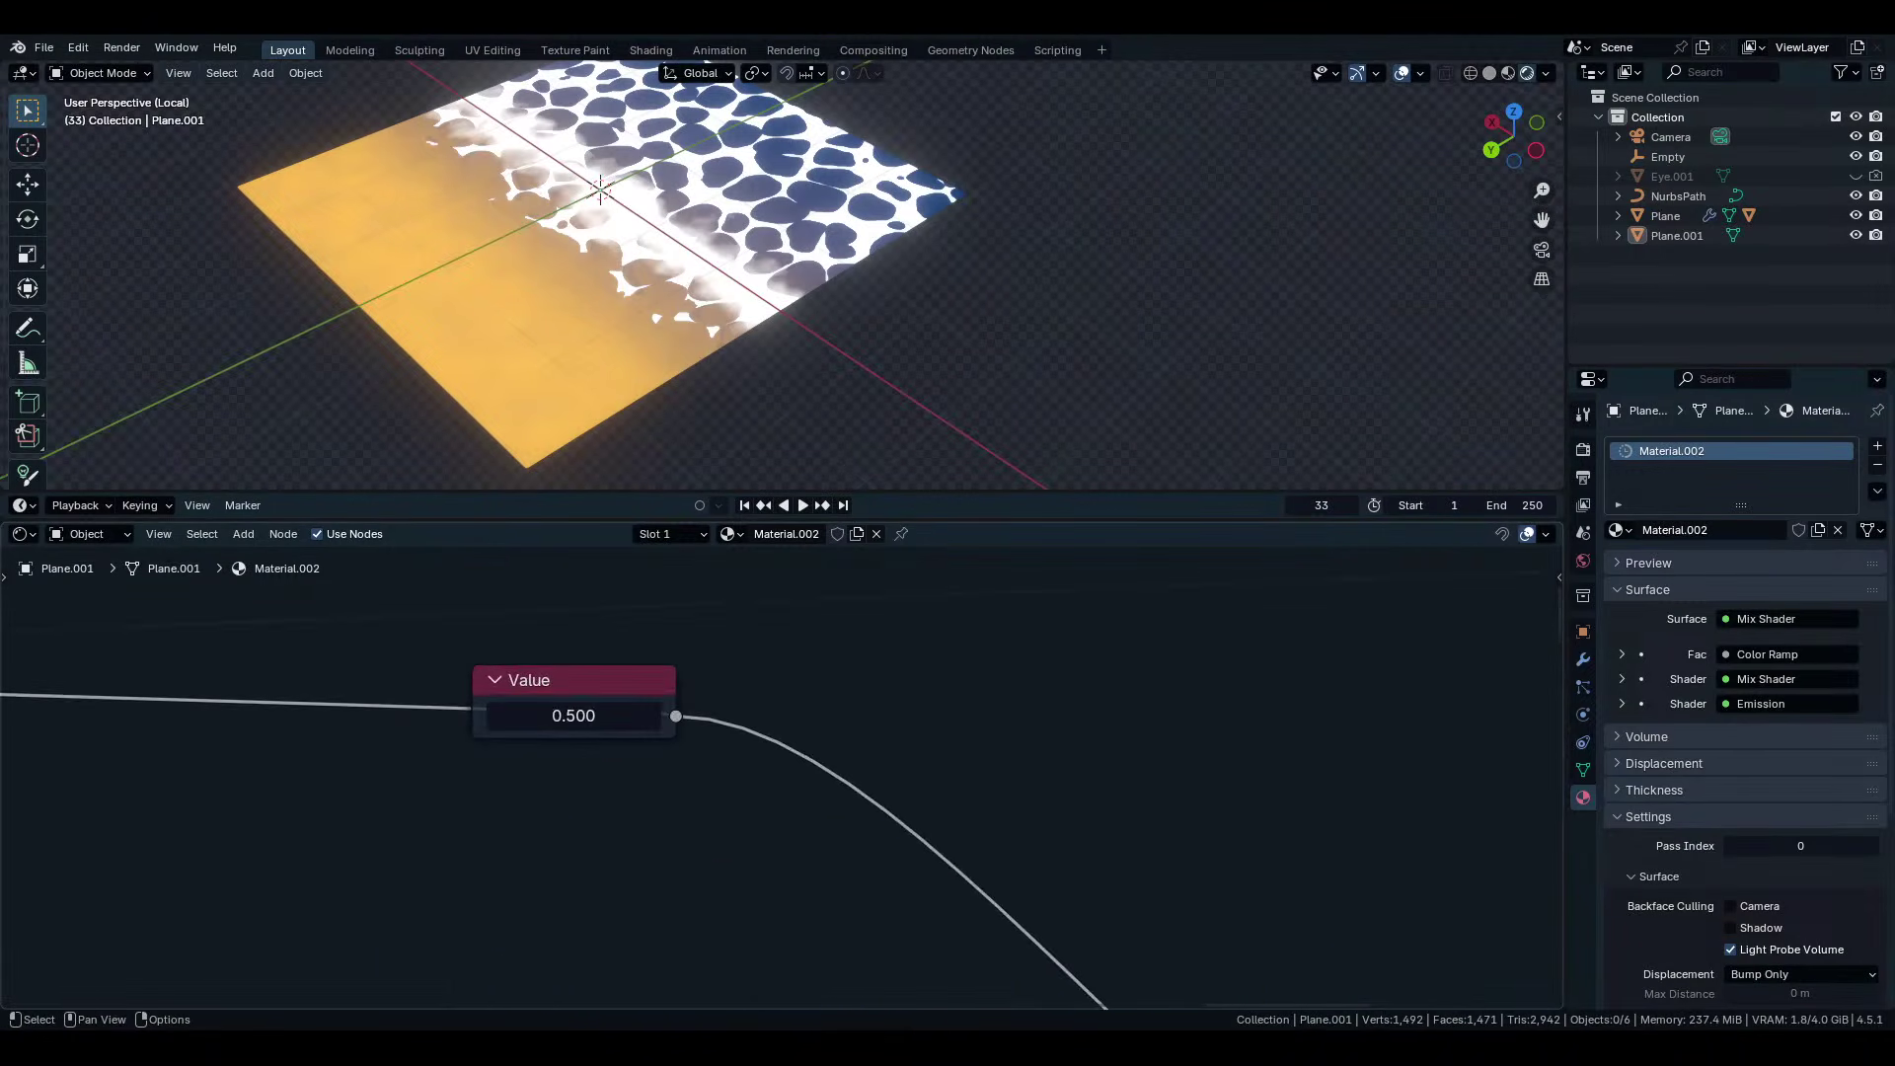
mouse_move(573, 716)
left_mouse_down()
mouse_move(541, 716)
mouse_move(573, 716)
left_mouse_up()
left_click(592, 716)
type("0.5")
key("Return")
Add reroute points to the link from the shared Value to the dissolve edge and arrange it in a straight line above the nodes.
scroll(774, 775, "down", 12)
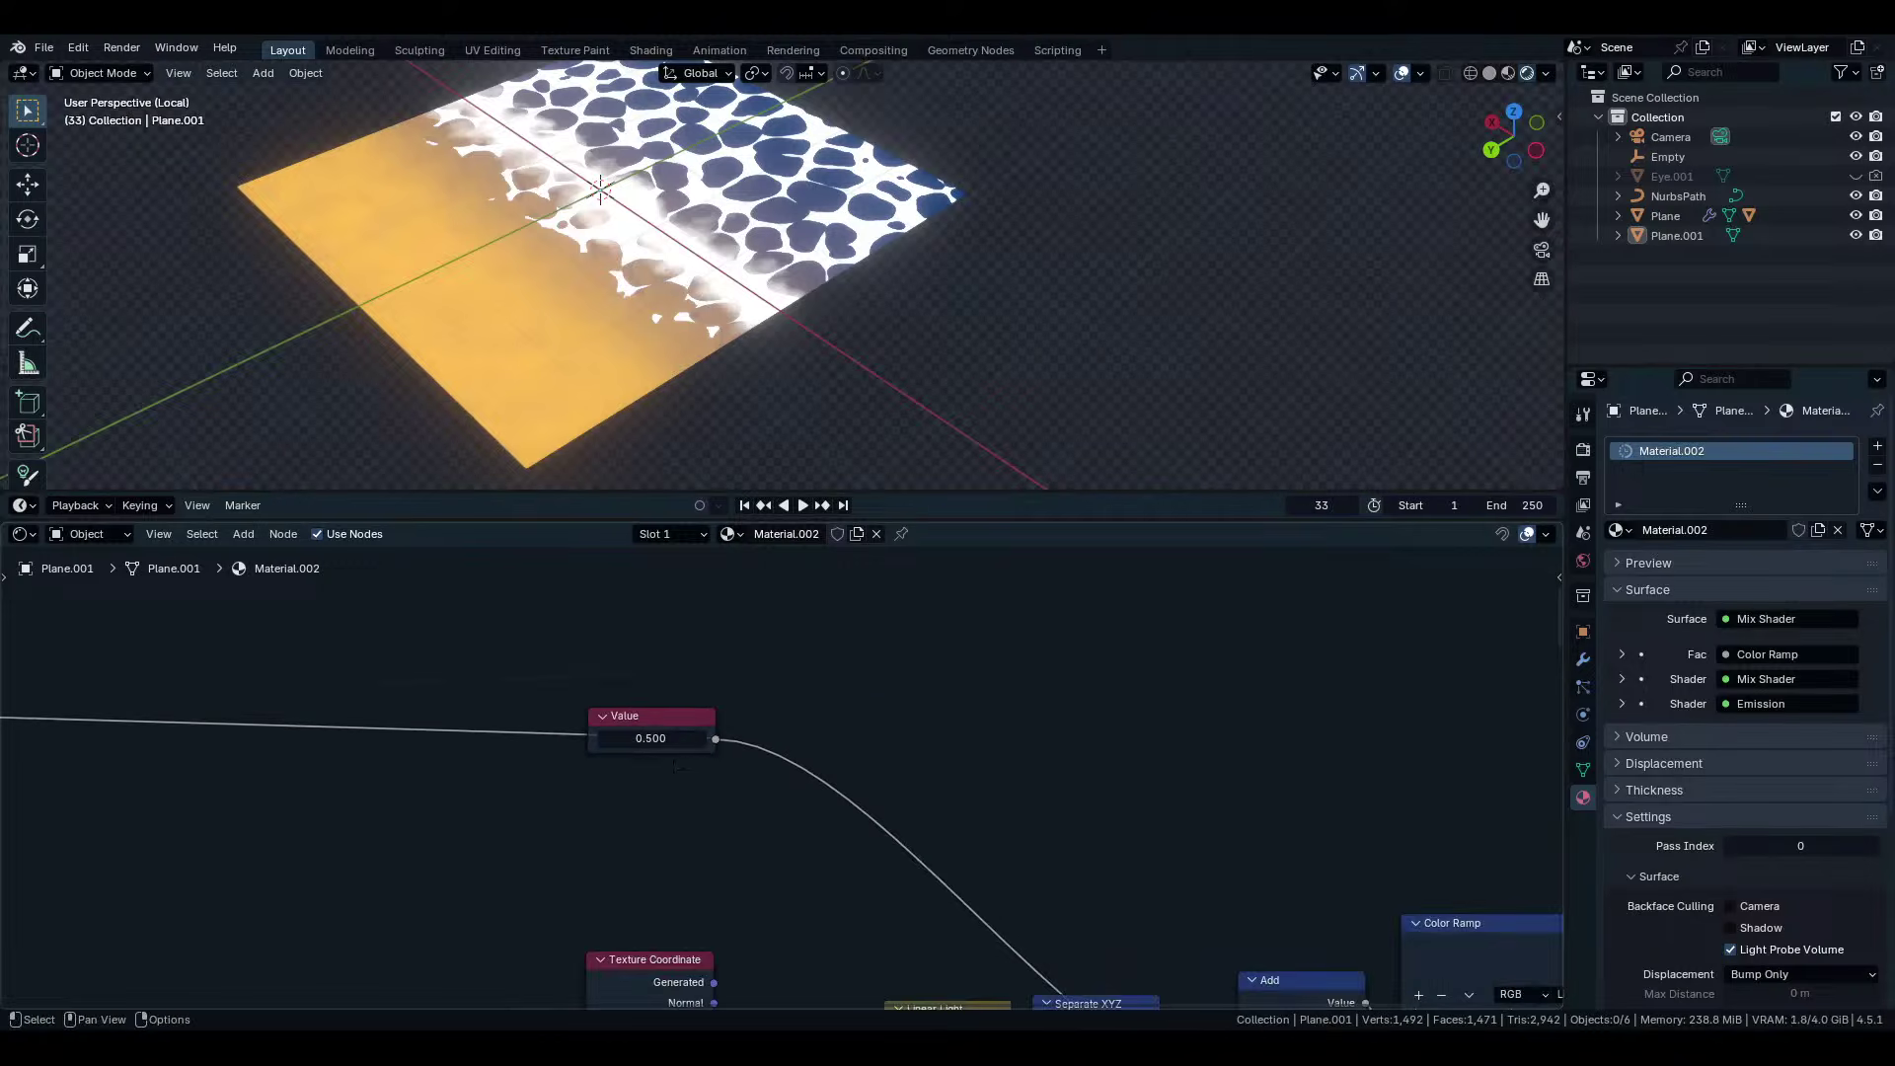
middle_click_drag(424, 800, 1003, 820)
middle_click_drag(641, 822, 1008, 891)
middle_click_drag(246, 789, 925, 891)
scroll(923, 883, "down", 10)
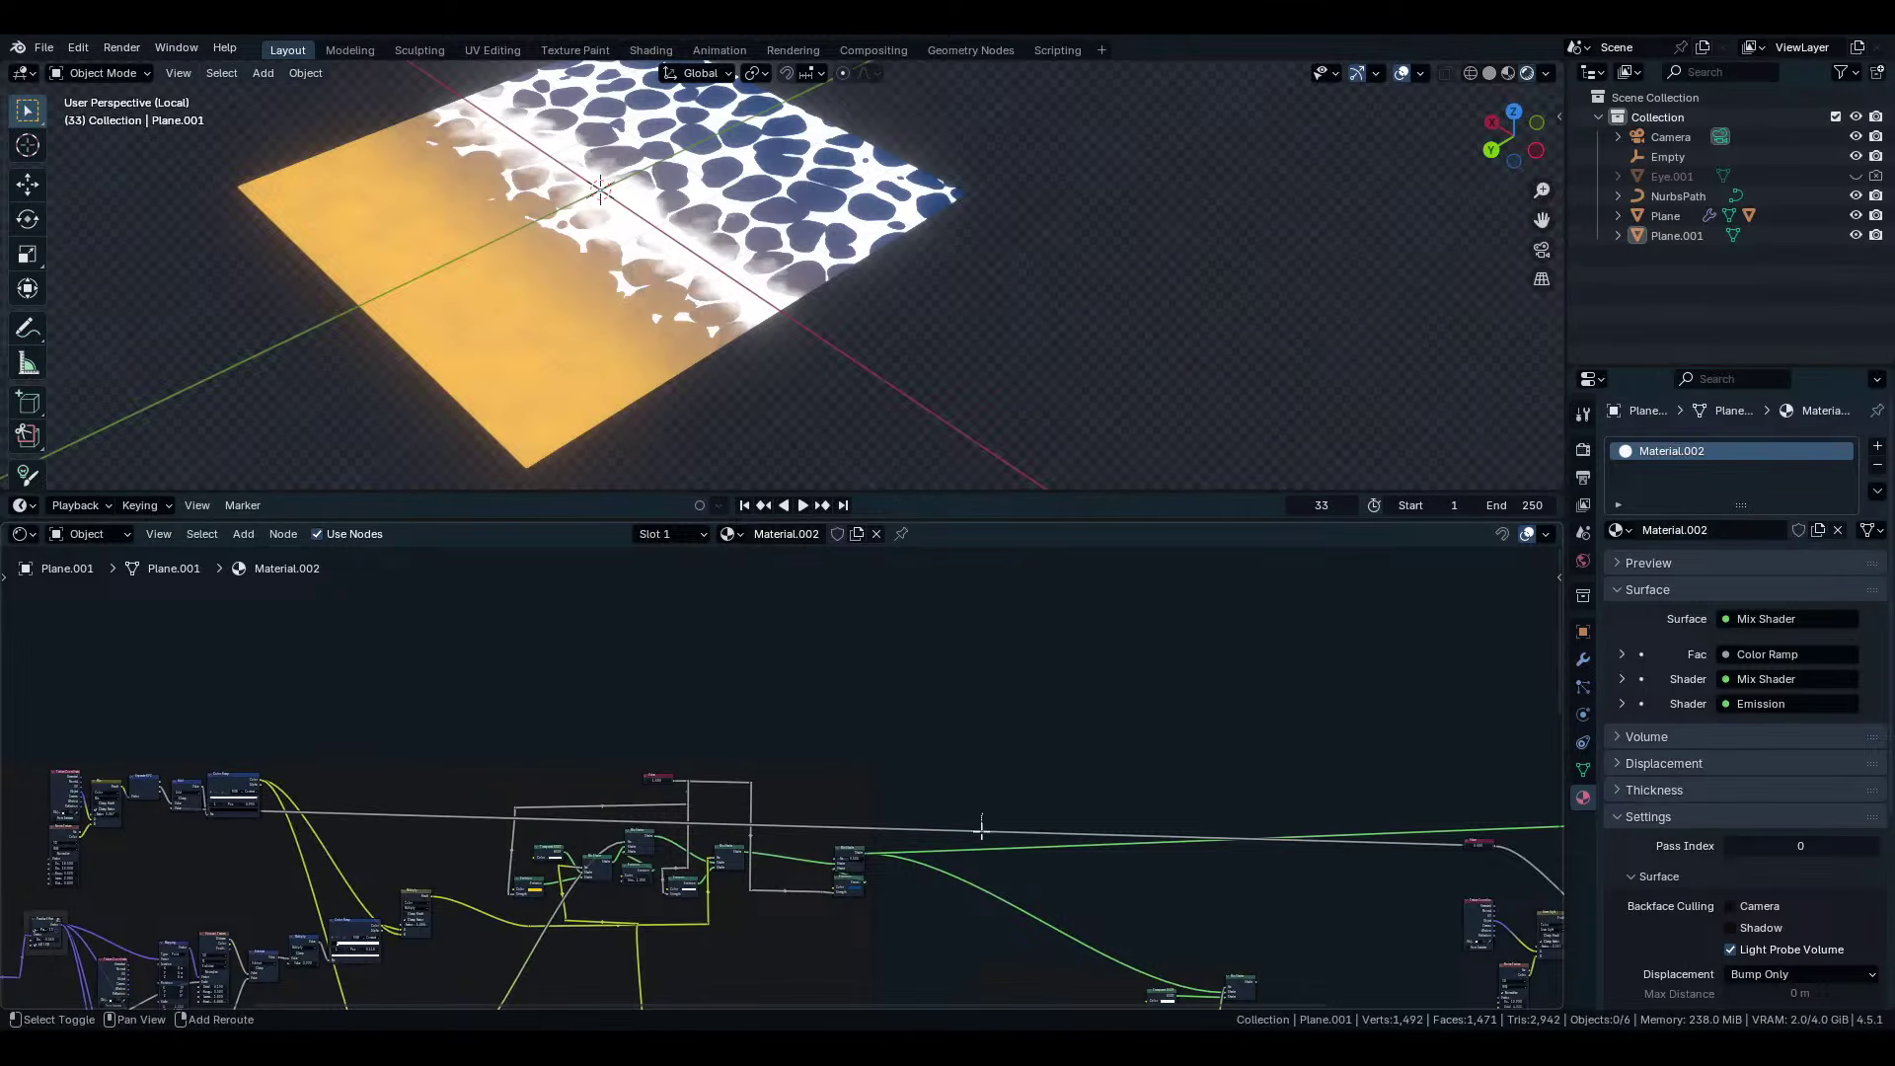
right_click_drag(991, 821, 1007, 850, "ctrl+alt")
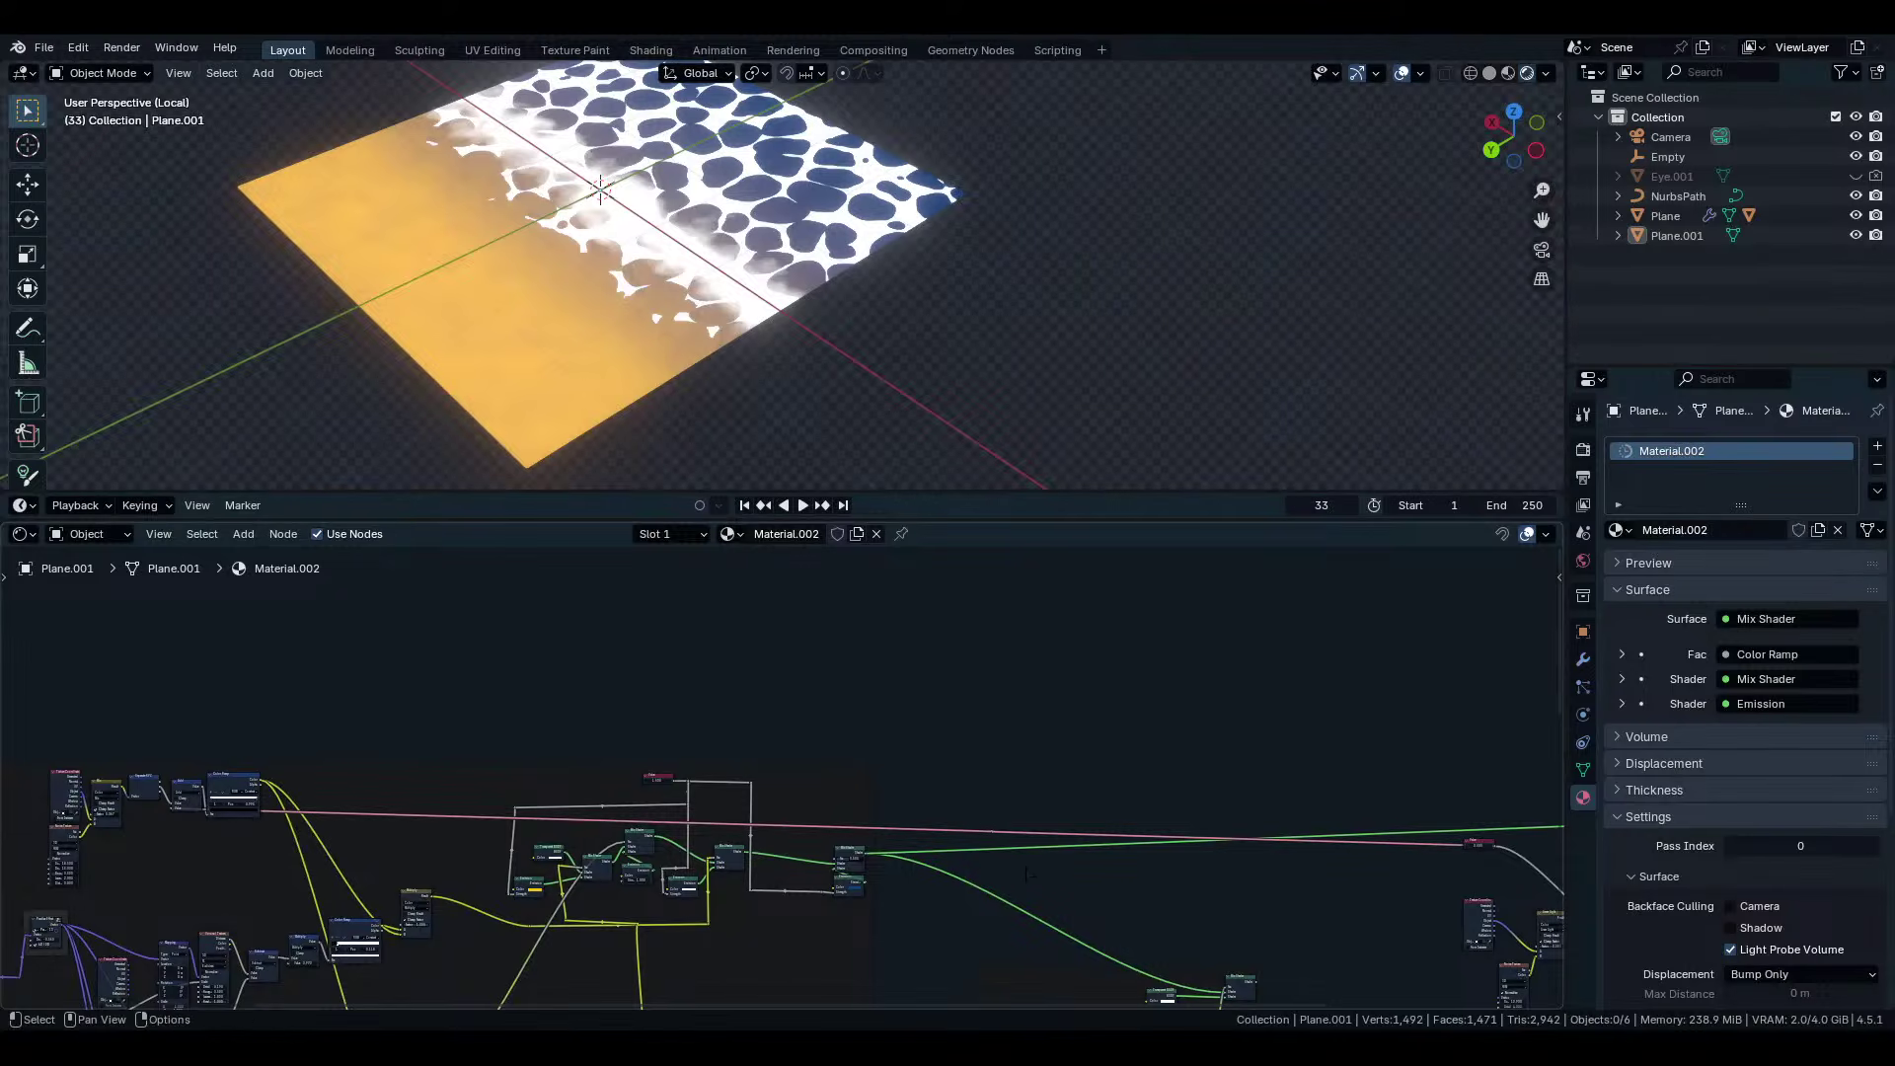
key("g")
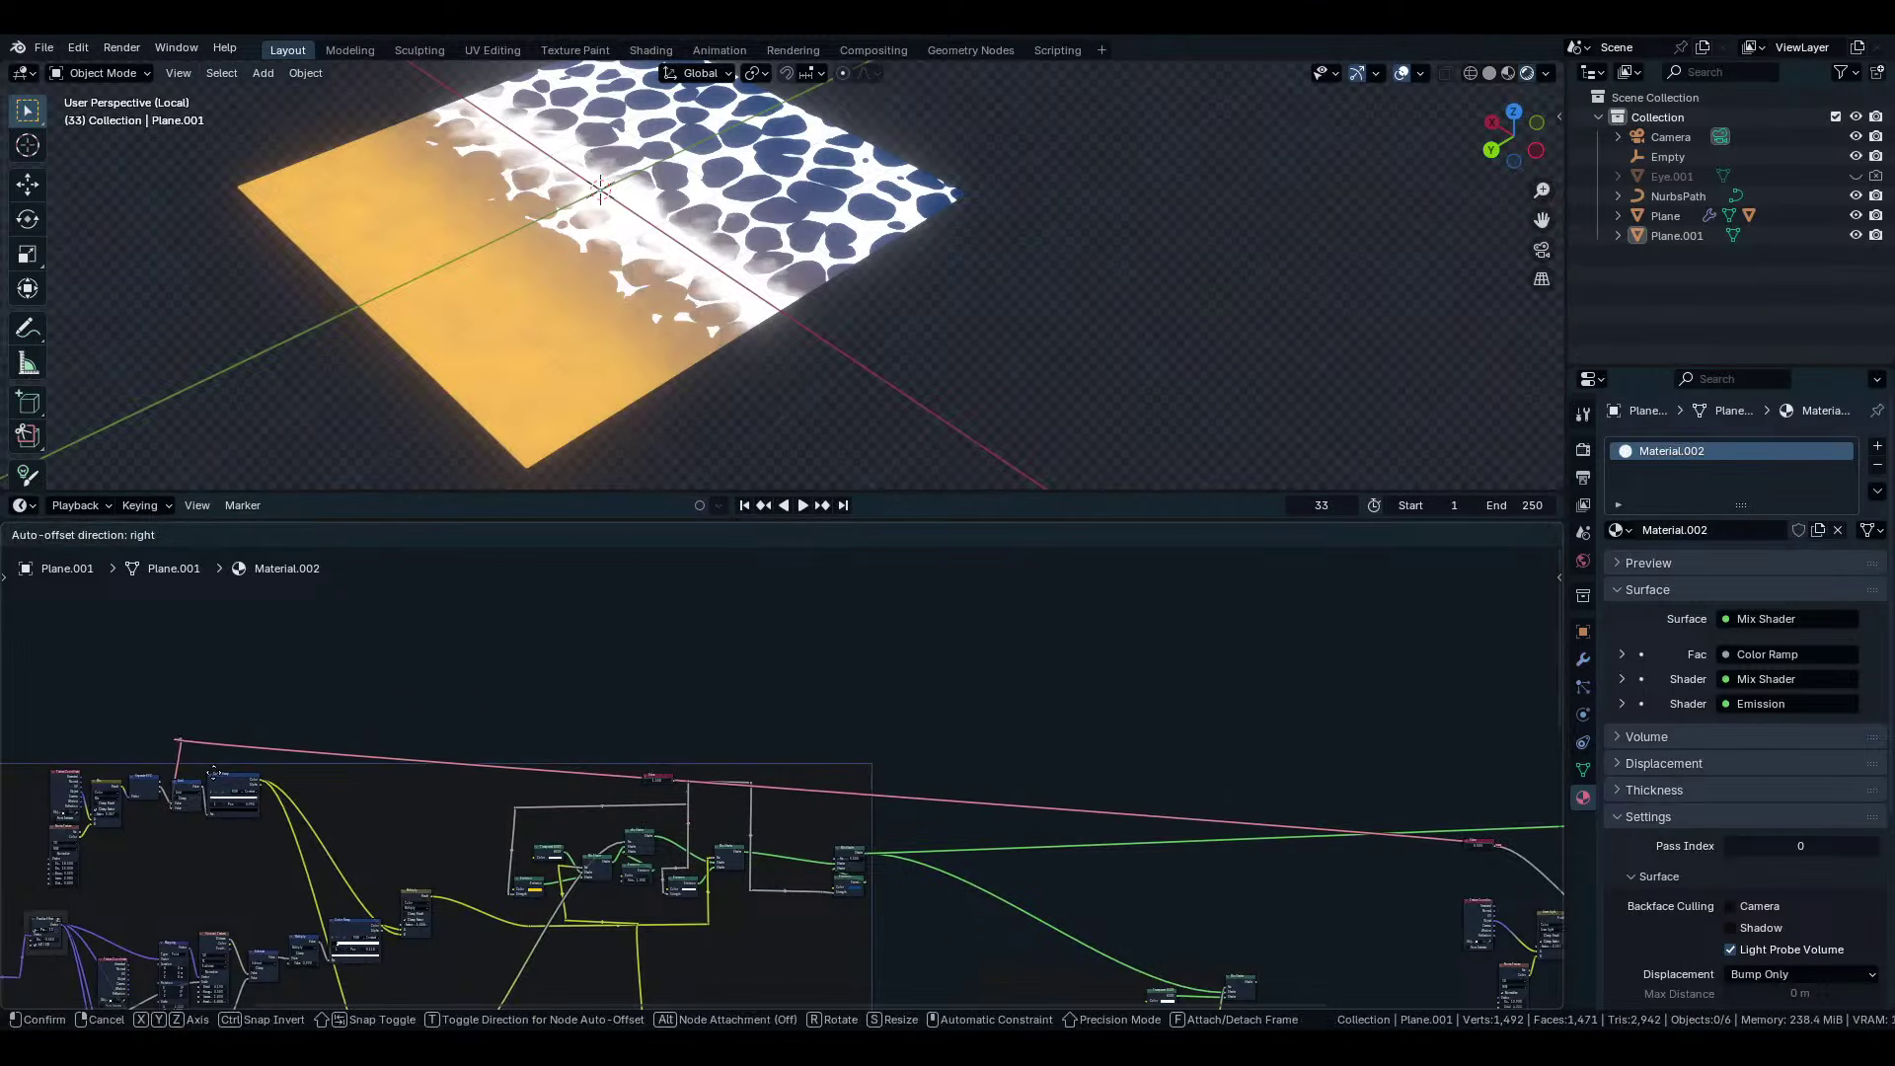
left_click(1415, 819)
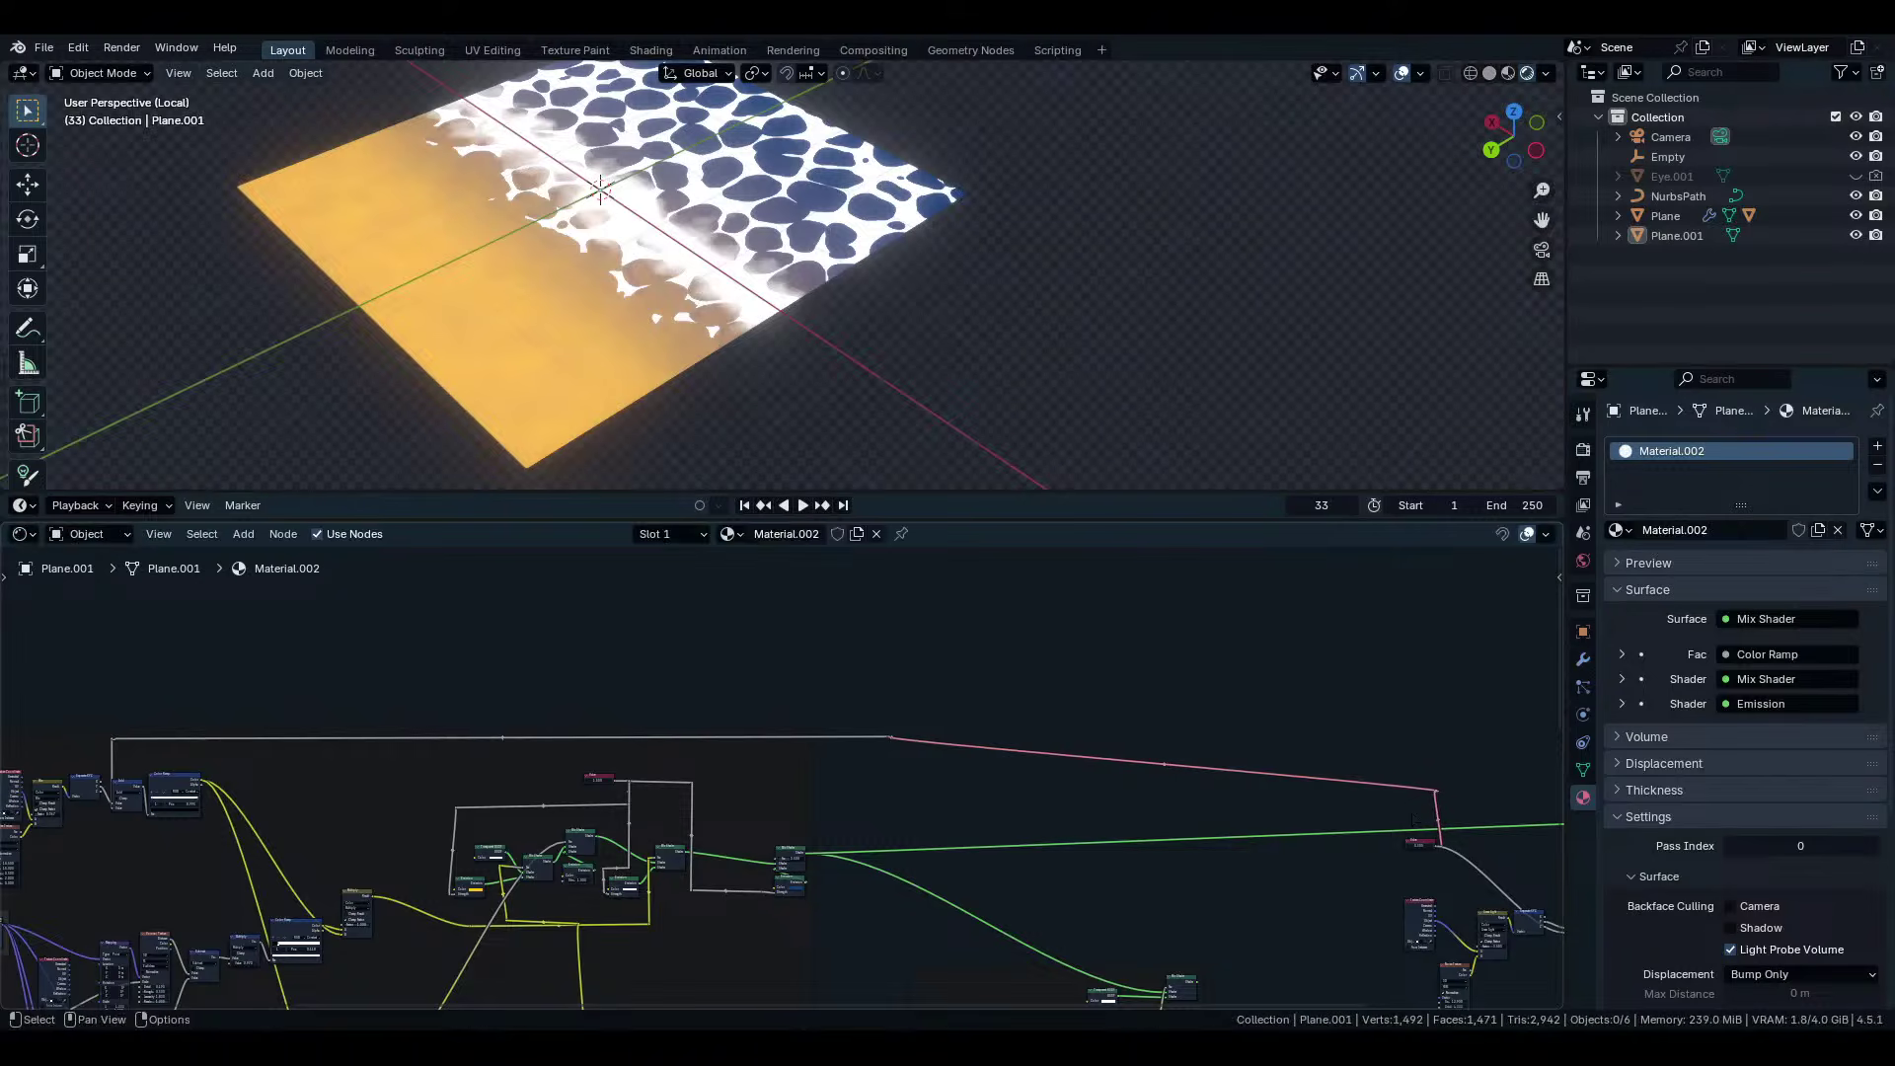
scroll(1016, 842, "up", 1)
middle_click_drag(1375, 805, 822, 799)
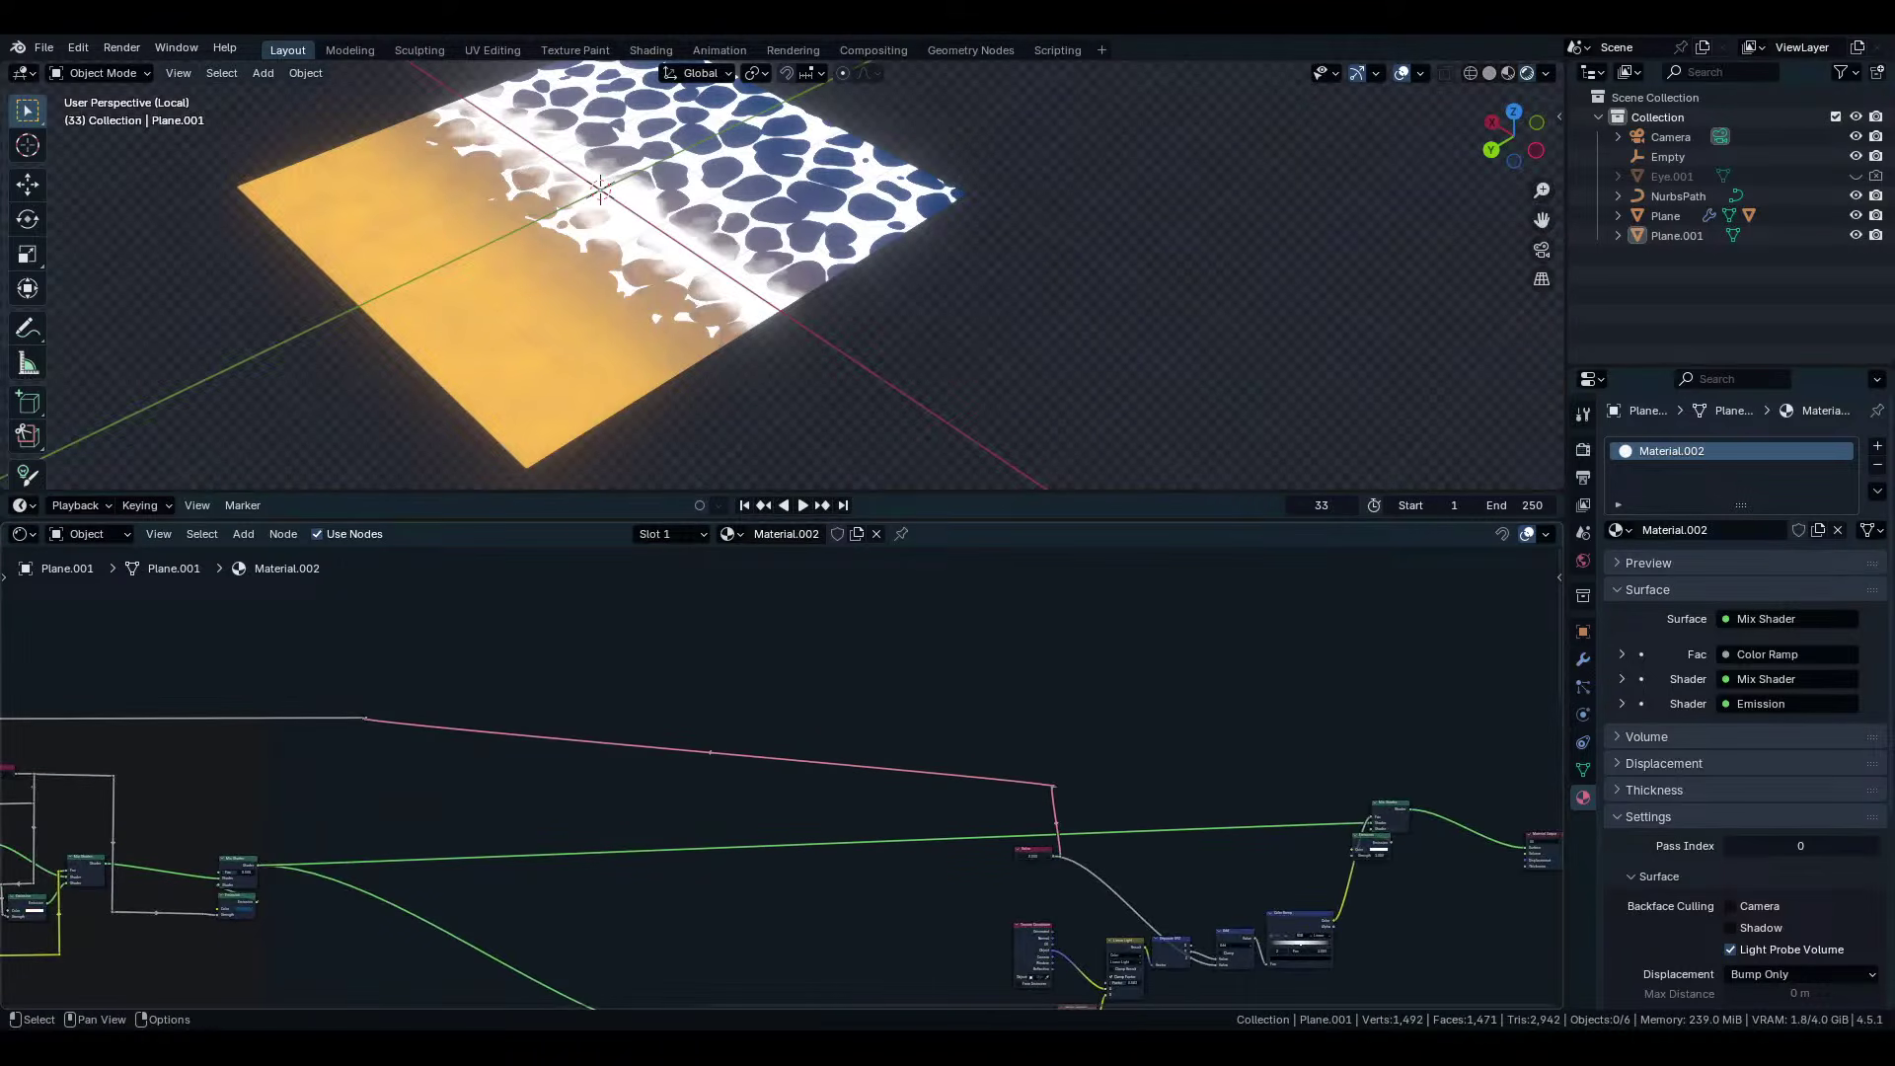
left_click_drag(1053, 786, 1066, 720)
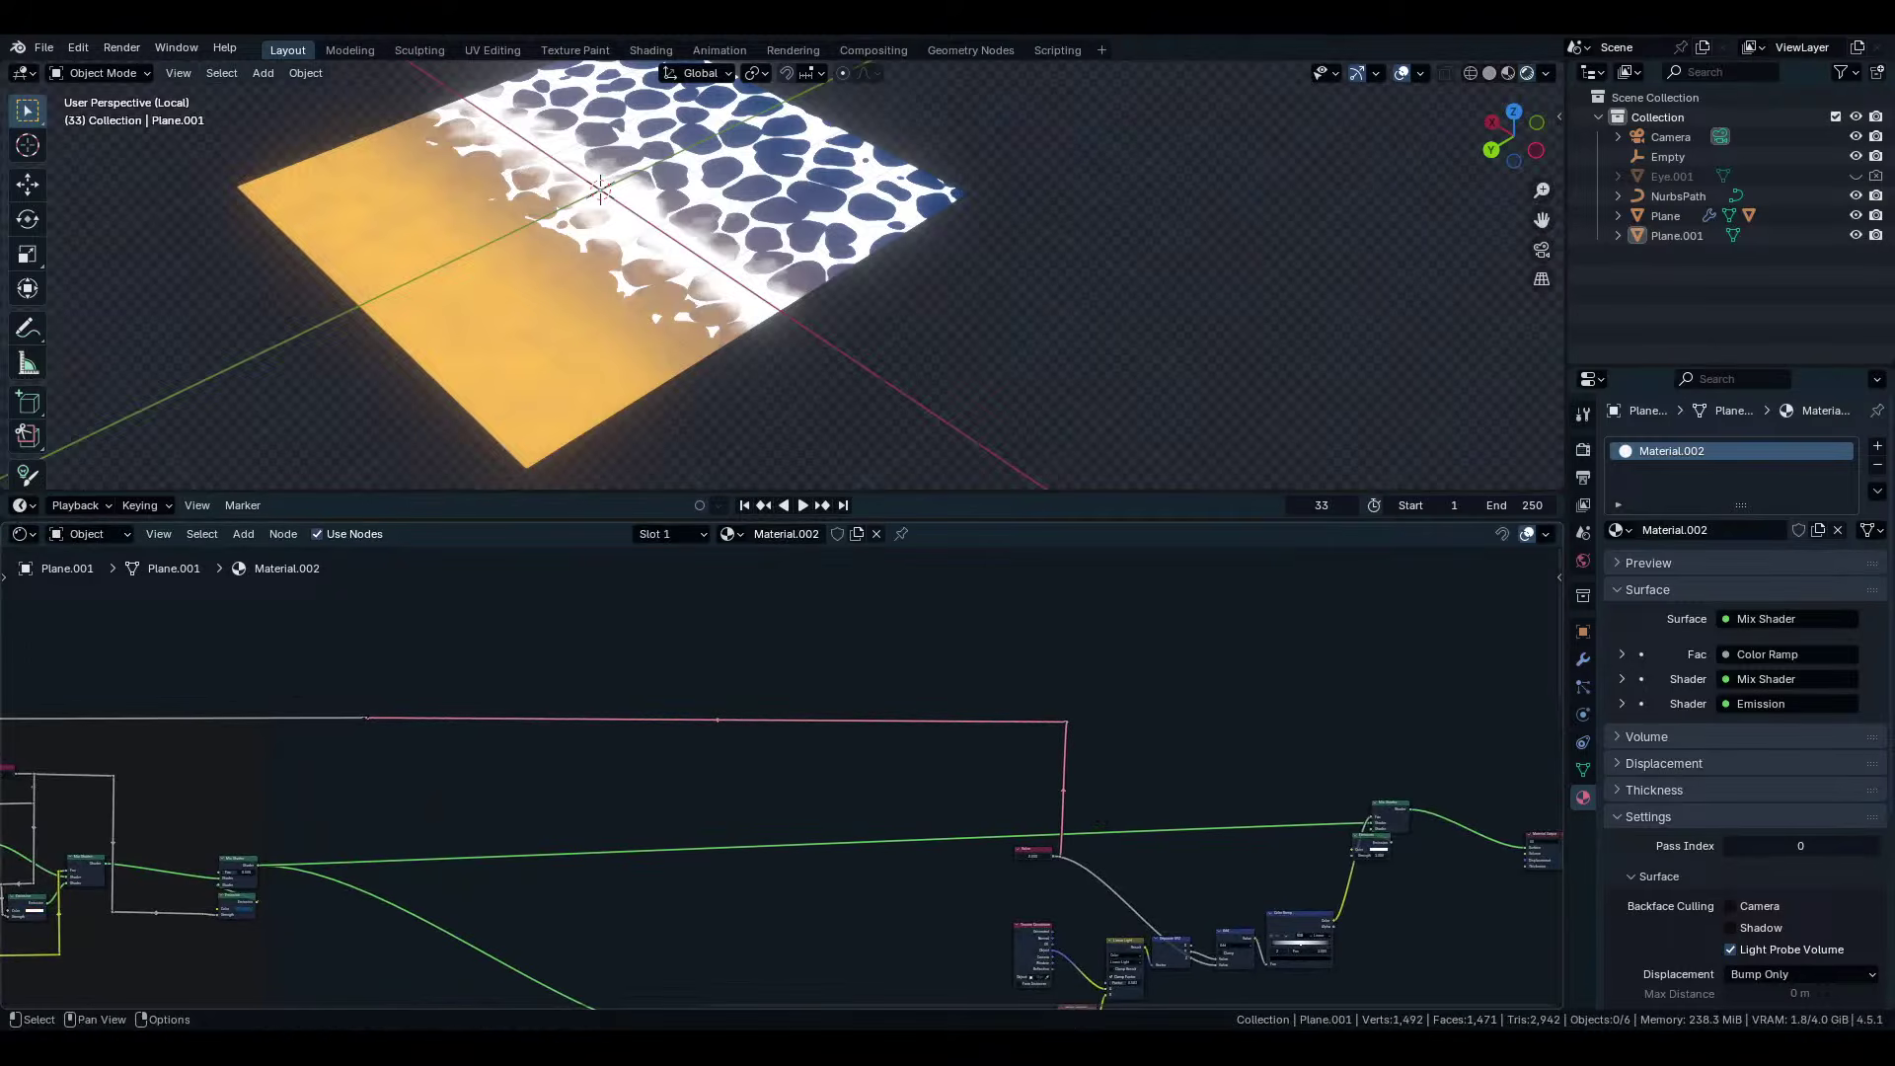
Insert a Math node set to Add between the shared Value link and the dissolve edge's Add node, and test its value.
middle_click_drag(816, 847, 1171, 764)
scroll(812, 769, "up", 1)
middle_click_drag(812, 770, 1540, 799)
middle_click_drag(698, 711, 859, 839)
scroll(795, 775, "up", 6)
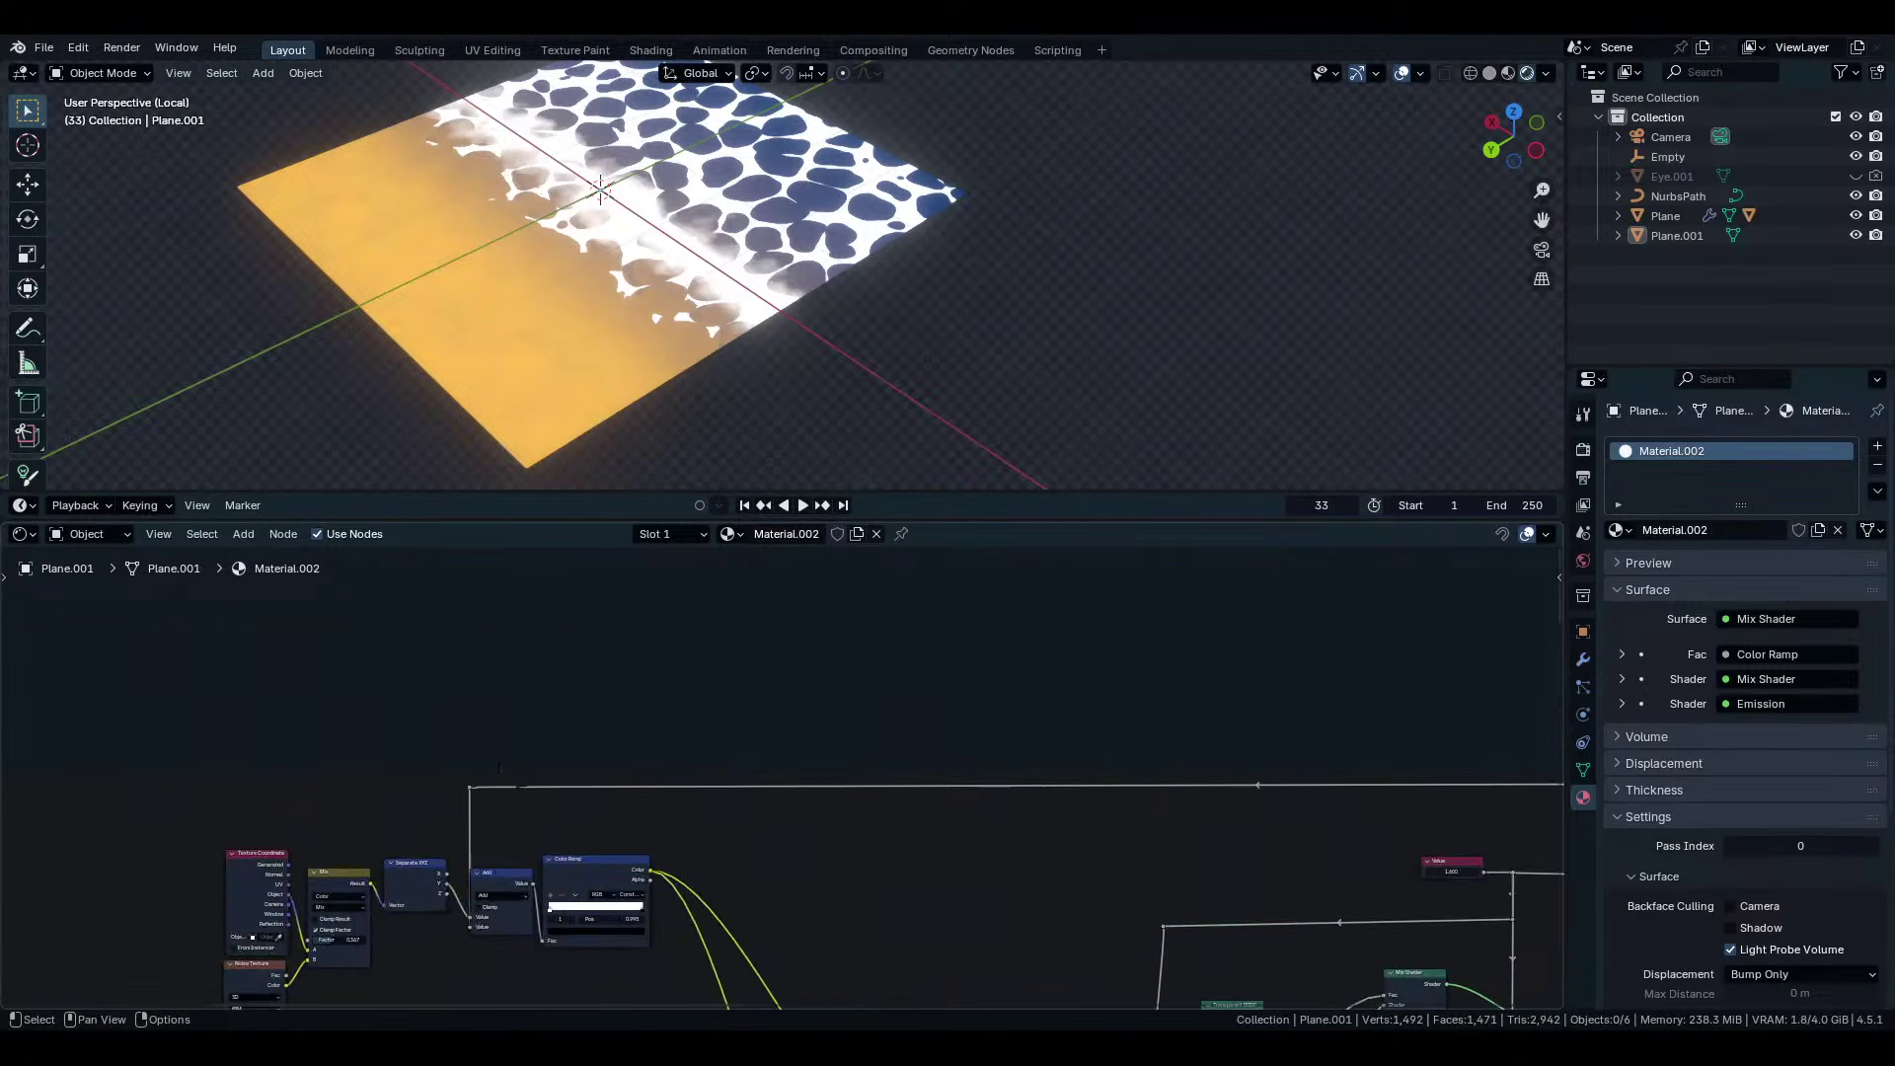
middle_click_drag(794, 774, 1142, 626)
middle_click_drag(358, 848, 688, 801)
scroll(688, 801, "up", 5)
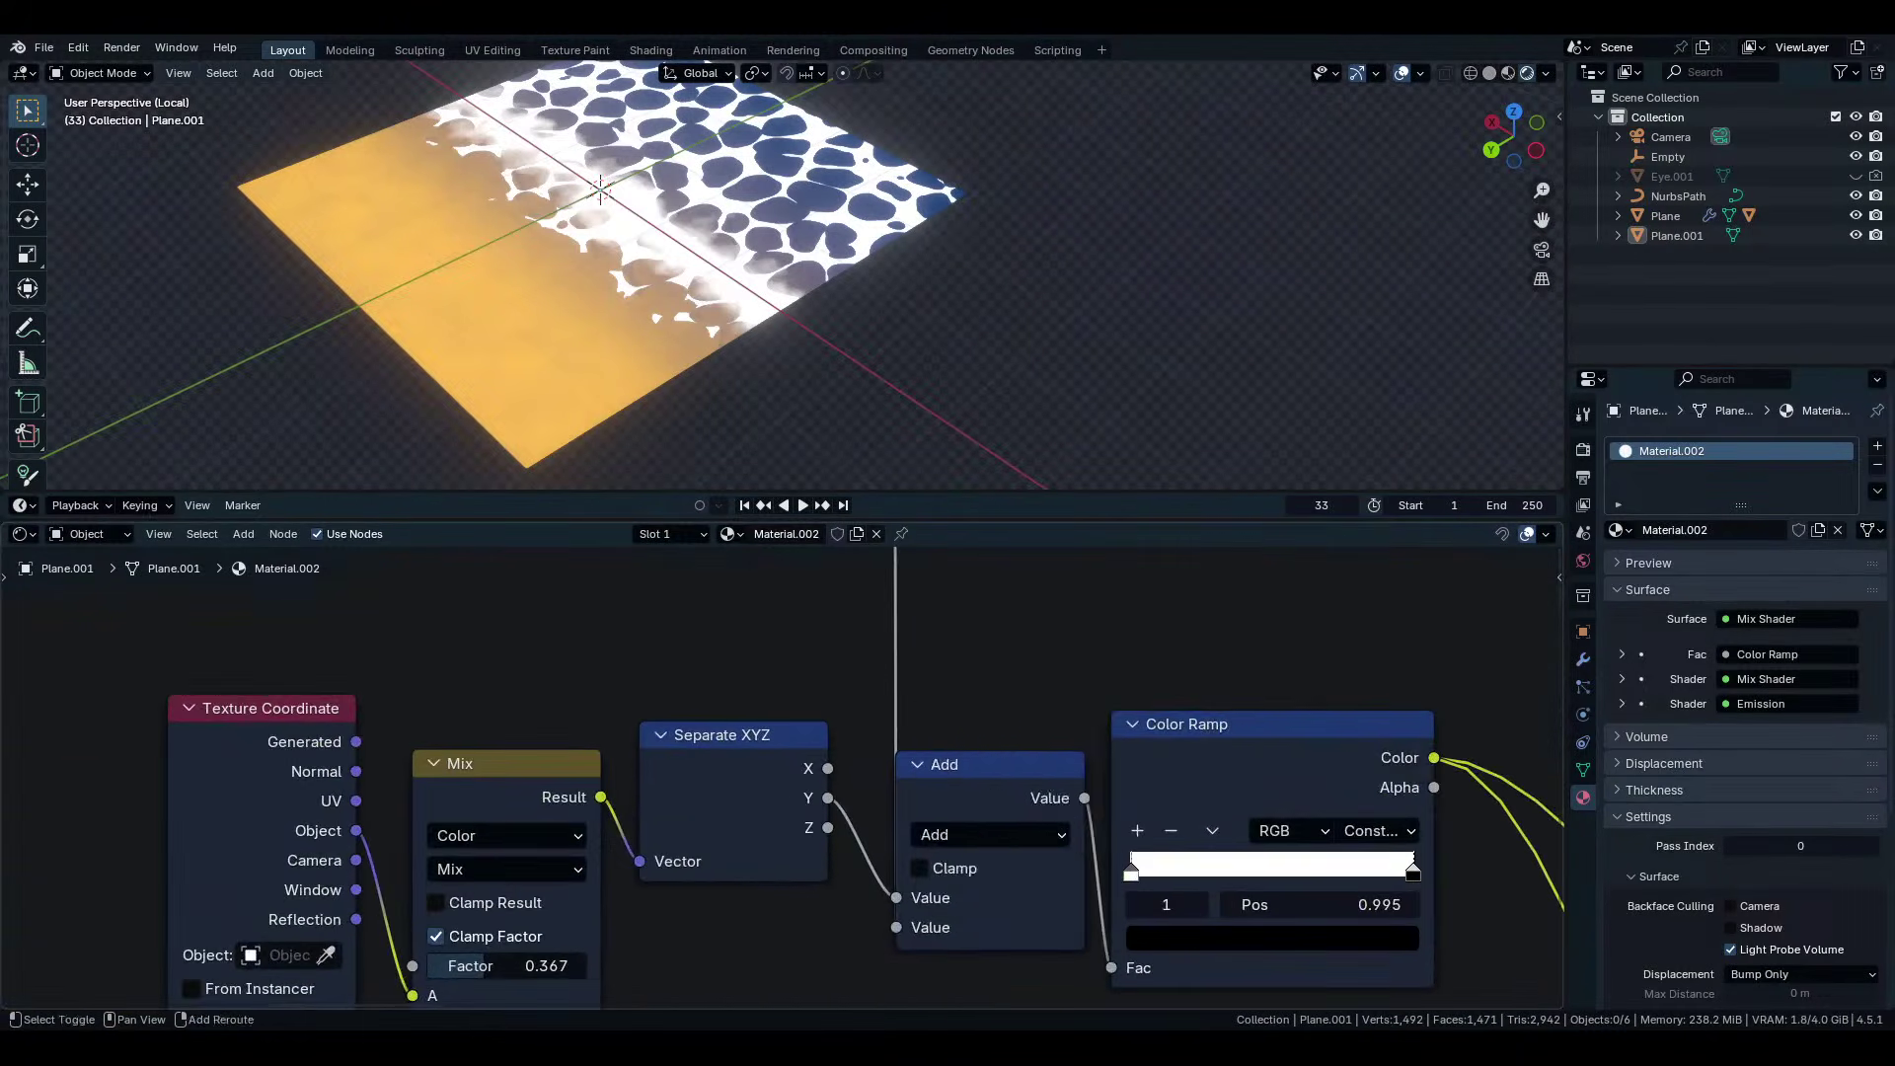
key("shift+a")
left_click(1061, 646)
type("add")
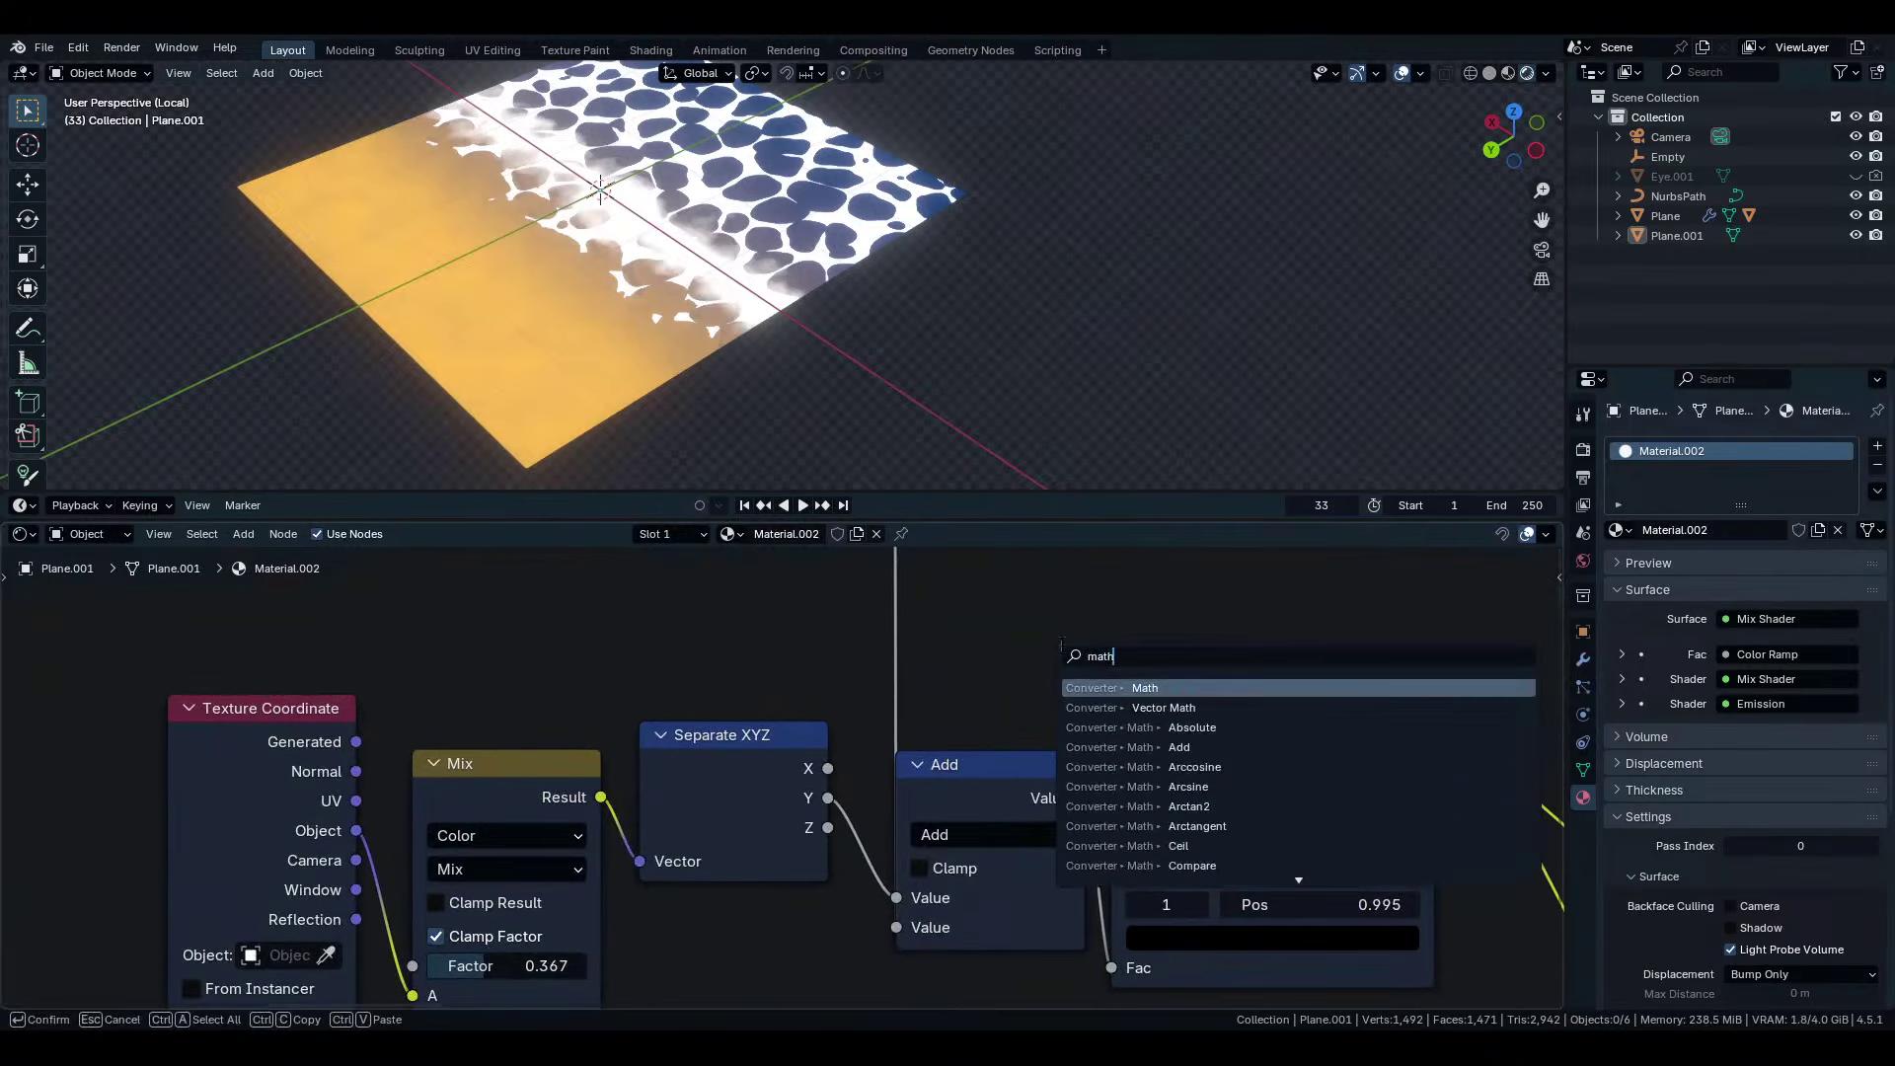
key("Return")
left_click(945, 555)
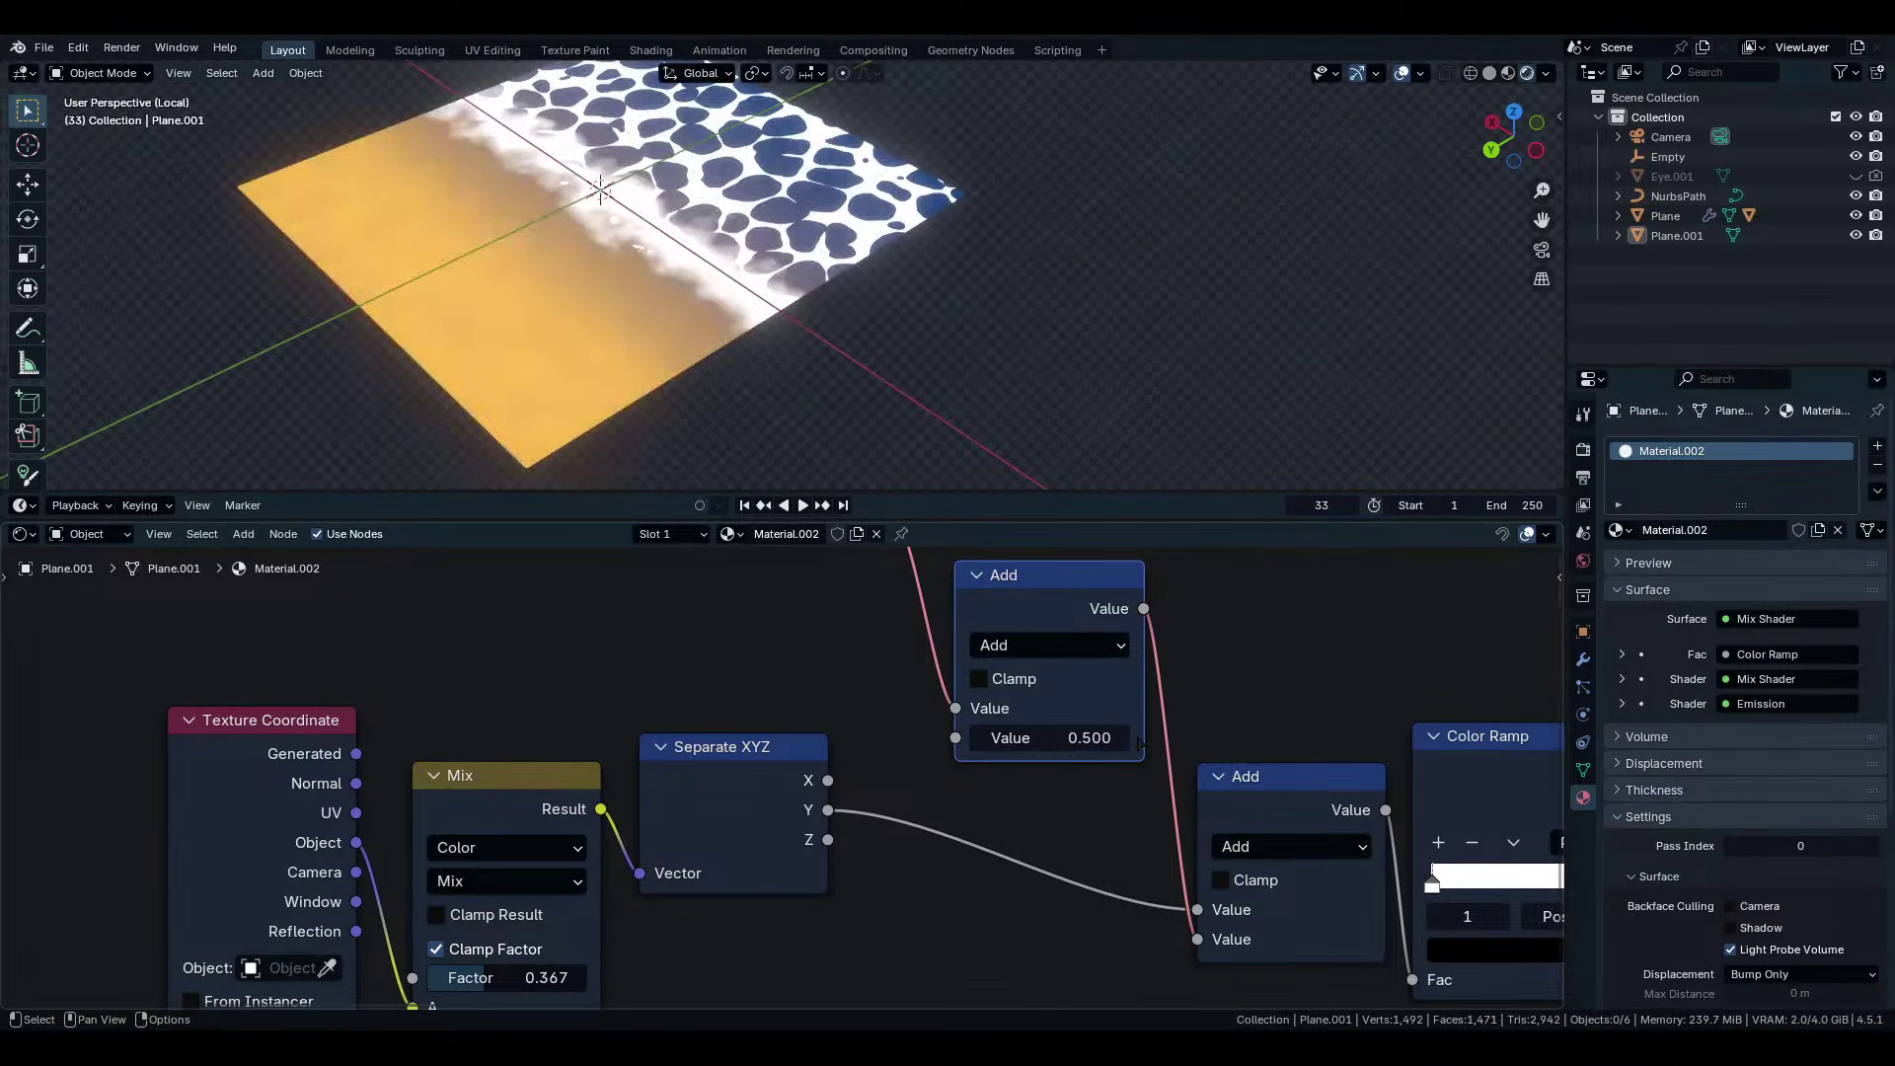
scroll(776, 637, "down", 1)
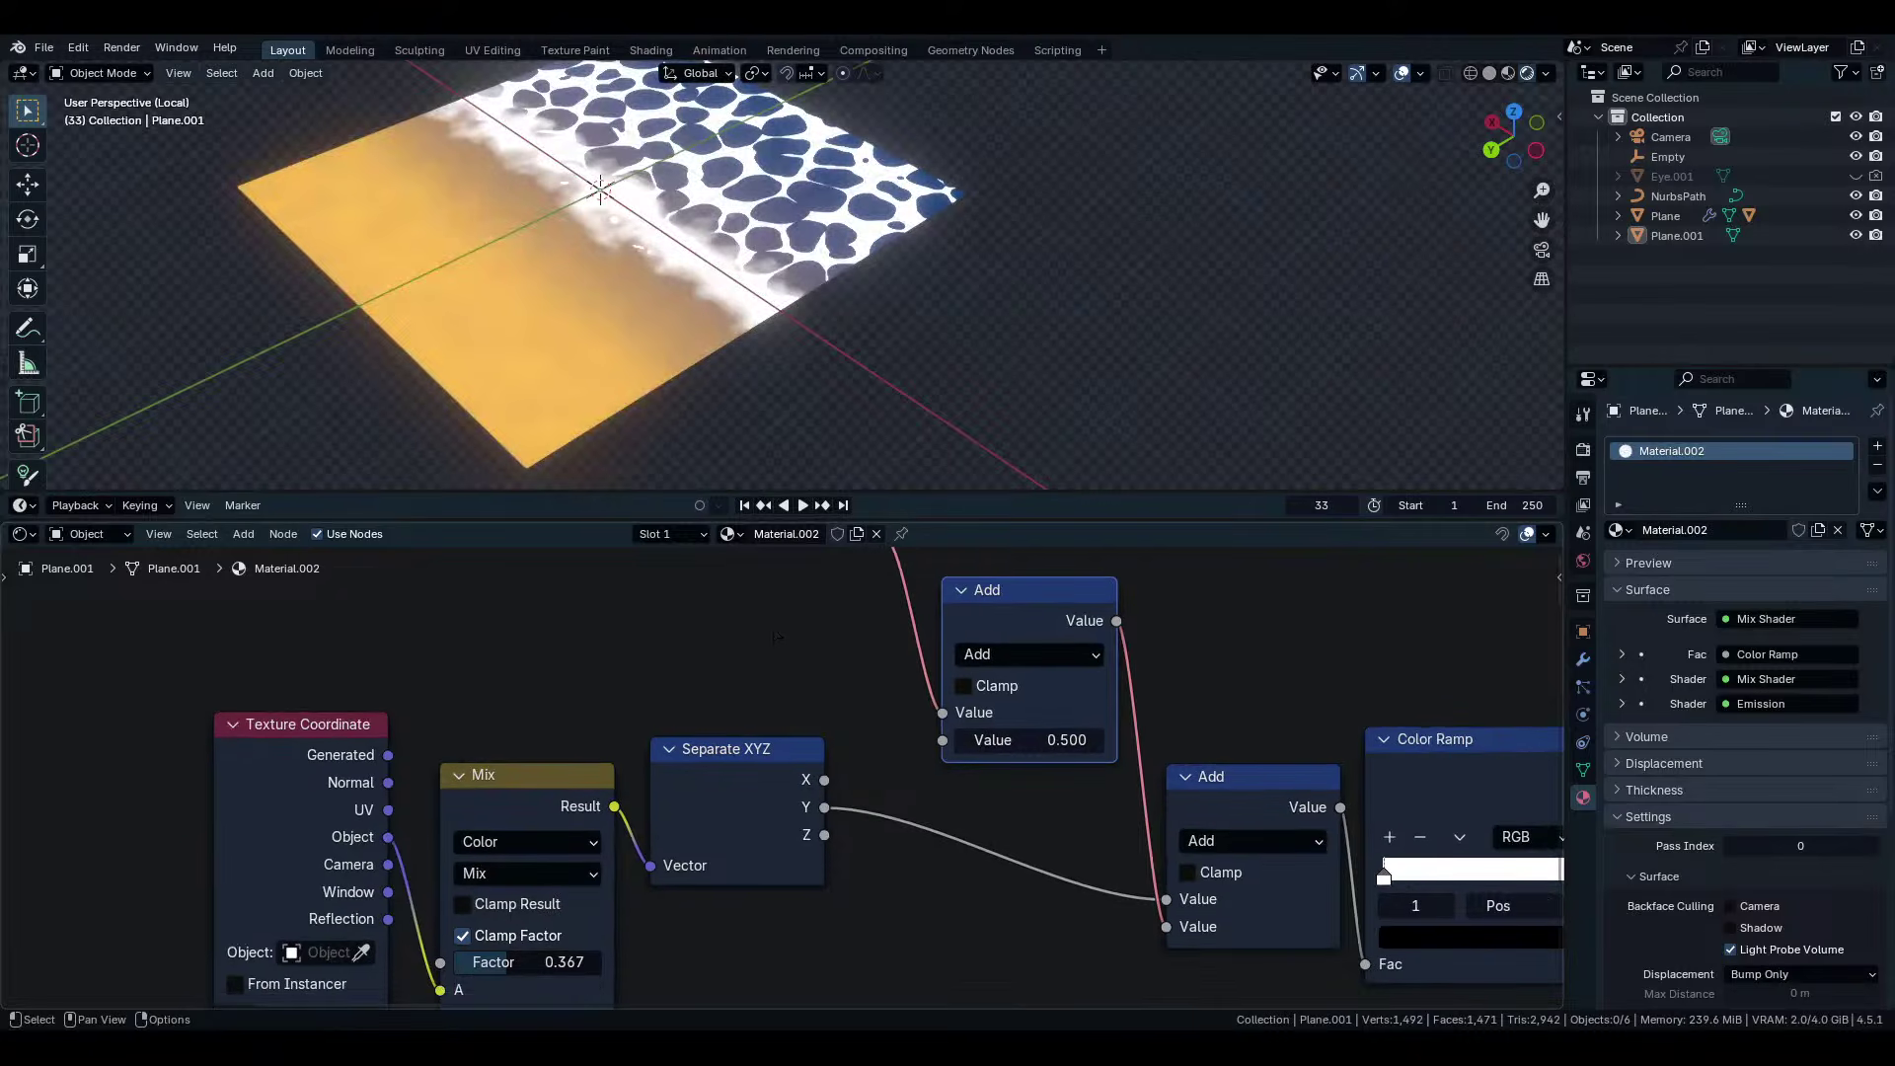
mouse_move(1031, 739)
left_mouse_down()
mouse_move(1144, 739)
mouse_move(1054, 739)
left_mouse_up()
Return to the shared Value node and vary it to test how the dissolve edge and glowing band move together.
scroll(52, 680, "down", 8)
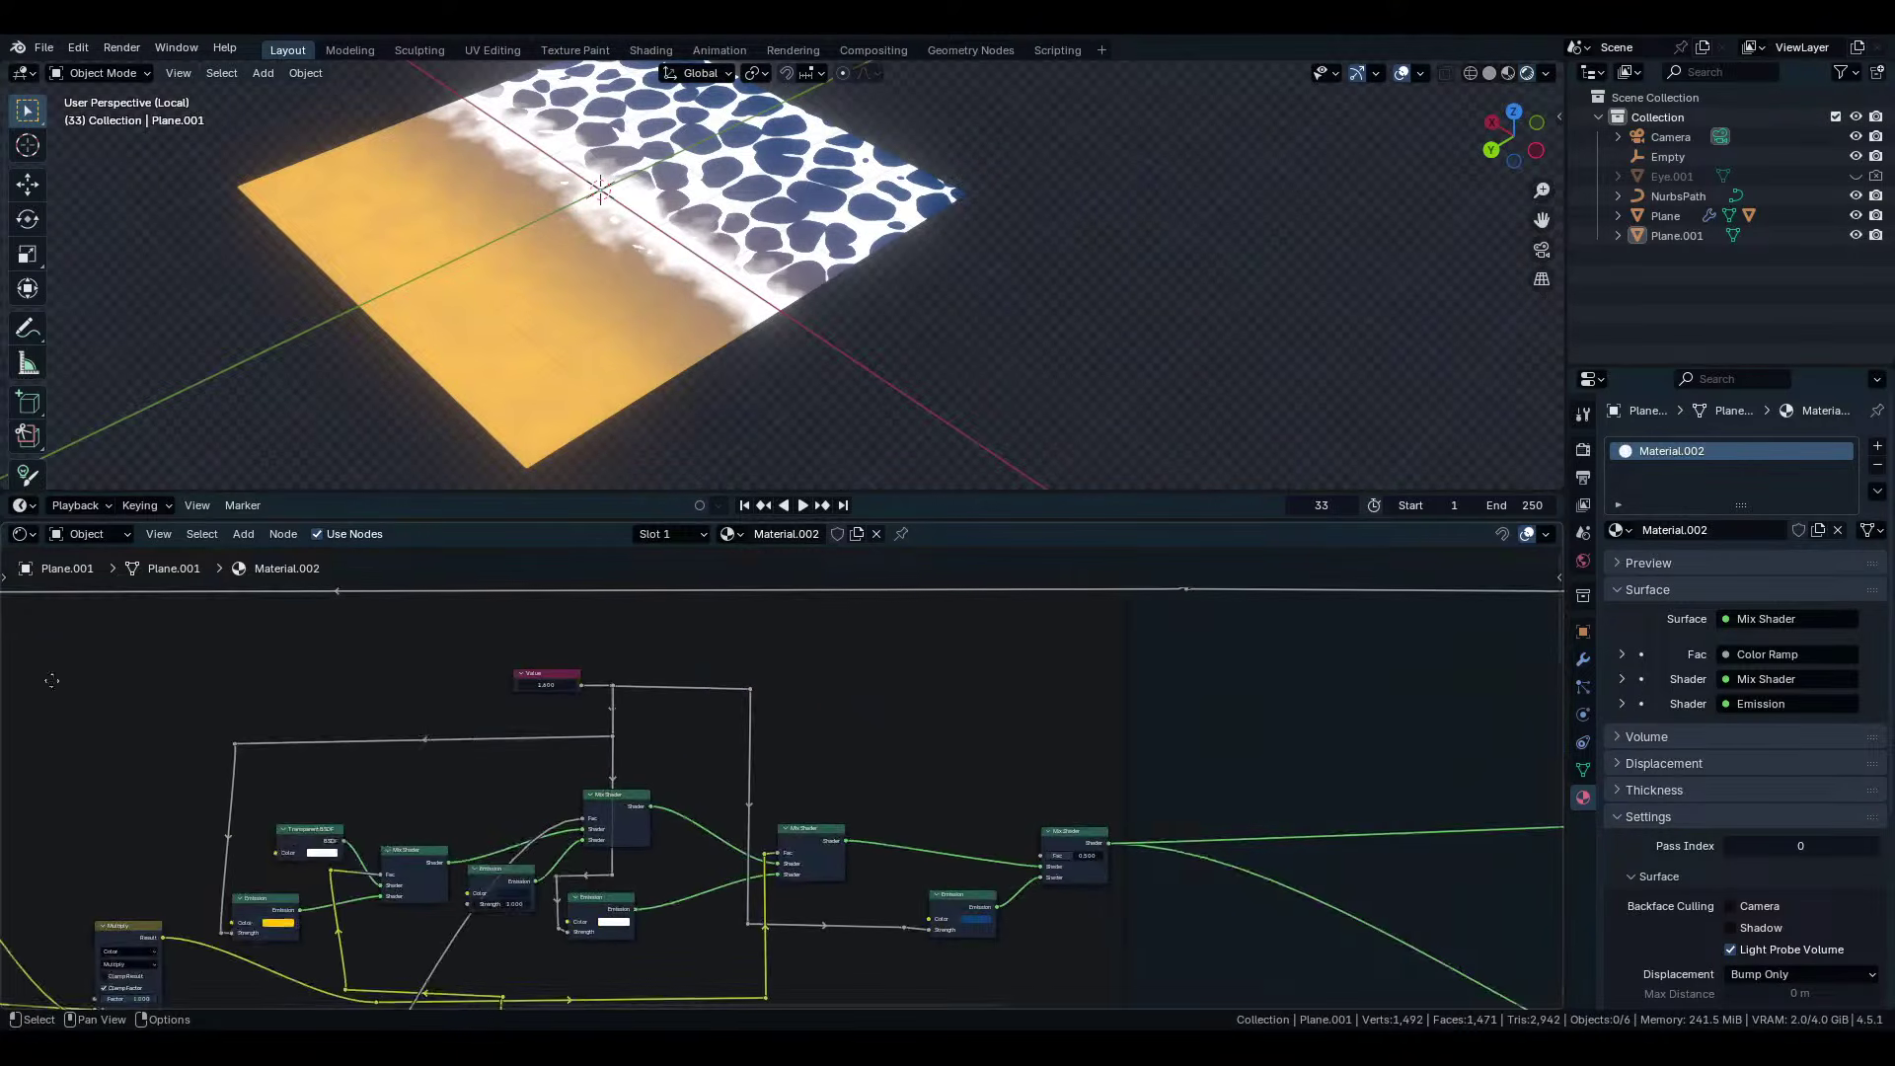
middle_click_drag(52, 680, 37, 680)
scroll(37, 680, "down", 13)
middle_click_drag(1350, 822, 969, 779)
scroll(969, 780, "up", 5)
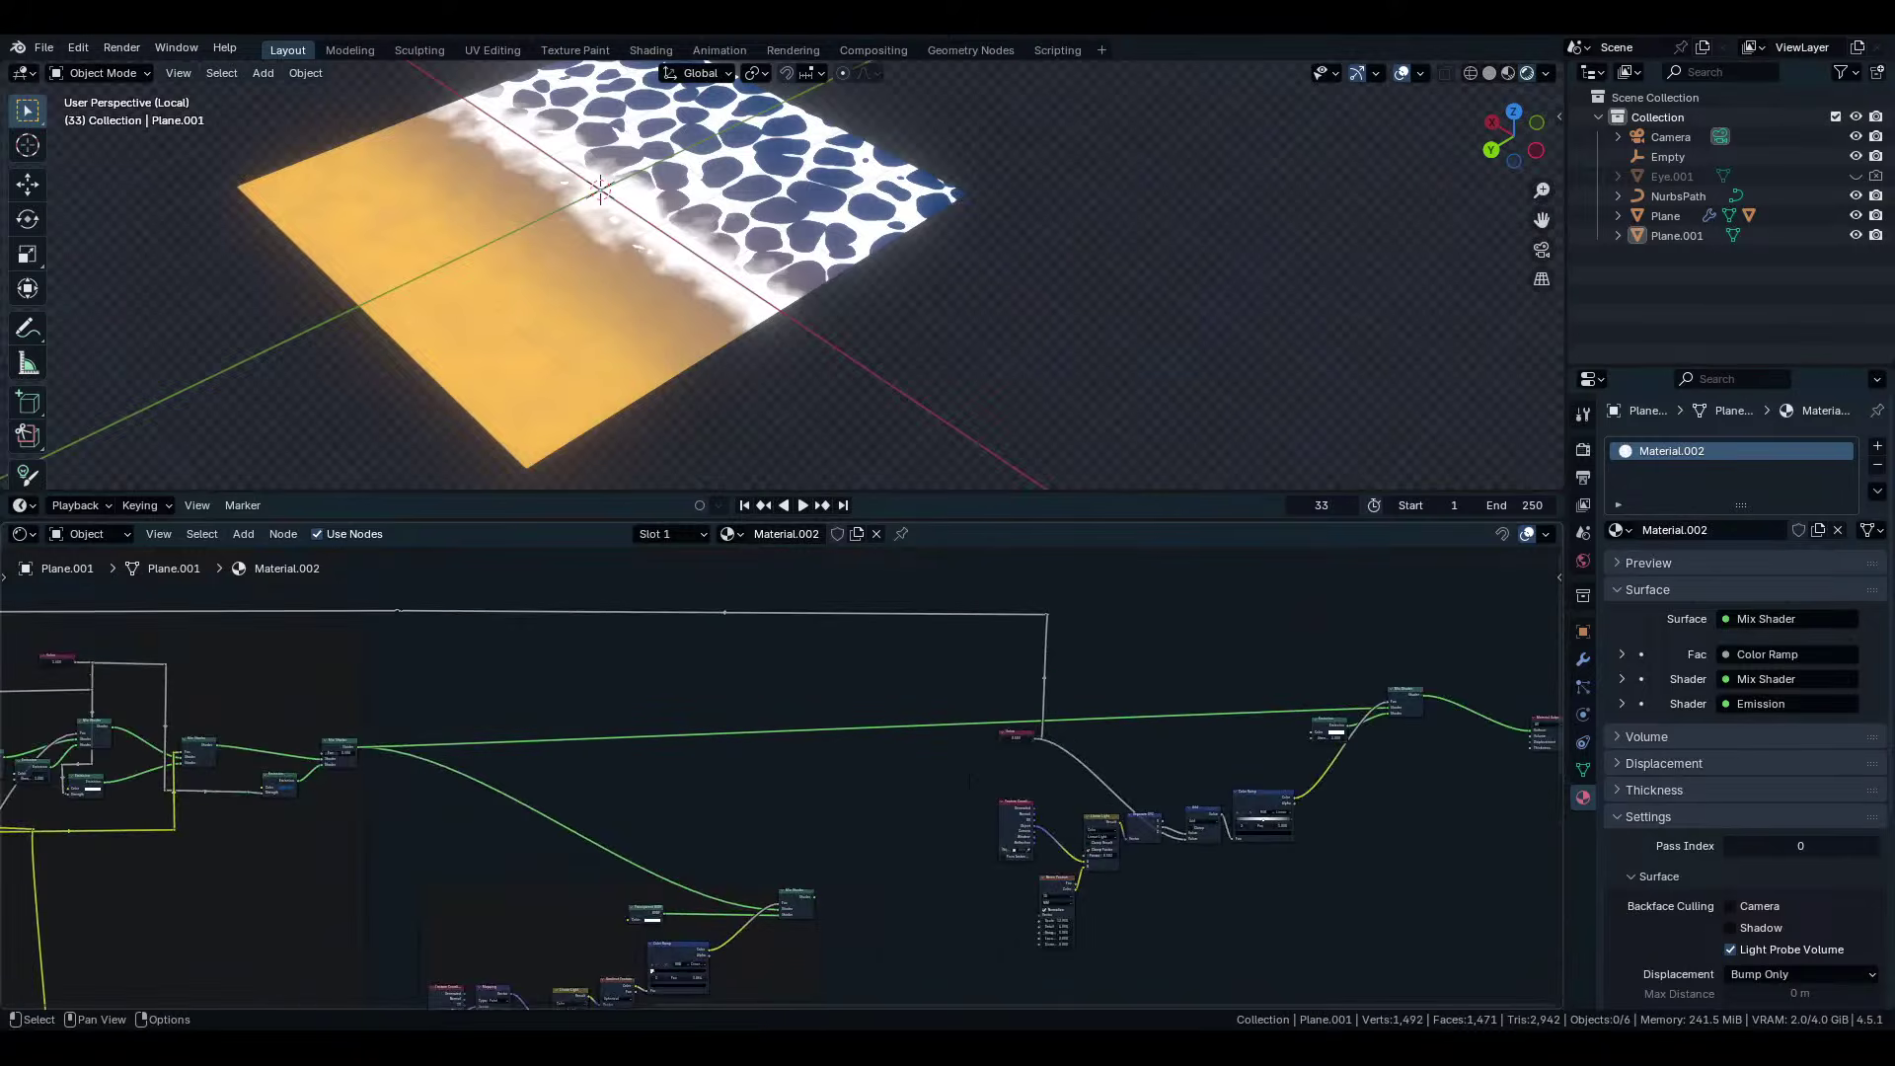
scroll(969, 780, "up", 6)
middle_click_drag(1260, 720, 930, 775)
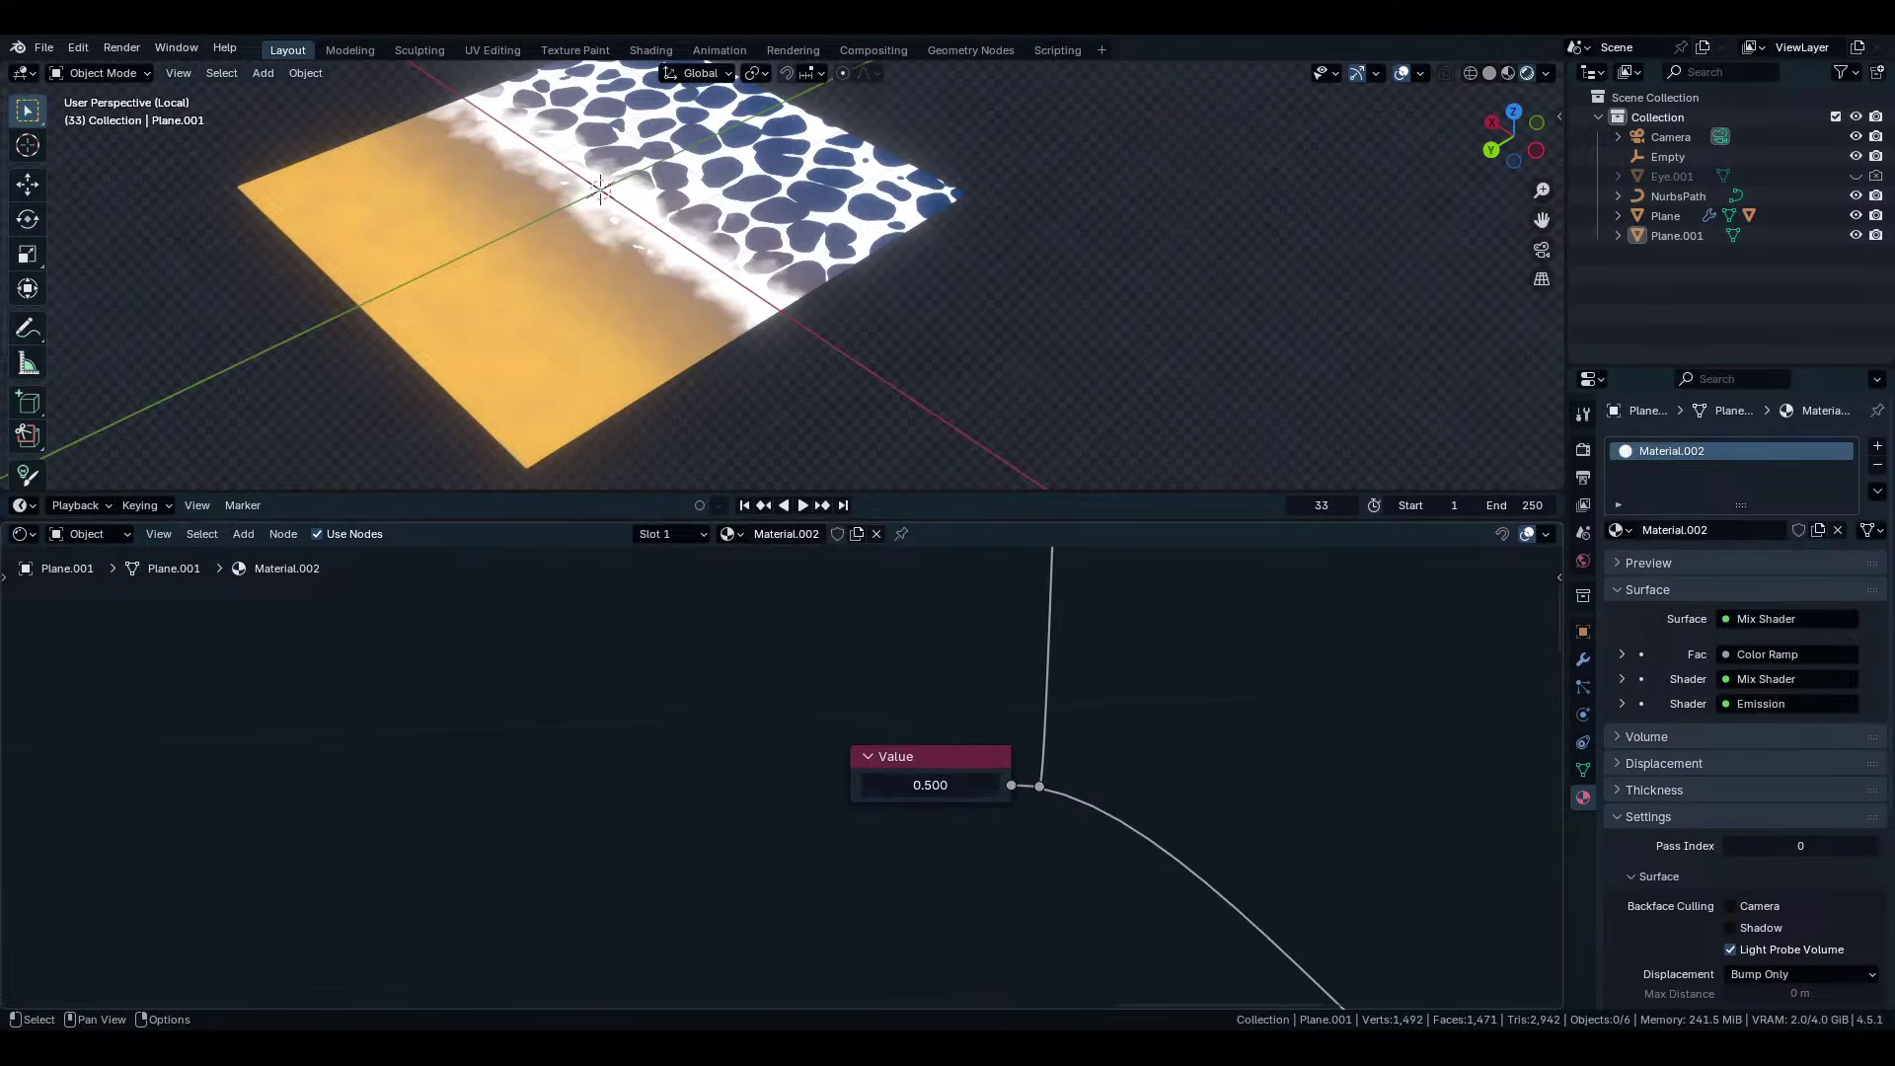
mouse_move(931, 784)
left_mouse_down()
mouse_move(1079, 785)
mouse_move(905, 781)
left_mouse_up()
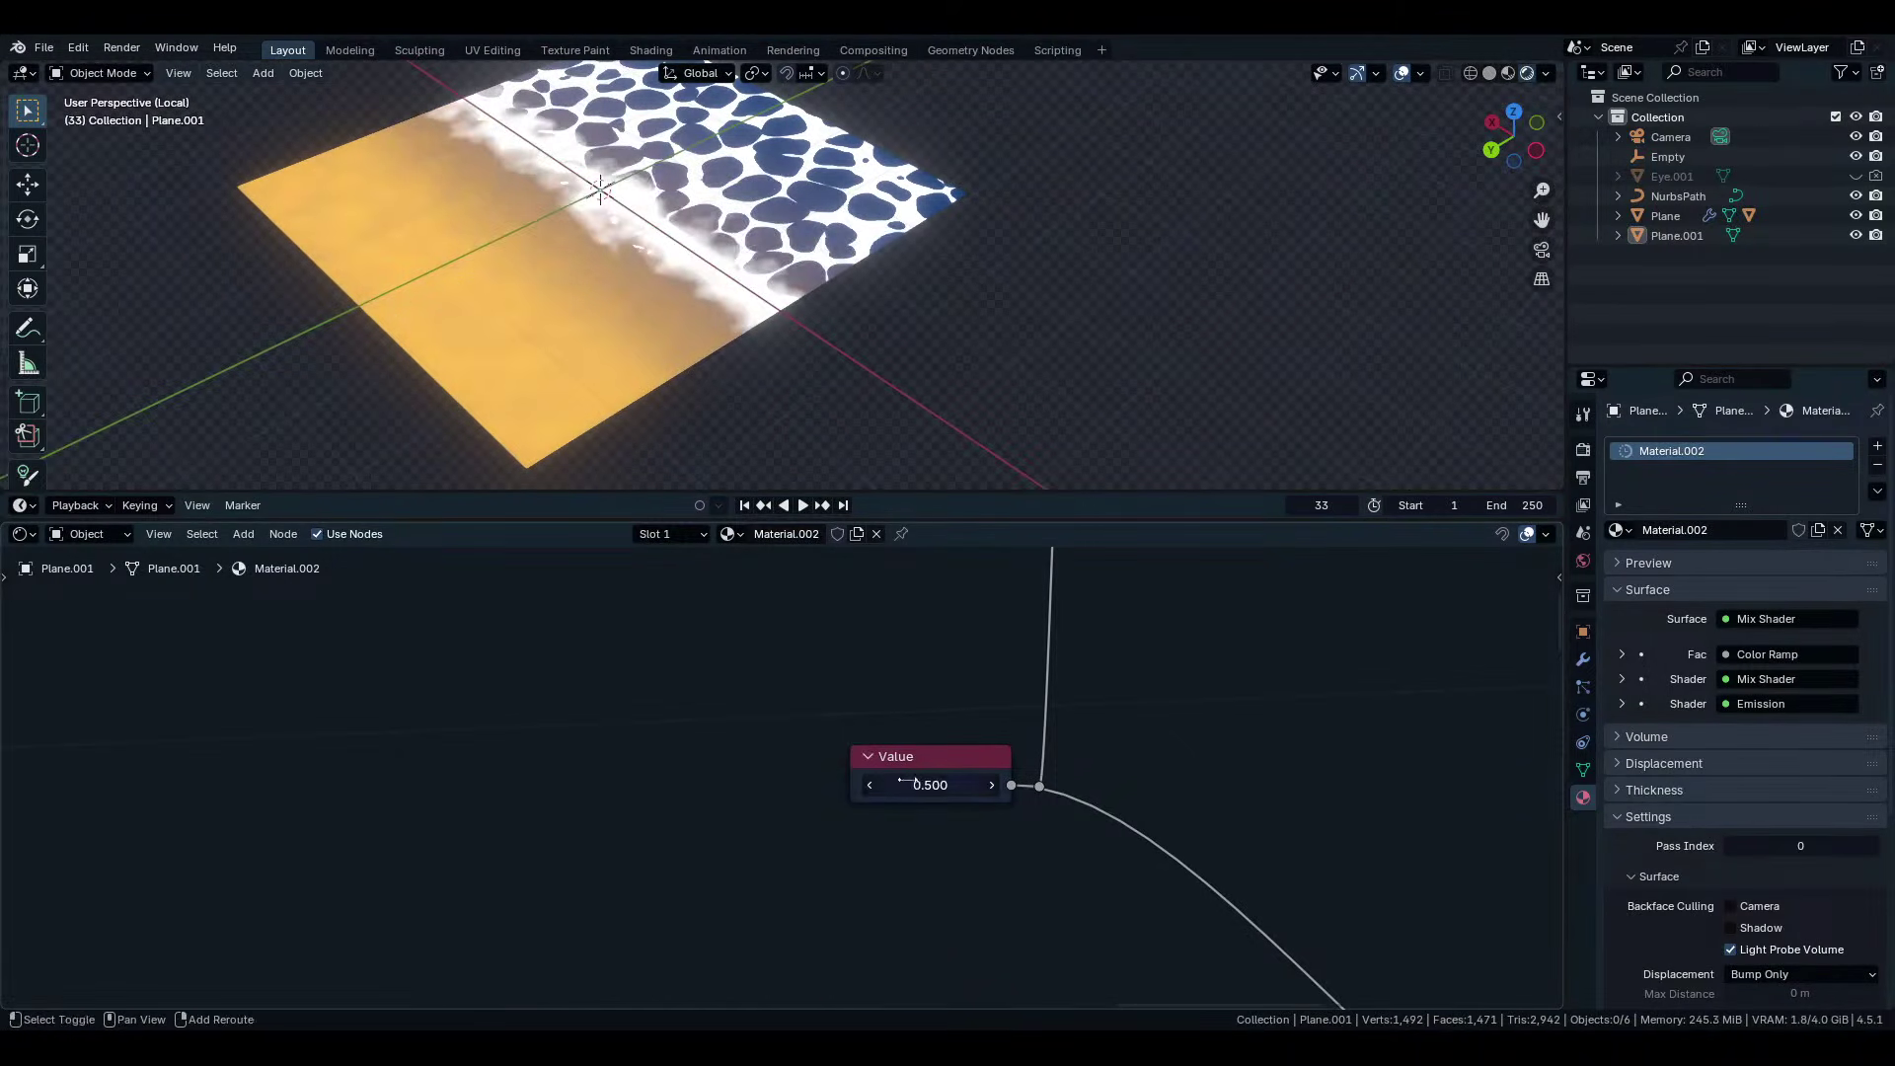
Disconnect the shared Value from the Add node that feeds the glowing band's Color Ramp.
scroll(905, 782, "down", 6)
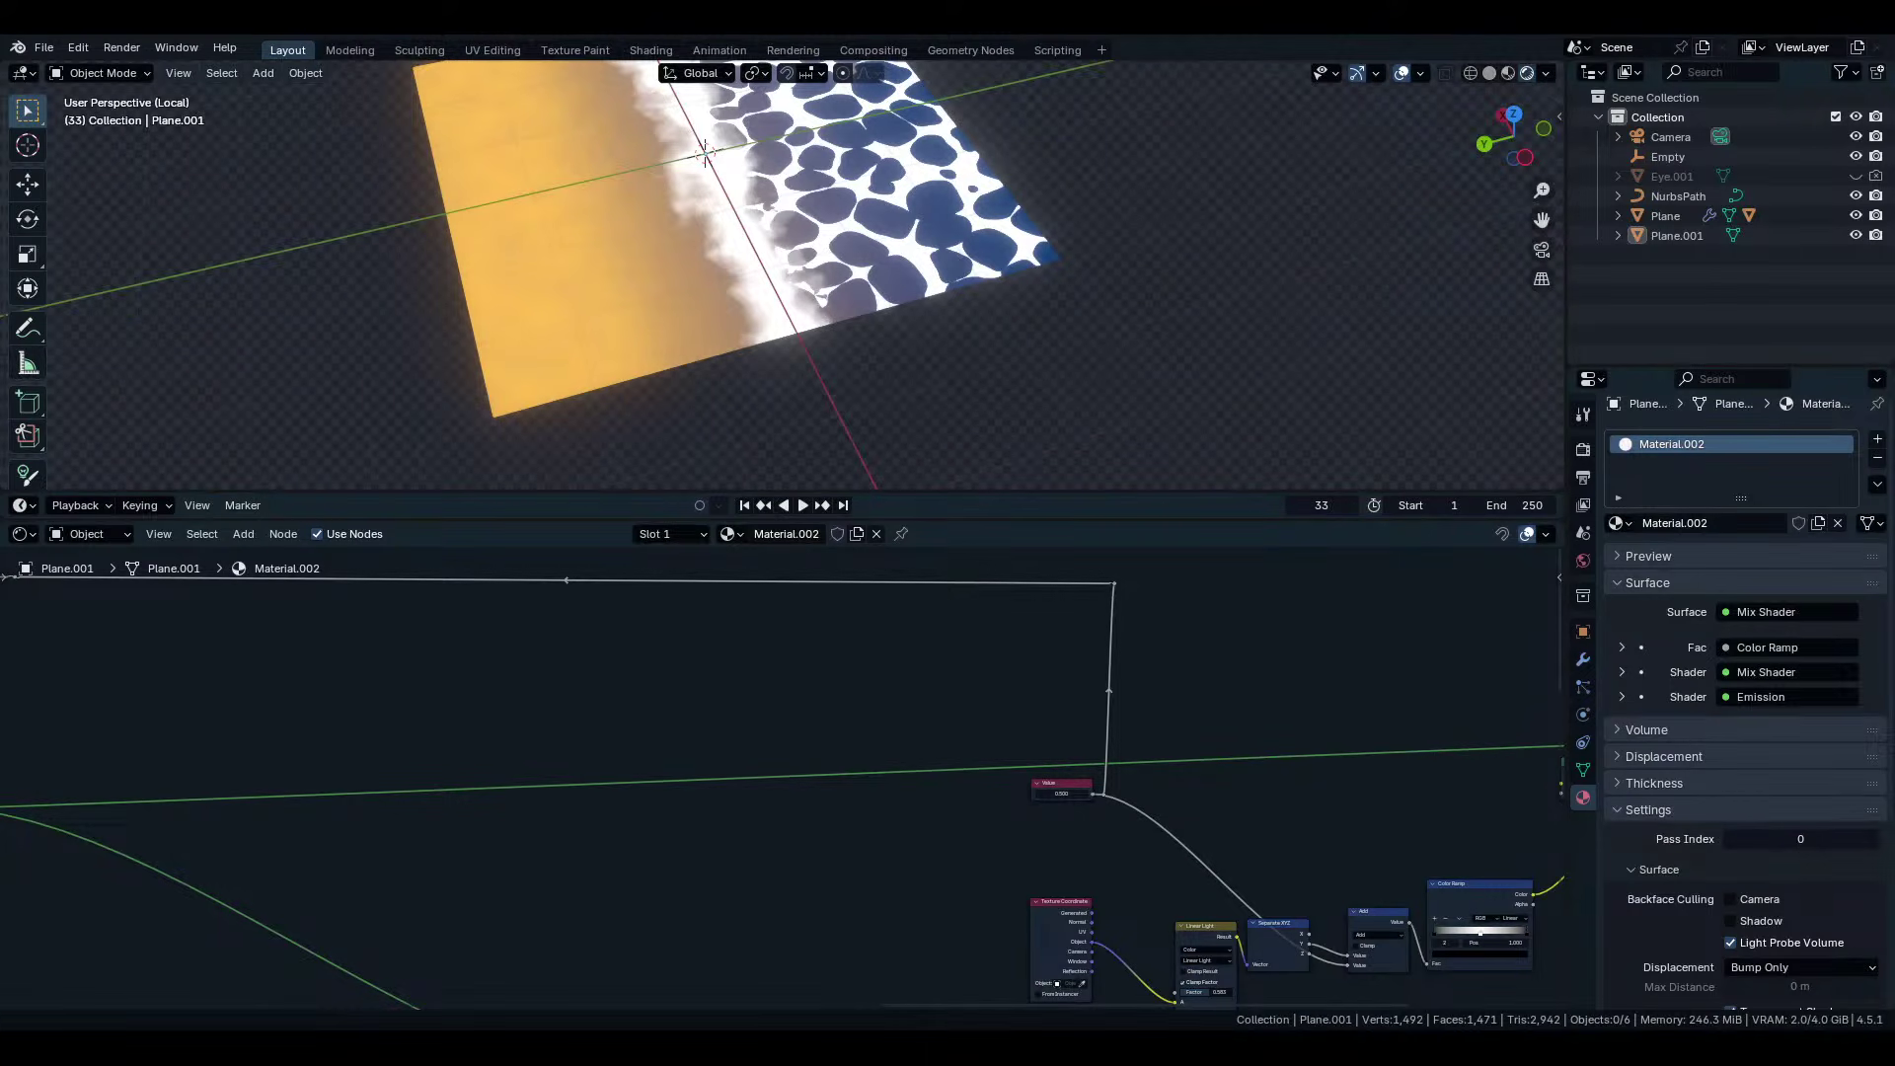
scroll(780, 776, "down", 7)
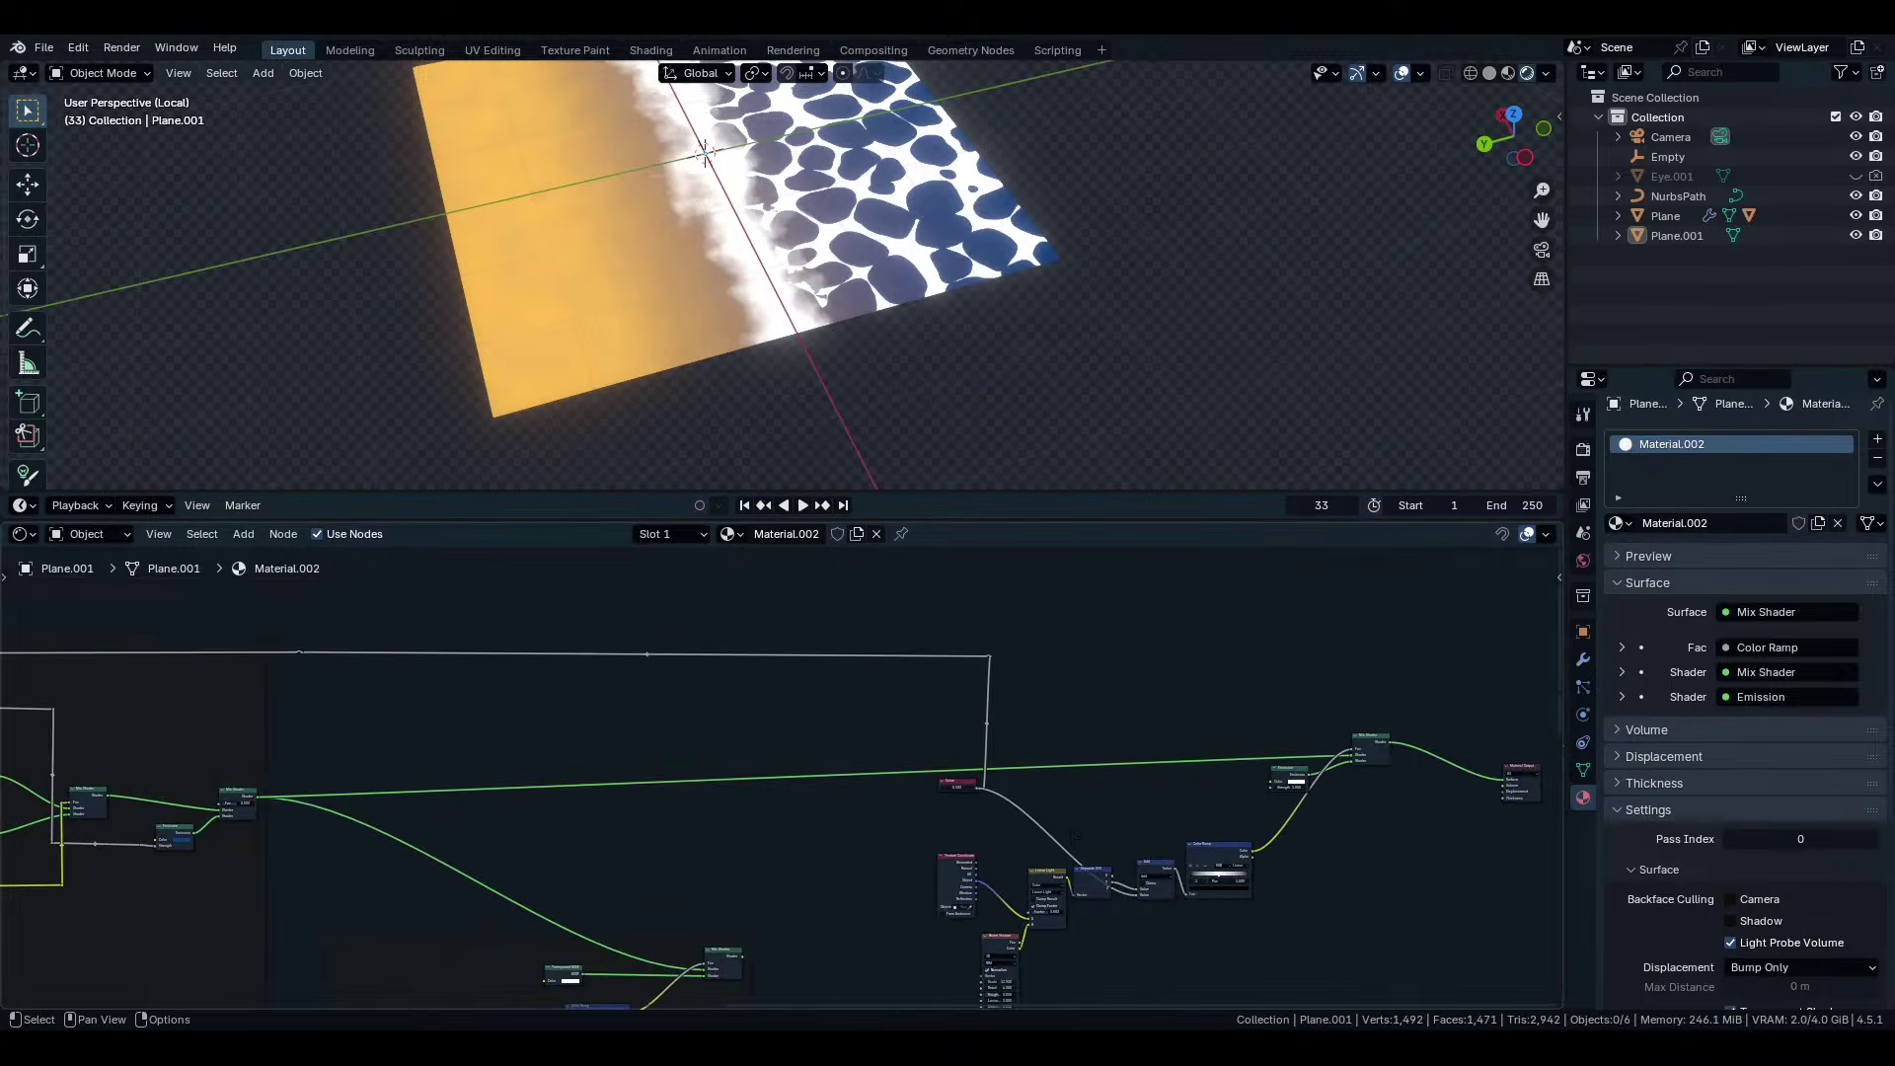
middle_click_drag(790, 775, 612, 688)
scroll(706, 829, "up", 5)
scroll(917, 742, "up", 5)
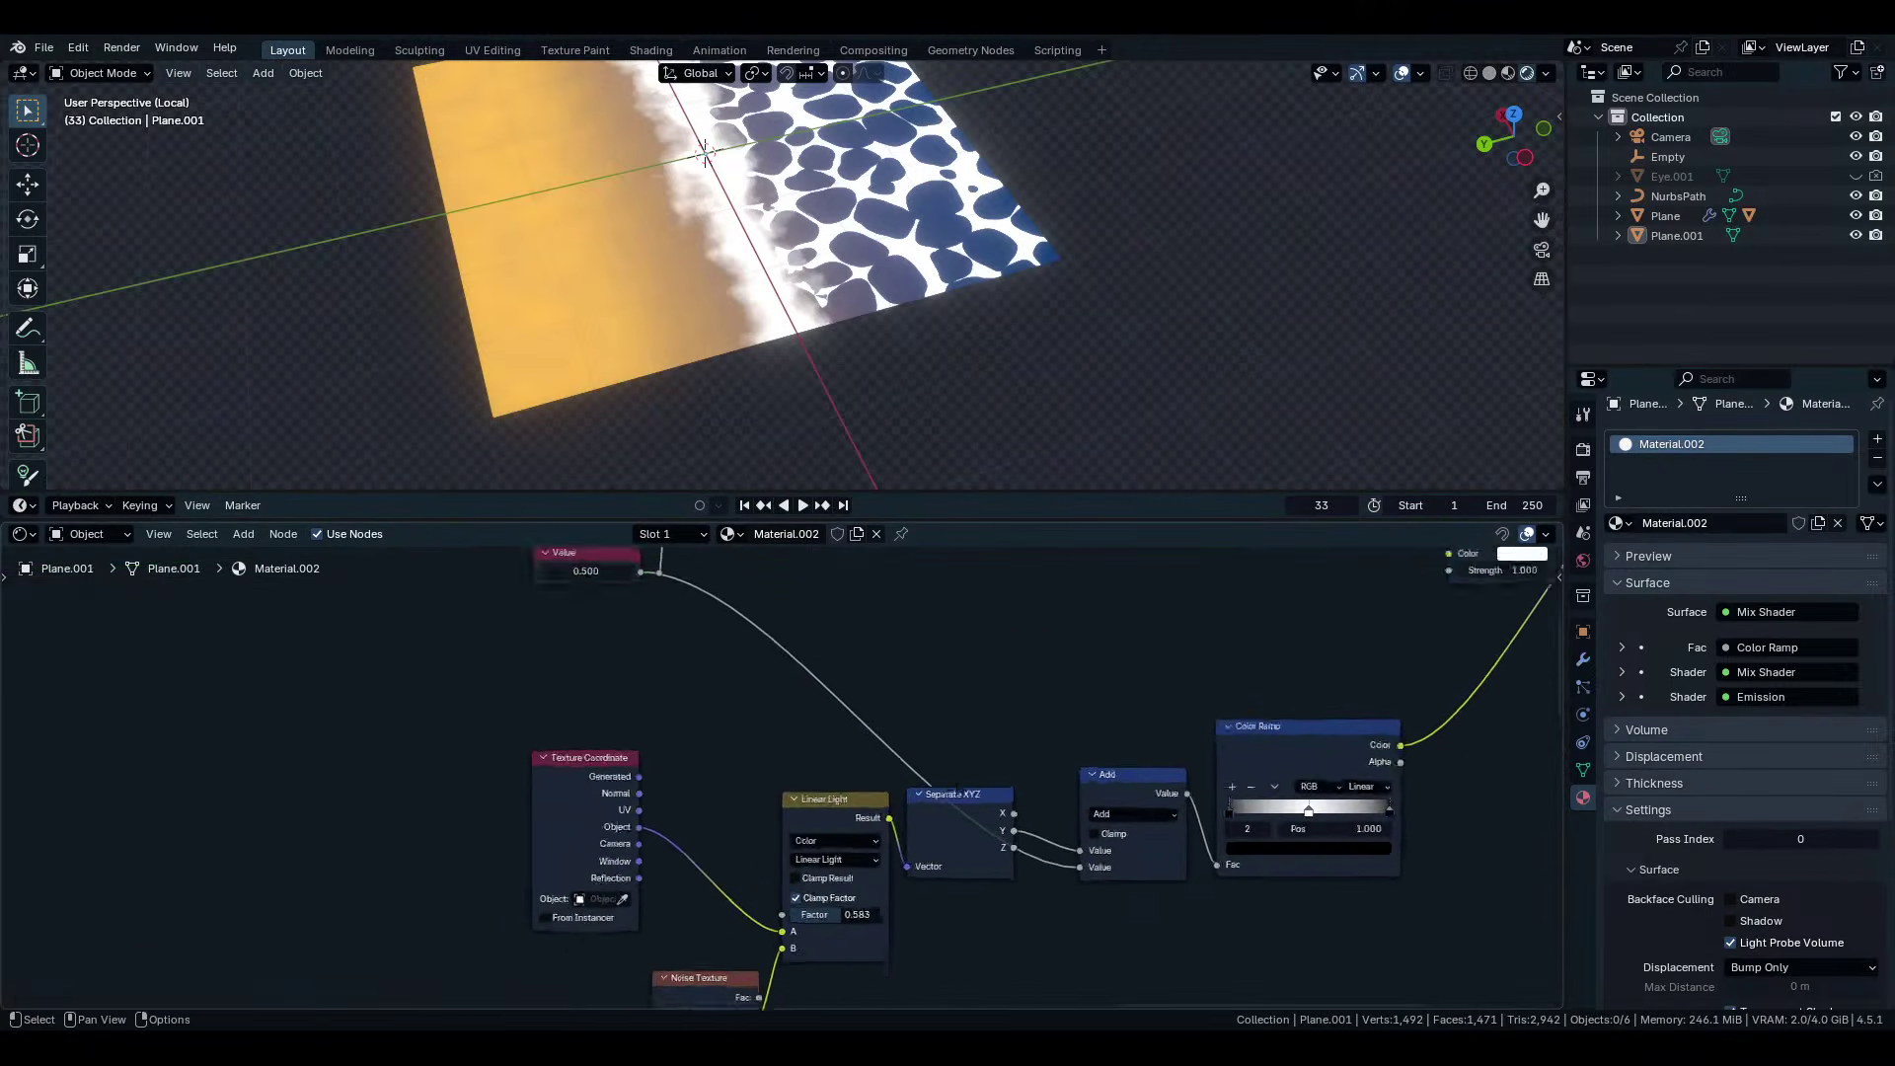
right_click_drag(927, 730, 913, 765, "ctrl")
scroll(916, 750, "down", 3)
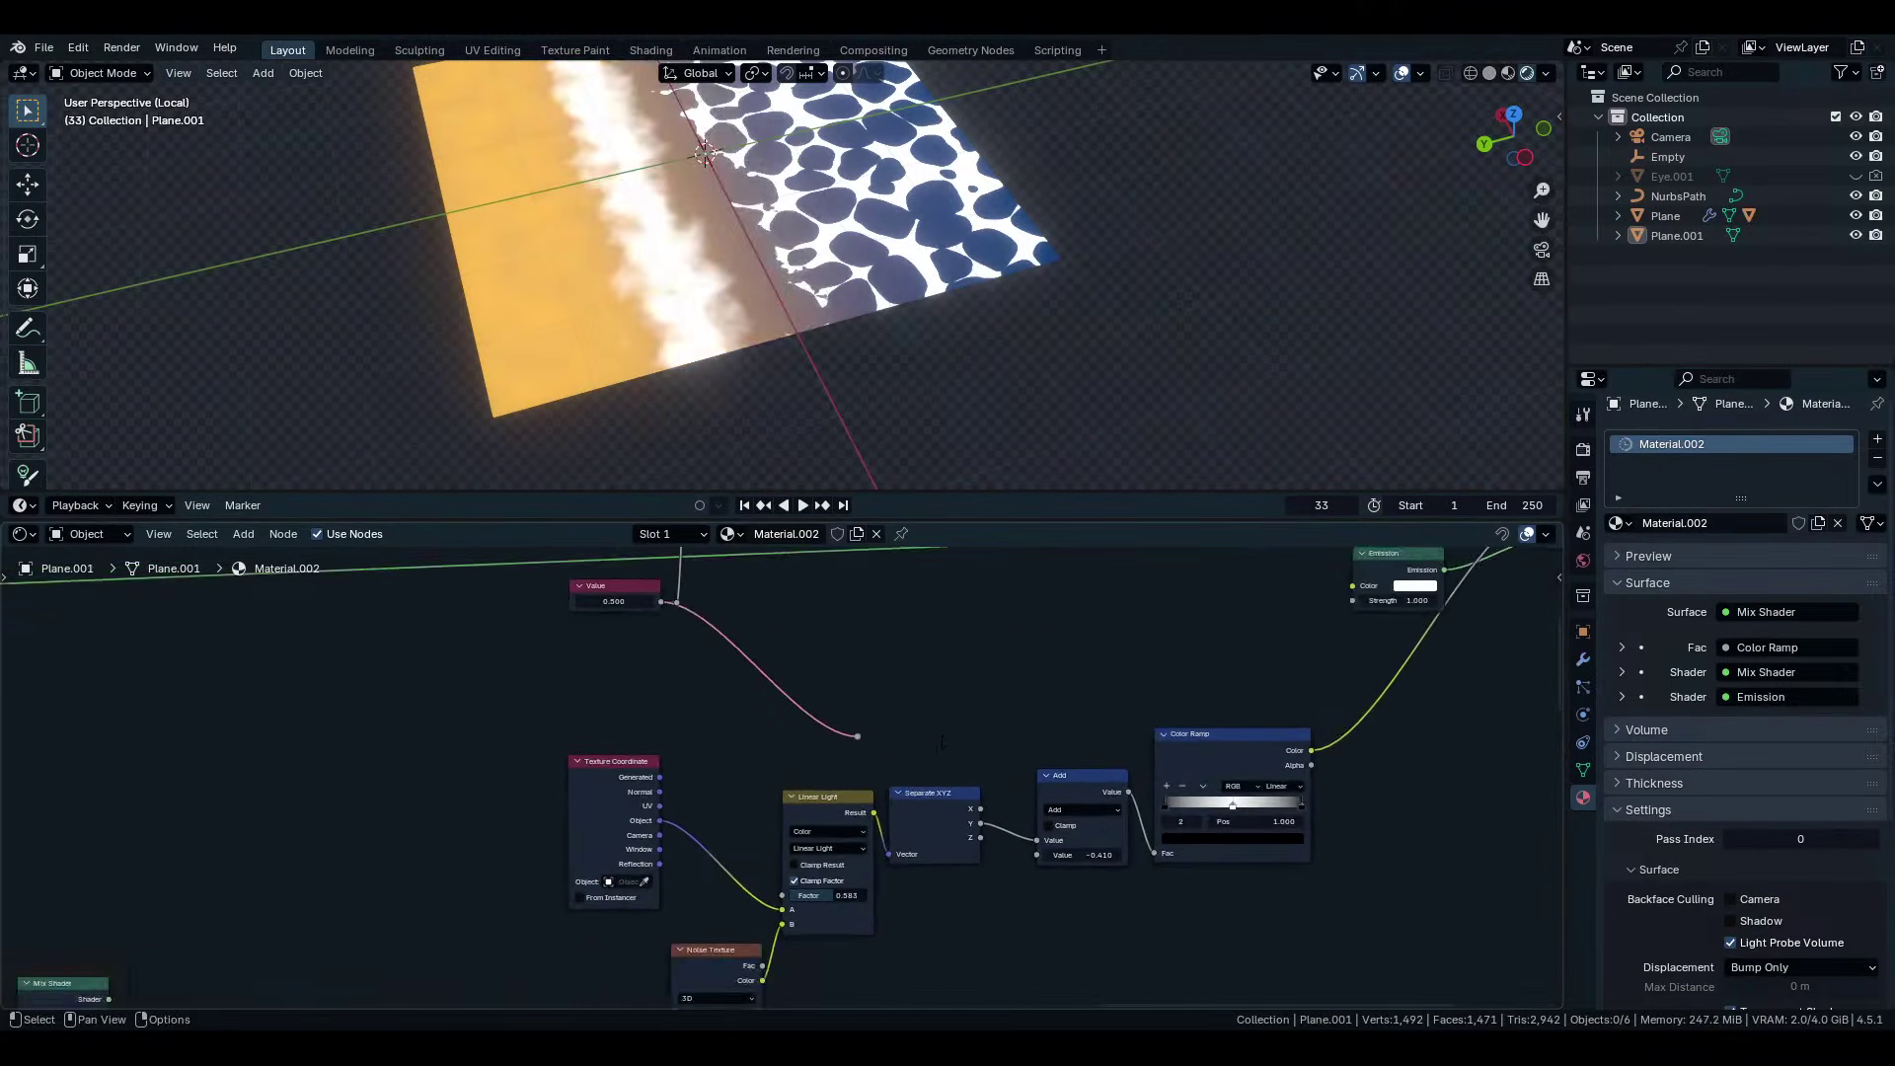
scroll(937, 789, "up", 2)
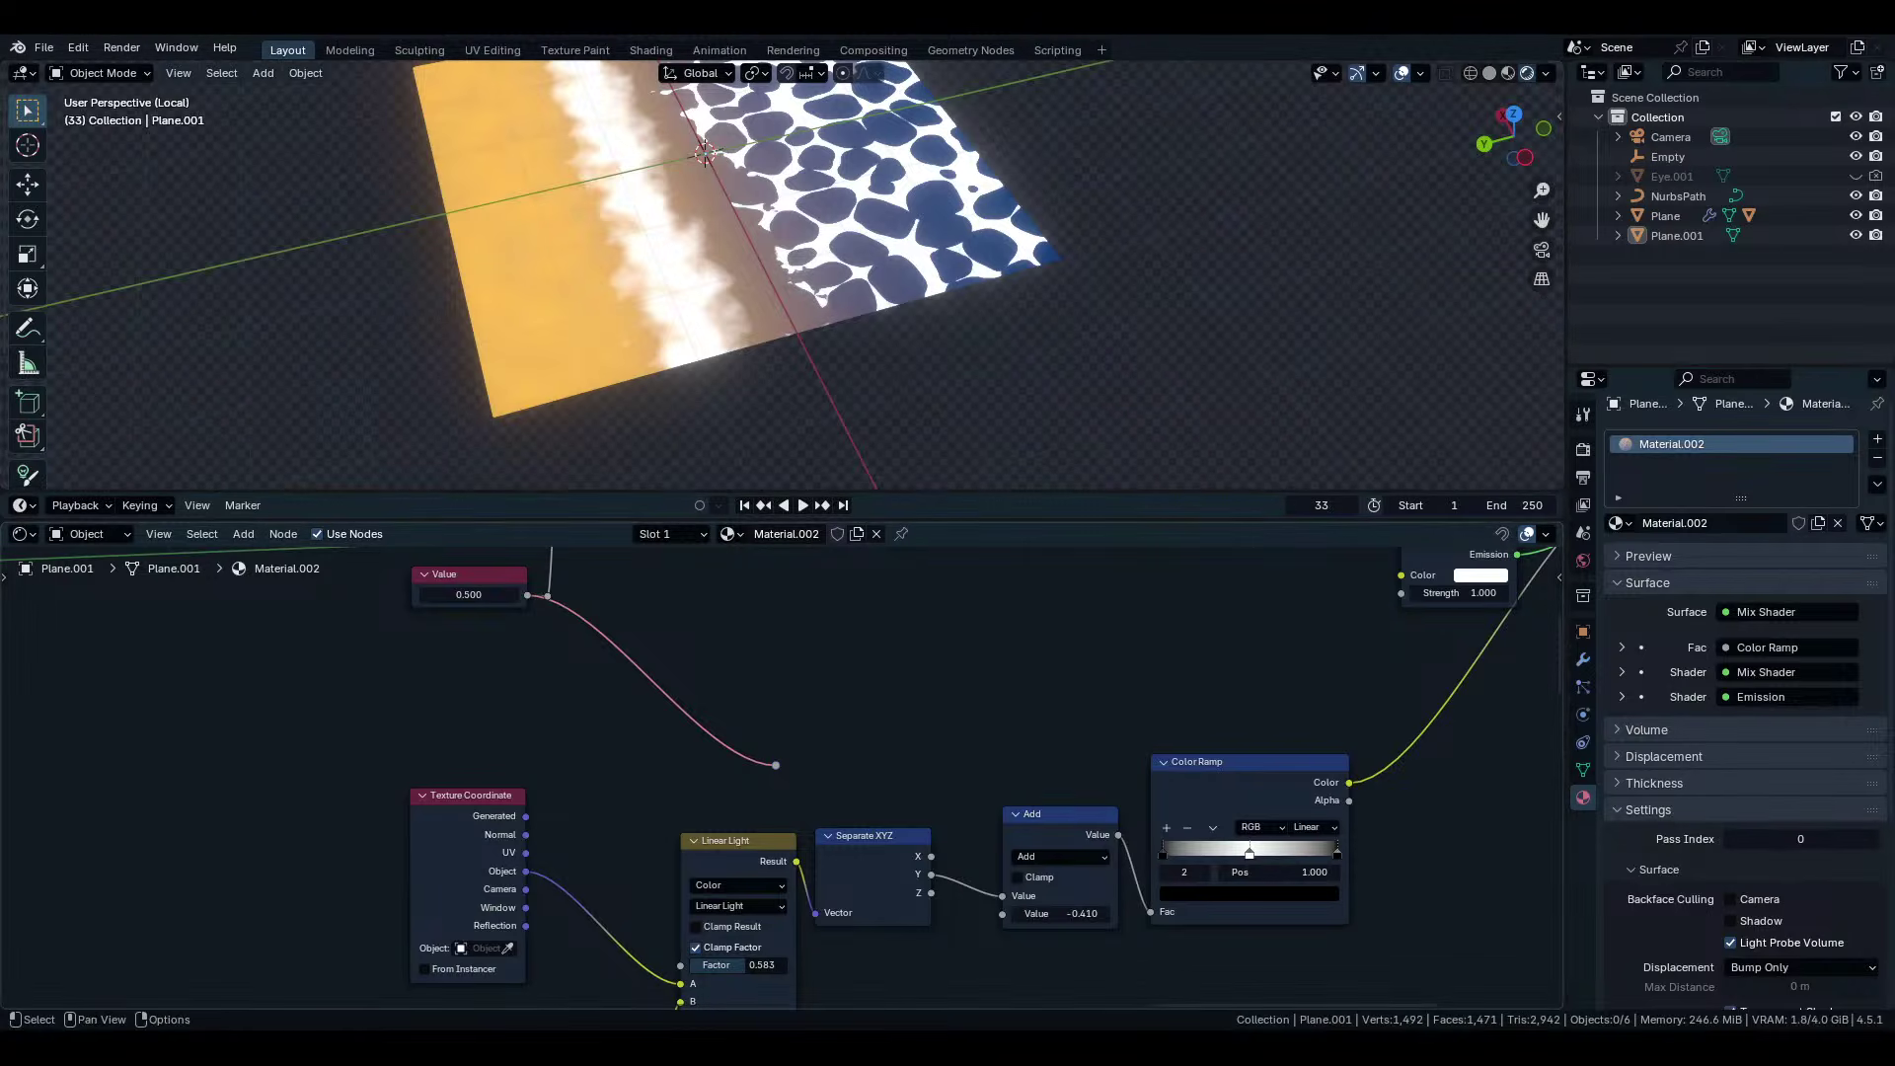
Remove the Multiply node between the shared Value link and the dissolve edge's Add node, keeping the link connected.
scroll(782, 774, "down", 10)
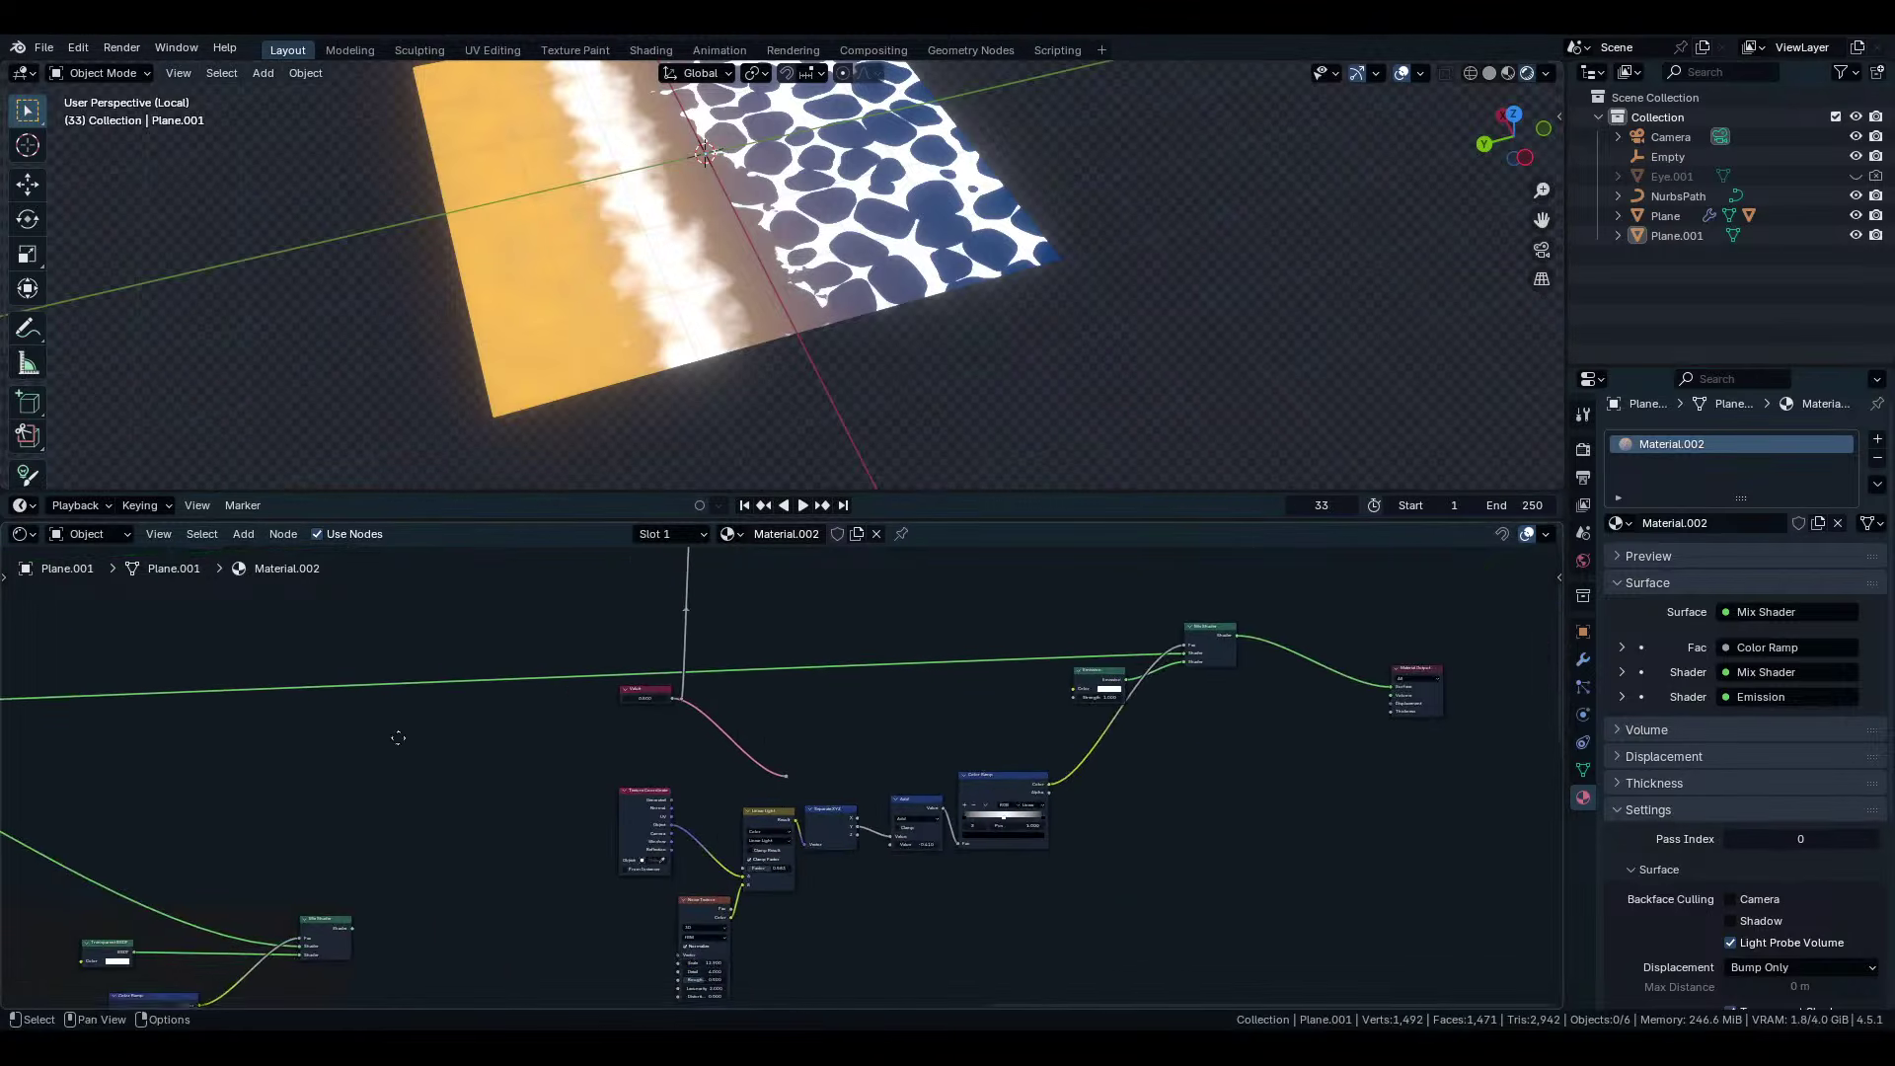
middle_click_drag(191, 701, 658, 760)
scroll(657, 761, "up", 10)
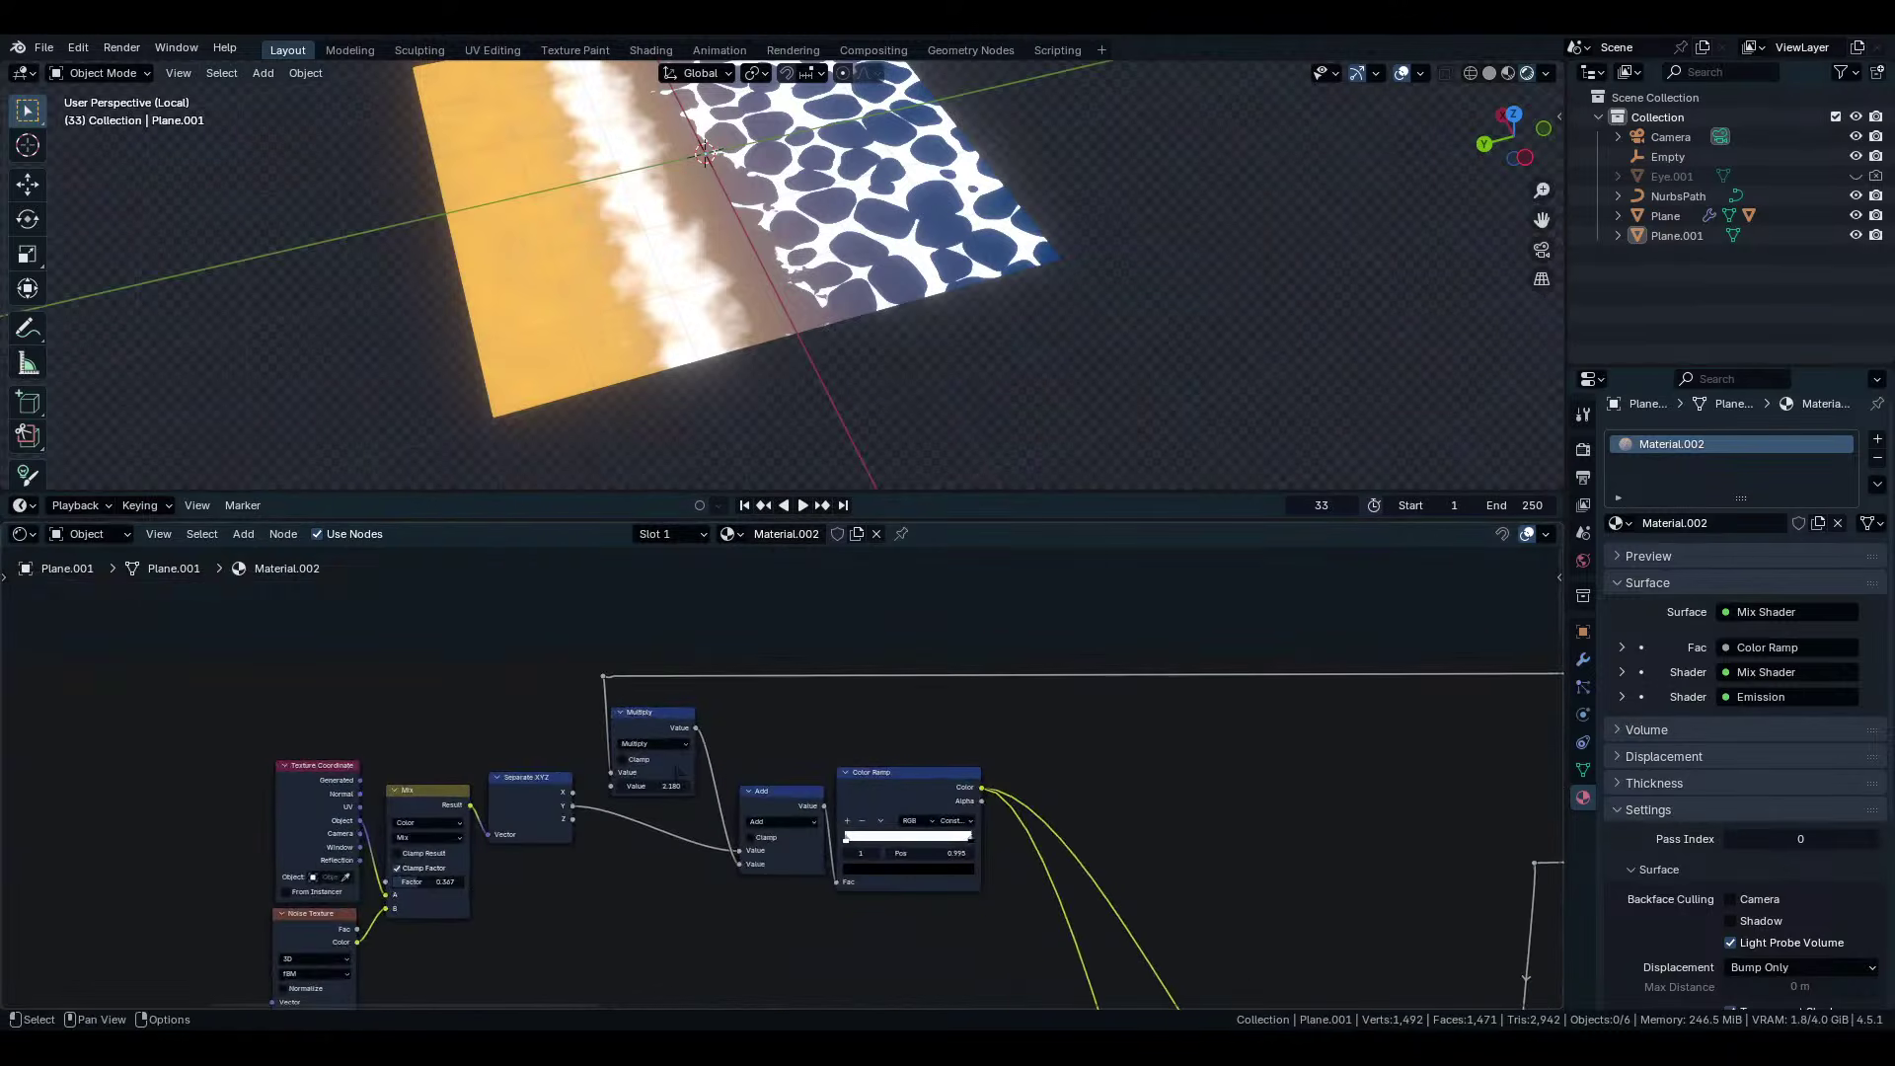
left_click(611, 709)
key("ctrl+x")
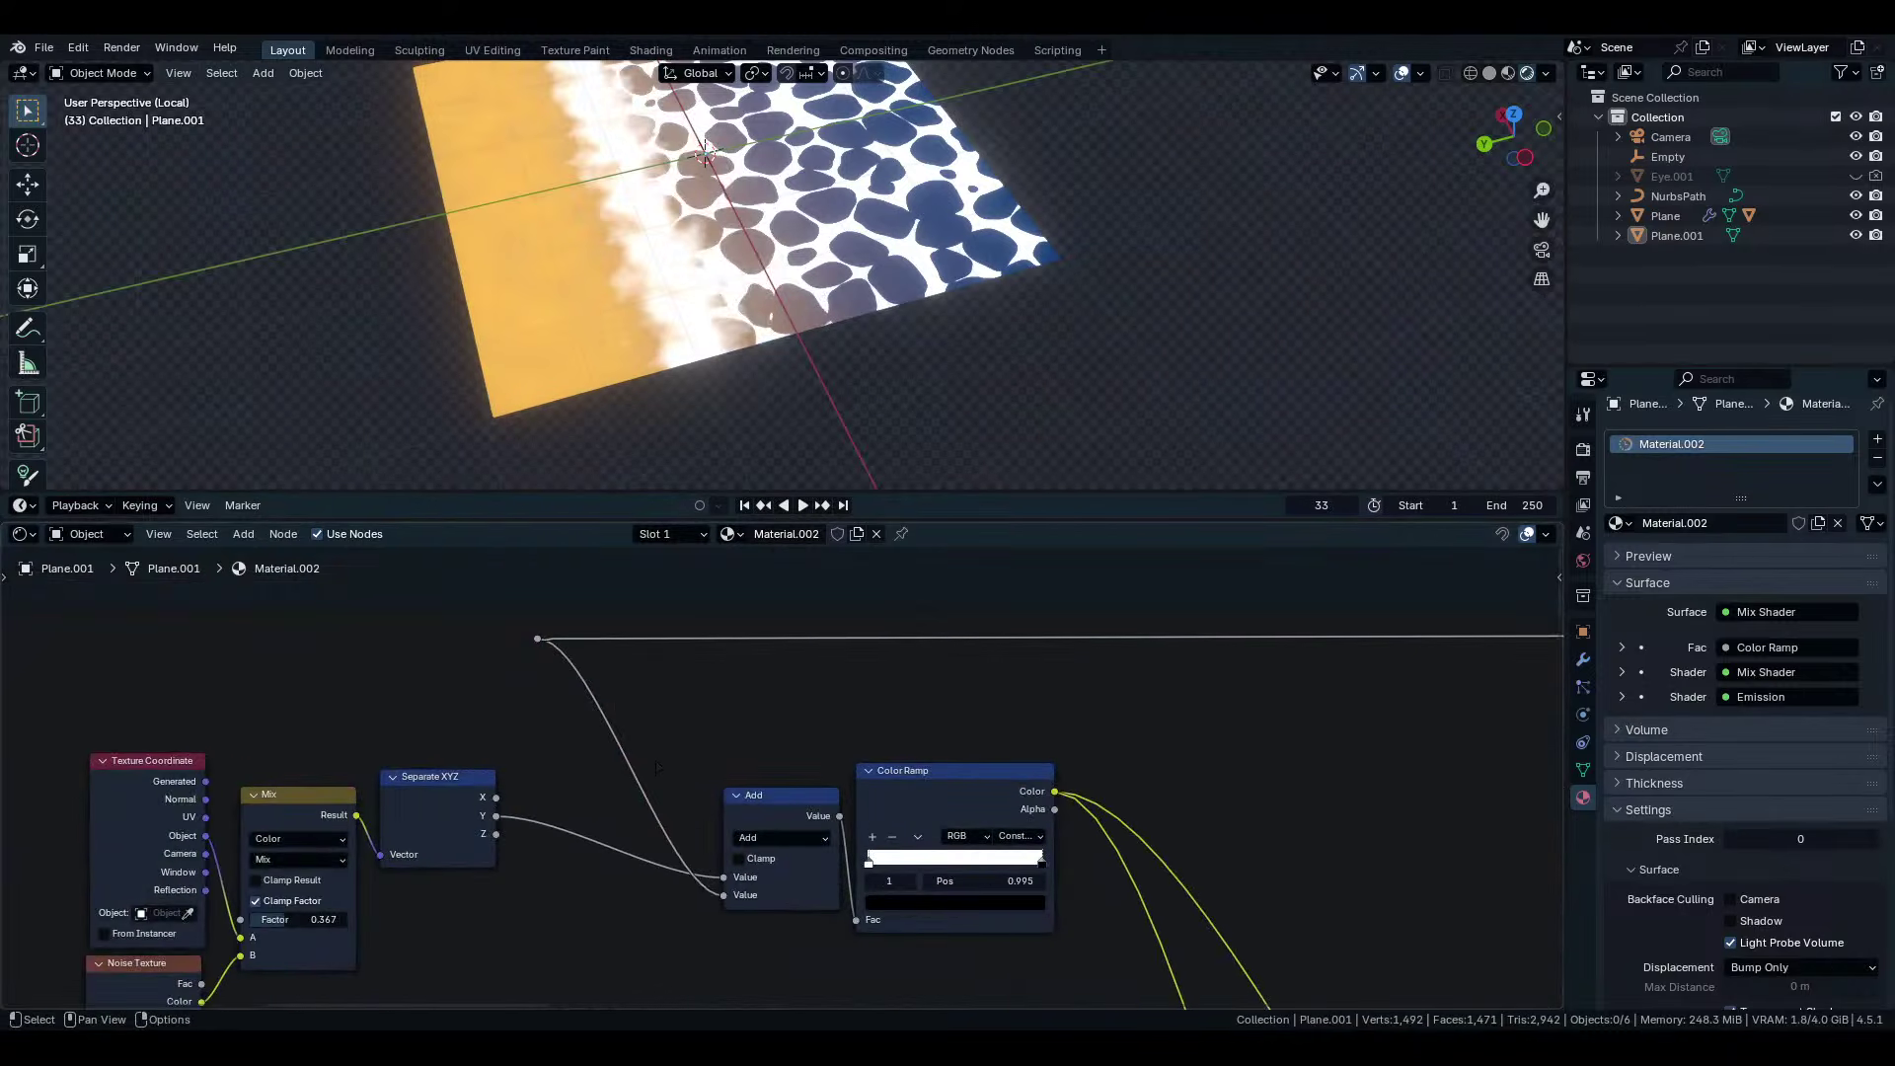
Add a reroute point before the dissolve edge's Add node, relink it to the second Value input, and align it below the corner reroute.
right_click_drag(597, 721, 621, 715, "shift")
right_click_drag(677, 771, 622, 800, "ctrl")
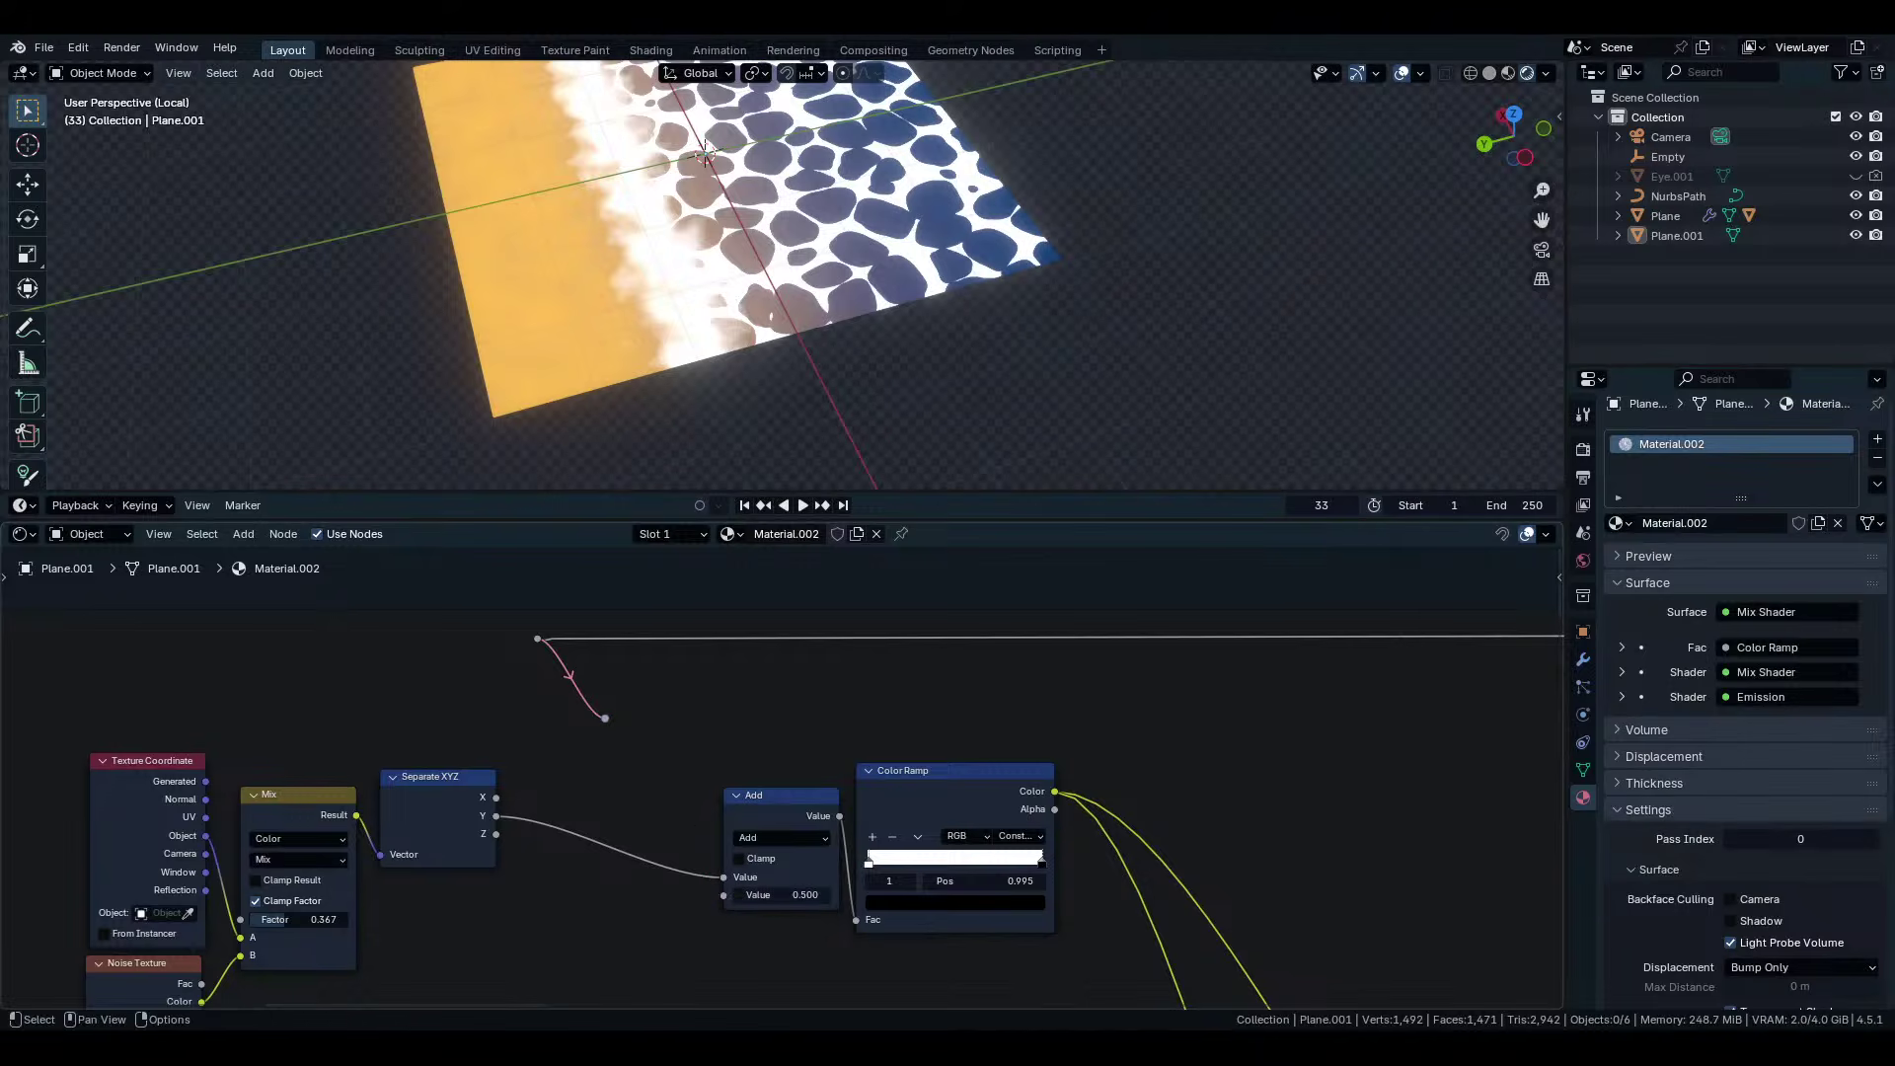
scroll(783, 780, "down", 3)
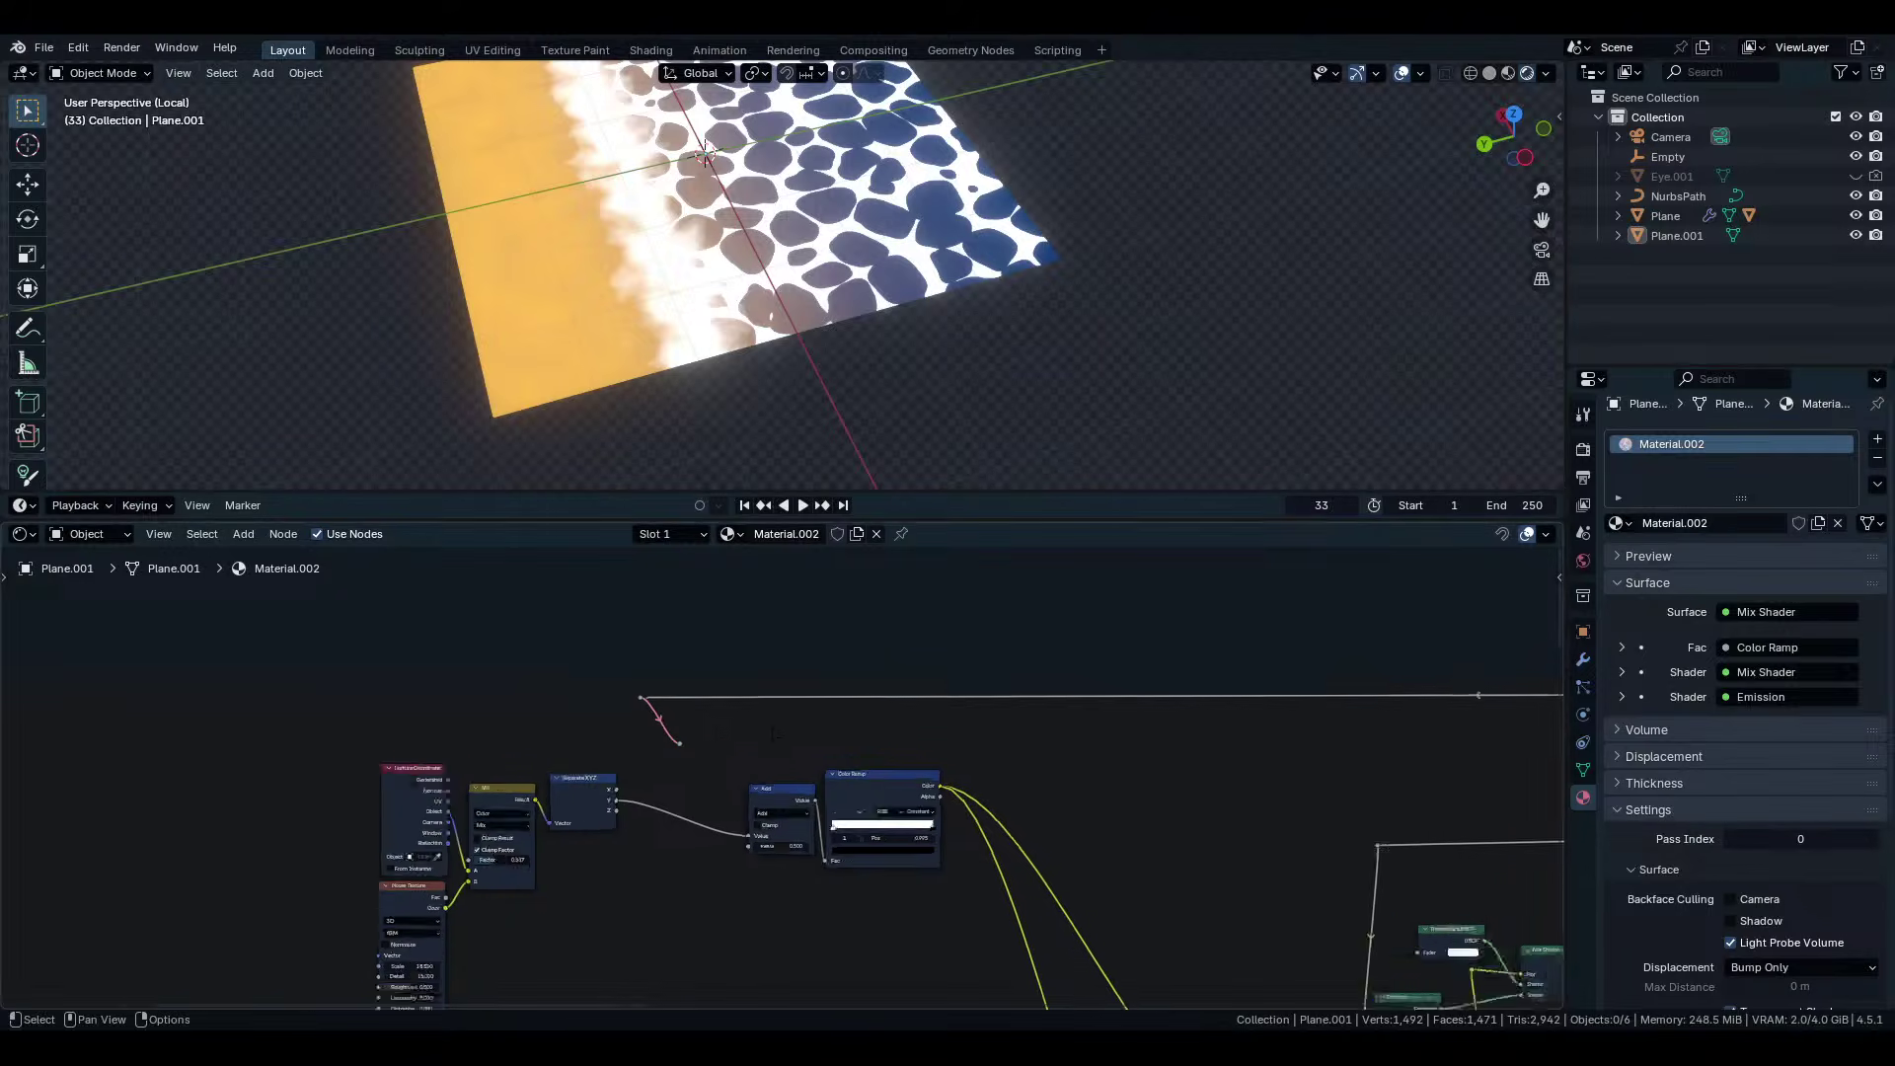
scroll(780, 771, "up", 2)
left_click_drag(618, 722, 729, 885)
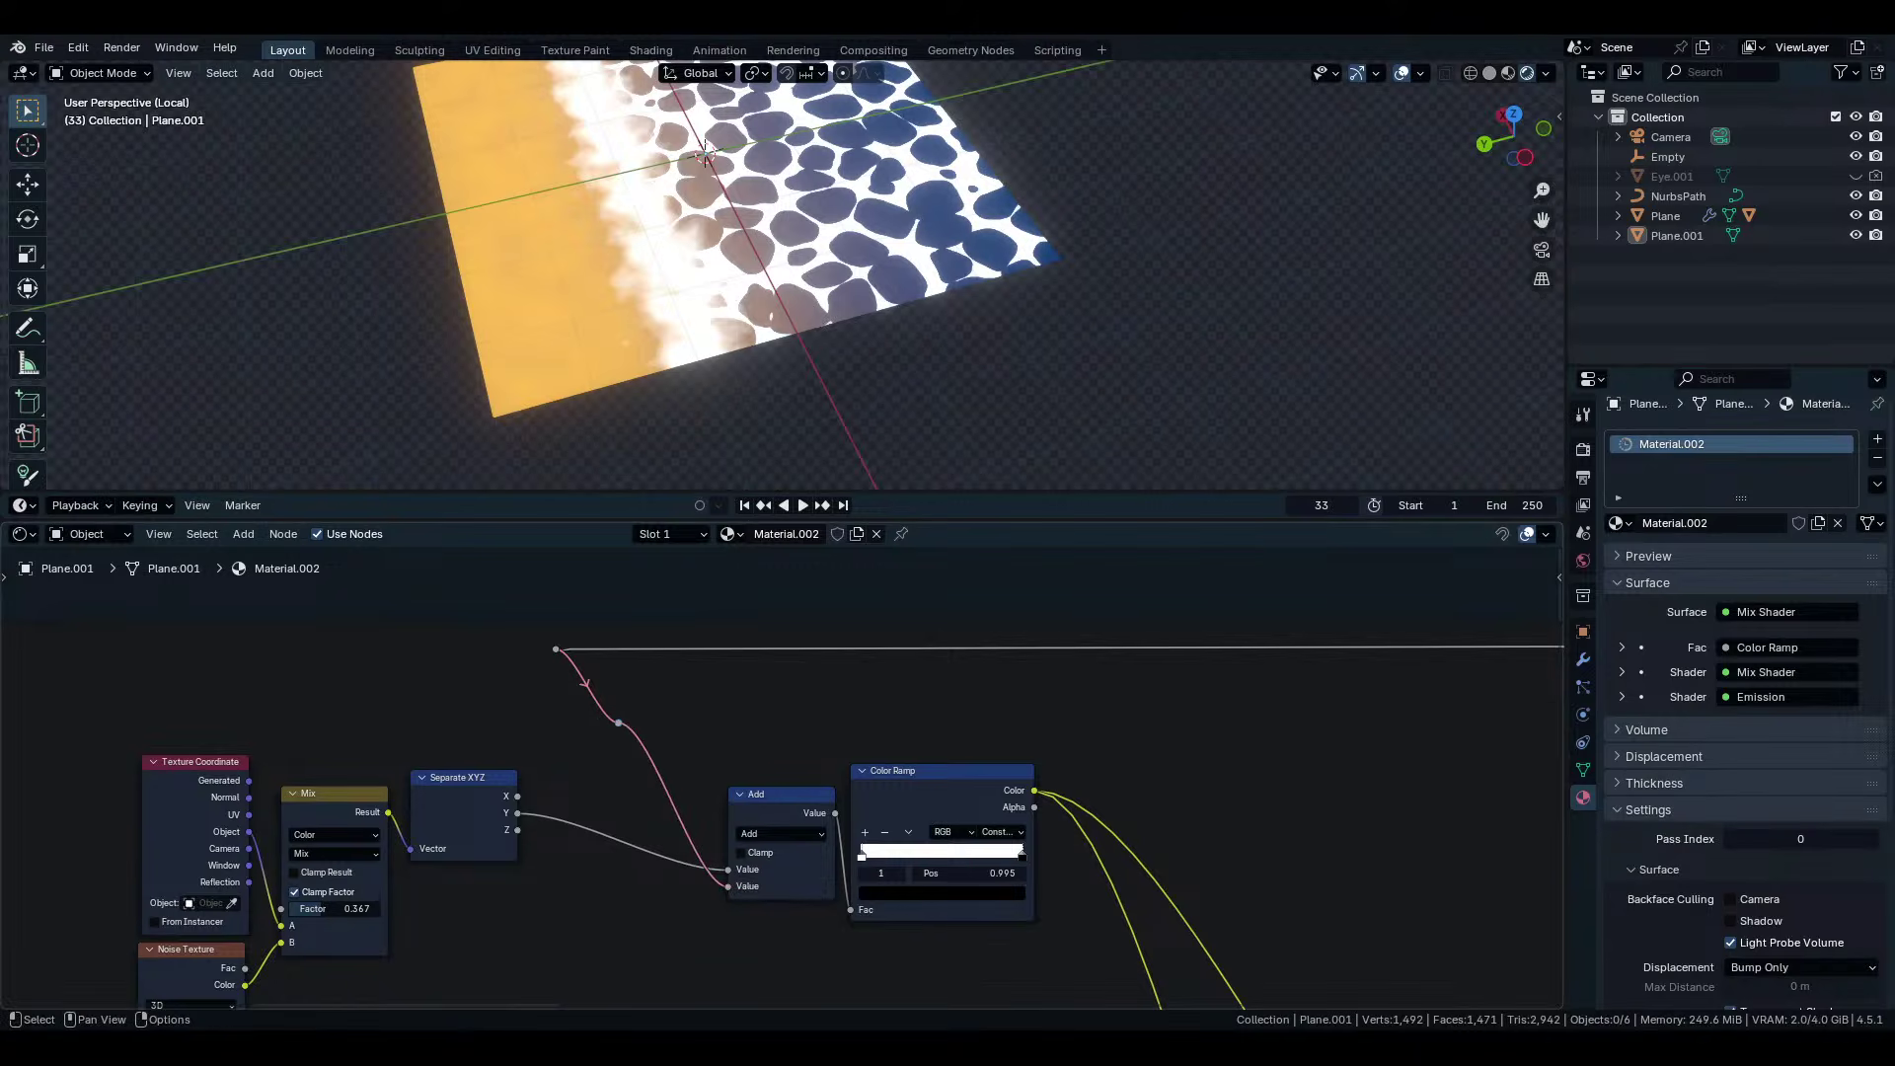
left_click_drag(618, 722, 558, 718)
Copy the Combine XYZ and Mapping nodes of the glowing band's setup.
middle_click_drag(558, 717, 1028, 828)
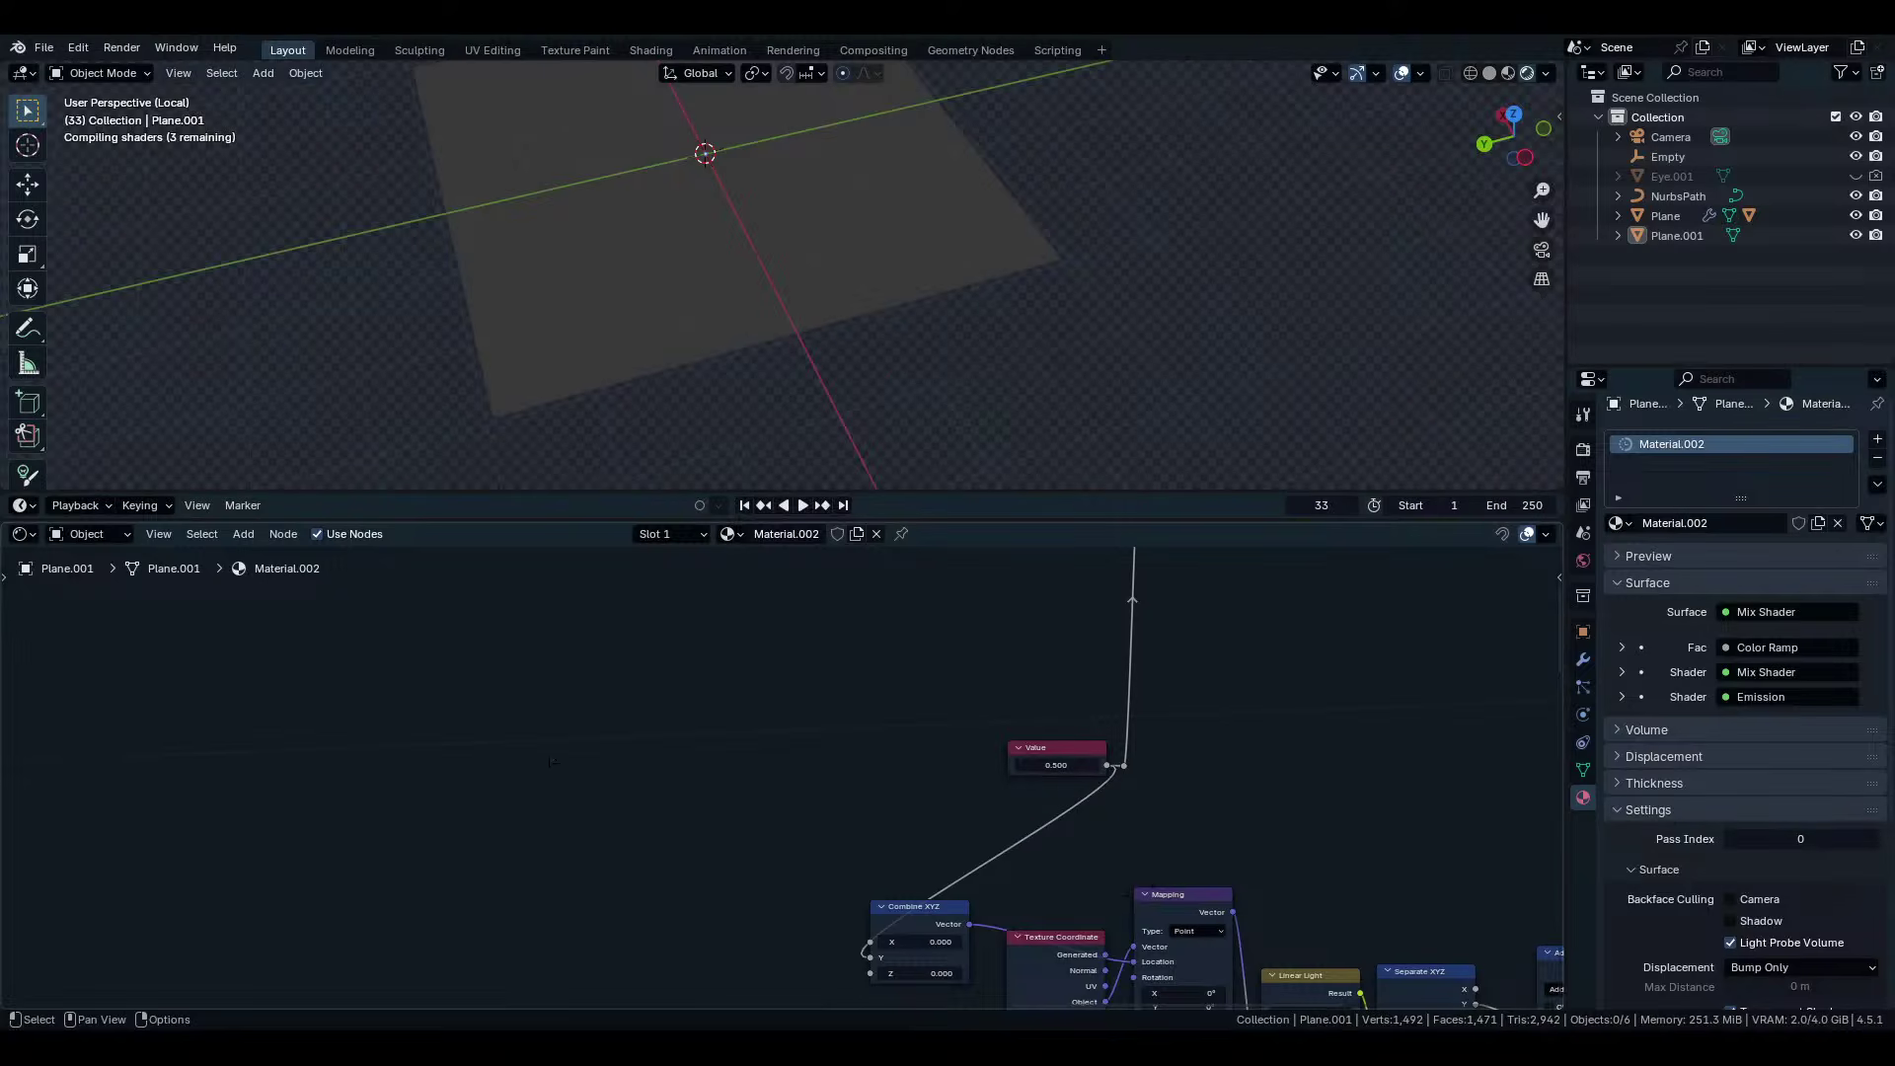
scroll(790, 779, "up", 6)
middle_click_drag(880, 853, 406, 641)
scroll(785, 775, "down", 2)
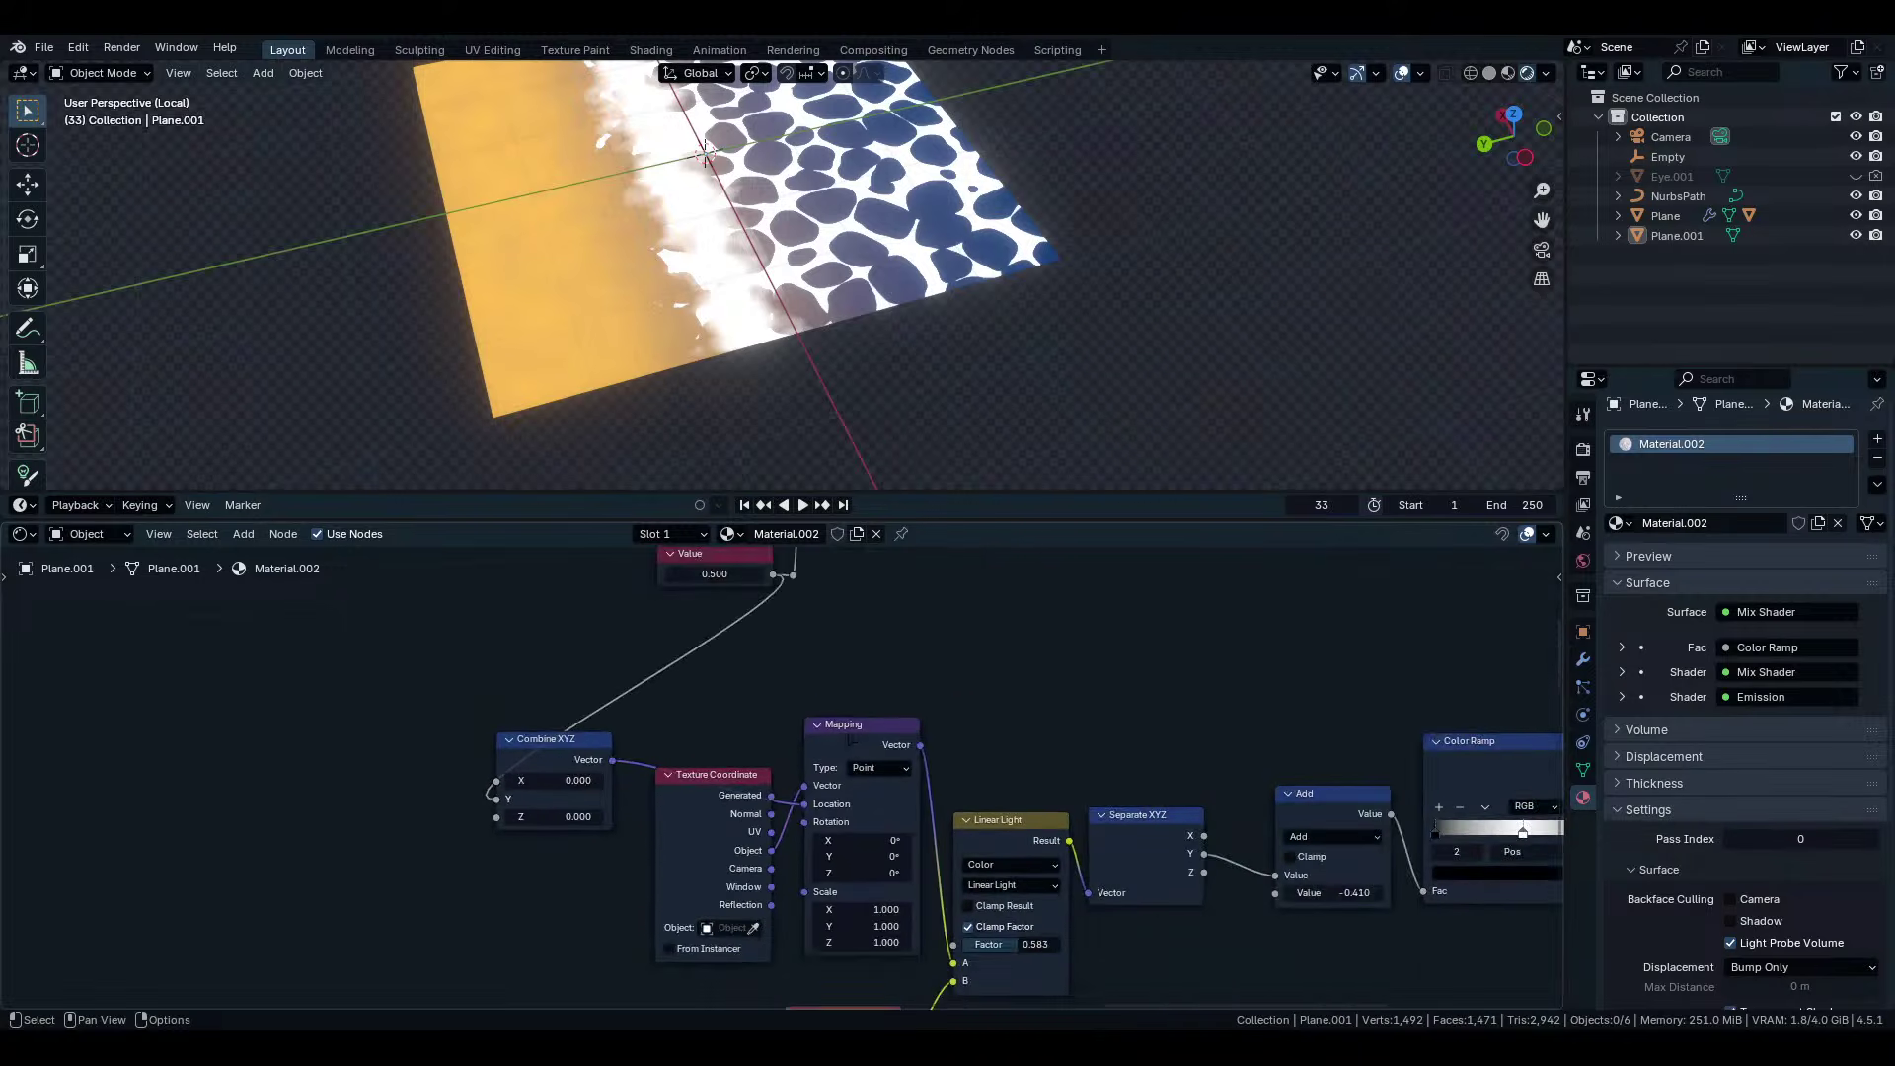
key("shift+a")
key("Escape")
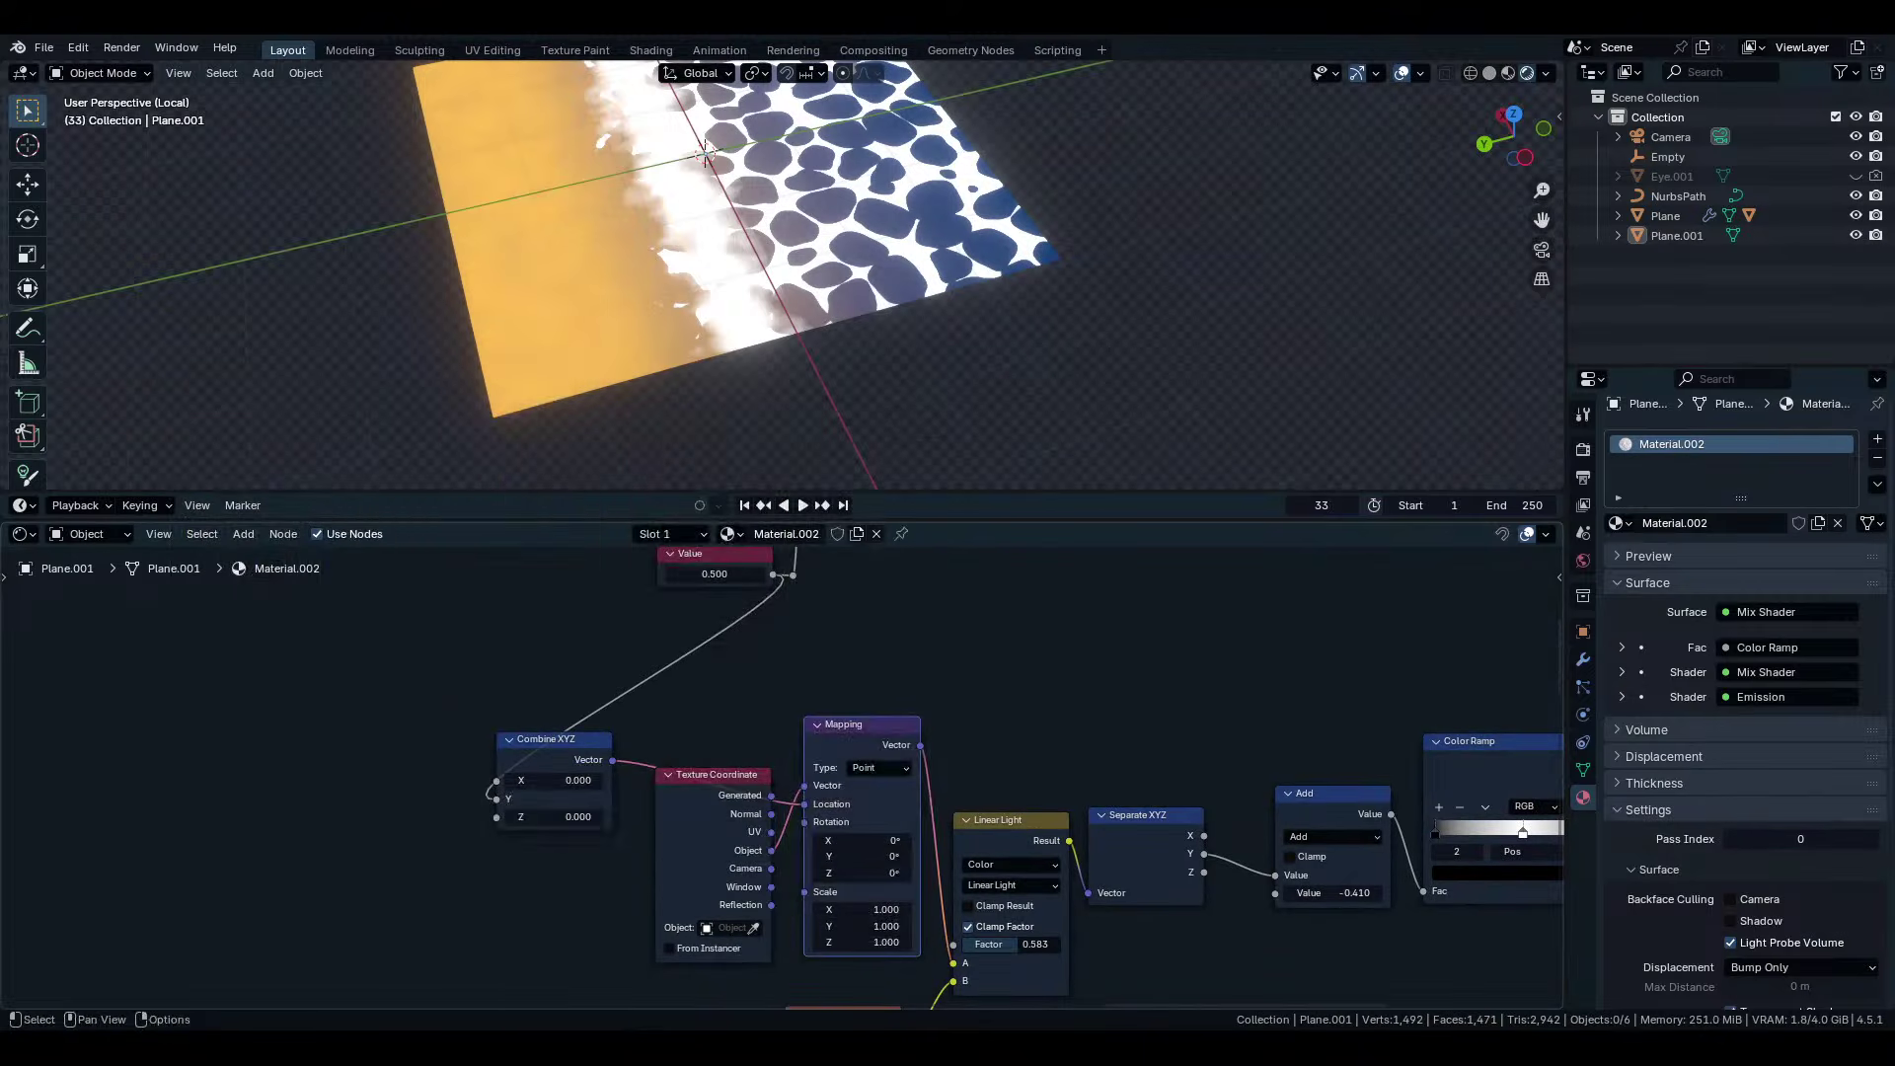
key("ctrl+a")
key("Escape")
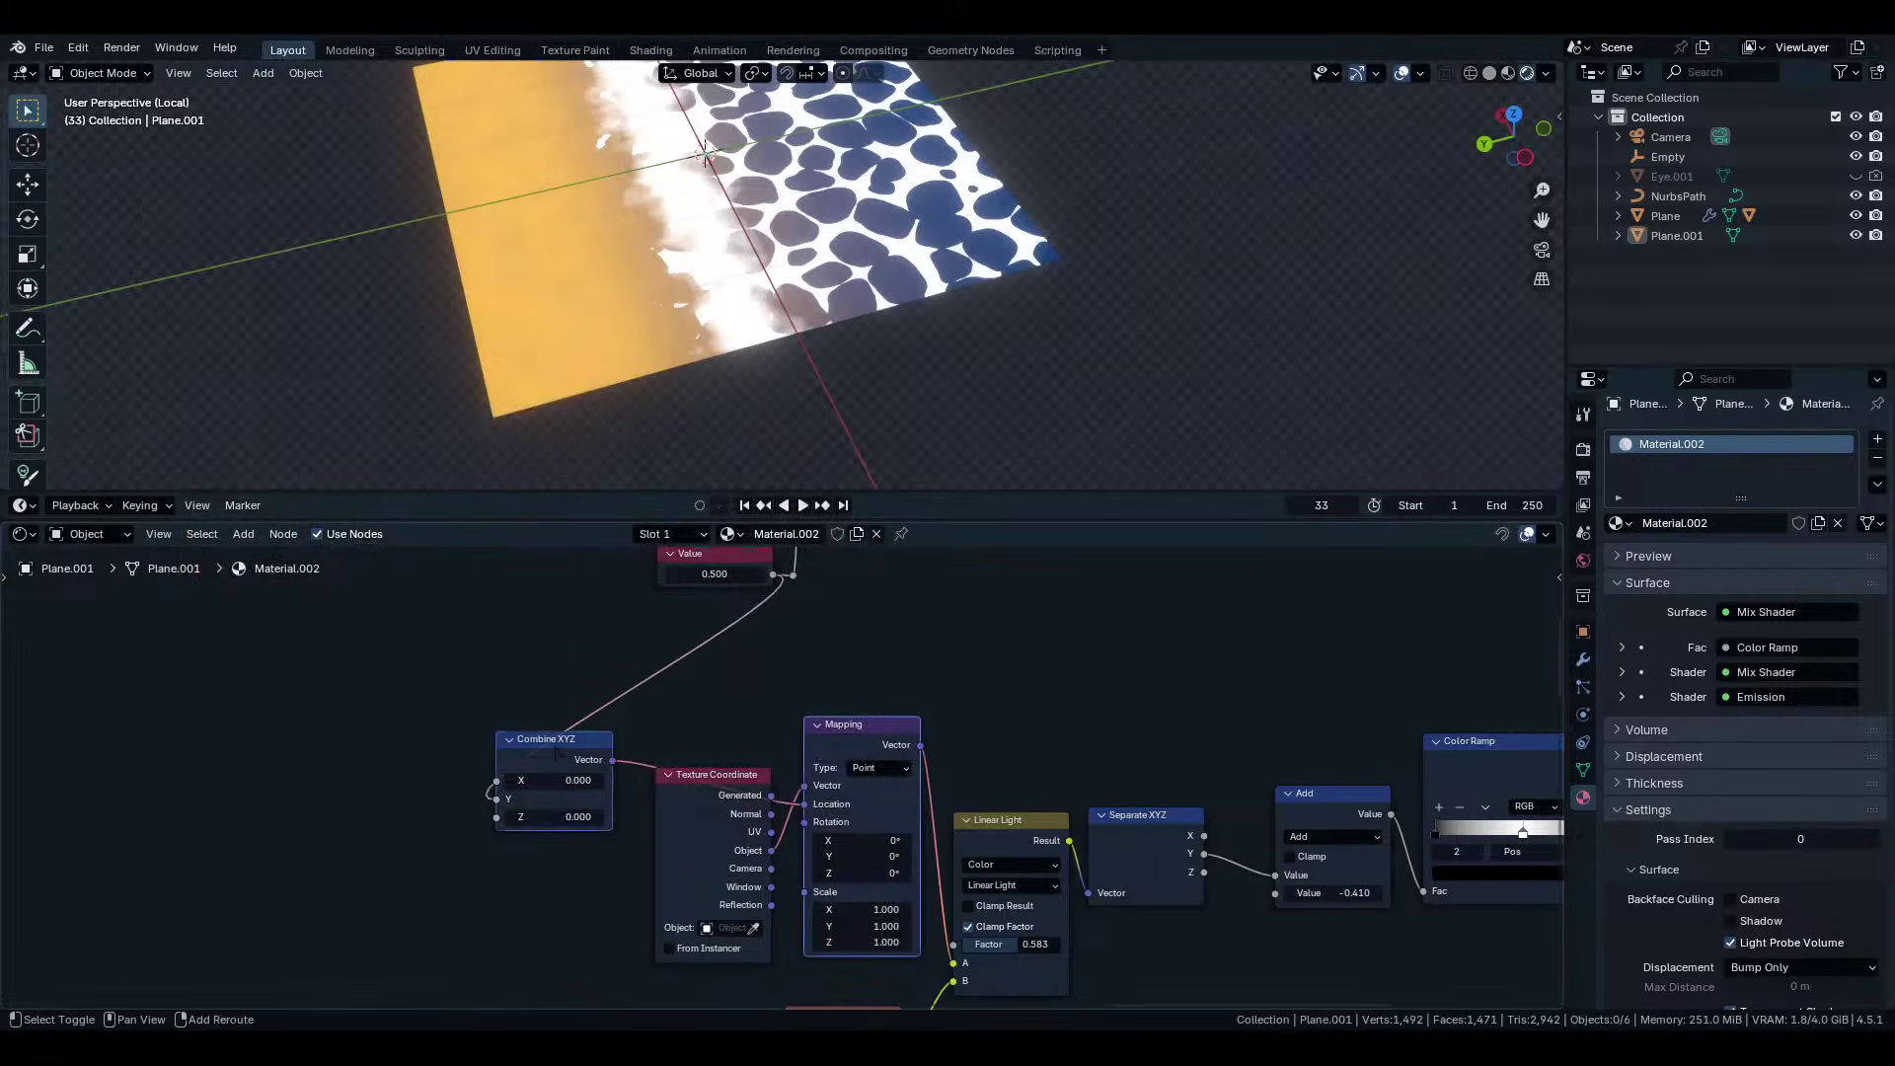
middle_click_drag(1022, 777, 923, 696)
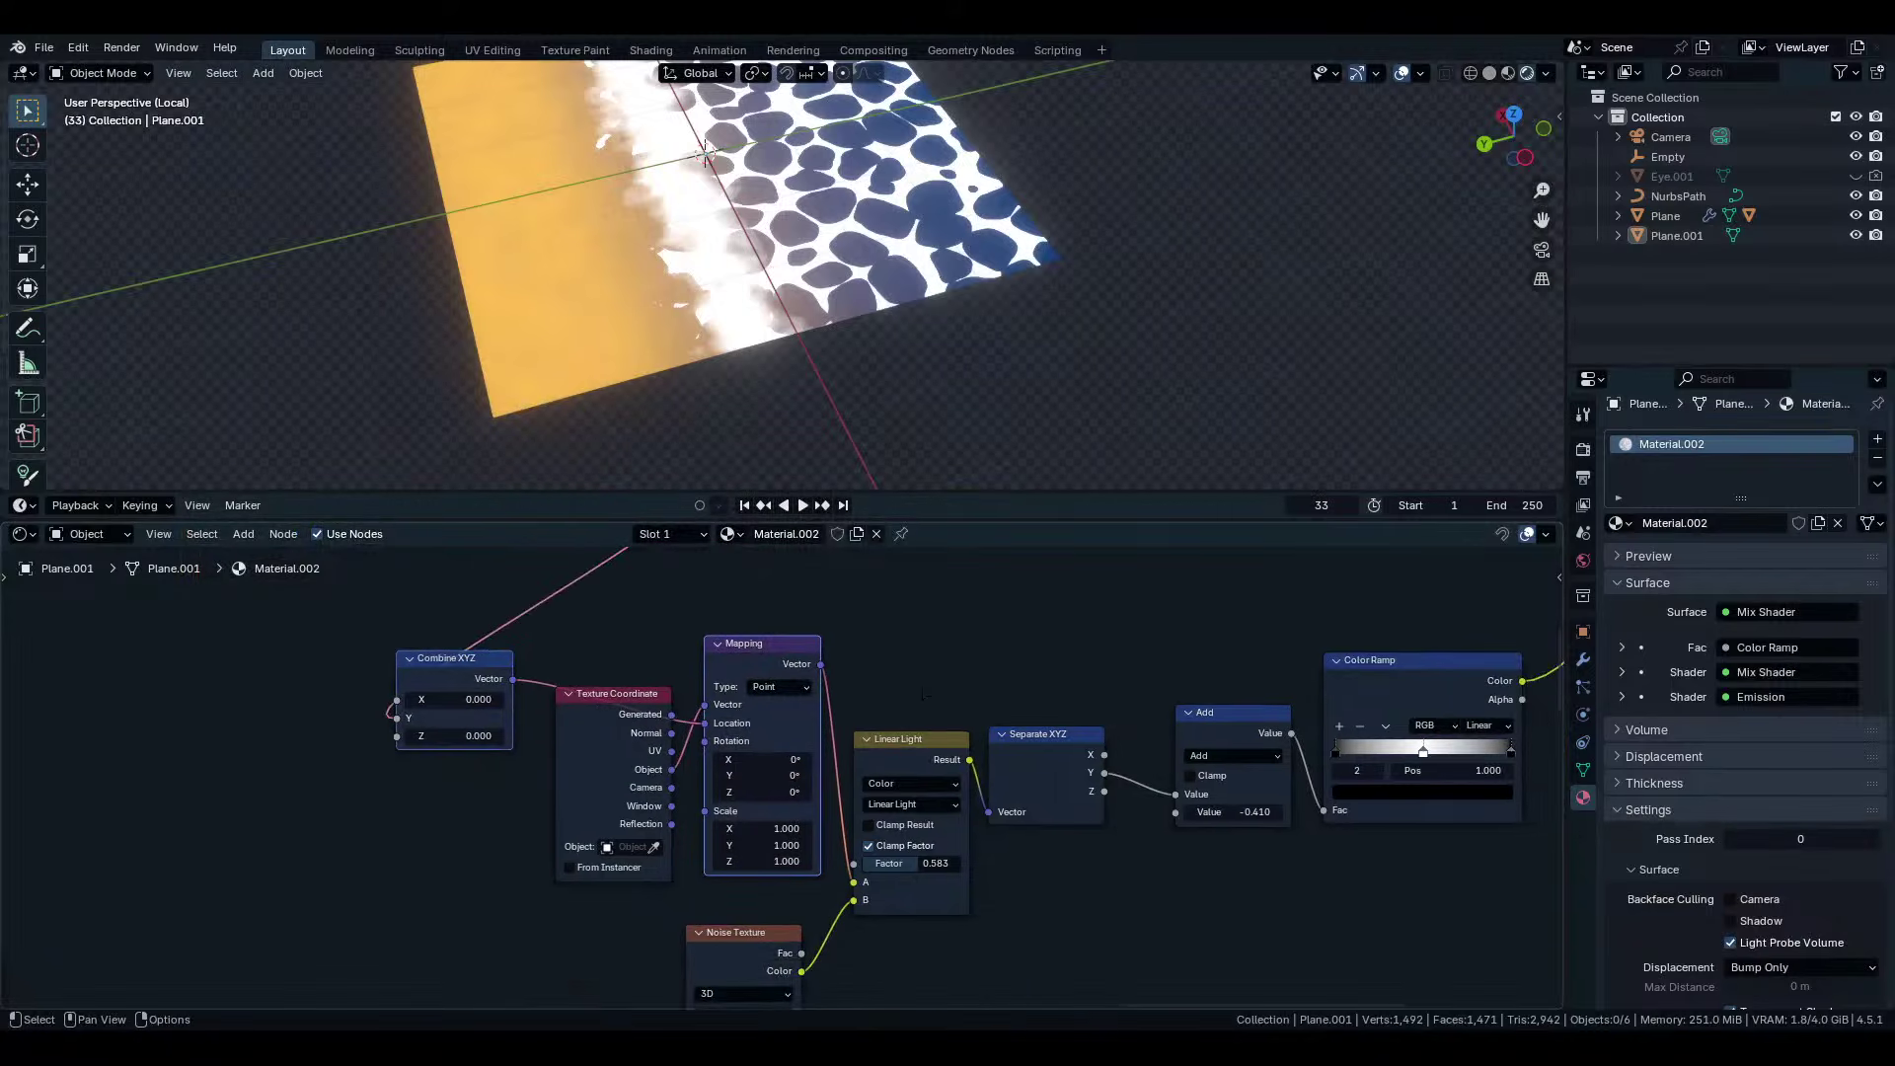
Paste the copied Combine XYZ and Mapping nodes beside the dissolve edge's Texture Coordinate node.
scroll(782, 777, "down", 6)
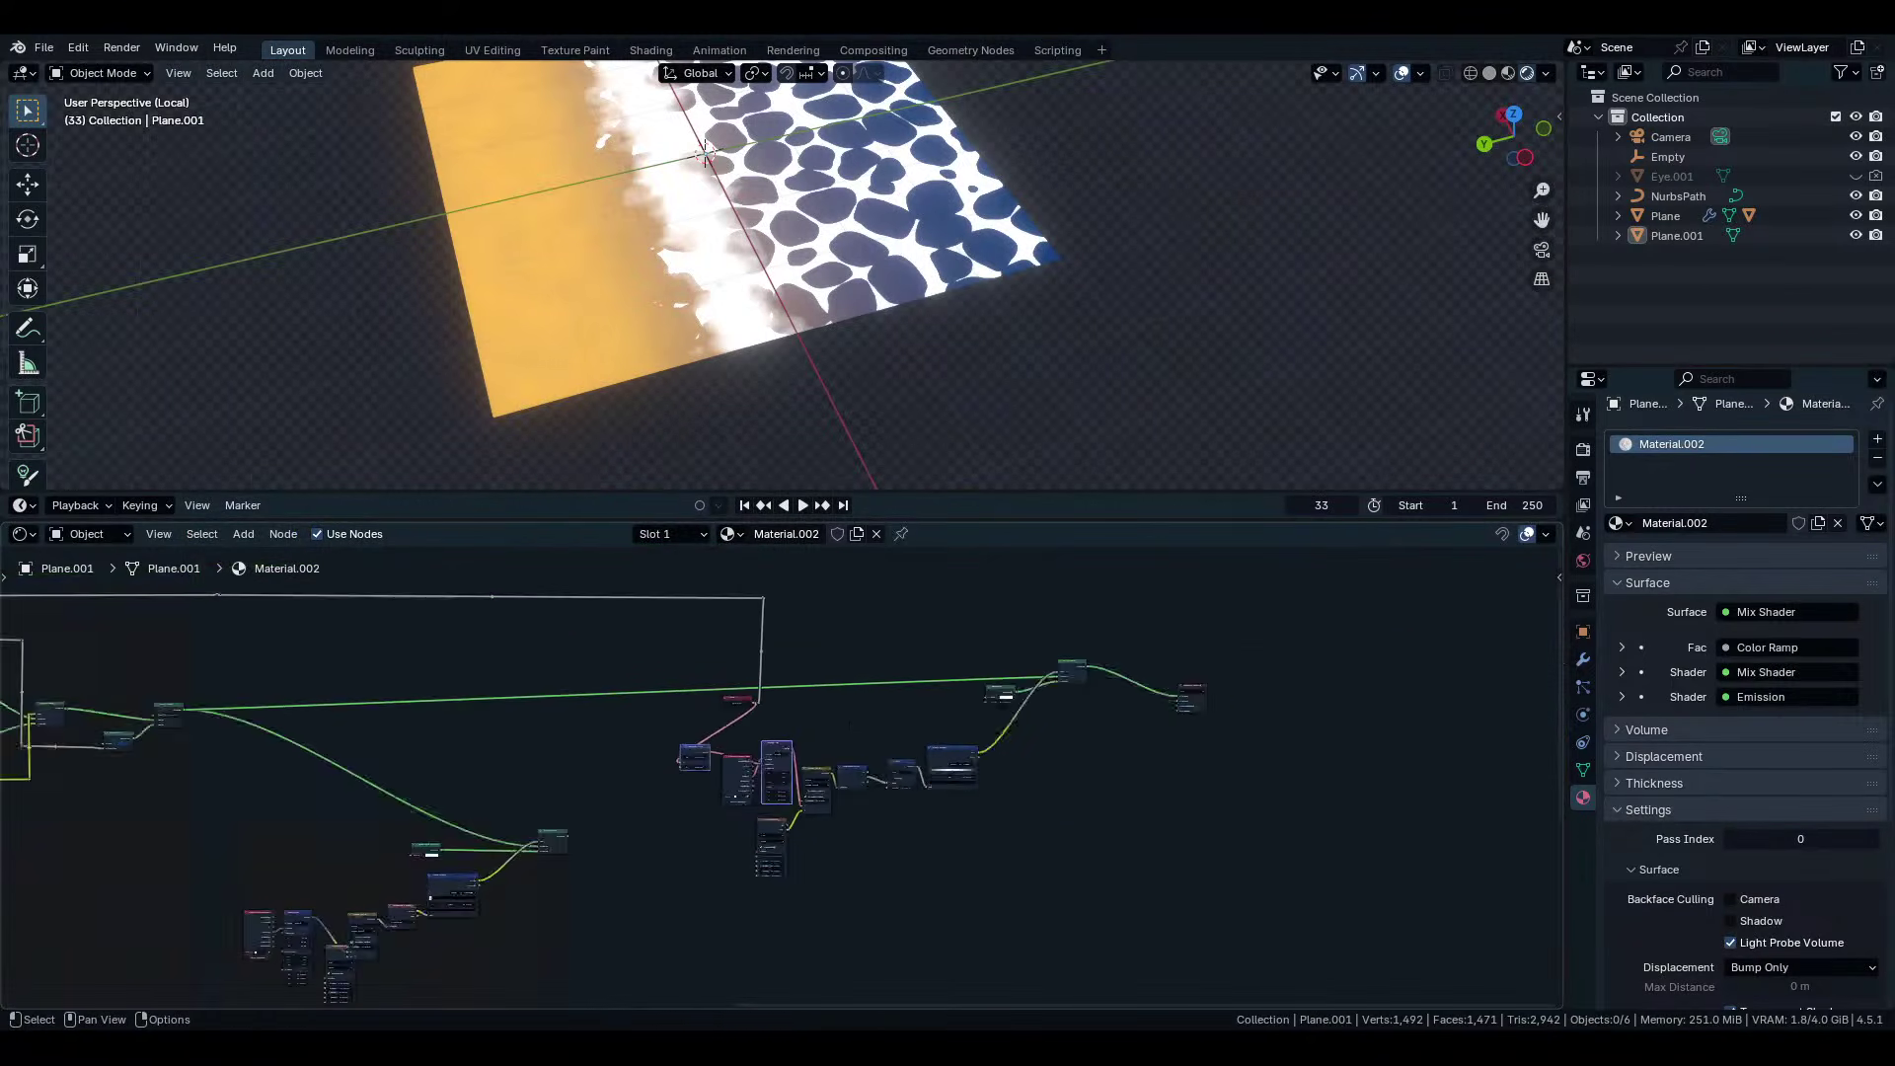
scroll(850, 727, "down", 2)
middle_click_drag(302, 785, 1233, 932)
scroll(786, 784, "up", 6)
middle_click_drag(564, 806, 821, 599)
key("ctrl+v")
scroll(594, 659, "up", 5)
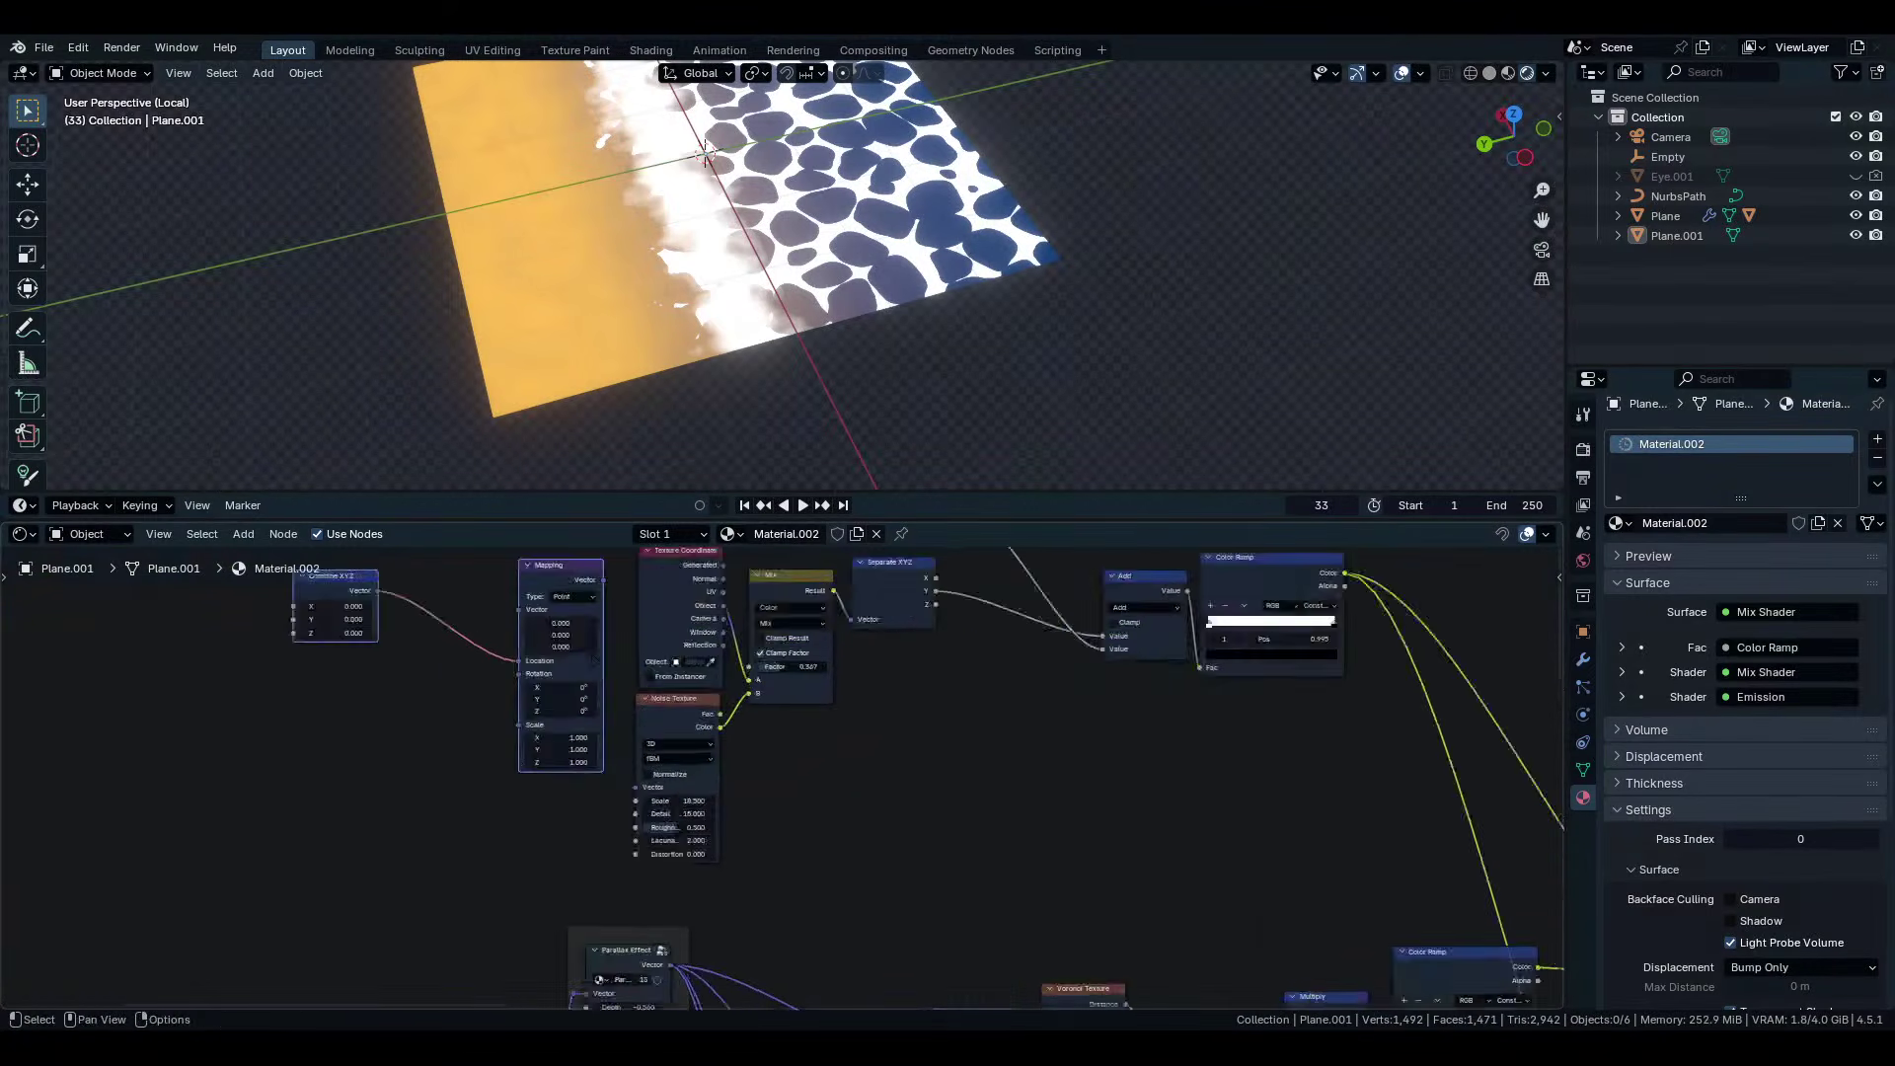
scroll(594, 659, "up", 1)
middle_click_drag(608, 665, 601, 781)
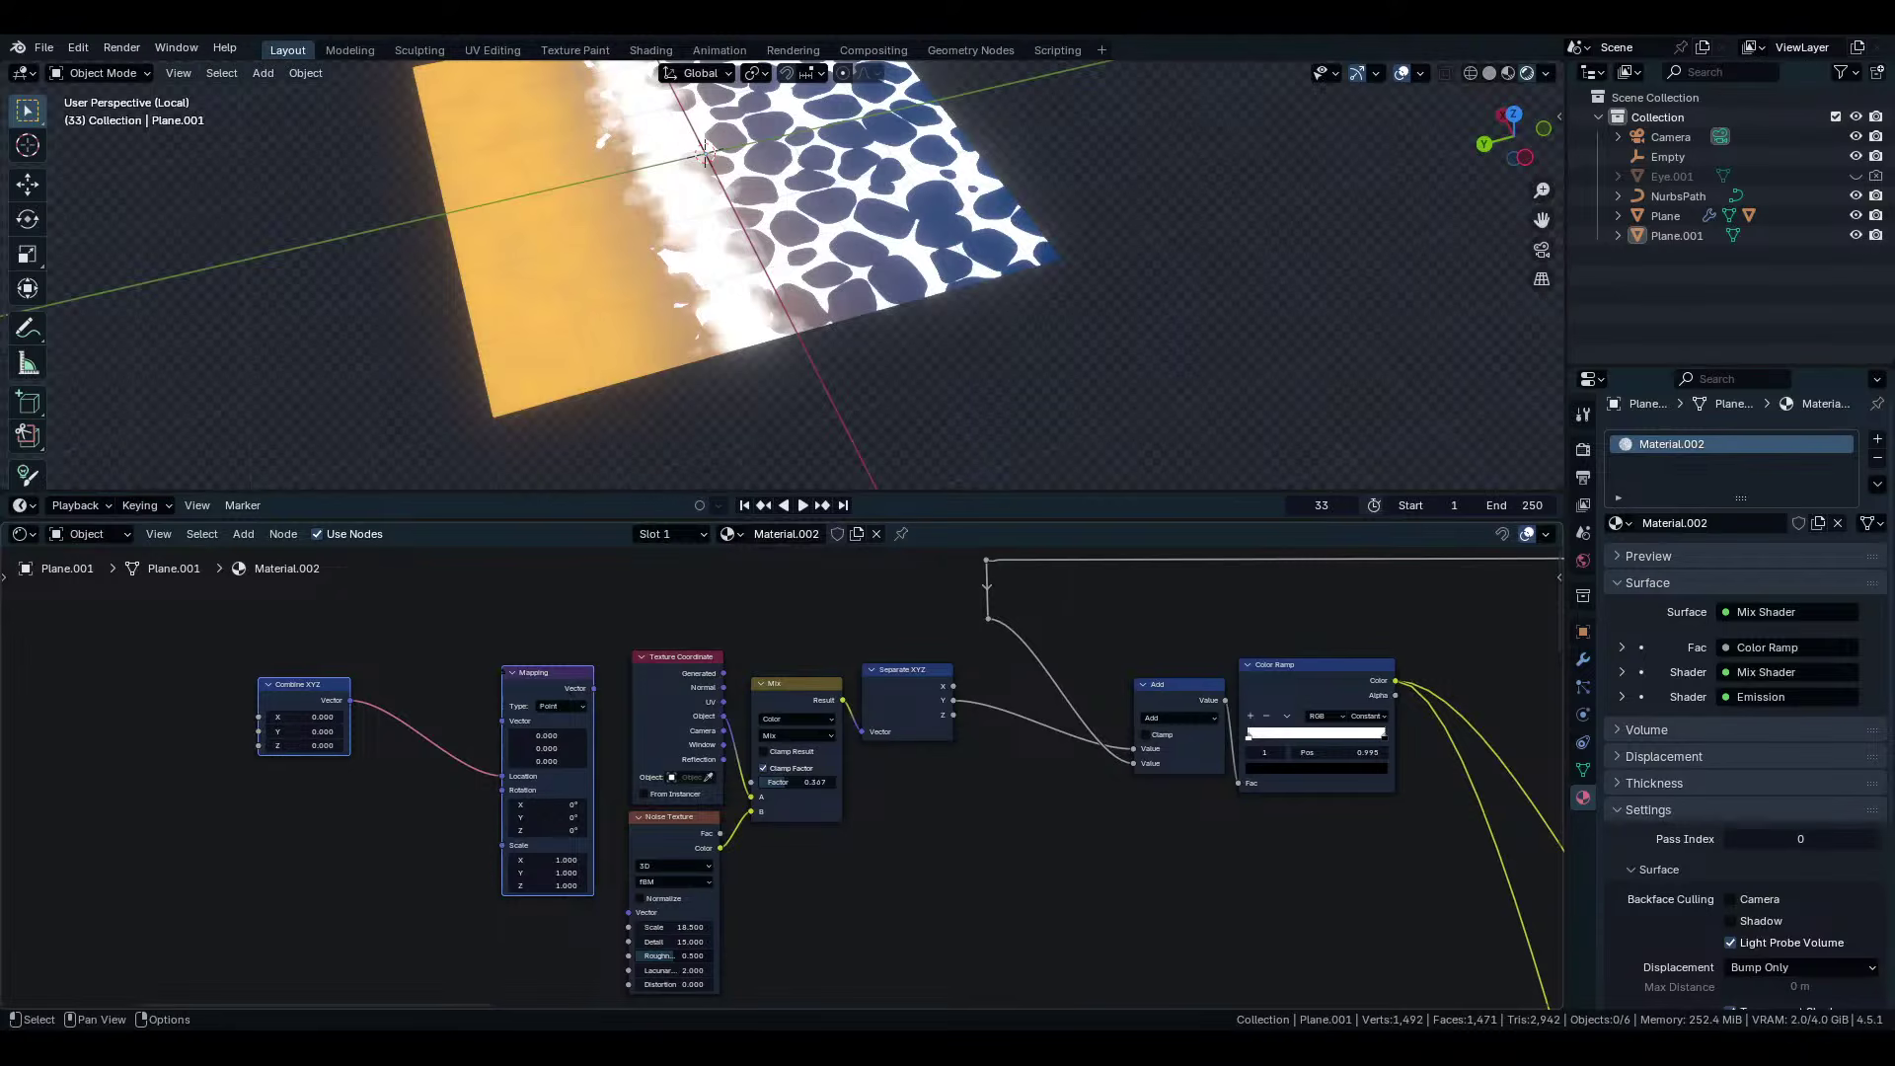
Insert the pasted Mapping node between the dissolve edge's Texture Coordinate and Mix nodes, and space the nodes out.
left_click_drag(538, 688, 674, 607)
left_click(775, 595)
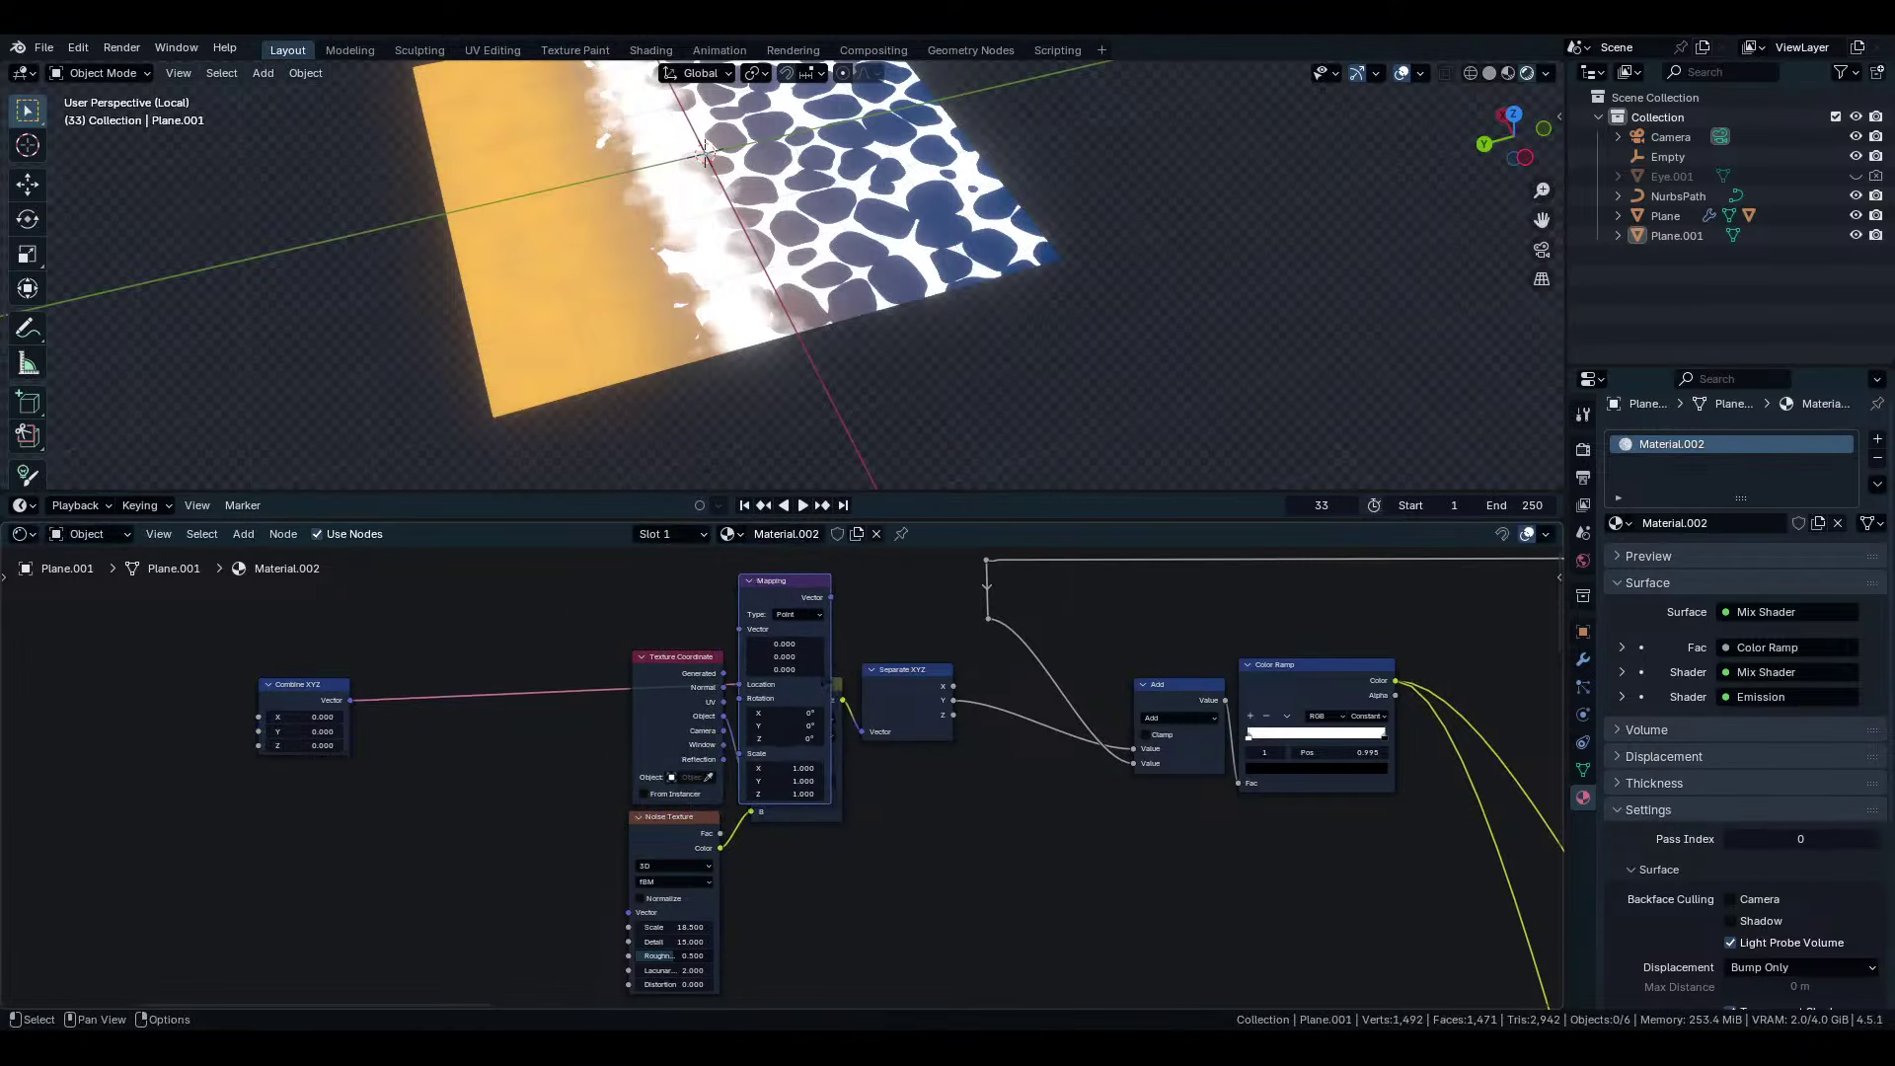
scroll(793, 706, "up", 4)
middle_click_drag(833, 675, 667, 789)
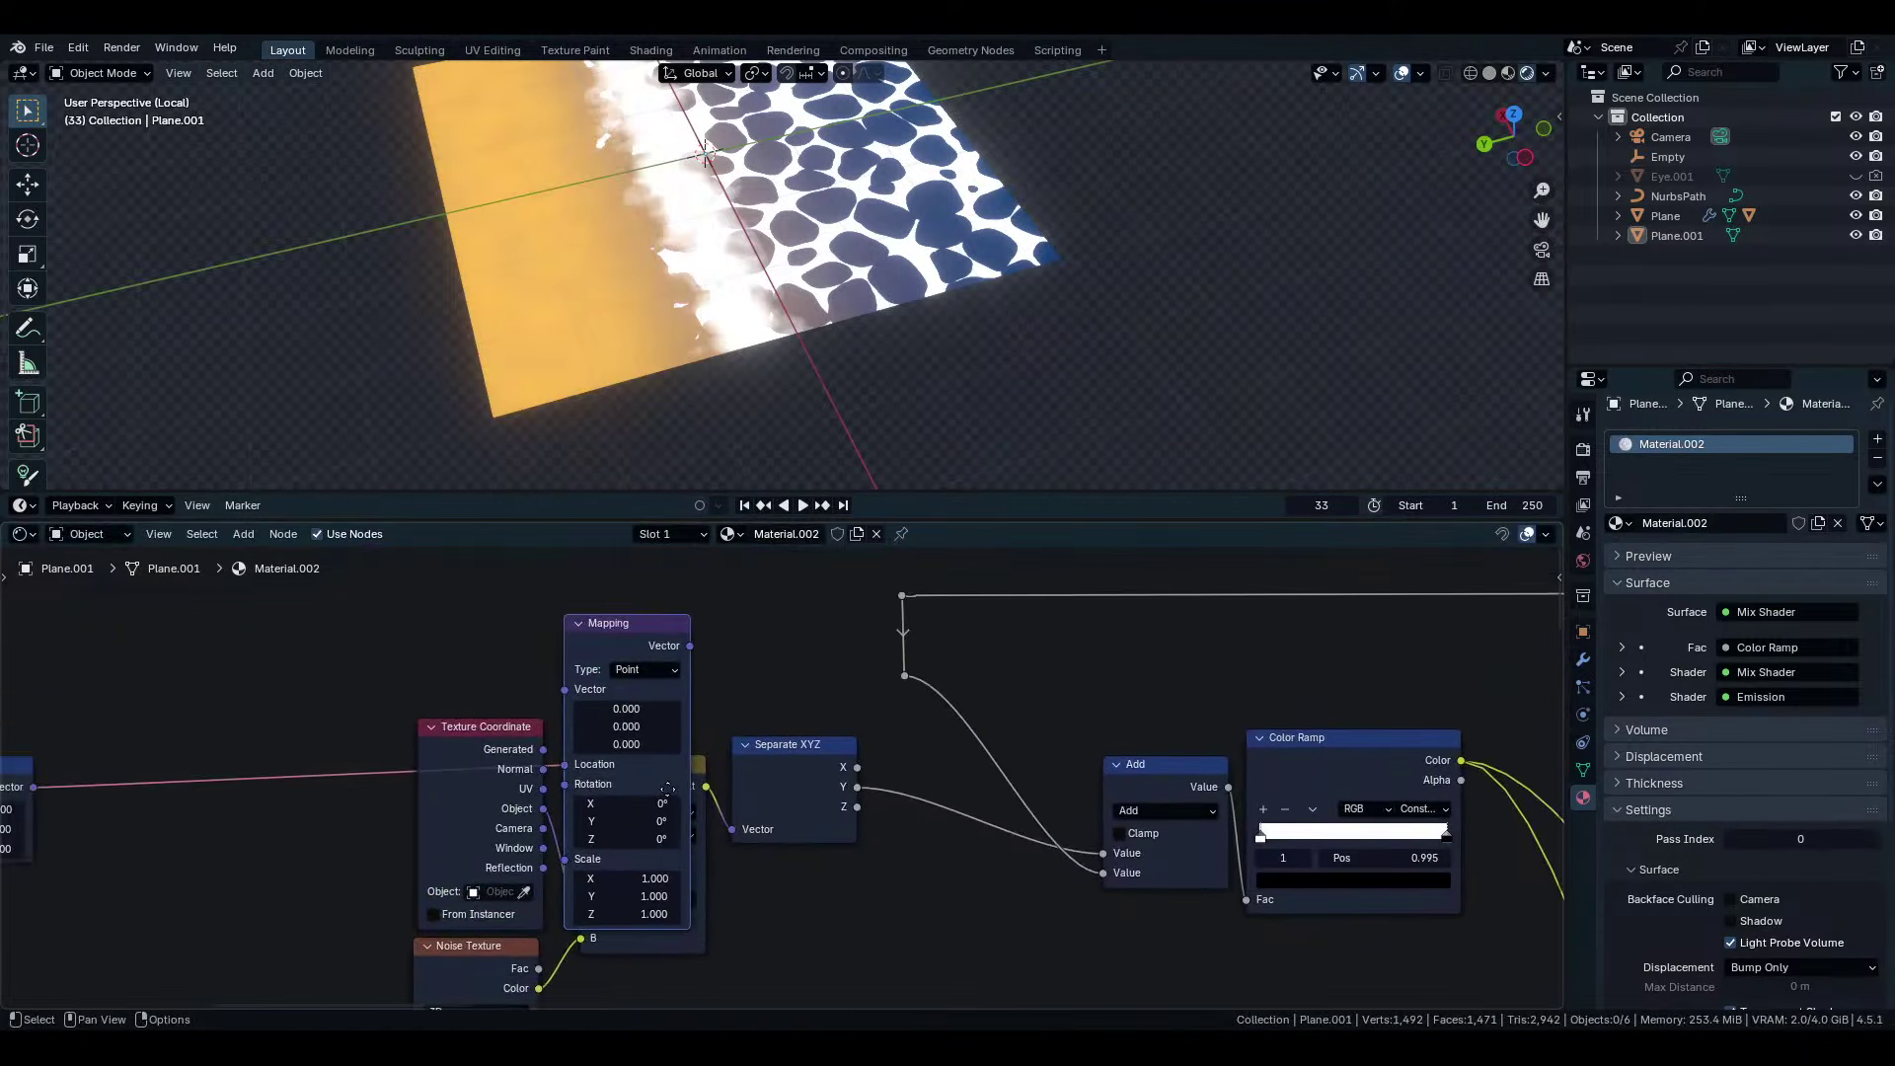
key("g")
left_click_drag(668, 657, 594, 660)
scroll(590, 666, "up", 3)
left_click_drag(407, 782, 528, 955)
middle_click_drag(528, 955, 866, 916)
scroll(700, 779, "down", 4)
left_click_drag(626, 701, 541, 630)
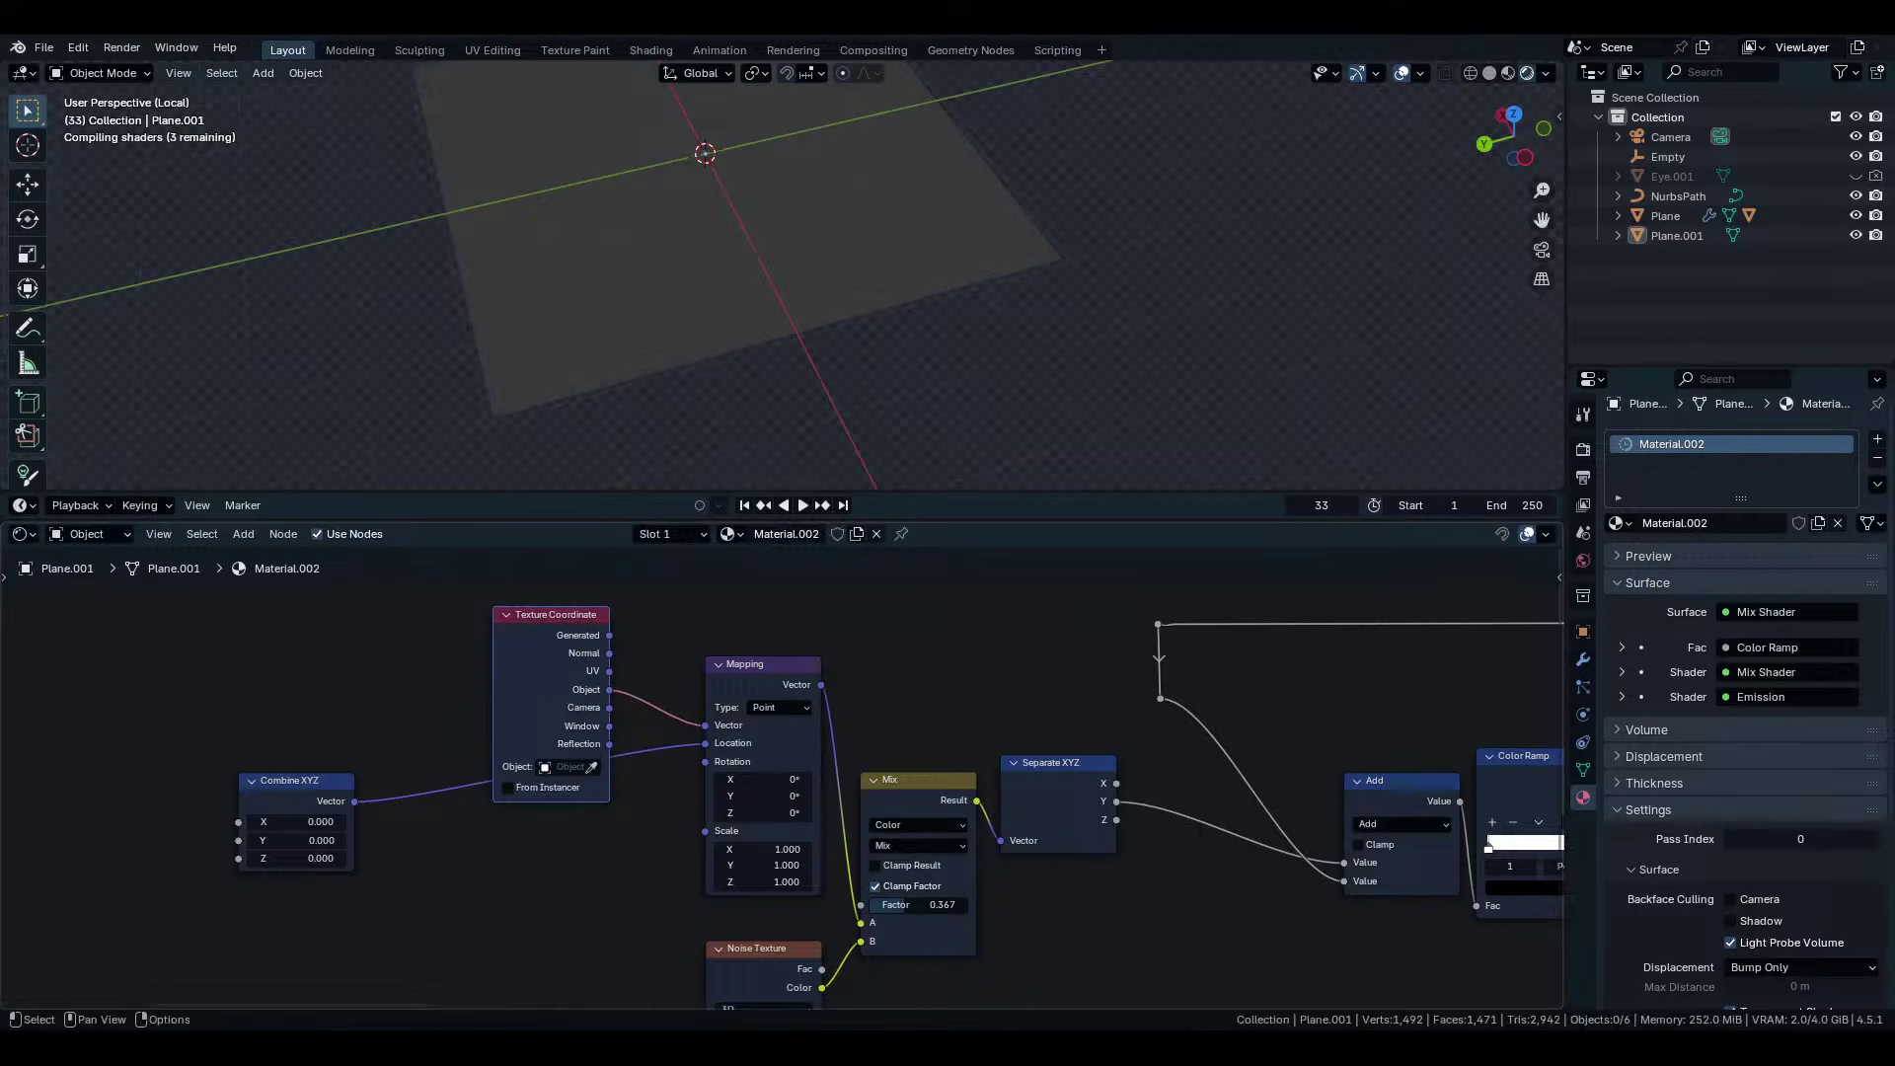
Link the shared Value's reroute to the Y input of the dissolve edge's Combine XYZ node and place that node beside Mapping.
scroll(1125, 717, "down", 2)
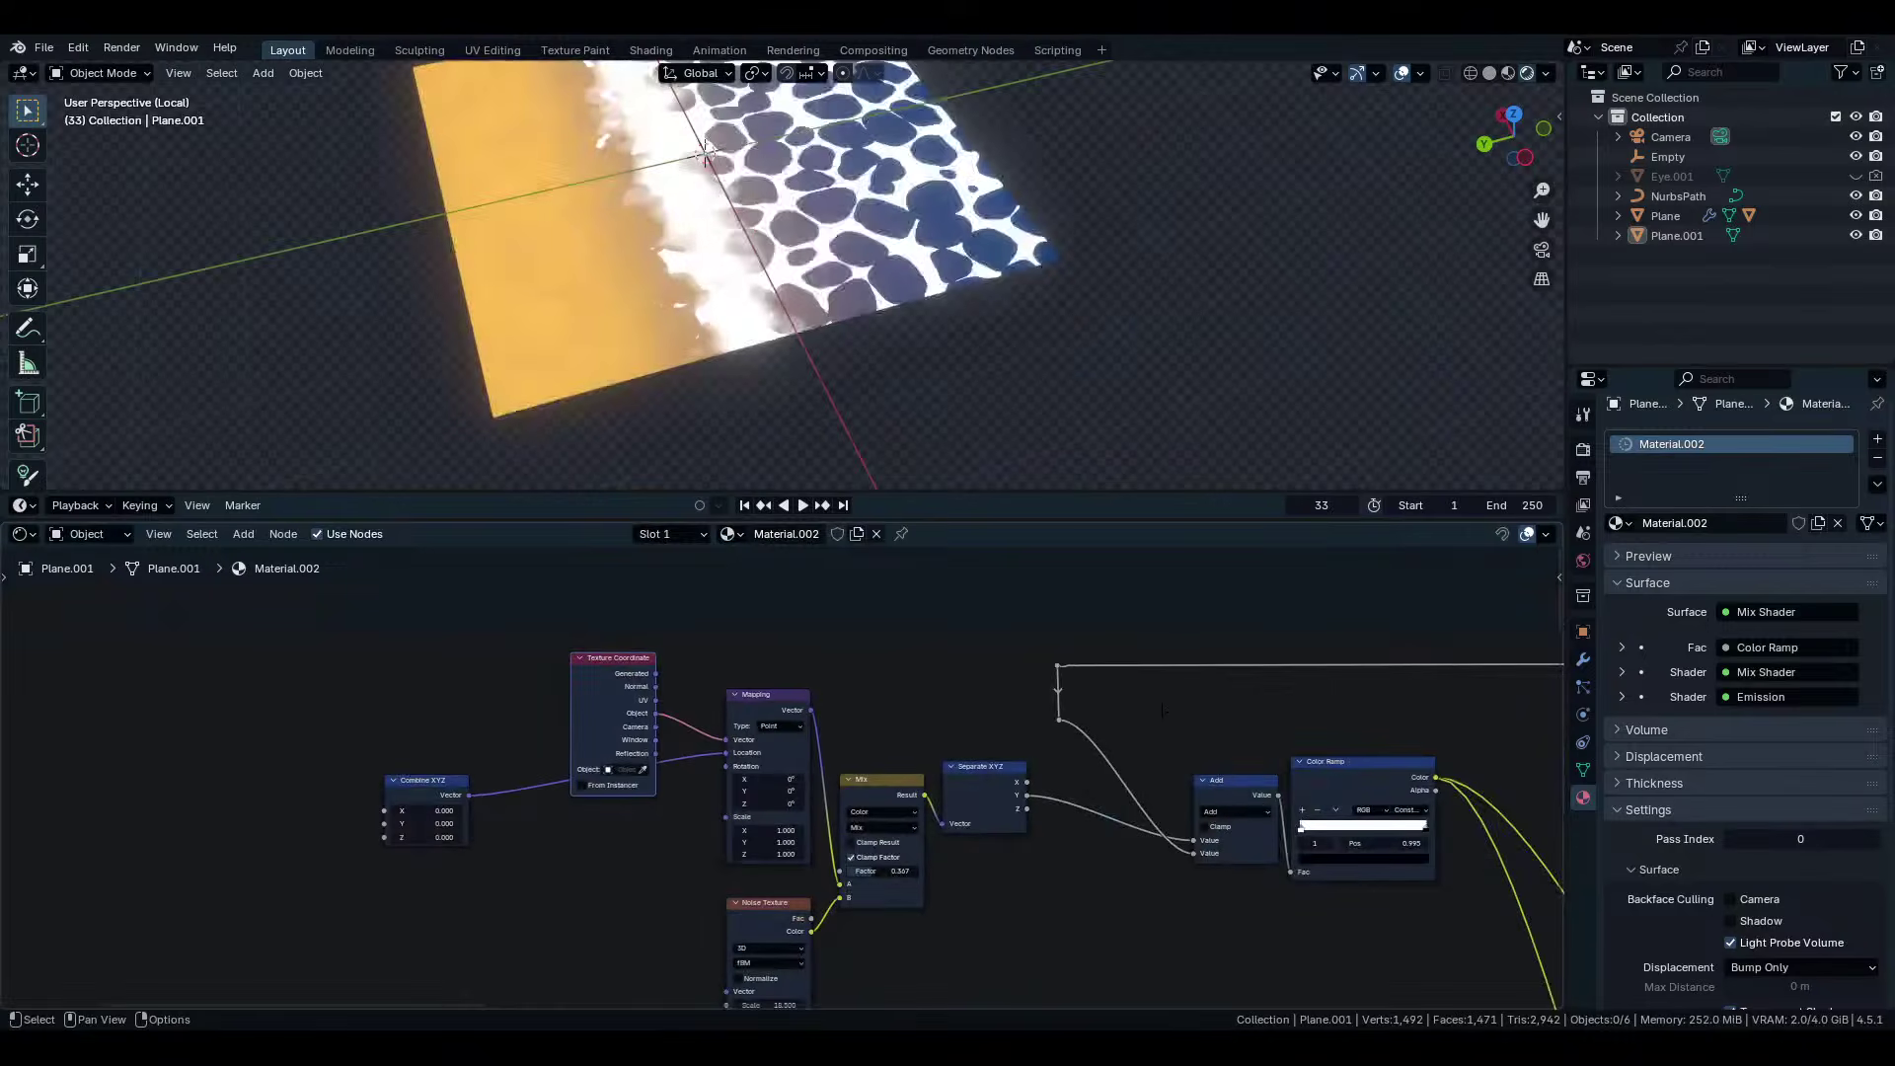
left_click_drag(1063, 721, 664, 819)
scroll(1741, 750, "down", 4)
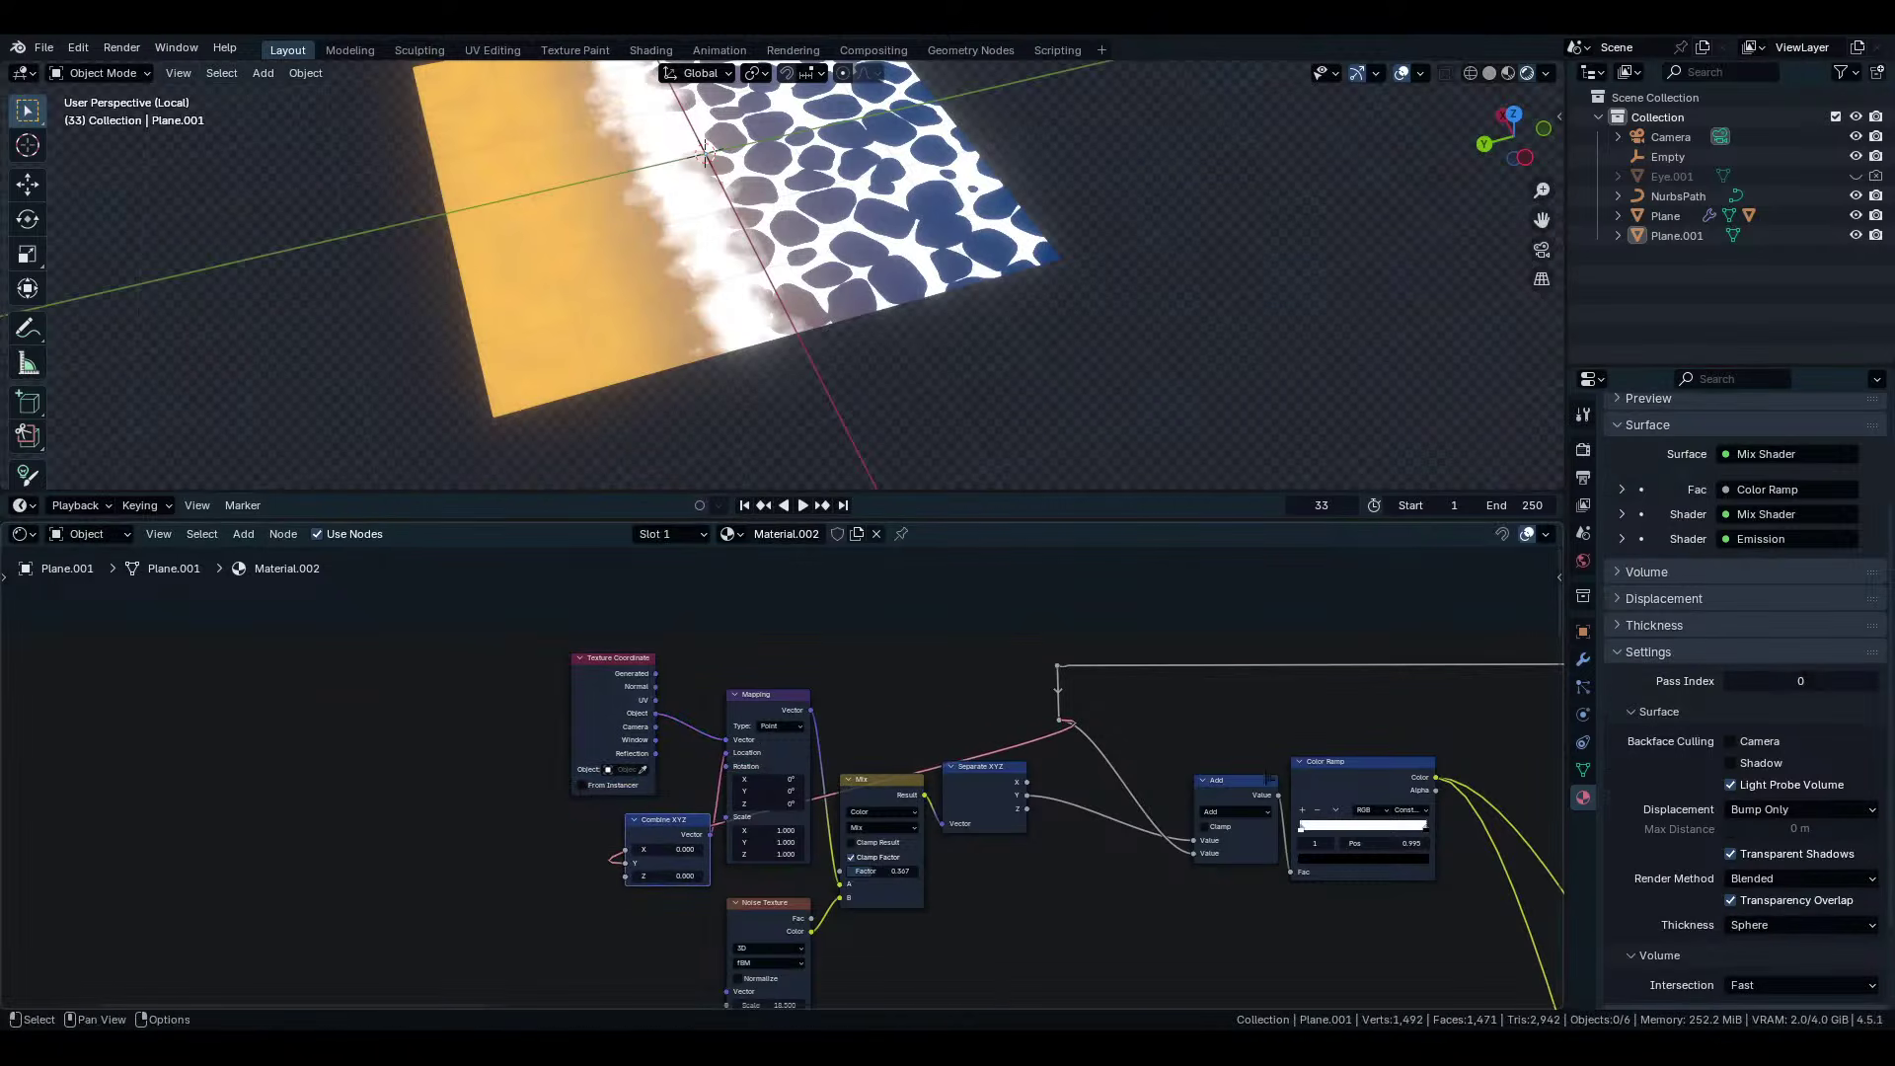
Go back to the shared Value node and check its setting.
scroll(1243, 790, "down", 5)
middle_click_drag(1244, 790, 94, 1036)
scroll(109, 730, "up", 7)
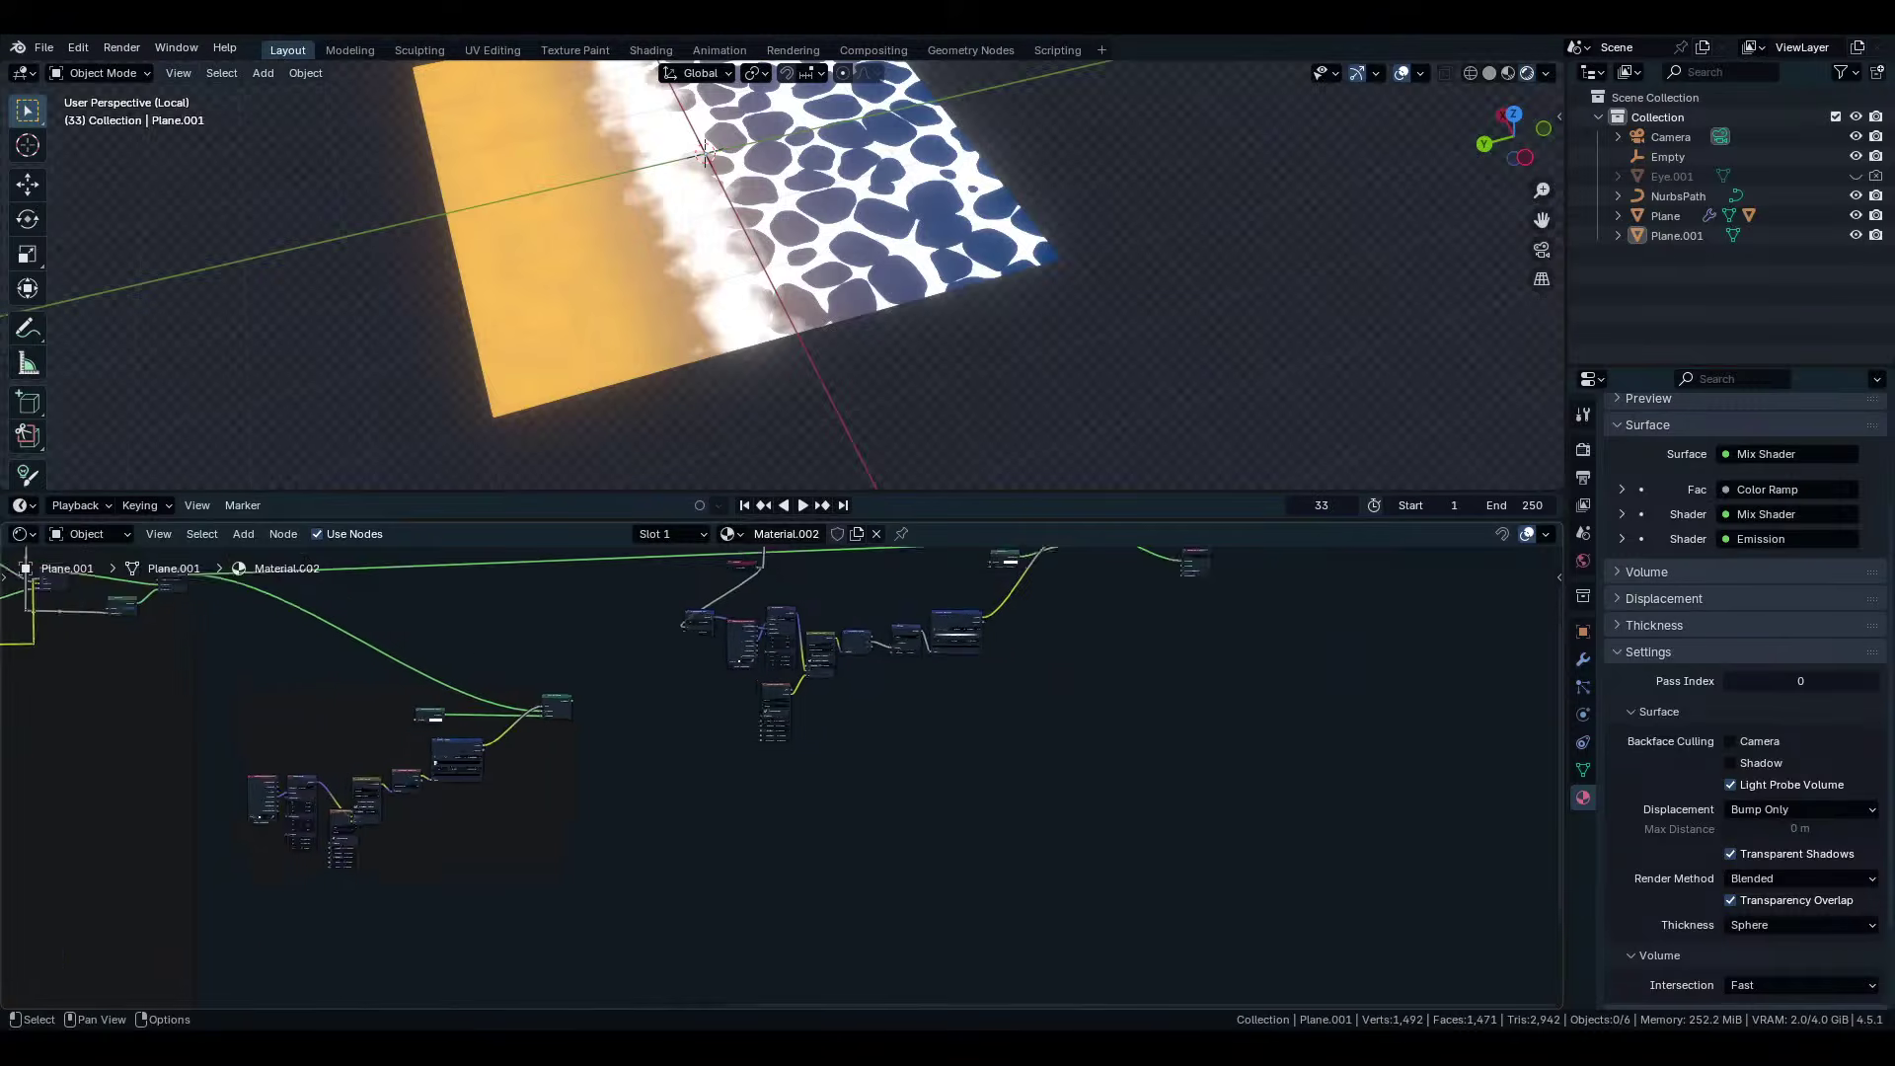
middle_click_drag(108, 730, 180, 893)
scroll(180, 893, "up", 6)
scroll(747, 642, "up", 3)
middle_click_drag(747, 642, 726, 866)
scroll(725, 866, "up", 5)
middle_click_drag(815, 631, 777, 804)
mouse_move(776, 811)
left_mouse_down()
mouse_move(868, 812)
mouse_move(690, 811)
mouse_move(776, 811)
left_mouse_up()
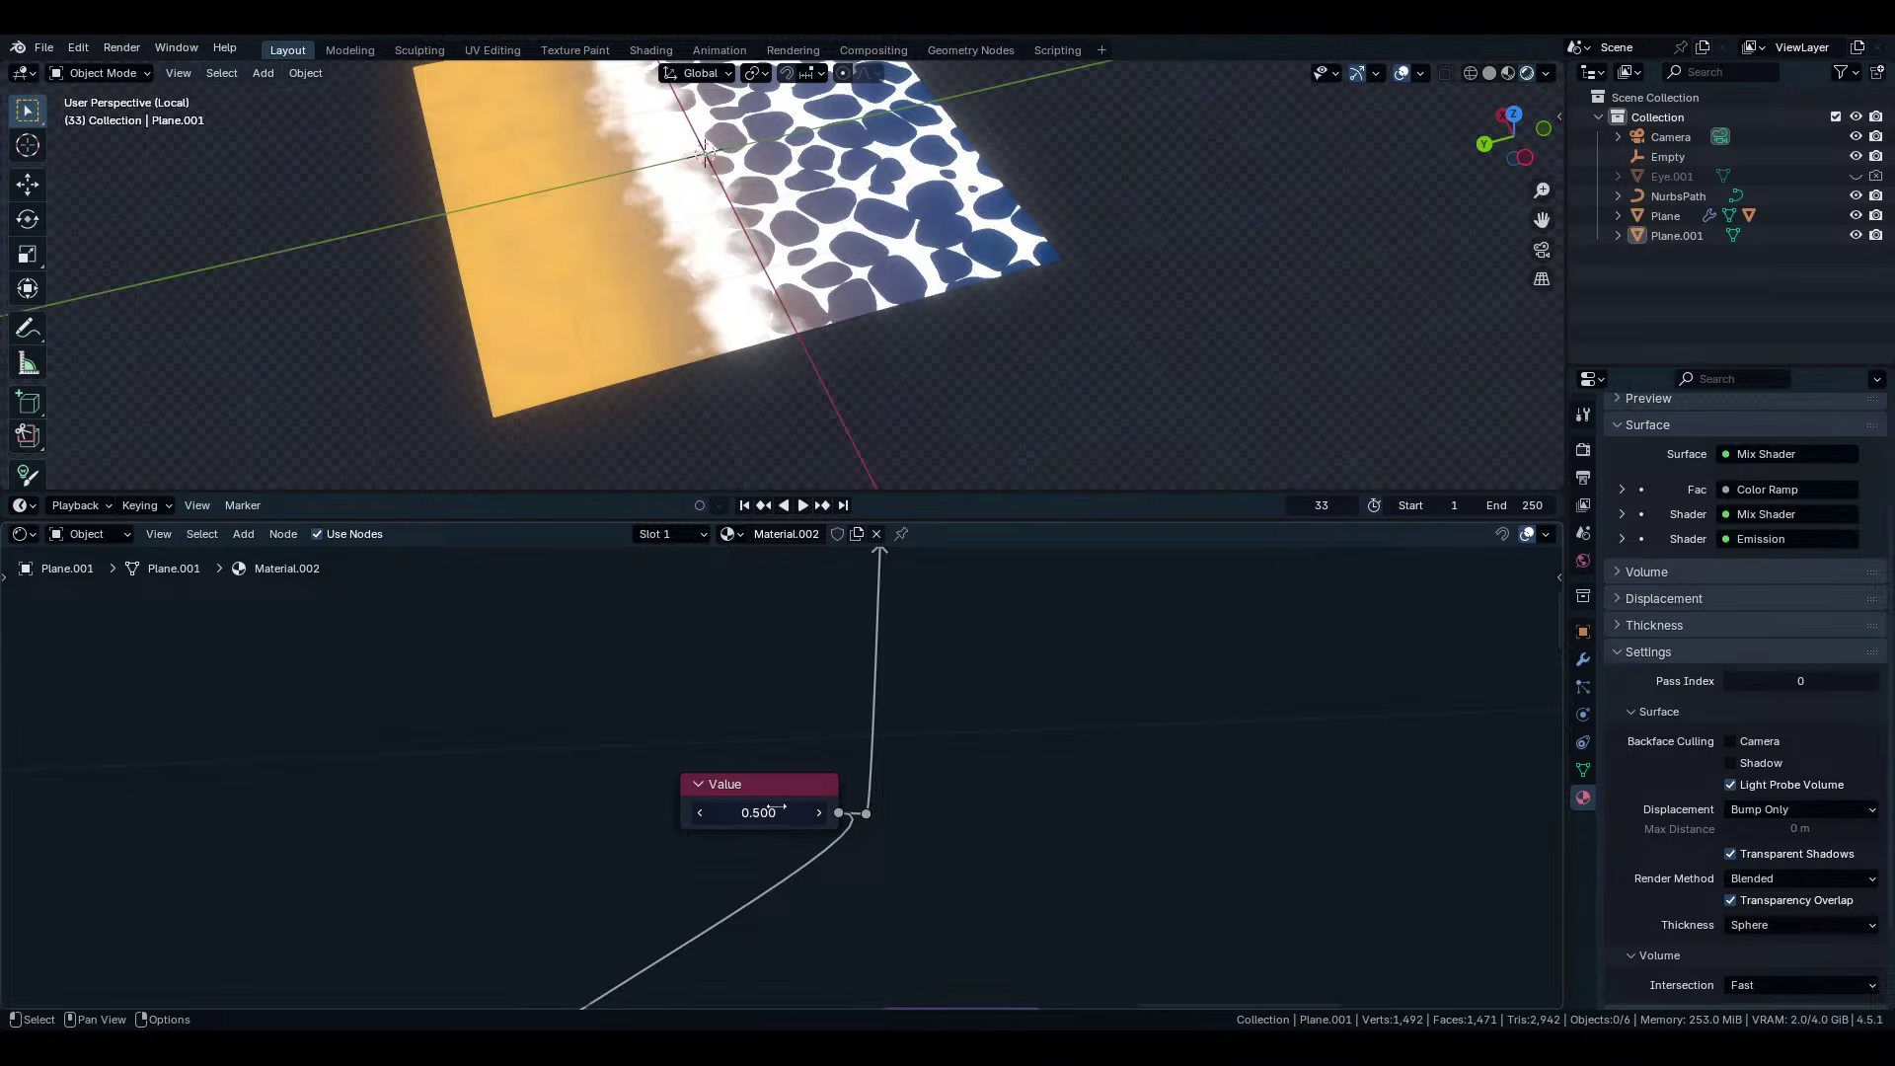
Set the value of the Add node feeding the glowing band's Color Ramp to 0.5.
scroll(776, 806, "down", 12)
scroll(780, 794, "up", 5)
middle_click_drag(985, 875, 831, 777)
scroll(886, 887, "up", 3)
scroll(886, 886, "up", 5)
middle_click_drag(886, 886, 718, 727)
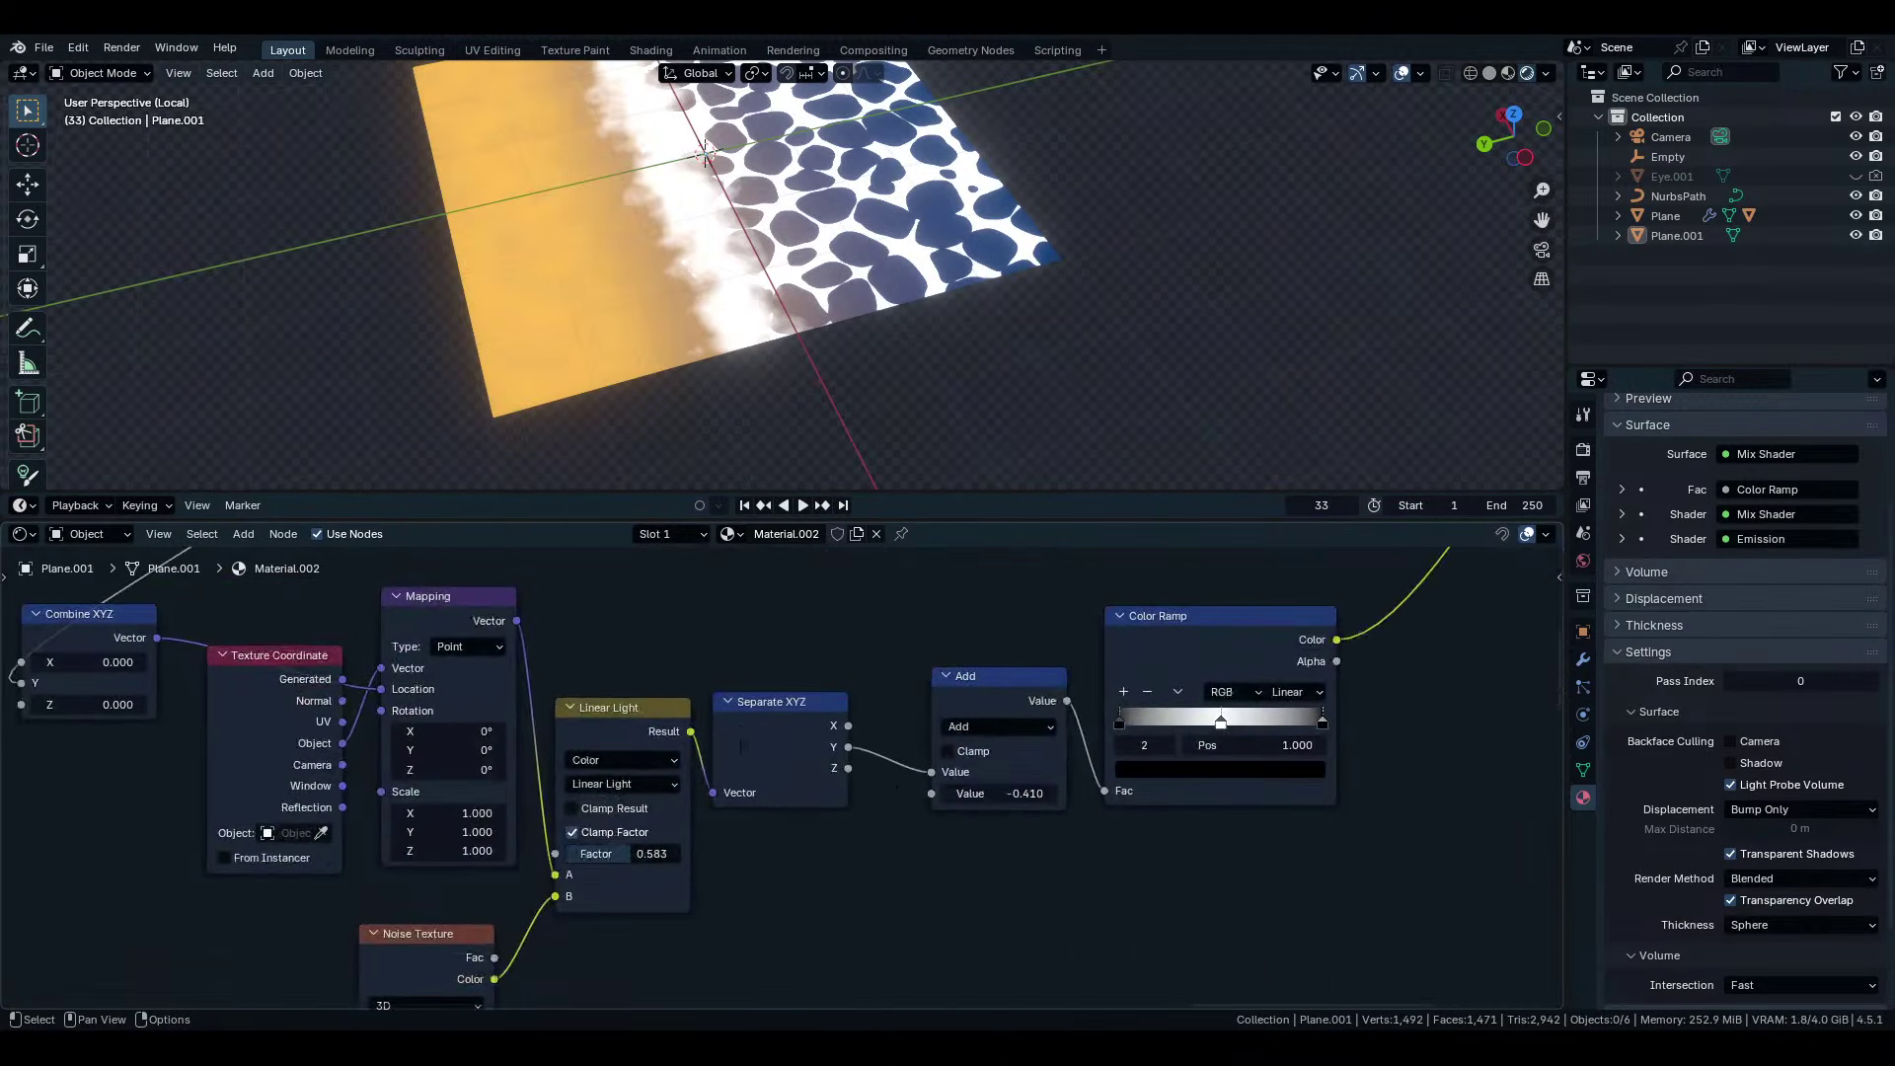
double_click(1007, 795)
key("BackSpace")
key("BackSpace")
key("BackSpace")
key("BackSpace")
key("BackSpace")
type("0.5")
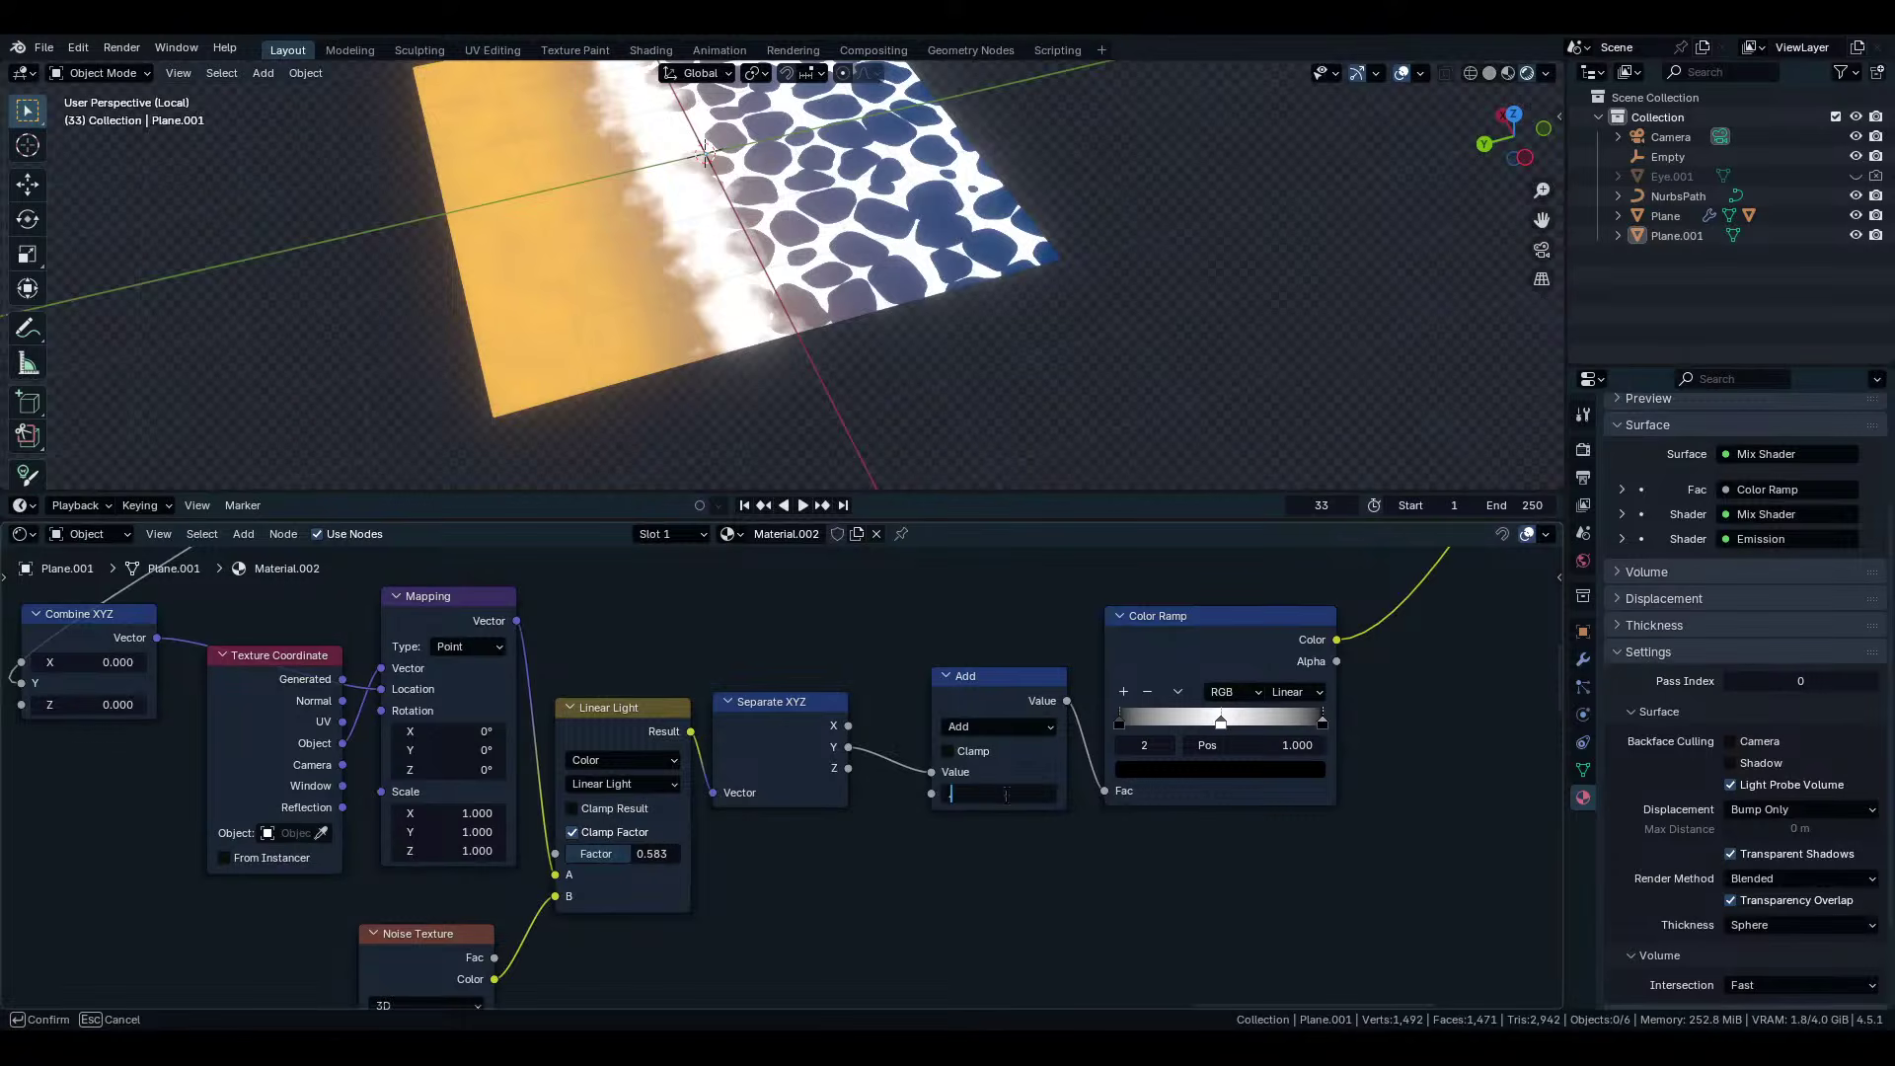
key("Return")
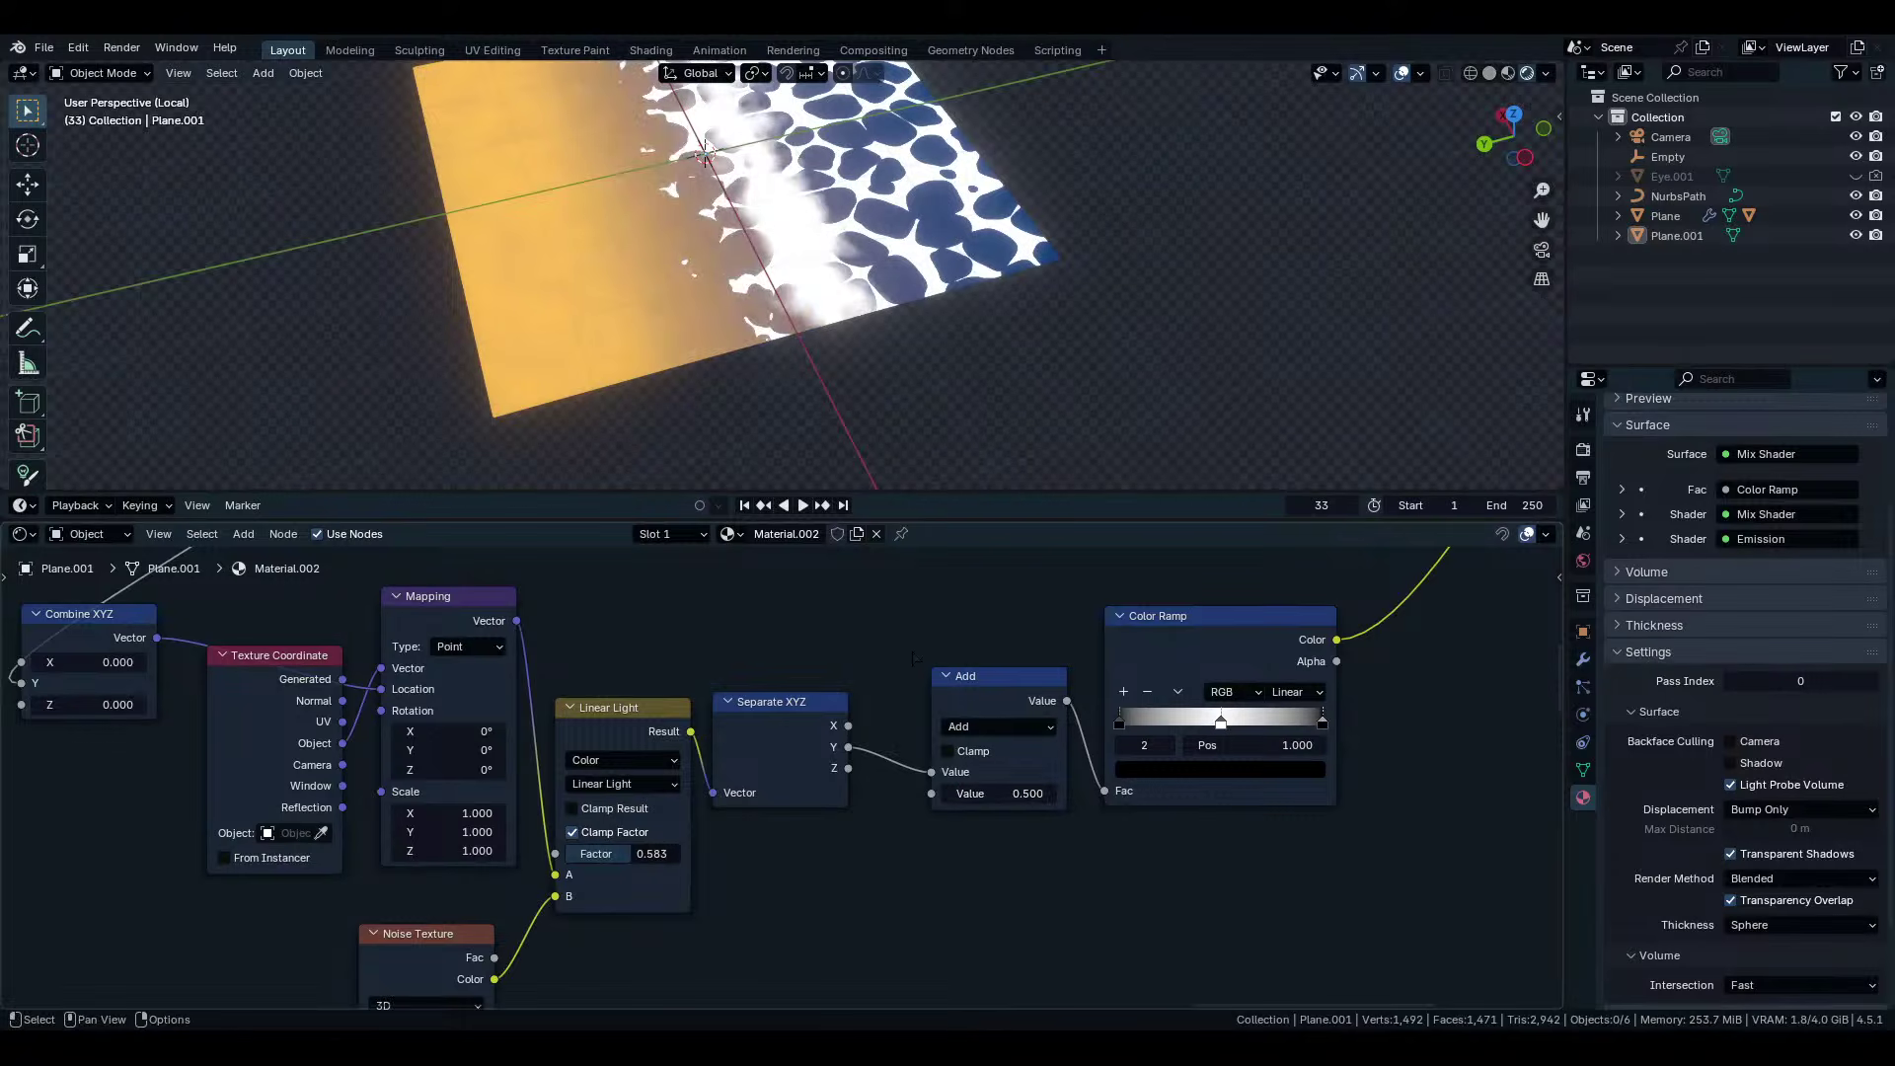
Set the position of the white middle stop in the glowing band's Color Ramp to 0.5.
scroll(912, 658, "down", 2)
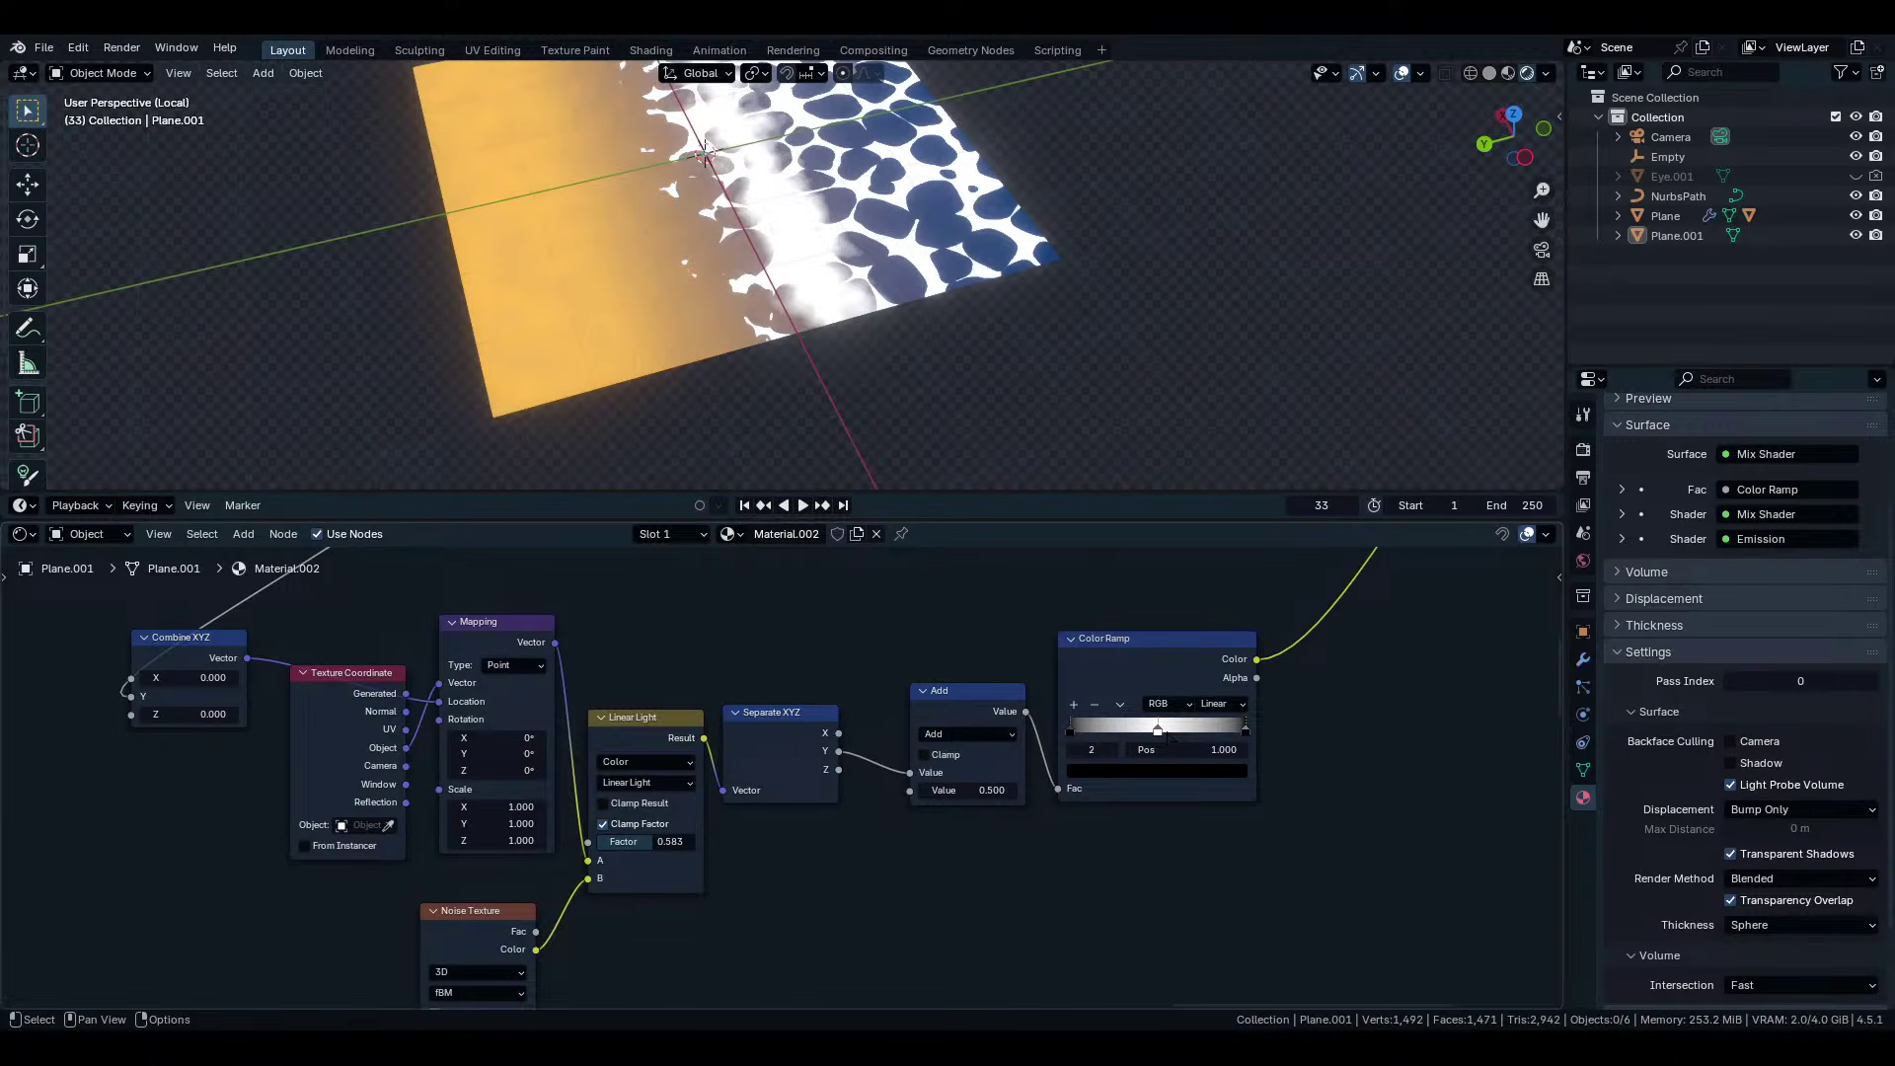
mouse_move(1158, 730)
left_mouse_down()
mouse_move(1085, 732)
mouse_move(1182, 733)
left_mouse_up()
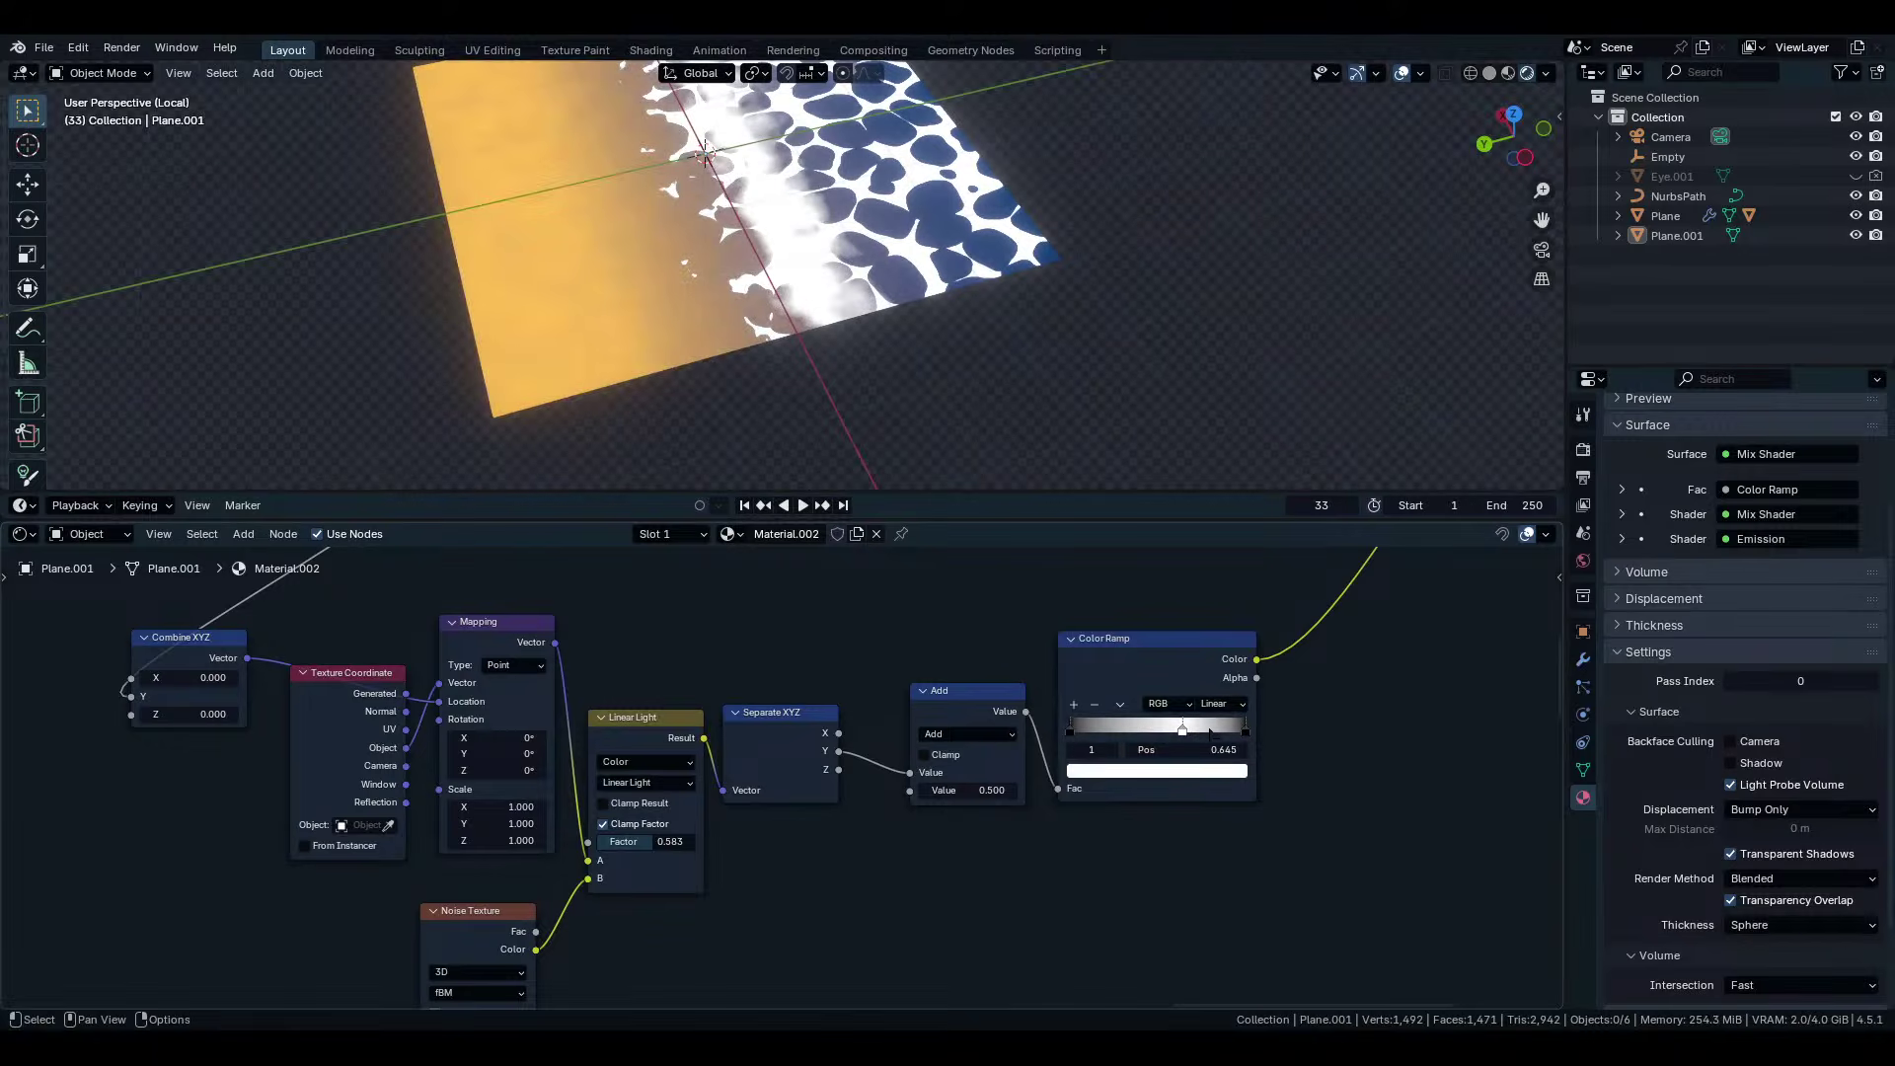
left_click_drag(1068, 738, 1176, 731)
double_click(1172, 750)
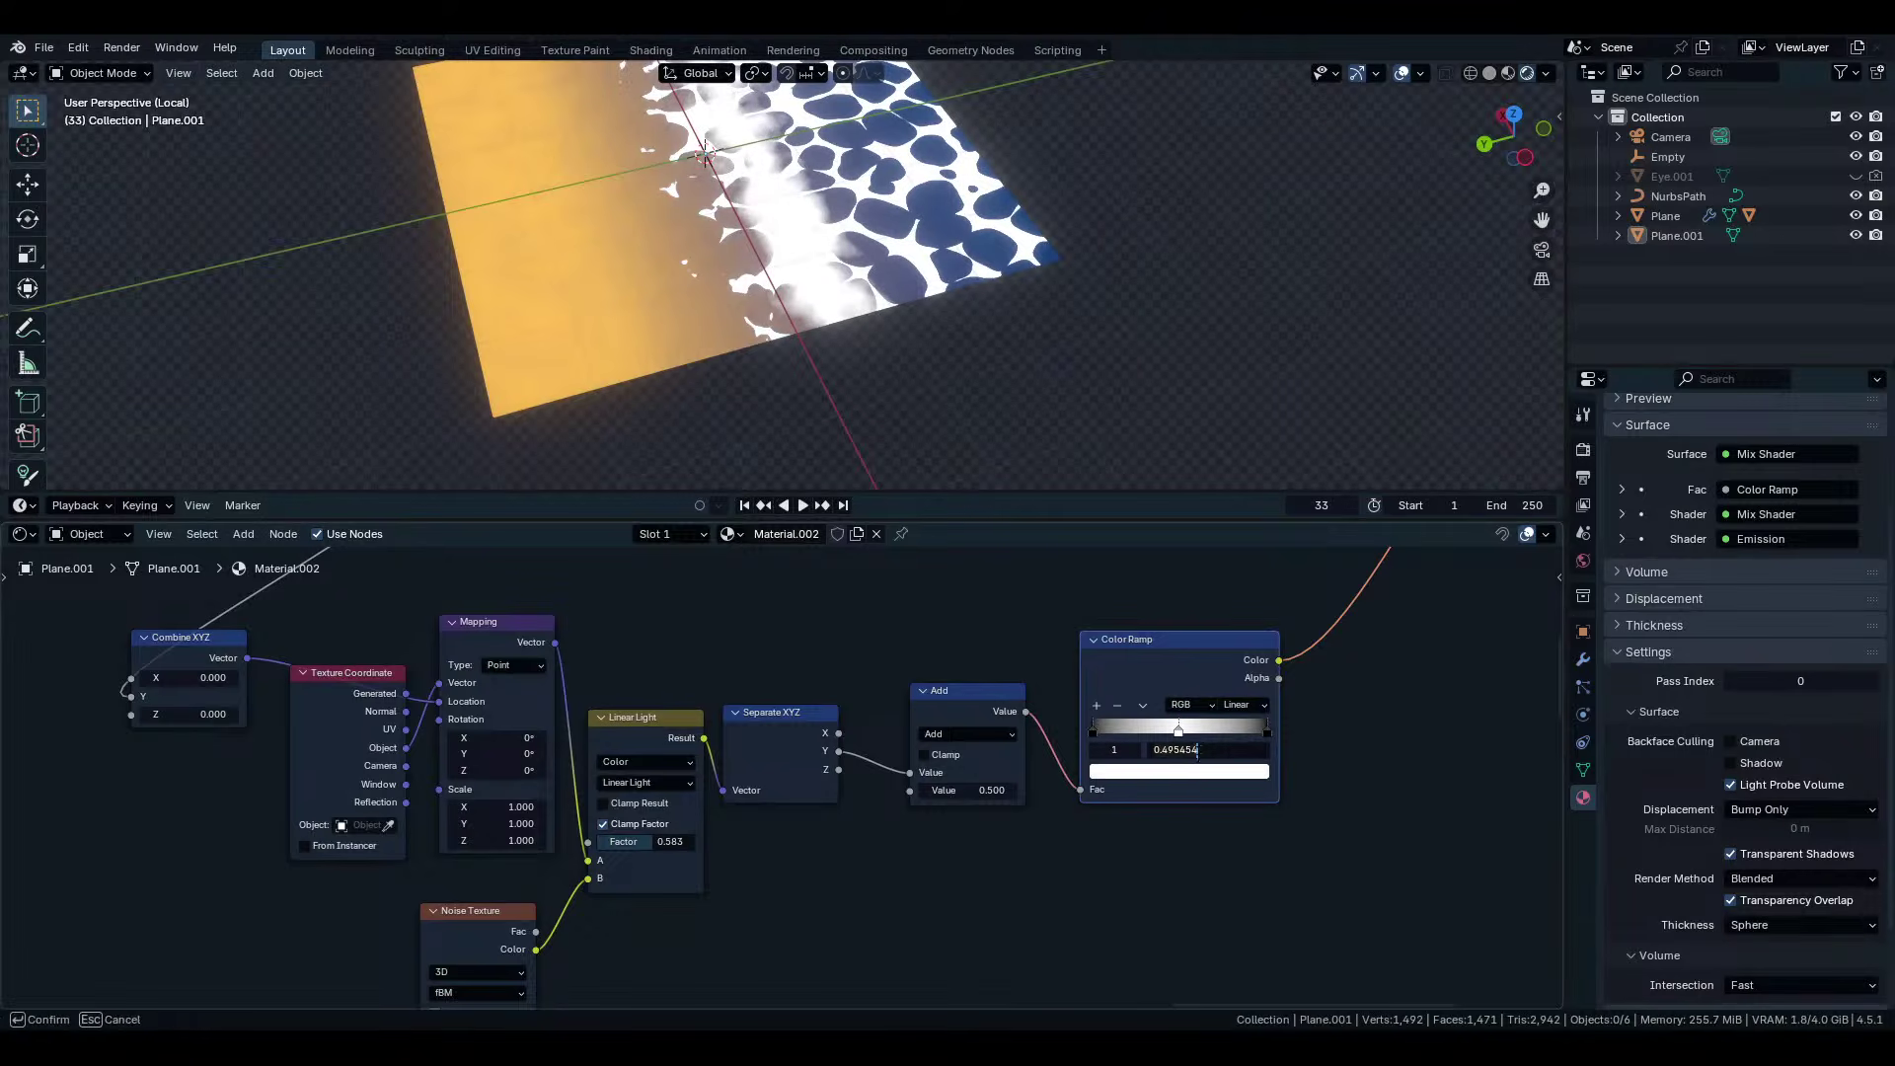
type(".5")
key("Return")
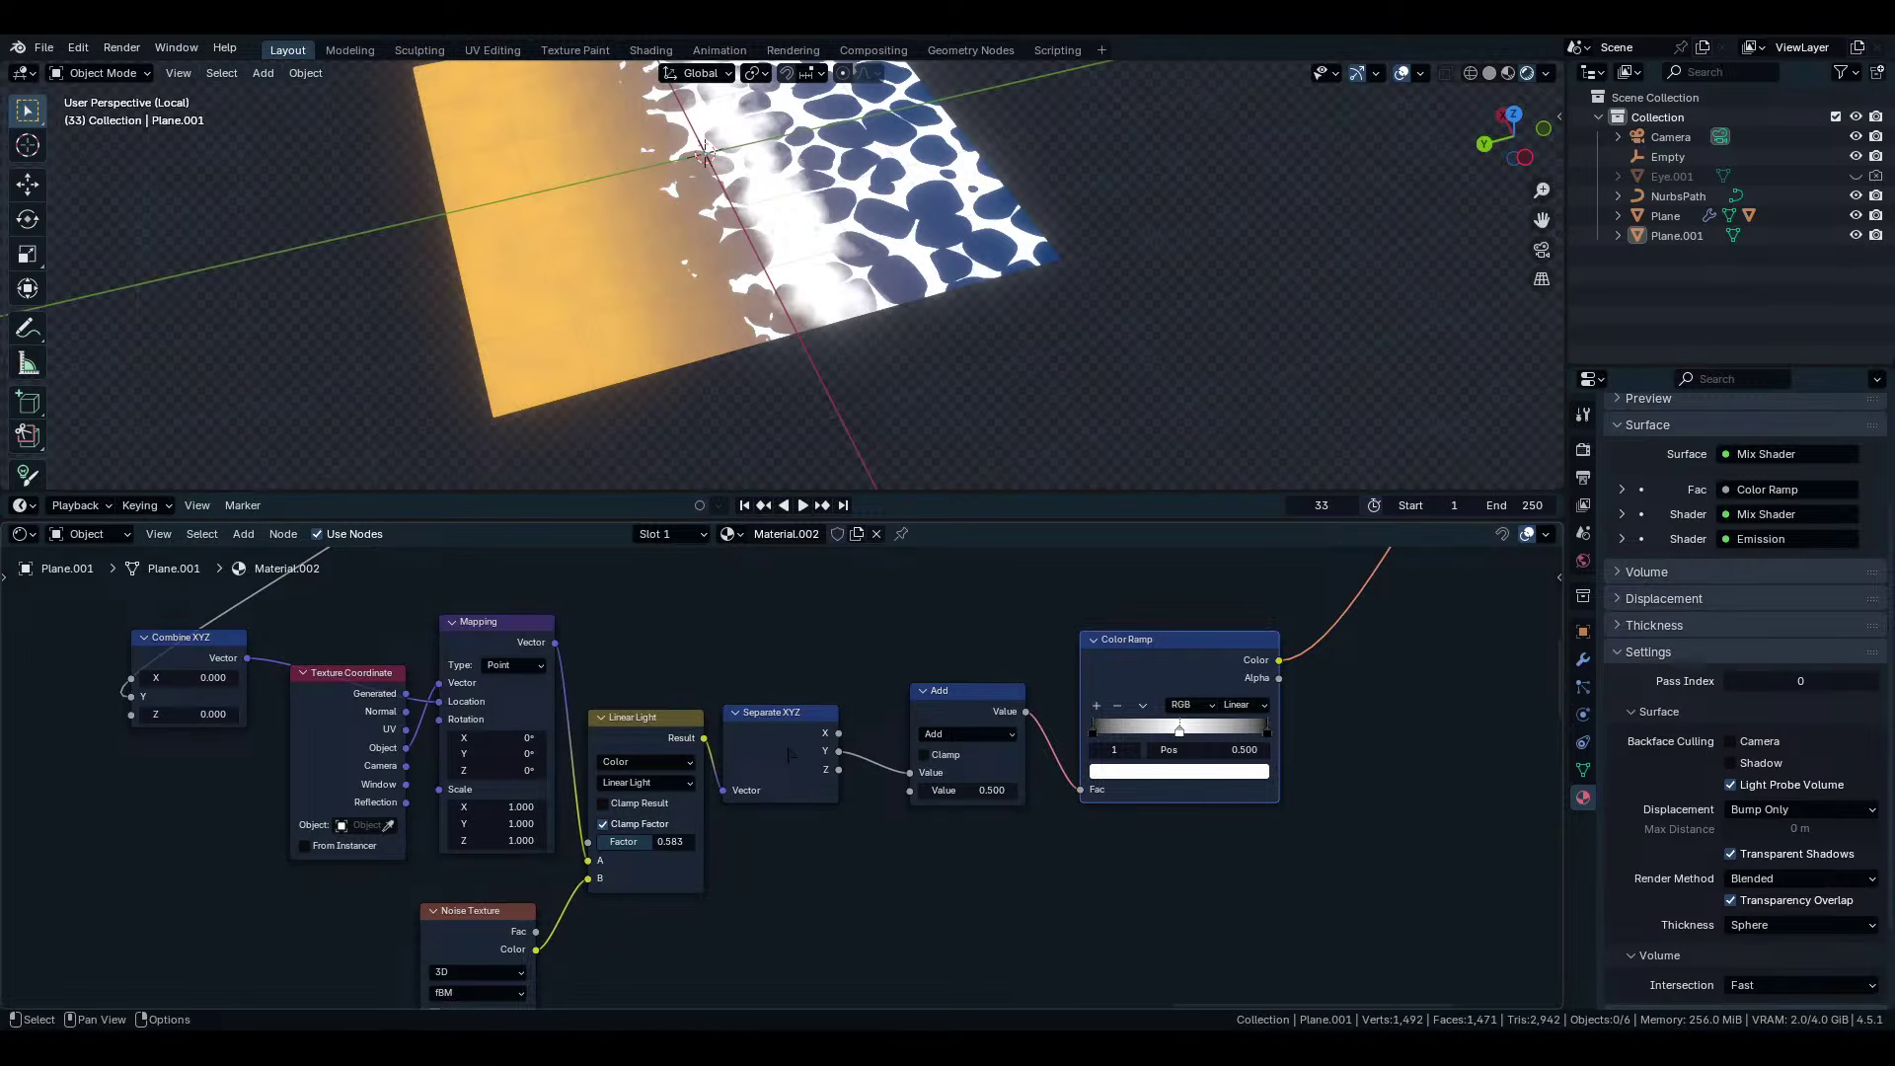
Vary the shared Value into negative numbers to compare how the dissolve edge and glowing band move, then cancel the change.
scroll(1046, 839, "down", 1)
middle_click_drag(1046, 838, 1175, 784)
left_click_drag(790, 784, 859, 784)
key("Escape")
scroll(347, 654, "up", 2)
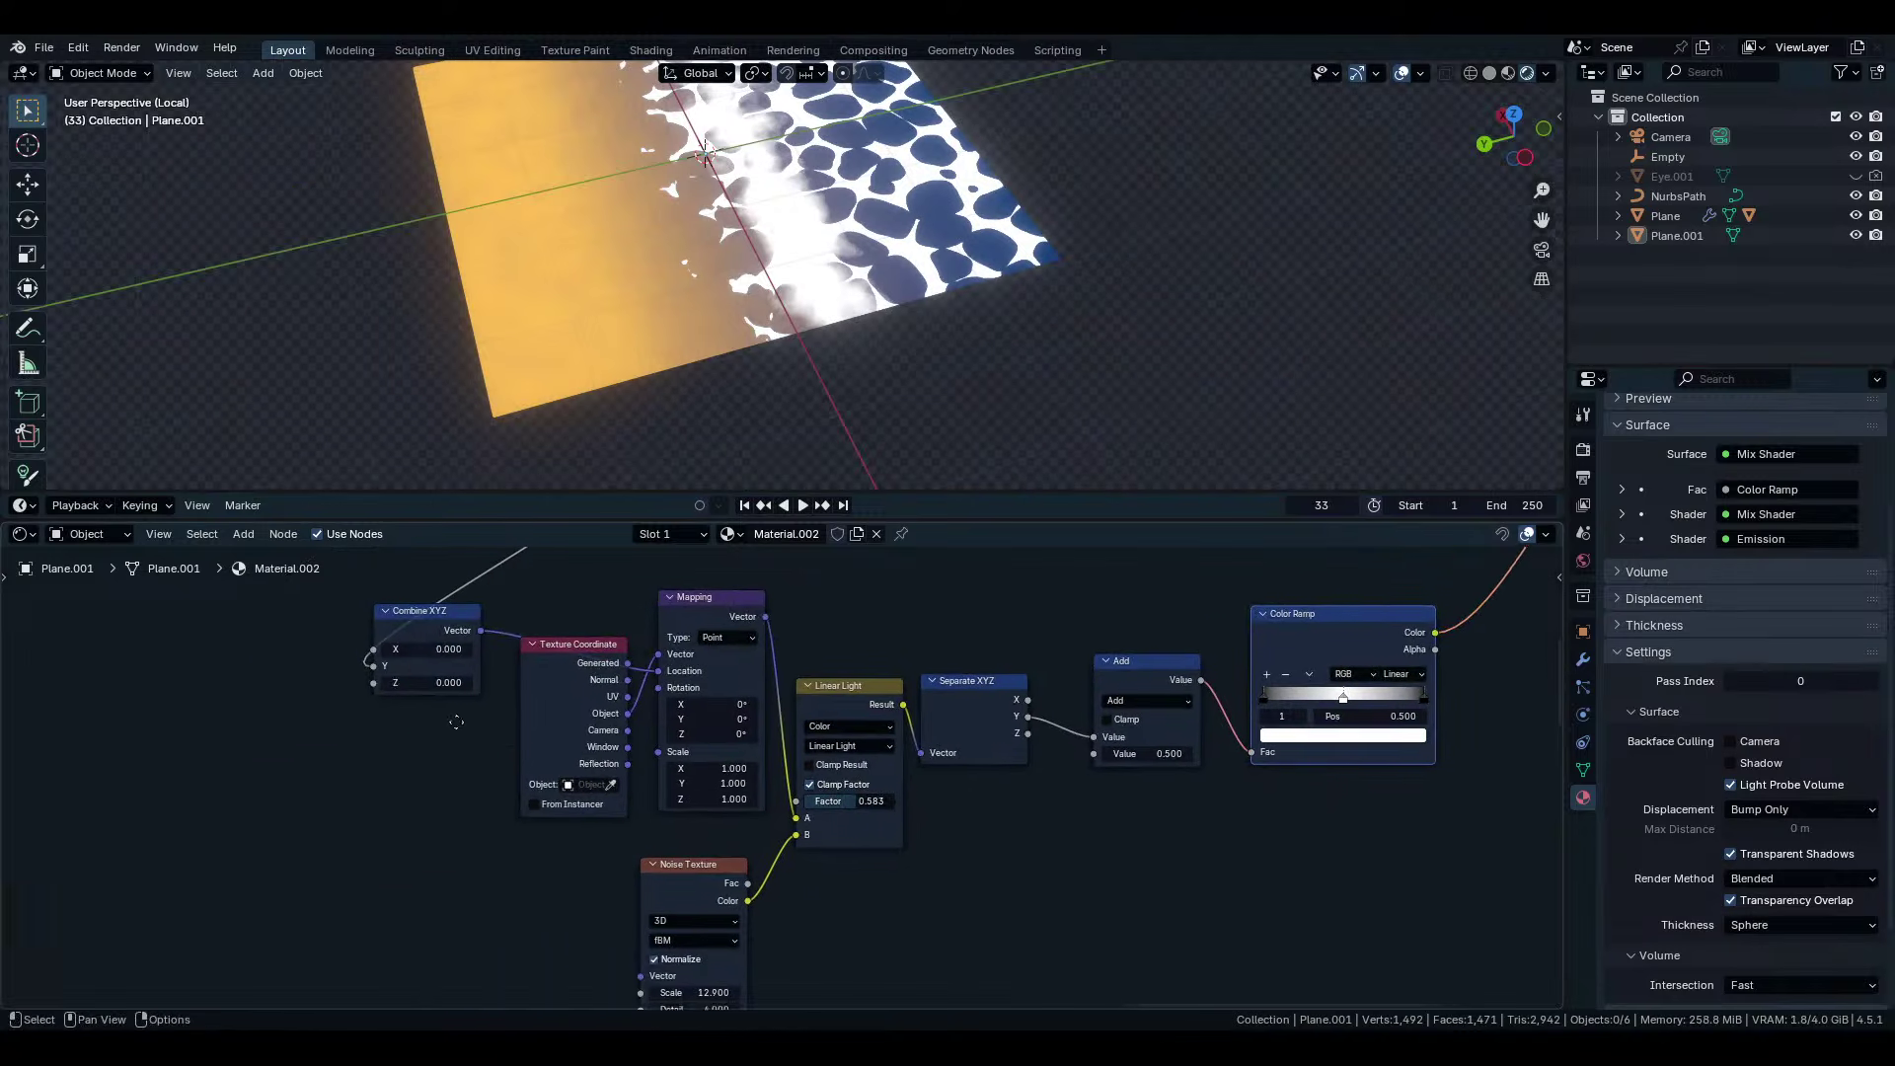
scroll(347, 654, "up", 1)
middle_click_drag(405, 602, 784, 913)
scroll(797, 778, "down", 5)
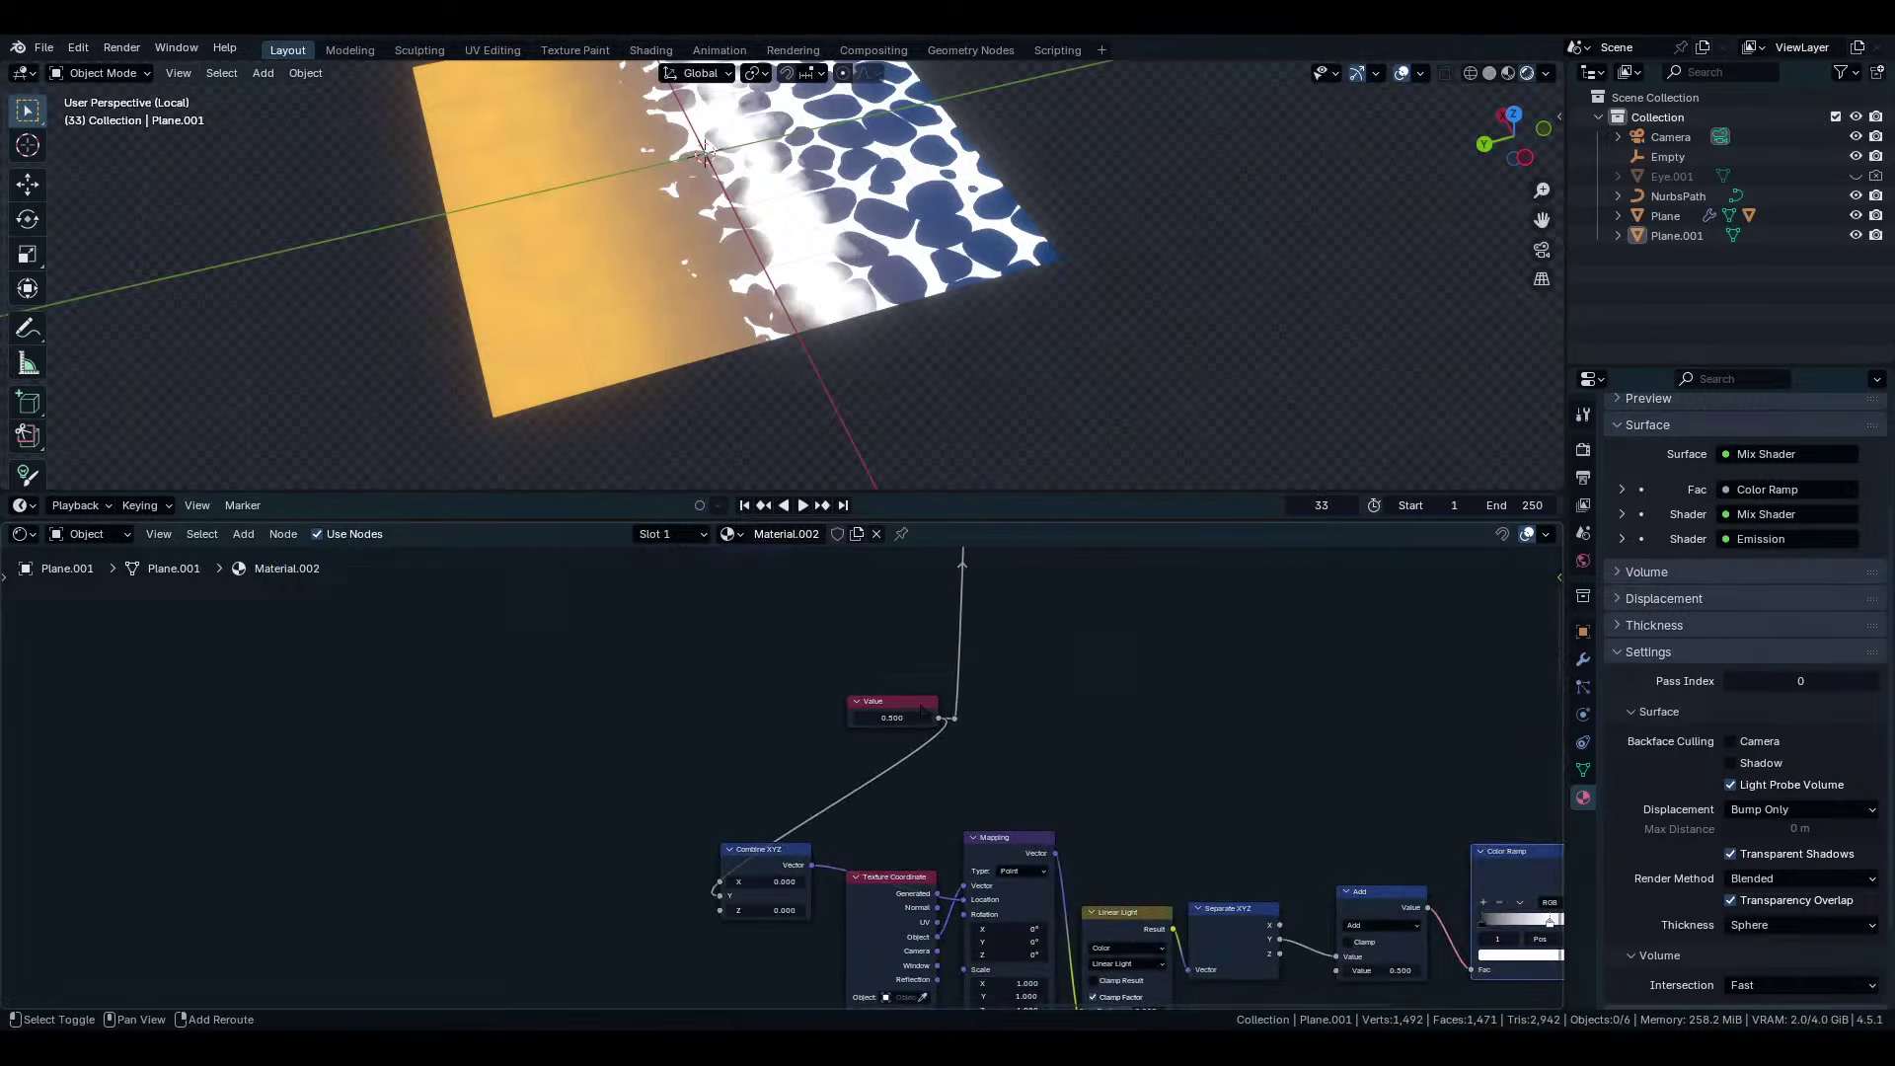
left_click_drag(894, 719, 850, 719)
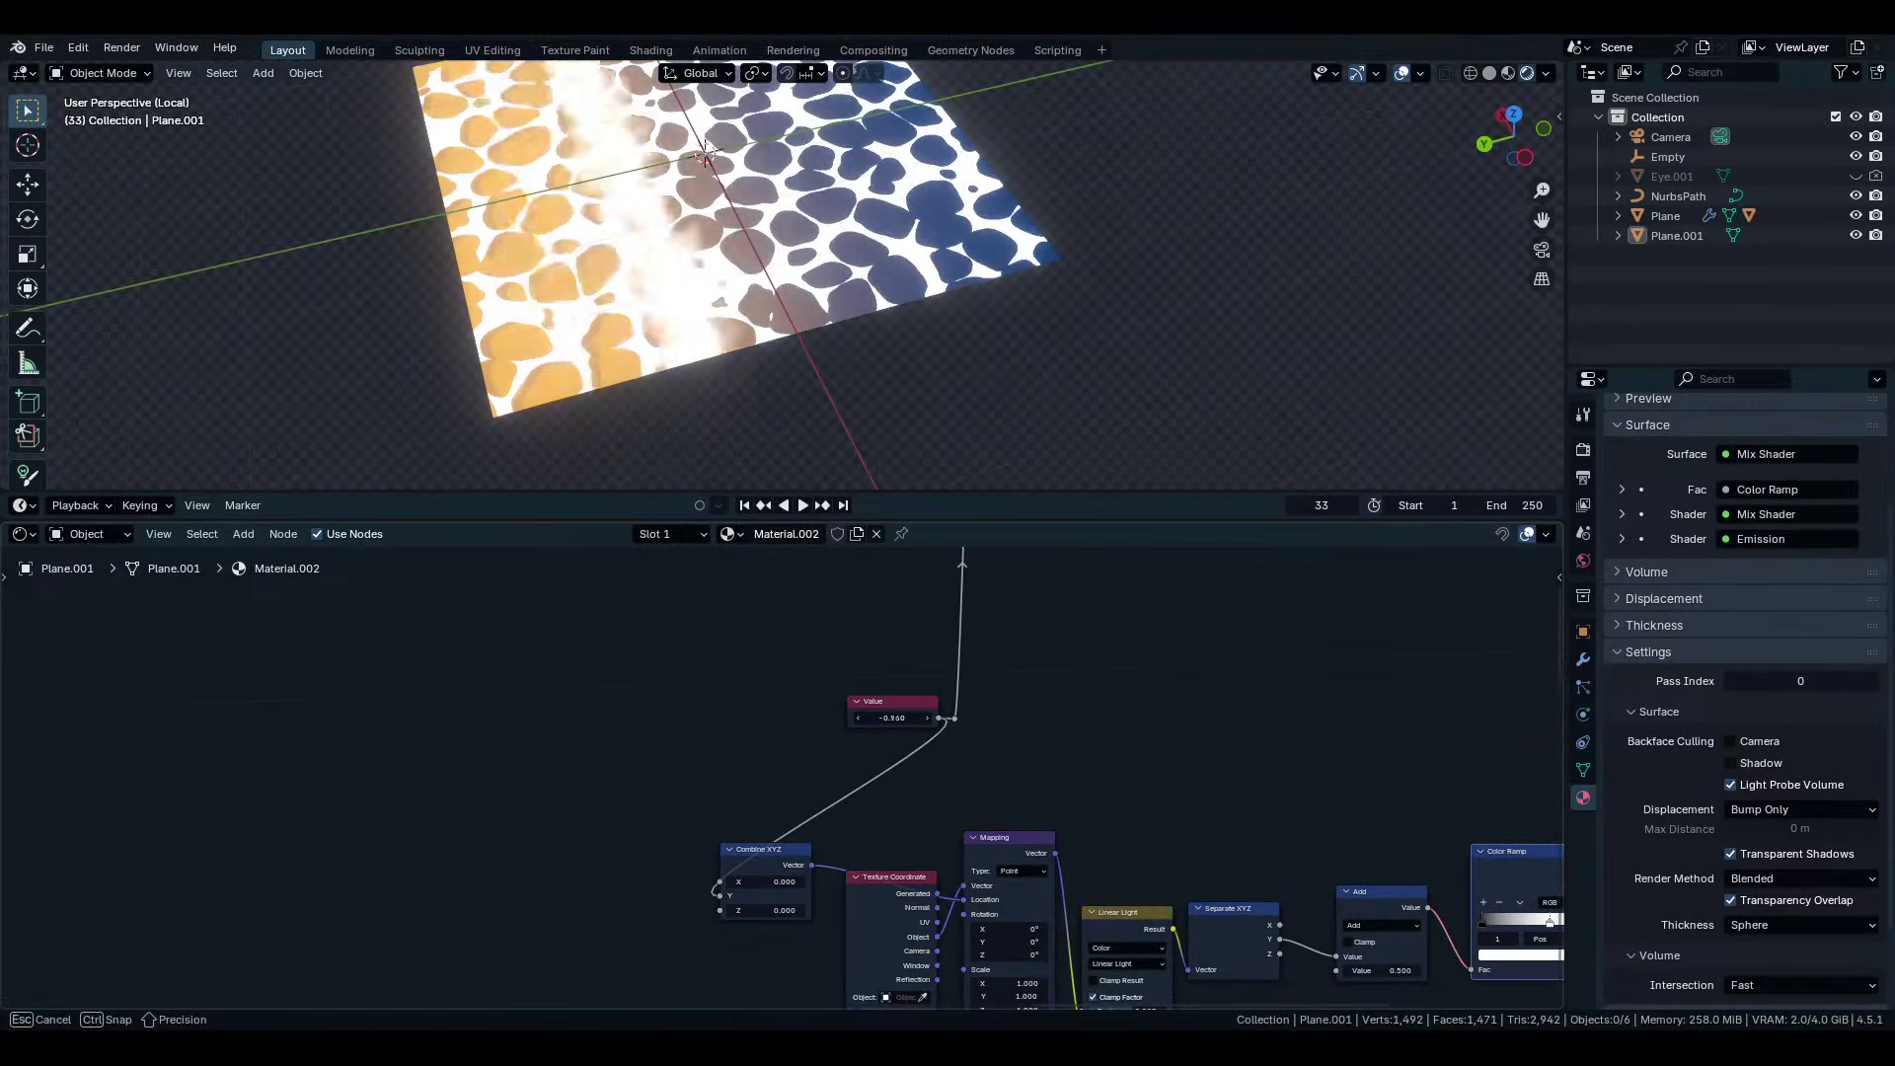
key("Escape")
Remove the glowing band's Combine XYZ and Mapping nodes, keeping the Texture Coordinate node linked to the Linear Light node.
scroll(748, 784, "down", 4)
mouse_move(748, 784)
middle_mouse_down()
mouse_move(807, 842)
mouse_move(770, 804)
middle_mouse_up()
left_click_drag(844, 815, 755, 870)
key("ctrl+x")
left_click(953, 860)
key("ctrl+x")
Remove the dissolve edge's Mapping node, keeping the Texture Coordinate node's Object output linked to the Mix node.
scroll(954, 872, "down", 9)
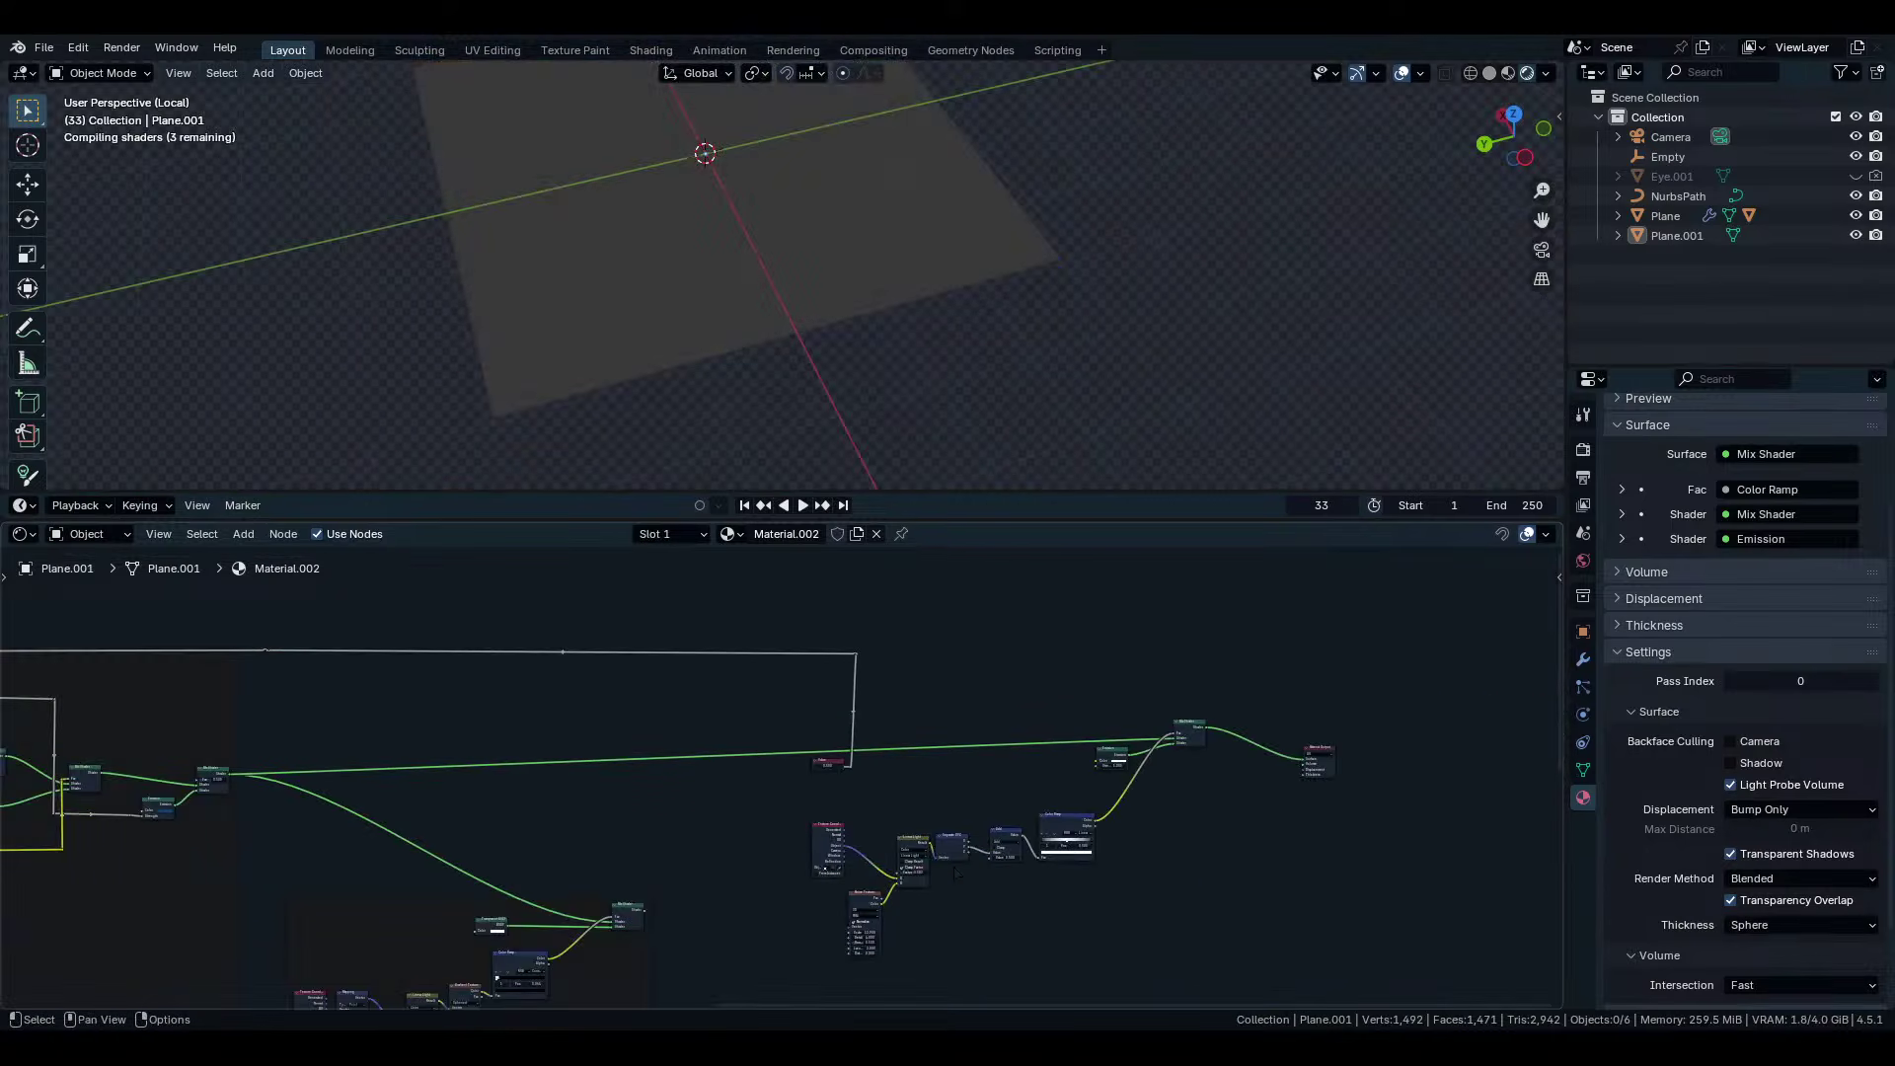
middle_click_drag(955, 870, 316, 726)
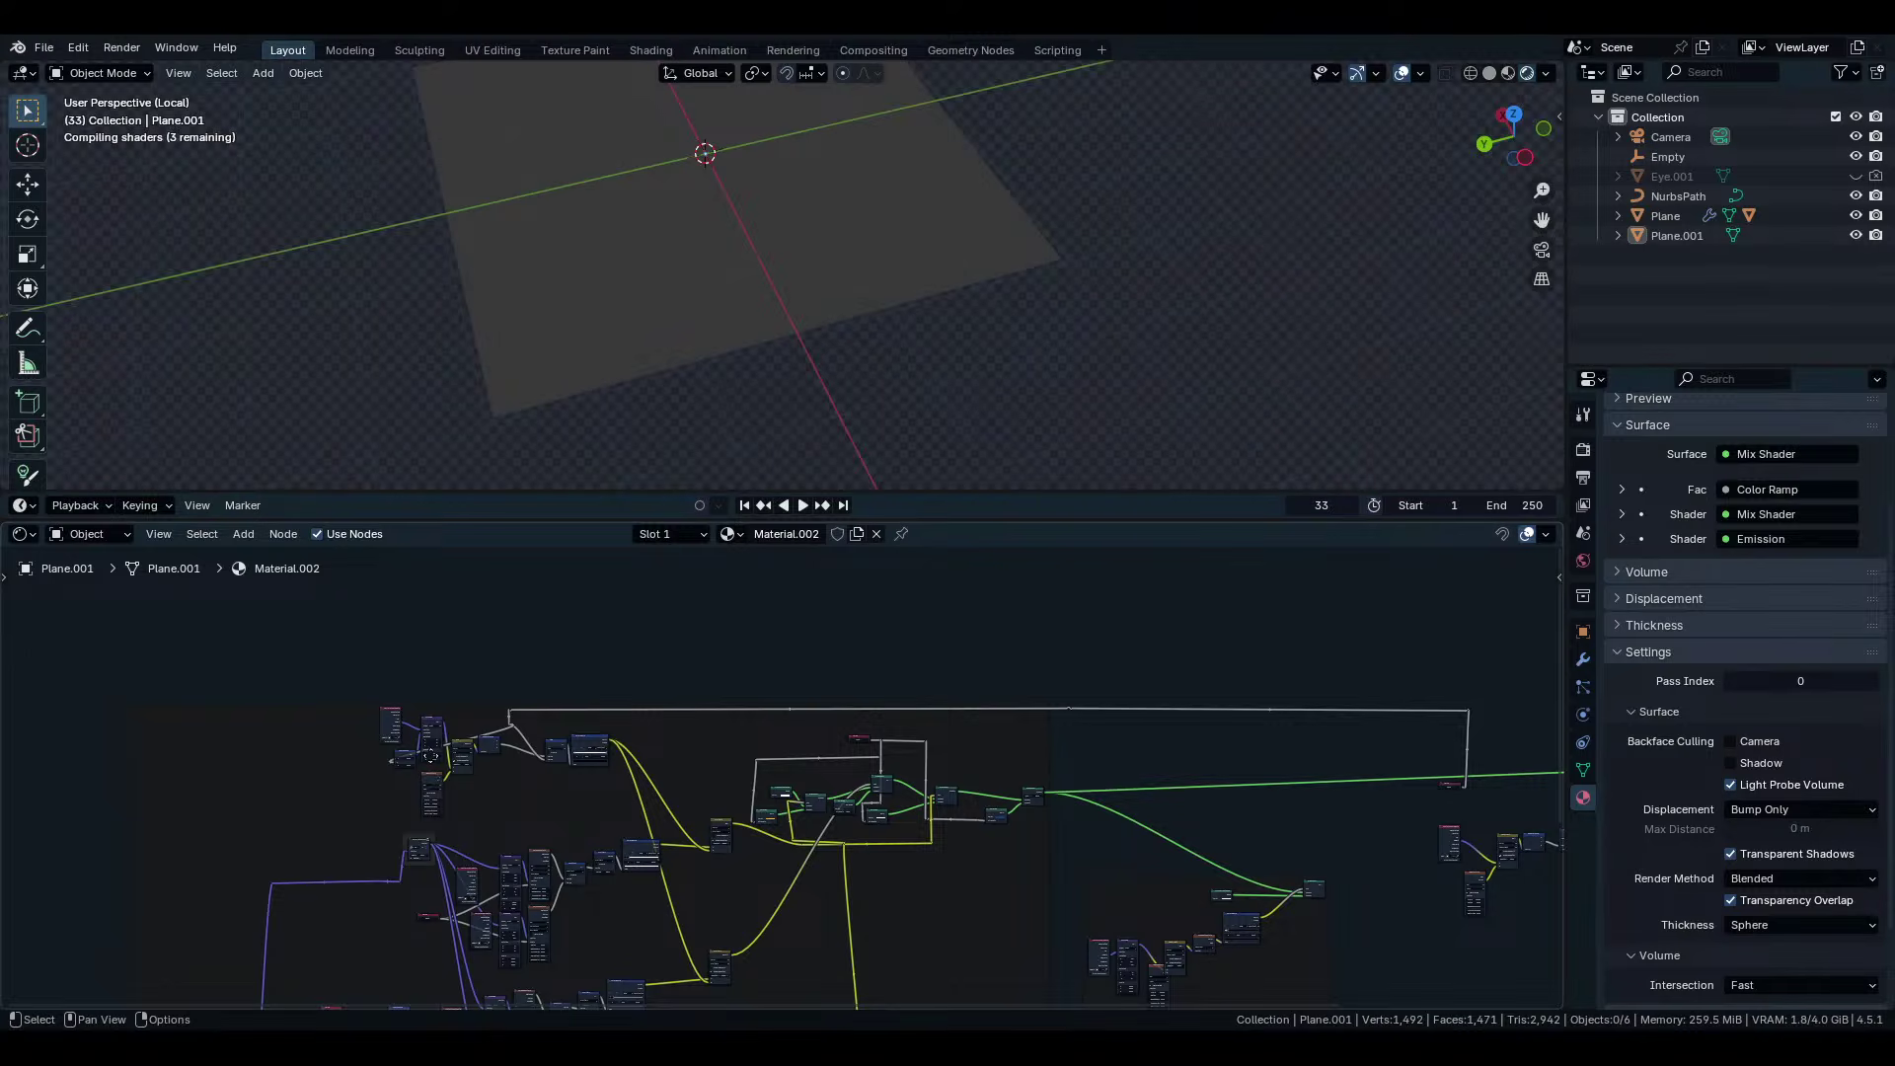
middle_click_drag(430, 755, 305, 798)
scroll(305, 799, "up", 6)
scroll(780, 790, "up", 6)
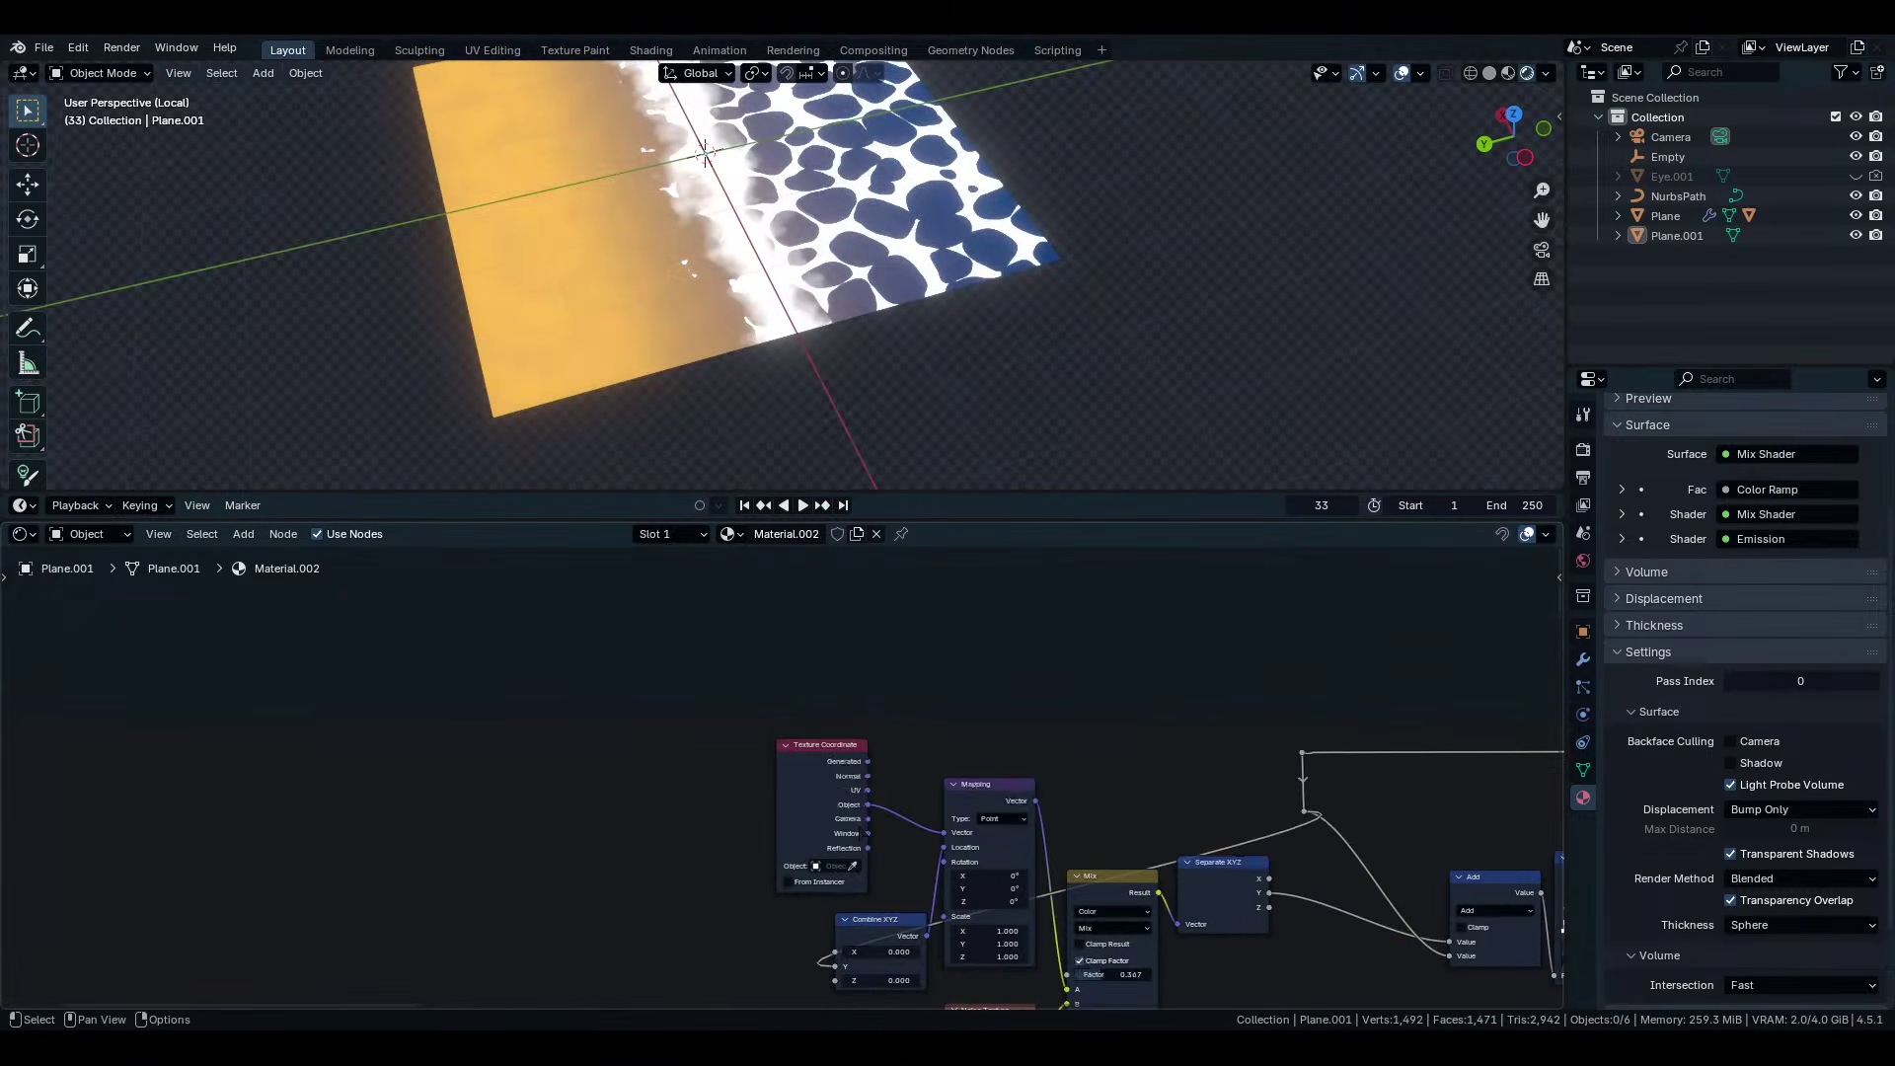
left_click(896, 679)
key("ctrl+x")
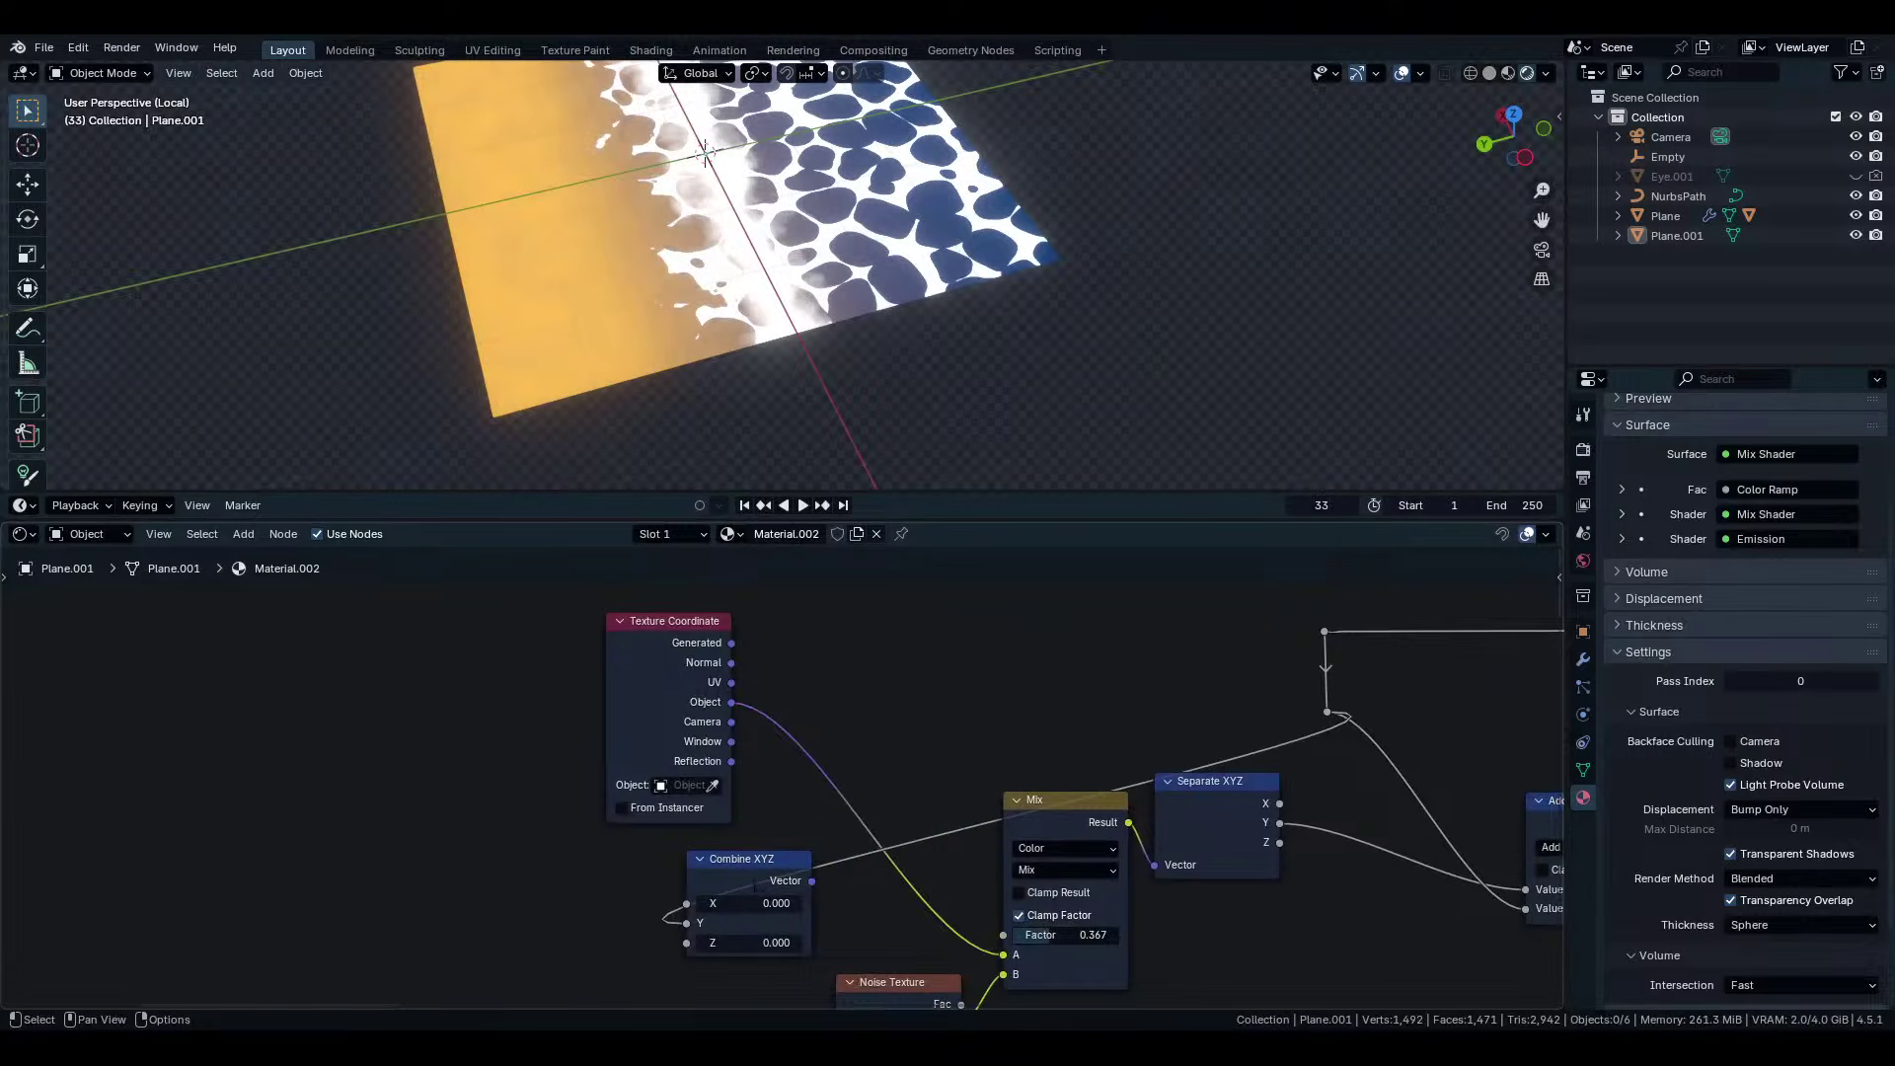
Remove the dissolve edge's disconnected Combine XYZ node and move its Texture Coordinate node closer to the Mix node.
left_click(750, 862)
key("ctrl+x")
left_click_drag(668, 621, 905, 753)
middle_click_drag(905, 754, 461, 674)
middle_click_drag(714, 253, 647, 358)
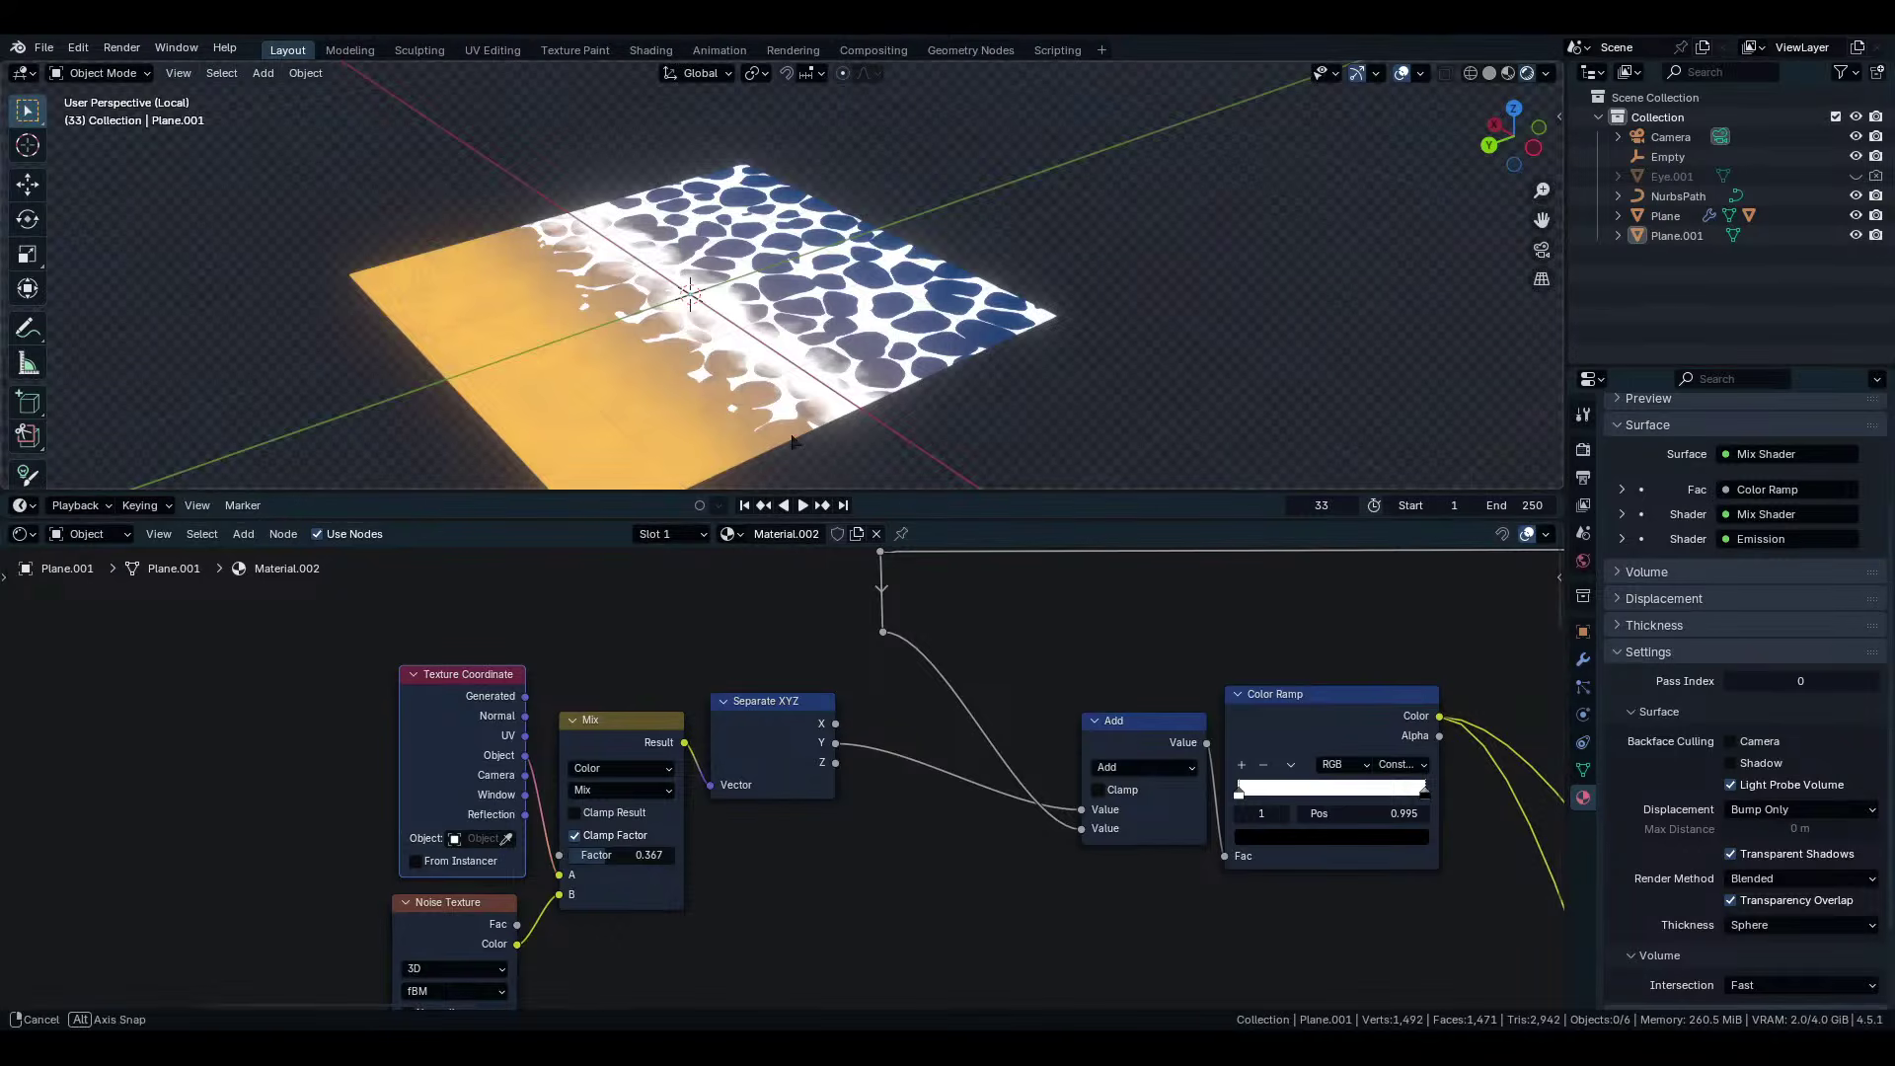
Lower the dissolve edge's Add node slightly and move the reroute feeding it down to the level of its second Value input.
middle_click_drag(796, 436, 756, 436)
scroll(811, 791, "up", 1)
scroll(815, 793, "up", 2)
middle_click_drag(815, 794, 784, 870)
scroll(882, 678, "up", 1)
mouse_move(1238, 802)
left_mouse_down()
mouse_move(1041, 671)
mouse_move(1041, 726)
mouse_move(1226, 784)
mouse_move(1236, 827)
left_mouse_up()
middle_click_drag(1236, 827, 1124, 850)
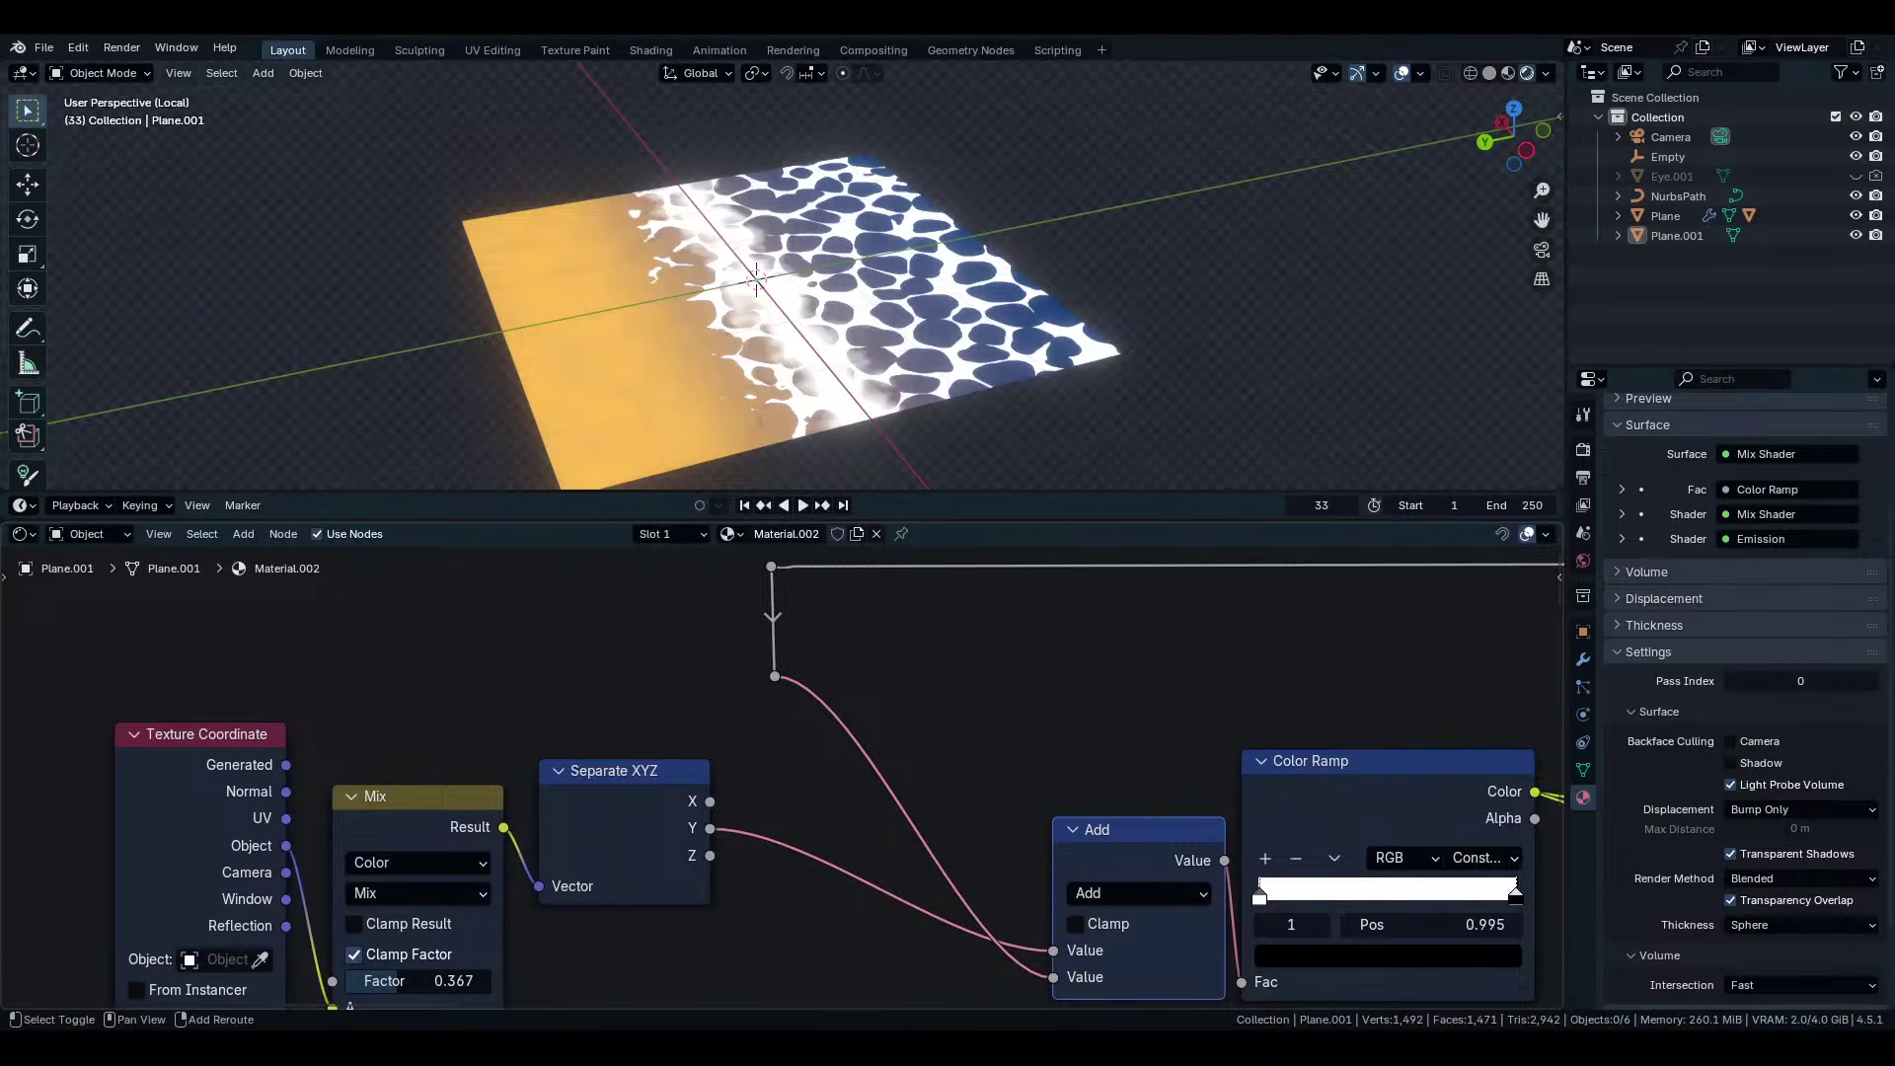
left_click(896, 789)
left_click_drag(732, 656, 859, 740)
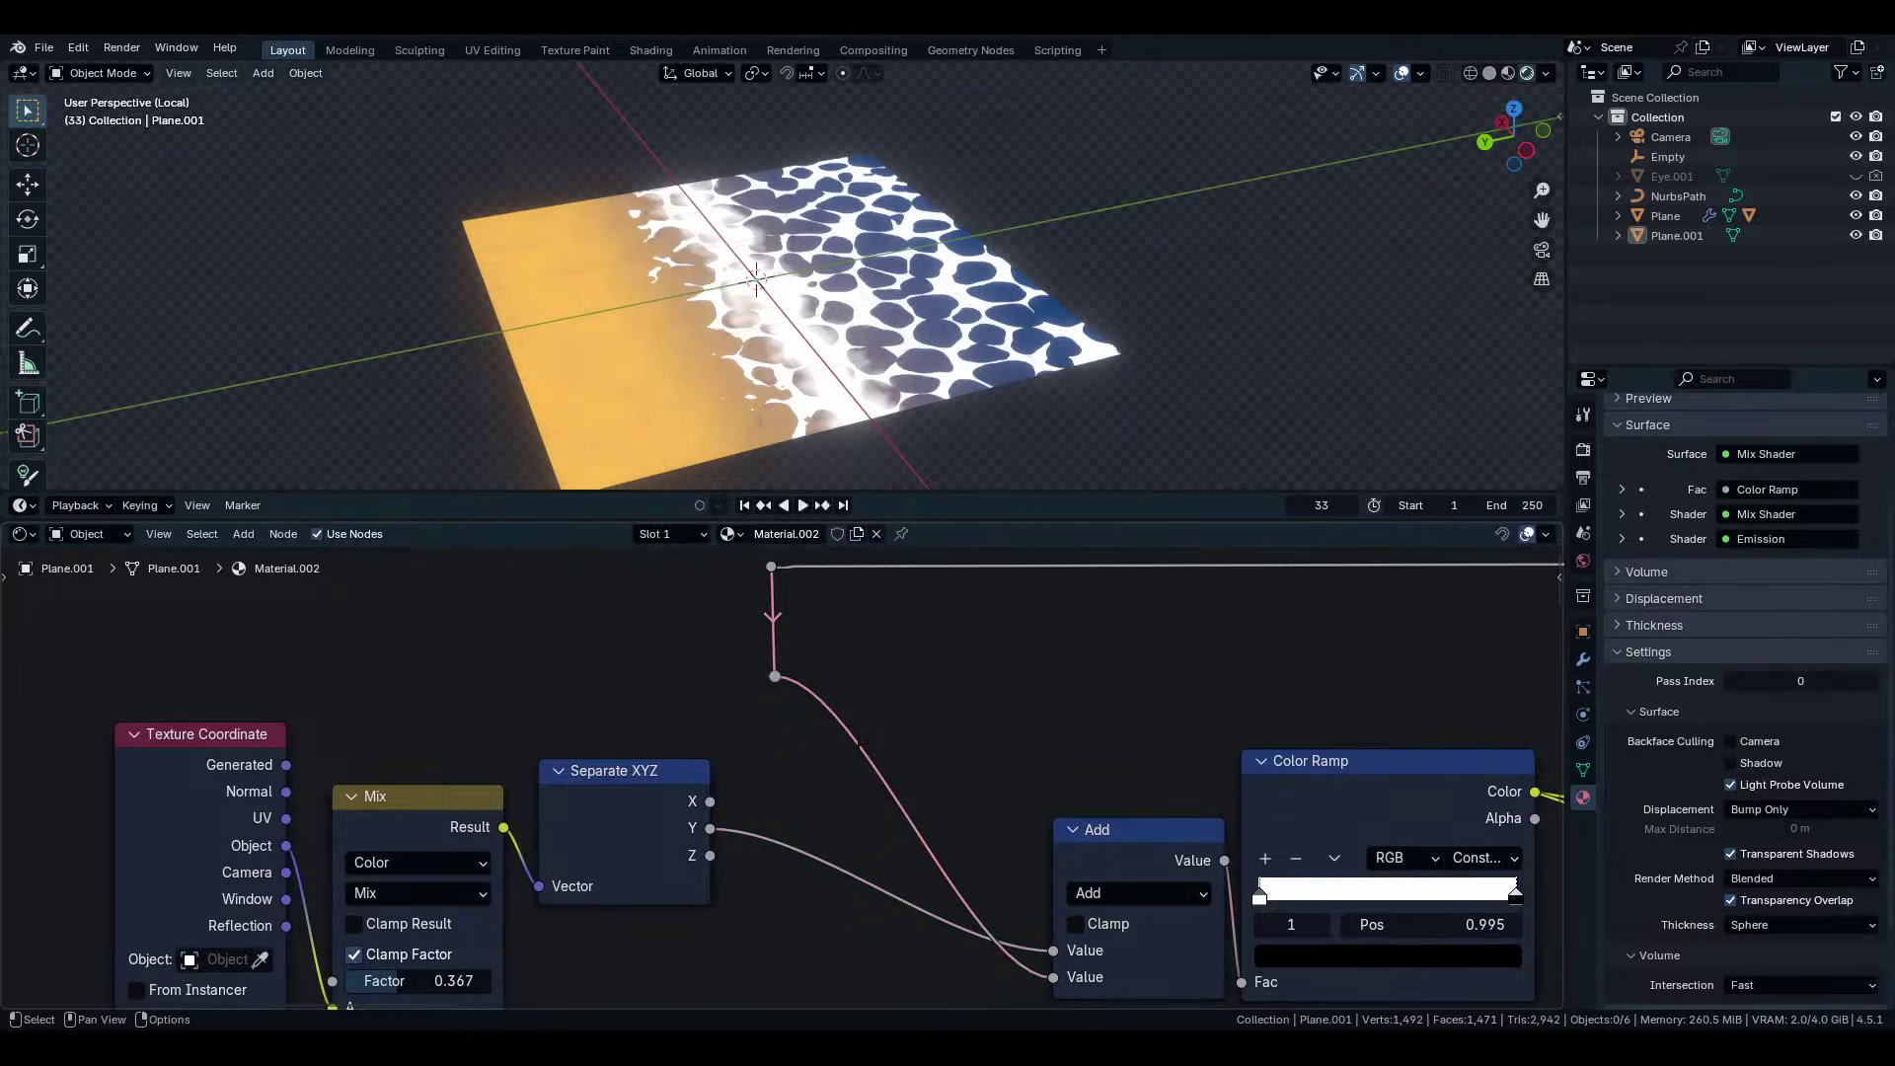
key("g")
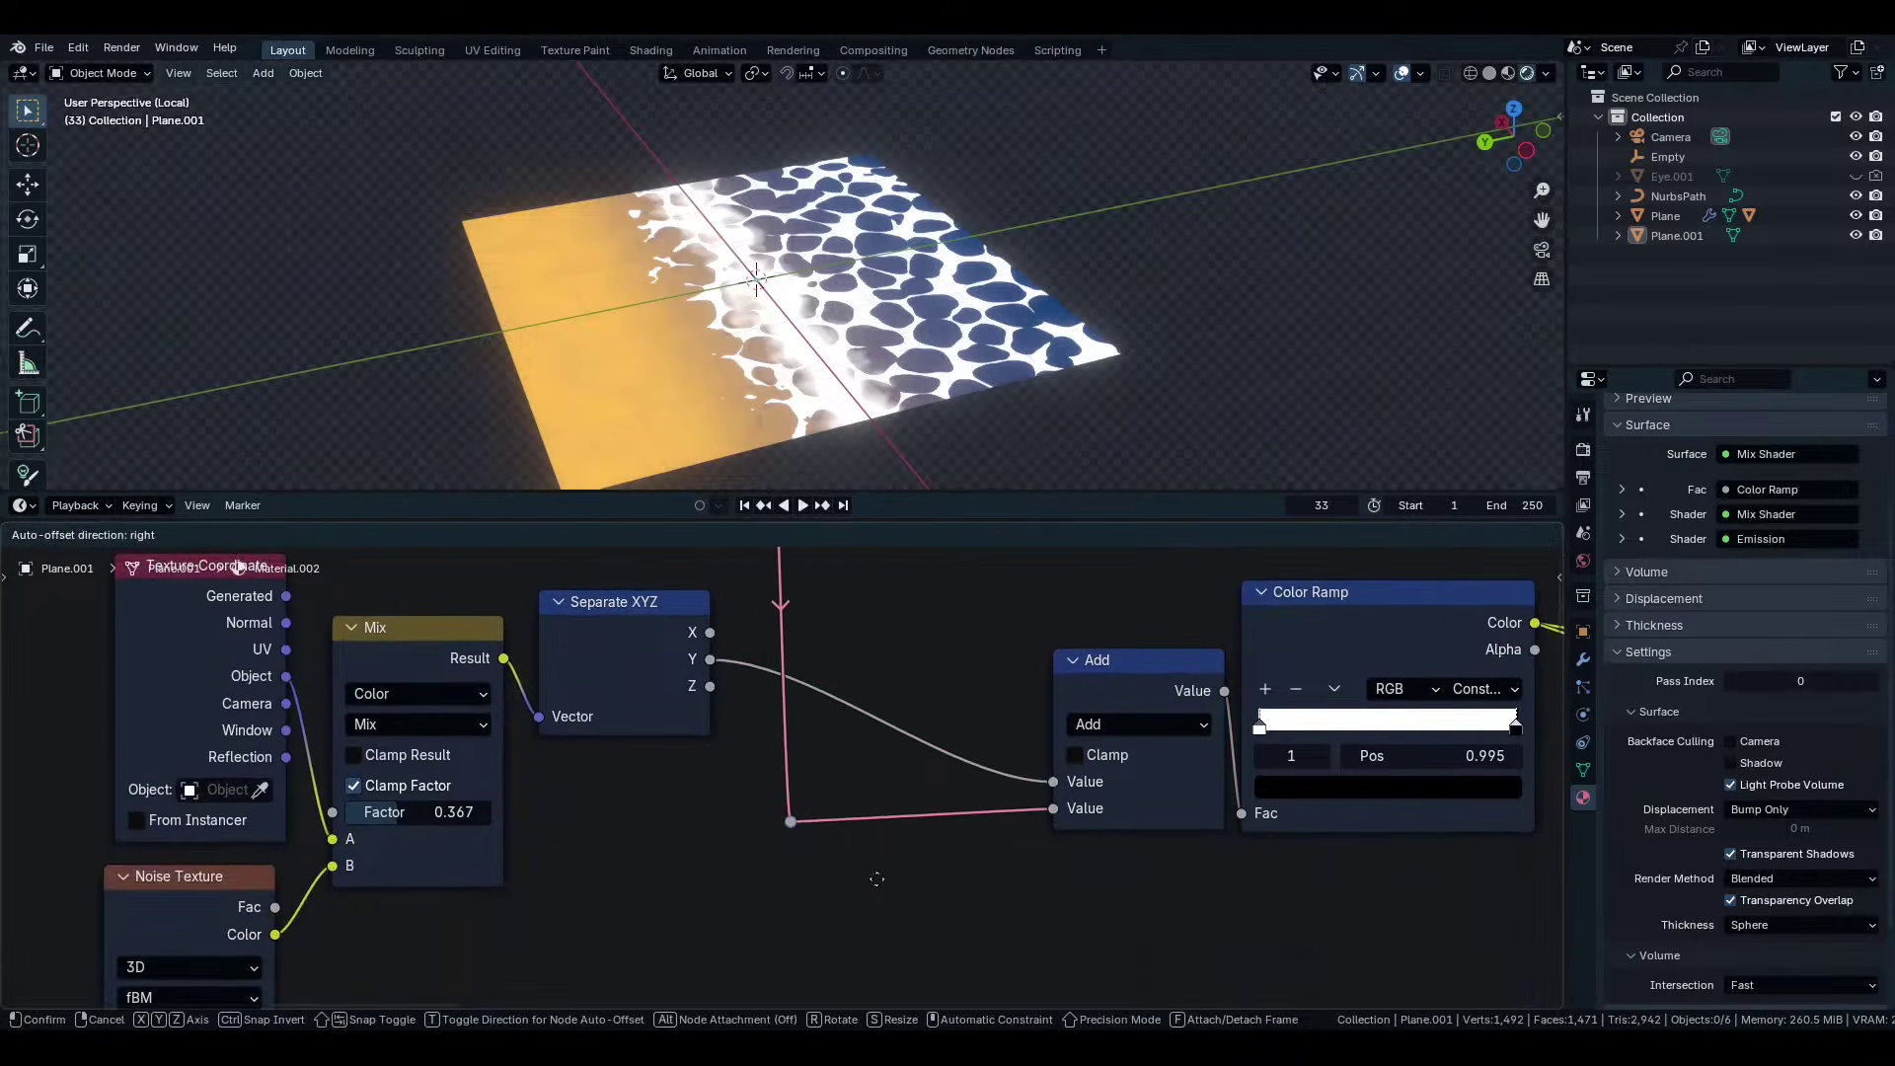
left_click(876, 874)
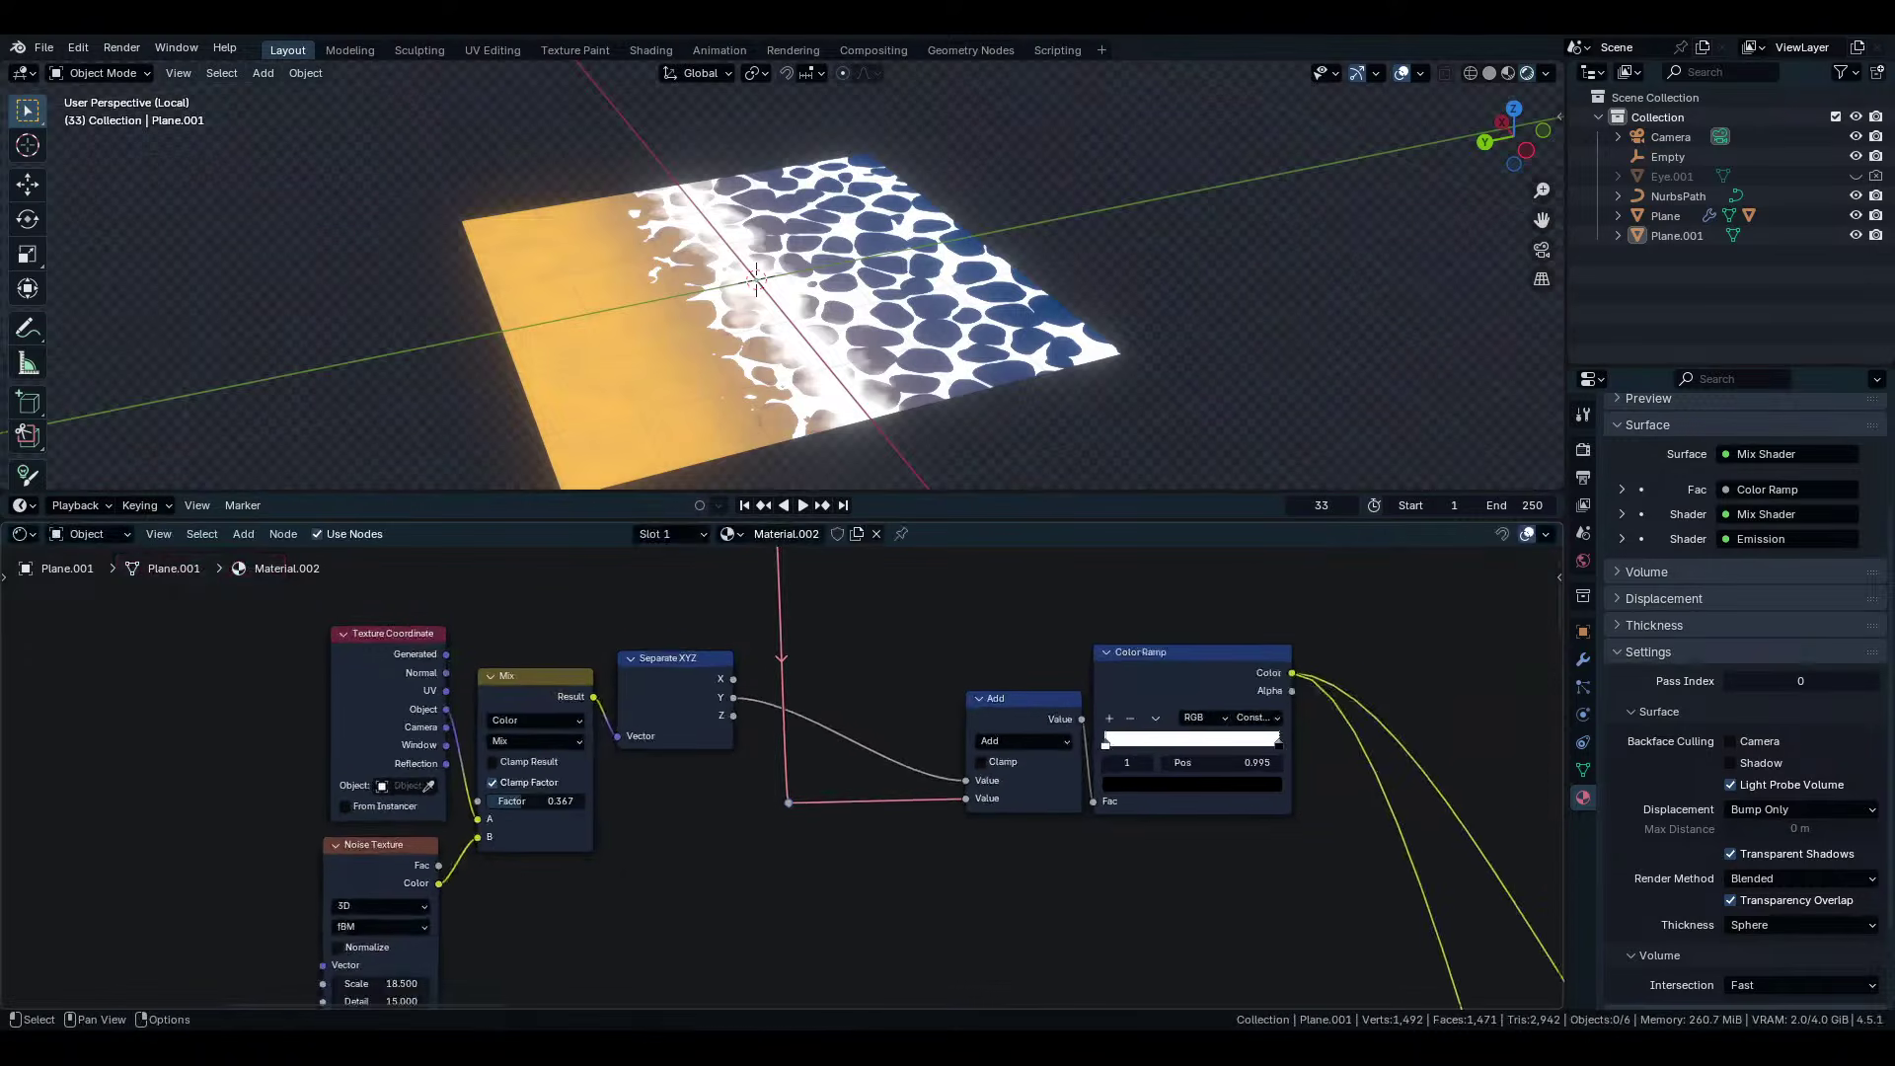
Align the upper reroute of the shared Value link vertically above the lowered reroute.
scroll(901, 967, "down", 2)
scroll(900, 967, "down", 2)
key("g")
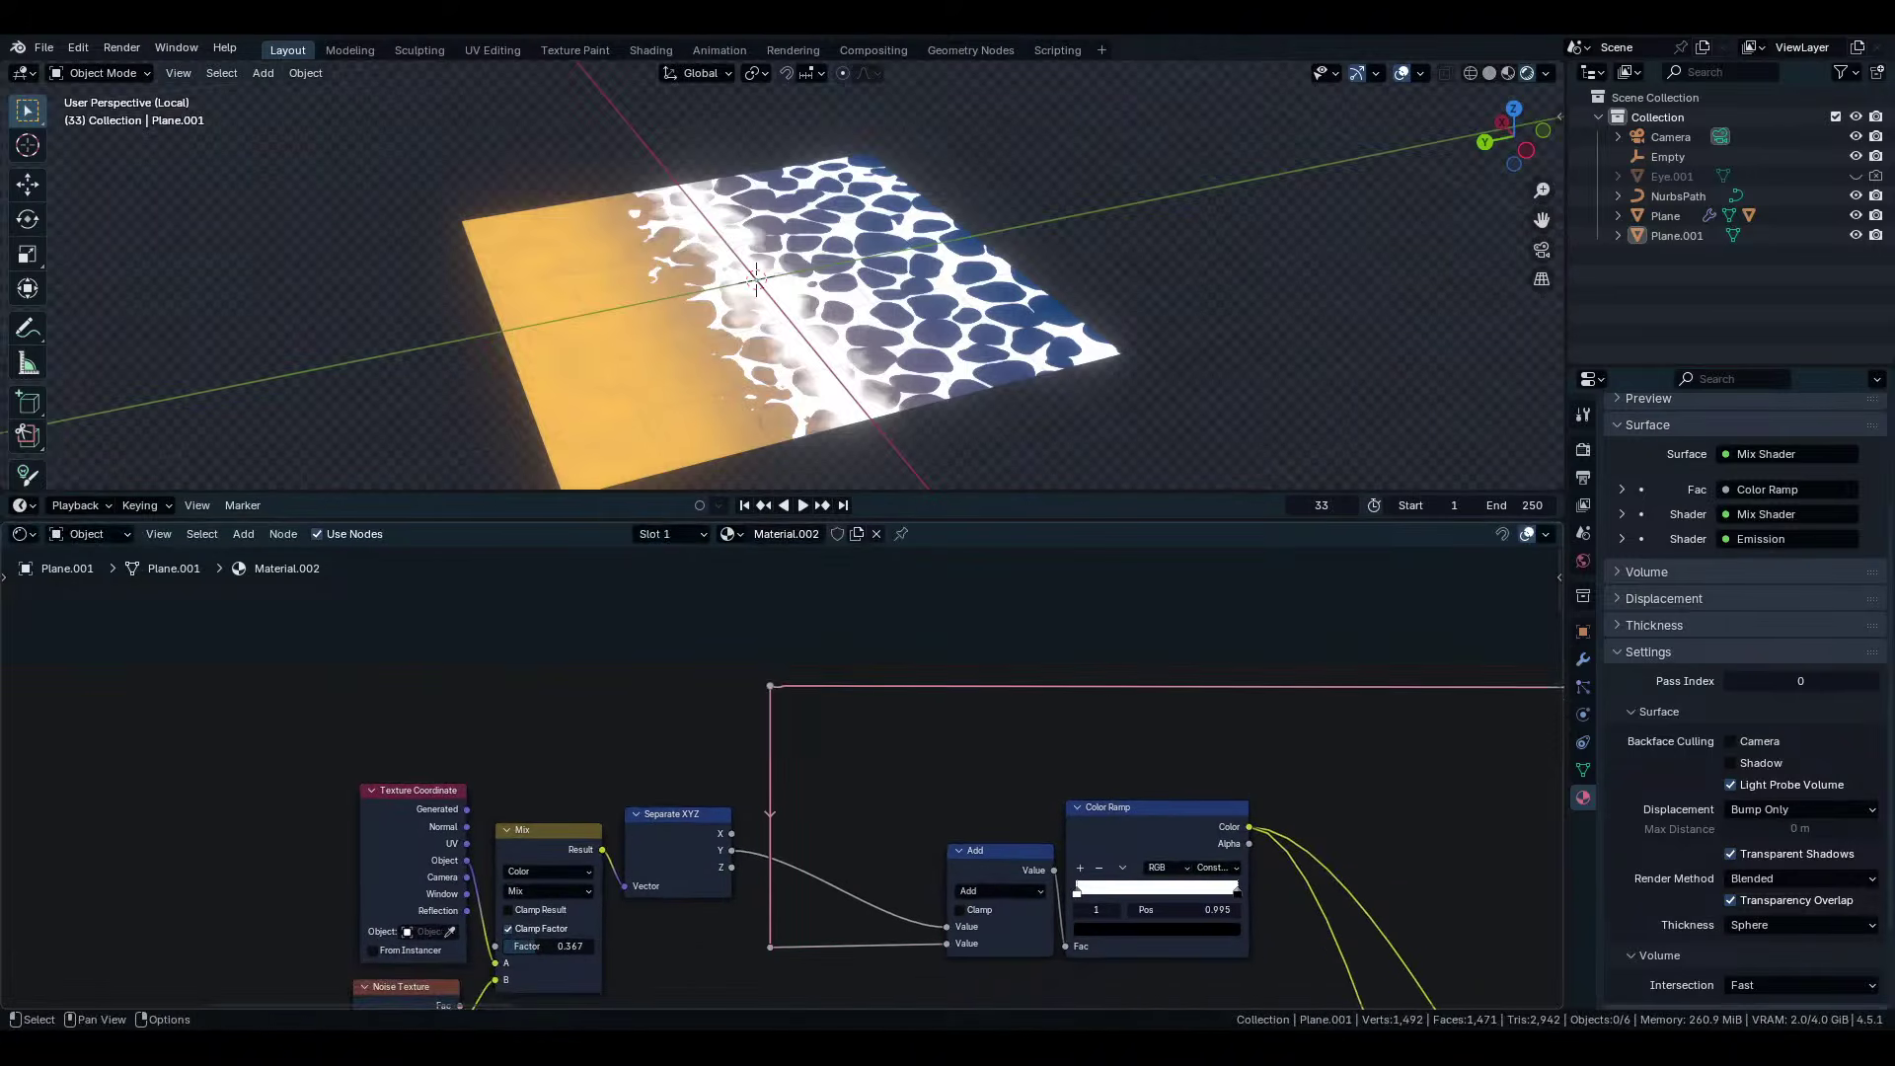
left_click(803, 811)
Link the reroute at the shared Value node's output to the second Value input of the glowing band's Add node.
scroll(802, 811, "down", 6)
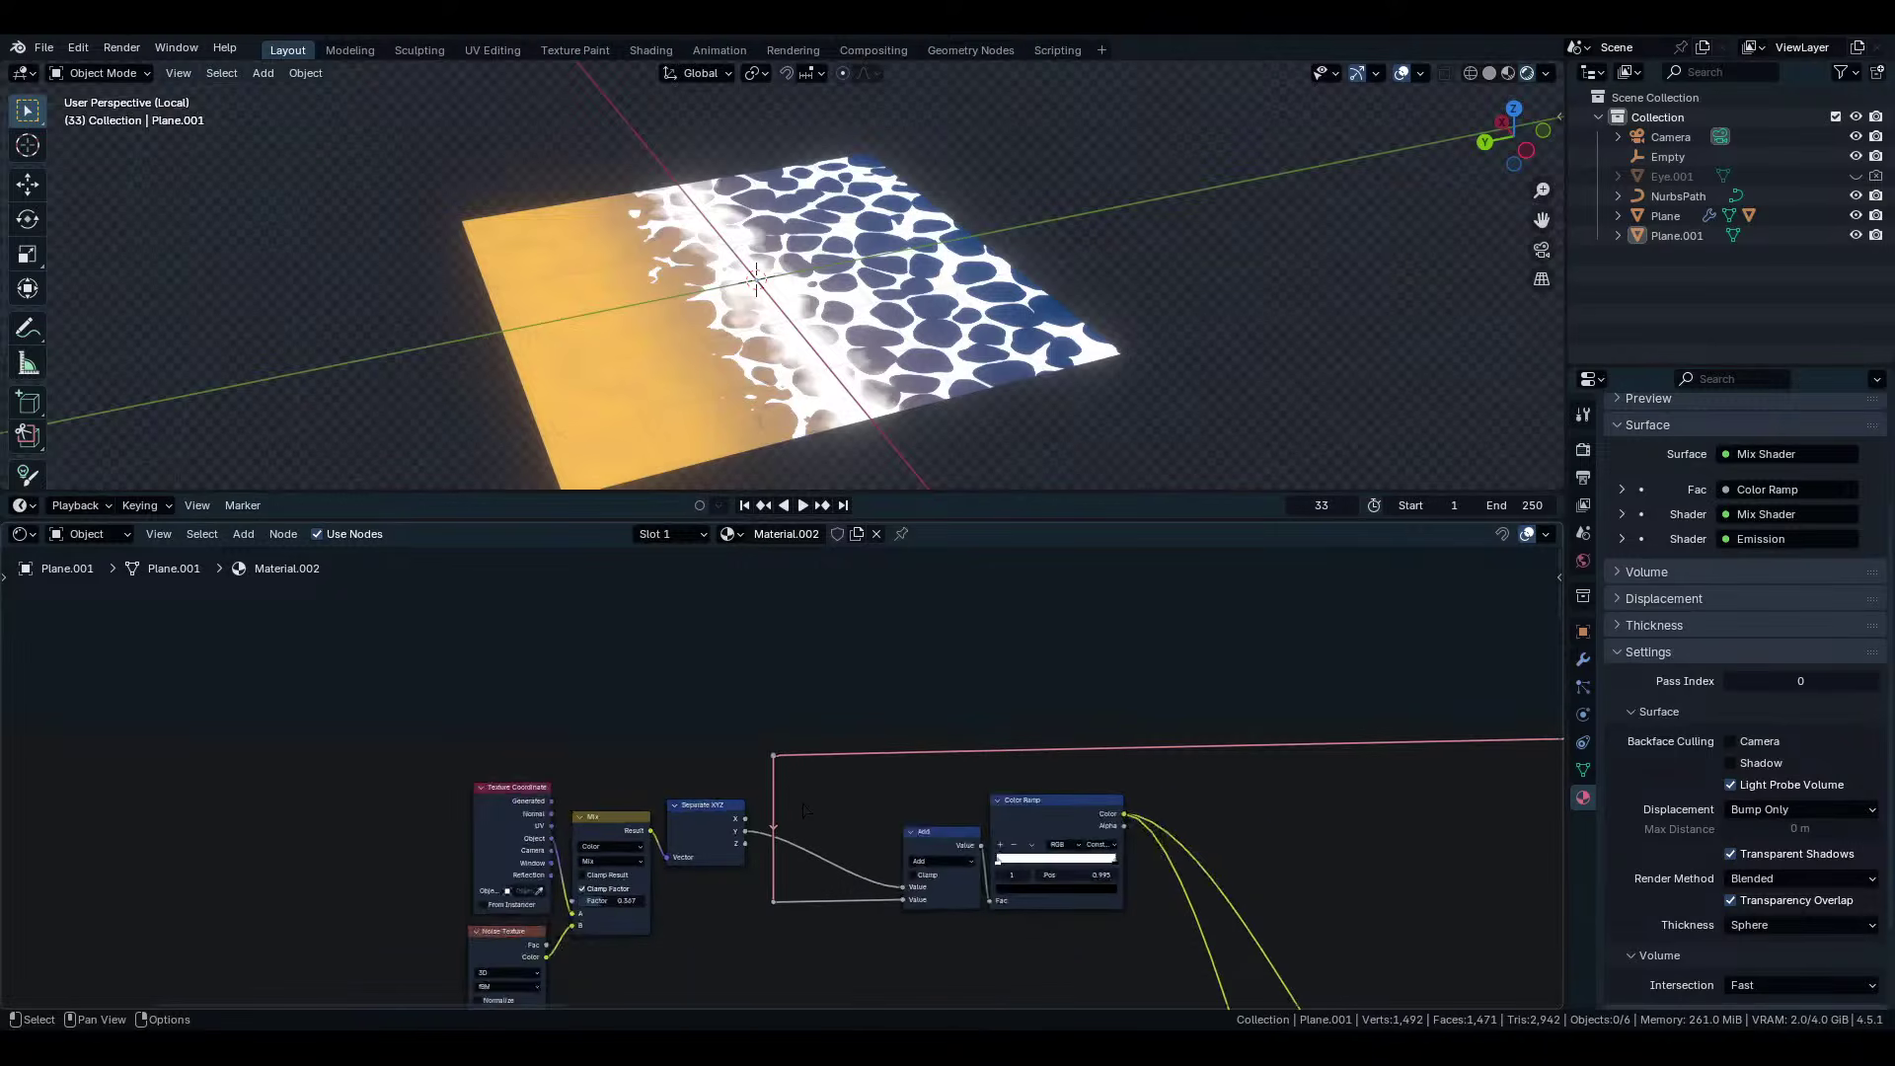
scroll(783, 785, "up", 6)
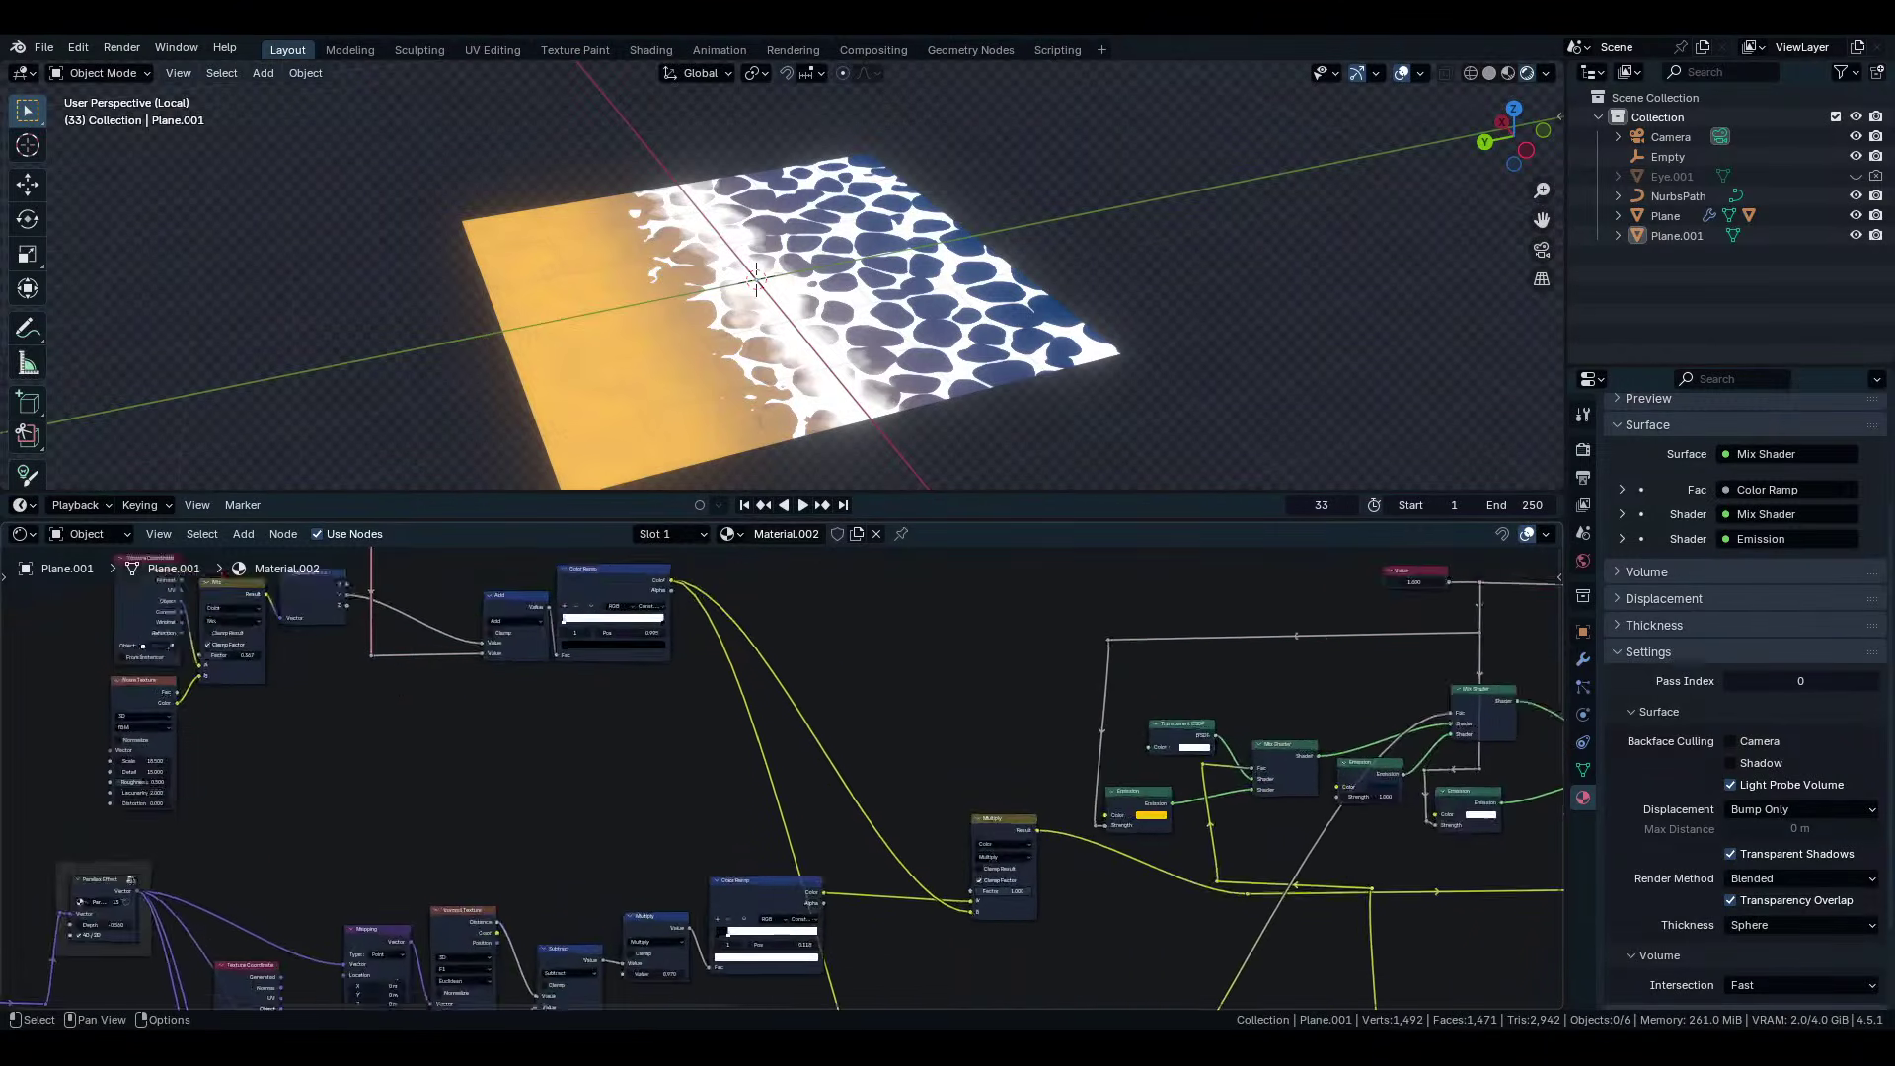
middle_click_drag(642, 681, 918, 883)
scroll(783, 779, "down", 12)
middle_click_drag(1239, 805, 326, 758)
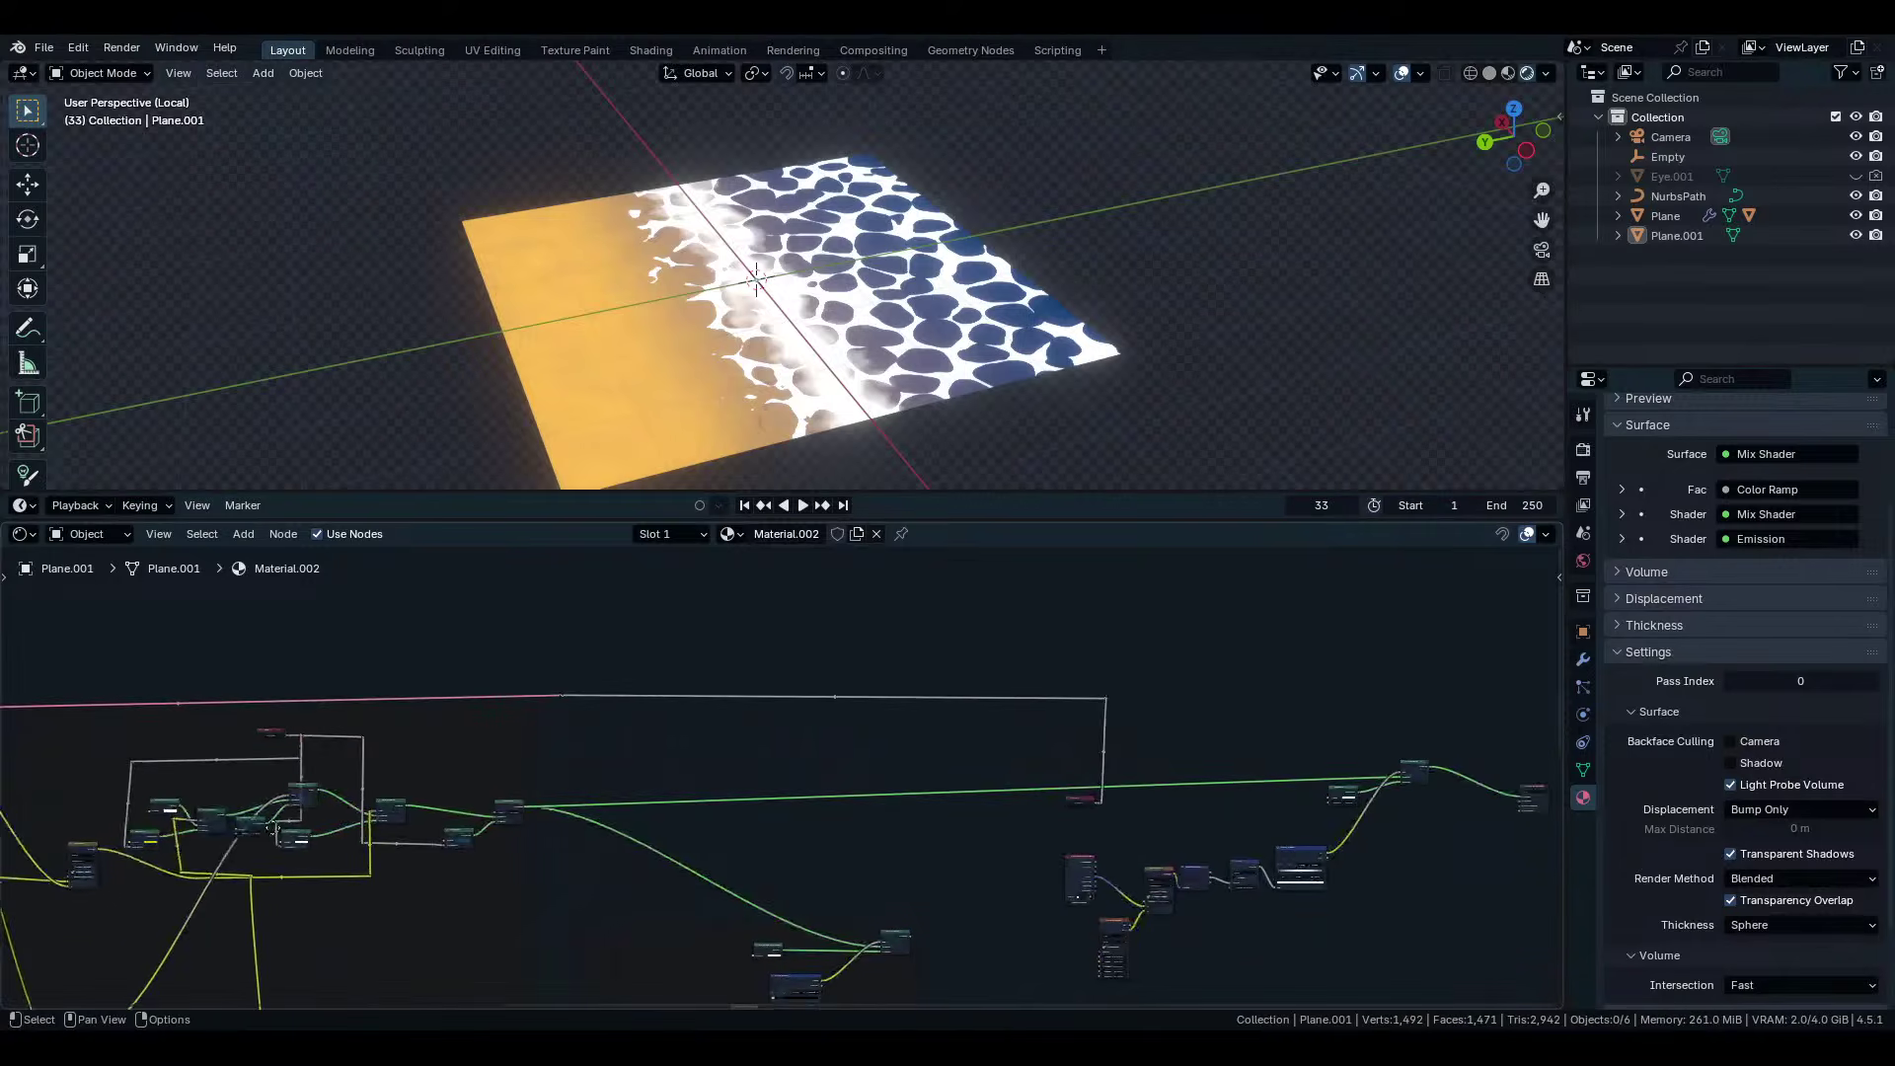
scroll(779, 769, "up", 6)
middle_click_drag(1046, 809, 511, 767)
scroll(749, 805, "up", 2)
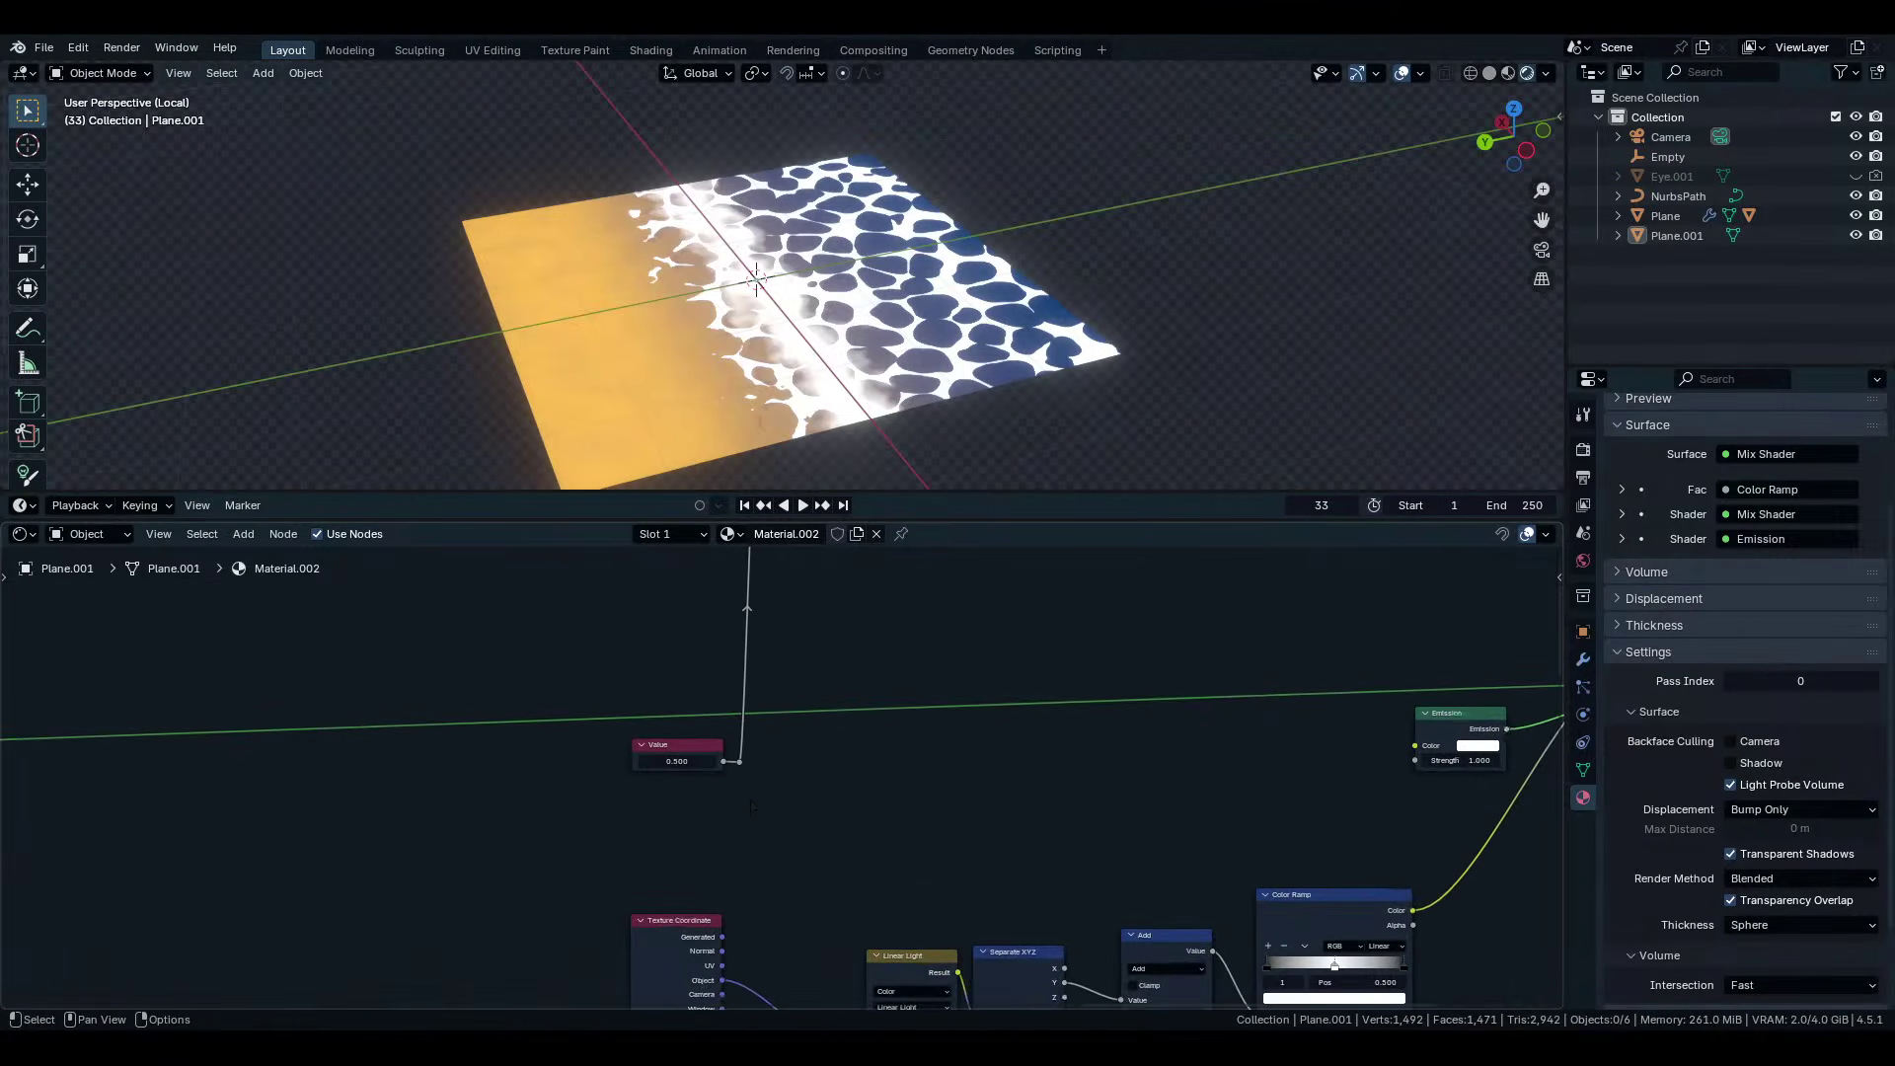
left_click_drag(739, 761, 1122, 931)
middle_click_drag(1135, 869, 929, 797)
scroll(785, 779, "up", 3)
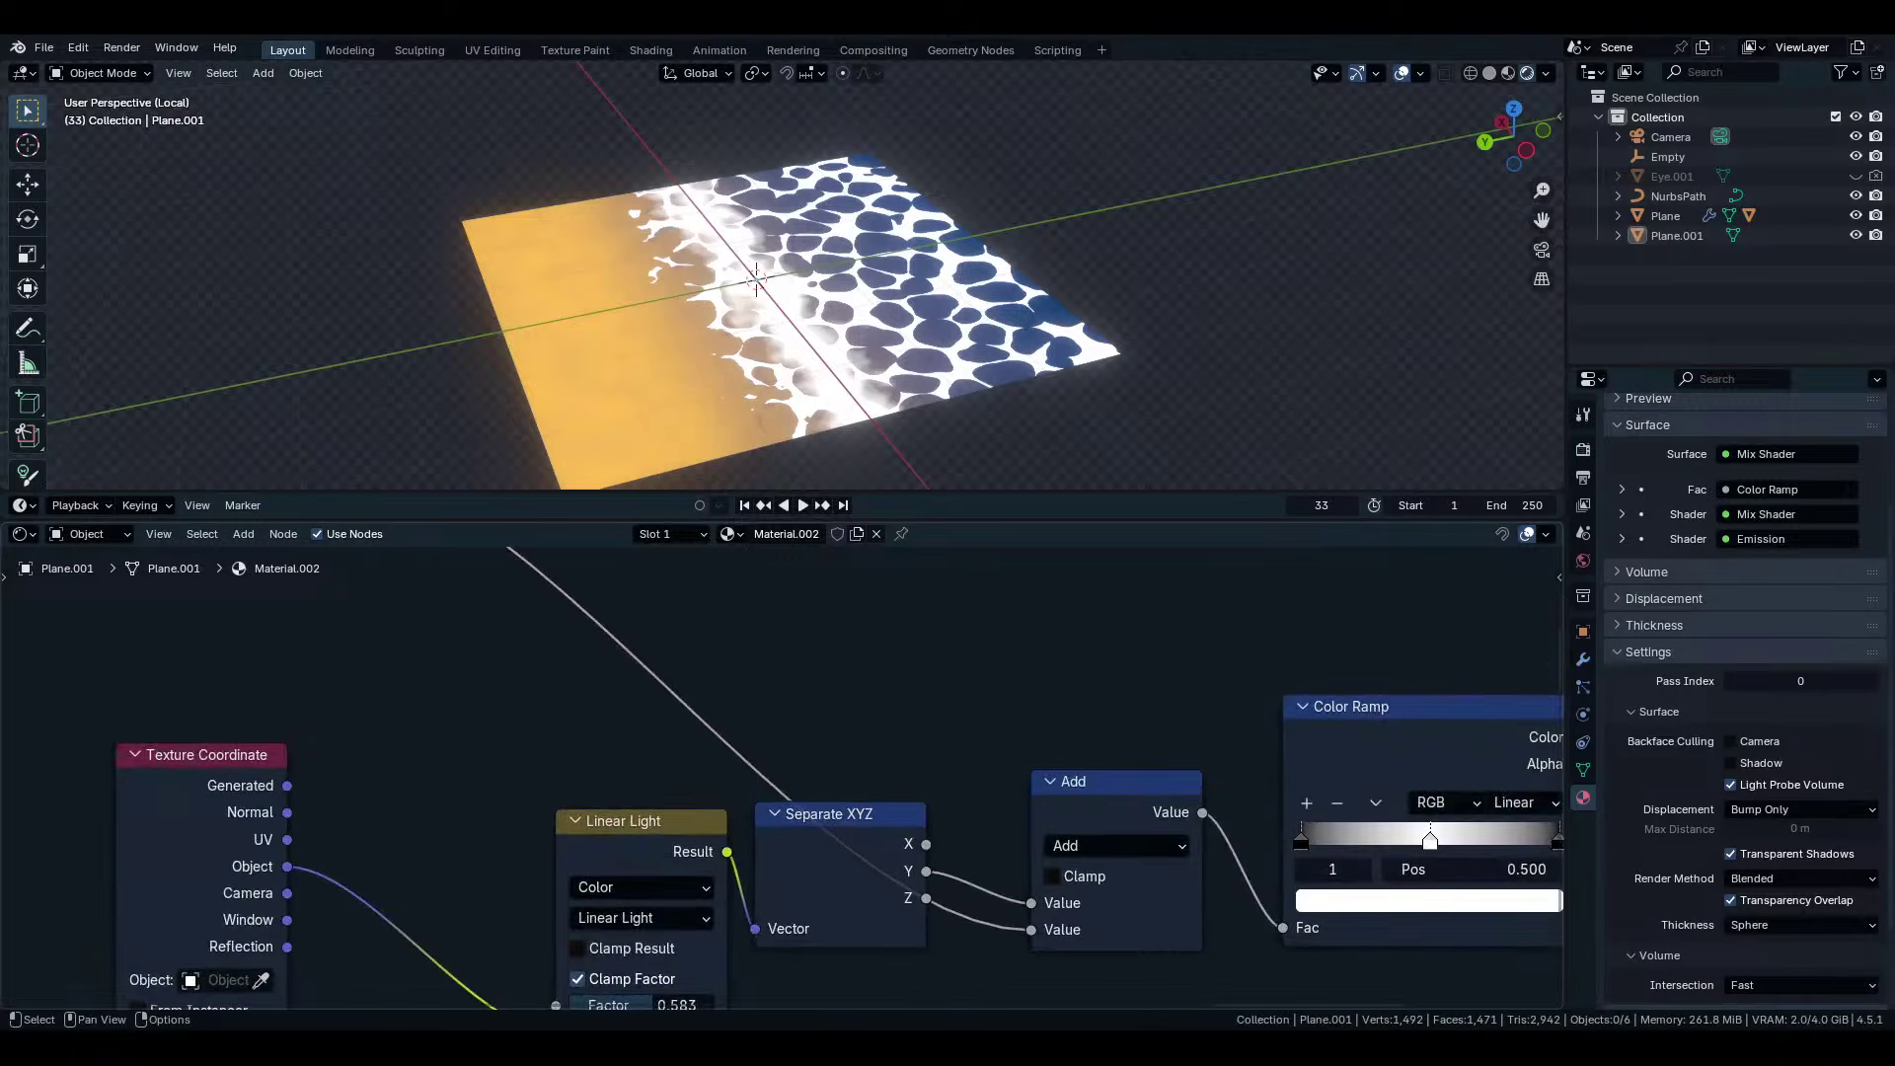
Try Clamp on the glowing band's Add node, then switch it off again.
left_click(1086, 876)
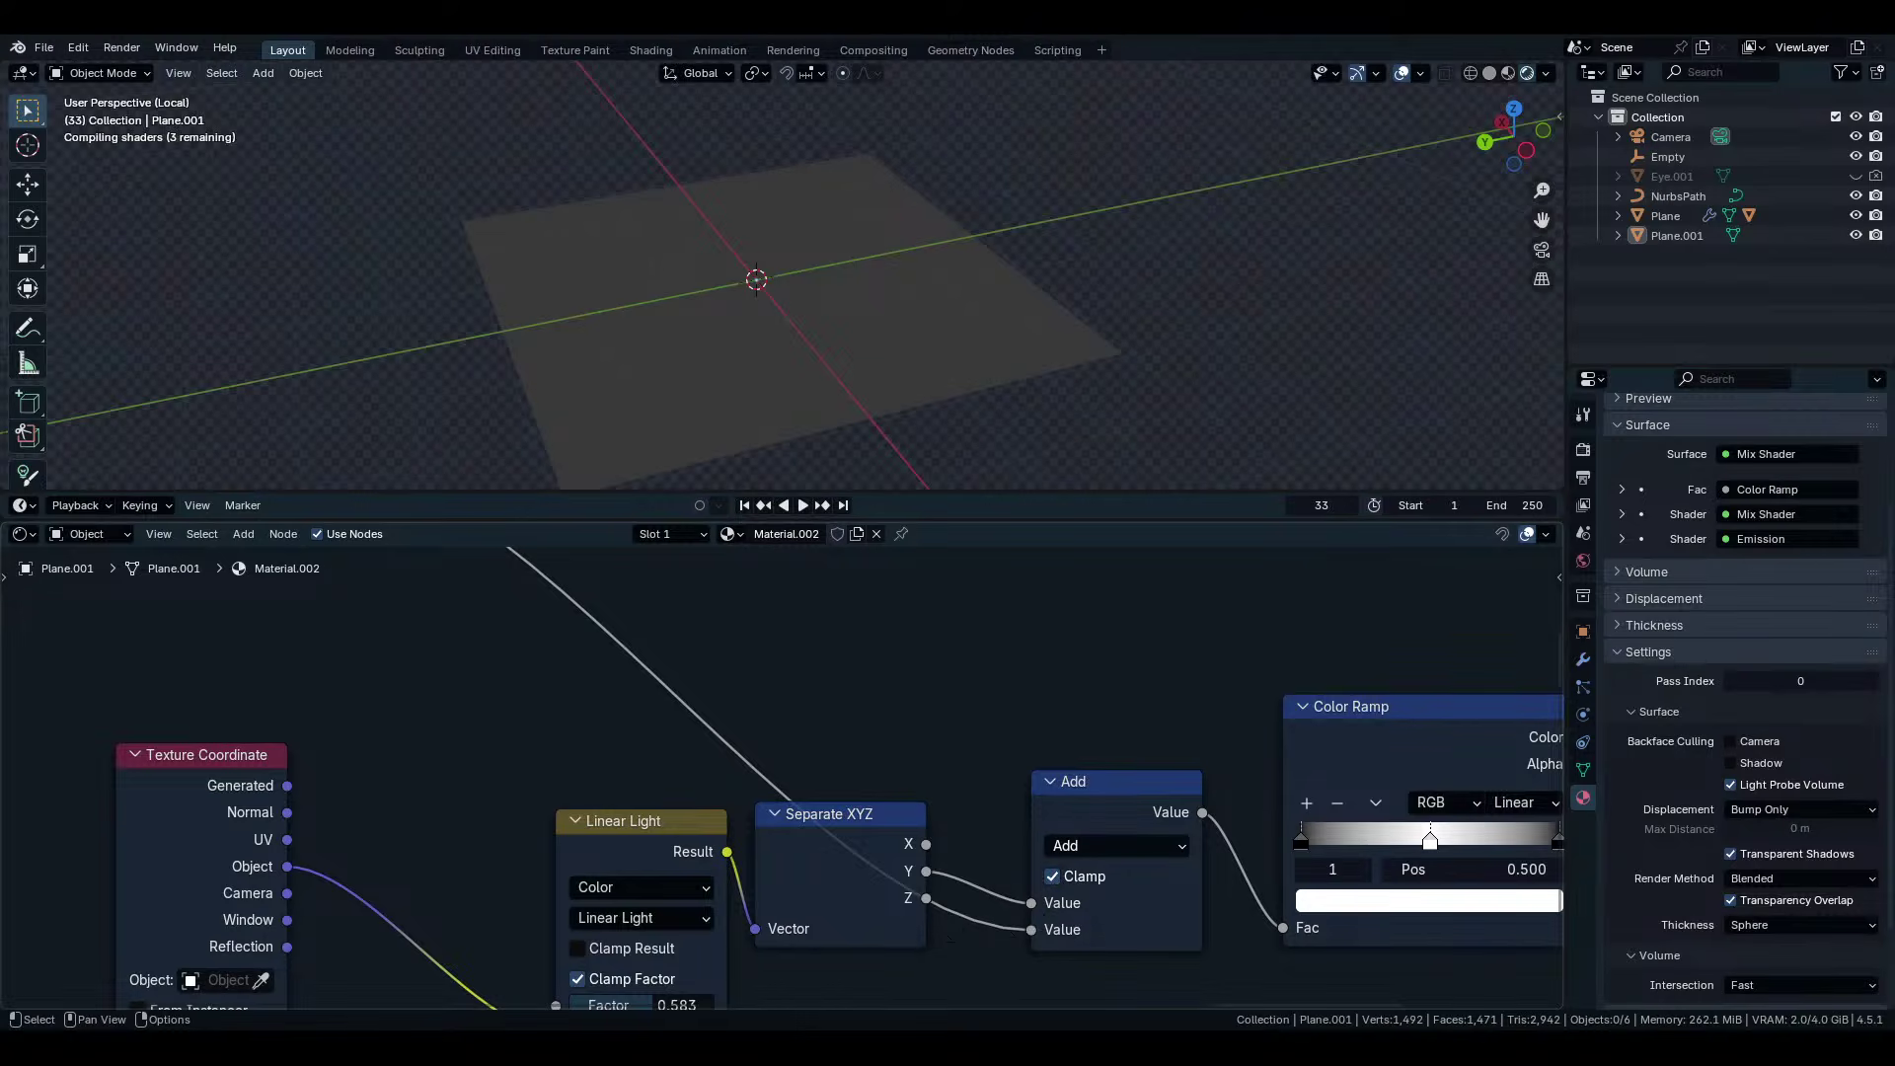
left_click(1097, 881)
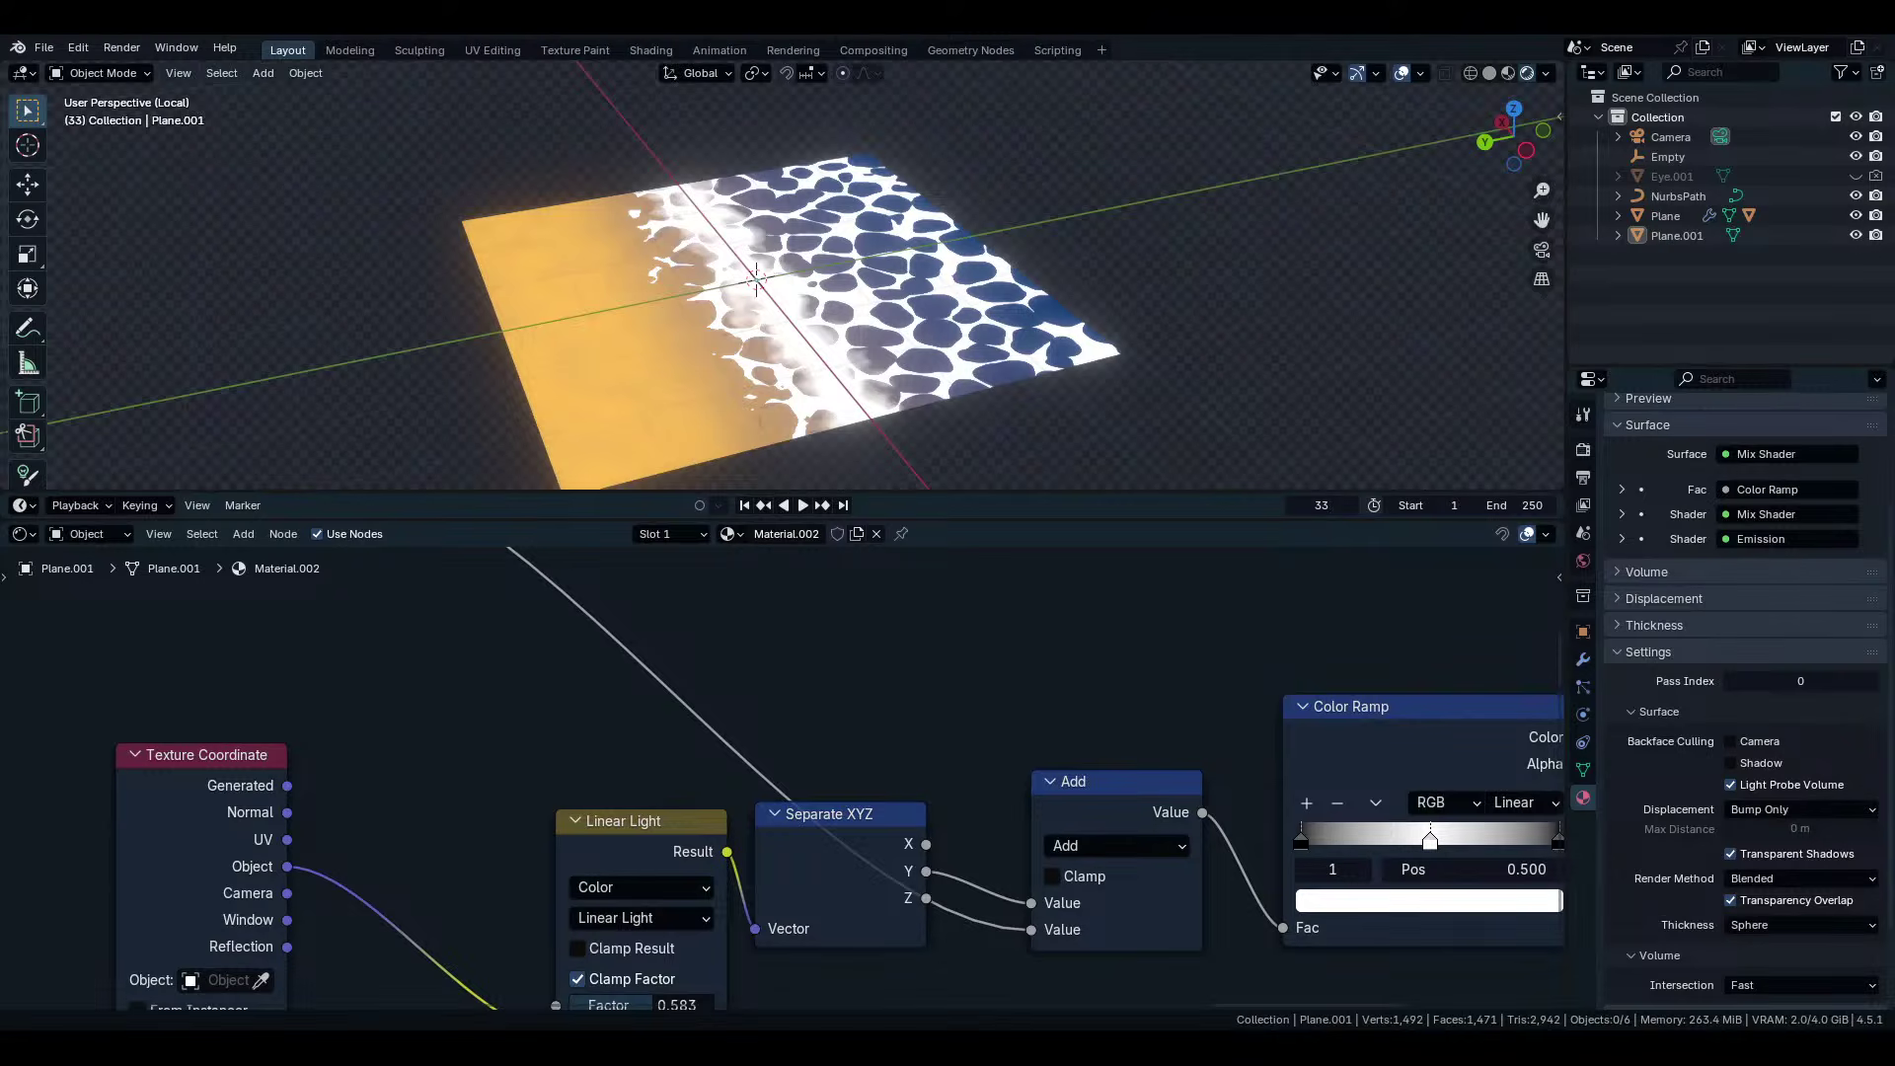
Move the Texture Coordinate node next to the Linear Light node, above the Noise Texture node.
middle_click_drag(642, 240, 655, 309)
scroll(772, 778, "down", 7)
middle_click_drag(773, 778, 971, 768)
scroll(789, 789, "up", 3)
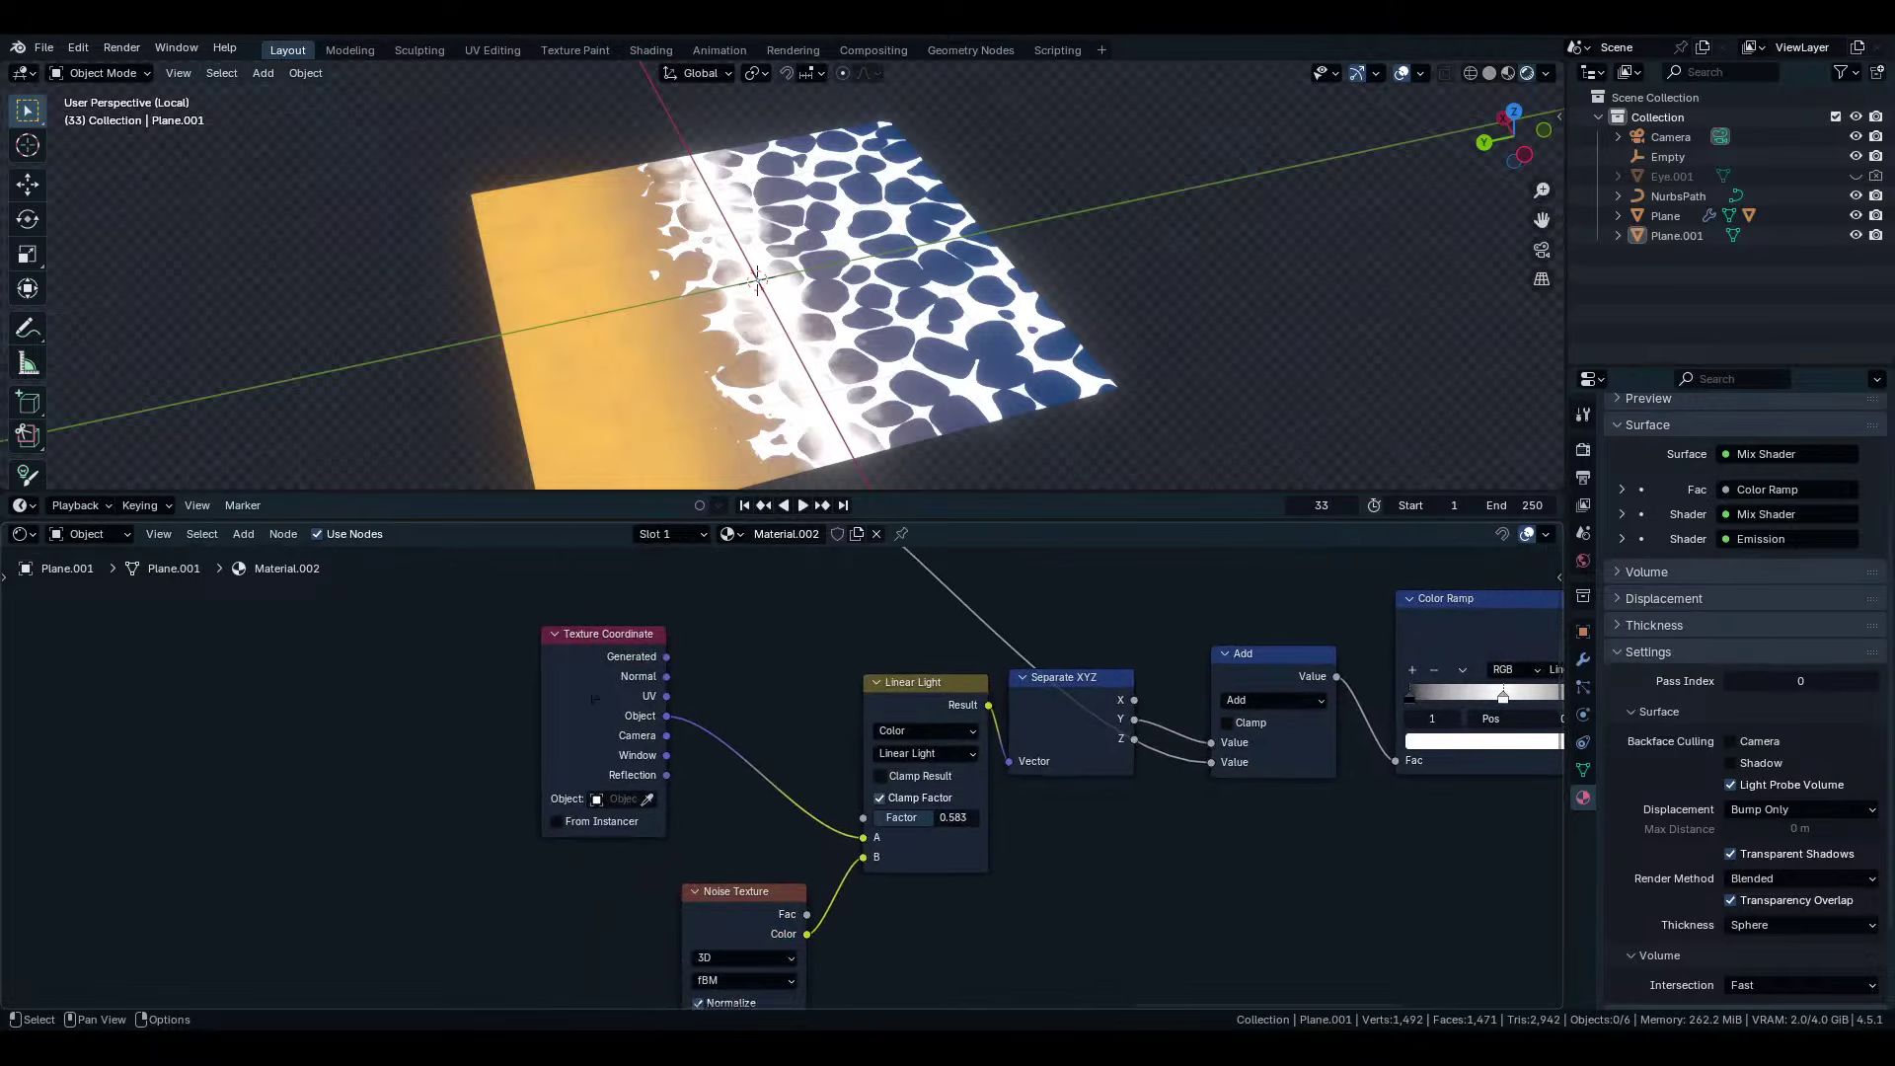
left_click_drag(594, 698, 738, 729)
Group the texture-to-color-ramp chain that drives the lower Mix Shader's factor into a node group and return to the main material tree.
scroll(714, 716, "down", 6)
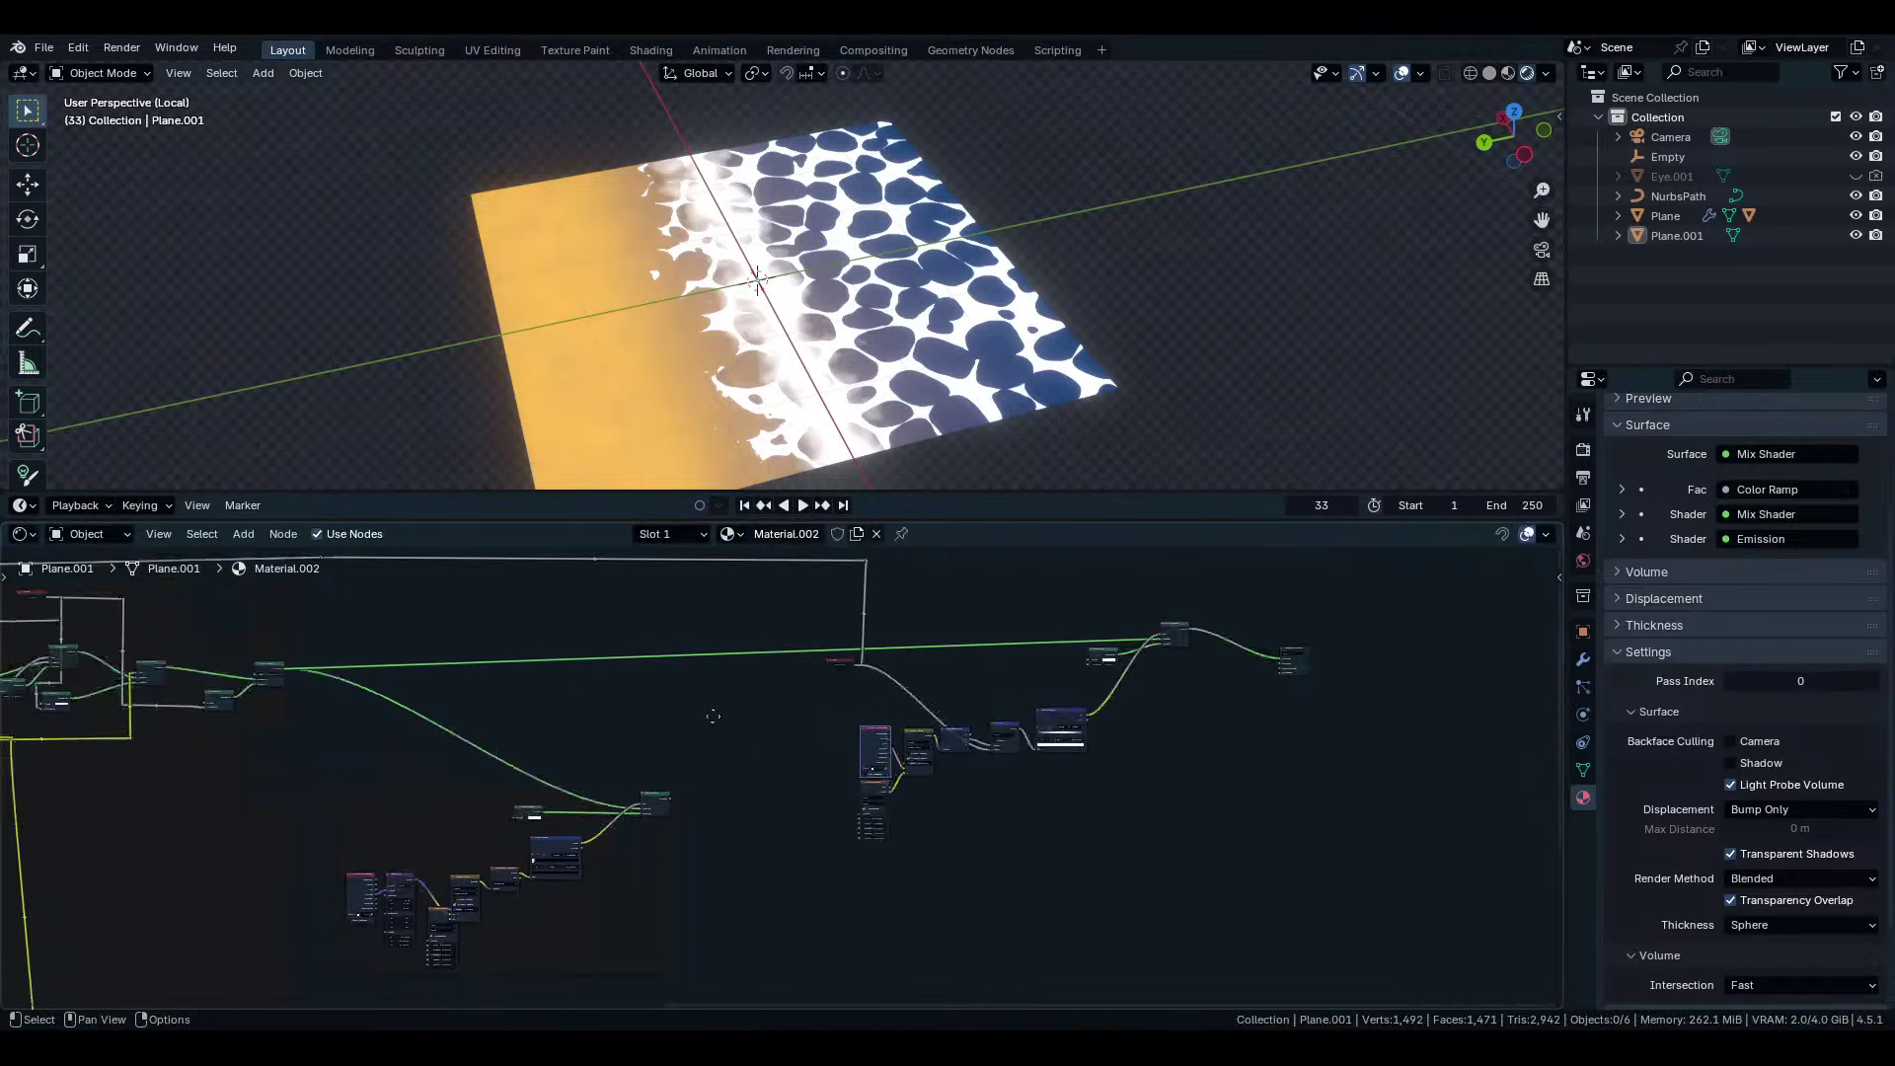
middle_click_drag(713, 716, 847, 671)
left_click_drag(856, 702, 473, 951)
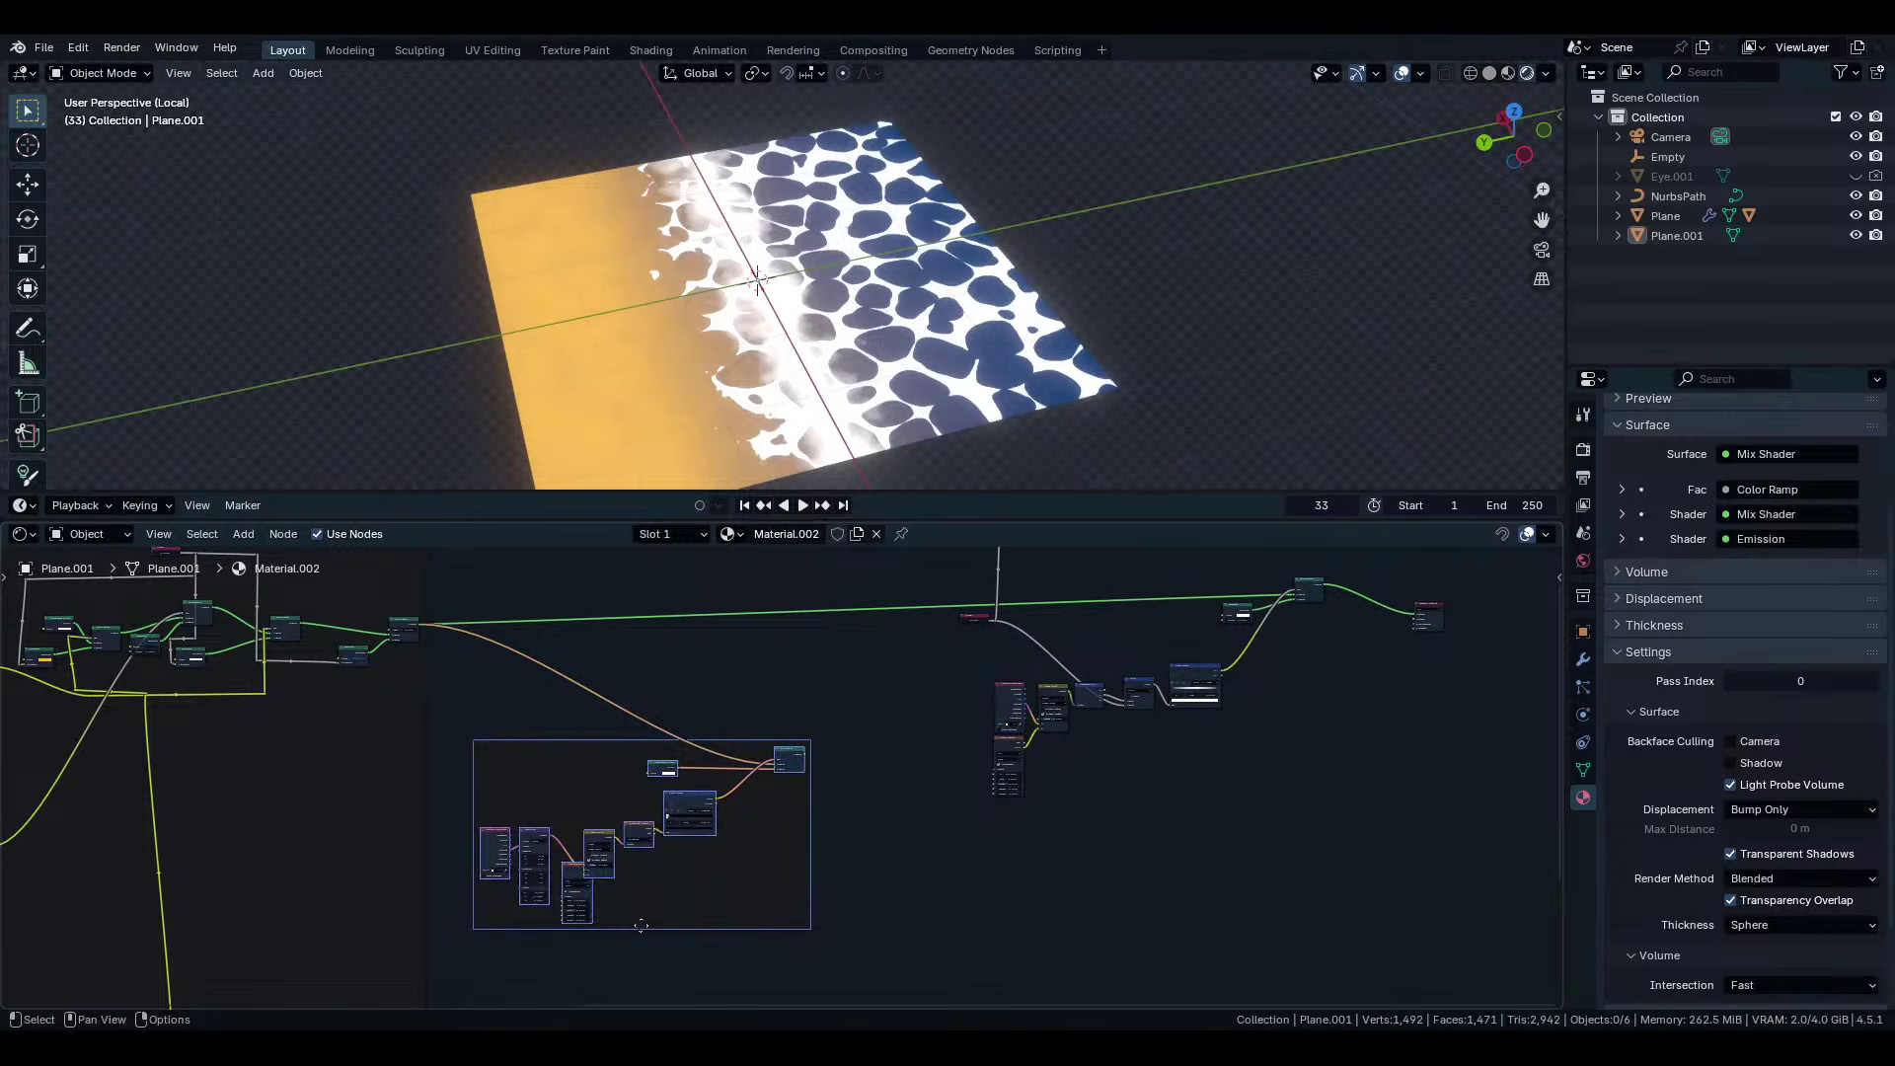
left_click_drag(734, 766, 479, 883)
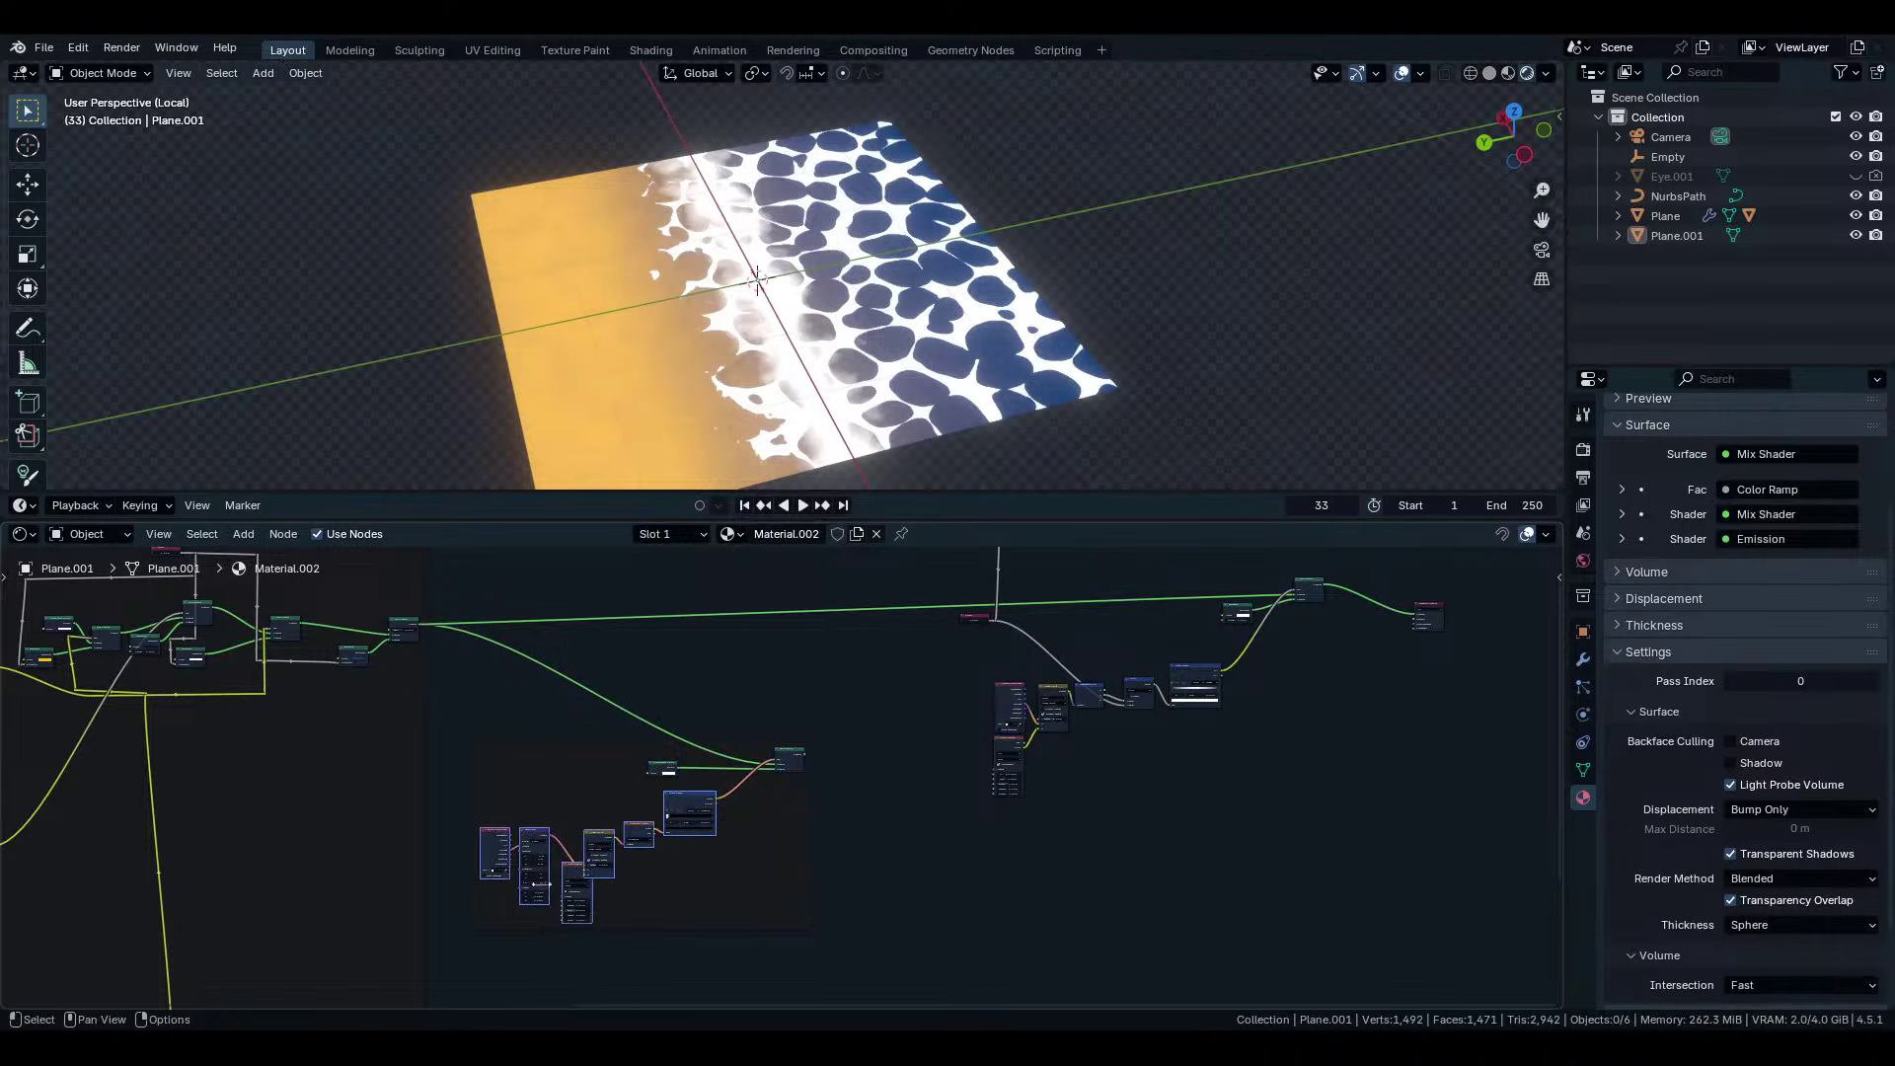
key("ctrl+g")
key("Tab")
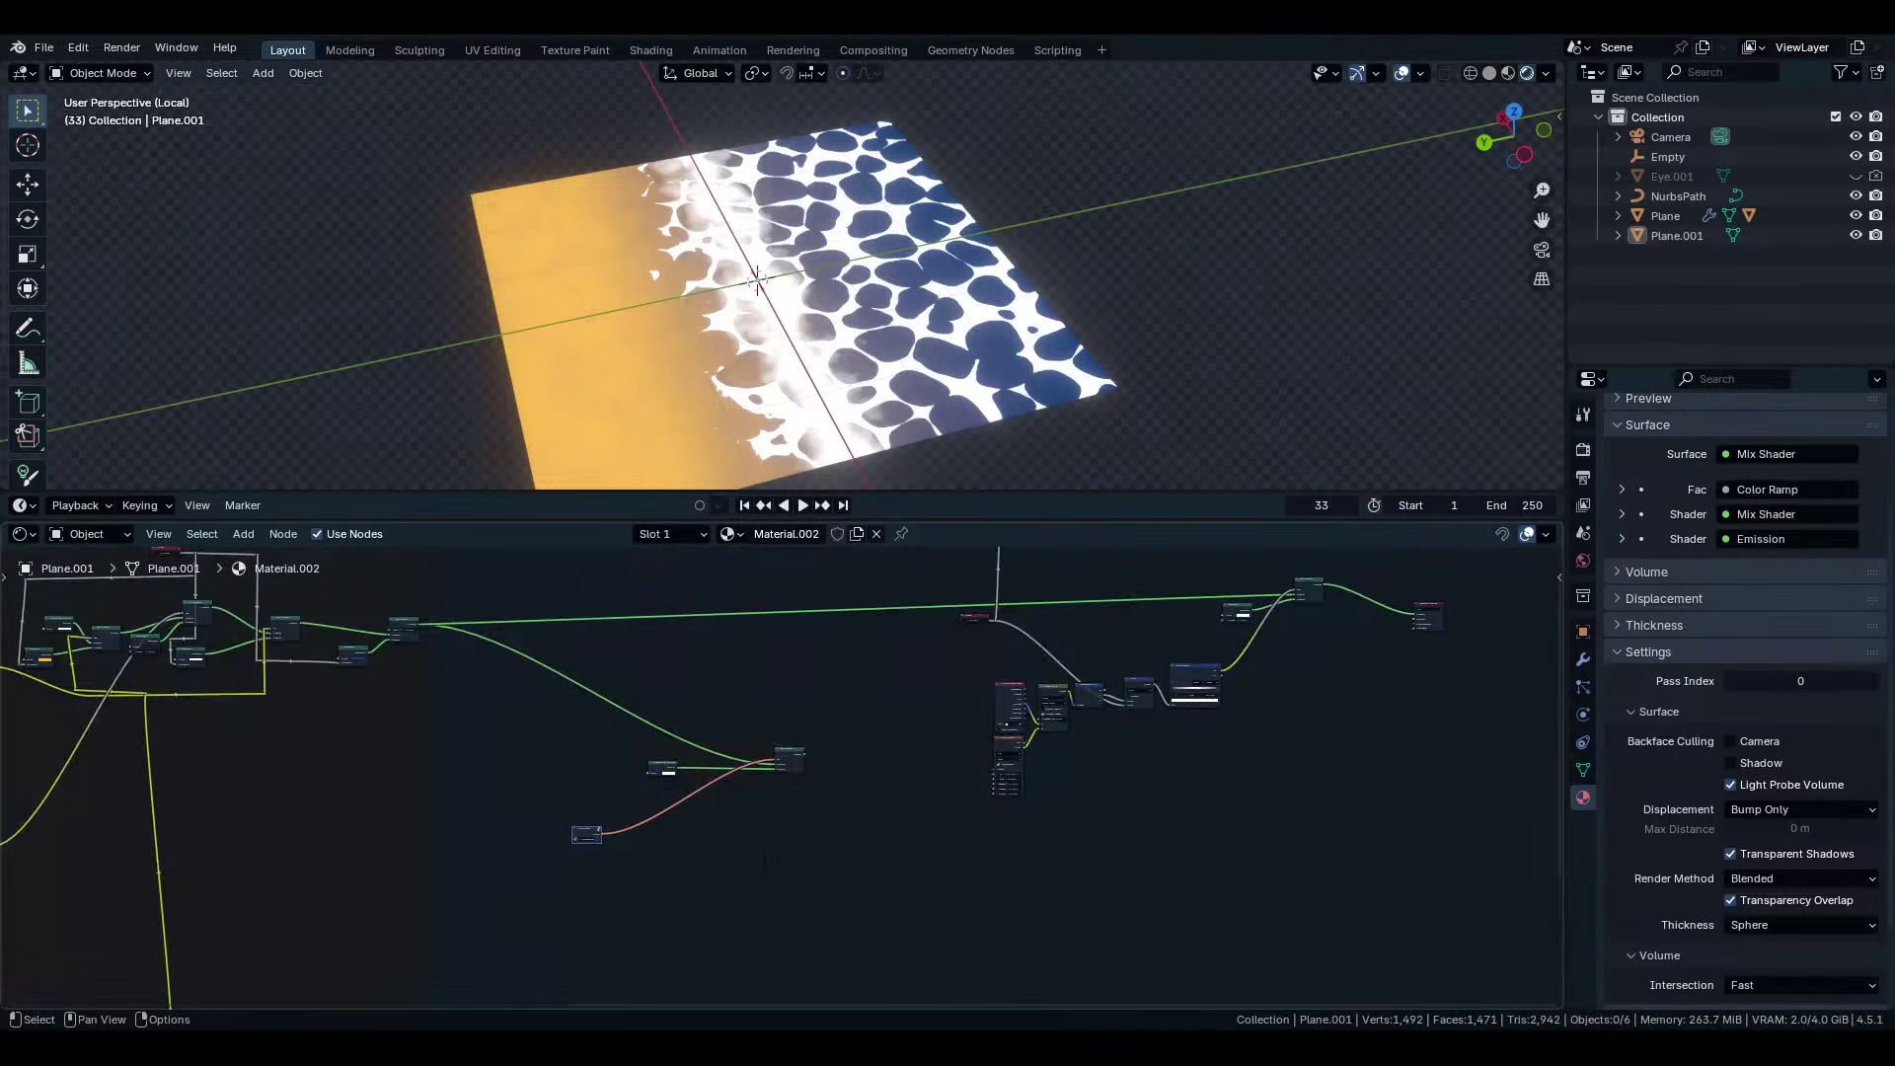
Stack the new group node, the Transparent BSDF and the lower Mix Shader compactly together.
left_click_drag(520, 856, 743, 778)
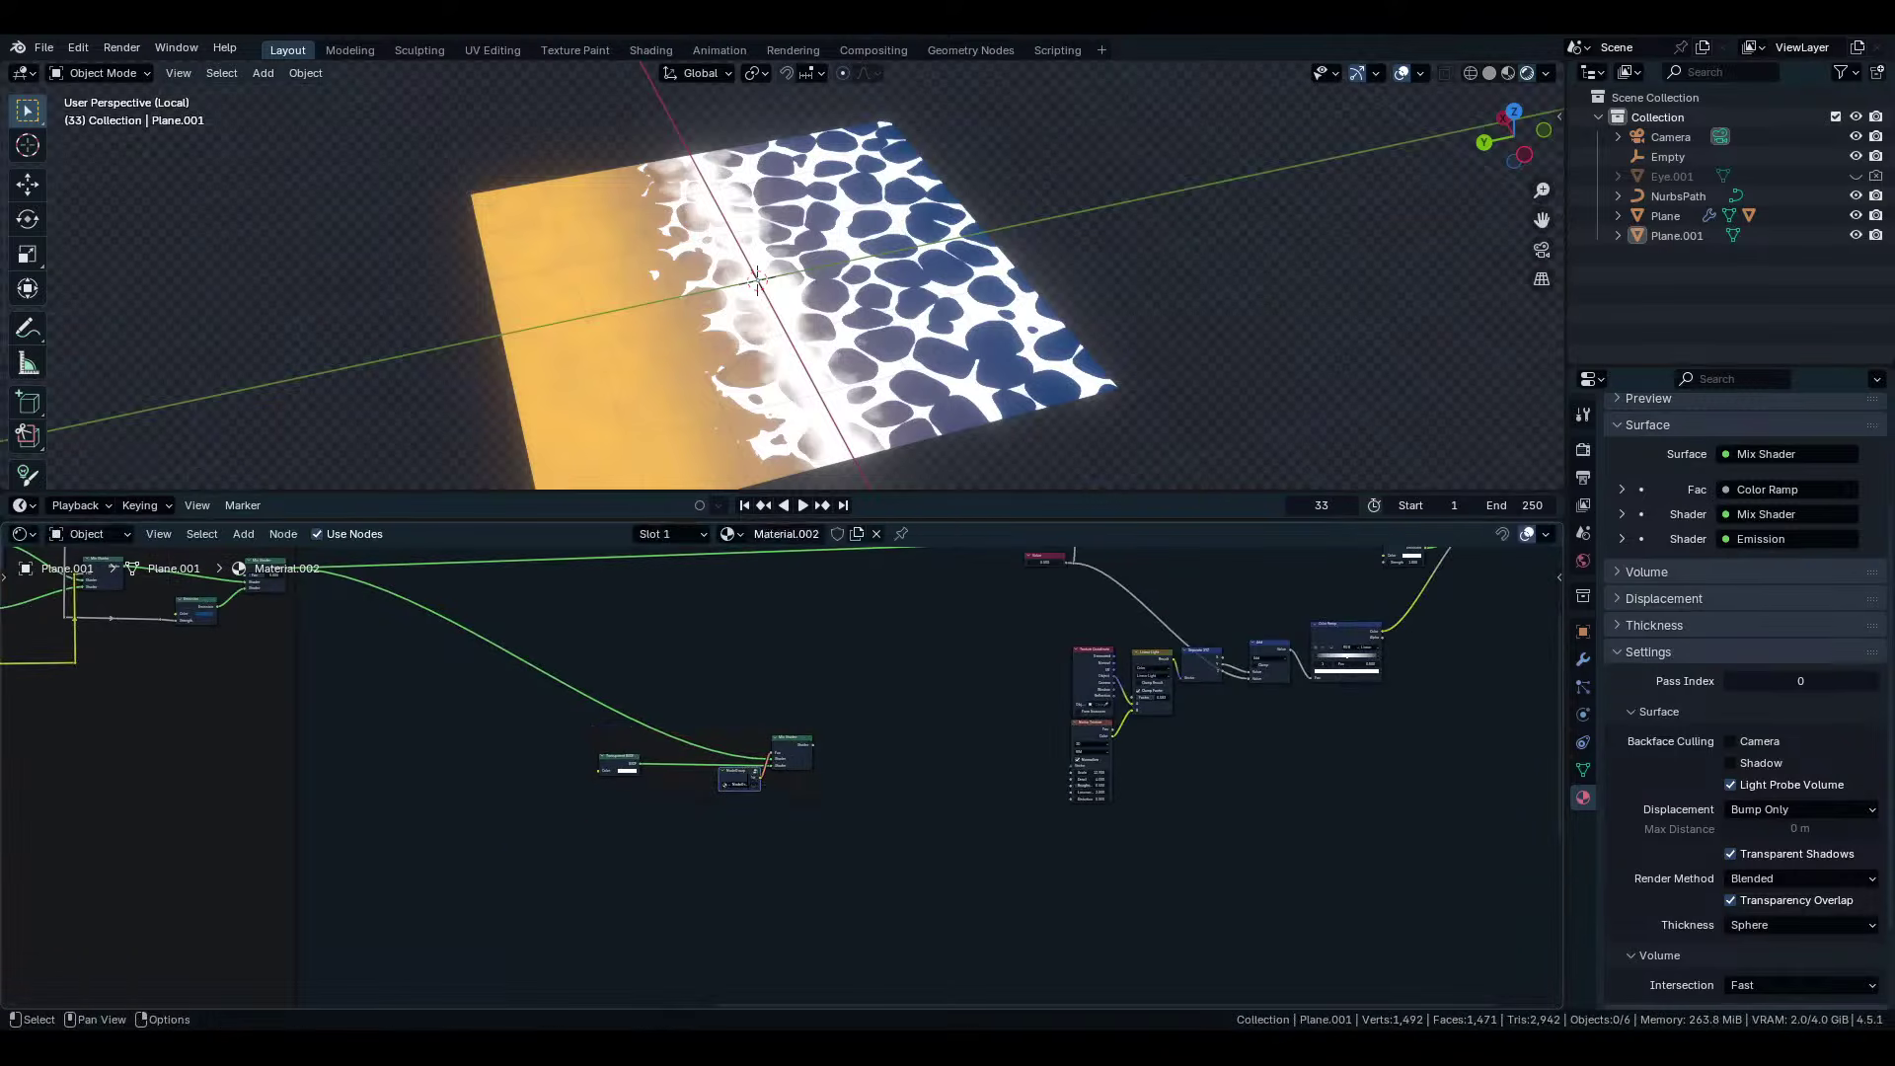
scroll(750, 778, "up", 4)
left_click_drag(568, 762, 802, 702)
left_click_drag(715, 779, 786, 786)
Combine the entire large shader network that outputs to both Mix Shaders into one node group and exit the group.
scroll(776, 776, "down", 8)
middle_click_drag(333, 770, 874, 763)
scroll(774, 773, "down", 4)
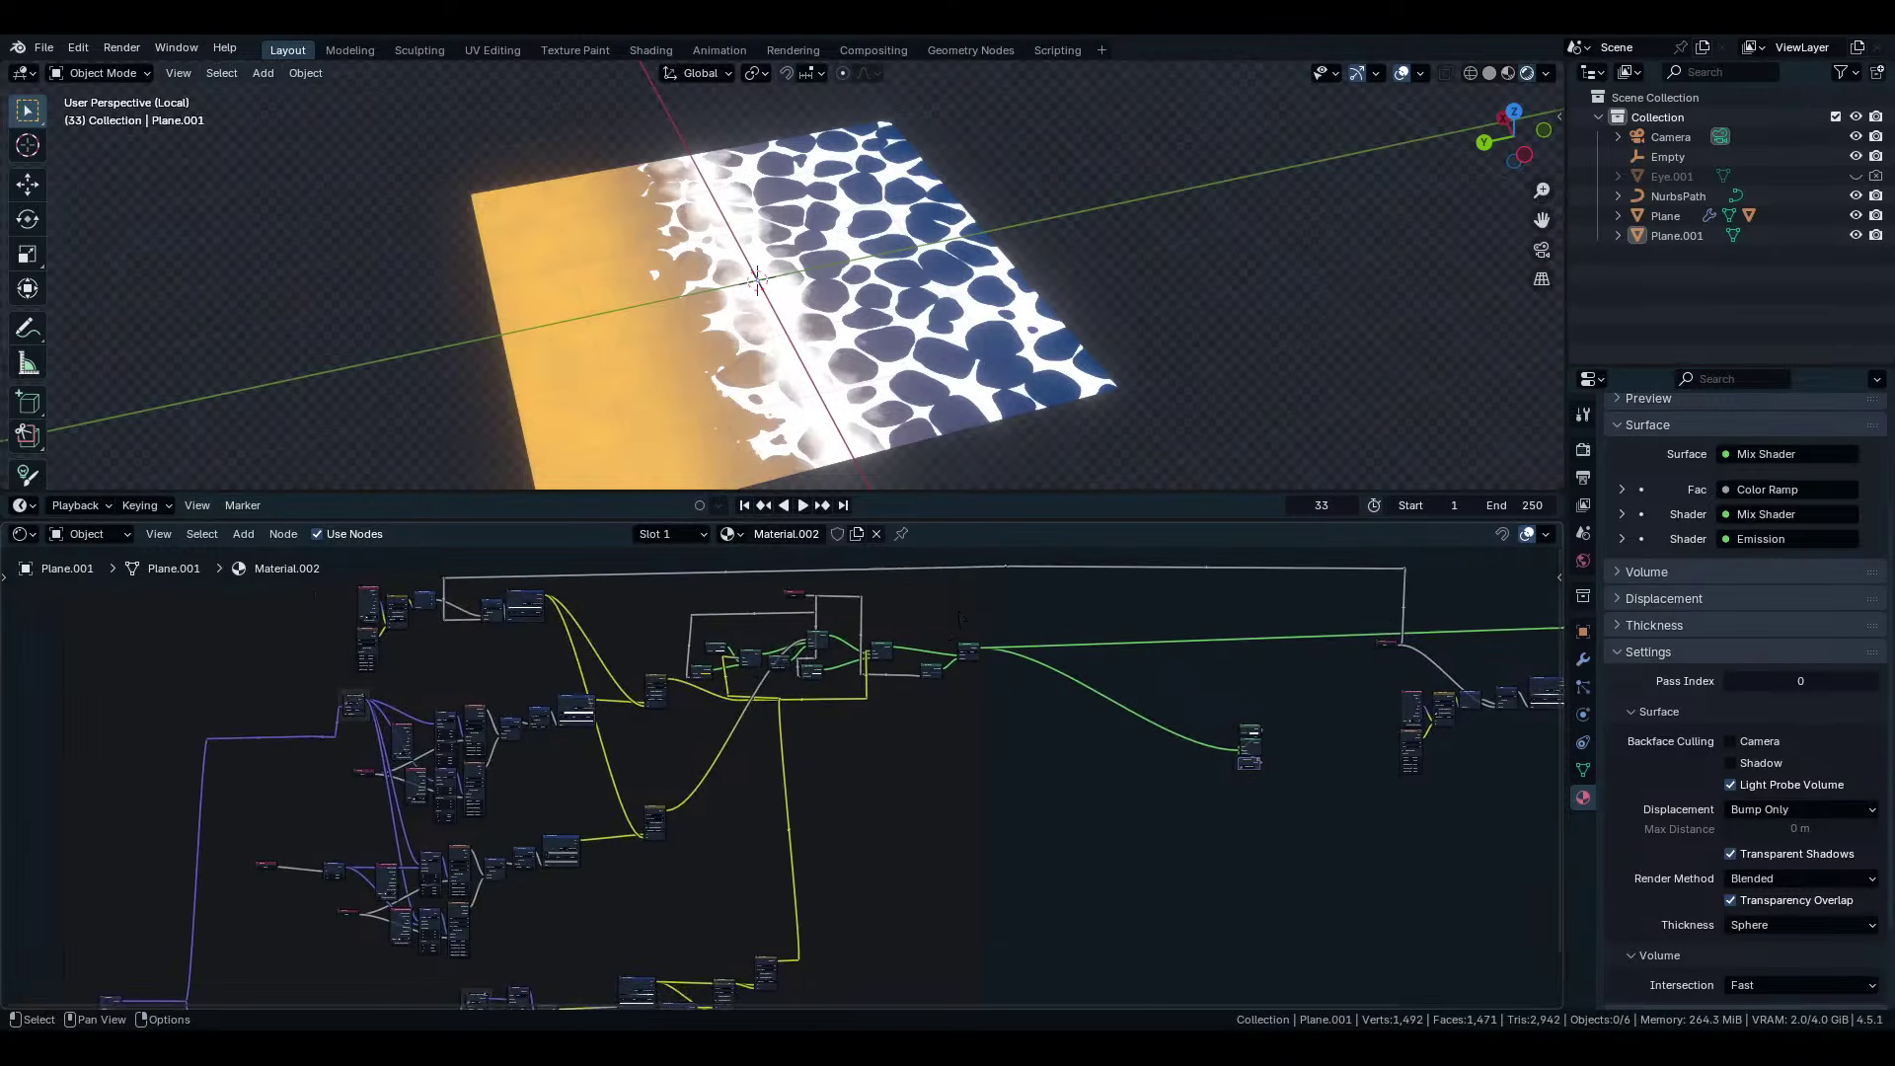
scroll(960, 618, "down", 3)
middle_click_drag(961, 619, 1001, 582)
left_click_drag(971, 589, 262, 952)
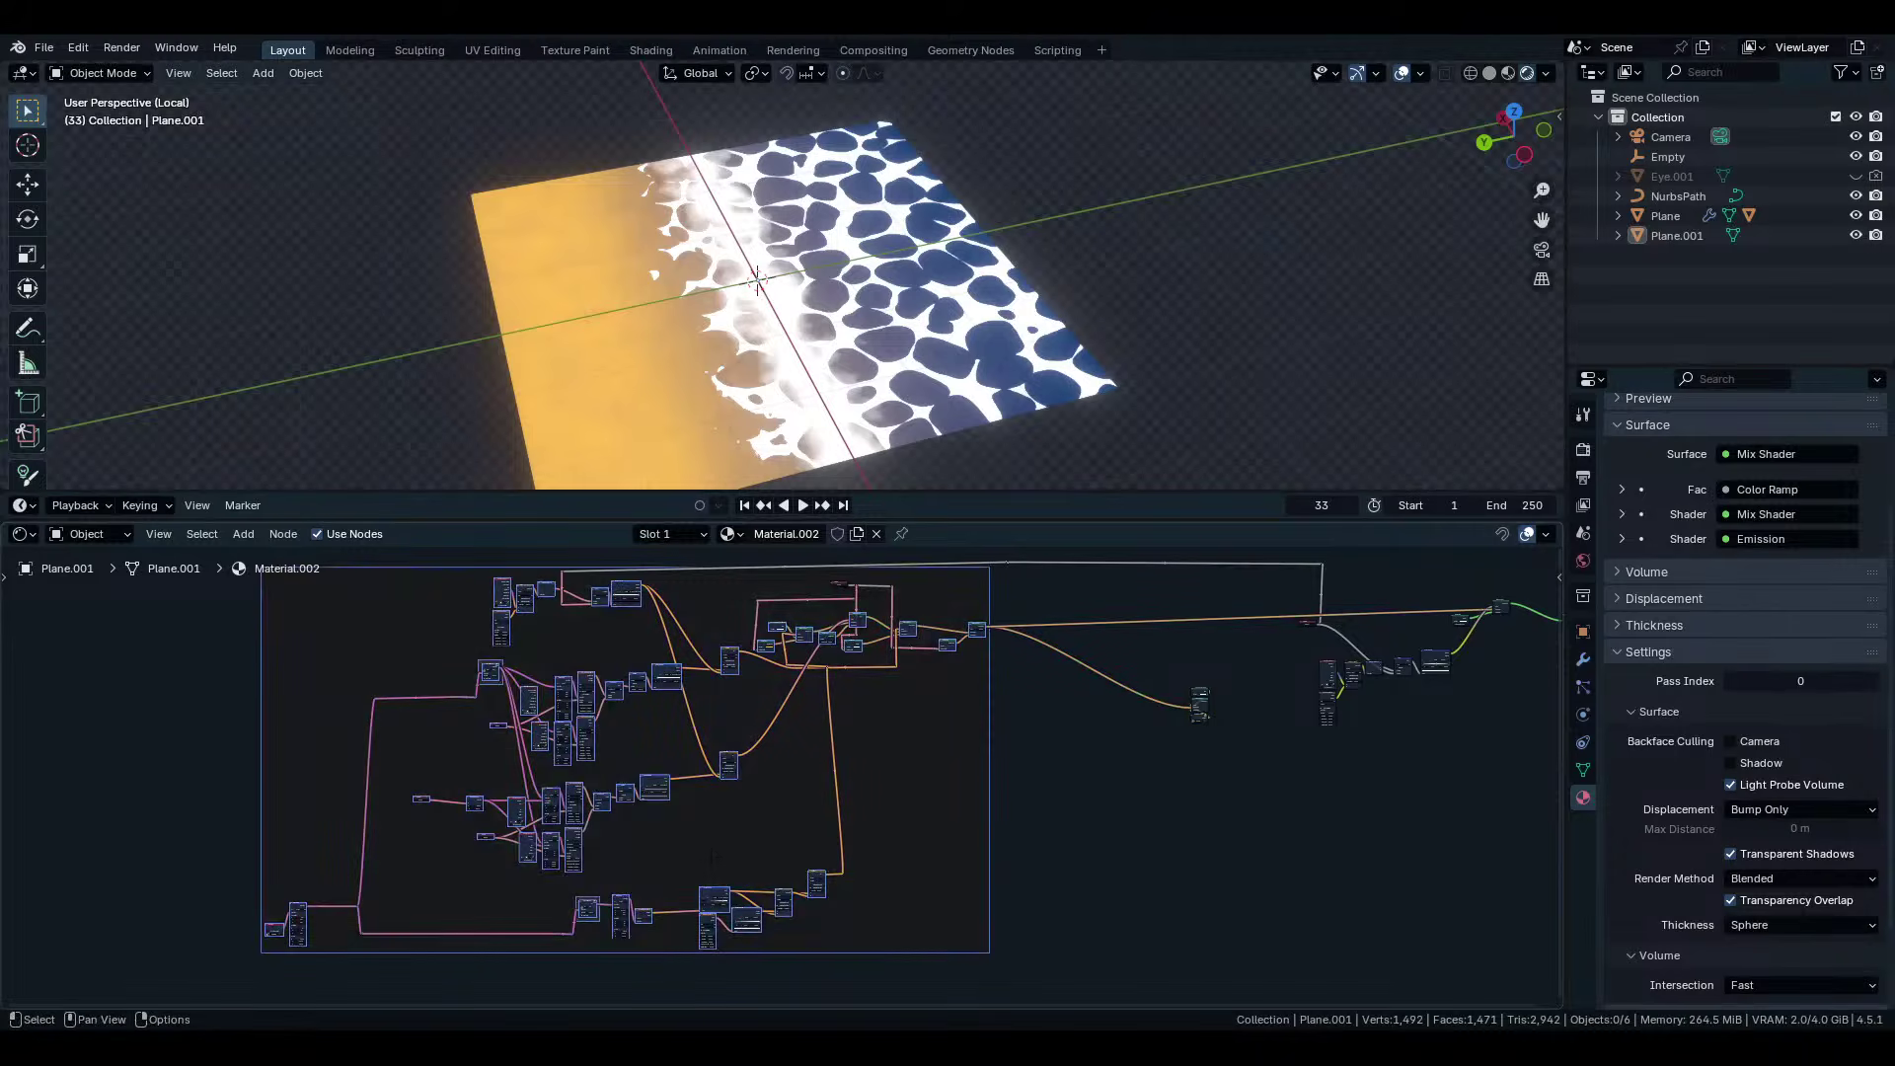
key("ctrl+g")
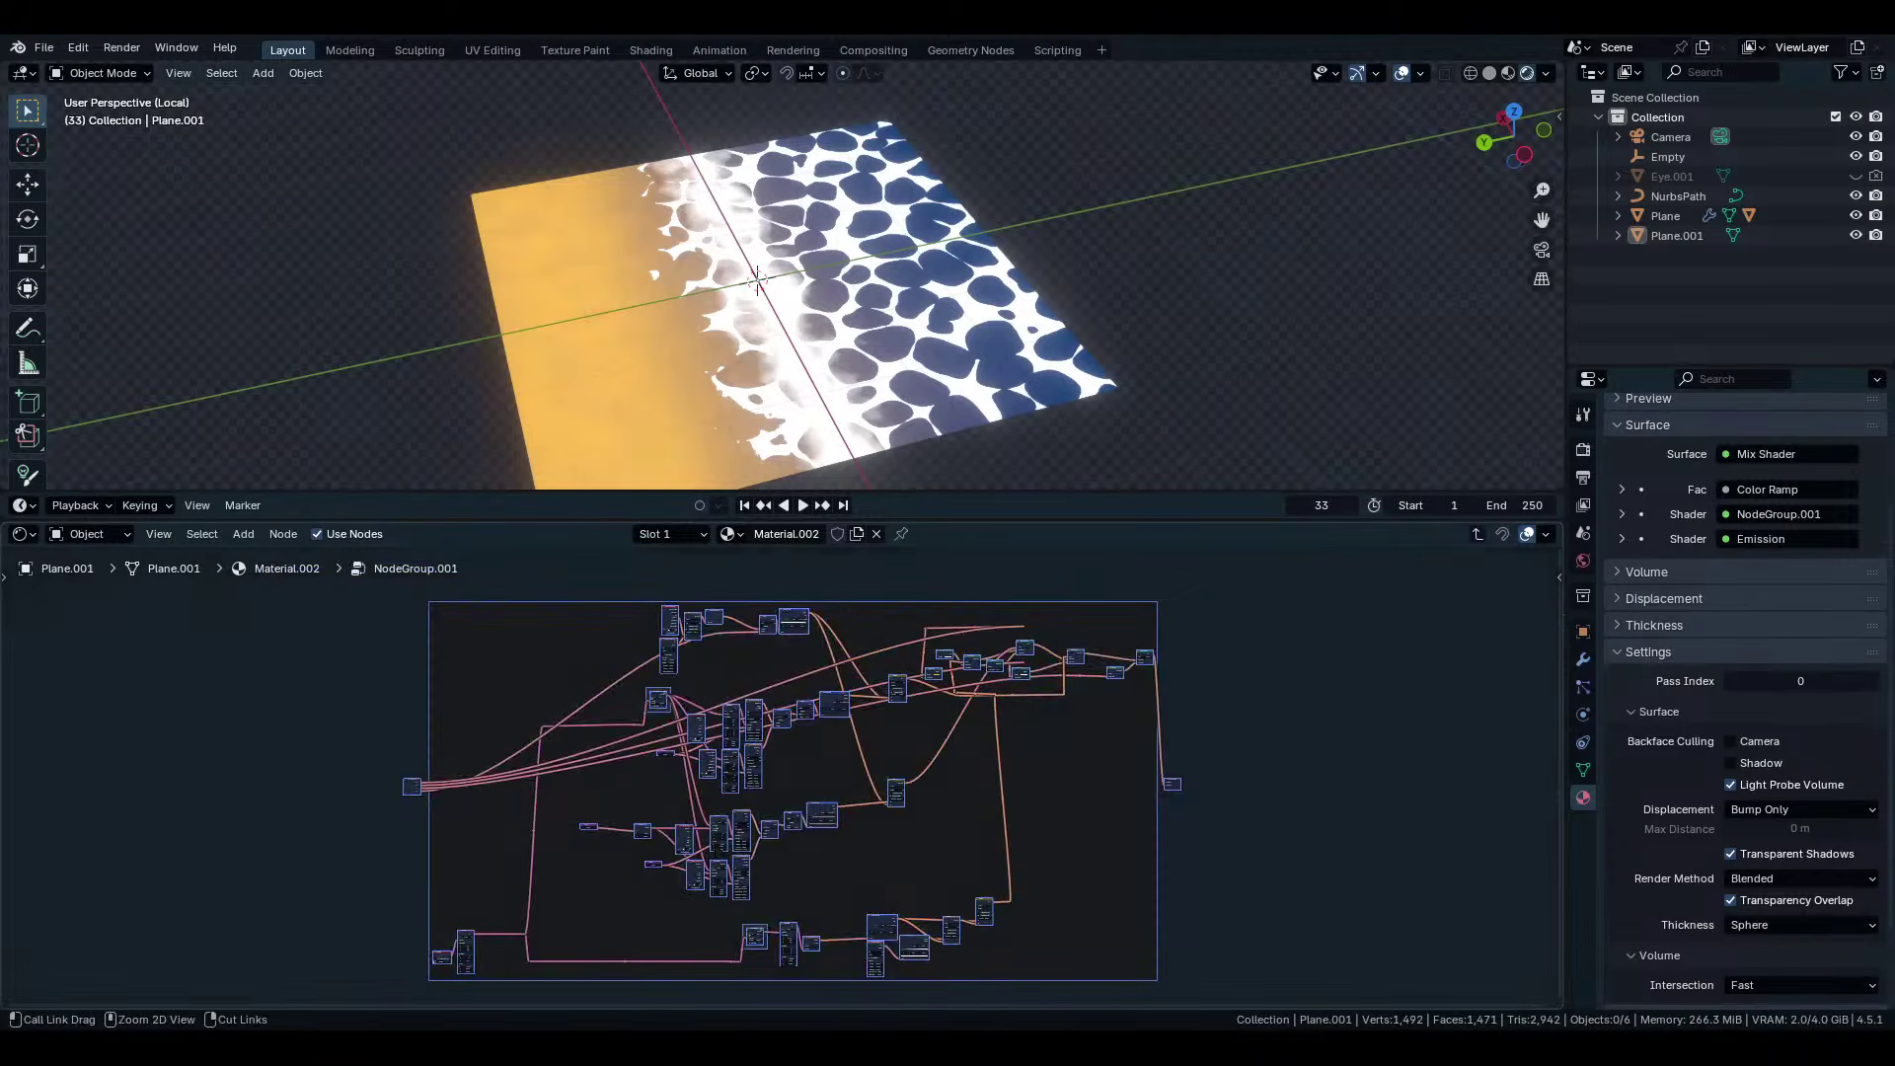
key("Tab")
Move the new NodeGroup.001 node just beyond the 1.600 Value node that feeds its inputs.
scroll(827, 723, "up", 4)
middle_click_drag(707, 698, 810, 913)
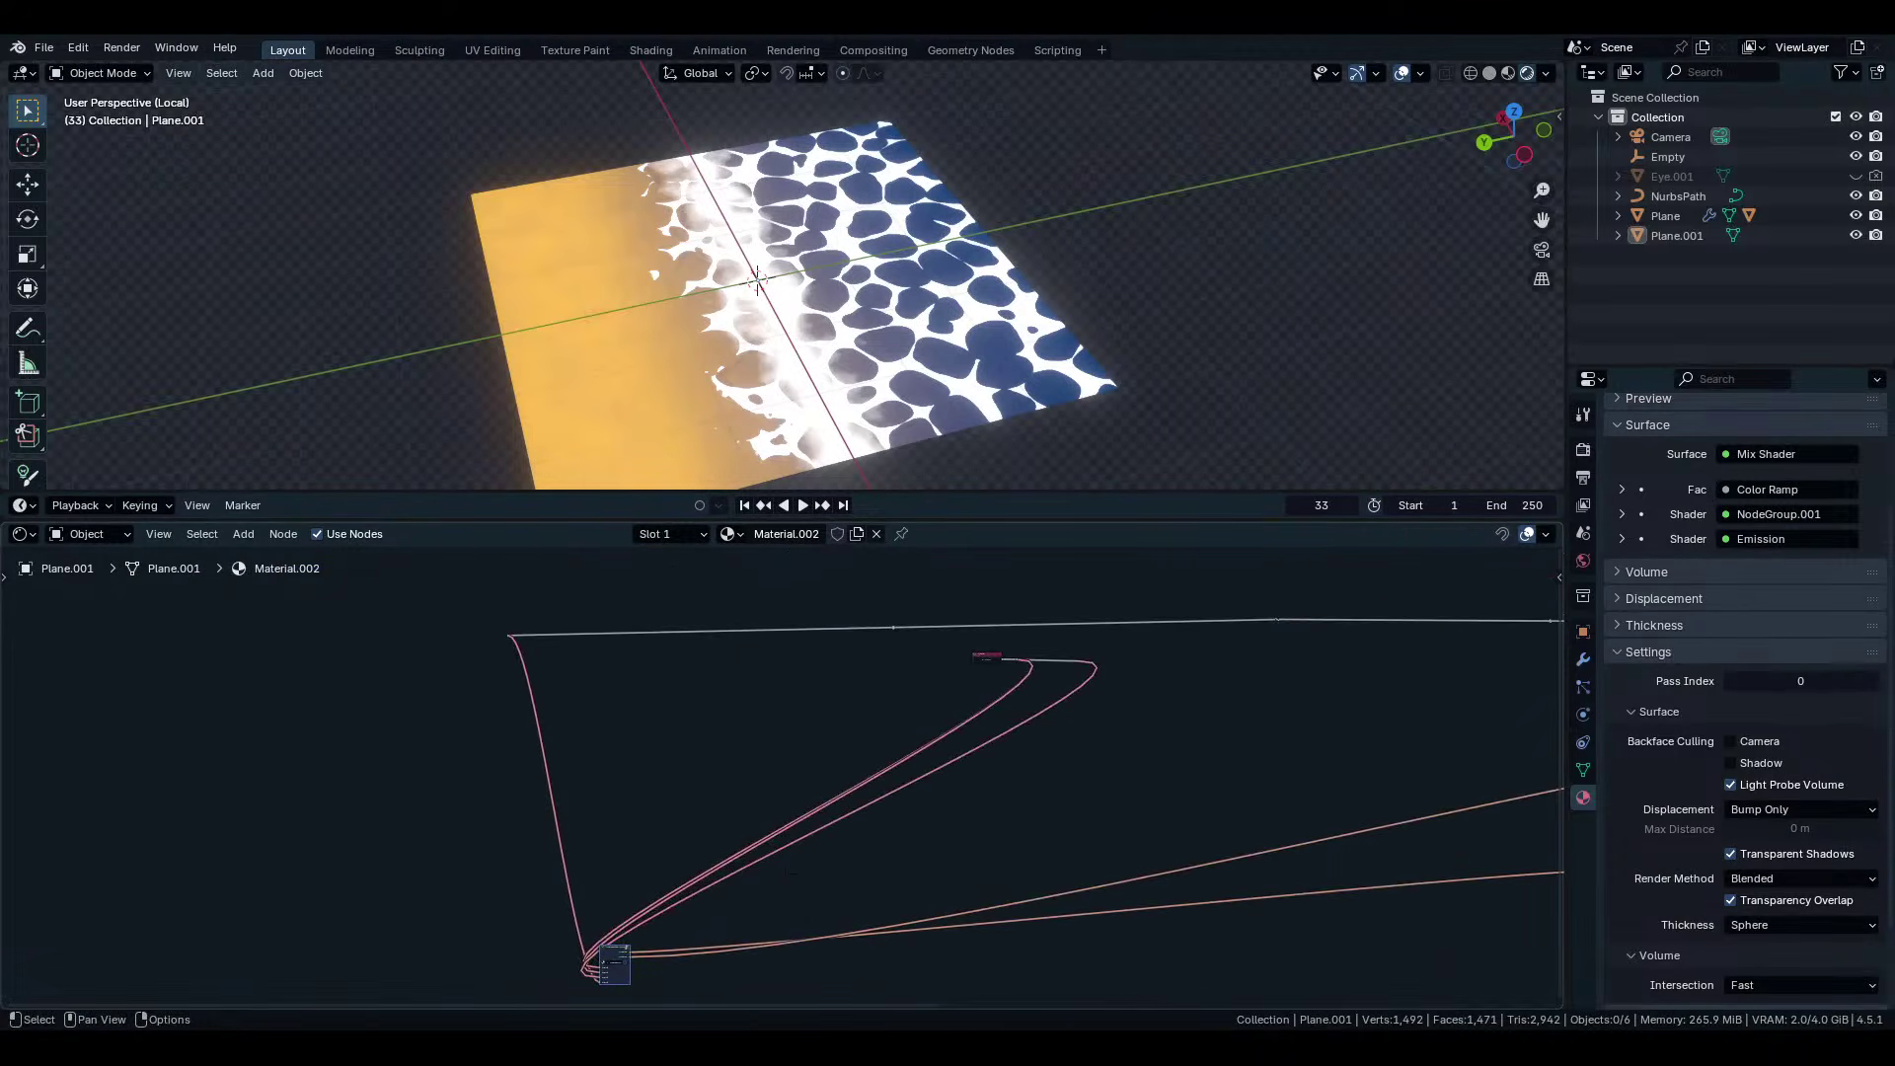
left_click_drag(613, 965, 1154, 667)
scroll(1155, 667, "up", 2)
scroll(1154, 667, "up", 2)
middle_click_drag(1155, 667, 691, 908)
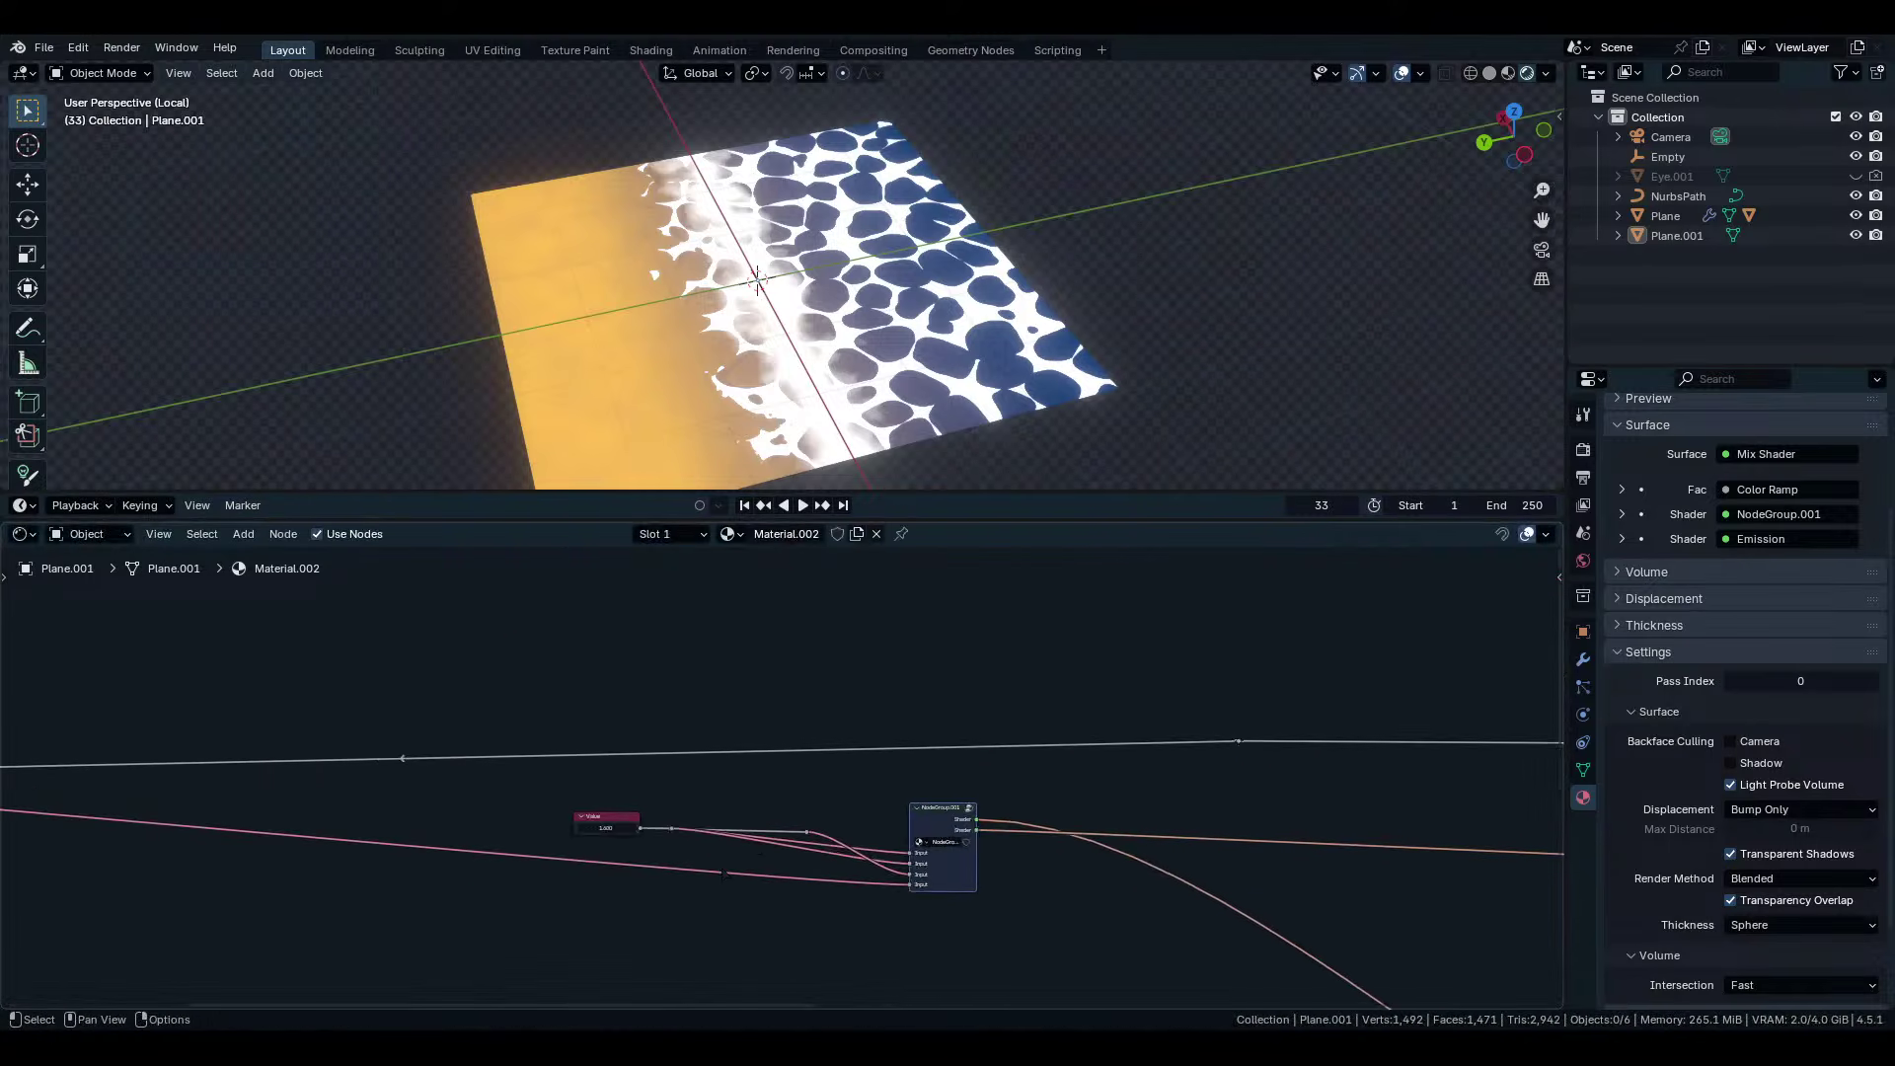
Dissolve the reroutes between the 1.600 Value node and NodeGroup.001, and place the Value node directly beside the group.
scroll(691, 908, "up", 4)
left_click(524, 839)
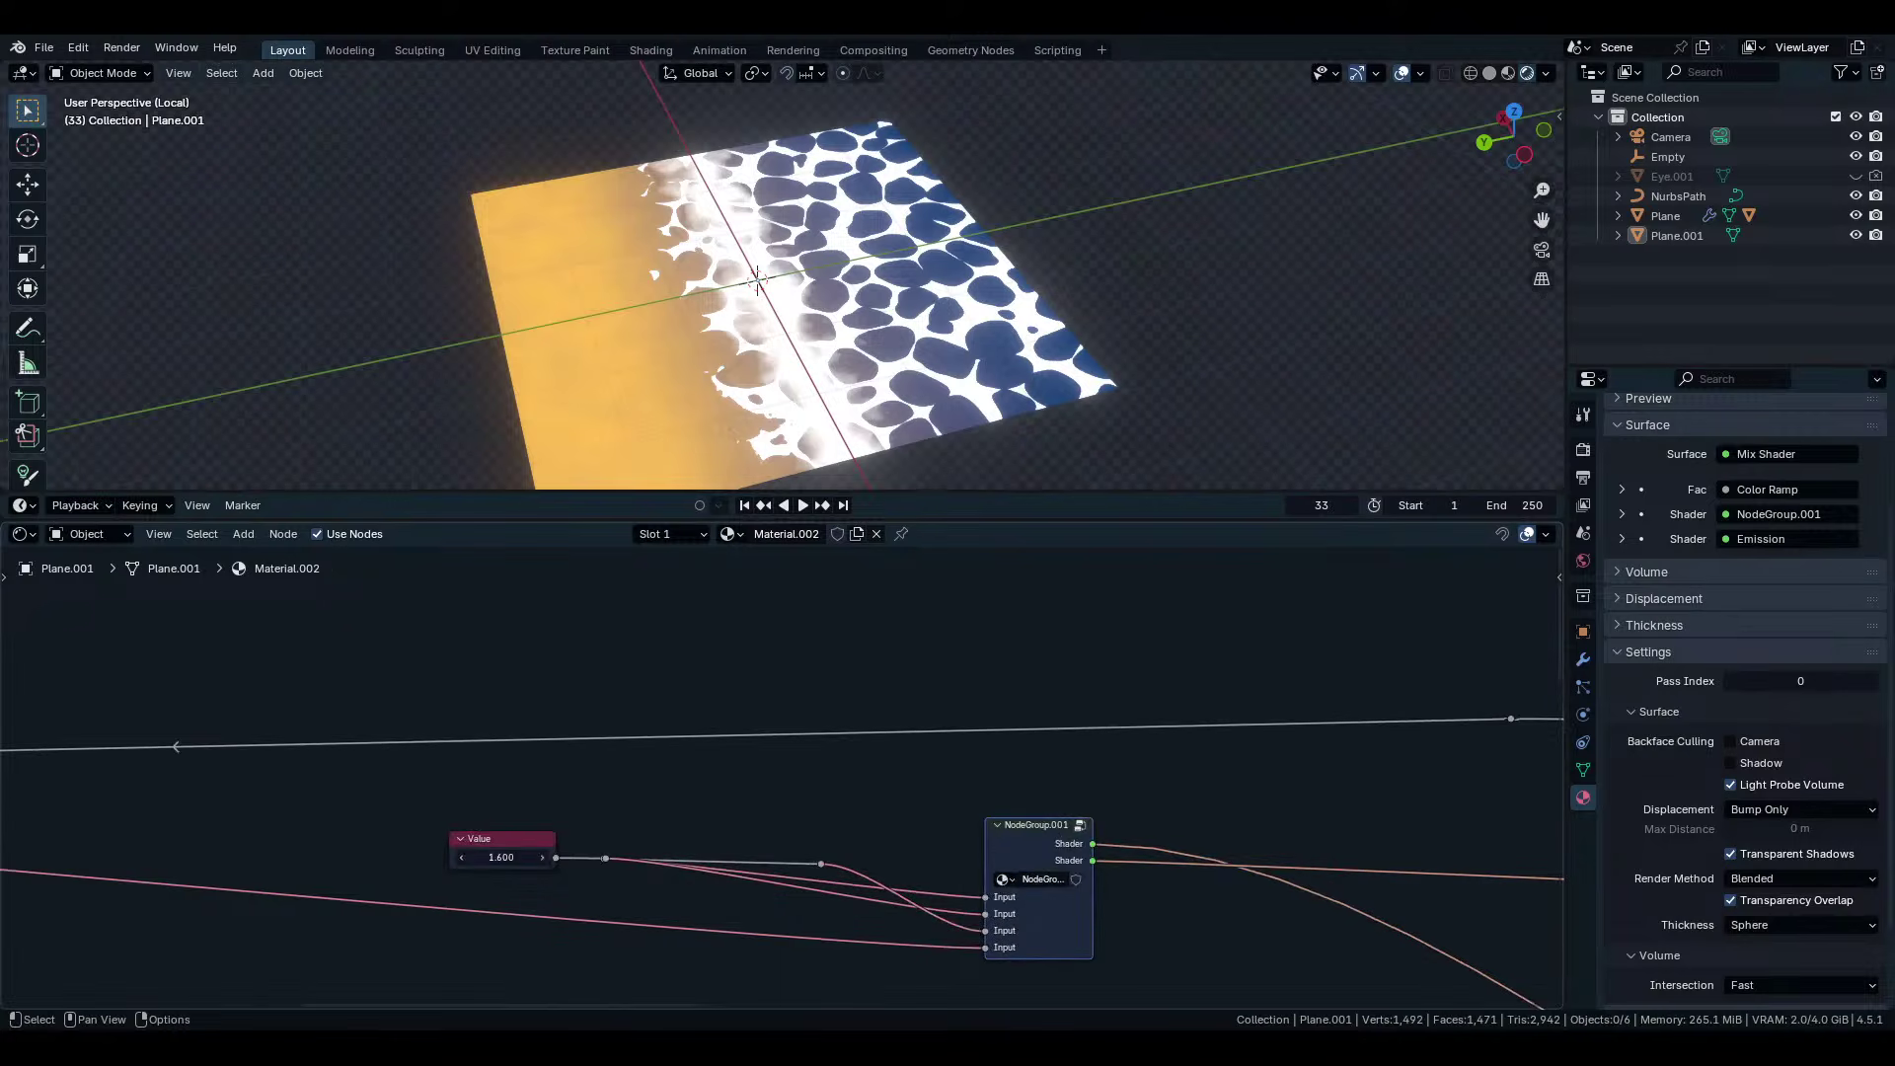
left_click_drag(524, 838, 836, 888)
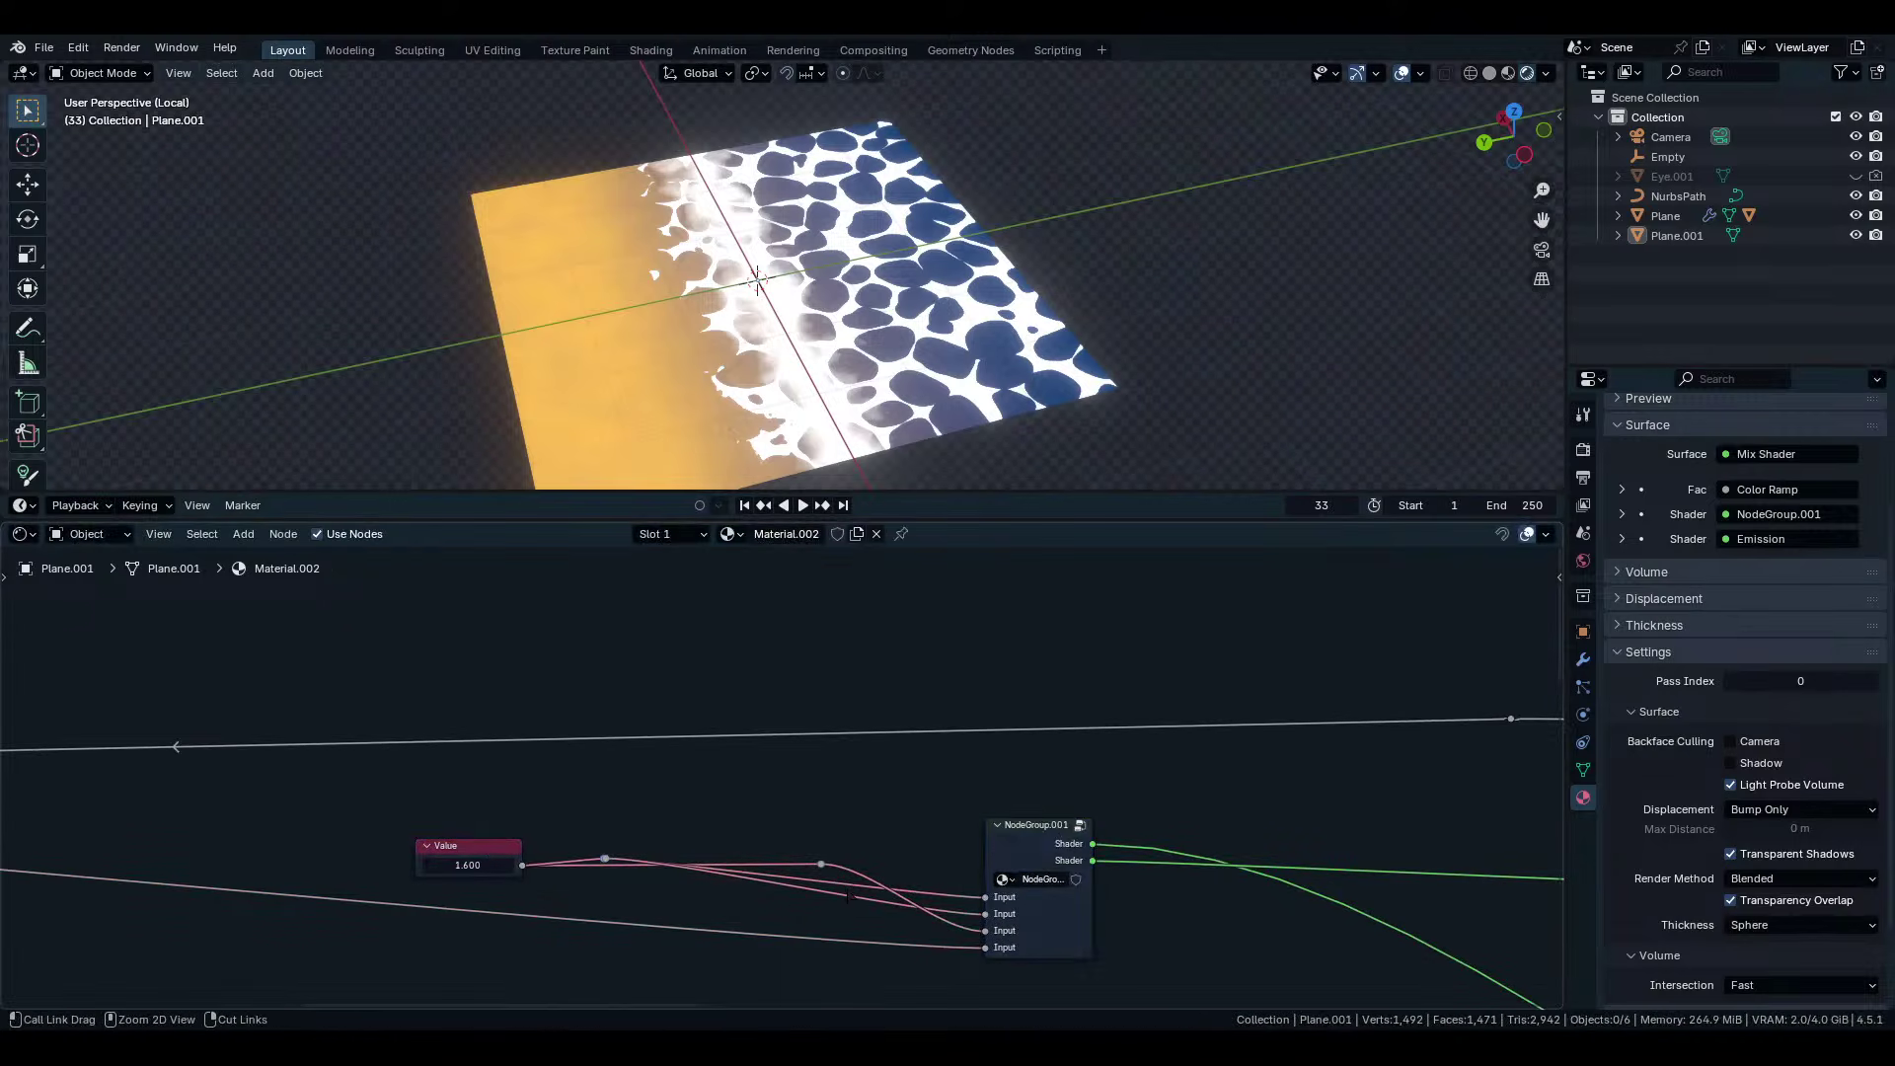
key("ctrl+x")
left_click_drag(468, 846, 860, 878)
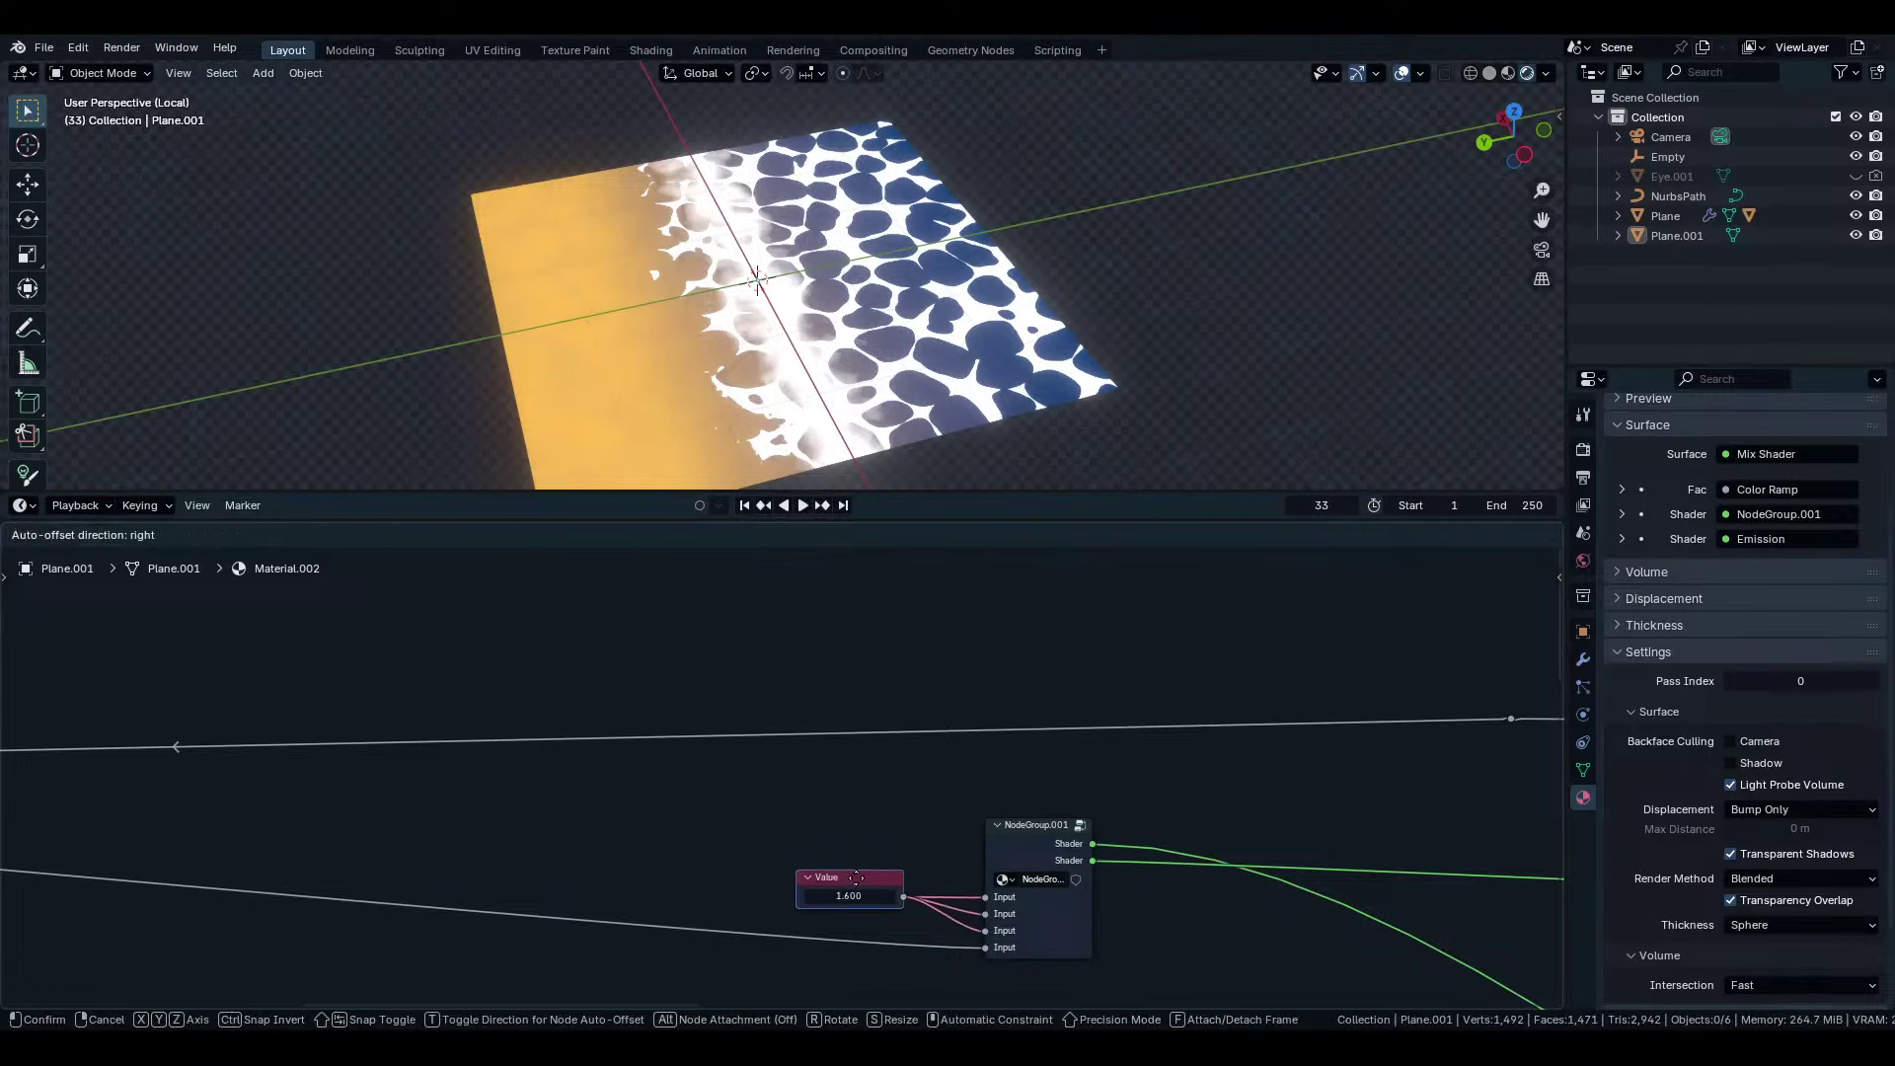
scroll(1064, 706, "down", 3)
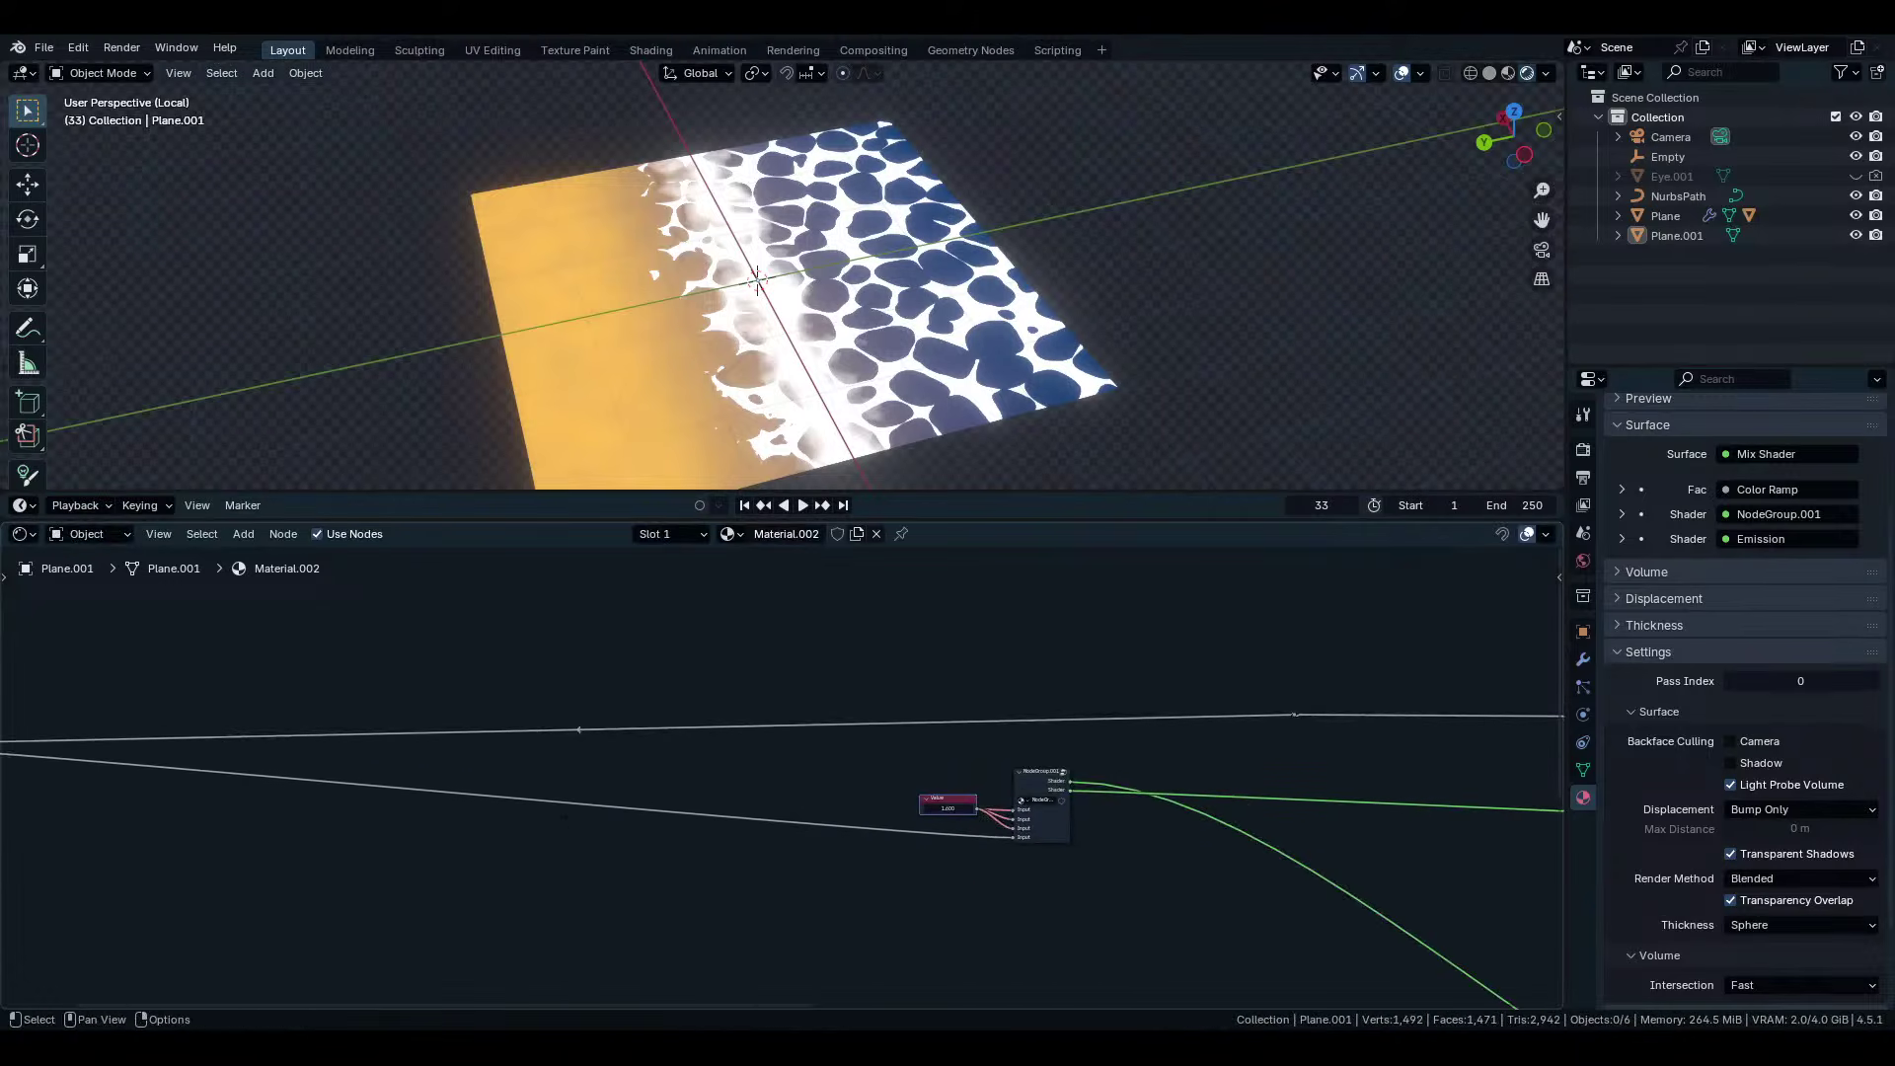
Move the distant reroutes of the link into the group's last input to just below NodeGroup.001.
middle_click_drag(564, 826, 1105, 855)
left_click_drag(360, 725, 454, 834)
middle_click_drag(1074, 890, 437, 822)
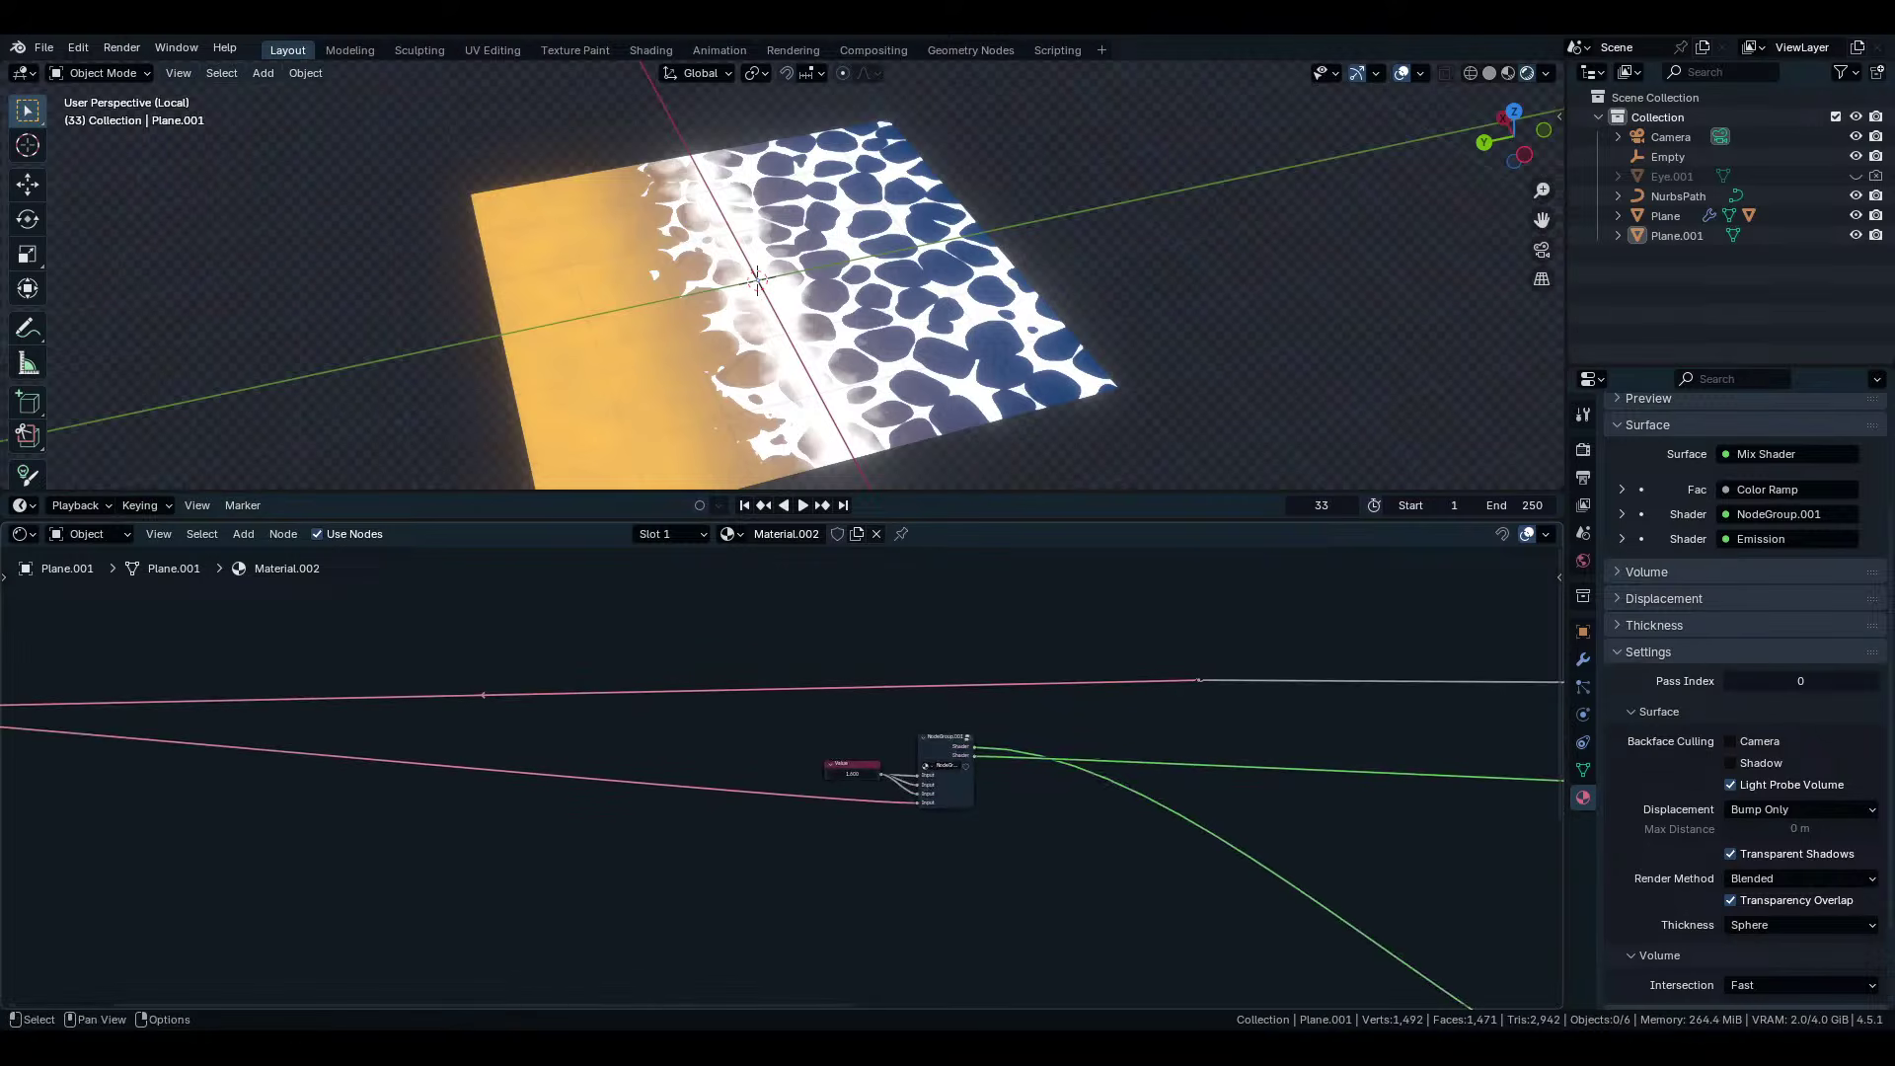
key("g")
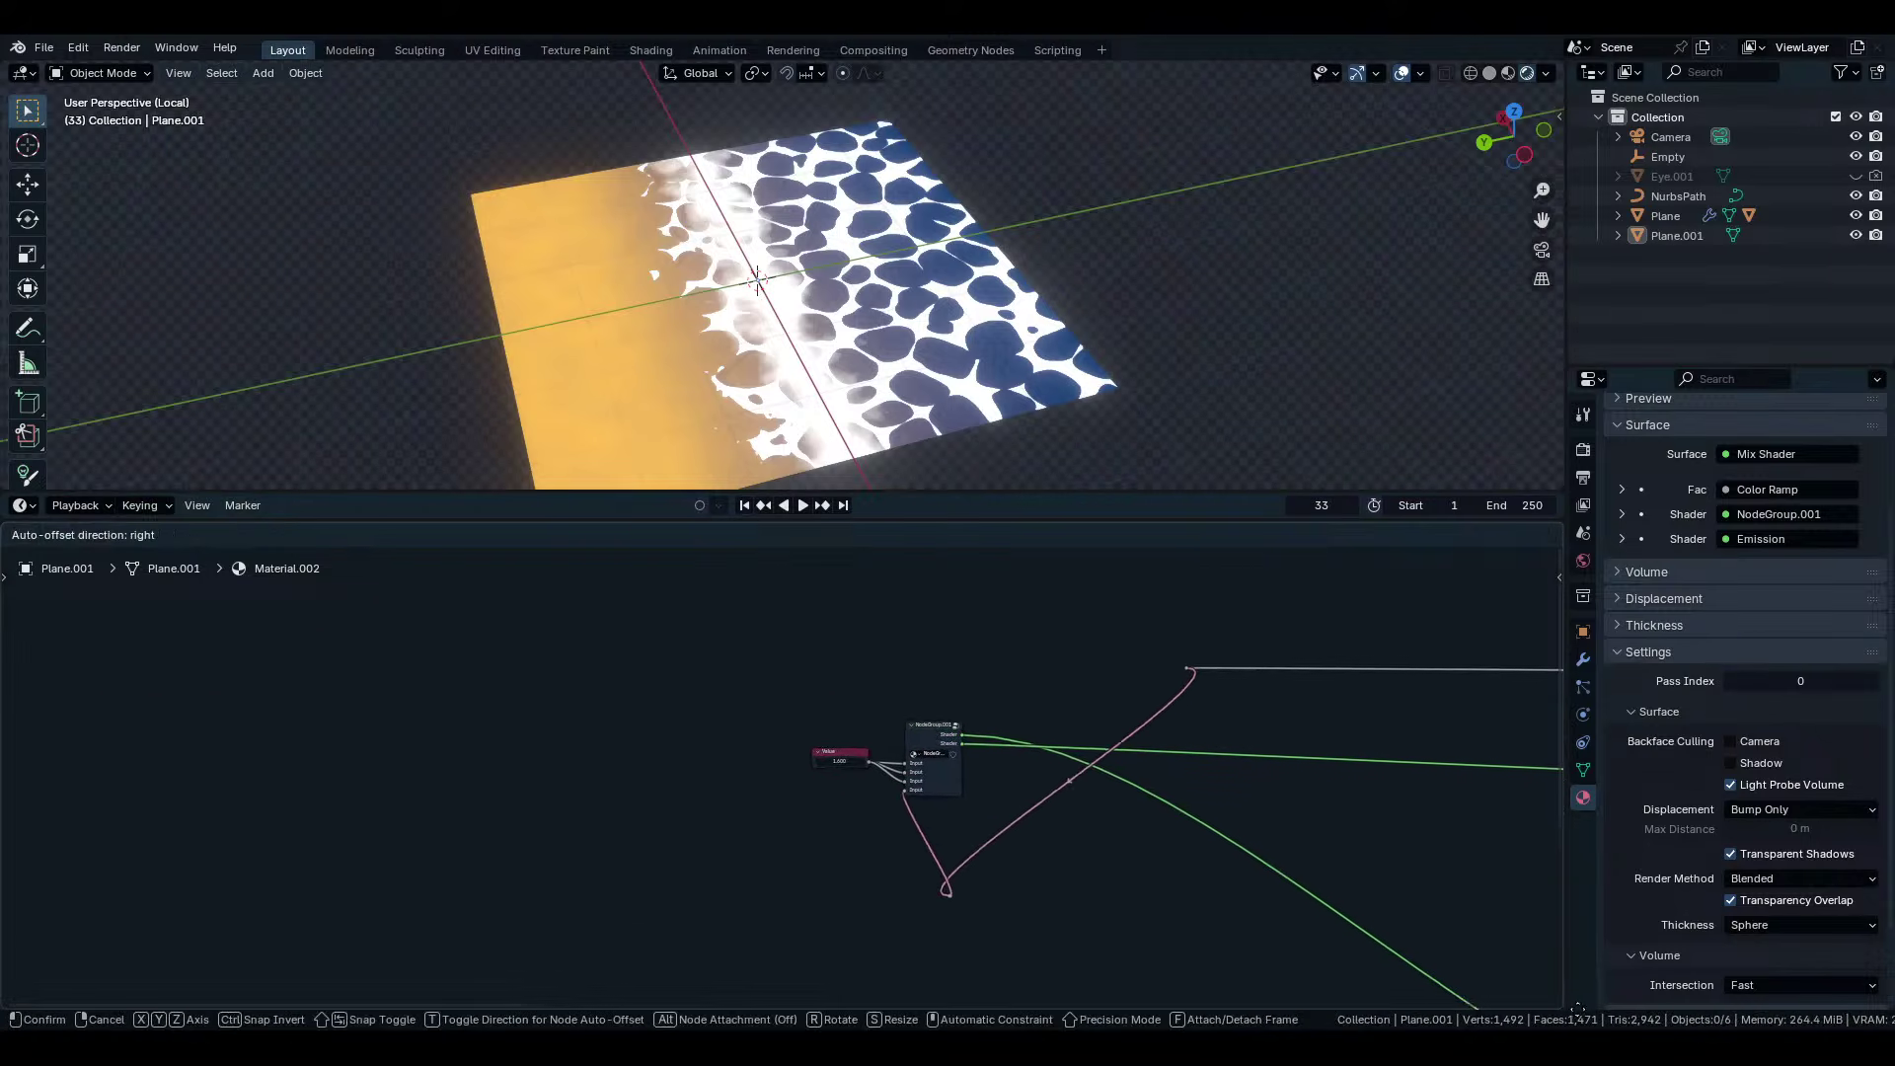
left_click(1469, 884)
middle_click_drag(1467, 882, 821, 951)
scroll(710, 858, "down", 4)
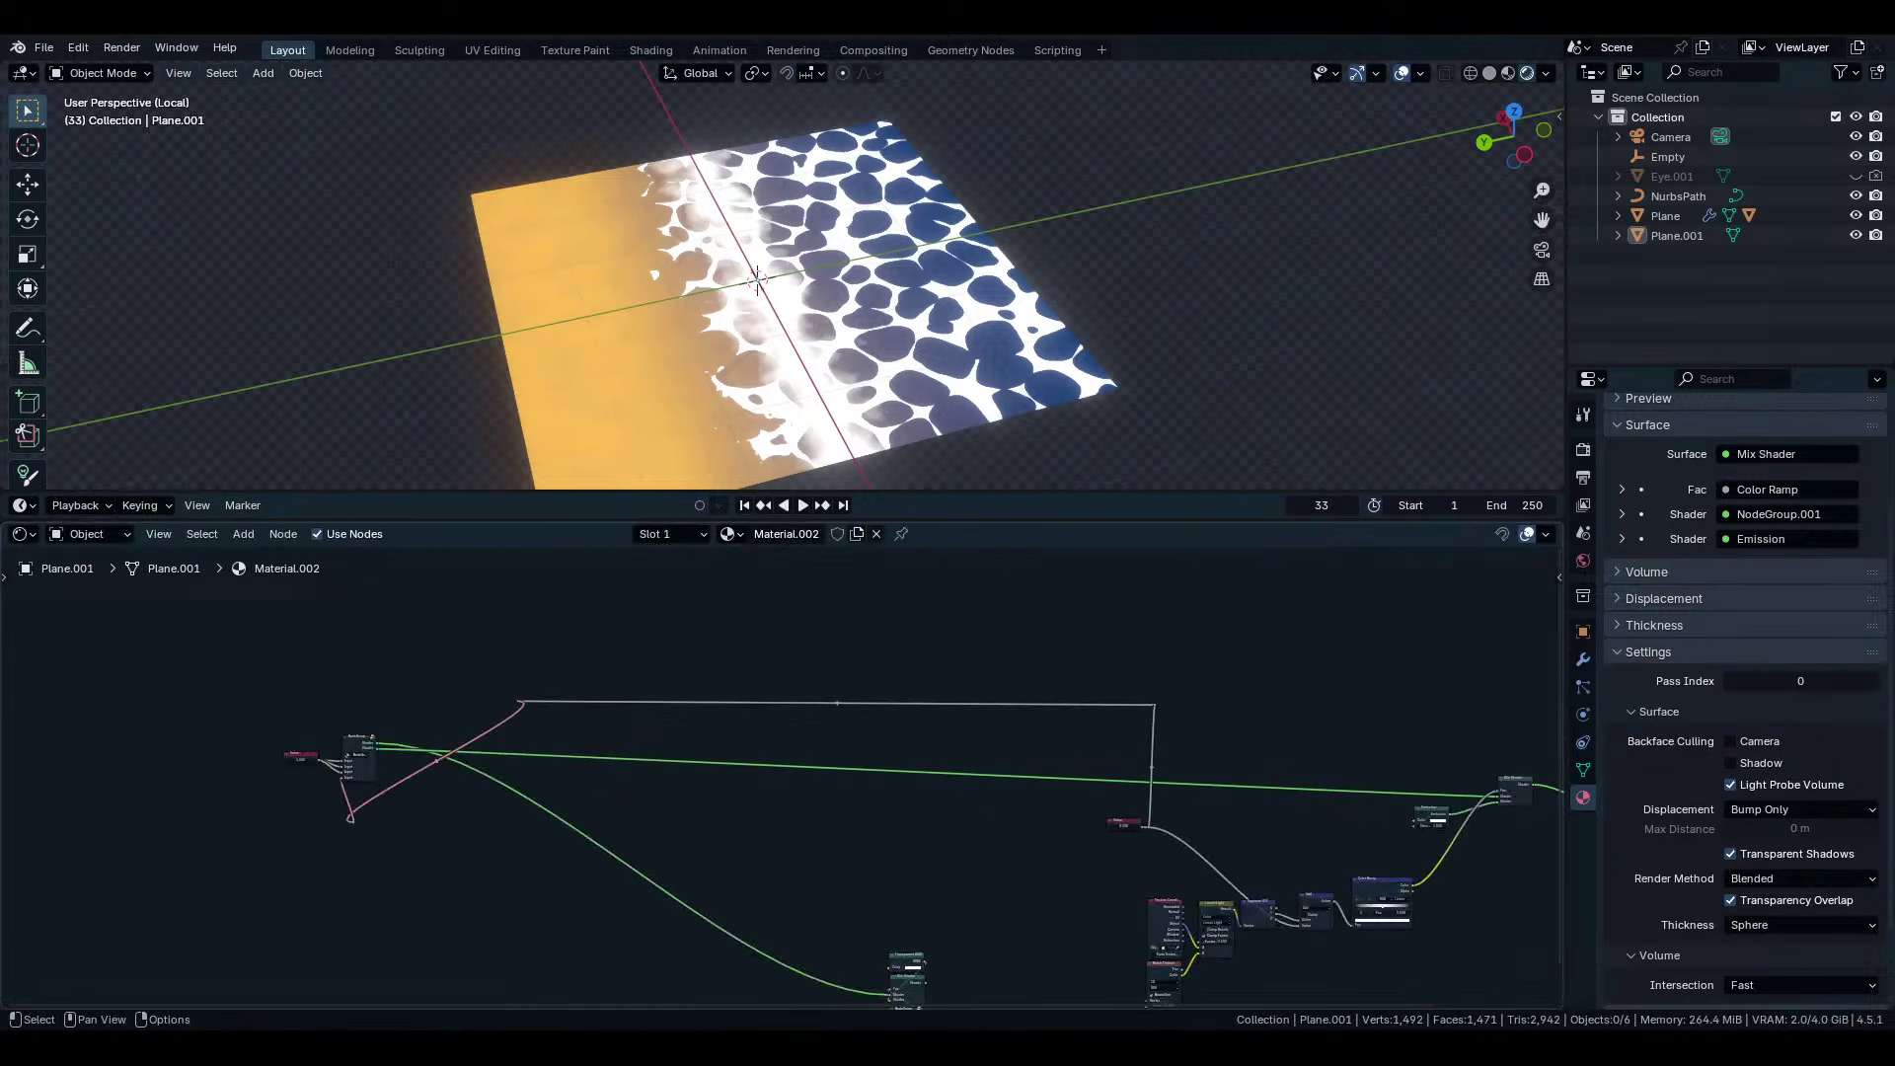
Route the long Value link beneath the shader links by moving its upper reroutes below the nodes.
left_click_drag(478, 634, 1155, 750)
key("g")
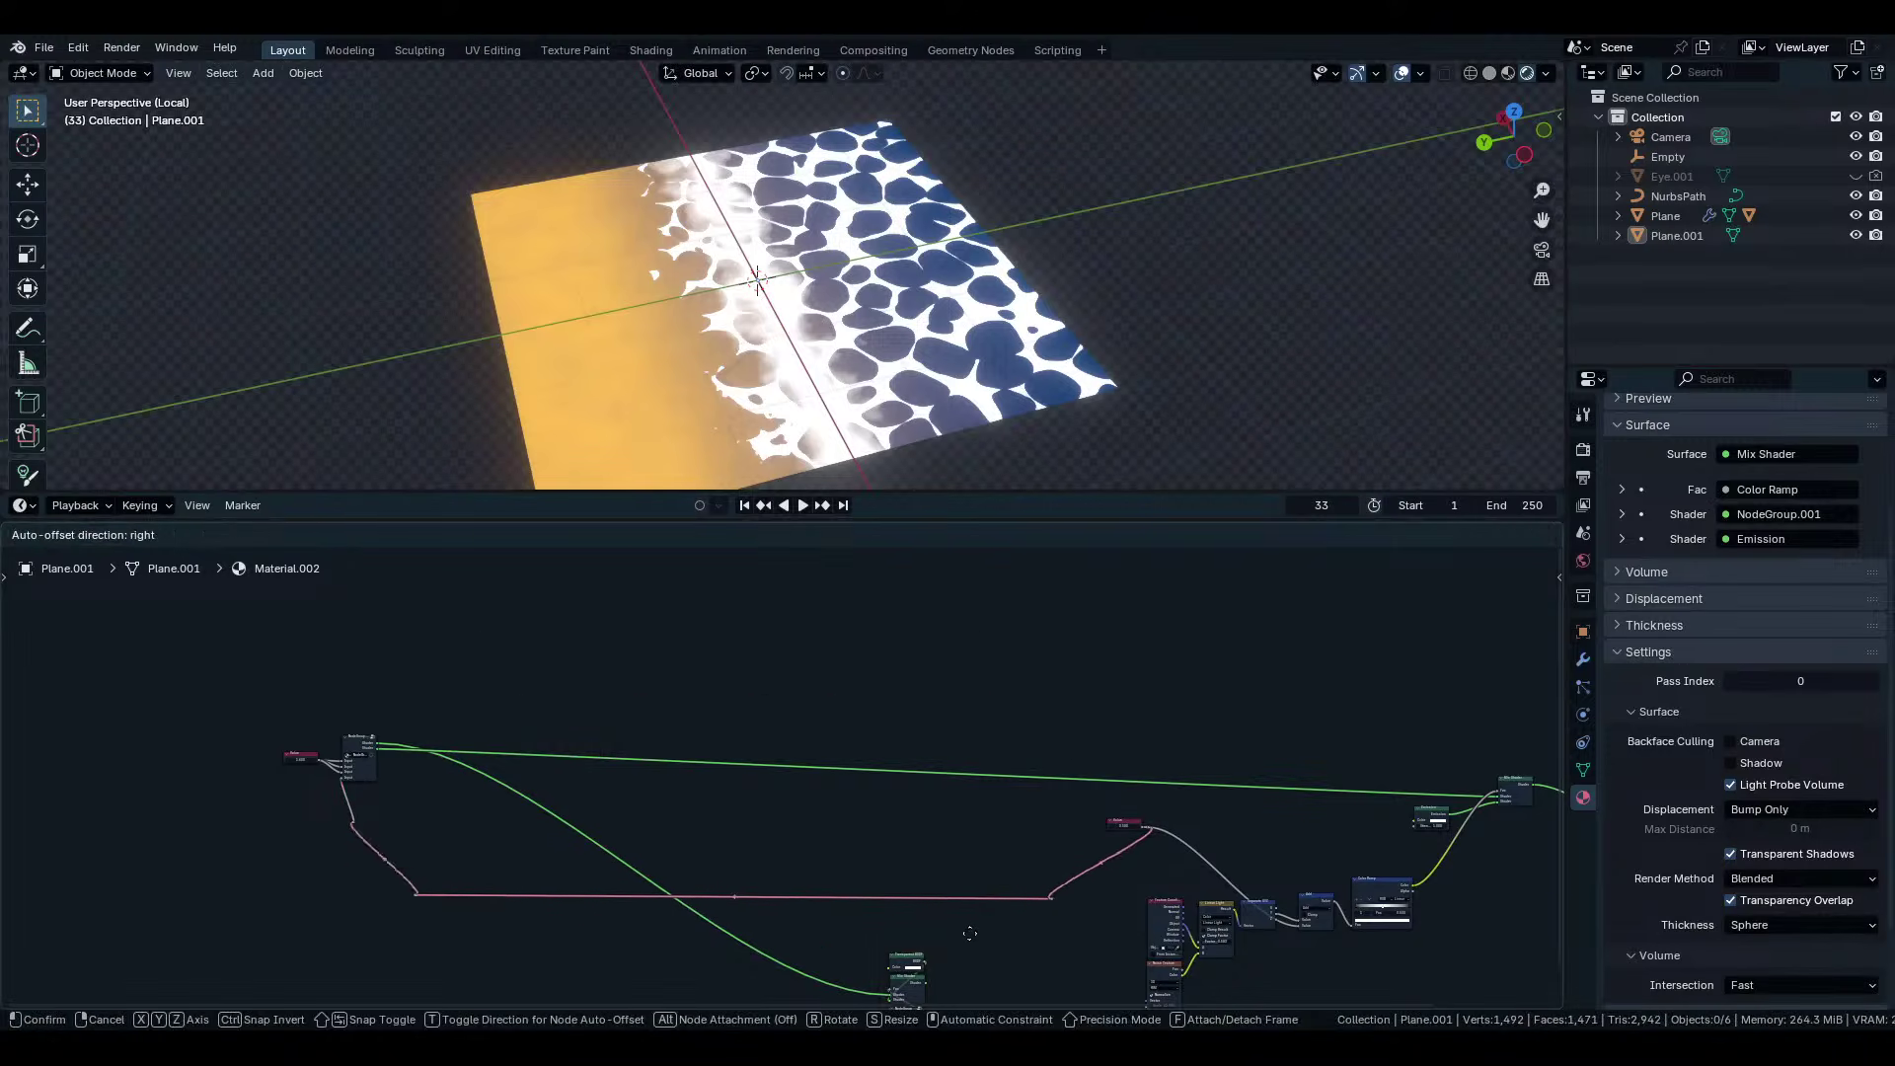
left_click(1062, 907)
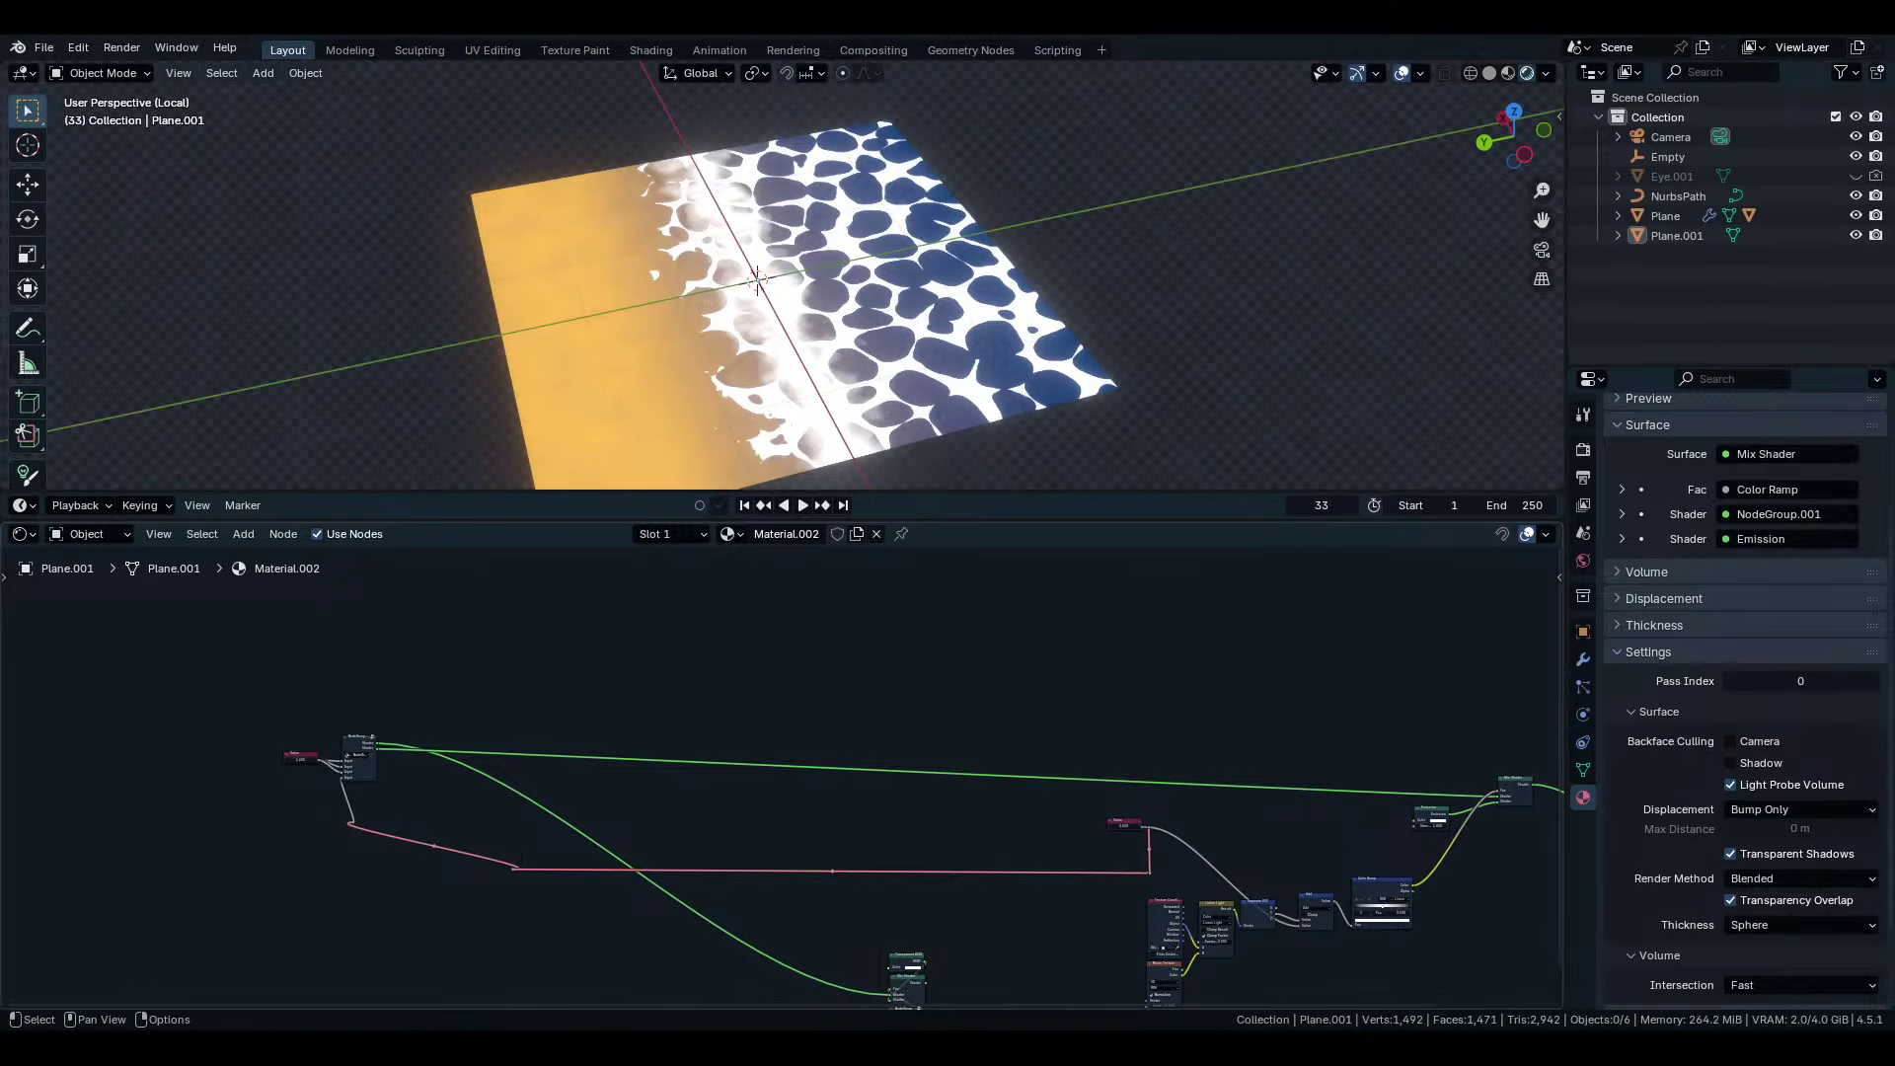
key("g")
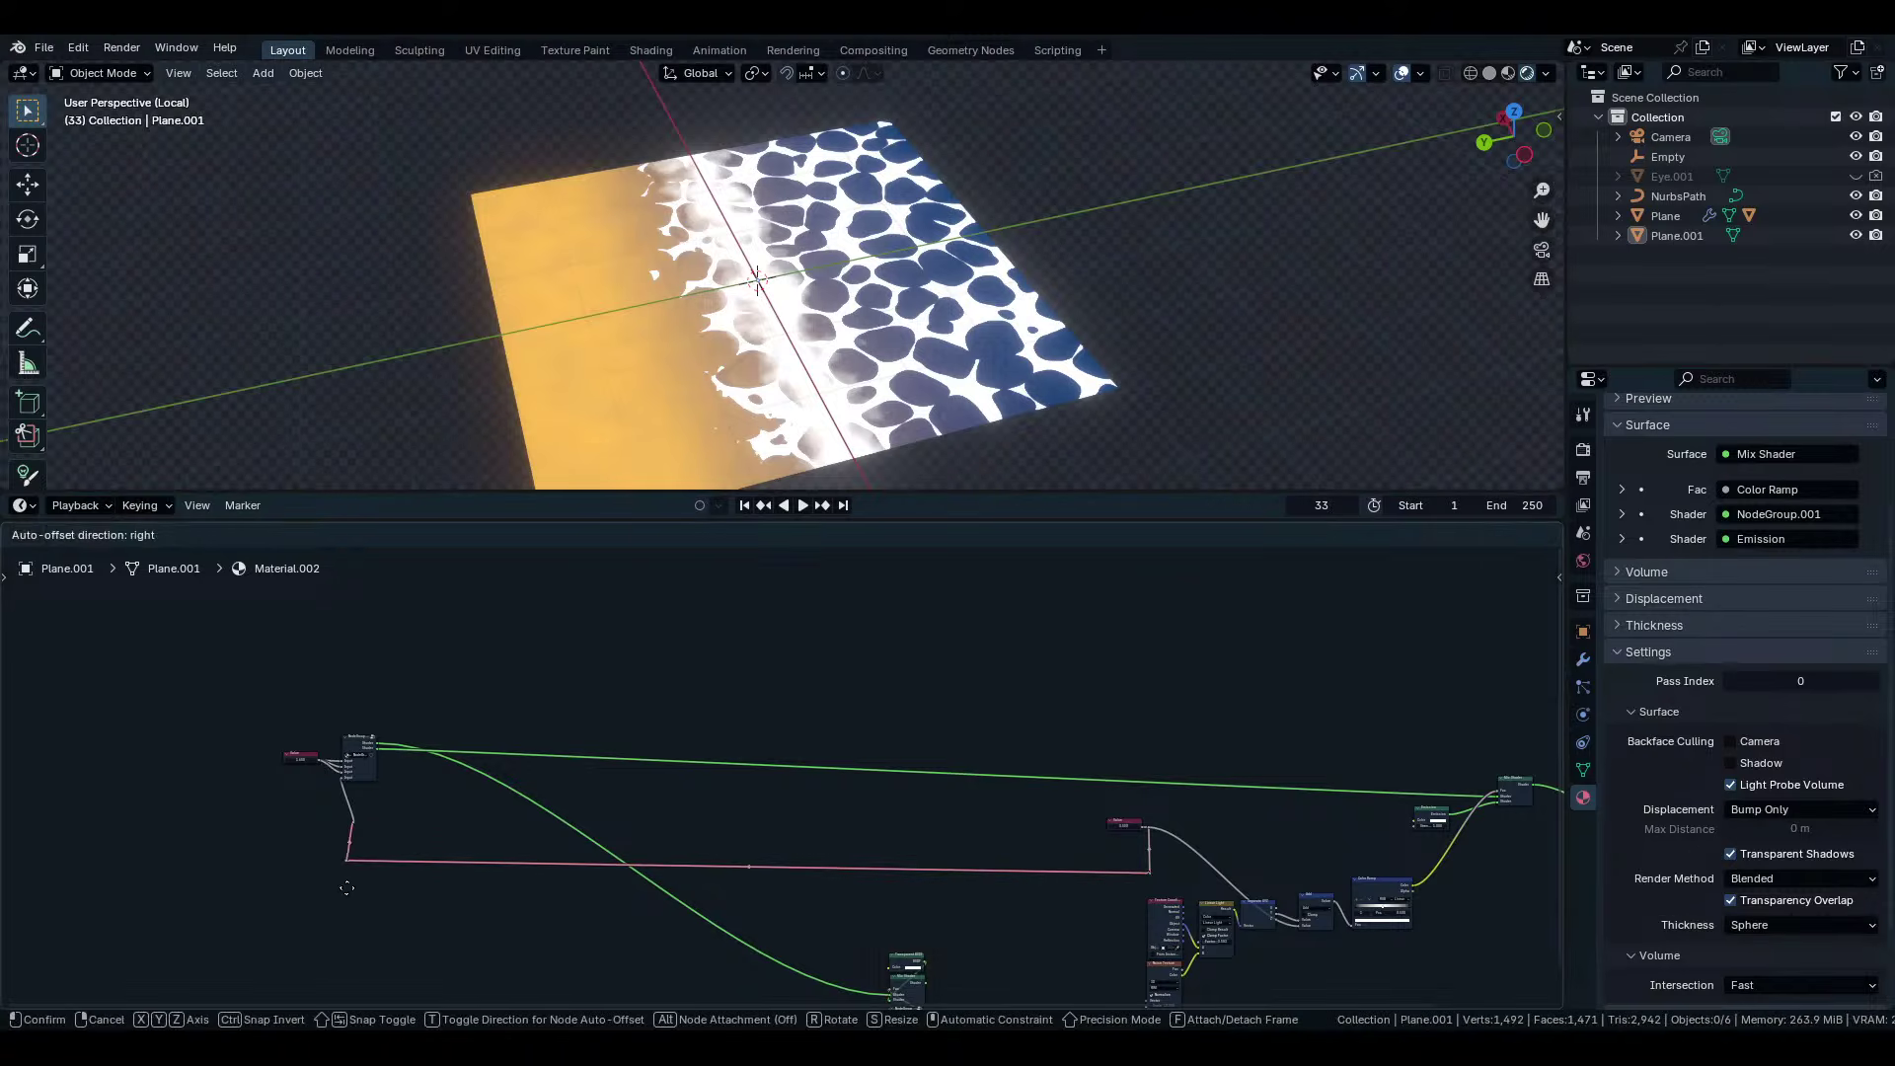
left_click(360, 894)
Align the two reroutes under NodeGroup.001 vertically with the group's last input.
left_click_drag(320, 797, 425, 917)
key("g")
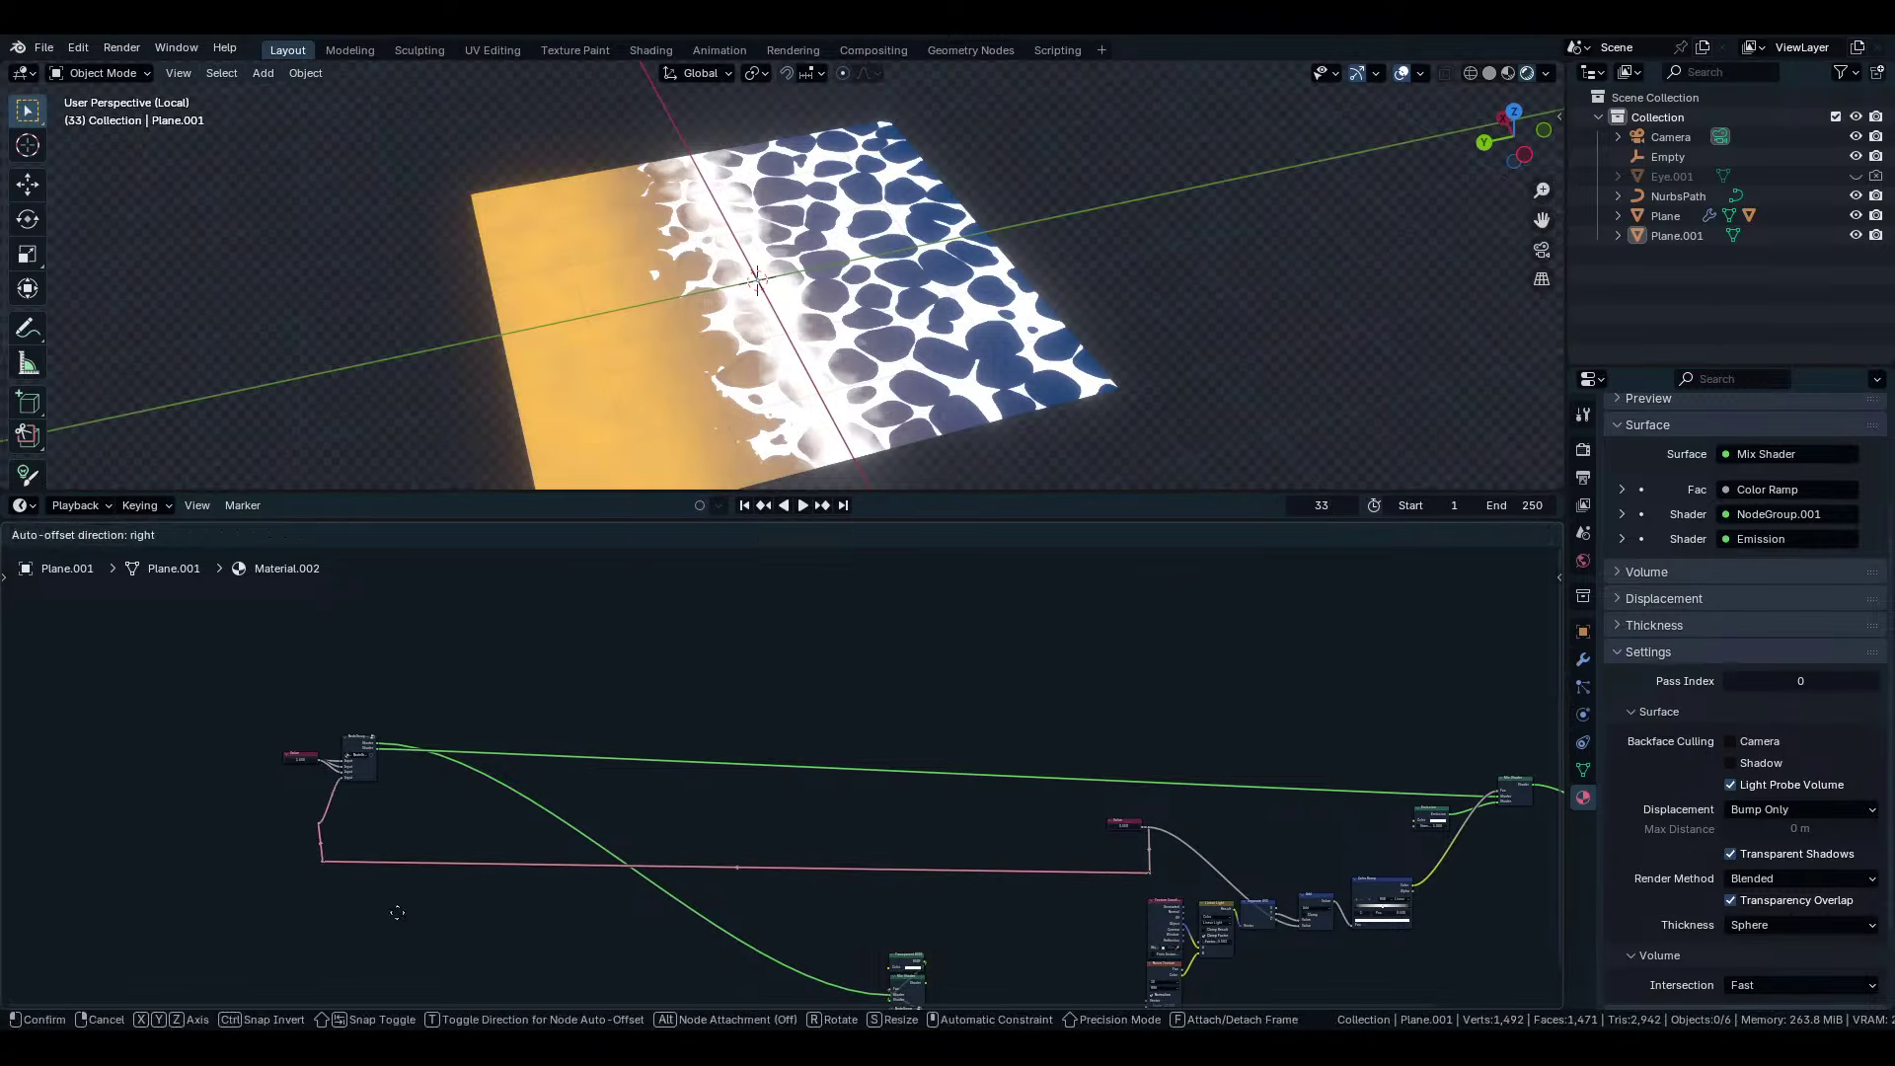
left_click(409, 906)
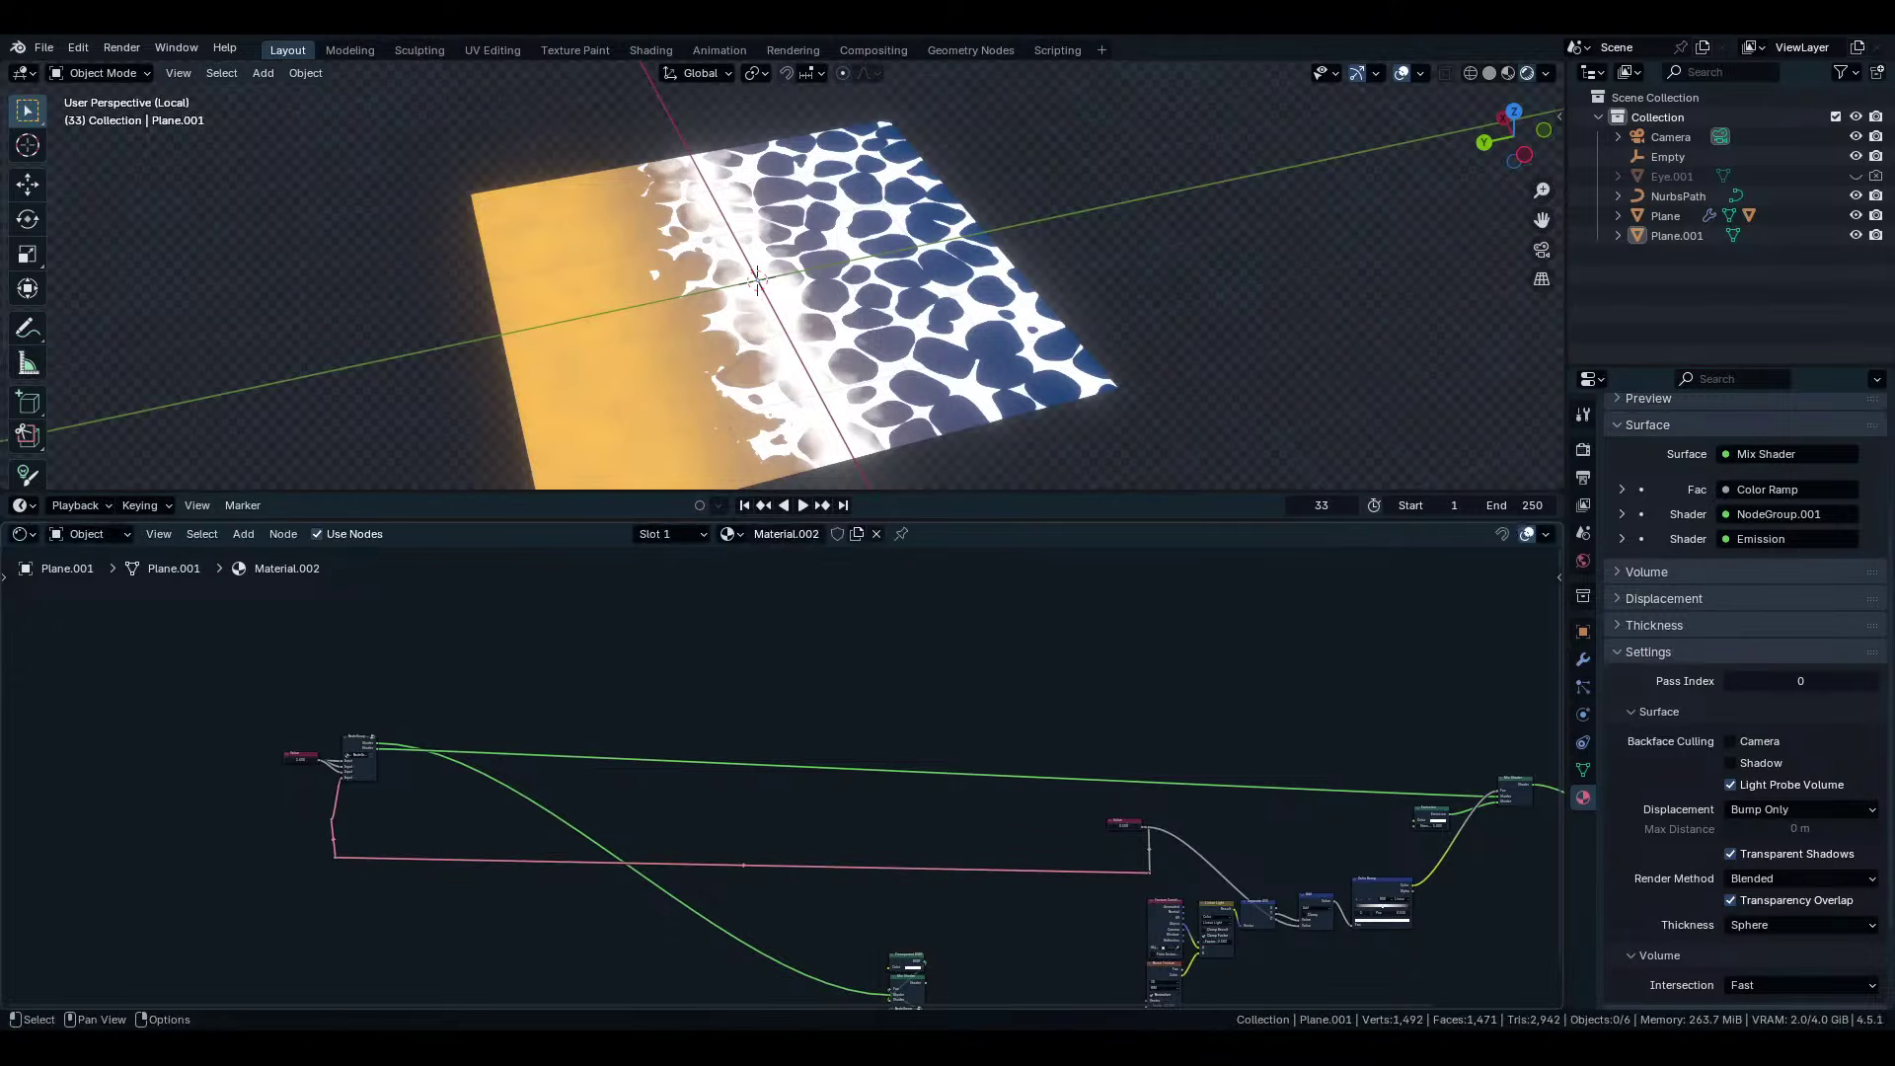
left_click_drag(291, 803, 344, 833)
key("g")
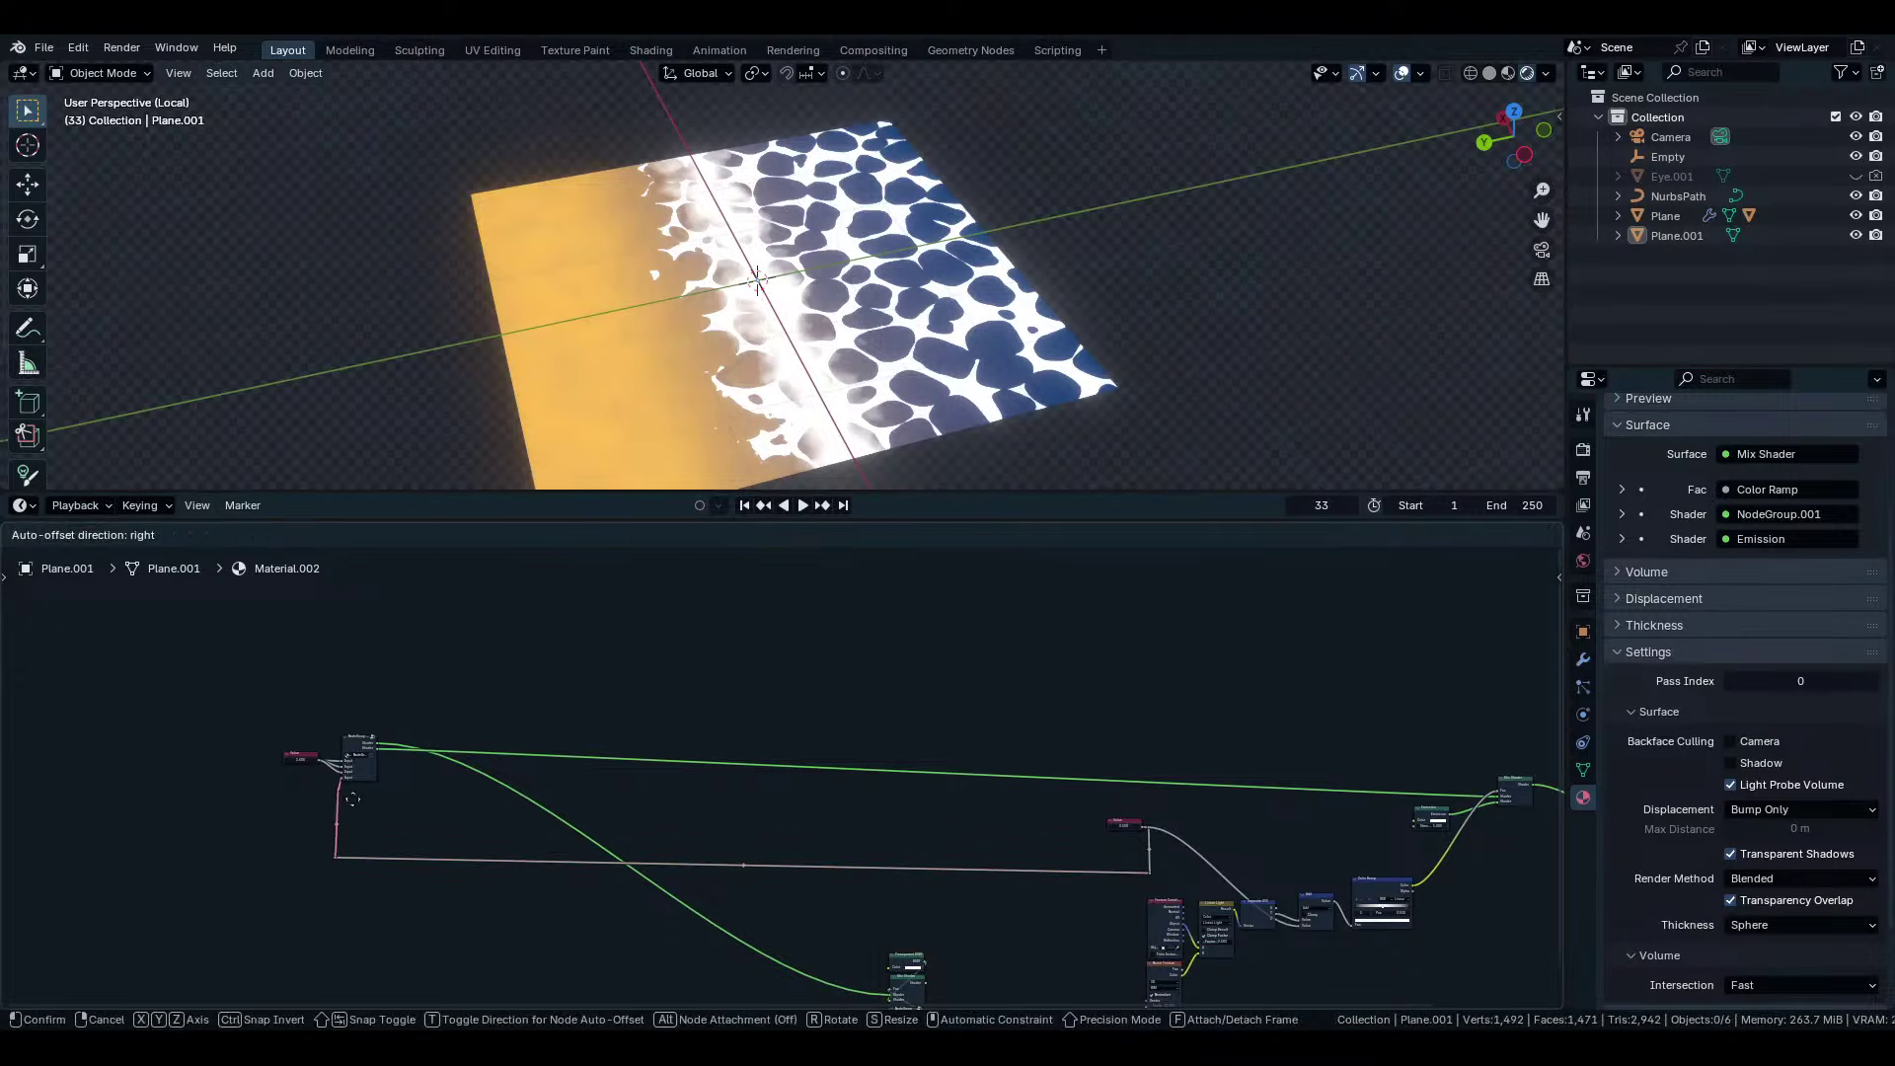
left_click(343, 797)
Move NodeGroup.001 with its Value node closer to the final shader nodes and place the framed Transparent BSDF stack beneath it.
scroll(616, 720, "down", 2)
middle_click_drag(858, 868, 836, 799)
left_click_drag(246, 631, 488, 901)
key("g")
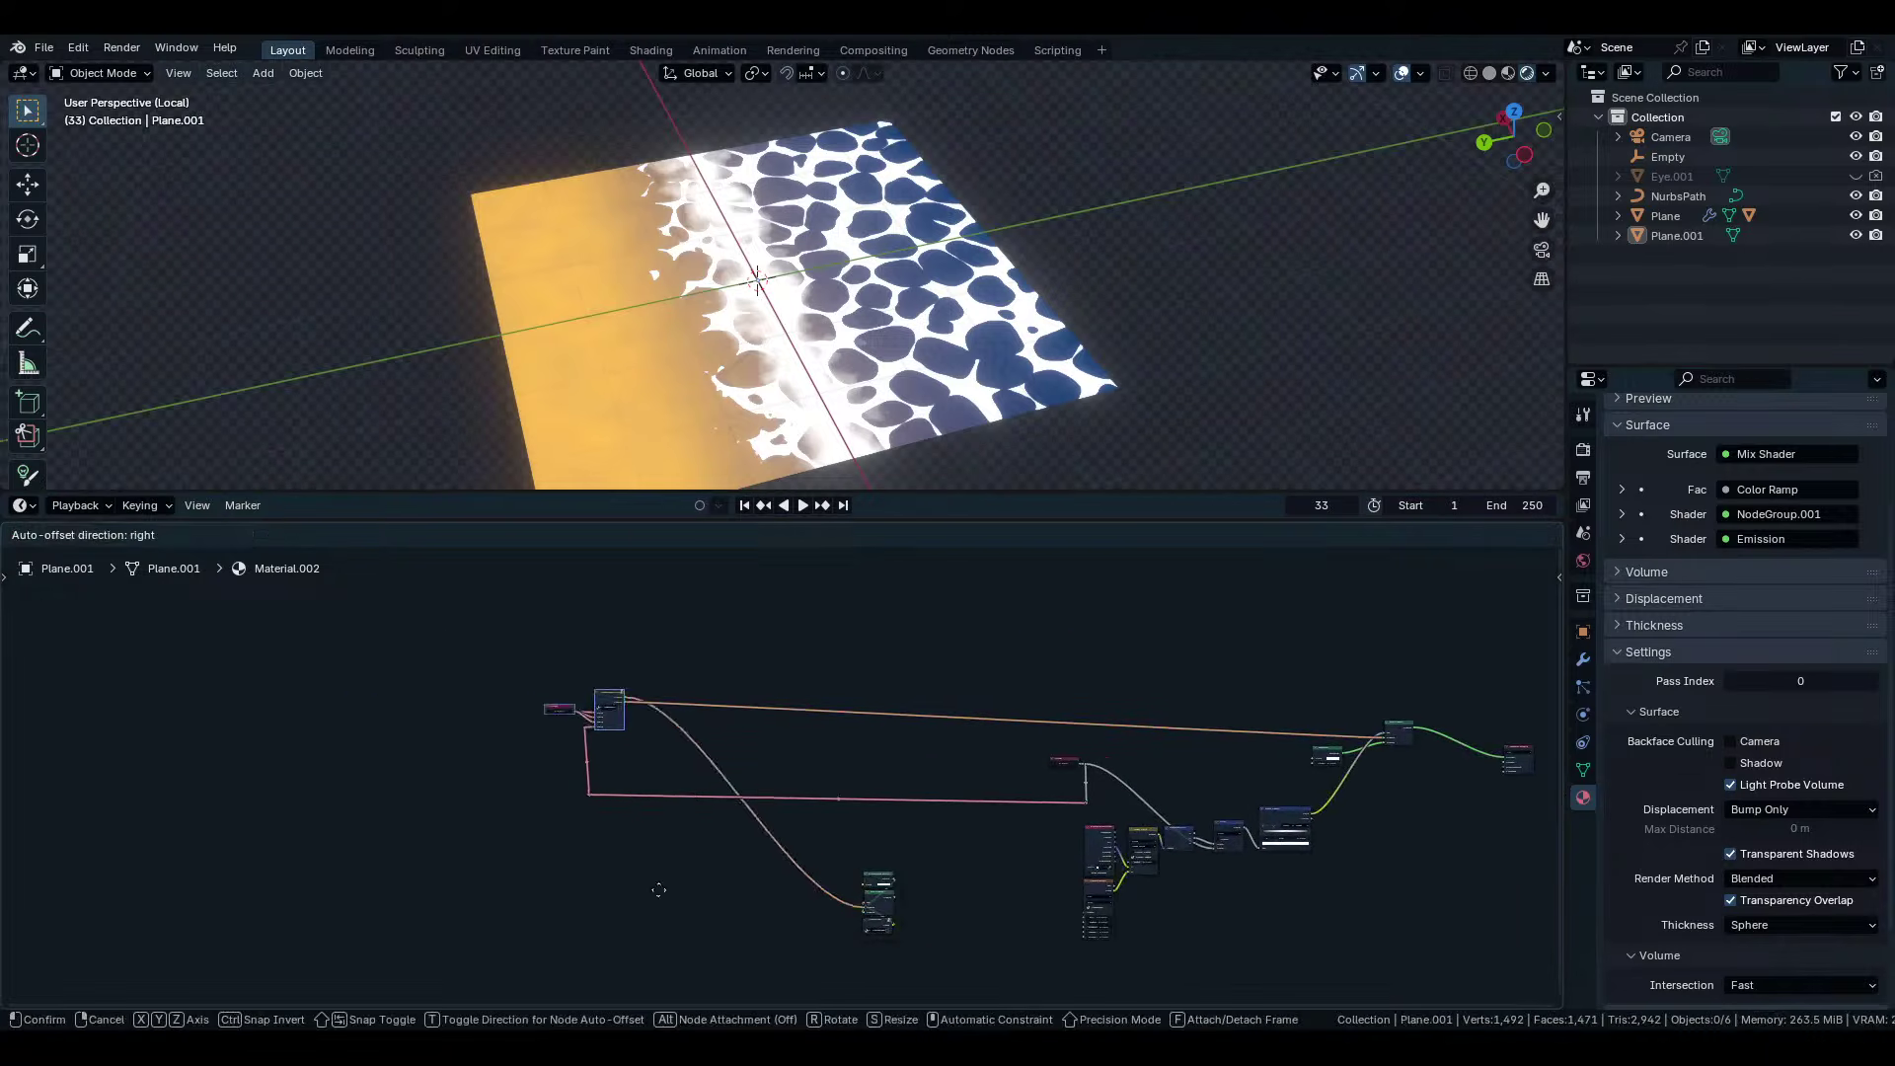
left_click(1034, 922)
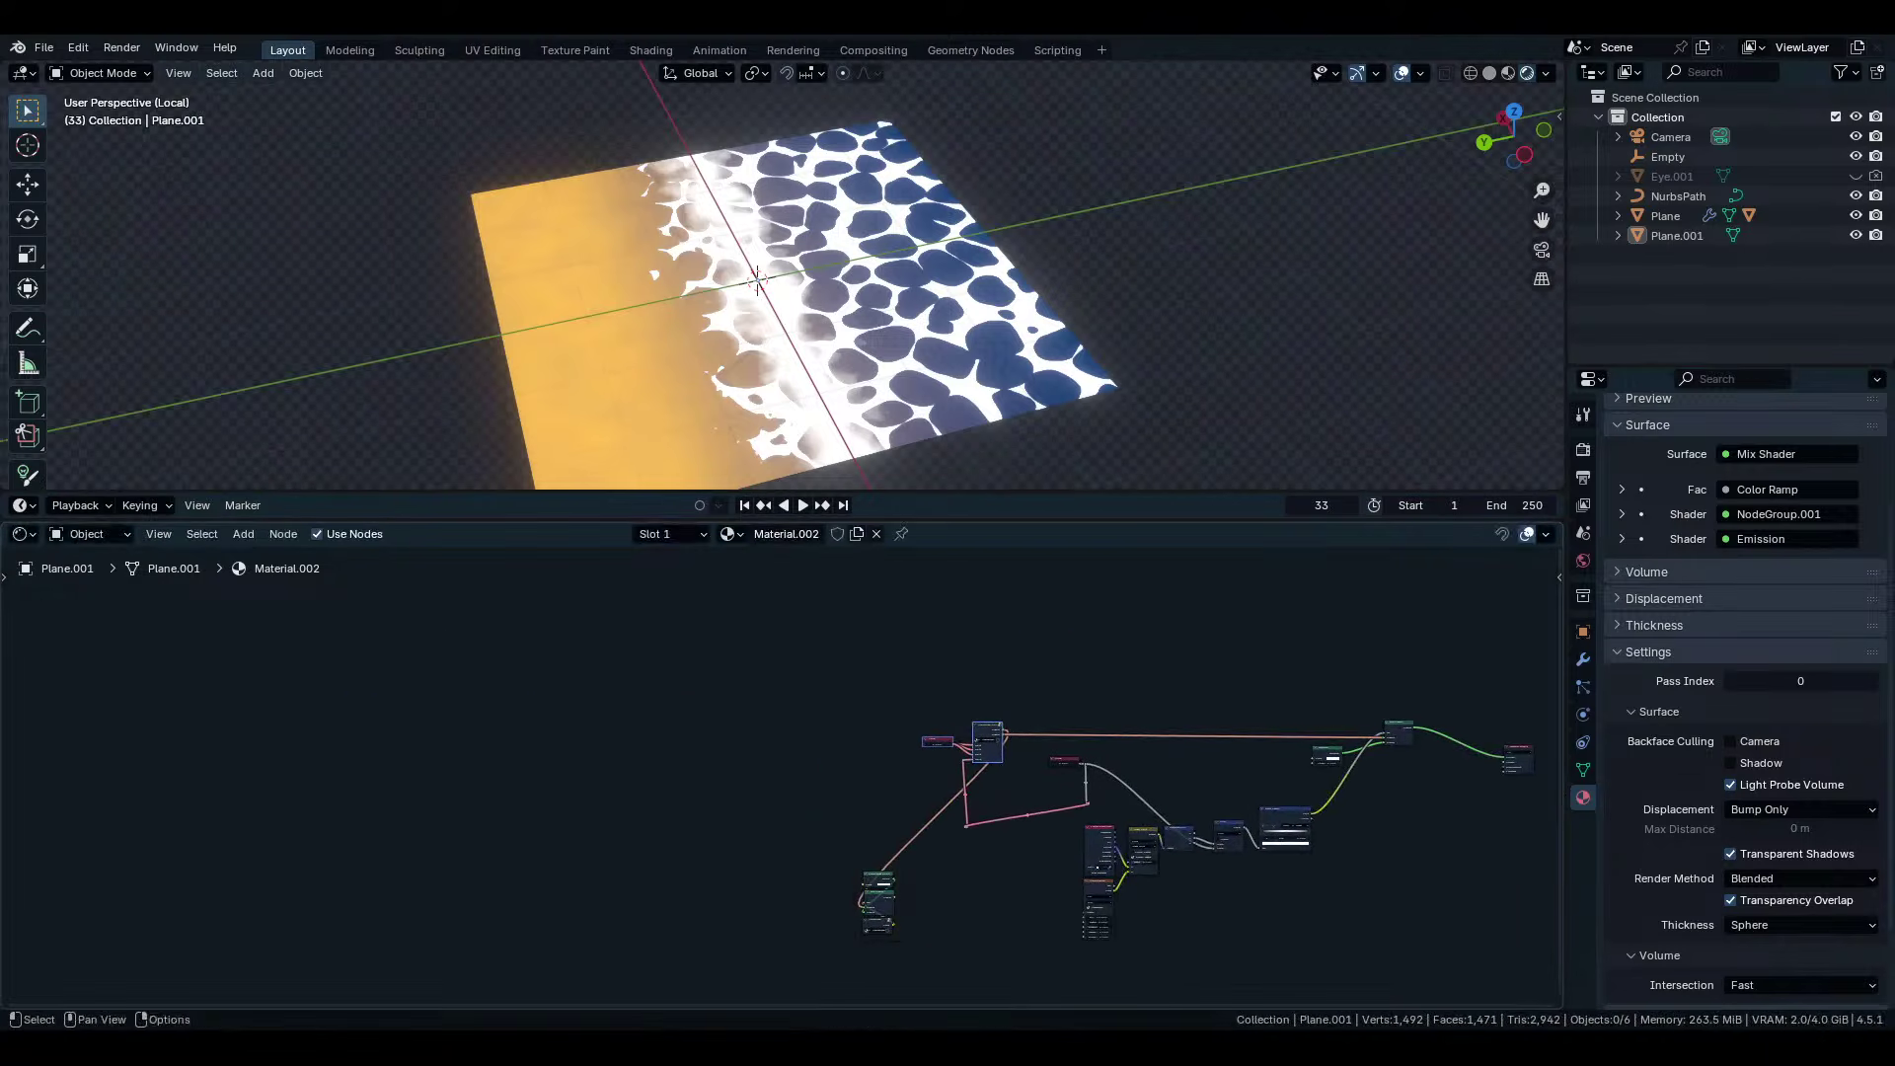
left_click_drag(821, 862, 940, 970)
key("g")
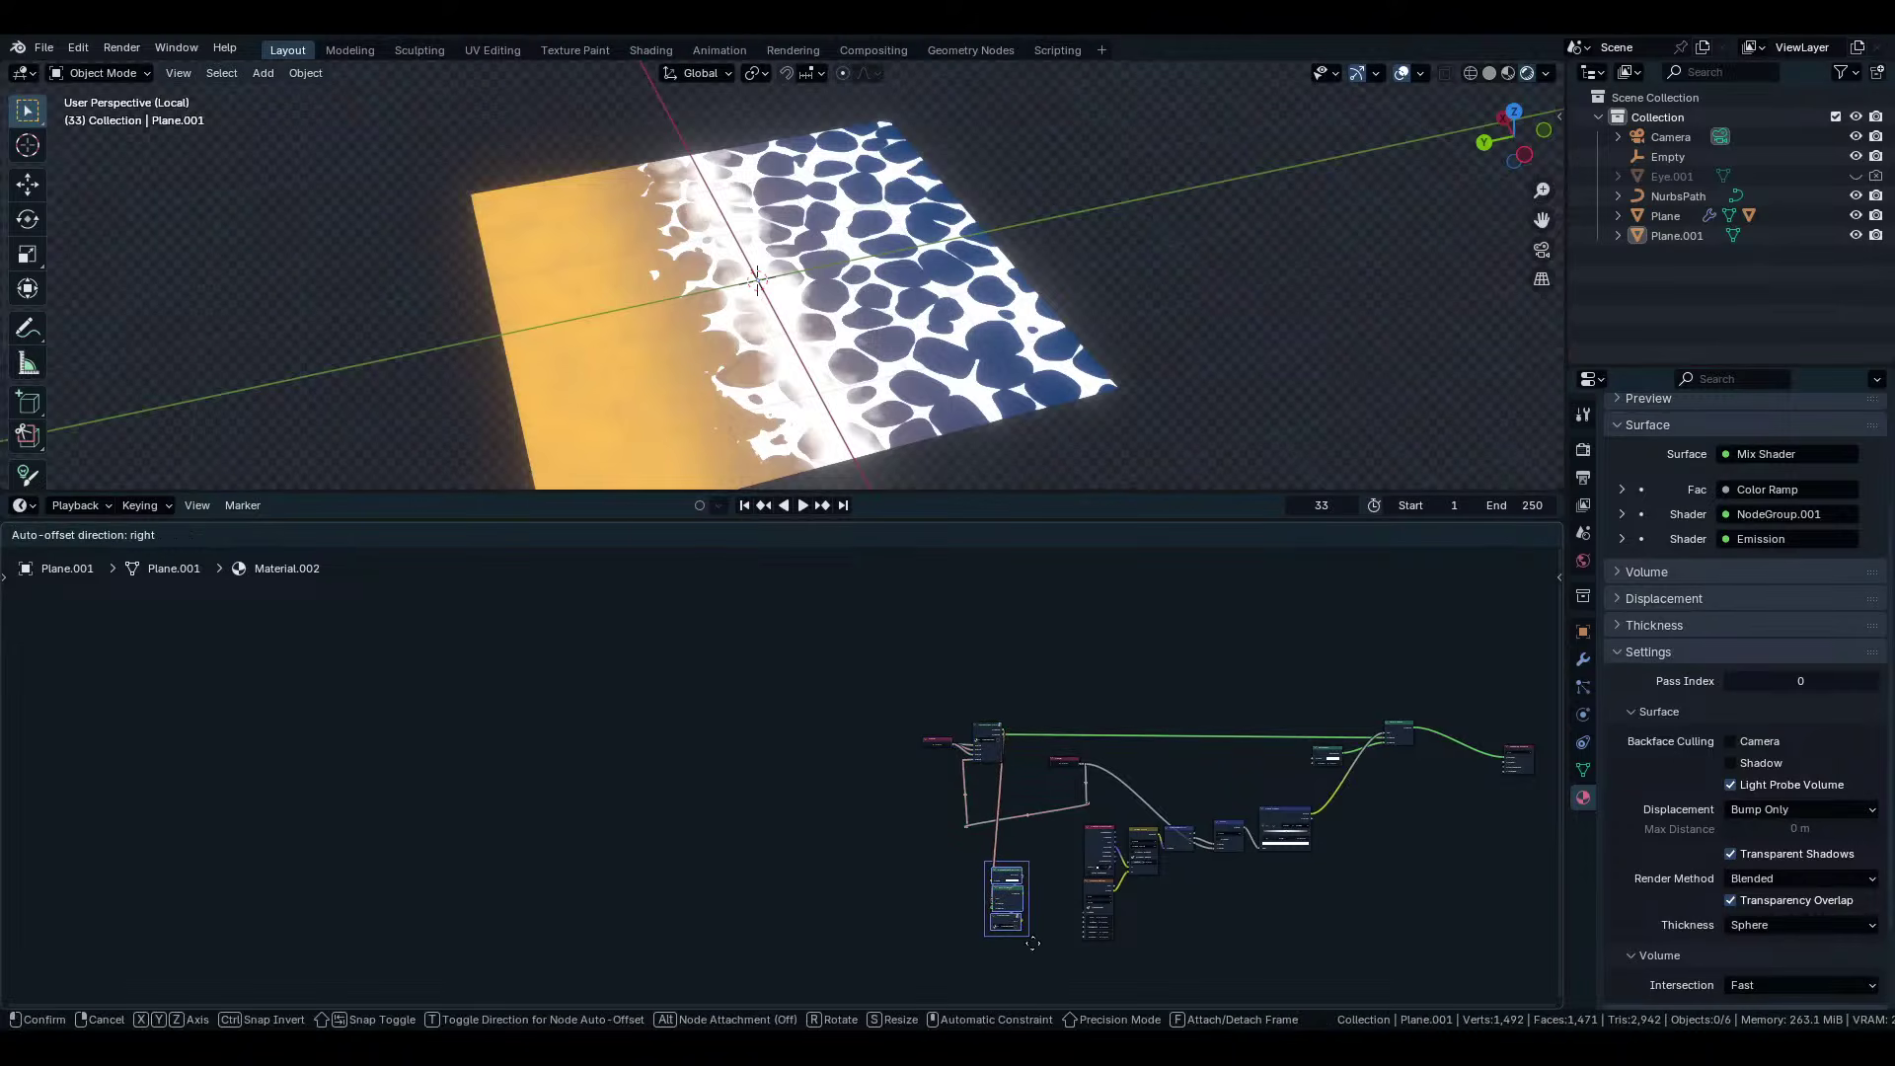
left_click(998, 949)
Move the final Mix Shader down beside the Emission node.
key("Home")
scroll(780, 666, "up", 1)
middle_click_drag(779, 666, 767, 714)
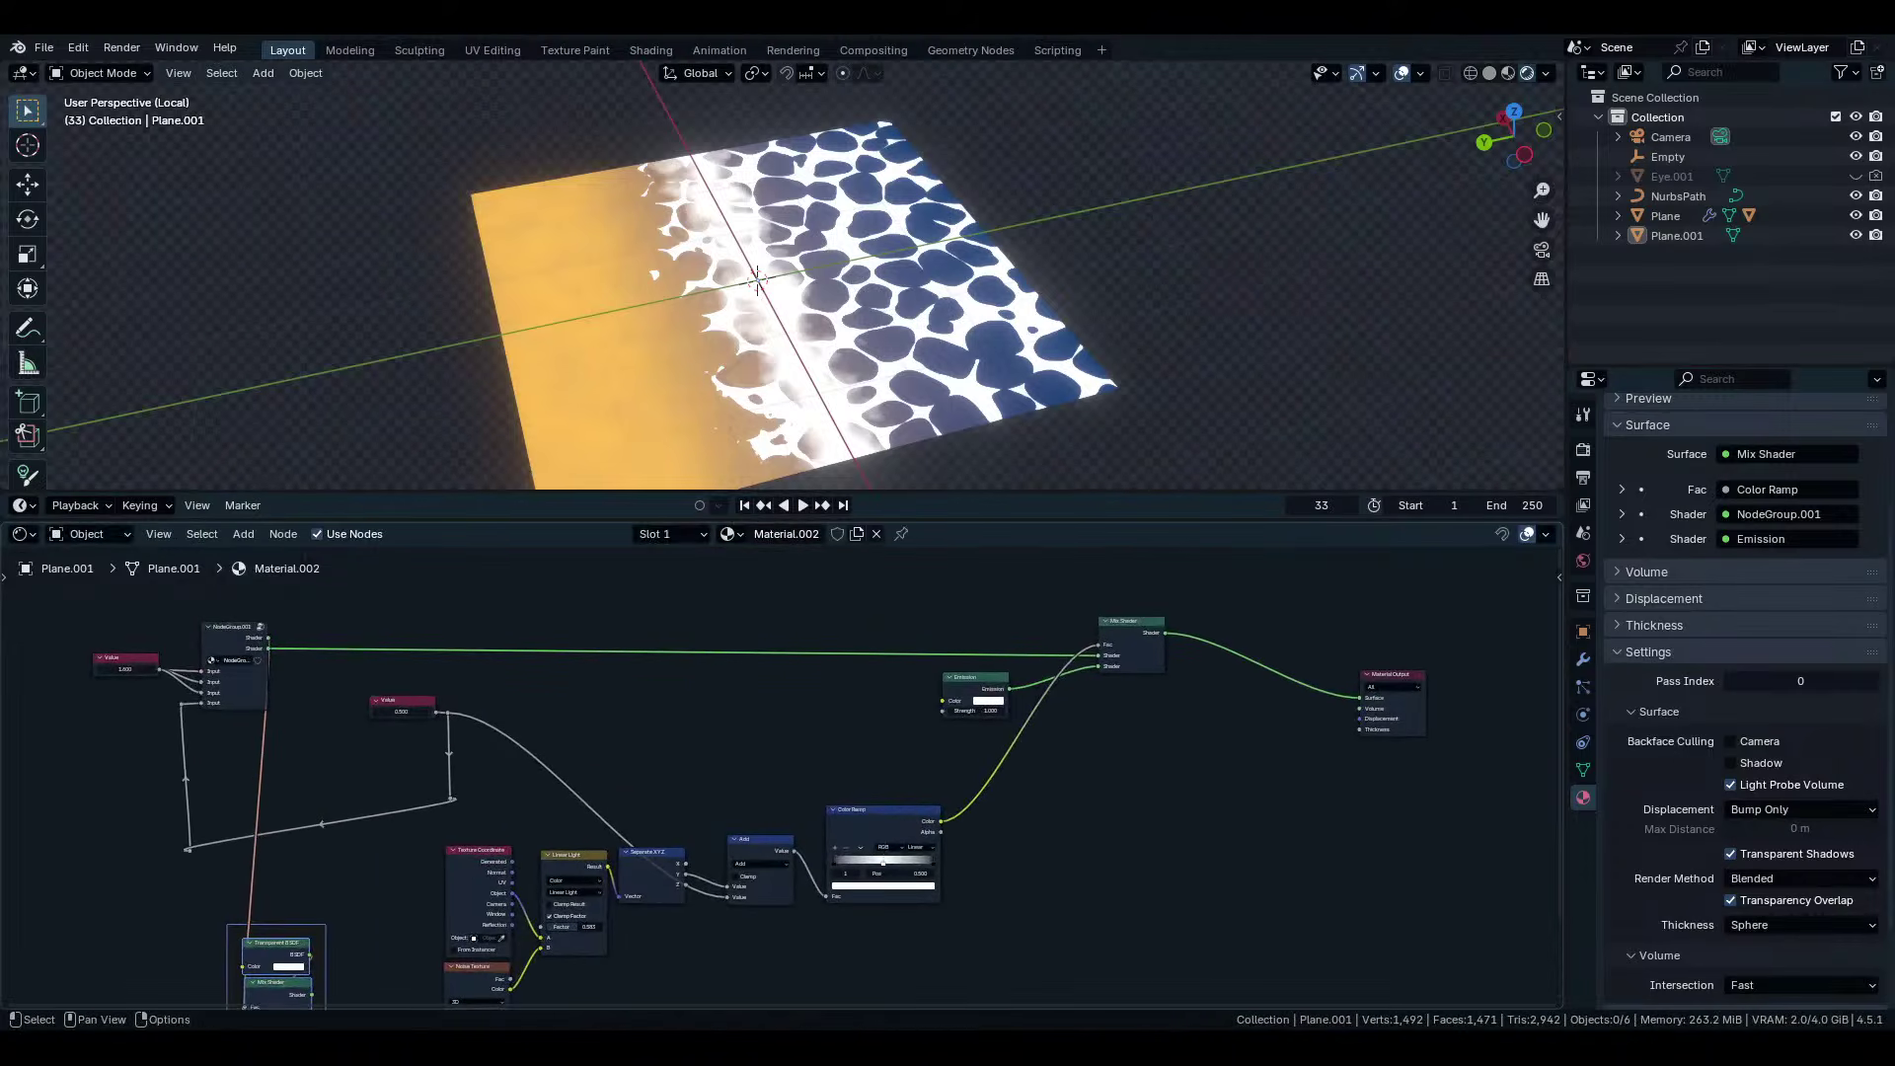
left_click(1130, 642)
key("g")
left_click(1097, 690)
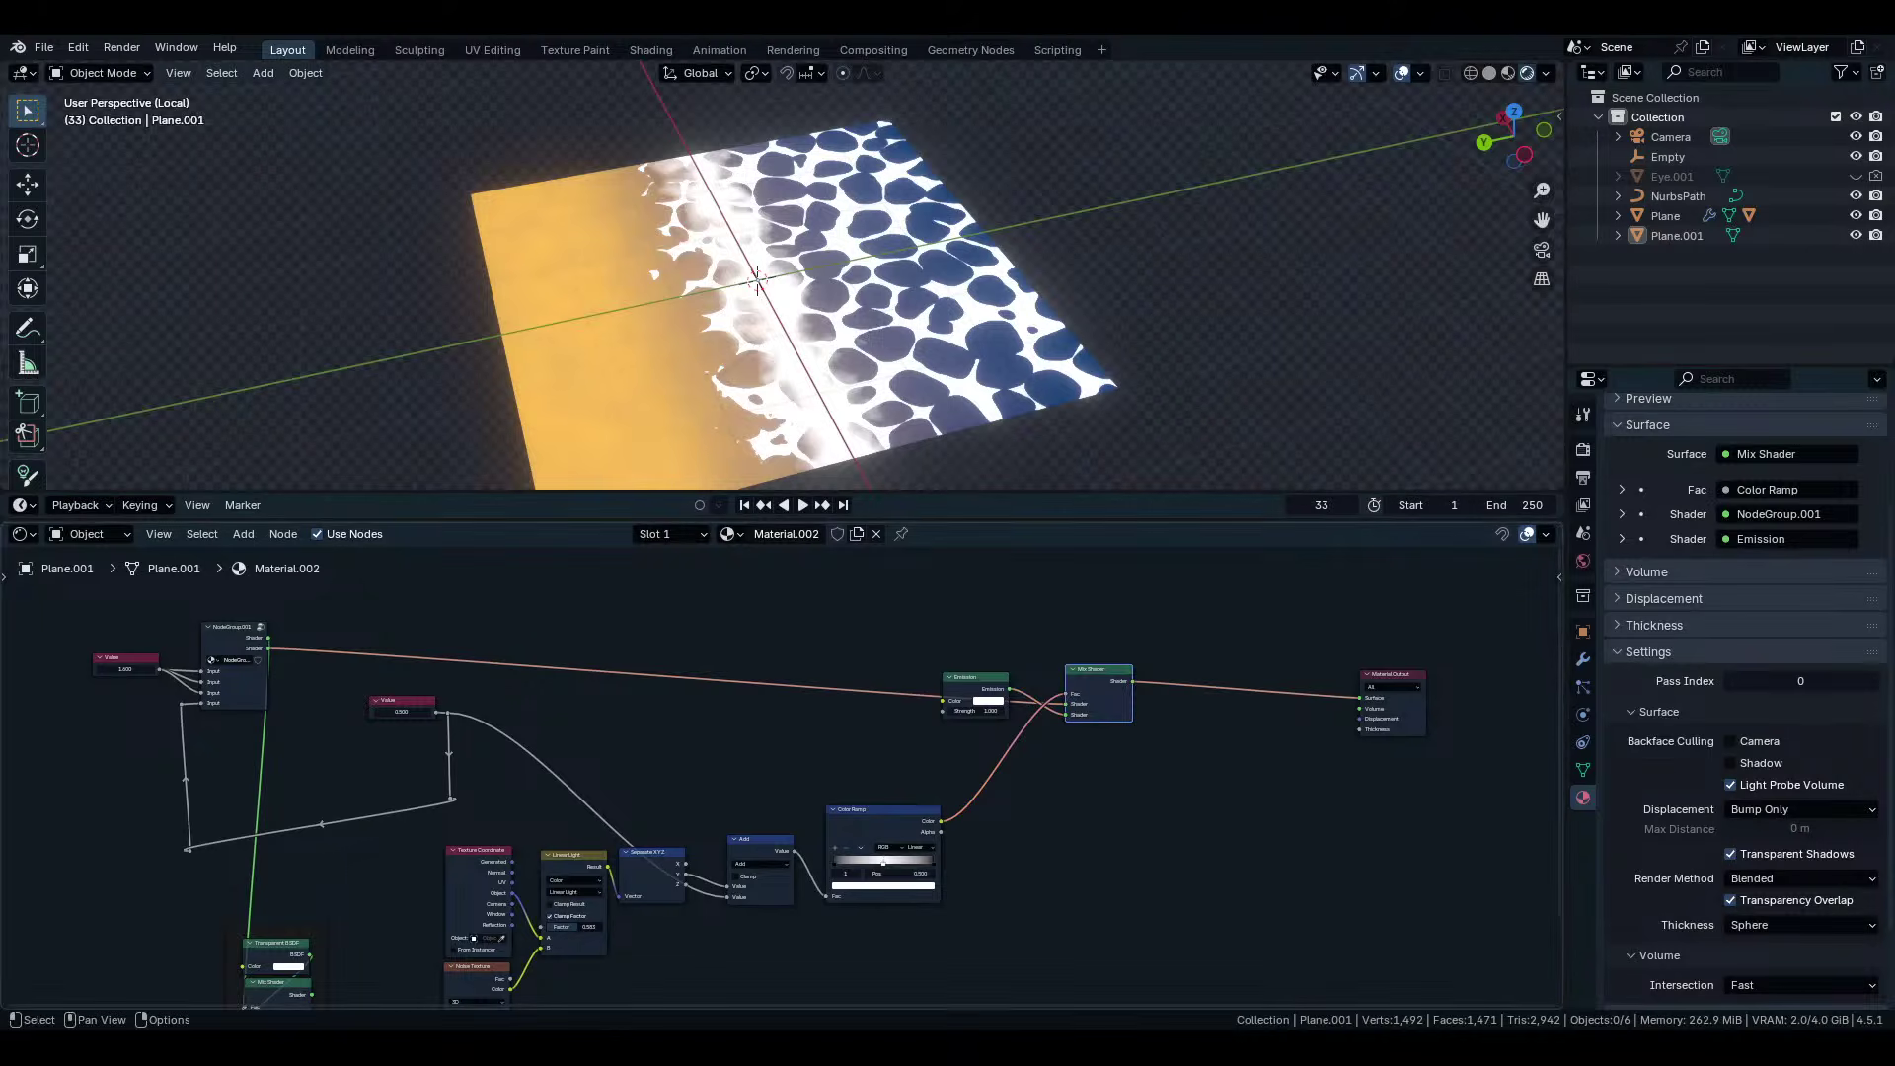
Try out different amounts on the 0.500 Value node shared by NodeGroup.001 and the final mask chain.
middle_click_drag(977, 833, 851, 841)
scroll(270, 720, "up", 4)
middle_click_drag(270, 720, 876, 806)
scroll(881, 805, "up", 1)
mouse_move(881, 805)
left_mouse_down()
mouse_move(809, 805)
mouse_move(902, 805)
left_mouse_up()
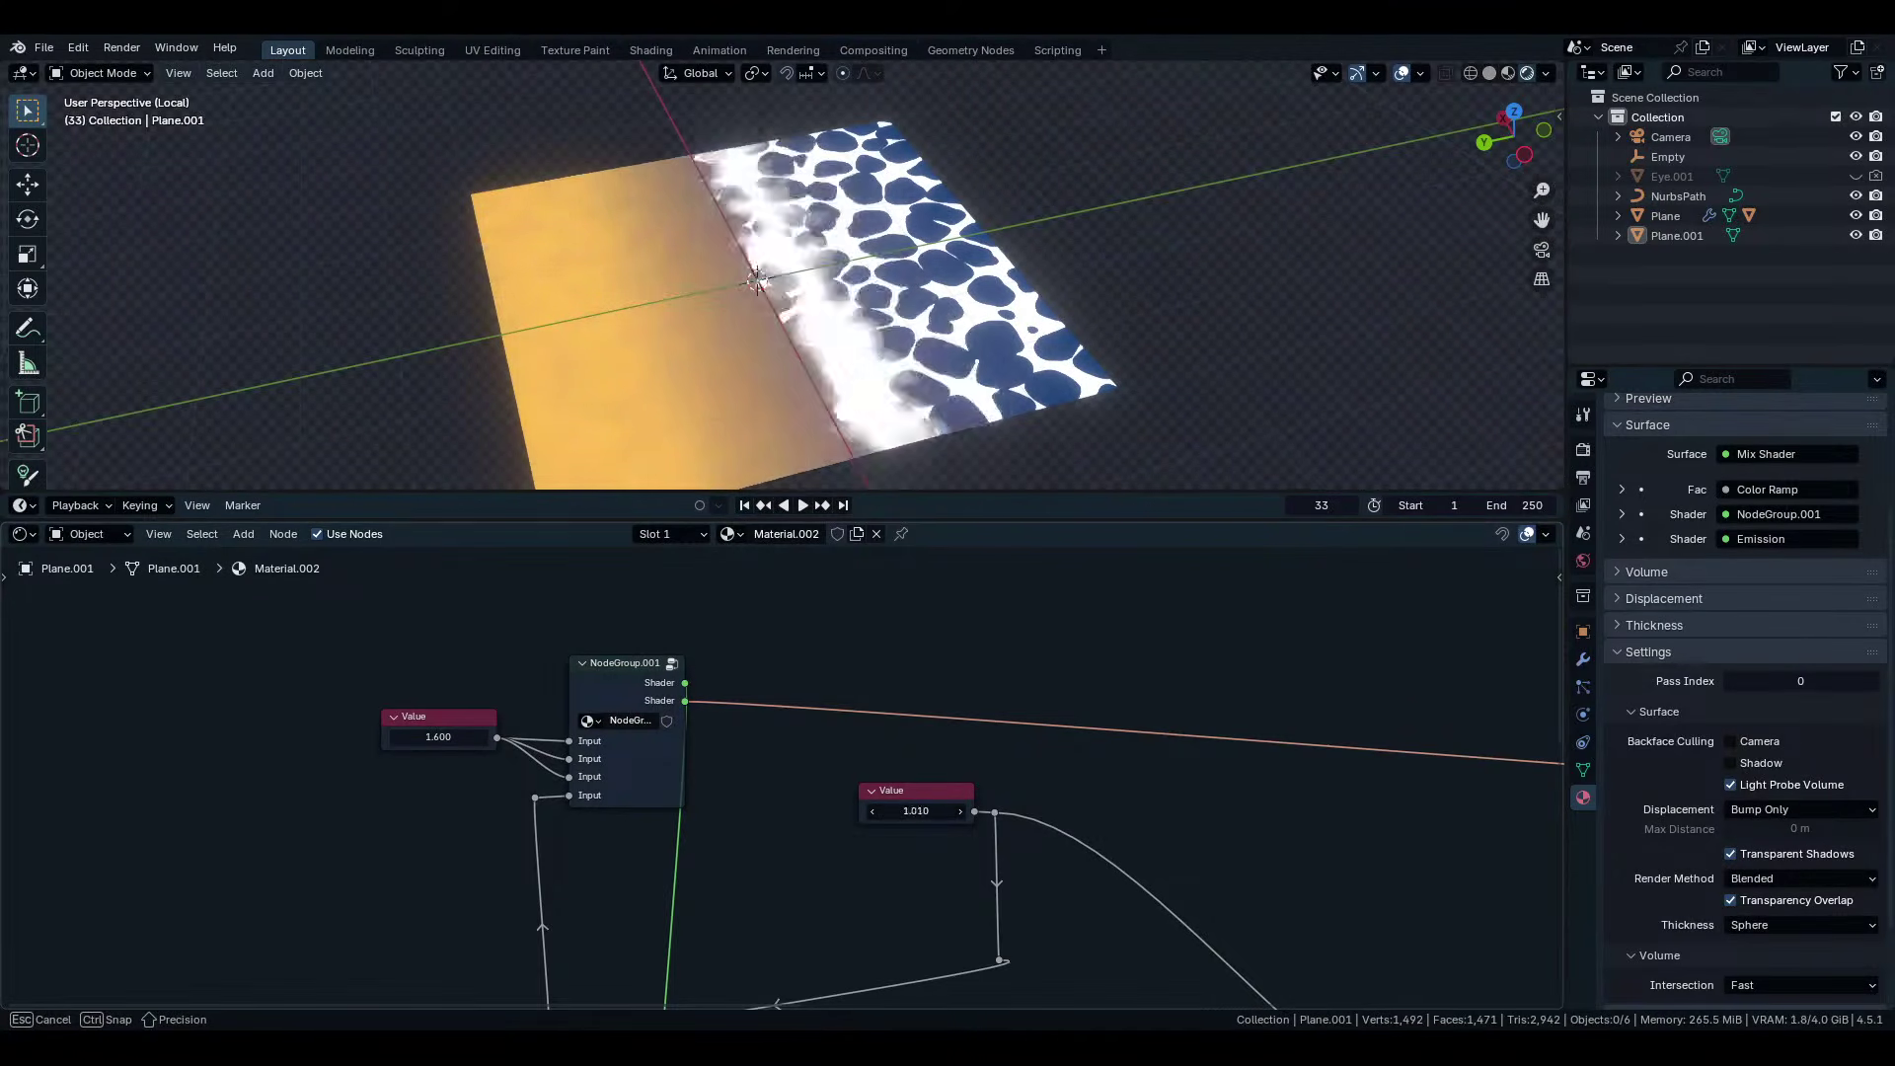
key("Escape")
middle_click_drag(902, 806, 685, 646)
left_click_drag(685, 647, 627, 647)
key("Escape")
Insert a Math node set to Subtract between the shared Value node and the group's last input, subtracting -1.220, with the Value node at -0.550.
middle_click_drag(651, 658, 799, 550)
scroll(846, 768, "up", 2)
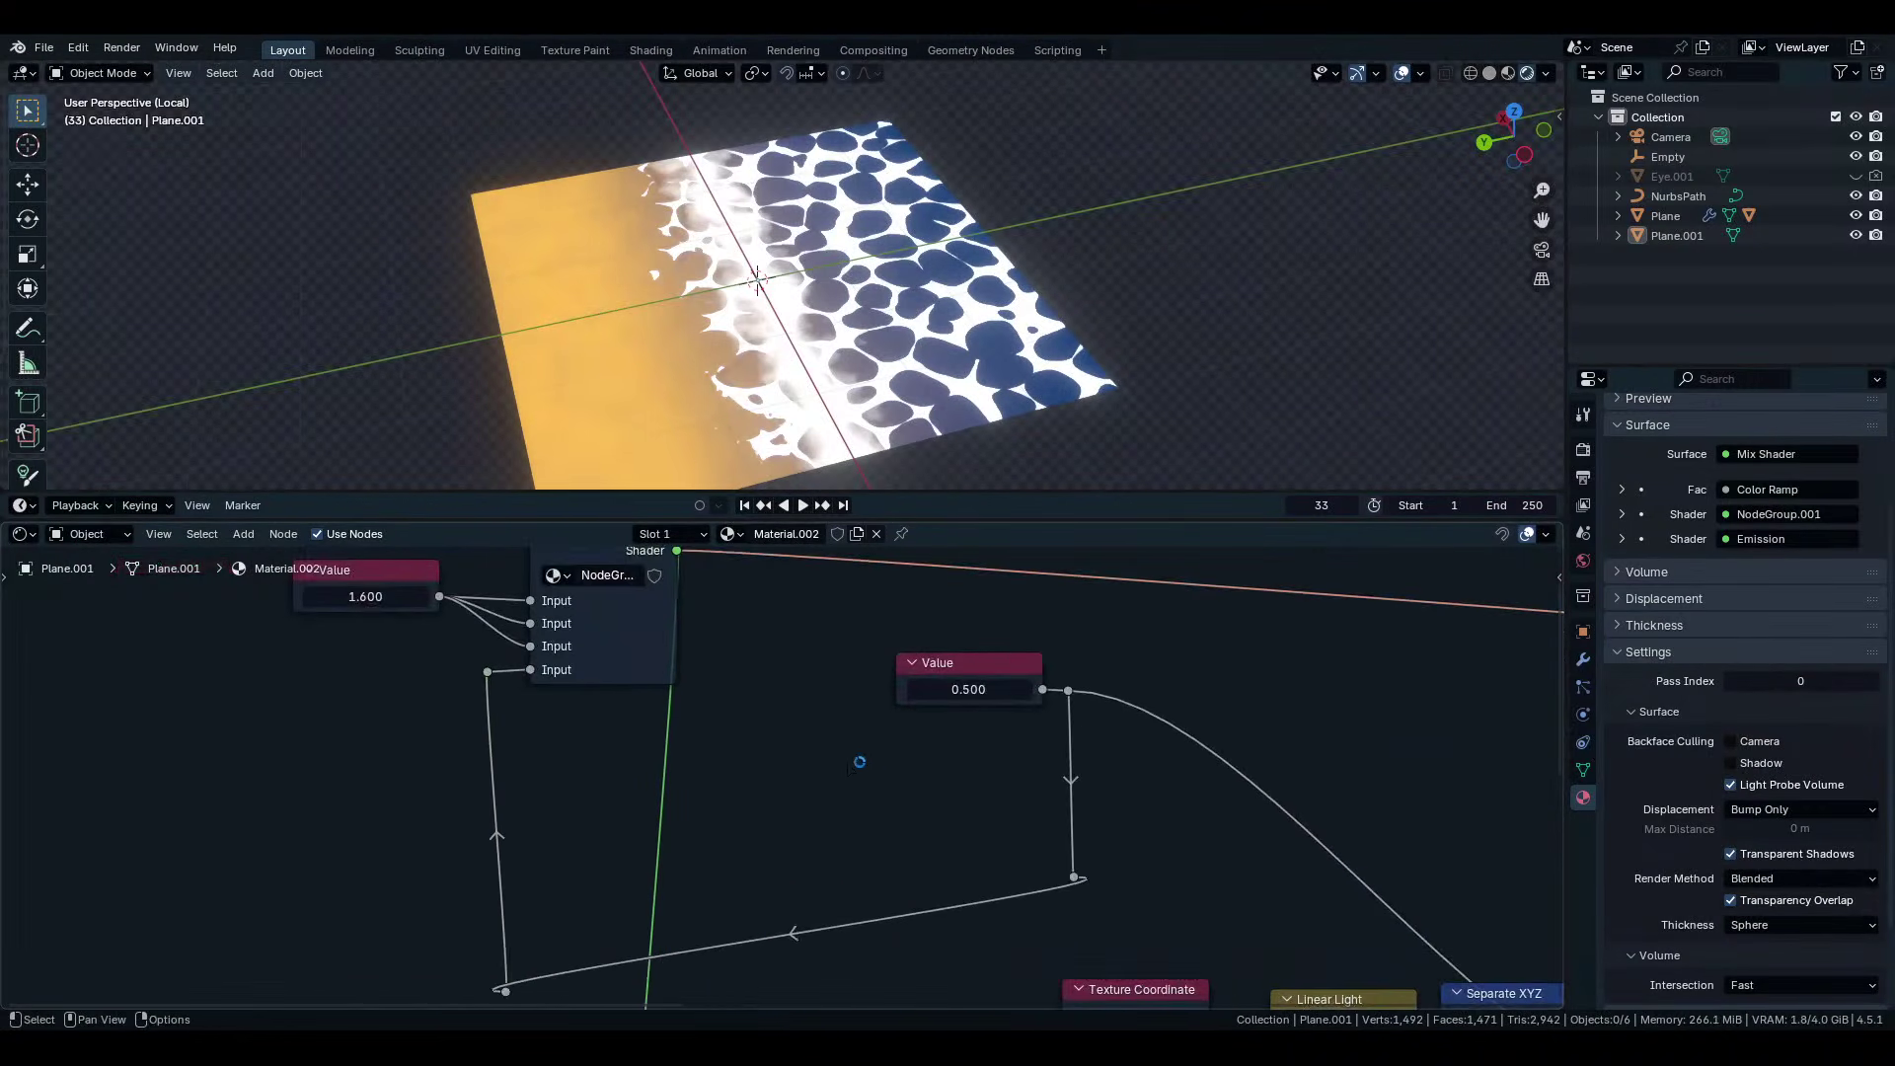
key("shift+a")
type("add")
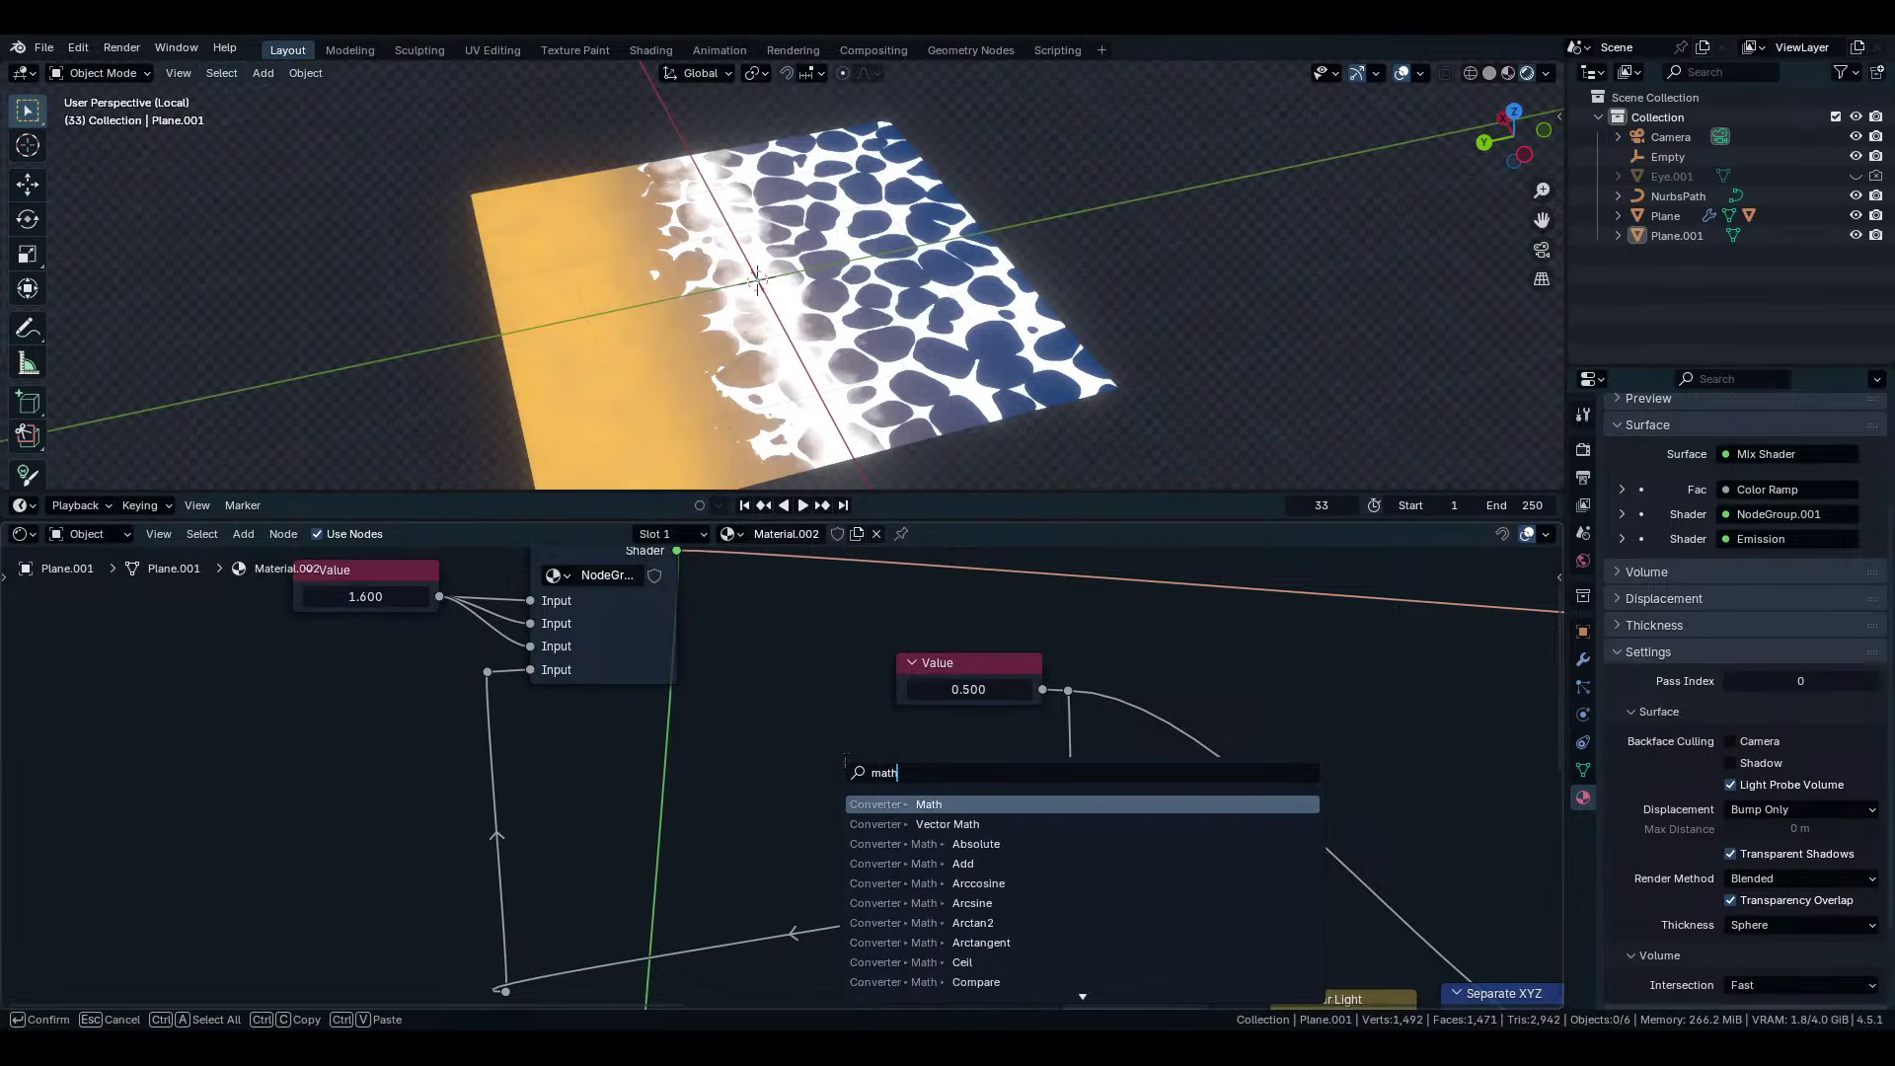
key("Return")
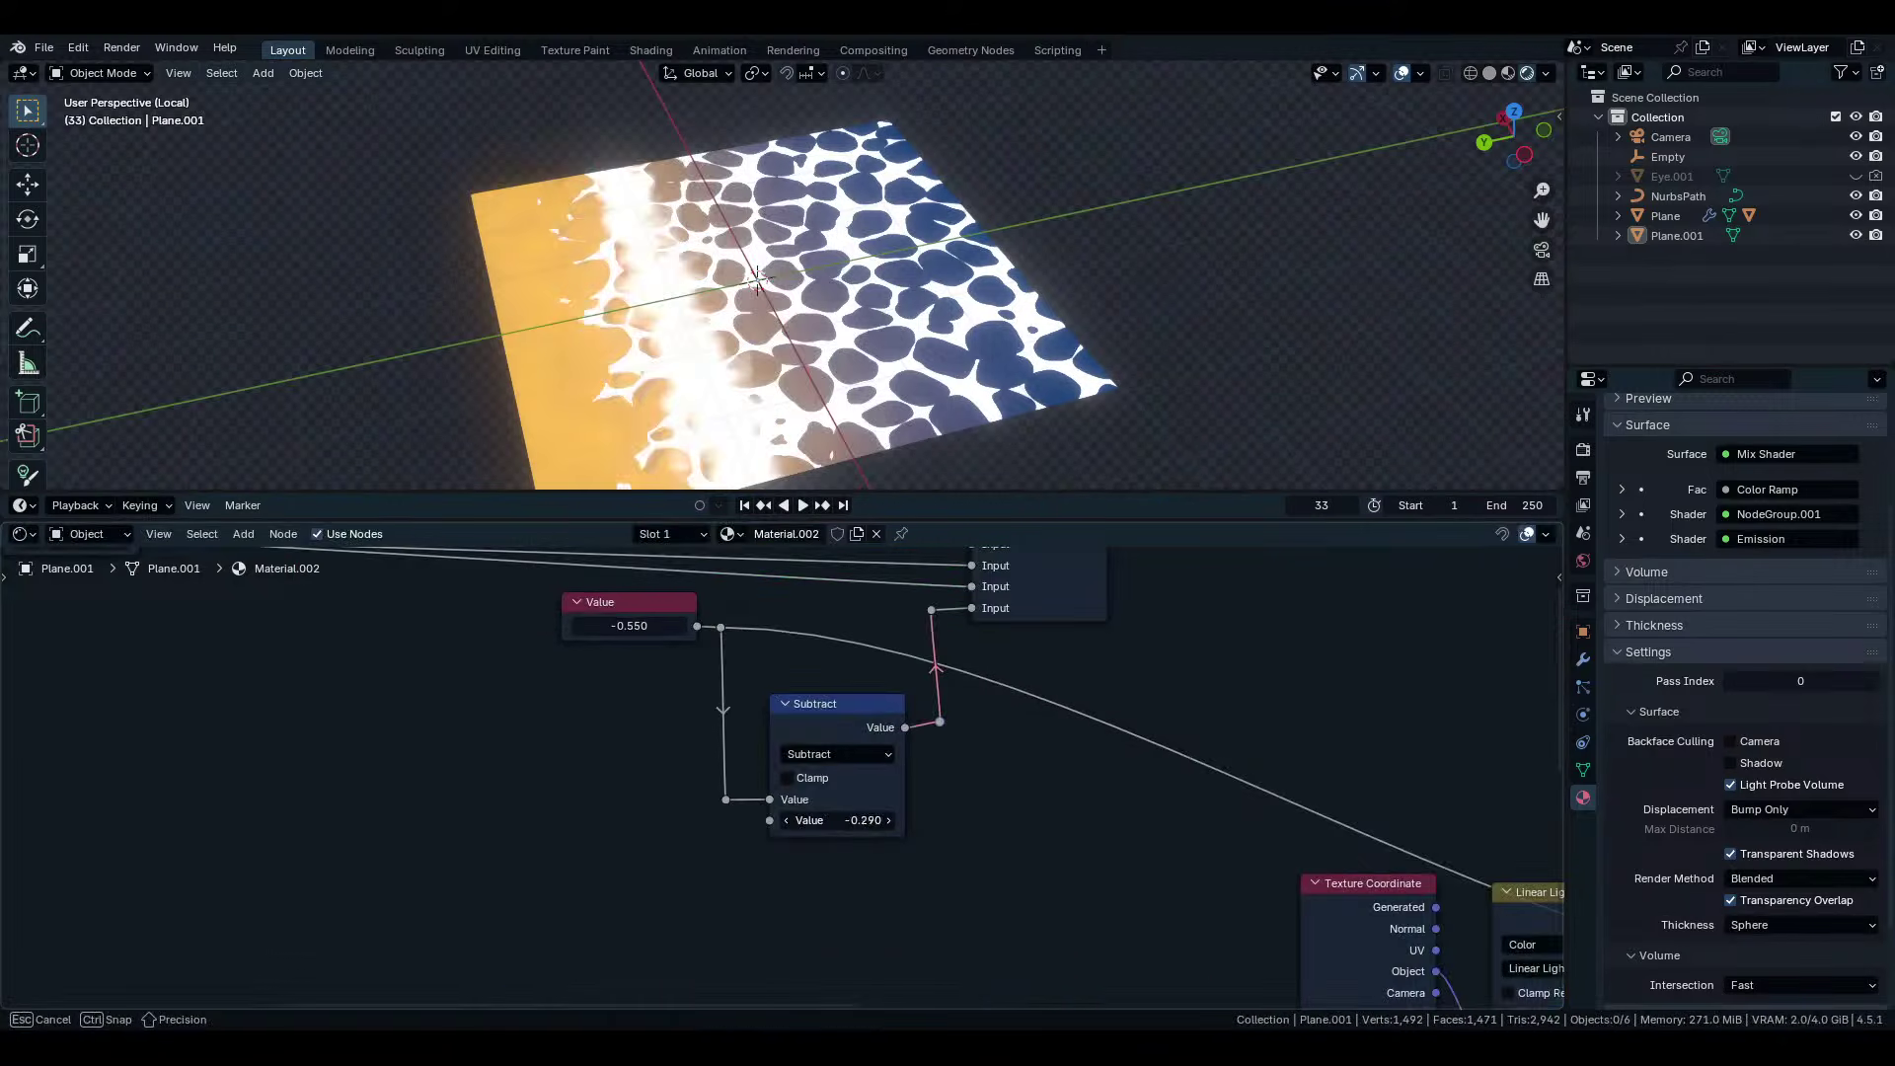
left_click_drag(837, 820, 837, 820)
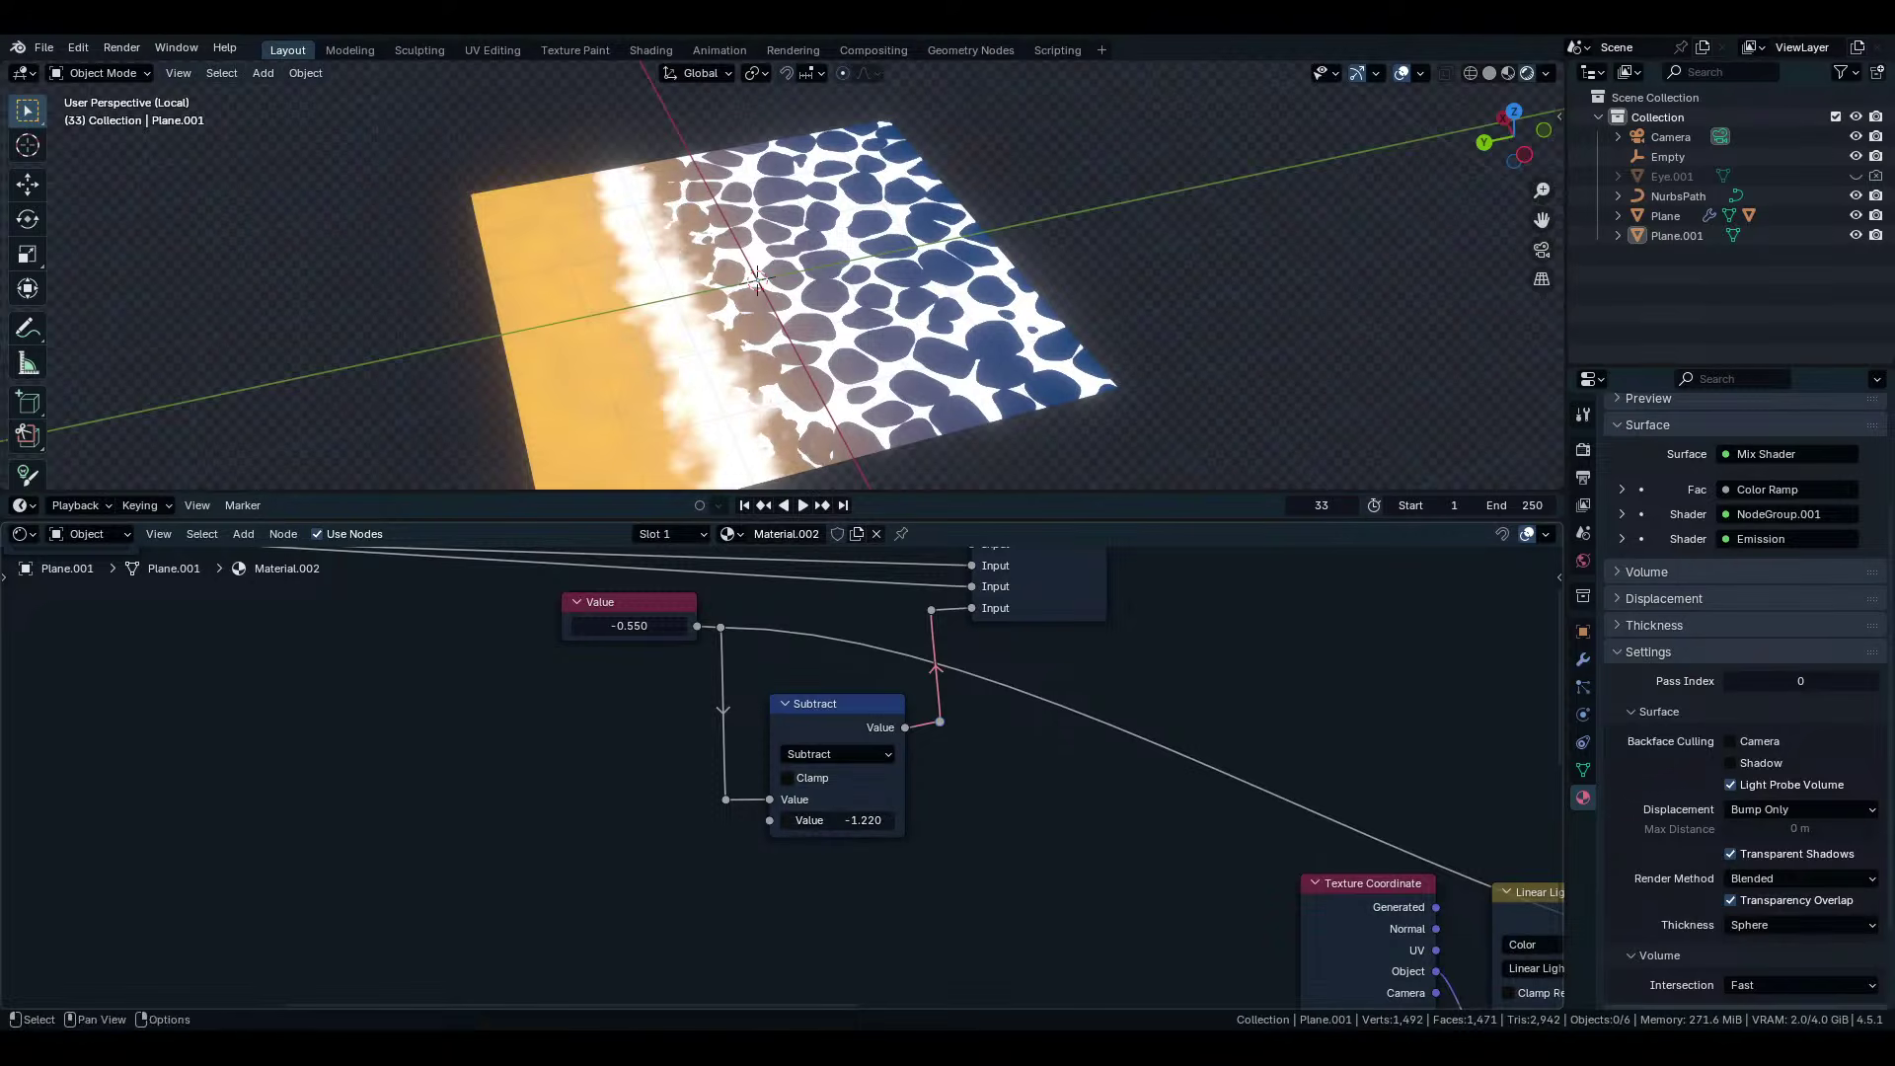
left_click_drag(644, 626, 643, 626)
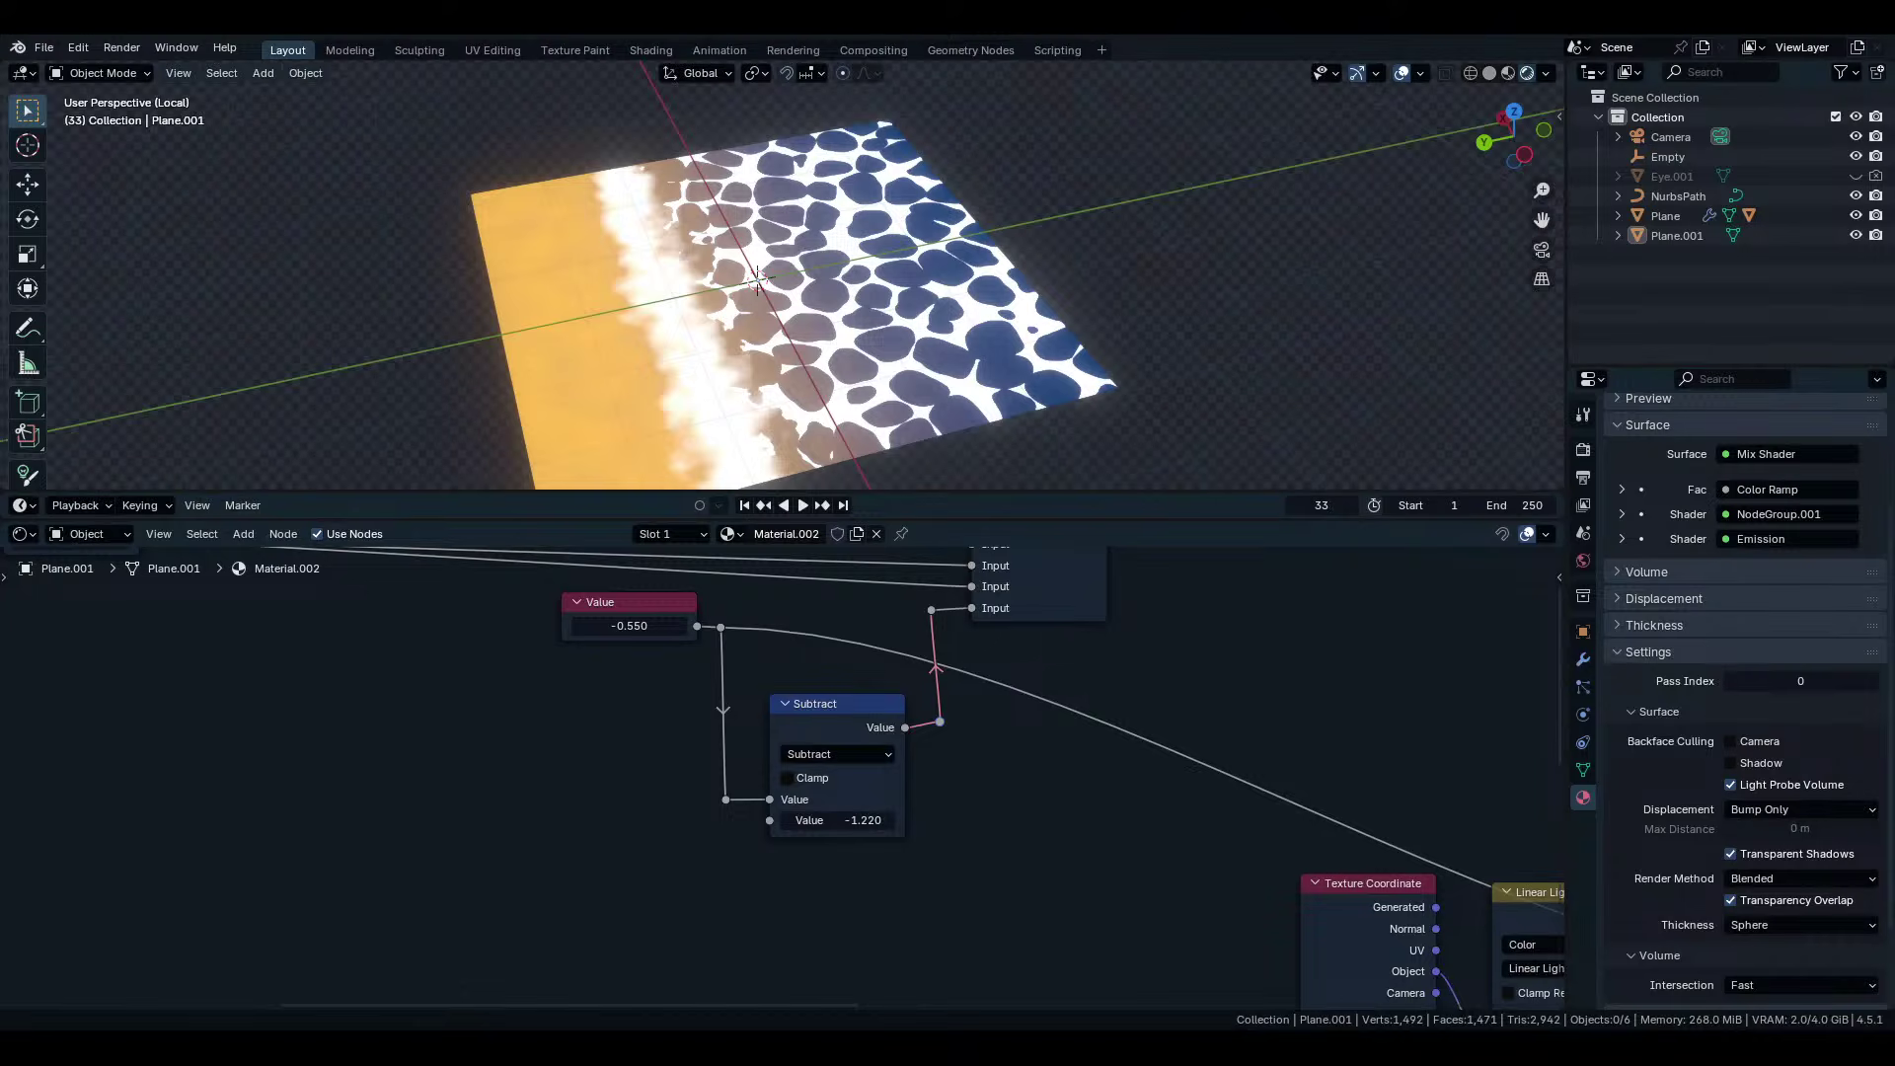
Try Divide as the operation of the Math node below the shared Value node, testing a lower amount on that Value node.
scroll(783, 679, "up", 3)
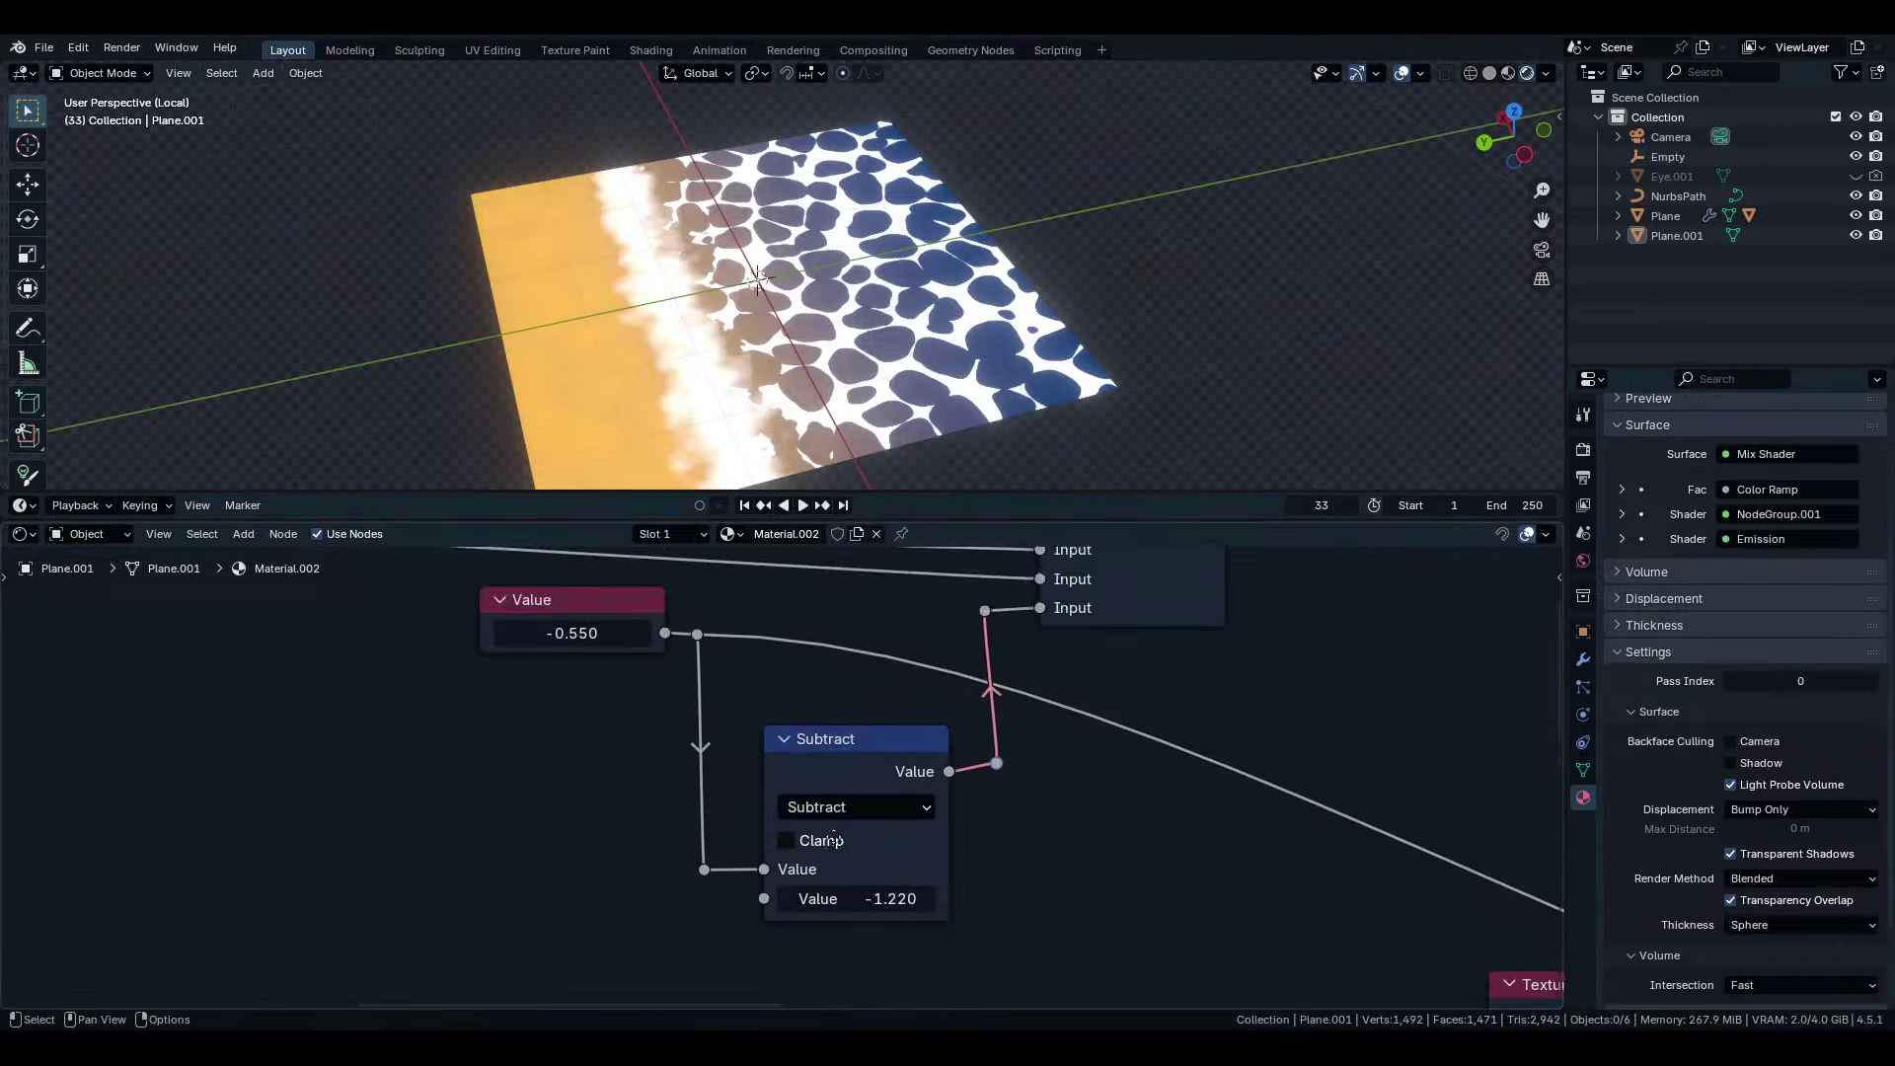
left_click(883, 818)
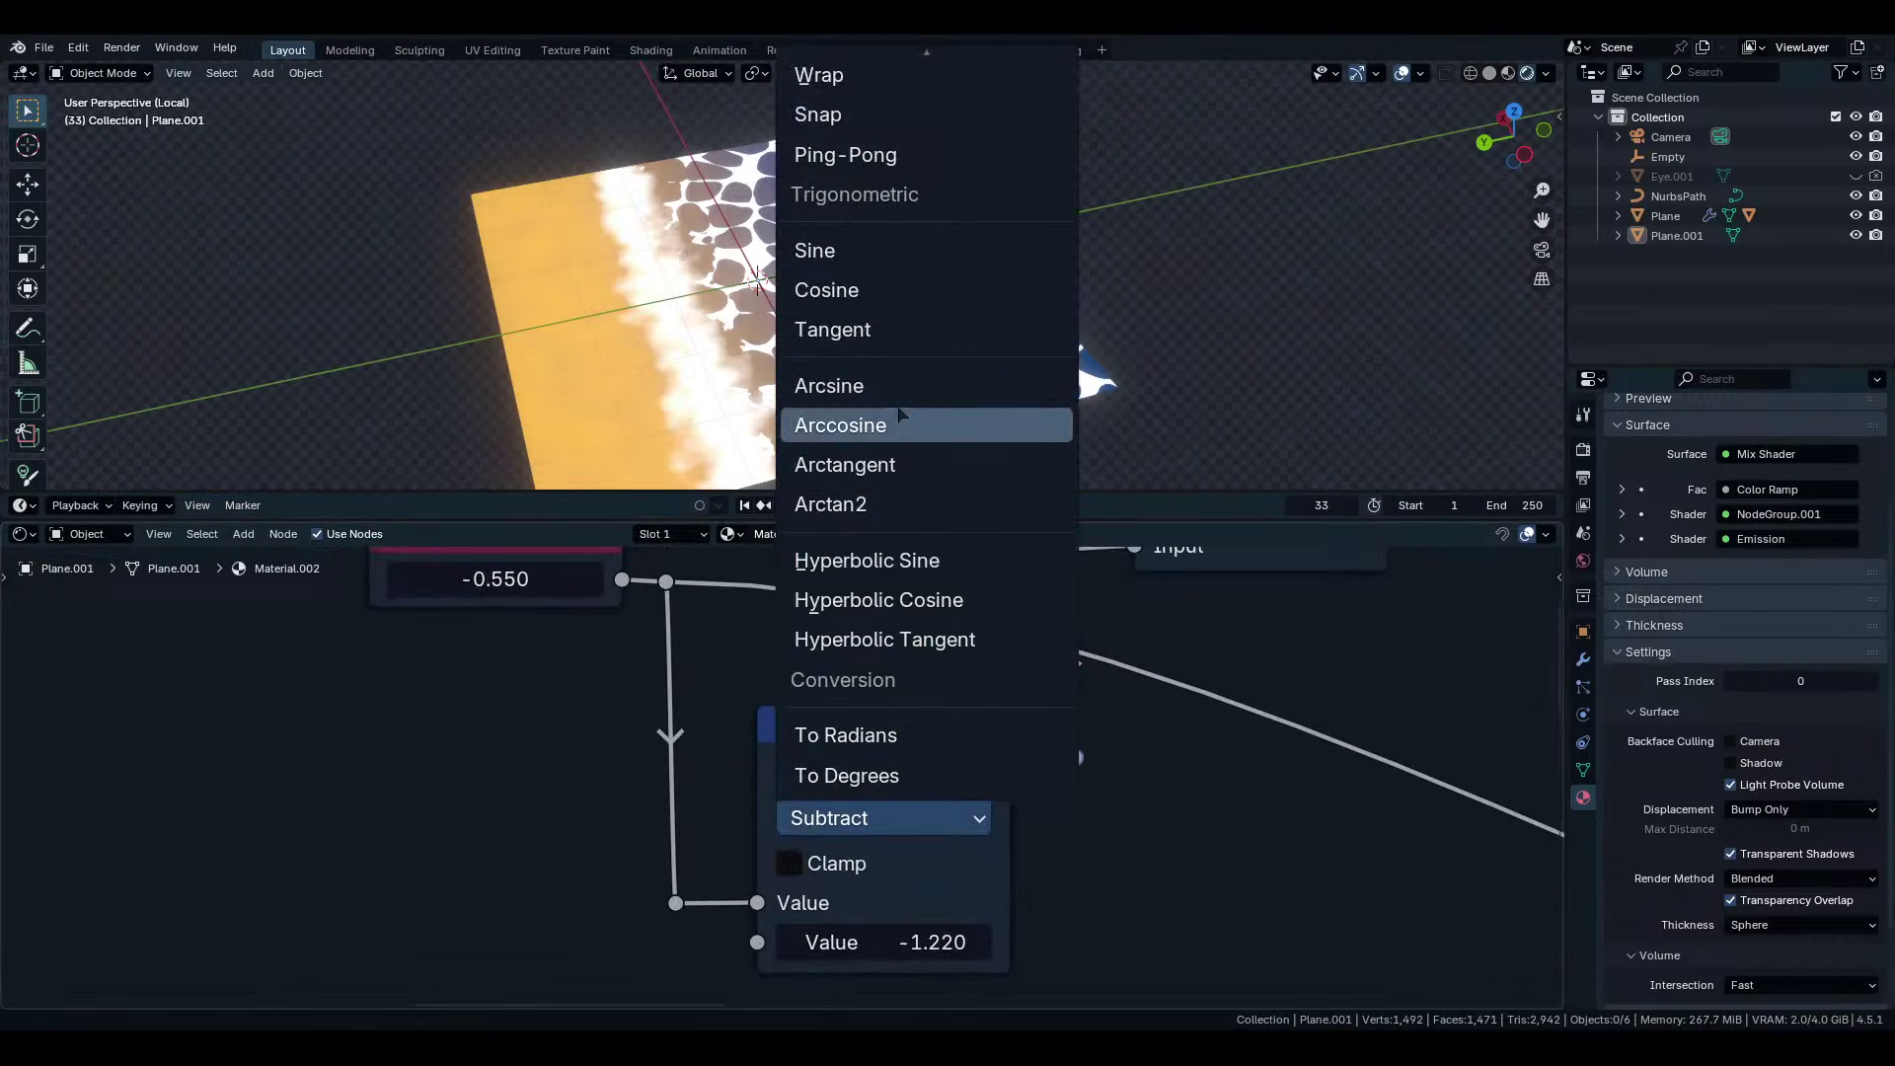
scroll(883, 465, "up", 12)
scroll(883, 288, "up", 14)
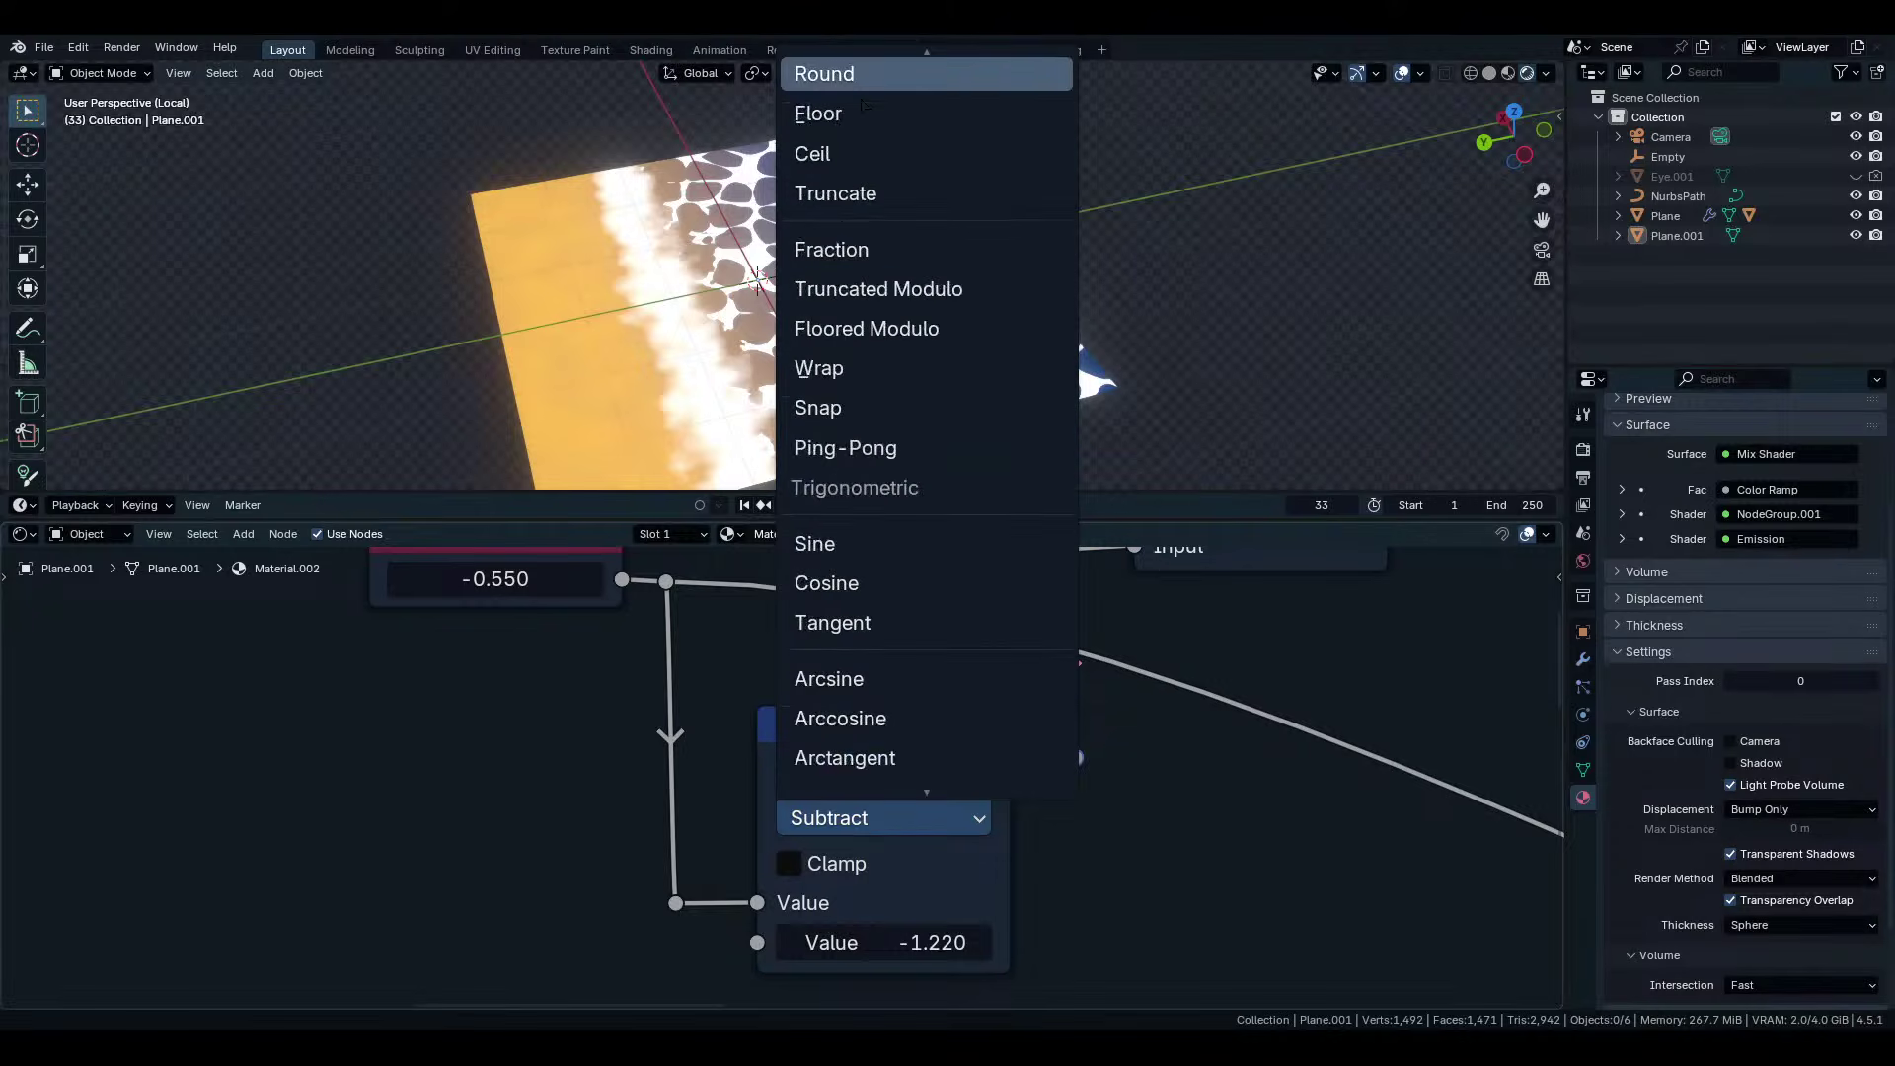
scroll(925, 415, "up", 14)
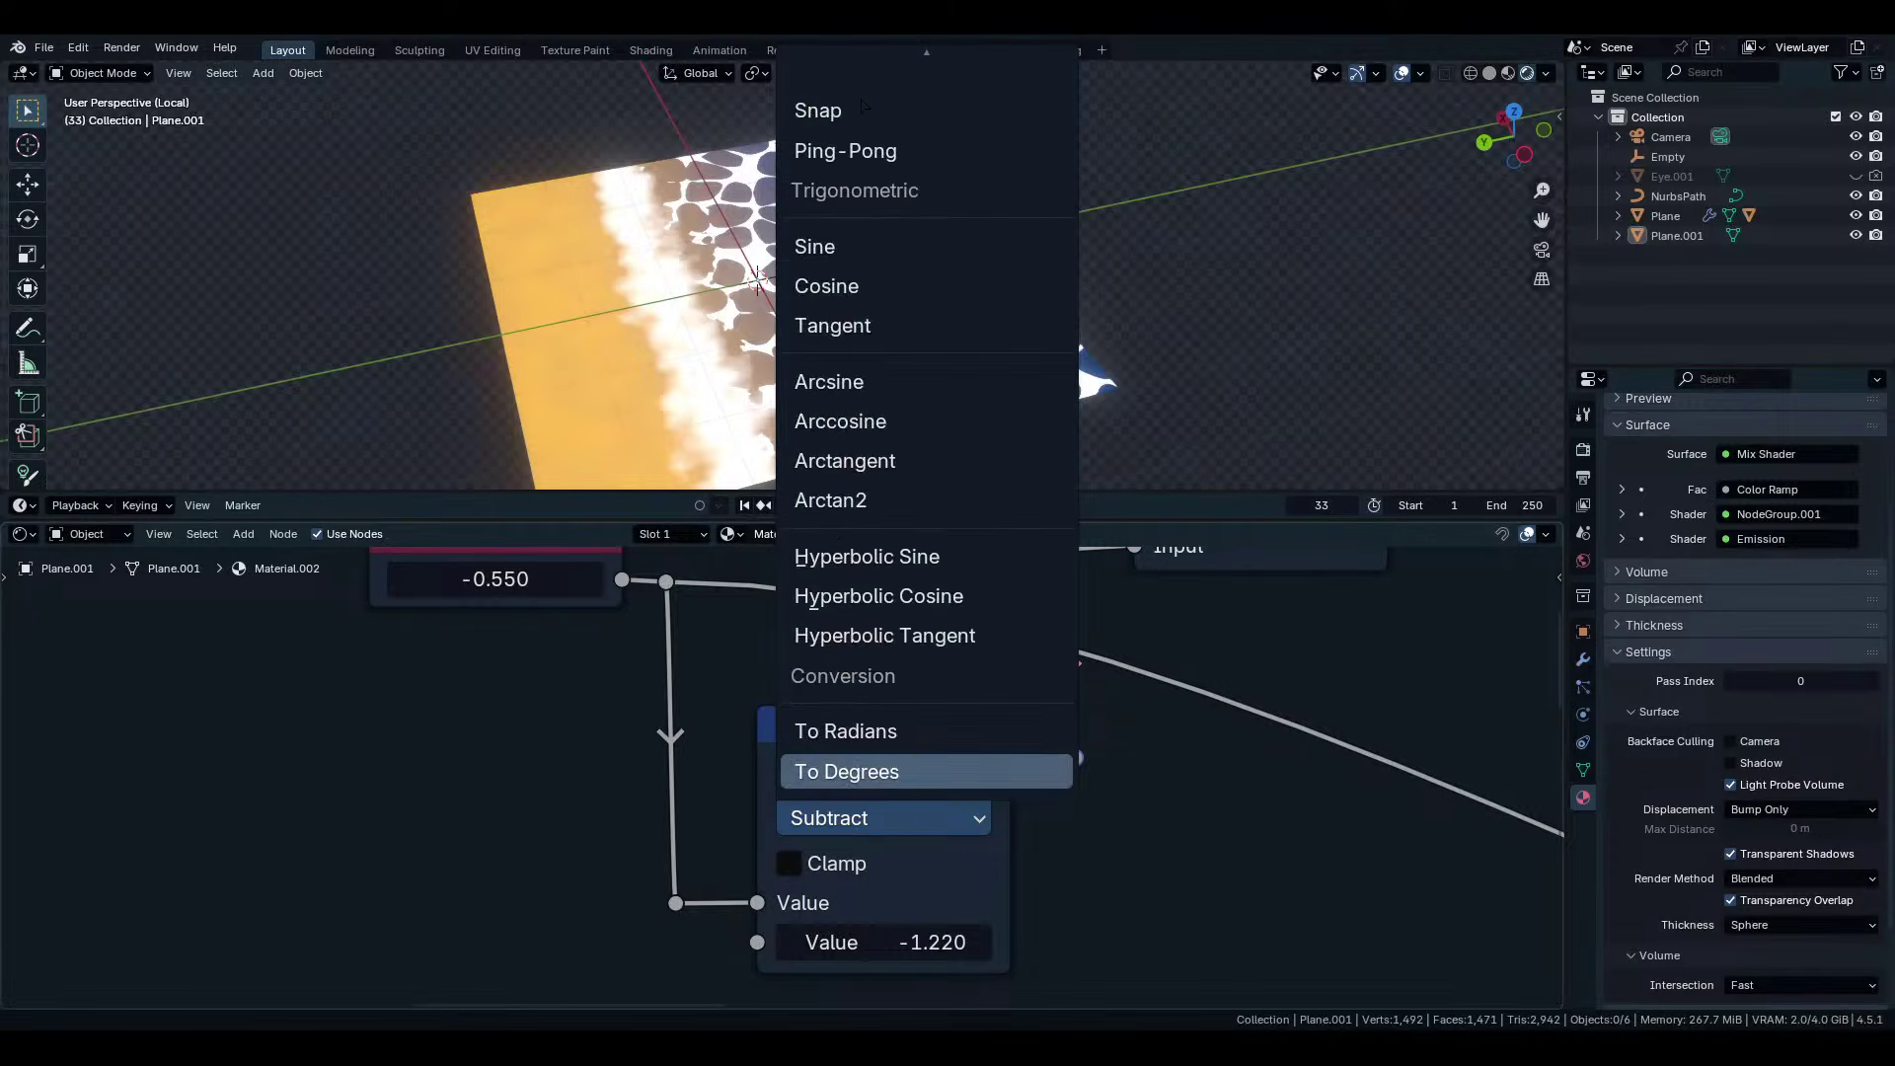
scroll(926, 414, "down", 4)
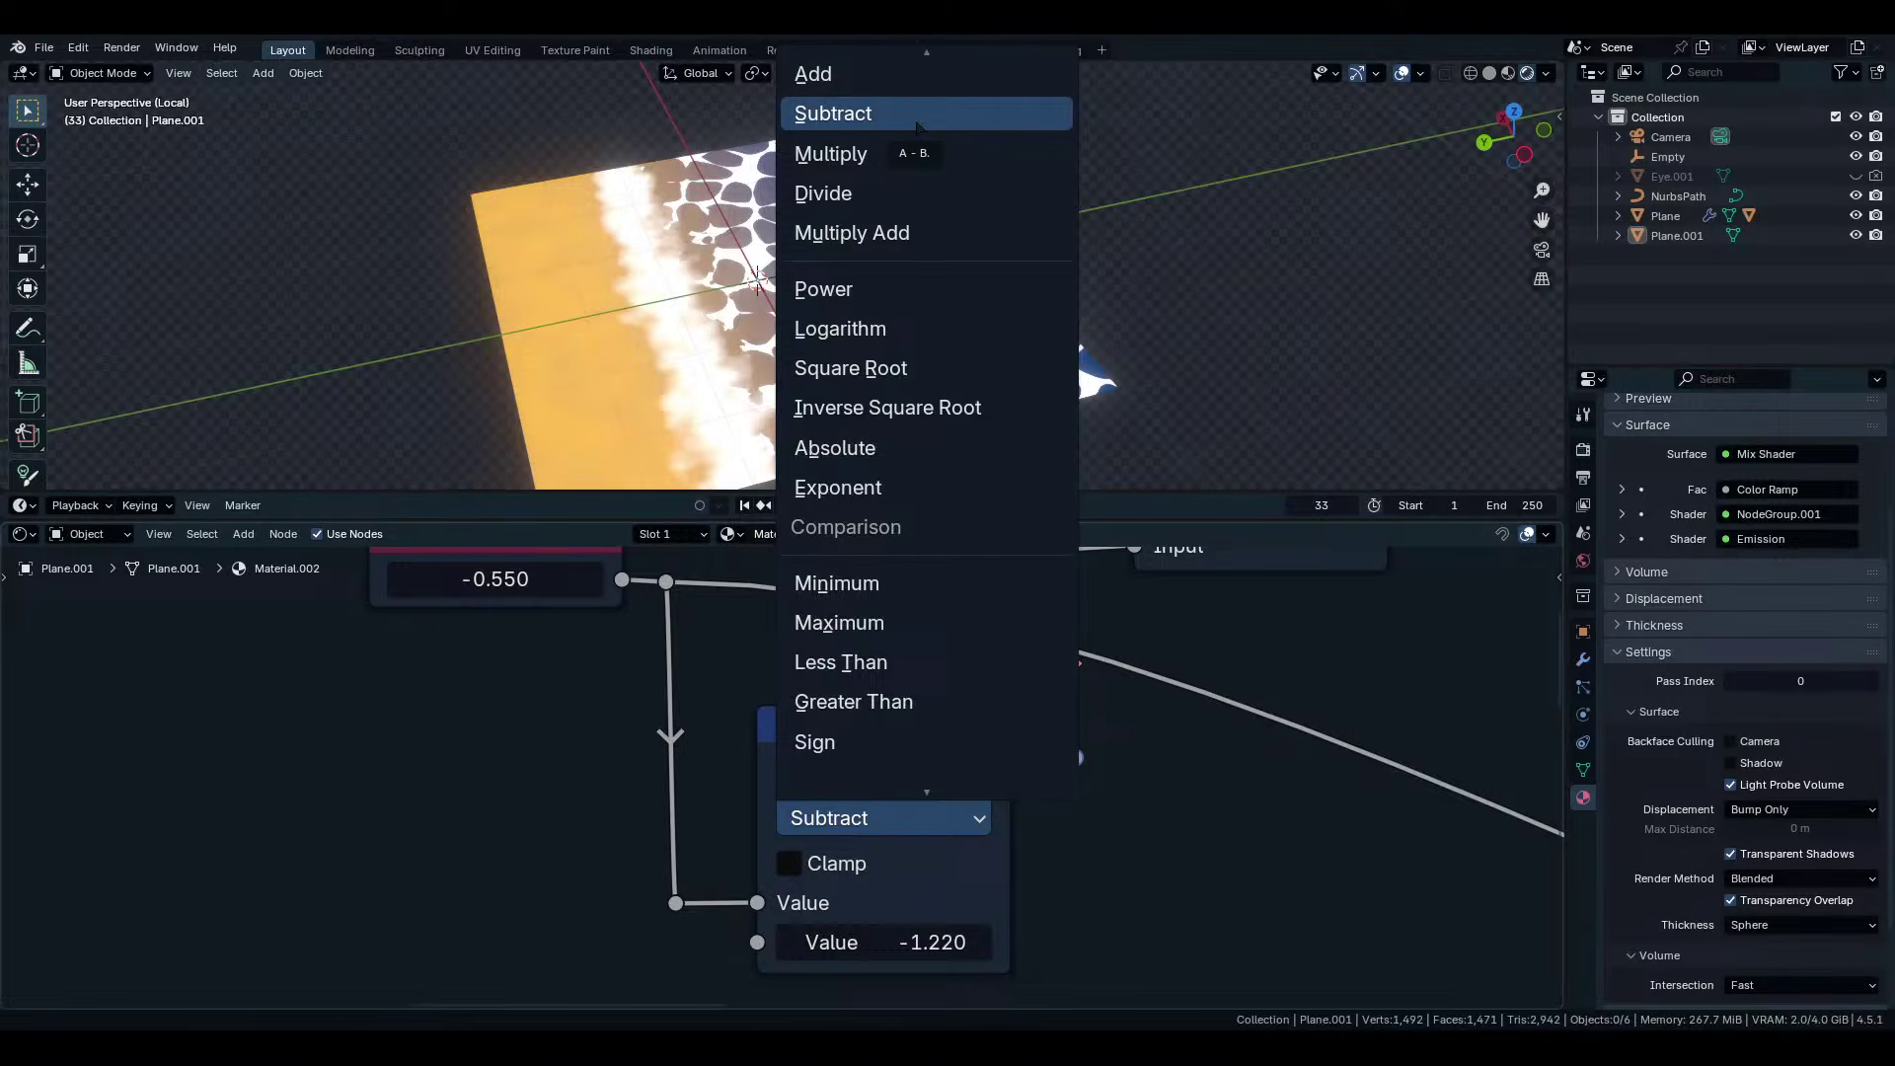
left_click(916, 193)
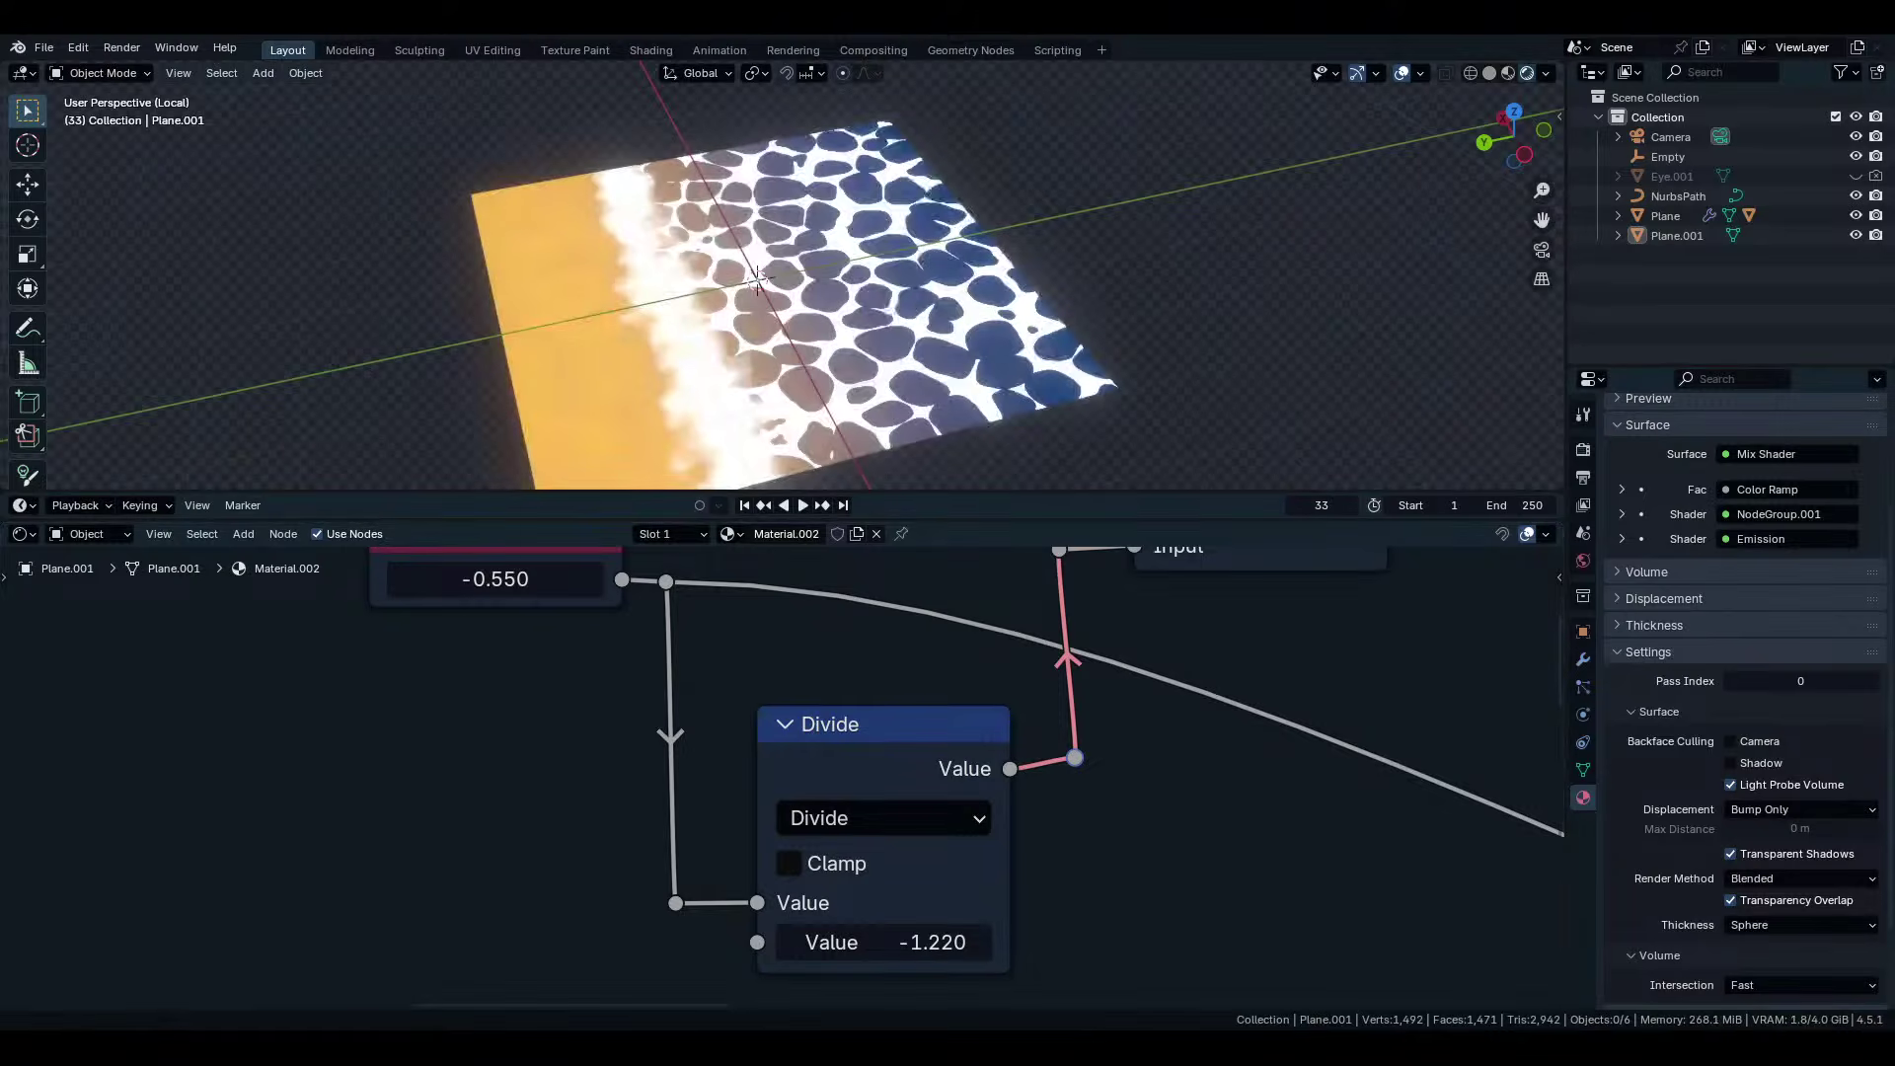
left_click_drag(473, 579, 408, 579)
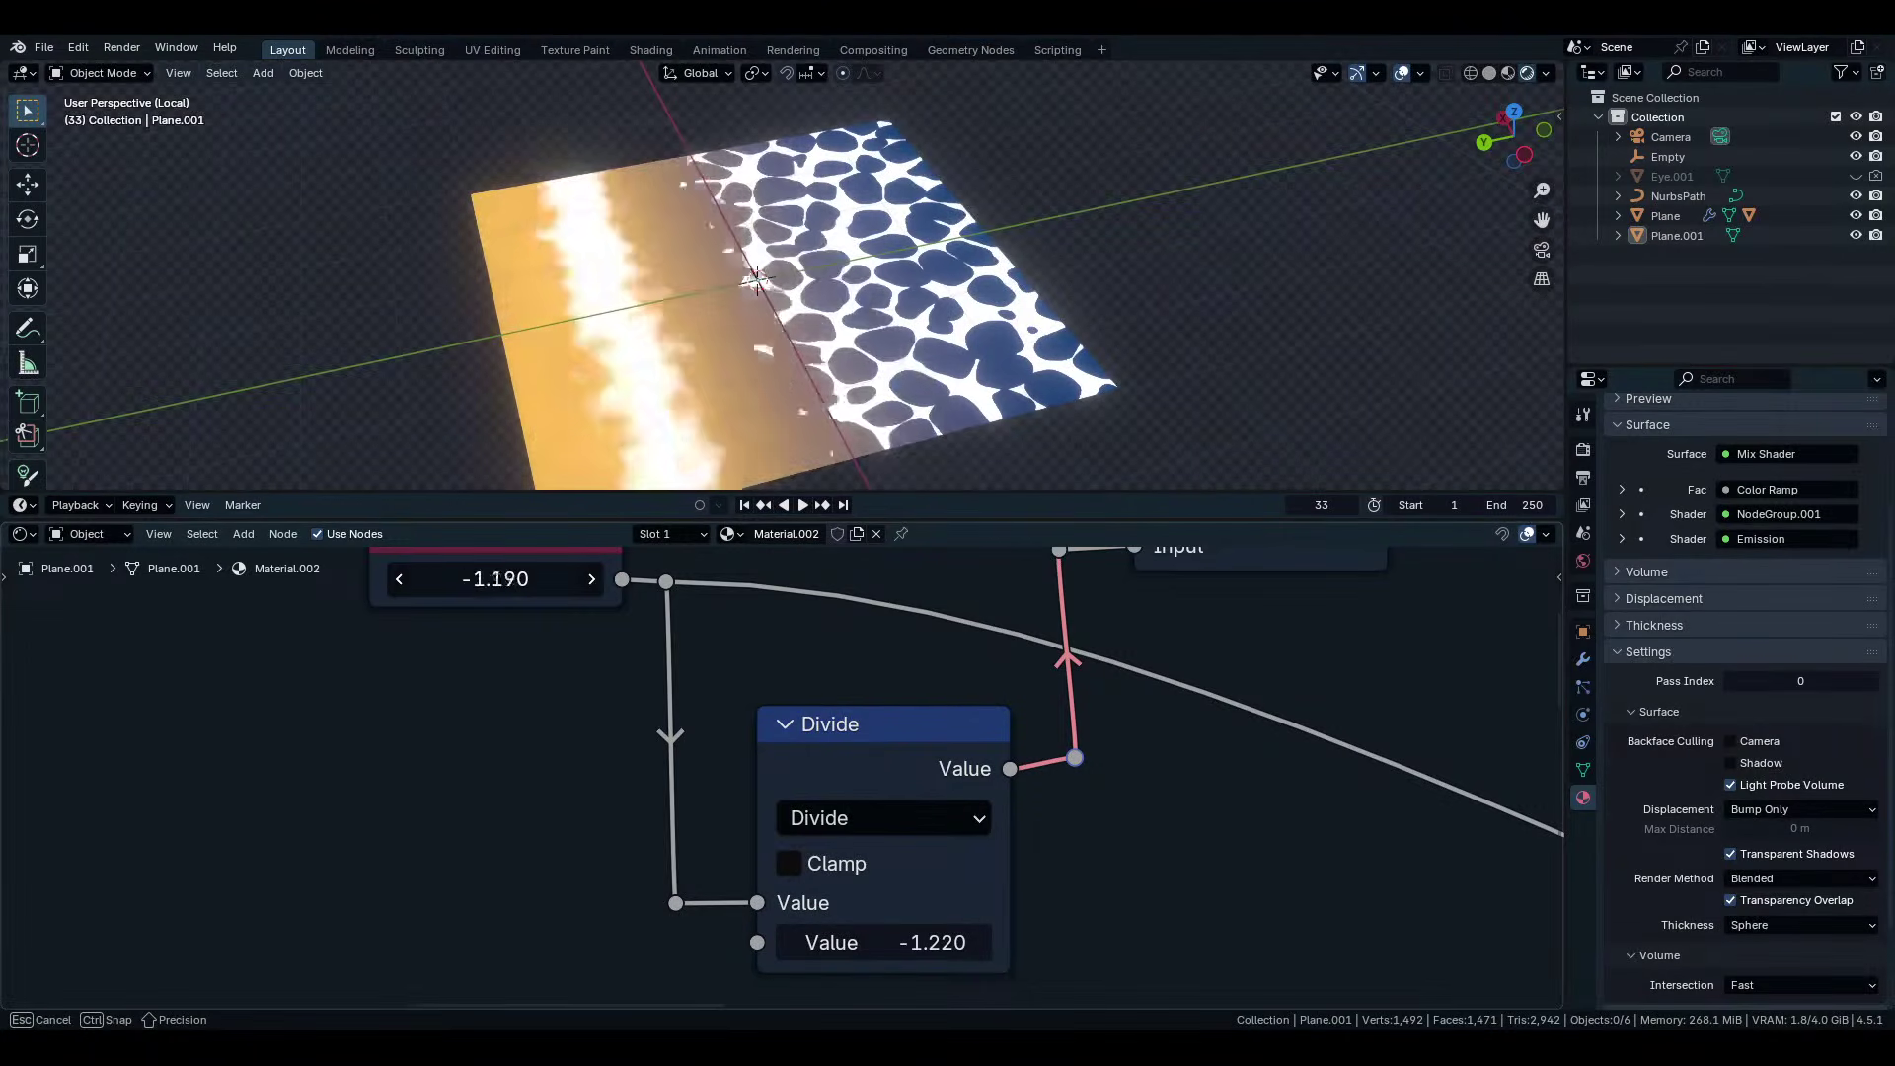
key("Escape")
Set the Divide node's divisor to 1.22, then try out different amounts on the shared Value node and the divisor.
left_click(803, 943)
left_click(802, 943)
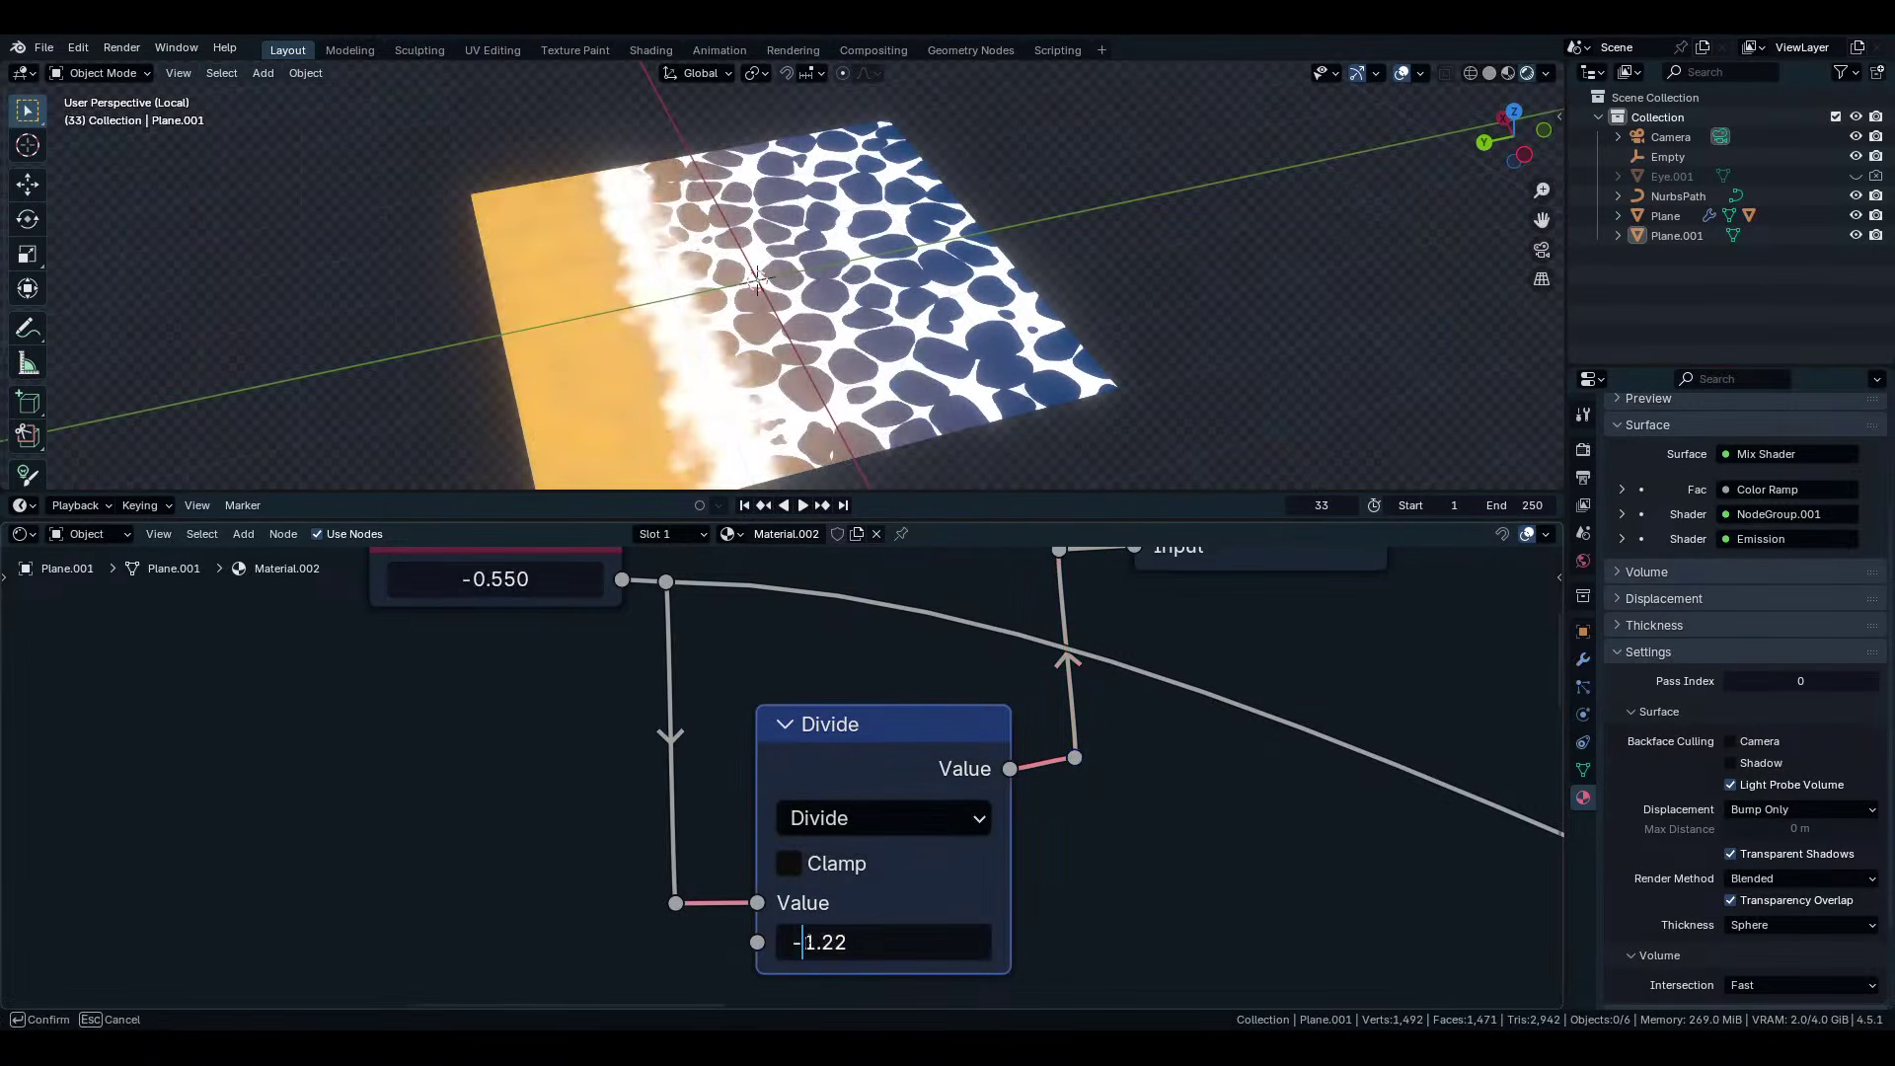
key("BackSpace")
key("Return")
left_click_drag(493, 579, 677, 580)
key("Escape")
left_click_drag(841, 939, 1171, 939)
key("Escape")
Try divisors of 2, 5 and 8 on the Divide node.
left_click(922, 939)
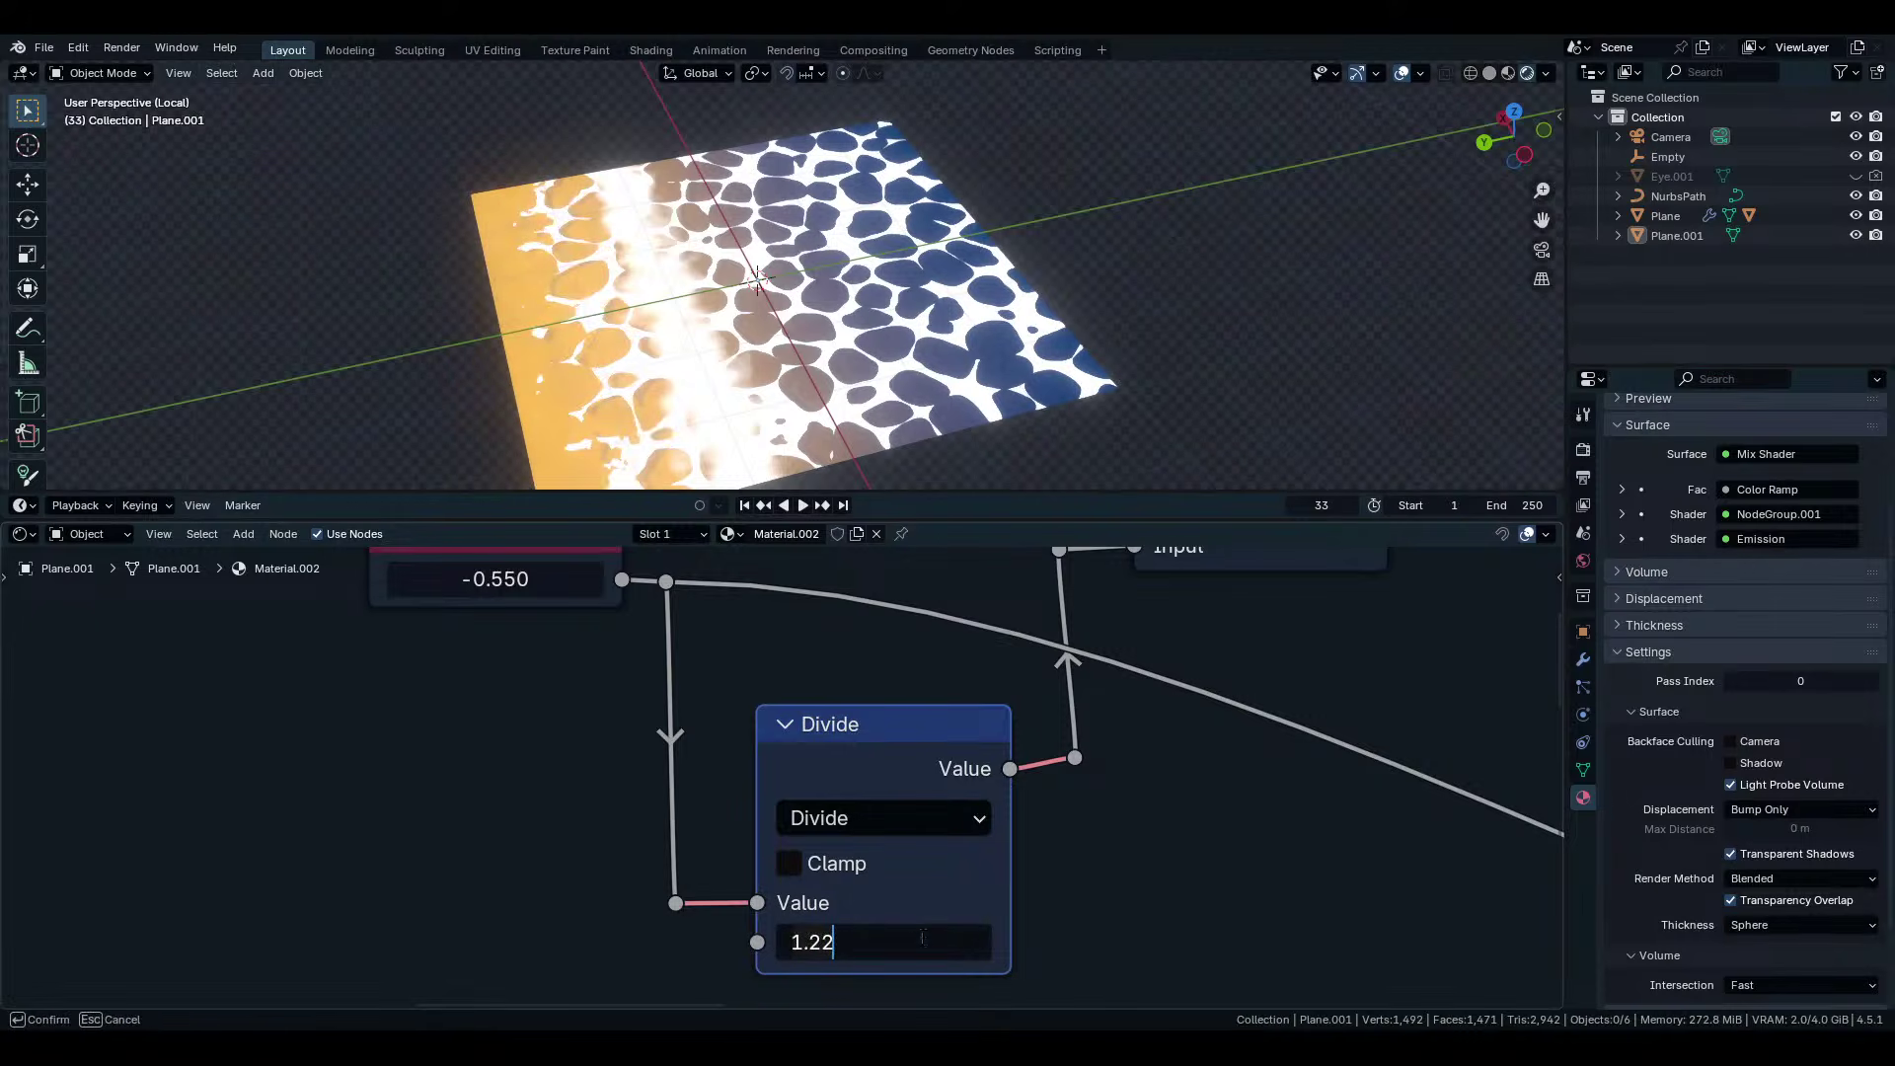
type("2")
key("Return")
left_click(918, 939)
type("5")
key("Return")
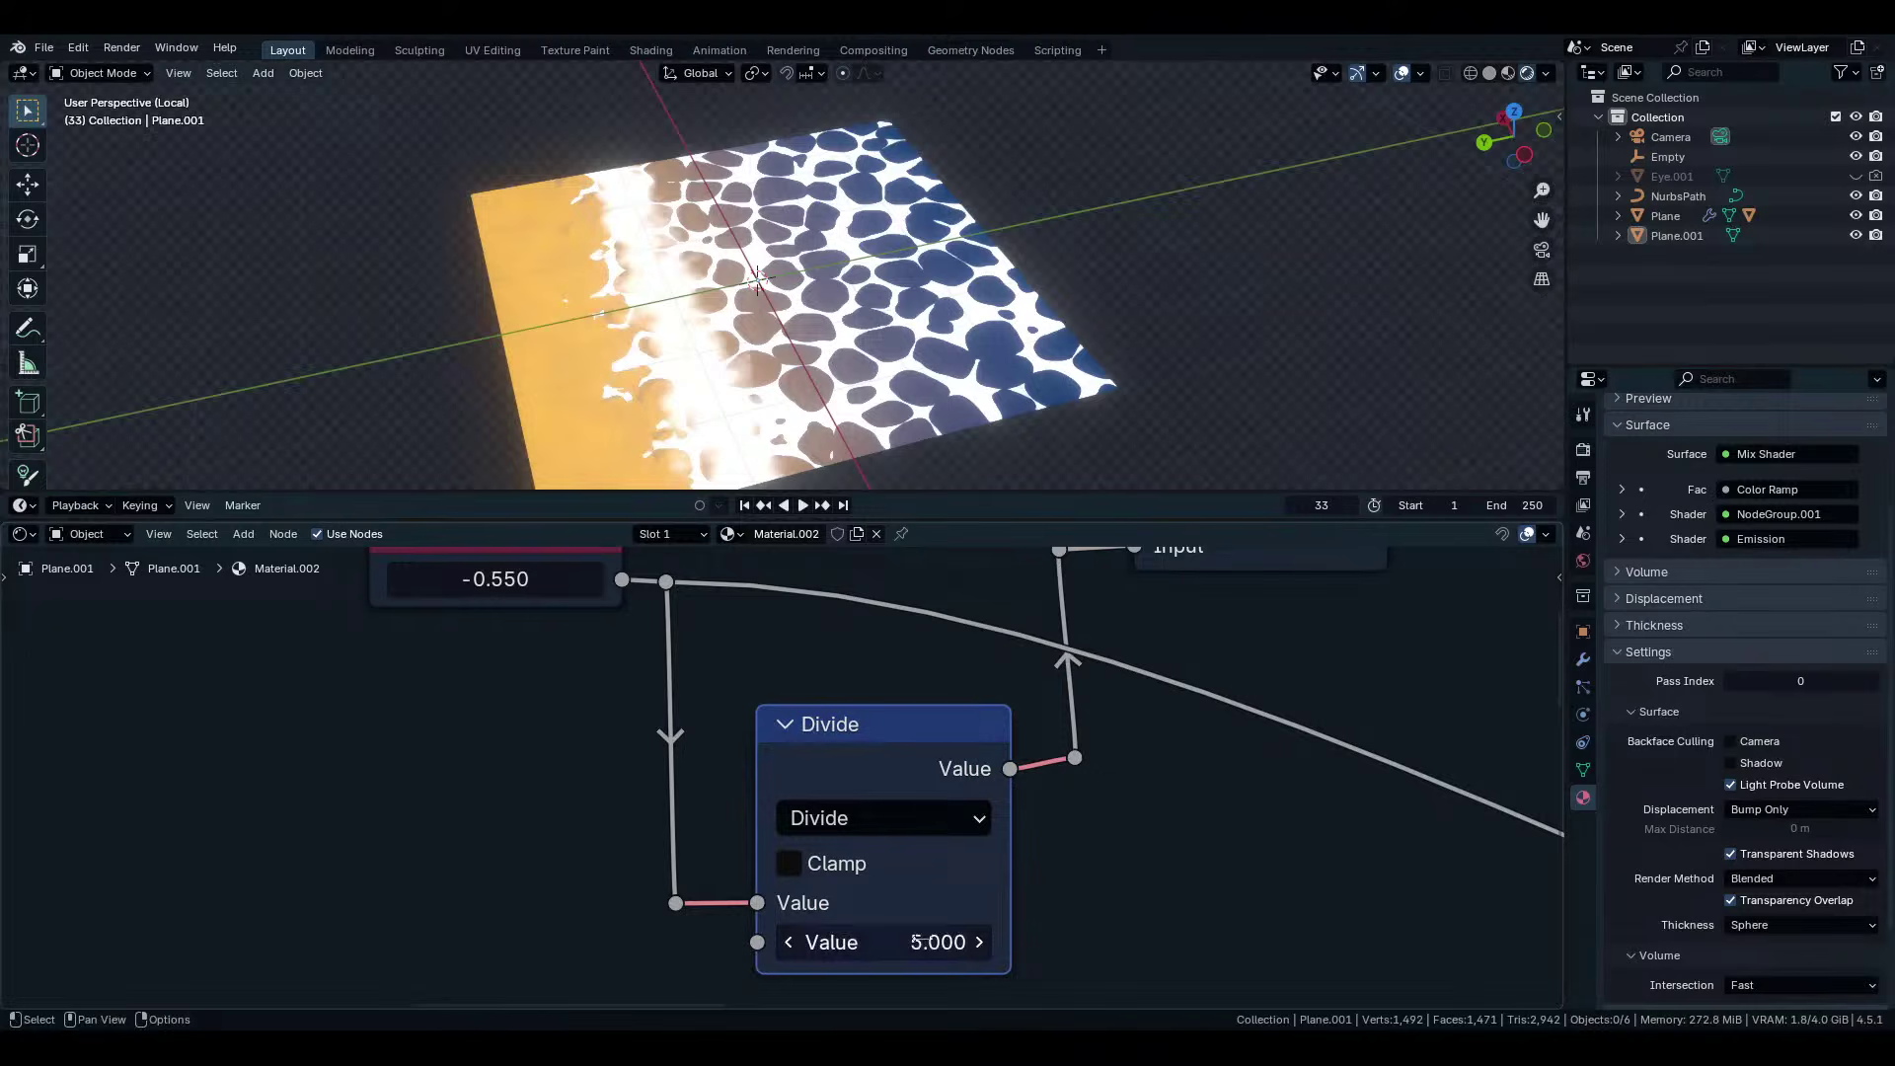
left_click(917, 939)
type("8")
key("Return")
Try divisors of 10 and 20 on the Divide node and test the shared Value node.
left_click(923, 937)
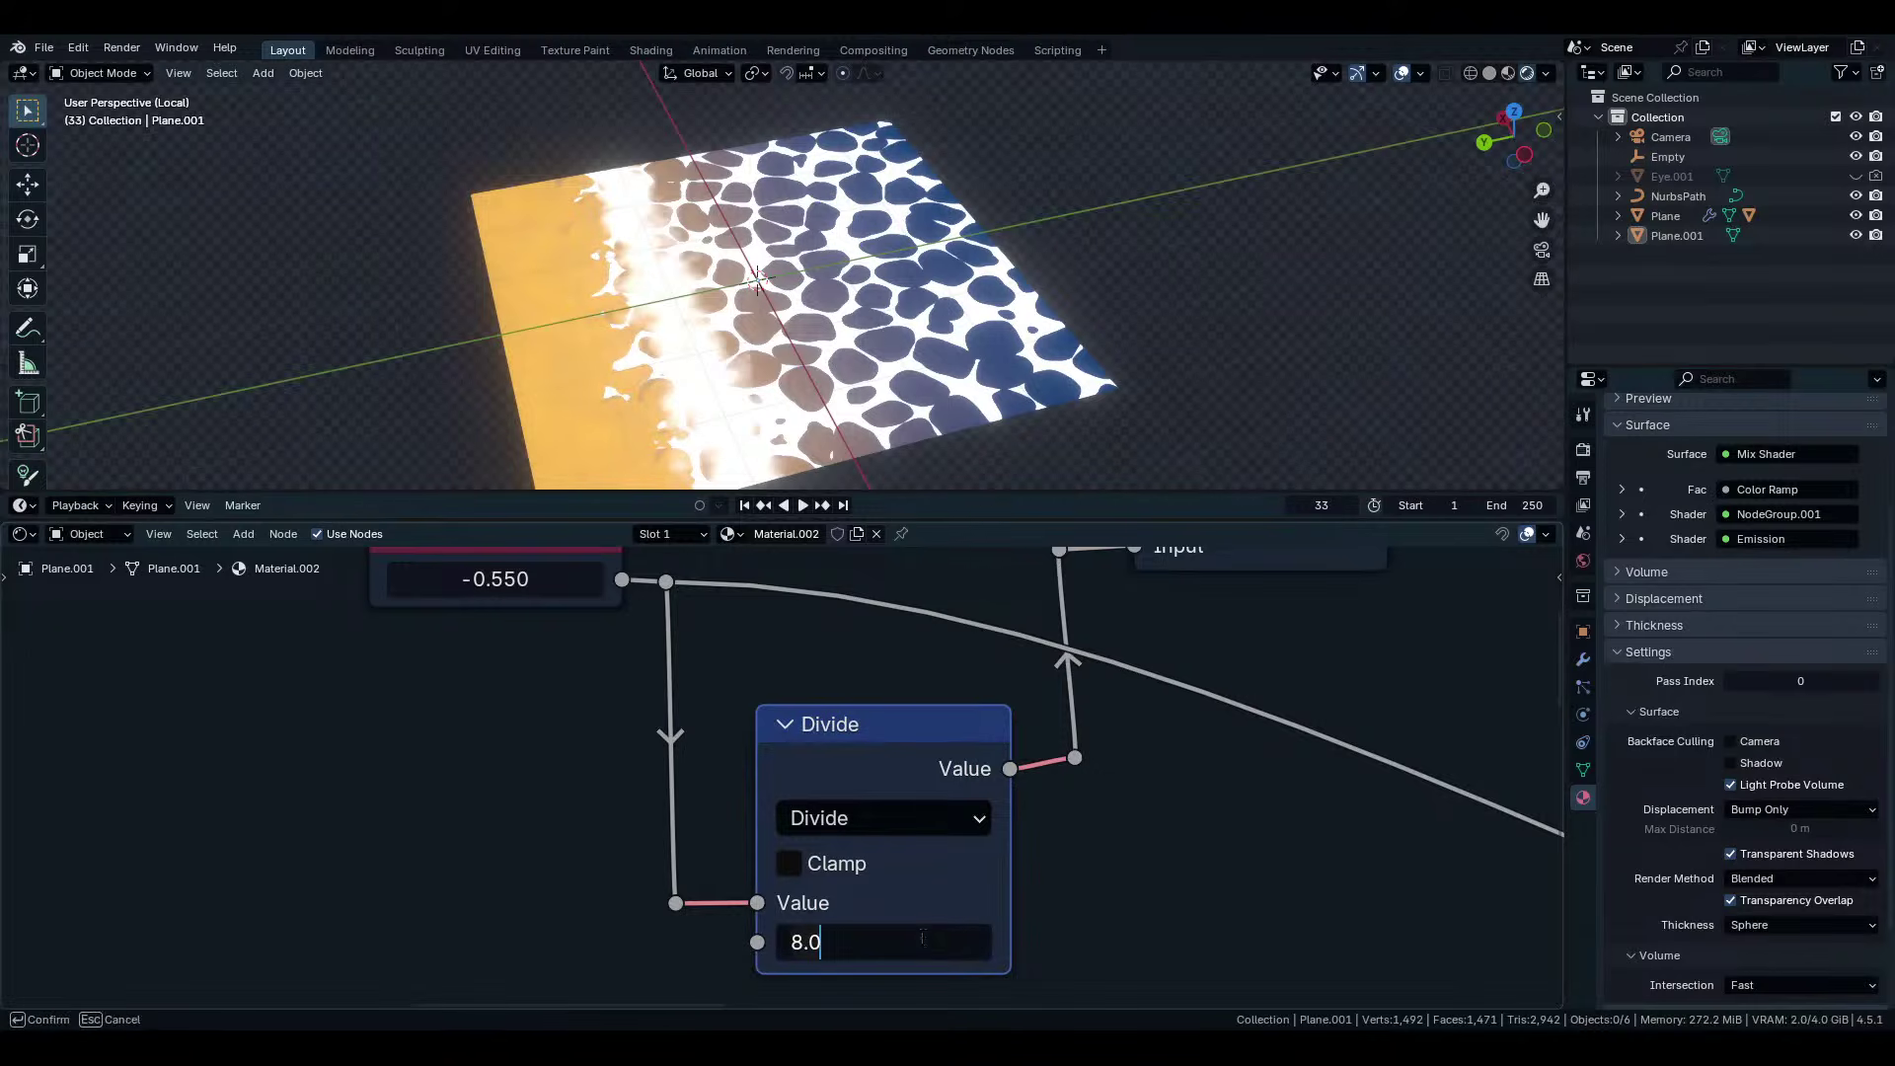
type("10")
key("Return")
left_click(923, 937)
type("20")
key("Return")
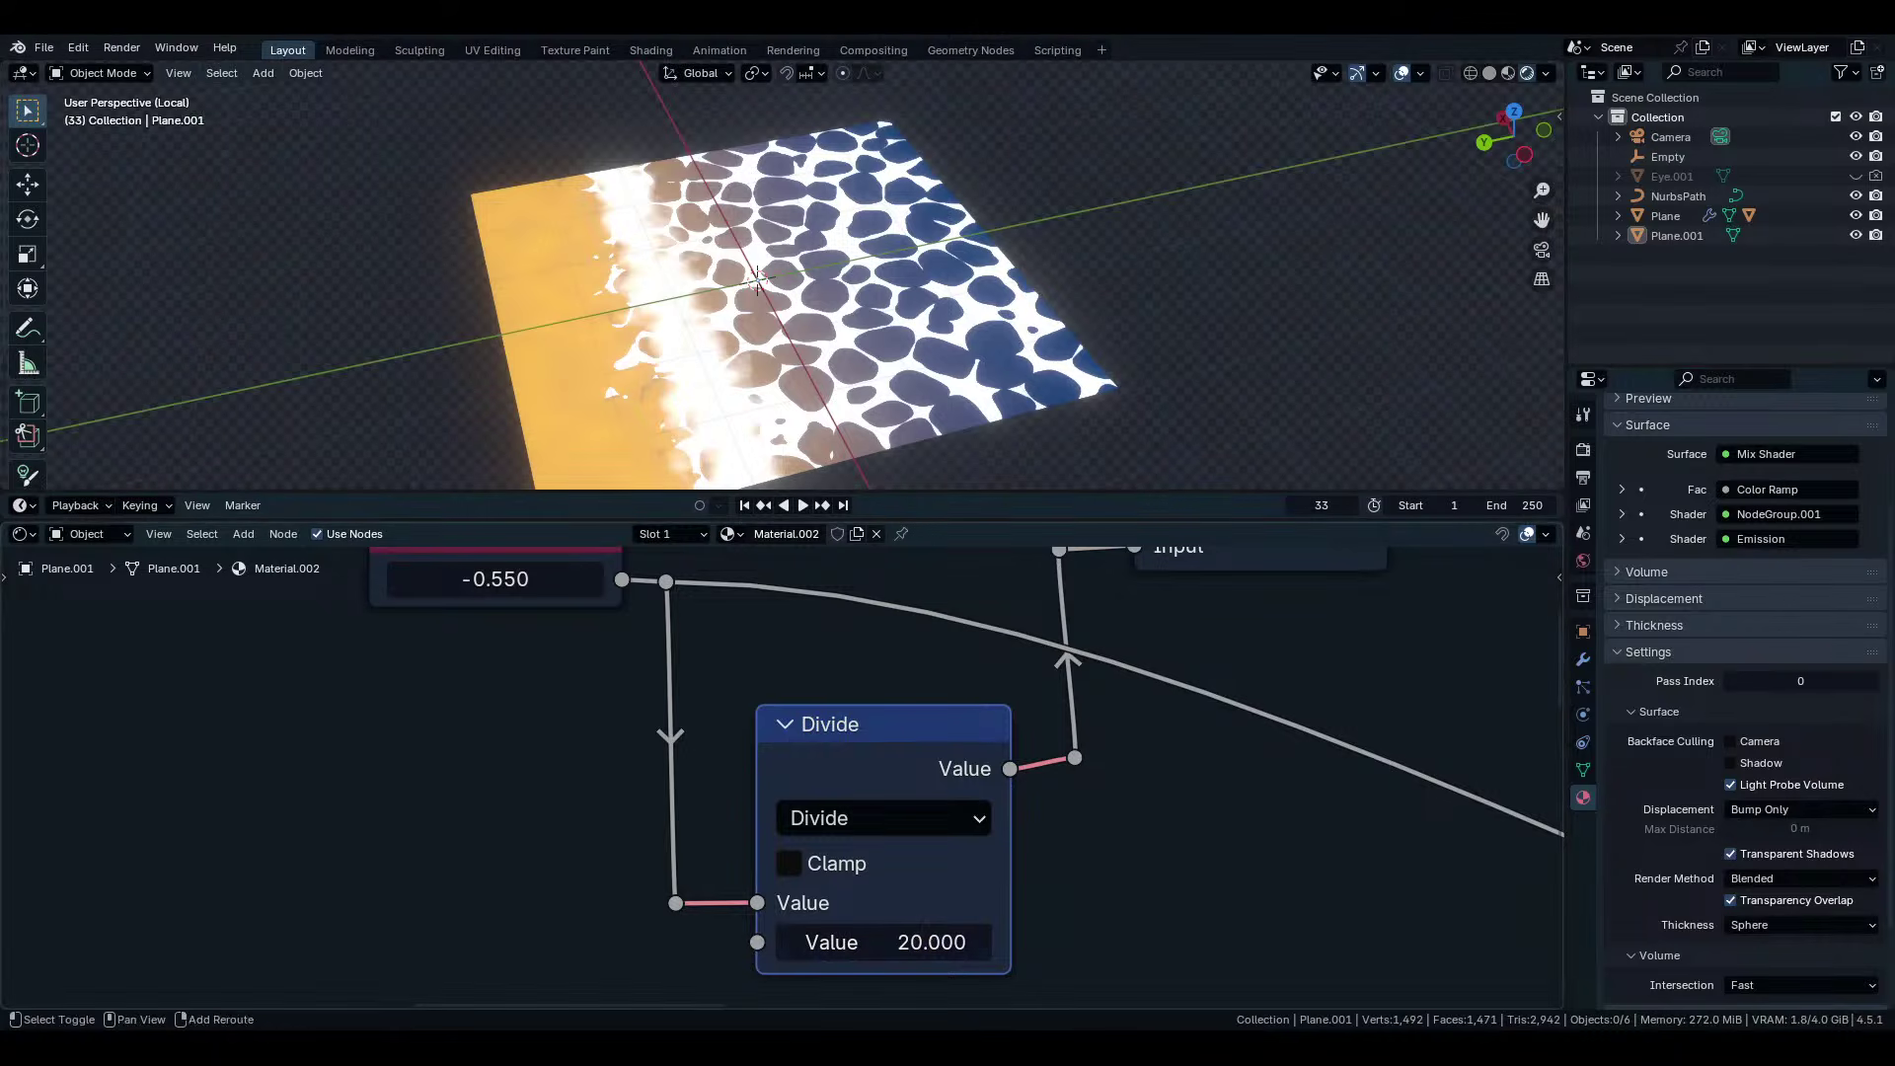
mouse_move(493, 578)
left_mouse_down()
mouse_move(661, 578)
mouse_move(493, 578)
left_mouse_up()
Try divisors of 3 and 1 on the Divide node, varying the shared Value node in between.
left_click(915, 939)
type("3")
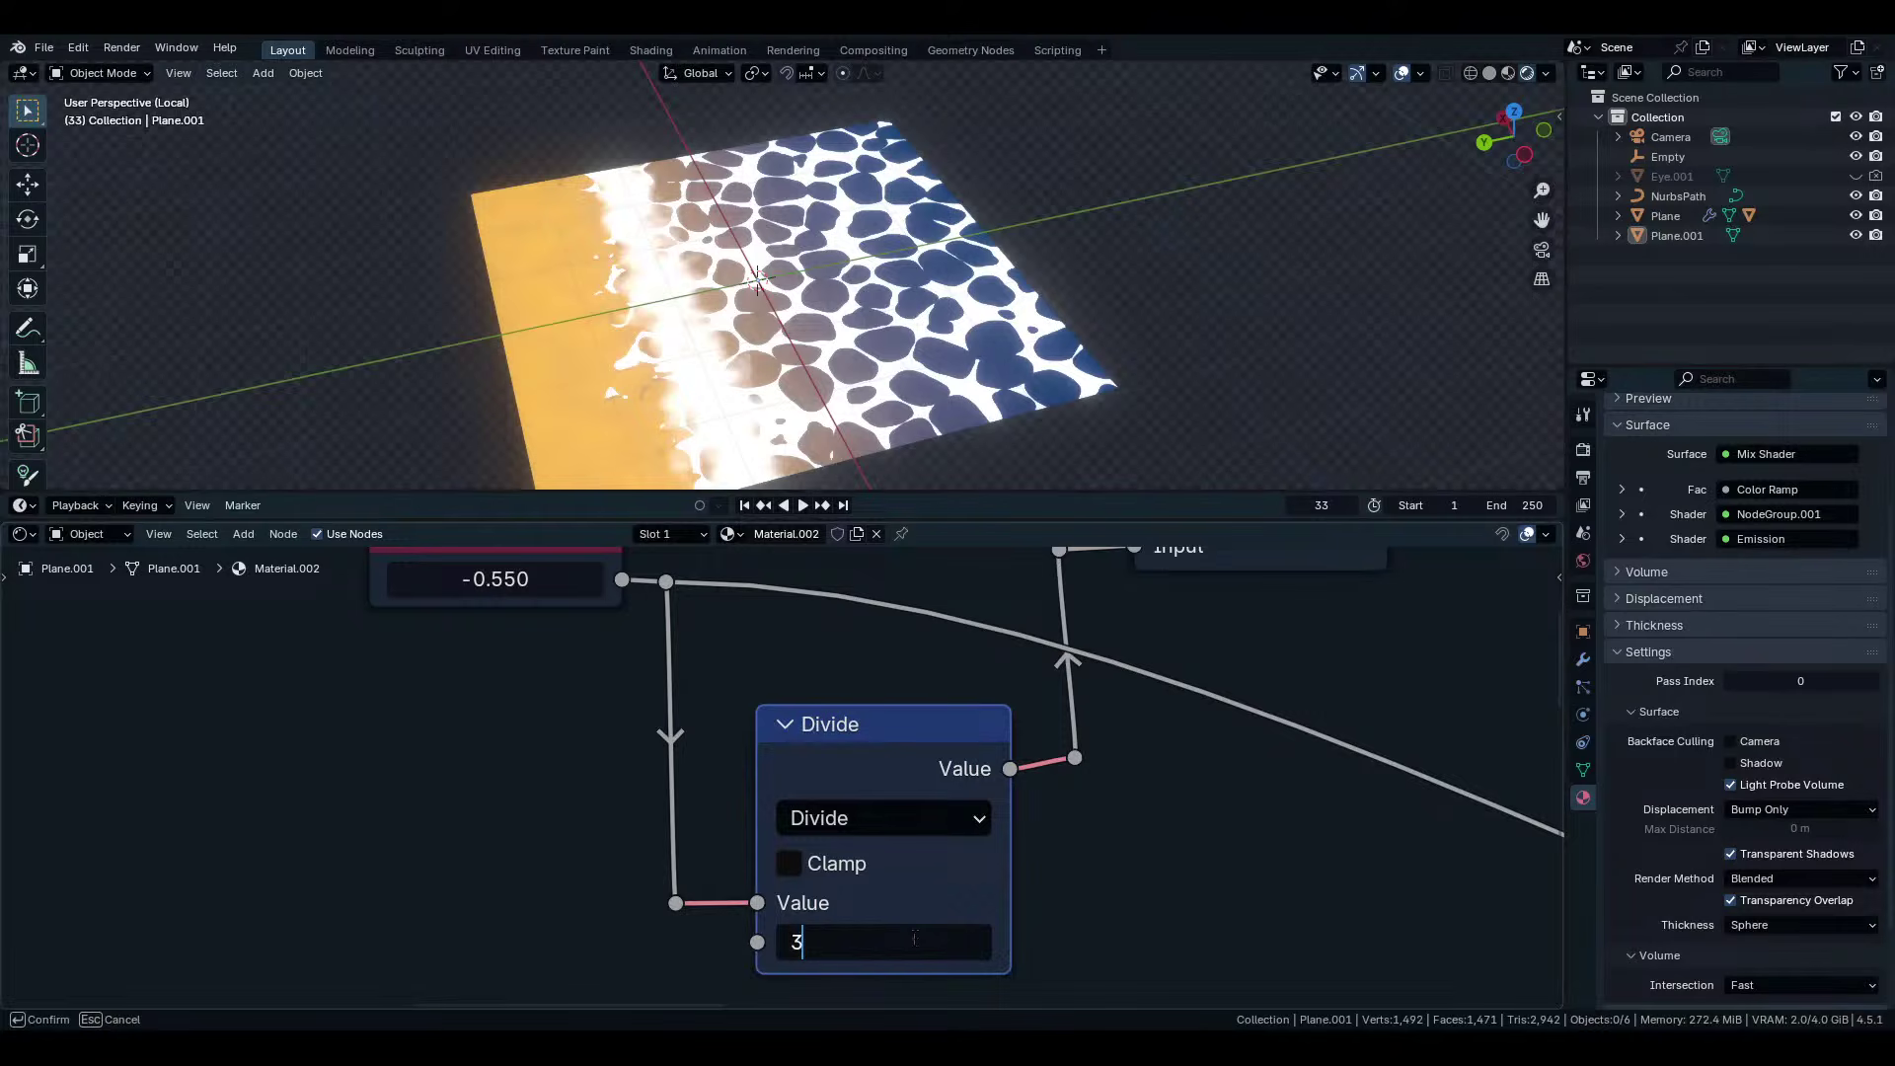
key("Return")
left_click_drag(530, 579, 665, 578)
left_click(915, 941)
type("1")
key("Return")
key("Escape")
Move the incoming link to the Divide node's second input, set its first value to 1 and try other amounts on the shared Value node.
middle_click_drag(770, 919, 812, 804)
left_click_drag(800, 786, 799, 825)
left_click(918, 786)
type("1")
key("Return")
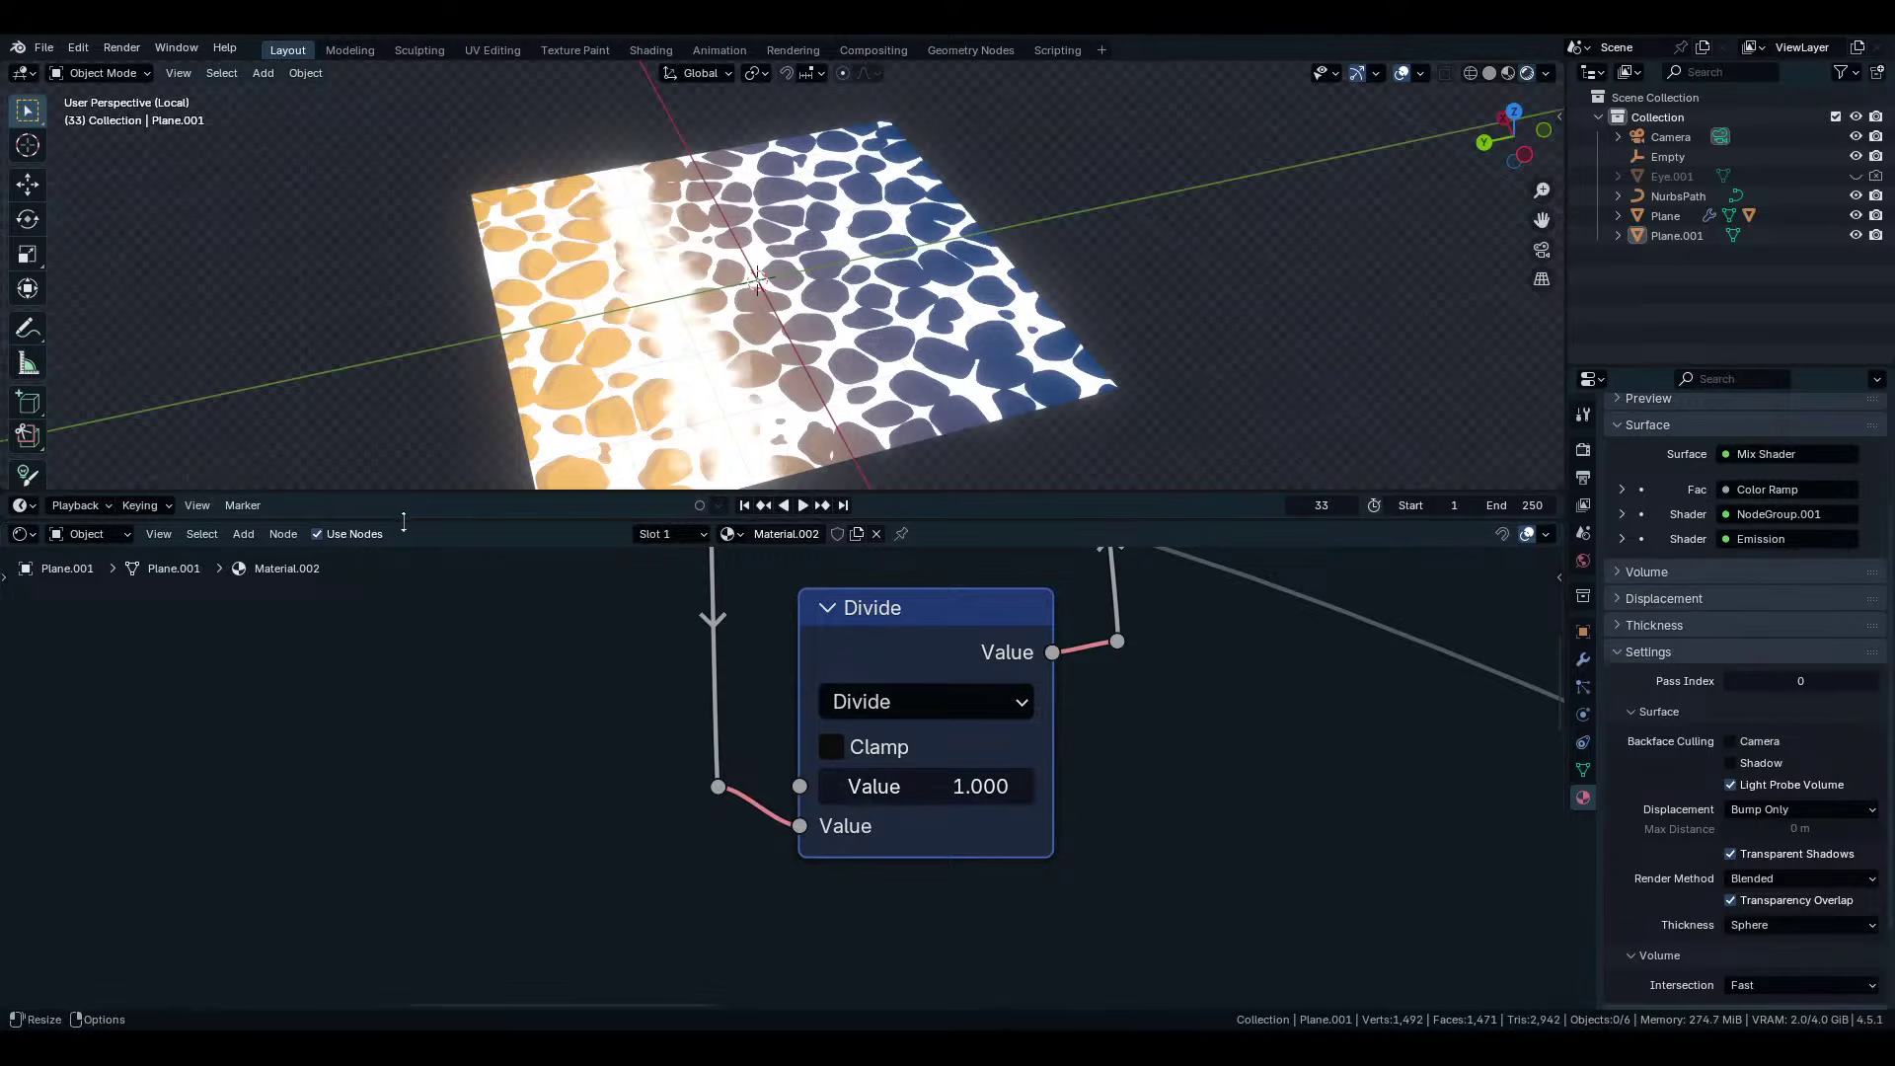
middle_click_drag(918, 786, 992, 935)
left_click_drag(580, 601, 771, 601)
key("Escape")
Set the Divide node's first value to -1 and test the shared Value node.
middle_click_drag(939, 908, 853, 759)
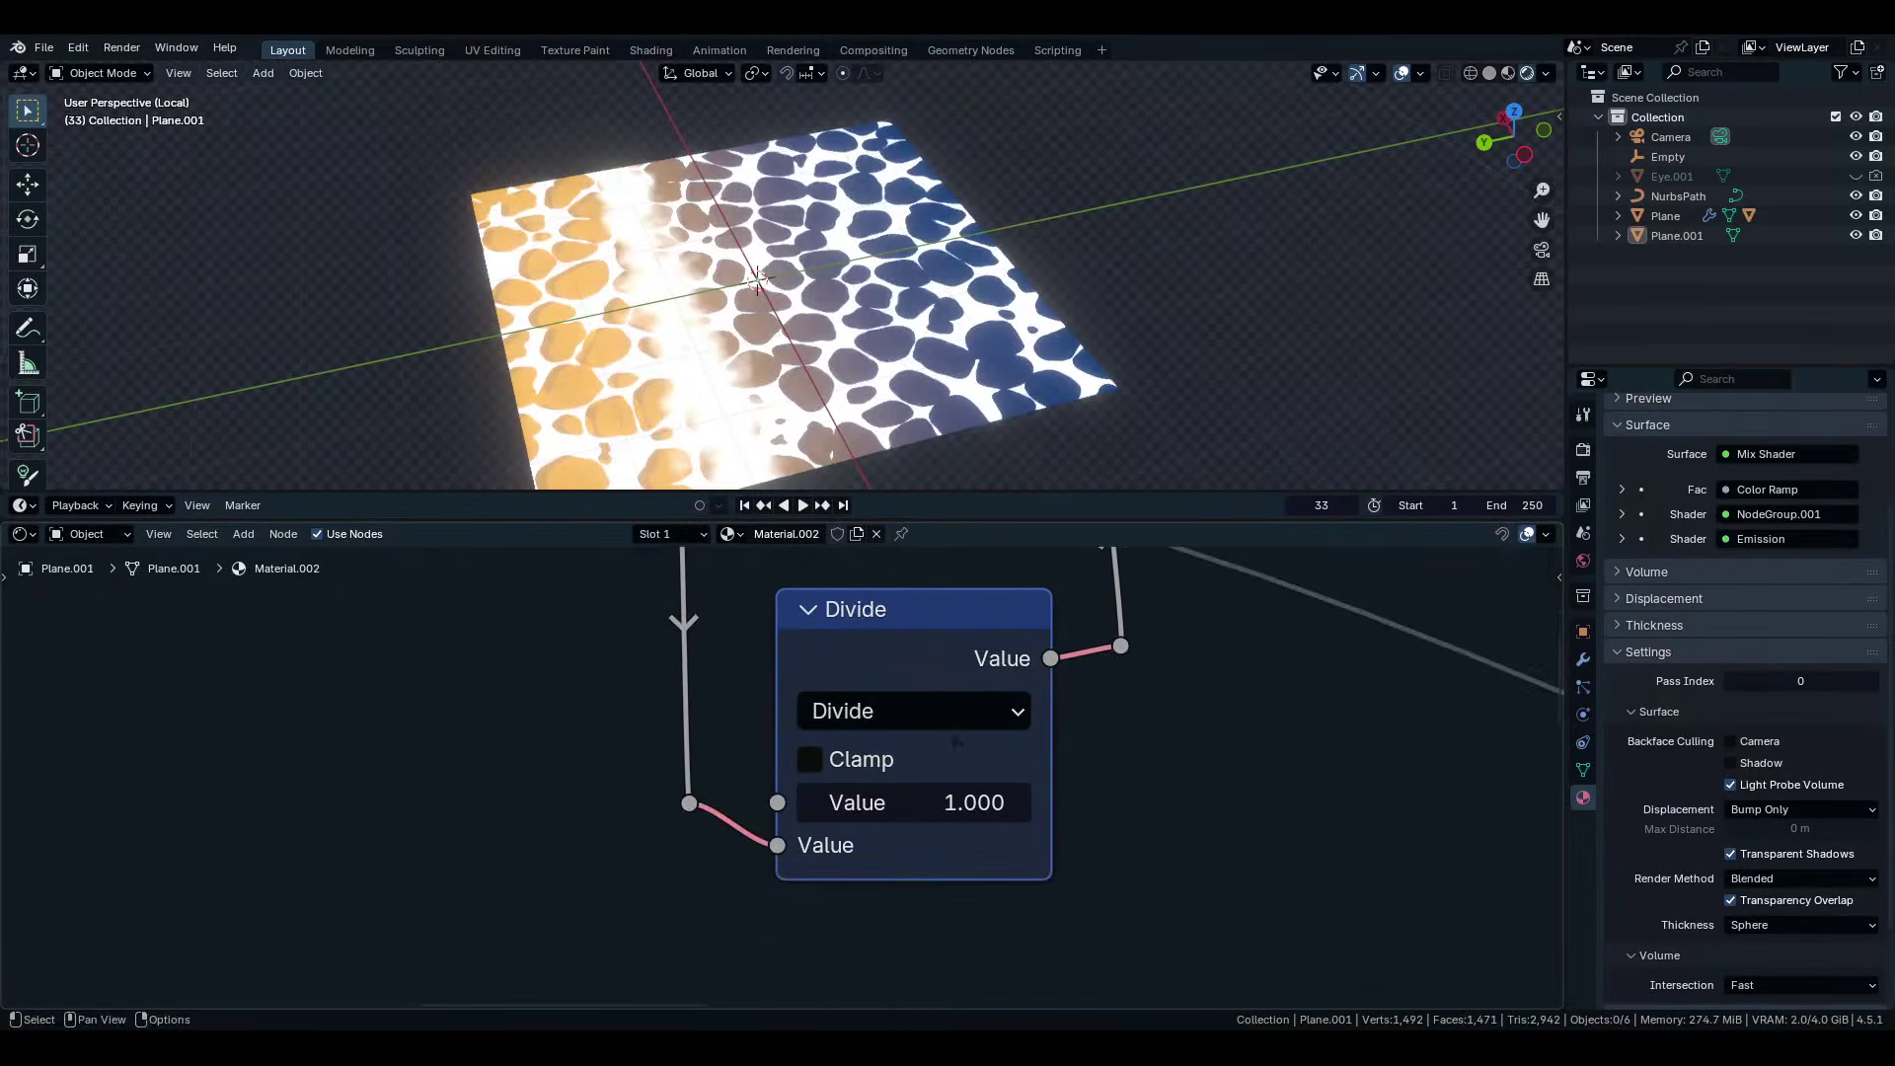
left_click(853, 760)
double_click(841, 787)
left_click(819, 764)
left_click(819, 765)
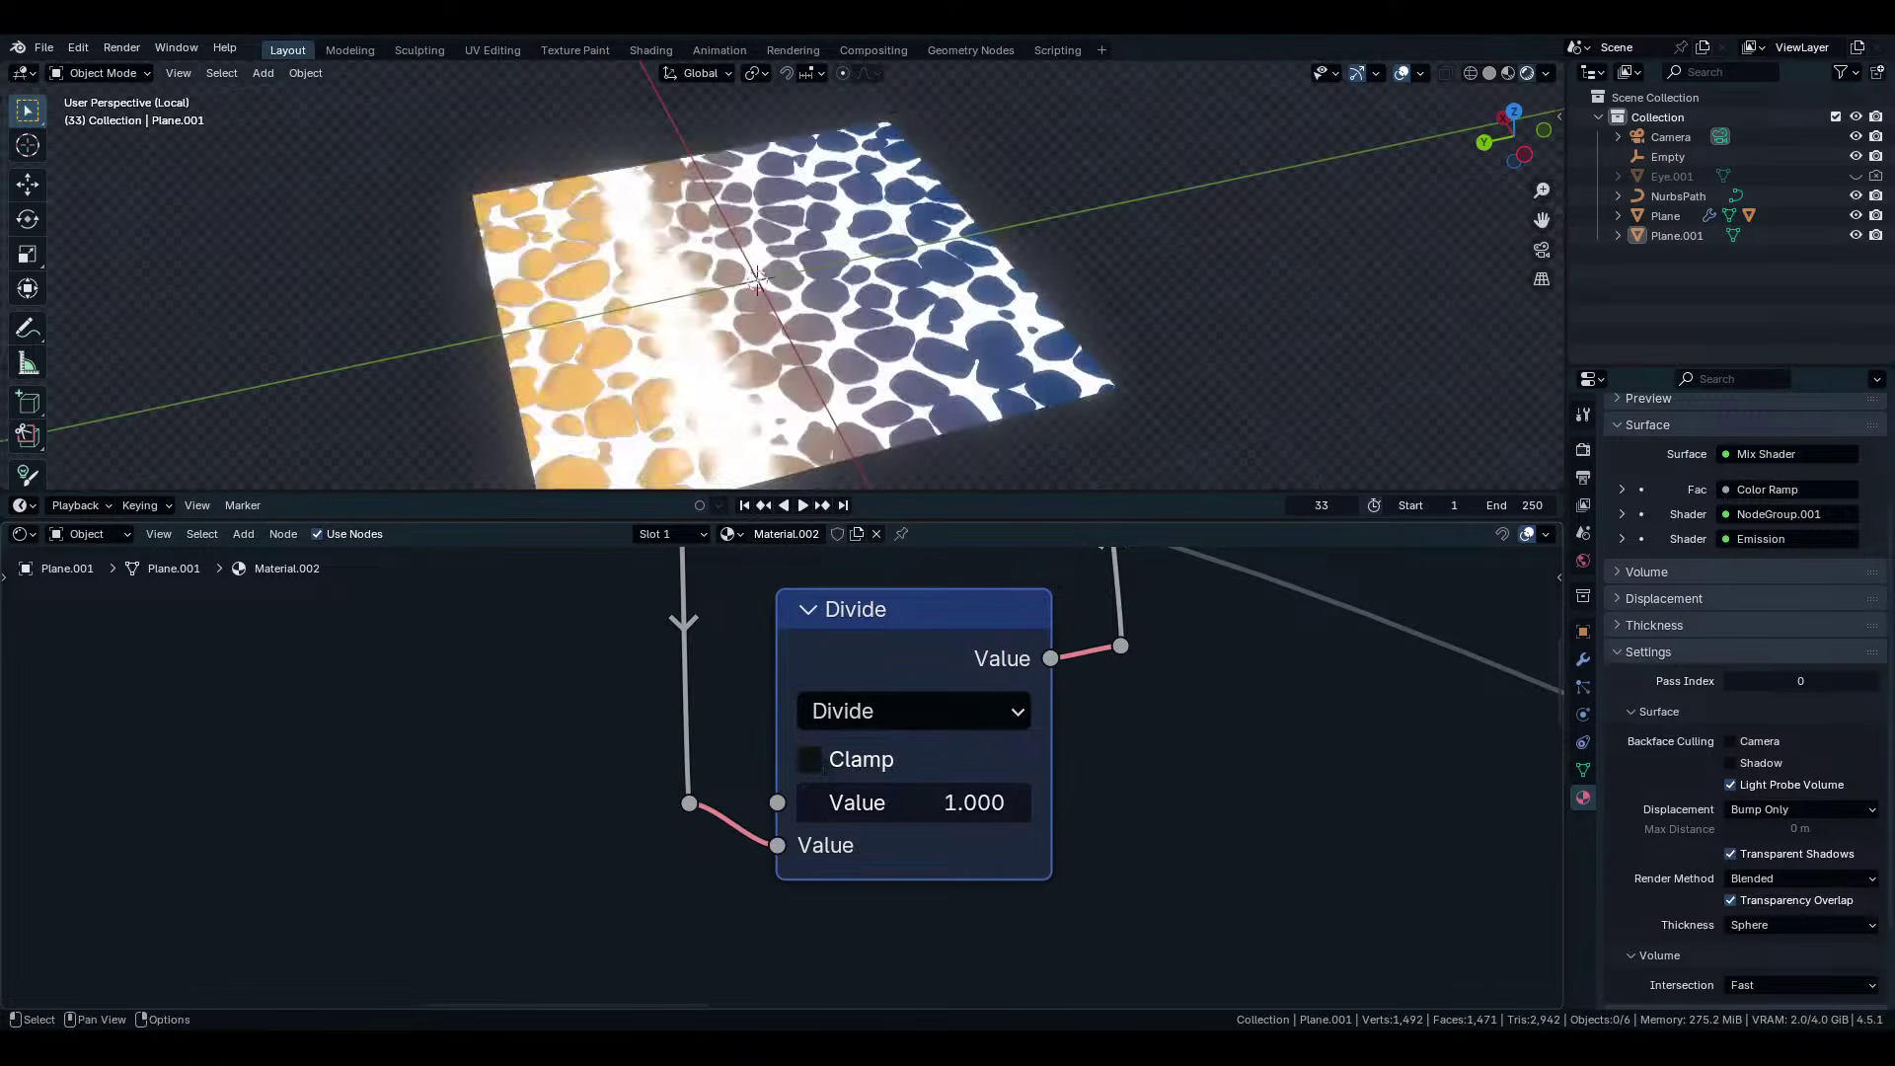
double_click(813, 808)
type("-")
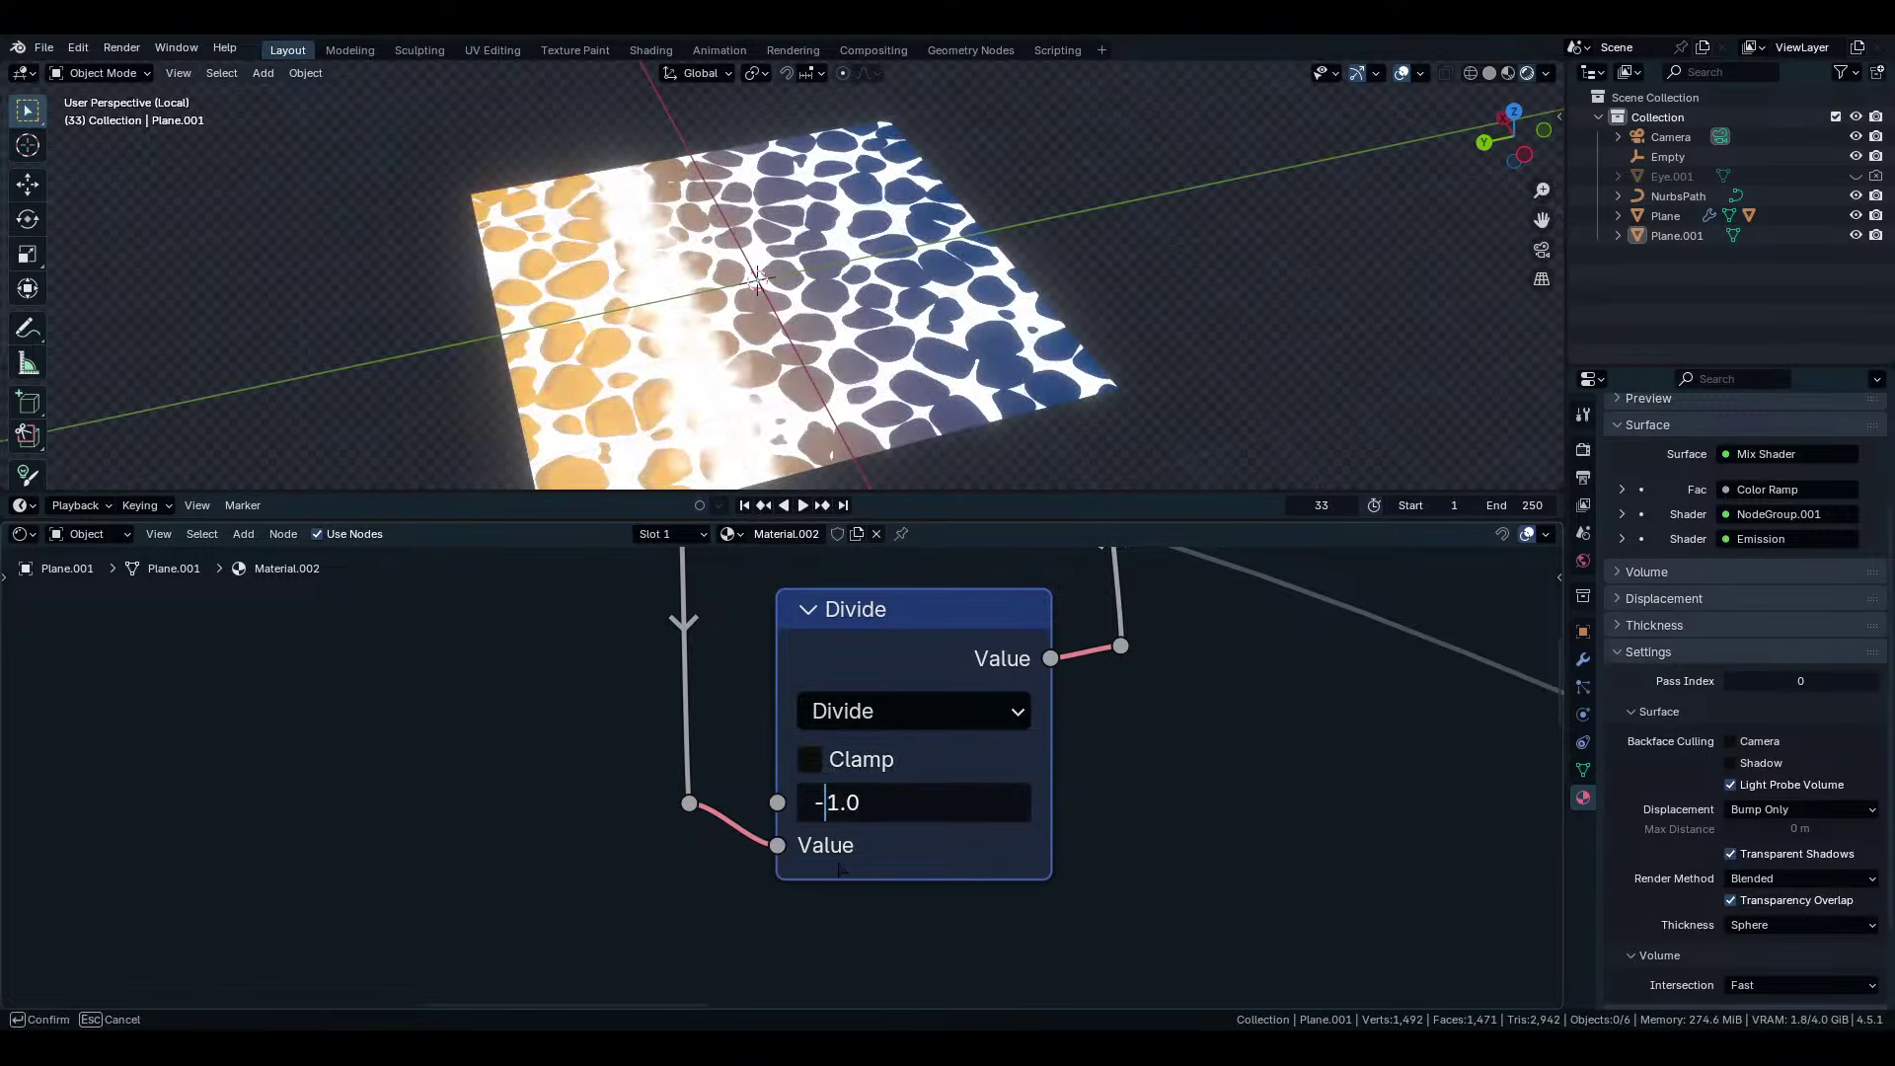
key("Return")
scroll(794, 770, "down", 2)
middle_click_drag(780, 659, 846, 838)
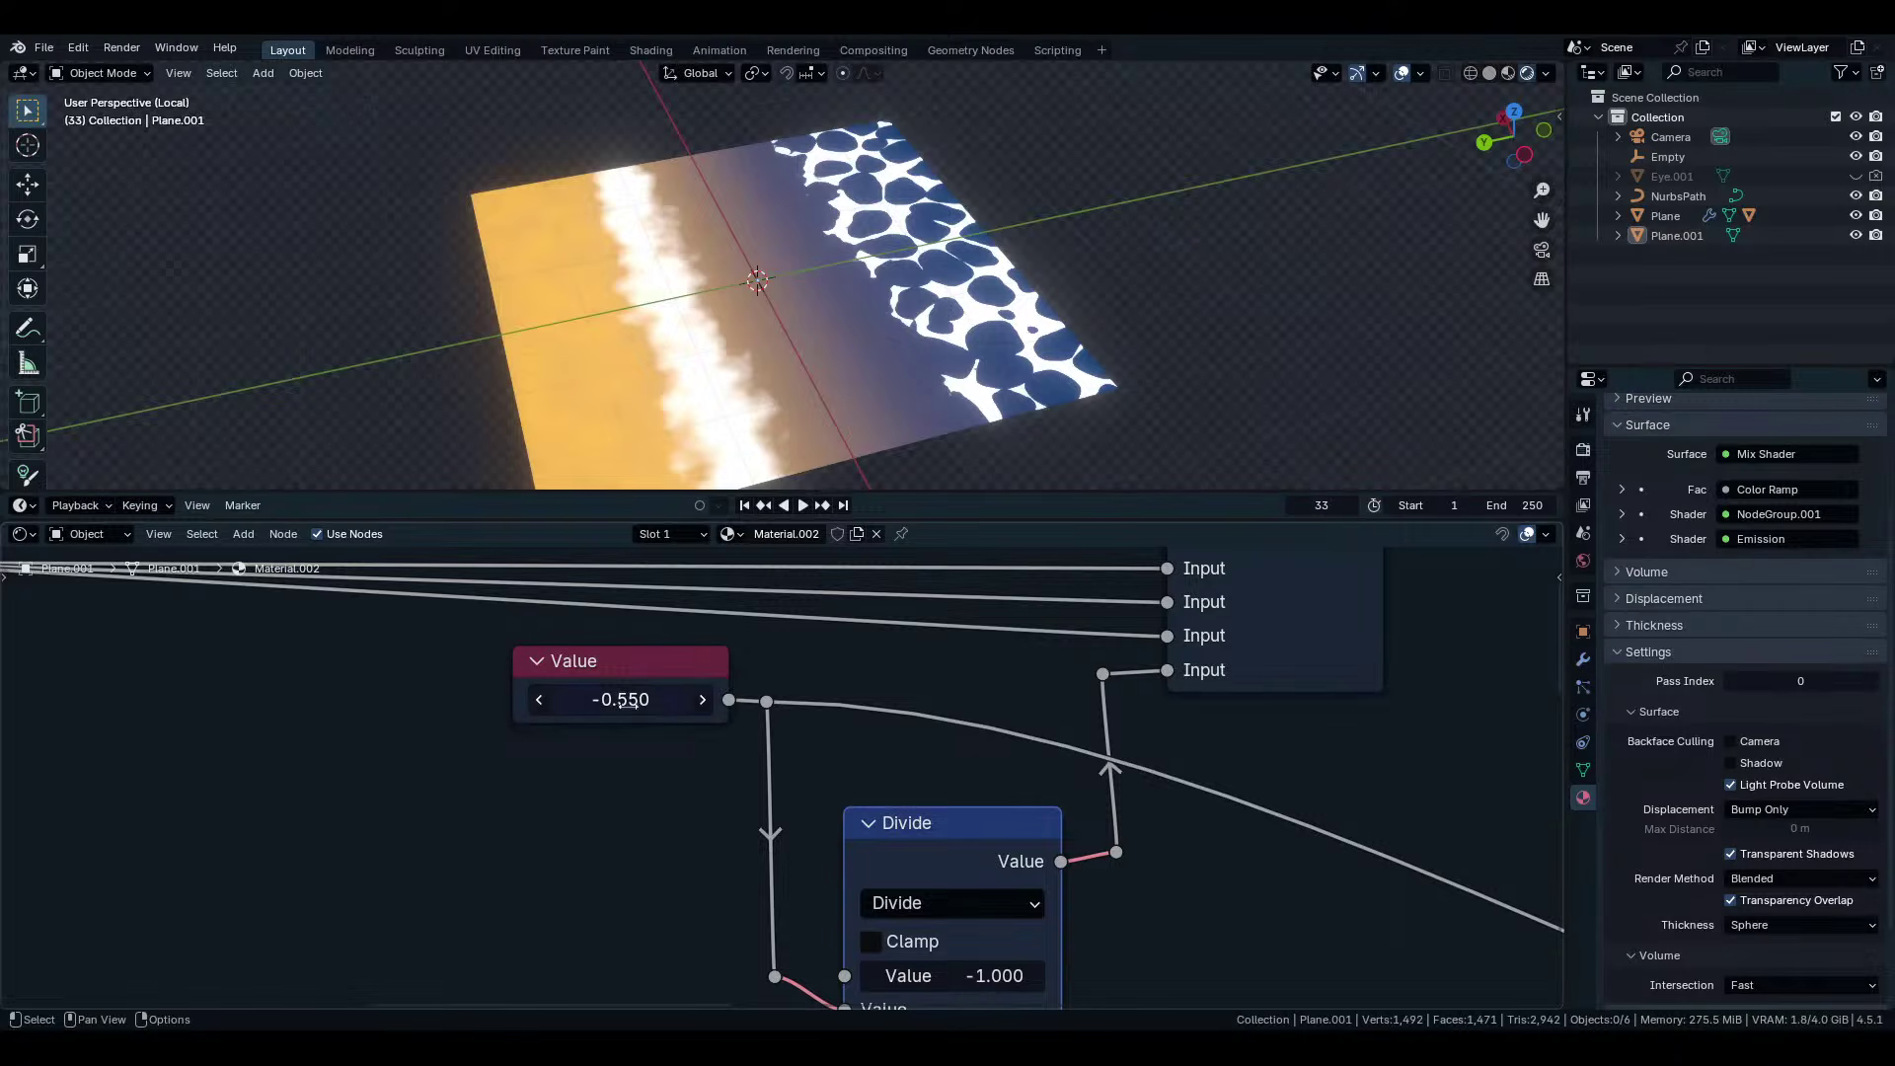
mouse_move(634, 702)
left_mouse_down()
mouse_move(575, 701)
mouse_move(653, 701)
mouse_move(634, 702)
left_mouse_up()
Switch the Math node back to Subtract, set its first value to 1 and test the shared Value node.
middle_click_drag(911, 869, 903, 729)
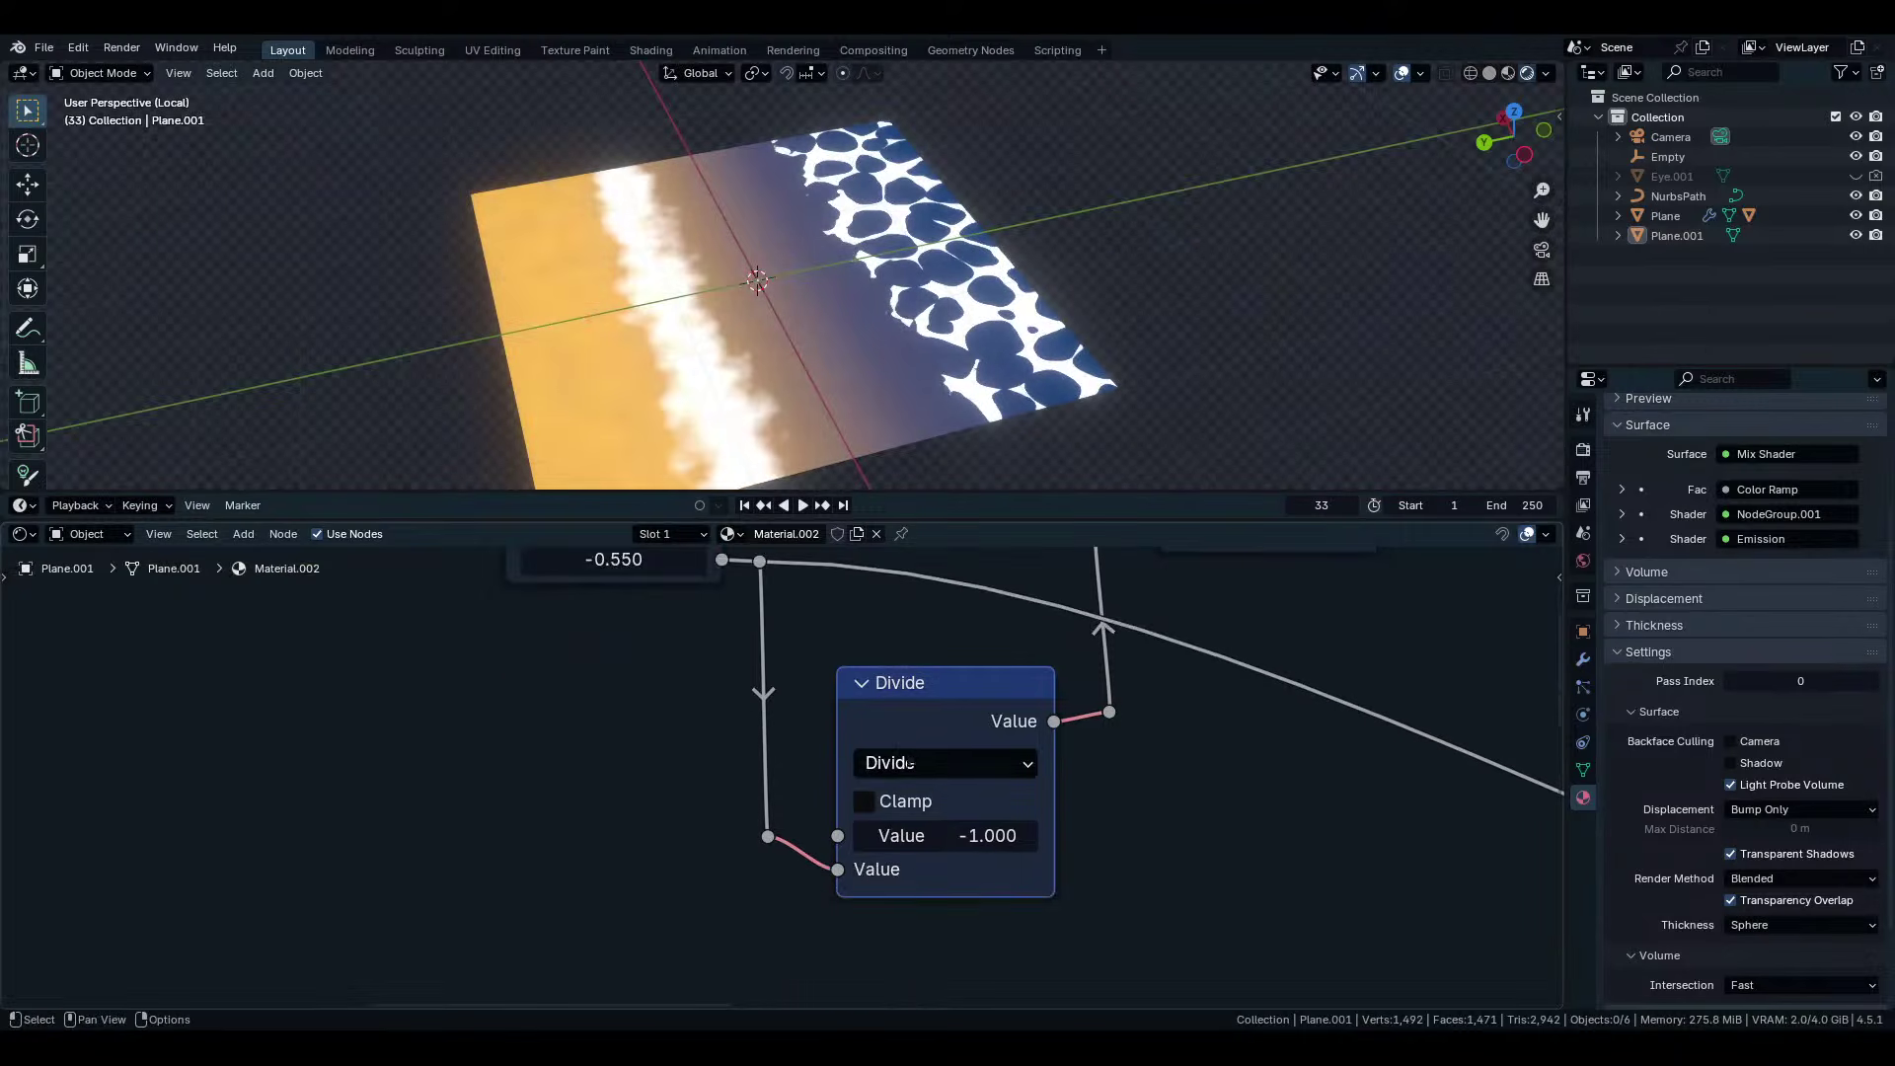
left_click(938, 761)
left_click(773, 405)
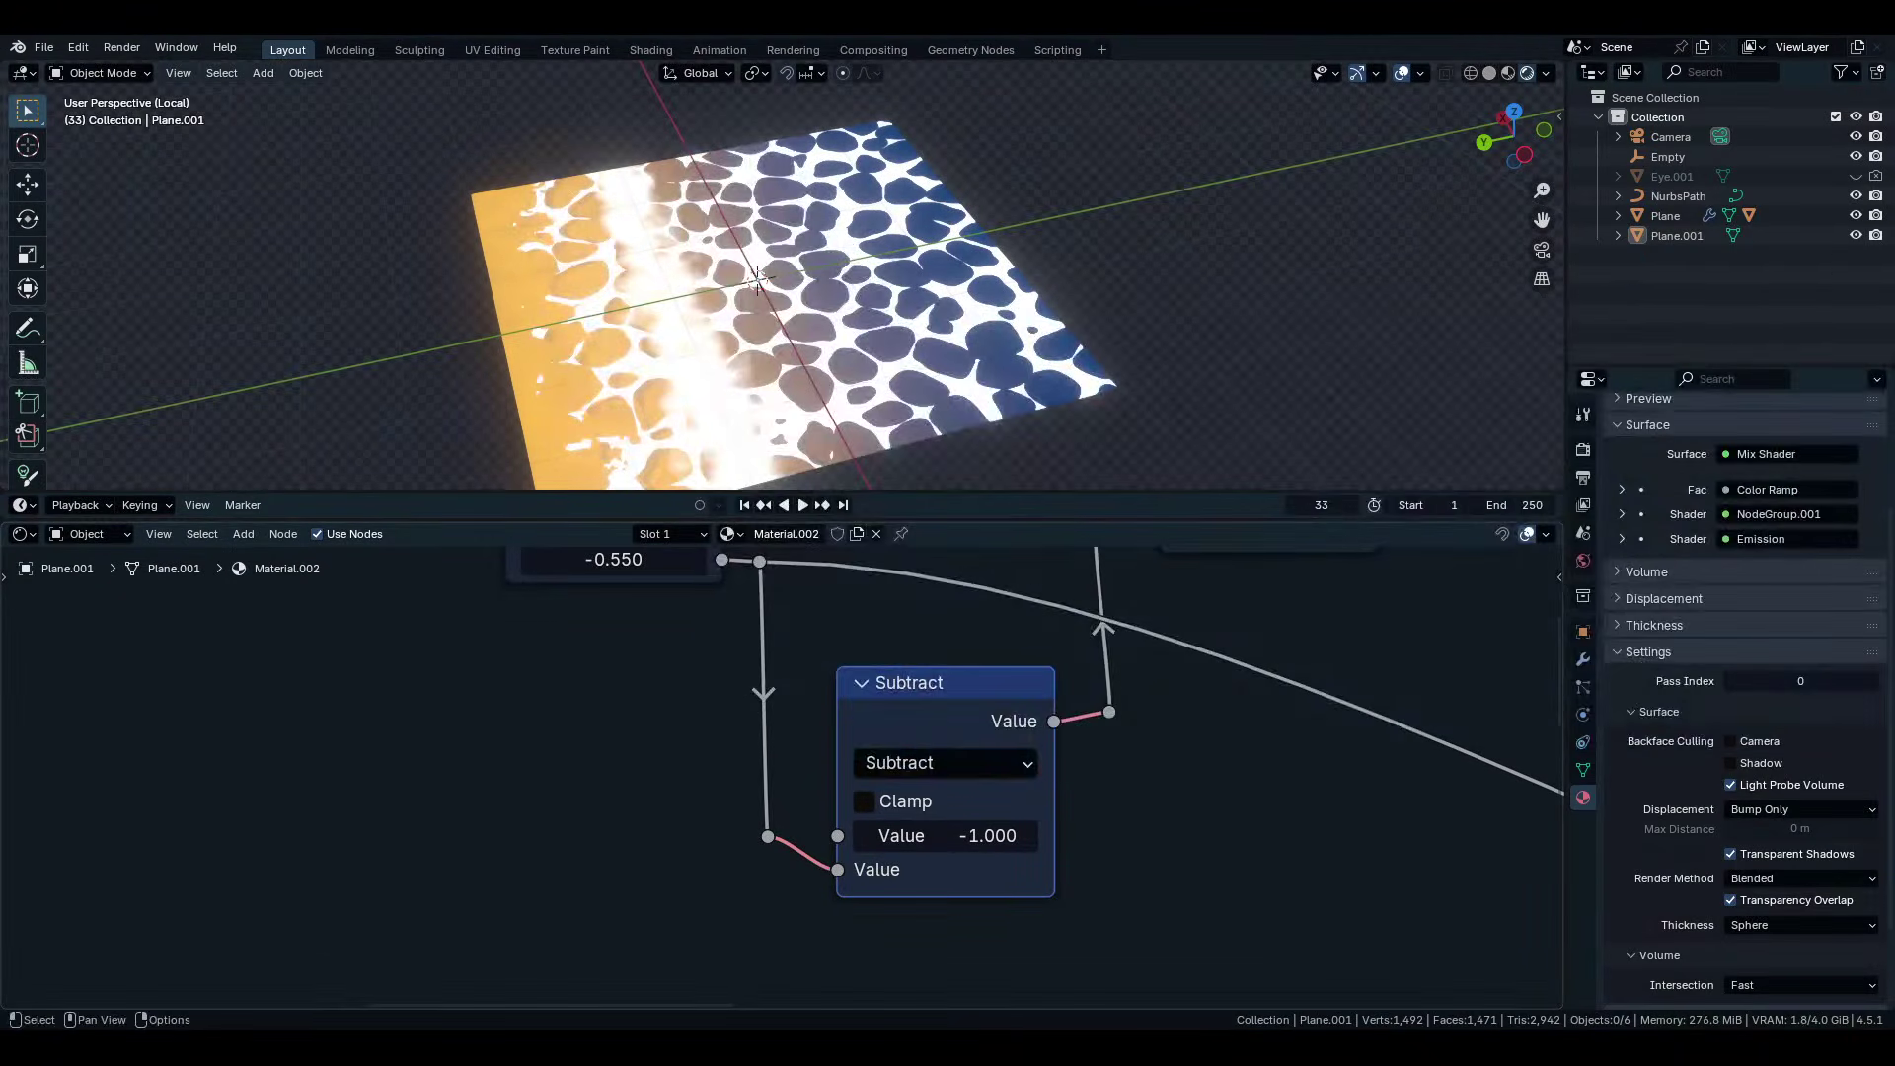
left_click(932, 838)
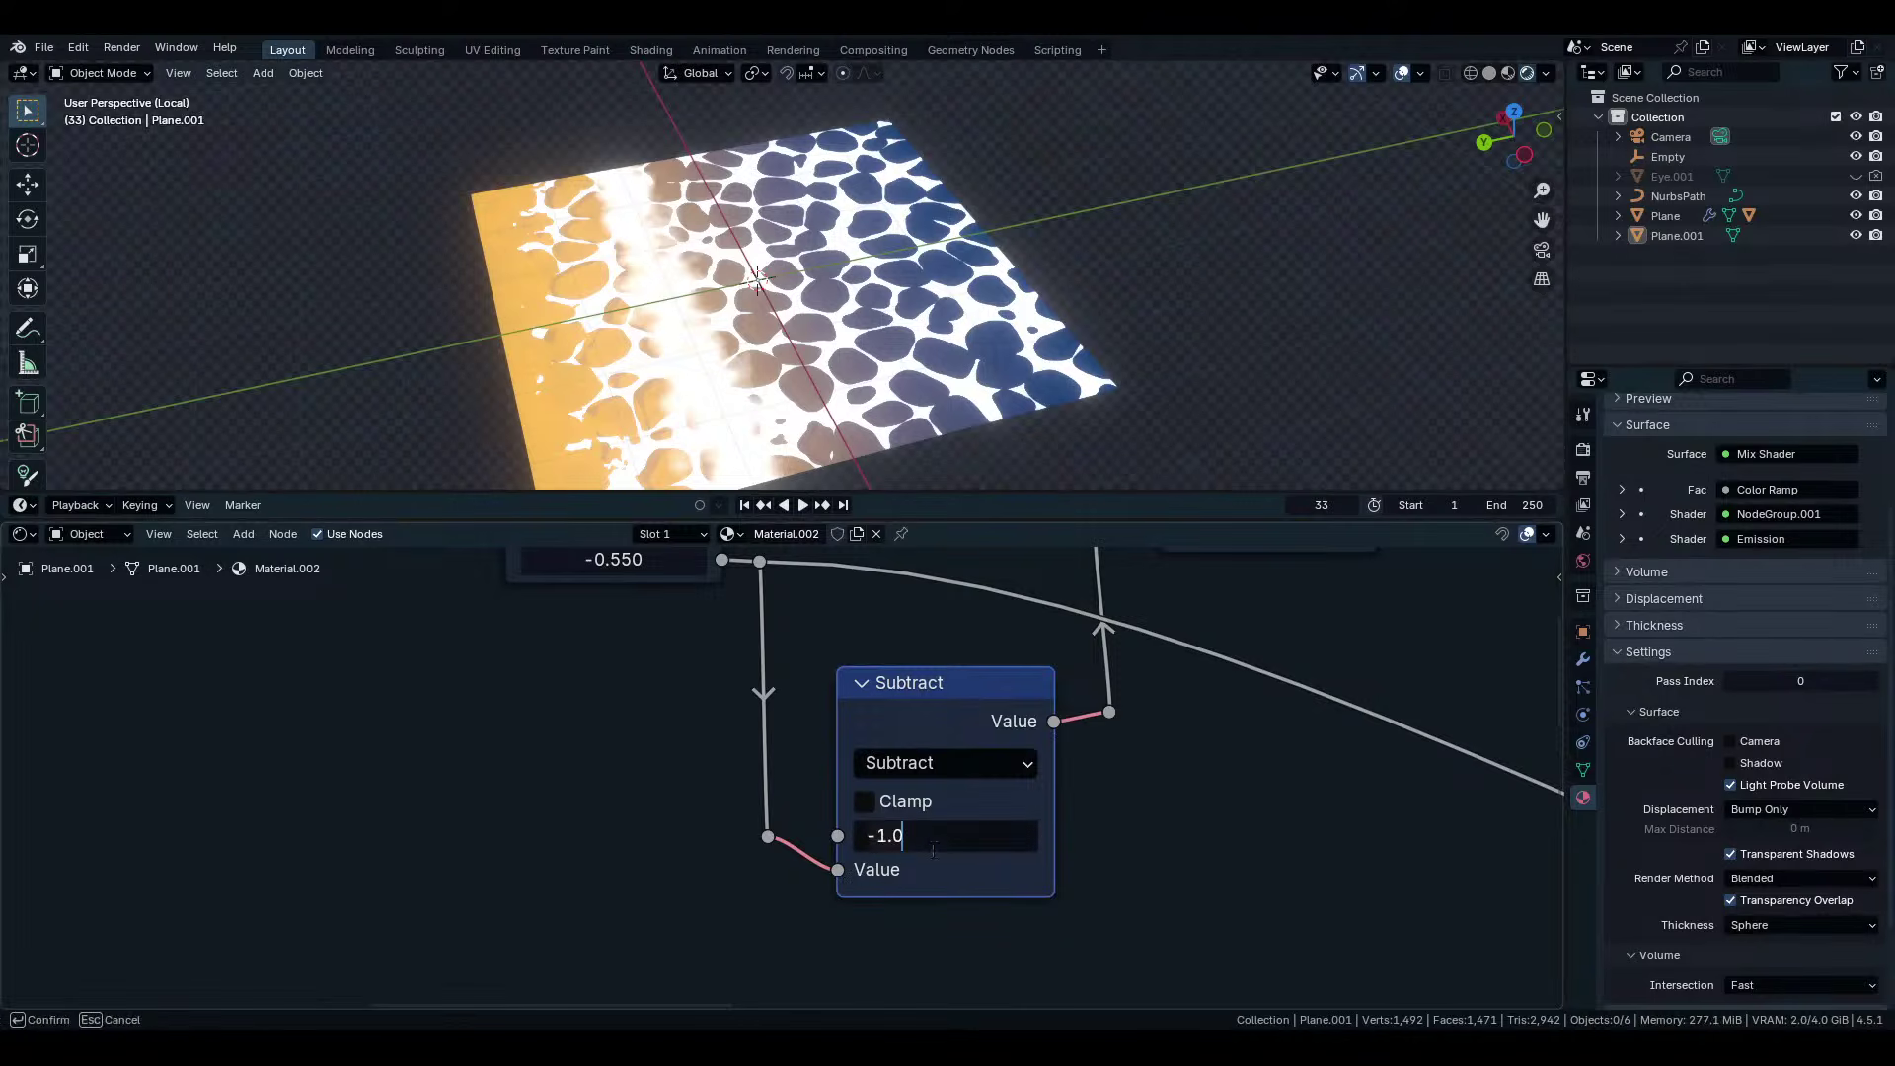
type("1")
key("Return")
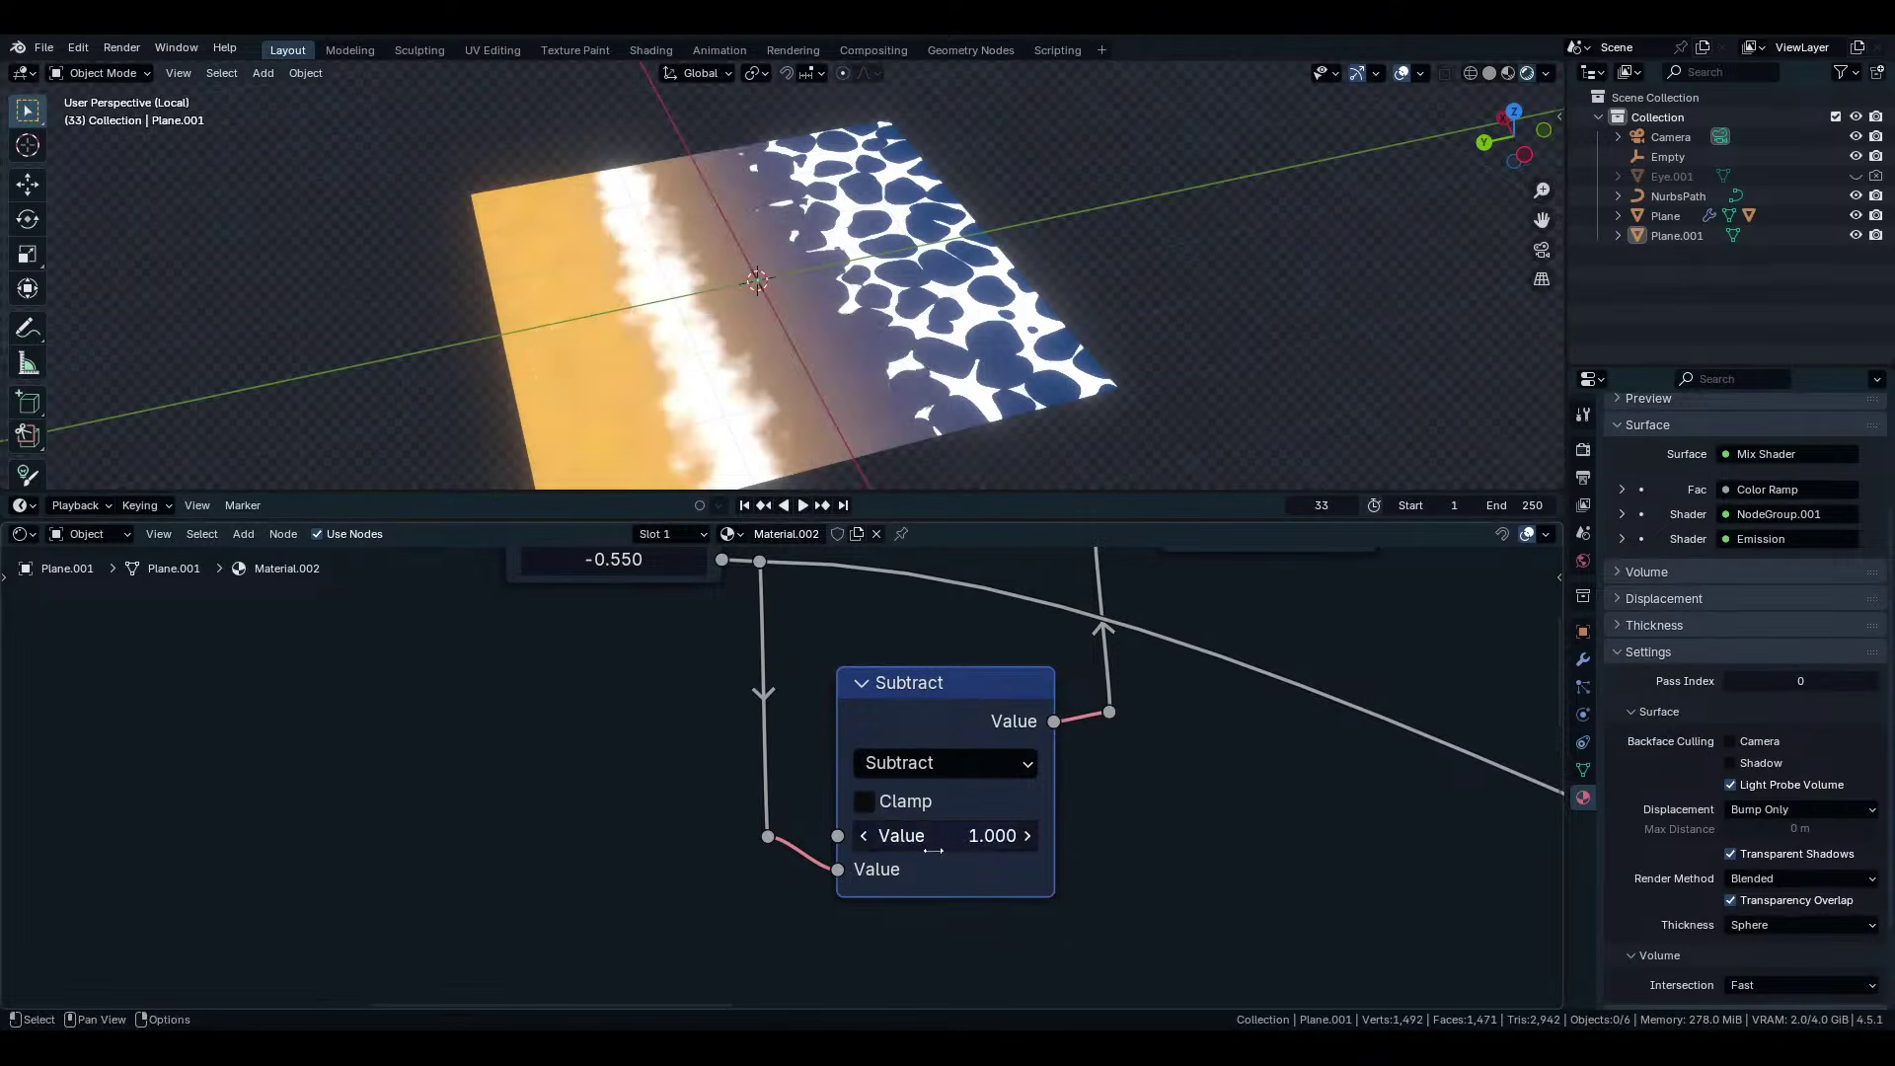
mouse_move(613, 559)
left_mouse_down()
mouse_move(711, 558)
mouse_move(498, 559)
mouse_move(613, 558)
left_mouse_up()
key("Escape")
Reconnect the shared Value link to the Subtract node's first input, set the subtracted value to -0.890 and test the shared Value node.
left_click_drag(838, 869, 838, 836)
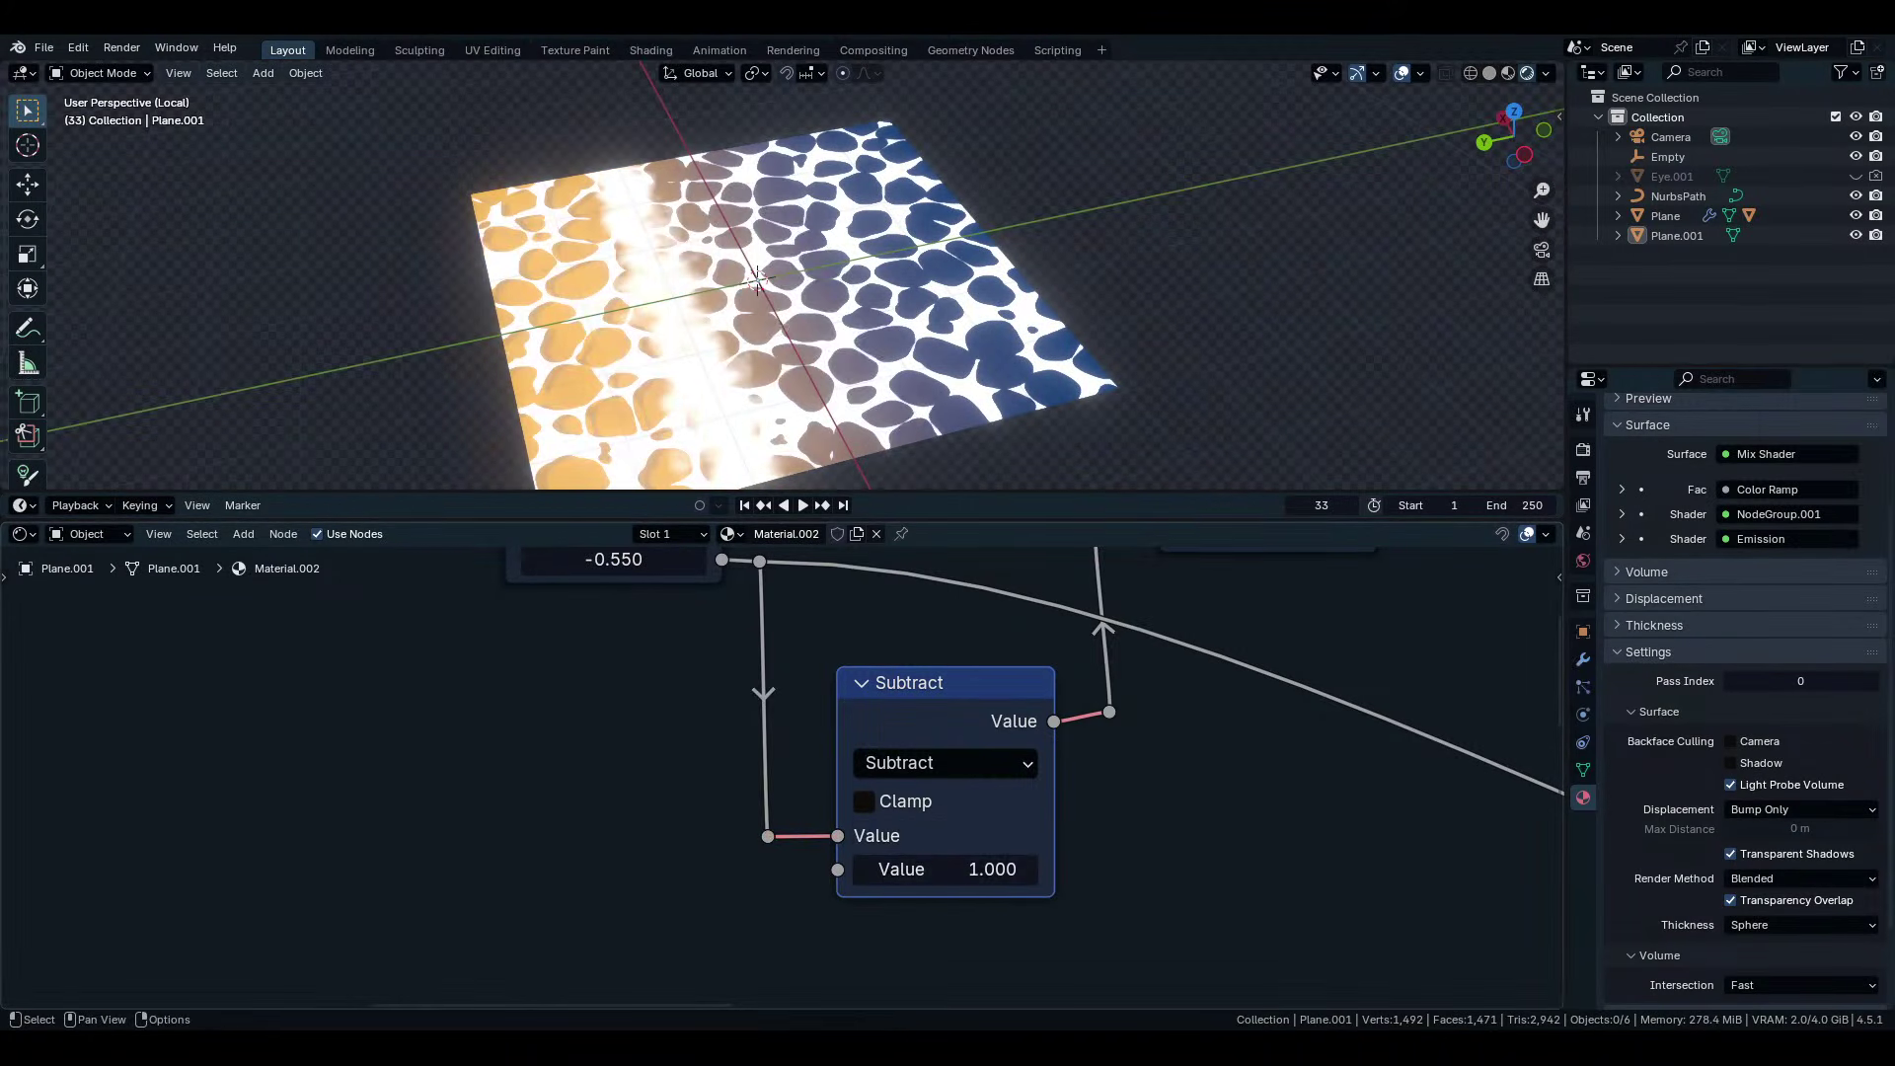
mouse_move(662, 657)
left_mouse_down()
mouse_move(756, 657)
mouse_move(662, 657)
left_mouse_up()
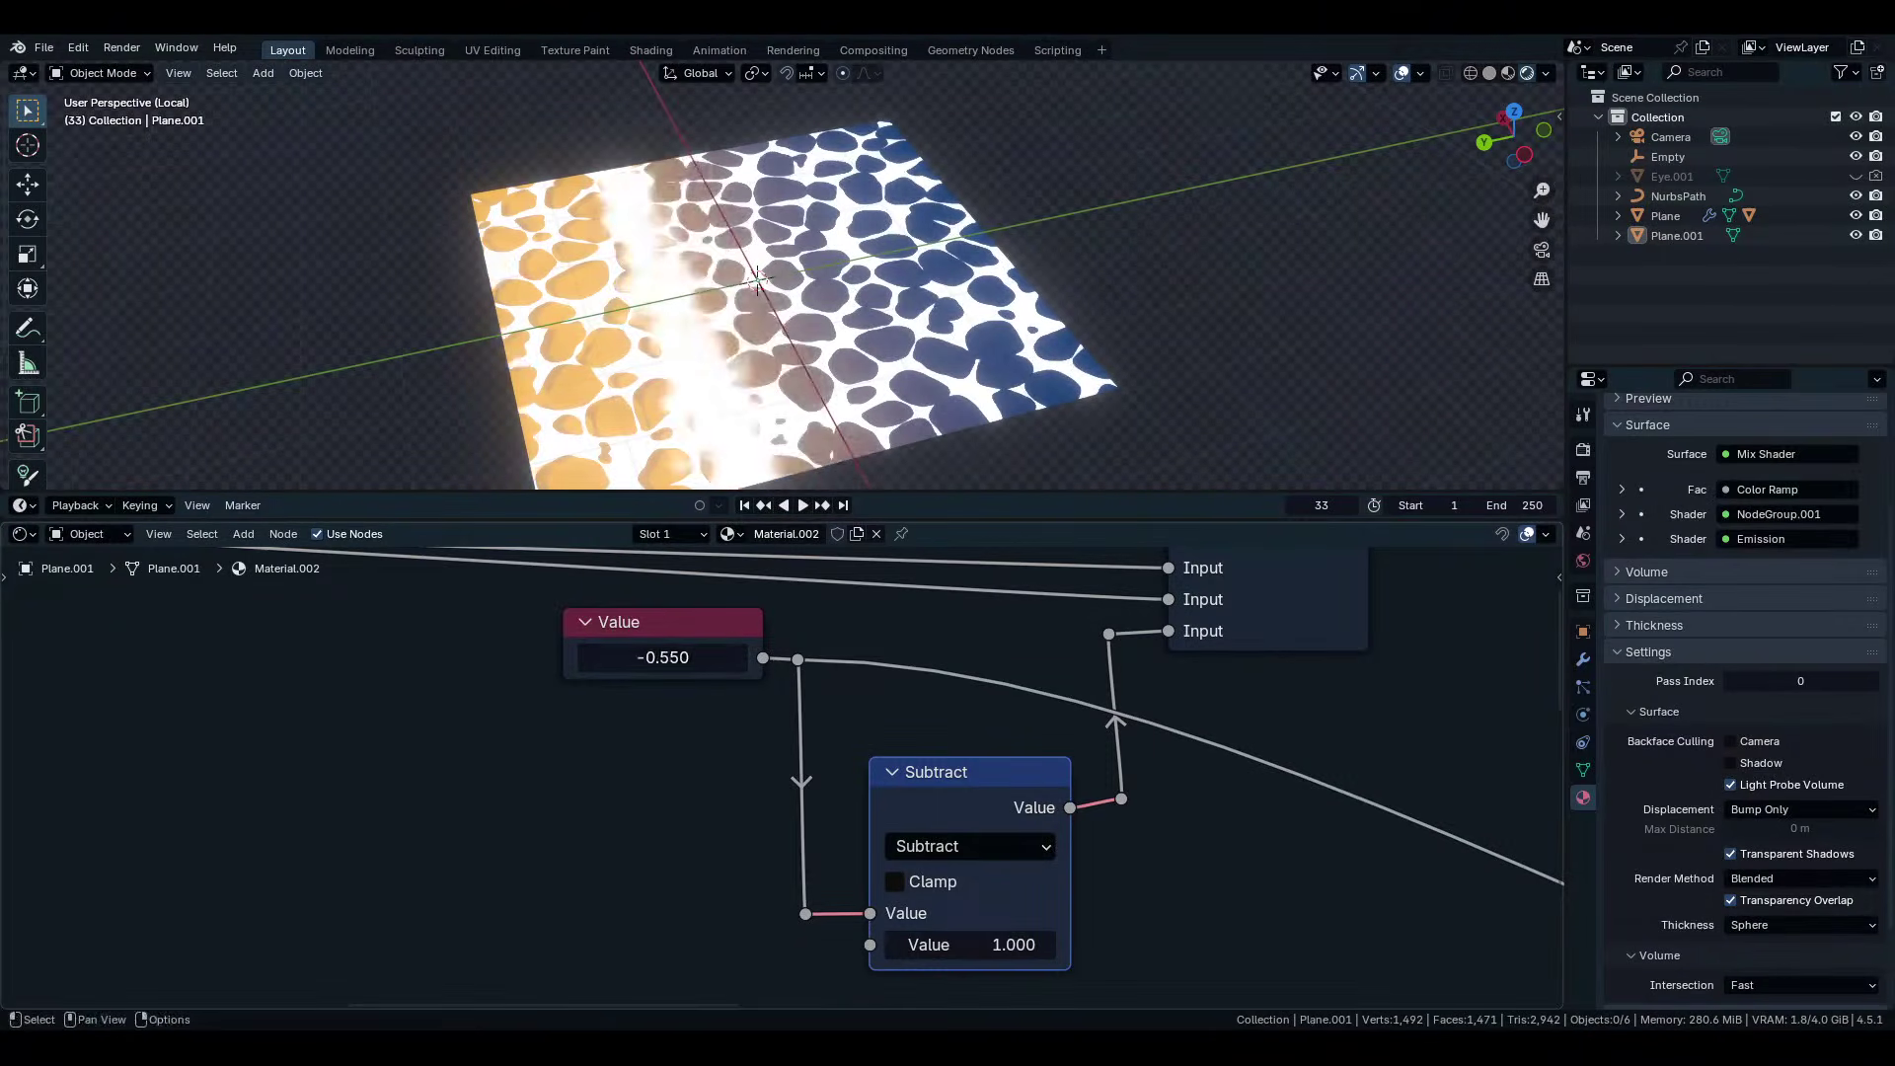
left_click_drag(972, 944, 927, 944)
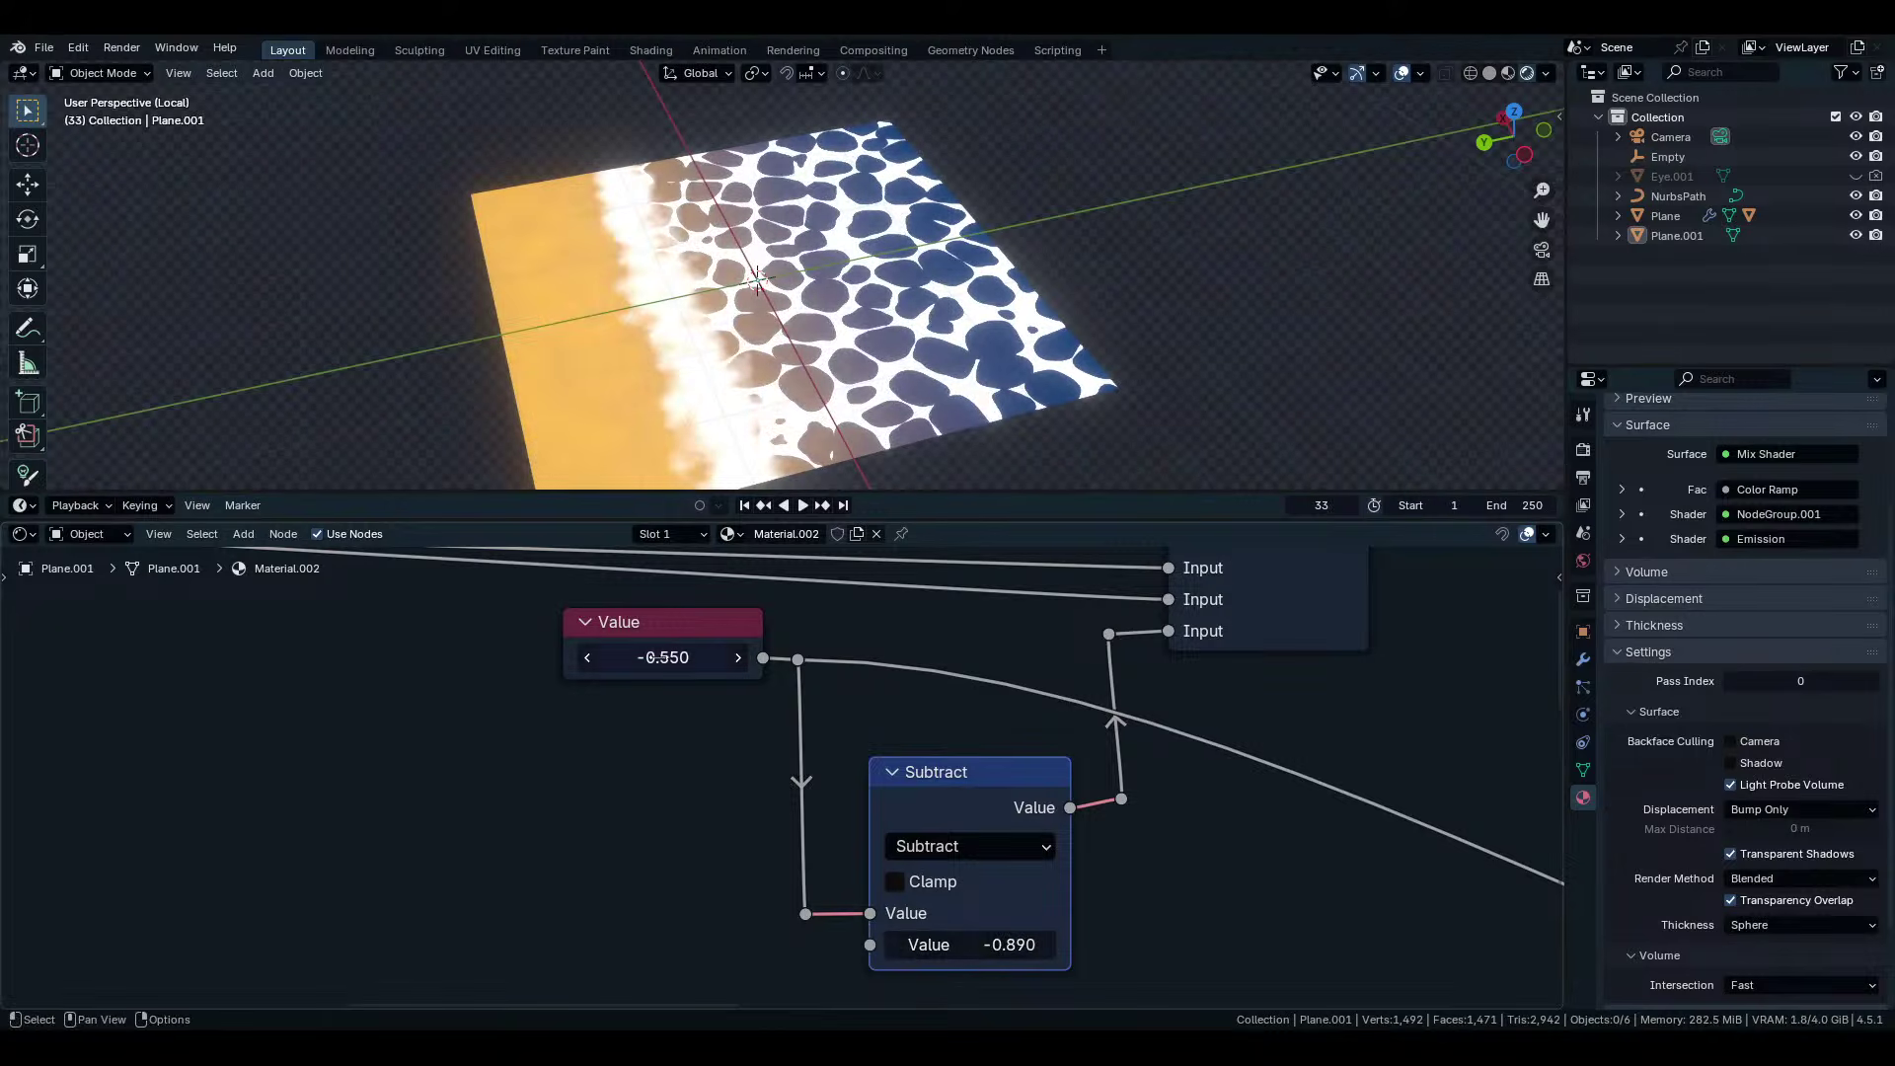
mouse_move(662, 657)
left_mouse_down()
mouse_move(714, 657)
mouse_move(642, 657)
mouse_move(662, 657)
left_mouse_up()
scroll(913, 753, "down", 5)
scroll(912, 753, "up", 4)
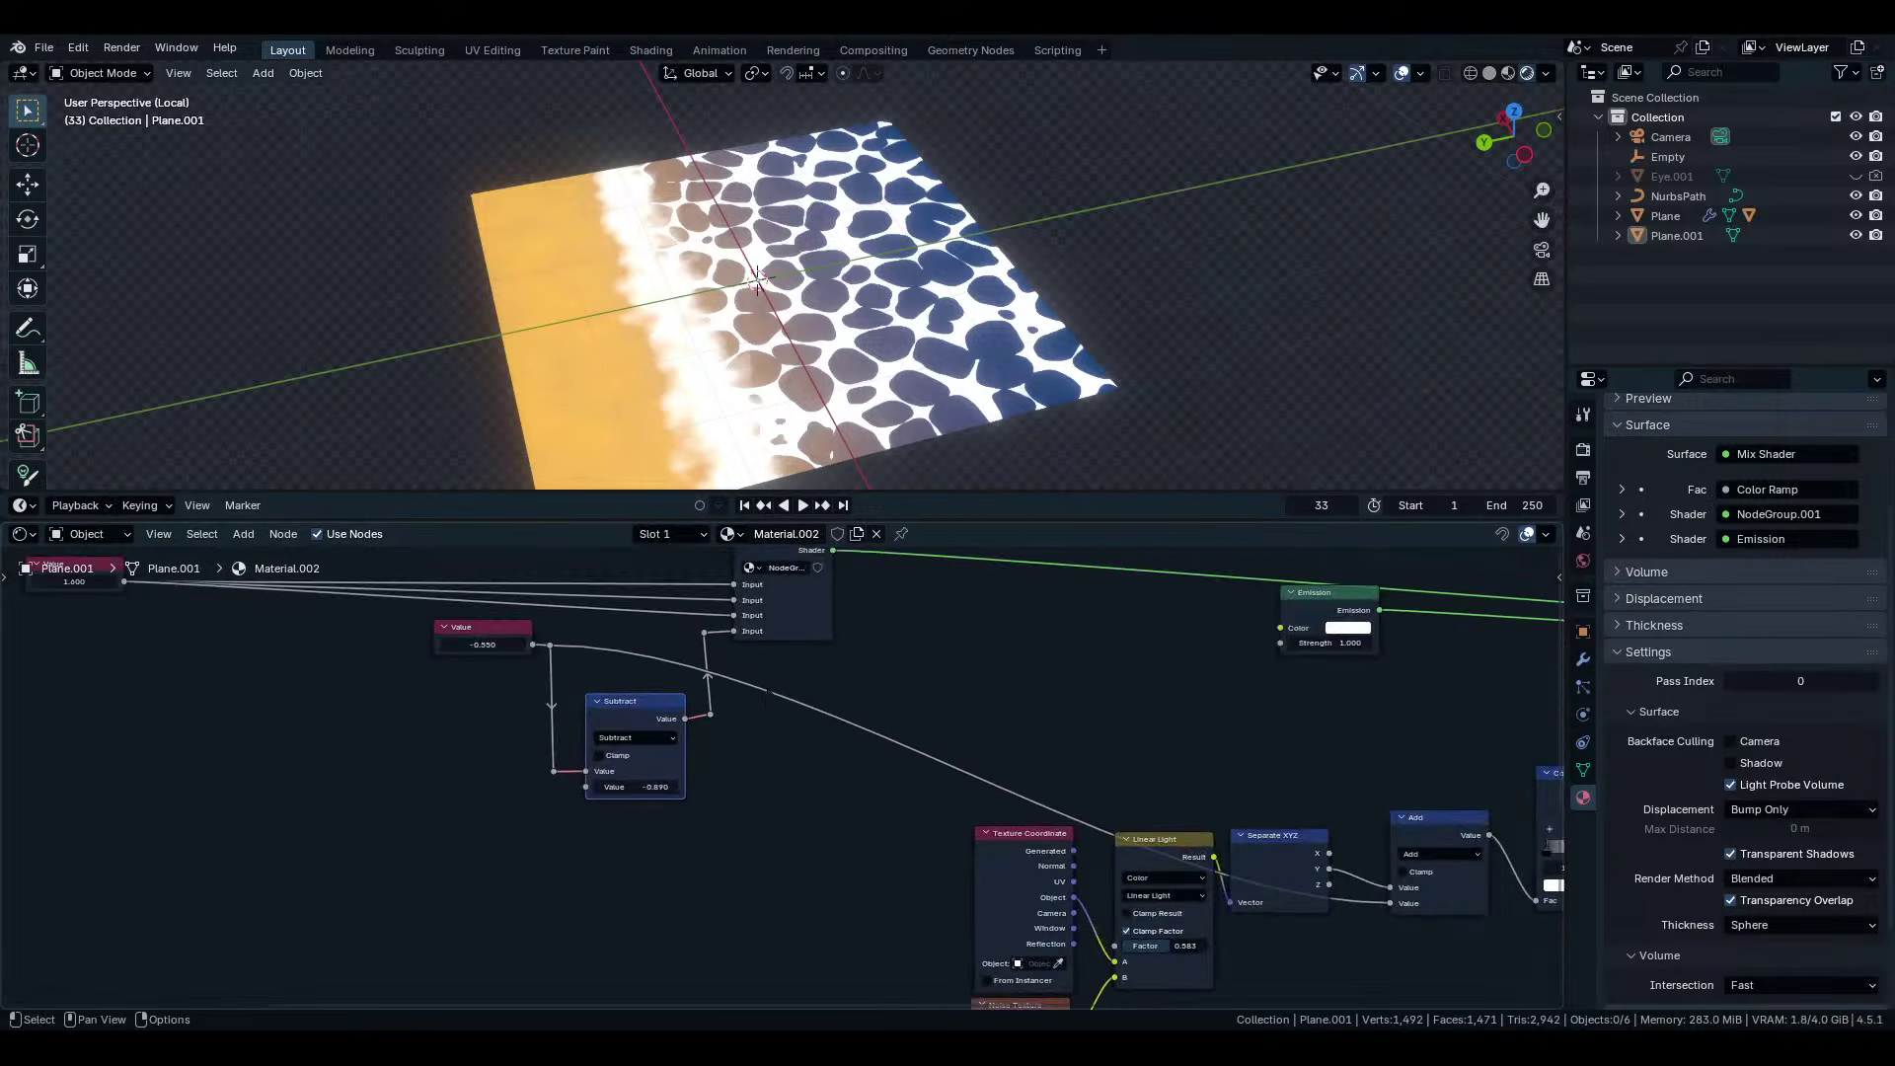
Open NodeGroup.001 for editing.
mouse_move(716, 842)
left_mouse_down()
mouse_move(672, 768)
mouse_move(721, 842)
left_mouse_up()
left_click(965, 669)
key("Tab")
Examine the Voronoi foam chains, the upper Separate XYZ mask chain and the shader mixes inside NodeGroup.001.
scroll(767, 718, "down", 6)
scroll(766, 719, "down", 2)
middle_click_drag(767, 718, 873, 881)
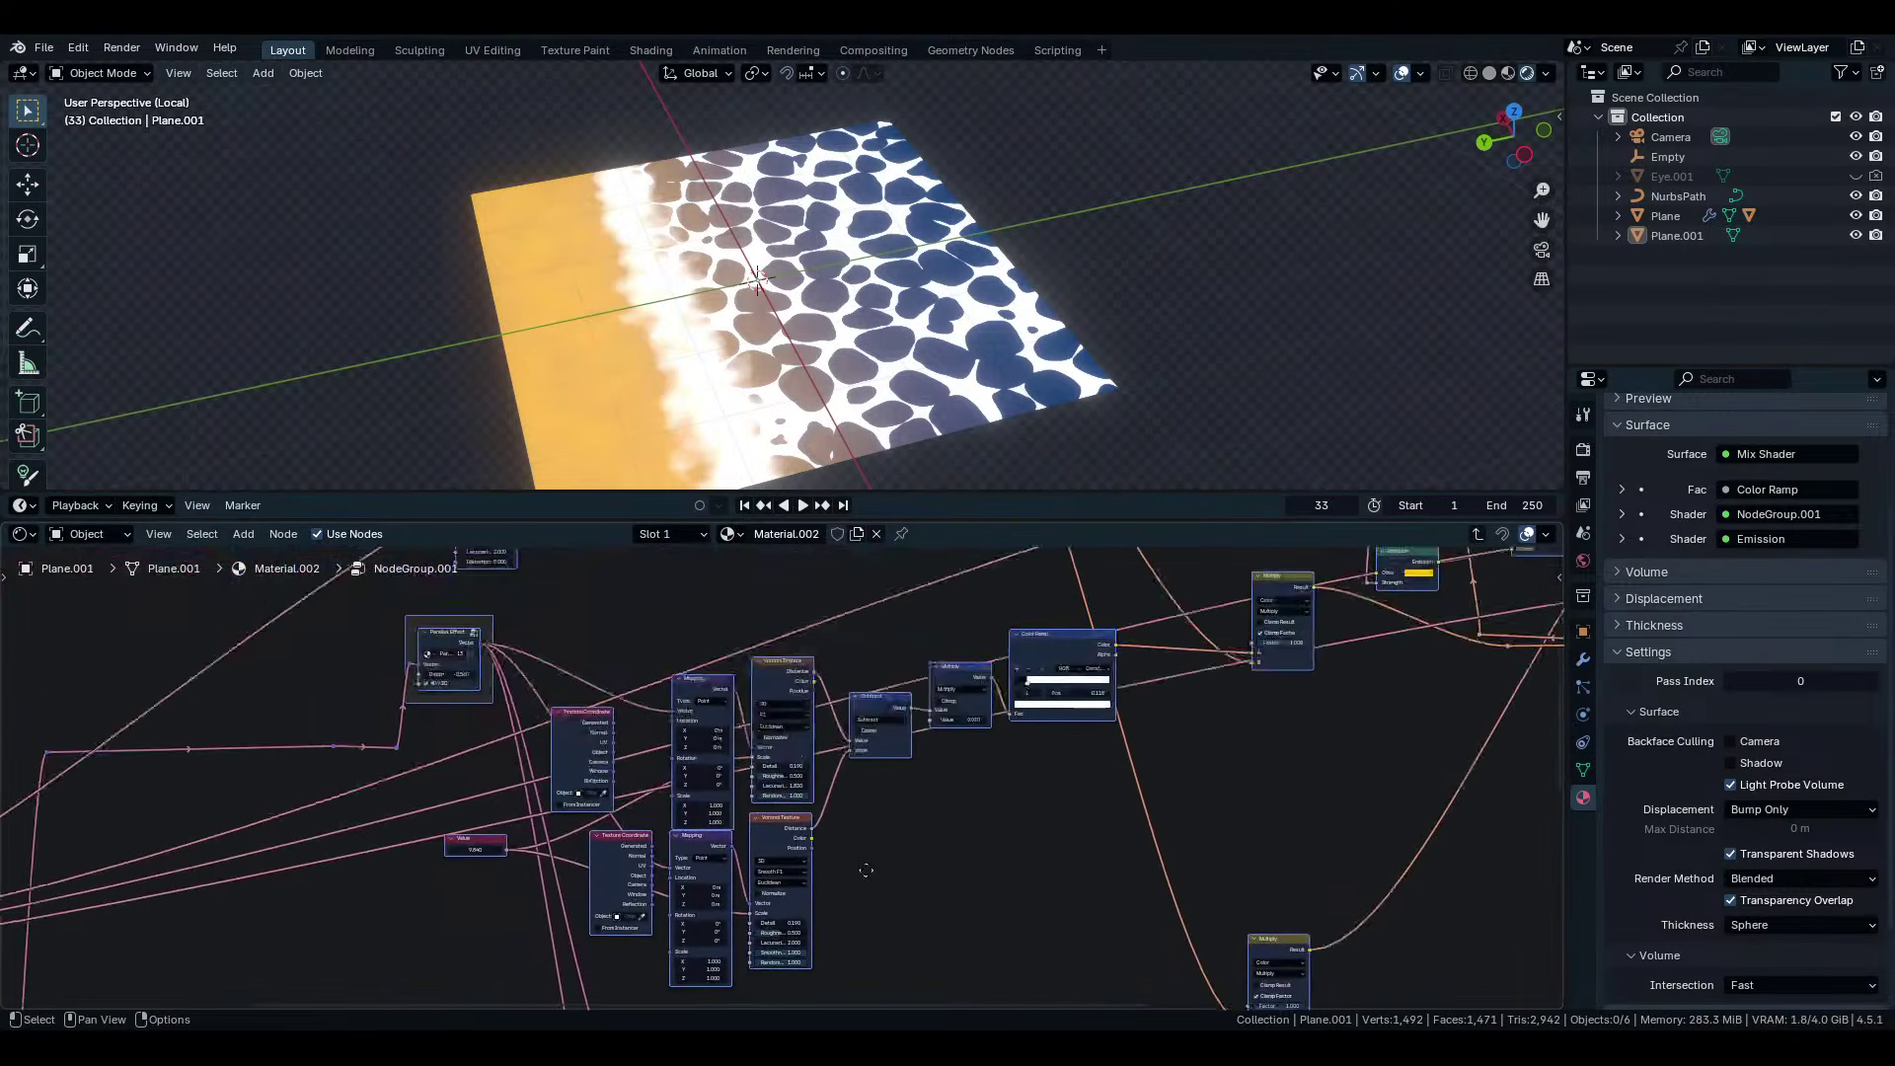
scroll(775, 732, "up", 2)
middle_click_drag(957, 698, 923, 799)
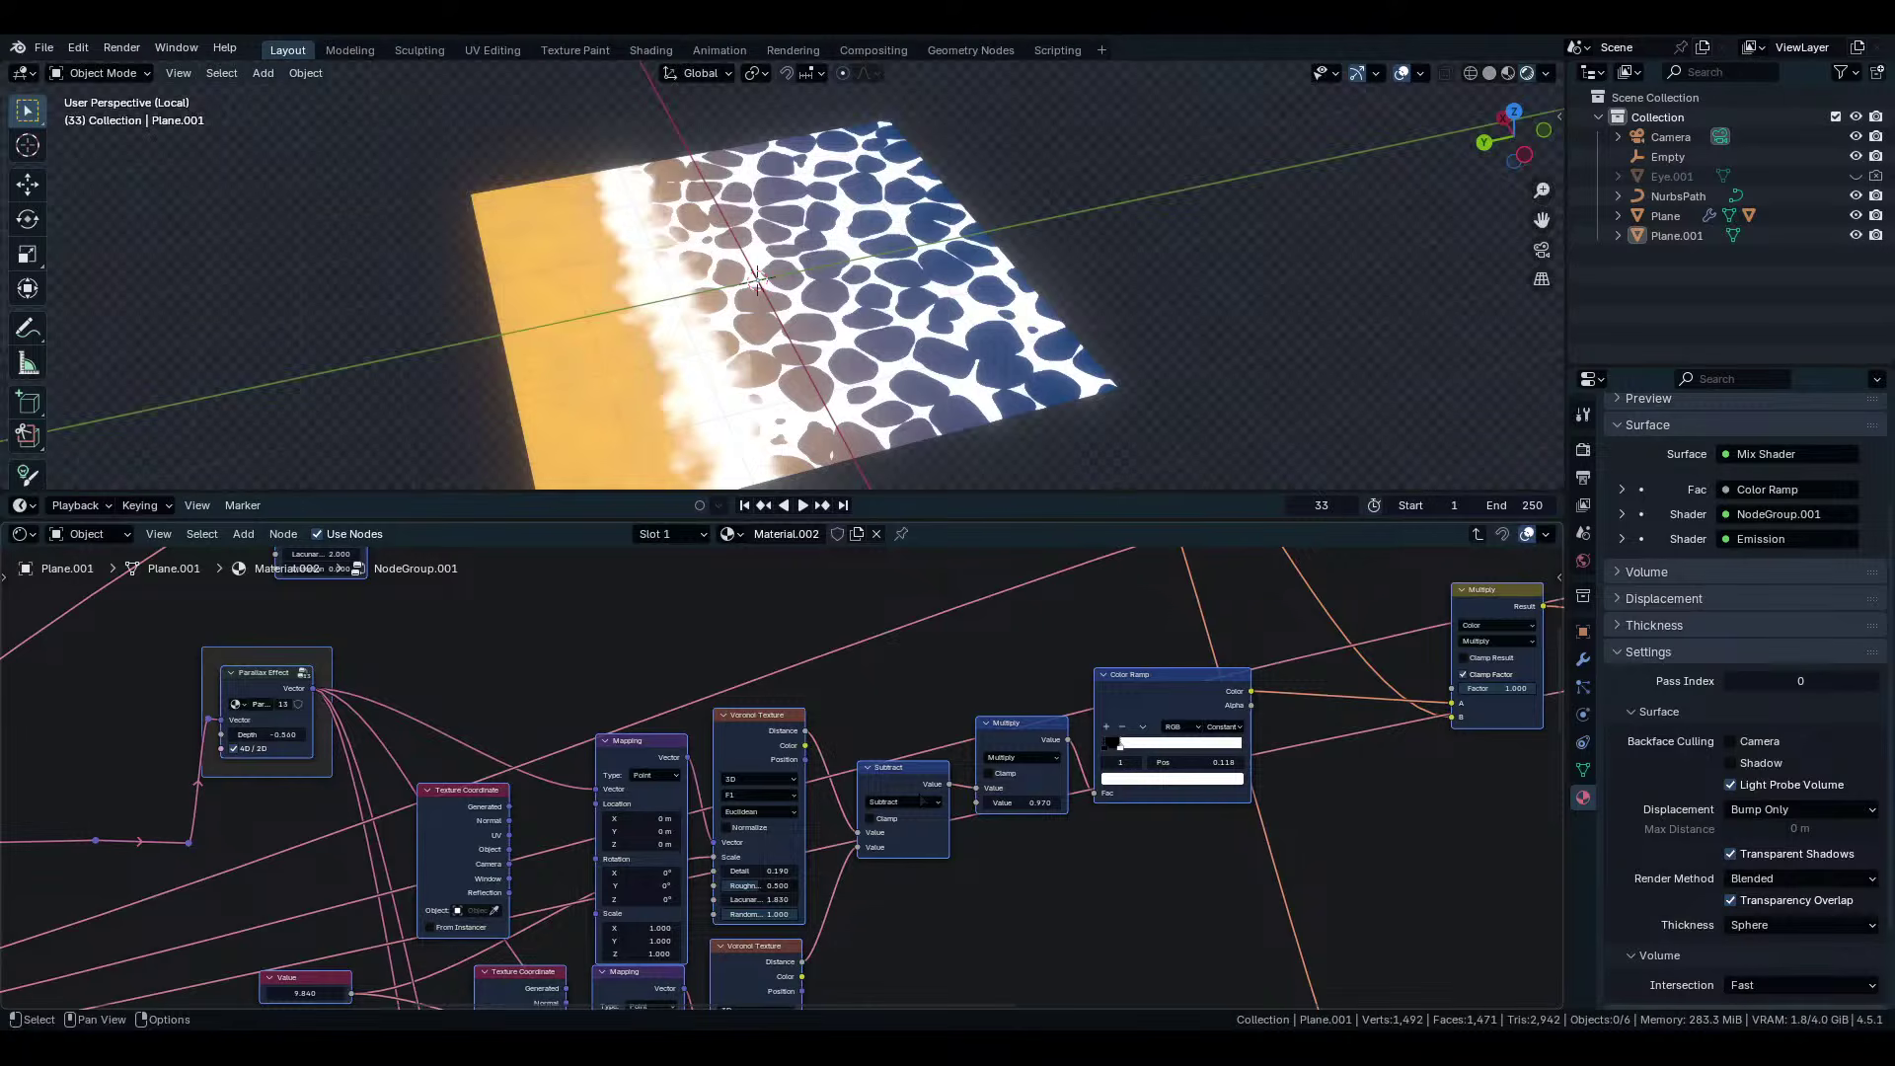
scroll(923, 799, "down", 8)
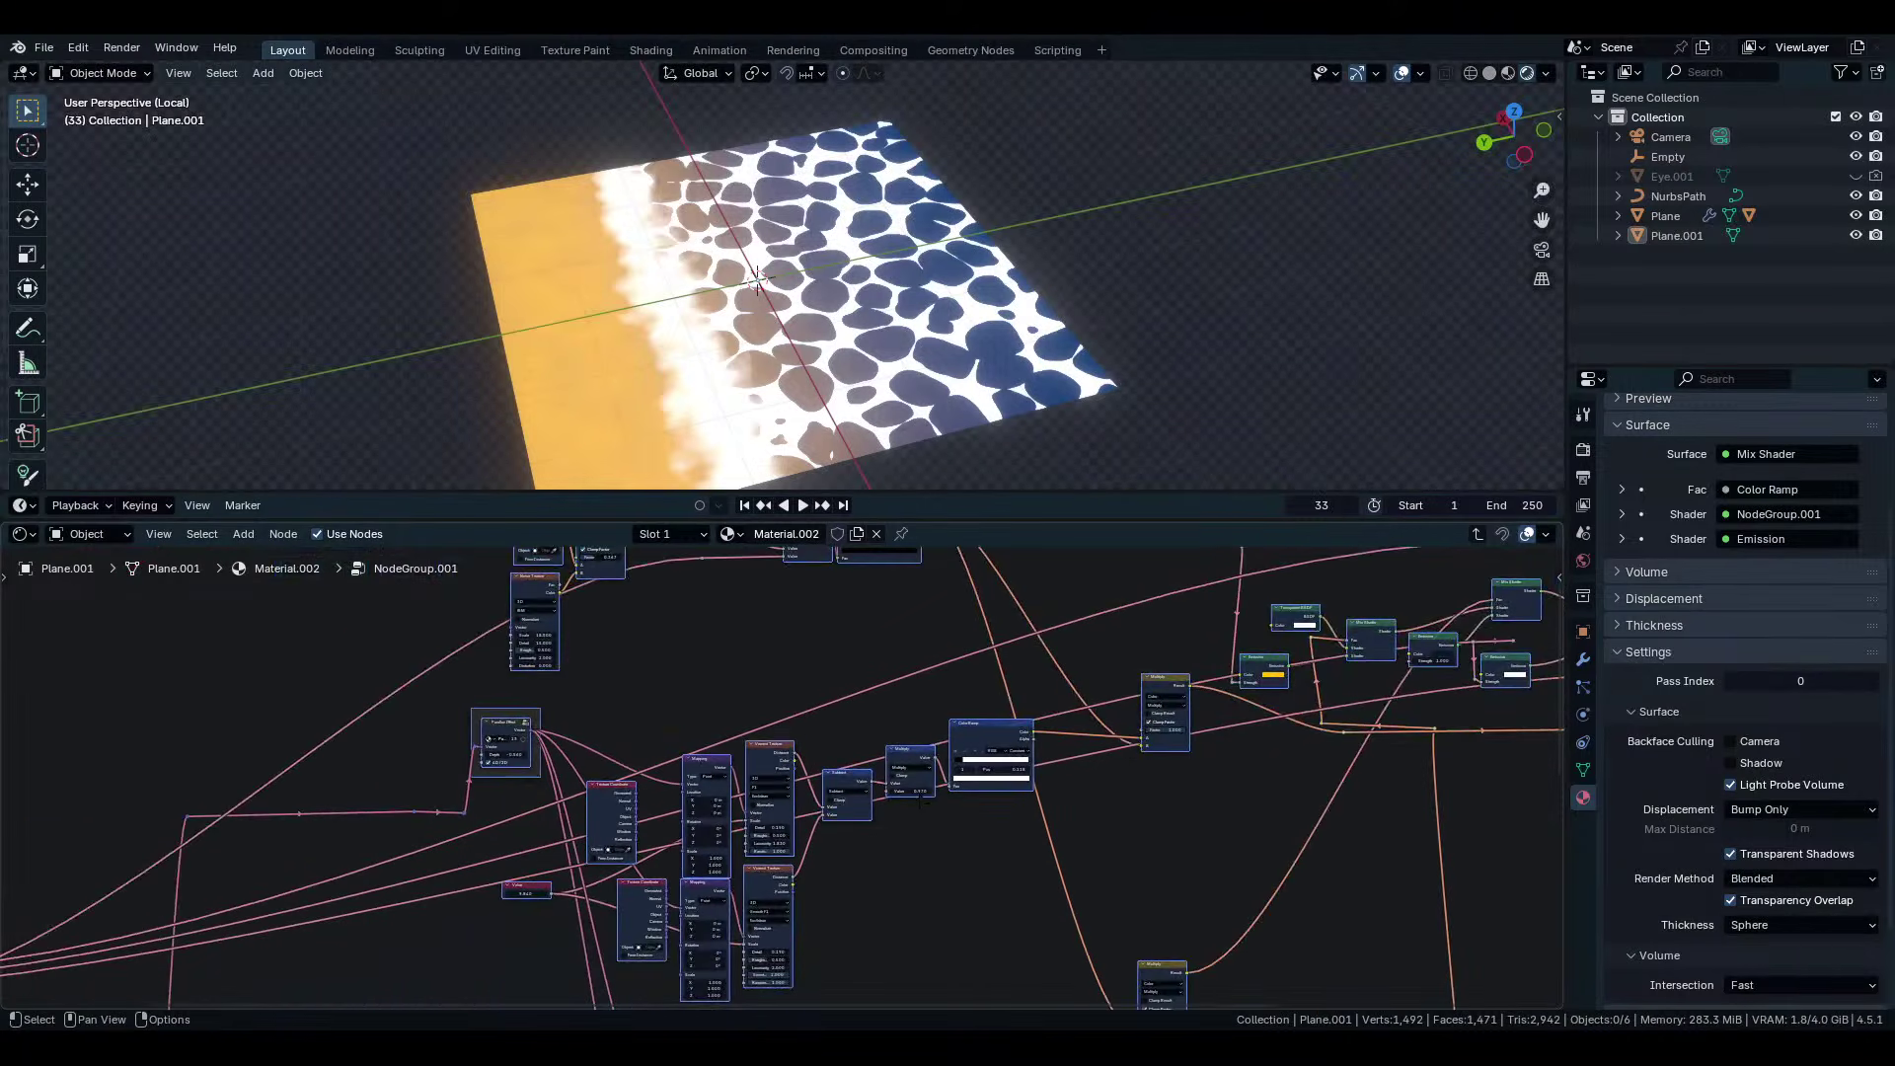
scroll(923, 799, "up", 6)
scroll(919, 800, "down", 4)
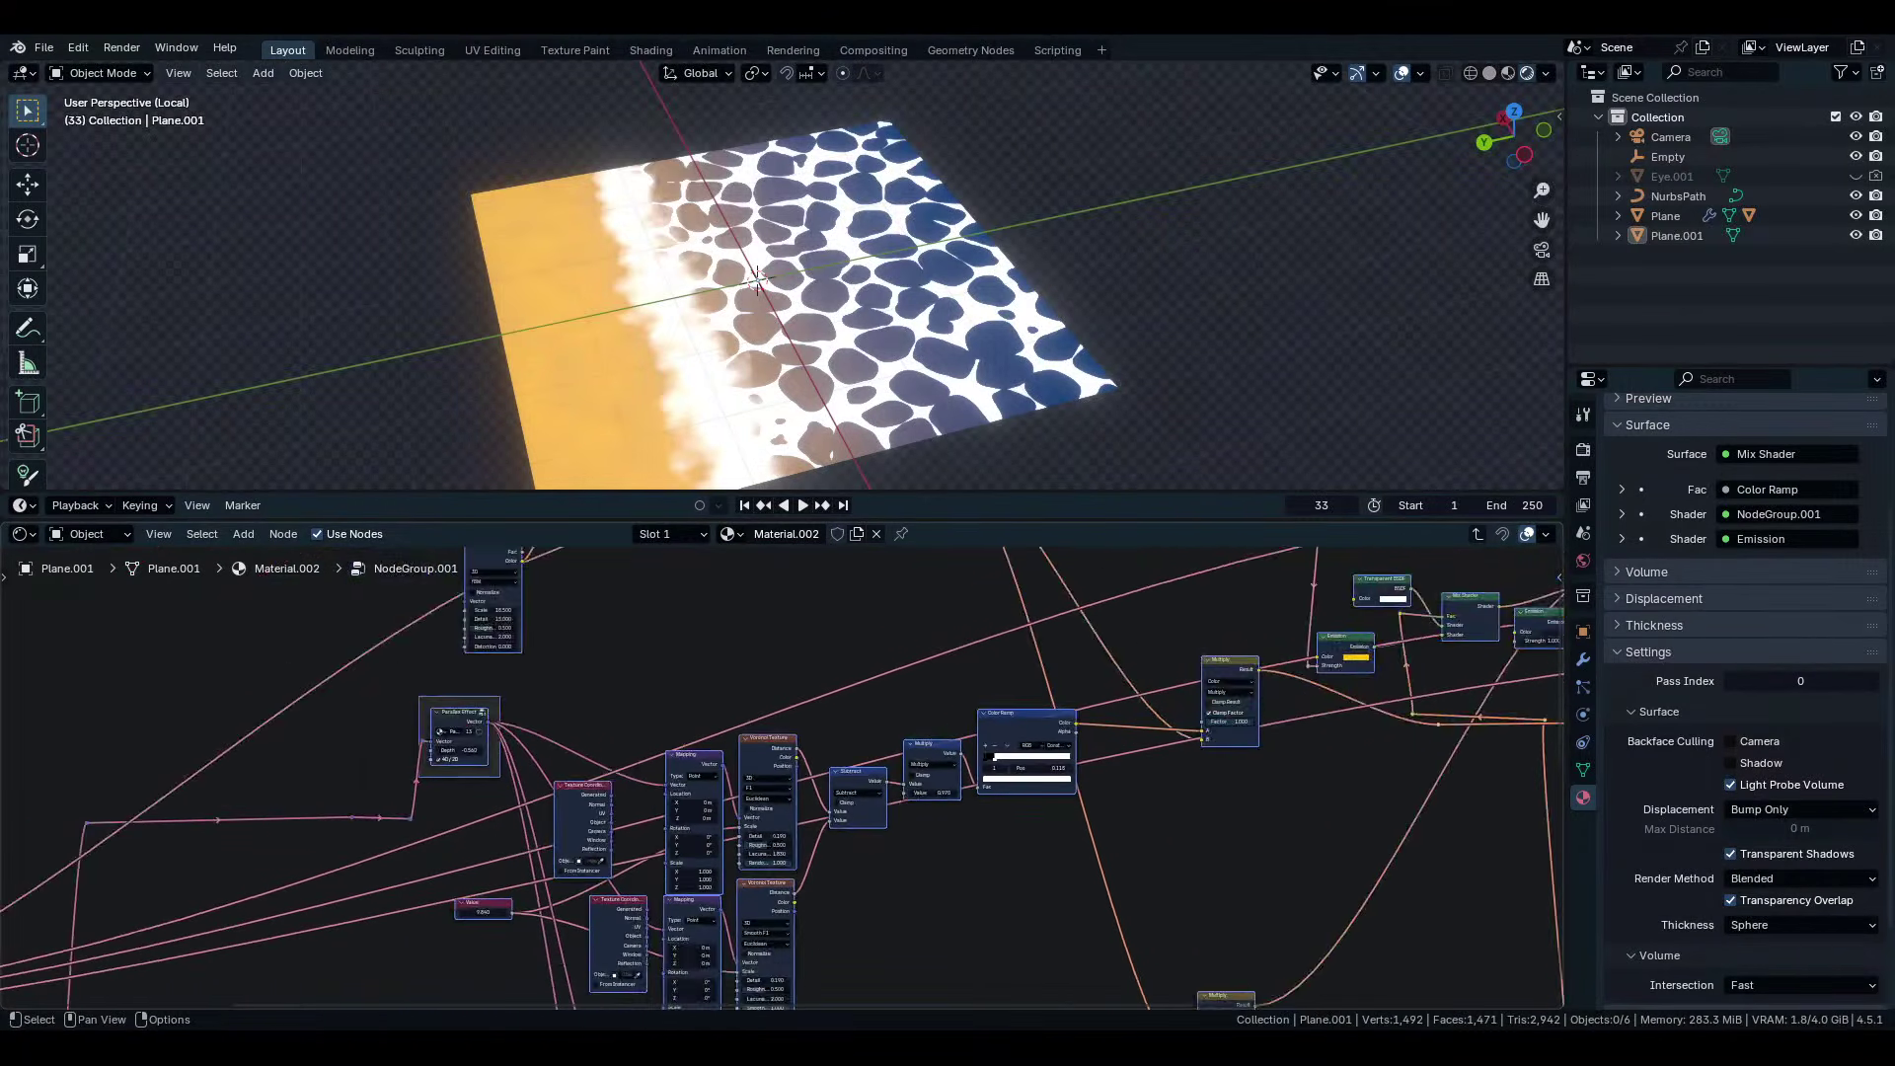
middle_click_drag(673, 604, 758, 997)
scroll(756, 997, "up", 8)
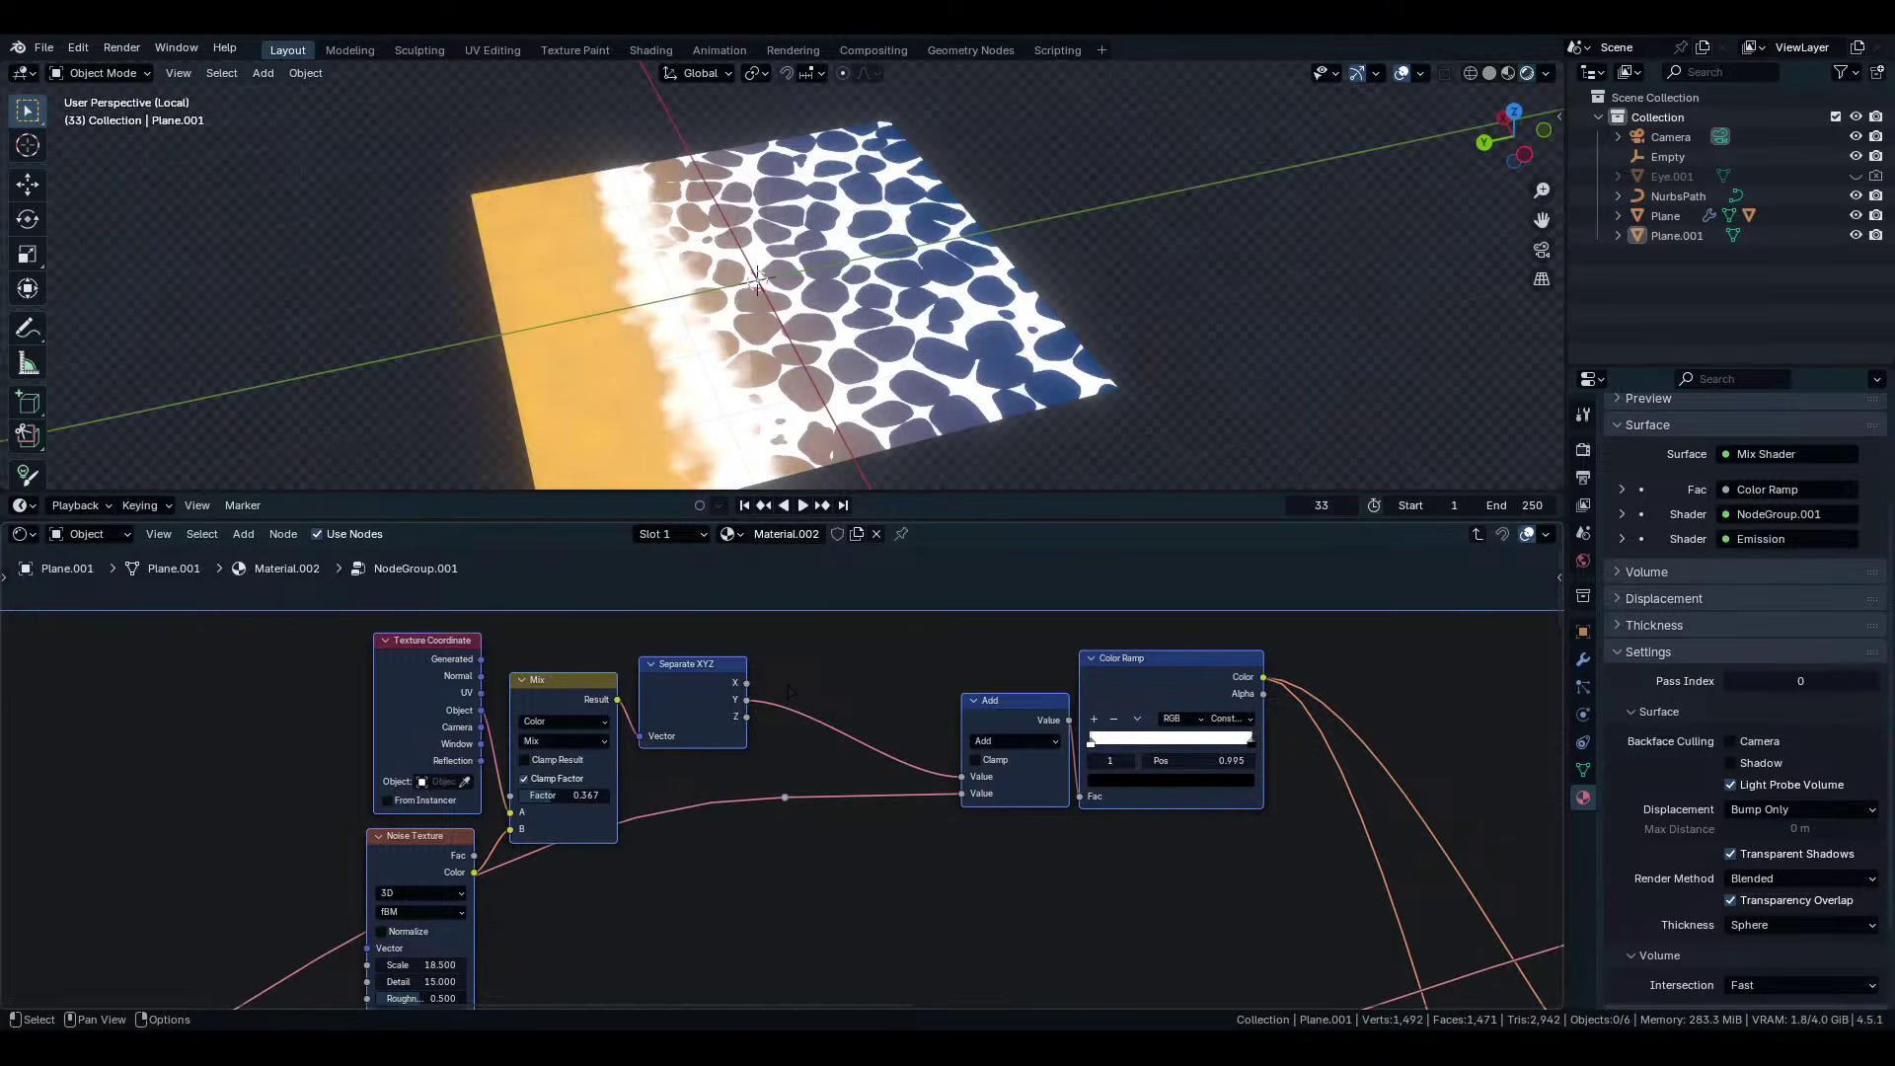
scroll(809, 688, "down", 7)
scroll(987, 740, "up", 3)
scroll(1061, 762, "down", 11)
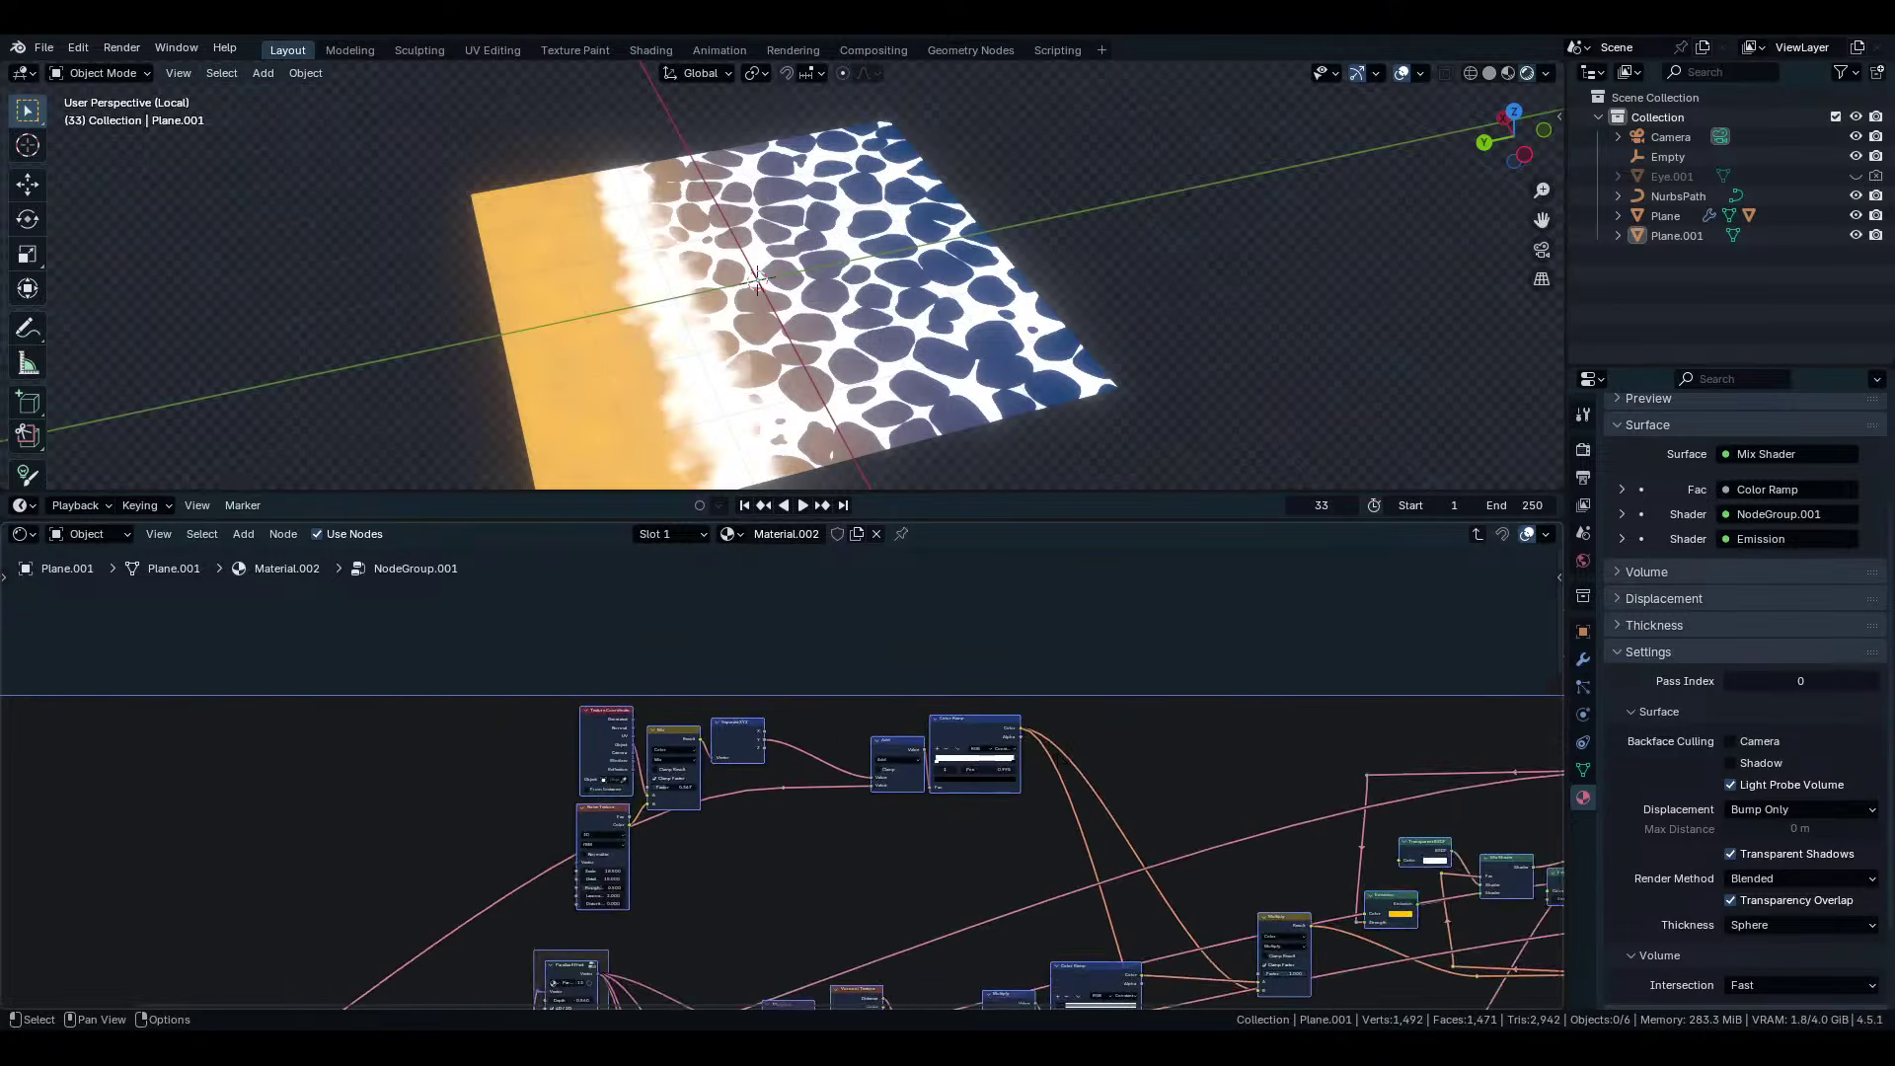
middle_click_drag(1061, 762, 764, 598)
scroll(786, 769, "up", 3)
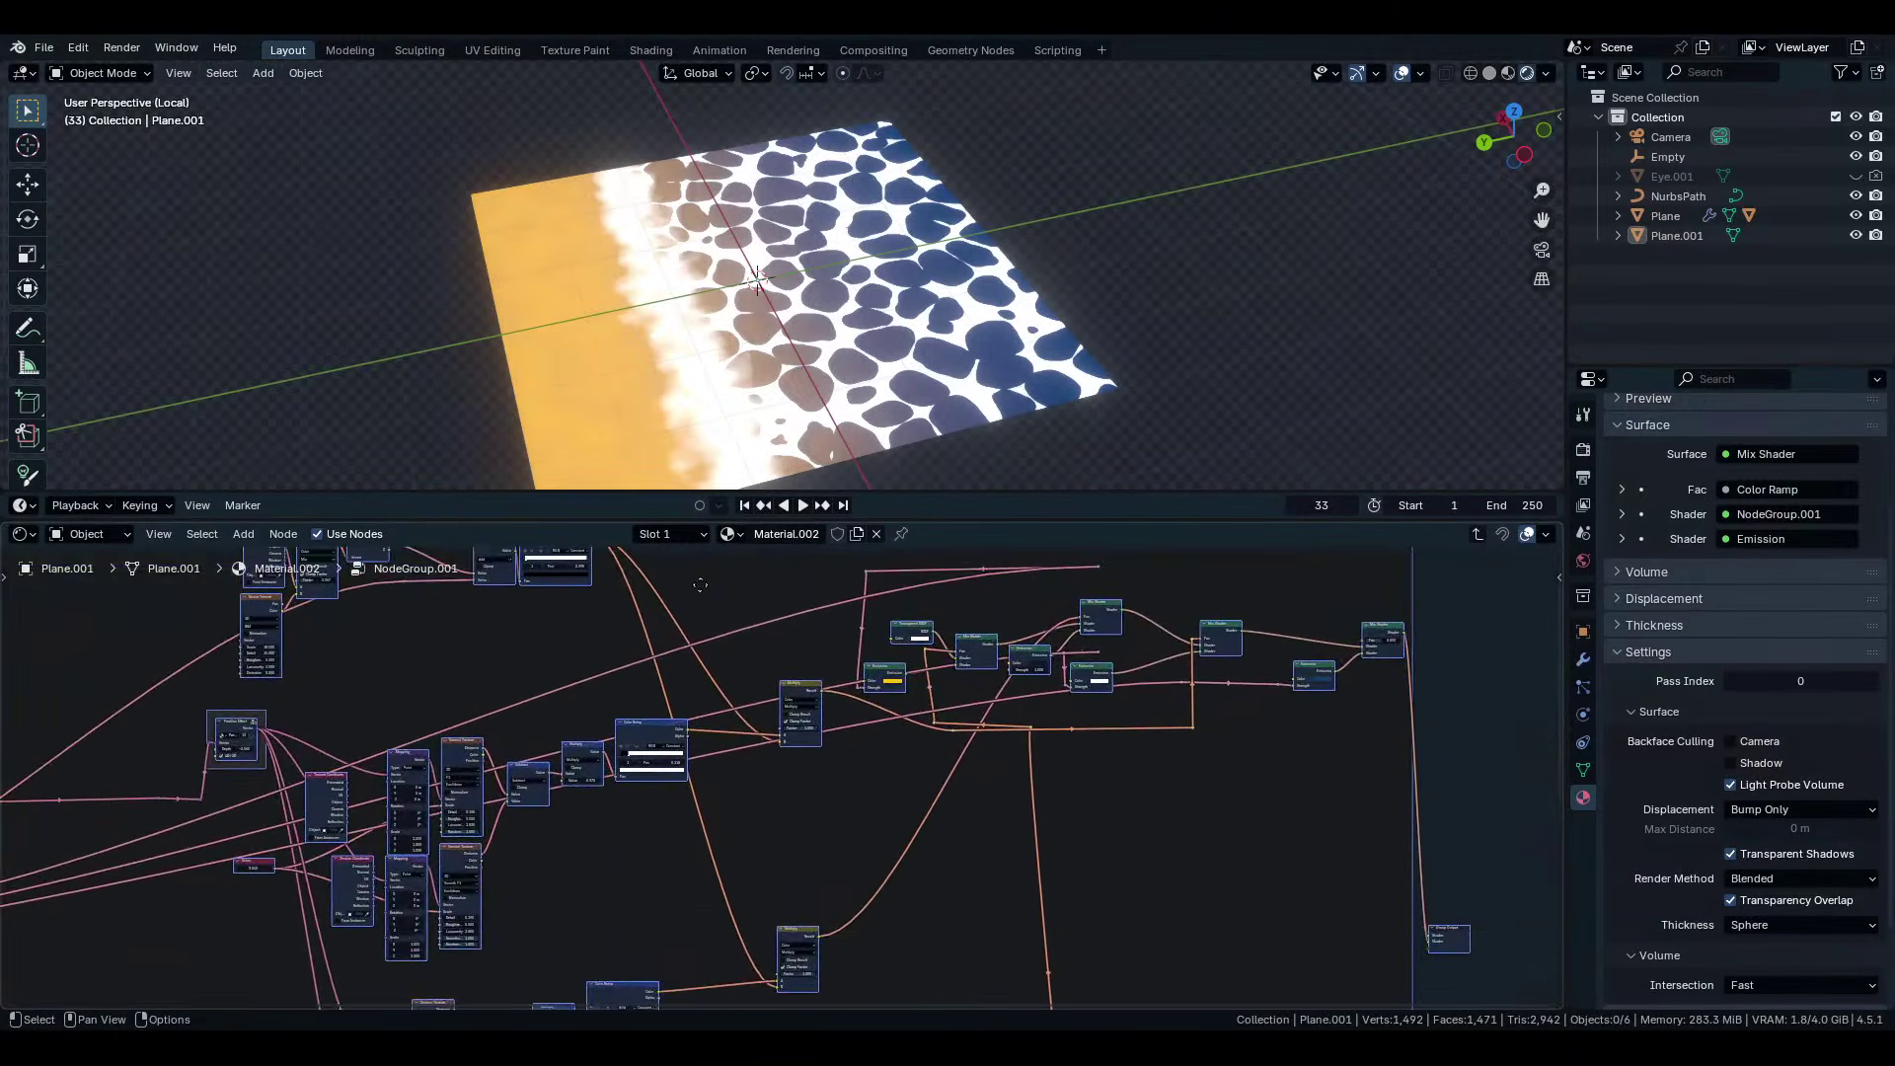
middle_click_drag(786, 770, 792, 847)
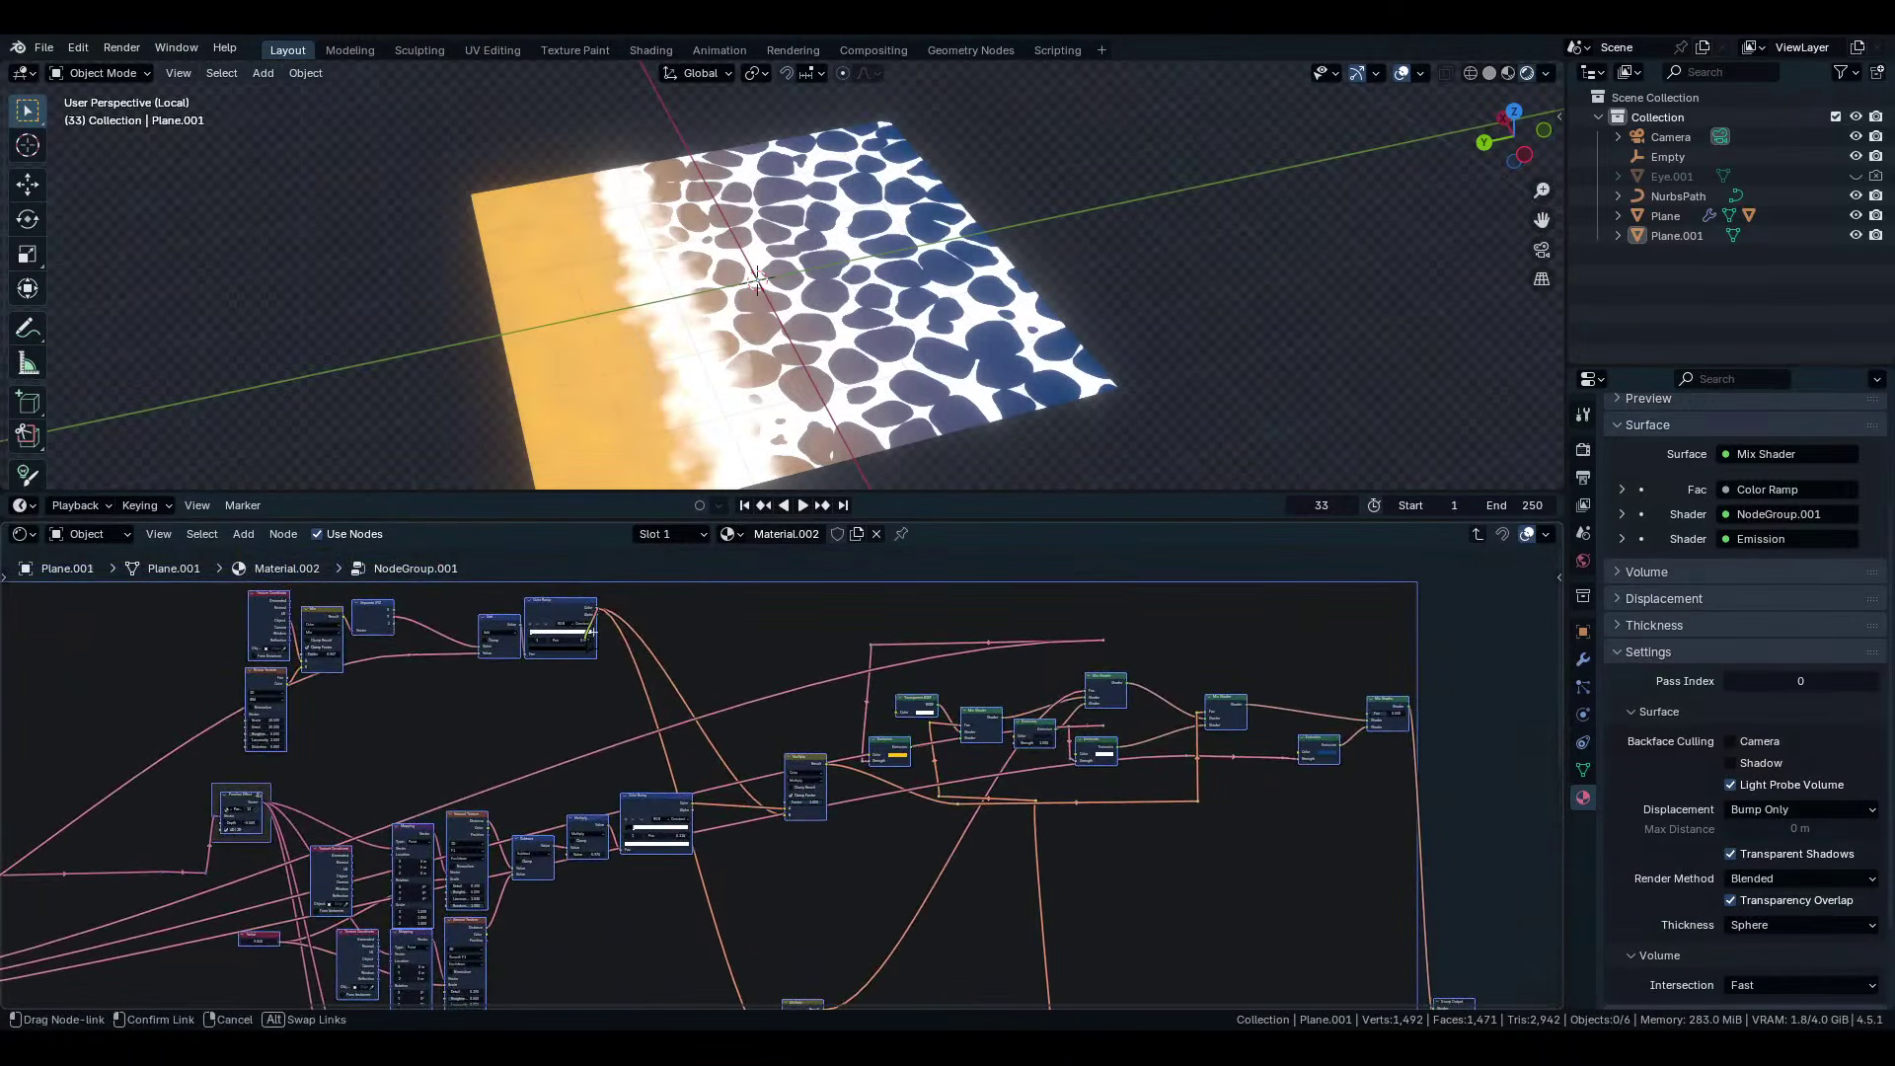
Expose a Value output on NodeGroup.001 by linking the upper Add and Color Ramp mask chain to the Group Output.
left_click_drag(596, 608, 1214, 824)
middle_click_drag(829, 593, 842, 826)
scroll(796, 774, "up", 4)
left_click_drag(390, 678, 352, 678)
middle_click_drag(513, 760, 742, 765)
left_click(750, 770)
scroll(760, 772, "up", 4)
left_click_drag(659, 628, 705, 625)
left_click_drag(582, 655, 651, 875)
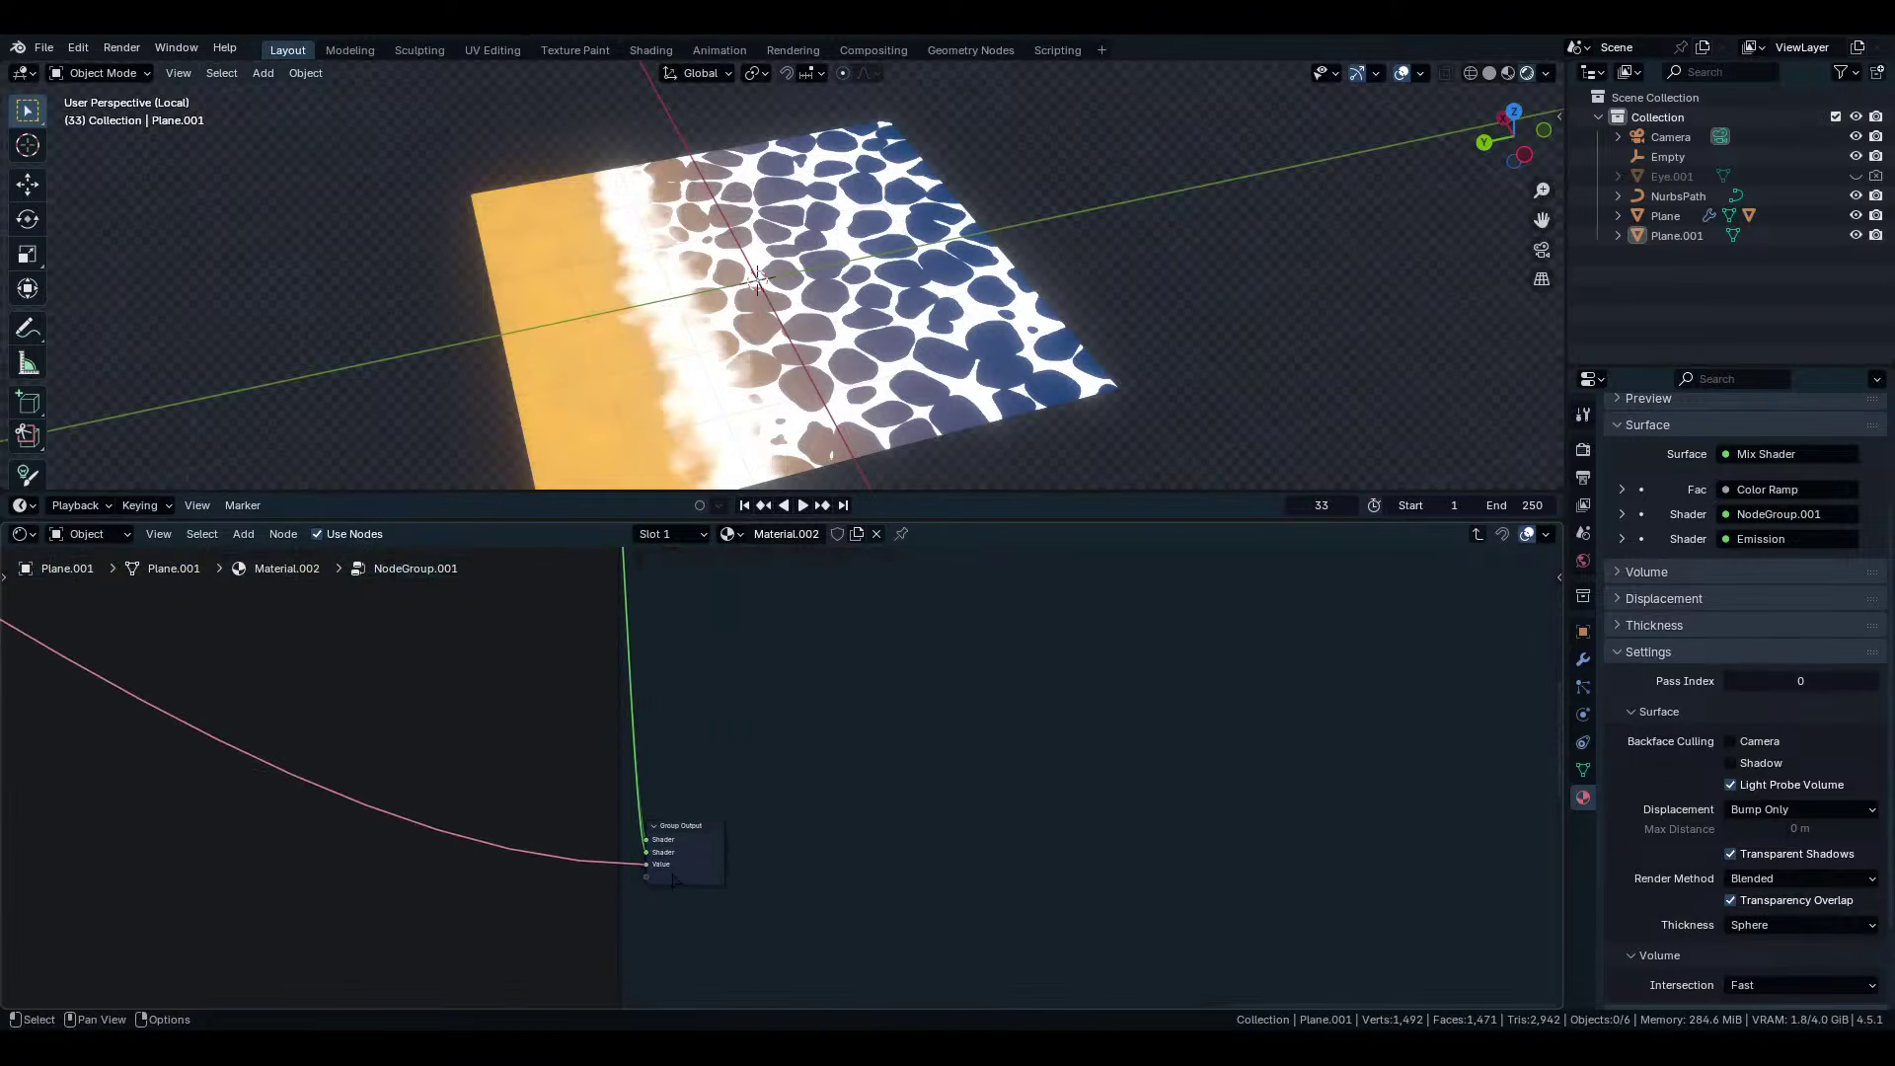
Exit NodeGroup.001 and connect its Value output to the Color Ramp's Fac input, replacing the Add node's link.
key("Tab")
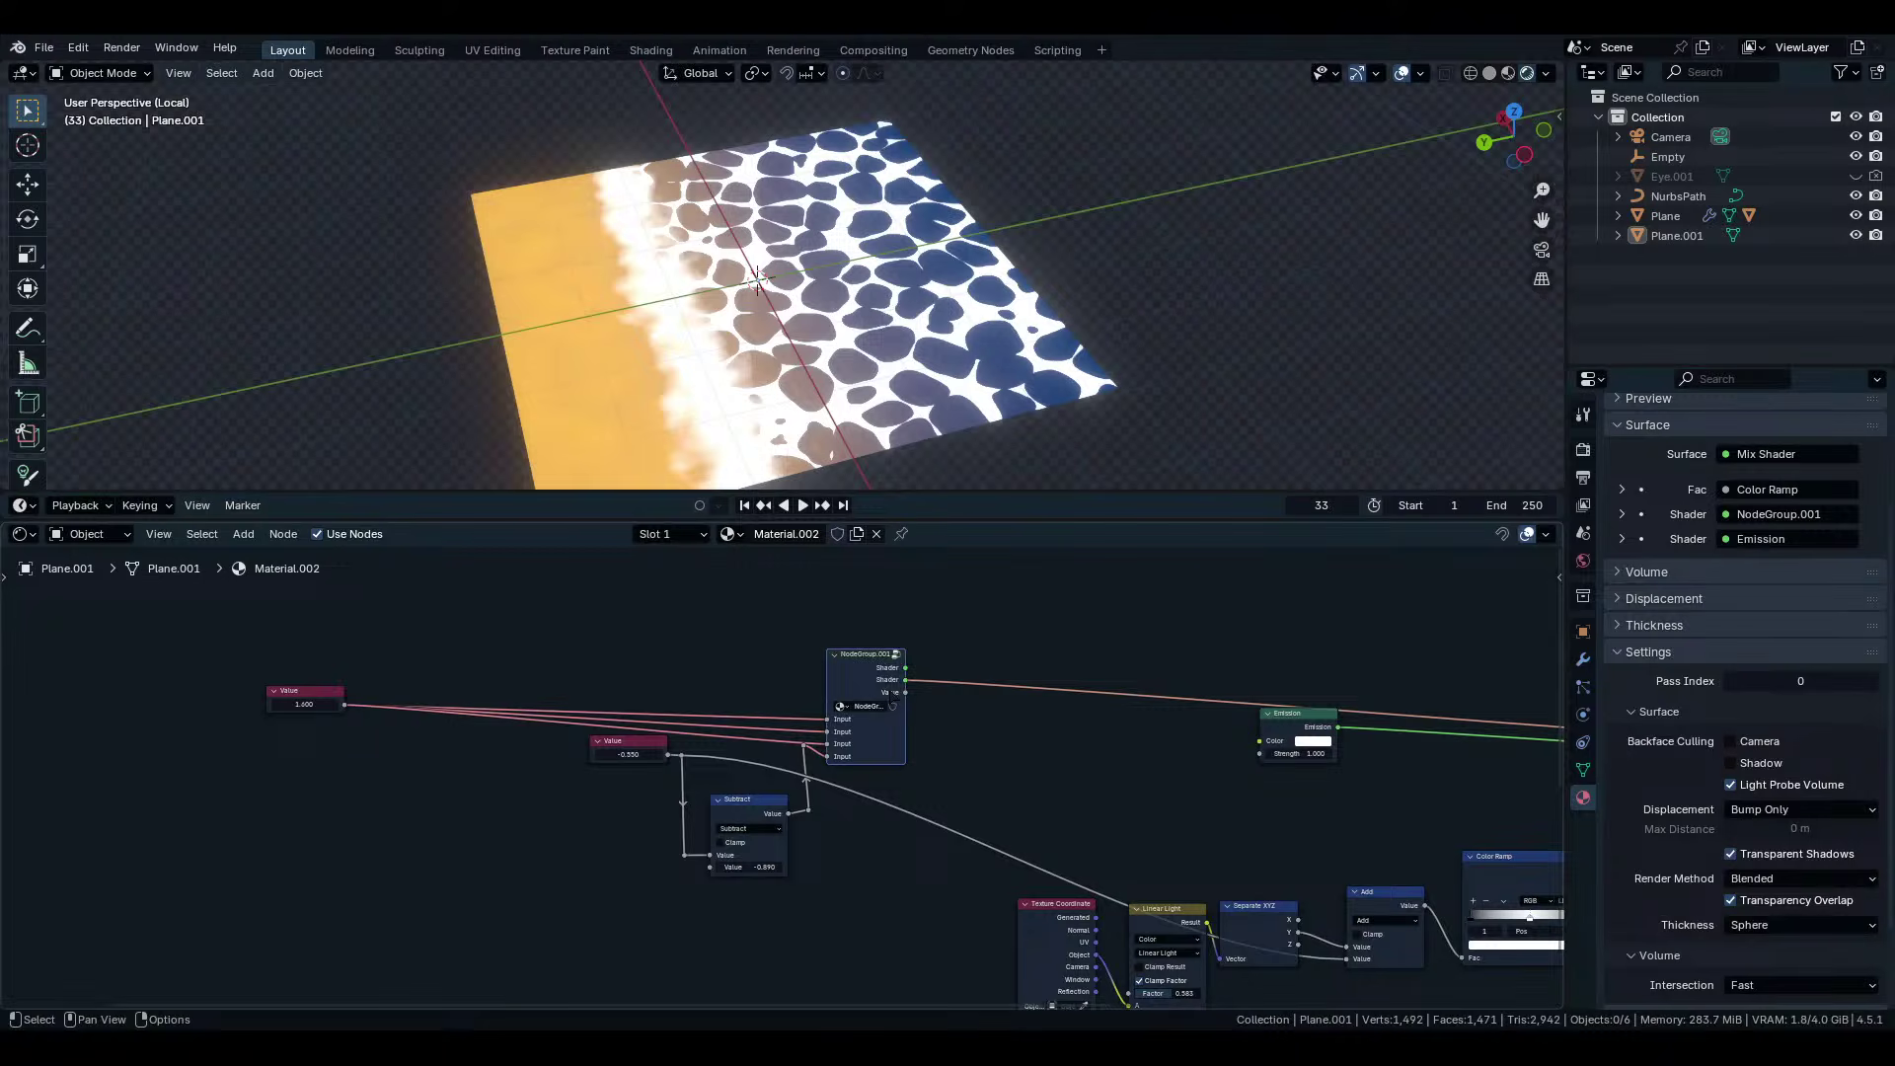
scroll(1125, 772, "up", 2)
middle_click_drag(1125, 773, 652, 646)
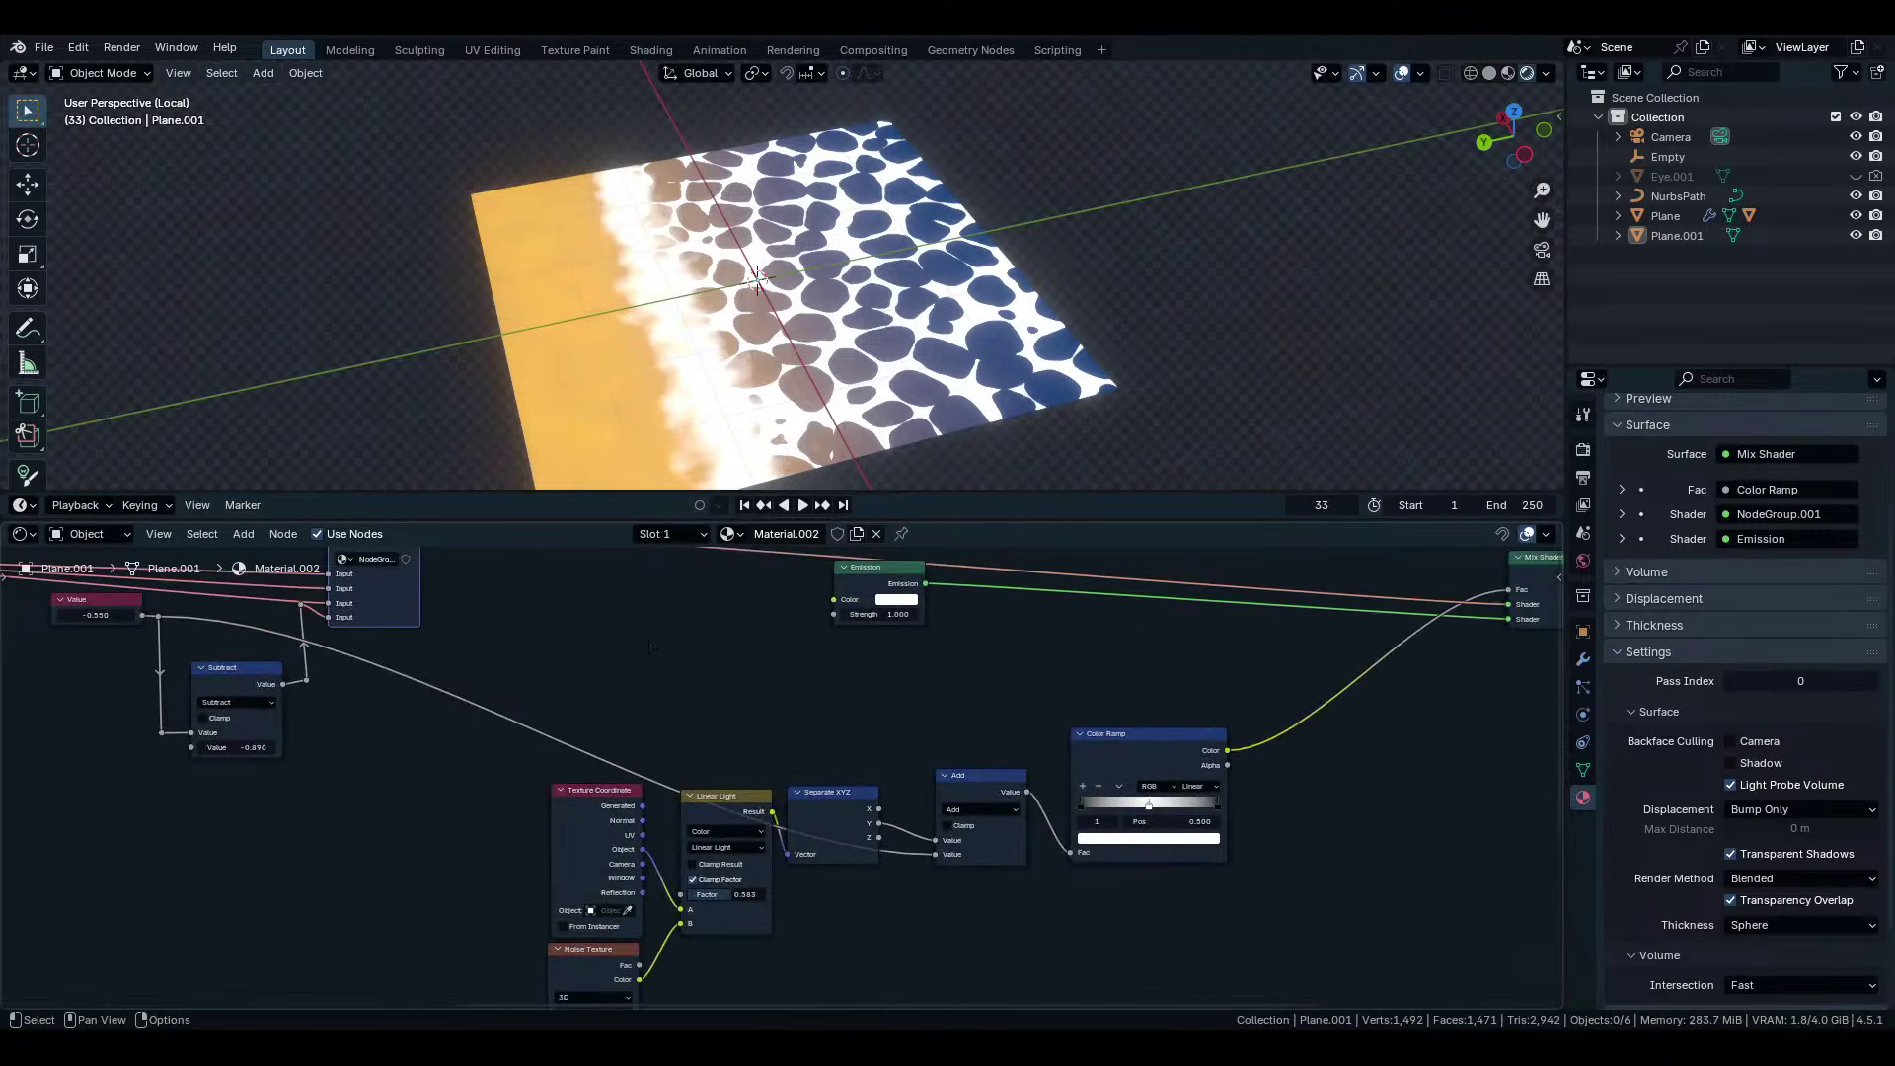
scroll(627, 648, "down", 2)
scroll(528, 611, "up", 5)
middle_click_drag(521, 608, 514, 726)
scroll(424, 604, "down", 3)
left_click_drag(505, 657, 1156, 969)
middle_click_drag(934, 858, 1124, 777)
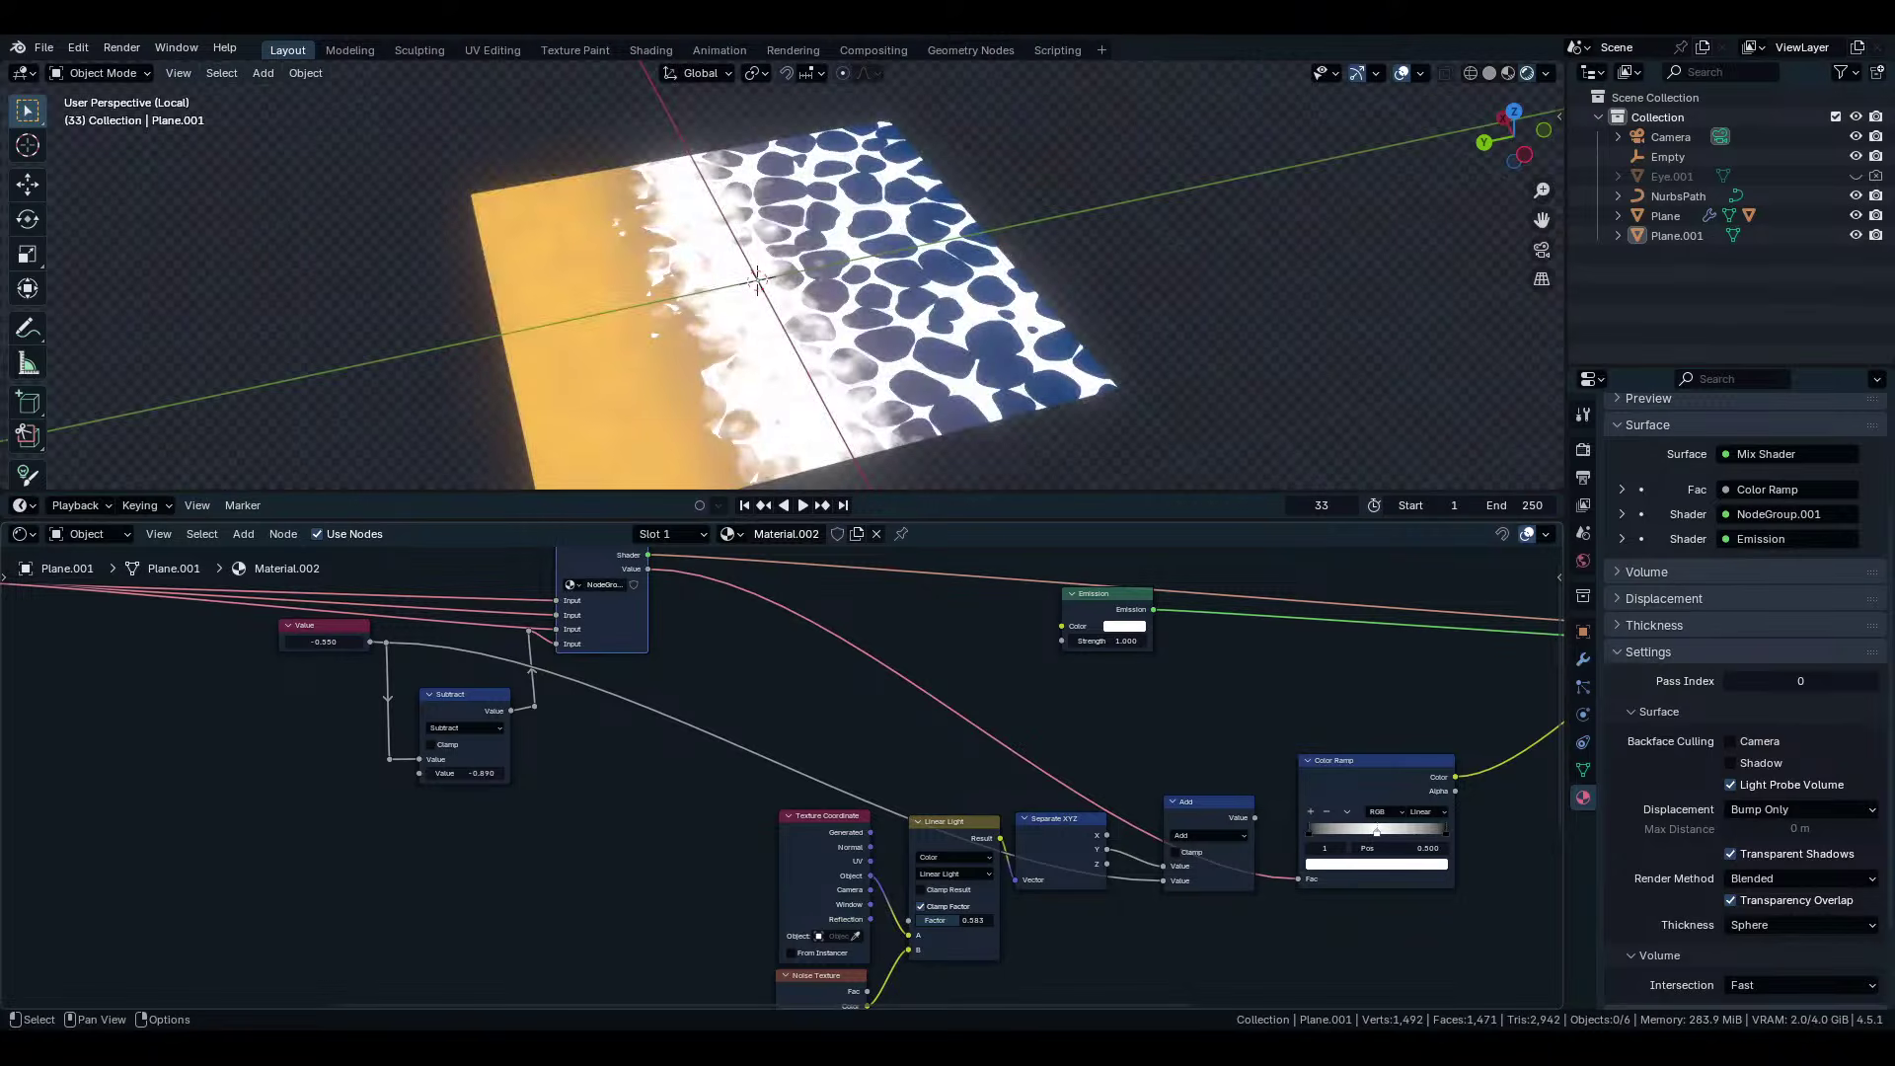
Remove the Subtract node while keeping its links, so the shared Value feeds NodeGroup.001 directly, and test the Value node.
key("ctrl+x")
middle_click_drag(1224, 910, 832, 963)
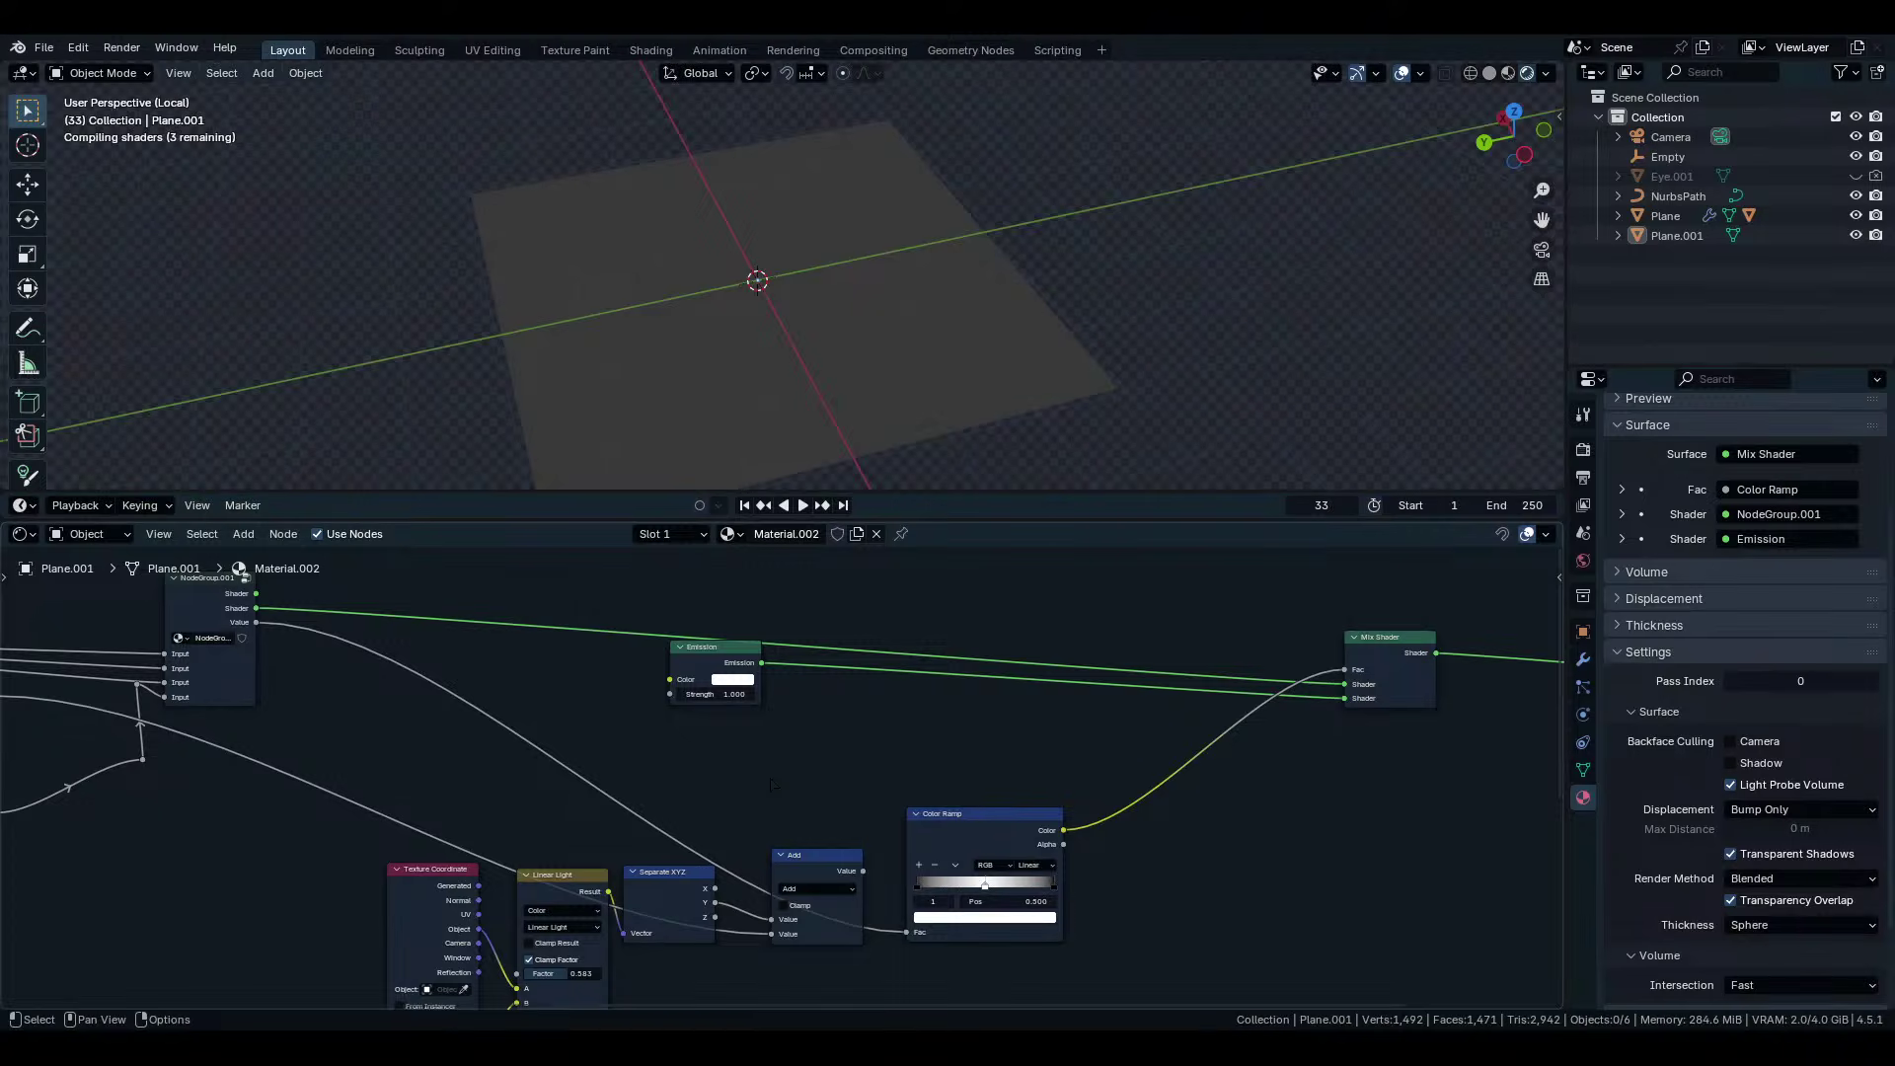
middle_click_drag(773, 785, 918, 684)
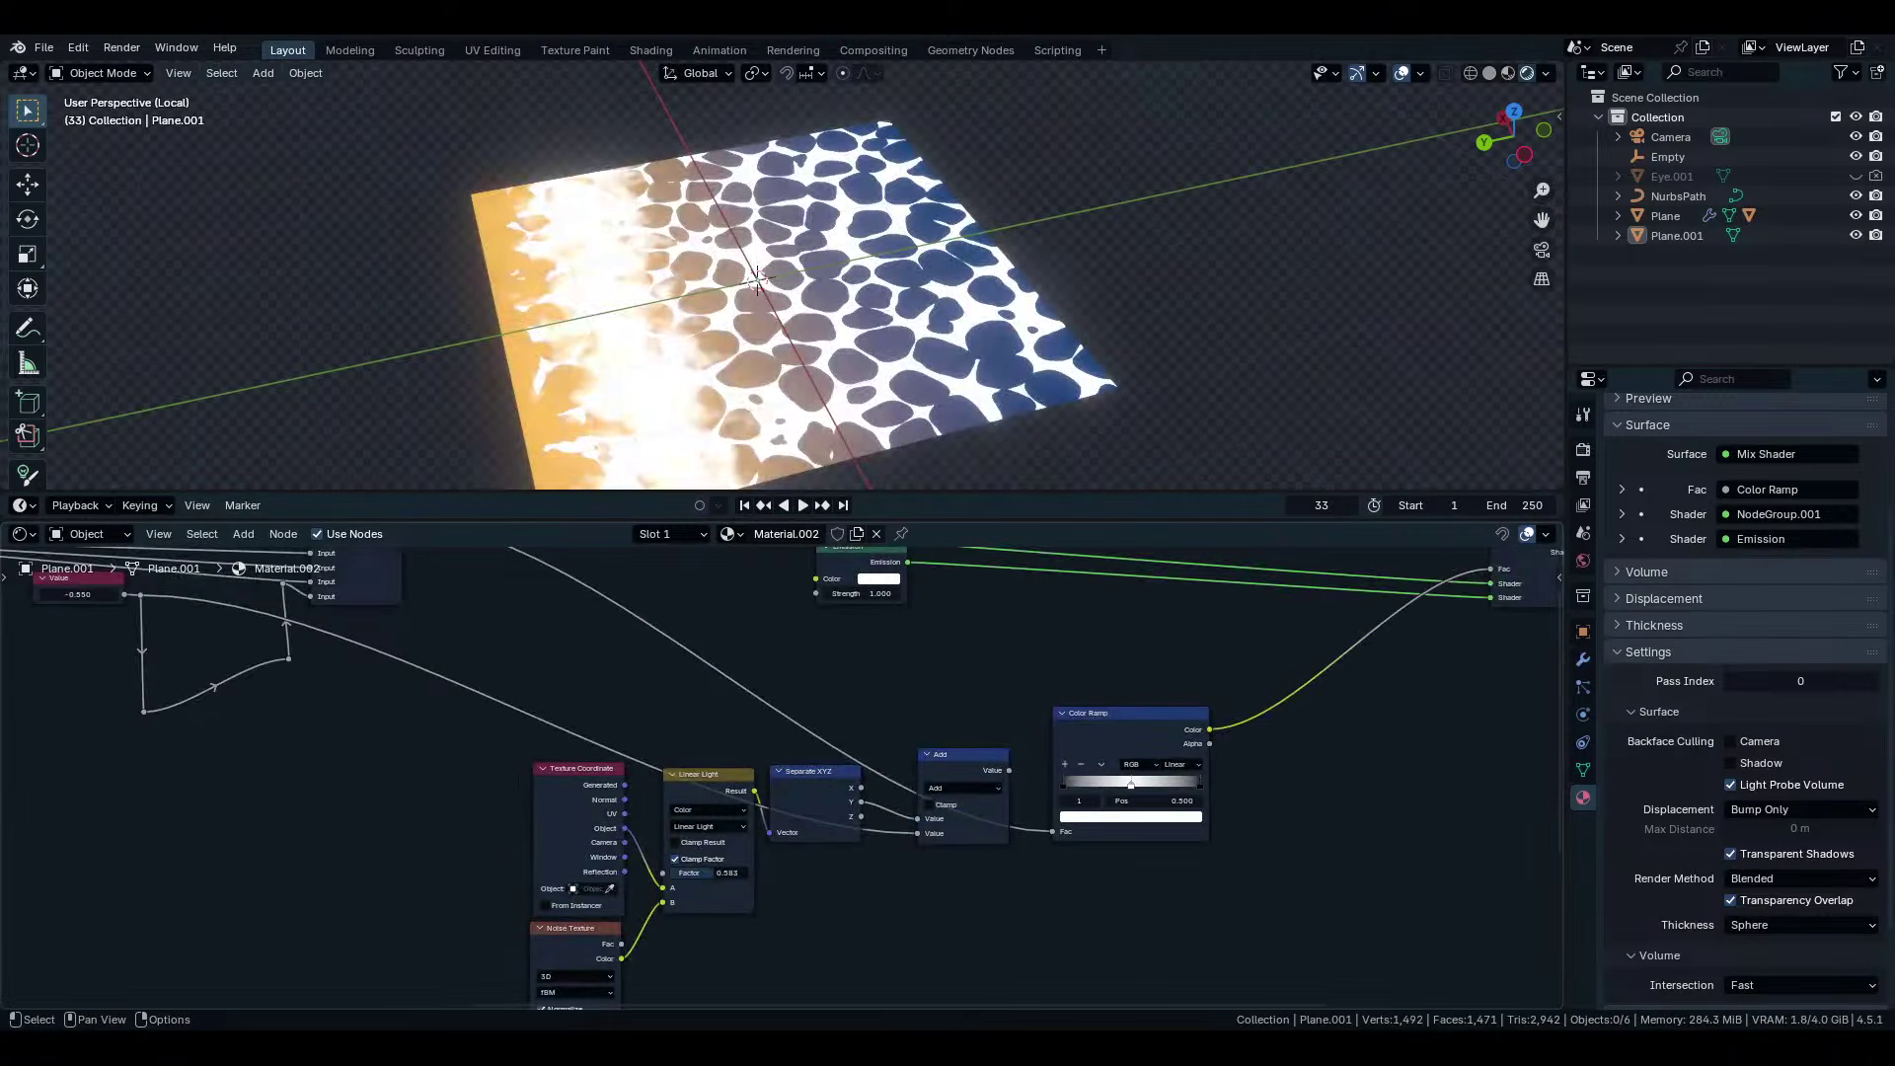
middle_click_drag(245, 629, 780, 787)
scroll(774, 782, "up", 8)
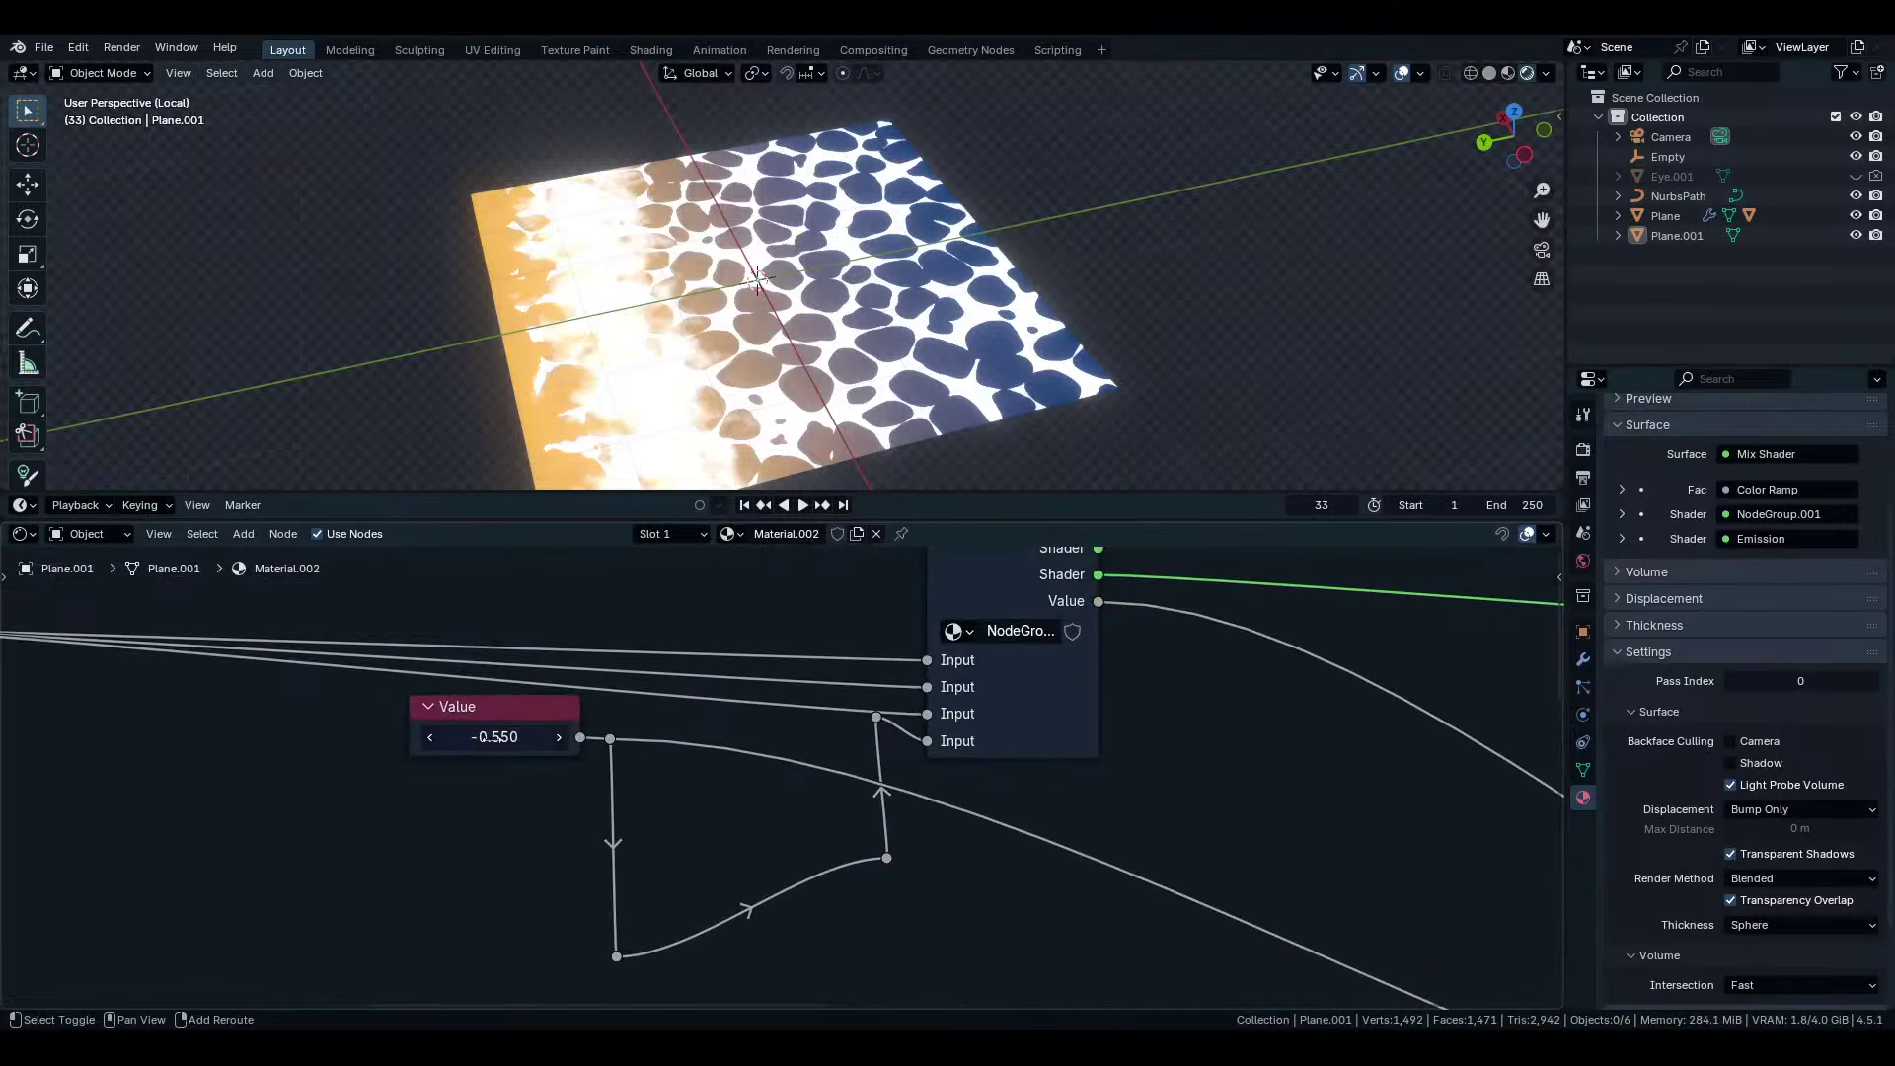
mouse_move(489, 737)
left_mouse_down()
mouse_move(465, 737)
mouse_move(507, 737)
left_mouse_up()
key("Escape")
scroll(785, 779, "down", 2)
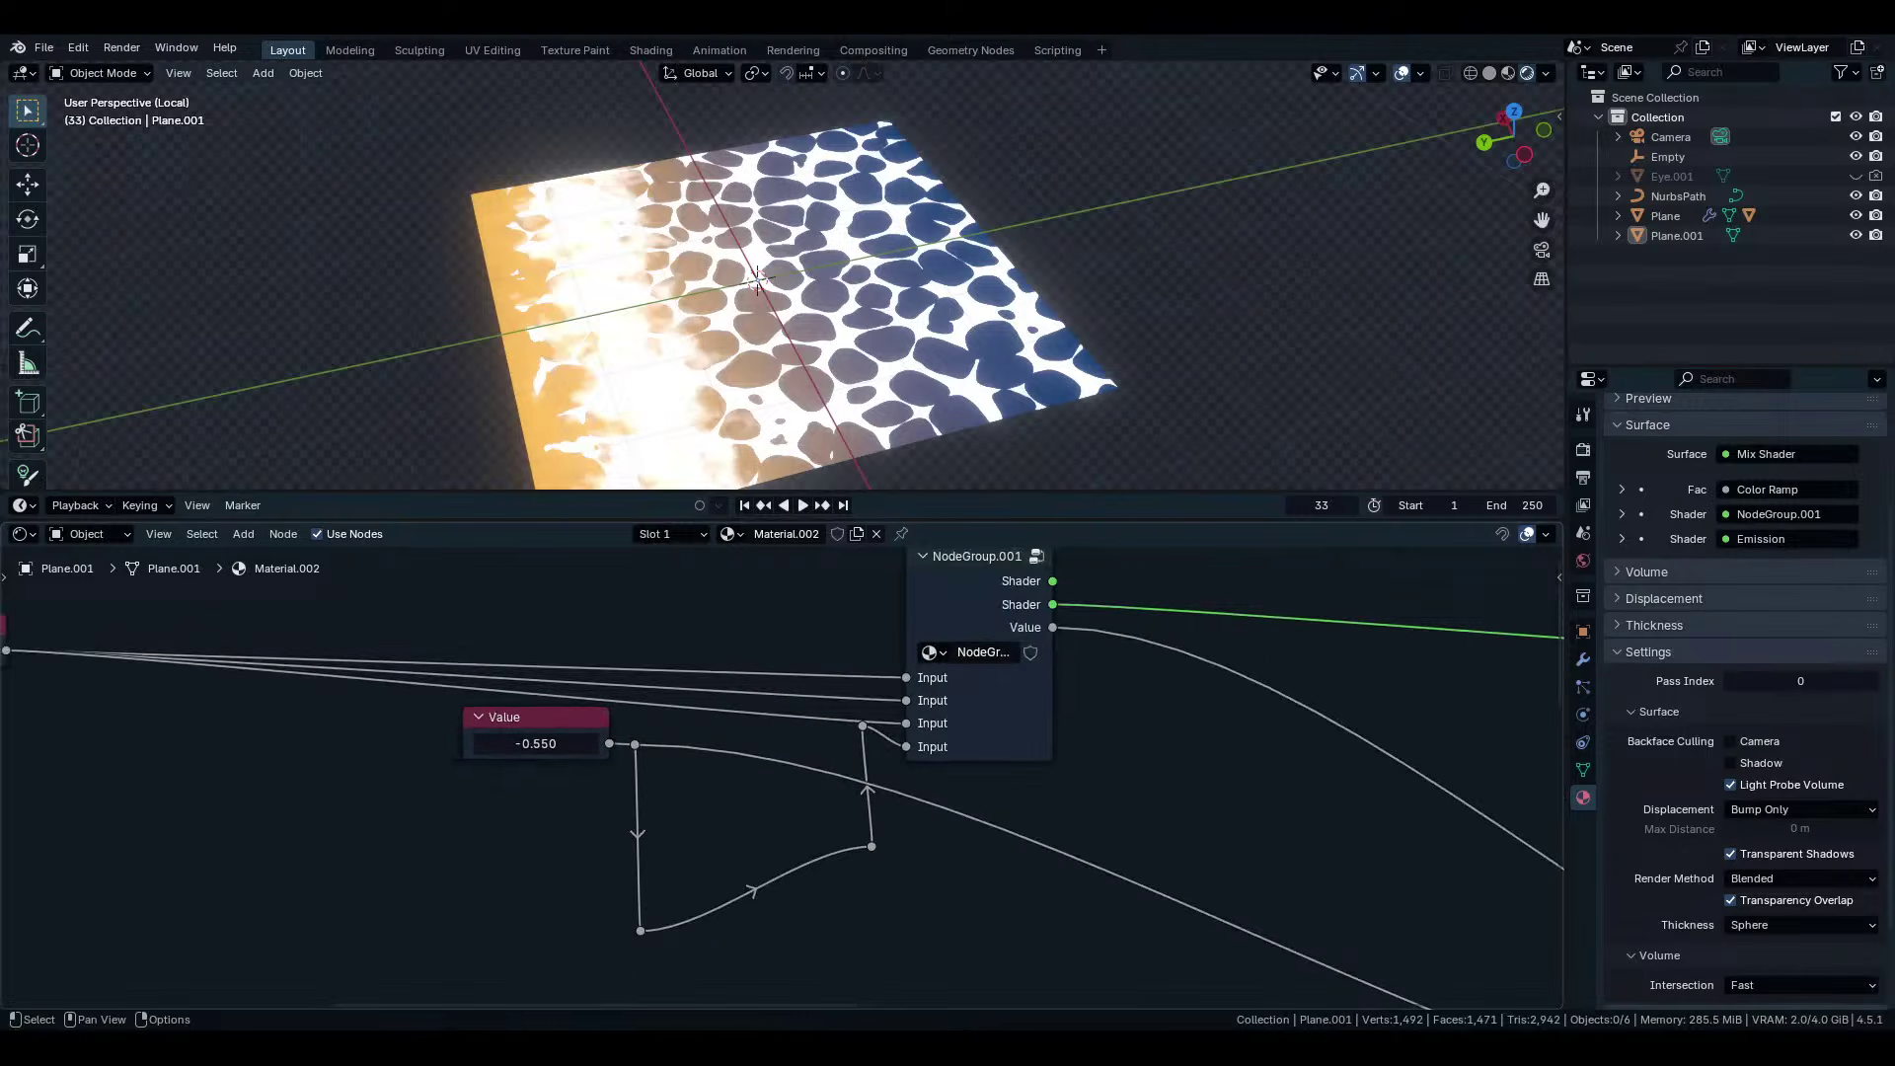
Move the Color Ramp's white stop to position 0.841 and shift the node away from the Add node.
middle_click_drag(785, 780, 375, 626)
scroll(381, 636, "down", 4)
scroll(1041, 753, "up", 3)
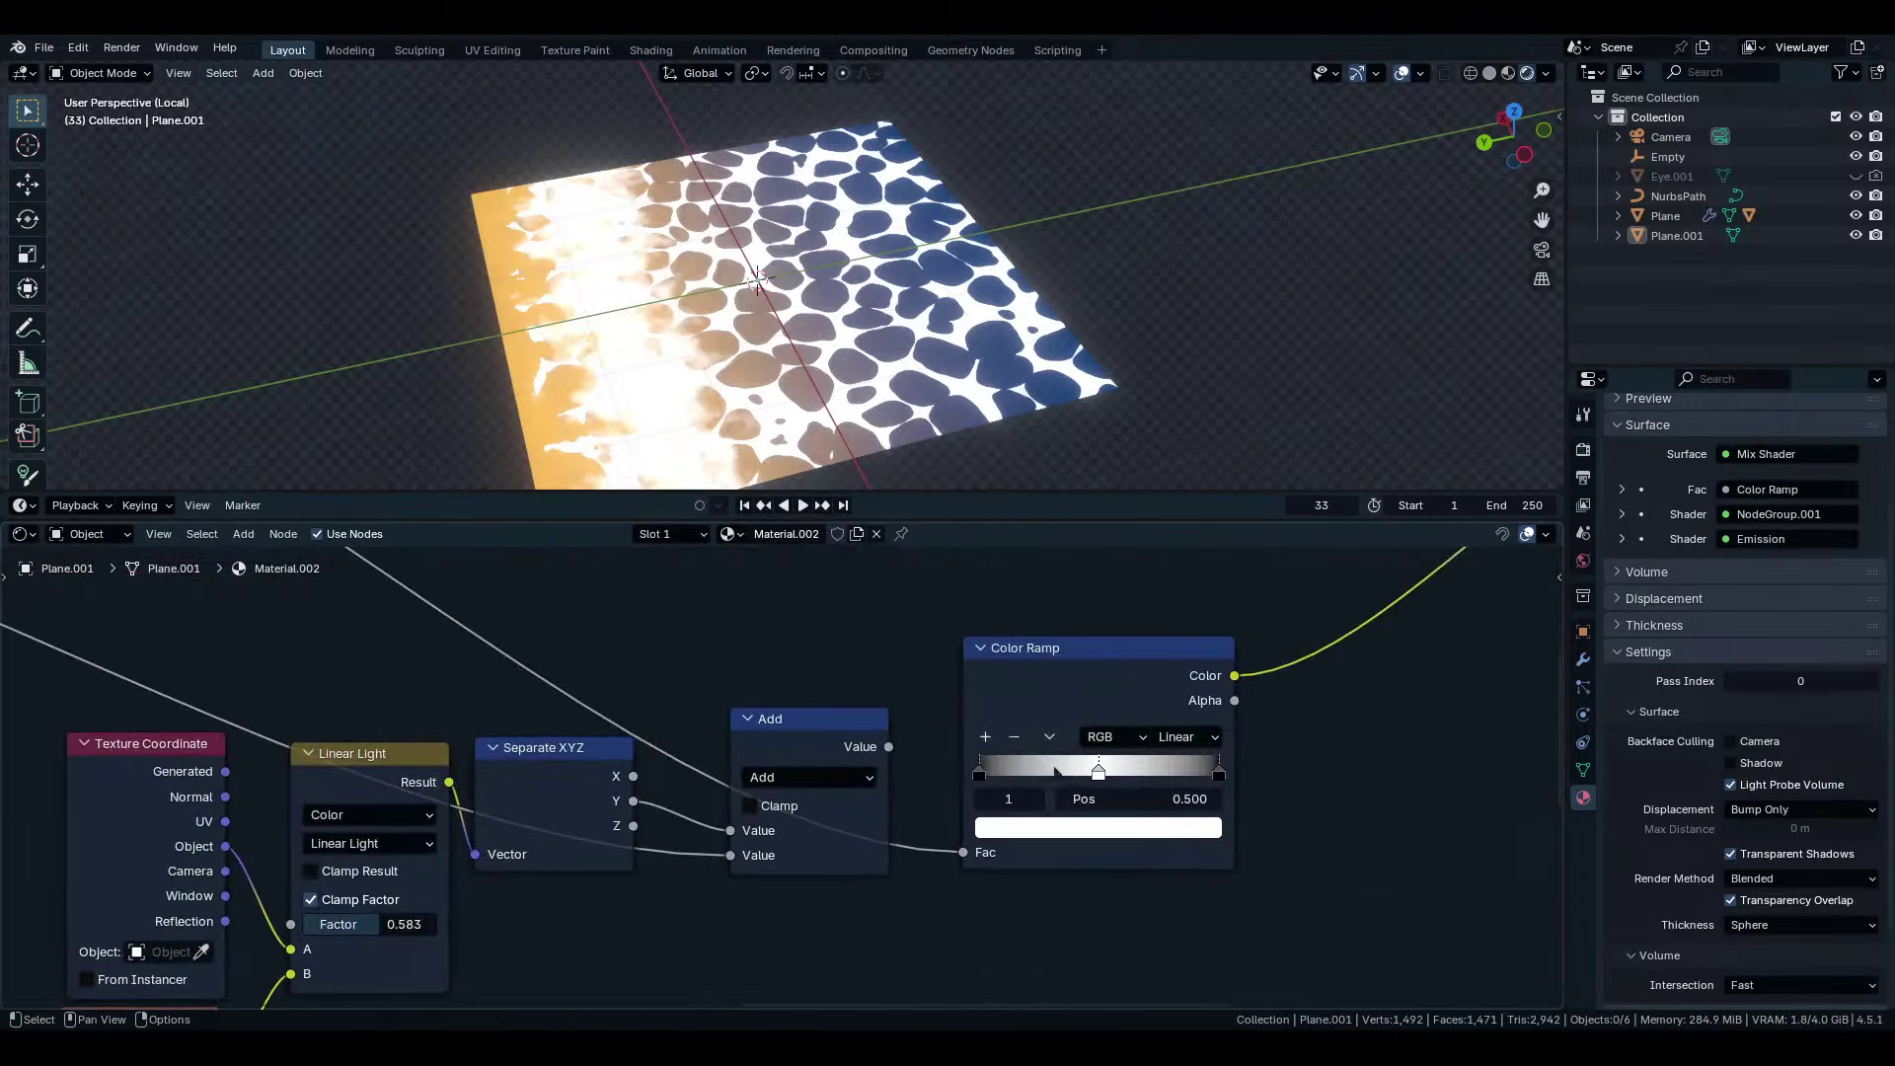
left_click_drag(1153, 770, 1219, 770)
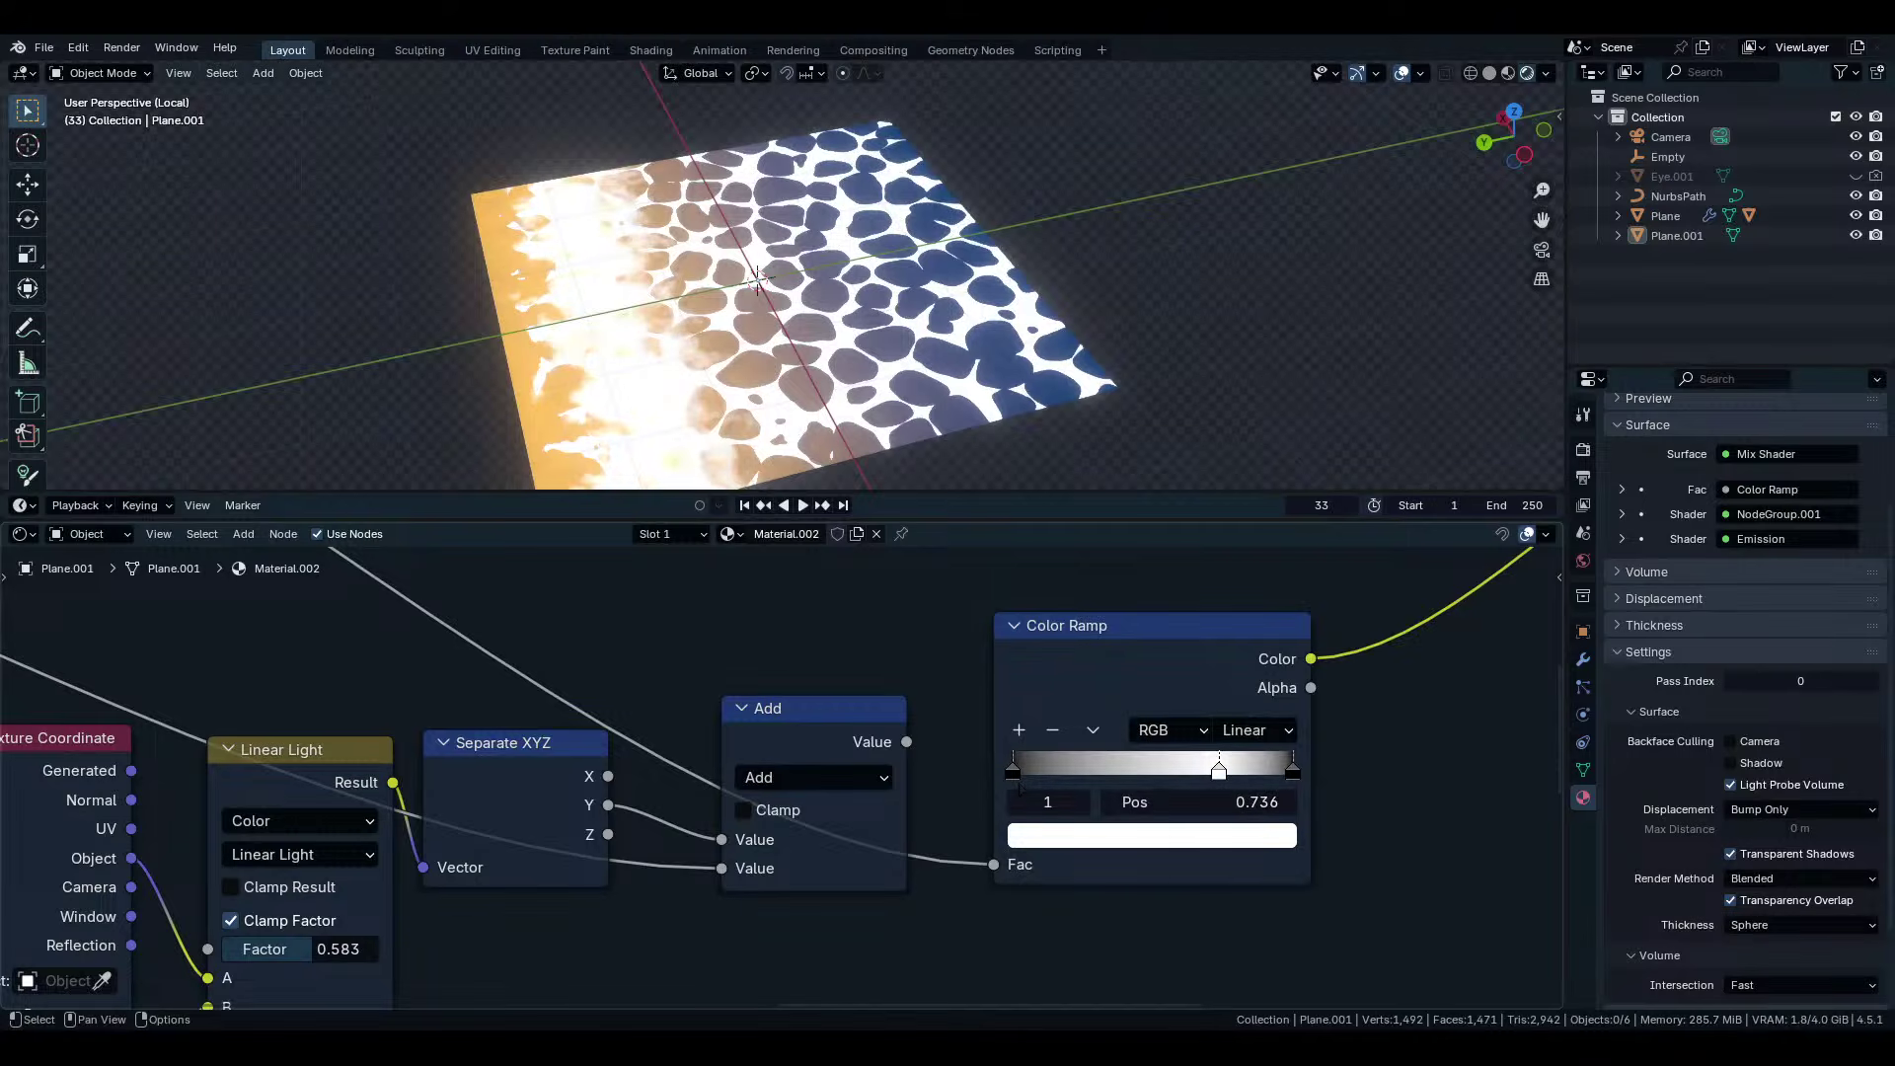
left_click_drag(1145, 681, 1197, 699)
mouse_move(1076, 789)
left_mouse_down()
mouse_move(1198, 789)
mouse_move(1078, 790)
left_mouse_up()
left_click_drag(1271, 789, 1316, 795)
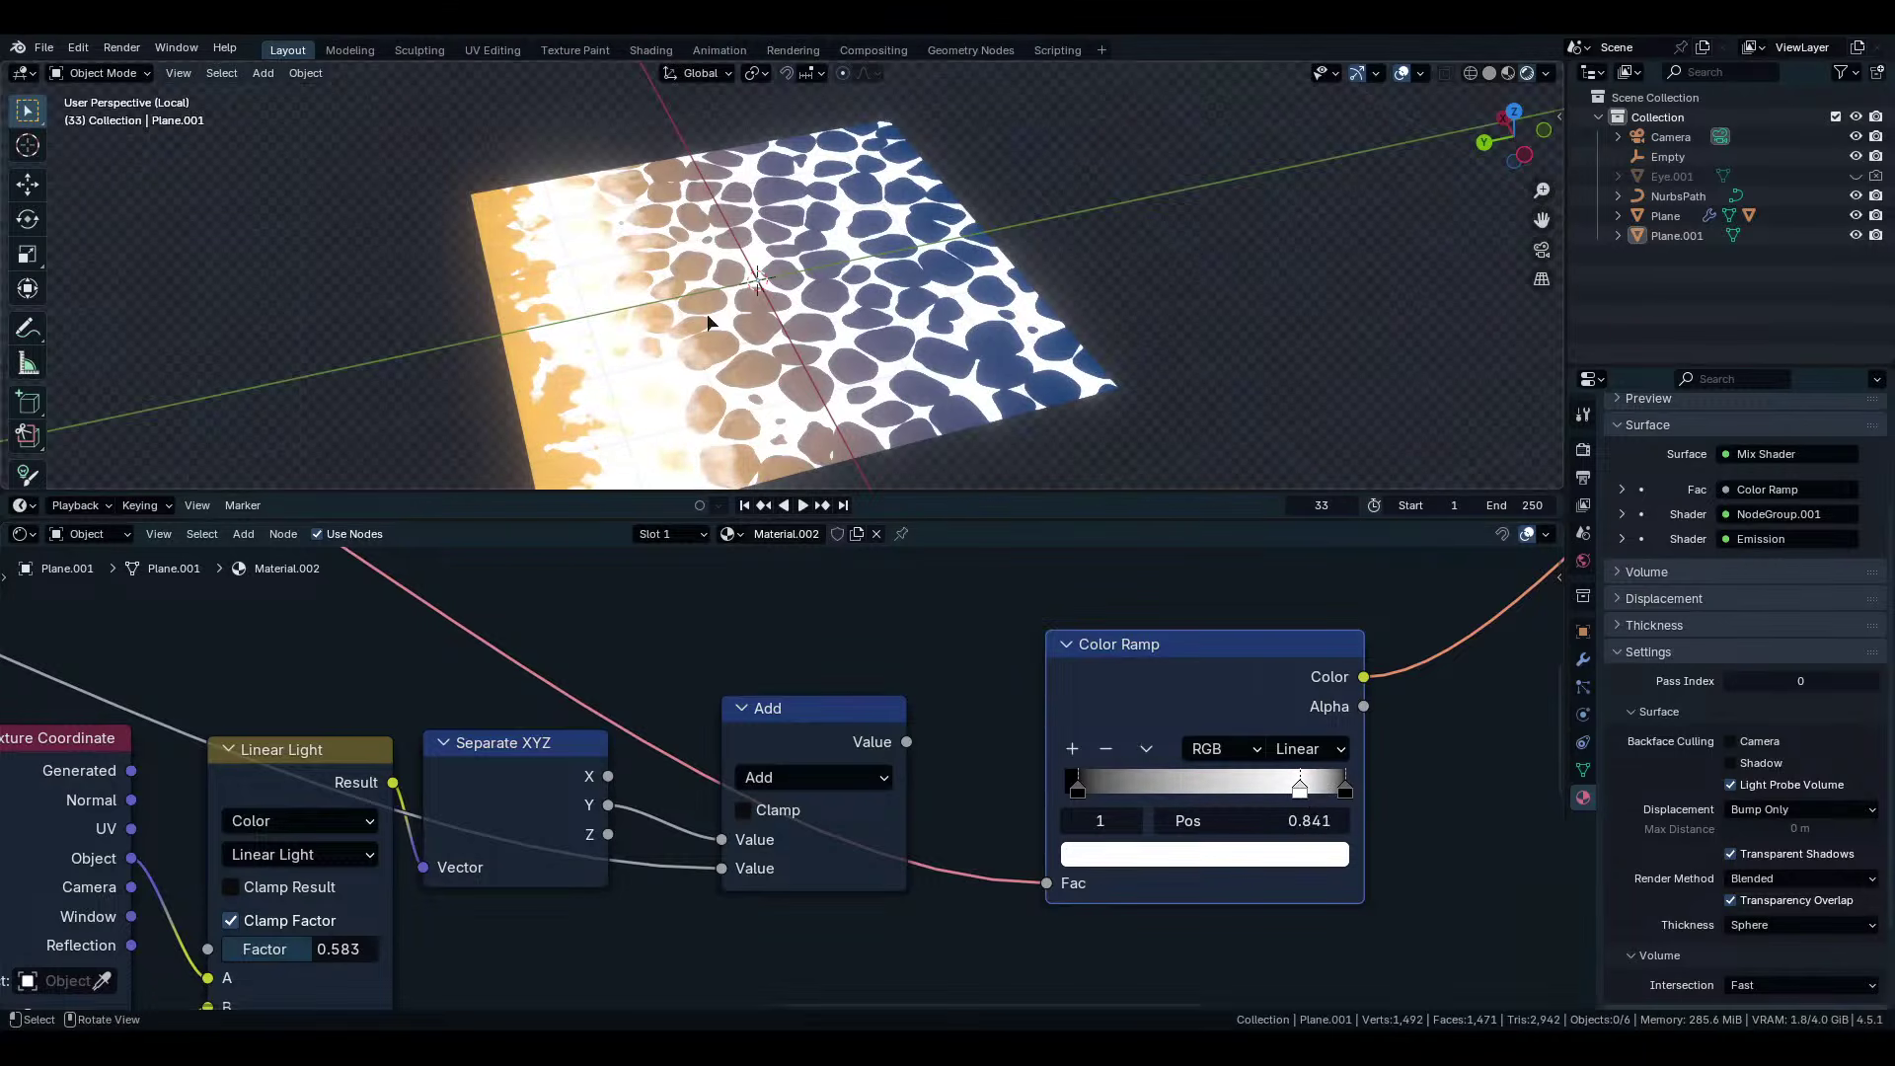
scroll(706, 317, "up", 1)
middle_click_drag(706, 317, 661, 296)
Move the disconnected Texture Coordinate, Noise Texture, Linear Light, Separate XYZ and Add nodes away from the Color Ramp.
scroll(779, 762, "down", 10)
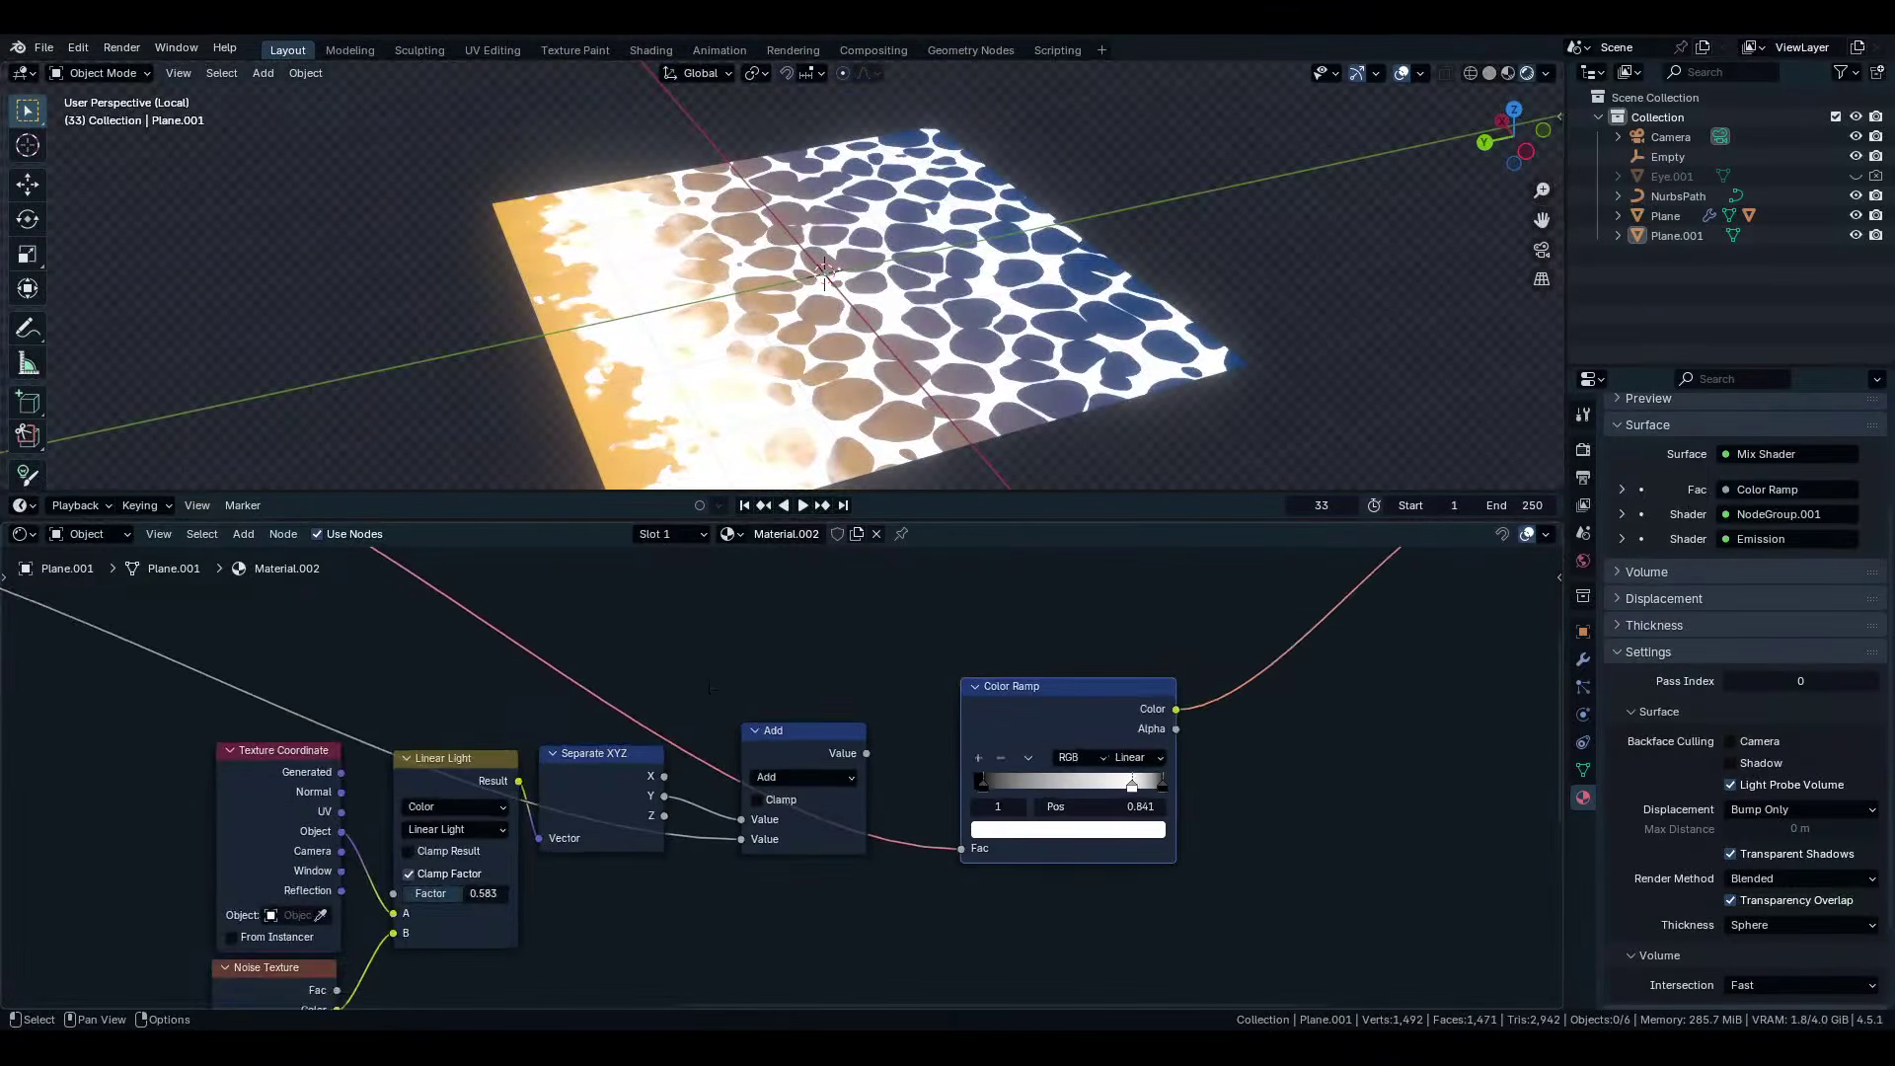
middle_click_drag(779, 763, 1244, 761)
left_click_drag(1281, 691, 832, 930)
middle_click_drag(1145, 877, 1086, 772)
key("g")
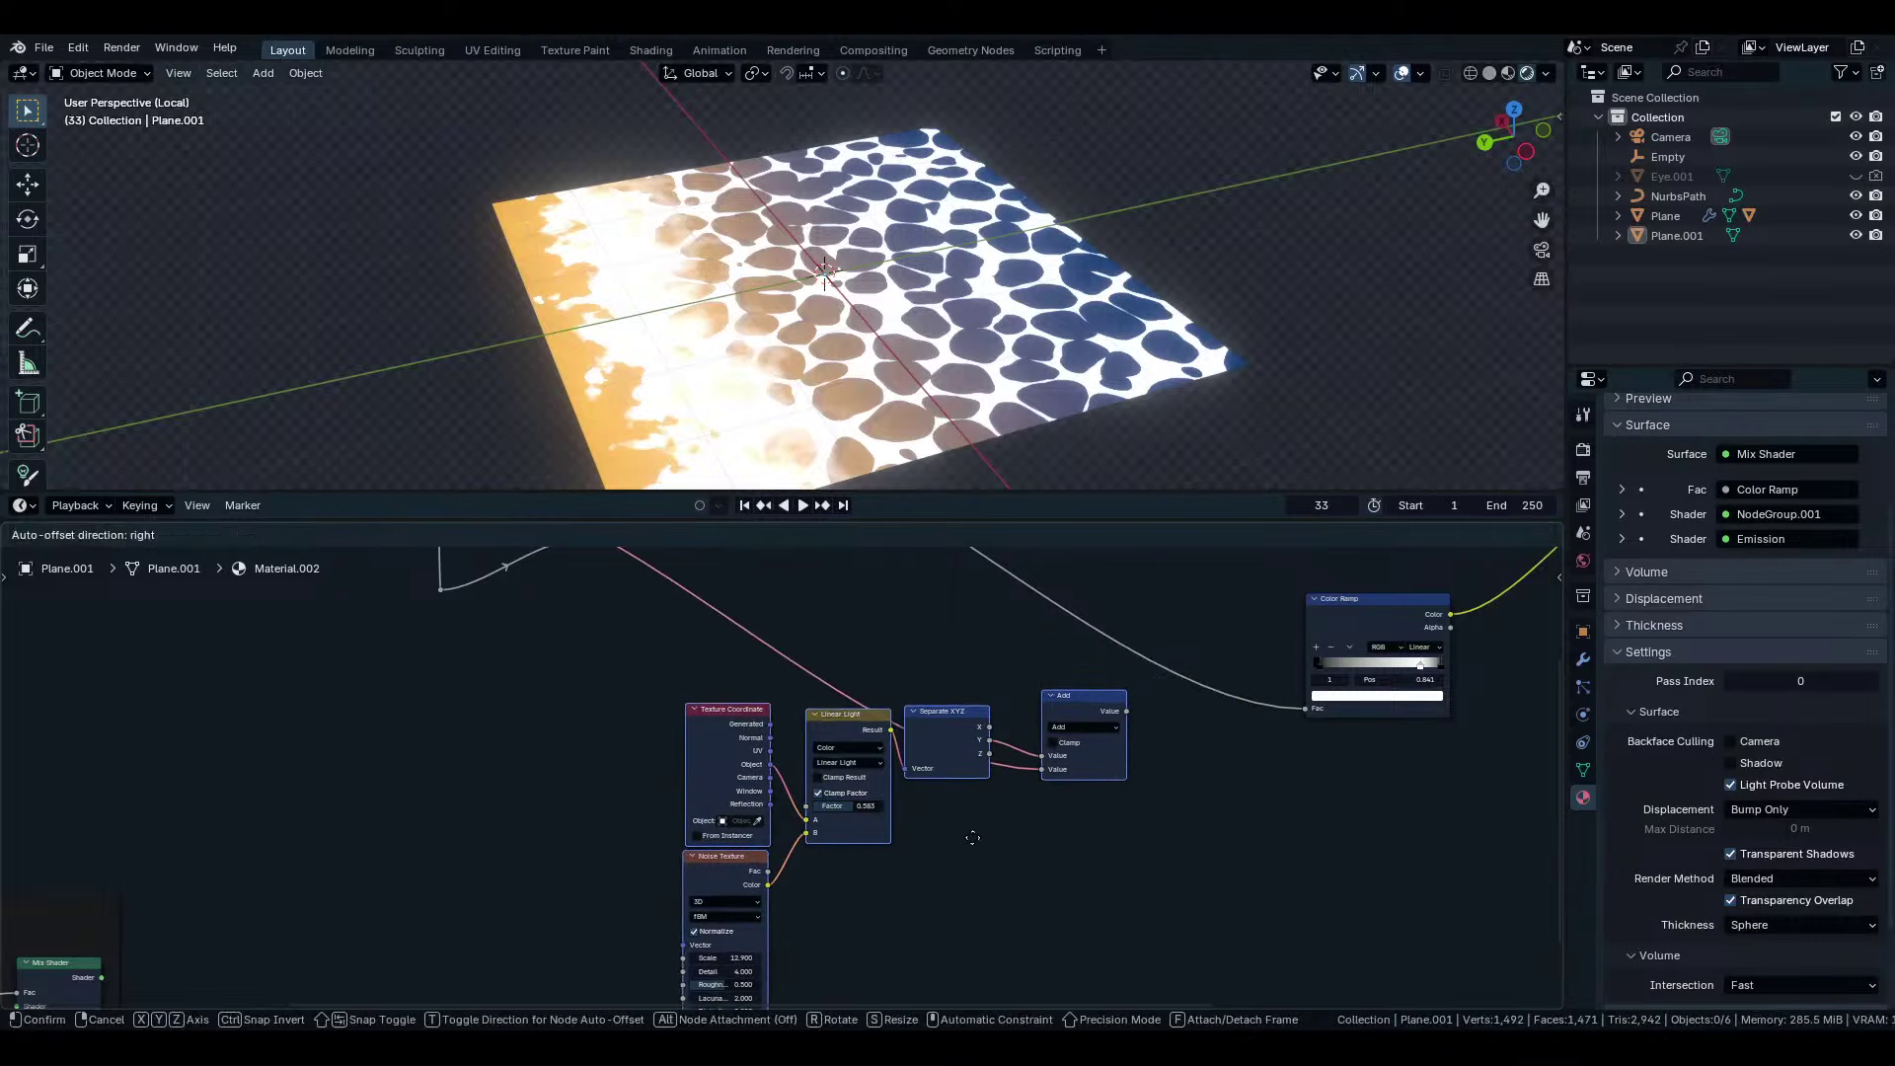
left_click(971, 839)
scroll(971, 839, "down", 2)
Straighten the reroute points between the shared Value node and NodeGroup.001's last input, and set the Value to 0.050.
middle_click_drag(760, 678, 929, 820)
scroll(747, 714, "up", 2)
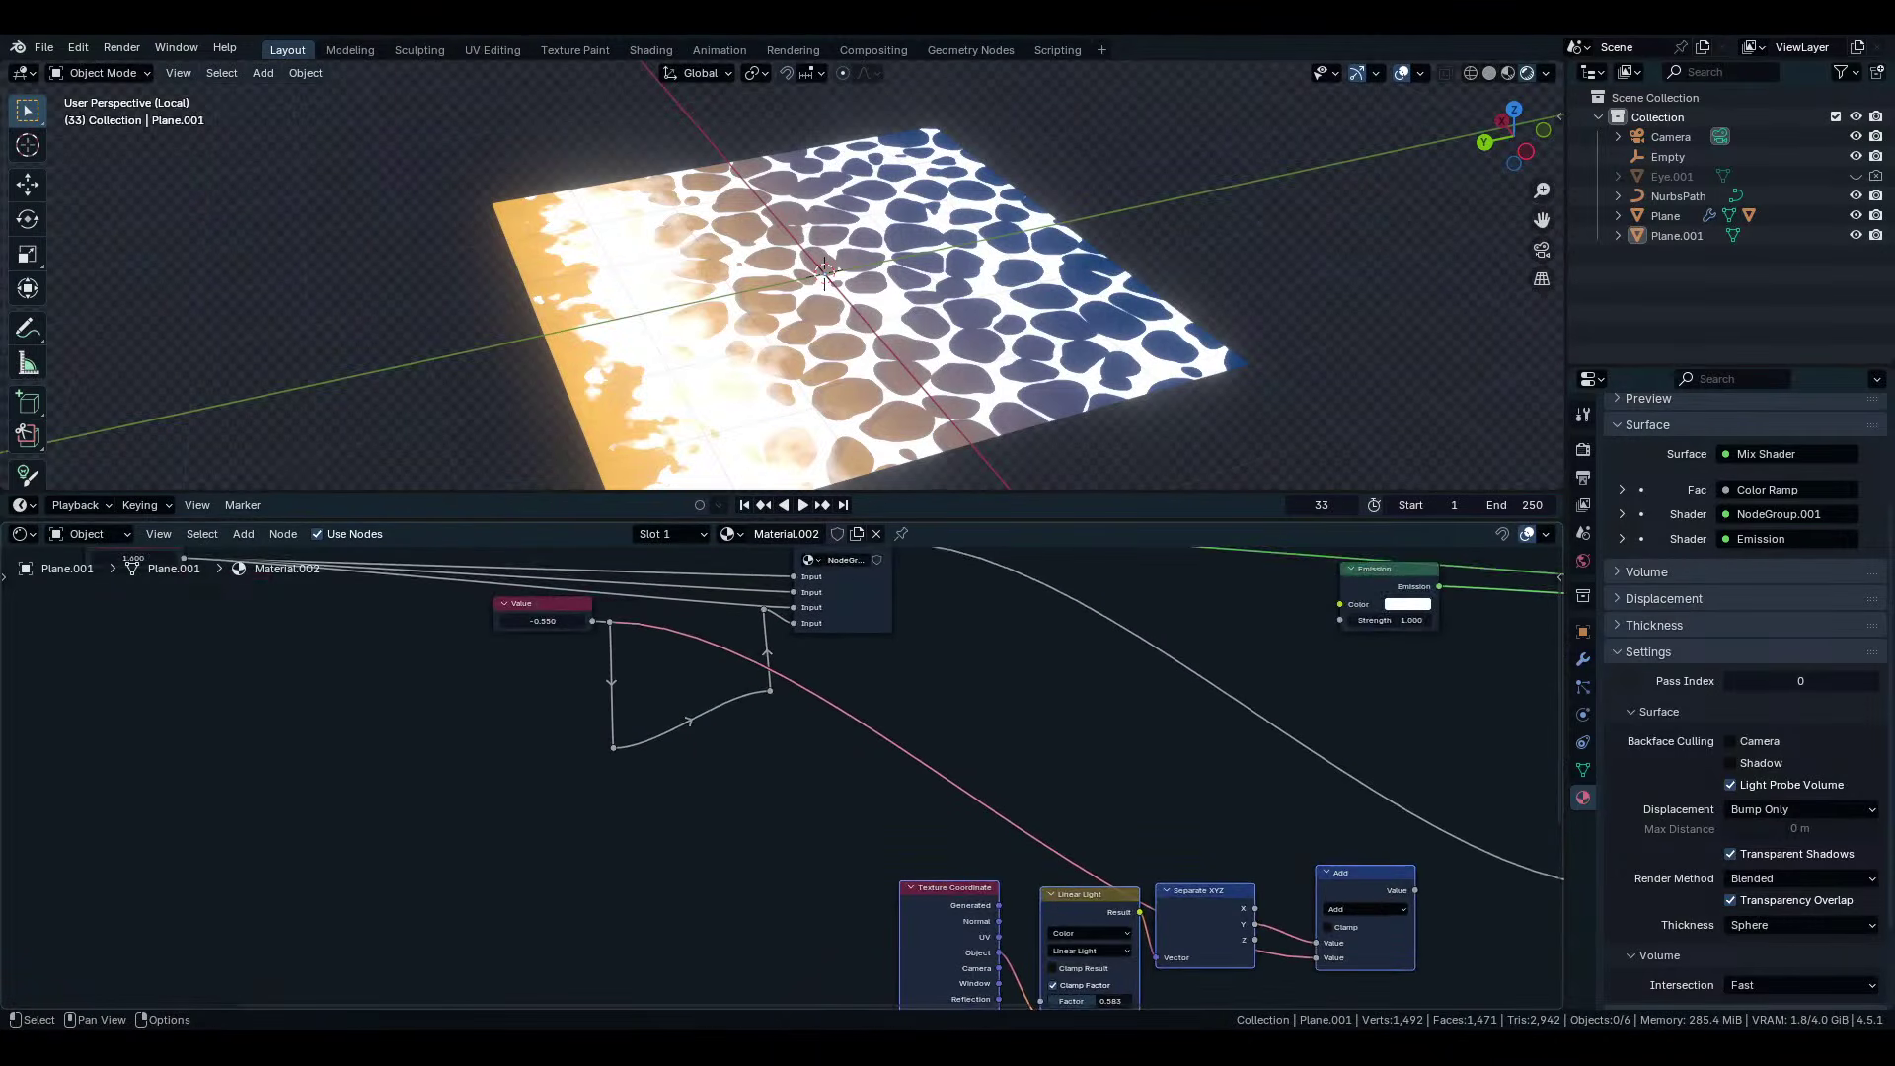
scroll(747, 715, "up", 2)
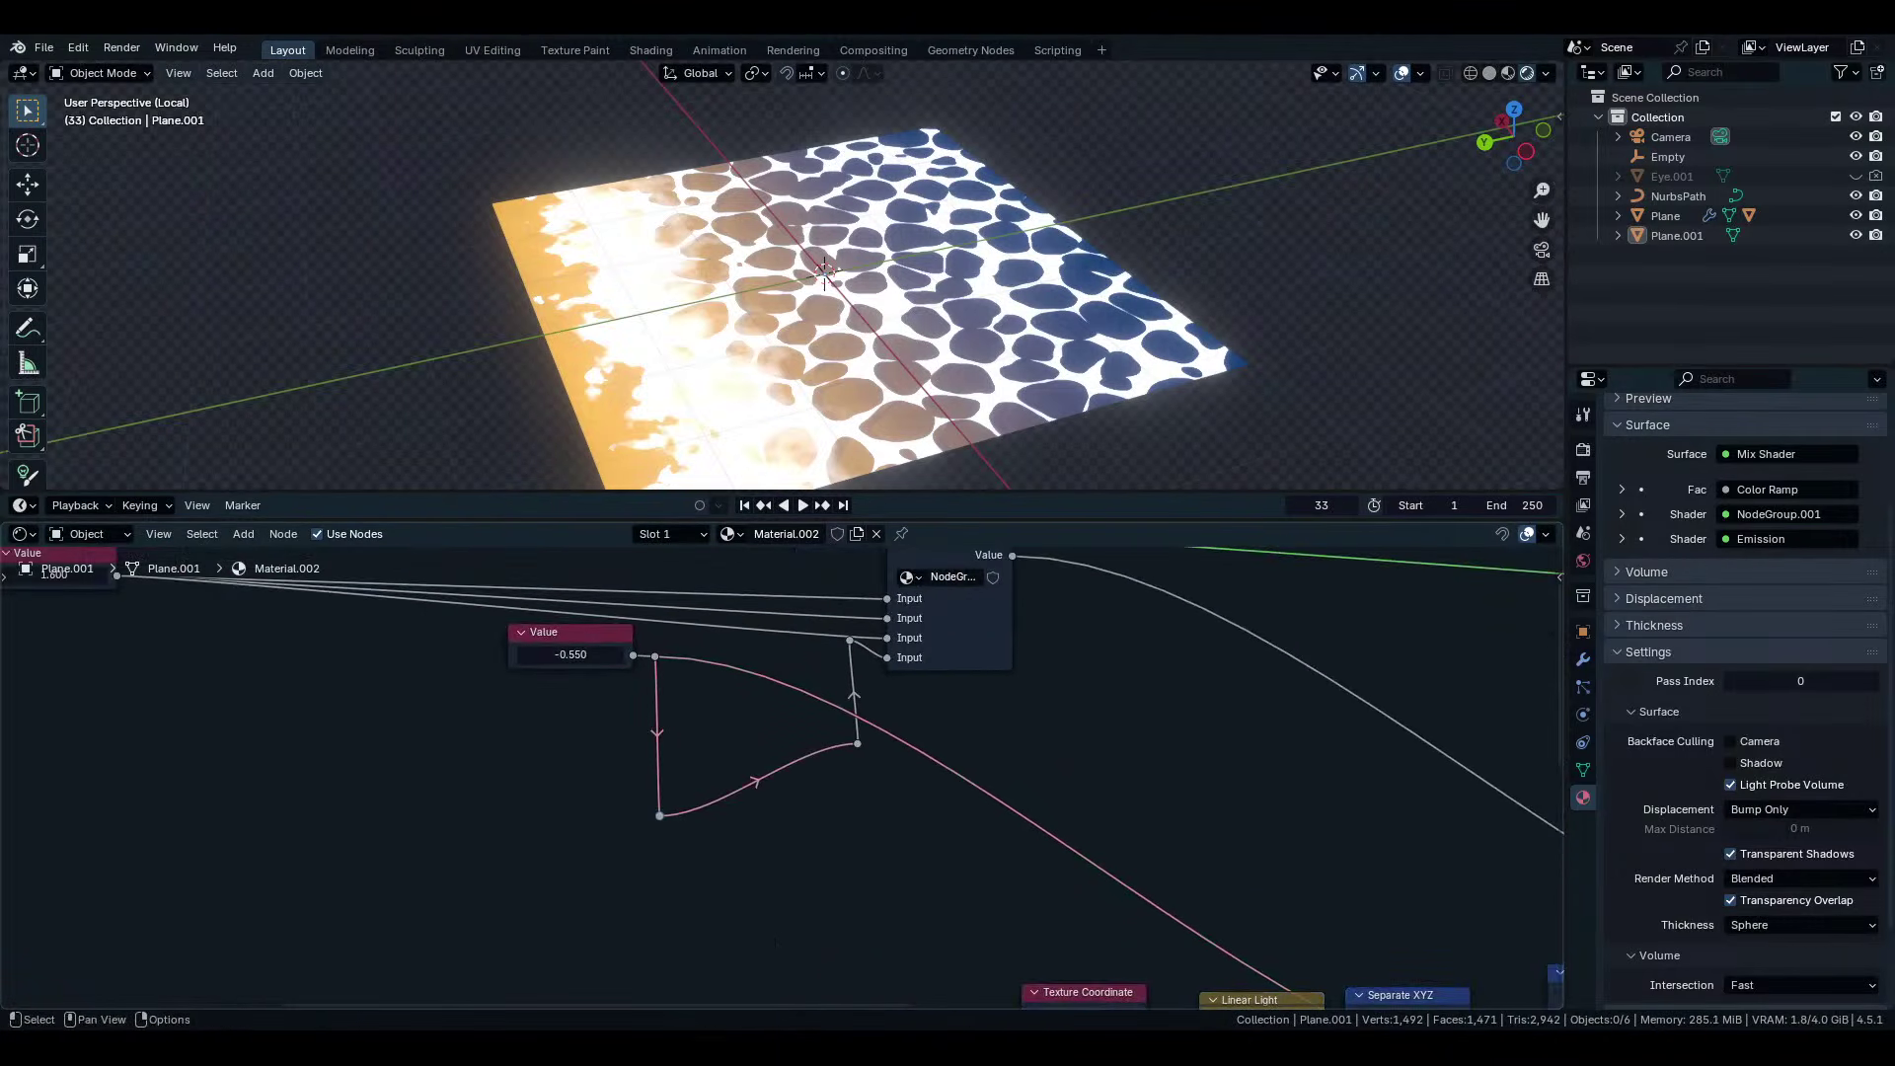
key("g")
left_click(770, 876)
middle_click_drag(751, 788, 868, 873)
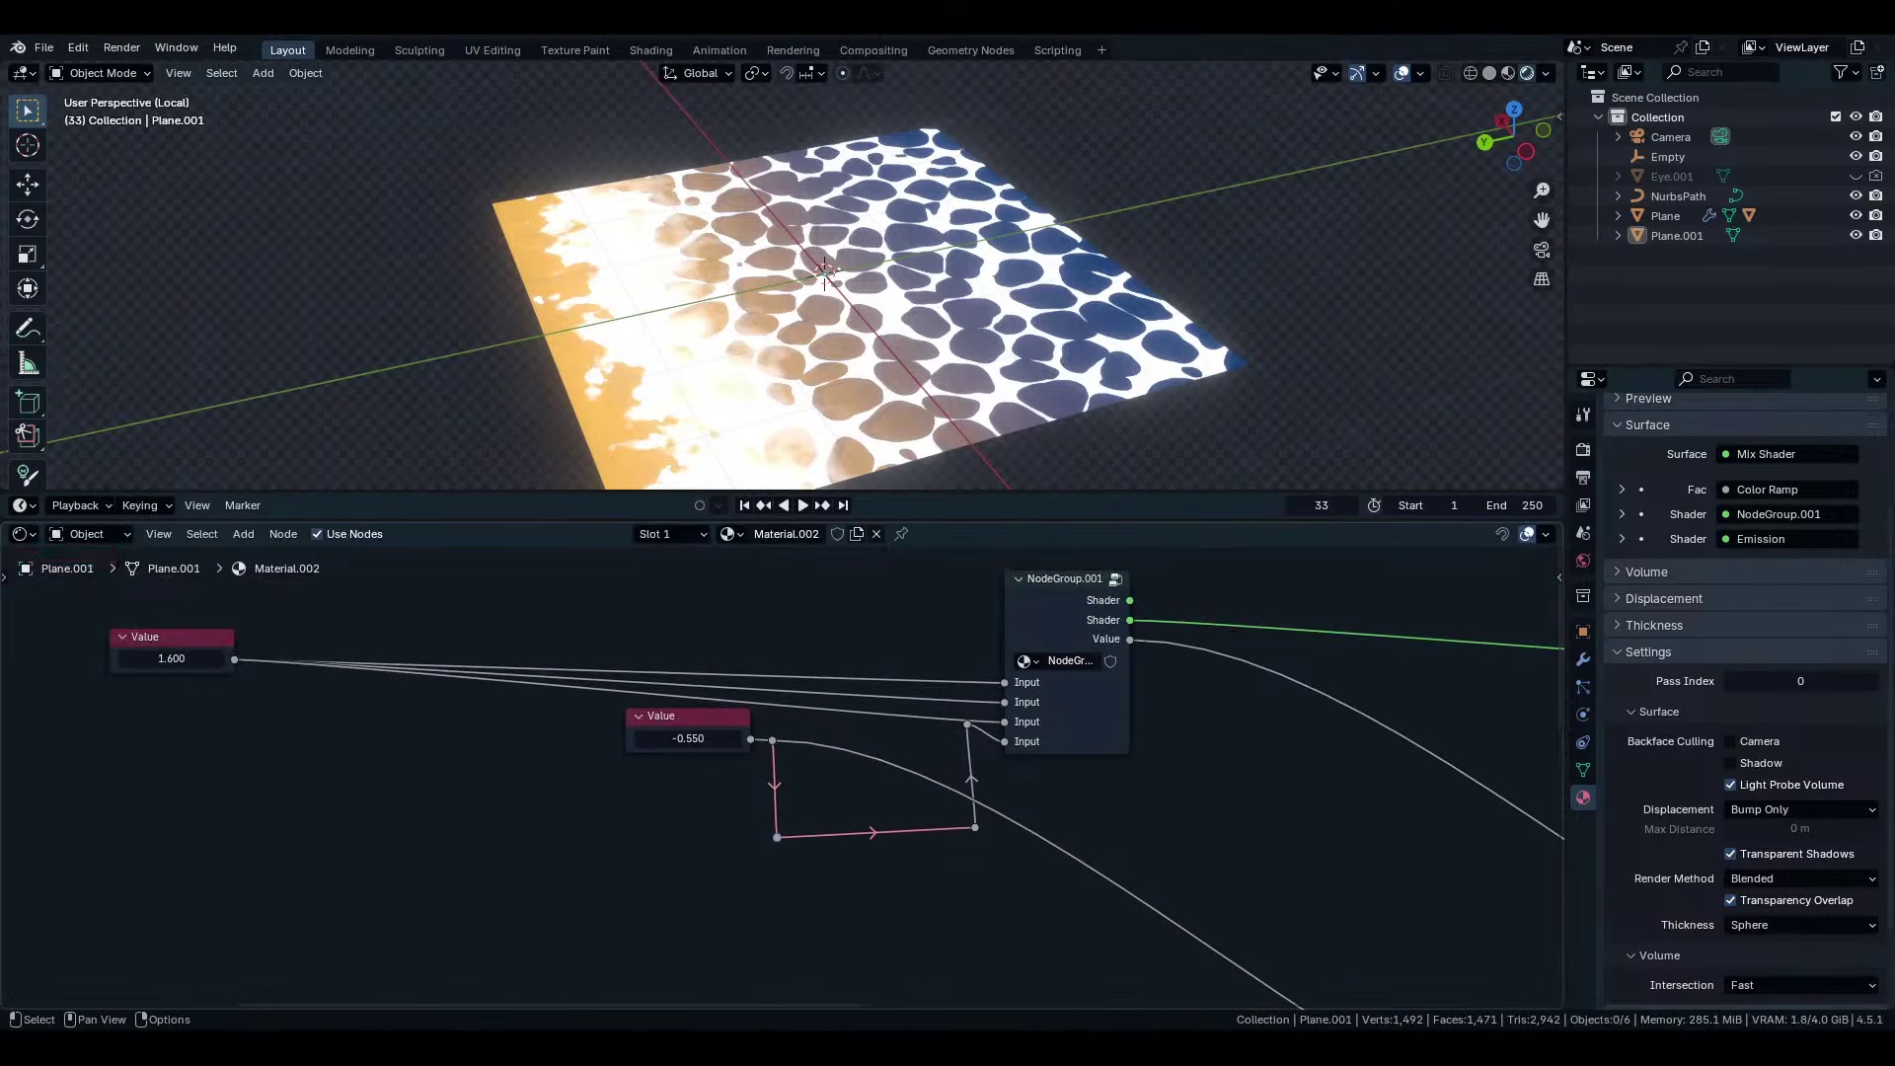
left_click_drag(967, 725, 973, 741)
mouse_move(687, 738)
left_mouse_down()
mouse_move(833, 738)
mouse_move(703, 742)
left_mouse_up()
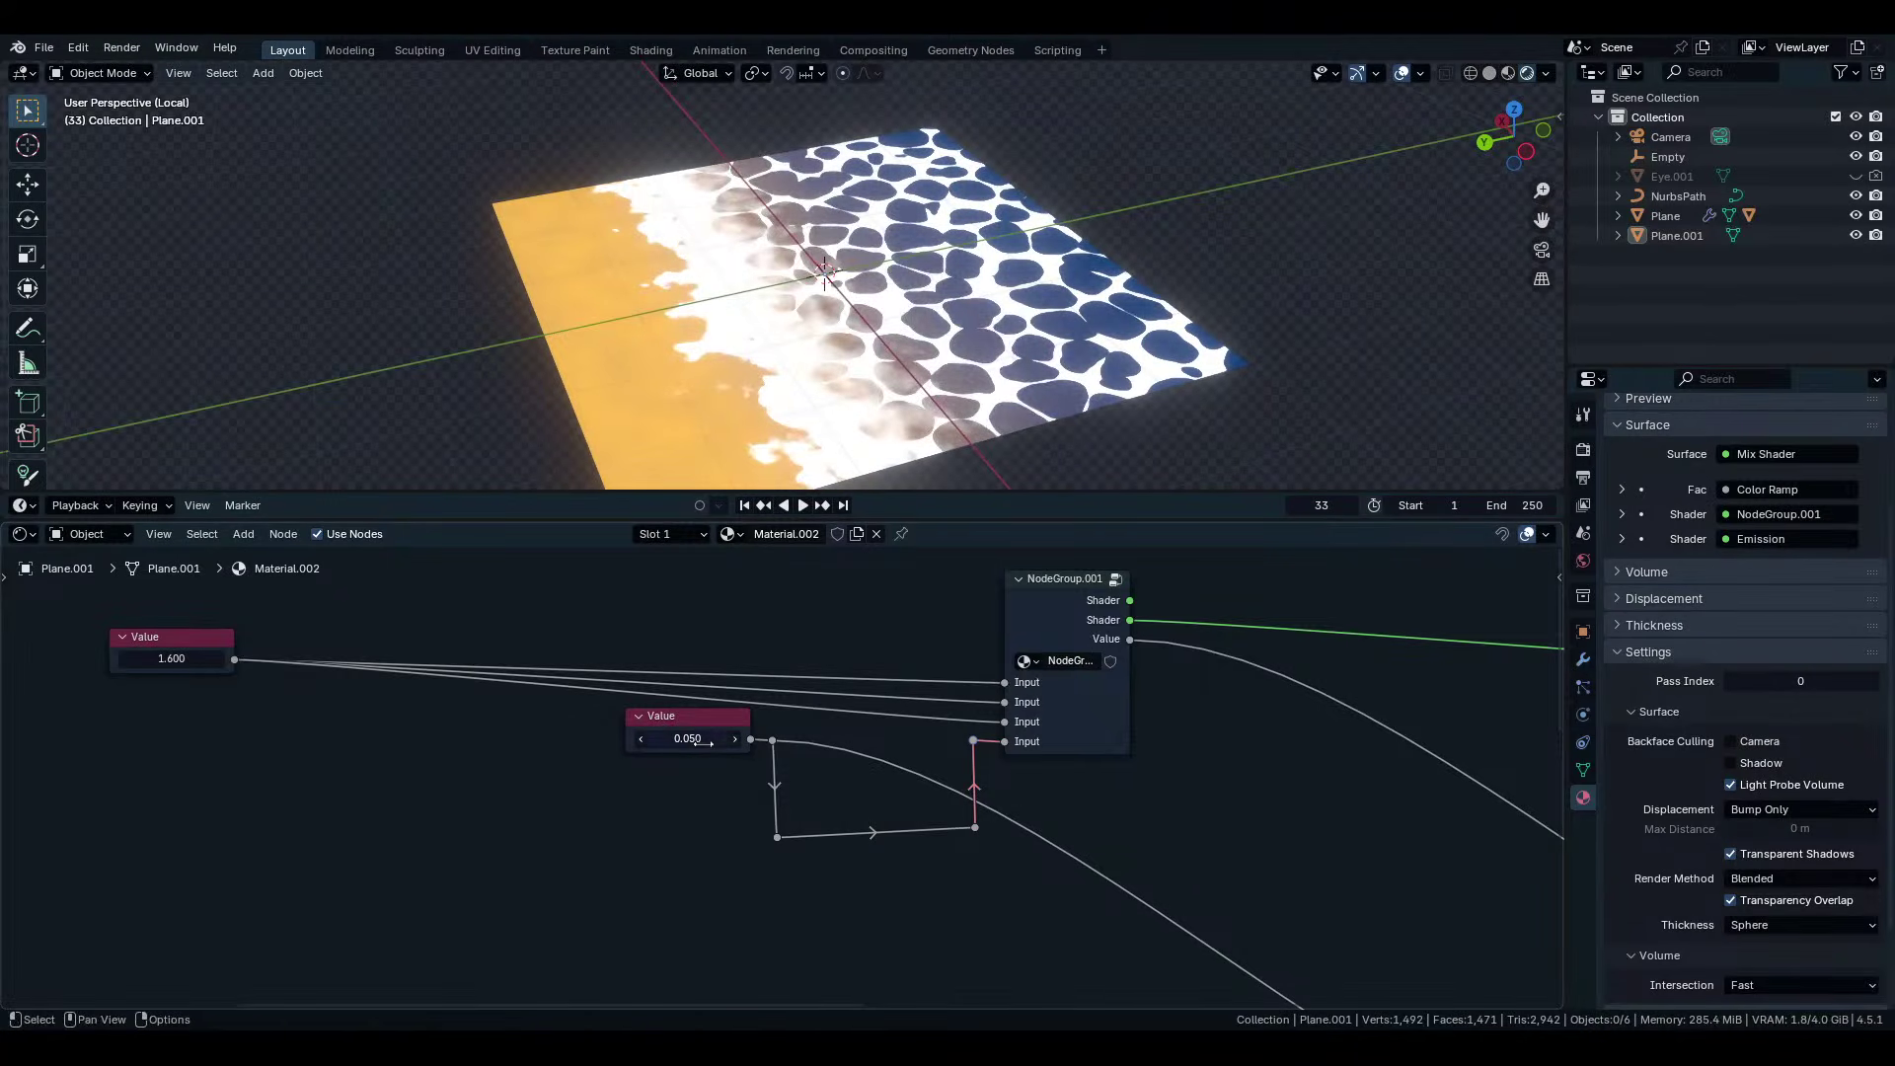
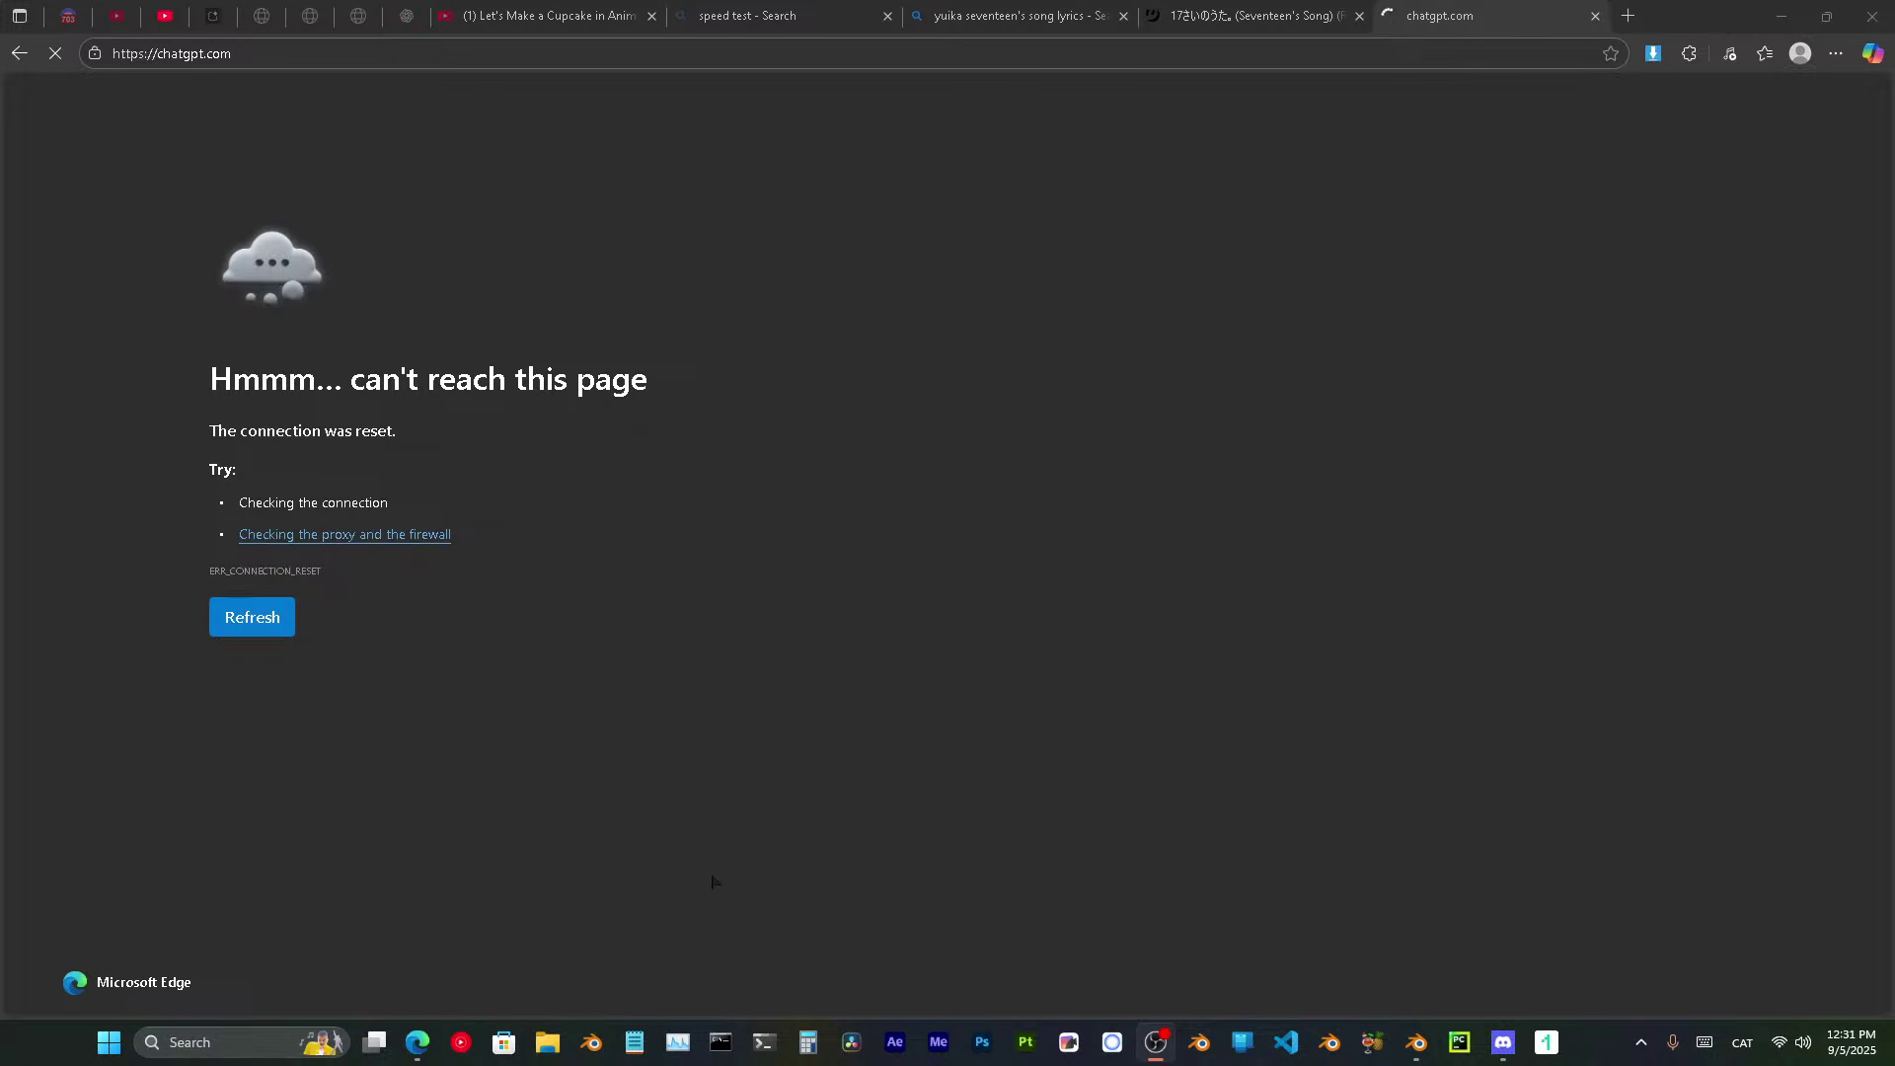
Close the chatgpt.com tab in Microsoft Edge and switch back to Blender.
left_click(374, 1041)
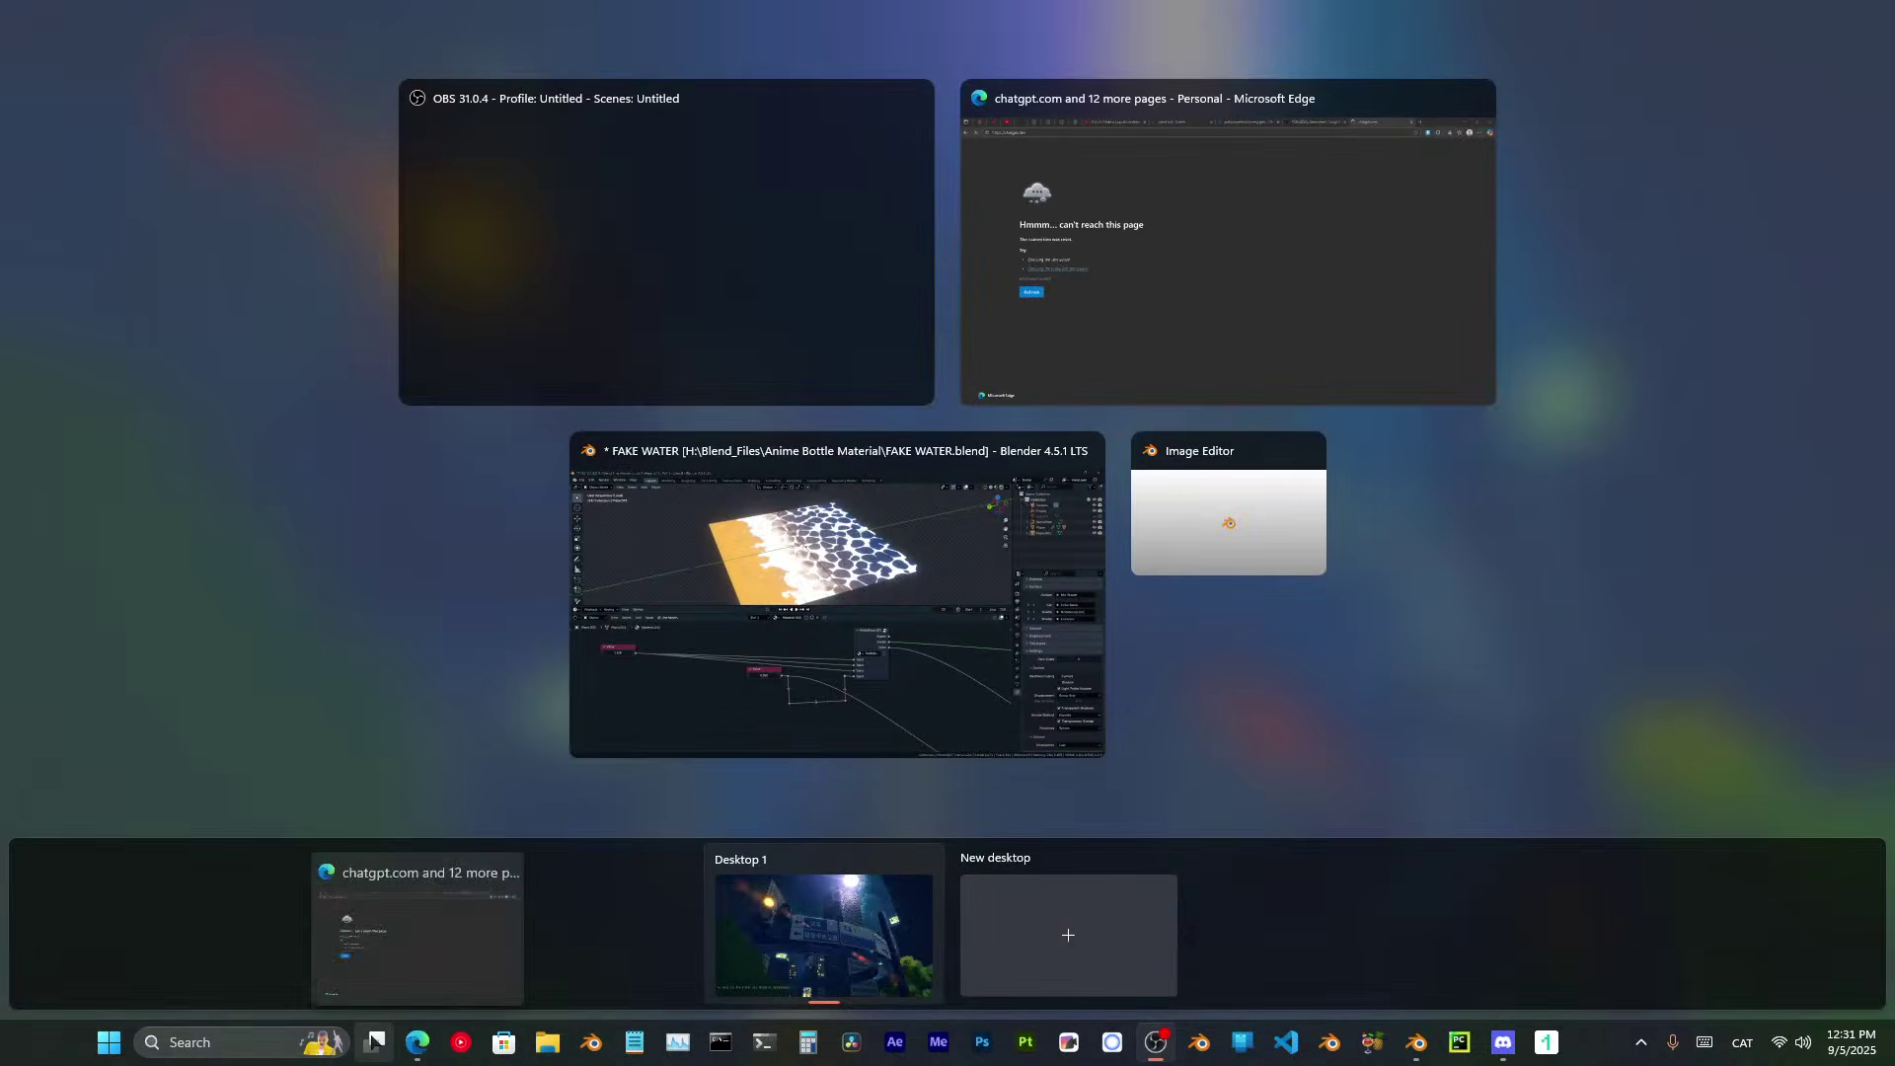
left_click(374, 1041)
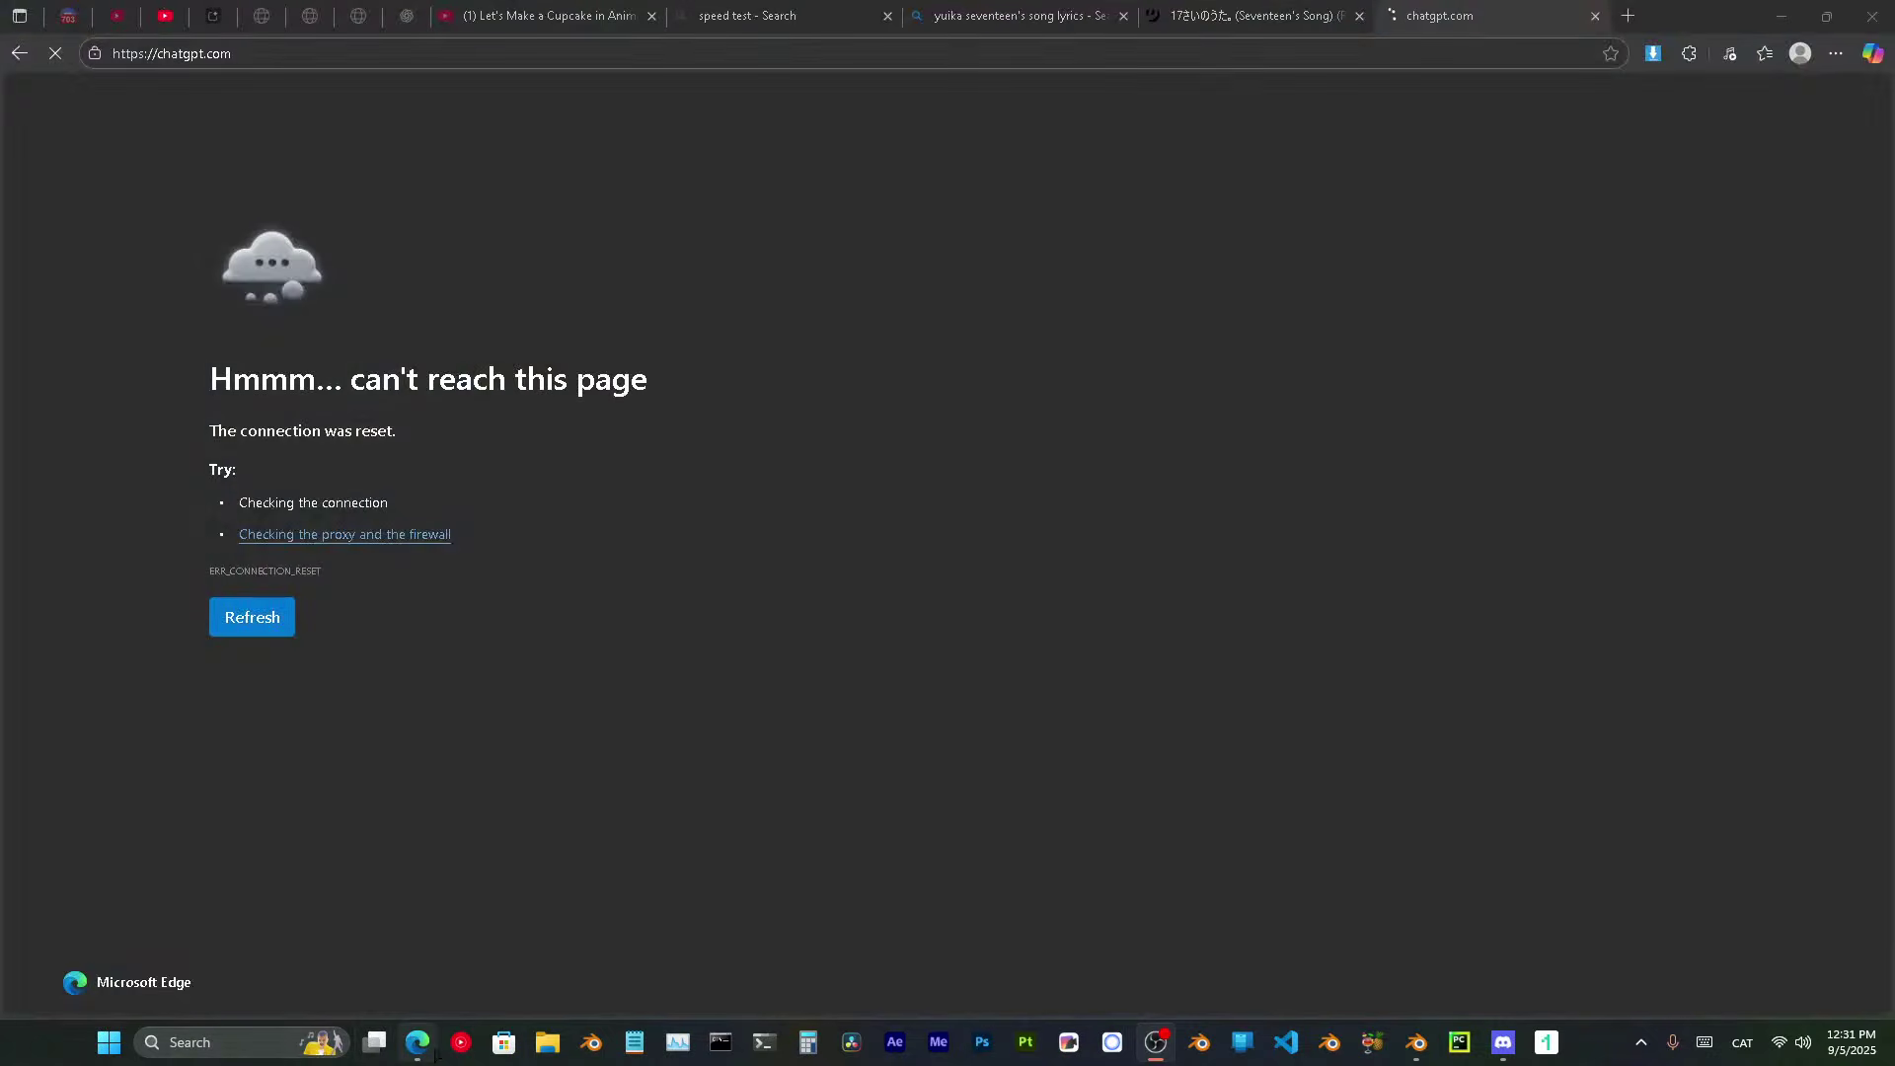
left_click(1596, 17)
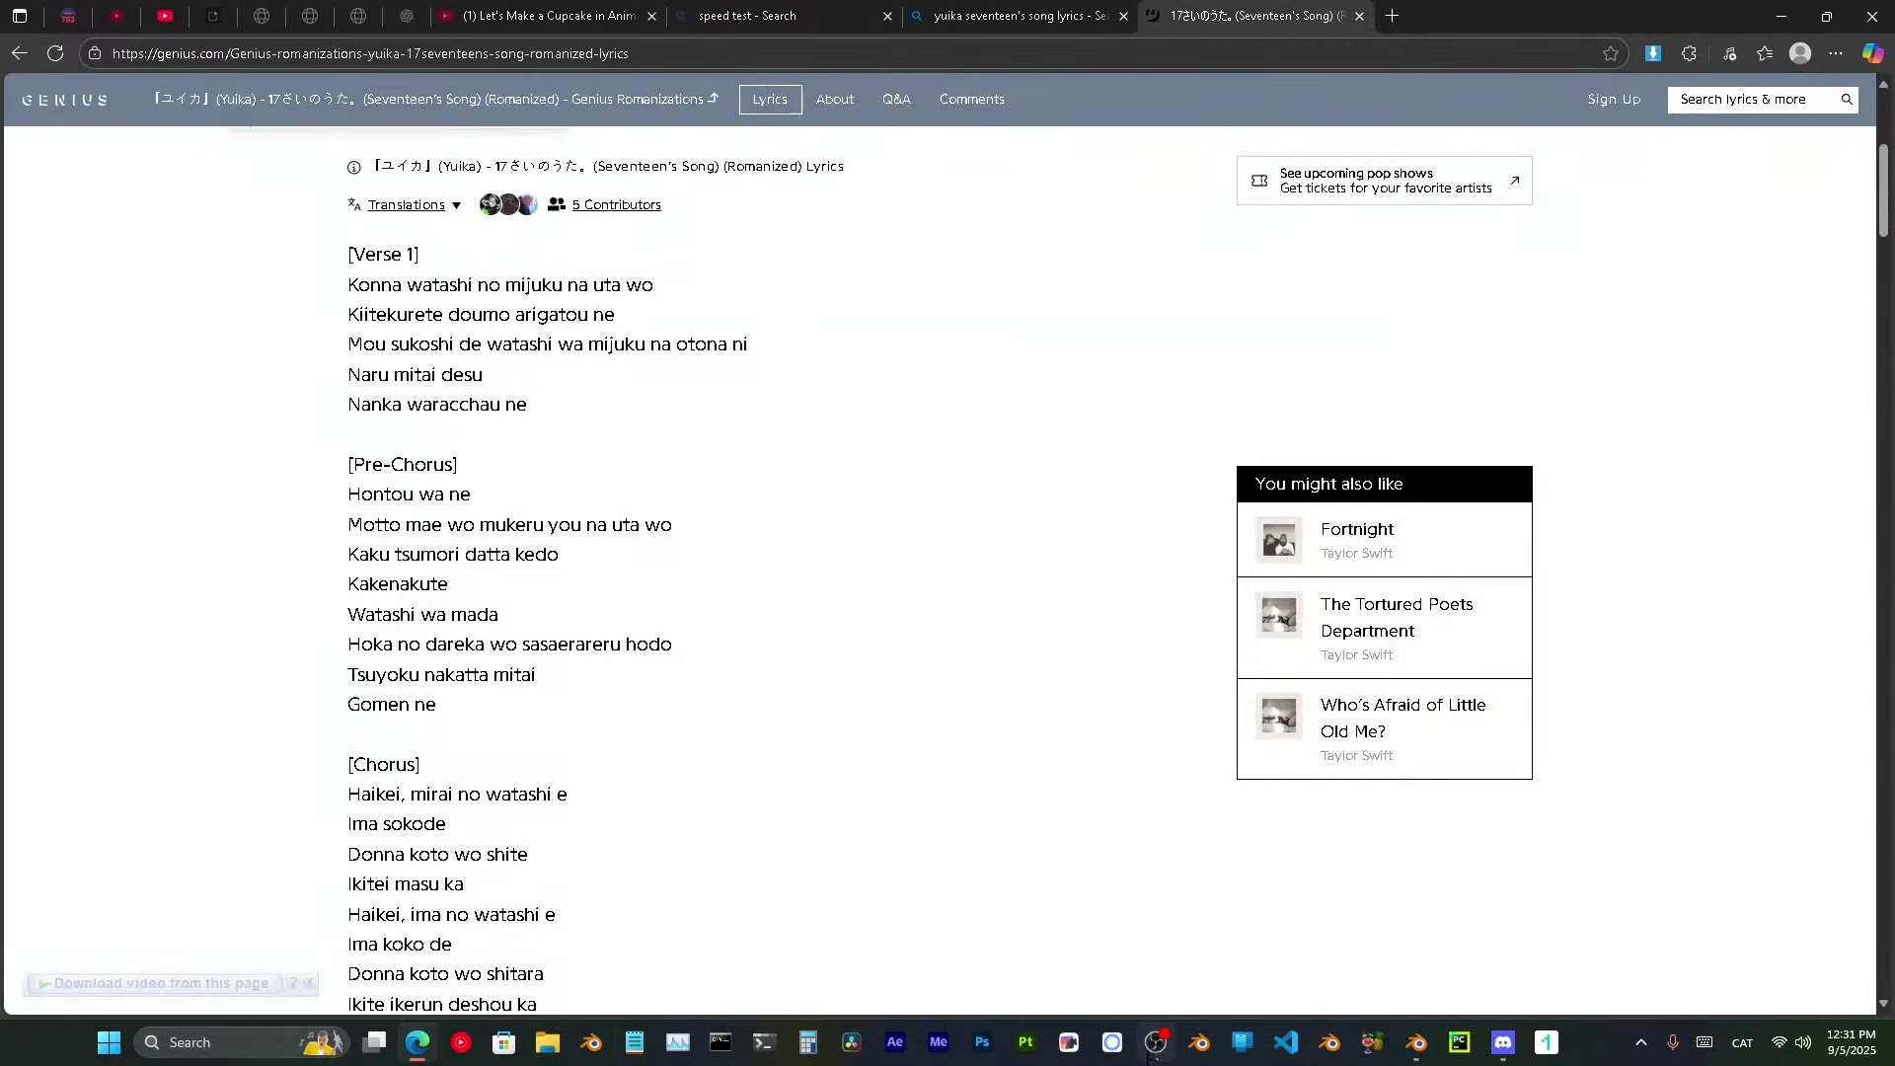
left_click(1153, 1044)
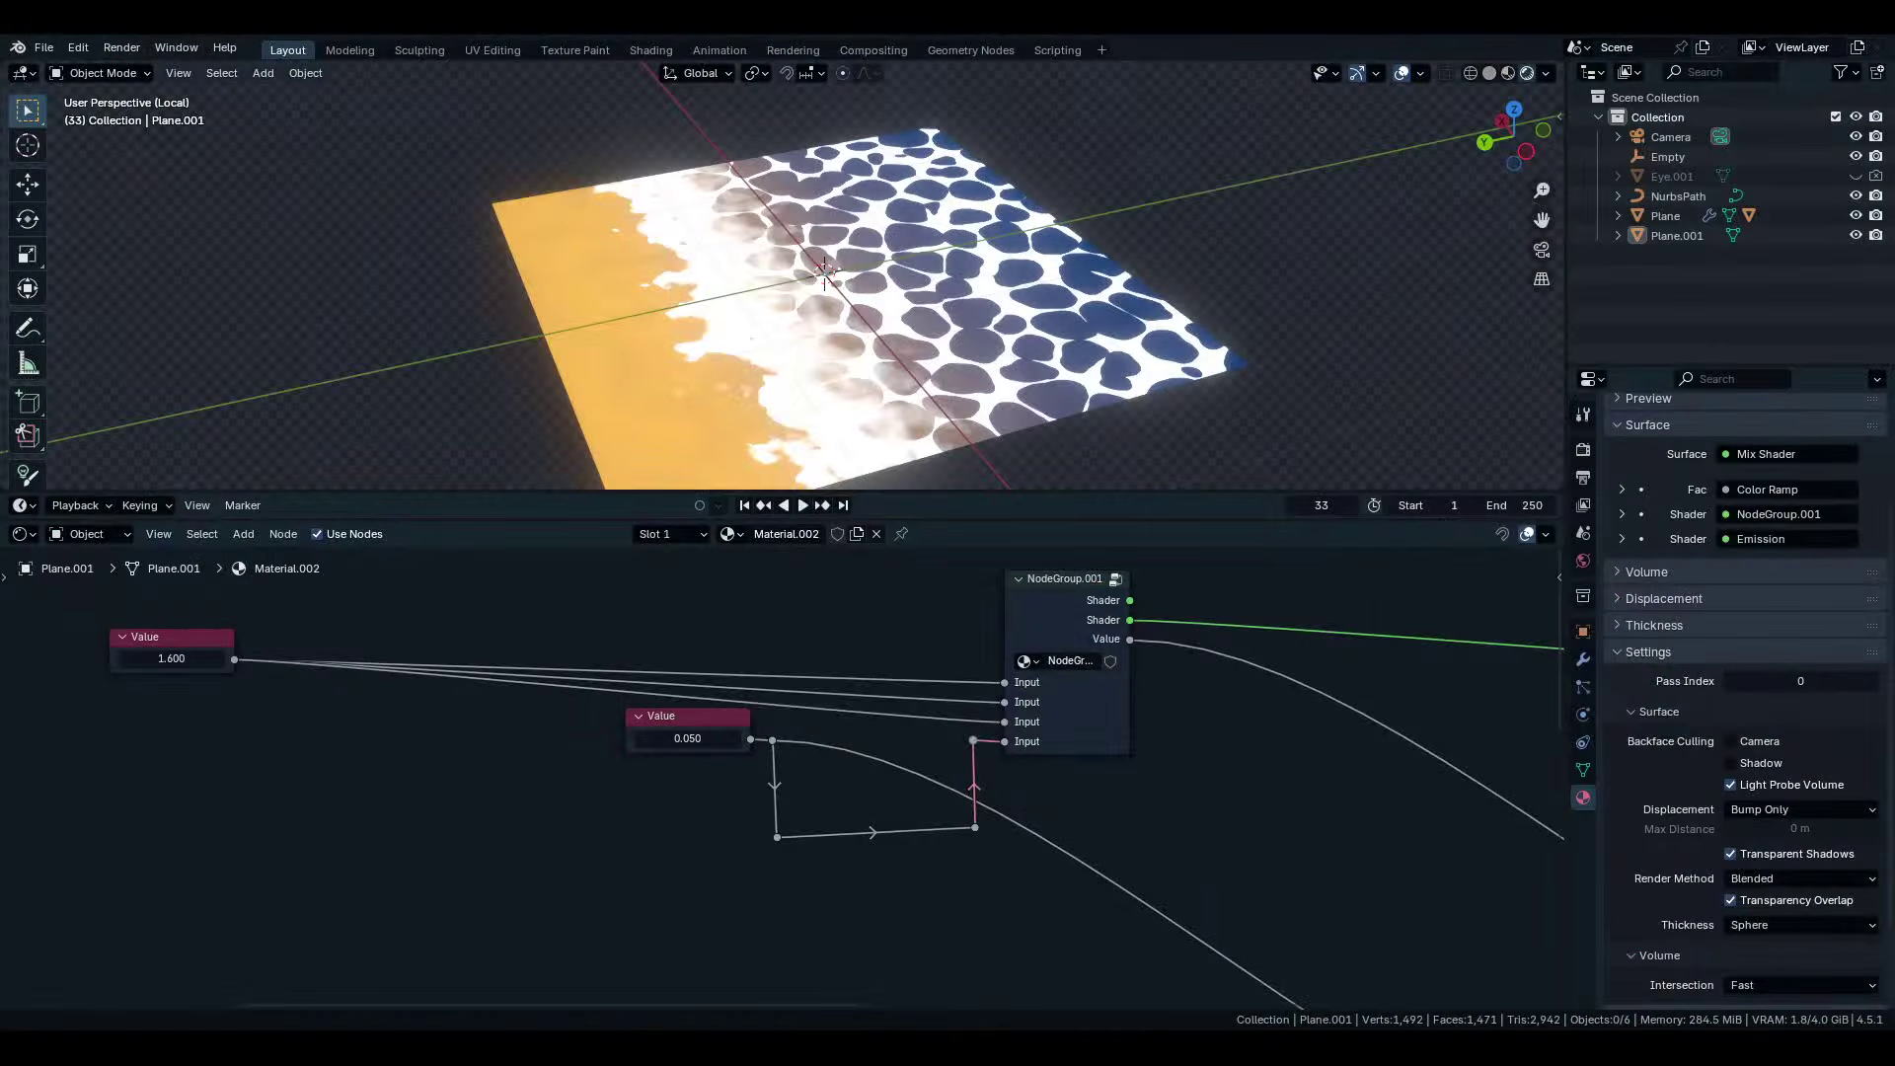
Level the lower corner reroute points of the shared Value link and test the shared Value node without keeping a change.
scroll(783, 777, "down", 4)
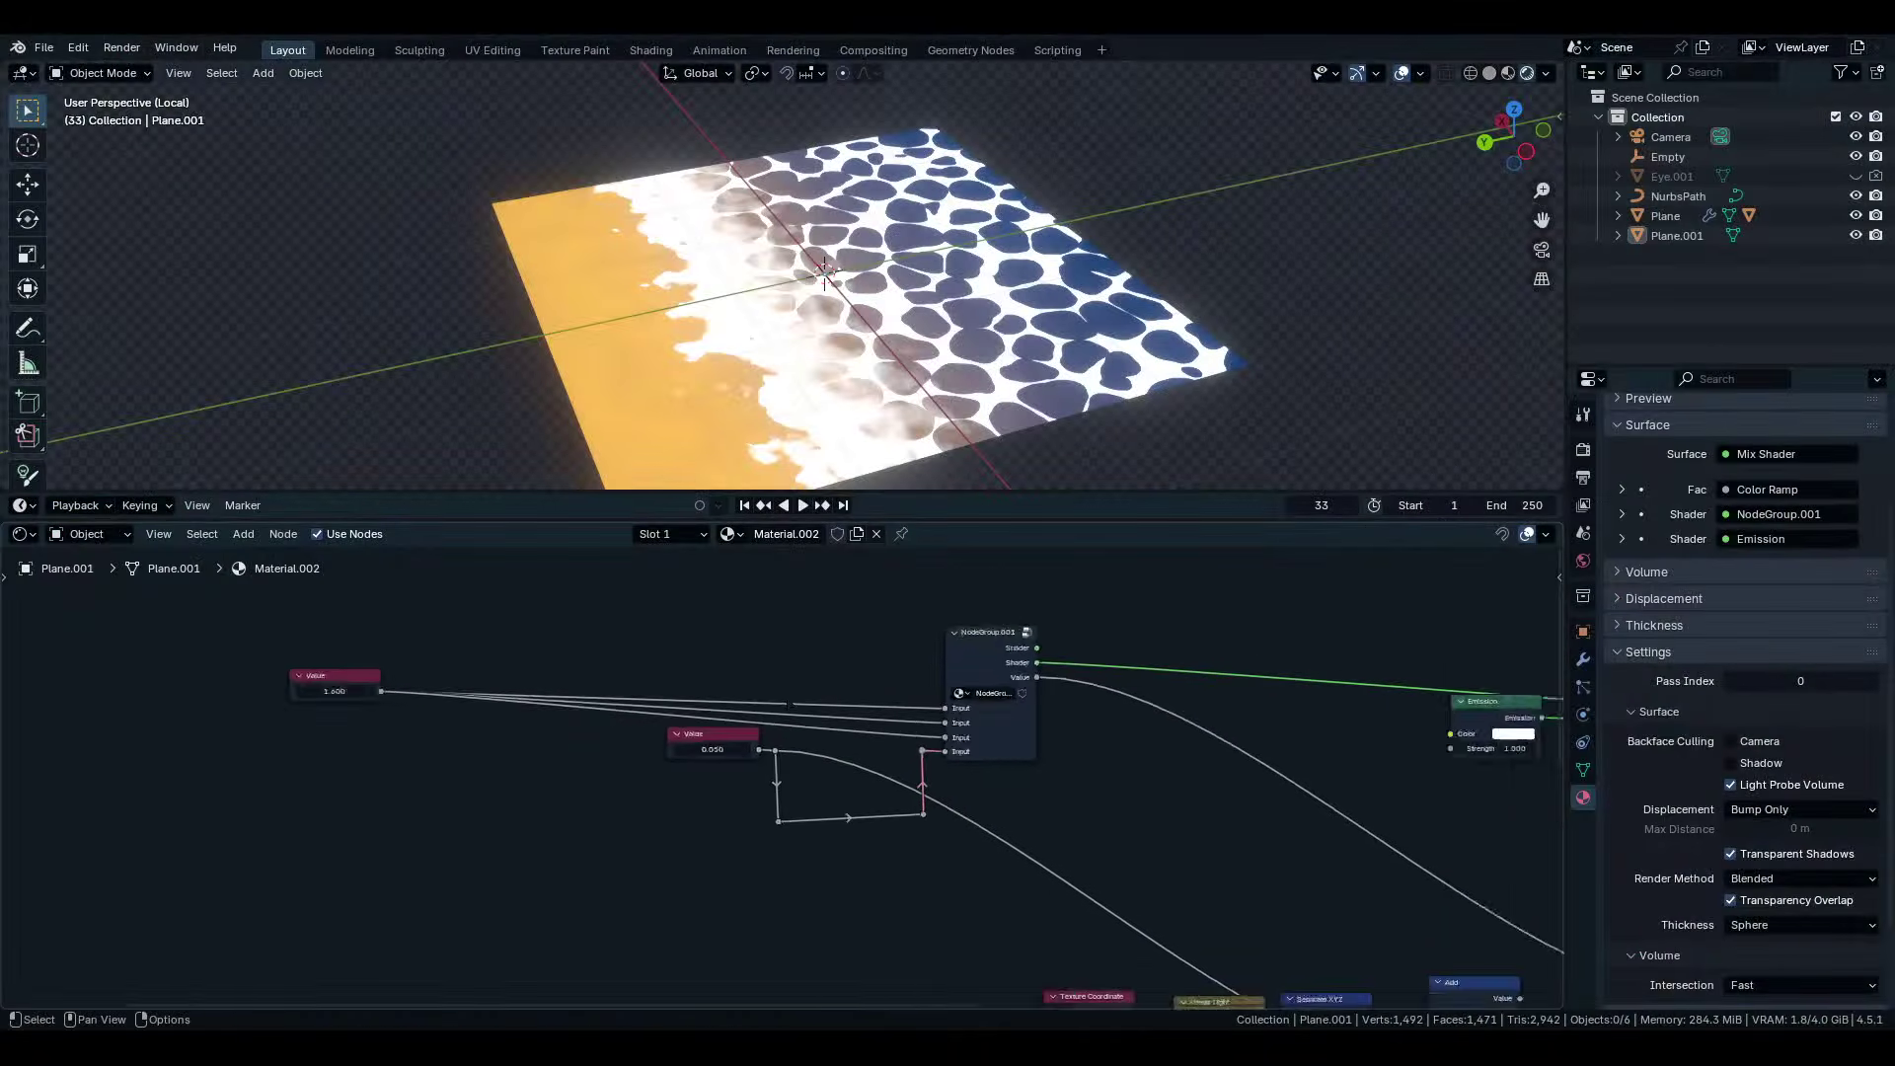
scroll(783, 778, "up", 5)
left_click_drag(964, 809, 1000, 864)
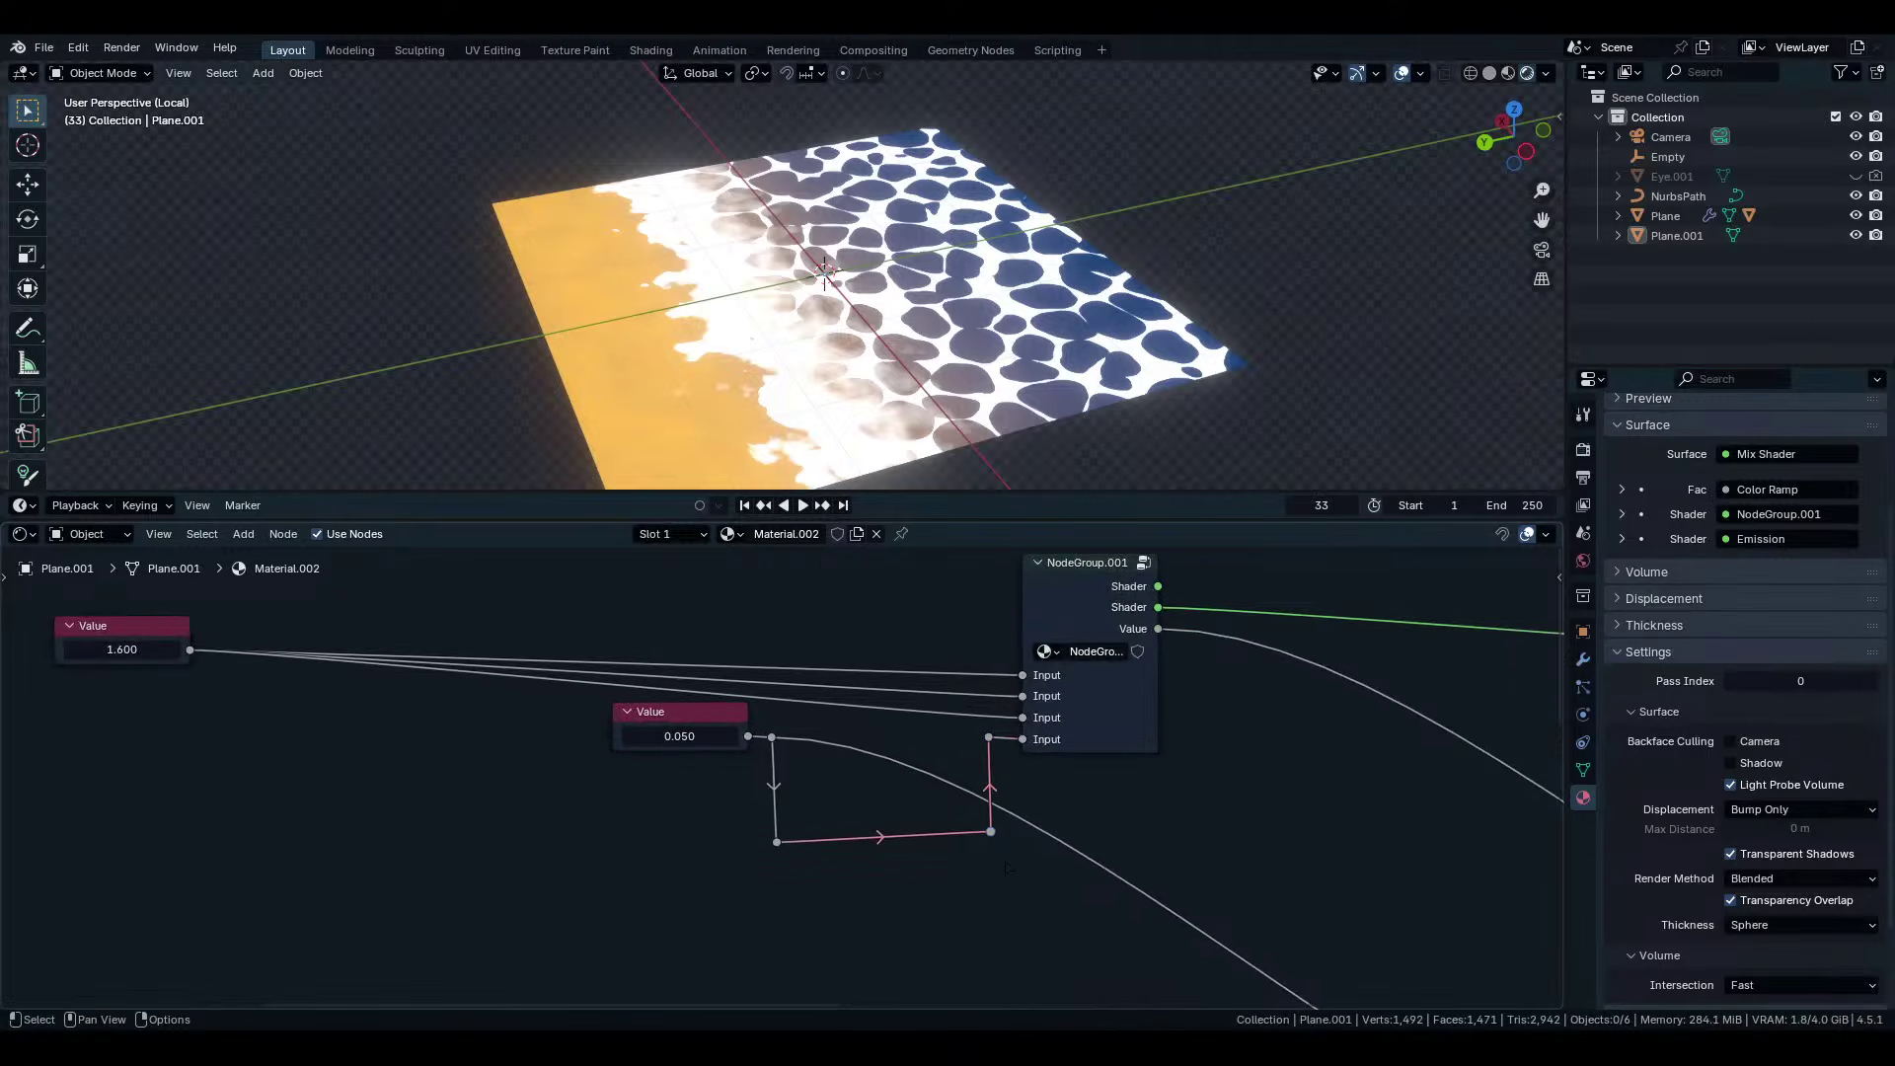
key("g")
left_click(994, 879)
left_click_drag(687, 725, 747, 725)
key("Escape")
Inspect the shoreline foam and cell pattern on the plane from several angles and distances.
mouse_move(733, 352)
middle_mouse_down()
mouse_move(811, 378)
mouse_move(1027, 359)
mouse_move(743, 316)
middle_mouse_up()
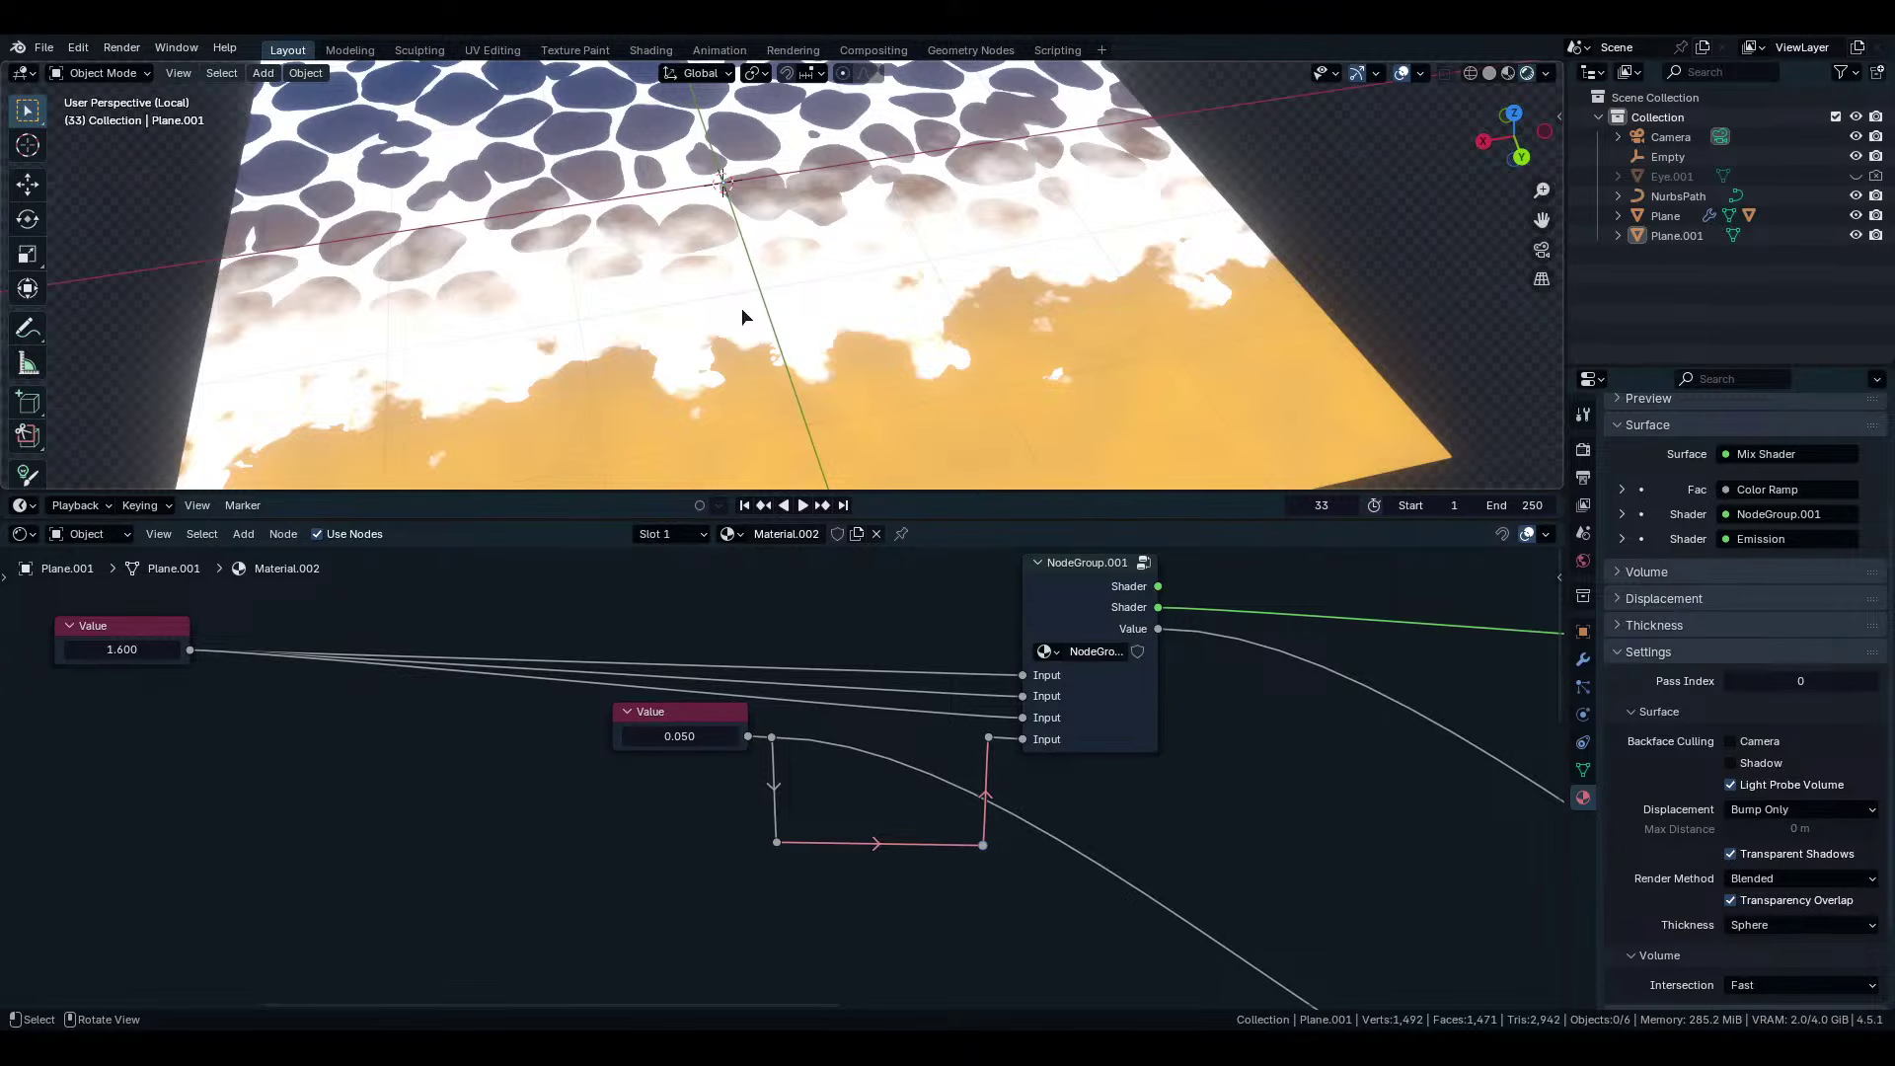
middle_click_drag(778, 318, 738, 344)
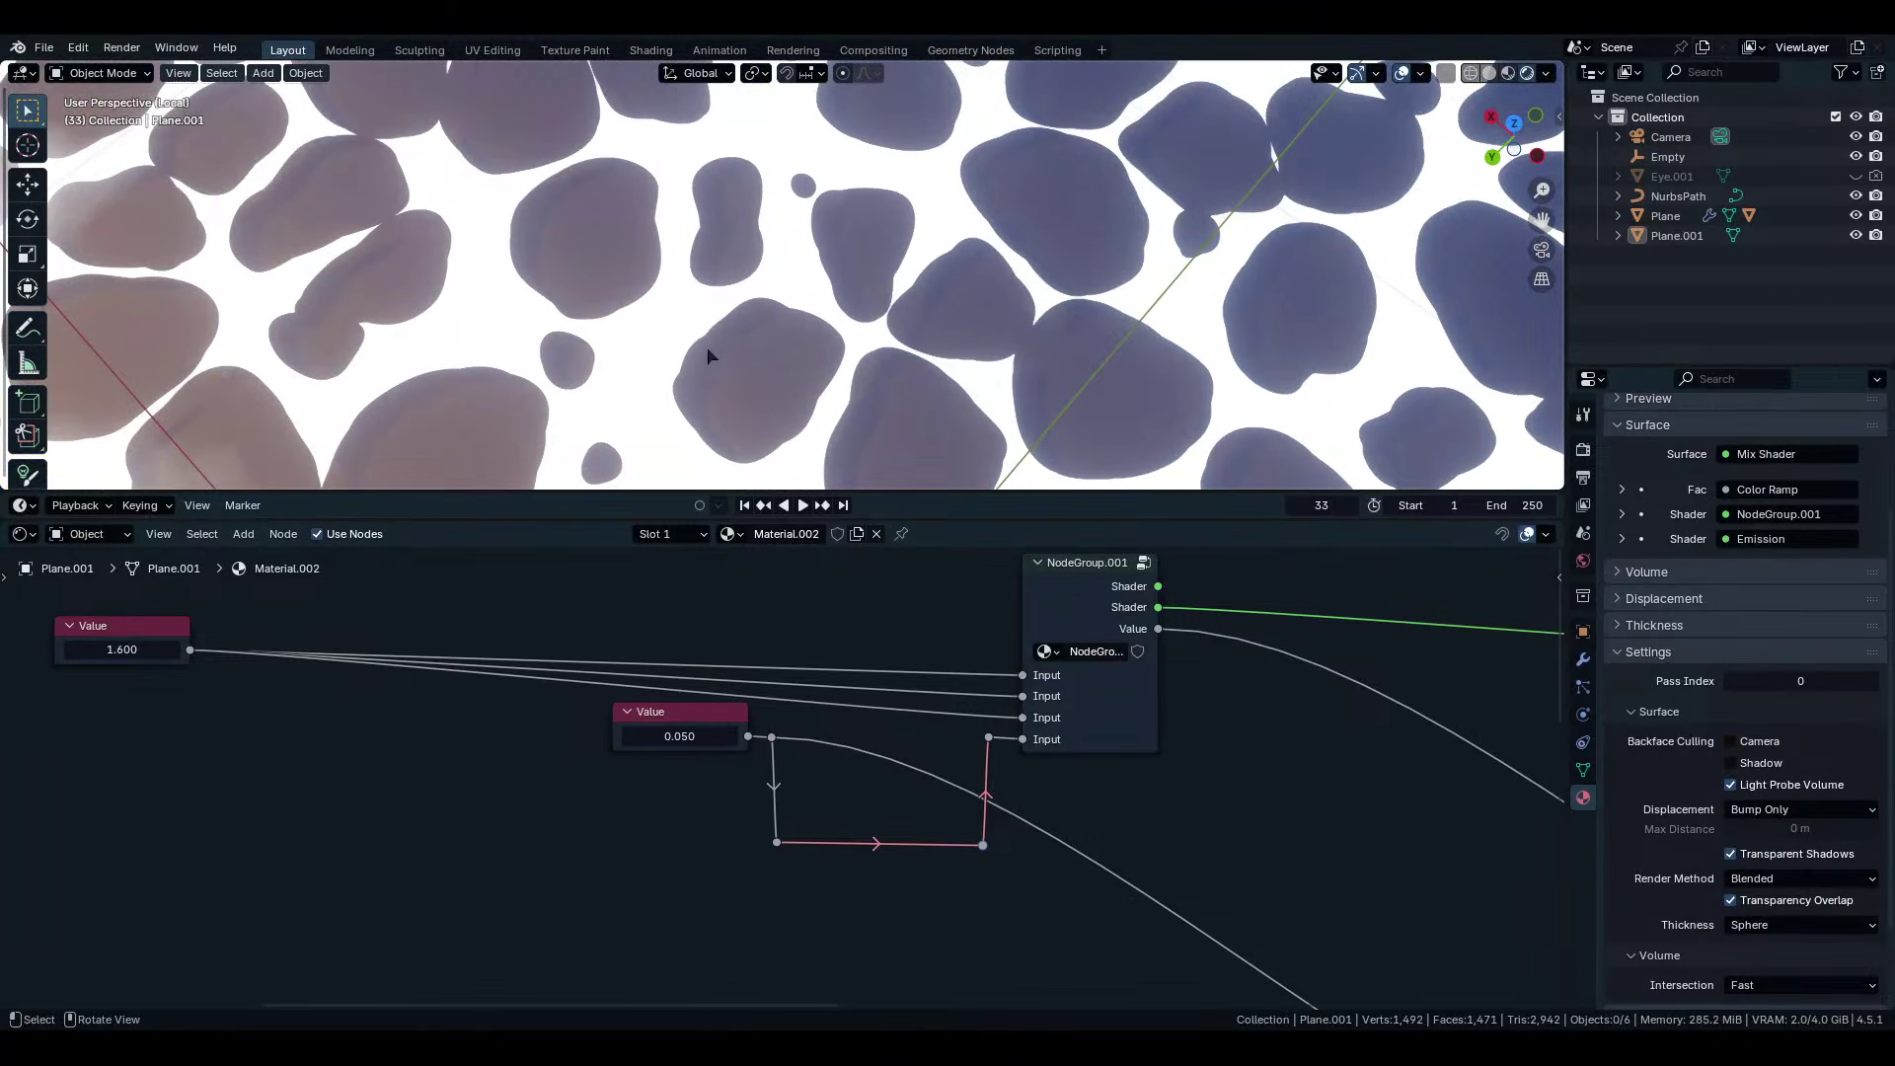
scroll(728, 392, "down", 6)
middle_click_drag(730, 399, 794, 326)
scroll(725, 312, "down", 5)
scroll(770, 767, "down", 5)
Place the Emission node below the final Mix Shader and insert a duplicate Mix Shader into the NodeGroup.001 shader link.
middle_click_drag(1382, 758, 478, 676)
scroll(901, 750, "up", 5)
scroll(902, 750, "up", 1)
middle_click_drag(902, 750, 1171, 779)
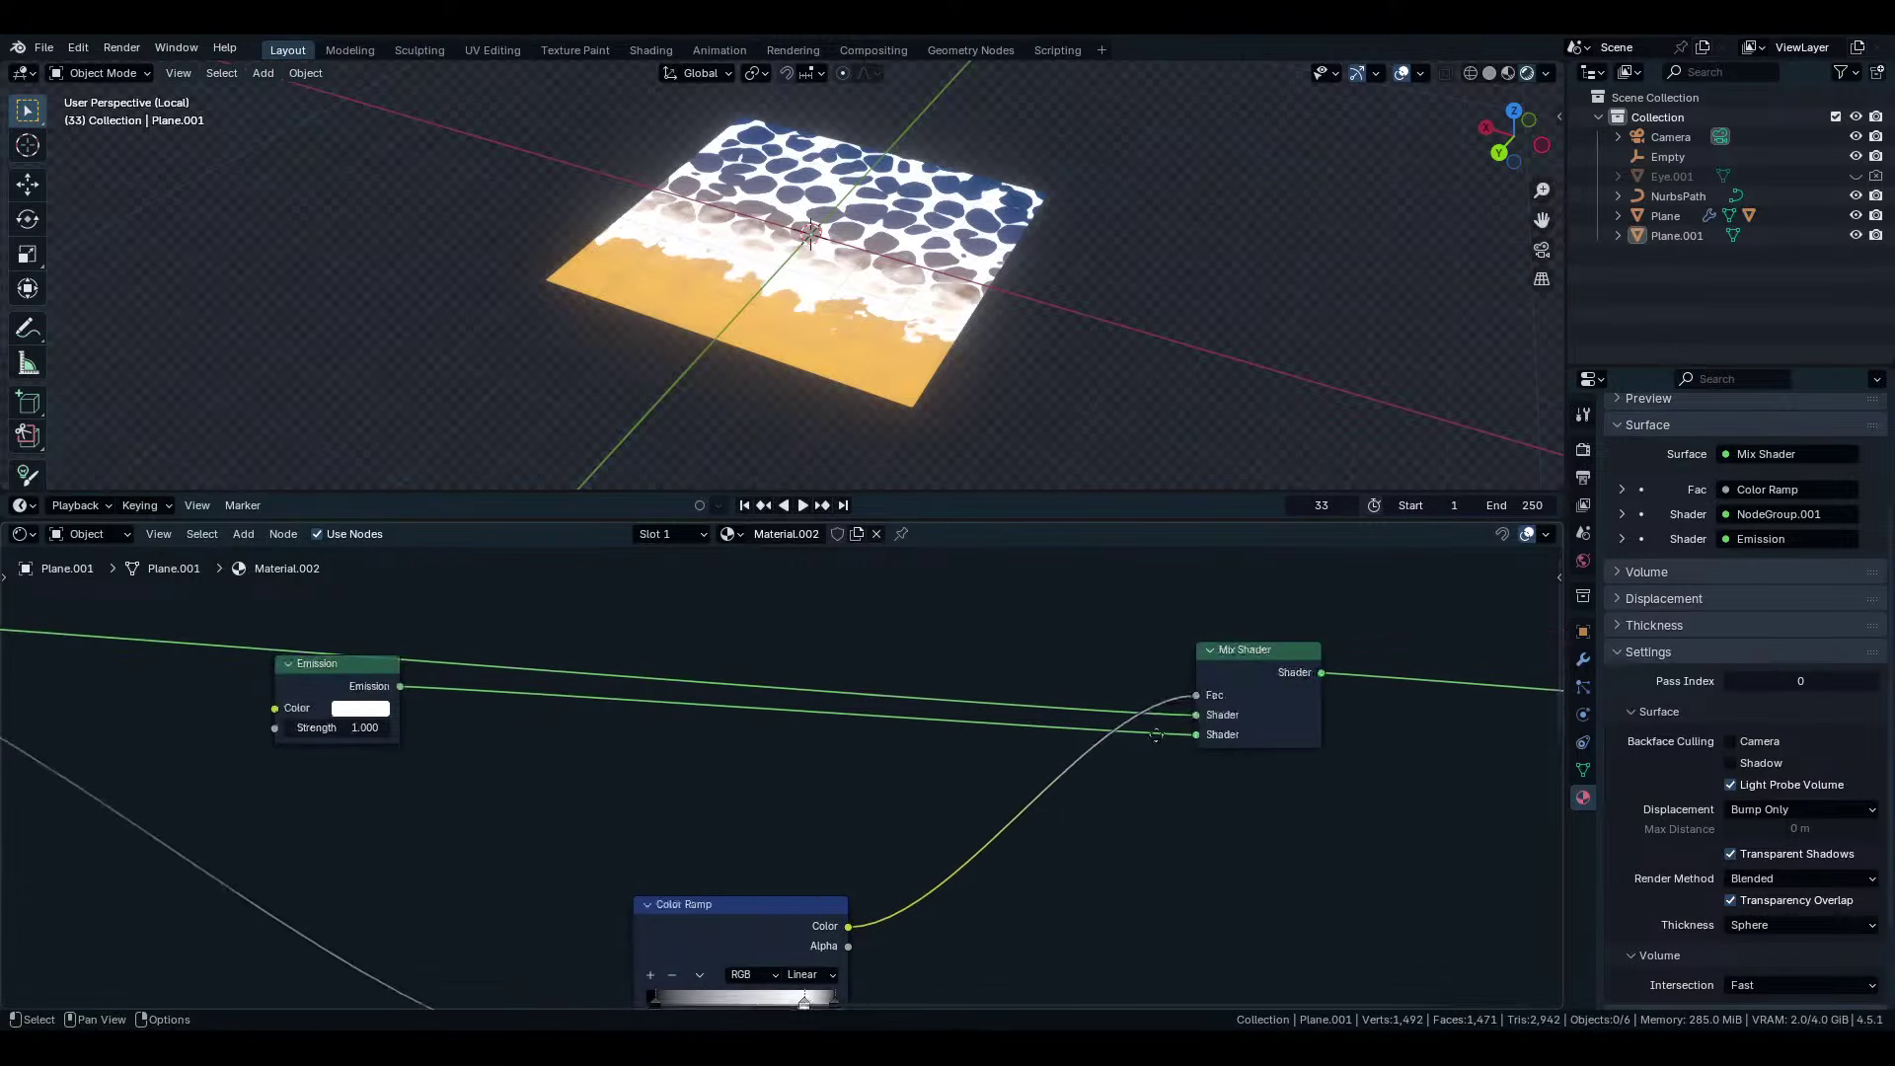
left_click_drag(336, 657, 1264, 838)
left_click(1260, 681)
key("shift+d")
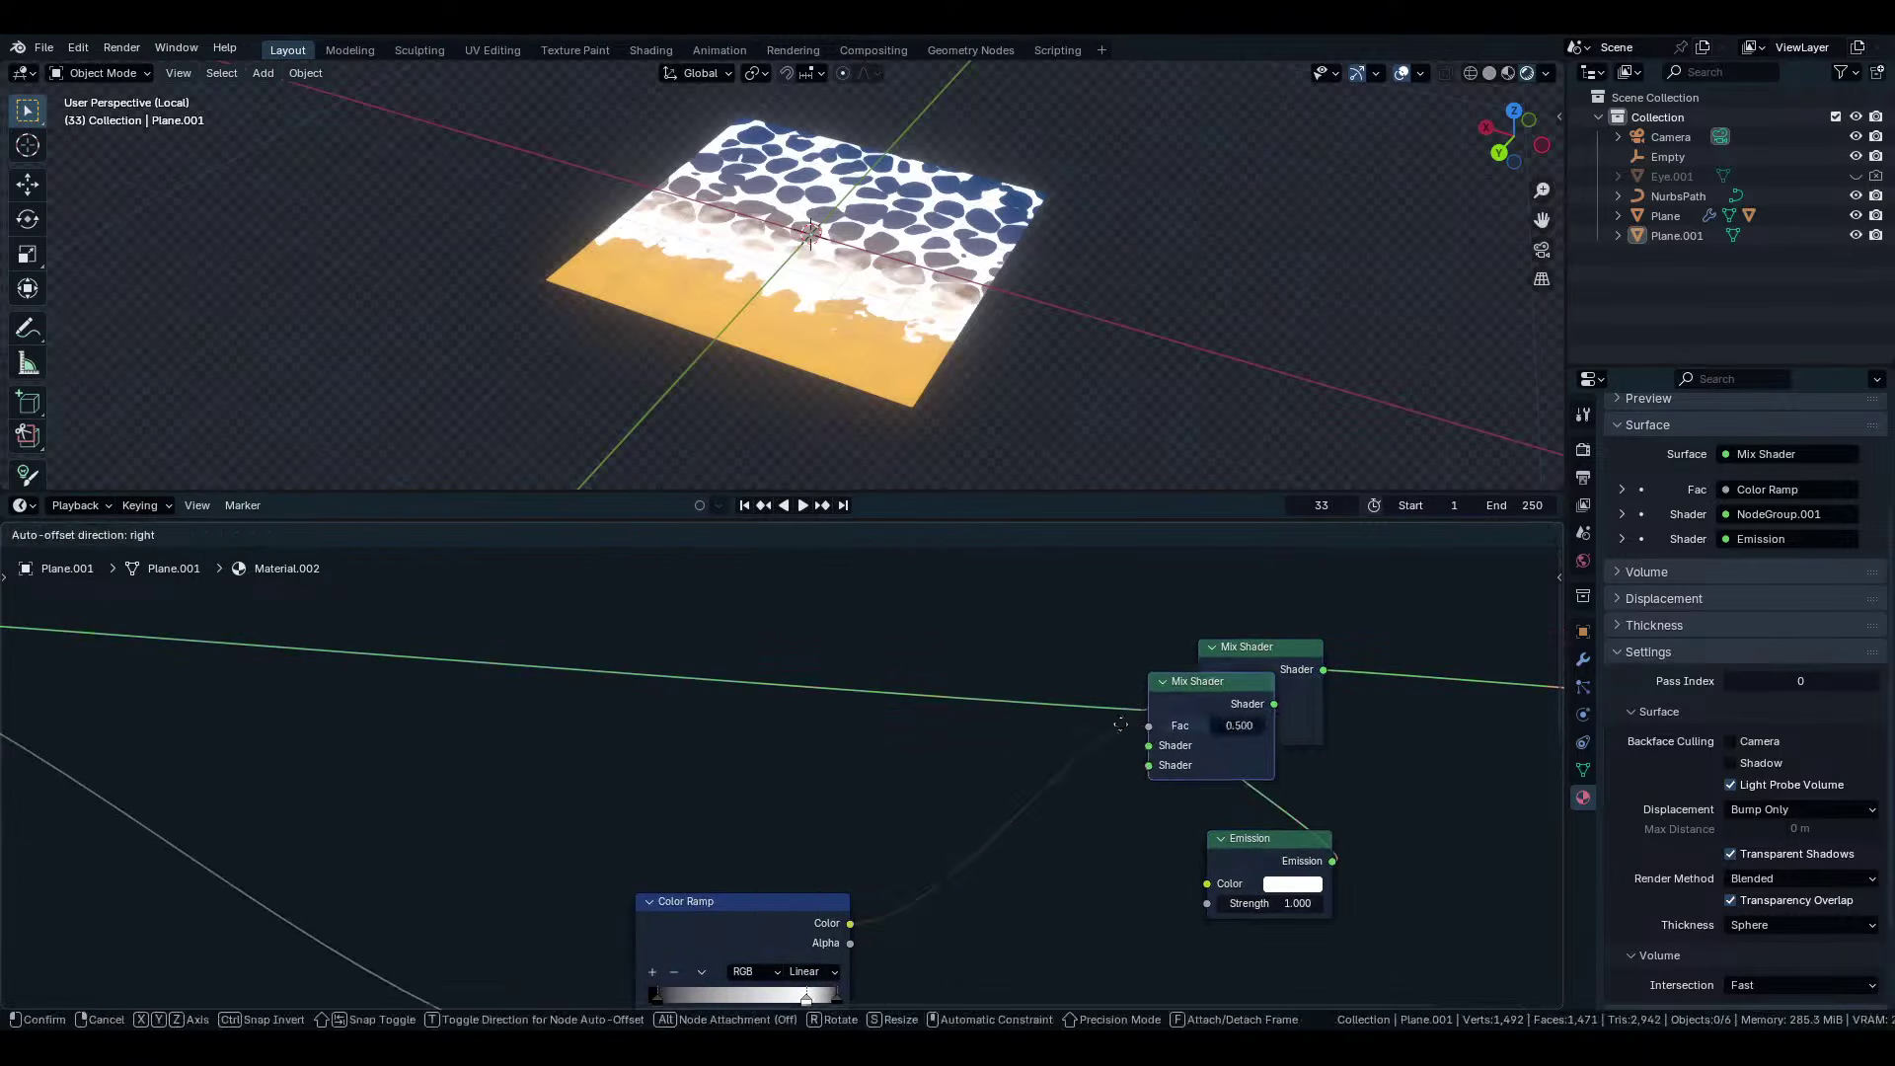
left_click(661, 668)
Duplicate the white Emission node and place the copy below the inserted Mix Shader.
left_click(1233, 849)
key("shift+d")
left_click(593, 773)
scroll(593, 774, "up", 2)
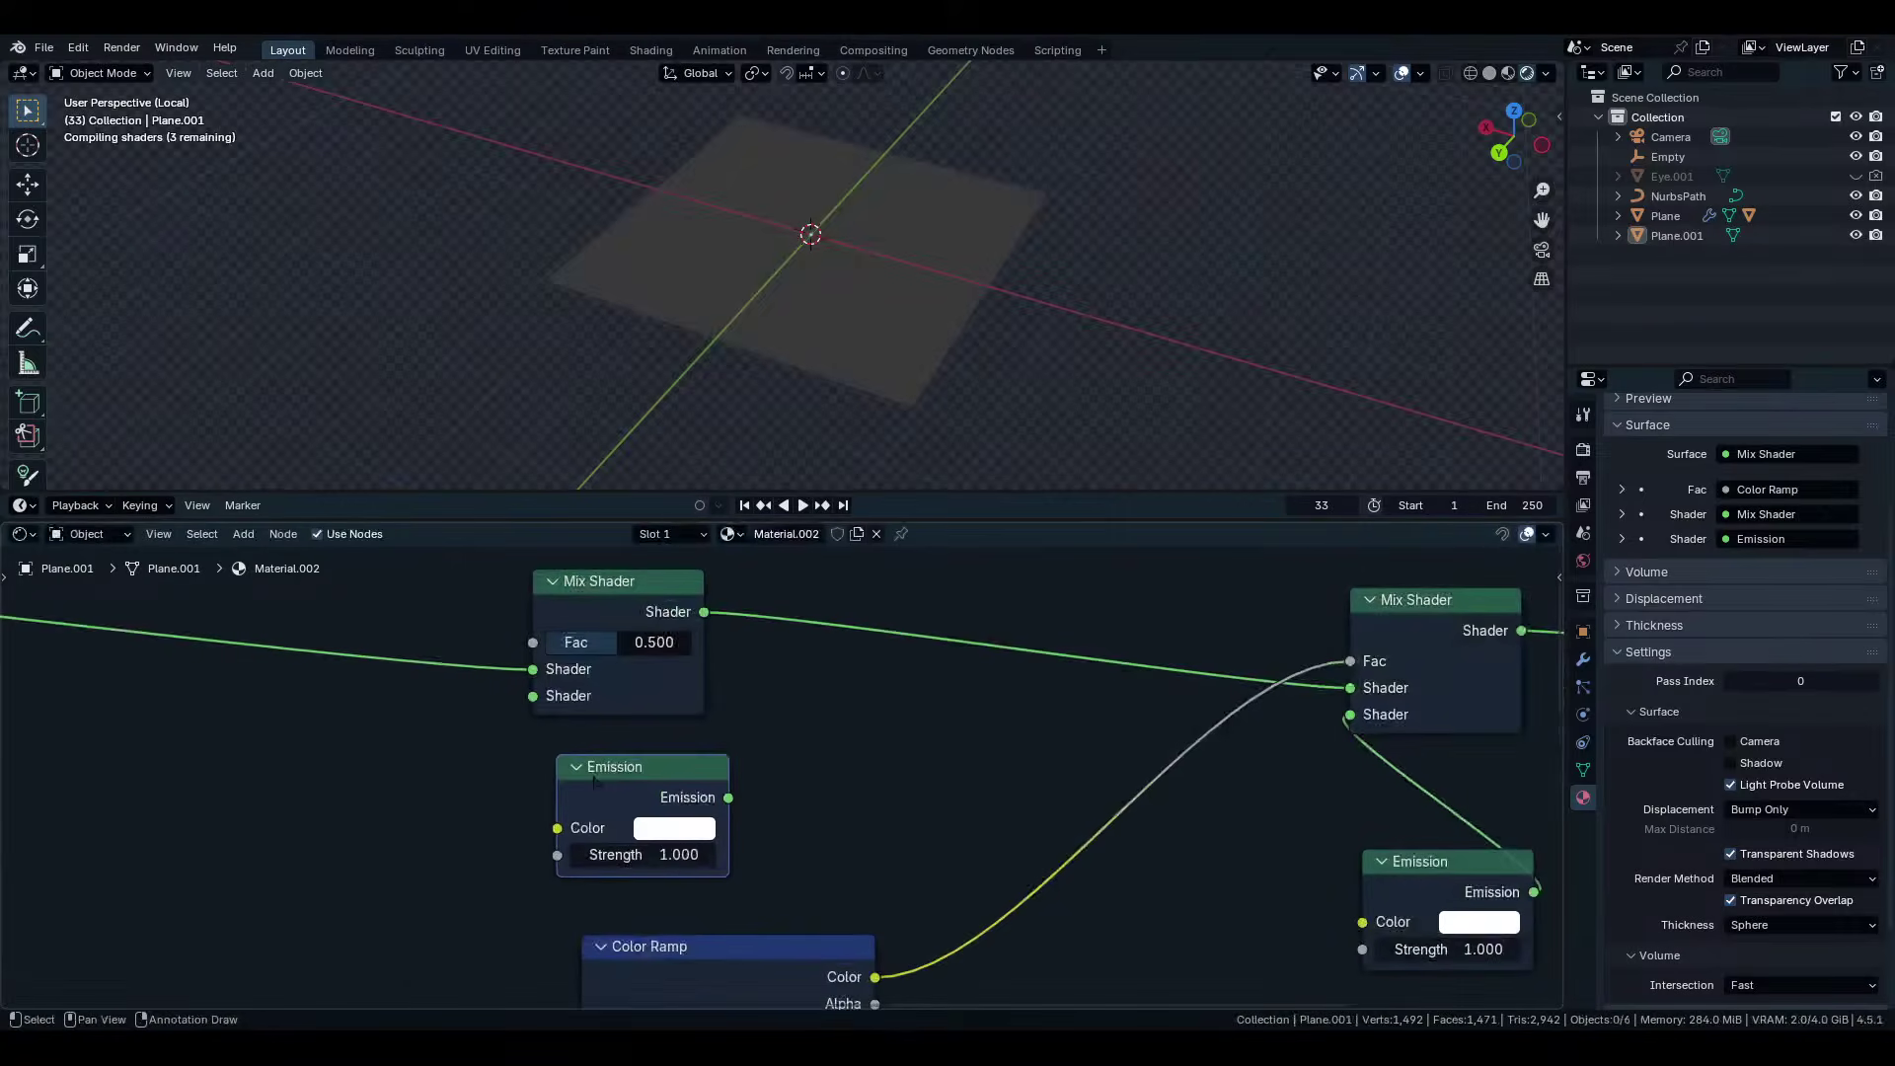
scroll(677, 853, "up", 1)
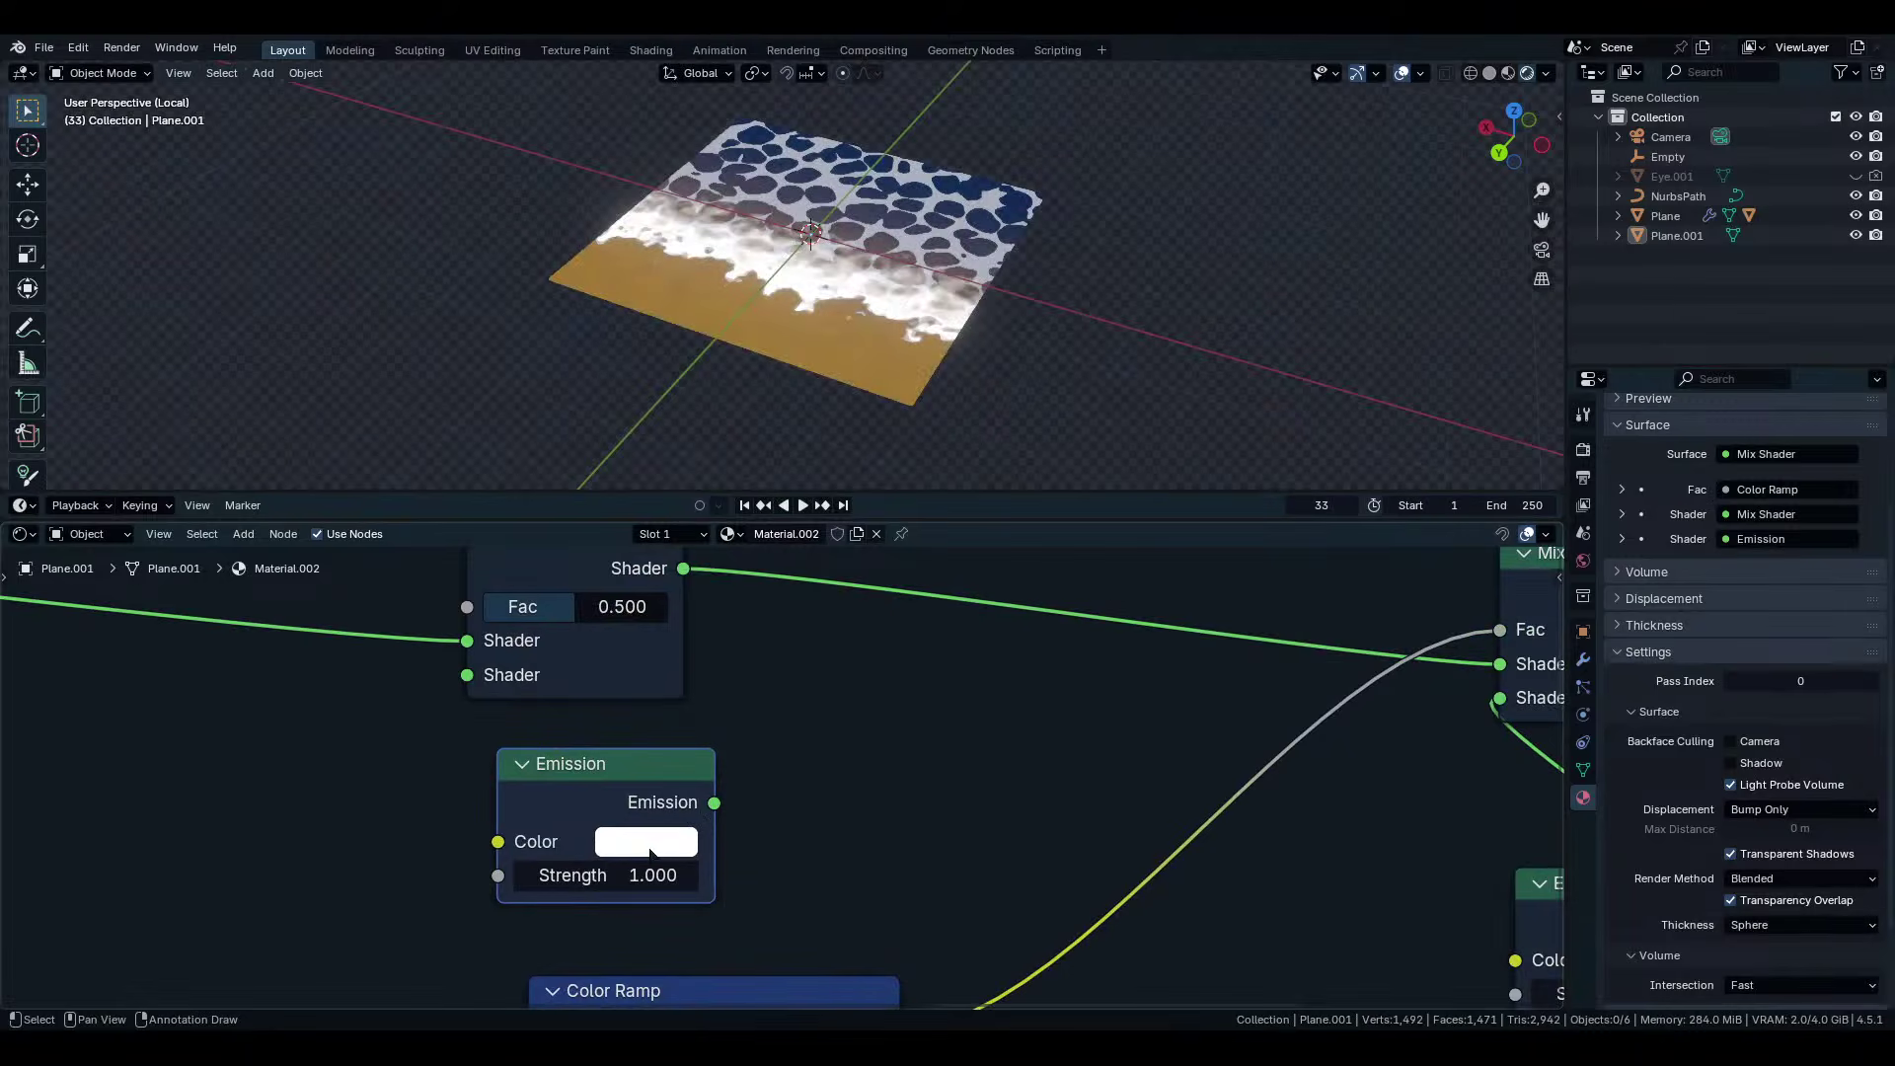
Set the copied Emission's colour to dark teal and connect it to the inserted Mix Shader's second Shader input.
left_click(626, 851)
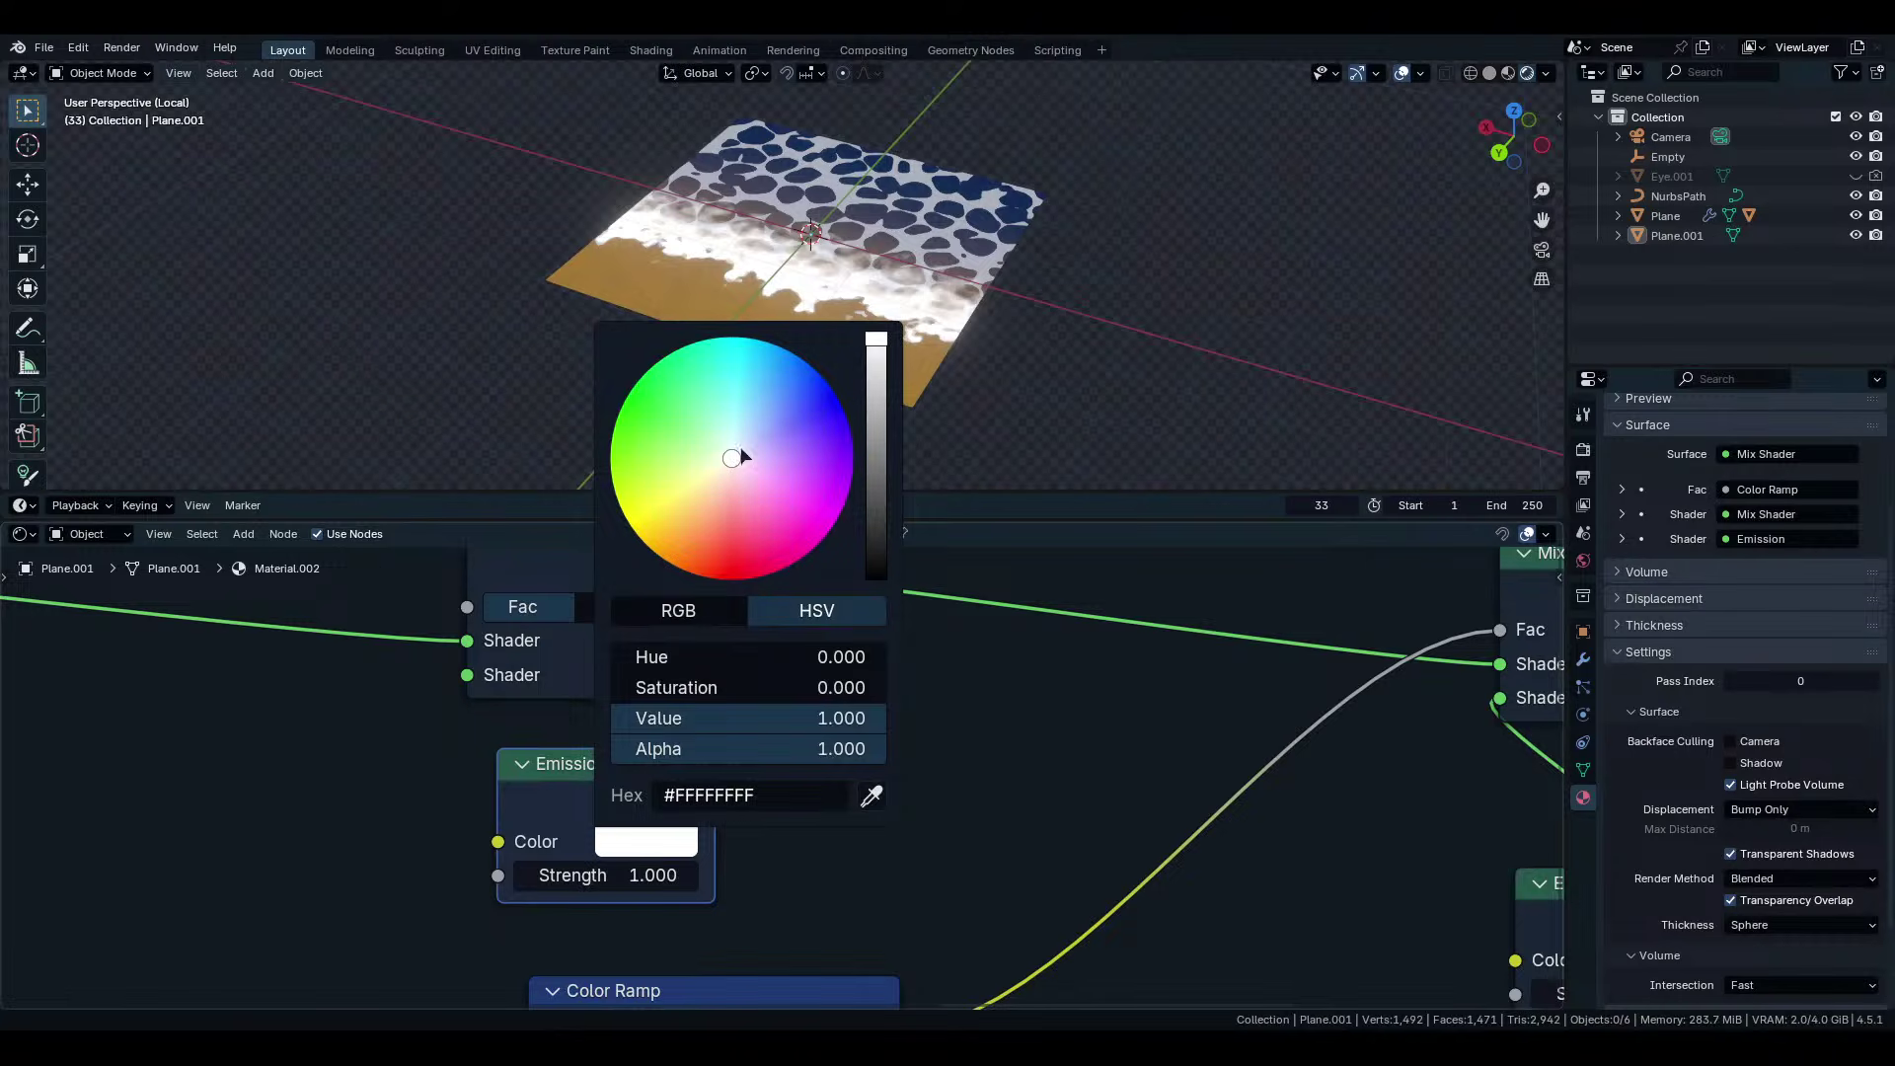
left_click_drag(774, 439, 774, 351)
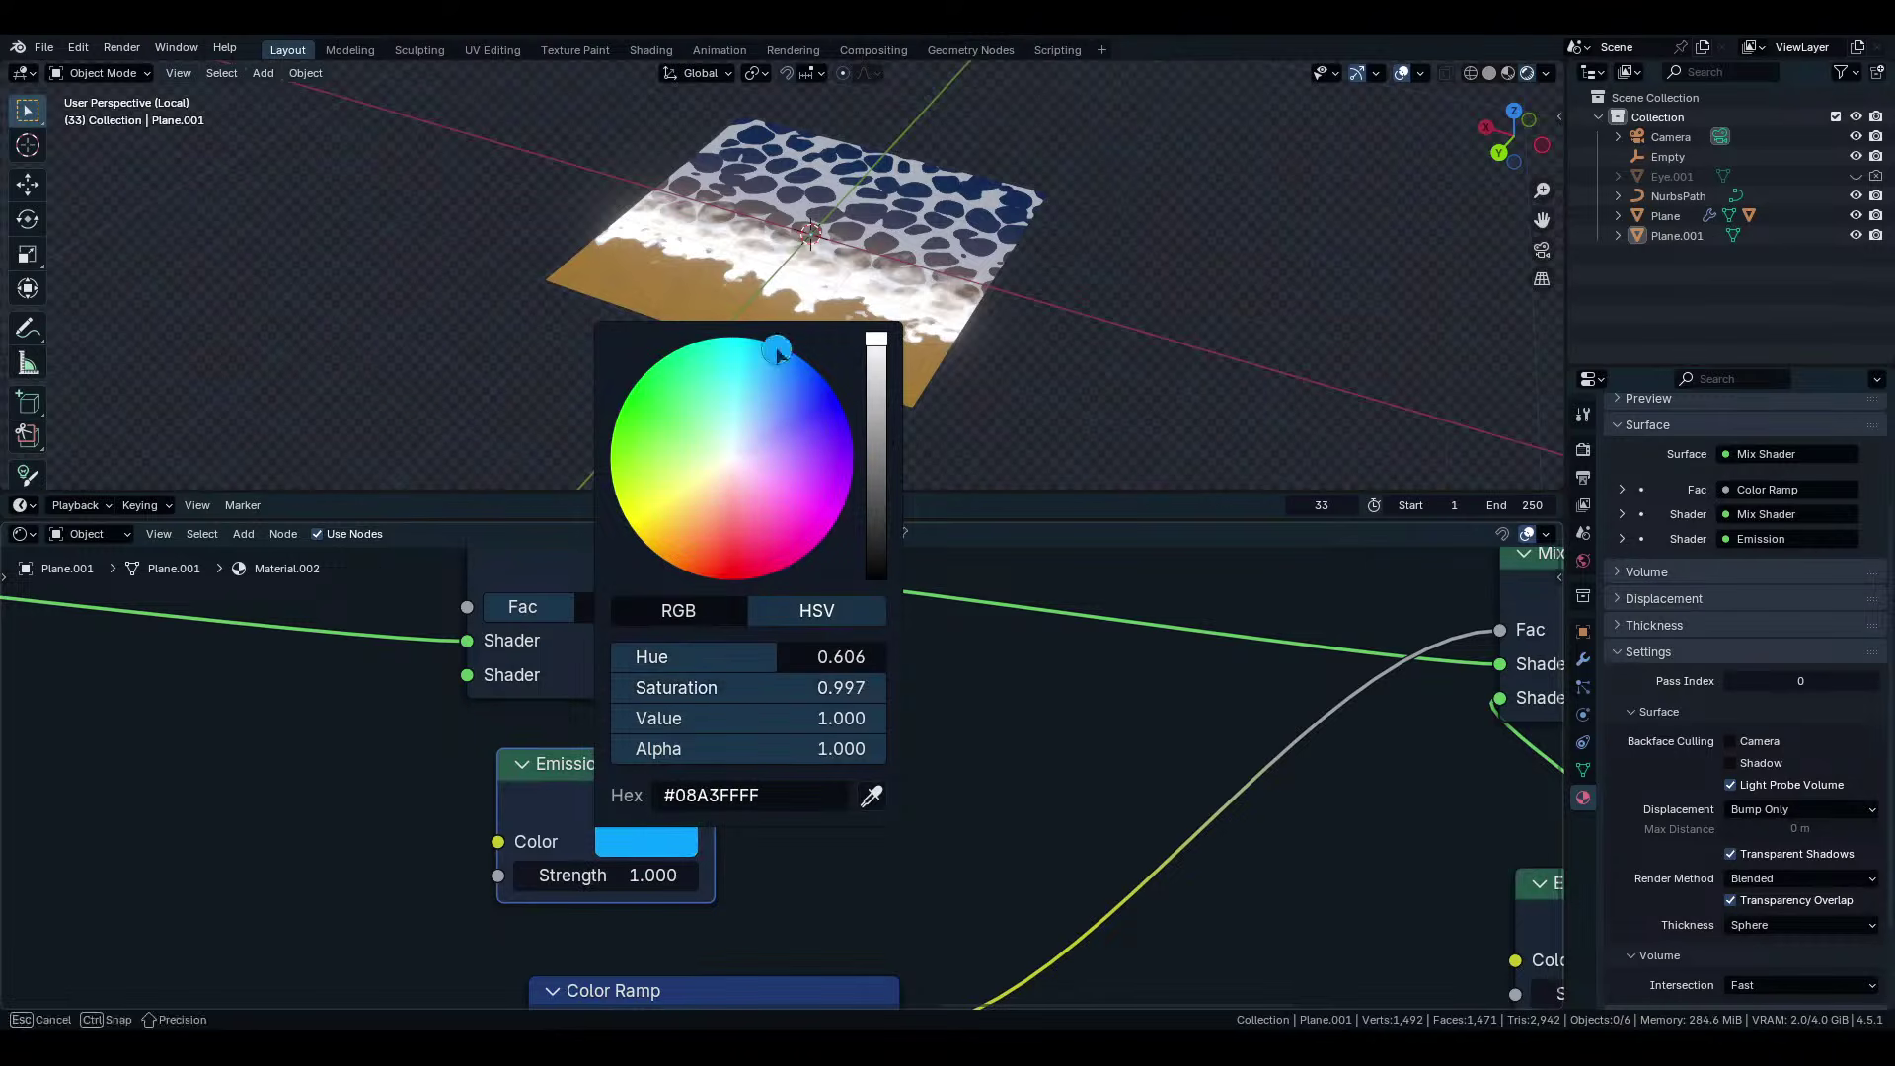
left_click_drag(878, 402, 877, 568)
scroll(780, 778, "down", 4)
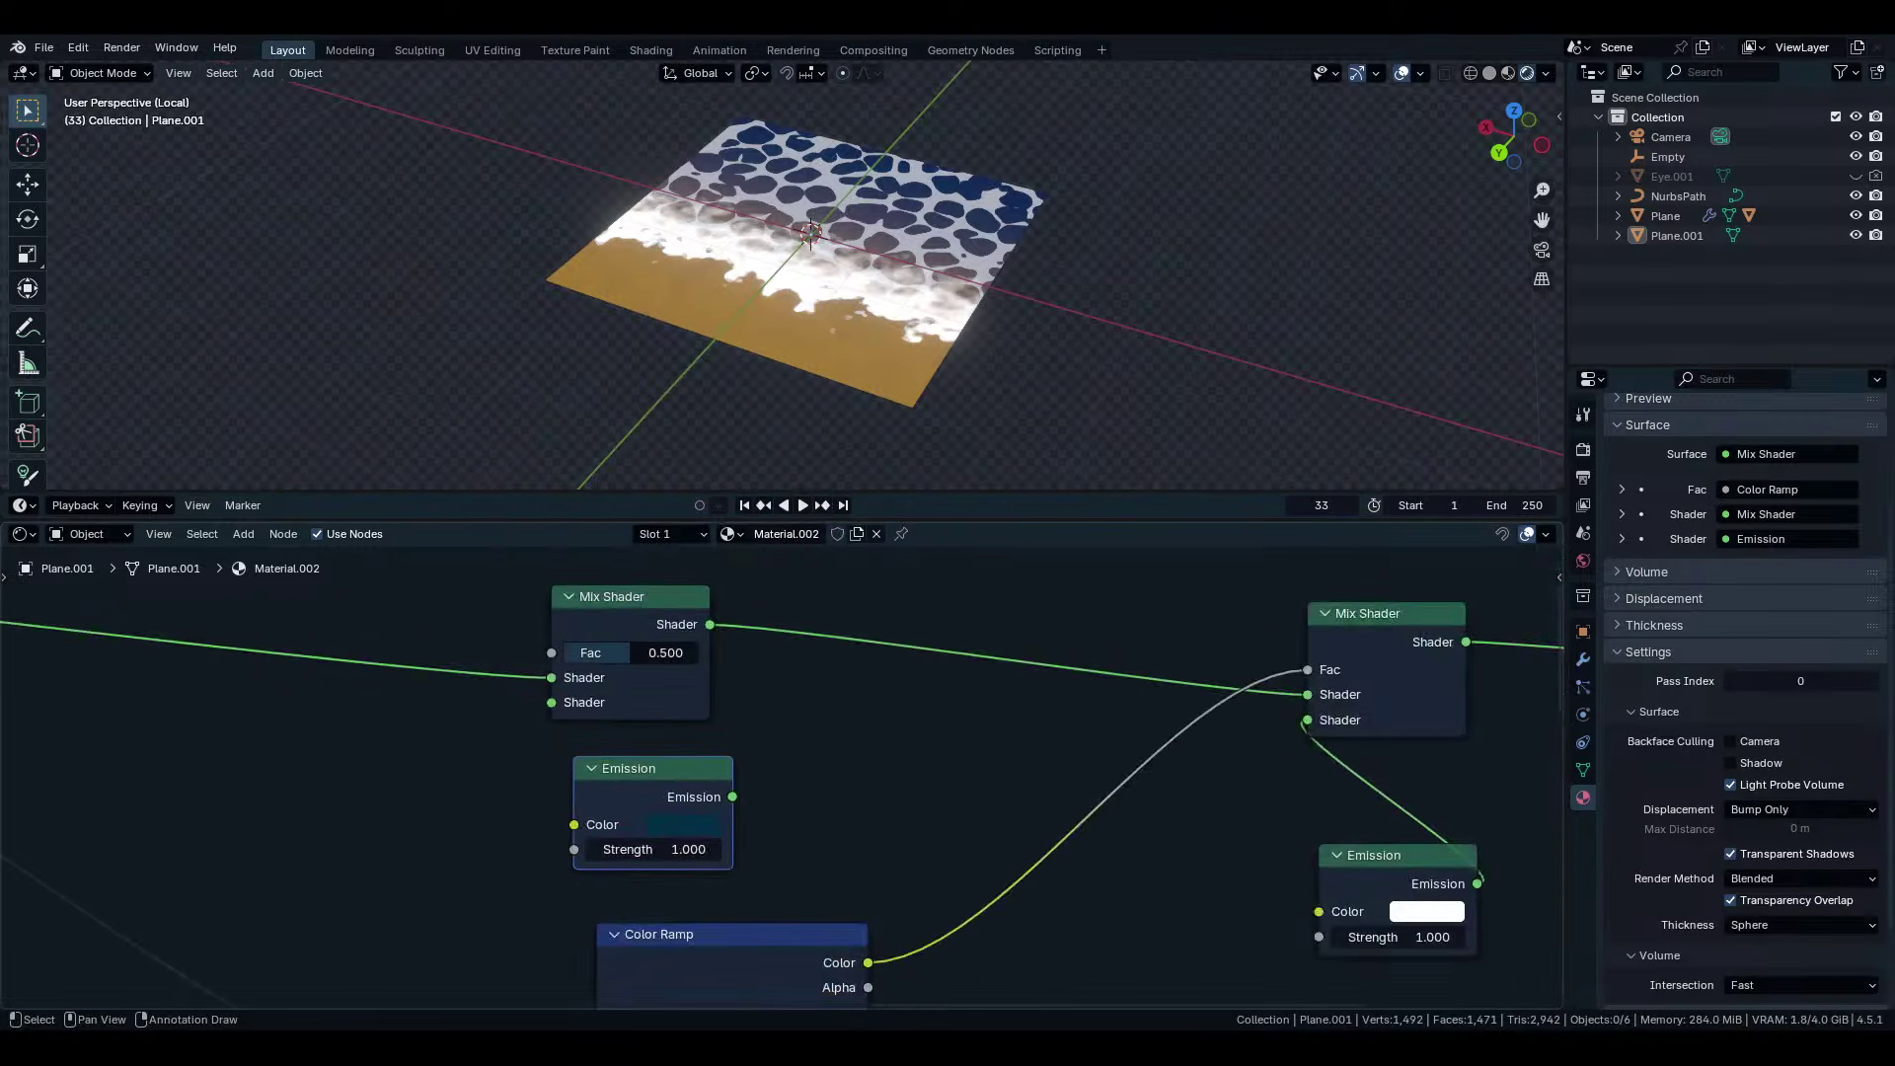
left_click_drag(732, 797, 551, 703)
middle_click_drag(767, 943, 1052, 849)
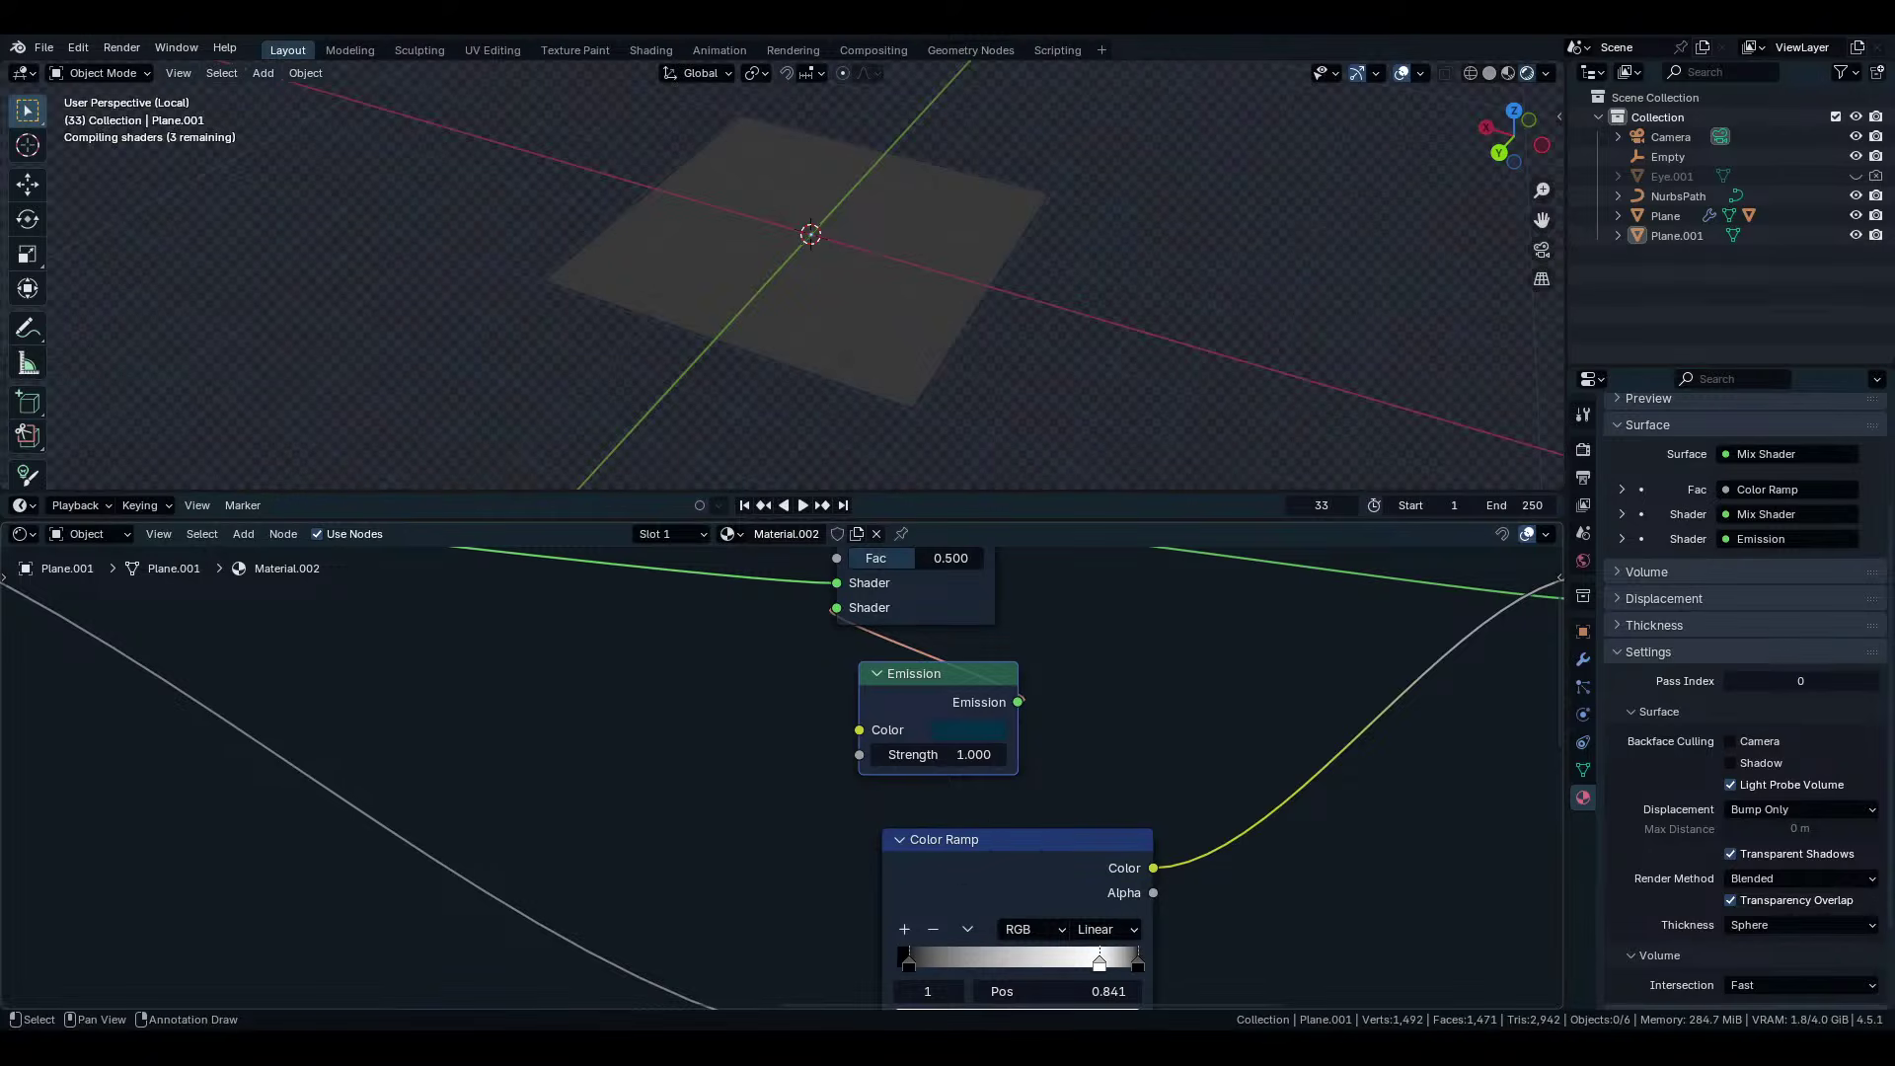
Duplicate the Color Ramp and place the copy between NodeGroup.001 and the teal Emission node.
scroll(891, 642, "down", 5)
scroll(789, 758, "up", 3)
middle_click_drag(789, 758, 783, 912)
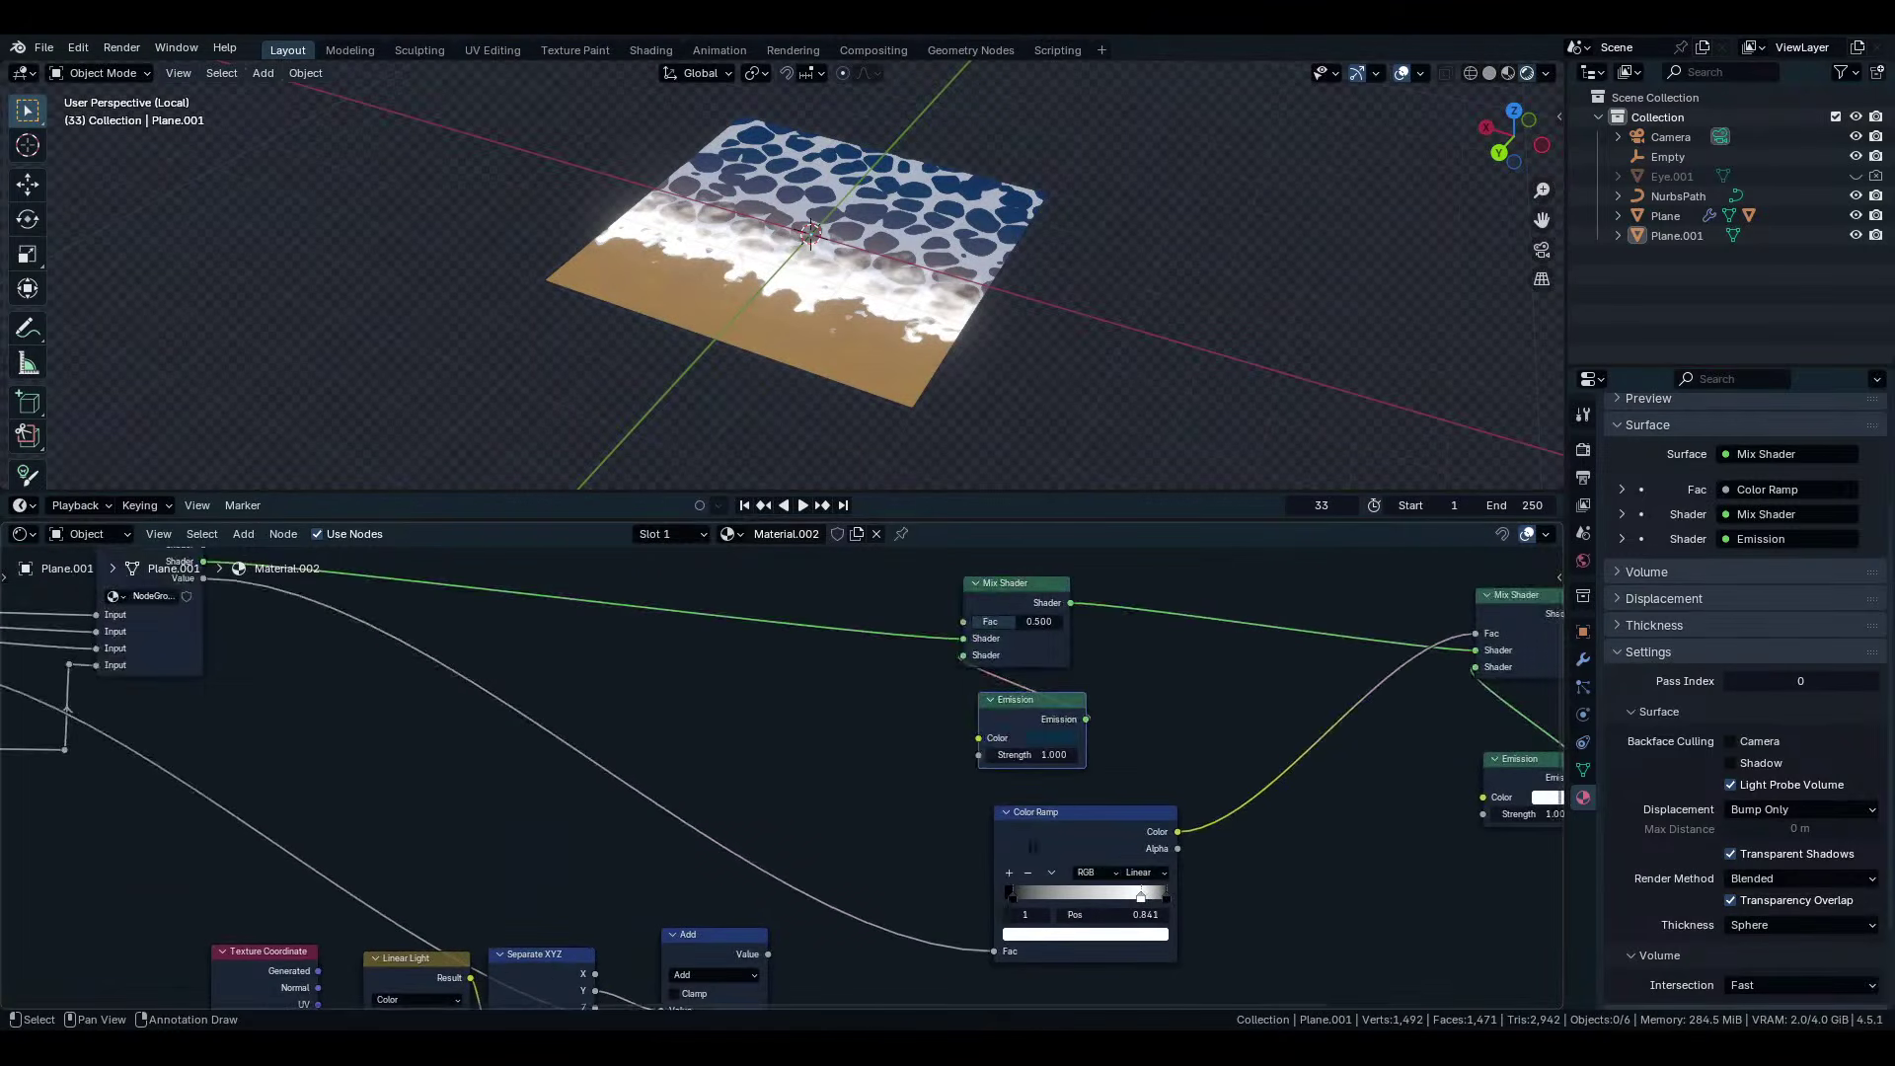
left_click(1032, 847)
key("shift+d")
left_click(760, 712)
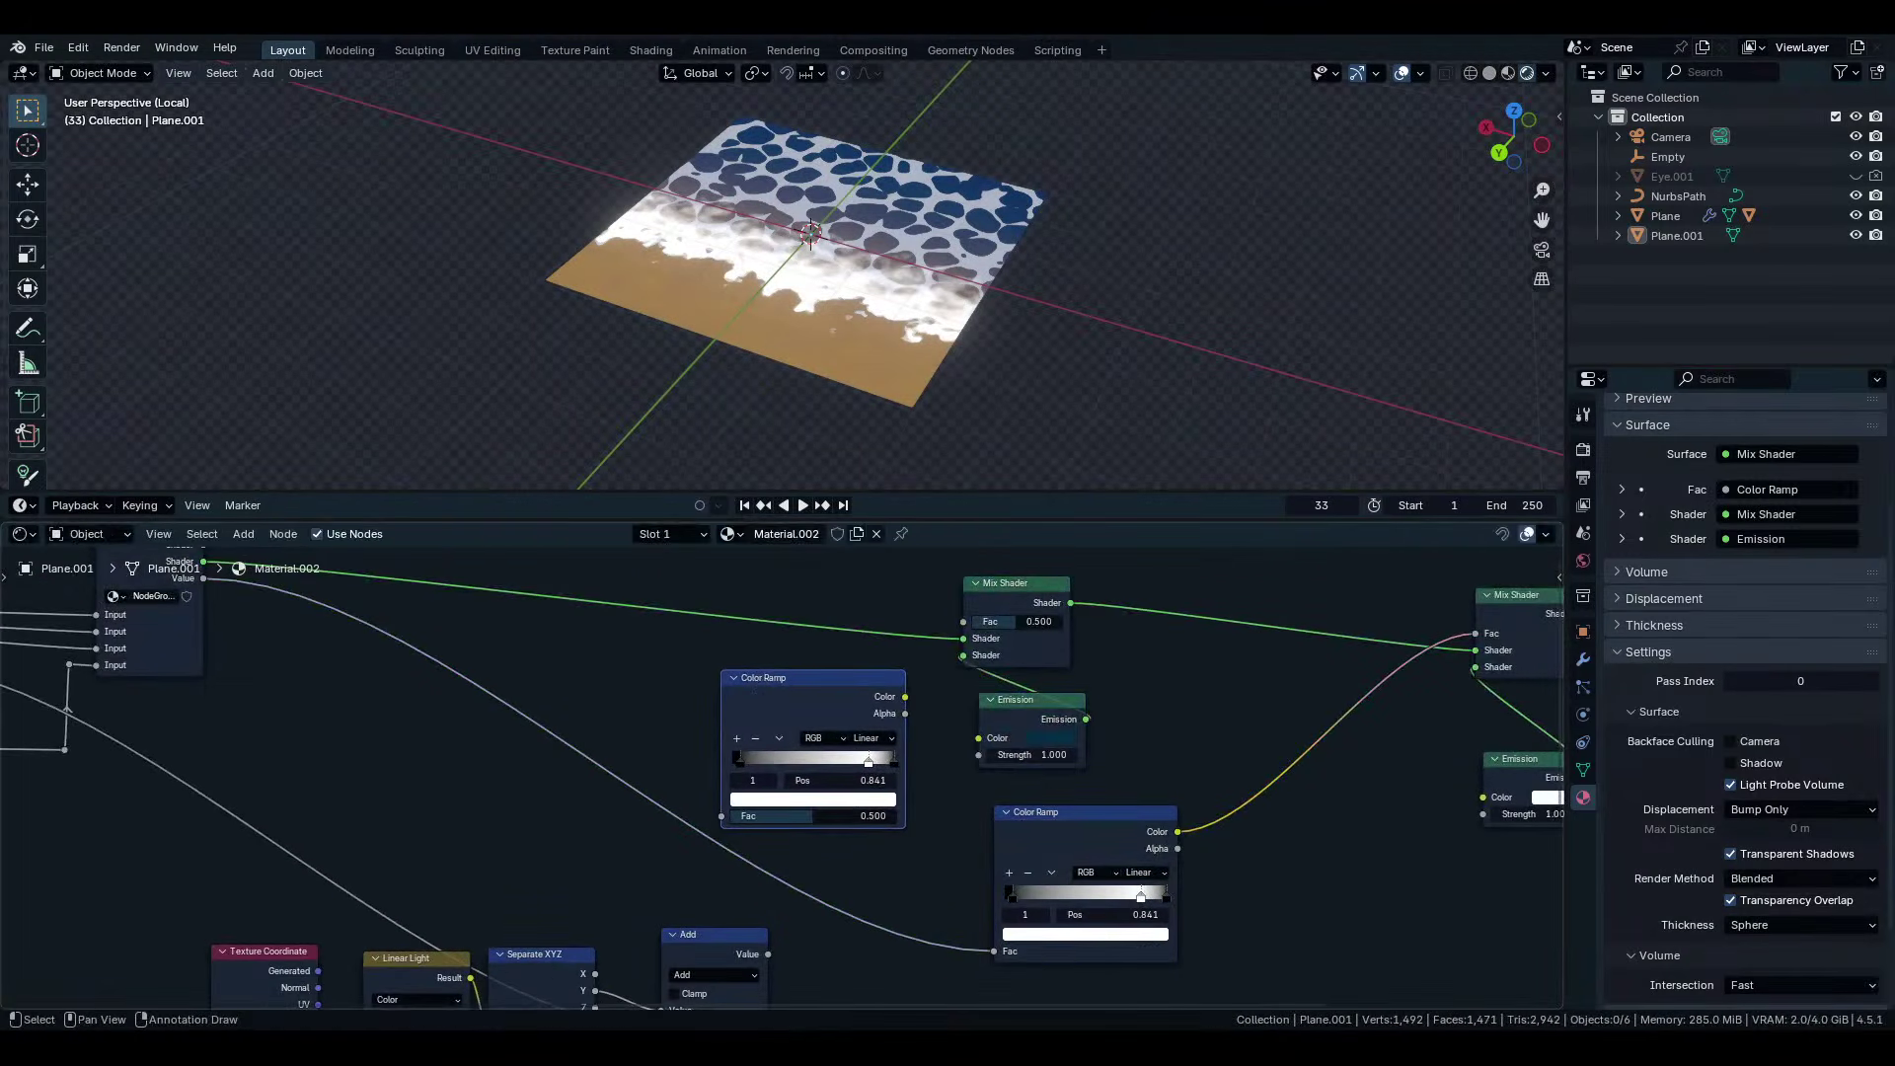
Add a reroute on NodeGroup.001's Value link, feed the duplicated Color Ramp's Fac from it, and connect the ramp's Color to the inserted Mix Shader's Fac.
right_click_drag(533, 691, 573, 780, "shift")
left_click_drag(557, 736, 721, 815)
scroll(842, 755, "up", 3)
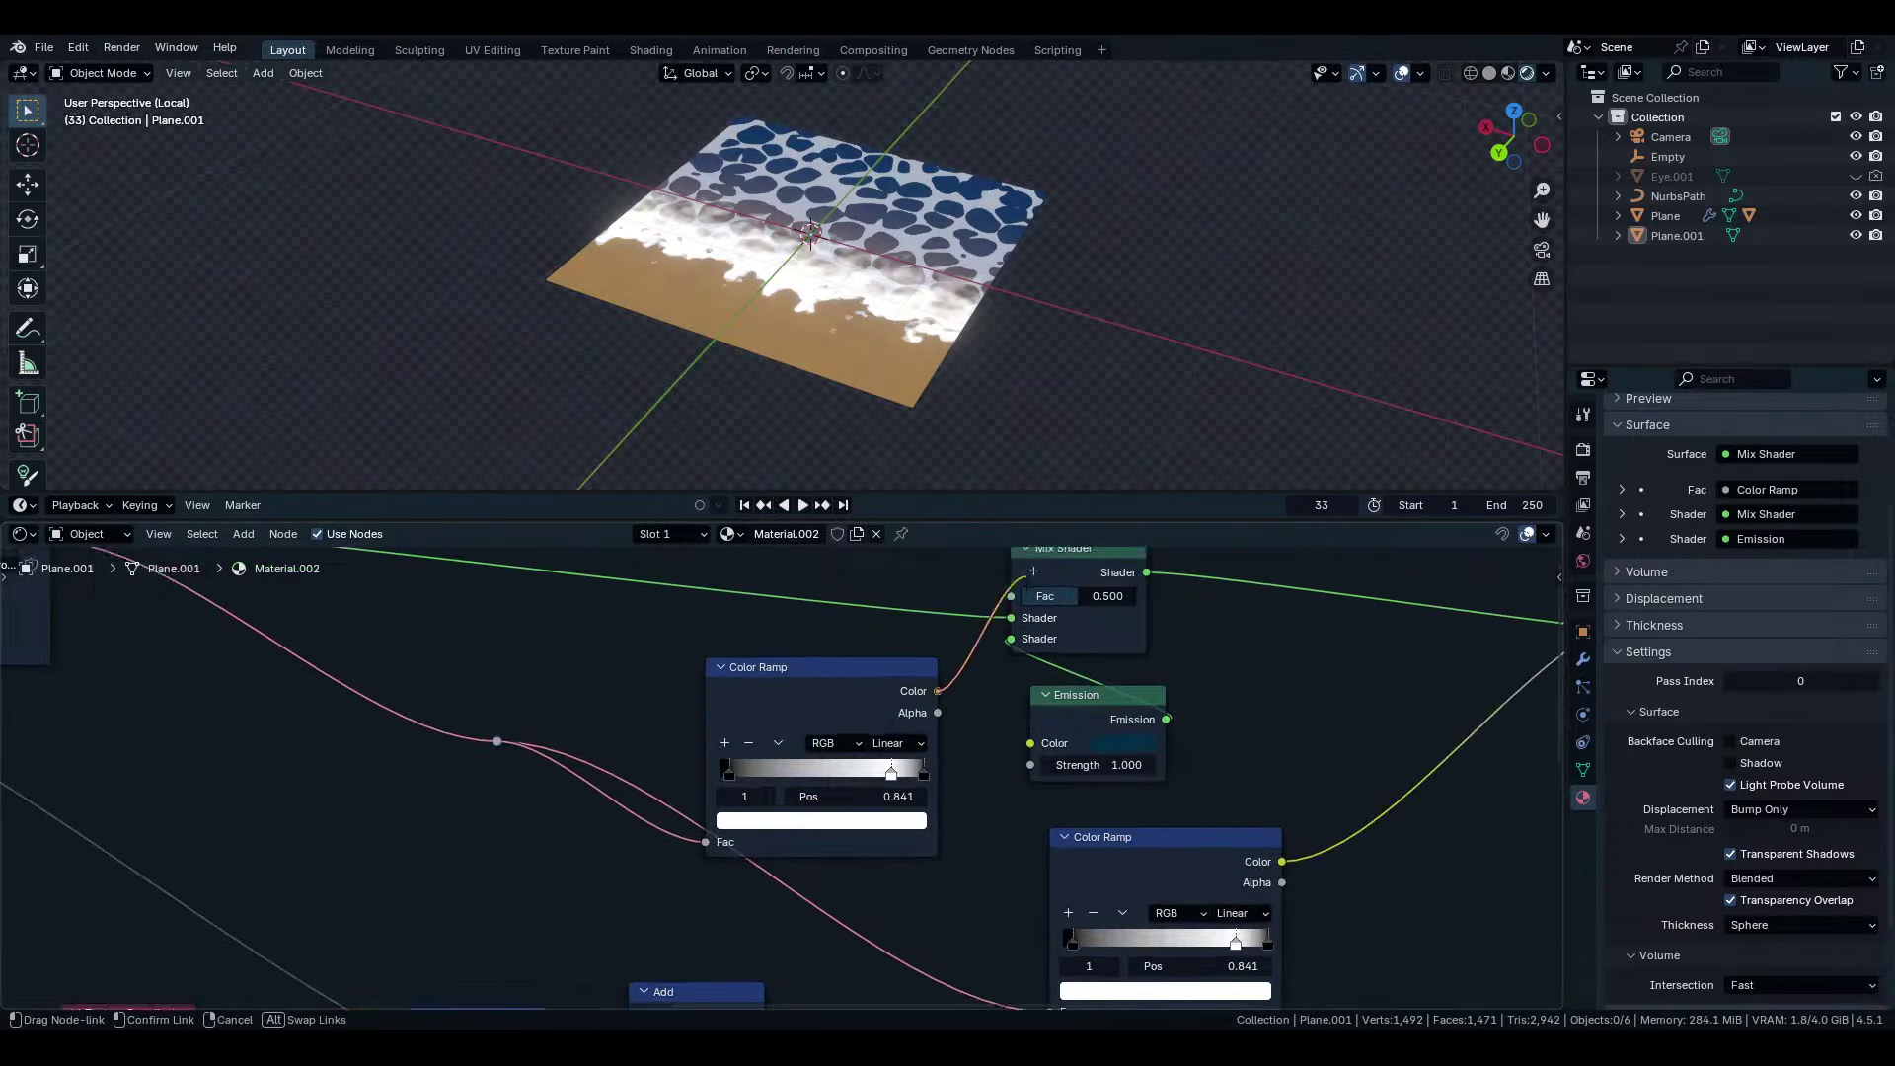
left_click_drag(938, 697, 1010, 602)
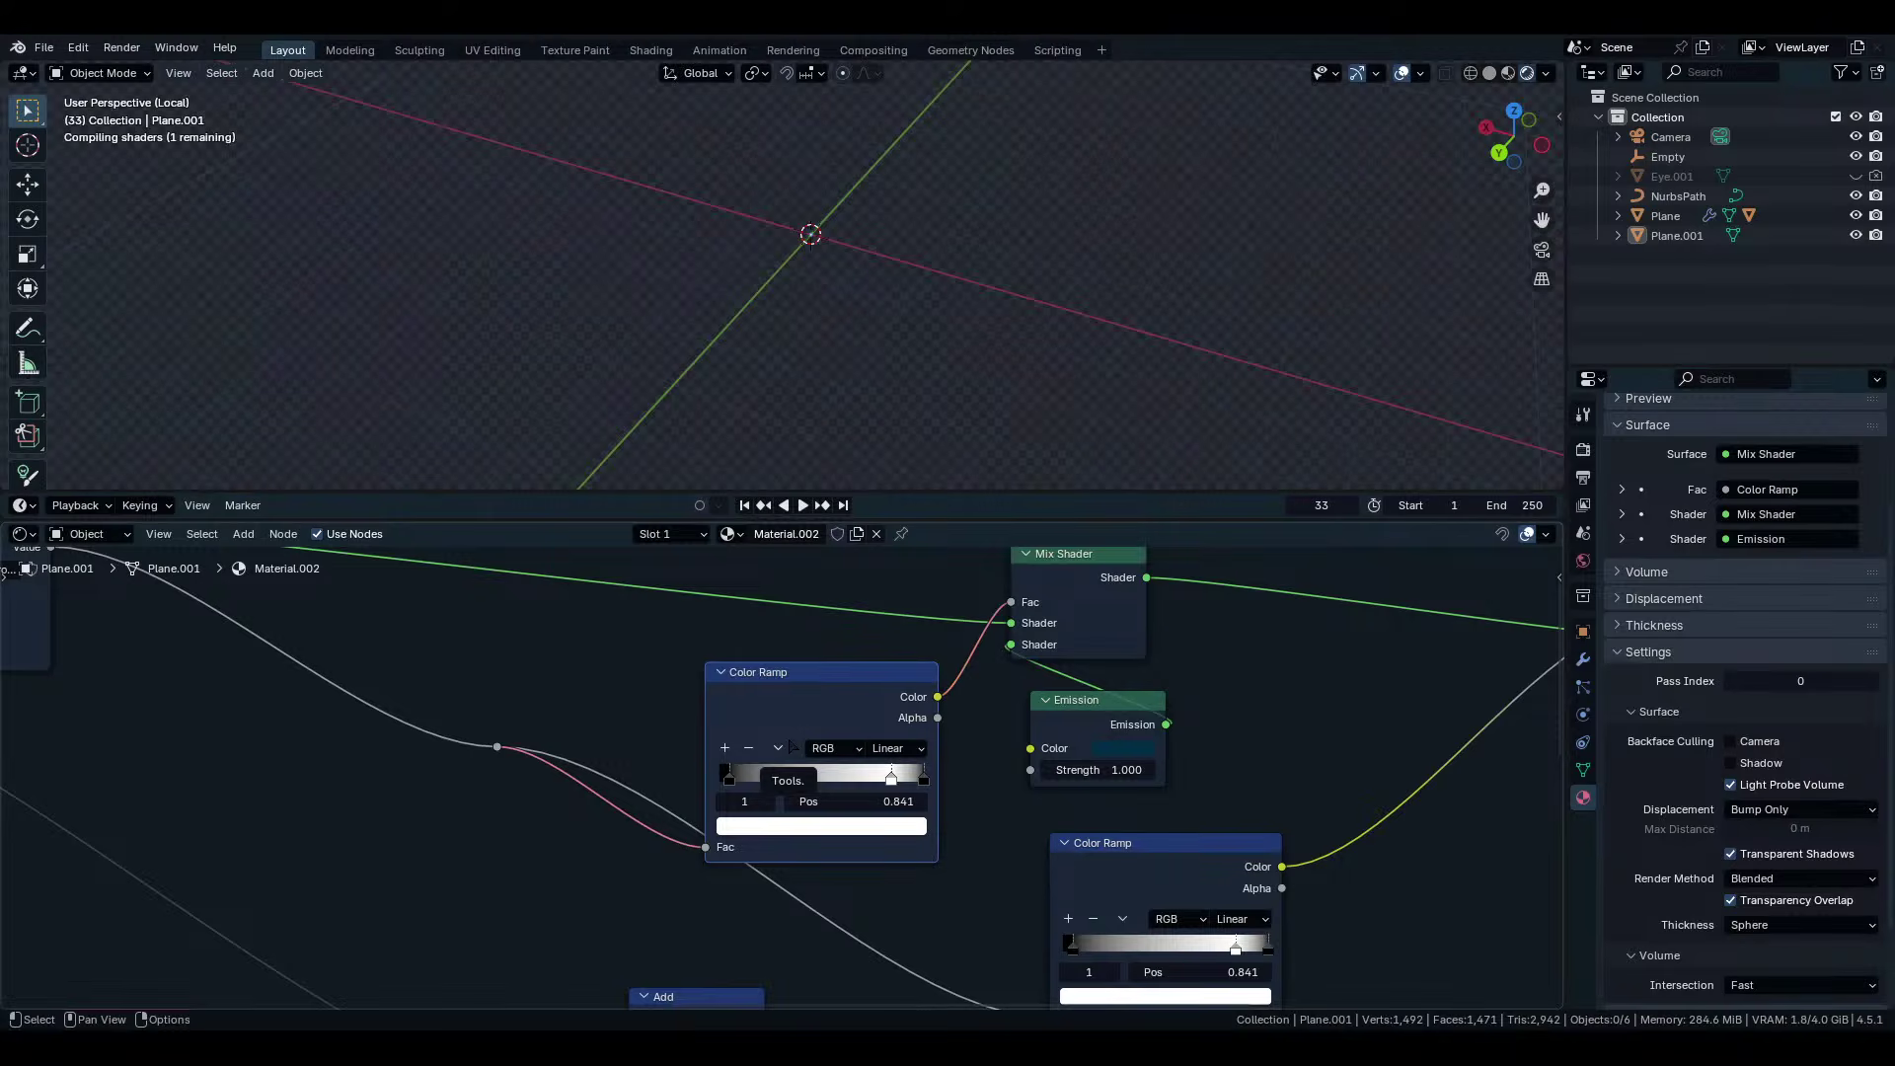
Spread the duplicated Color Ramp's outer stops to the two ends and move its white stop to 0.895.
scroll(855, 331, "up", 6)
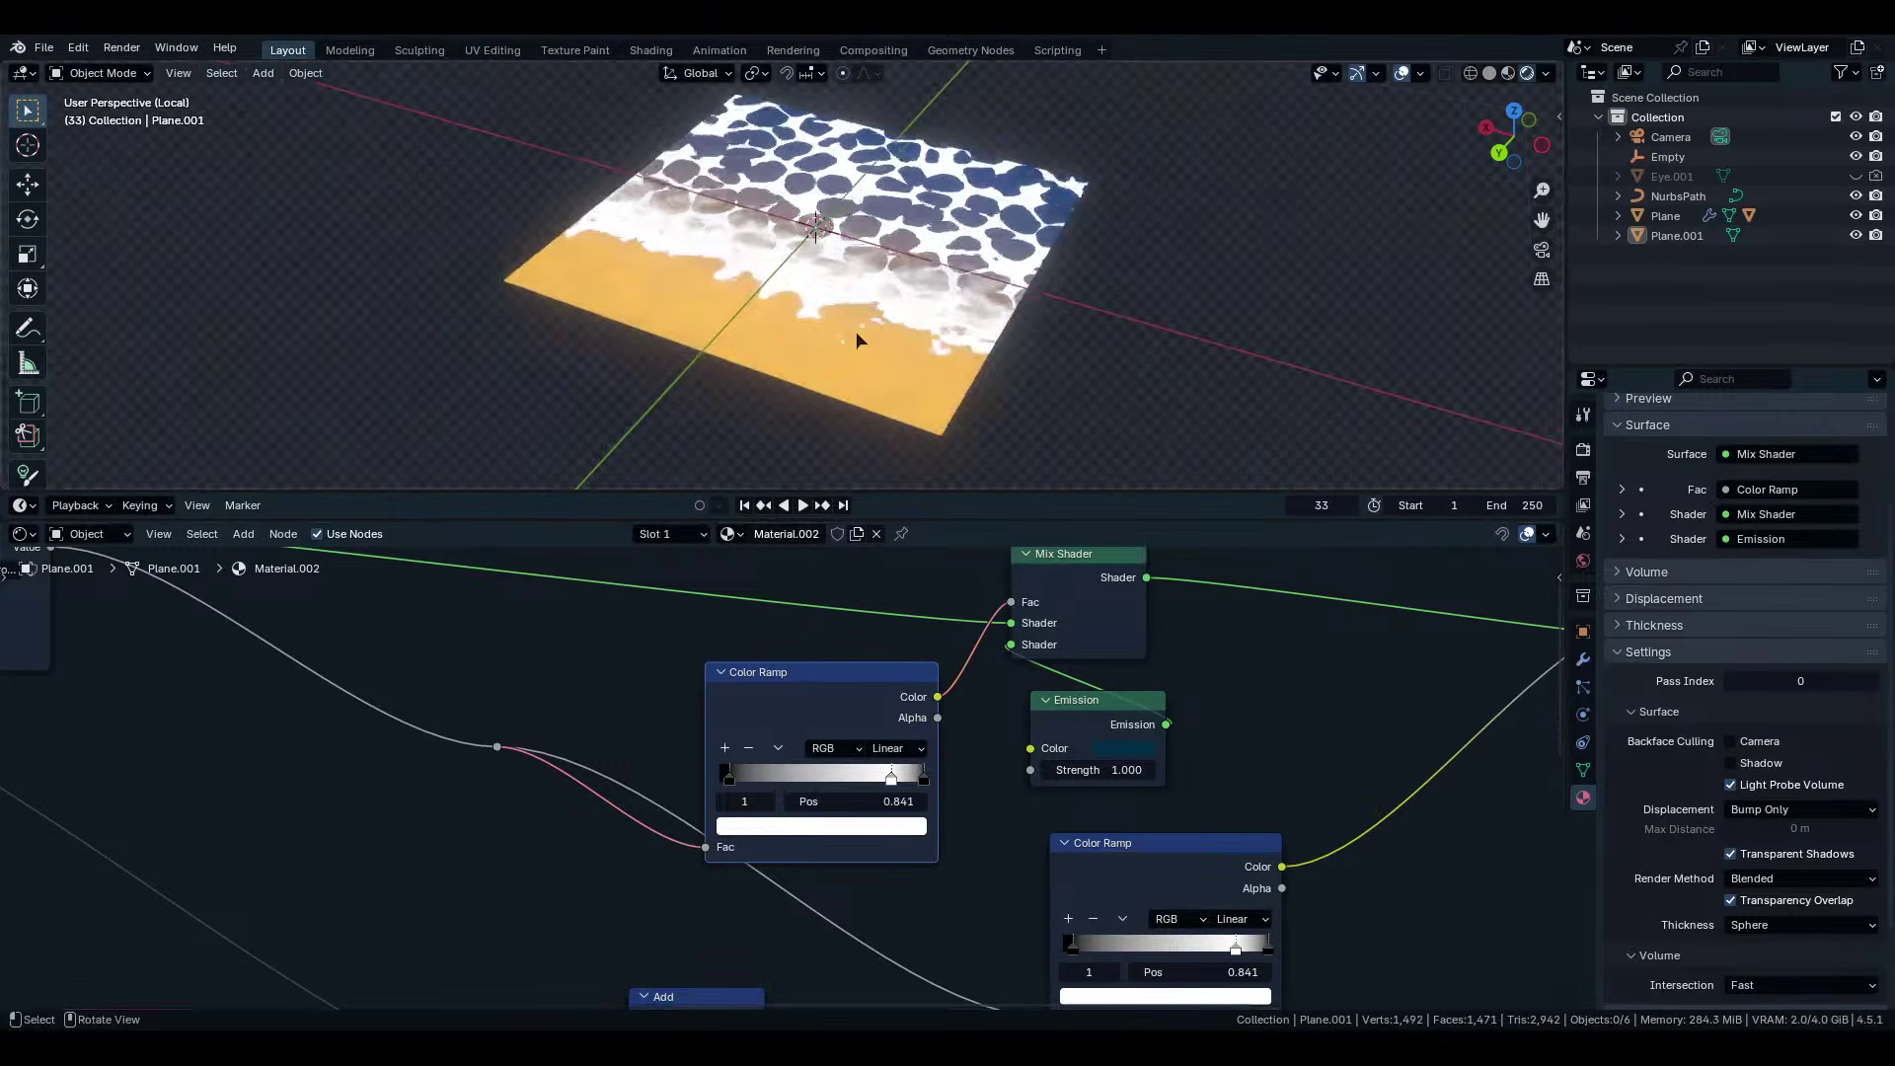
left_click_drag(728, 779, 721, 779)
mouse_move(924, 778)
left_mouse_down()
mouse_move(834, 778)
mouse_move(984, 776)
left_mouse_up()
left_click_drag(849, 779, 902, 779)
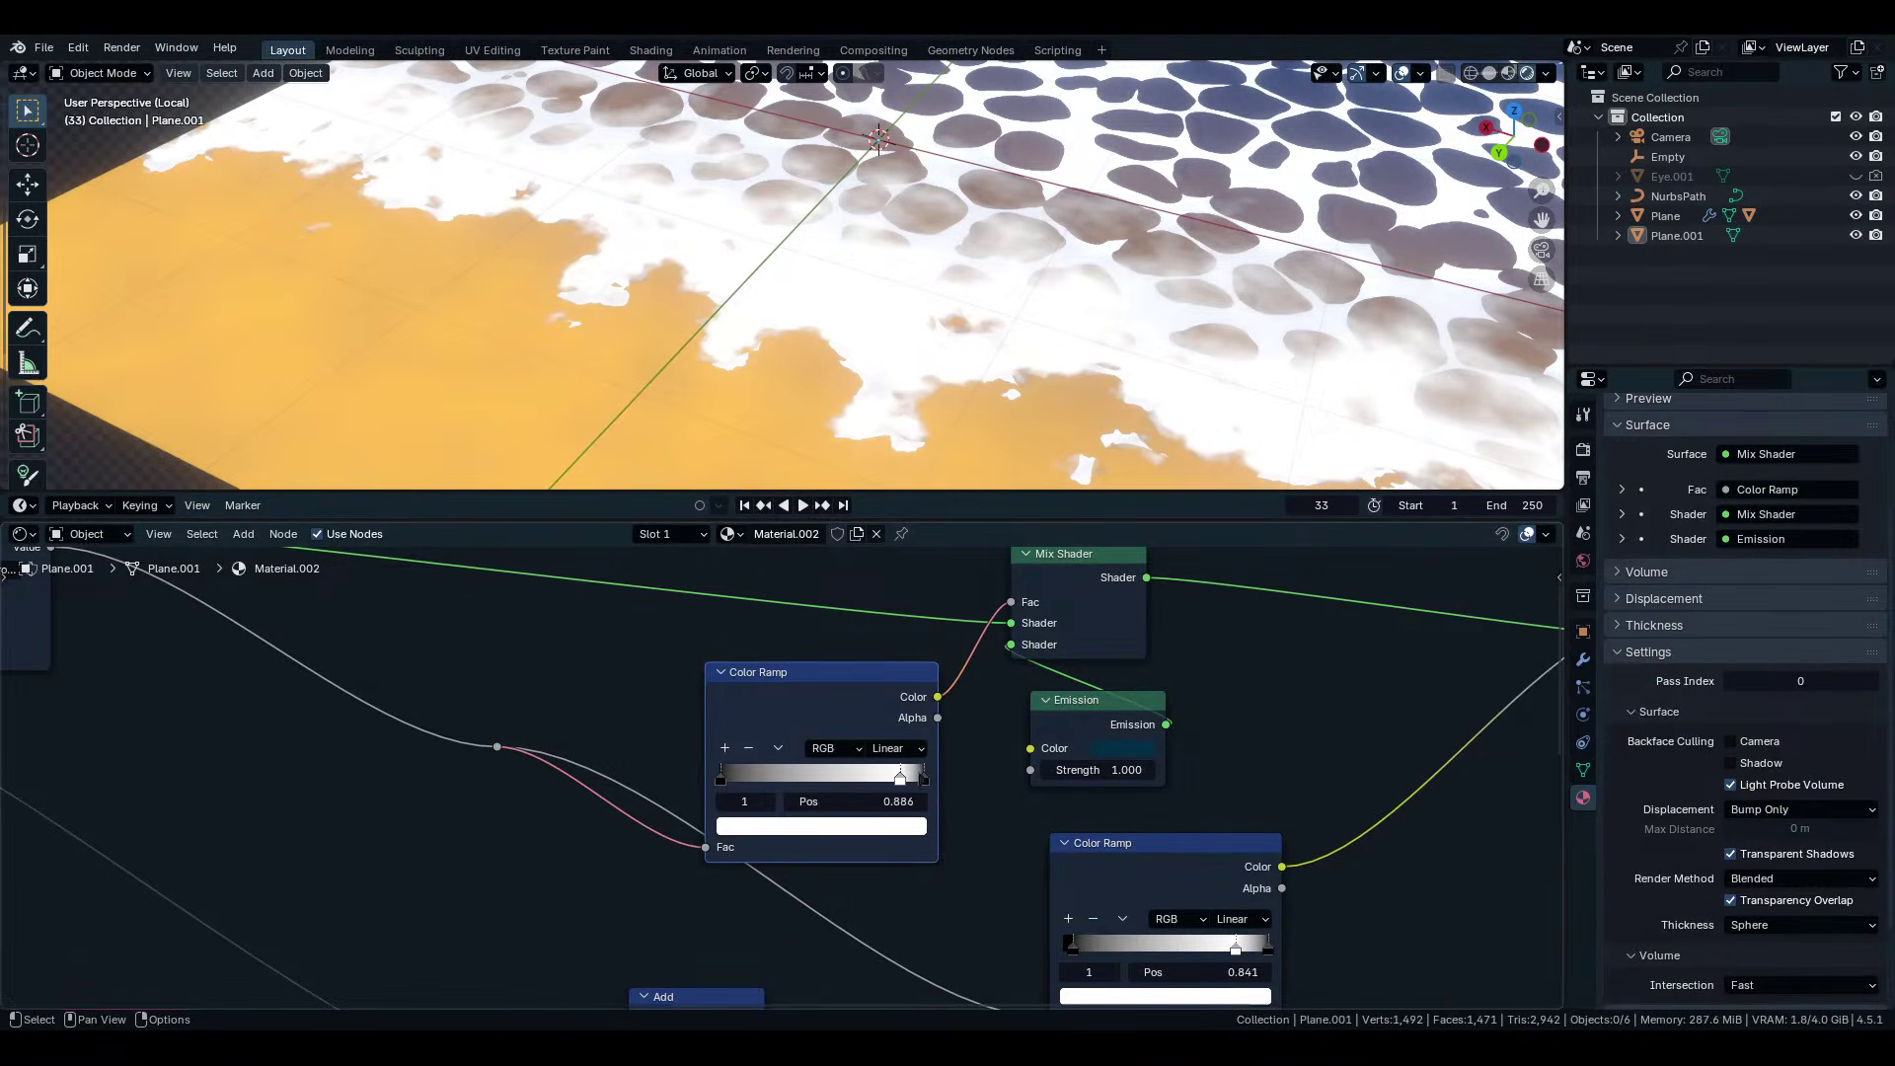
Examine the foam edge and the wet shoreline on the plane from closer and wider angles.
middle_click_drag(878, 395, 833, 299)
scroll(943, 373, "down", 4)
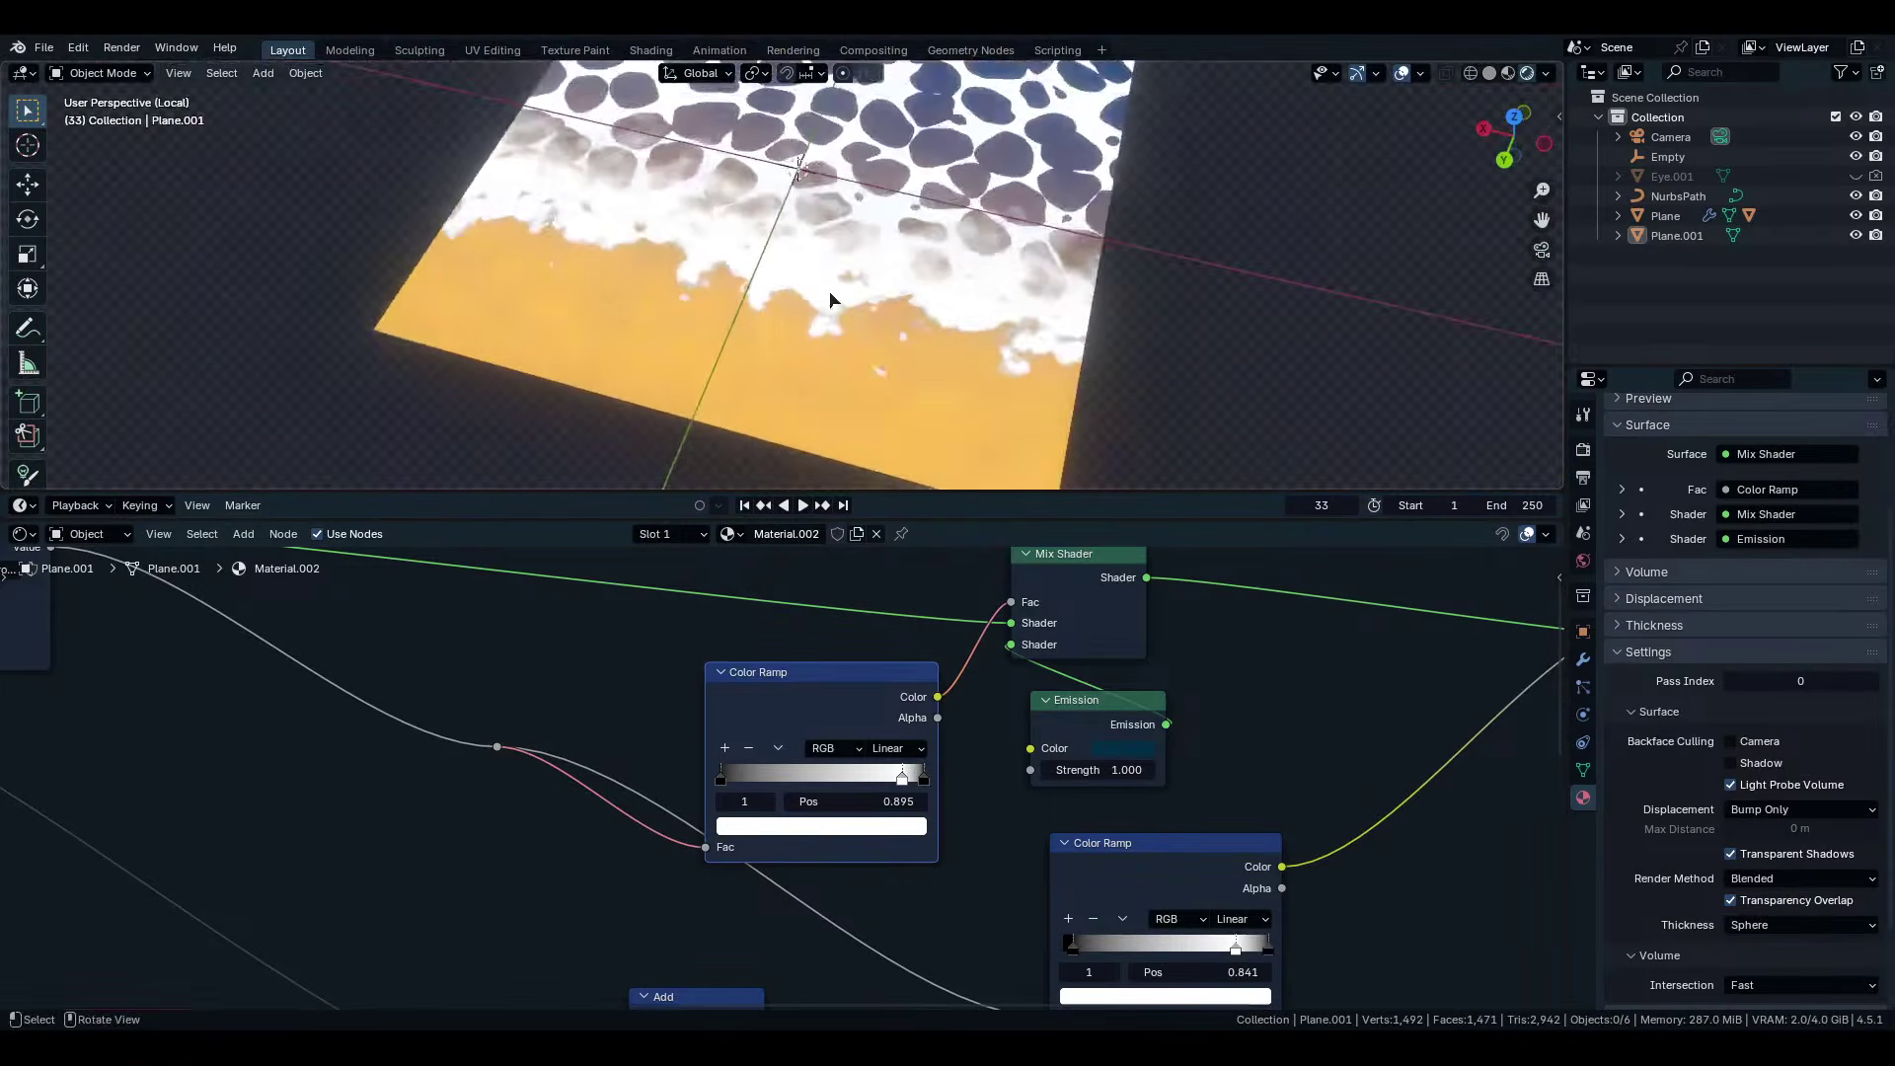
scroll(862, 316, "up", 2)
scroll(888, 651, "down", 2)
scroll(981, 412, "down", 2)
scroll(963, 387, "up", 3)
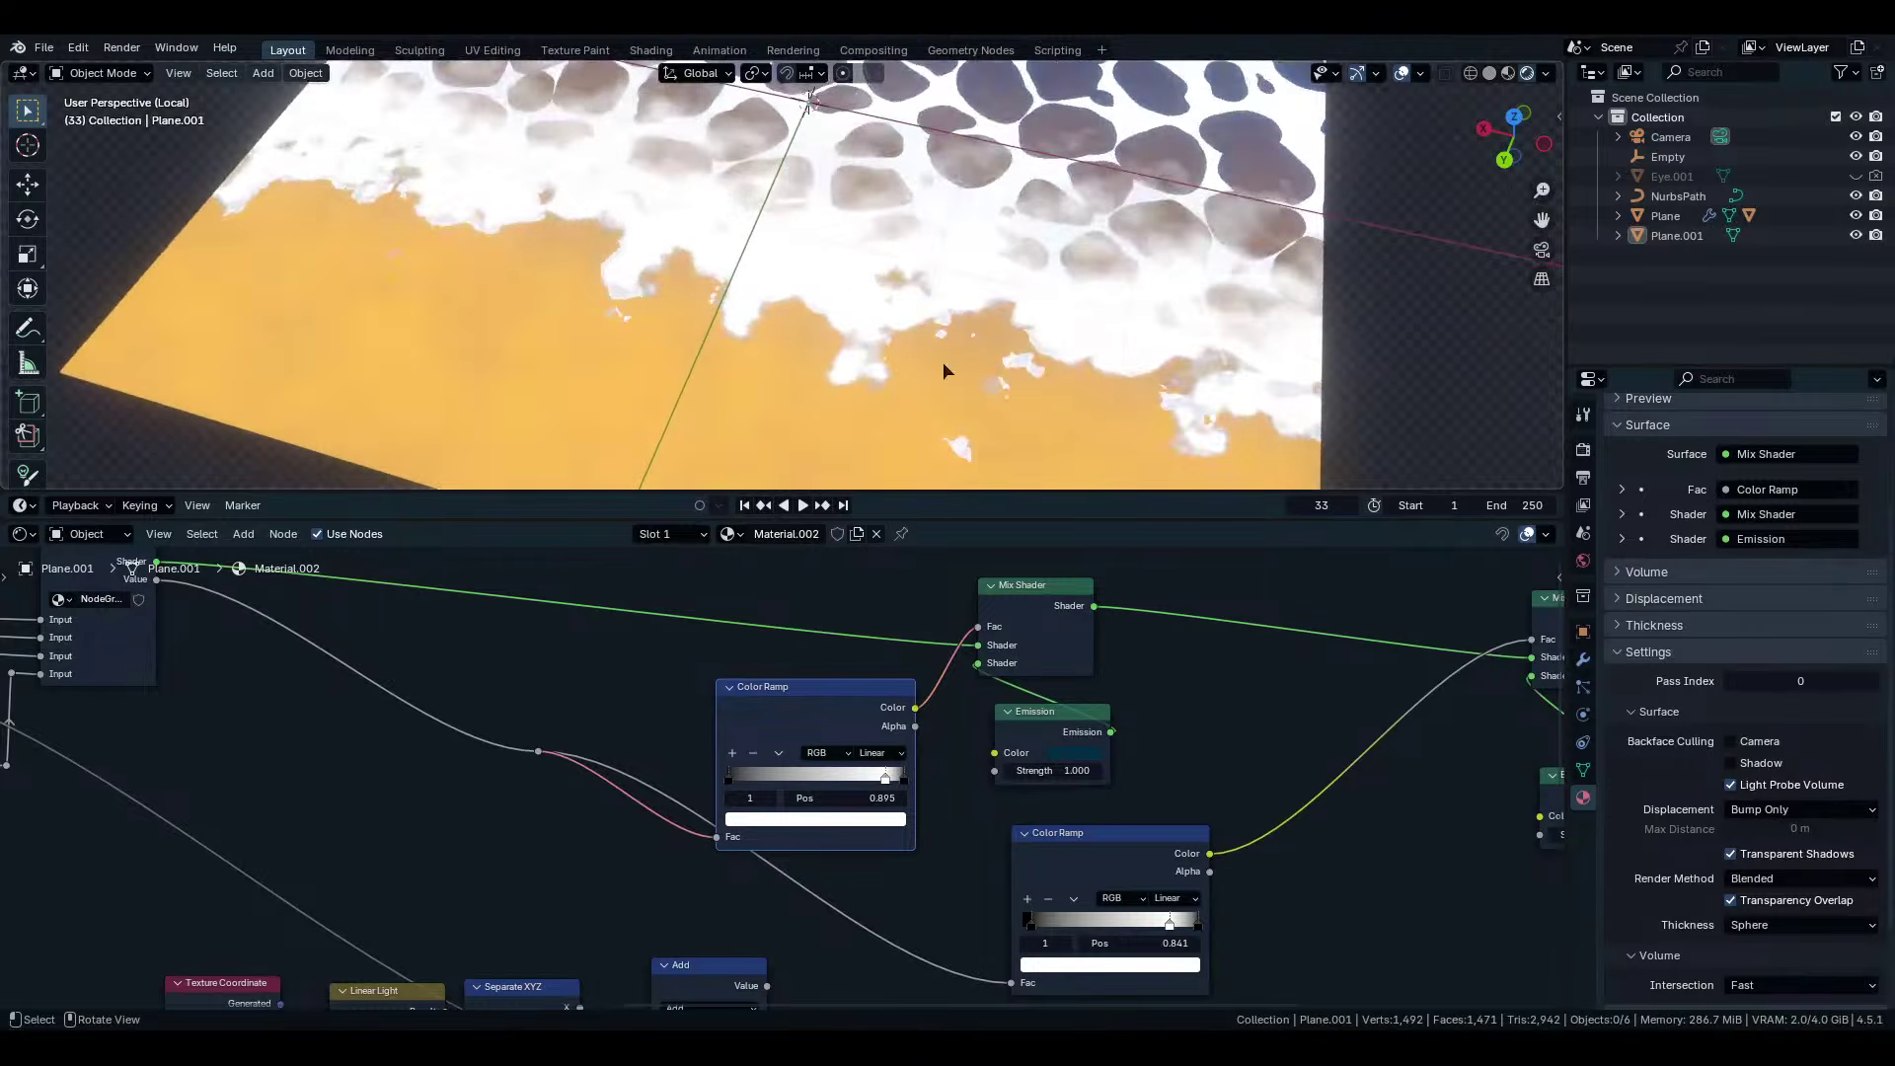
middle_click_drag(943, 361, 892, 426)
scroll(907, 370, "down", 1)
scroll(908, 370, "down", 1)
scroll(908, 370, "up", 1)
scroll(954, 405, "down", 2)
scroll(904, 402, "down", 3)
Try other amounts on the Value node that feeds NodeGroup.001's fourth Input and check the shoreline.
scroll(760, 740, "down", 8)
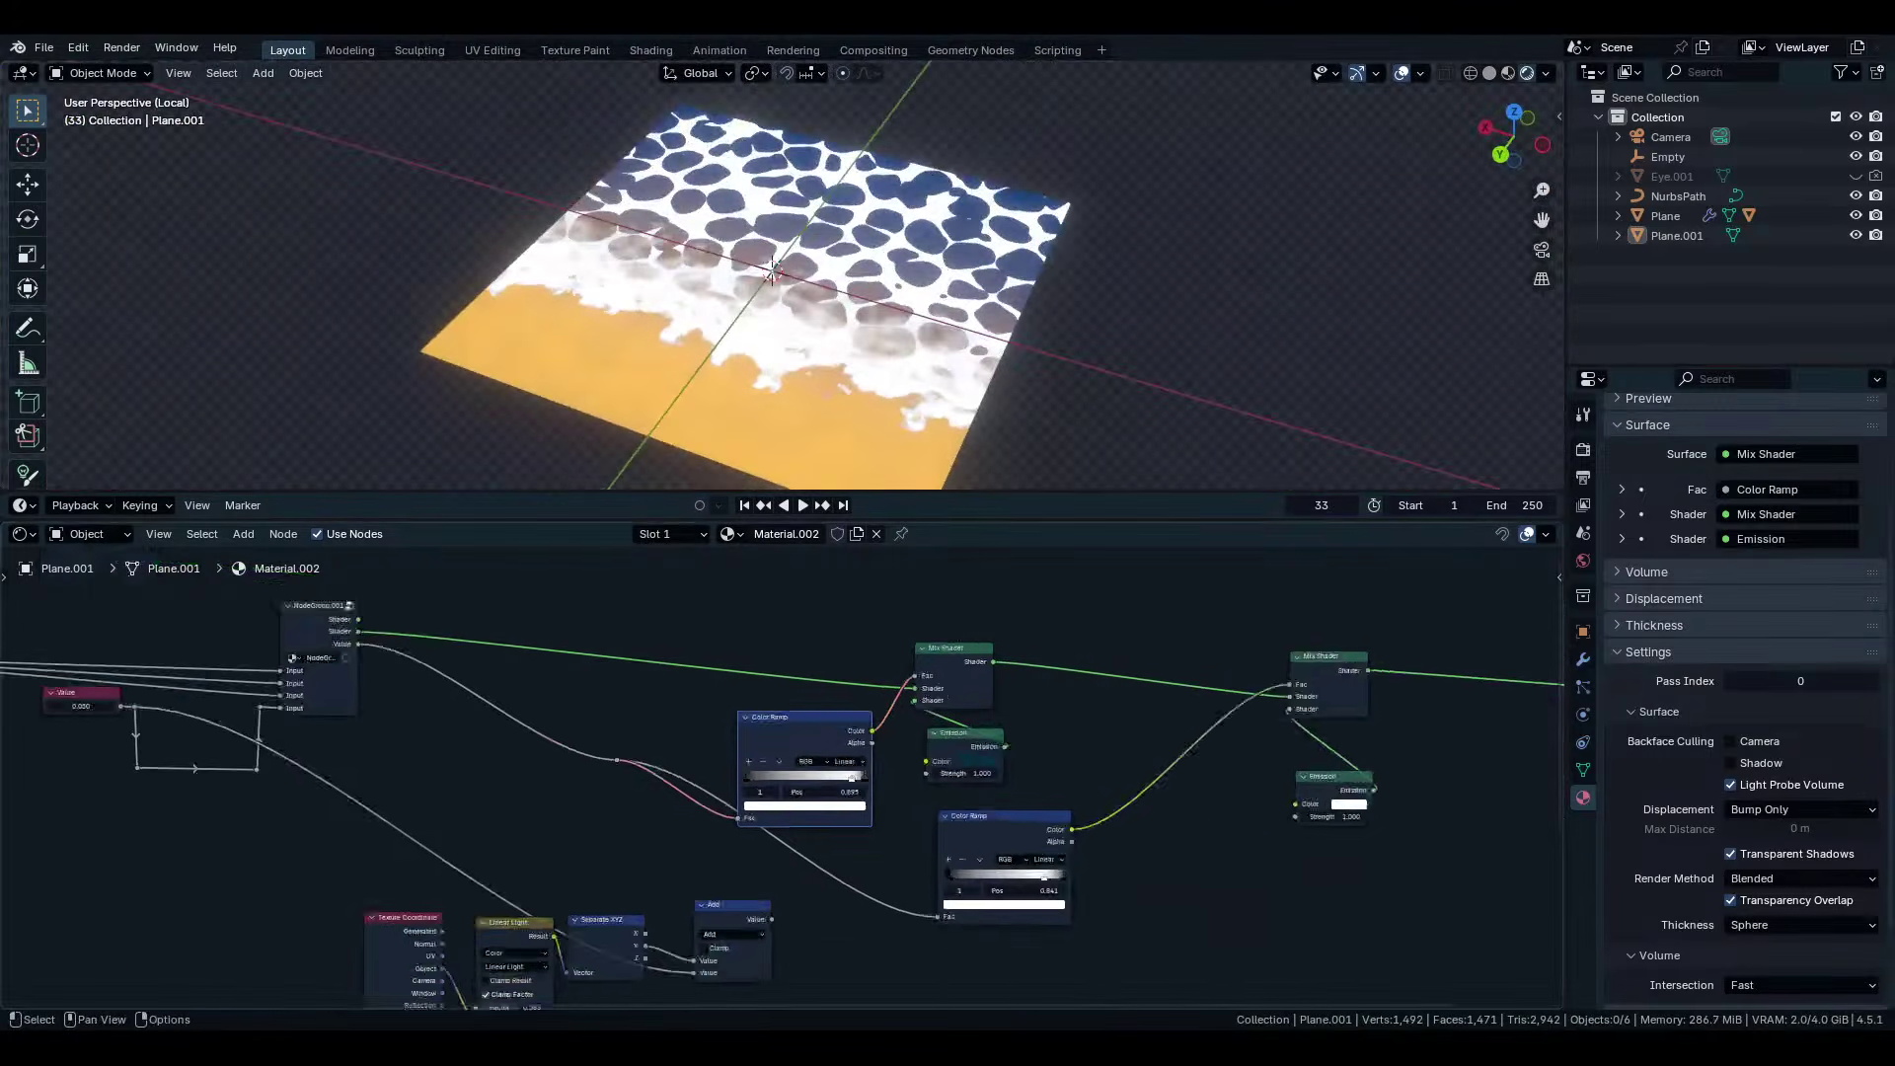
middle_click_drag(404, 739, 962, 746)
scroll(770, 732, "up", 8)
middle_click_drag(769, 731, 786, 759)
scroll(787, 758, "up", 2)
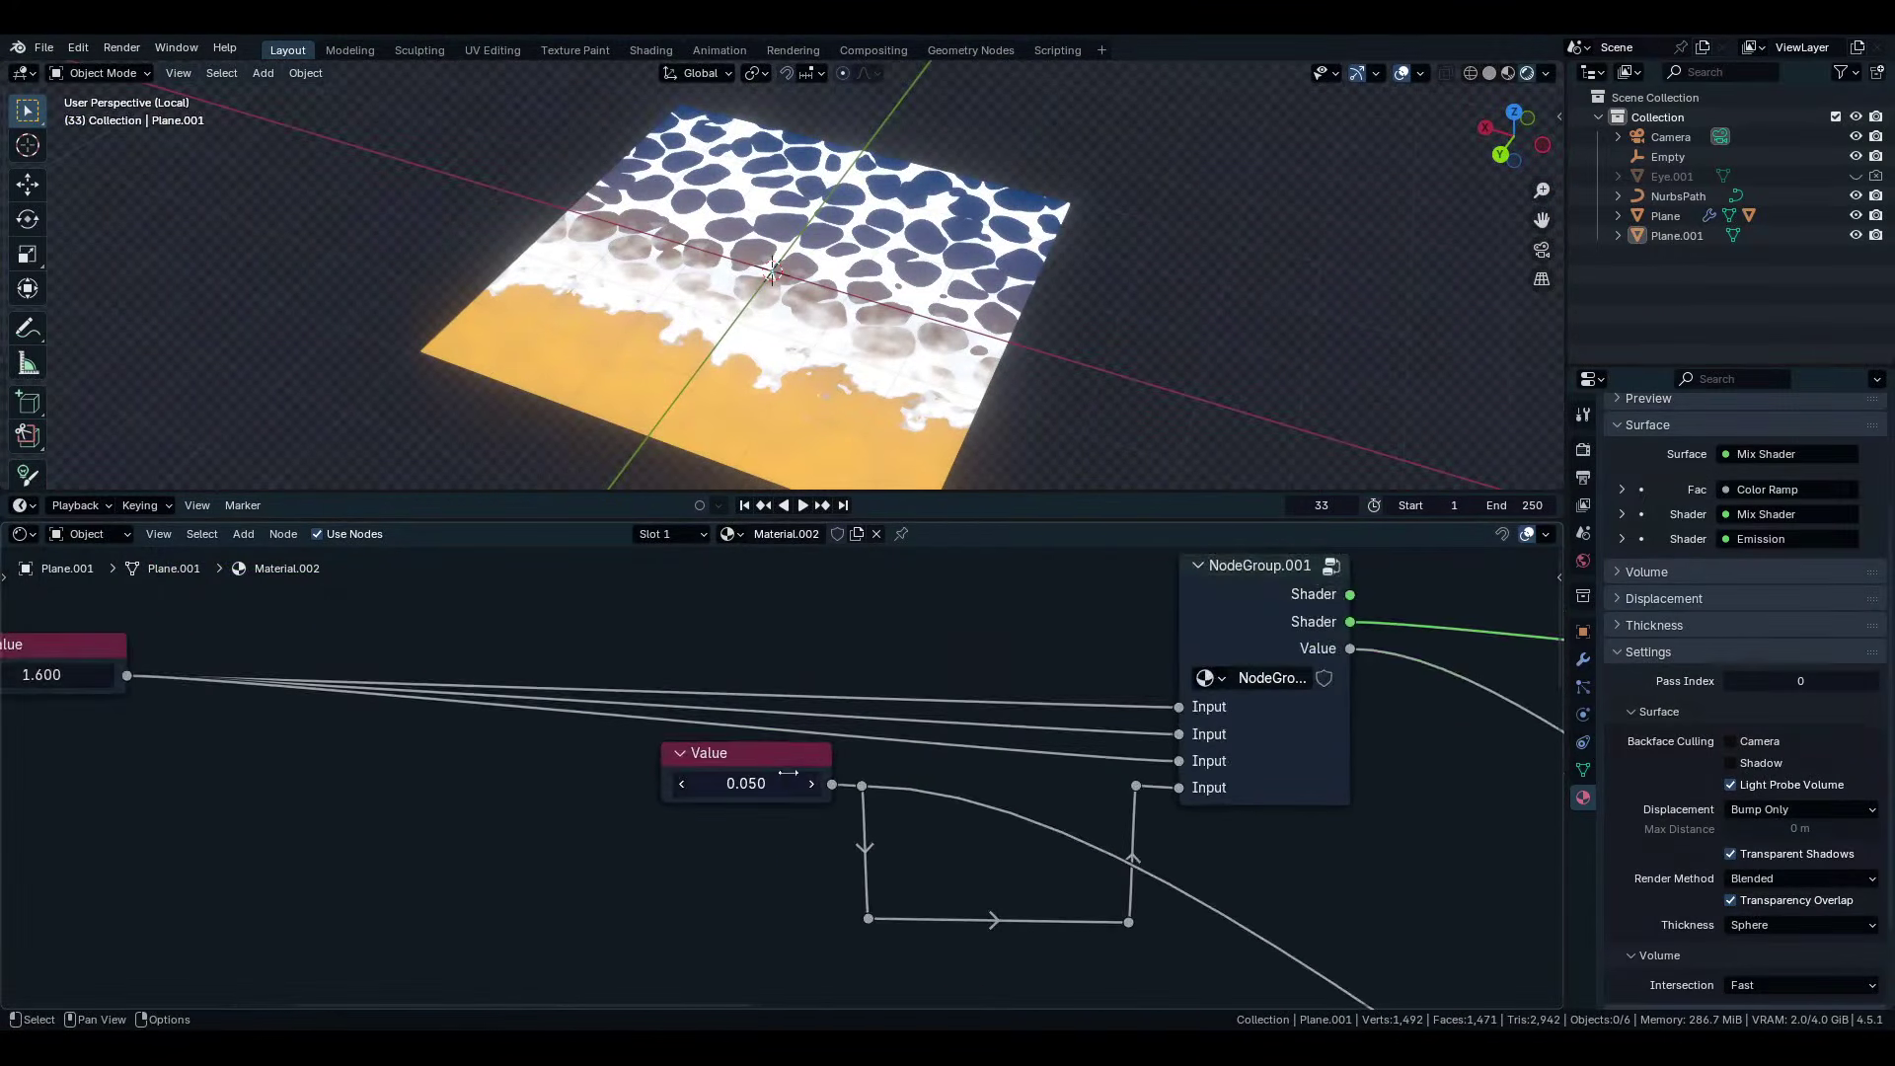
mouse_move(746, 783)
left_mouse_down()
mouse_move(878, 783)
mouse_move(614, 782)
mouse_move(1035, 782)
mouse_move(666, 783)
mouse_move(746, 782)
left_mouse_up()
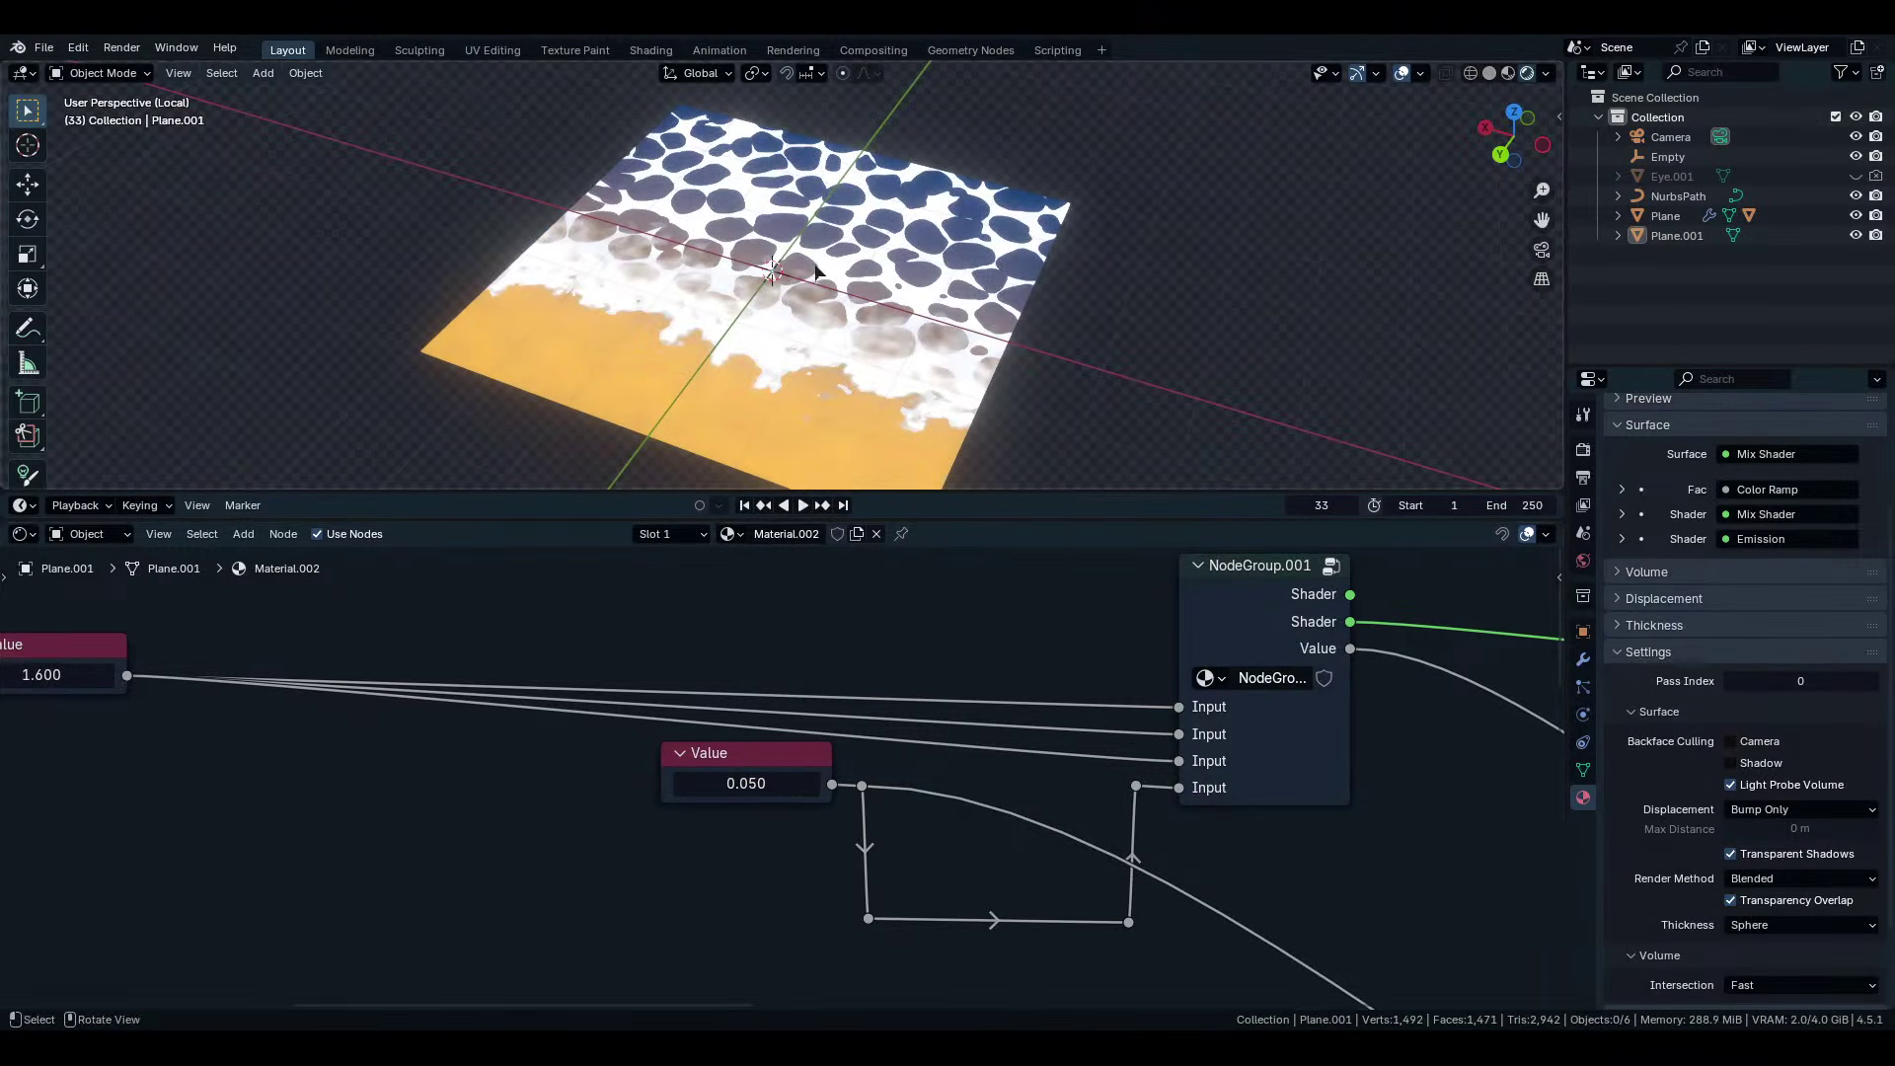
middle_click_drag(815, 271, 889, 258)
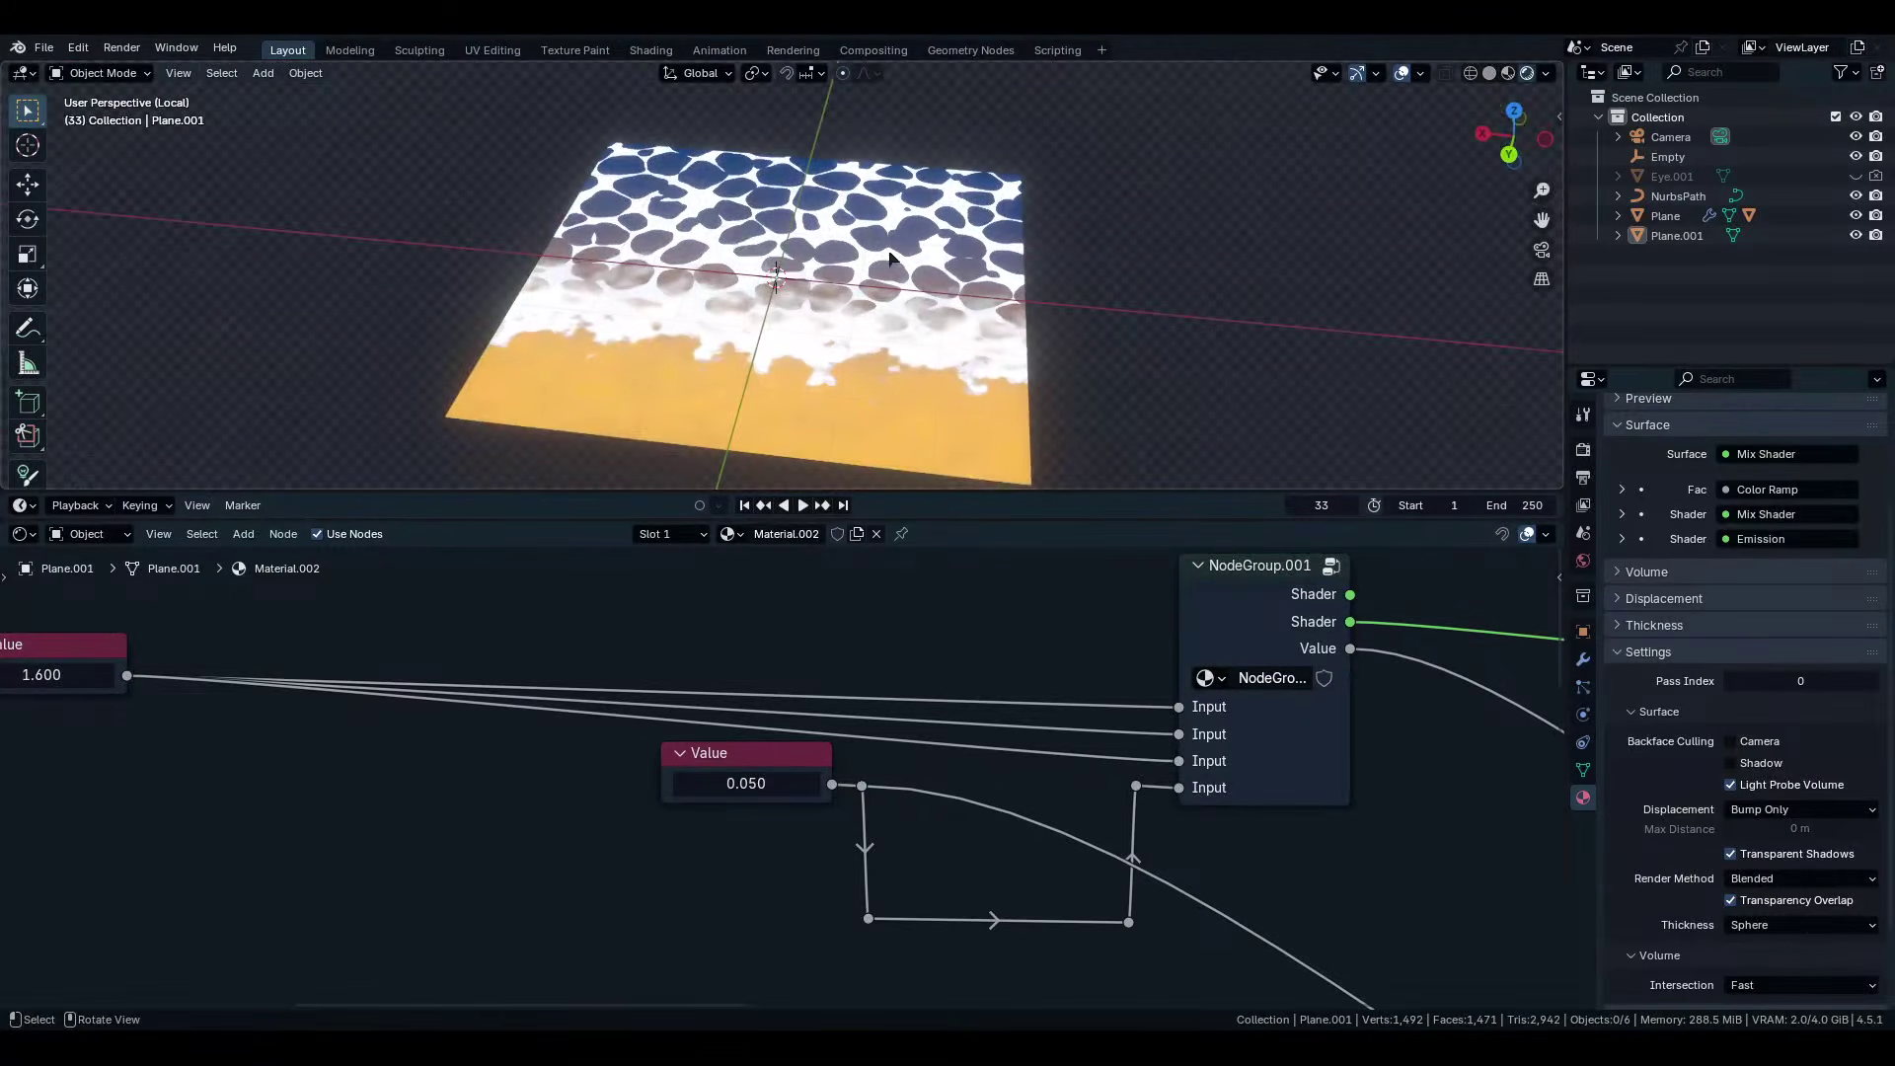
Open NodeGroup.001 for editing and switch its upper F1 Voronoi Texture, which feeds the Subtract node, to 4D.
scroll(784, 780, "down", 6)
left_click(1048, 679)
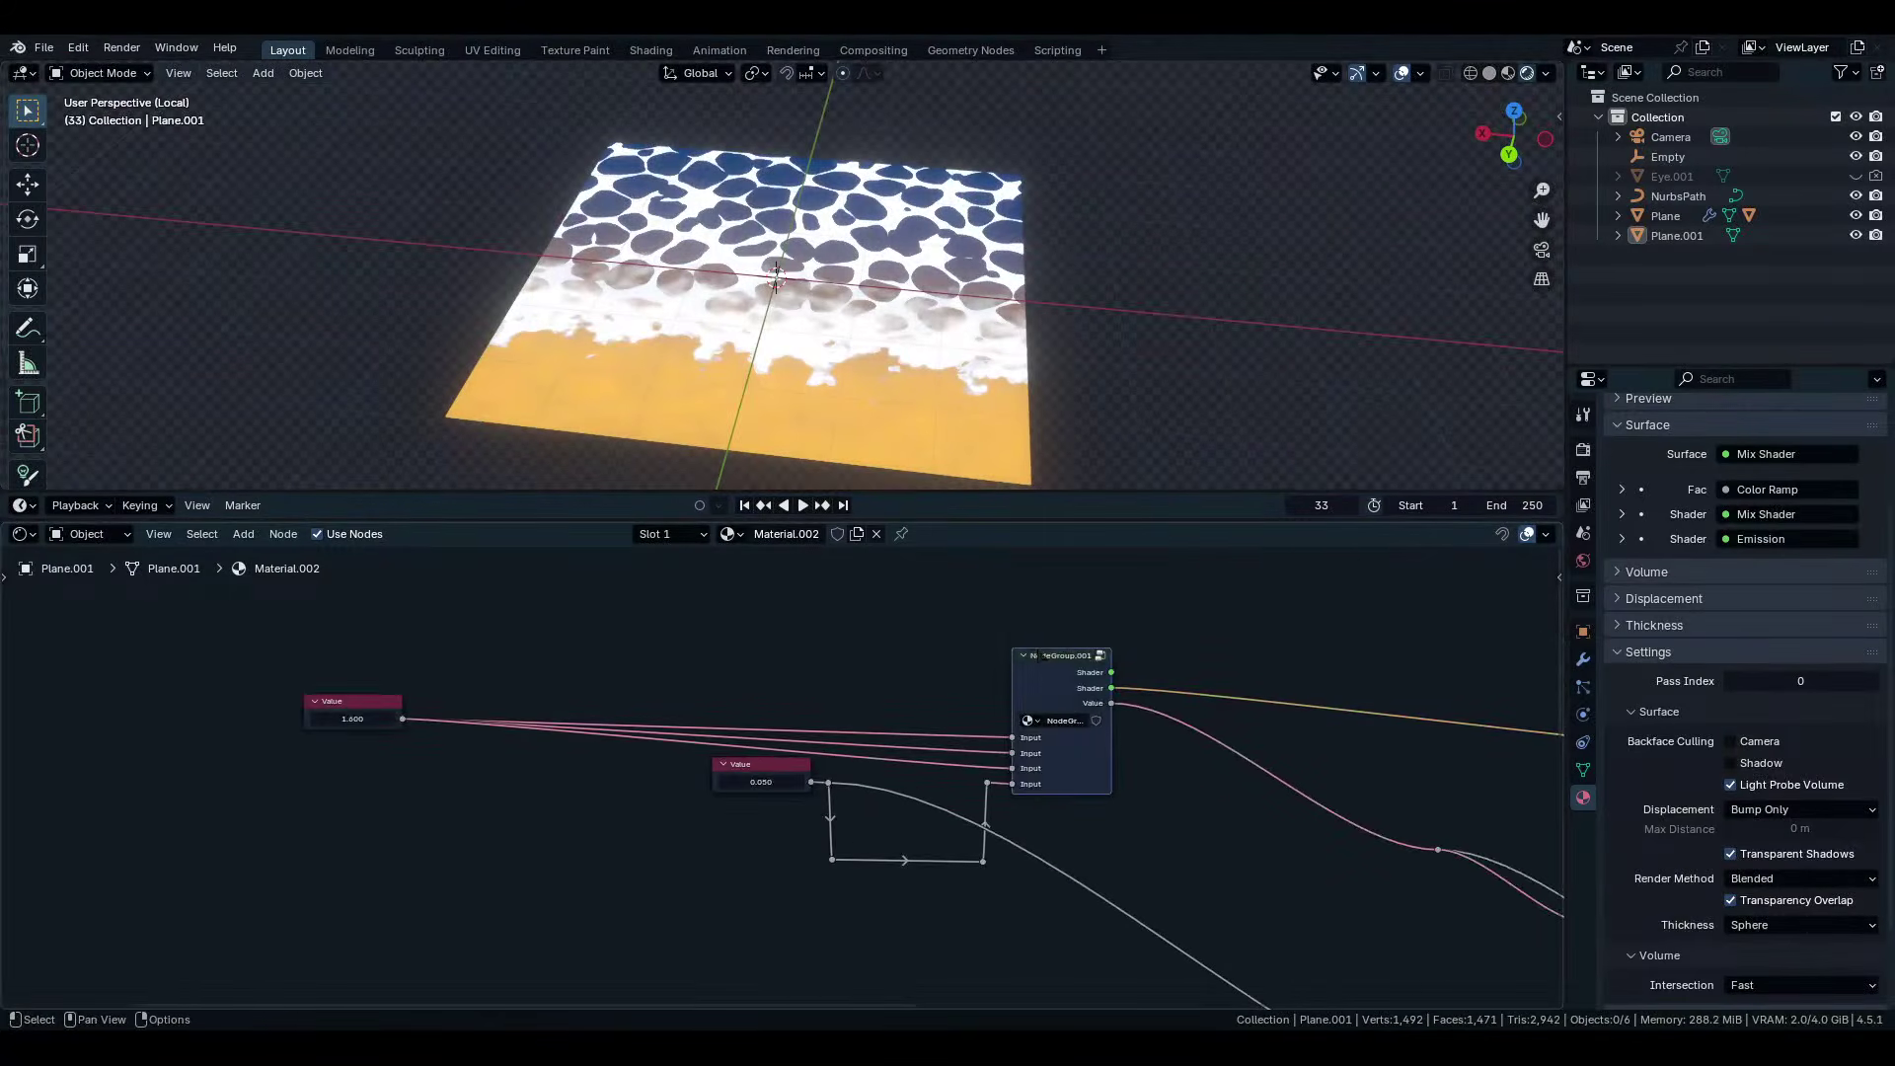
key("Tab")
scroll(788, 765, "down", 13)
middle_click_drag(128, 730, 786, 771)
scroll(706, 783, "up", 5)
scroll(937, 701, "up", 9)
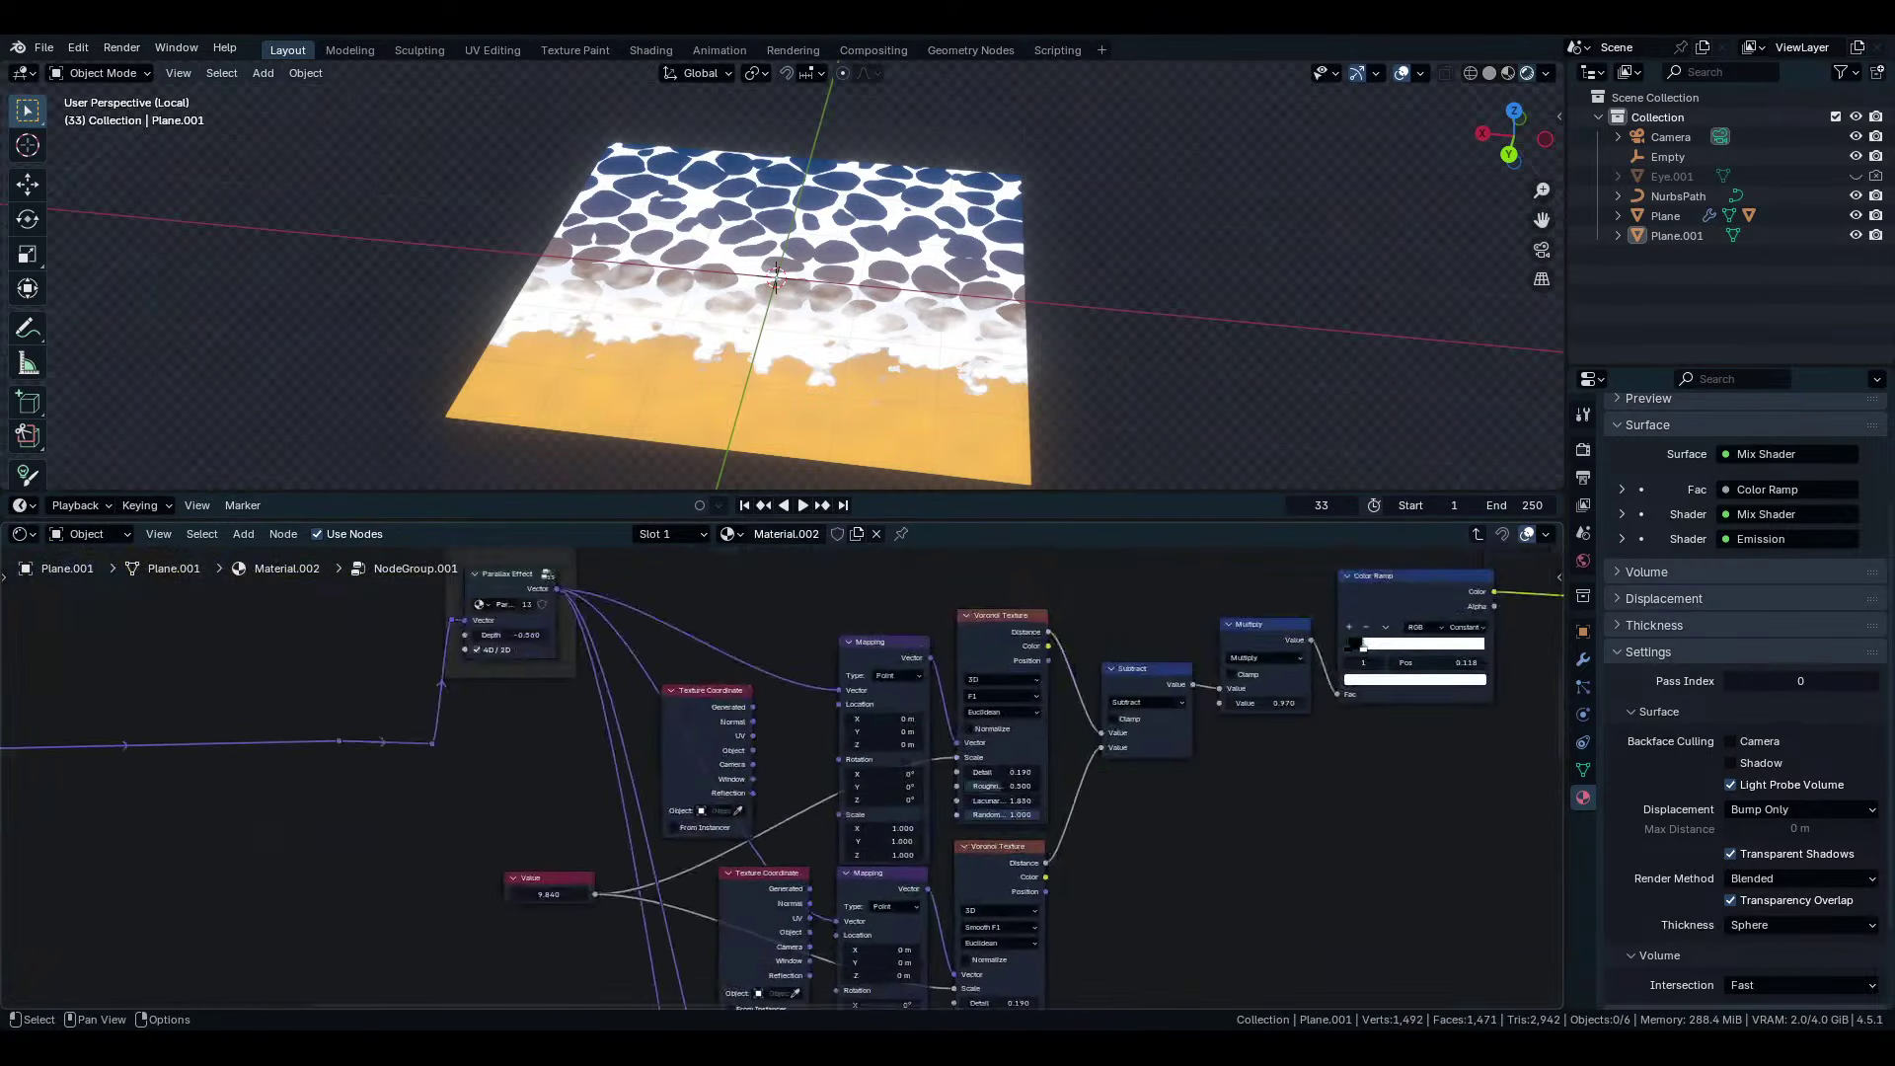
scroll(786, 771, "up", 9)
middle_click_drag(1204, 691, 935, 760)
scroll(935, 735, "up", 4)
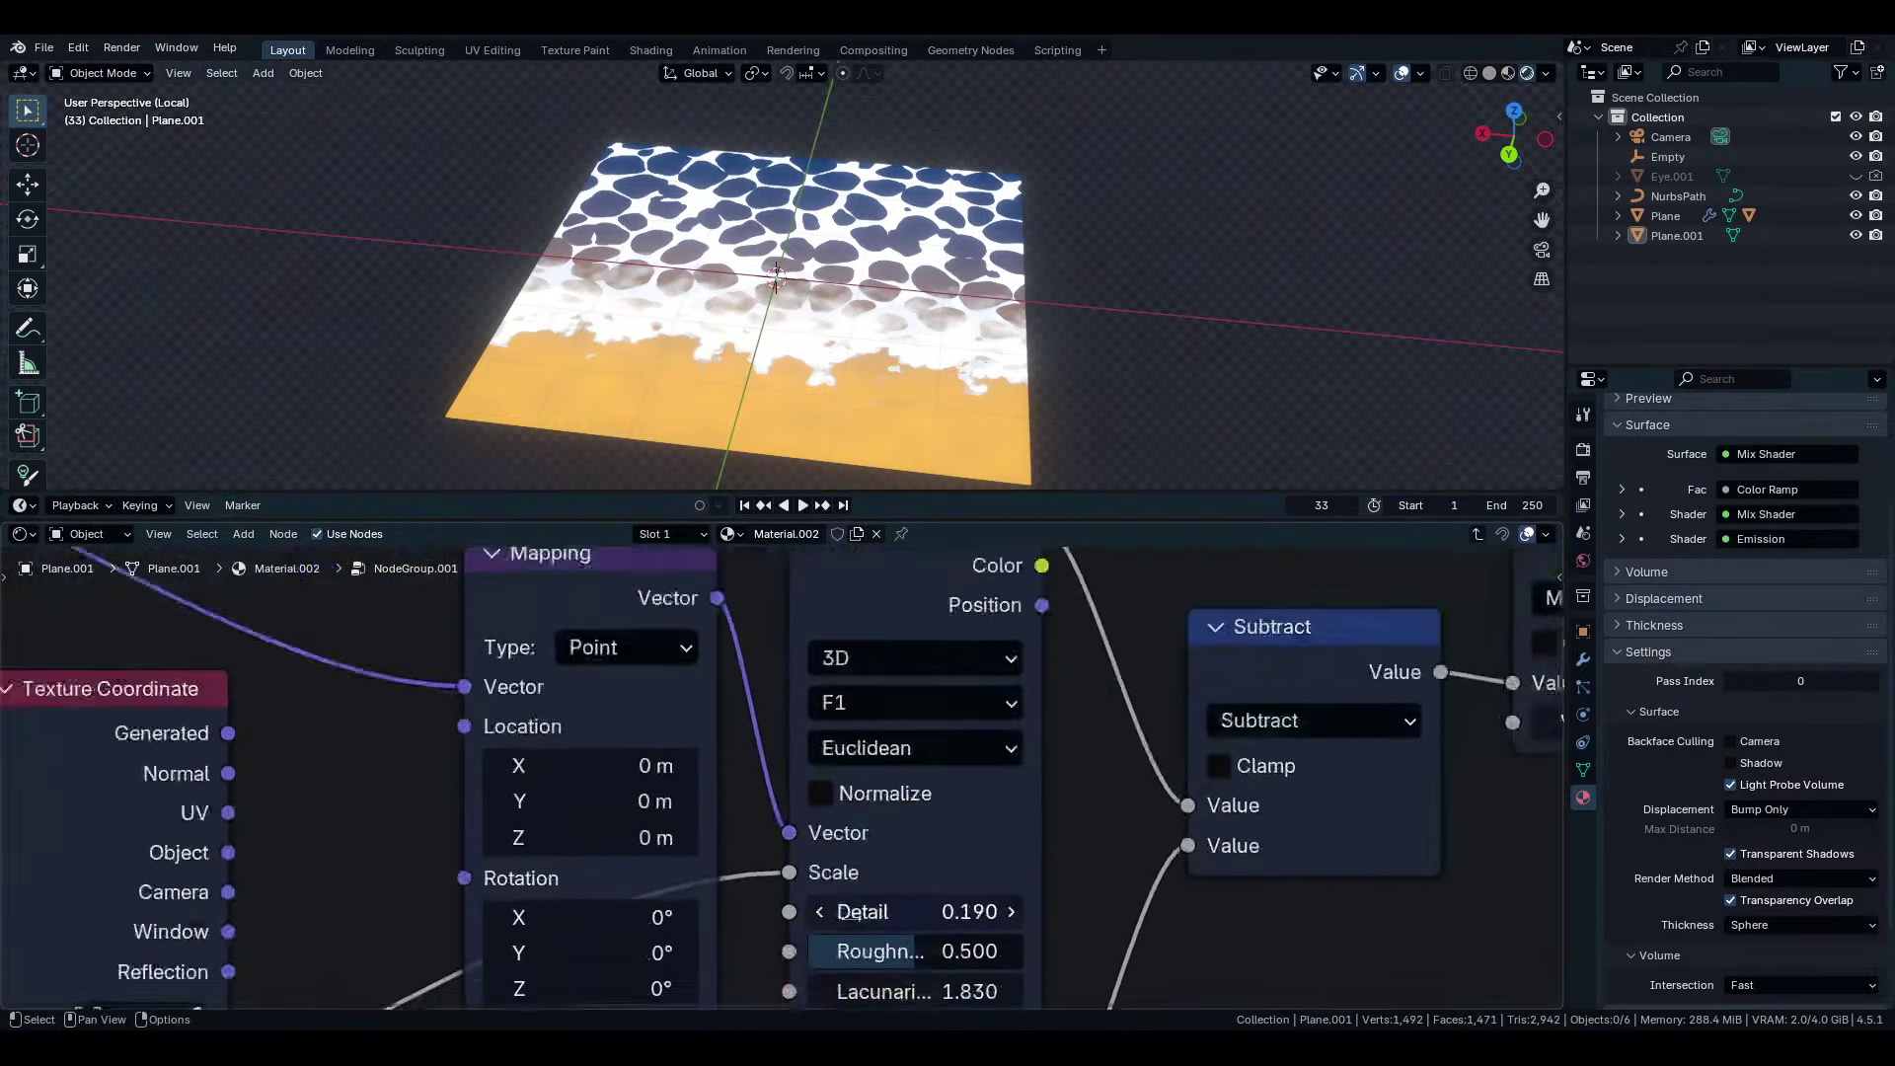
left_click(896, 683)
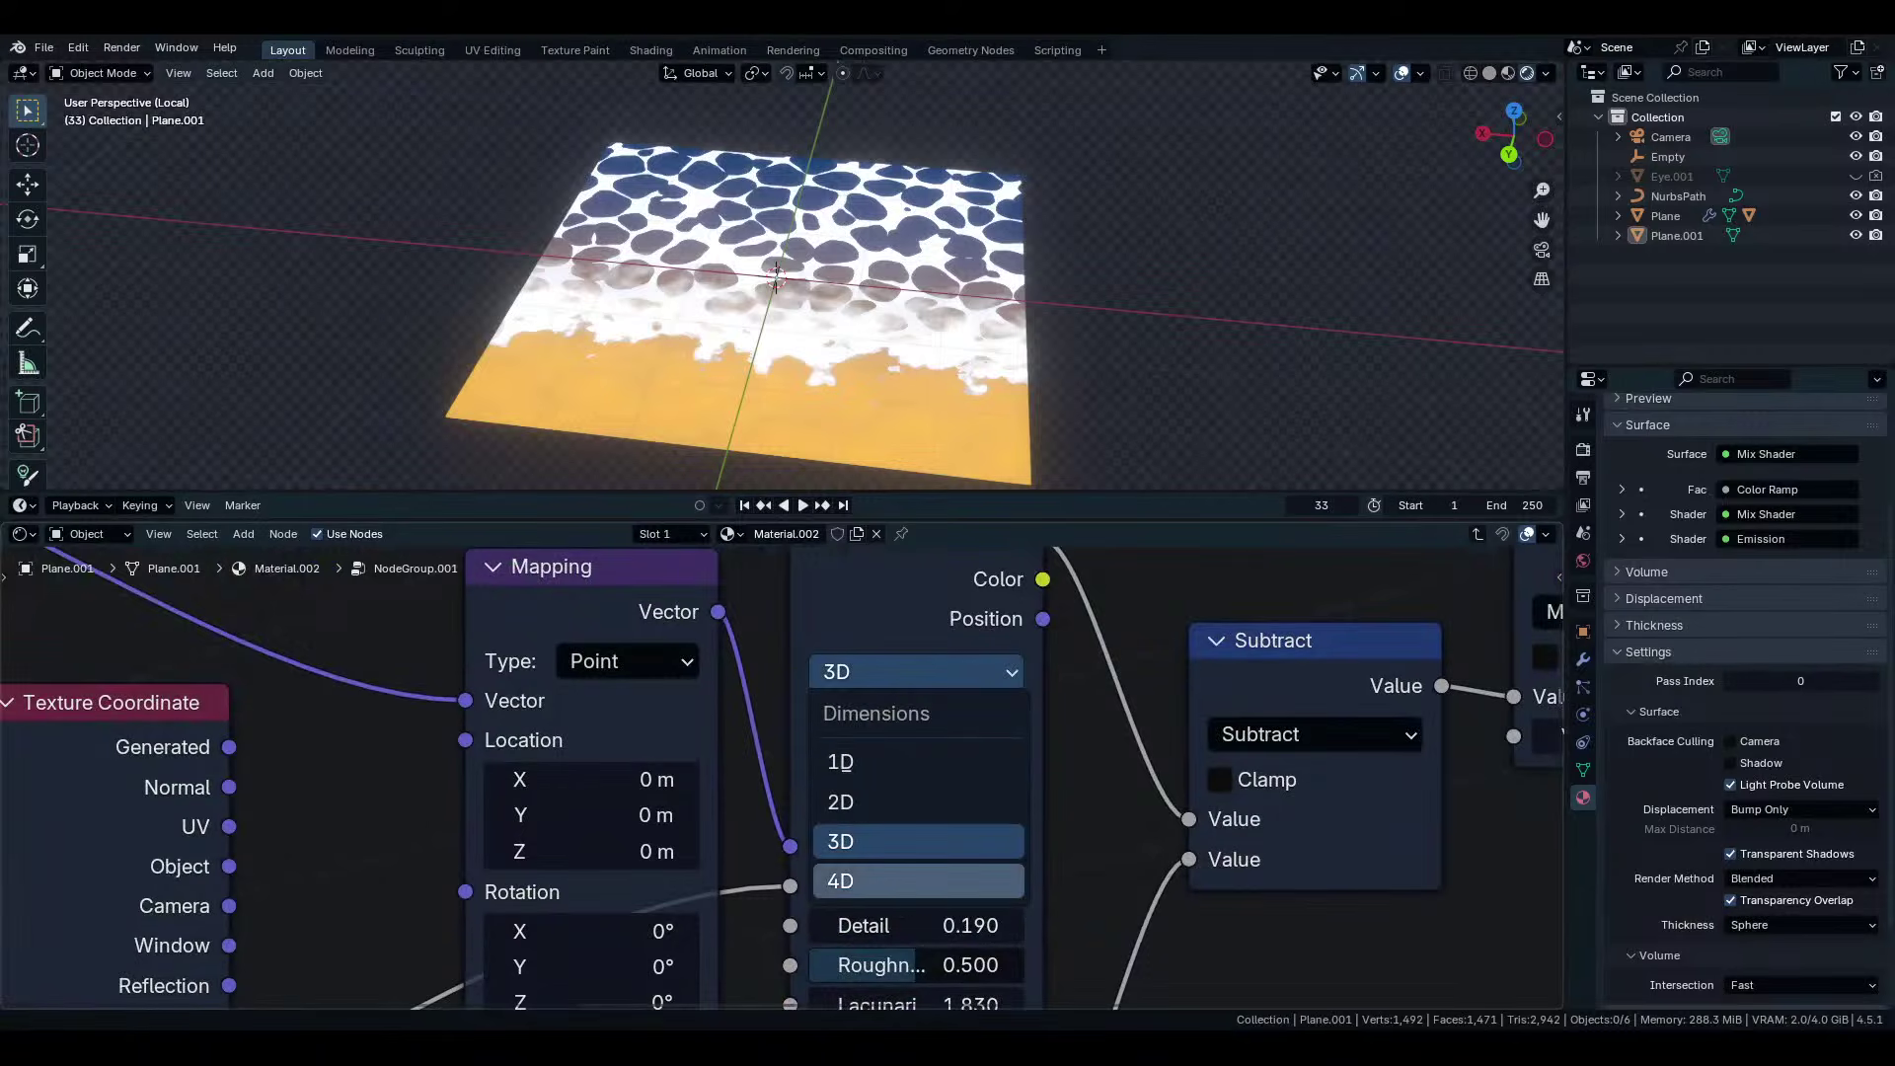
left_click(888, 889)
Switch the Smooth F1 Voronoi Texture below it to 4D as well.
scroll(945, 926, "down", 2)
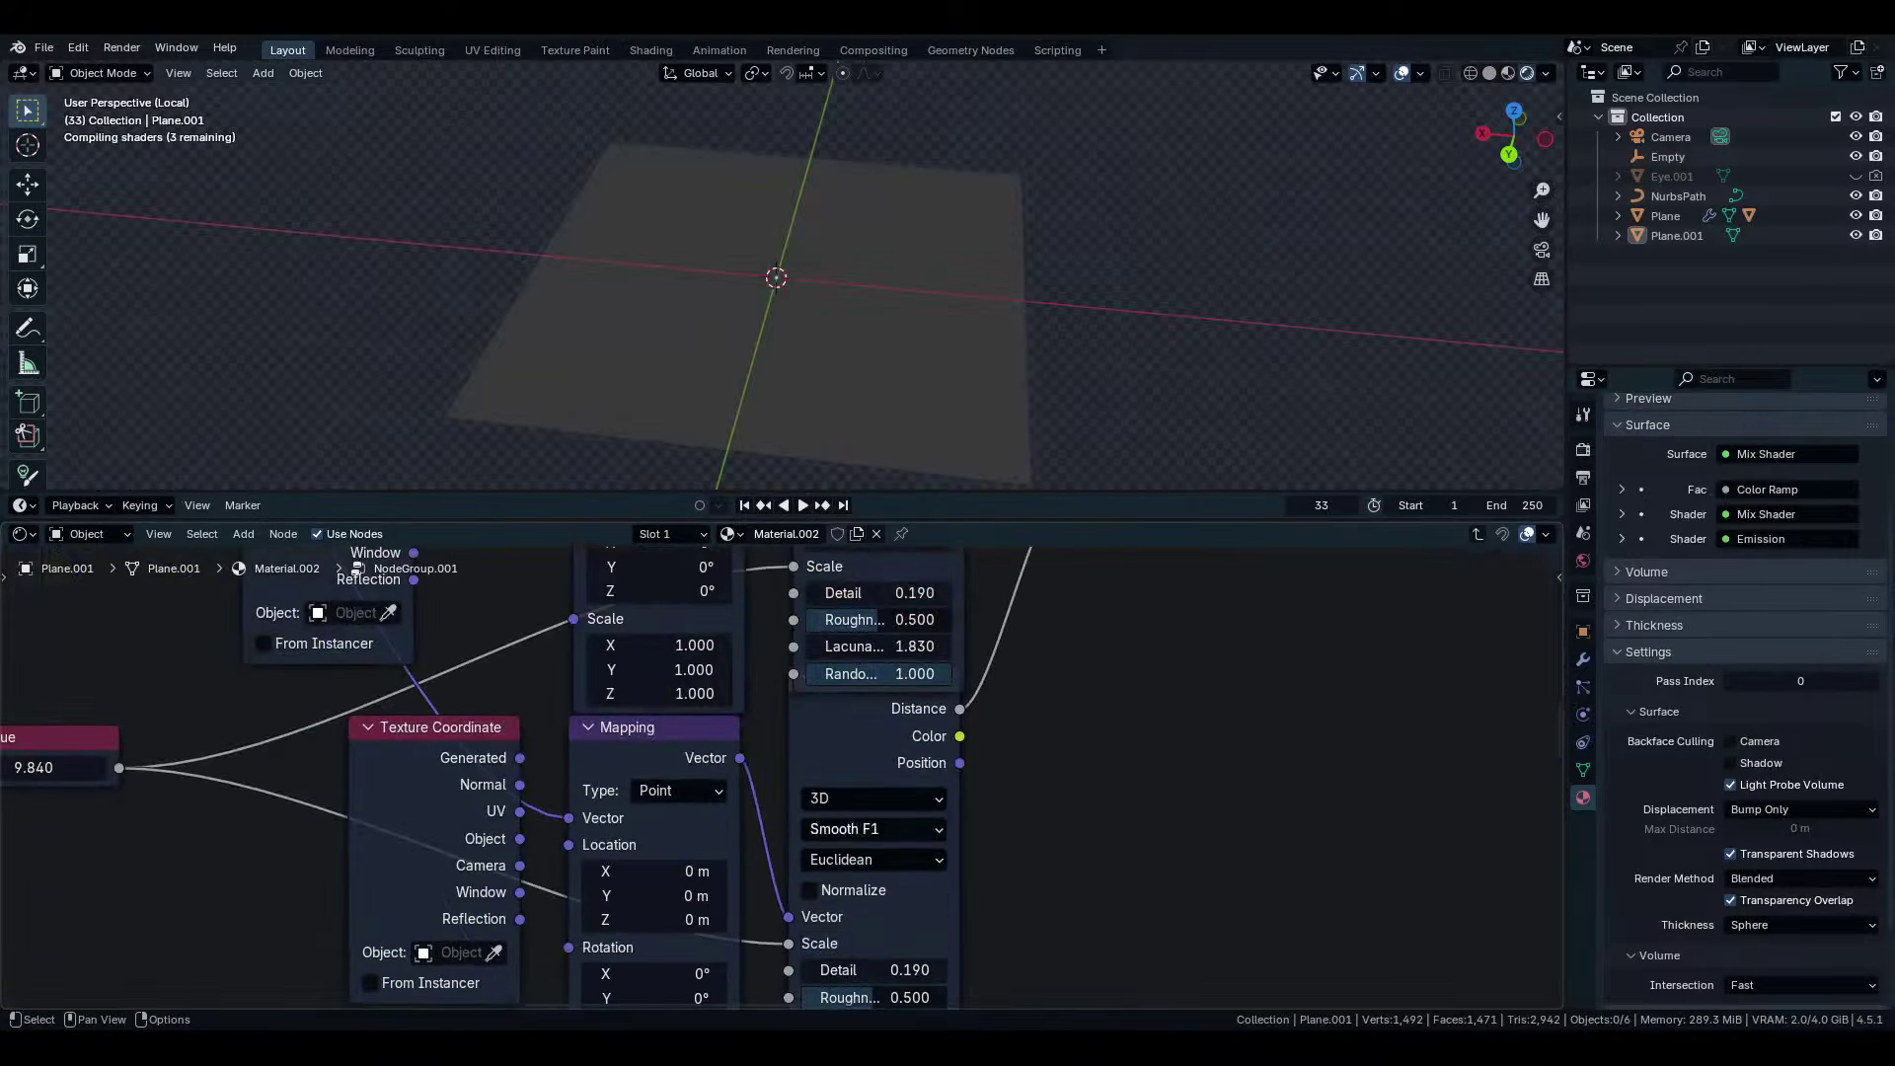
left_click(883, 799)
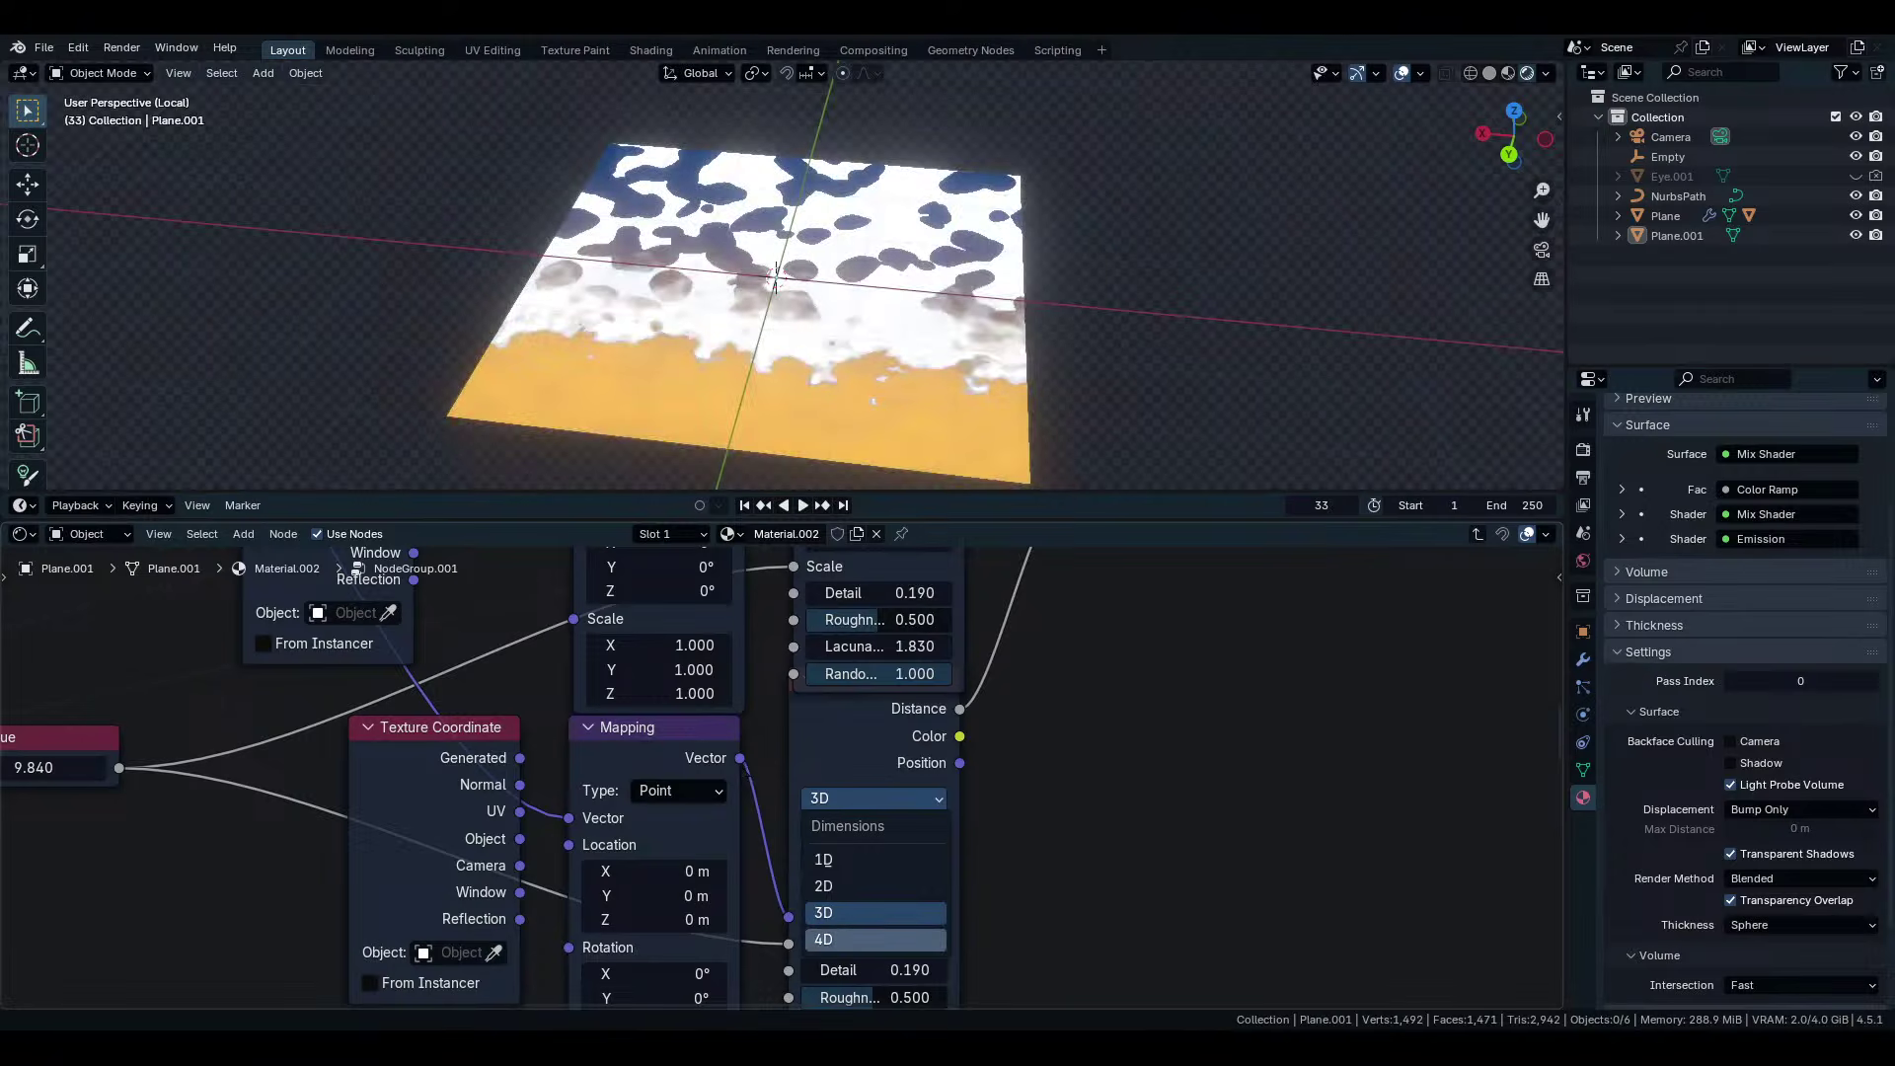
left_click(876, 939)
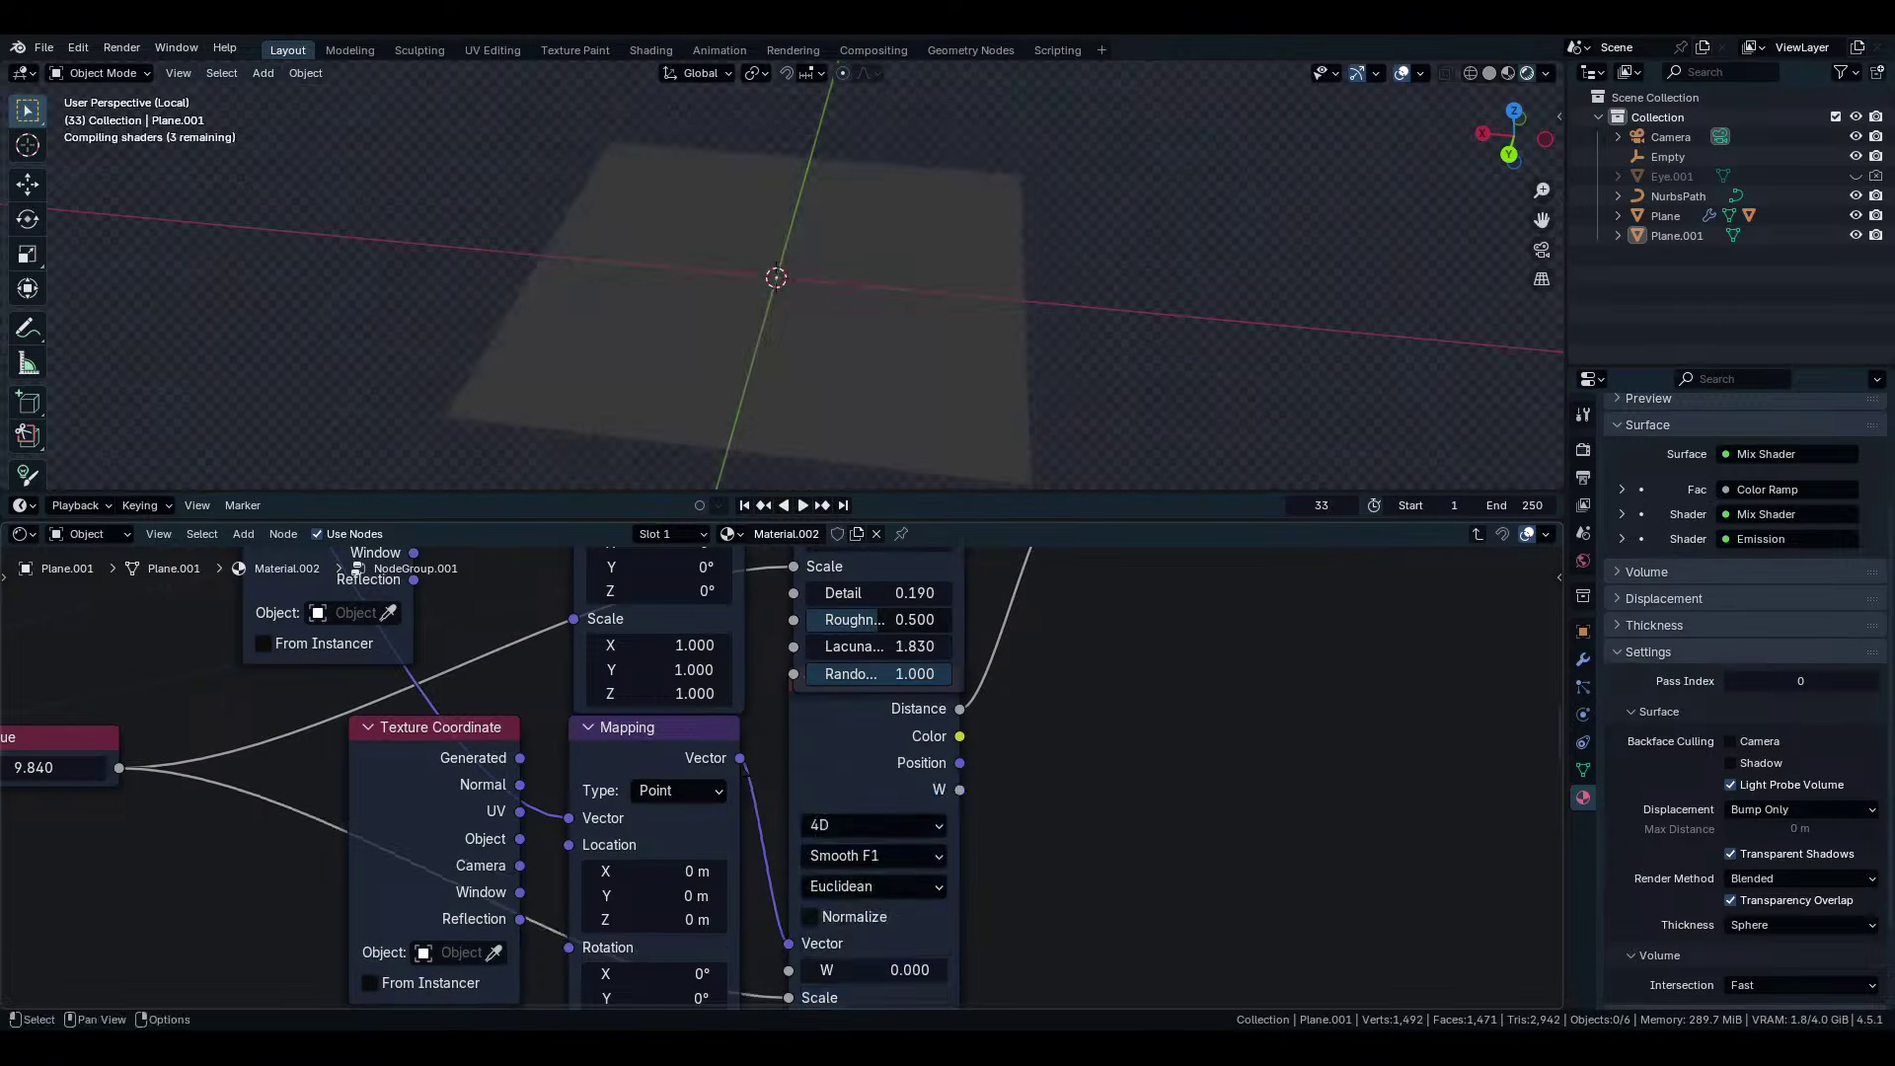
scroll(781, 784, "down", 2)
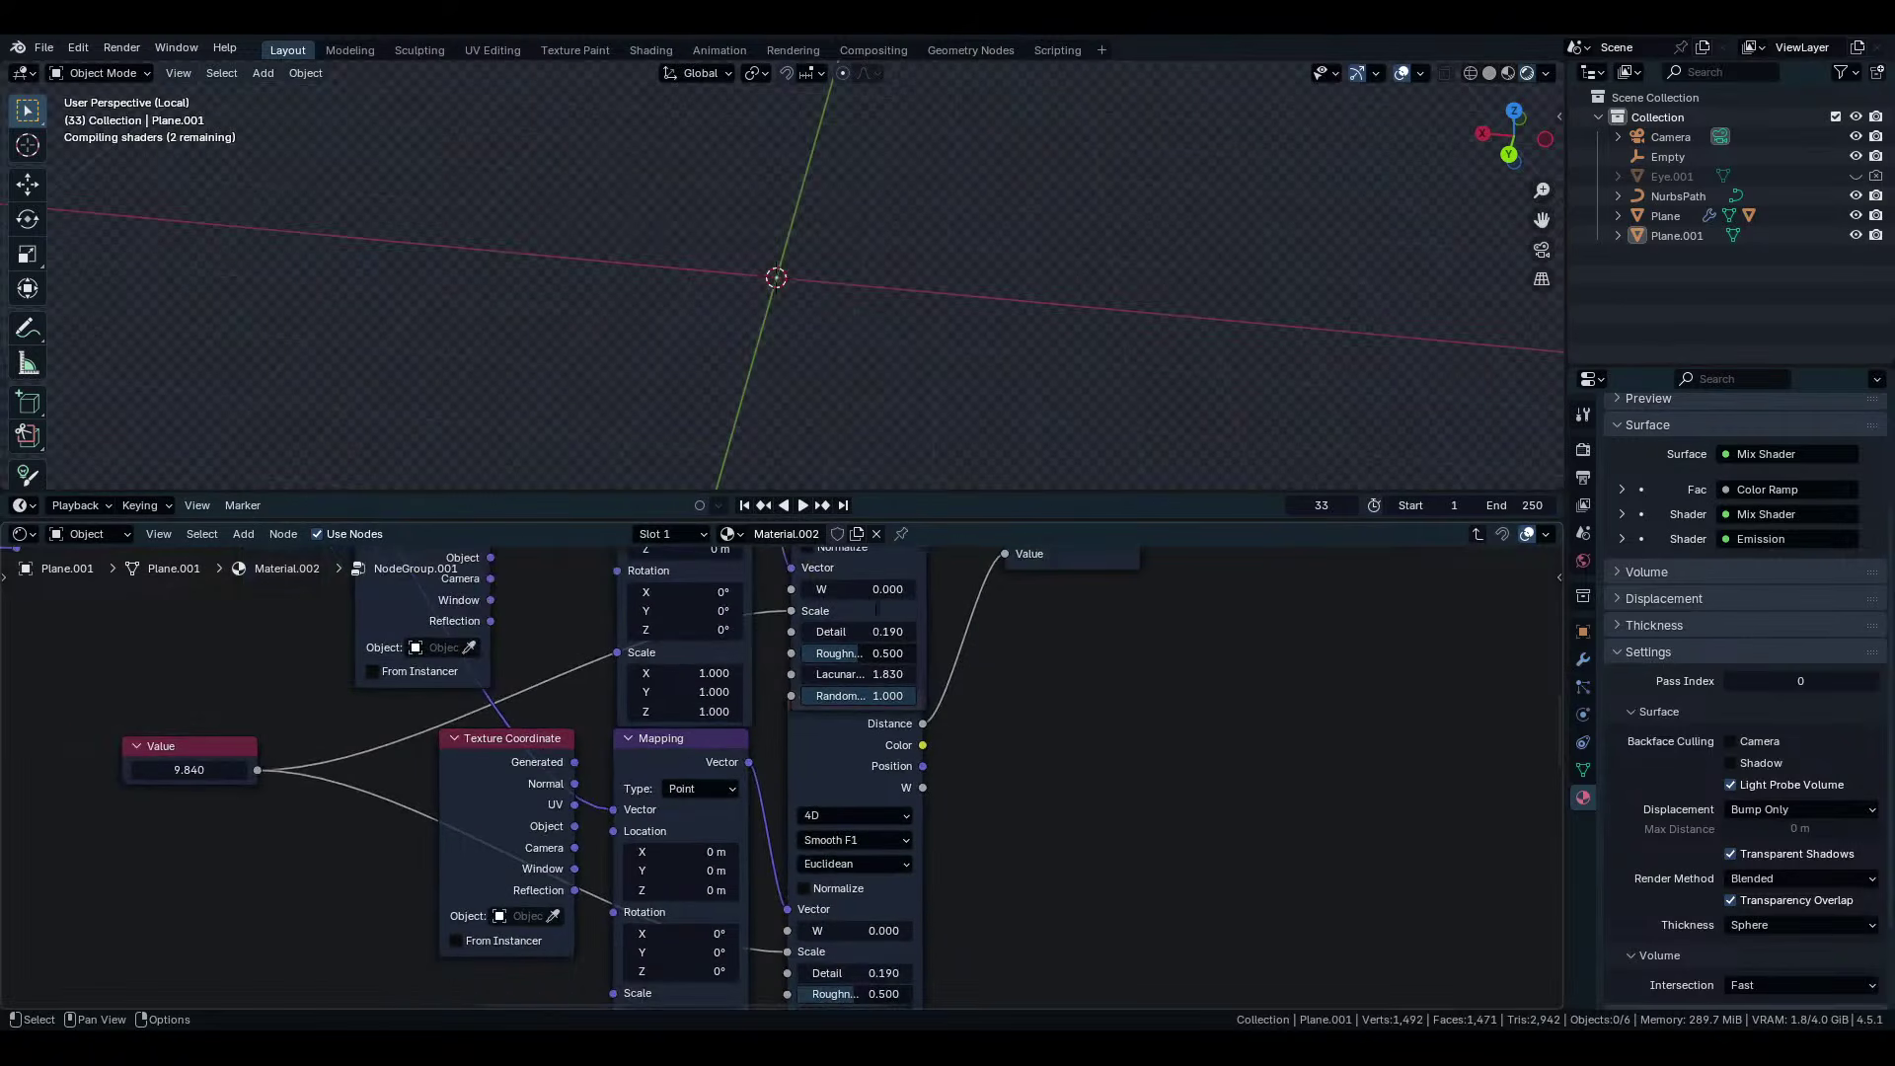
scroll(875, 609, "down", 1)
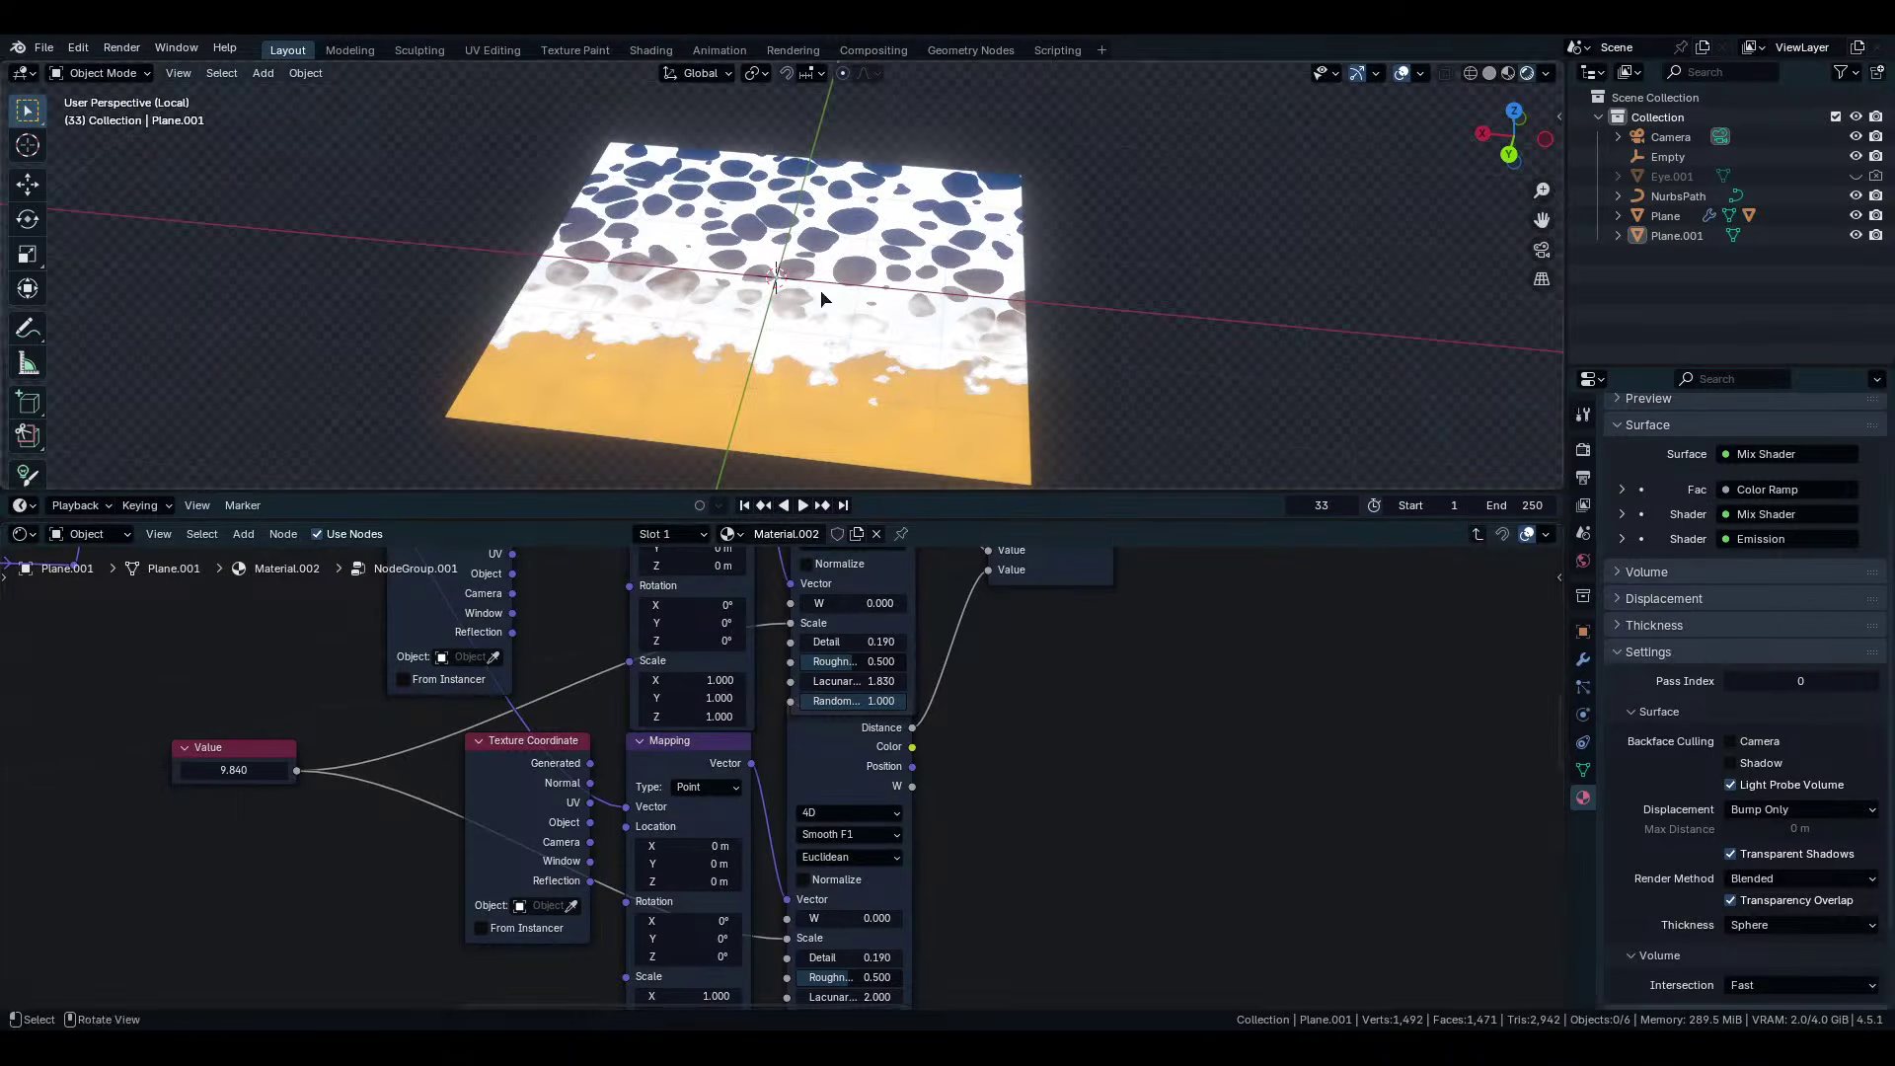
scroll(787, 779, "down", 2)
middle_click_drag(364, 883, 628, 821)
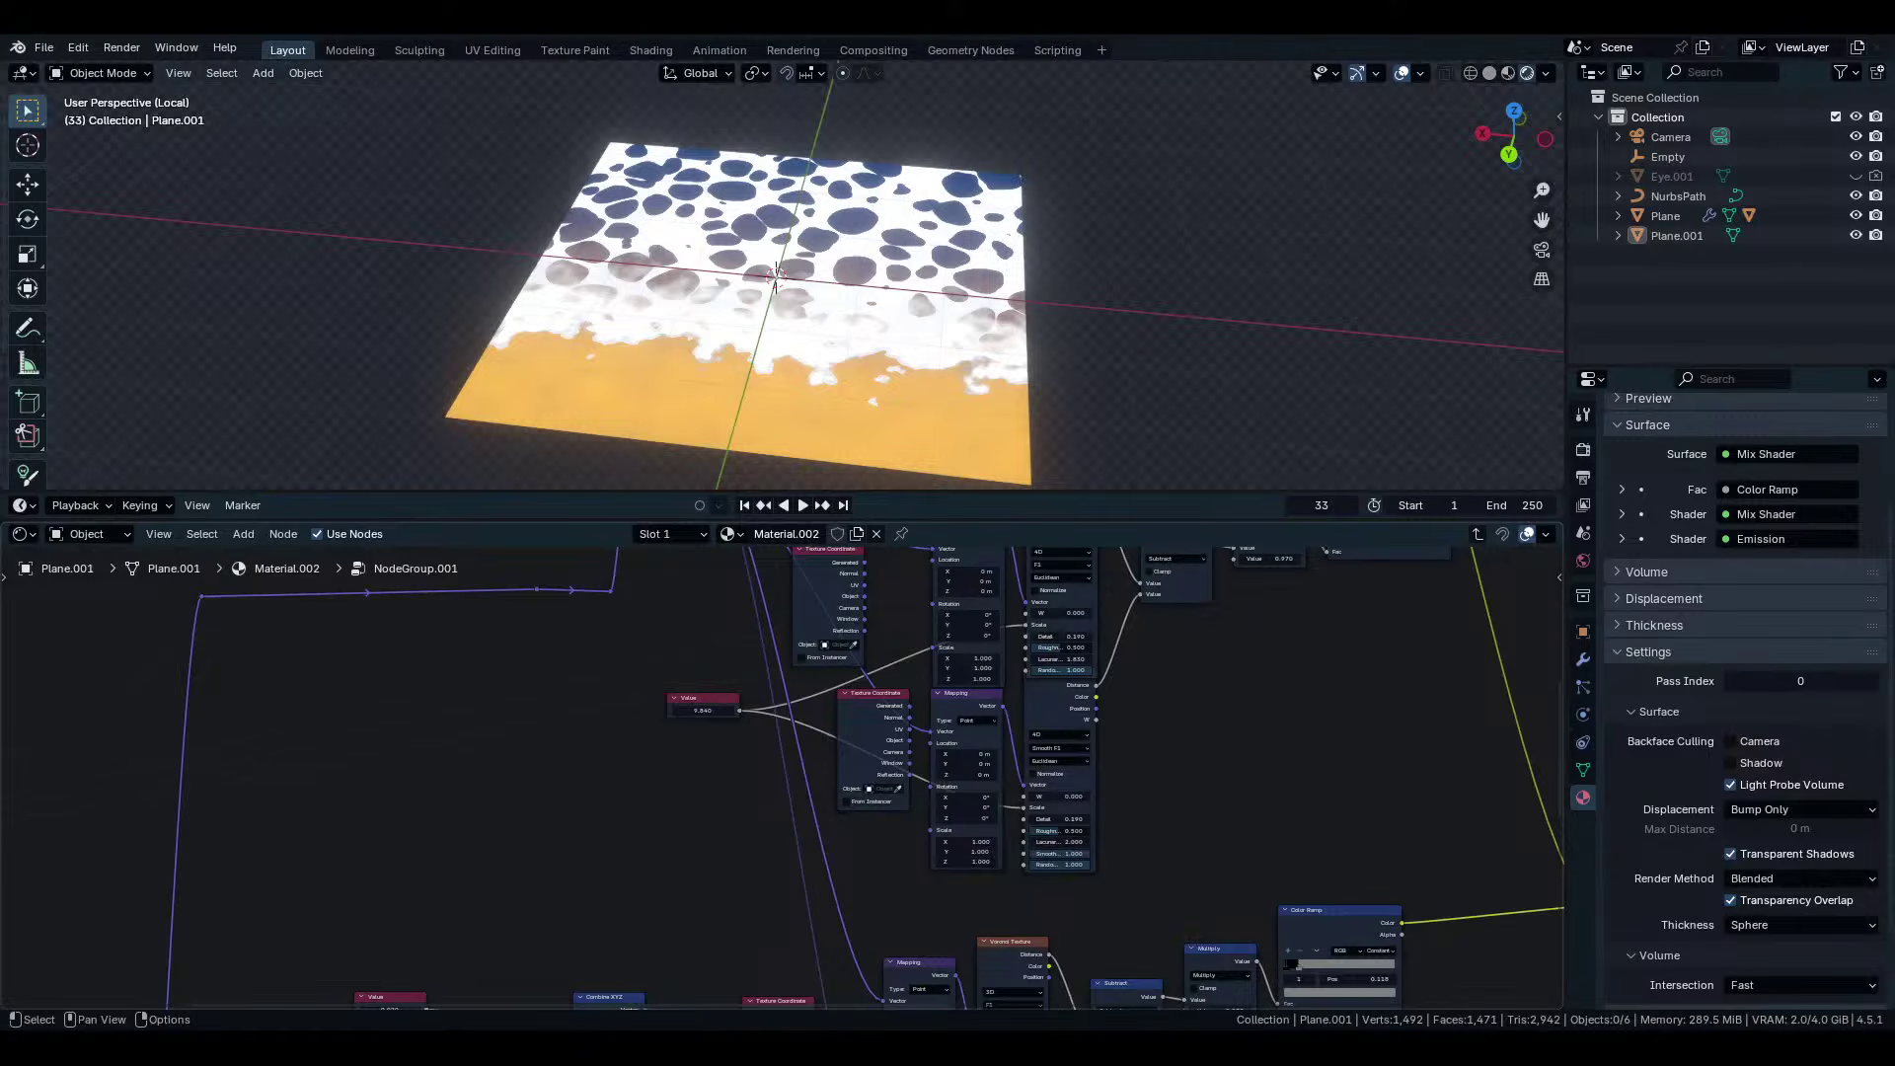
key("shift+a")
key("Escape")
key("shift+a")
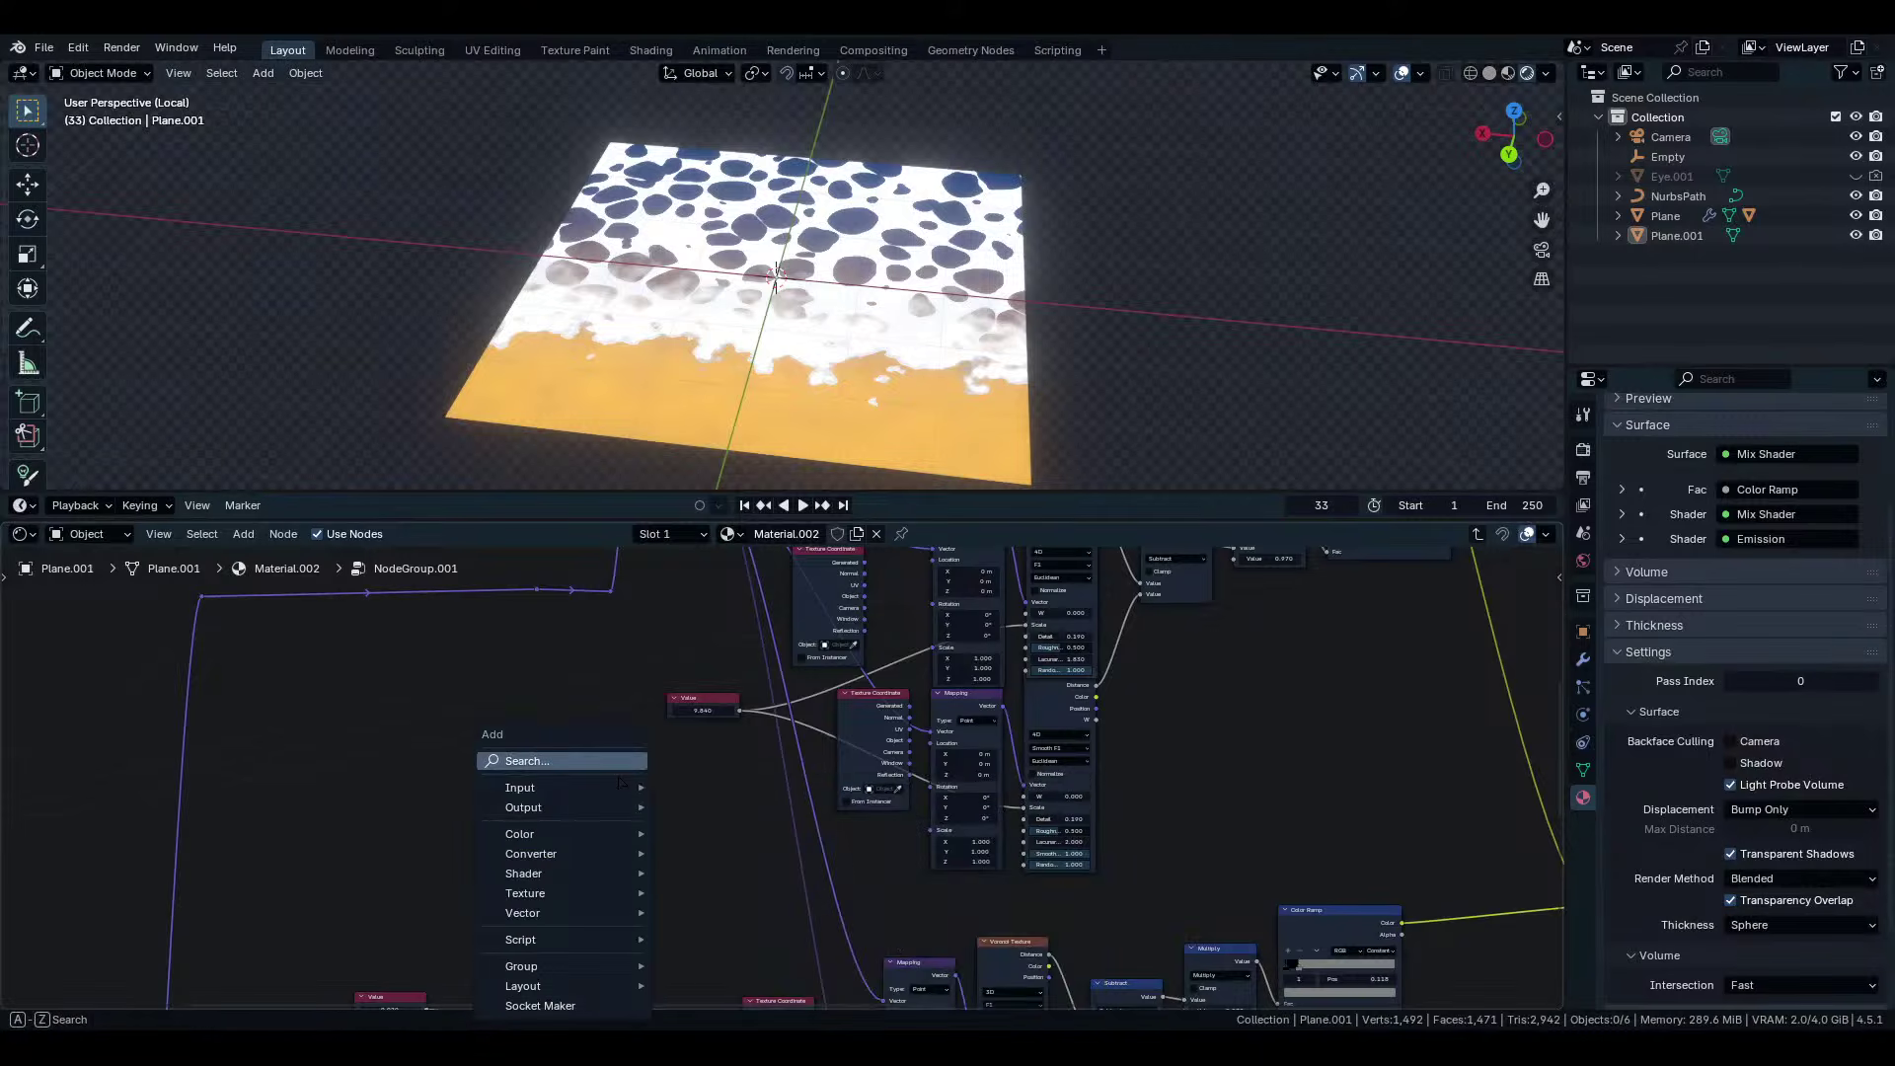
type("v")
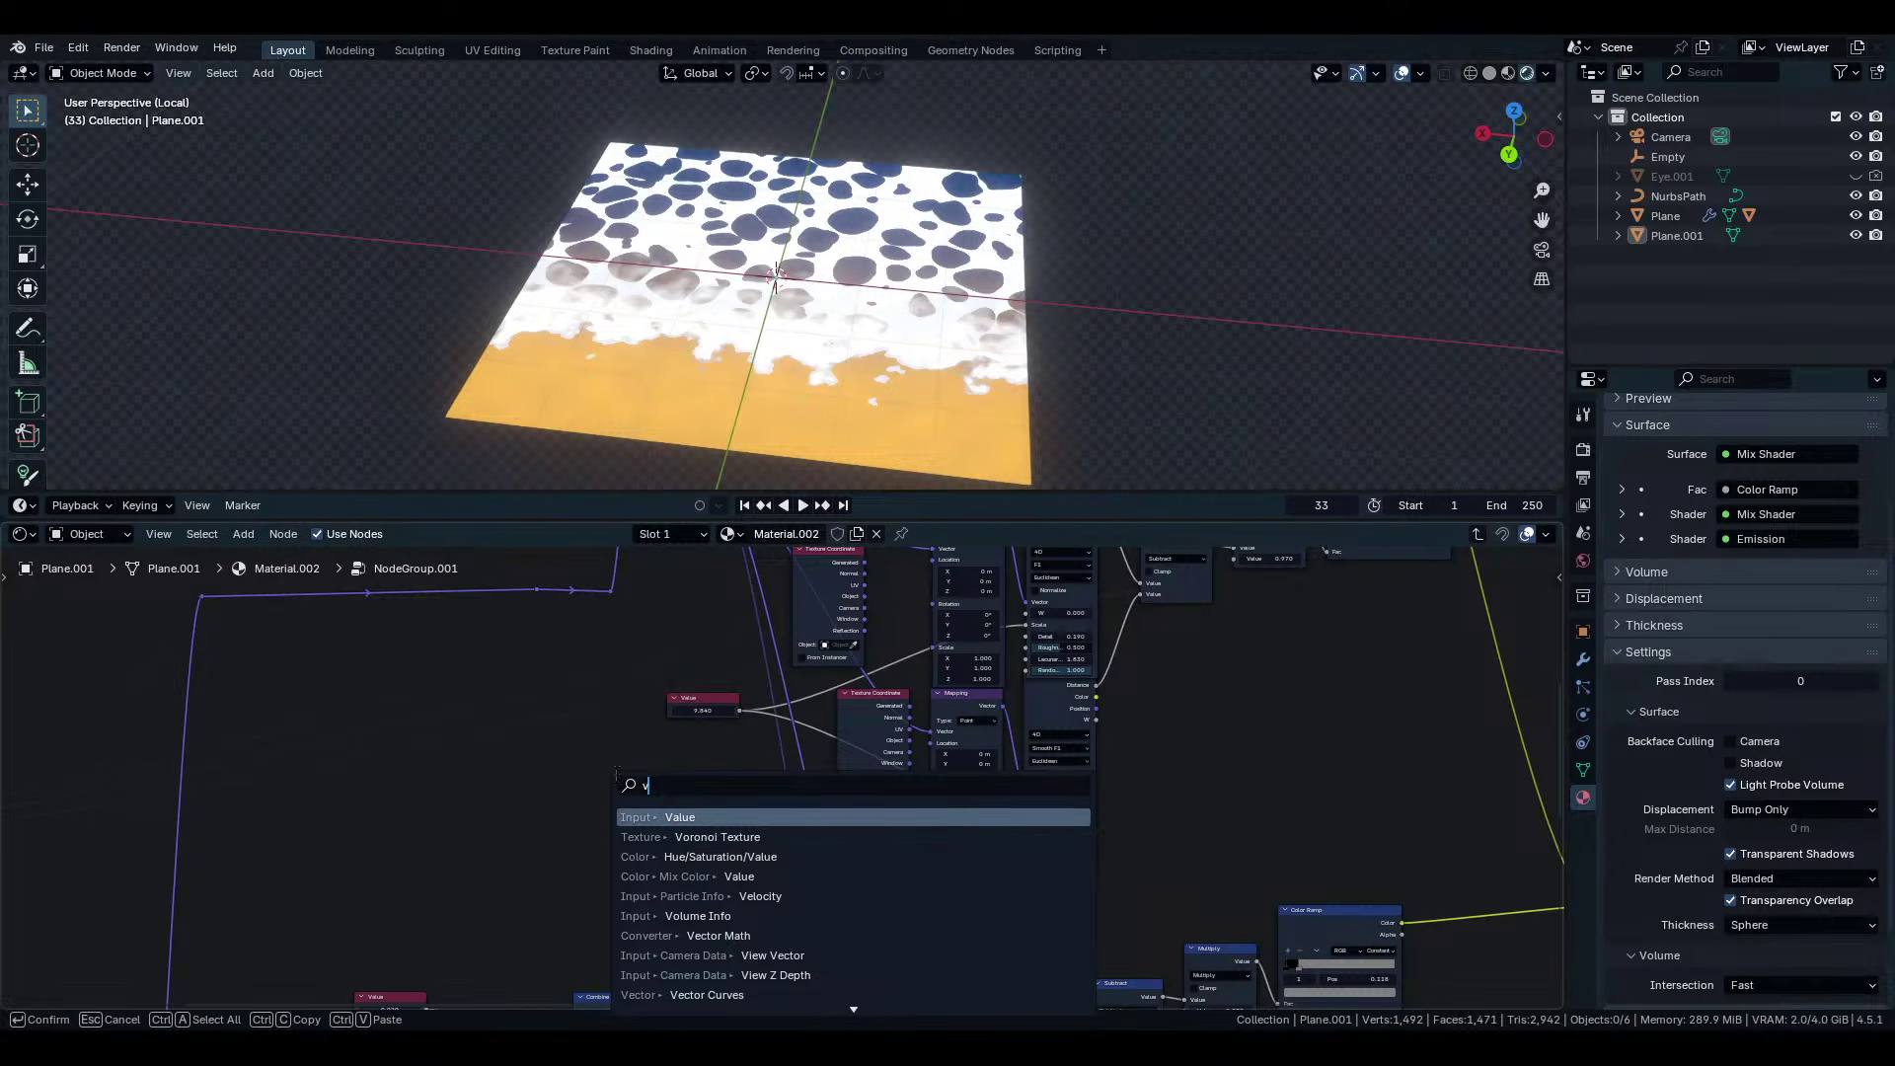
key("Escape")
Duplicate the Group Input node and place the copy below the 9.840 Value node, beside the Voronoi Textures.
scroll(631, 819, "down", 8)
middle_click_drag(611, 814, 817, 834)
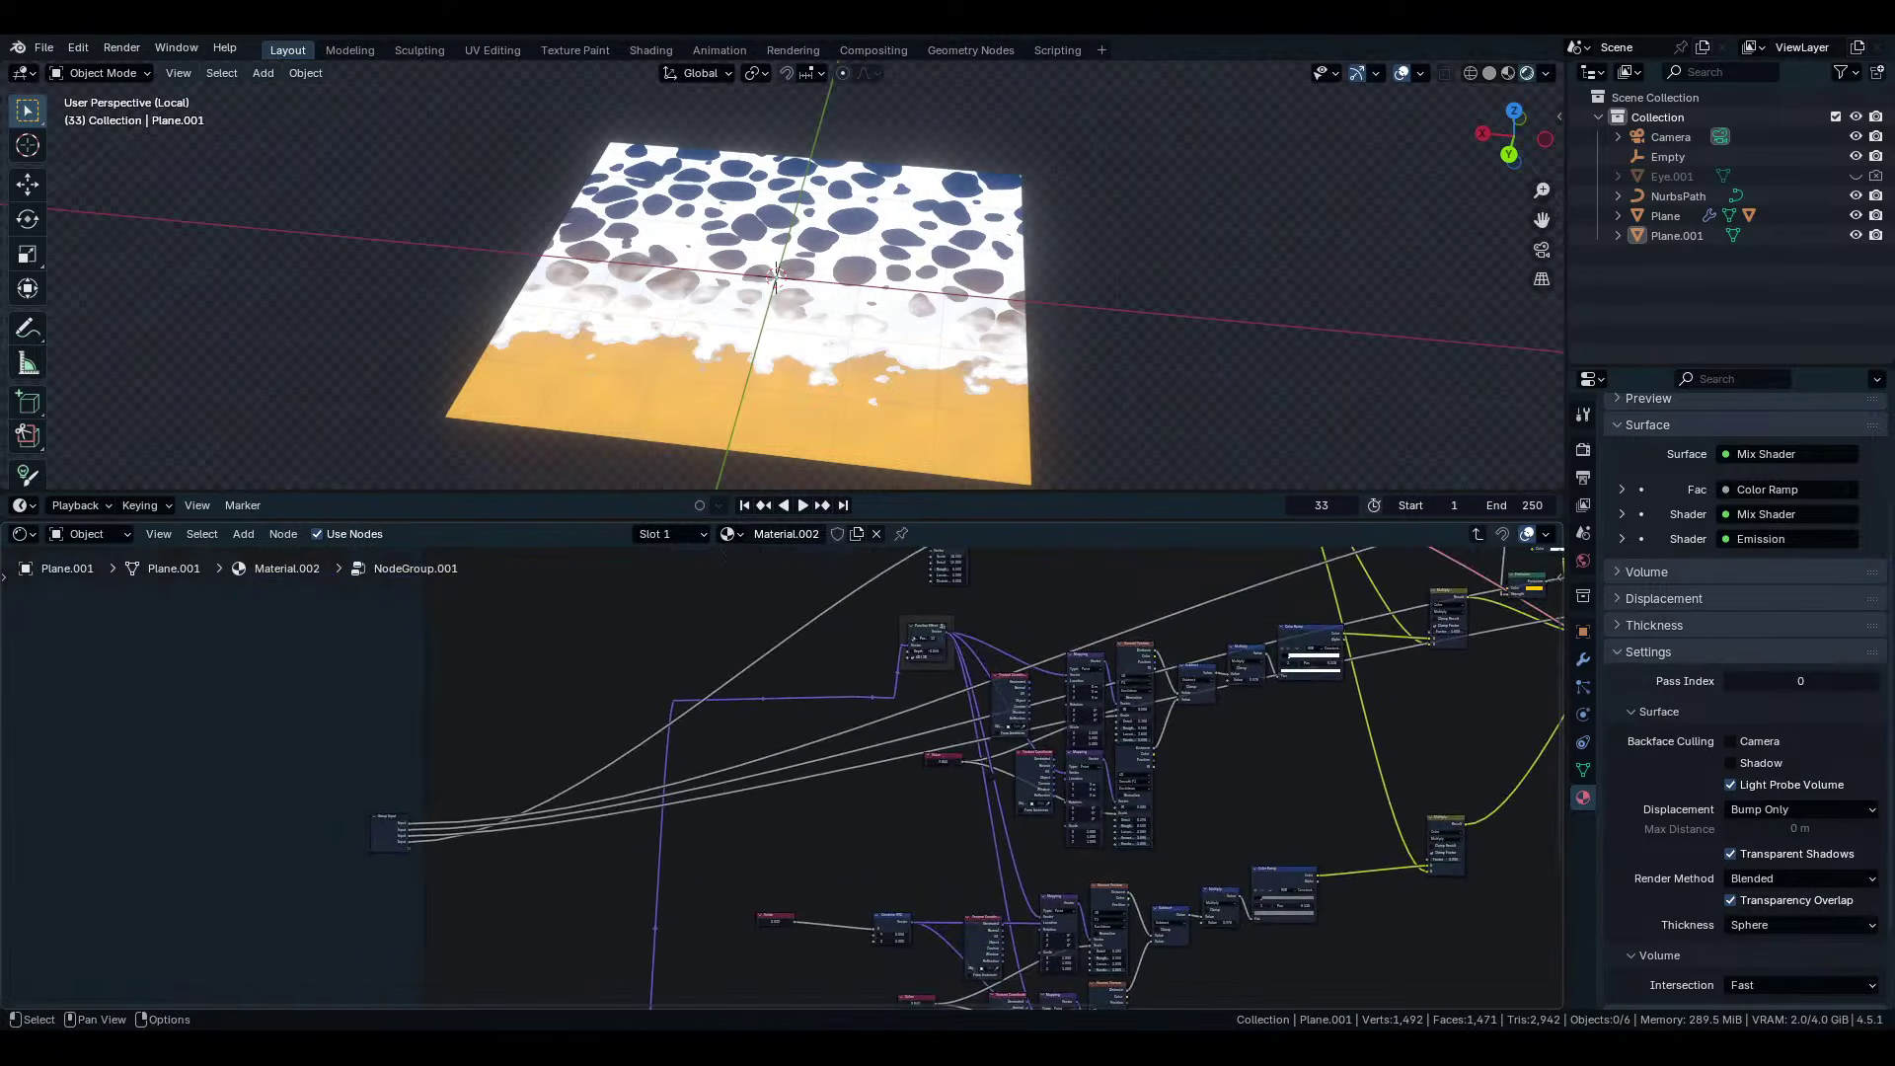
scroll(789, 829, "up", 2)
left_click(319, 852)
left_click_drag(319, 852, 966, 834)
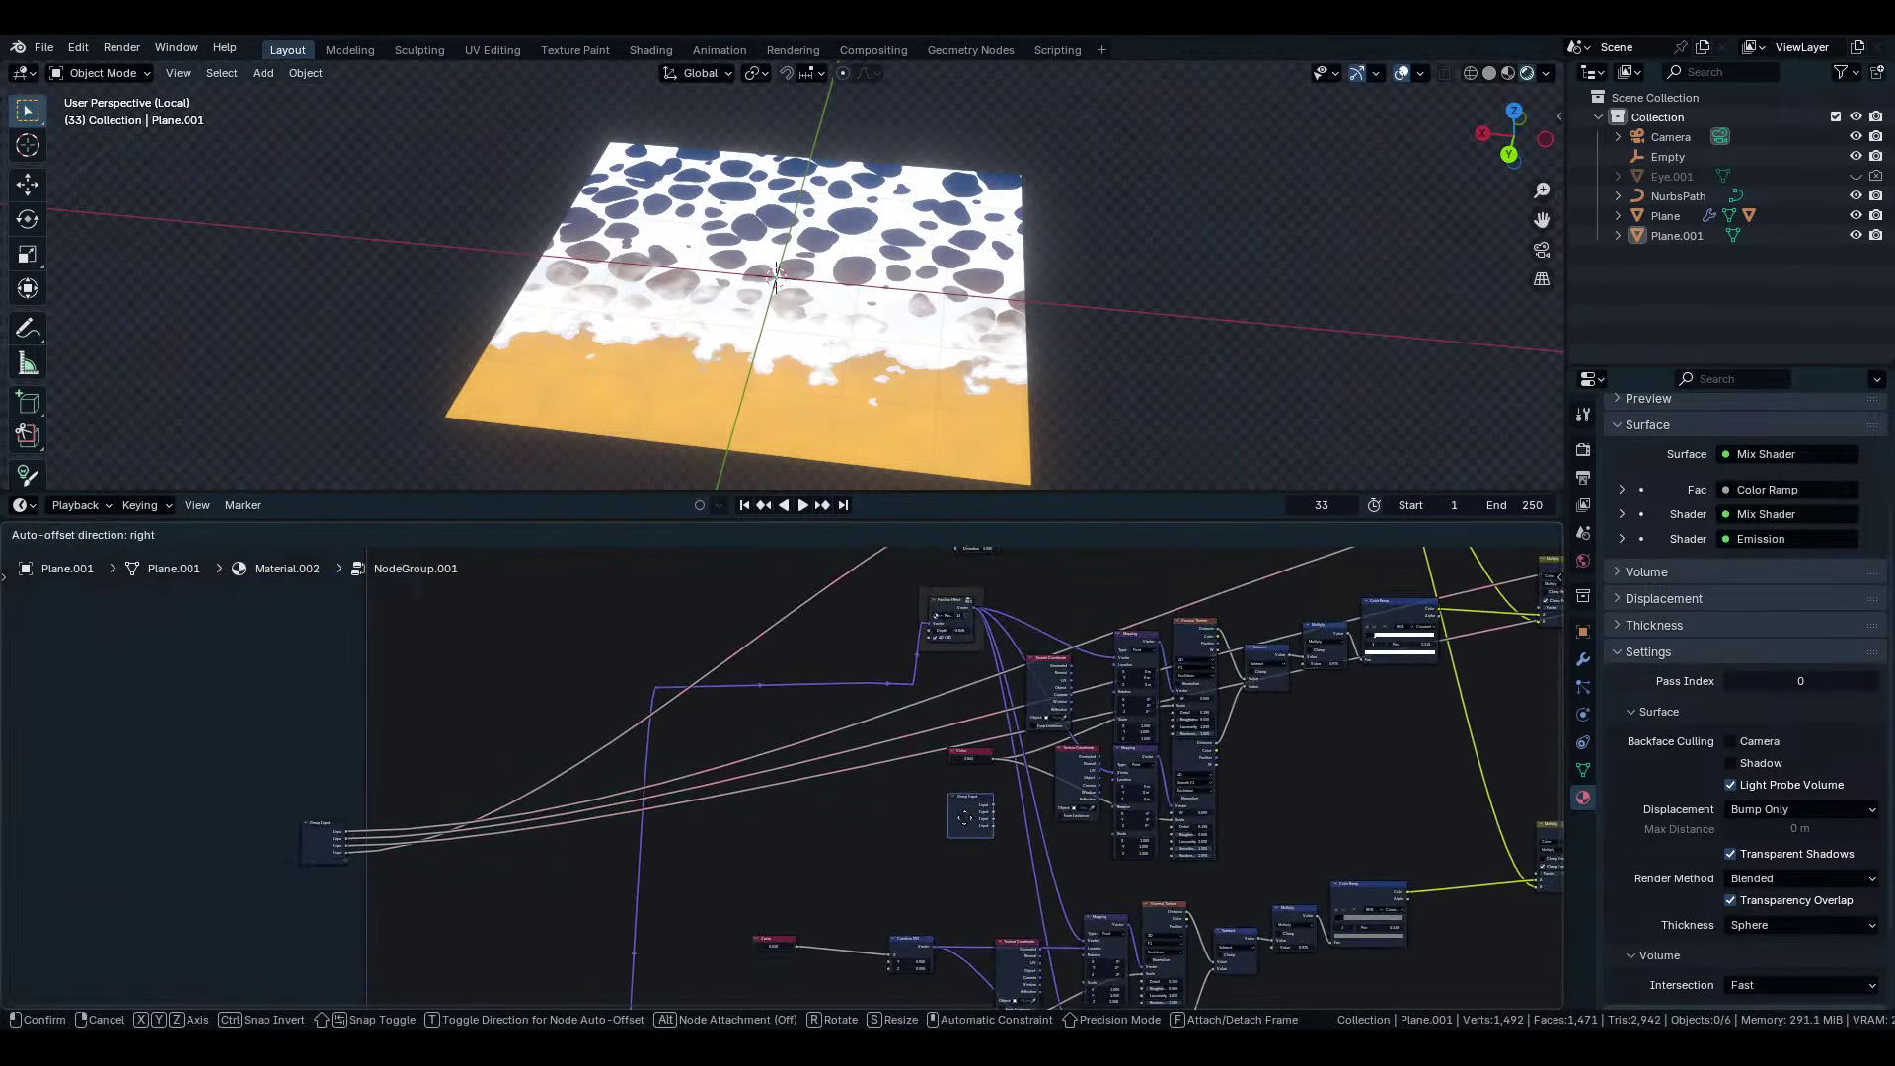
scroll(977, 834, "up", 4)
middle_click_drag(1099, 840, 460, 928)
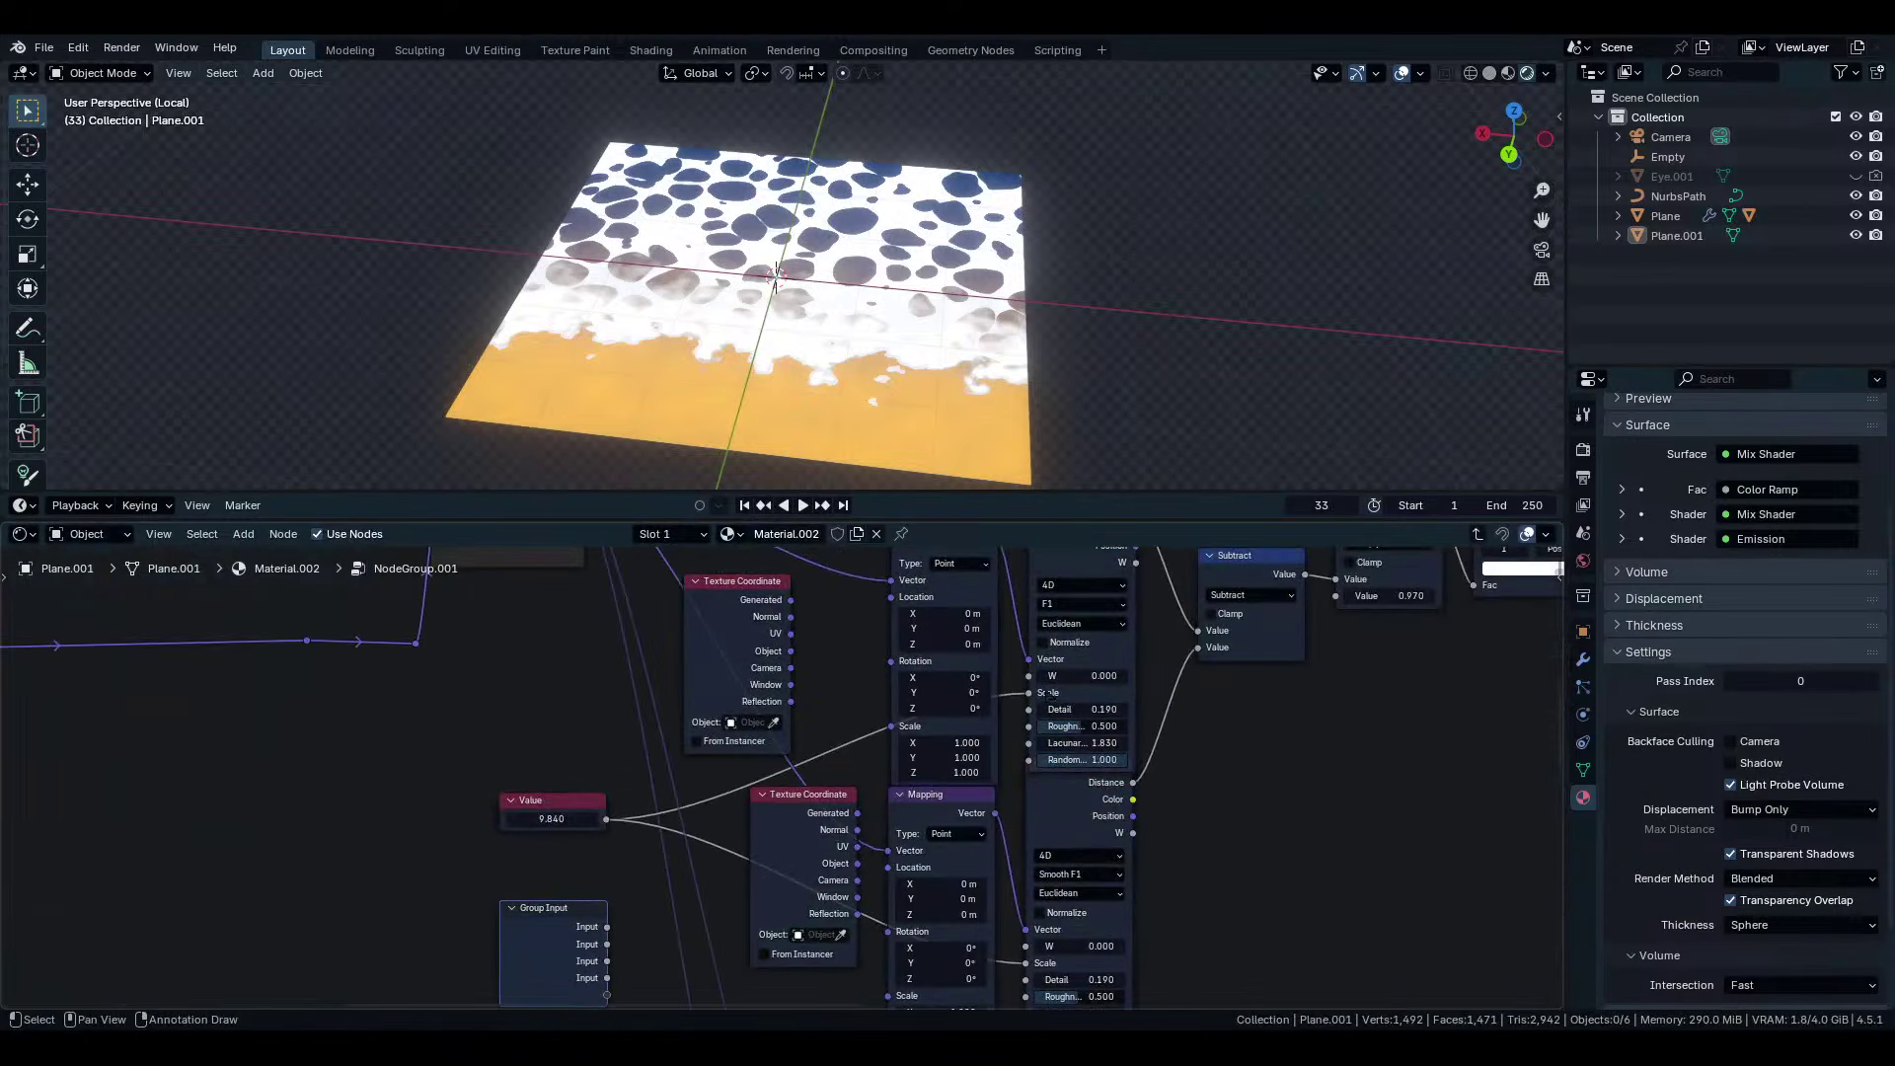
Expose W as a new group input, link it to both 4D Voronoi Textures, and leave the group.
left_click_drag(1028, 676, 607, 935)
middle_click_drag(807, 951, 835, 856)
left_click(1097, 673)
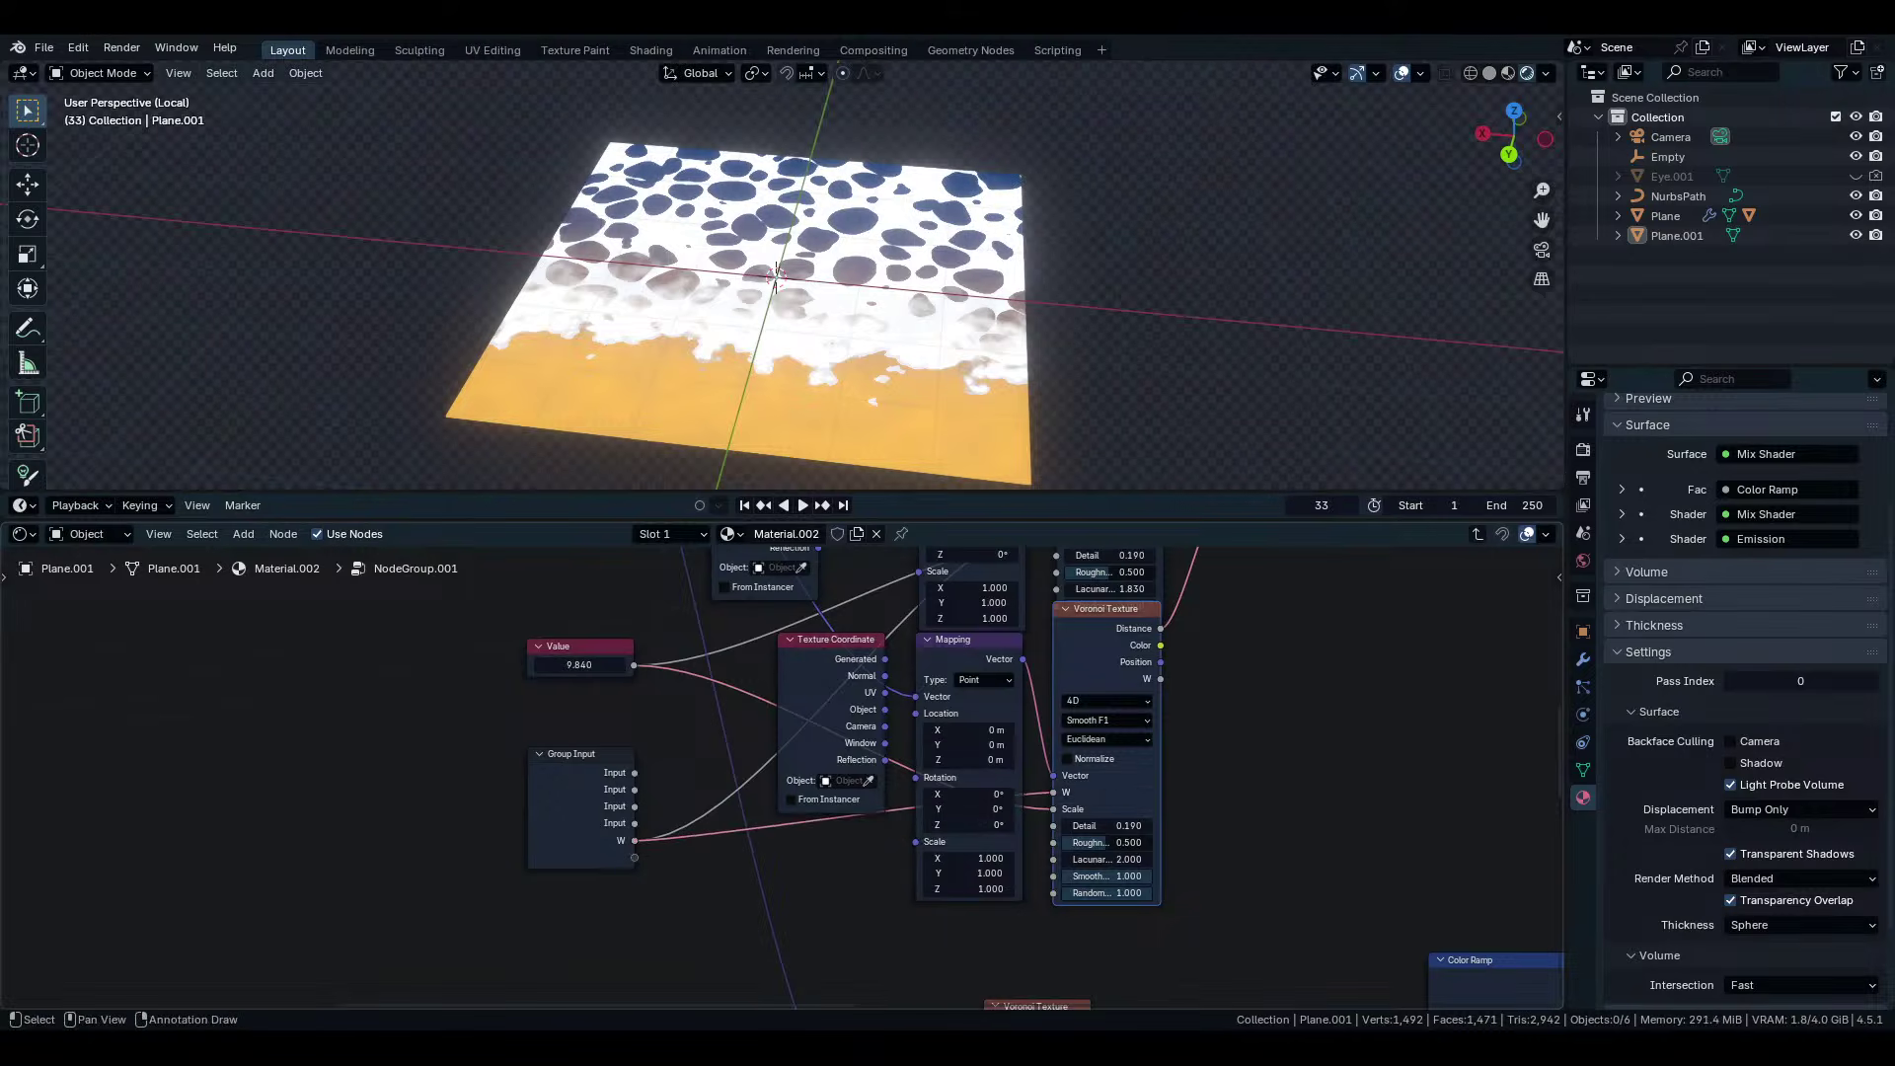
key("Tab")
Drive NodeGroup.001's W input with the expression #frame/24.
scroll(888, 789, "up", 3)
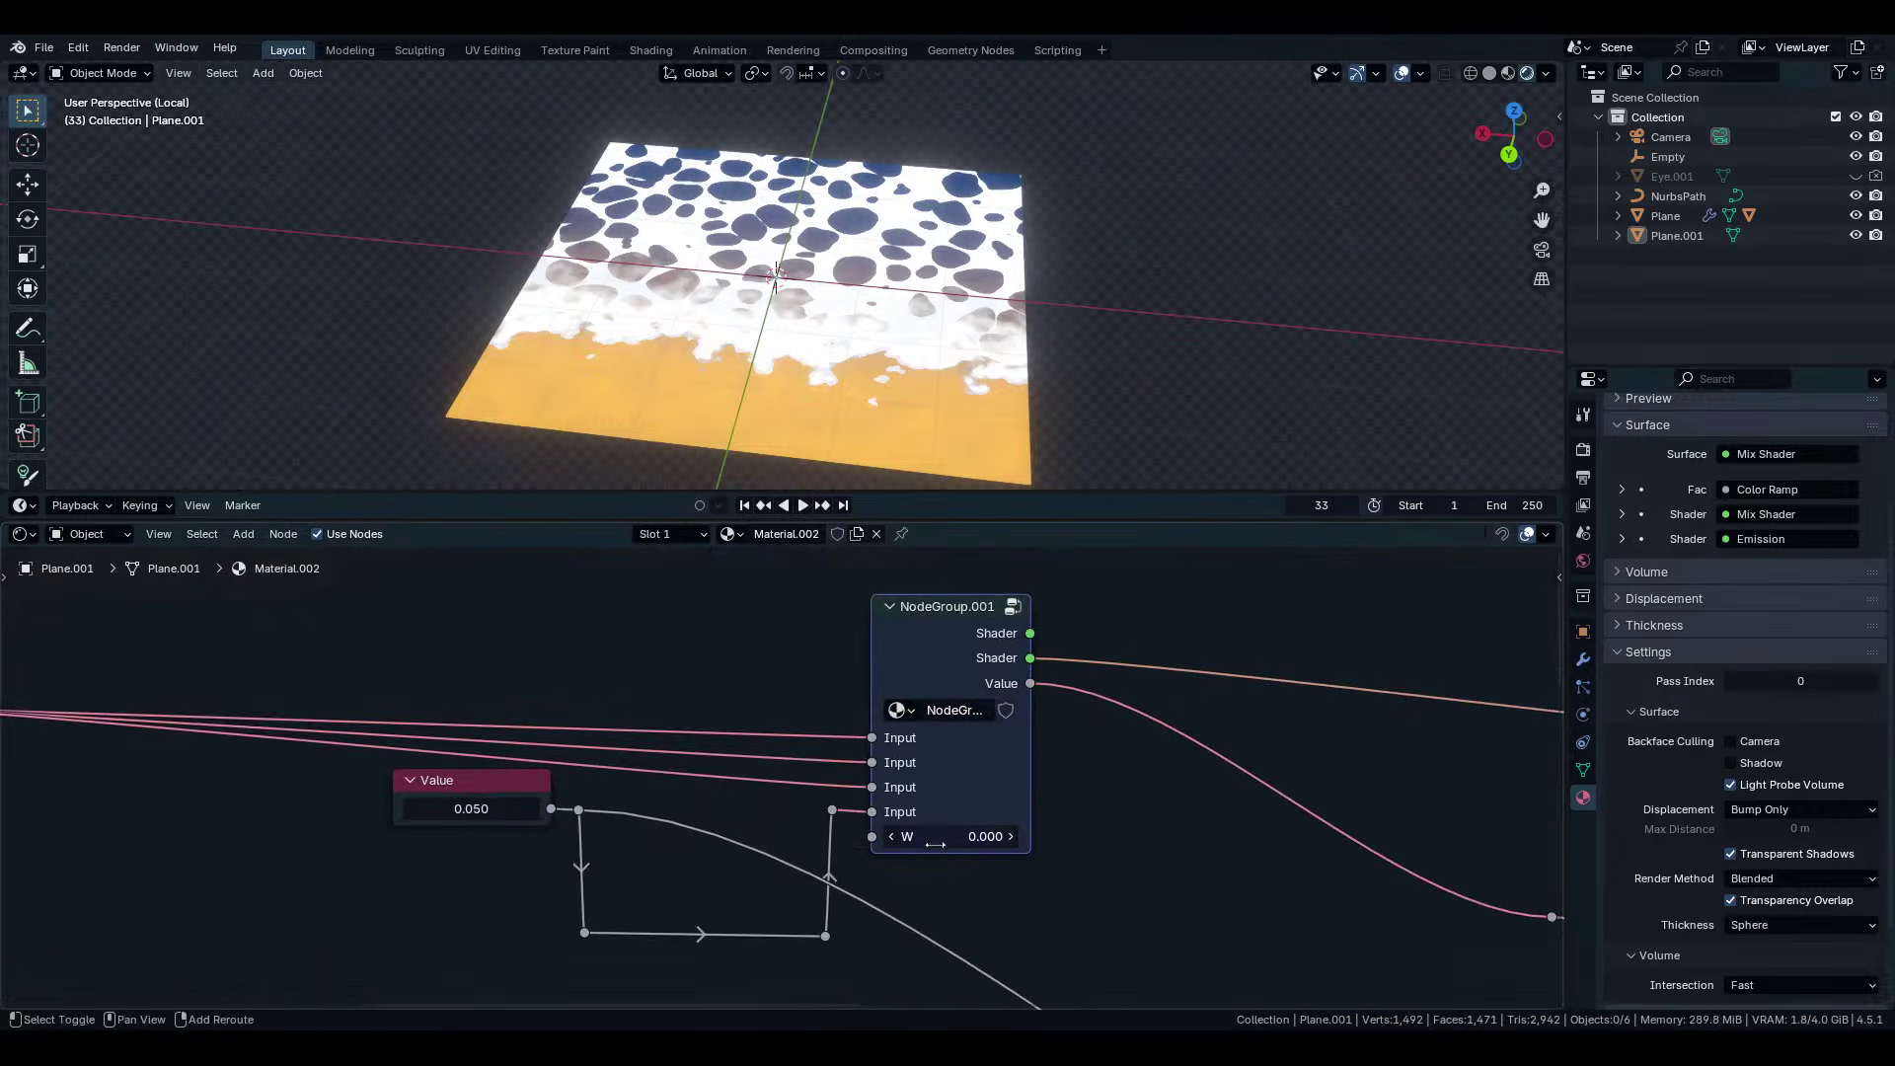
left_click_drag(949, 836, 1204, 836)
left_click(936, 838)
type("0.0")
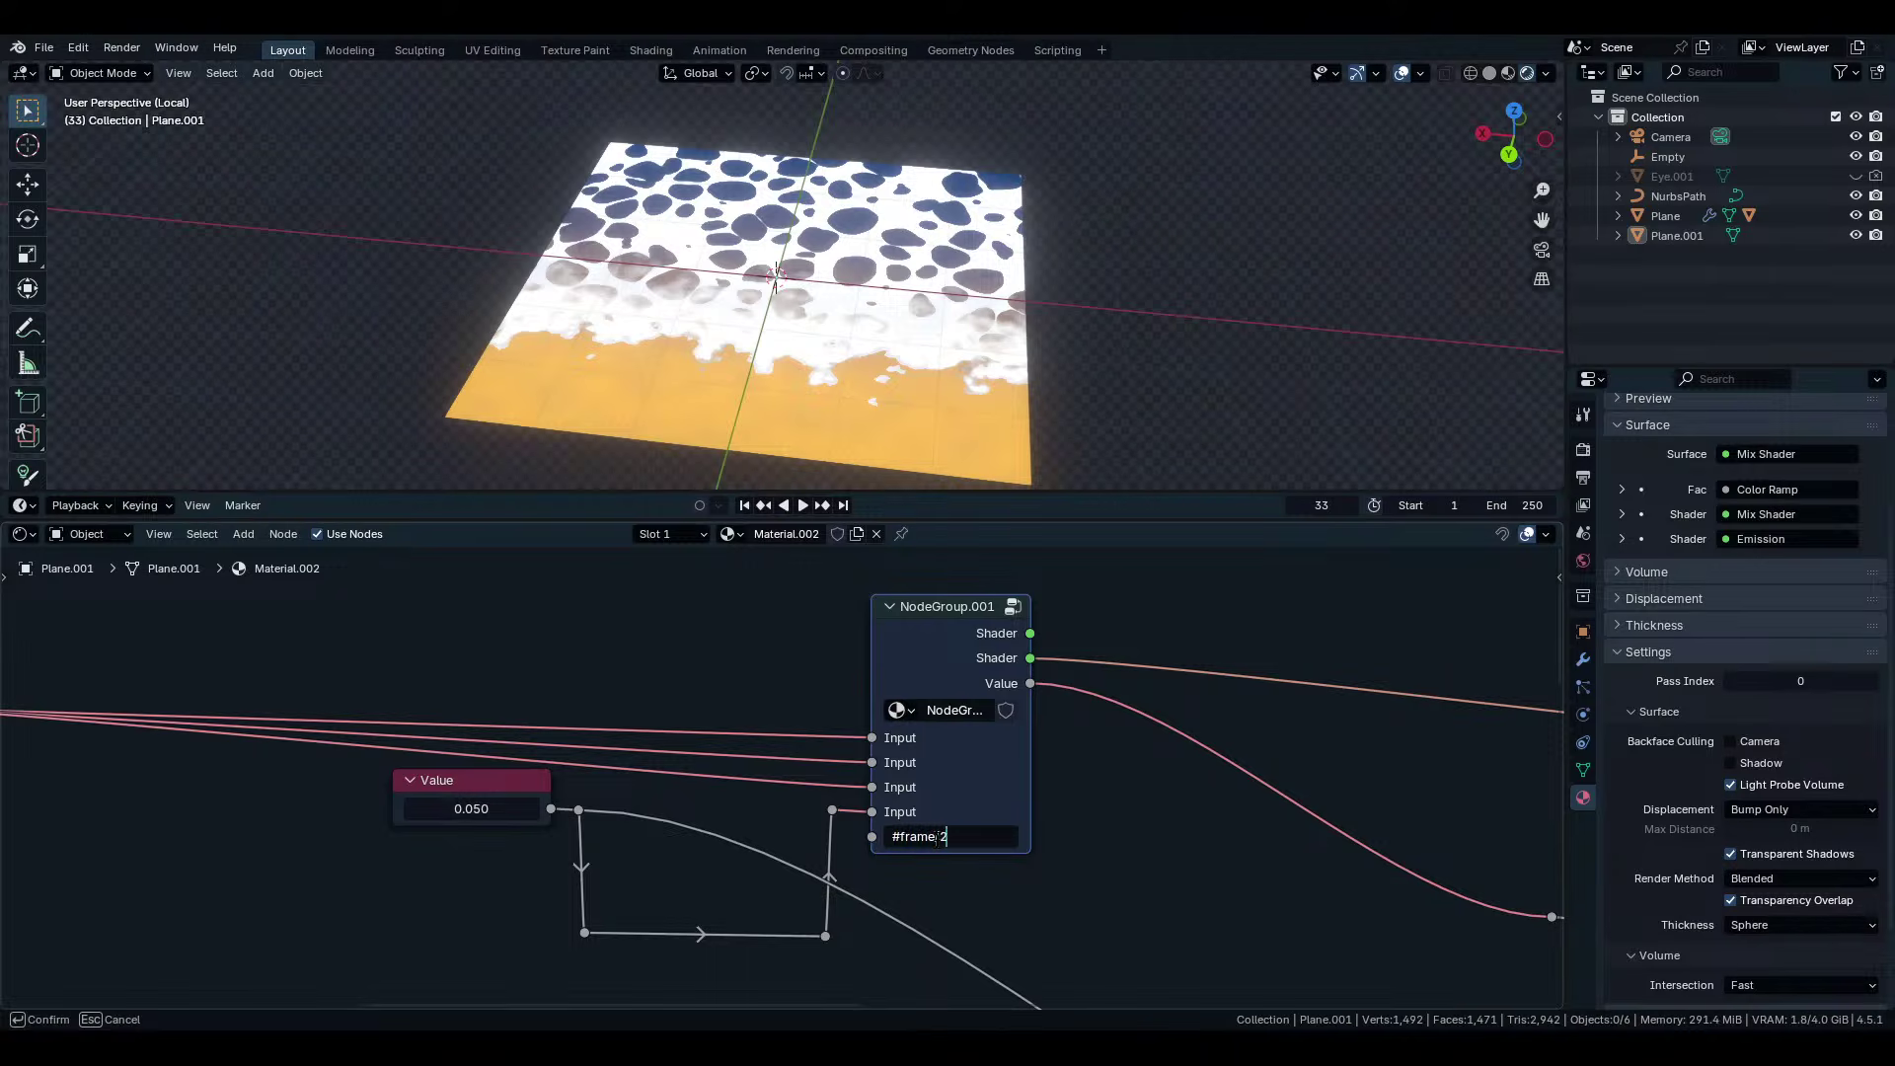
key("Return")
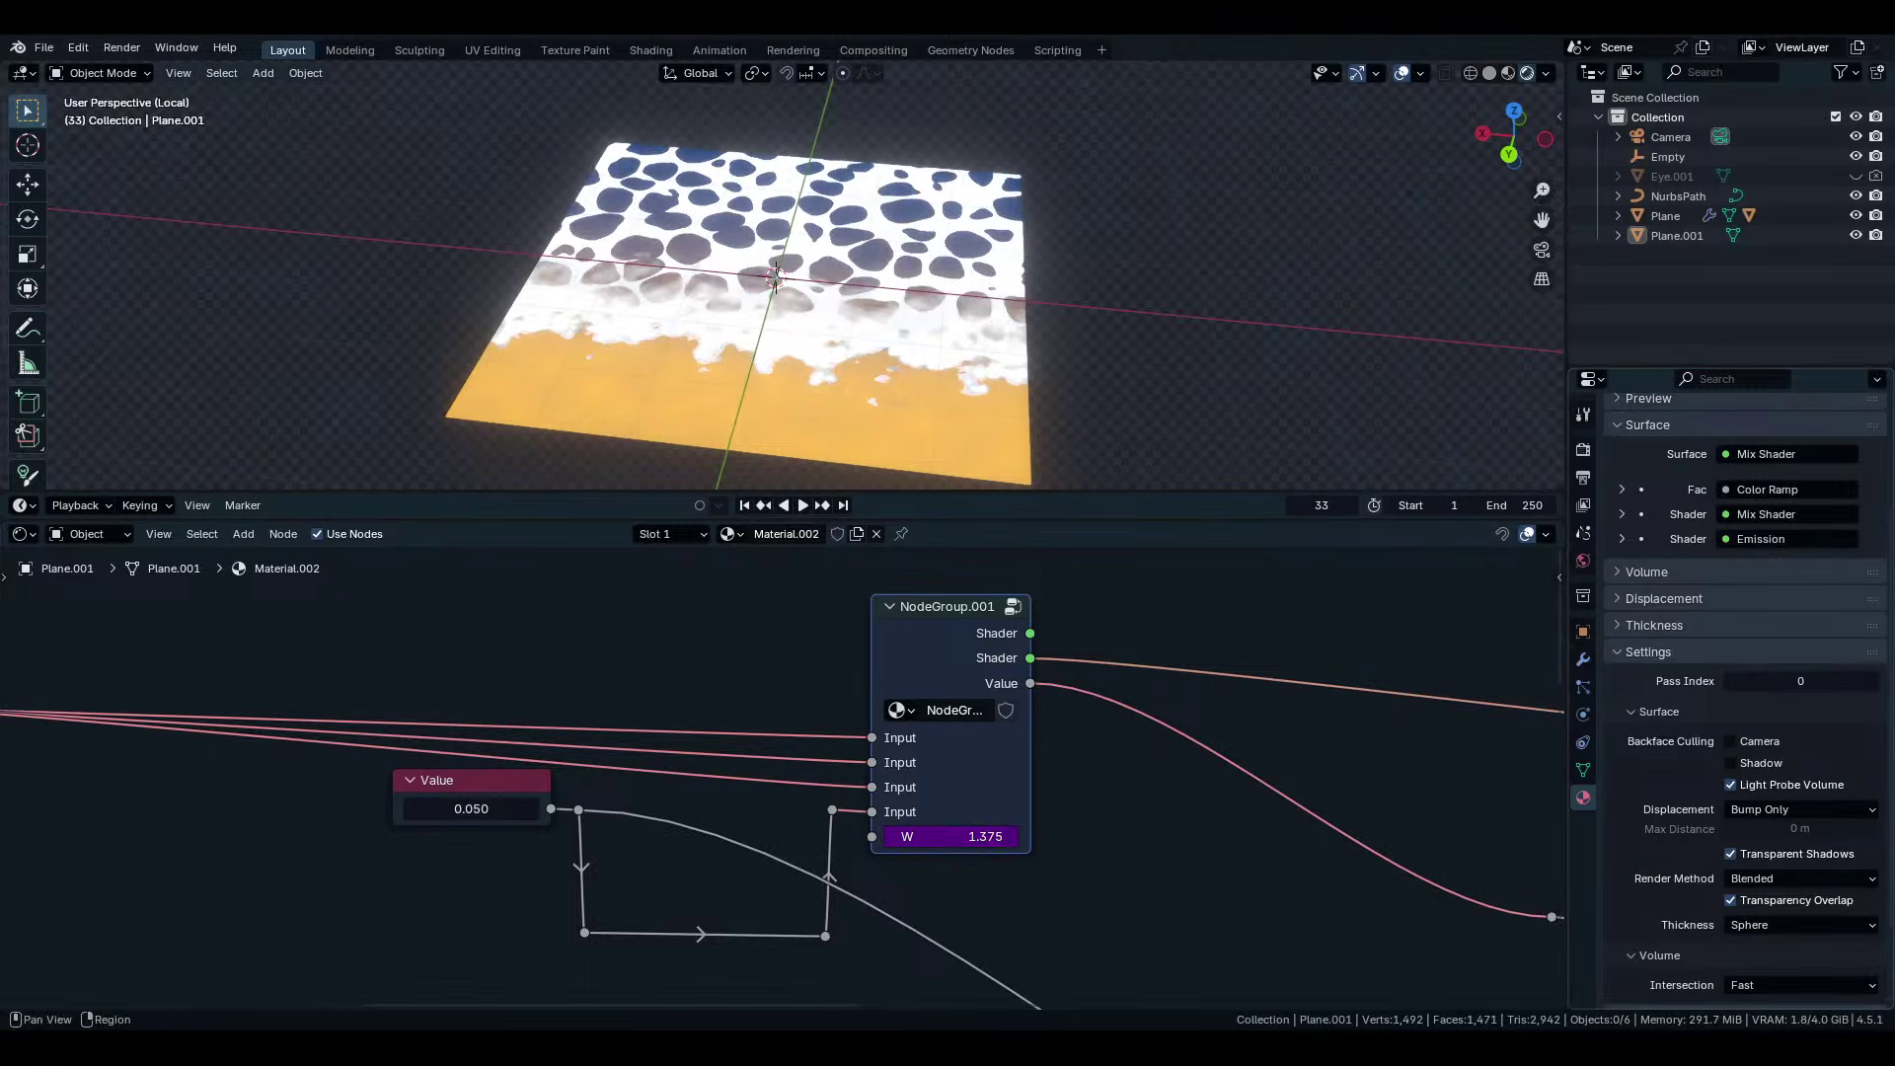
Show the scene's output format and frame rate settings and enlarge the timeline.
left_click(1583, 478)
scroll(1756, 621, "up", 3)
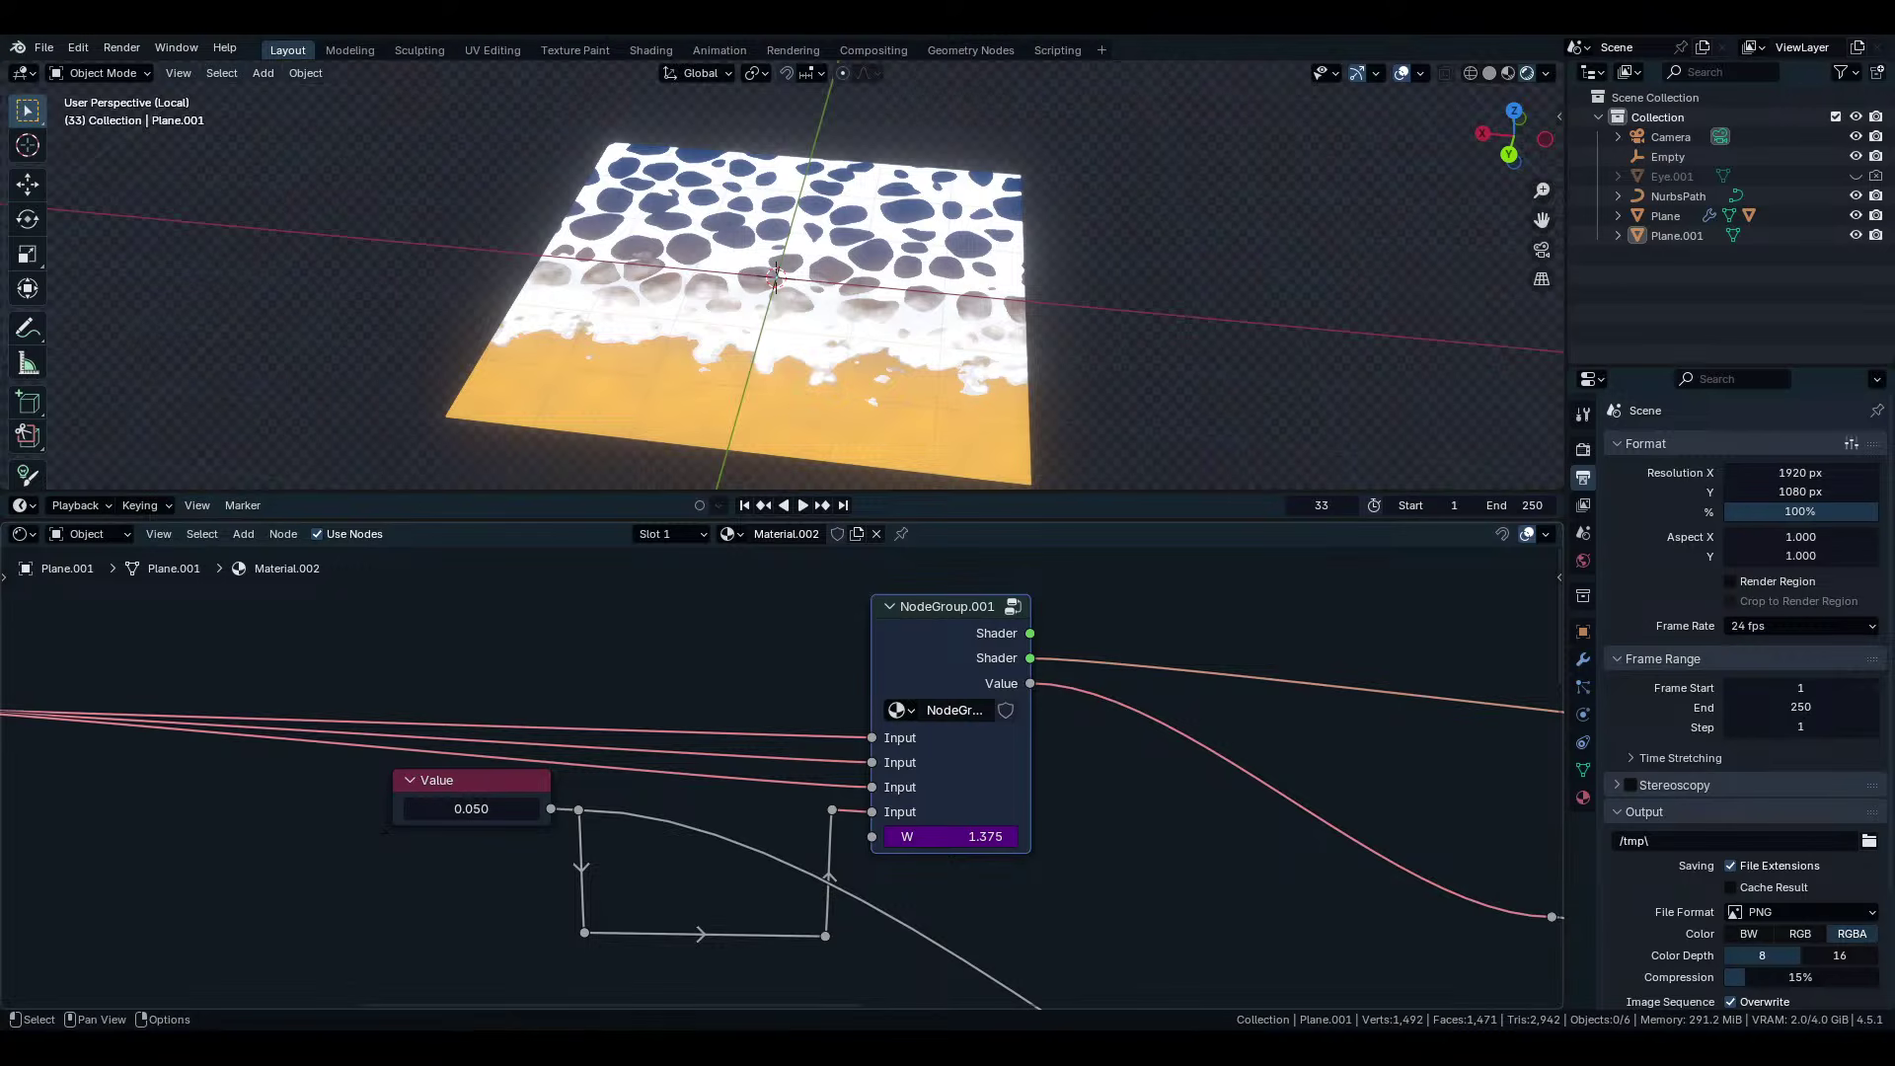
left_click_drag(331, 491, 338, 449)
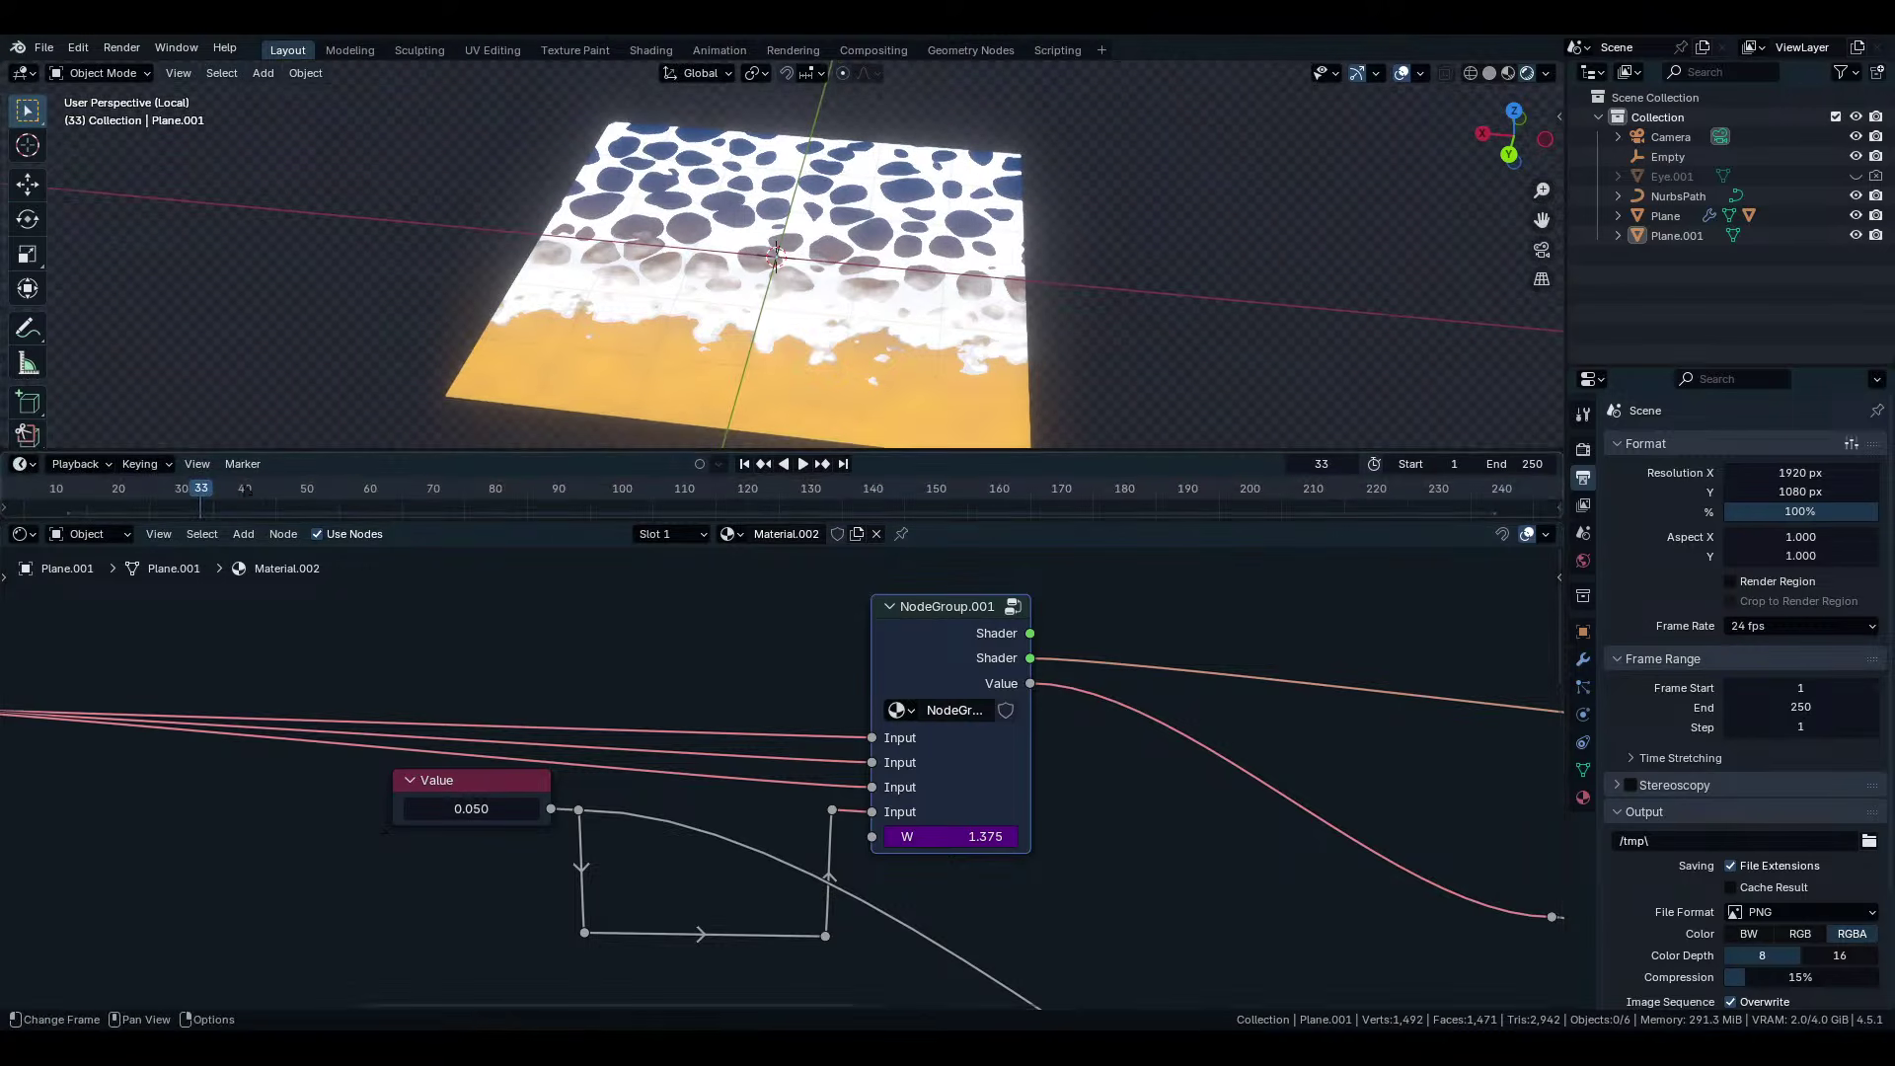
Play the animation from frame 0 to check how fast the foam pattern changes, and stop it.
left_click_drag(201, 487, 0, 487)
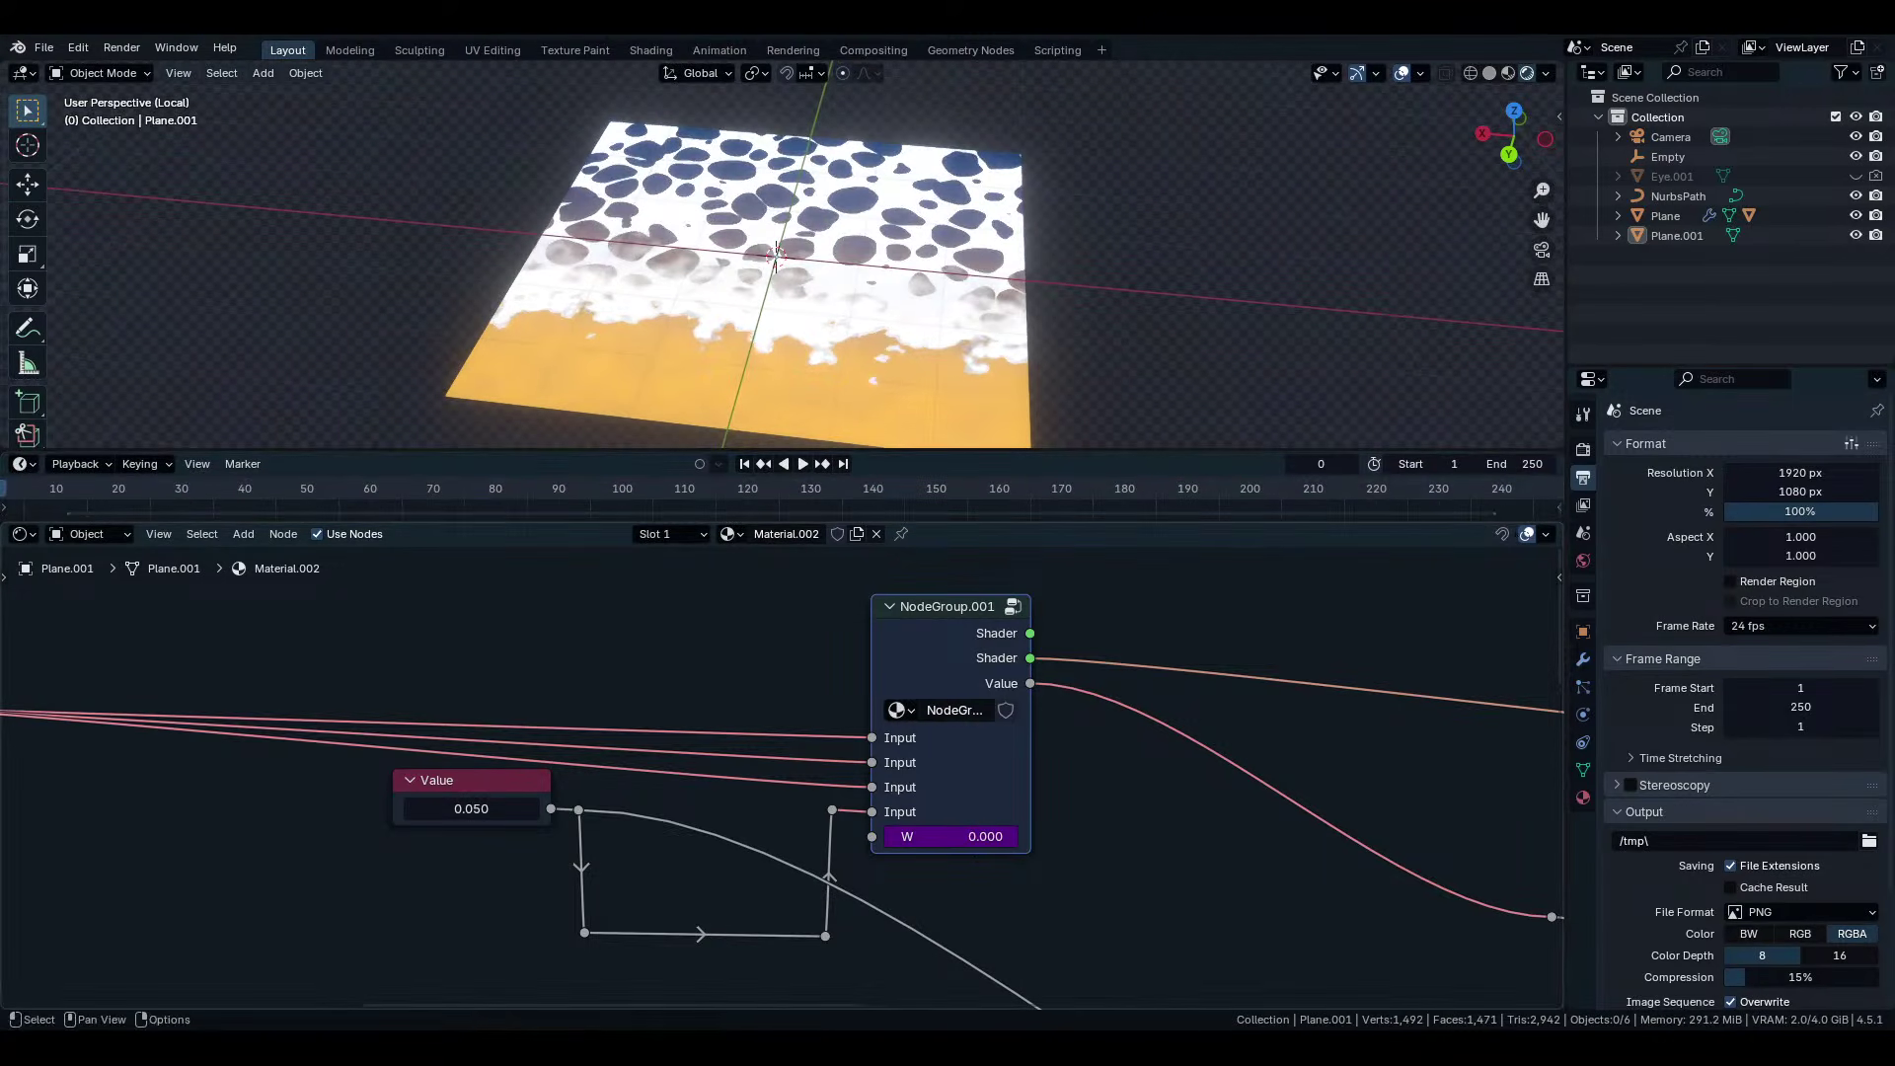
scroll(464, 493, "left", 2, "ctrl")
key("space")
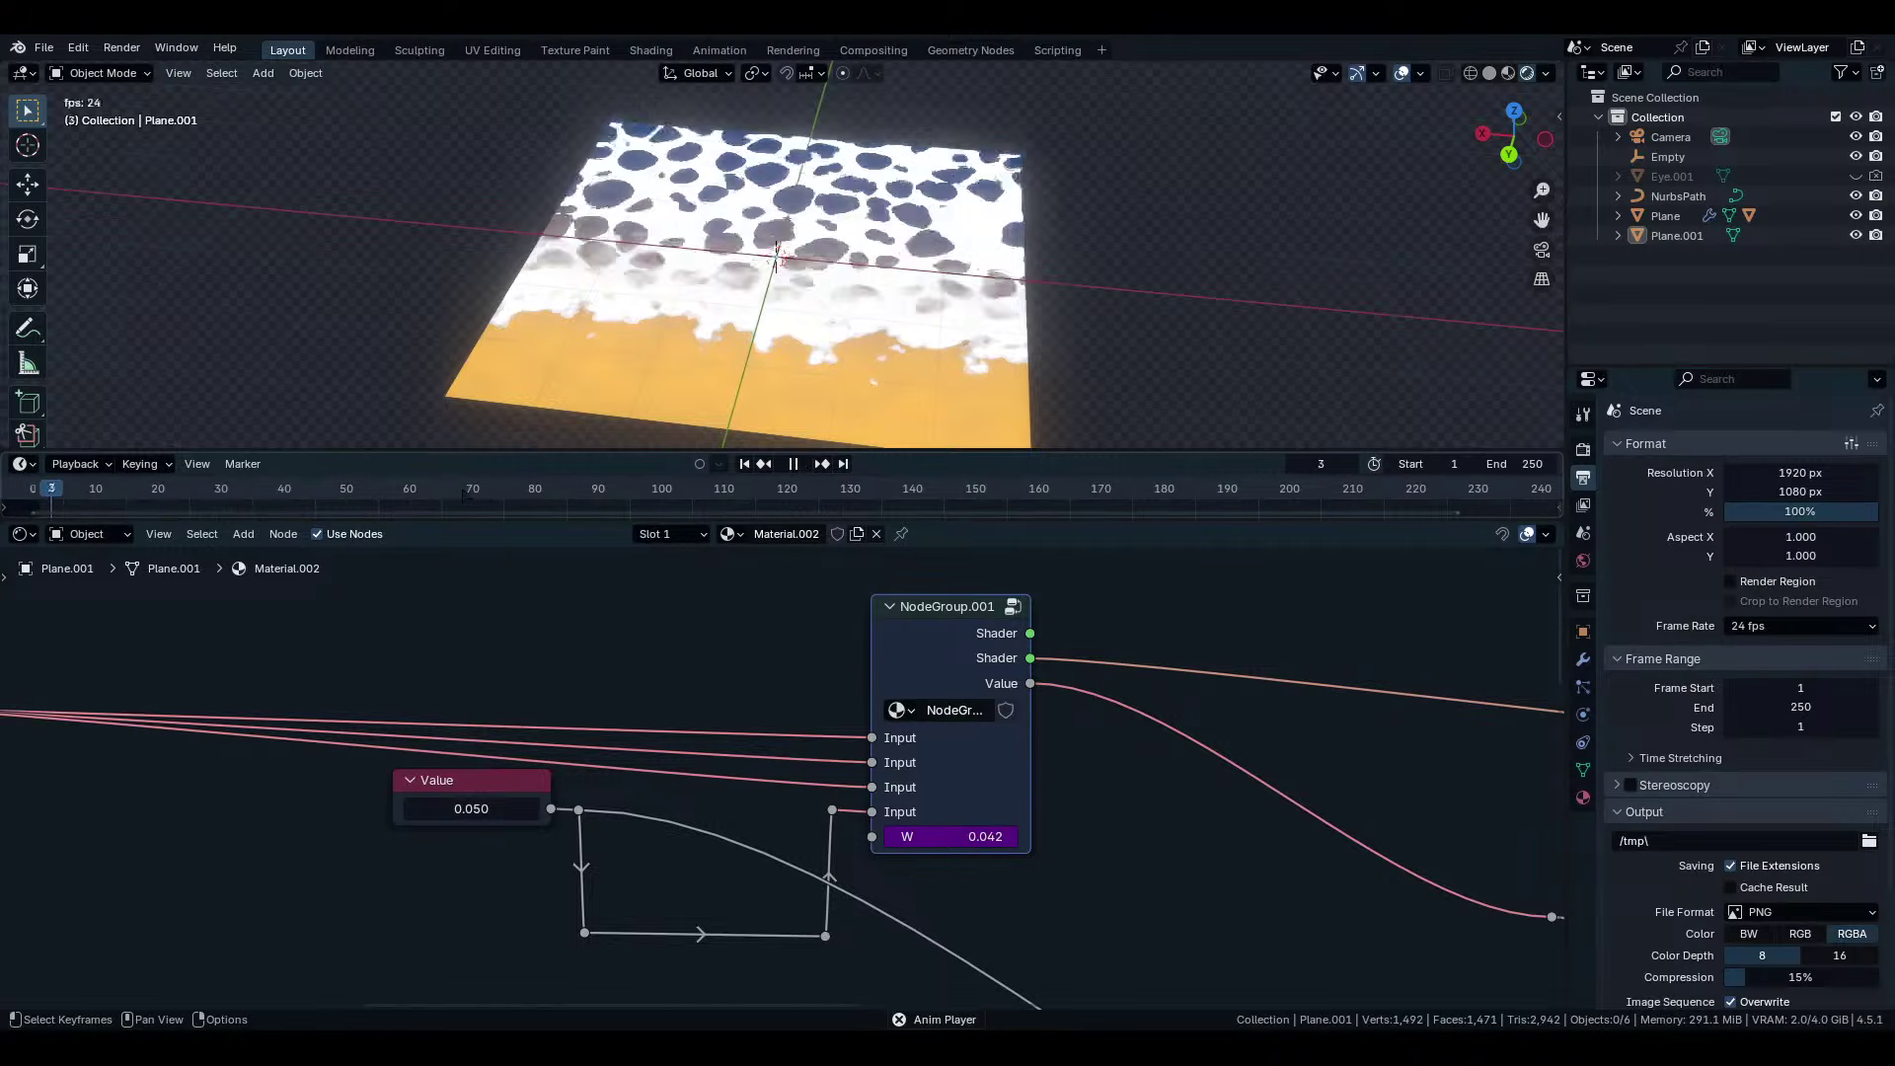
key("space")
Set the W driver expression to frame/240 and play the animation to check the slower movement.
left_click(921, 836)
type("frame/240")
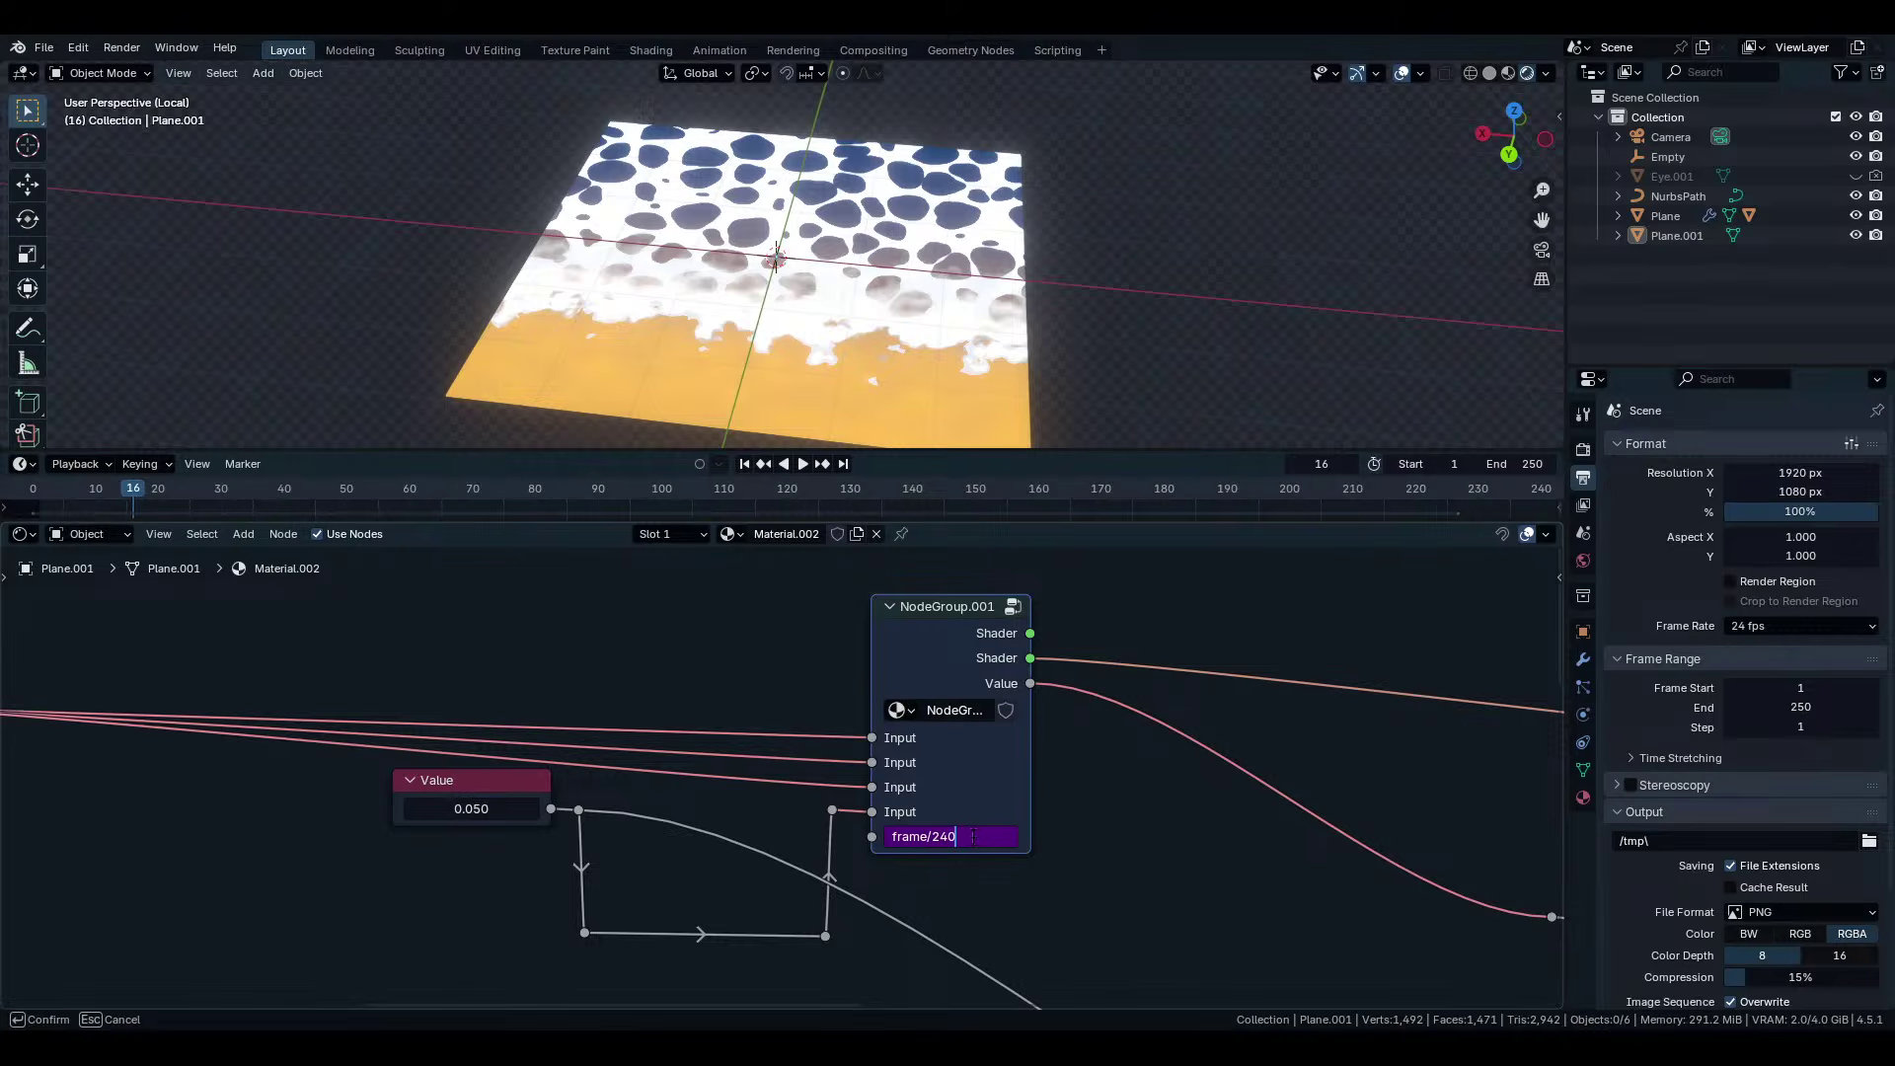
key("Return")
key("space")
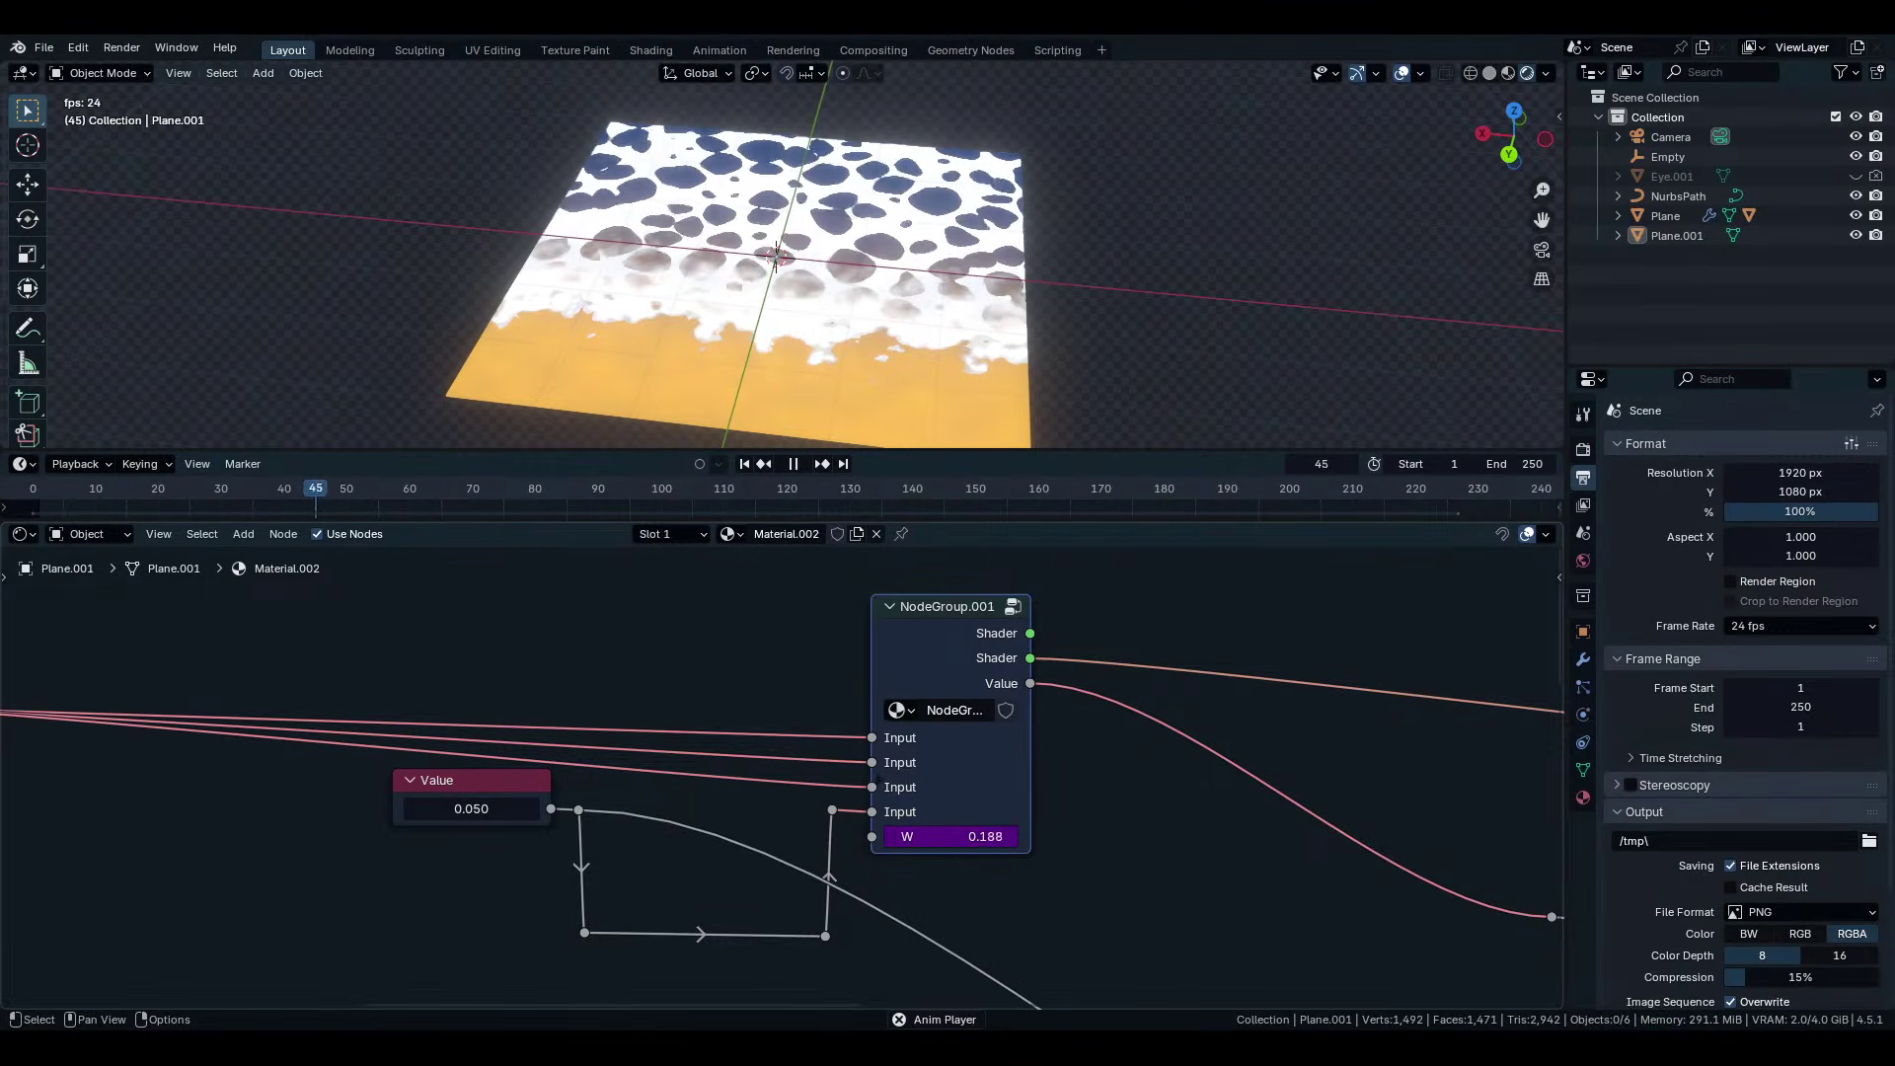
Replay the animation from frame 0 to check the slower foam movement, and stop it.
key("space")
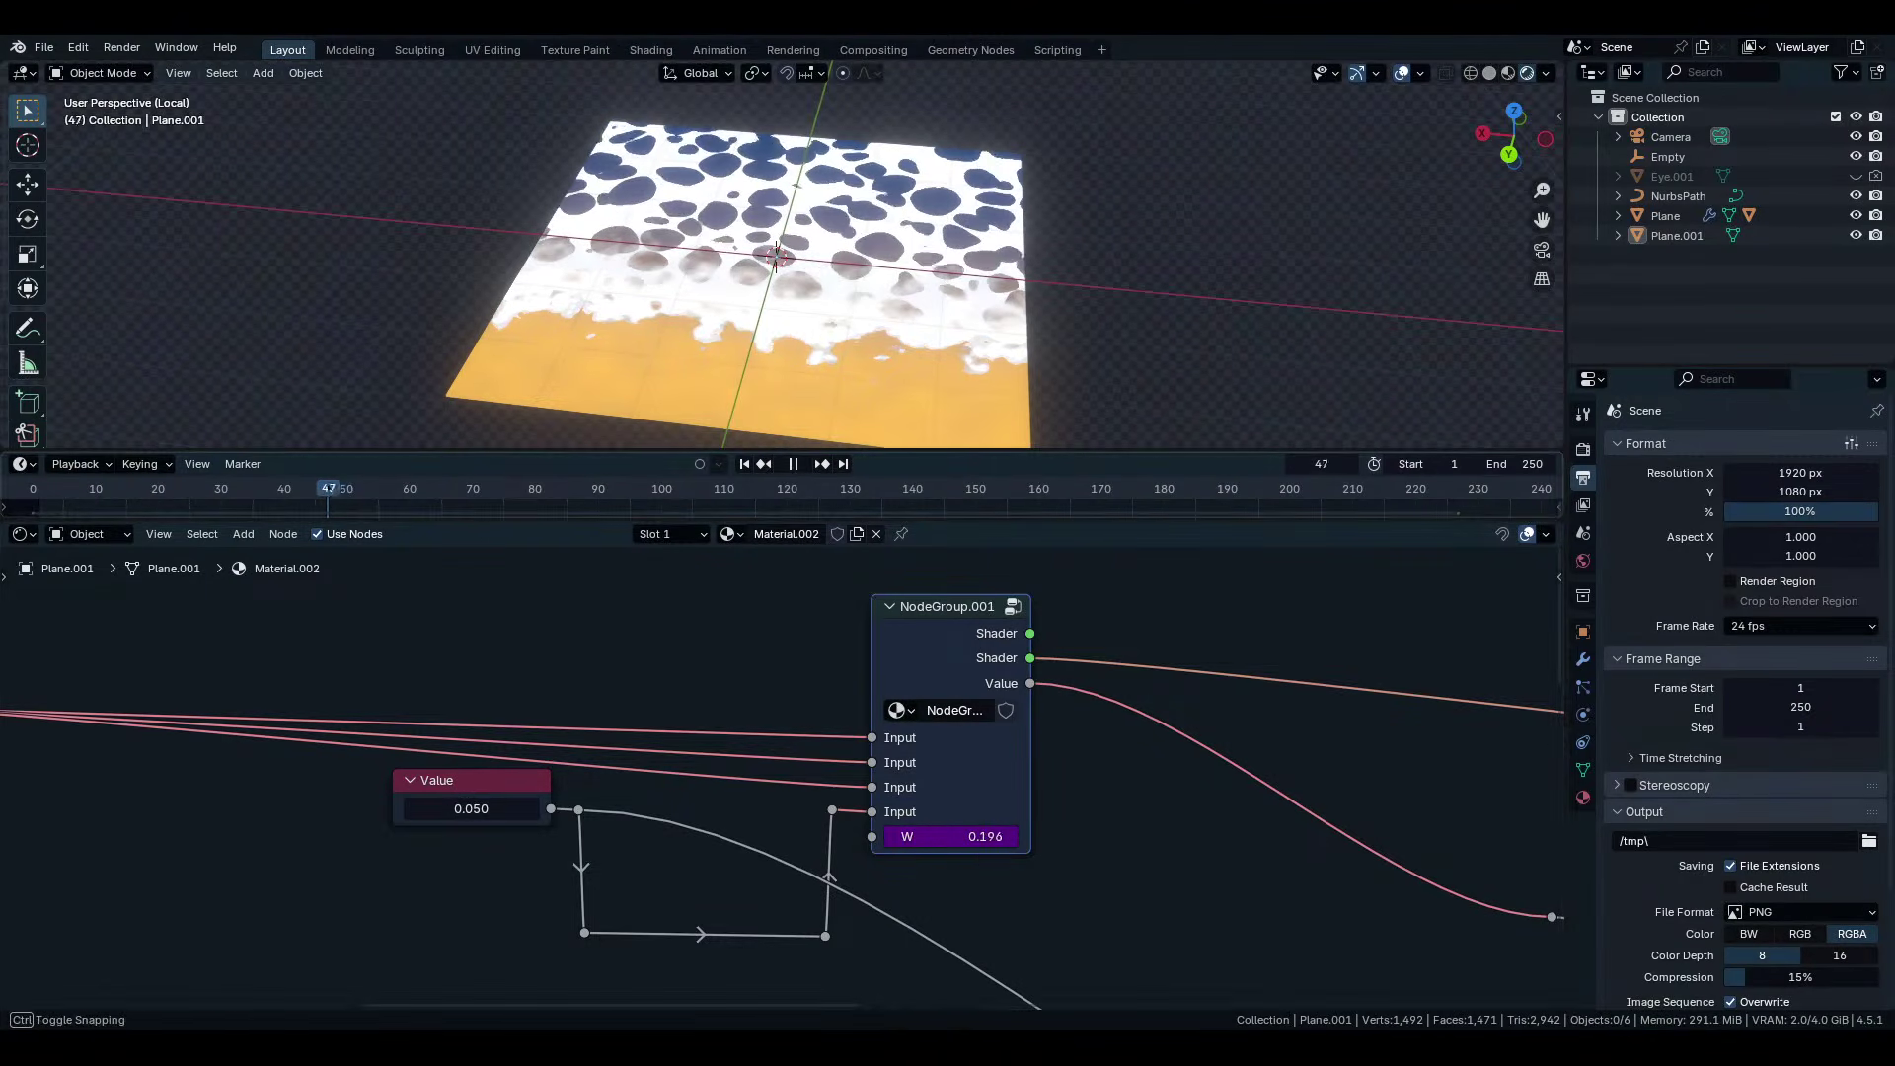
left_click_drag(340, 490, 33, 491)
key("space")
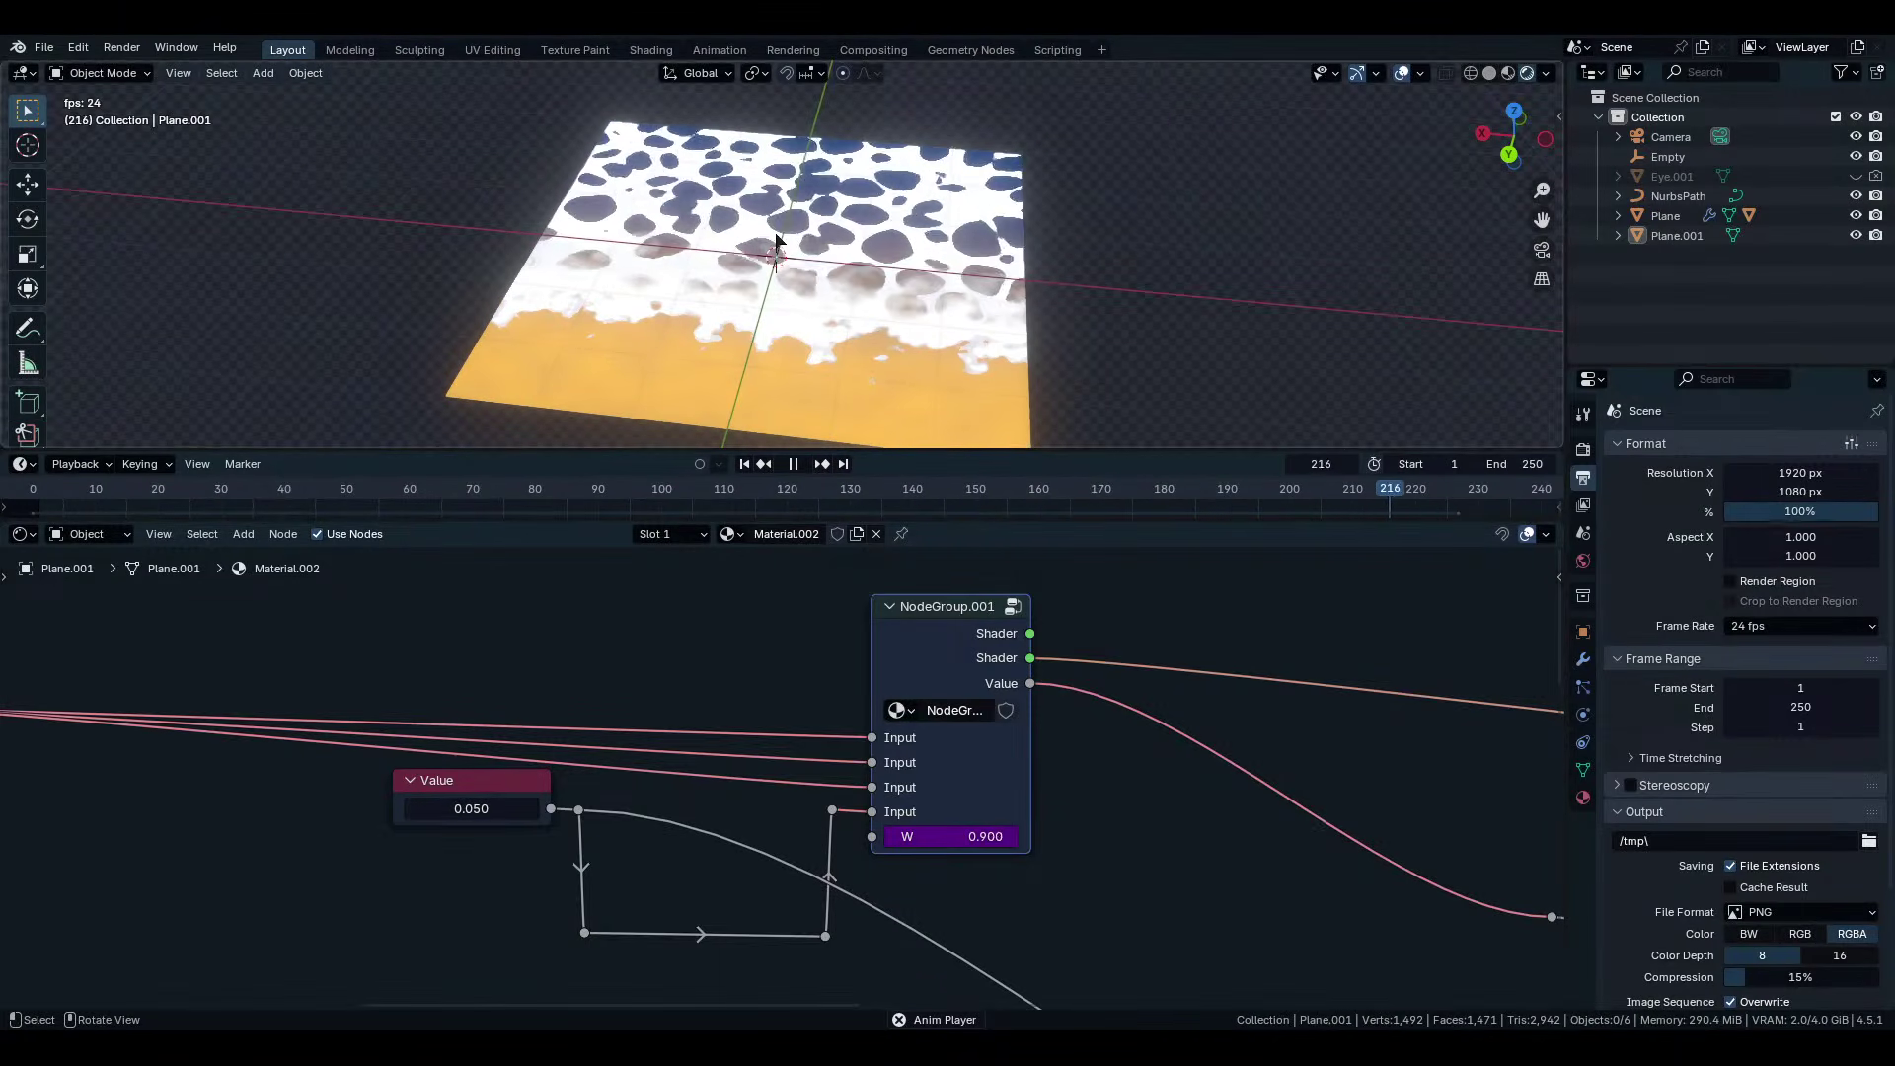
scroll(782, 779, "up", 2)
middle_click_drag(476, 822, 792, 767)
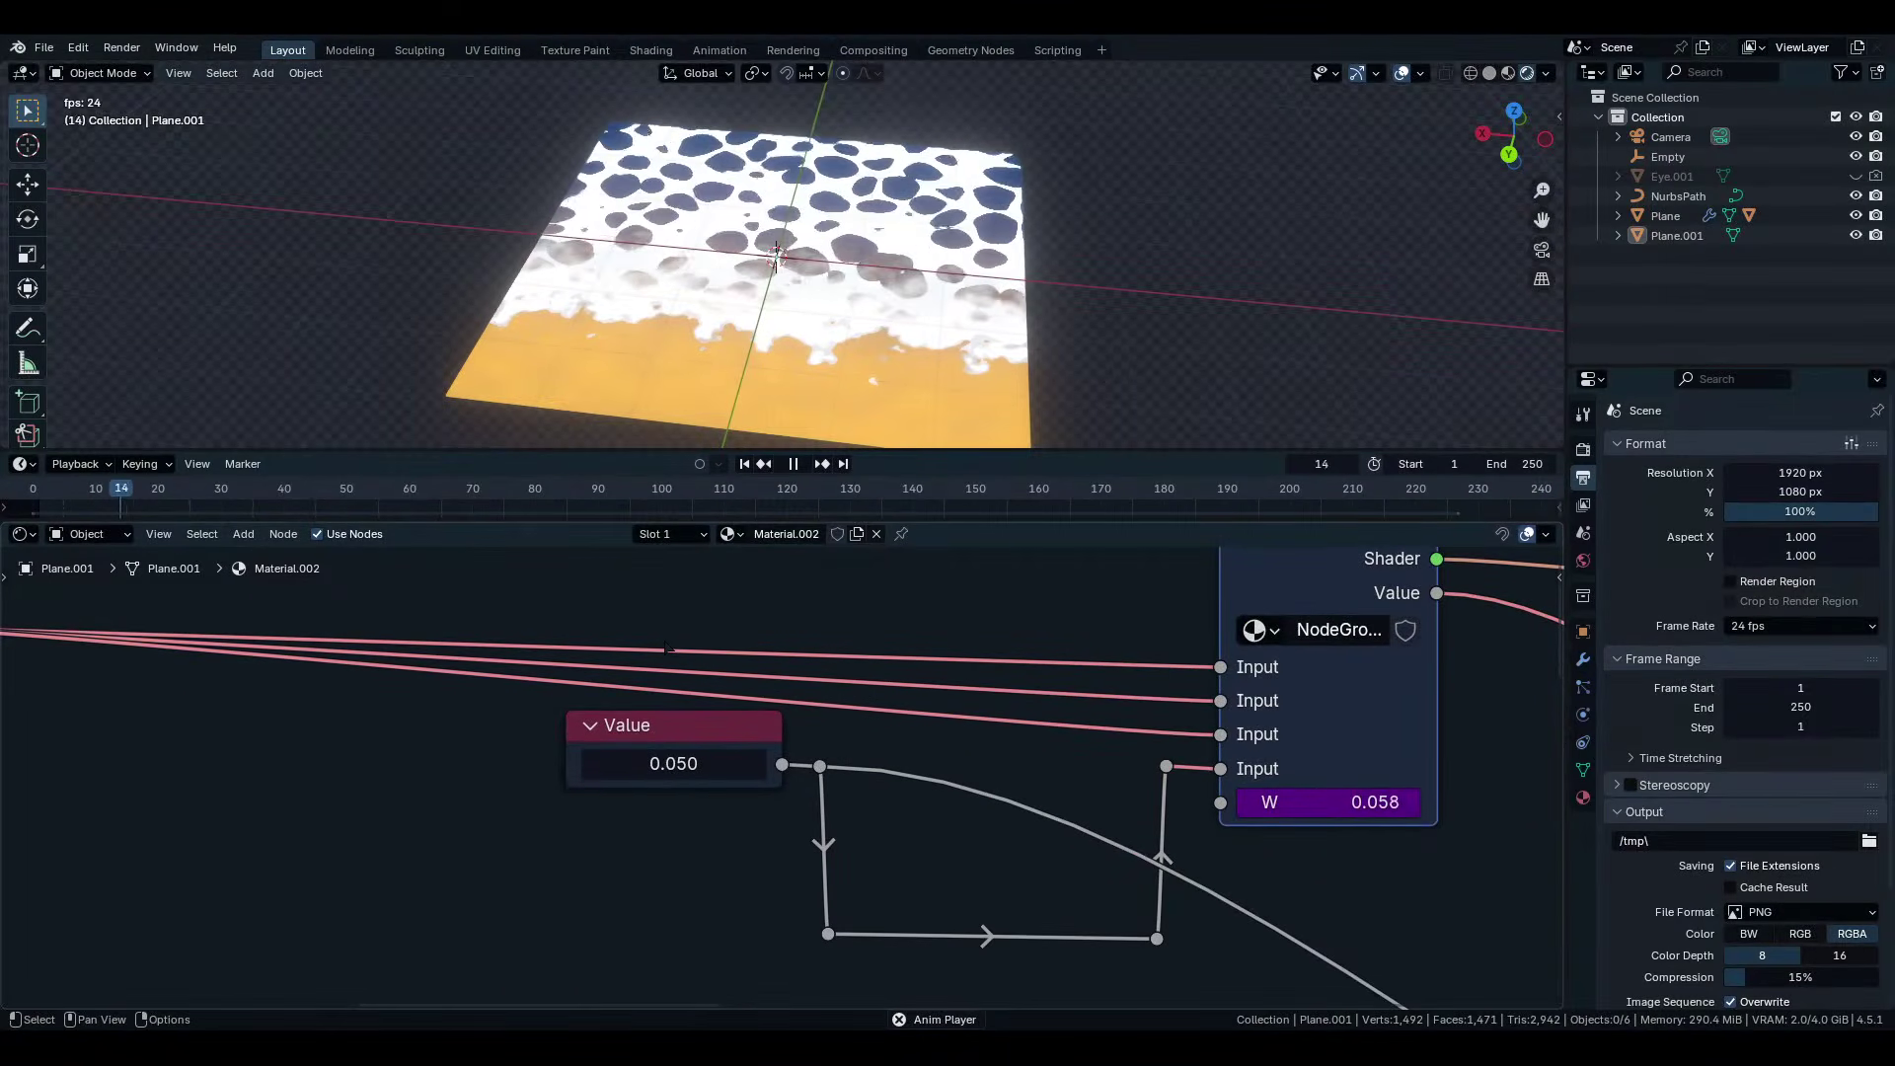
key("space")
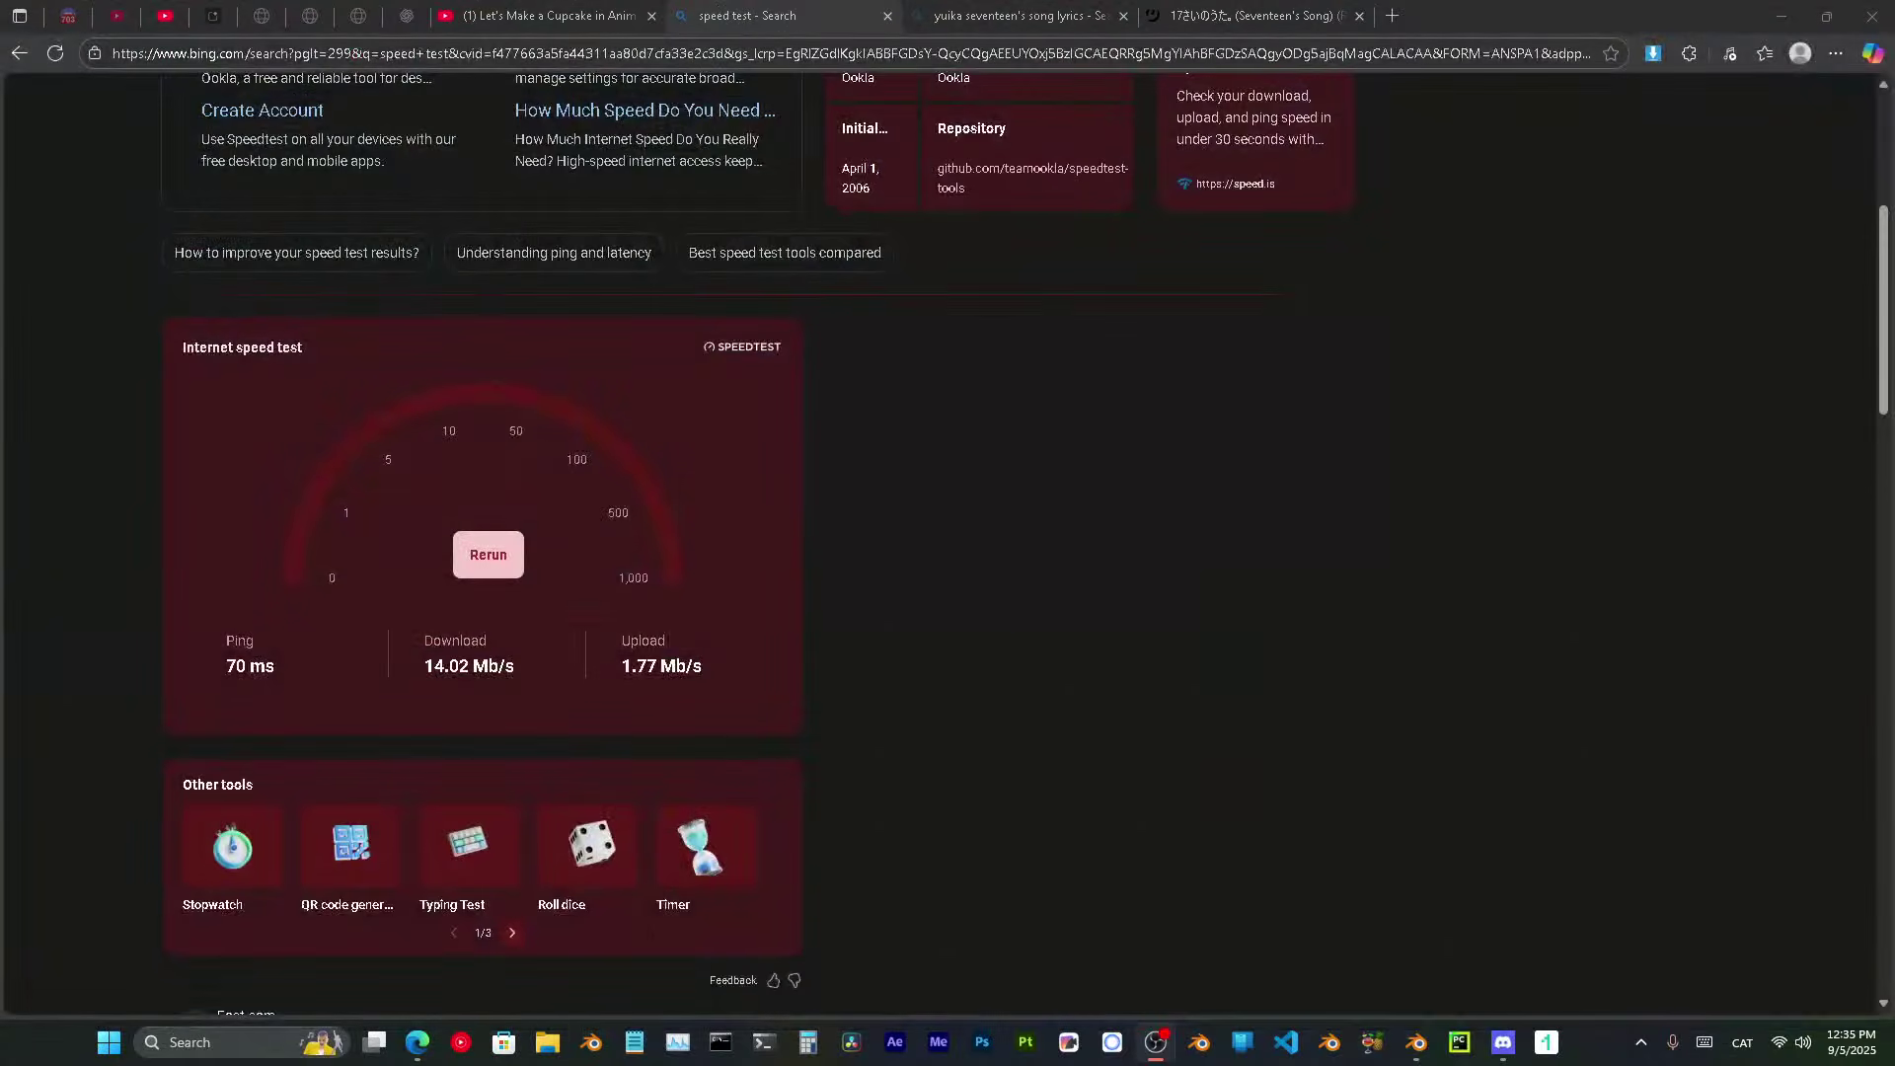
Switch to the Edge browser, rerun the internet speed test and check the download and upload speeds.
left_click(418, 1043)
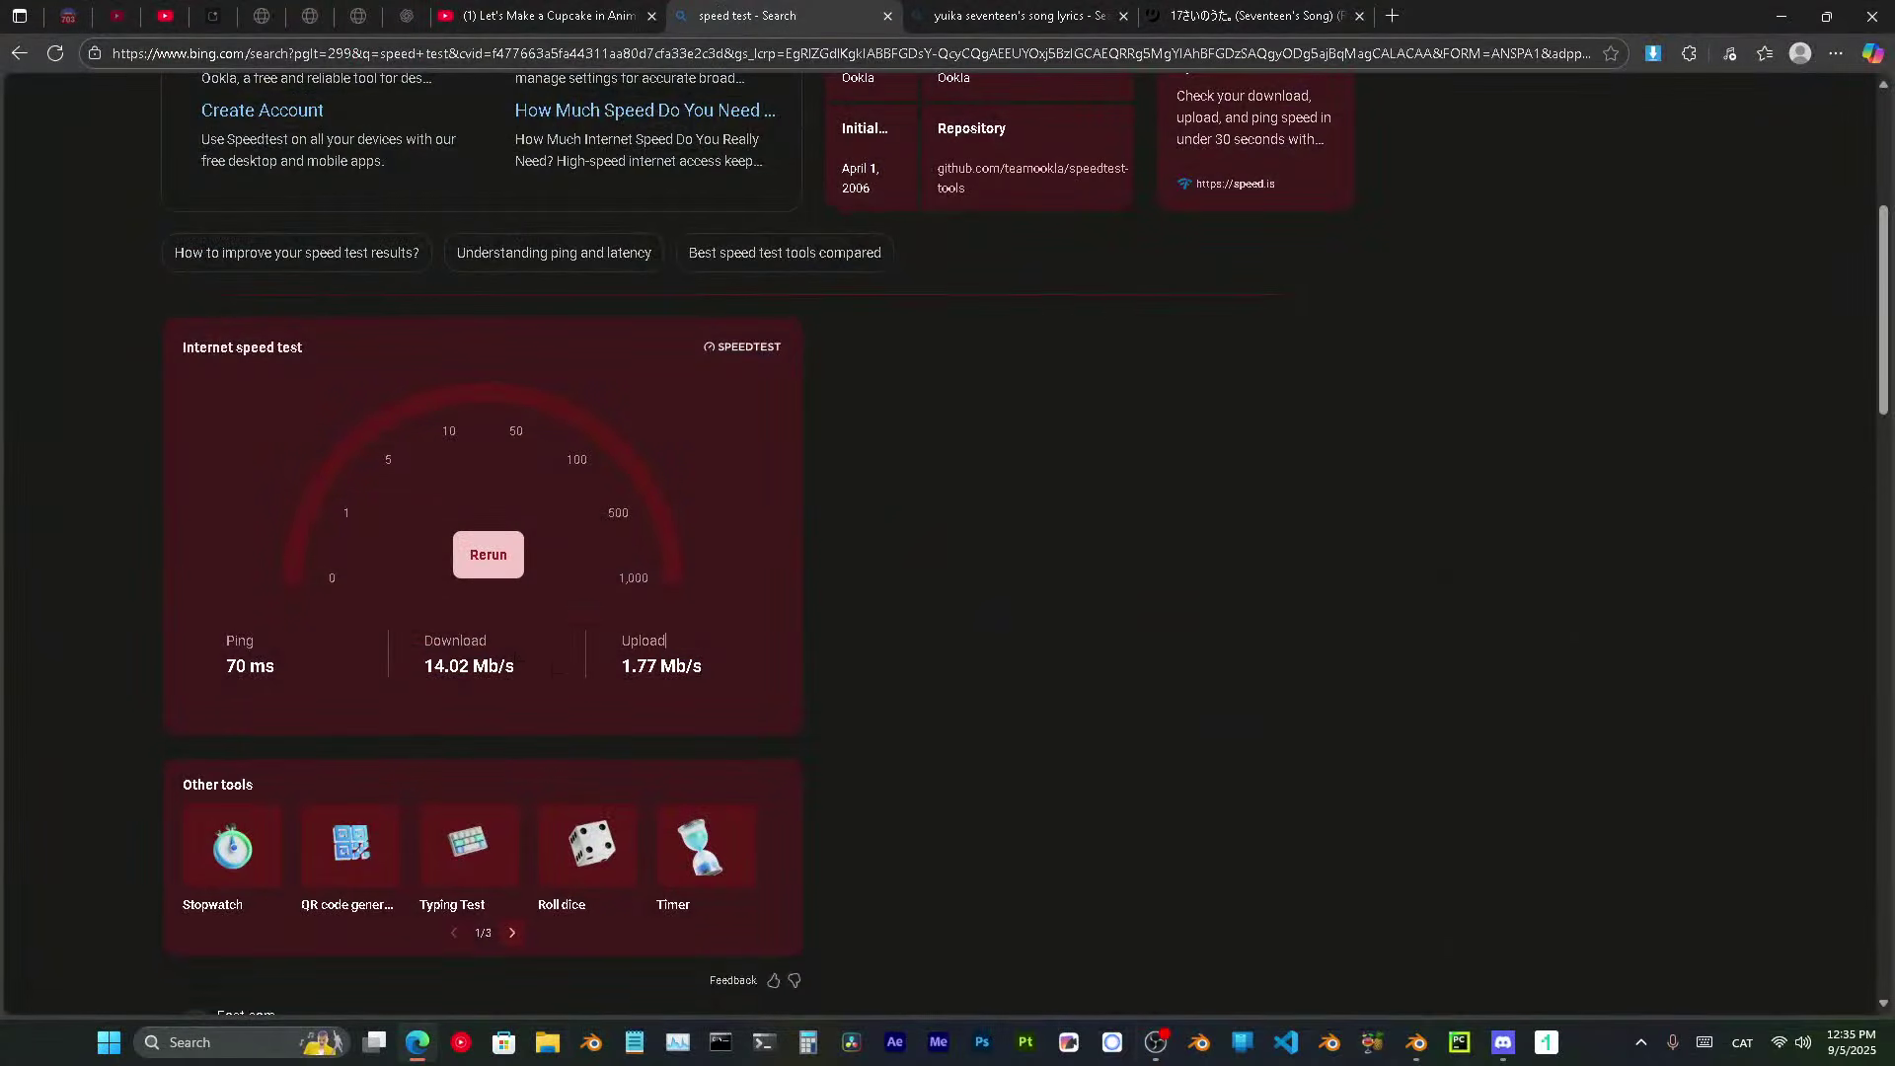
left_click_drag(673, 664, 621, 685)
left_click(421, 675)
left_click(489, 564)
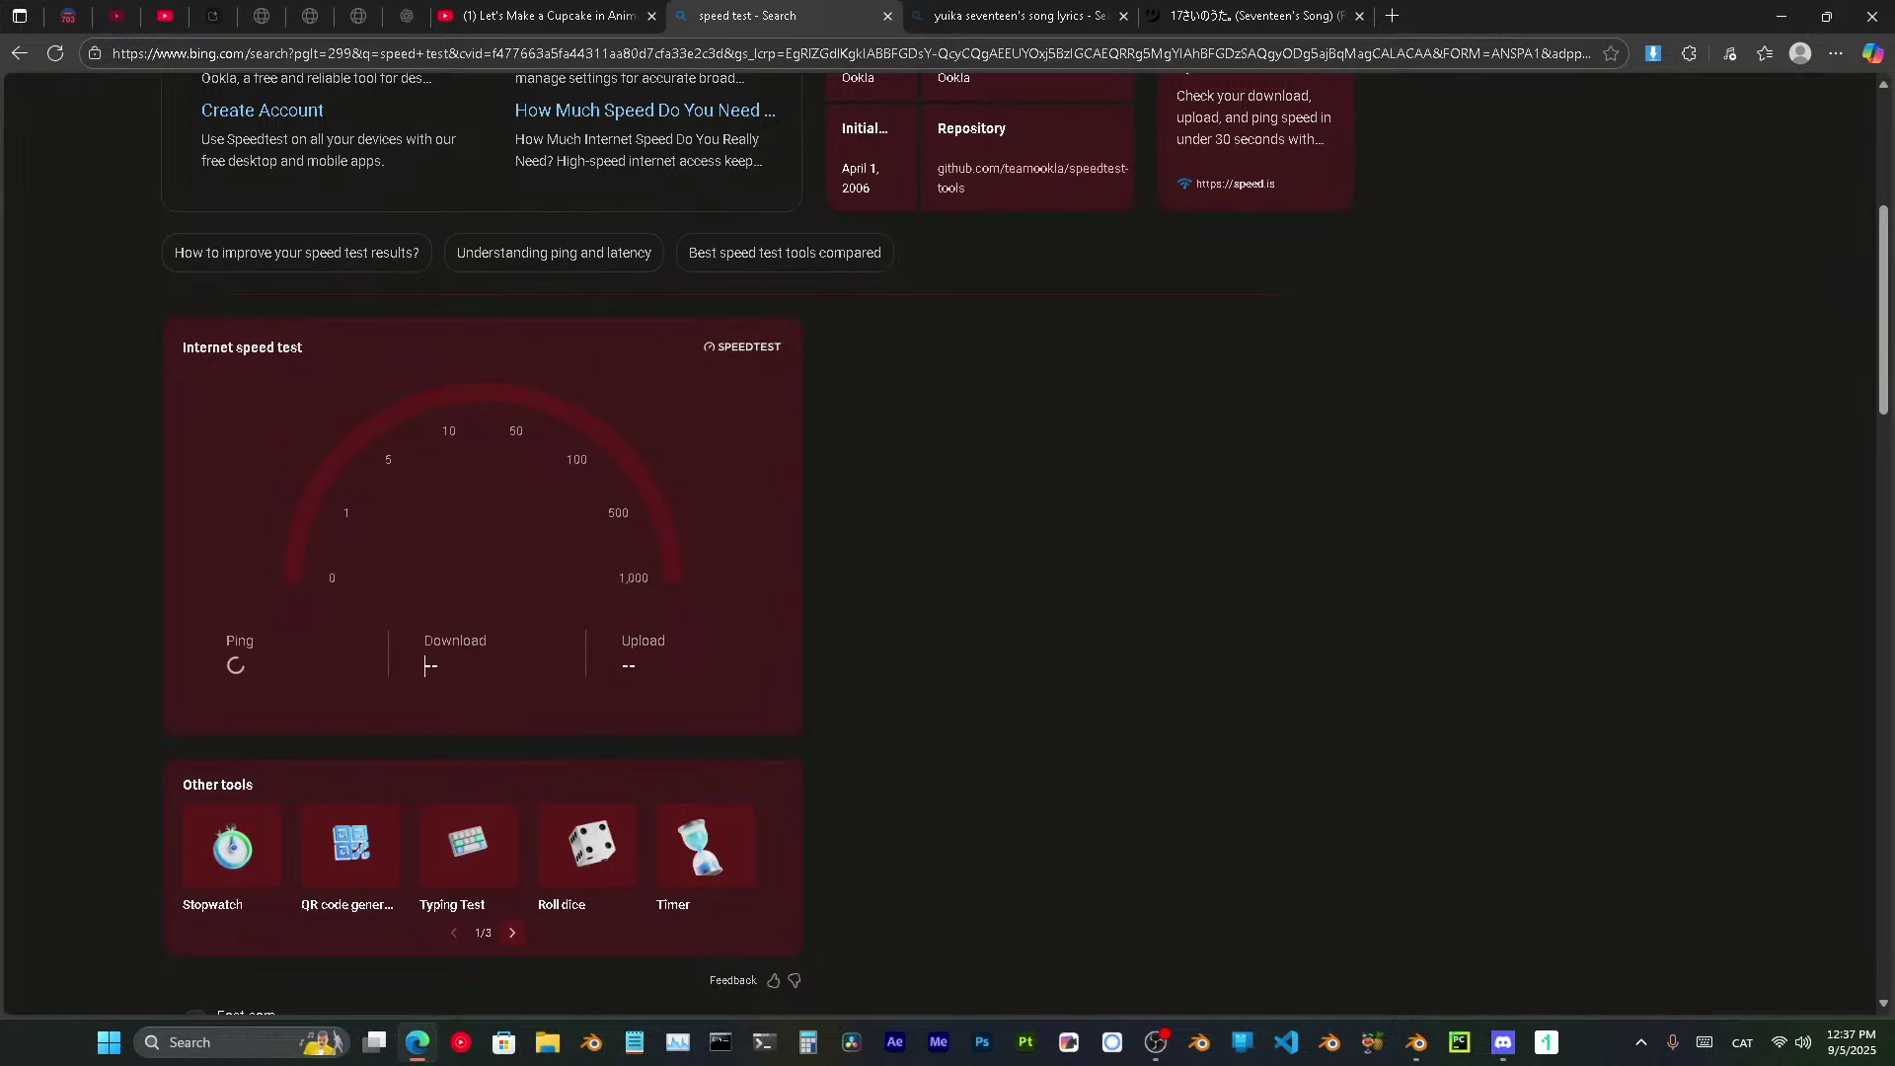
triple_click(427, 666)
left_click_drag(440, 671, 675, 673)
left_click(691, 675)
left_click(1155, 1042)
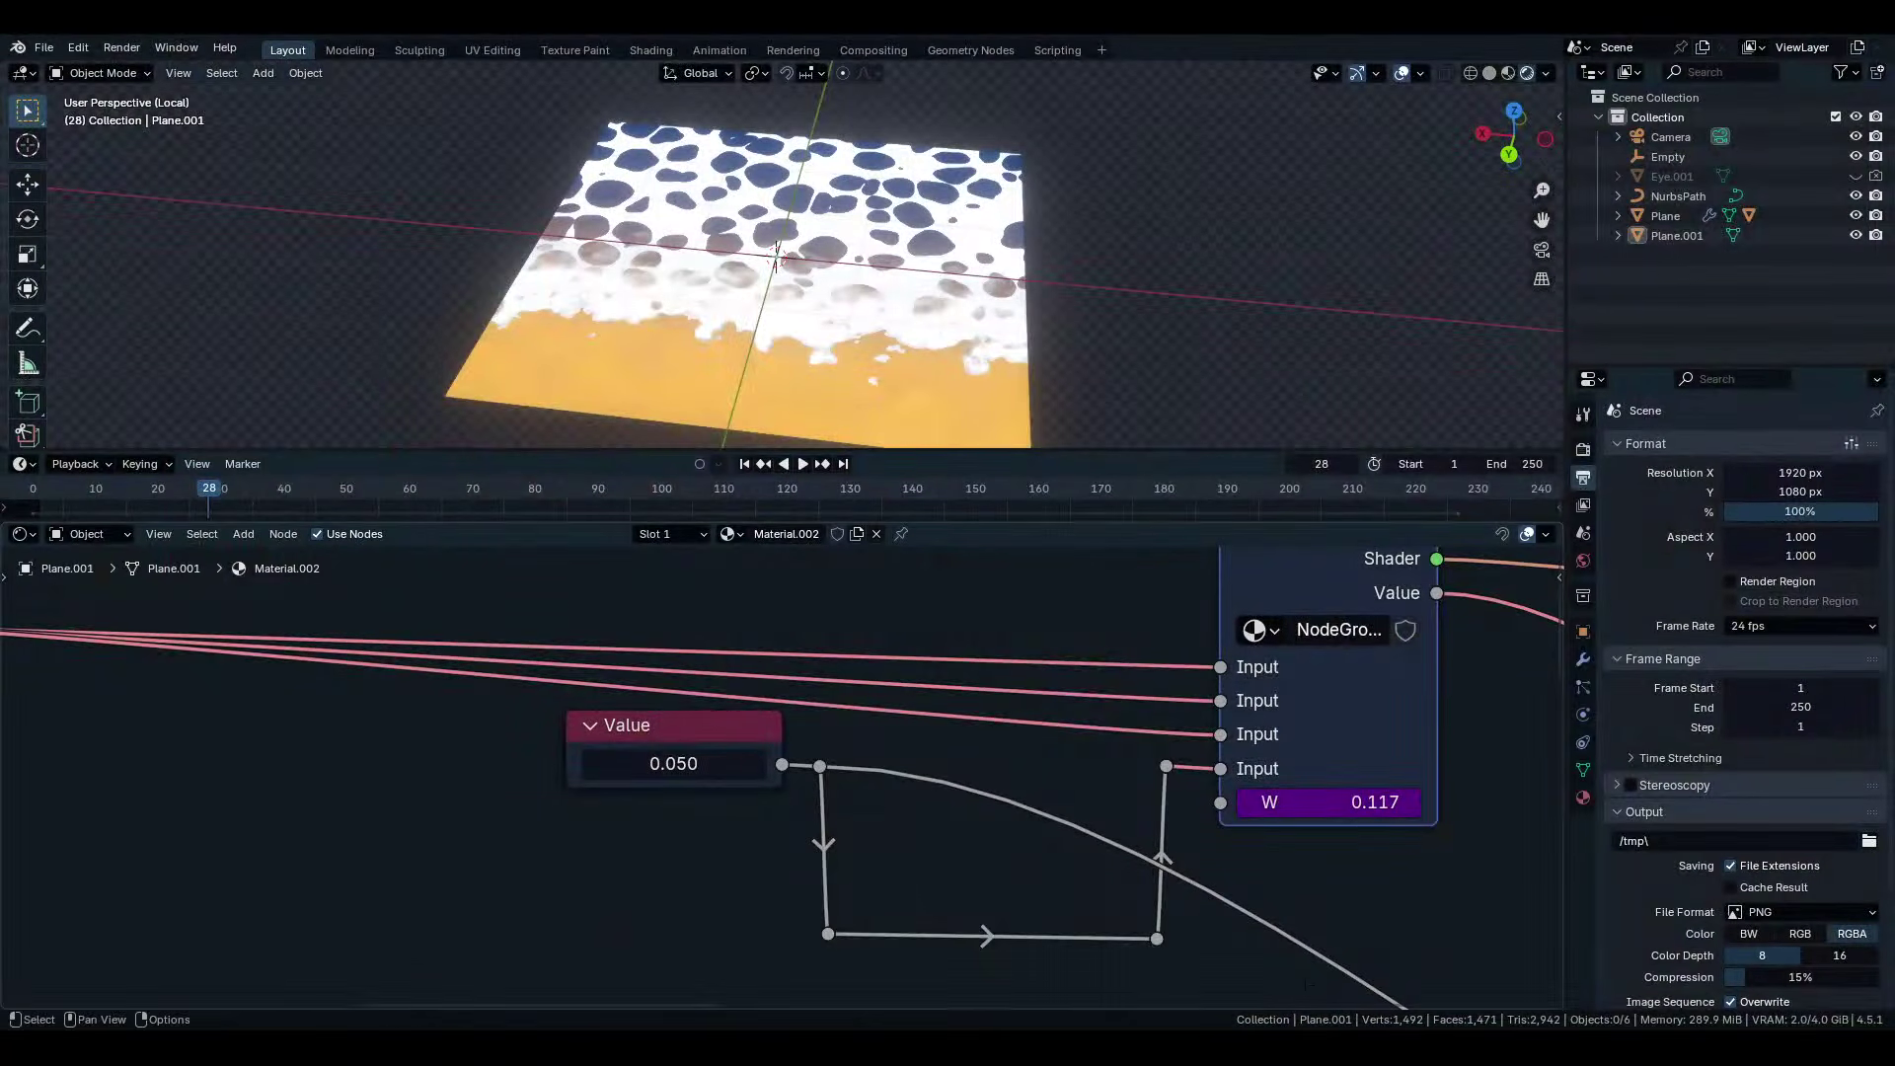
Move the 0.050 Value node away from its reroute to free space along the link.
scroll(781, 766, "down", 2)
middle_click_drag(992, 873, 1138, 863)
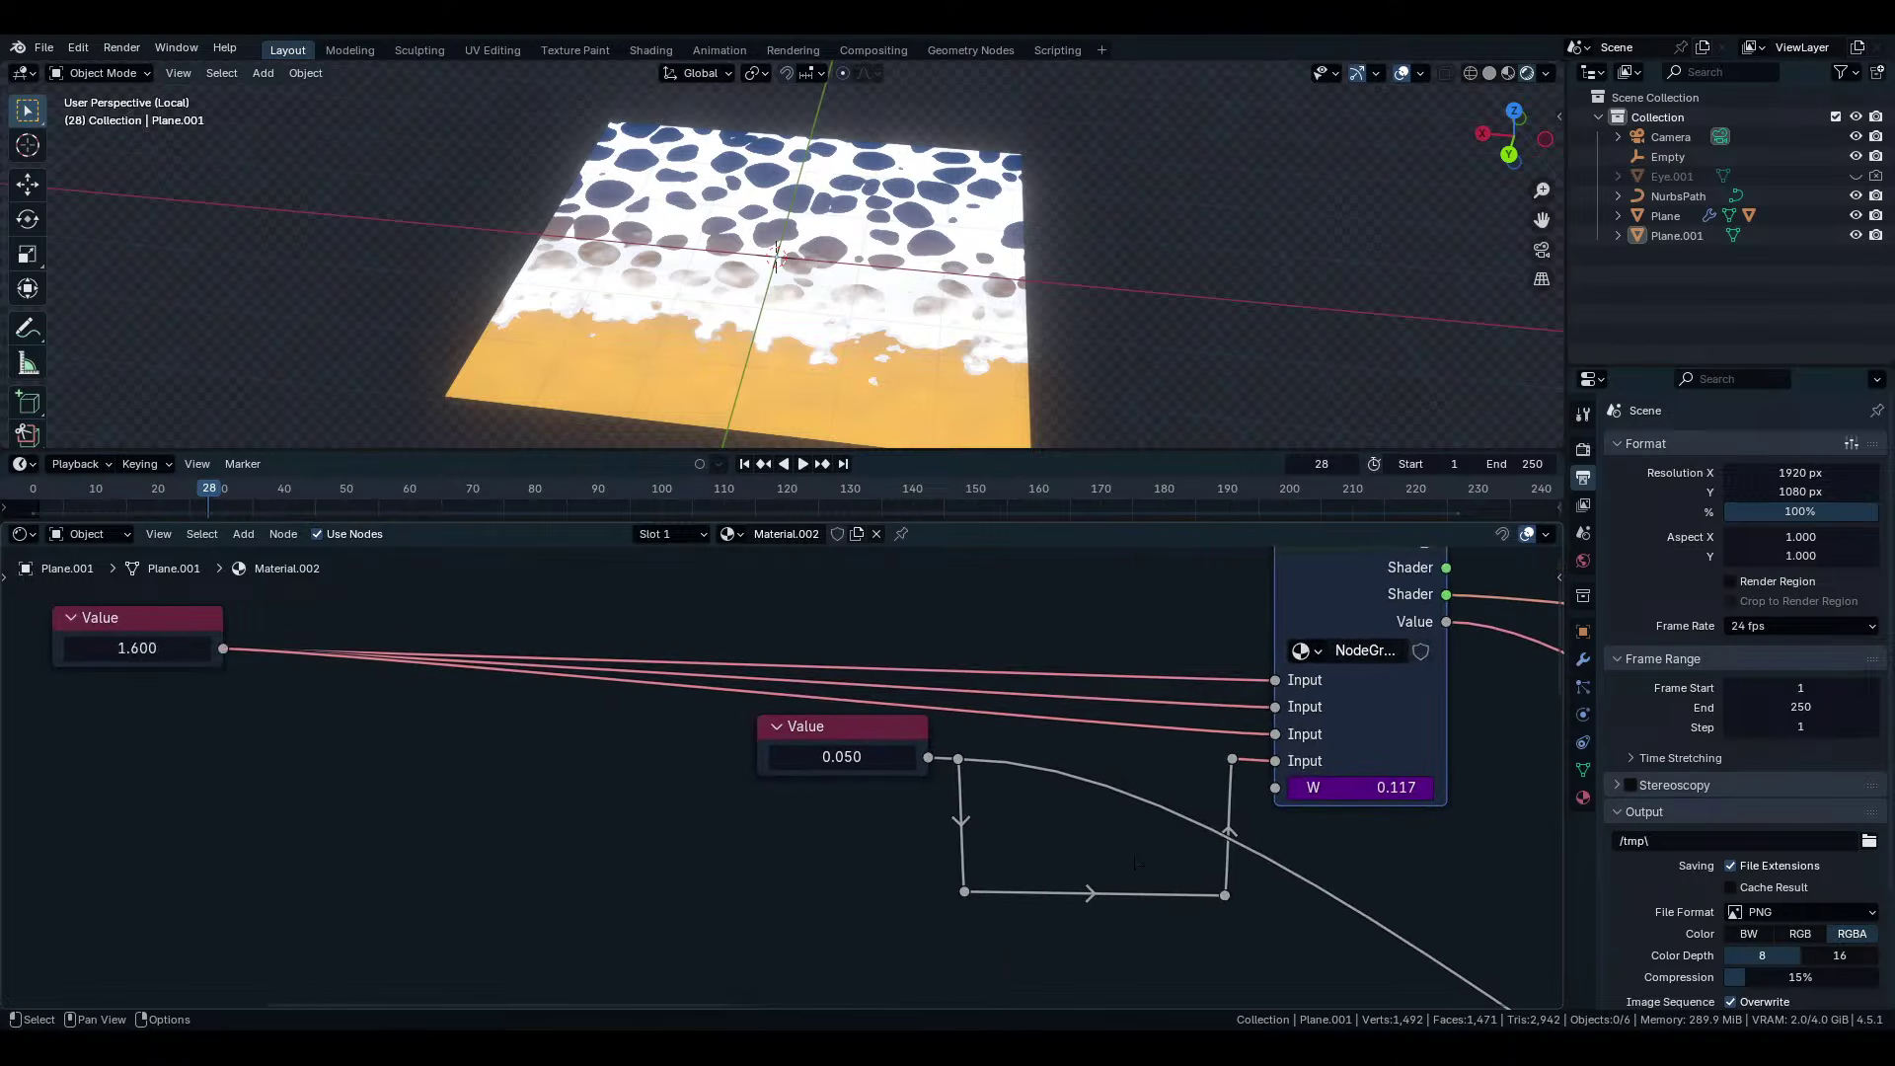
scroll(493, 770, "up", 1)
middle_click_drag(918, 732, 1049, 730)
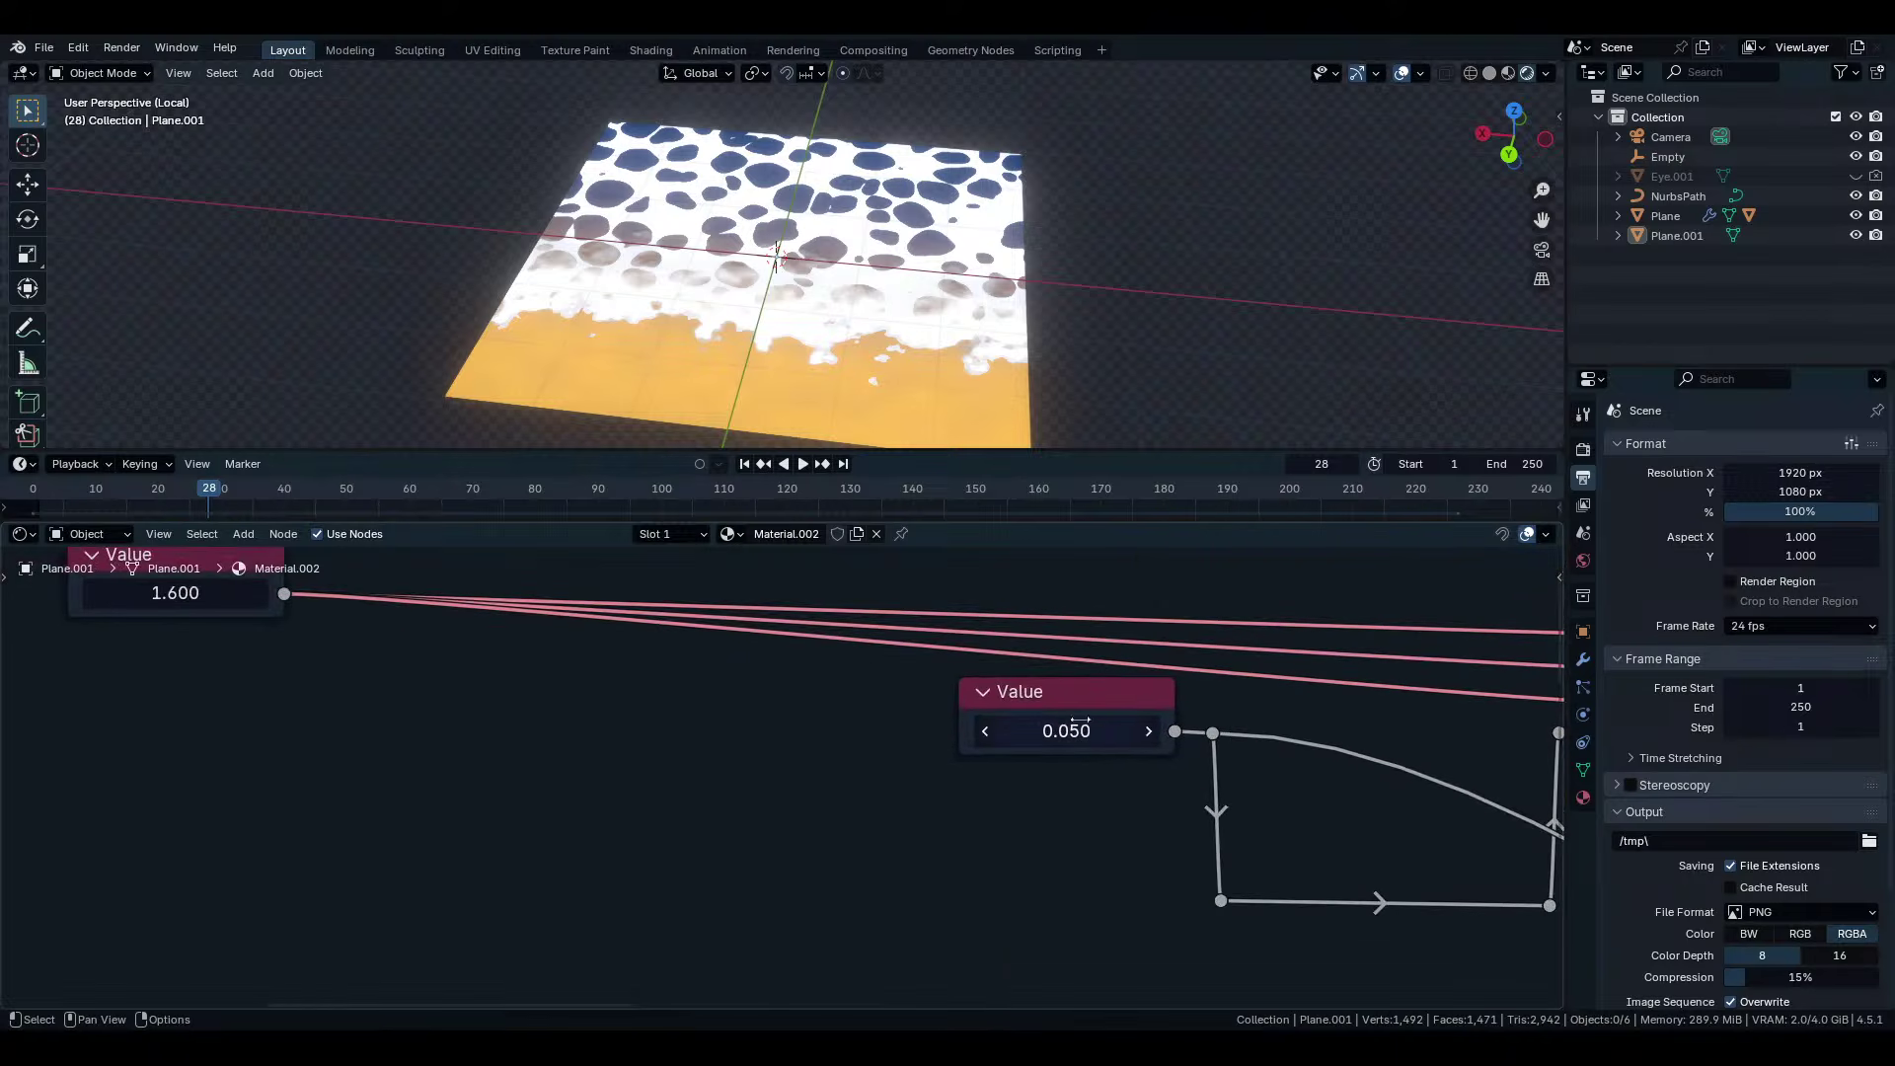
left_click_drag(1075, 726, 572, 699)
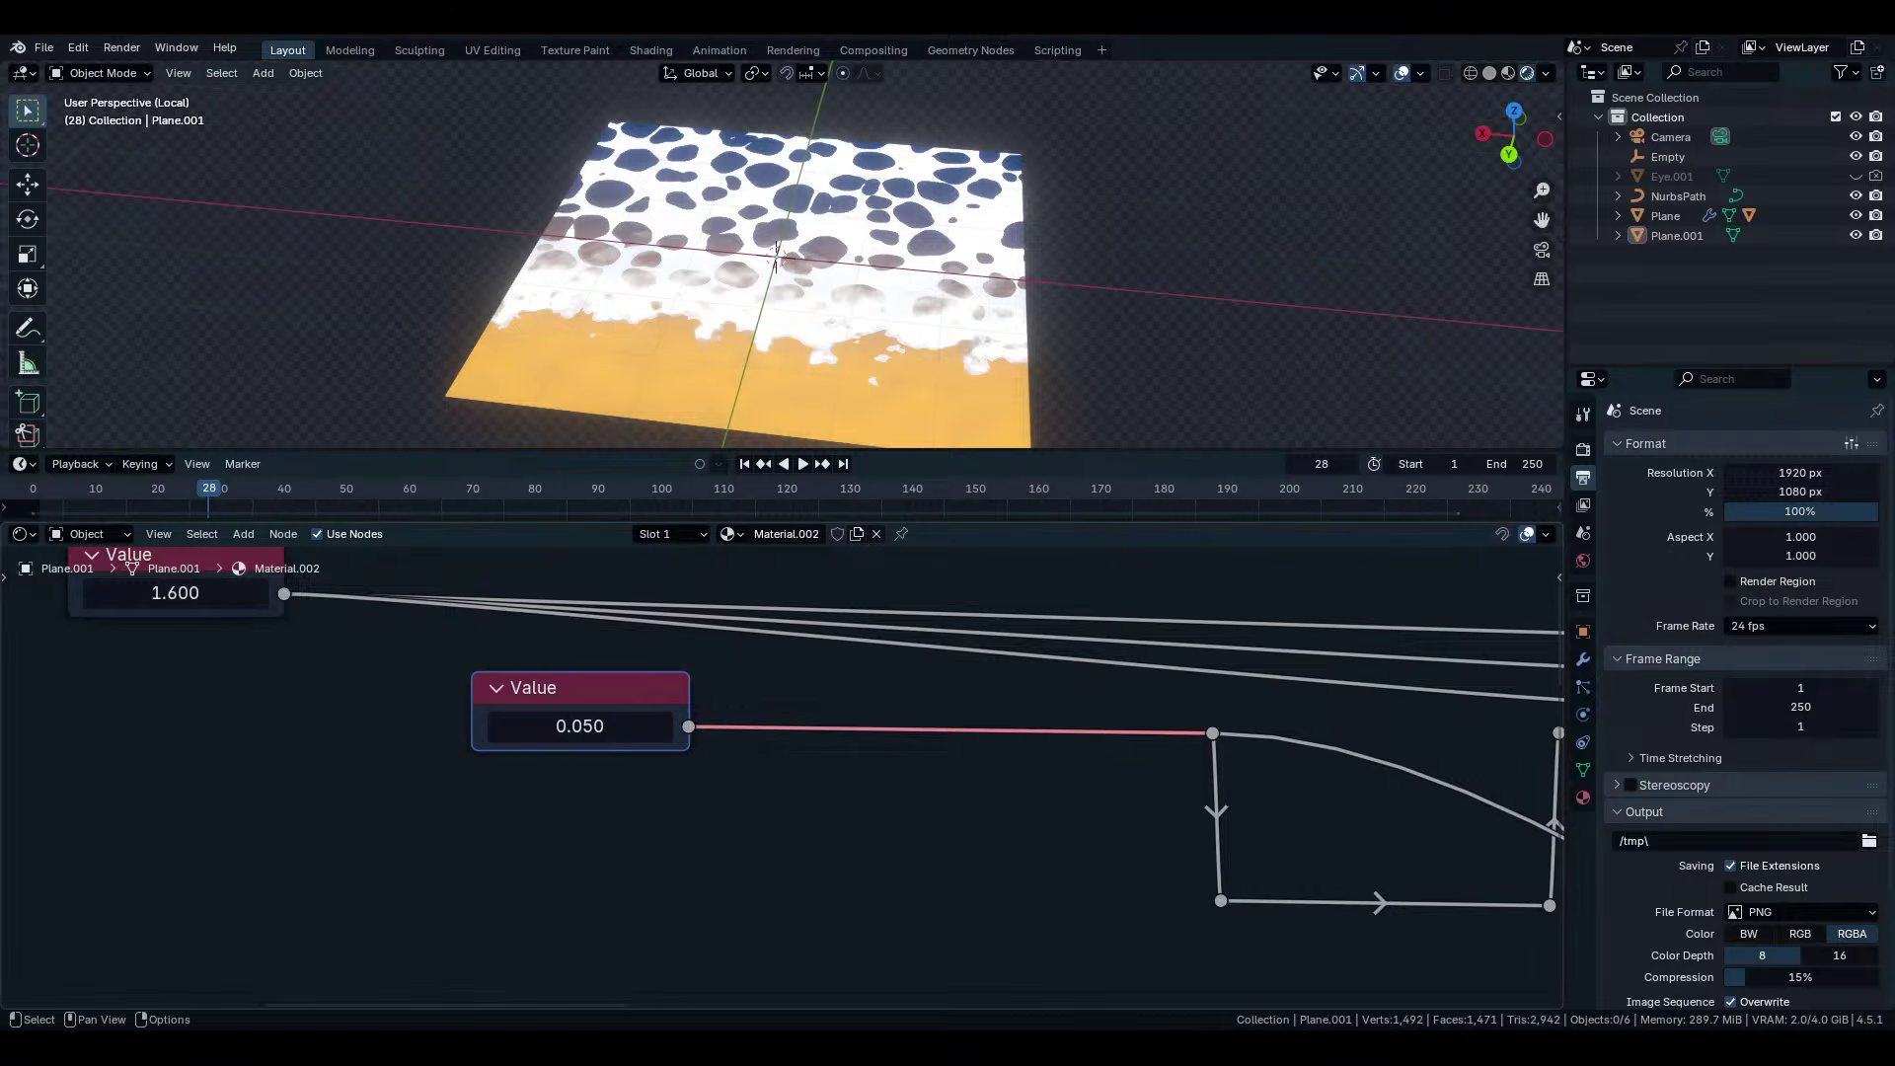
Add a Math node set to Add just below the link leaving the 0.050 Value node.
scroll(856, 747, "up", 1)
middle_click_drag(857, 747, 1034, 712)
key("shift+a")
left_click(1036, 711)
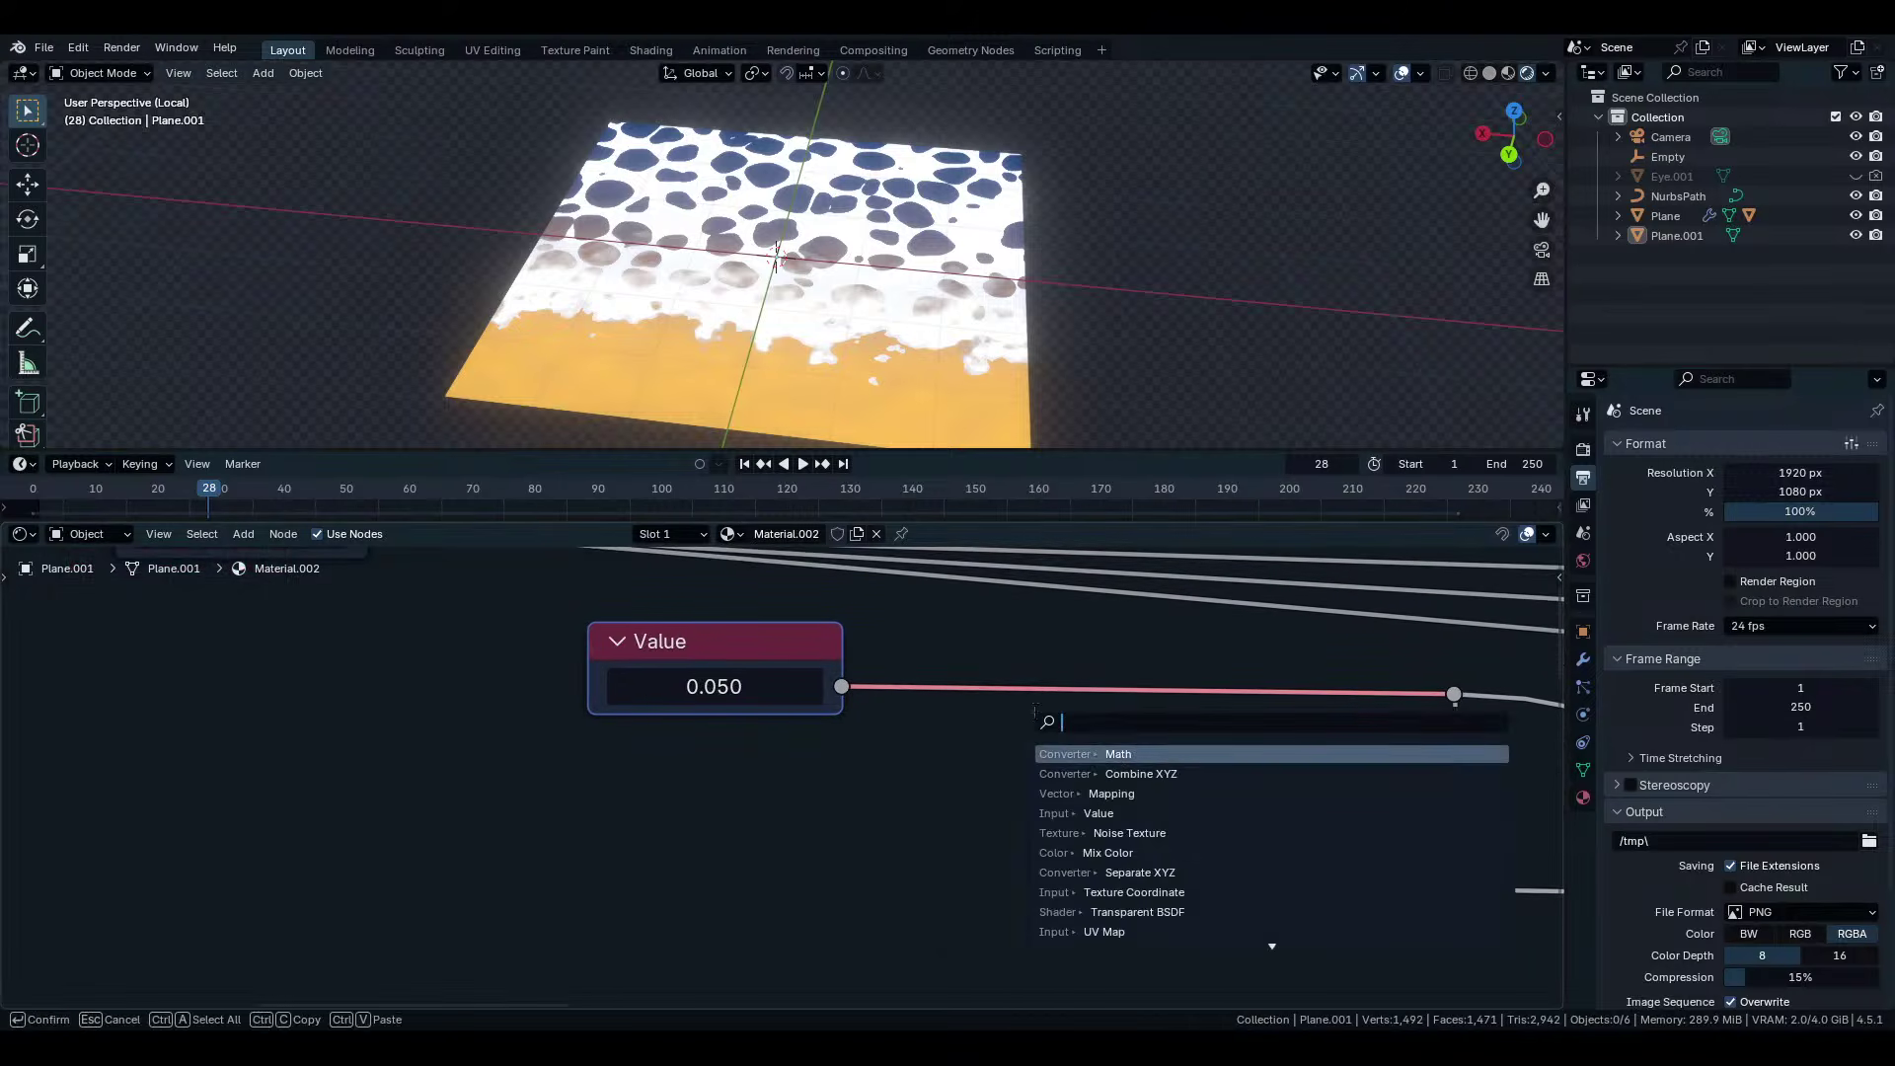
type("add")
key("Return")
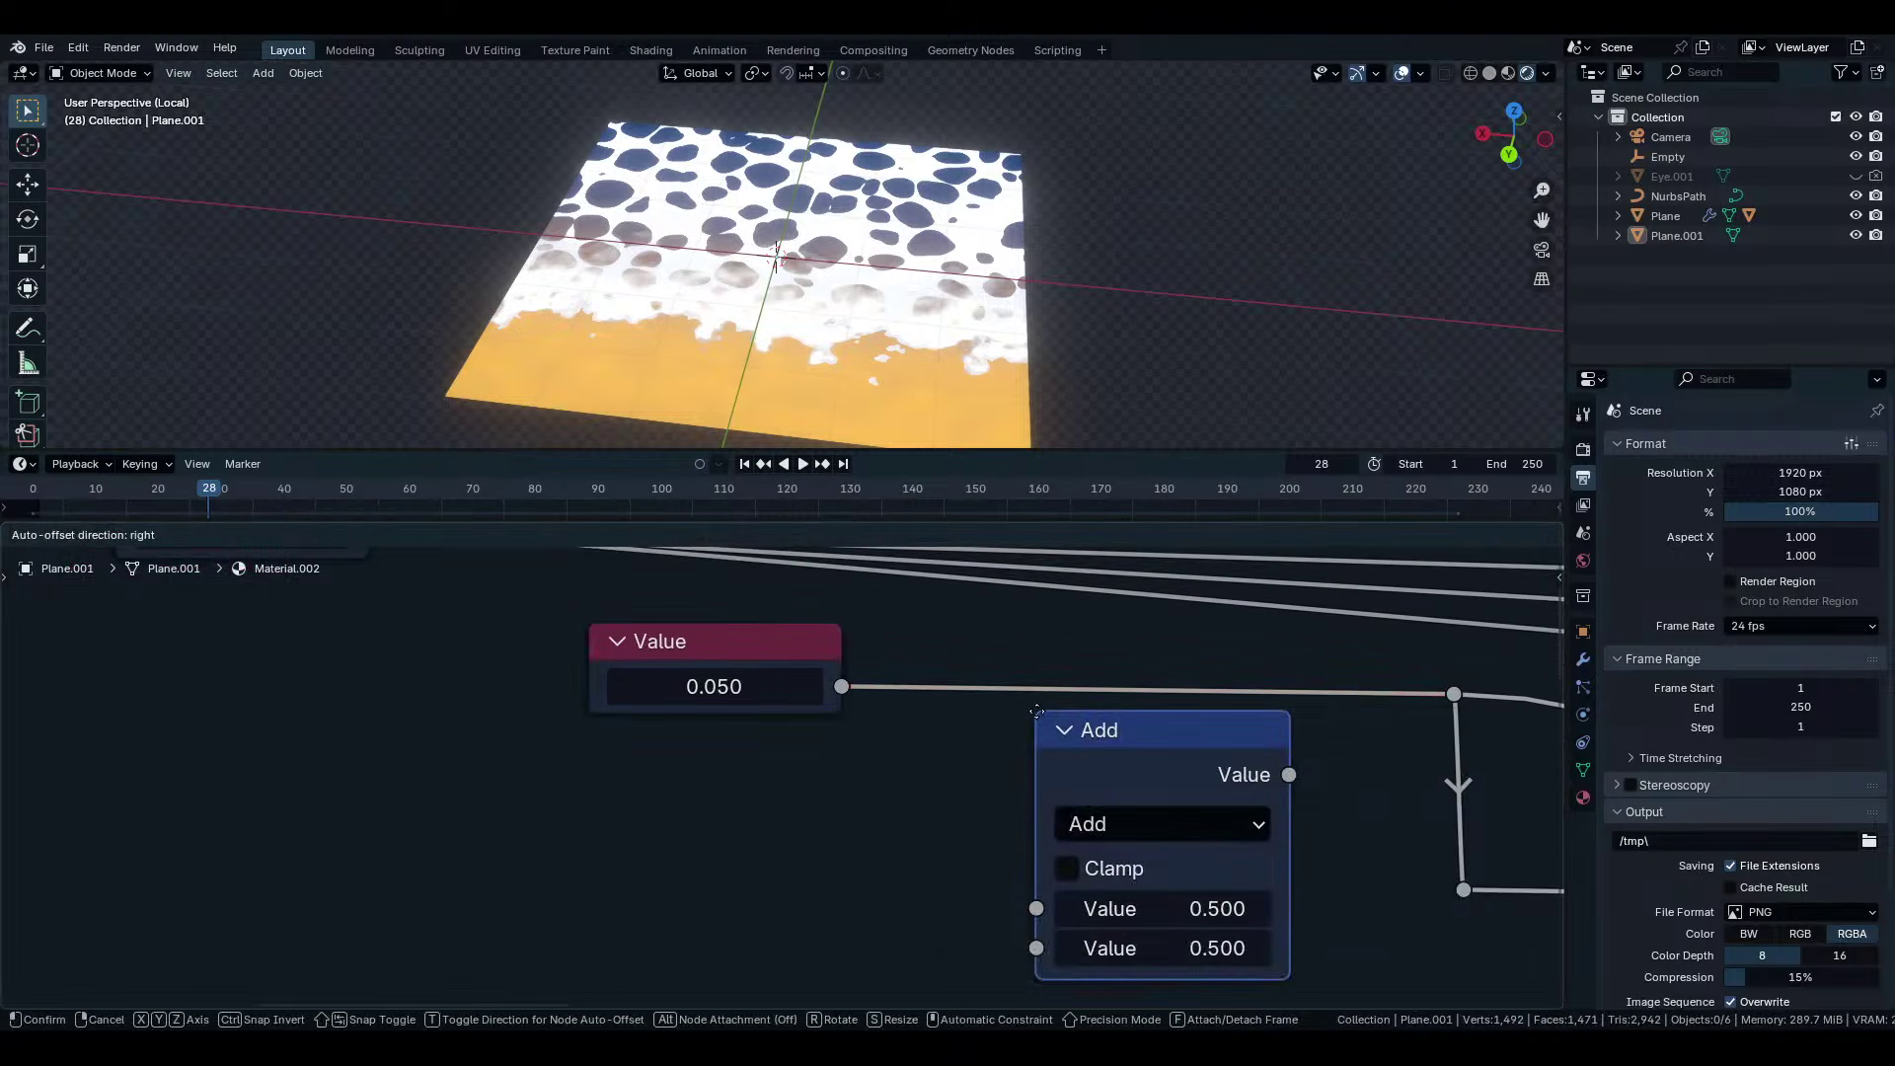
left_click(885, 723)
middle_click_drag(885, 724, 923, 608)
left_click(1050, 721)
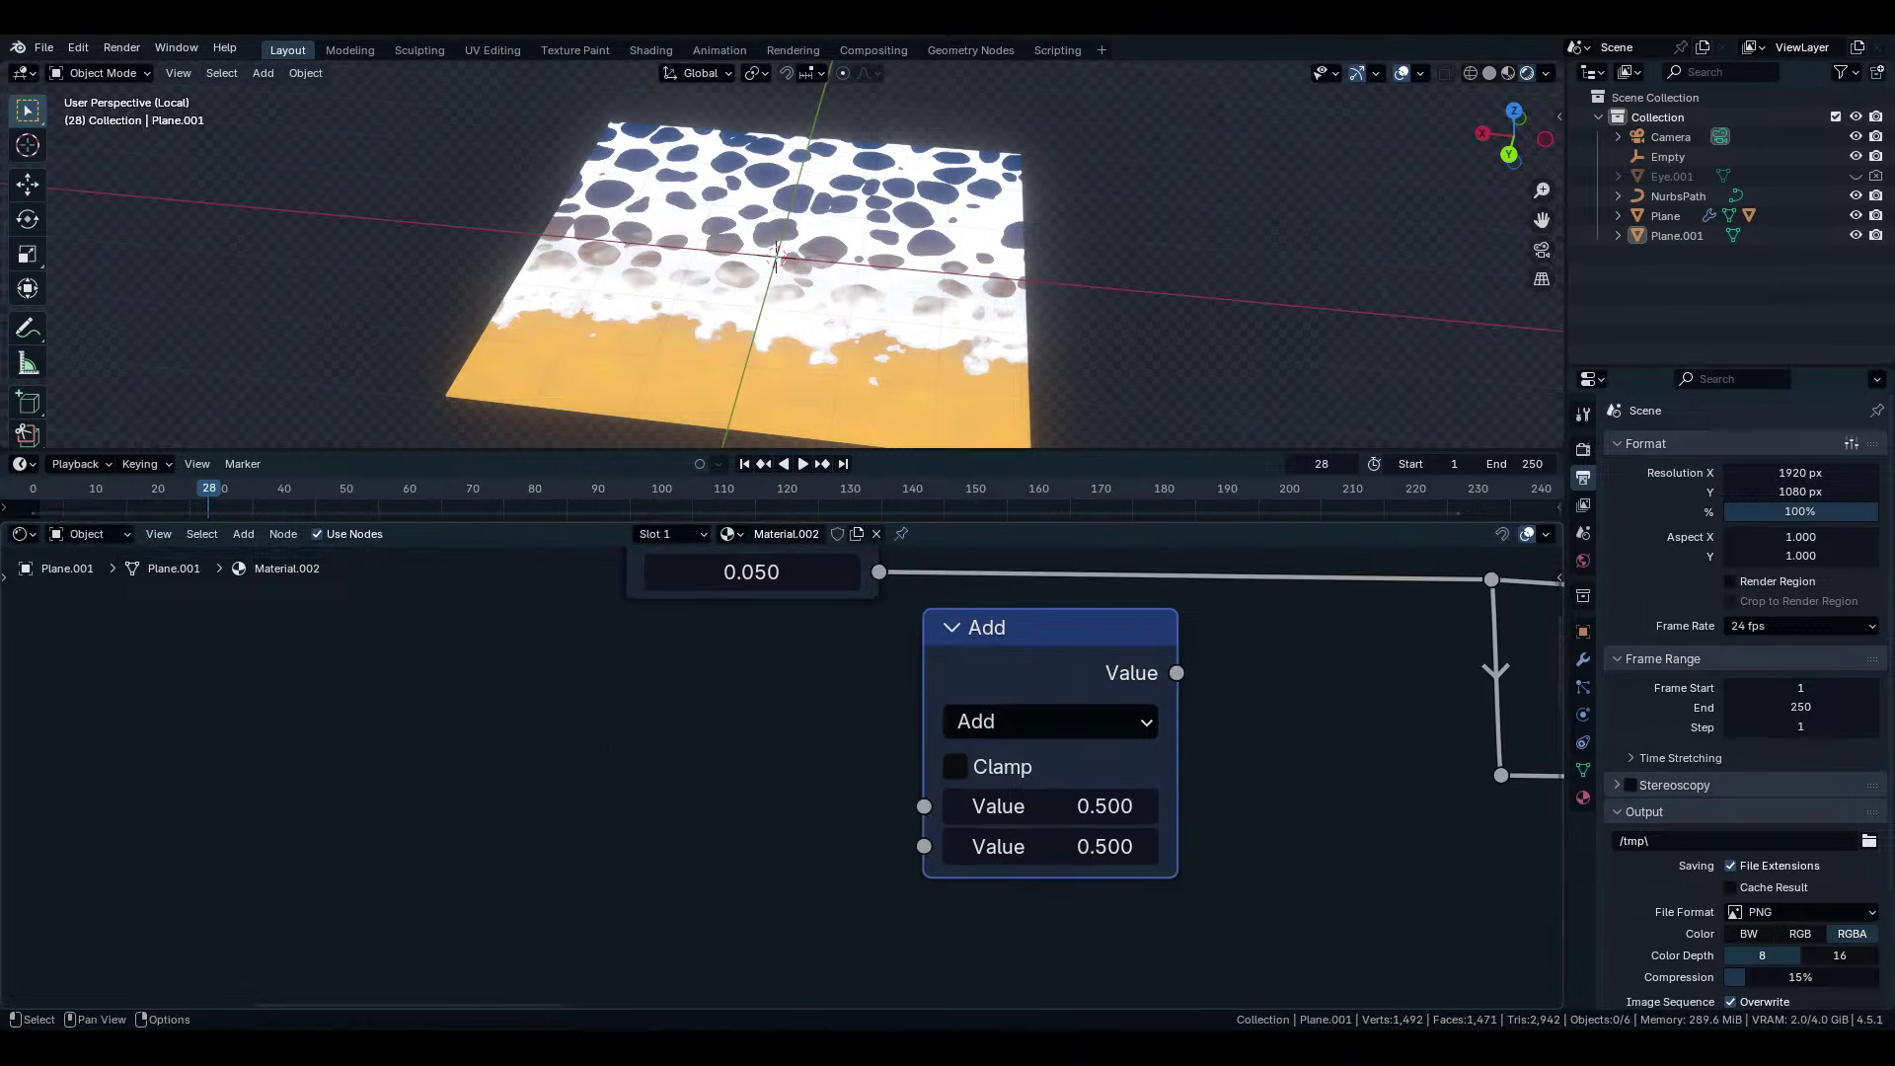
left_click(608, 748)
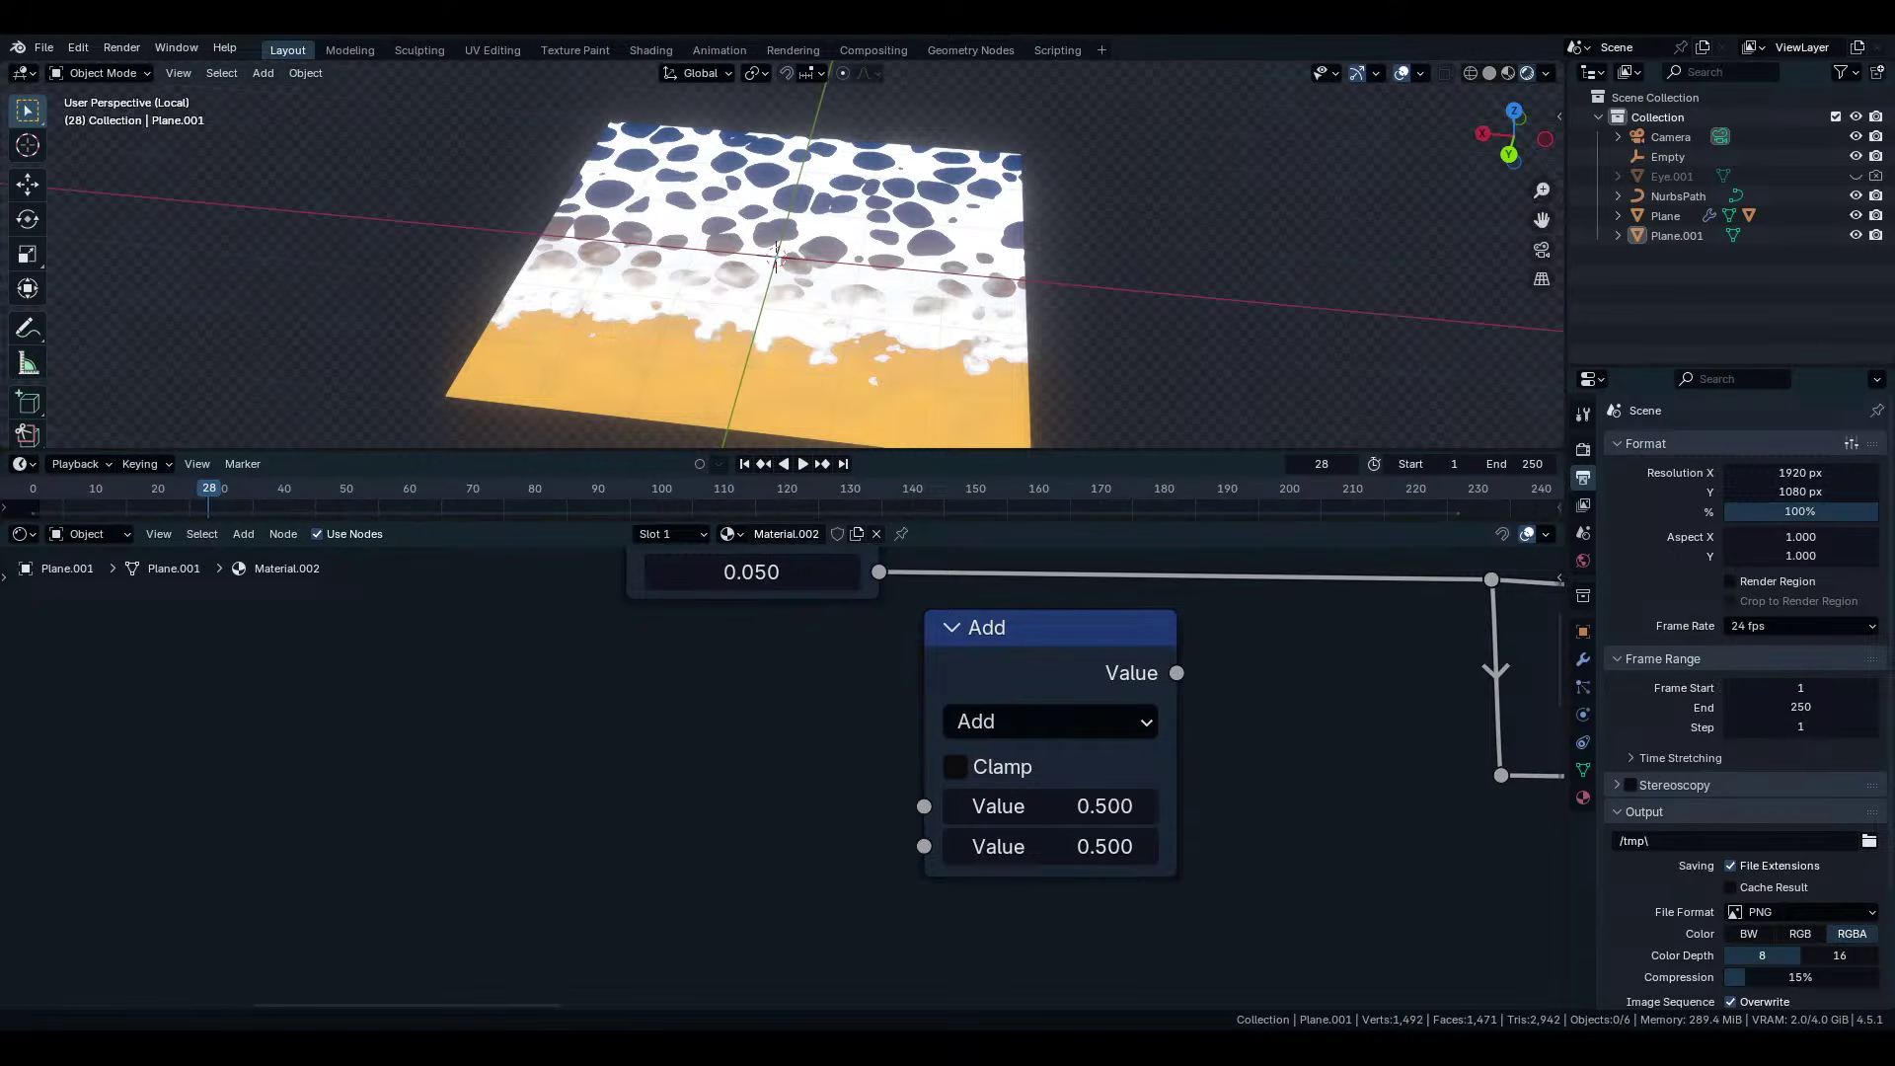
Set the new Math node's operation to Round and insert it between the 0.050 Value node and the reroute.
scroll(1050, 750, "up", 1)
left_click(1066, 726)
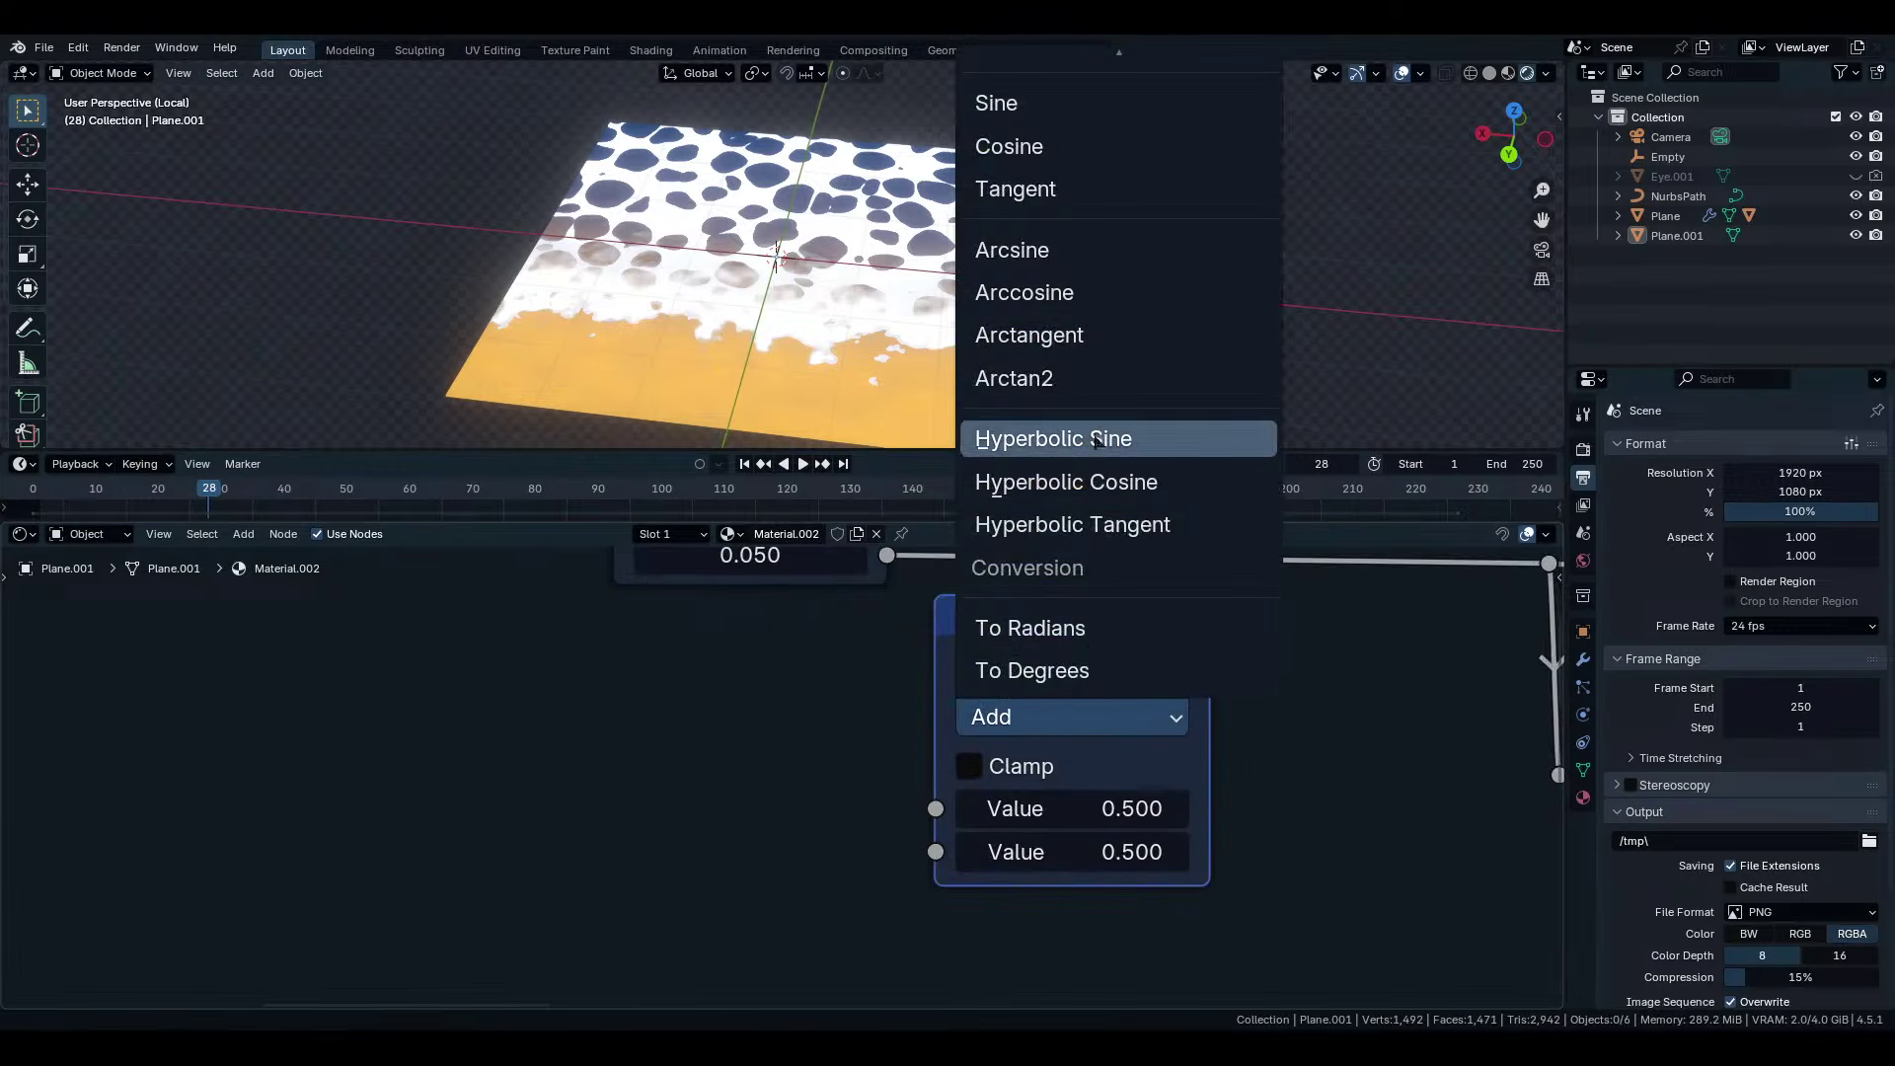
scroll(1096, 440, "up", 17)
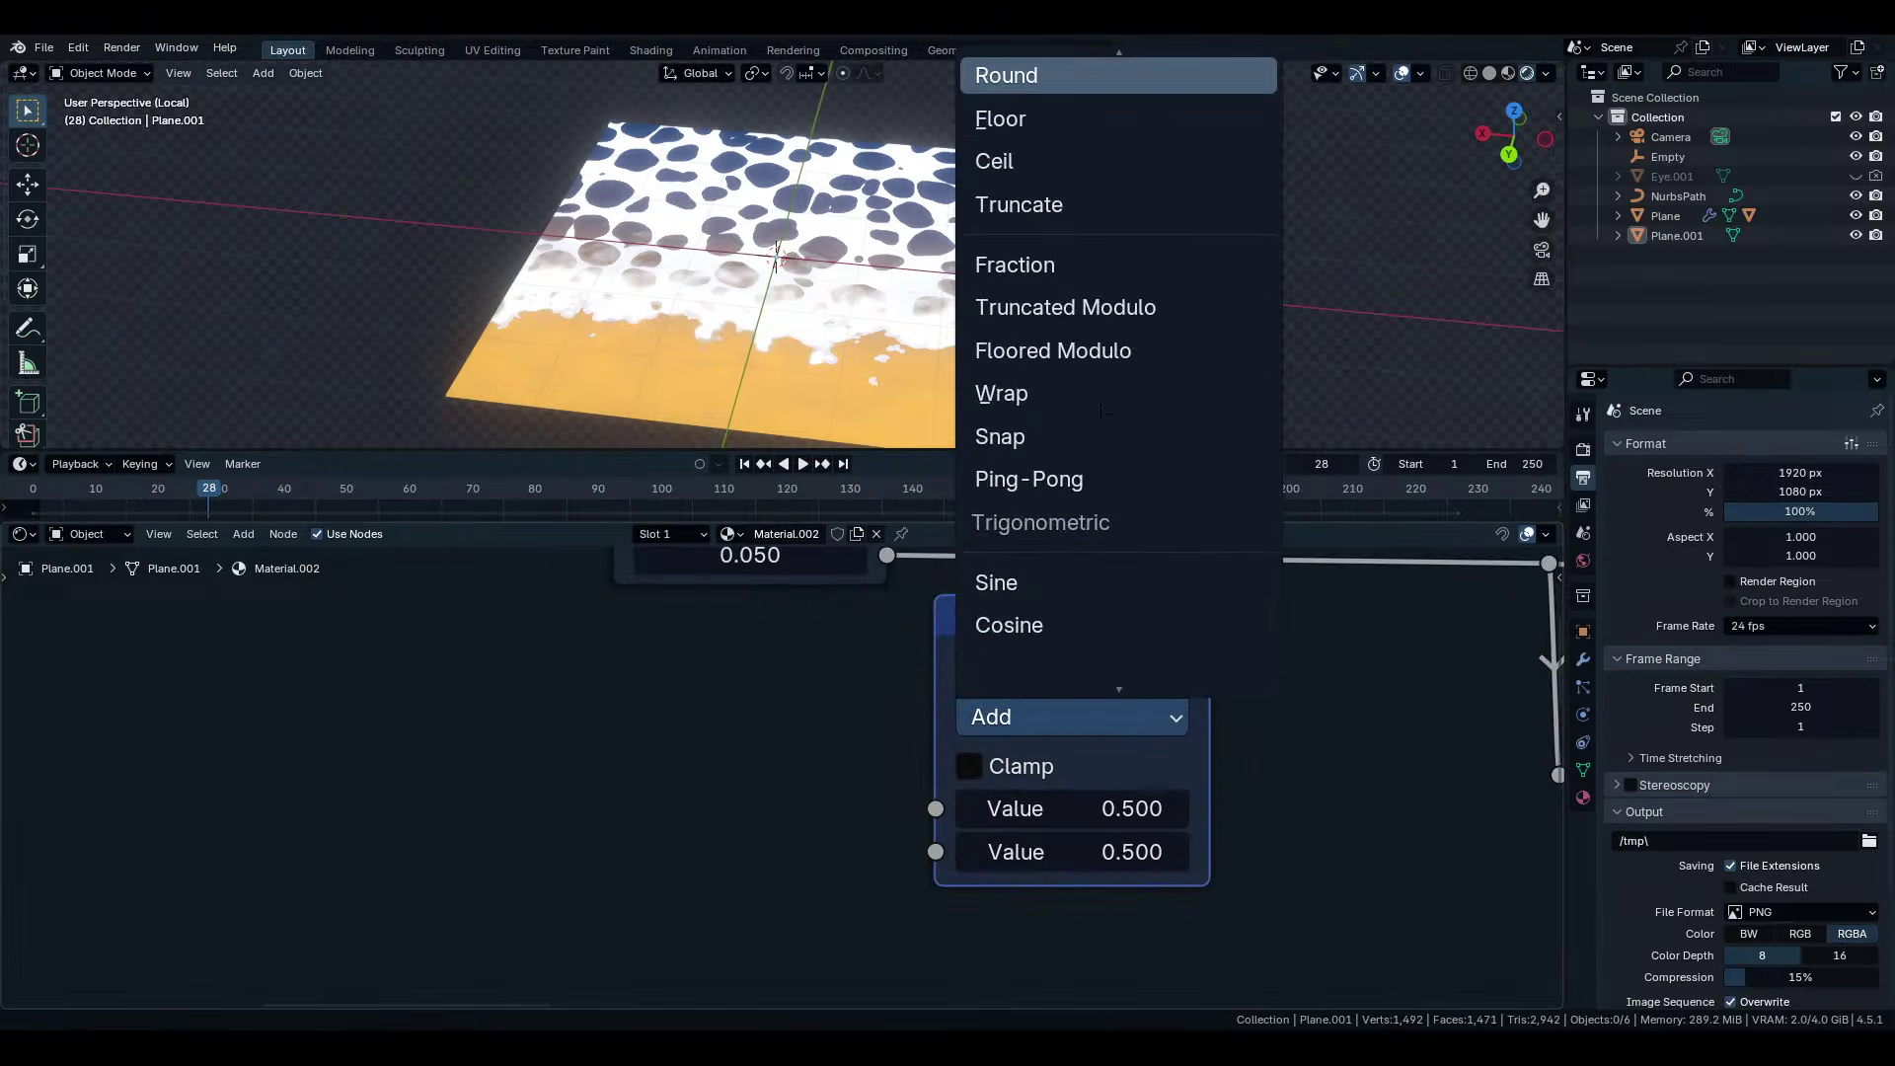
left_click(1108, 76)
middle_click_drag(1175, 601, 1031, 807)
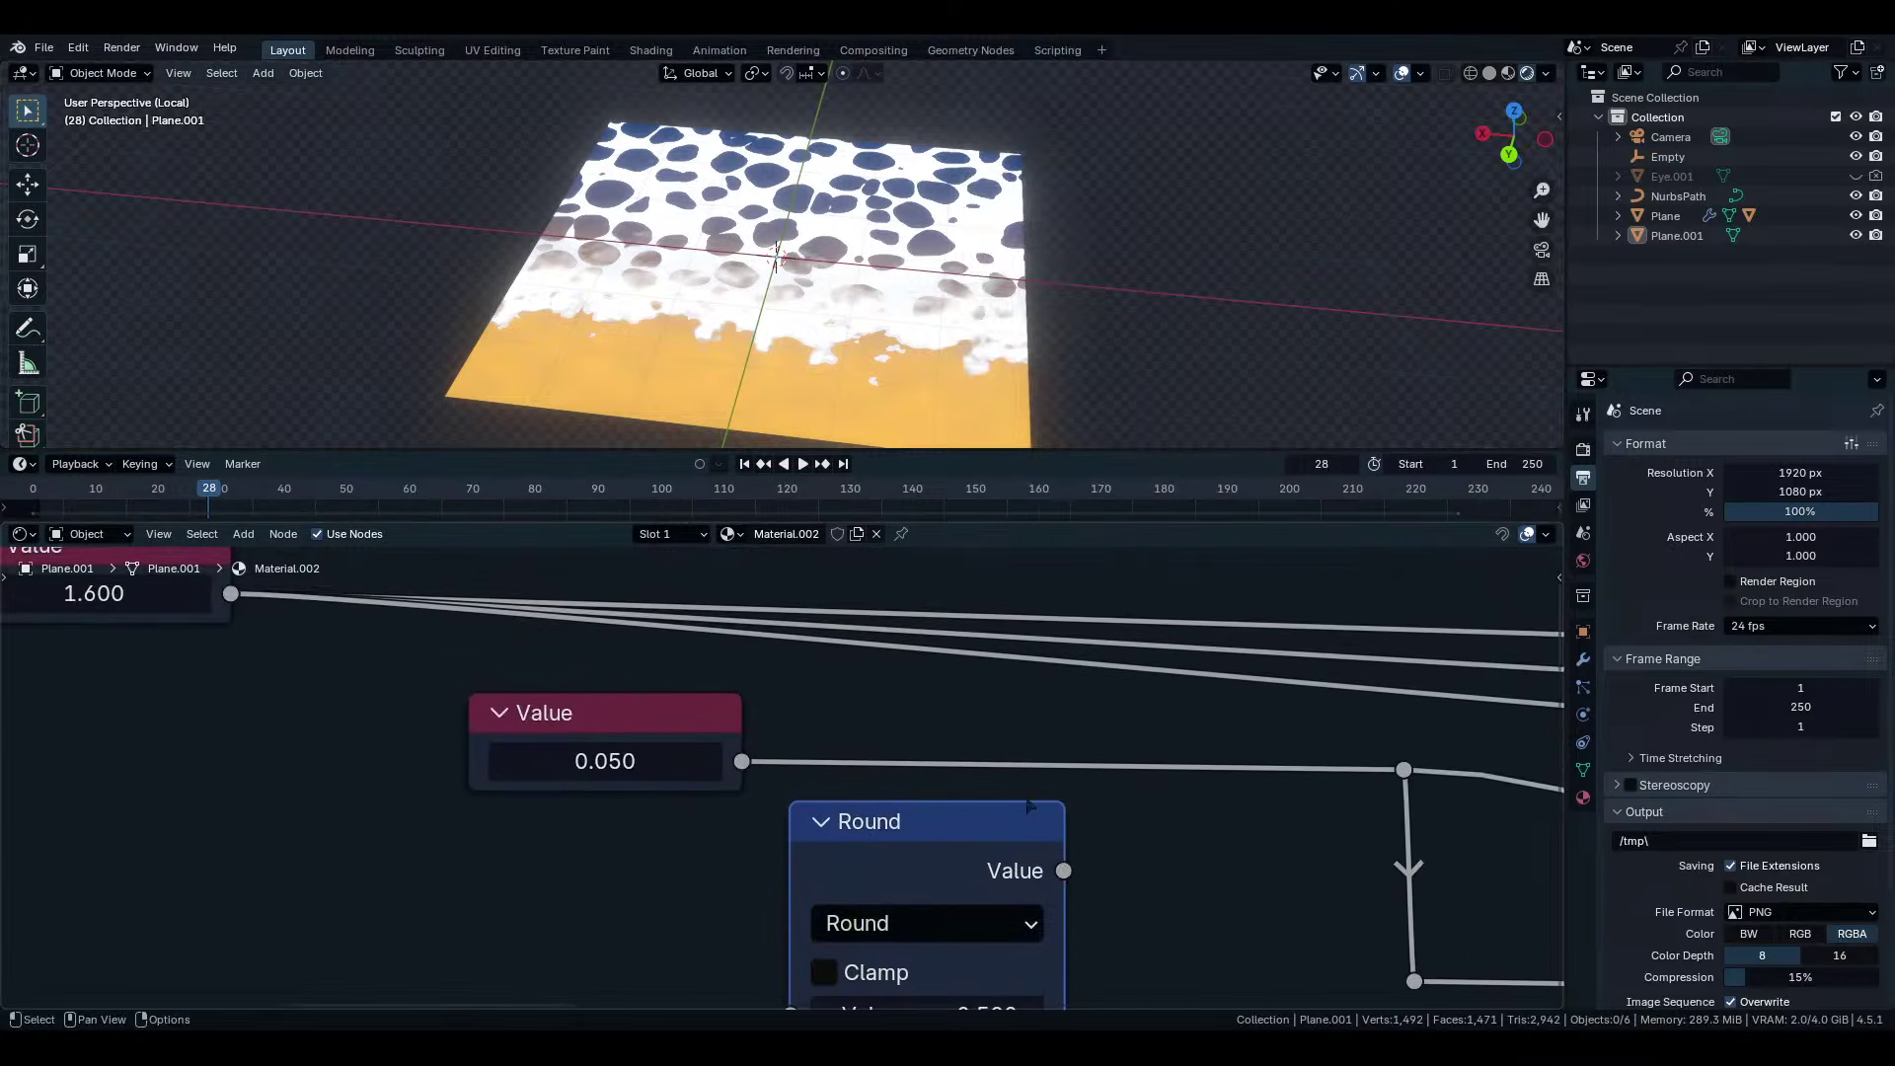
left_click_drag(1030, 806, 1065, 710)
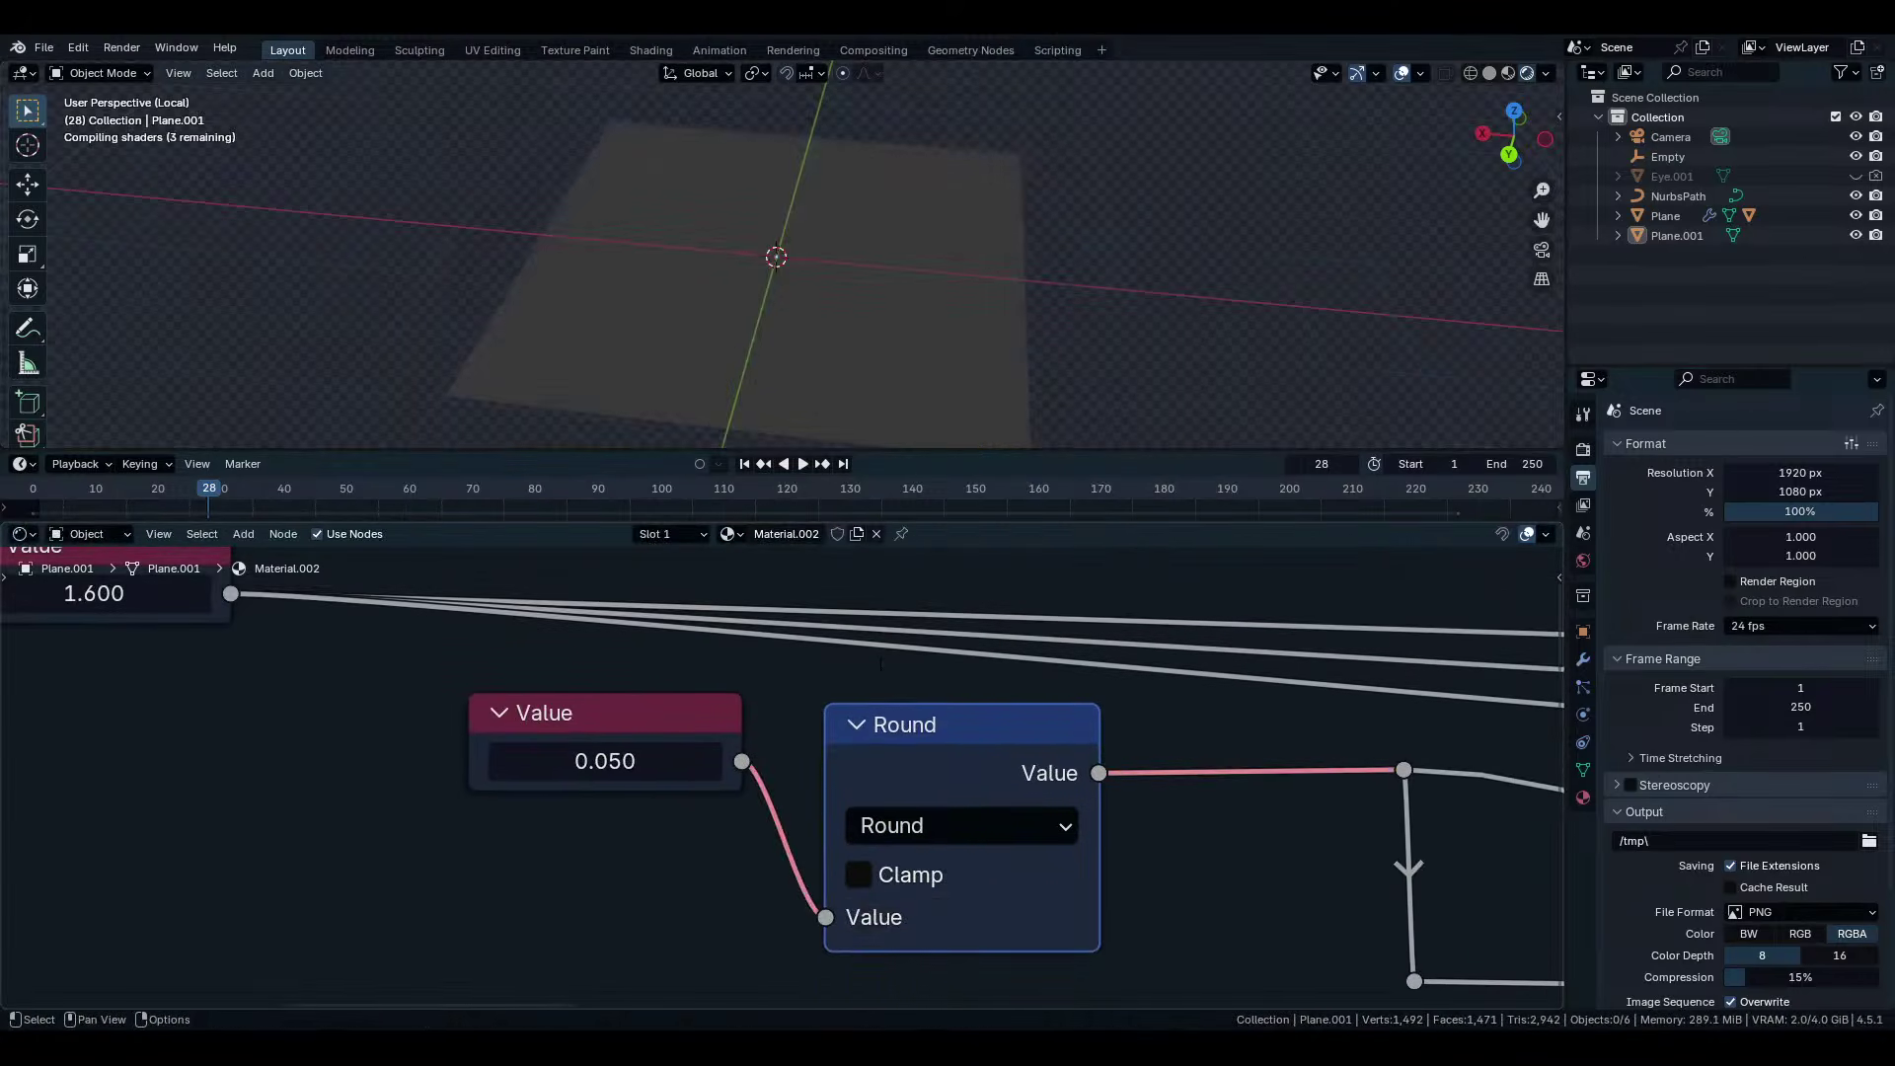
Drive the Value node feeding the Round node with the expression #frame/240.
left_click_drag(606, 770, 606, 770)
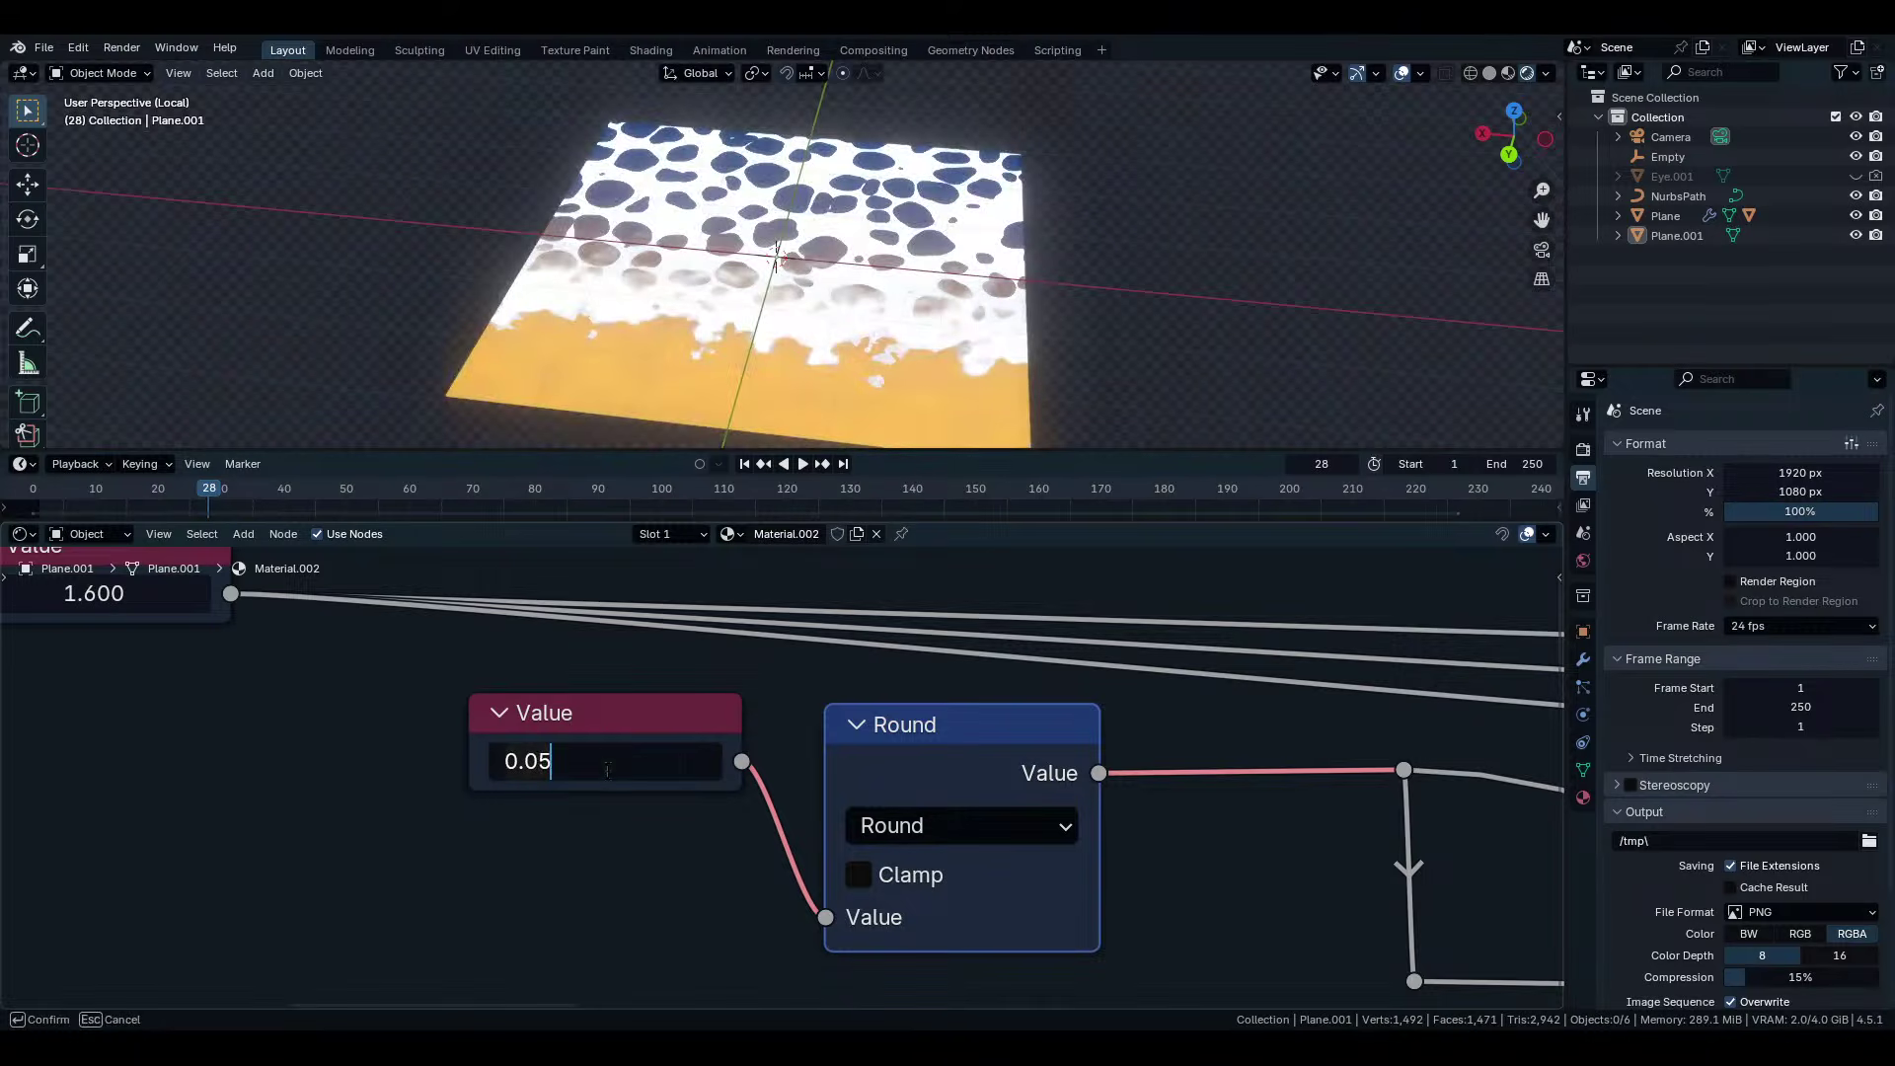
key("BackSpace")
key("BackSpace")
key("BackSpace")
key("BackSpace")
type("#frame/240")
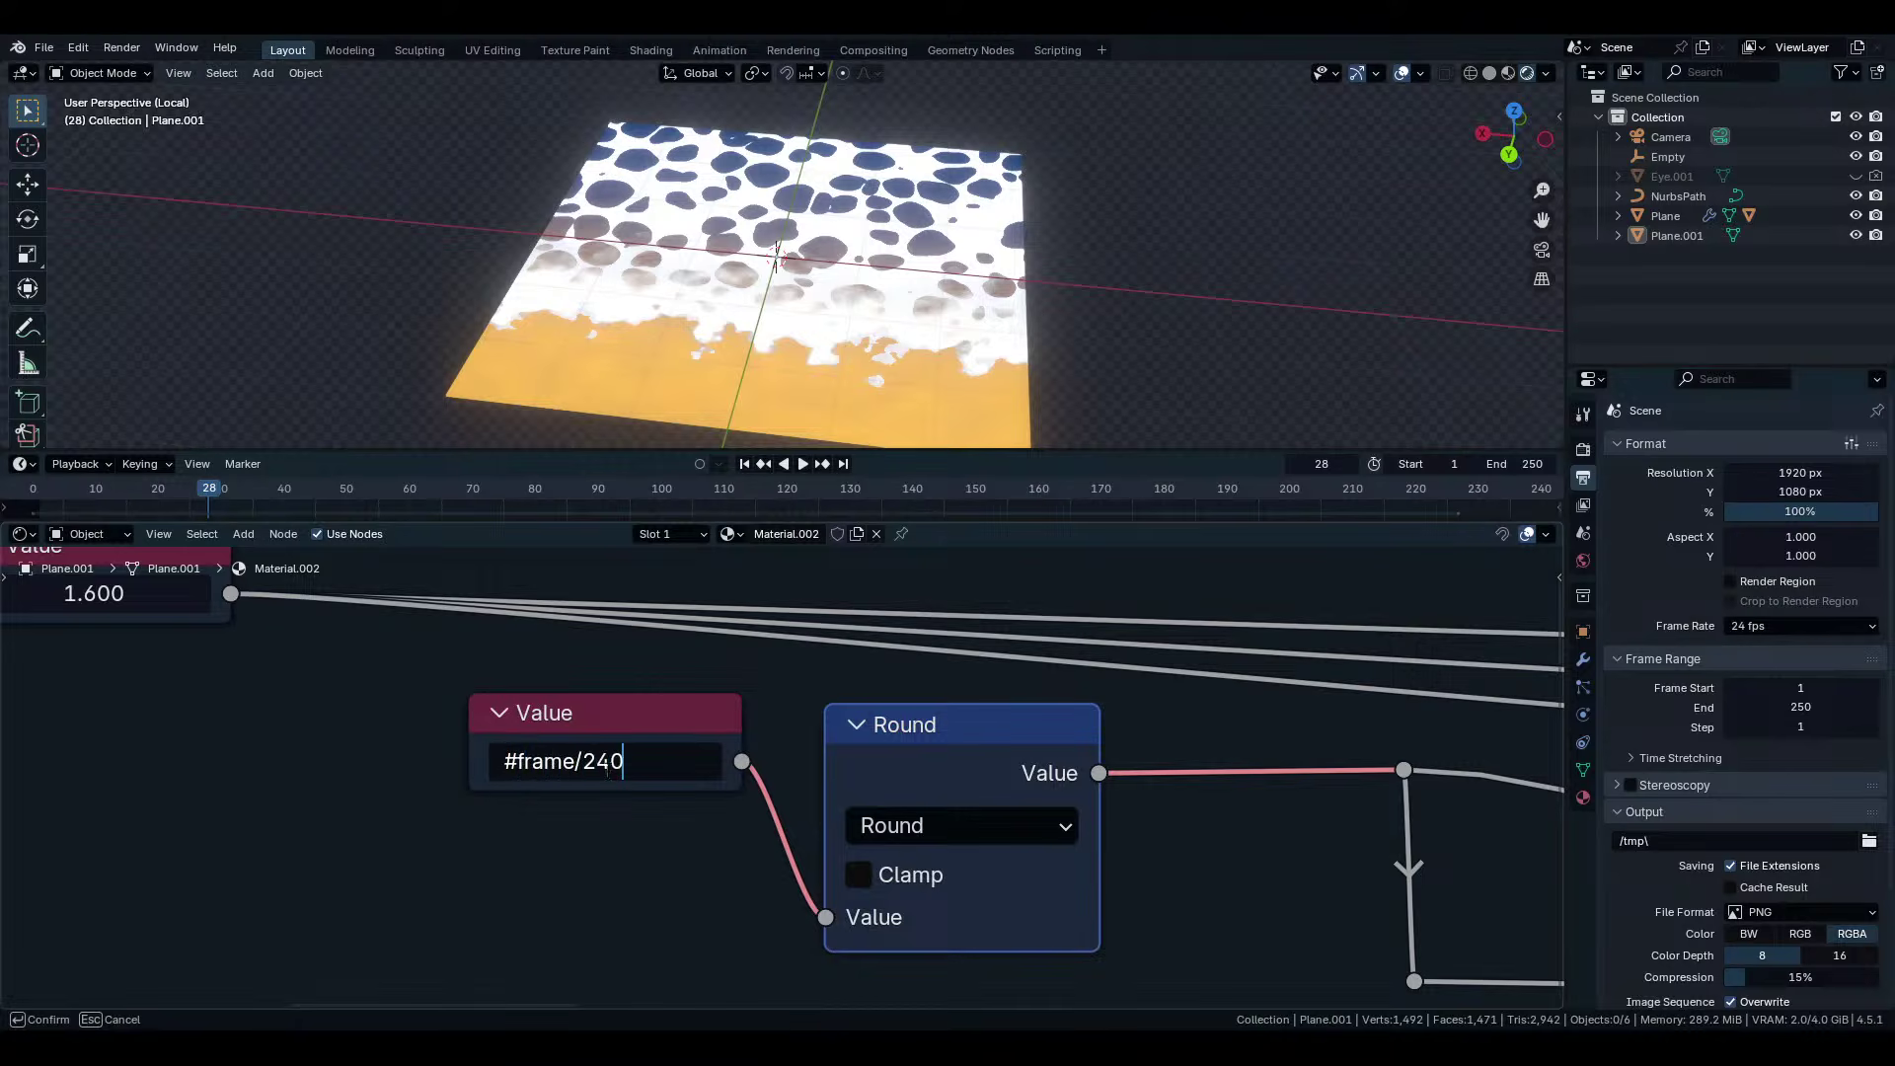
key("Return")
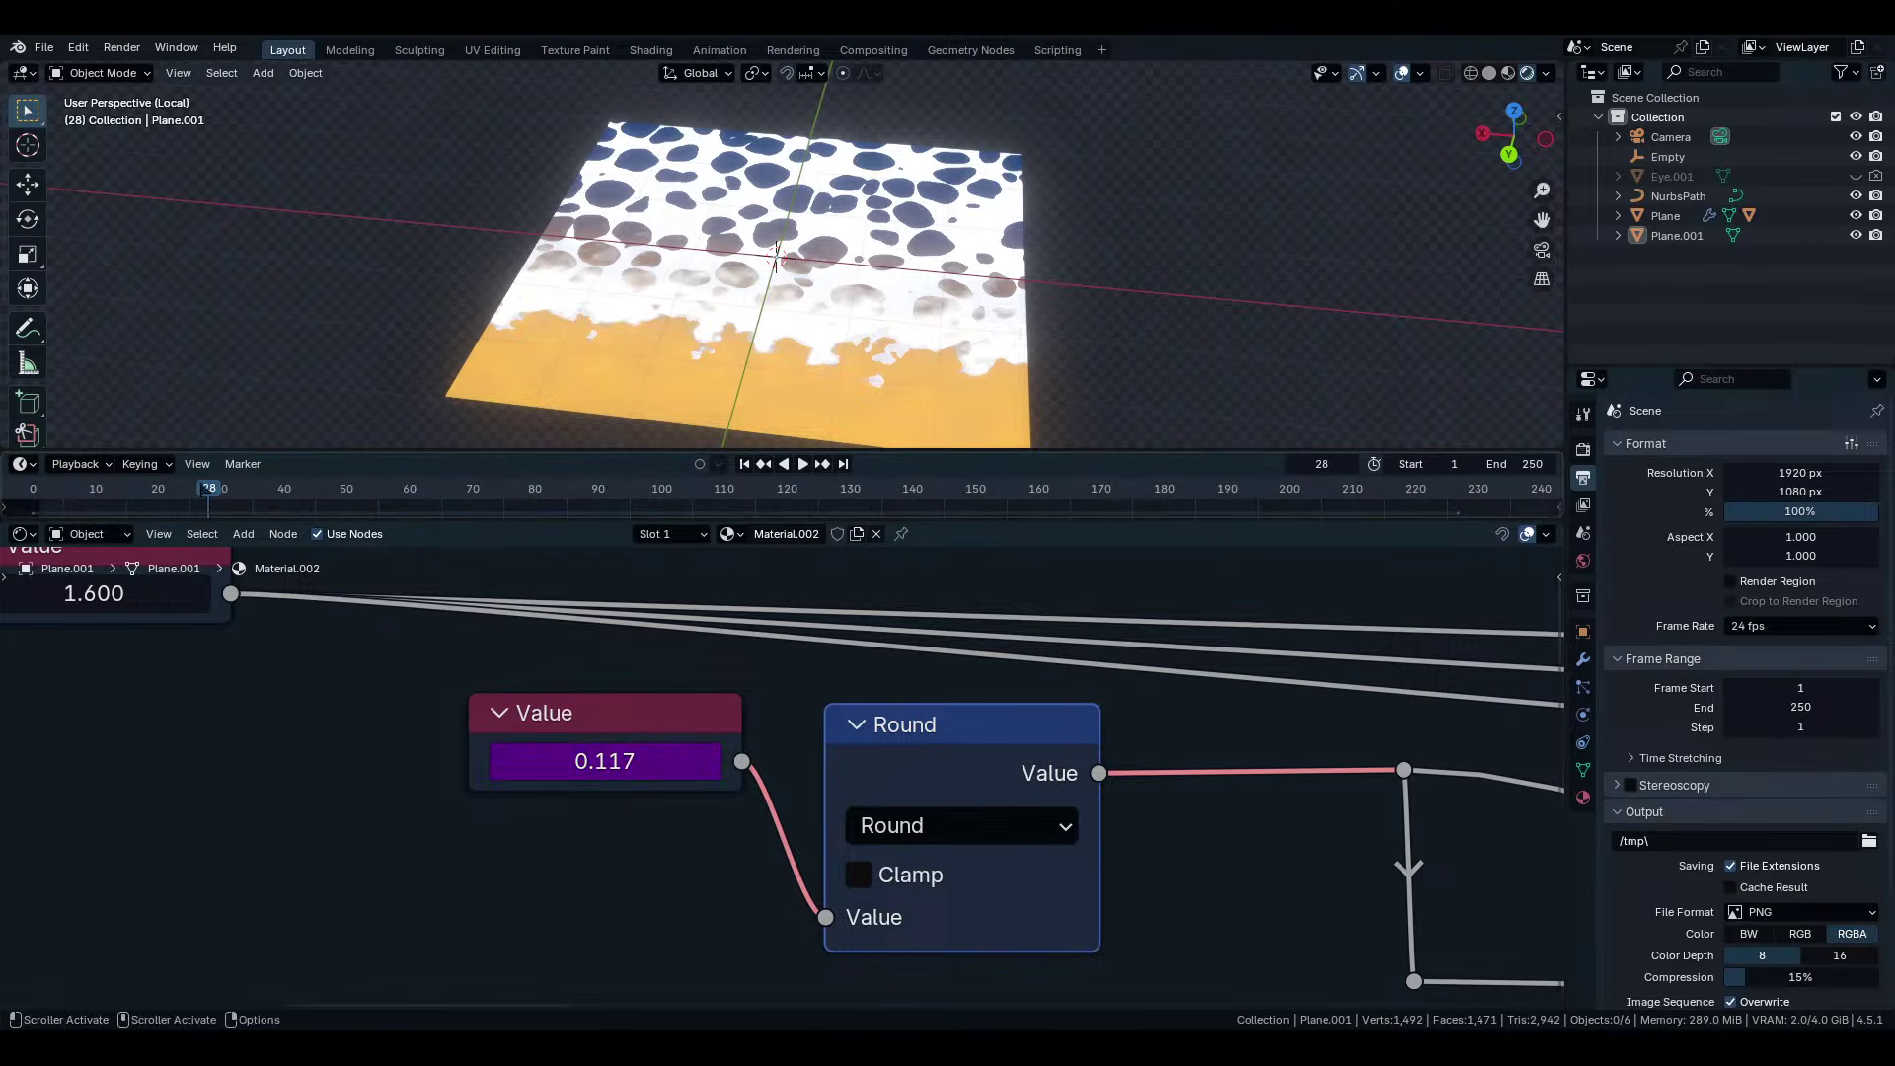
Play the animation from the start to check how the rounded value moves the wave, and stop it.
key("shift+Left")
key("space")
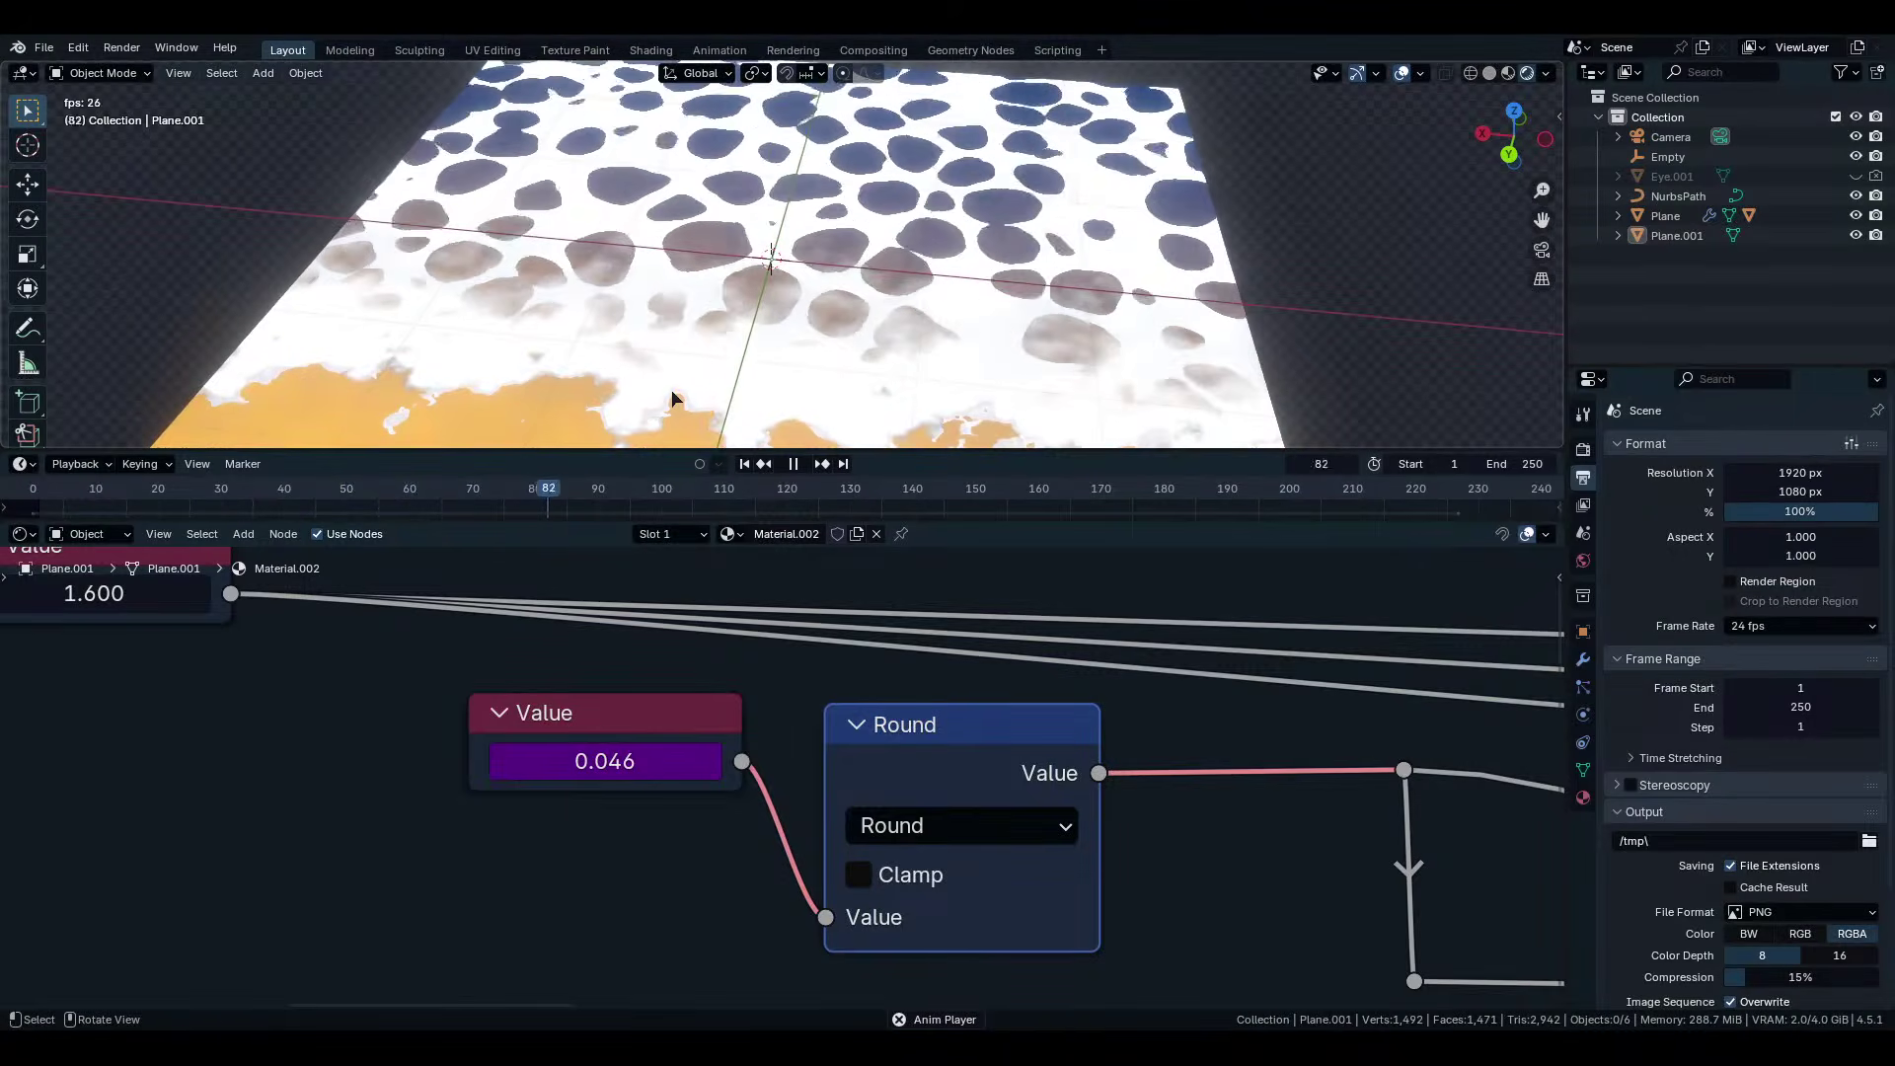
scroll(760, 811, "down", 2)
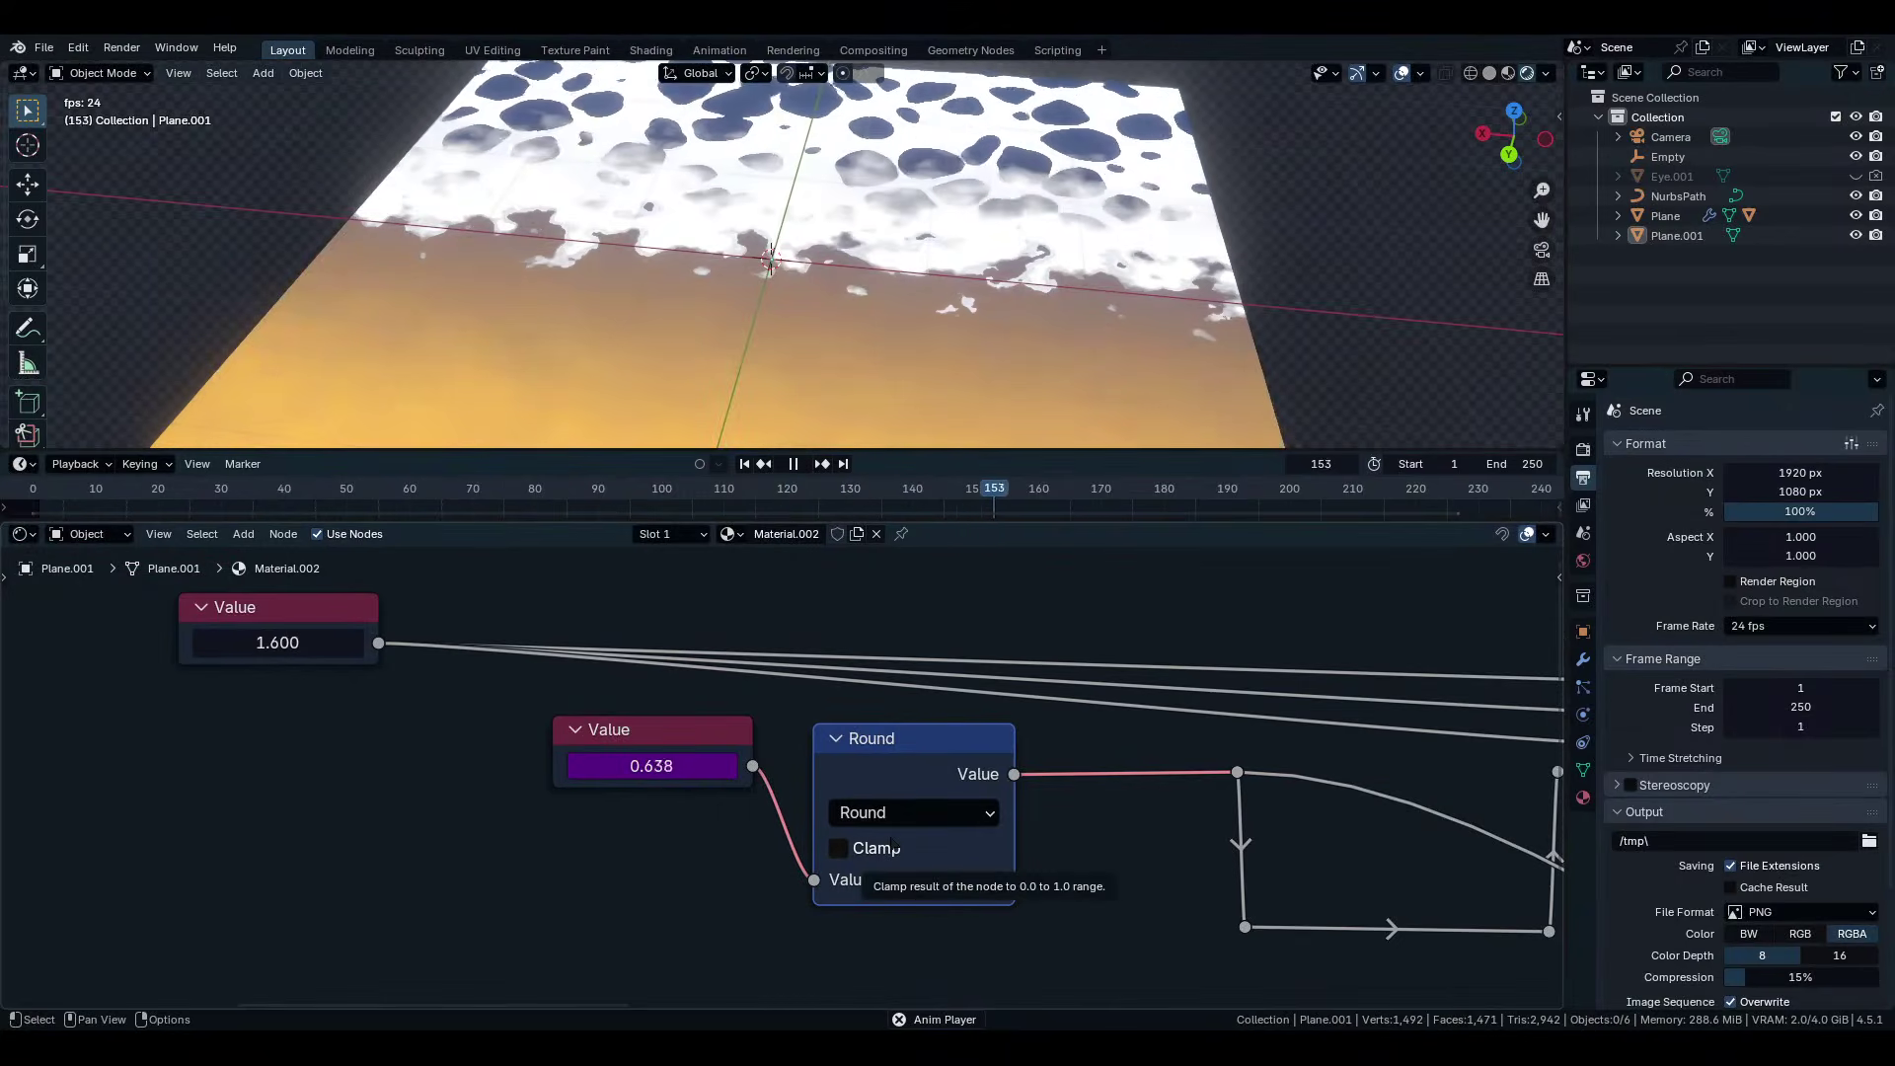
key("space")
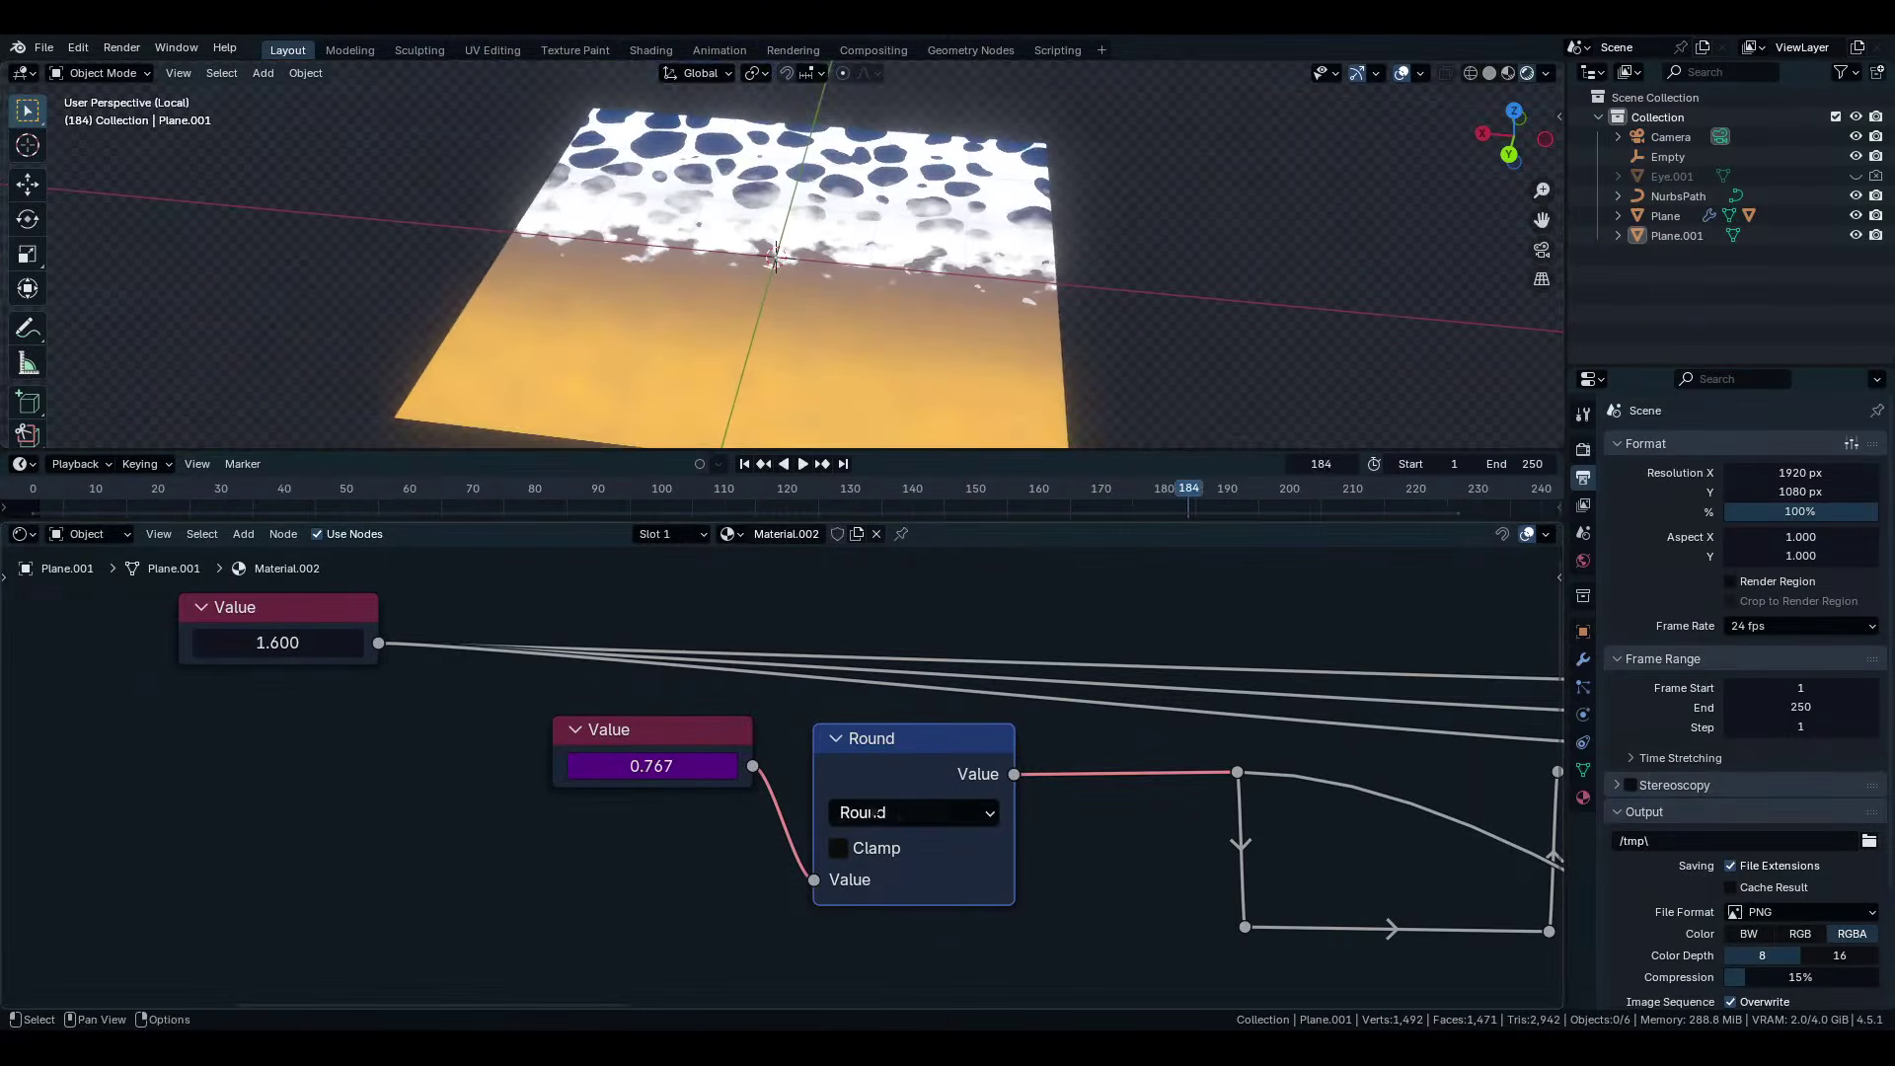
Change the Round node's operation to Sign and return the timeline to frame 0.
left_click(888, 812)
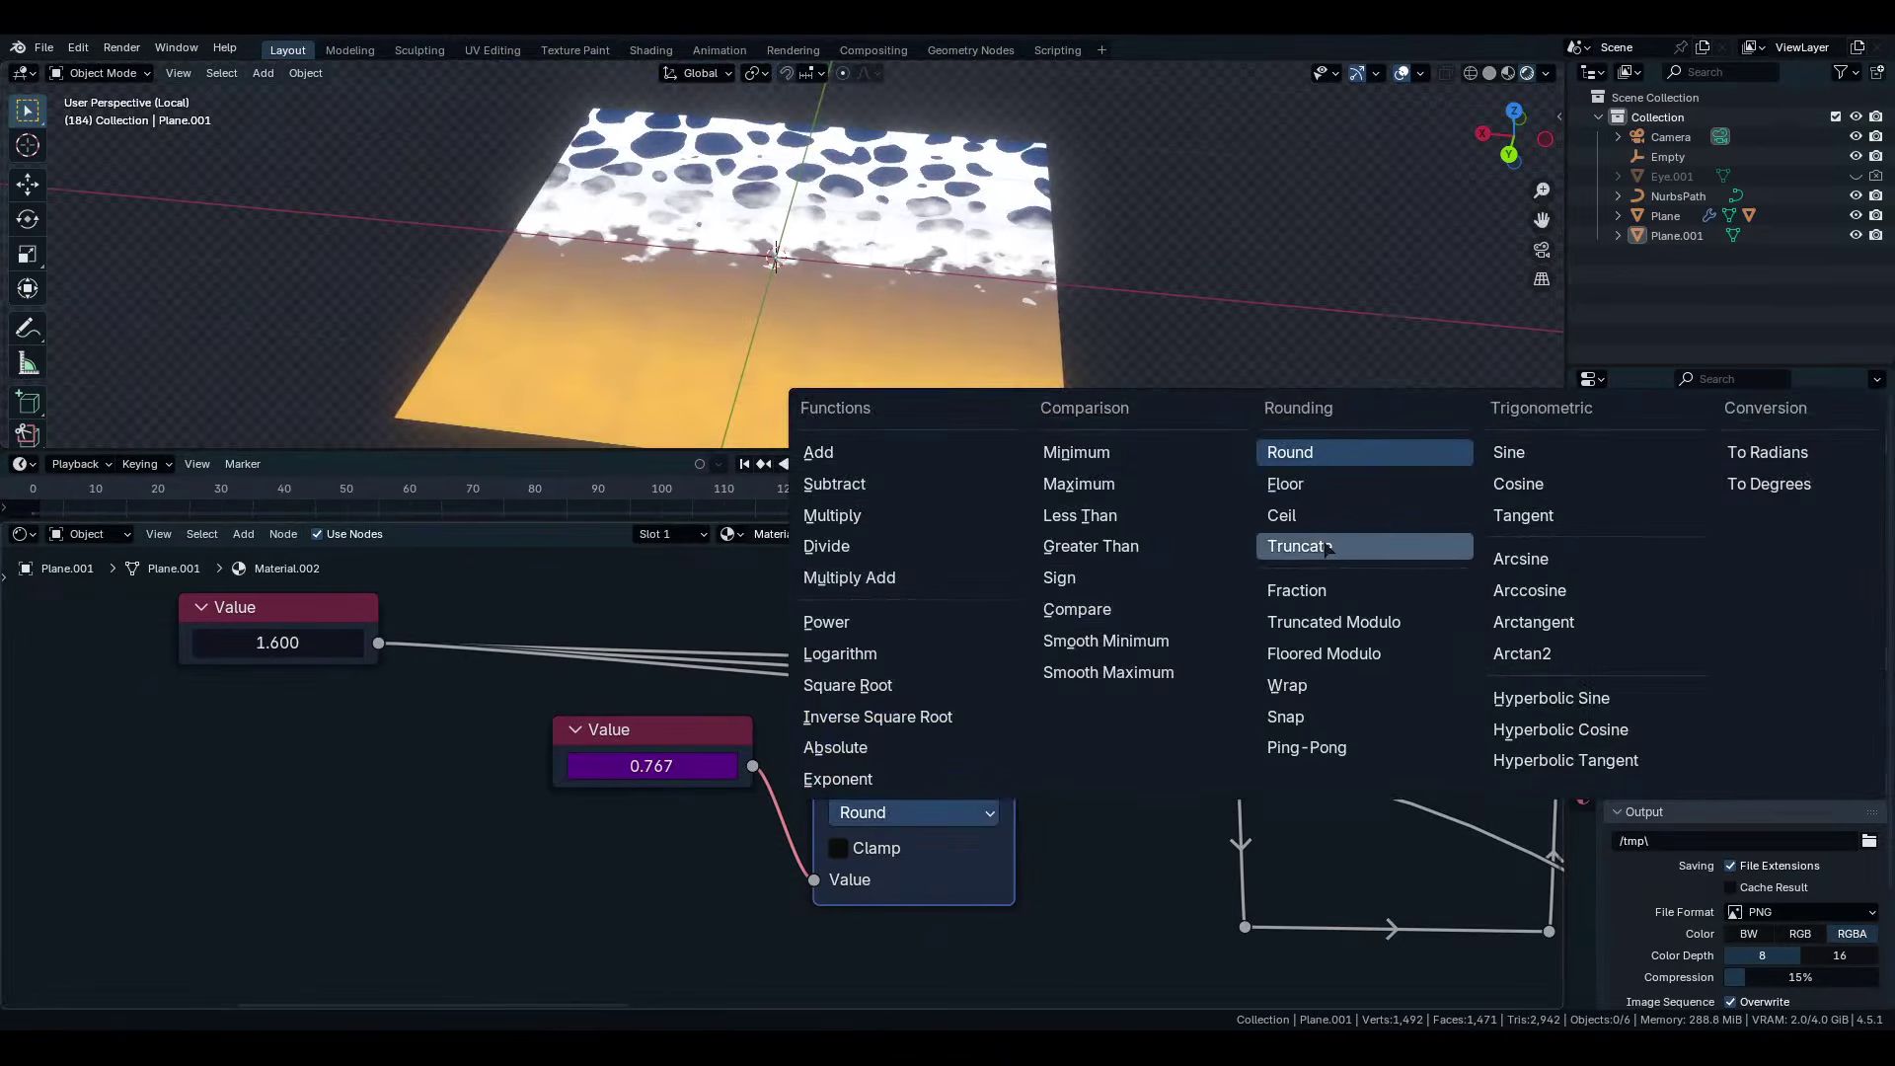
left_click(1061, 577)
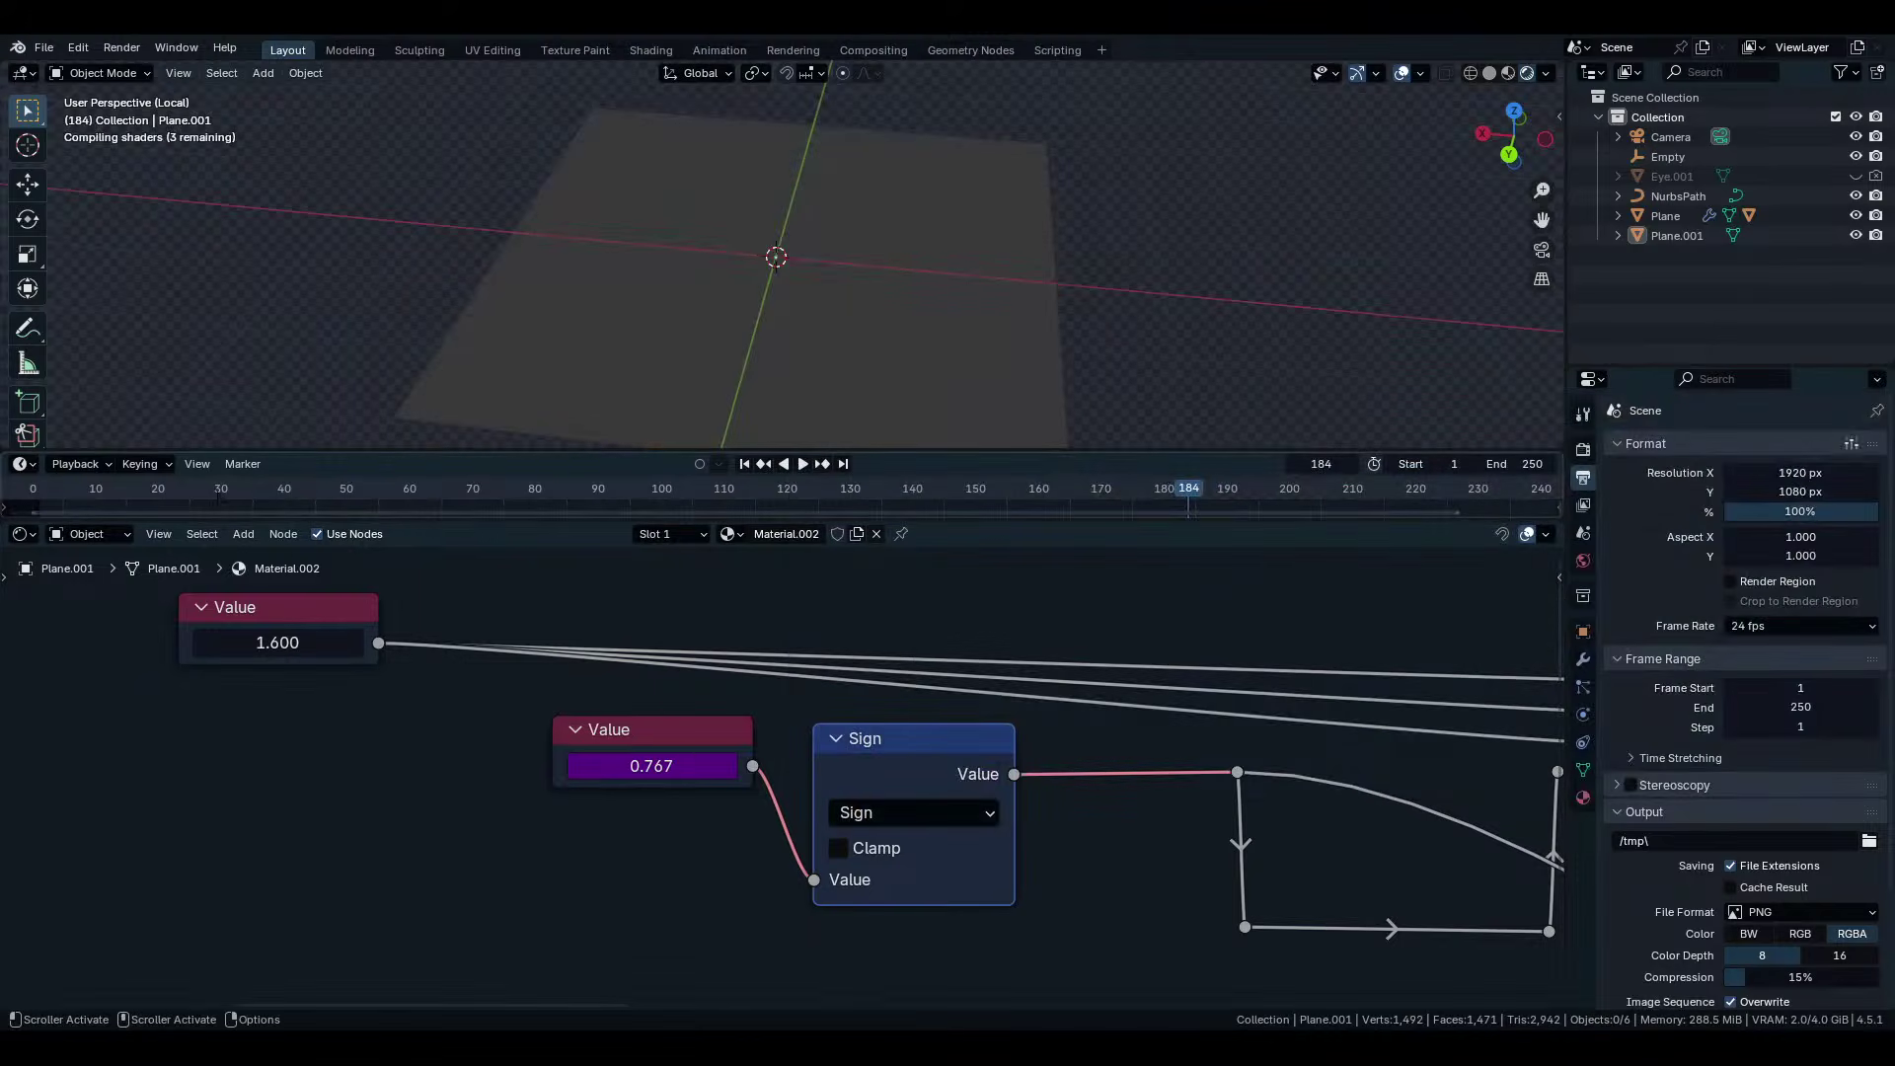
left_click_drag(218, 497, 33, 491)
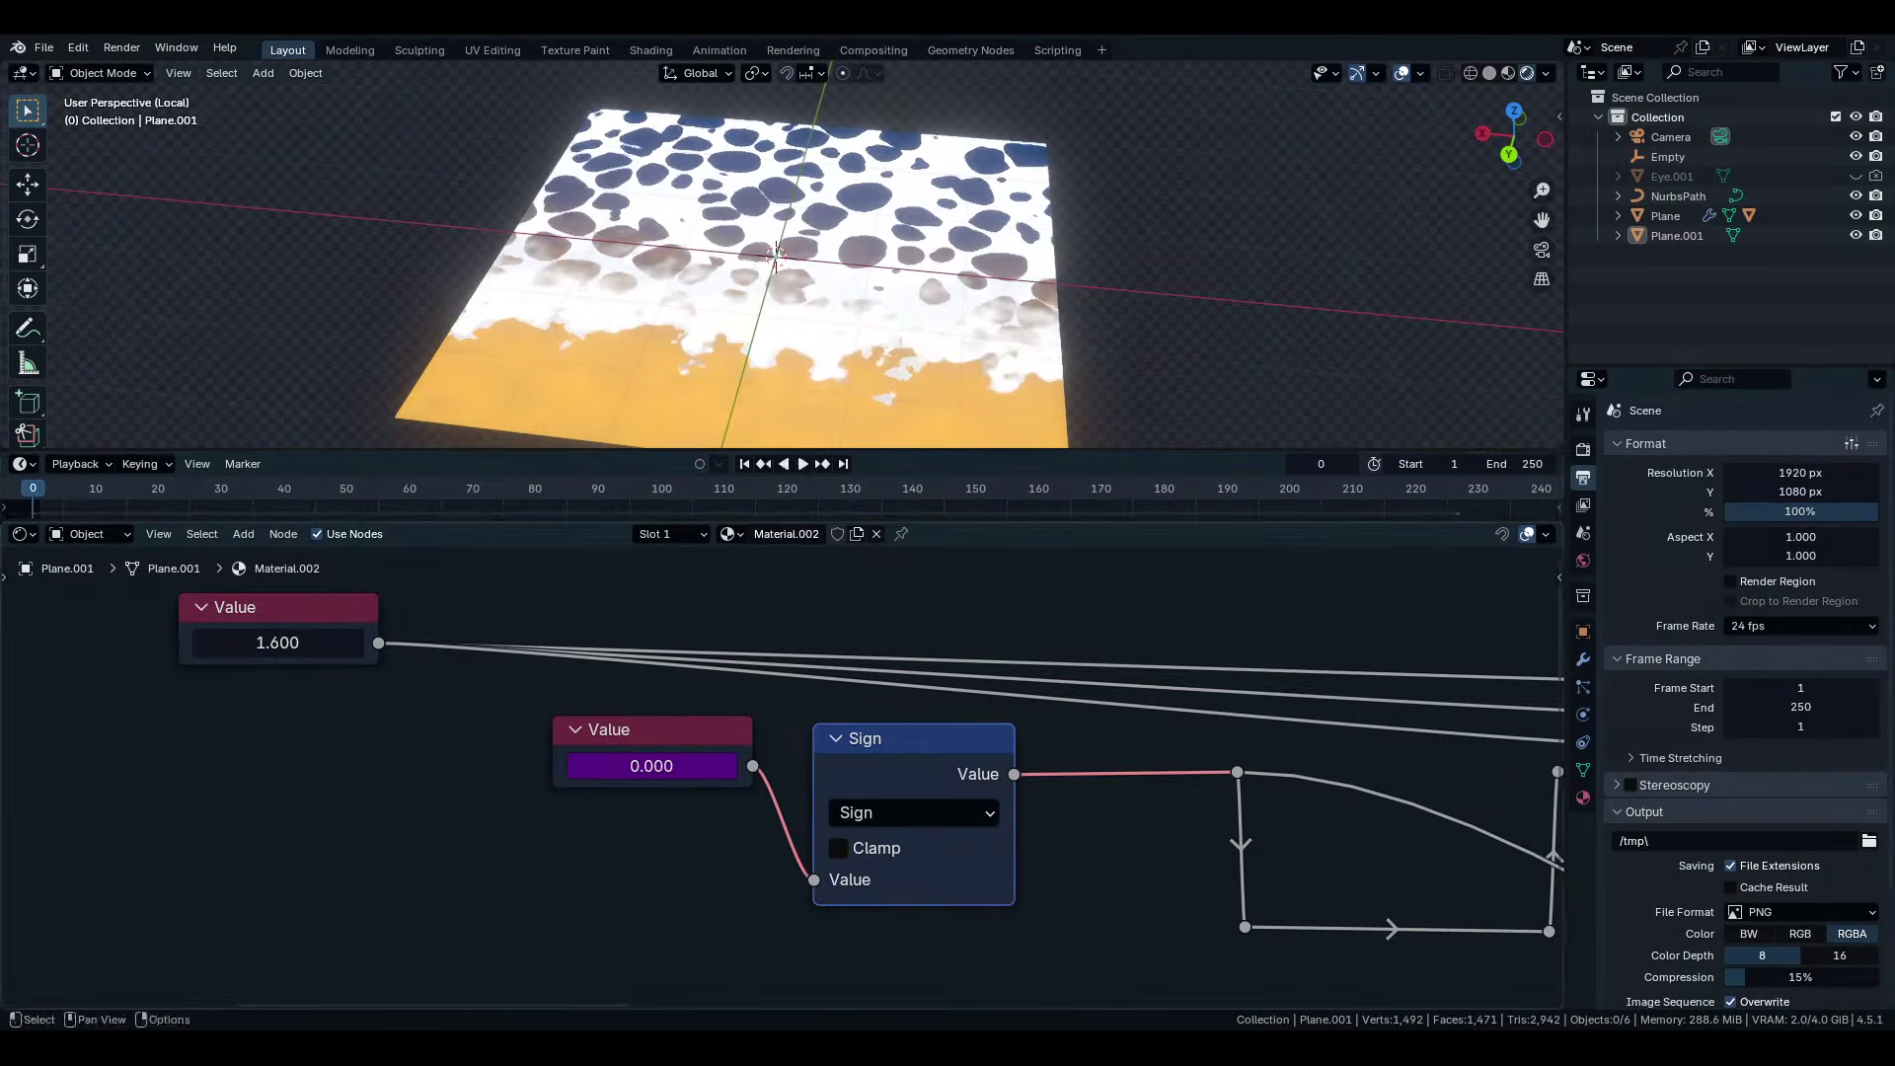
Move the driven Value node aside and insert a Compare math node between it and the Sign node.
middle_click_drag(839, 815, 1077, 799)
left_click_drag(903, 715, 757, 792)
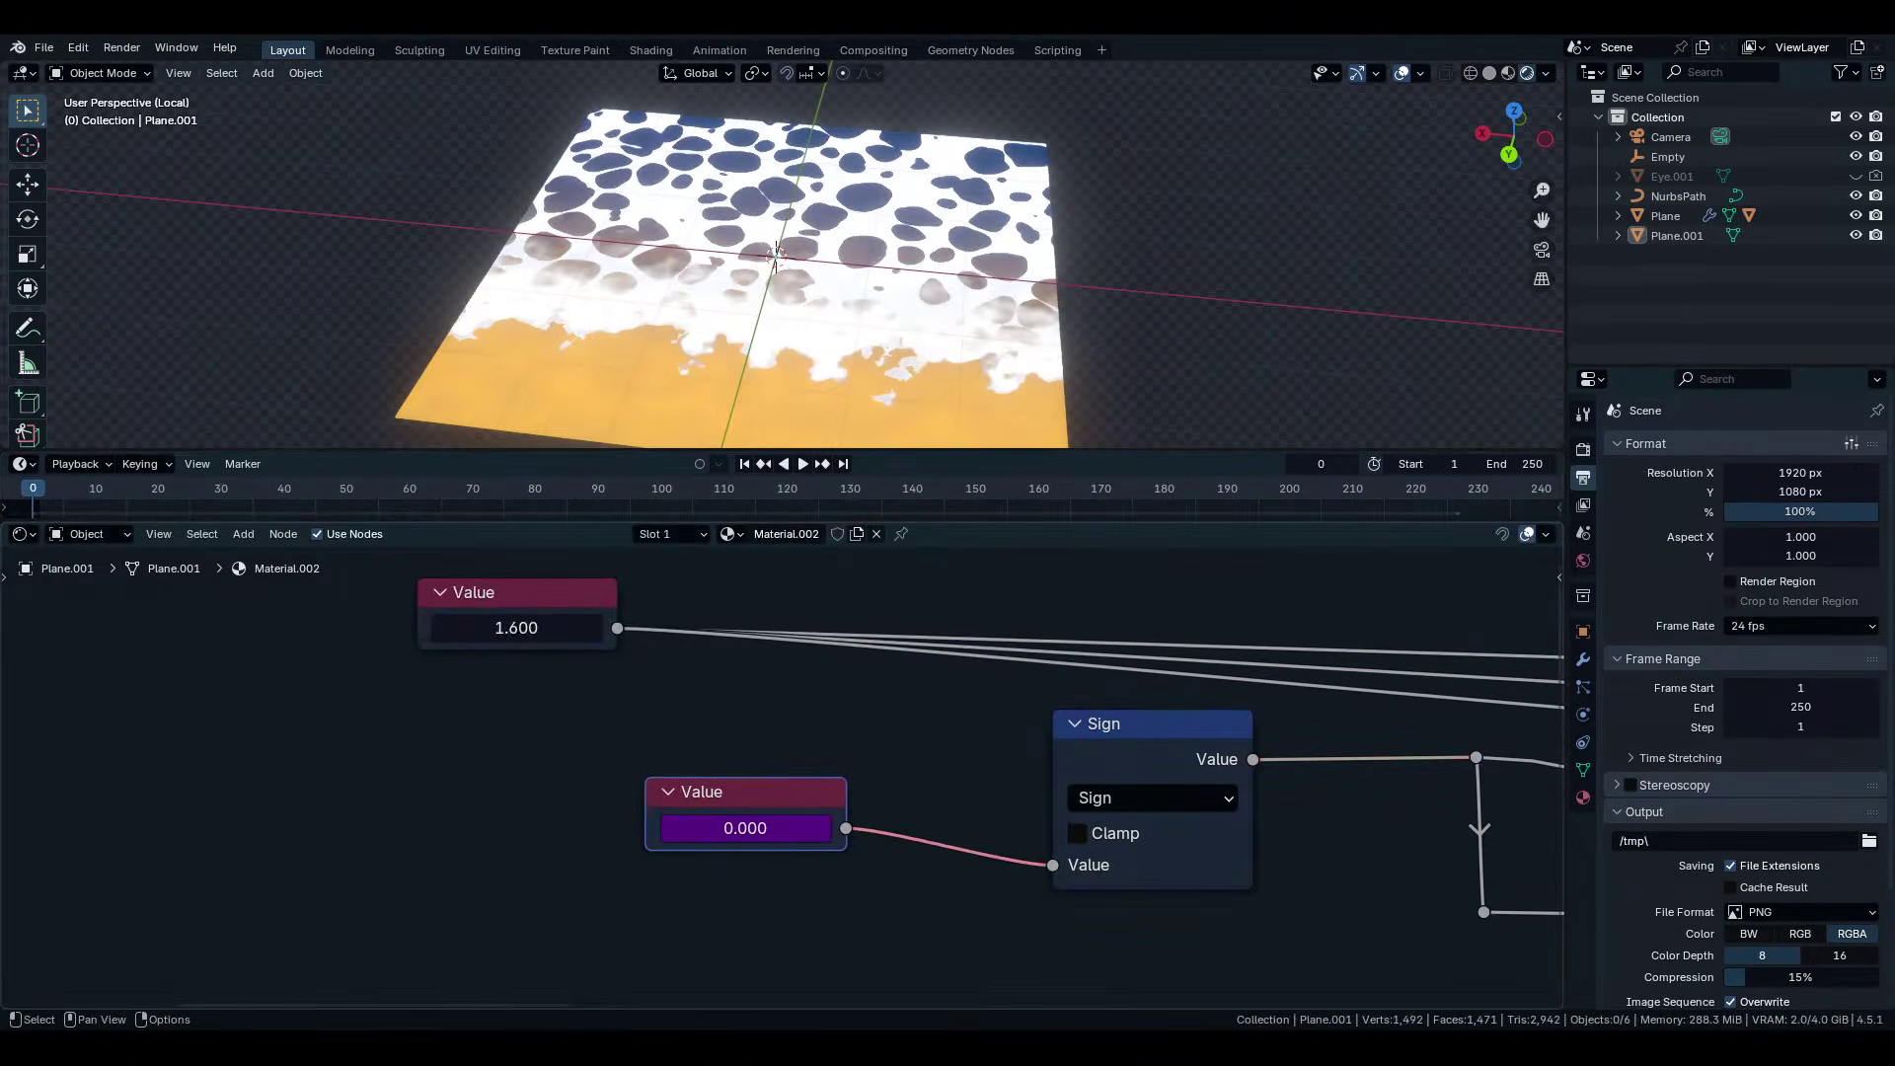
key("shift+a")
left_click(989, 750)
type("compar")
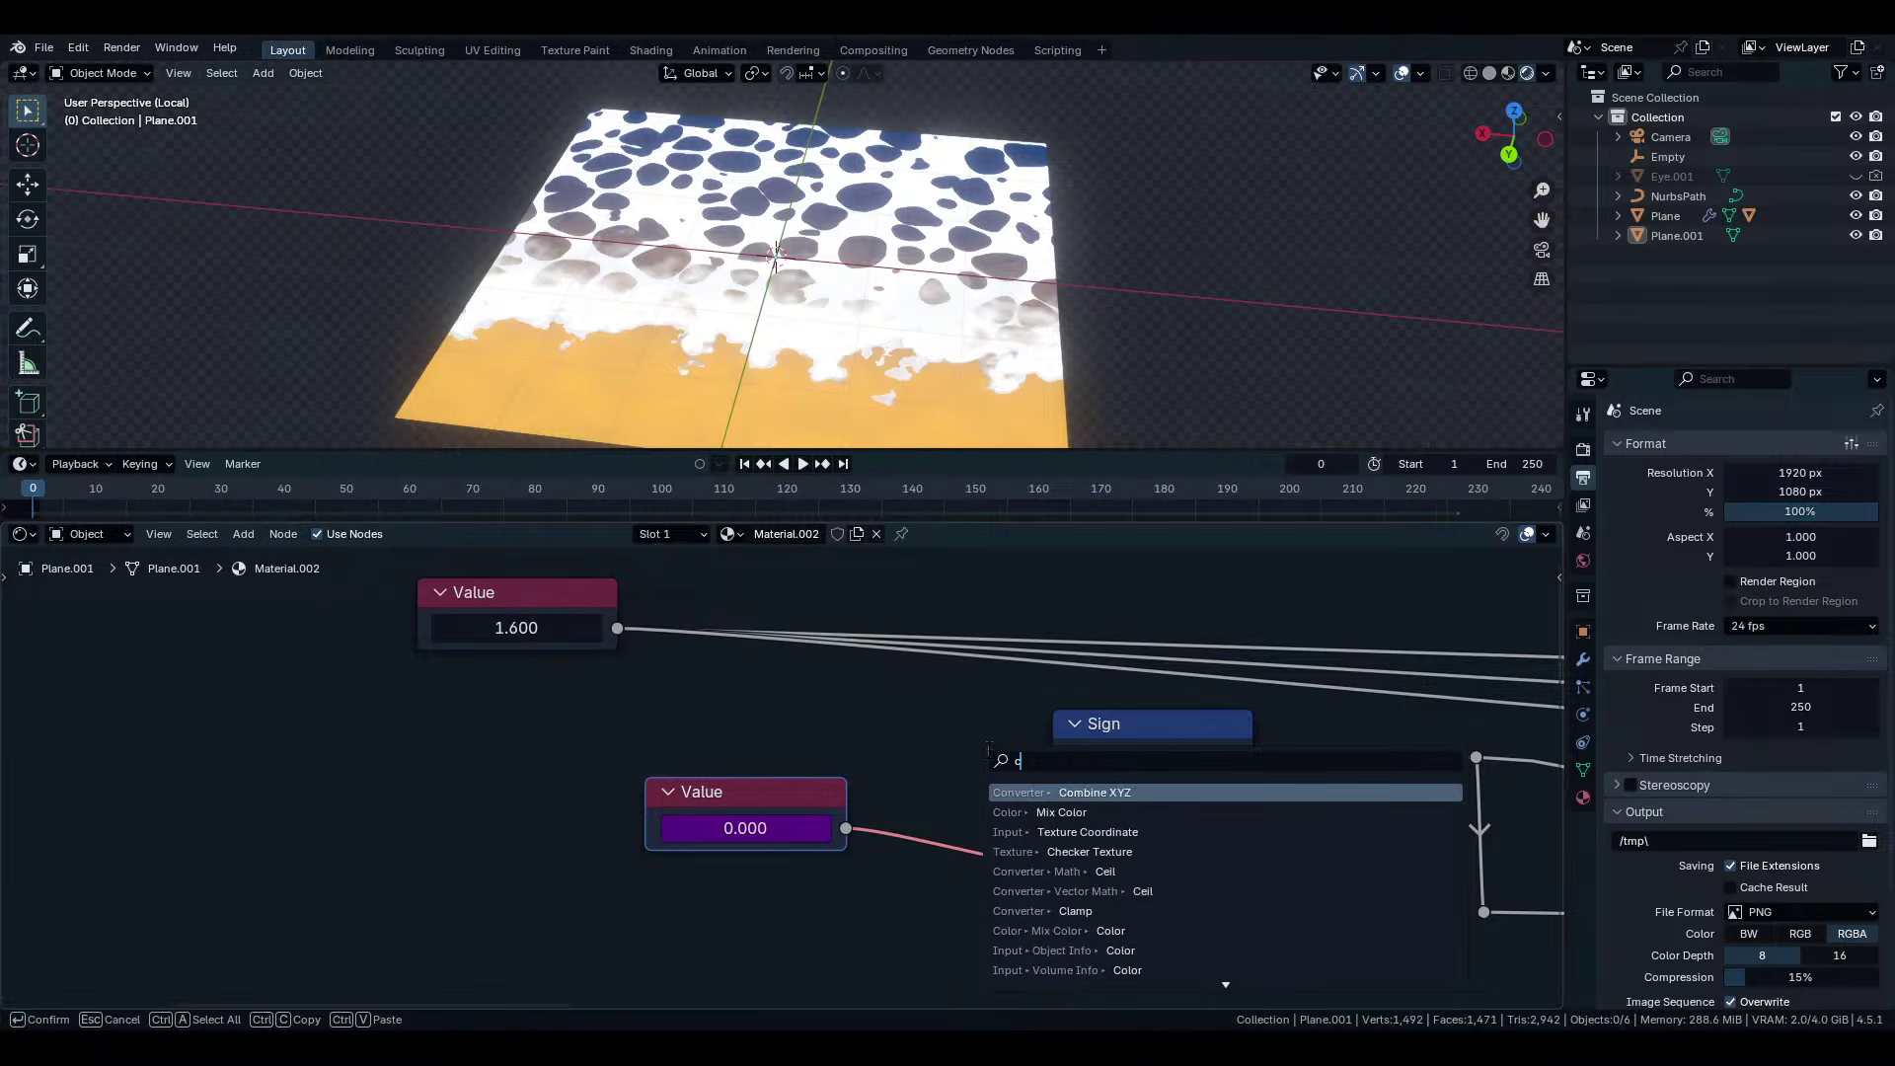
key("Return")
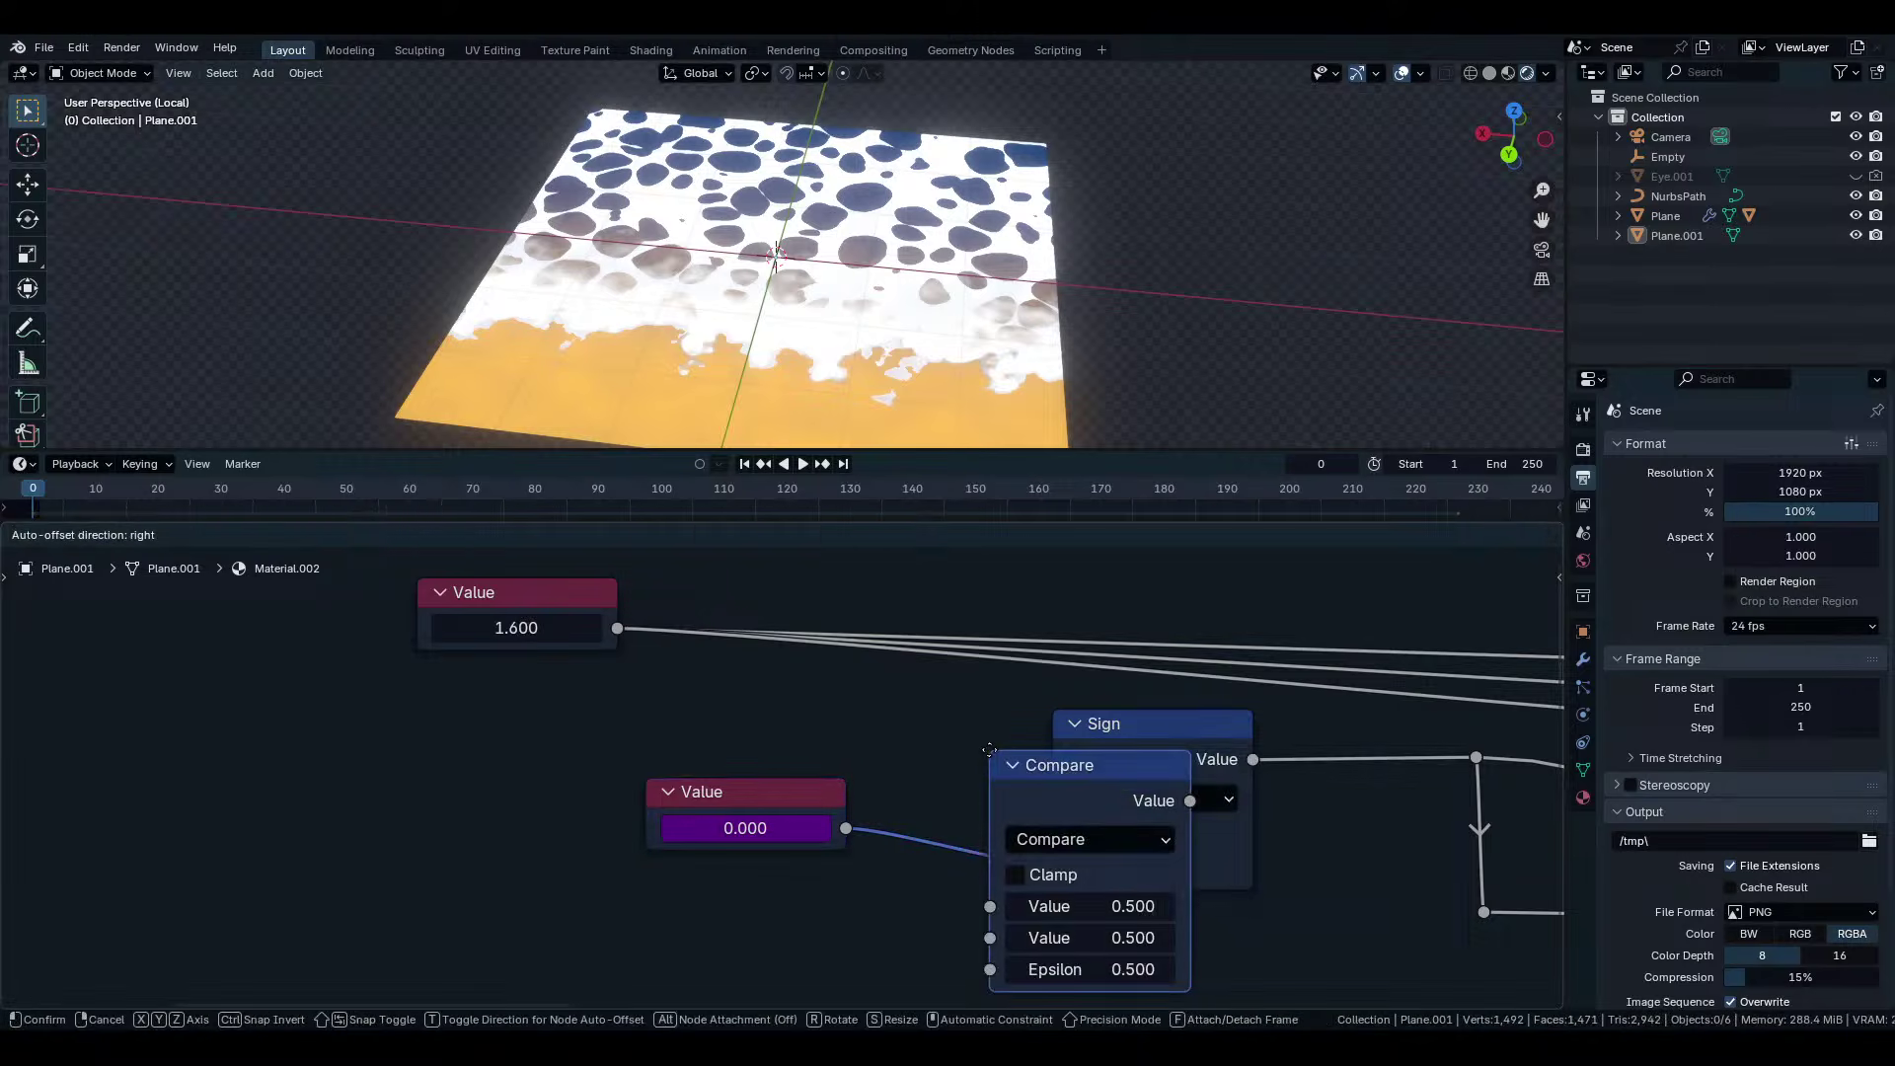
left_click(903, 716)
left_click(1026, 805)
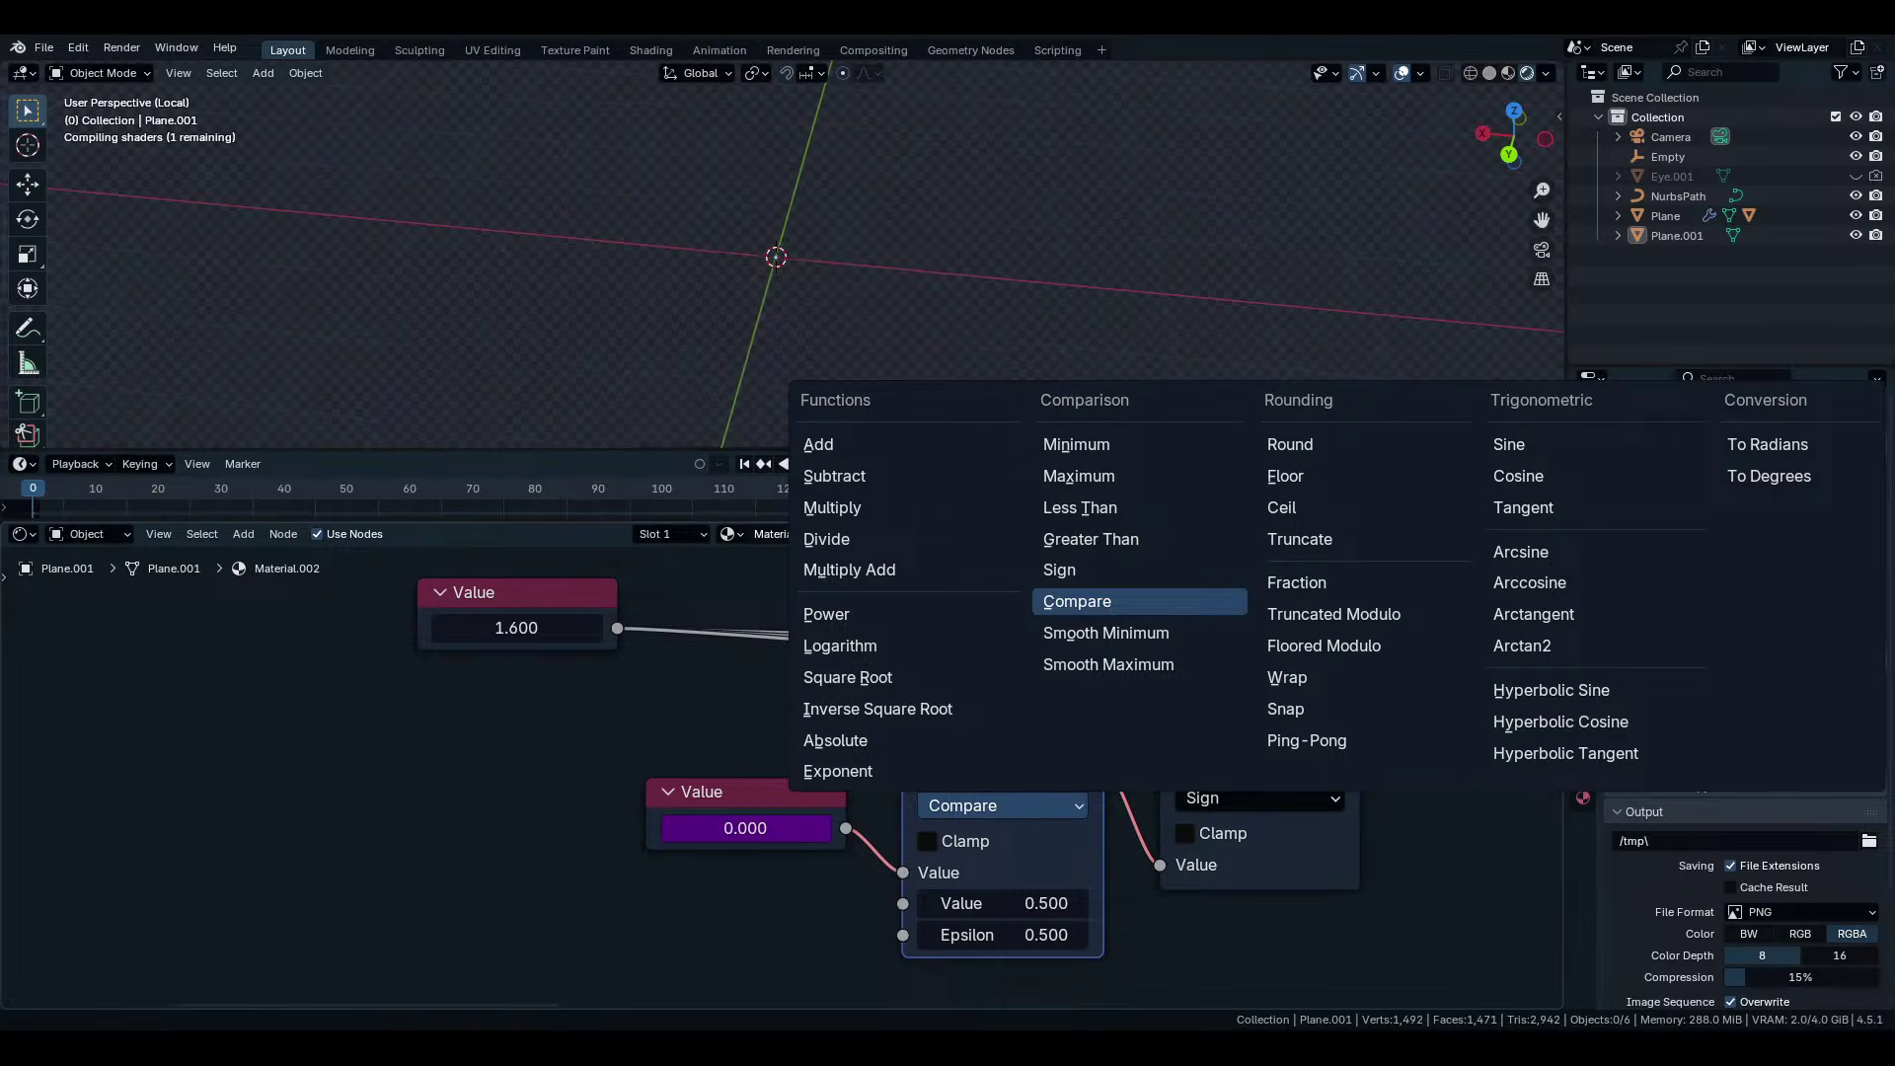
left_click(1077, 601)
Play the animation to check the Compare node's effect, stop it, and change the Sign node's operation to Floored Modulo.
key("space")
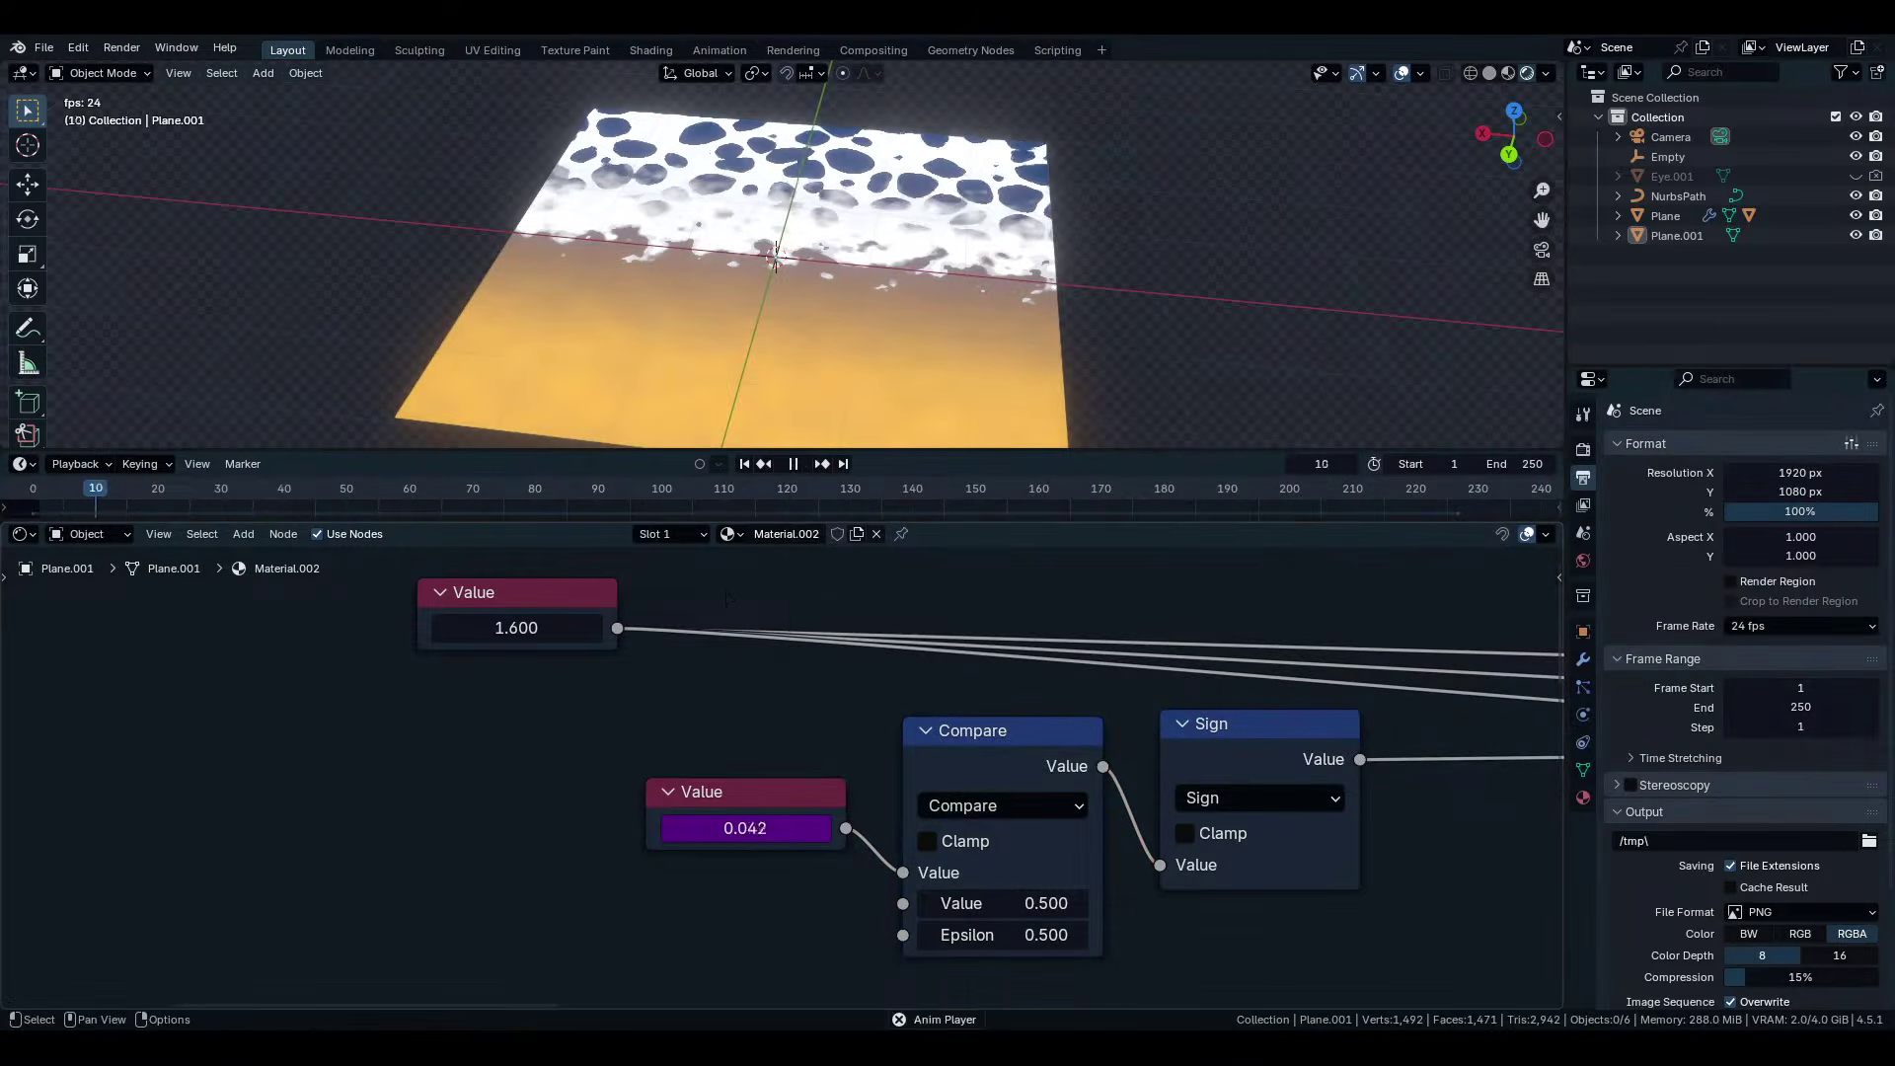
left_click_drag(1007, 903, 961, 903)
key("Escape")
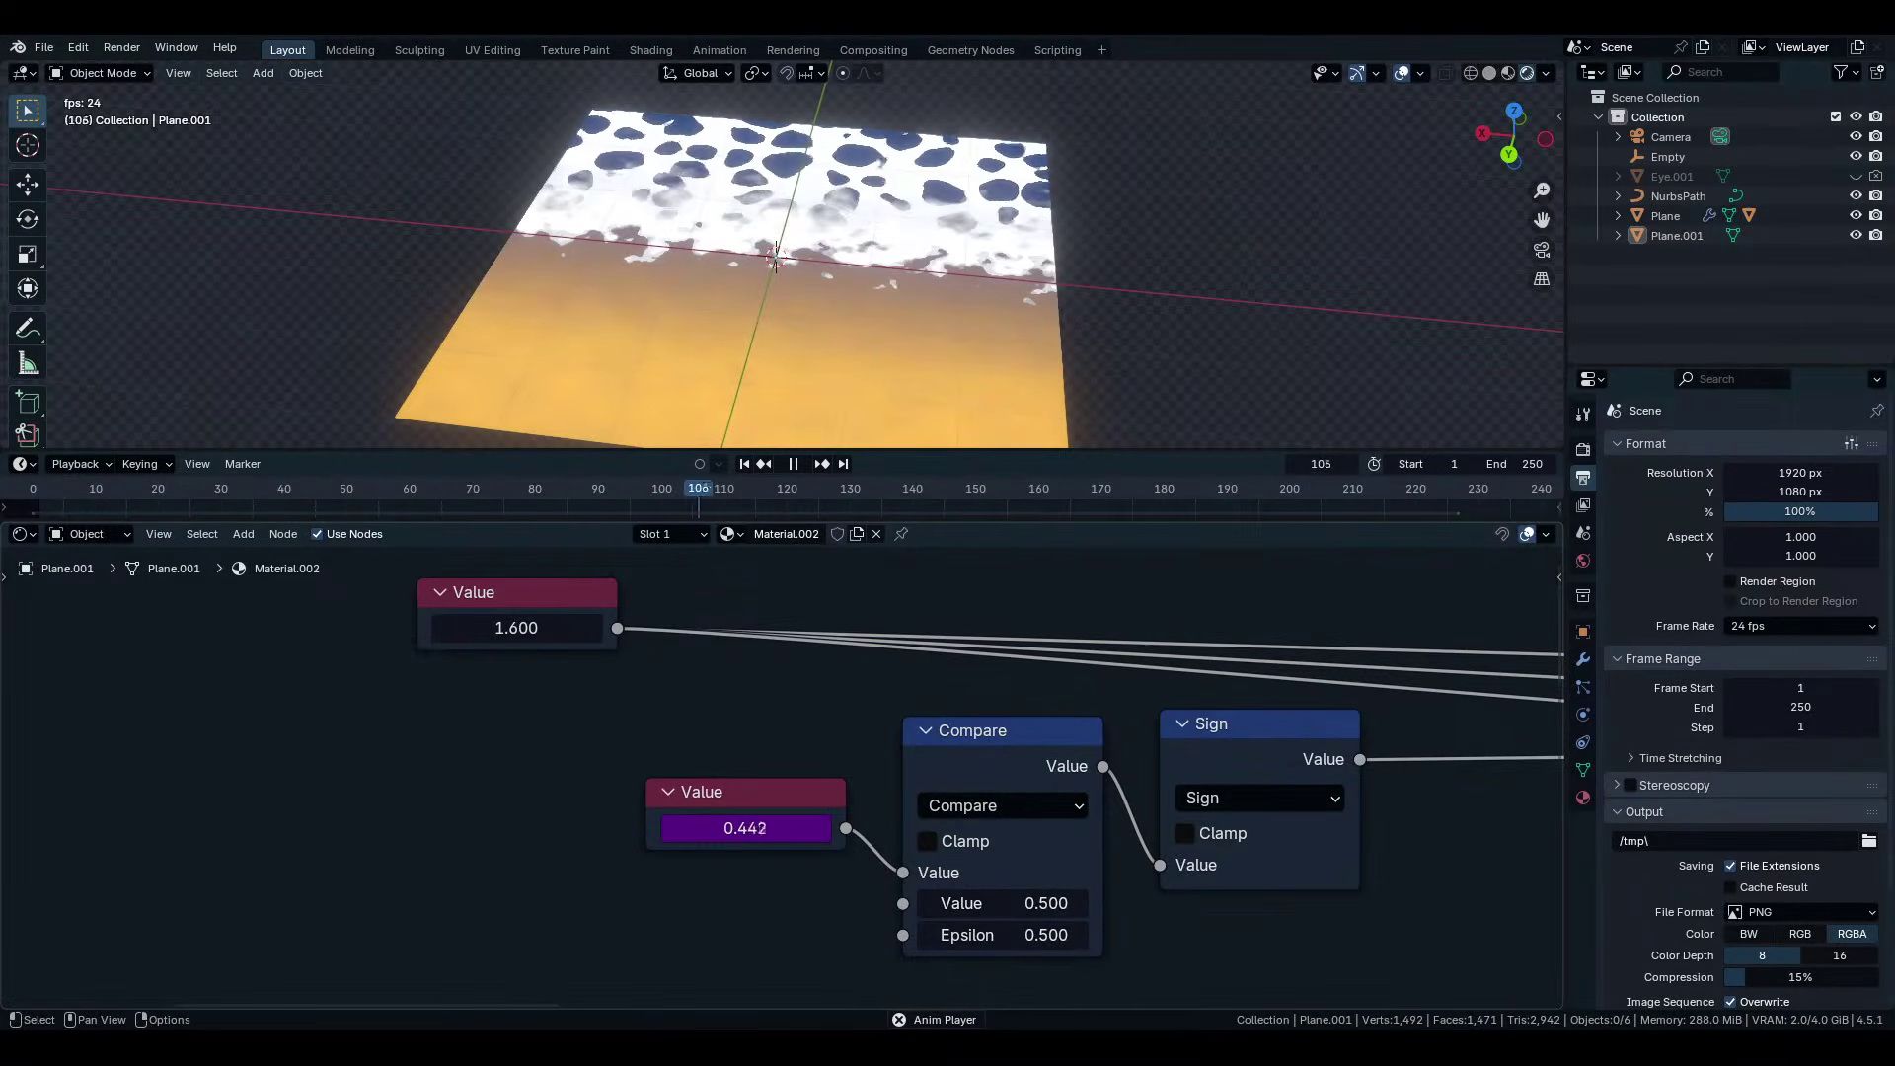
key("space")
left_click(1253, 798)
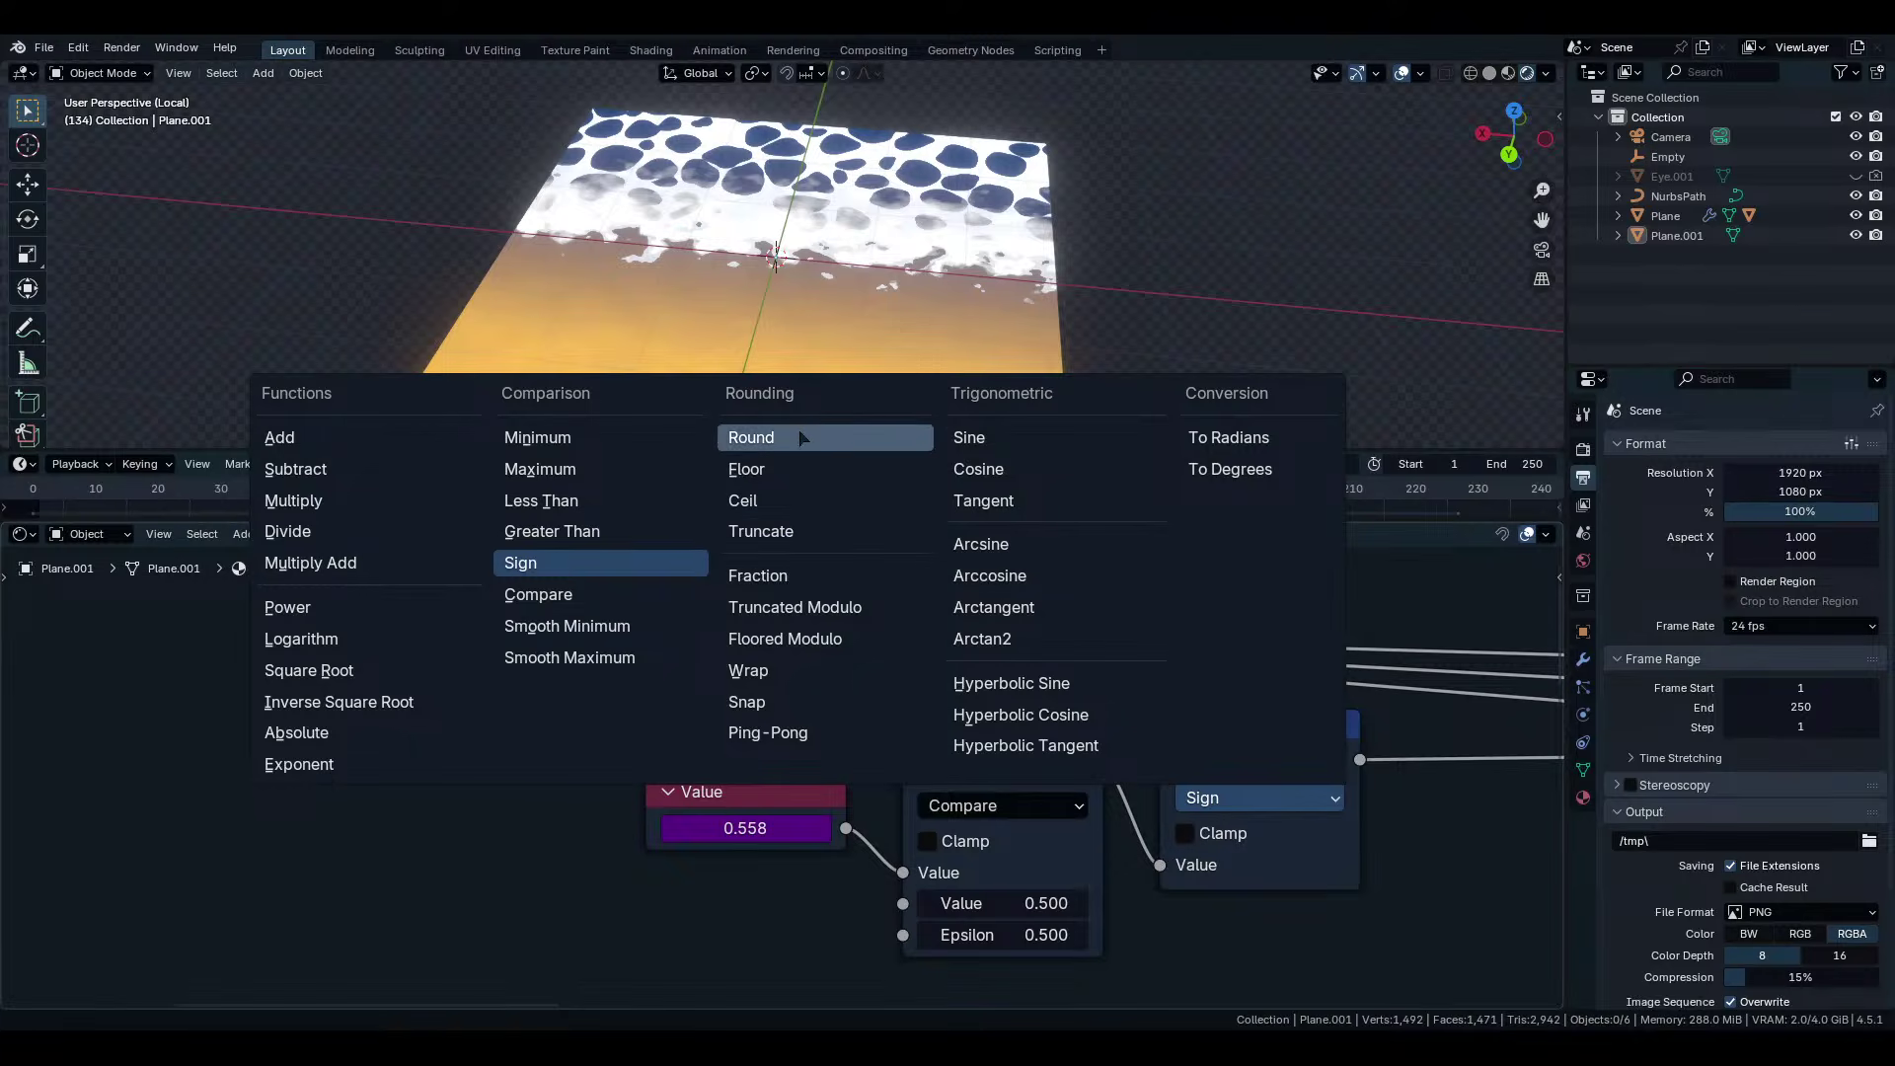
left_click(844, 641)
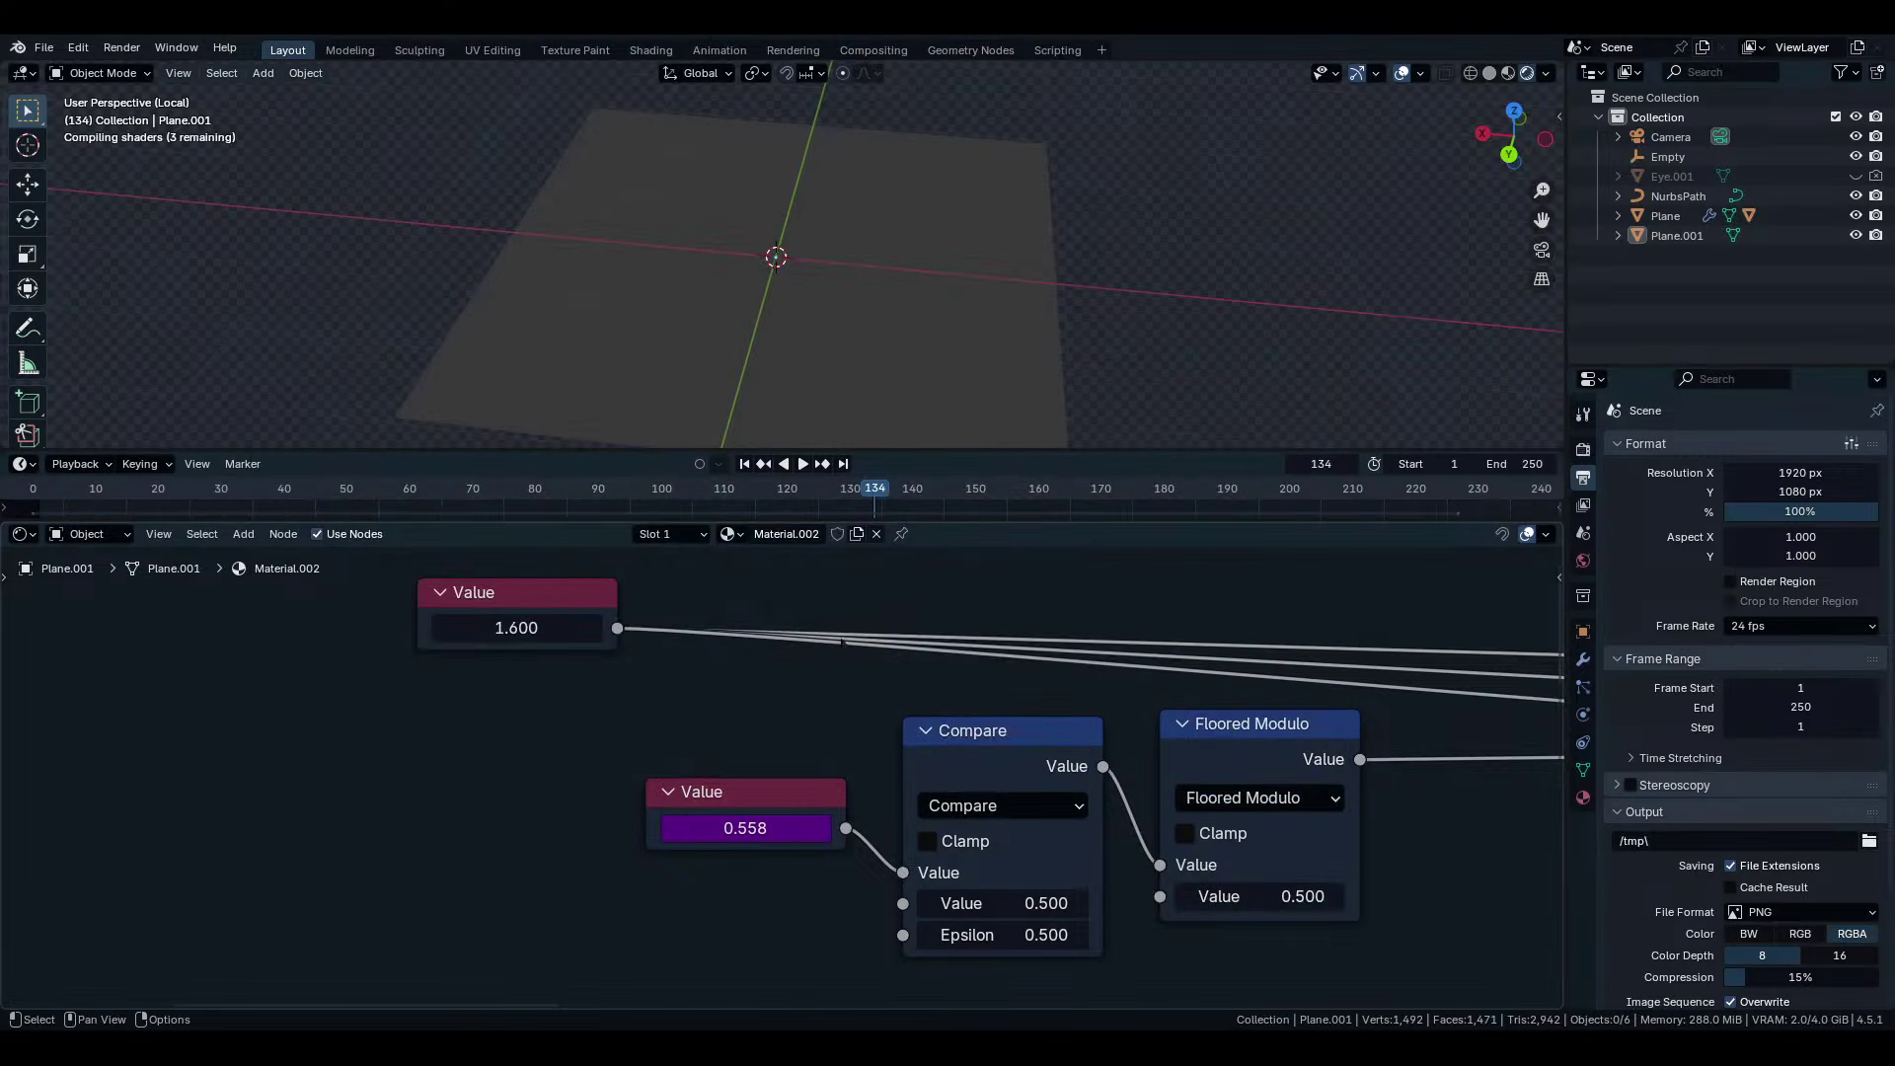
Play the animation to check the Floored Modulo effect and try a different value on the Compare node.
left_click(1239, 799)
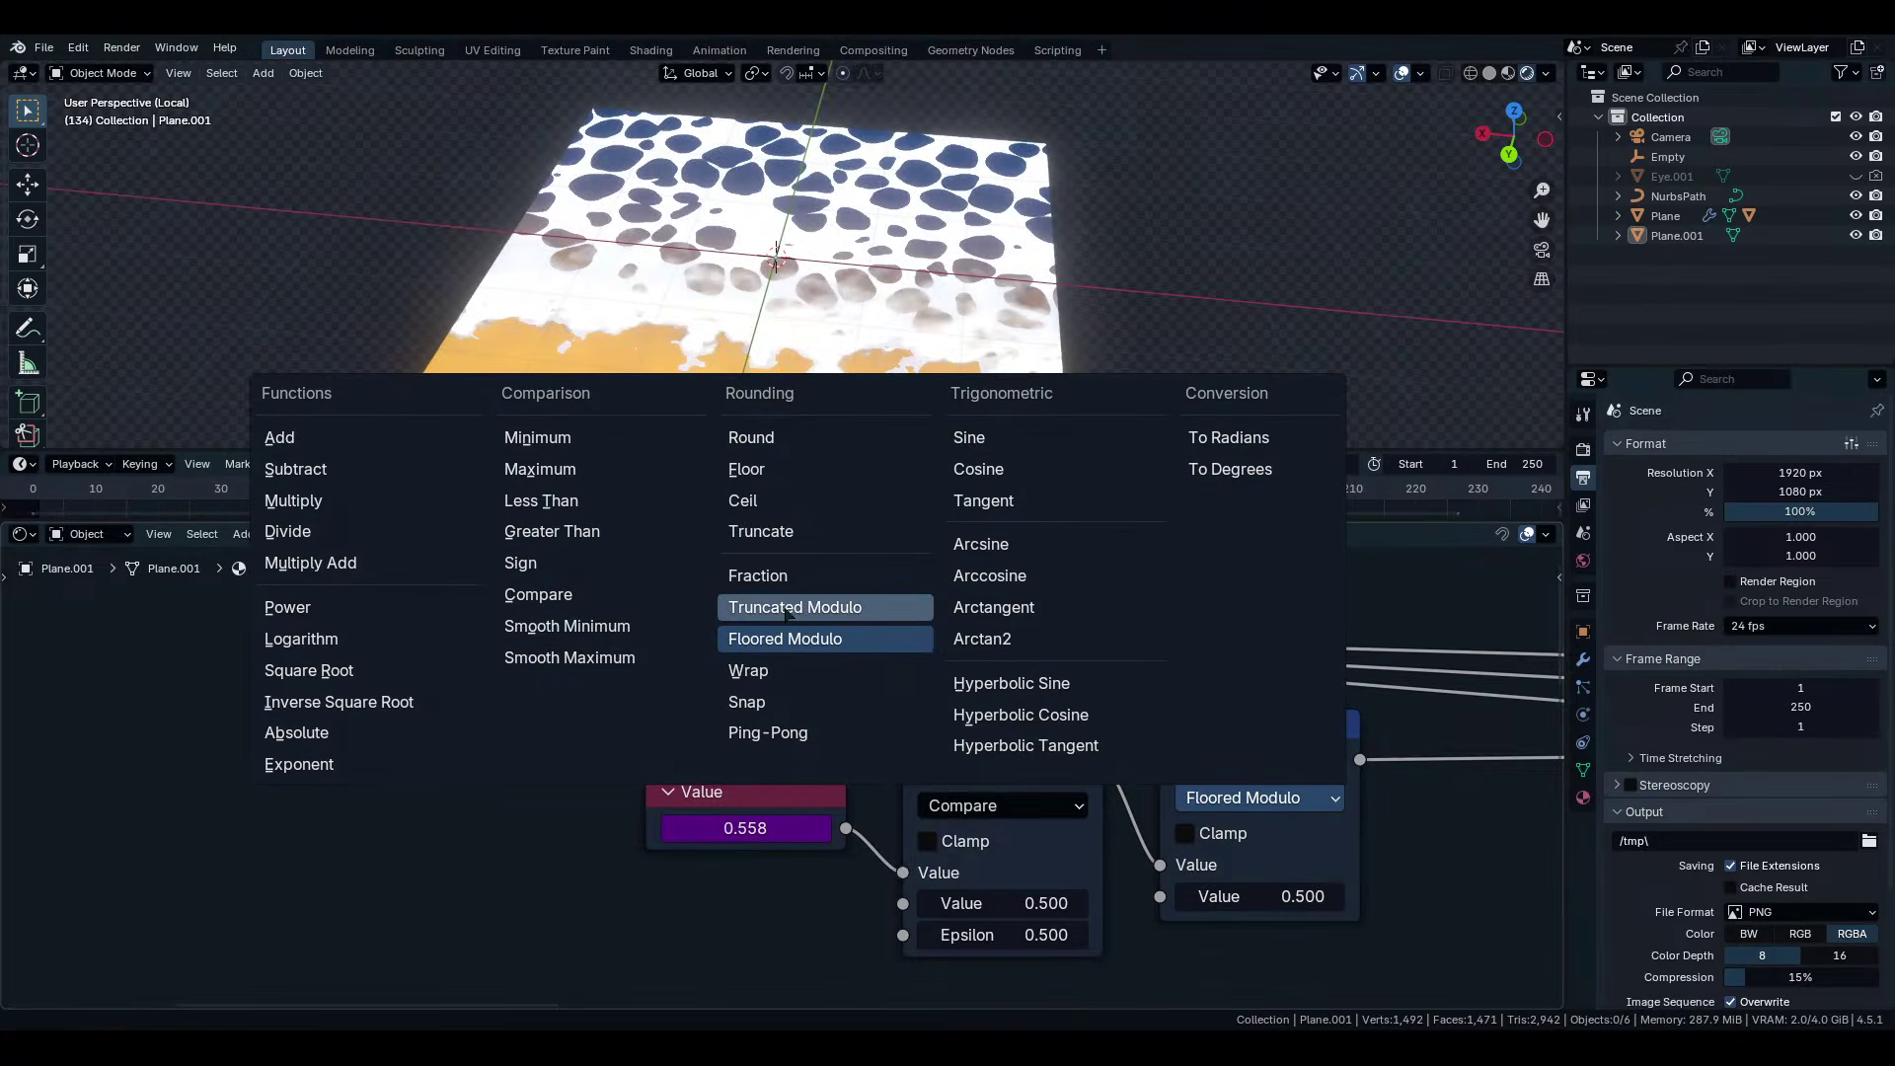
key("space")
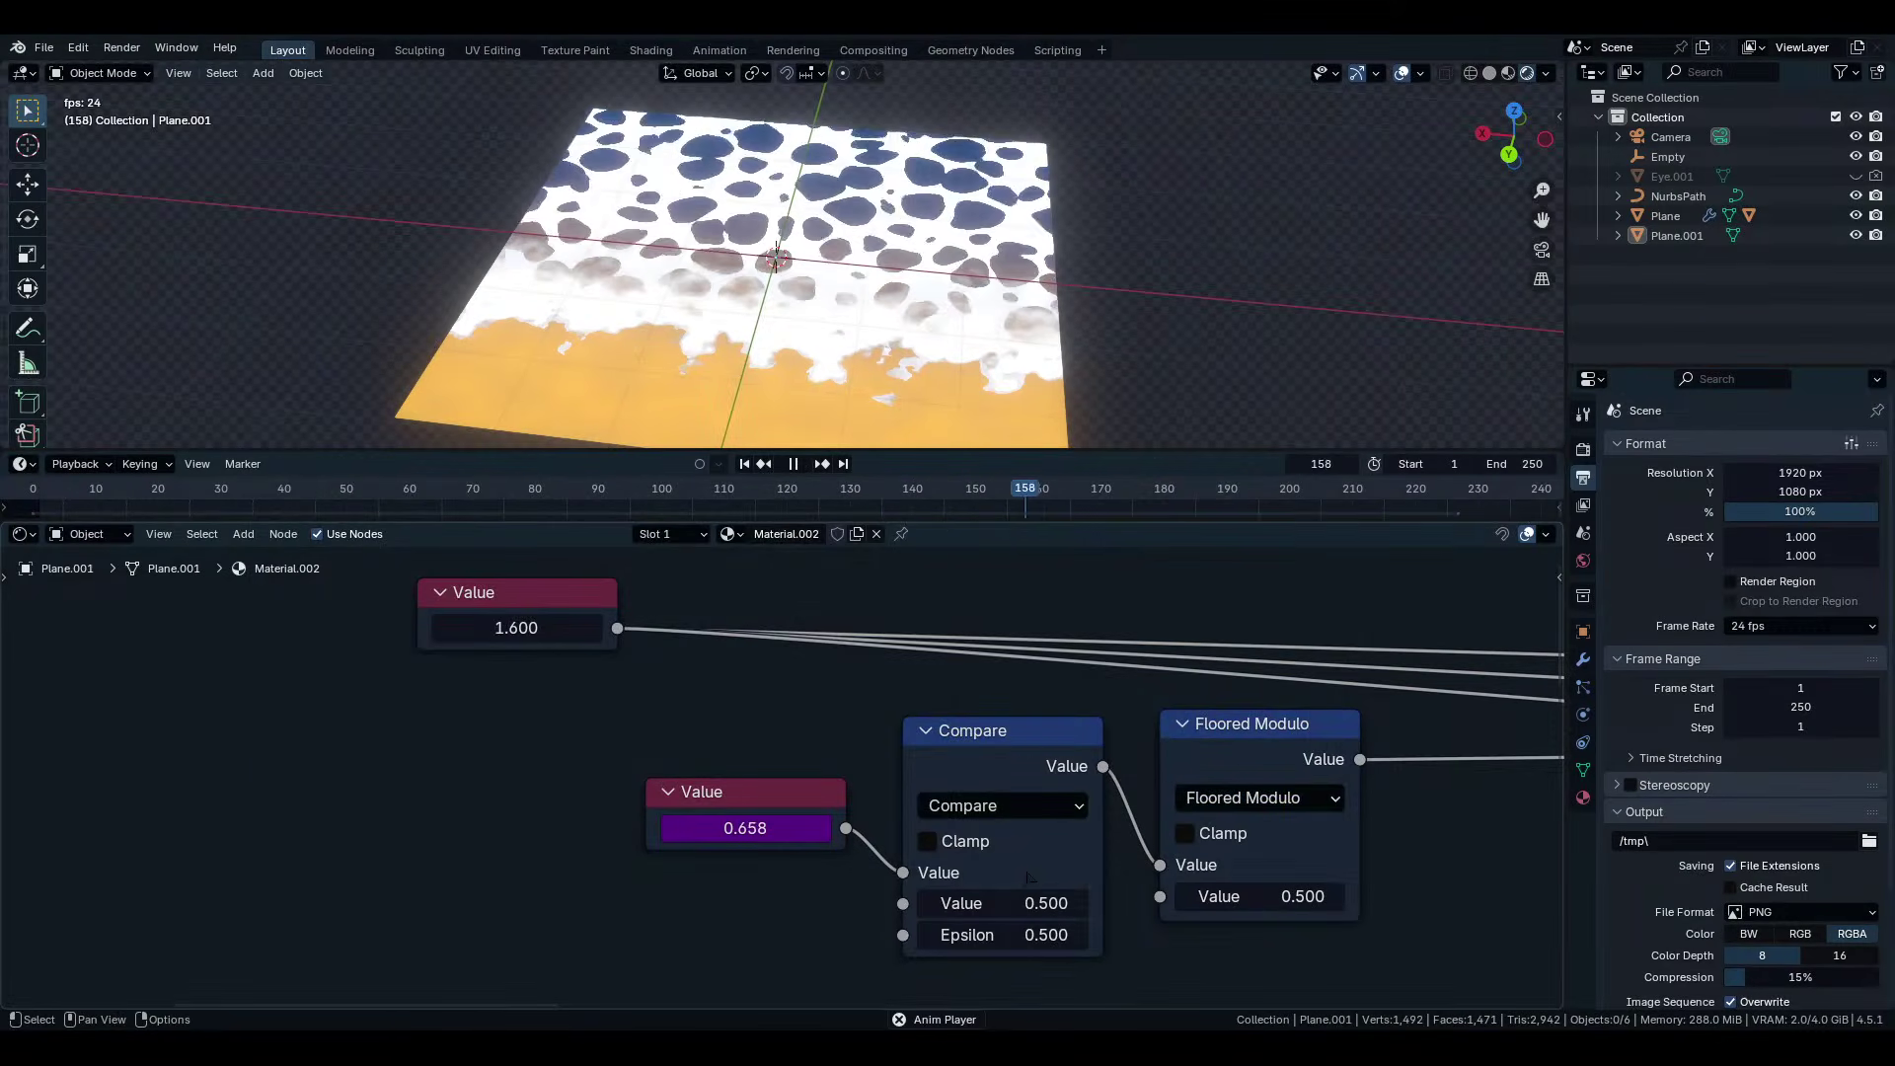
left_click_drag(1008, 899, 952, 899)
key("ctrl+z")
Remove the Compare node while keeping its connection, and move the driven Value node closer to the Floored Modulo node.
left_click_drag(897, 664, 1014, 779)
key("ctrl+x")
left_click_drag(721, 807, 843, 792)
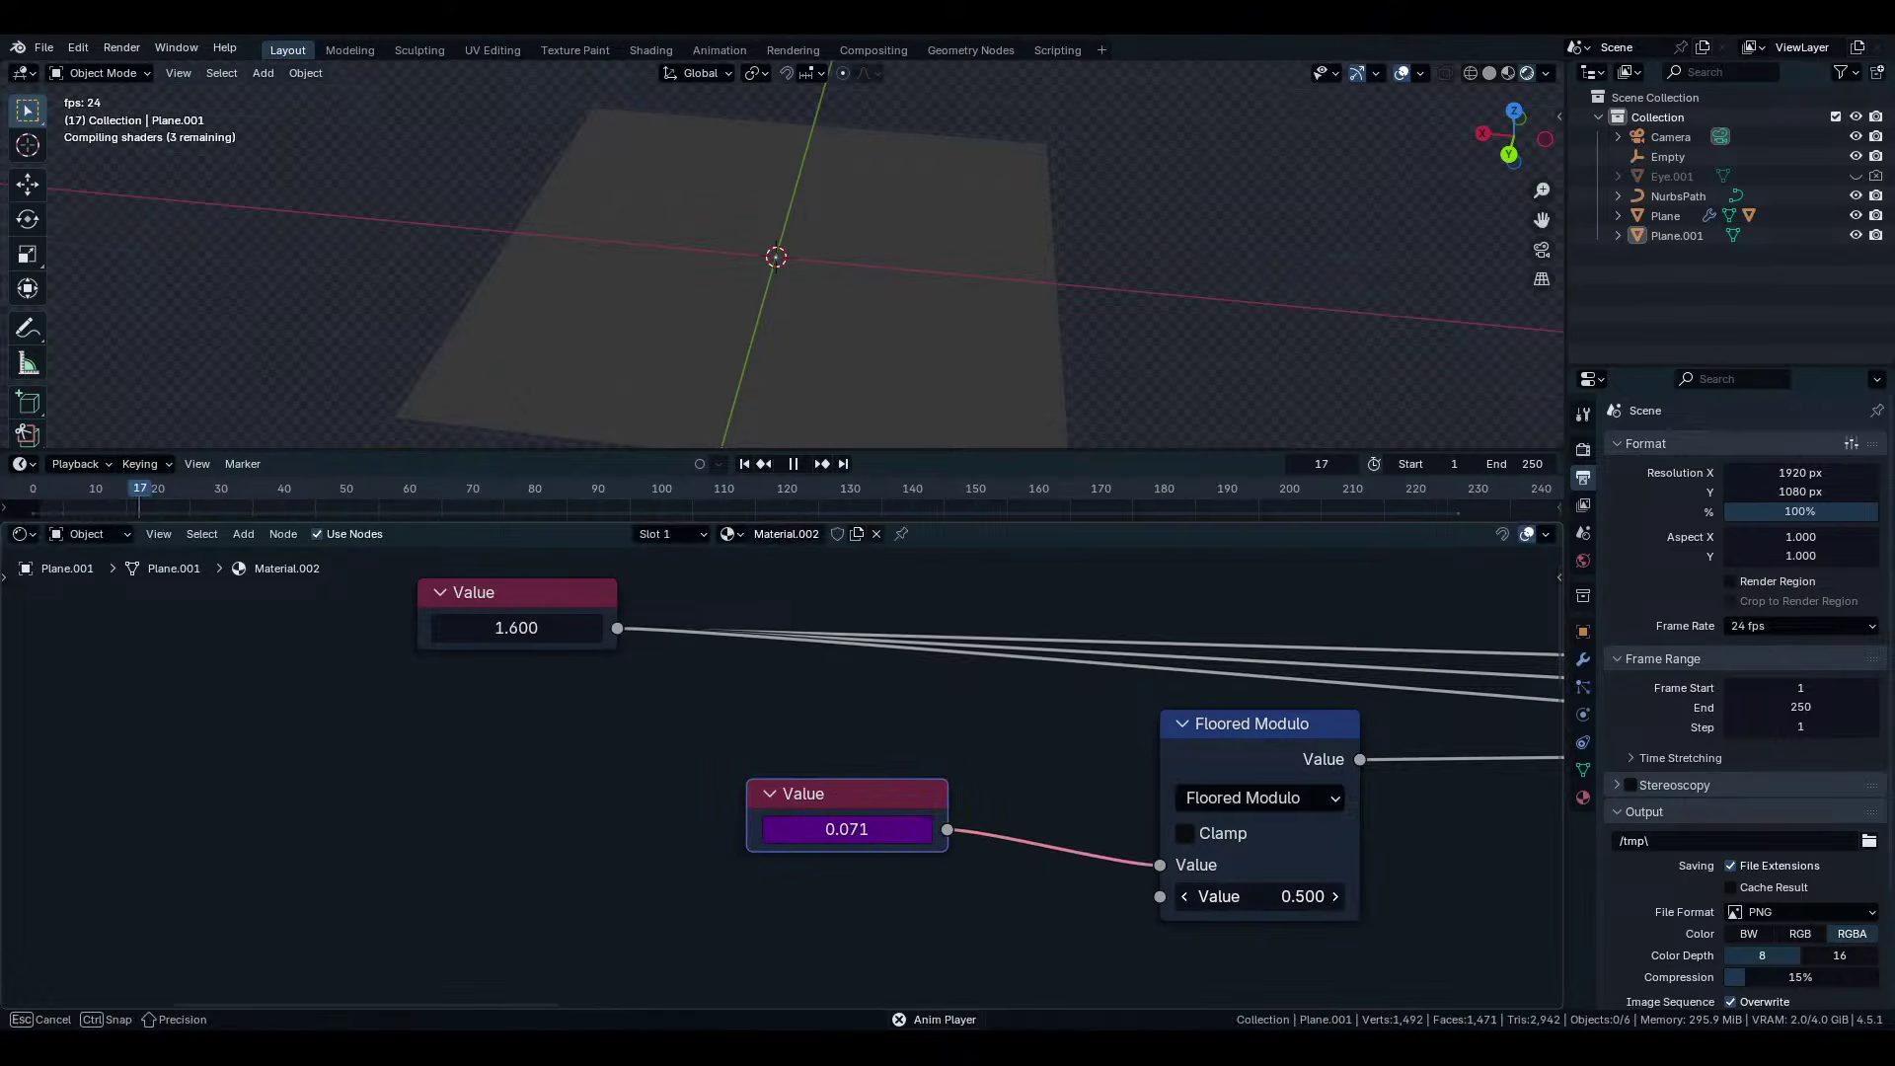
Set the Floored Modulo node's second value to 1.
left_click(1254, 897)
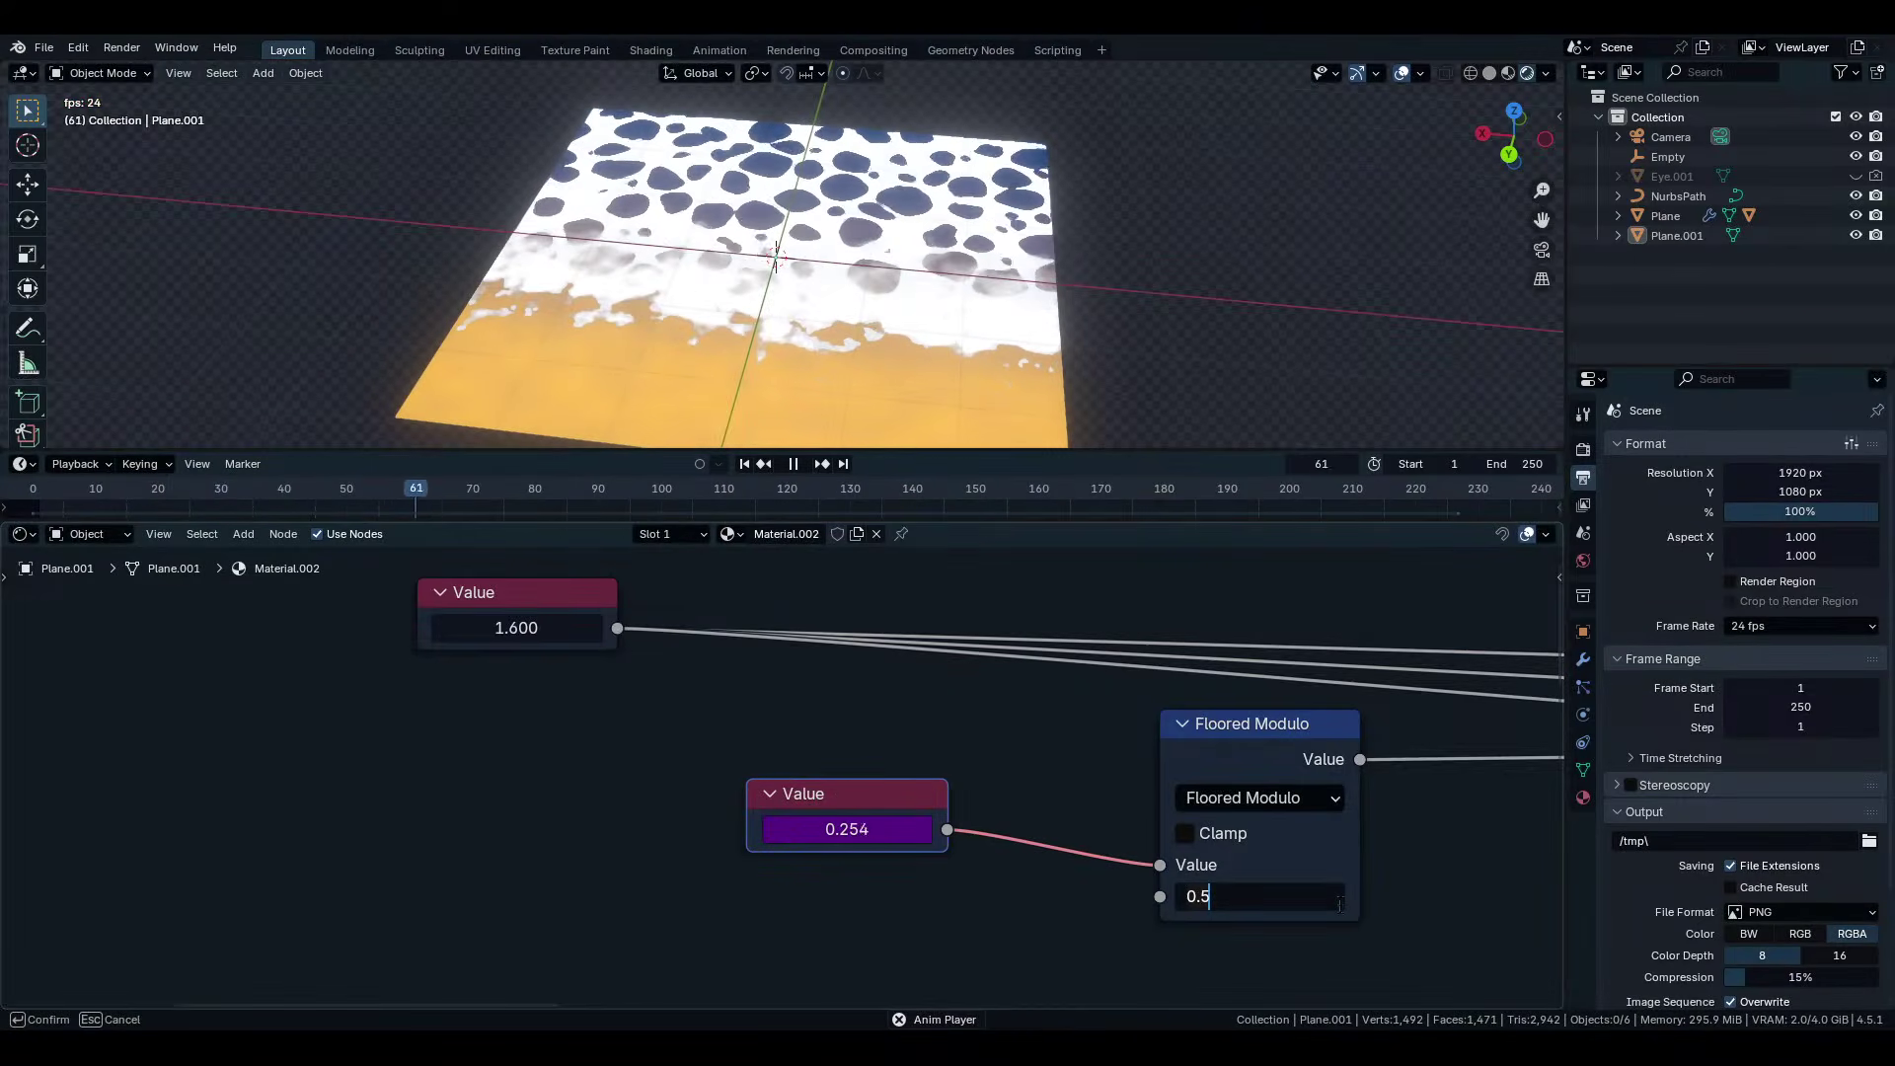
key("BackSpace")
key("BackSpace")
key("BackSpace")
type("1")
key("Return")
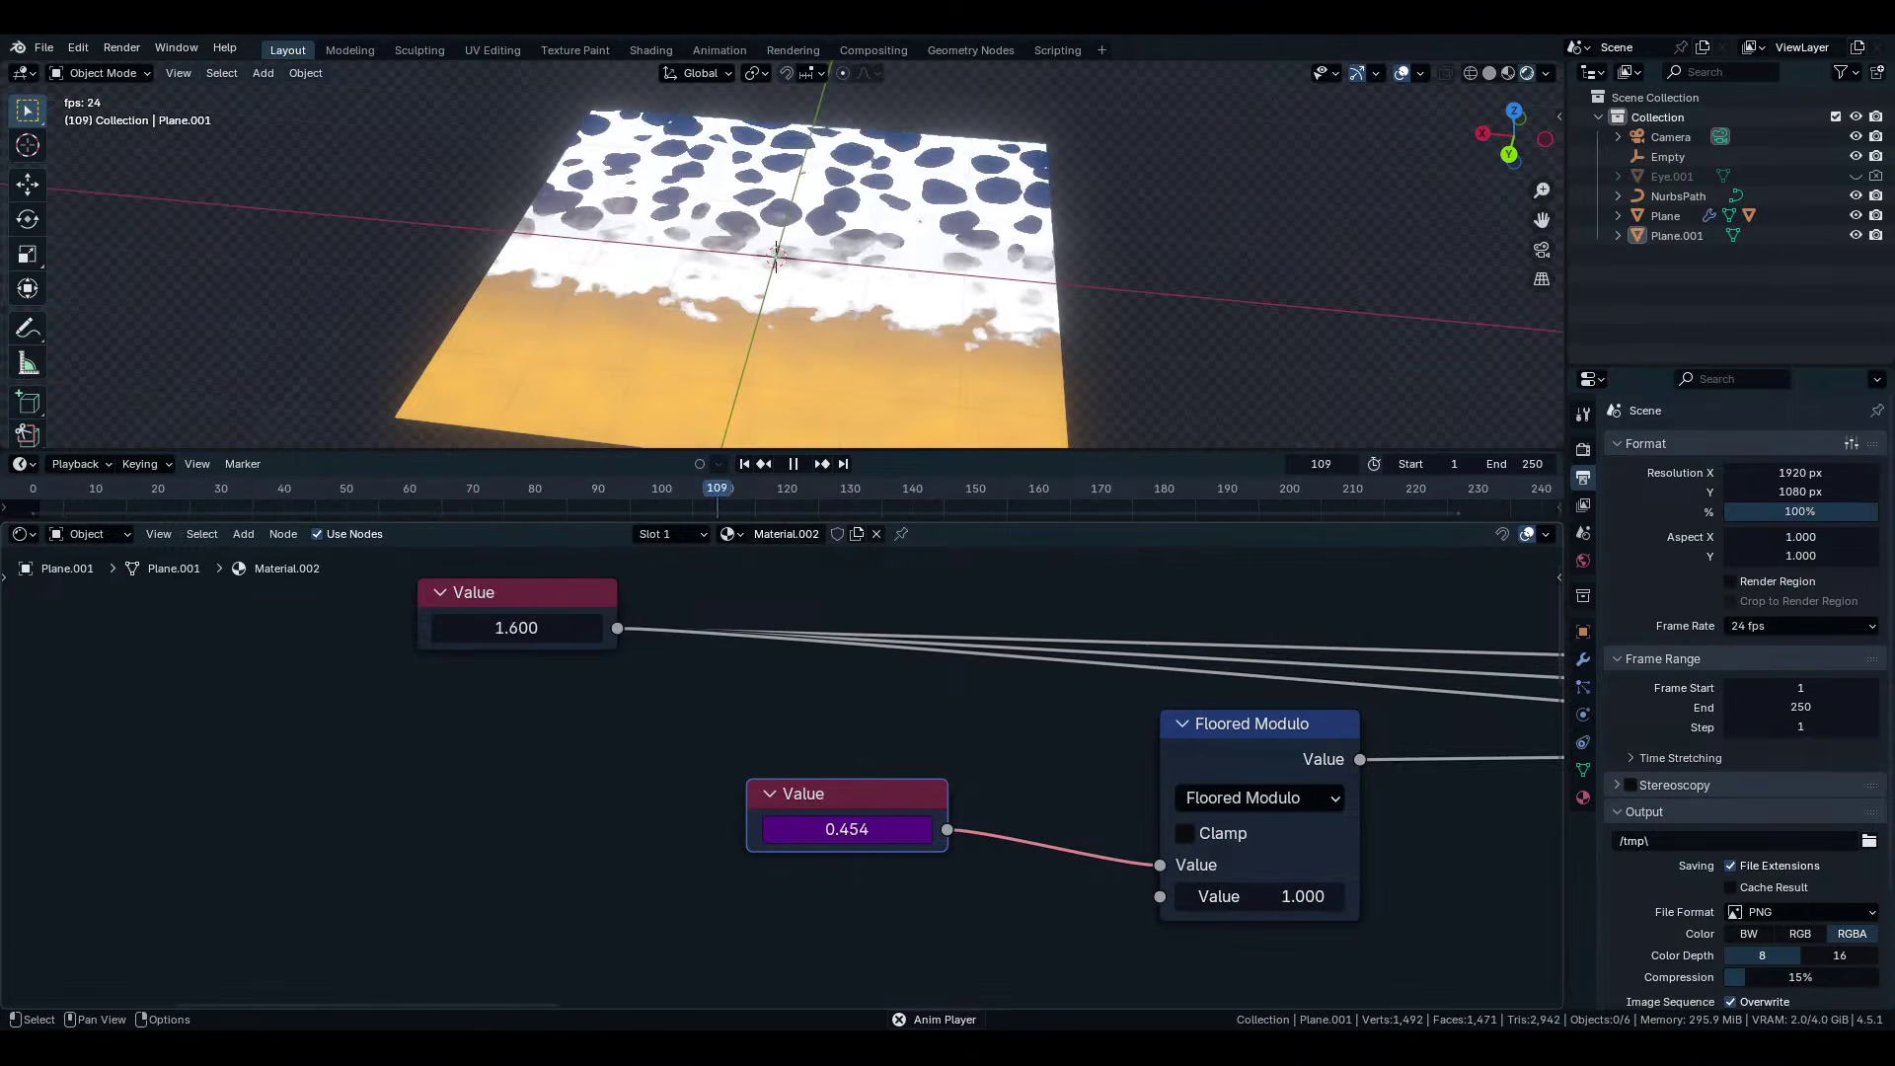
Inspect the moving wave up close, set the Floored Modulo node's second value to 0.9, and stop the animation.
scroll(1016, 384, "up", 3)
middle_click_drag(1015, 384, 979, 439)
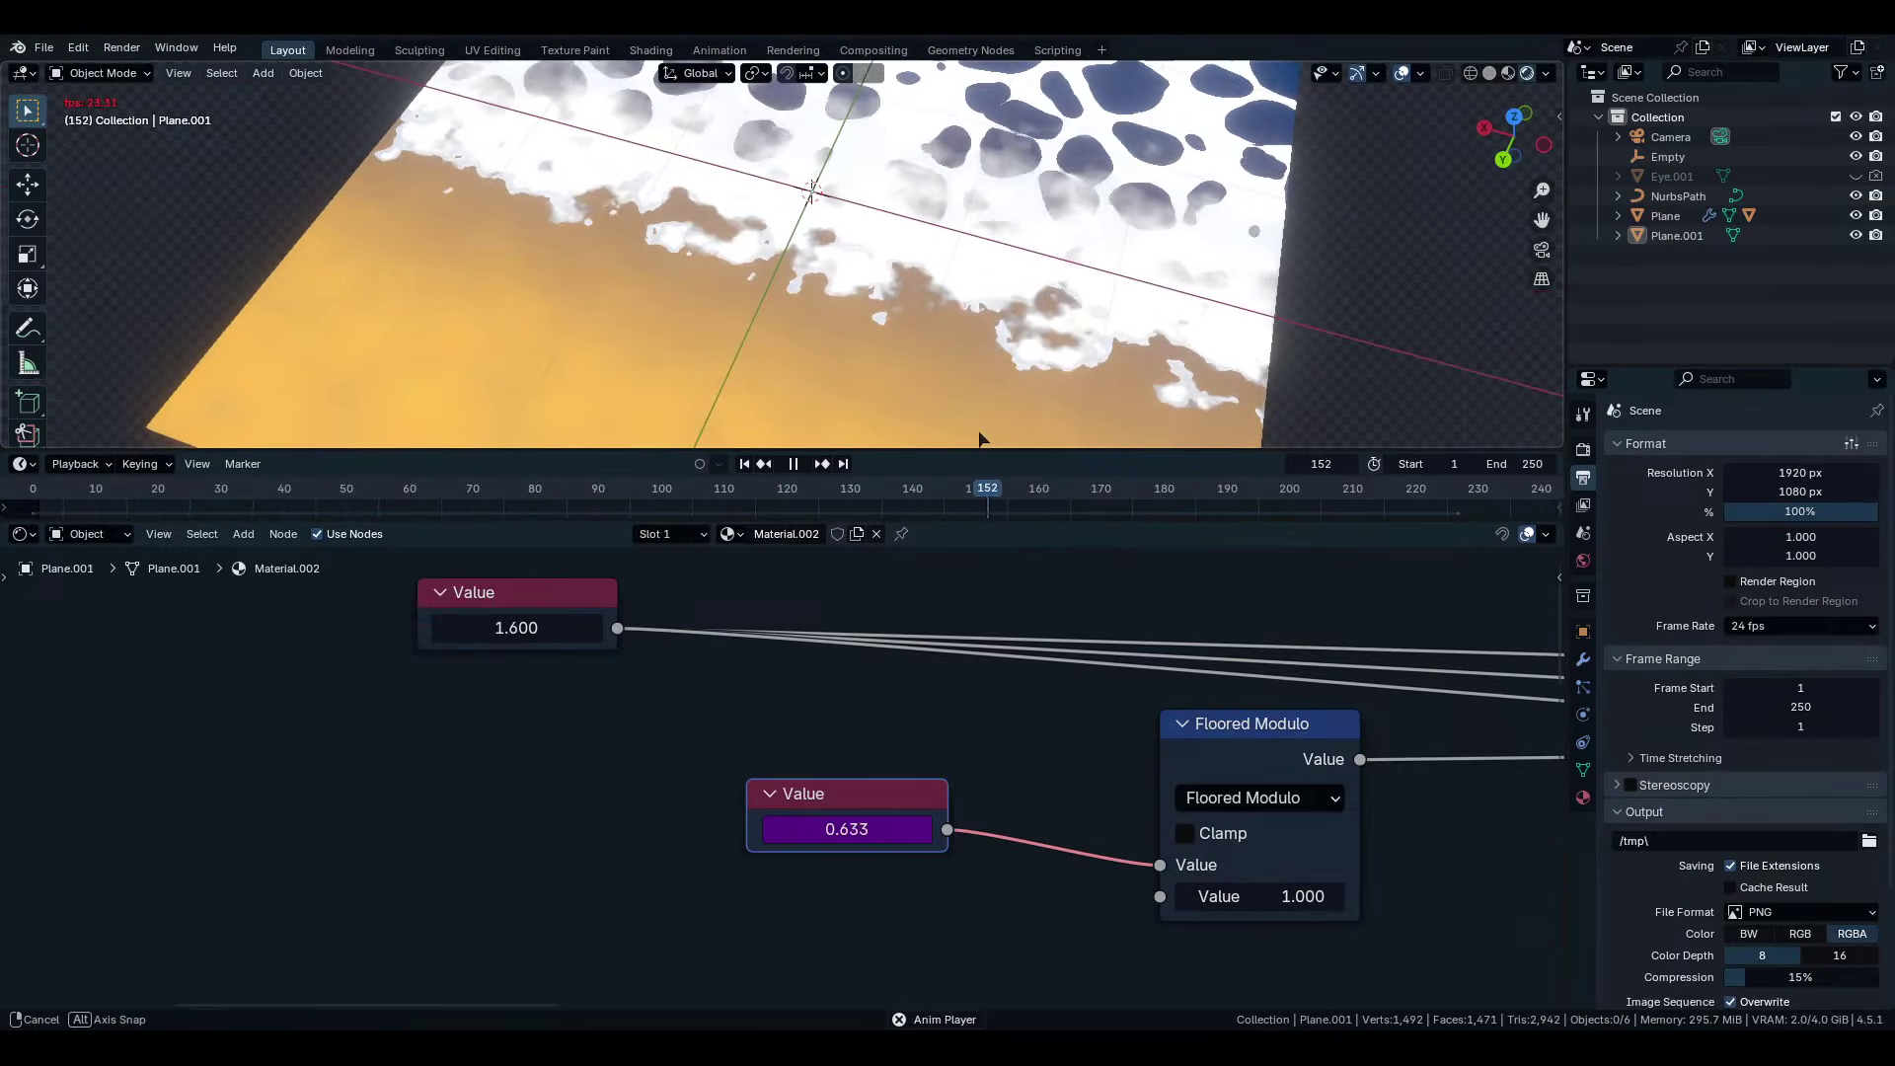
scroll(1011, 327, "down", 4)
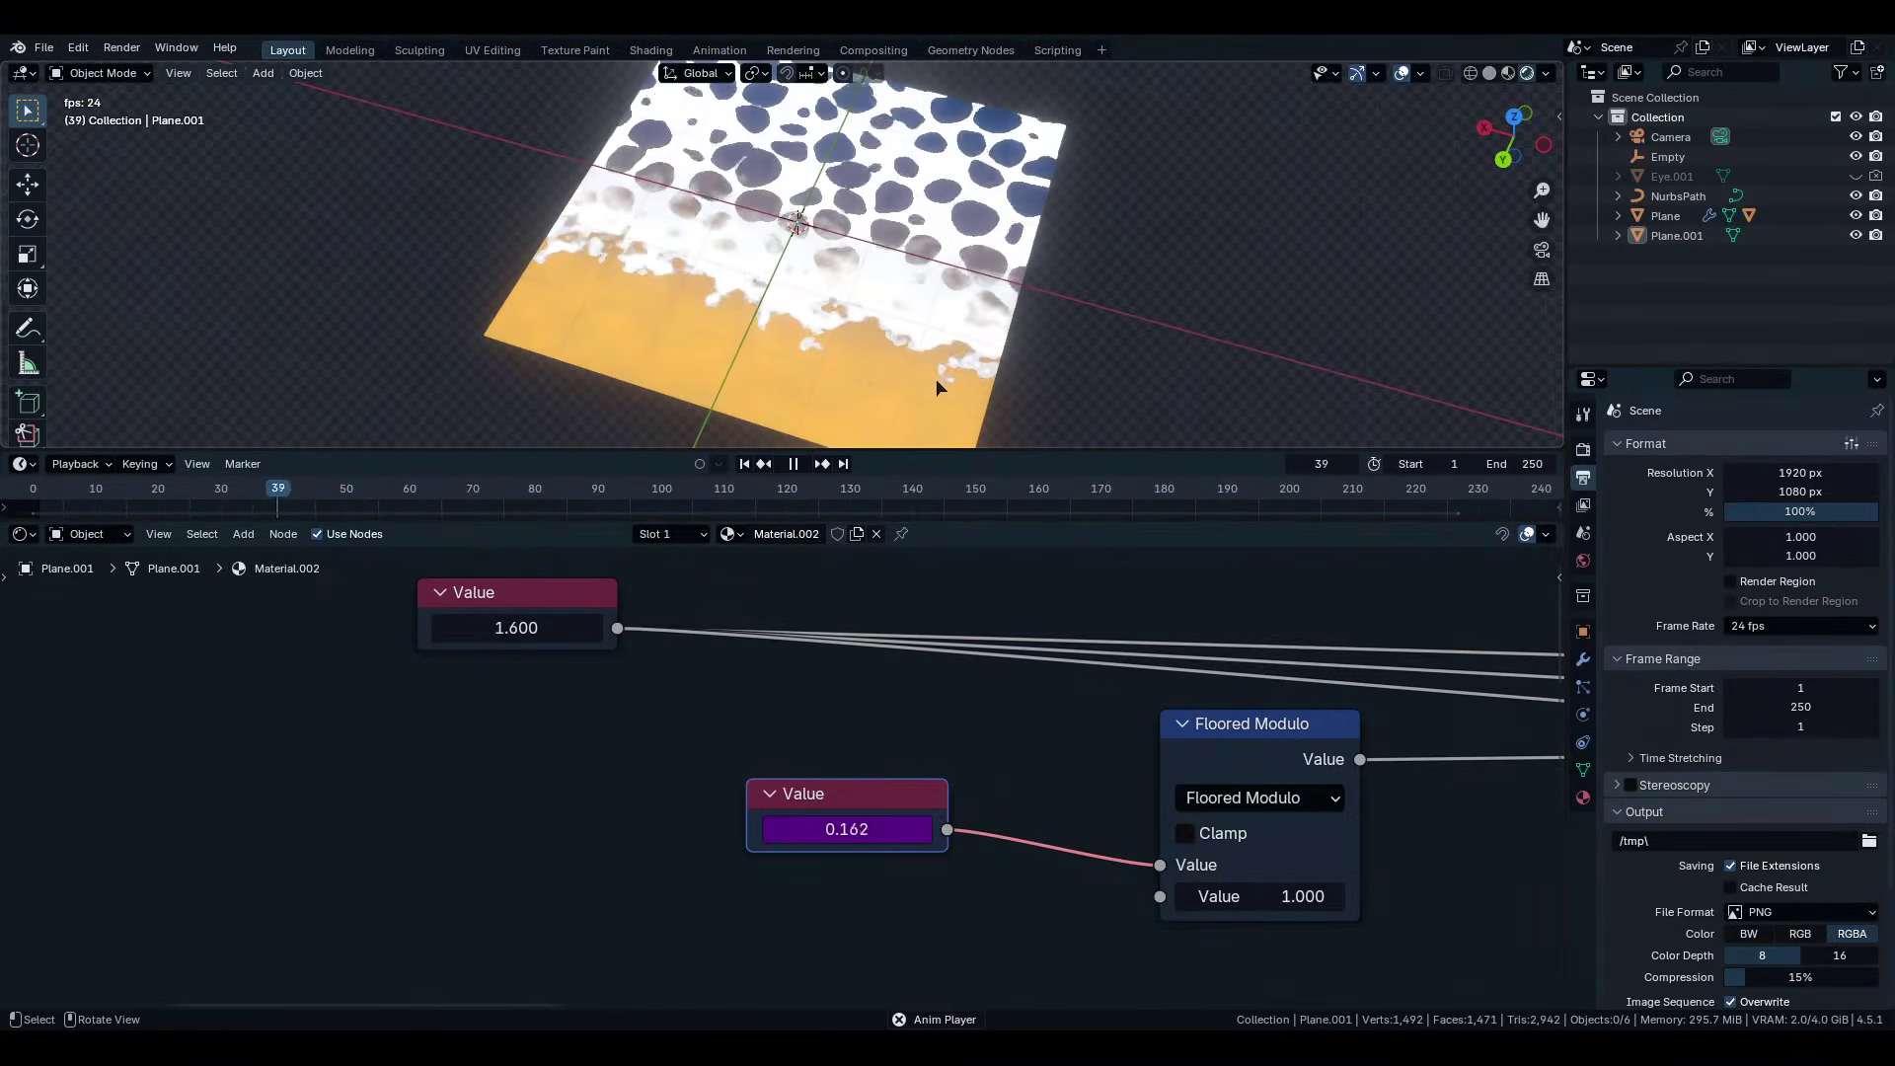
mouse_move(1264, 896)
left_mouse_down()
mouse_move(1588, 896)
mouse_move(730, 896)
mouse_move(1381, 896)
mouse_move(1297, 896)
left_mouse_up()
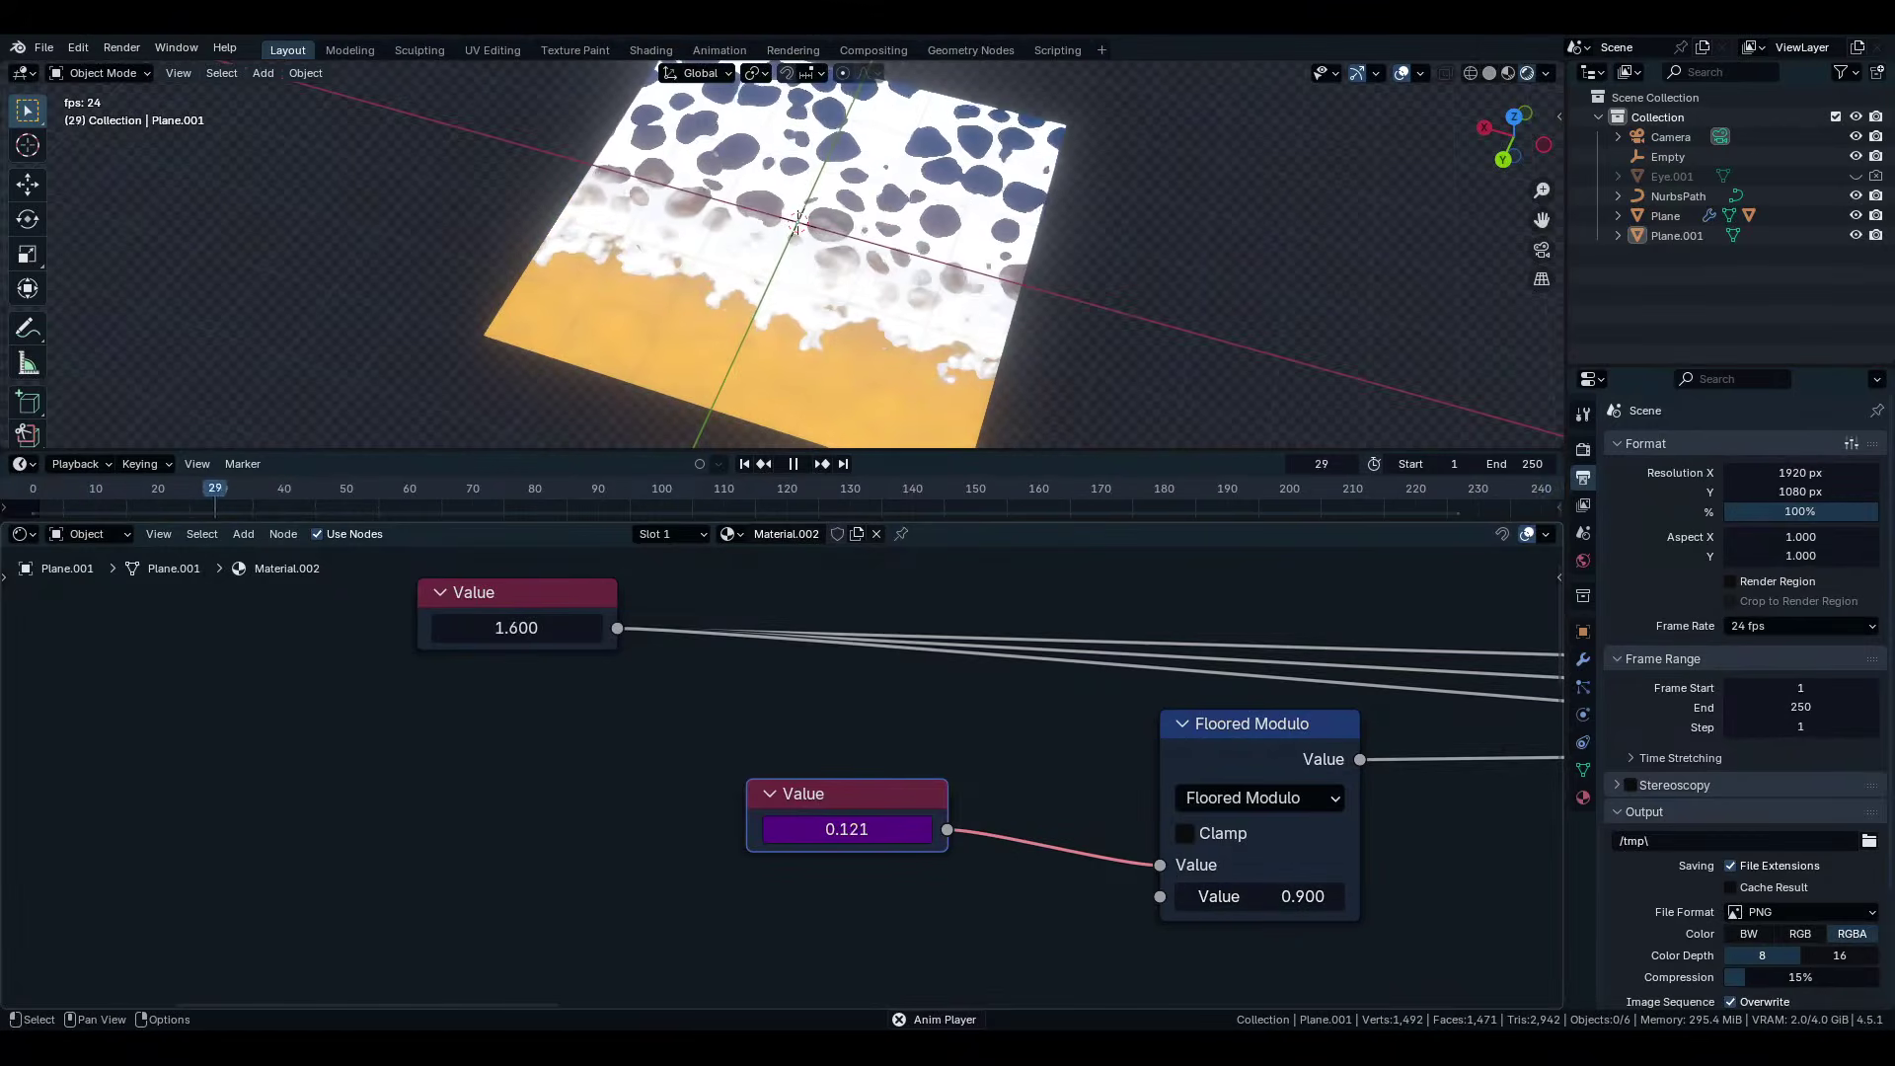
key("space")
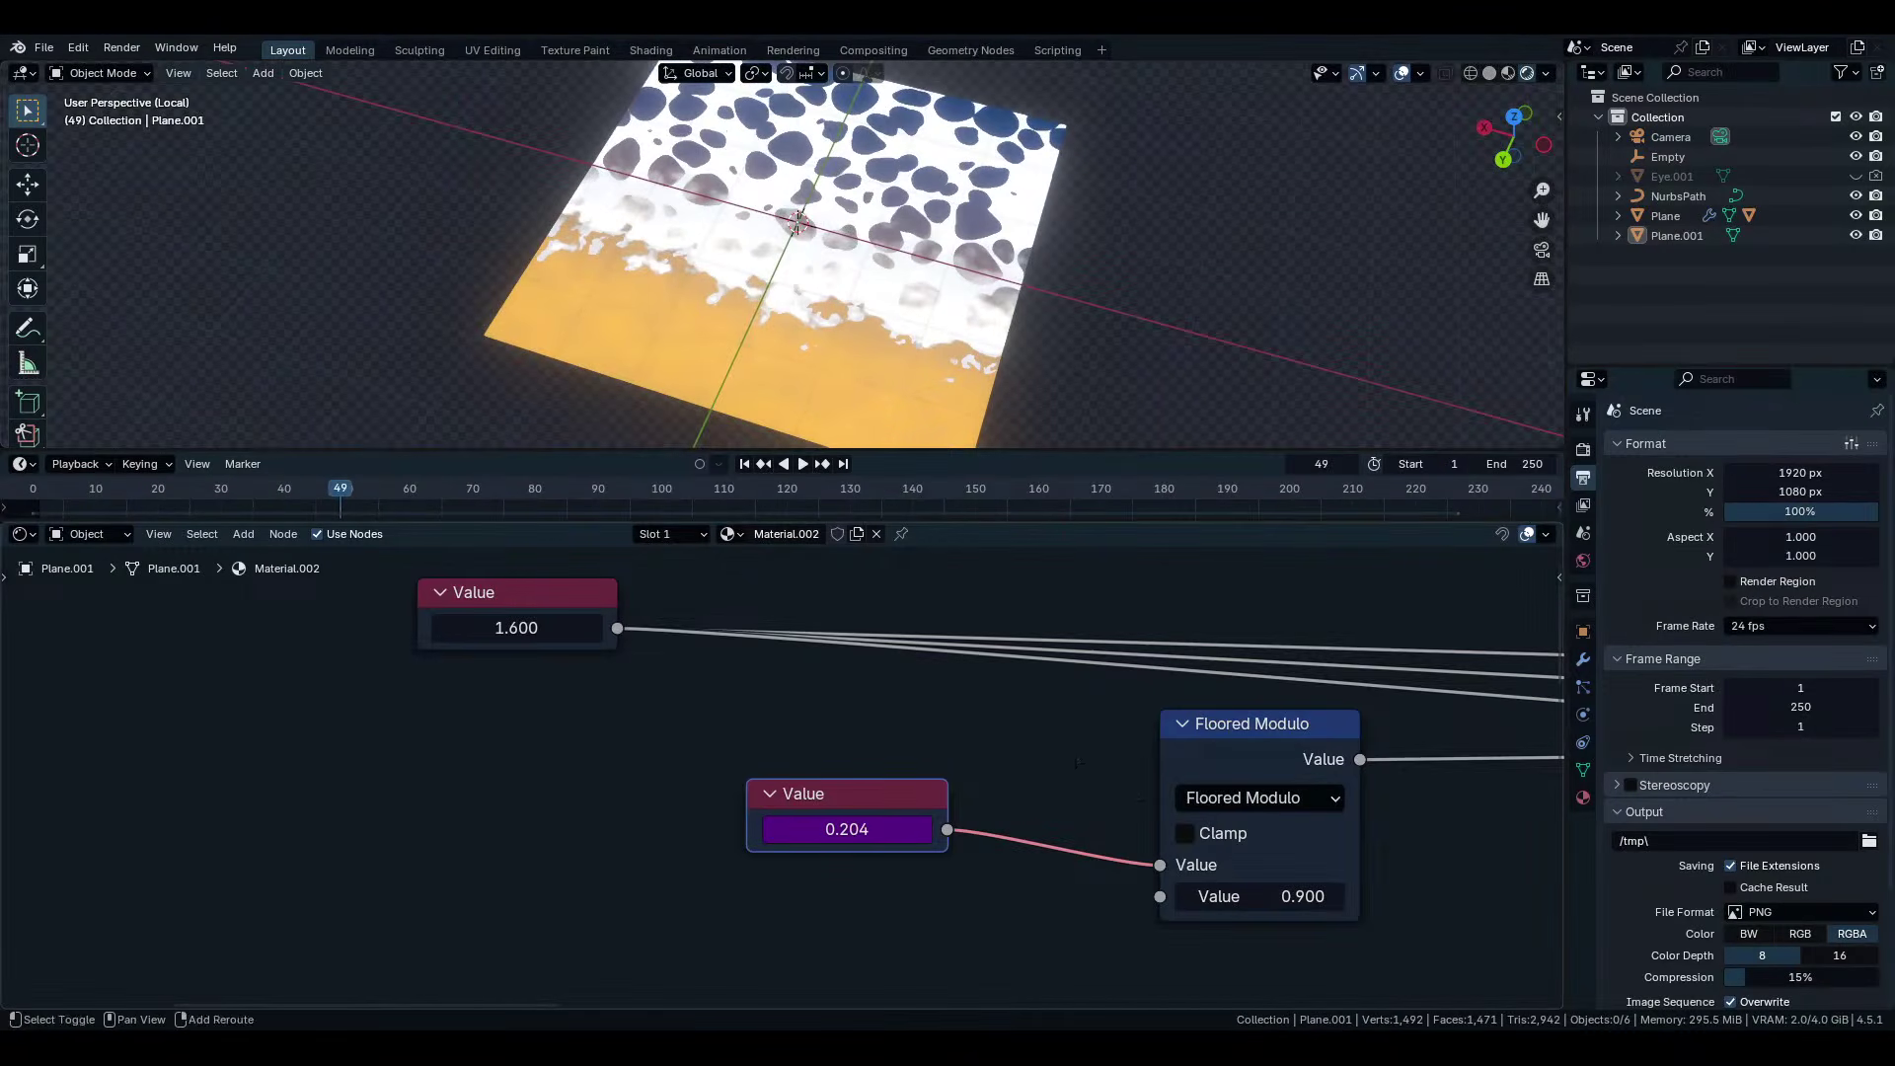
Insert a Math node between the driven Value and Floored Modulo nodes and set its operation to Multiply.
key("shift+a")
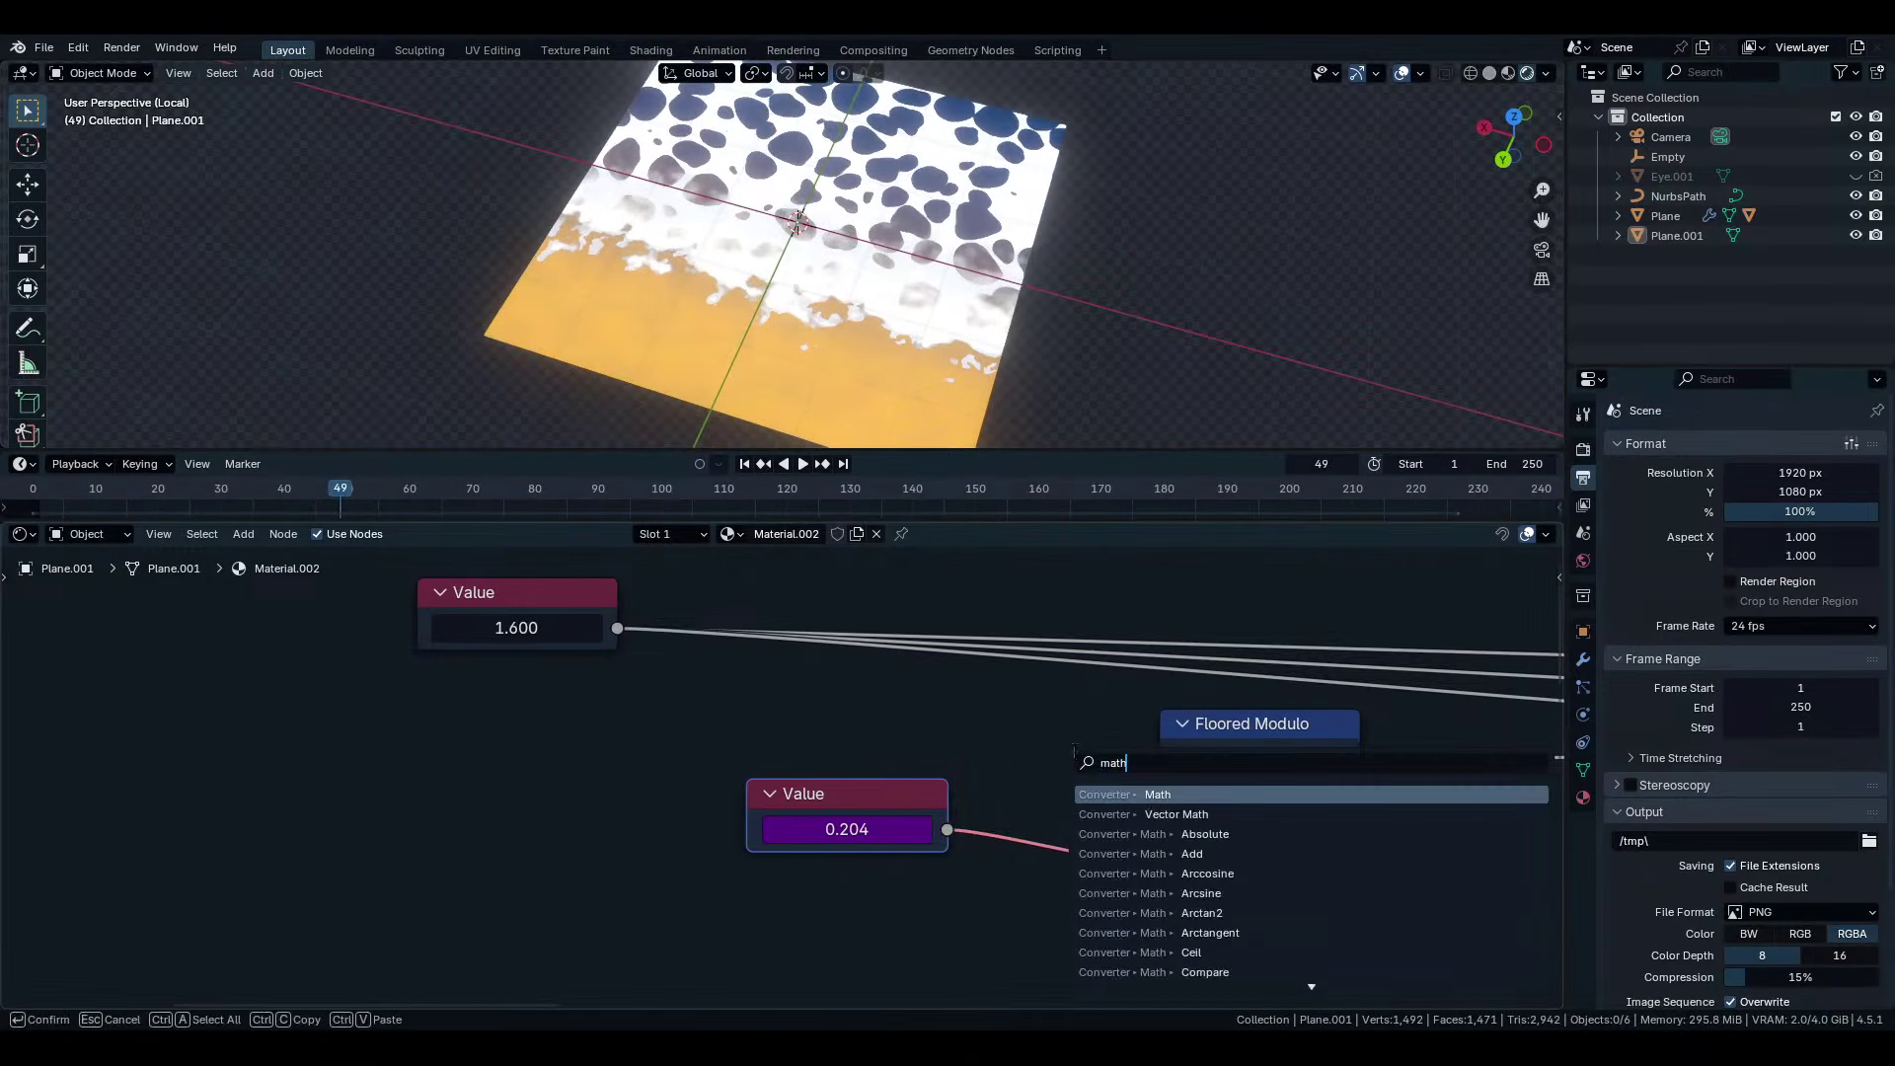
key("Return")
left_click(1092, 873)
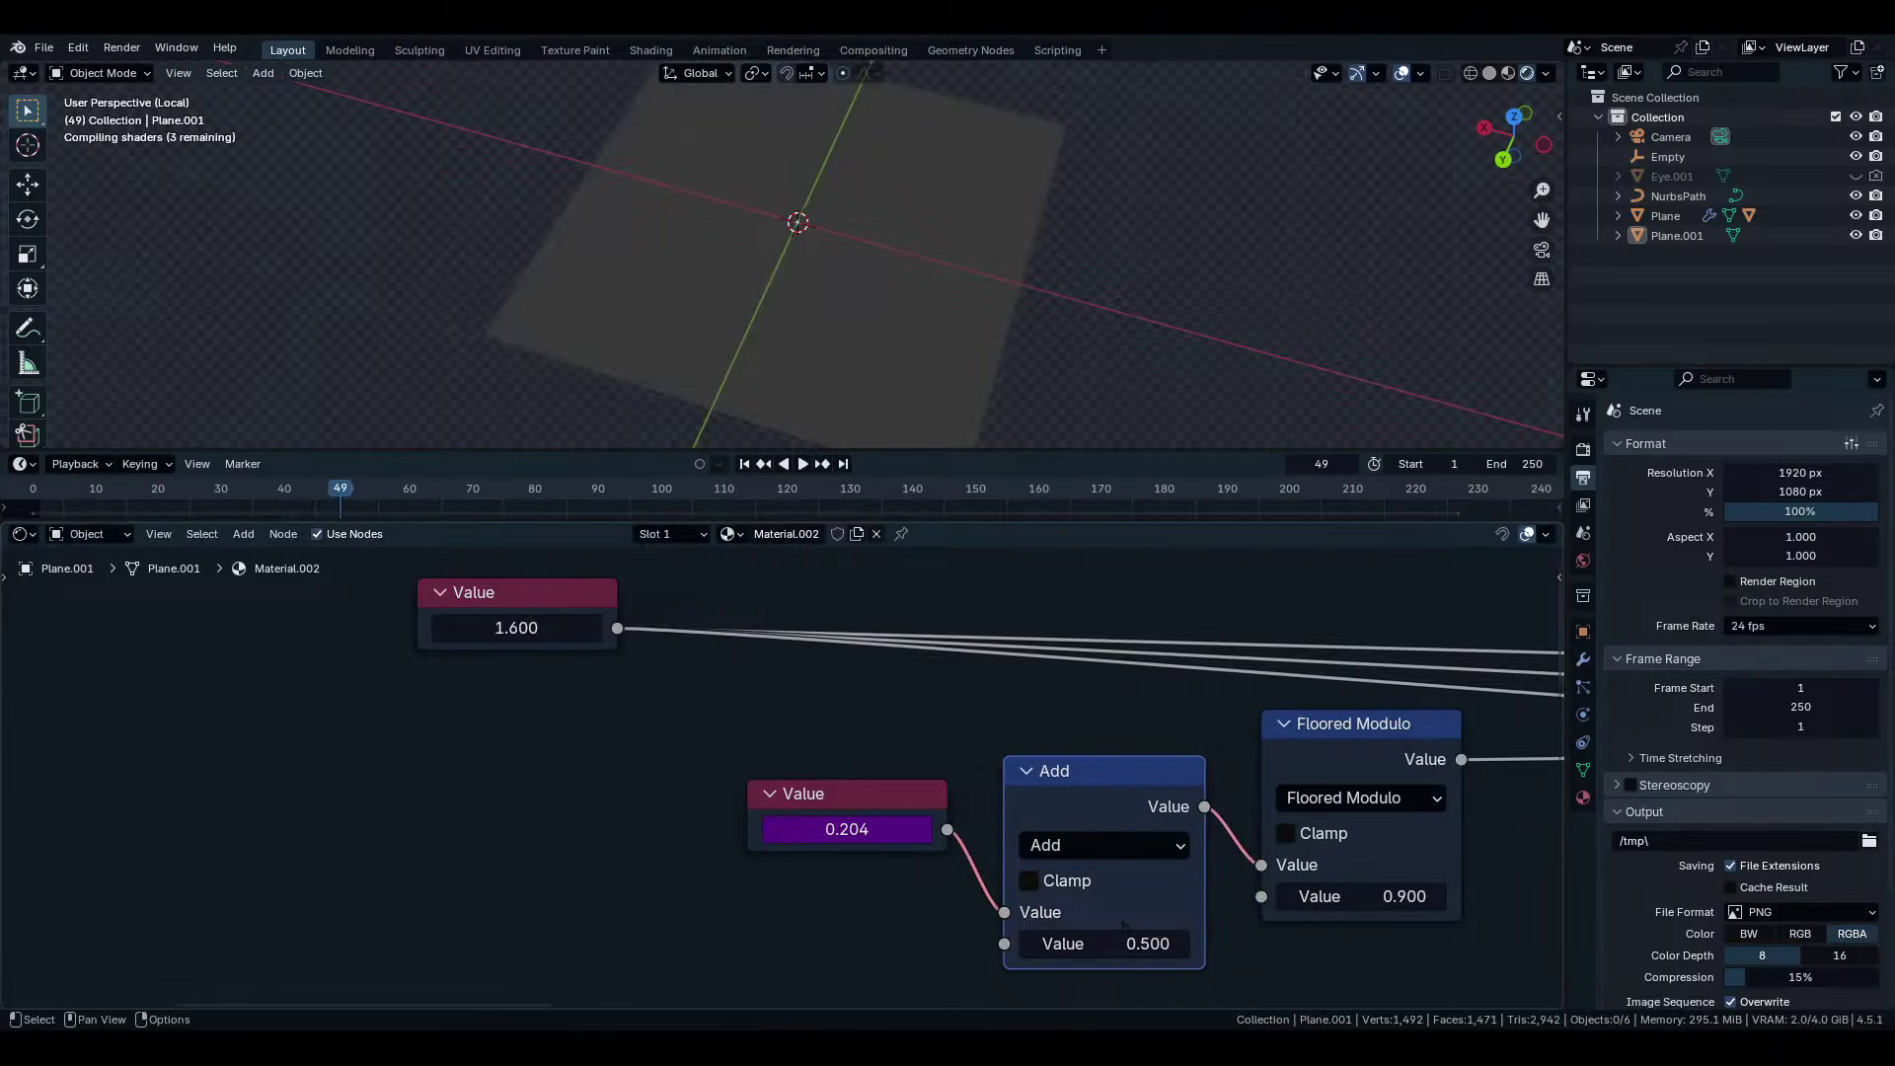
left_click(1111, 849)
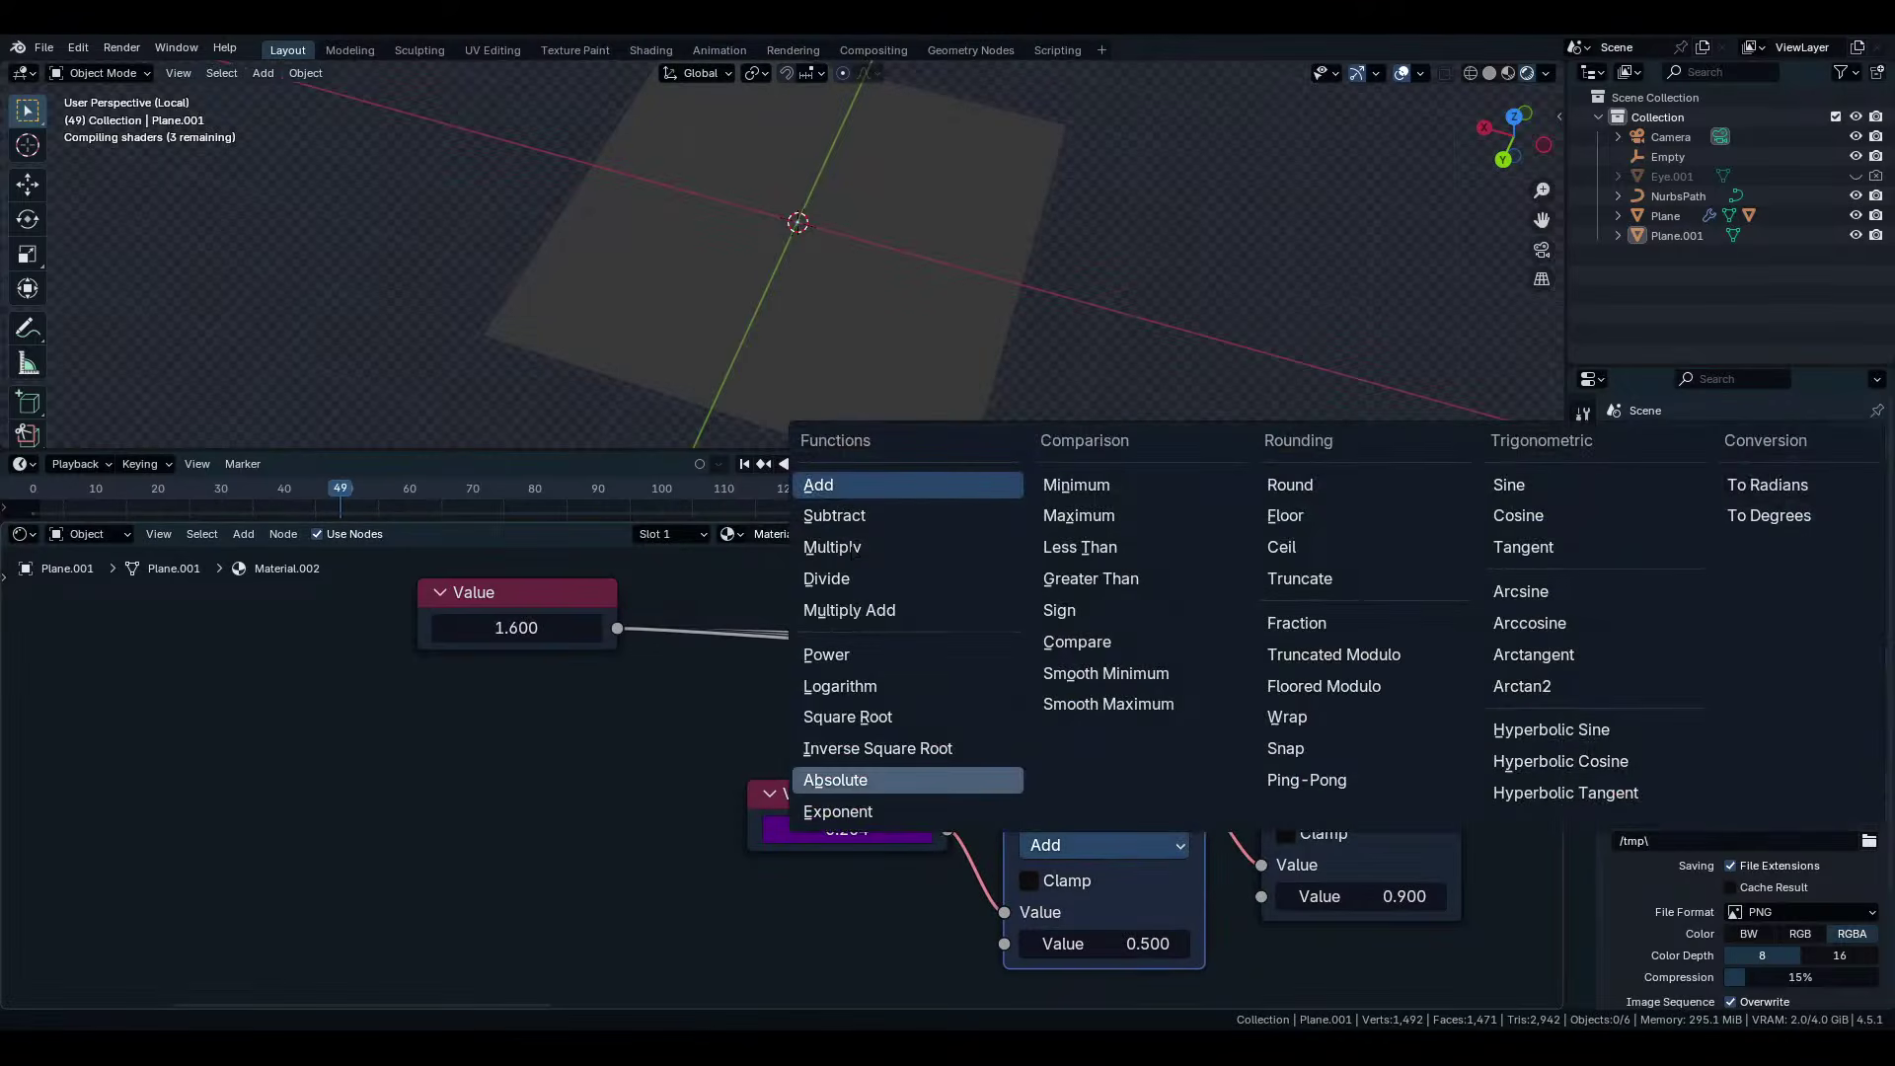
left_click(854, 548)
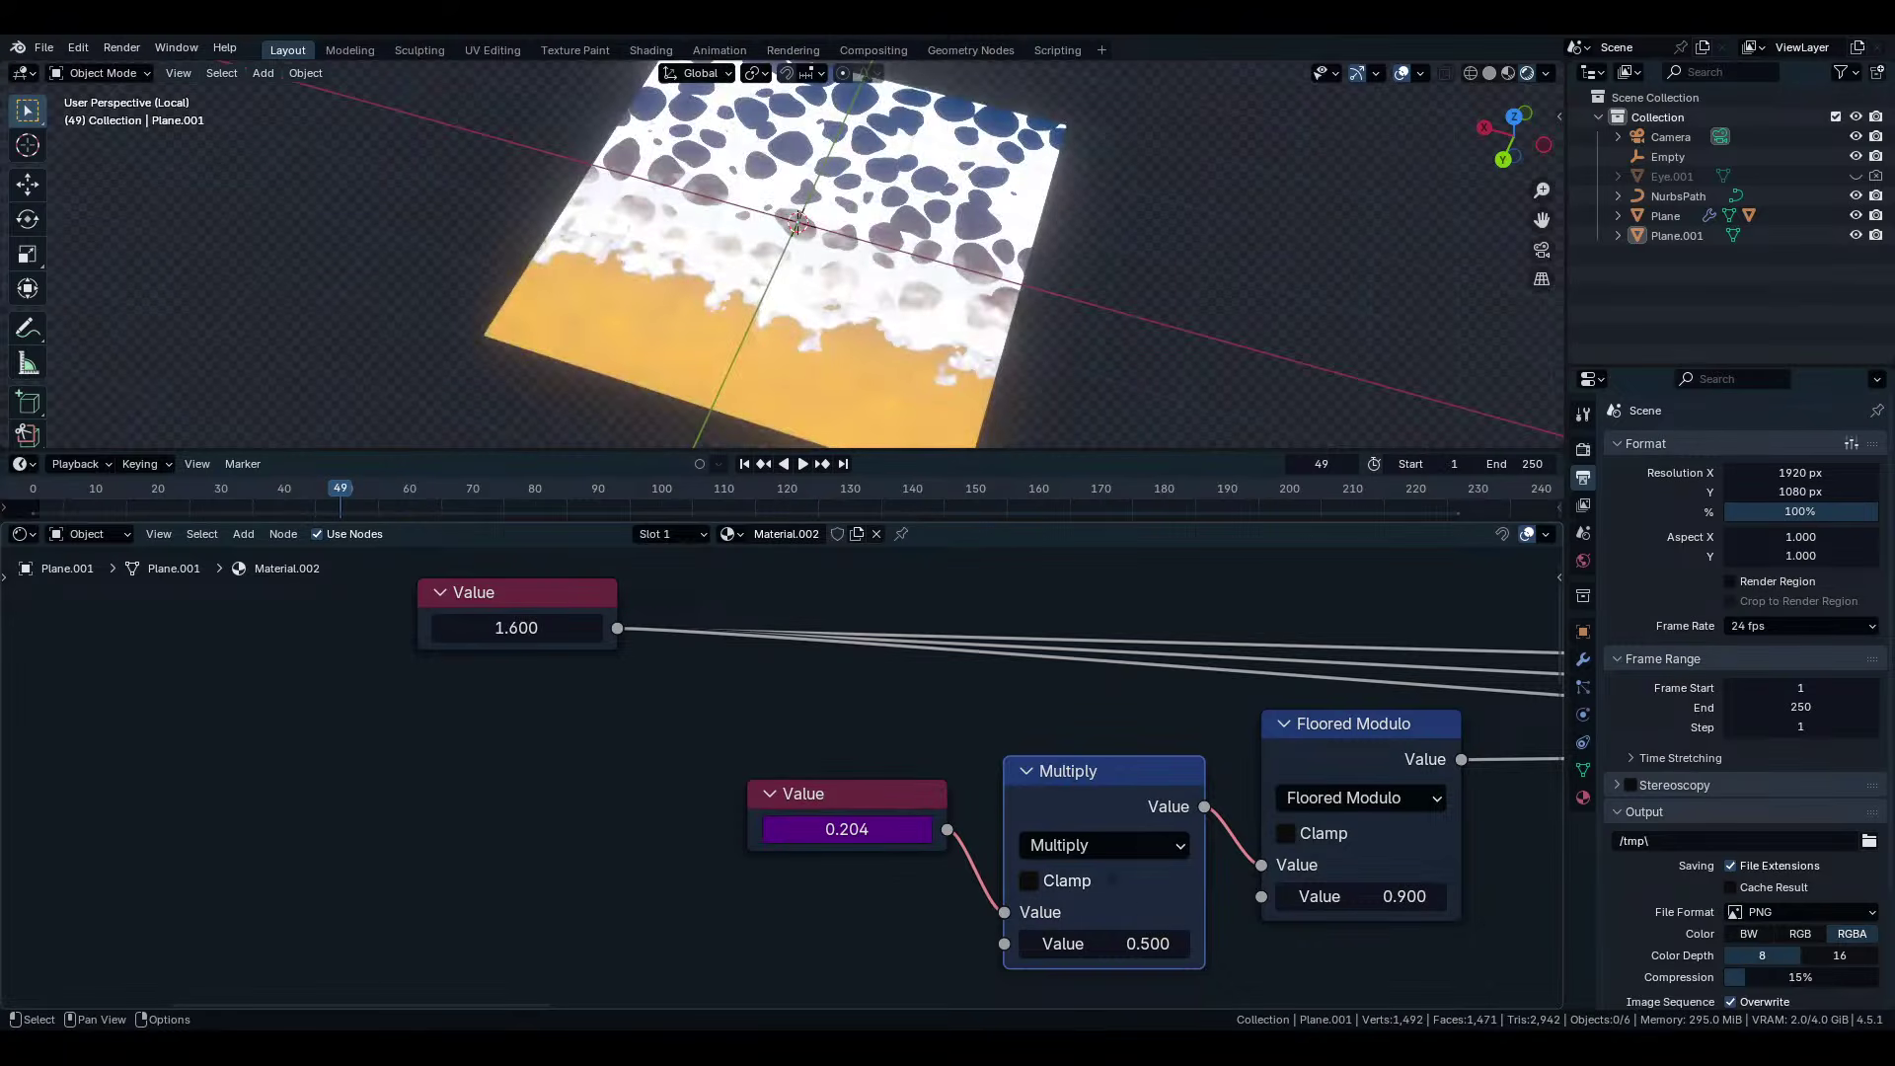
With the animation playing, set the Multiply node's value to 19.7 and the Floored Modulo node's second value to 3.7.
key("space")
left_click_drag(1096, 943, 1240, 944)
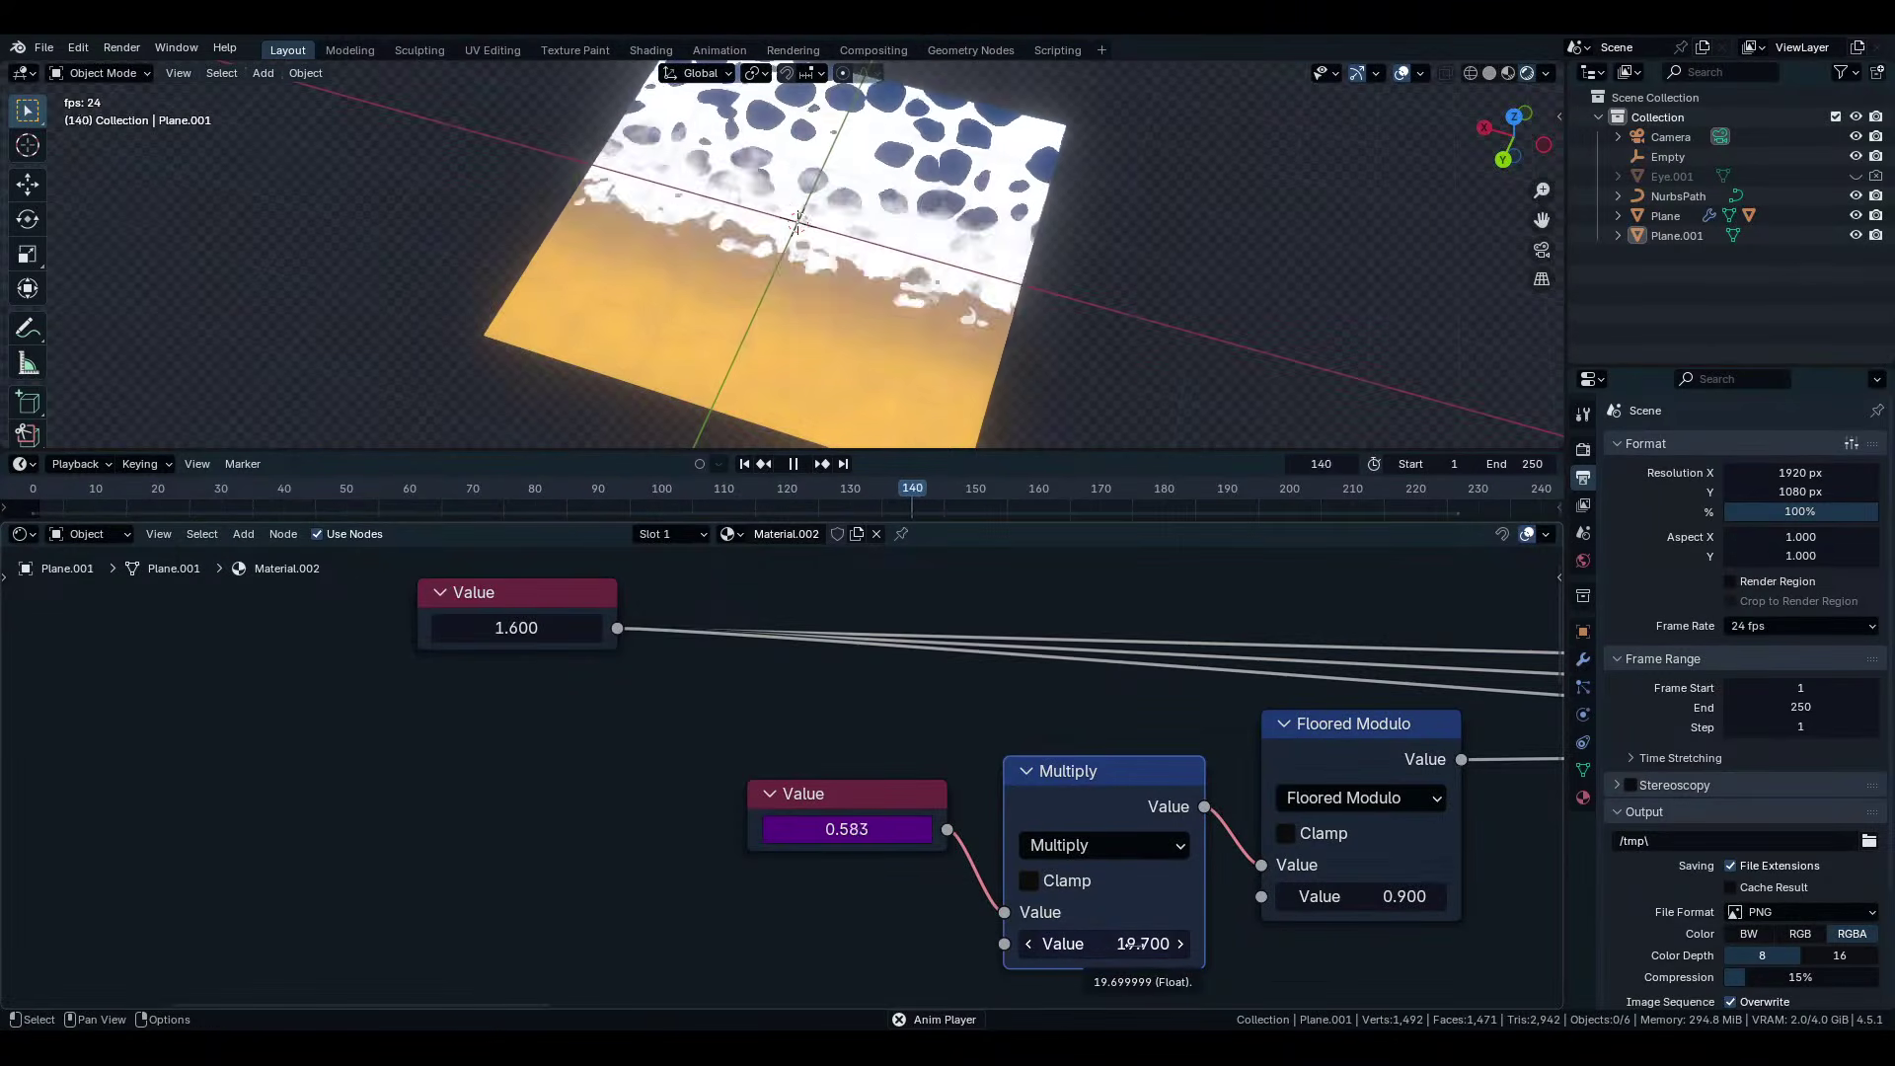
mouse_move(1354, 896)
left_mouse_down()
mouse_move(1397, 896)
mouse_move(1355, 896)
left_mouse_up()
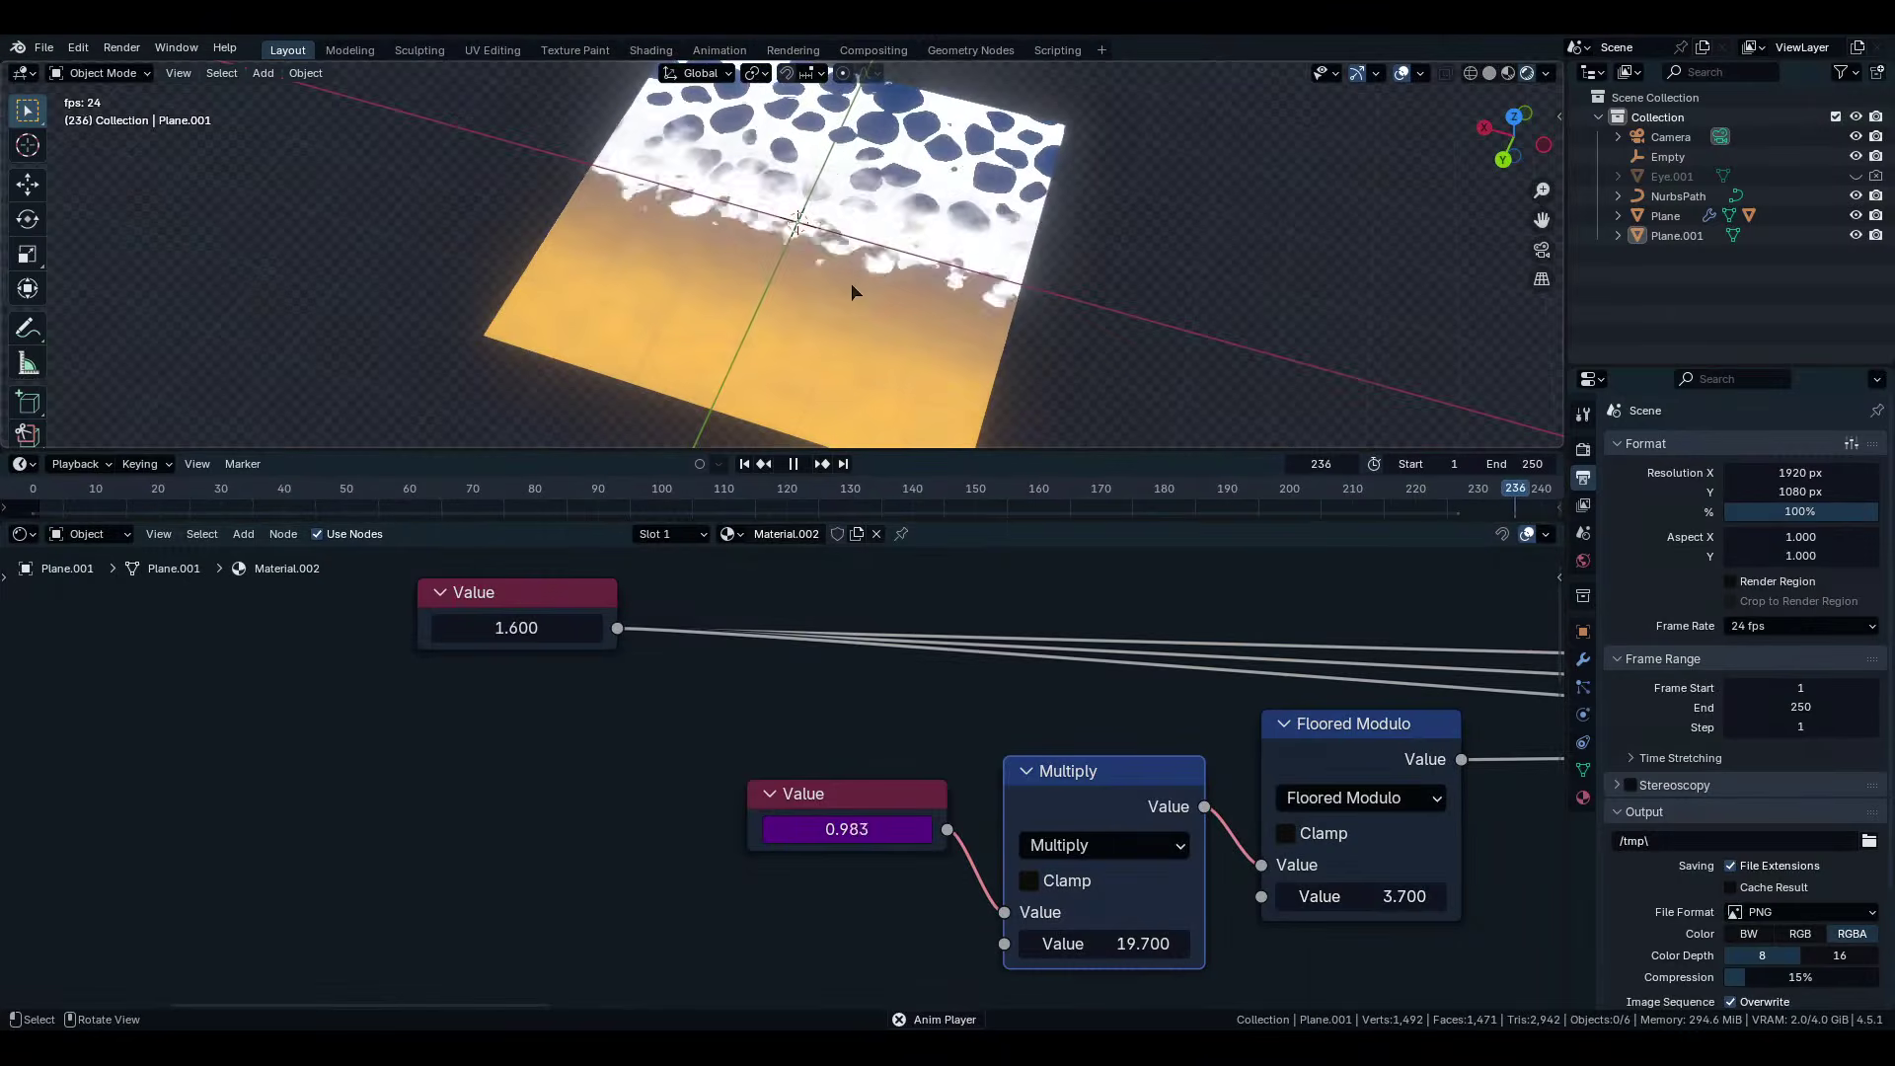
Play and pause the animation while examining the repeating wave motion on the plane from several angles.
middle_click_drag(854, 292, 920, 299)
scroll(920, 299, "up", 2)
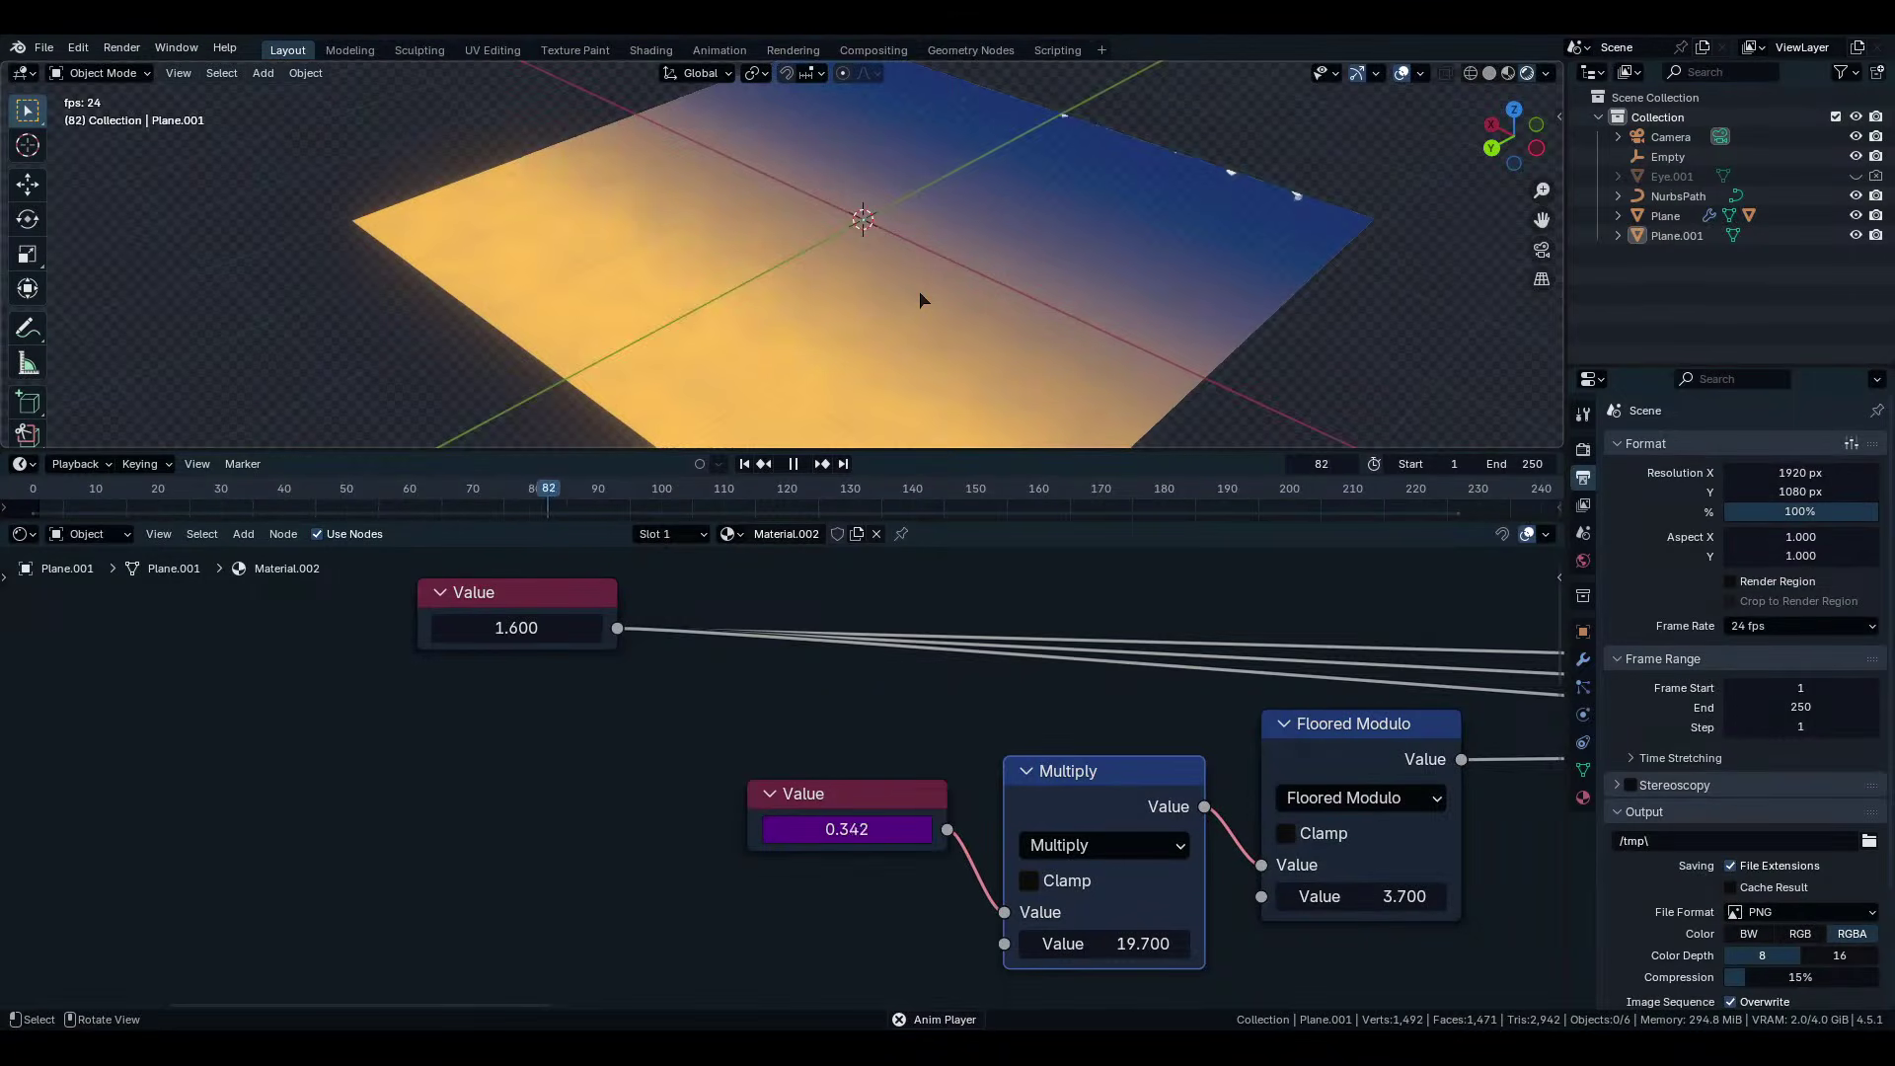
key("space")
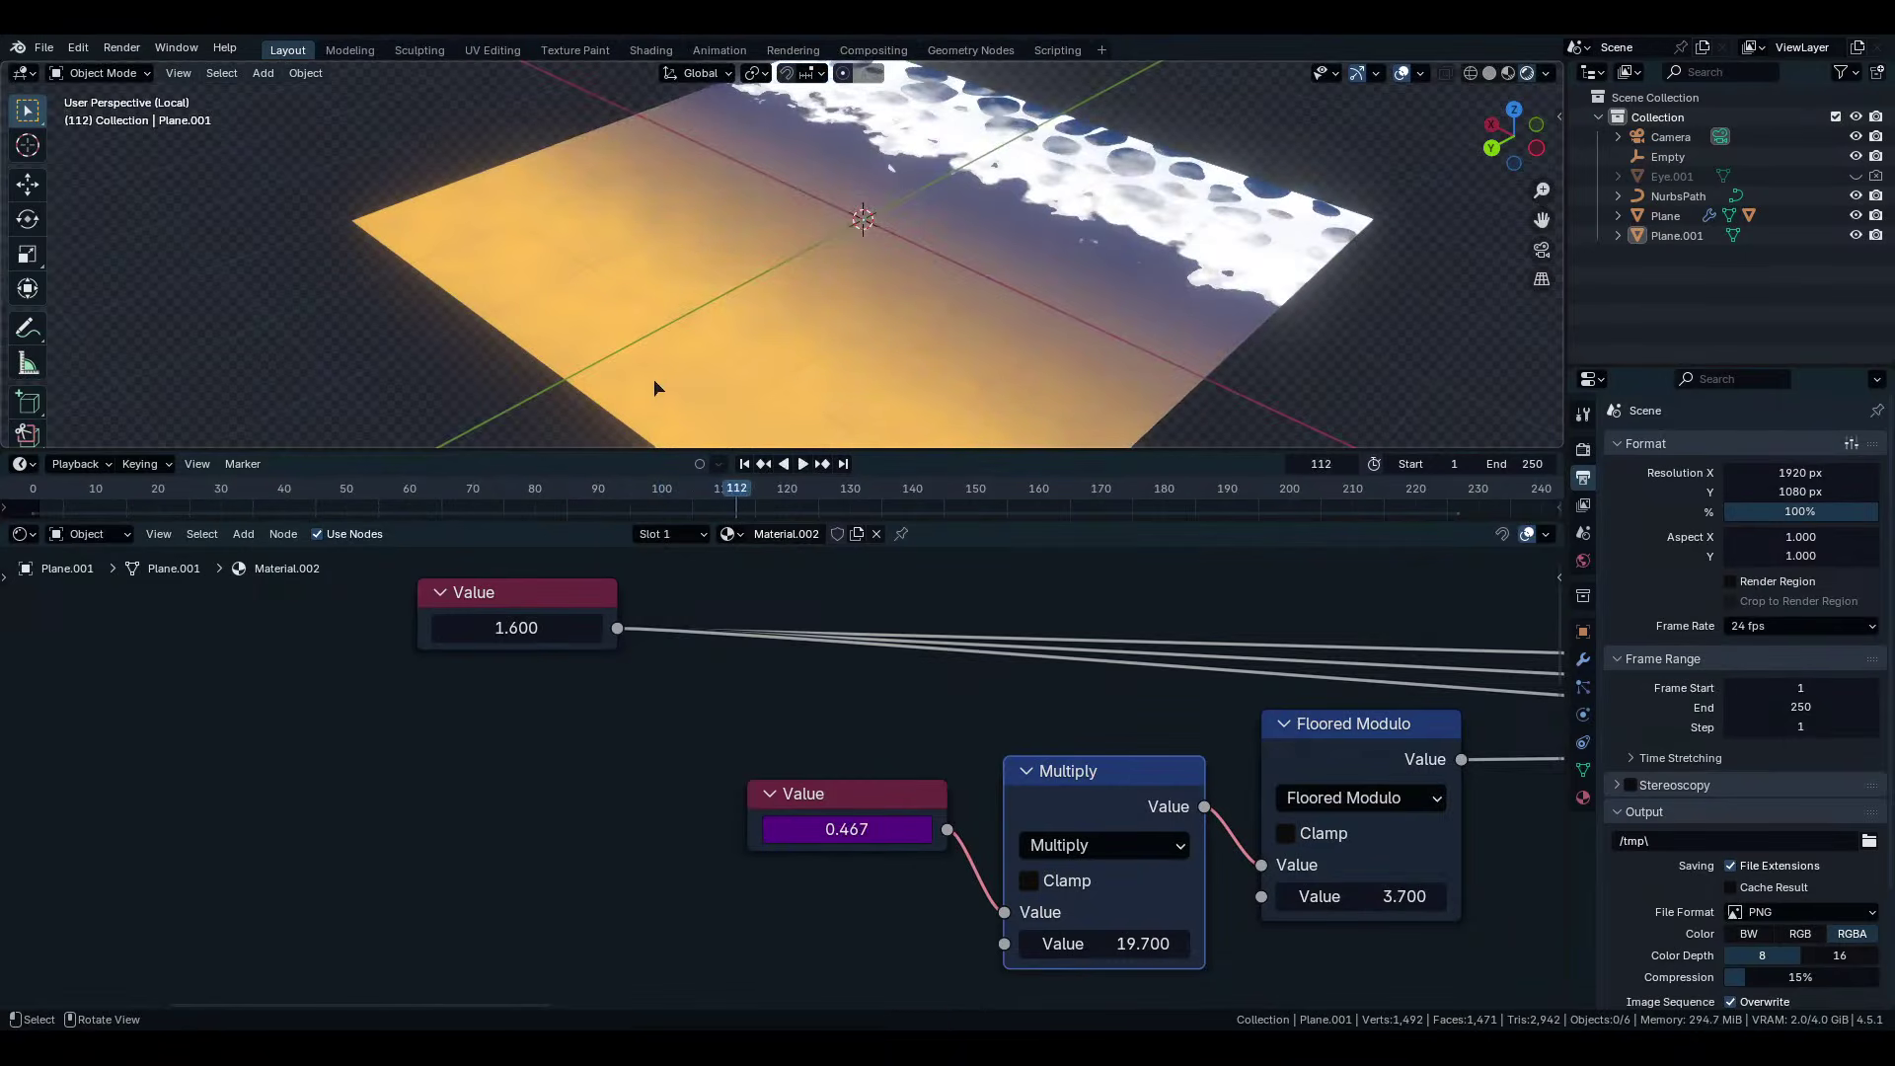
key("space")
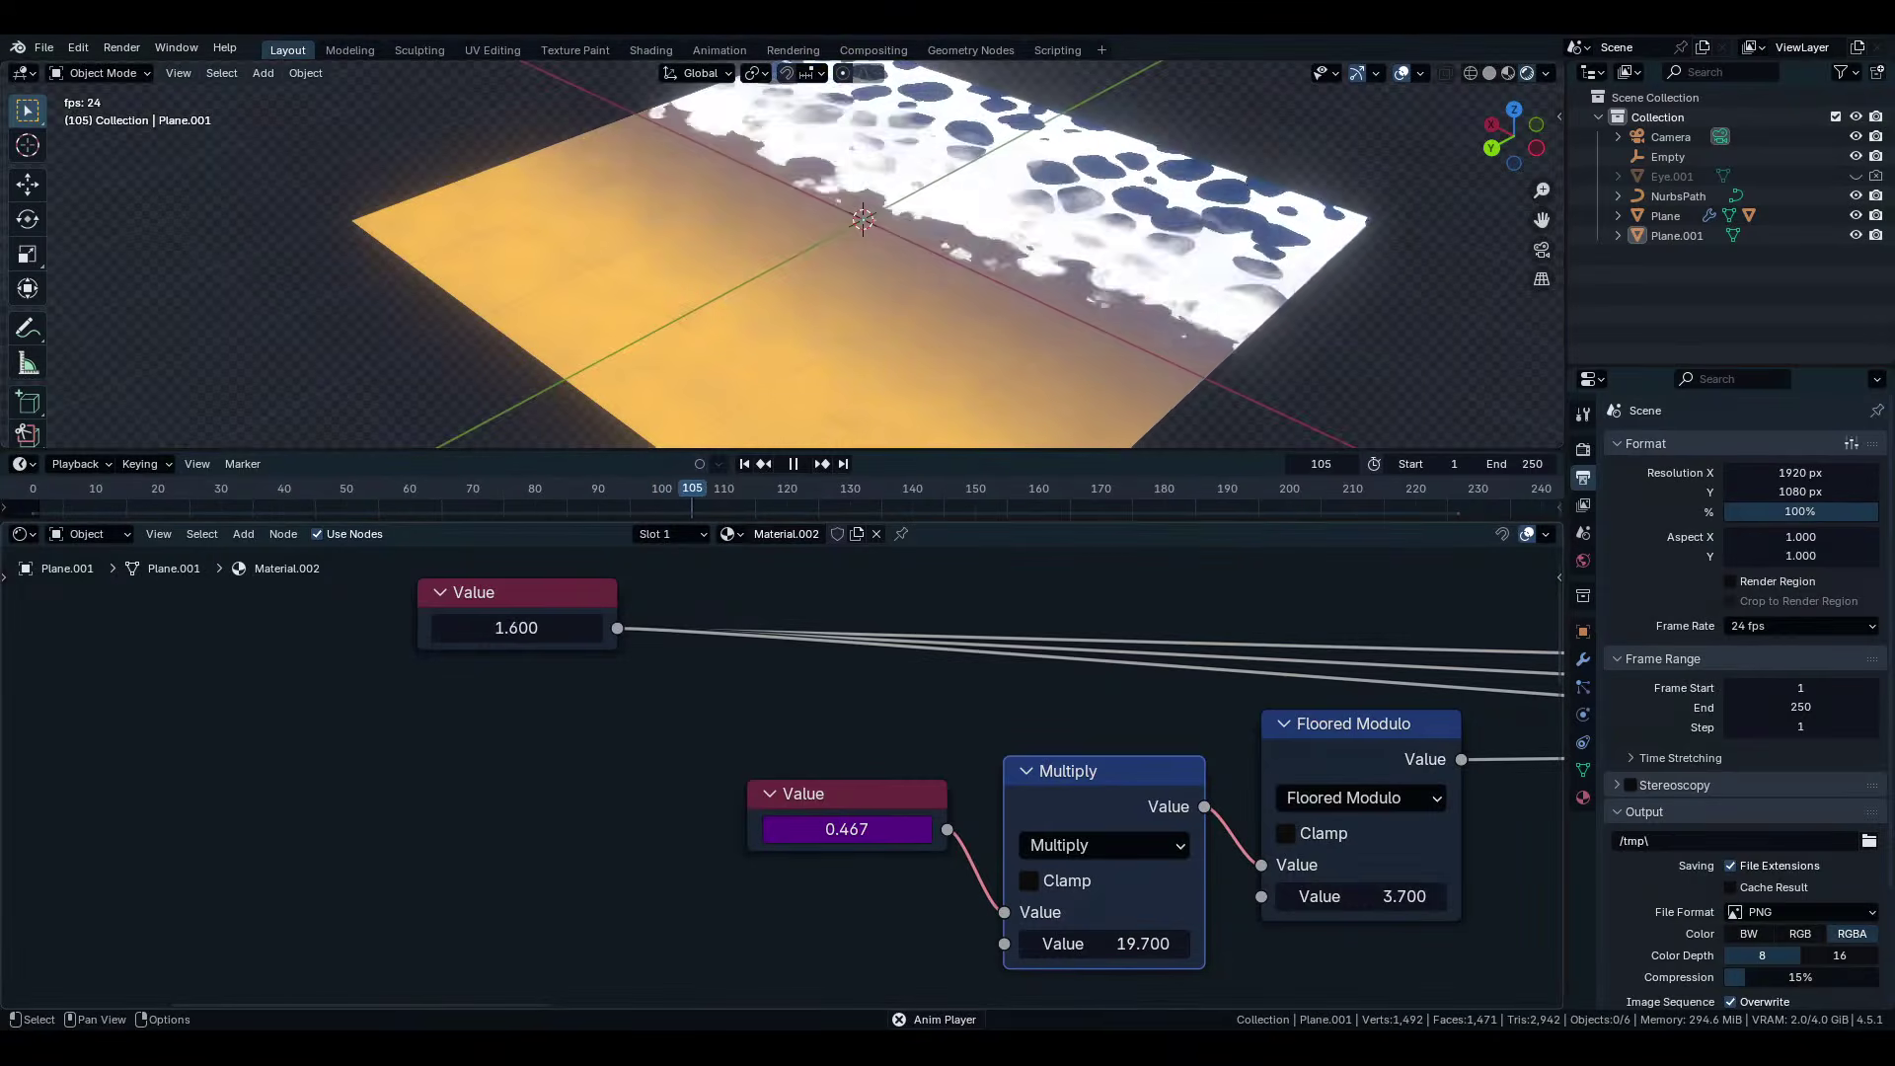
key("space")
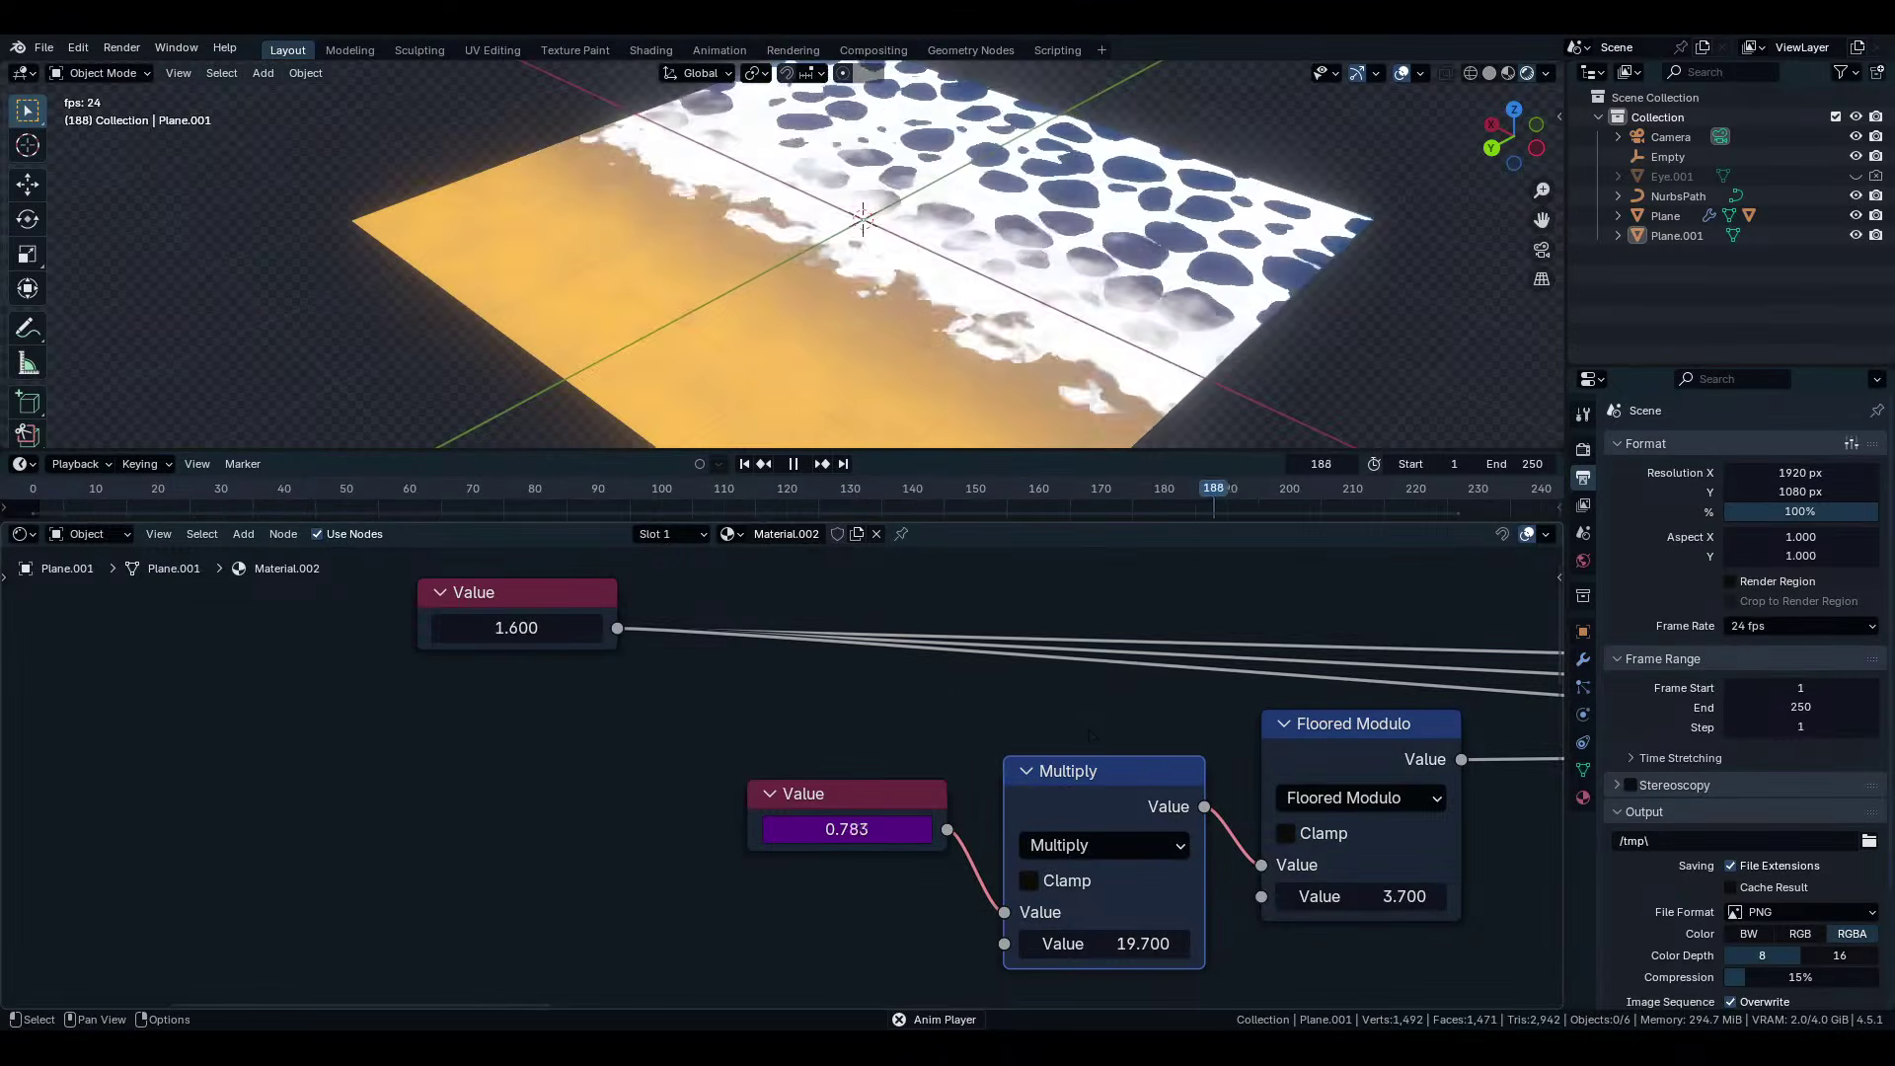
key("space")
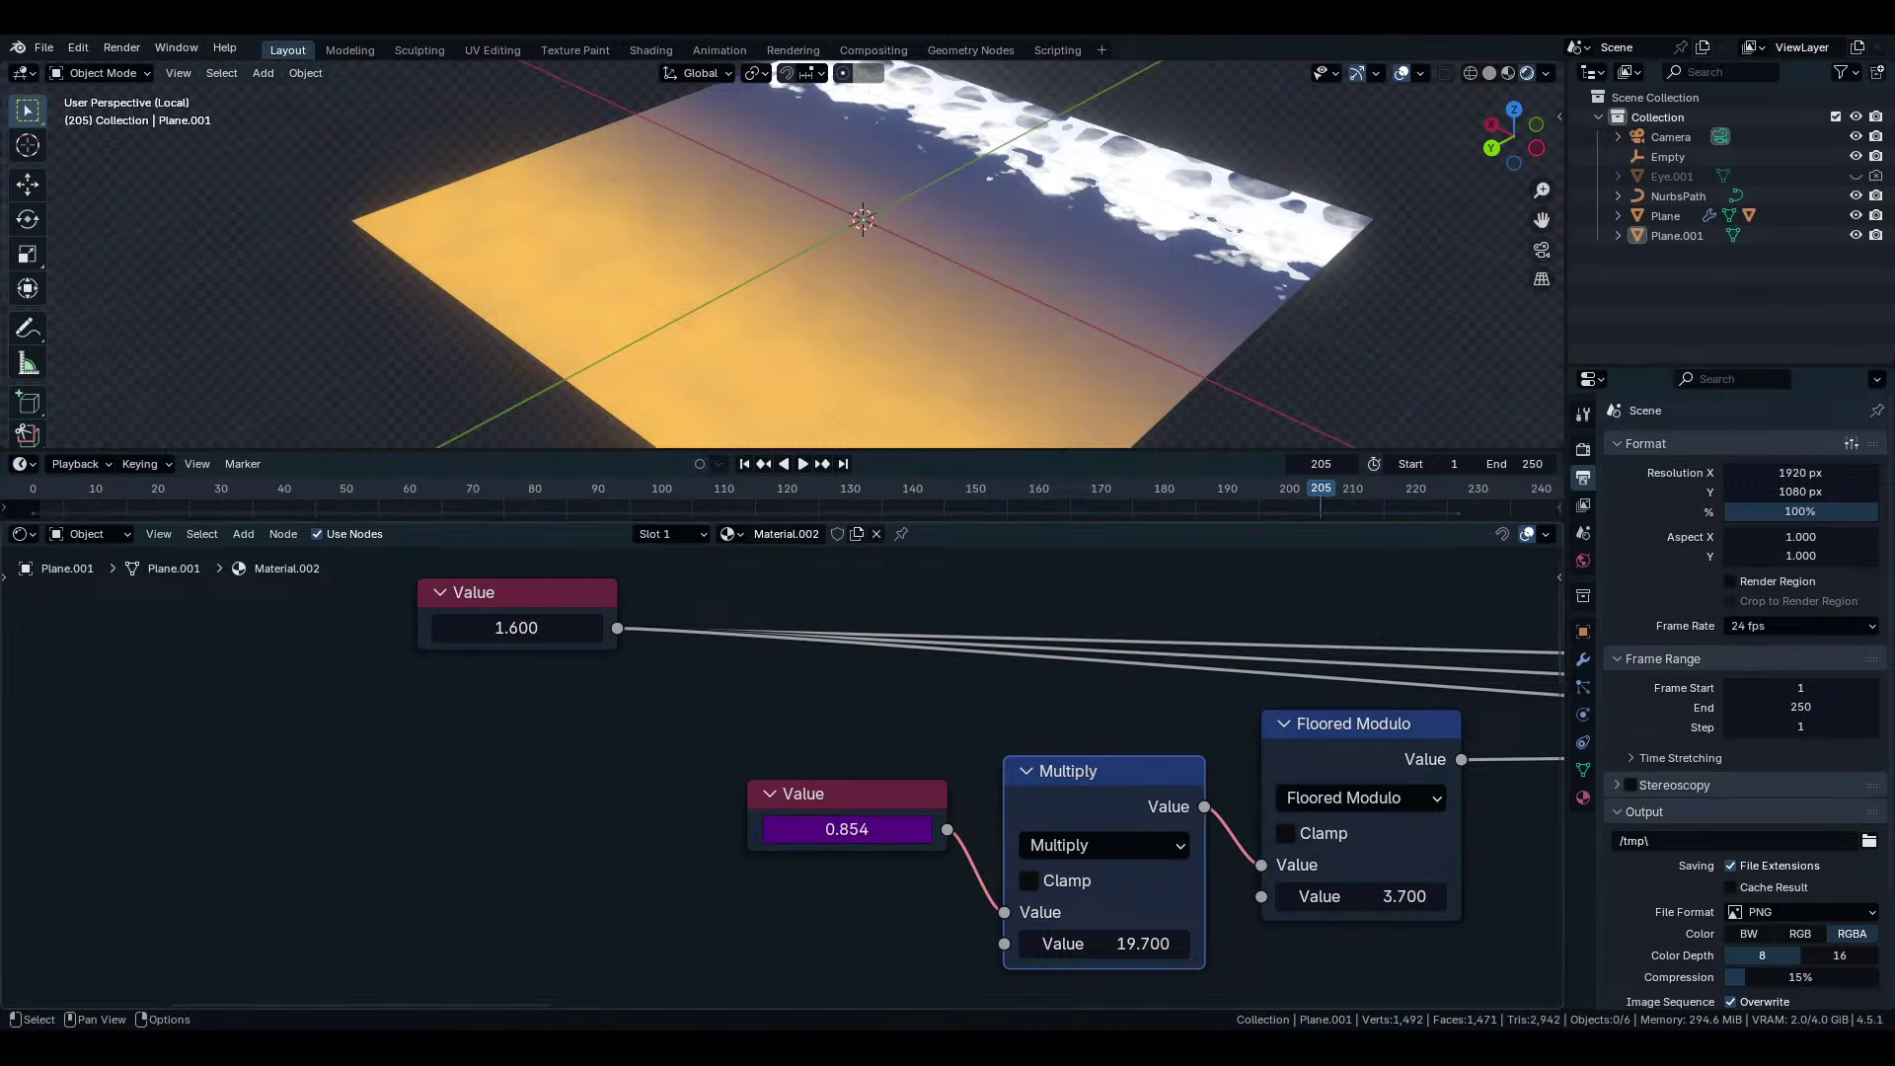
middle_click_drag(685, 317, 990, 338)
scroll(990, 339, "down", 4)
key("space")
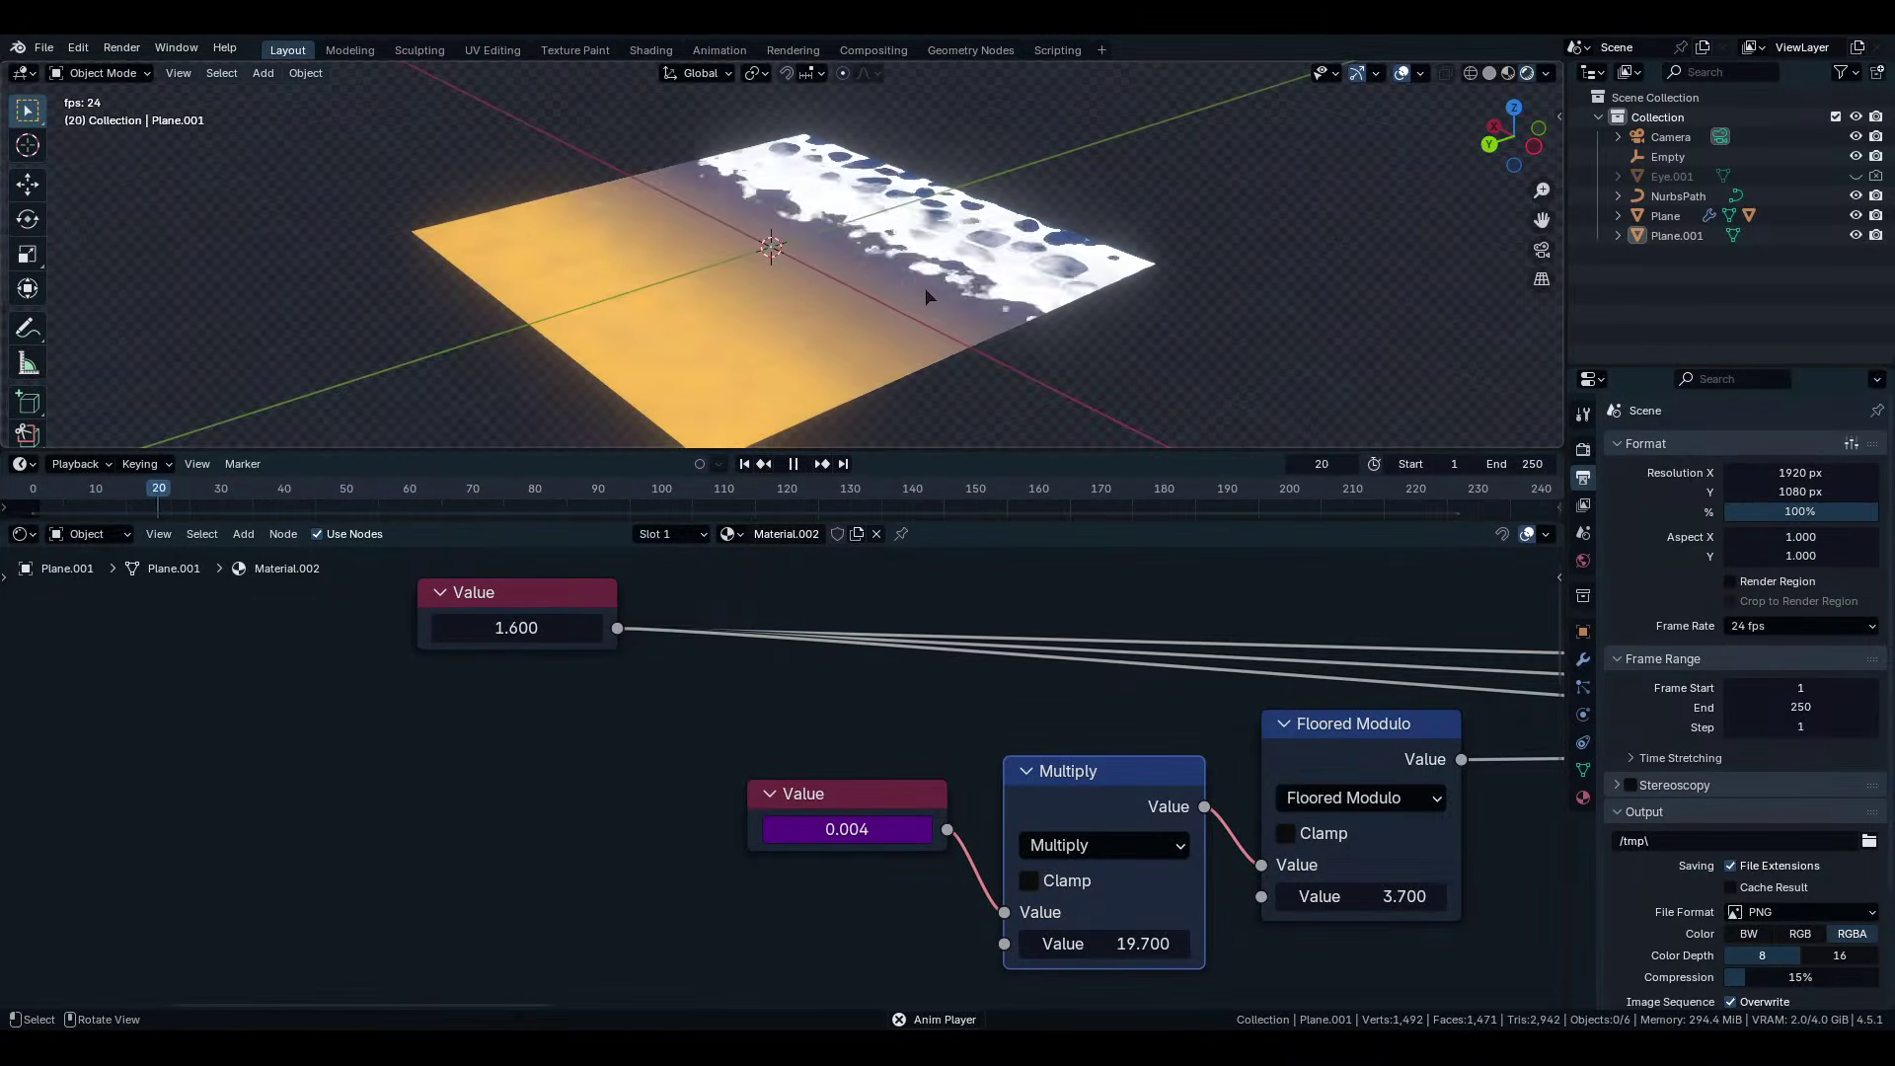
mouse_move(926, 287)
middle_mouse_down()
mouse_move(947, 338)
mouse_move(909, 287)
middle_mouse_up()
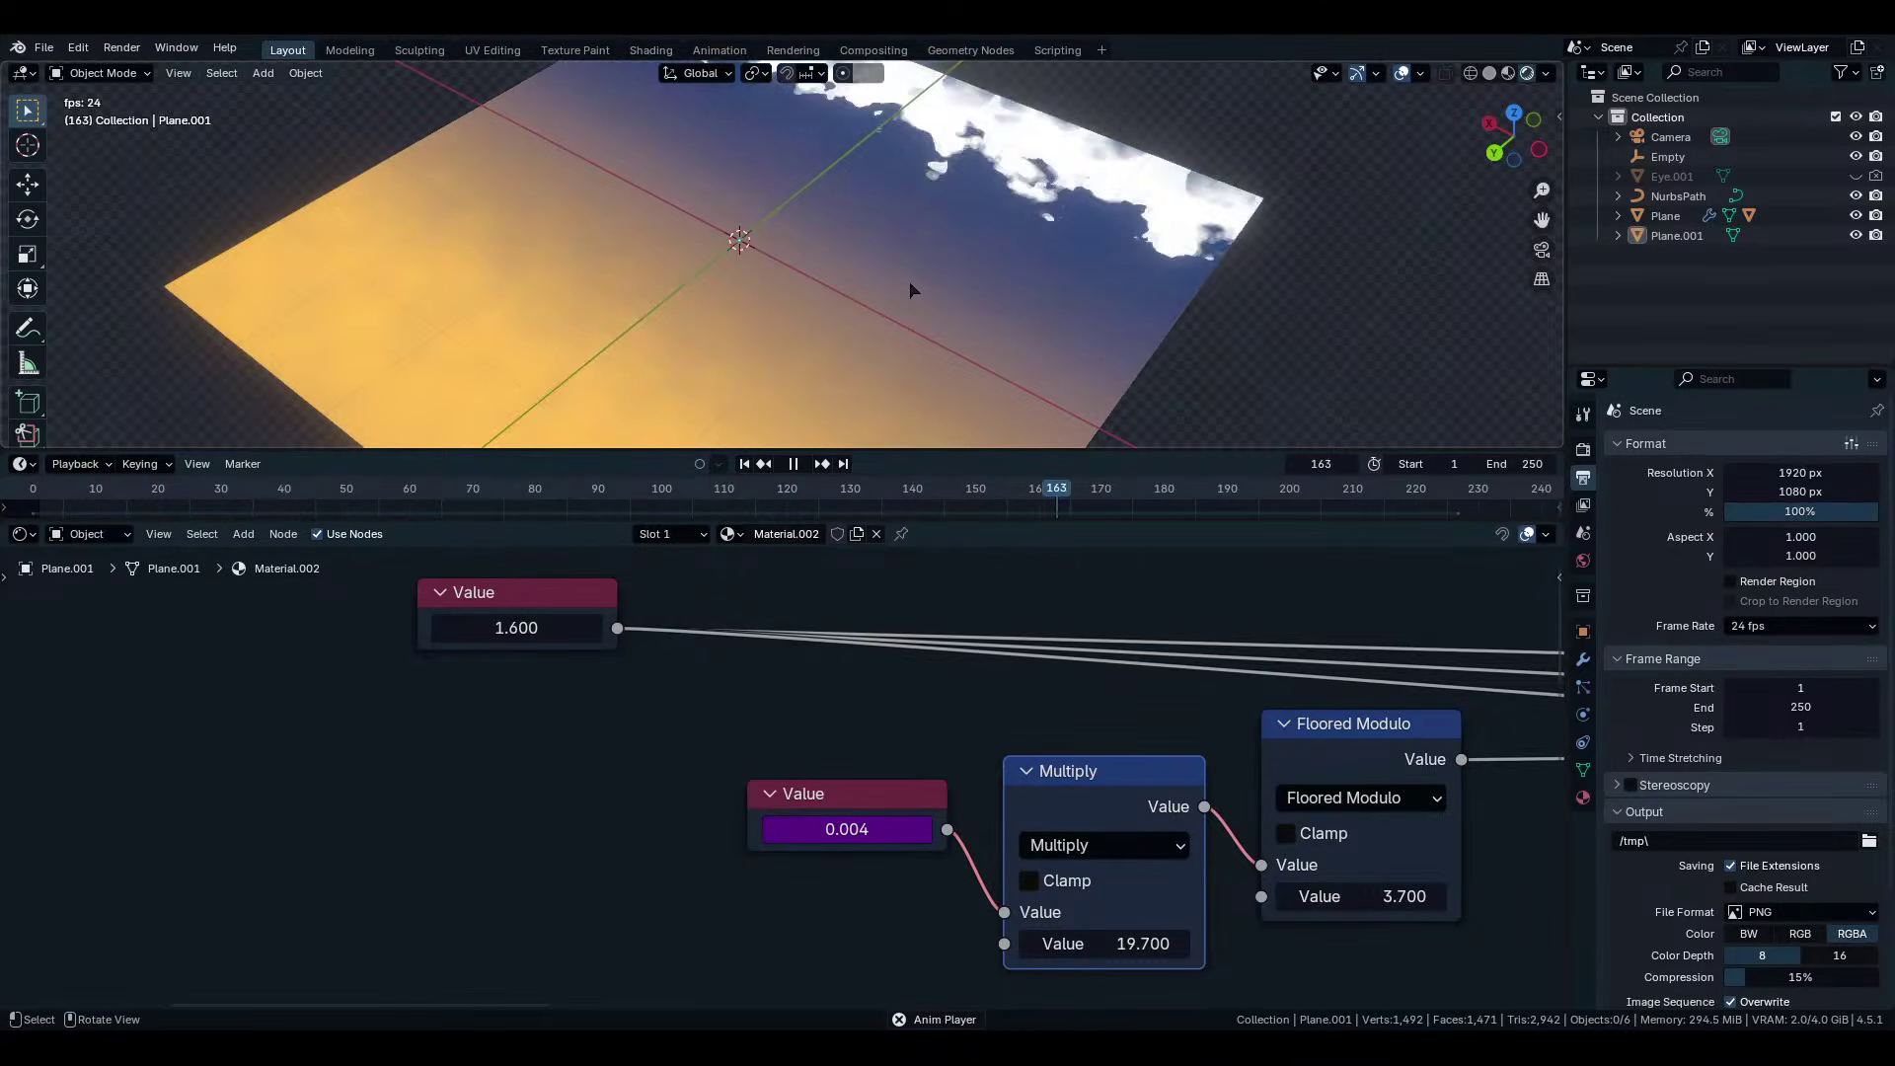
key("space")
mouse_move(909, 288)
middle_mouse_down()
mouse_move(842, 324)
mouse_move(922, 298)
mouse_move(1048, 299)
mouse_move(1117, 381)
mouse_move(1092, 258)
mouse_move(898, 316)
middle_mouse_up()
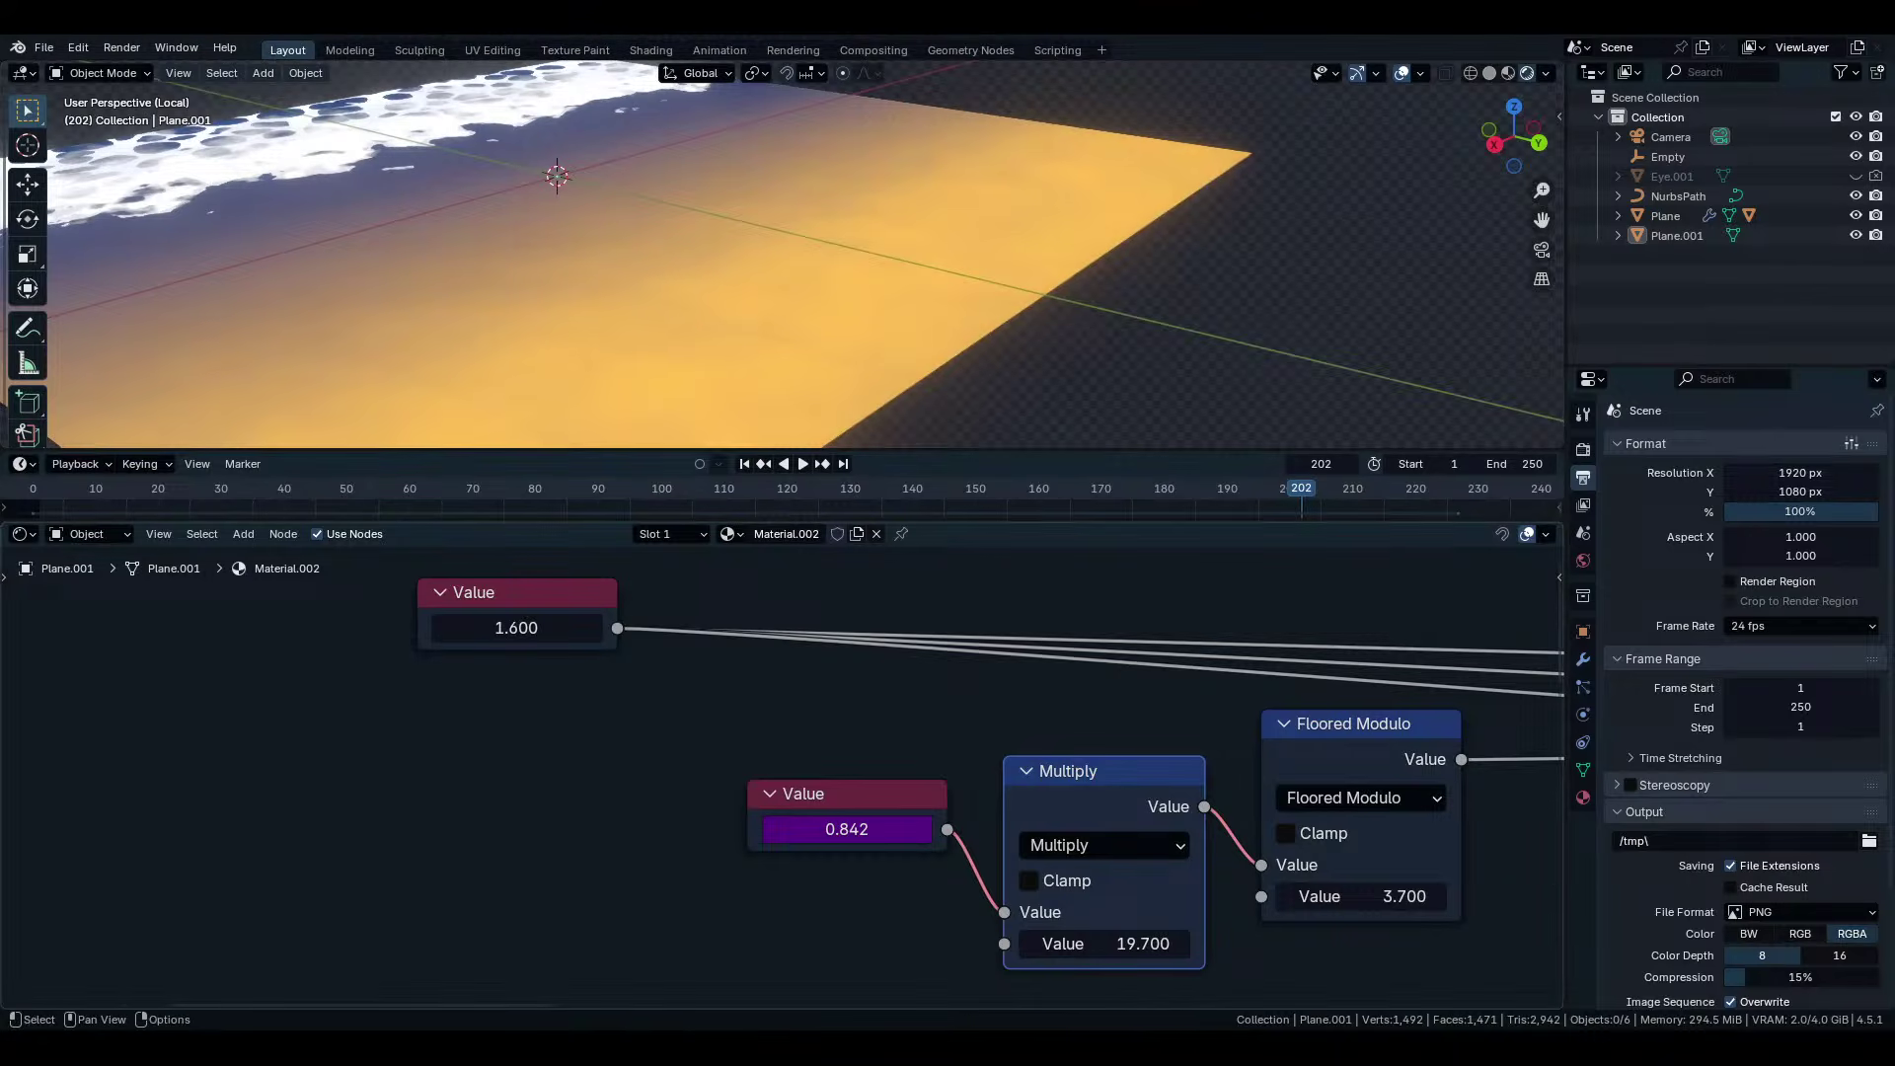
Rename the node group NodeGroup.001 to Ocean Waves.
scroll(780, 750, "down", 5)
scroll(782, 778, "down", 6)
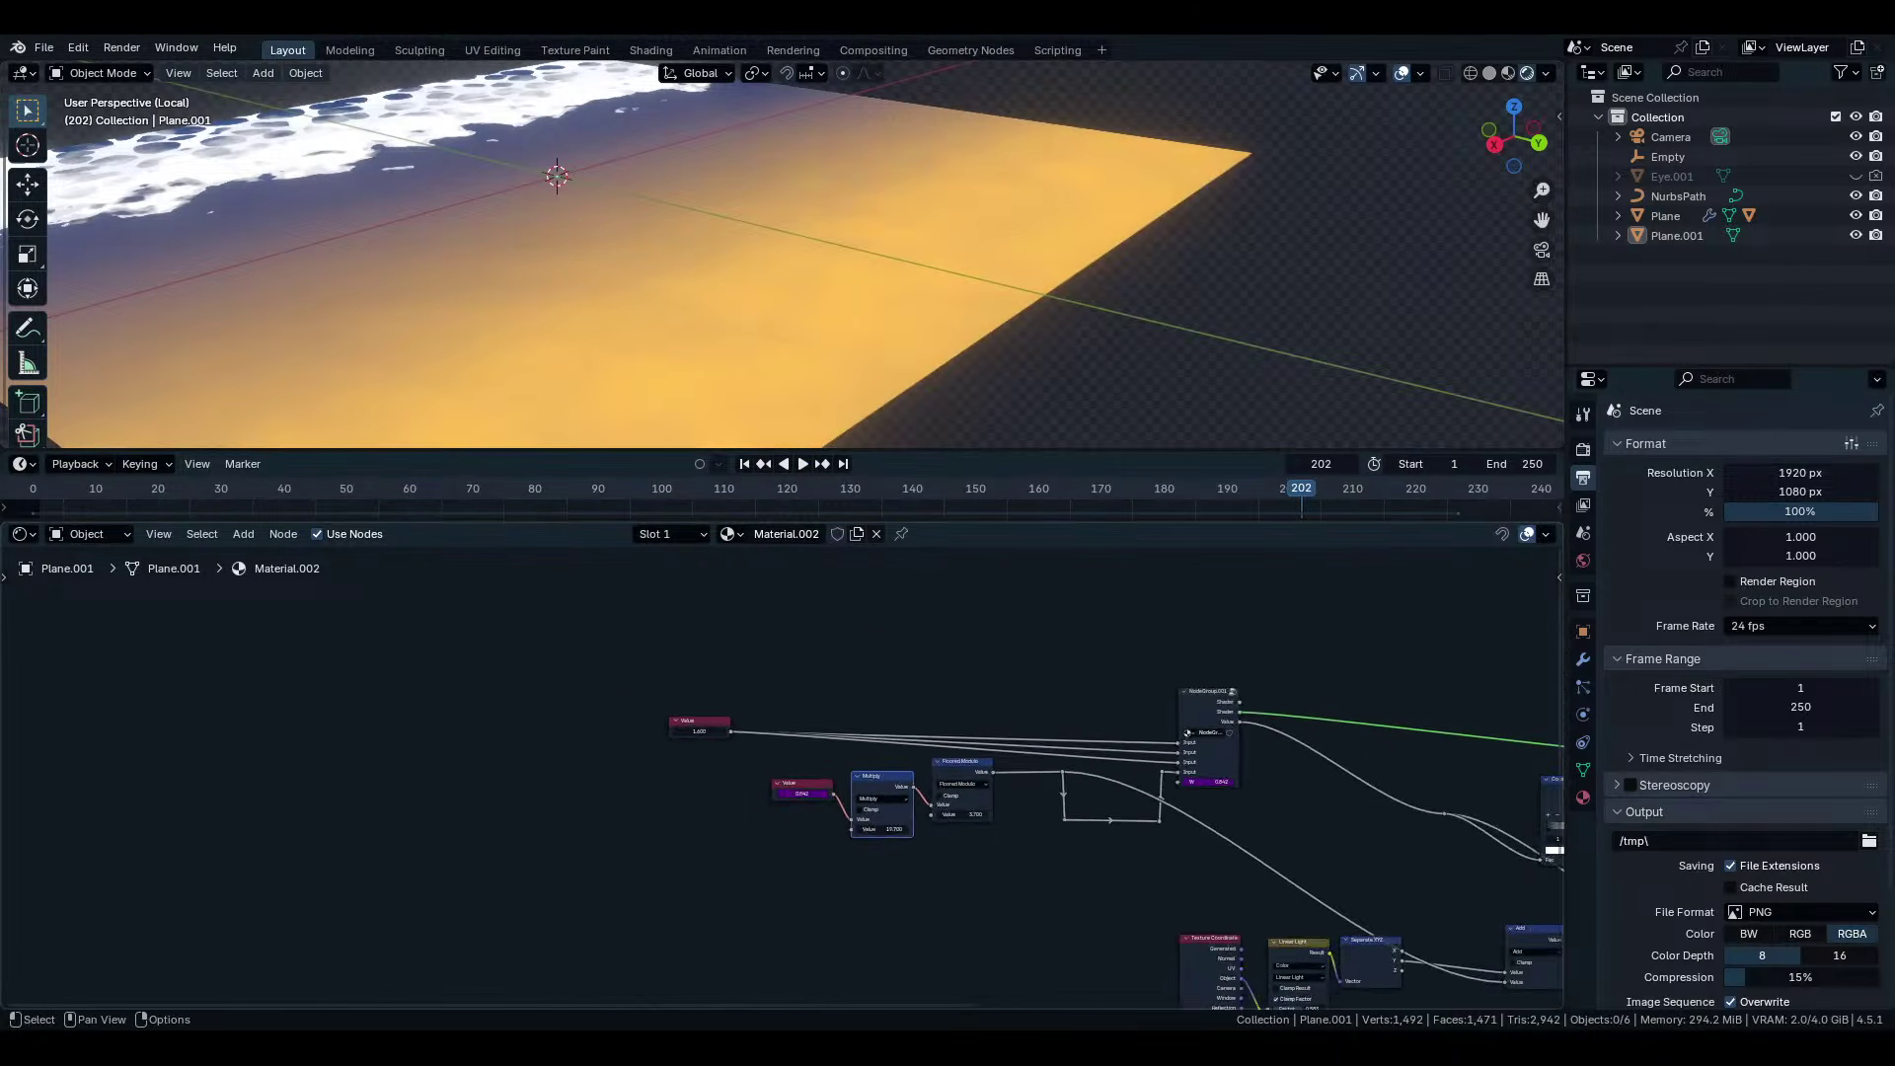
middle_click_drag(1322, 842, 318, 699)
scroll(782, 778, "up", 3)
middle_click_drag(789, 703, 788, 817)
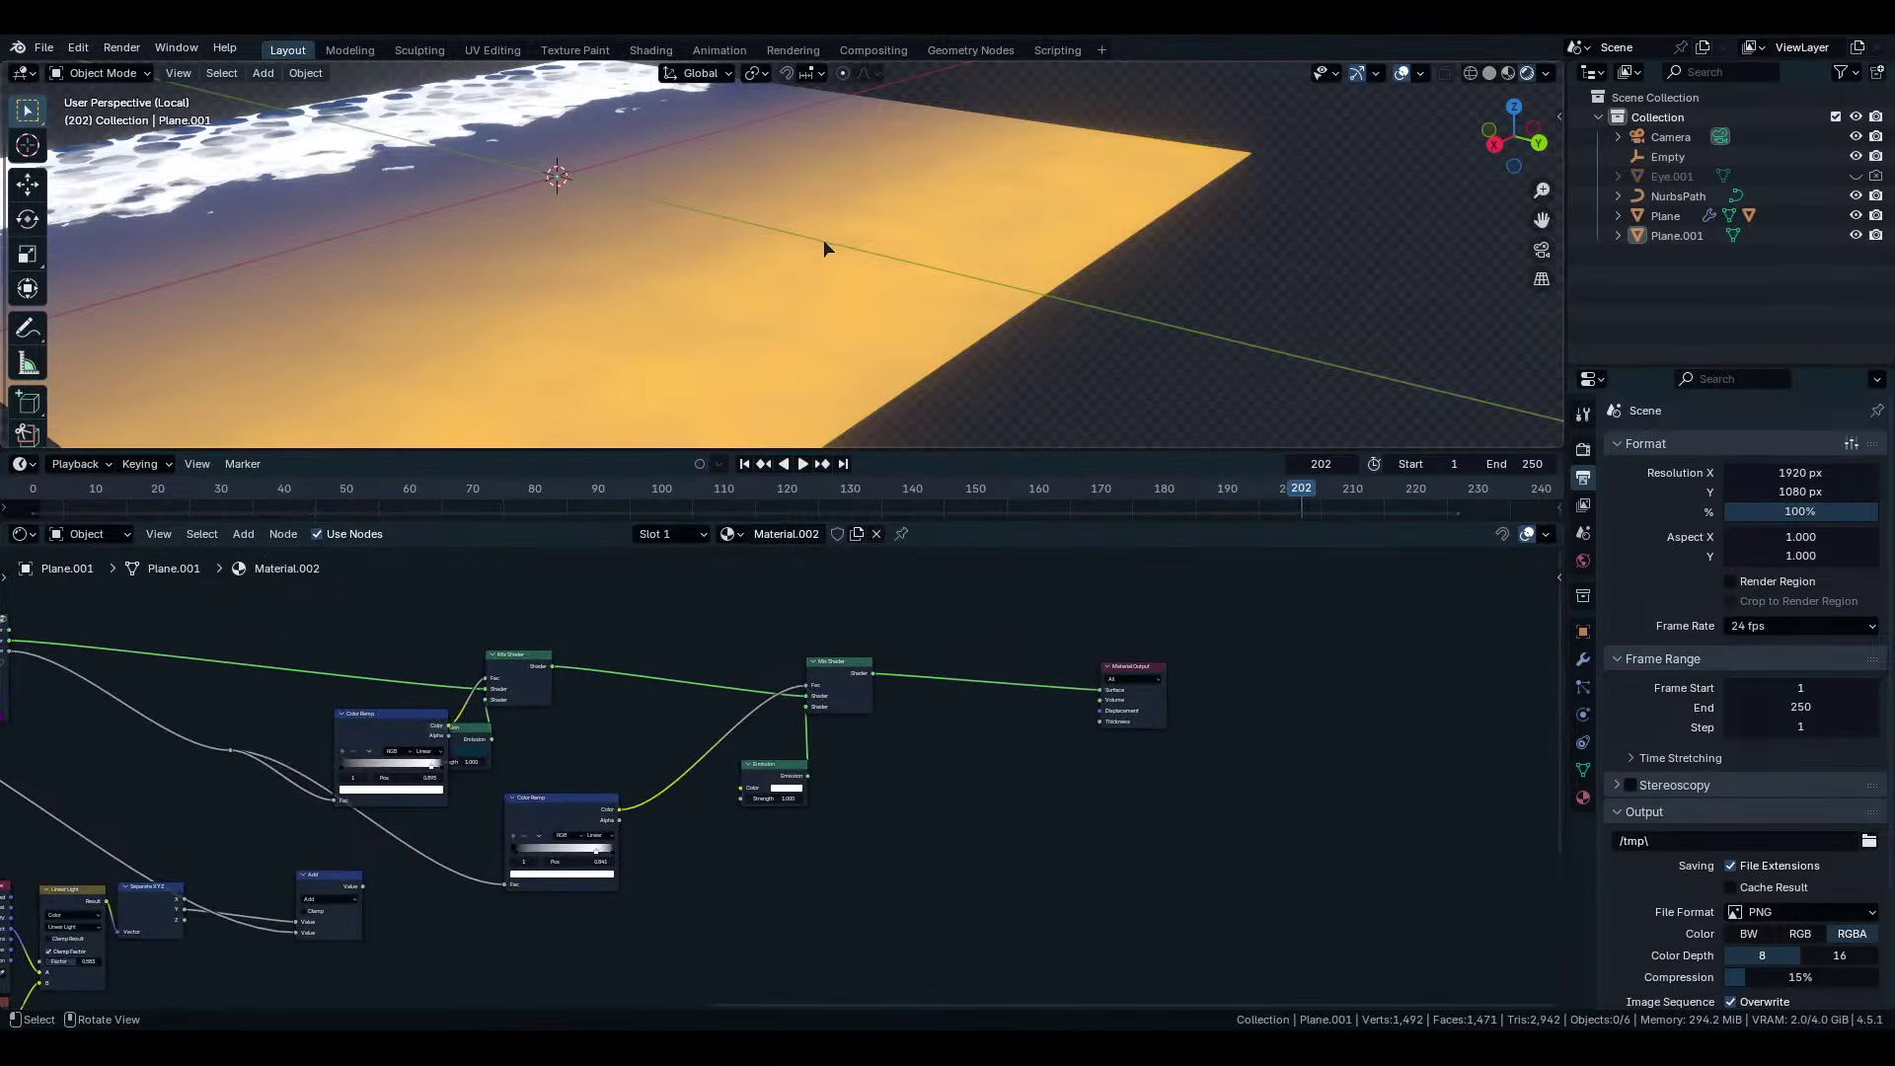
middle_click_drag(742, 233, 708, 292)
middle_click_drag(1067, 821, 1894, 887)
scroll(866, 693, "up", 5)
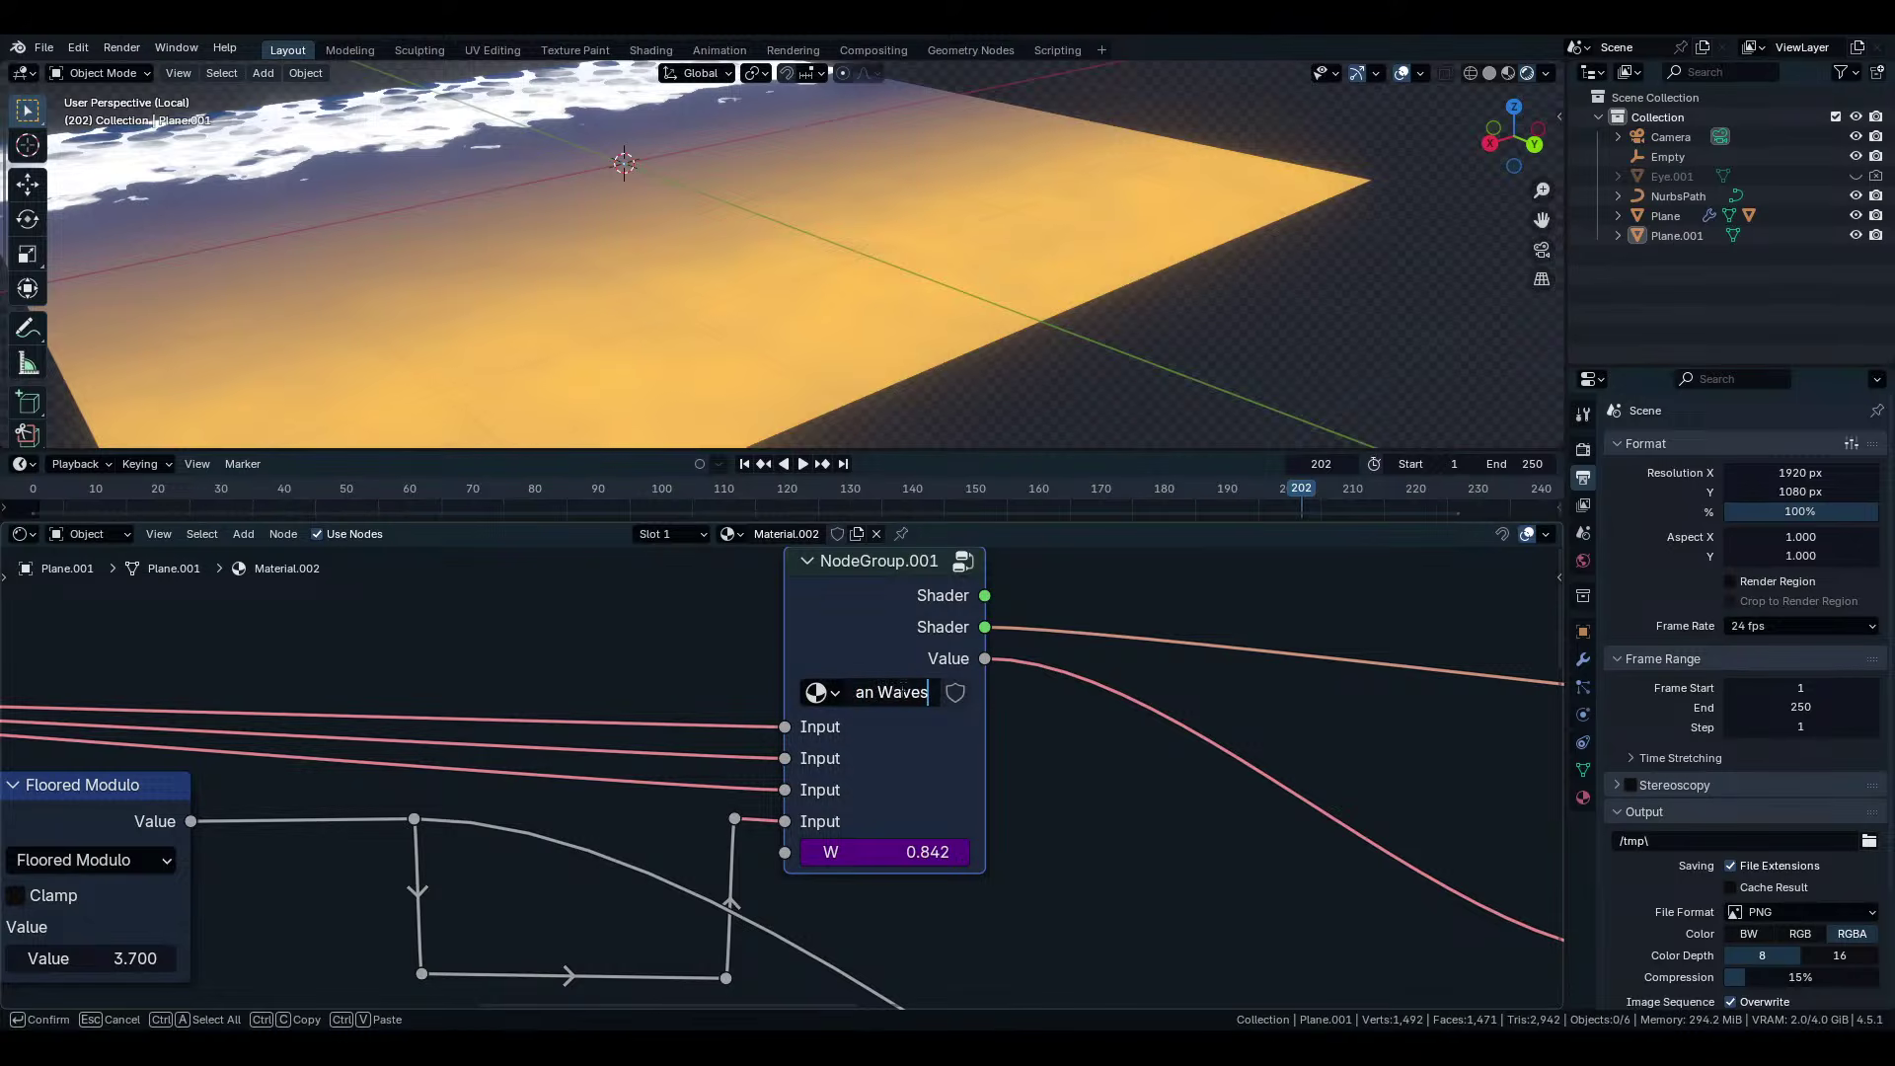
Enter the Ocean Waves group and move the upper reroute point of the yellow Emission node's link toward the Group Input side.
key("Tab")
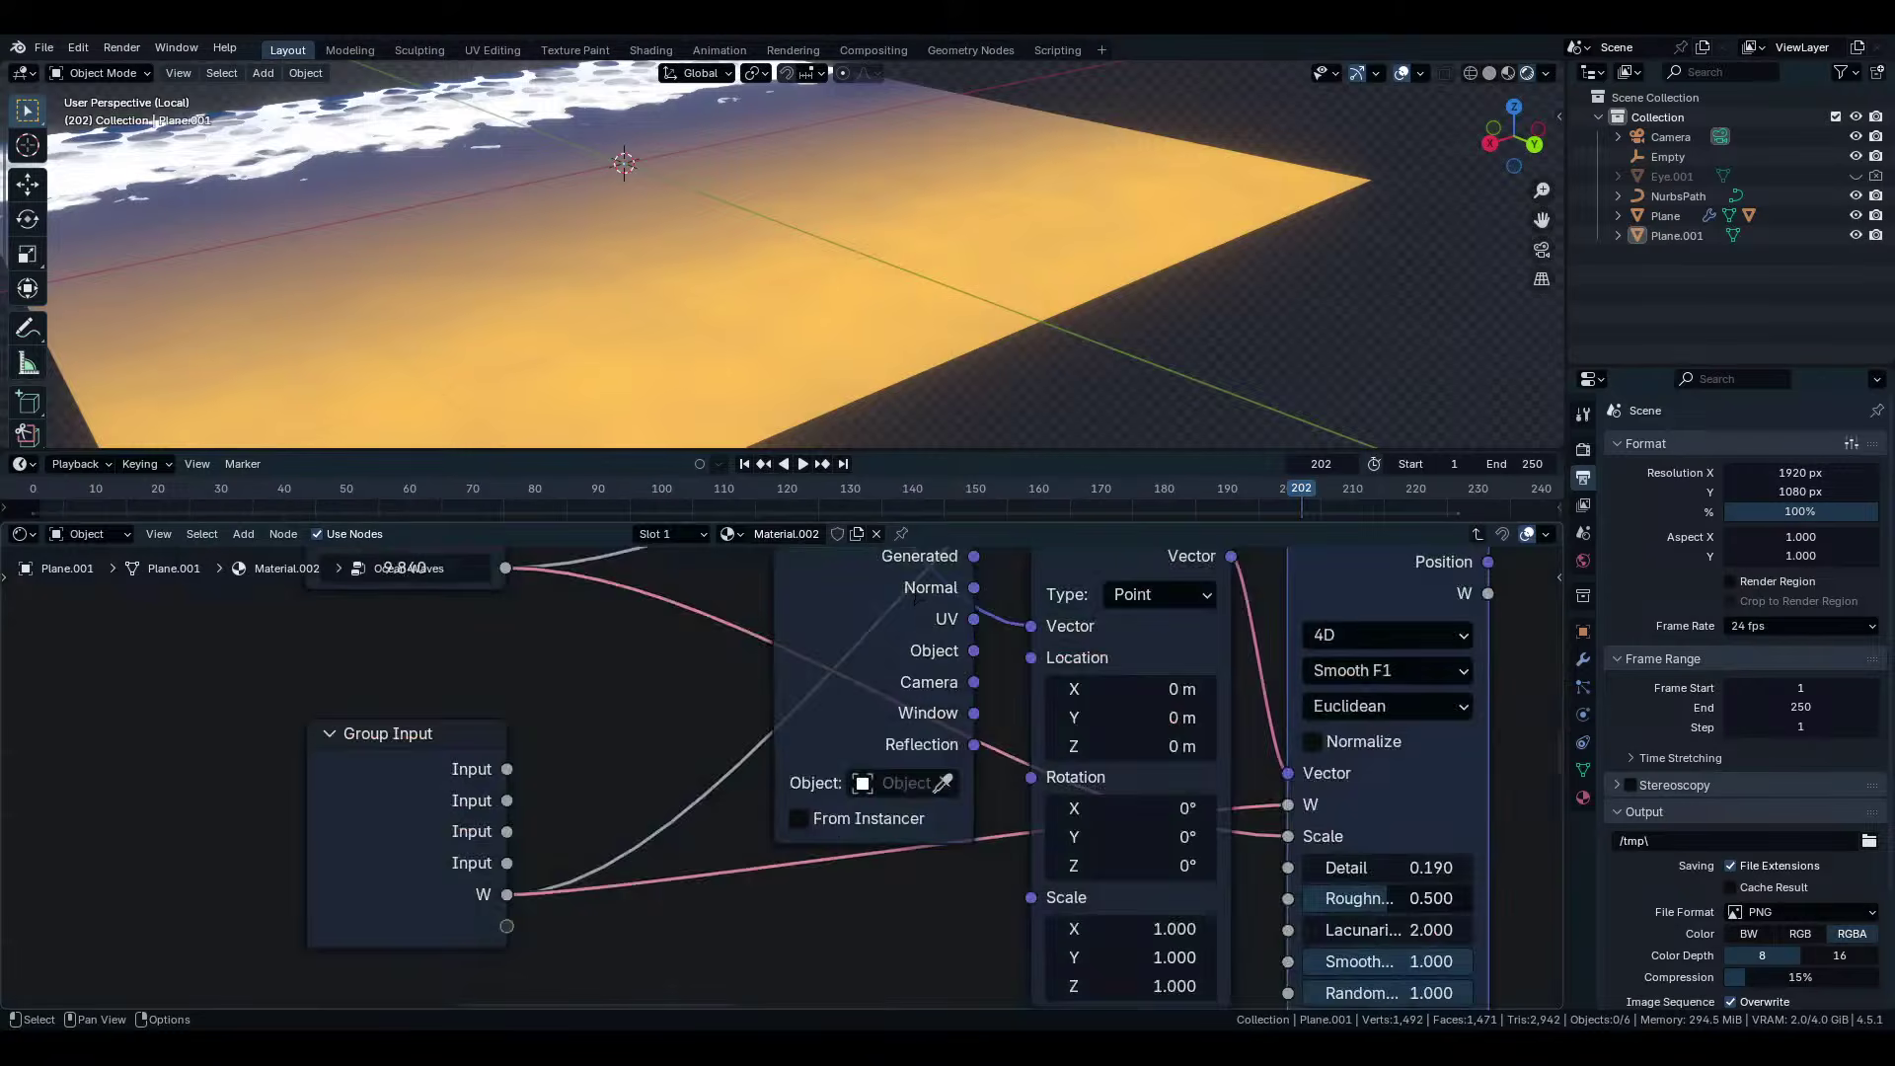
scroll(885, 779, "down", 6)
scroll(885, 779, "up", 6)
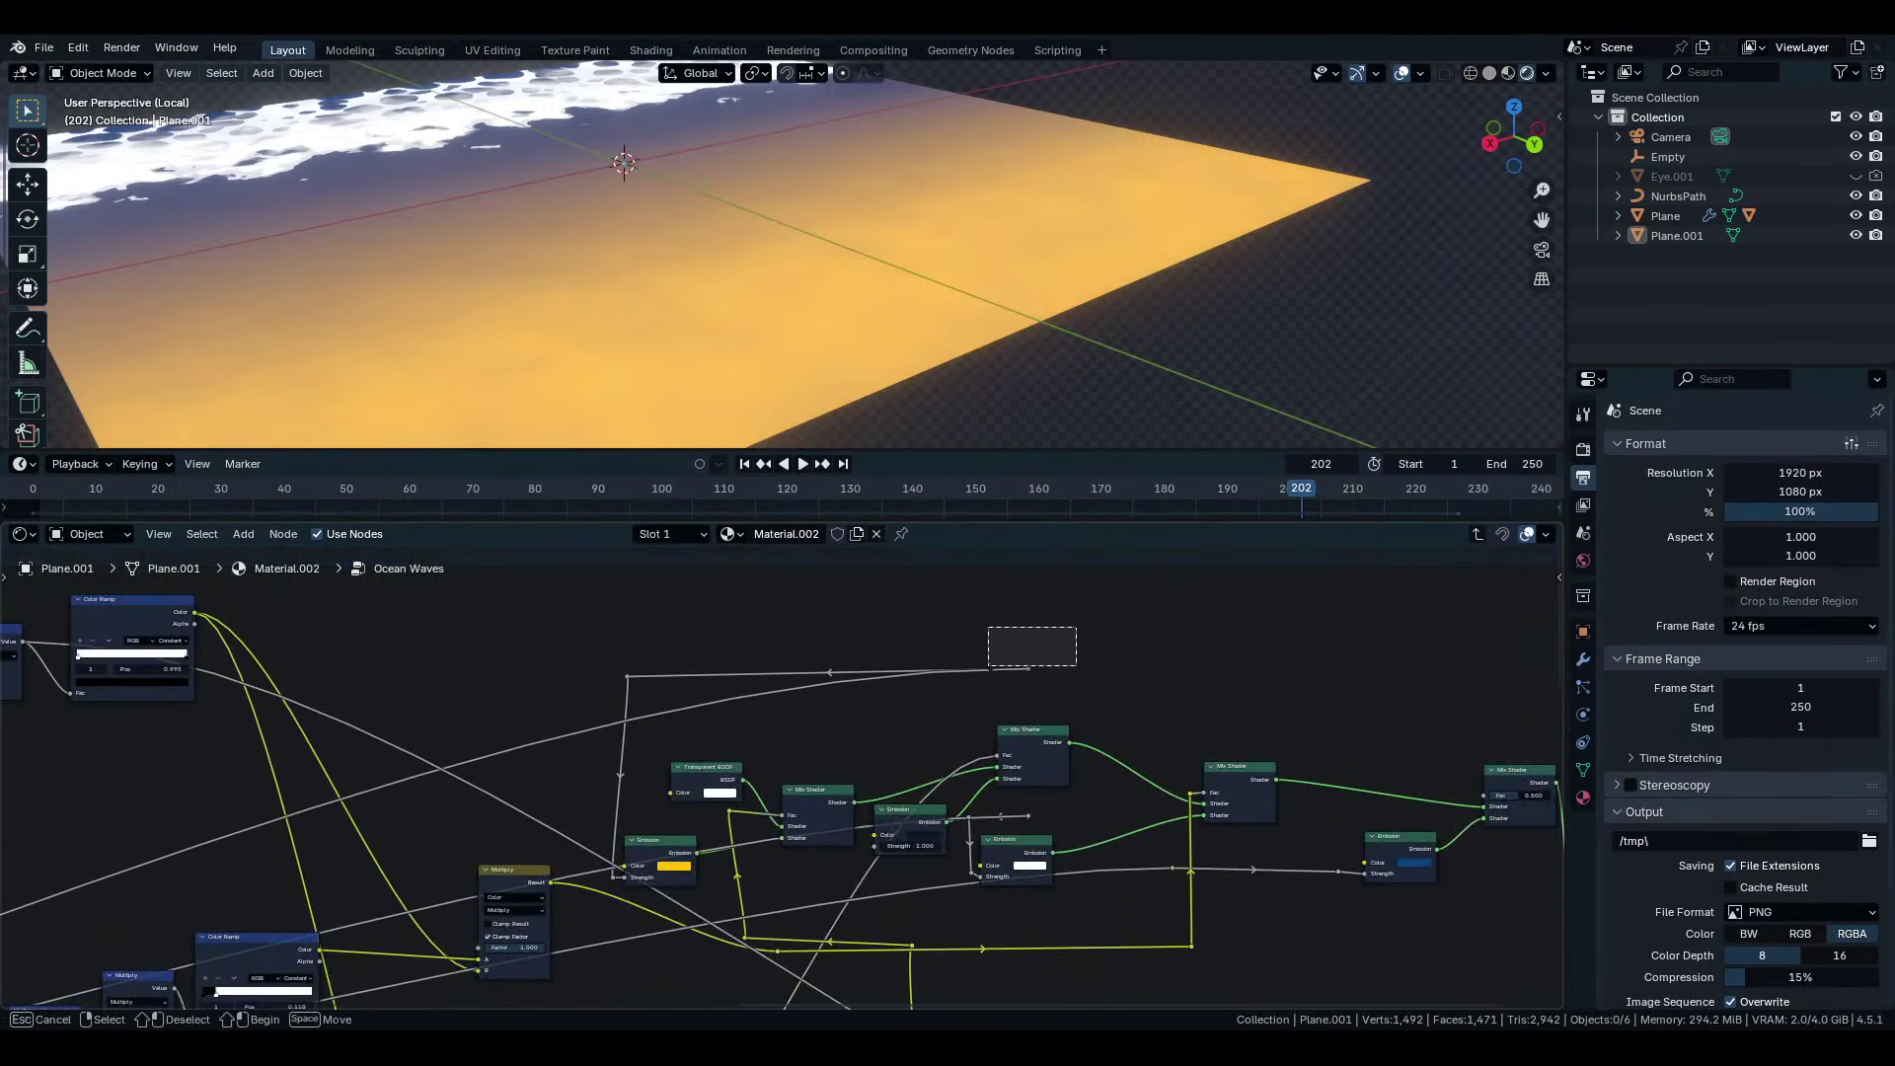
left_click_drag(1076, 687, 1028, 696)
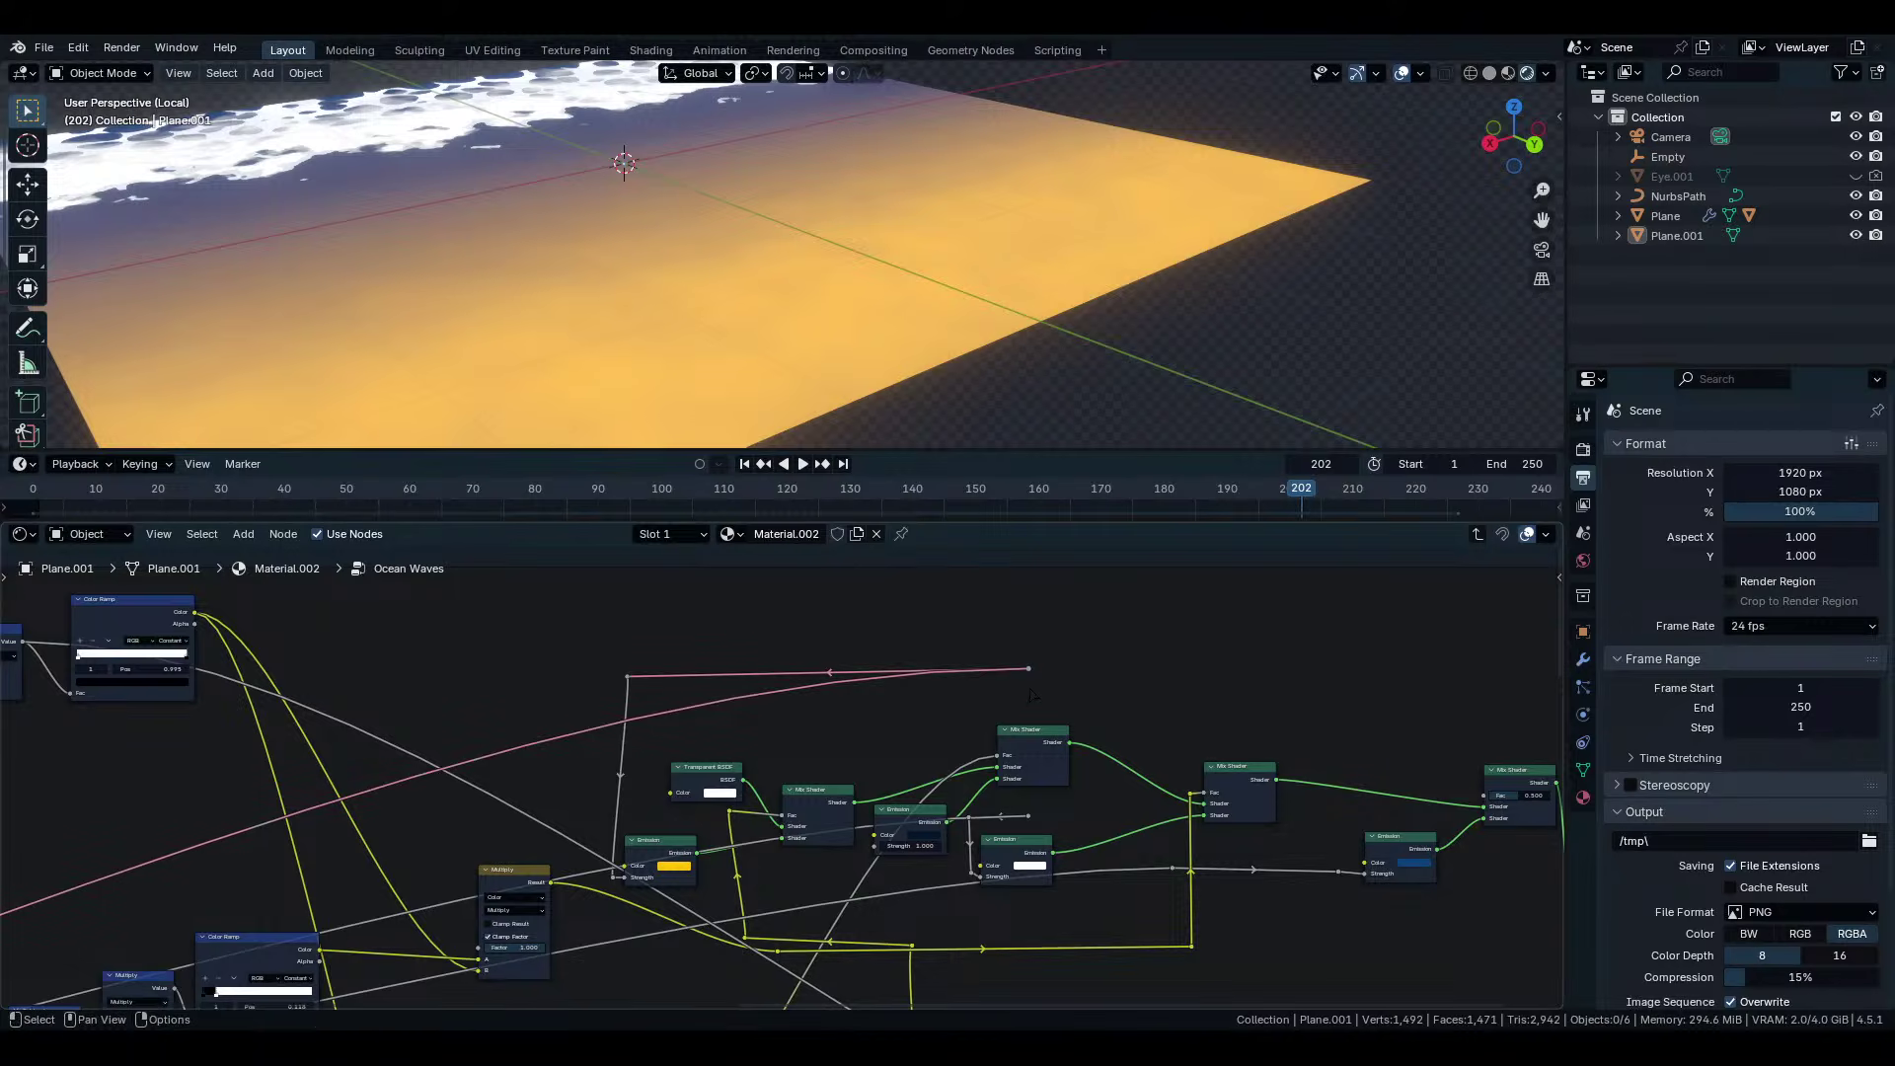
key("g")
left_click(539, 696)
Move the reroute points feeding the yellow Emission node down below that node.
scroll(539, 695, "down", 3)
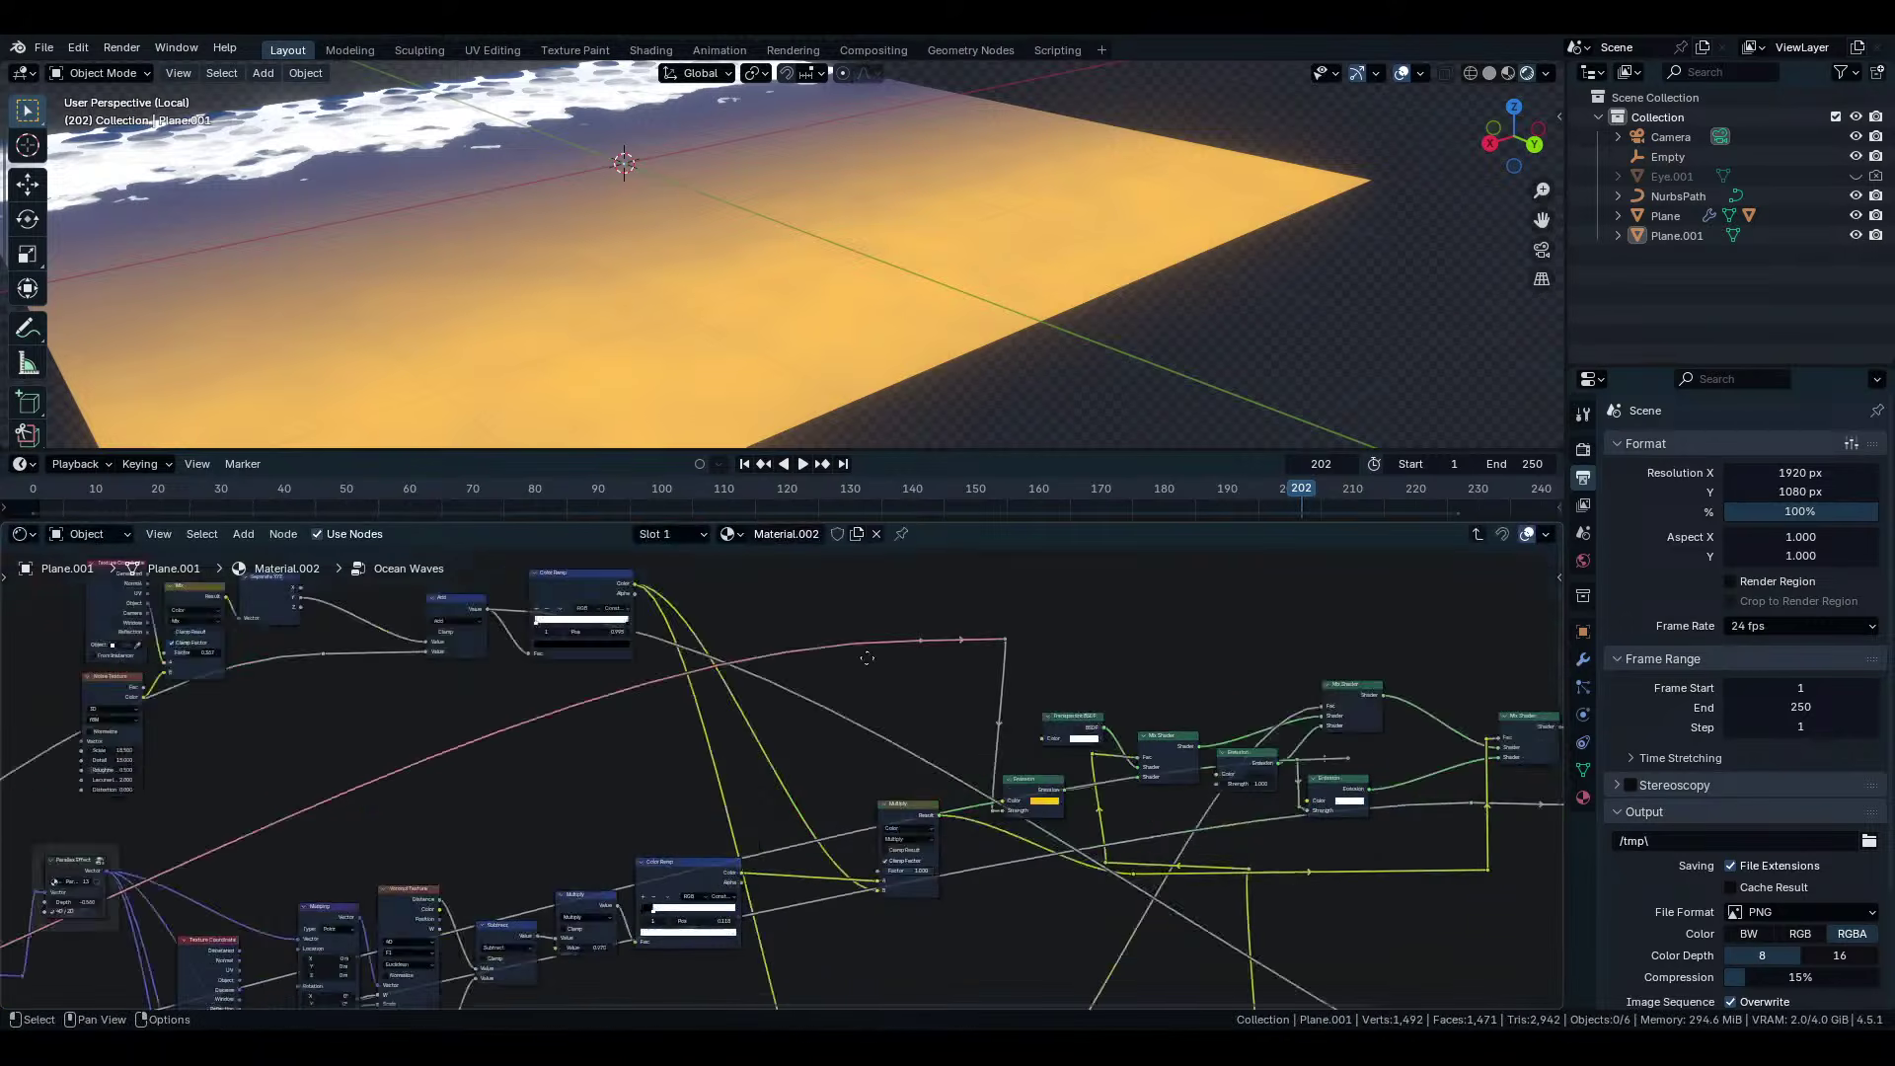
middle_click_drag(538, 696, 1210, 602)
scroll(1028, 698, "down", 4)
key("g")
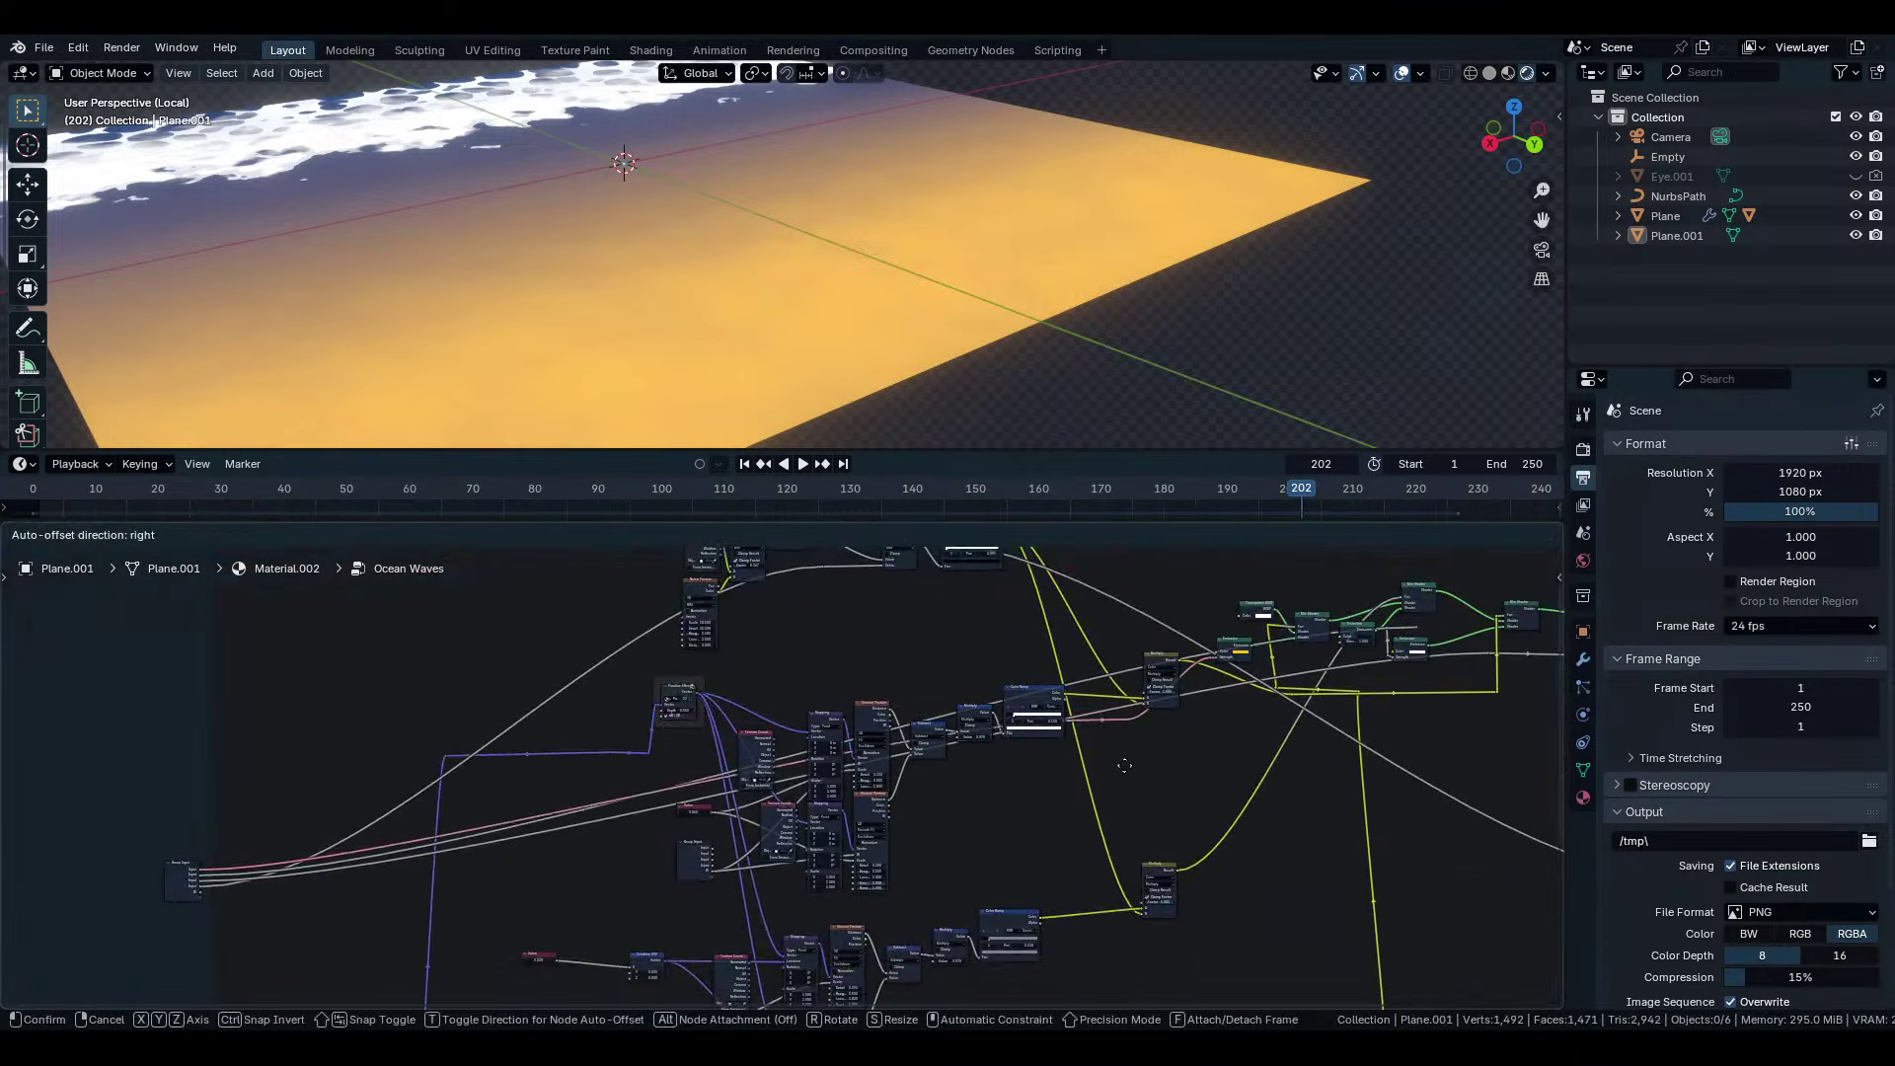
left_click(1222, 785)
Reposition the reroute points on the yellow Emission node's Strength link so it runs beneath the upper Voronoi branch.
key("g")
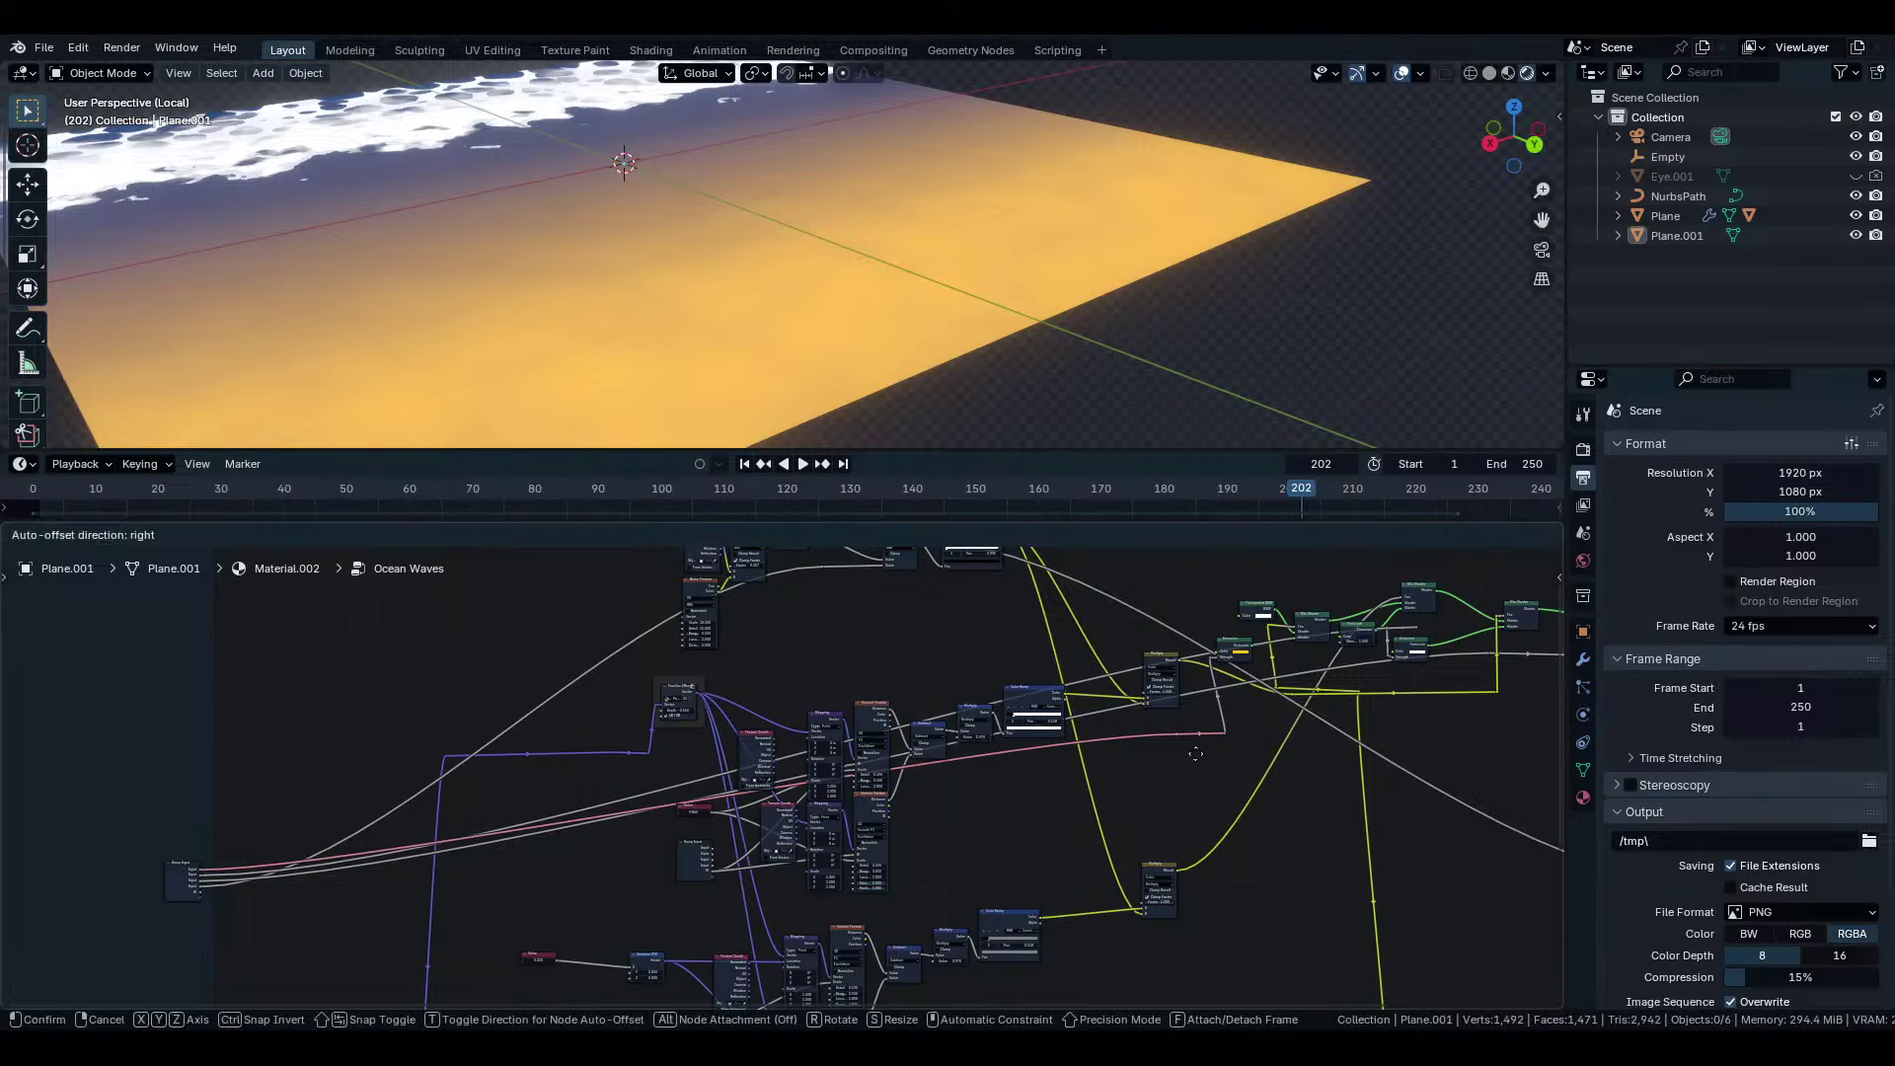
left_click(265, 868)
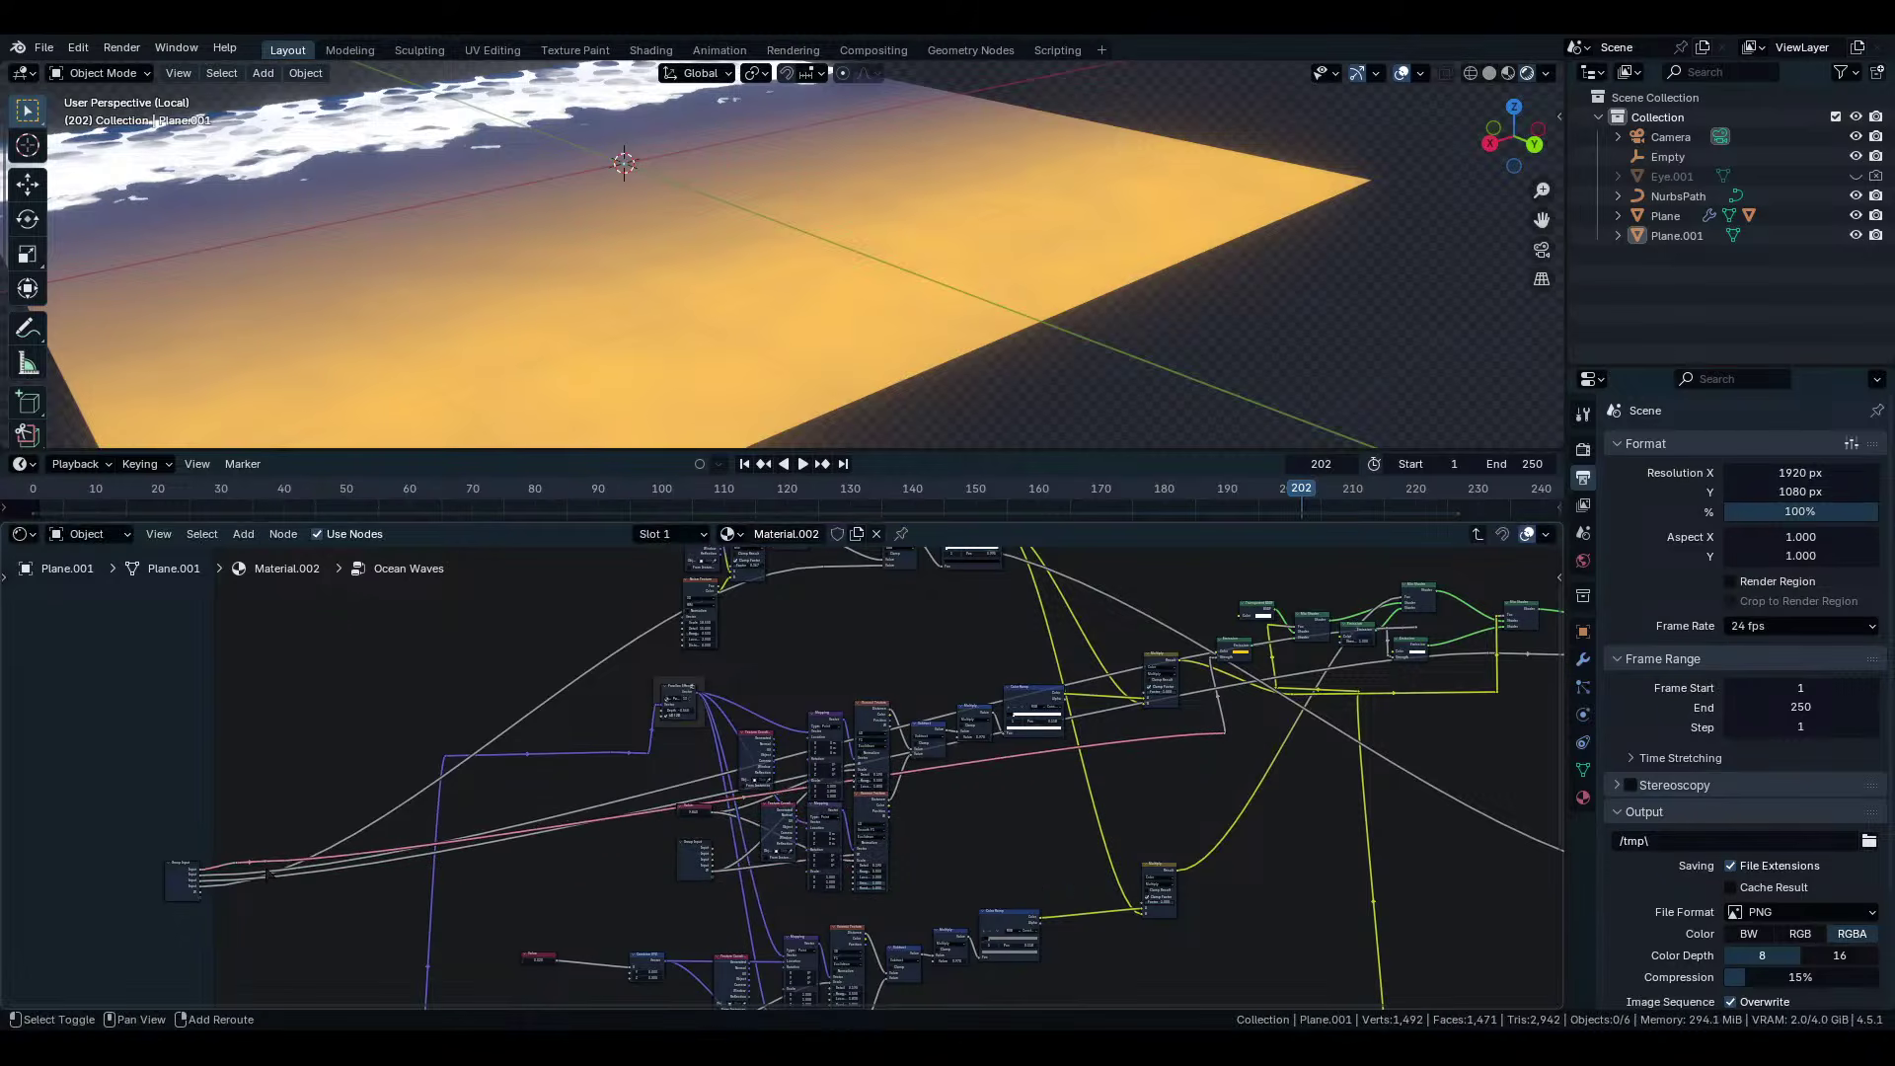
key("g")
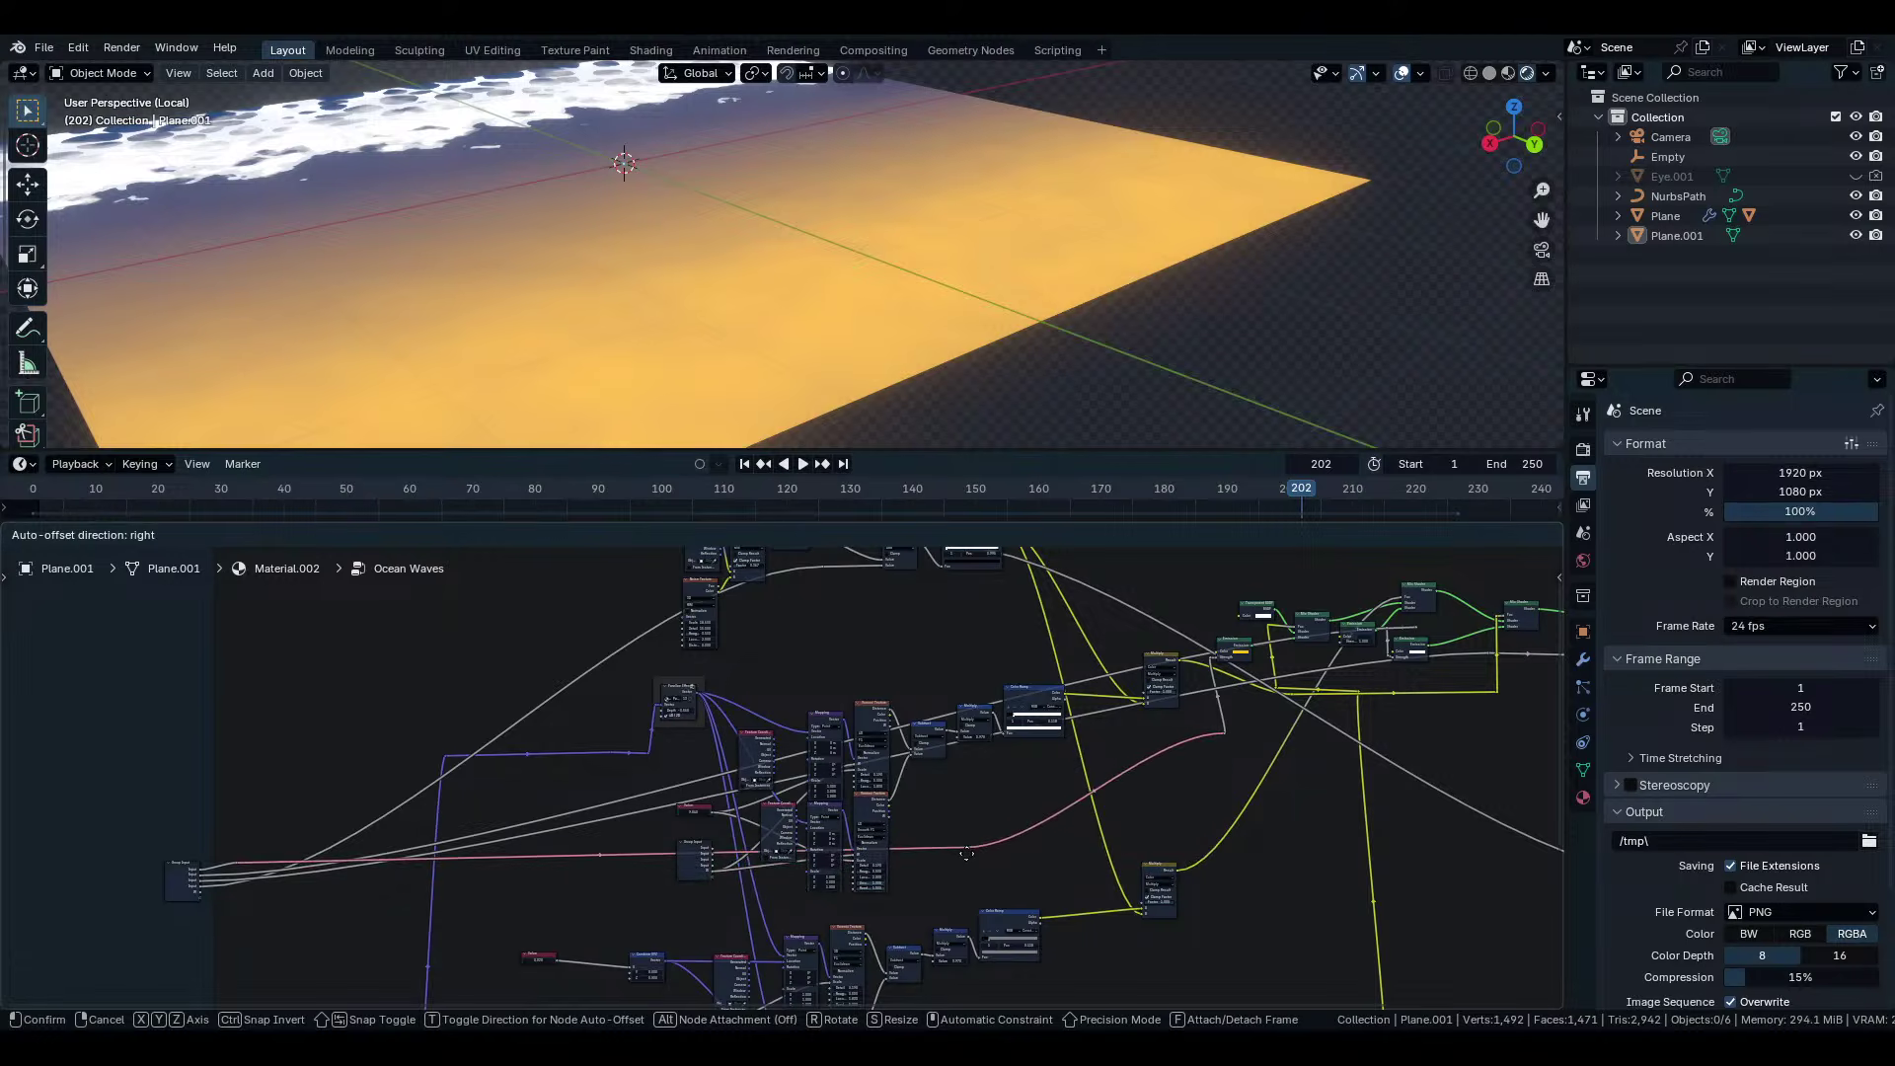
left_click(983, 779)
key("g")
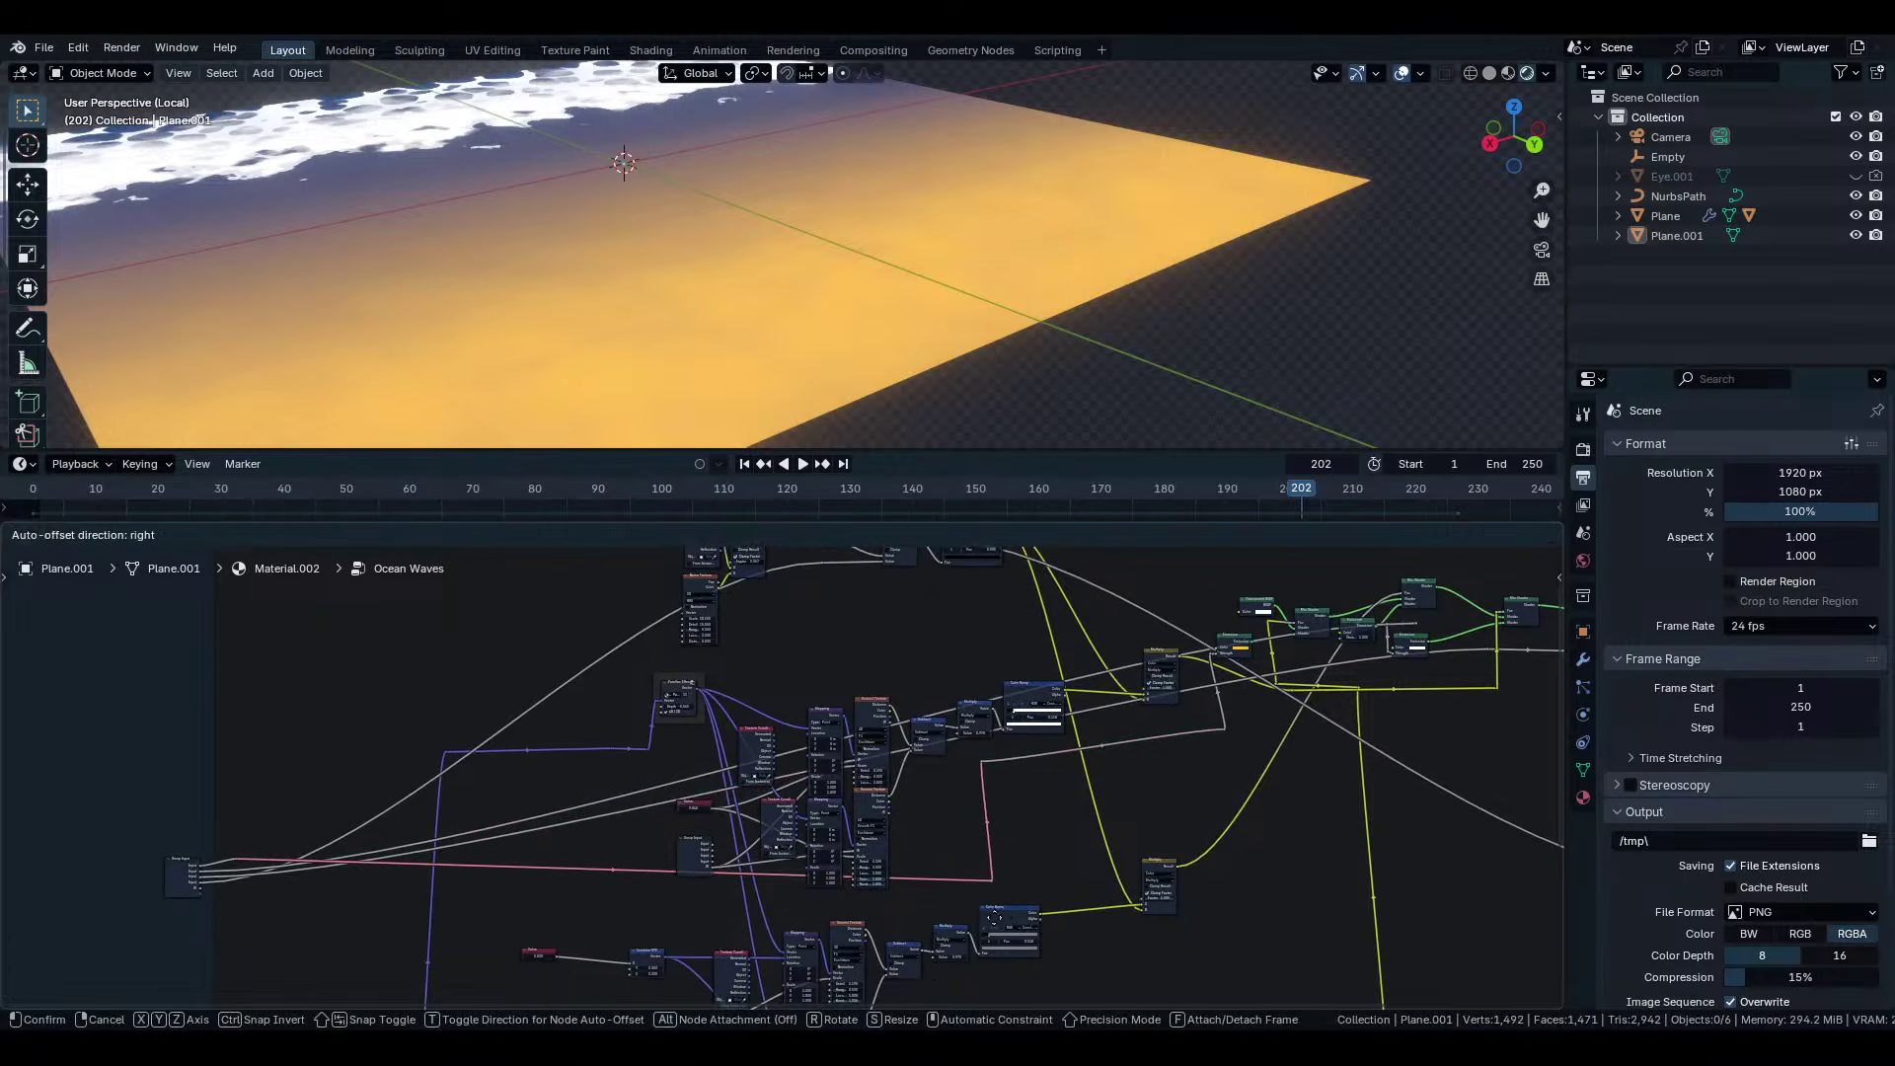
left_click(890, 925)
Maximize the node editor and bring the lowest row of nodes in the group into view.
middle_click_drag(1045, 902, 963, 782)
scroll(963, 781, "down", 2)
scroll(963, 782, "down", 3)
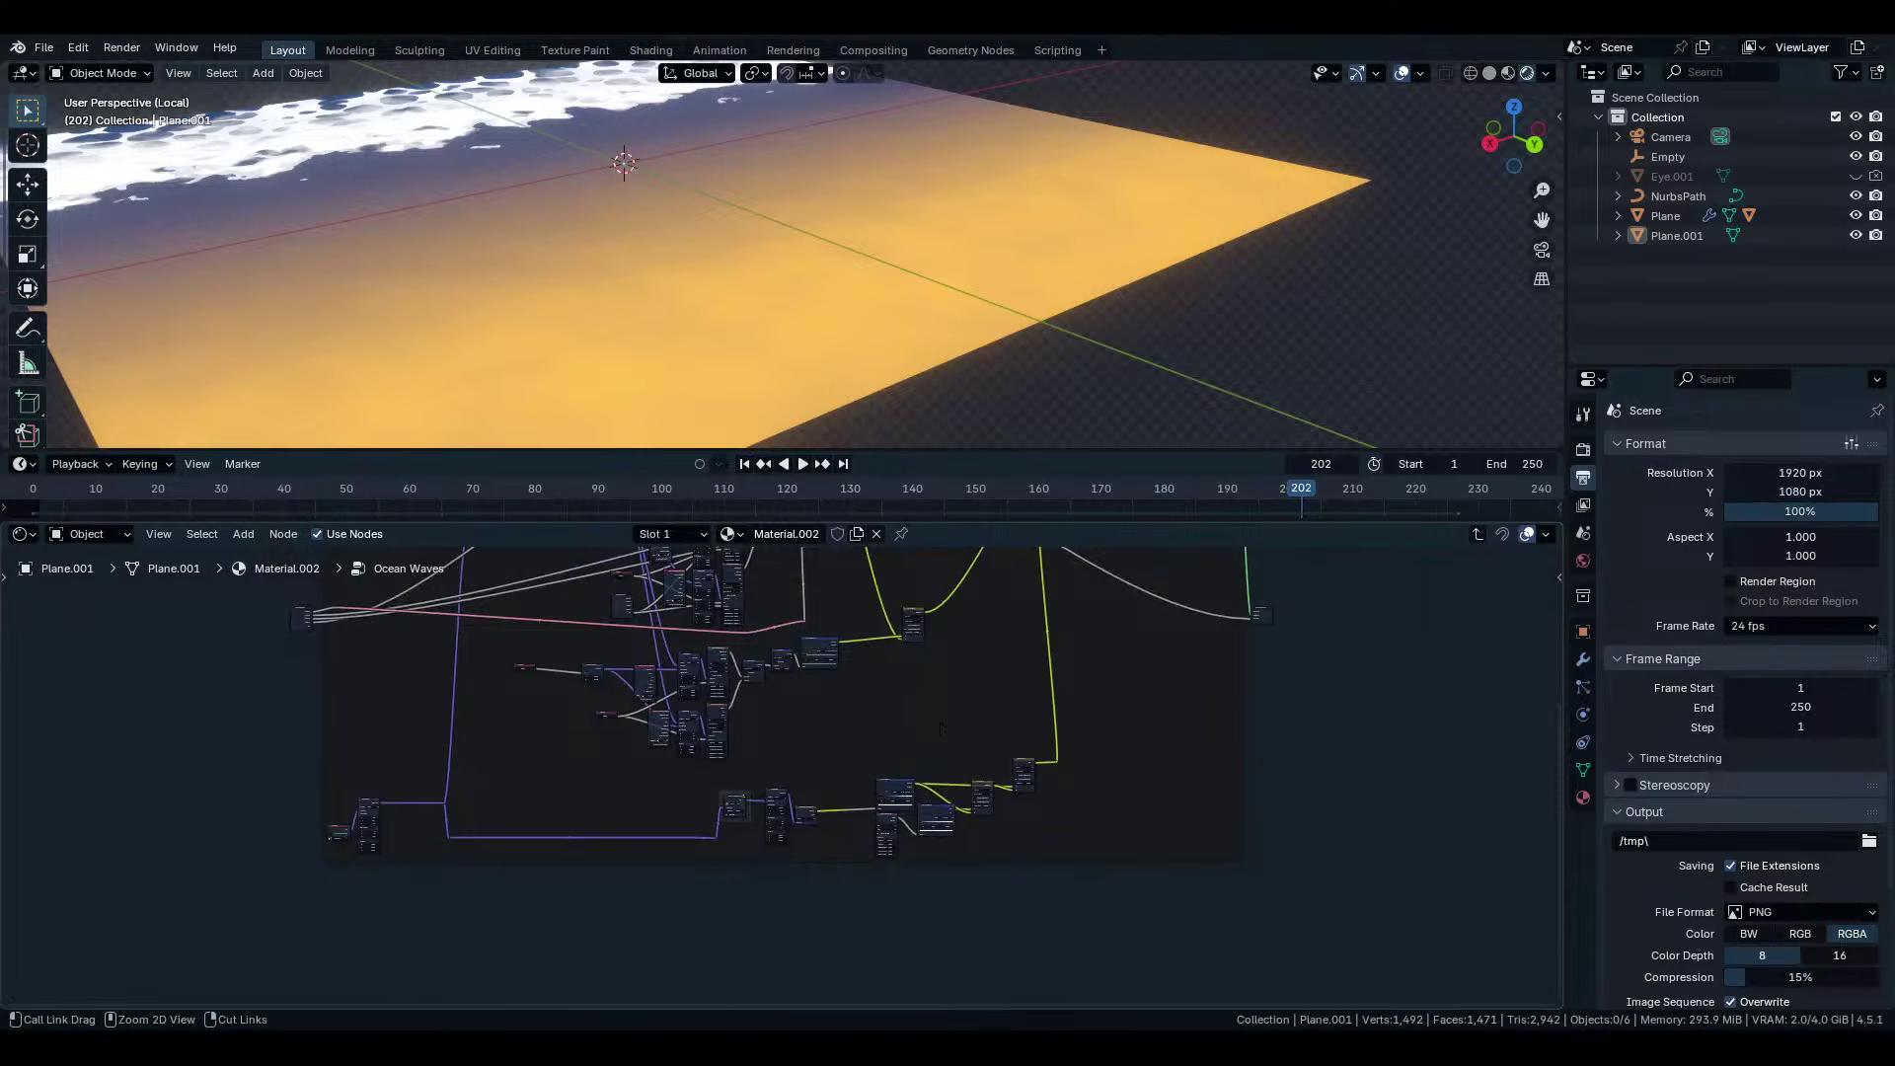
key("ctrl+space")
middle_click_drag(762, 838, 1023, 607)
scroll(839, 612, "up", 3)
left_click_drag(1626, 567, 1007, 706)
key("g")
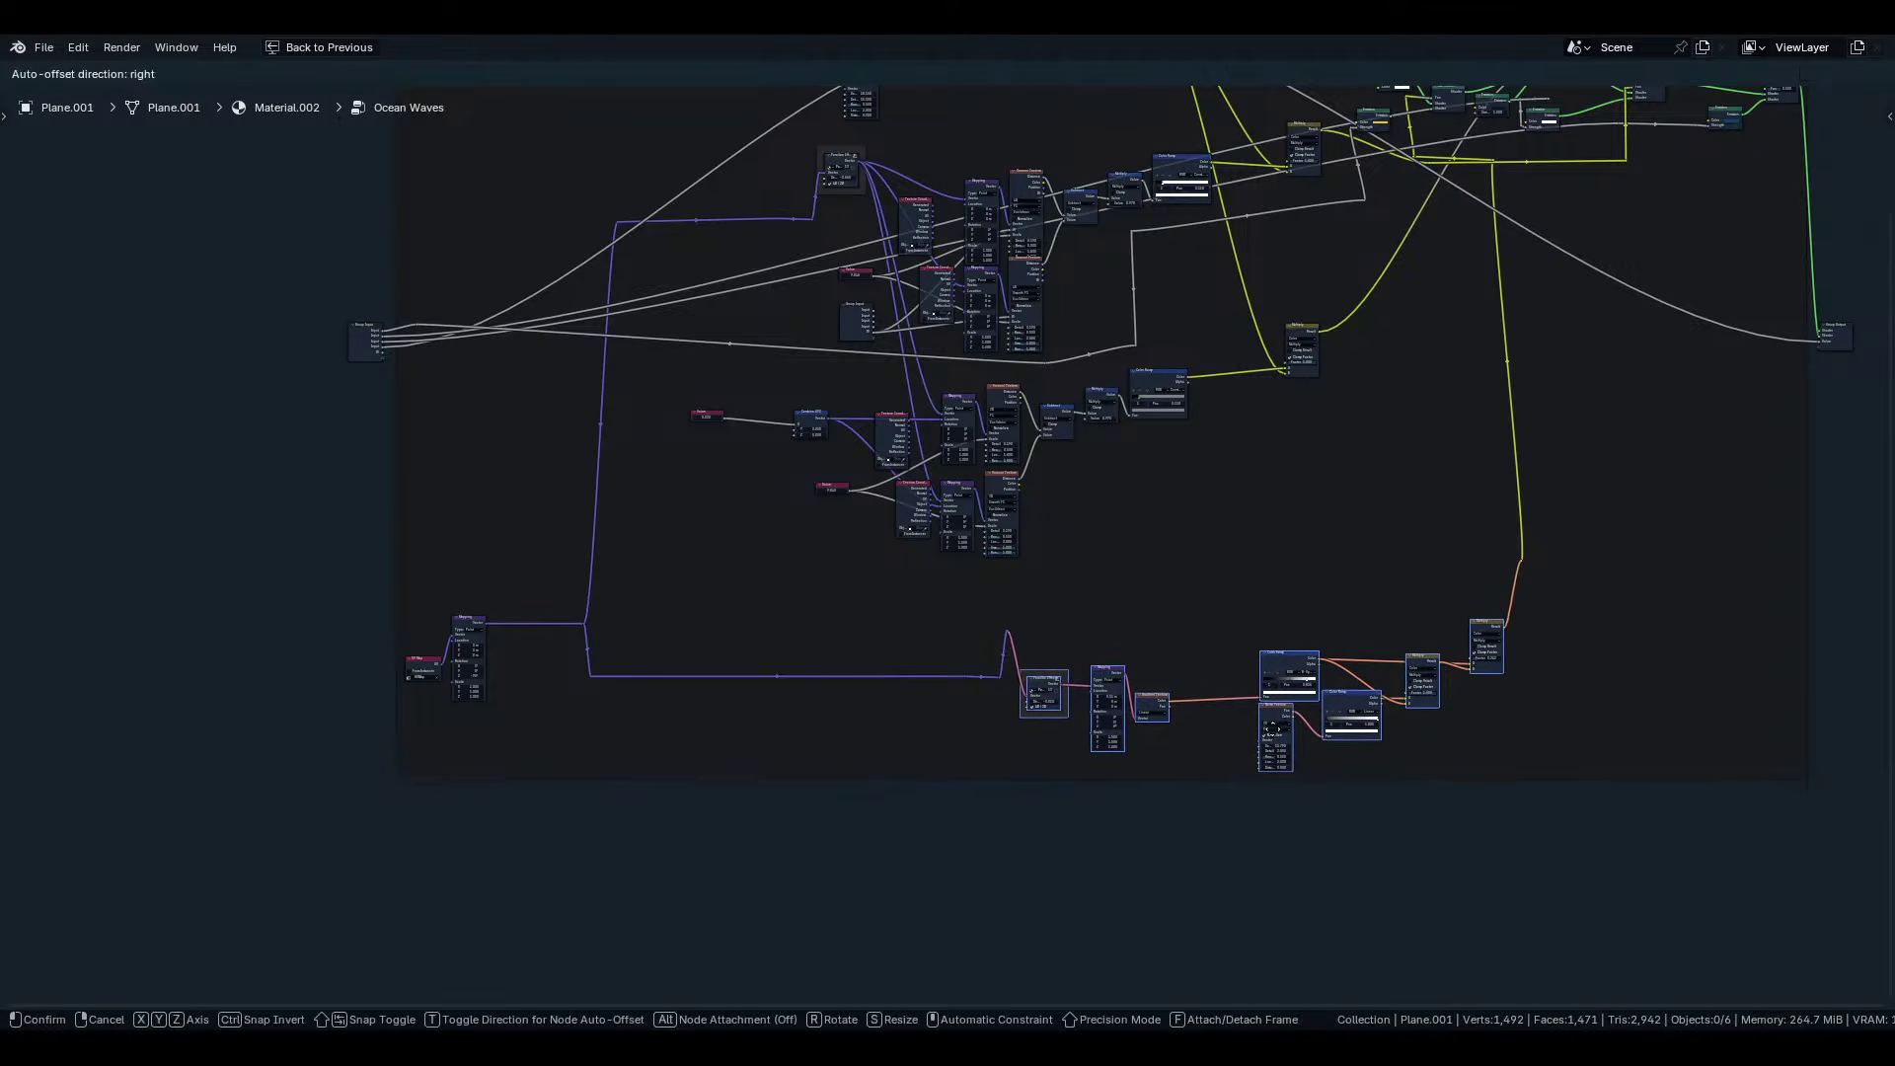
right_click(1270, 728)
left_click_drag(948, 599, 1102, 704, "shift")
key("g")
key("Escape")
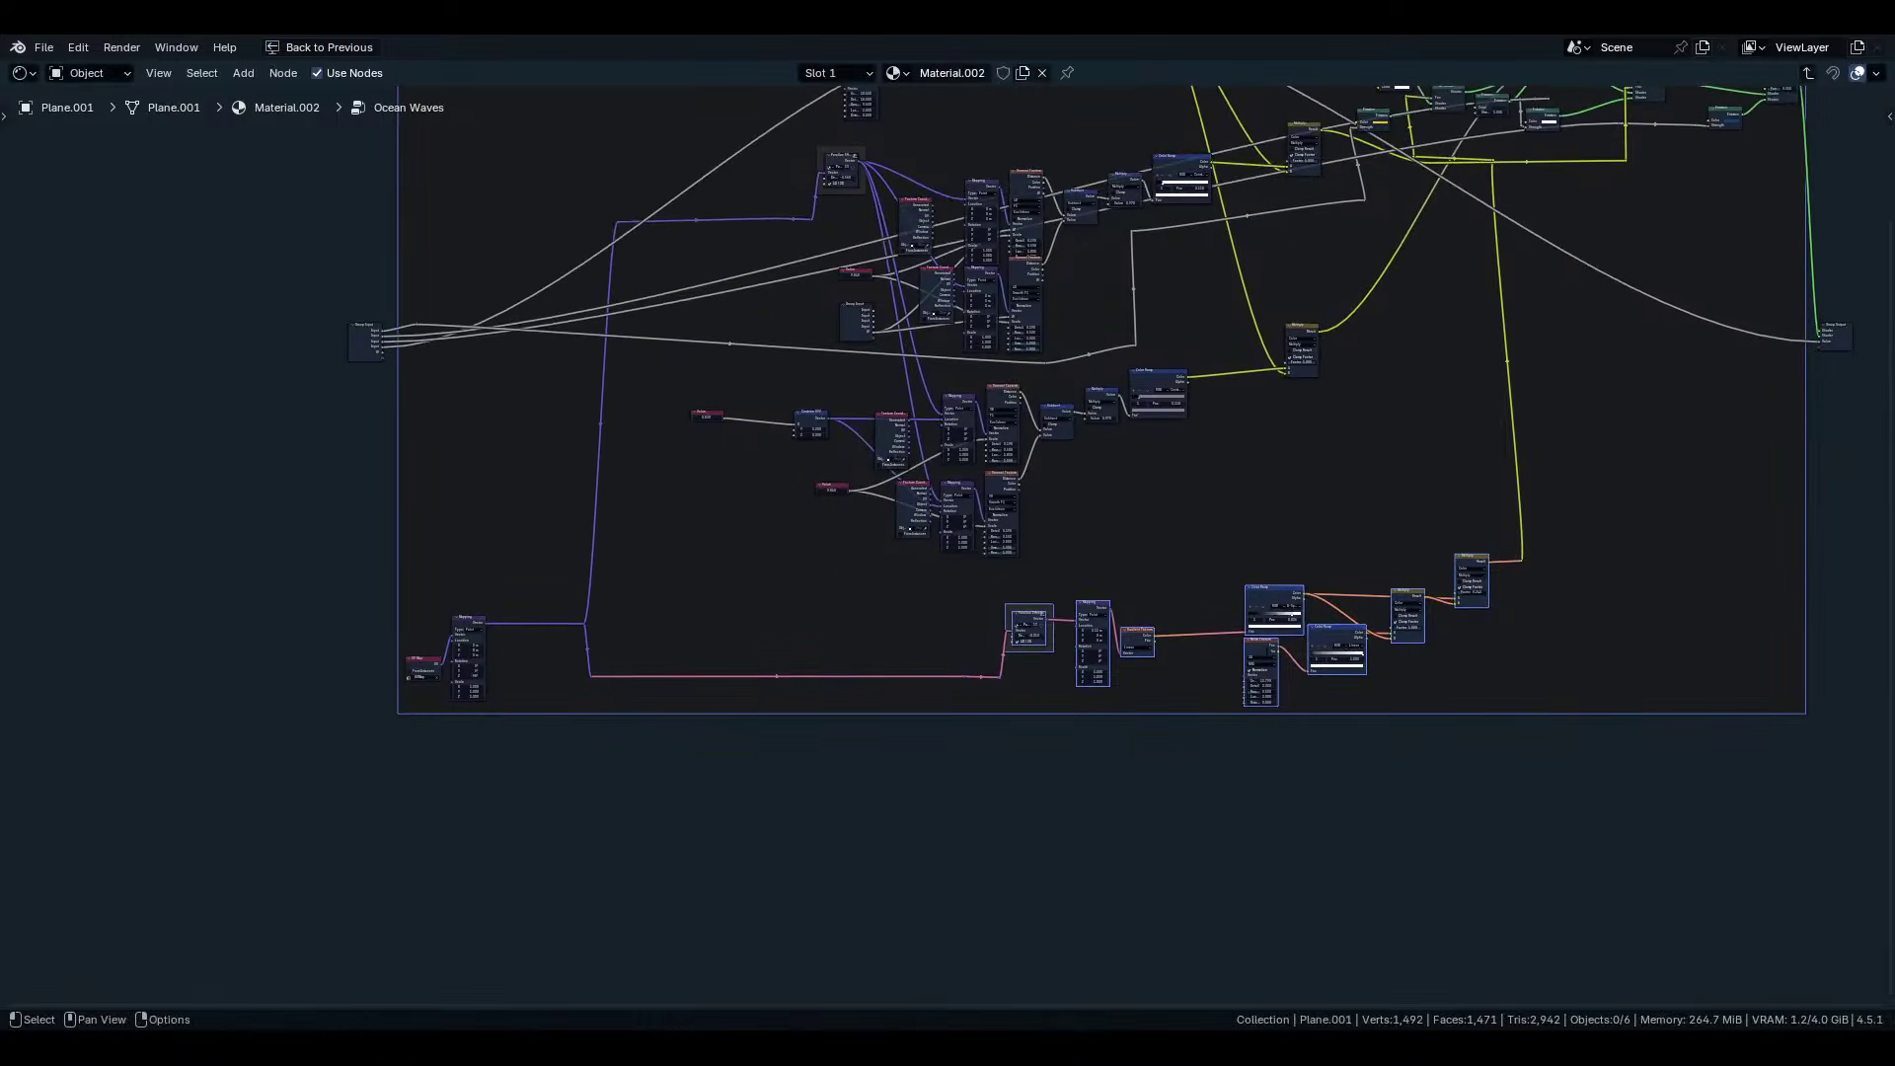
key("alt+a")
left_click_drag(1601, 550, 965, 698)
left_click_drag(1605, 559, 961, 683)
key("g")
key("Escape")
Move the connected chain of nodes in the lowest row, up to its last Mix node, further down.
left_click_drag(1429, 600, 984, 662)
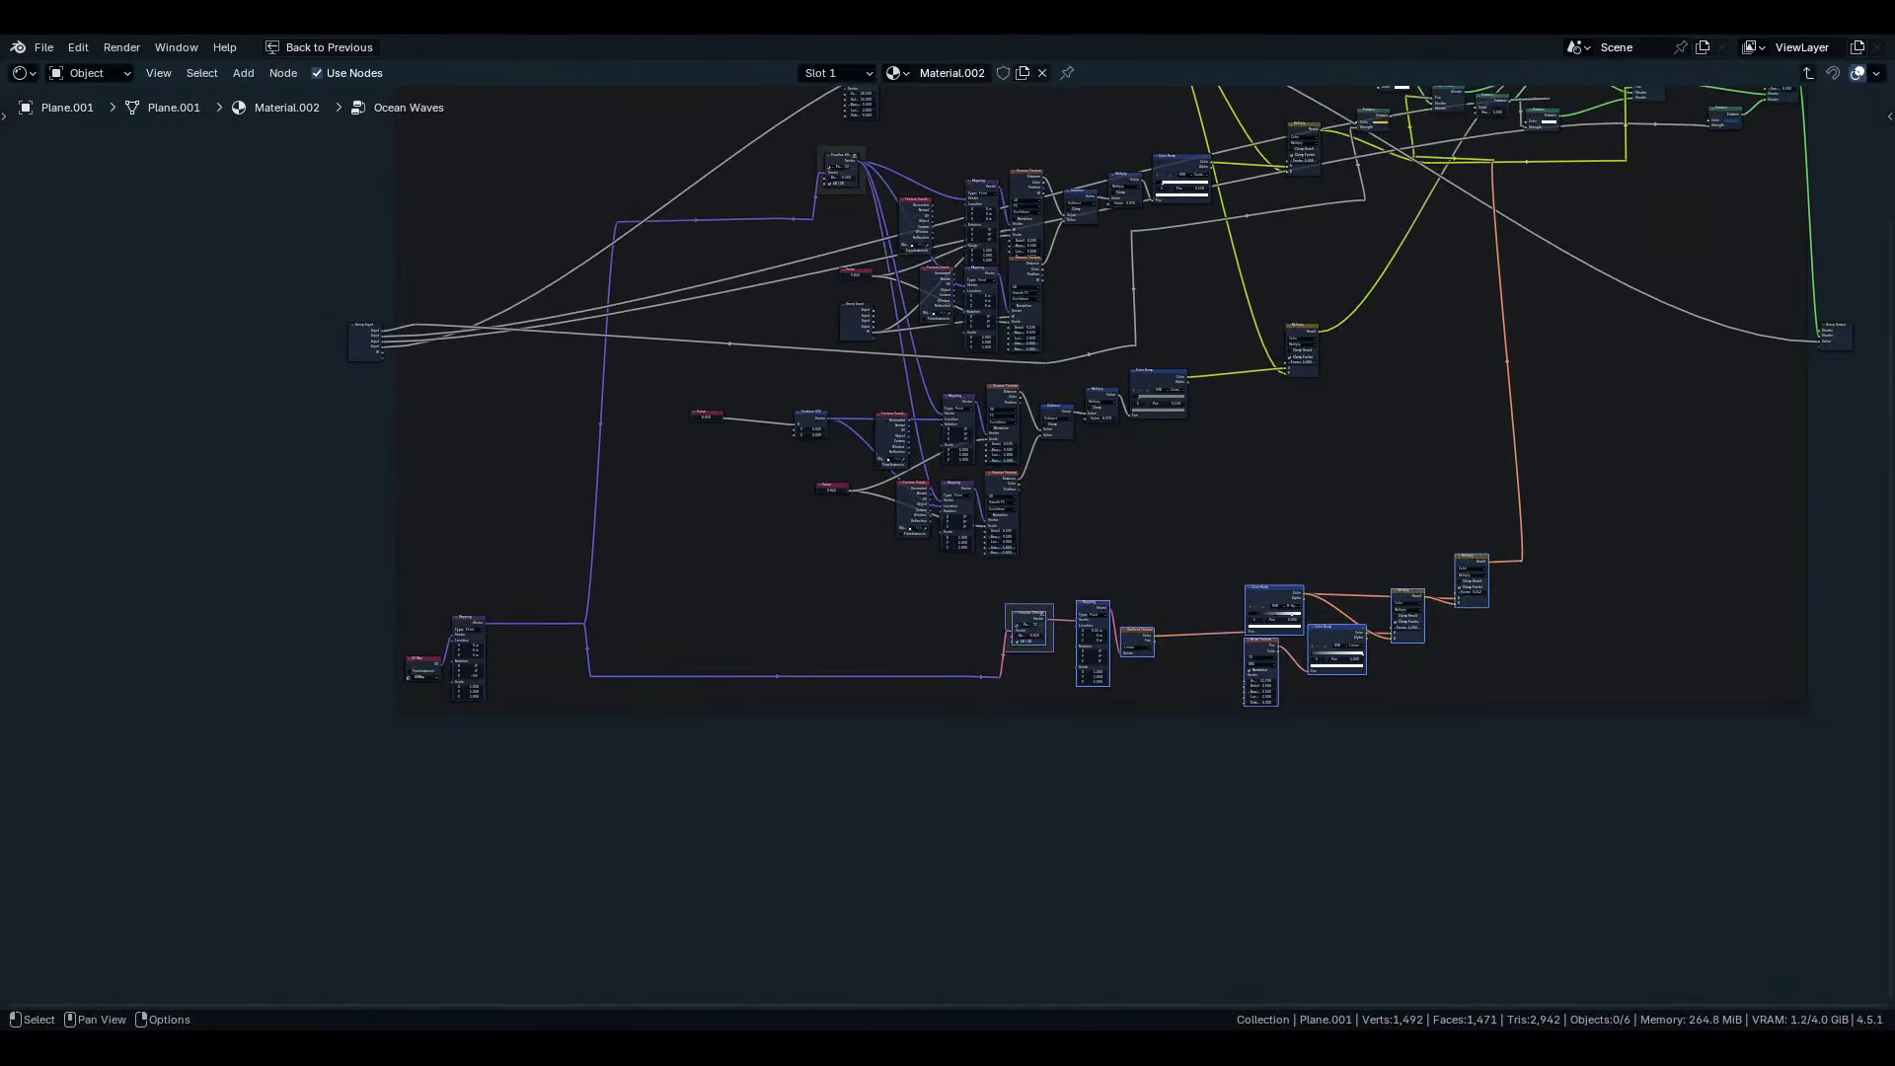
key("g")
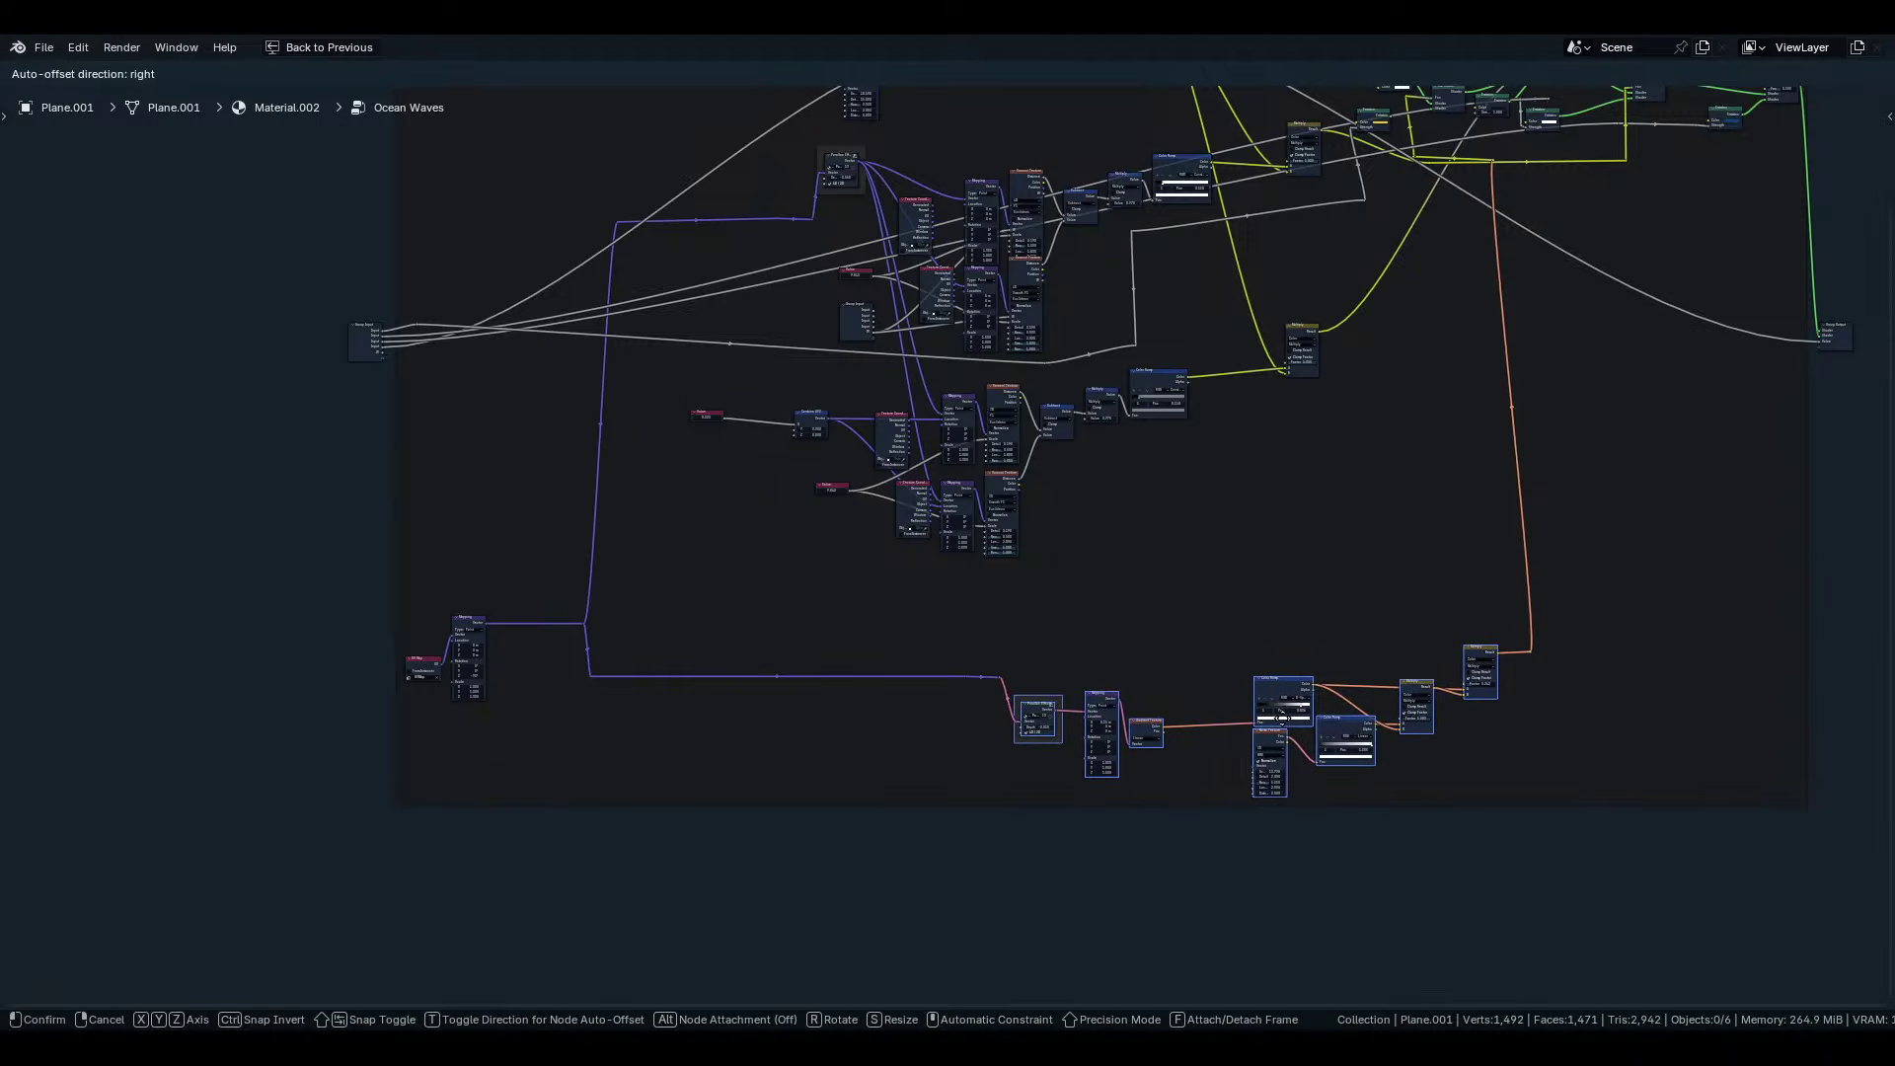
left_click(1282, 718)
Move the lower Voronoi branch down as a block and place its Multiply node beside the branch's Color Ramp.
scroll(1281, 717, "up", 2)
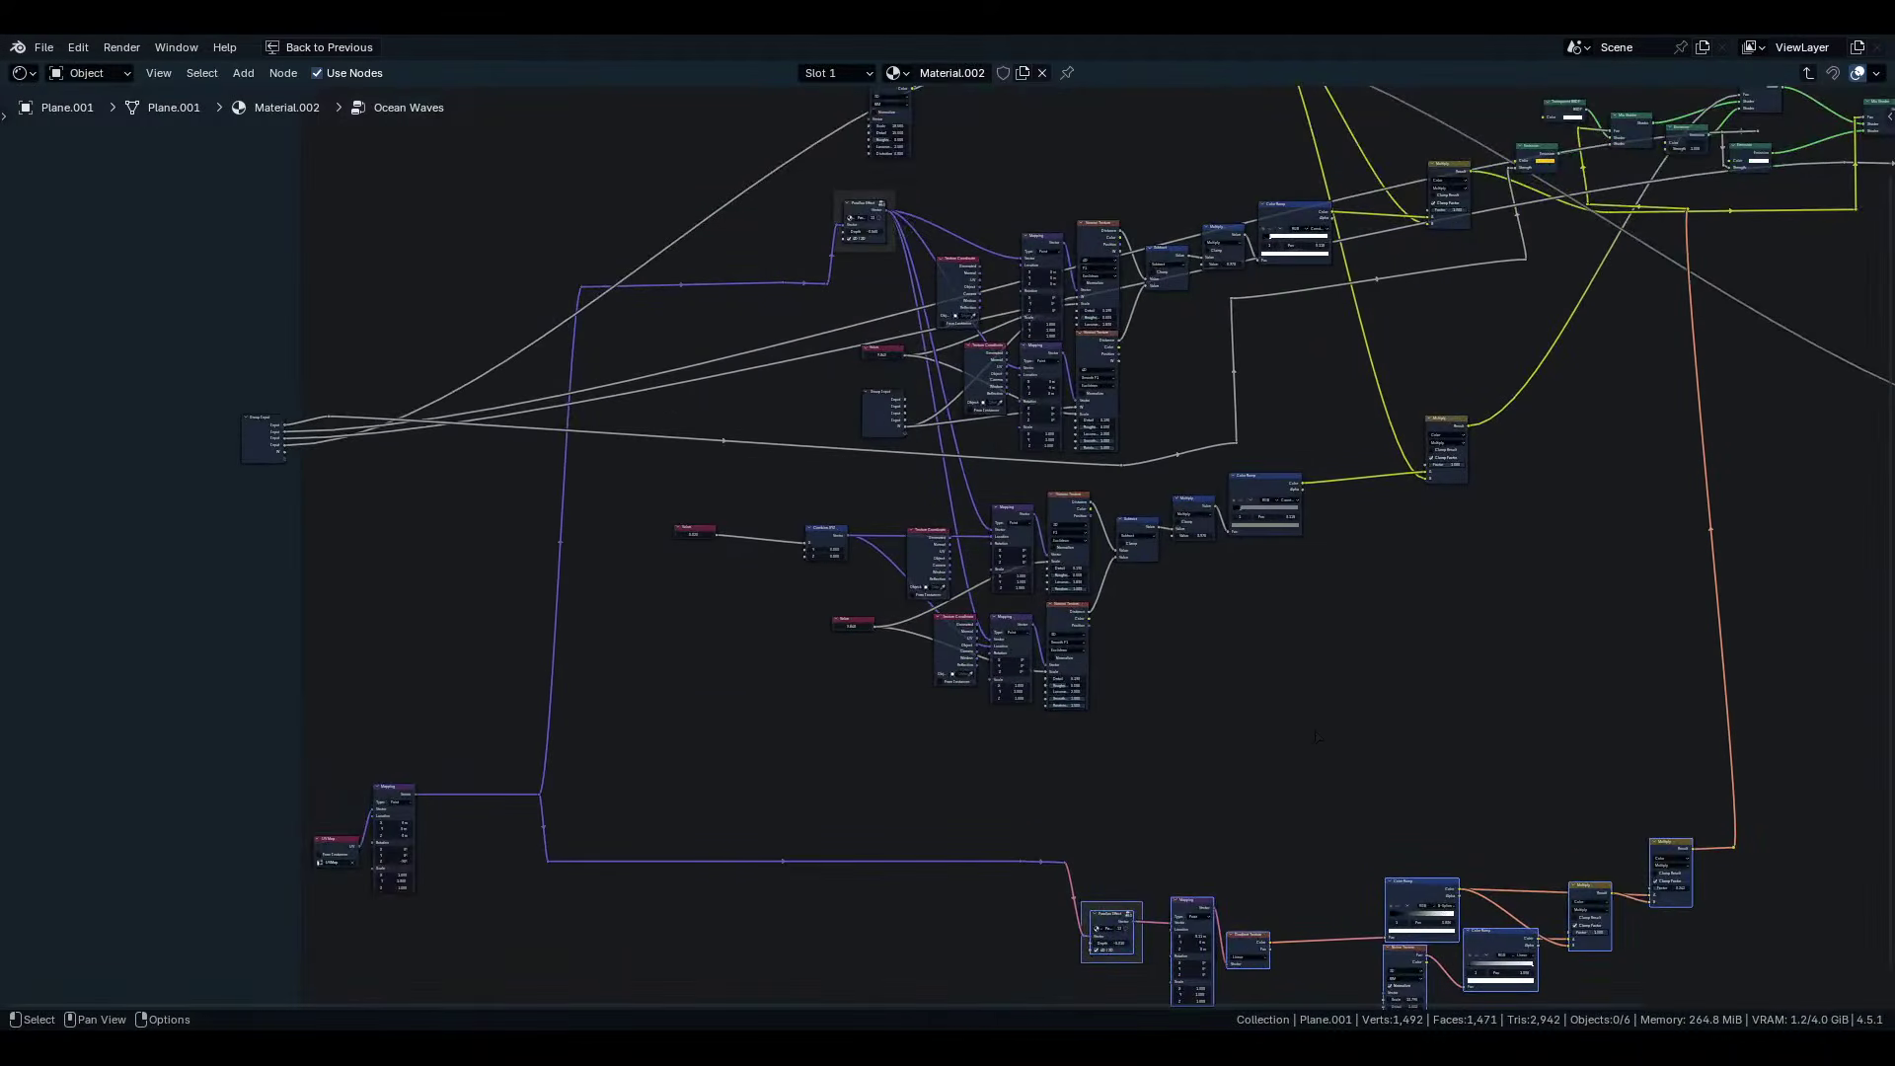
left_click_drag(1315, 735, 727, 492)
key("g")
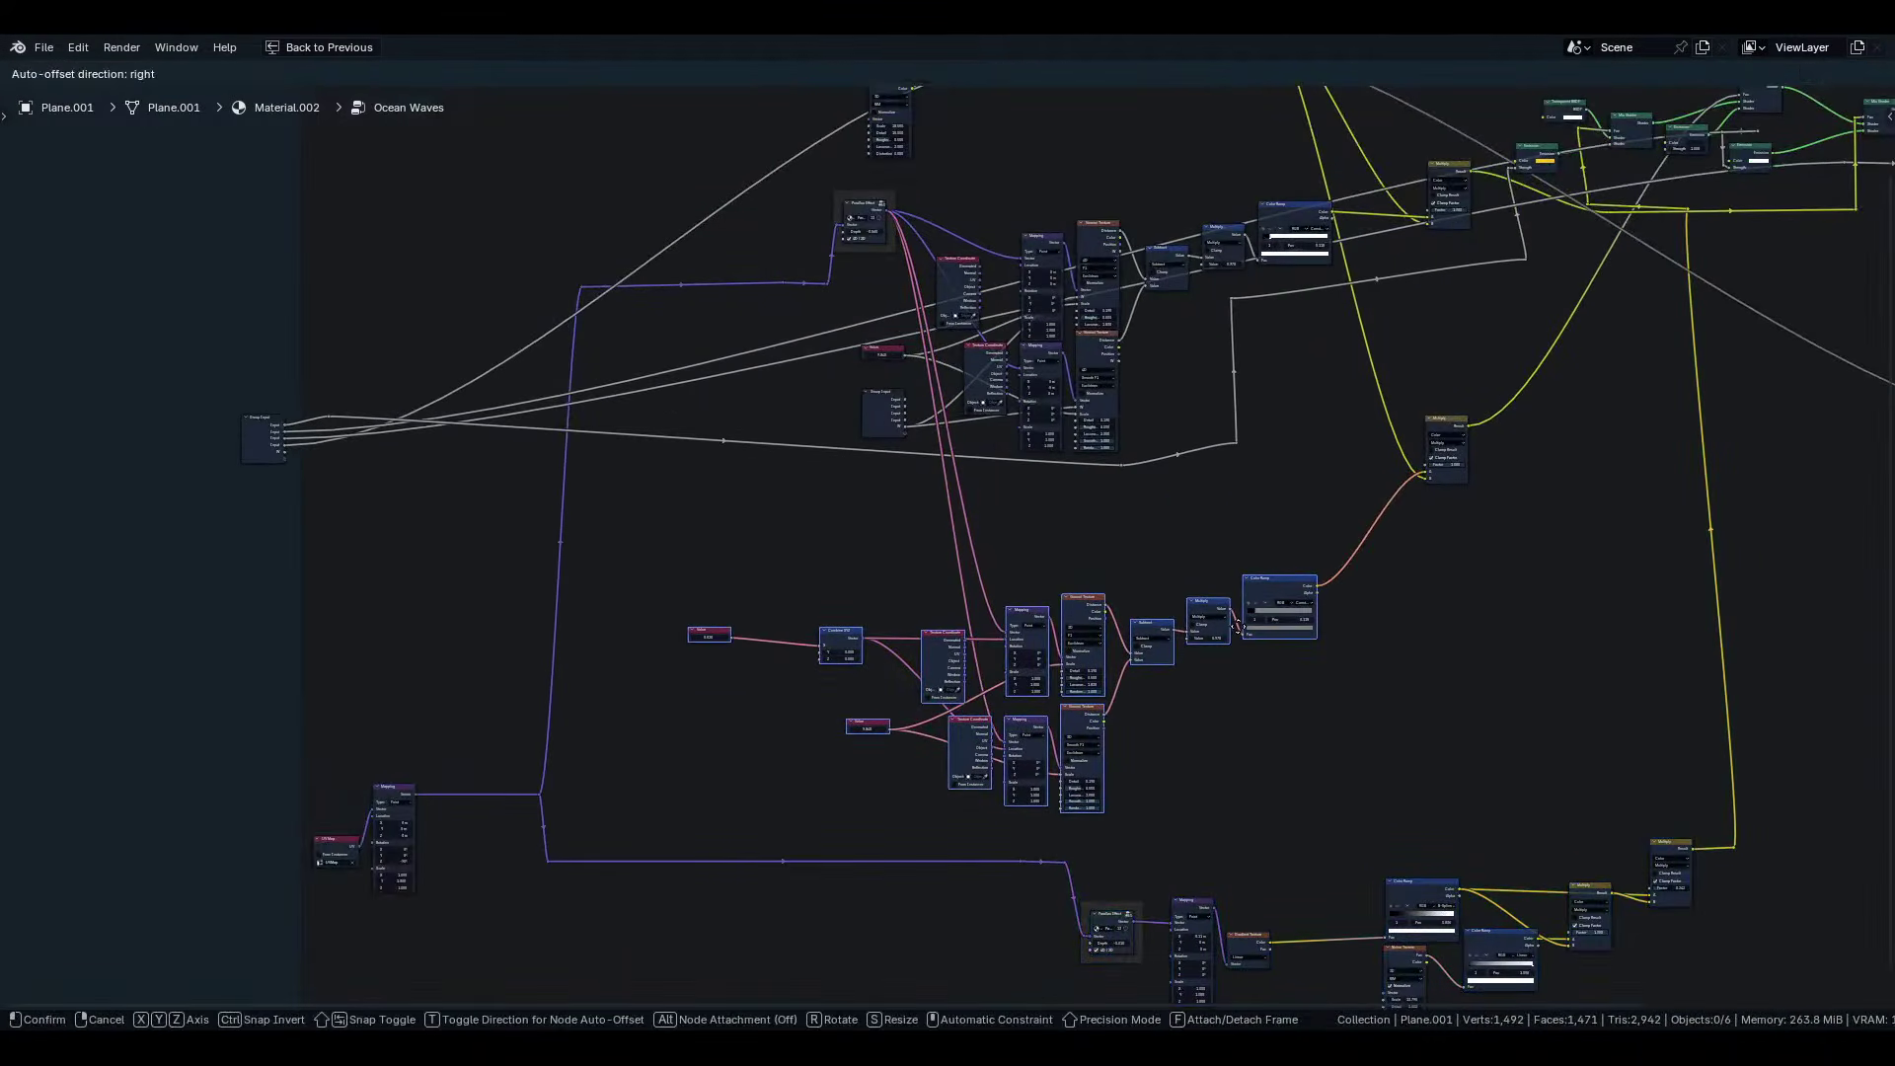
left_click(1240, 633)
left_click_drag(1434, 469, 1434, 470)
key("g")
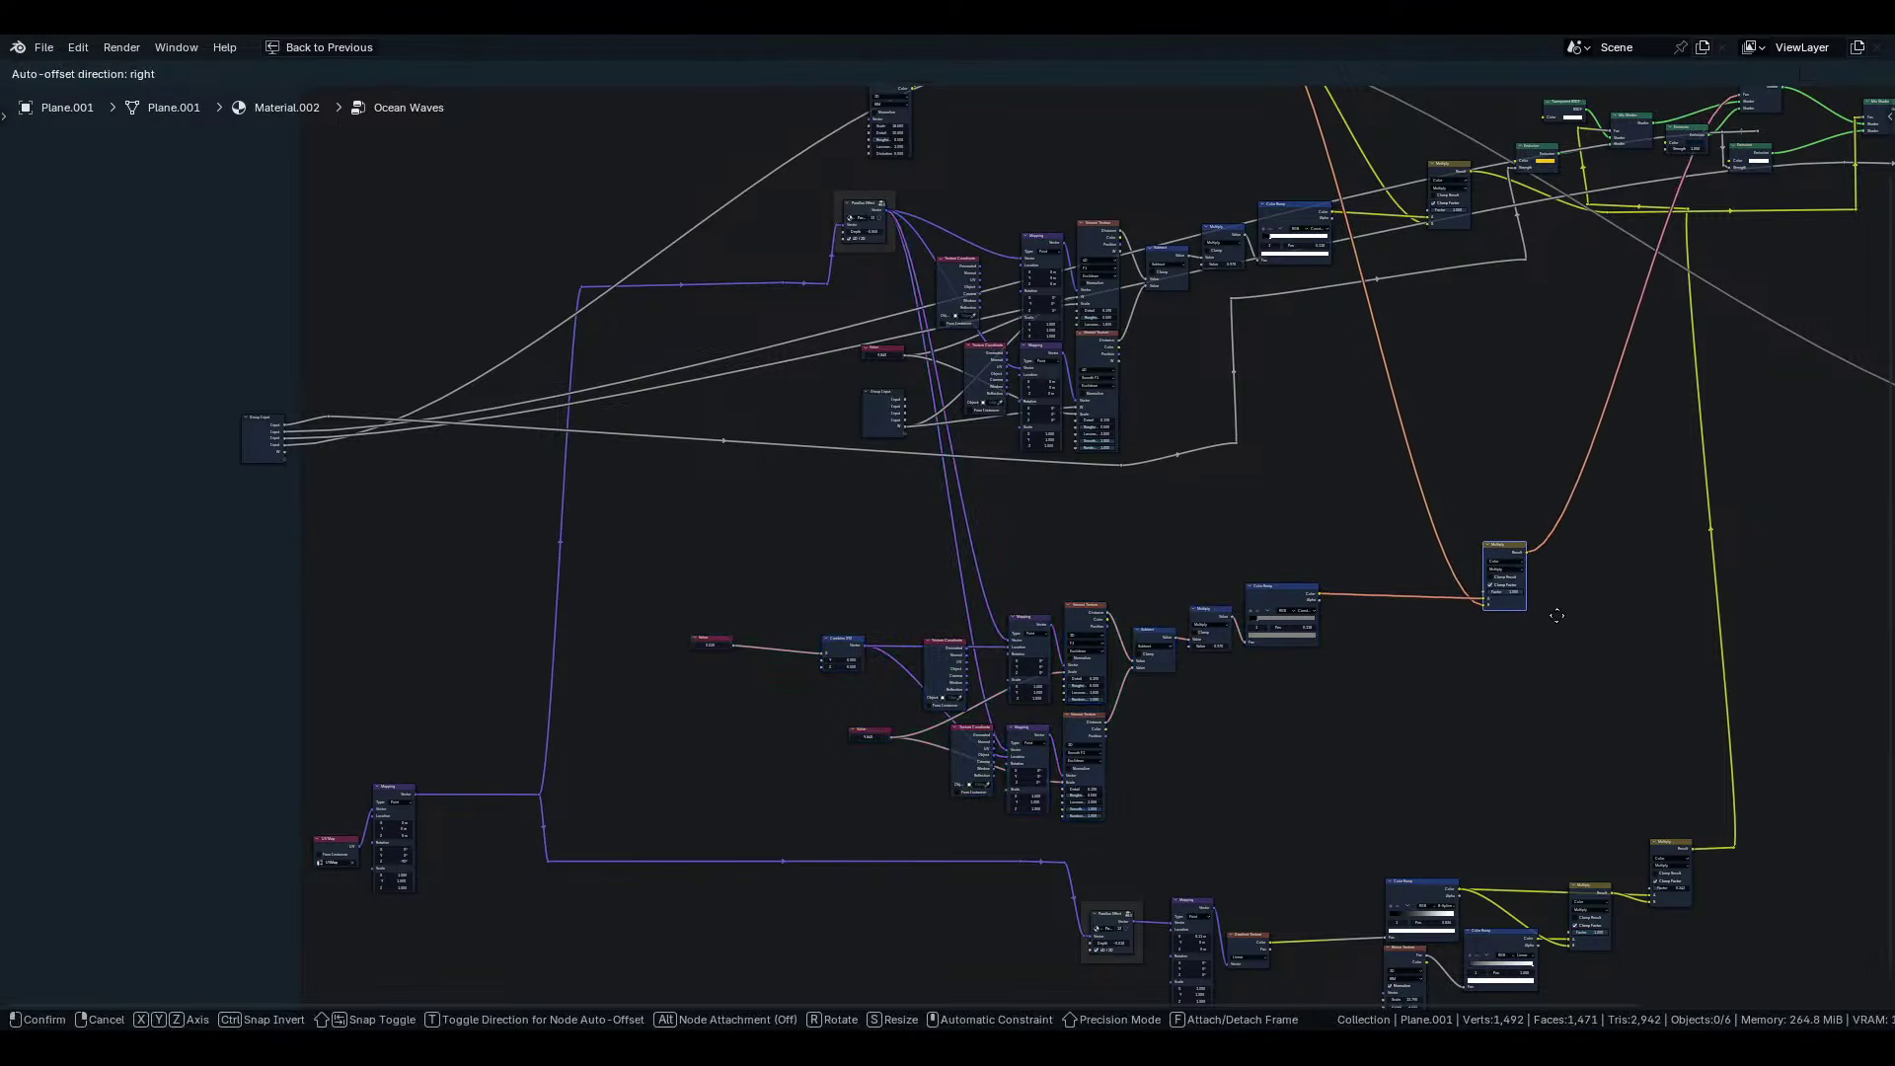
left_click(1460, 605)
Move the Group Output node up and farther out, level with the shader nodes.
middle_click_drag(1459, 605, 874, 922)
scroll(711, 642, "up", 2)
middle_click_drag(711, 641, 106, 513)
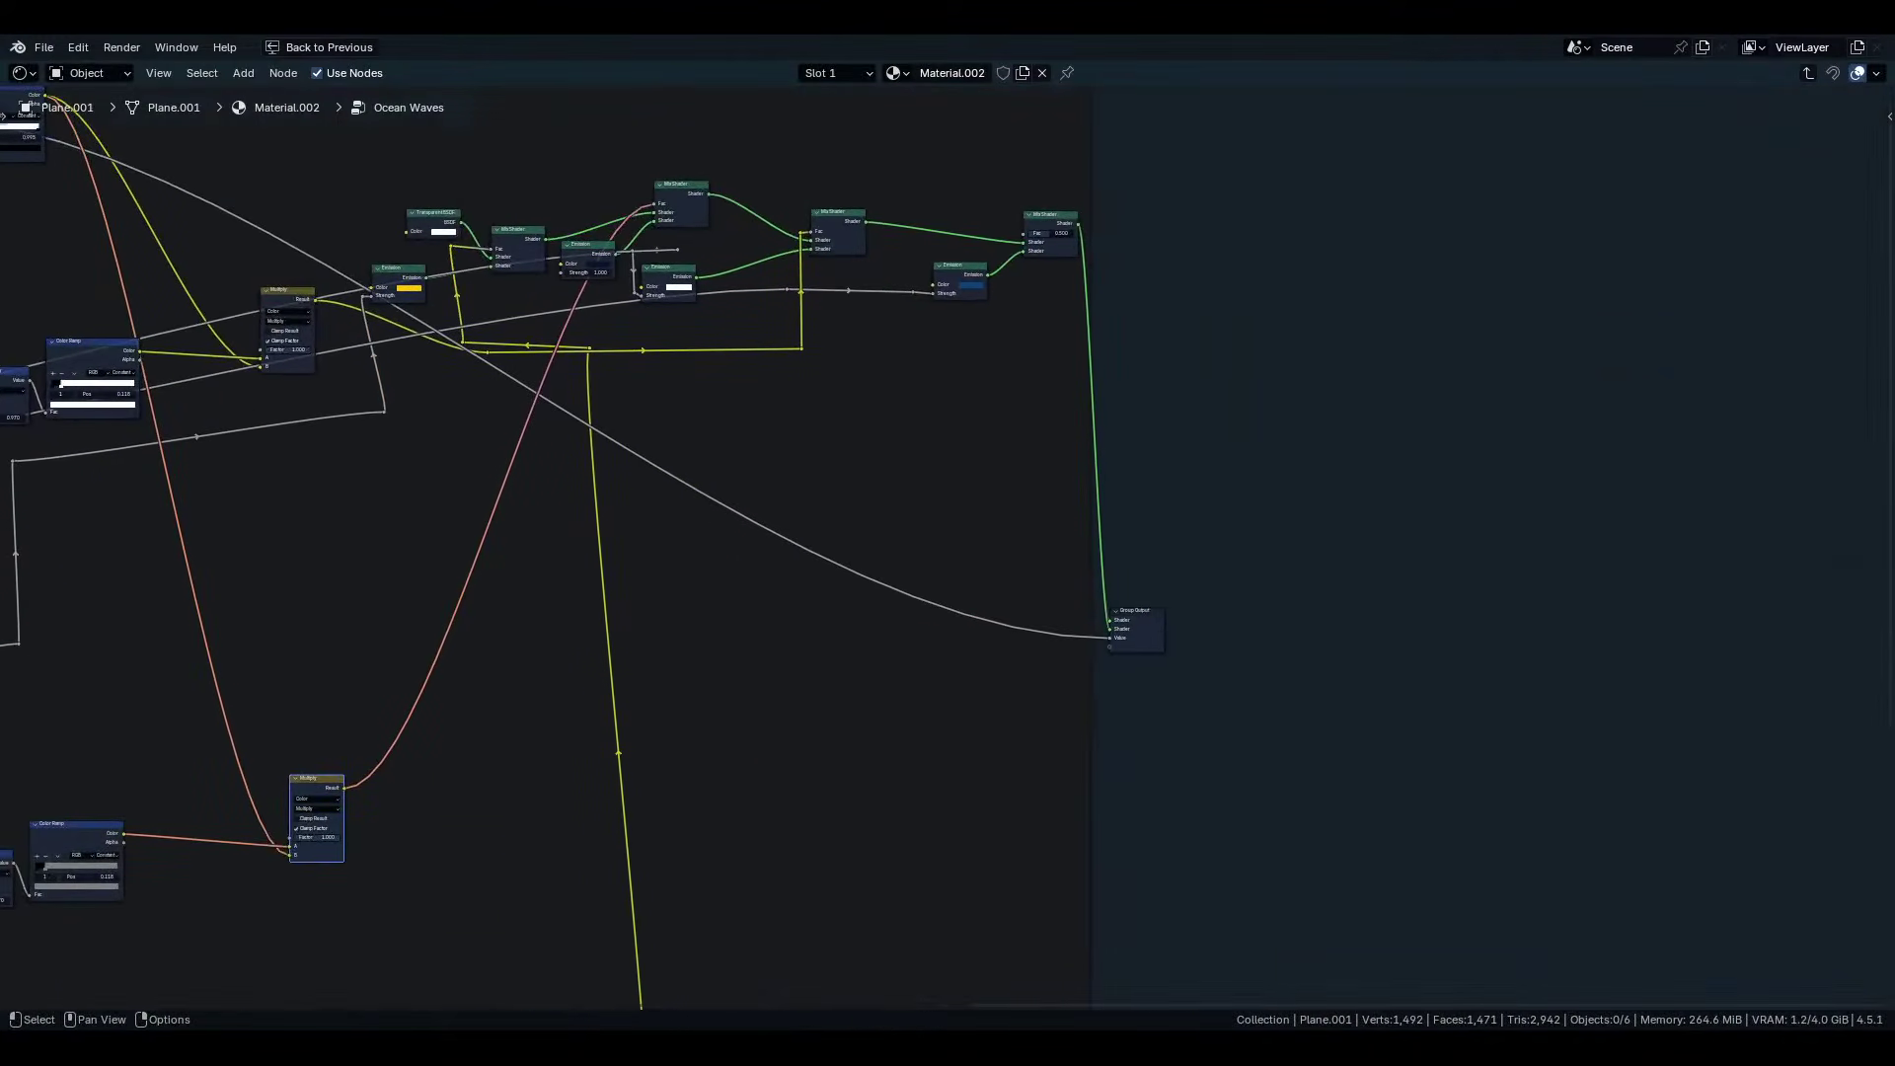
left_click_drag(1146, 636, 1673, 248)
Move the final Mix Shader and the blue Emission node together toward the Group Output.
middle_click_drag(1103, 210, 1323, 480)
scroll(1129, 398, "up", 4)
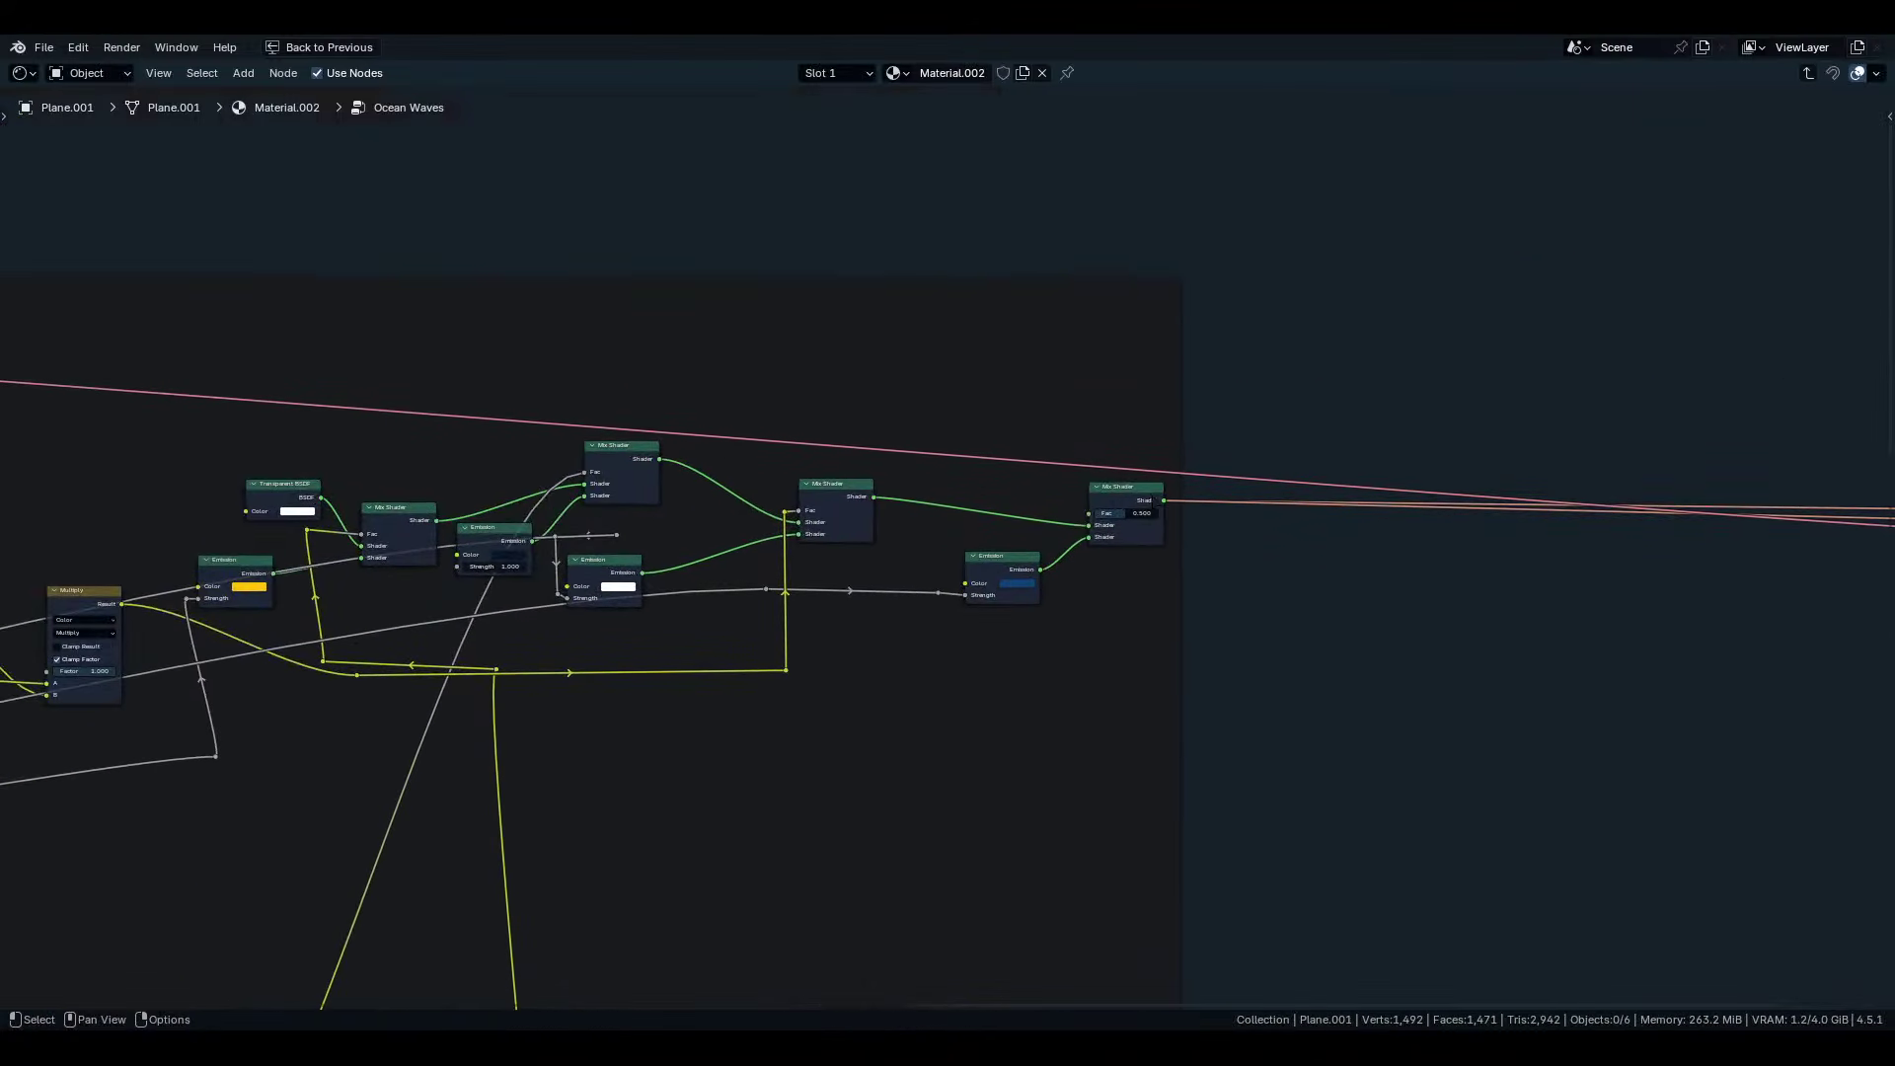
left_click_drag(1140, 642, 1036, 521)
key("g")
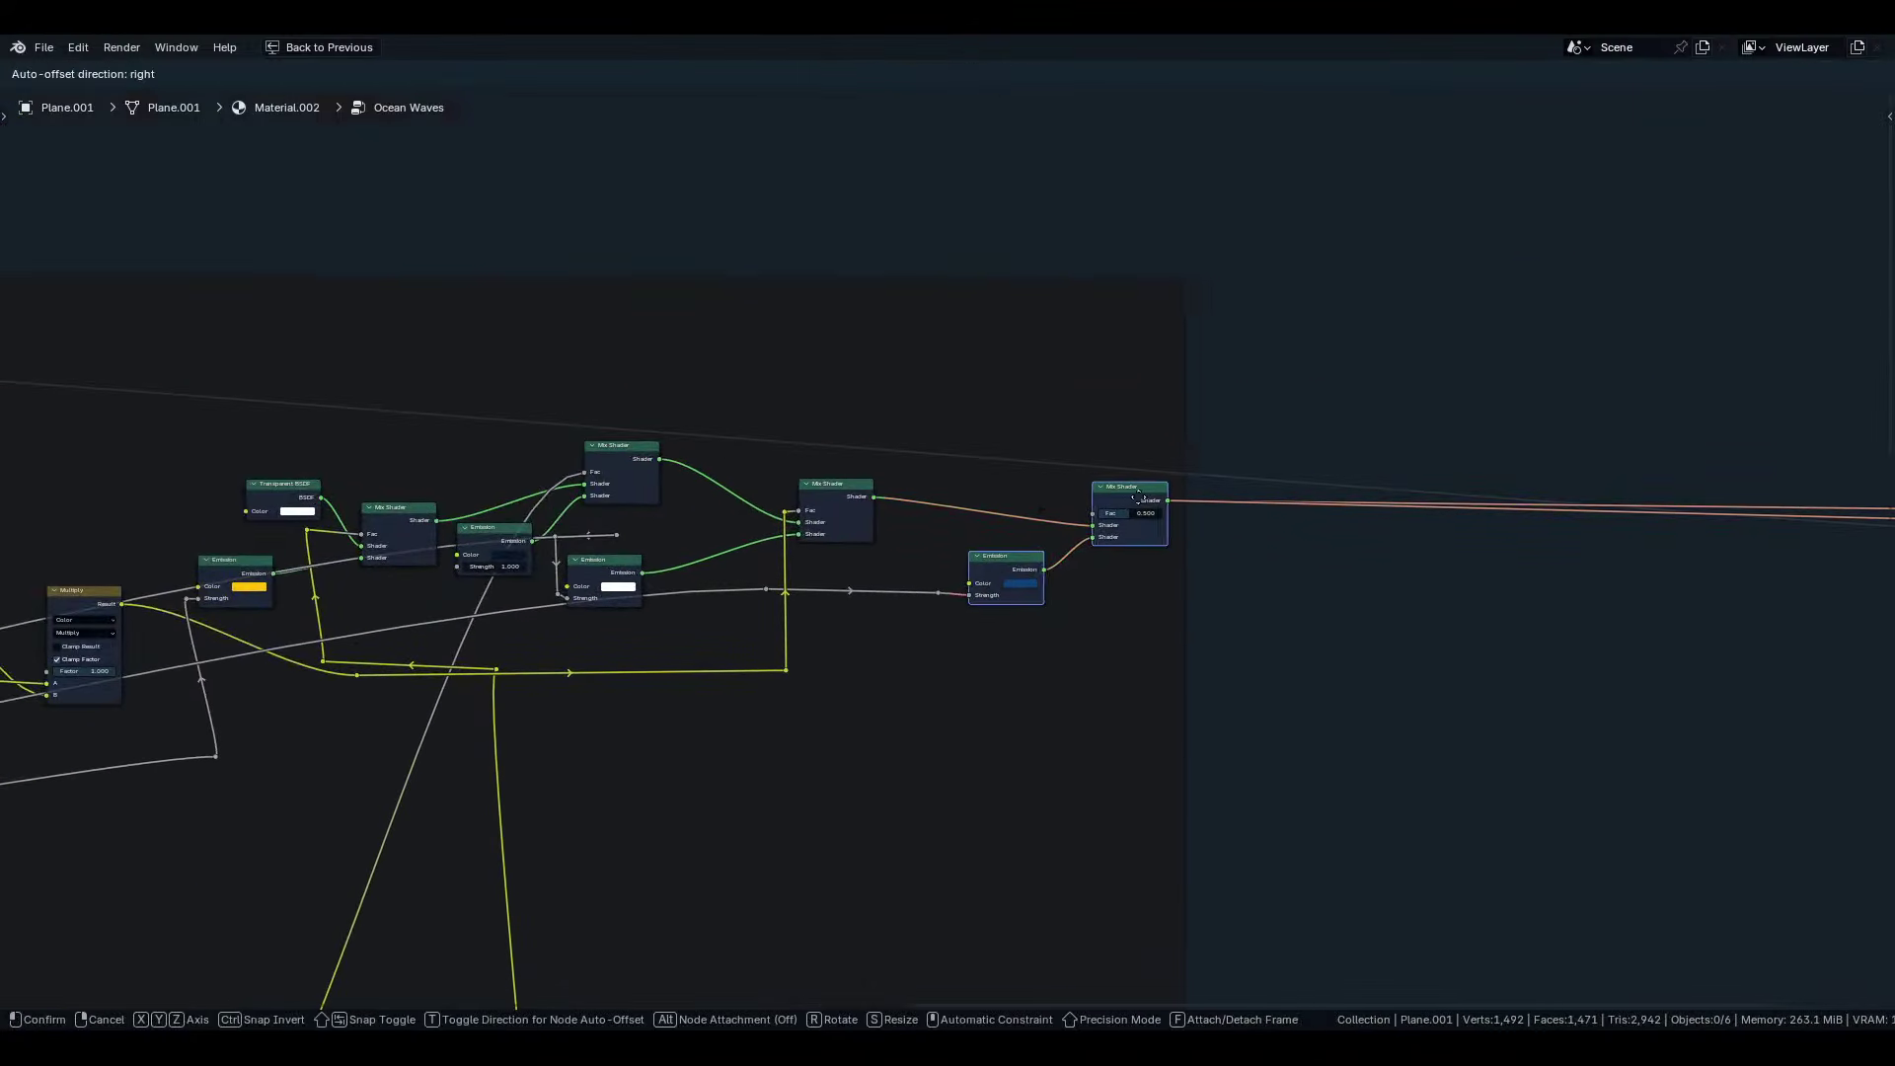
left_click(1436, 531)
Lower the reroute point on the blue Emission's Strength link so the link runs between the two Voronoi branches.
middle_click_drag(825, 567, 984, 556)
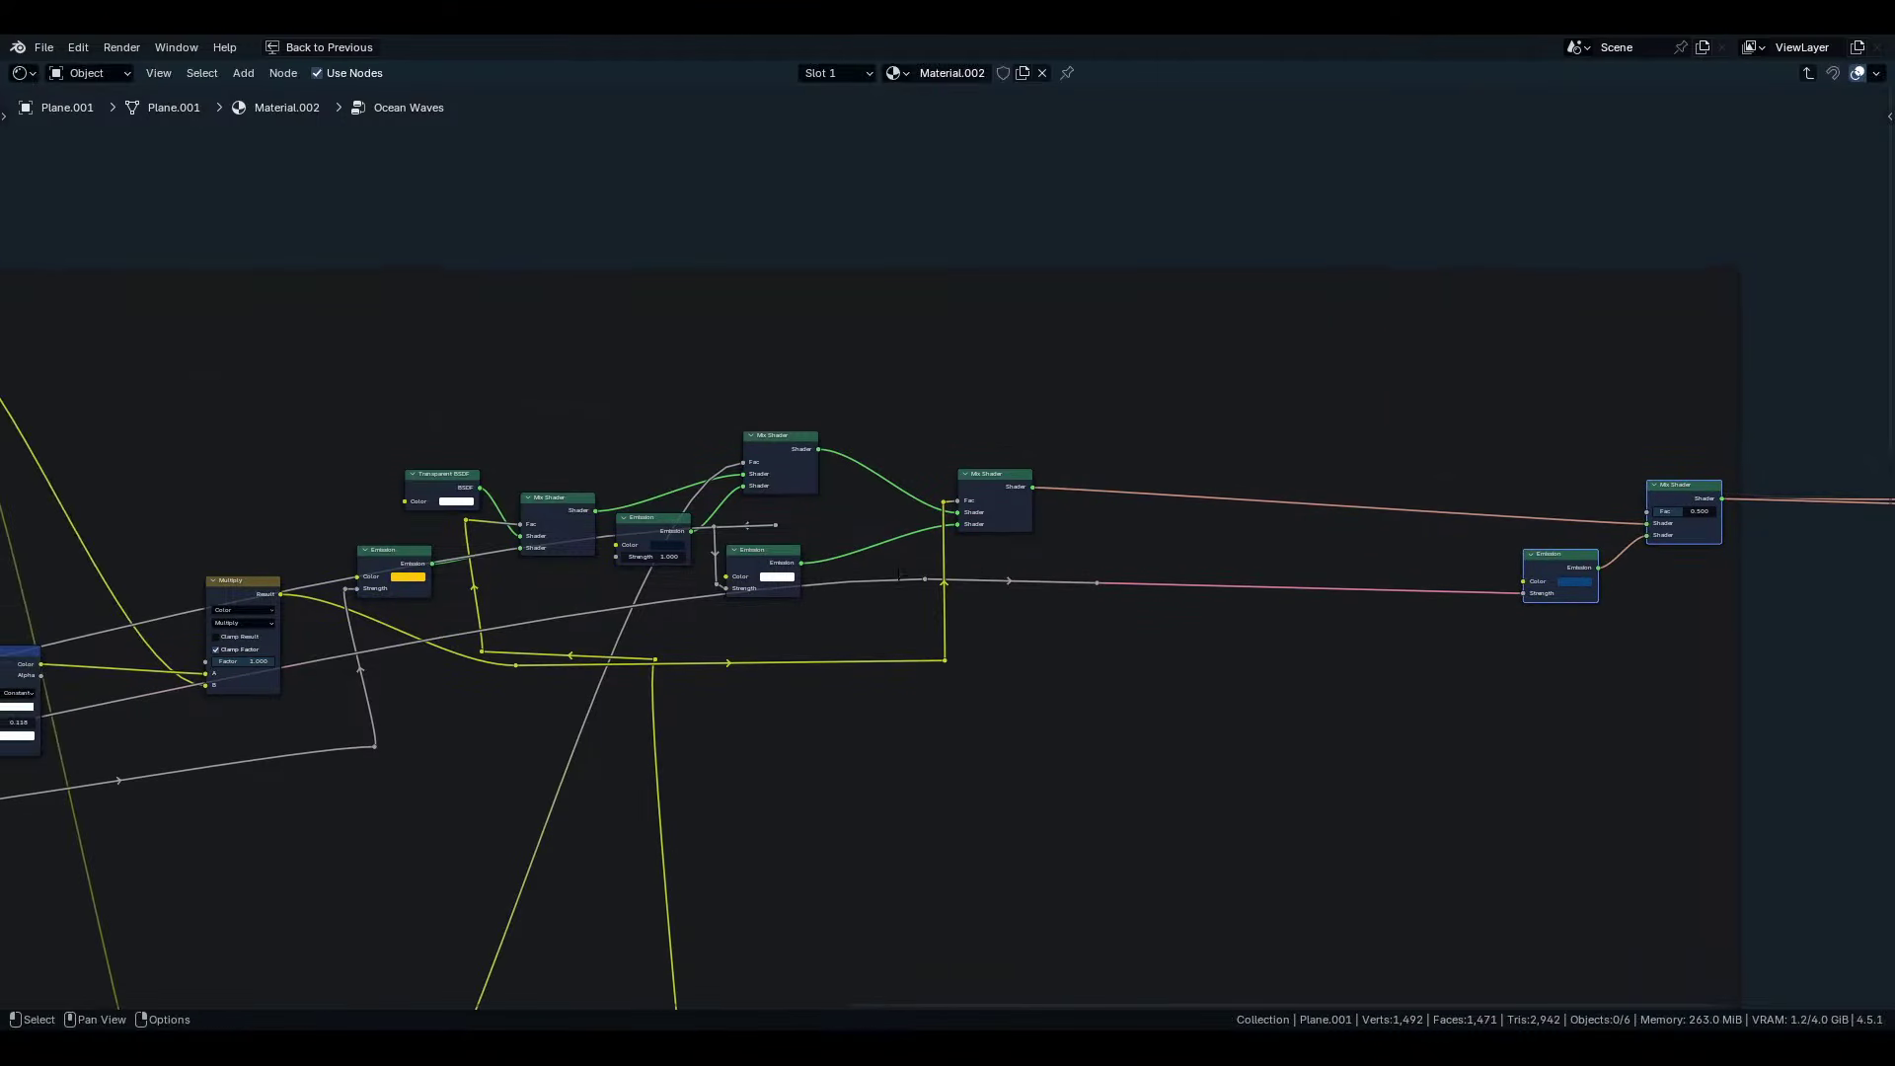
left_click_drag(896, 558, 953, 599)
key("g")
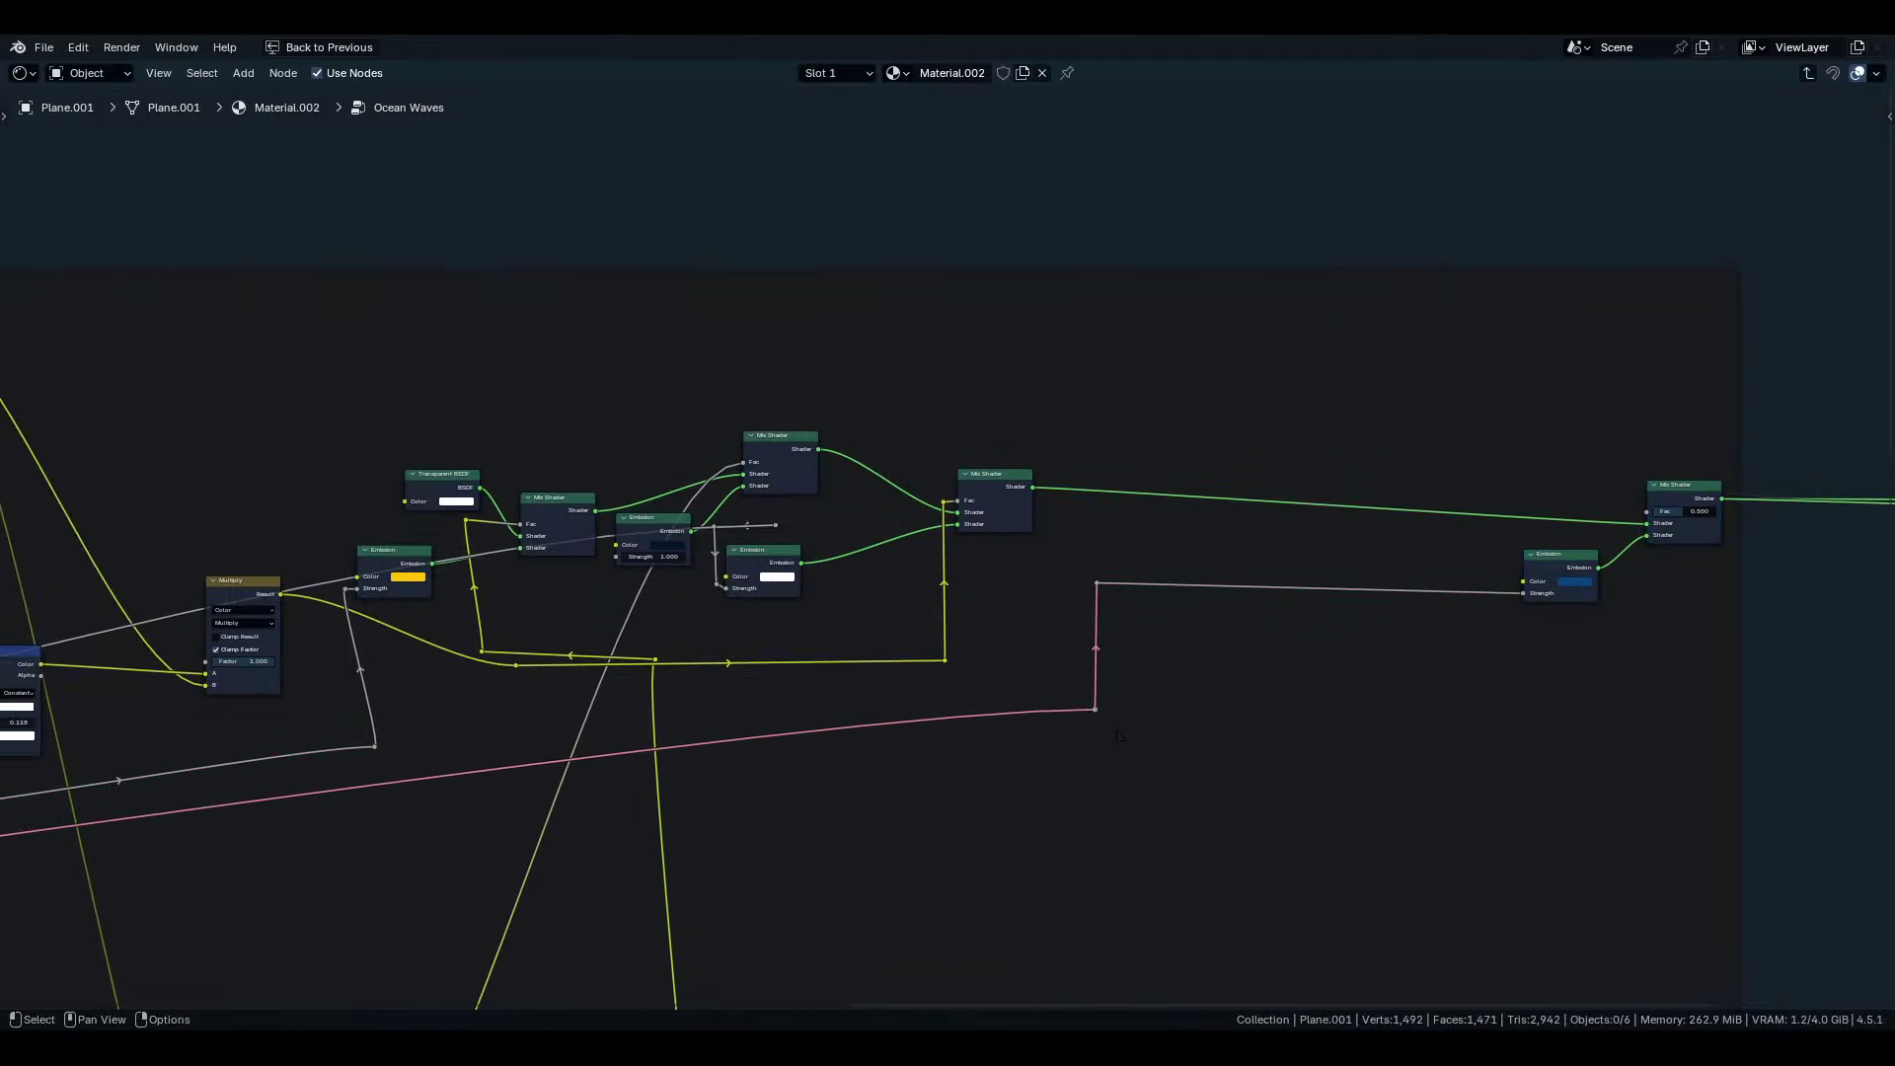
scroll(1184, 707, "down", 4)
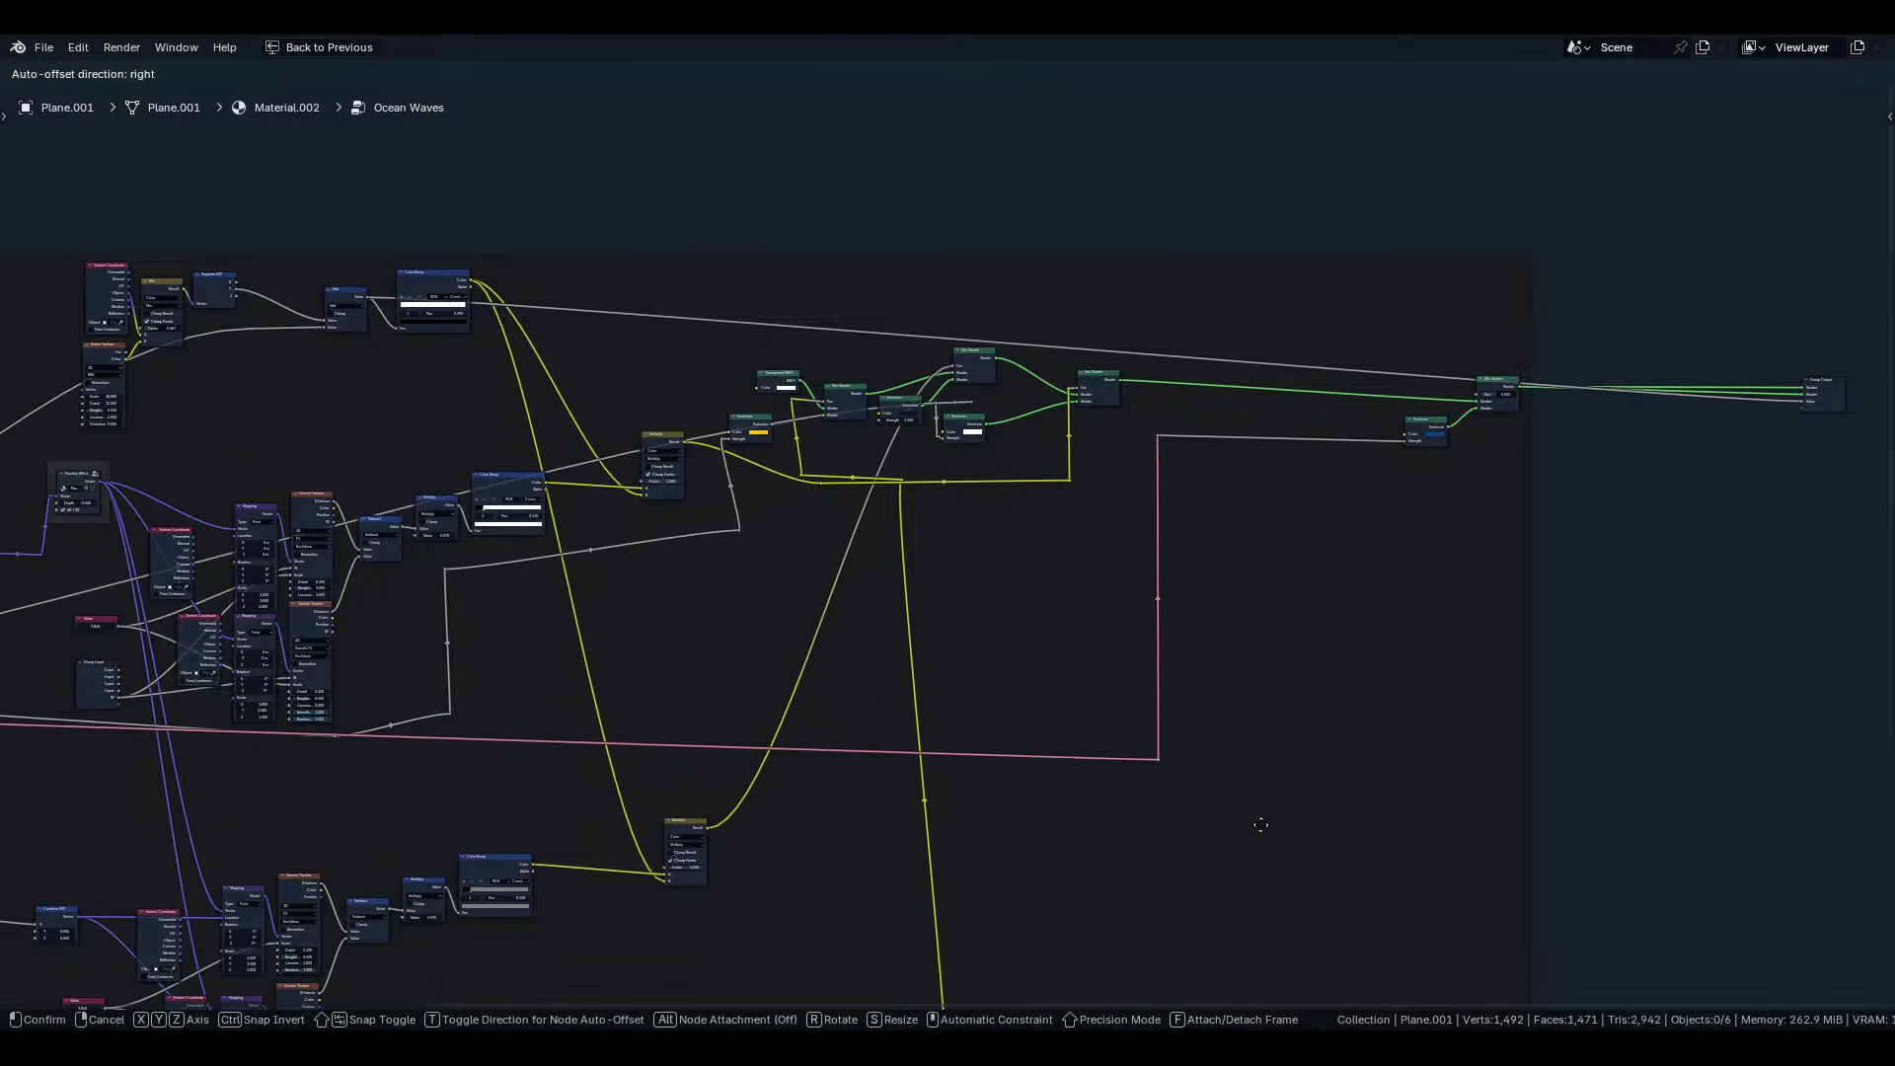
left_click(1261, 839)
Lower the Group Input node and bring the yellow Emission link's first reroute point down level with its output socket.
middle_click_drag(860, 774, 1584, 659)
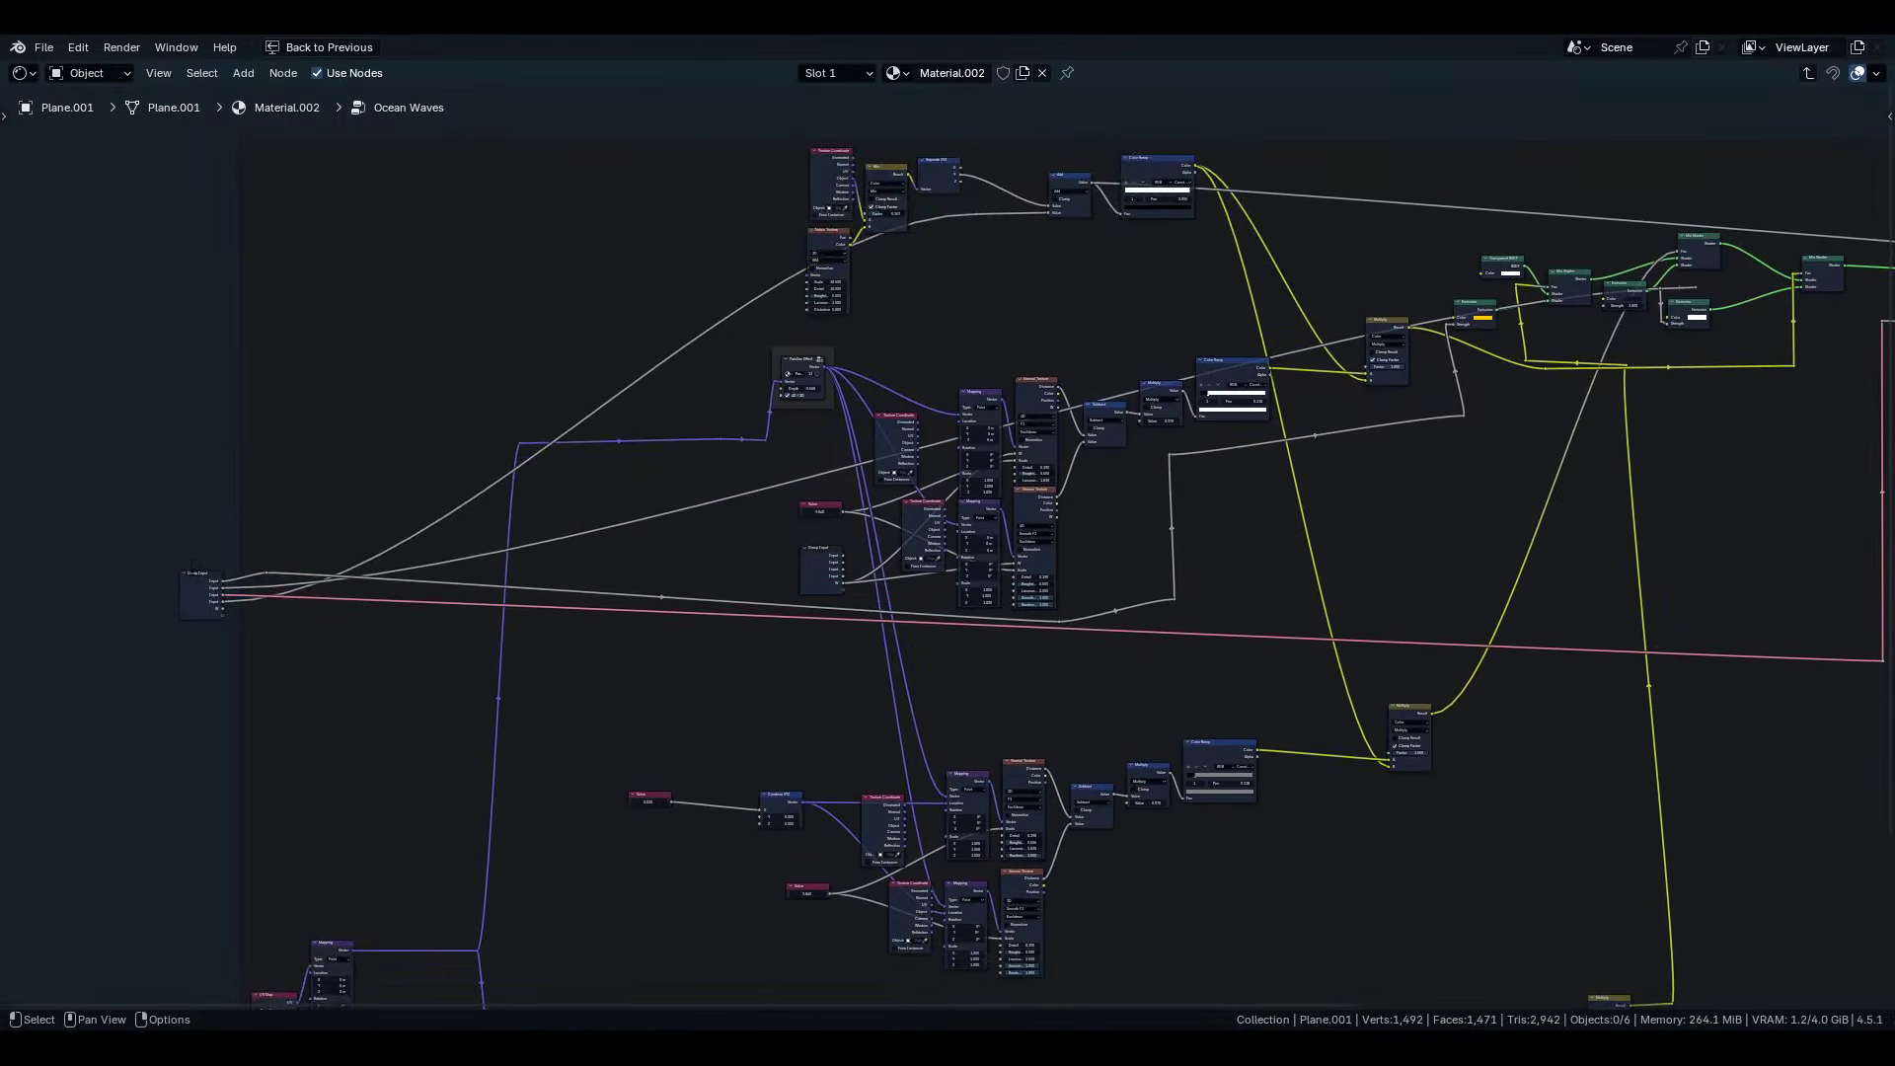
left_click_drag(195, 569, 190, 634)
mouse_move(255, 553)
left_mouse_down()
mouse_move(280, 582)
mouse_move(265, 554)
left_mouse_up()
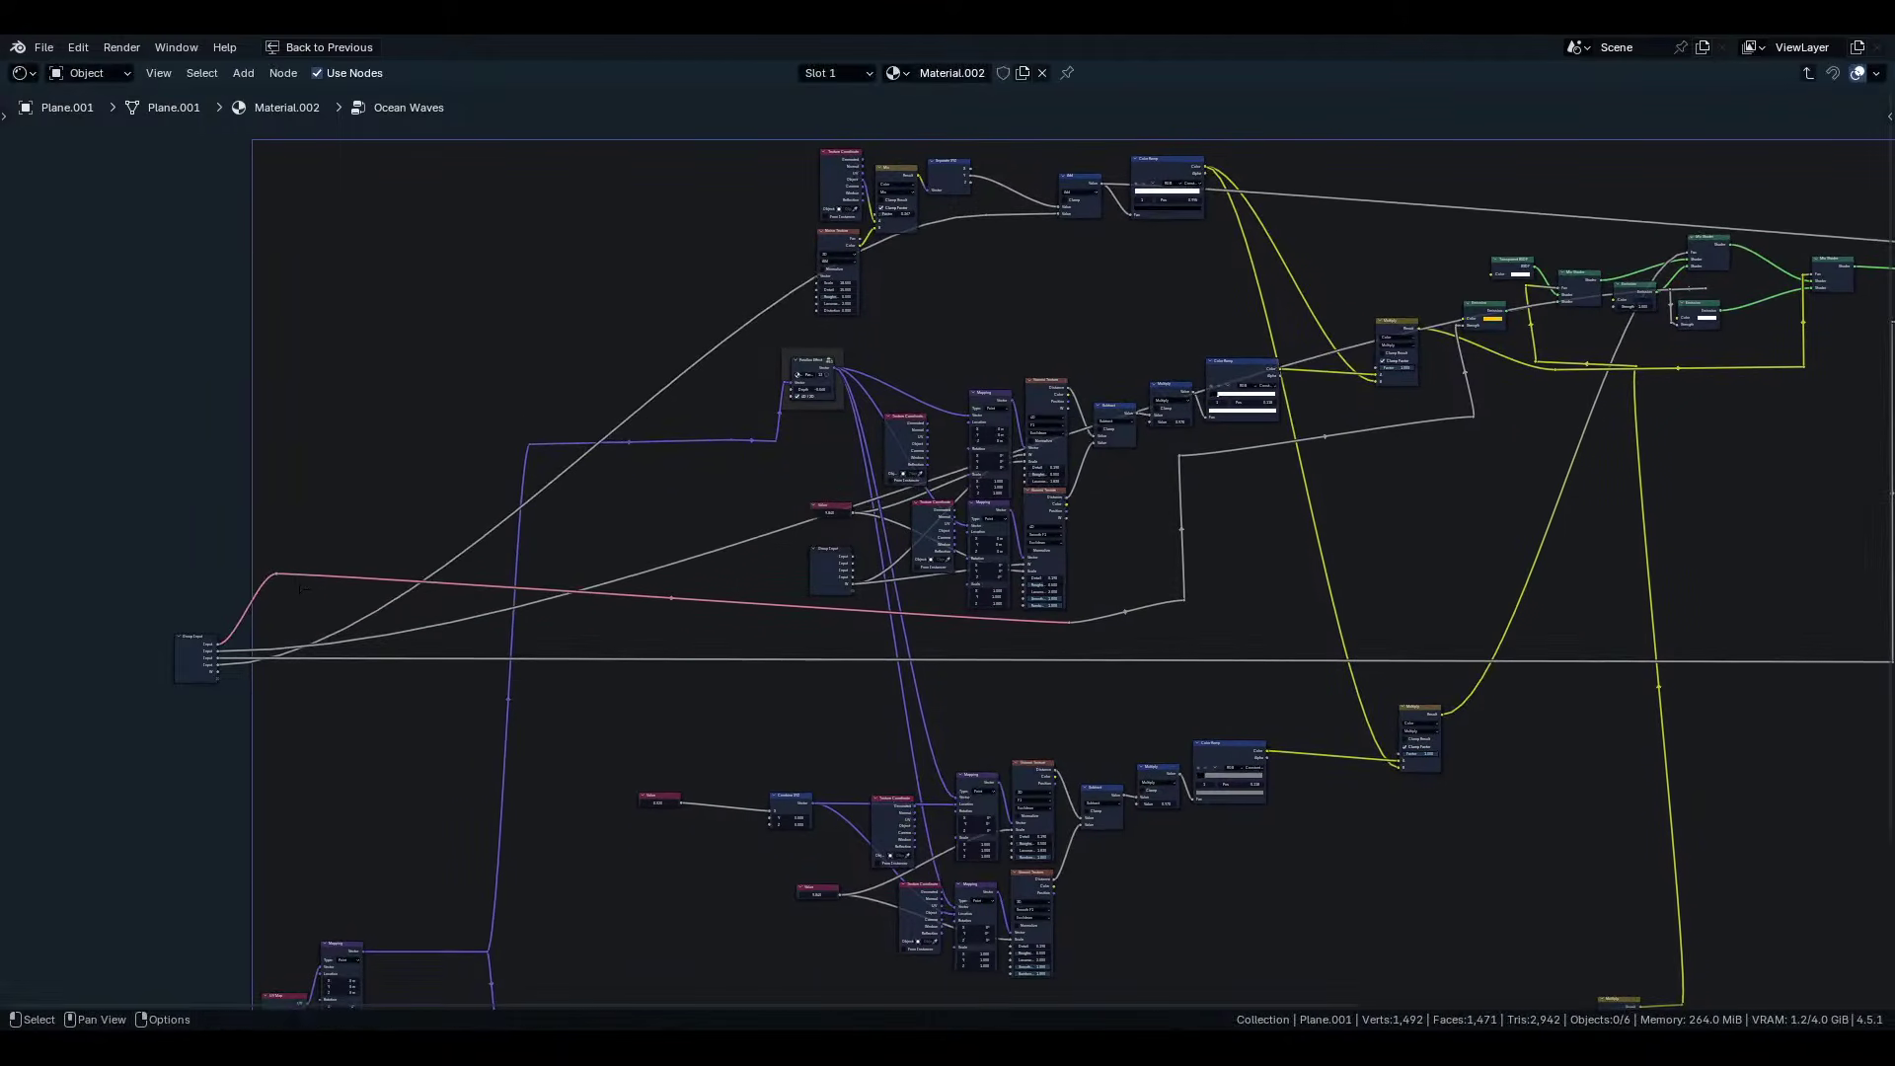
left_click_drag(322, 532, 268, 599)
key("g")
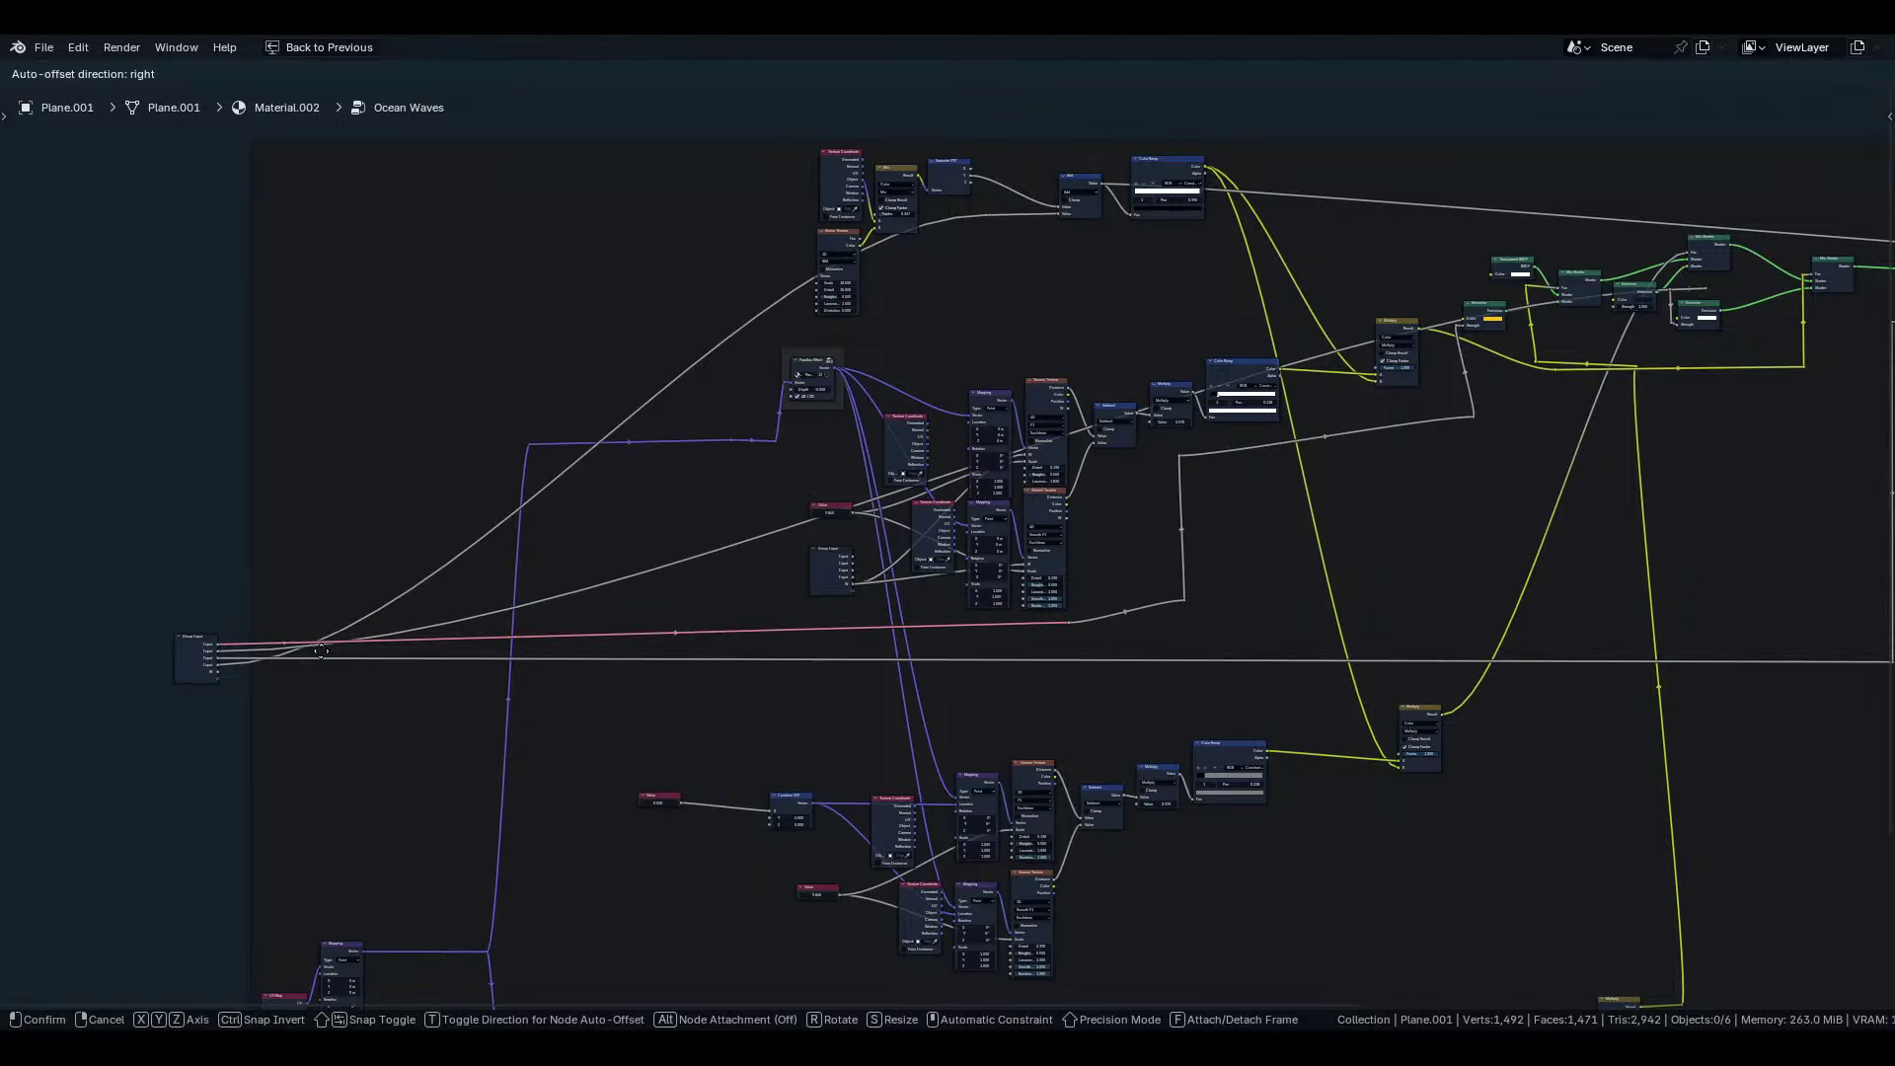
left_click(326, 658)
Align the remaining reroute points on the yellow Emission's Strength link into vertical, right-angled runs.
middle_click_drag(1411, 606, 1036, 563)
scroll(1036, 563, "up", 3)
left_click_drag(715, 542, 780, 584)
key("g")
left_click(775, 610)
middle_click_drag(1065, 341, 894, 451)
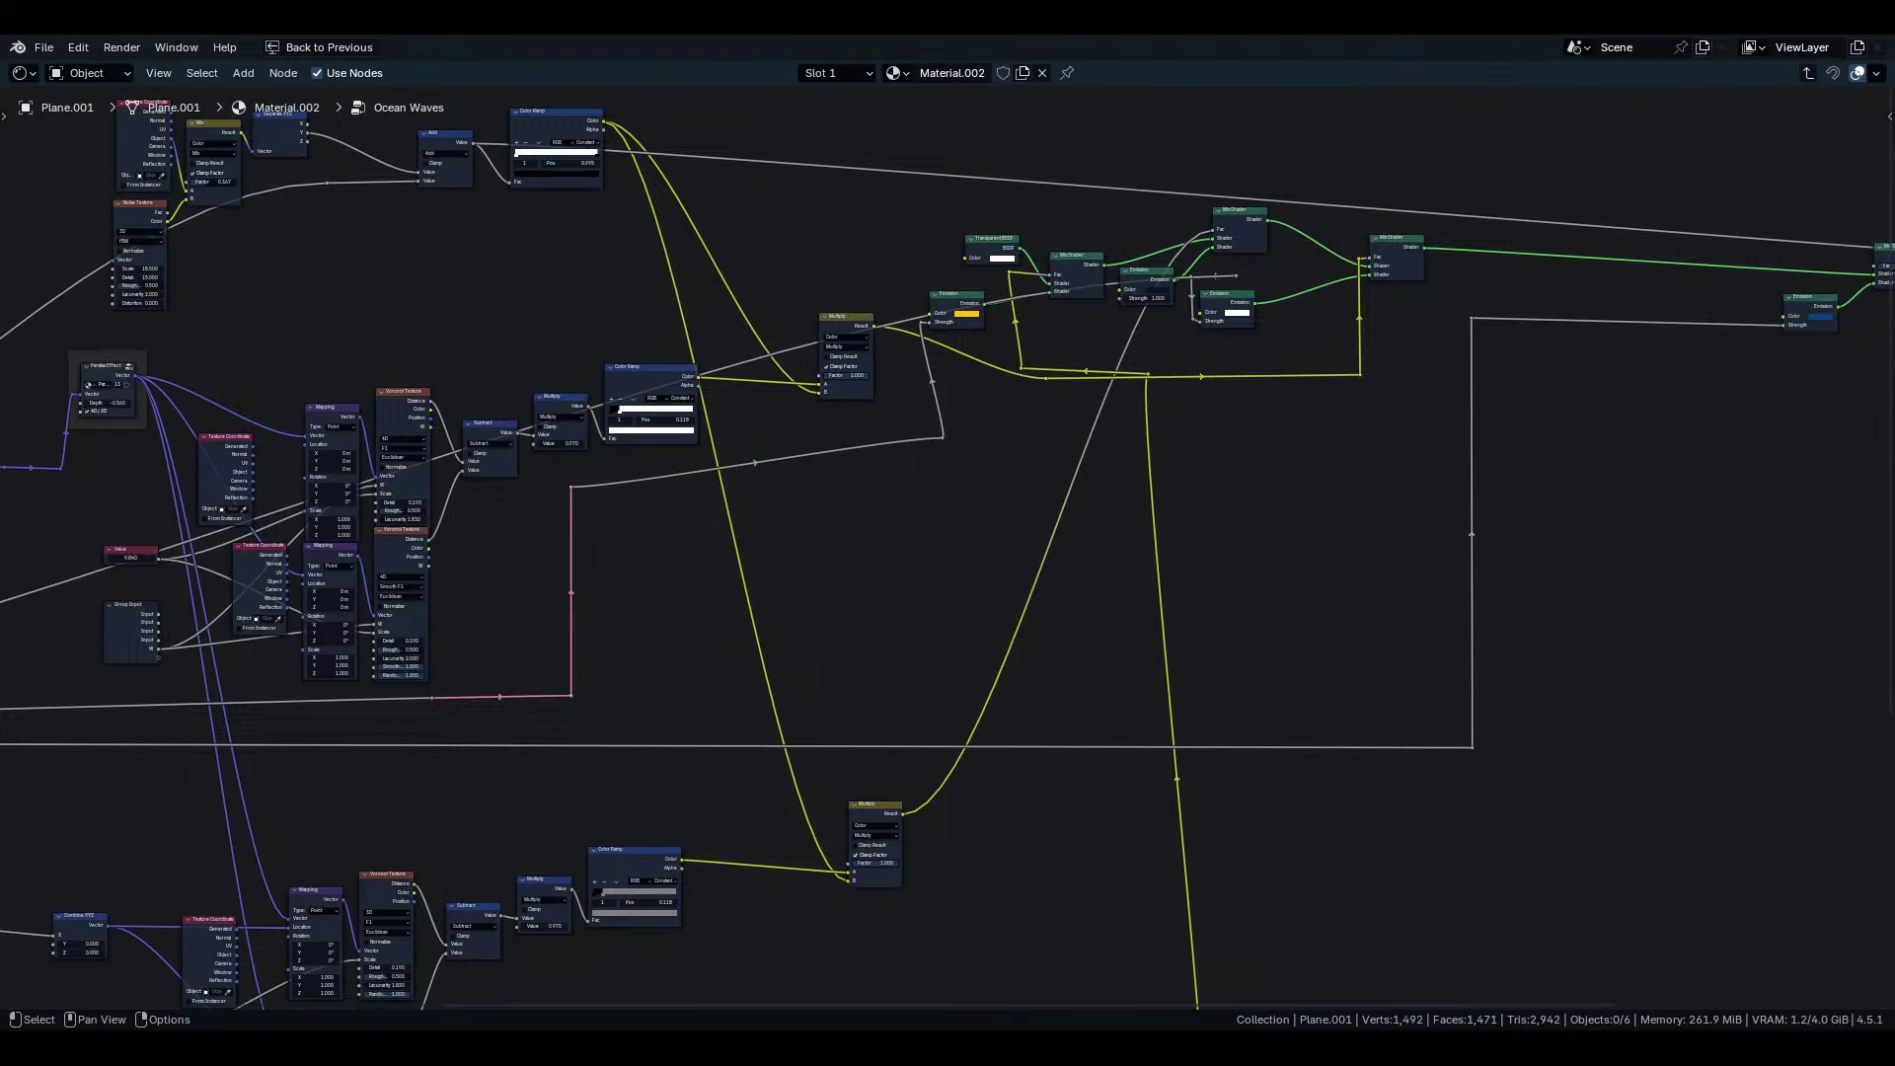
left_click_drag(906, 423, 977, 478)
key("g")
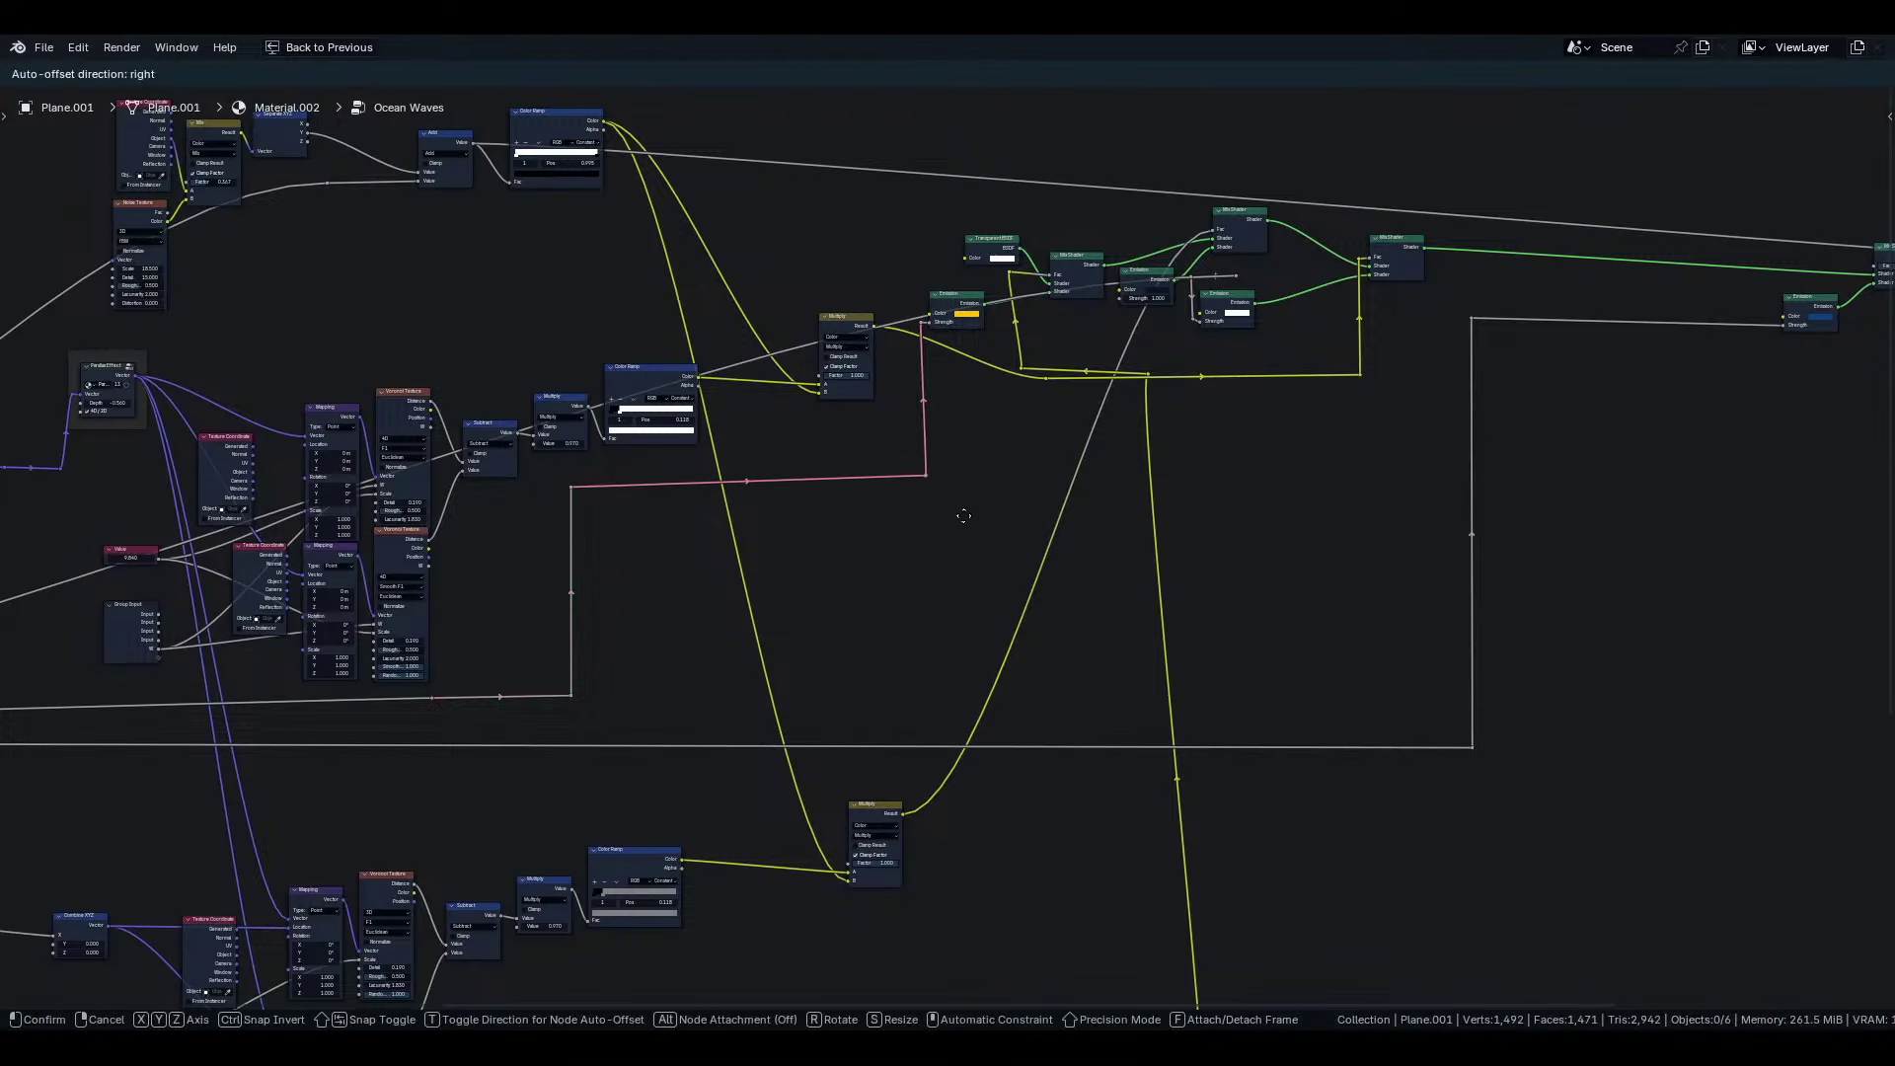
left_click(964, 520)
Move the Mix Shader fed by the white Emission toward the final Mix Shader, bringing its Fac reroute points along.
middle_click_drag(1471, 269, 925, 571)
scroll(924, 571, "up", 3)
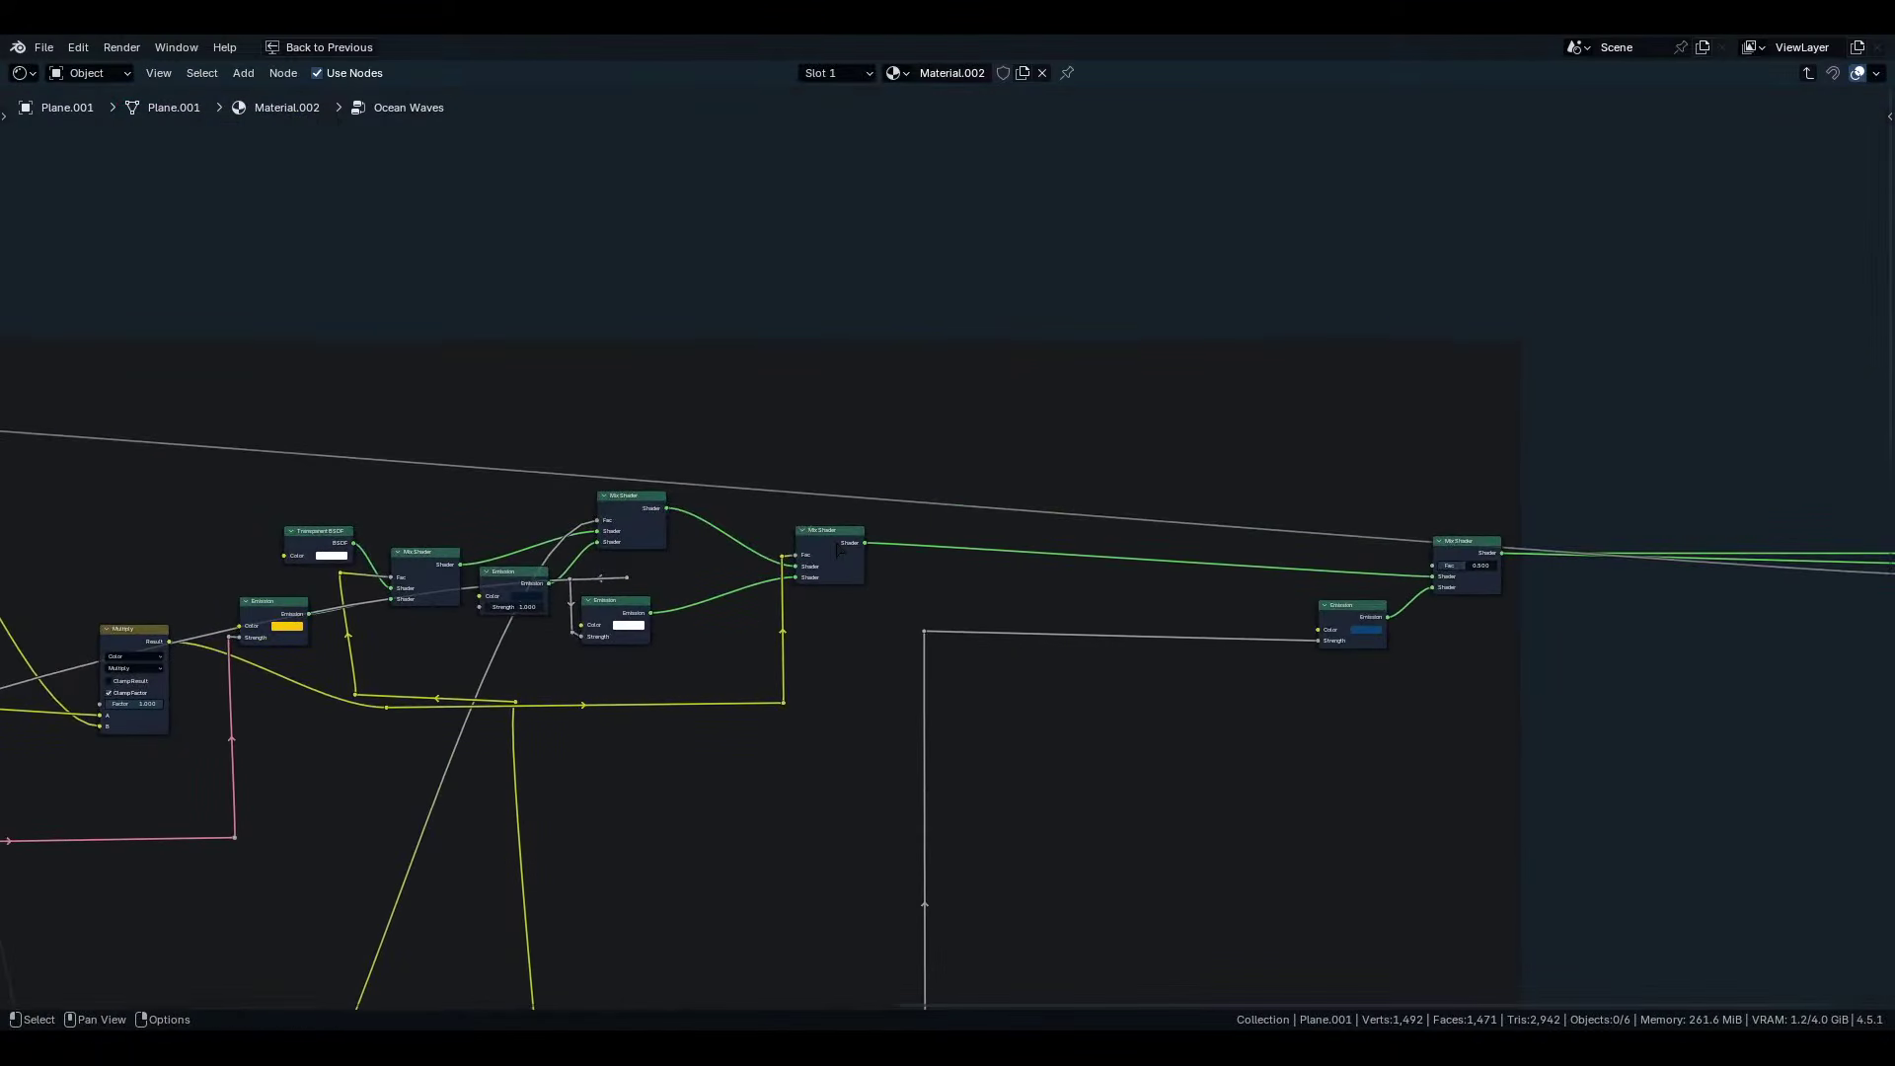
left_click_drag(840, 550, 962, 550)
left_click_drag(744, 543, 795, 706)
key("g")
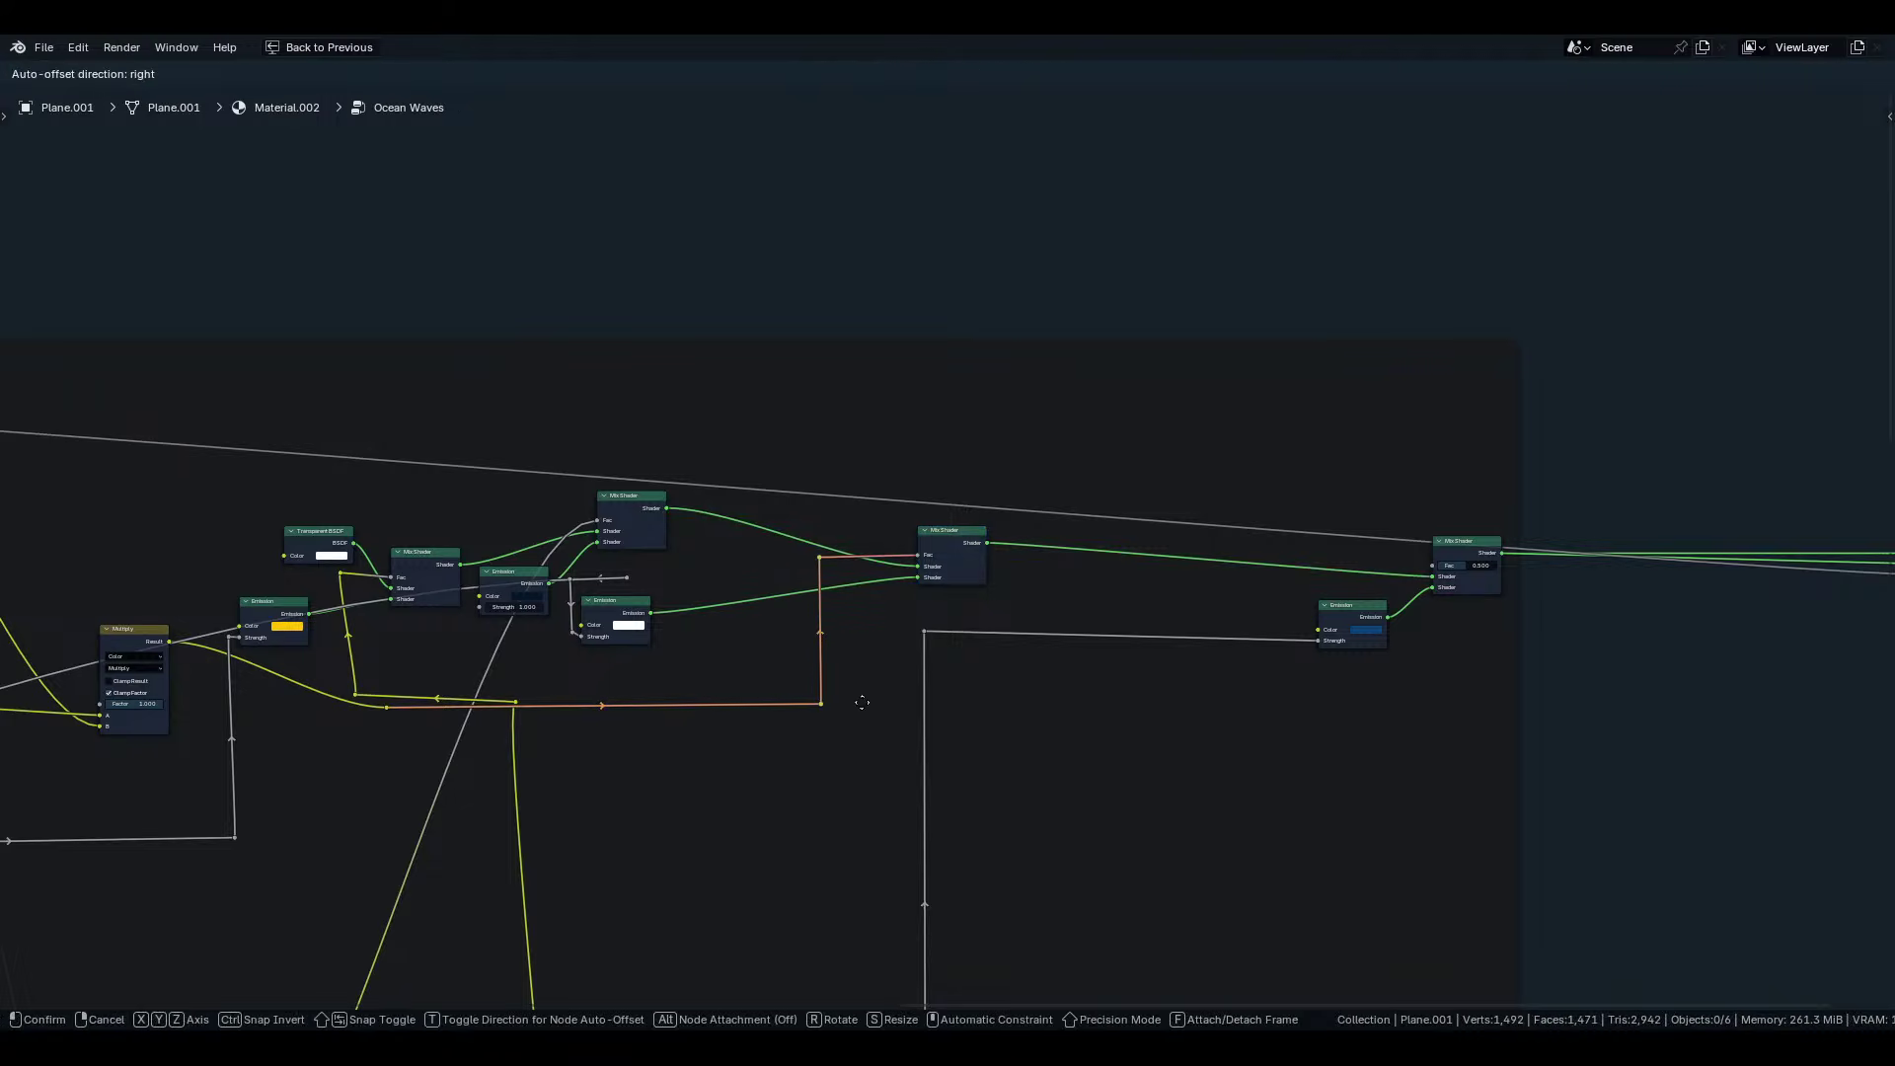
left_click(906, 702)
Straighten the reroute points on the yellow mask links running below the shader nodes.
middle_click_drag(706, 690, 906, 631)
left_click_drag(740, 623, 688, 652)
key("g")
left_click(692, 629)
left_click_drag(590, 614, 542, 646)
key("g")
left_click(544, 634)
middle_click_drag(592, 632, 754, 600)
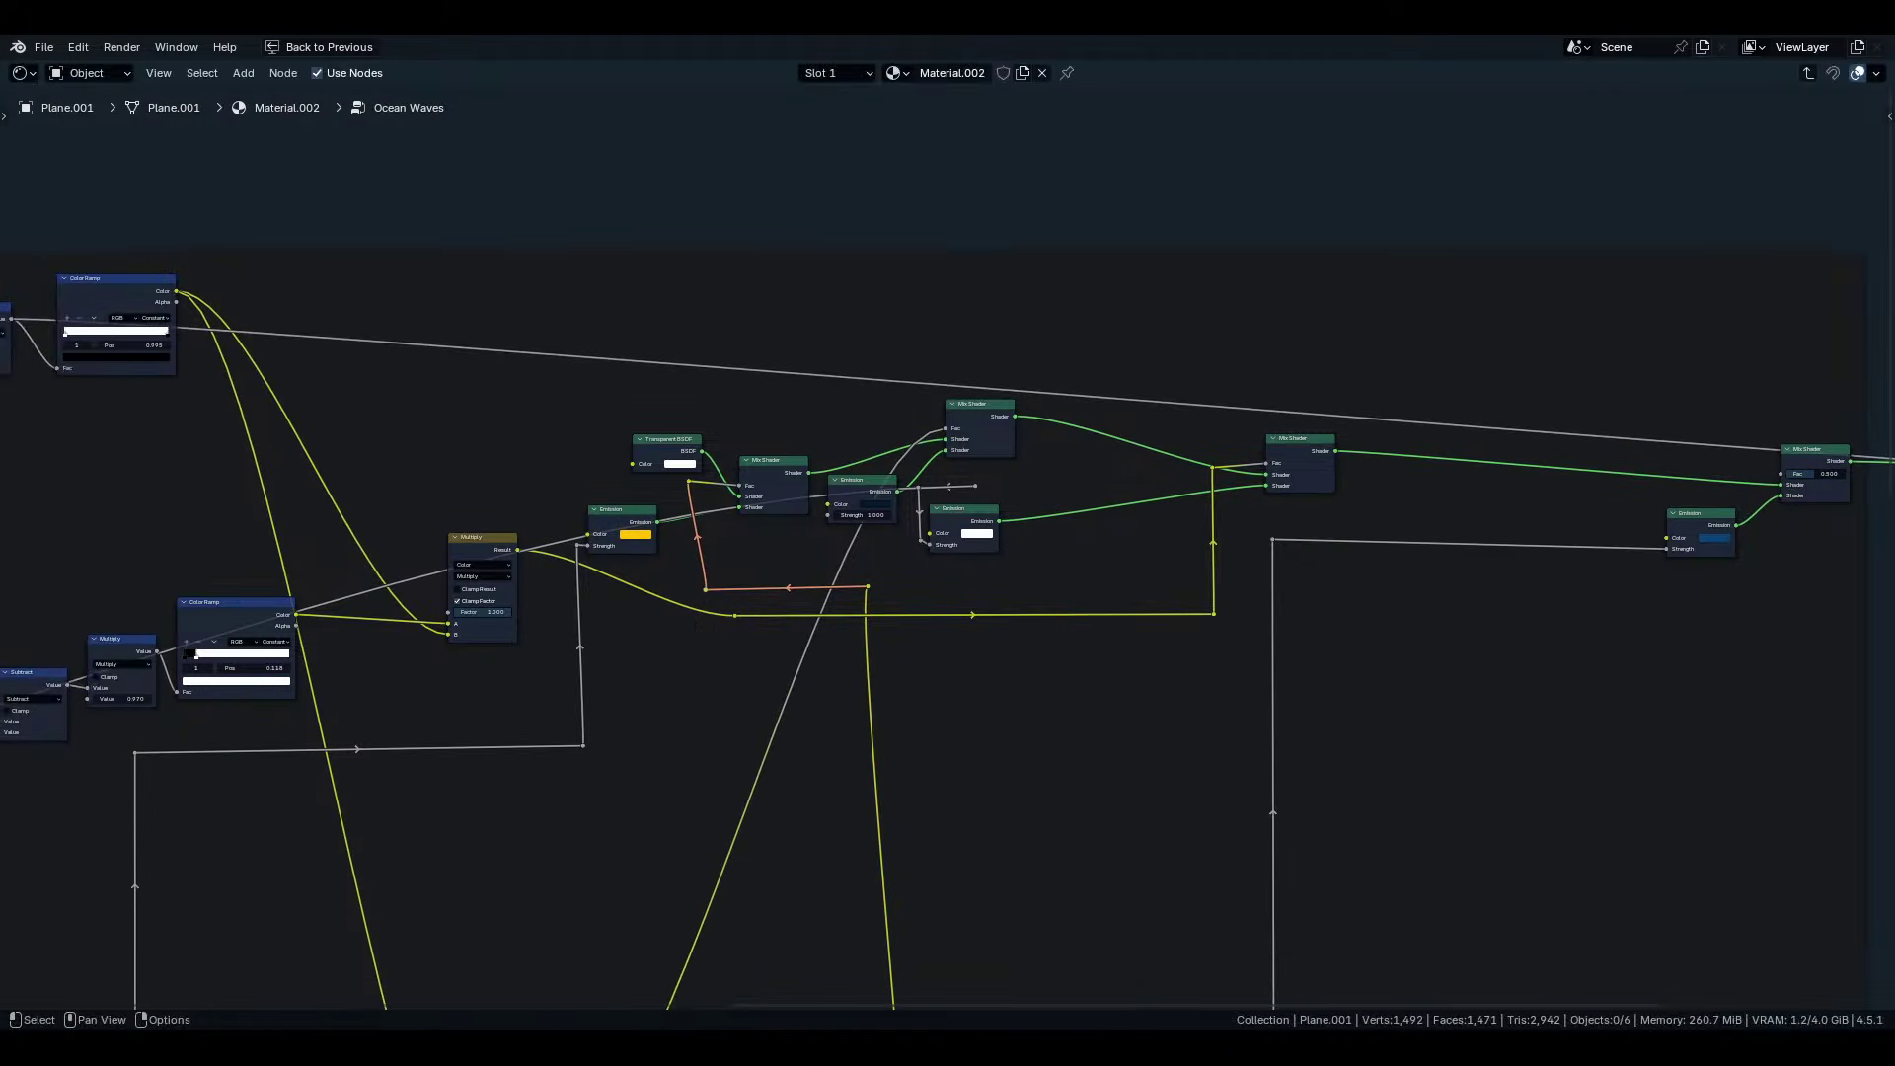
left_click_drag(779, 598, 741, 632)
key("g")
left_click(660, 633)
Place the white Emission node directly above the Mix Shader it feeds.
middle_click_drag(838, 606, 657, 762)
scroll(838, 688, "up", 3)
left_click_drag(841, 640, 1264, 482)
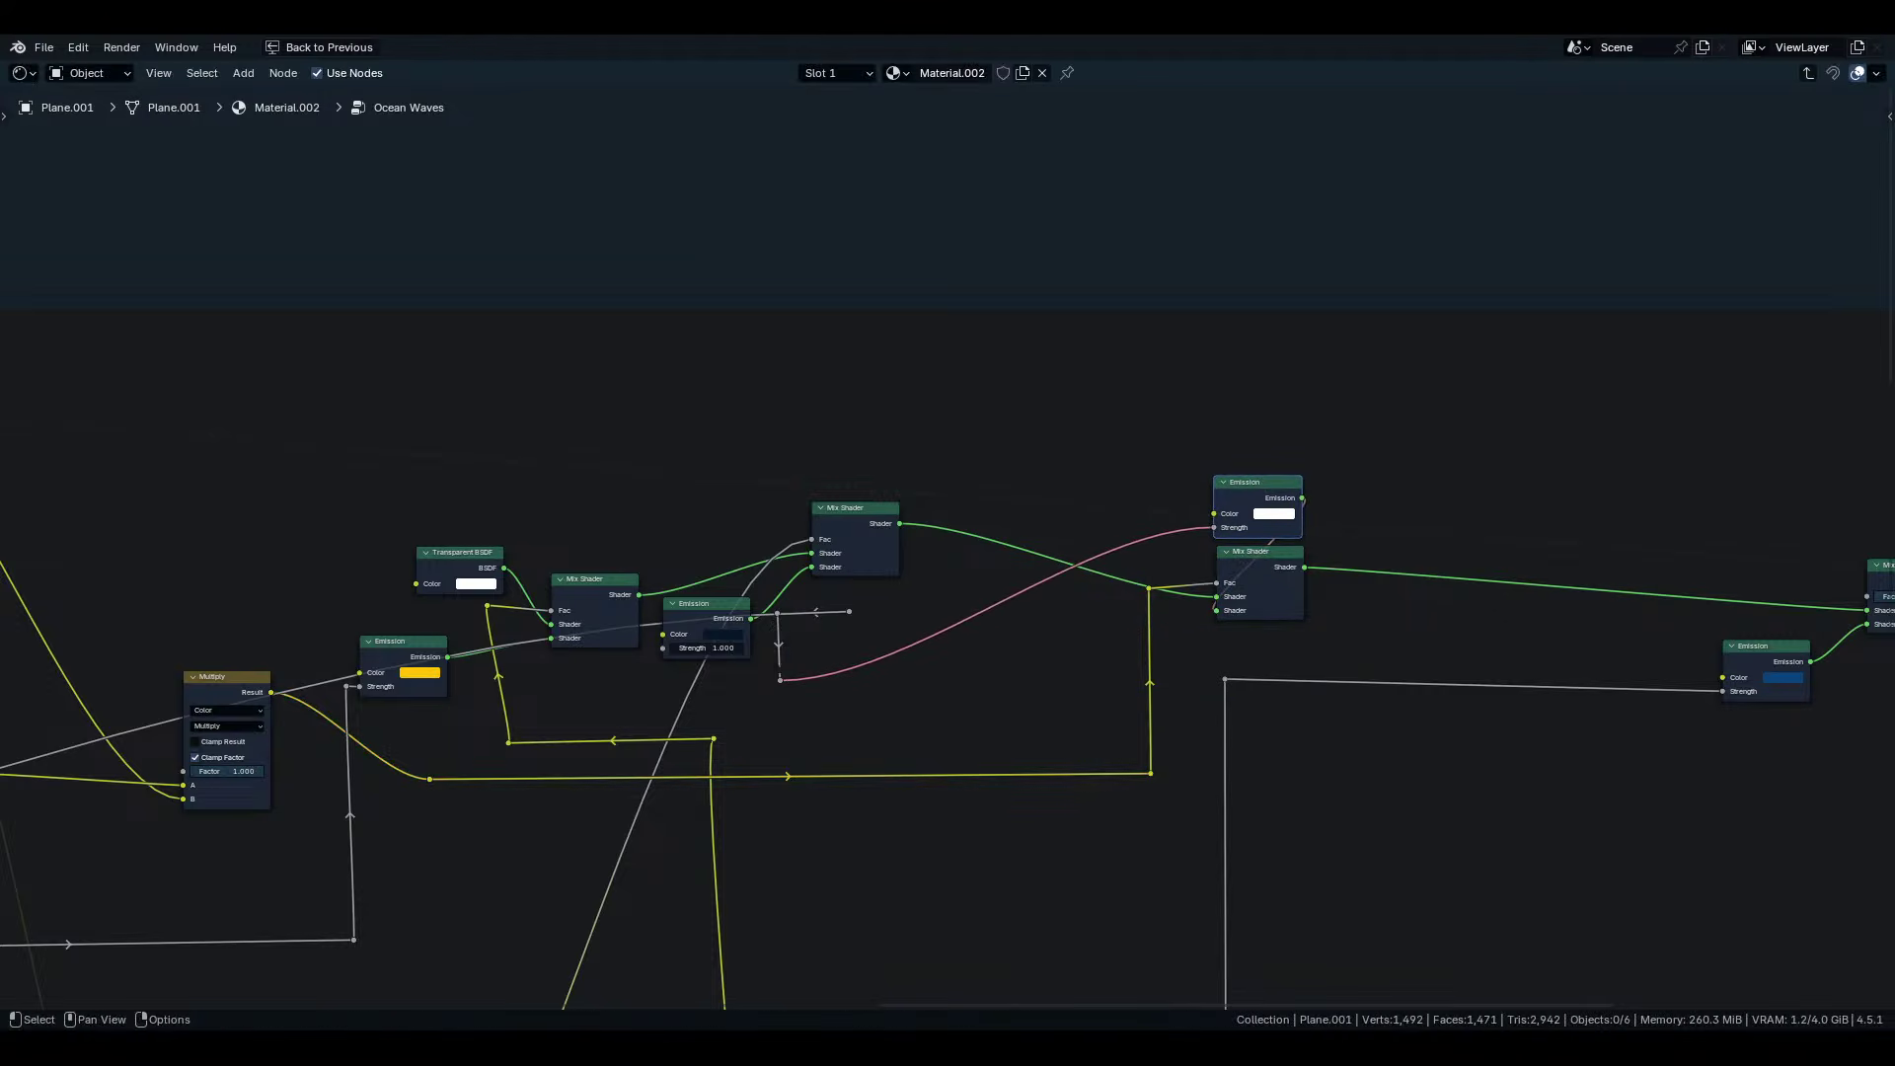
Reroute the white Emission's Strength link to drop beside the blue Emission's vertical link and run just above its horizontal one.
left_click_drag(779, 680, 1176, 528)
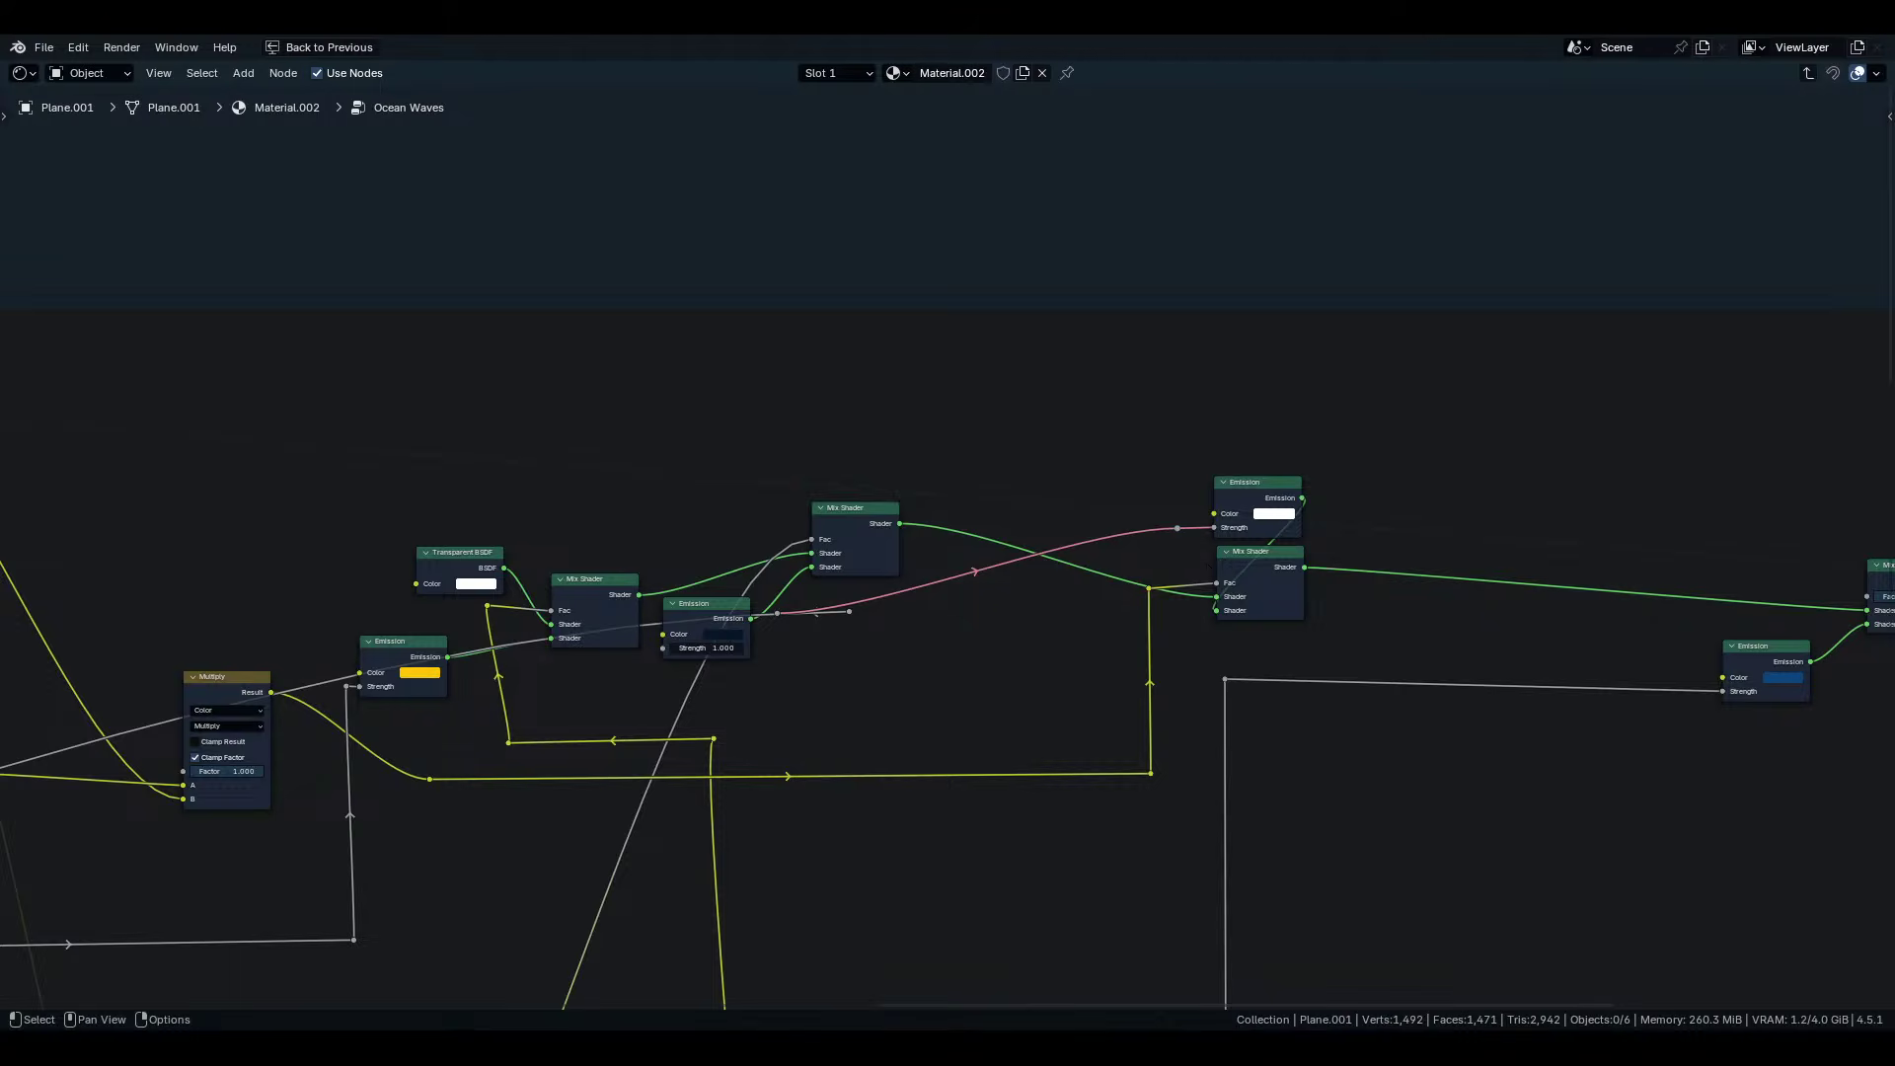
left_click_drag(777, 613, 951, 628)
left_click_drag(1163, 678, 1253, 677)
scroll(1018, 517, "down", 6)
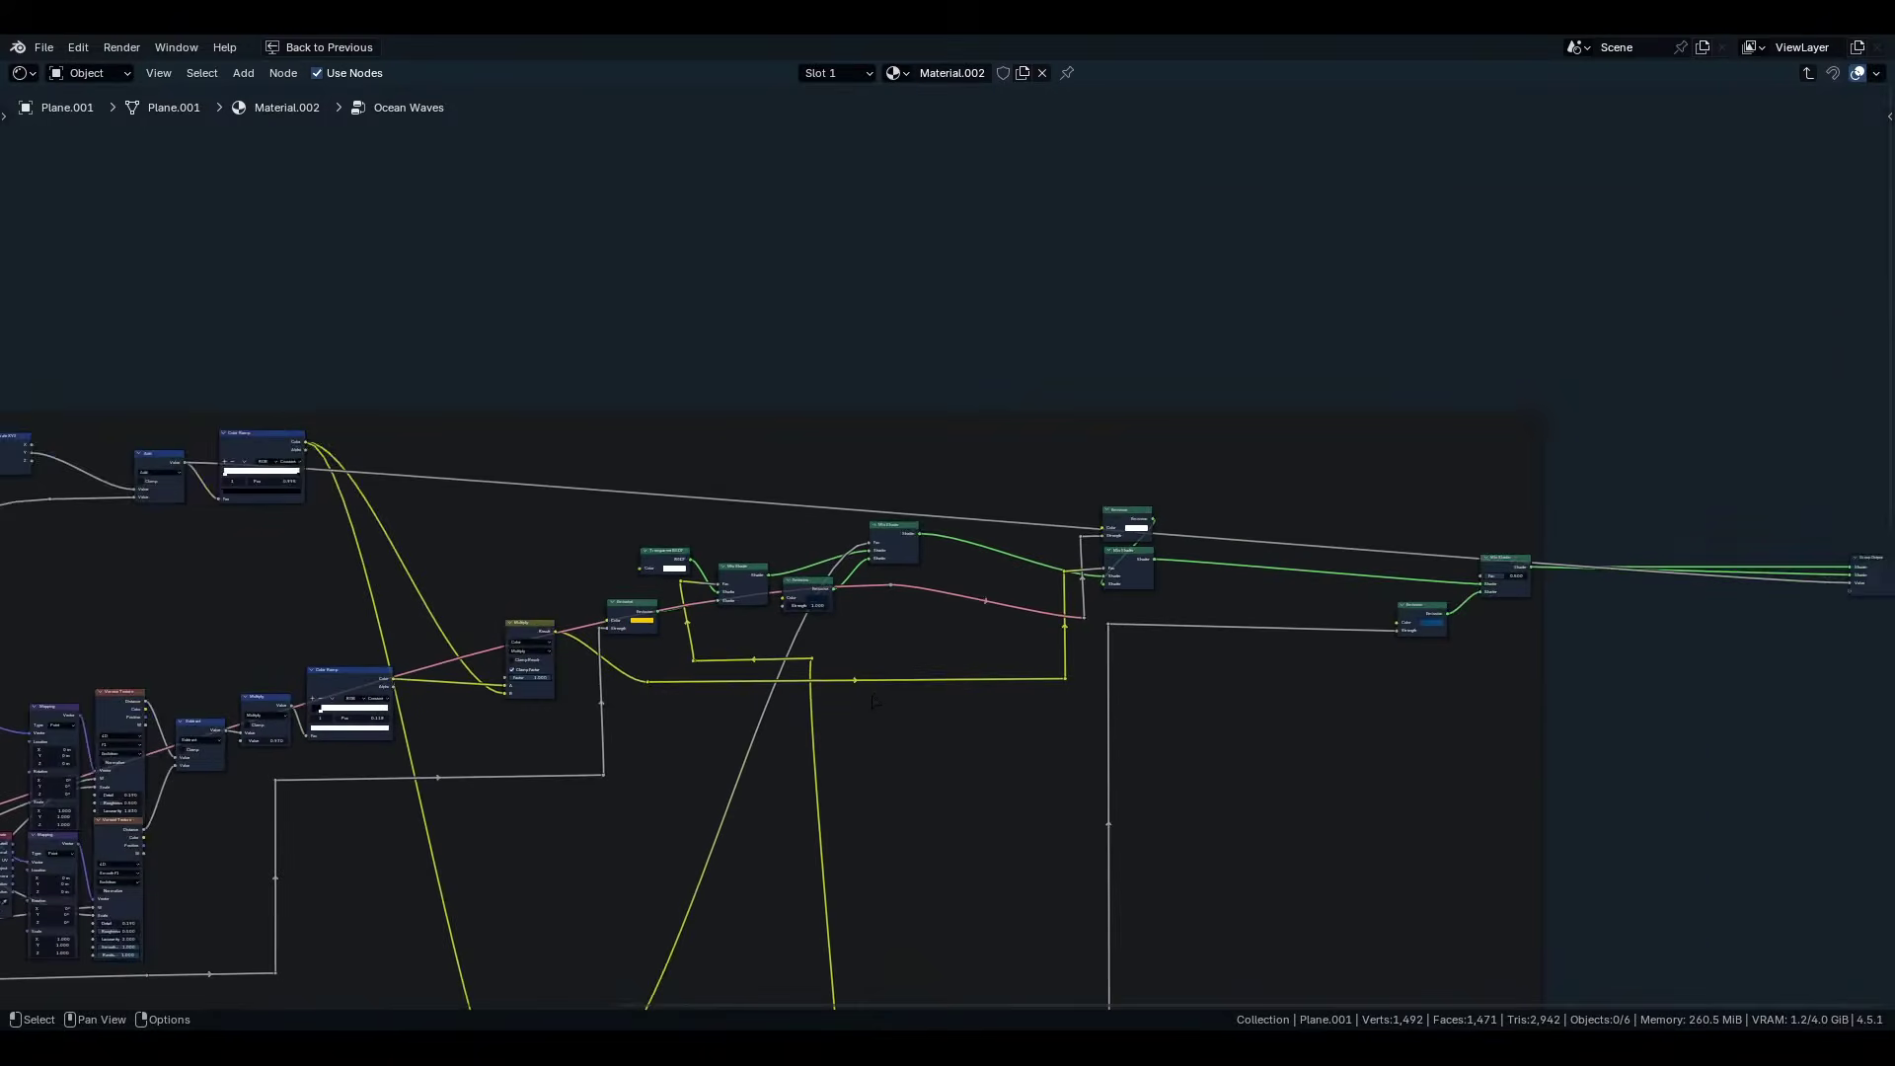
key("g")
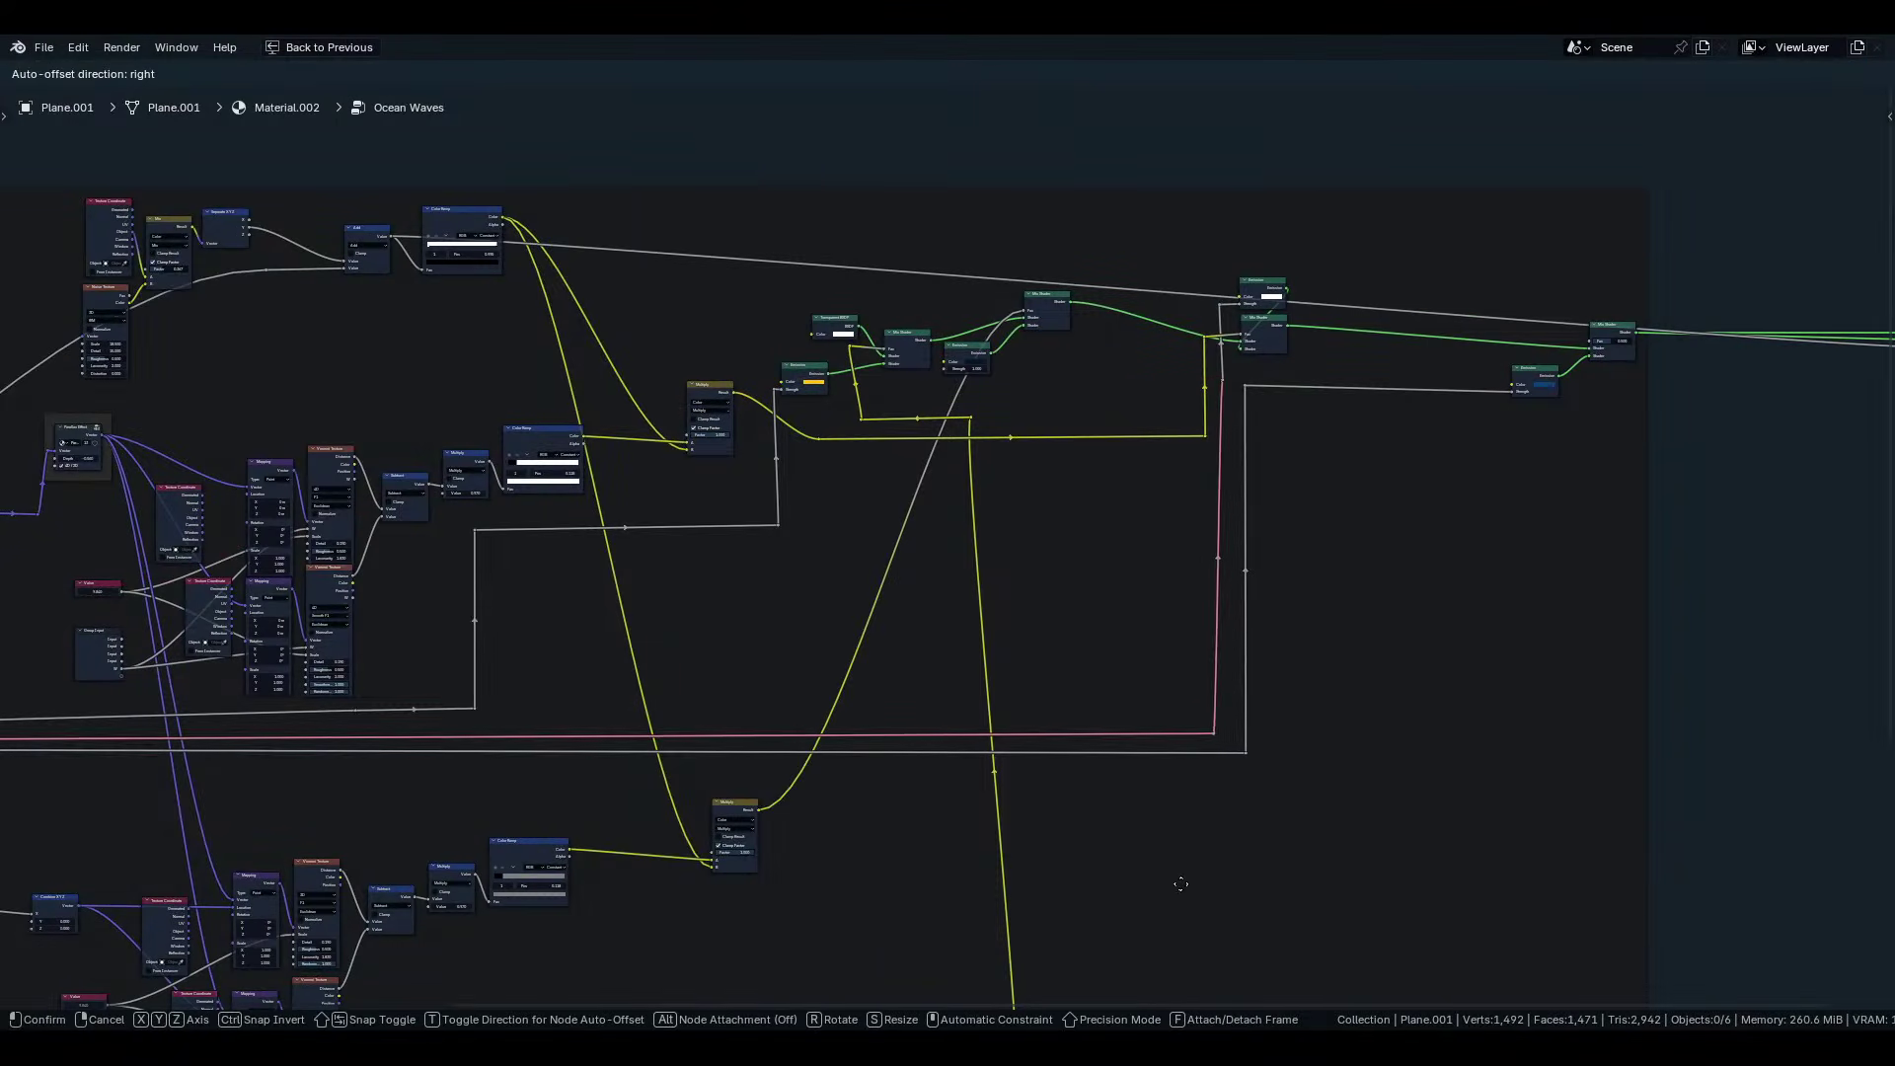
left_click(1198, 891)
Move the middle Mix Shader next to the white Emission's Mix Shader and place the dark Emission node beneath it.
middle_click_drag(558, 783, 725, 845)
scroll(1043, 546, "up", 1)
middle_click_drag(1043, 546, 930, 686)
scroll(930, 686, "up", 7)
middle_click_drag(1297, 465, 862, 571)
left_click_drag(814, 548, 1004, 581)
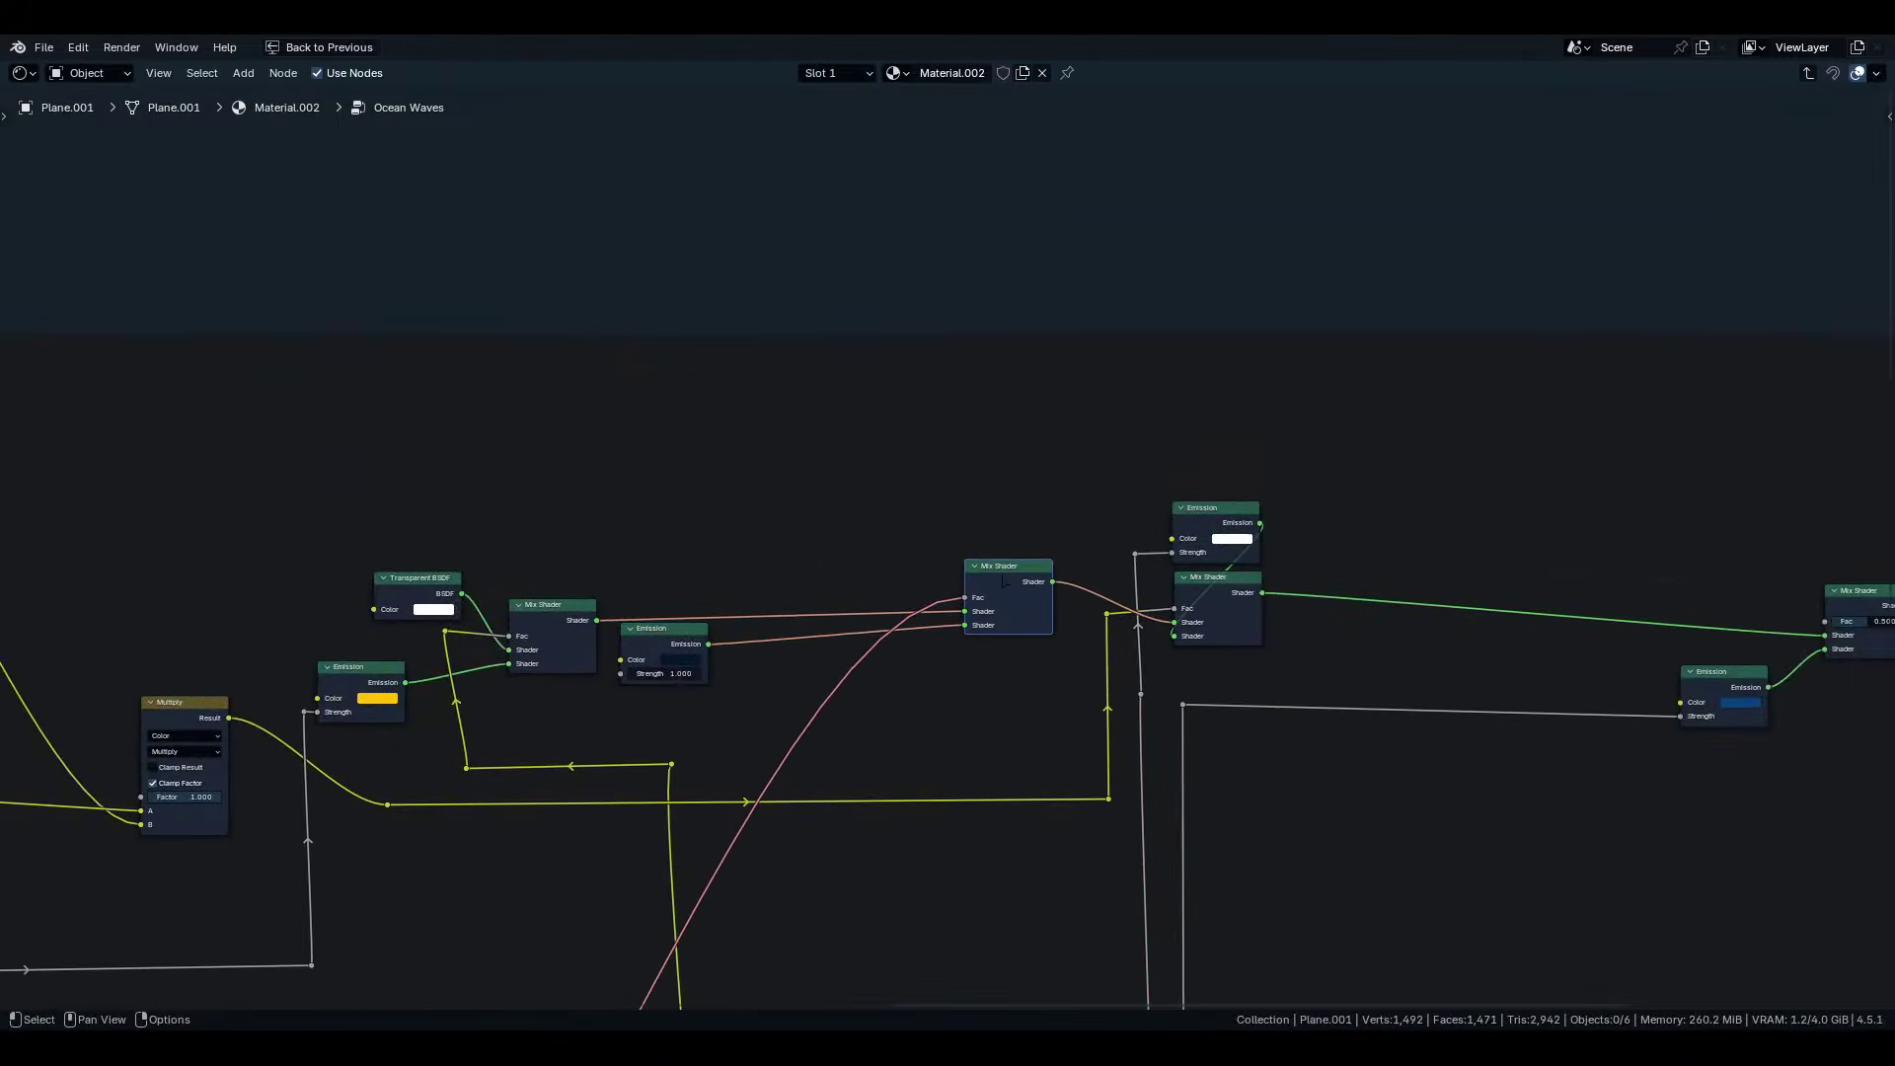
left_click_drag(685, 650, 1030, 673)
Move the first Mix Shader closer to the middle one and shift its Fac reroute points along with it.
middle_click_drag(874, 673, 901, 571)
scroll(930, 500, "down", 3)
left_click_drag(736, 513, 843, 502)
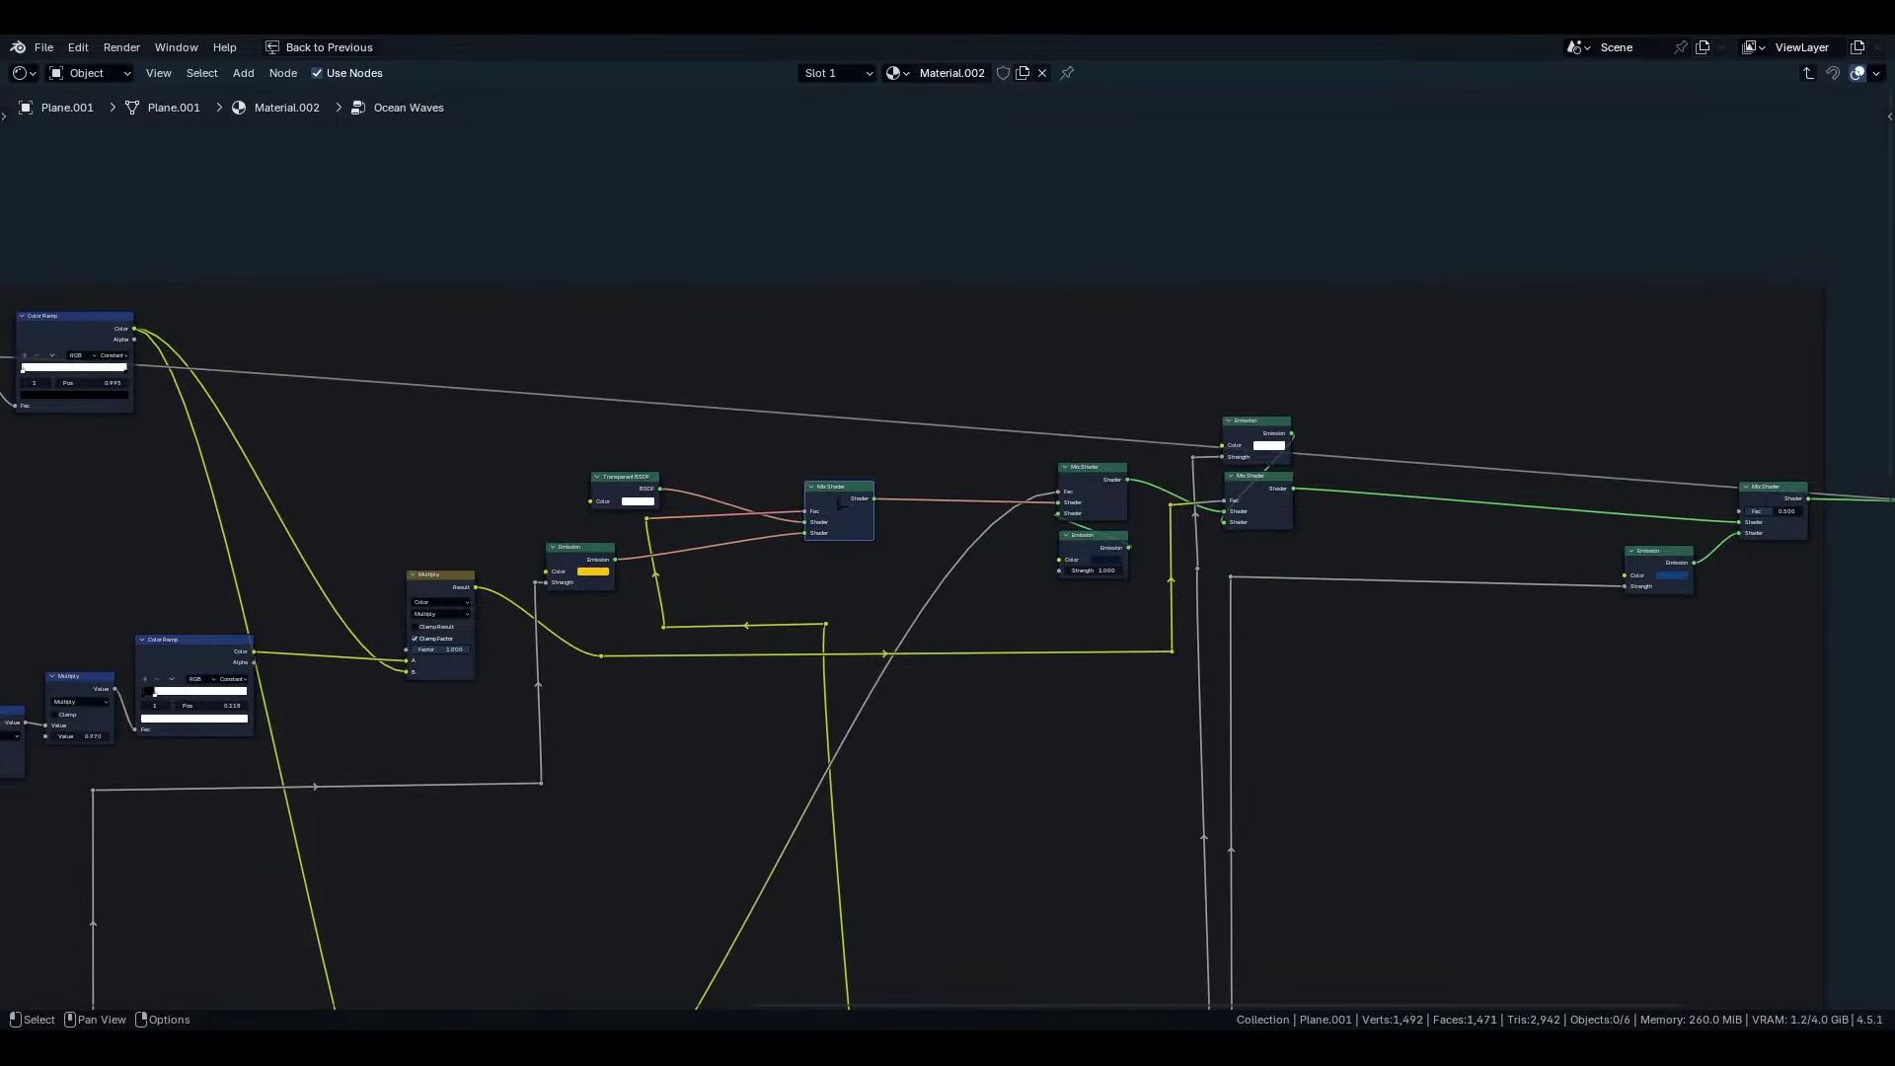
left_click_drag(626, 517, 700, 631)
key("g")
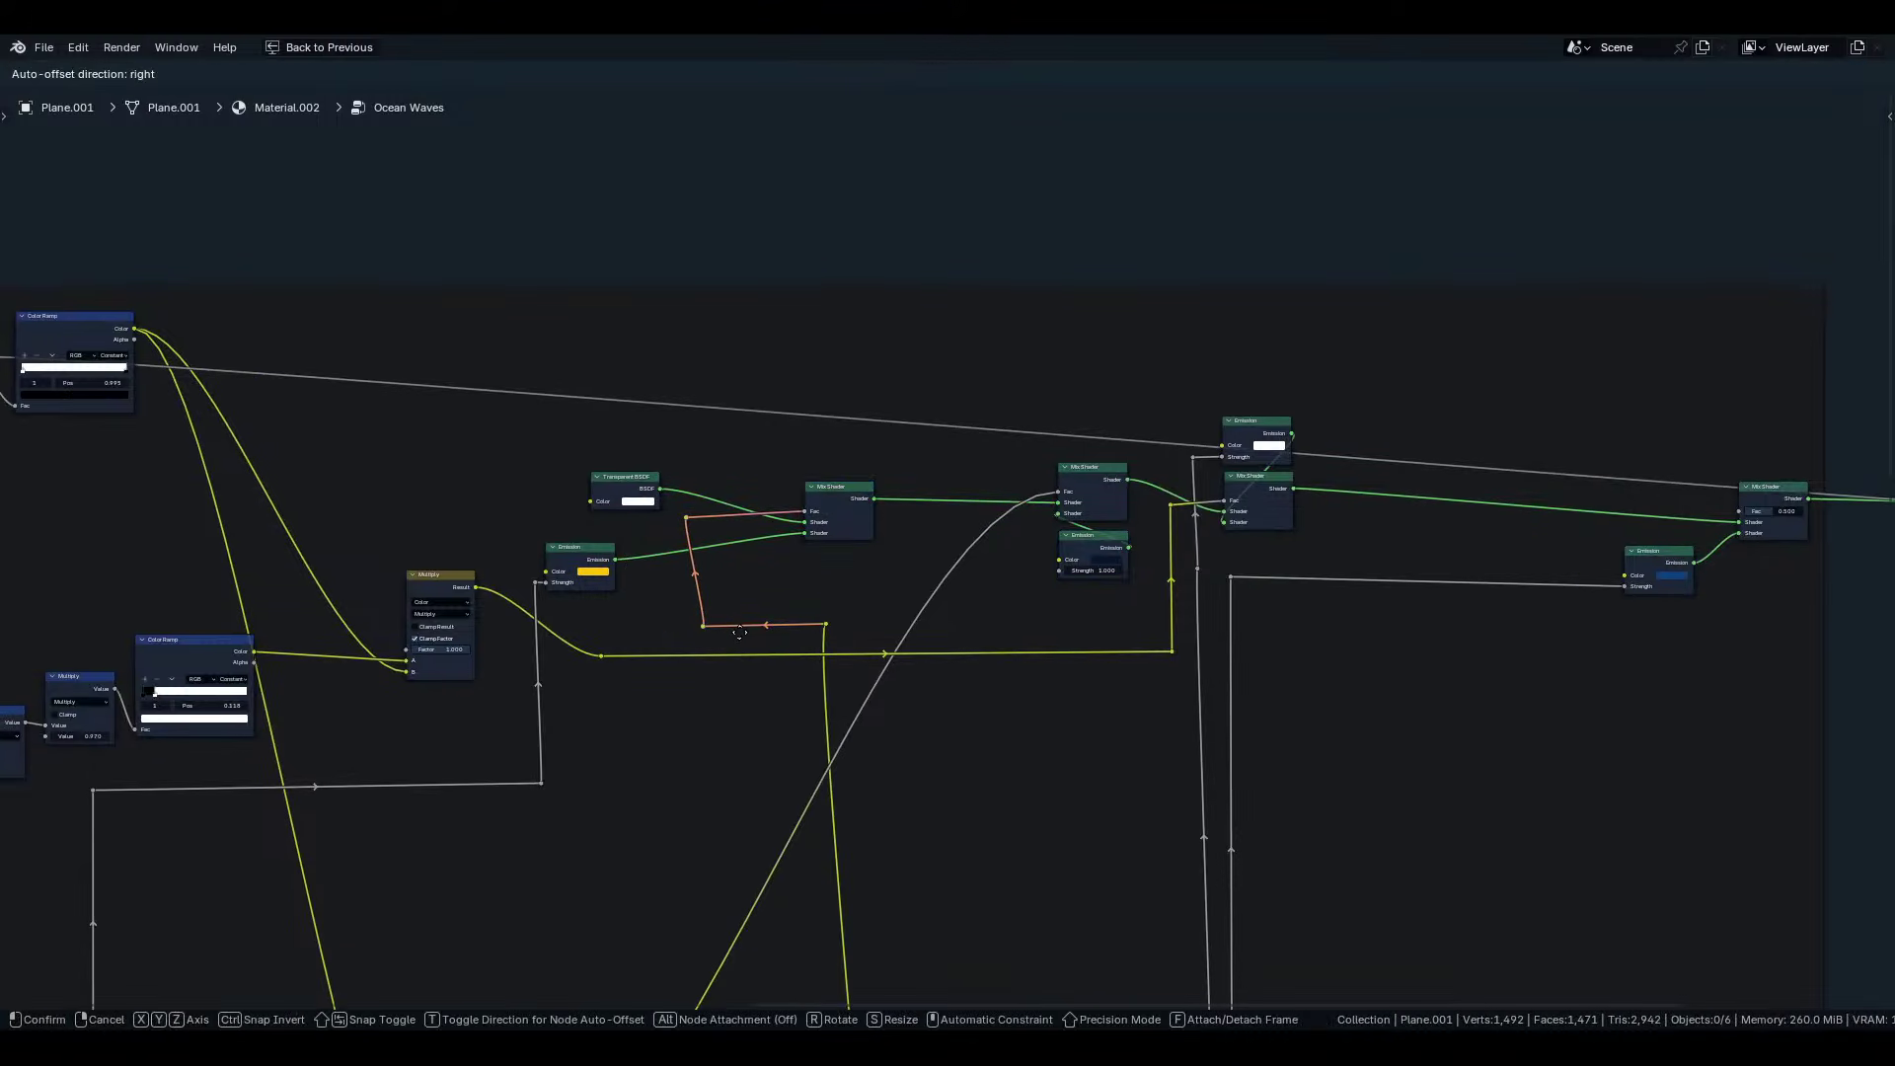
left_click(738, 628)
Stack the Transparent BSDF above and the yellow Emission below the first Mix Shader, and nudge the dark Emission closer to its own.
left_click_drag(624, 480, 838, 445)
left_click_drag(1087, 537, 1086, 532)
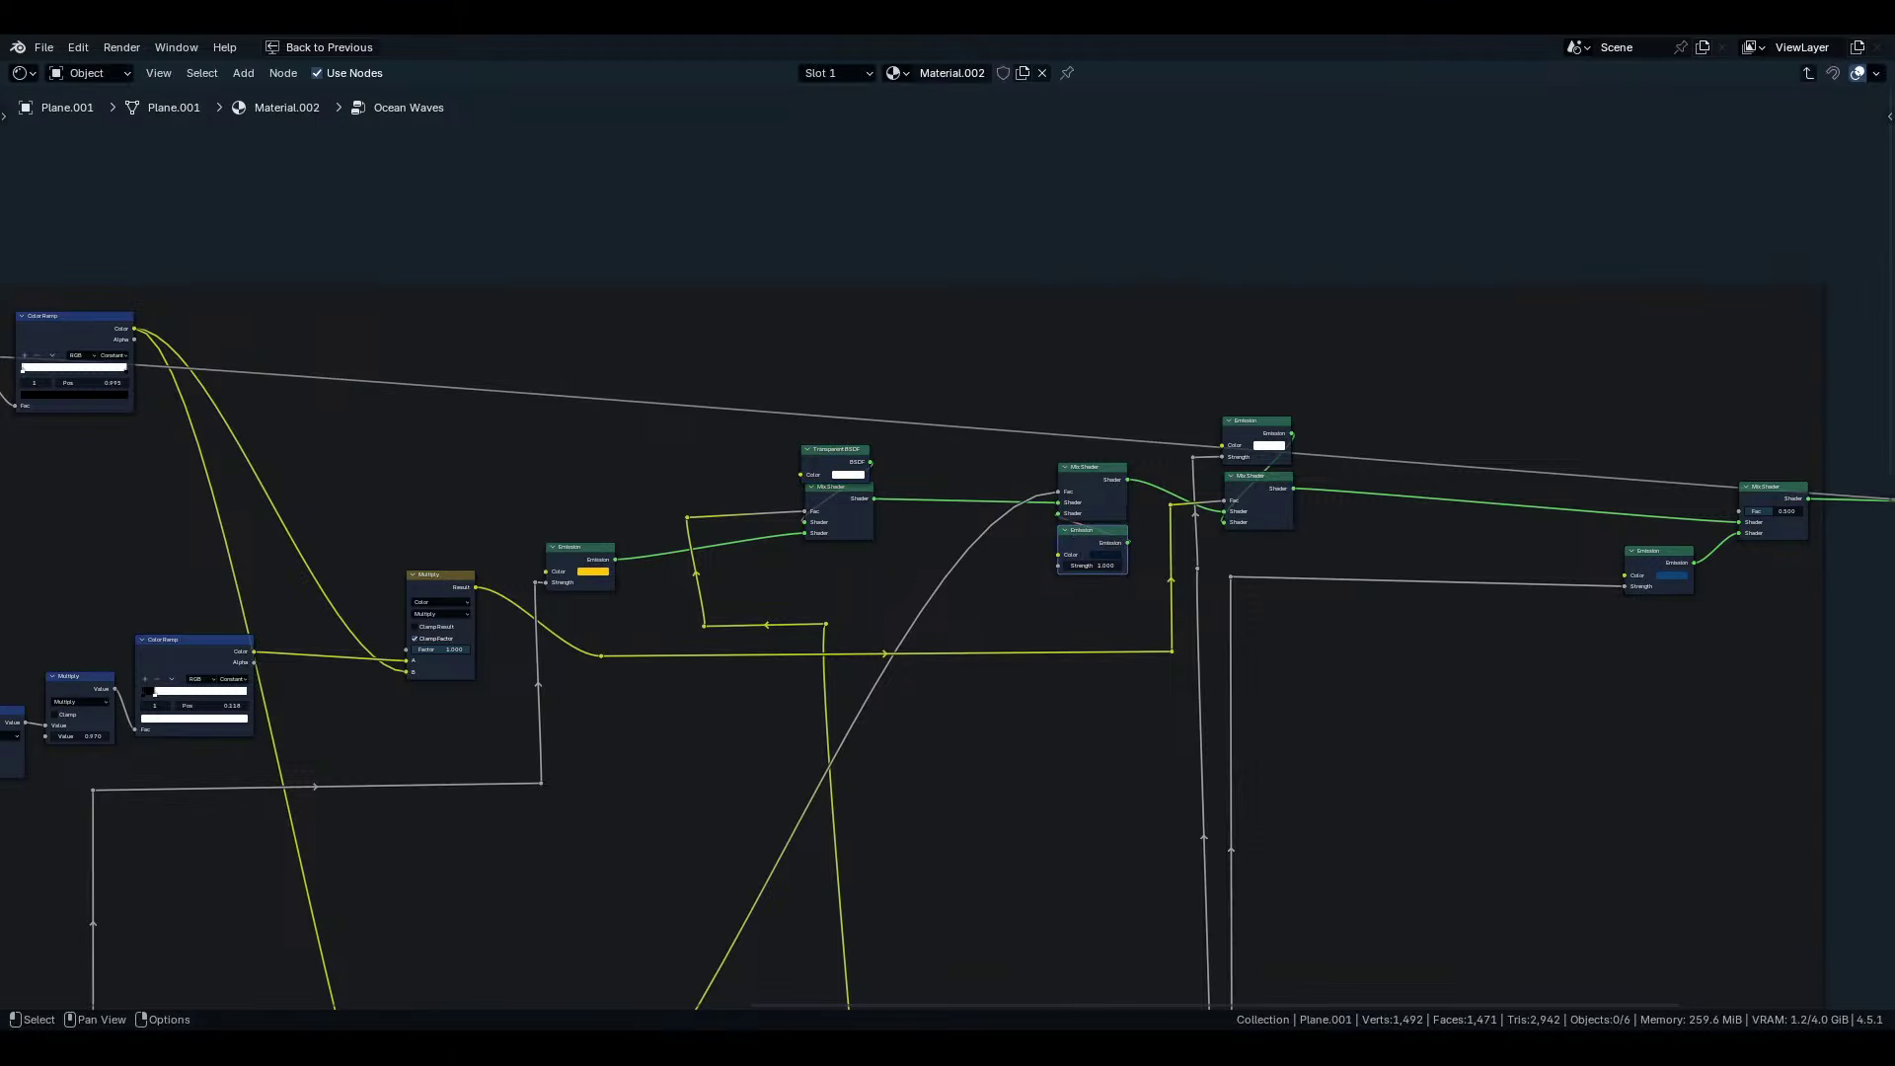
middle_click_drag(638, 581, 744, 489)
scroll(744, 489, "up", 1)
scroll(742, 485, "up", 1)
left_click_drag(617, 431, 968, 439)
Reposition the stacked Transparent BSDF, Mix Shader and yellow Emission, and shift the Fac link's reroute point to straighten its vertical run.
left_click_drag(931, 314, 1026, 473)
key("g")
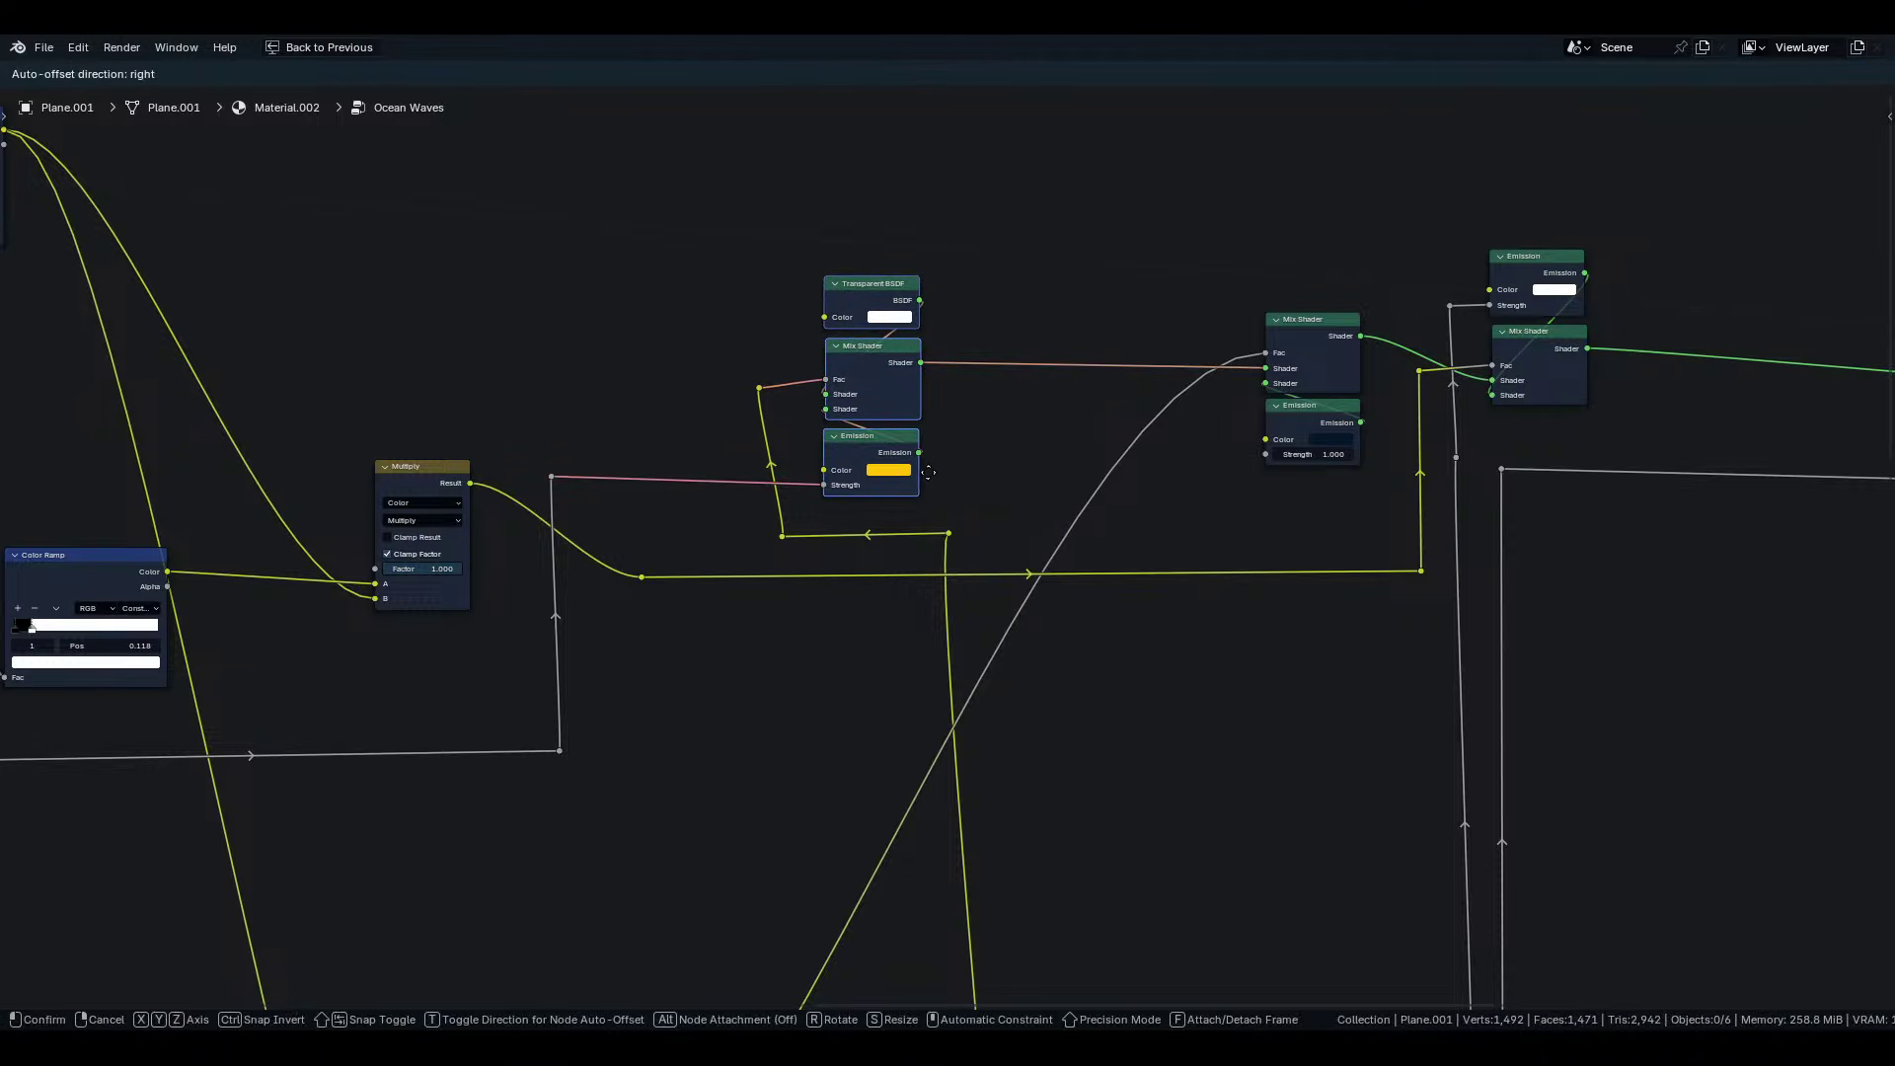
left_click(933, 476)
left_click_drag(733, 359, 810, 418)
key("g")
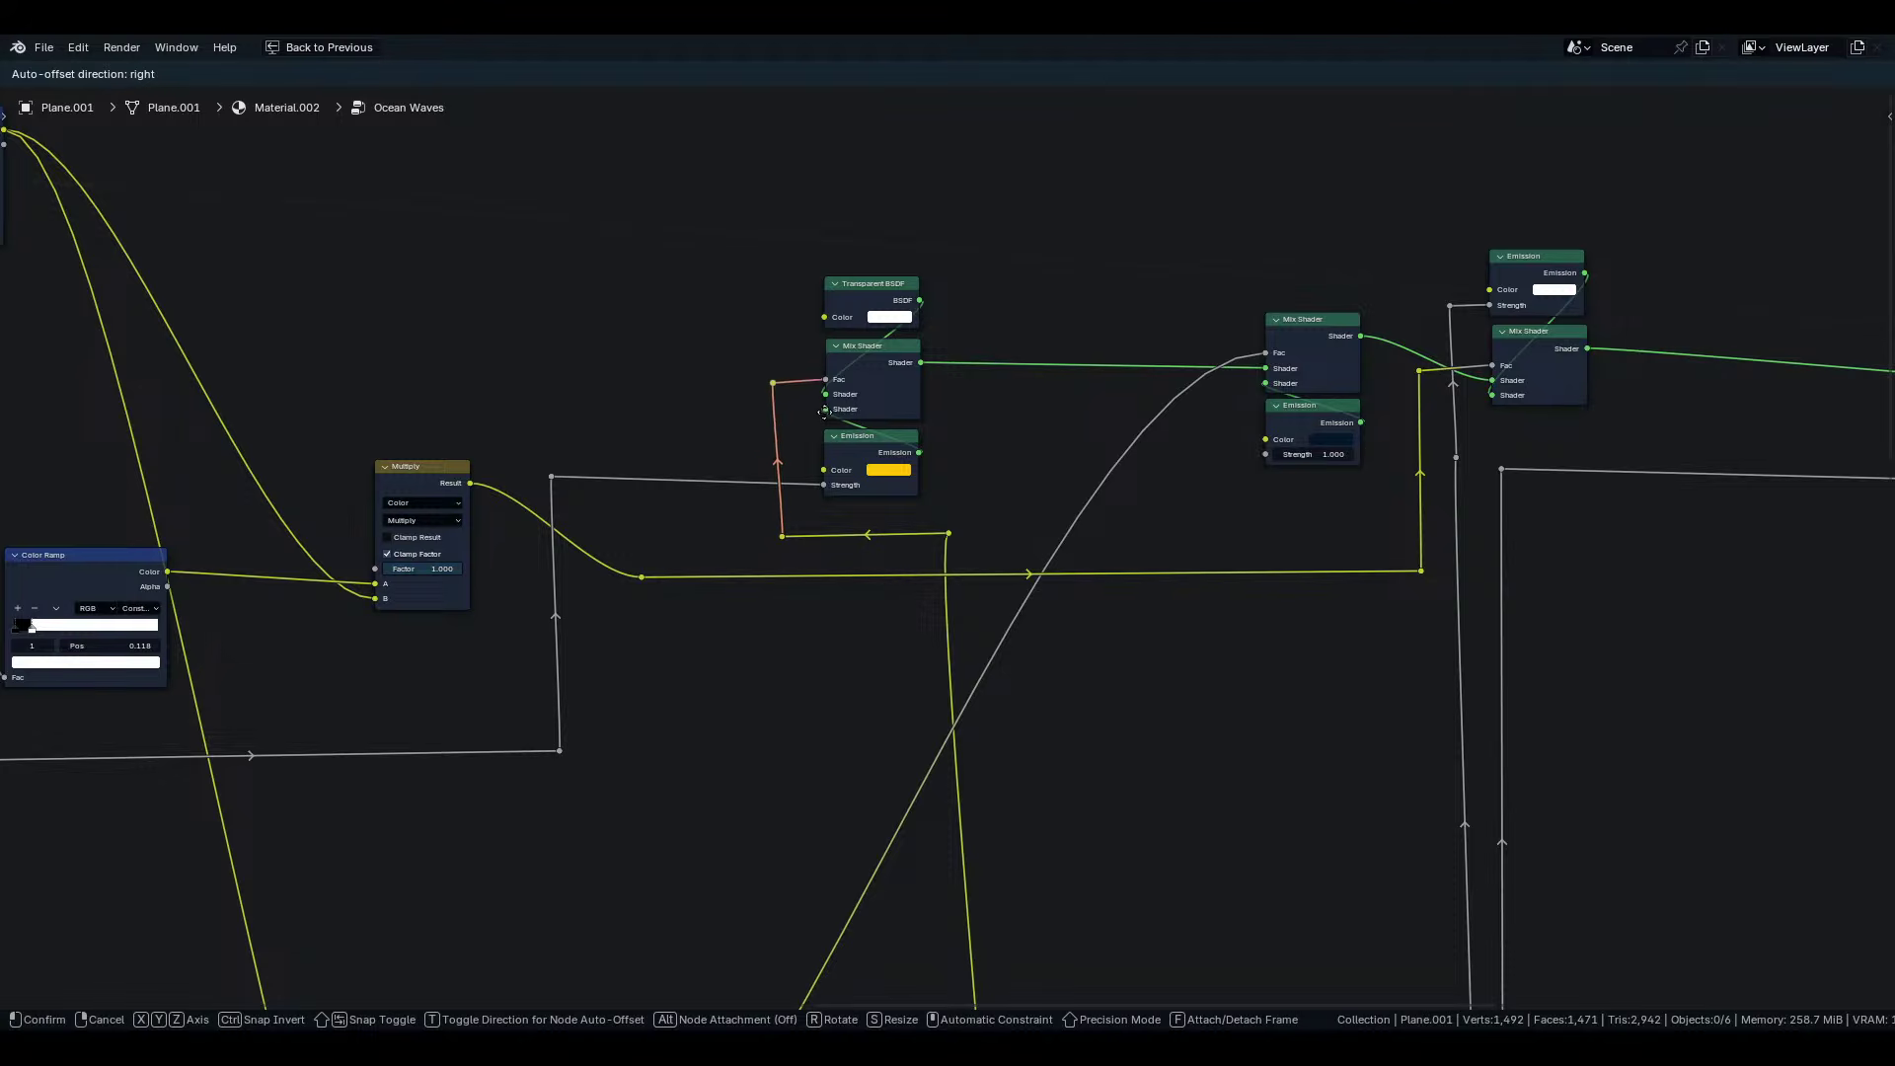
left_click(824, 413)
Add reroute points to the top Color Ramp's link into the upper Multiply, one beside the ramp and one before the B input.
scroll(1065, 445, "down", 4)
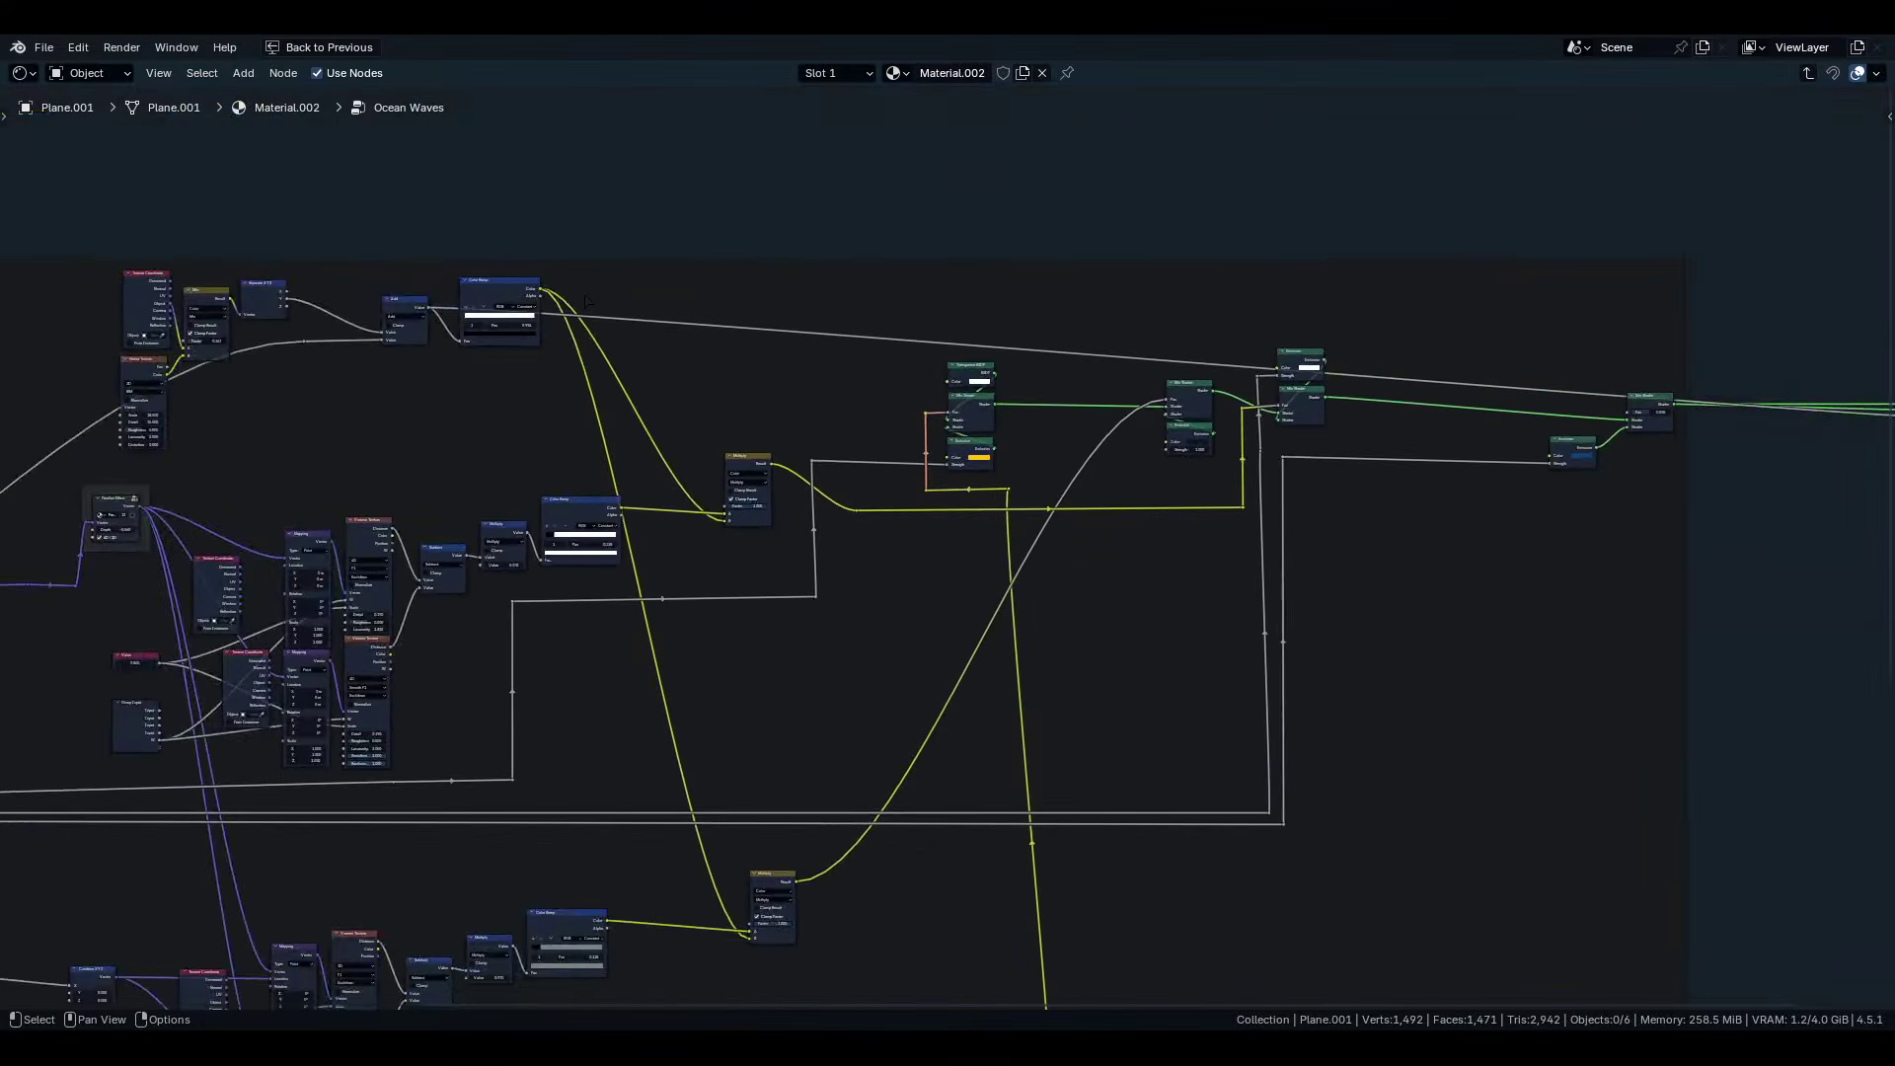
middle_click_drag(553, 430, 955, 549)
scroll(956, 549, "up", 8)
right_click_drag(1140, 449, 1099, 497, "shift")
key("g")
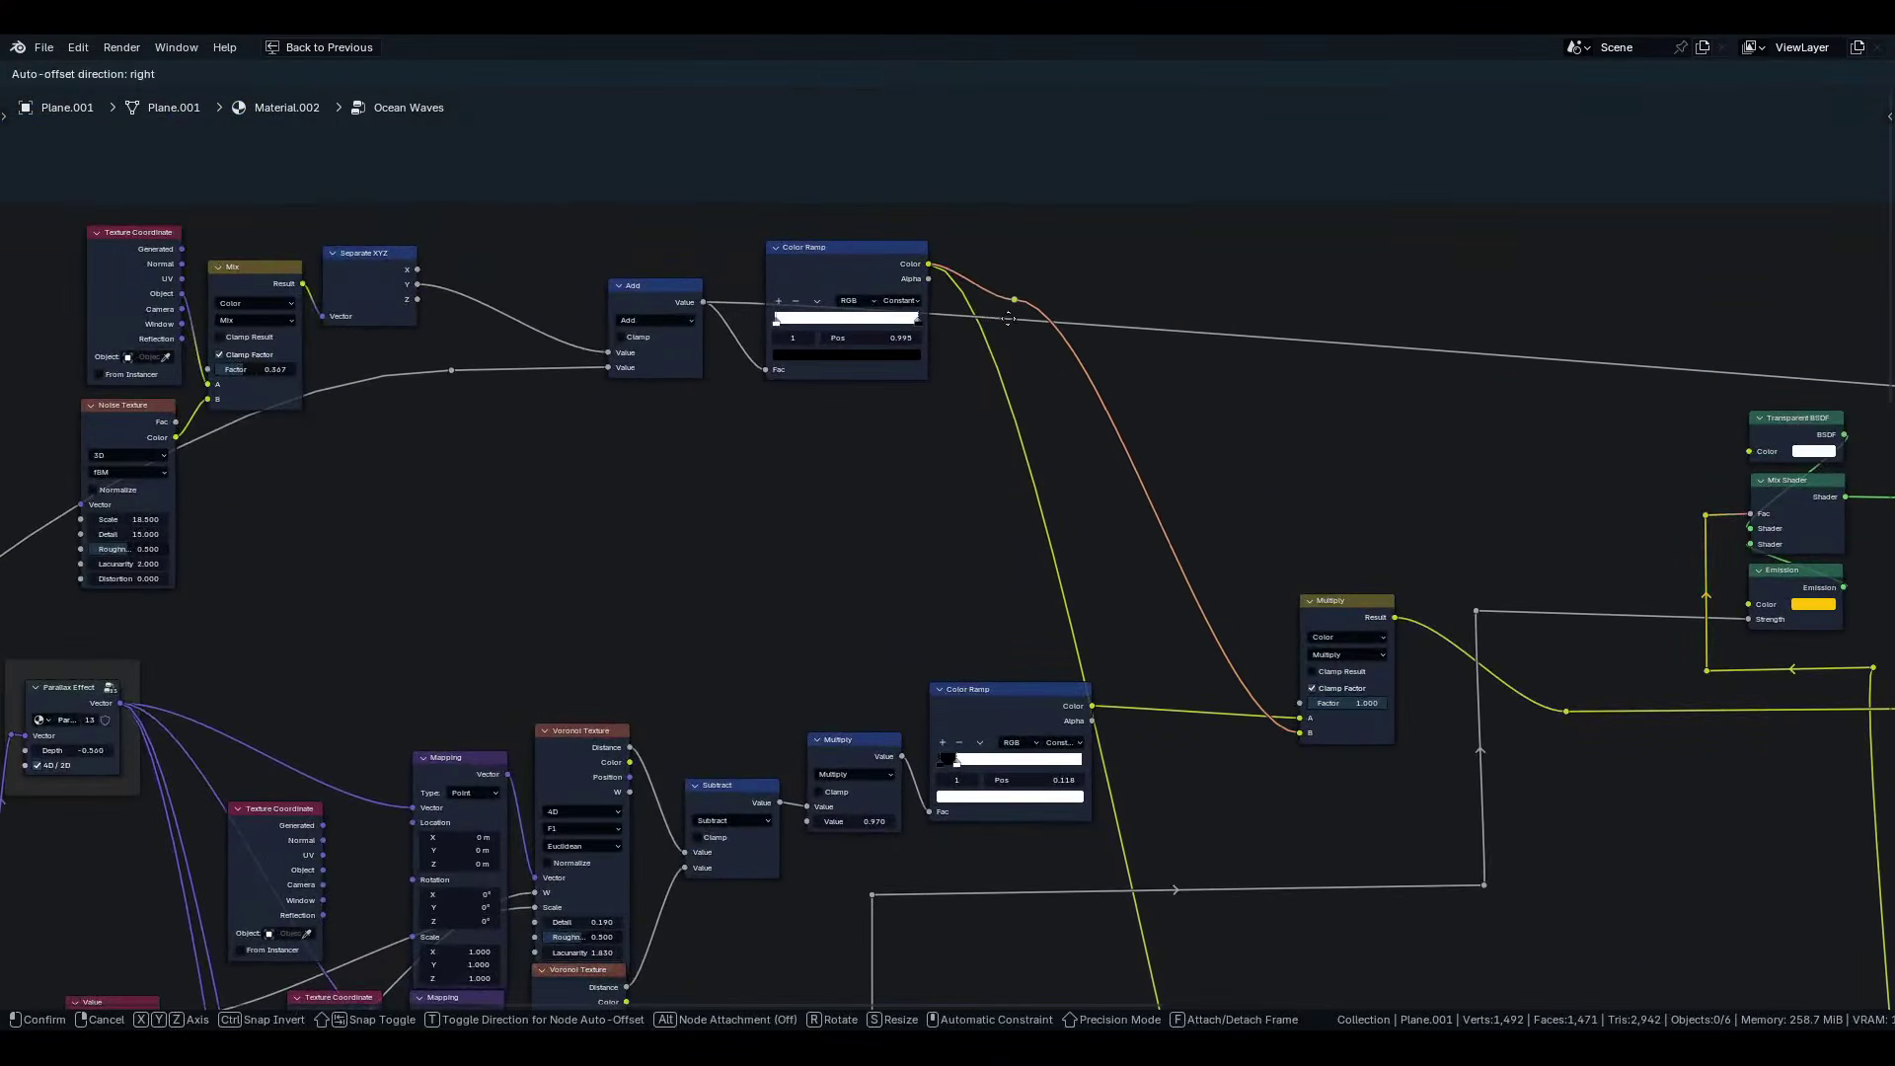
left_click(969, 291)
right_click_drag(1215, 607, 1164, 688, "shift")
key("g")
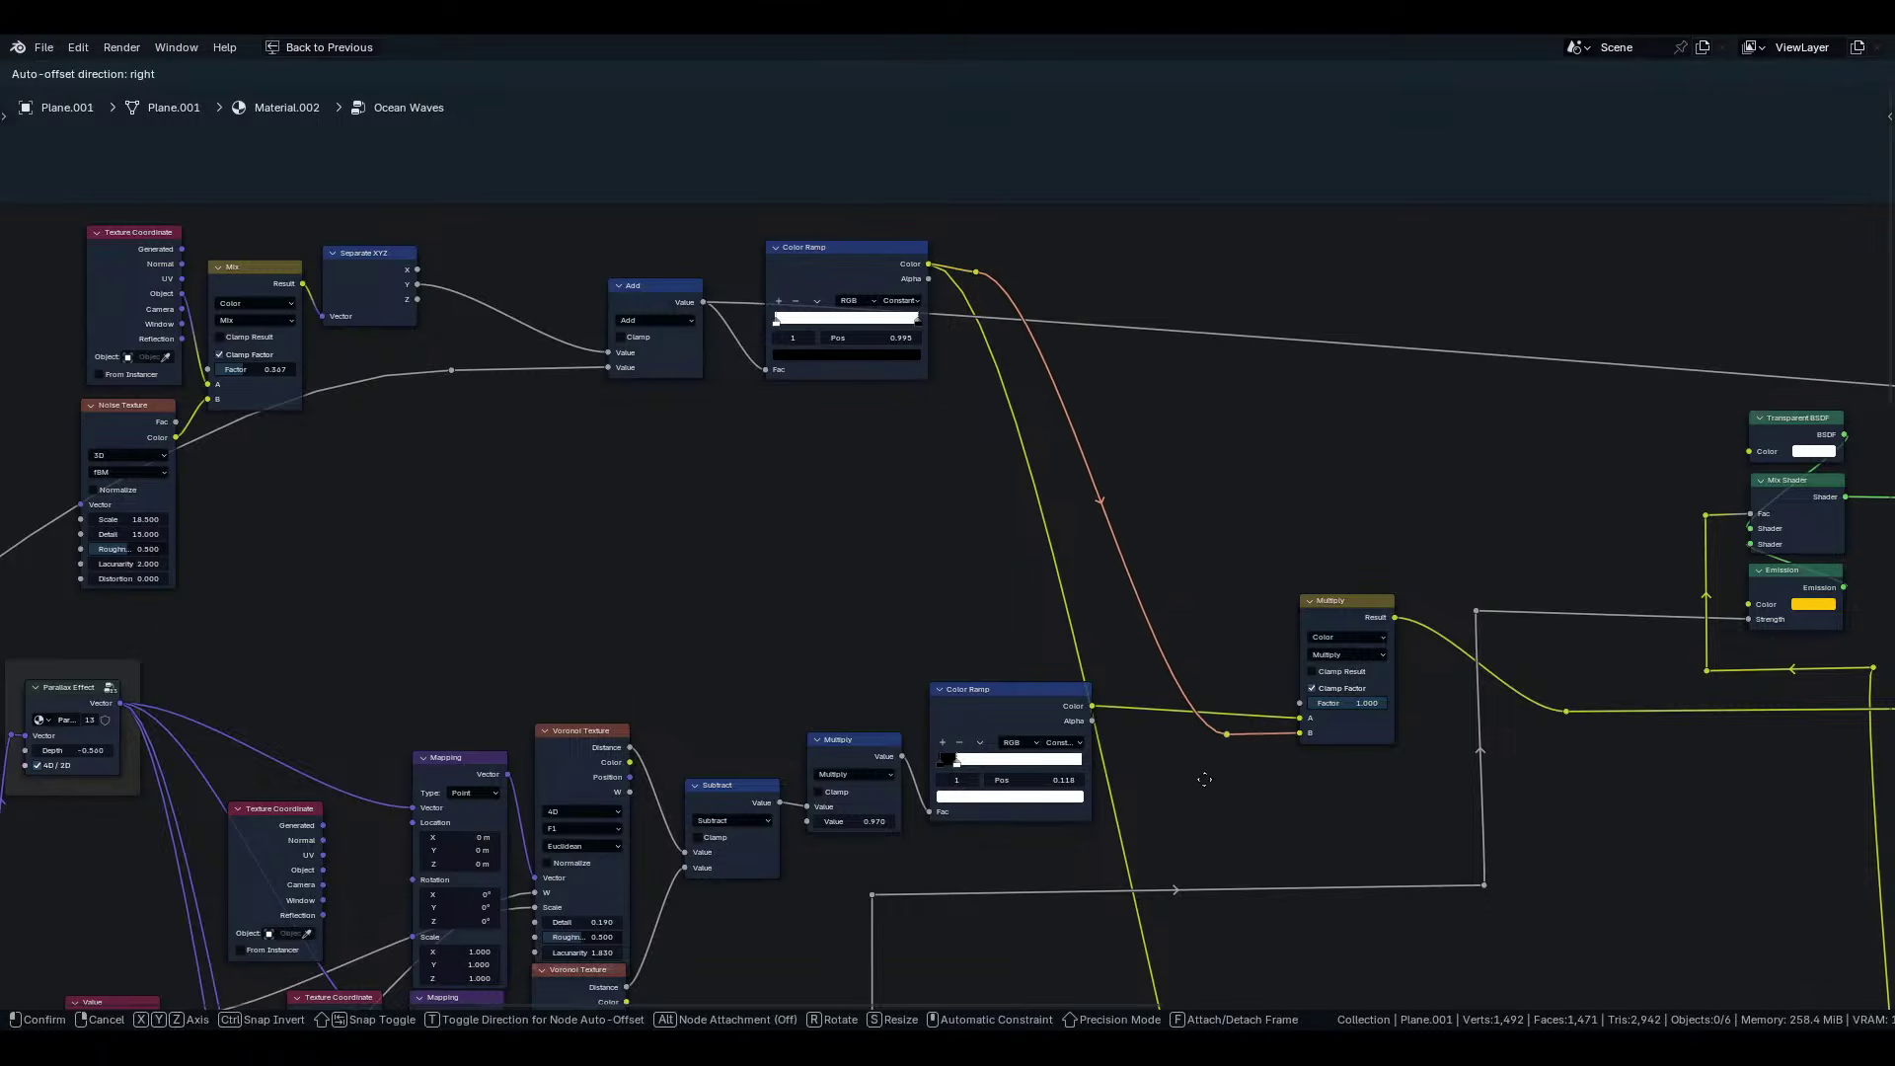
left_click(1209, 777)
Add a reroute point on the top Color Ramp's link to the lower Multiply and feed it from the reroute beside the ramp.
right_click_drag(1064, 540, 1032, 582, "shift")
key("g")
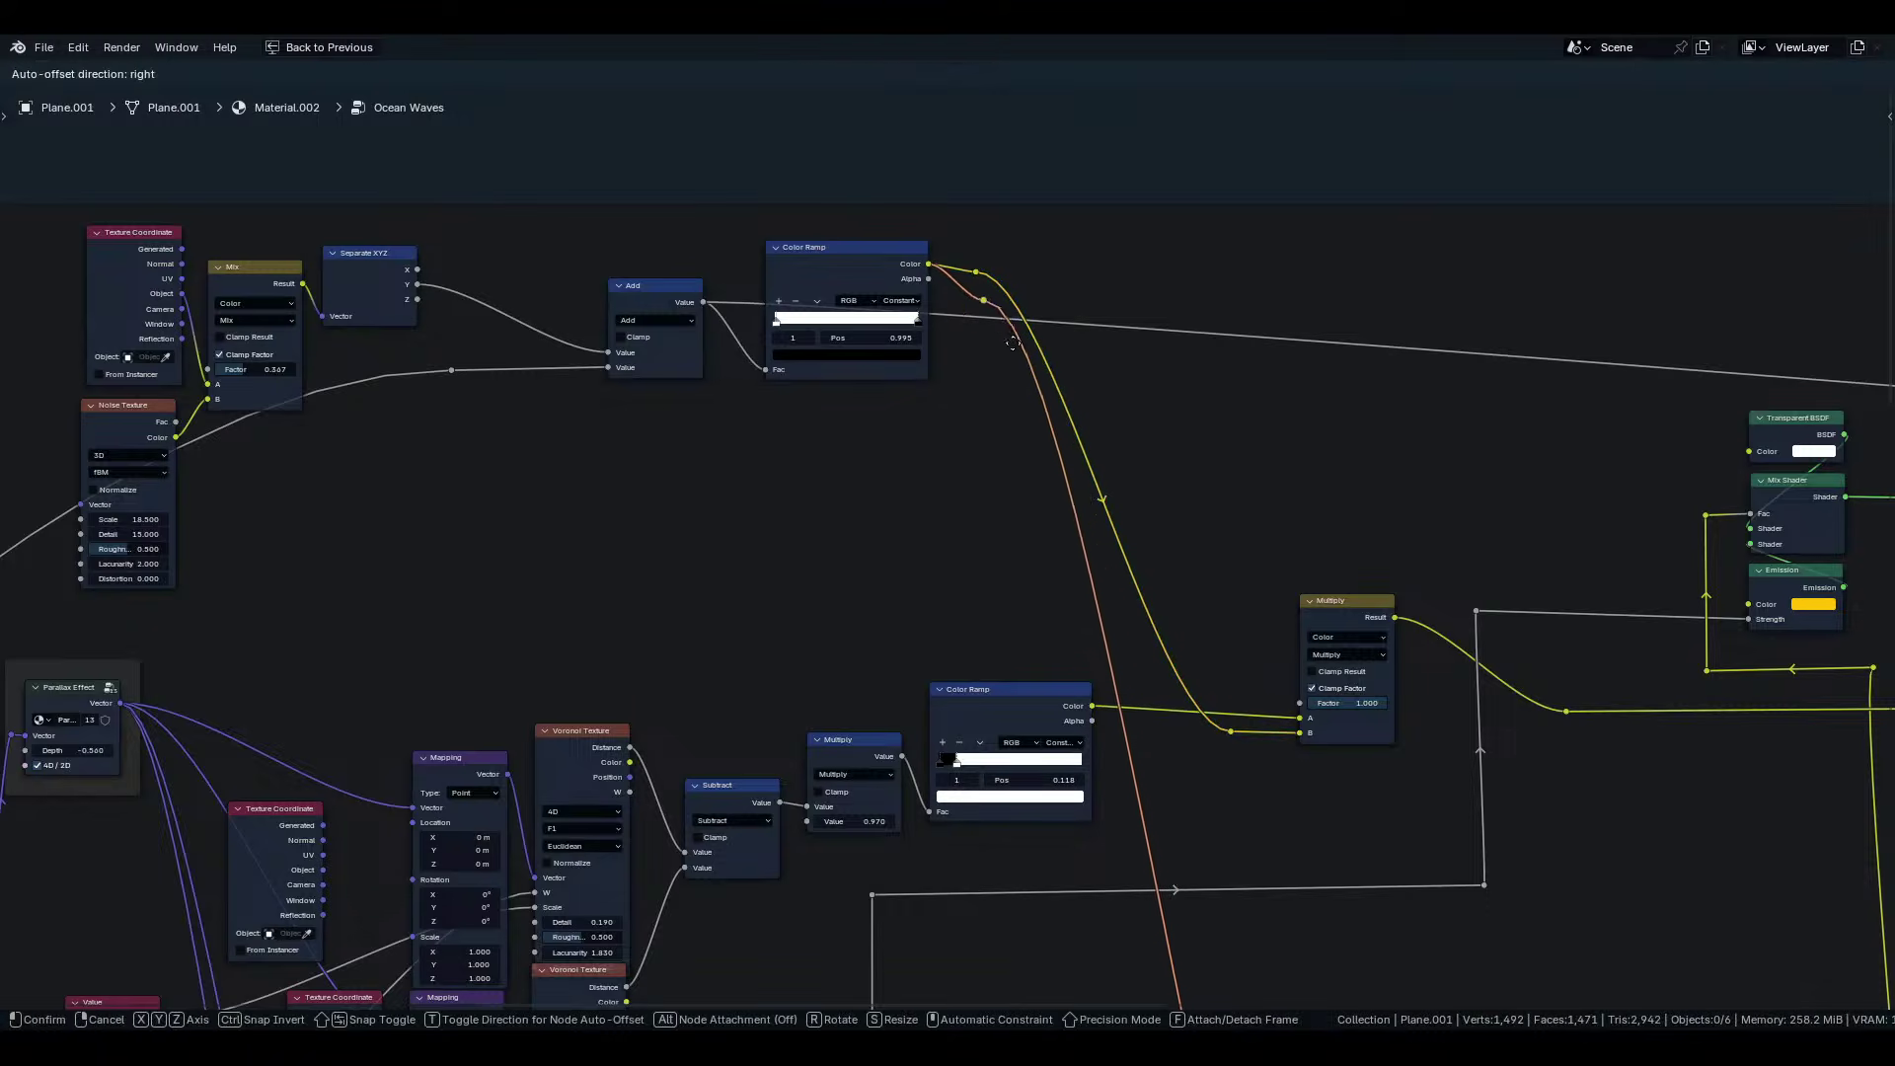
left_click(1083, 598)
left_click_drag(976, 271, 1007, 306)
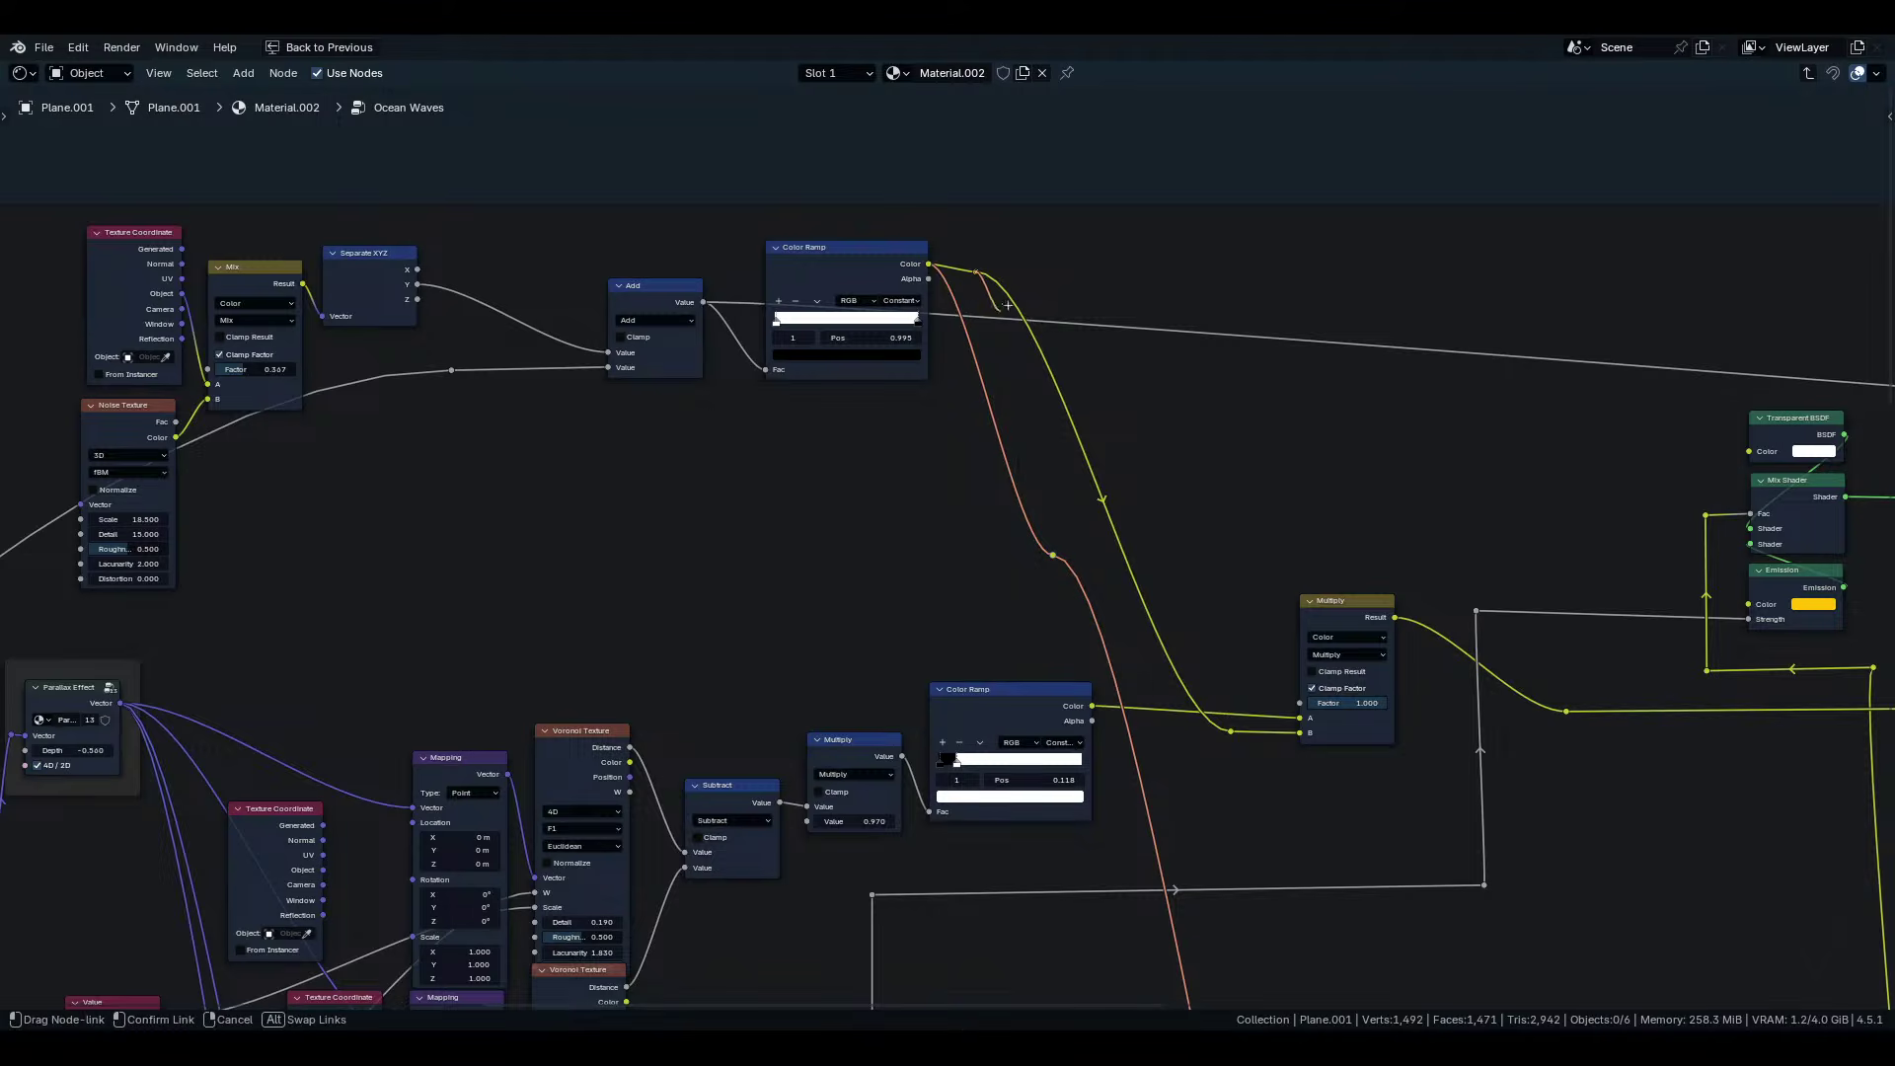
mouse_move(1077, 566)
left_mouse_down()
mouse_move(1054, 556)
mouse_move(1074, 565)
left_mouse_up()
Move the new reroute point down beside the lower Multiply's B input.
scroll(967, 560, "down", 5)
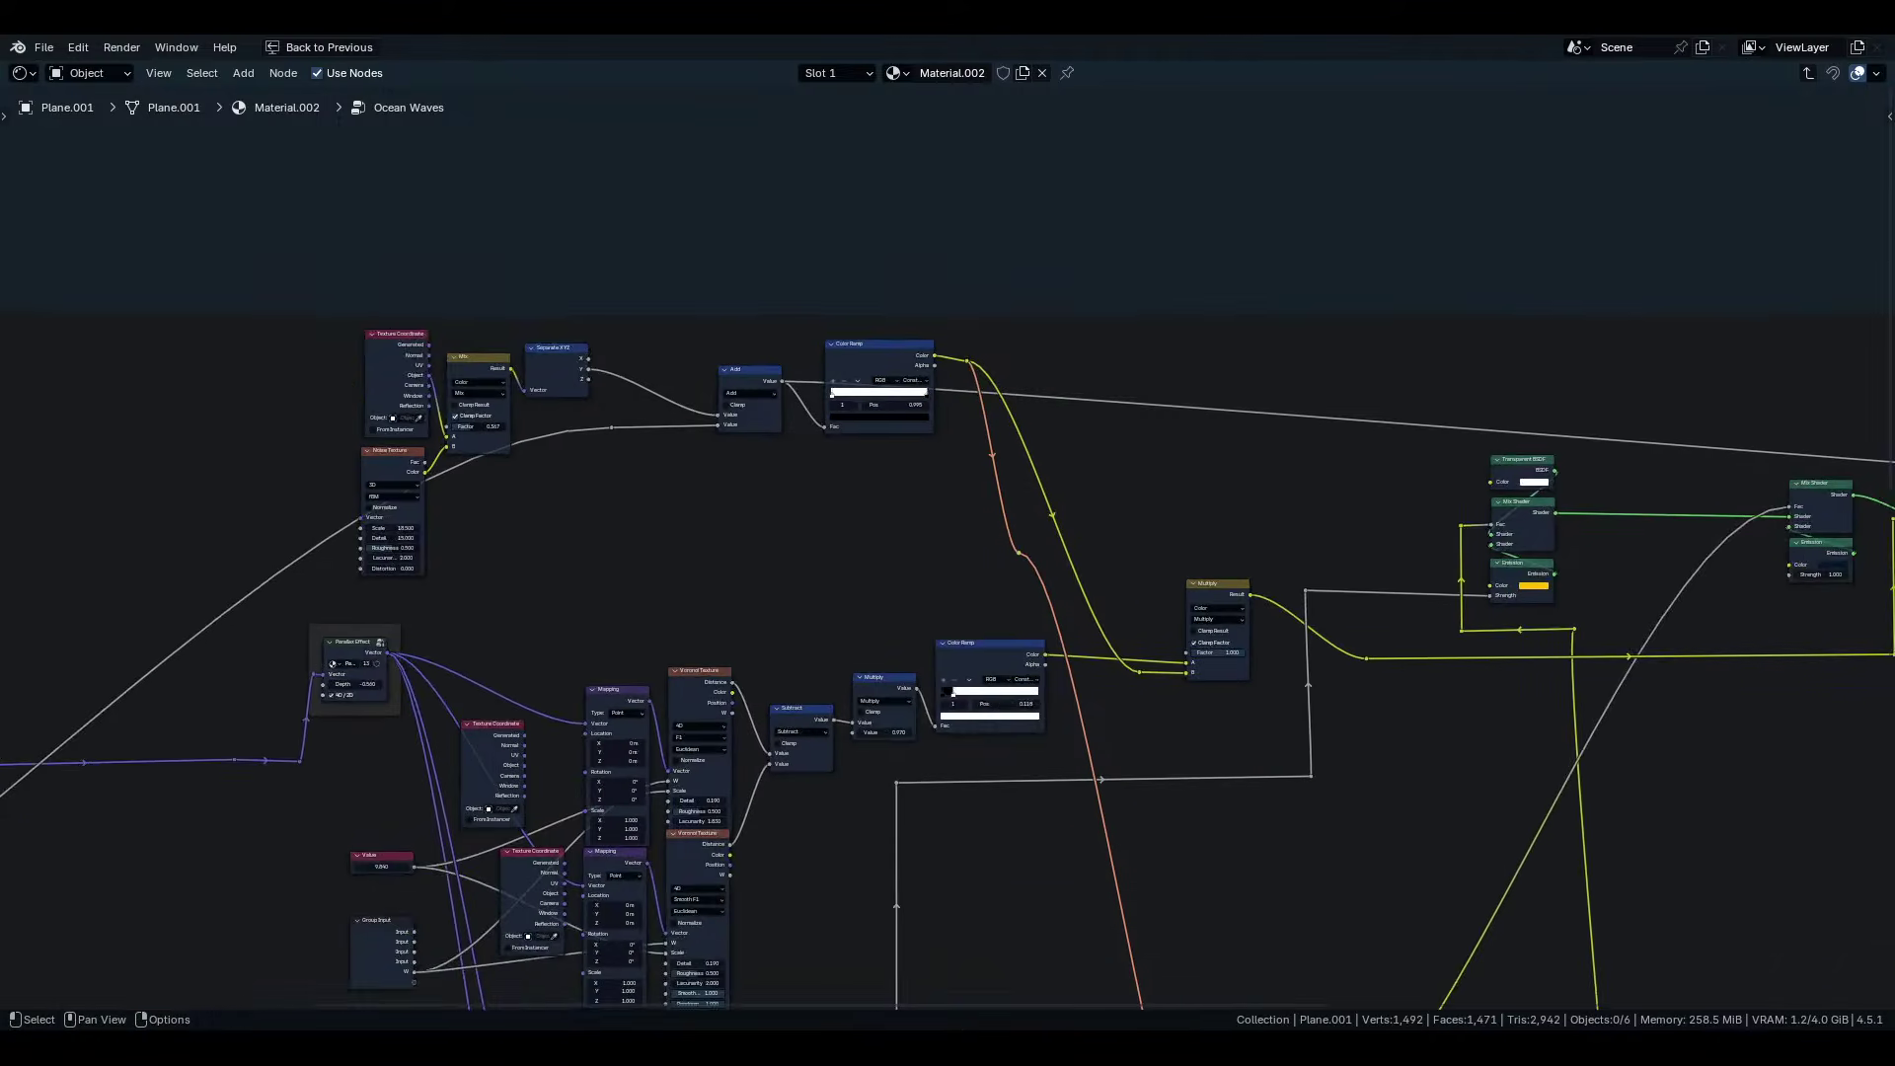
middle_click_drag(1159, 796, 1011, 436)
key("g")
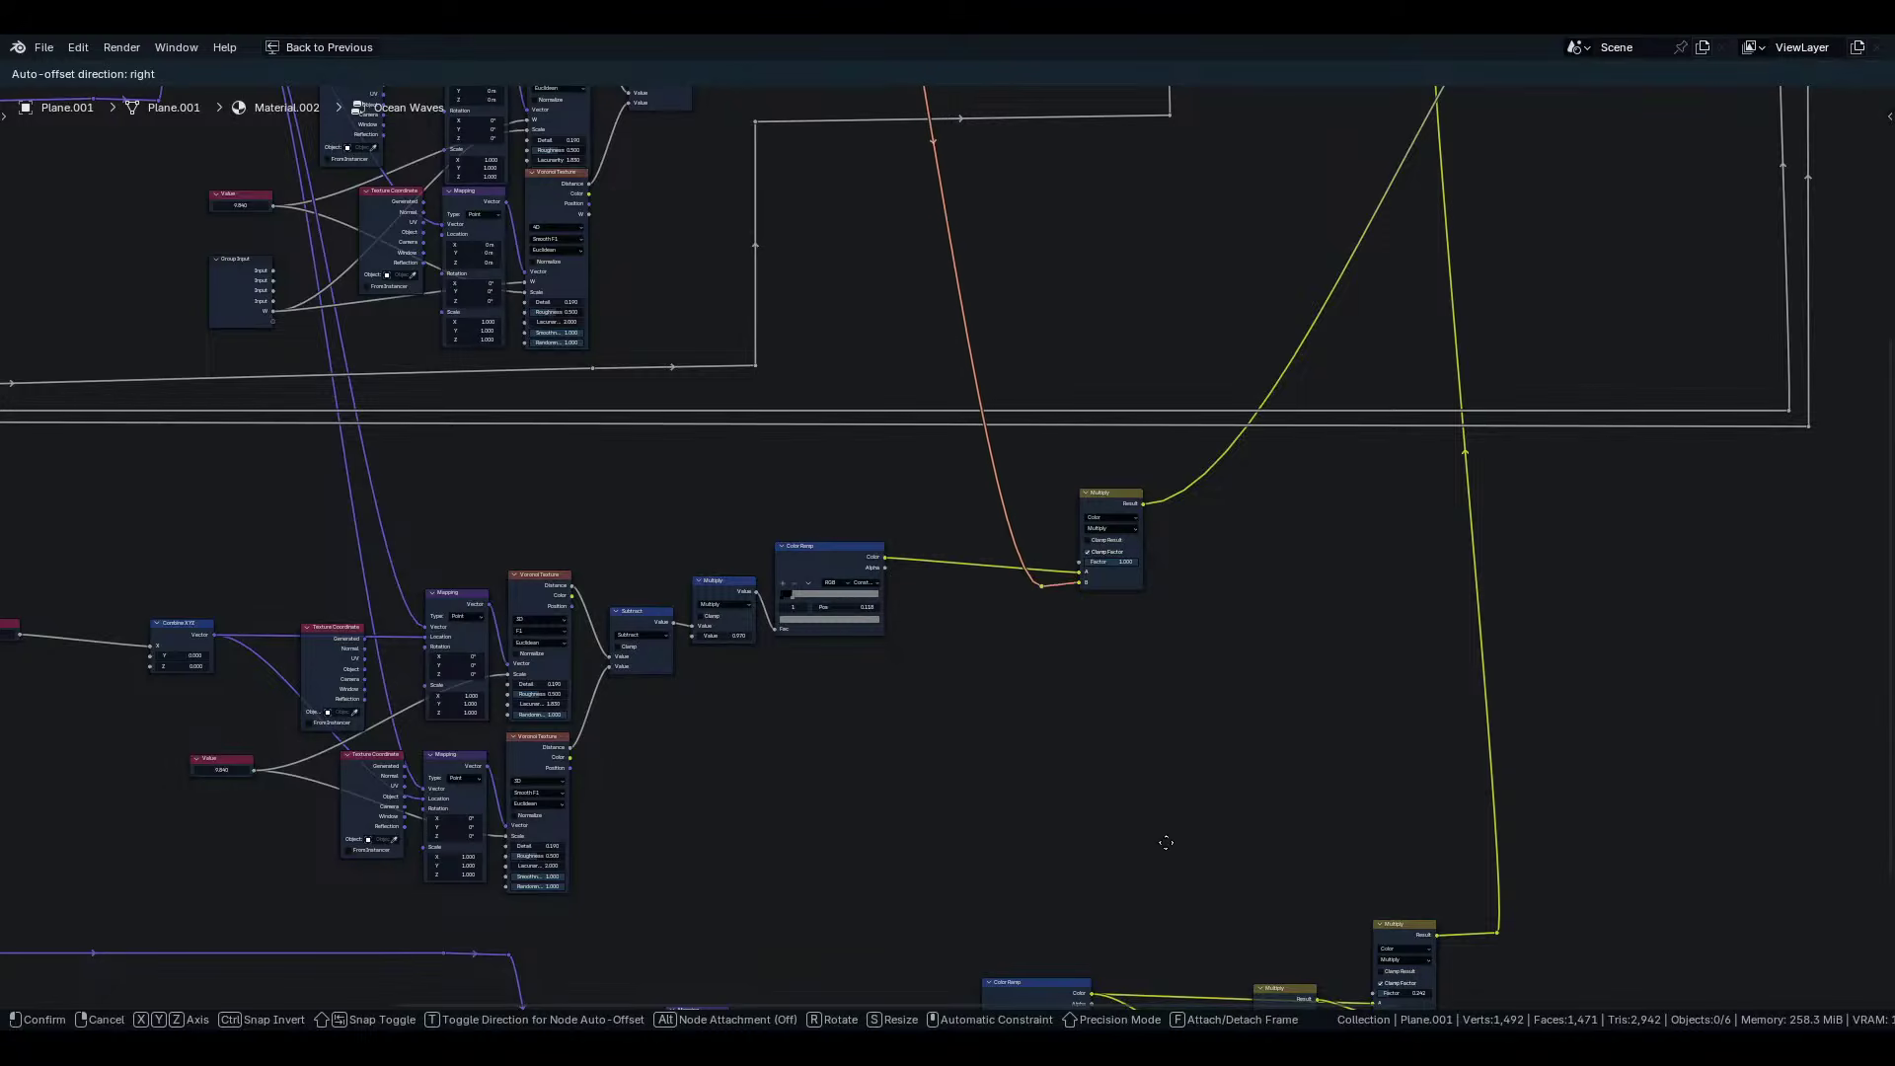
left_click(1065, 838)
key("Home")
scroll(839, 385, "up", 6)
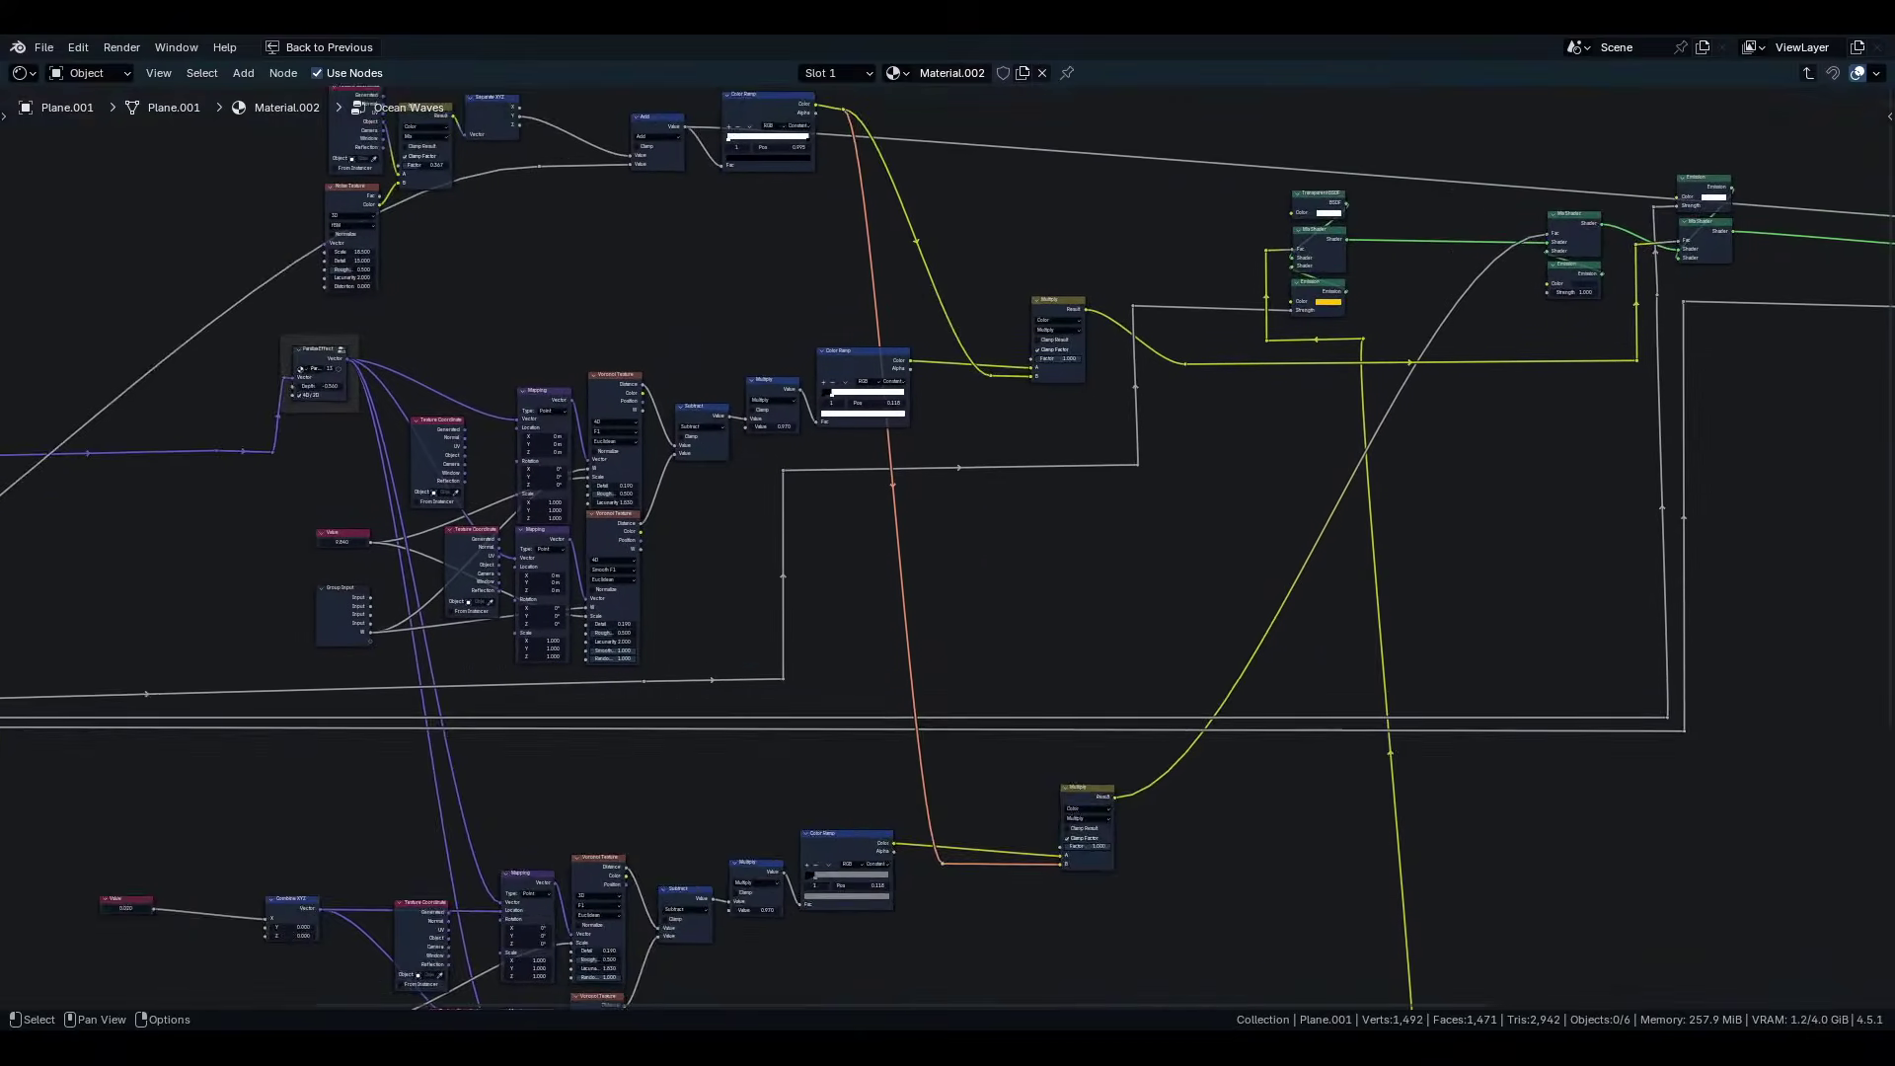
Shift the shared reroute point farther right of the top Color Ramp and add a corner reroute squaring off the upper Multiply's link.
key("g")
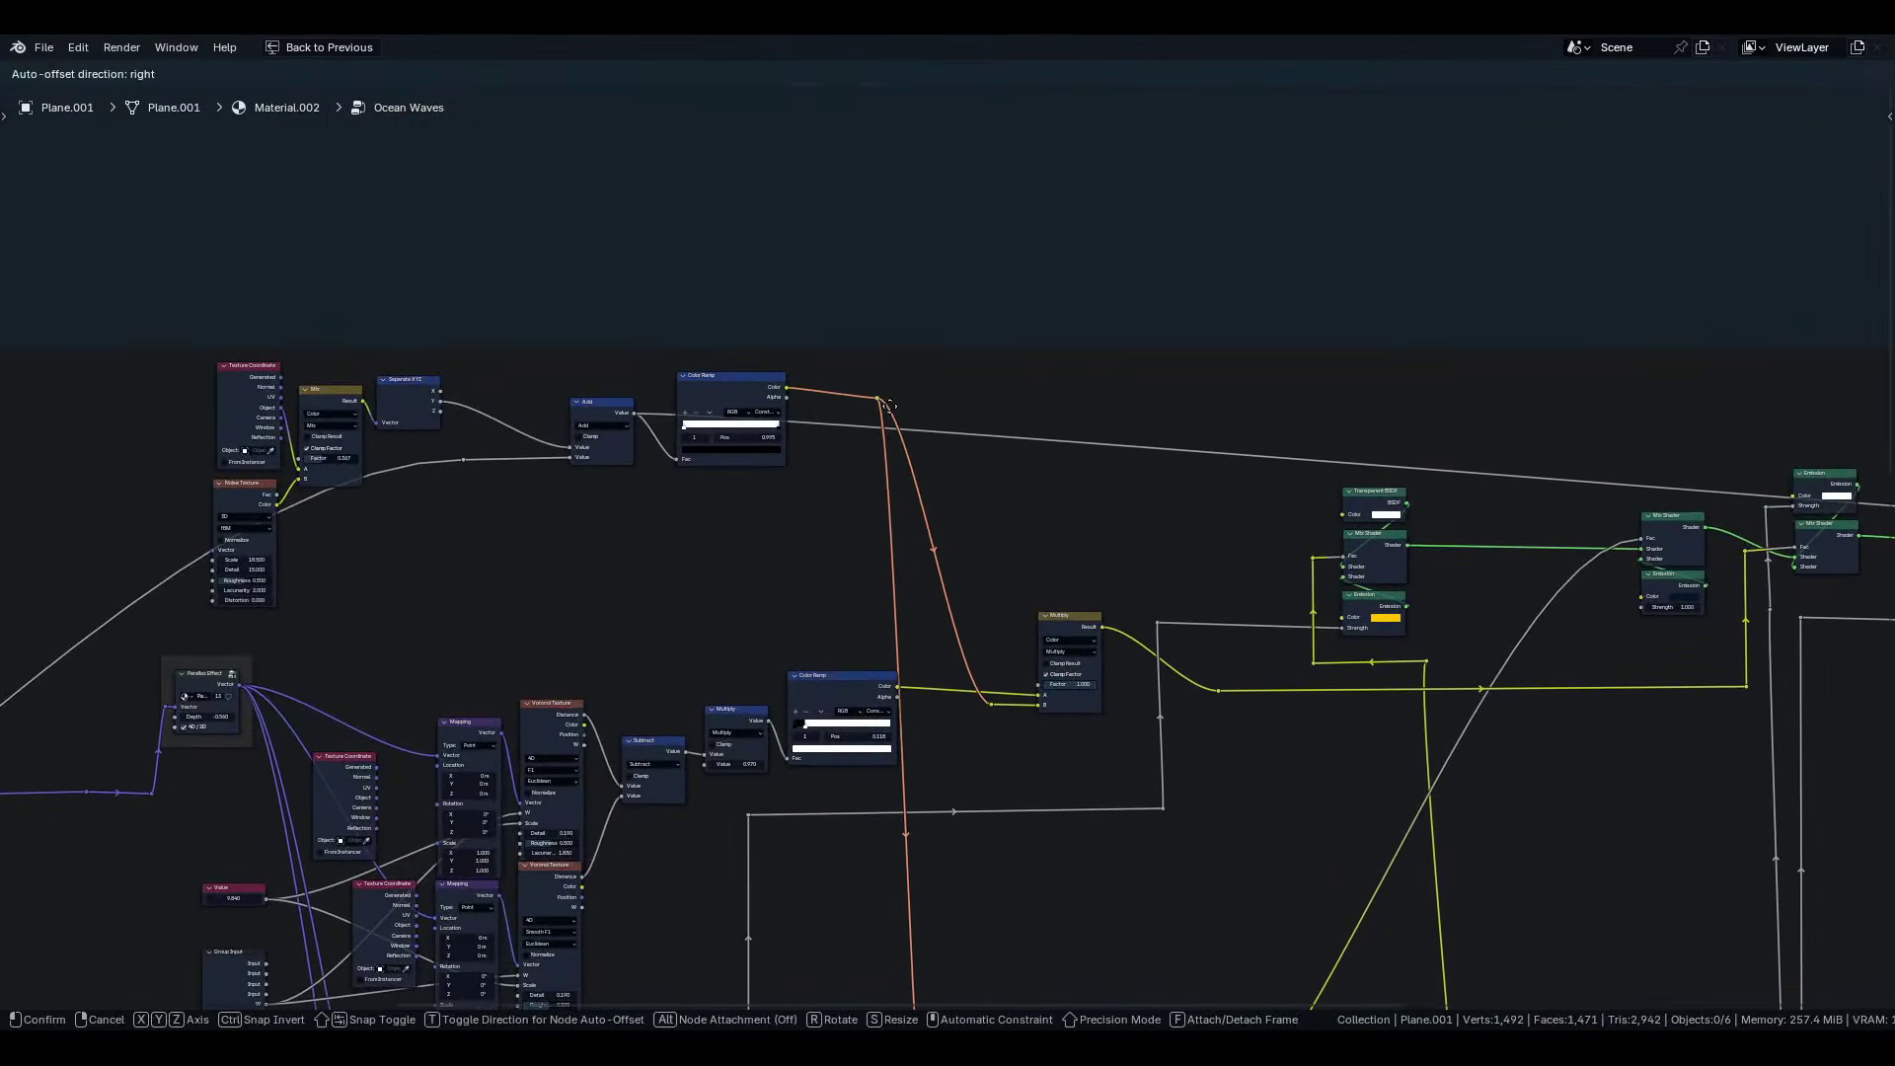
key("Return")
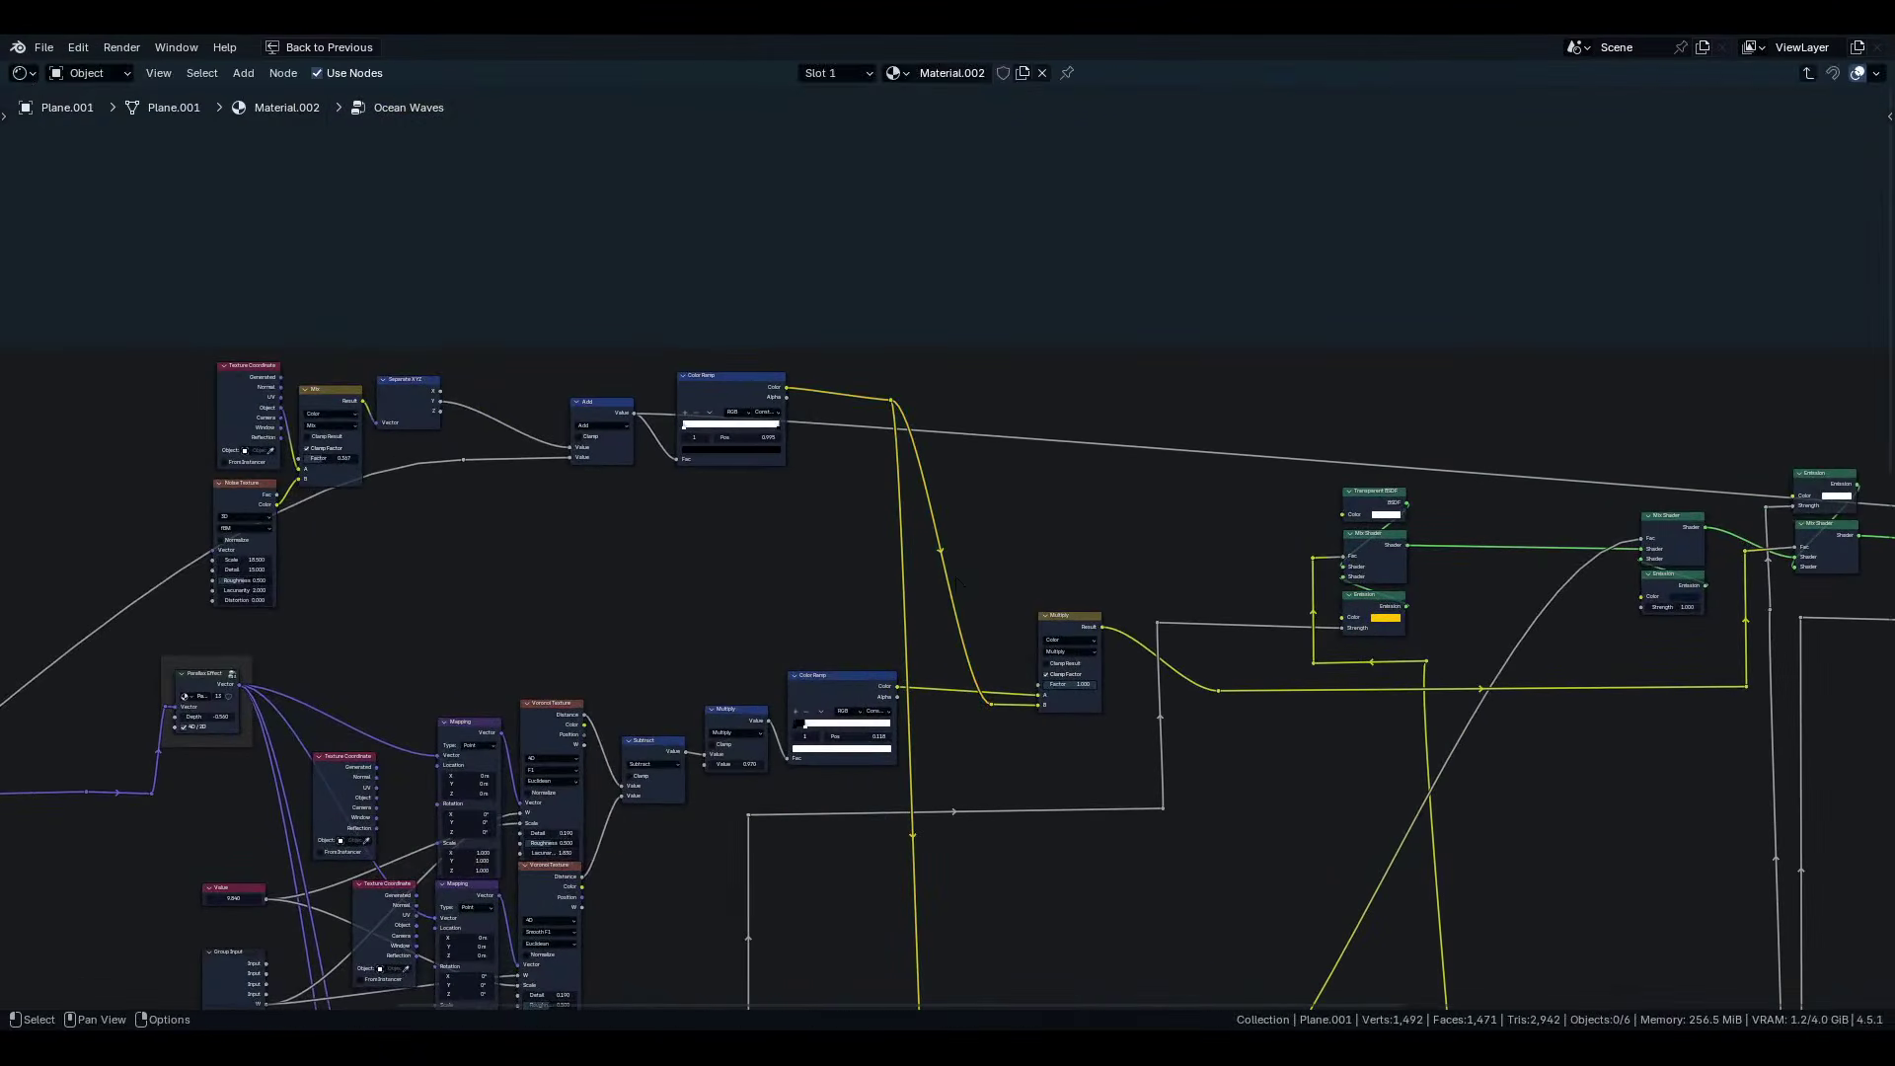
key("g")
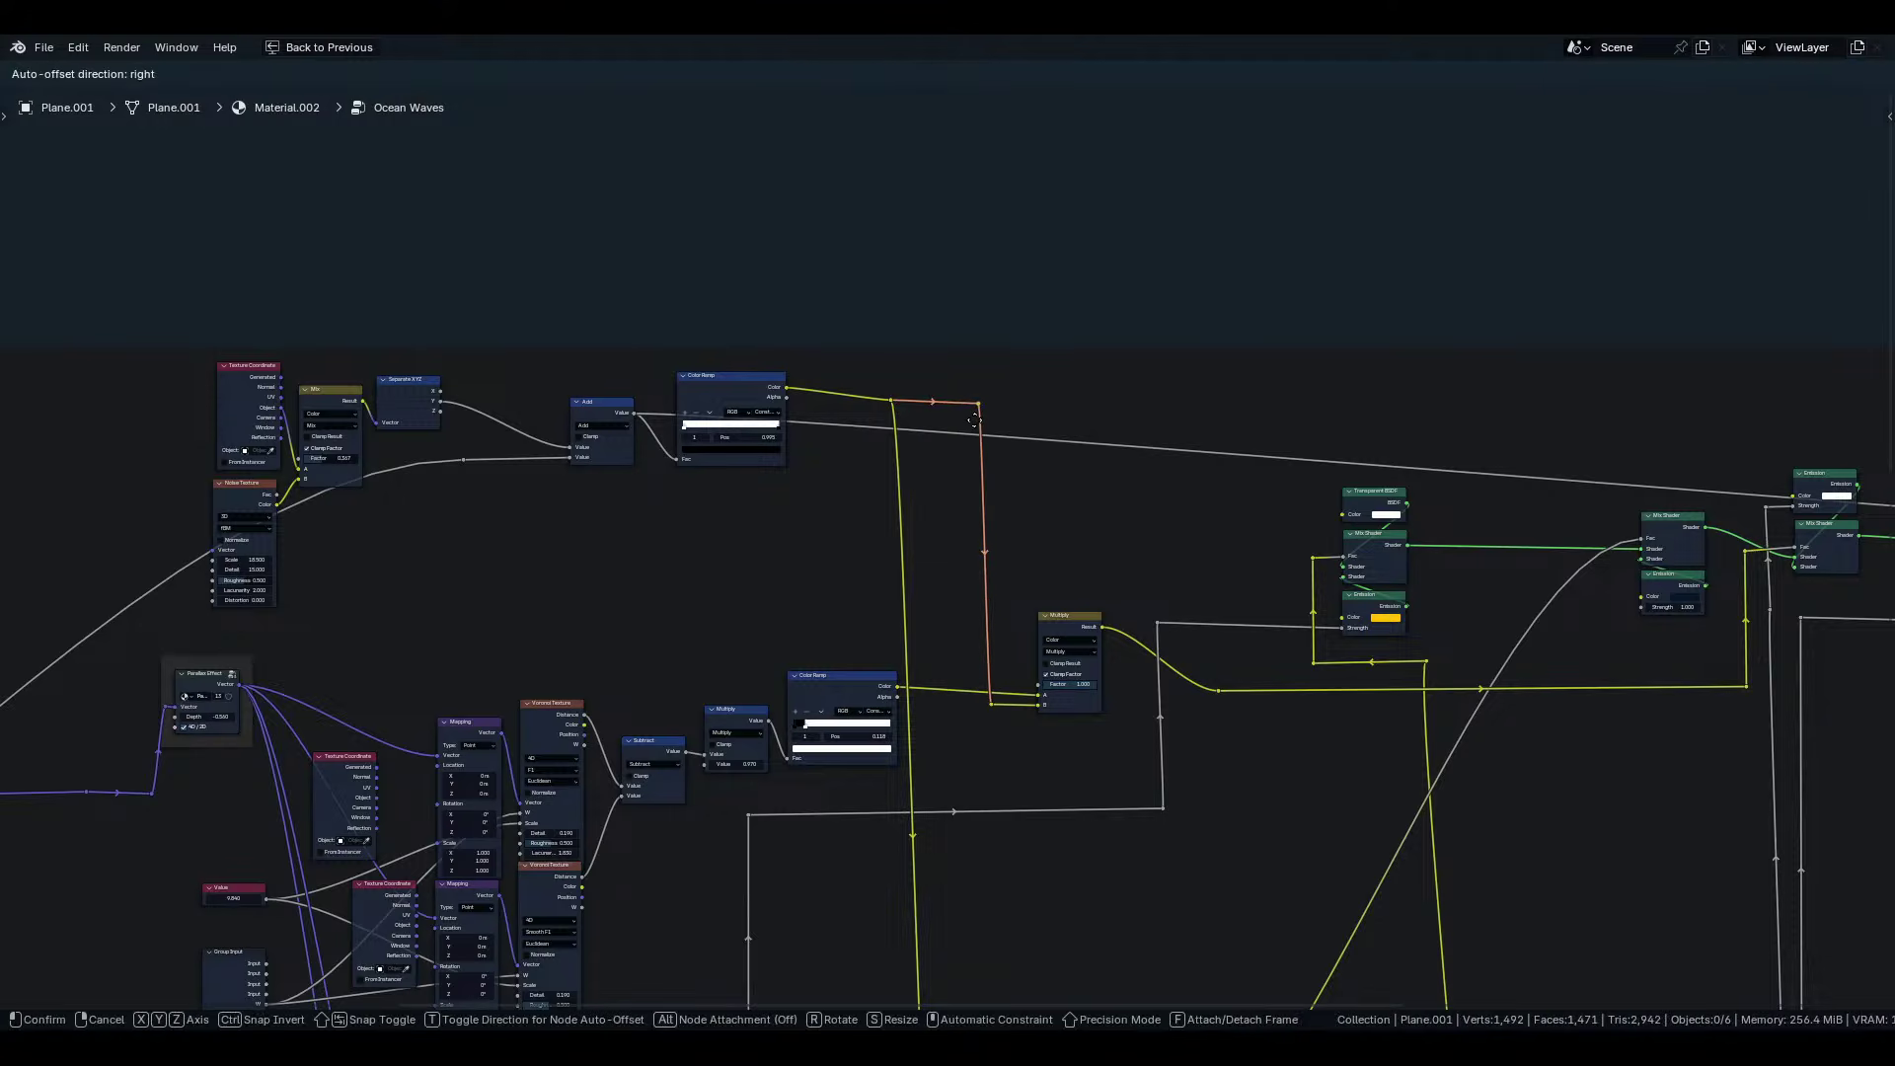
left_click(977, 422)
Raise the final Mix Shader above the Value link running to the Group Output.
scroll(977, 421, "down", 6)
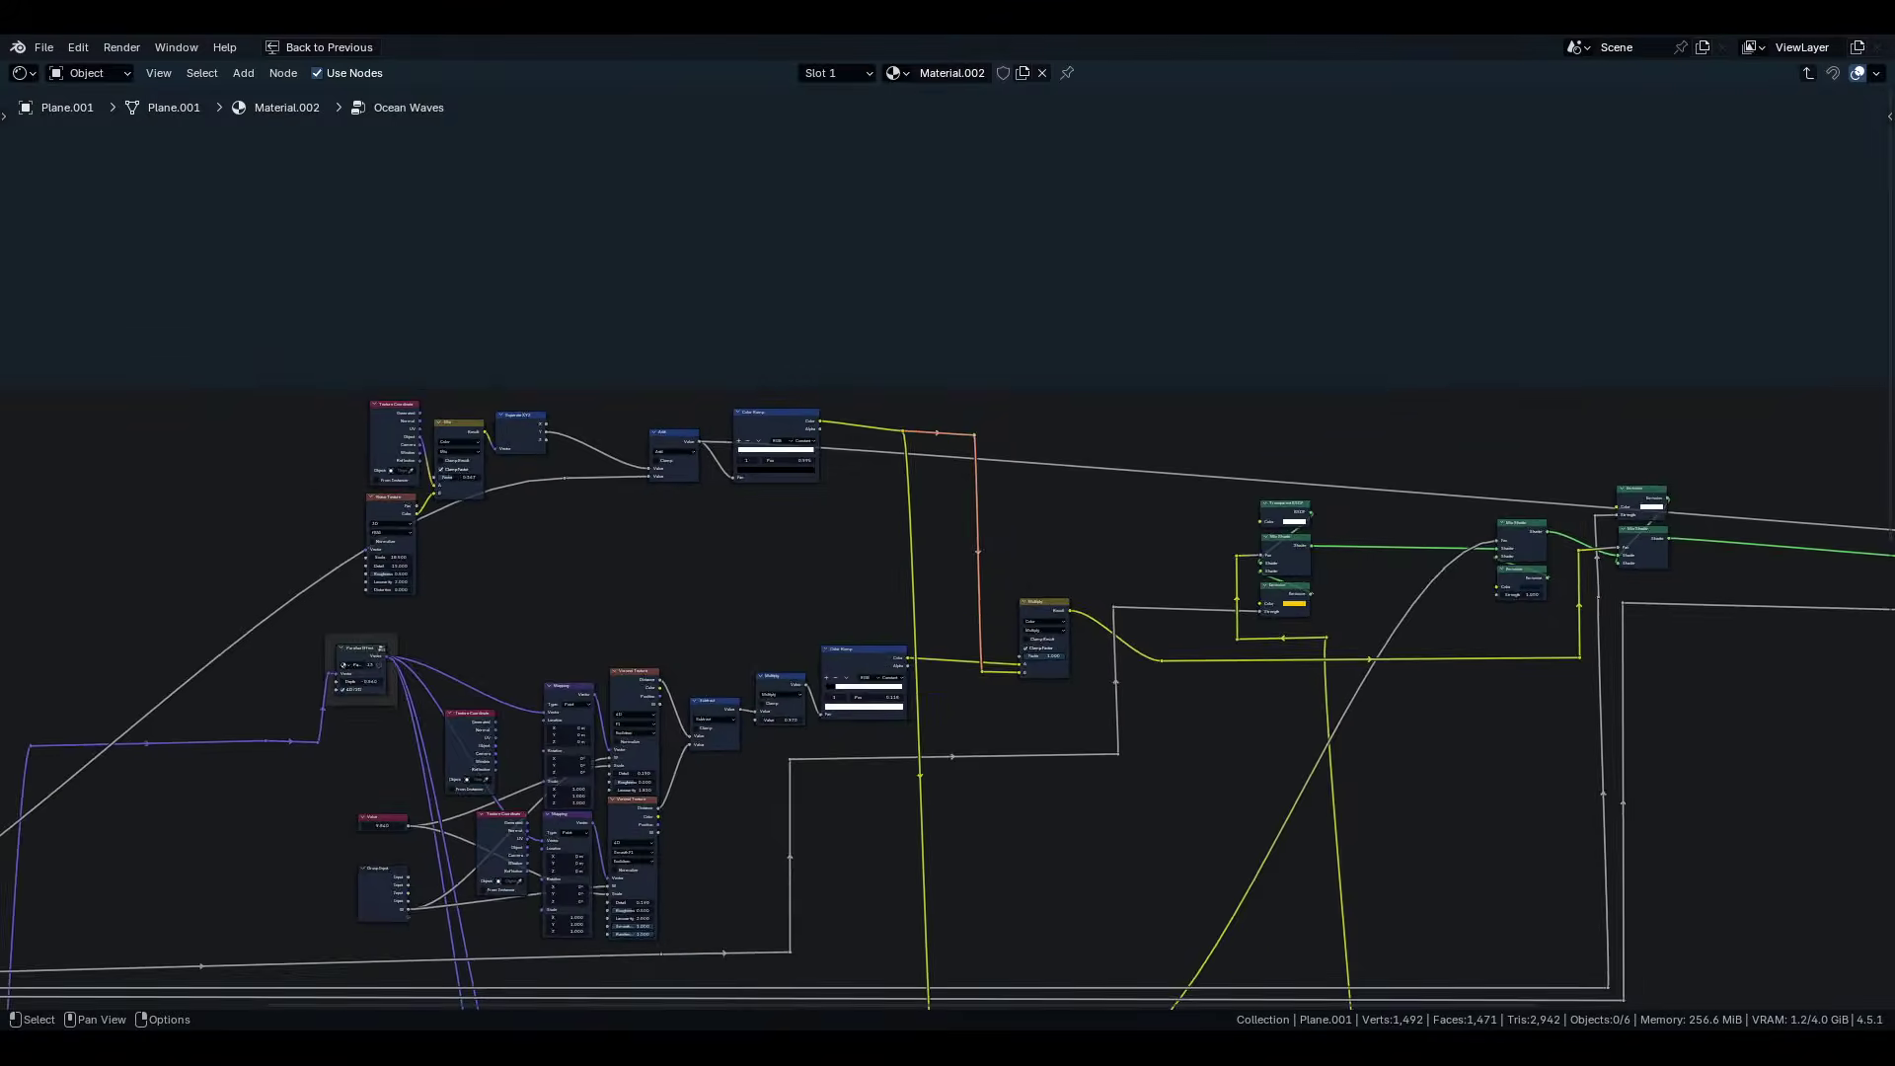
scroll(949, 560, "down", 3)
middle_click_drag(950, 560, 981, 580)
scroll(967, 573, "up", 8)
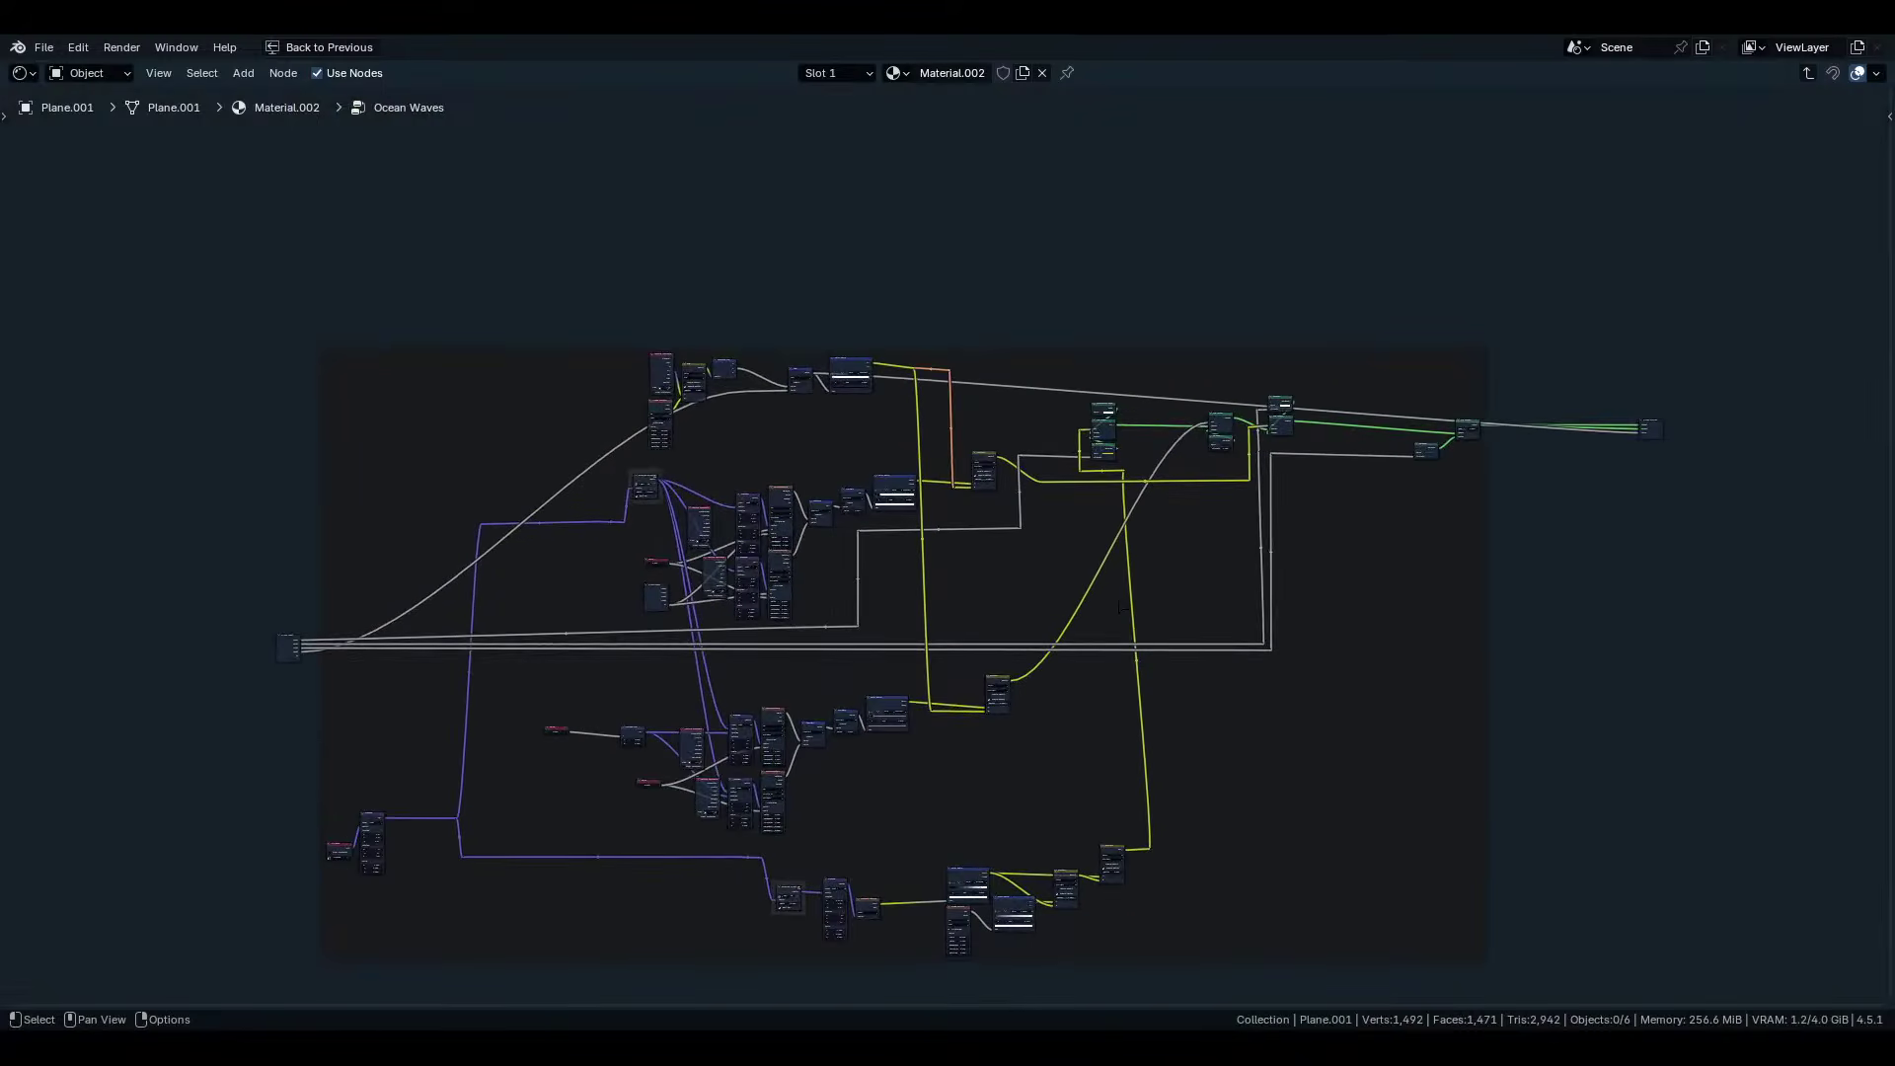
middle_click_drag(1431, 514, 479, 538)
scroll(926, 348, "up", 11)
middle_click_drag(933, 326, 965, 677)
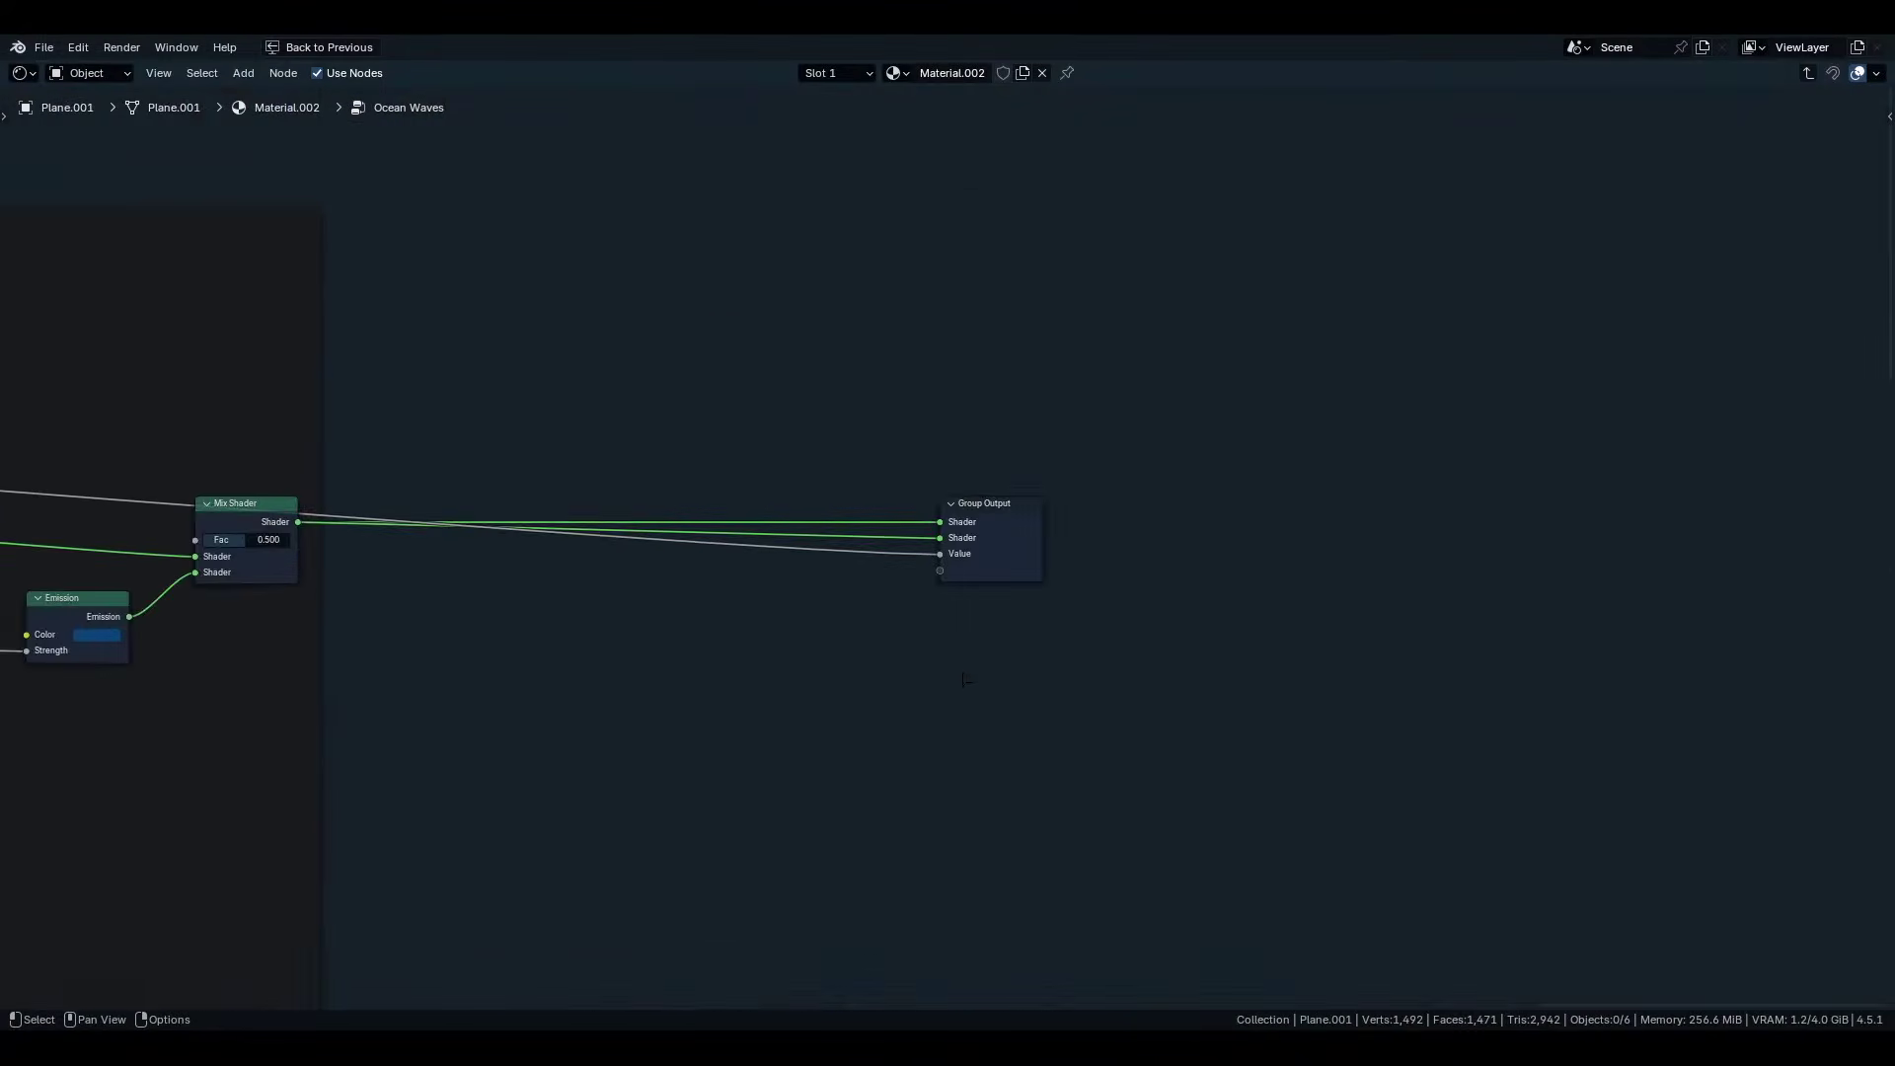
scroll(972, 632, "up", 9)
scroll(975, 604, "down", 4)
scroll(975, 606, "down", 12)
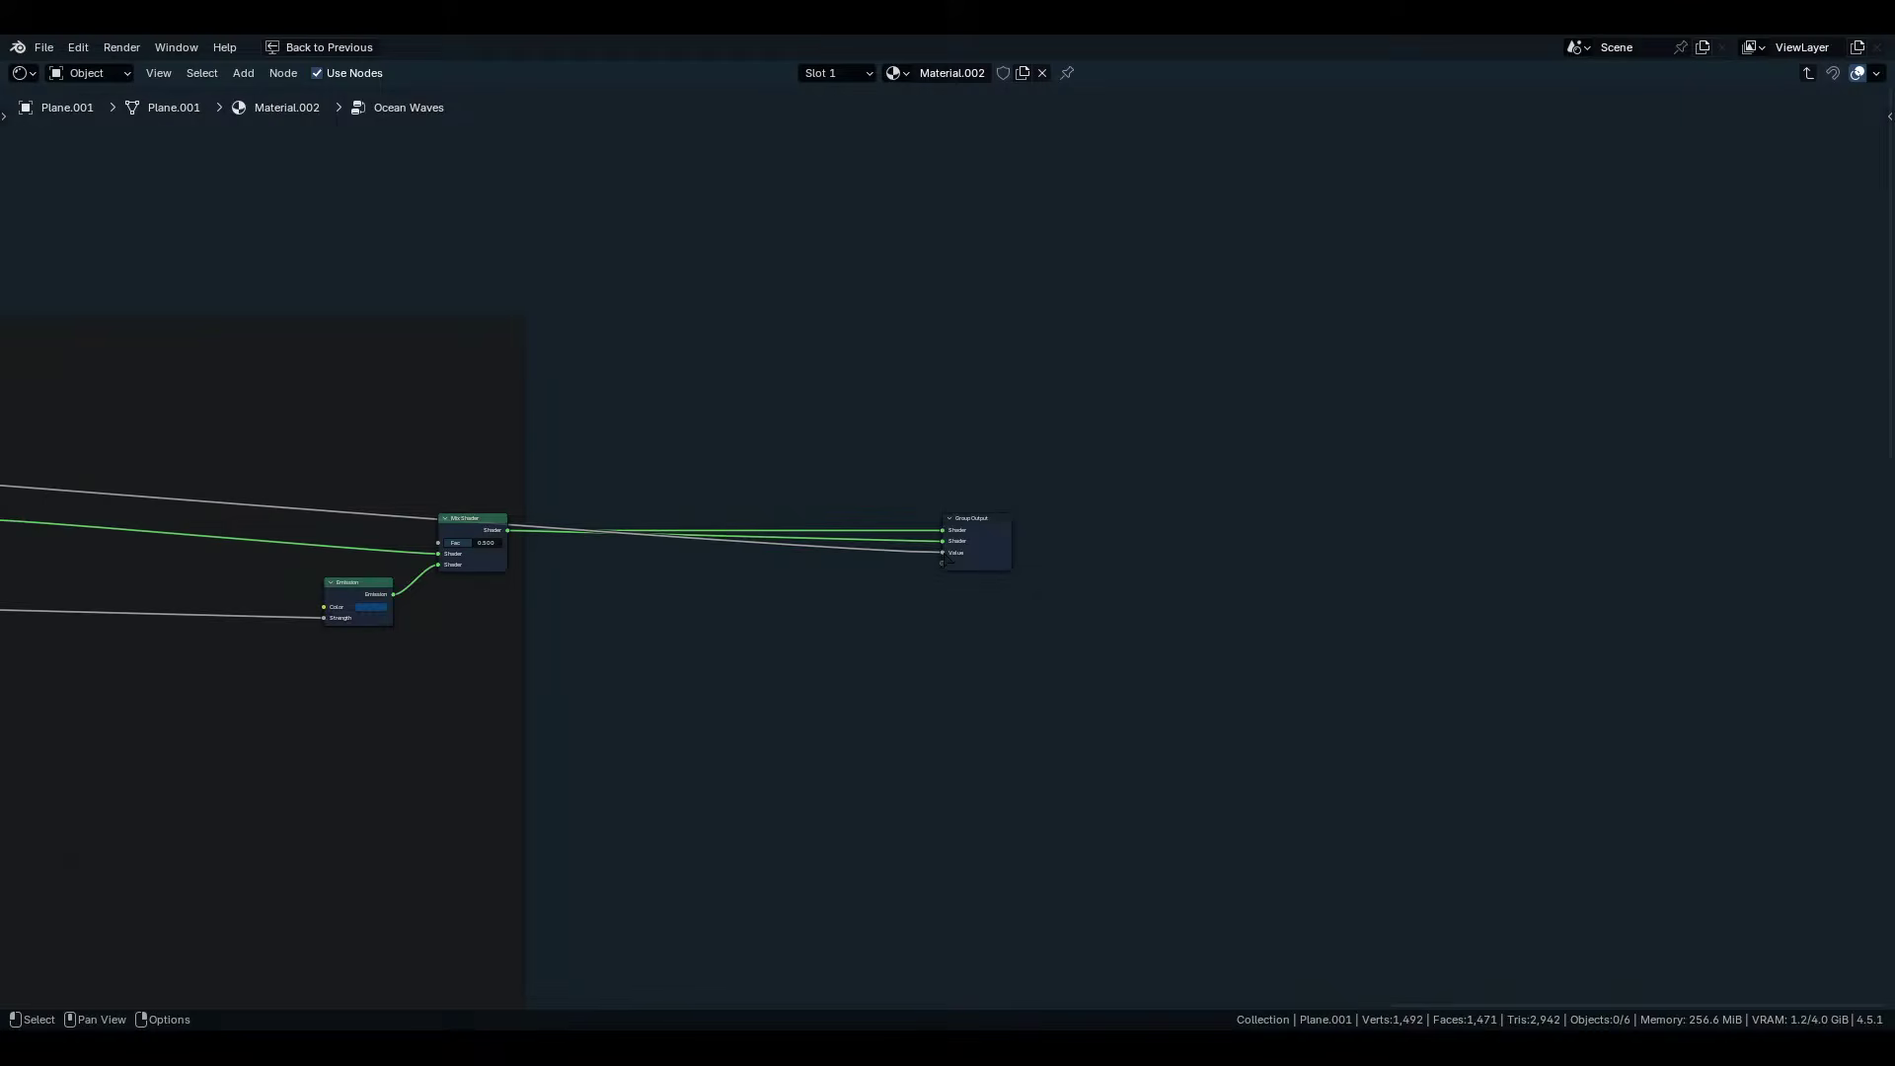
middle_click_drag(783, 594, 1180, 590)
scroll(1180, 590, "down", 4)
scroll(1194, 590, "up", 8)
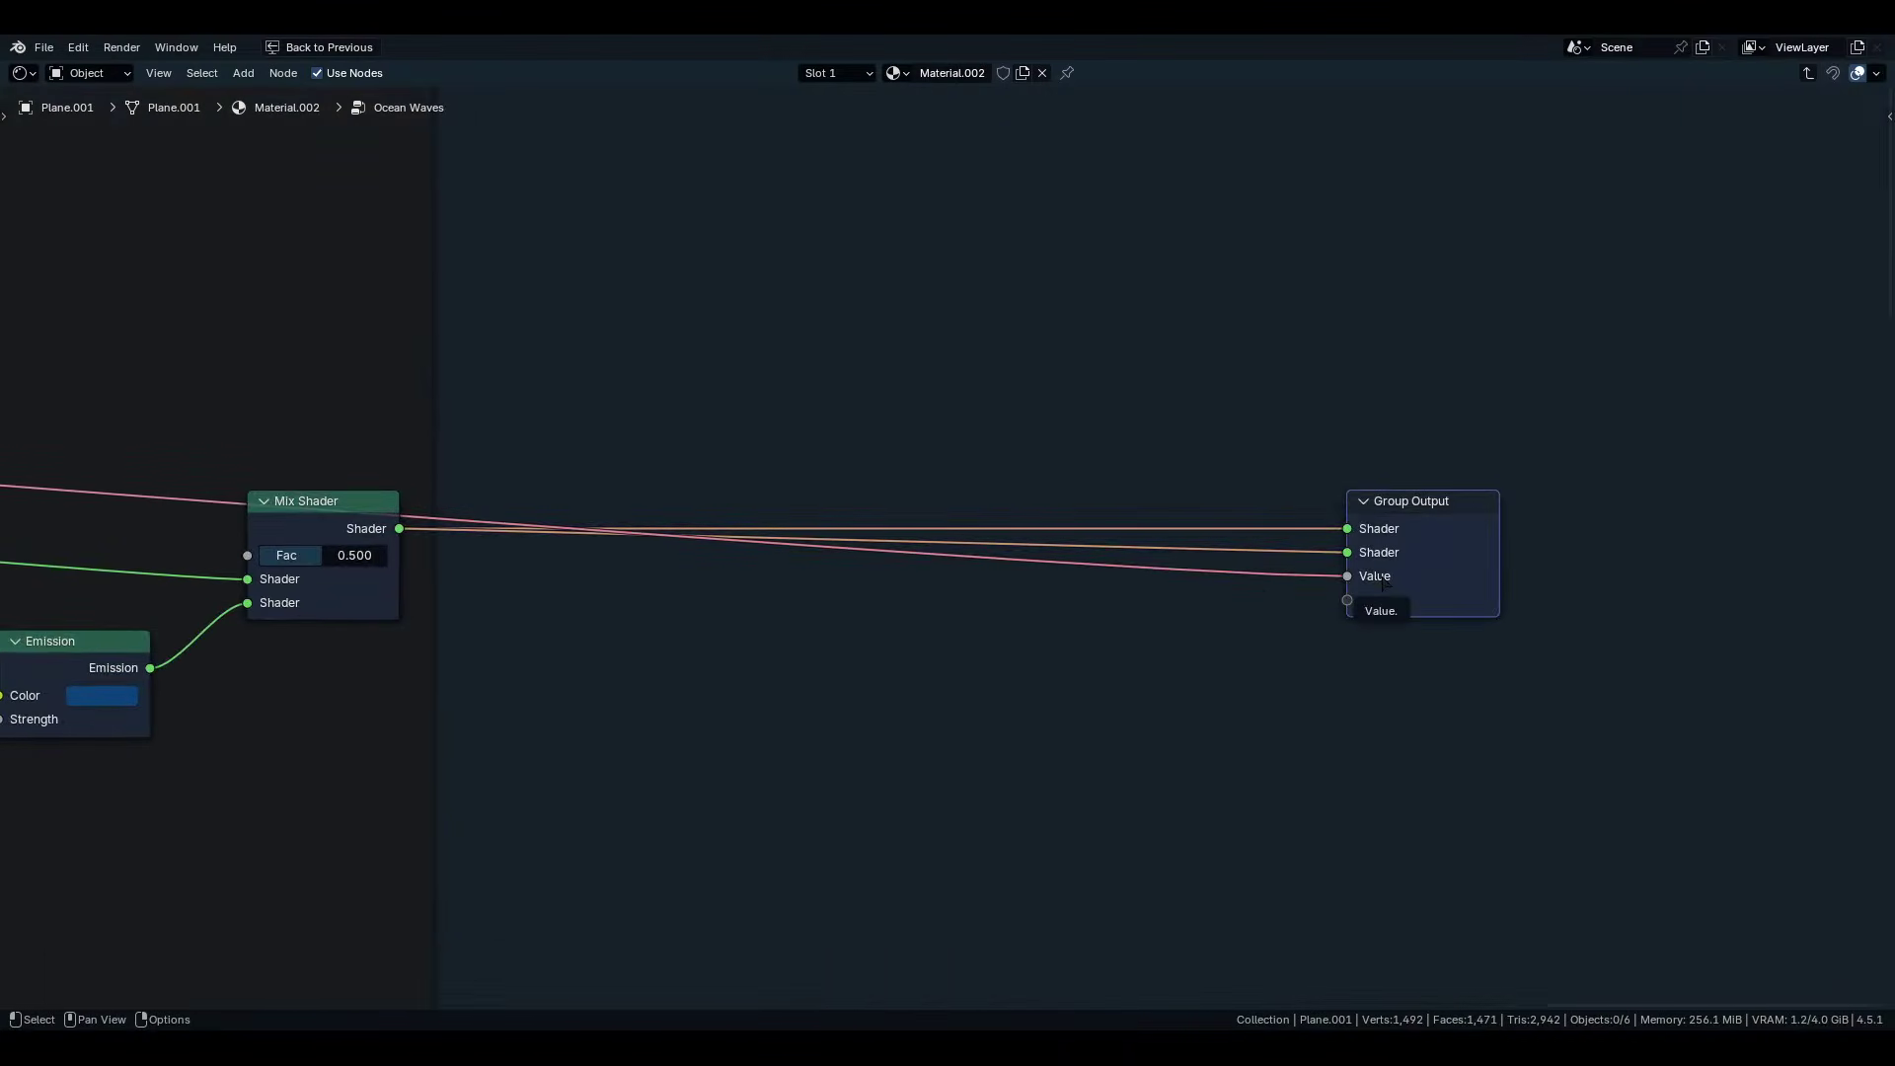
left_click_drag(302, 508, 310, 412)
scroll(1136, 606, "down", 3)
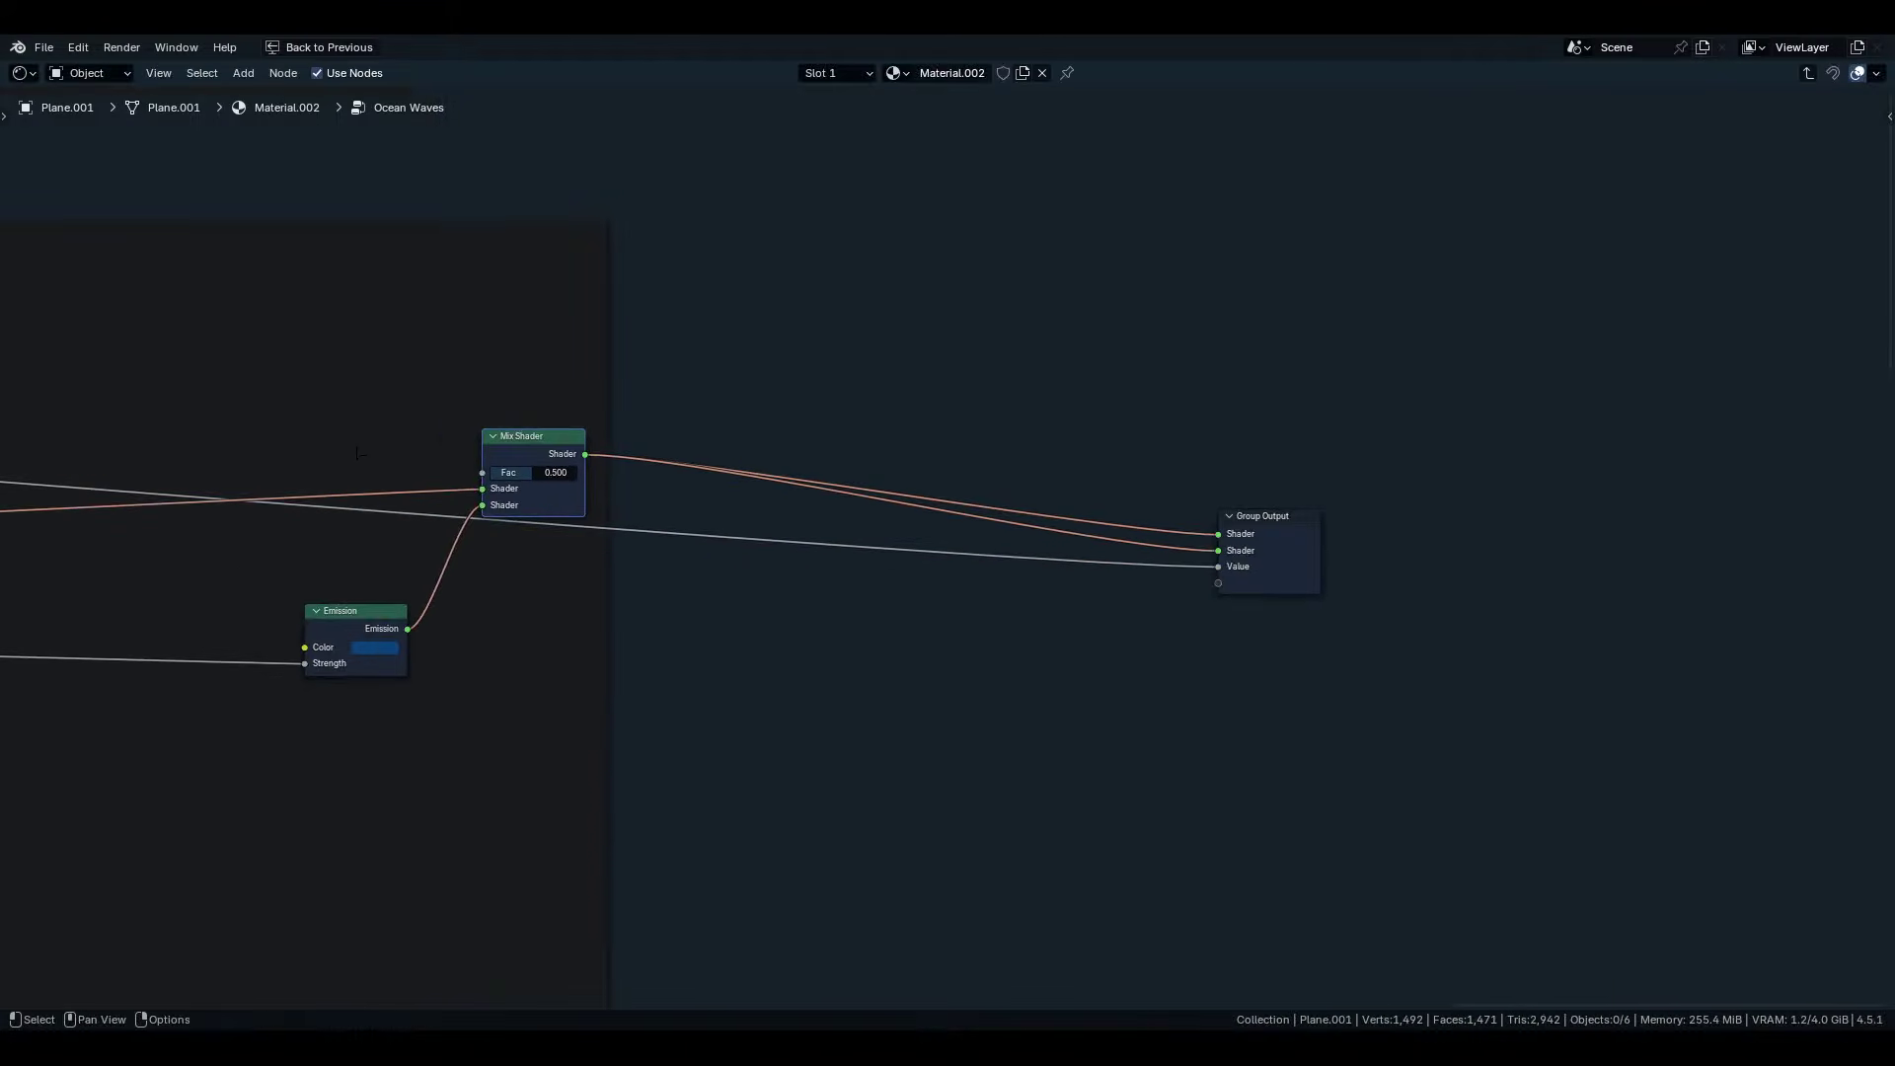
scroll(1137, 606, "down", 2)
Exit the Ocean Waves group and delete the unused Texture Coordinate, Noise Texture, Linear Light, Separate XYZ and Add nodes.
key("ctrl+Tab")
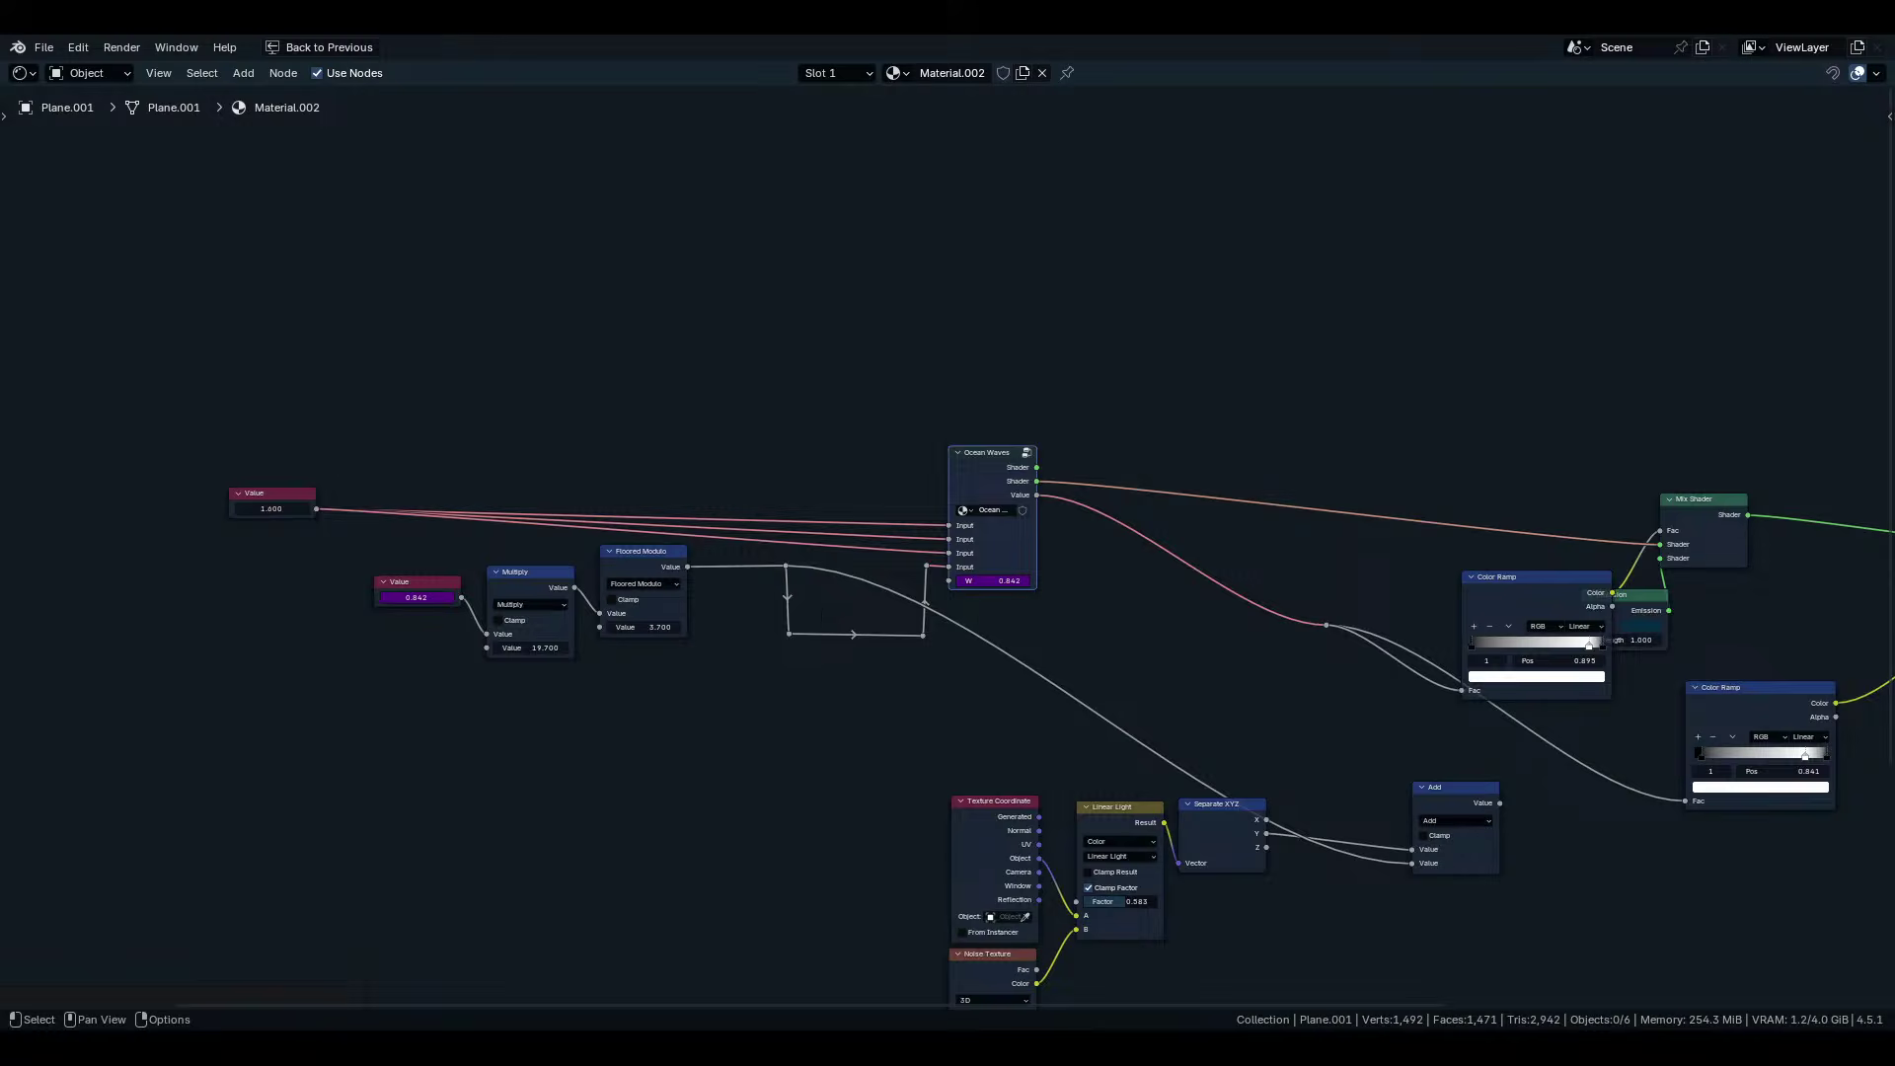
middle_click_drag(1599, 631, 838, 564)
scroll(977, 434, "down", 1)
scroll(888, 631, "up", 1)
middle_click_drag(809, 719, 1030, 529)
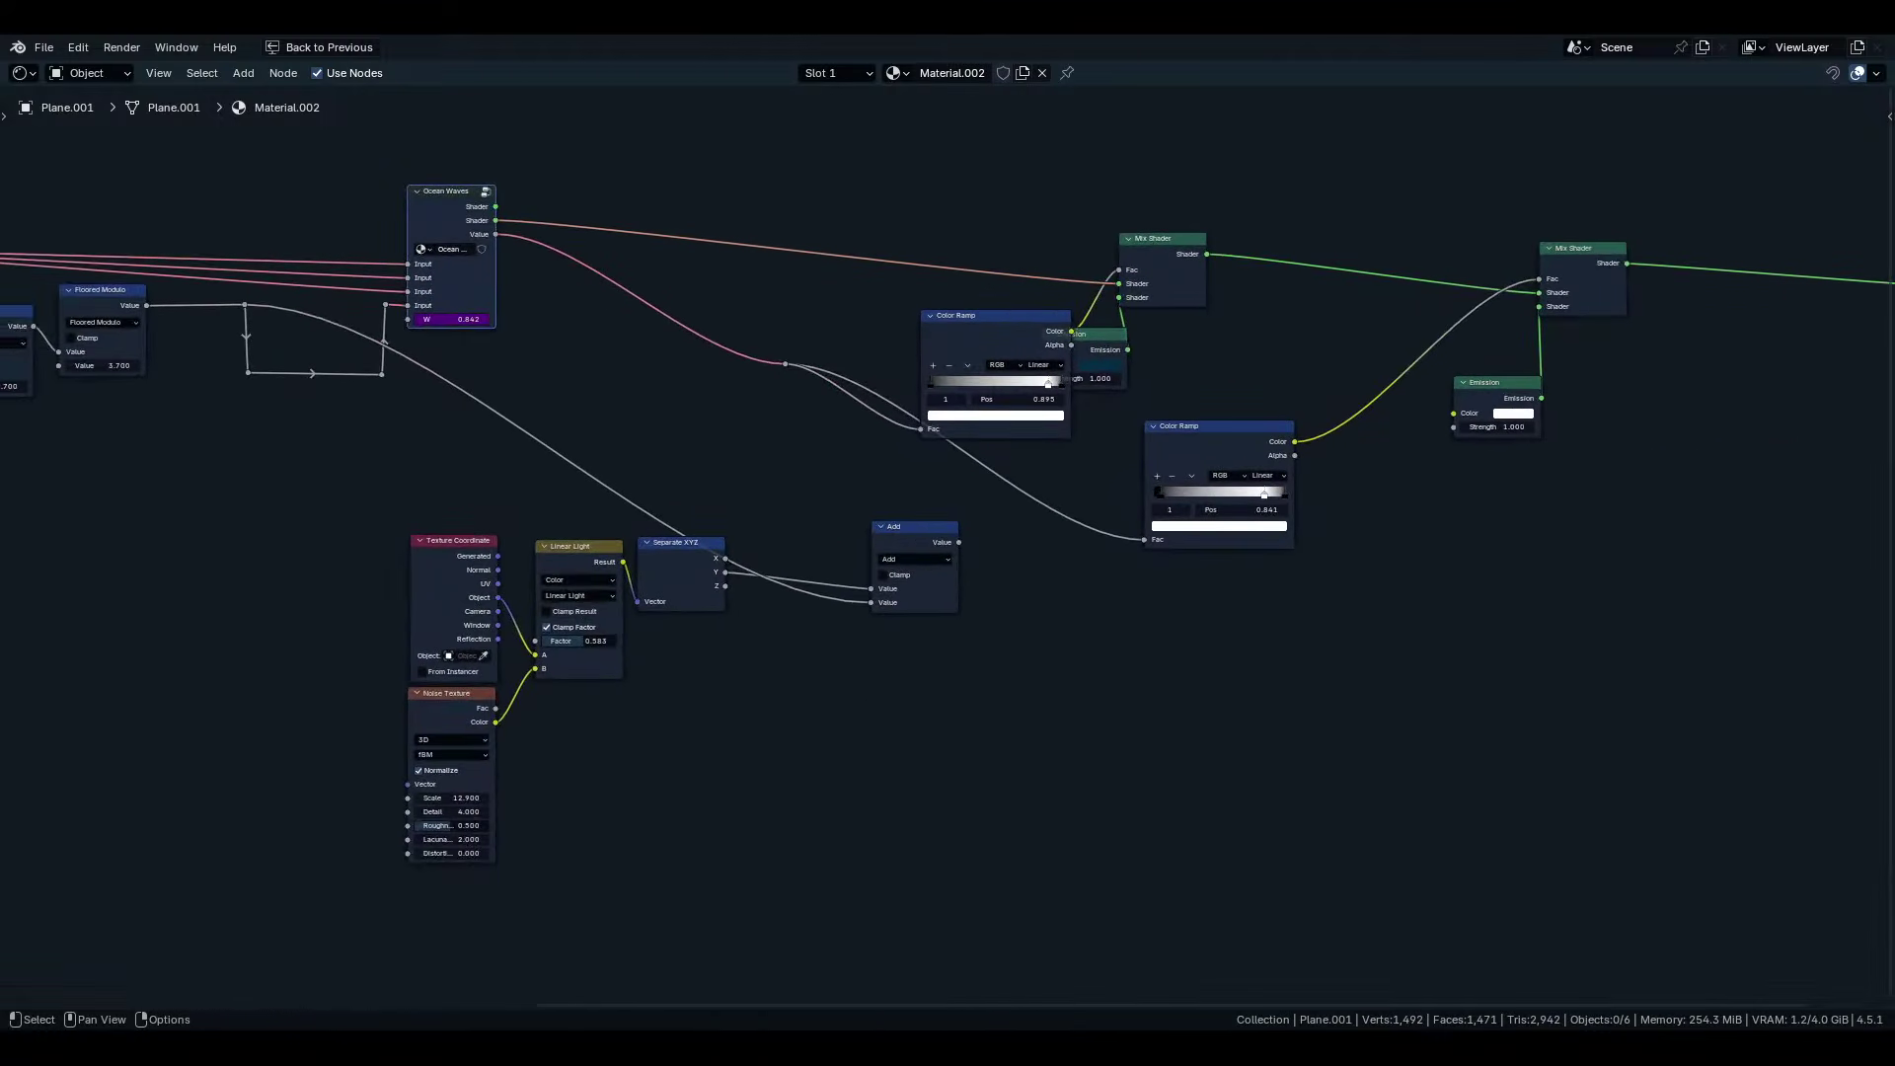
left_click_drag(1031, 571, 464, 735)
key("Delete")
Stack the second Color Ramp under the first and each Emission beneath its Mix Shader, raising the first shader pair slightly.
middle_click_drag(1165, 468, 894, 815)
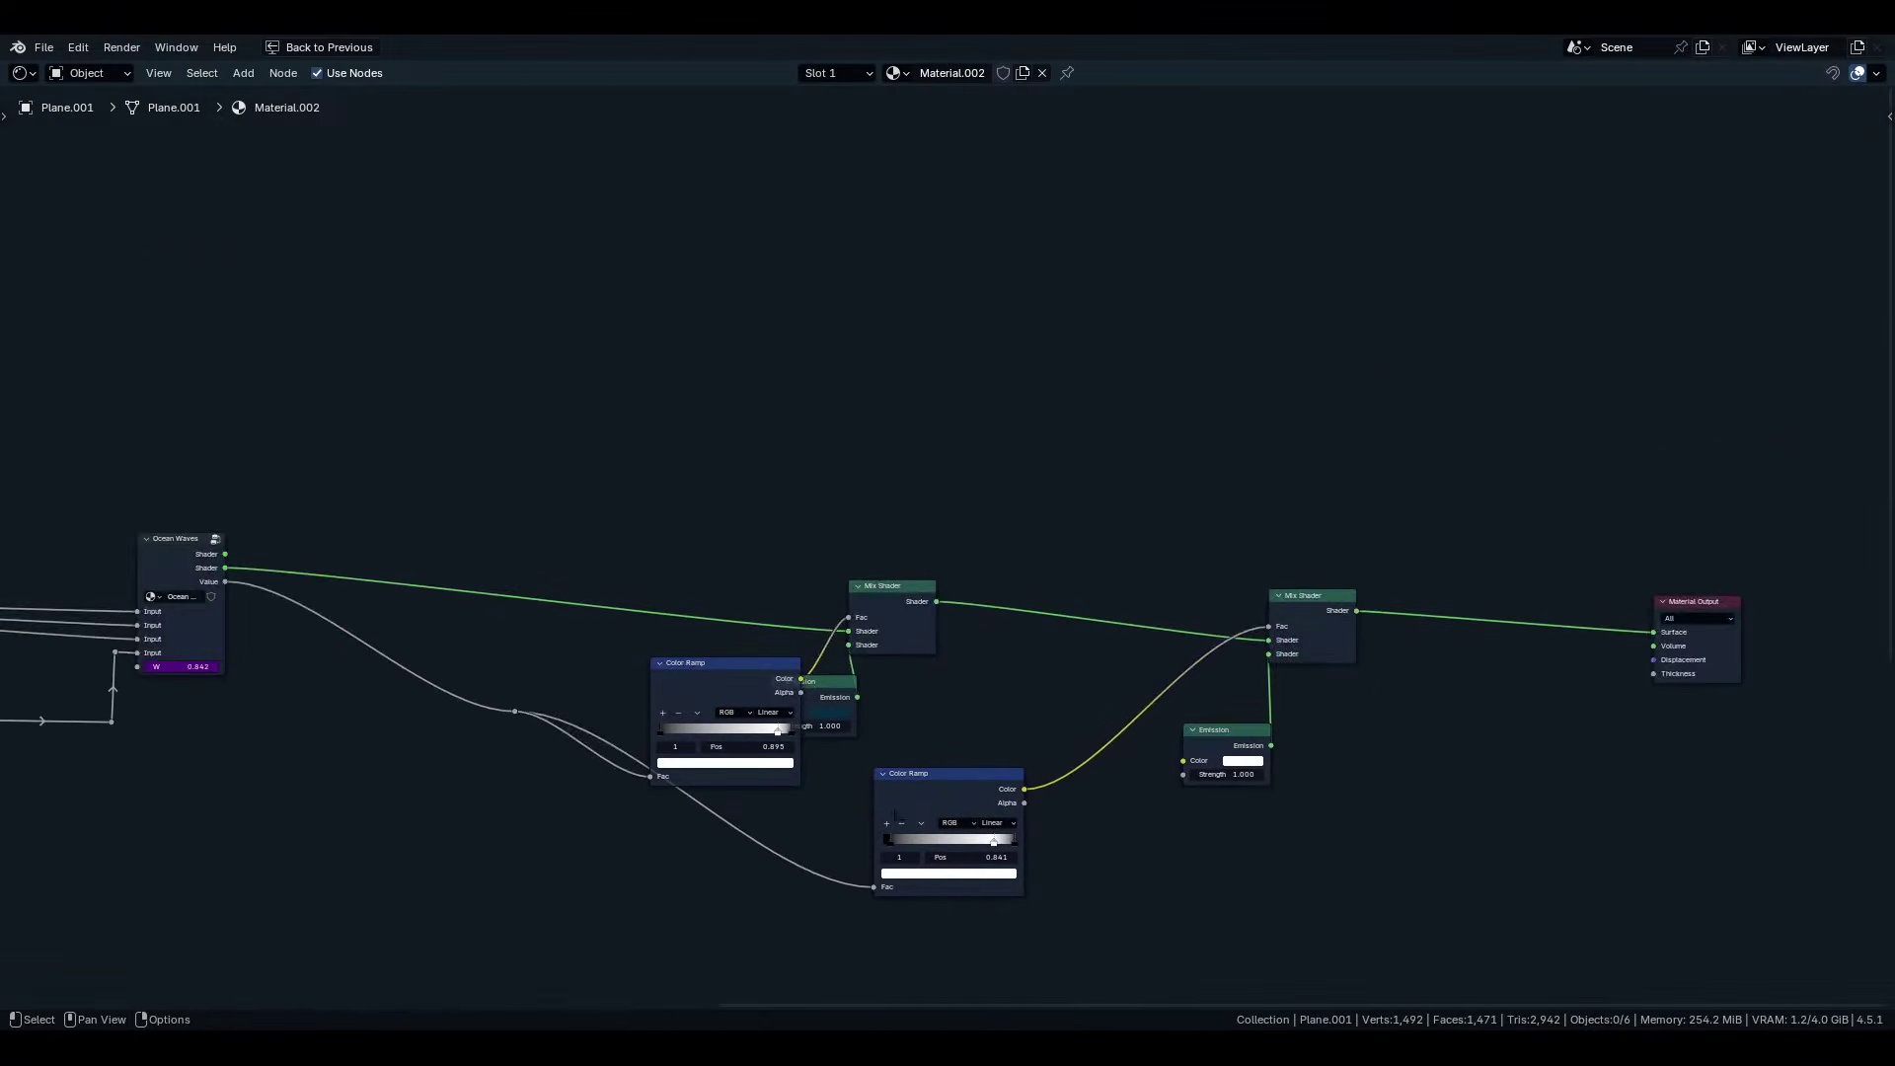
left_click_drag(940, 787, 719, 827)
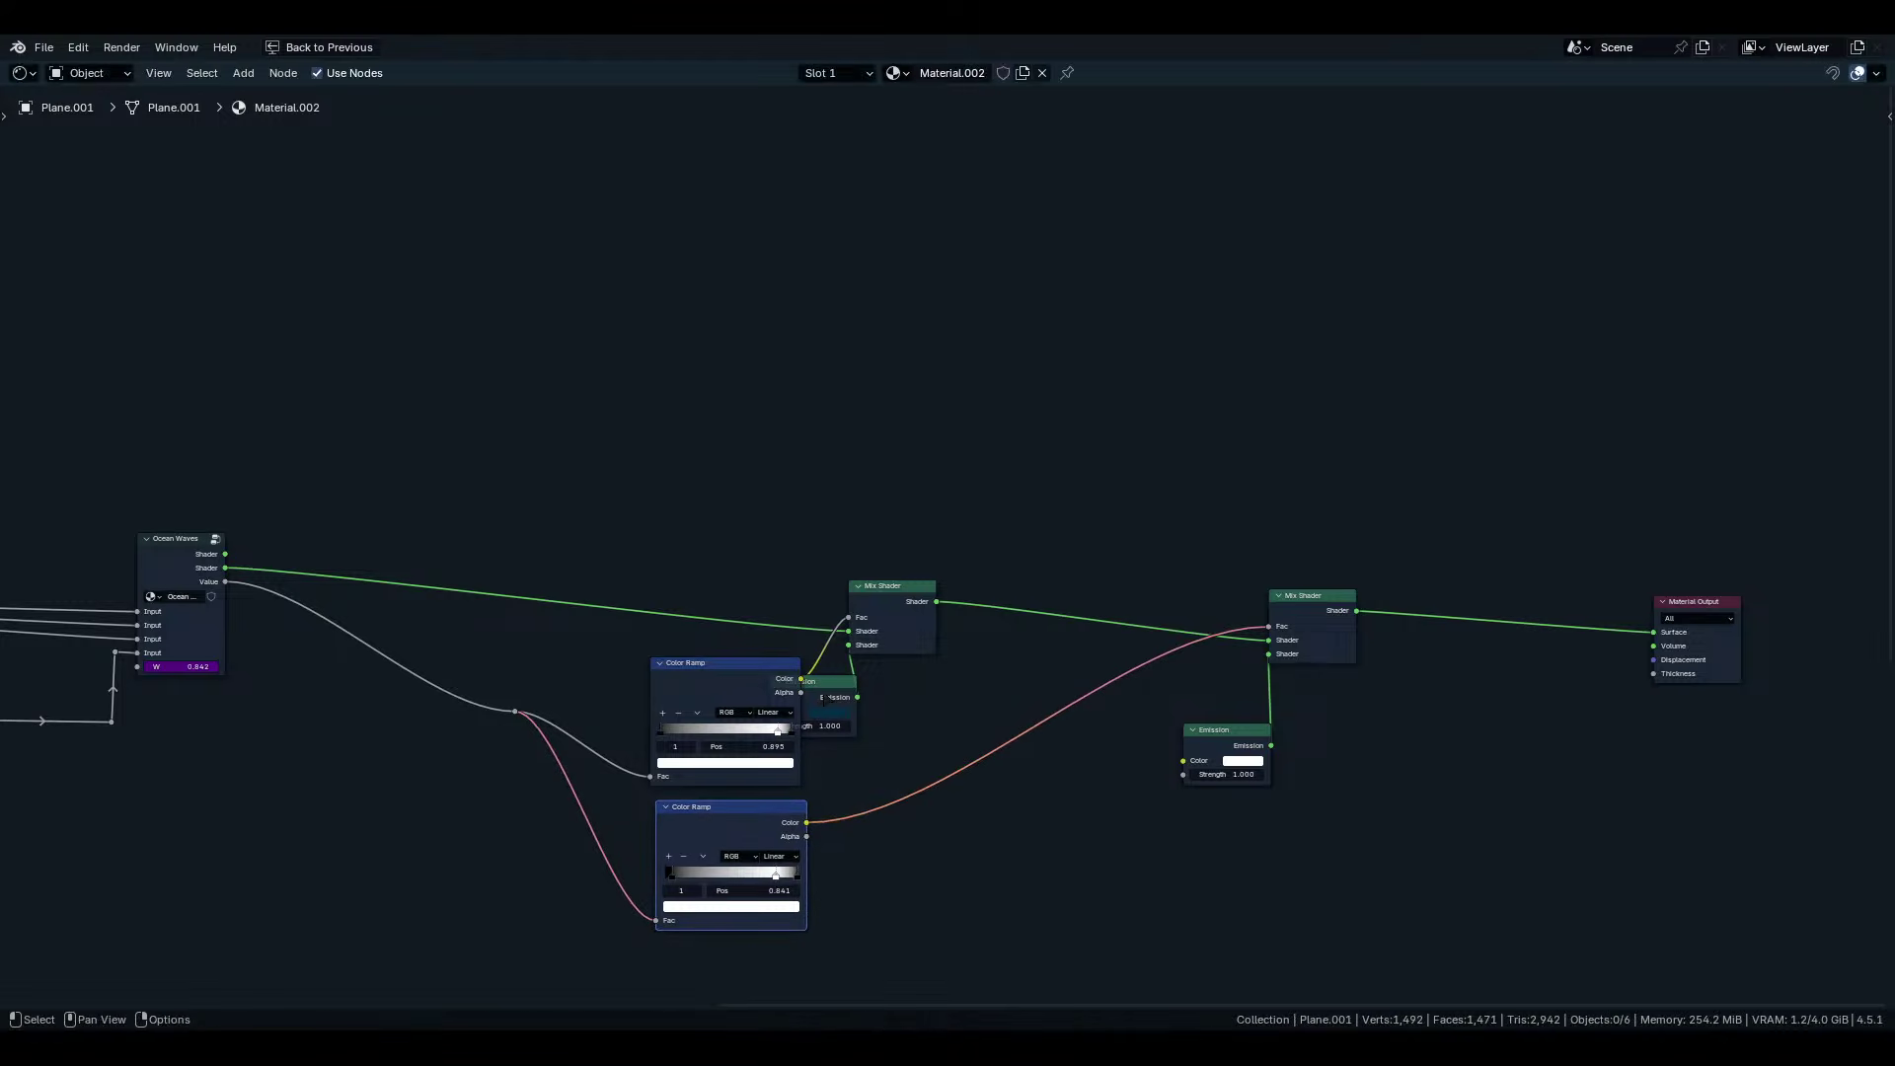
left_click_drag(824, 698, 903, 689)
left_click_drag(871, 539, 939, 731)
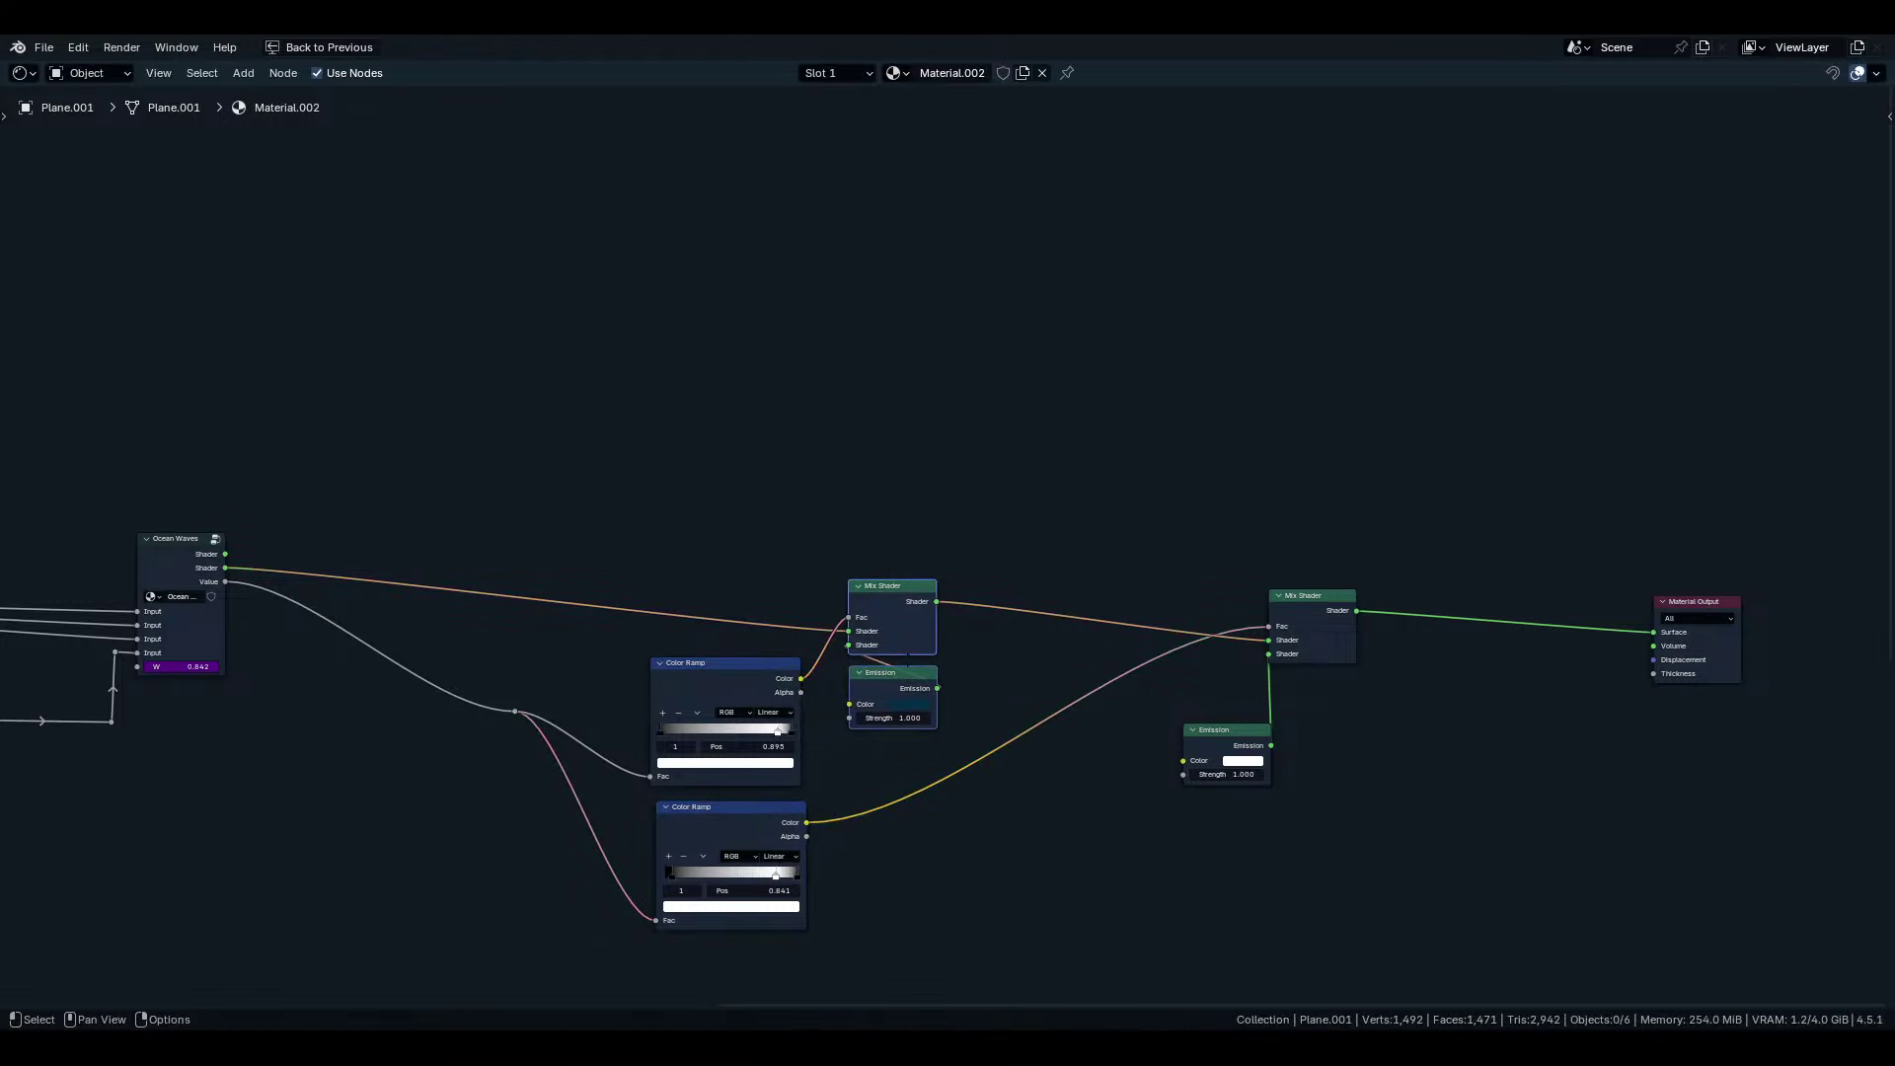
left_click_drag(888, 586, 940, 543)
middle_click_drag(941, 543, 656, 536)
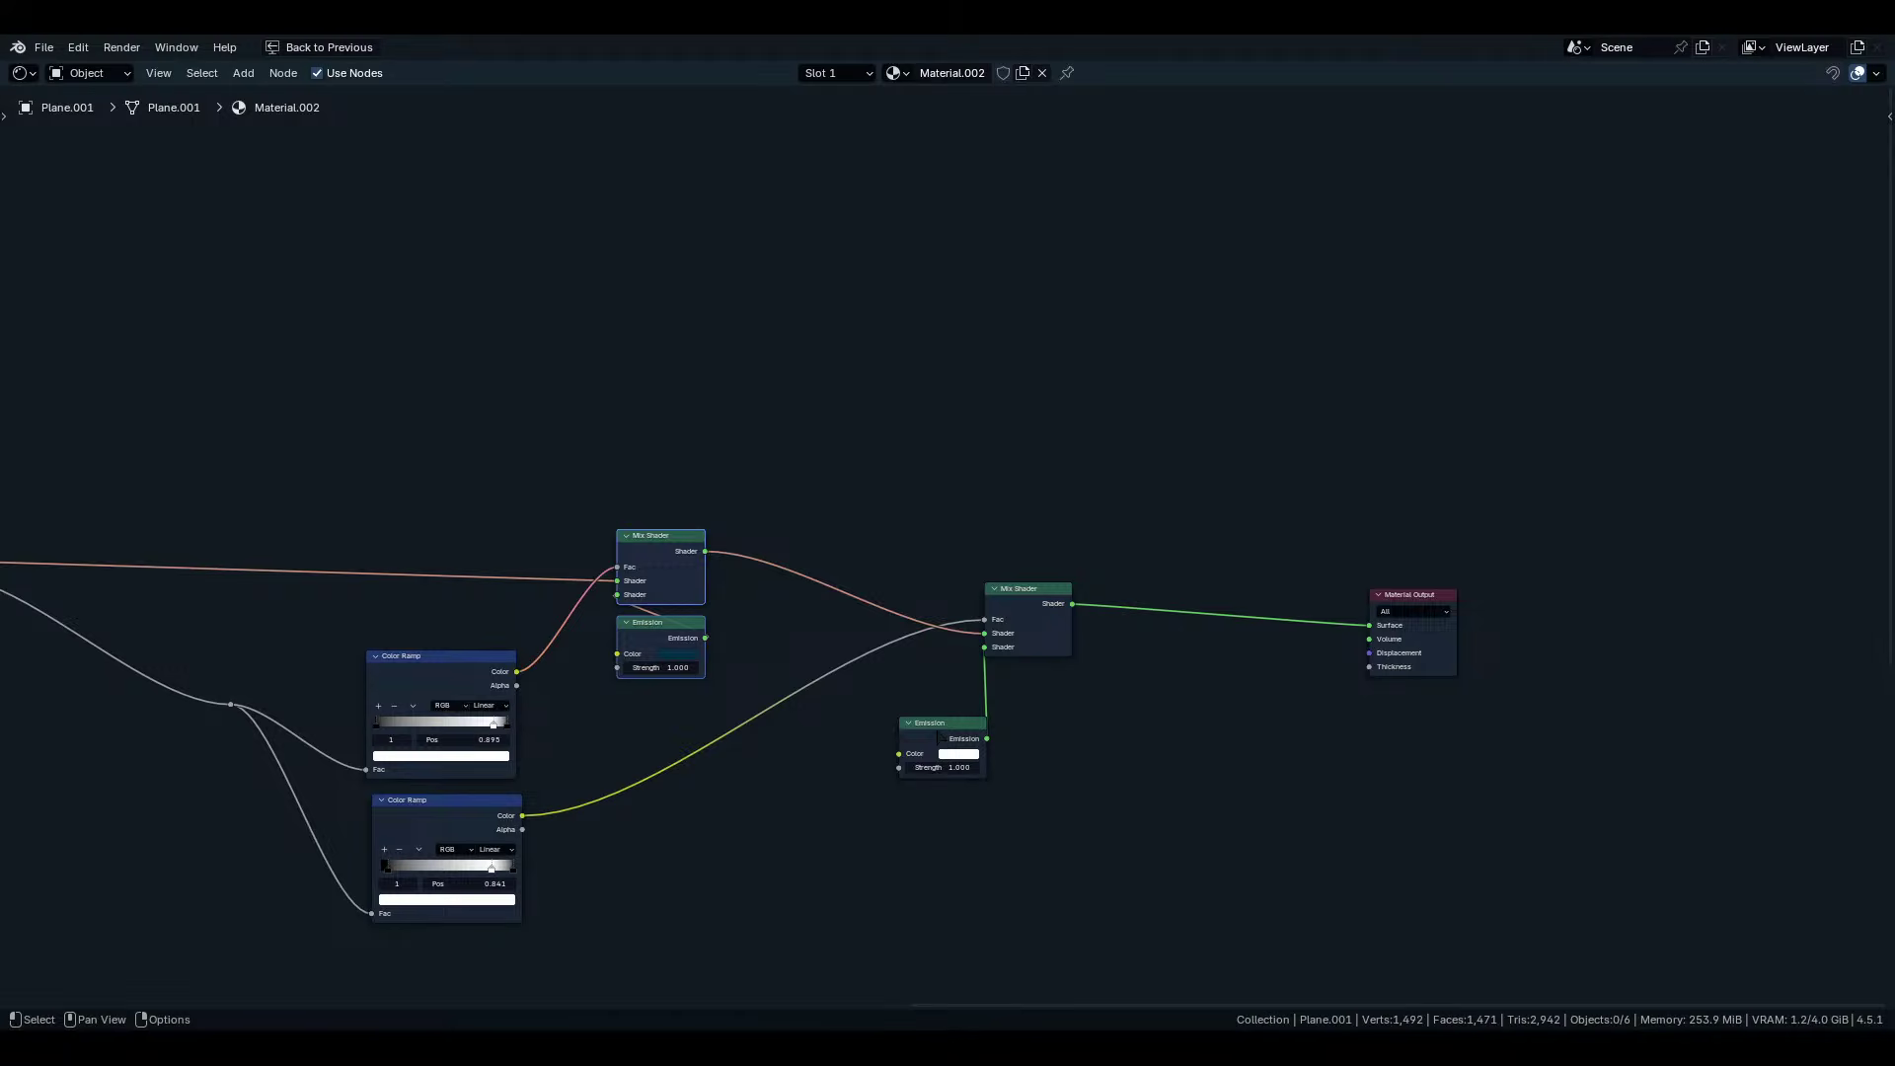
left_click_drag(937, 723, 1026, 670)
Route the lower Color Ramp's link to the second Mix Shader's Fac through three reroute points, running horizontally and then up.
left_click(580, 855)
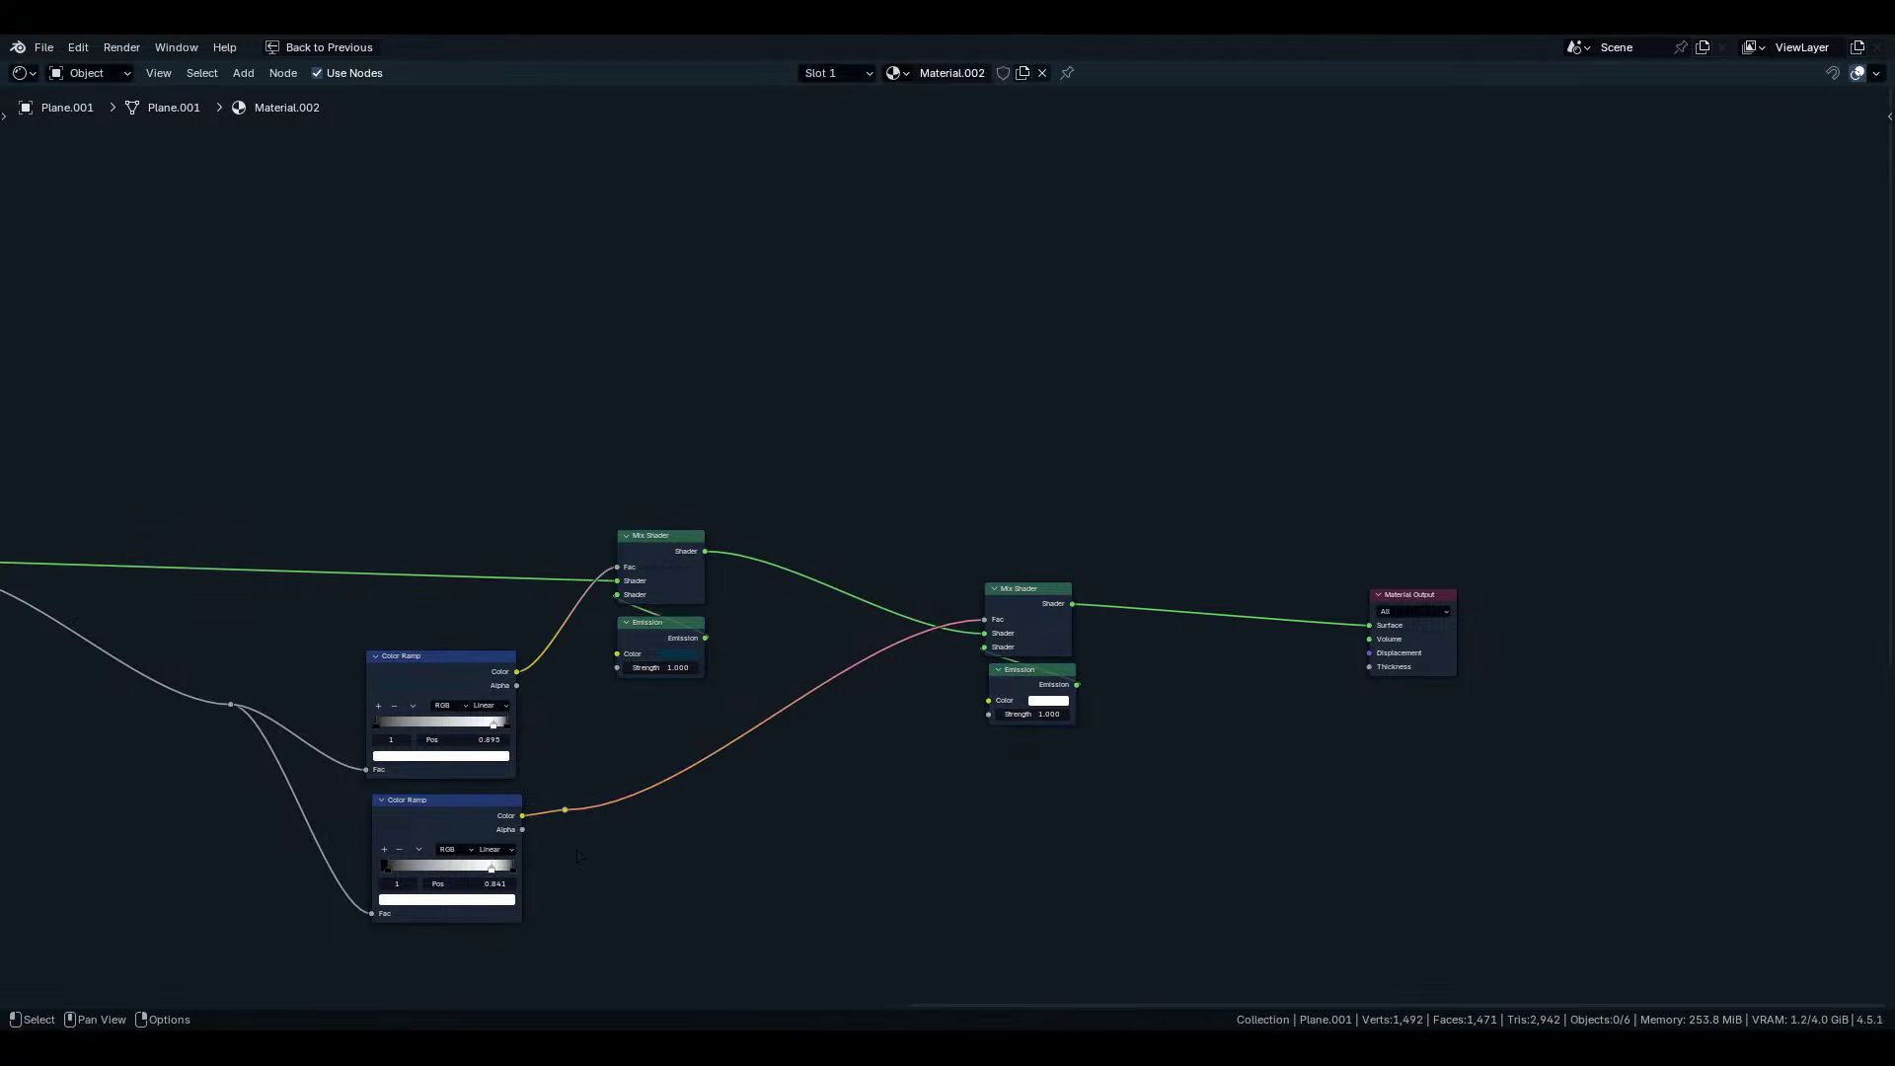
key("g")
left_click(580, 863)
right_click_drag(619, 782, 632, 835, "shift")
key("g")
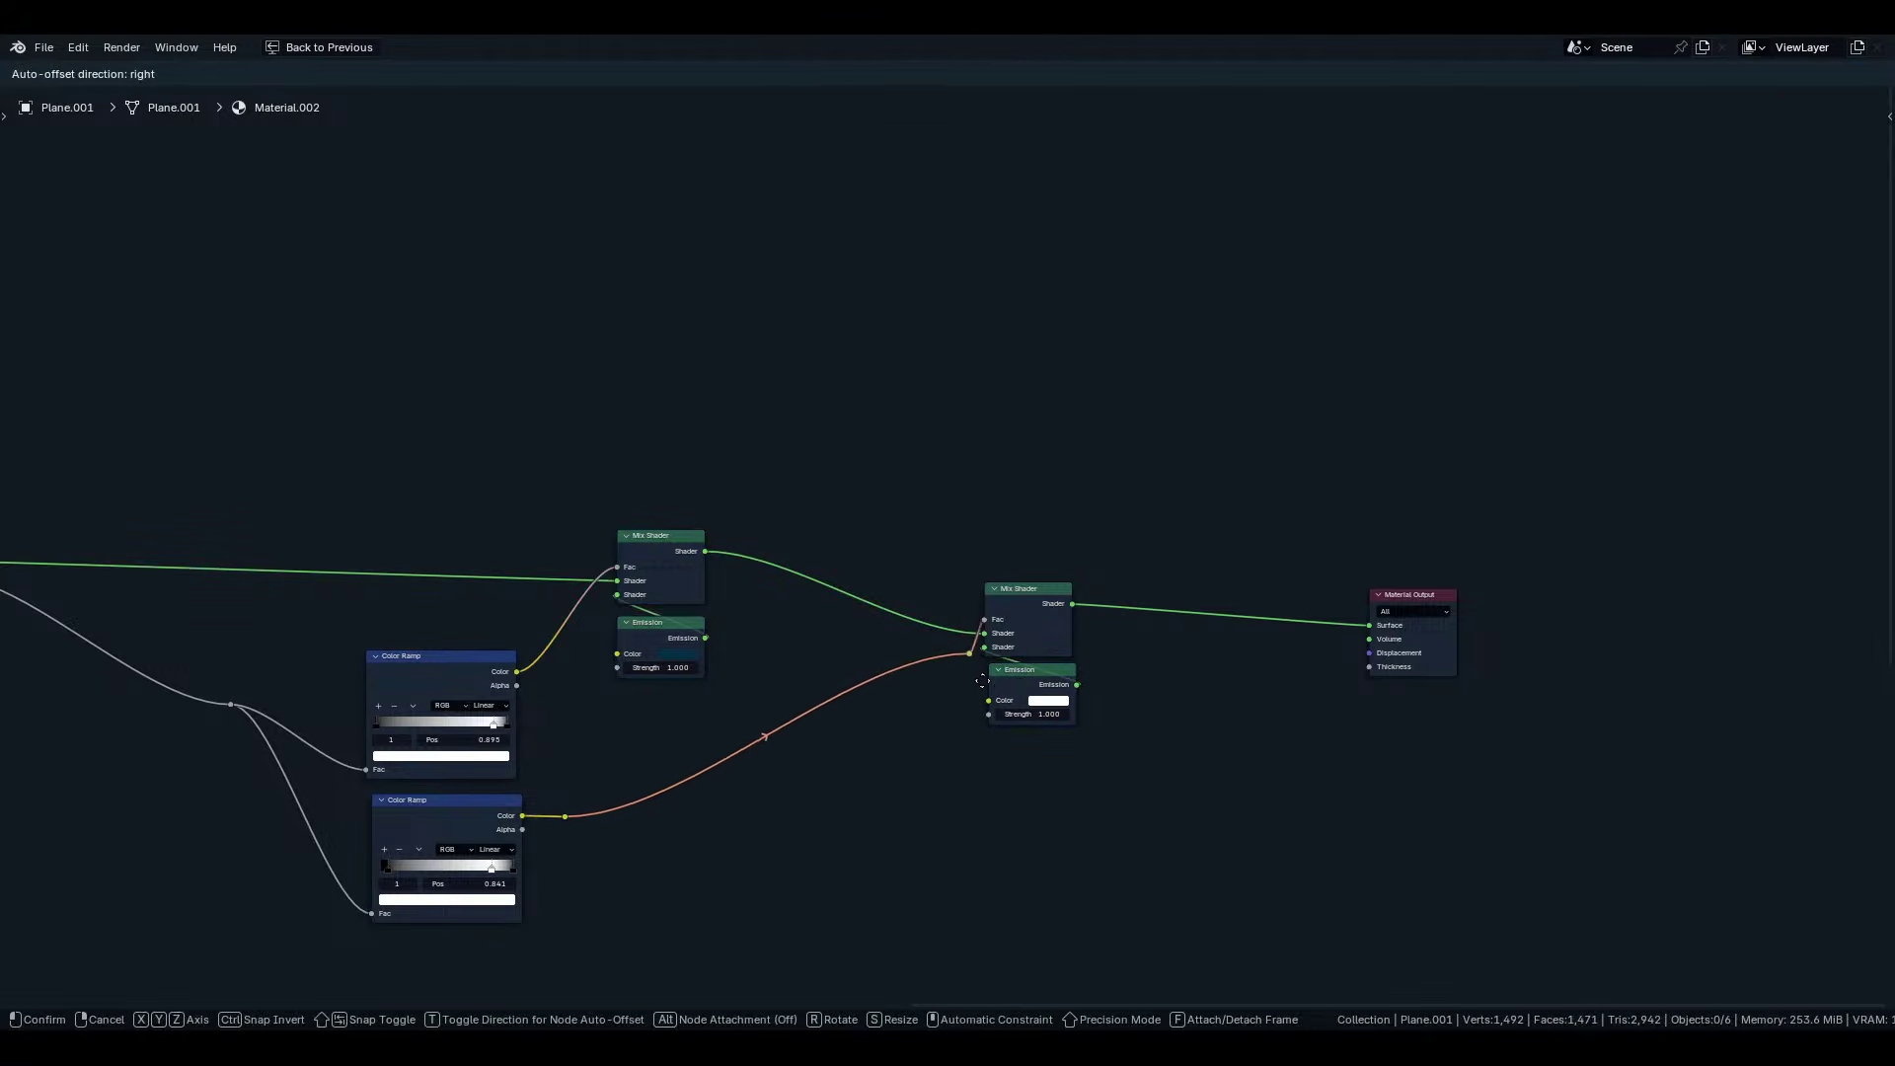
left_click(968, 649)
right_click_drag(804, 661, 812, 736, "shift")
key("g")
left_click(951, 845)
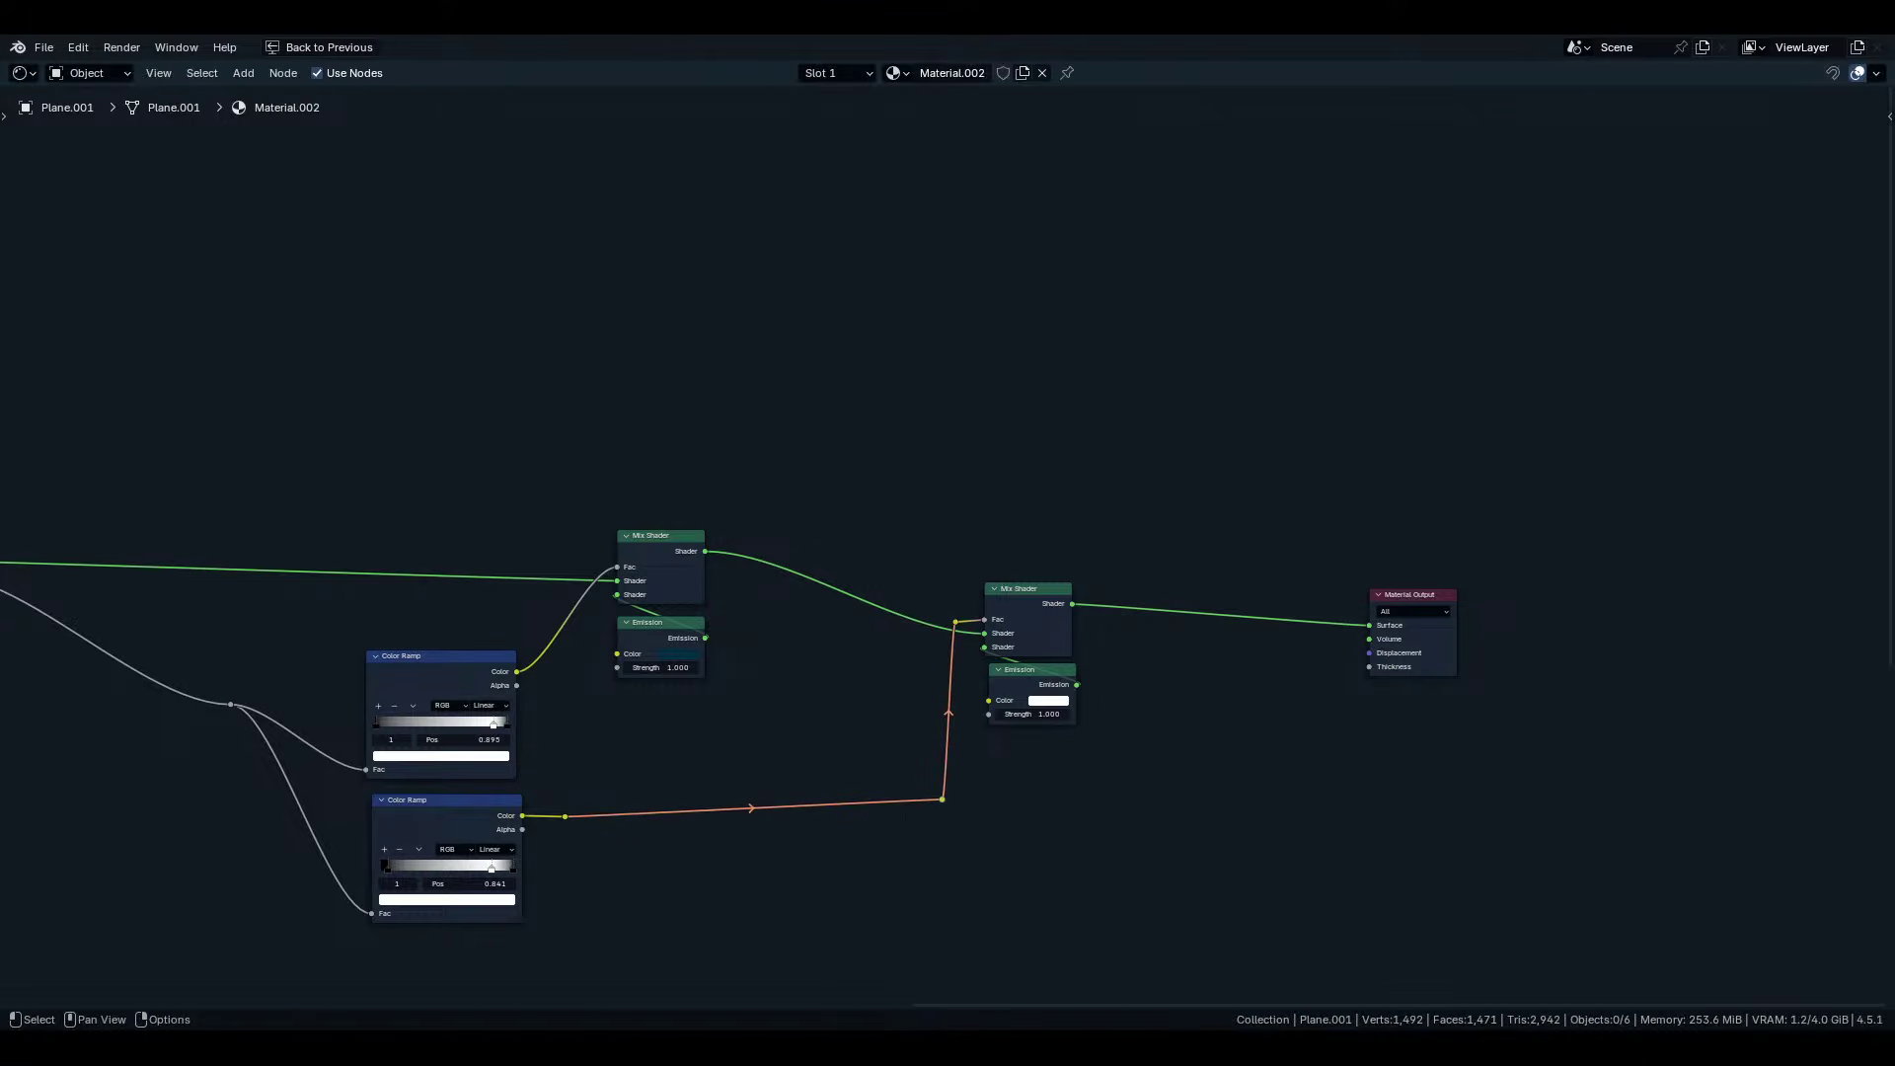
Add reroute points on the upper Color Ramp's link, one beside its Color output and one before the first Mix Shader's Fac.
middle_click_drag(578, 644, 761, 685)
right_click_drag(750, 659, 762, 689, "shift")
key("g")
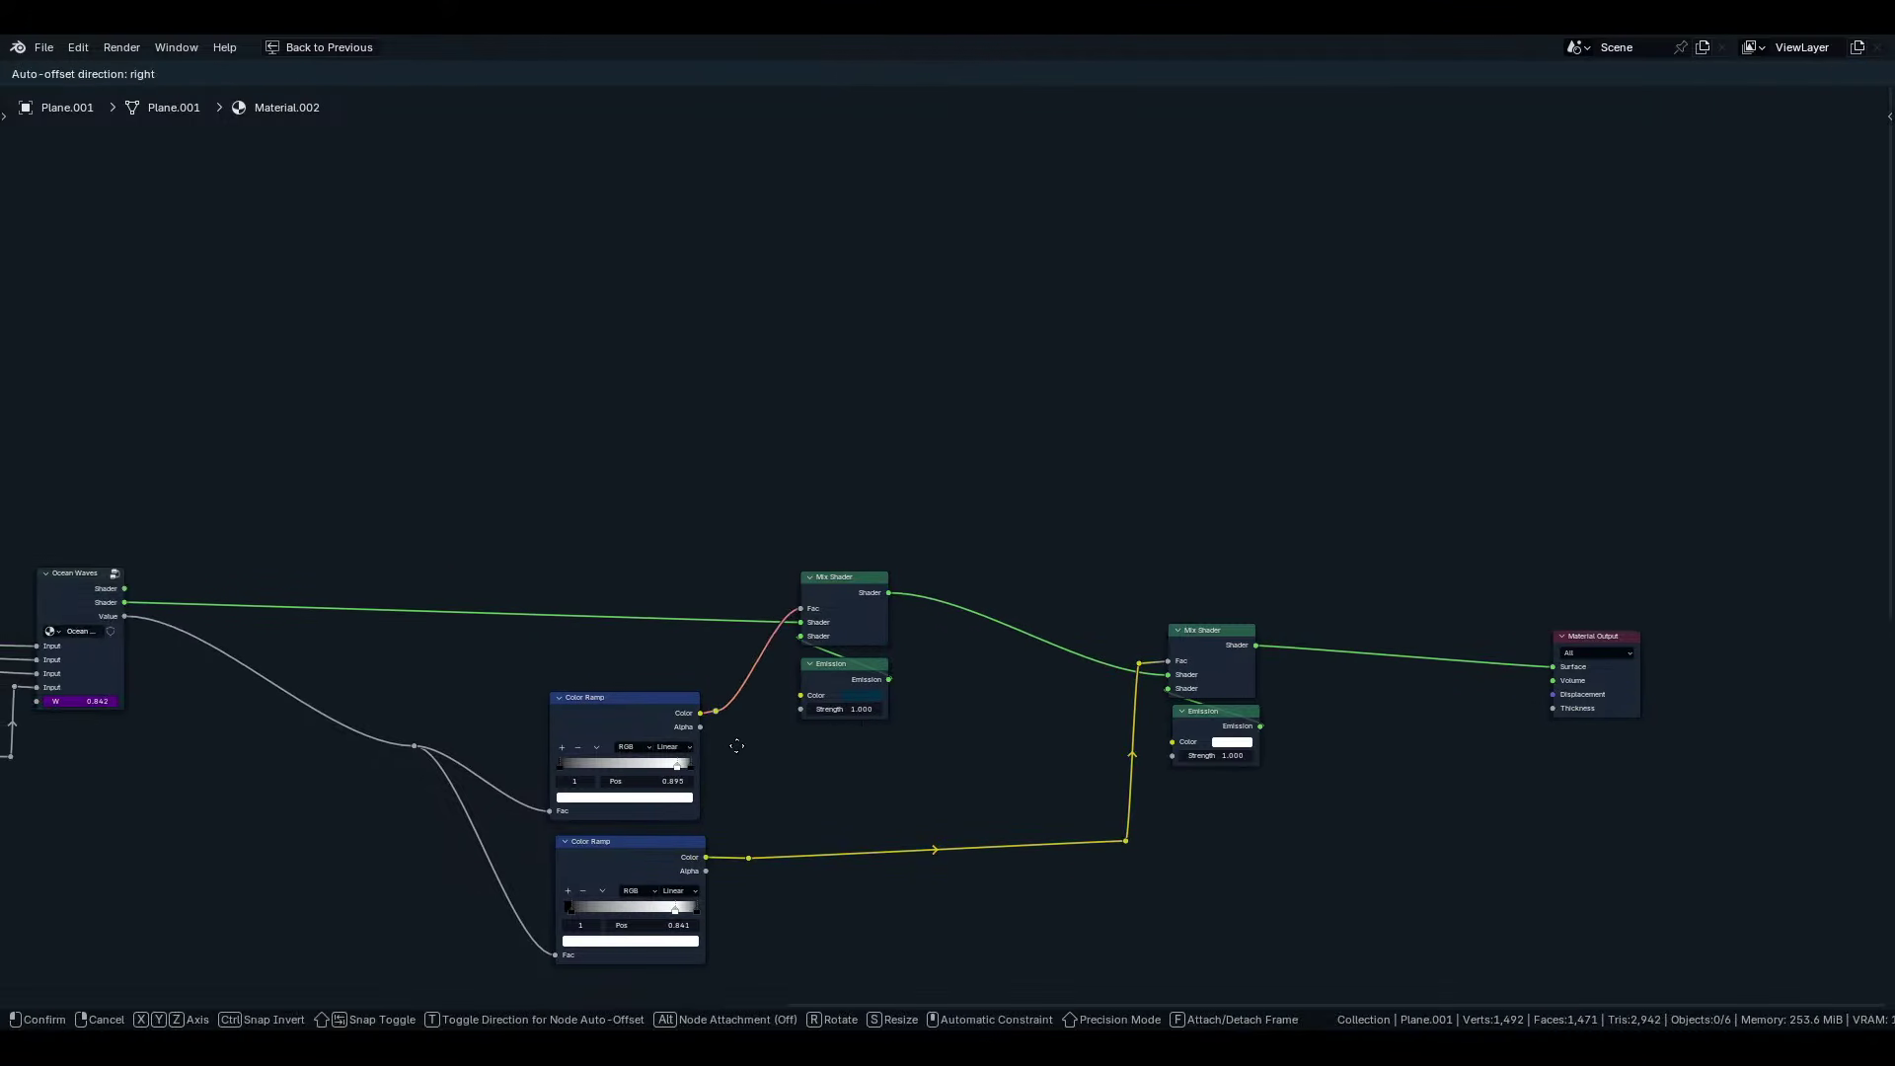
left_click(790, 632)
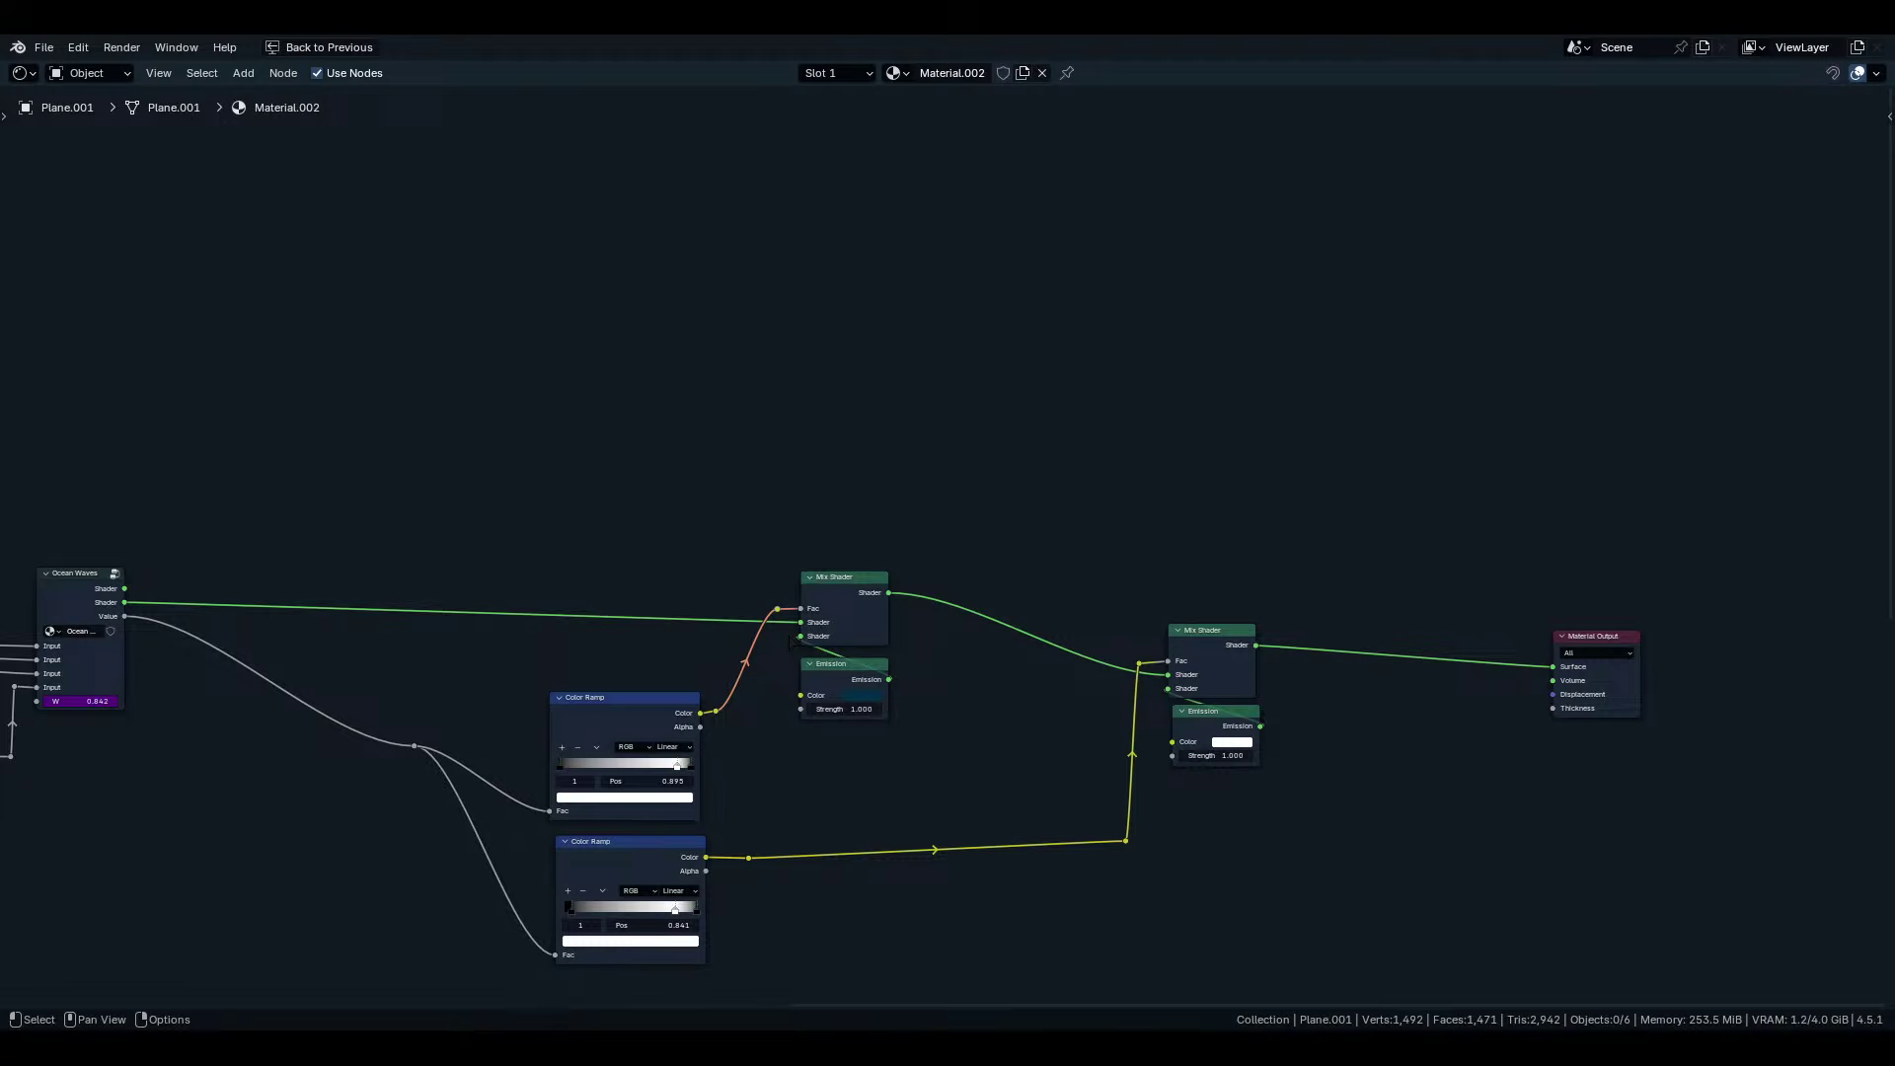
mouse_move(710, 708)
left_mouse_down()
mouse_move(735, 718)
mouse_move(716, 711)
left_mouse_up()
key("Escape")
Check inside the leftover NodeGroup, then delete the unused frame containing the Transparent BSDF, NodeGroup and Mix Shader.
scroll(713, 712, "down", 10)
middle_click_drag(573, 690, 1198, 642)
left_click(868, 779)
key("KP_Decimal")
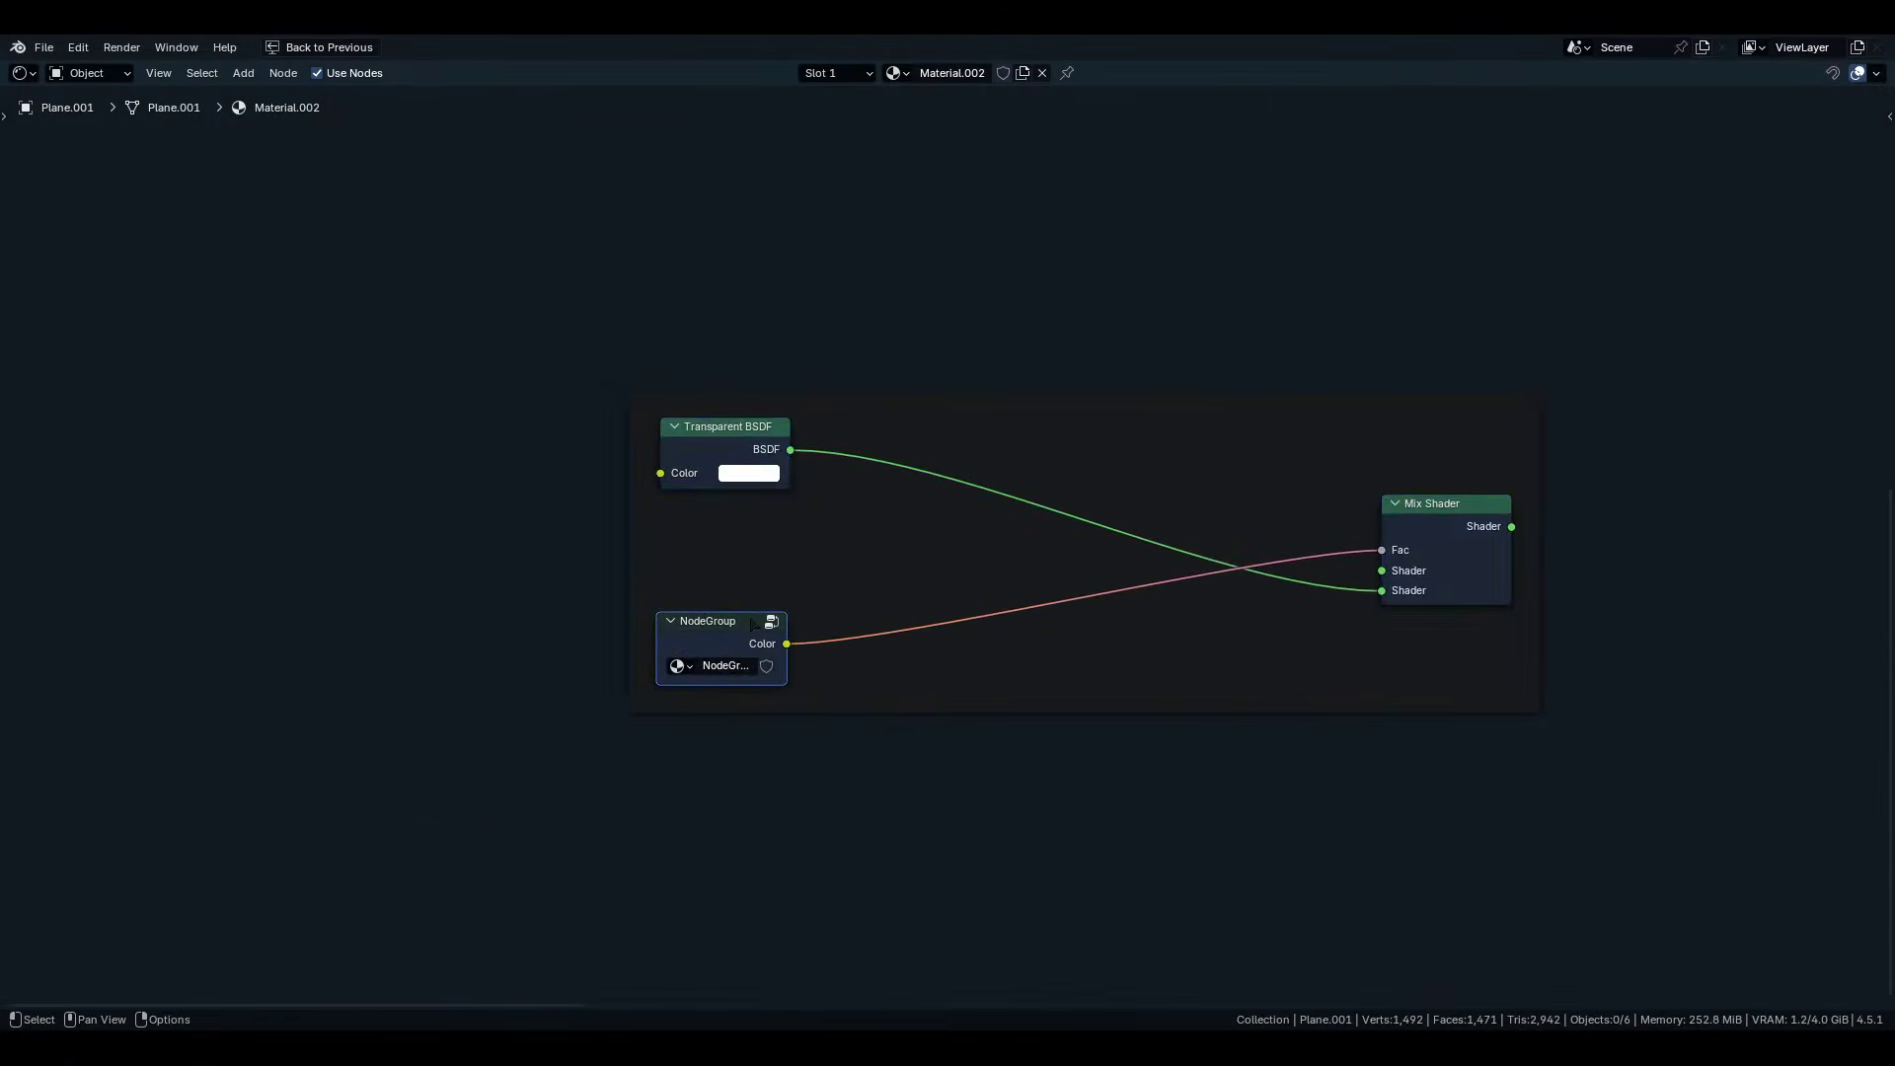
key("Tab")
key("Tab")
scroll(1281, 457, "down", 4)
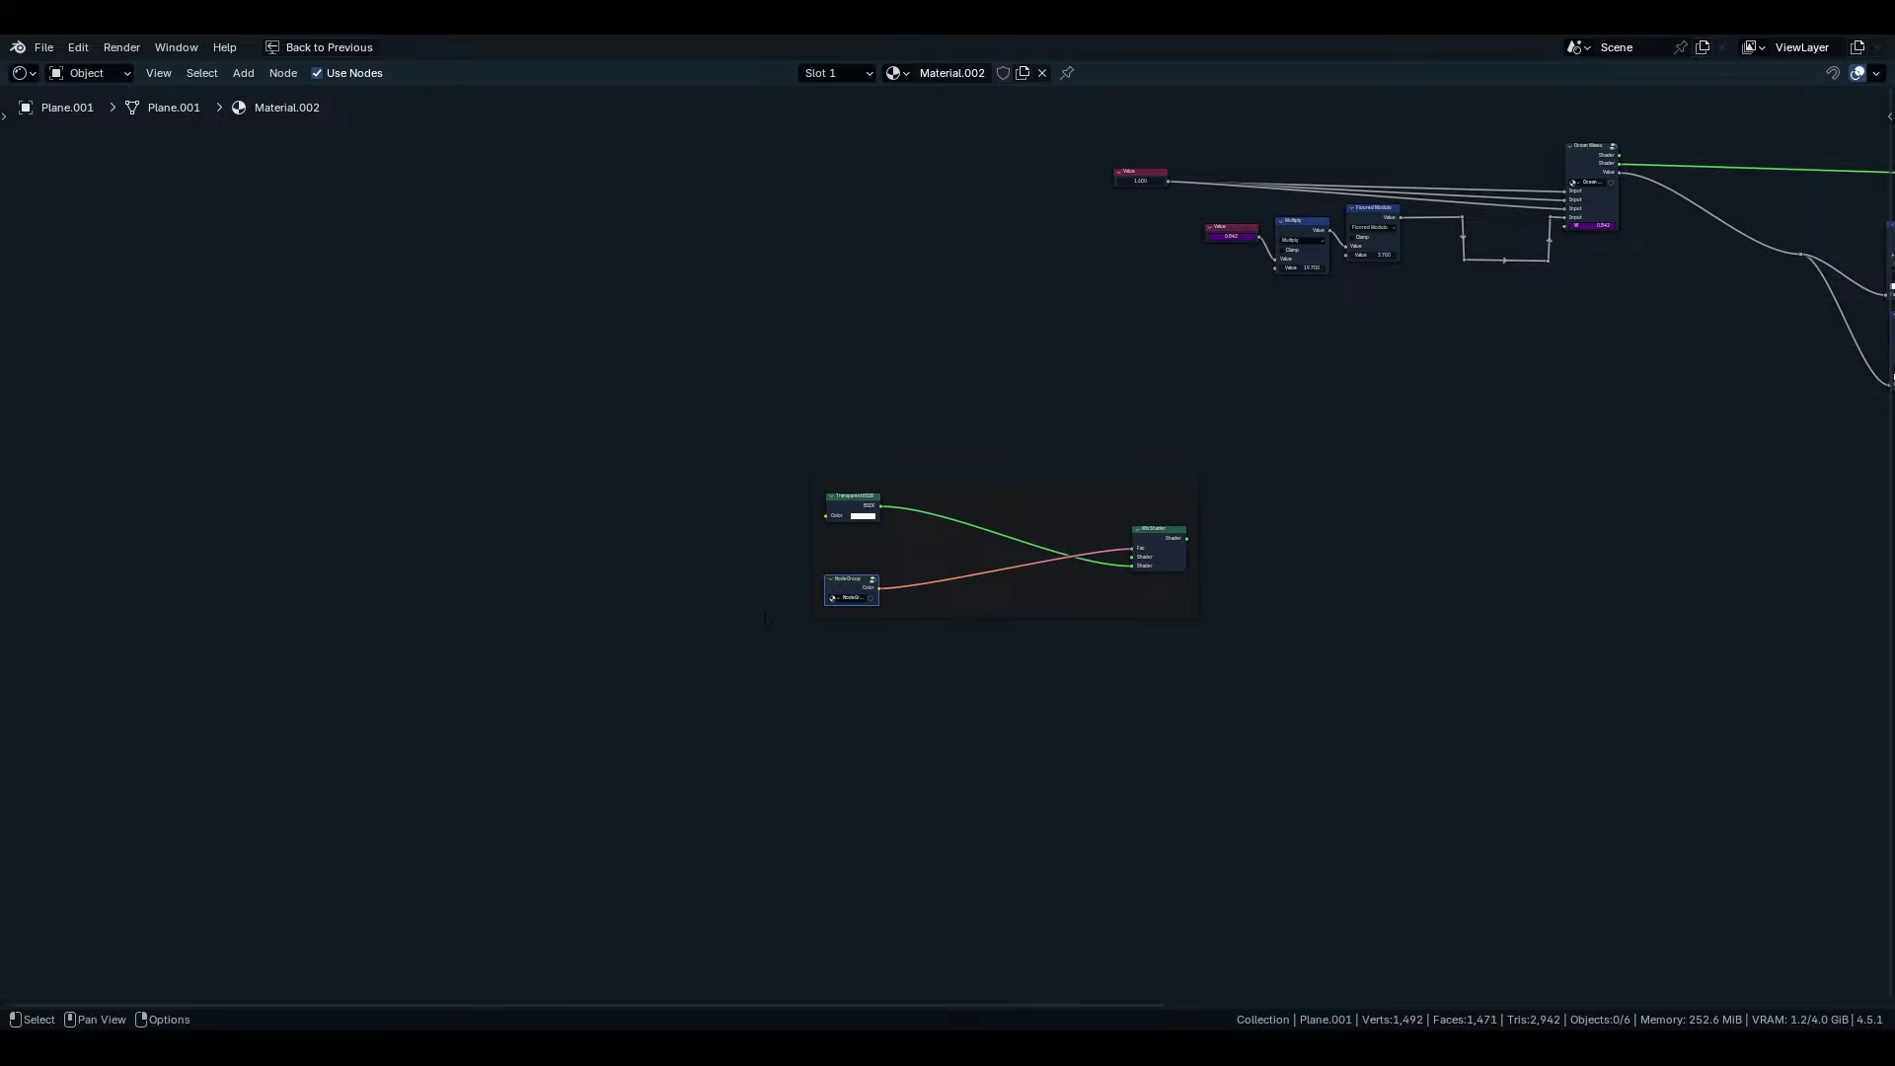
key("x")
Frame both Value nodes, the math nodes, their reroutes and the Ocean Waves group together, labelling the frame "Ocean Waves Plus Animation".
scroll(1255, 622, "down", 6)
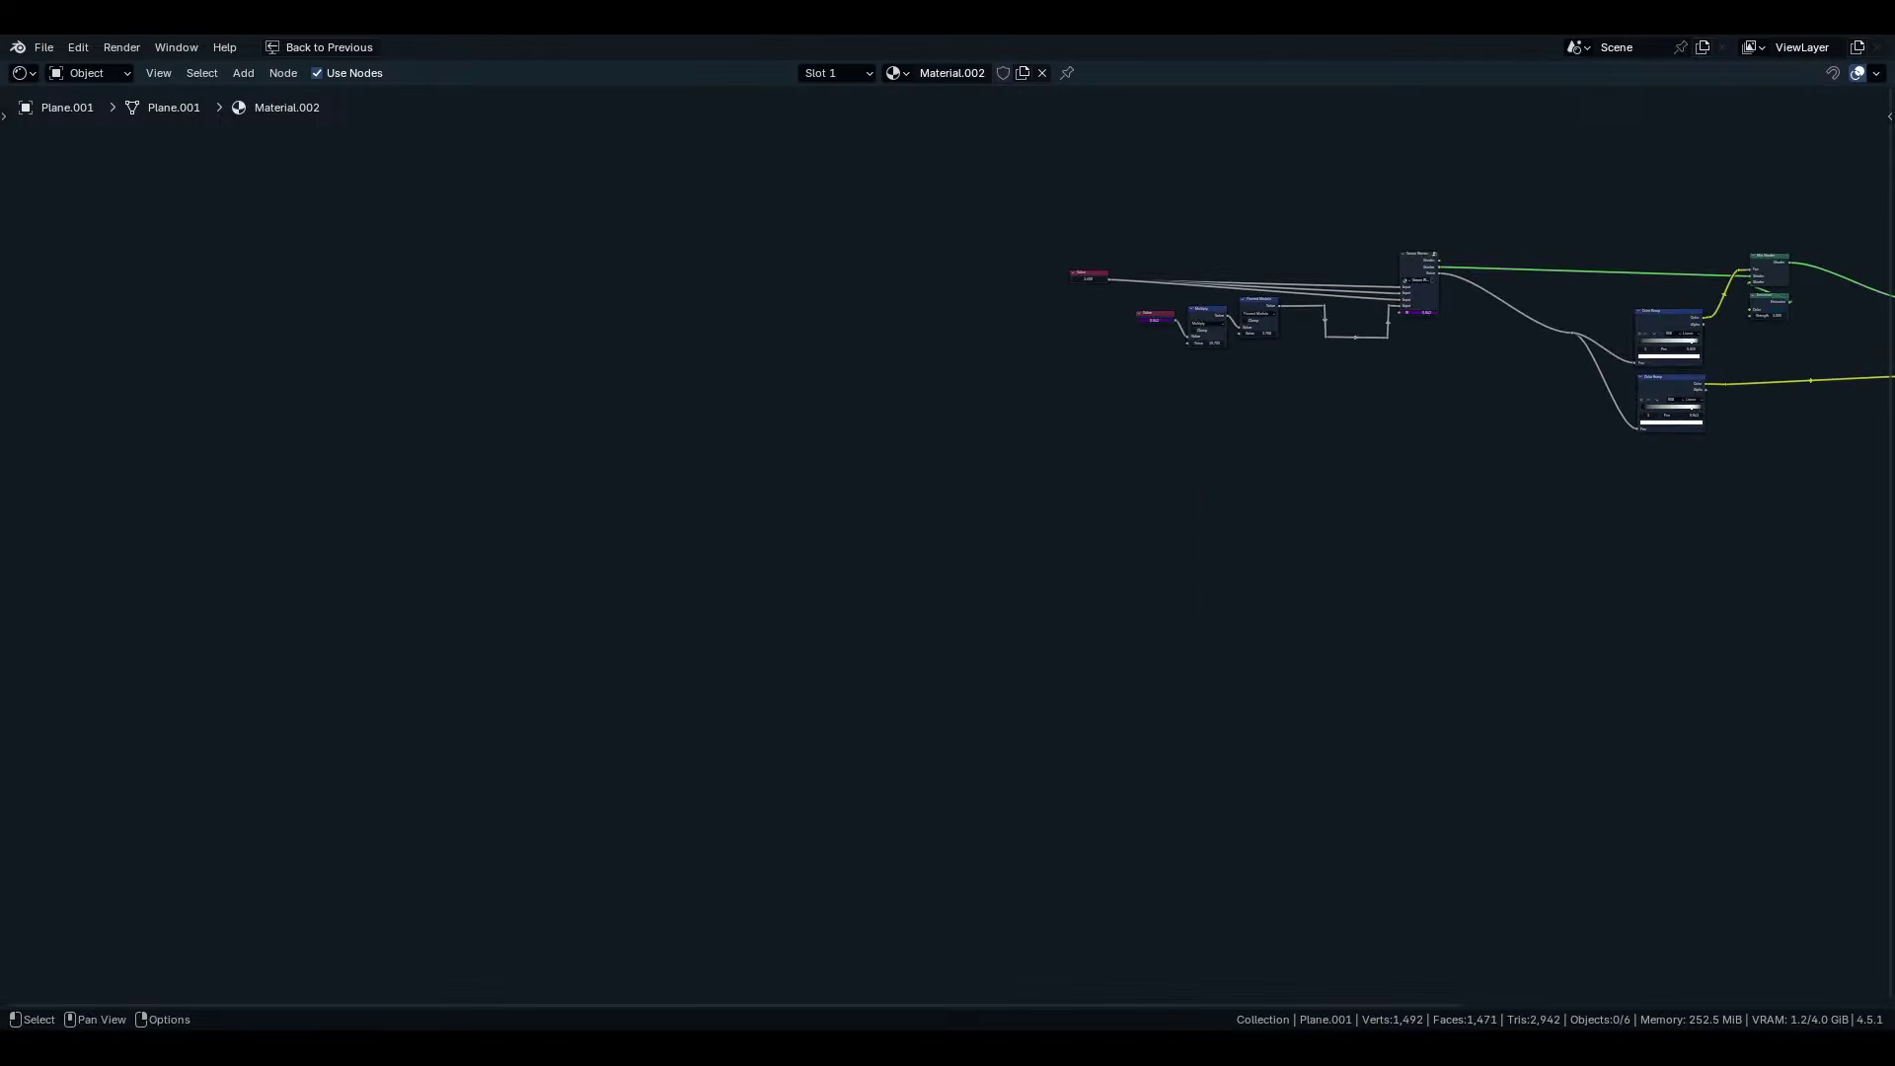
middle_click_drag(1255, 630, 343, 768)
scroll(589, 664, "up", 5)
middle_click_drag(529, 614, 1016, 767)
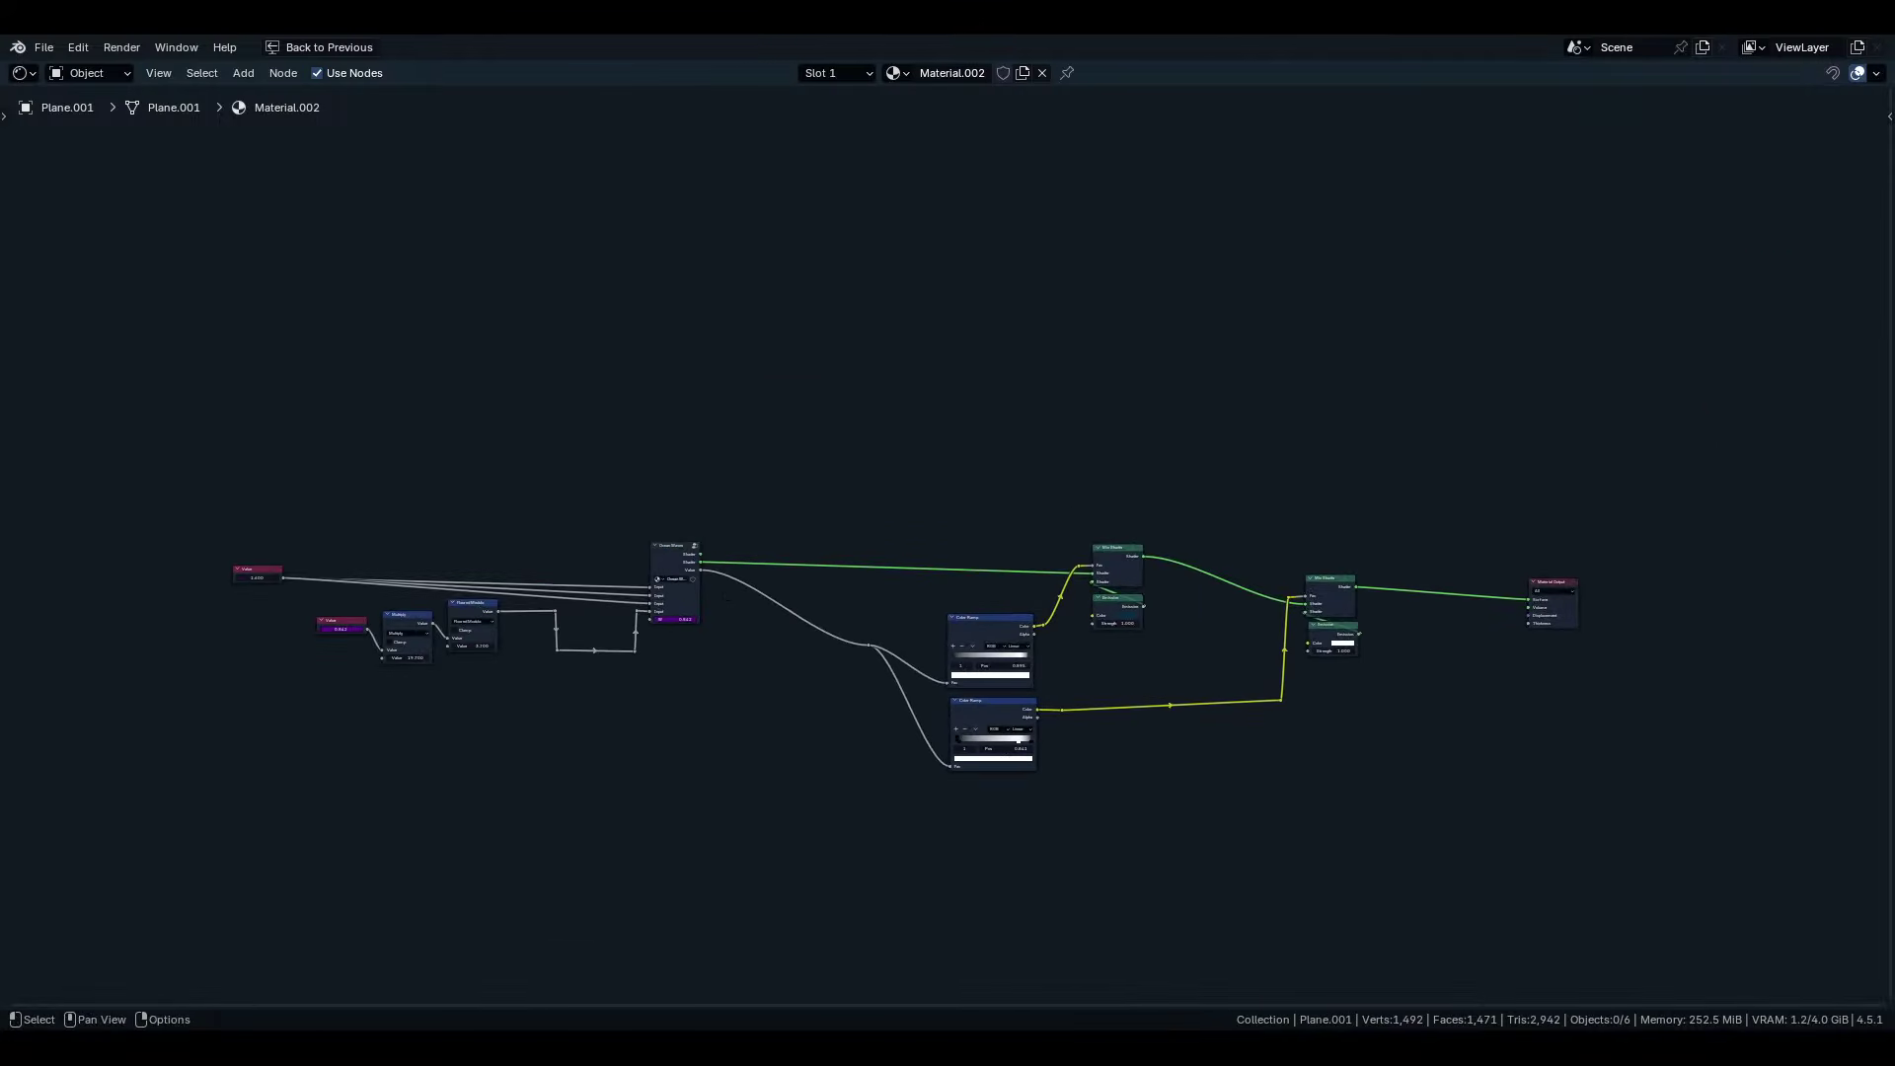
left_click_drag(733, 487, 77, 806)
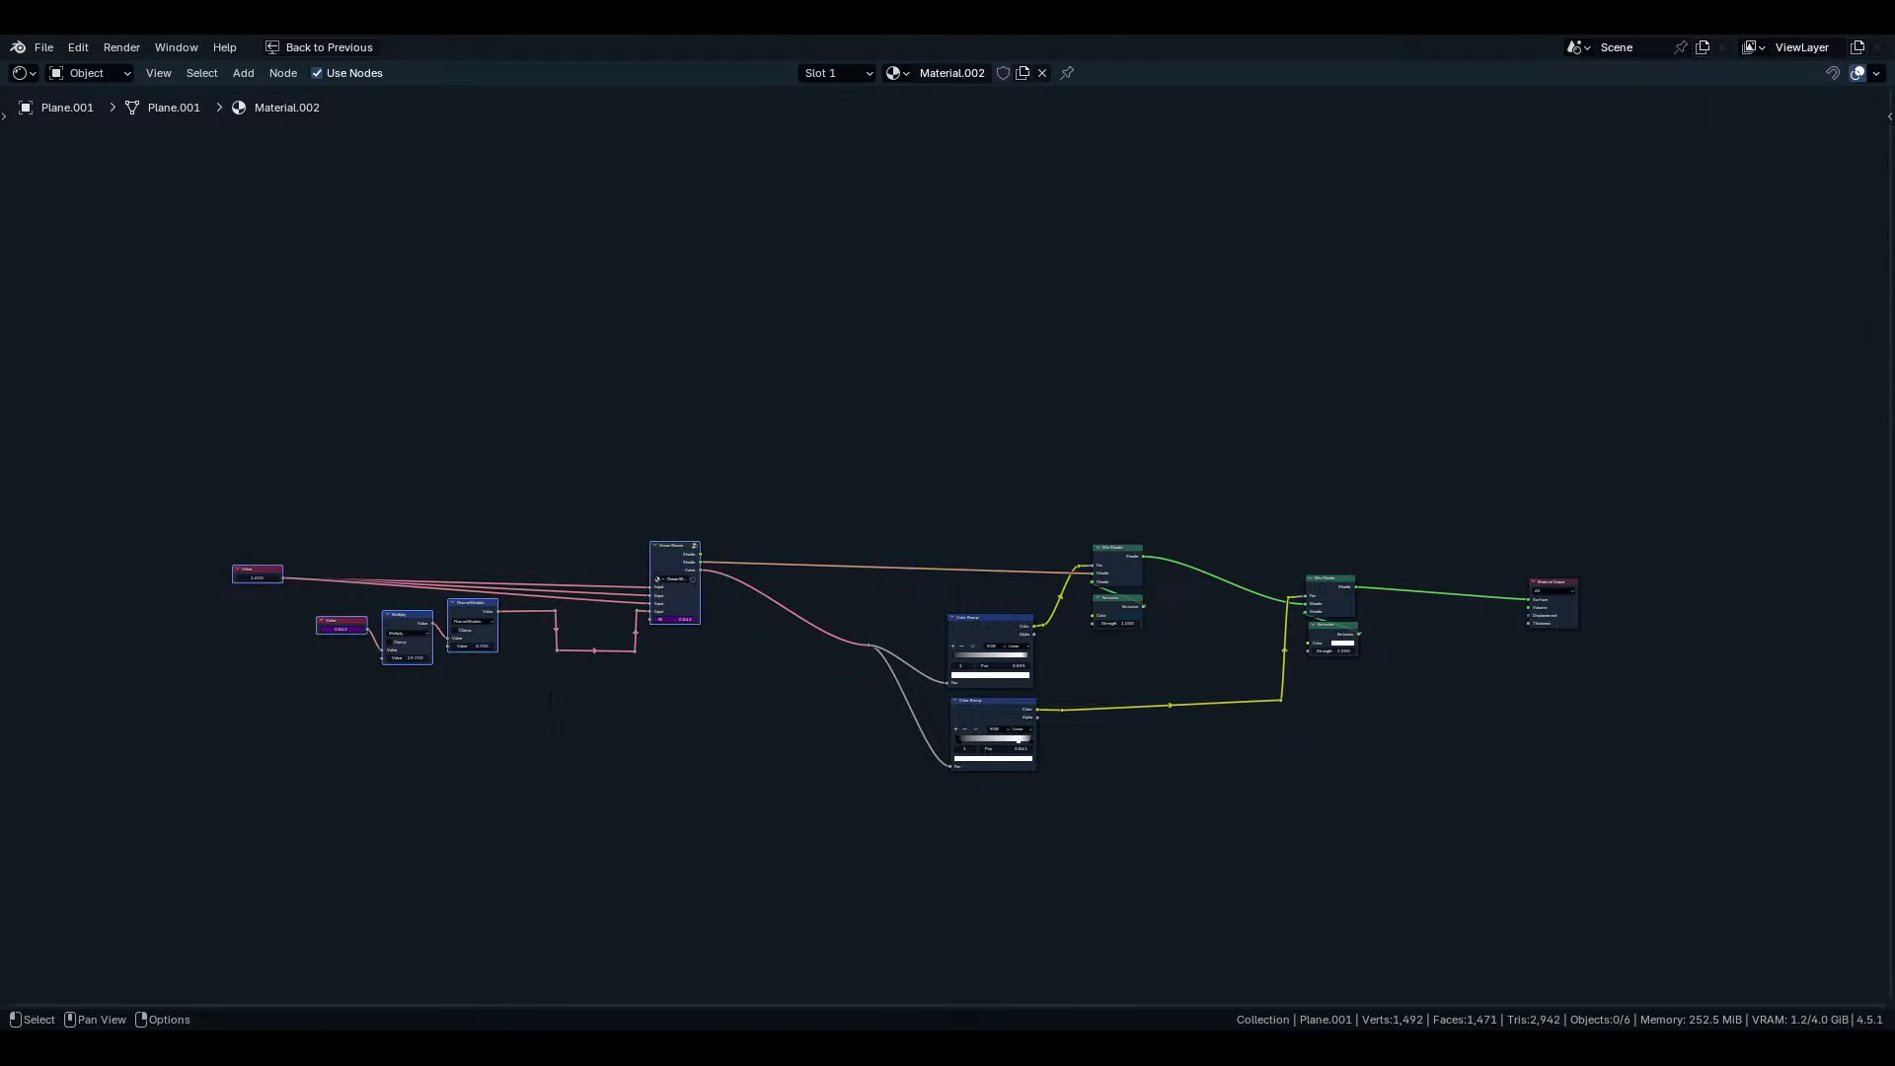
key("ctrl+j")
key("F2")
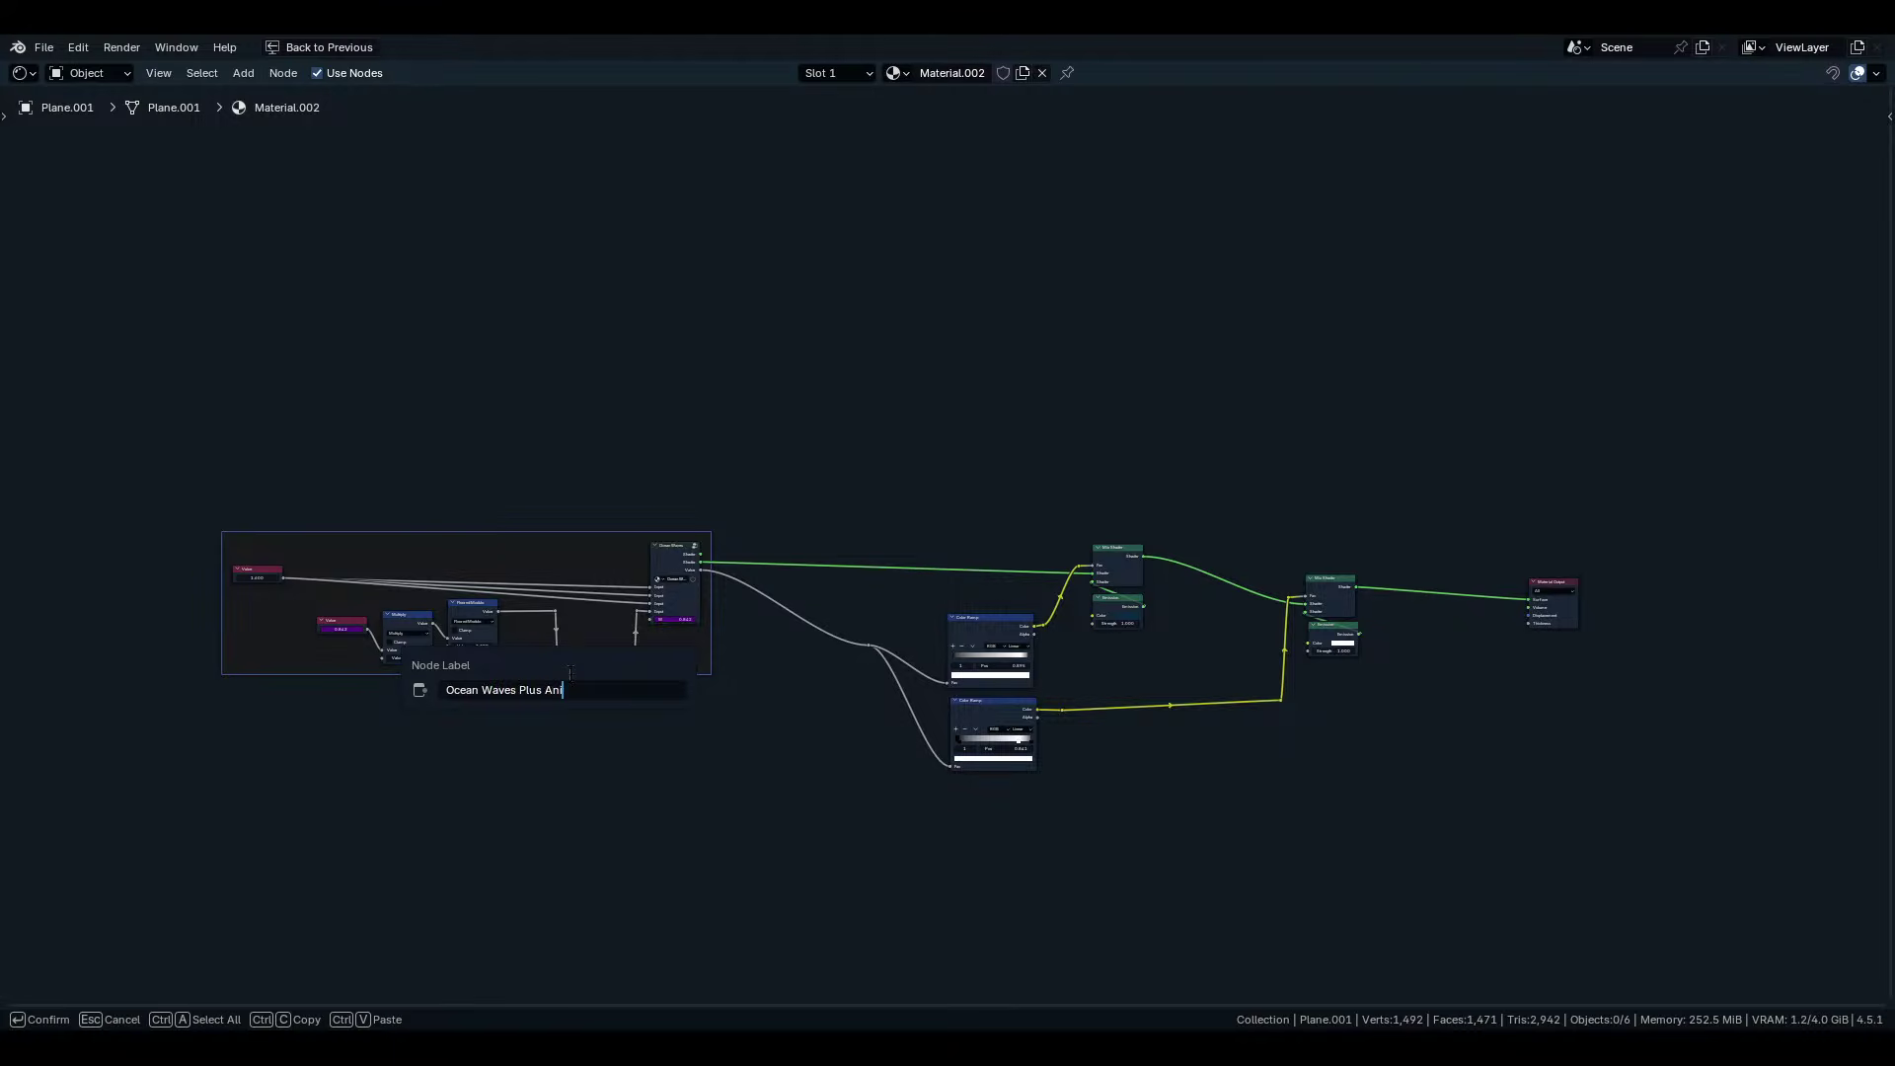
key("Return")
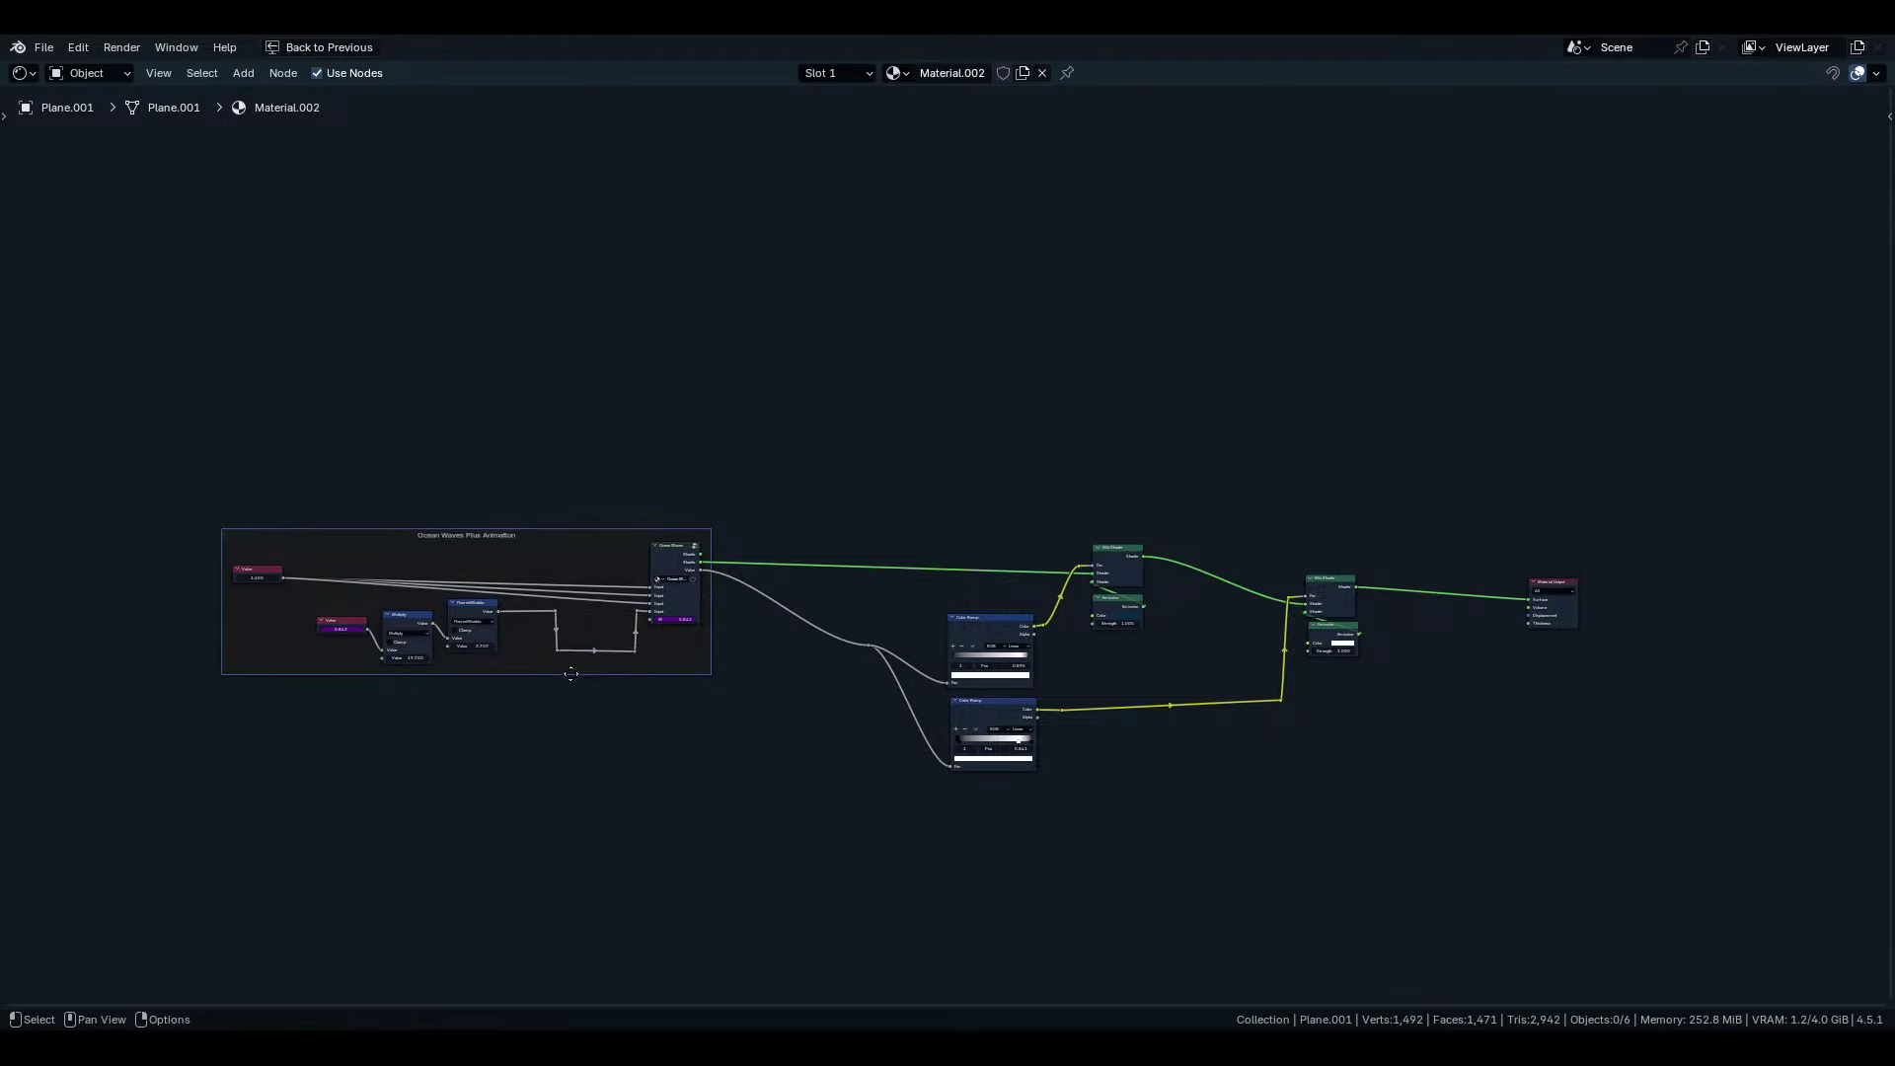
Frame the two Color Ramps with the first Mix Shader and its Emission, and label the frame "Foam Shader".
middle_click_drag(1066, 538, 925, 497)
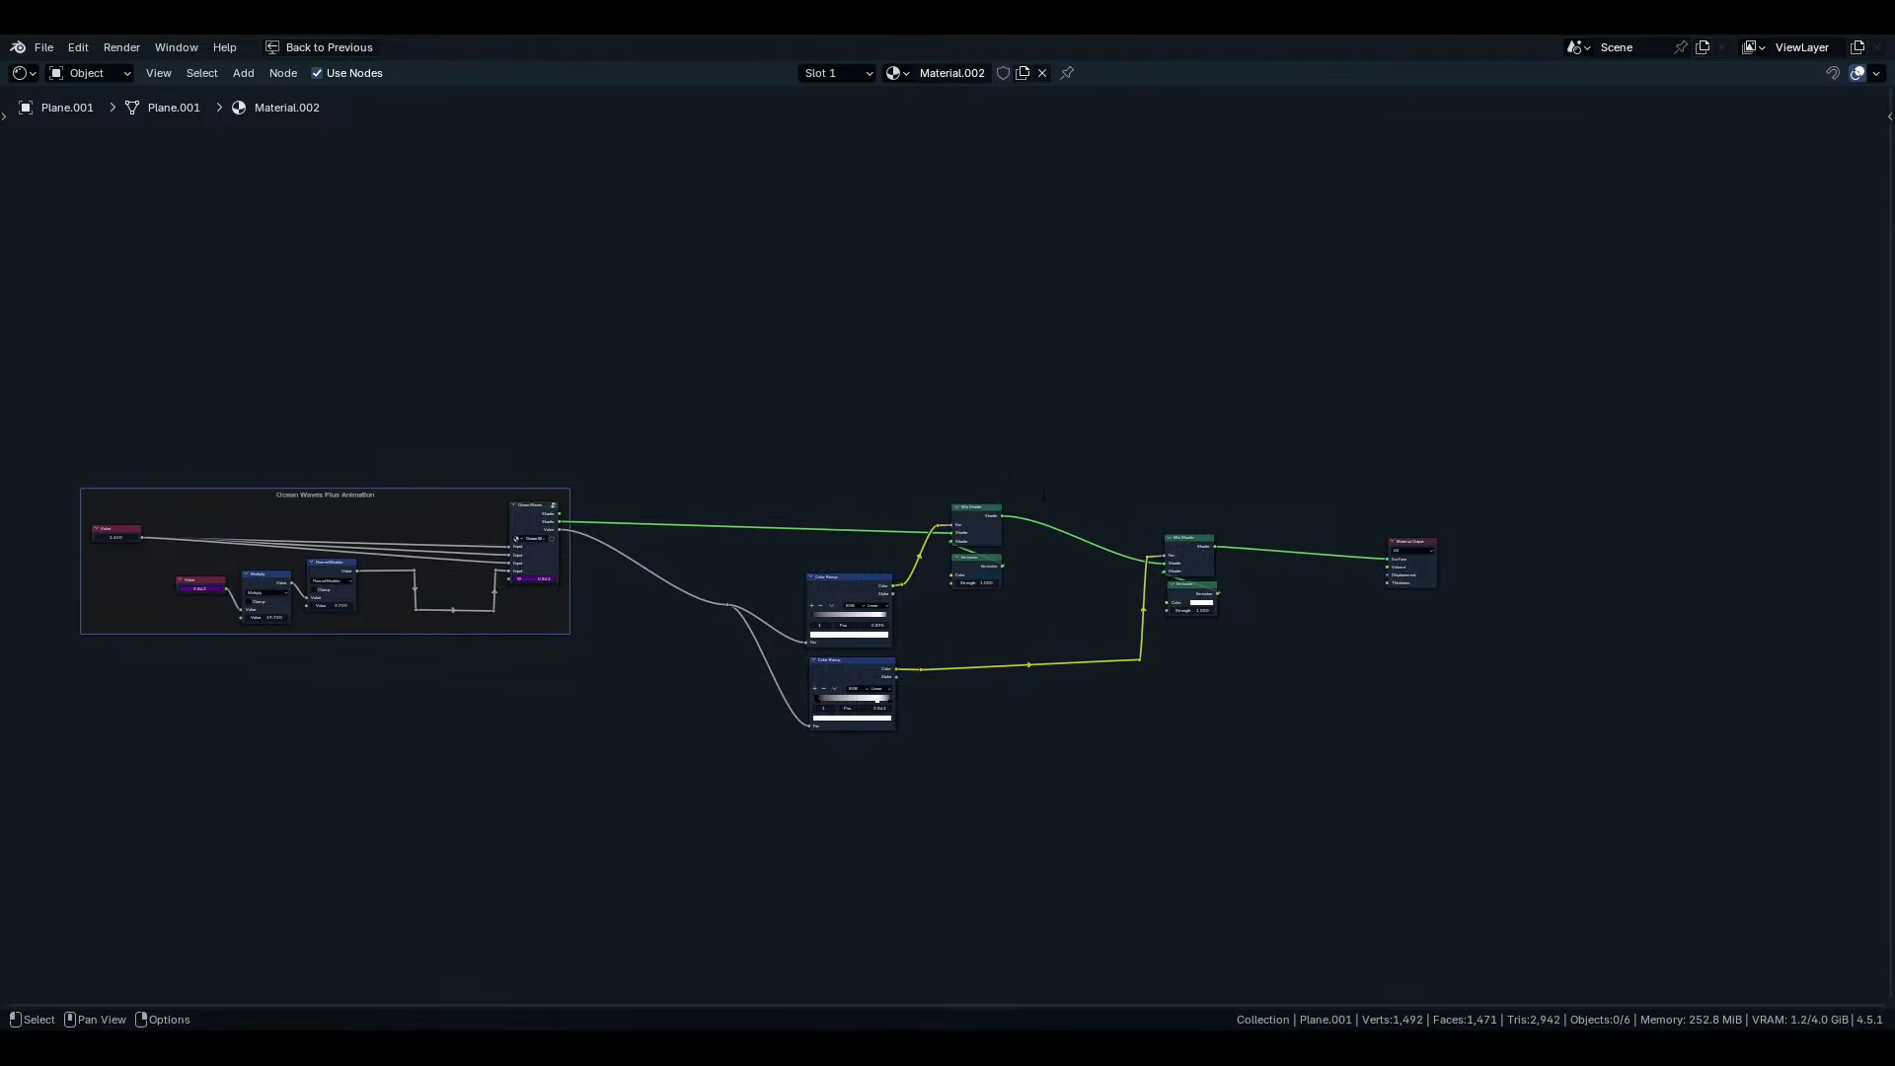
left_click_drag(1061, 460, 724, 788)
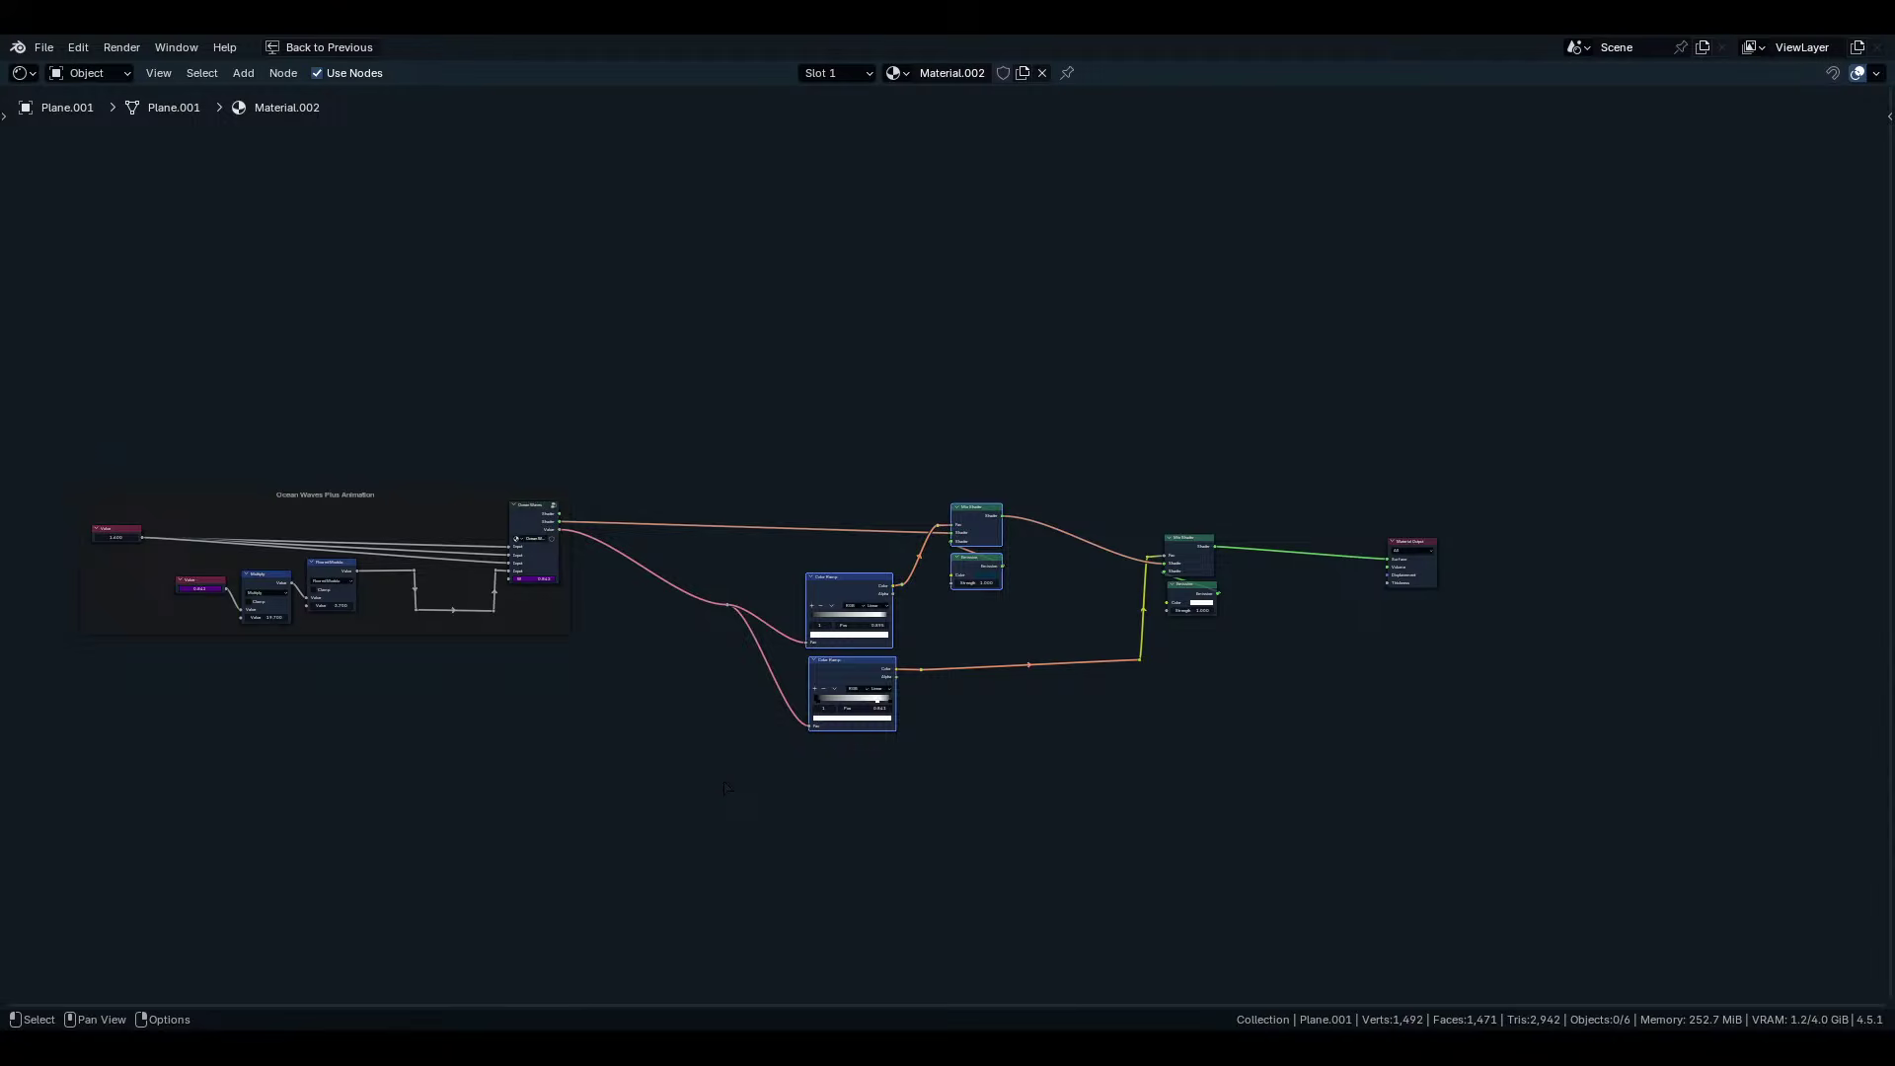
key("ctrl+j")
key("F2")
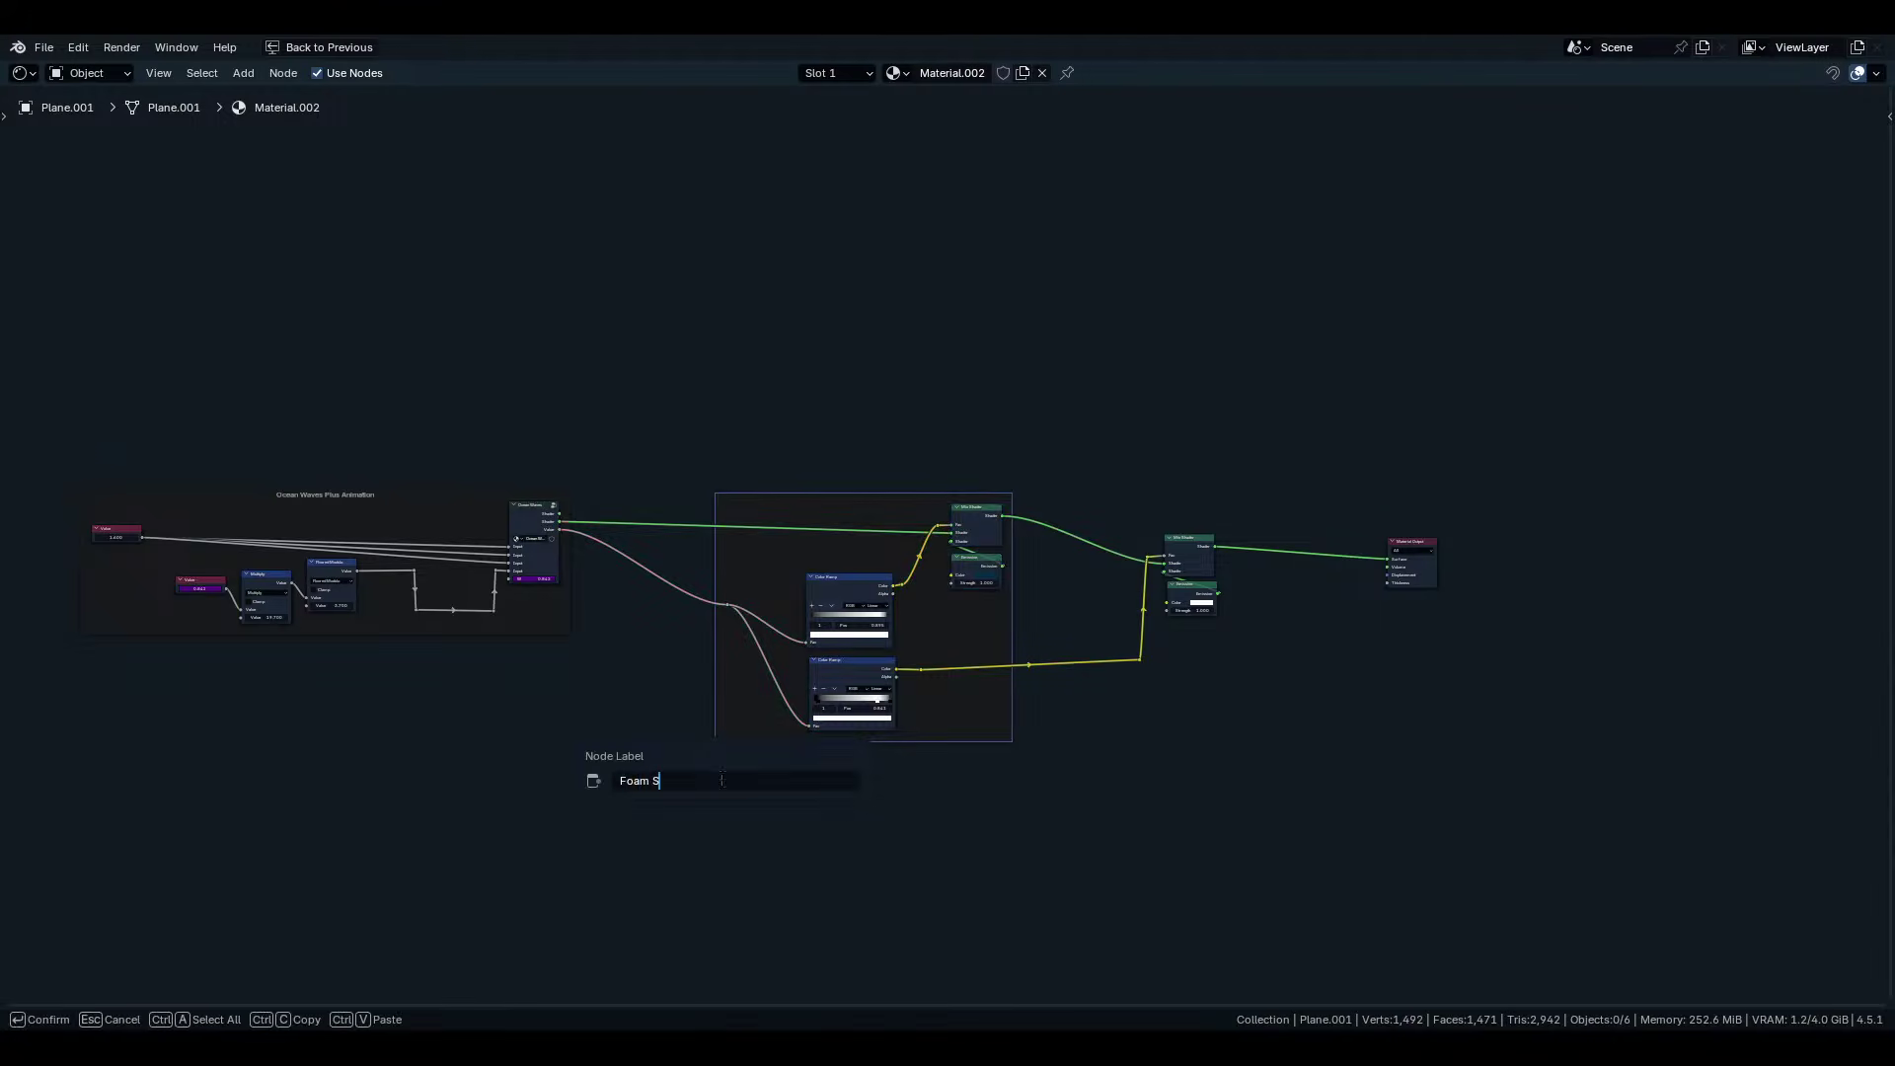
type("Foam Shader")
key("Return")
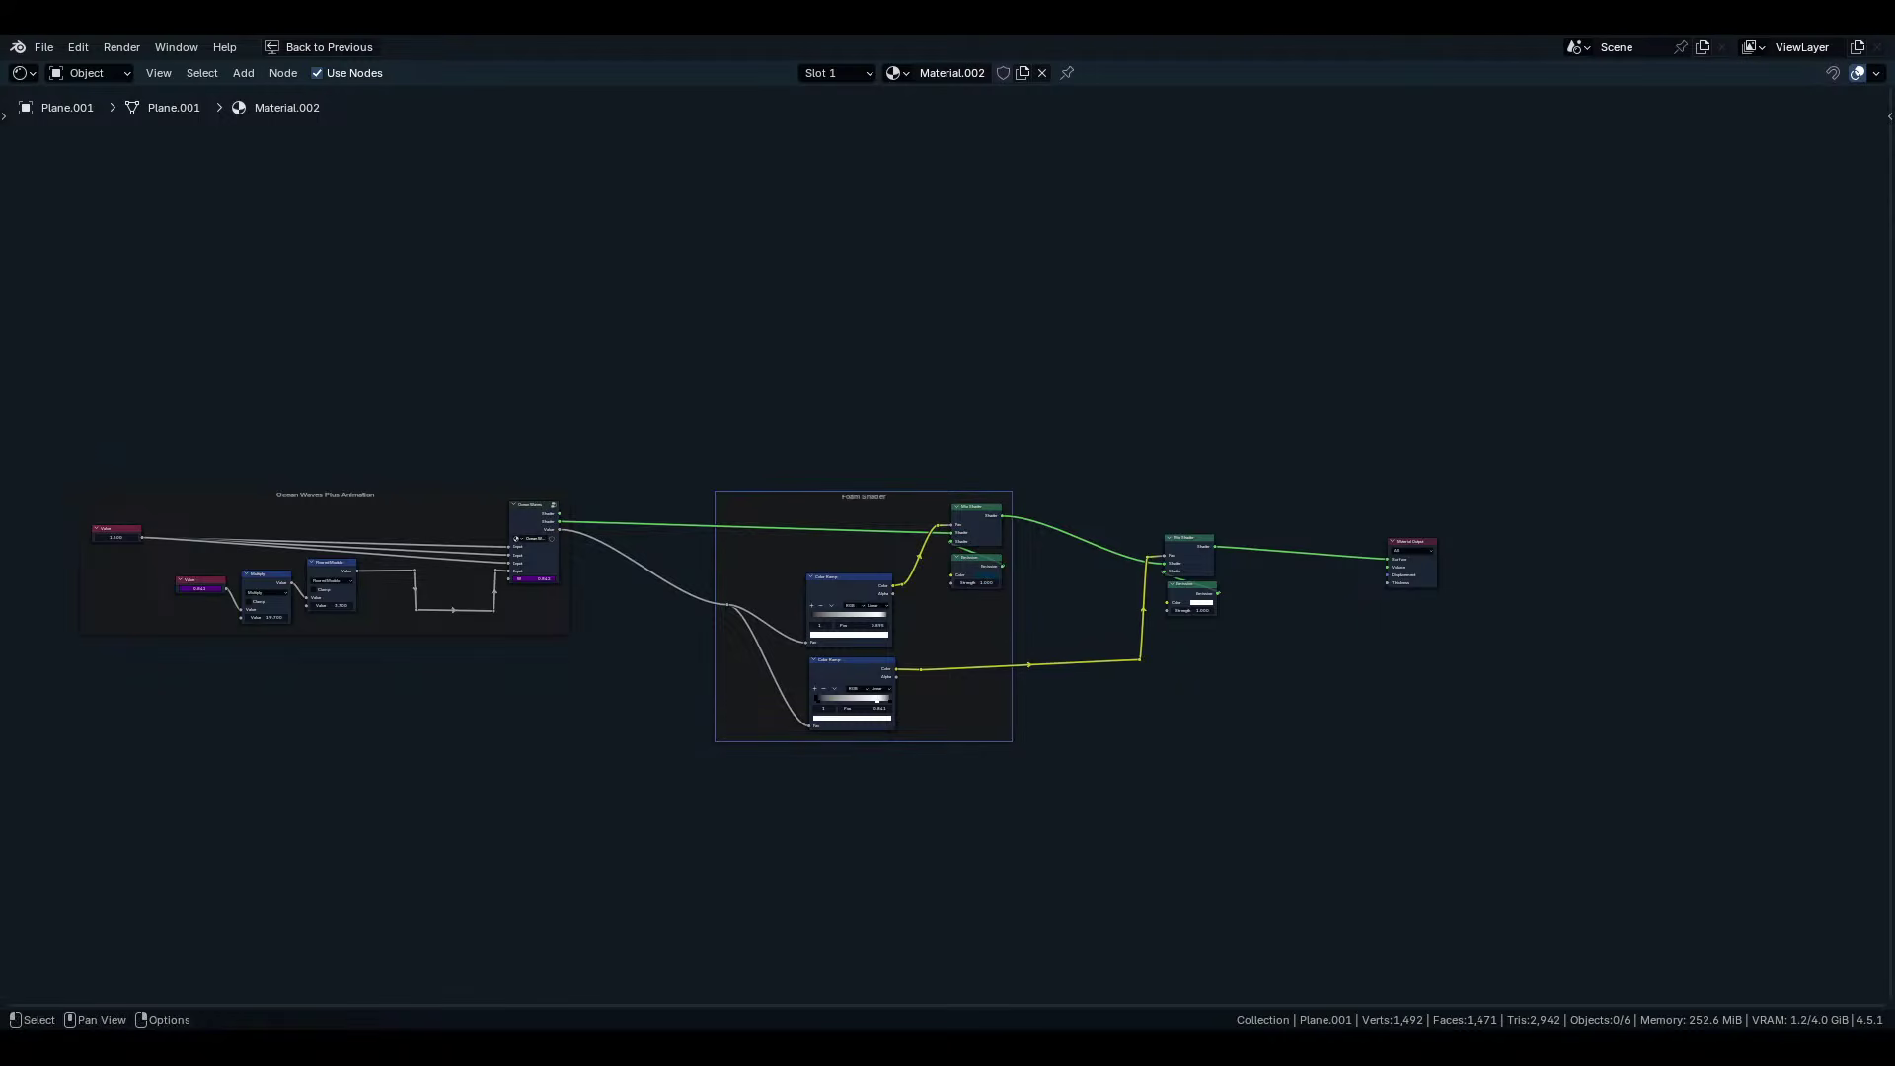
Move the second Mix Shader and Emission into the Foam Shader frame and realign the lower Color Ramp link's corner reroute beneath them.
scroll(945, 551, "up", 10)
middle_click_drag(1460, 553, 880, 455)
scroll(945, 550, "down", 1)
left_click_drag(1021, 347, 790, 695)
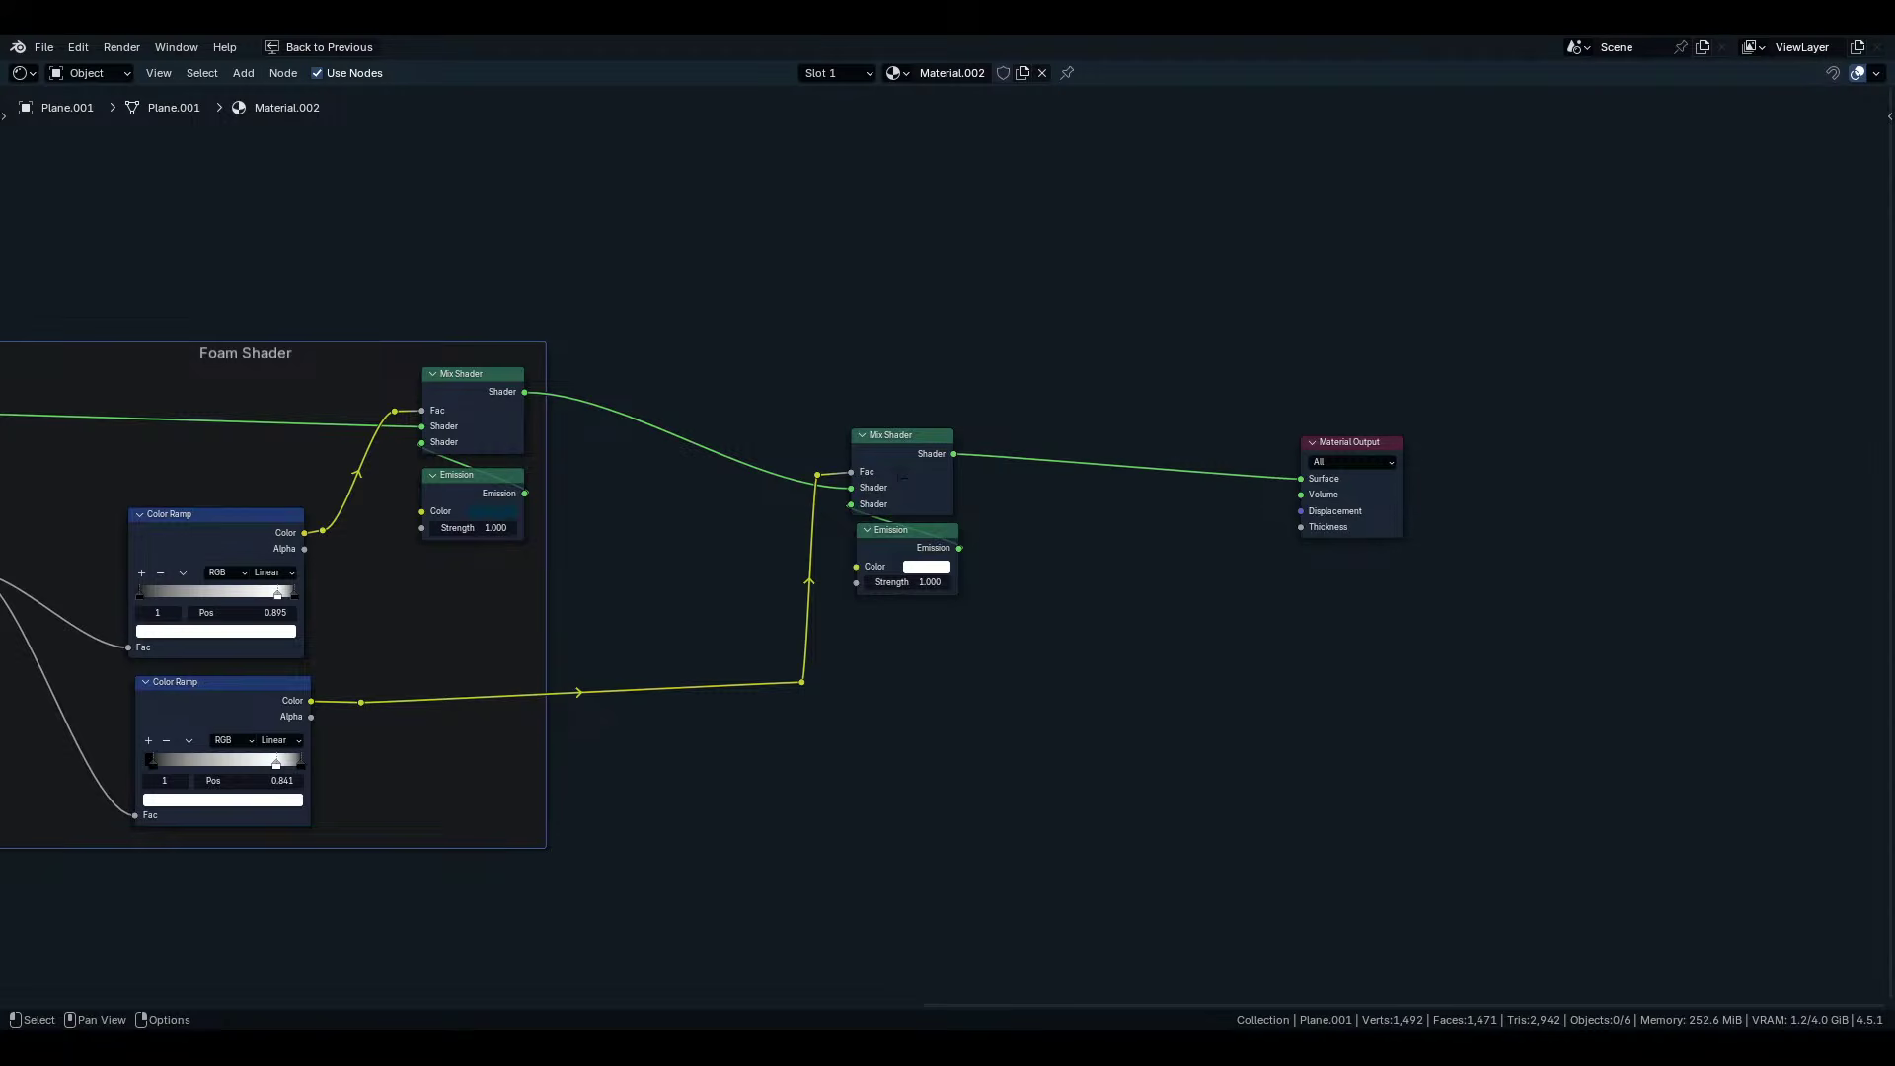
key("ctrl+j")
key("ctrl+z")
left_click_drag(893, 457, 681, 383)
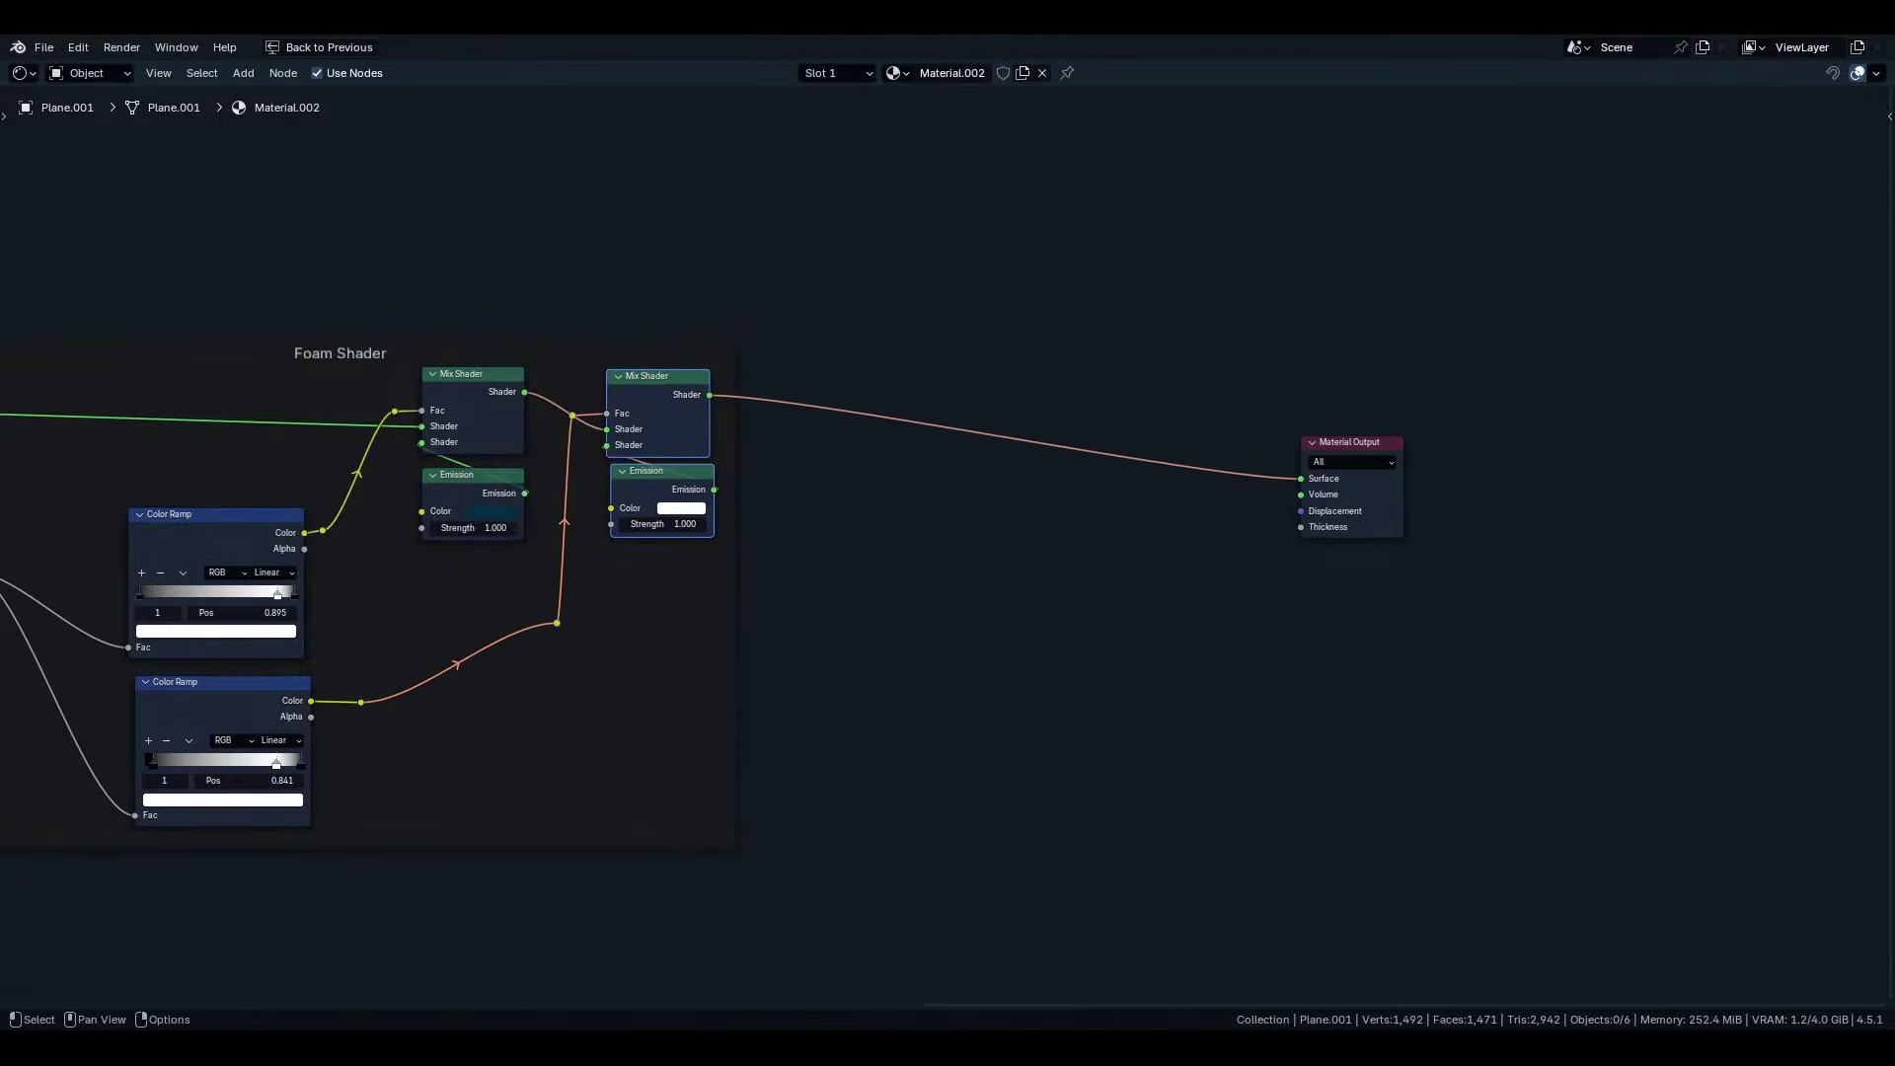
key("g")
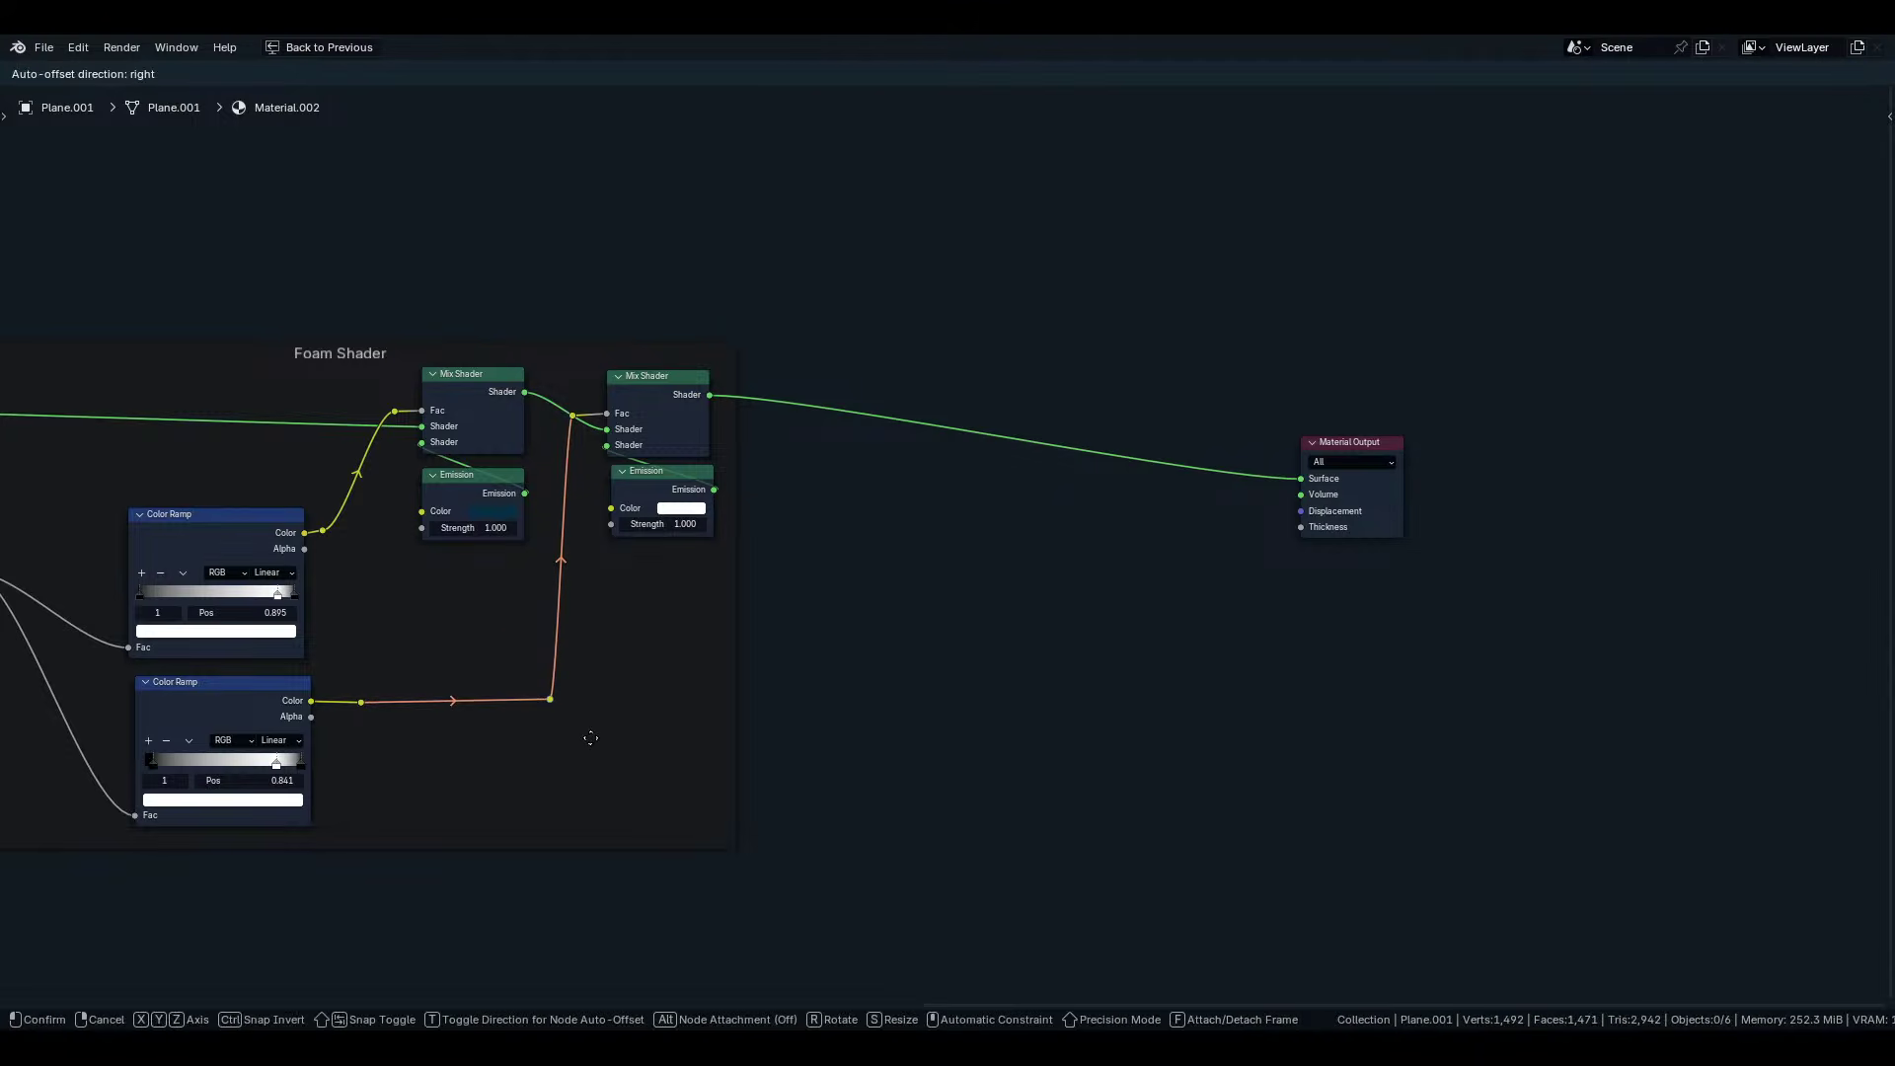
left_click(588, 736)
Move the Material Output close to the Foam Shader frame and enclose it in its own unlabelled frame.
scroll(1220, 544, "down", 4)
left_click_drag(1227, 533, 887, 507)
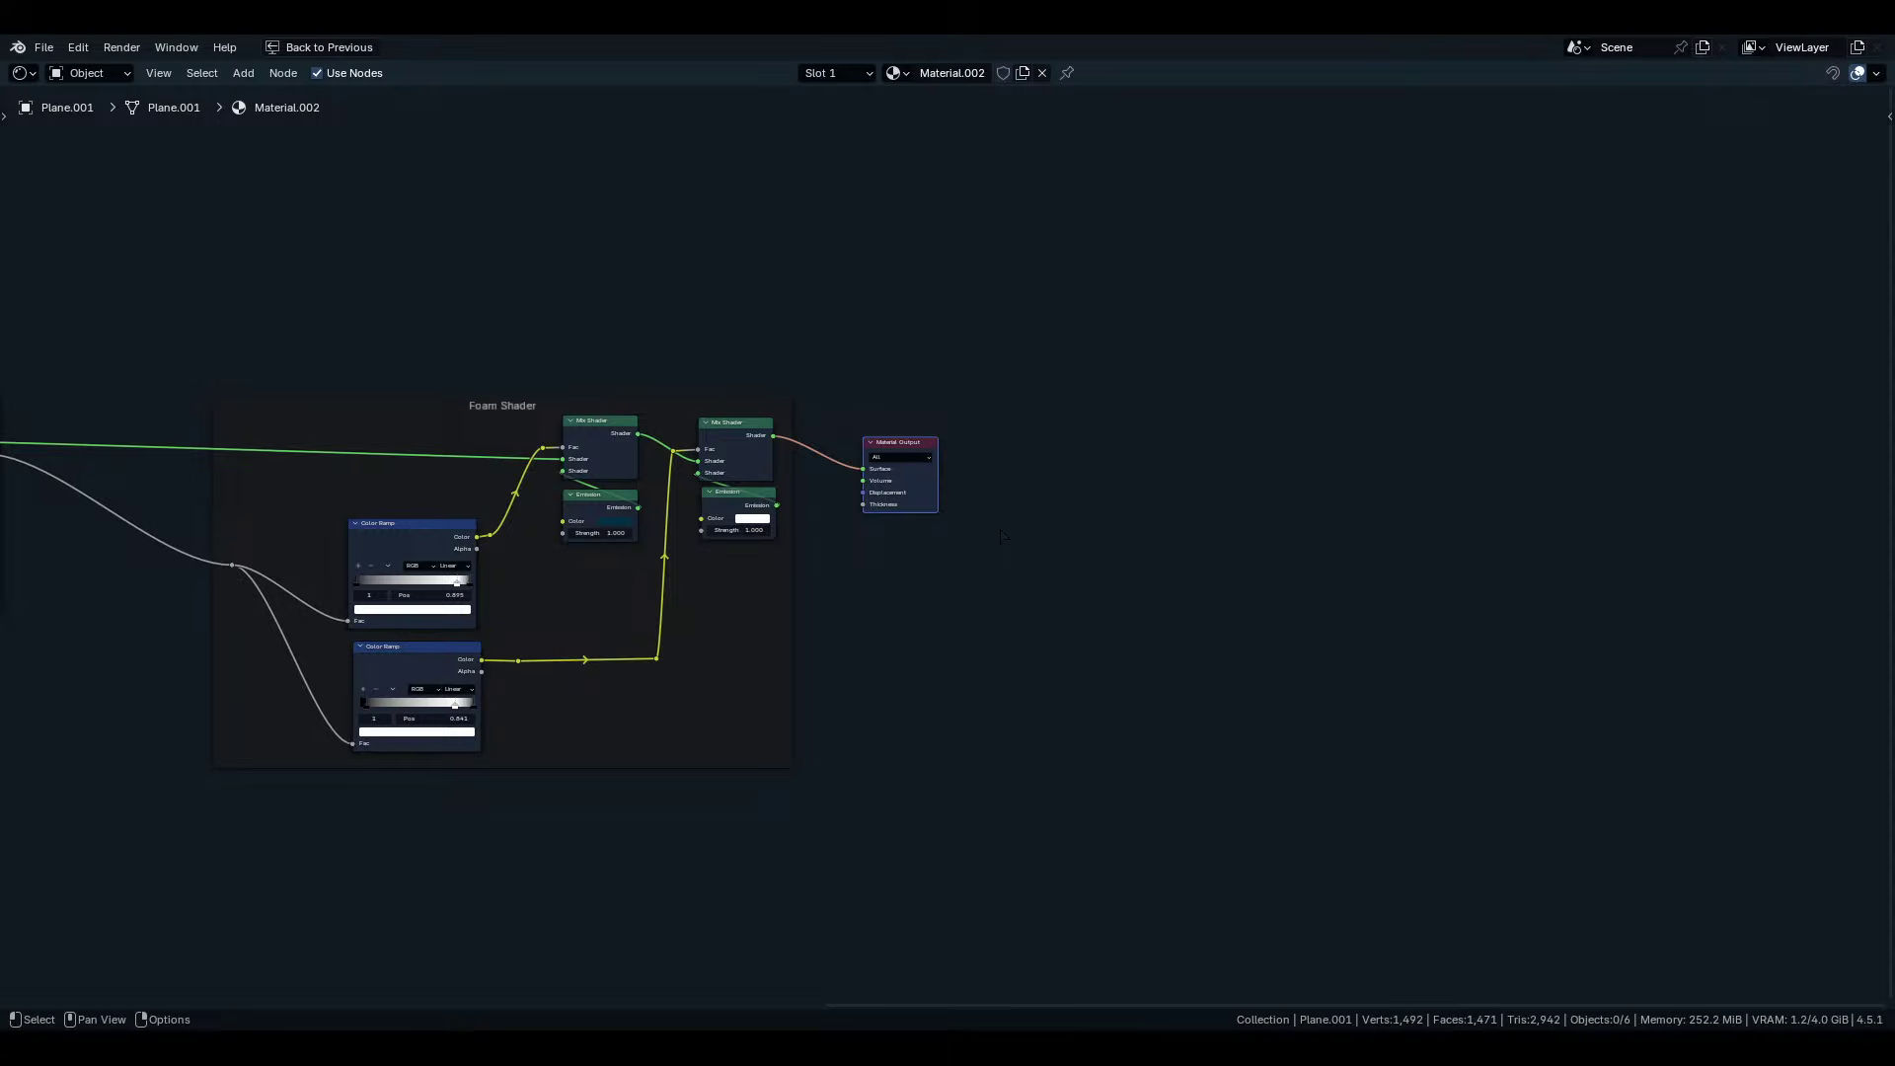
key("ctrl+j")
key("Escape")
scroll(917, 415, "up", 9)
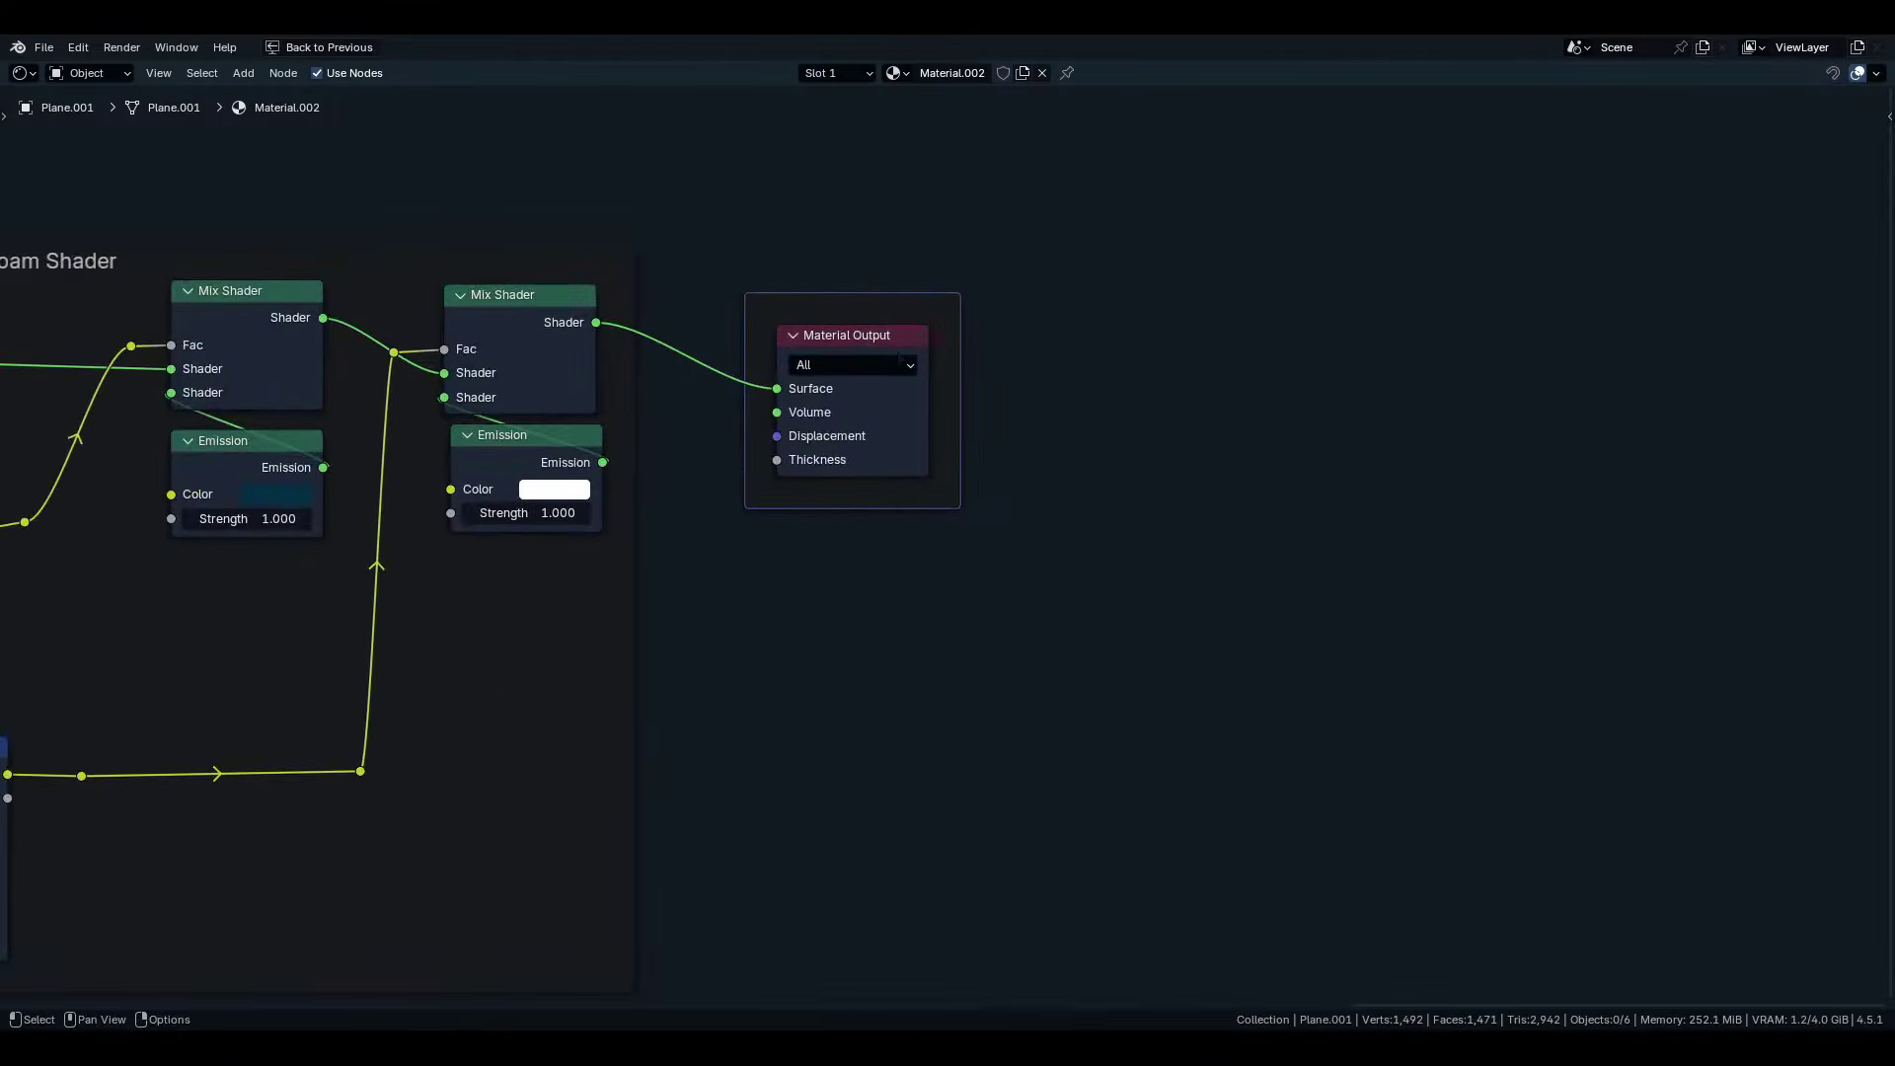
Place the upper Value node just before the Ocean Waves group's inputs and bring the Ocean Waves Plus Animation frame next to Foam Shader.
scroll(900, 359, "down", 10)
middle_click_drag(555, 586, 1331, 620)
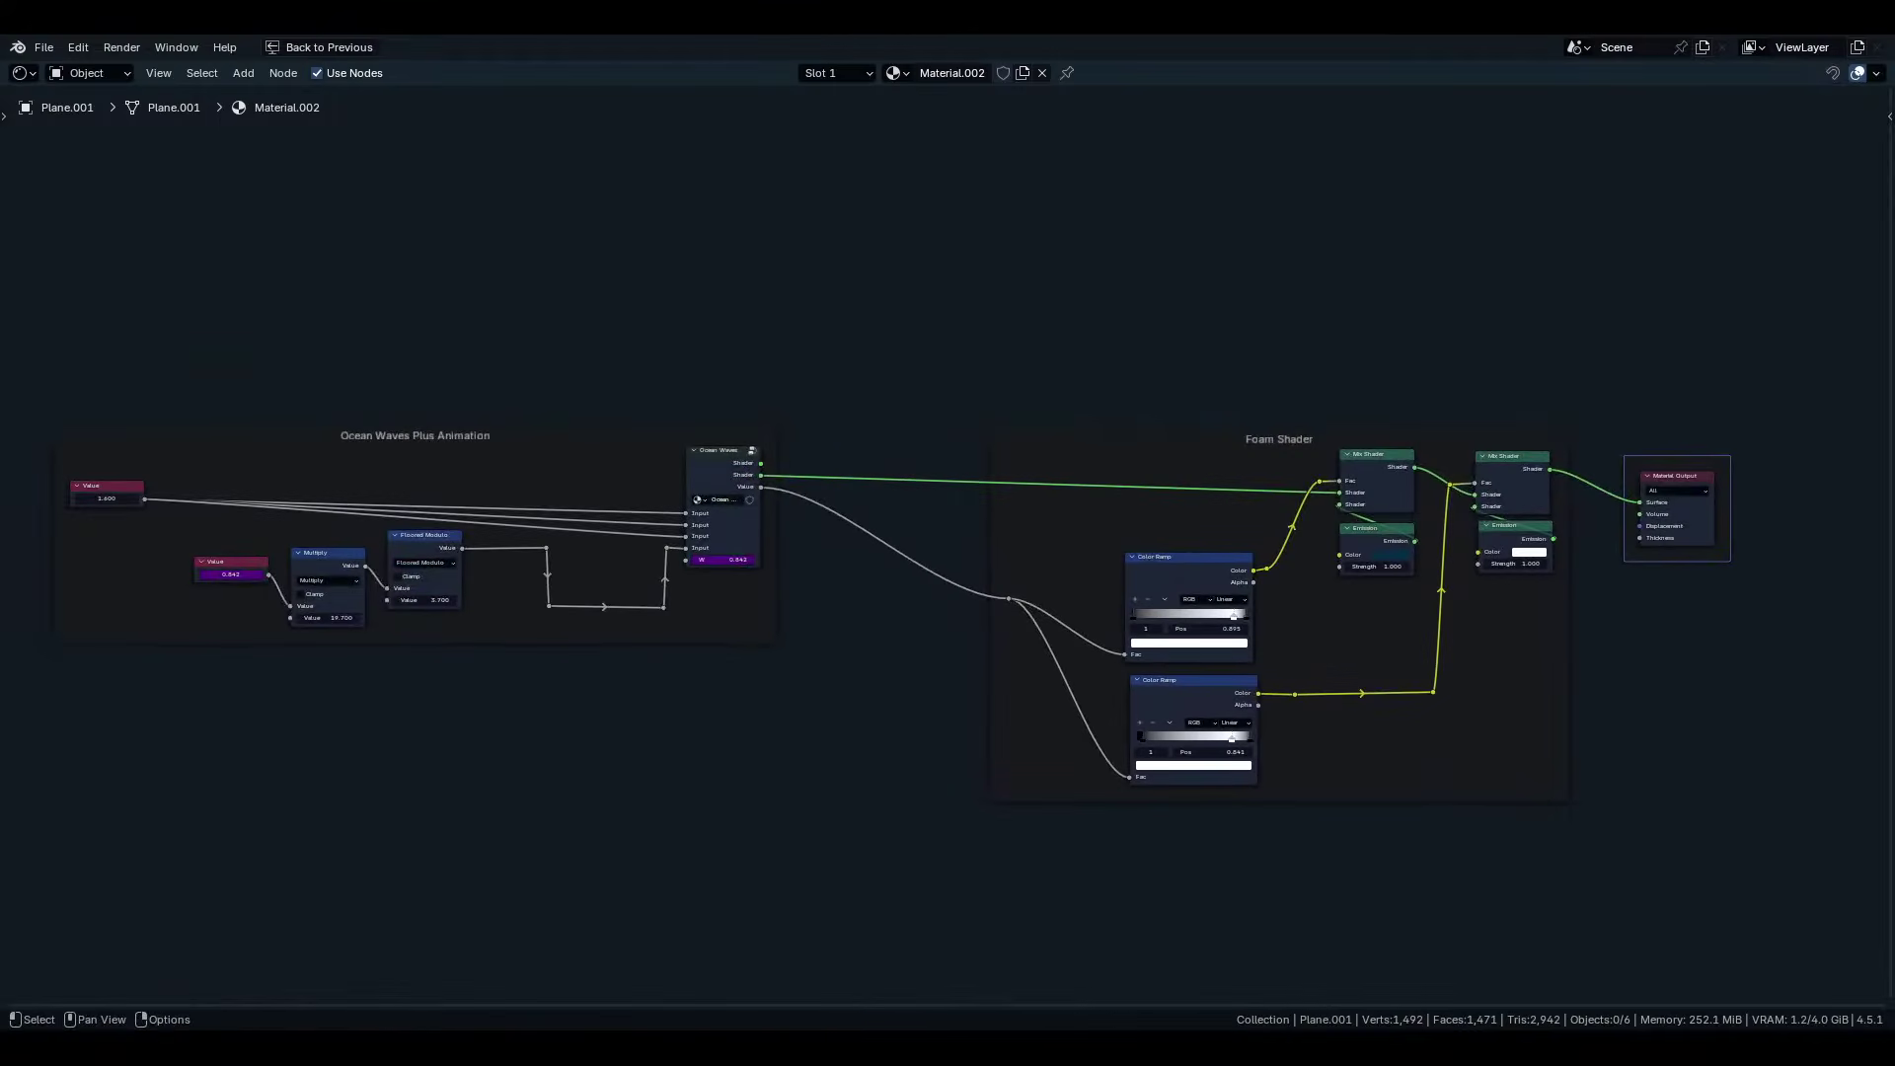
left_click_drag(130, 545, 750, 514)
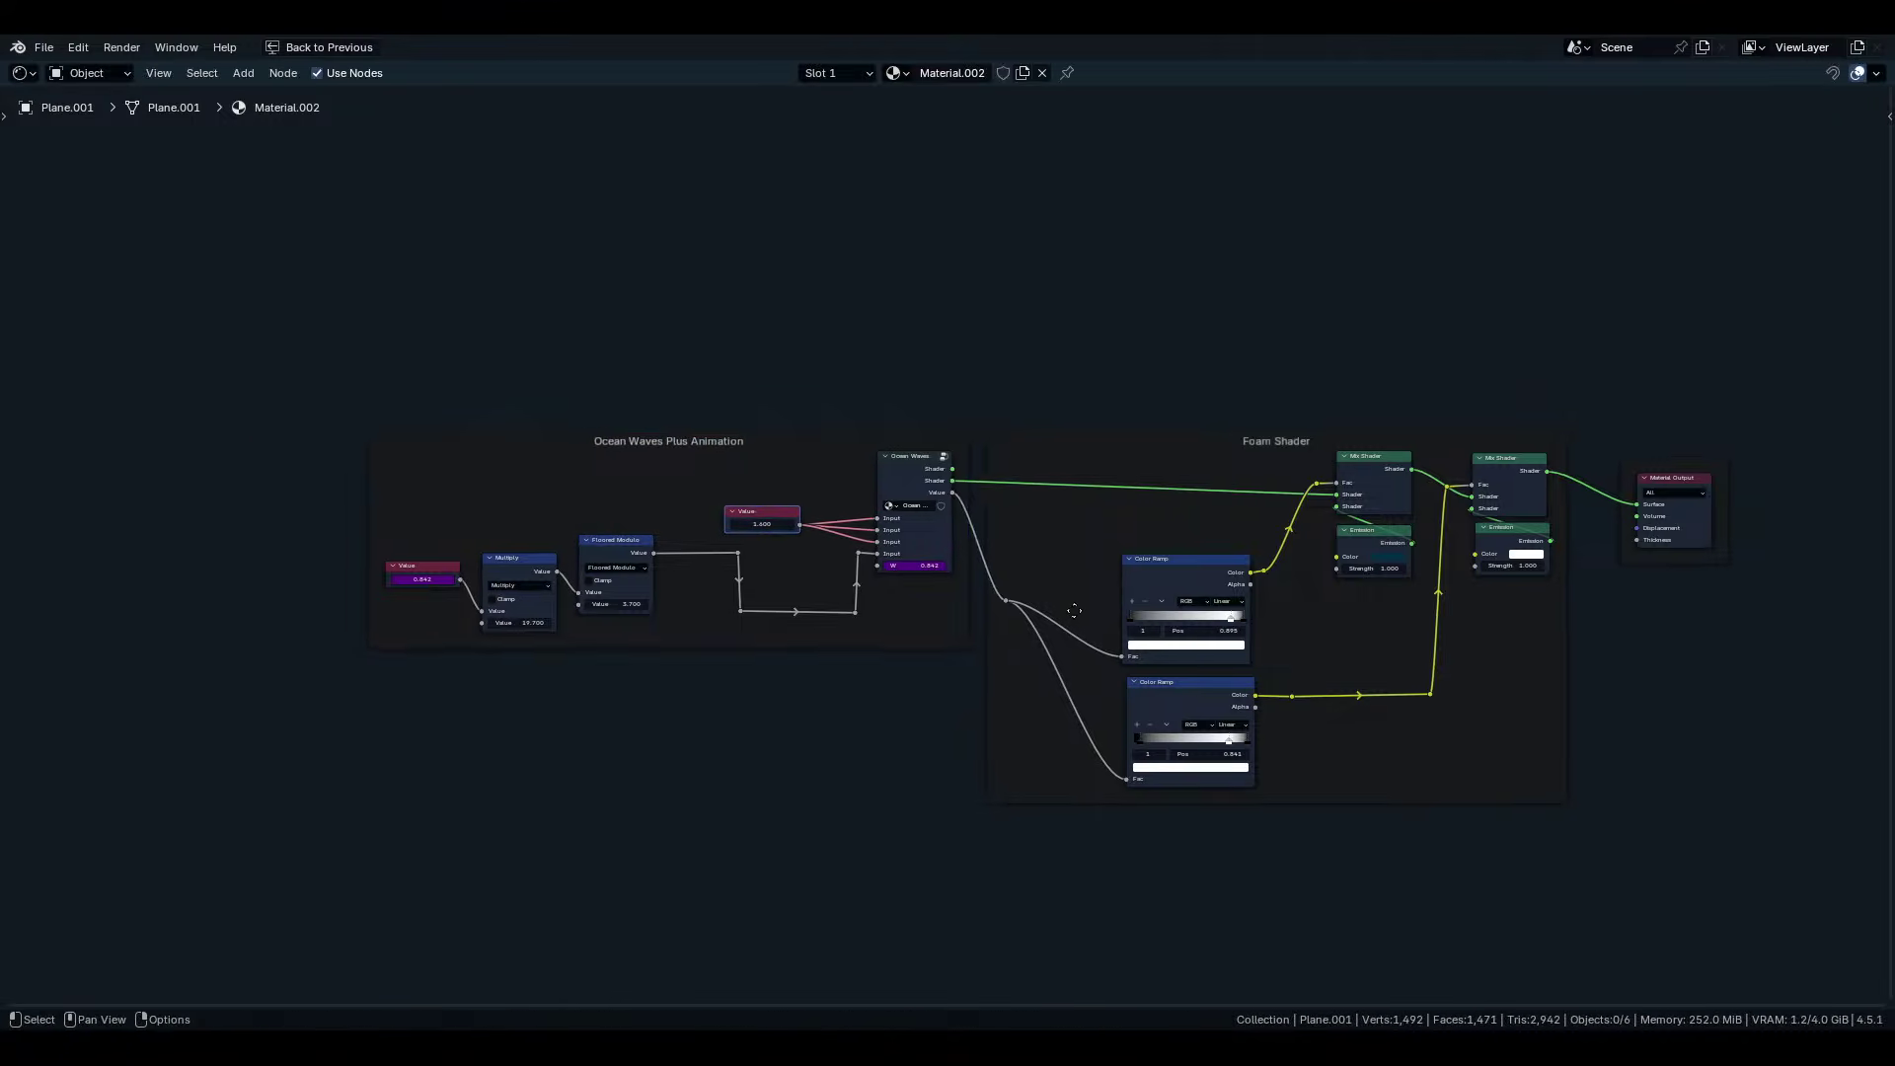
scroll(732, 583, "down", 2)
middle_click_drag(733, 582, 1010, 564)
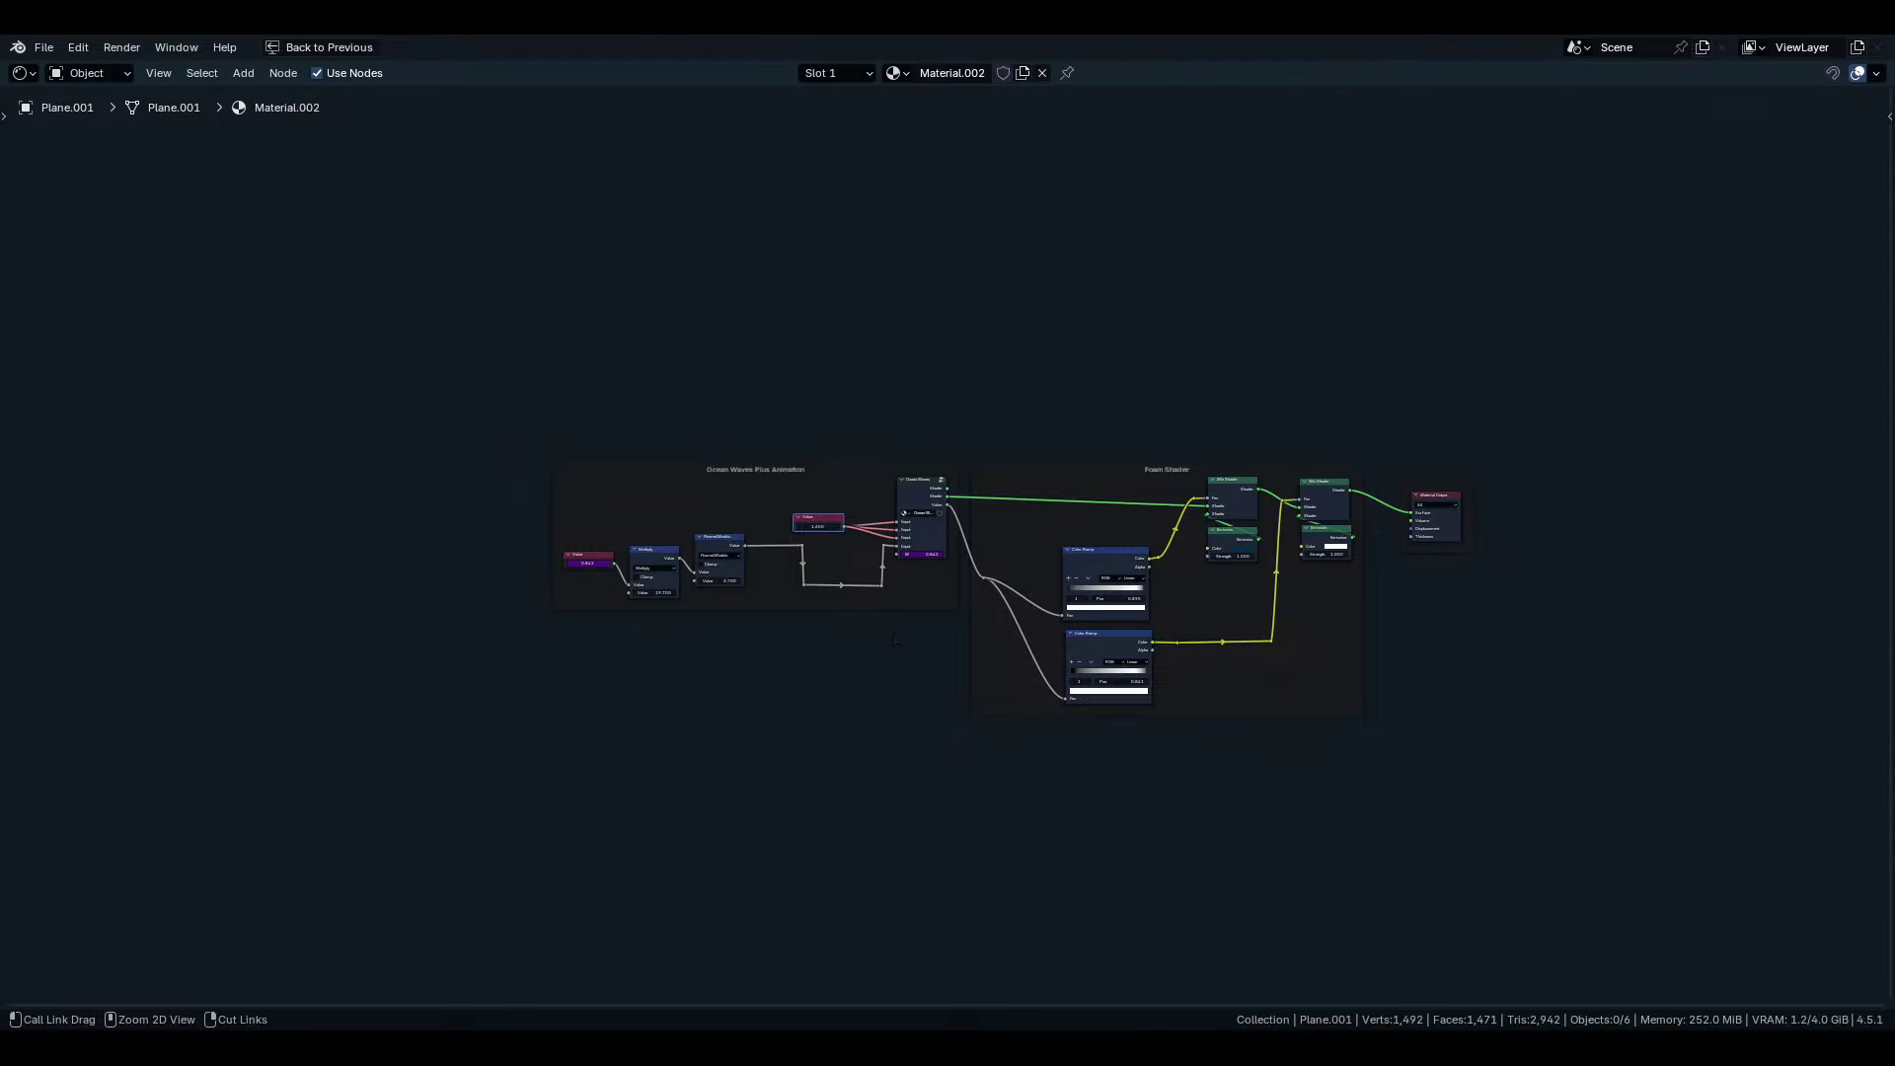
middle_click_drag(1327, 326, 1268, 431)
Restore the full workspace layout and examine the plane's sand, water and foam from several angles and distances.
key("ctrl+space")
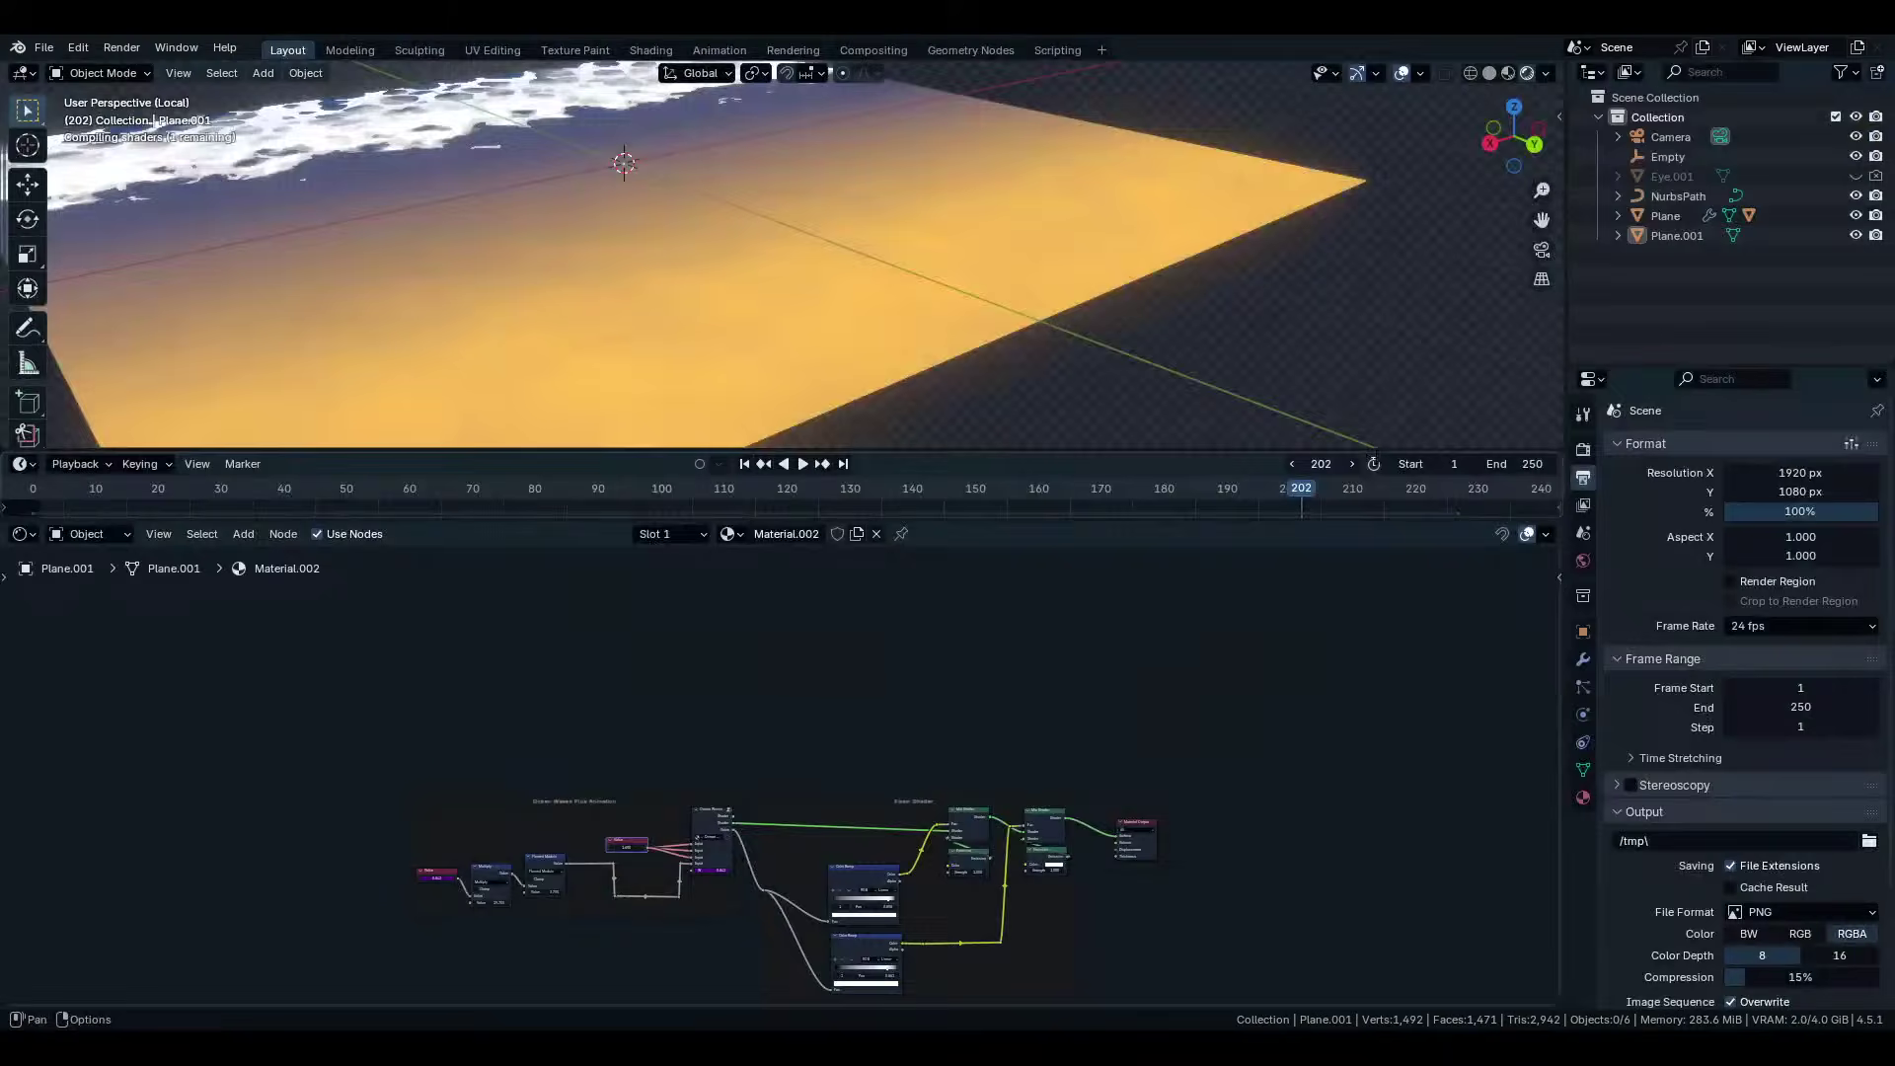
scroll(950, 224, "down", 4)
middle_click_drag(950, 225, 1018, 286)
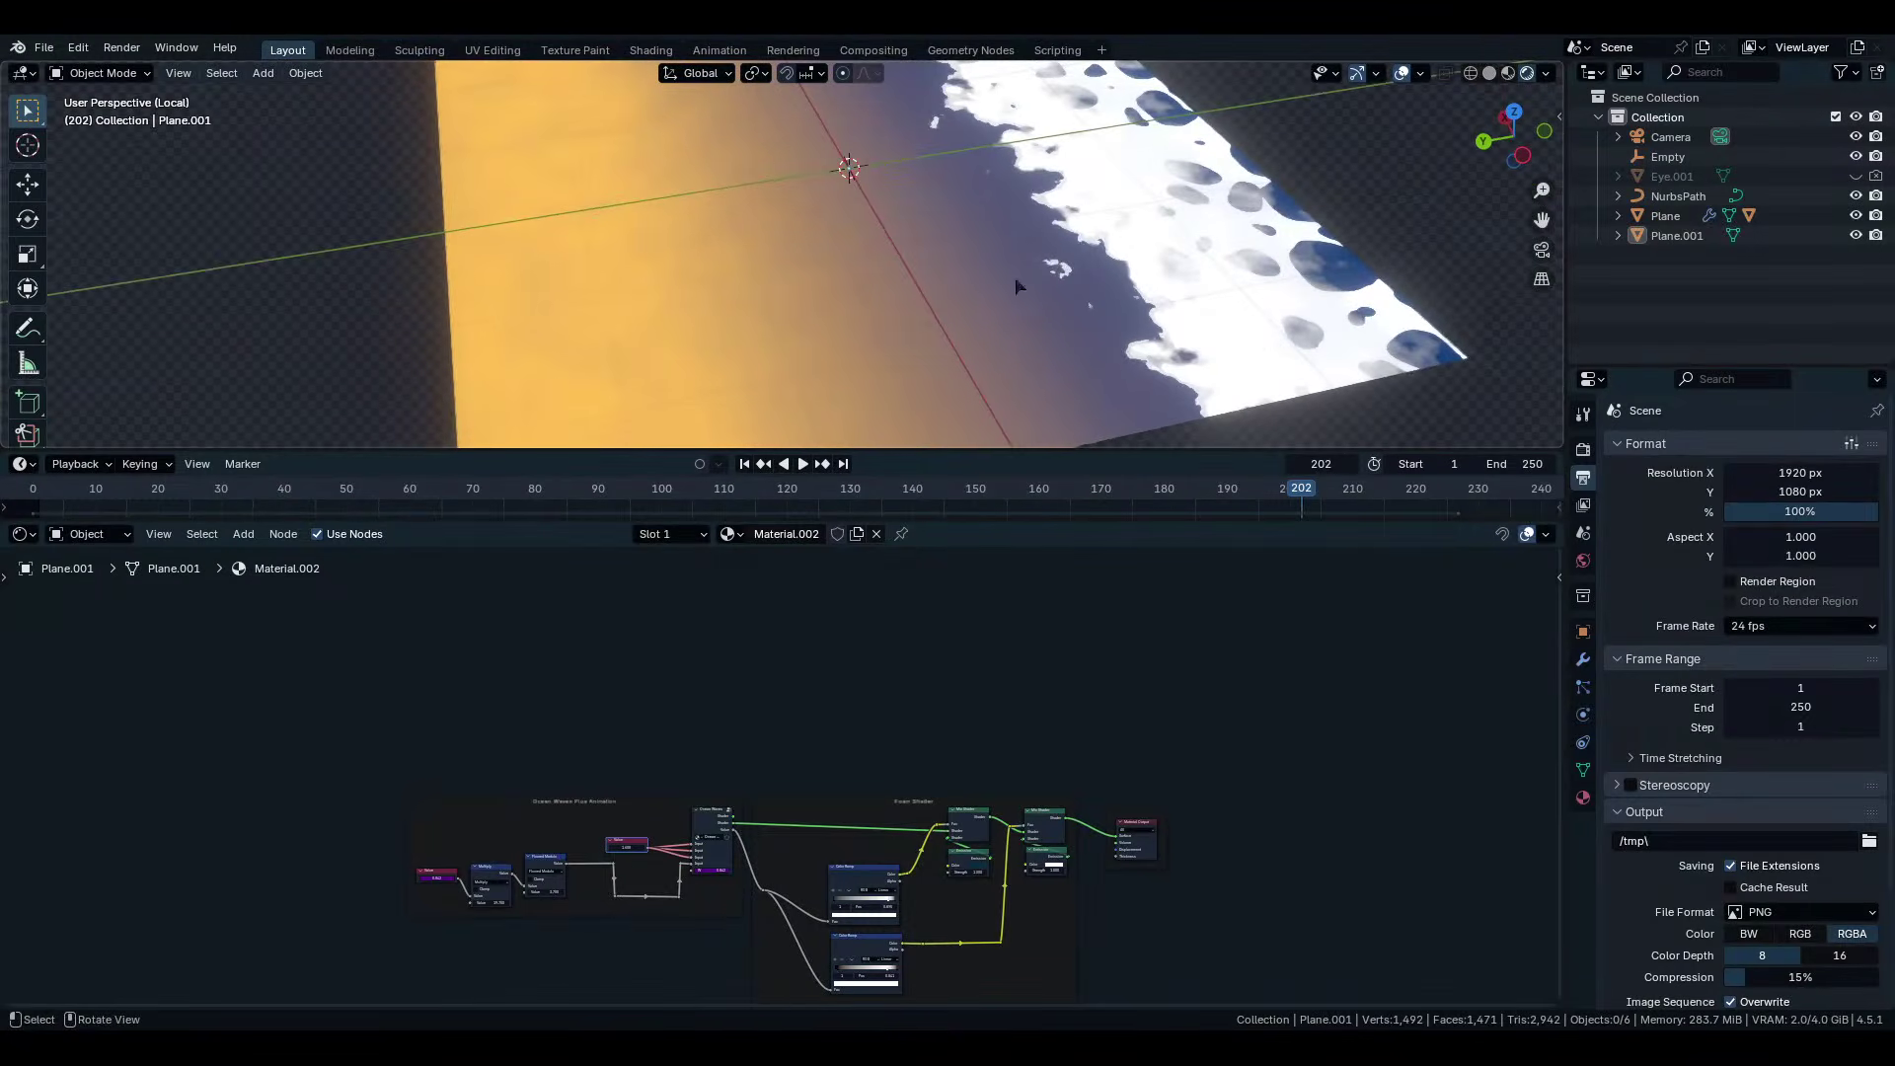
scroll(1109, 300, "down", 3)
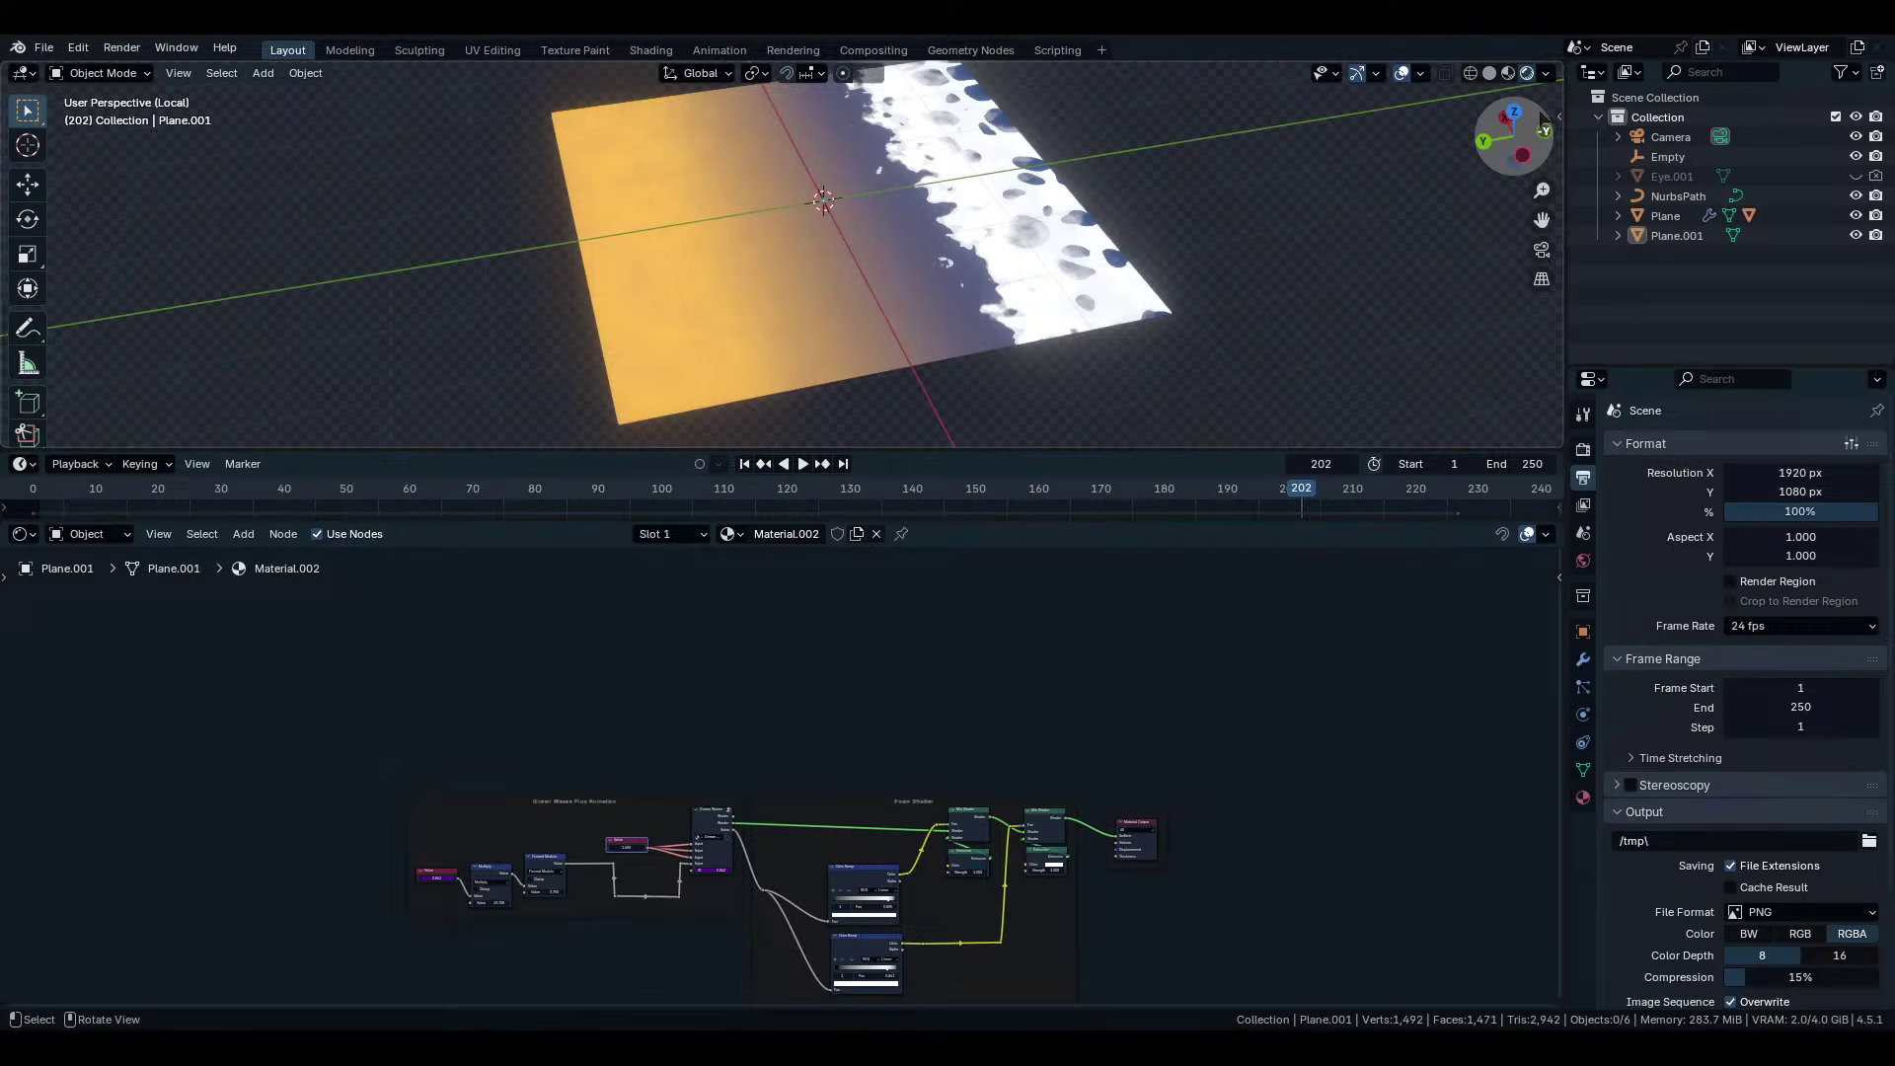
scroll(873, 349, "up", 4)
middle_click_drag(873, 350, 845, 349)
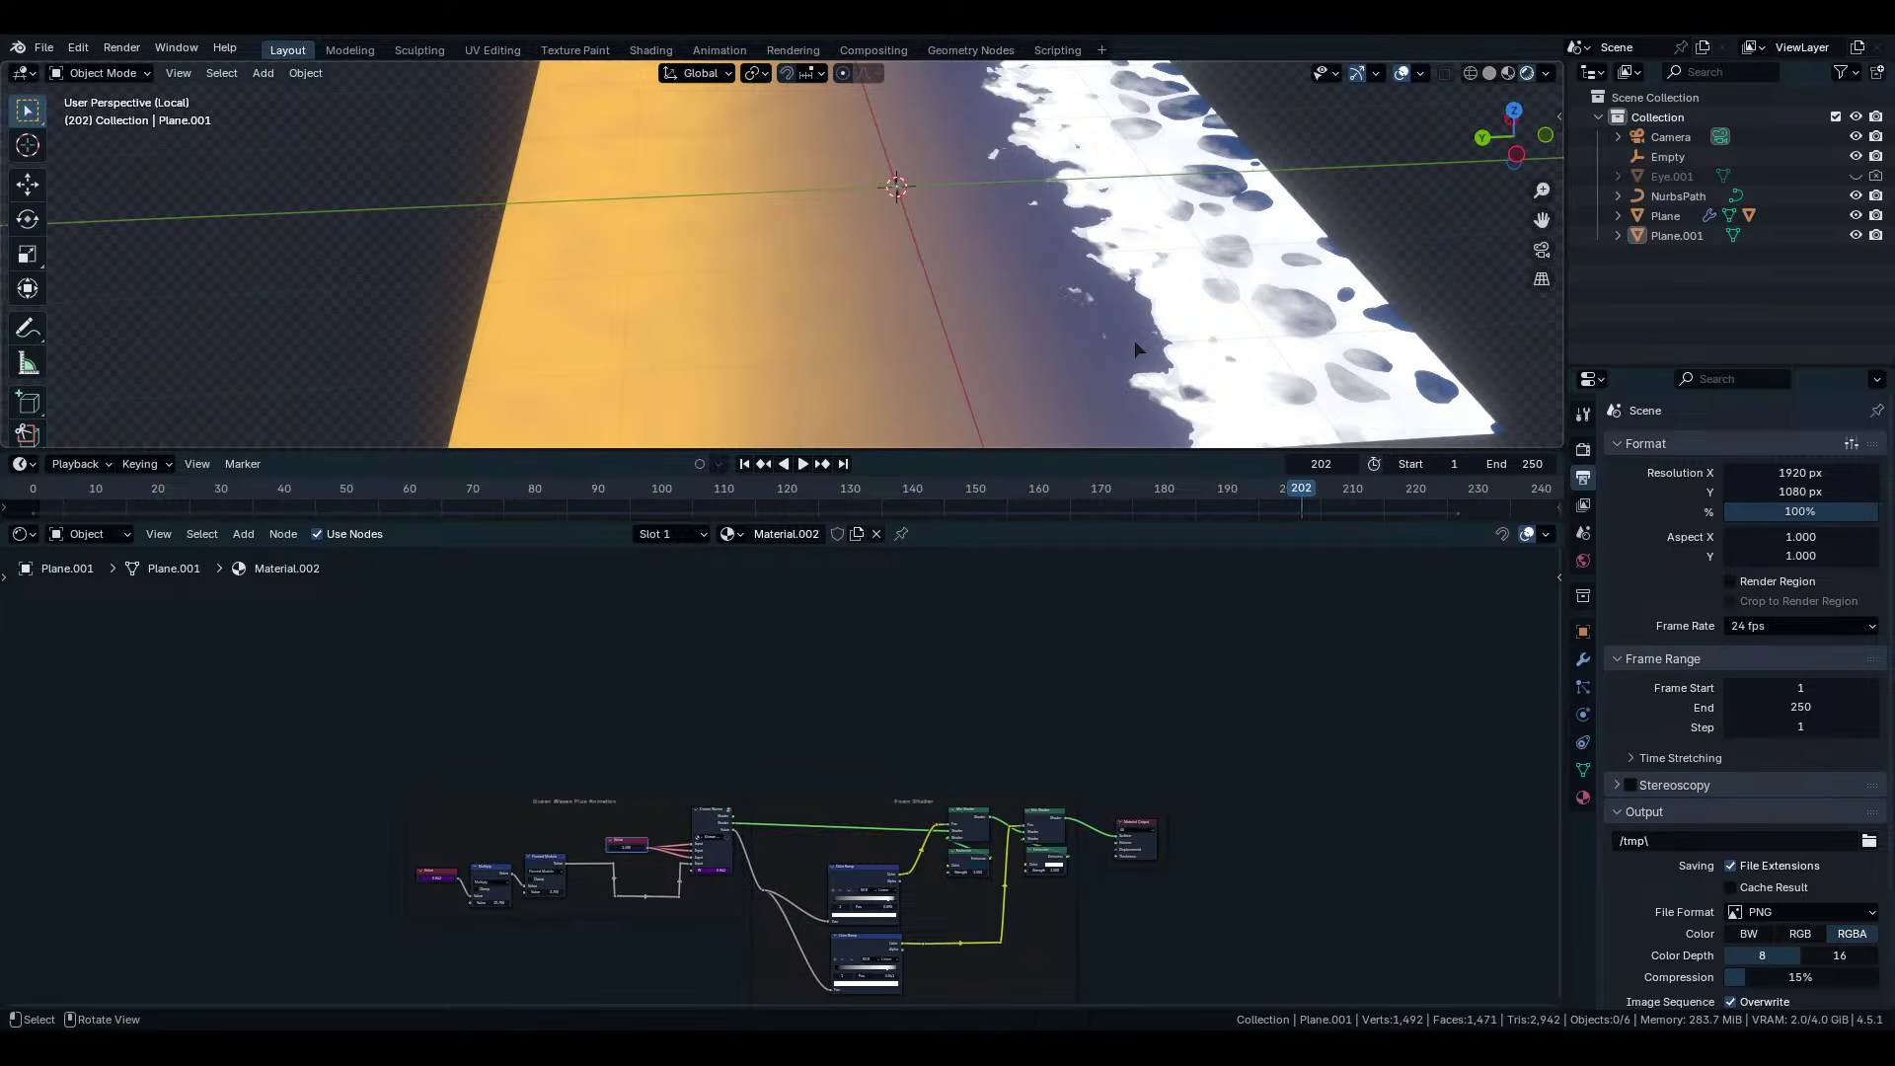
scroll(1133, 348, "down", 4)
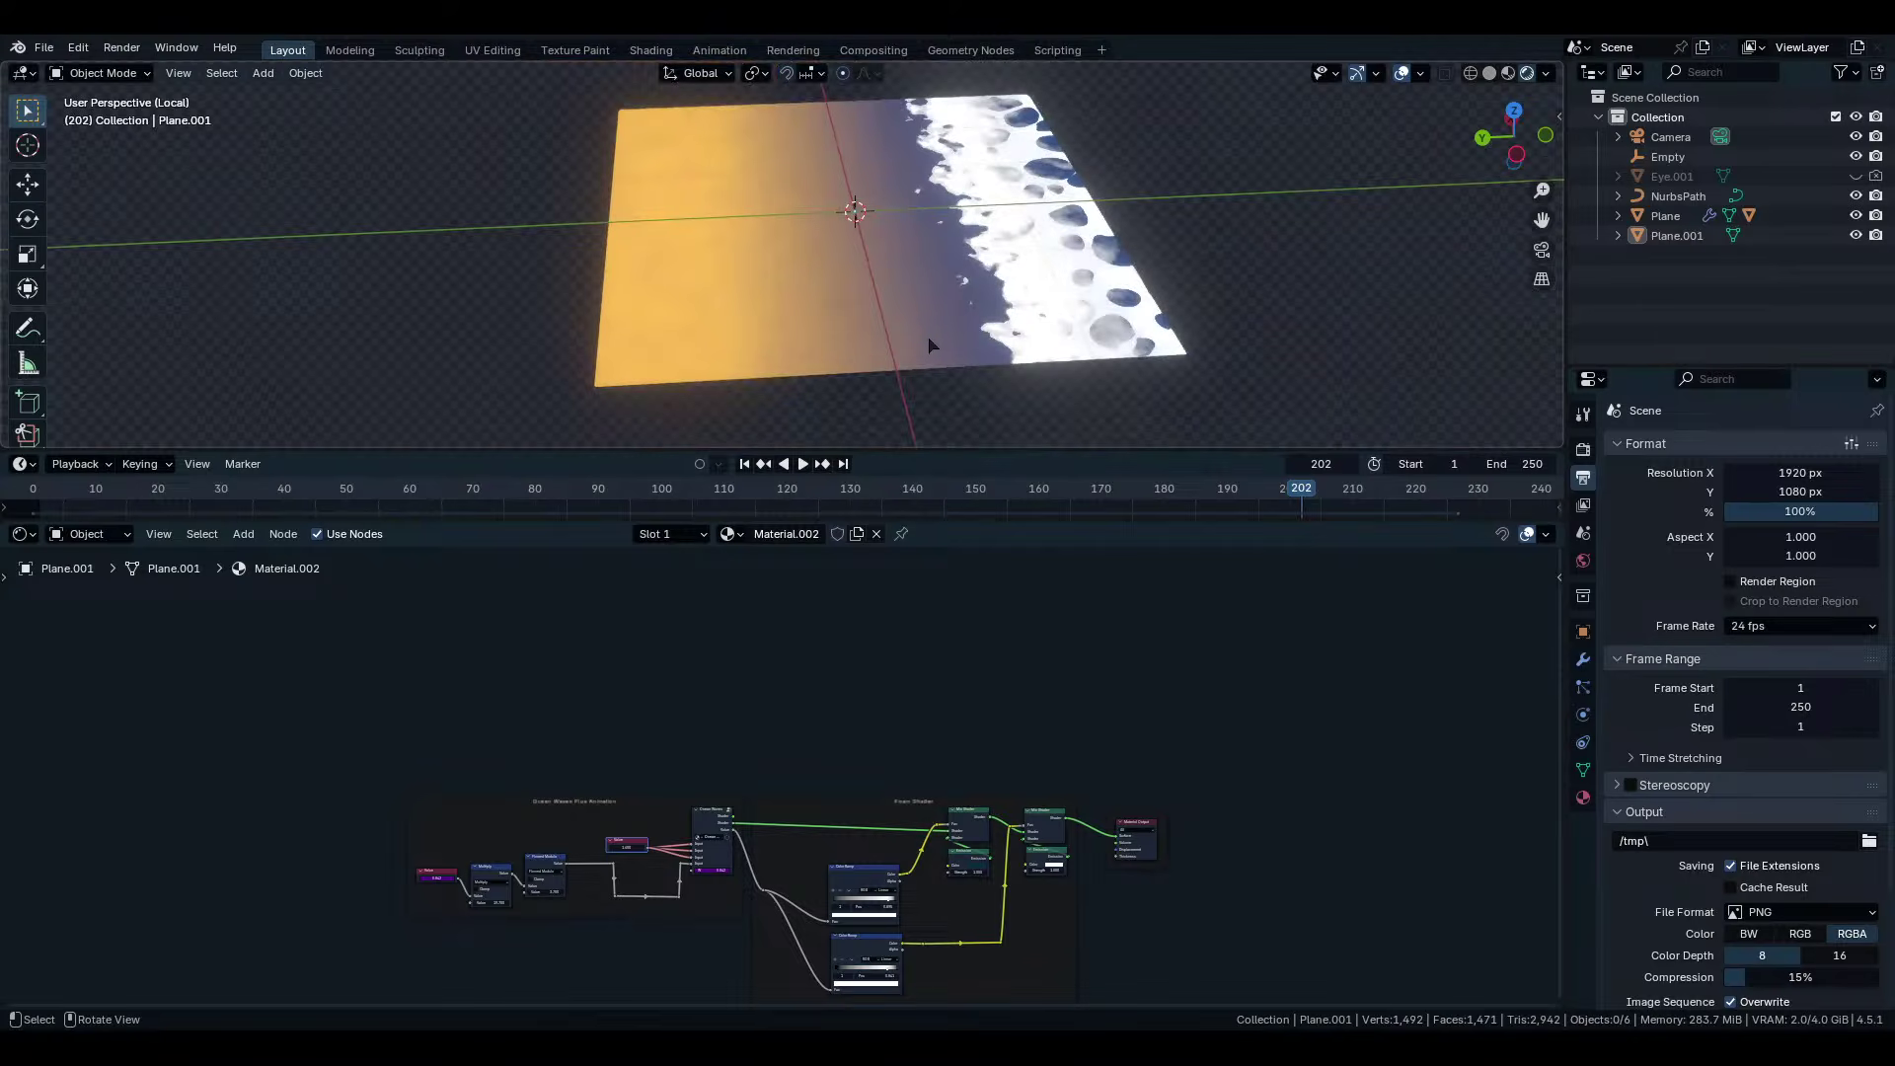
middle_click_drag(931, 341, 980, 340)
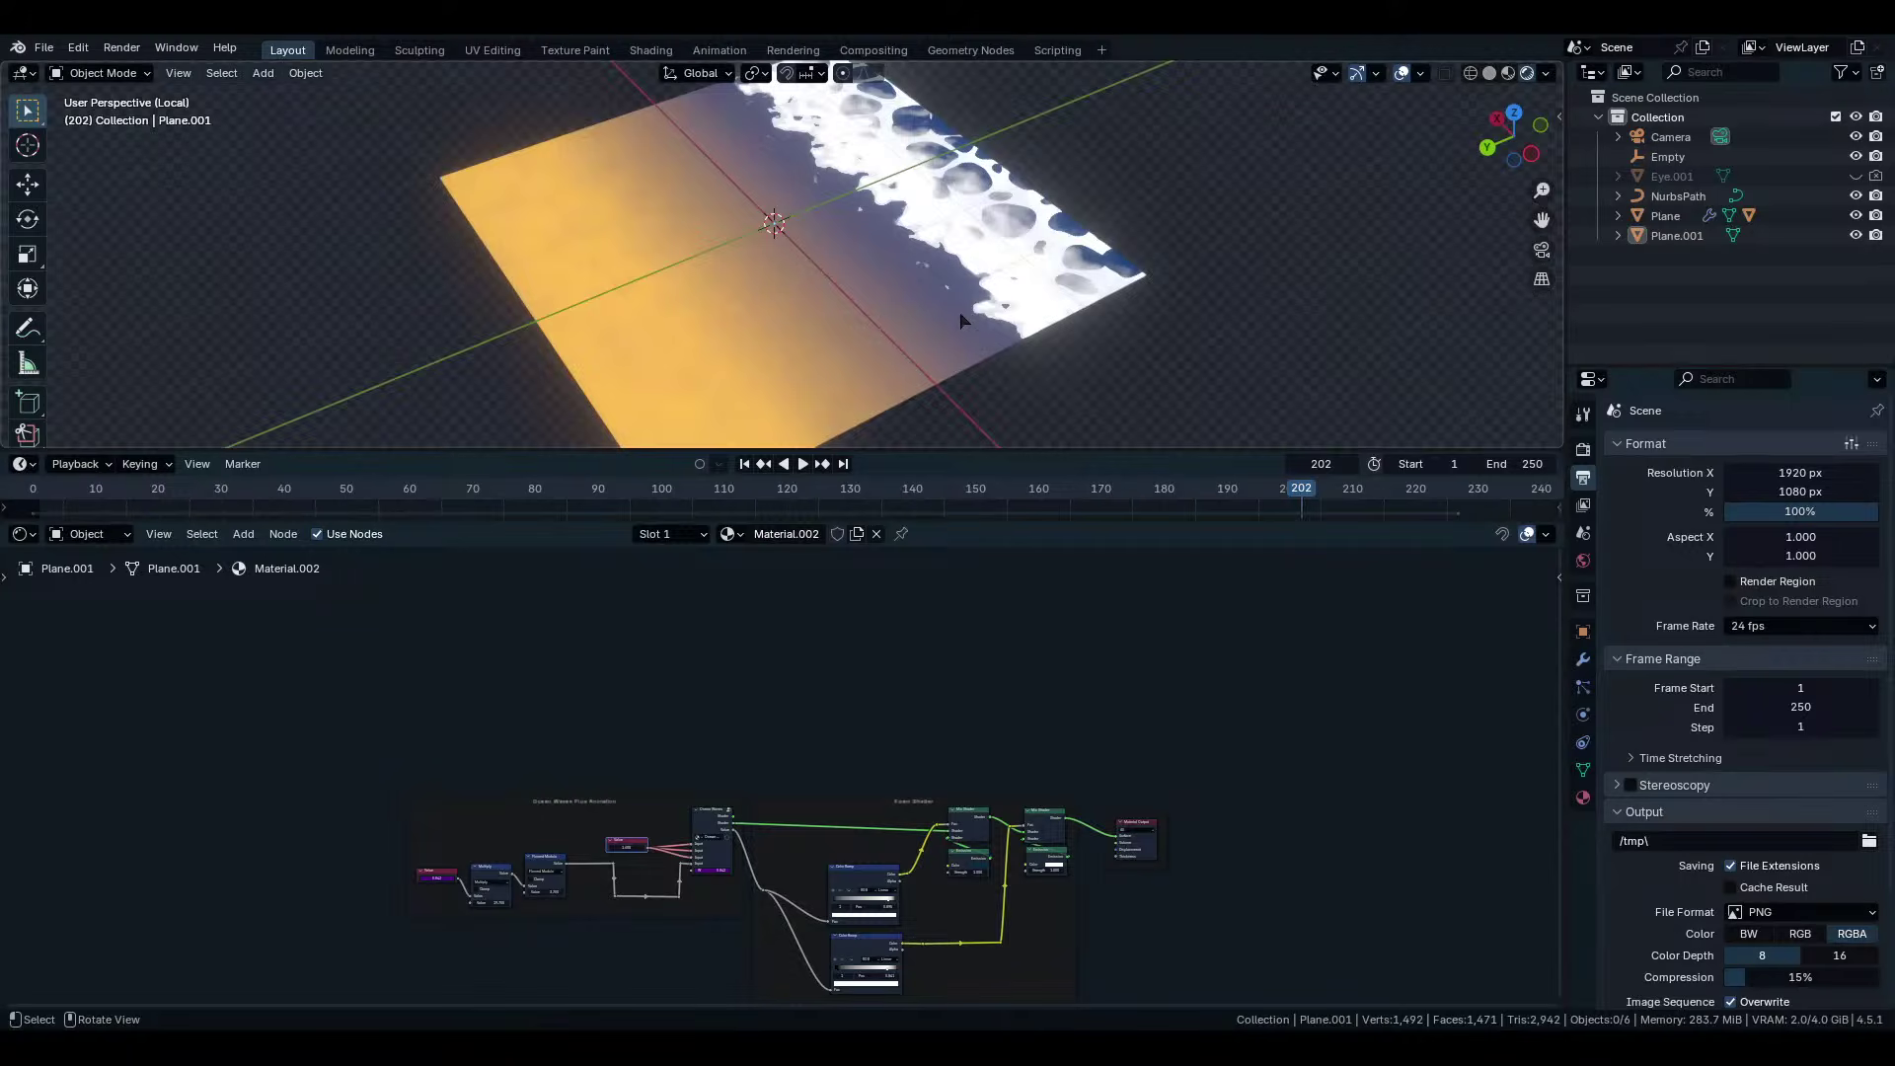
scroll(839, 711, "up", 4)
scroll(725, 363, "up", 2)
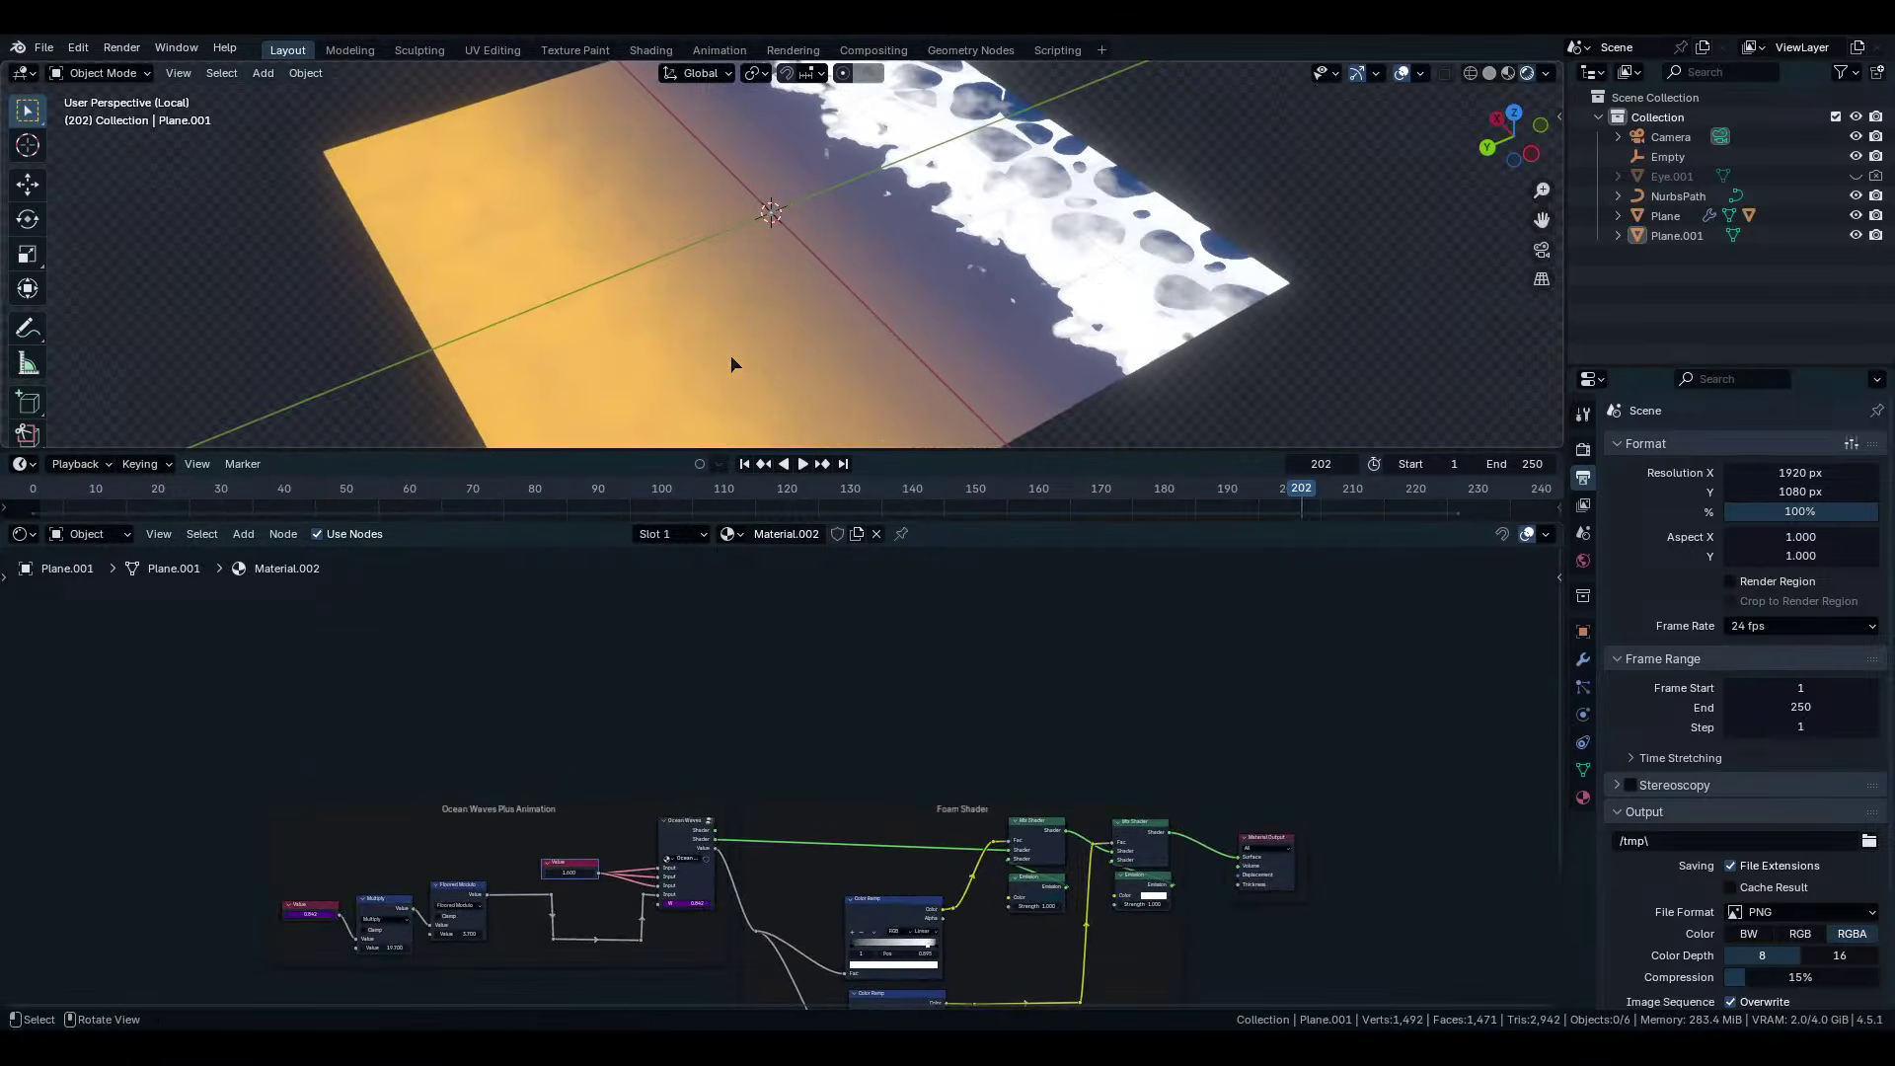
scroll(720, 343, "up", 3)
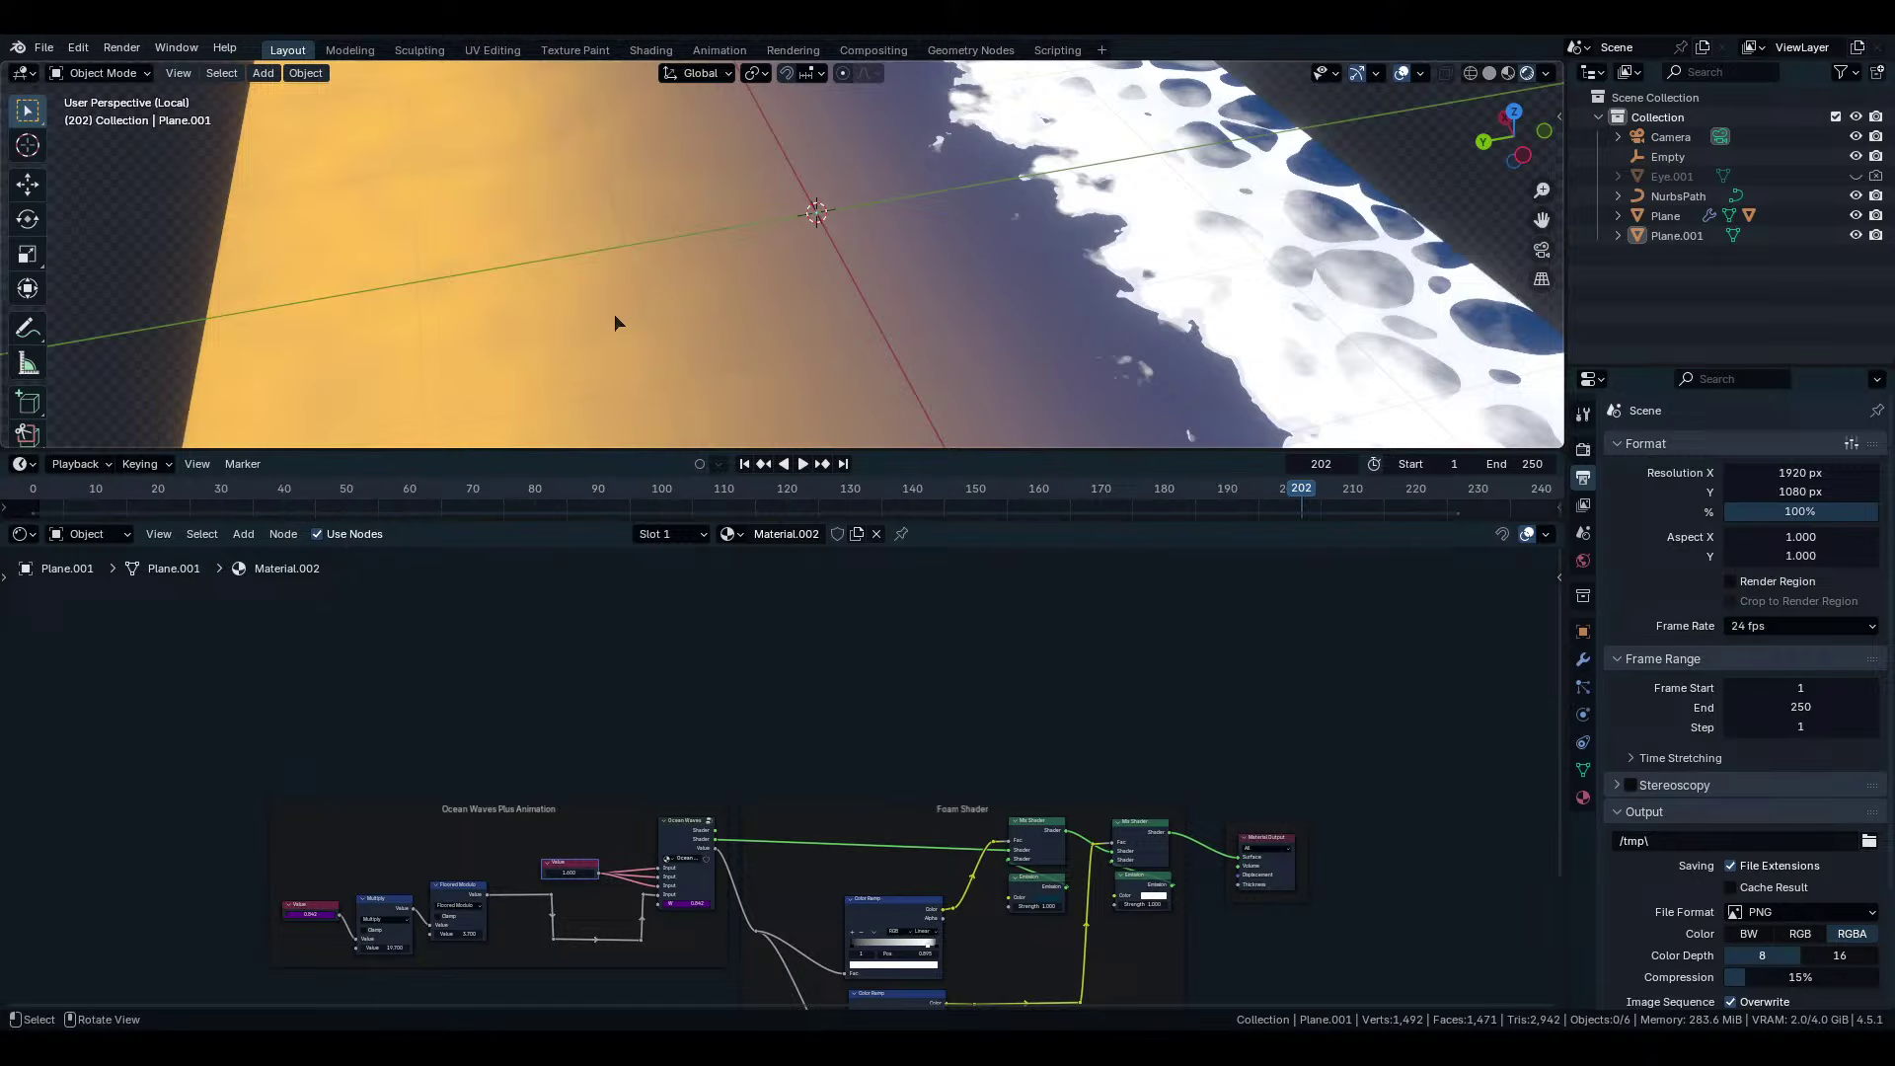
middle_click_drag(510, 198, 1404, 287)
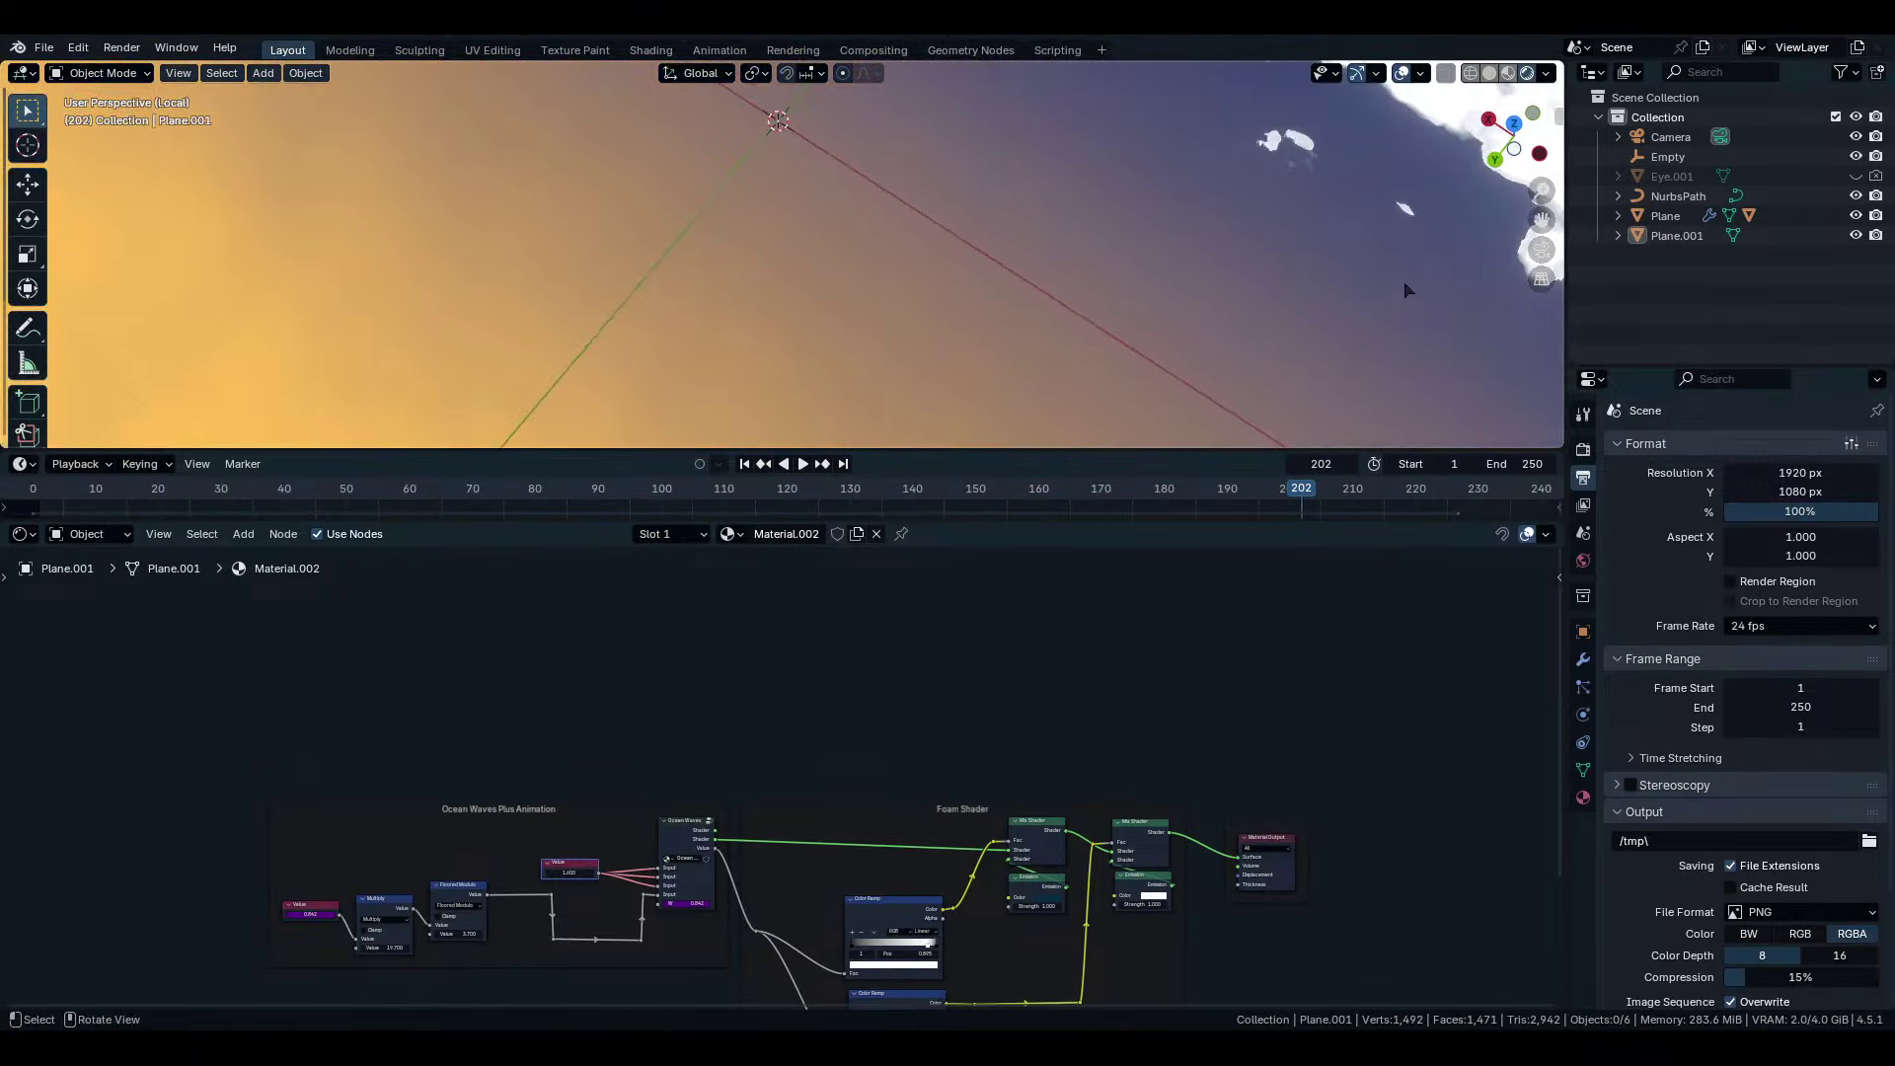
middle_click_drag(1289, 237, 910, 286)
scroll(1285, 307, "up", 3)
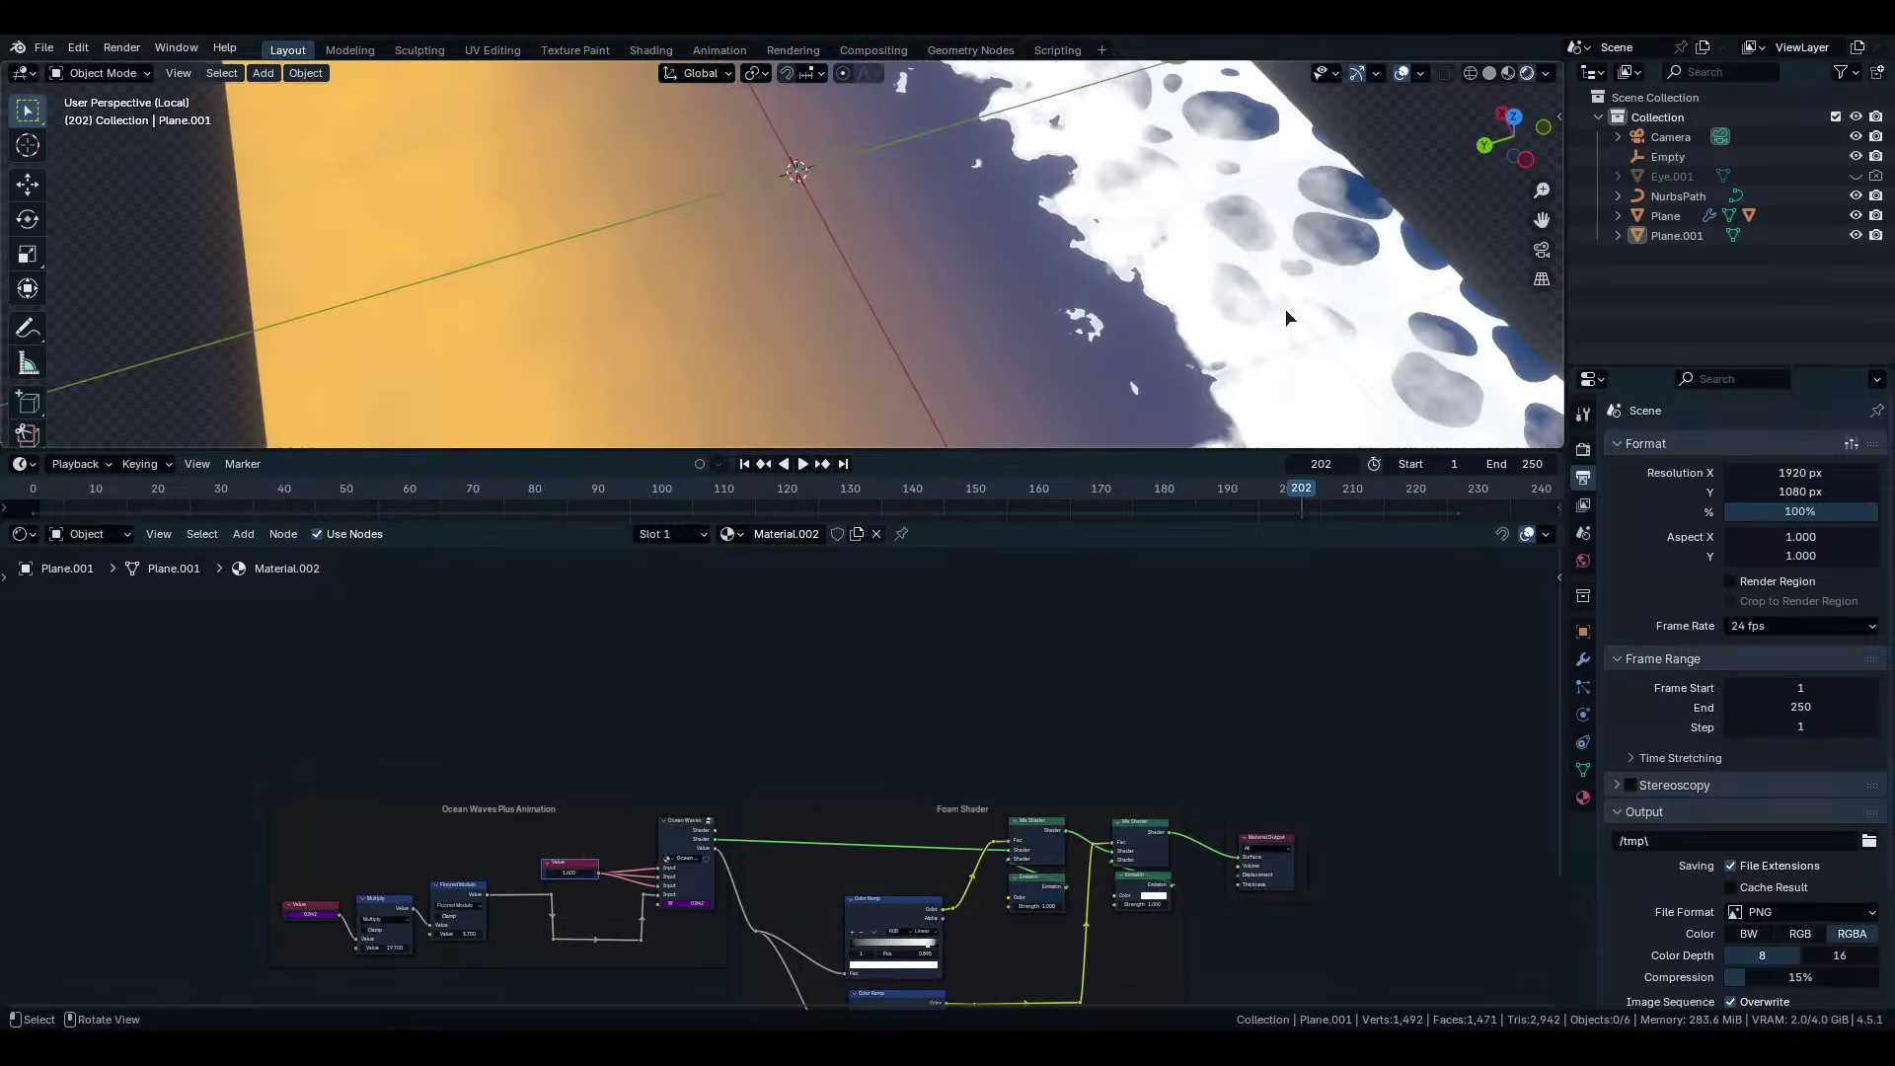
Play the wave animation from the timeline's start, then examine the foam pattern and shoreline at frame 0 from different angles.
left_click(32, 487)
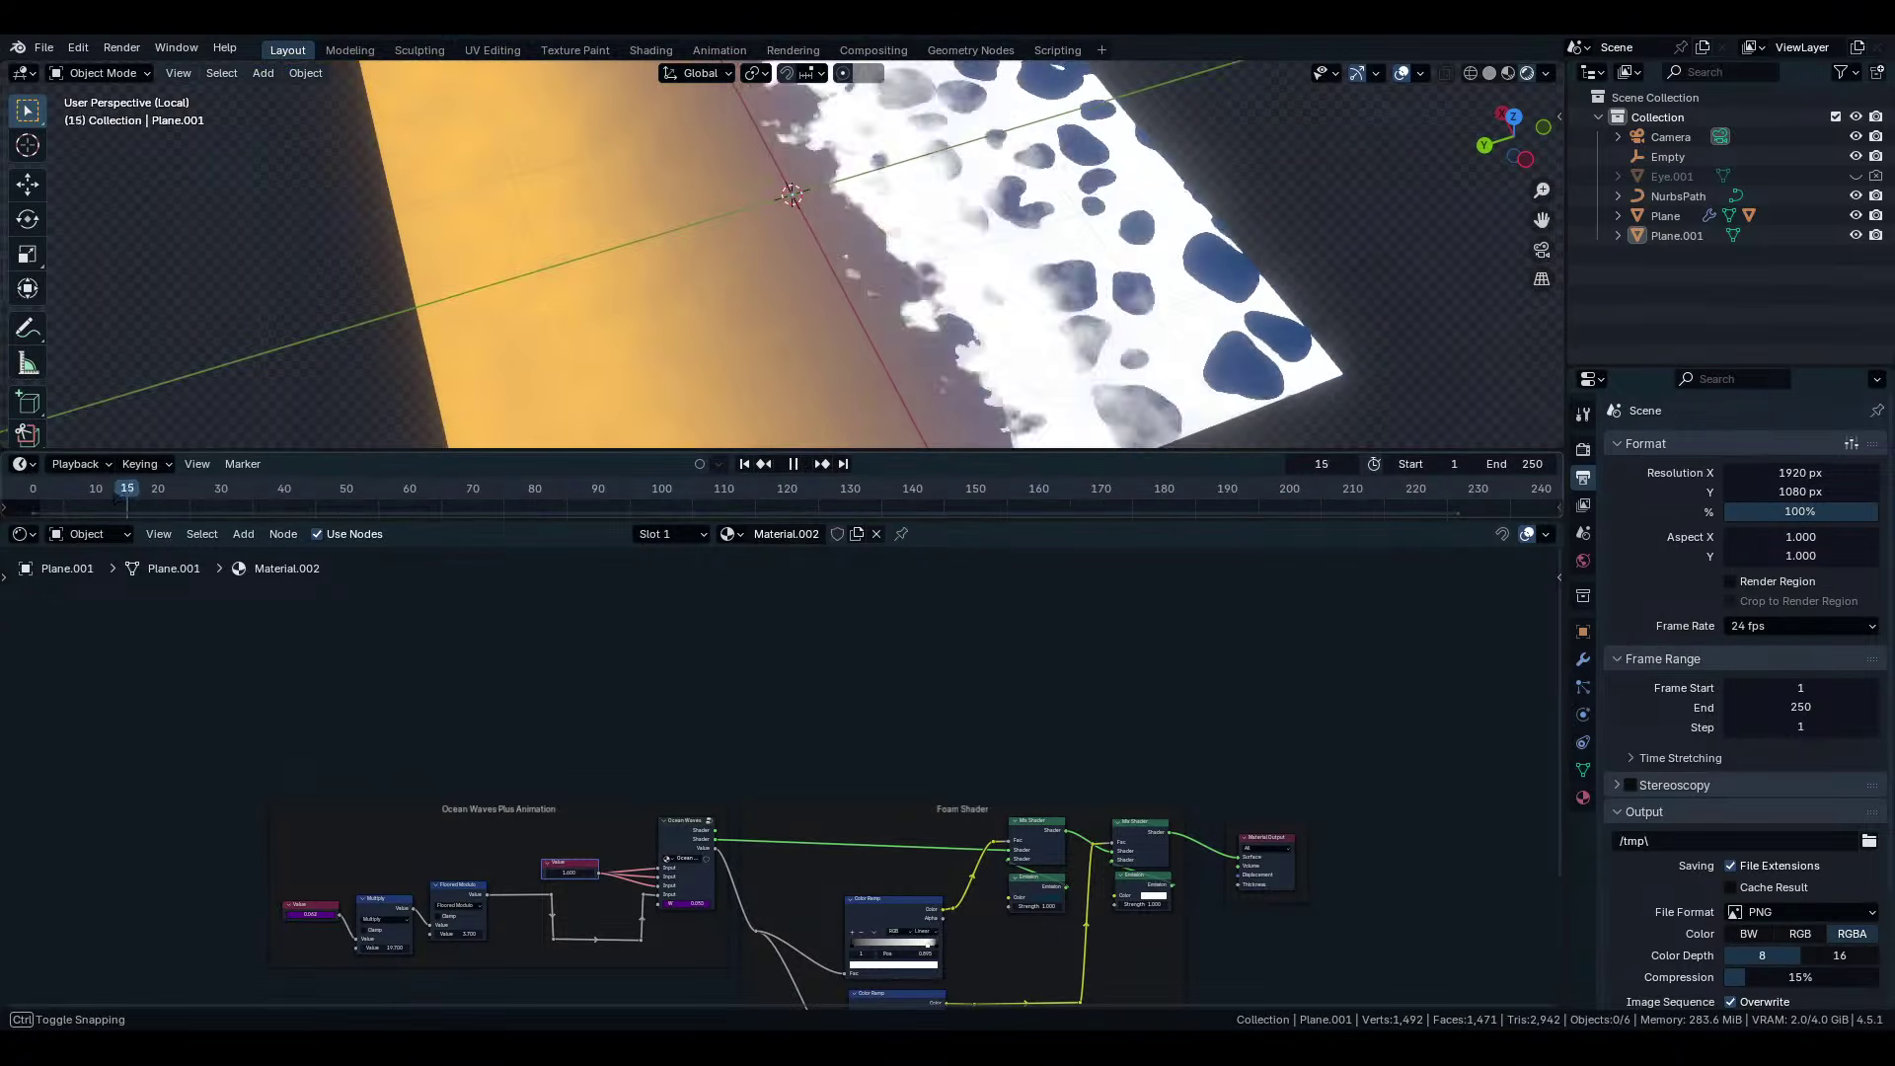
mouse_move(829, 352)
middle_mouse_down()
mouse_move(893, 317)
mouse_move(850, 372)
middle_mouse_up()
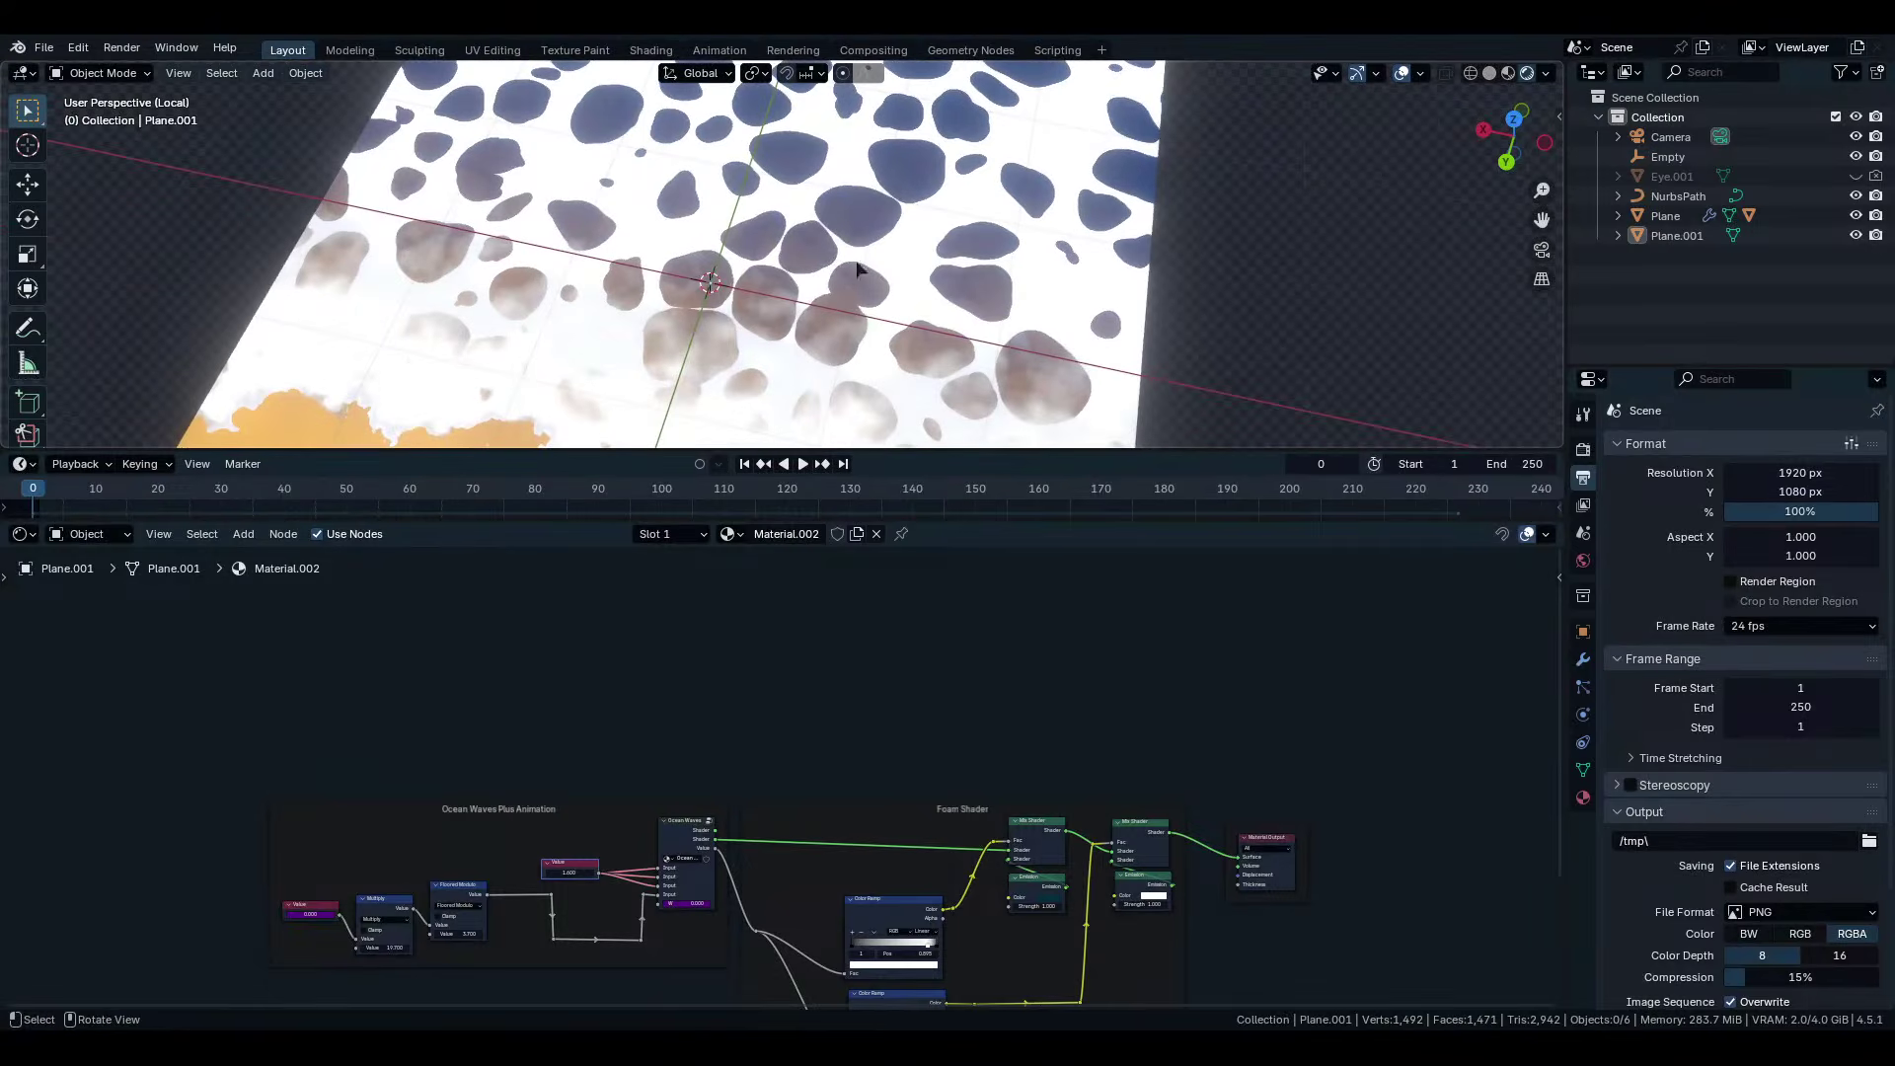
scroll(857, 268, "up", 4)
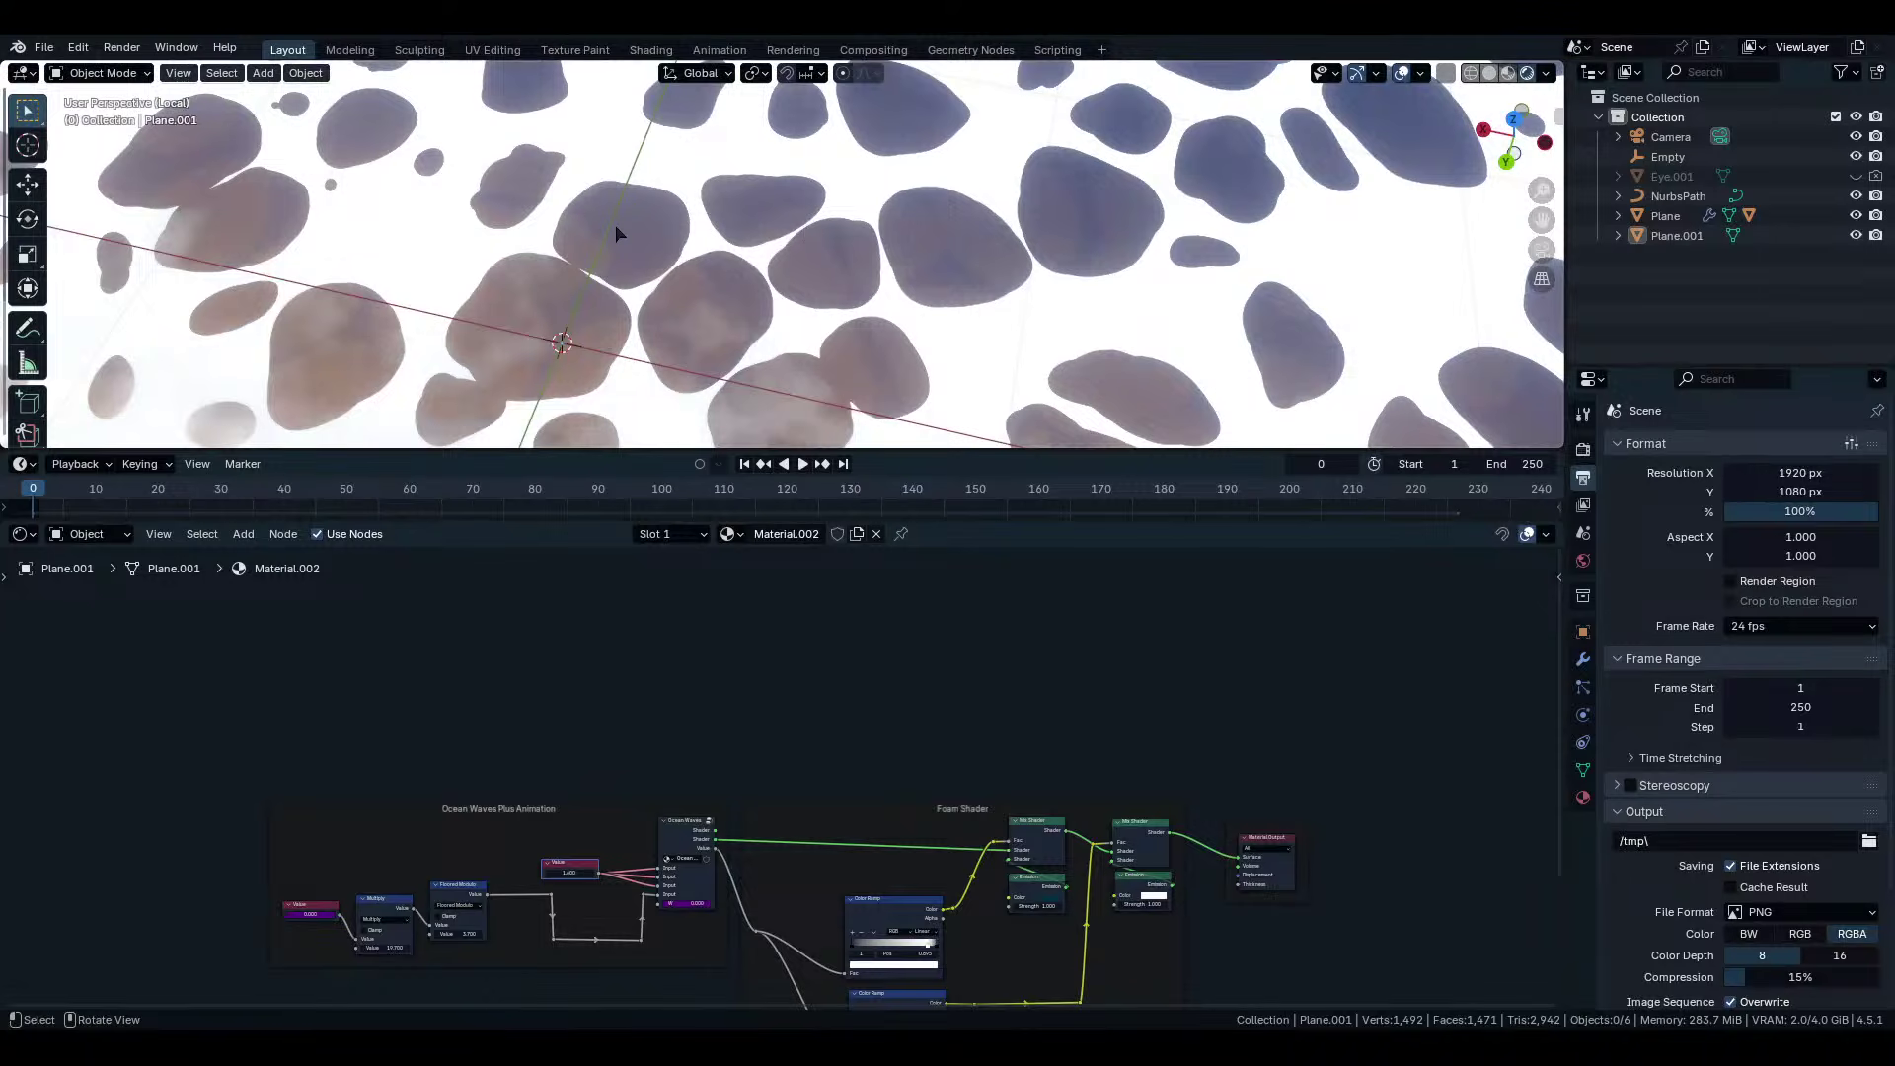
scroll(701, 296, "down", 5)
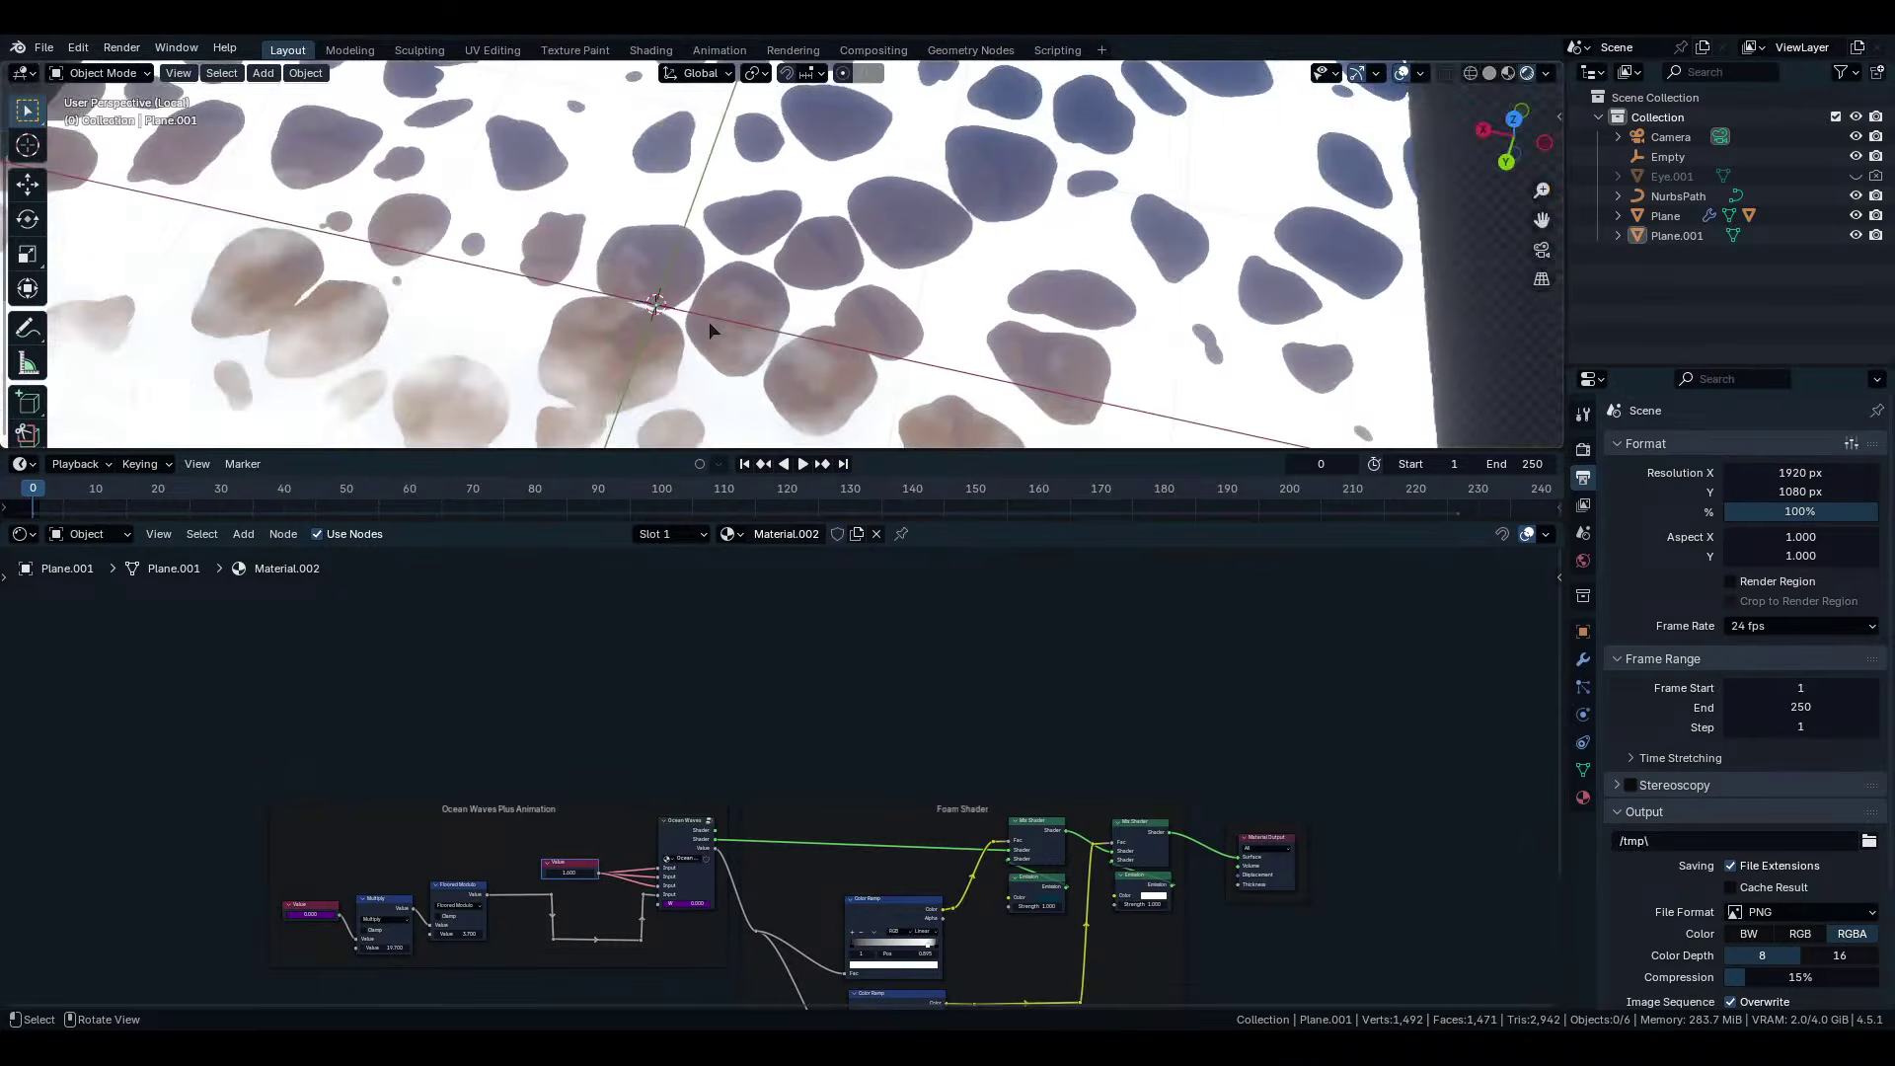
middle_click_drag(719, 315, 838, 251)
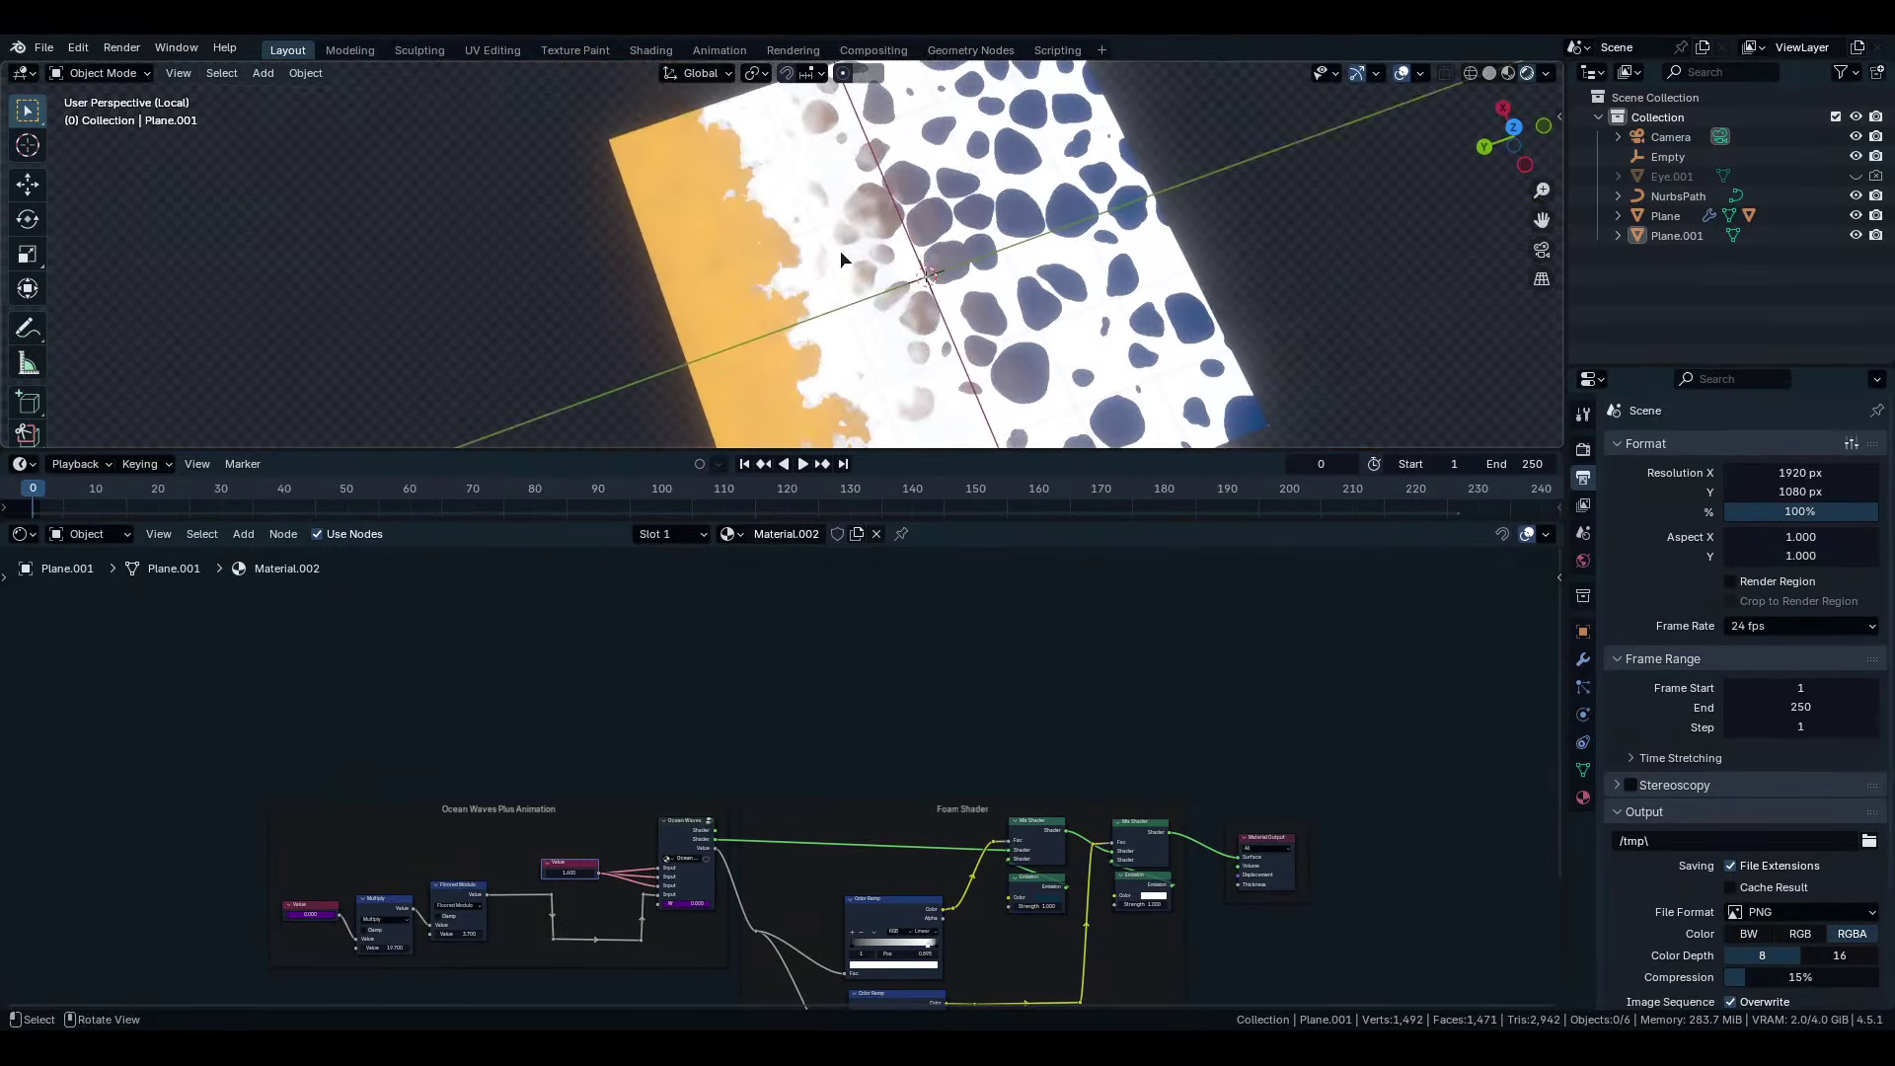
middle_click_drag(859, 359, 750, 289)
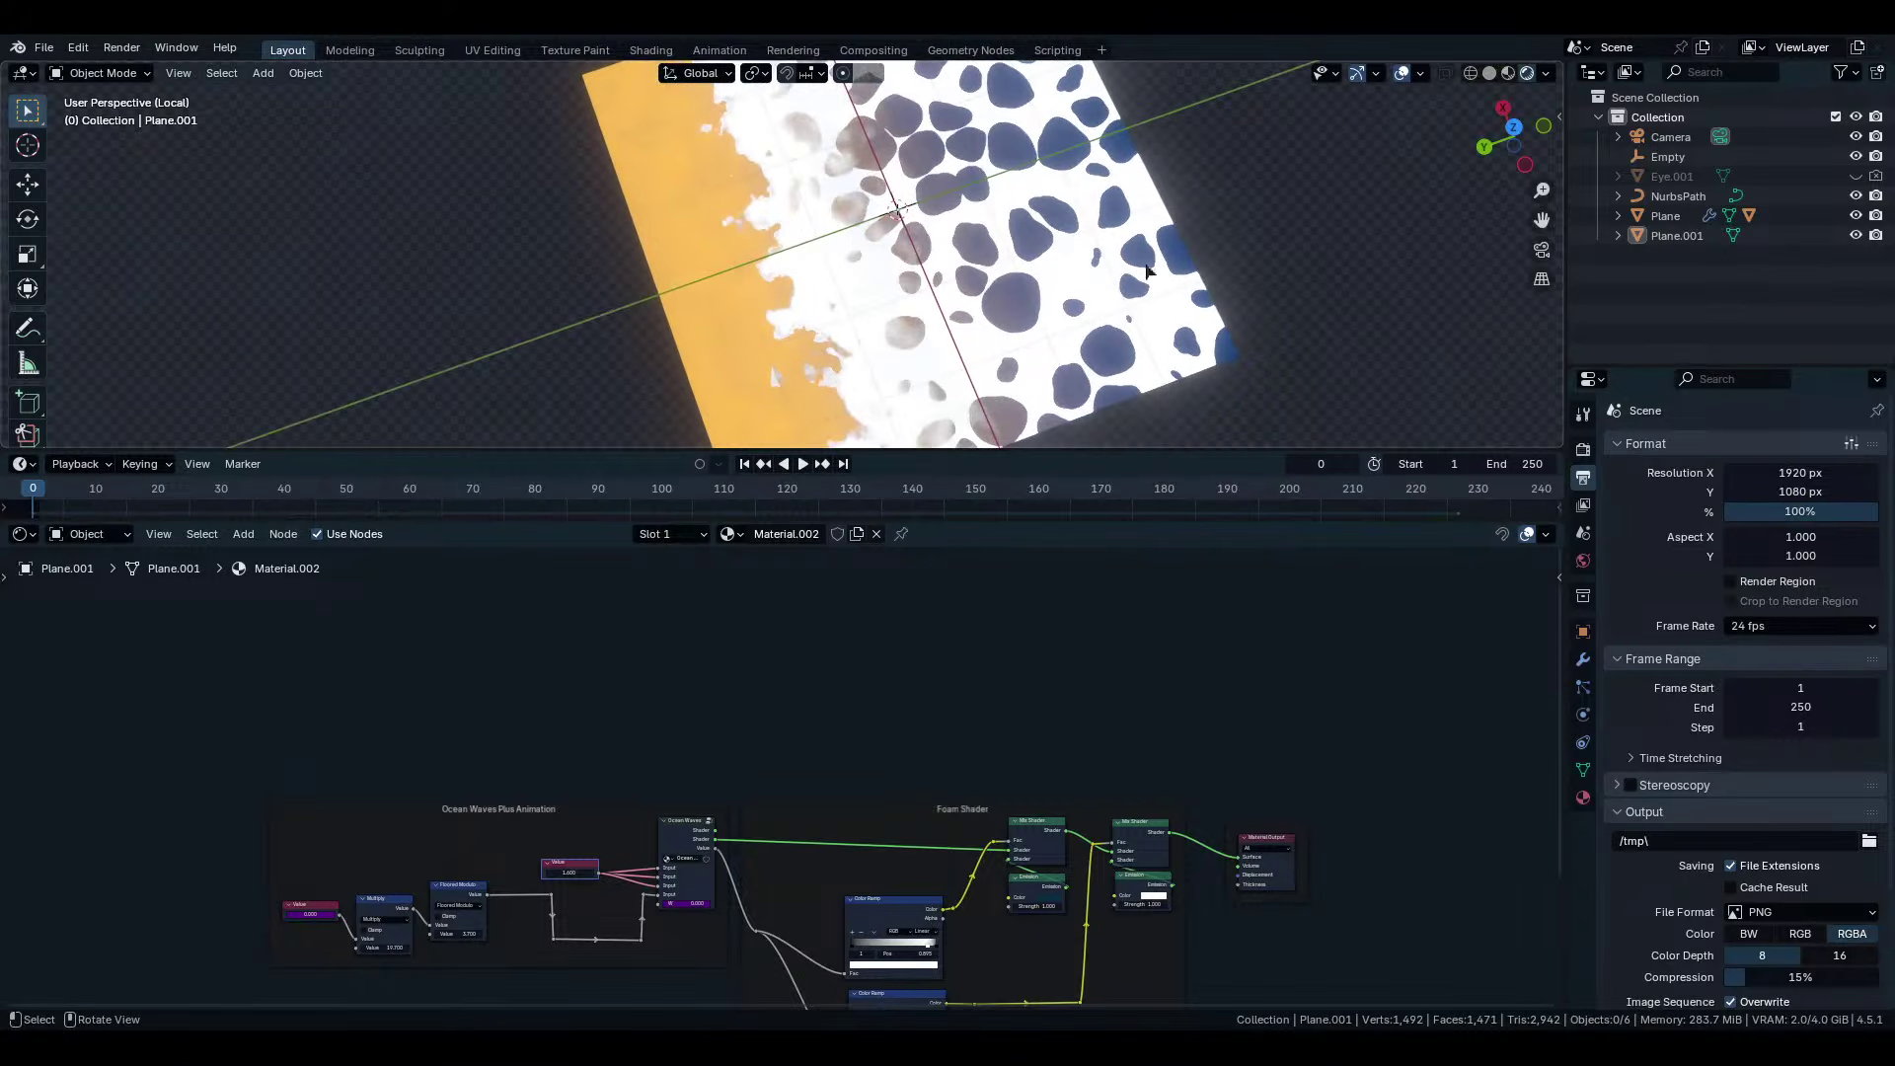
middle_click_drag(1083, 271, 862, 315)
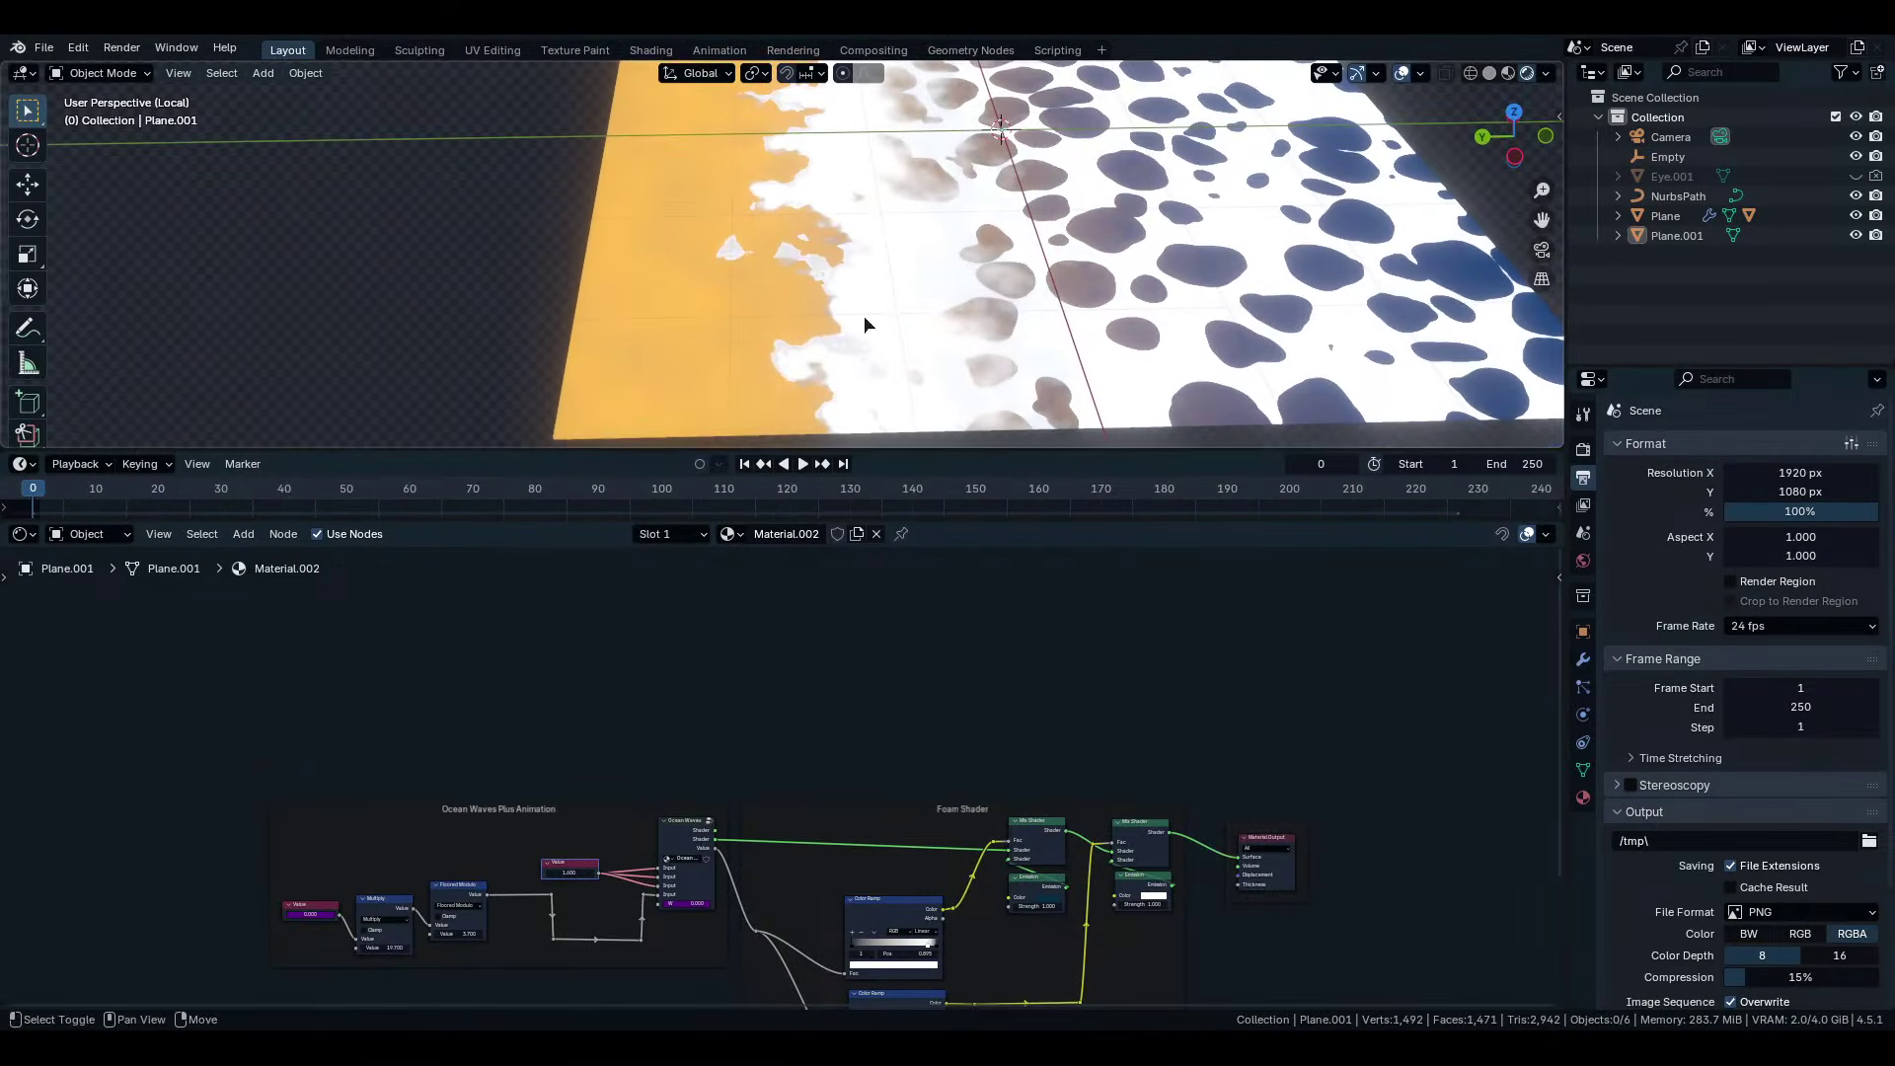
middle_click_drag(924, 399, 882, 175)
scroll(911, 380, "up", 3)
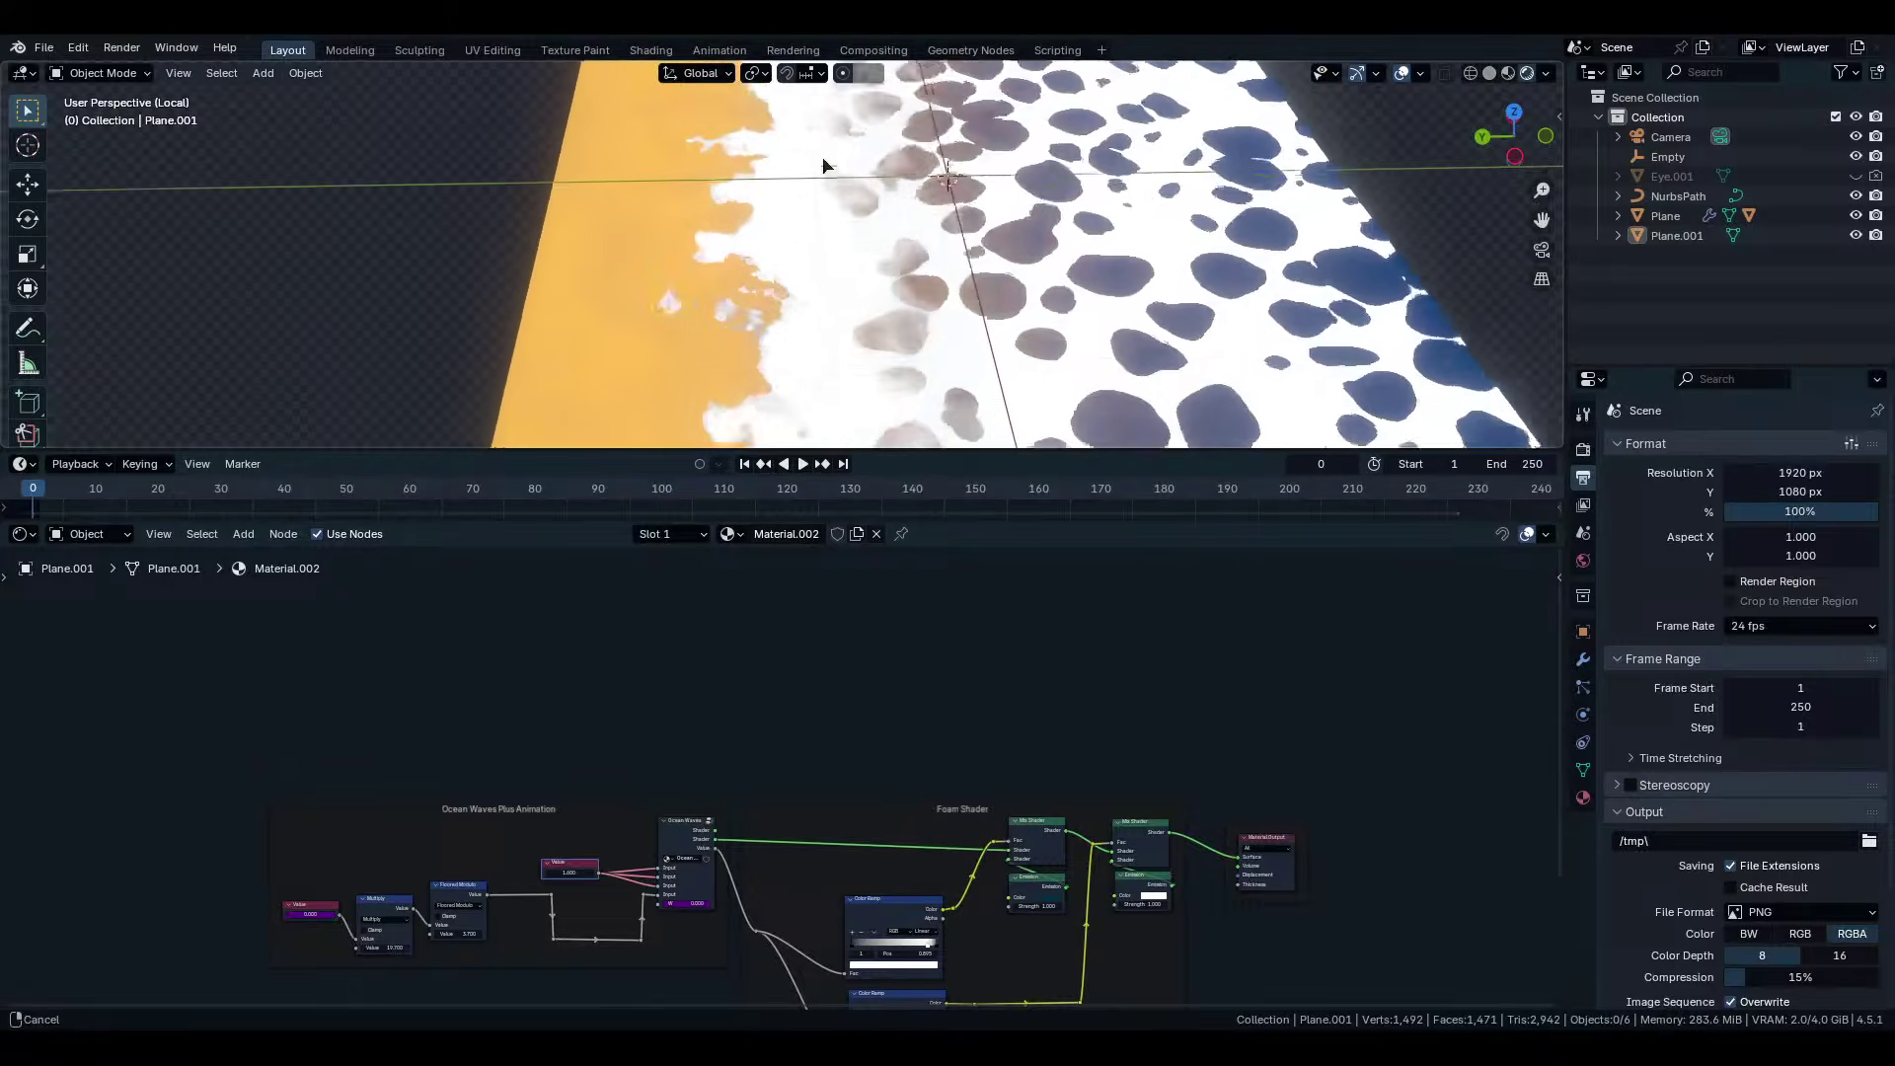
Examine the shoreline foam up close, then review the frame/240 driver expressions on the Ocean Waves group's W input and the Value node.
scroll(773, 301, "up", 3)
scroll(775, 302, "up", 2)
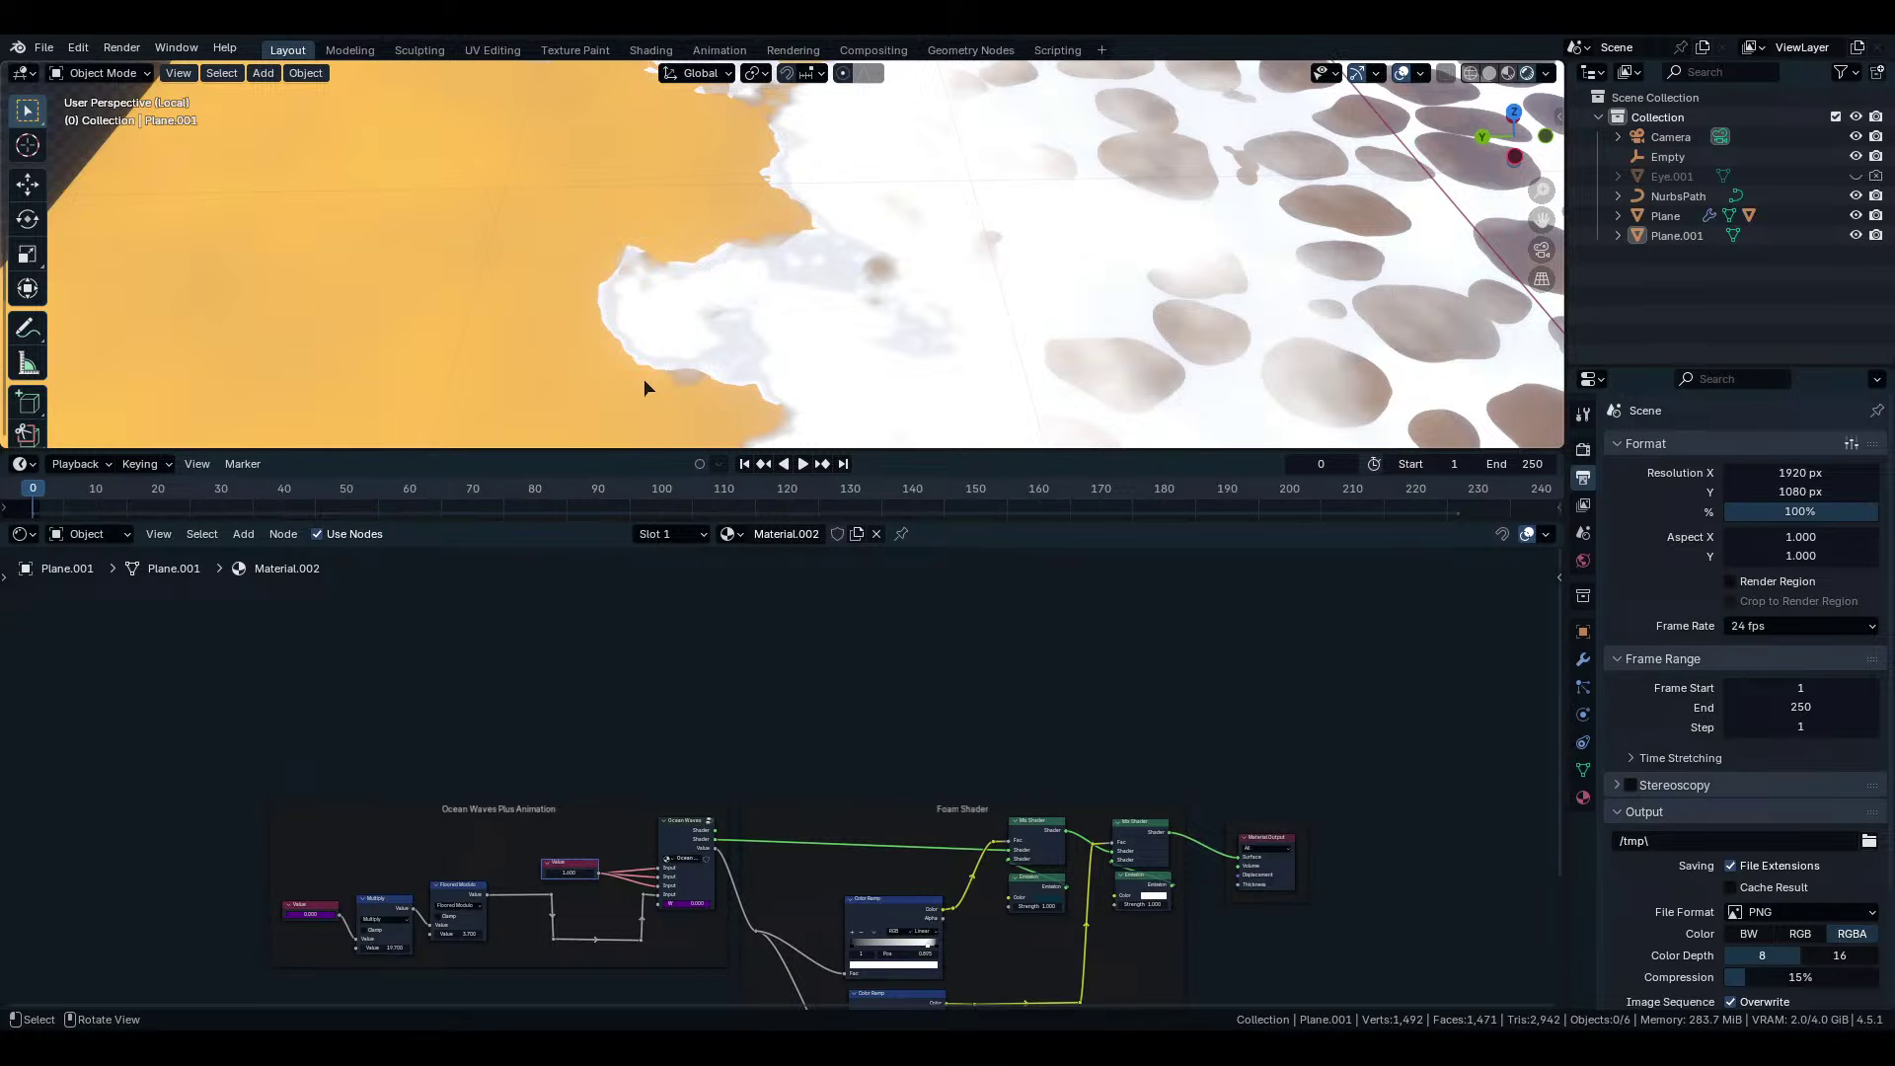
middle_click_drag(815, 158, 953, 288)
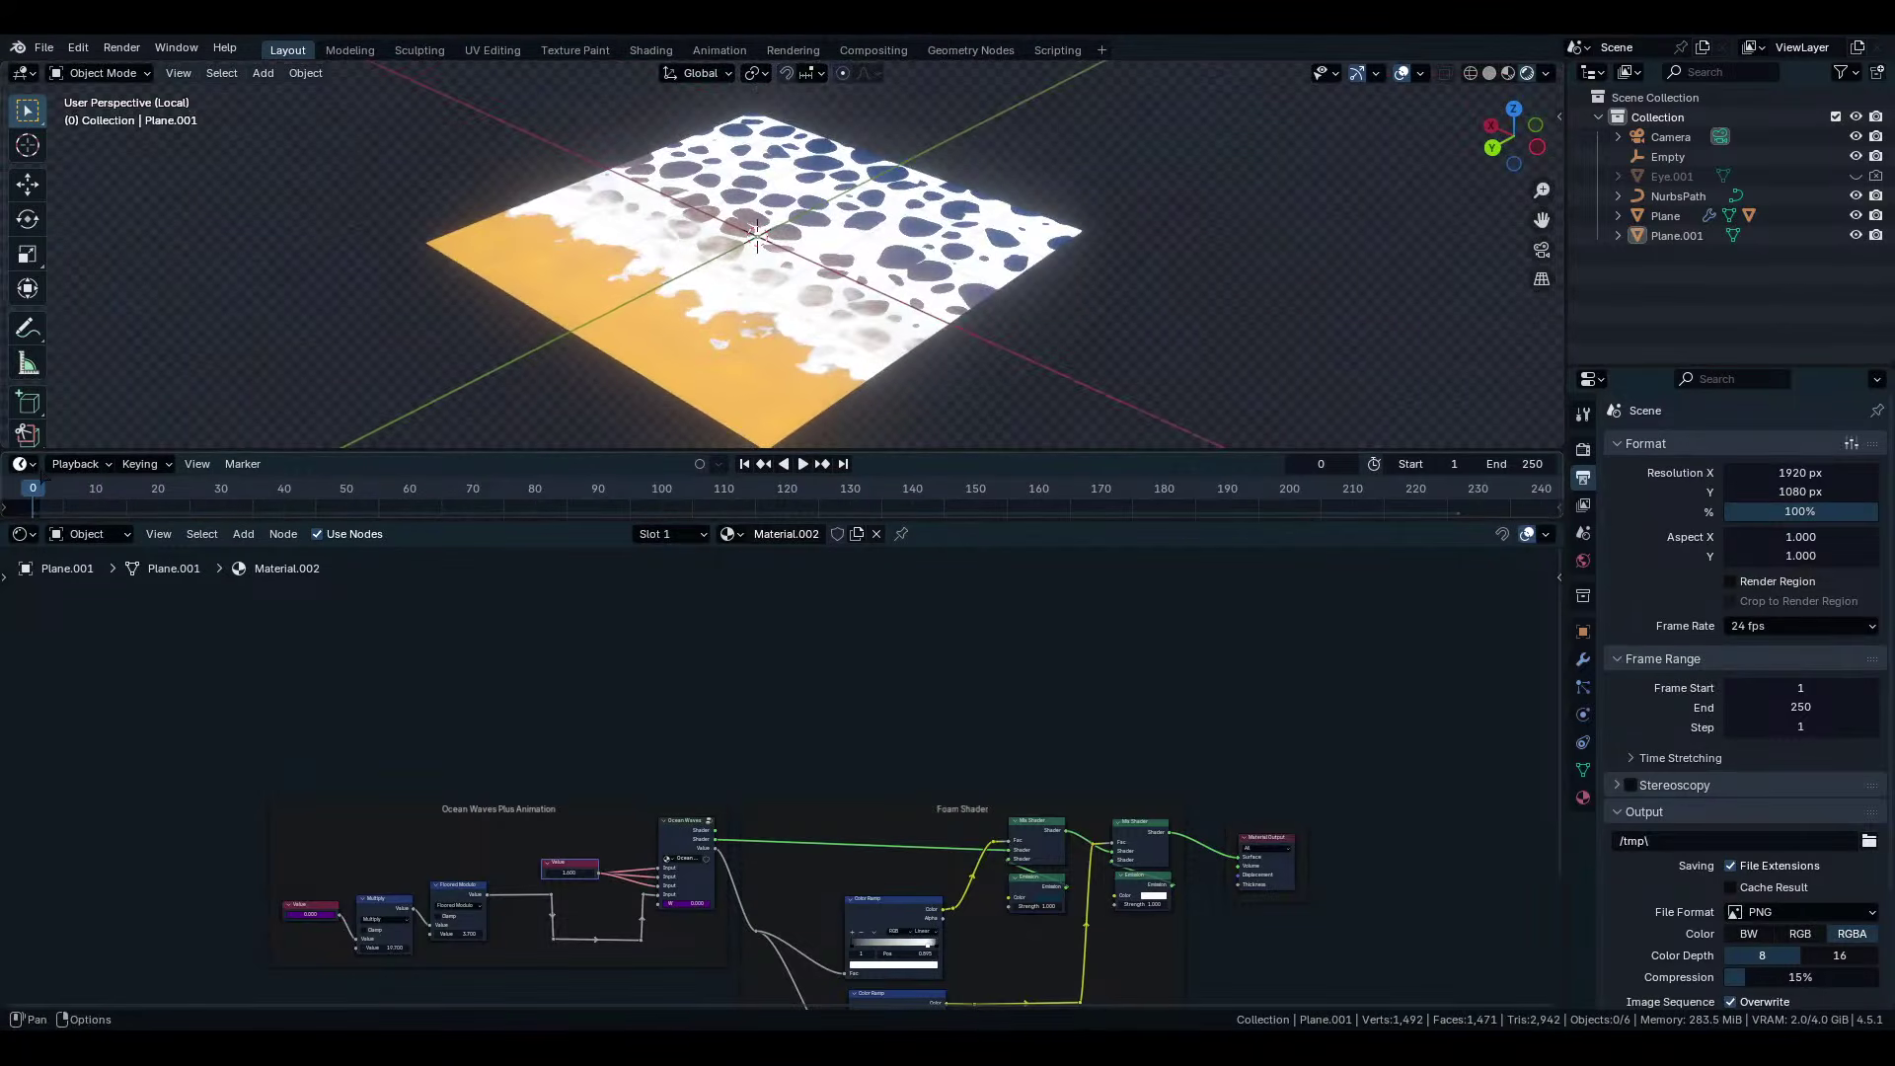
scroll(780, 775, "up", 1)
middle_click_drag(732, 908, 997, 676)
scroll(1022, 637, "up", 3)
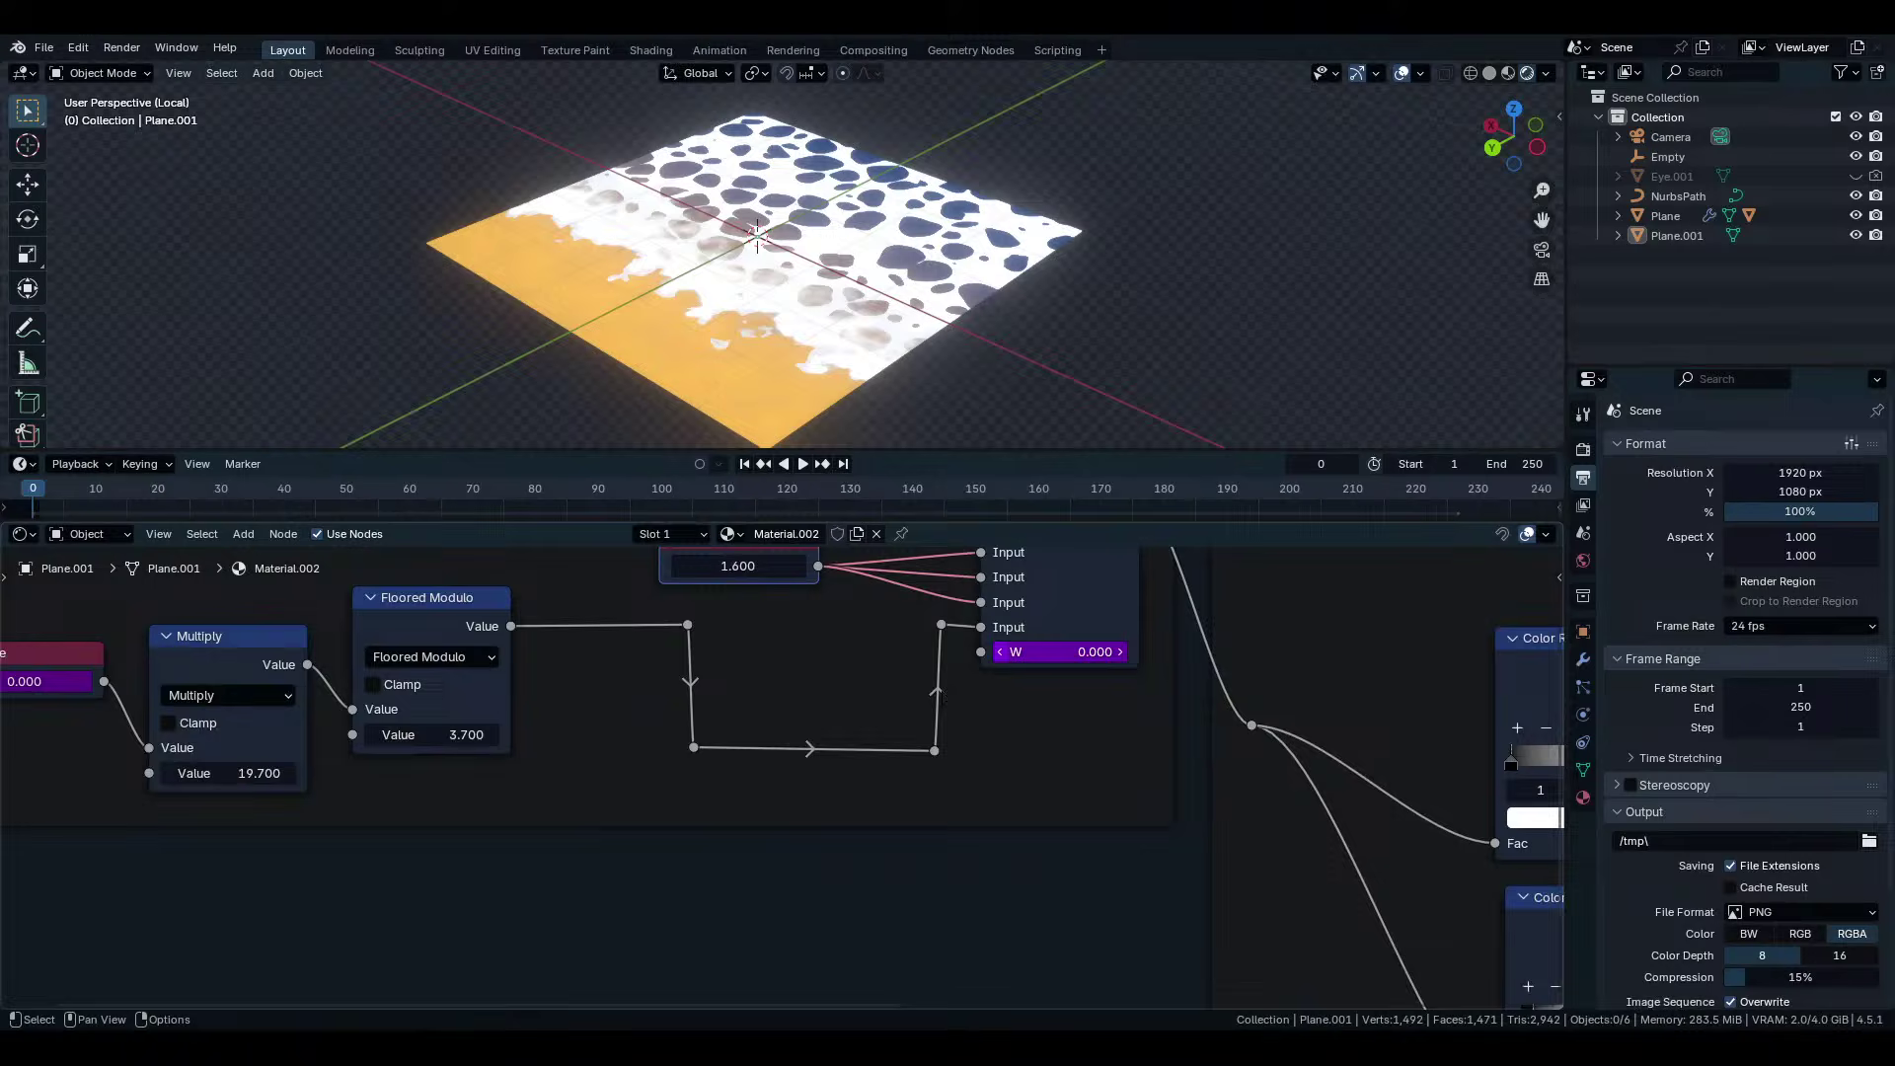
middle_click_drag(1039, 616, 1083, 717)
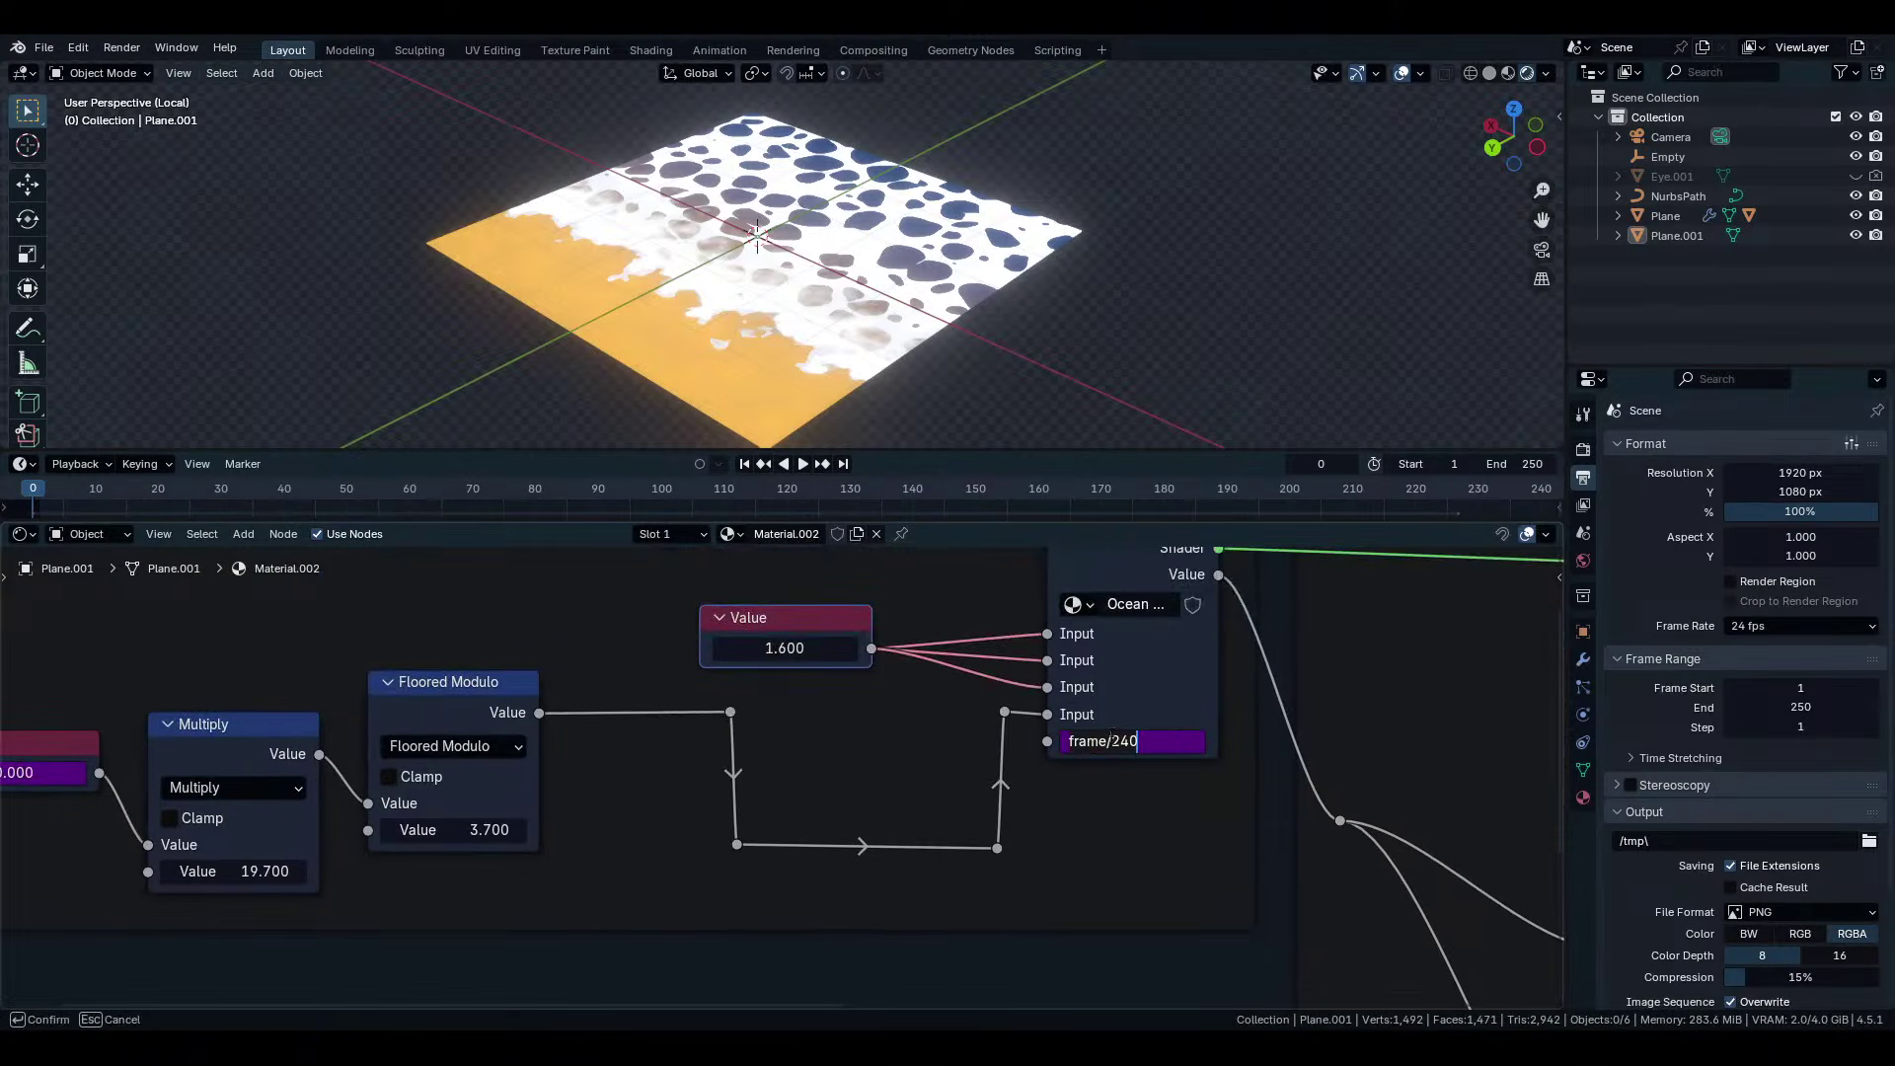
scroll(776, 771, "up", 5, "ctrl")
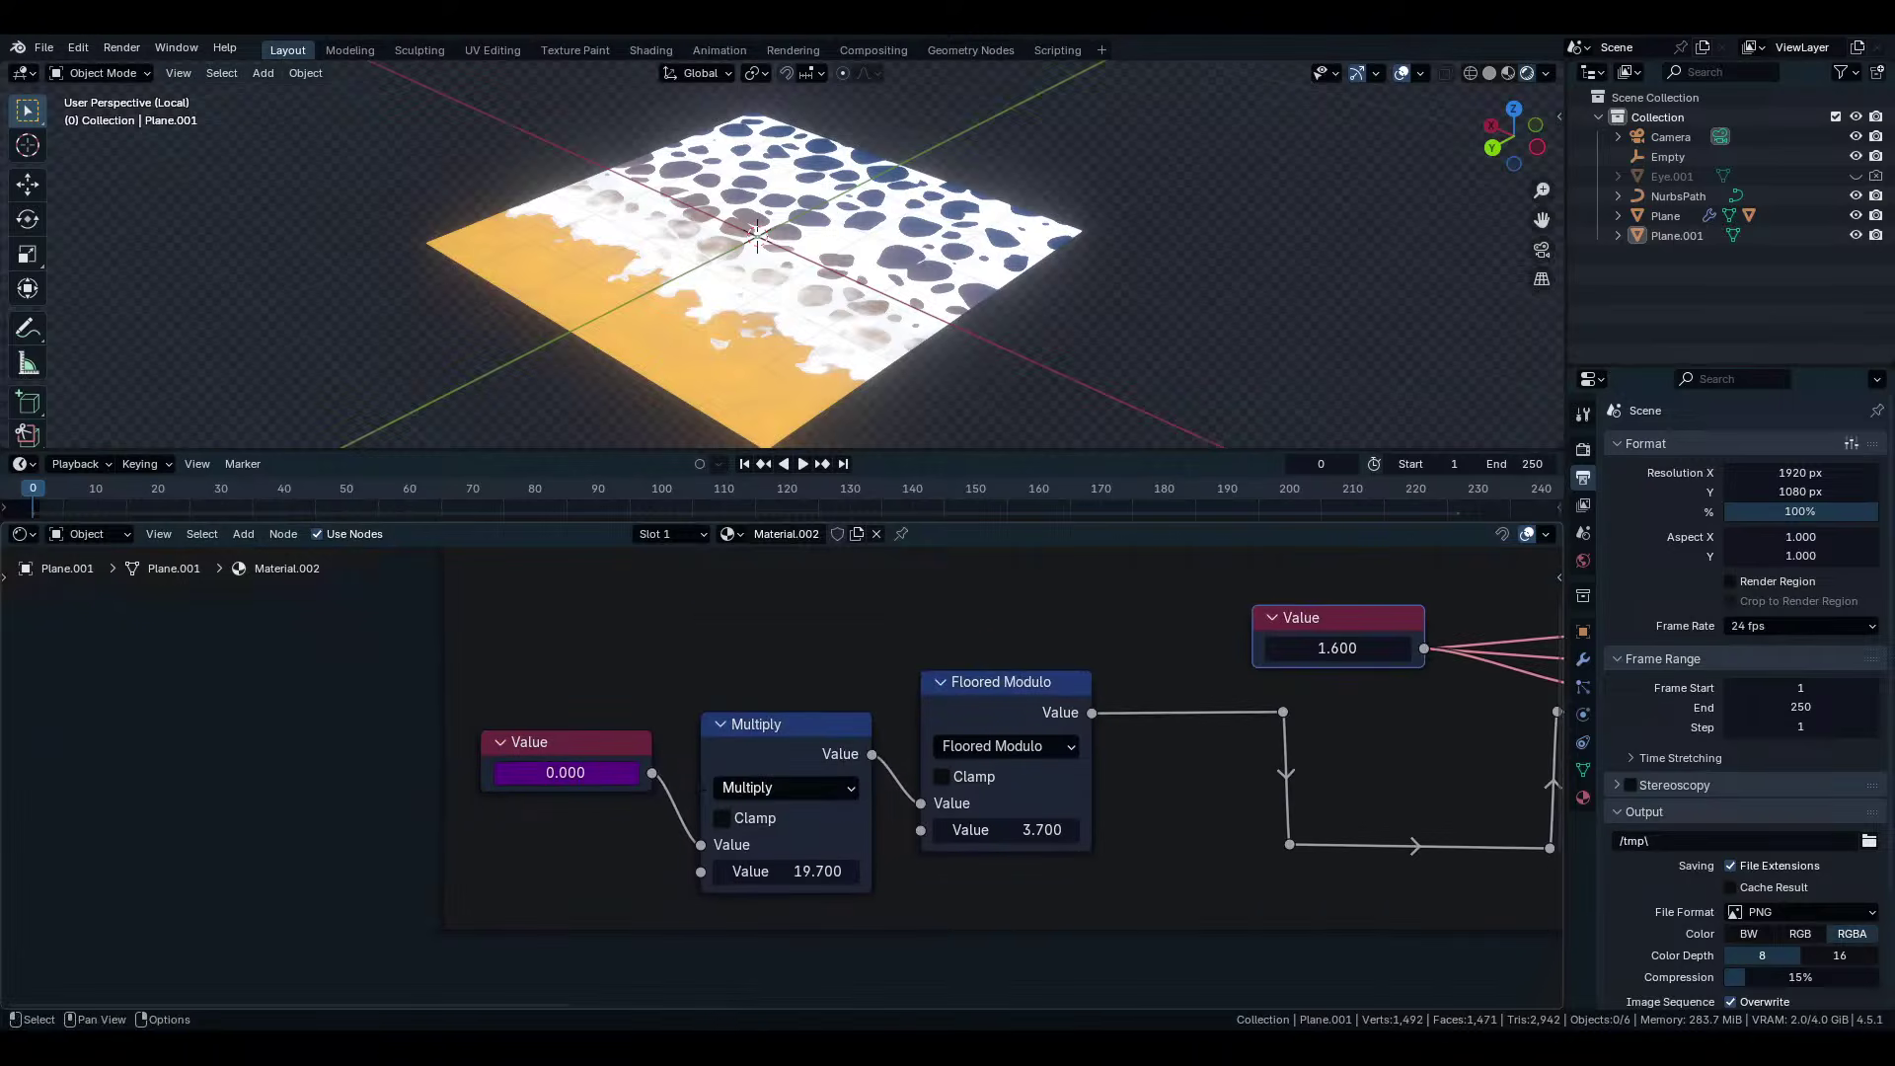
scroll(775, 770, "up", 1)
double_click(533, 771)
type("frame/240")
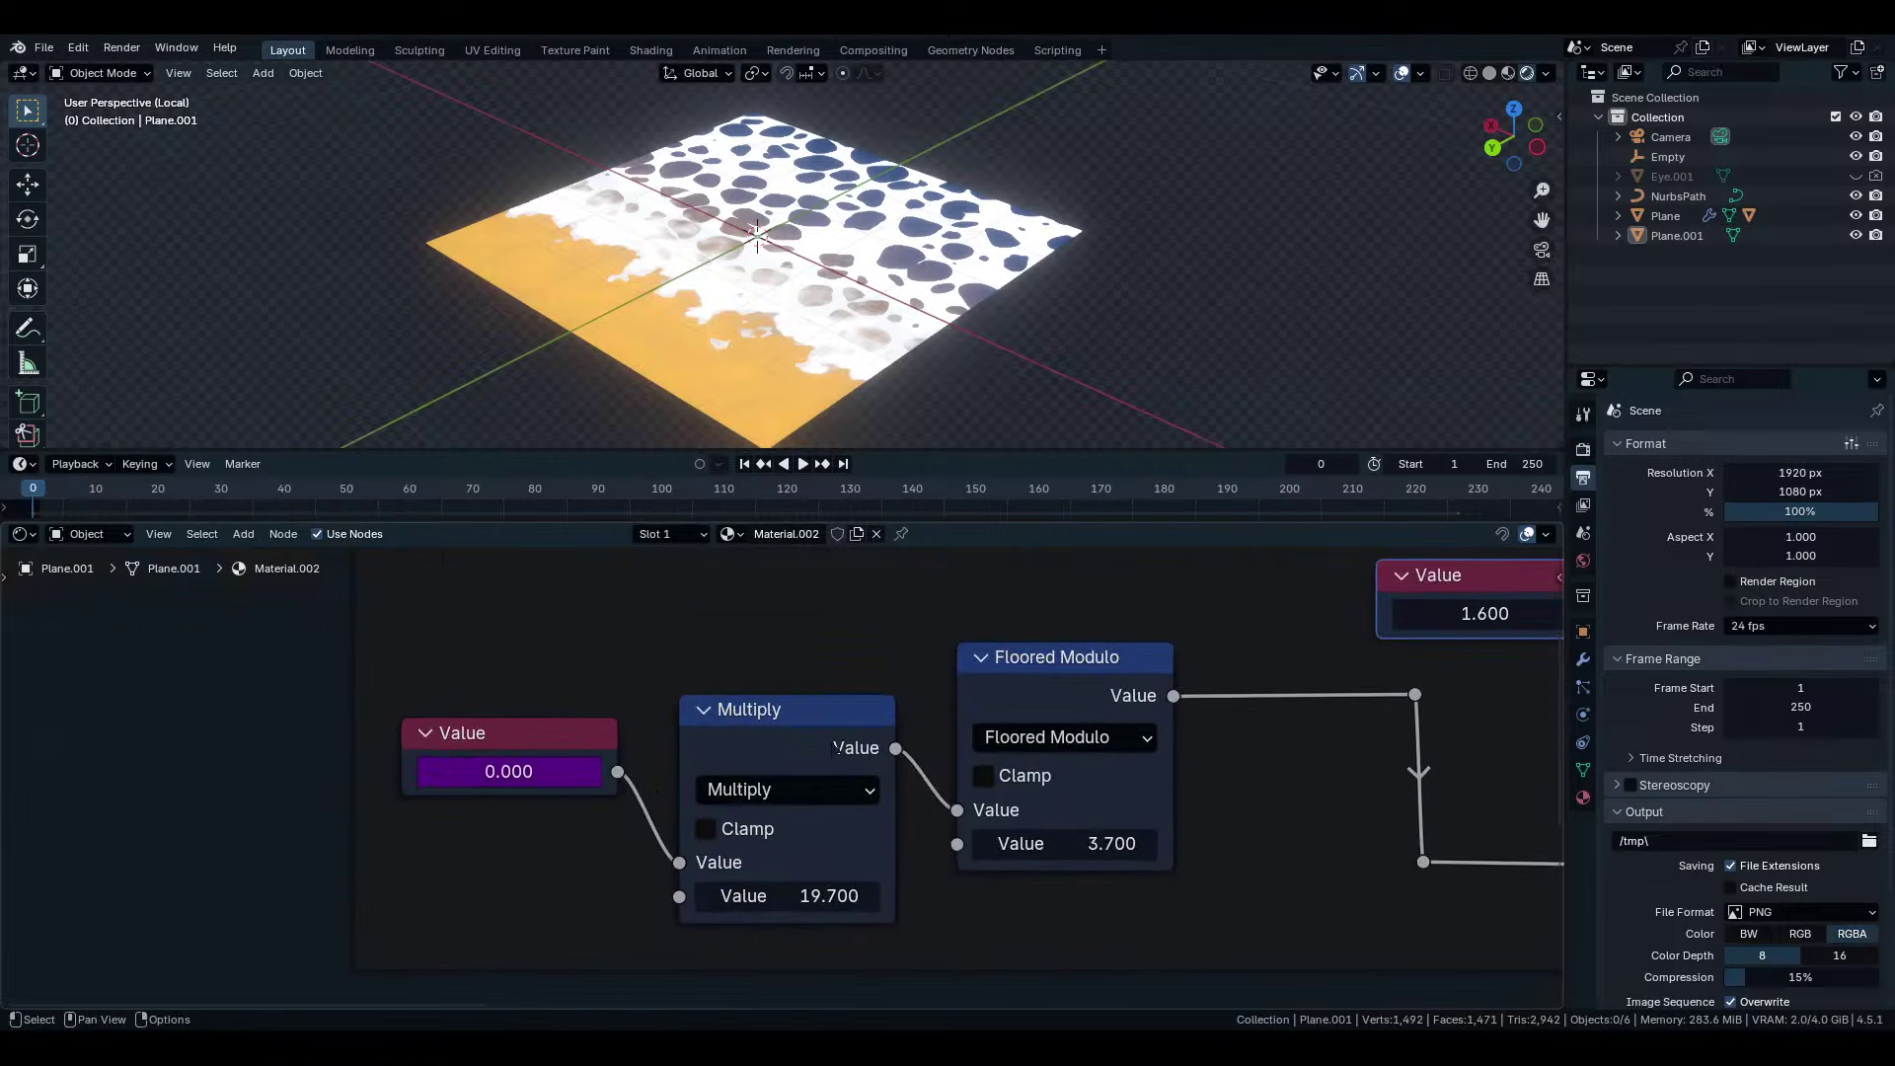
Shift the Floored Modulo node slightly toward Multiply, start the animation playback and raise the driven Value node a little.
left_click_drag(702, 661, 831, 649)
left_click_drag(1054, 669, 1037, 671)
key("space")
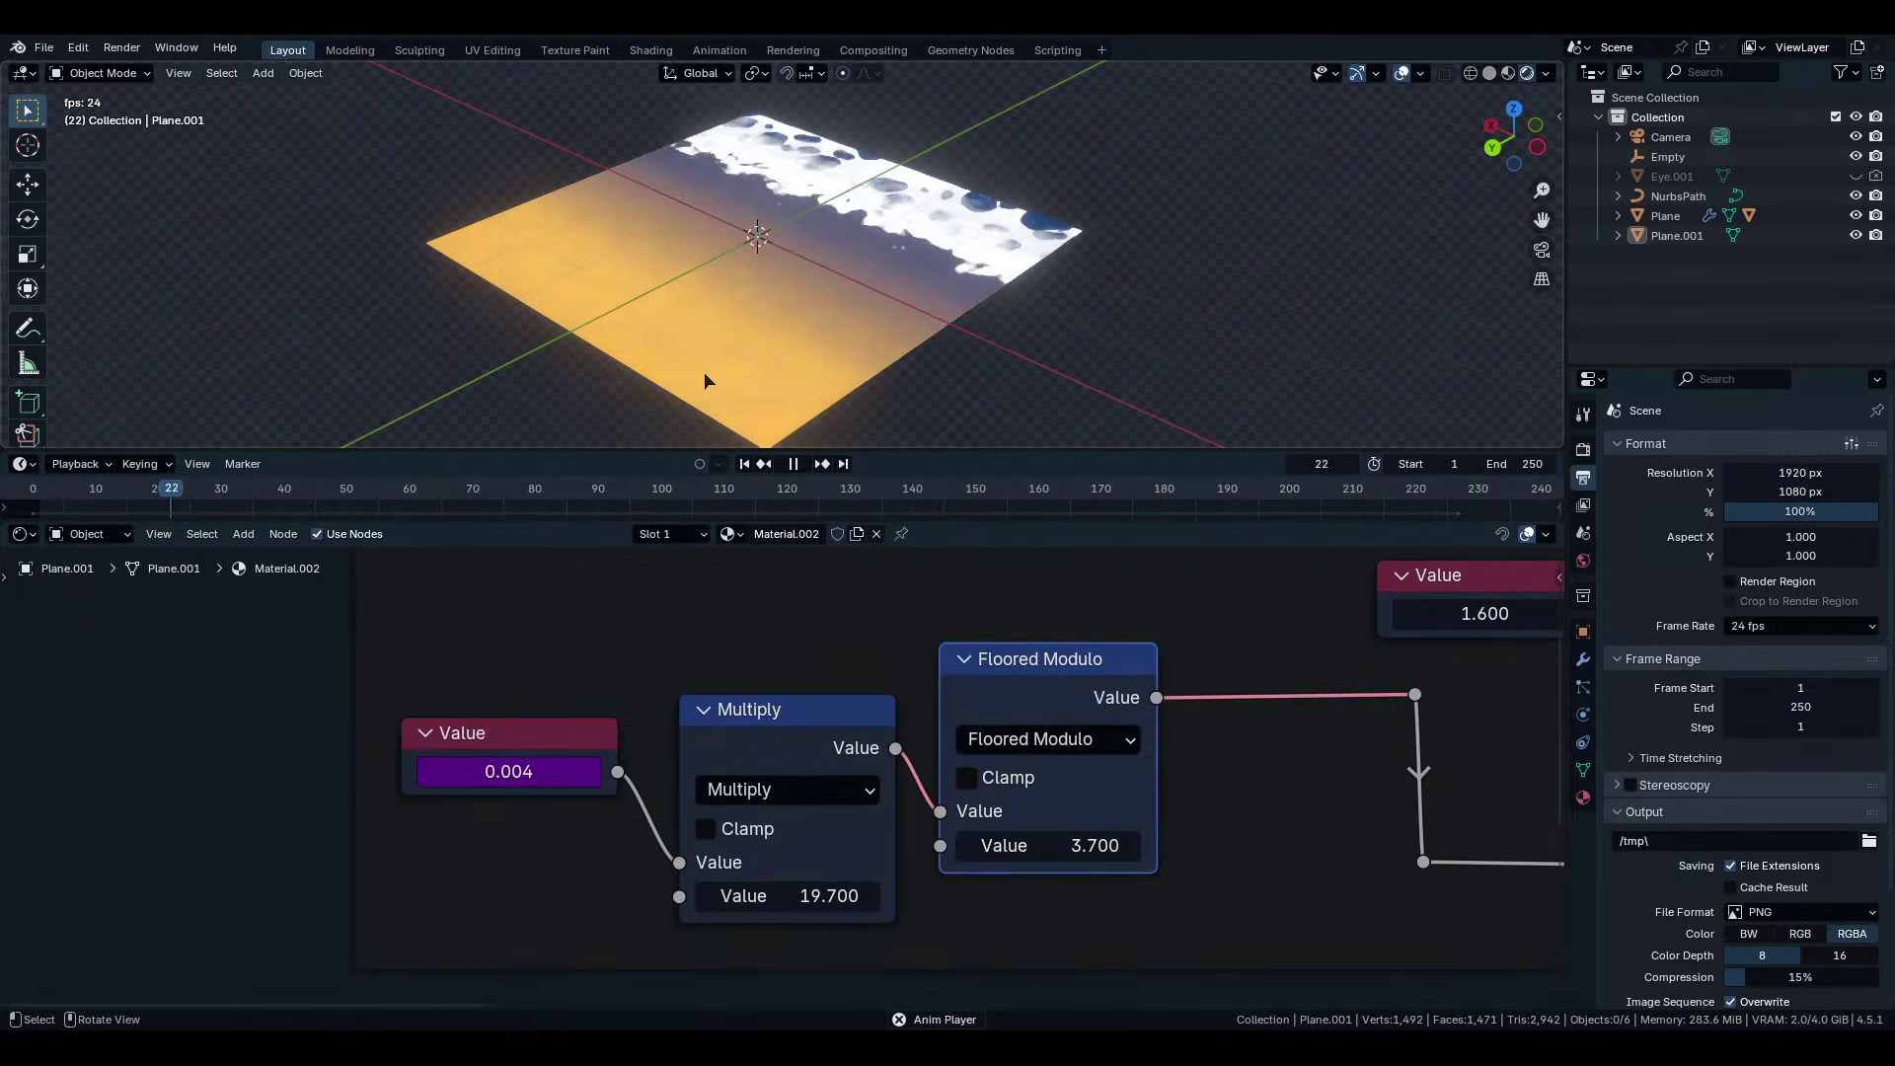
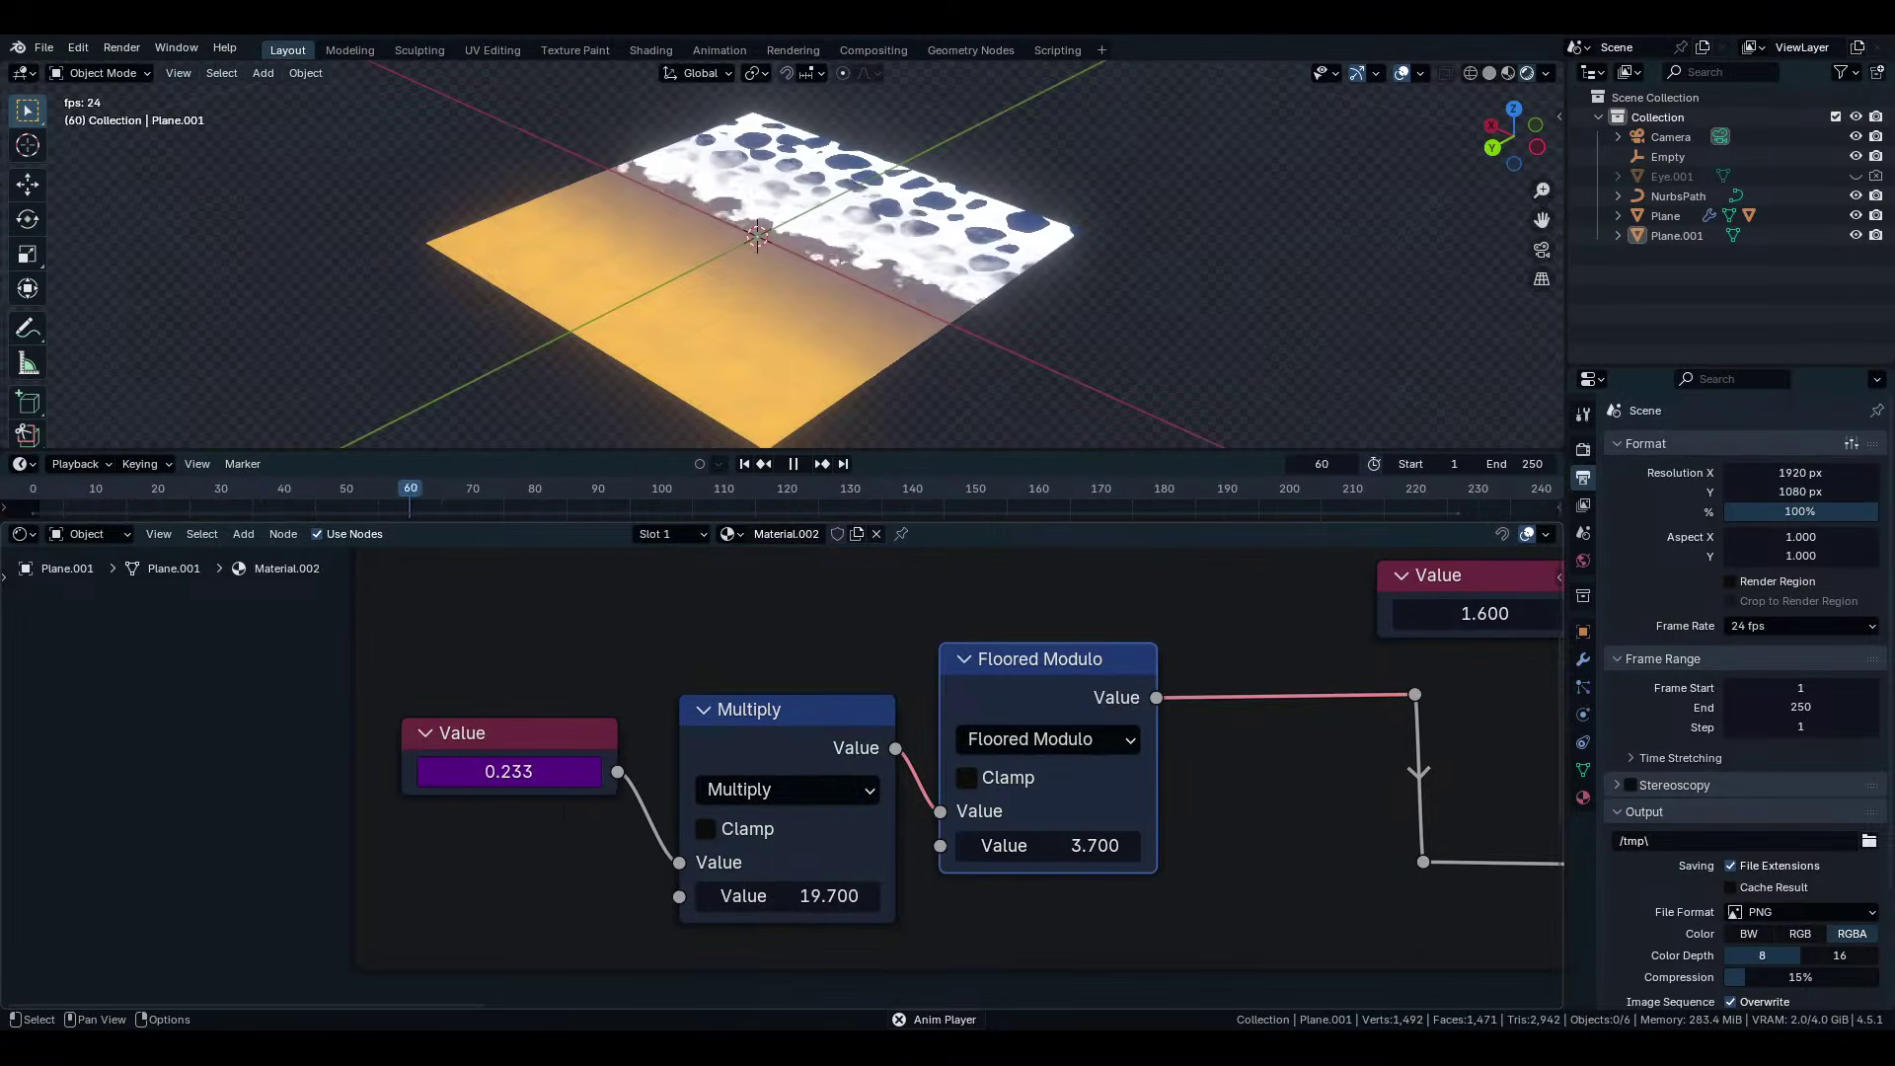
left_click_drag(531, 733, 521, 697)
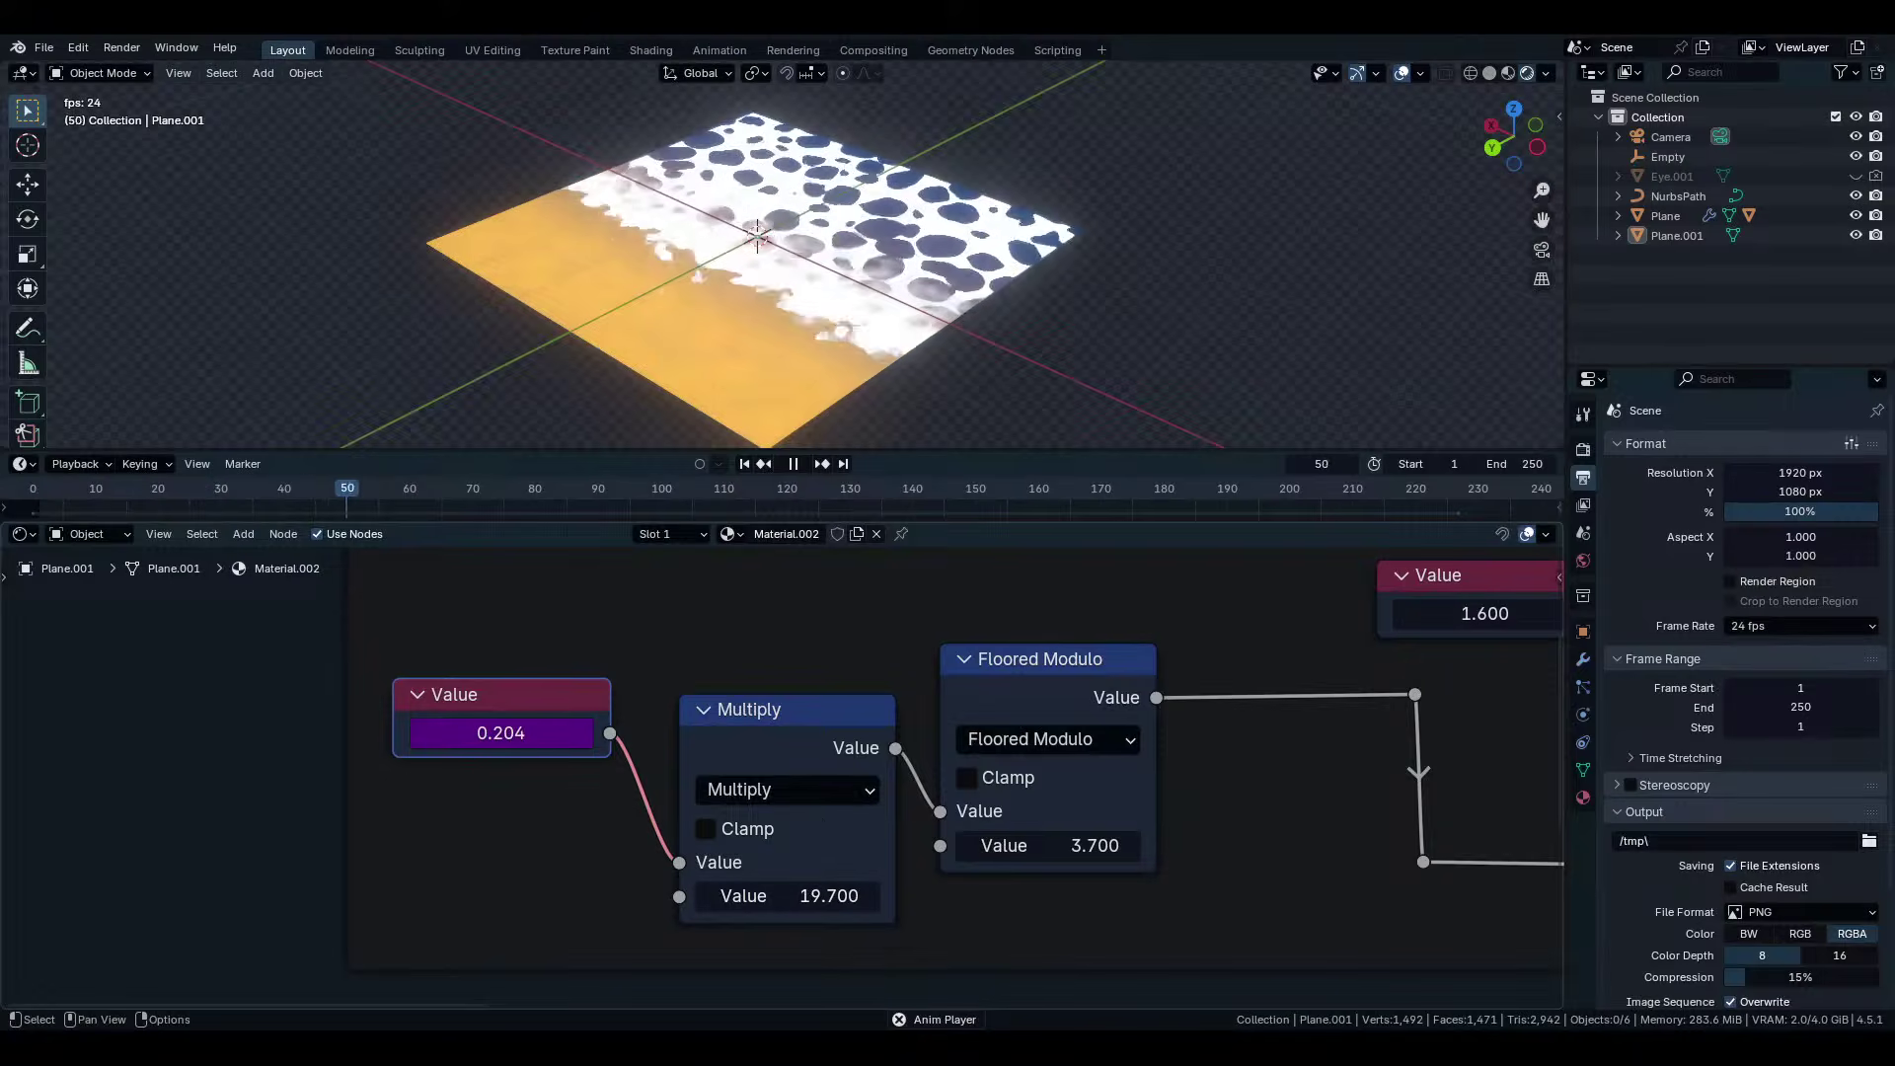
left_click_drag(1085, 686, 1049, 707)
right_click(1049, 706)
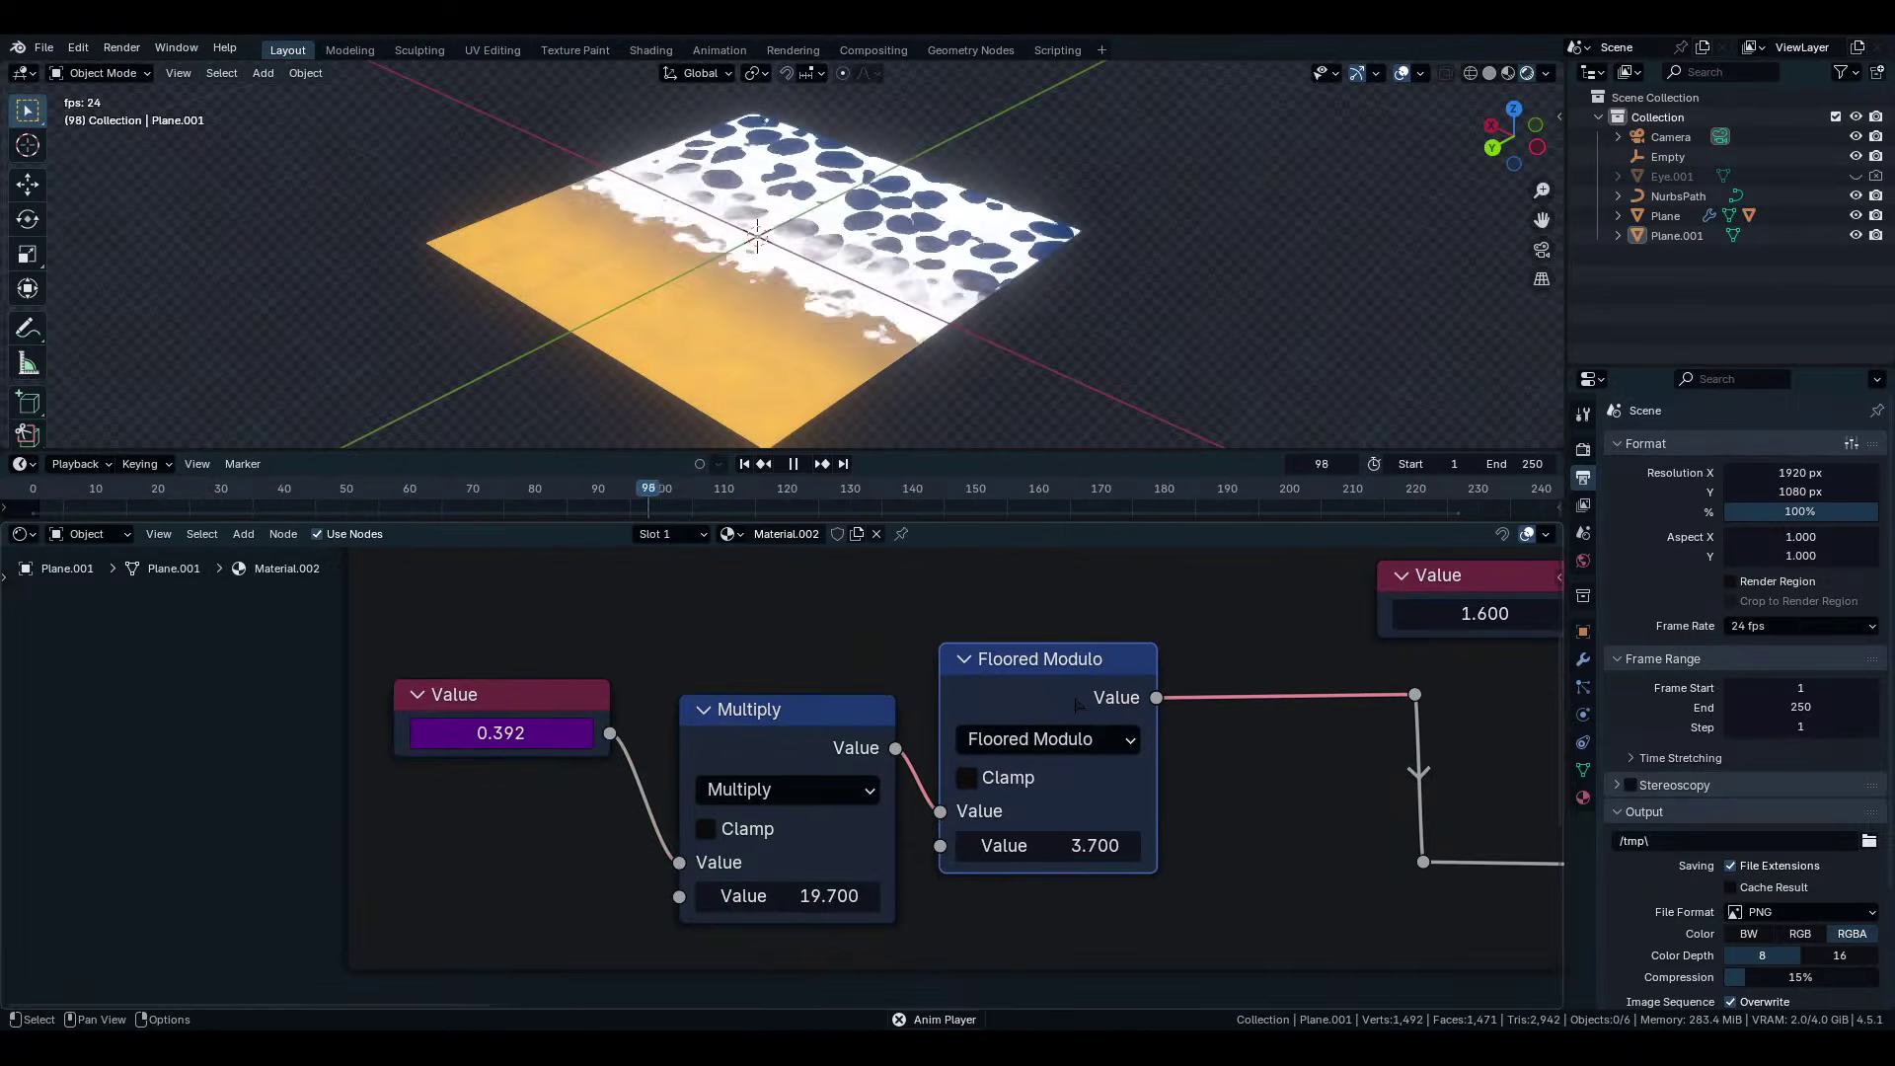
Look over the Foam Shader frame and the Ocean Waves Plus Animation frame while the animation plays.
scroll(1049, 718, "down", 6)
scroll(1048, 722, "down", 3)
middle_click_drag(1048, 721, 415, 760)
scroll(730, 703, "down", 3)
scroll(415, 760, "up", 3)
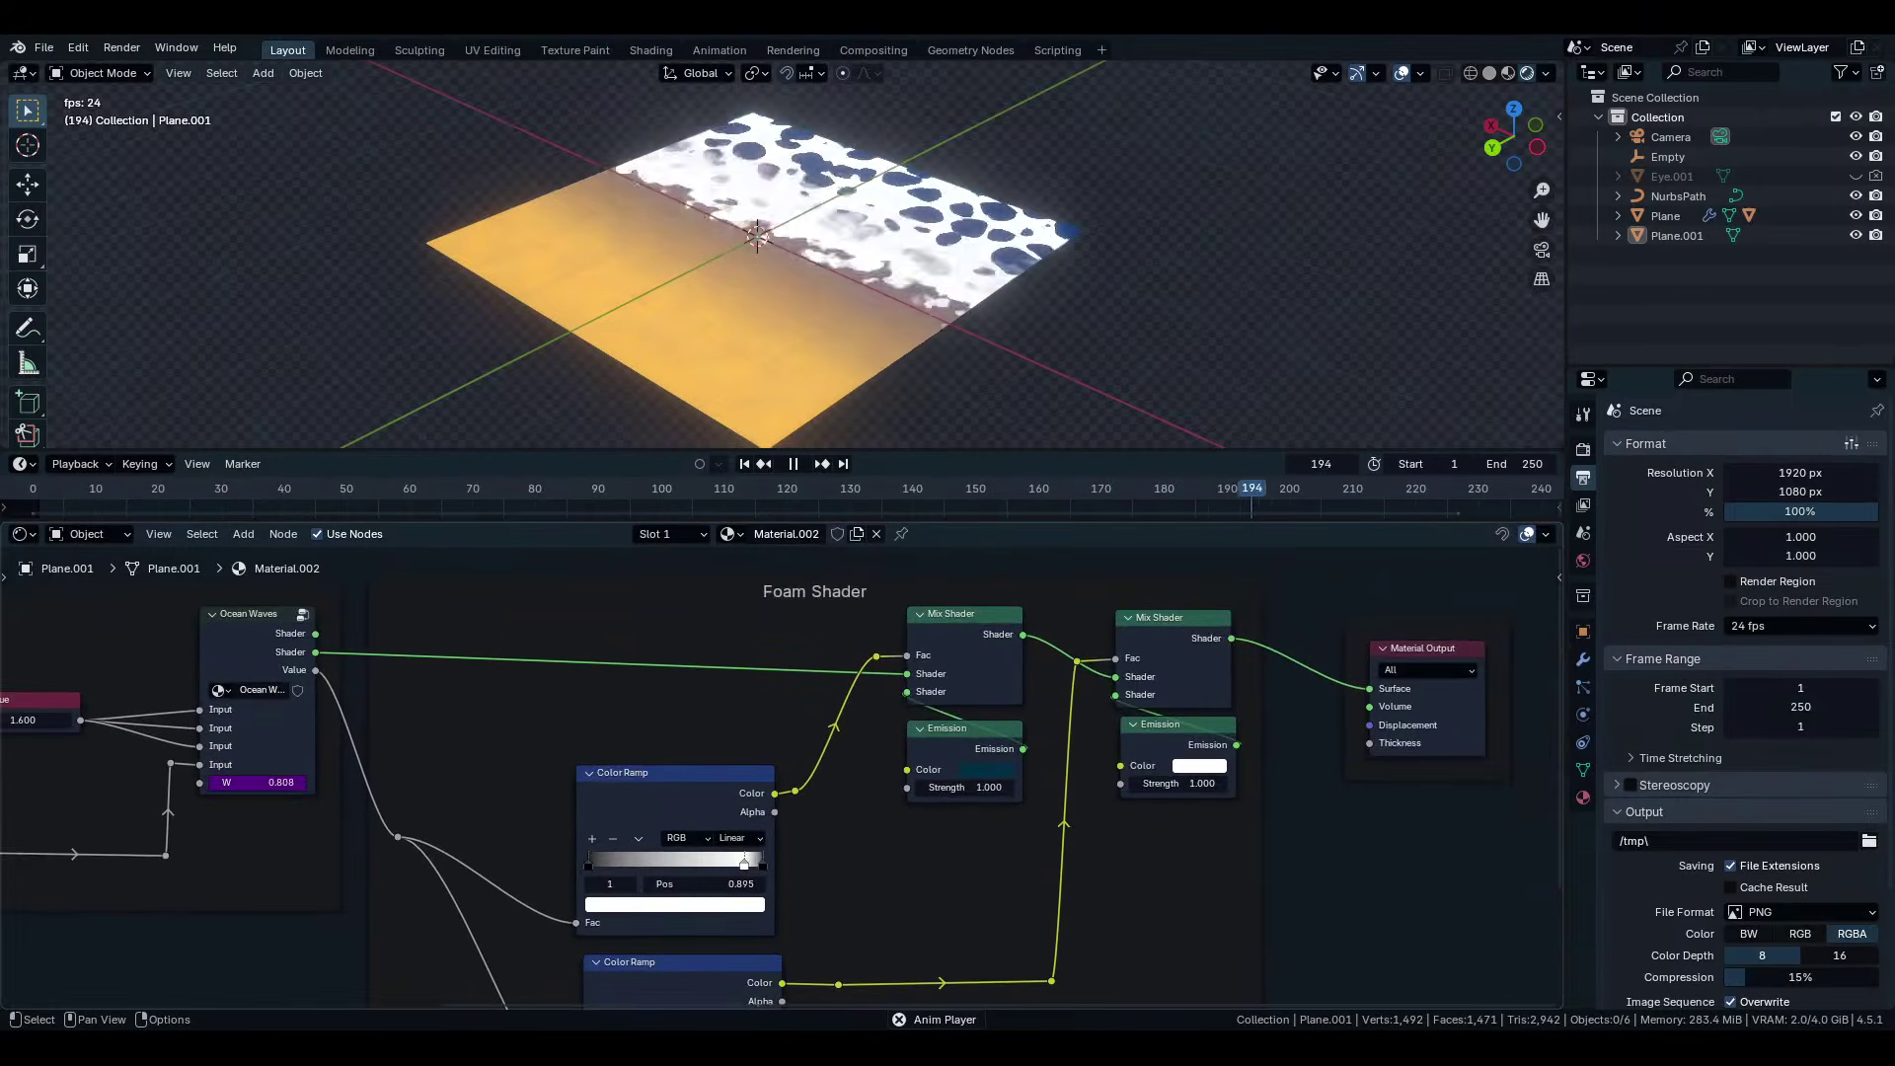
scroll(1205, 760, "up", 4)
scroll(1205, 760, "down", 8)
middle_click_drag(1205, 759, 1546, 776)
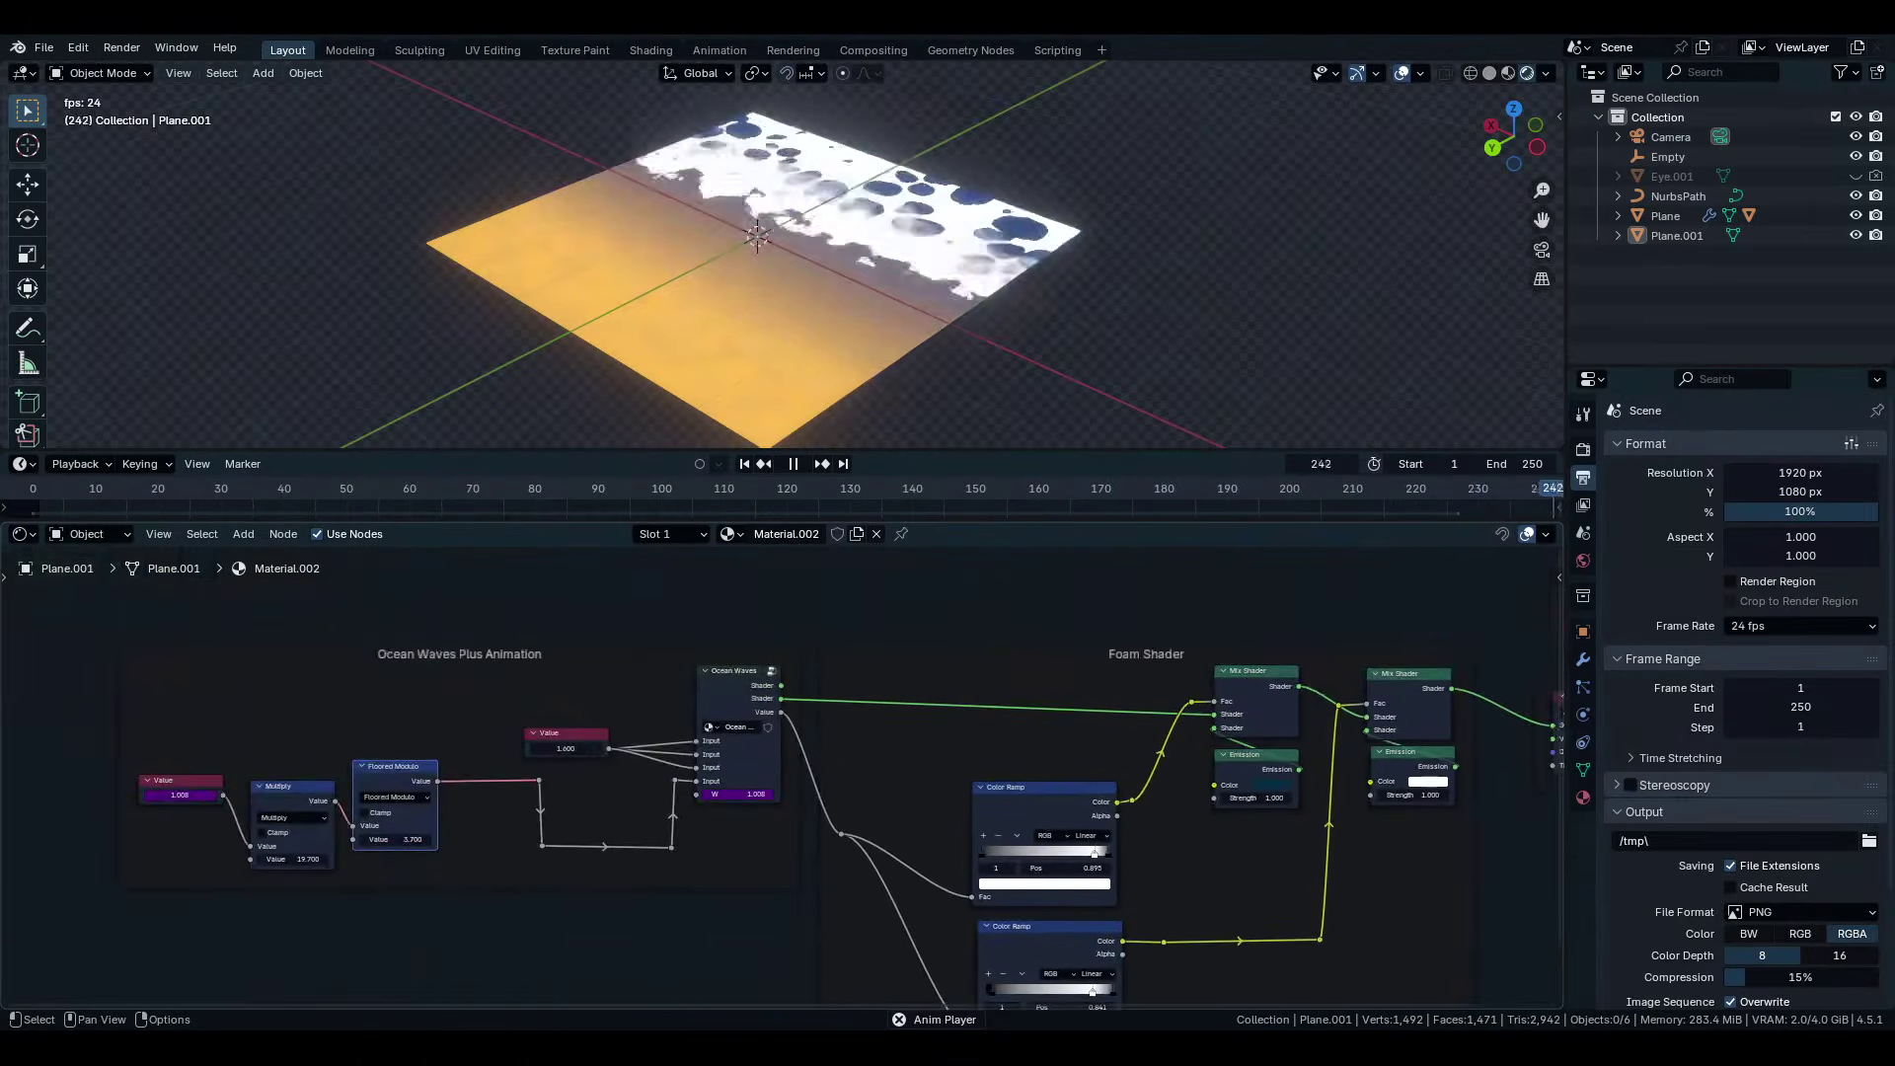
Open the Ocean Waves group for editing and locate its Group Input node.
key("Tab")
scroll(789, 766, "down", 2)
middle_click_drag(338, 838, 1421, 819)
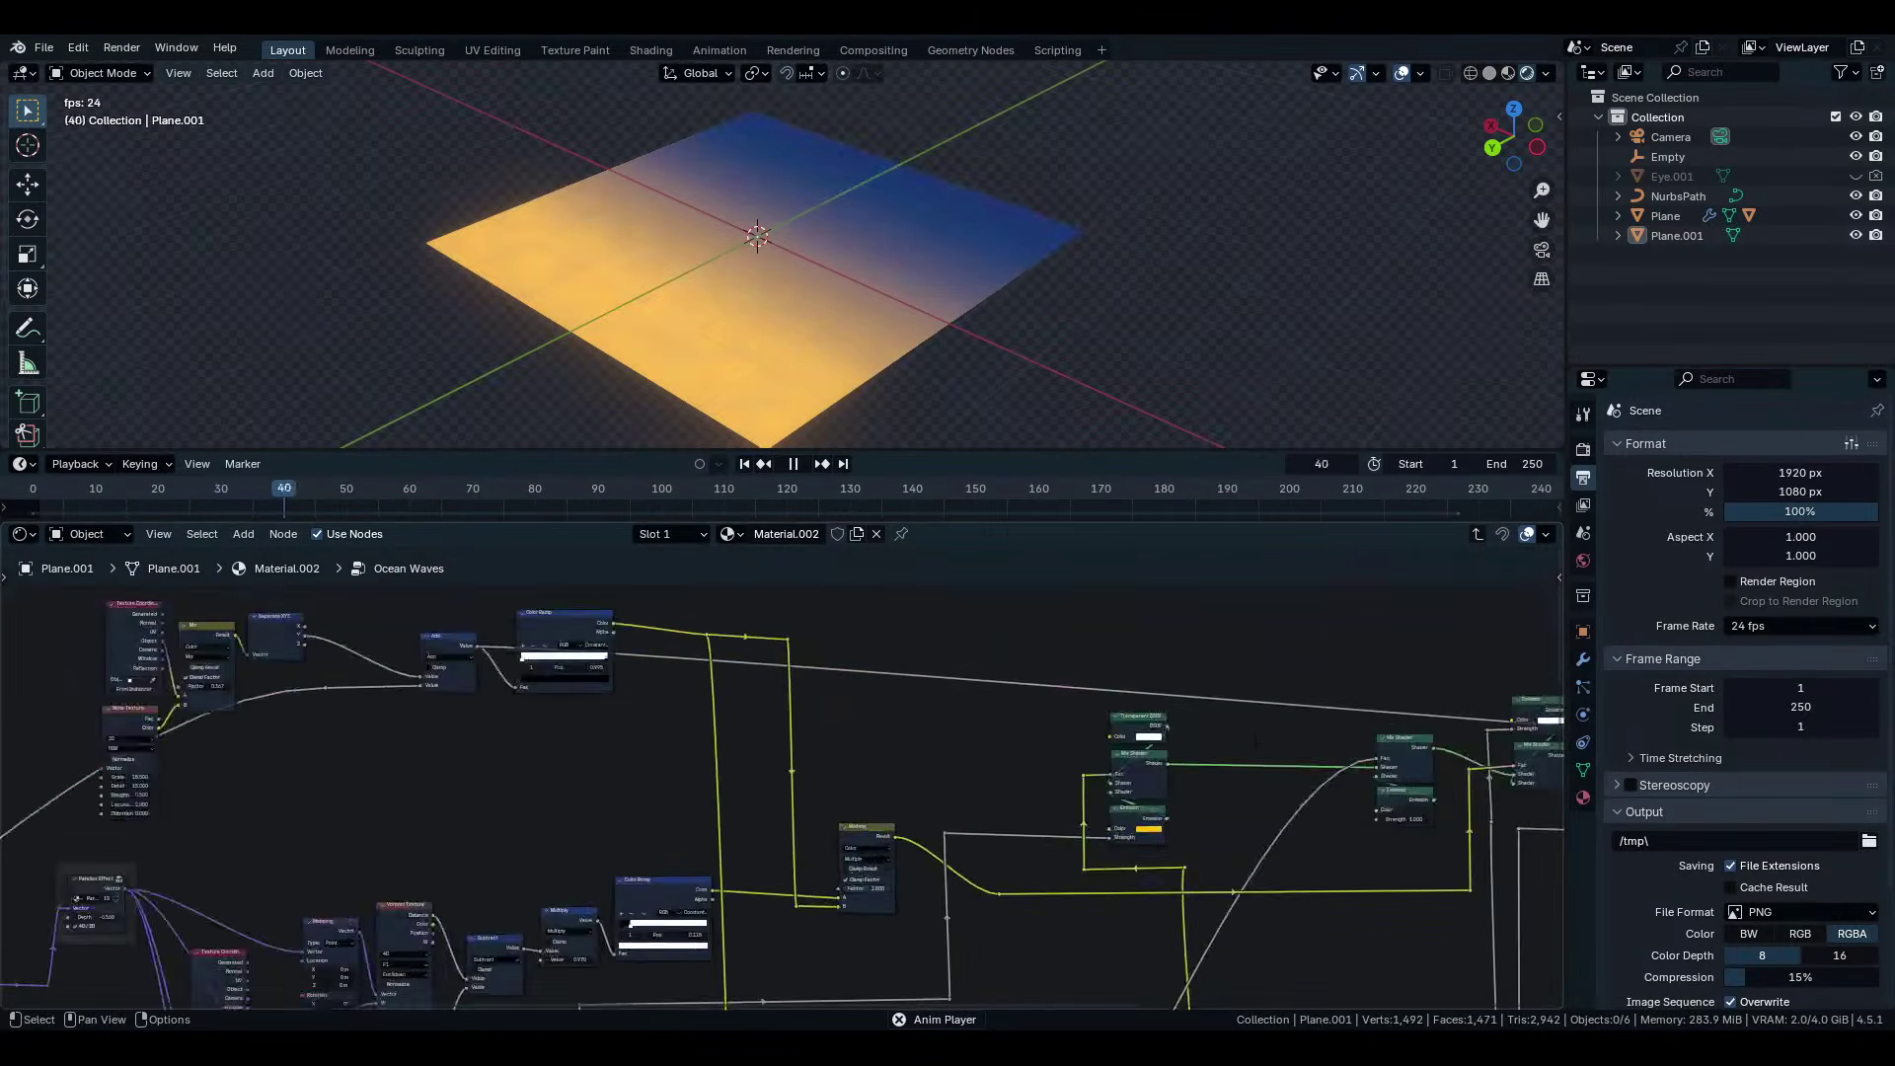
scroll(740, 734, "up", 2)
scroll(779, 784, "down", 11)
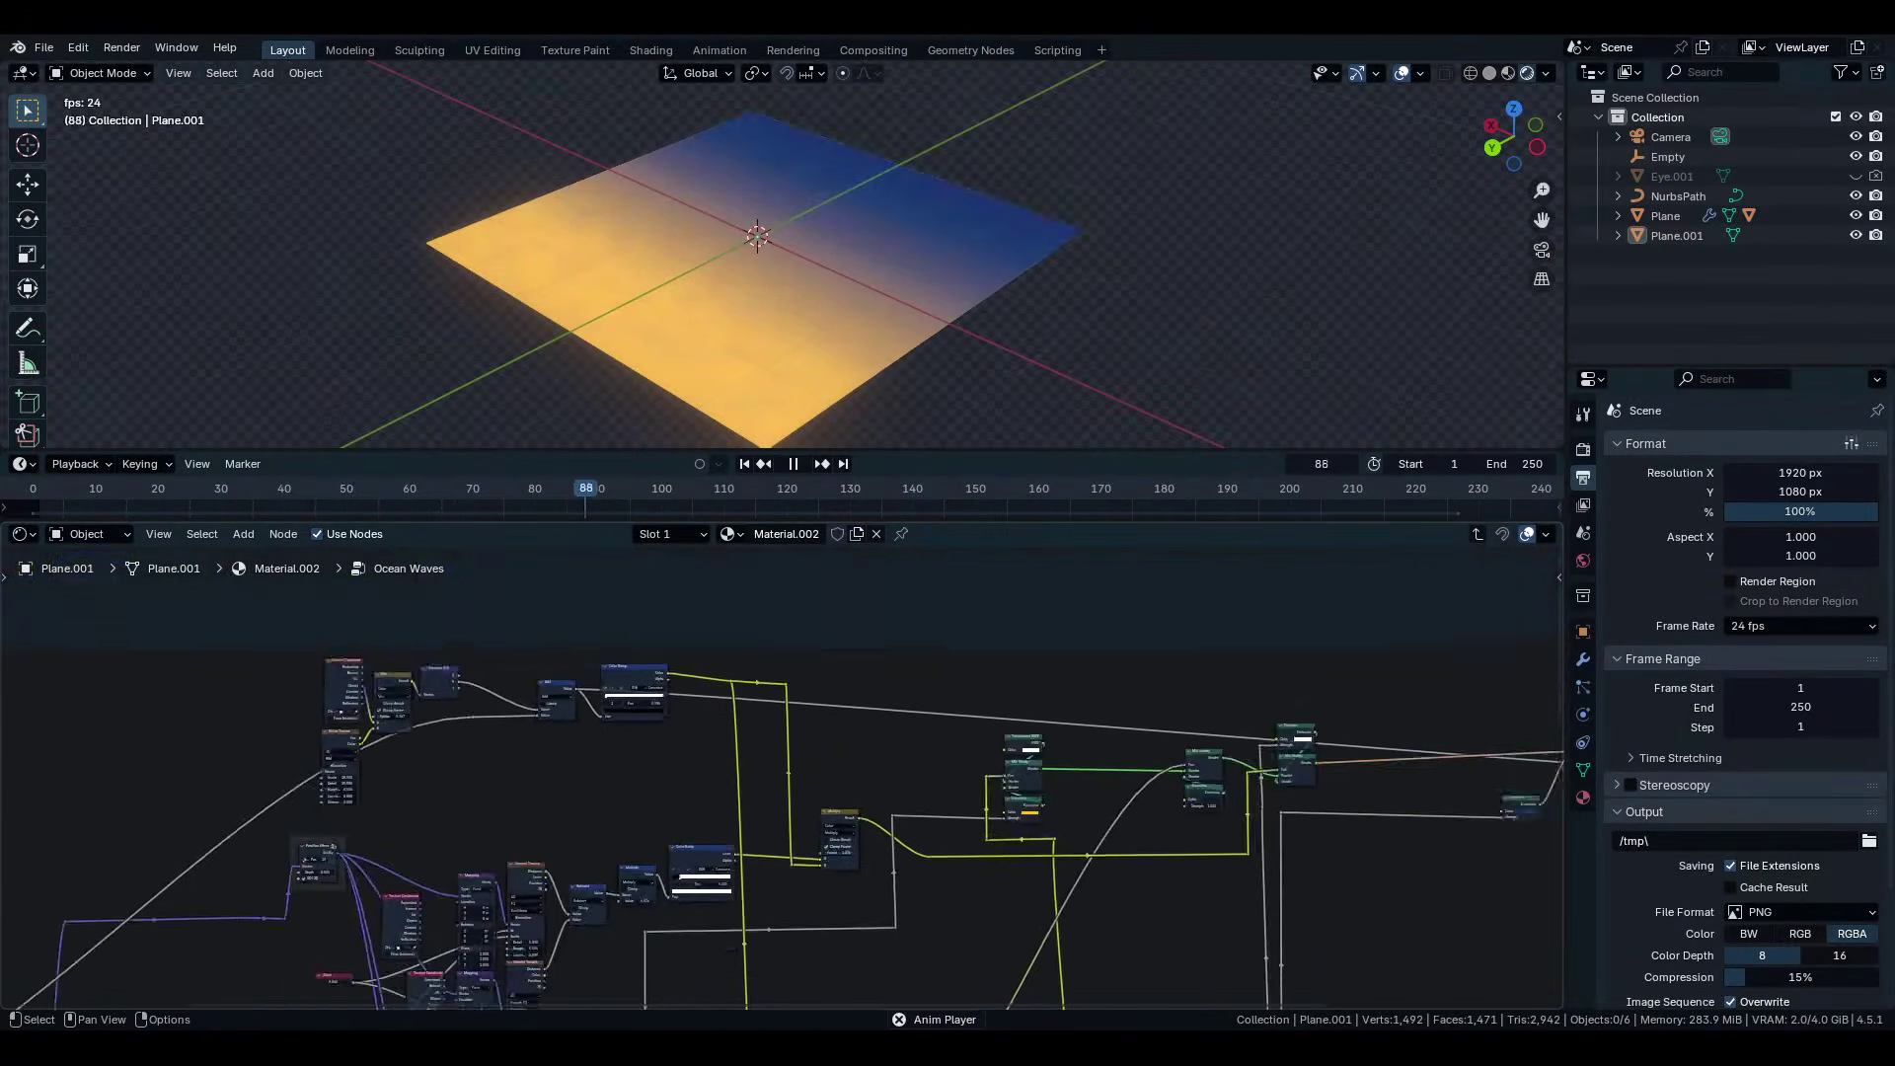
middle_click_drag(780, 785, 1208, 685)
scroll(740, 735, "up", 1)
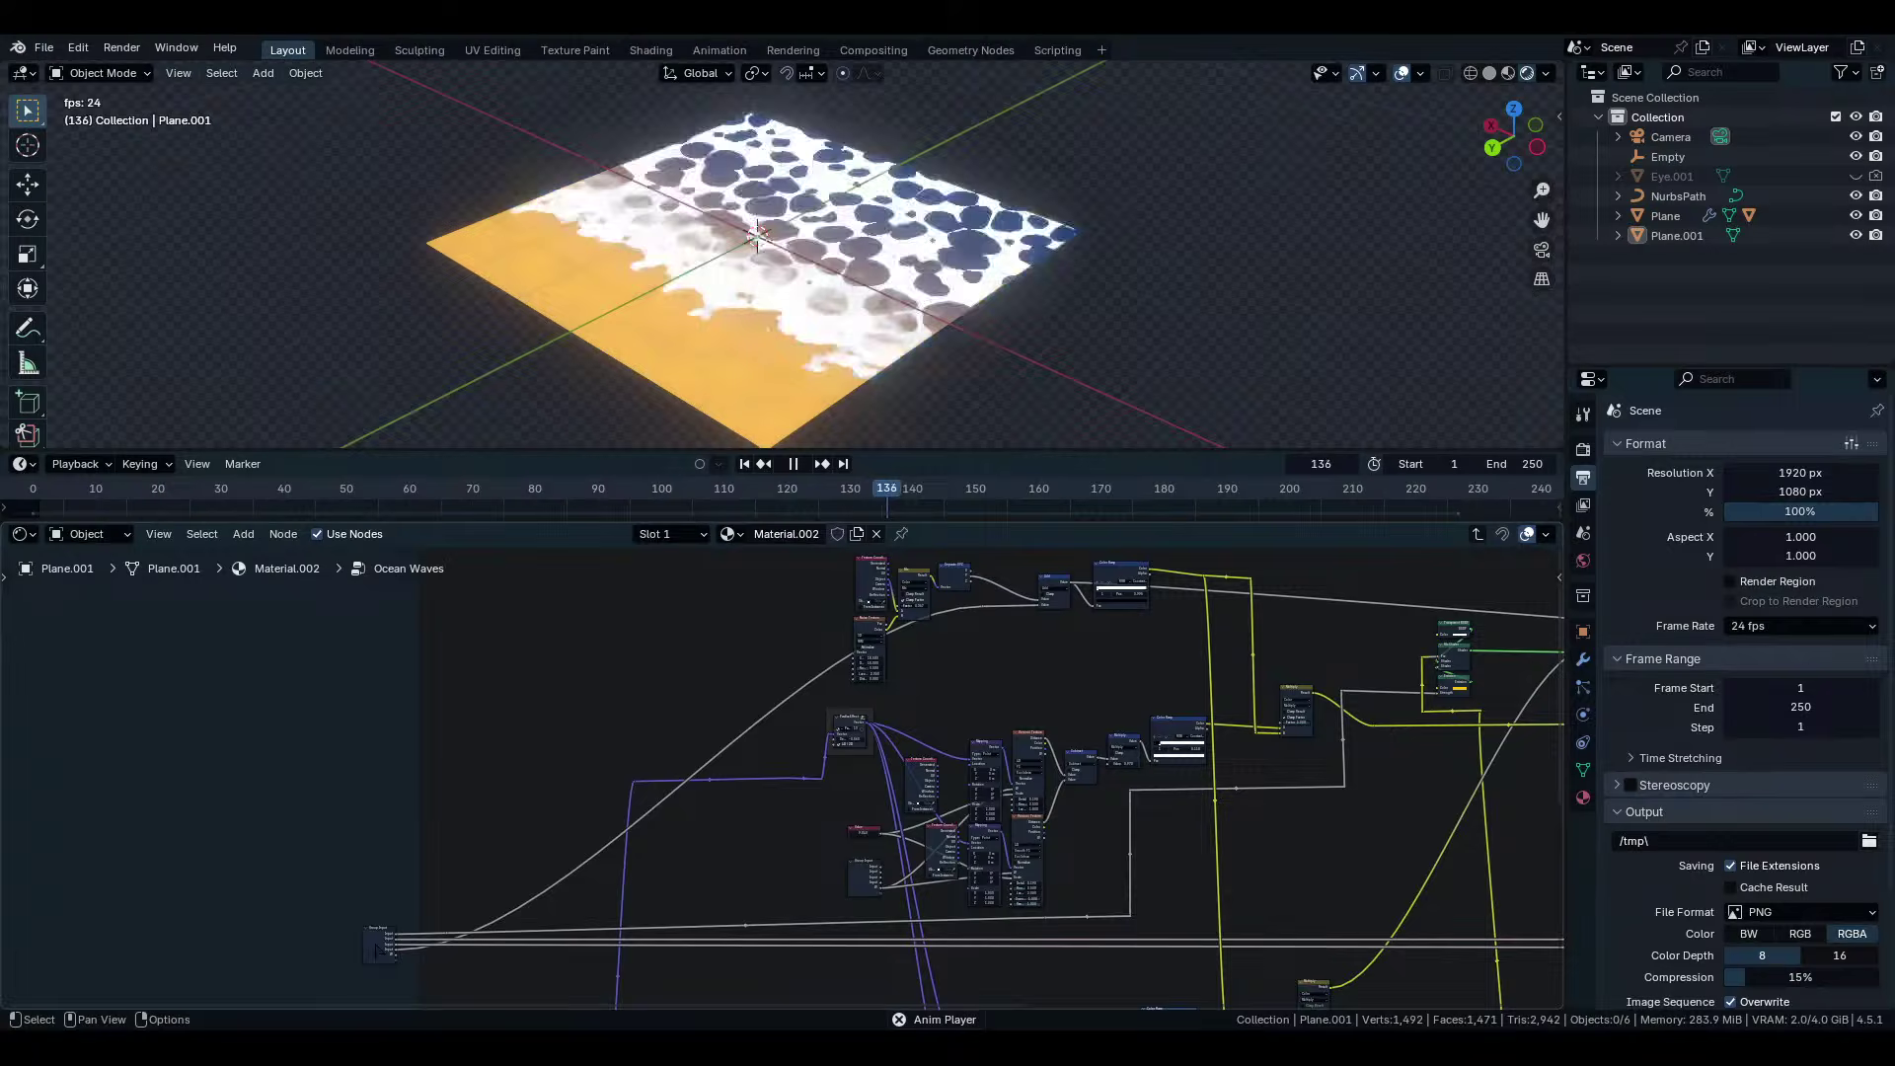
Duplicate the Group Input node and place the copy just before the Transparent BSDF and sand Emission nodes.
left_click(385, 933)
middle_click_drag(592, 790, 352, 871)
scroll(352, 871, "up", 1)
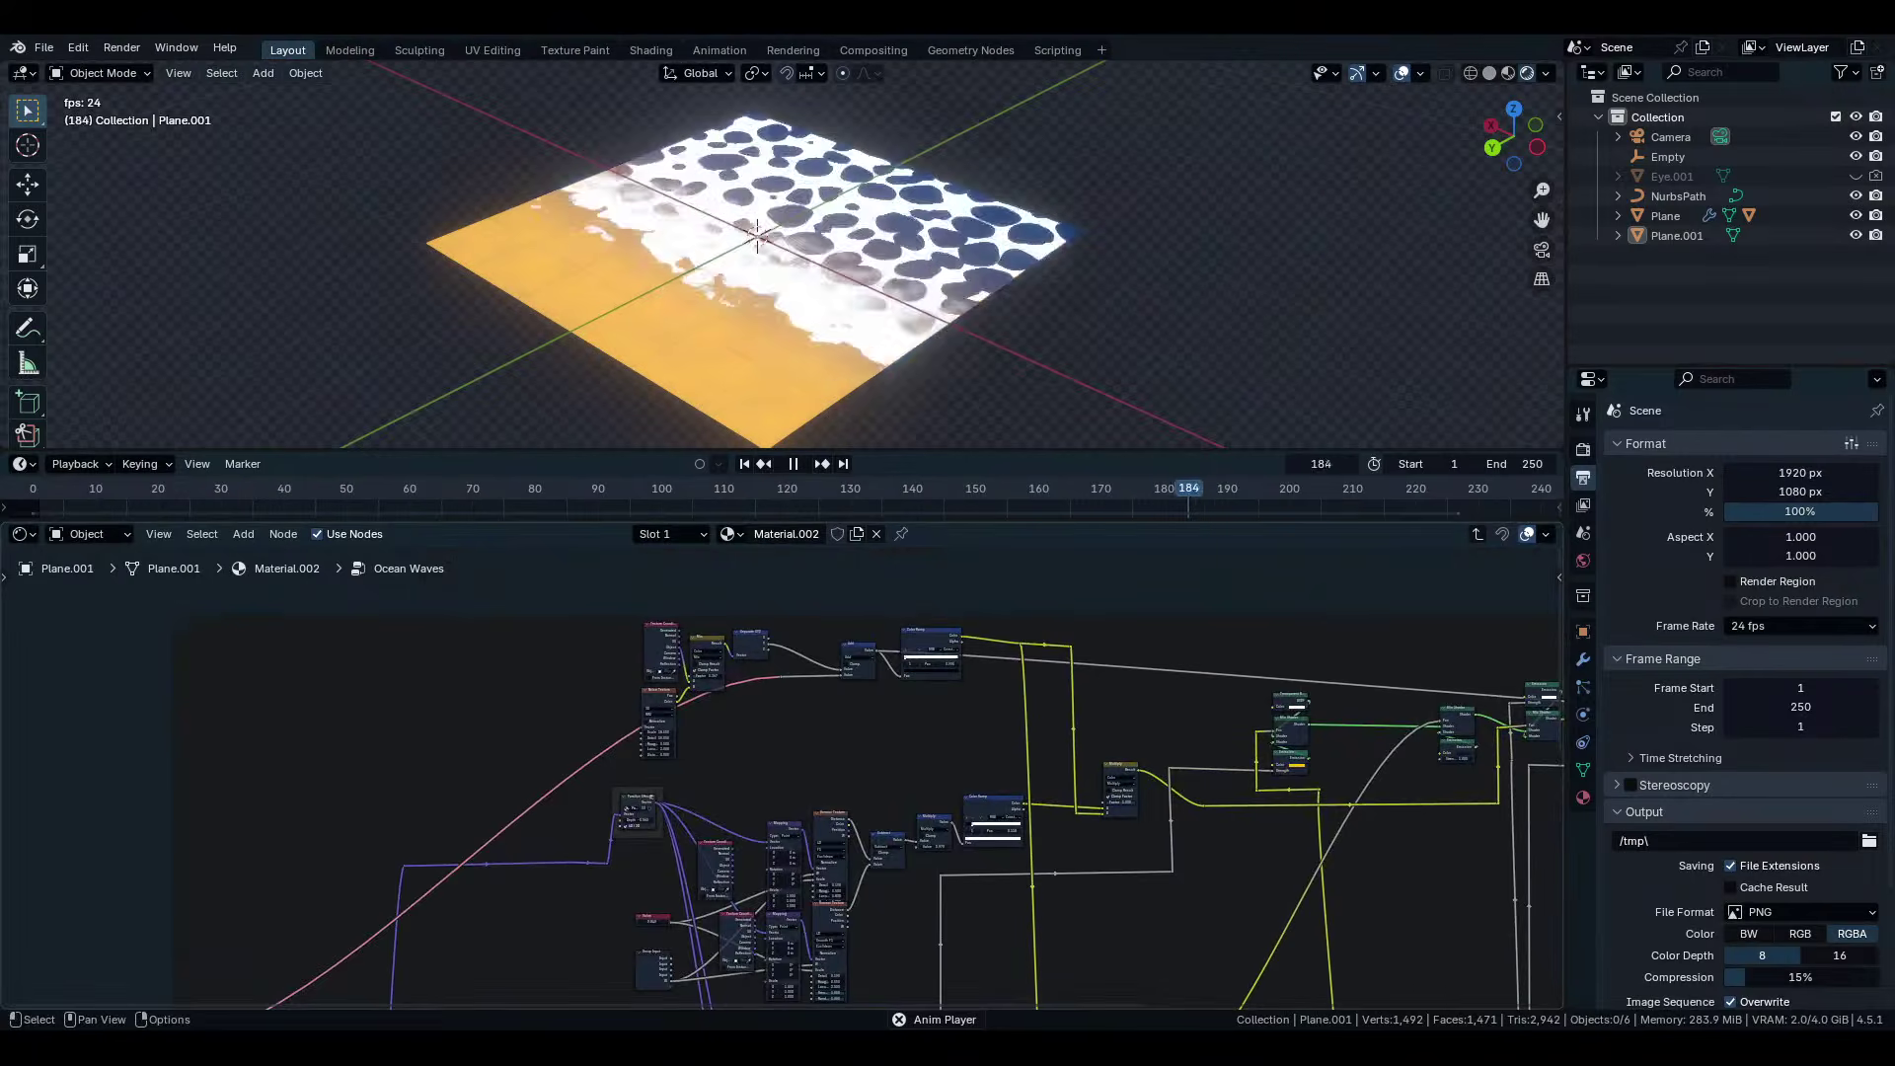
scroll(262, 913, "down", 4)
middle_click_drag(261, 912, 424, 791)
key("shift+d")
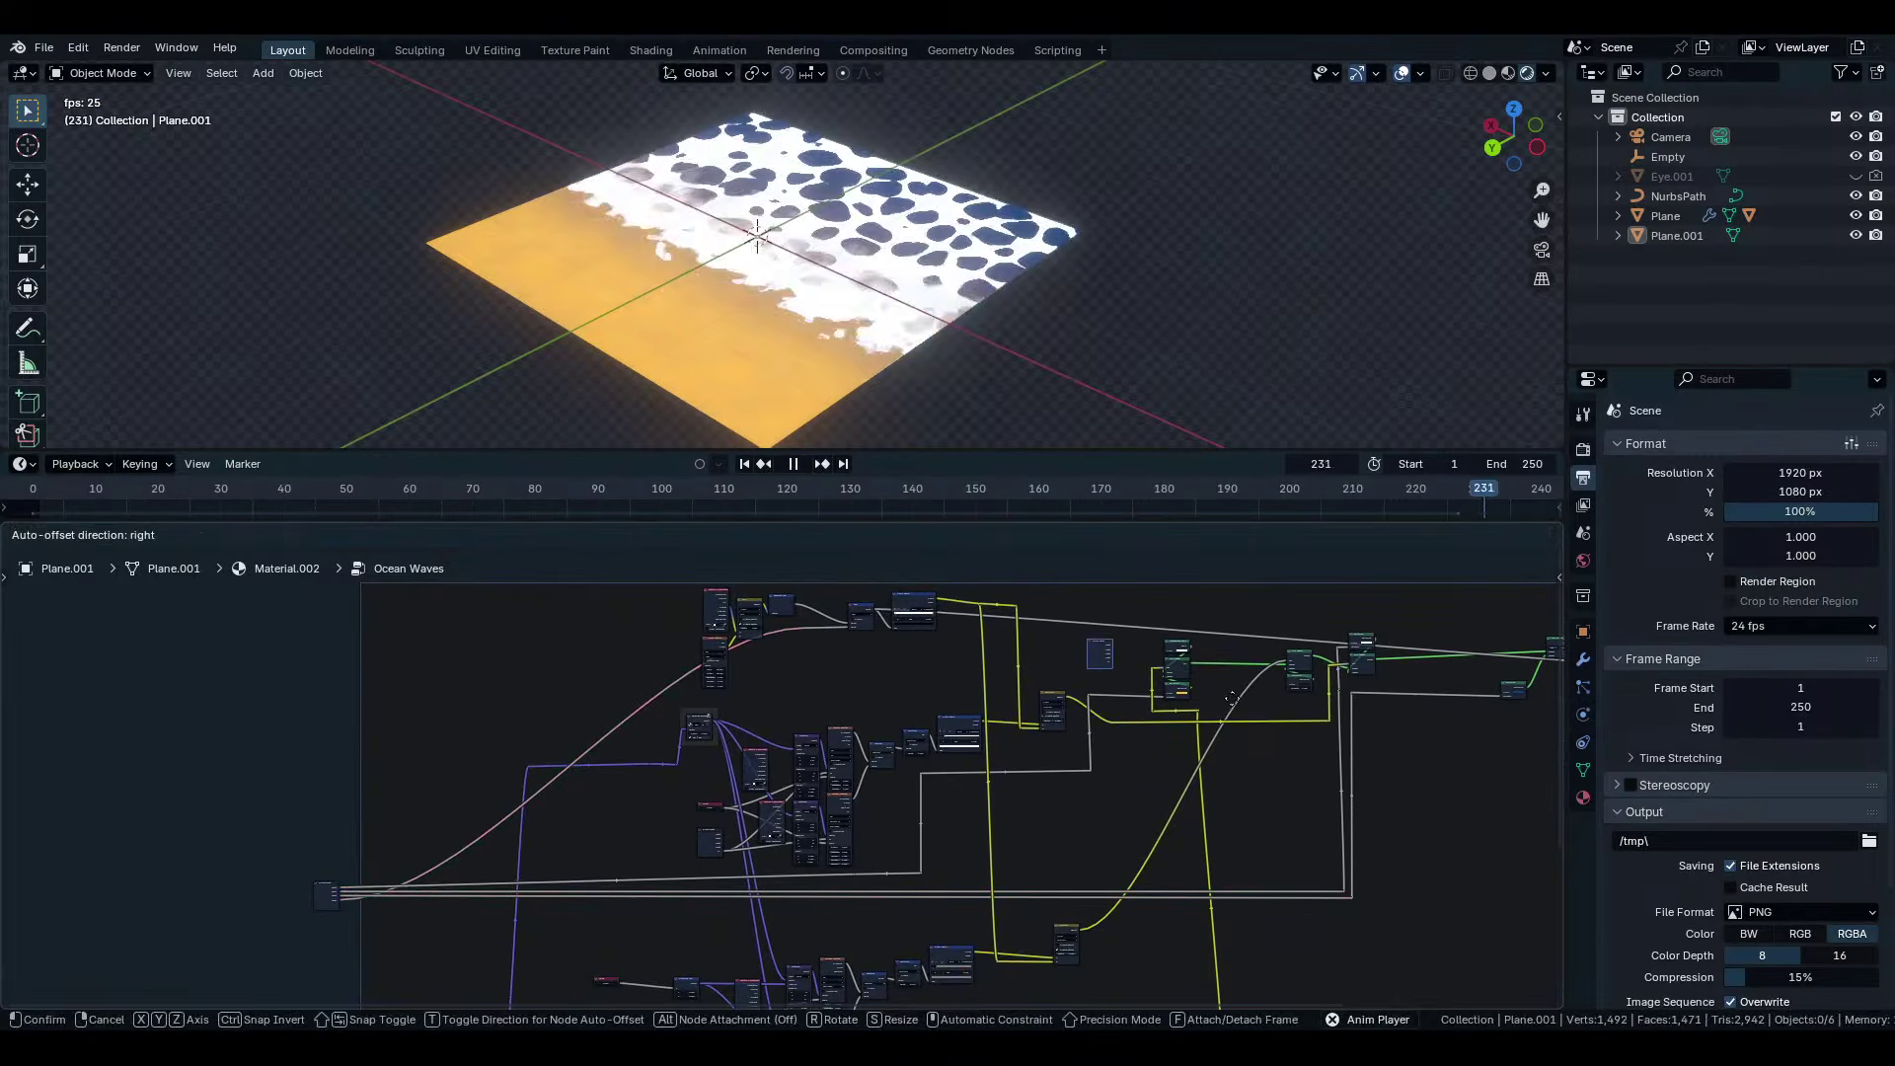
left_click(1239, 704)
Expose the yellow sand Emission's Color as a new group input by linking it to the copied Group Input's empty socket.
scroll(1240, 704, "up", 6)
scroll(888, 987, "up", 6)
middle_click_drag(1240, 696, 814, 868)
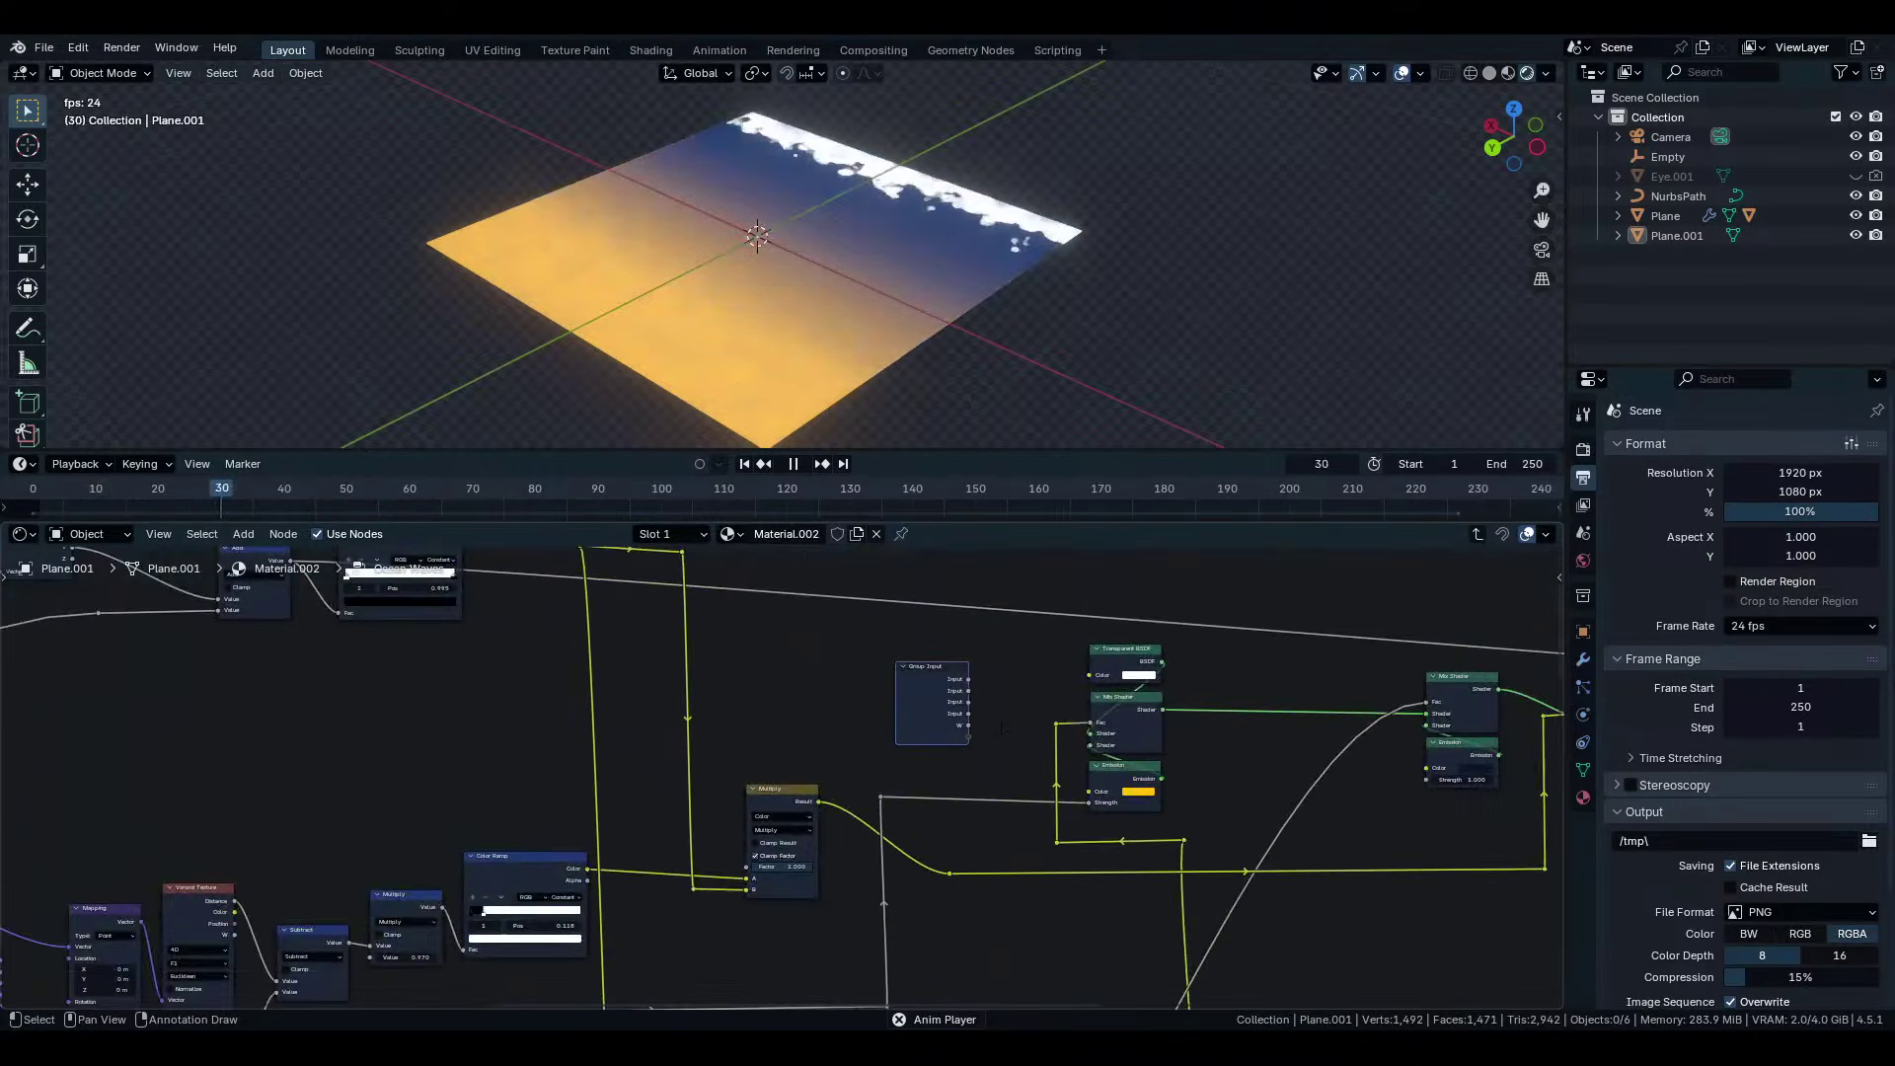
scroll(794, 774, "up", 6)
middle_click_drag(795, 774, 587, 927)
scroll(1155, 921, "up", 6)
middle_click_drag(1164, 930, 1094, 809)
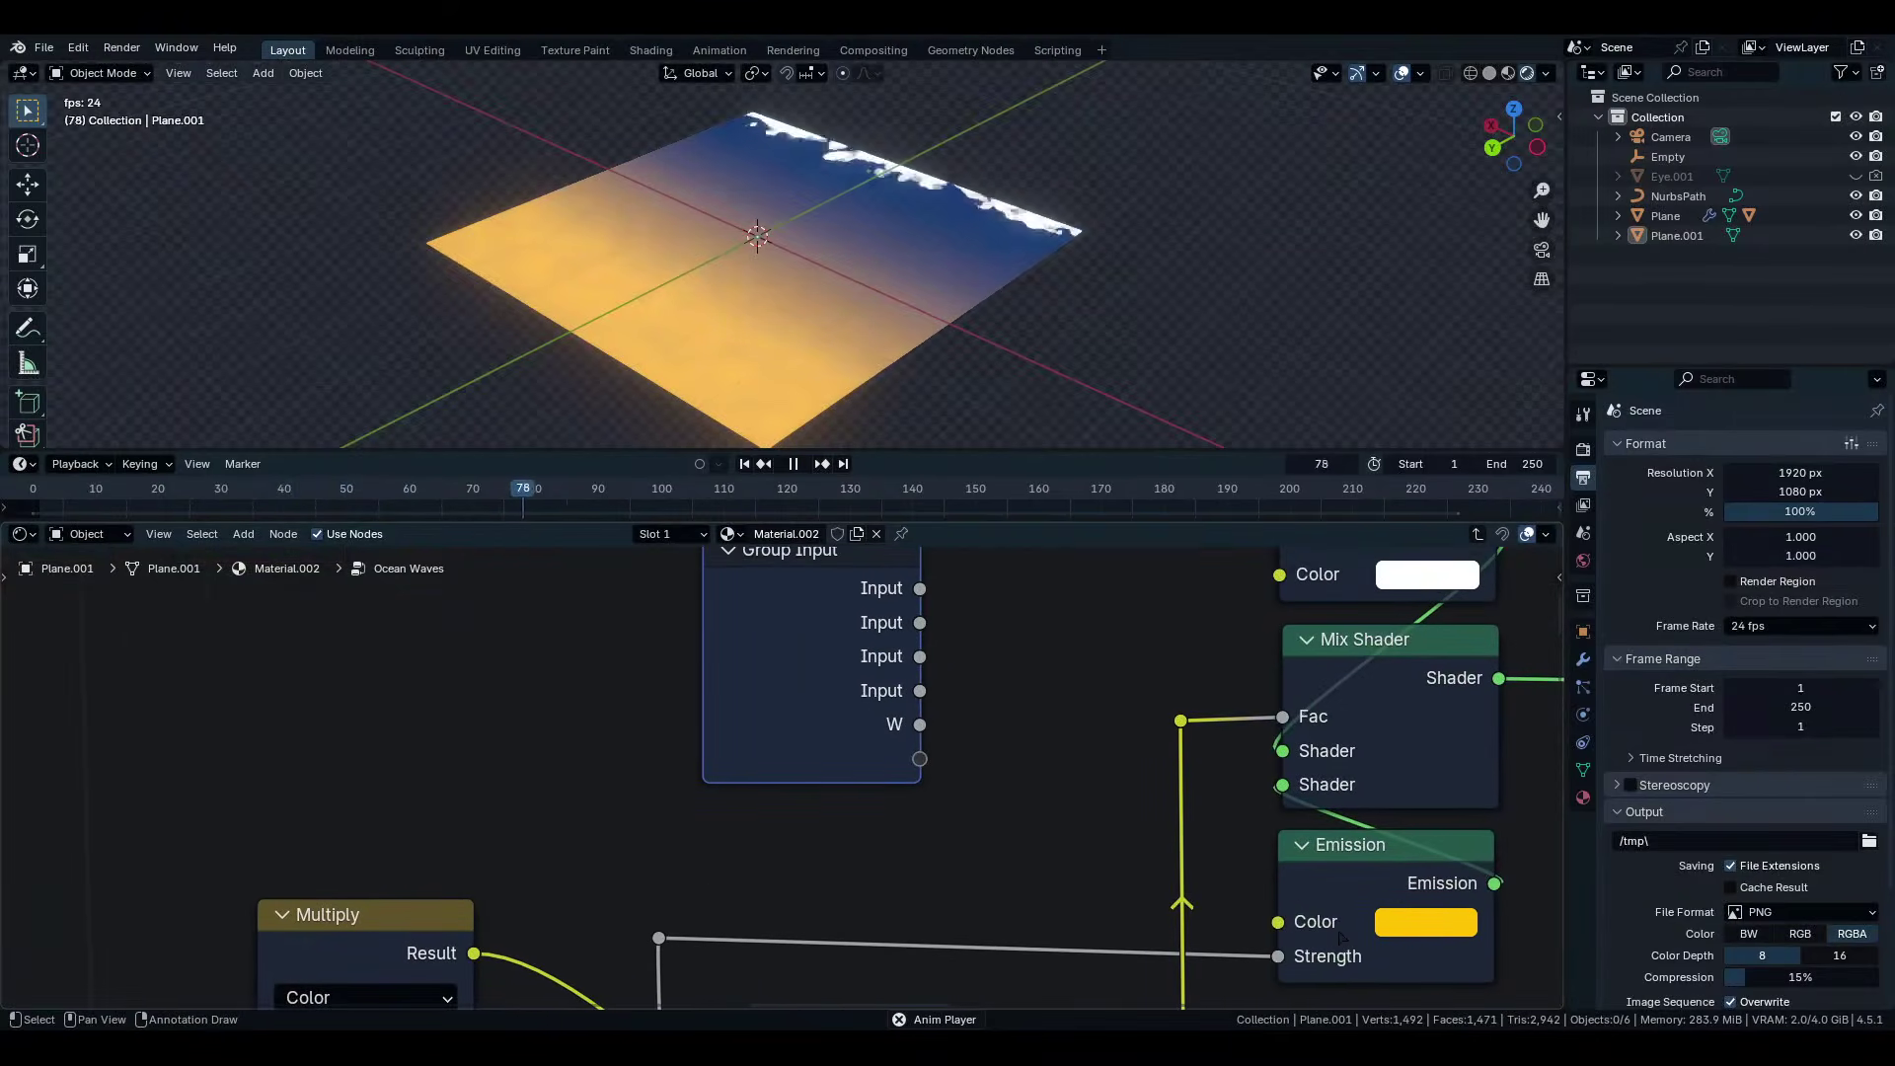
left_click_drag(1279, 923, 920, 758)
scroll(789, 778, "down", 3)
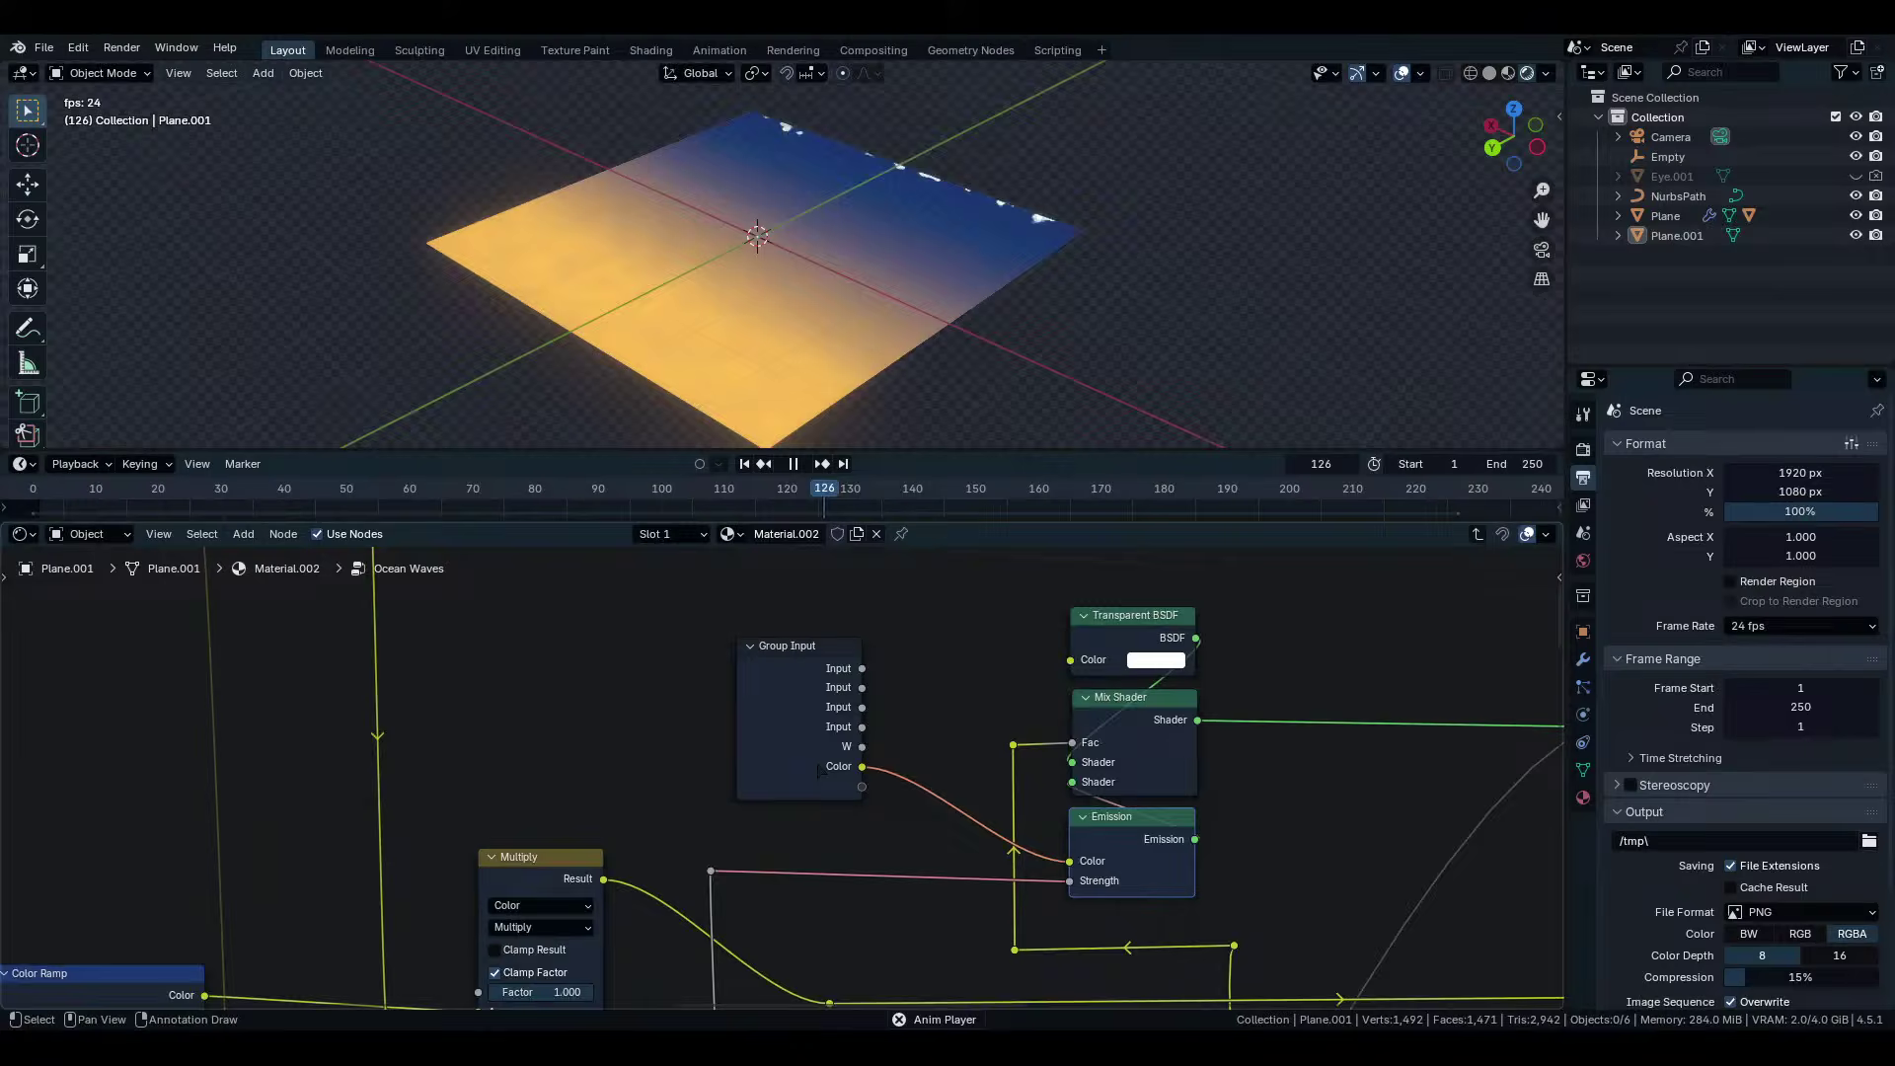
scroll(785, 778, "up", 1)
scroll(787, 776, "down", 6)
scroll(789, 777, "up", 4)
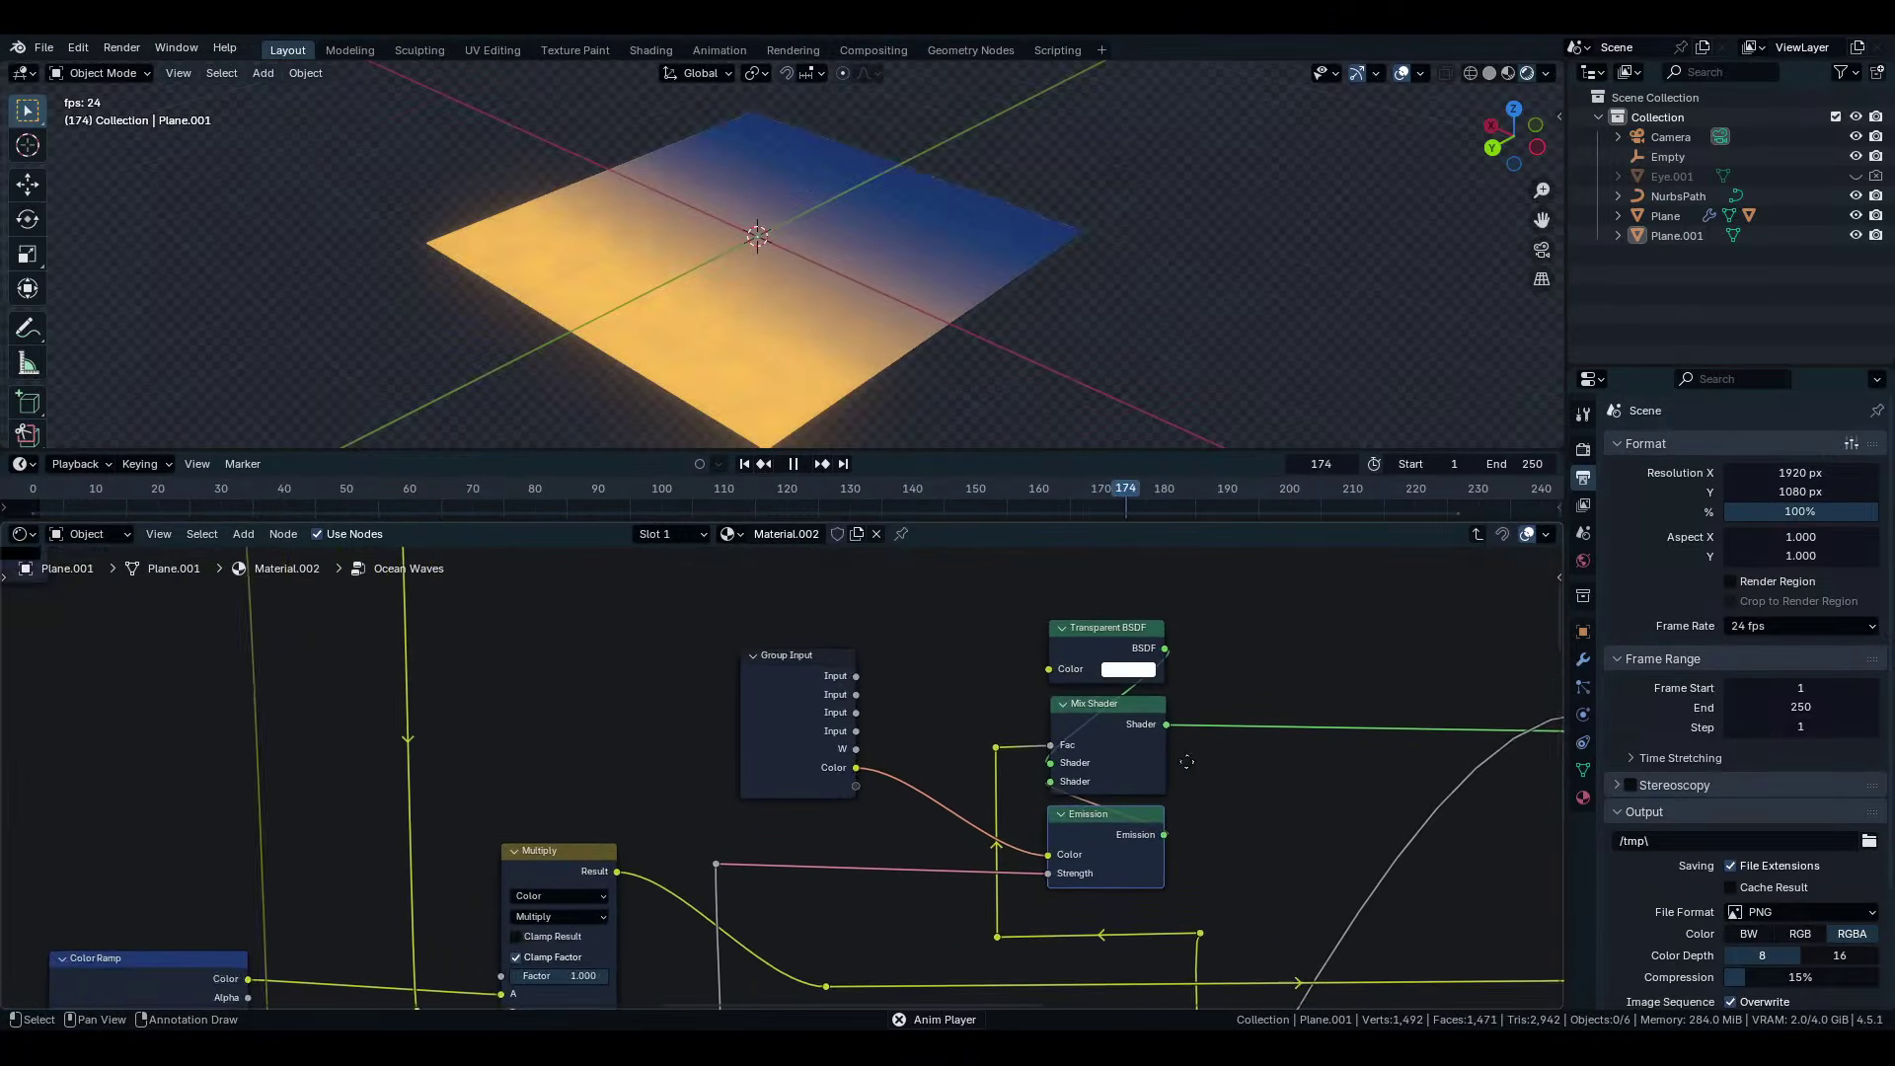
scroll(1041, 809, "down", 4)
middle_click_drag(1229, 780, 839, 691)
scroll(1041, 807, "down", 2)
key("shift+d")
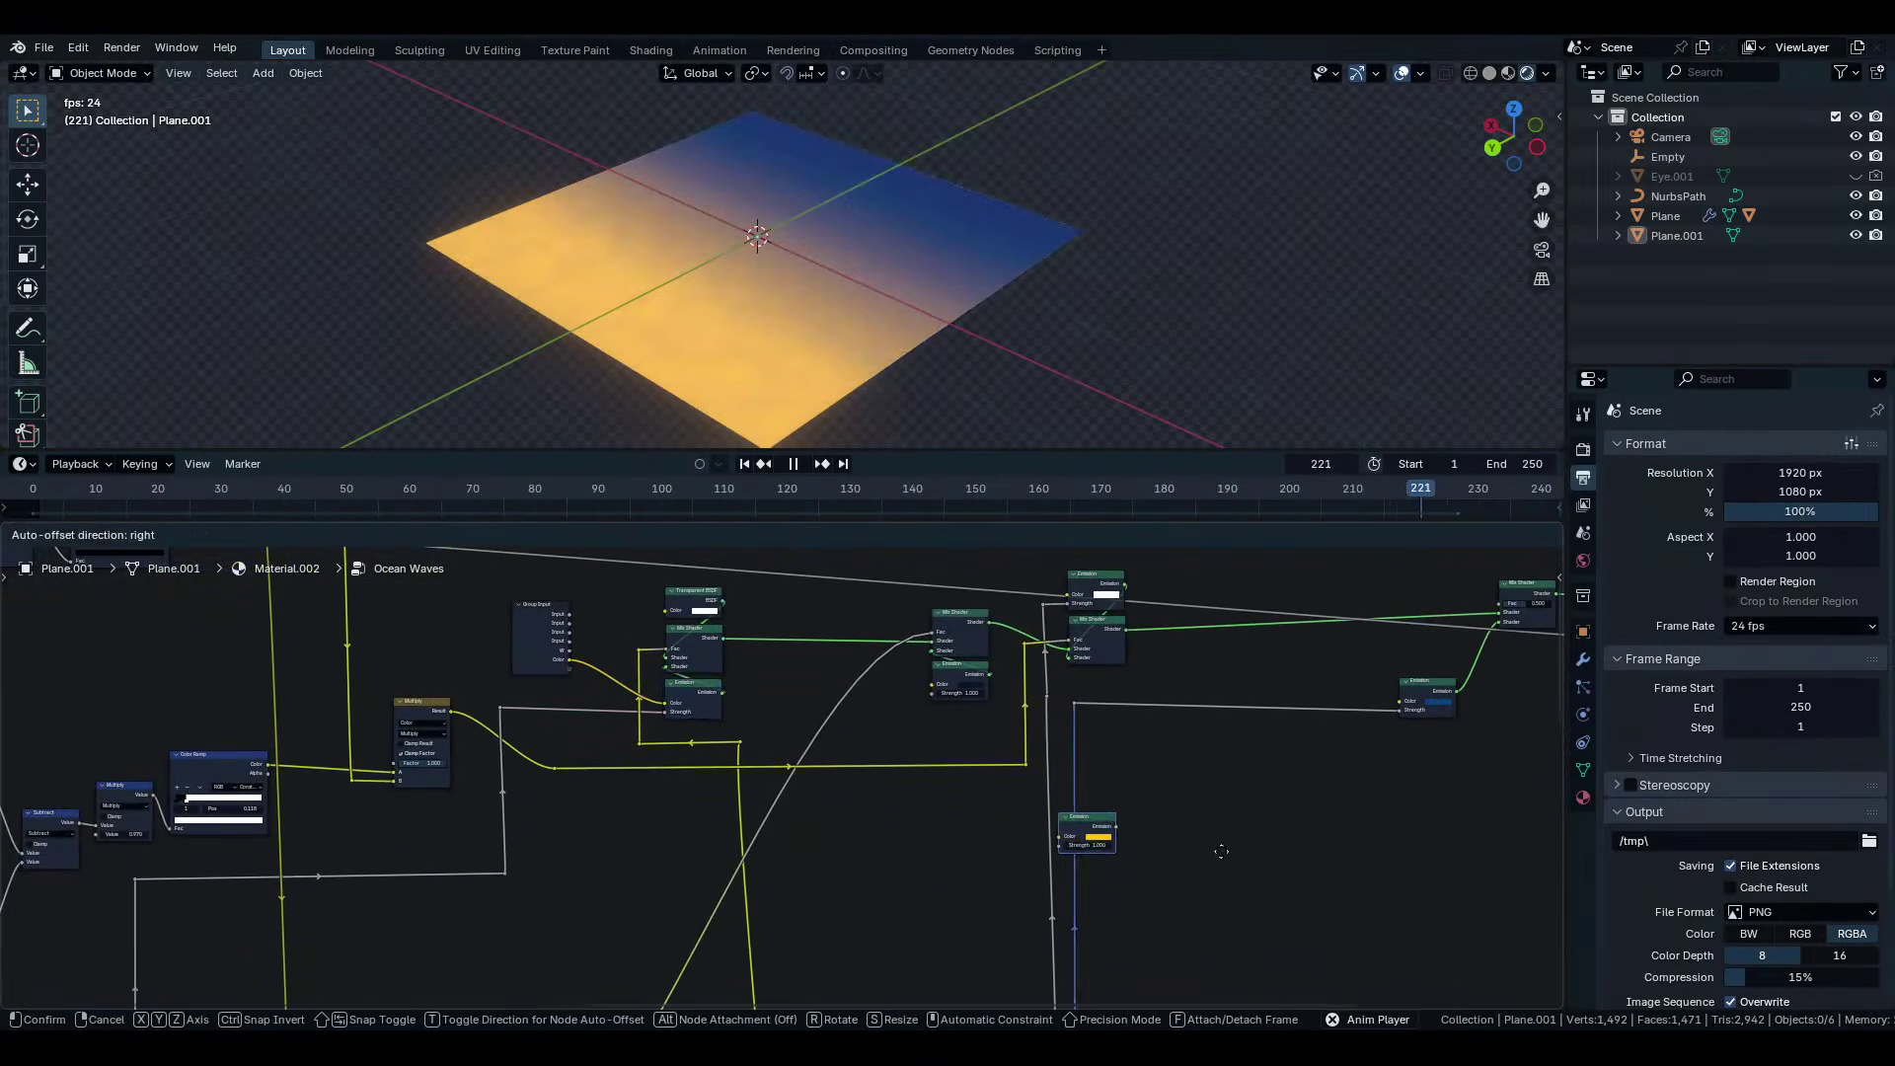
right_click(1032, 742)
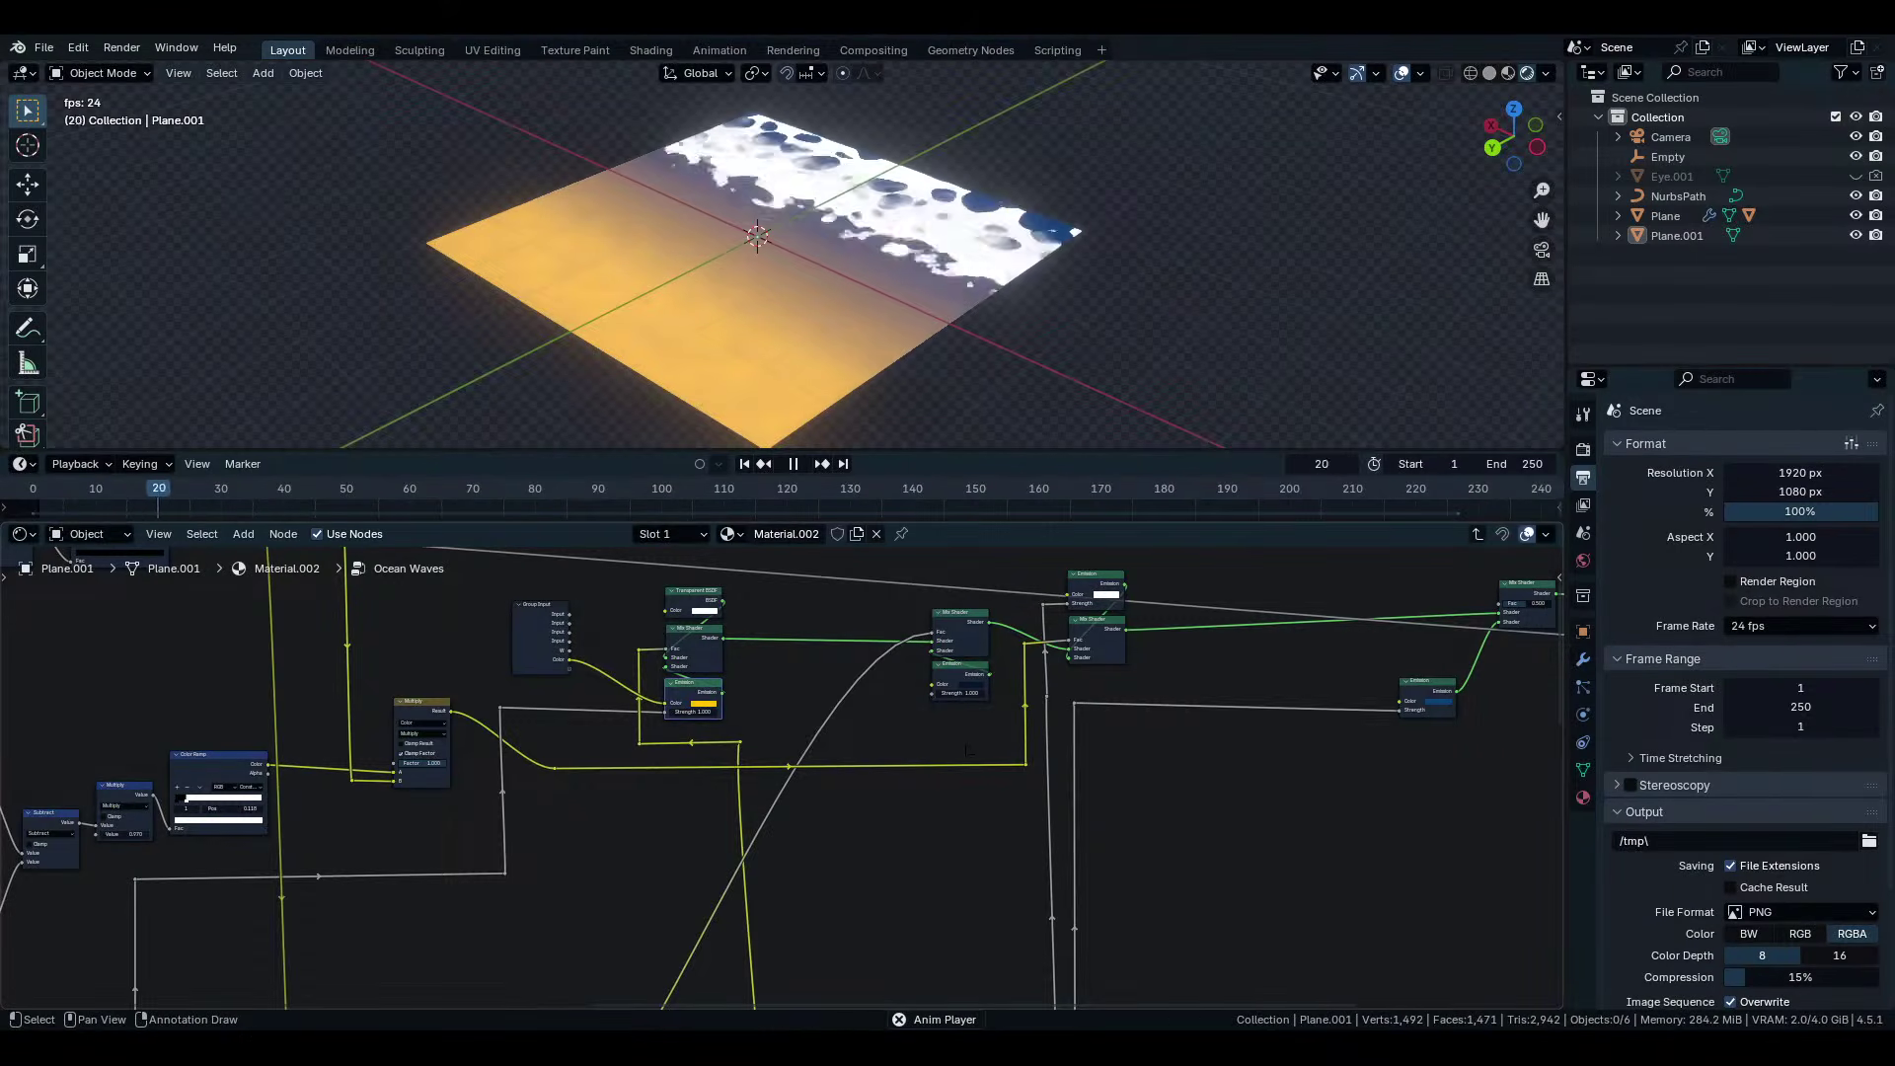
Expose the Color of the dark Emission and of the blue Emission as two more inputs on the copied Group Input node.
scroll(779, 772, "up", 1)
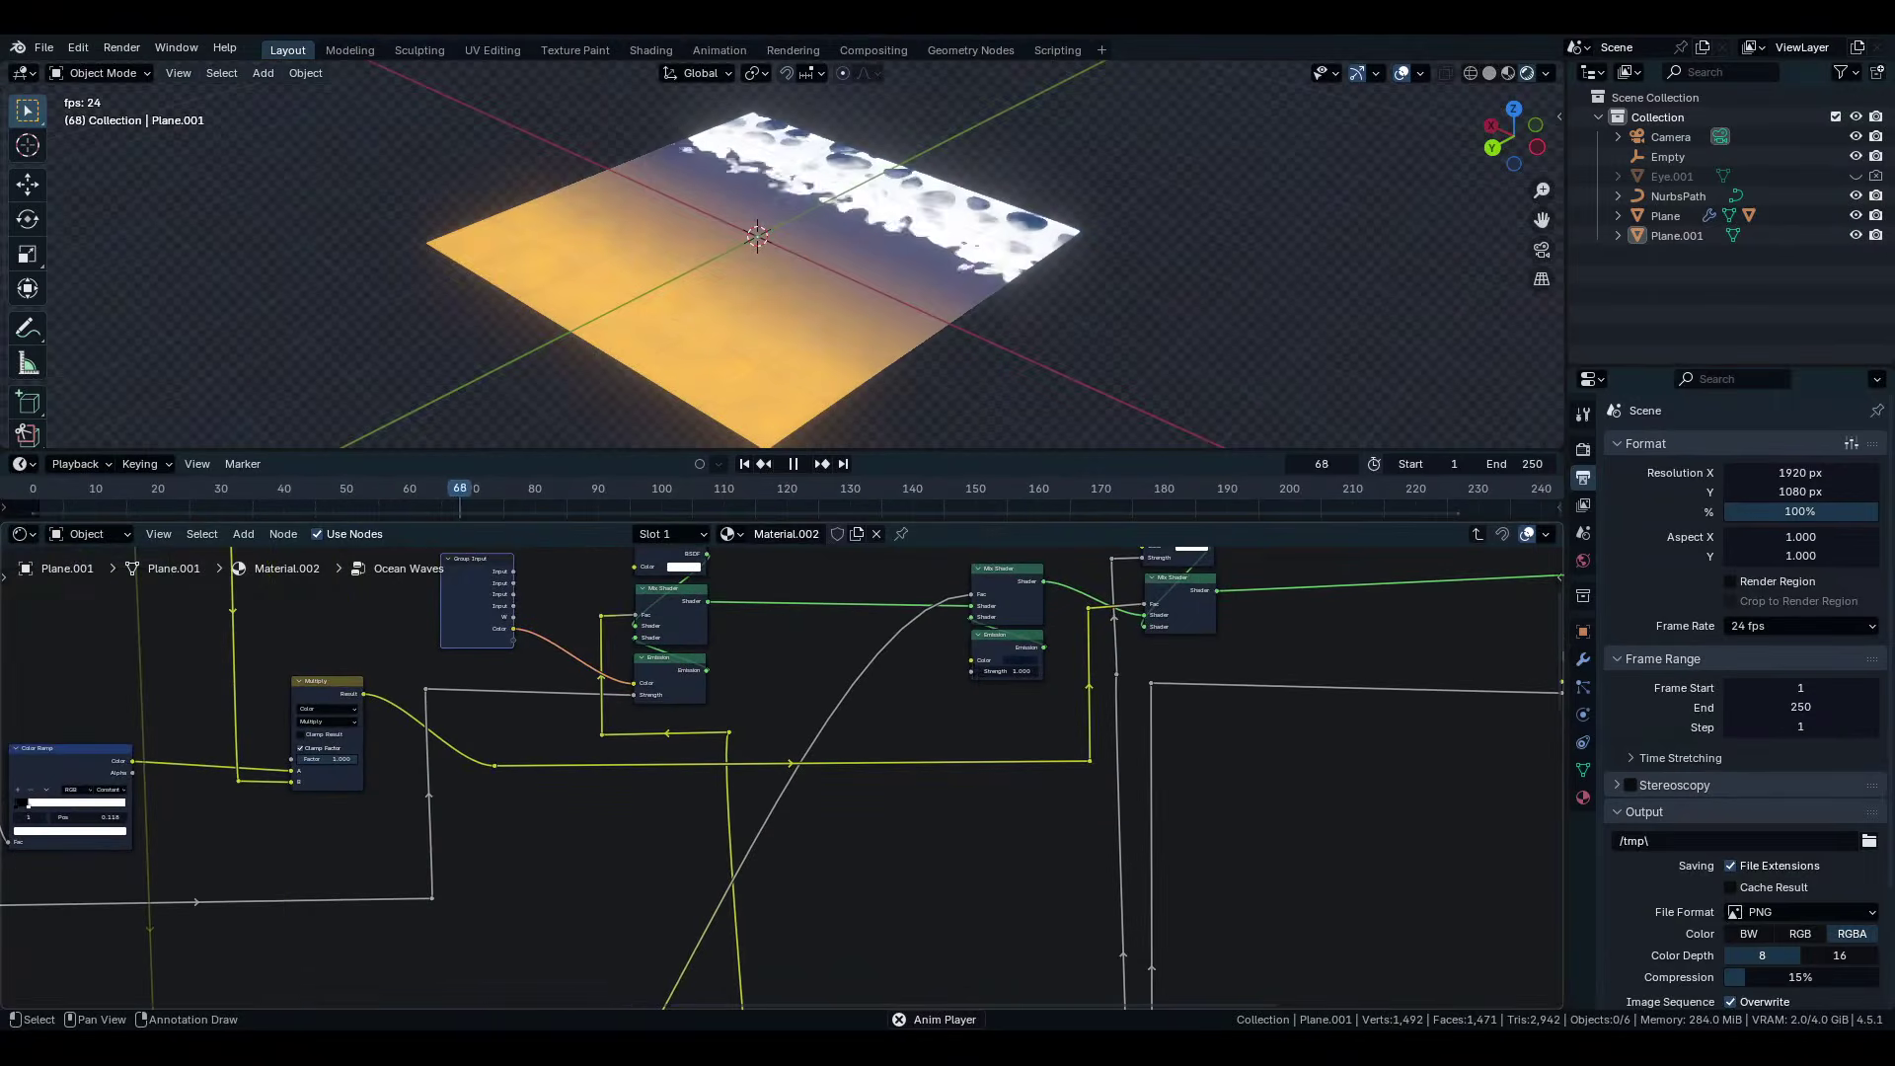
left_click_drag(971, 660, 513, 640)
scroll(790, 775, "down", 2)
middle_click_drag(1480, 740, 1250, 838)
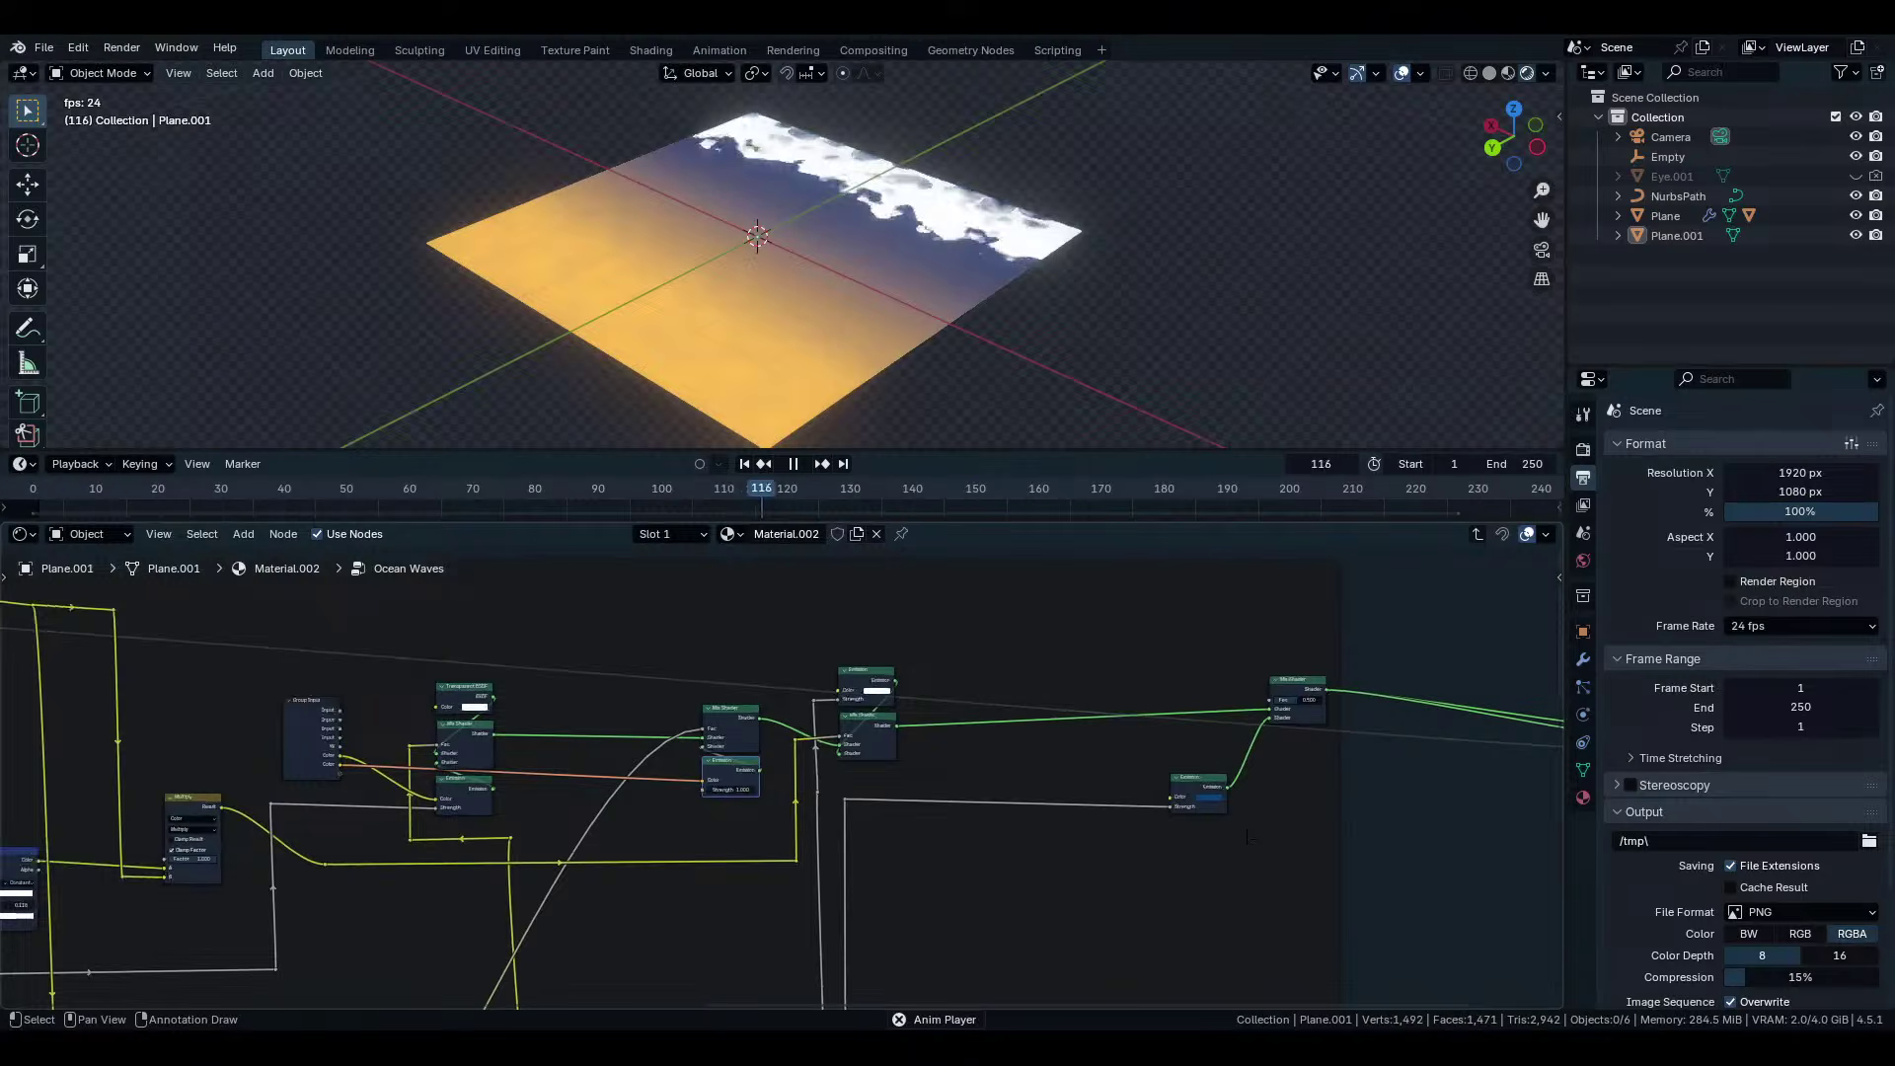
left_click_drag(1173, 797, 952, 760)
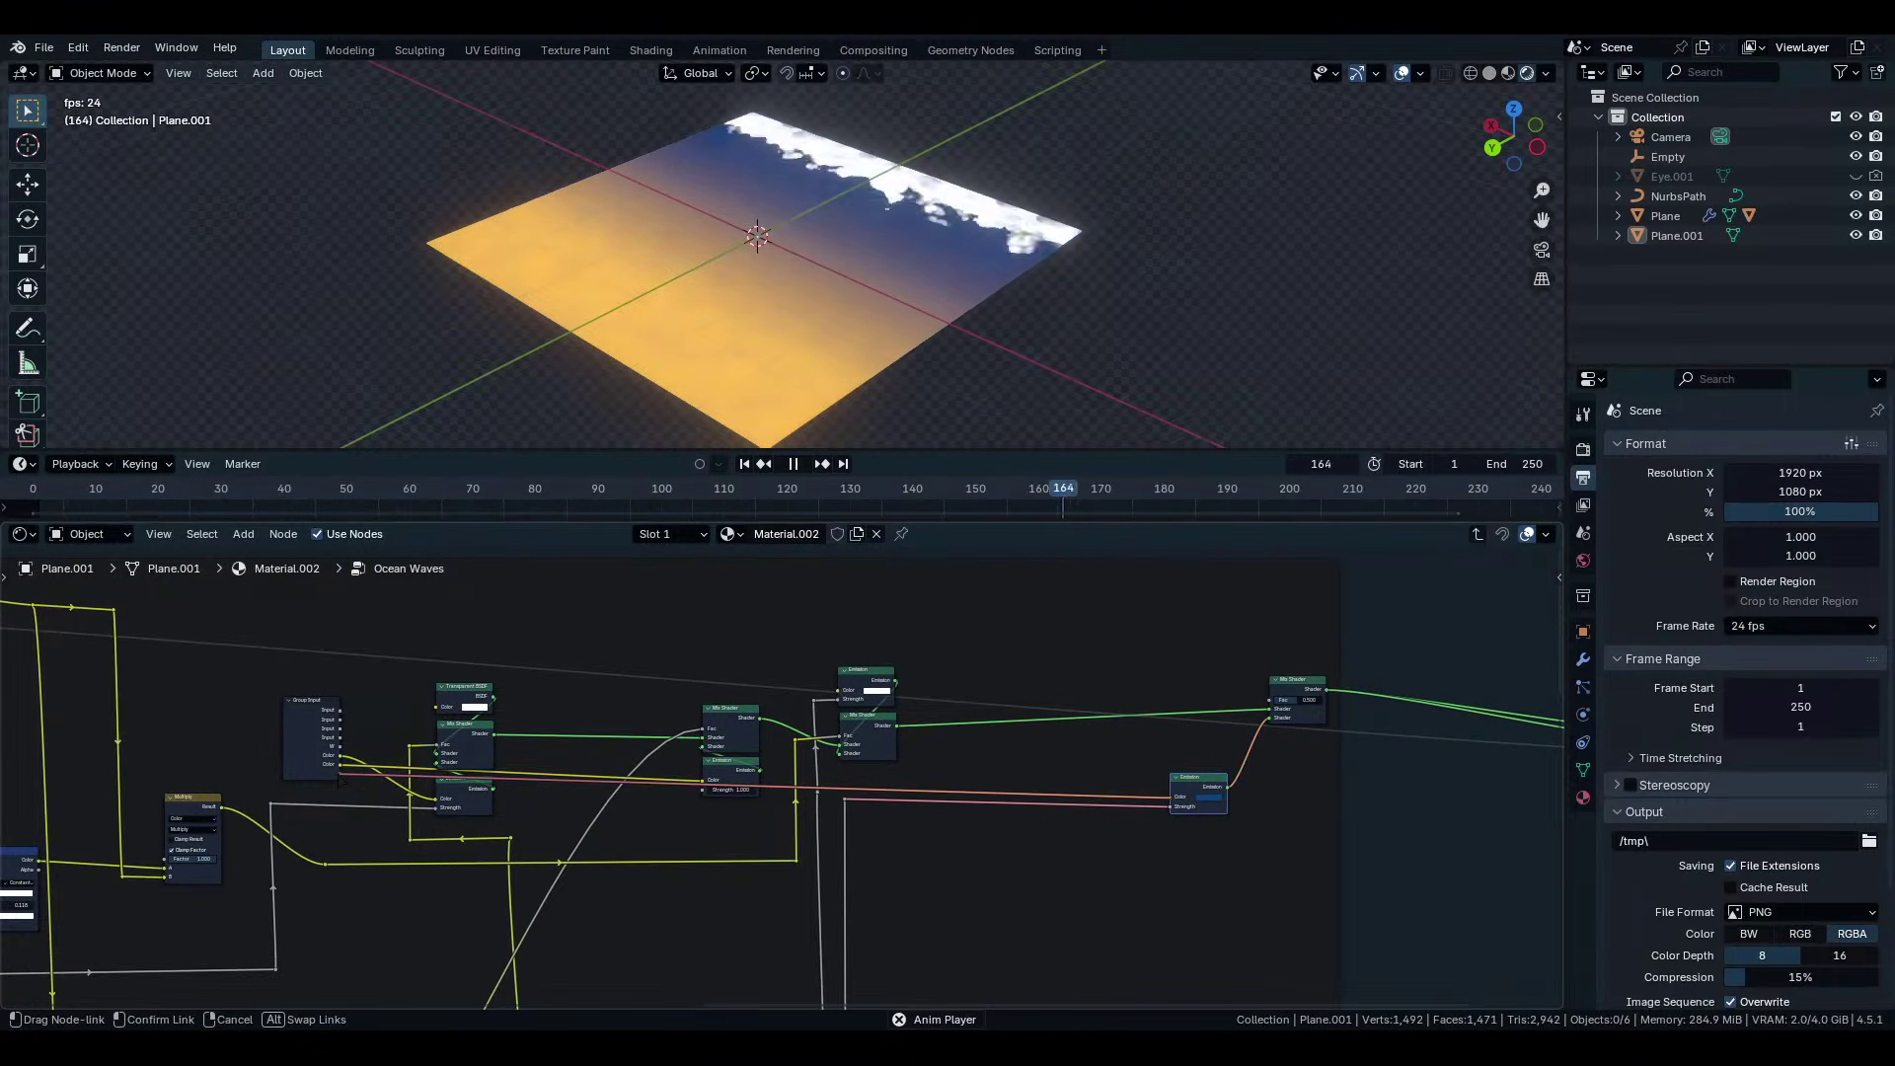
left_click_drag(342, 780, 342, 777)
Examine the rest of the Ocean Waves group, including the Voronoi Texture chains, the gradient branch and the Parallax Effect node.
middle_click_drag(343, 780, 1003, 760)
scroll(1017, 888, "down", 5)
middle_click_drag(1026, 922, 1003, 620)
scroll(681, 868, "up", 10)
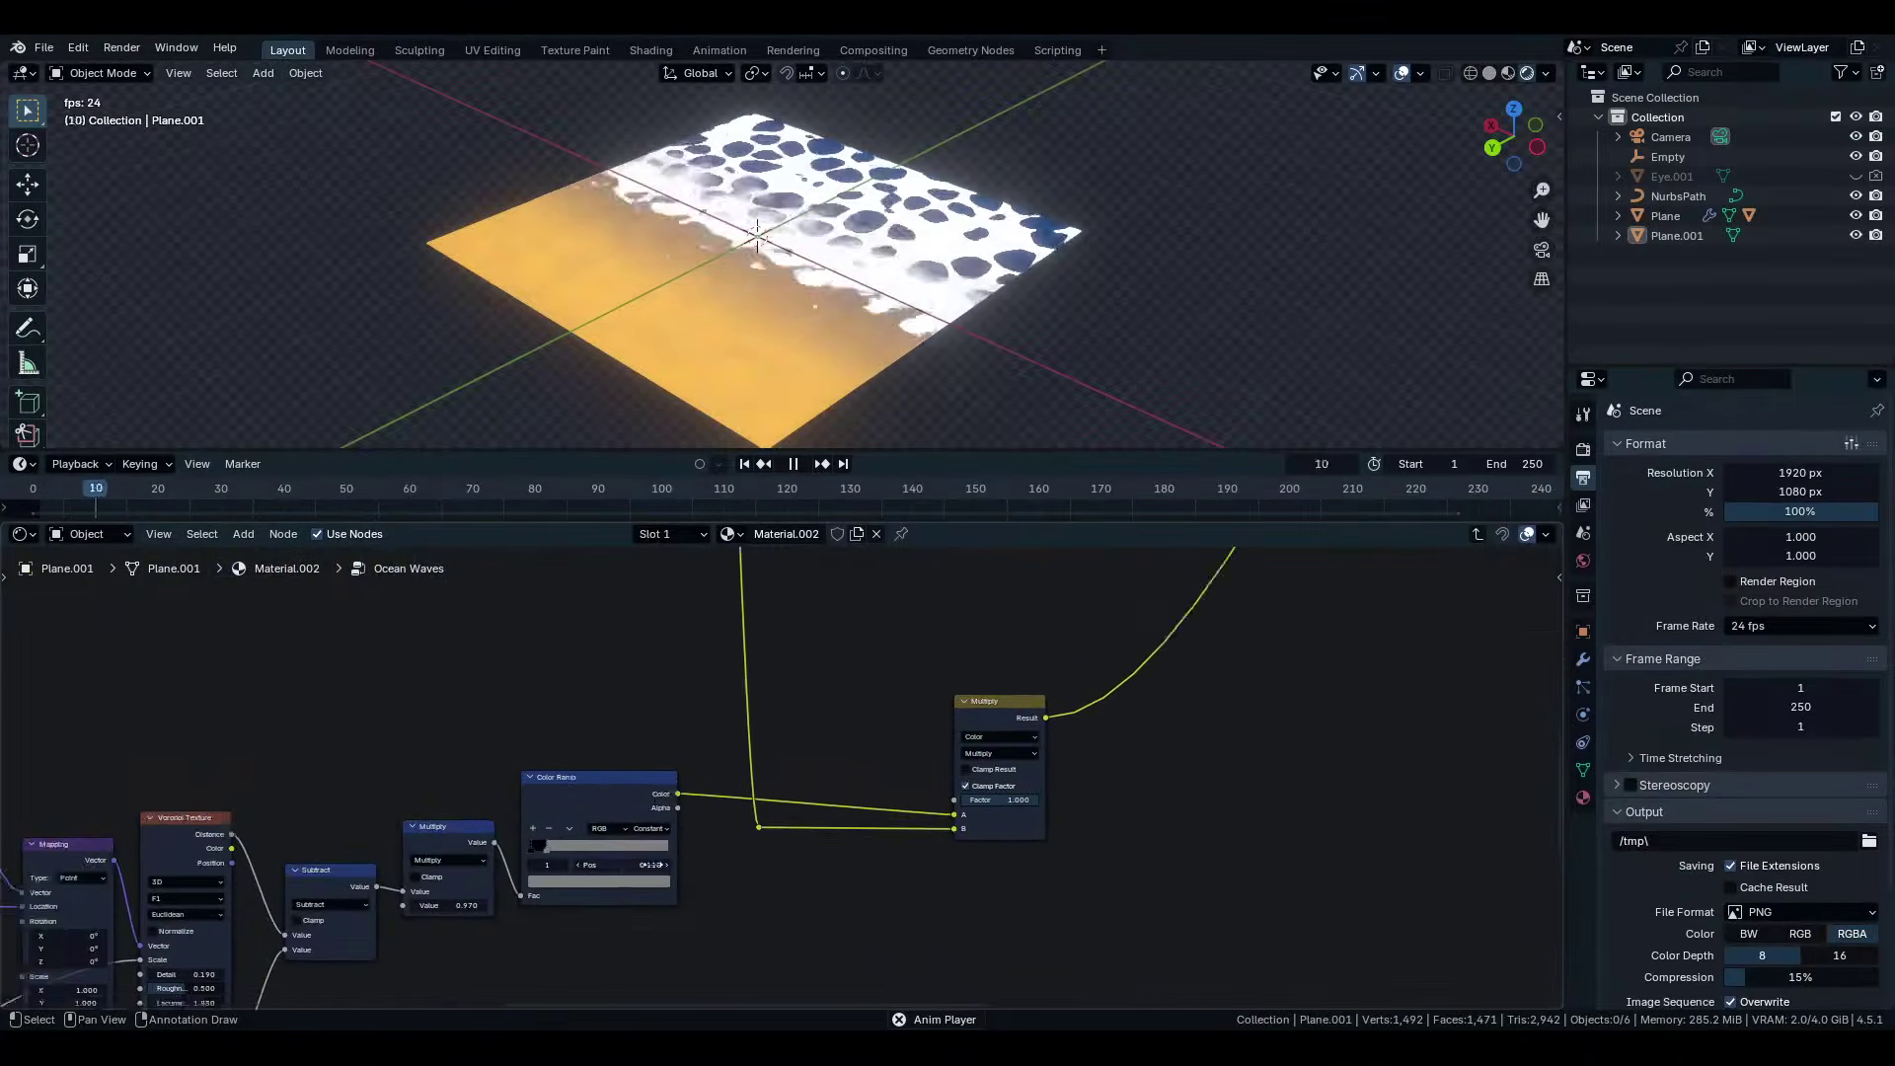
middle_click_drag(652, 864, 1002, 769)
scroll(956, 792, "up", 3)
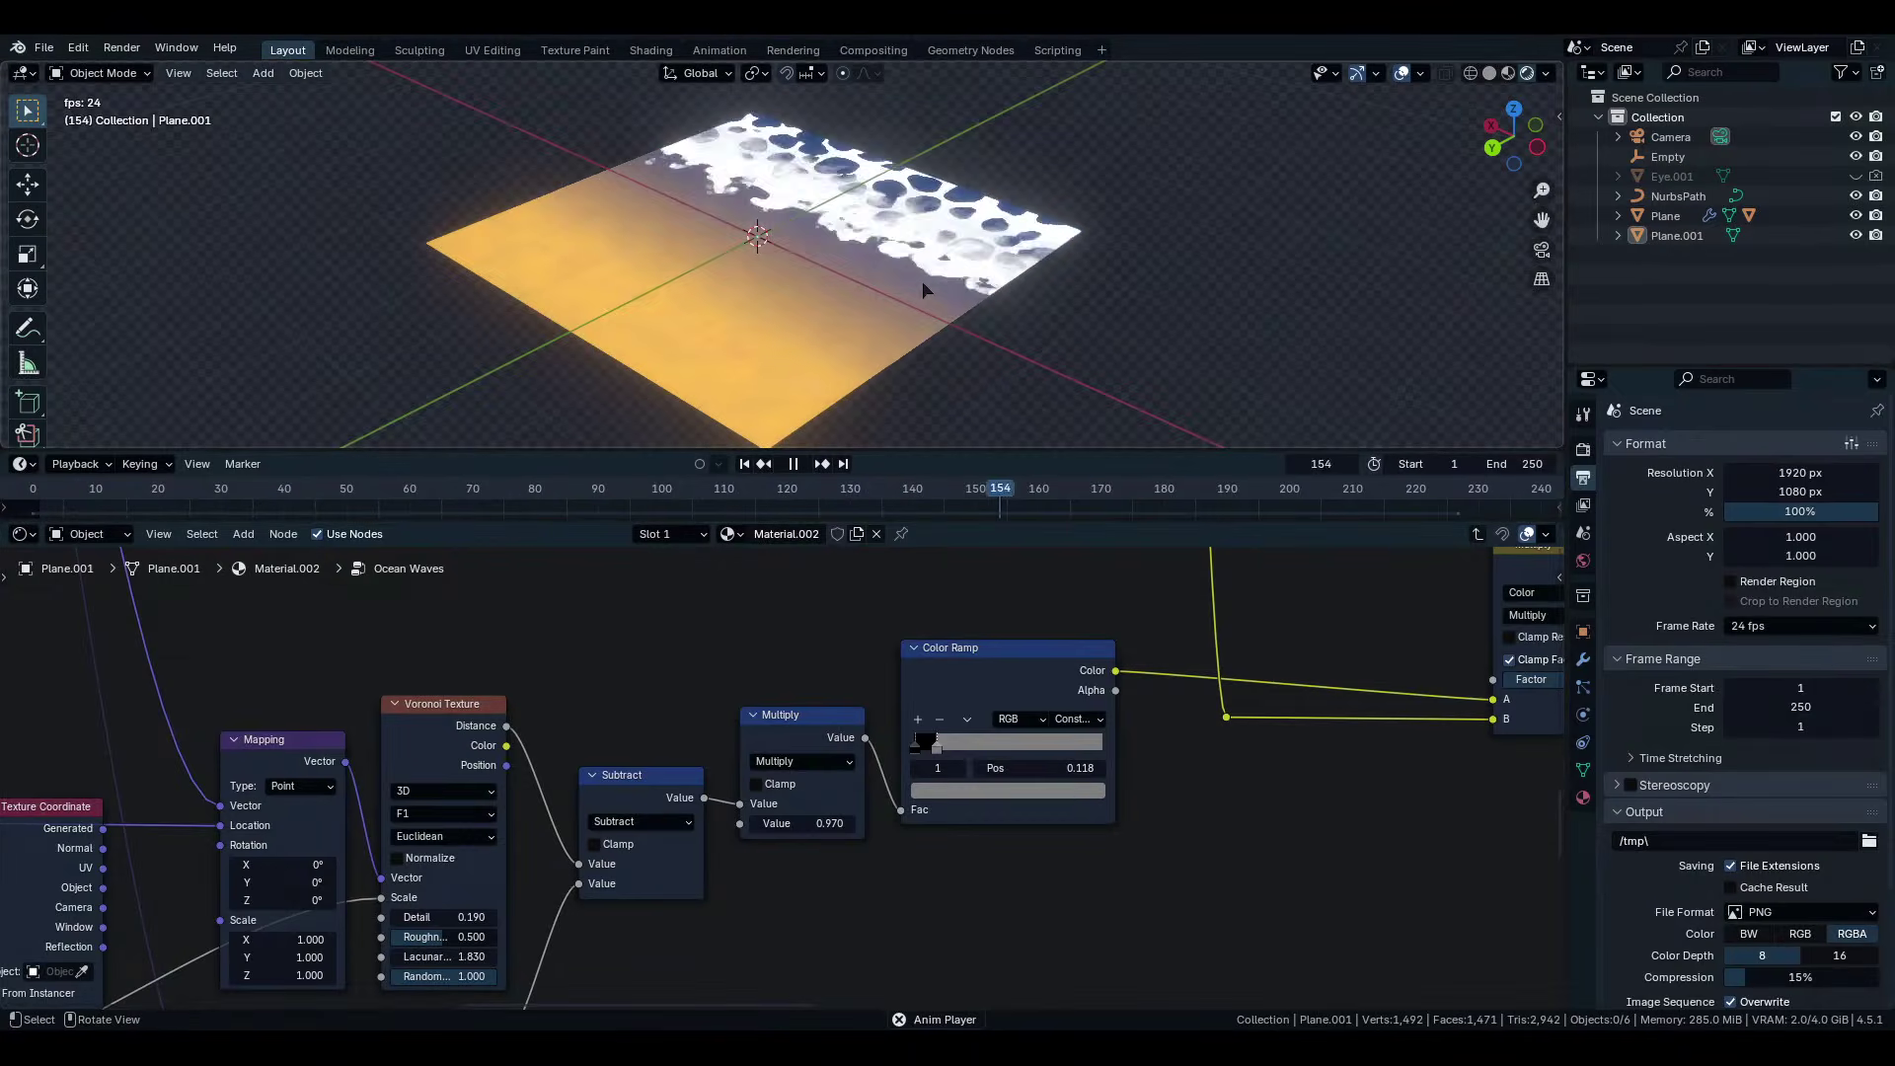
scroll(888, 770, "down", 8)
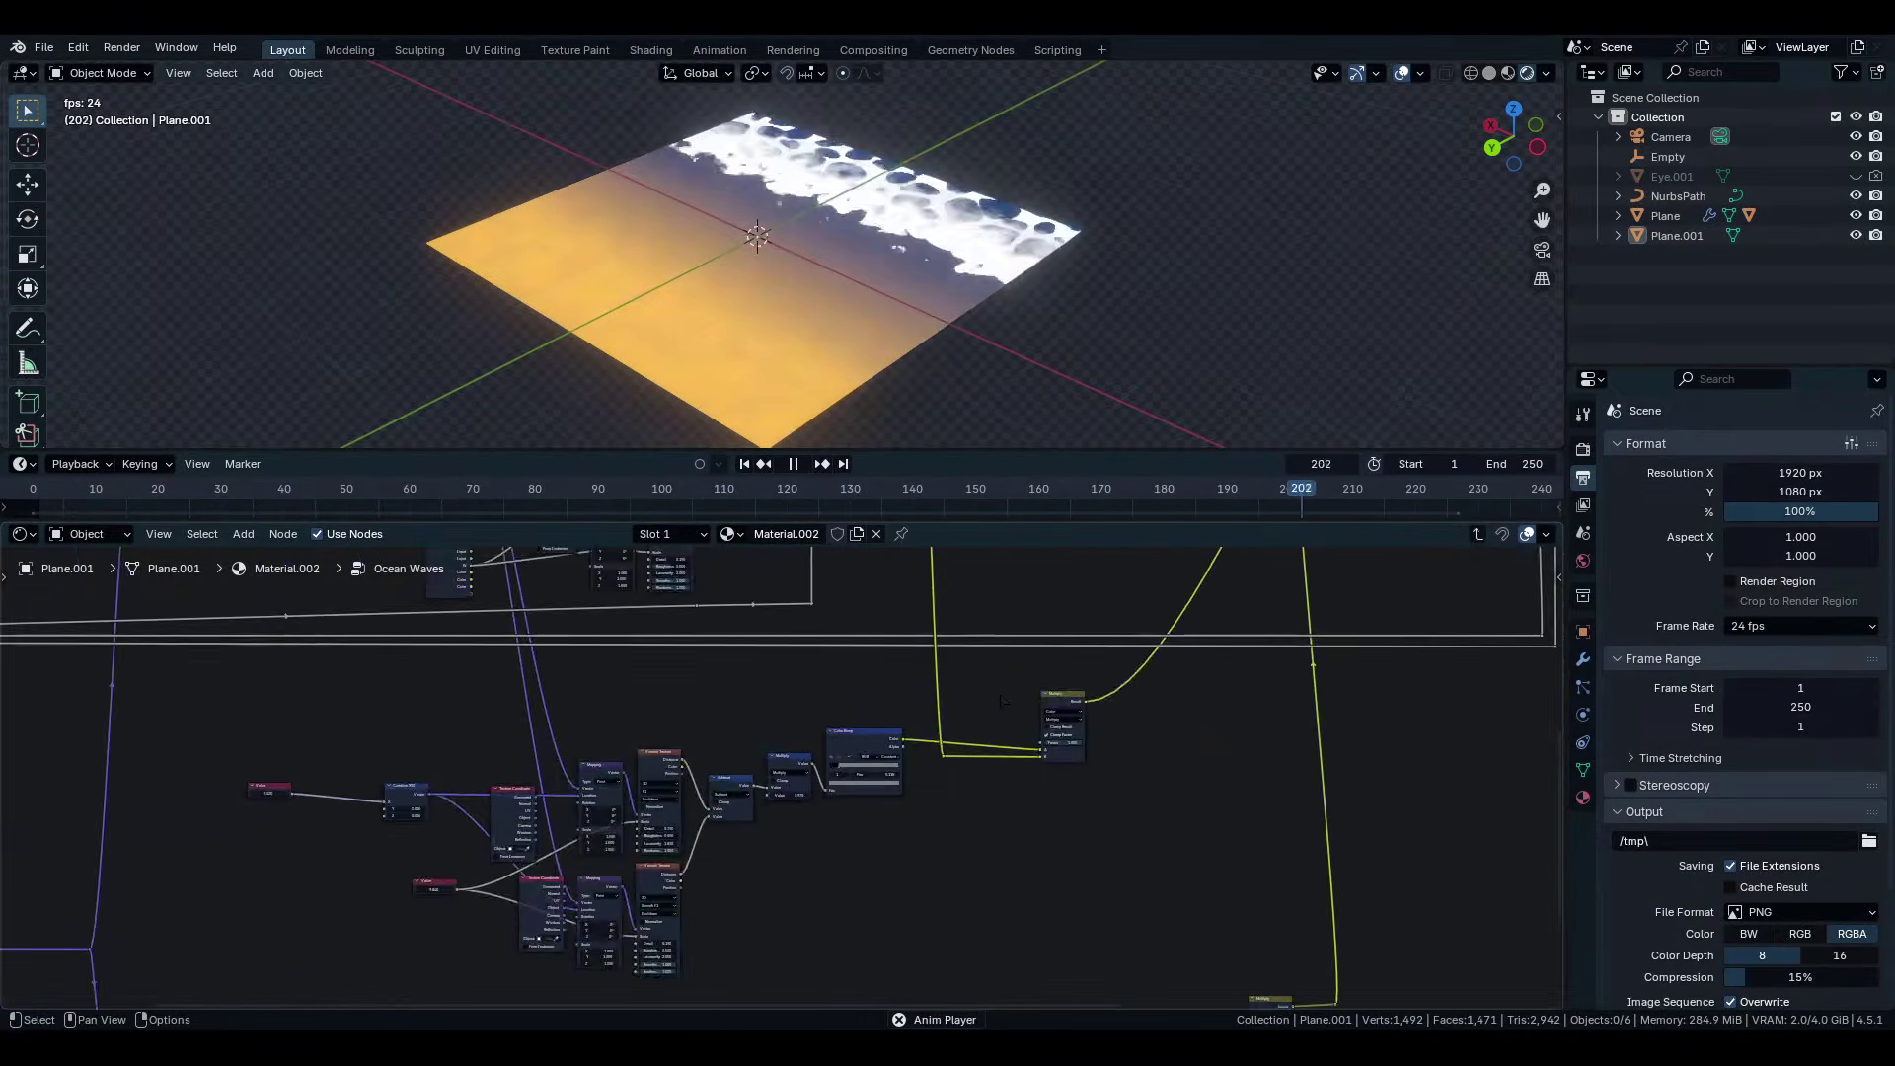
scroll(889, 770, "up", 4)
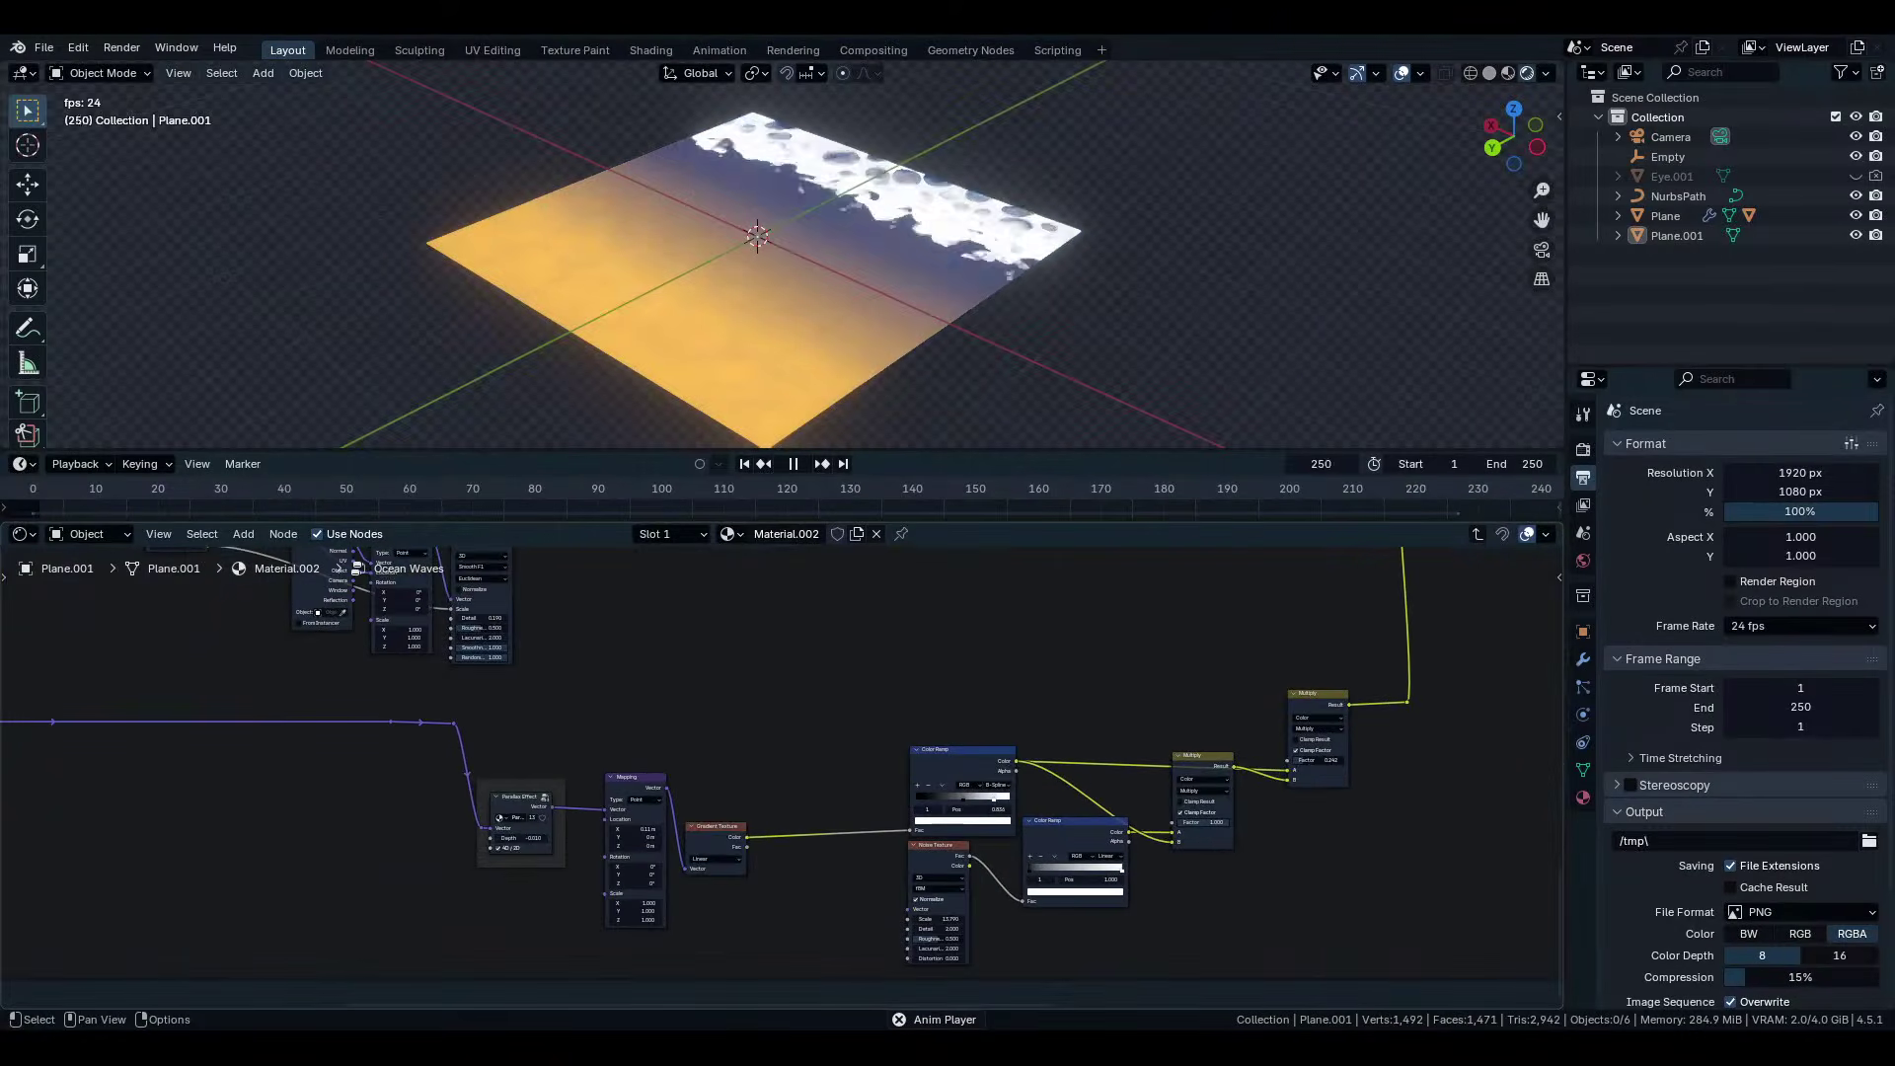
scroll(888, 769, "up", 5)
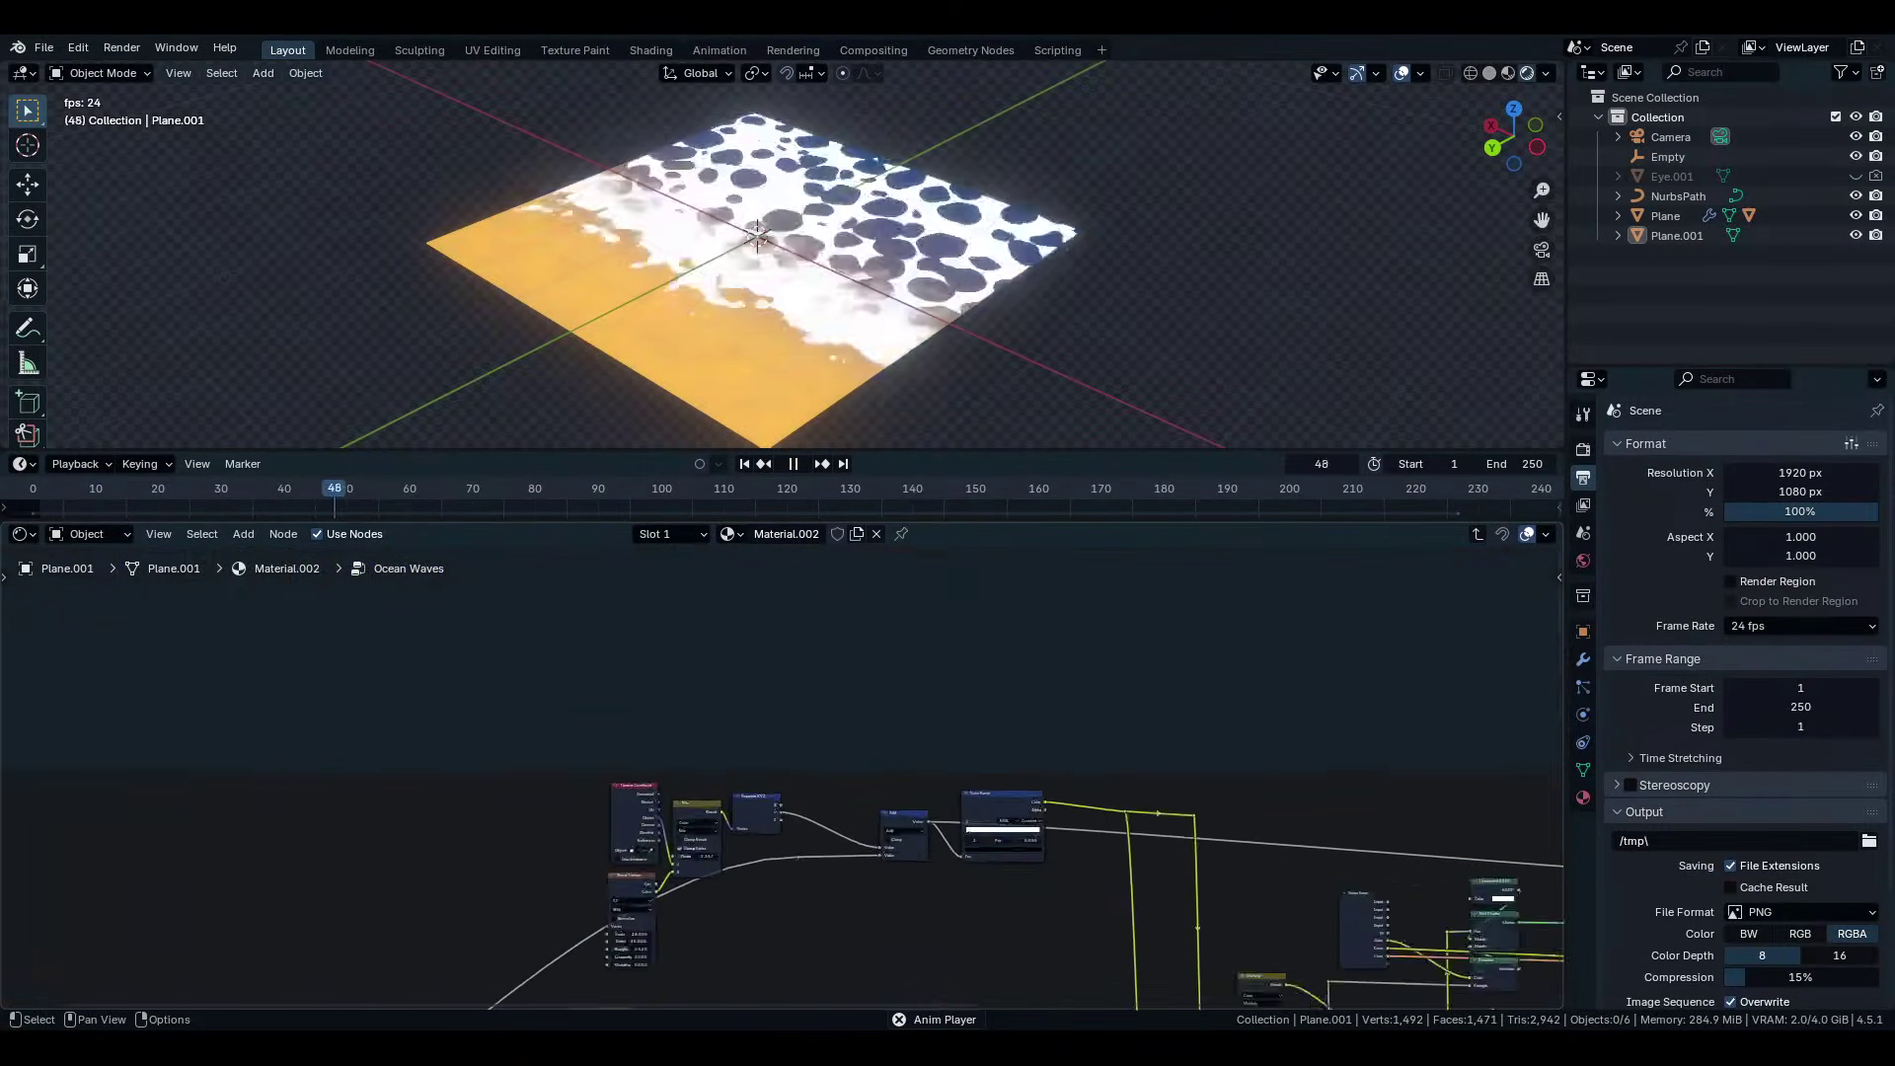
scroll(770, 810, "up", 2)
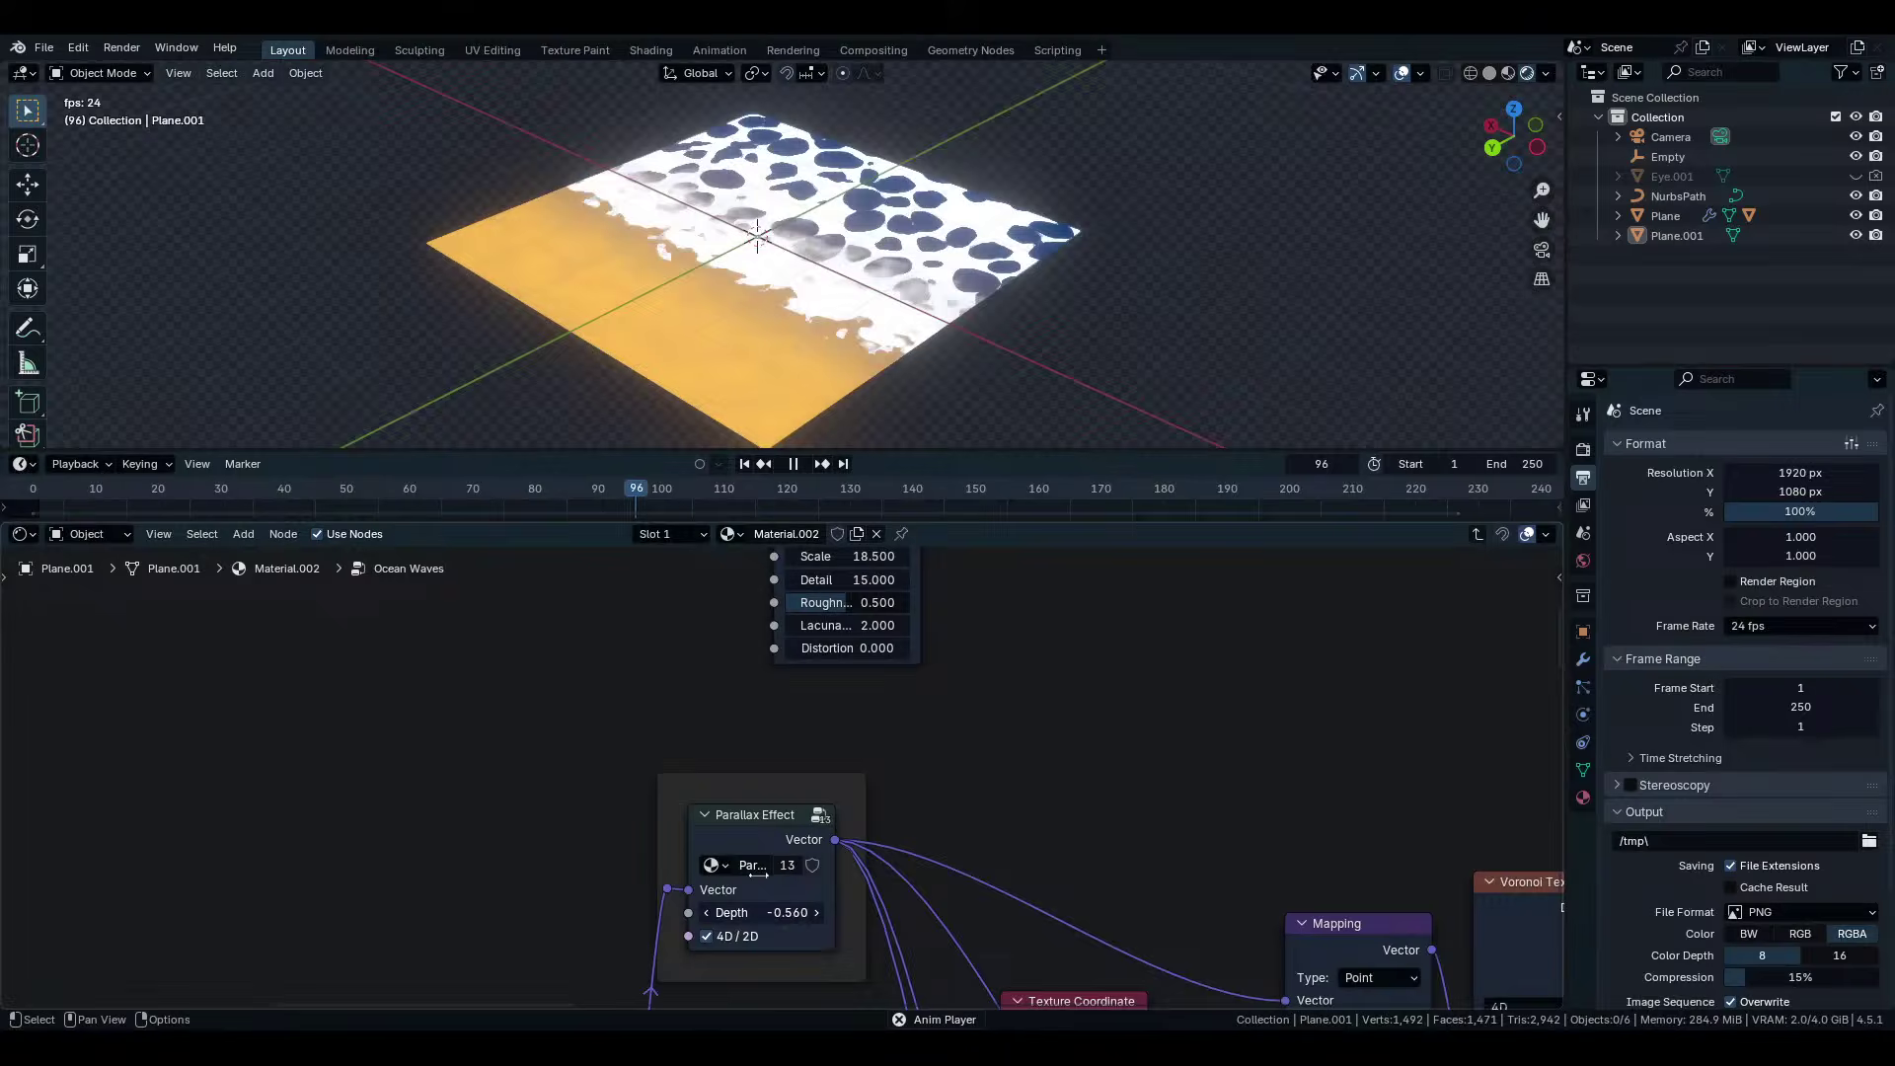
scroll(819, 789, "down", 2)
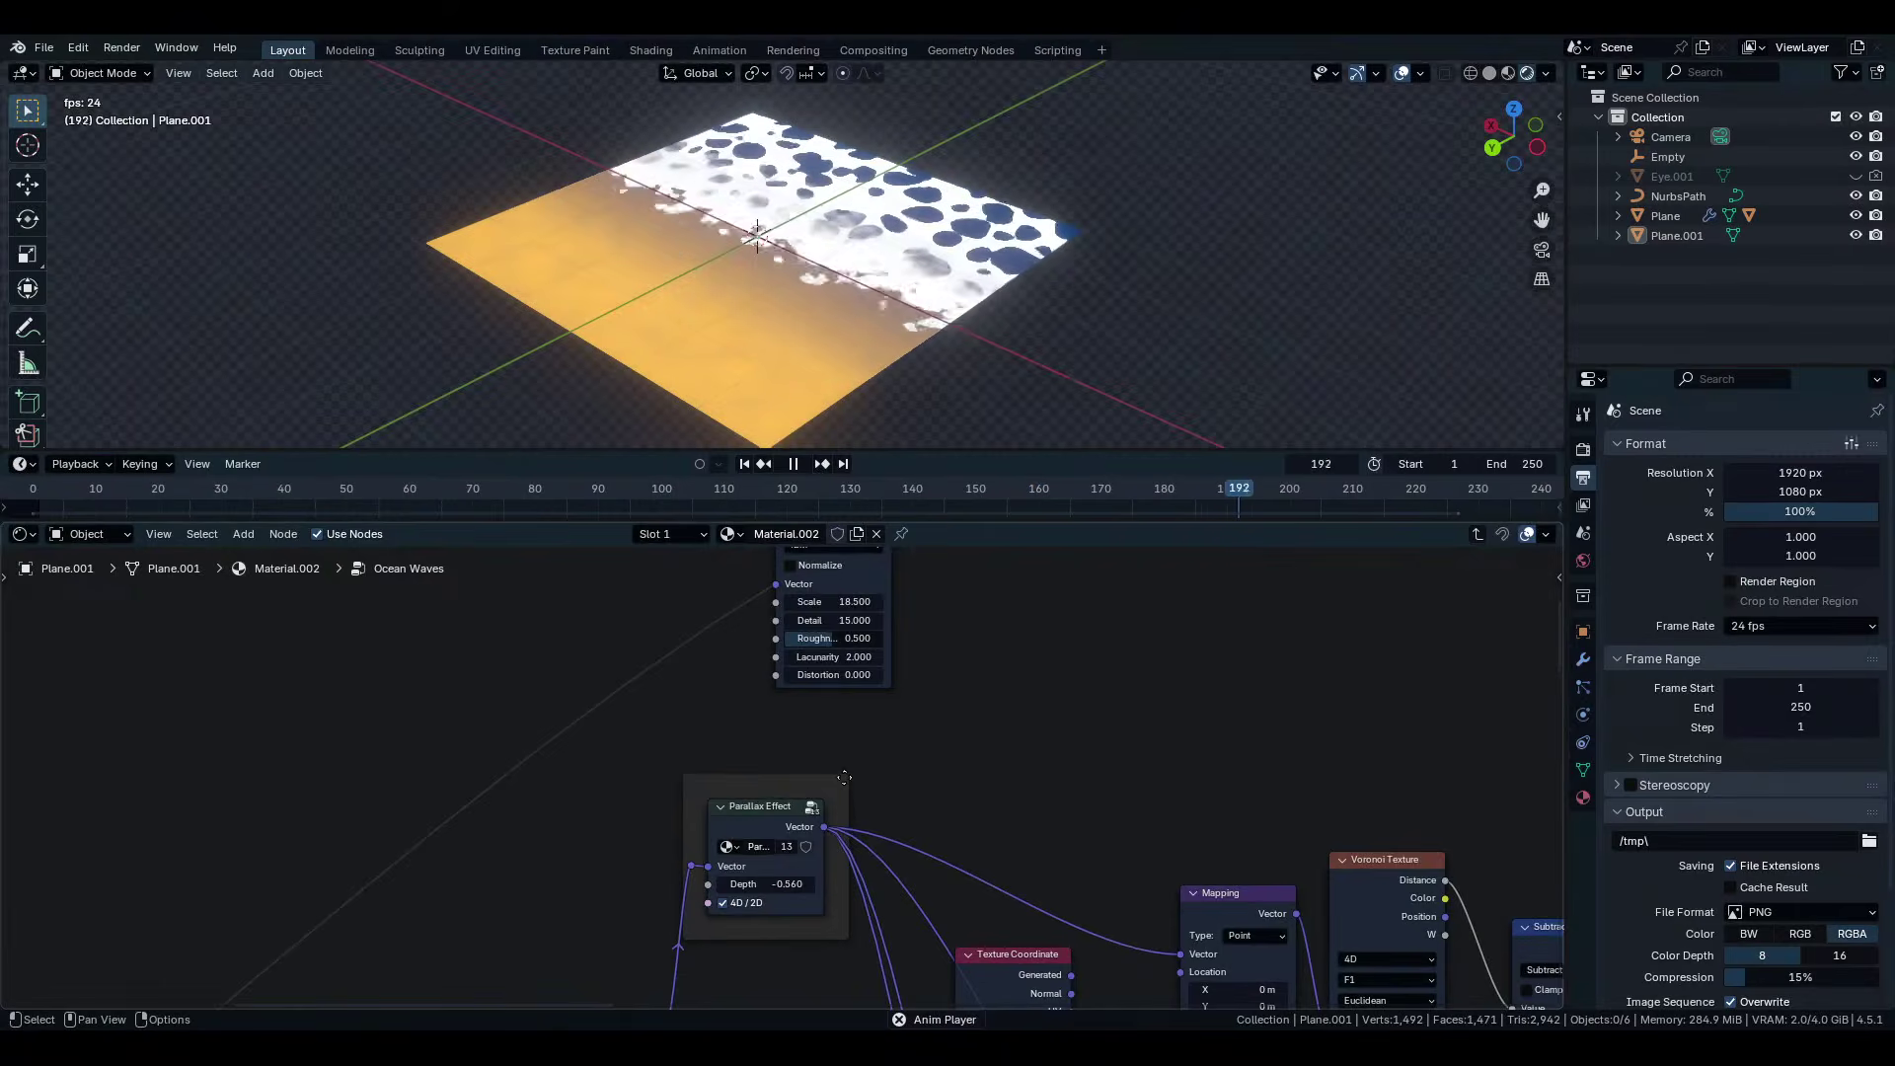
scroll(813, 782, "down", 14)
scroll(823, 784, "up", 8)
scroll(823, 784, "up", 4)
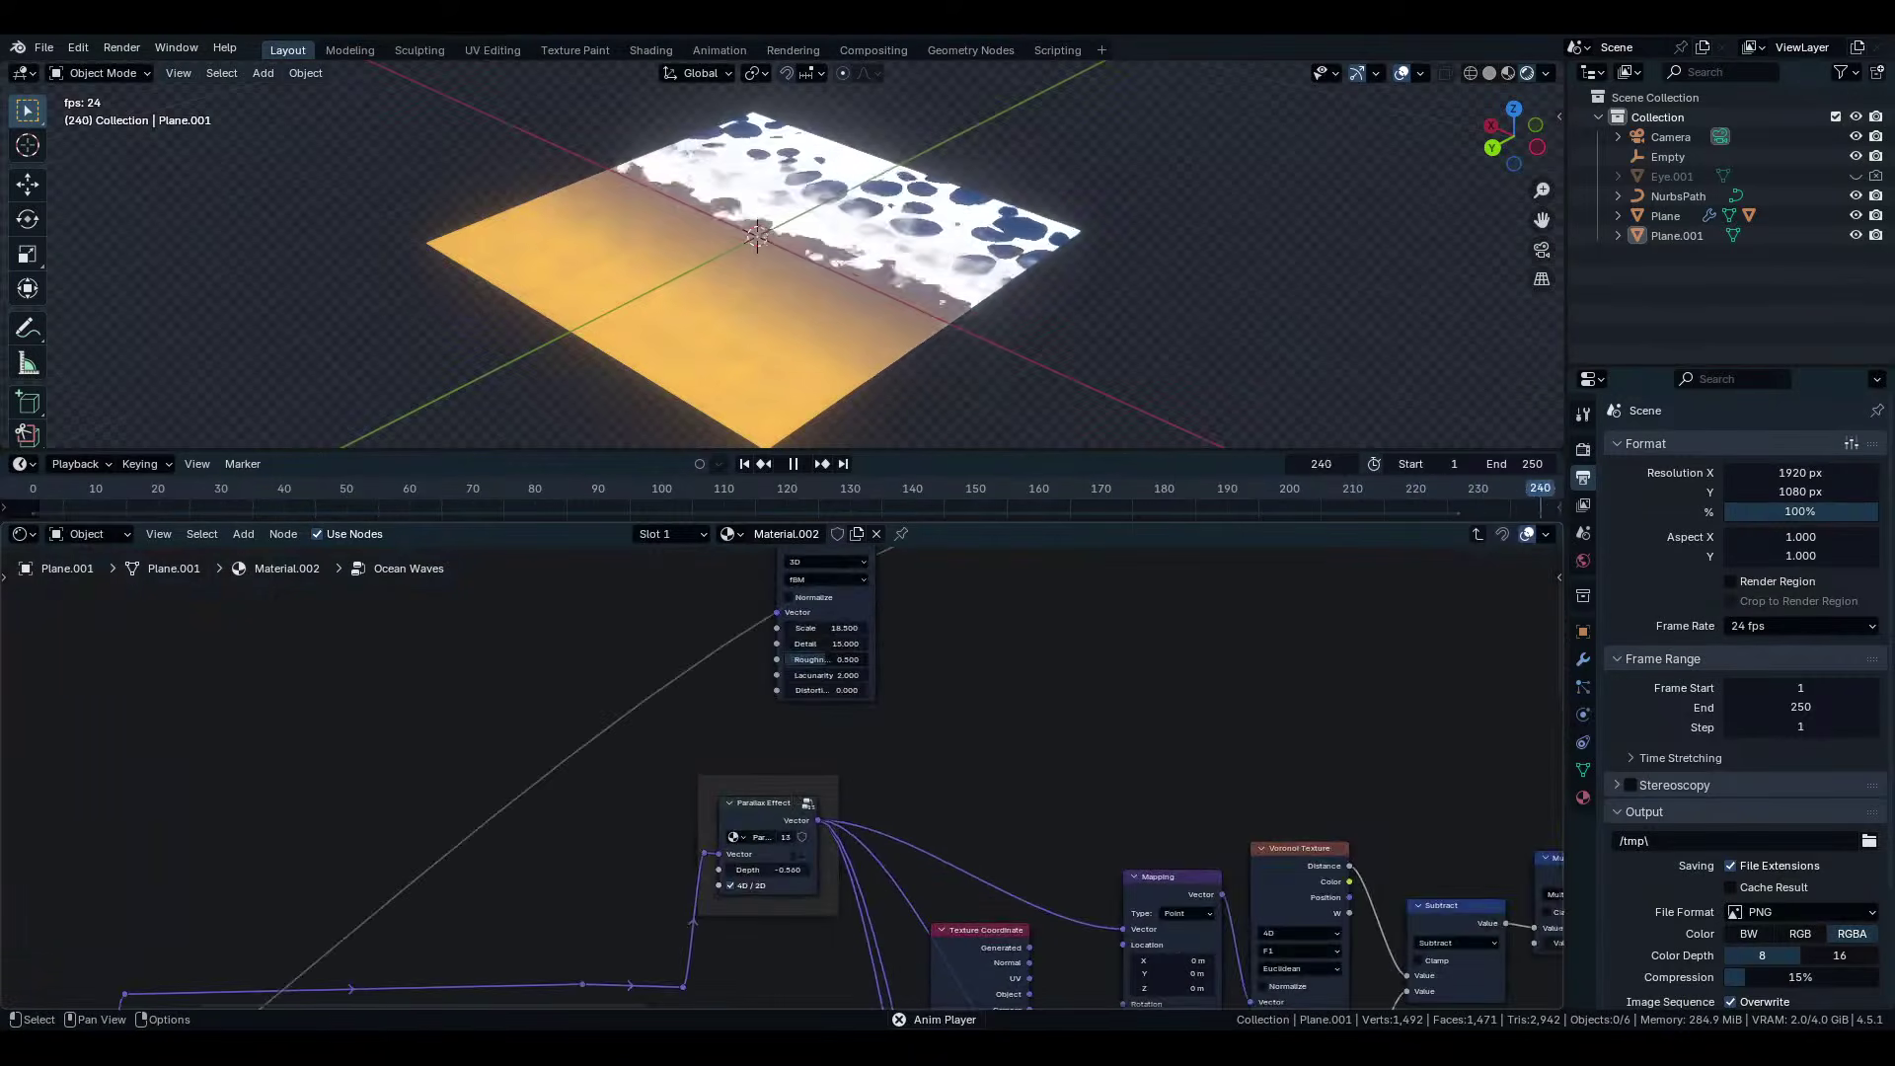
Leave the Ocean Waves group and frame its node with the exposed color inputs in the main material tree.
key("Tab")
middle_click_drag(823, 784, 968, 480)
middle_click_drag(790, 568, 746, 874)
scroll(835, 795, "up", 5)
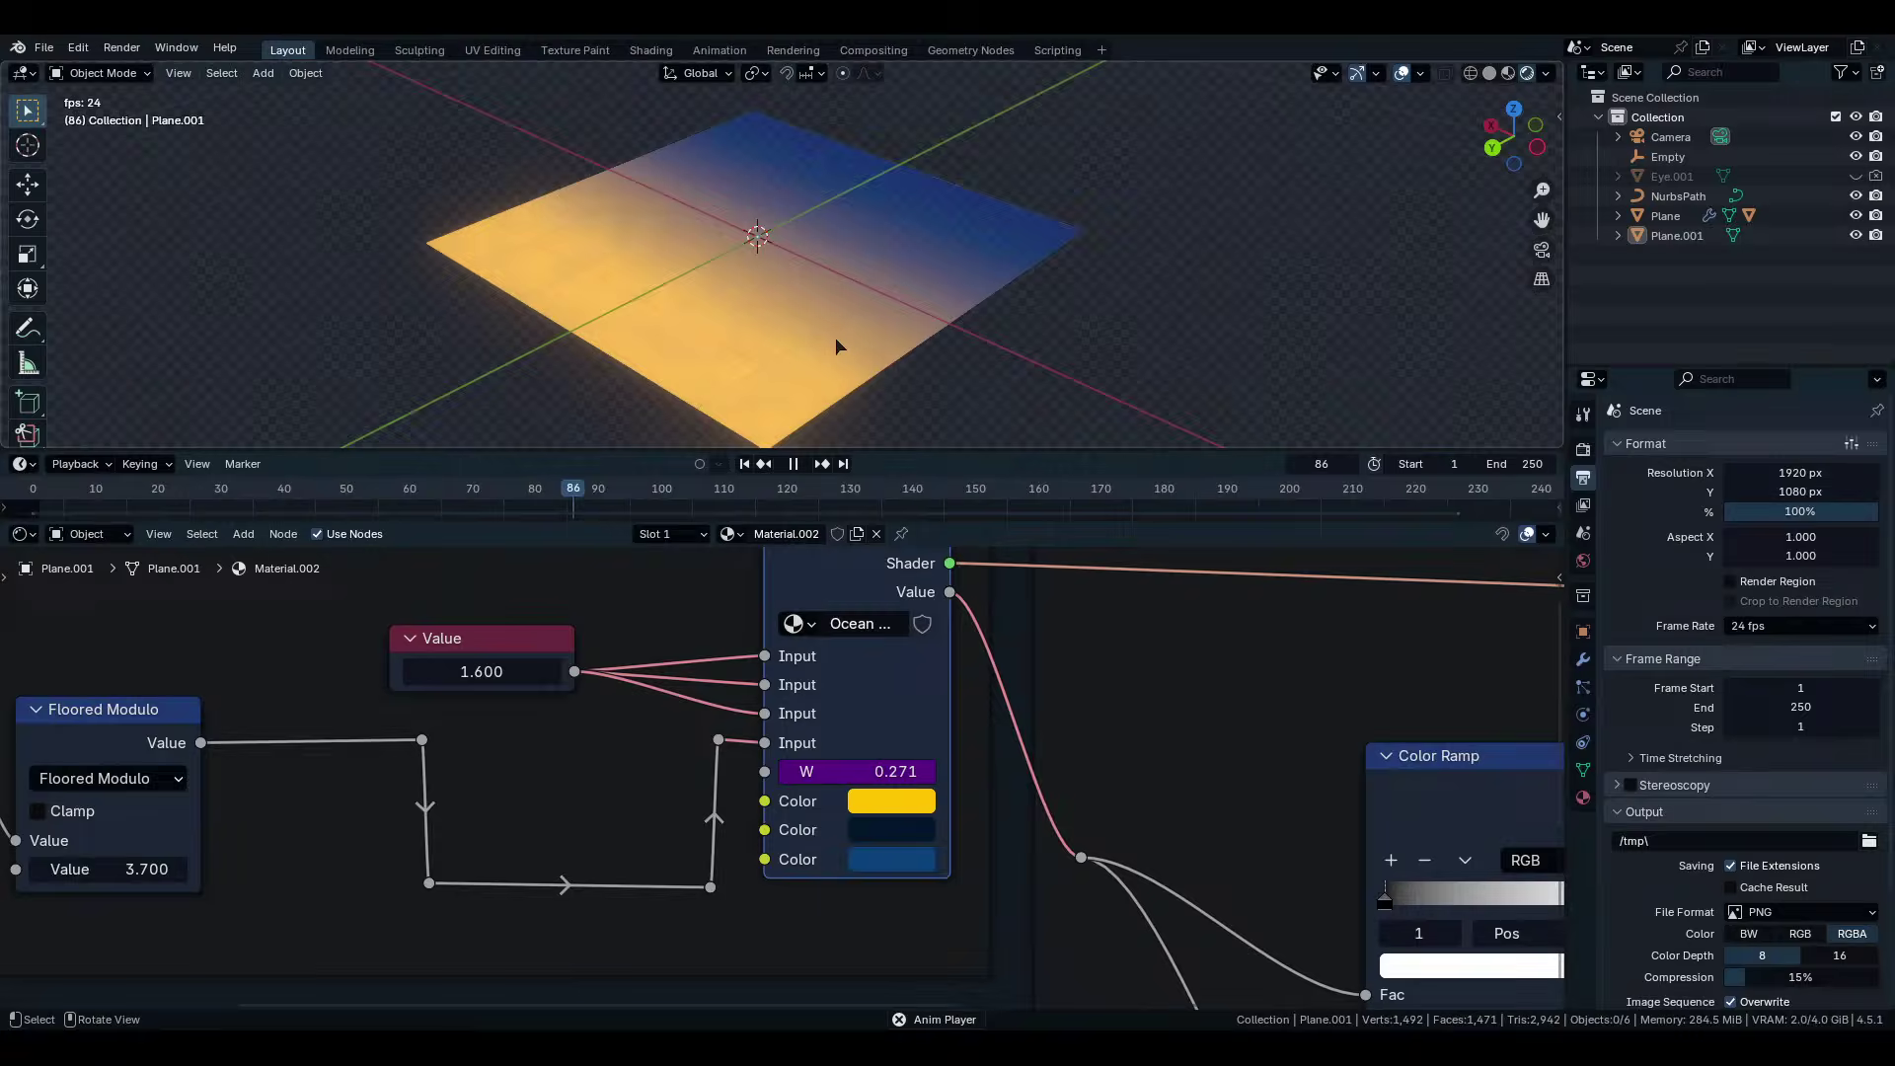
Stop the playback and try out other colors on the yellow and dark blue Color inputs of the Ocean Waves node.
key("space")
left_click(893, 801)
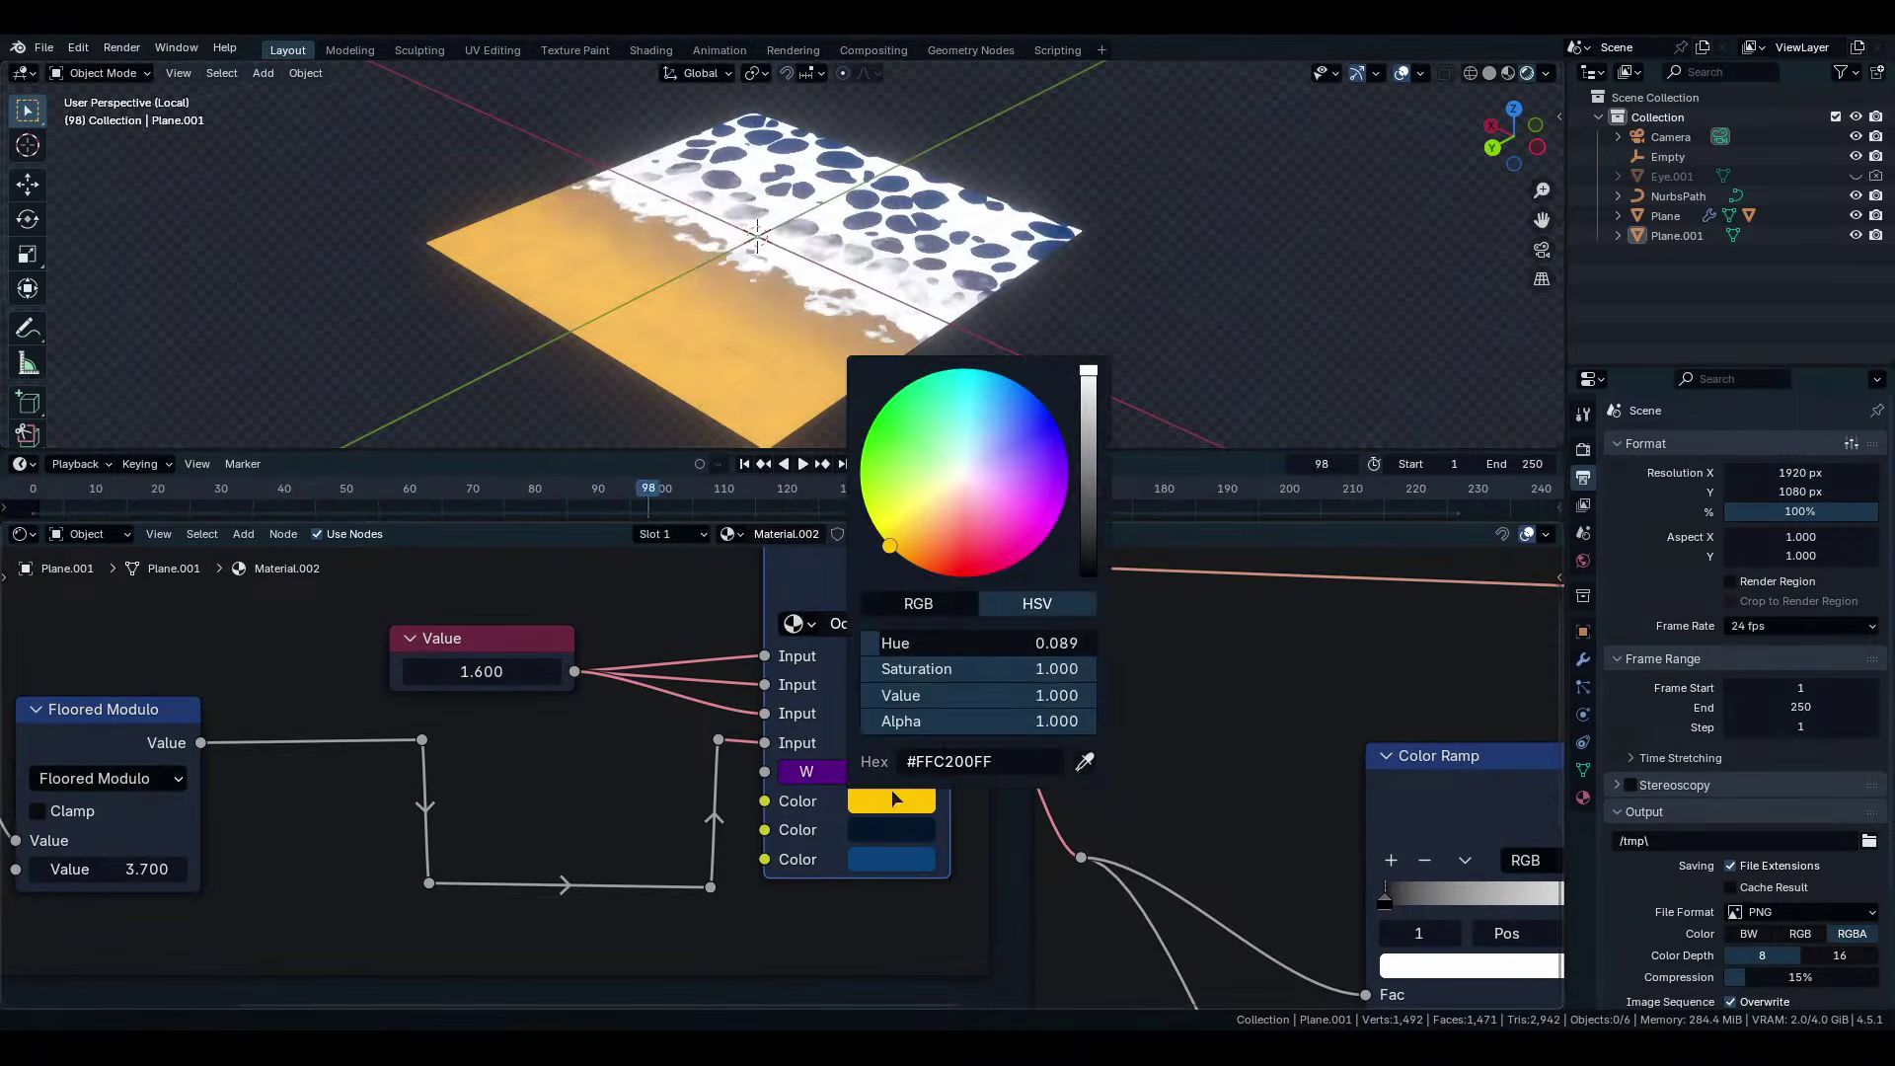
left_click_drag(954, 548, 868, 514)
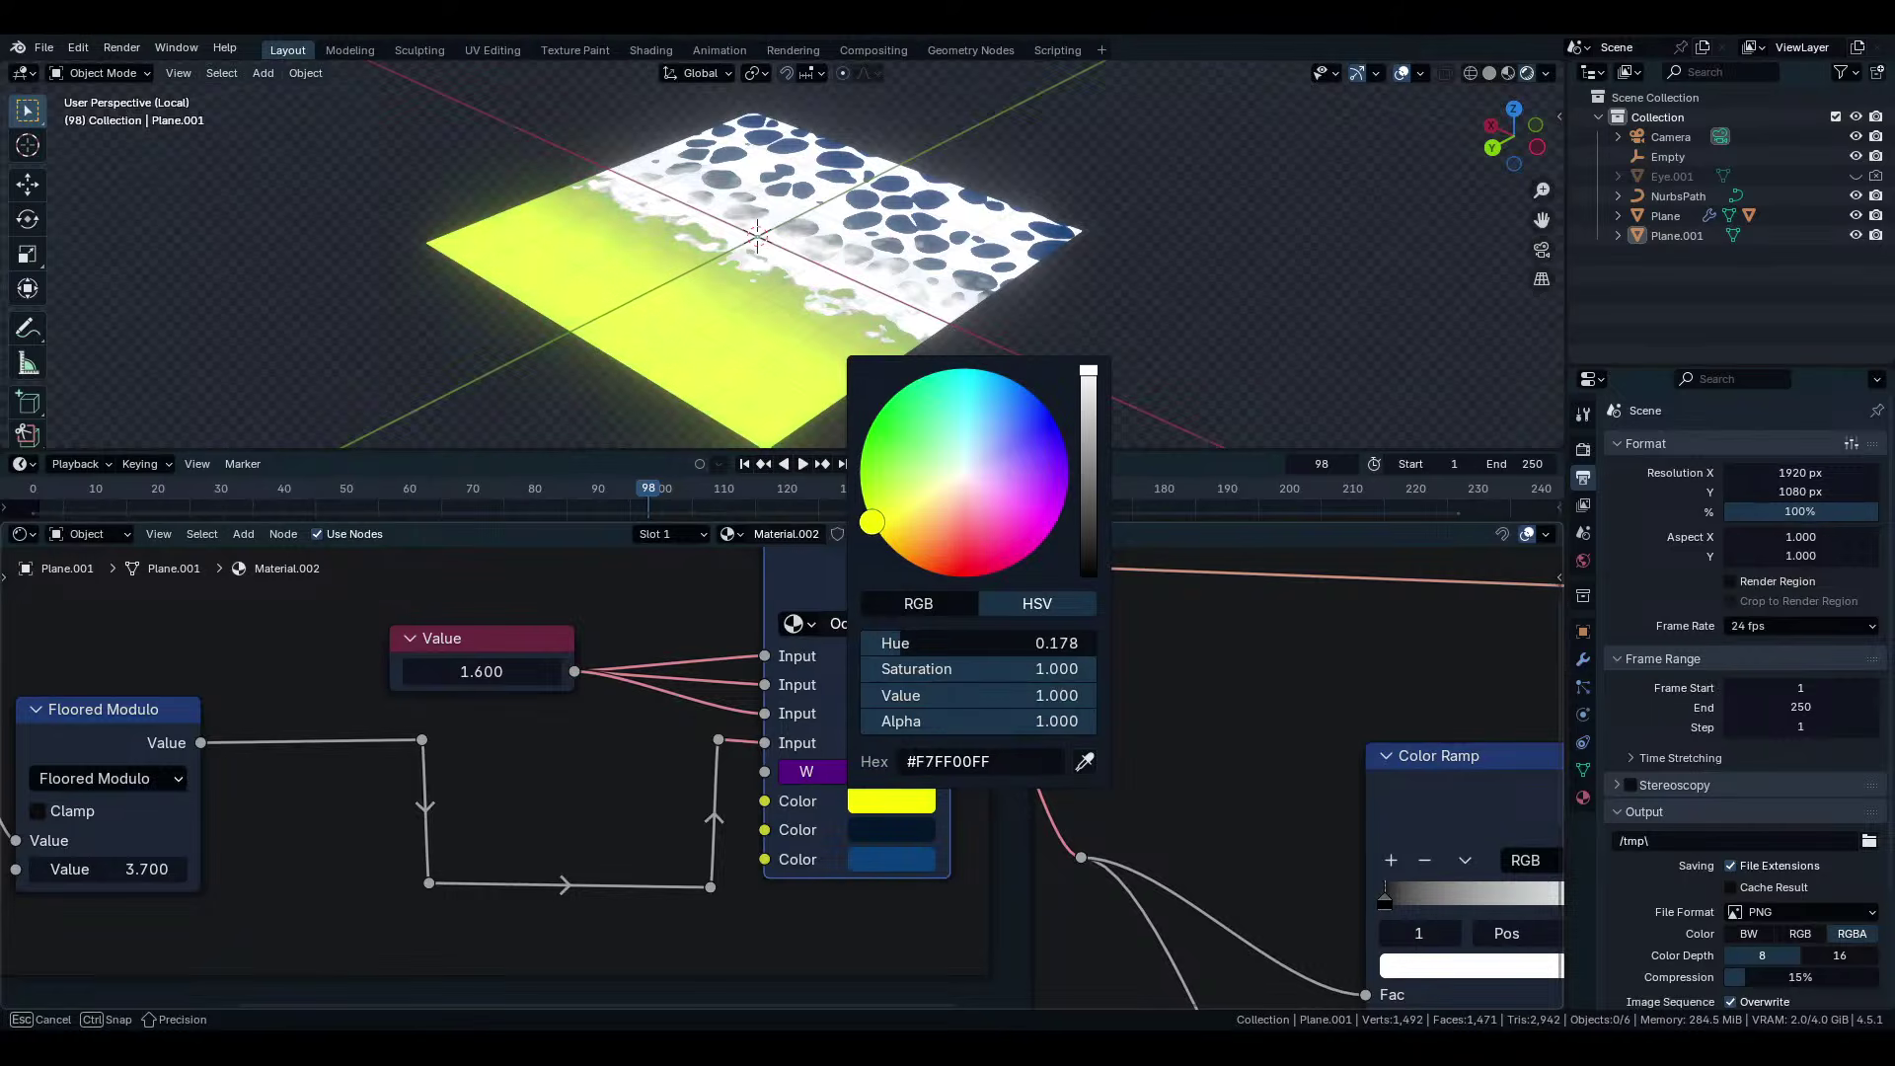
key("Escape")
left_click(891, 831)
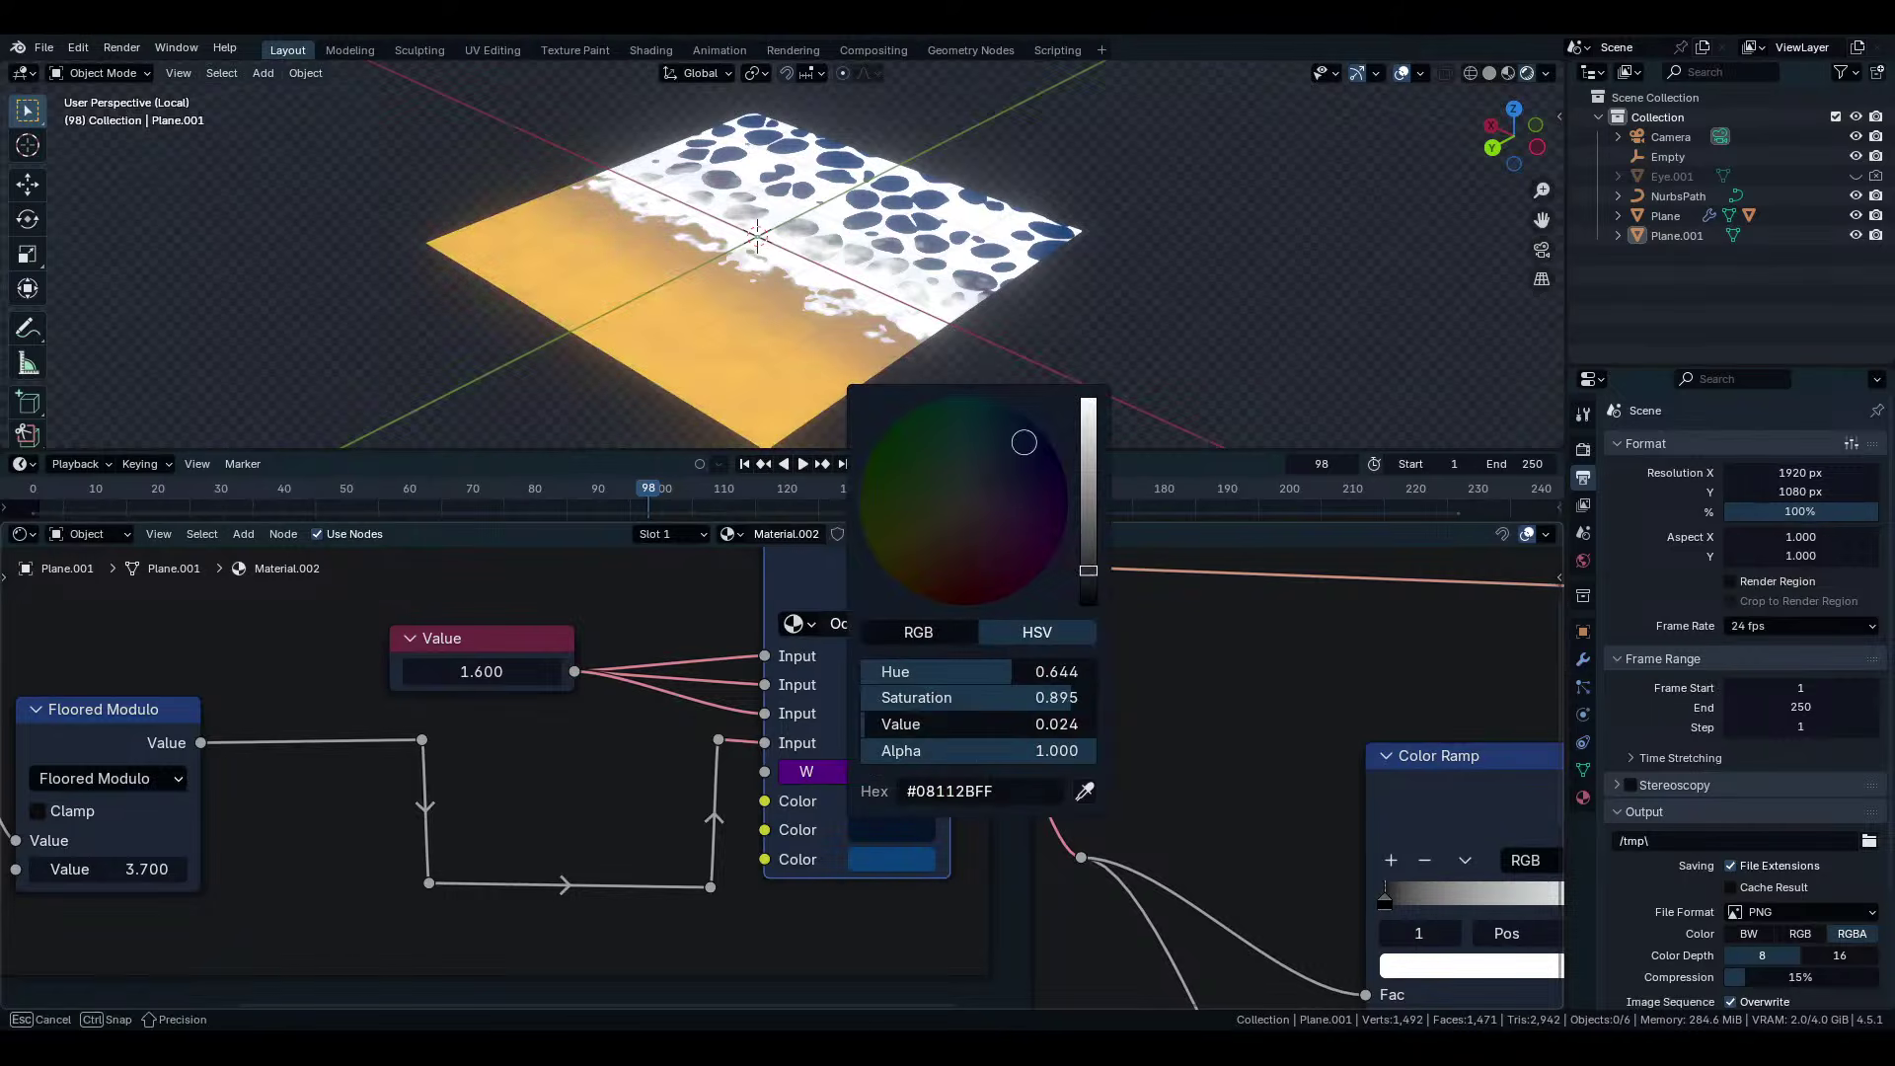
mouse_move(1023, 442)
left_mouse_down()
mouse_move(960, 529)
mouse_move(970, 479)
mouse_move(942, 474)
mouse_move(915, 508)
mouse_move(933, 558)
mouse_move(963, 499)
mouse_move(973, 611)
mouse_move(907, 598)
mouse_move(1017, 472)
mouse_move(891, 501)
mouse_move(1041, 512)
mouse_move(1006, 465)
left_mouse_up()
left_click(915, 866)
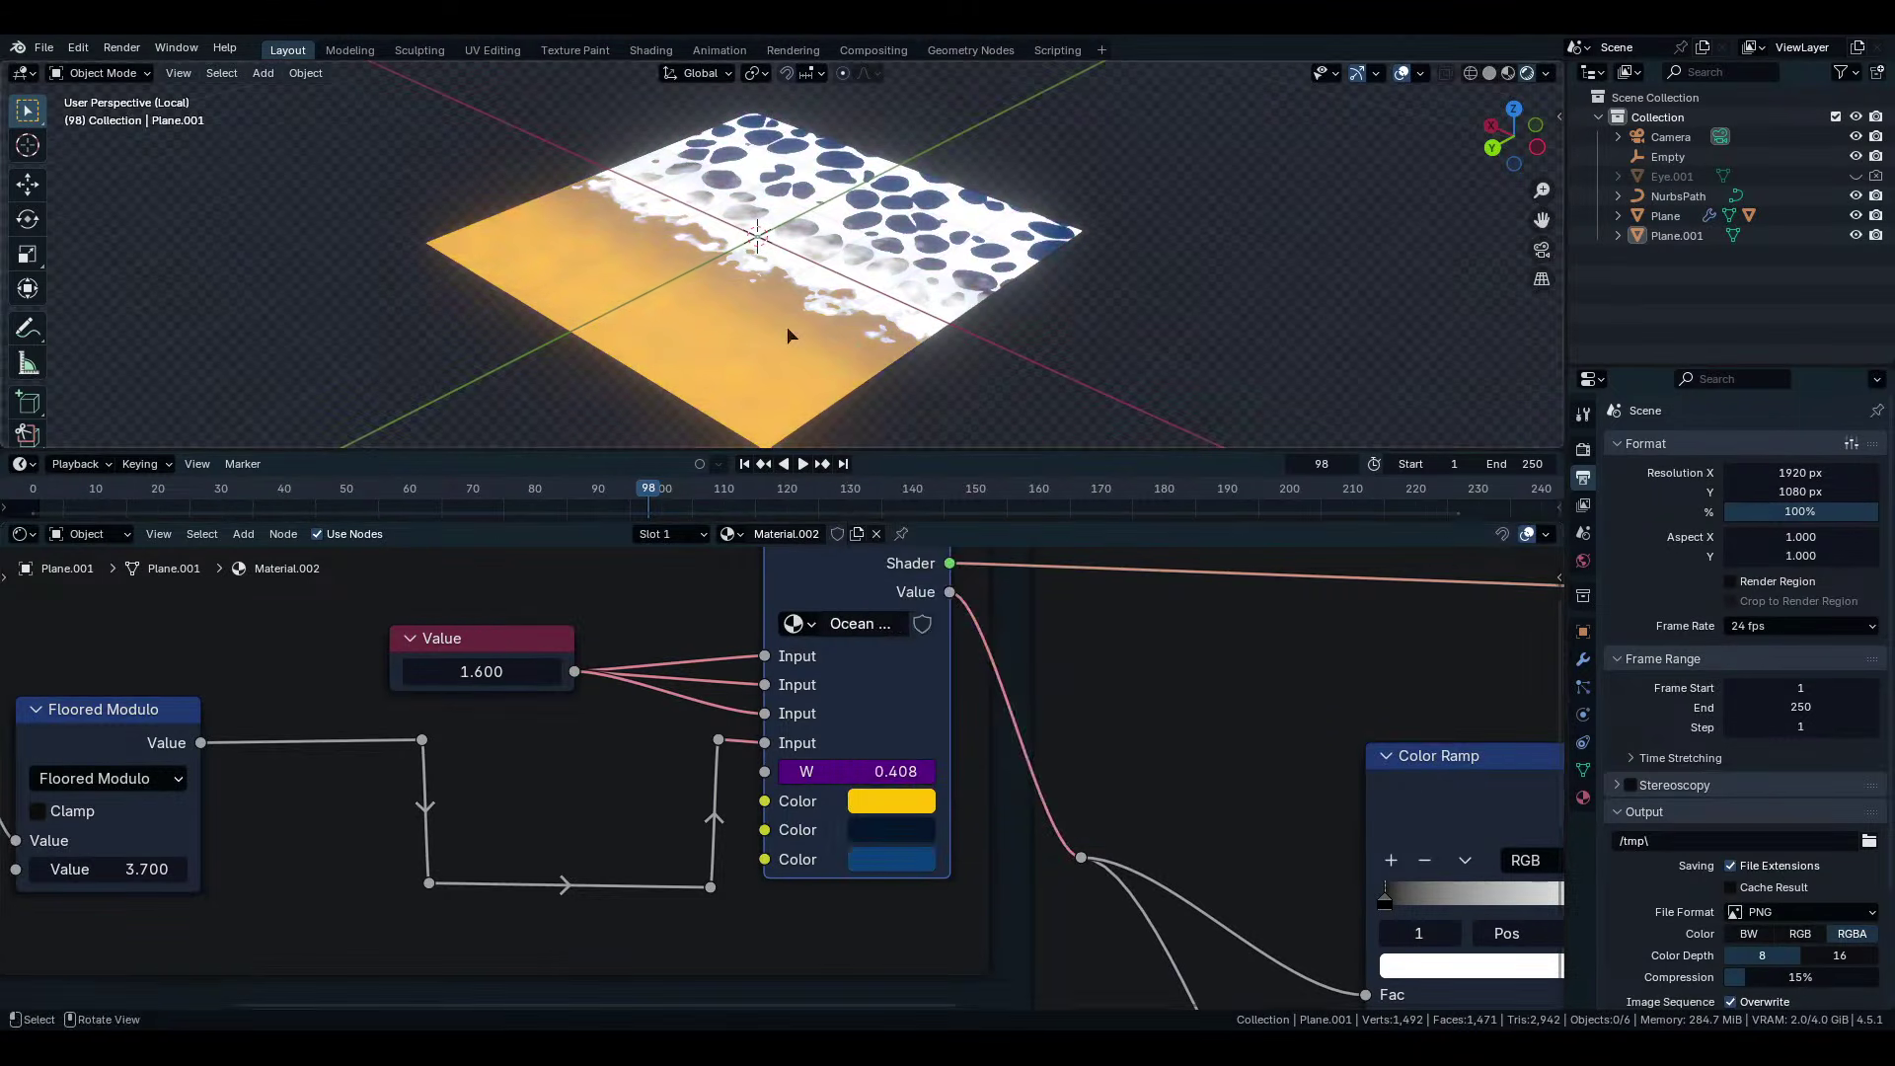
Move the reroute on the Ocean Waves Value link close to the two Color Ramps in the Foam Shader frame.
scroll(886, 730, "down", 4)
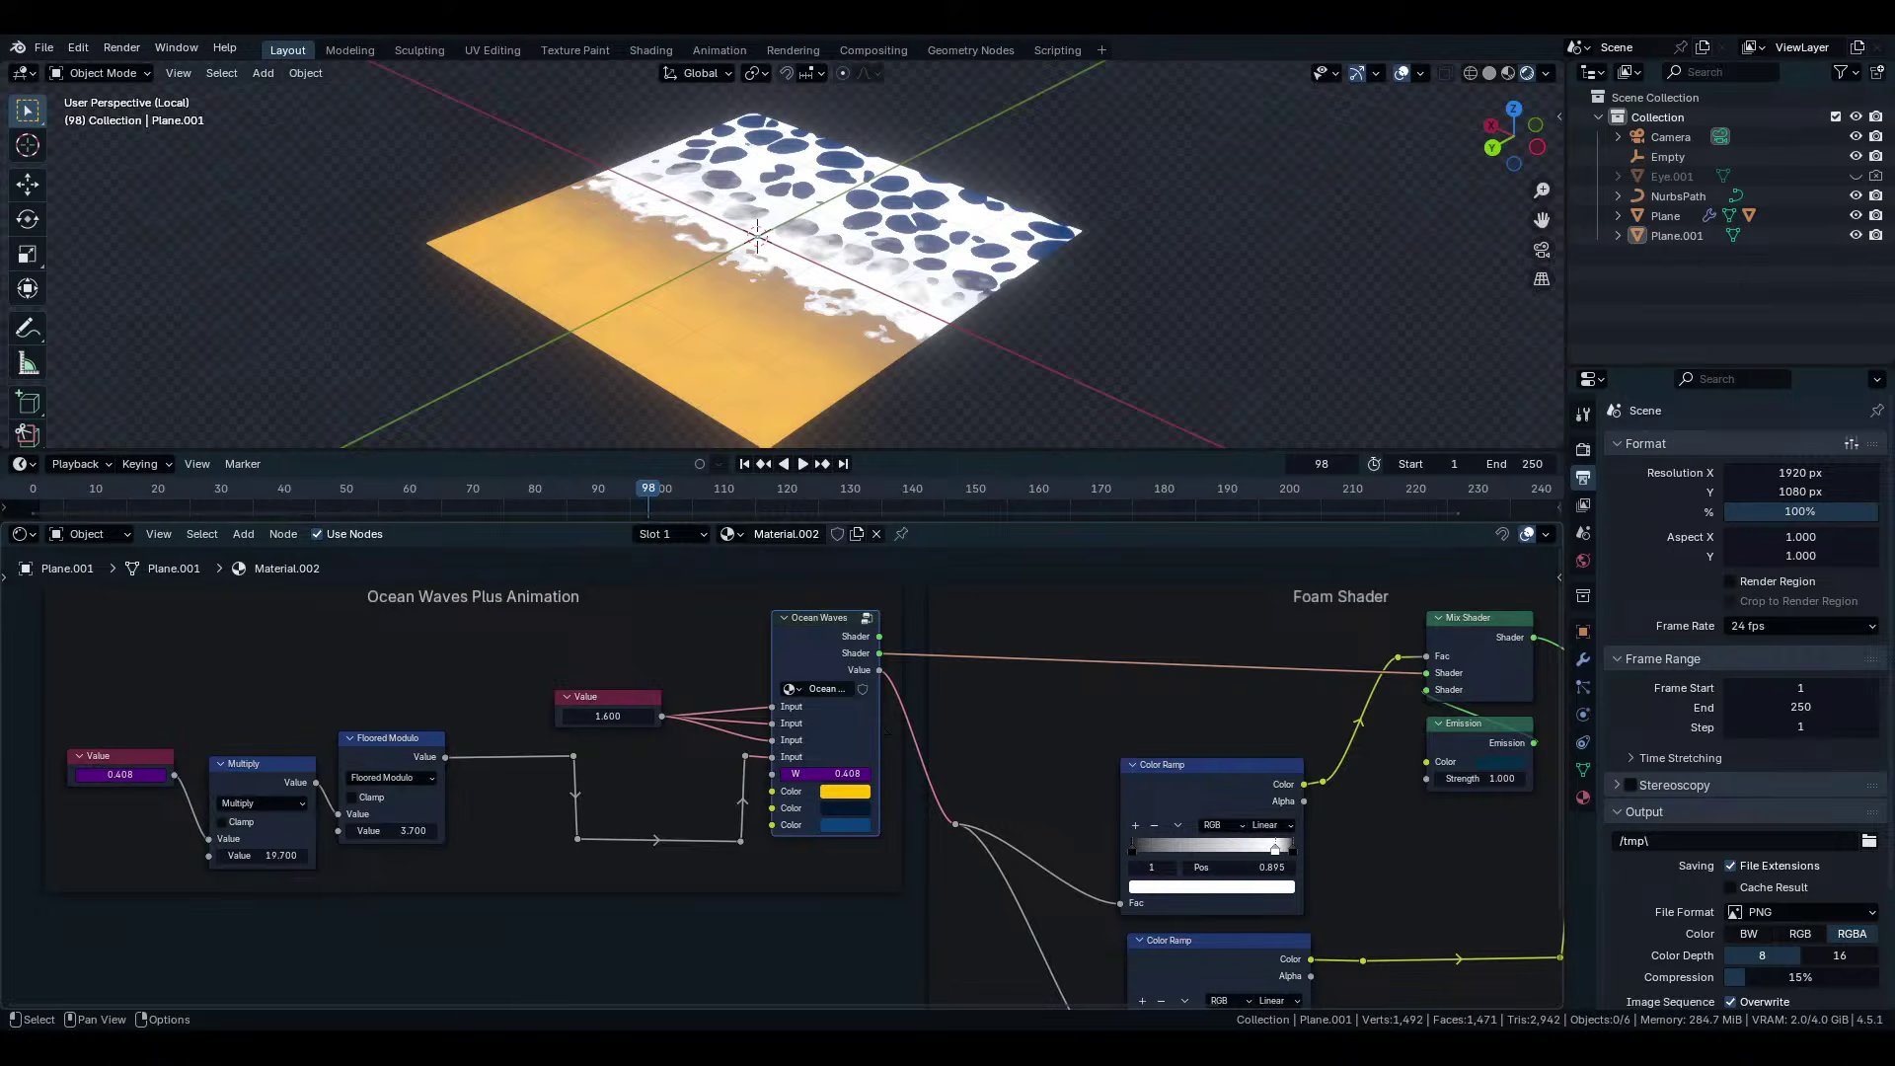
scroll(886, 733, "down", 3)
scroll(1036, 789, "up", 2)
middle_click_drag(1036, 789, 827, 685)
scroll(518, 713, "down", 3)
scroll(704, 775, "up", 2)
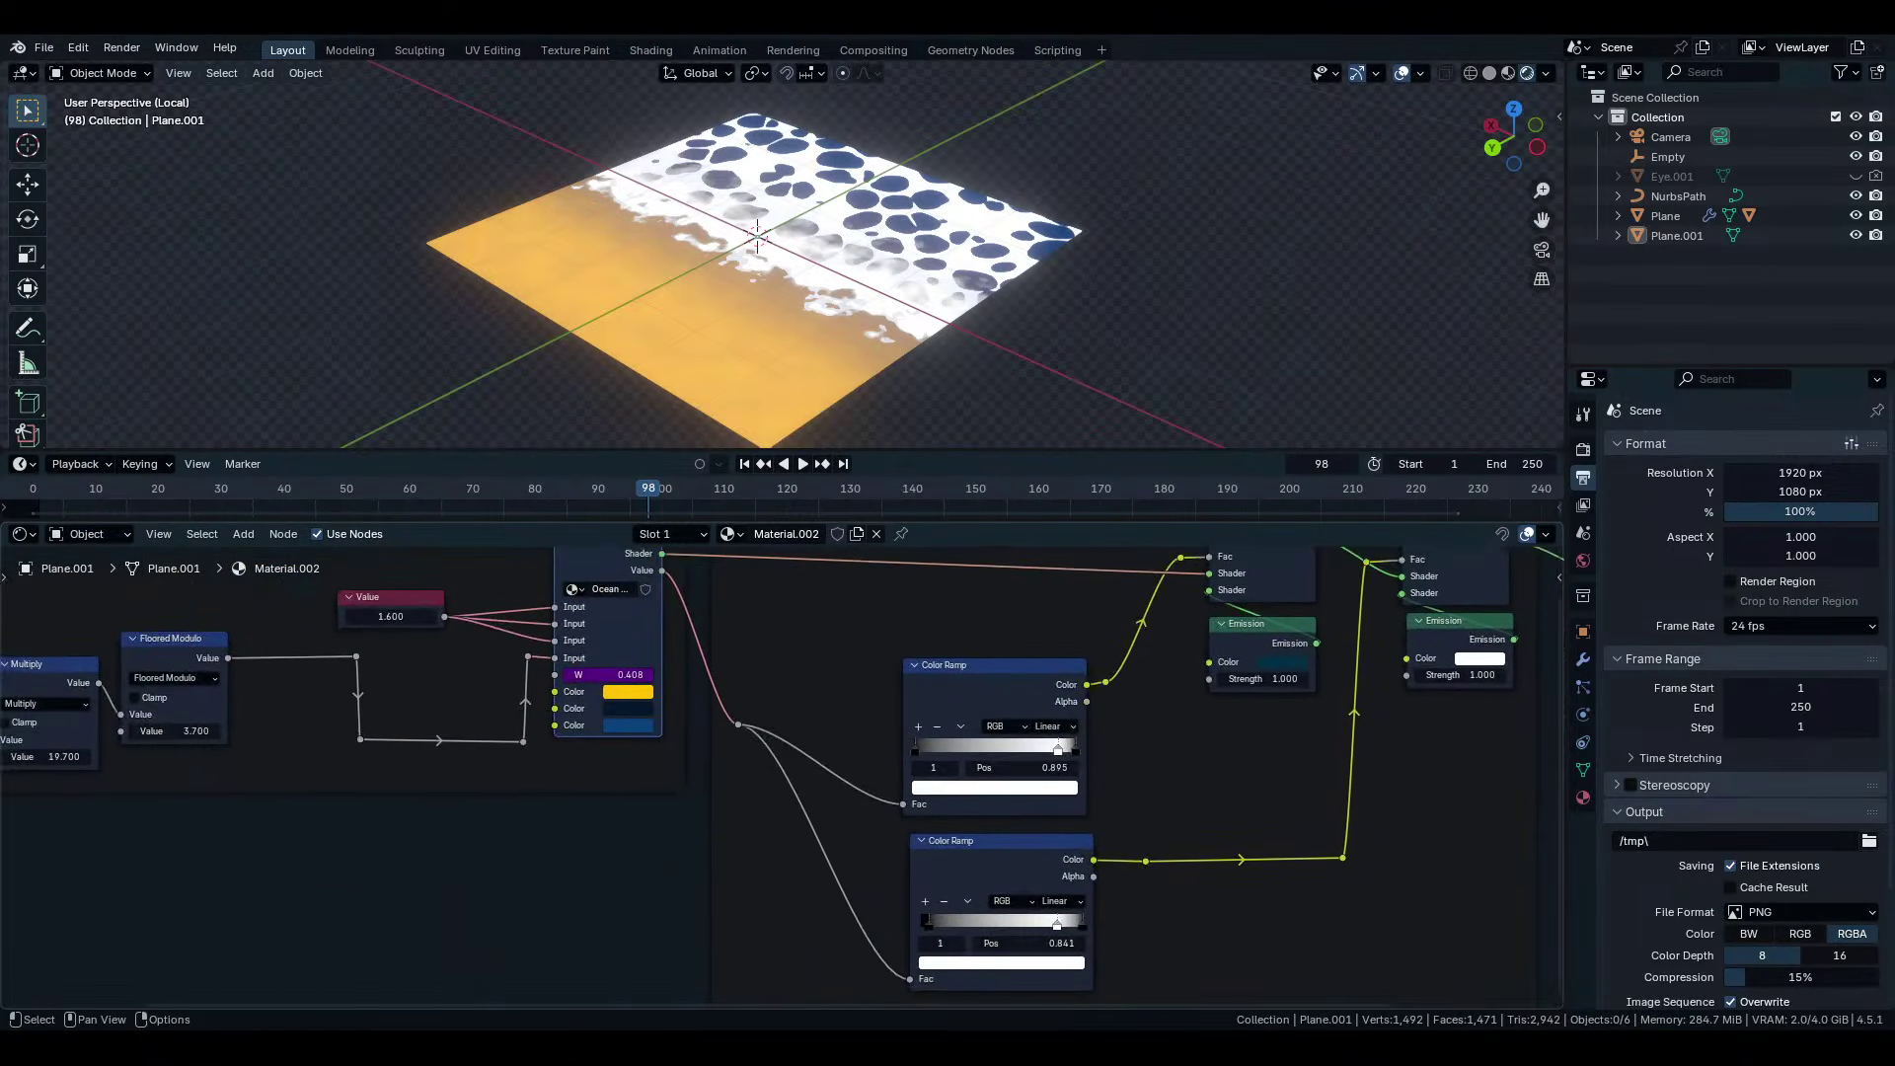
key("g")
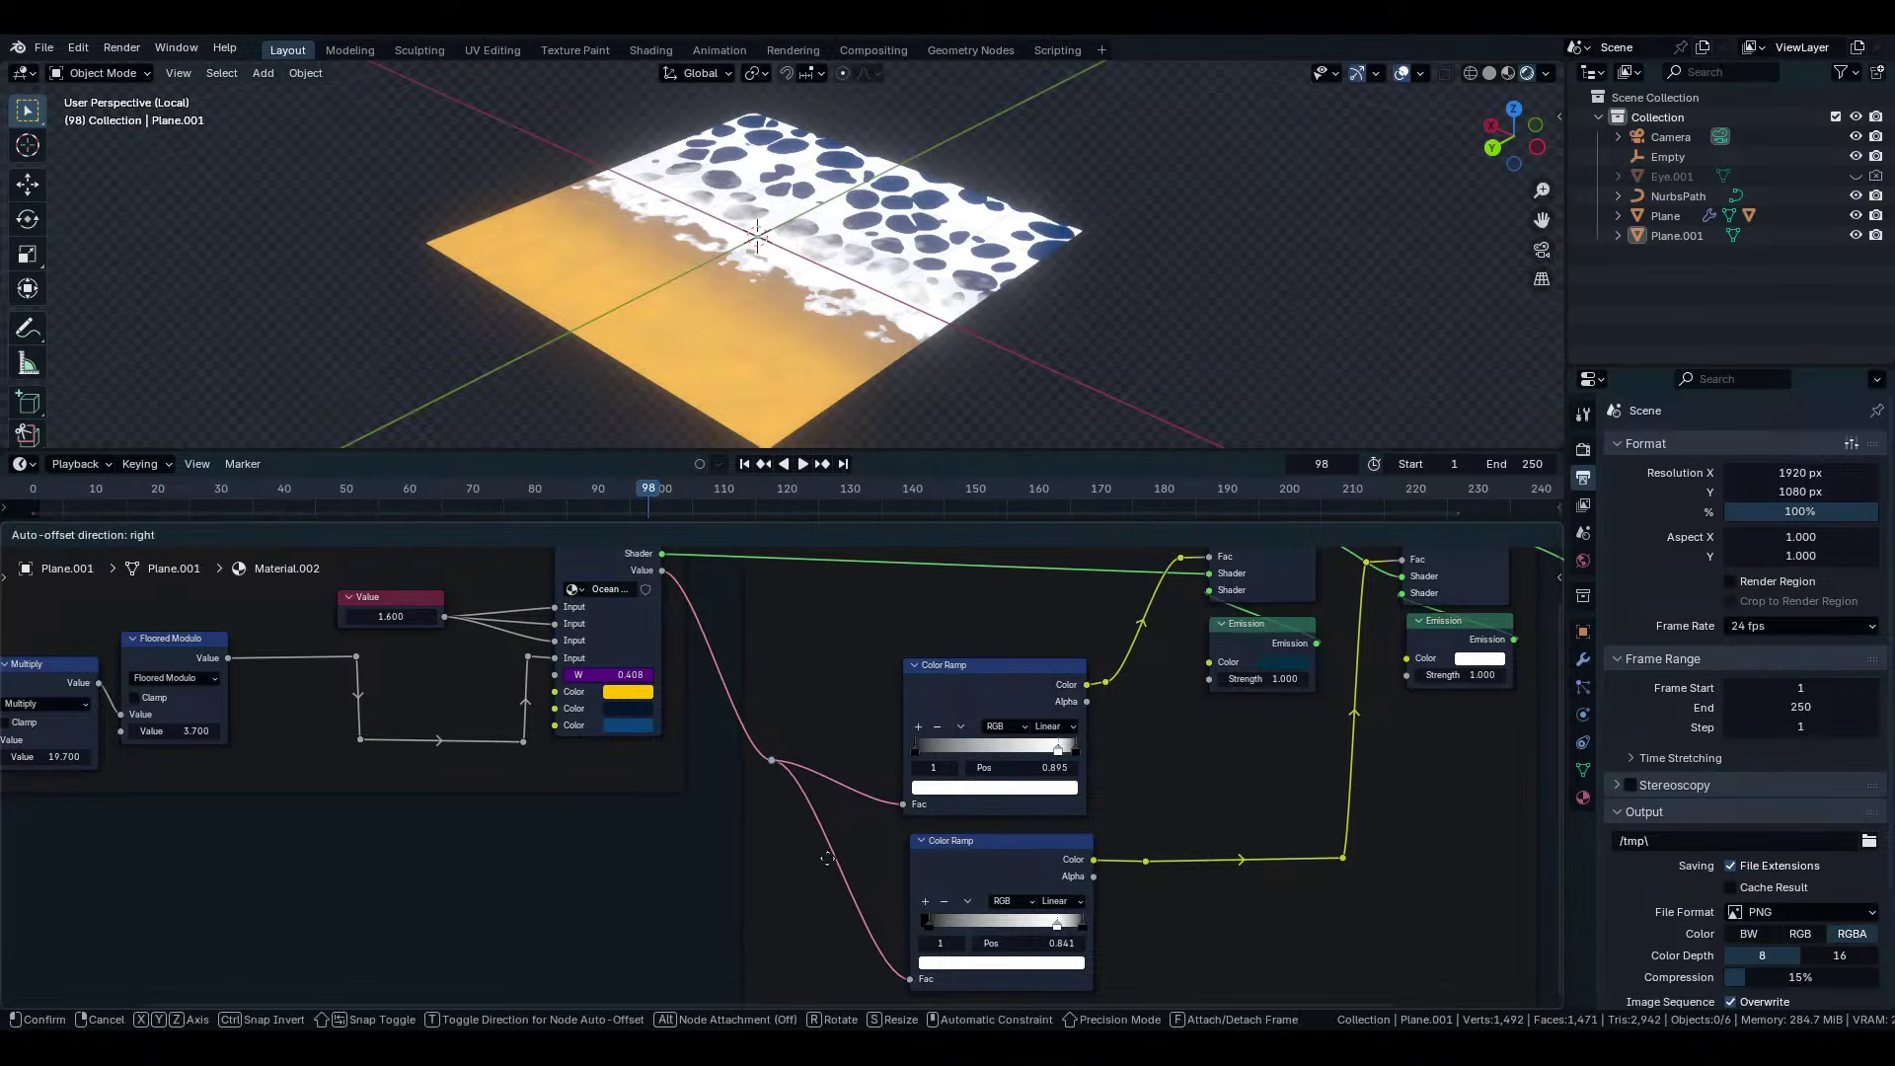
left_click(920, 951)
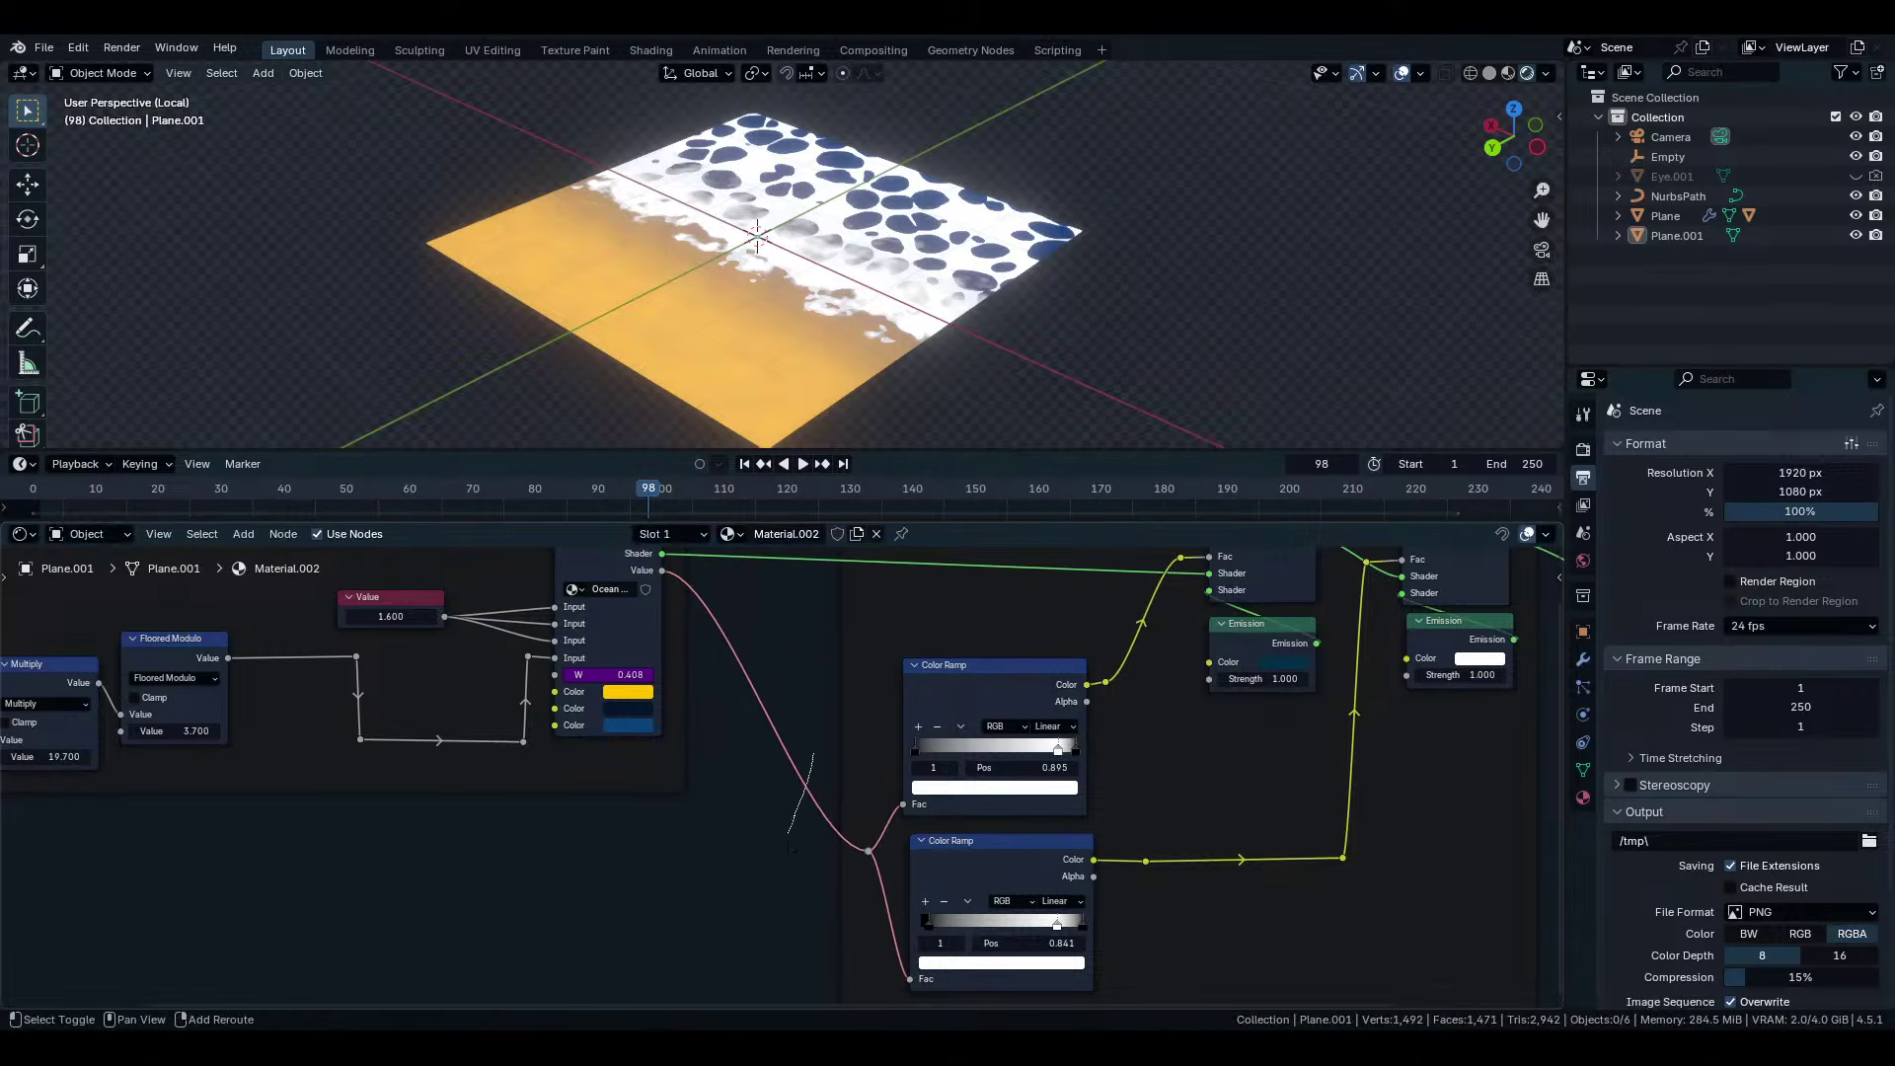
Add reroutes to the Ocean Waves Value link and arrange them so it runs at right angles to the Color Ramps.
right_click_drag(791, 848, 786, 861, "shift")
key("g")
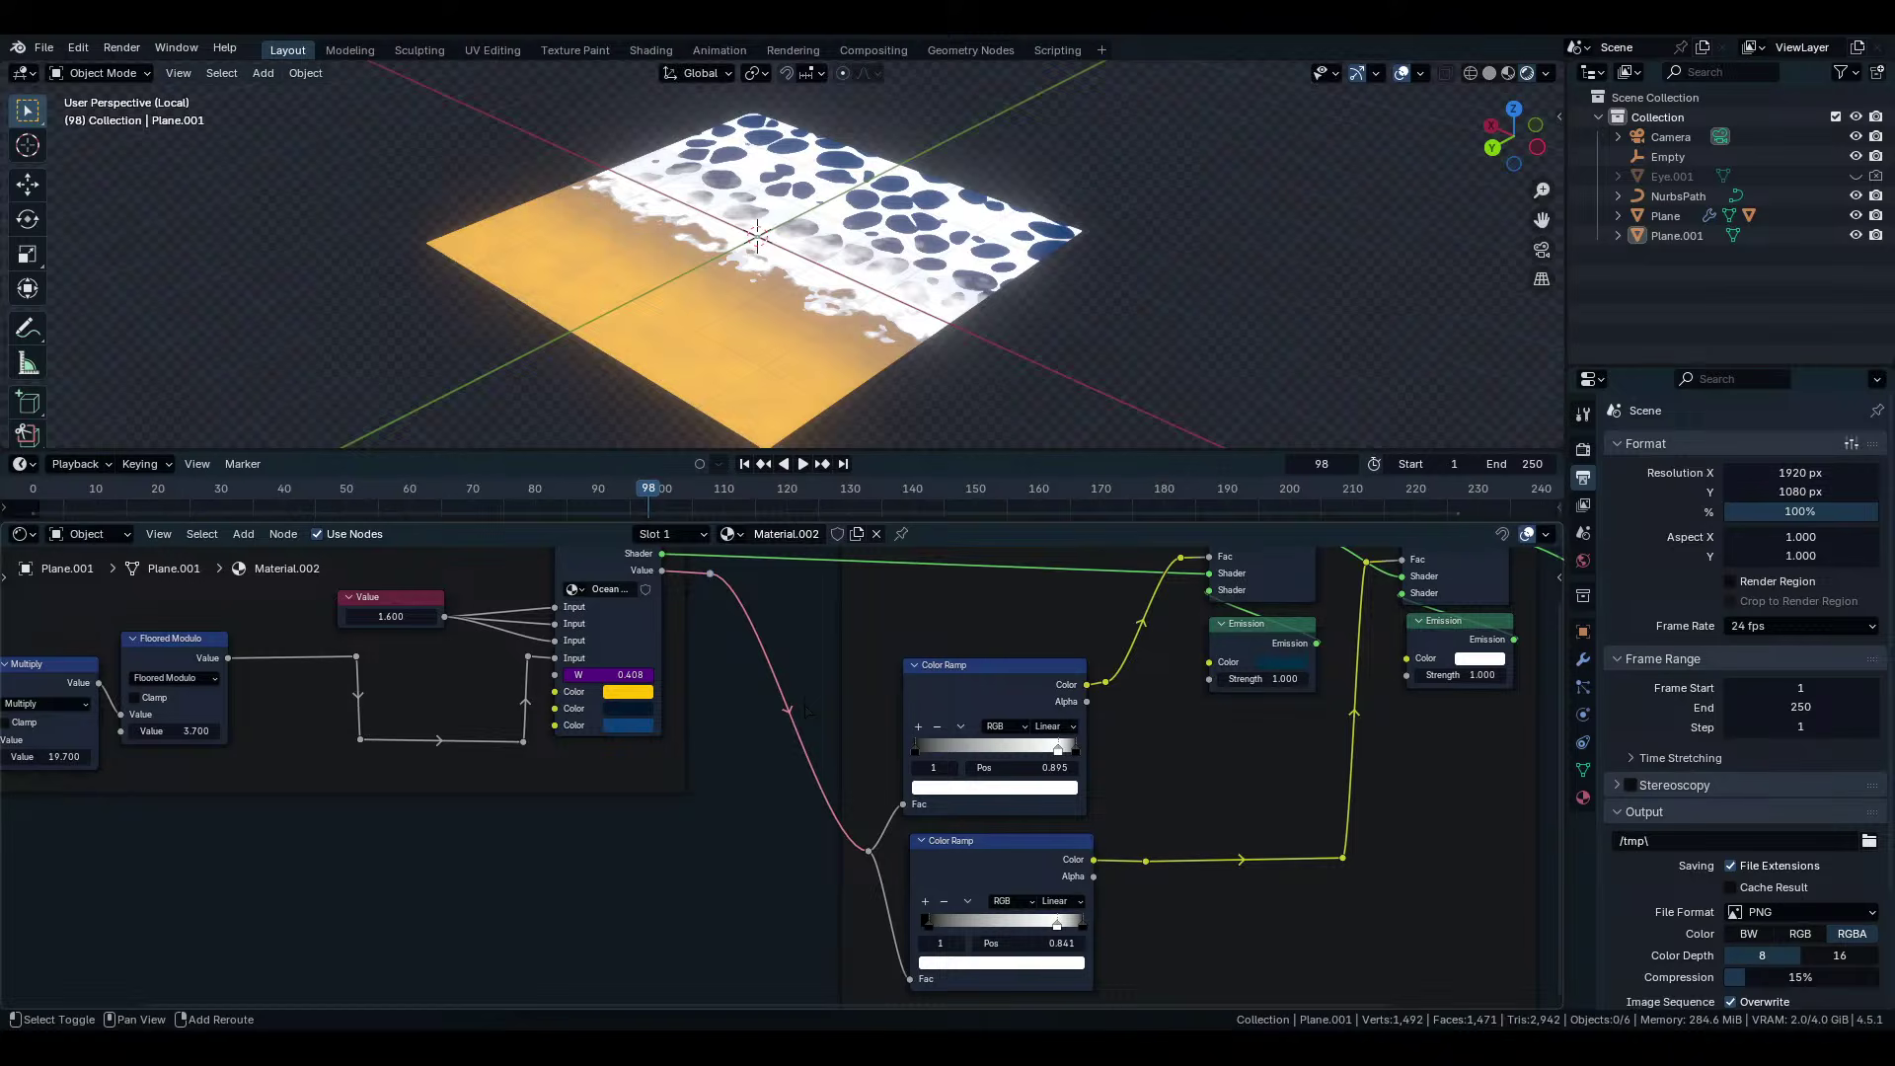
left_click(689, 918)
scroll(792, 781, "down", 5)
middle_click_drag(937, 827, 1123, 862)
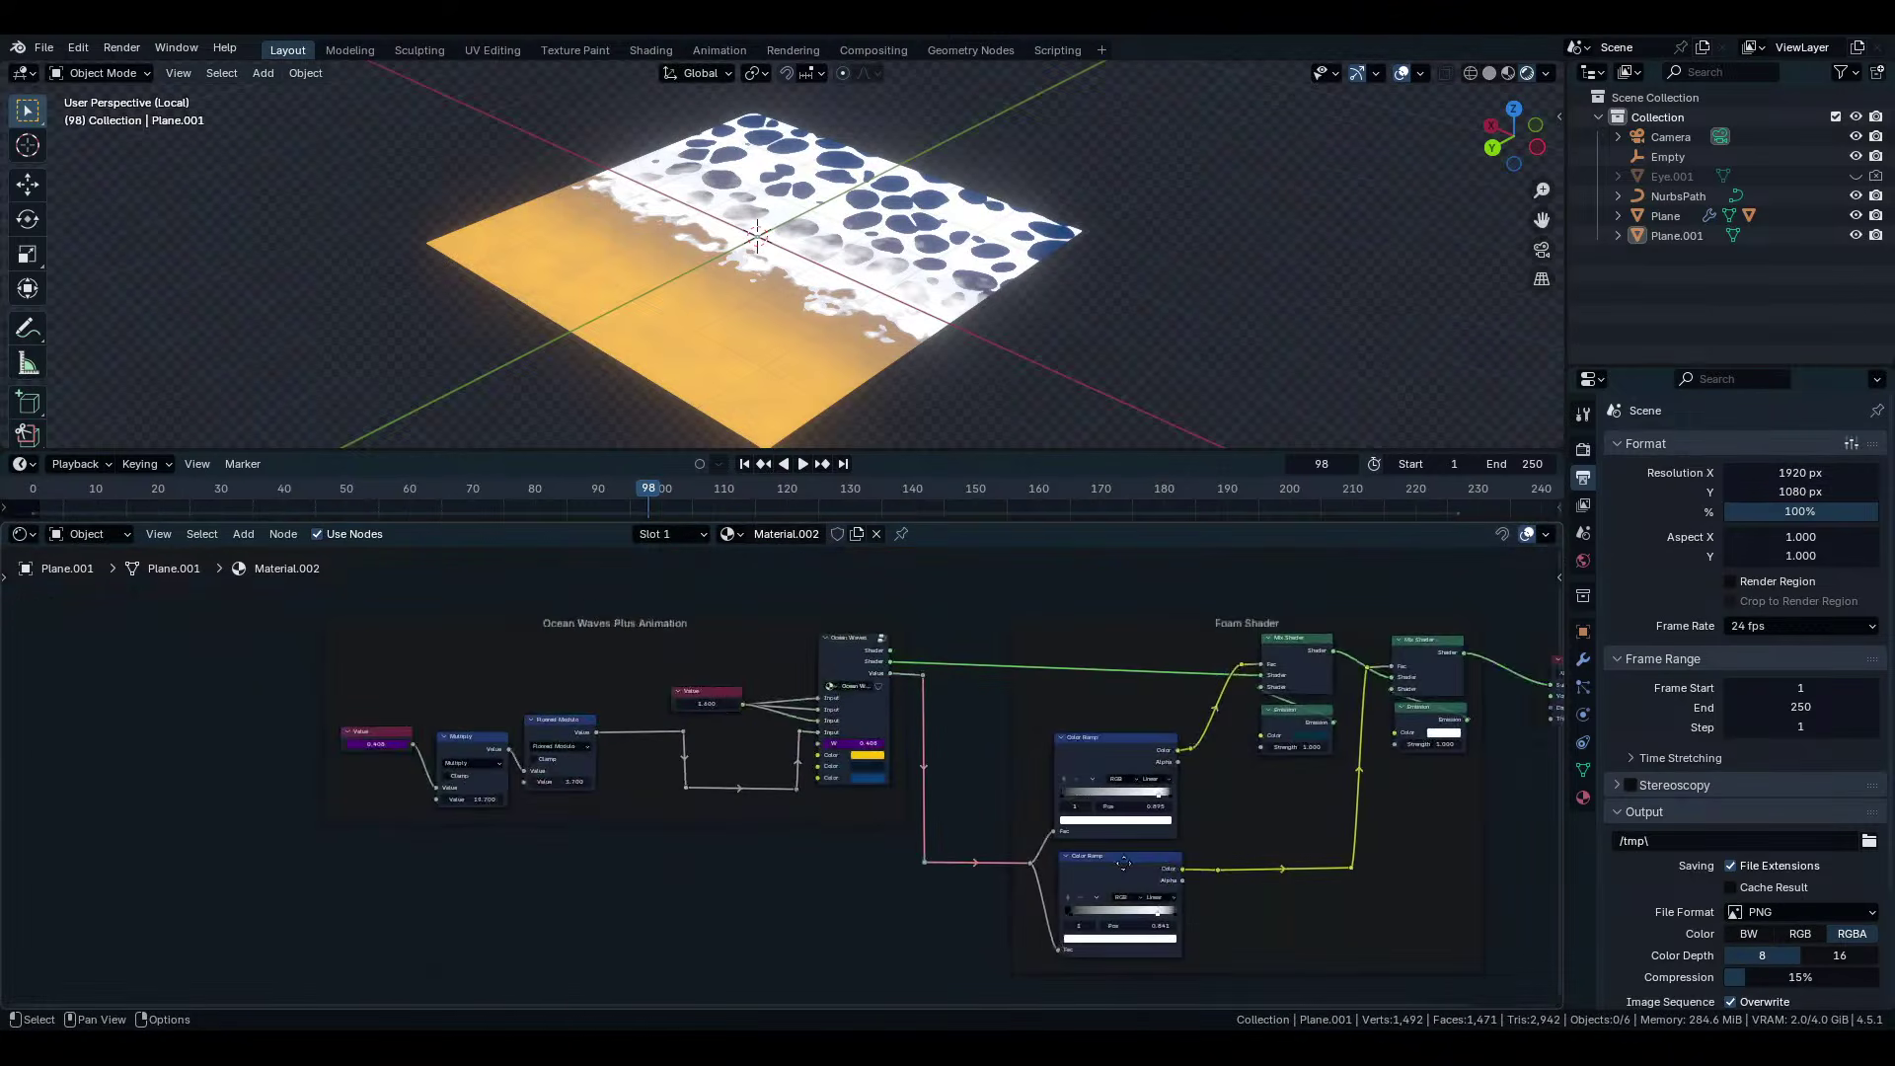
Move the 1.600 Value node and the first two reroutes after Floored Modulo closer to the Ocean Waves node.
scroll(730, 710, "up", 3)
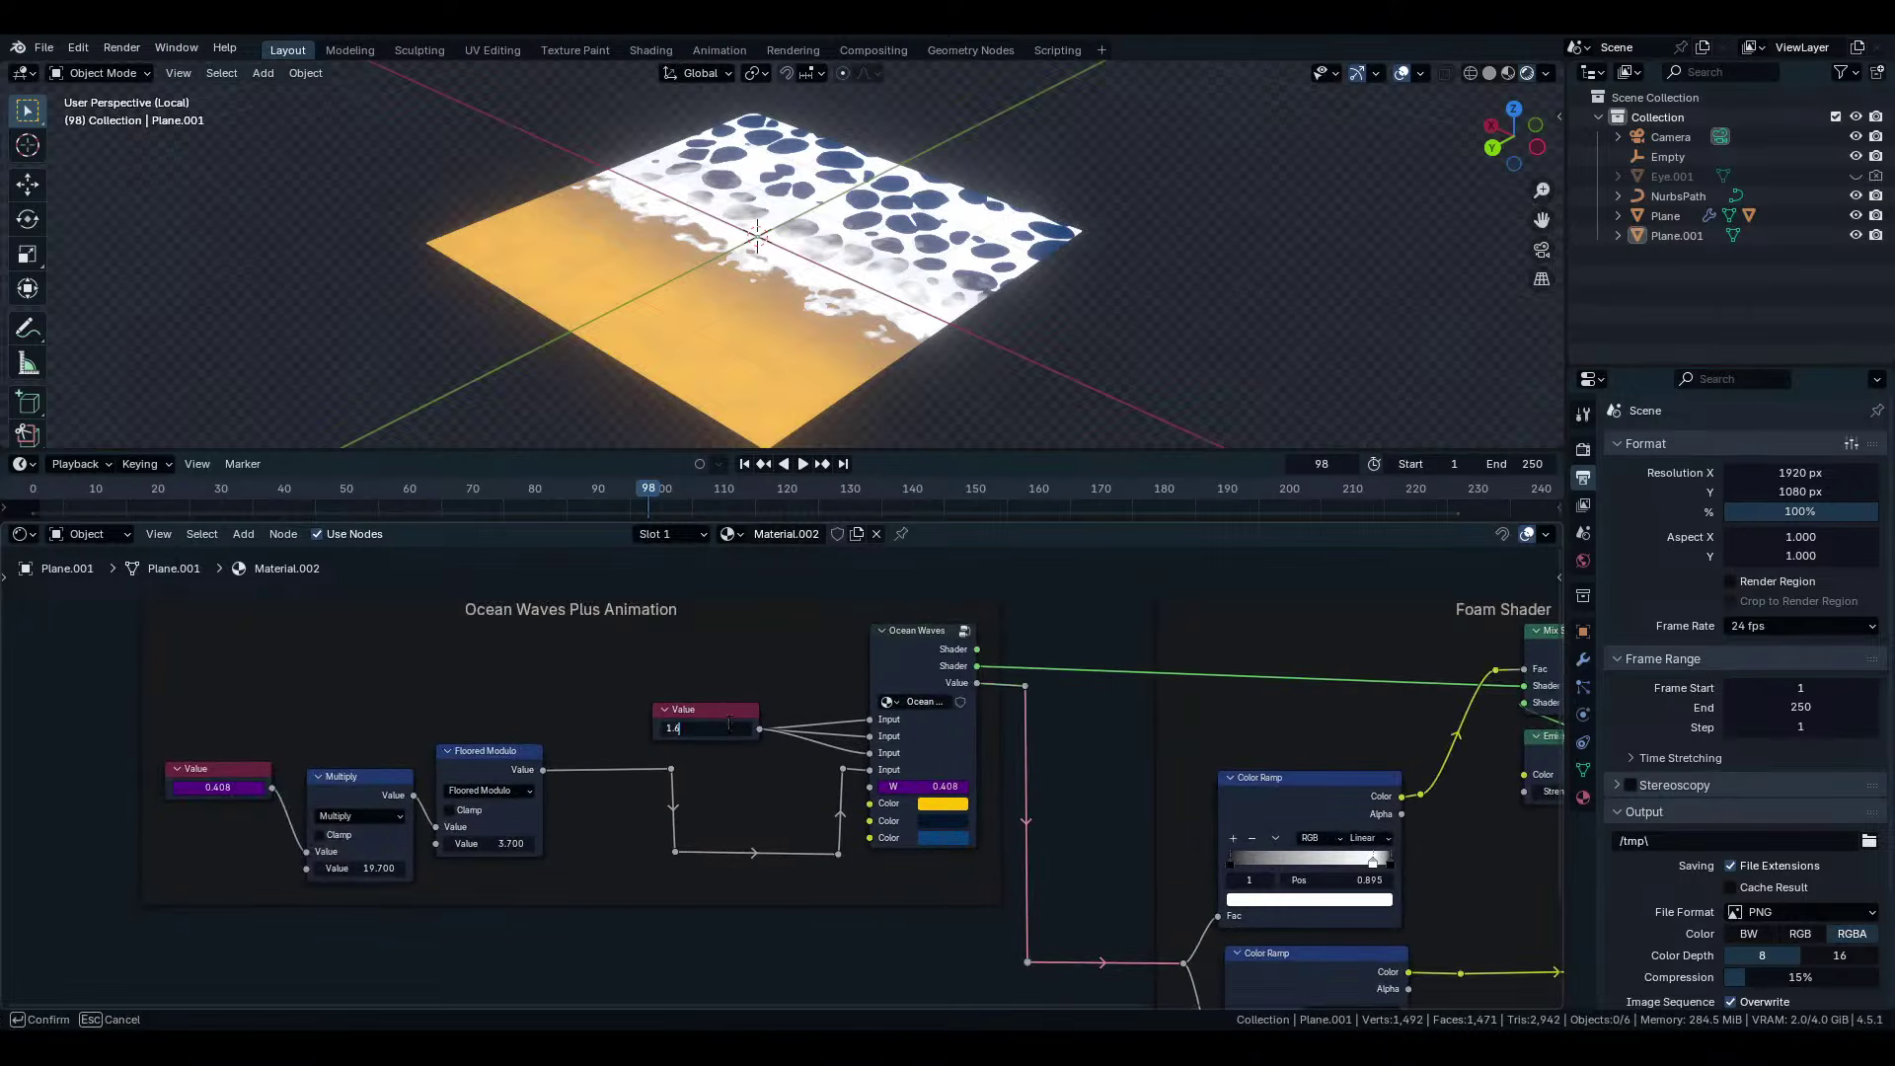
left_click_drag(712, 714, 790, 707)
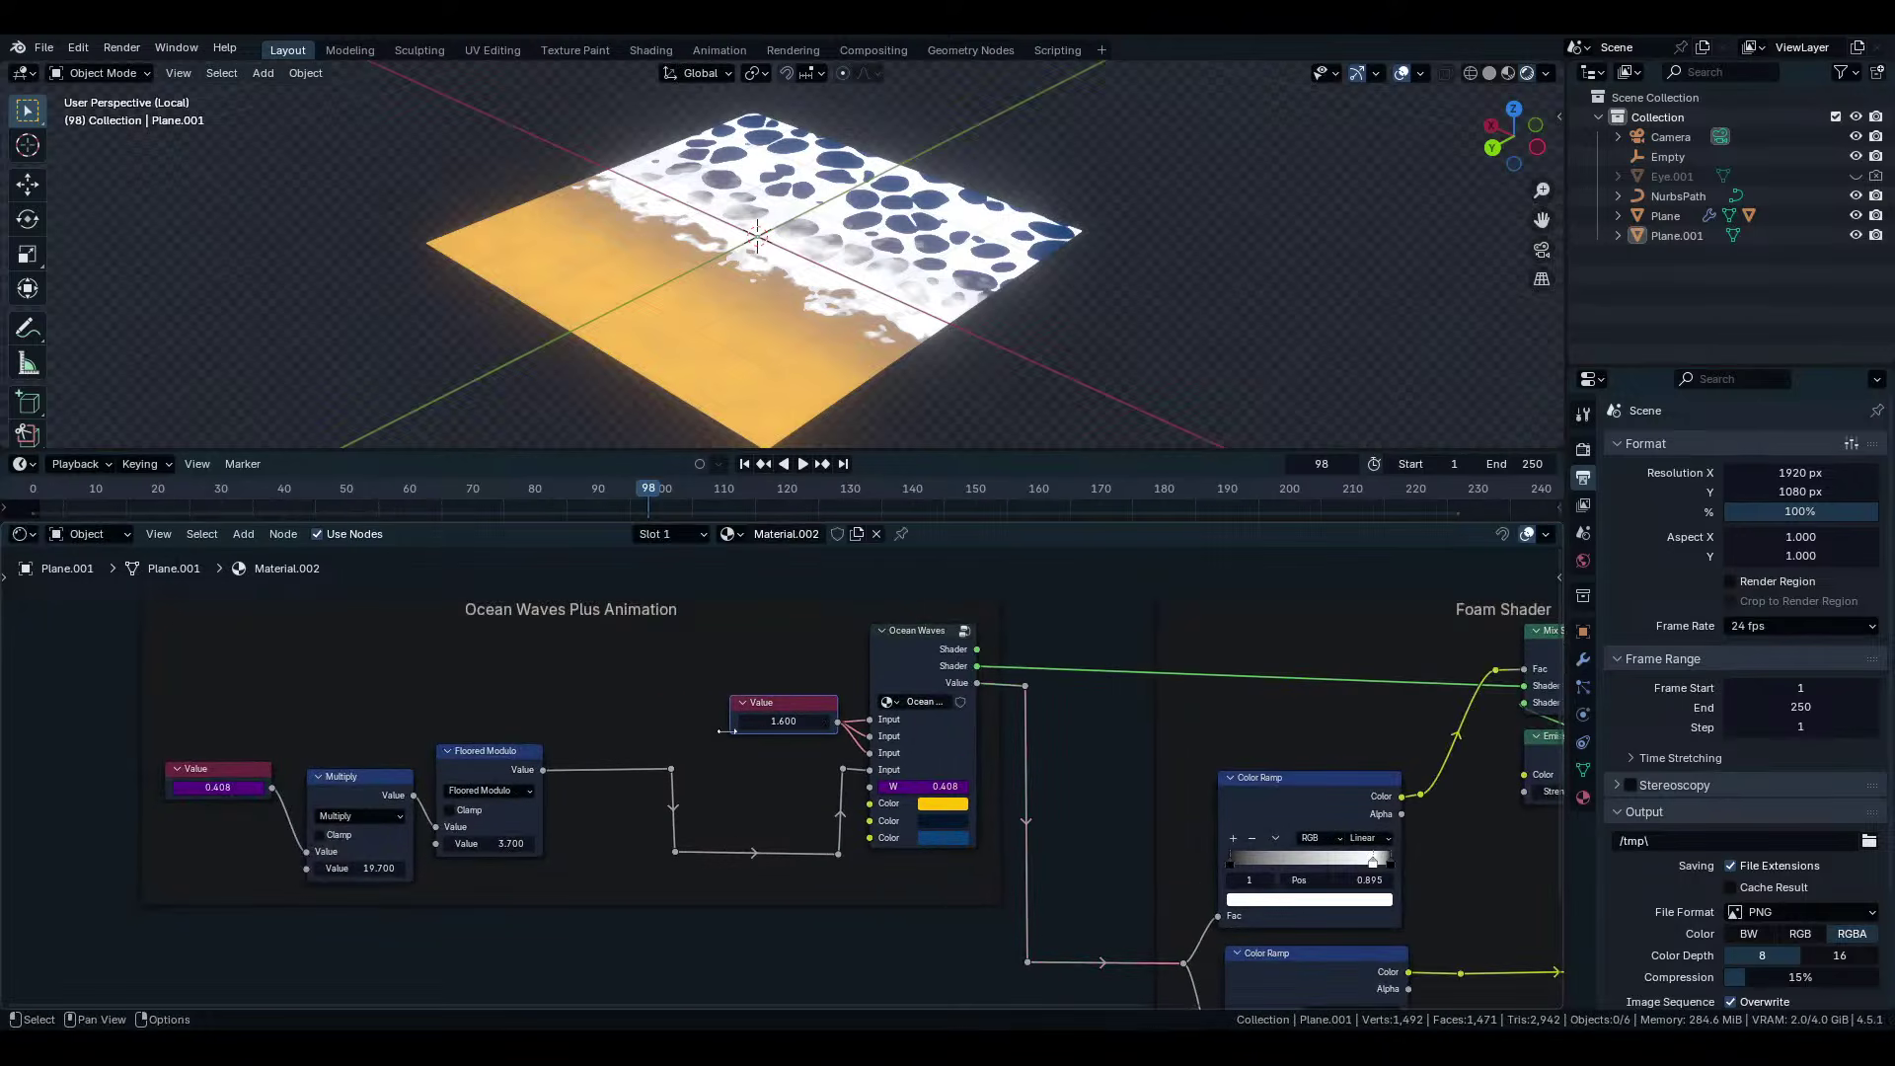
left_click_drag(674, 806, 718, 892)
key("g")
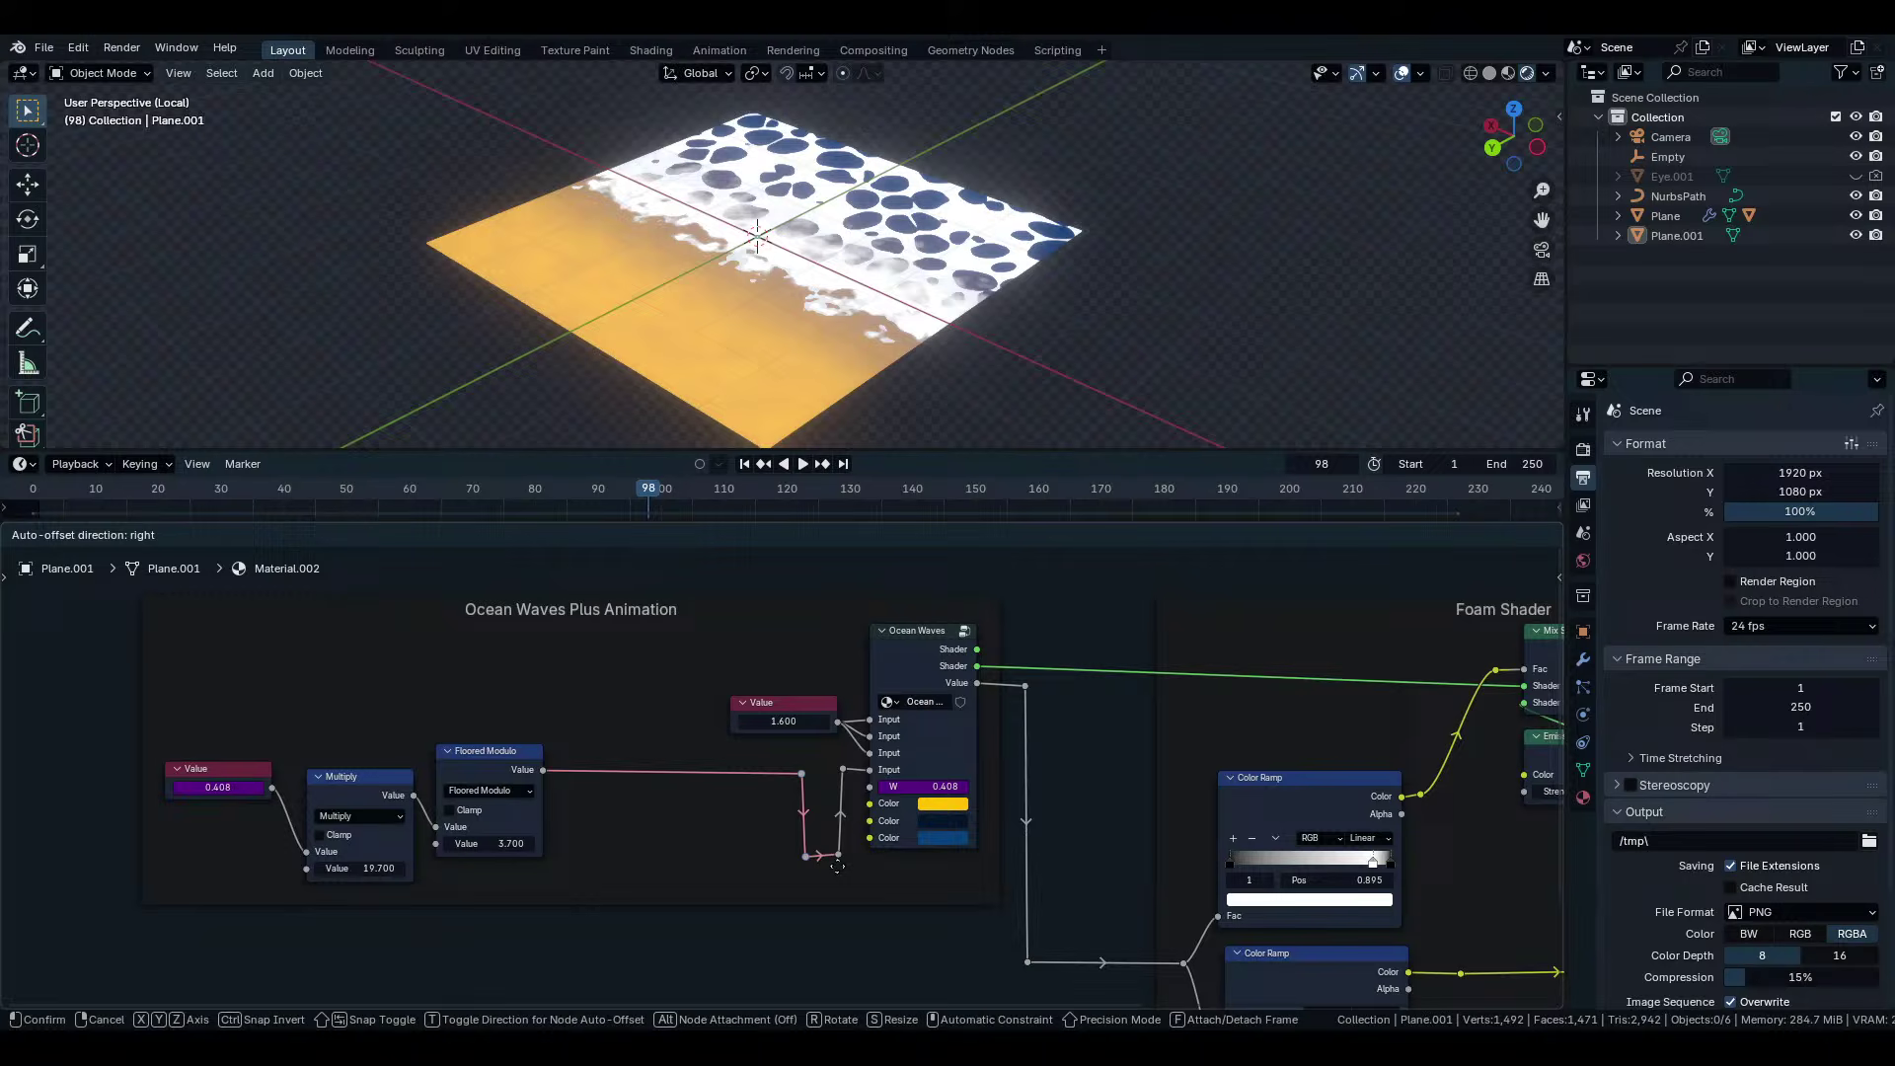
left_click(841, 863)
Shift the purple Value, Multiply and Floored Modulo nodes together toward the Ocean Waves node.
left_click_drag(560, 708, 227, 819)
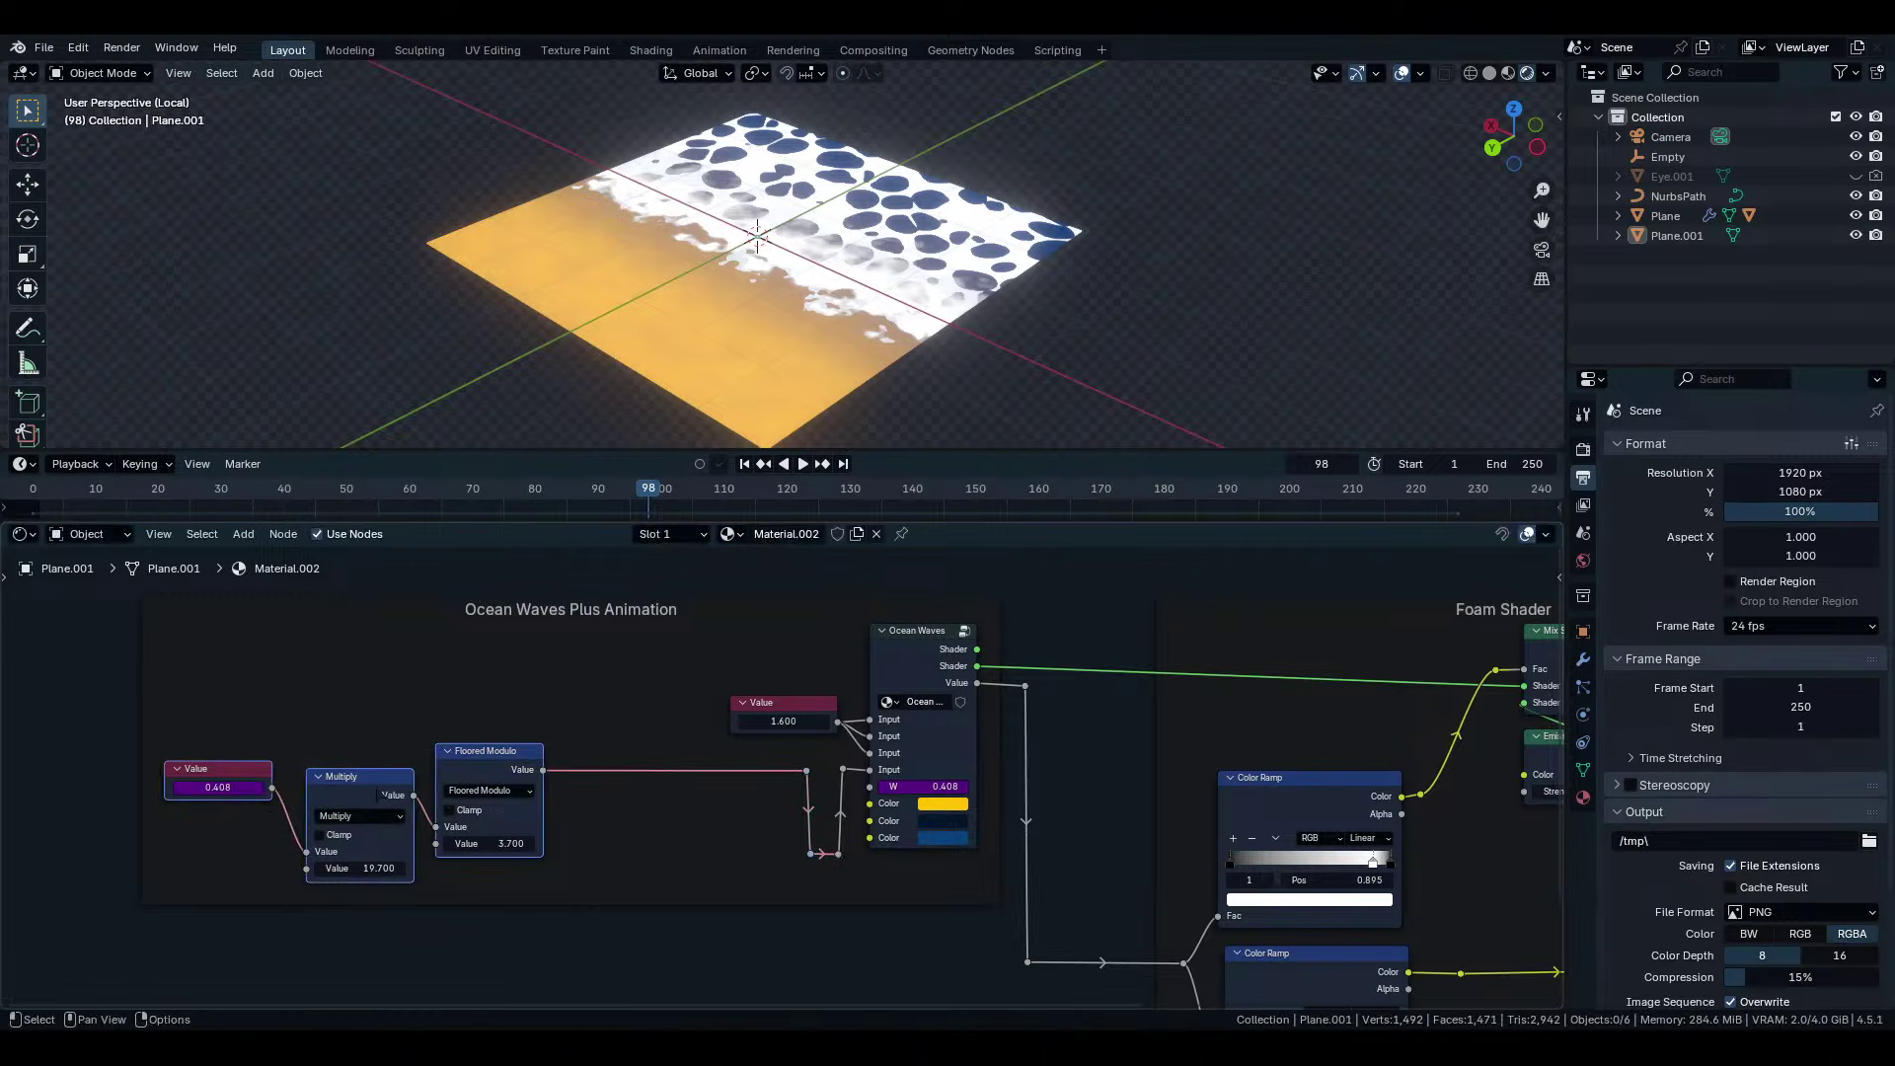
key("g")
left_click(722, 770)
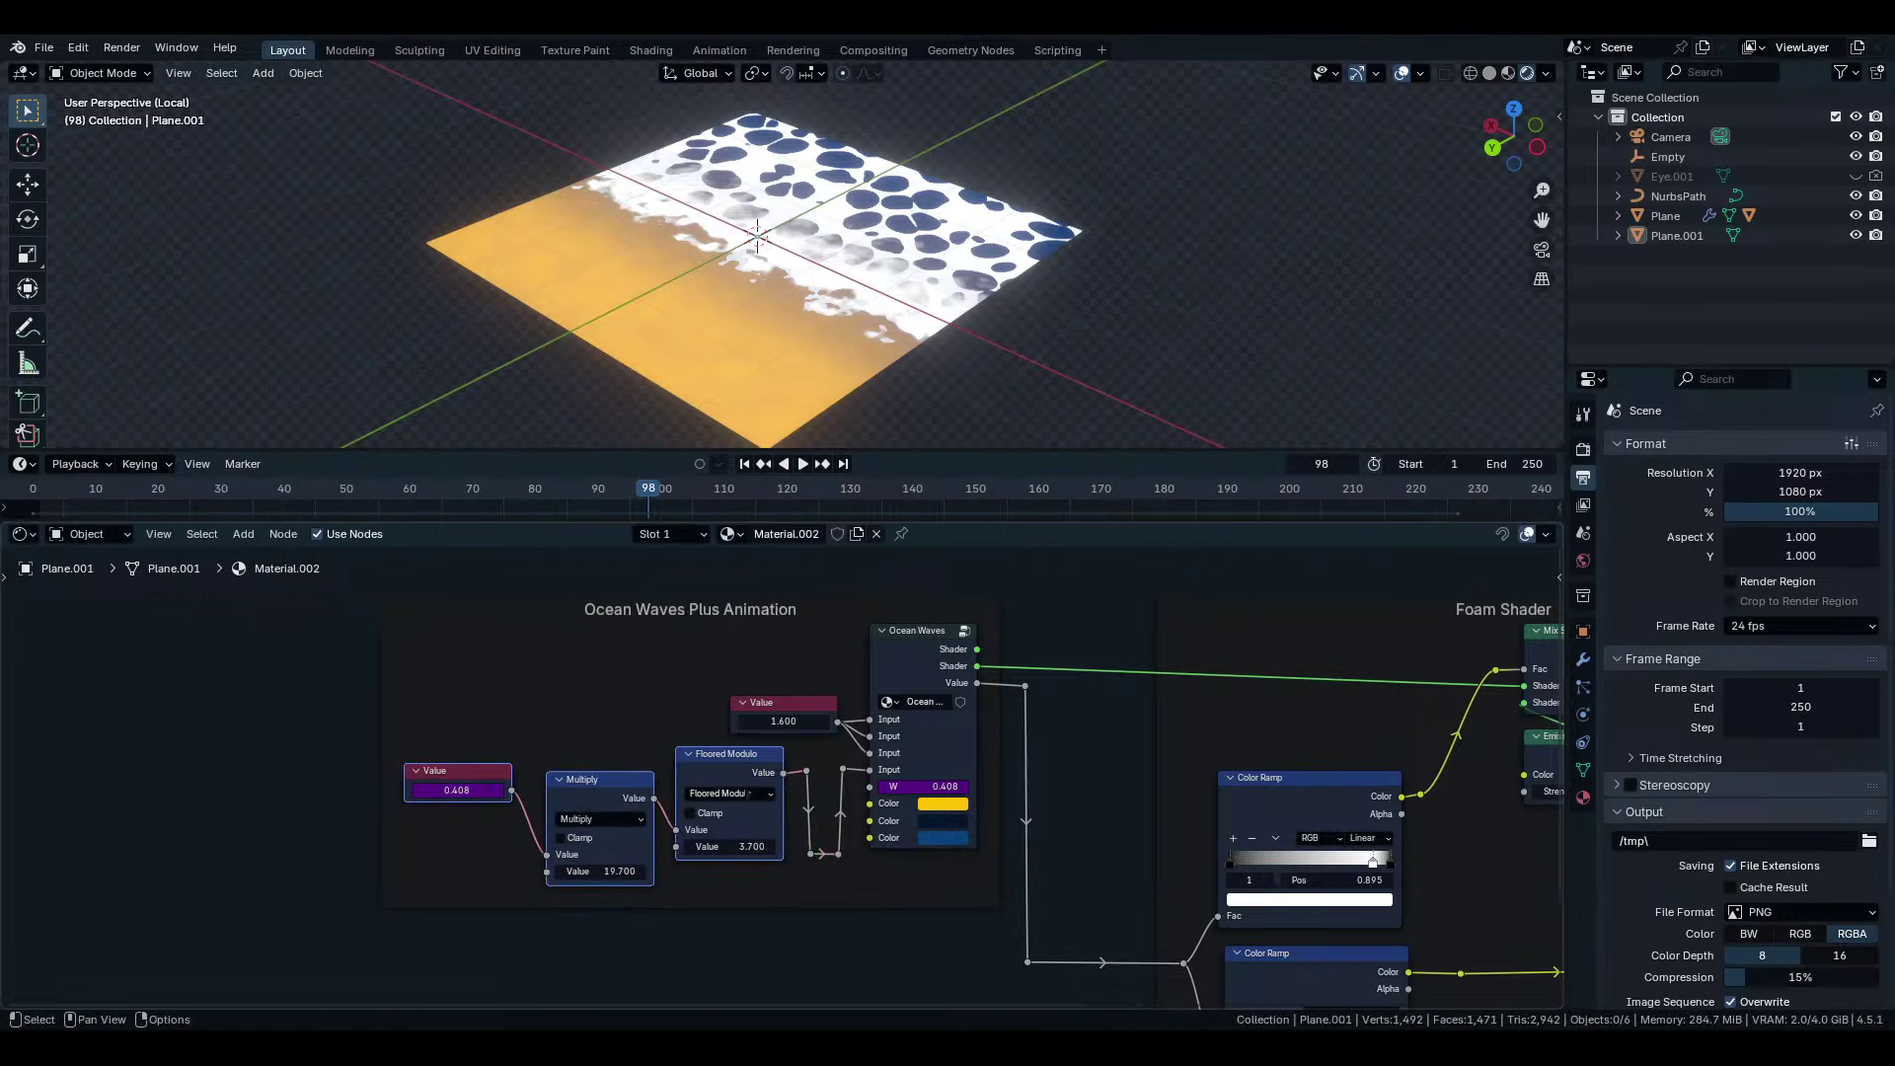
Link the two upper reroutes after Floored Modulo directly to each other and delete the two lower ones.
left_click_drag(853, 856, 814, 876)
key("Escape")
key("Escape")
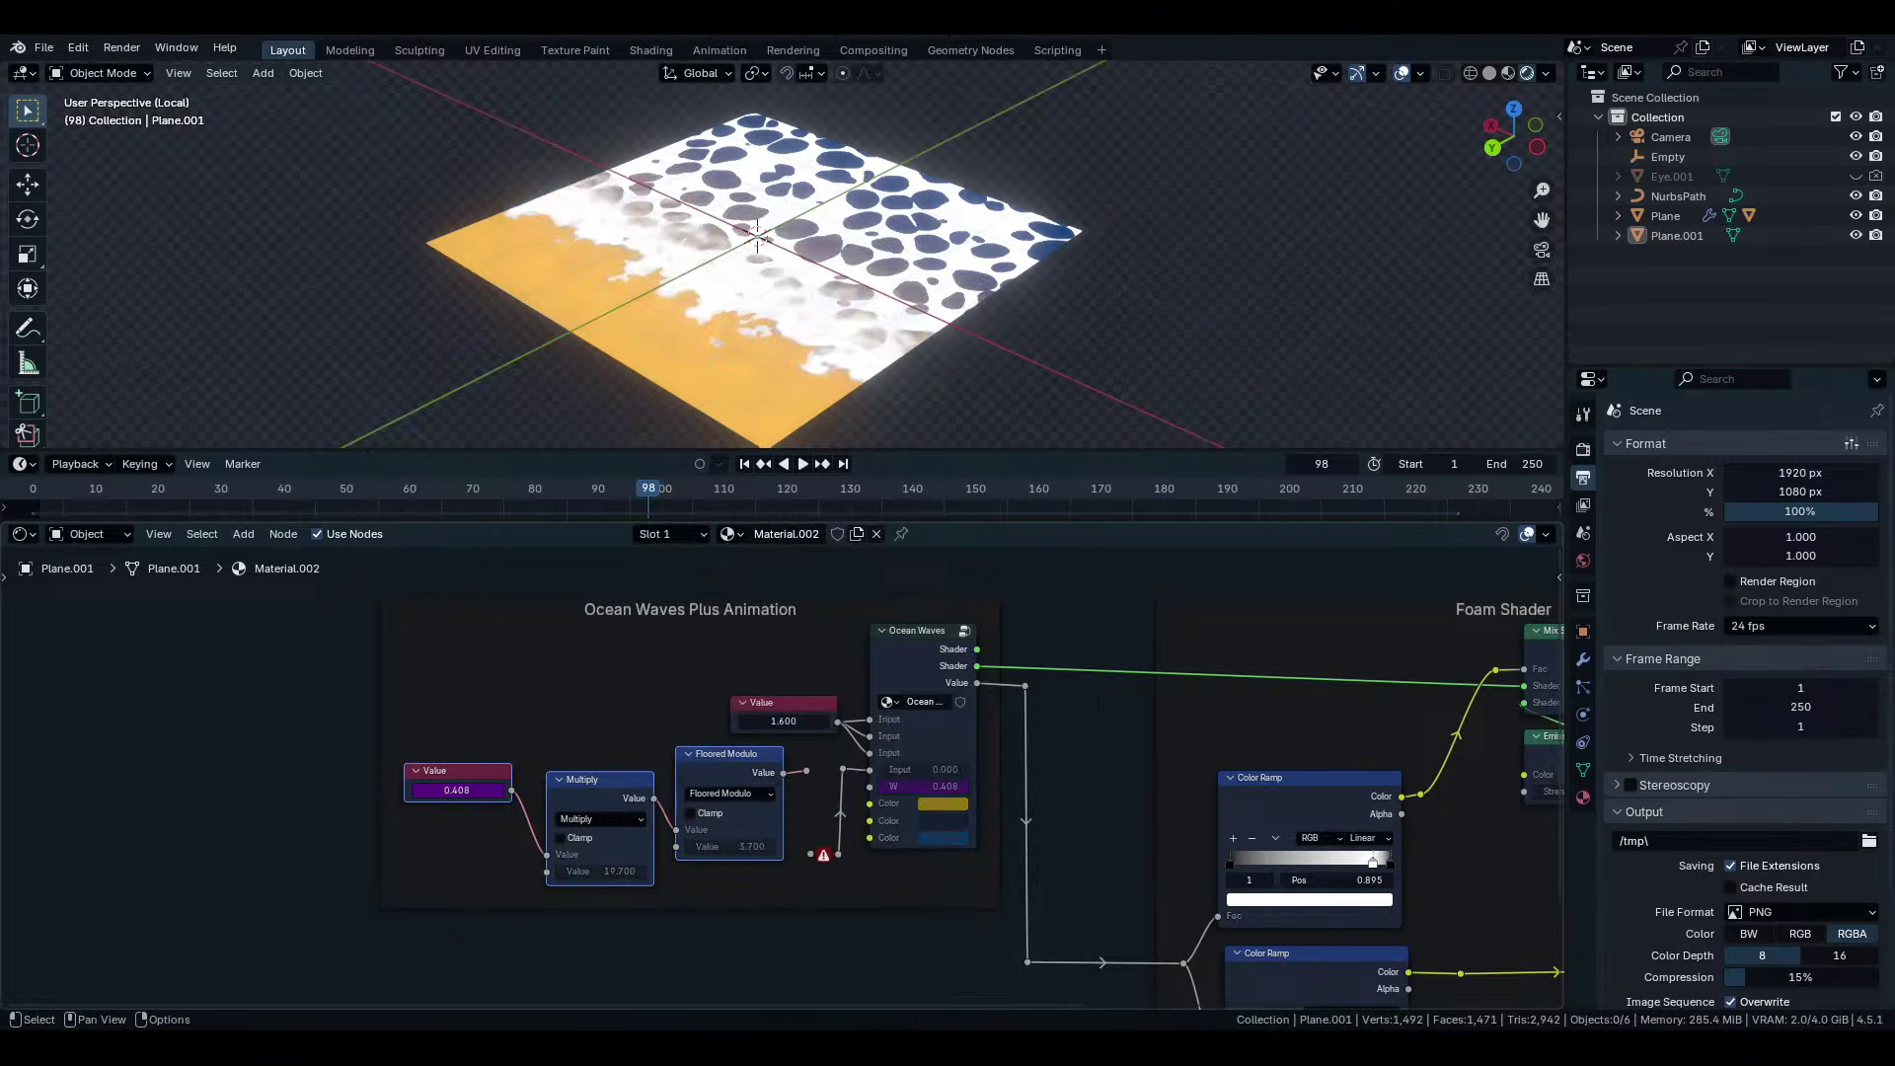
scroll(789, 893, "up", 2)
left_click_drag(855, 776, 855, 776)
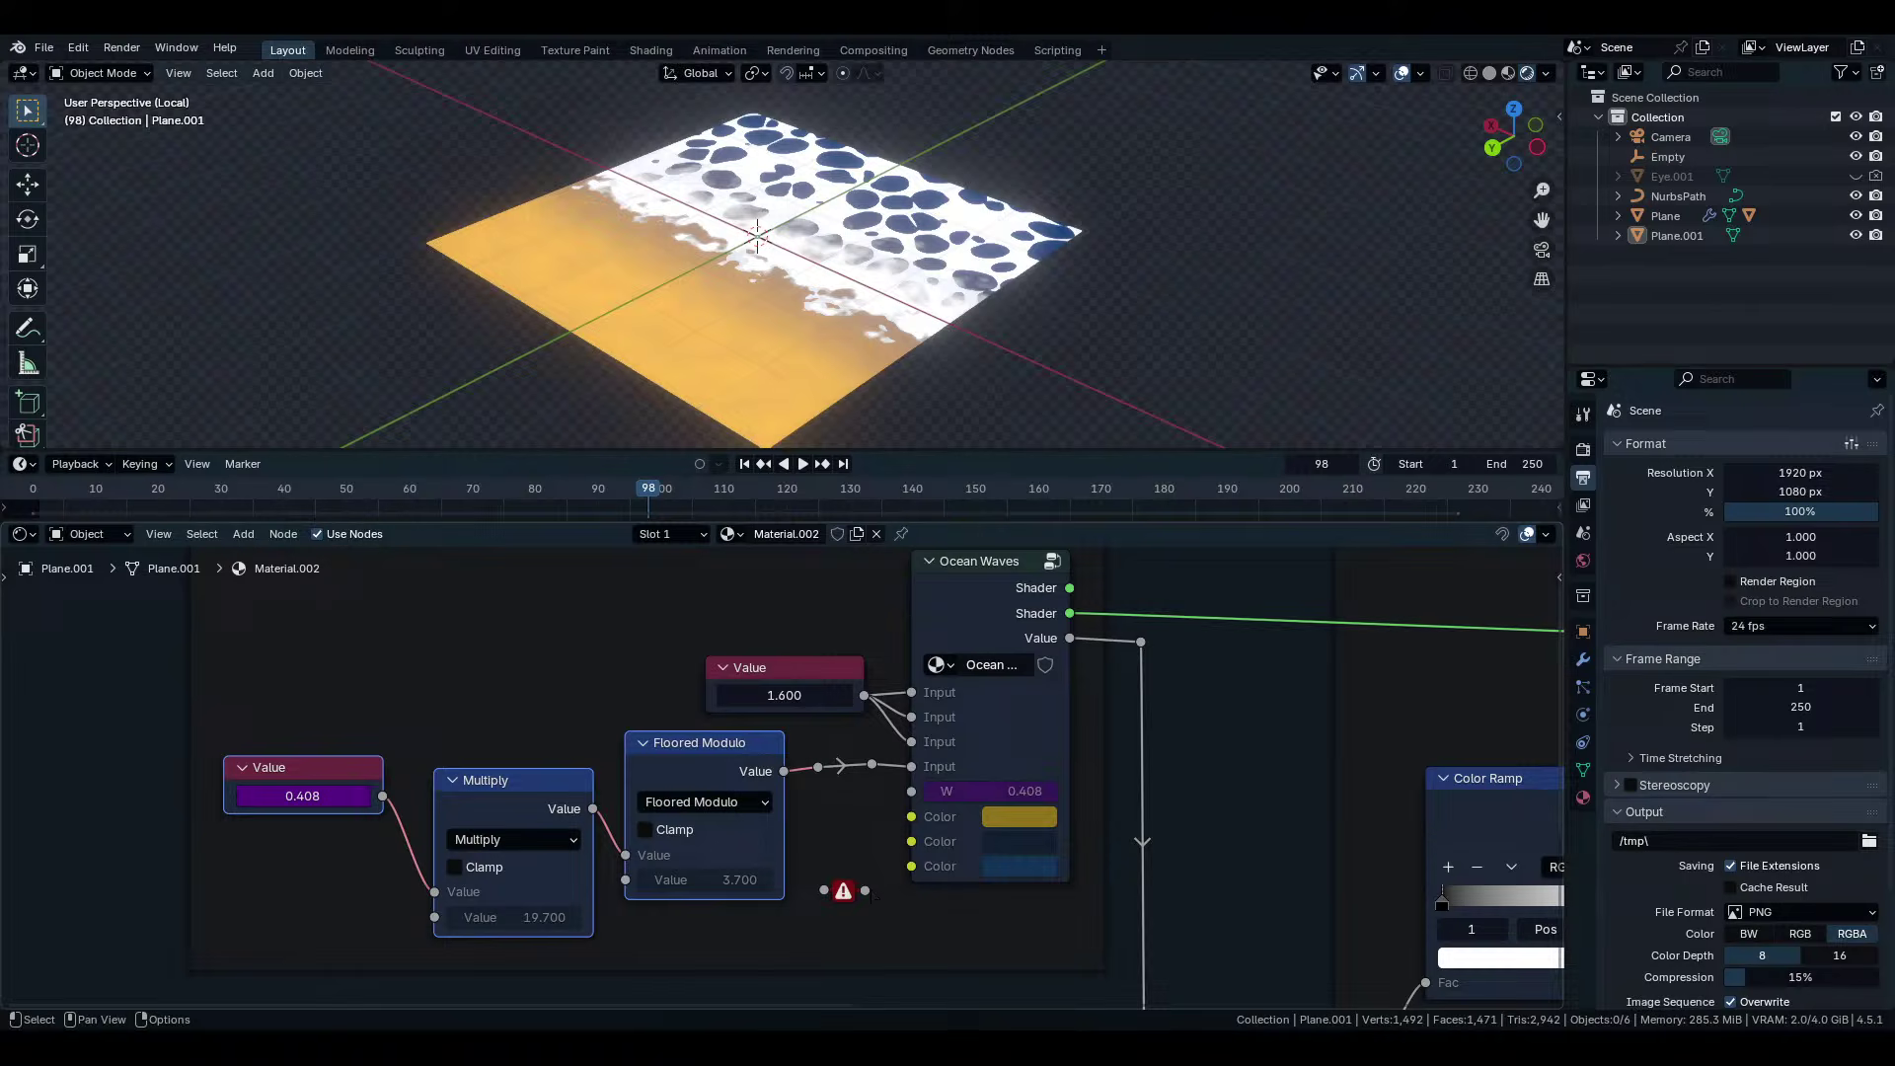
left_click_drag(875, 925, 877, 925)
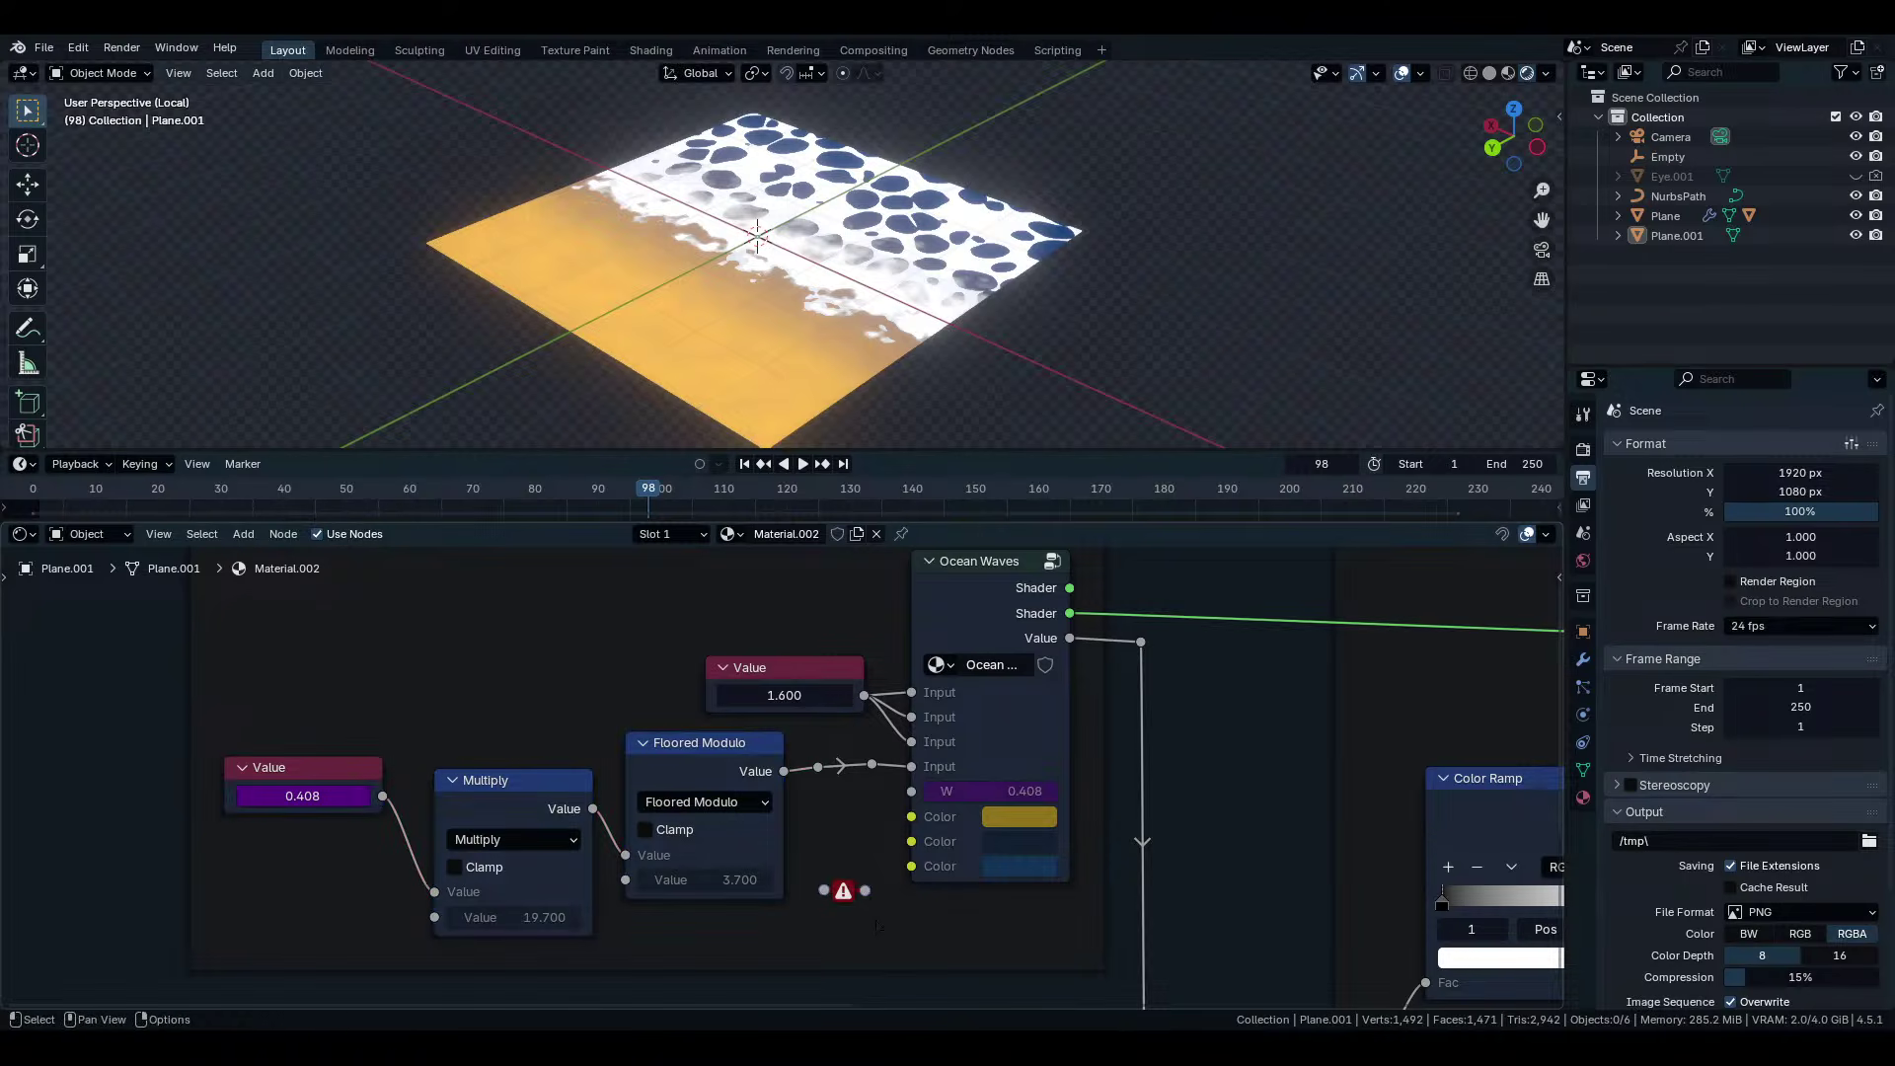
key("x")
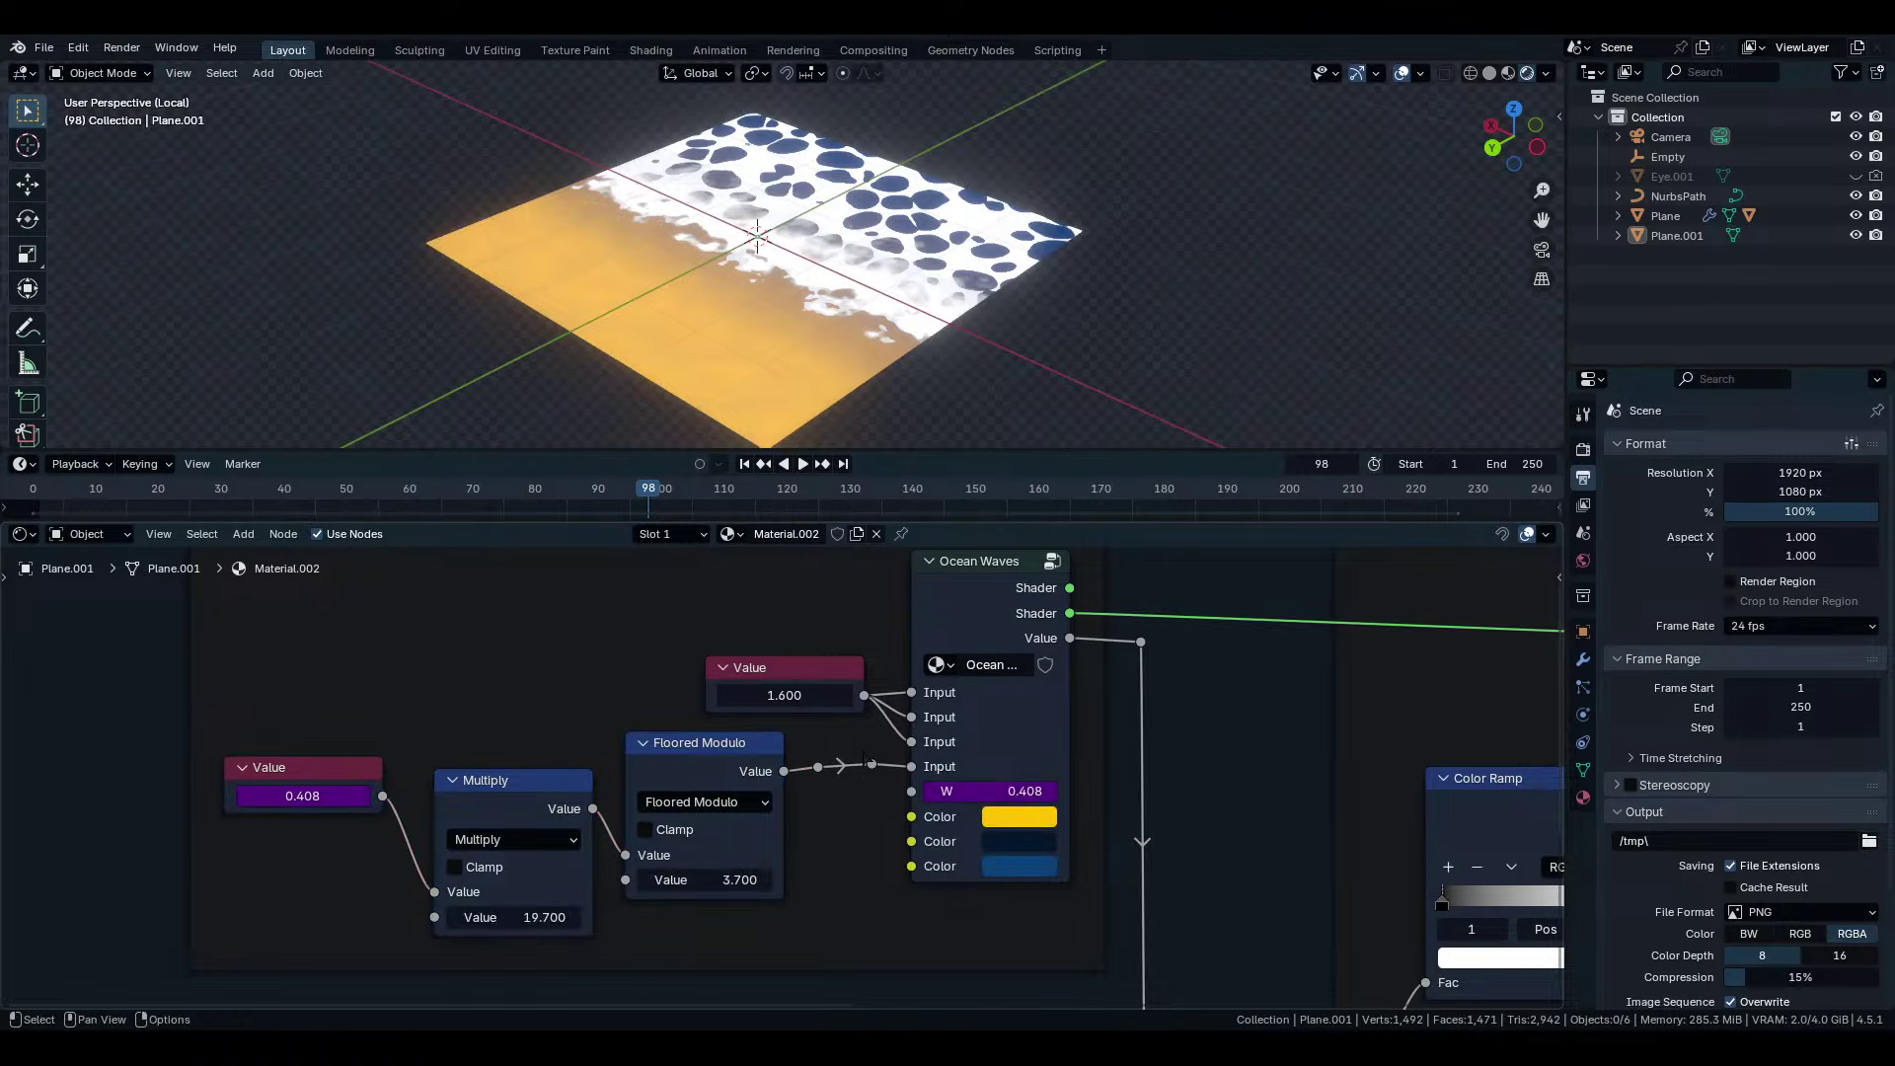
Remove the two remaining reroutes and link Floored Modulo's Value straight into the fourth Input of Ocean Waves.
left_click_drag(869, 763, 893, 784)
left_click(850, 779)
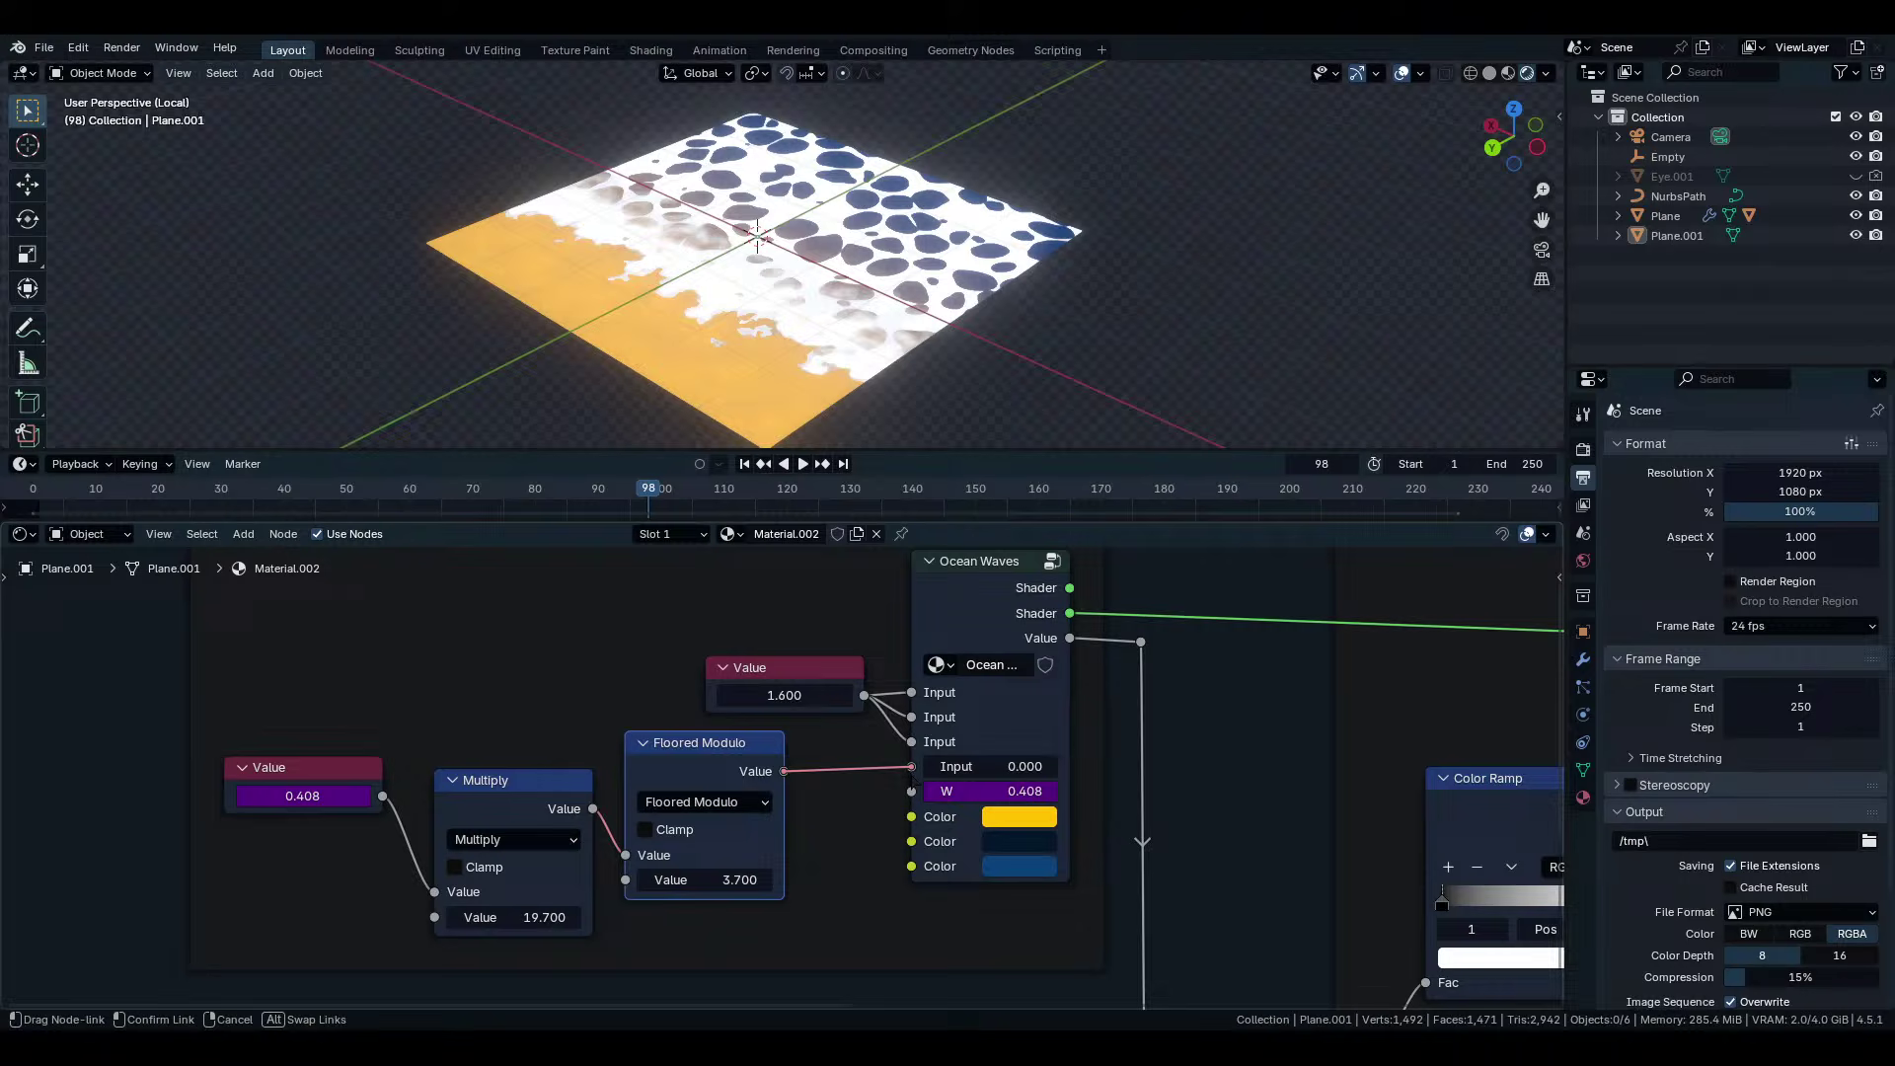
left_click_drag(911, 766, 911, 767)
Stack the purple Value node above Multiply and the 1.600 Value node above Floored Modulo to compact the animation frame.
scroll(950, 847, "down", 2)
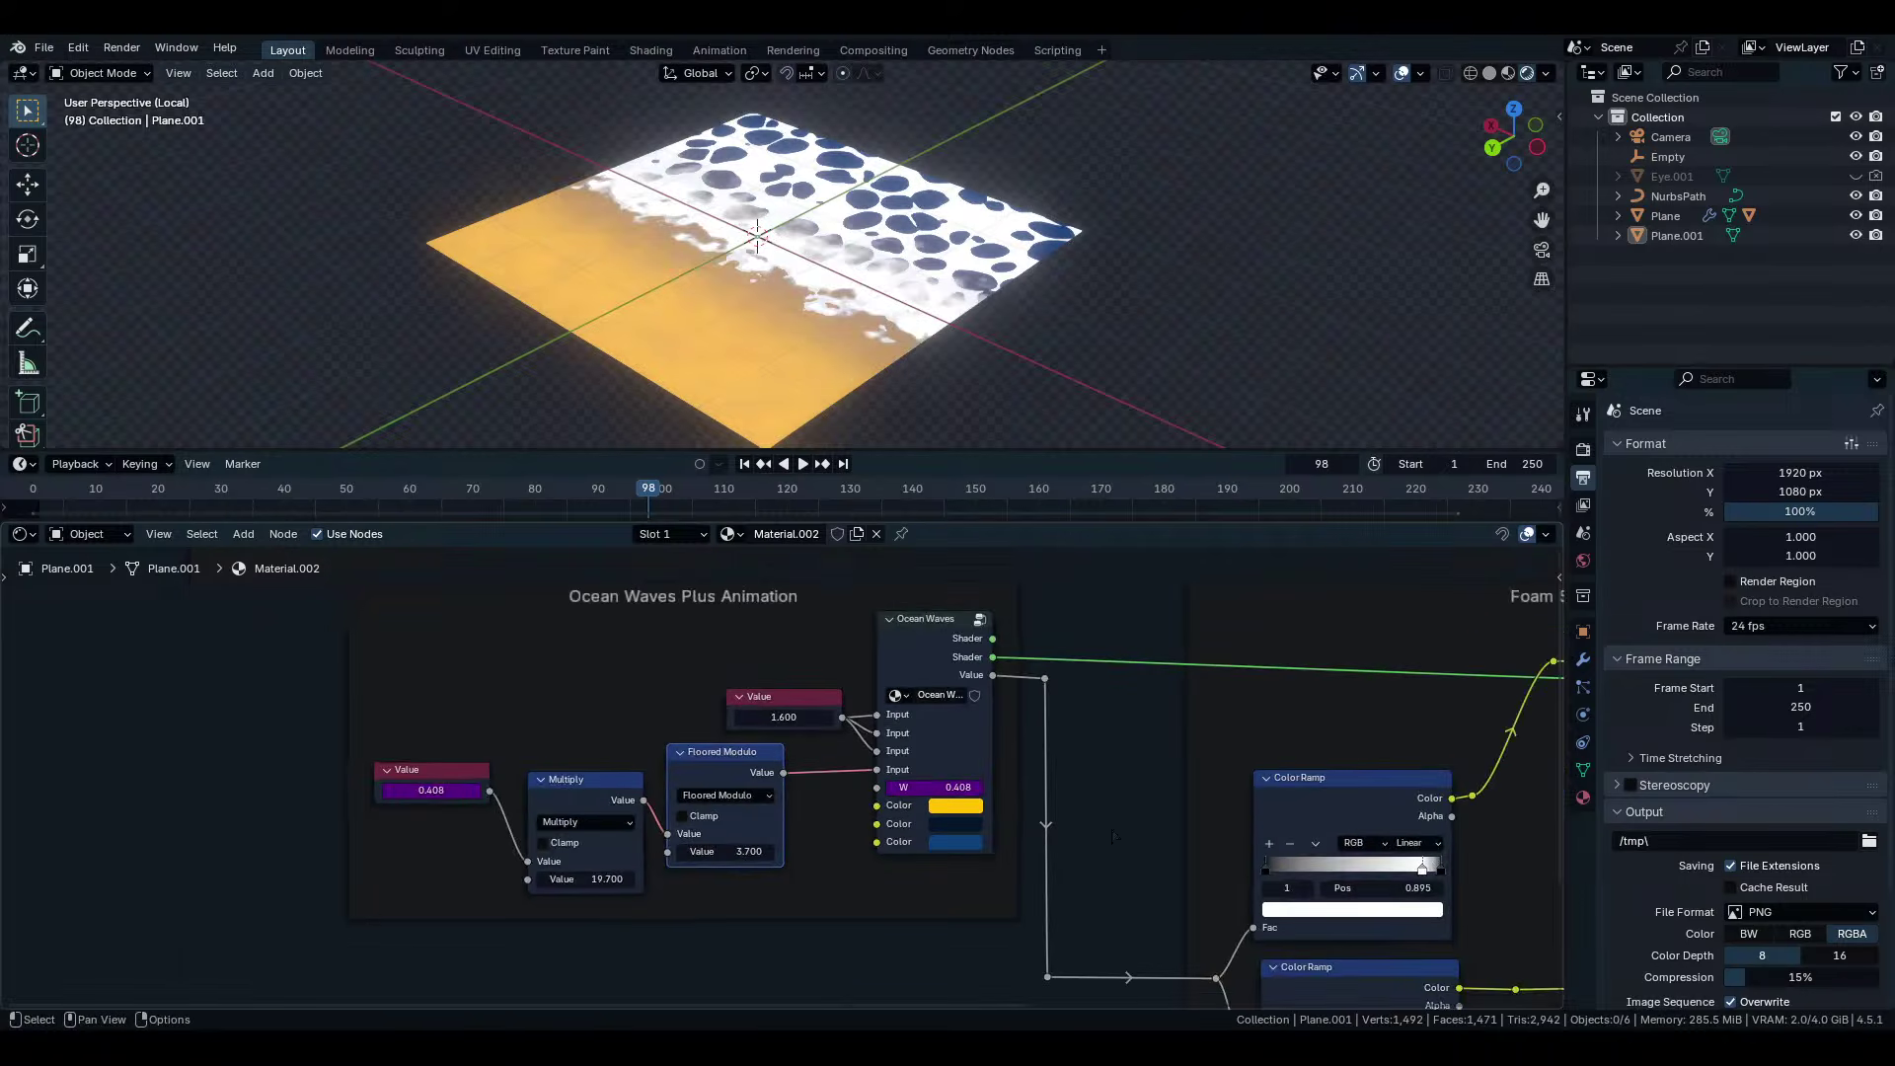
middle_click_drag(949, 846, 834, 826)
left_click_drag(308, 708, 662, 745)
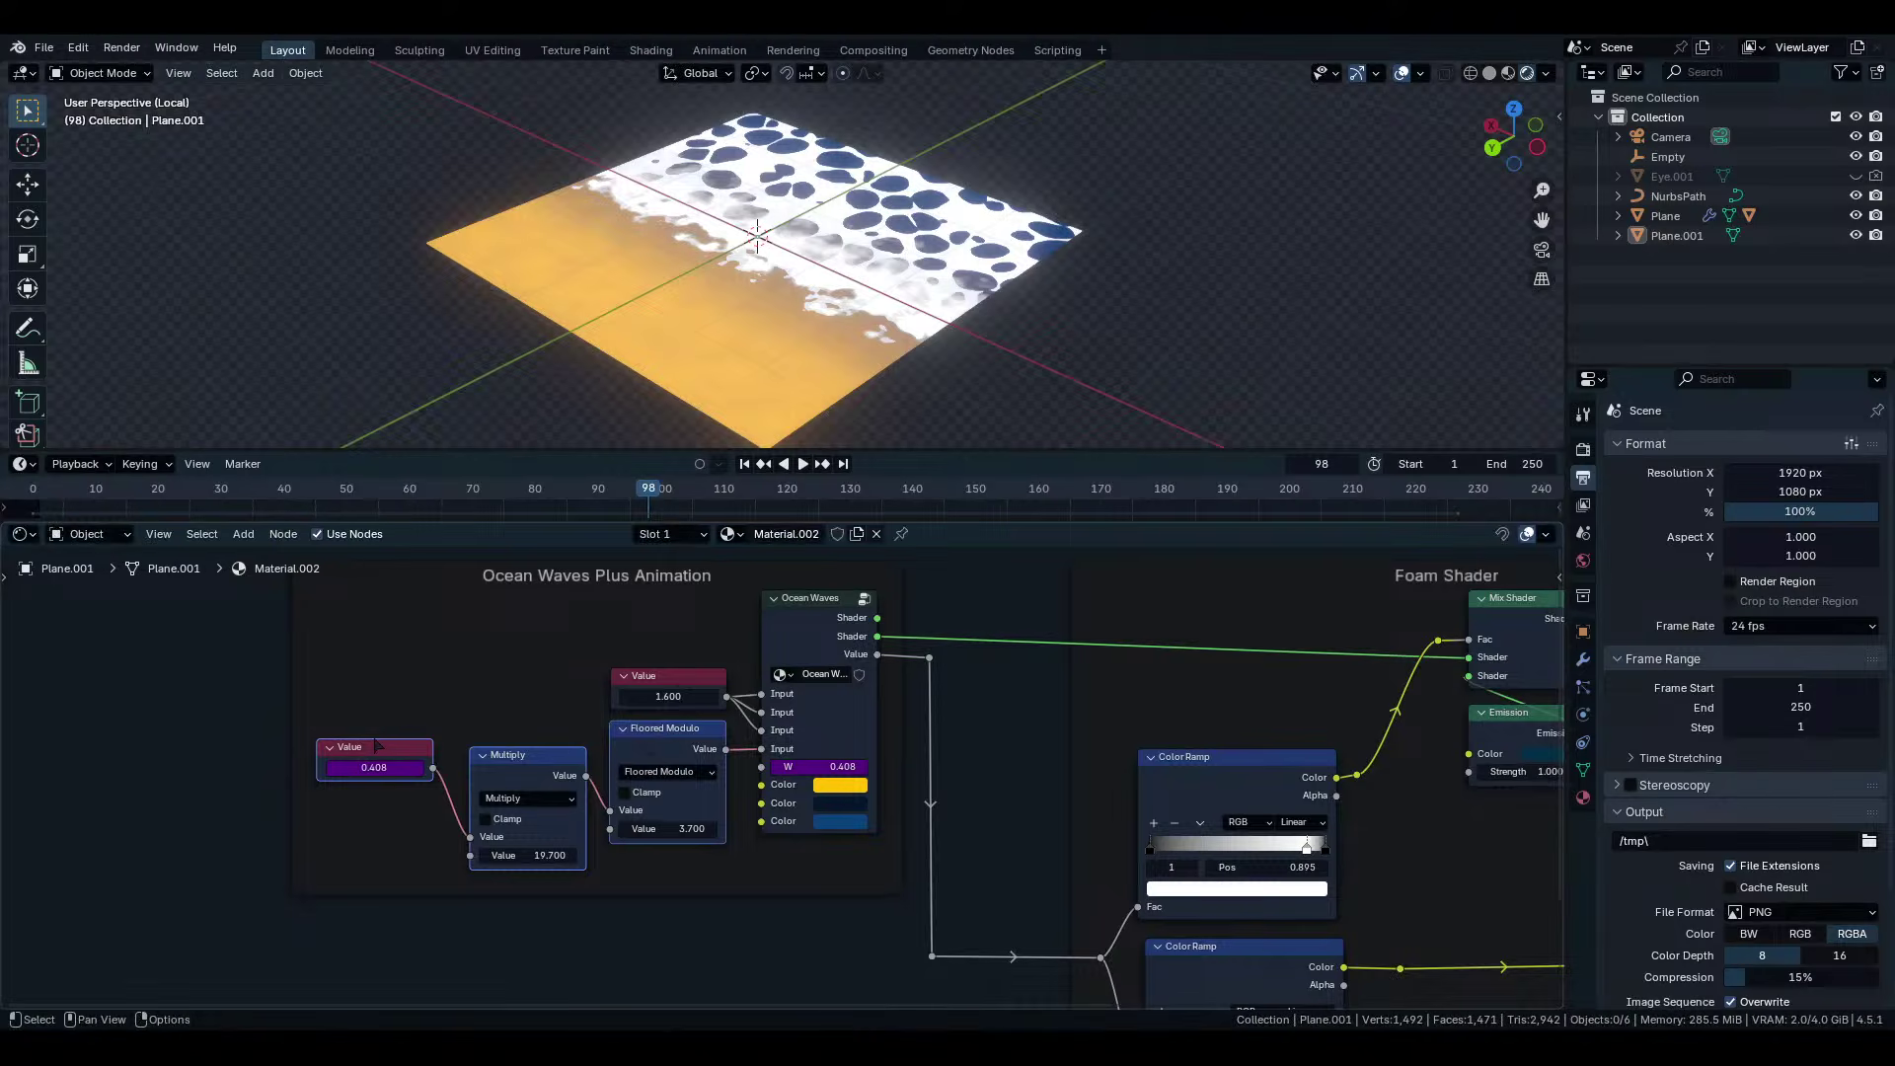
left_click_drag(377, 746, 527, 706)
left_click(674, 695)
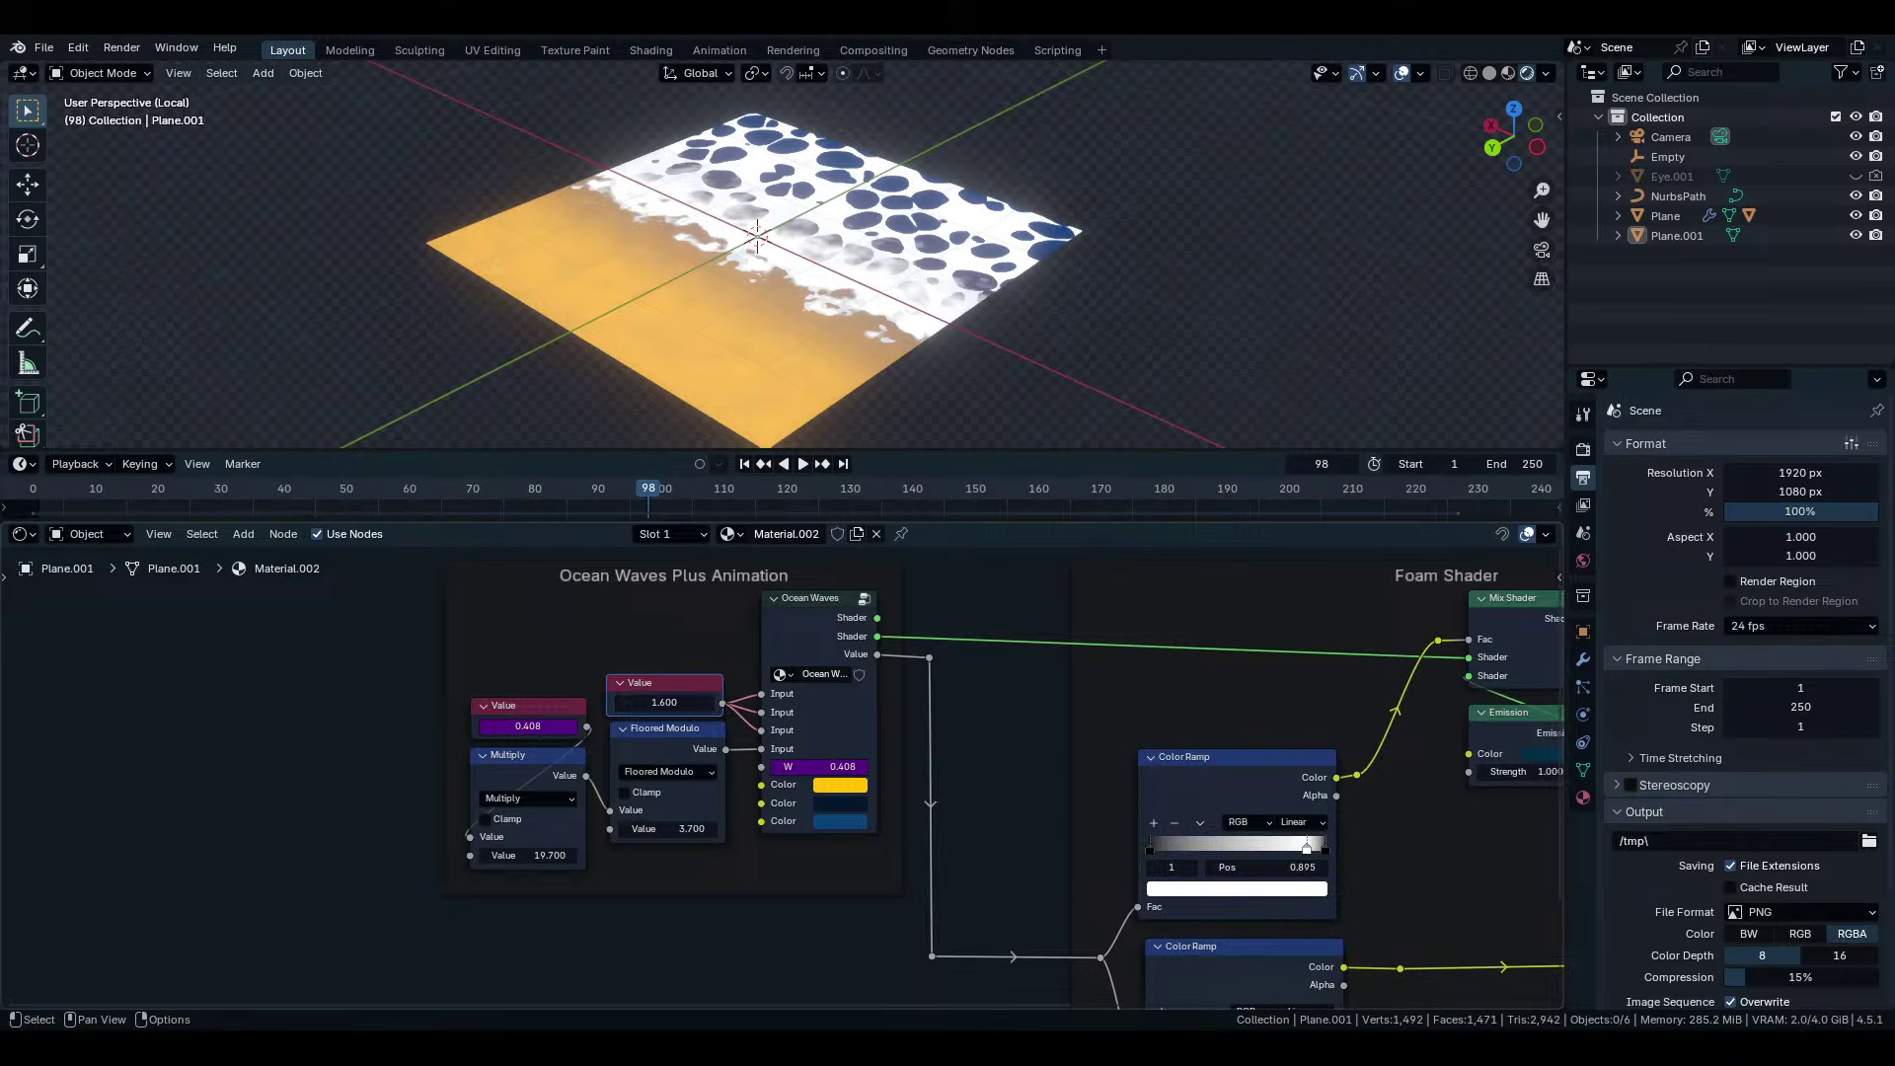
Move both Mix Shader and Emission pairs in the Foam Shader frame closer to the Color Ramps.
scroll(674, 696, "down", 4)
middle_click_drag(687, 674, 694, 730)
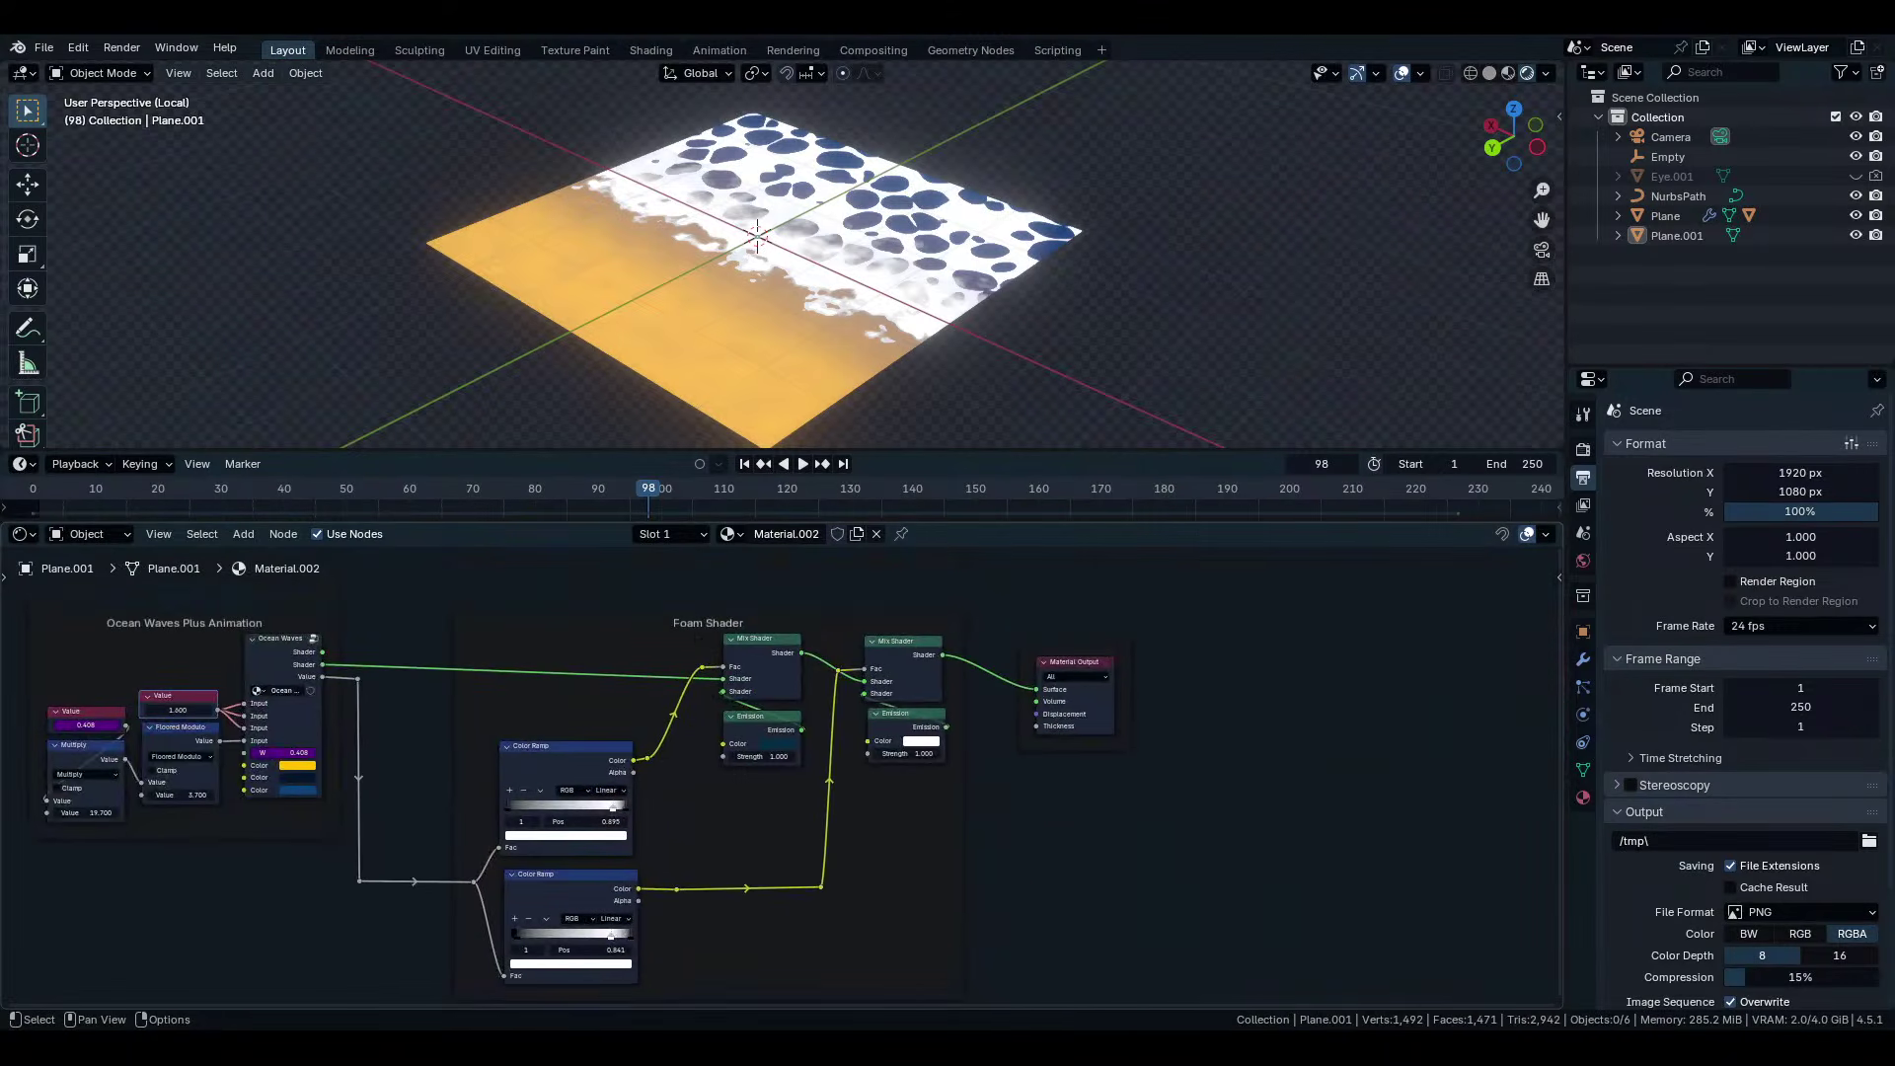
left_click_drag(686, 638, 714, 737)
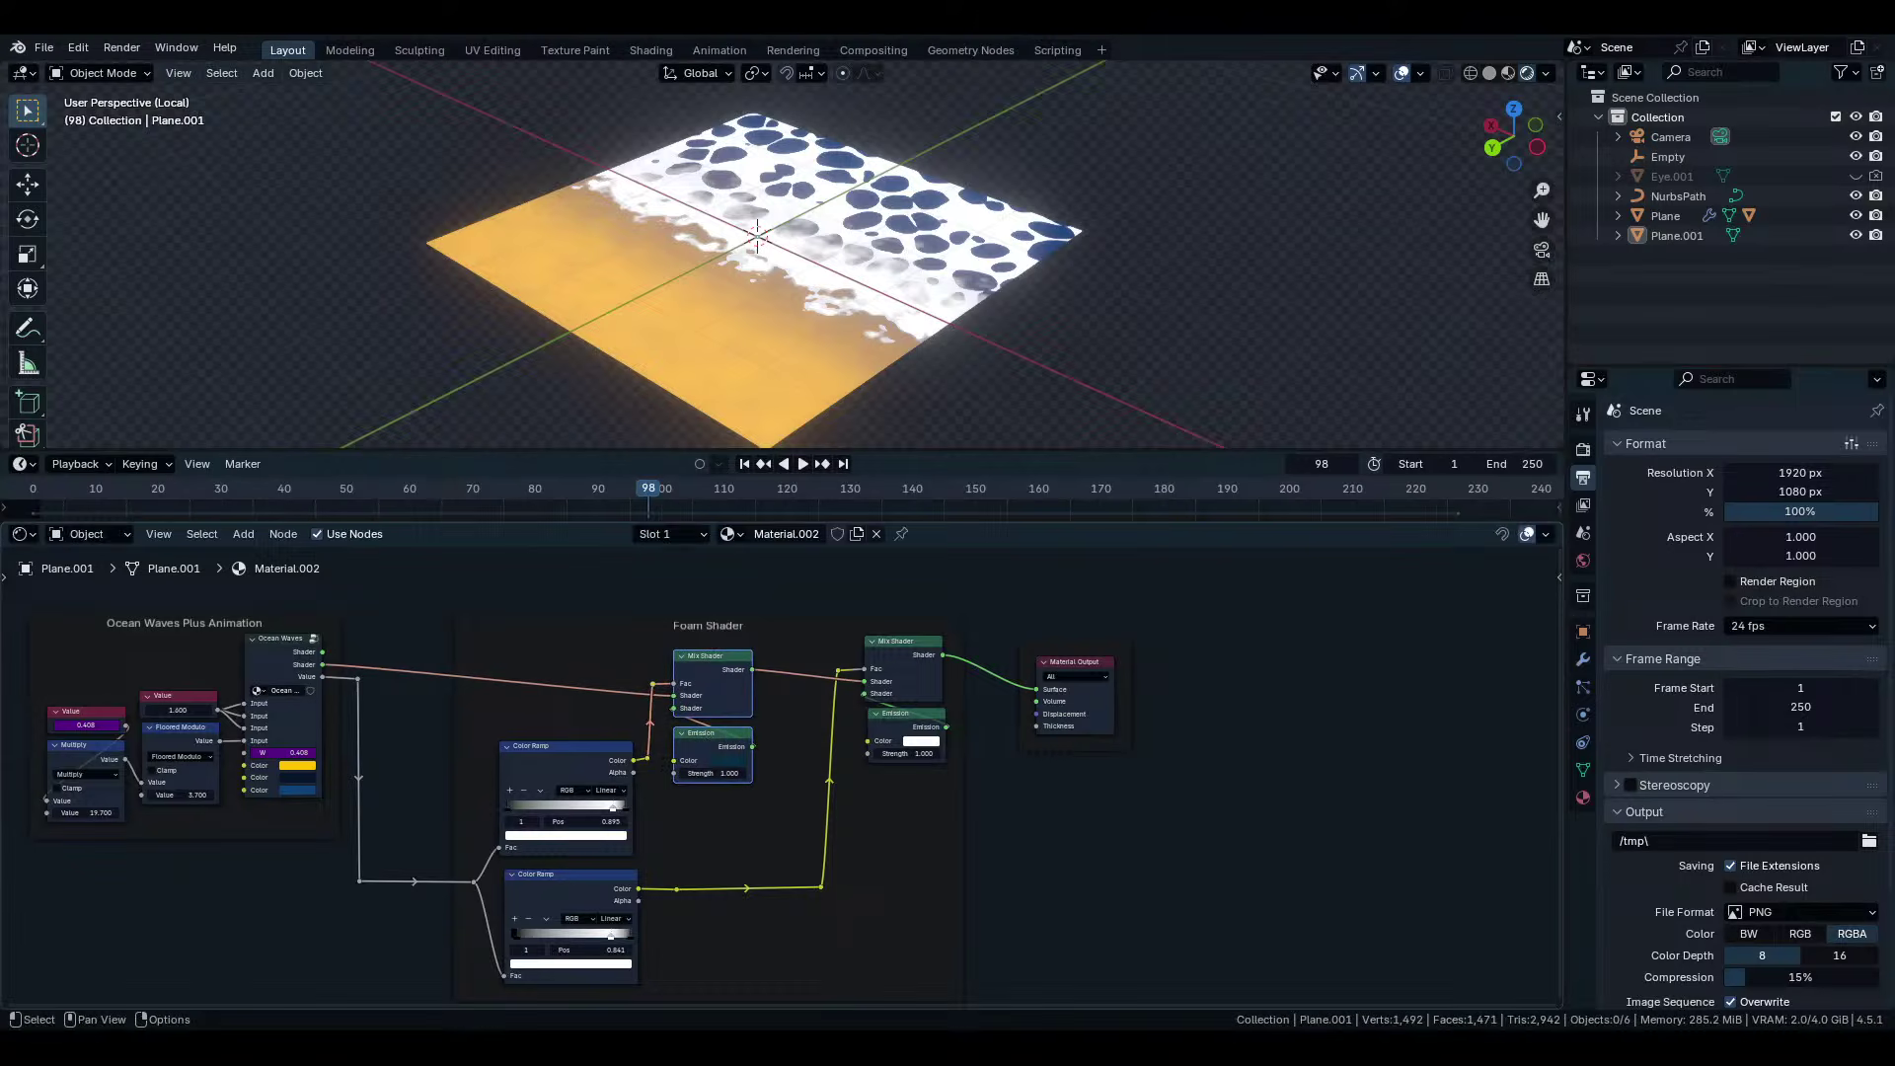
left_click_drag(805, 641, 900, 760)
left_click_drag(872, 668, 807, 670)
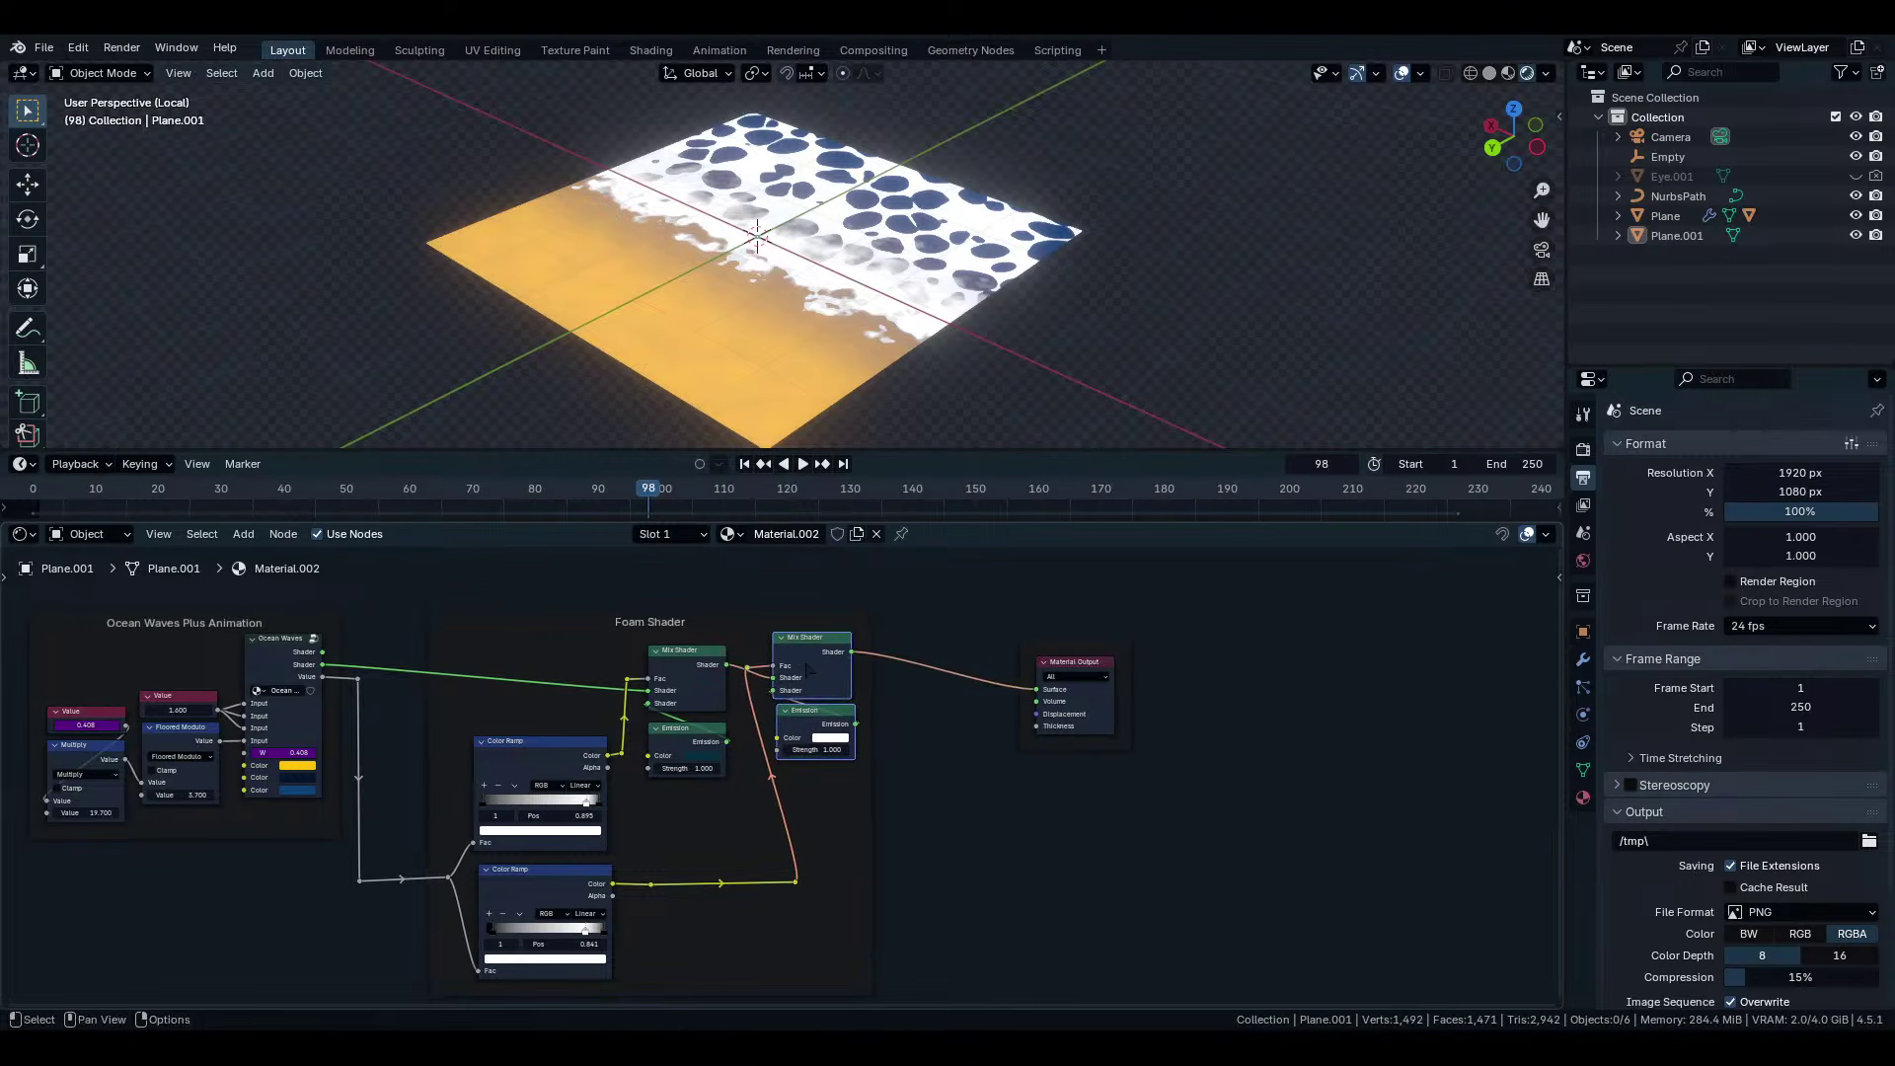
Shift the corner reroute on the lower Color Ramp's link to straighten its vertical run to the second Mix Shader.
left_click(814, 913)
key("g")
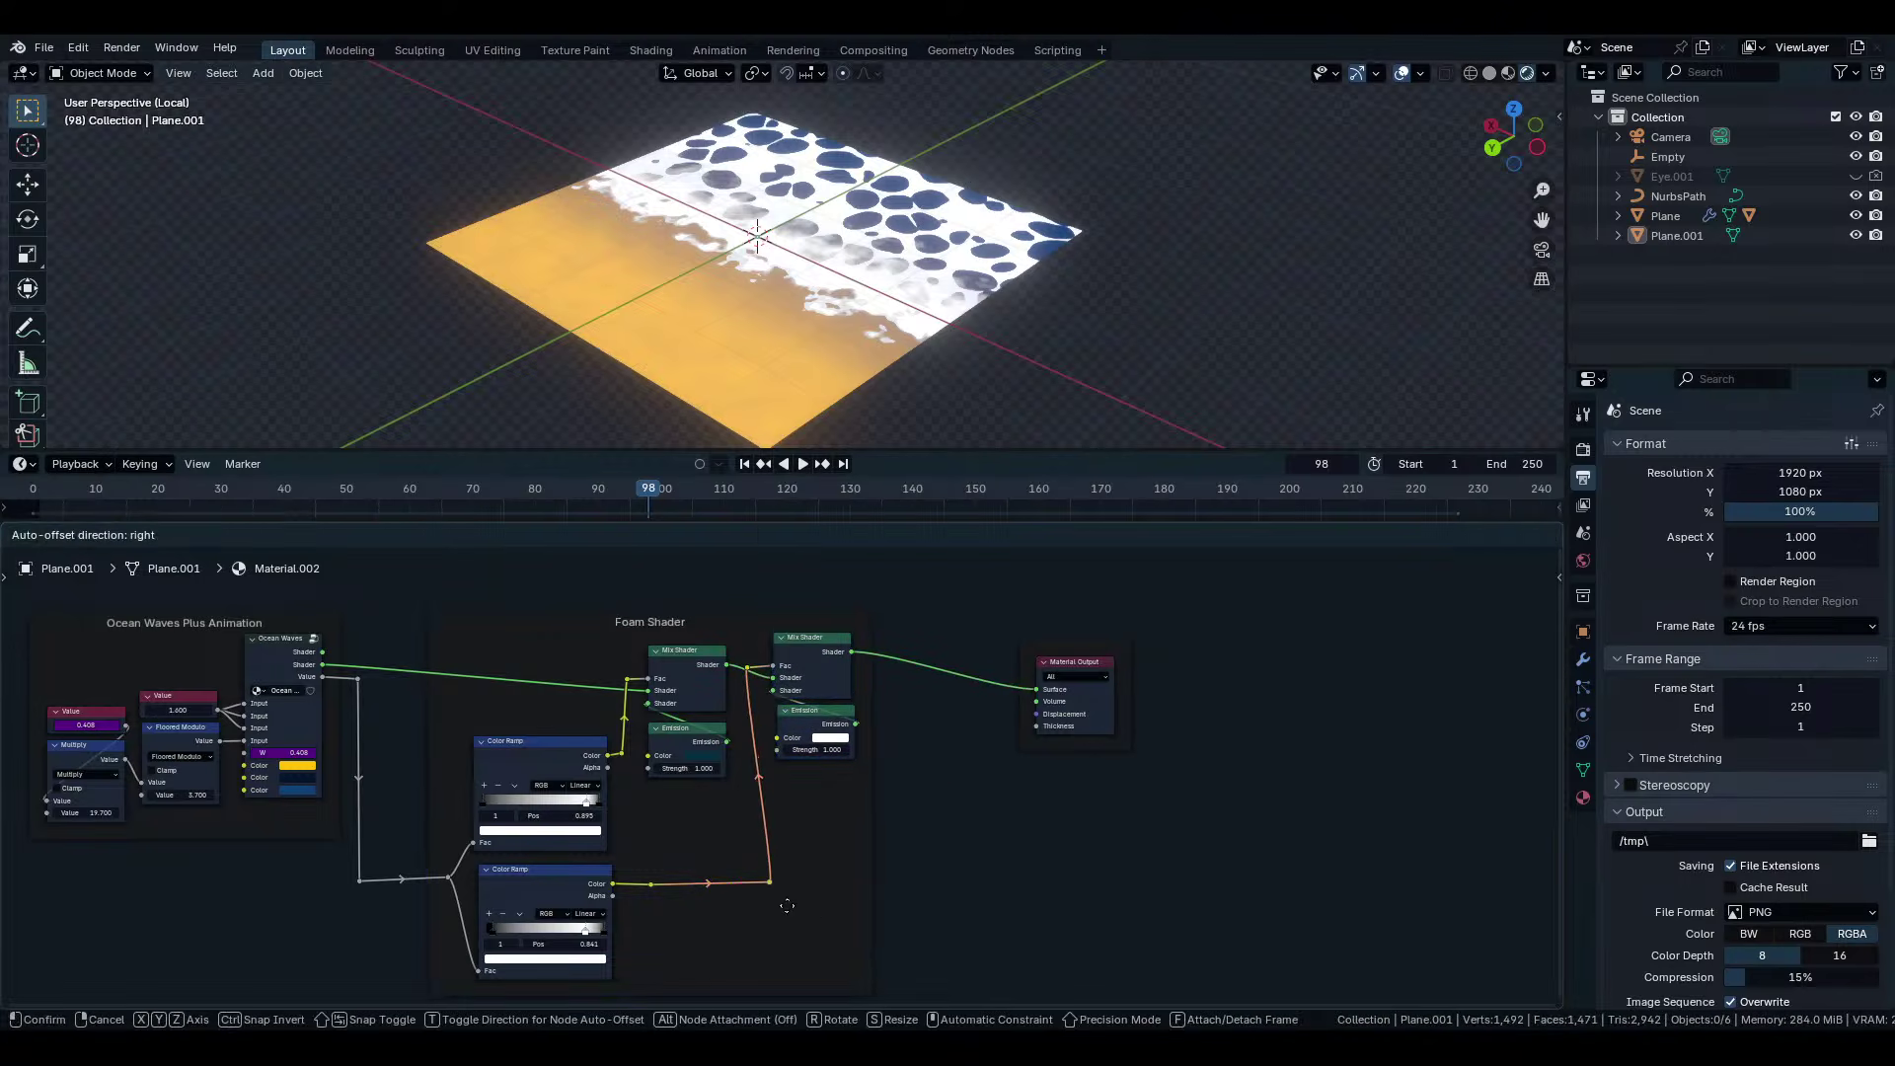
left_click(772, 905)
Move the Material Output node next to the Foam Shader frame and bring the whole node tree into view.
scroll(789, 789, "down", 2)
left_click_drag(1106, 642, 952, 789)
key("g")
left_click(943, 805)
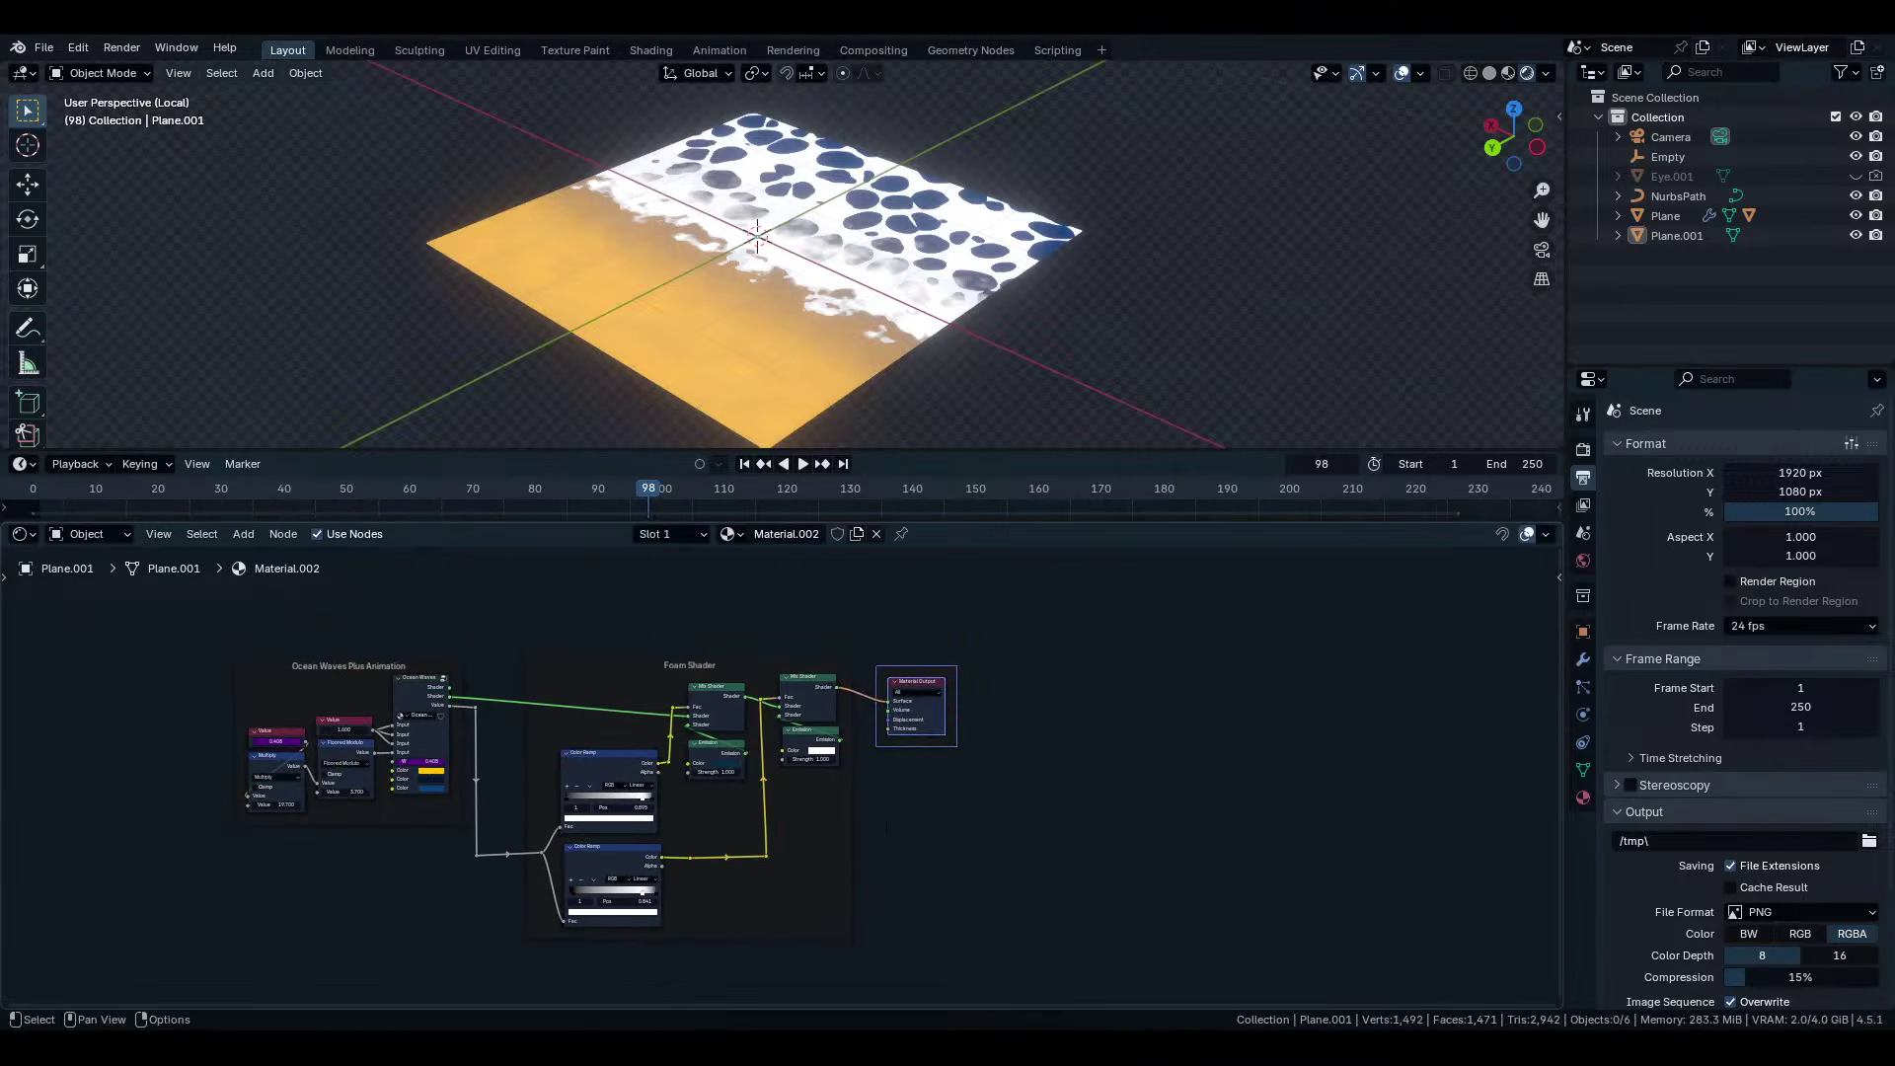
middle_click_drag(725, 770, 919, 754)
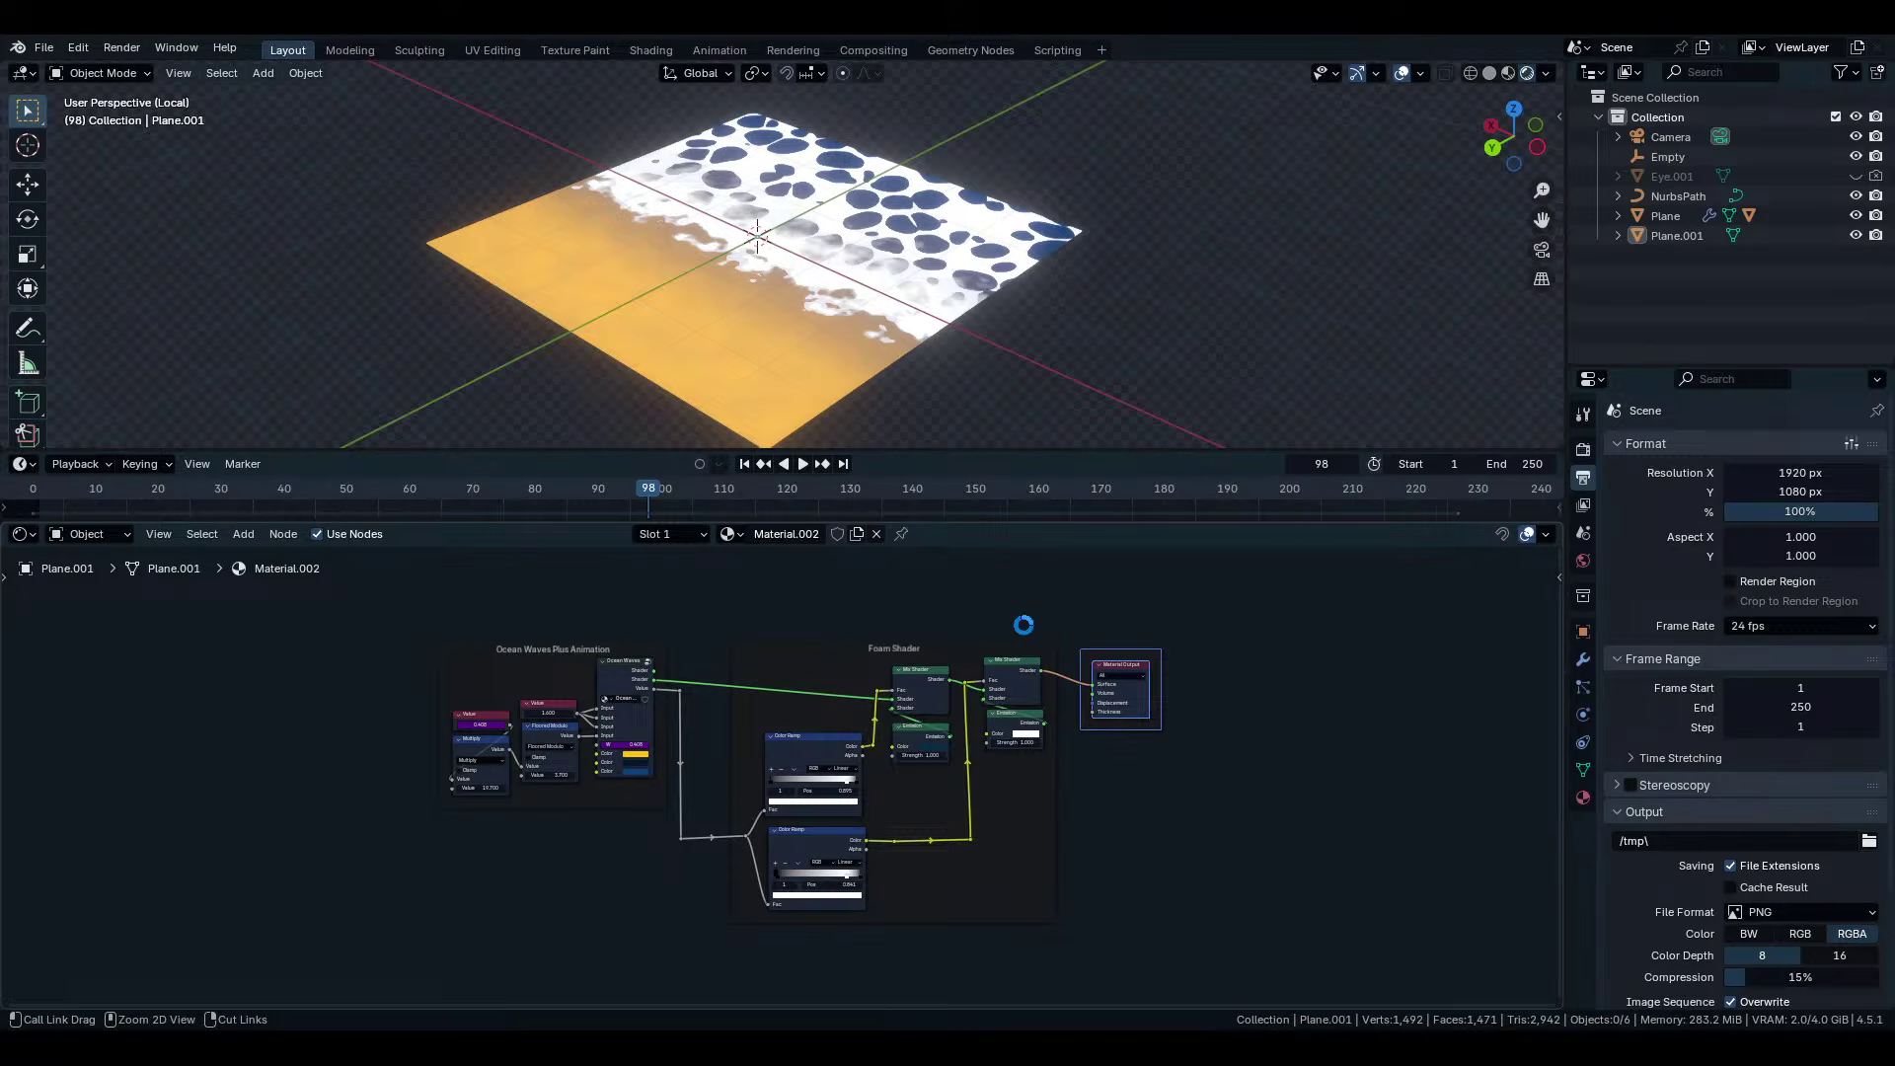
Exit local view, frame the beach plane with the teal wave plane, and set the current frame to 101.
scroll(876, 239, "down", 5)
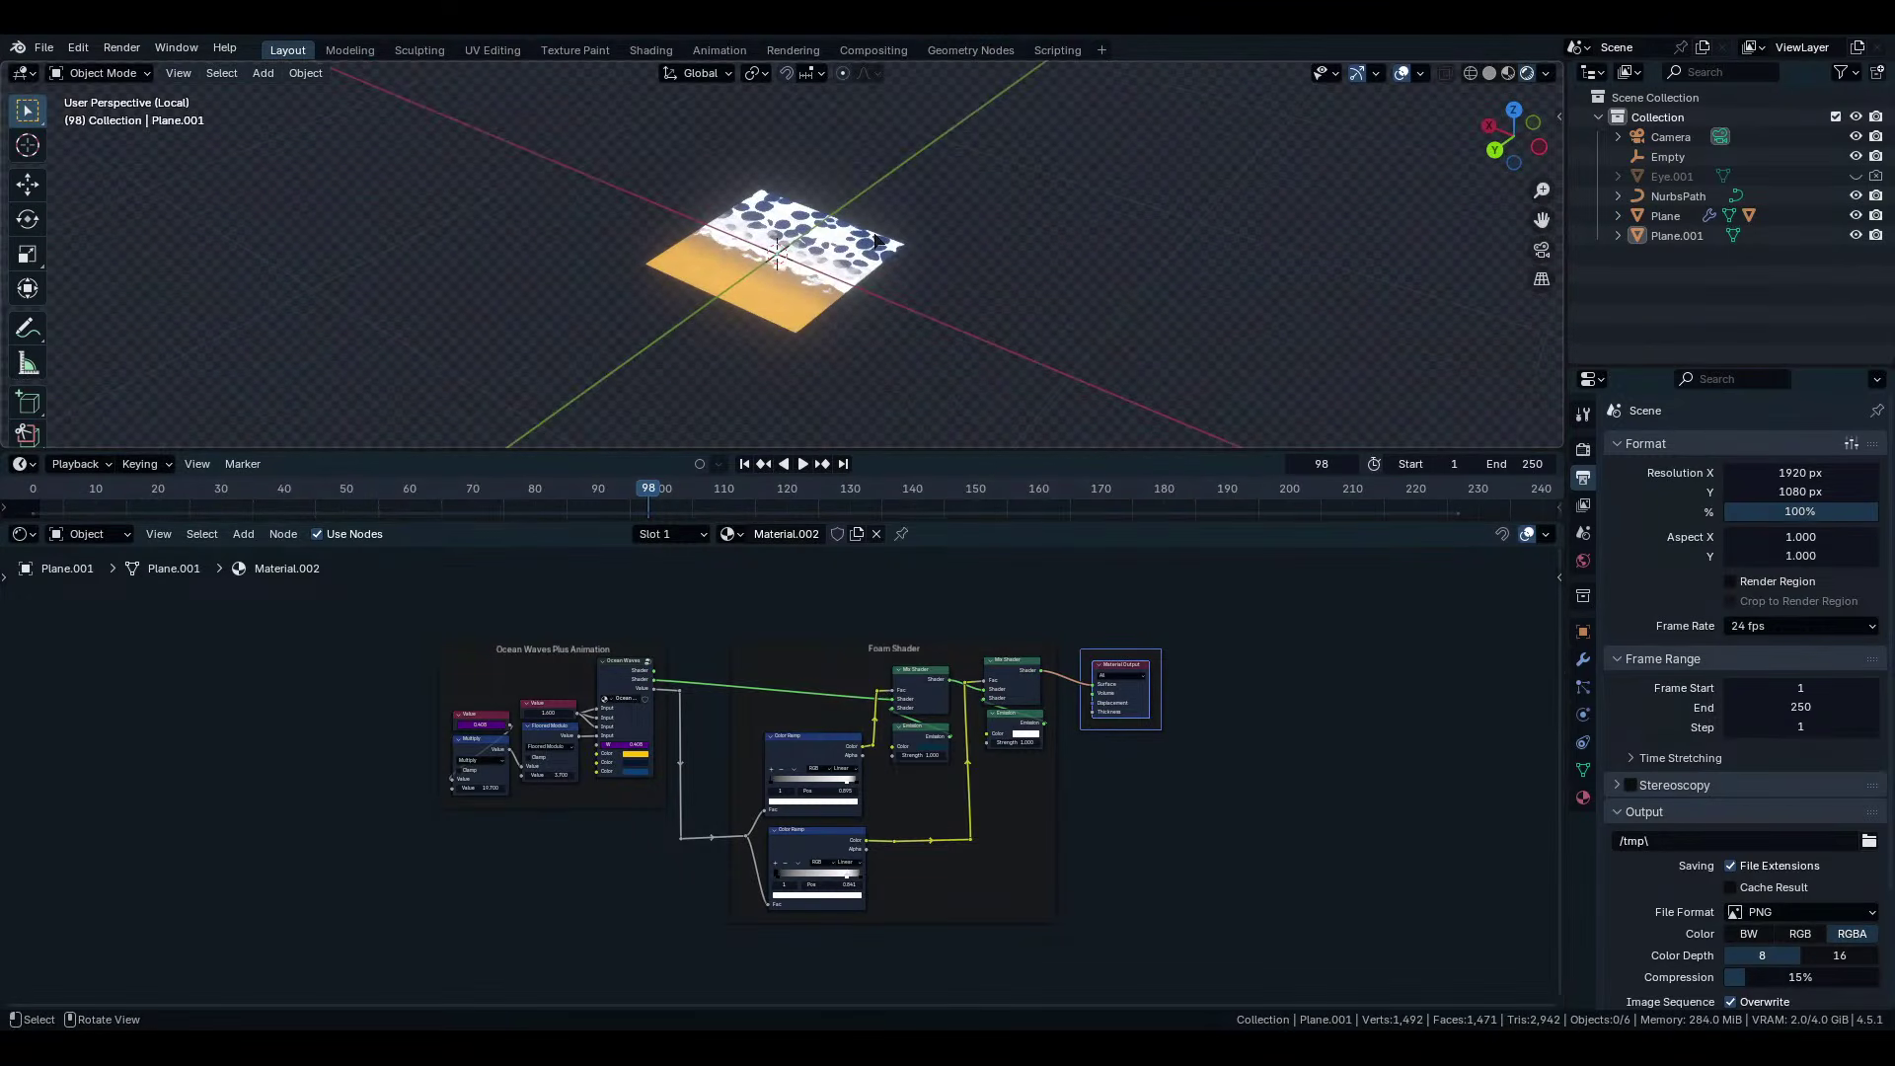
key("KP_Divide")
scroll(1135, 266, "down", 3)
middle_click_drag(1150, 281, 711, 333, "shift")
scroll(896, 309, "up", 6)
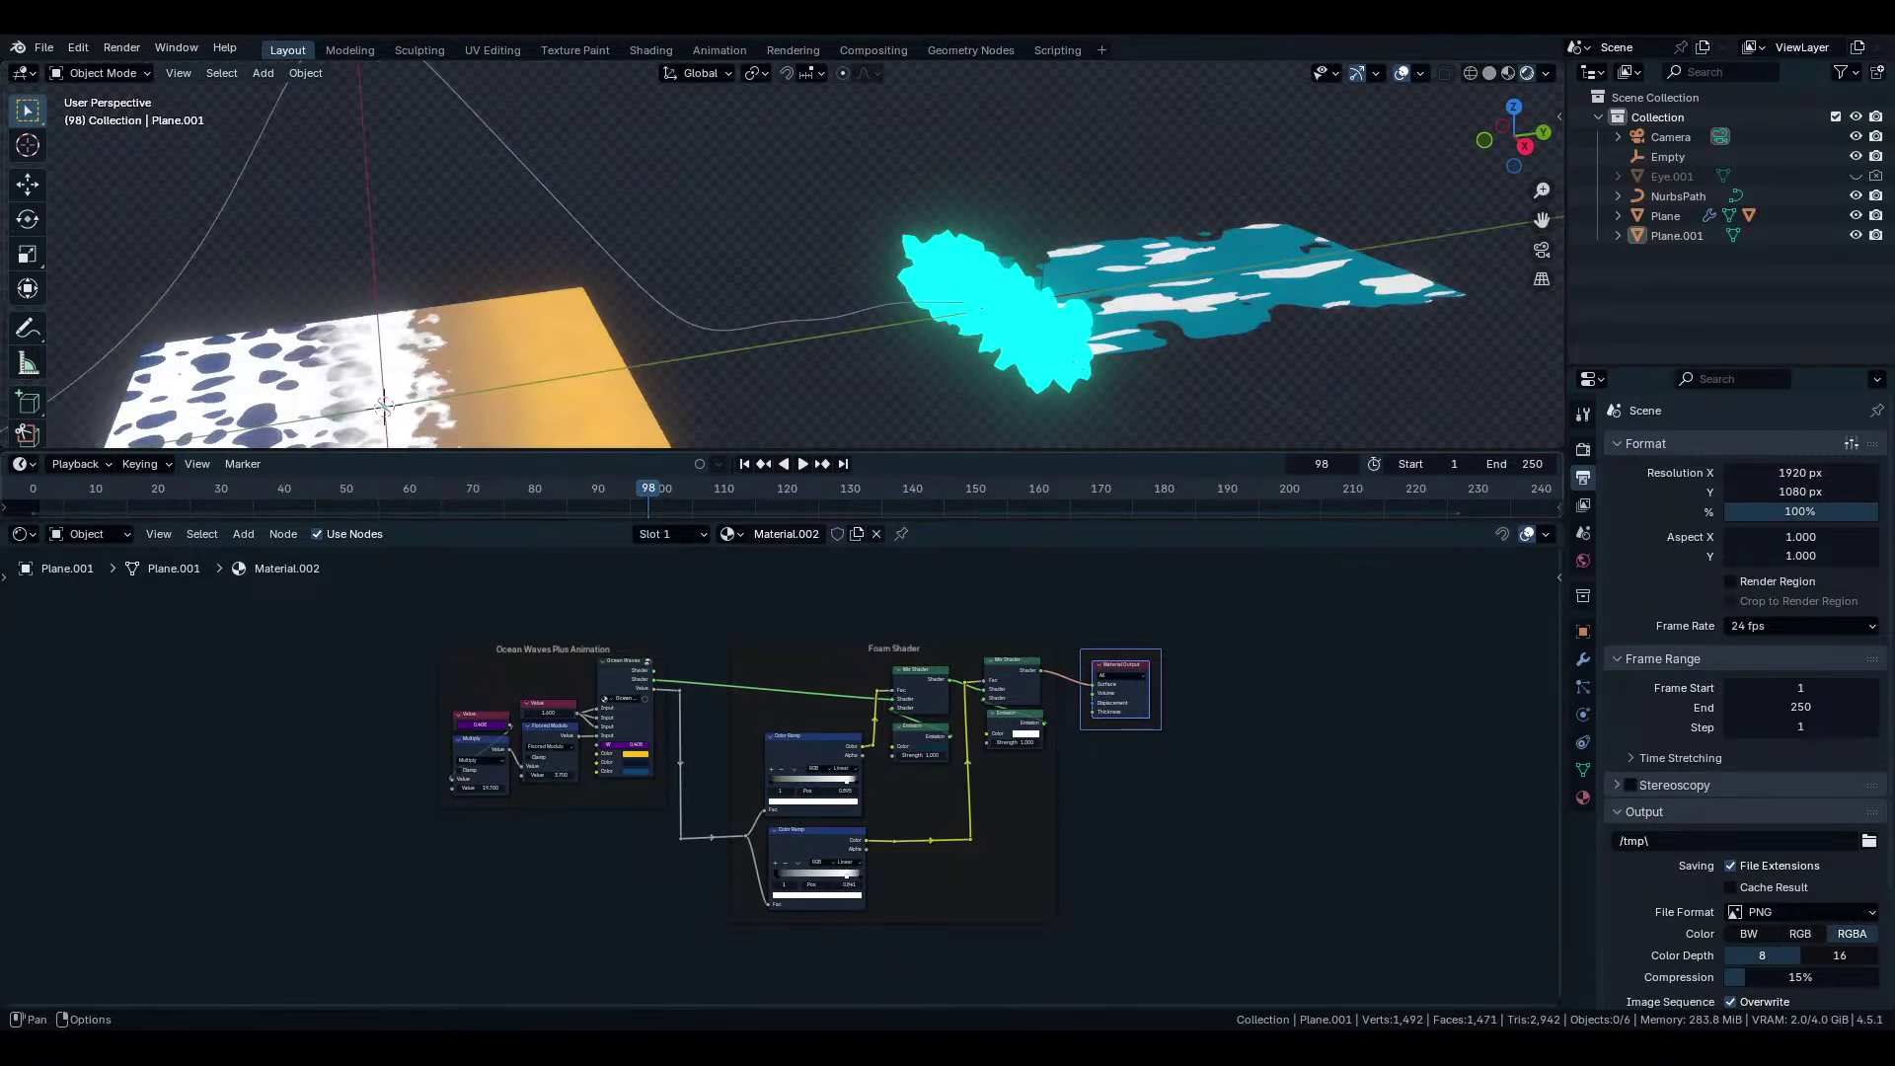
mouse_move(651, 489)
left_mouse_down()
mouse_move(754, 490)
mouse_move(667, 490)
left_mouse_up()
scroll(1248, 283, "down", 1)
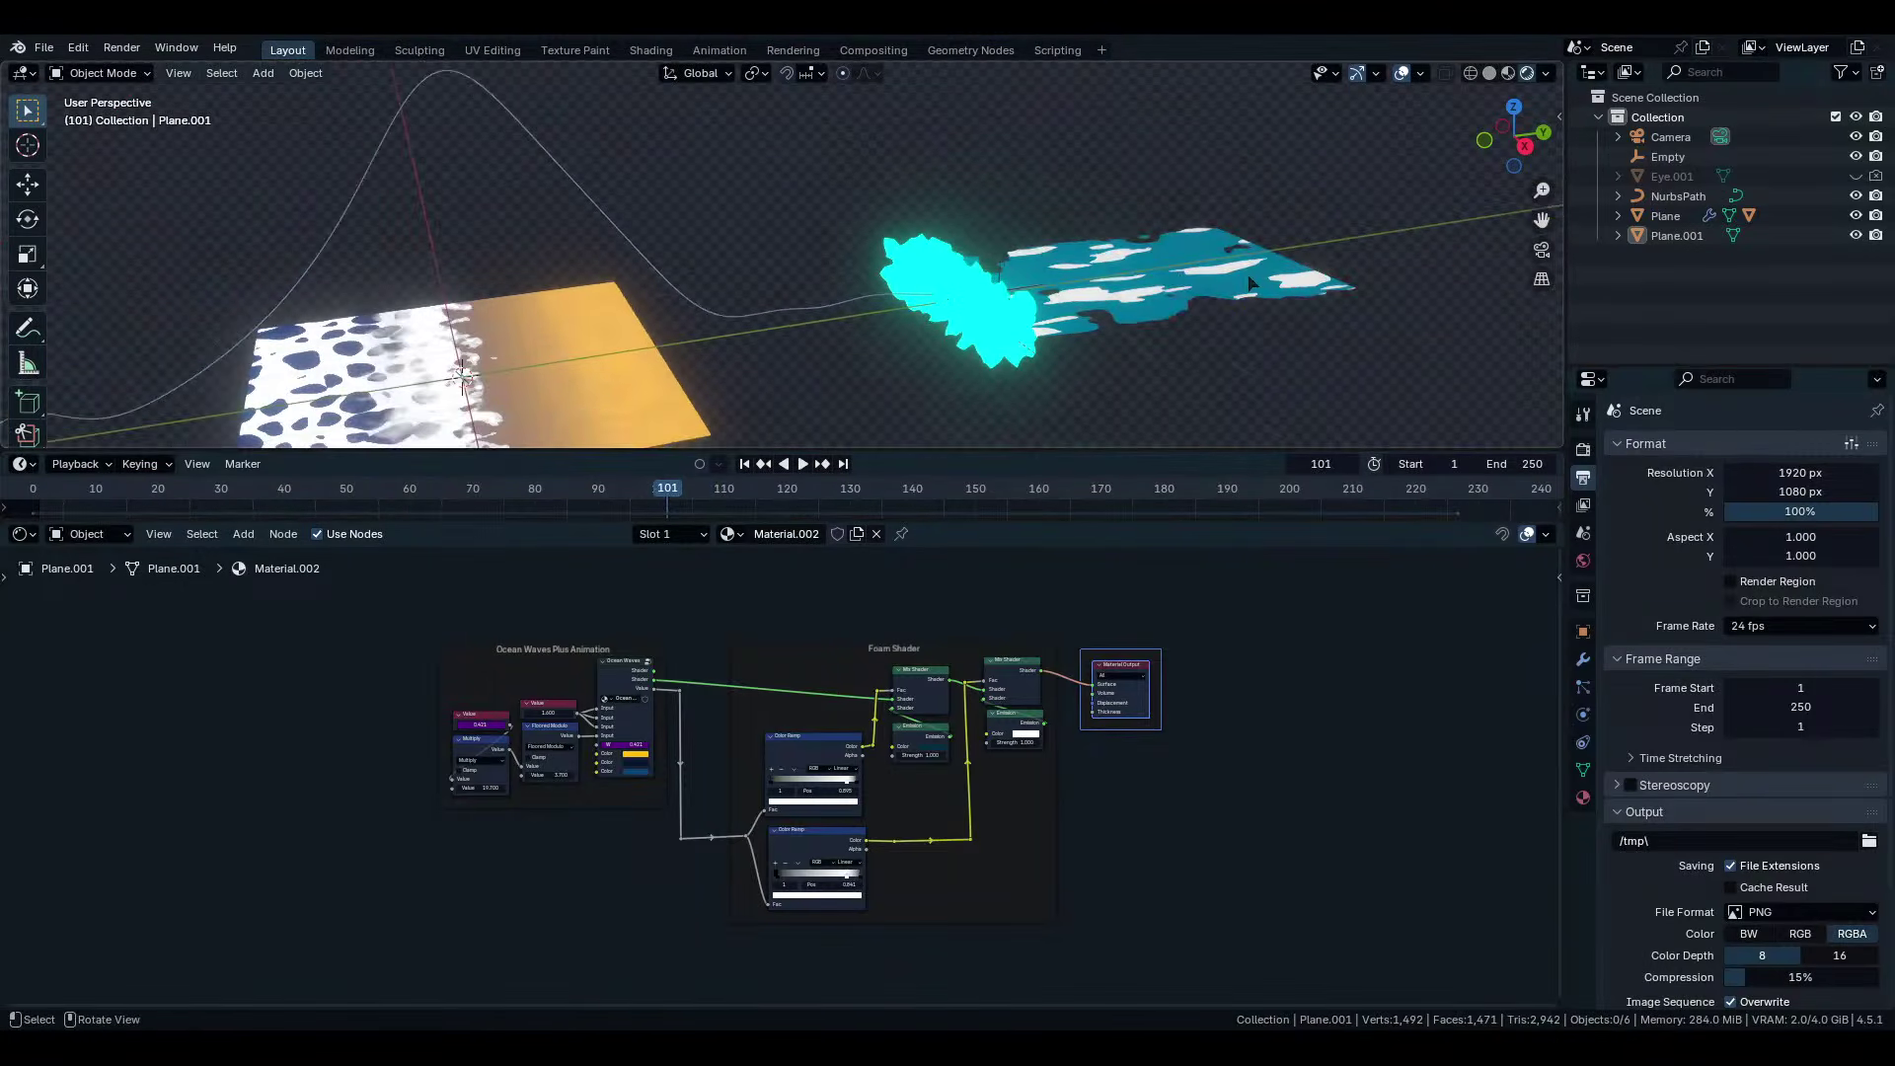
left_click(1230, 292)
key("r")
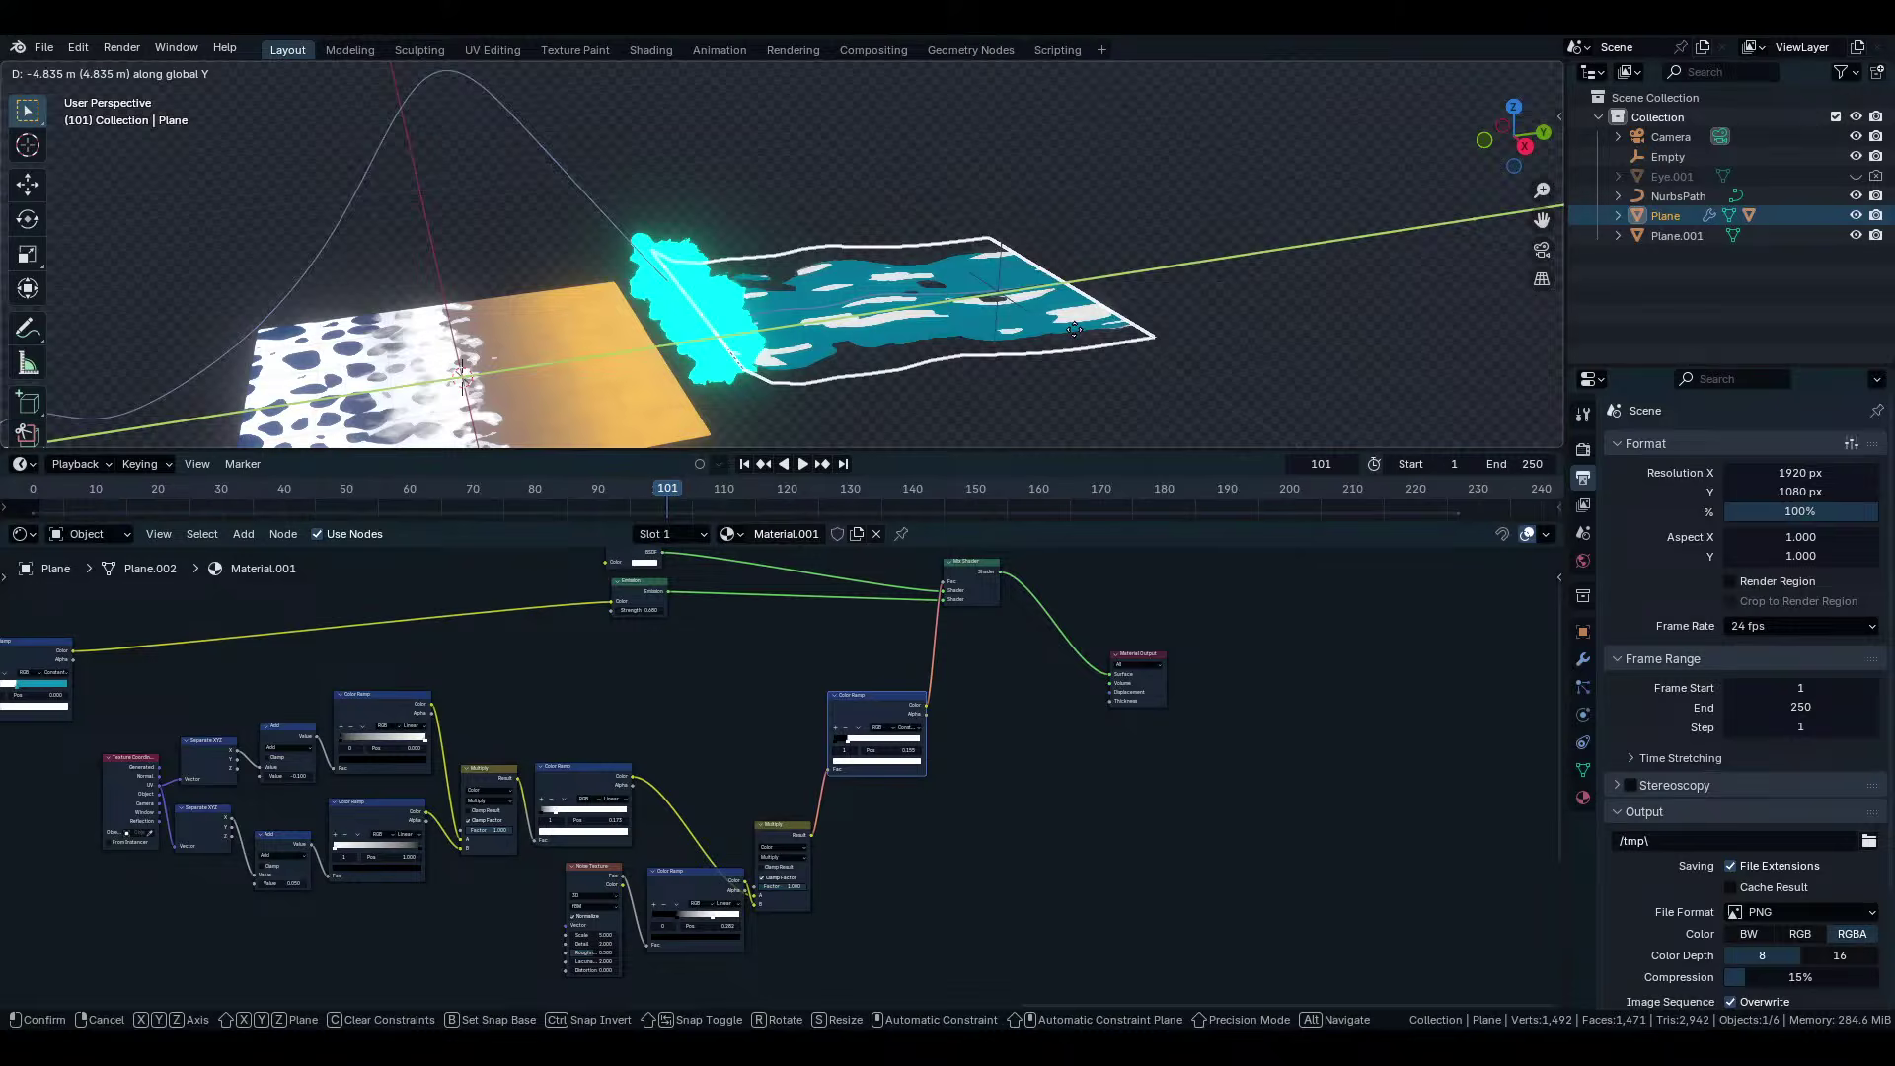
key("Escape")
middle_click_drag(786, 354, 965, 343, "shift")
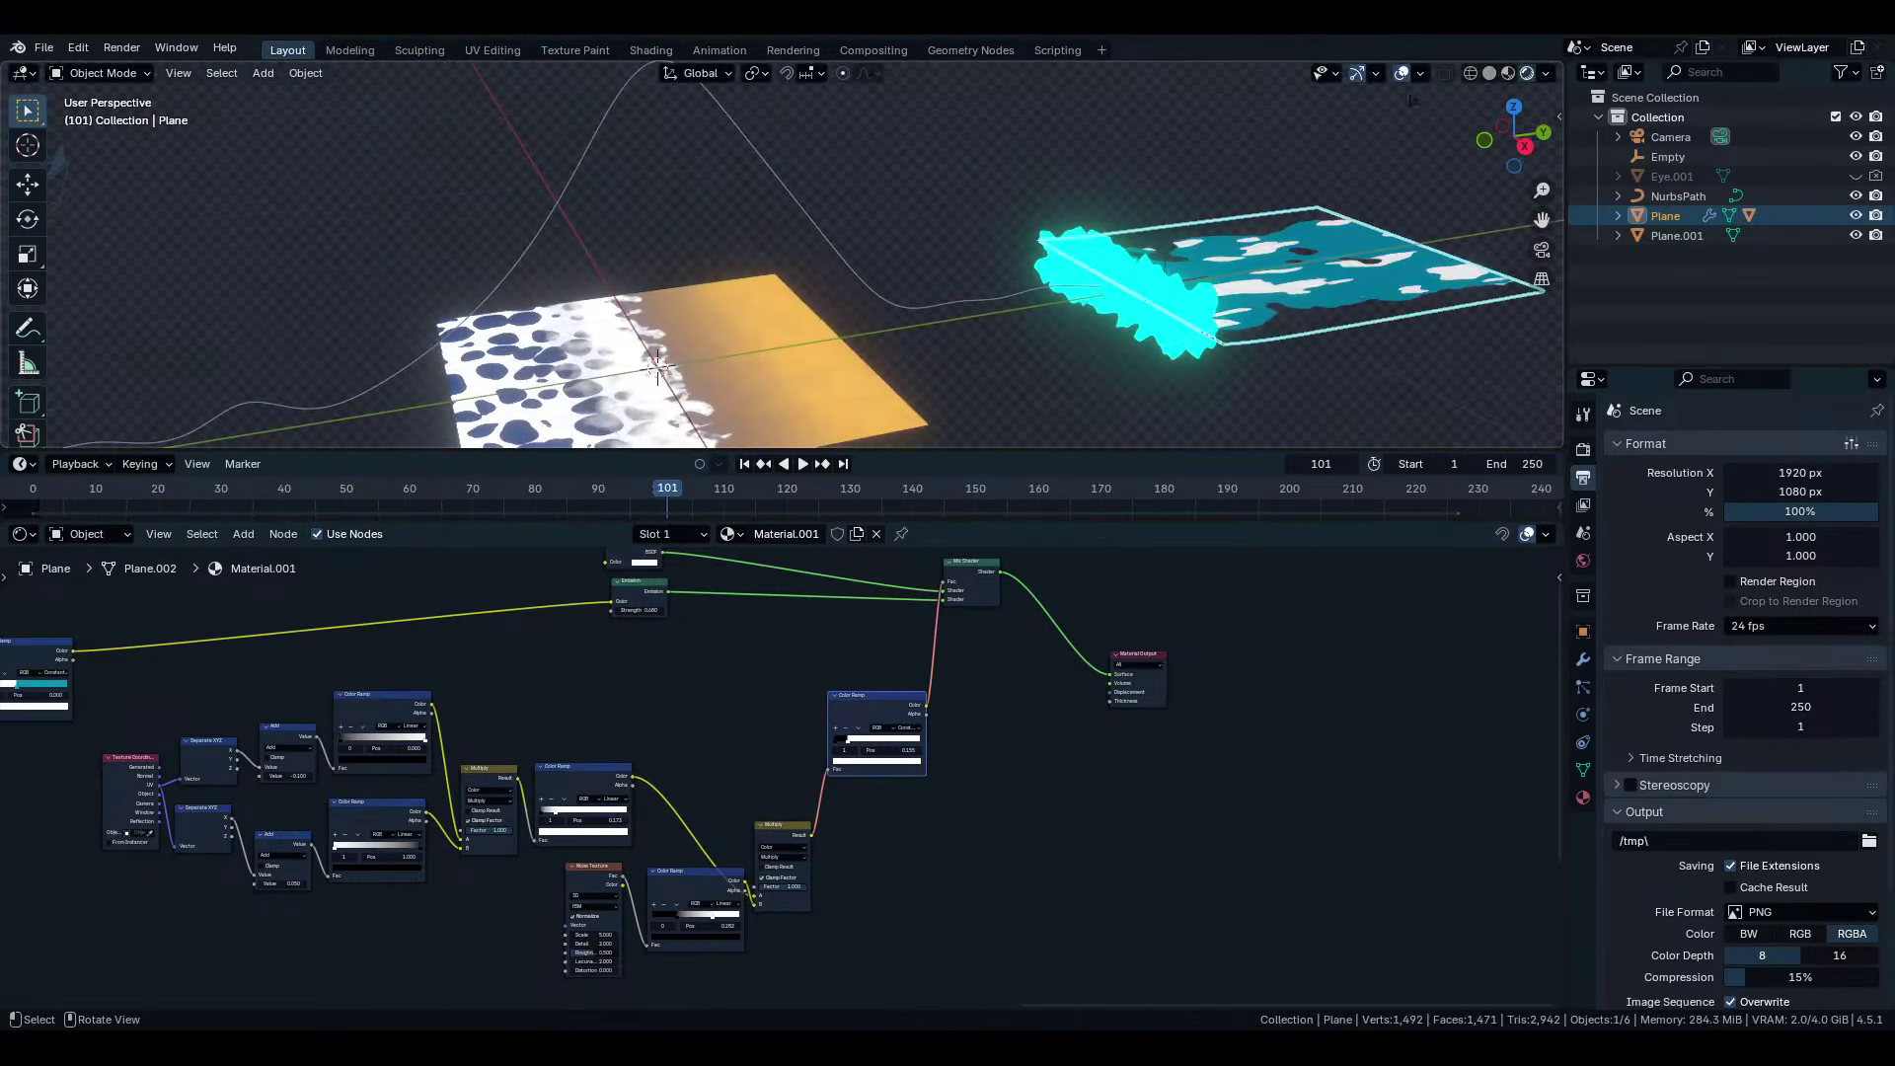
Turn off the viewport overlays and try to move the teal wave plane along the X and Y axes.
left_click(1401, 73)
key("g")
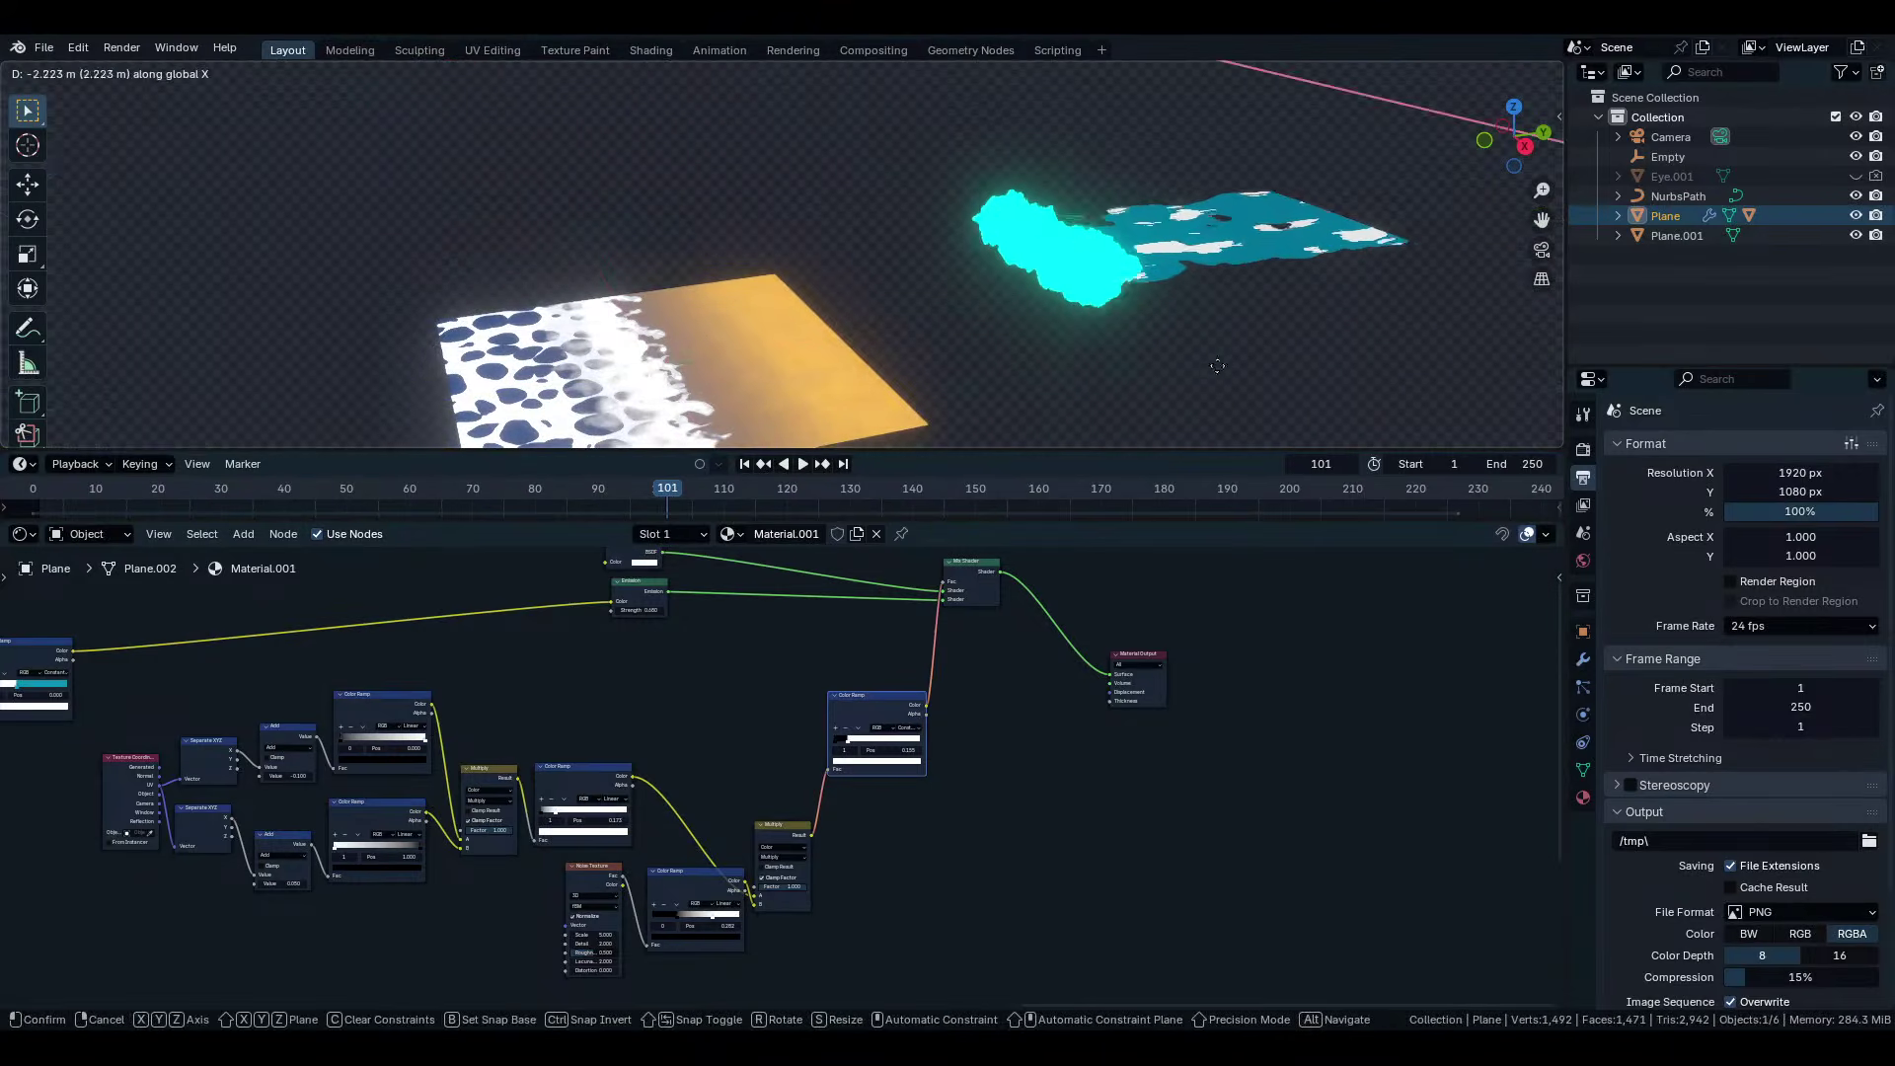
key("Escape")
key("g")
key("y")
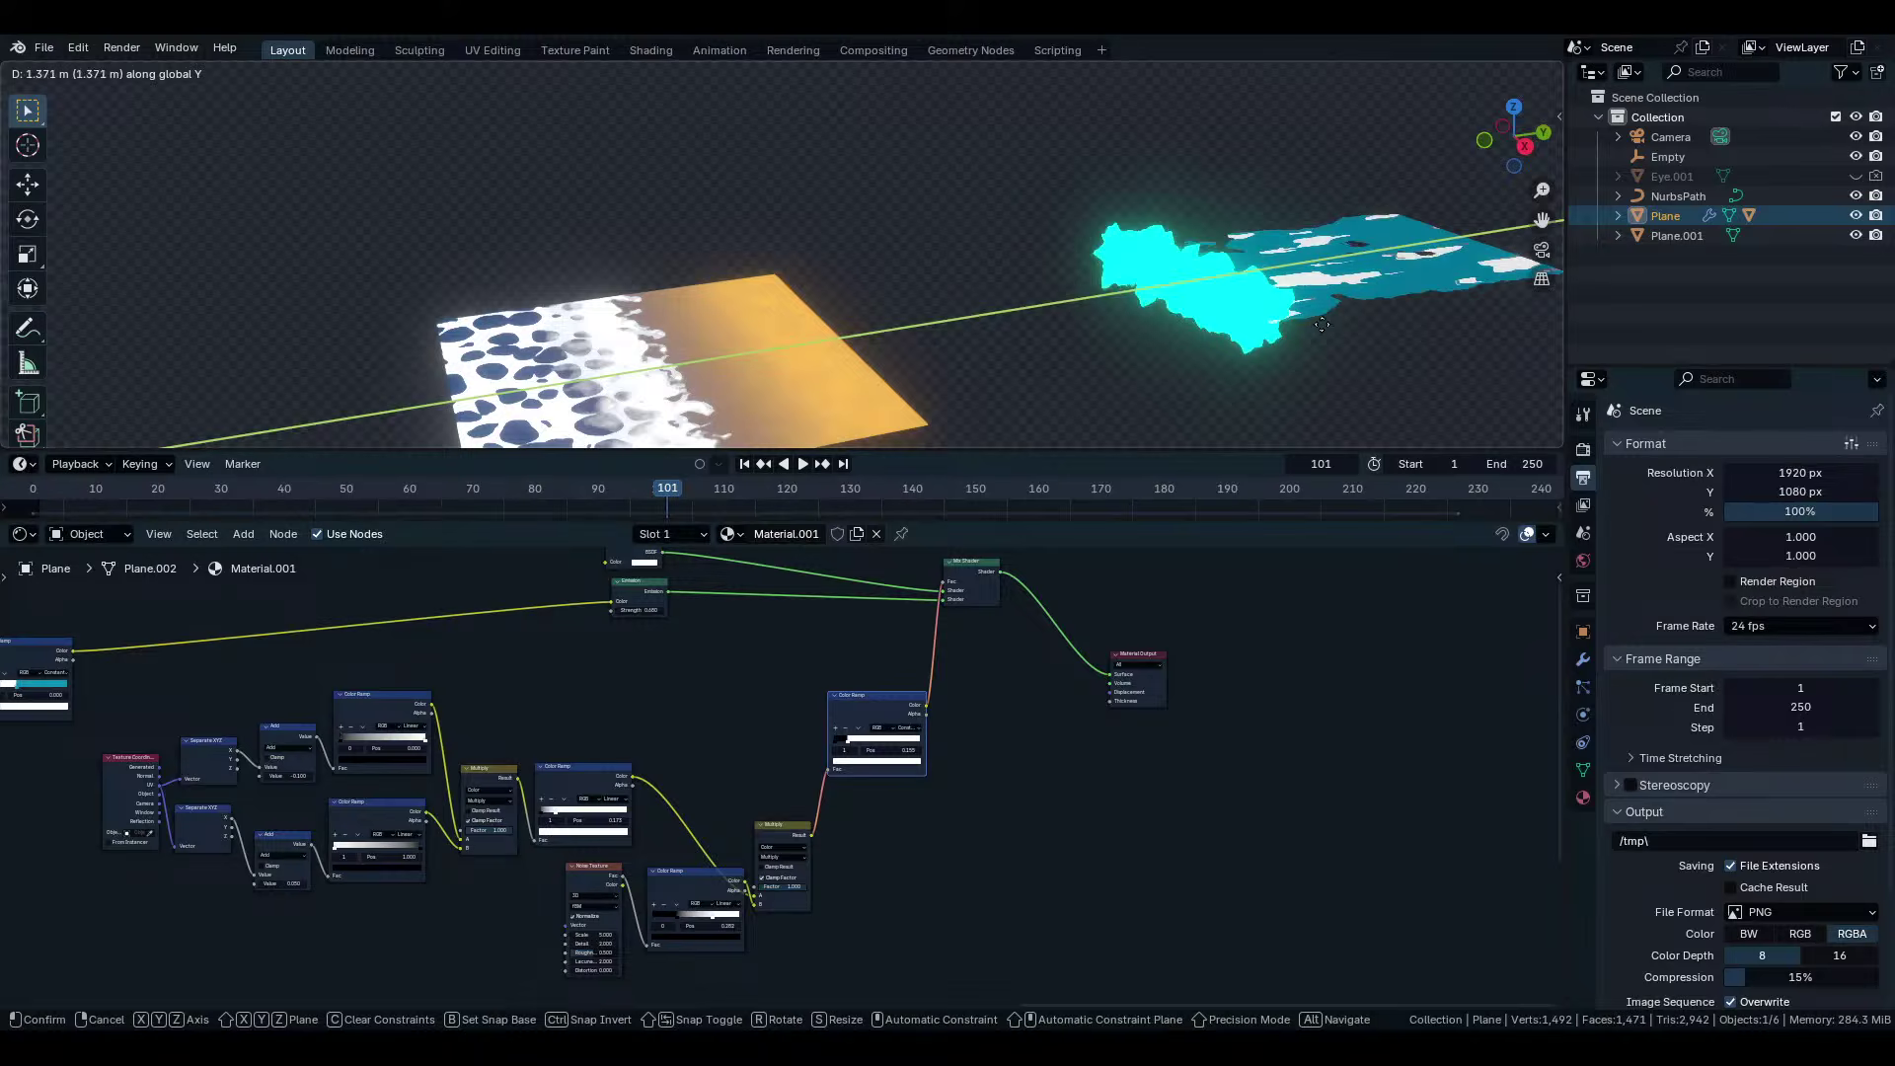
left_click(878, 330)
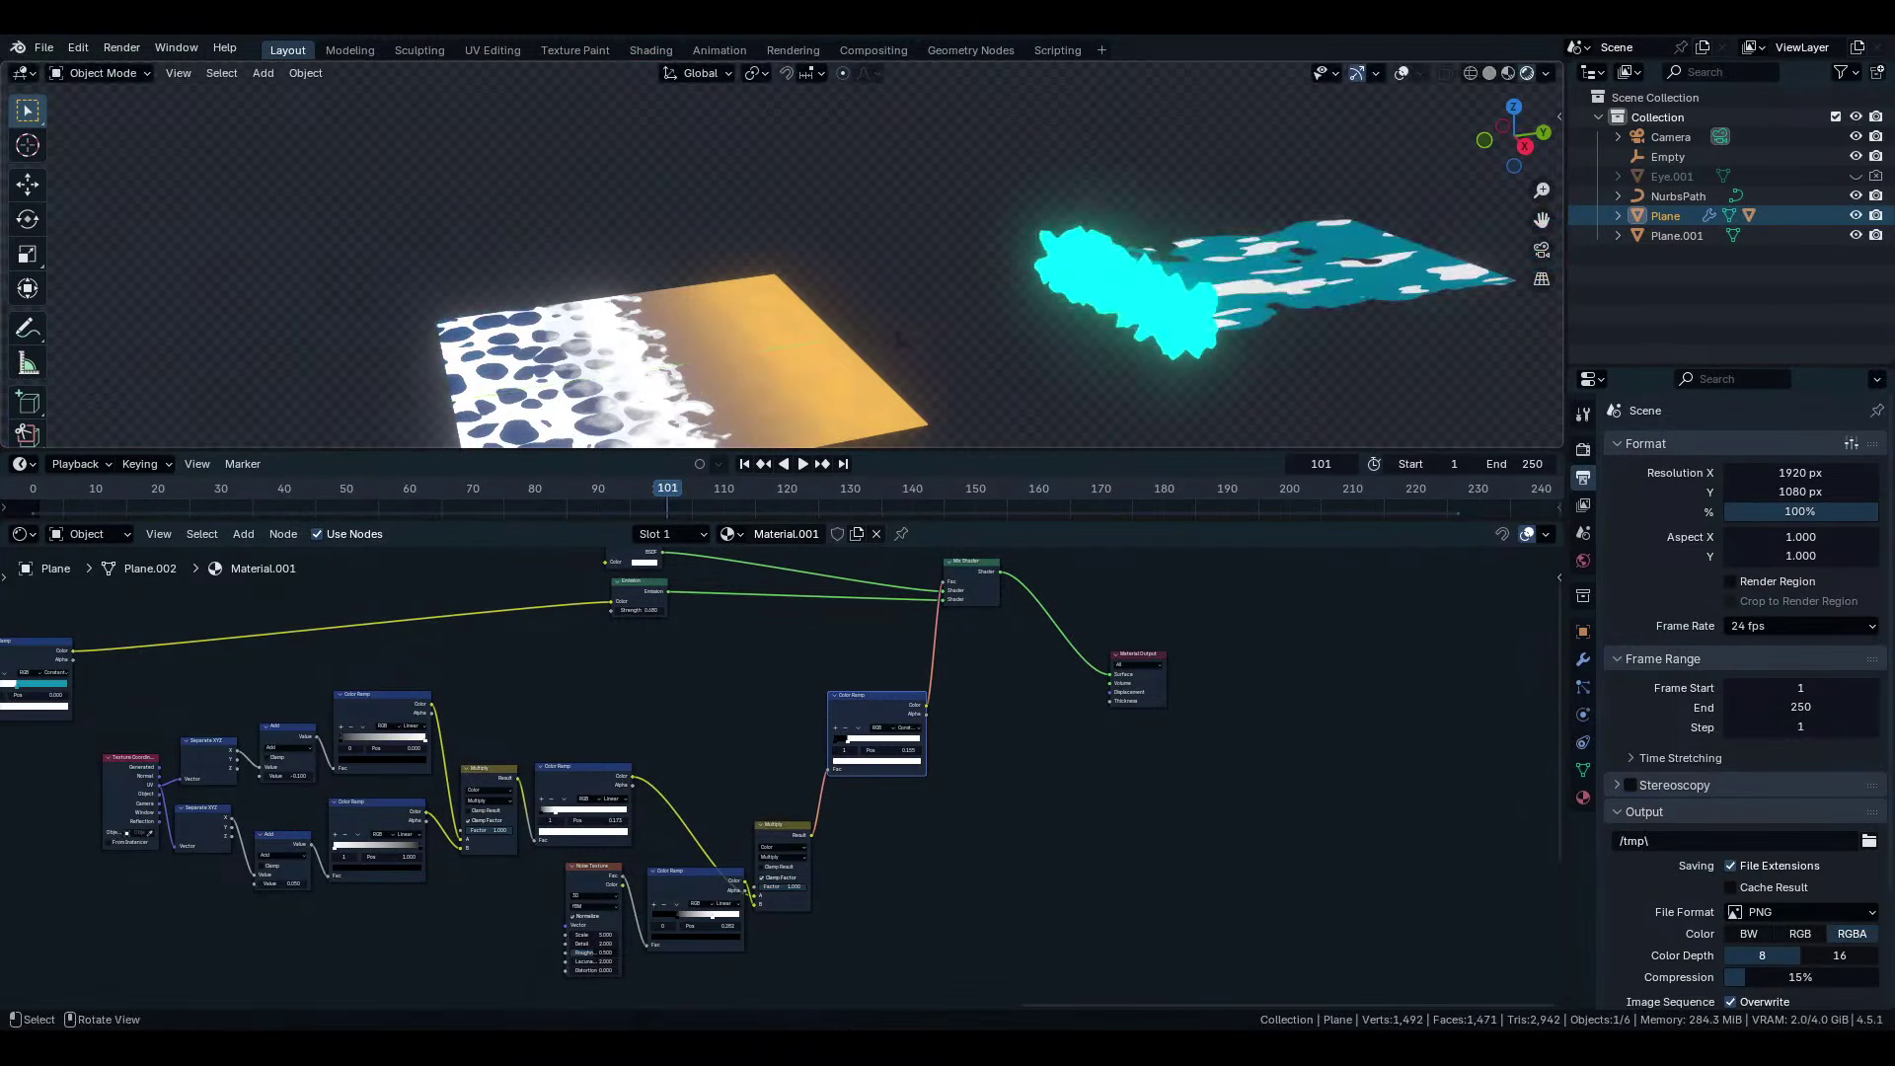
Hide the teal wave plane, the Empty and the NurbsPath in the viewport, keeping the beach plane shown.
middle_click_drag(876, 330, 1052, 279)
scroll(1052, 279, "down", 3)
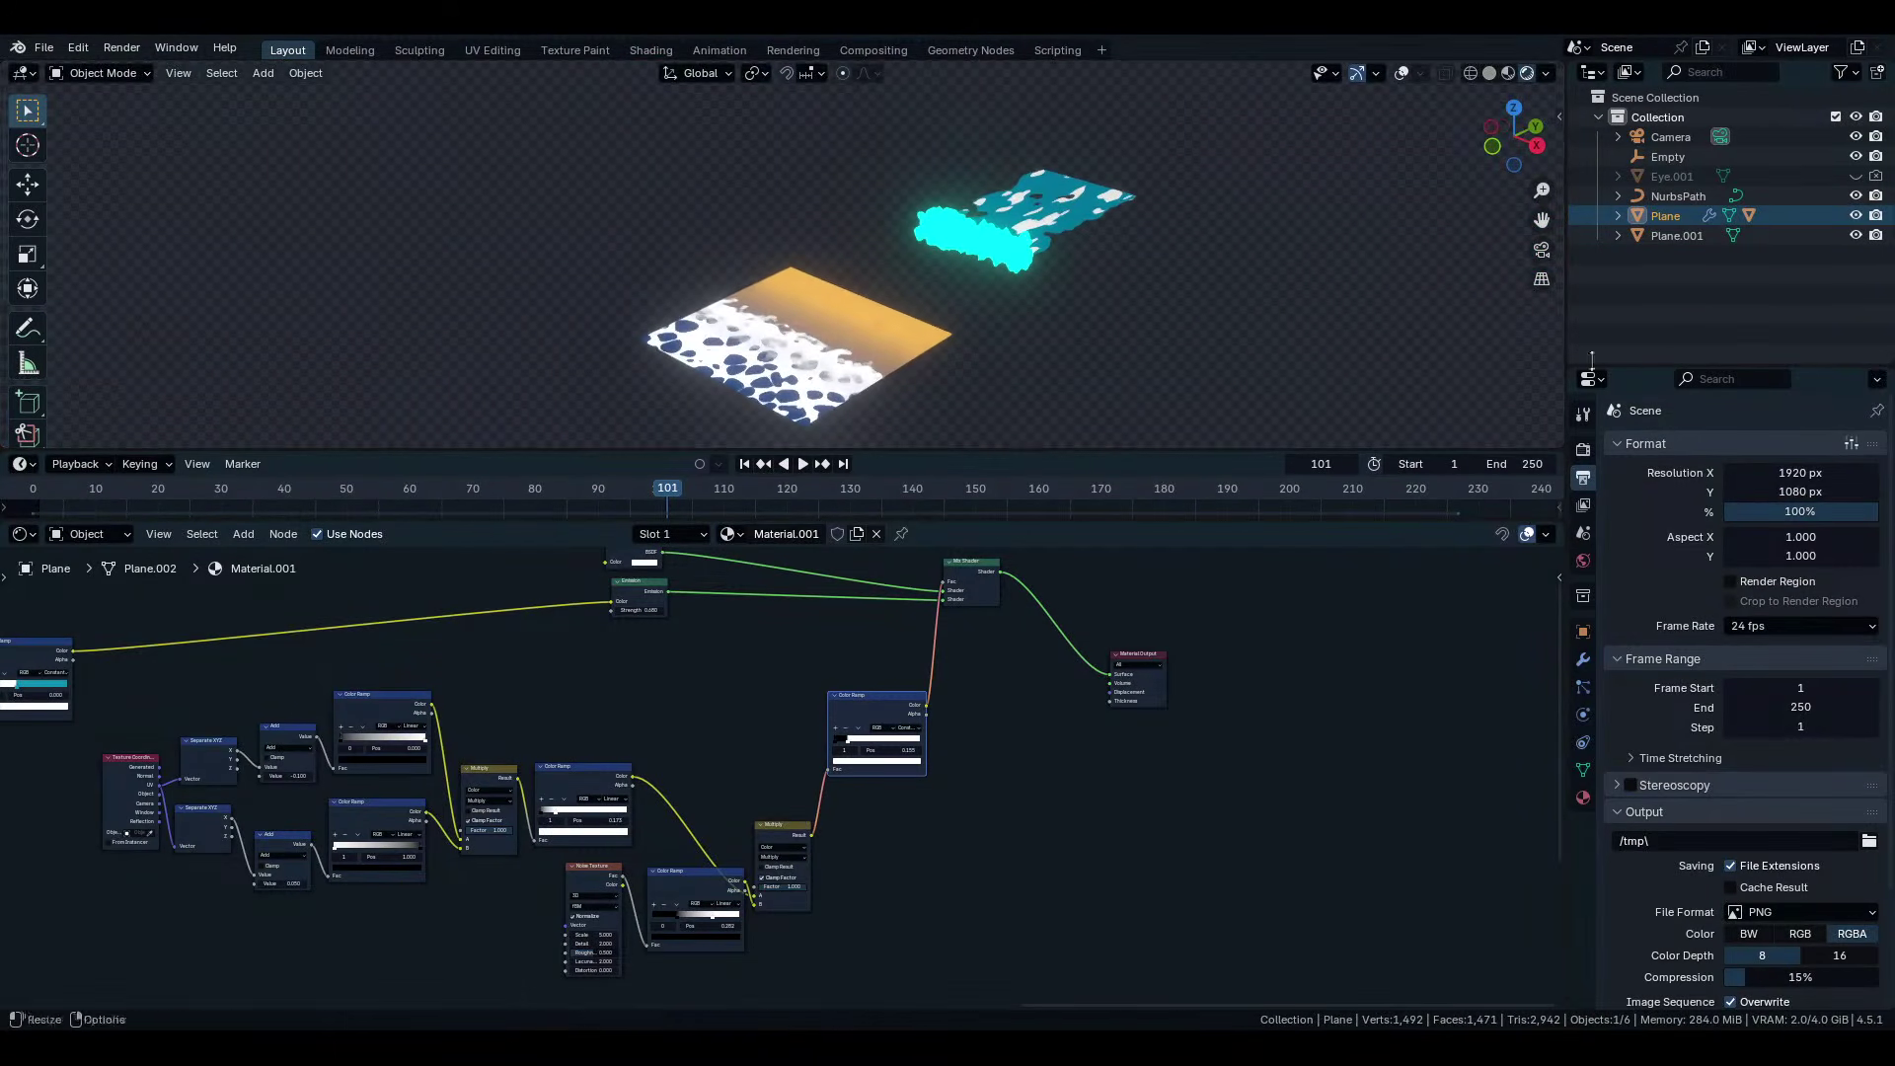
left_click(1855, 215)
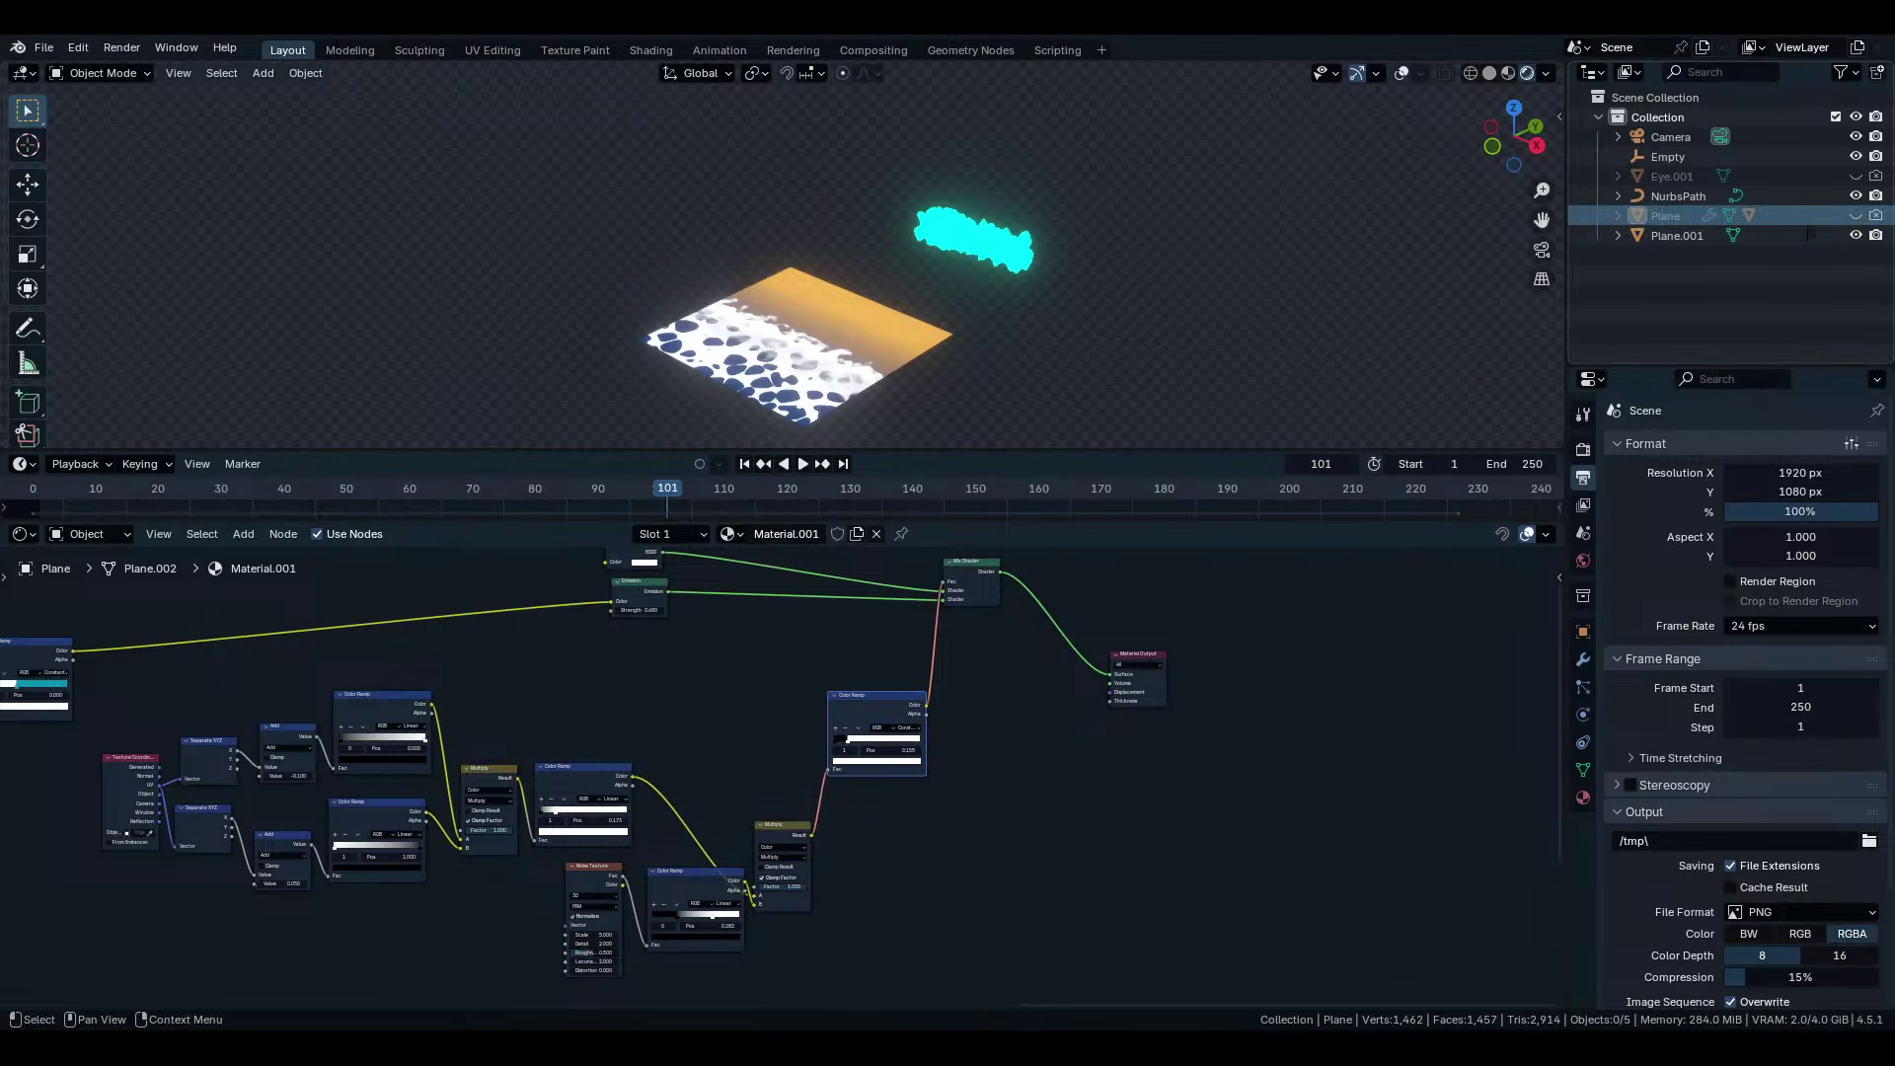
left_click(1855, 235)
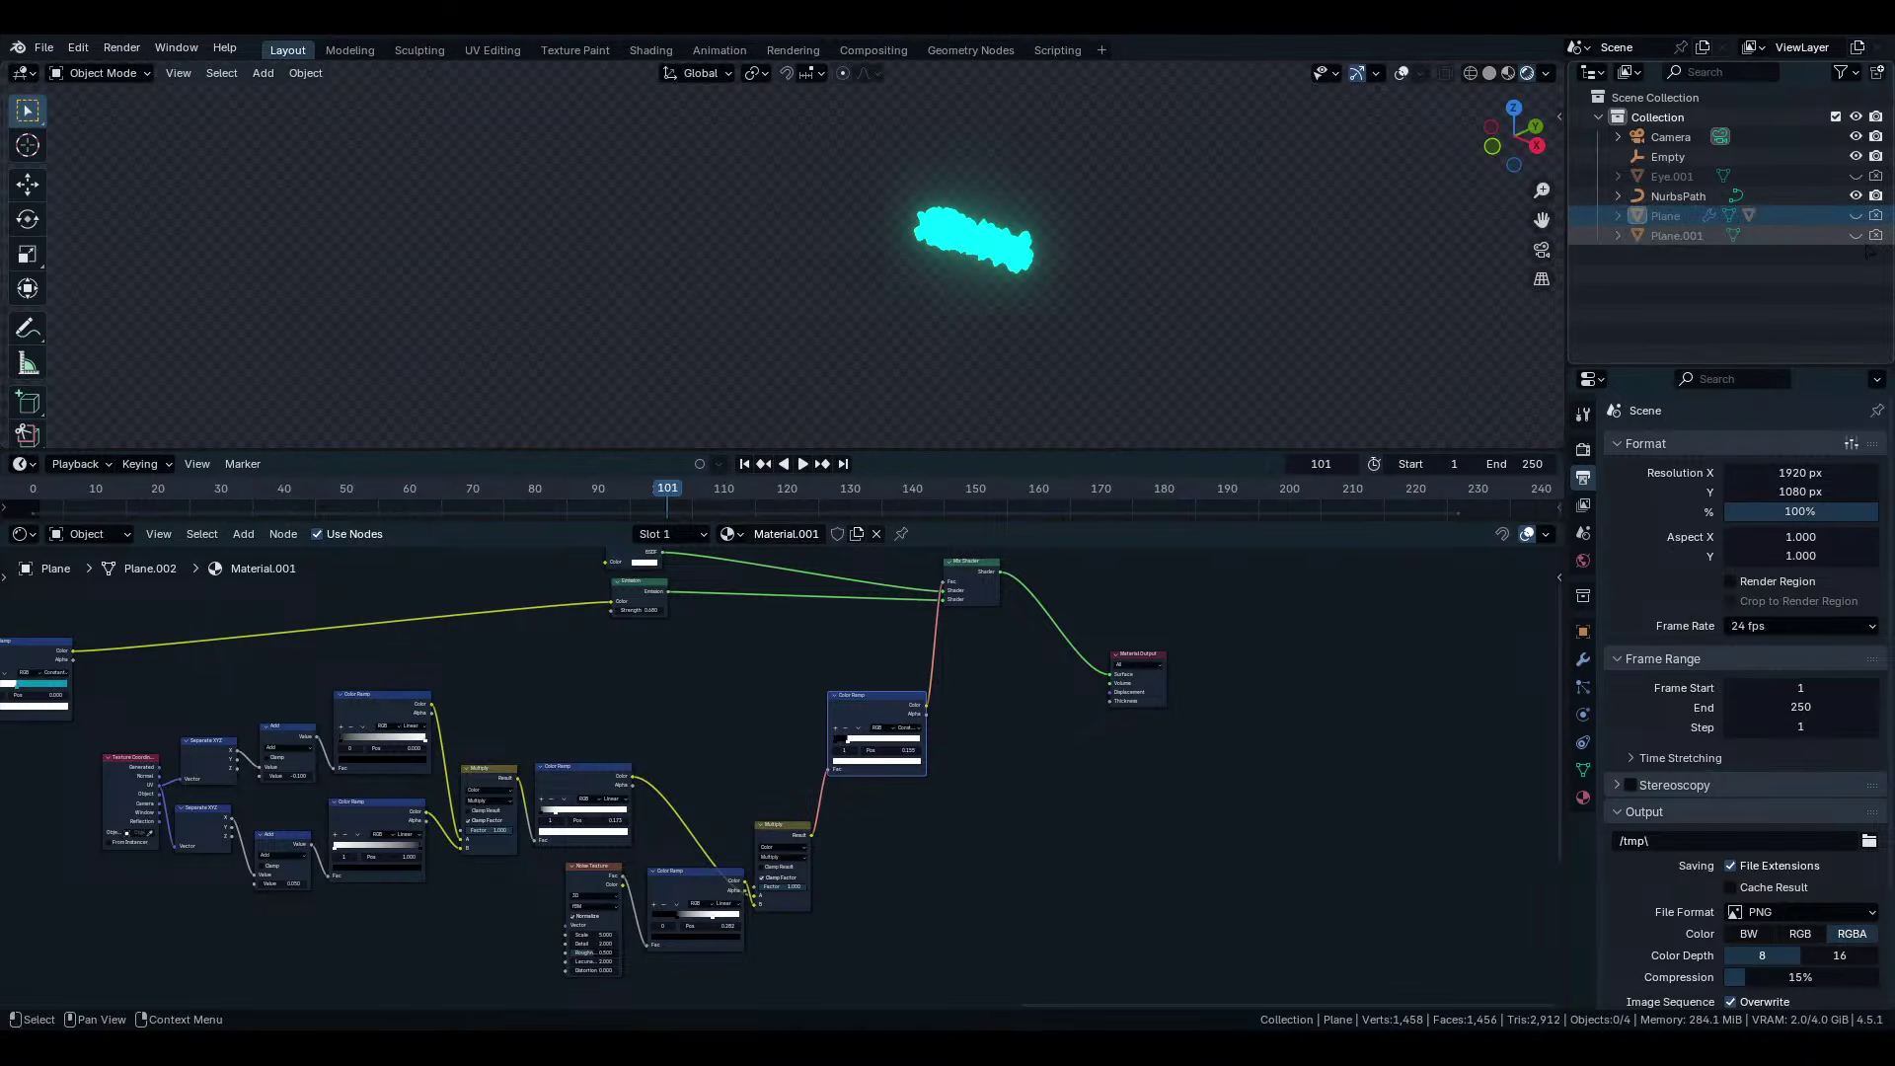
left_click(1855, 235)
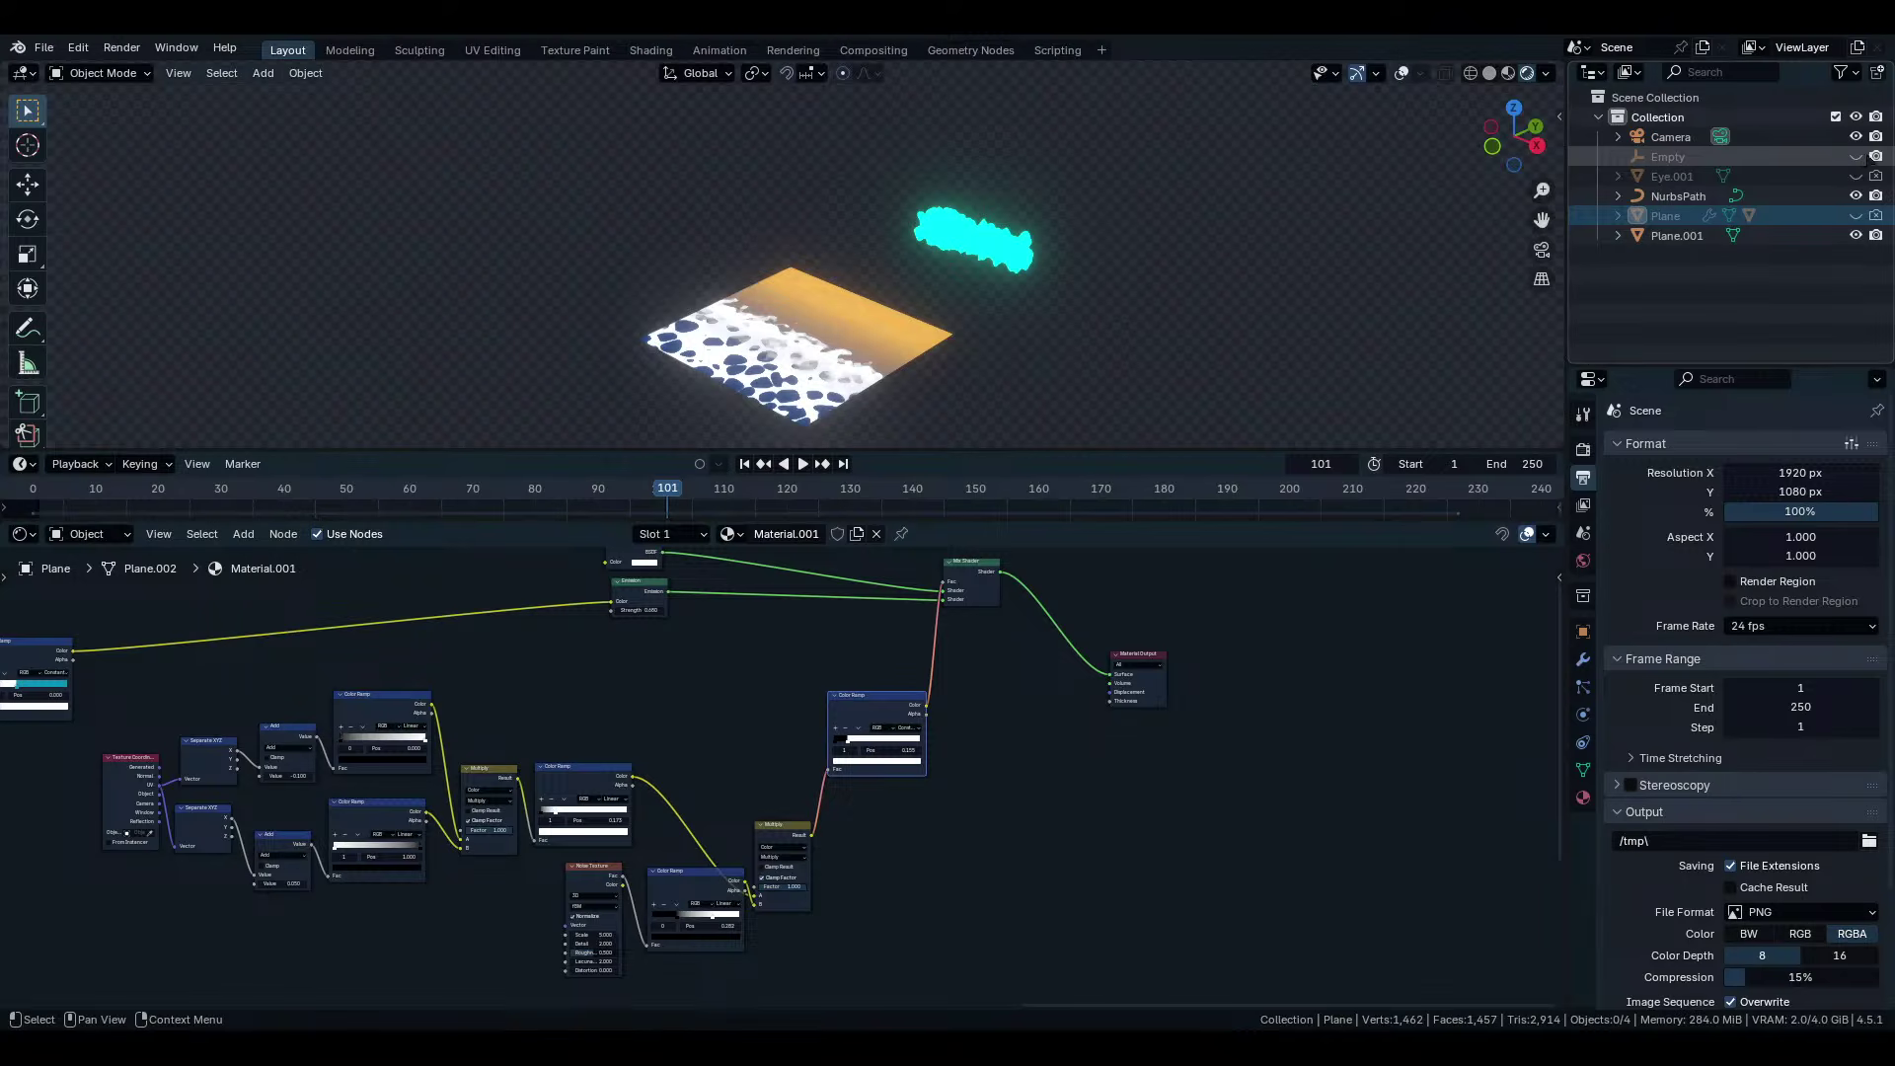
left_click(1856, 196)
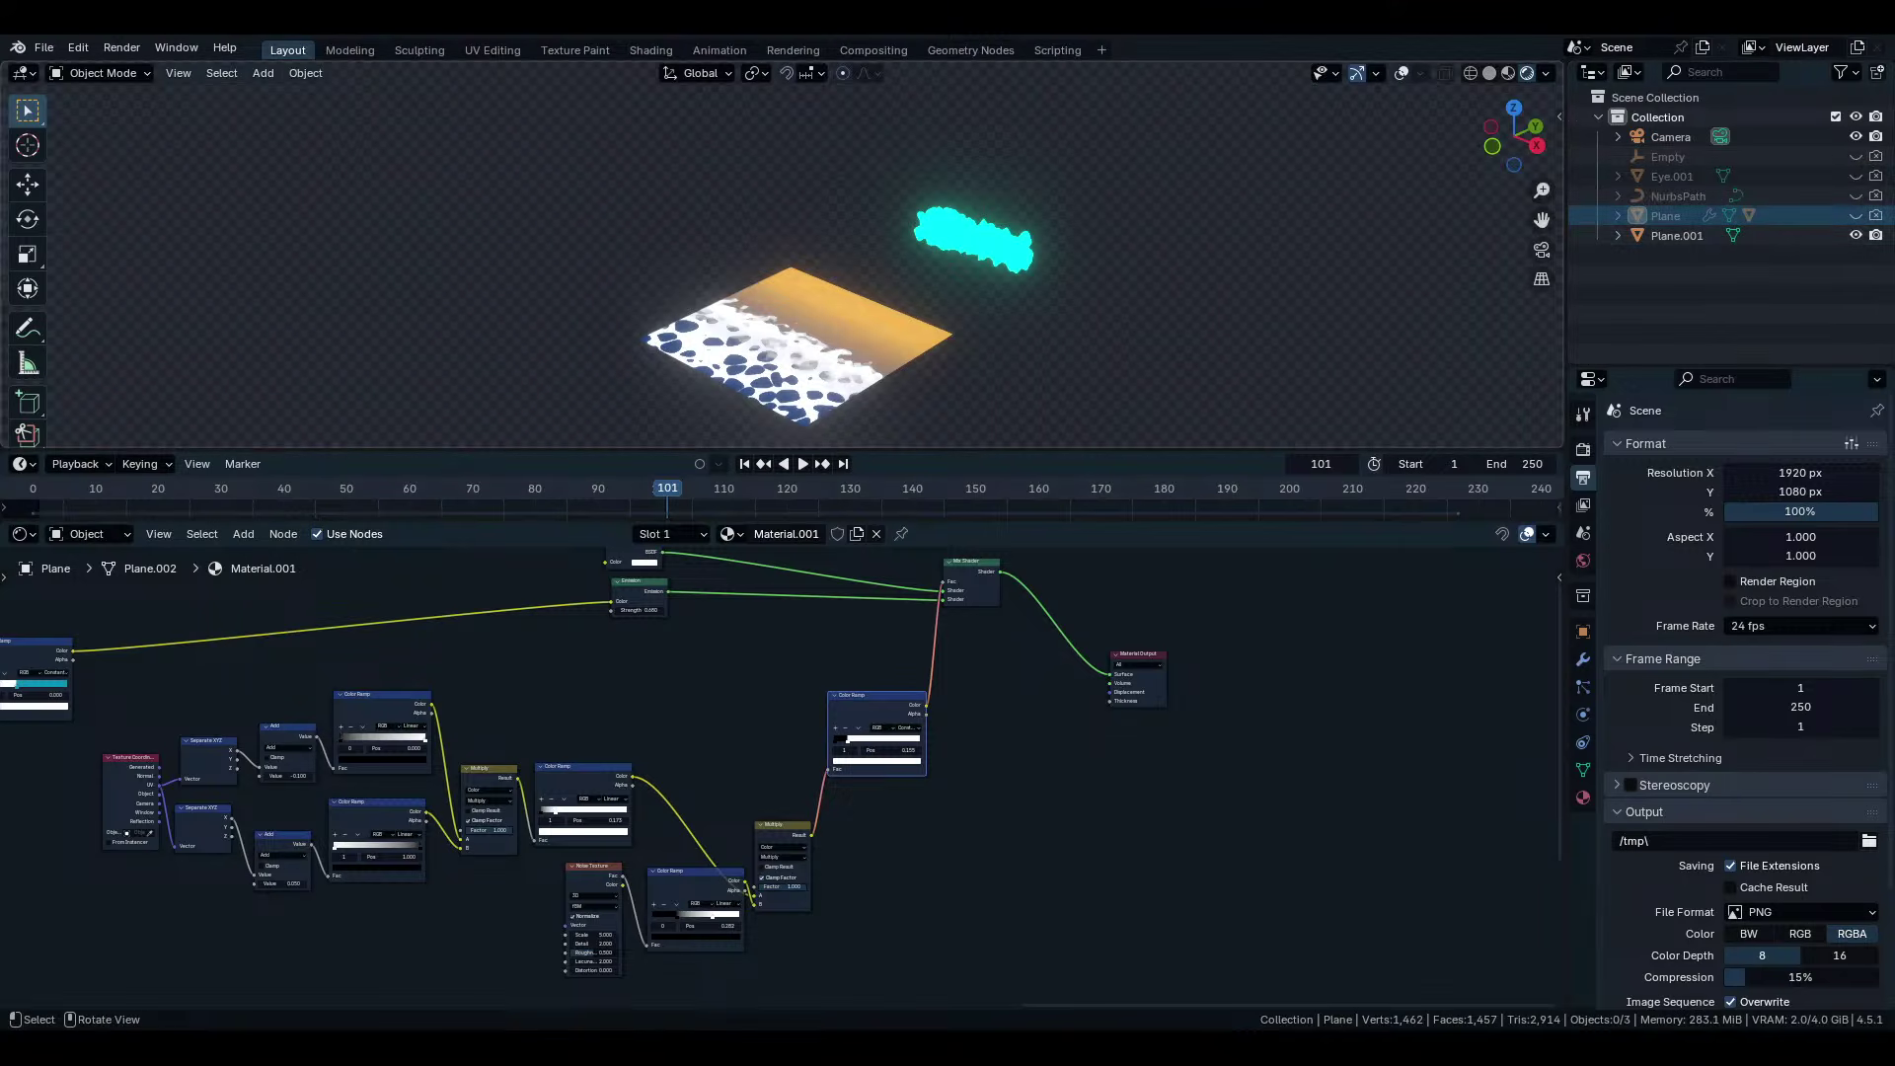
Hide the glowing cyan foam Cube nested under Plane in the viewport.
left_click(1003, 235)
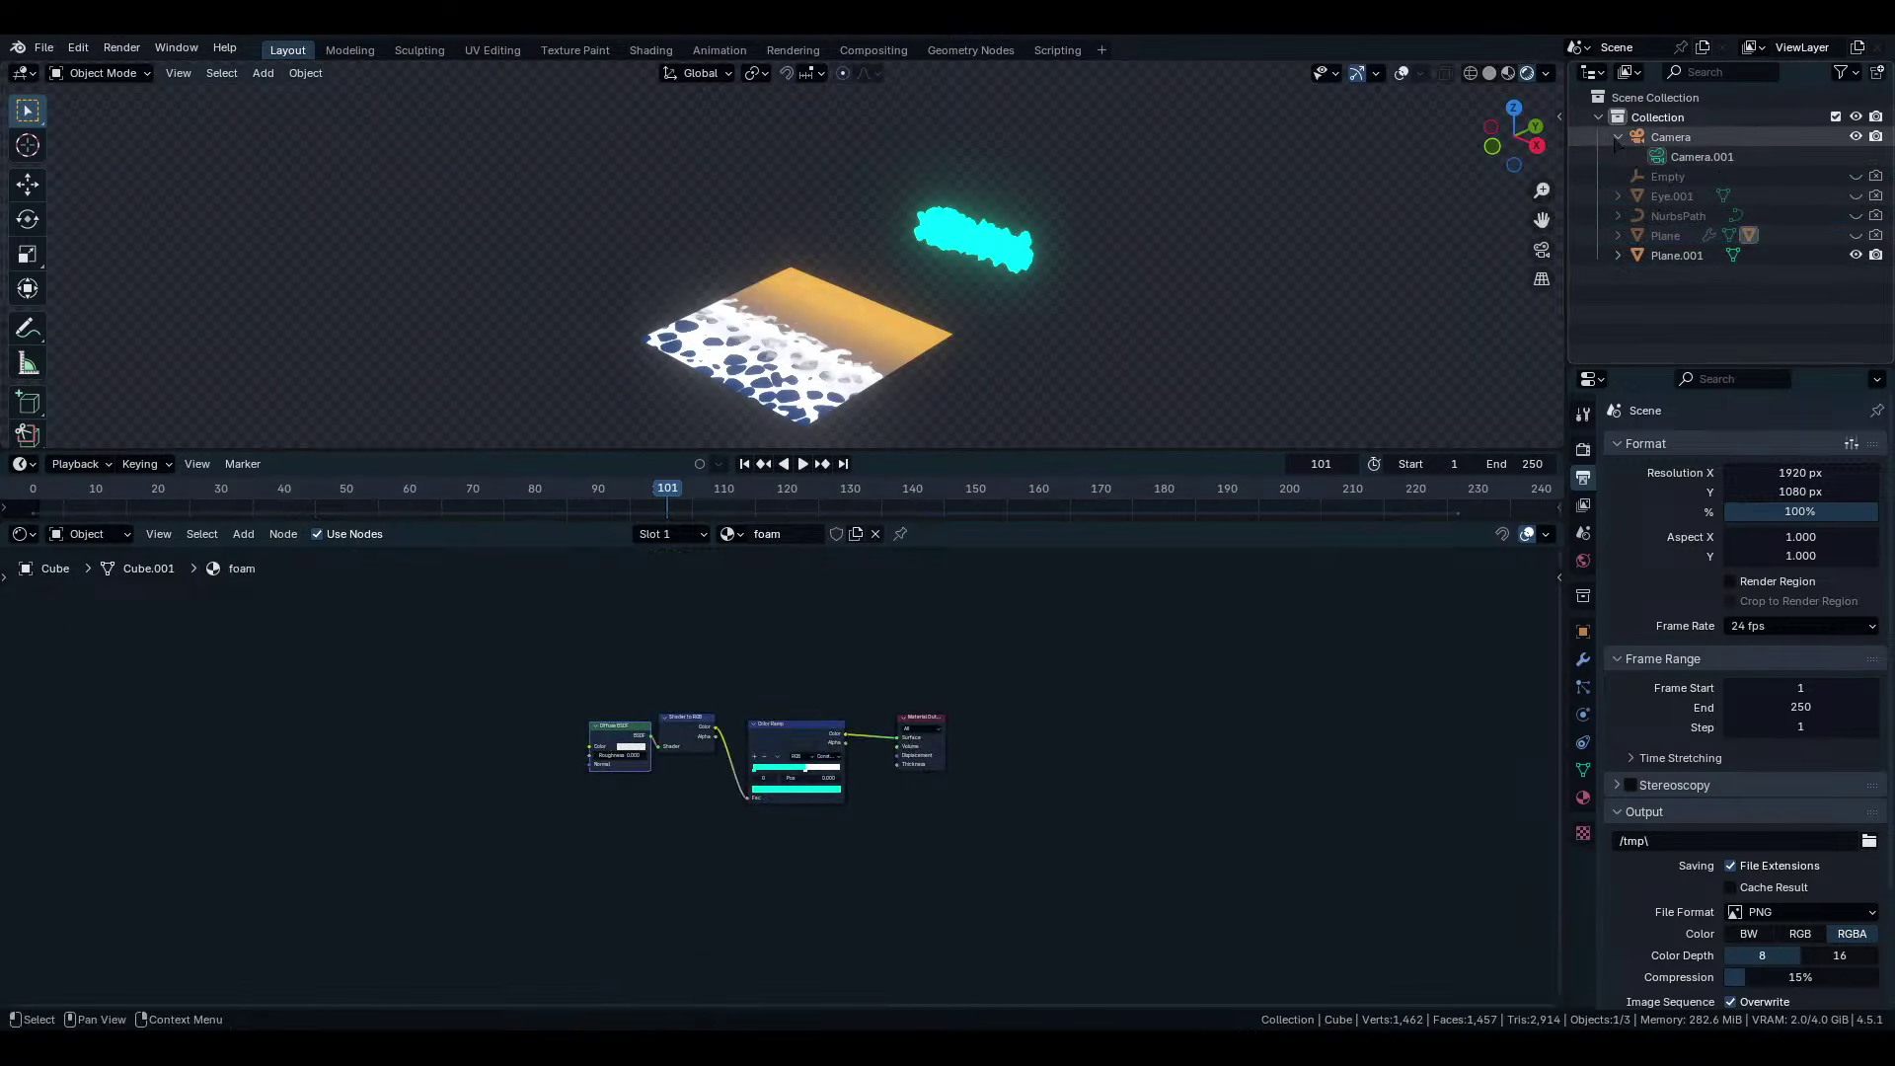
left_click(1617, 136)
left_click(1617, 215)
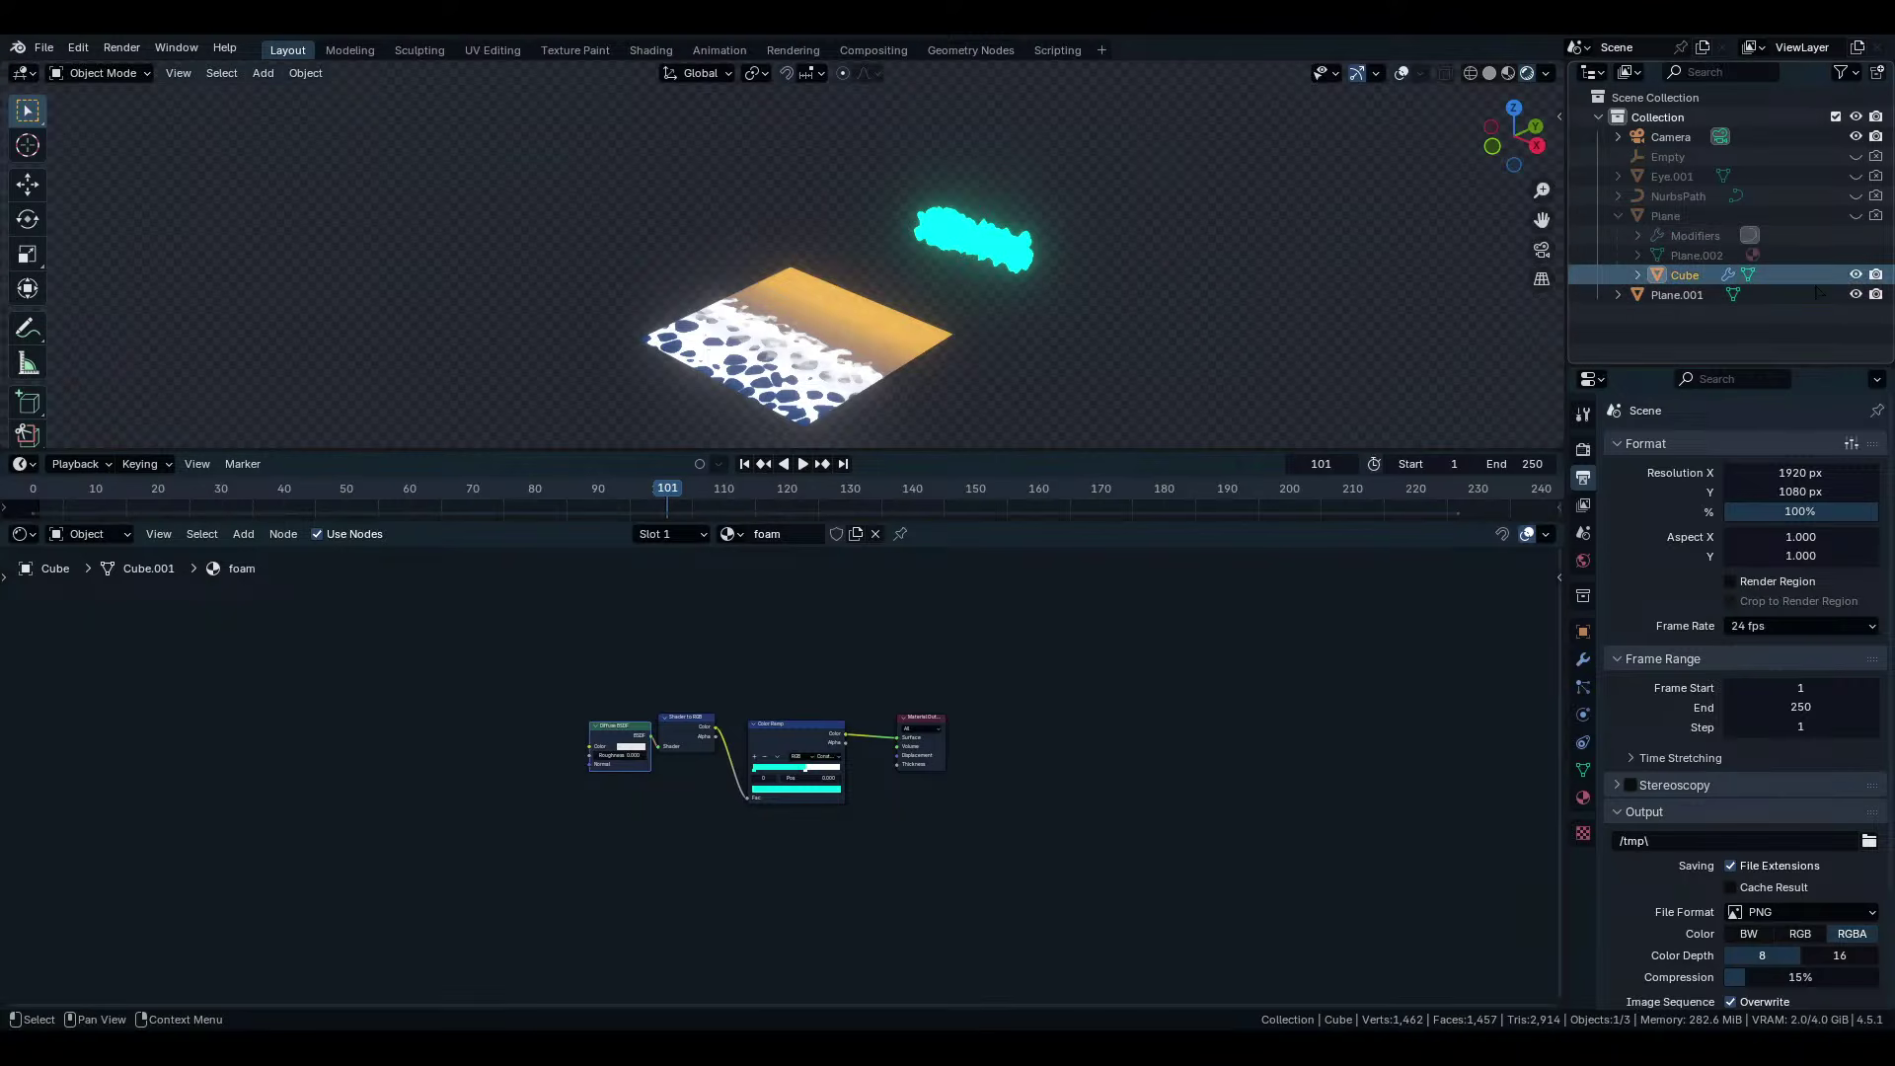
left_click(1855, 274)
left_click(1618, 215)
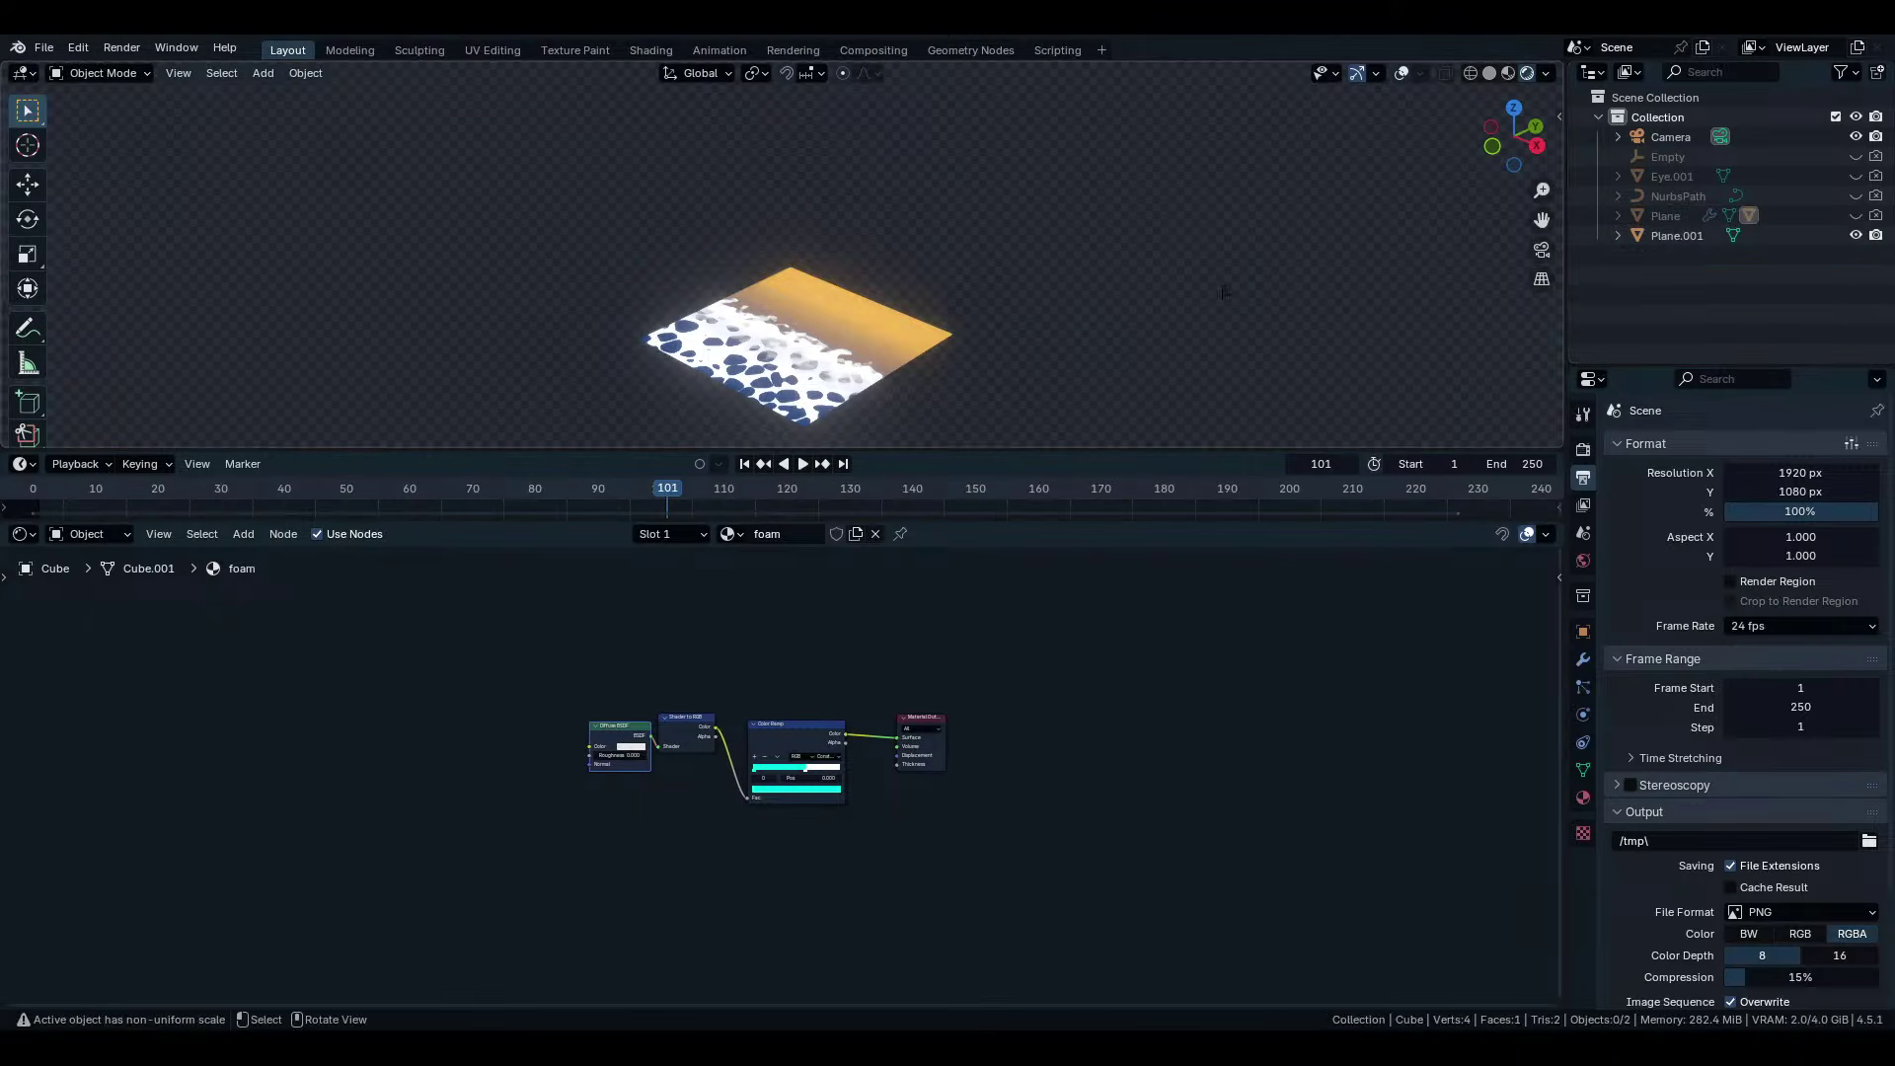
Examine the beach plane's foam shoreline up close from the opposite side.
scroll(888, 325, "up", 2)
middle_click_drag(779, 344, 219, 385)
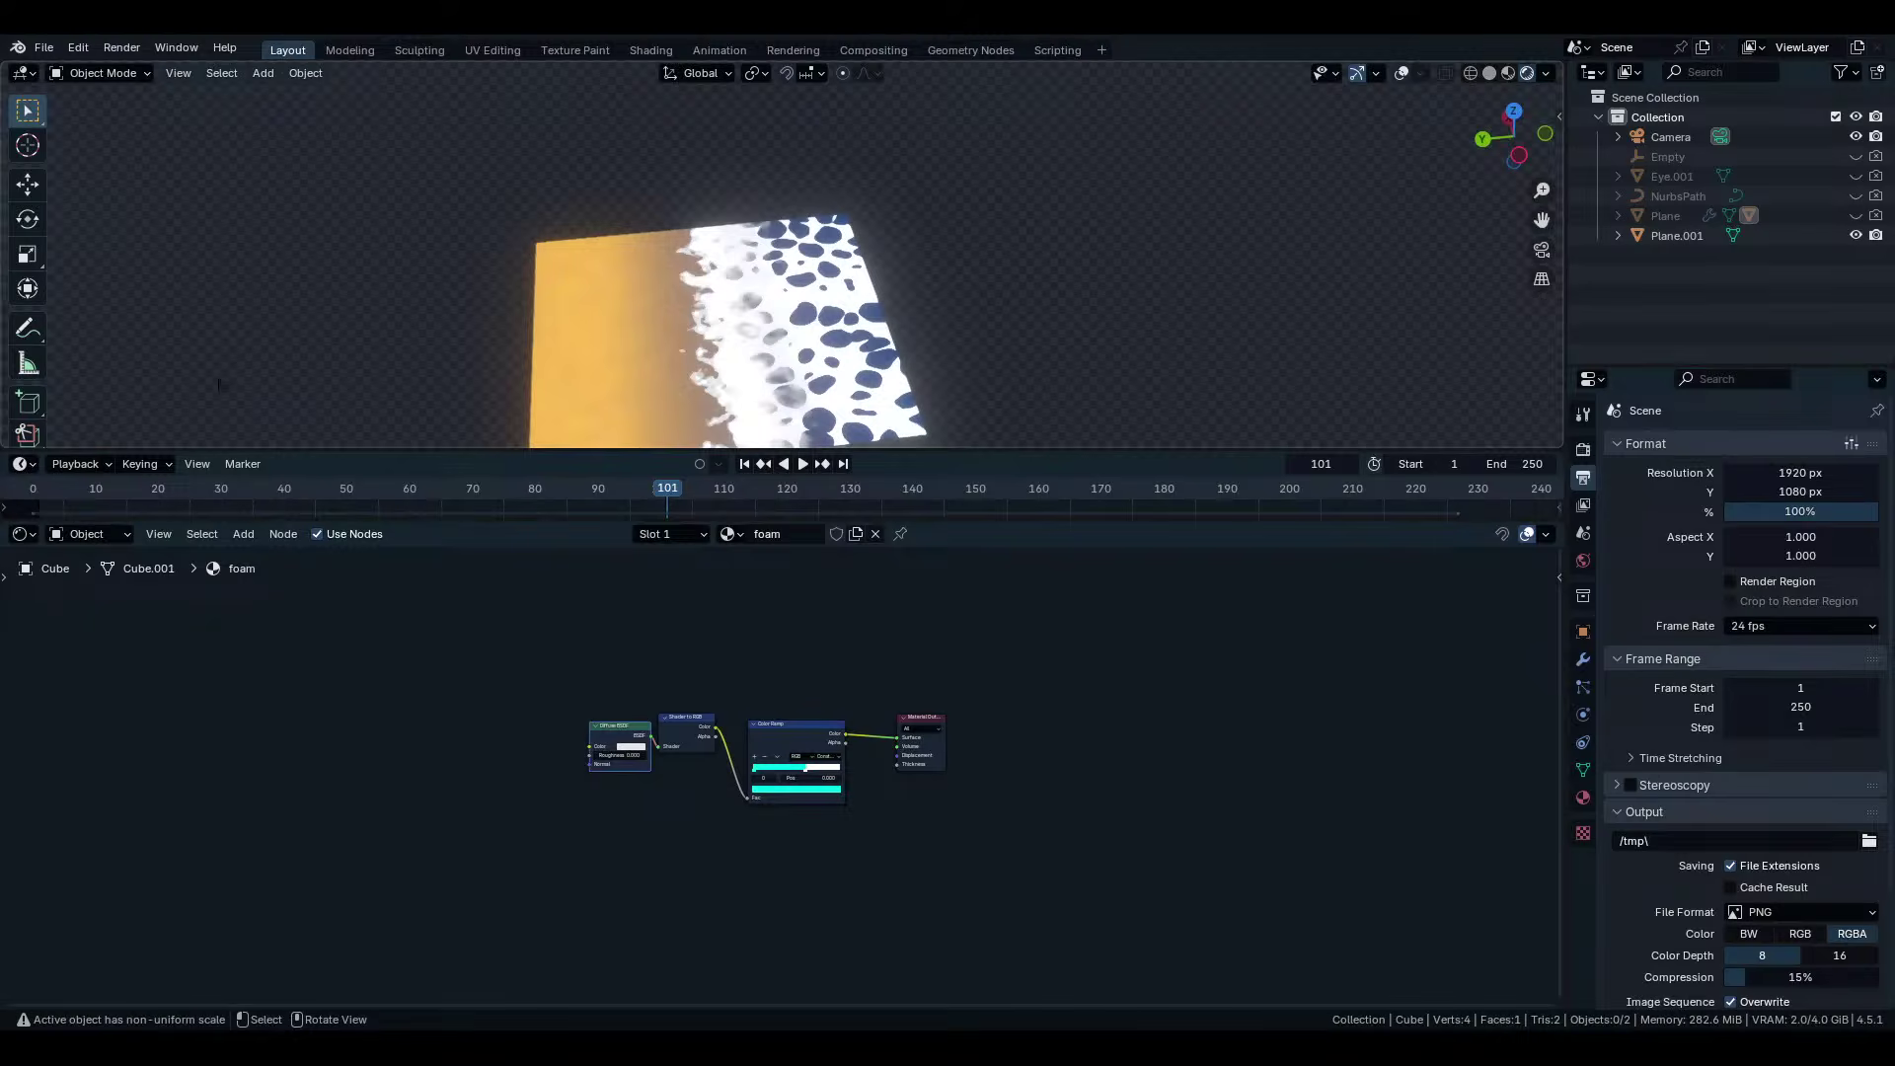
middle_click_drag(587, 324, 905, 364, "shift")
scroll(829, 247, "up", 3)
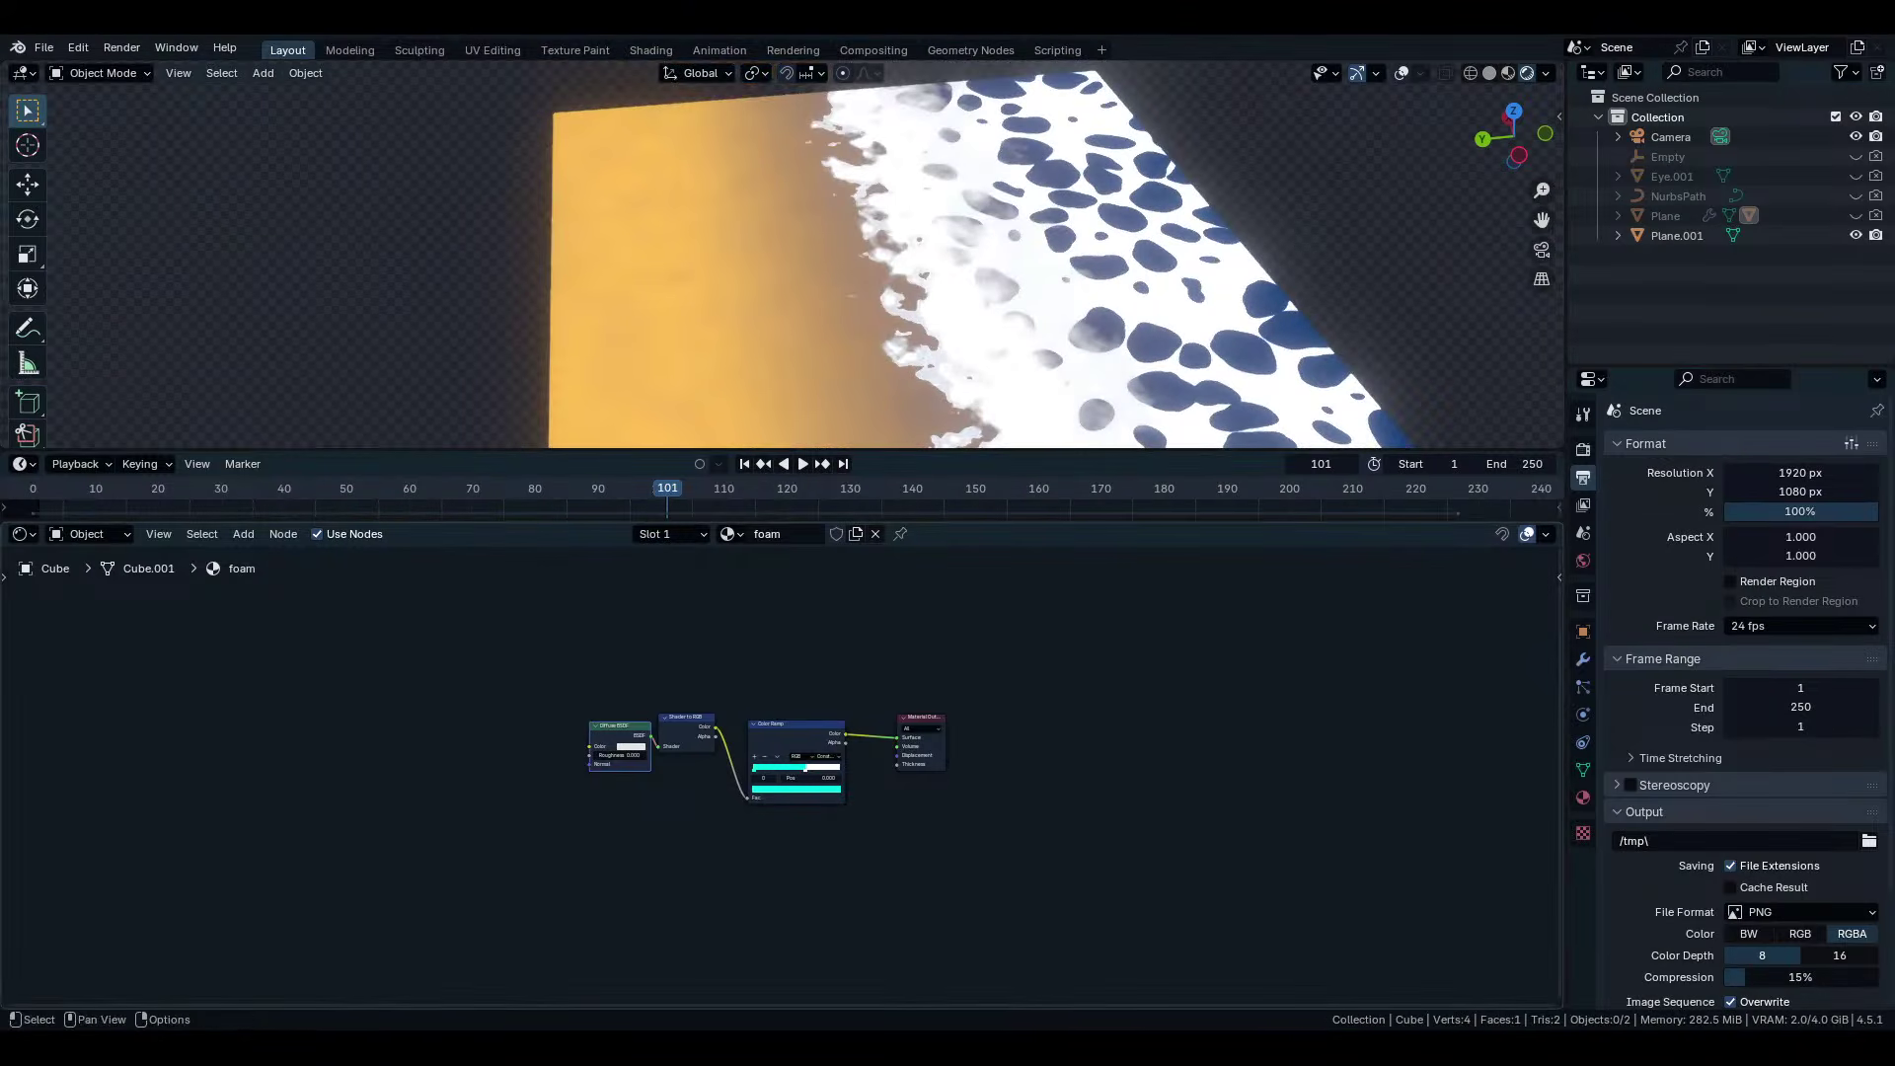